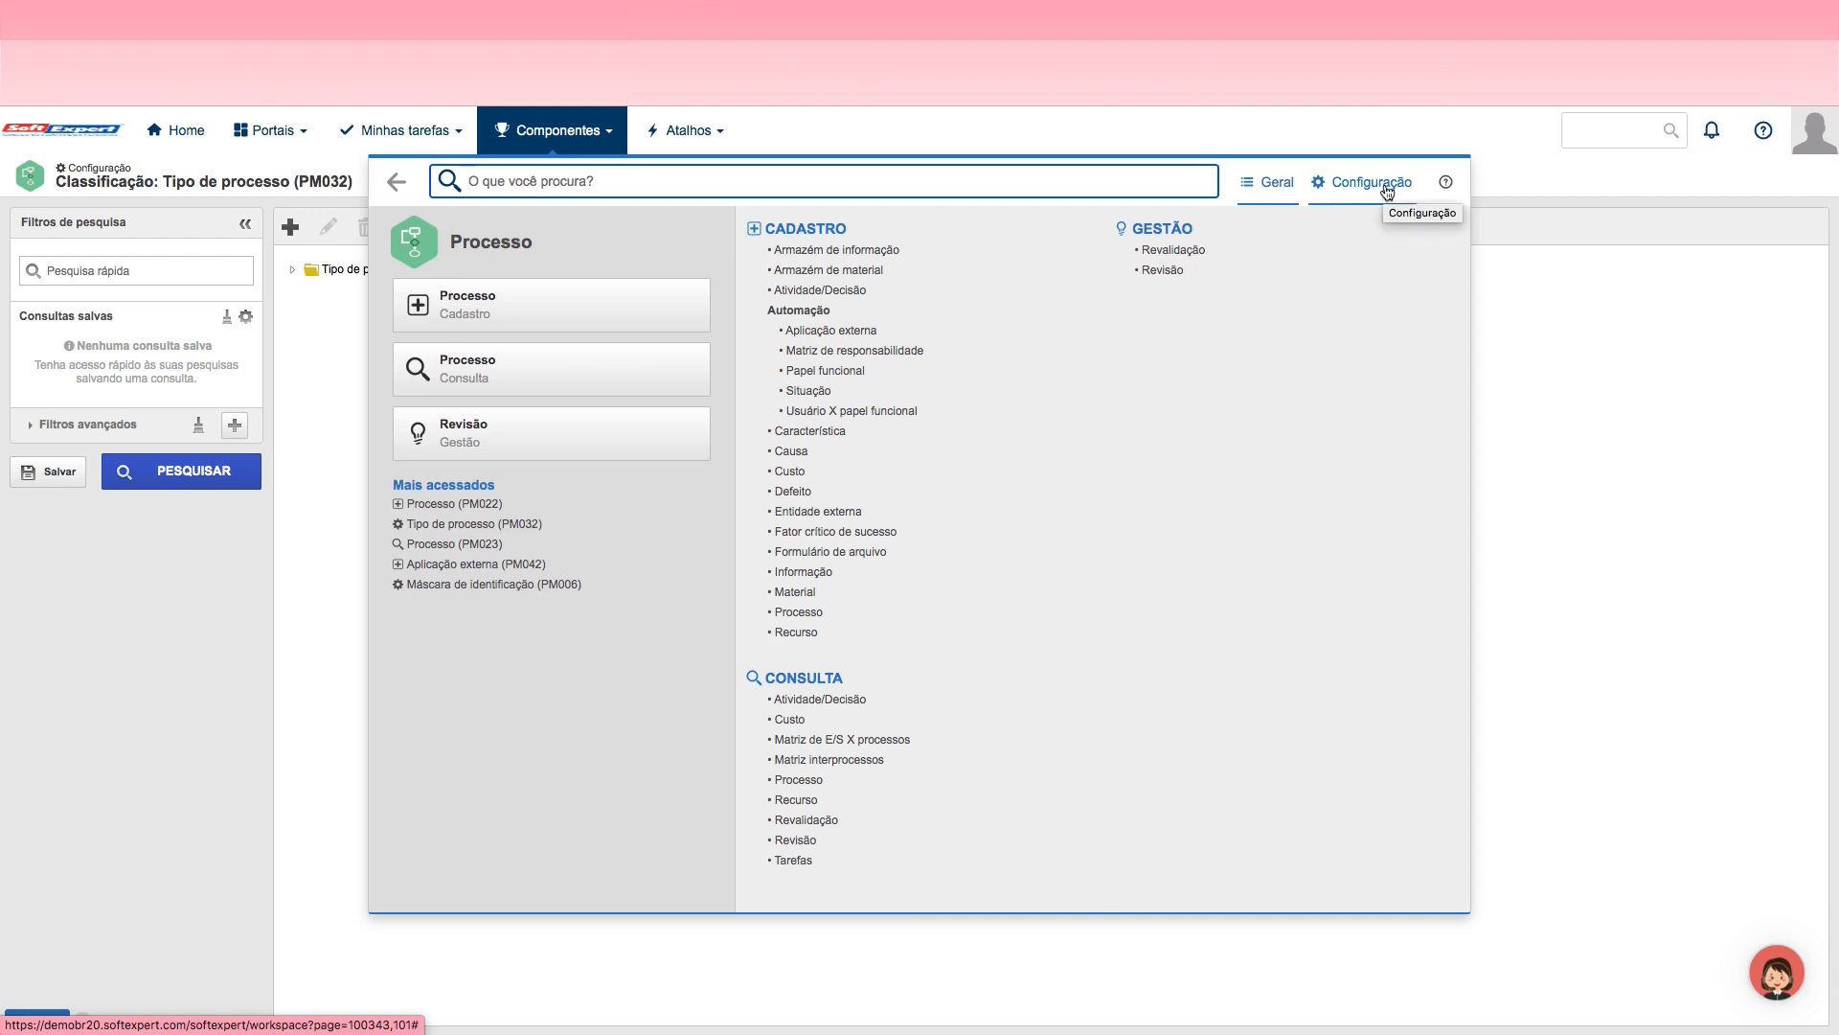
Step: Create a new process type in the Tipo de processo configuration with identifier and name Jornada, then save and close it
click(1386, 191)
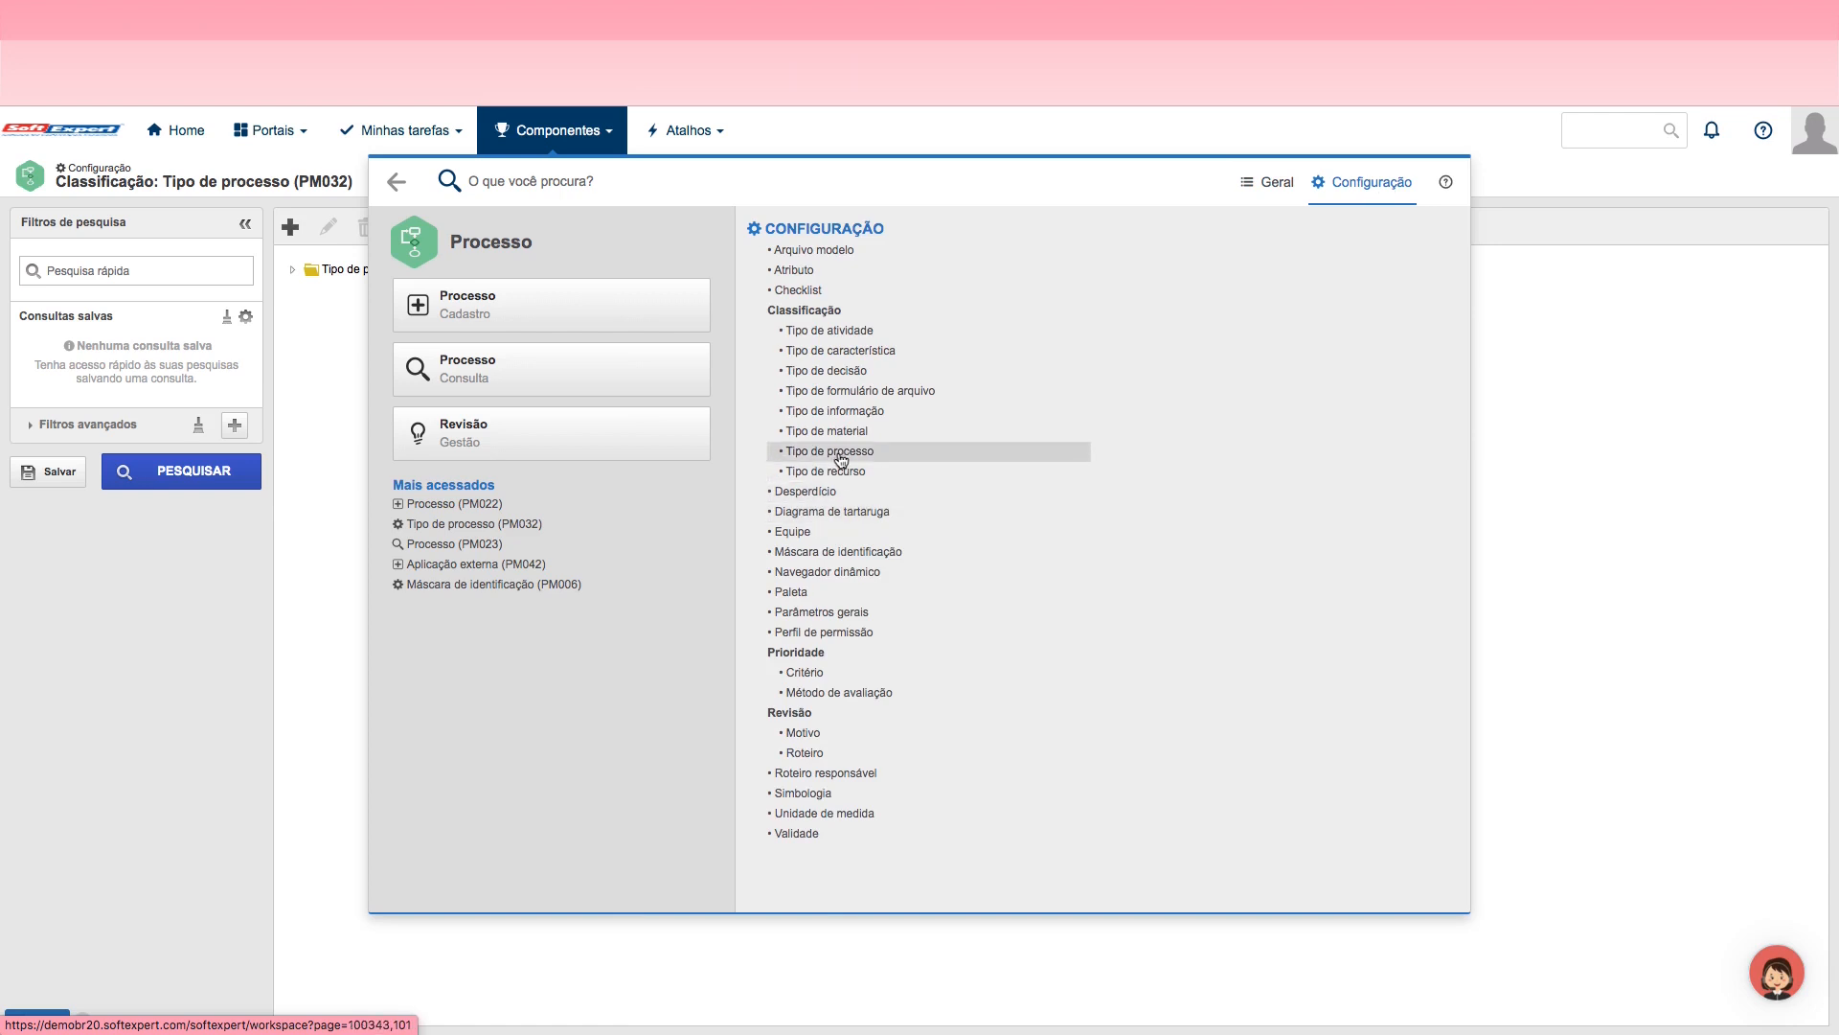
click(841, 456)
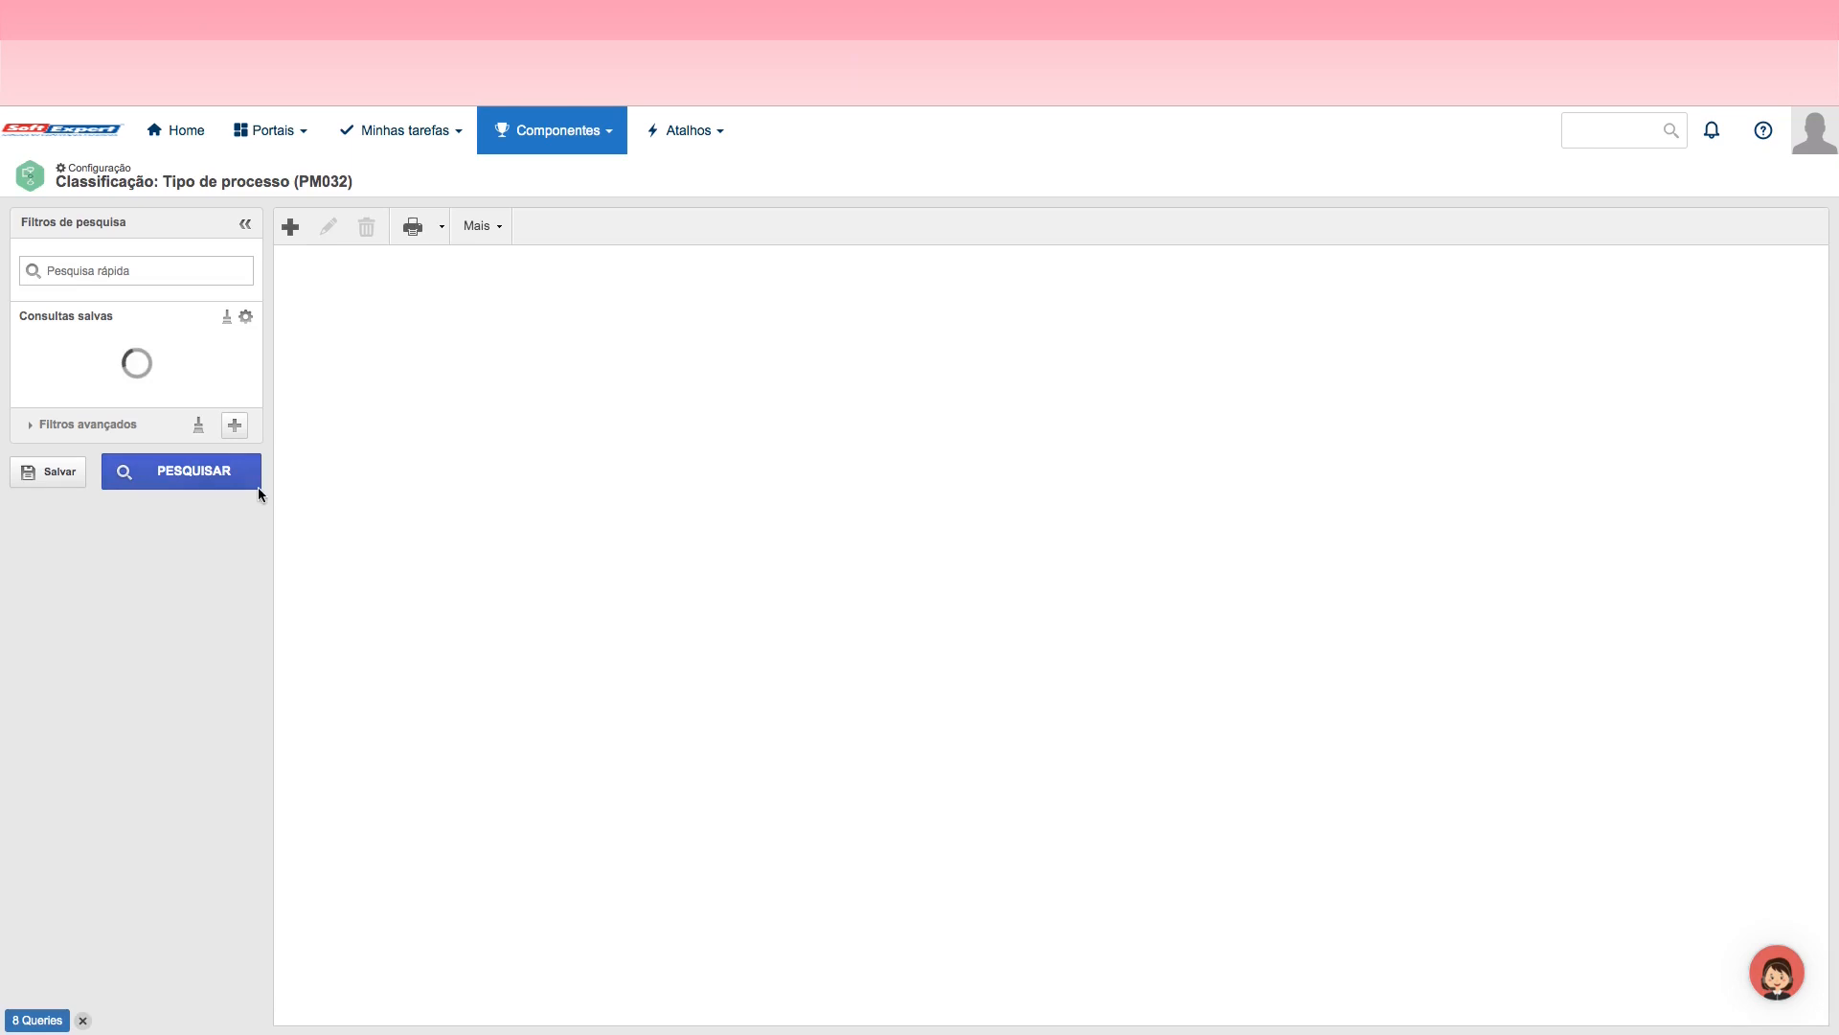
click(290, 230)
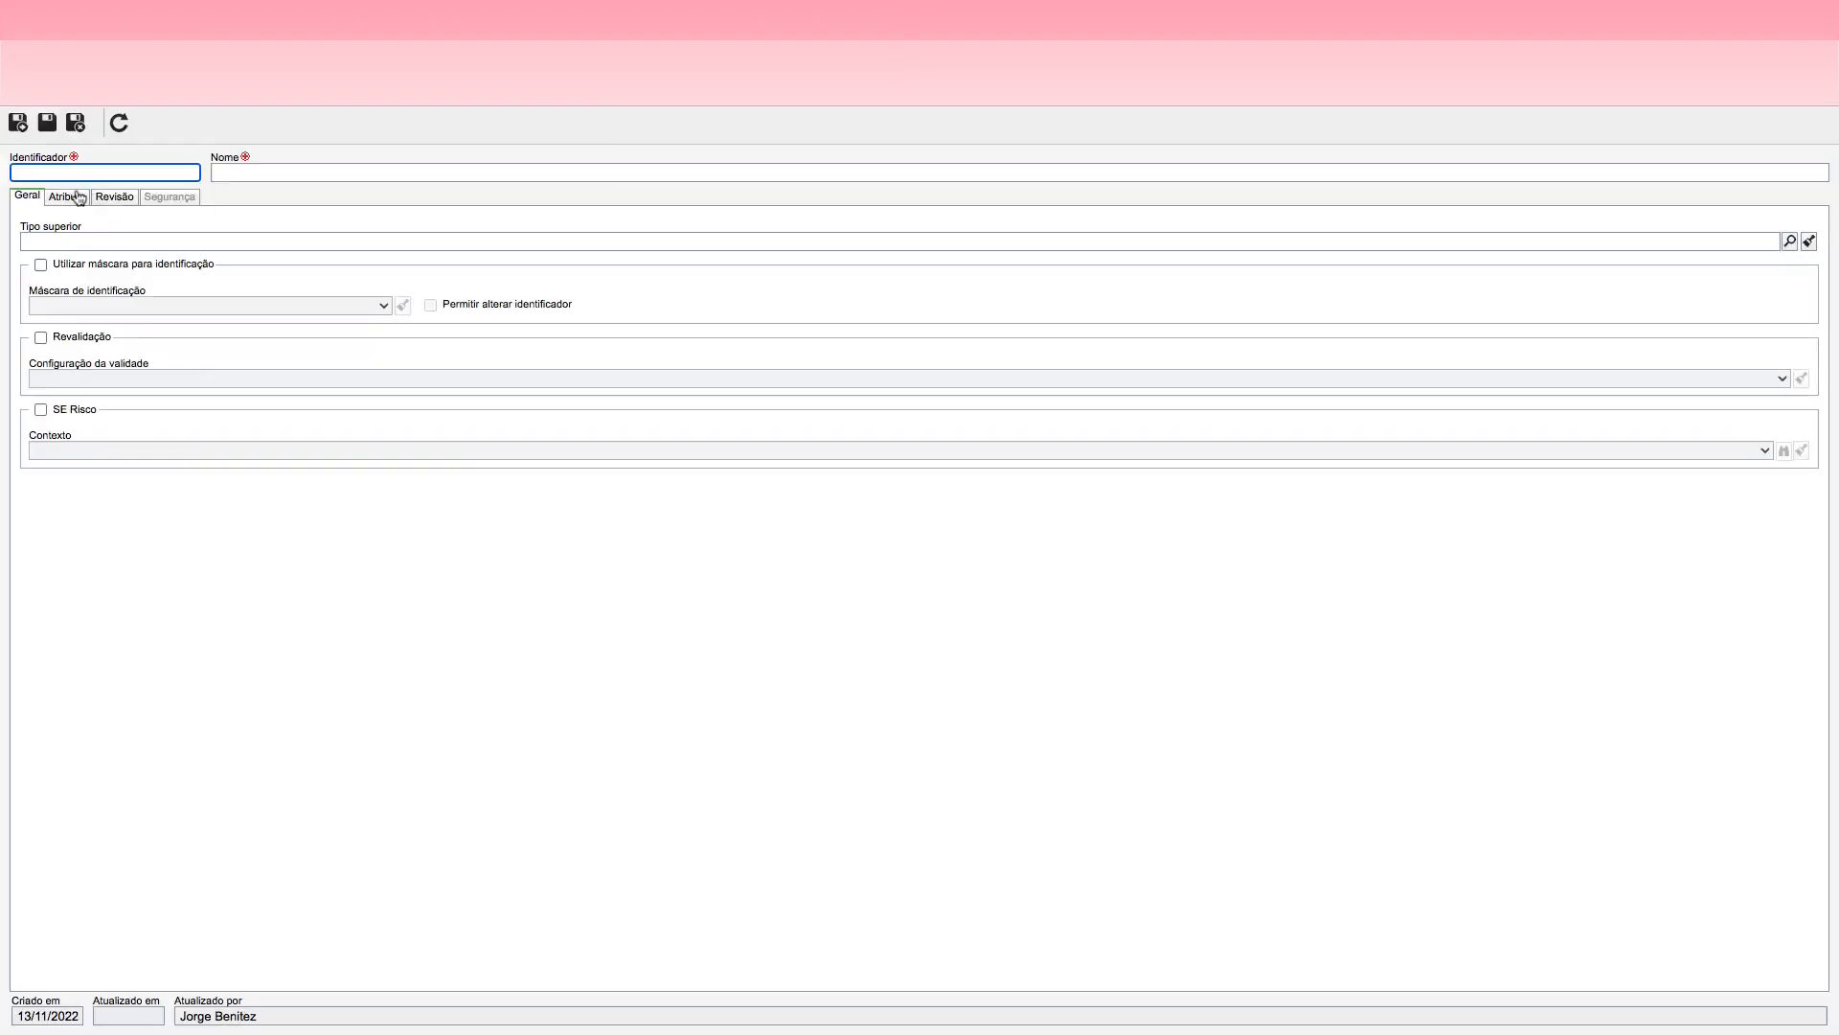
click(67, 172)
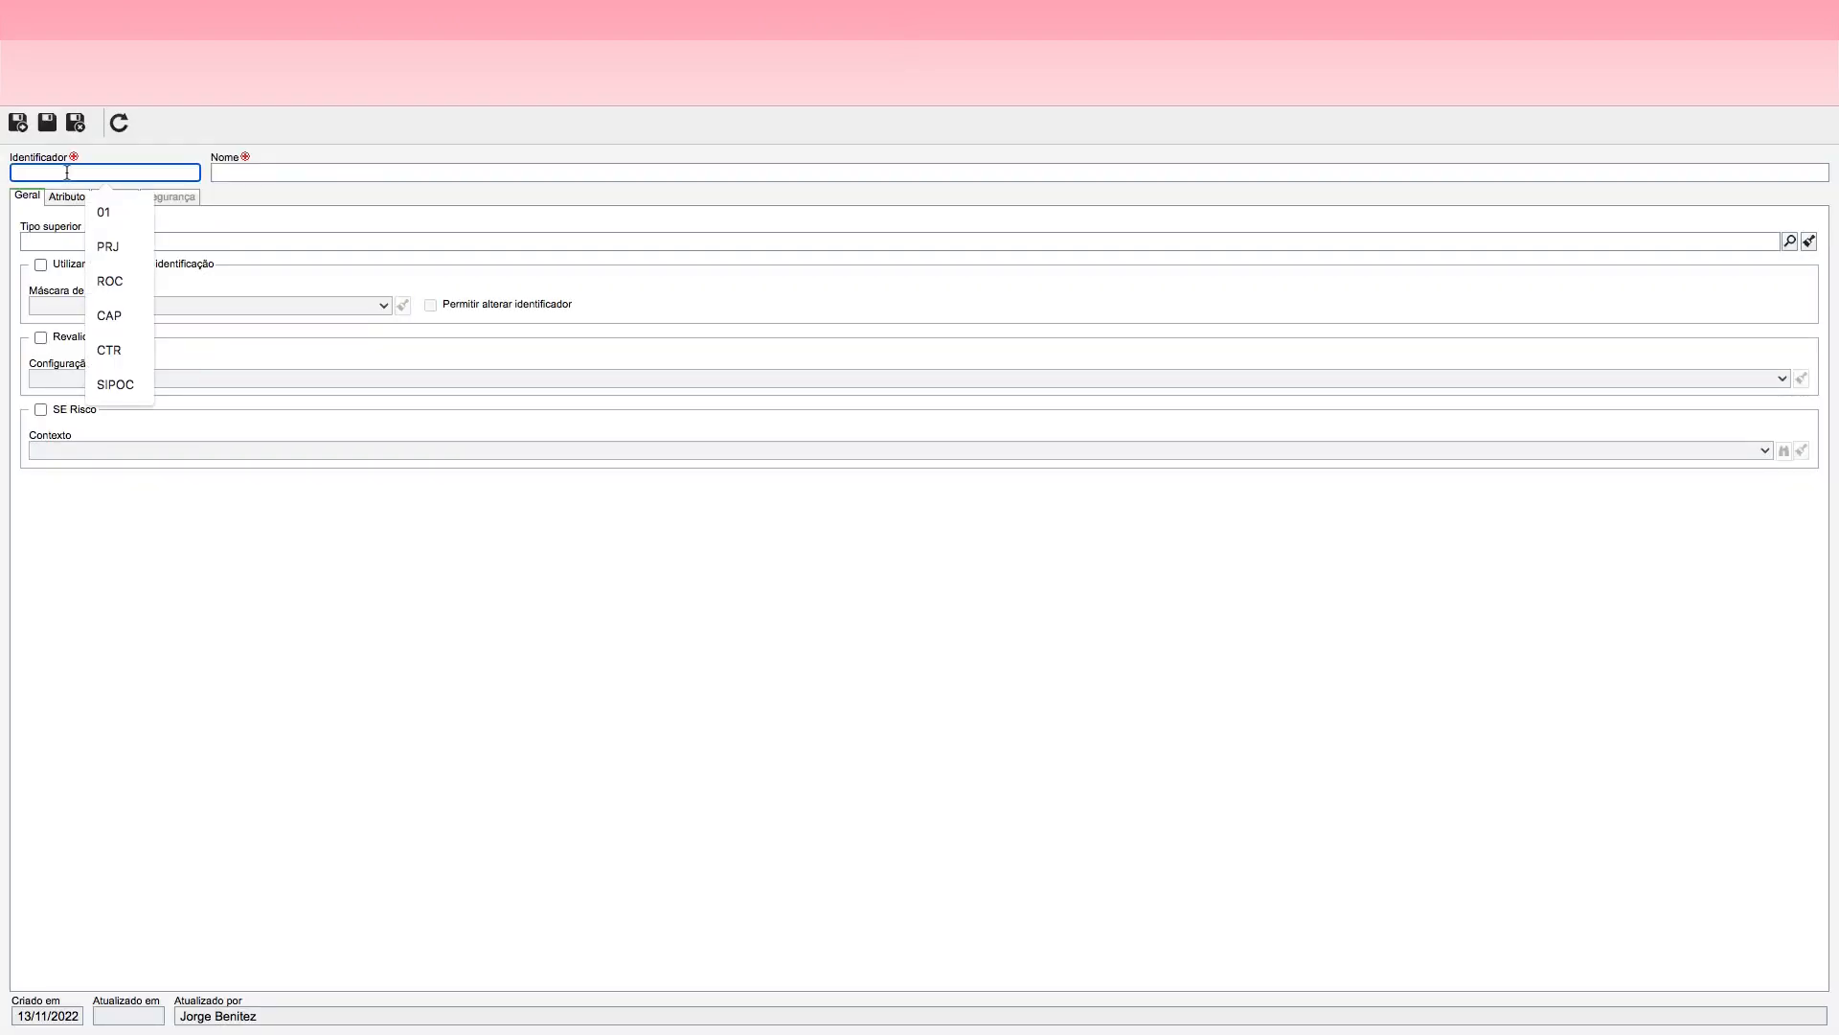
text(Jornada)
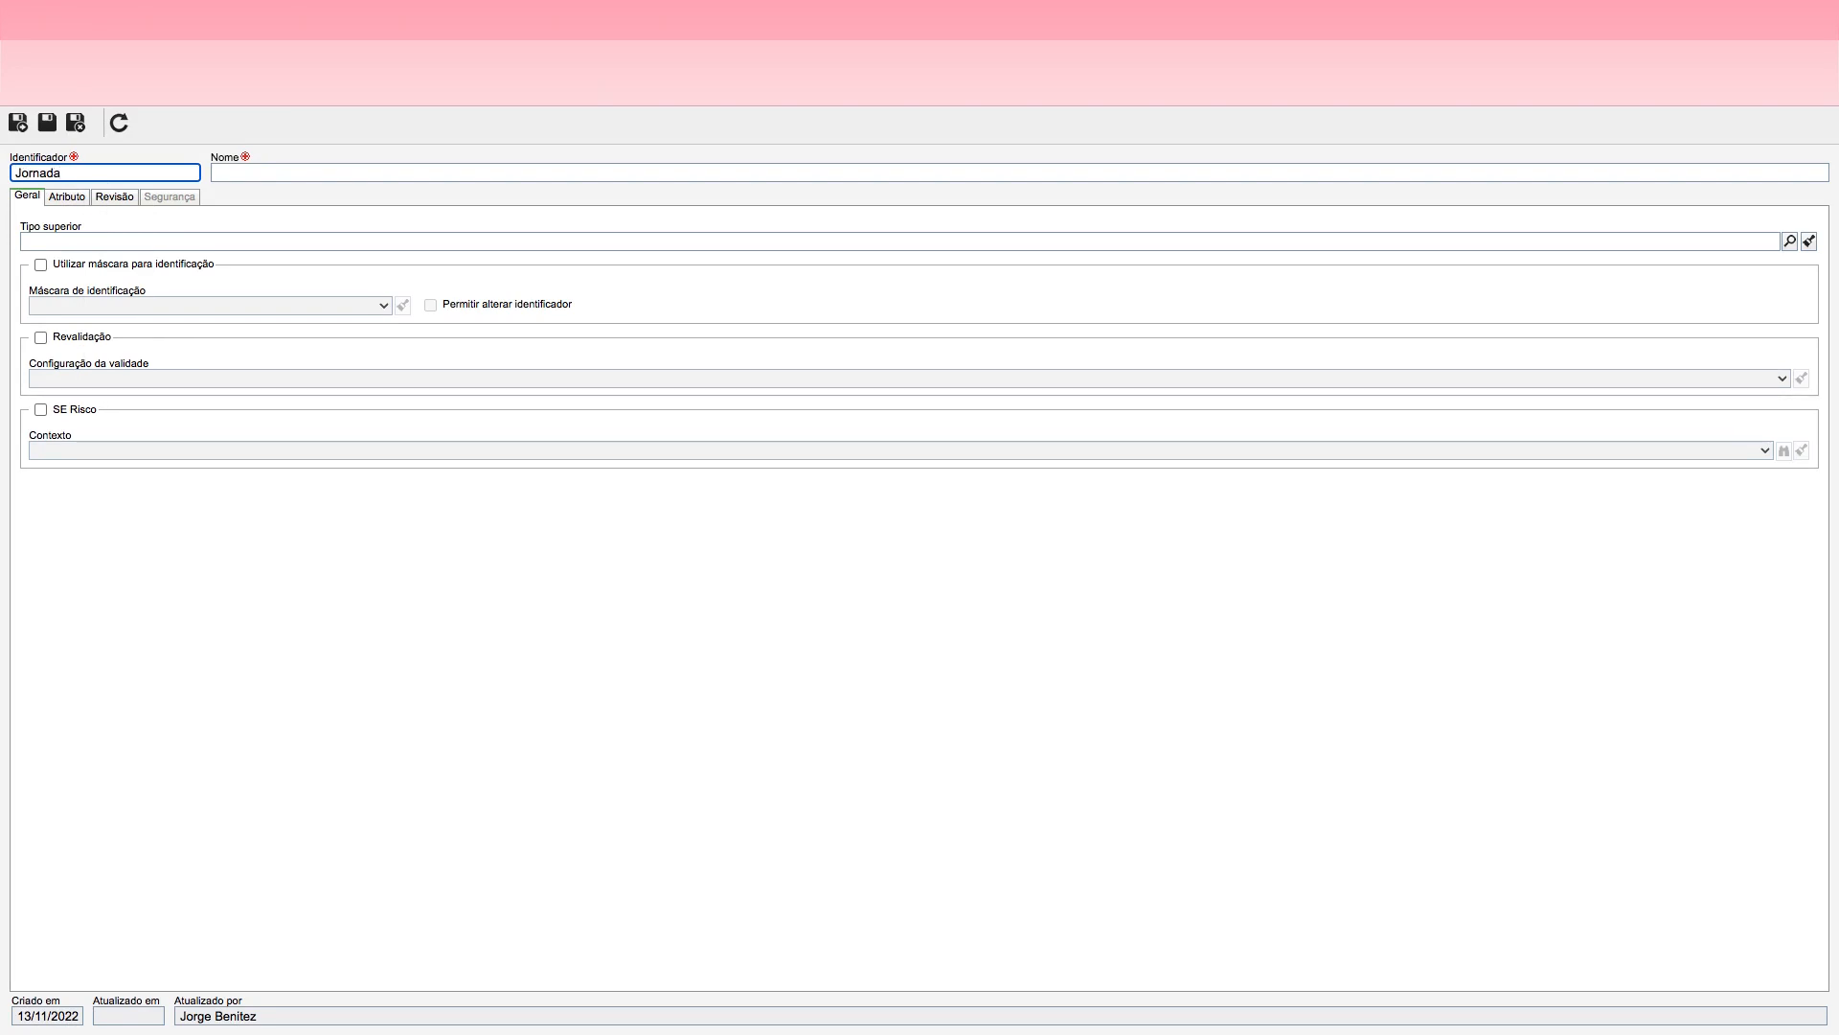
click(238, 174)
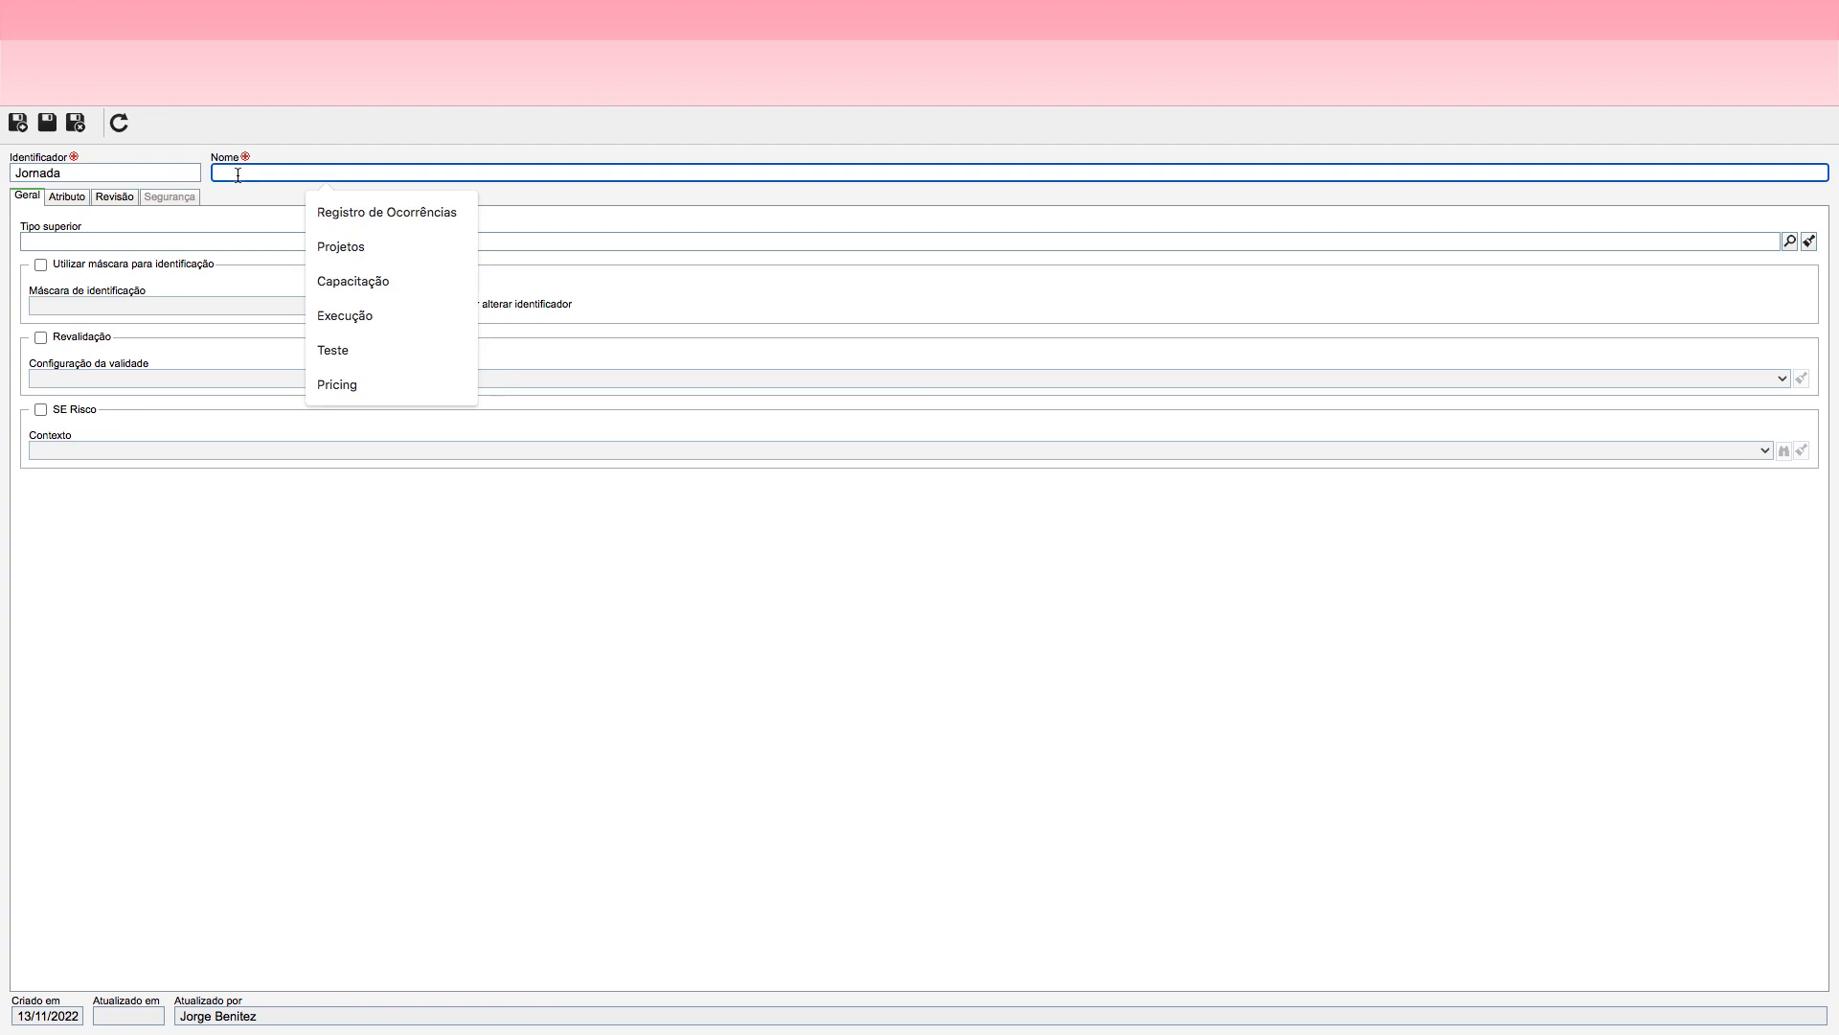
text(or)
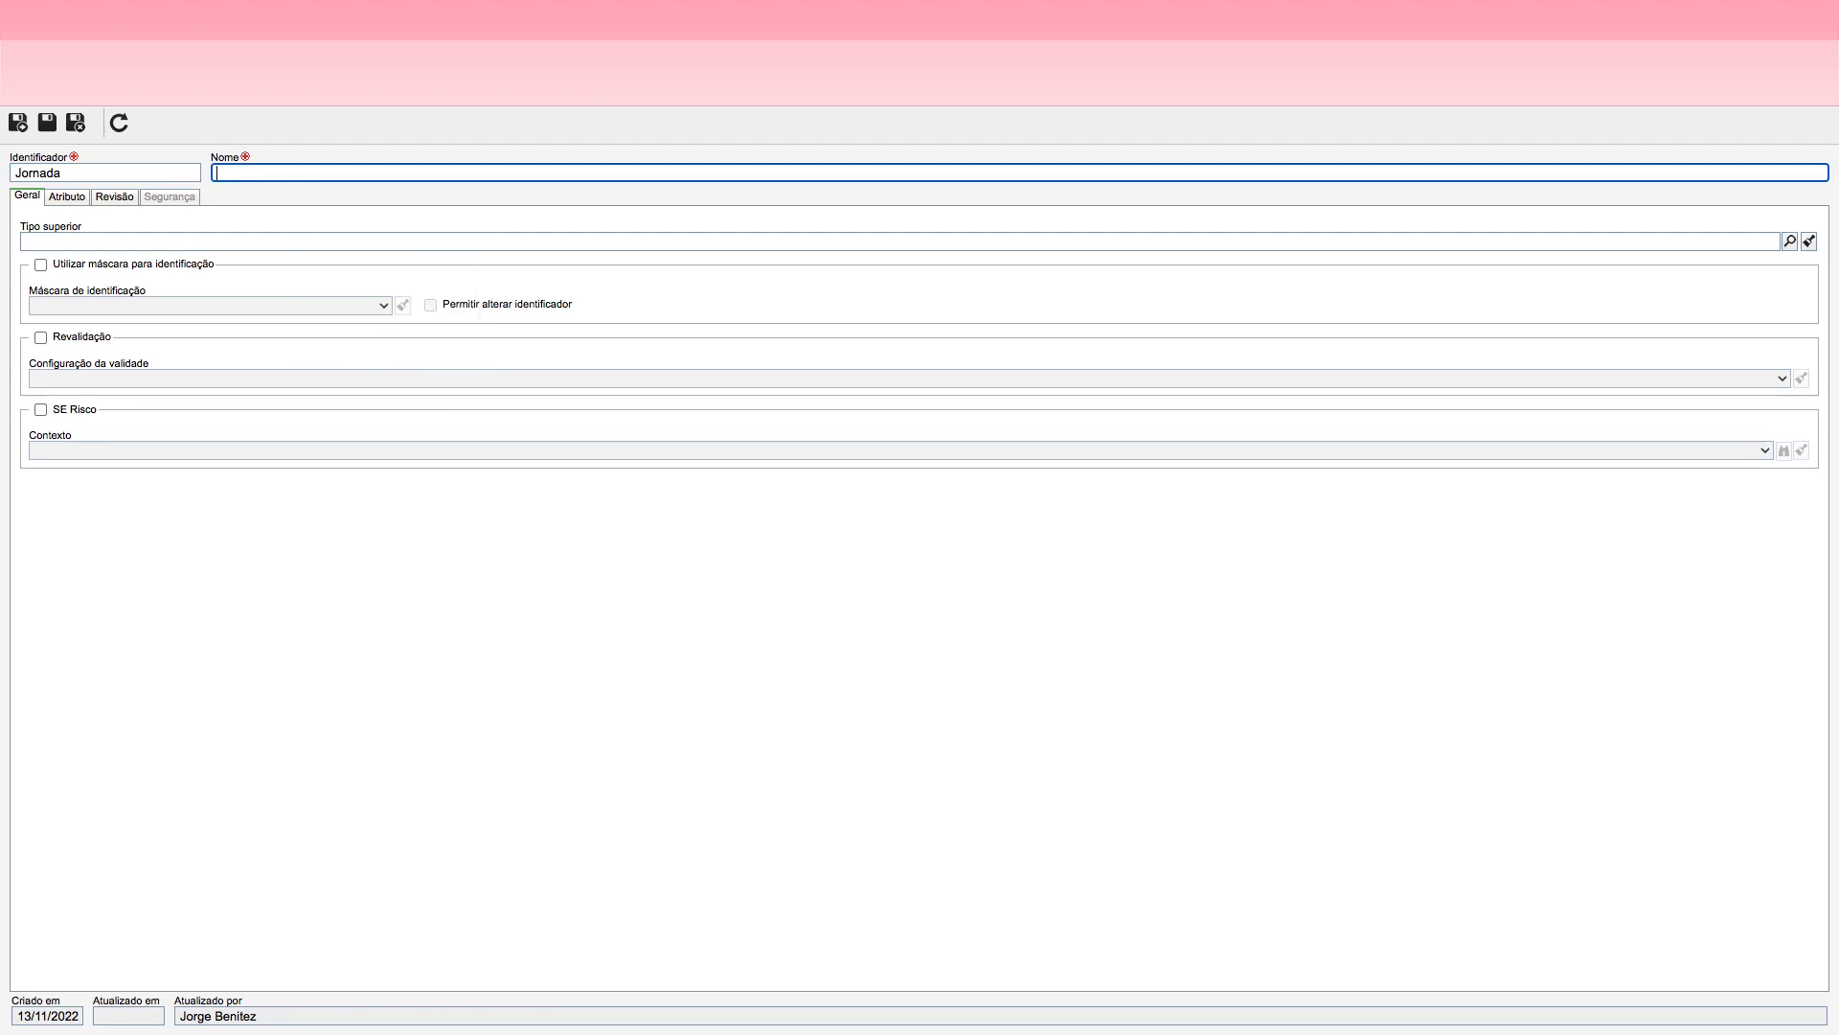
text(nada)
click(47, 124)
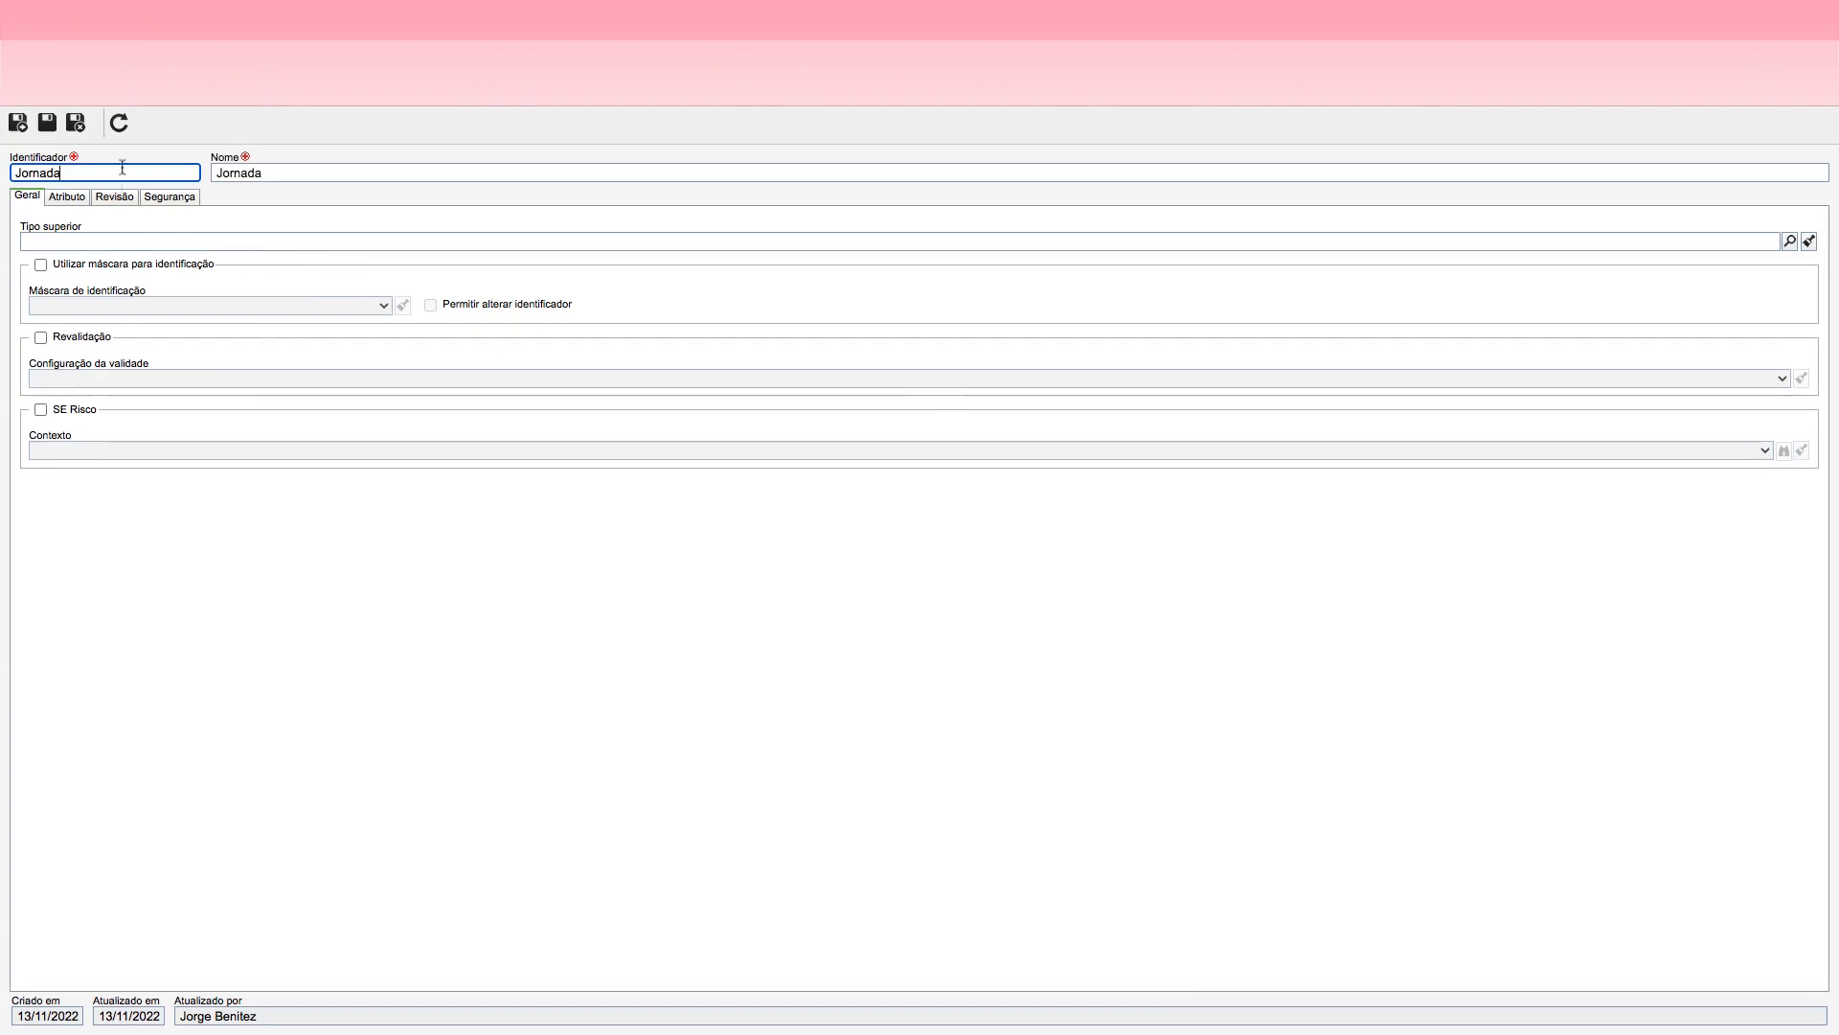
click(74, 133)
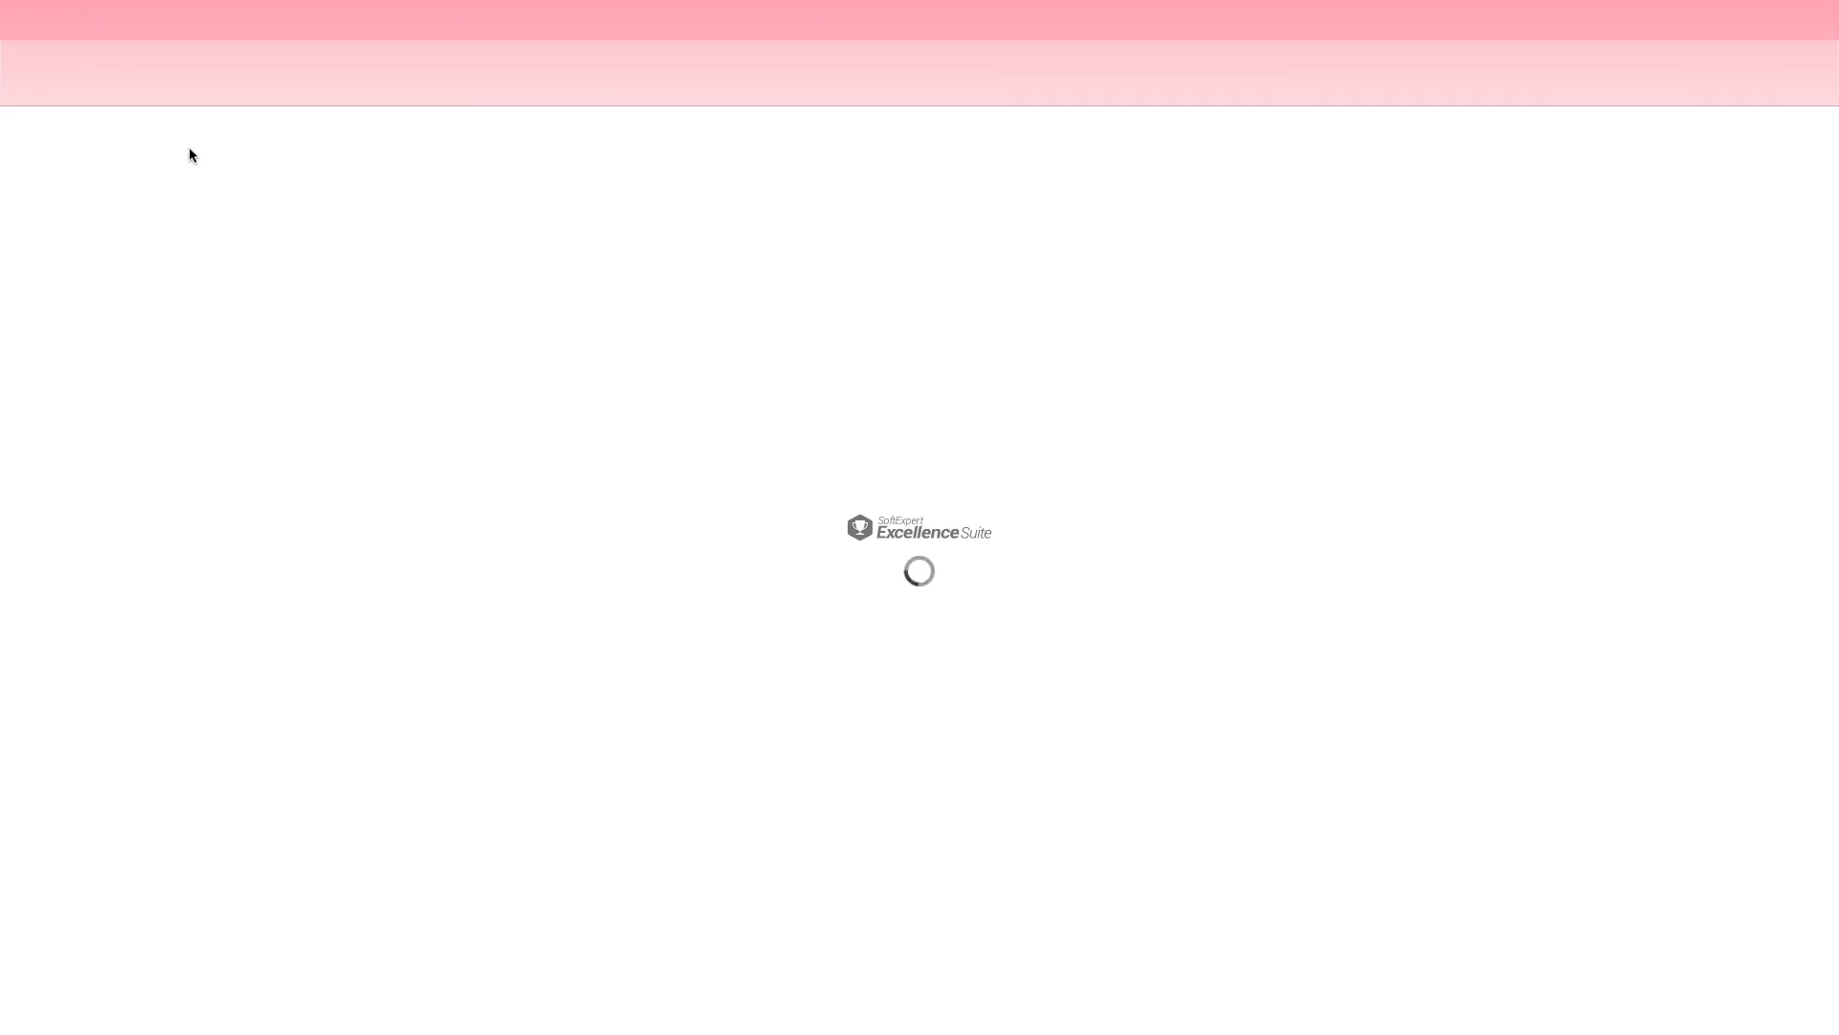
Step: Filter the process types with a general advanced filter on the keyword Jornada and select the matching process type
click(235, 426)
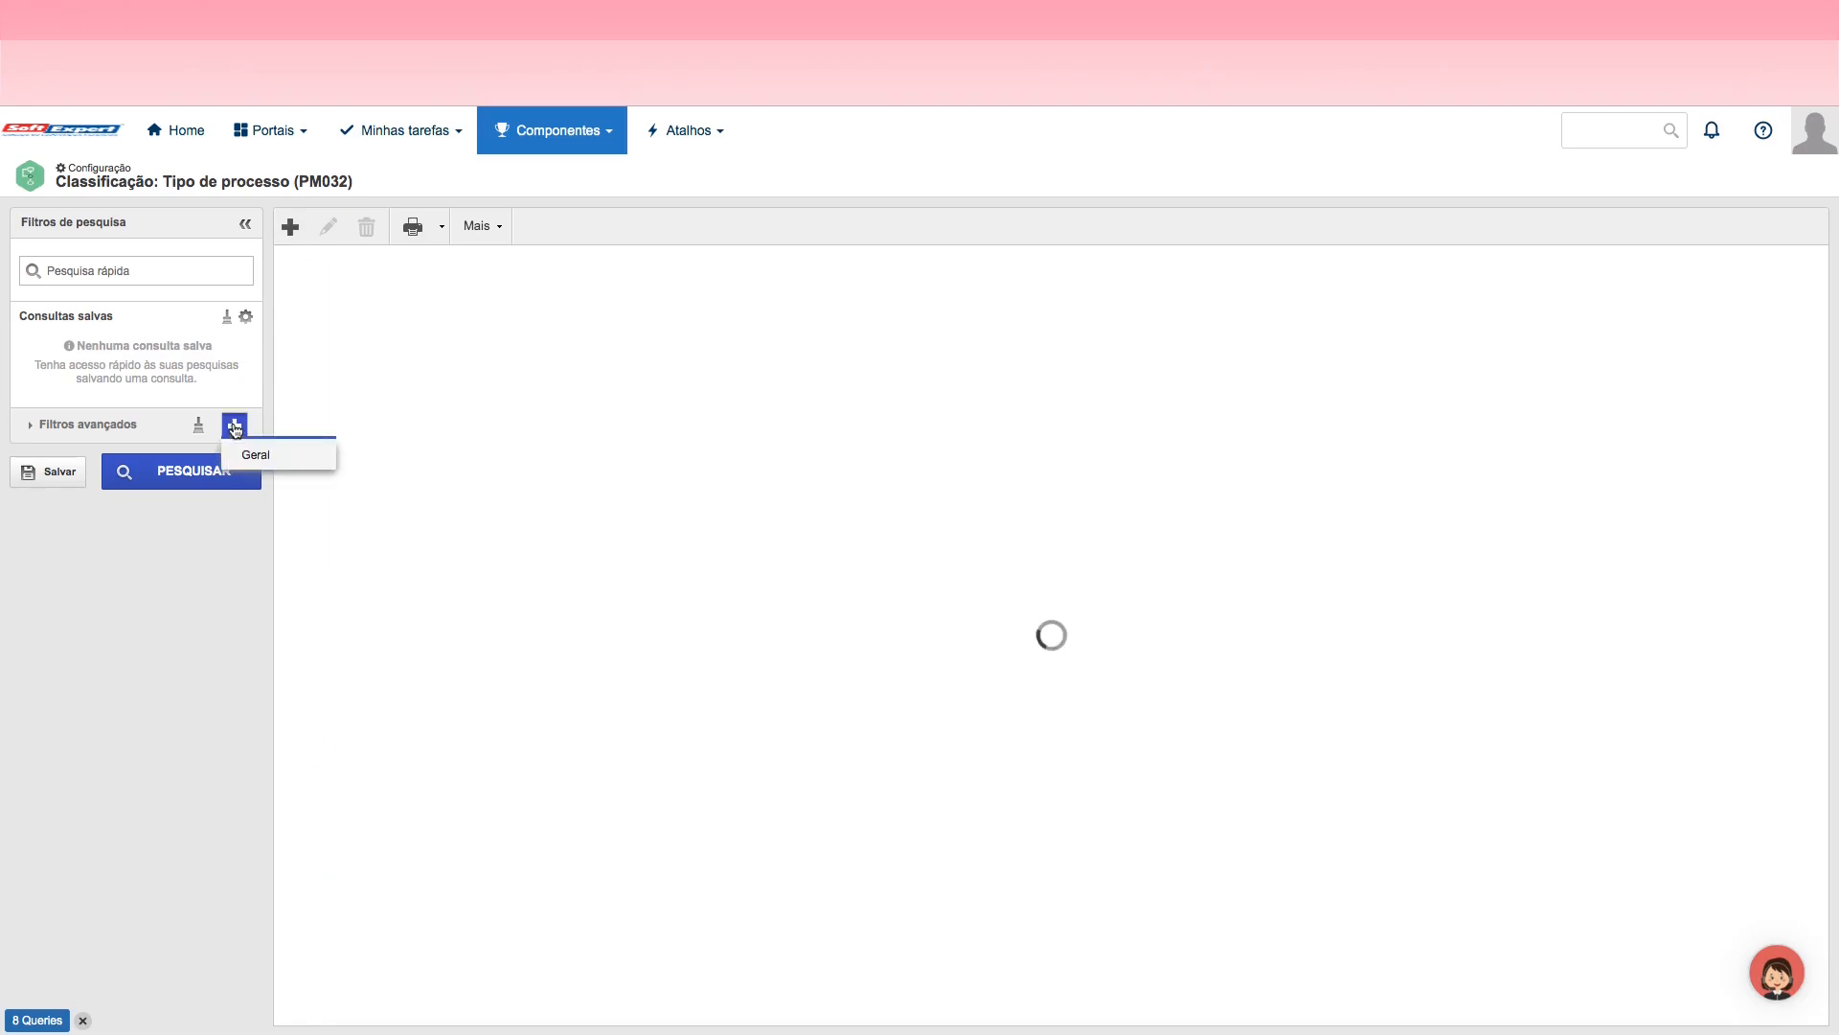
click(257, 456)
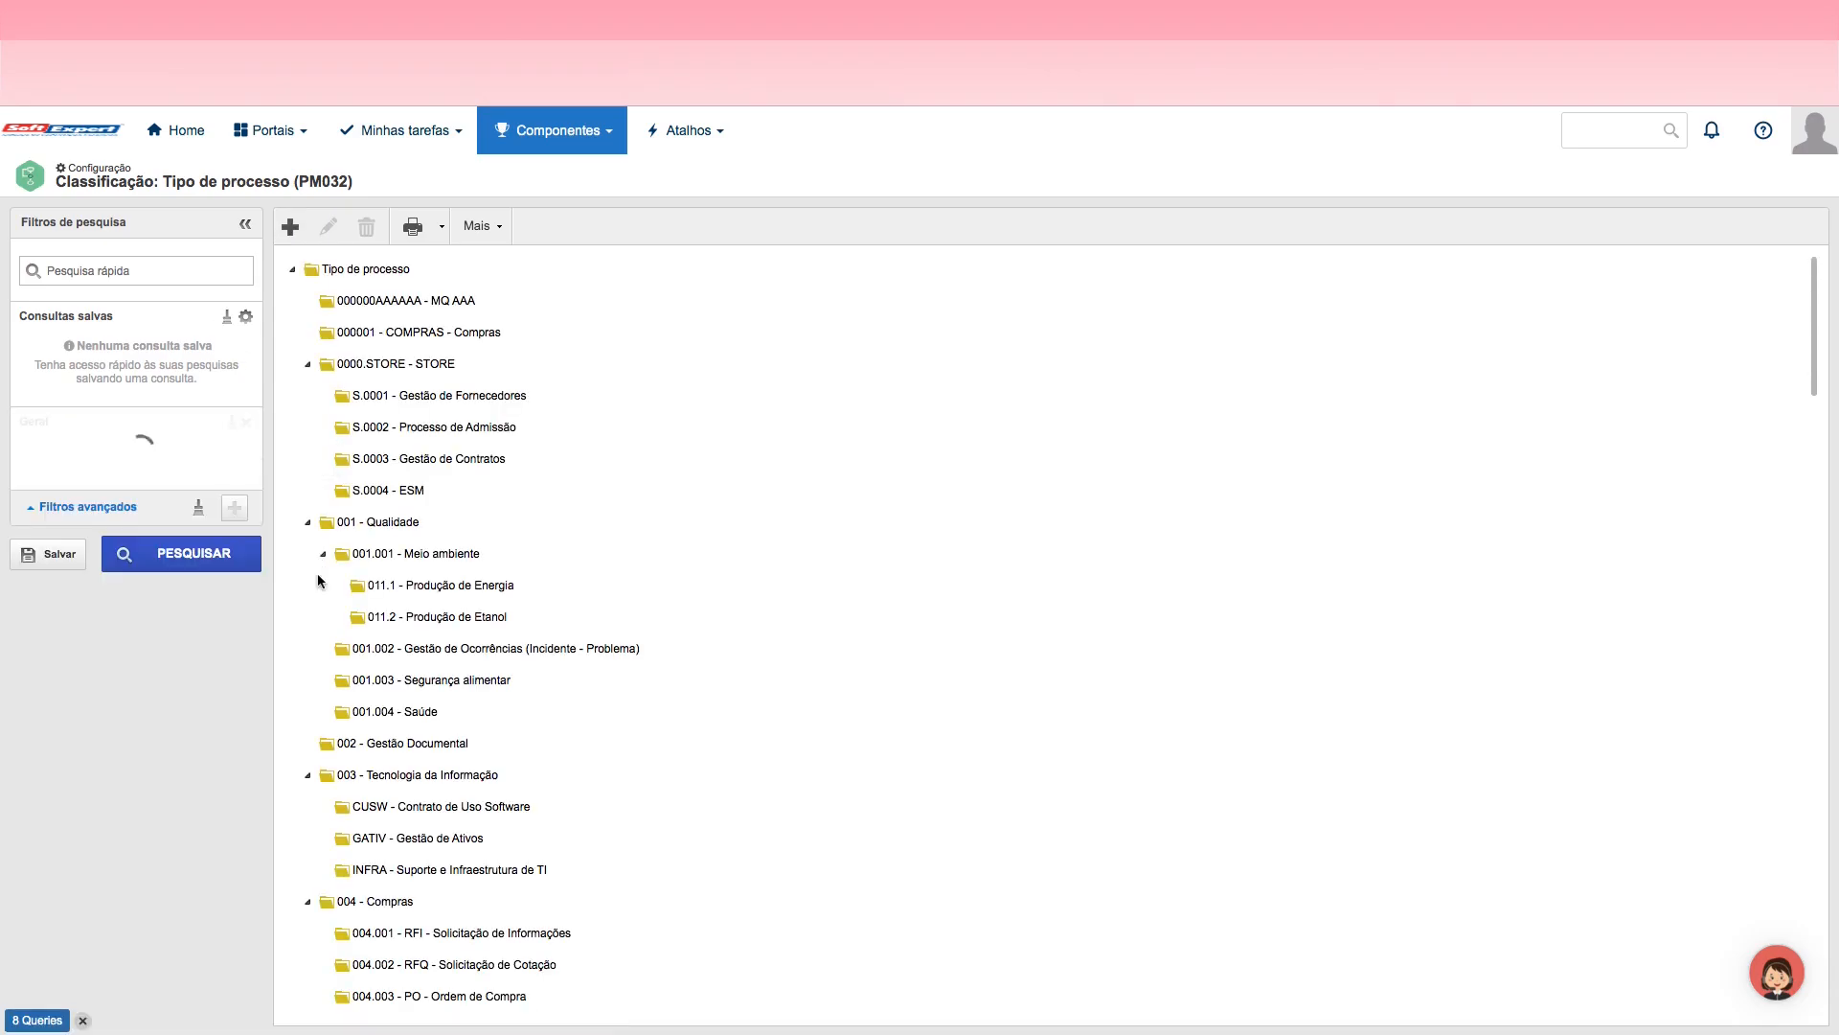
click(129, 482)
text(Jornad)
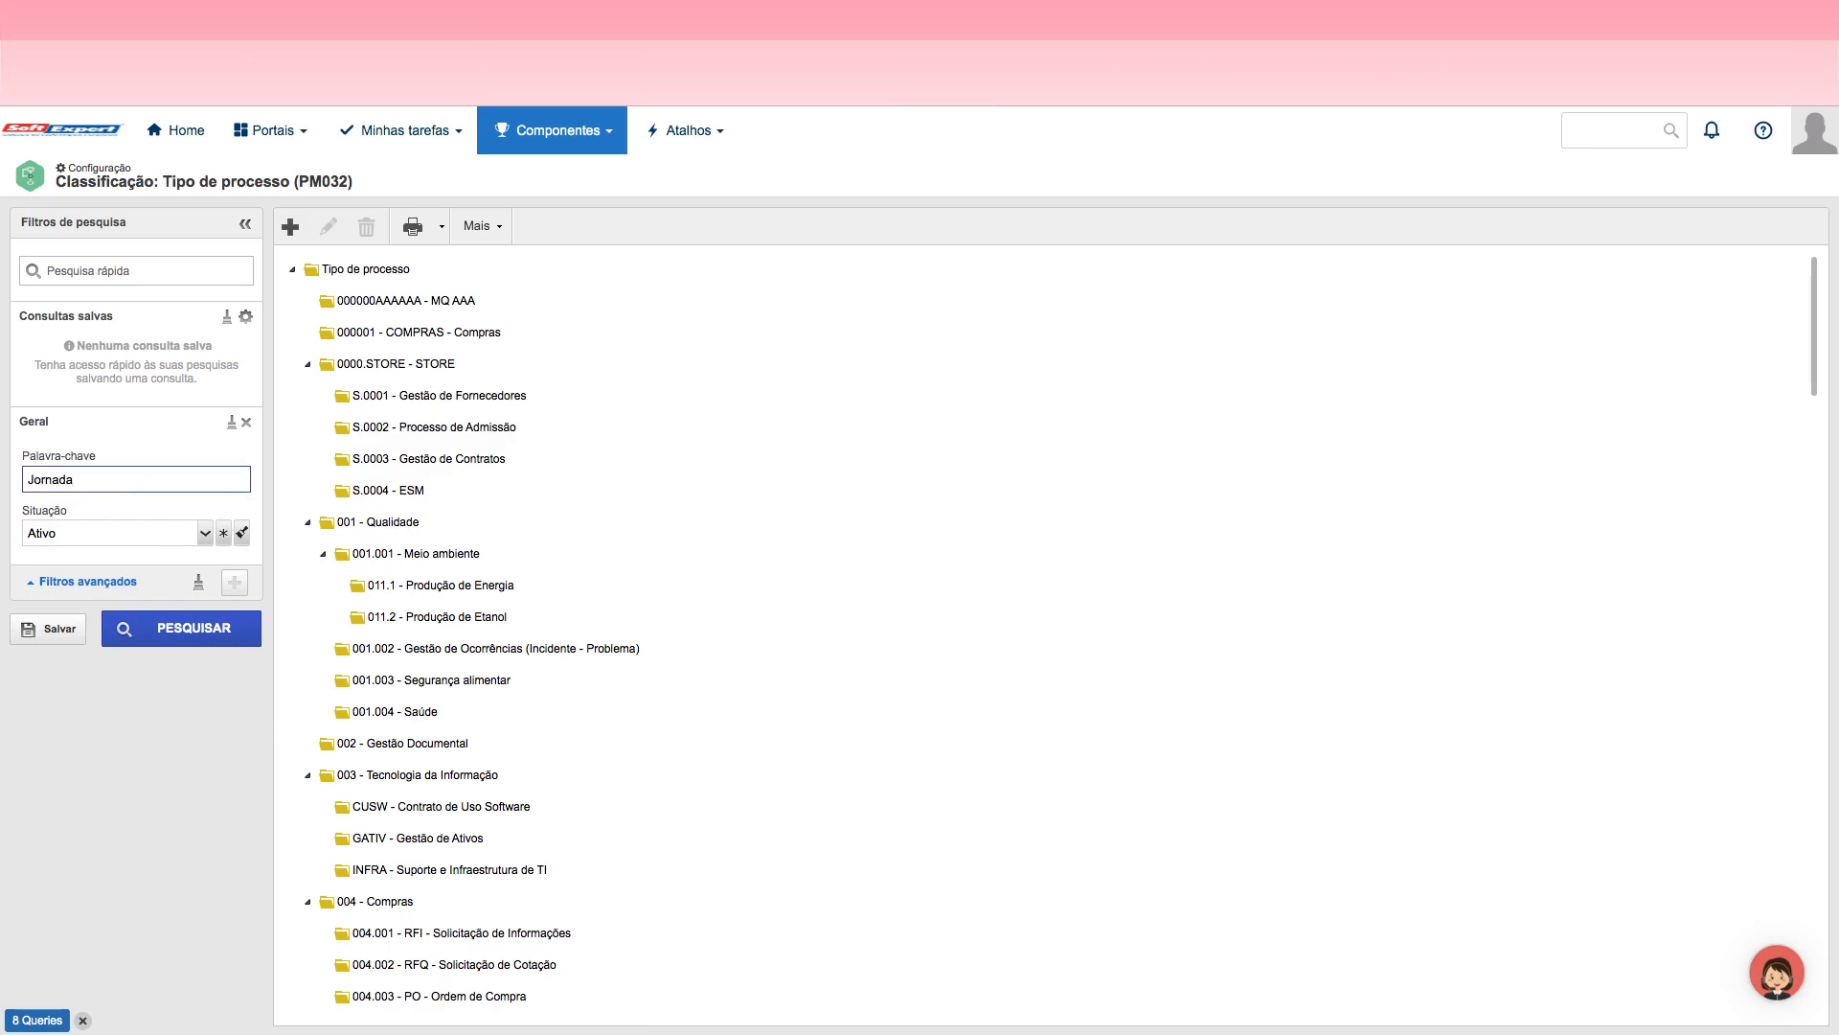
text(a)
key(Return)
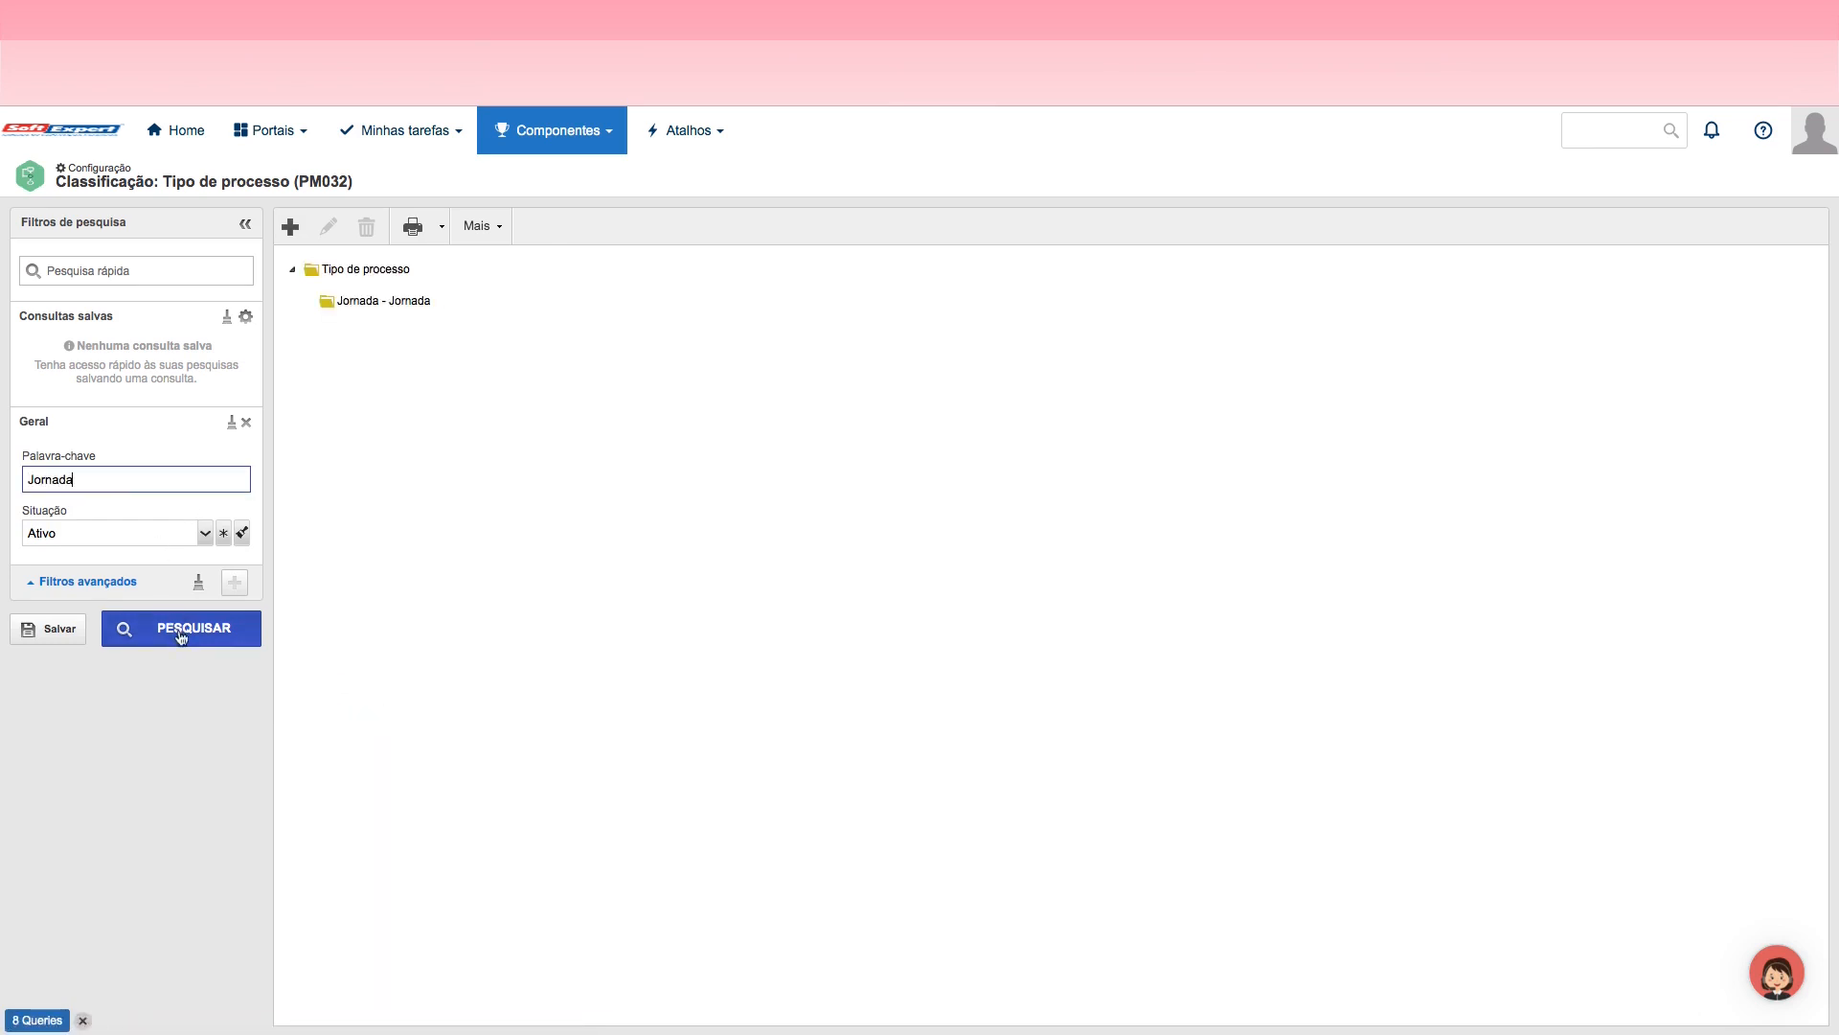
click(370, 305)
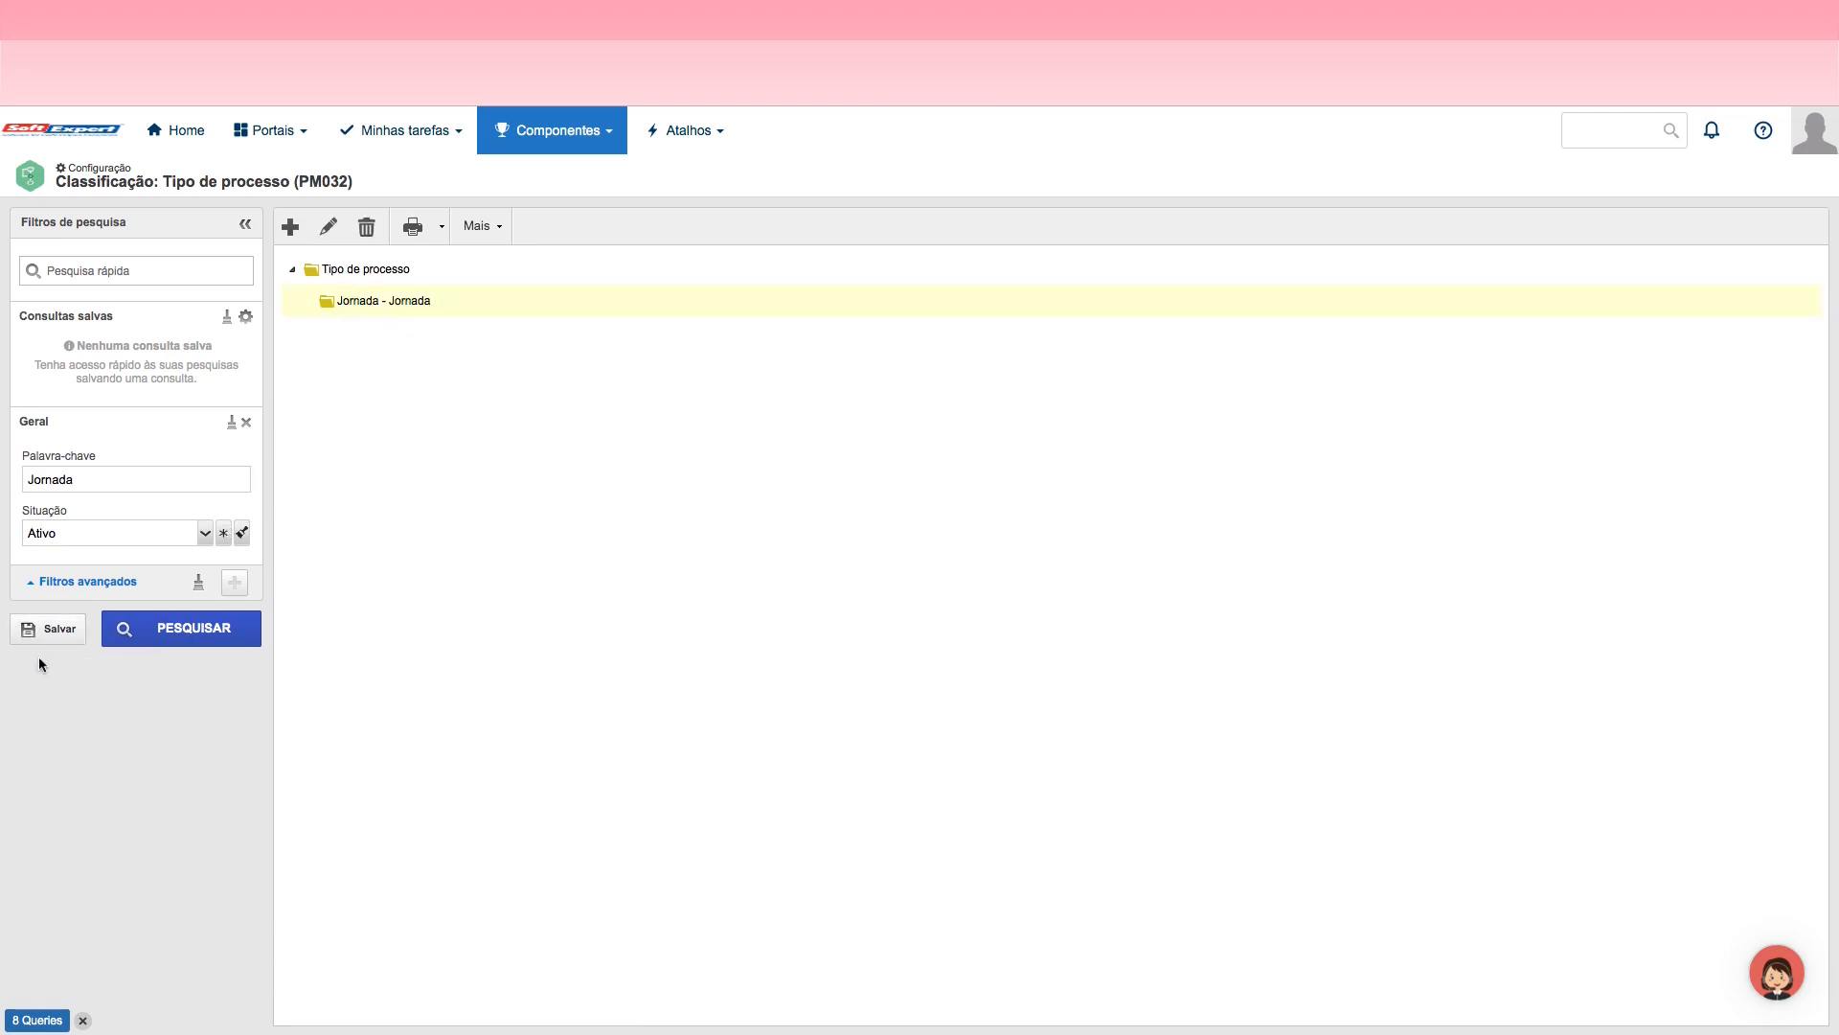
Step: Save the current search as a new private query named Jaranda and apply that saved query
click(60, 632)
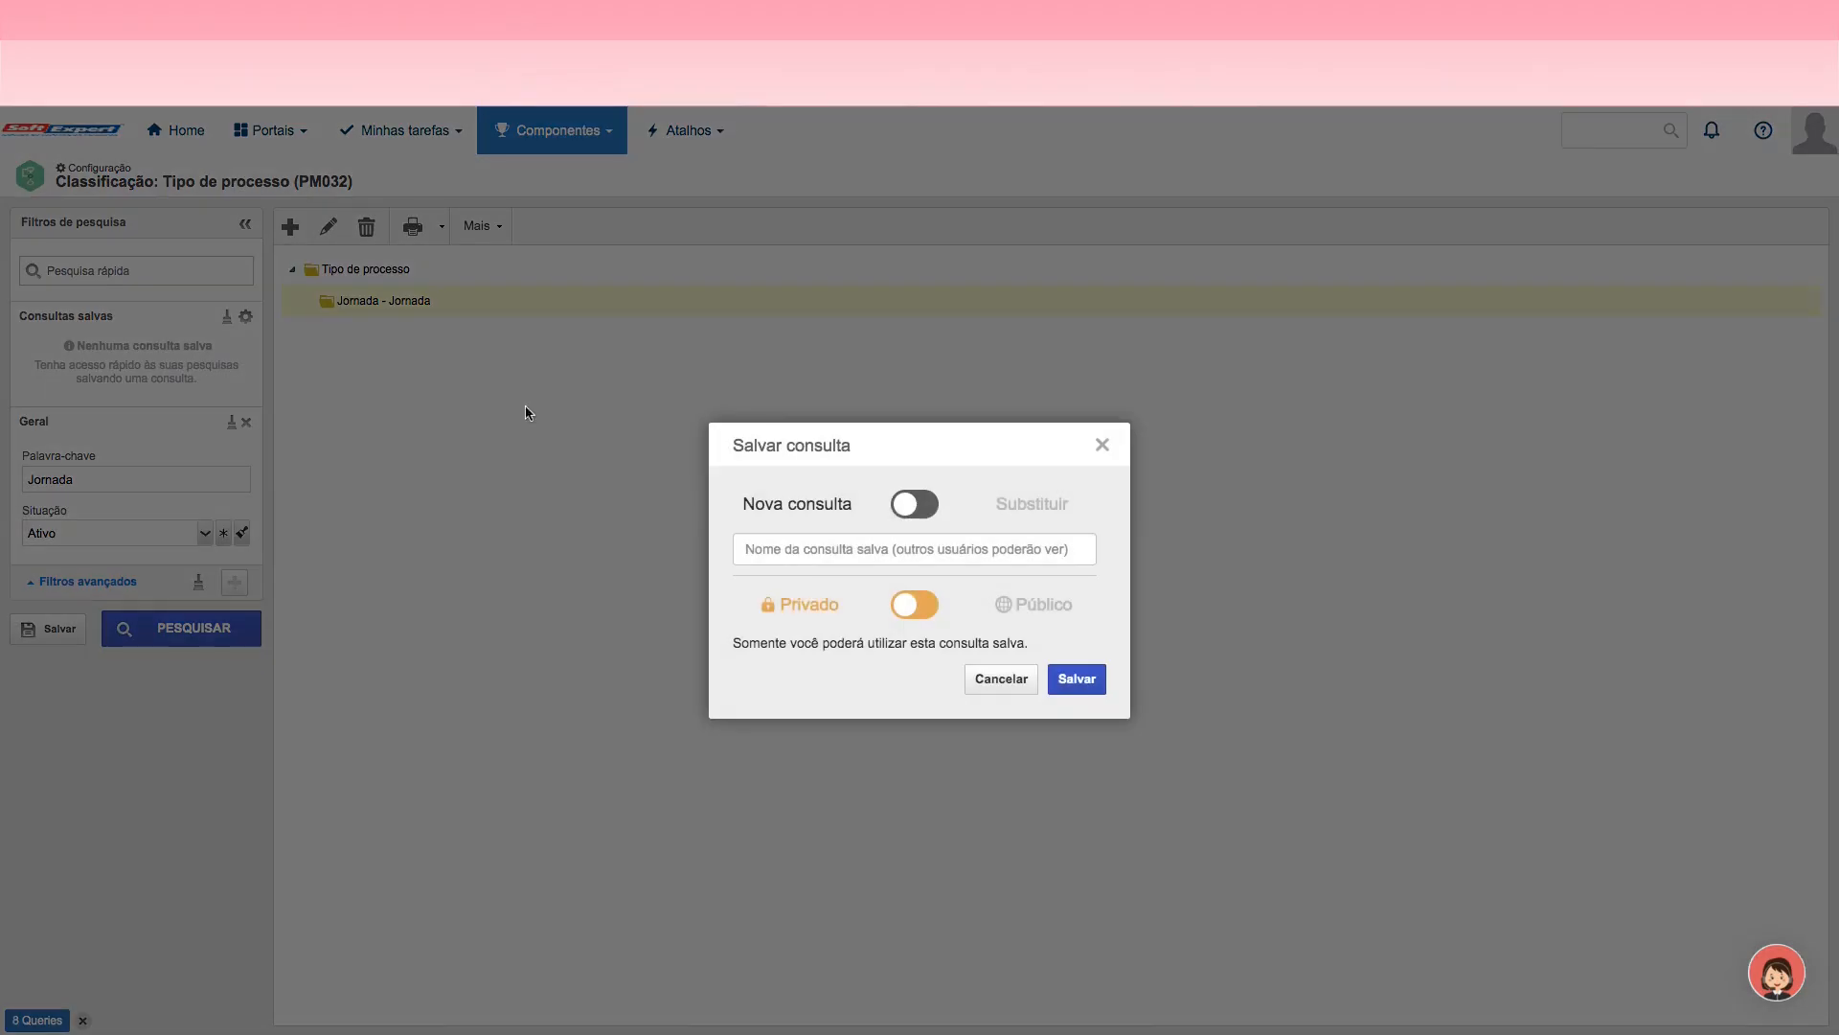
click(834, 546)
text(Jaranda)
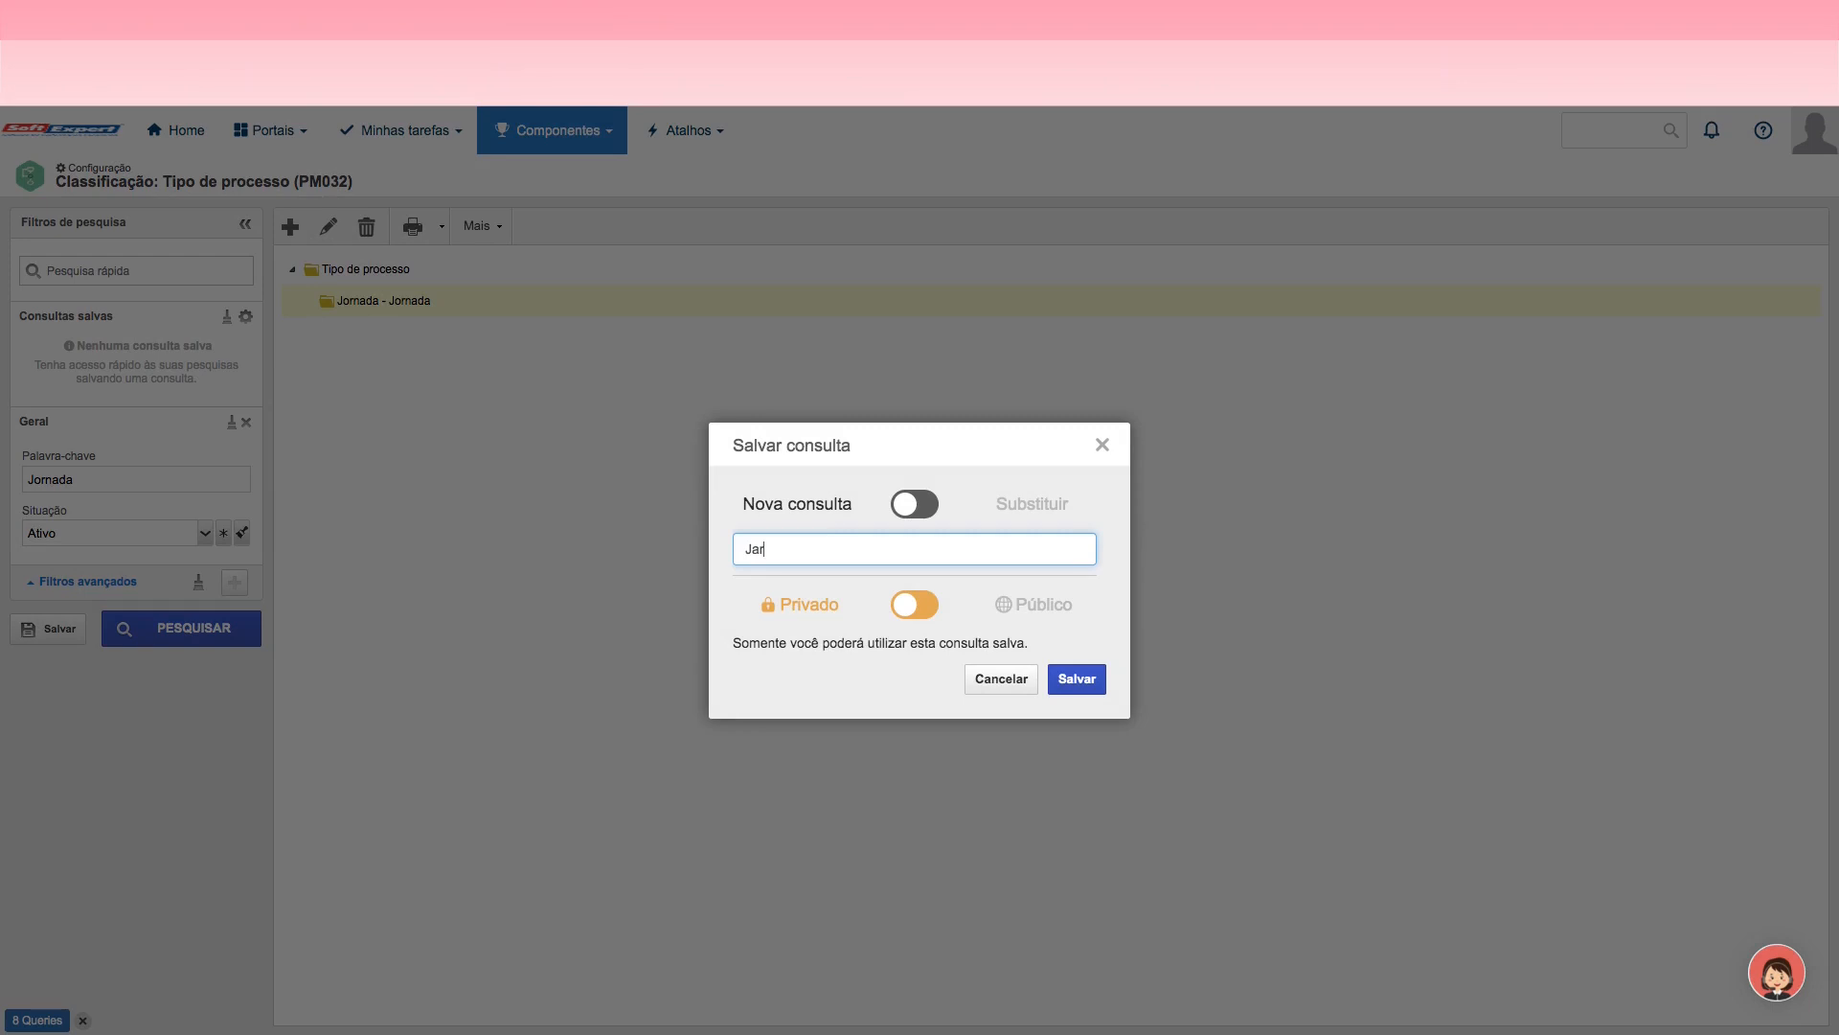
click(1073, 682)
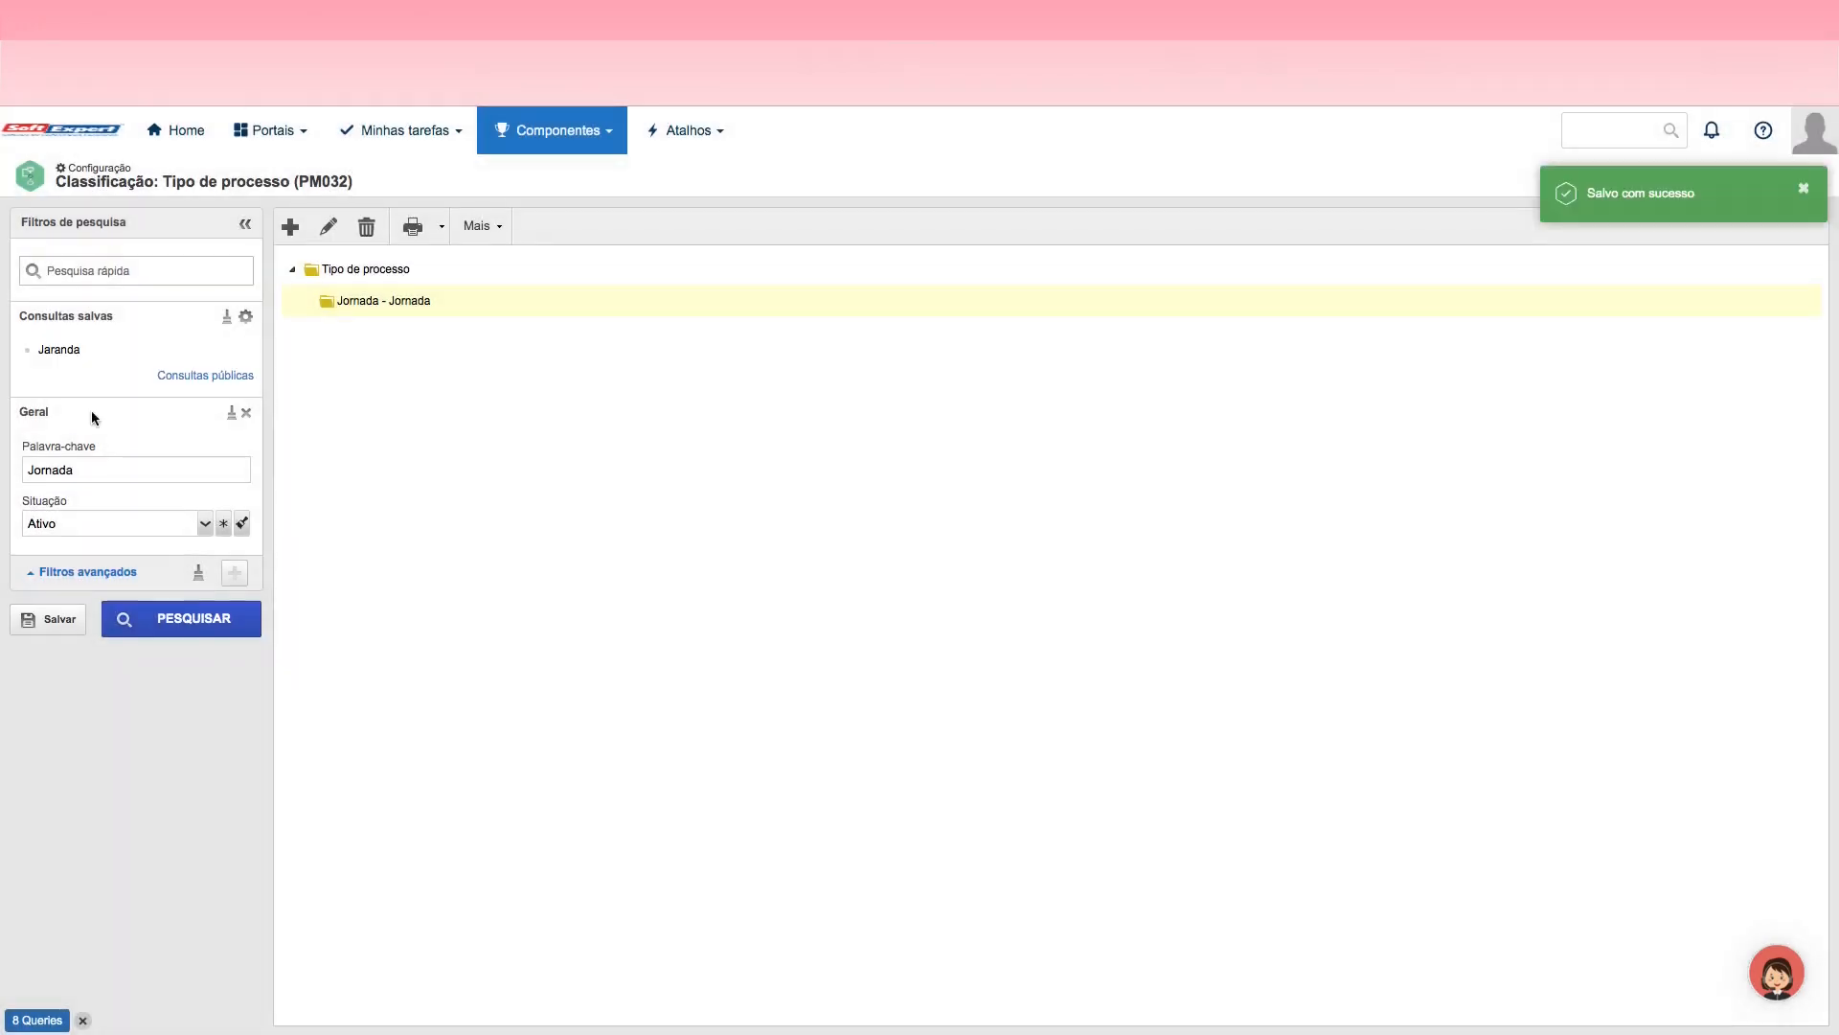
click(68, 350)
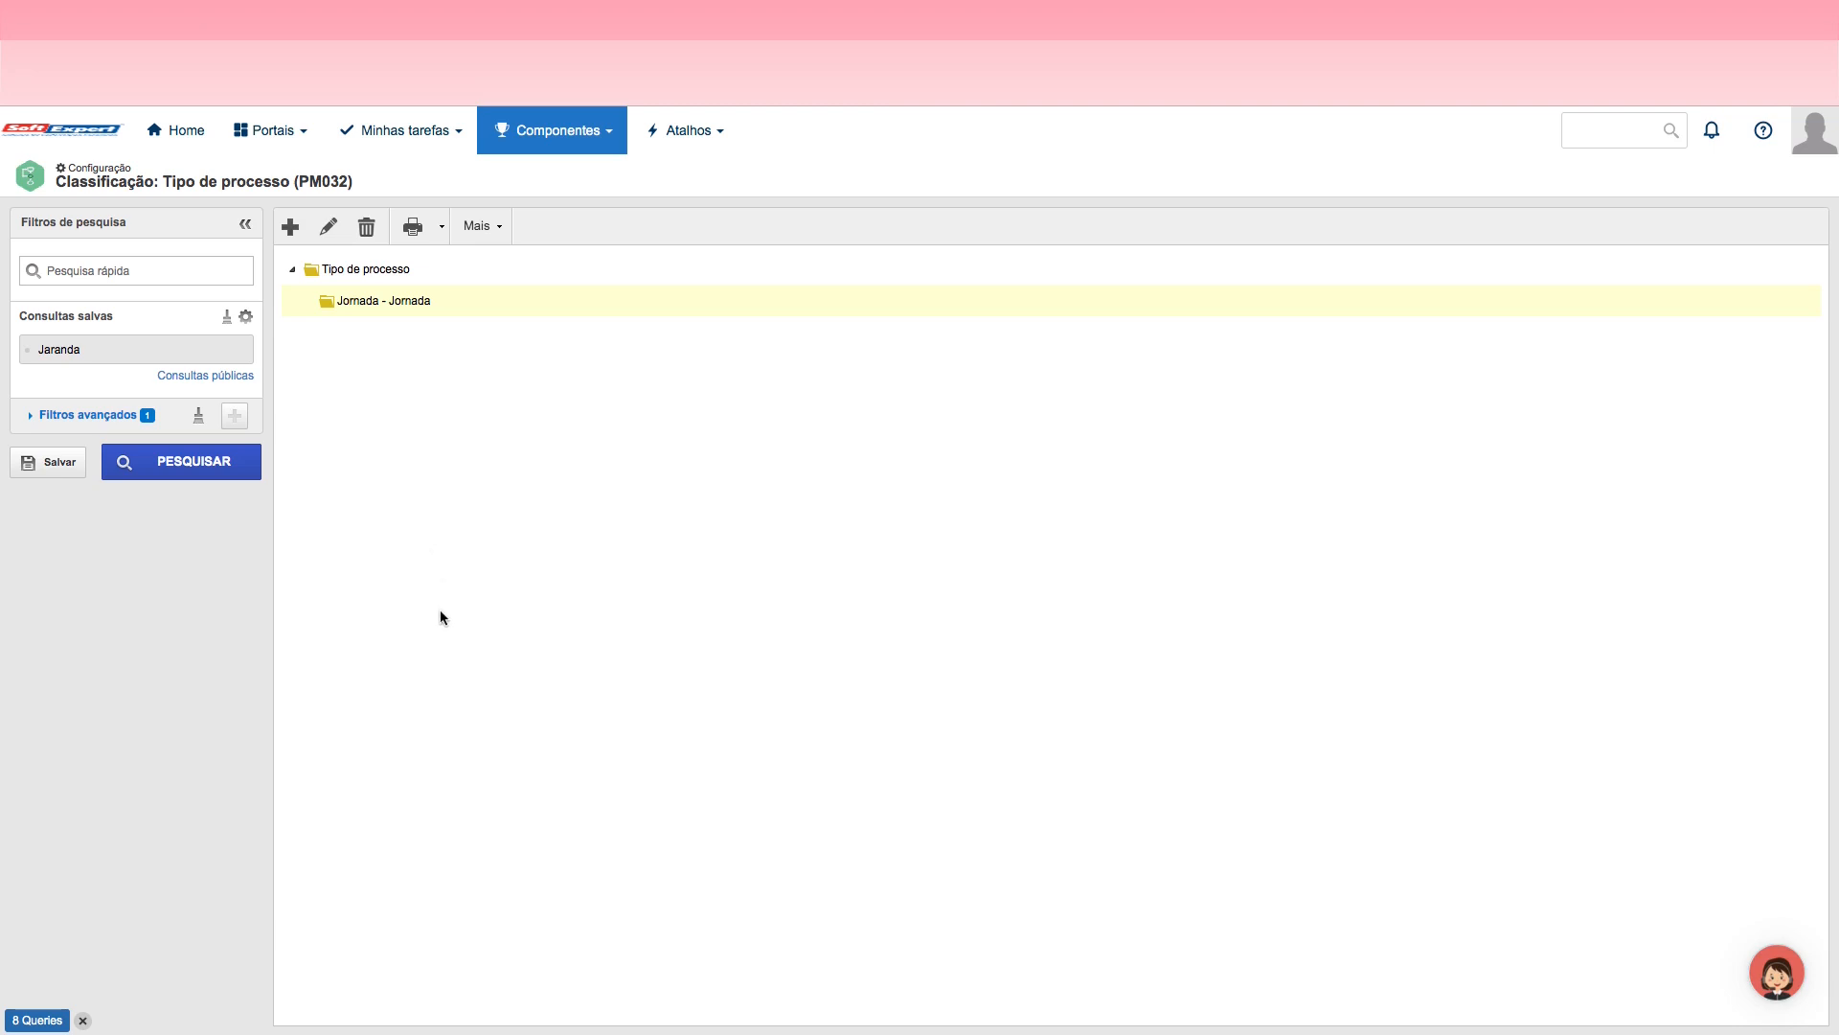
Step: Open the Tipo de atividade classification configuration and start a new activity type record
click(542, 134)
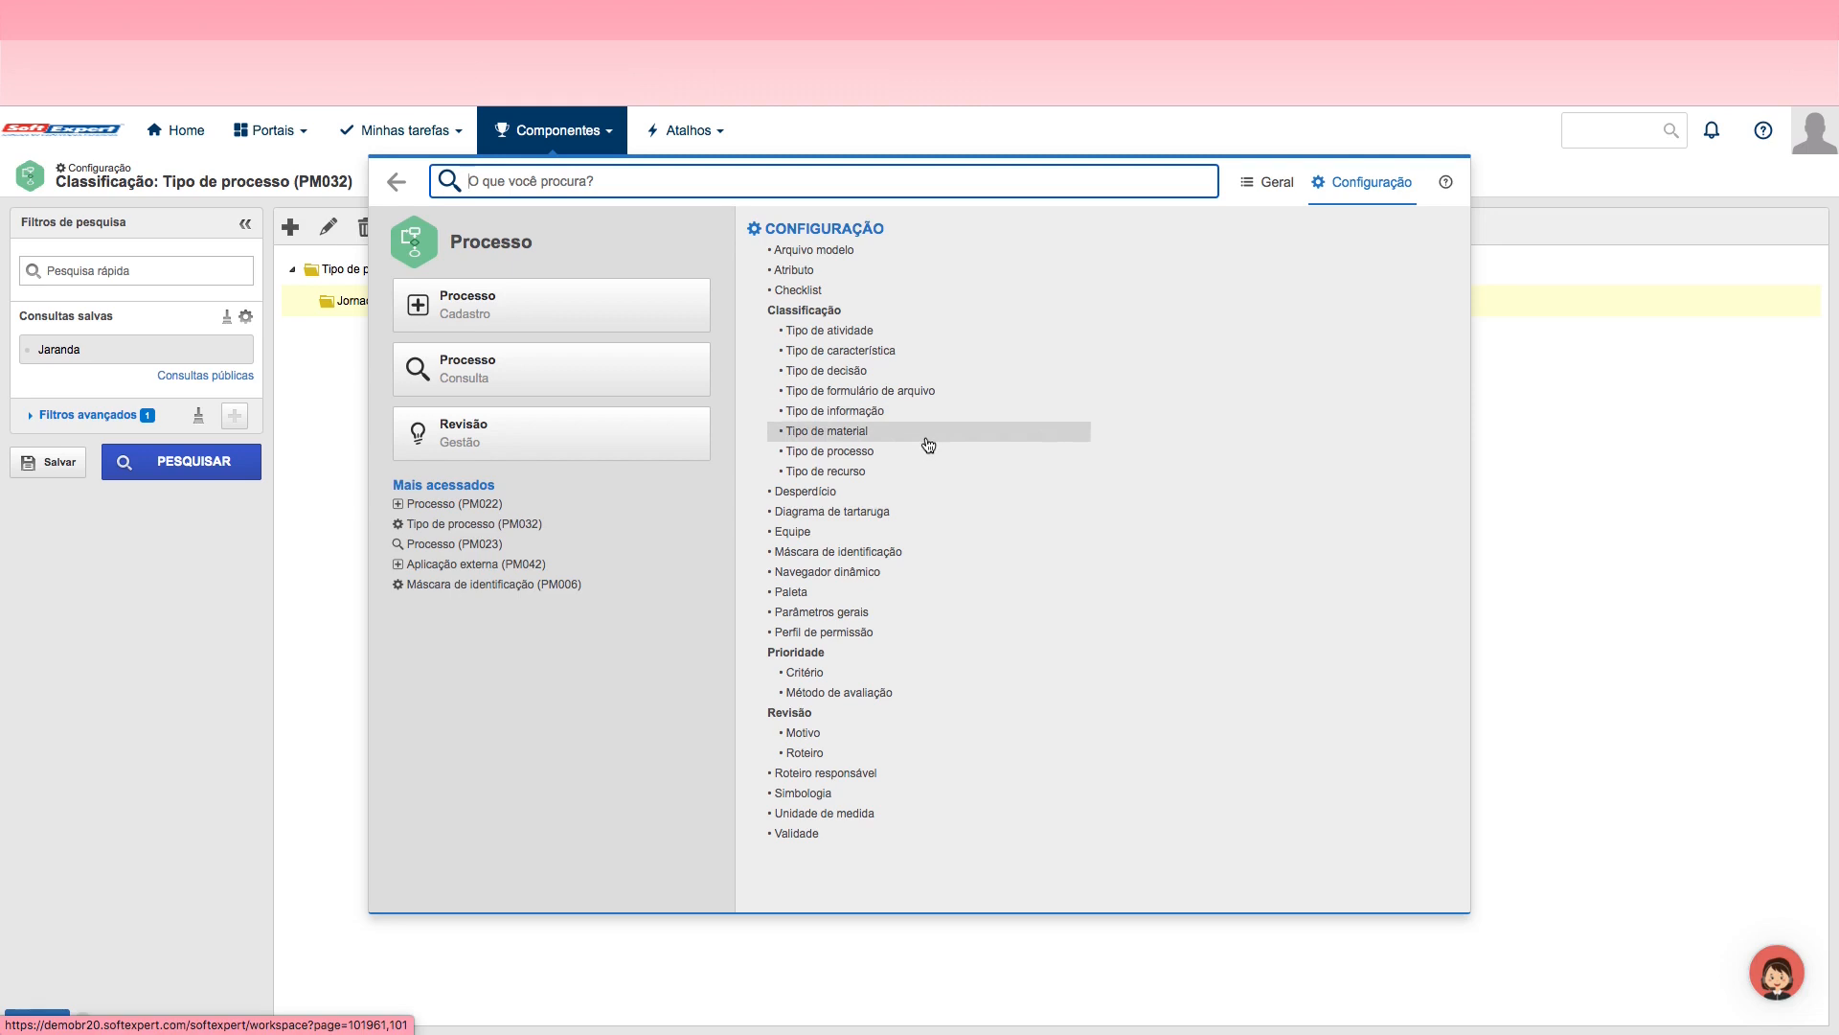
click(828, 335)
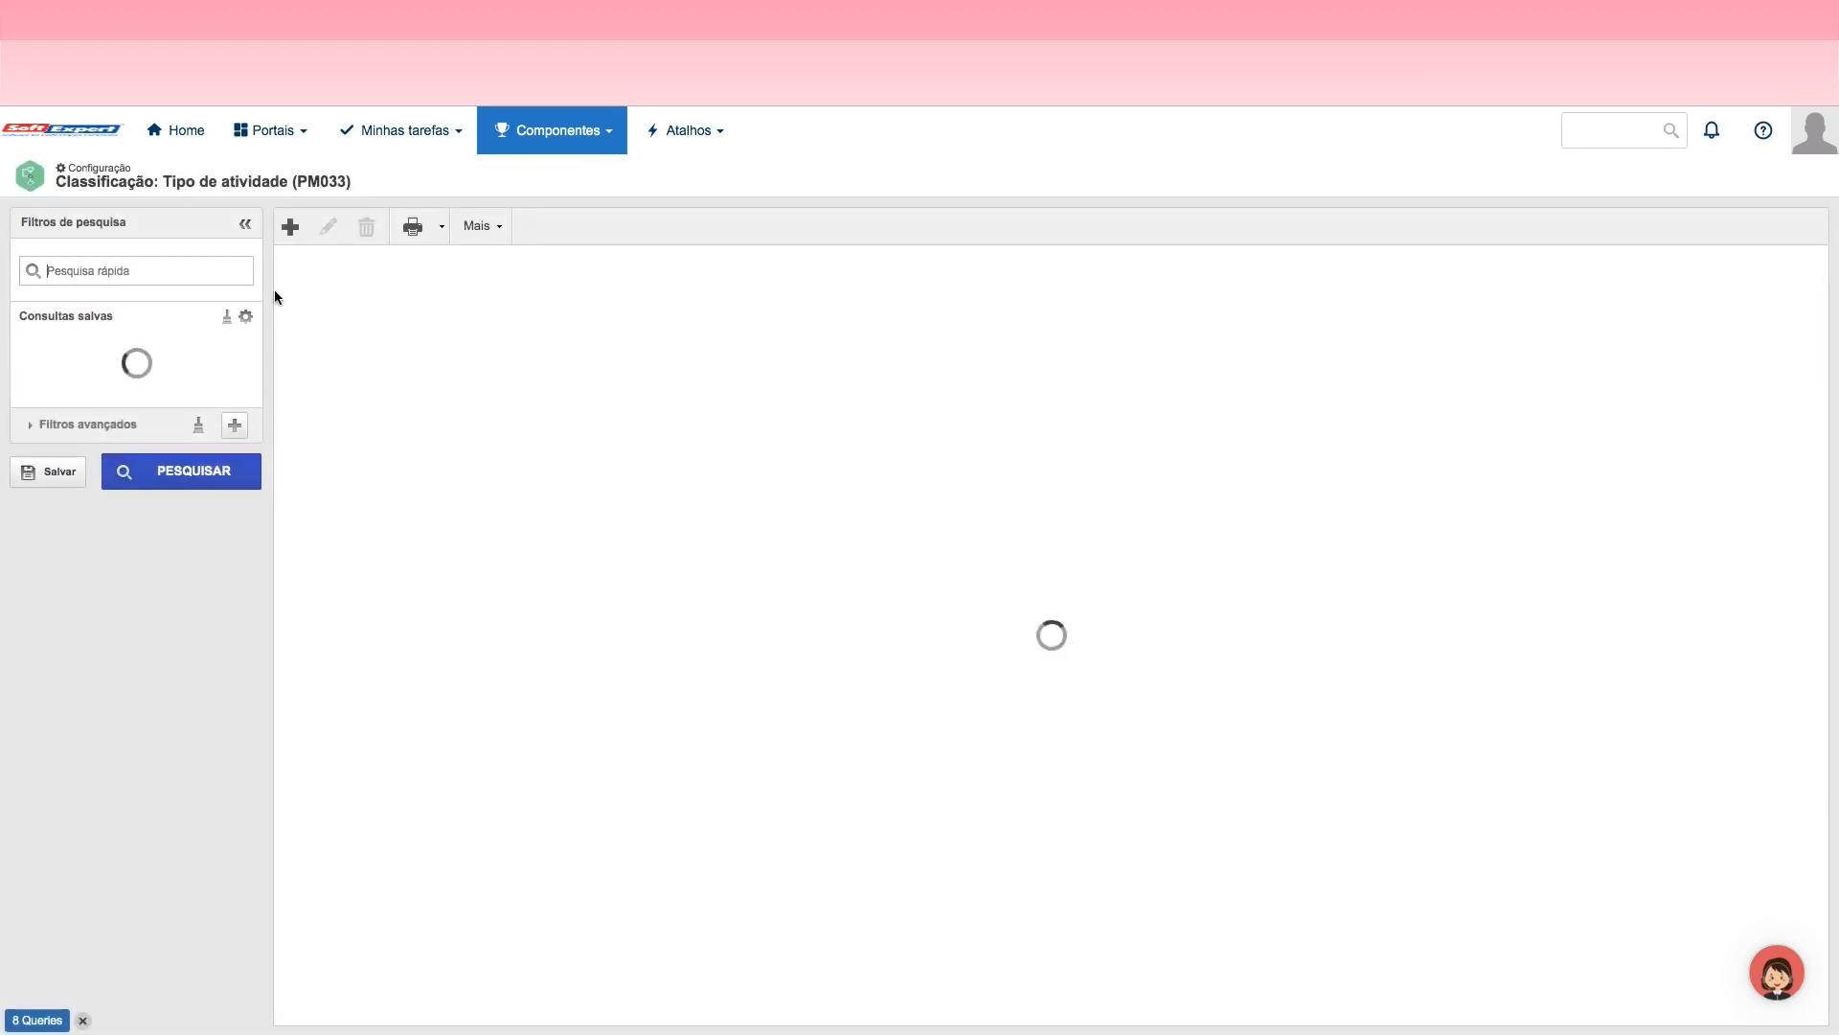
click(290, 230)
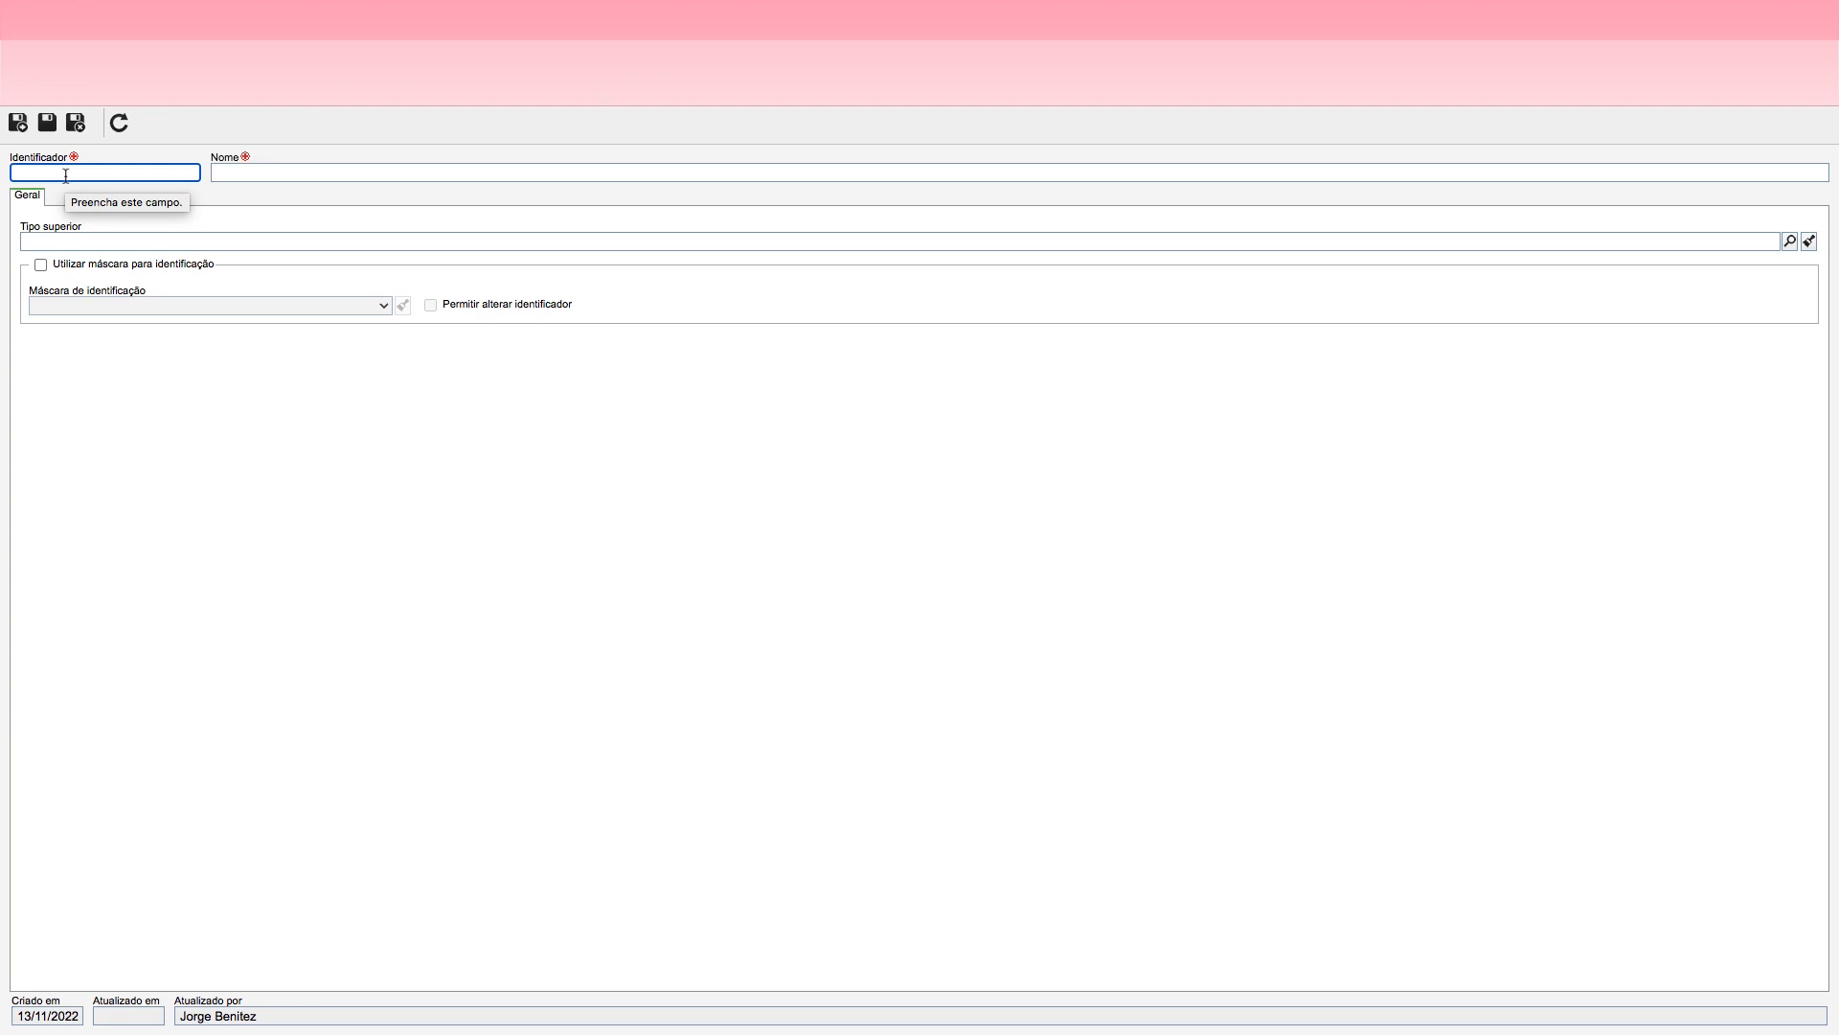
Step: Enter Jornada as both the identifier and the name of the new activity type
text(Jornadaa)
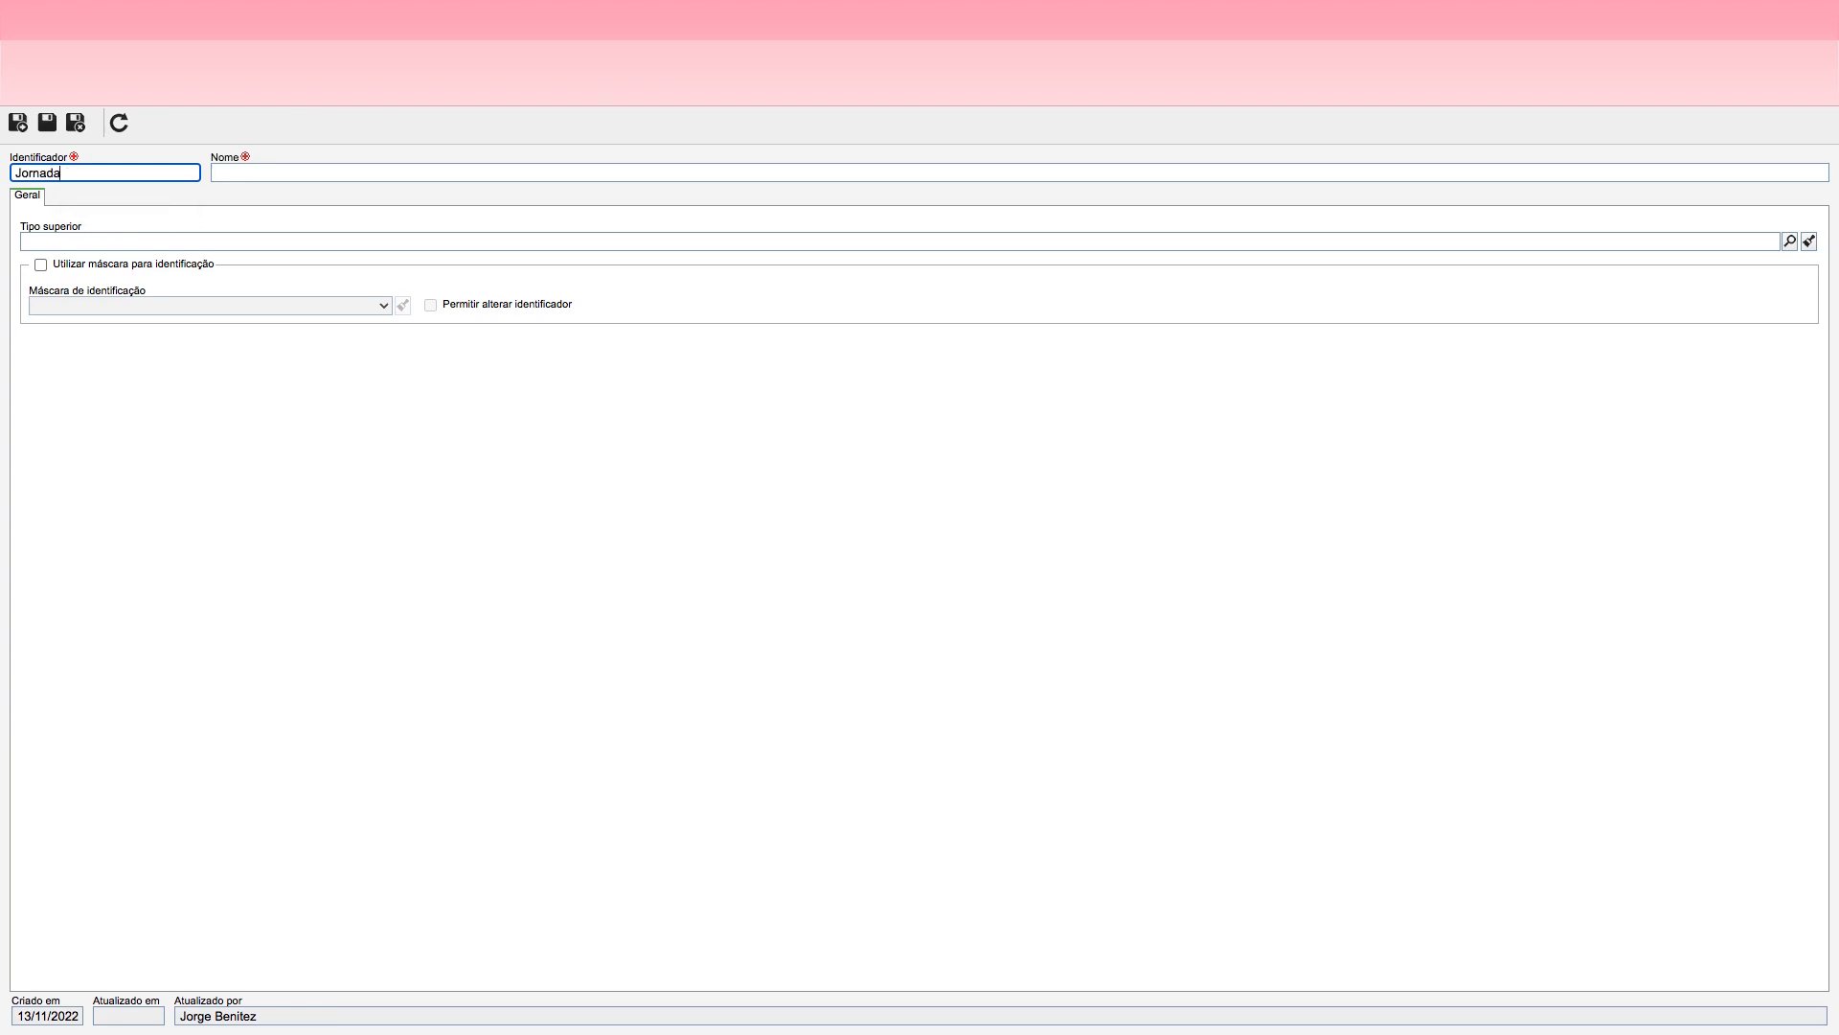
click(288, 173)
text(Jornada)
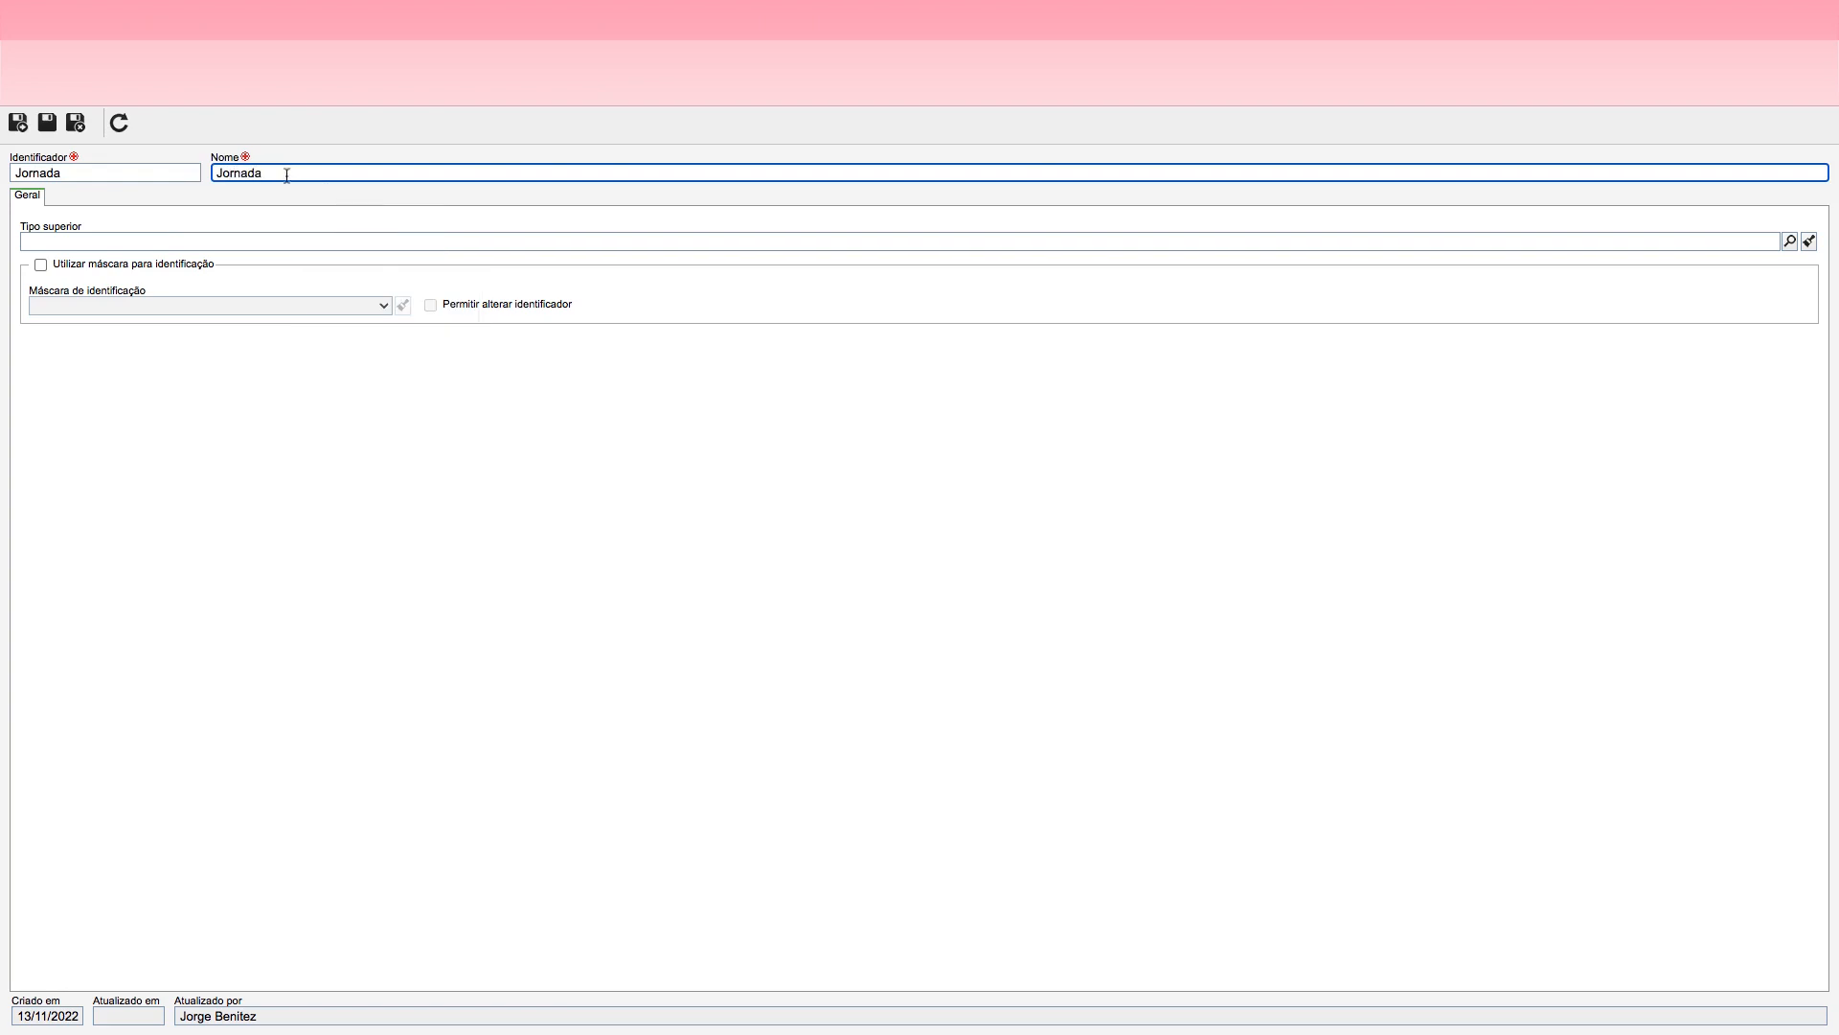
click(204, 228)
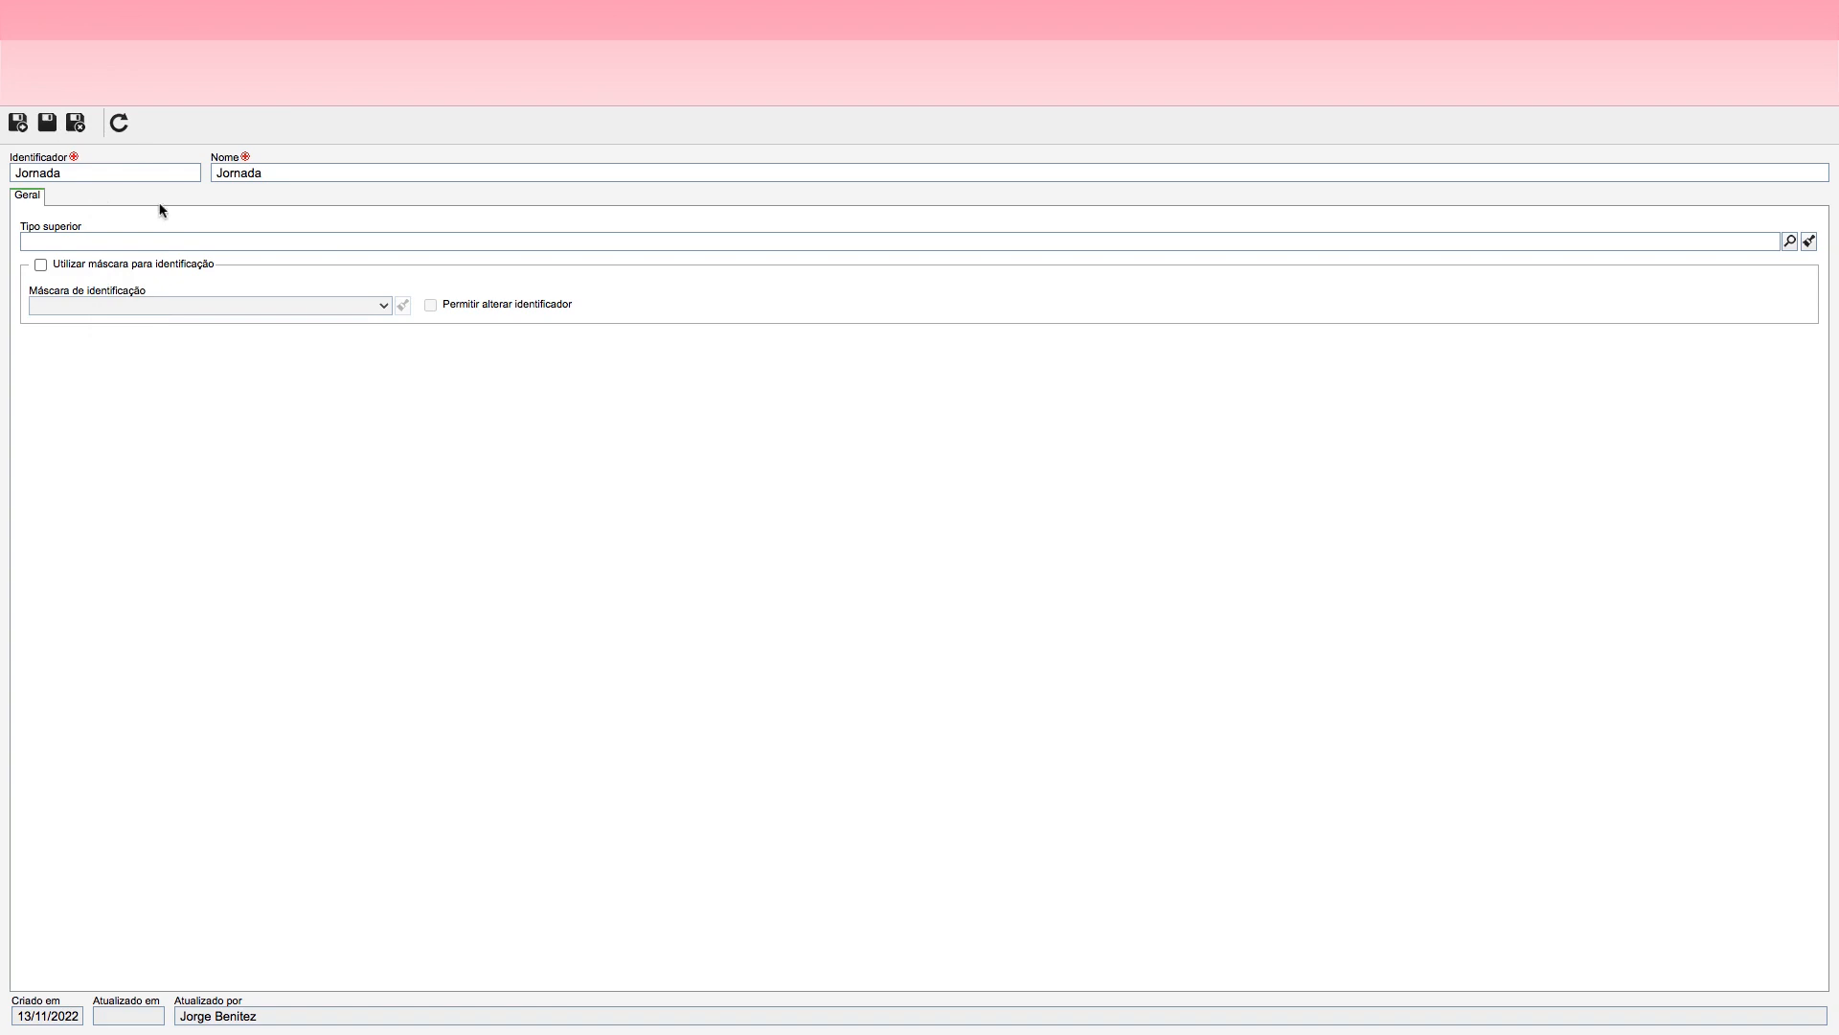
Step: Set the activity type's identifier to ATV_JOR and its name to Atividades da Jornada, then save and exit
drag(68, 175, 3, 180)
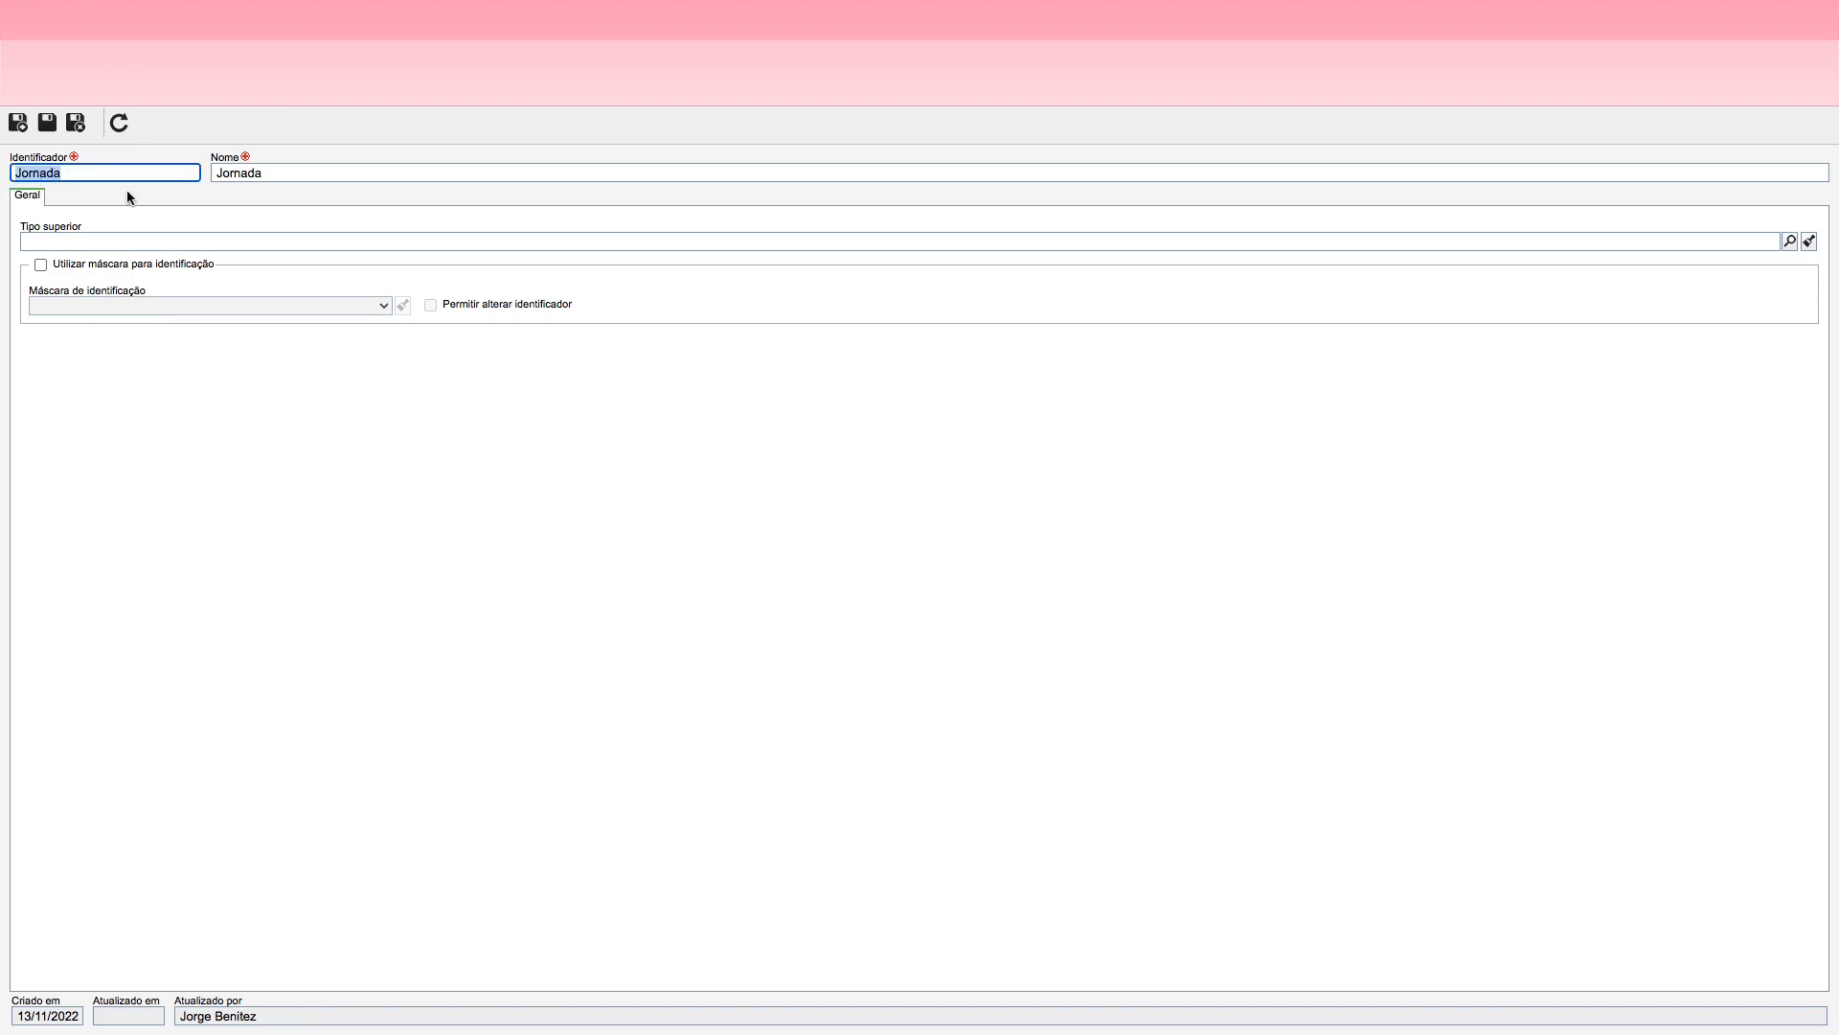
key(BackSpace)
text(ATV_JOR)
key(Tab)
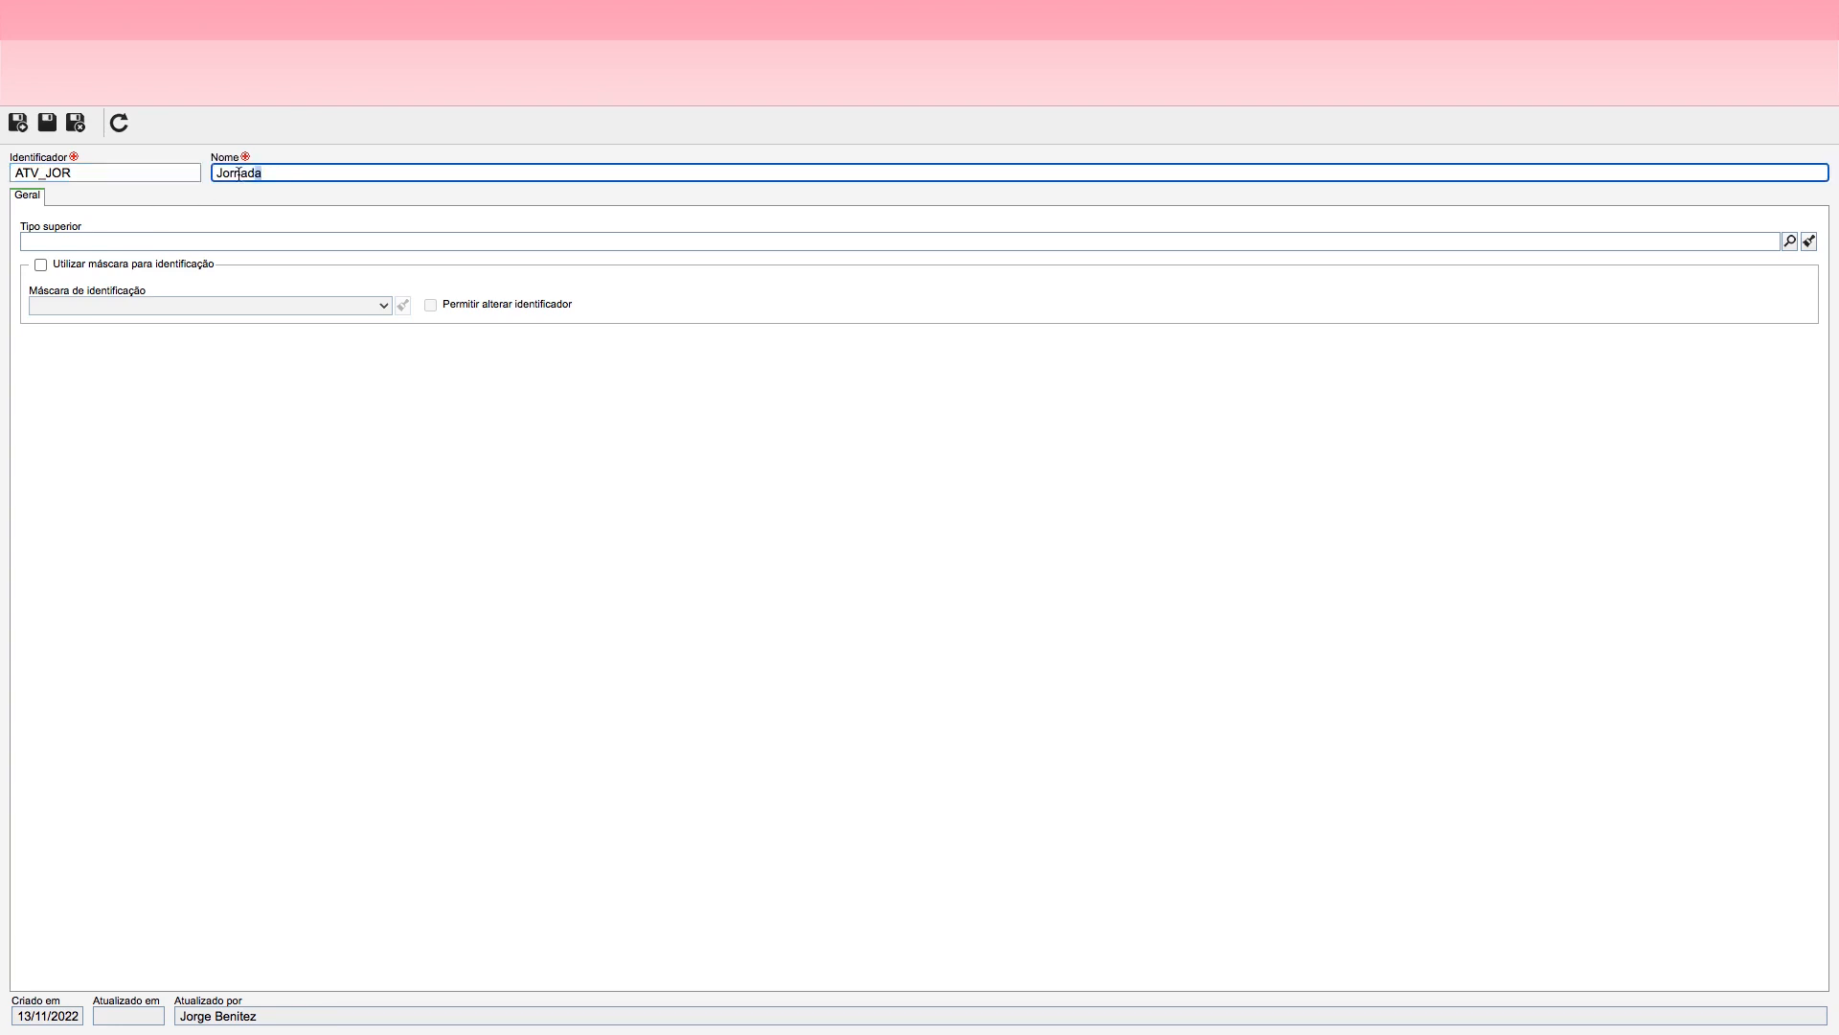
text(Atividades)
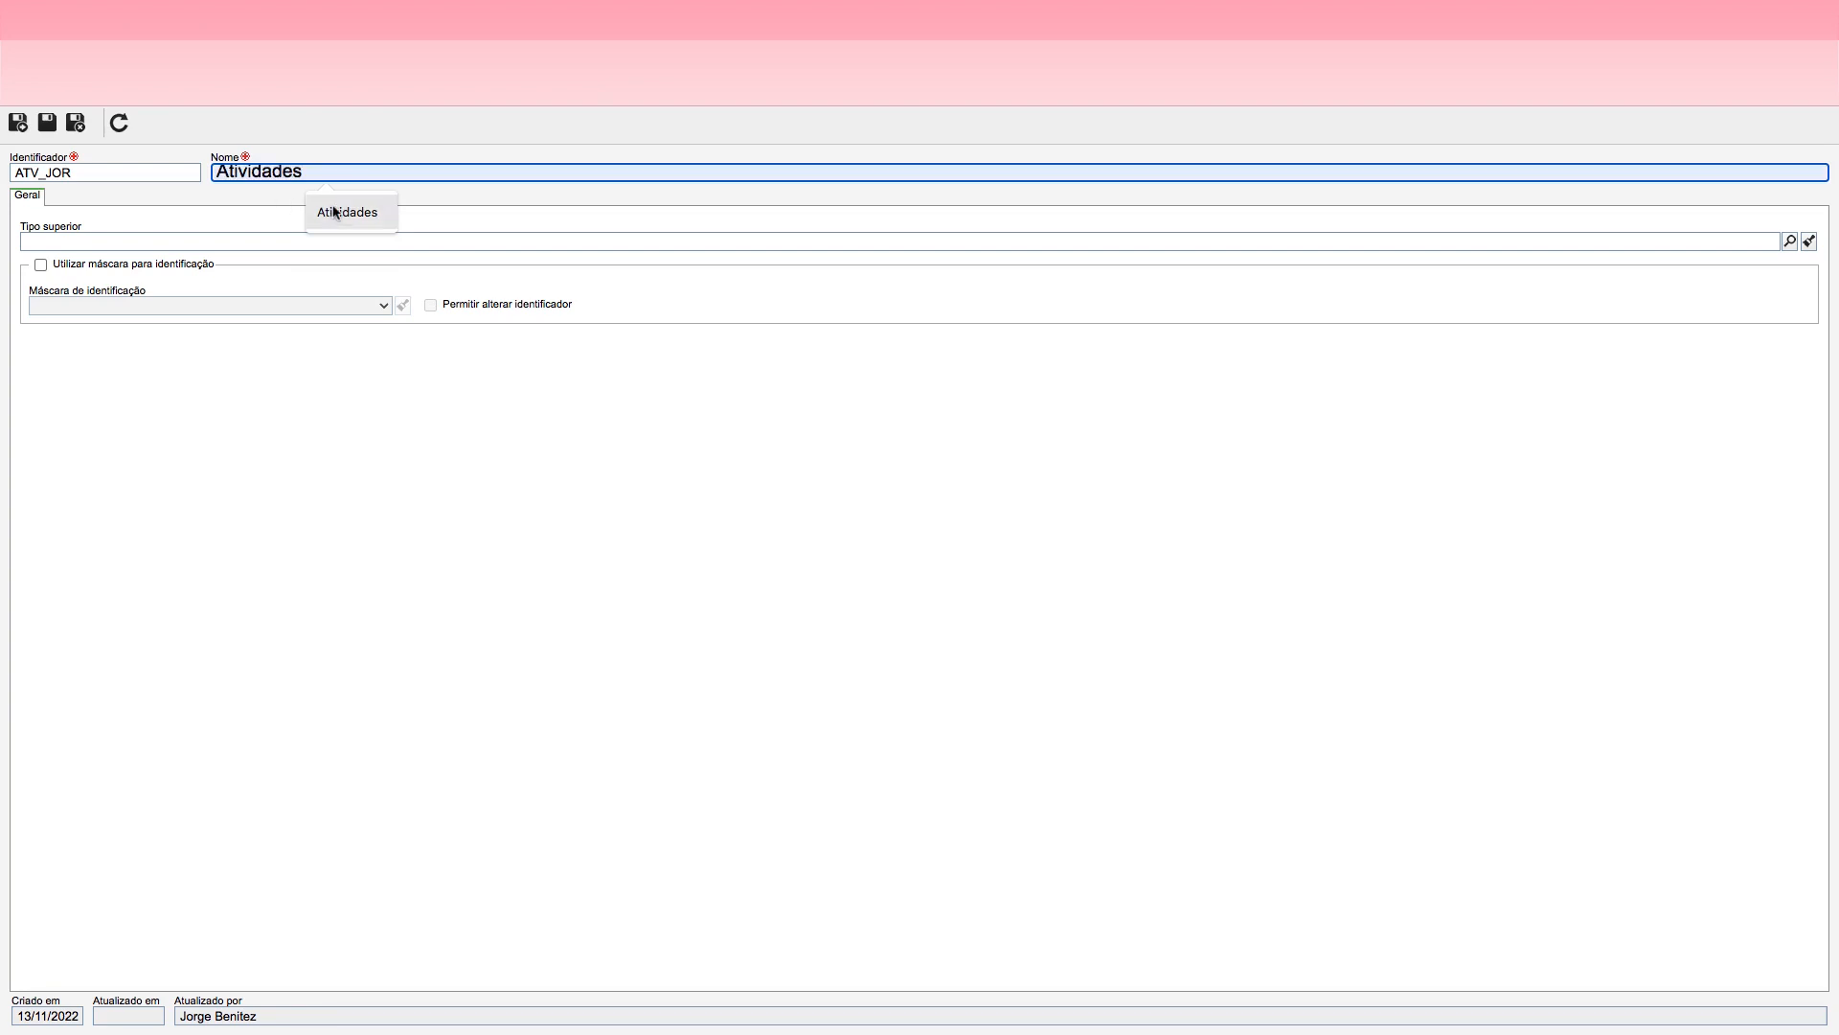
click(330, 212)
text(da Jornada)
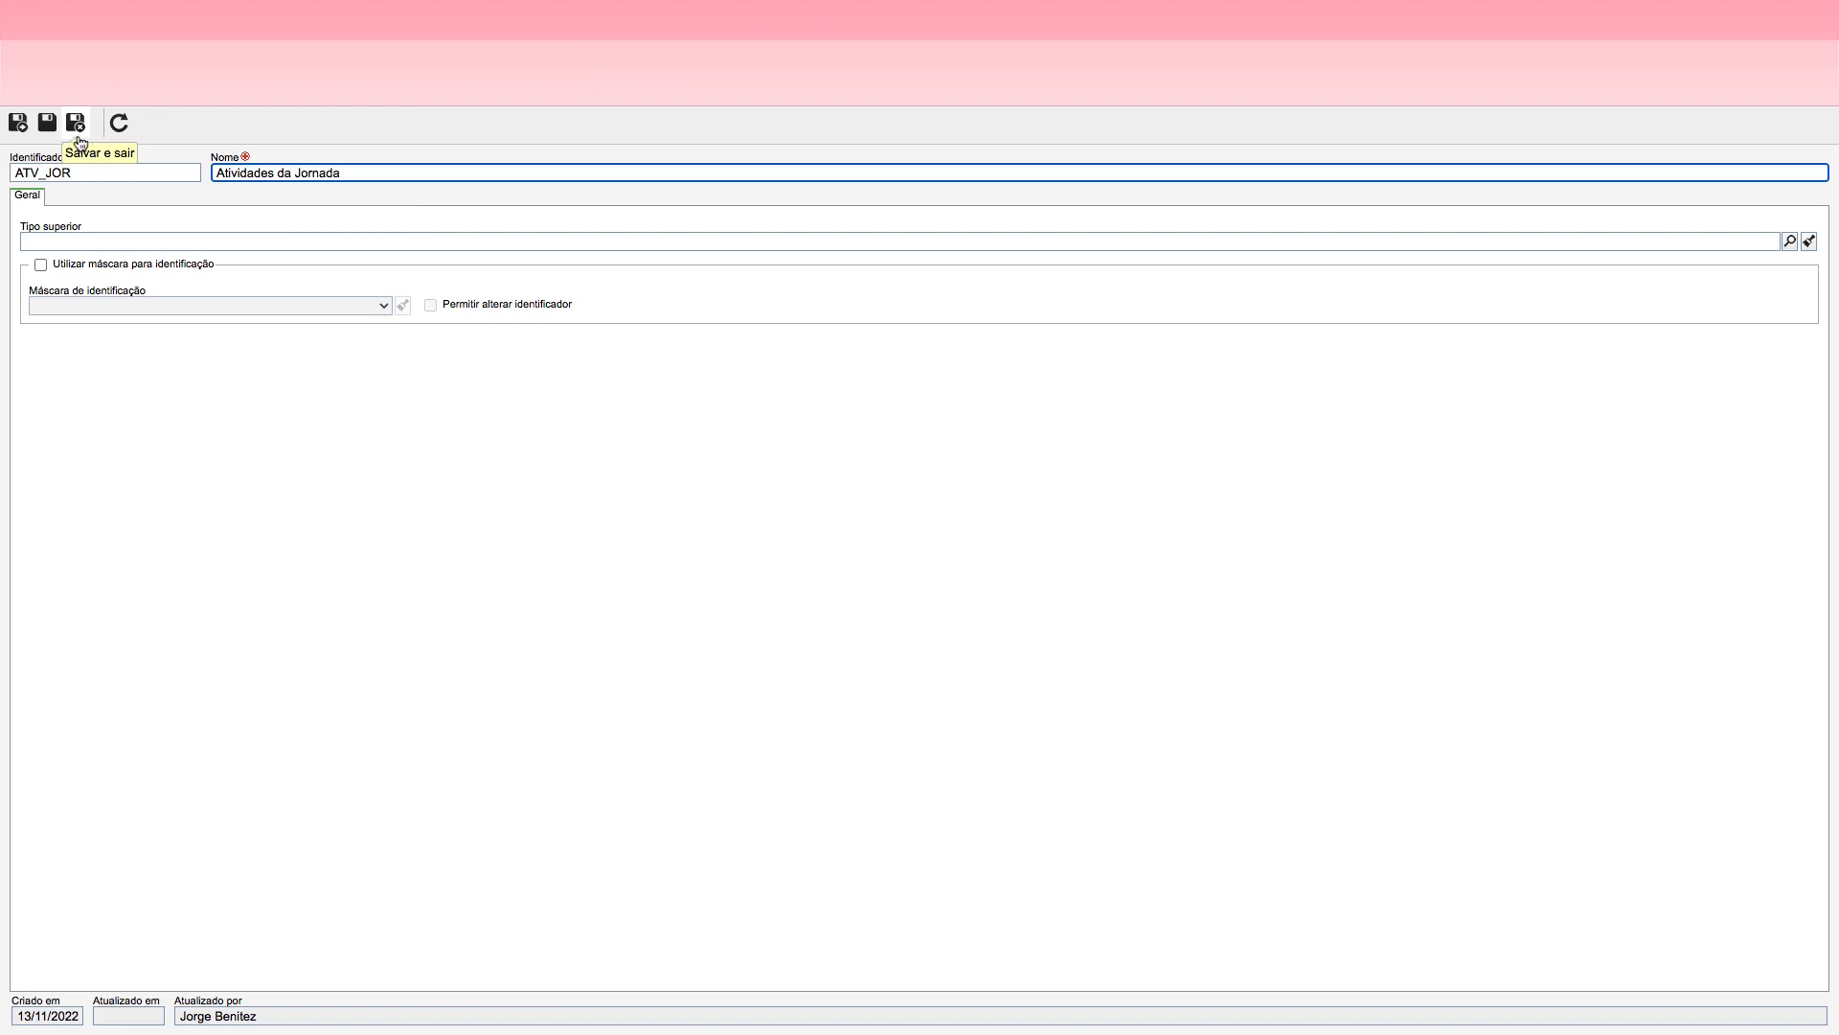
click(76, 130)
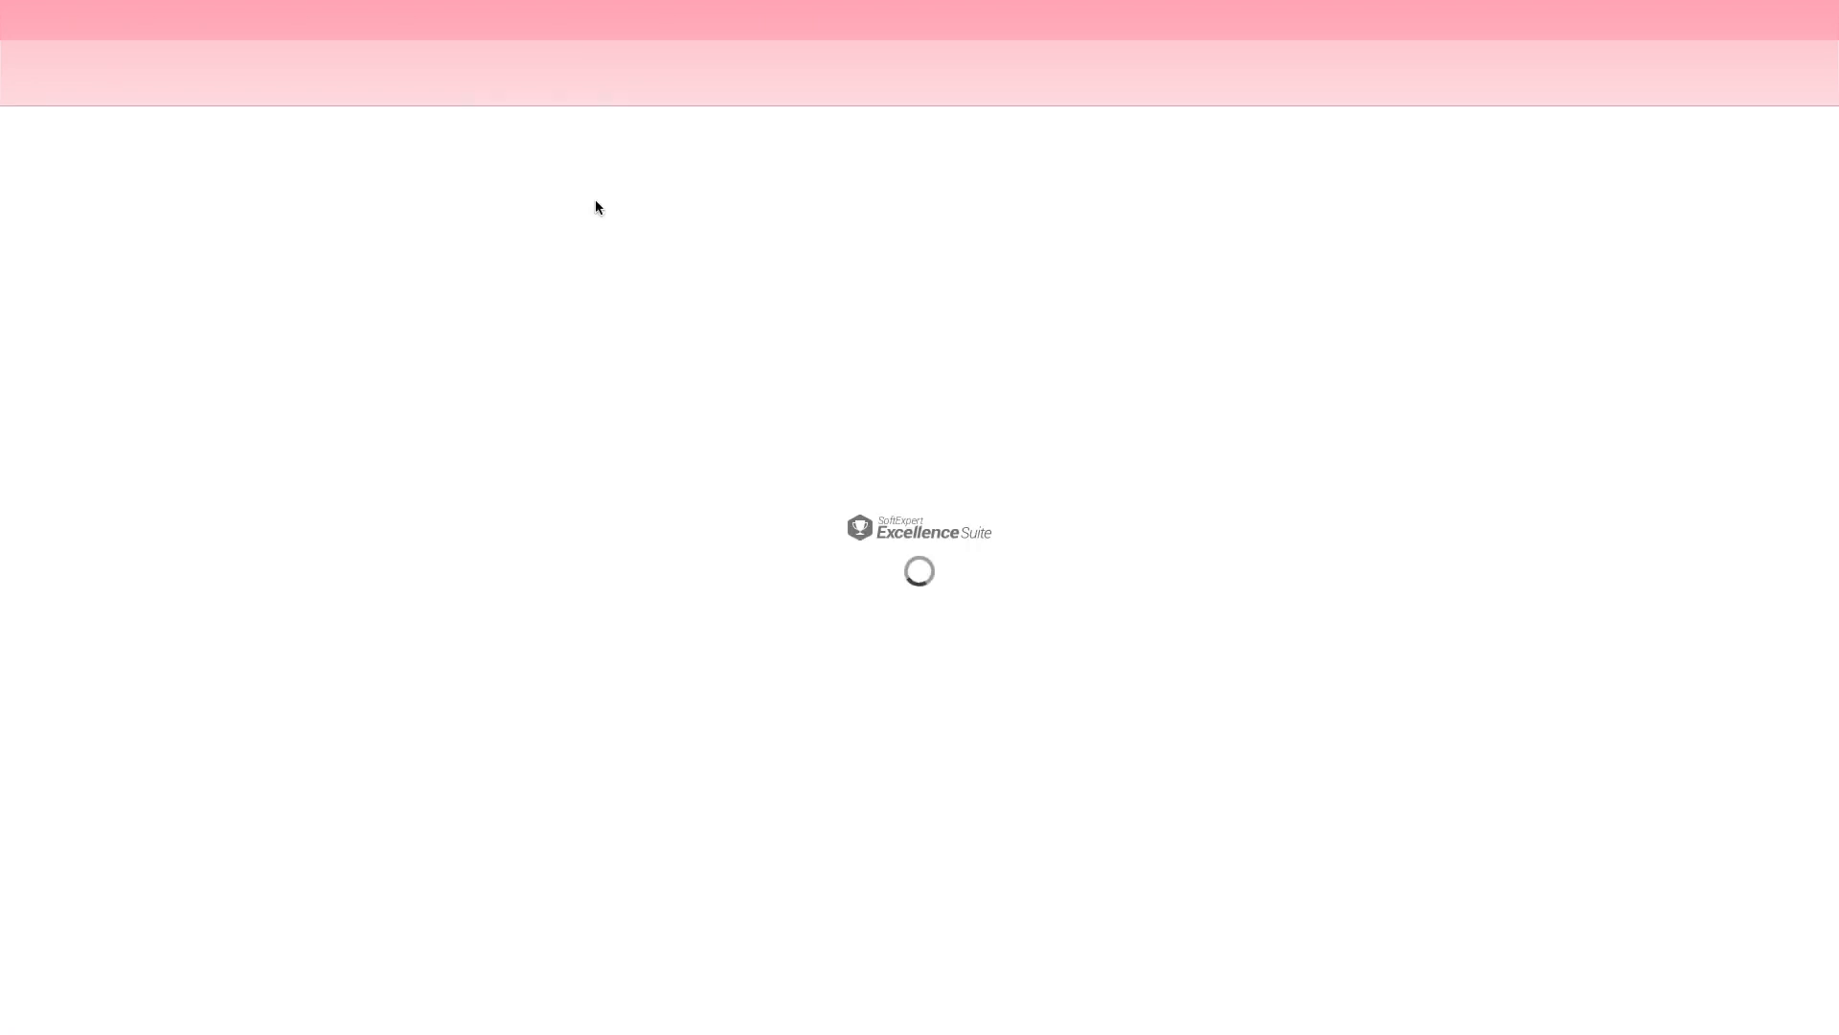
Step: Open the Tipo de decisão classification configuration and start a new decision type with the identifier JOR_DEC
click(607, 139)
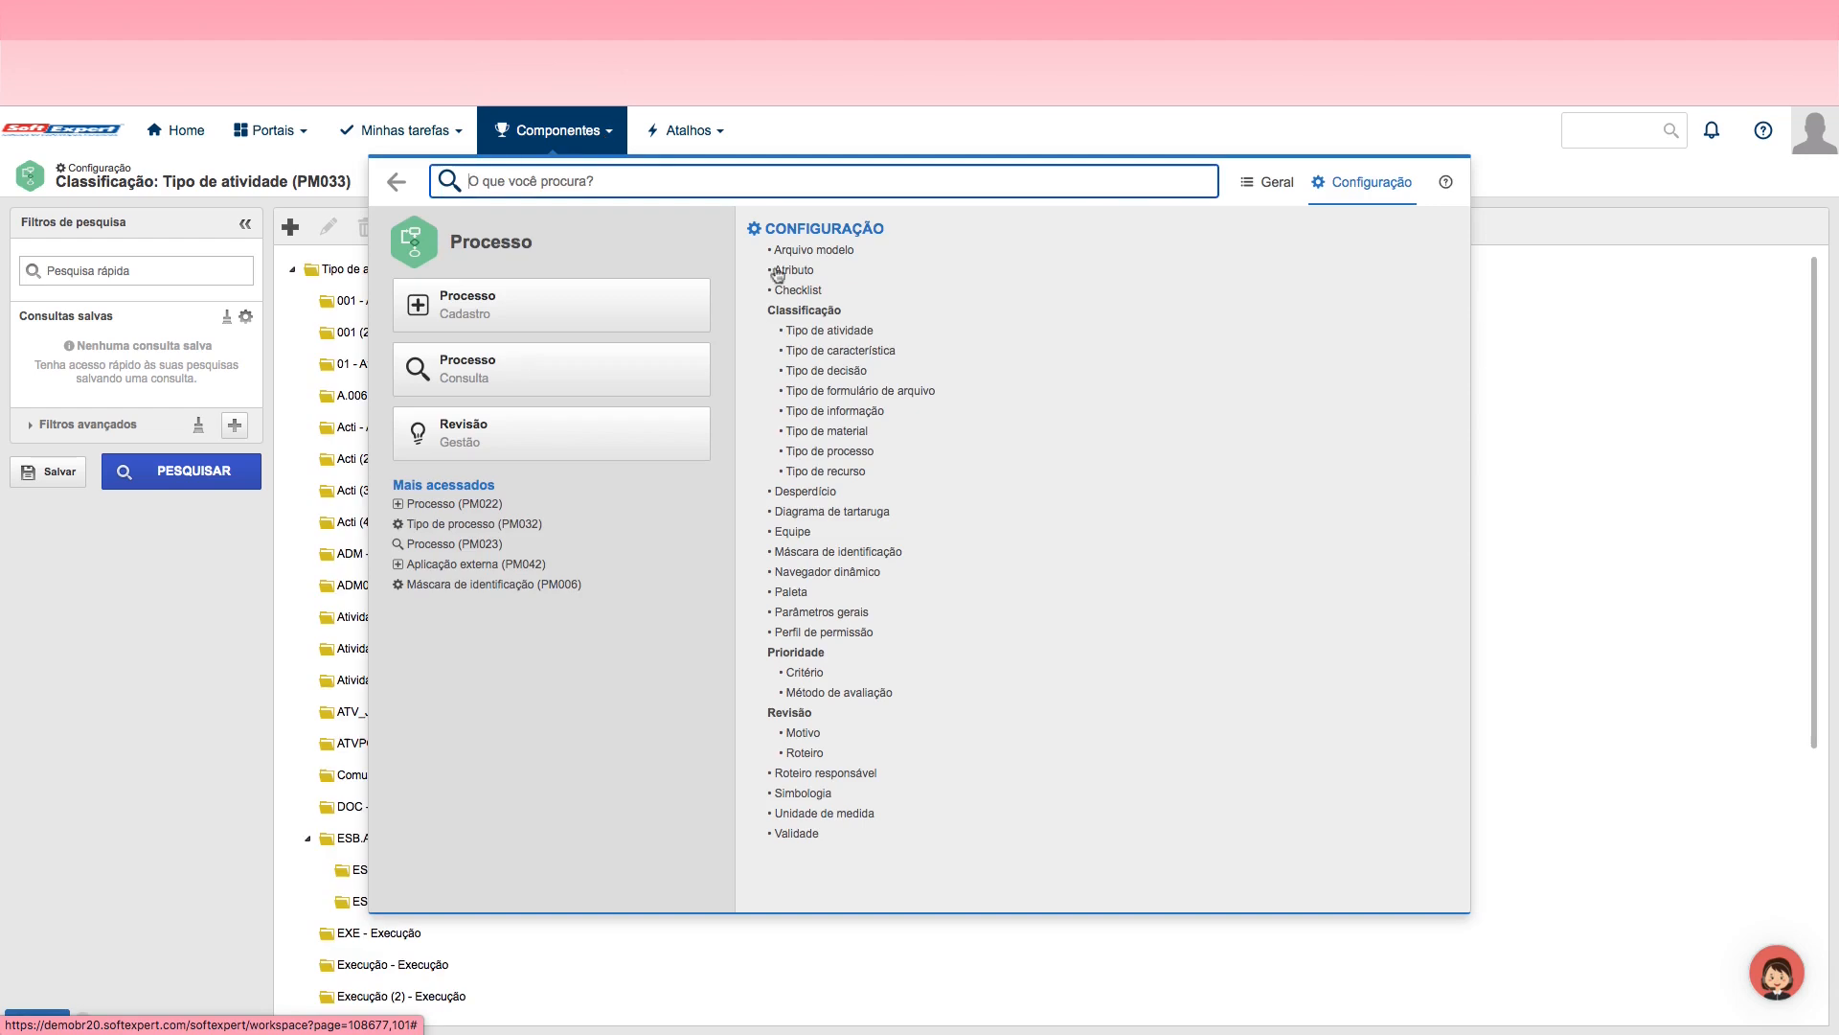
click(831, 372)
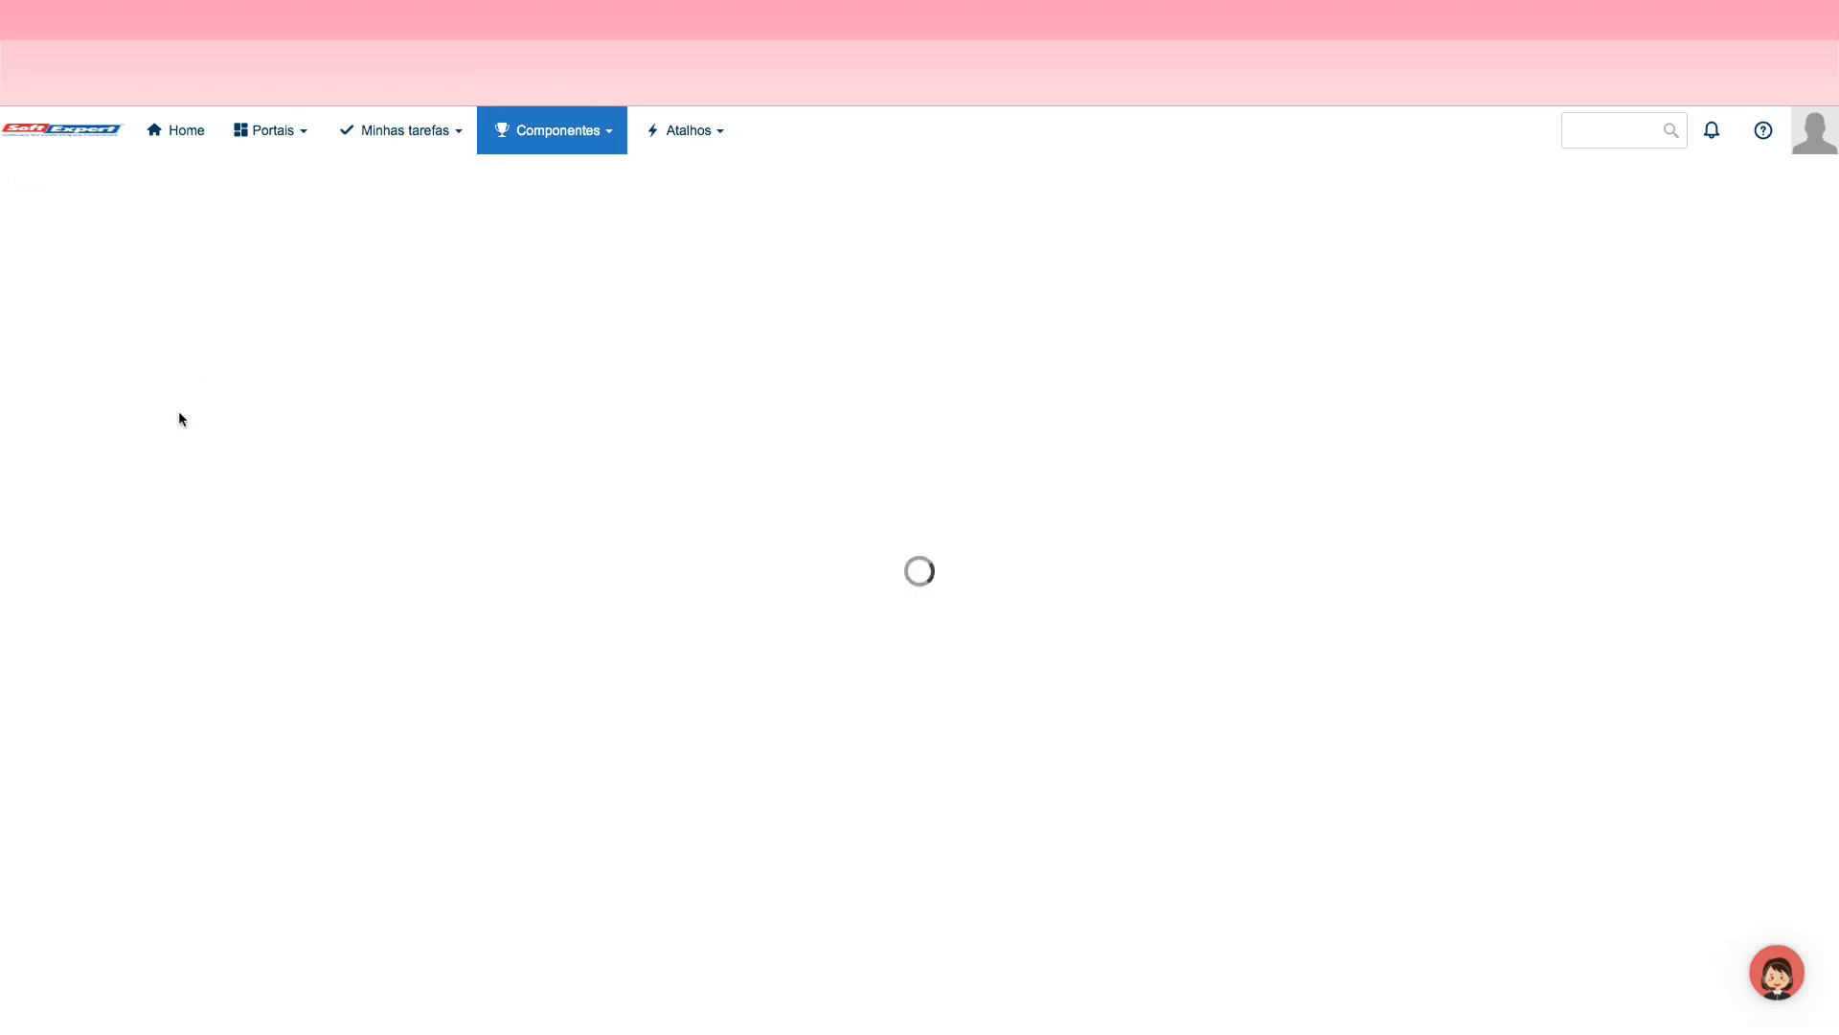
click(282, 230)
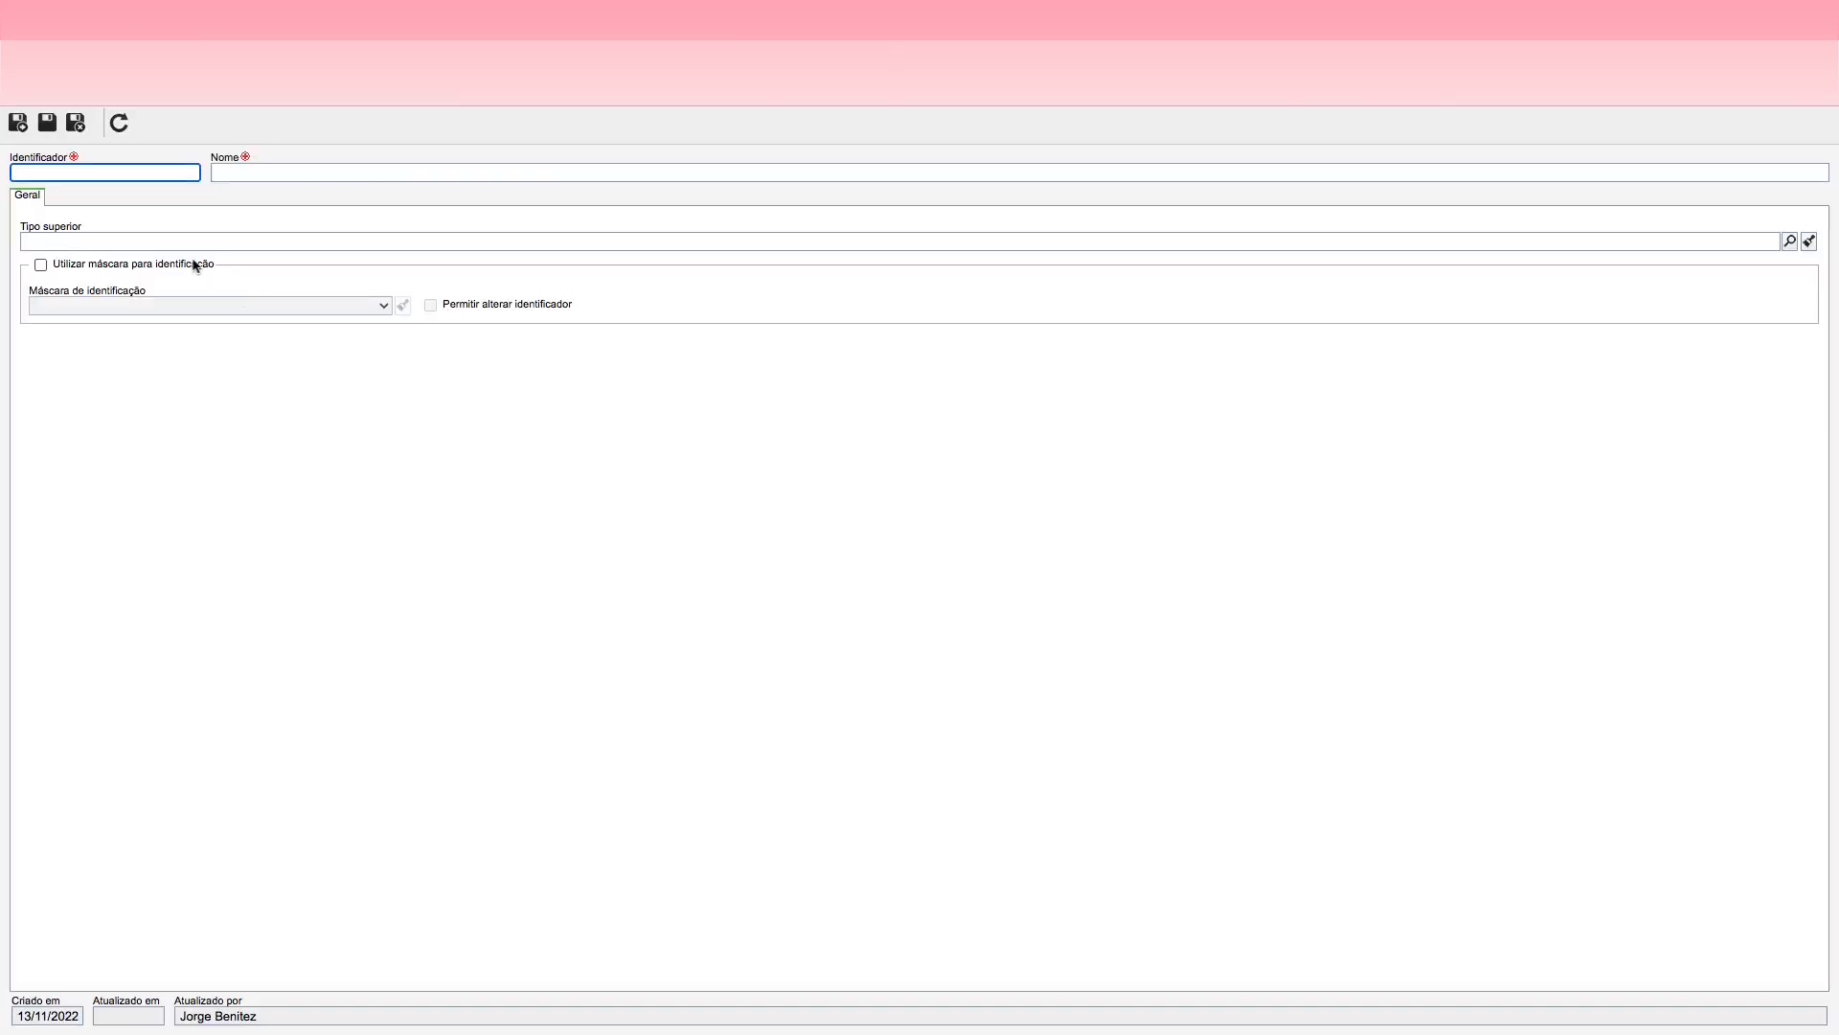
text(J)
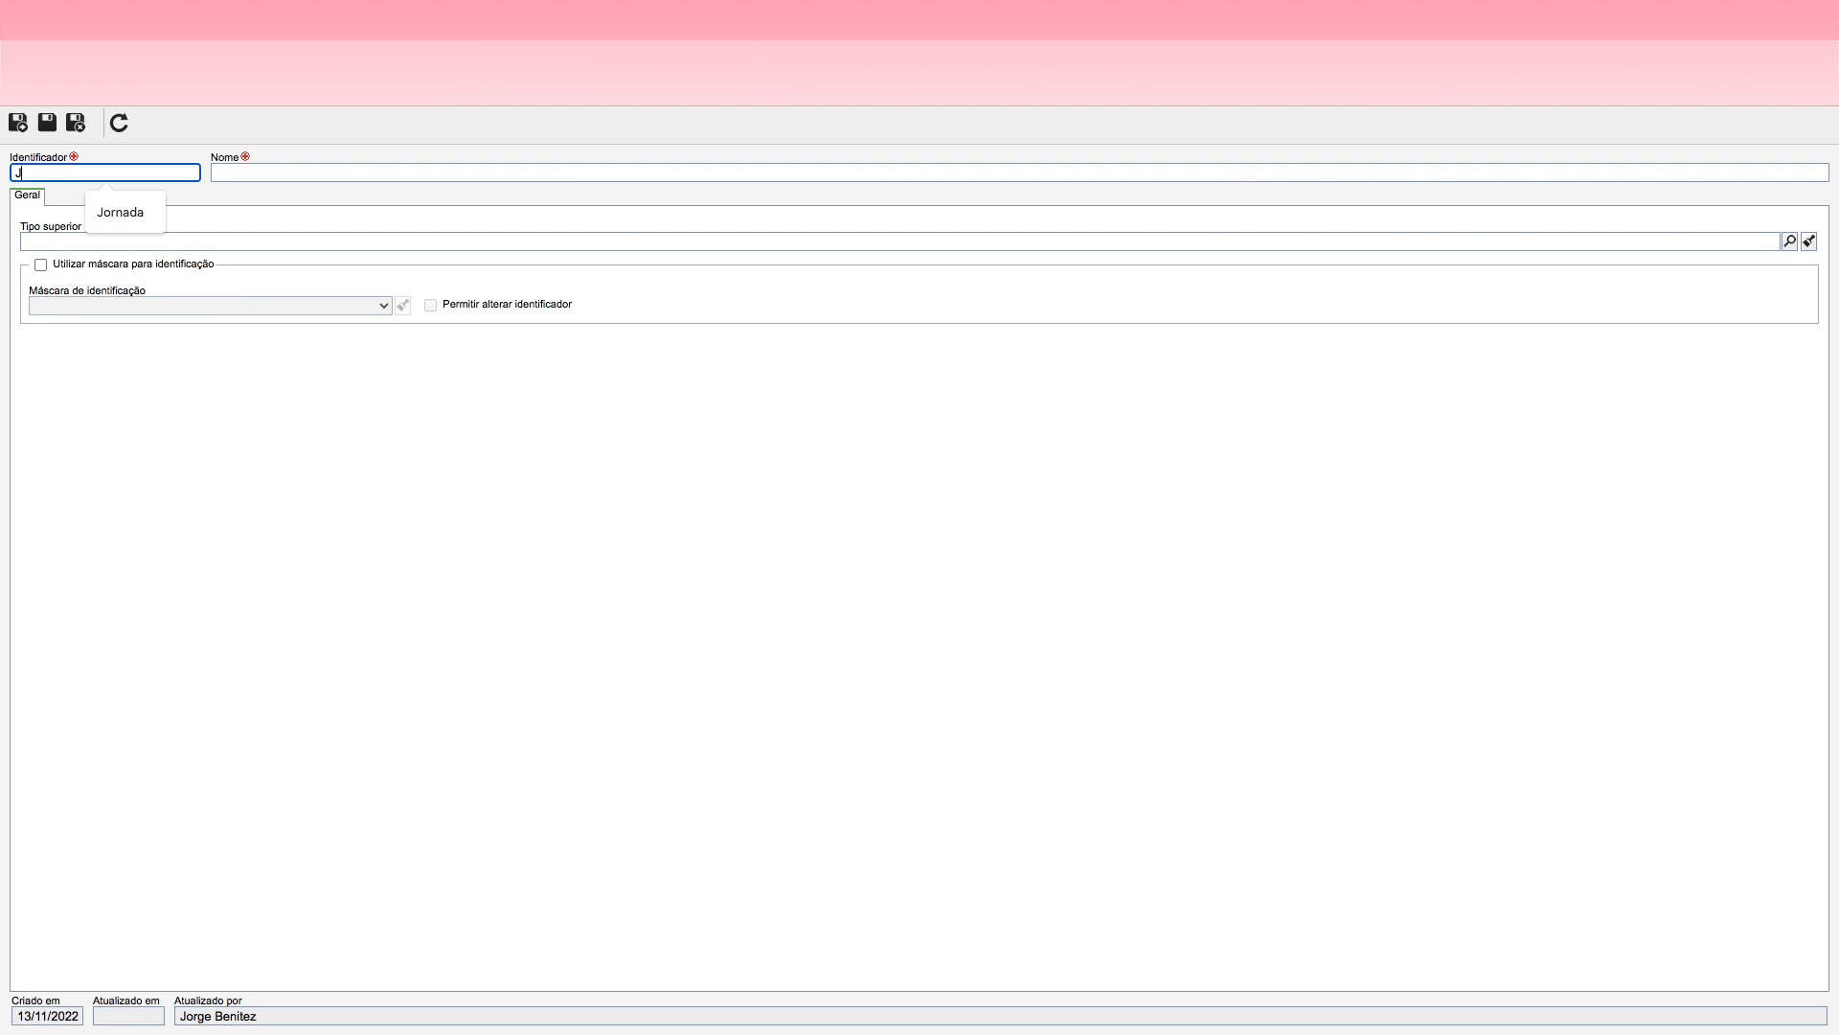
text(OR_DEC)
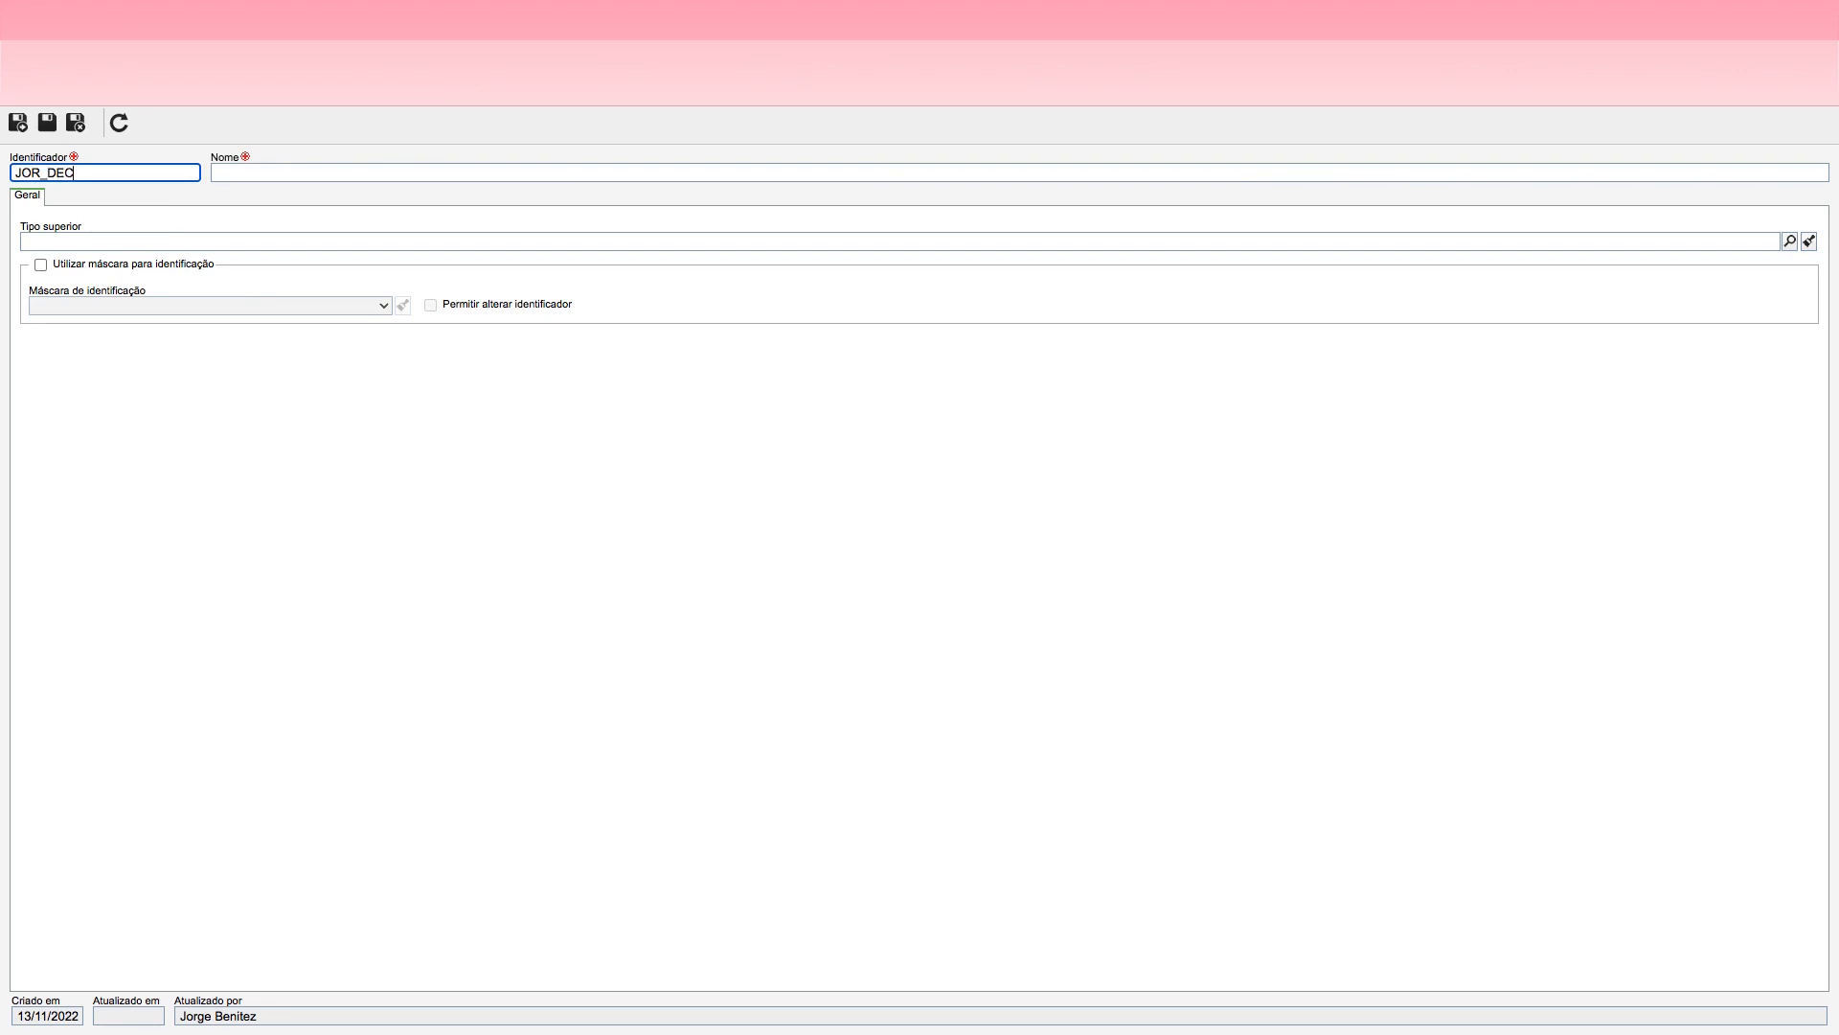
Step: Name the new decision type Decisões da Jornada, then save the record and exit
click(241, 167)
text(Deci)
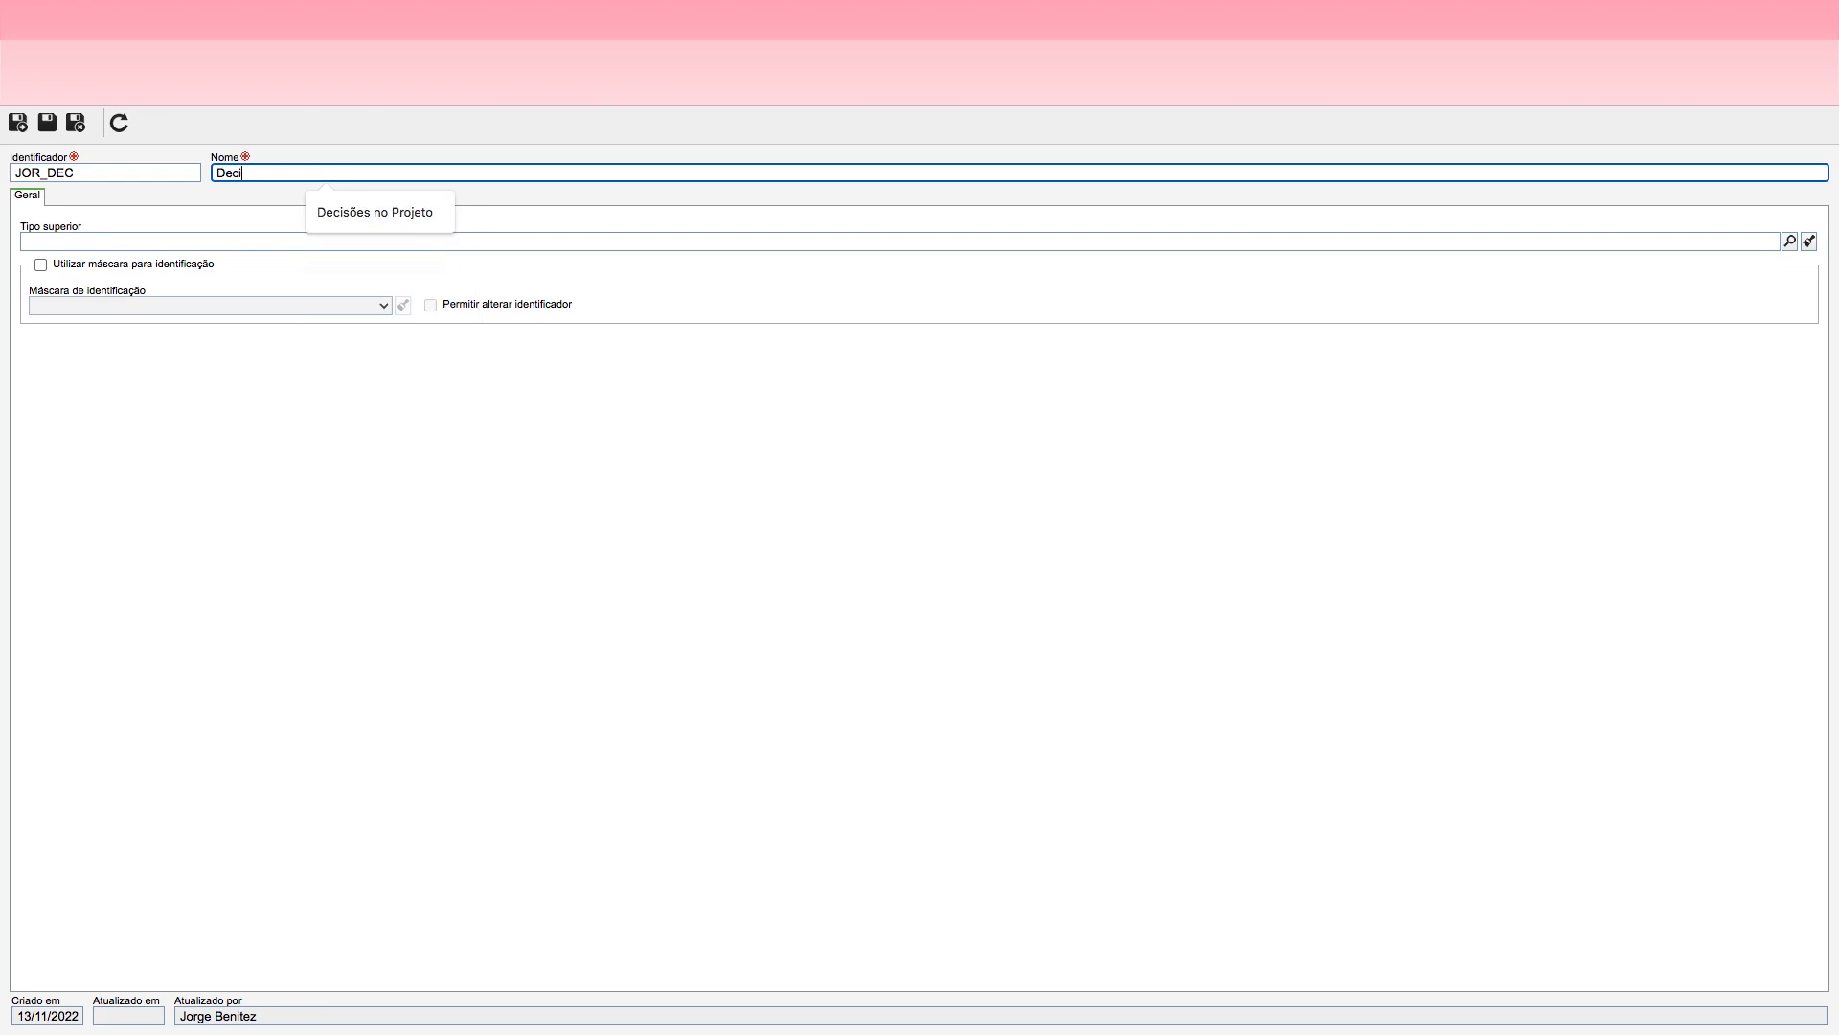
text(sões da)
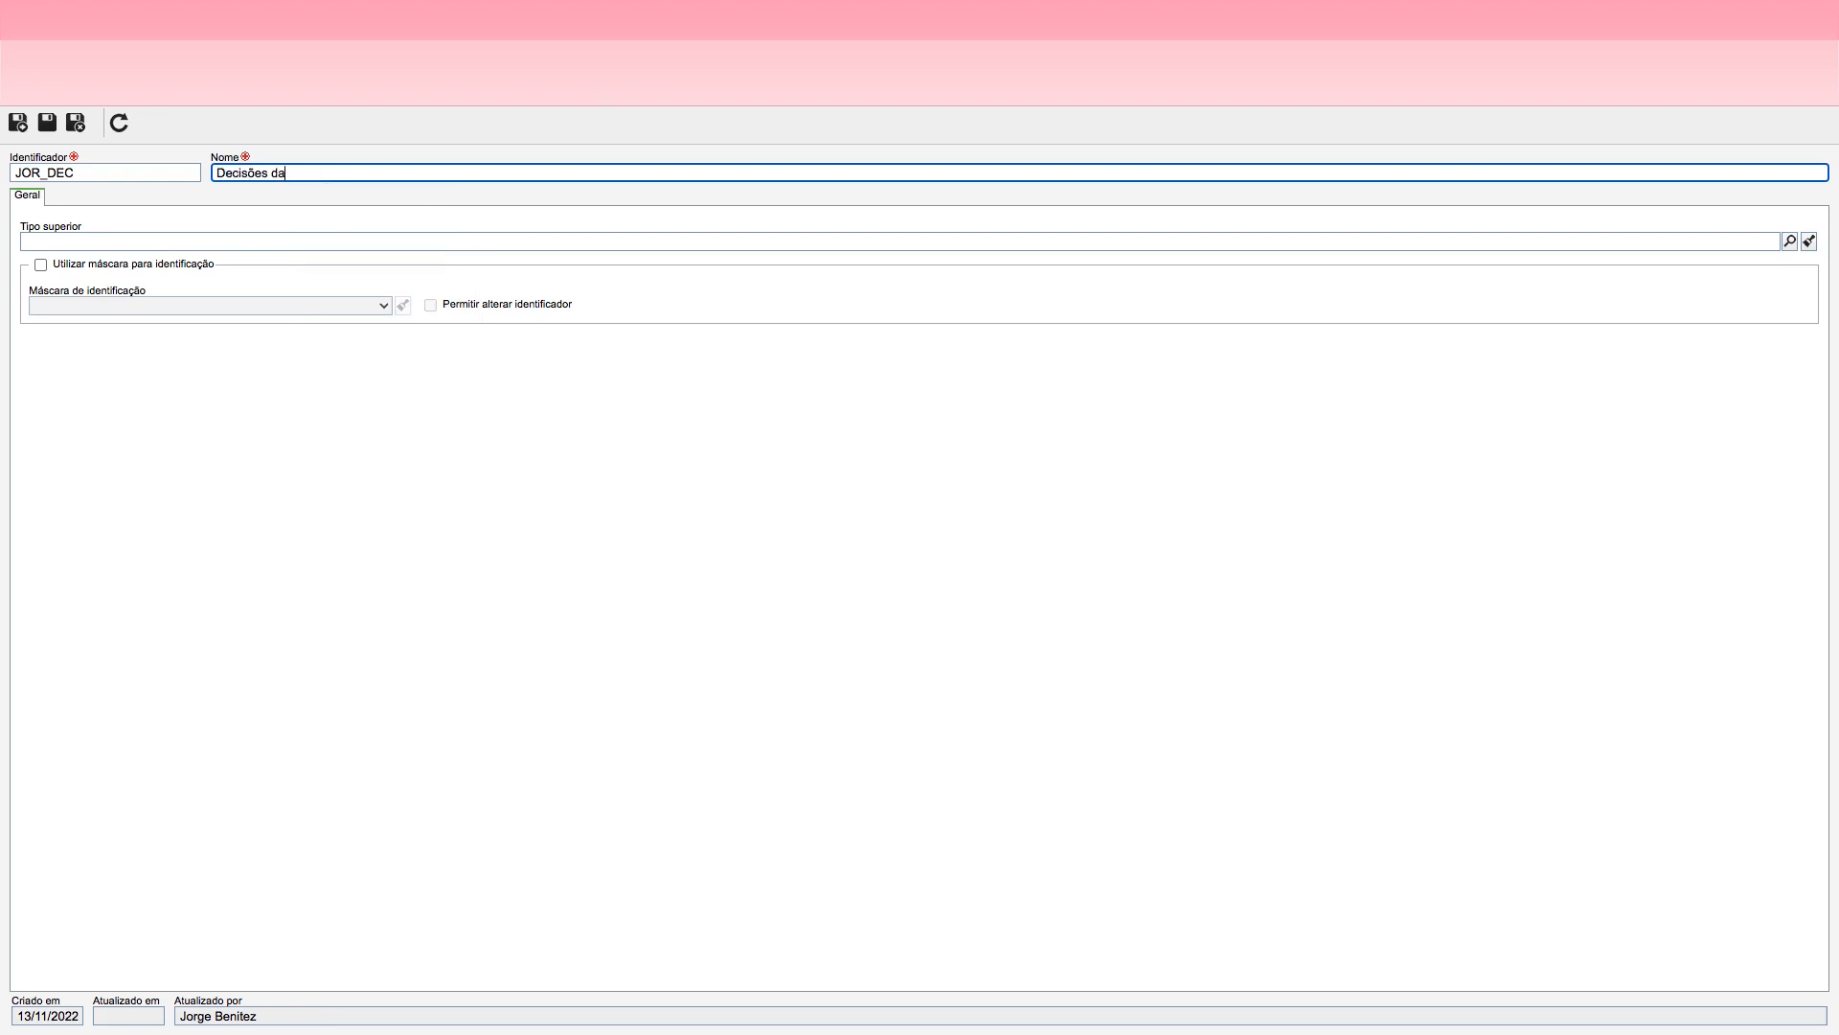
text( Jornada)
click(75, 122)
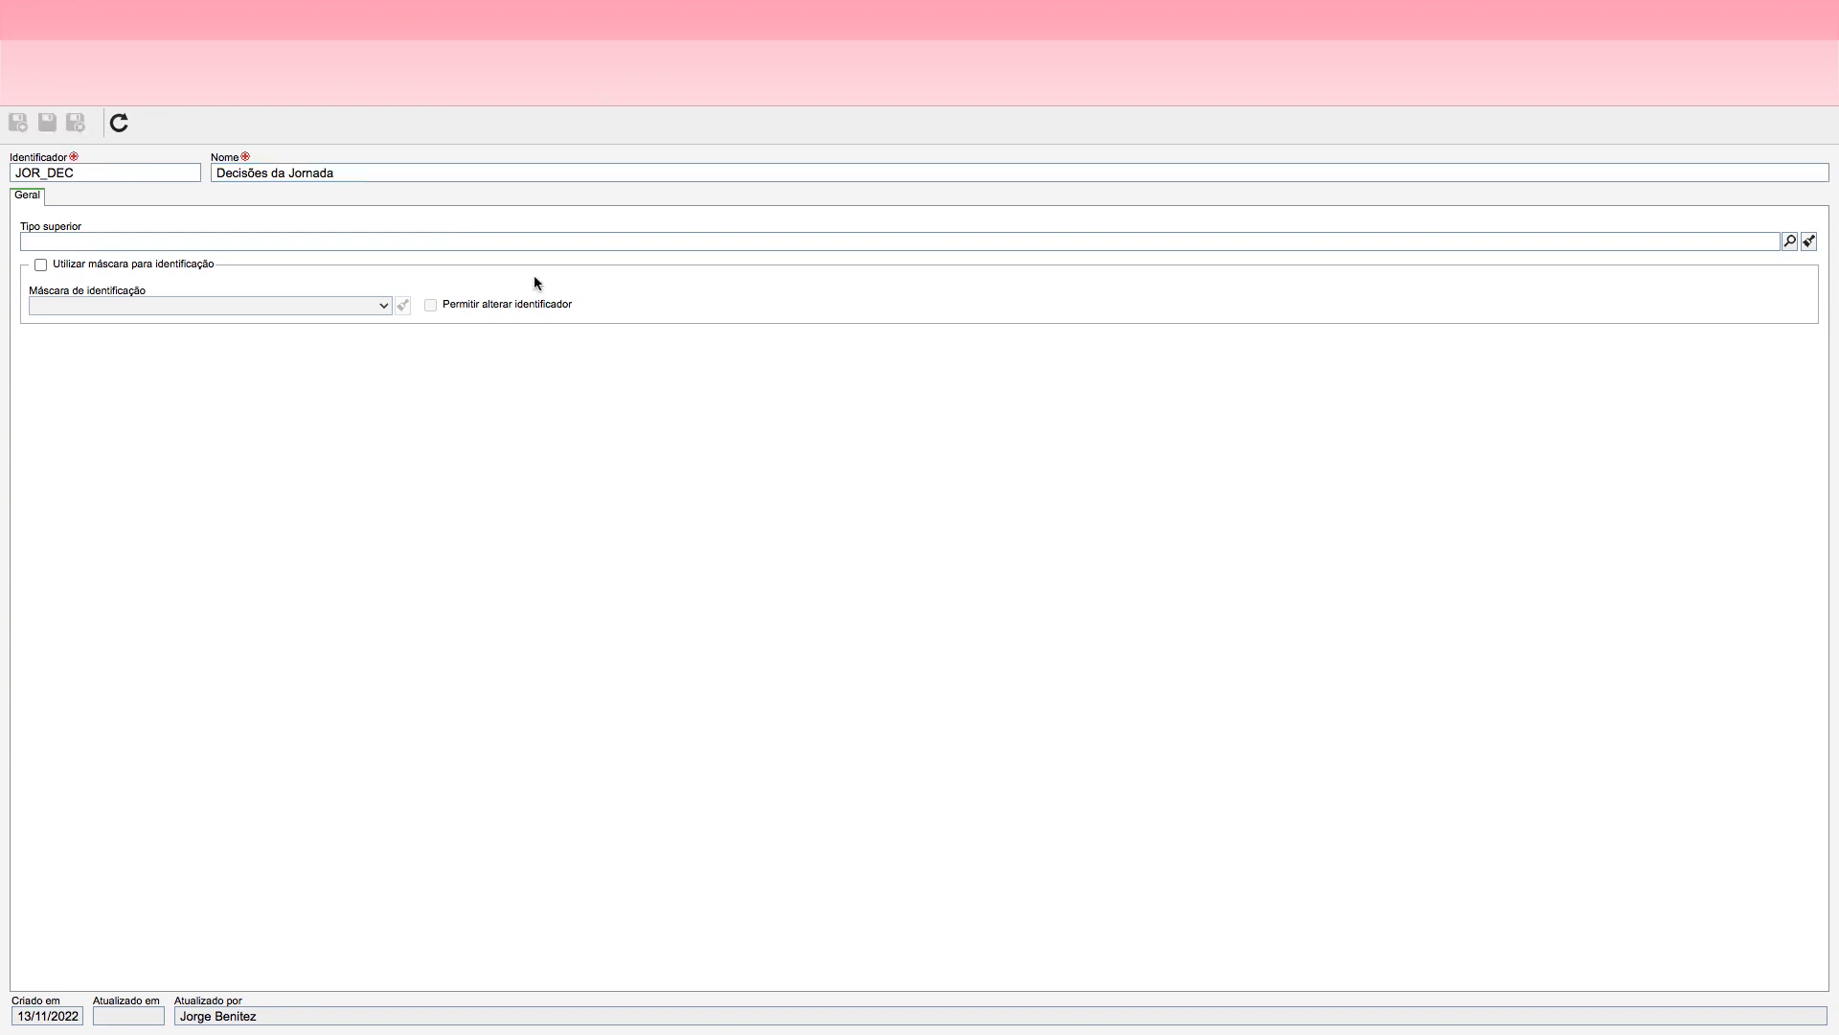
Step: Open the Máscara de identificação configuration and start a new mask with the identifier JOR_ATV
click(577, 138)
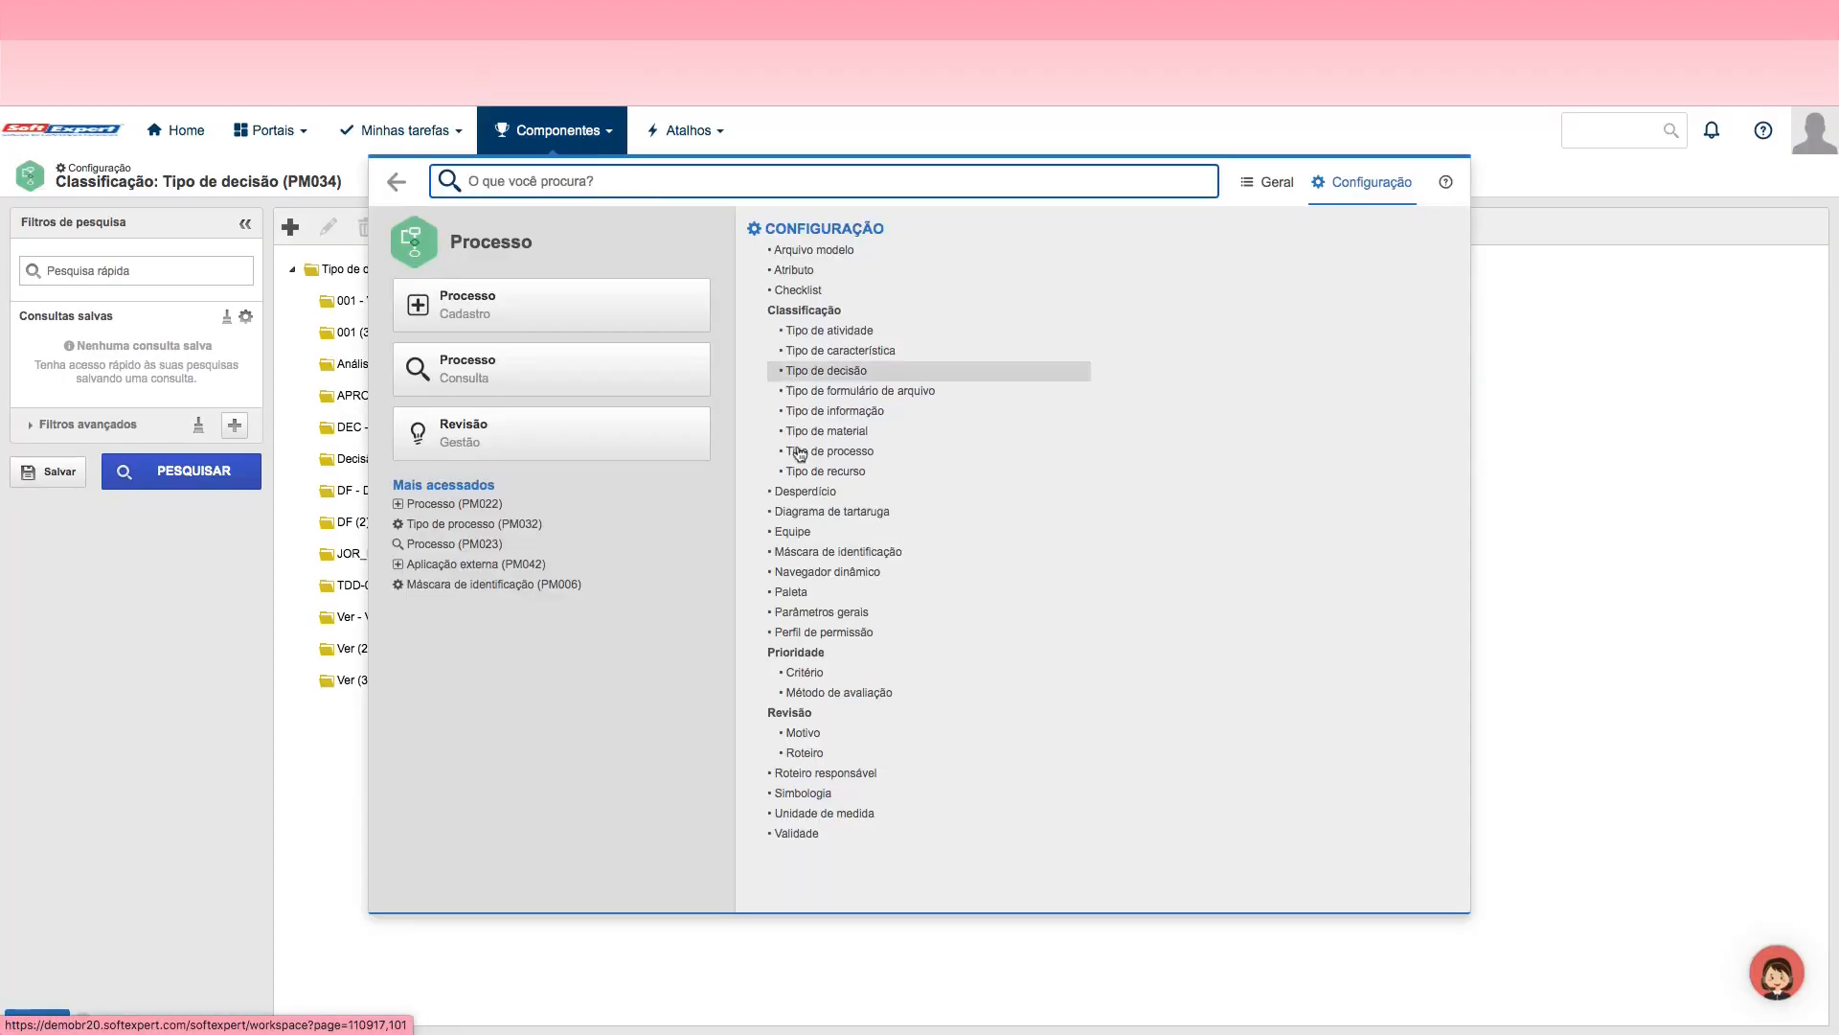
click(851, 556)
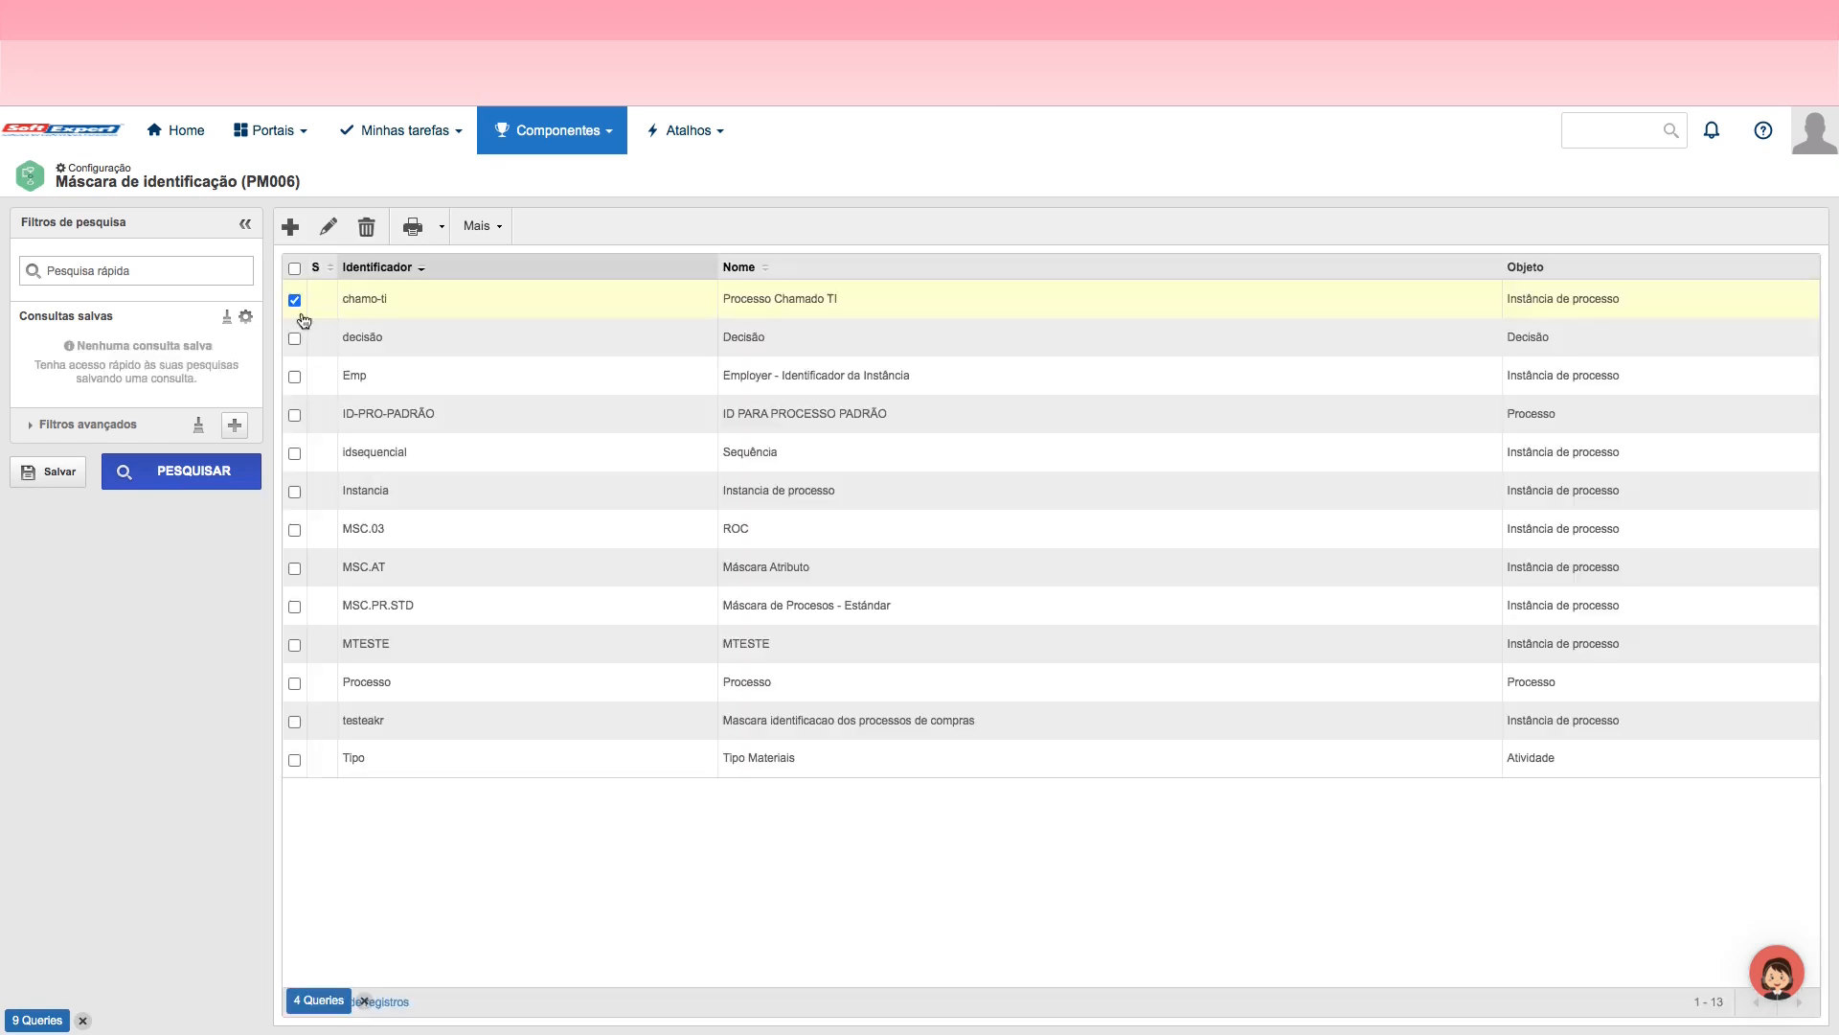
click(291, 226)
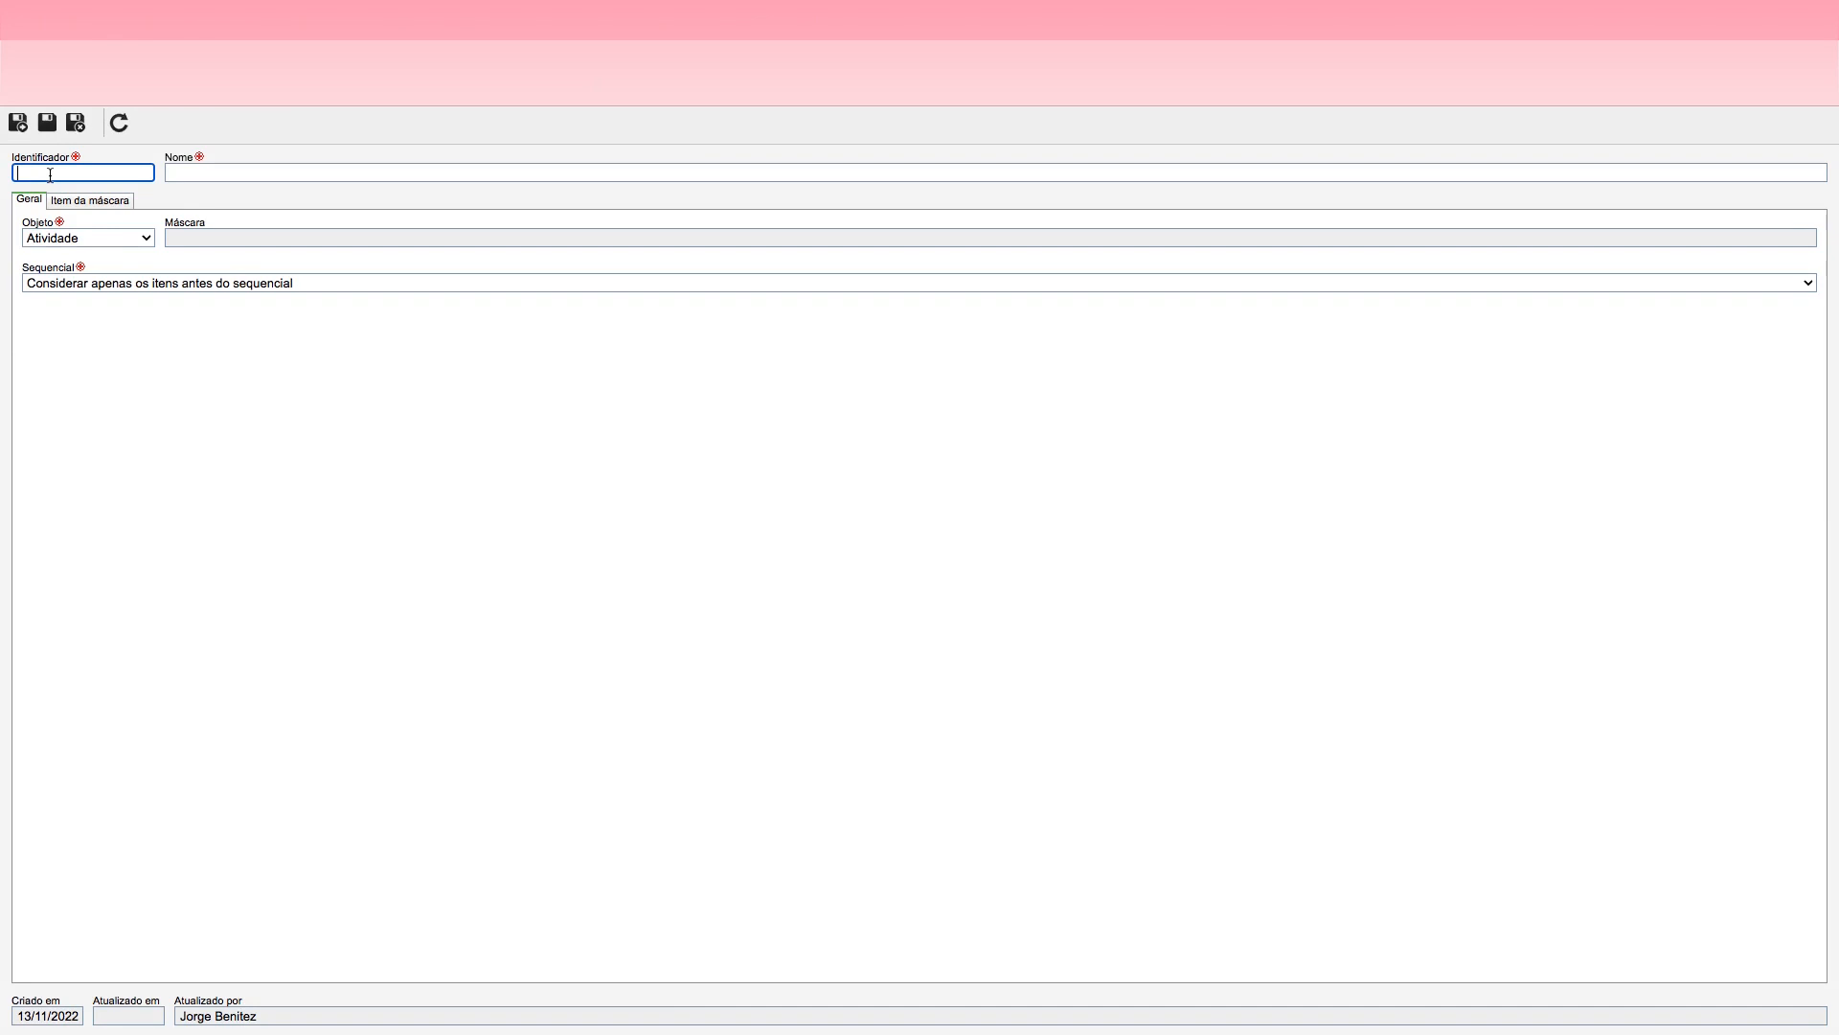
text(JOR_ATV)
Step: Name the new identification mask Máscara de Atividades da Jornada
click(203, 173)
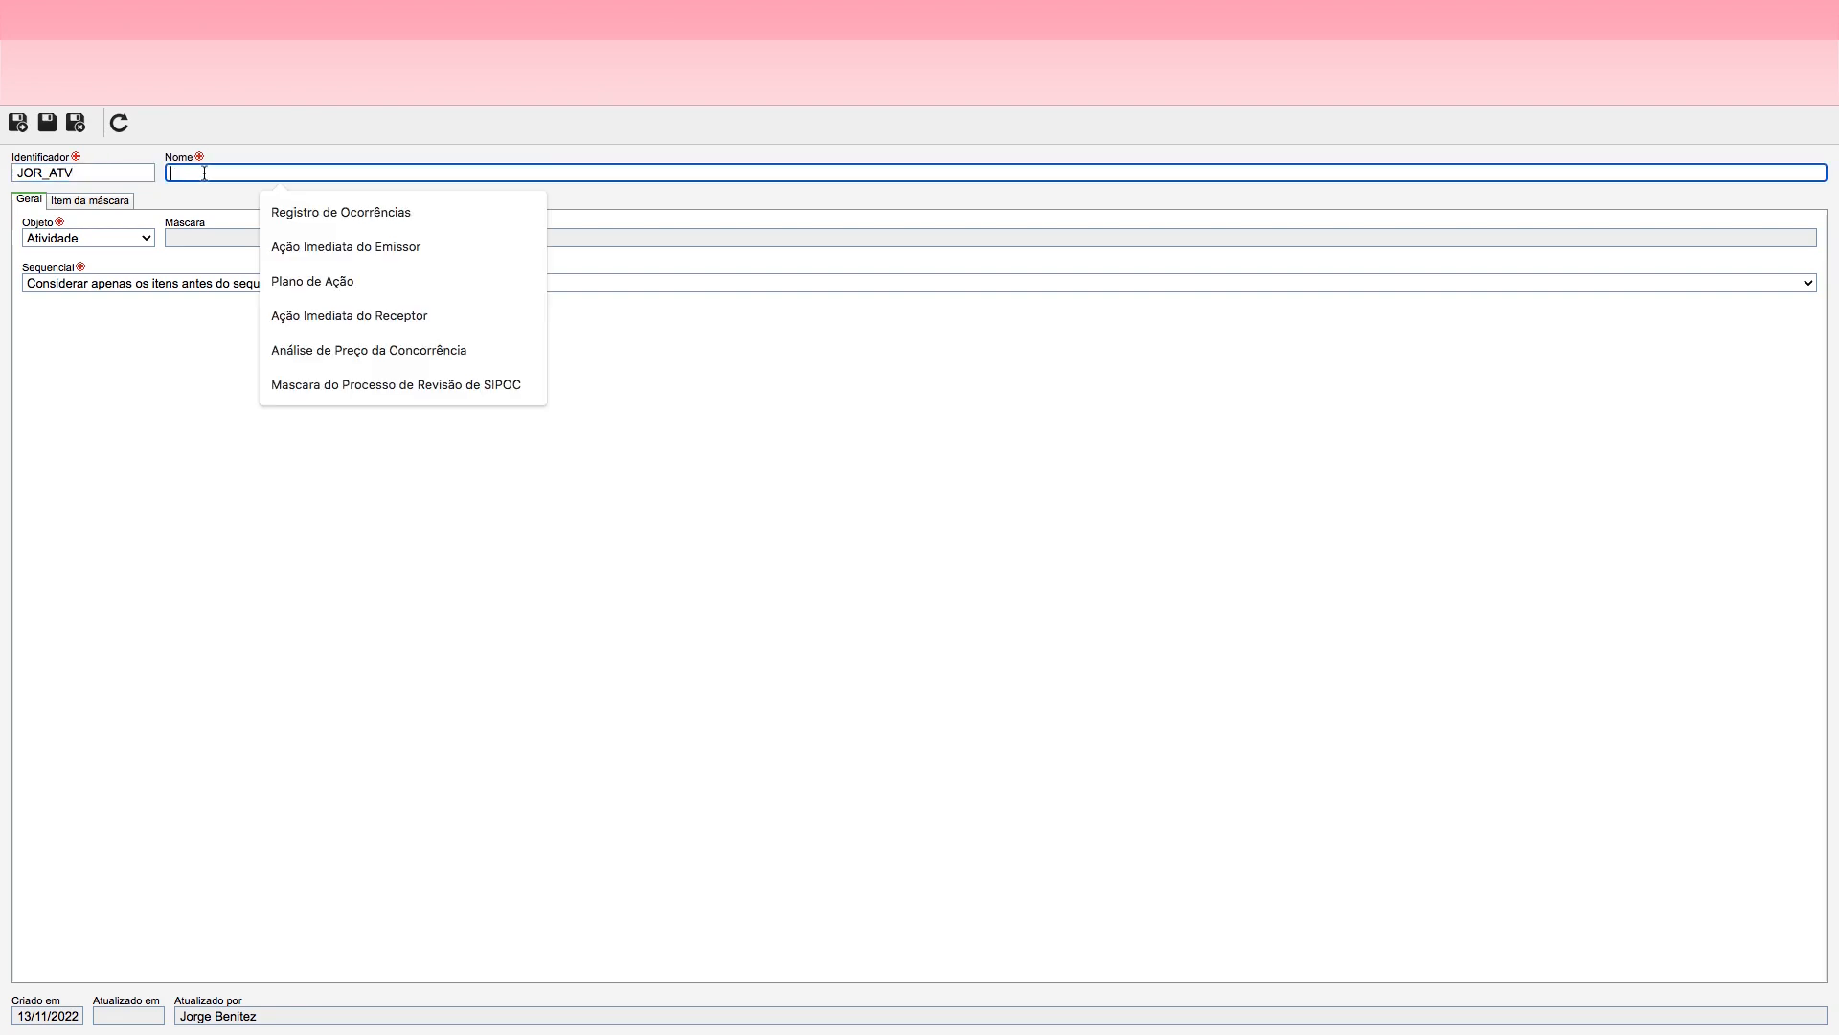
text(N)
key(BackSpace)
text(M)
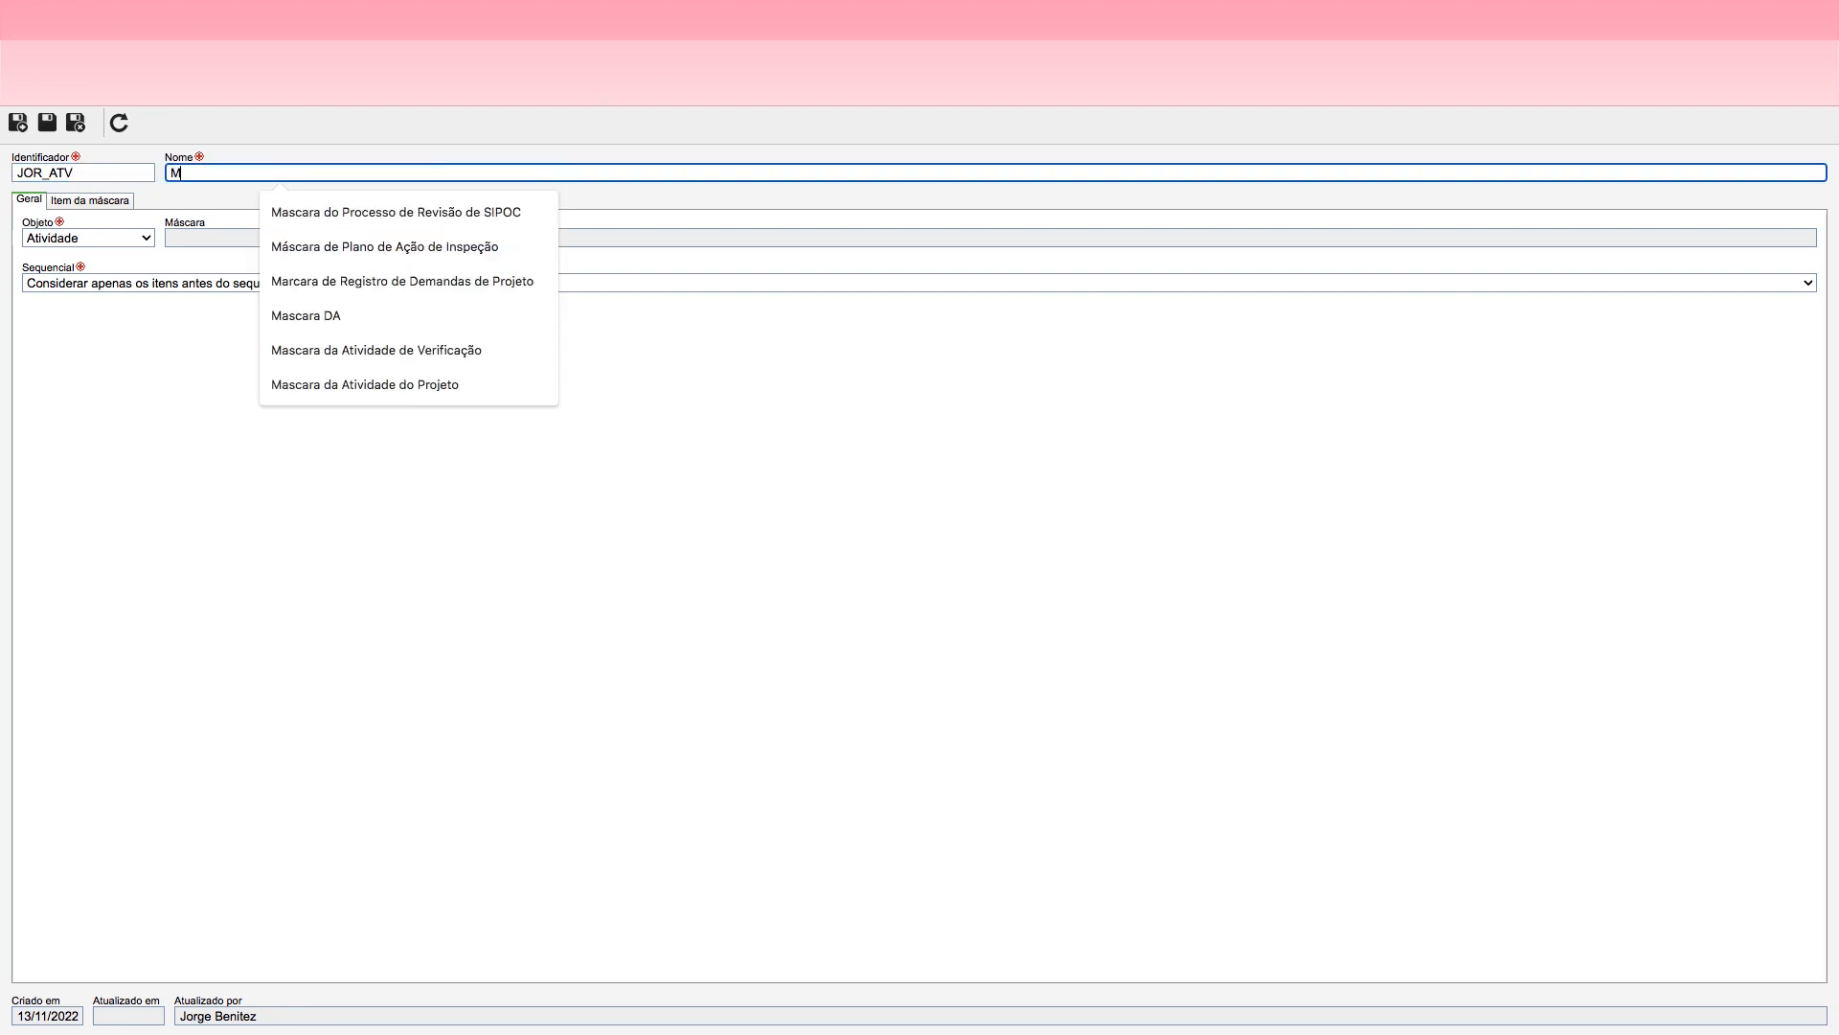
text(áscar)
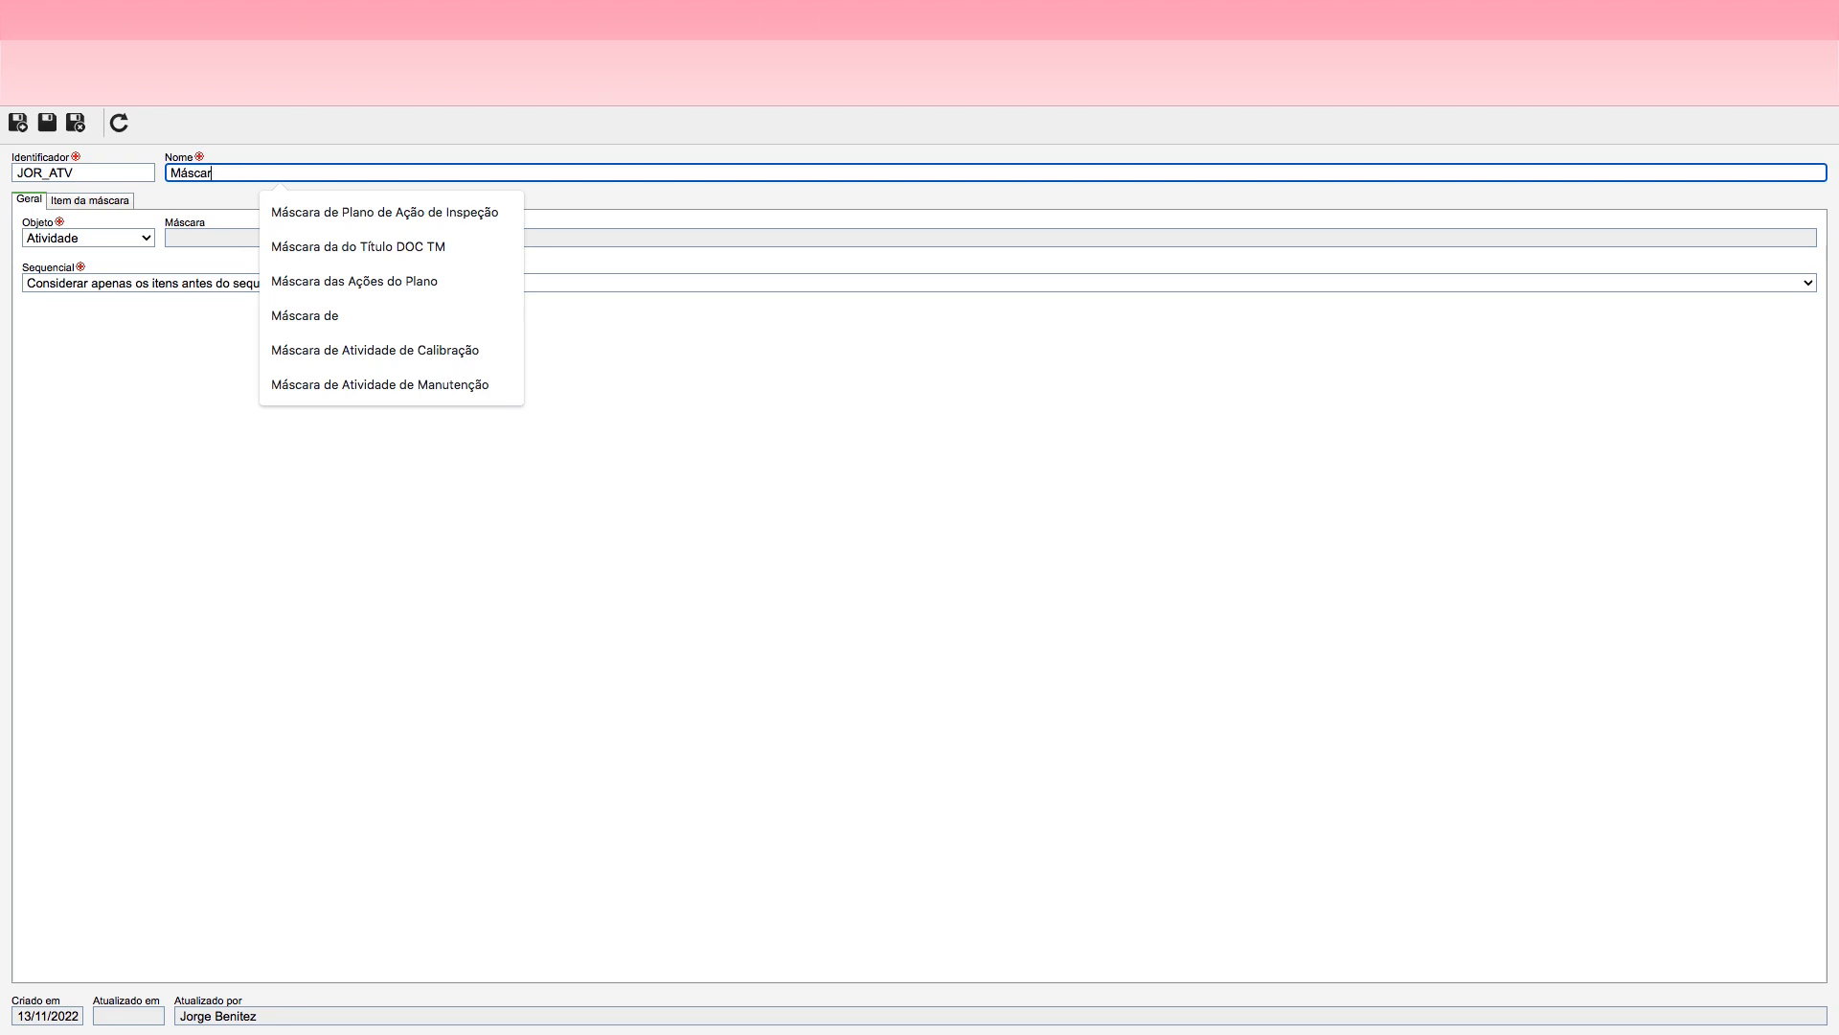
text(a De)
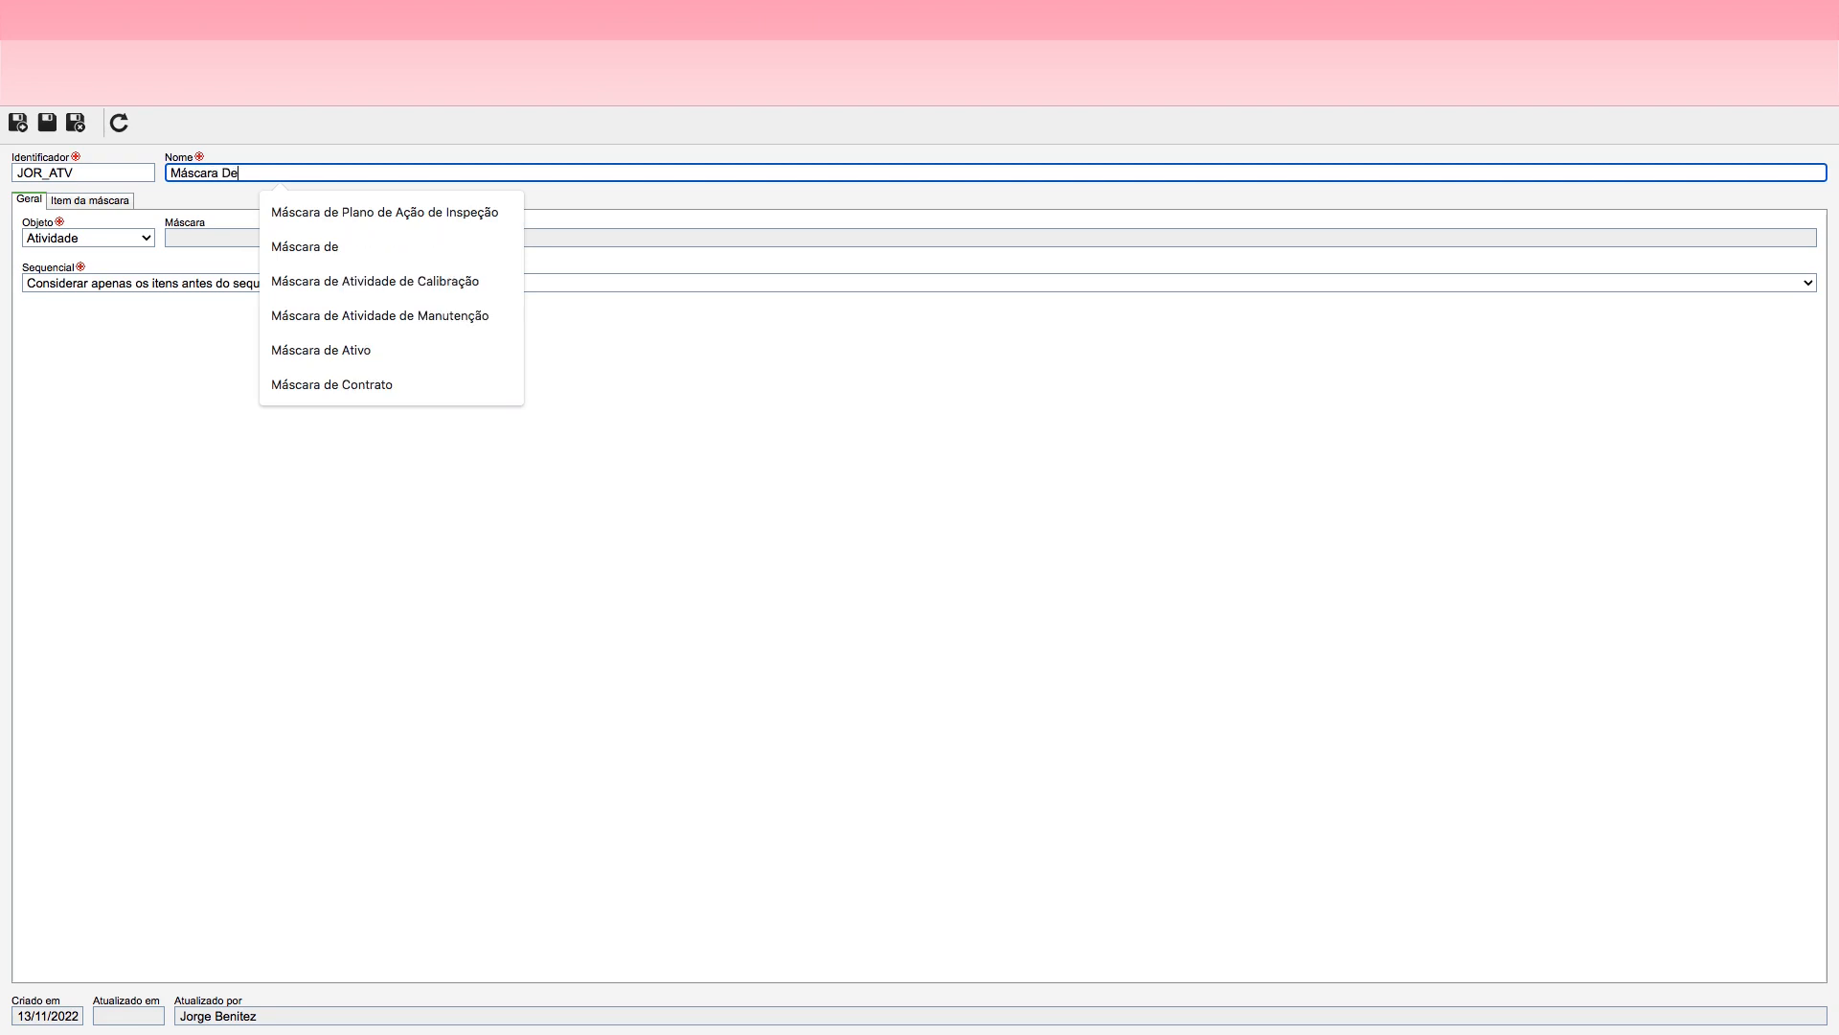
key(BackSpace)
key(BackSpace)
text(de A)
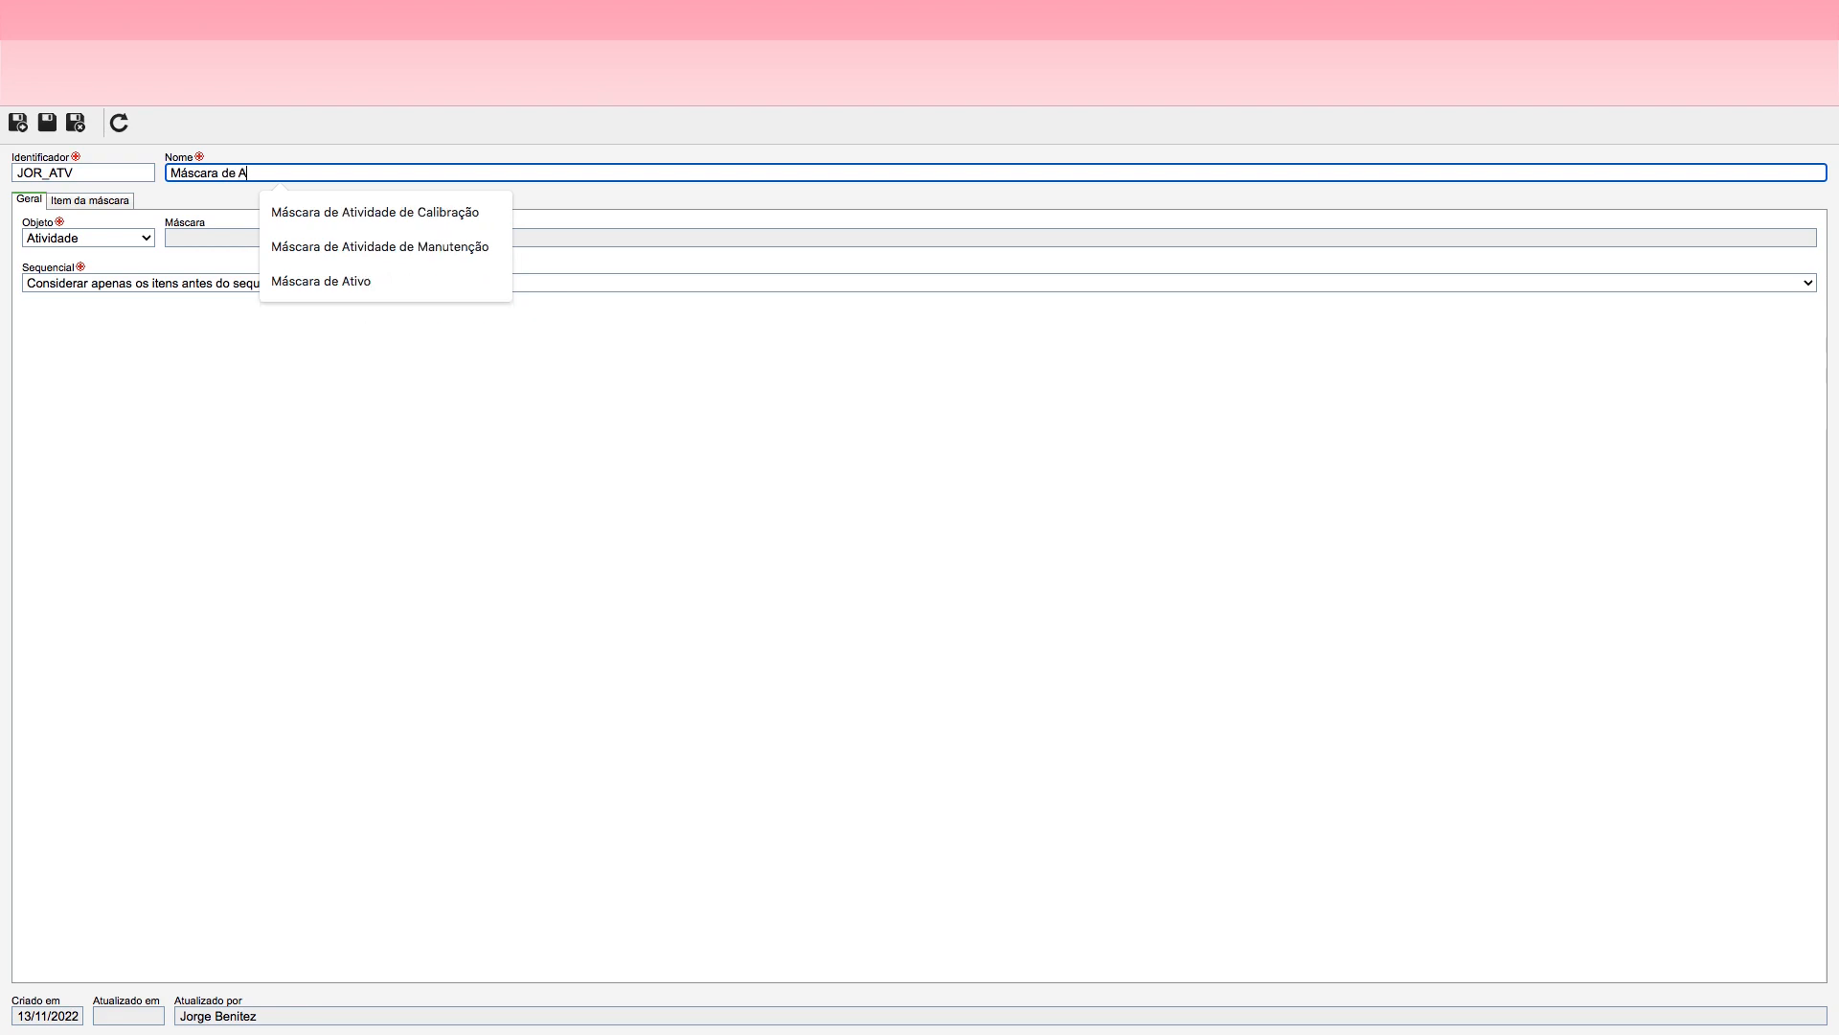
text(tividades da Jornada)
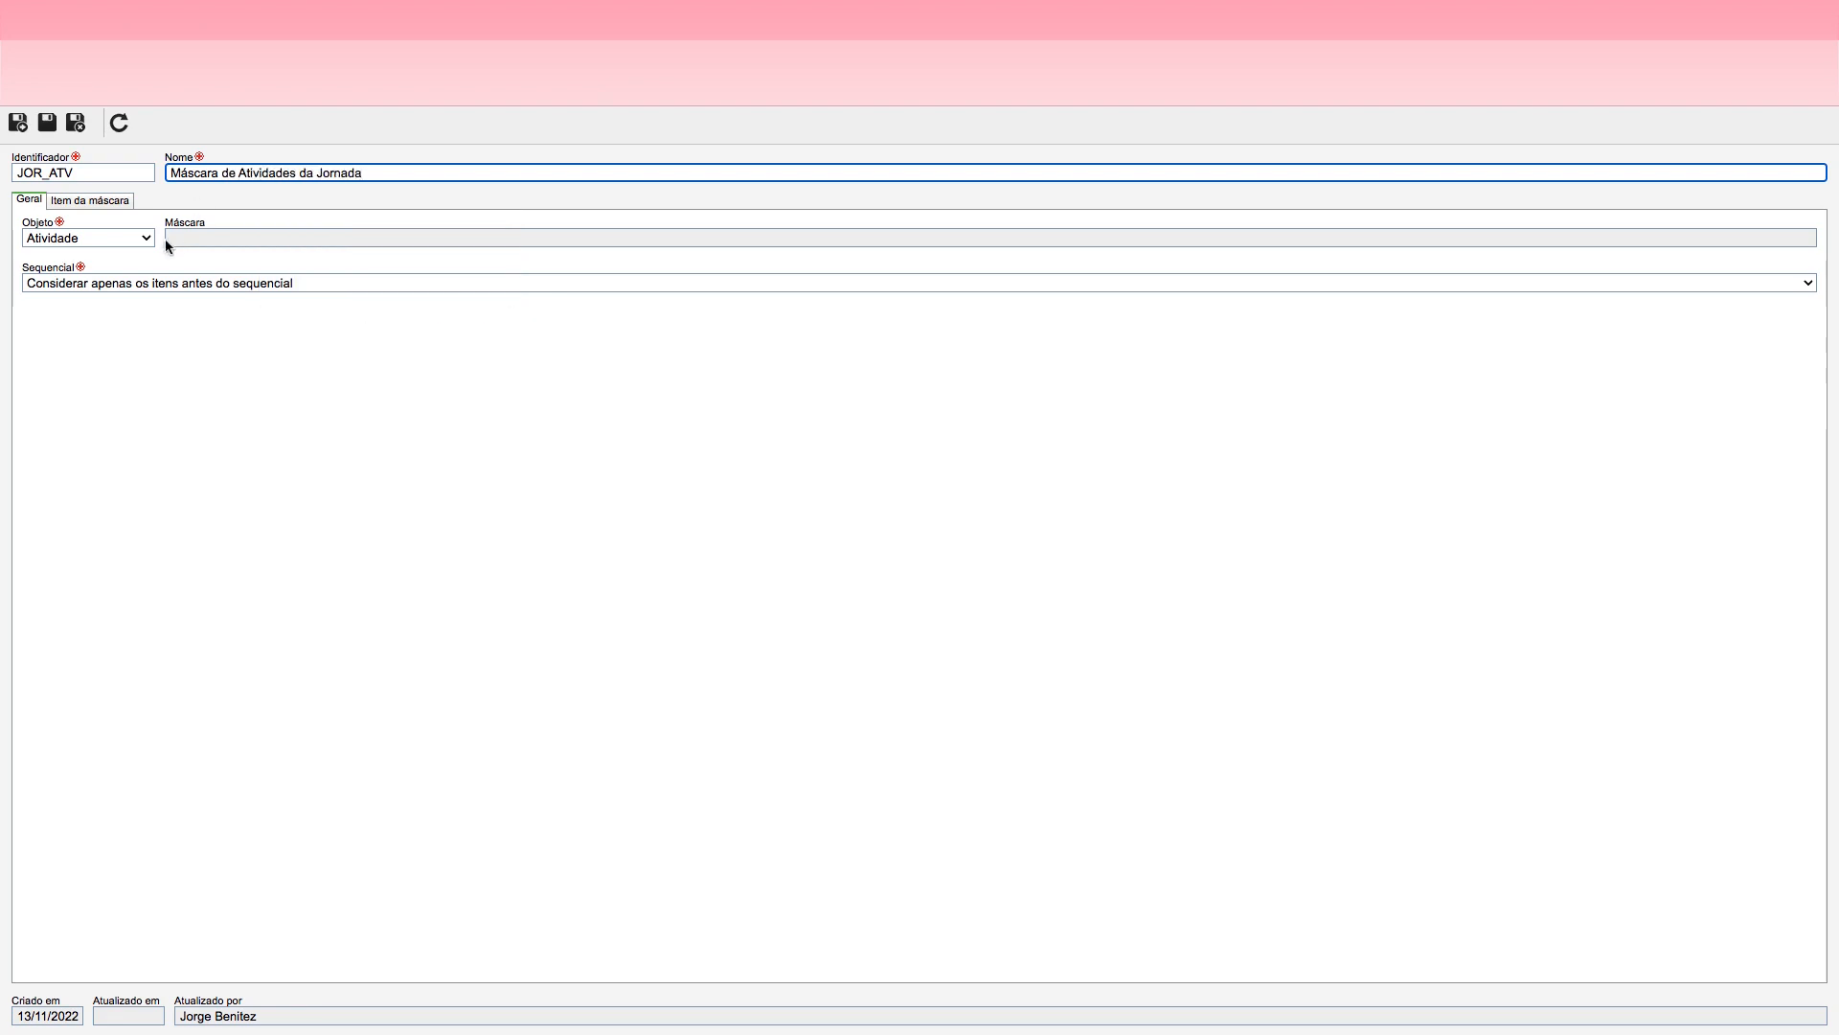
Step: Set the mask's object to Atividade and its Sequencial option to Considerar os itens antes e depois do sequencial, then save the mask
click(132, 236)
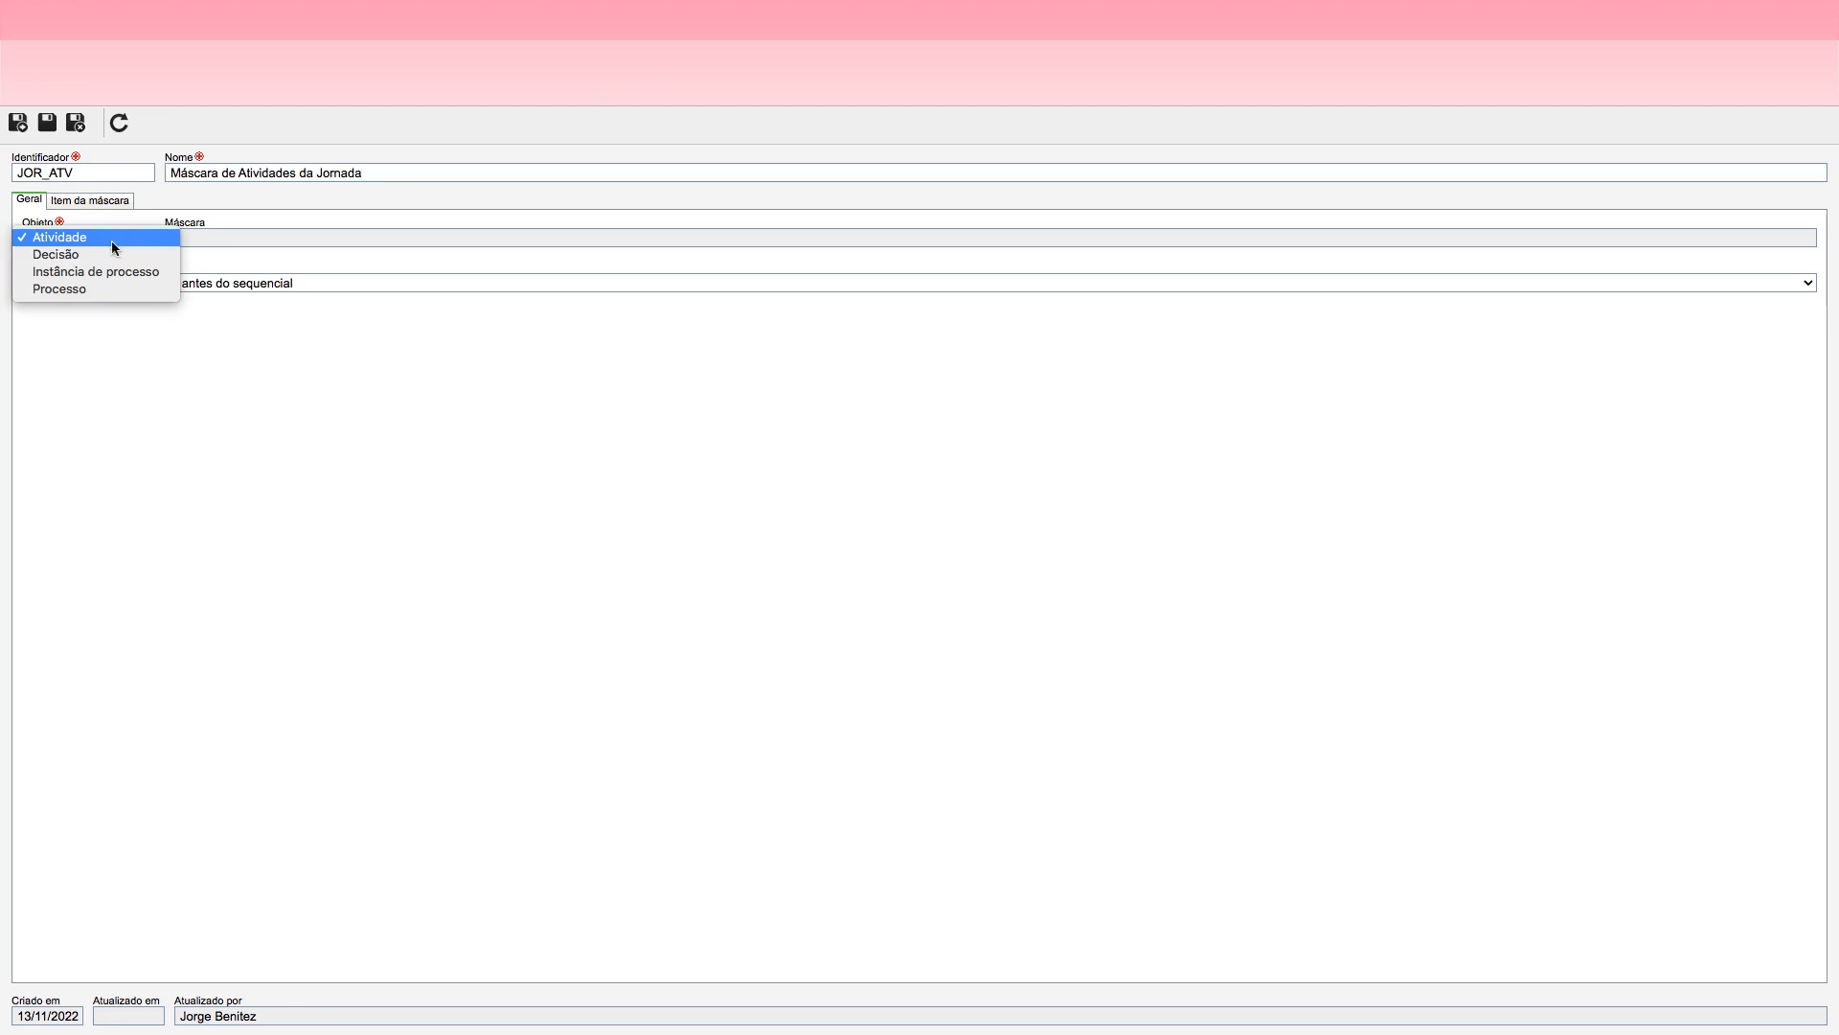
click(73, 240)
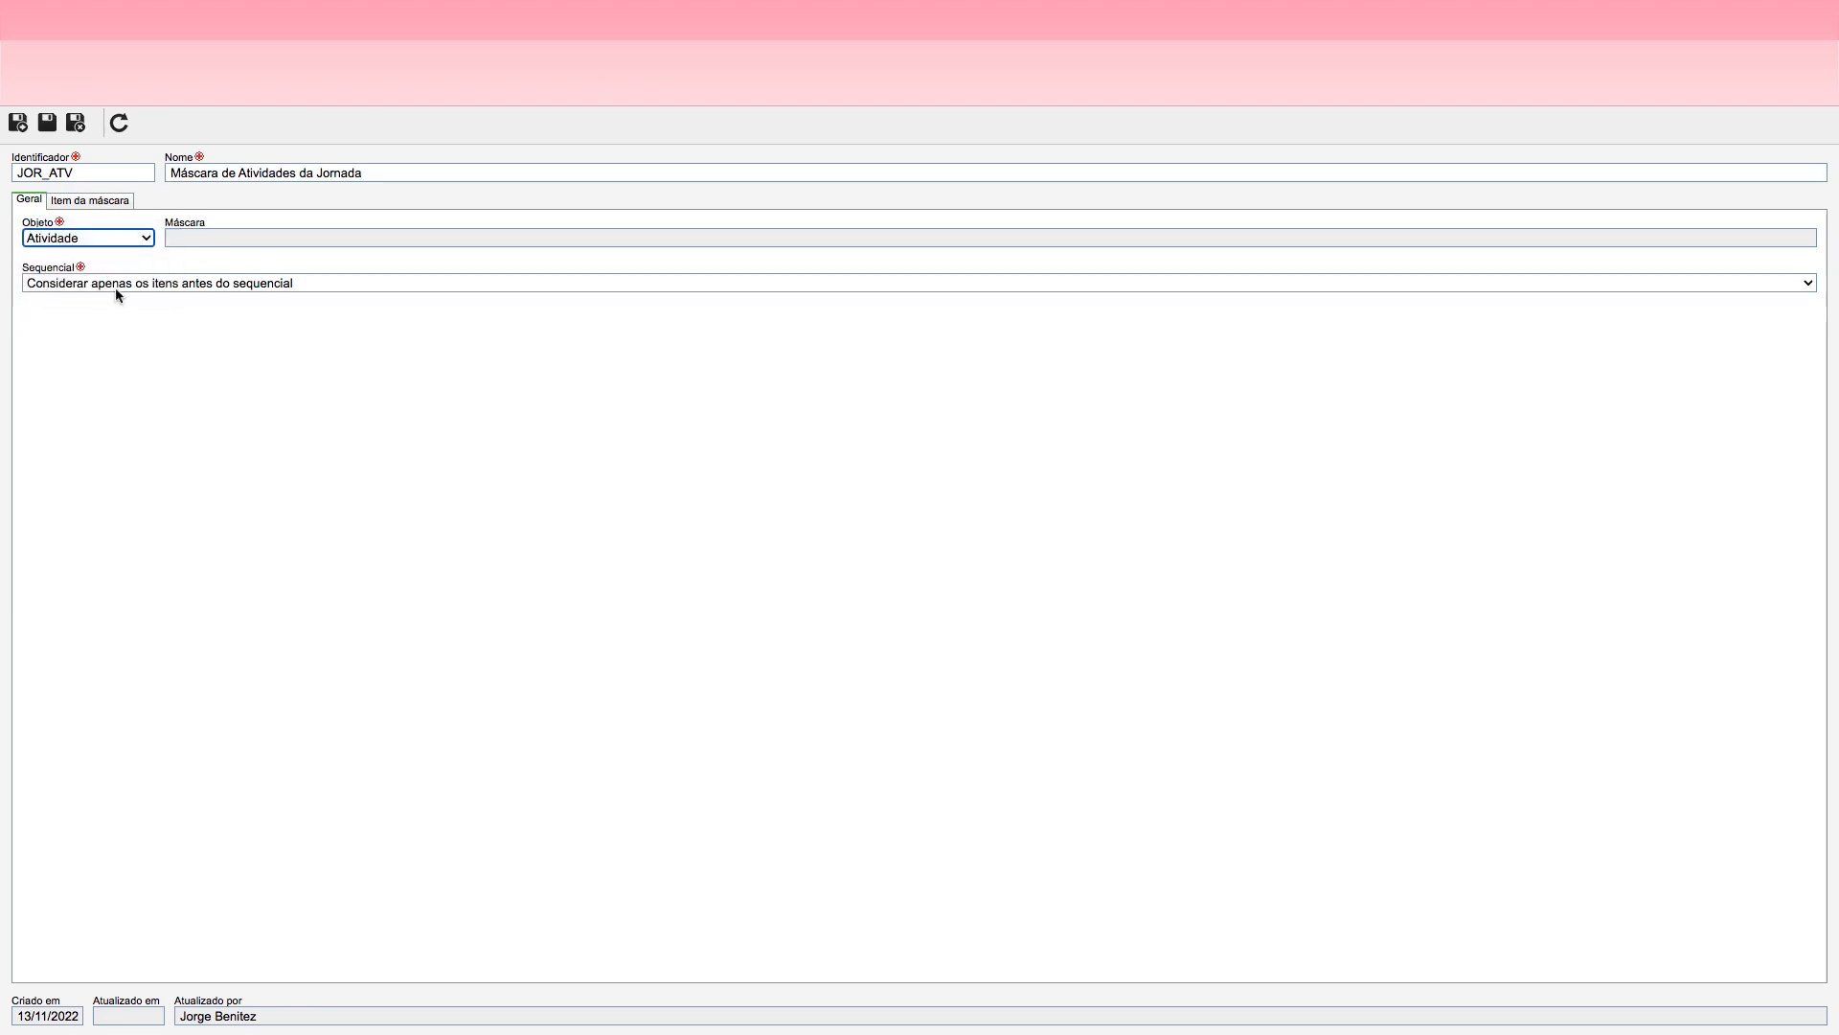
click(121, 285)
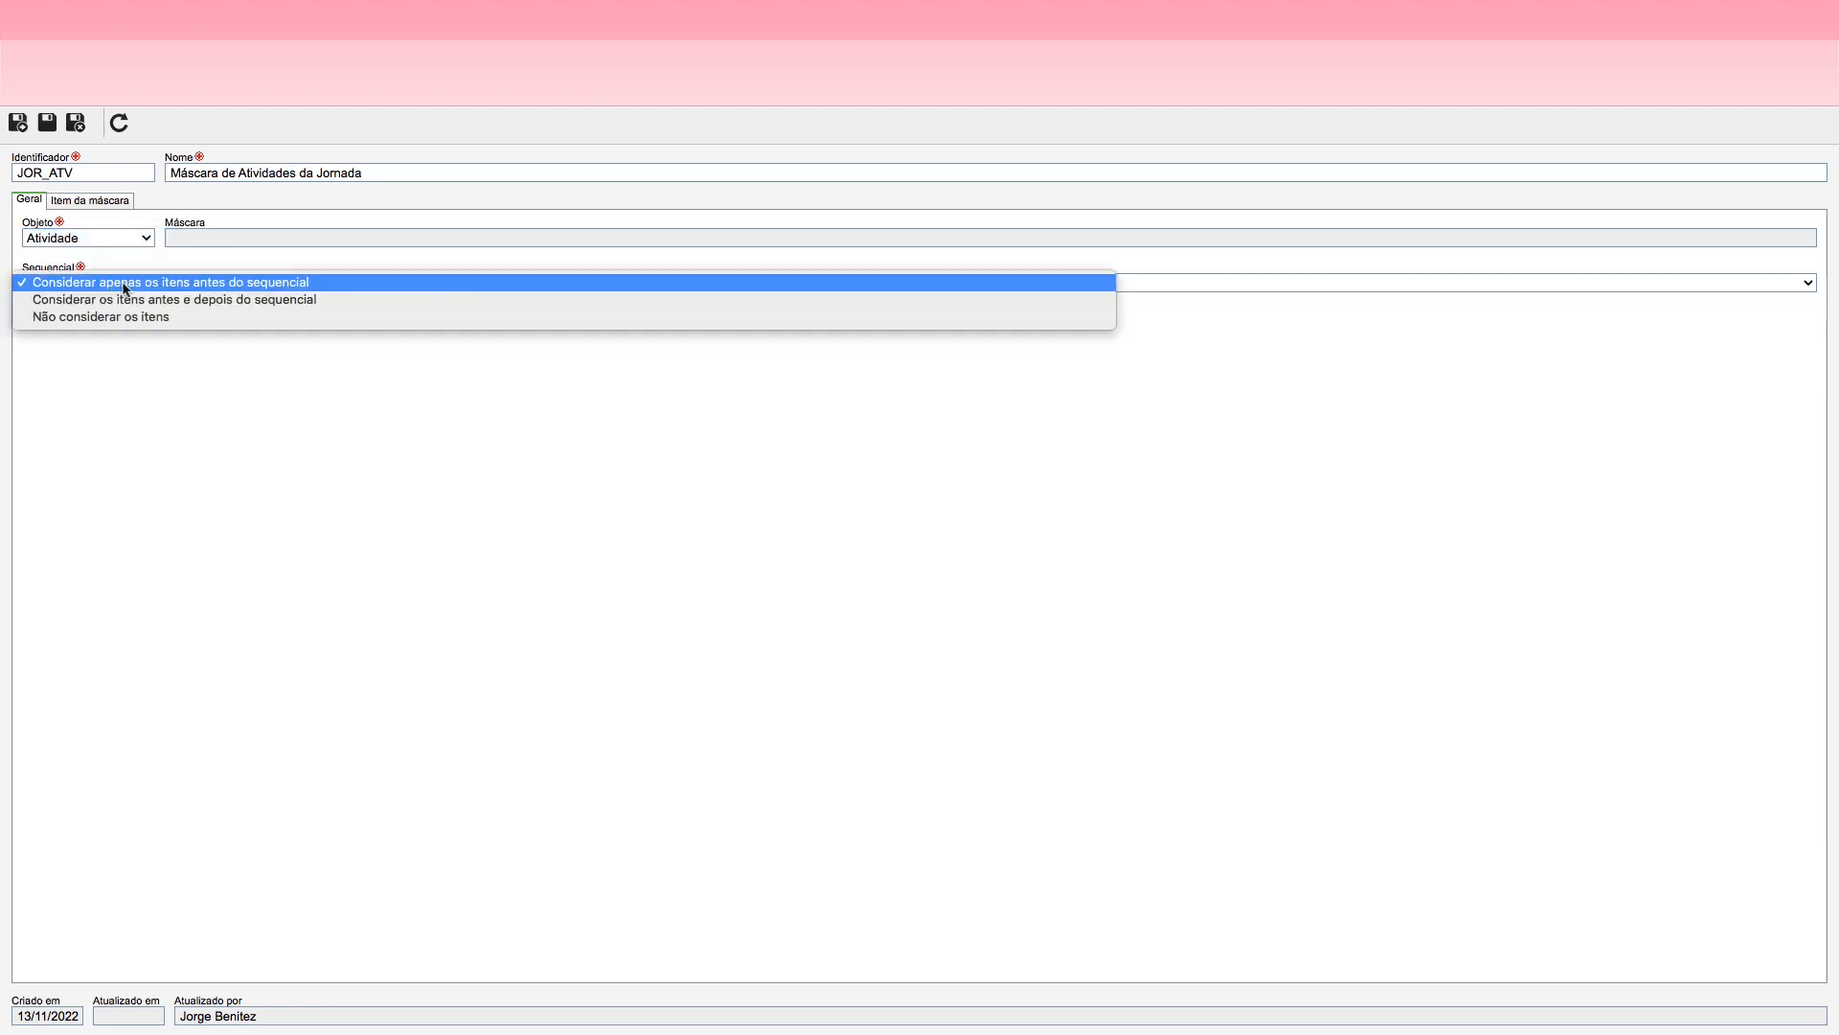
click(190, 299)
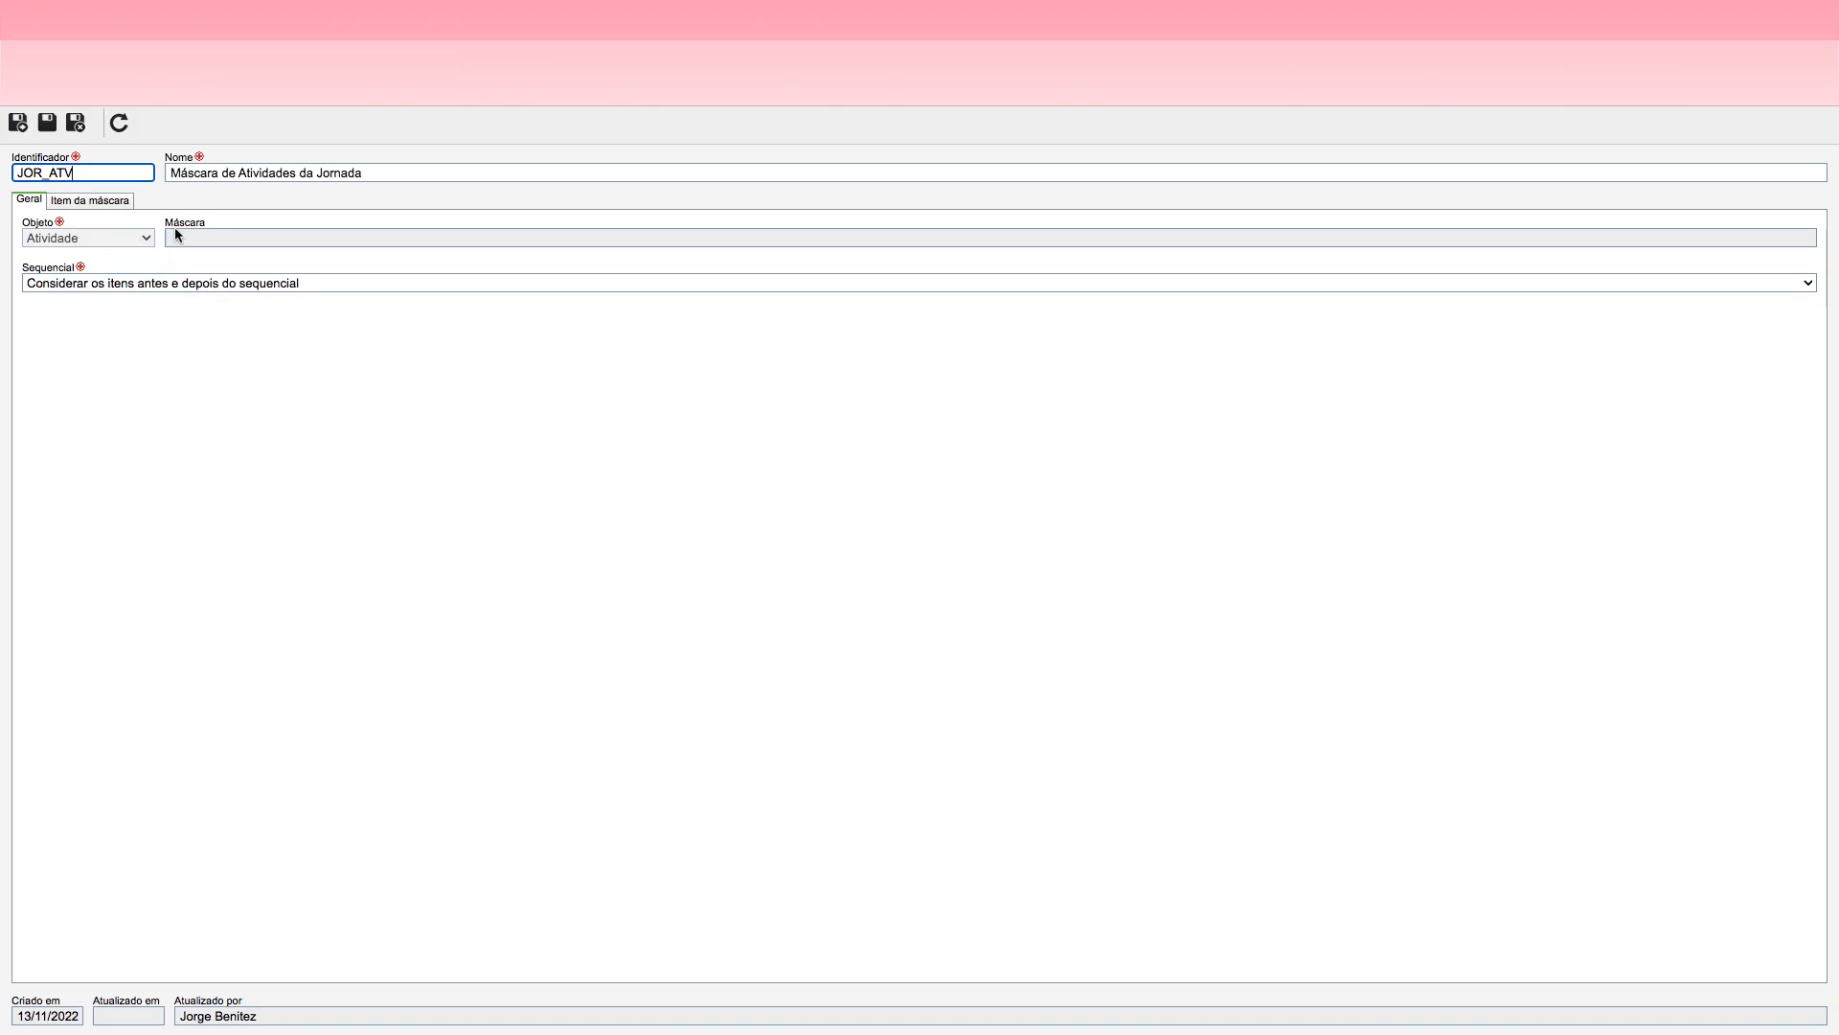
Step: Add a Valor fixo item with the value JOR- to the activity mask, then save it and start another item
click(110, 203)
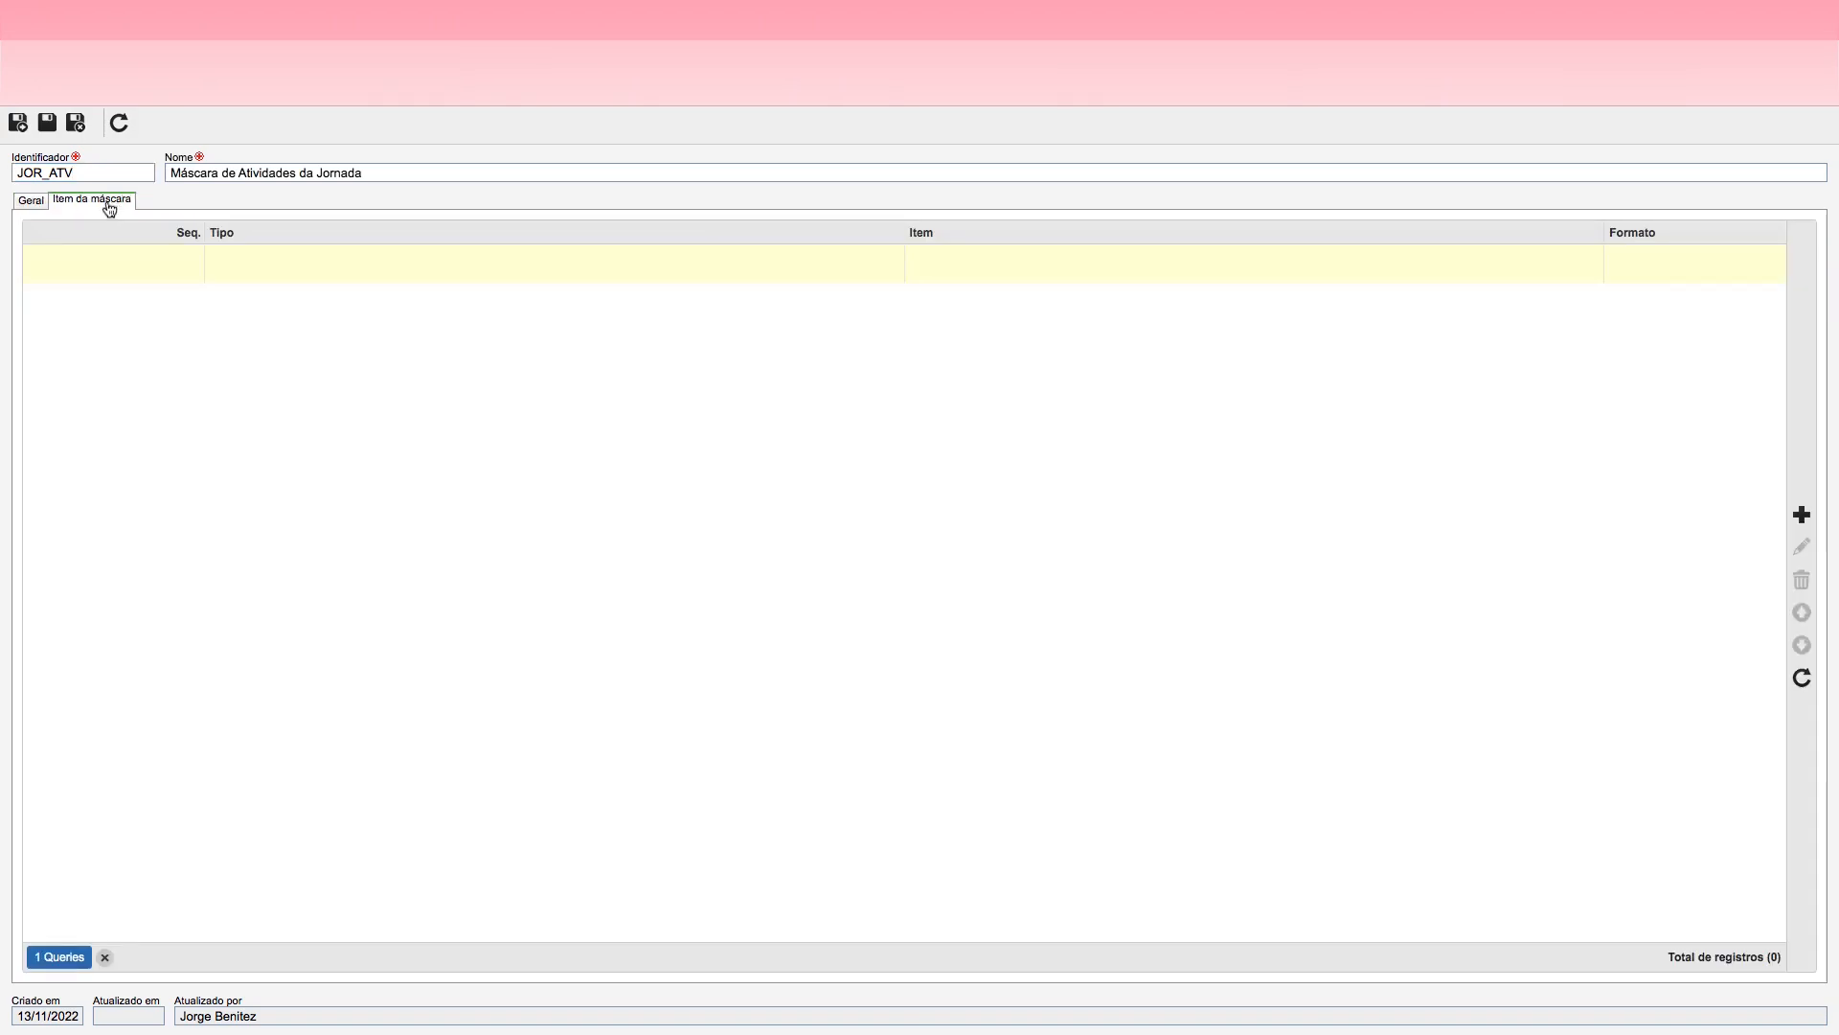
click(1805, 515)
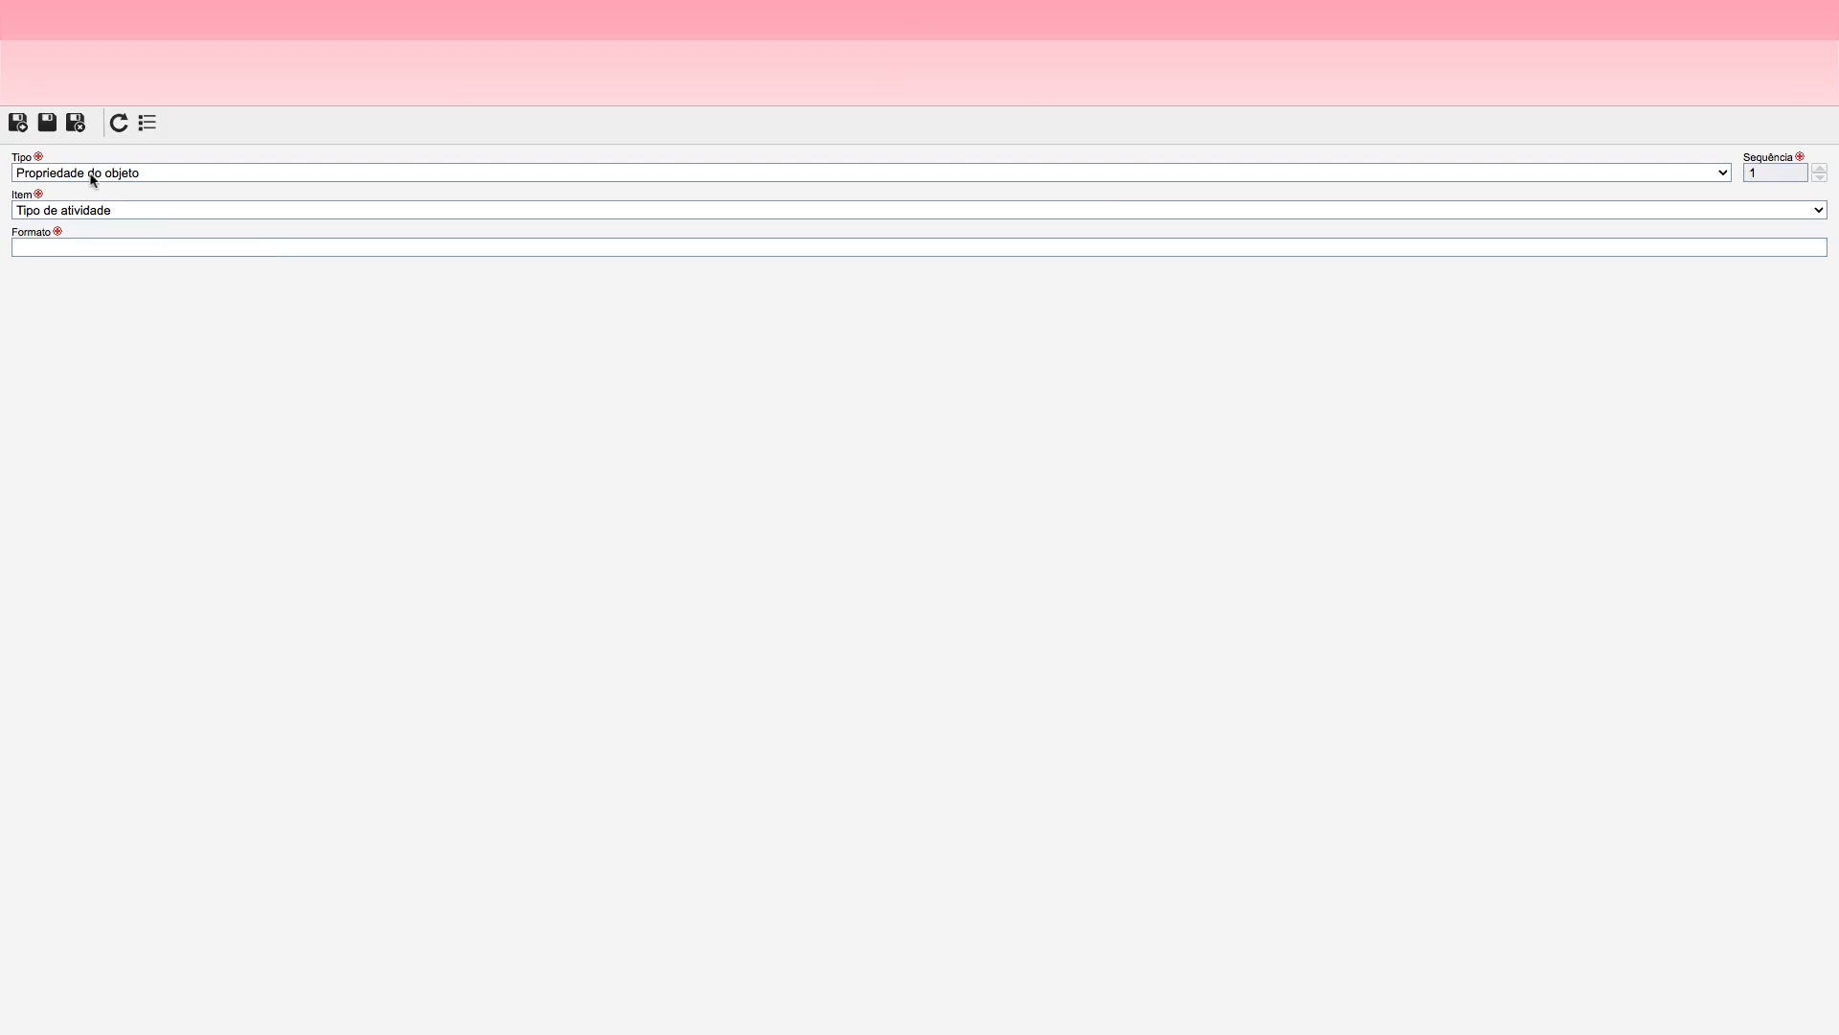
click(93, 179)
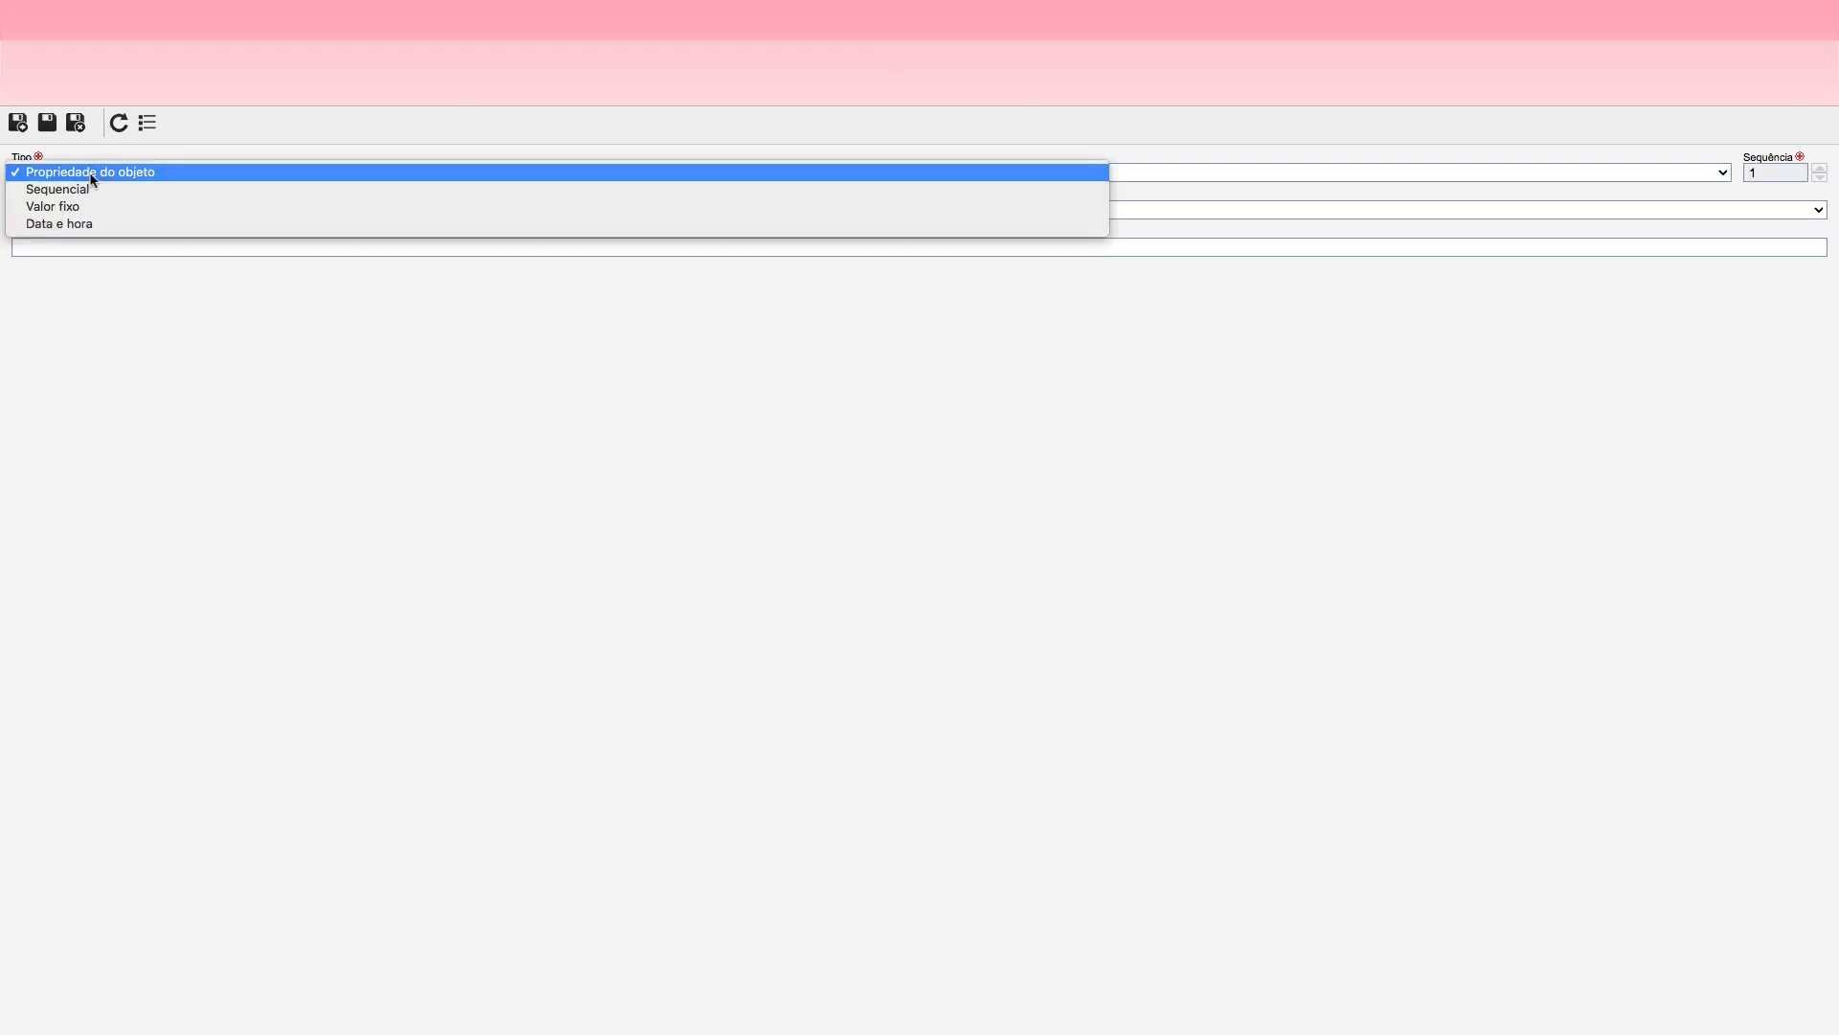
click(81, 207)
click(63, 213)
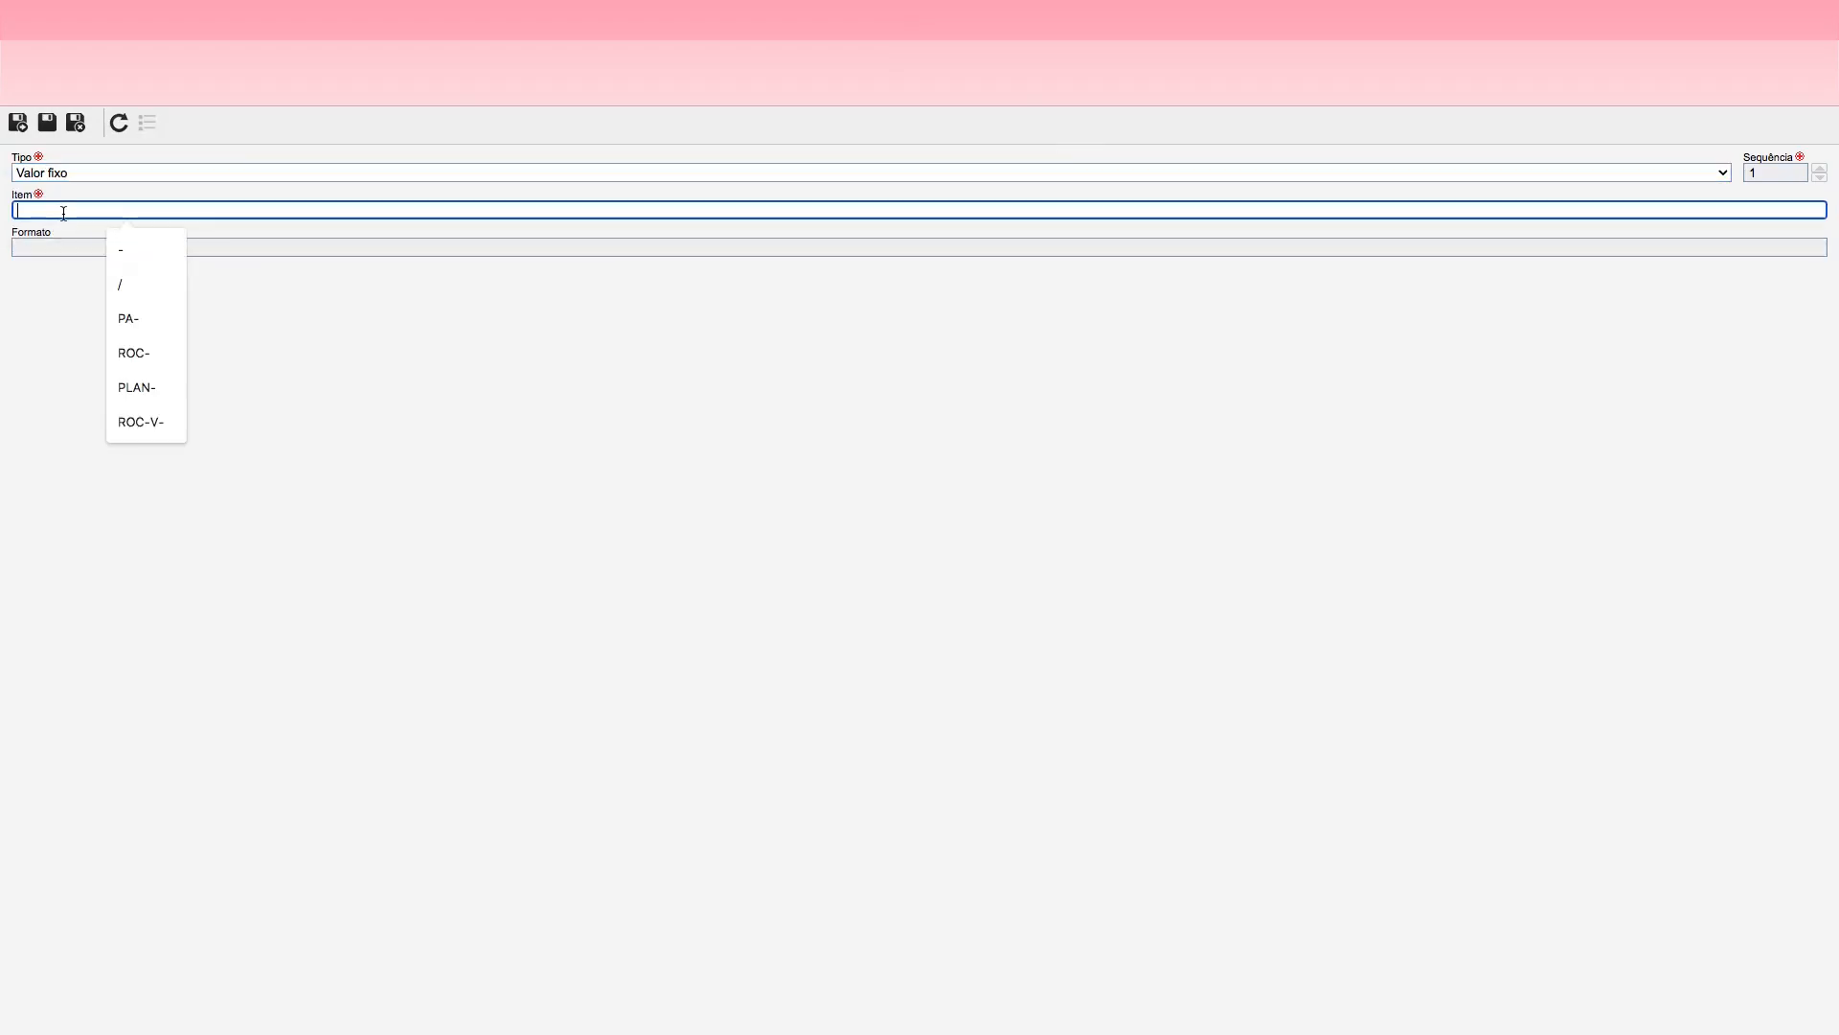
text(JOR)
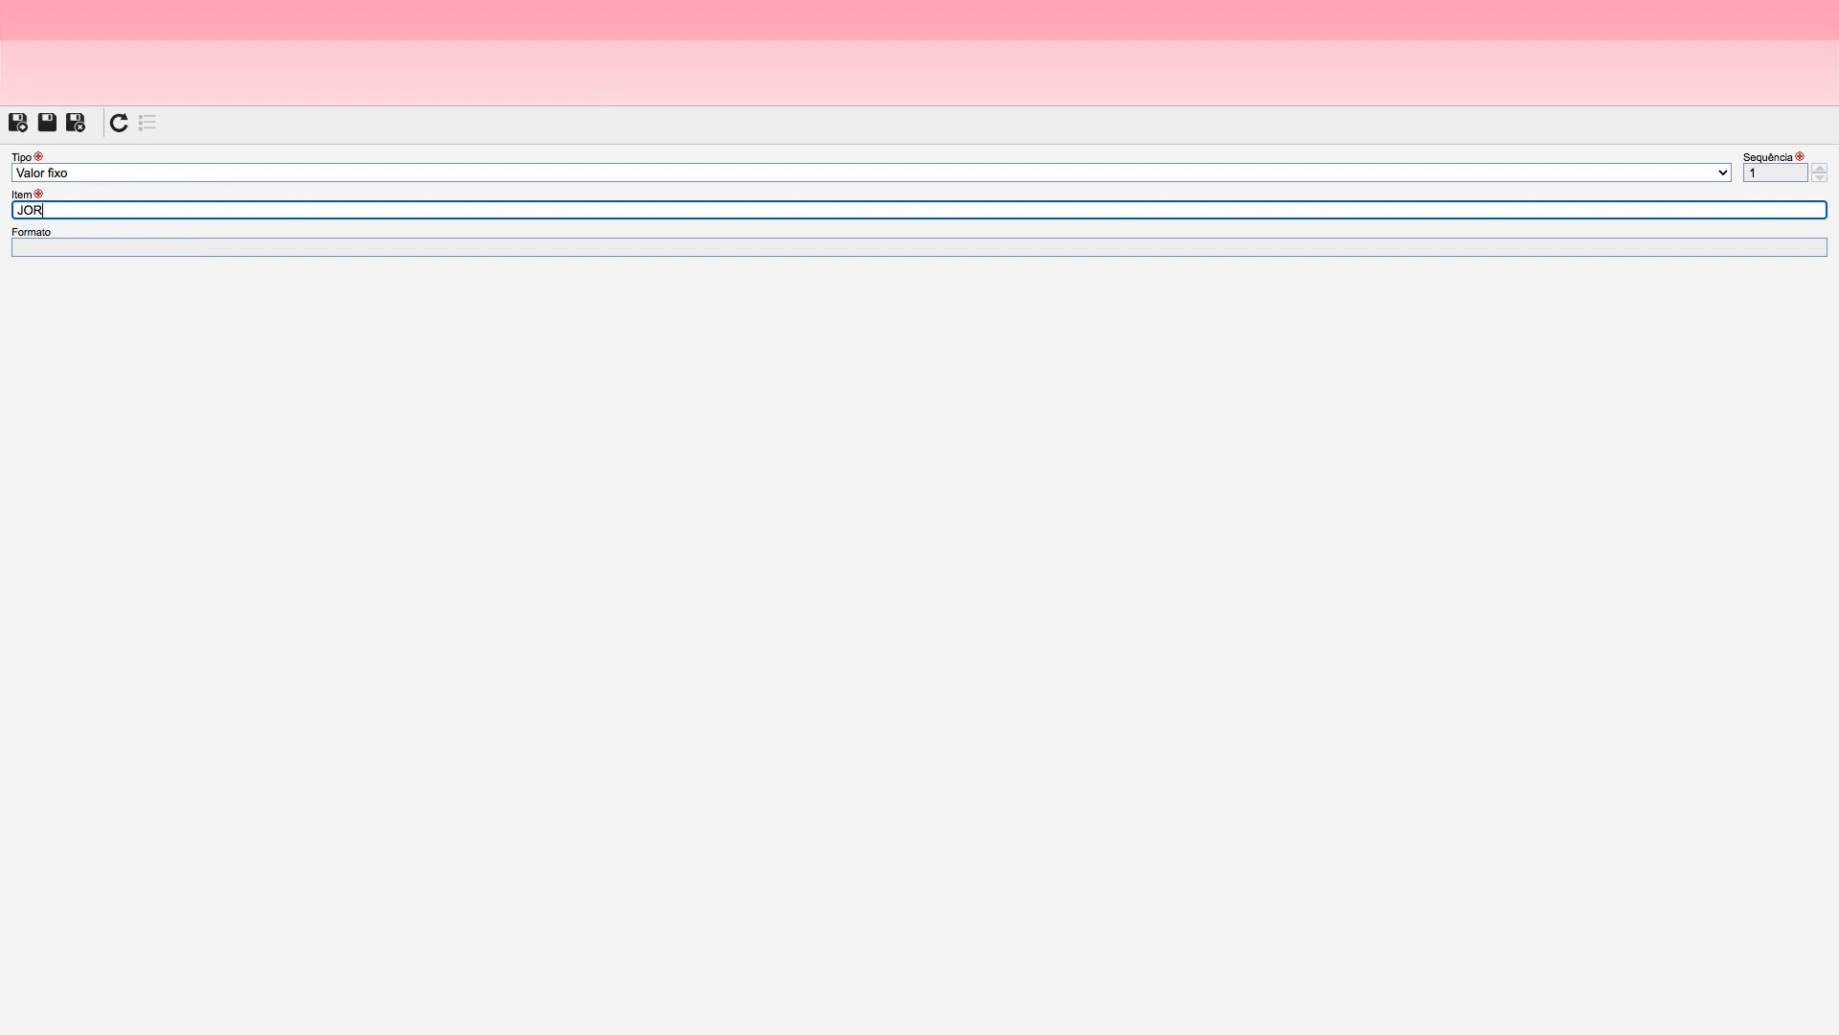
text(_)
key(BackSpace)
click(18, 124)
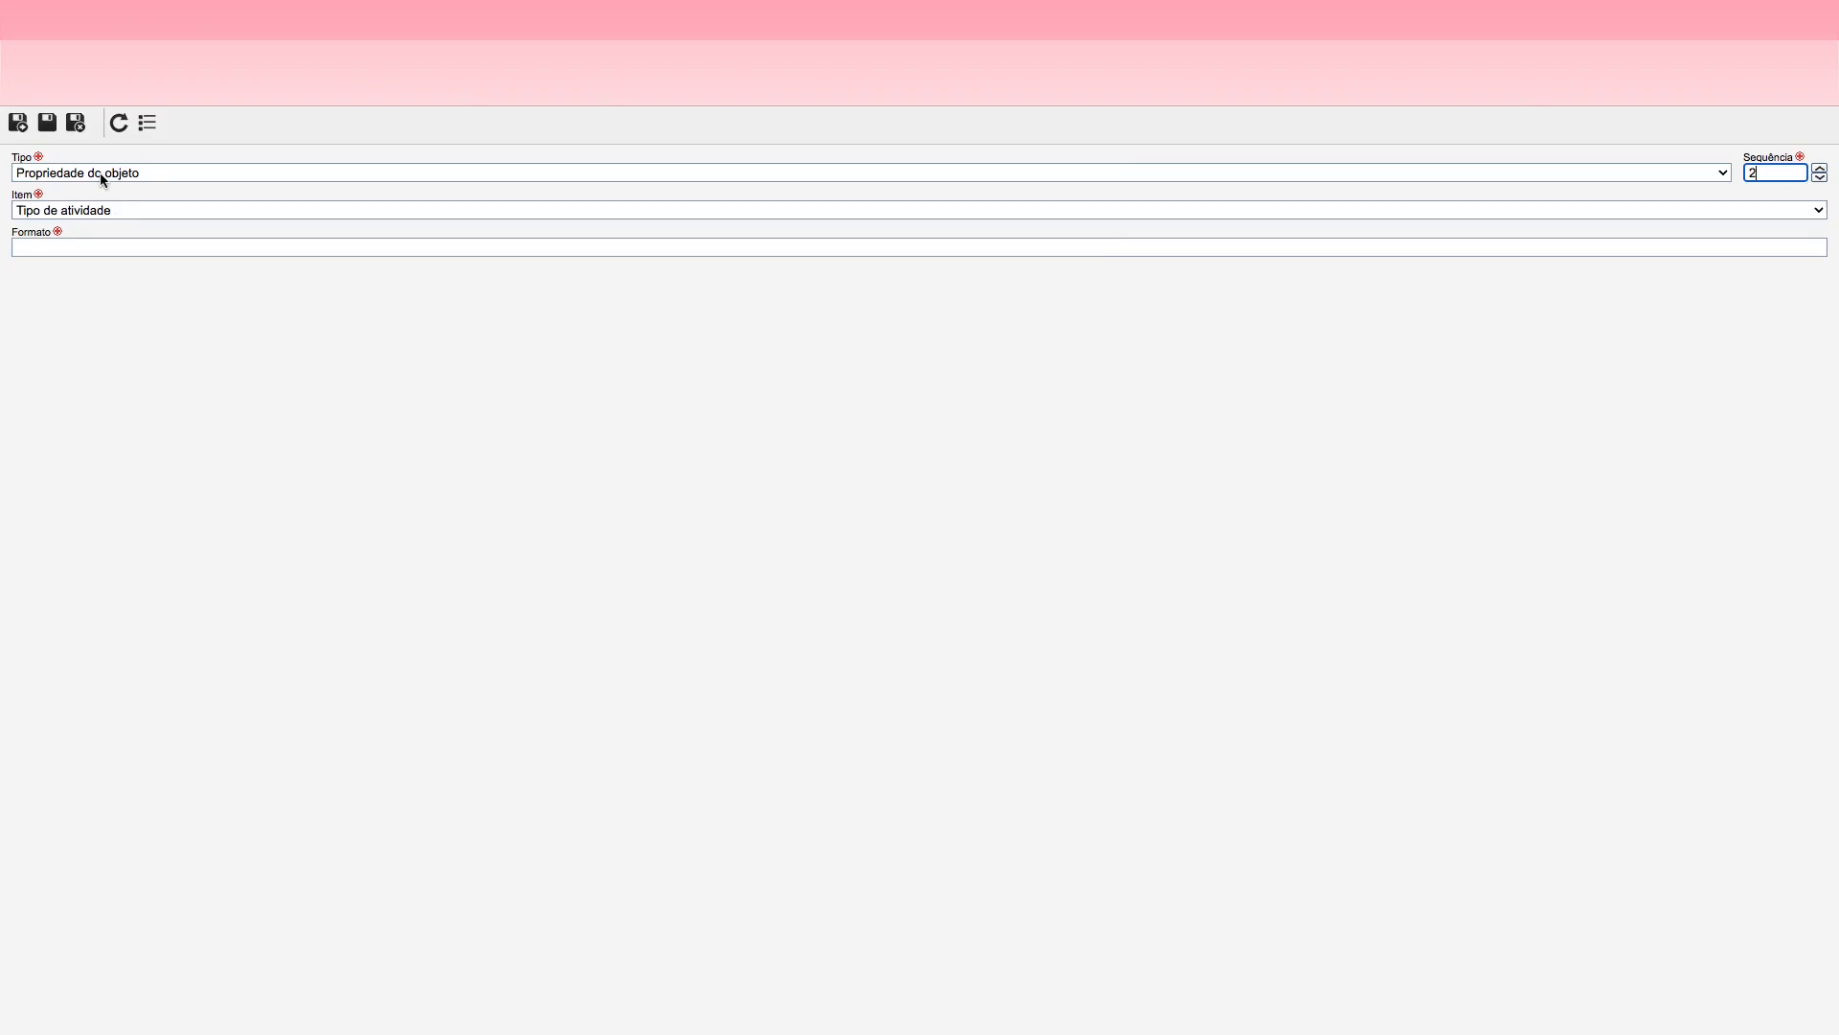
Step: Add a Sequencial item with the format 000 to the mask, then save and exit both the item and the mask
click(99, 174)
click(87, 191)
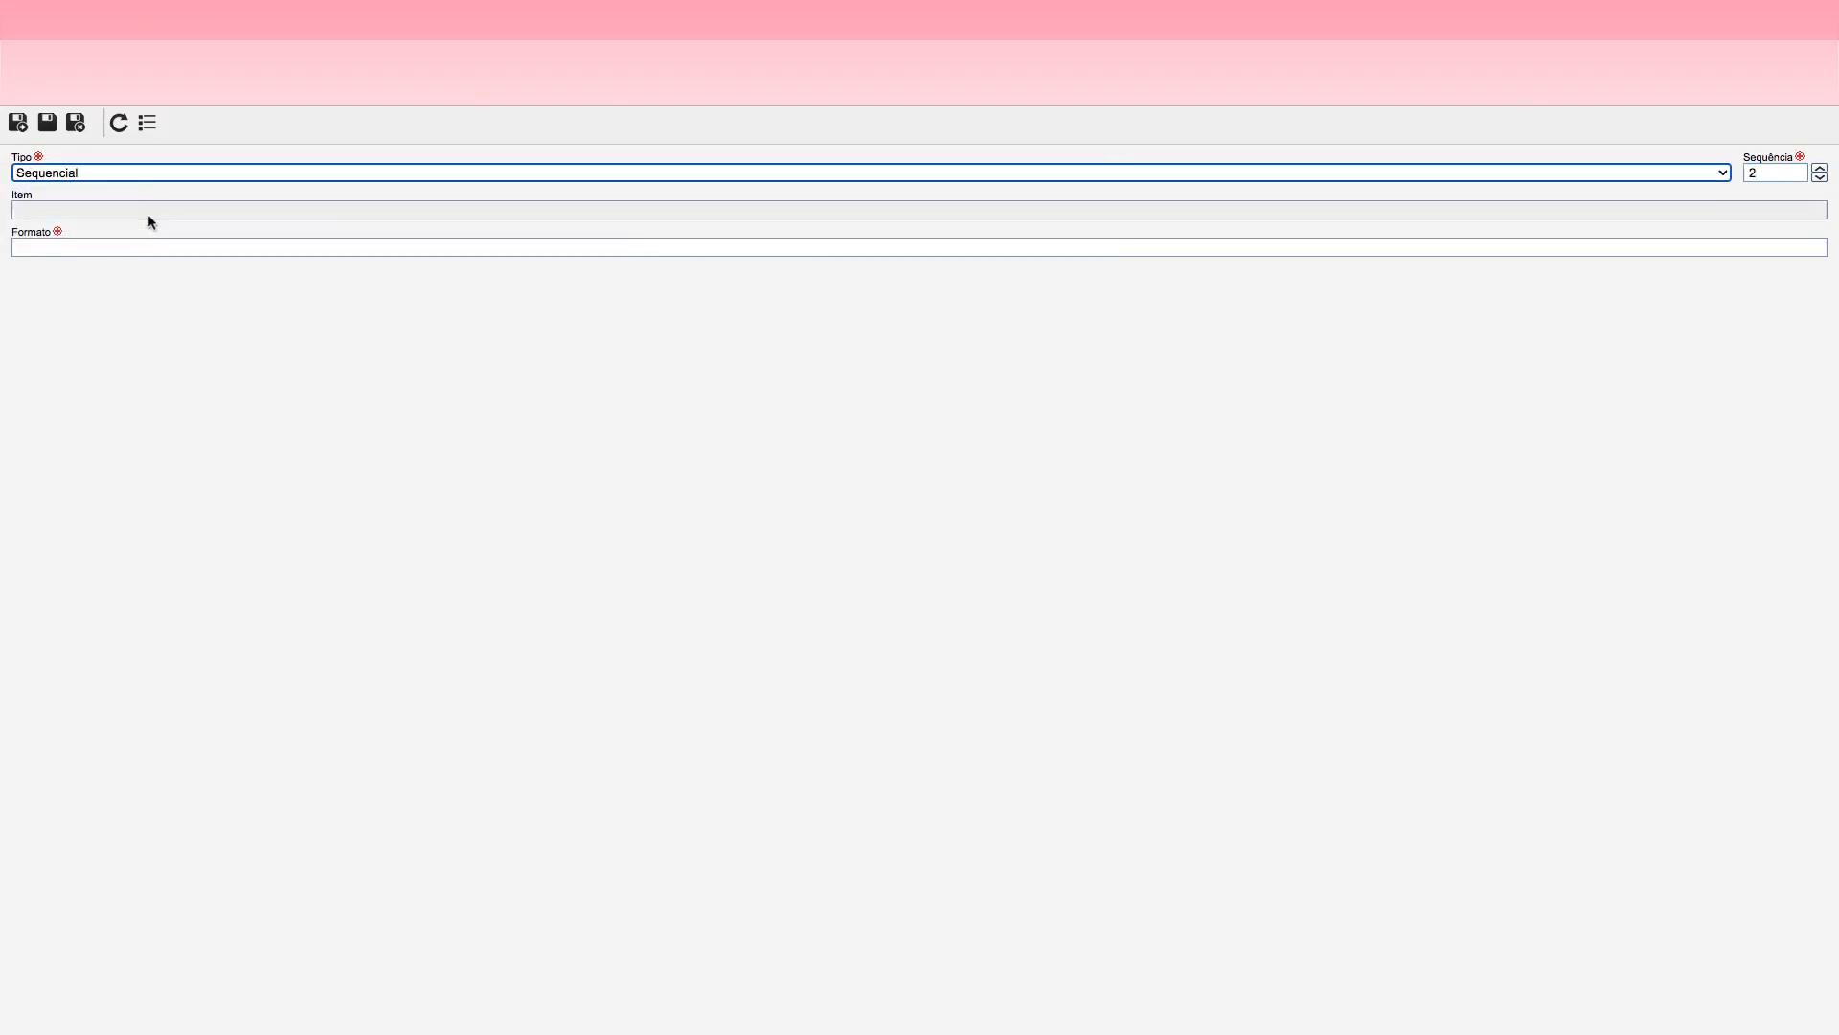
click(61, 248)
text(000)
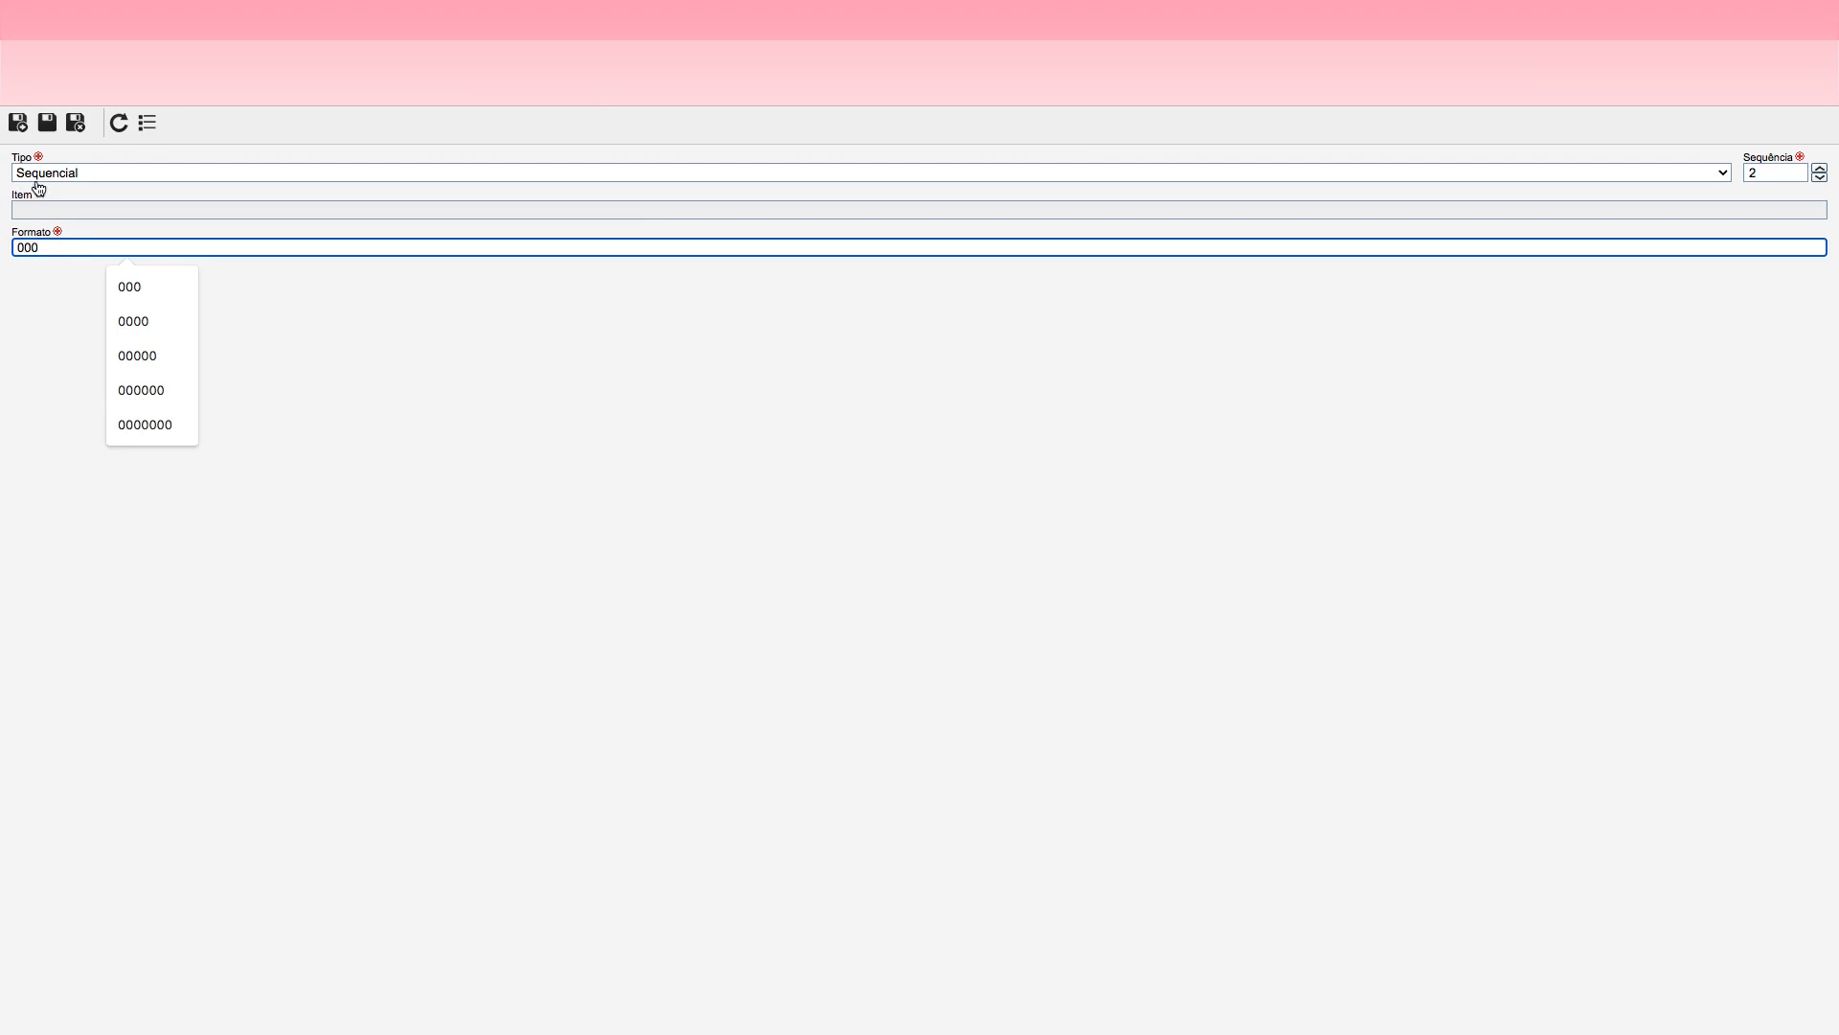
click(75, 123)
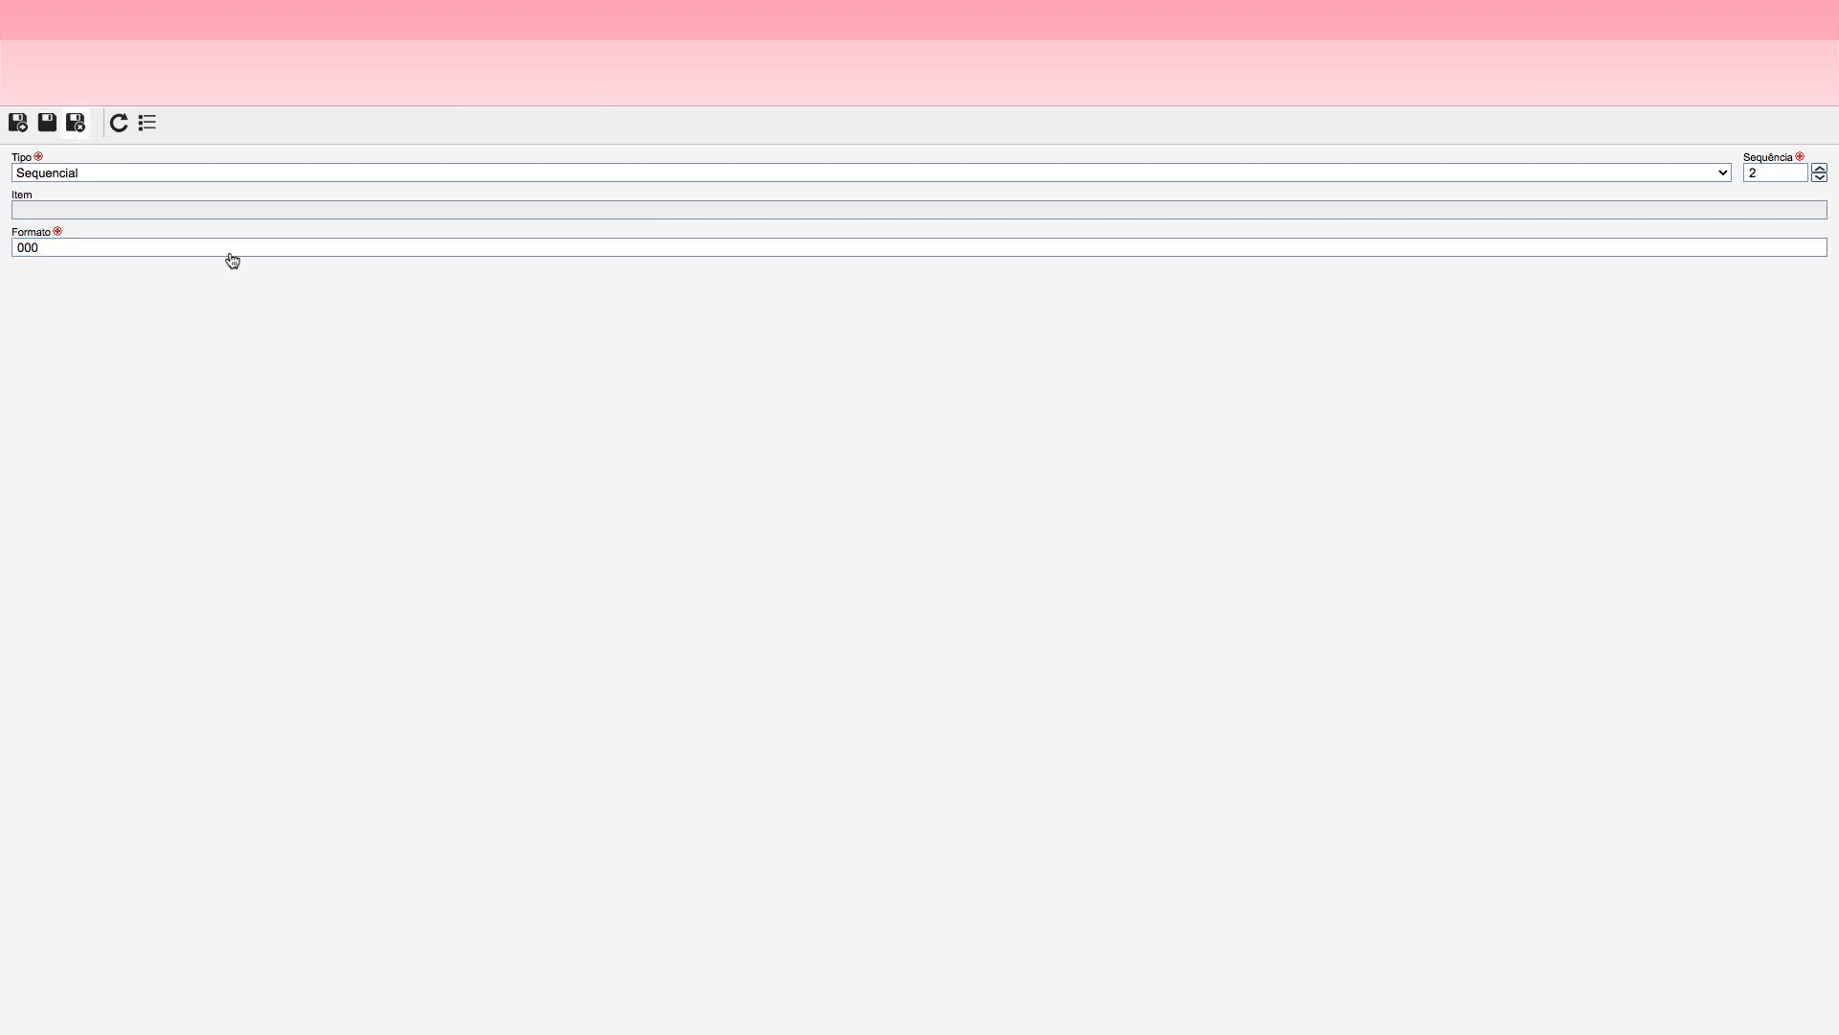
click(33, 205)
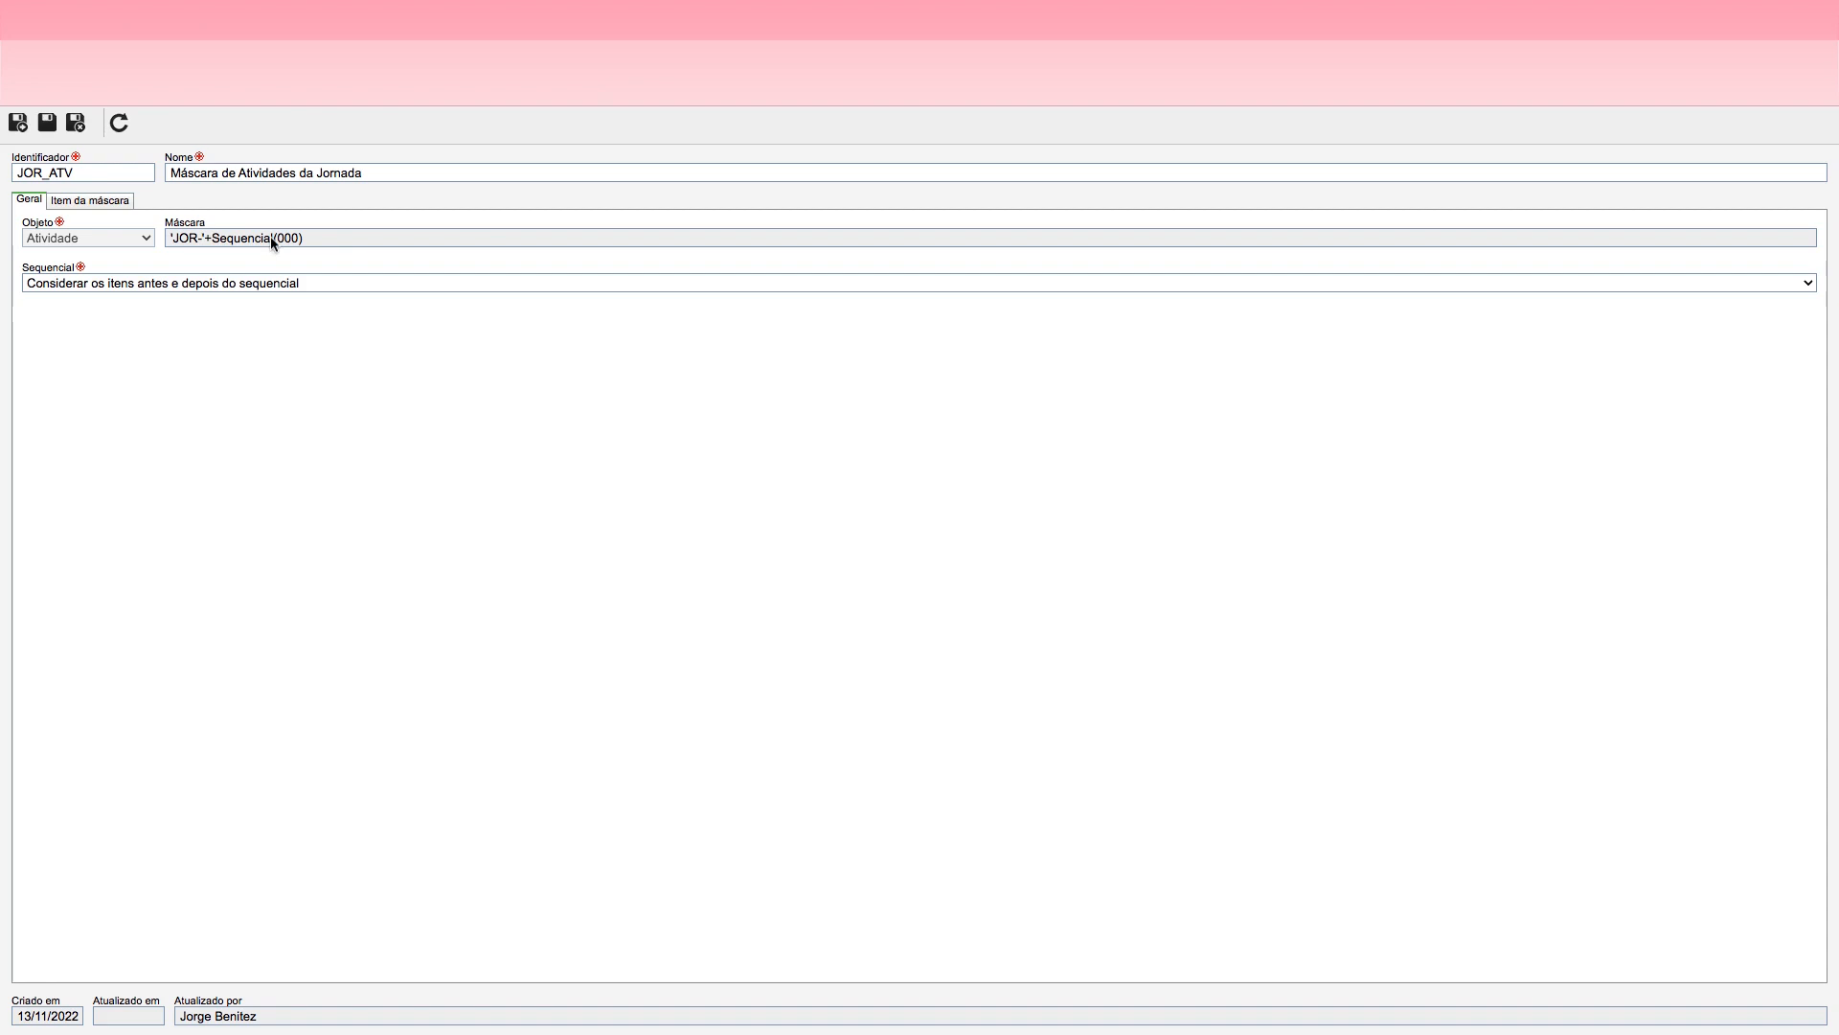
click(76, 122)
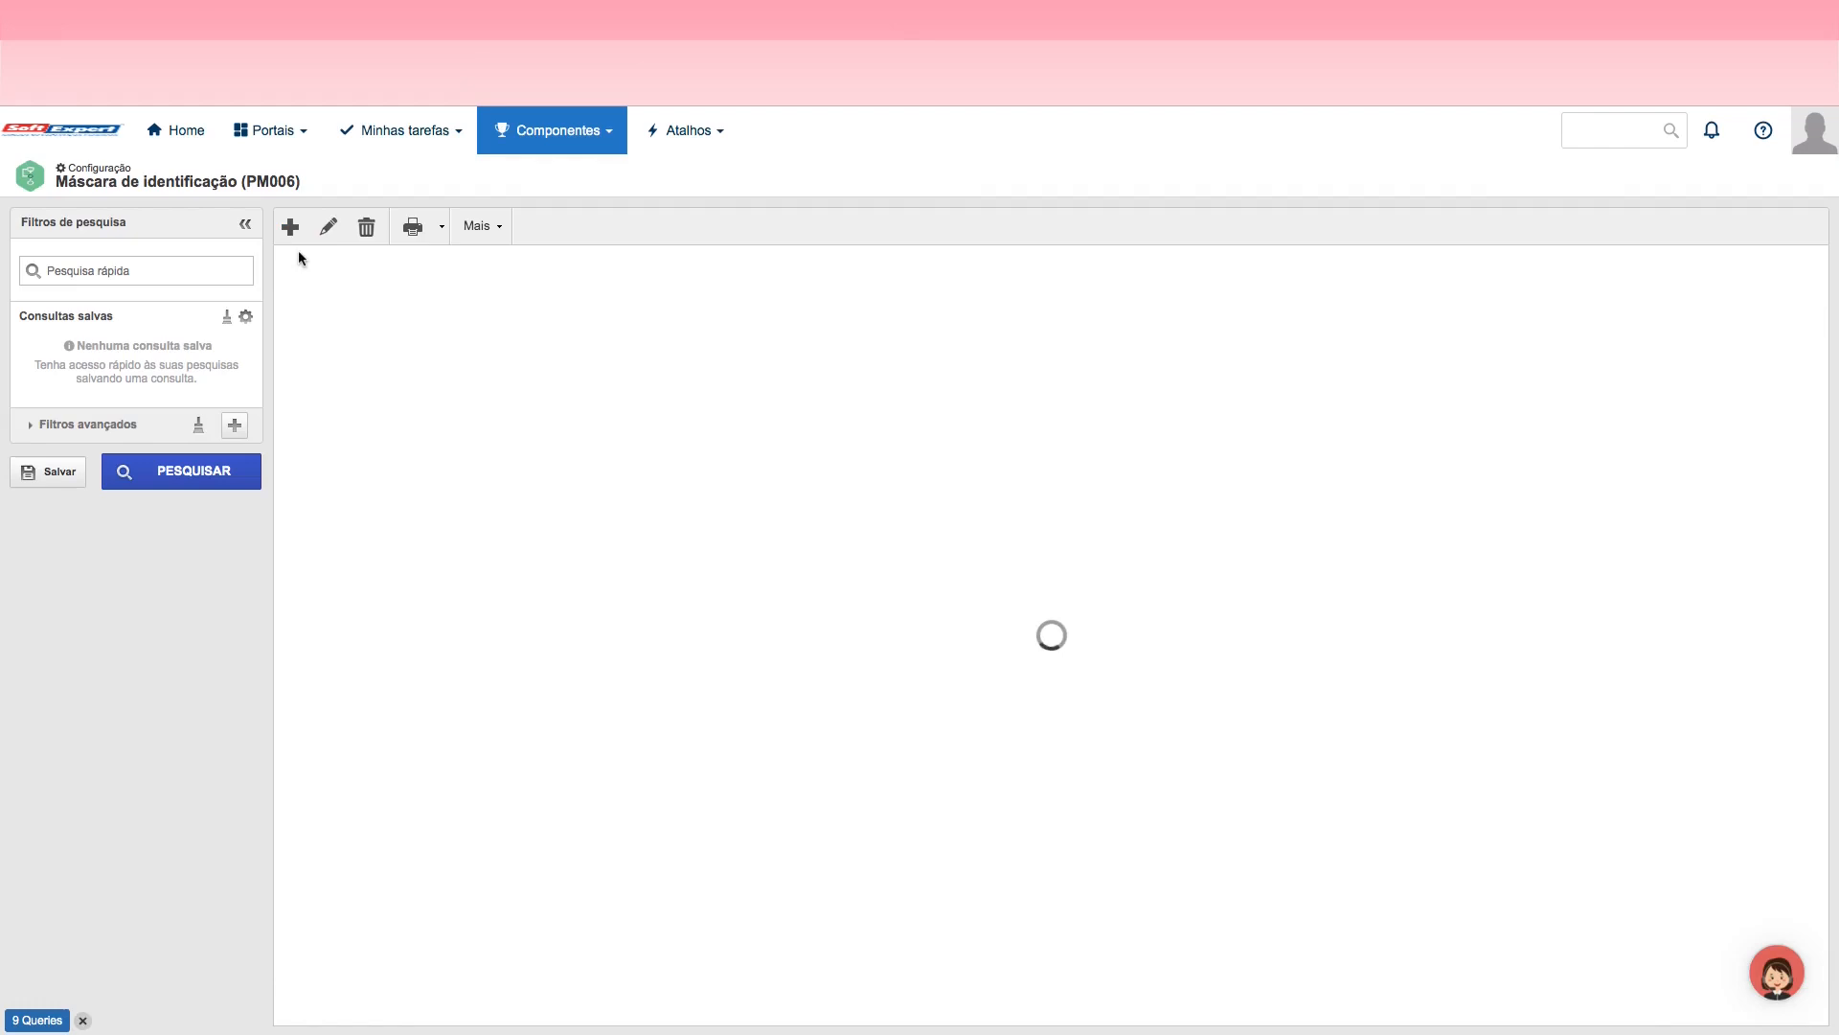
Step: Start another new identification mask with the identifier JOR_DEC
click(285, 226)
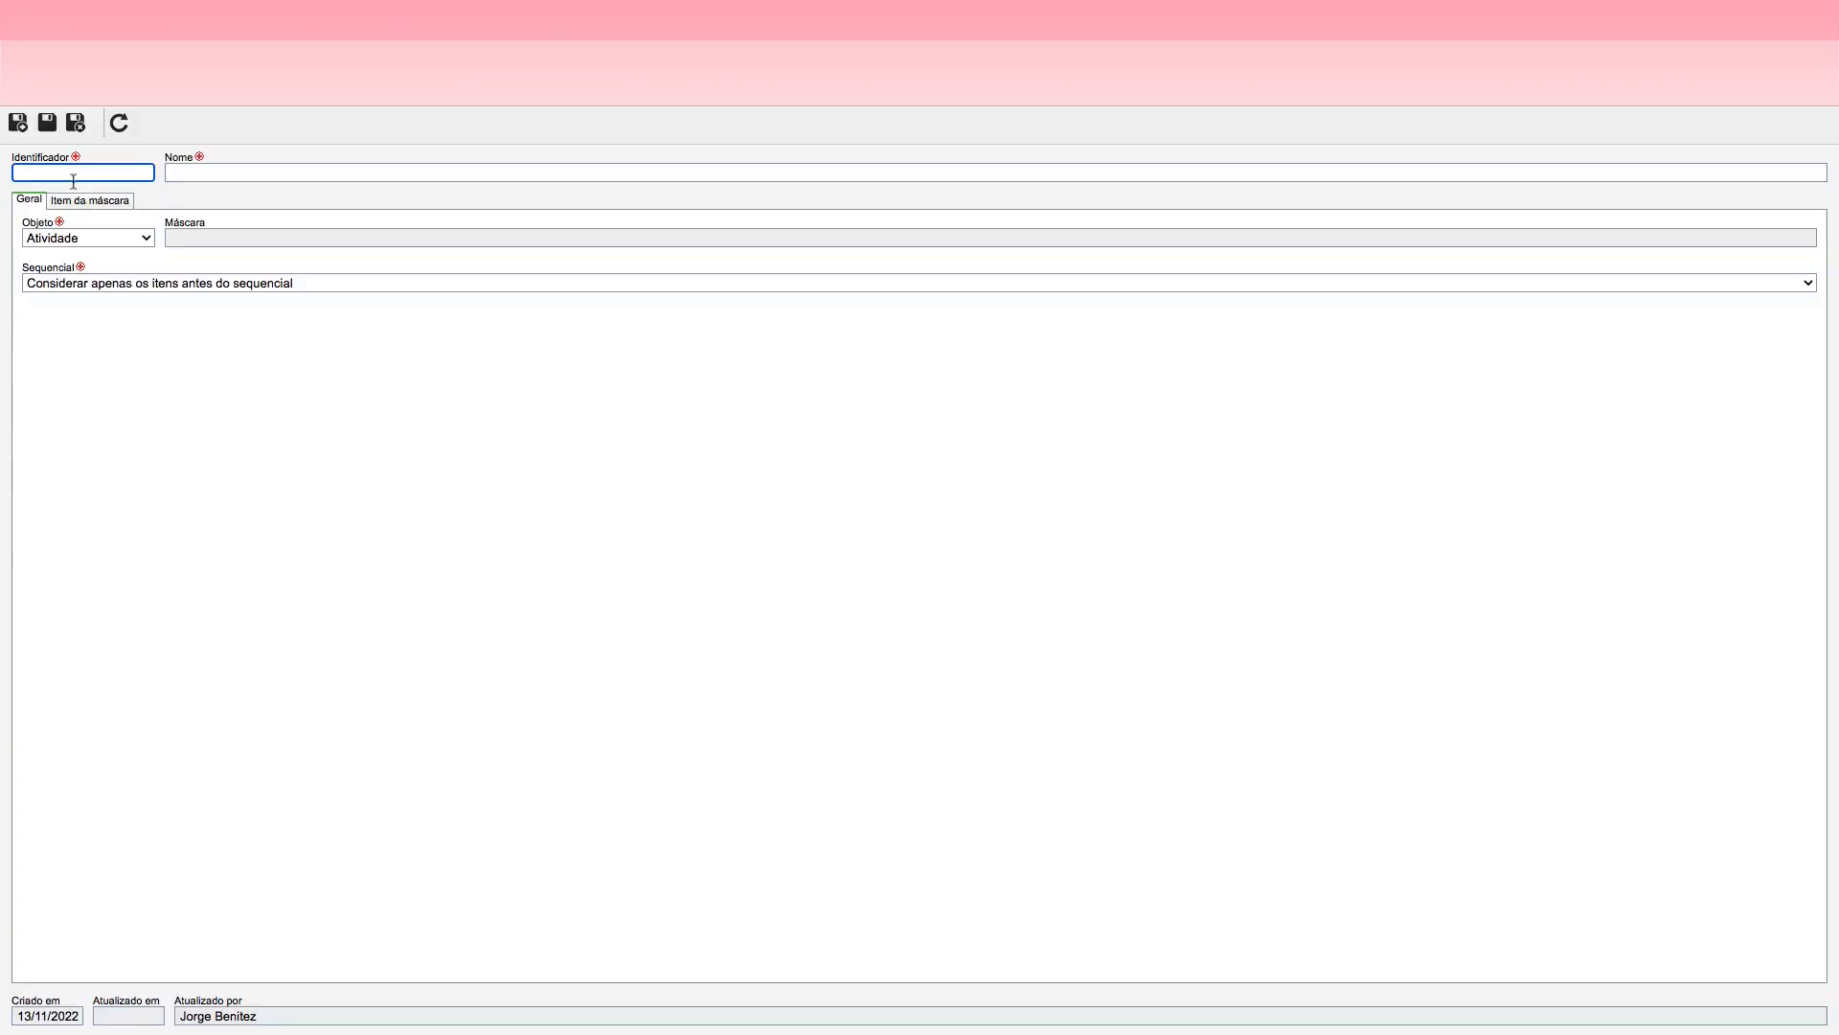
text(JOR)
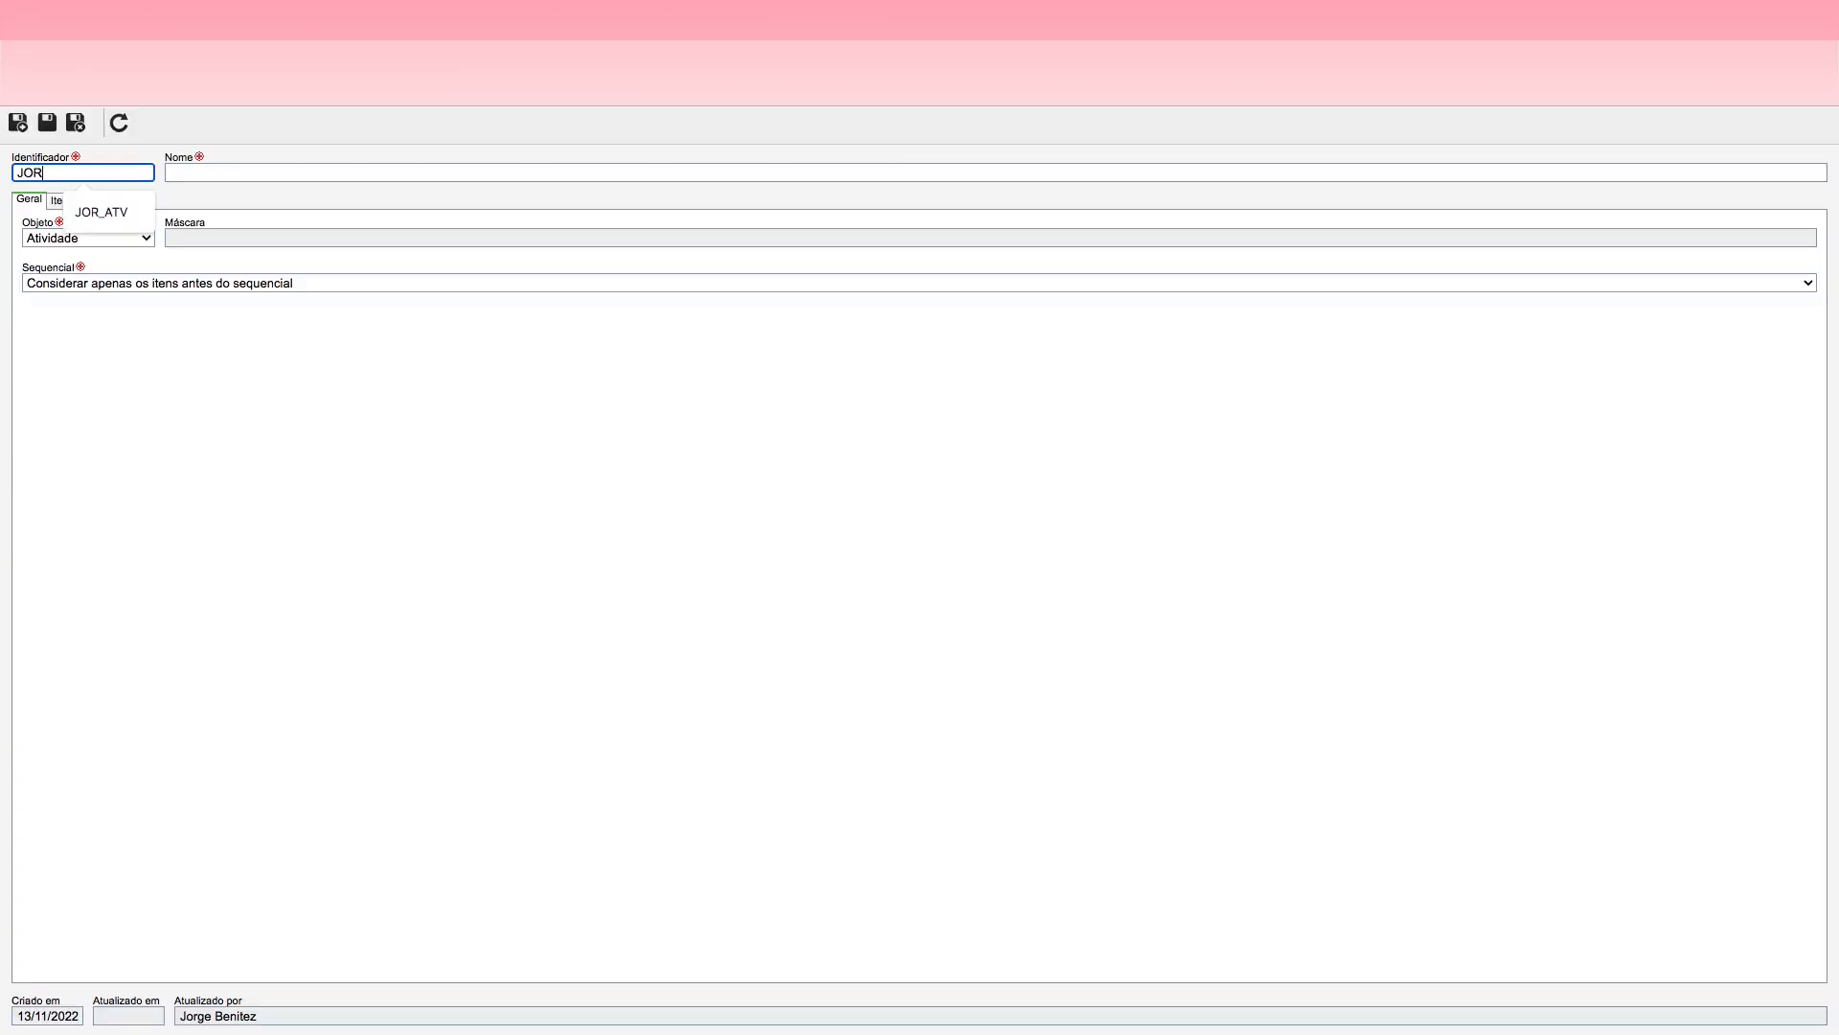
text(_DEC)
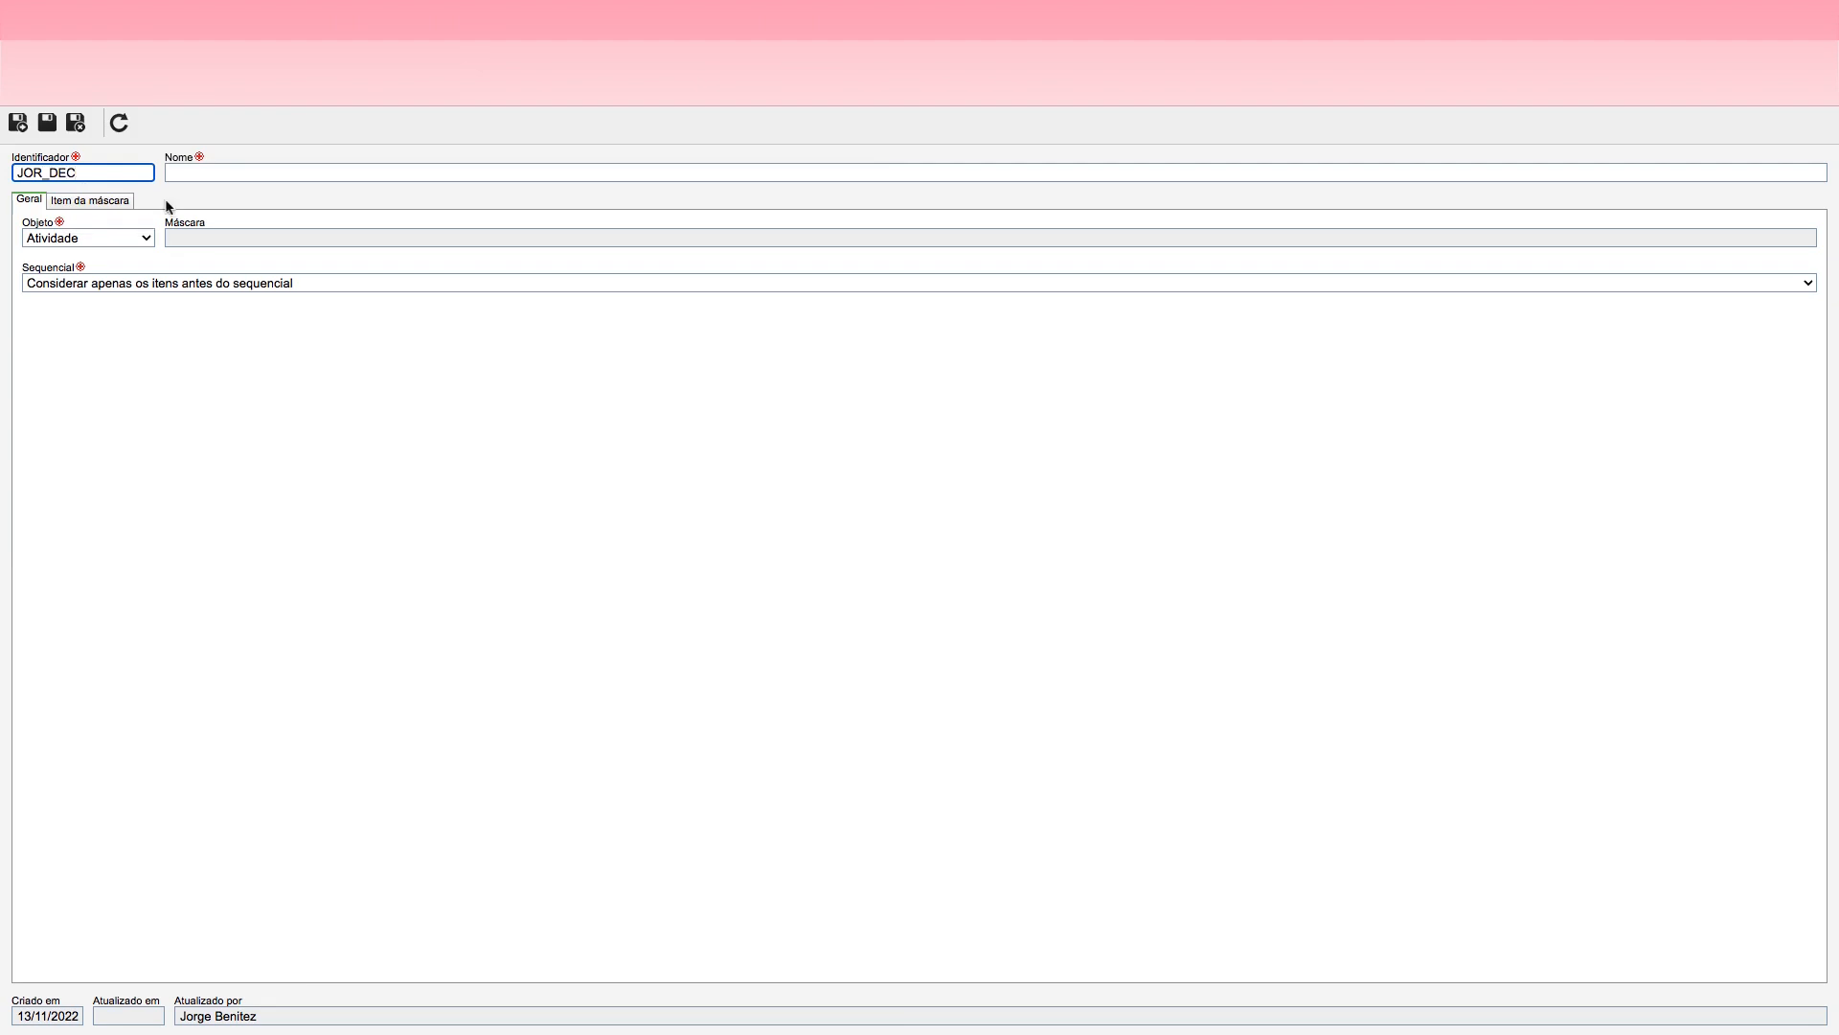
Step: Name the mask Máscara de Decisões da Jornada, set its object to Decisão and save it
click(197, 172)
text(Máscara)
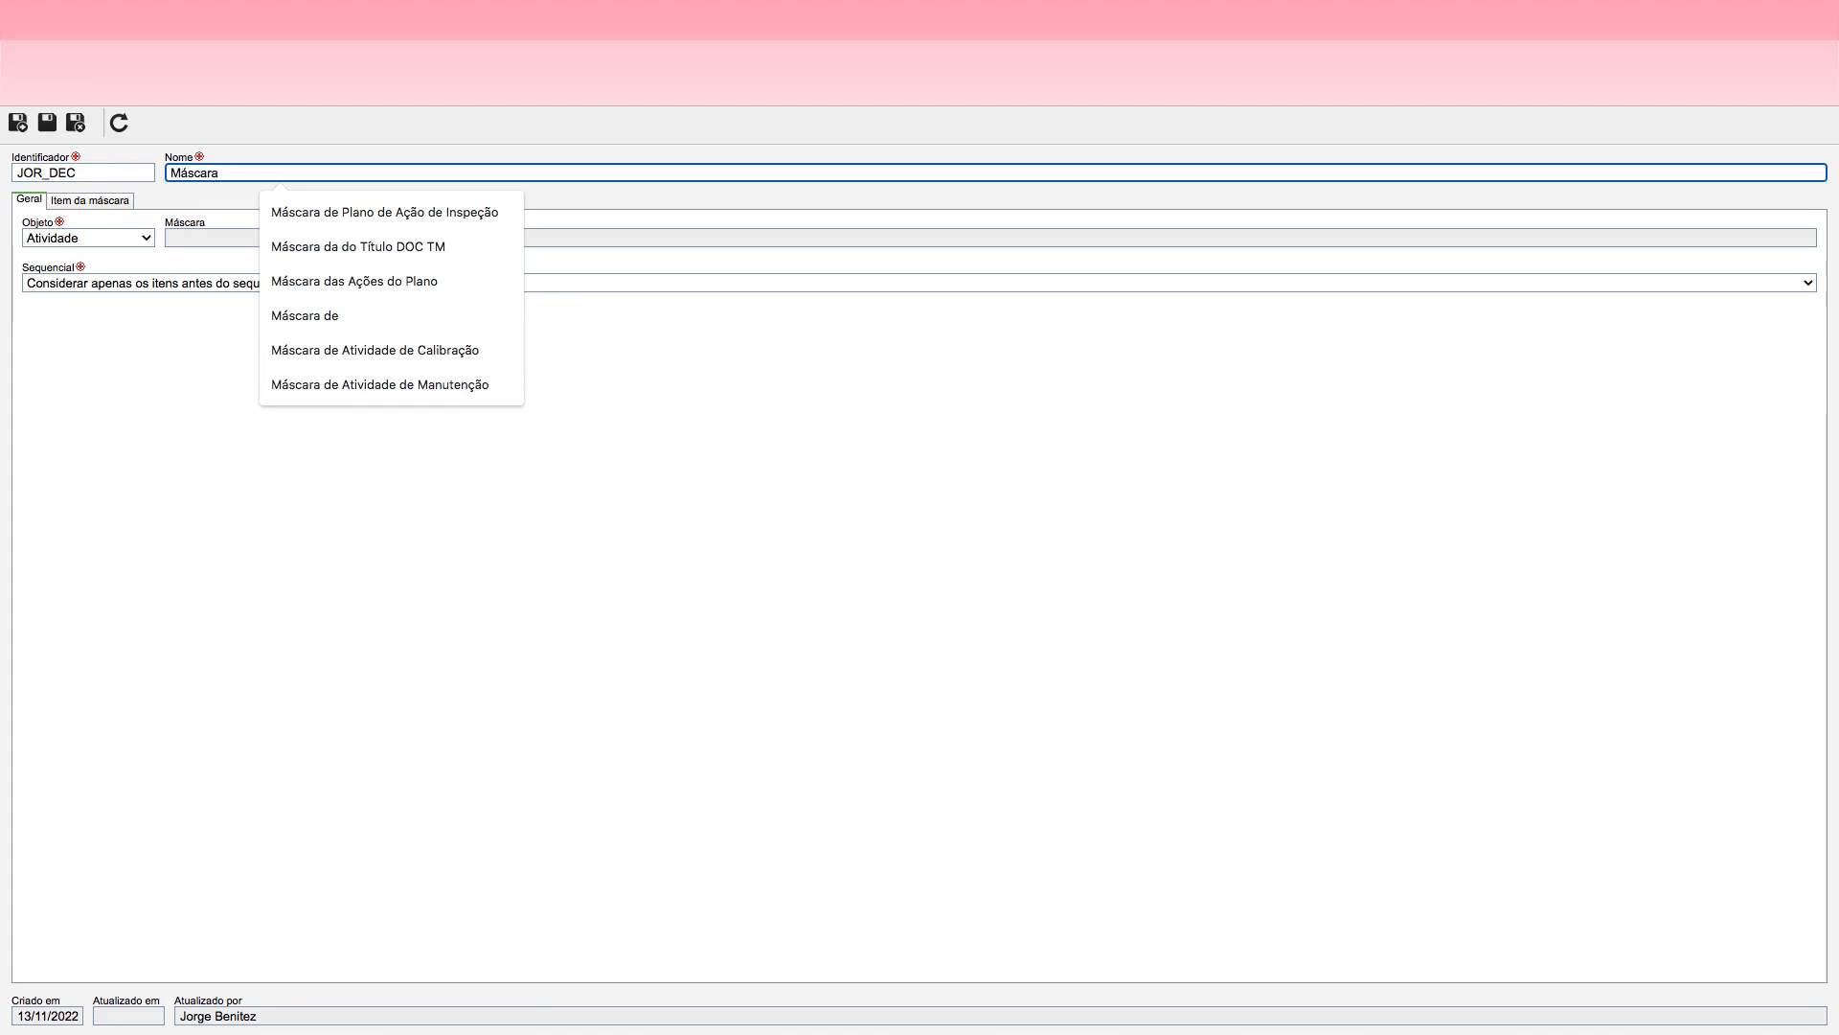
text(de )
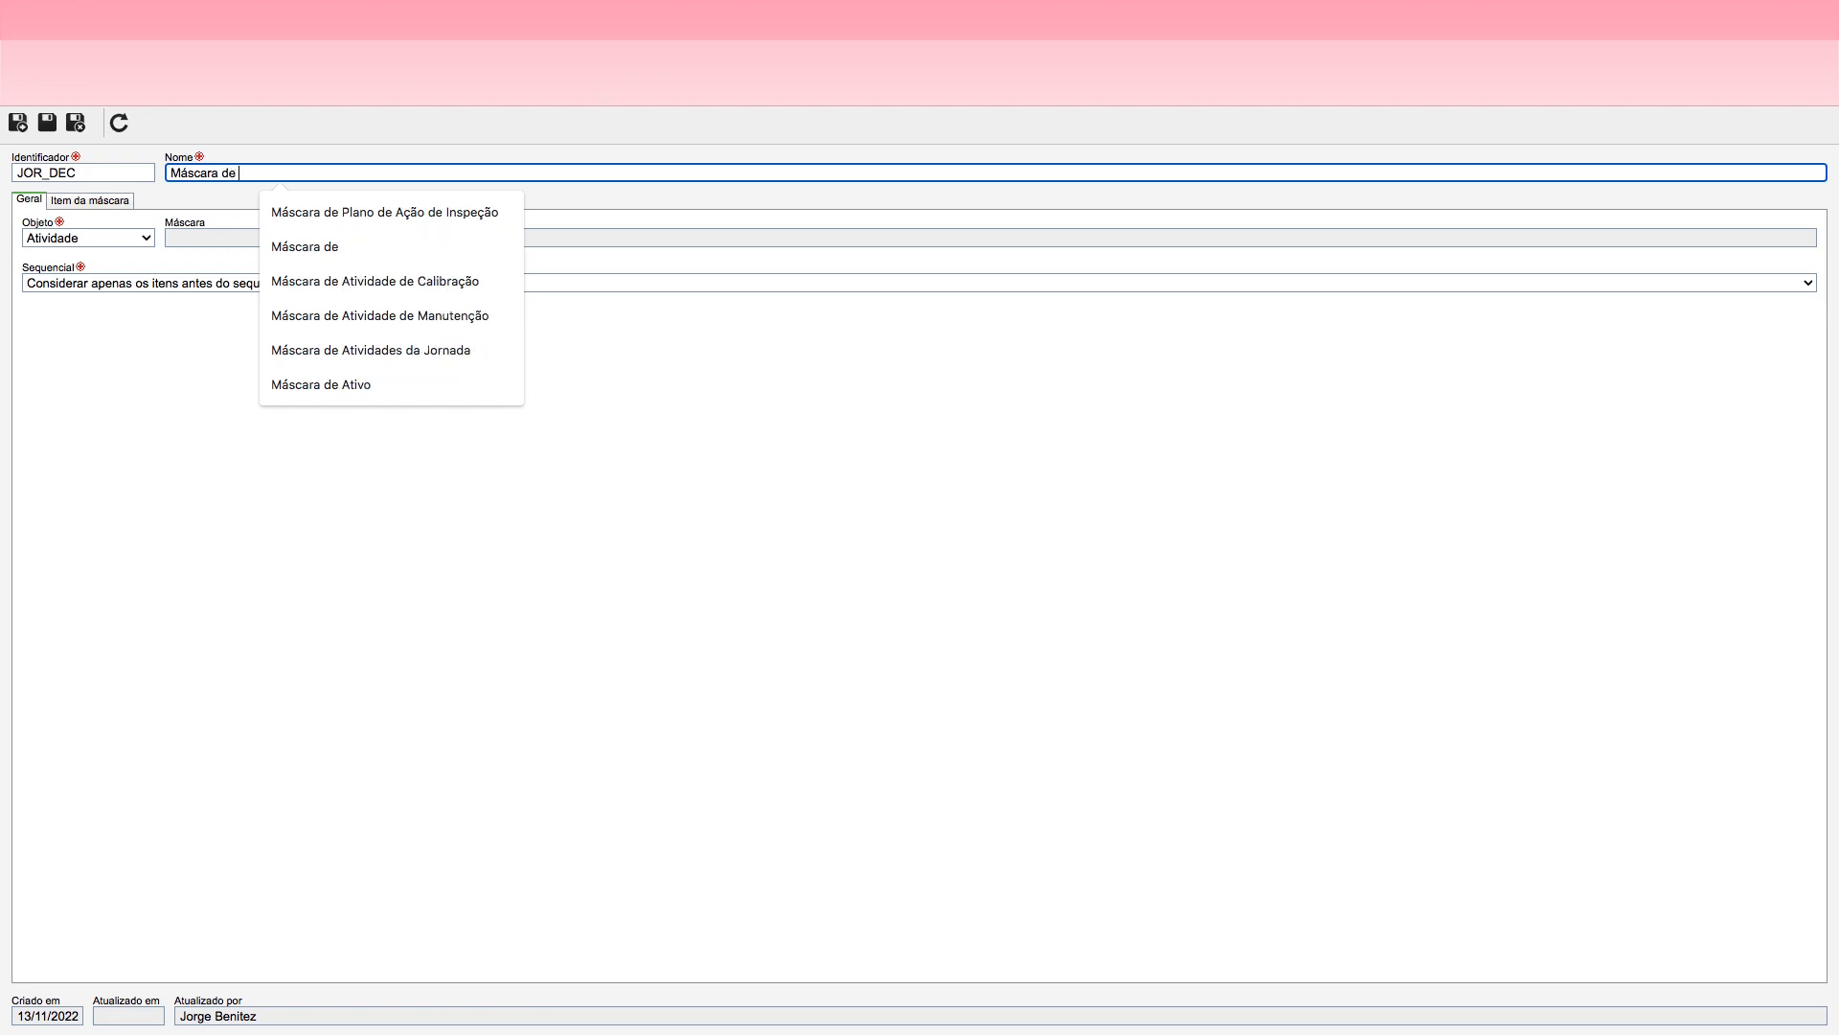
text(Deciosões da Jornada)
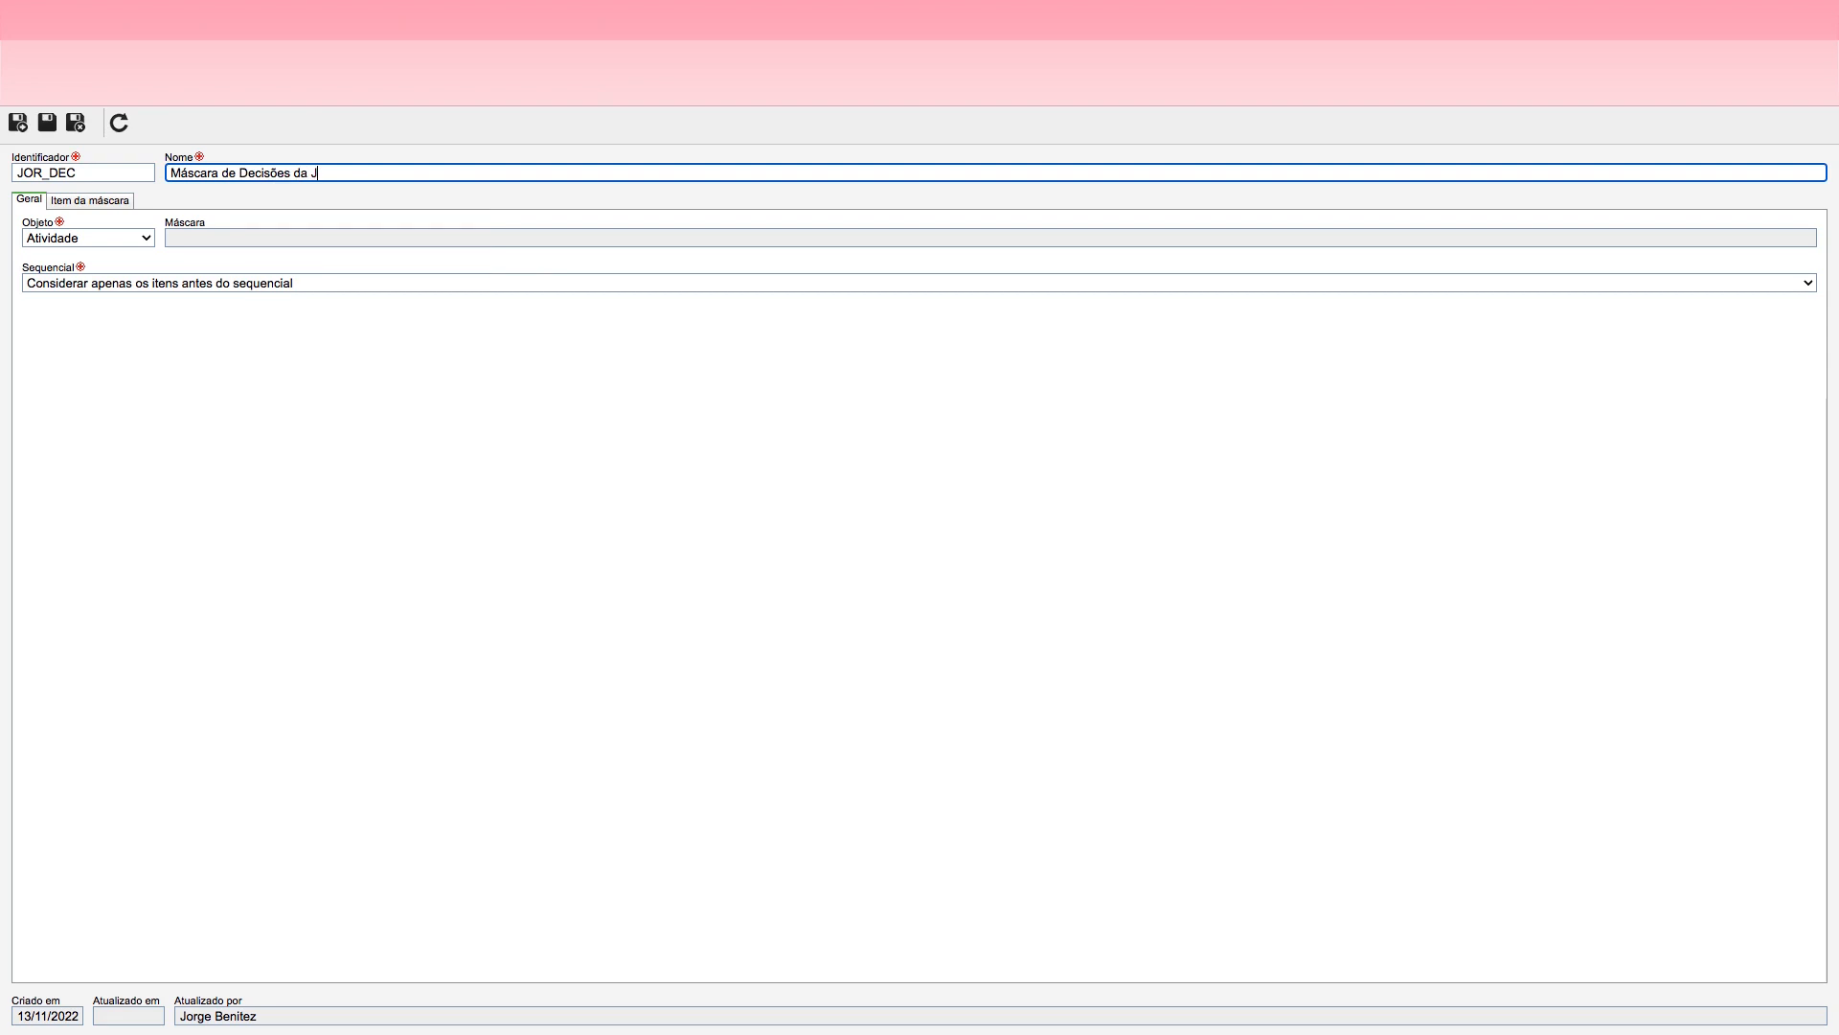
click(111, 238)
click(73, 253)
click(47, 121)
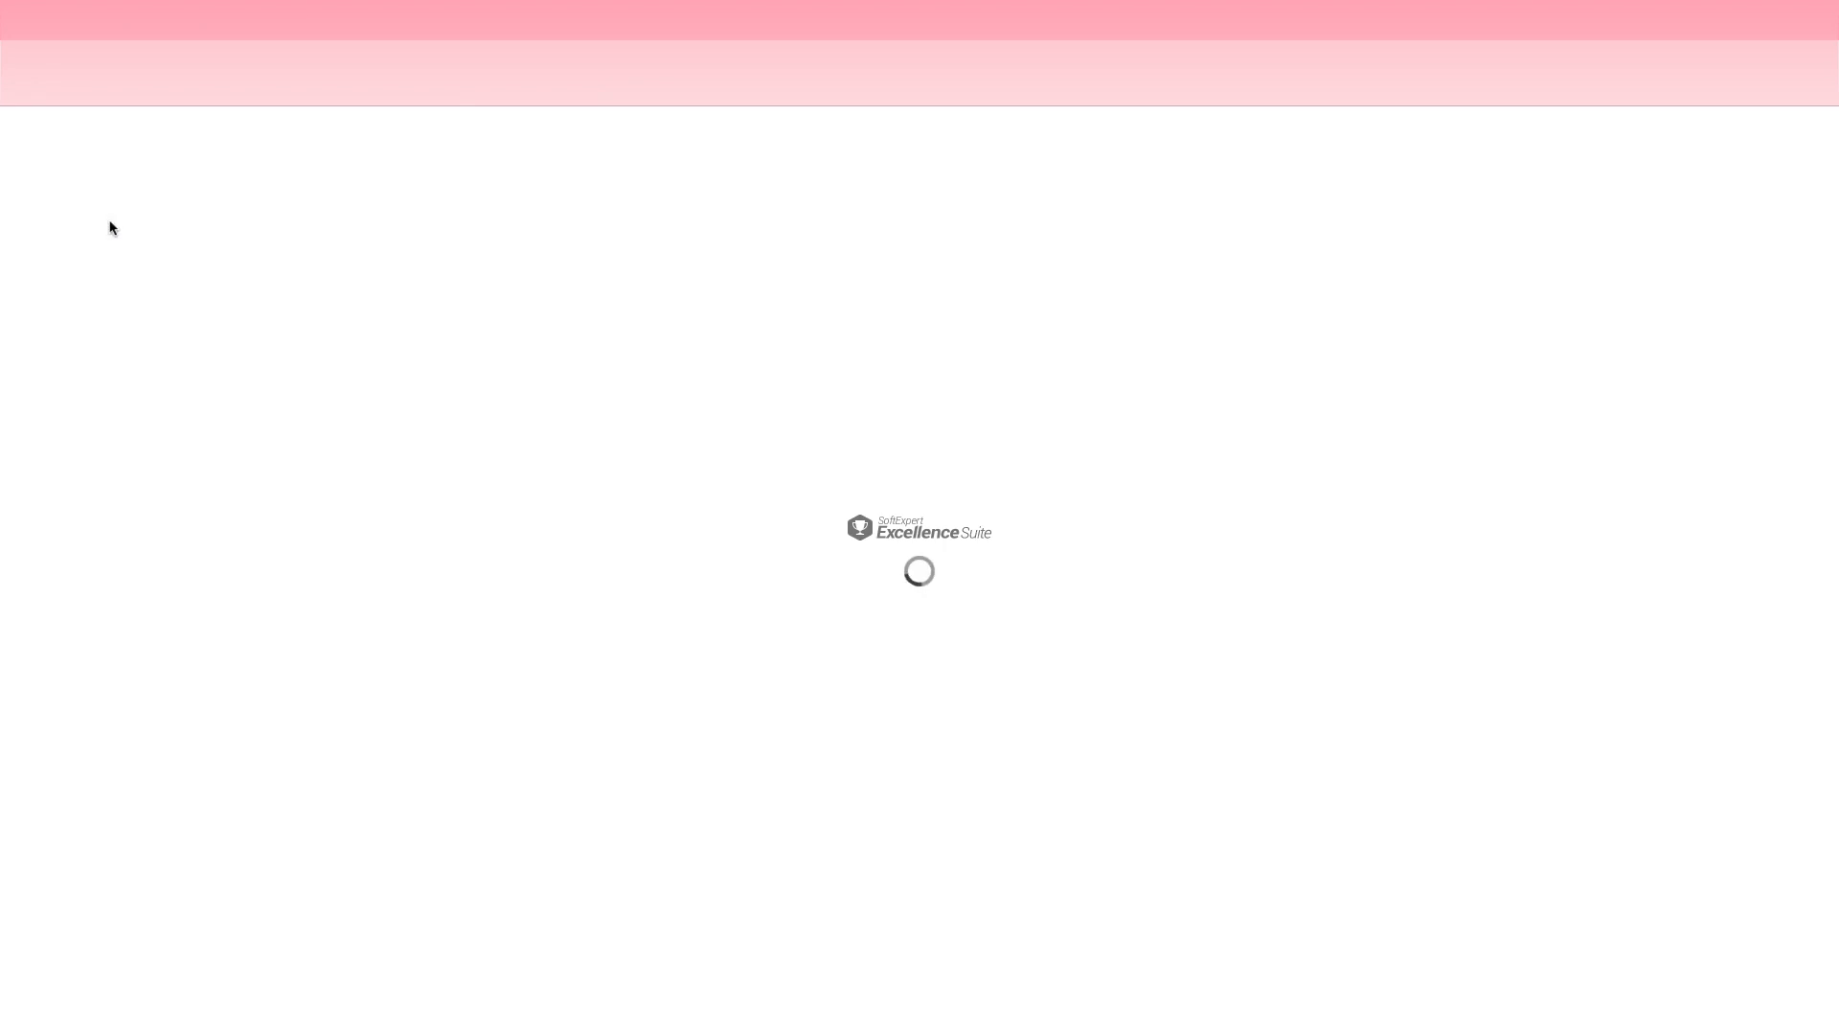
Step: Add a Valor fixo item with the value JOR-D- to the decision mask, then save it and start another item
click(88, 202)
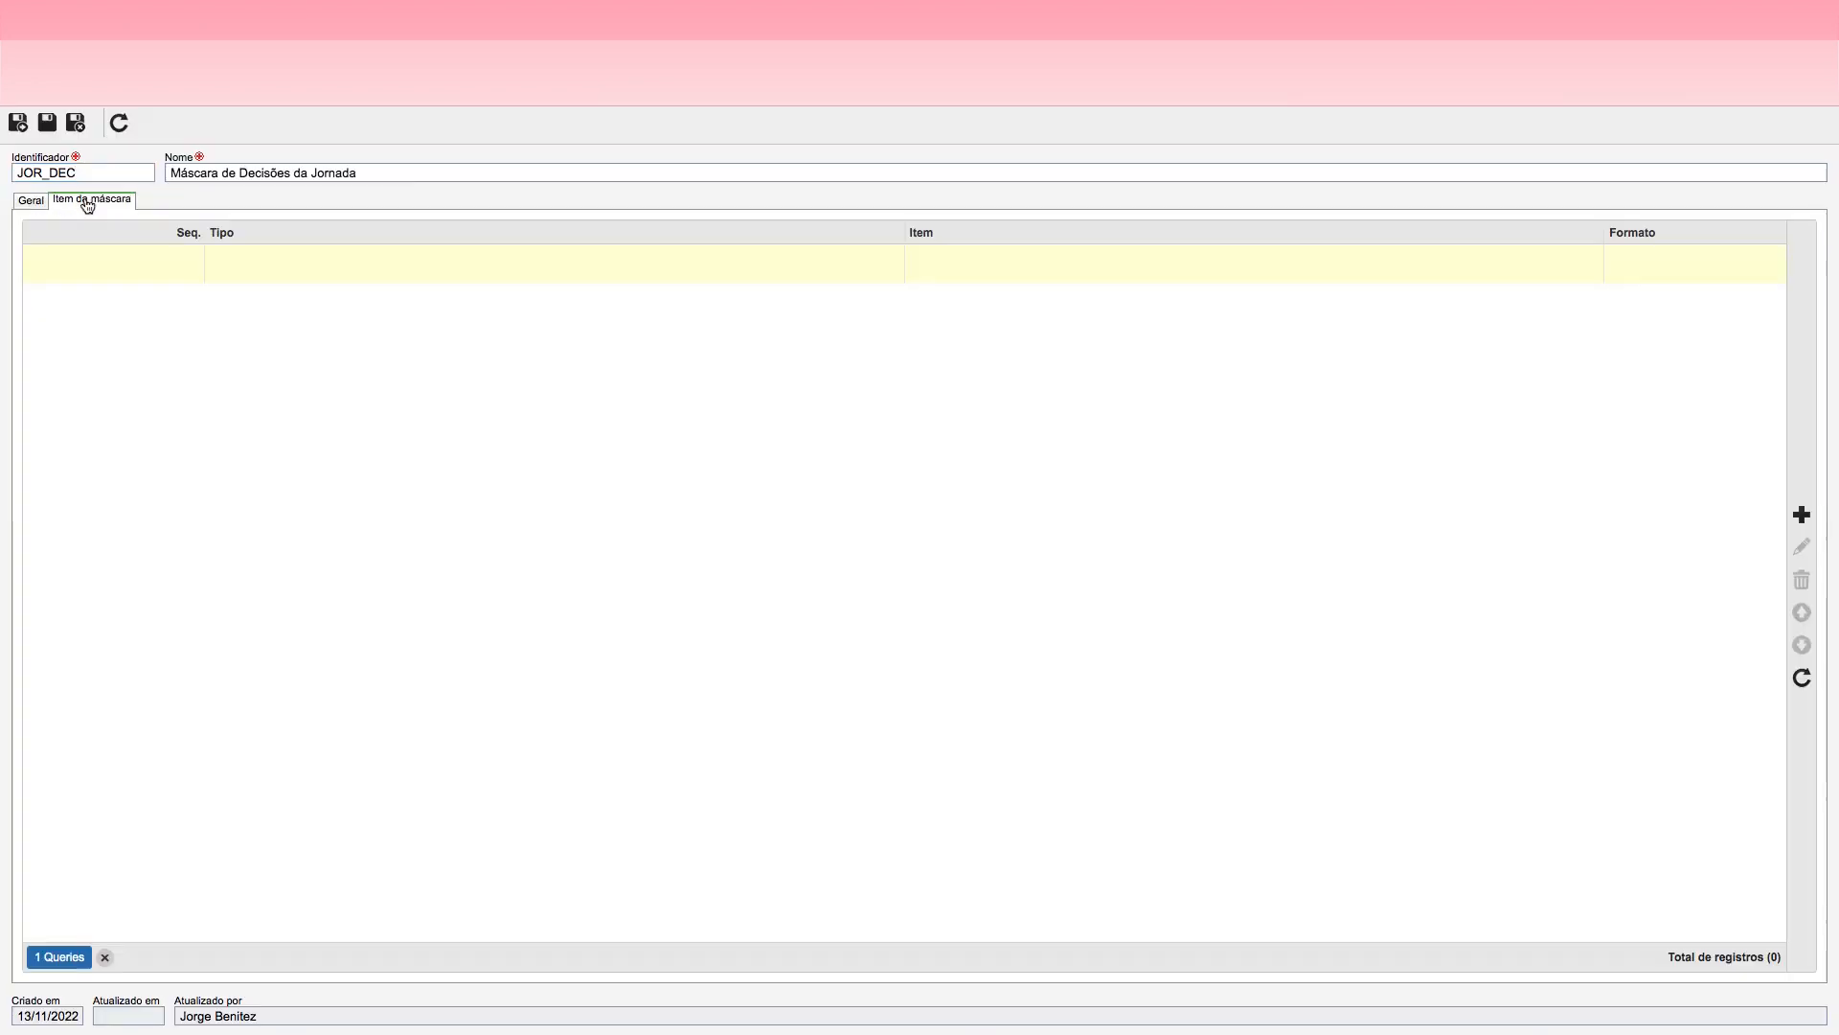
click(1802, 514)
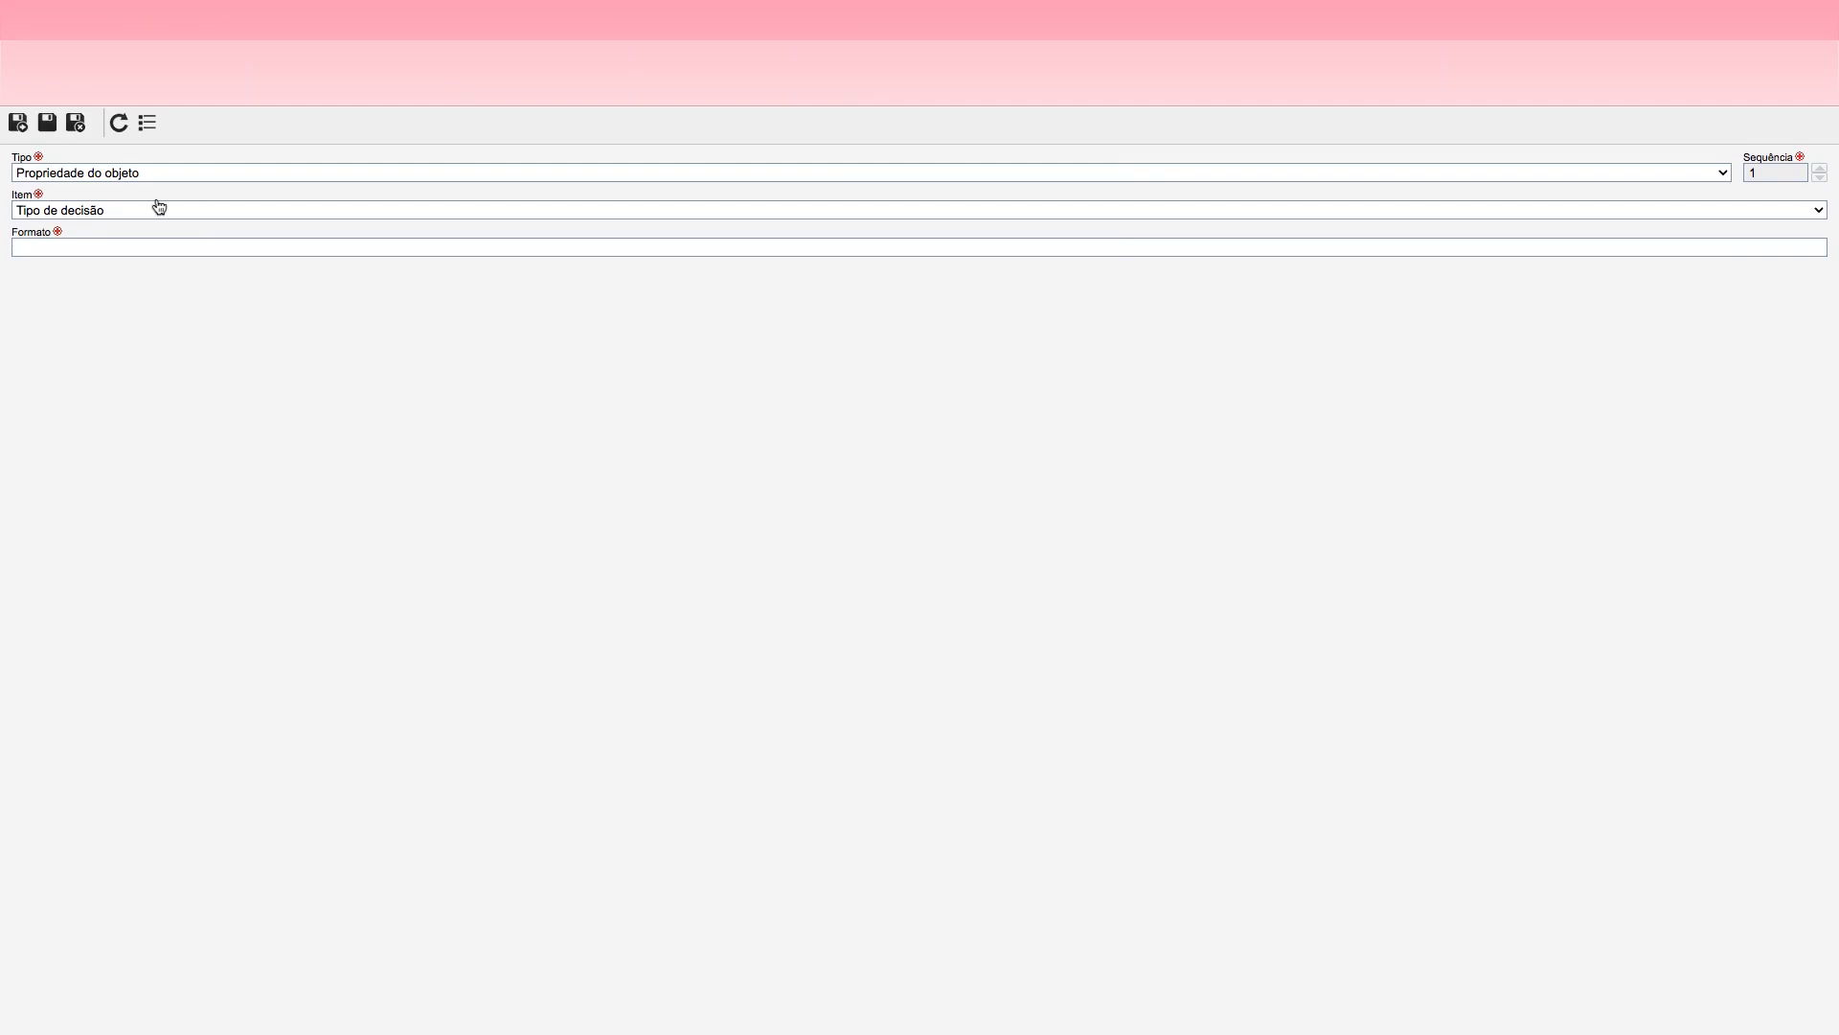
click(117, 173)
click(97, 212)
click(69, 211)
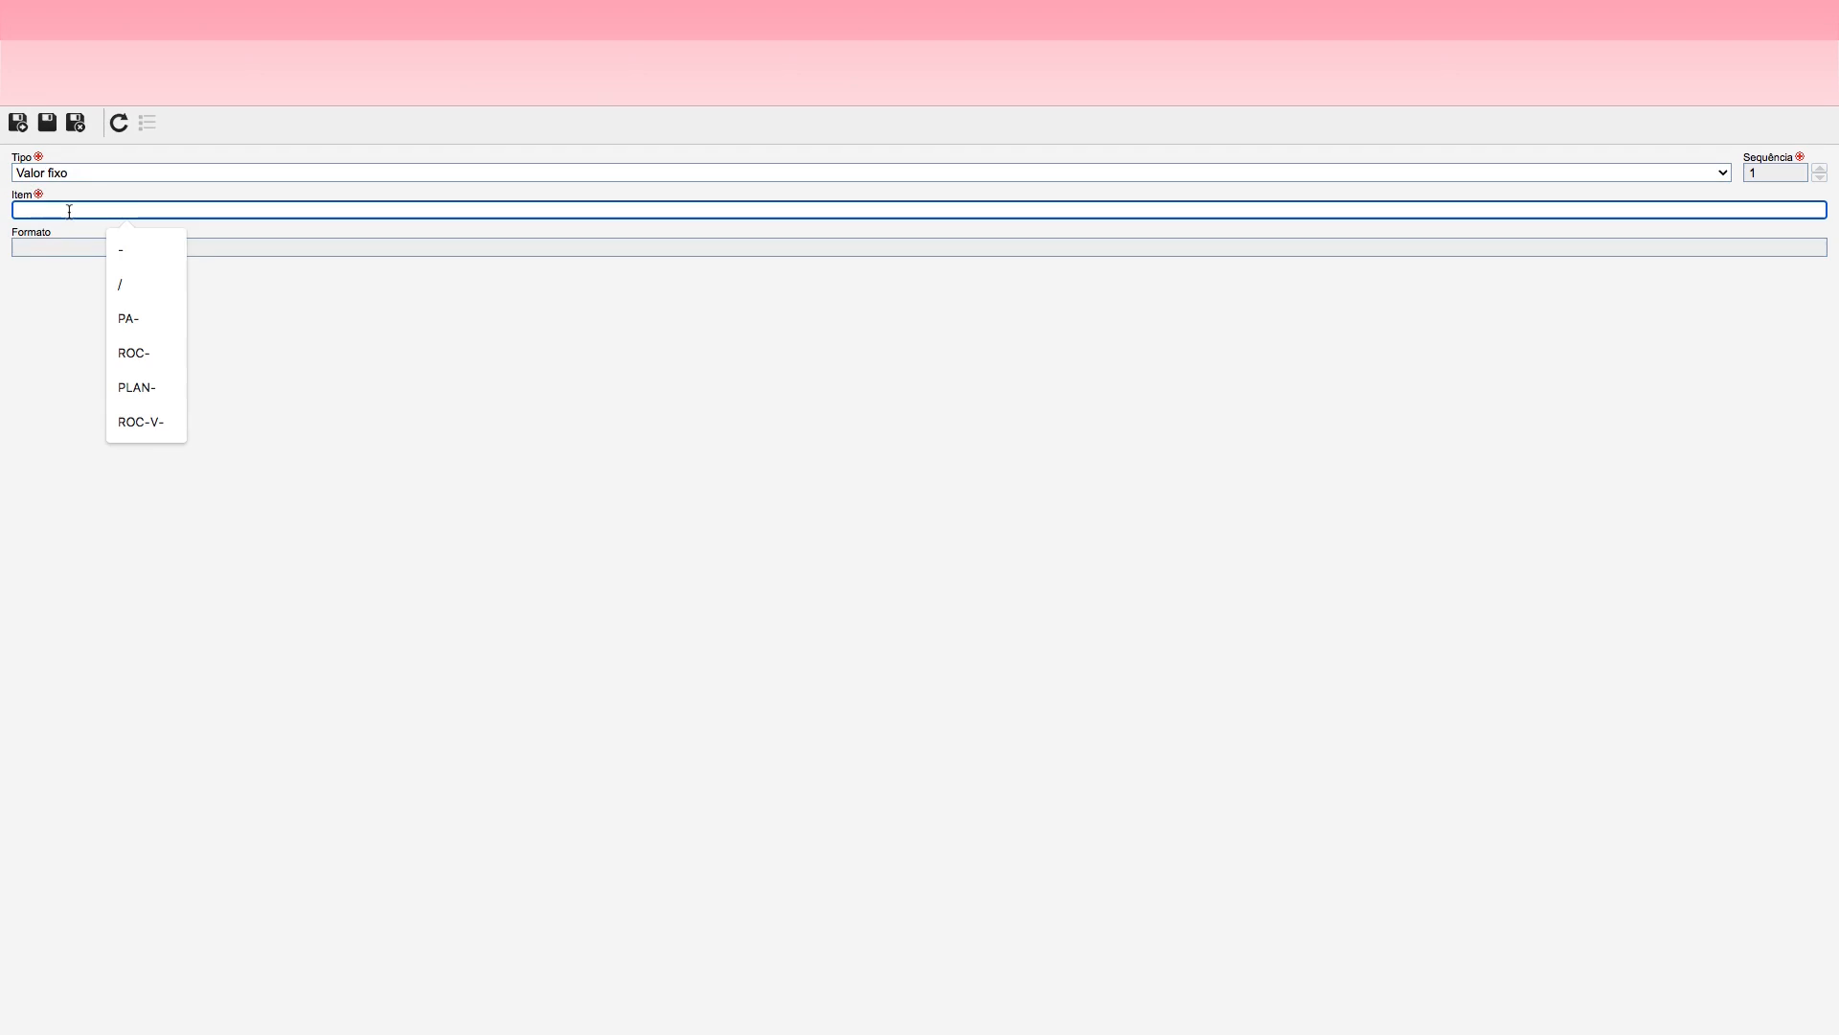
text(DE)
key(BackSpace)
key(BackSpace)
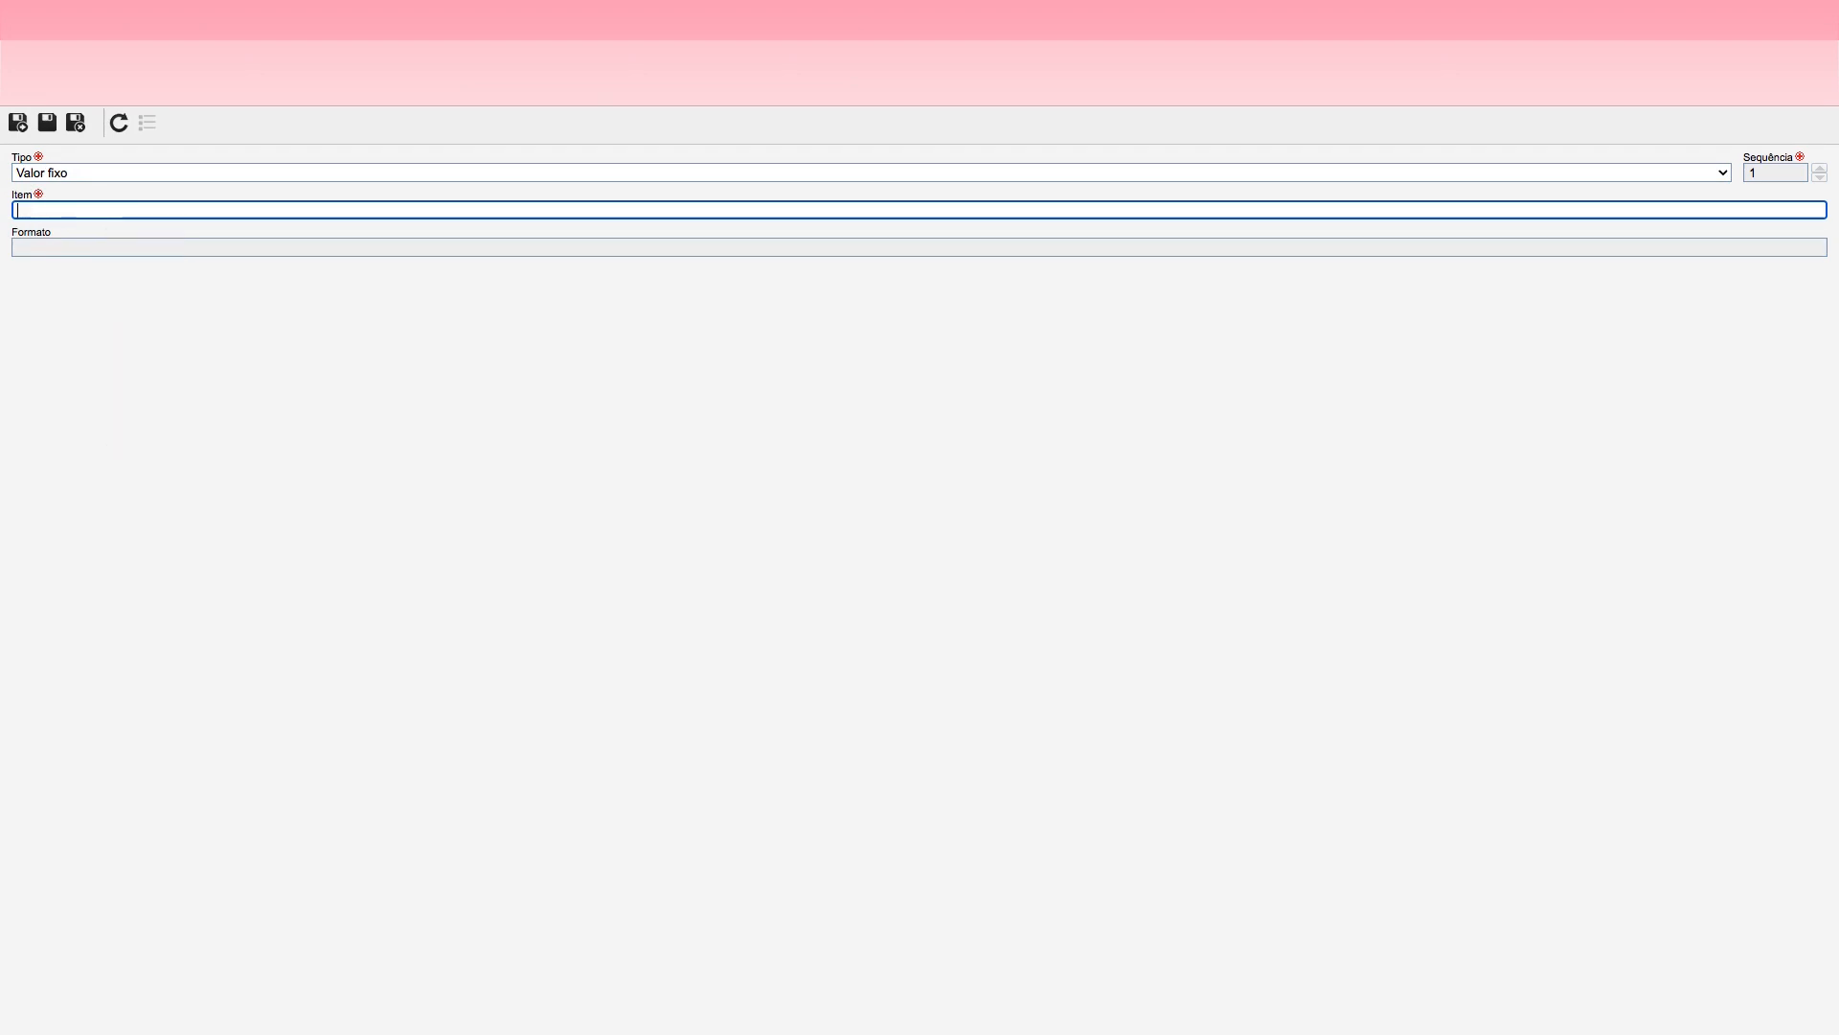
text(JOR)
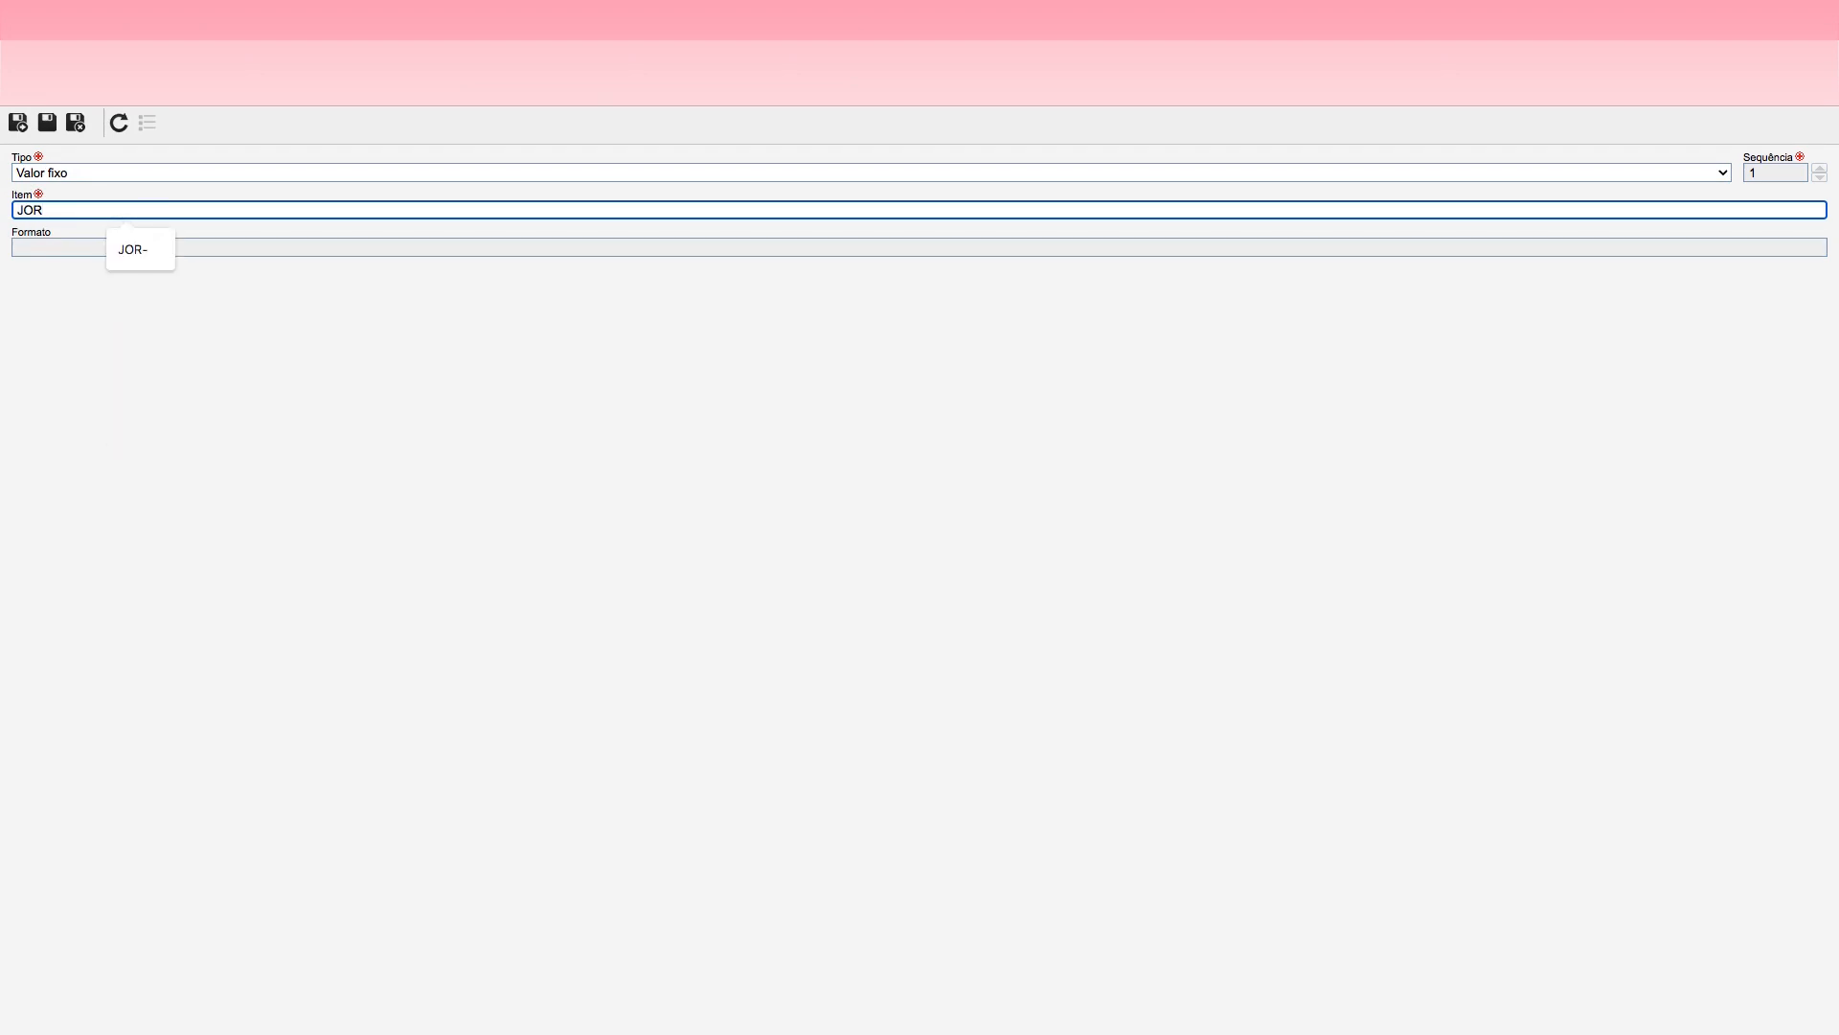
text(_D)
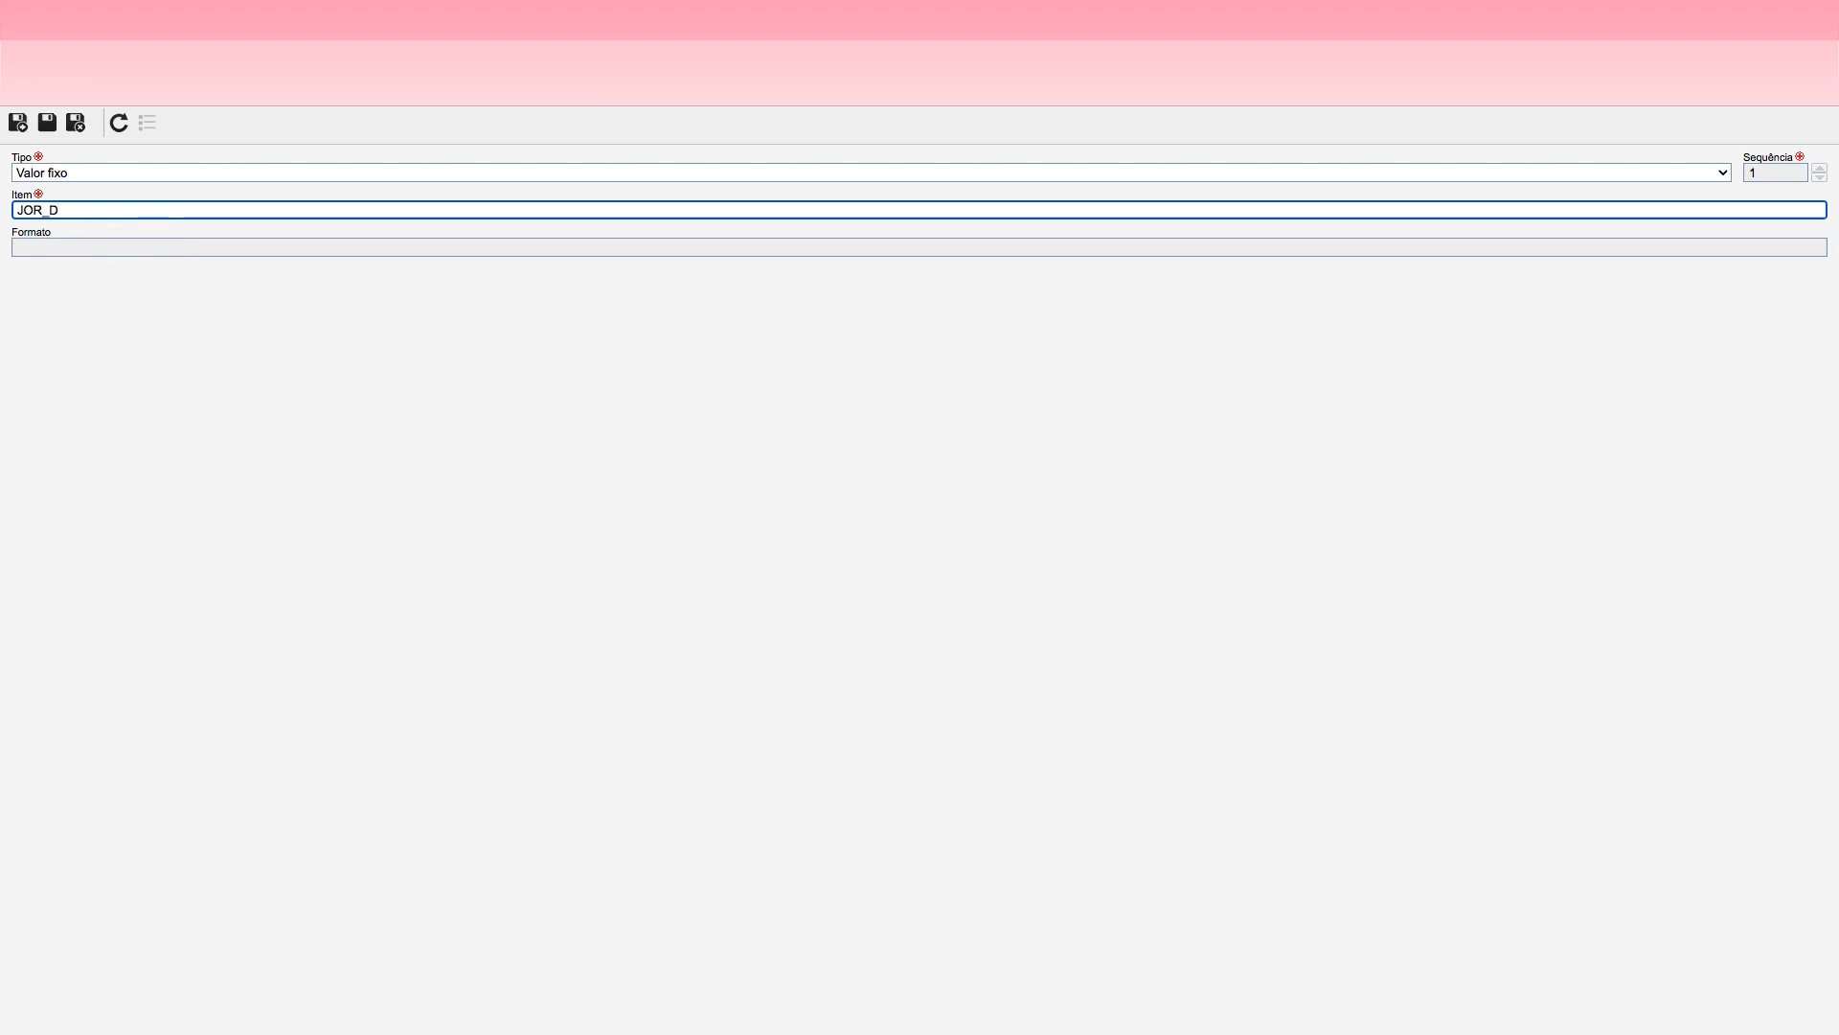
key(BackSpace)
text(-)
key(BackSpace)
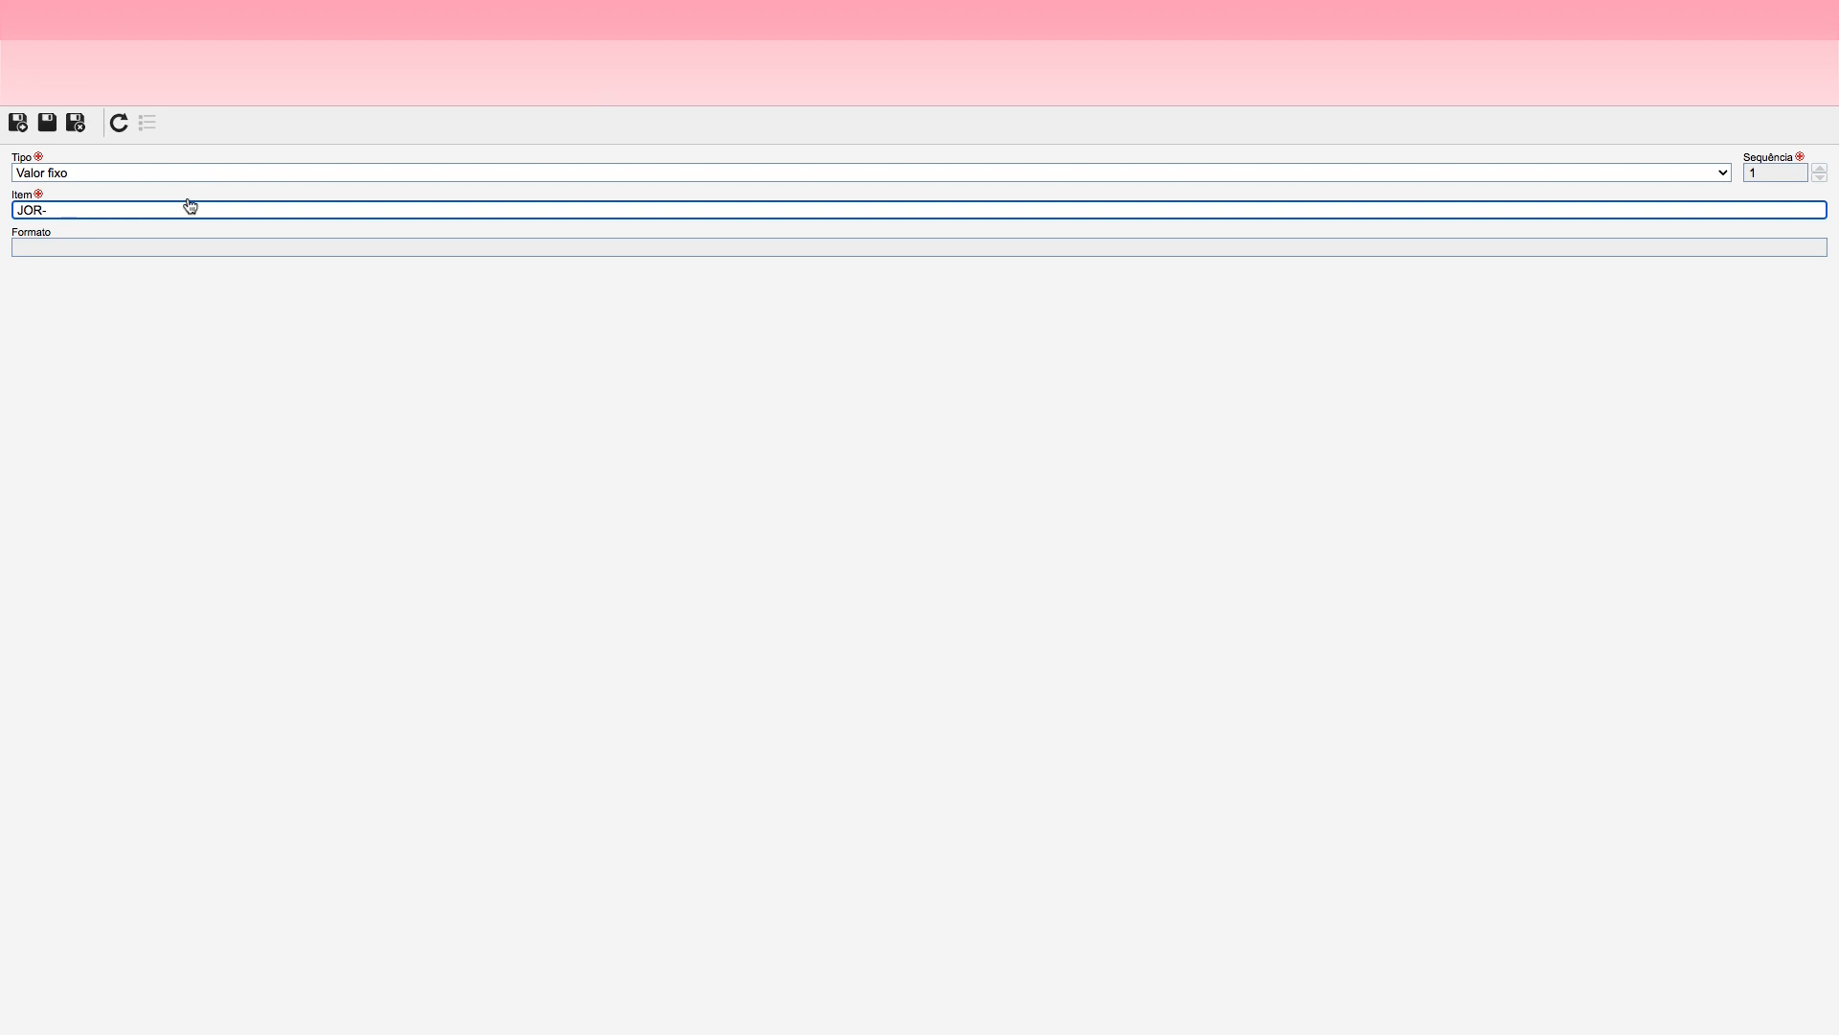
text(D-)
click(19, 121)
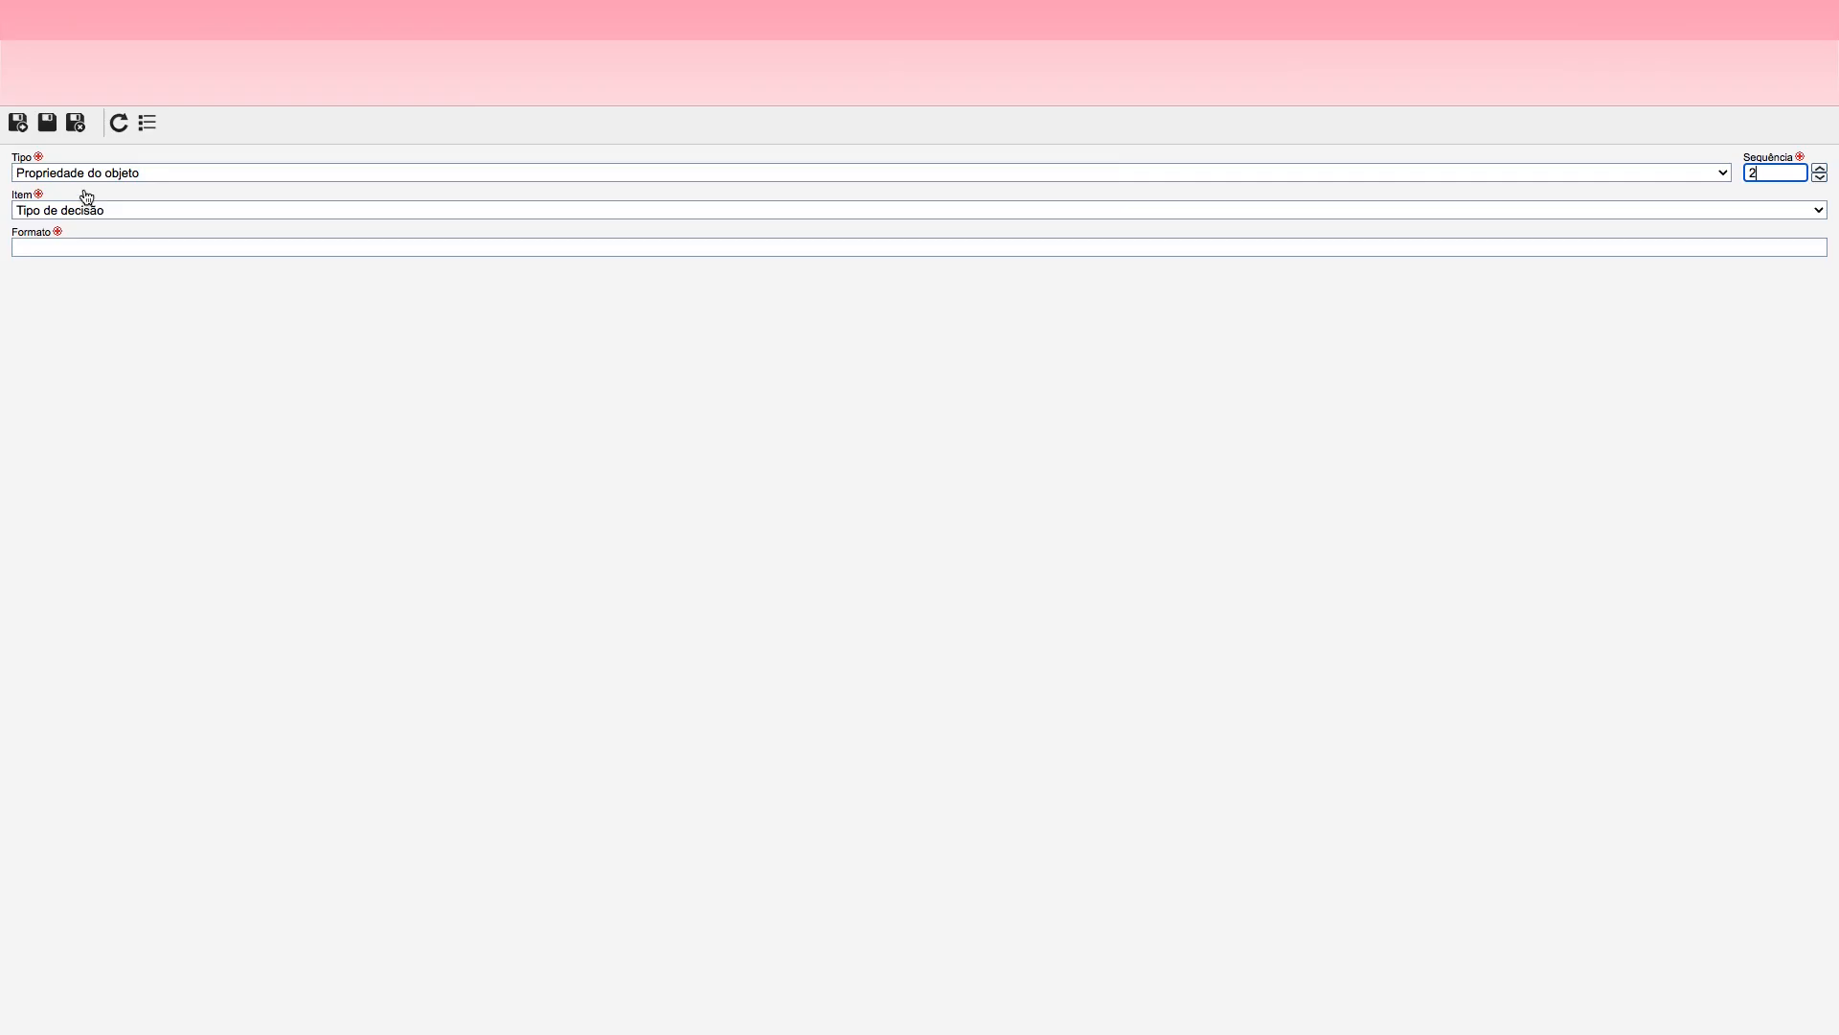
Step: Add a Sequencial item with the format 000 to the decision mask, then save and exit both the item and the mask
click(99, 178)
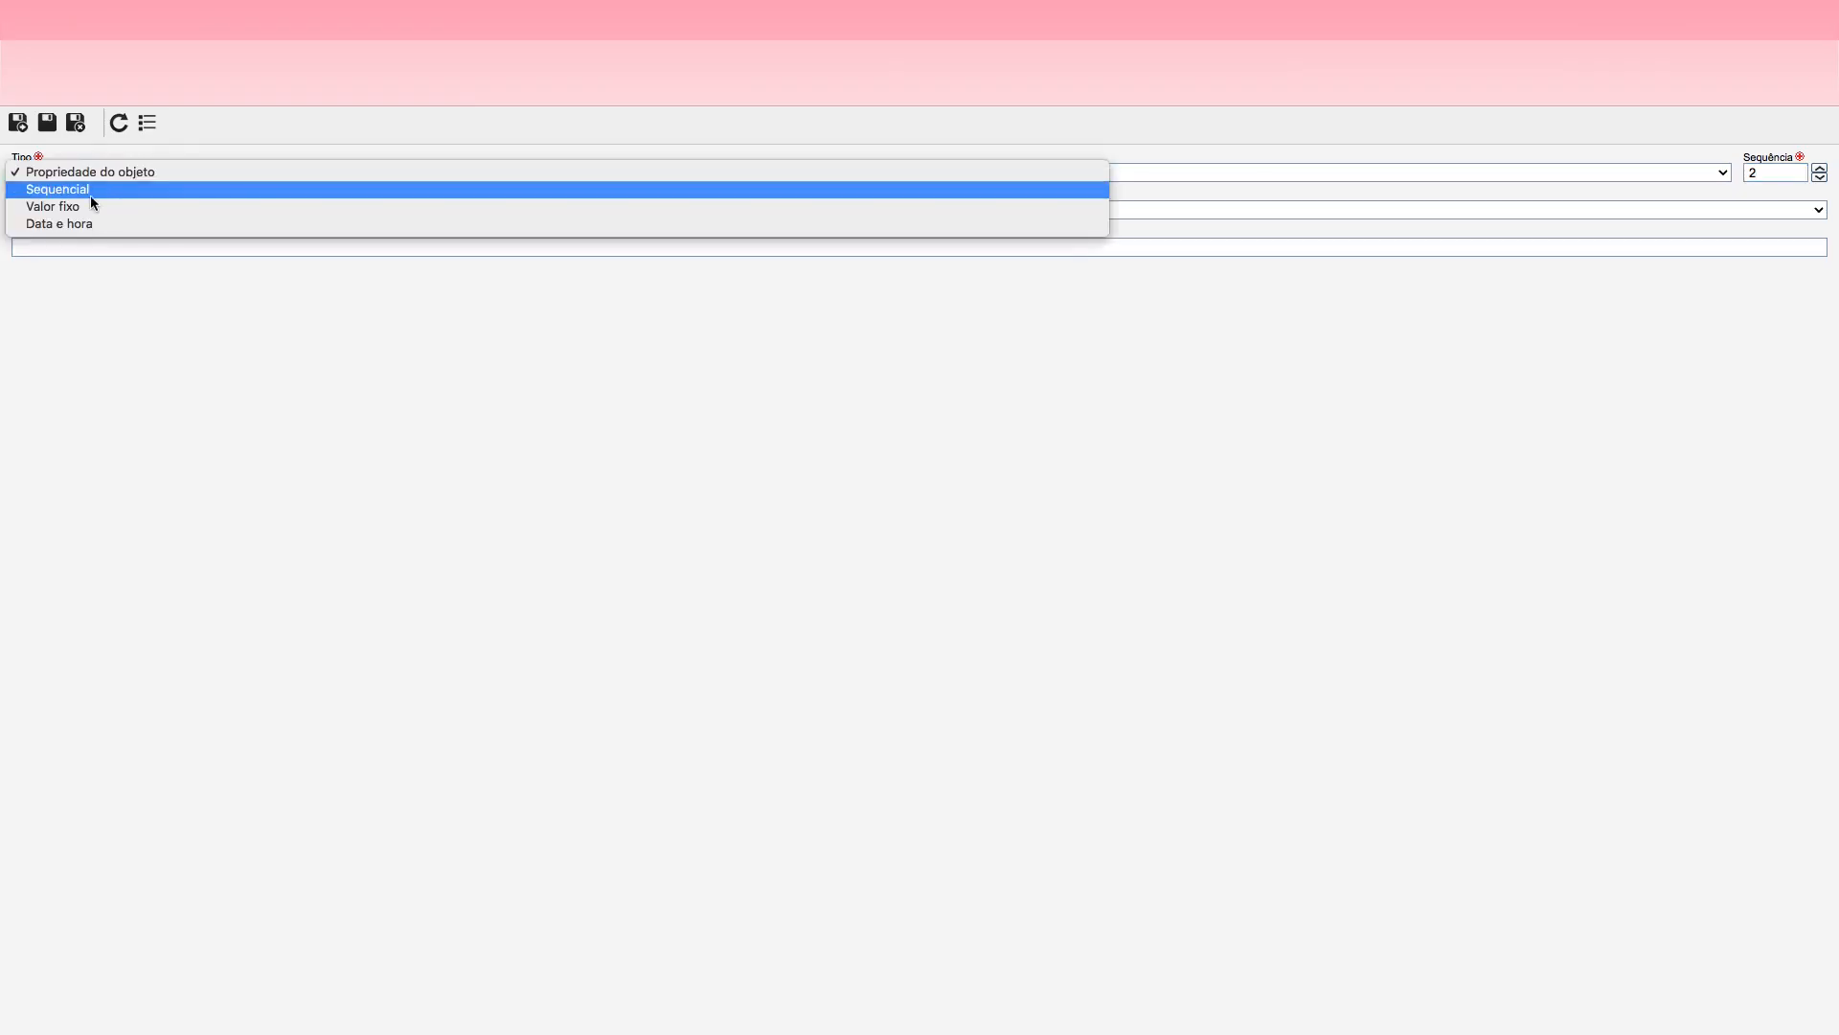
click(88, 191)
click(74, 247)
text(000)
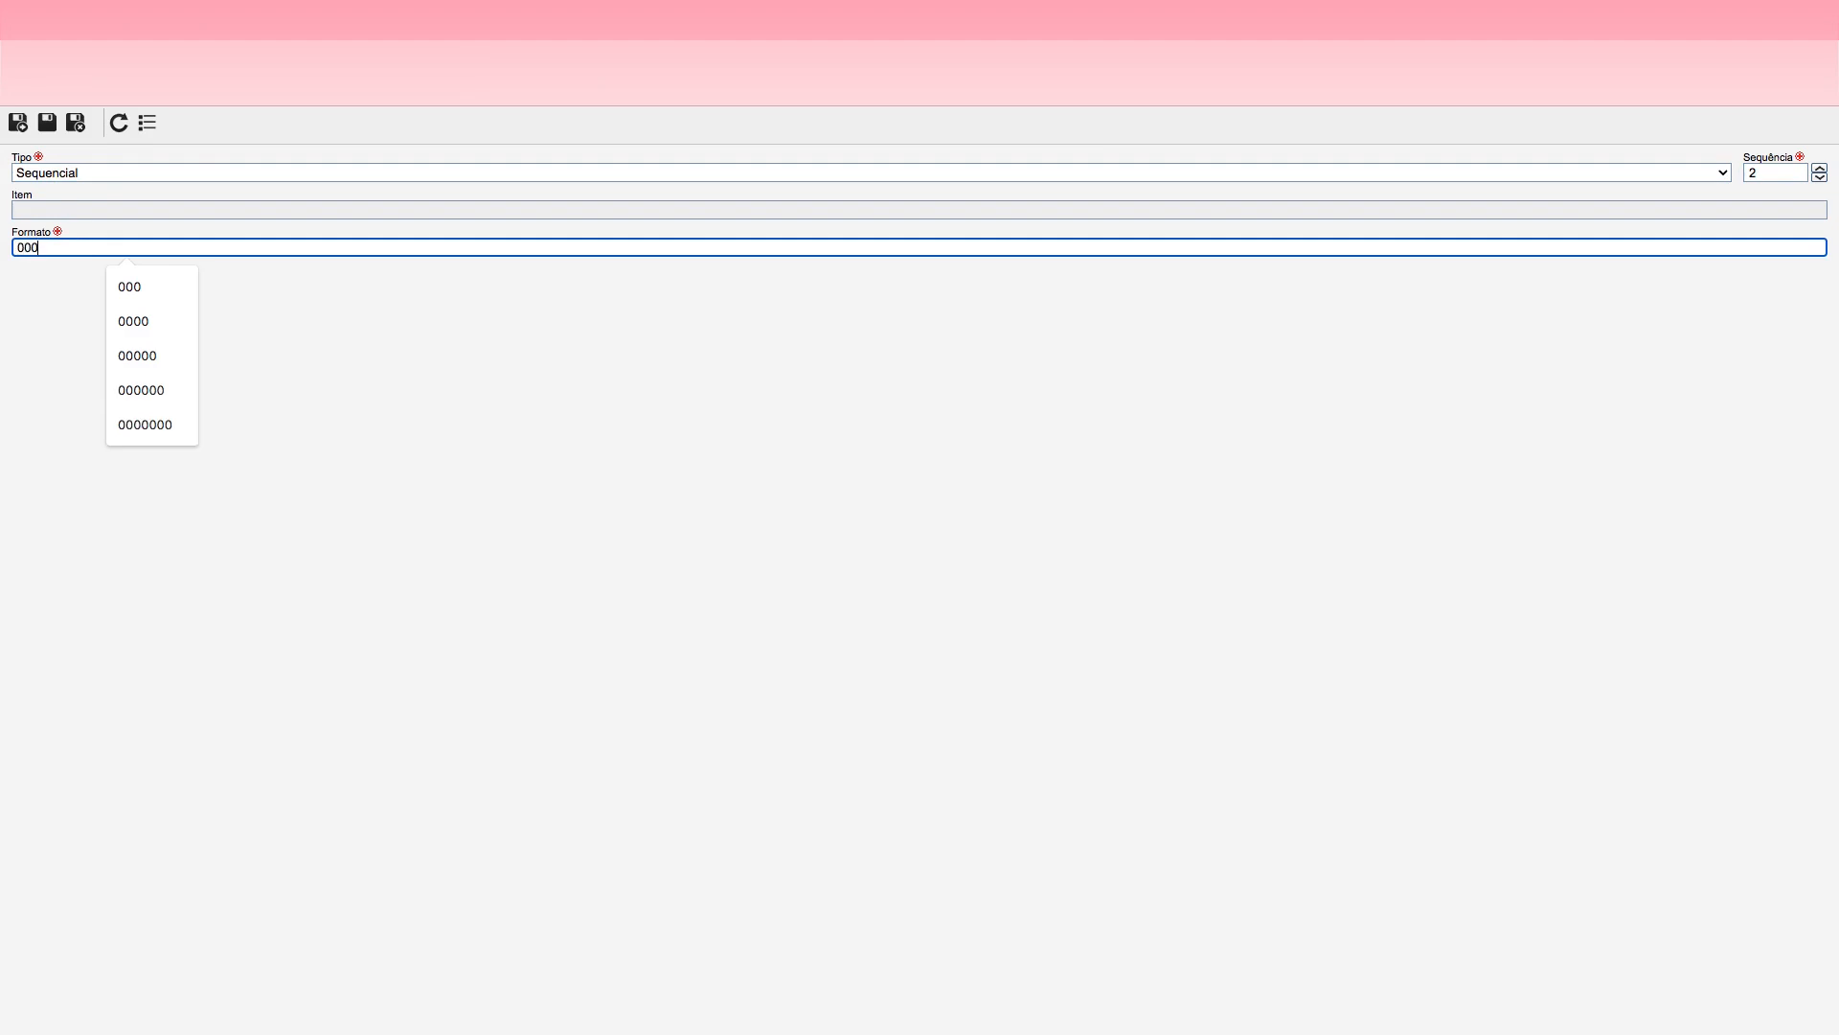
click(270, 307)
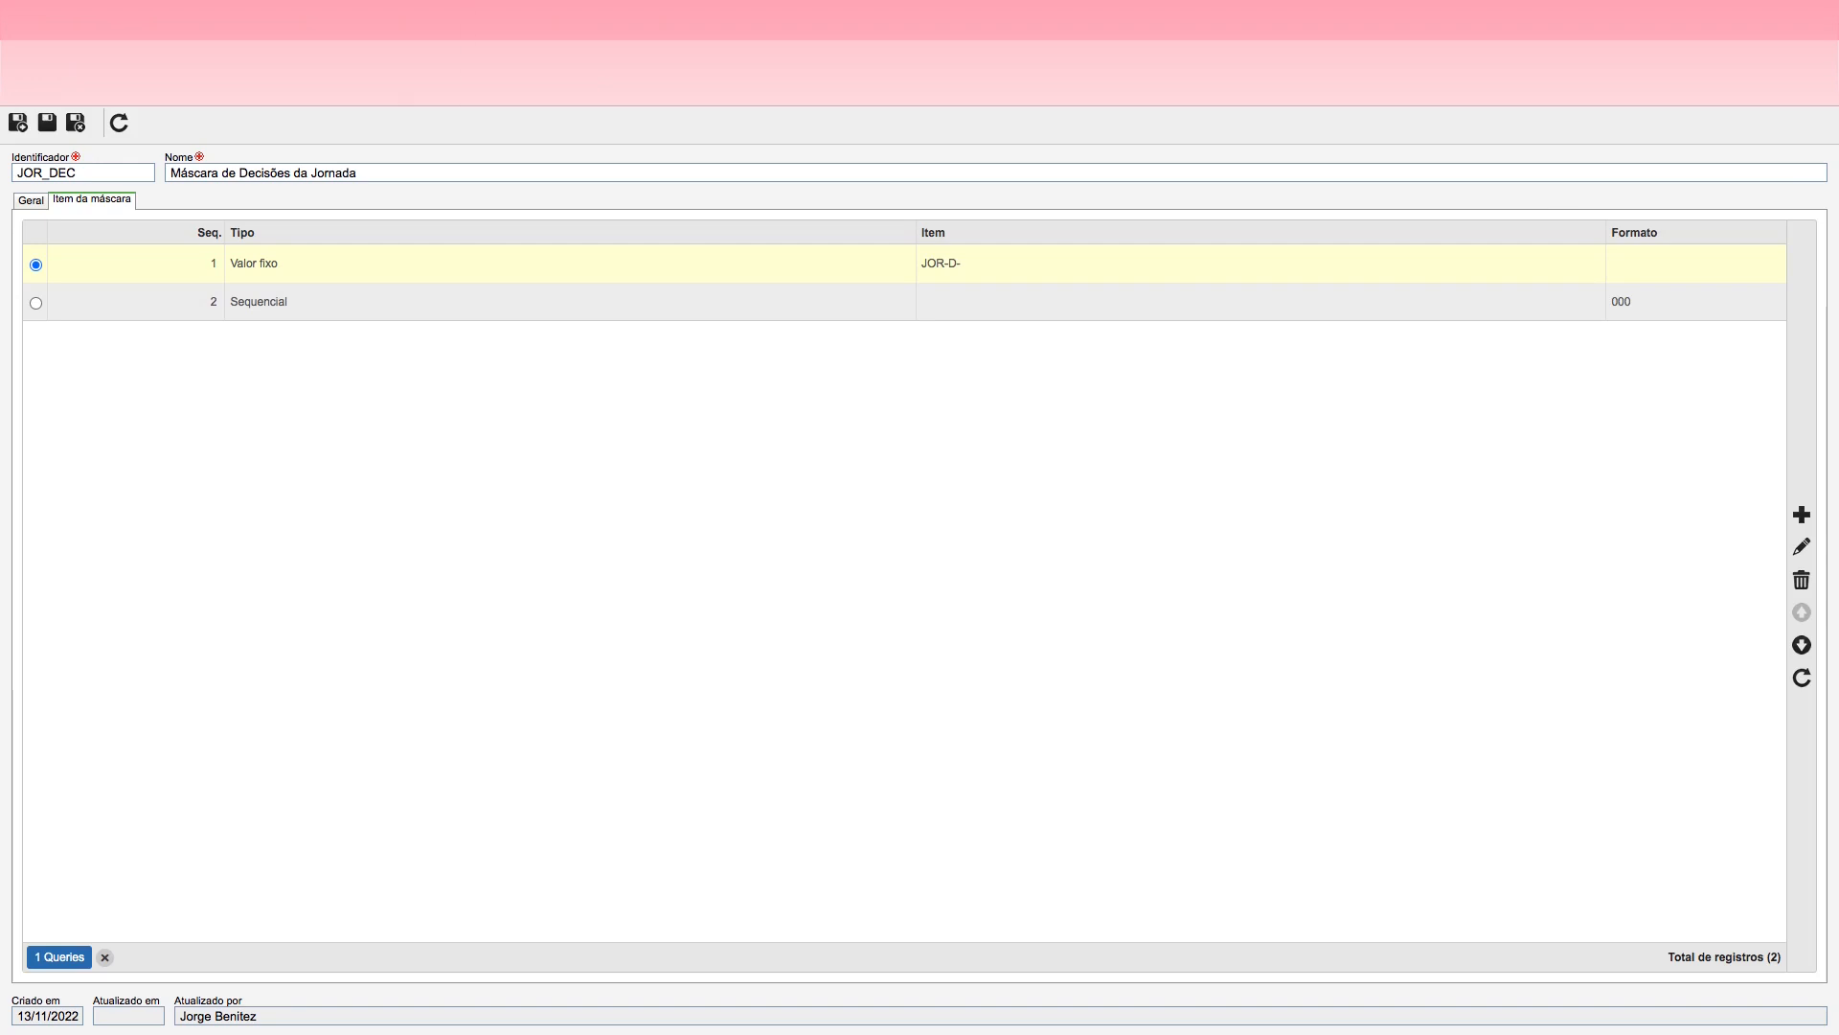
click(76, 128)
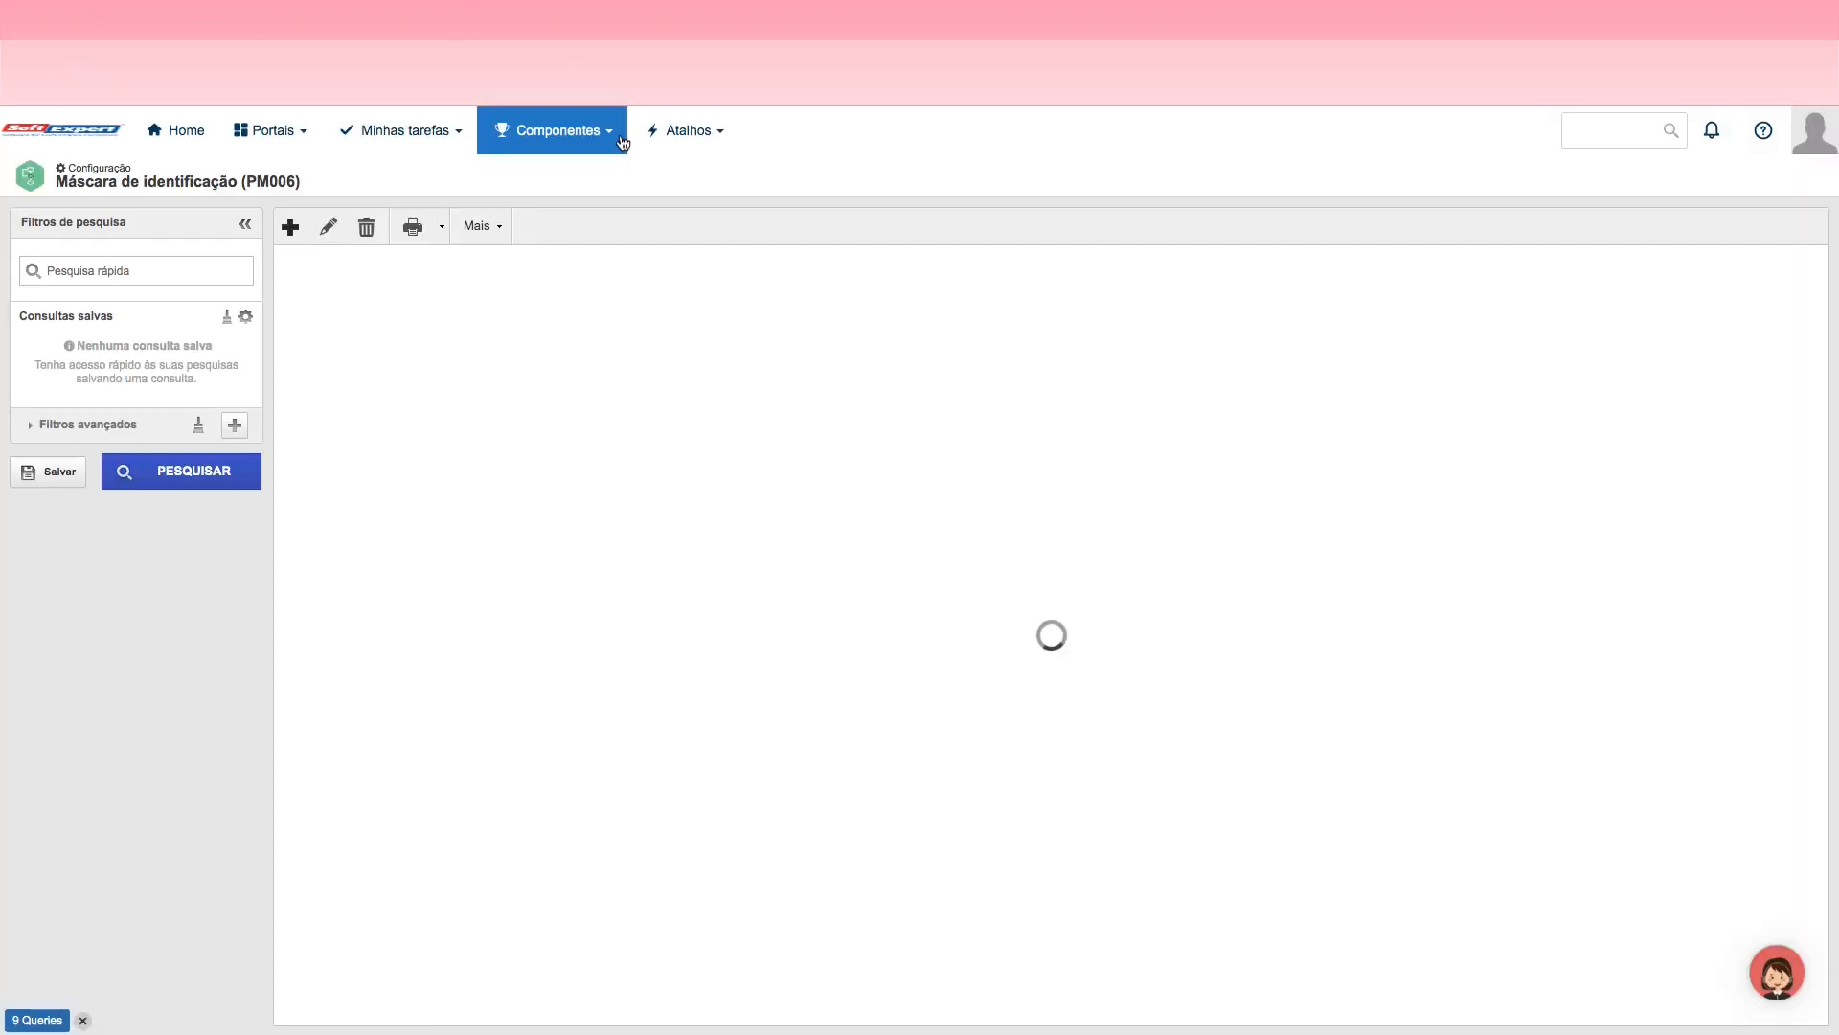
Step: Go to the Tipo de atividade classification, search for Jorna and open the ATV_JOR type for editing
click(606, 134)
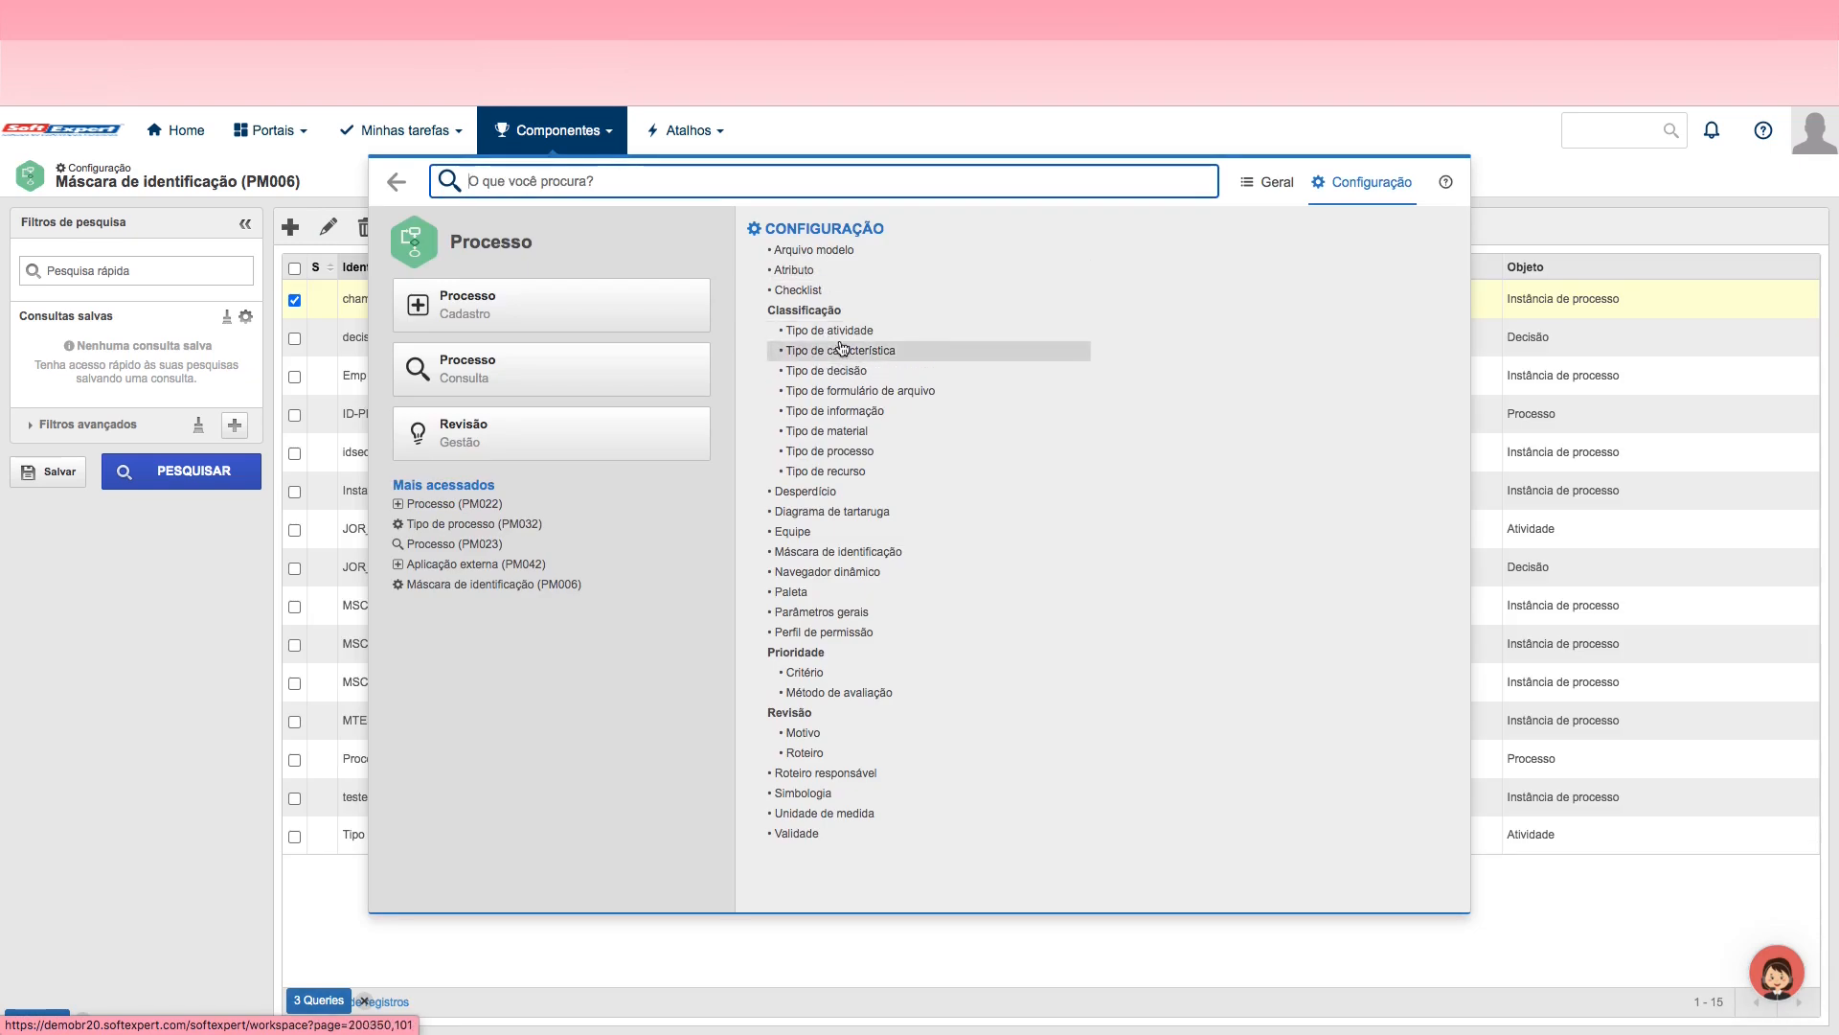
click(847, 332)
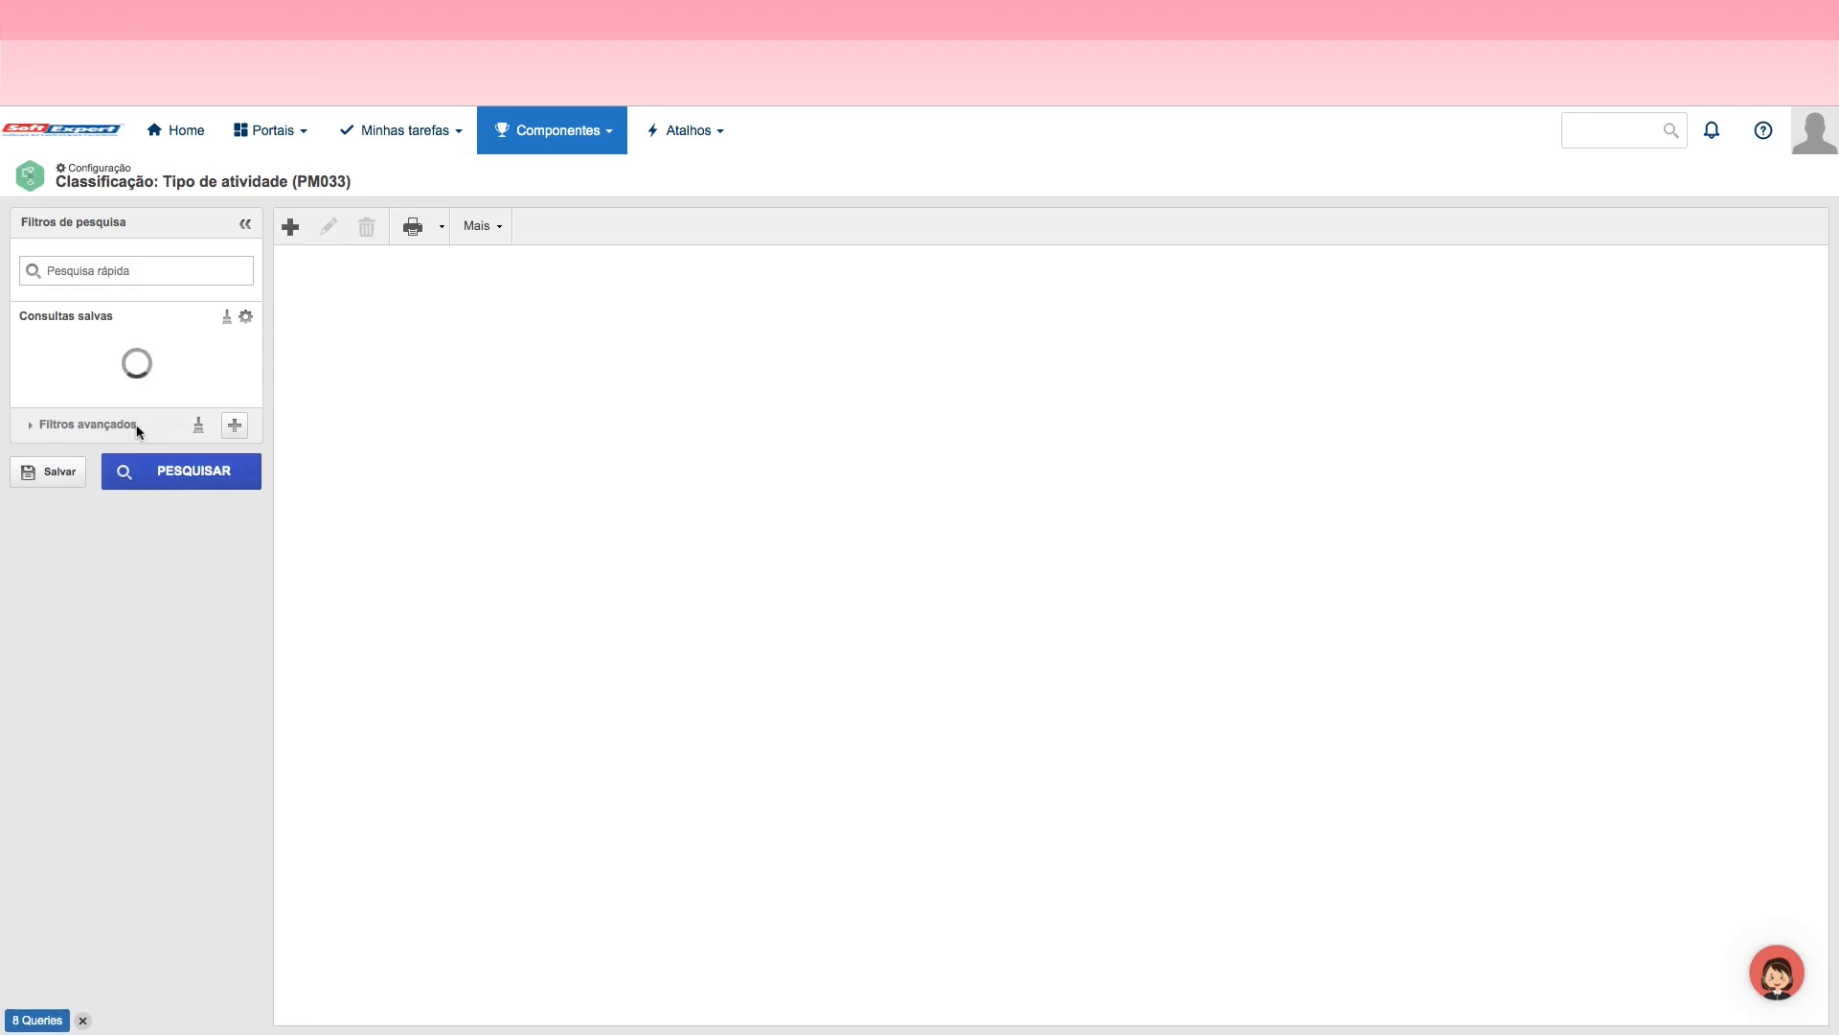
click(178, 475)
text(Jorna)
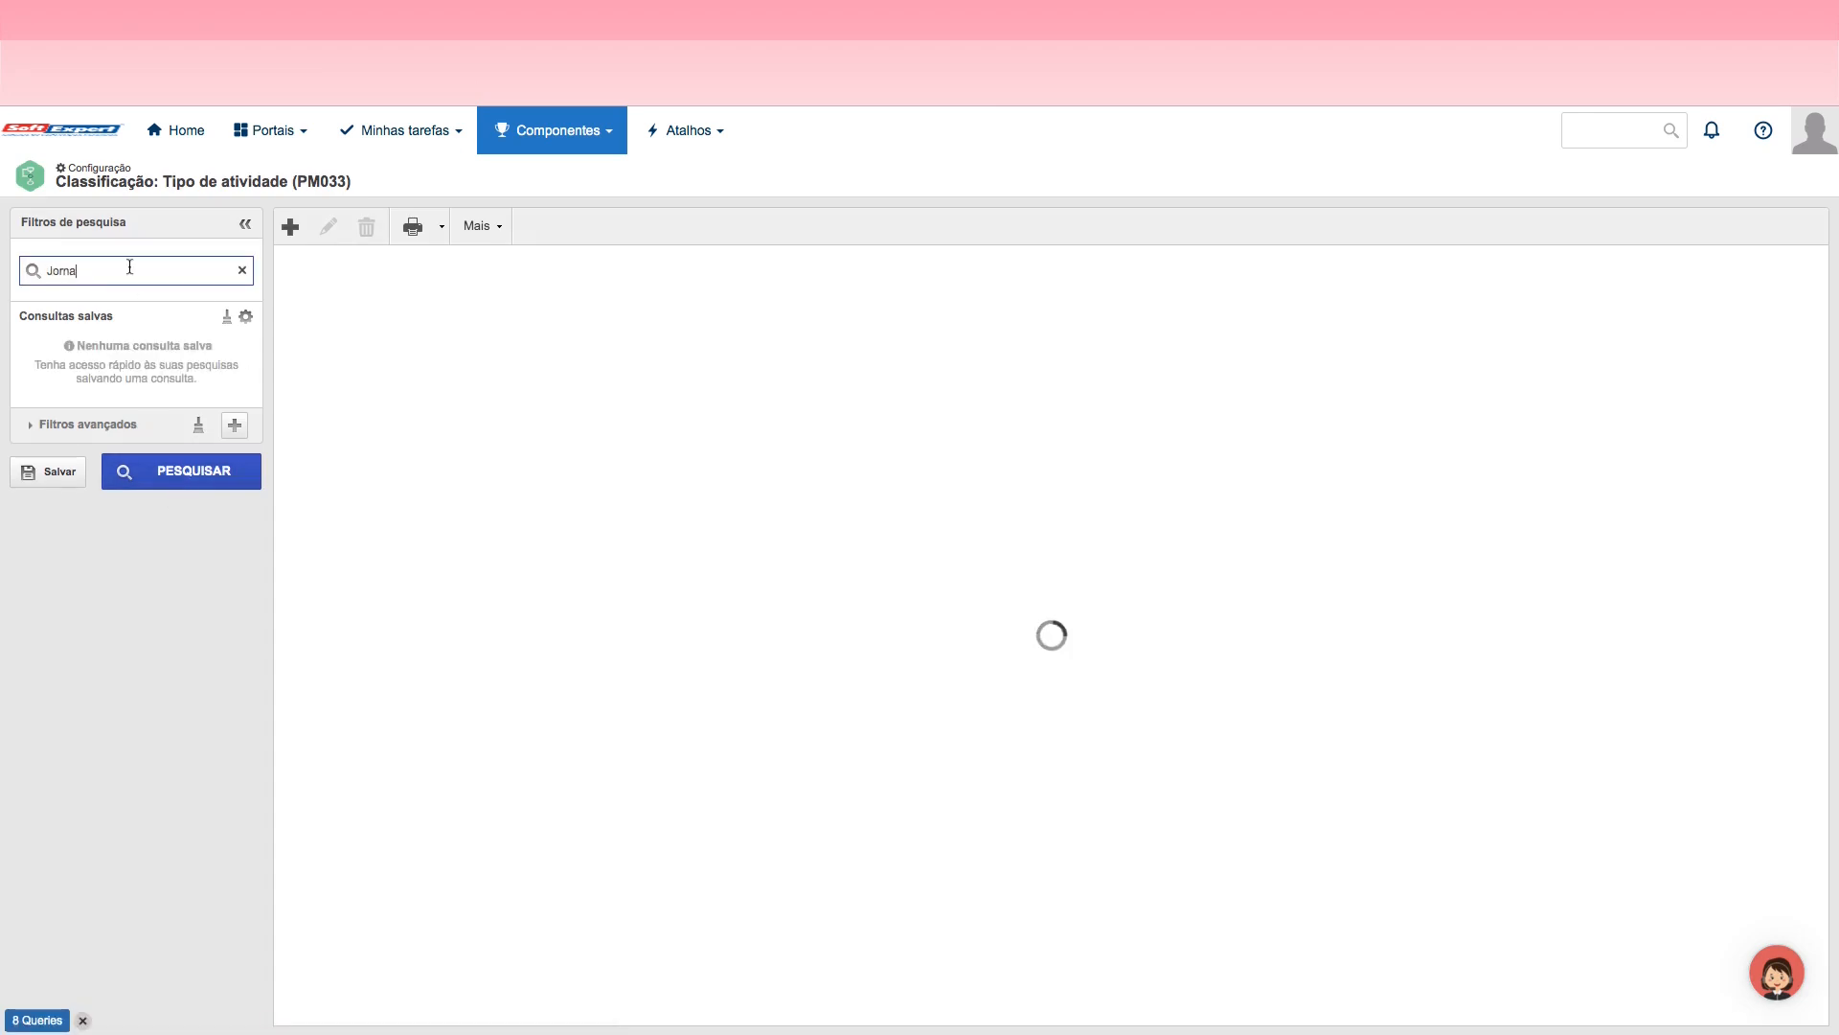
click(217, 485)
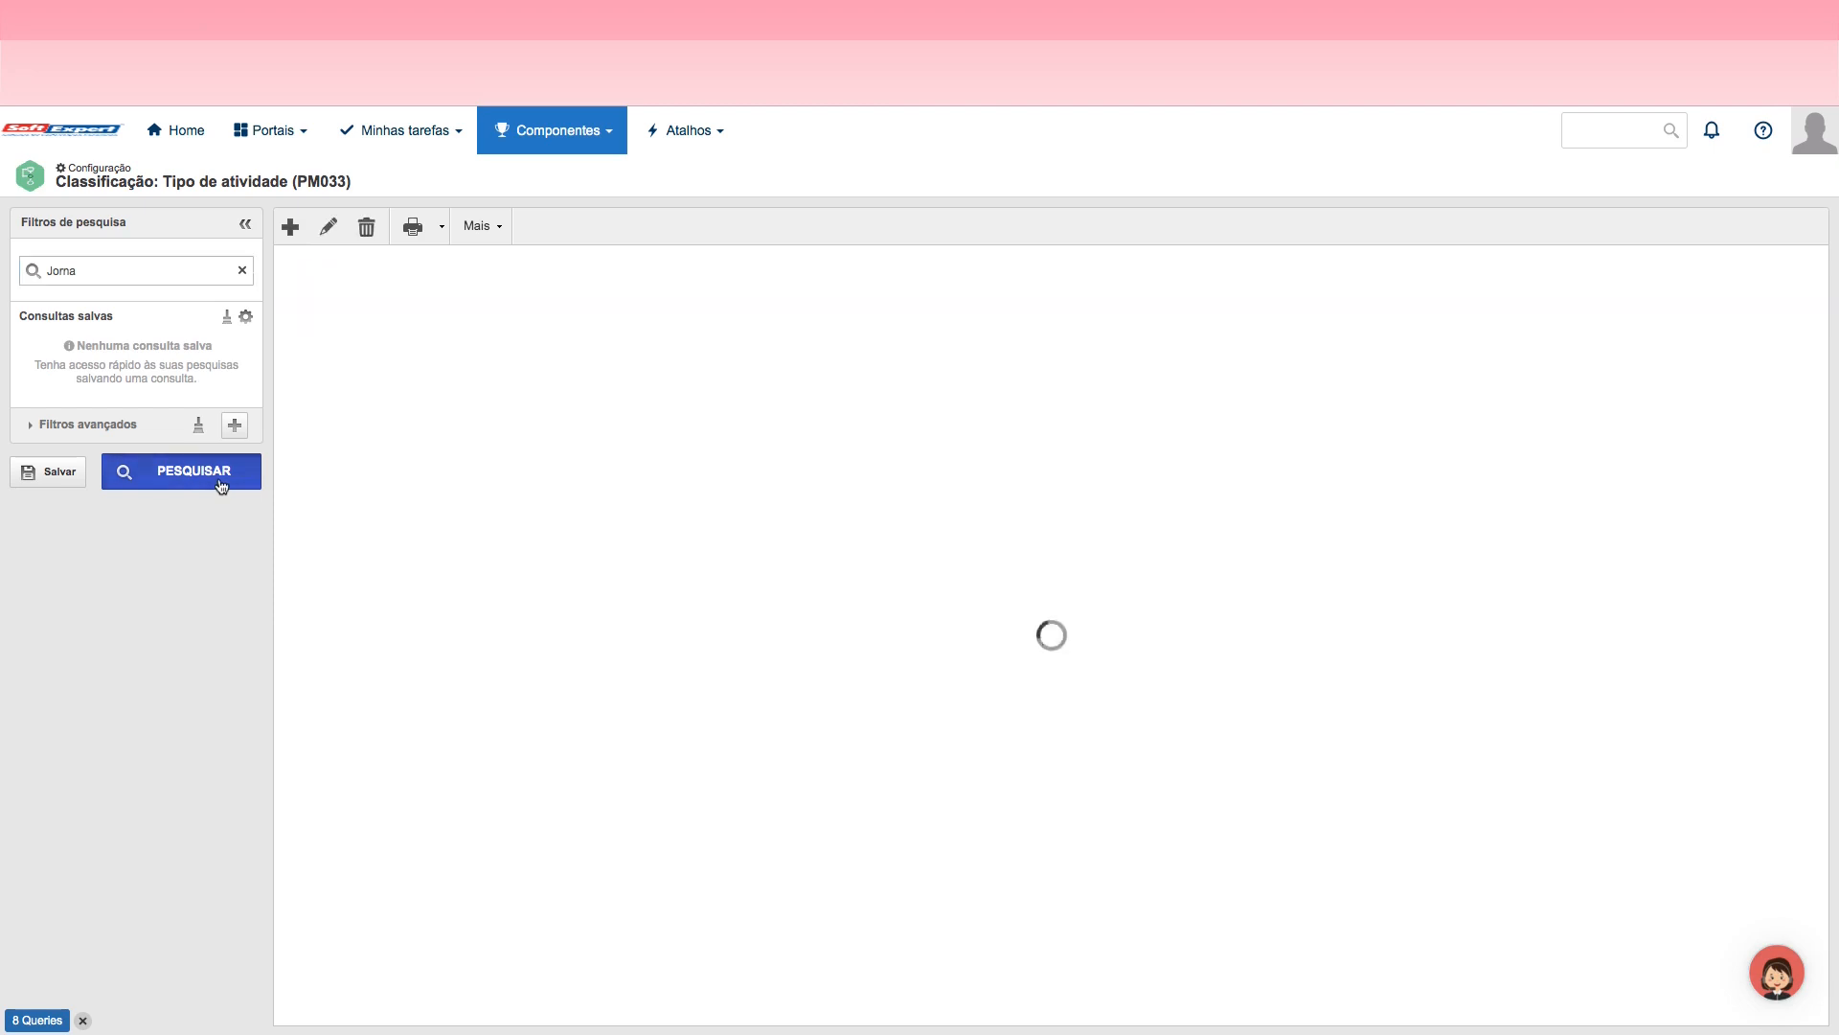
double_click(418, 303)
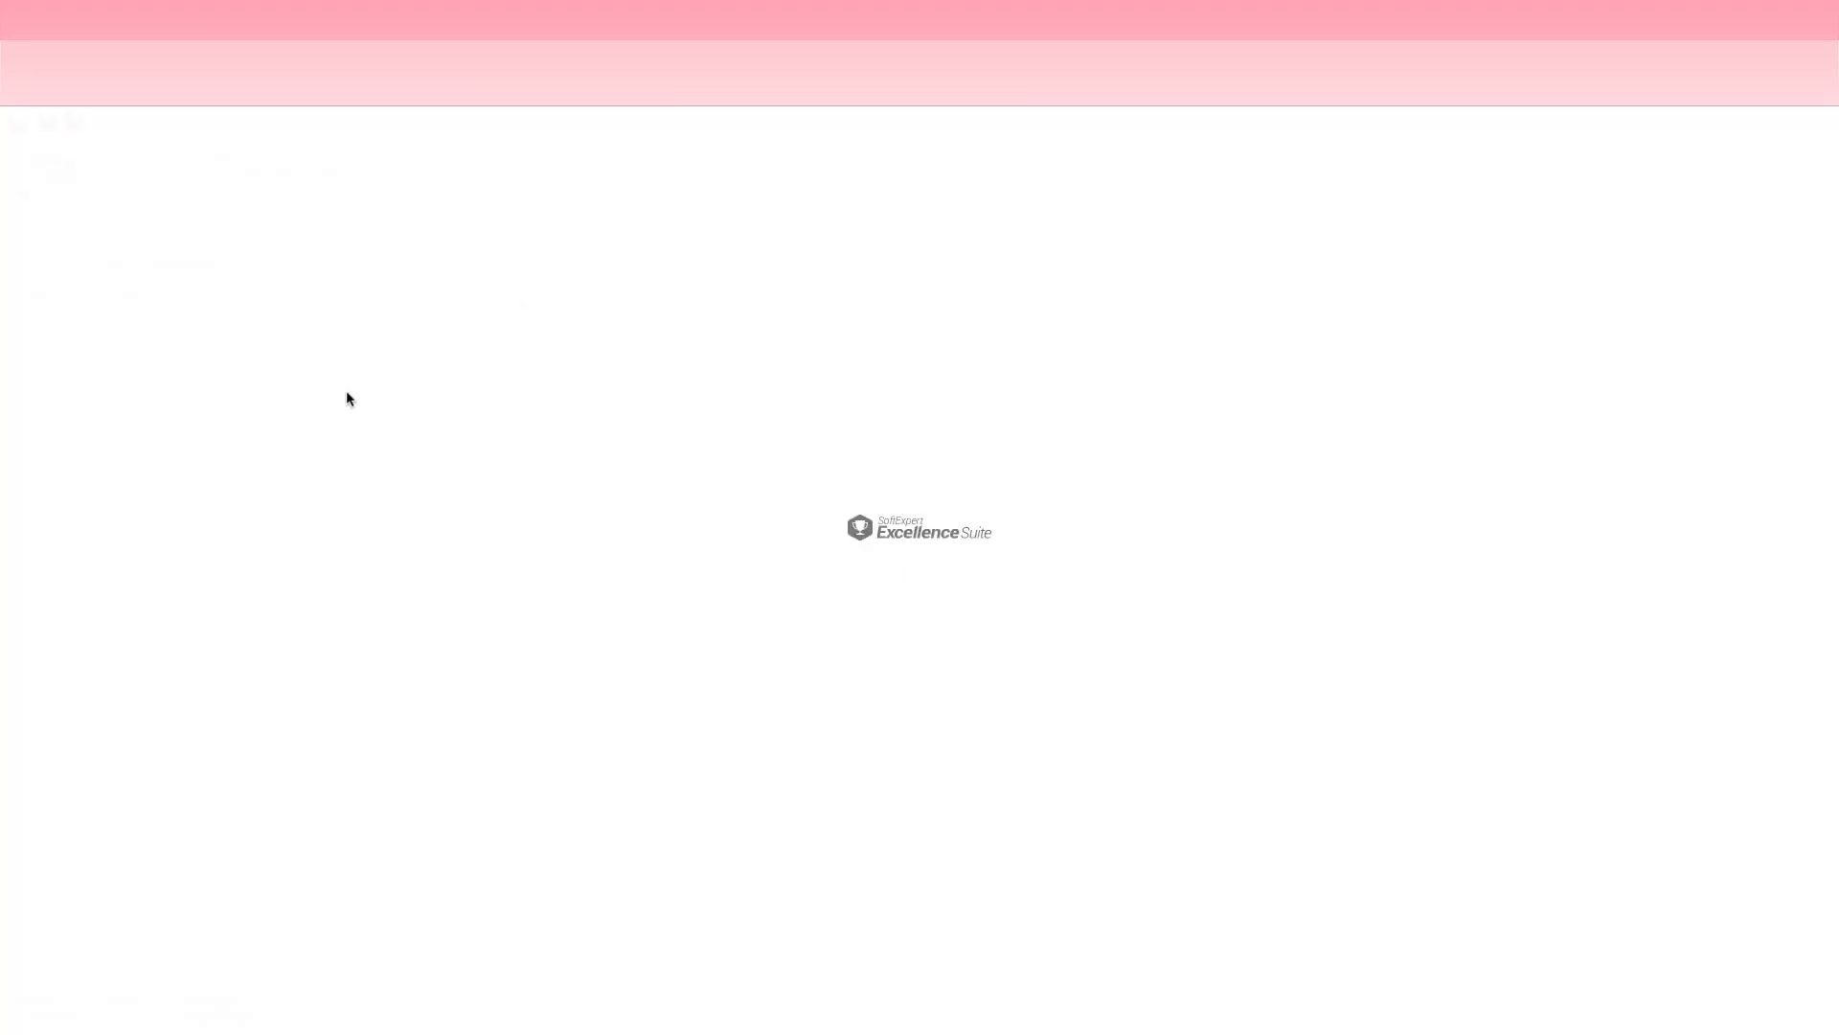
Step: Enable the identification mask for the activity type, choose JOR_ATV - Máscara de Atividades da Jornada, then save and exit
click(42, 266)
click(382, 307)
click(148, 322)
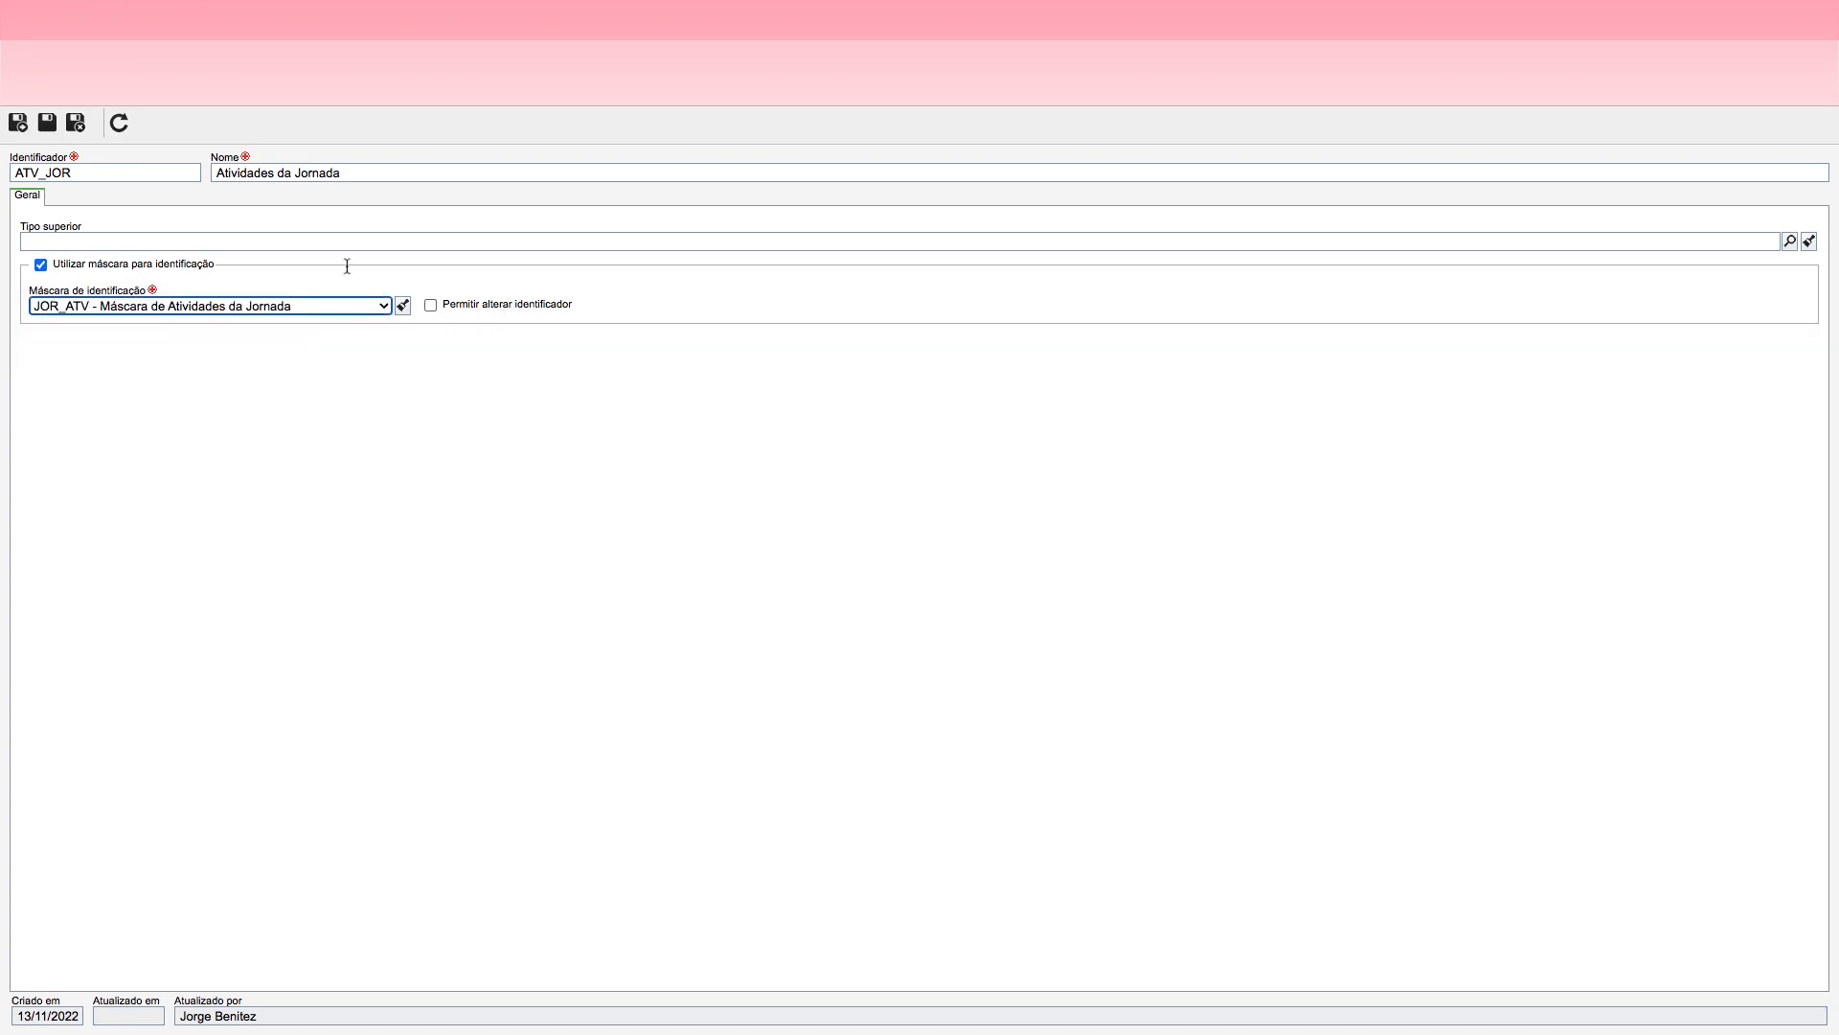
click(76, 126)
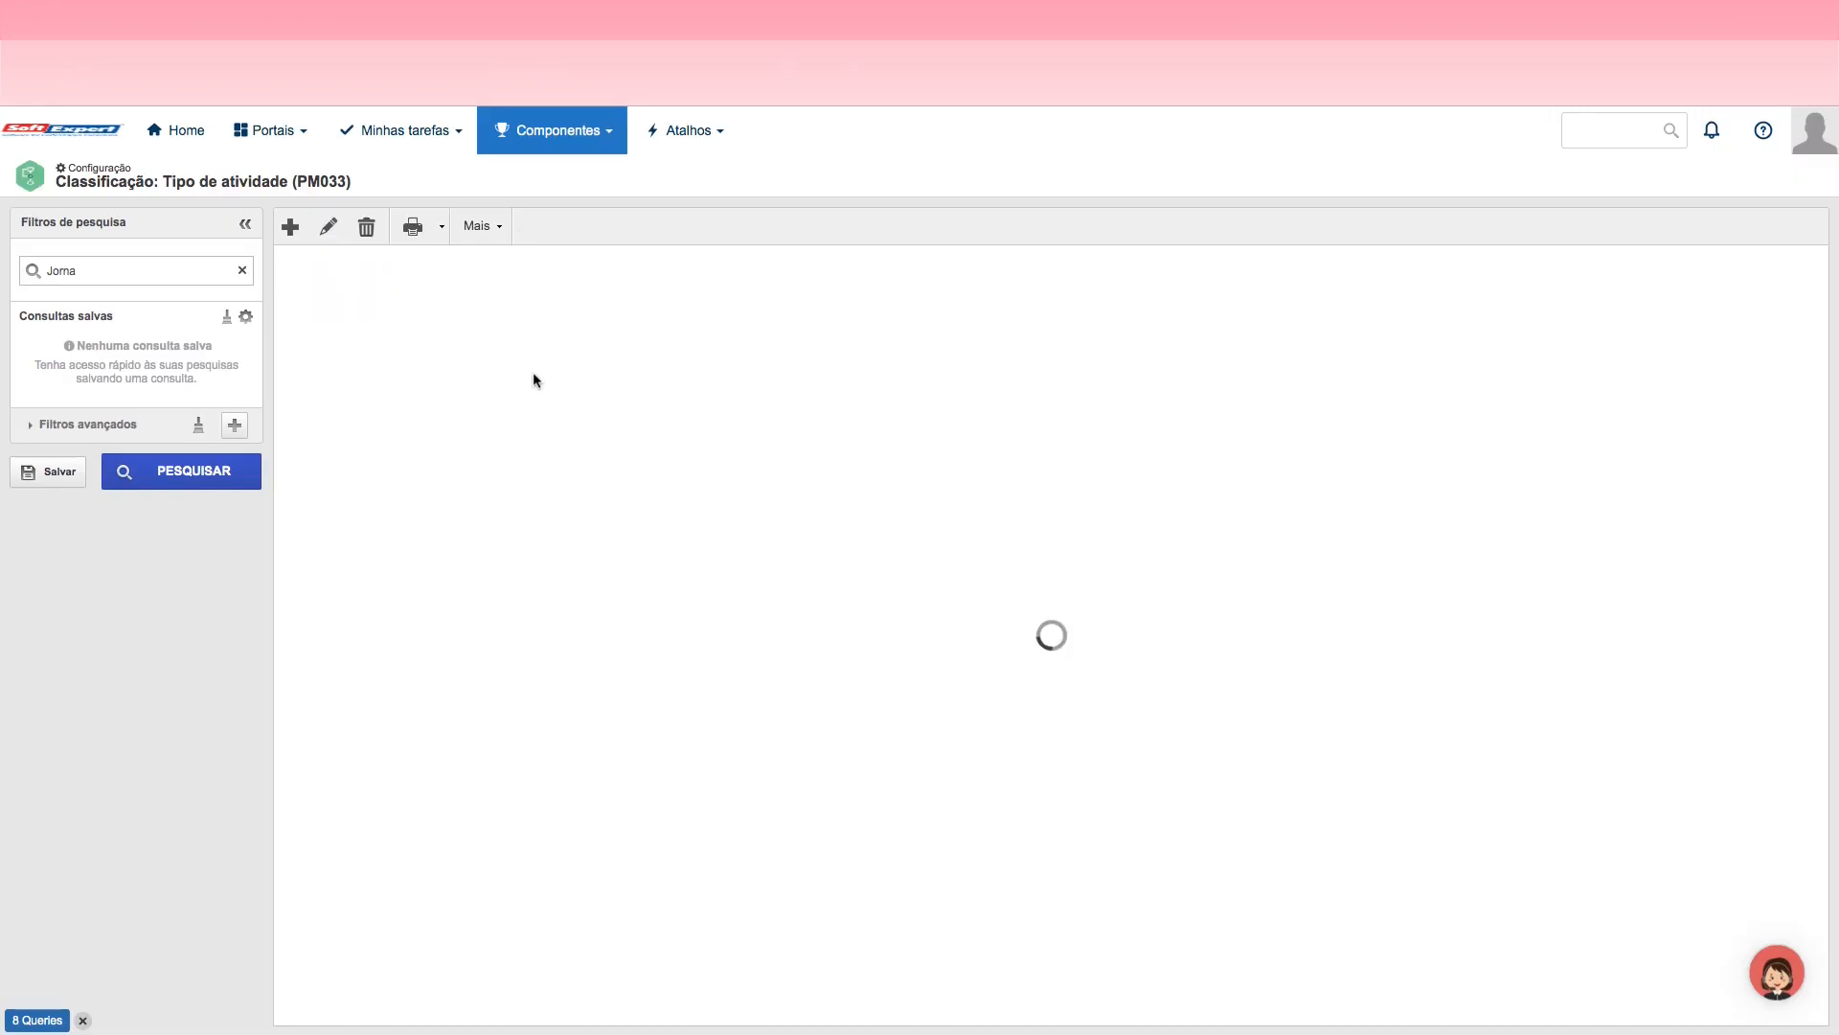
Step: Go to the Tipo de decisão classification, search for JOr and open the JOR_DEC type for editing
click(584, 139)
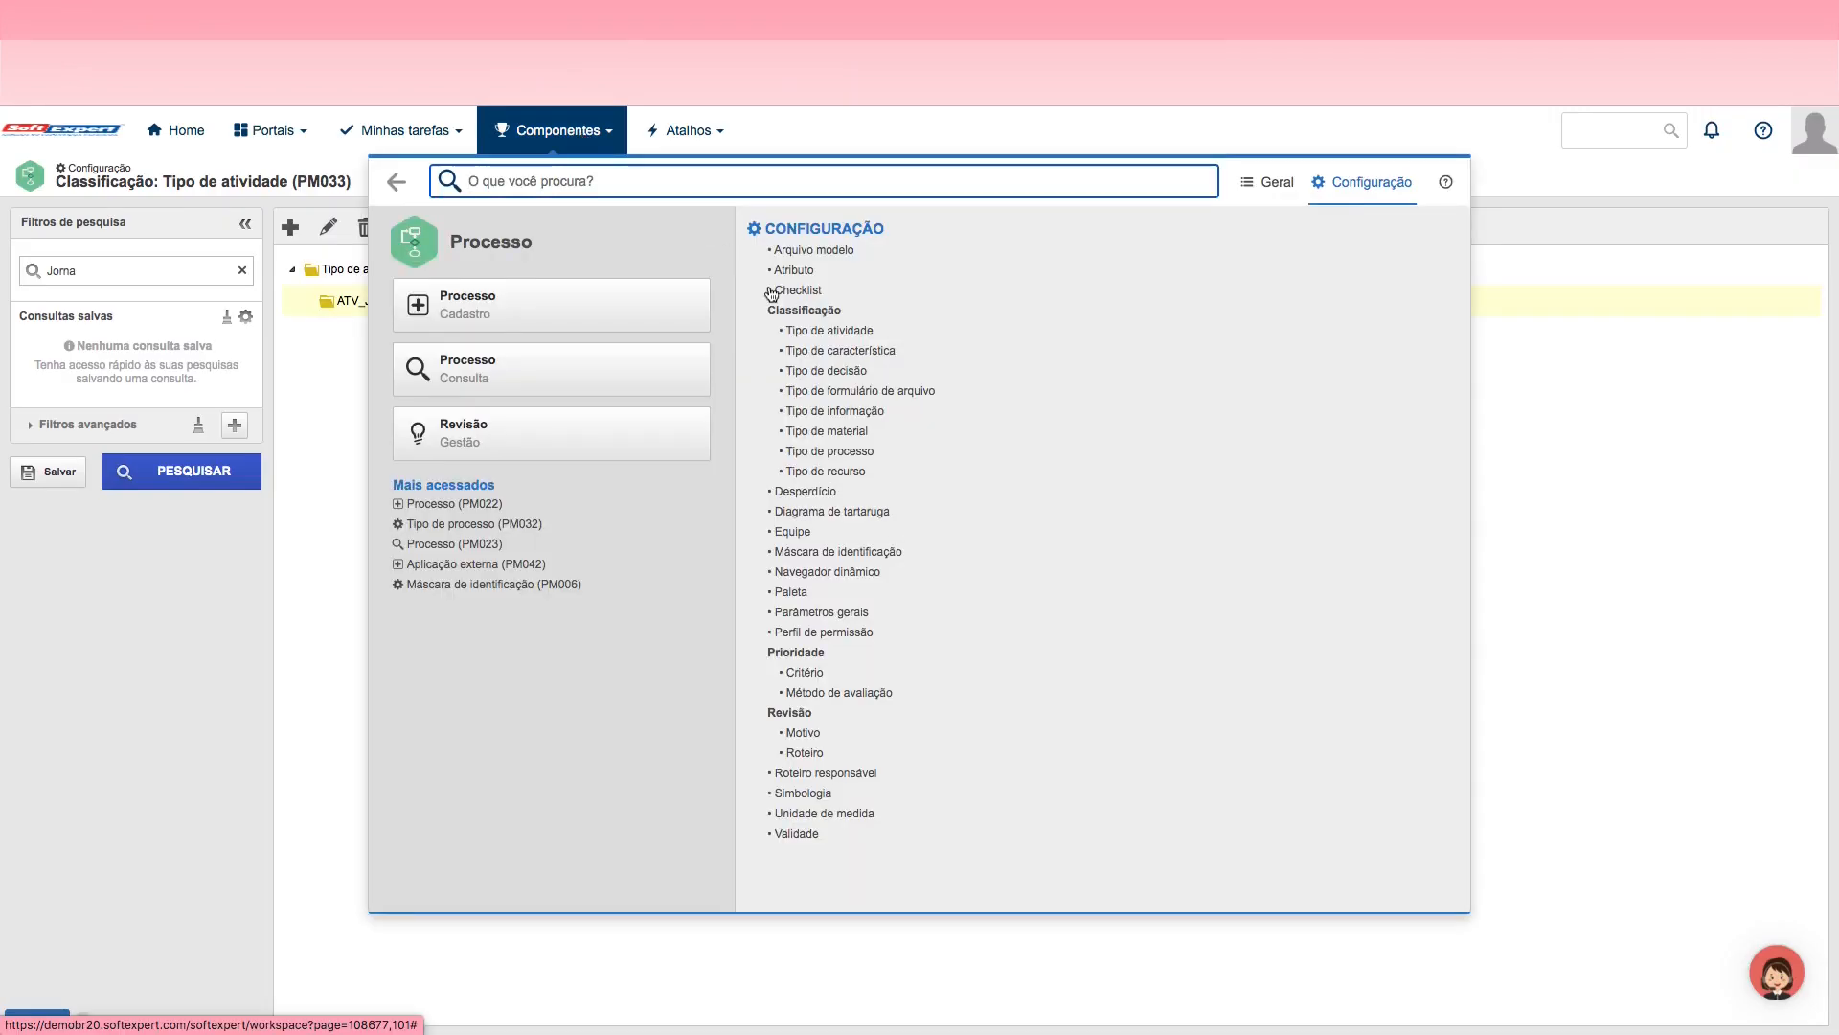
click(842, 375)
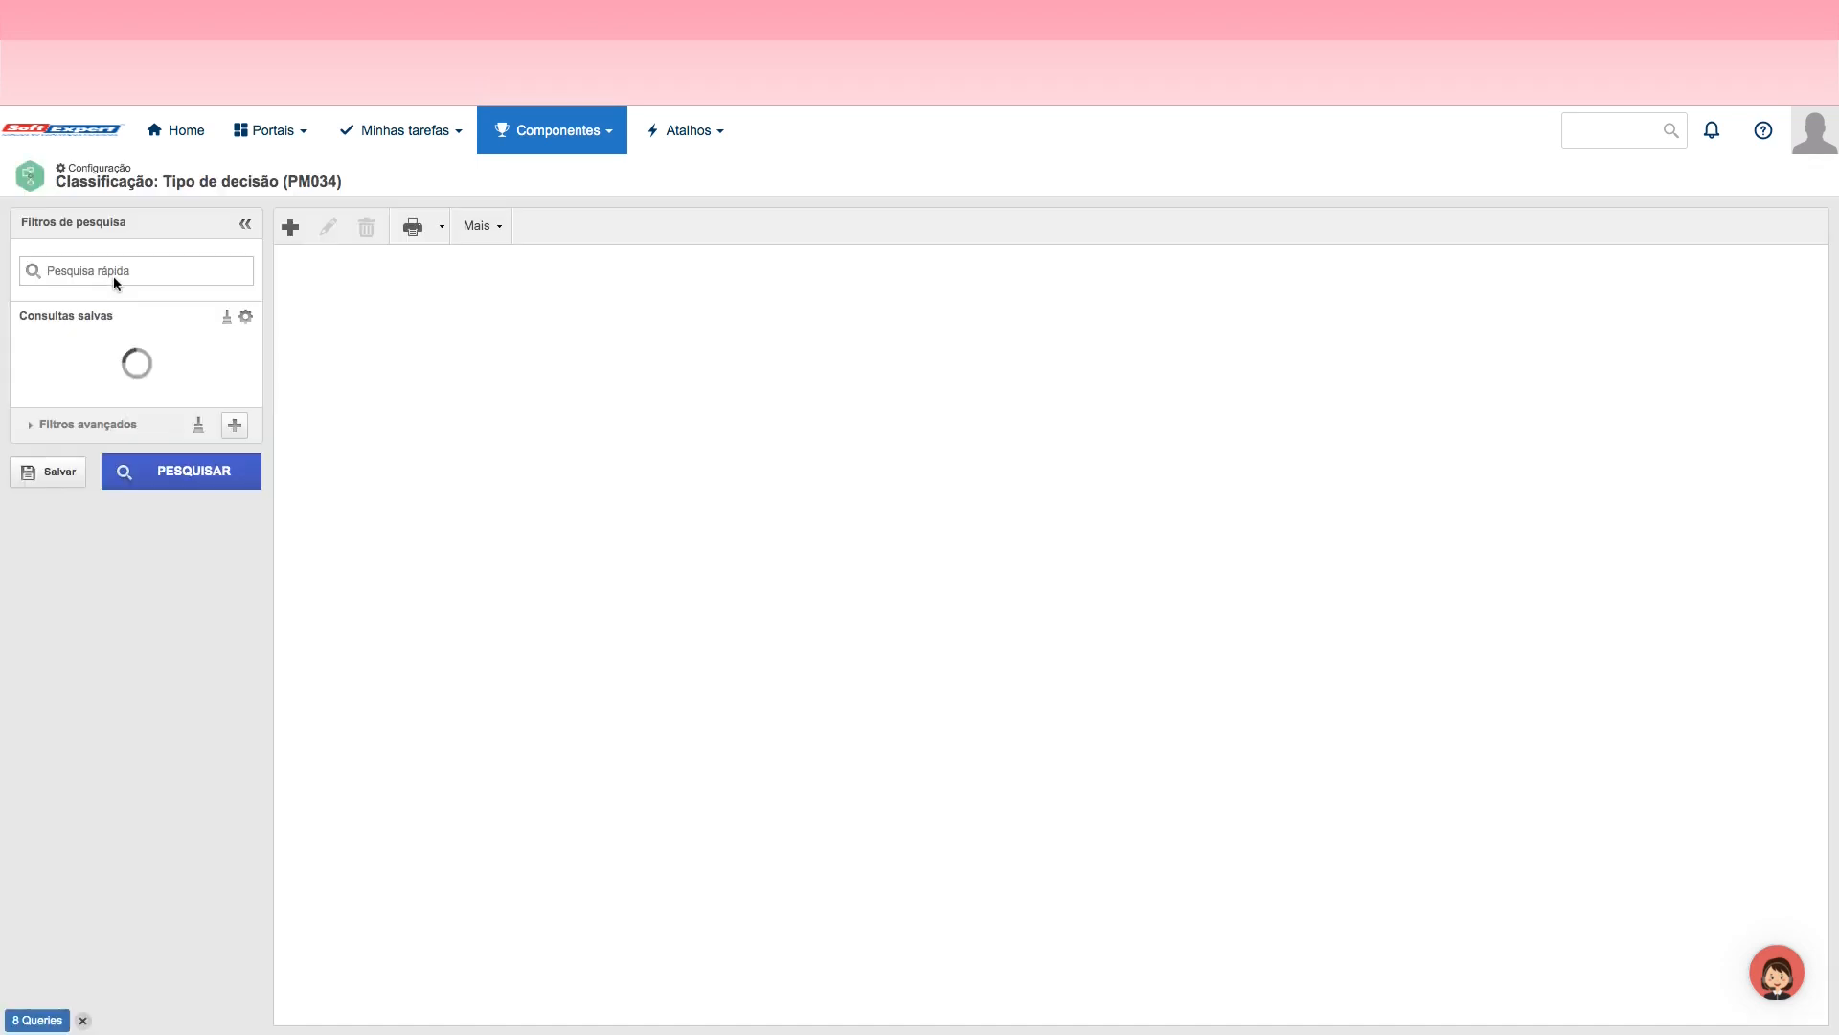
text(JOr)
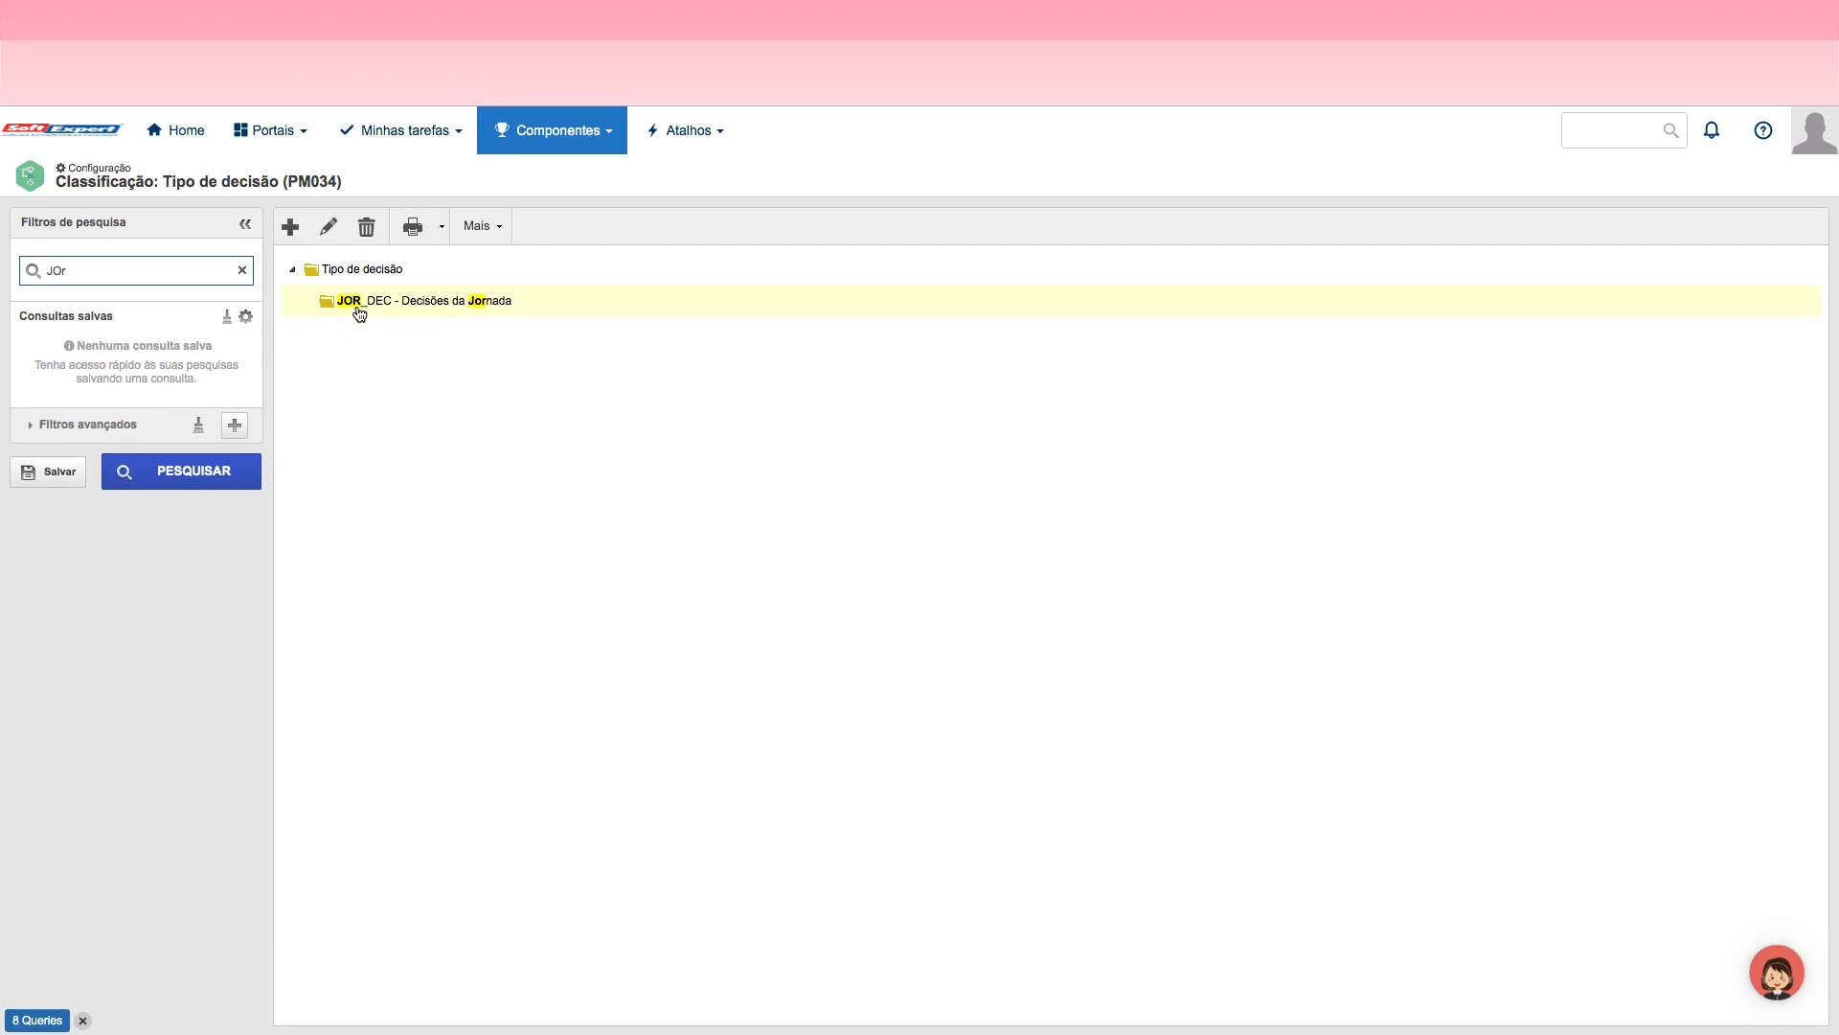
click(322, 227)
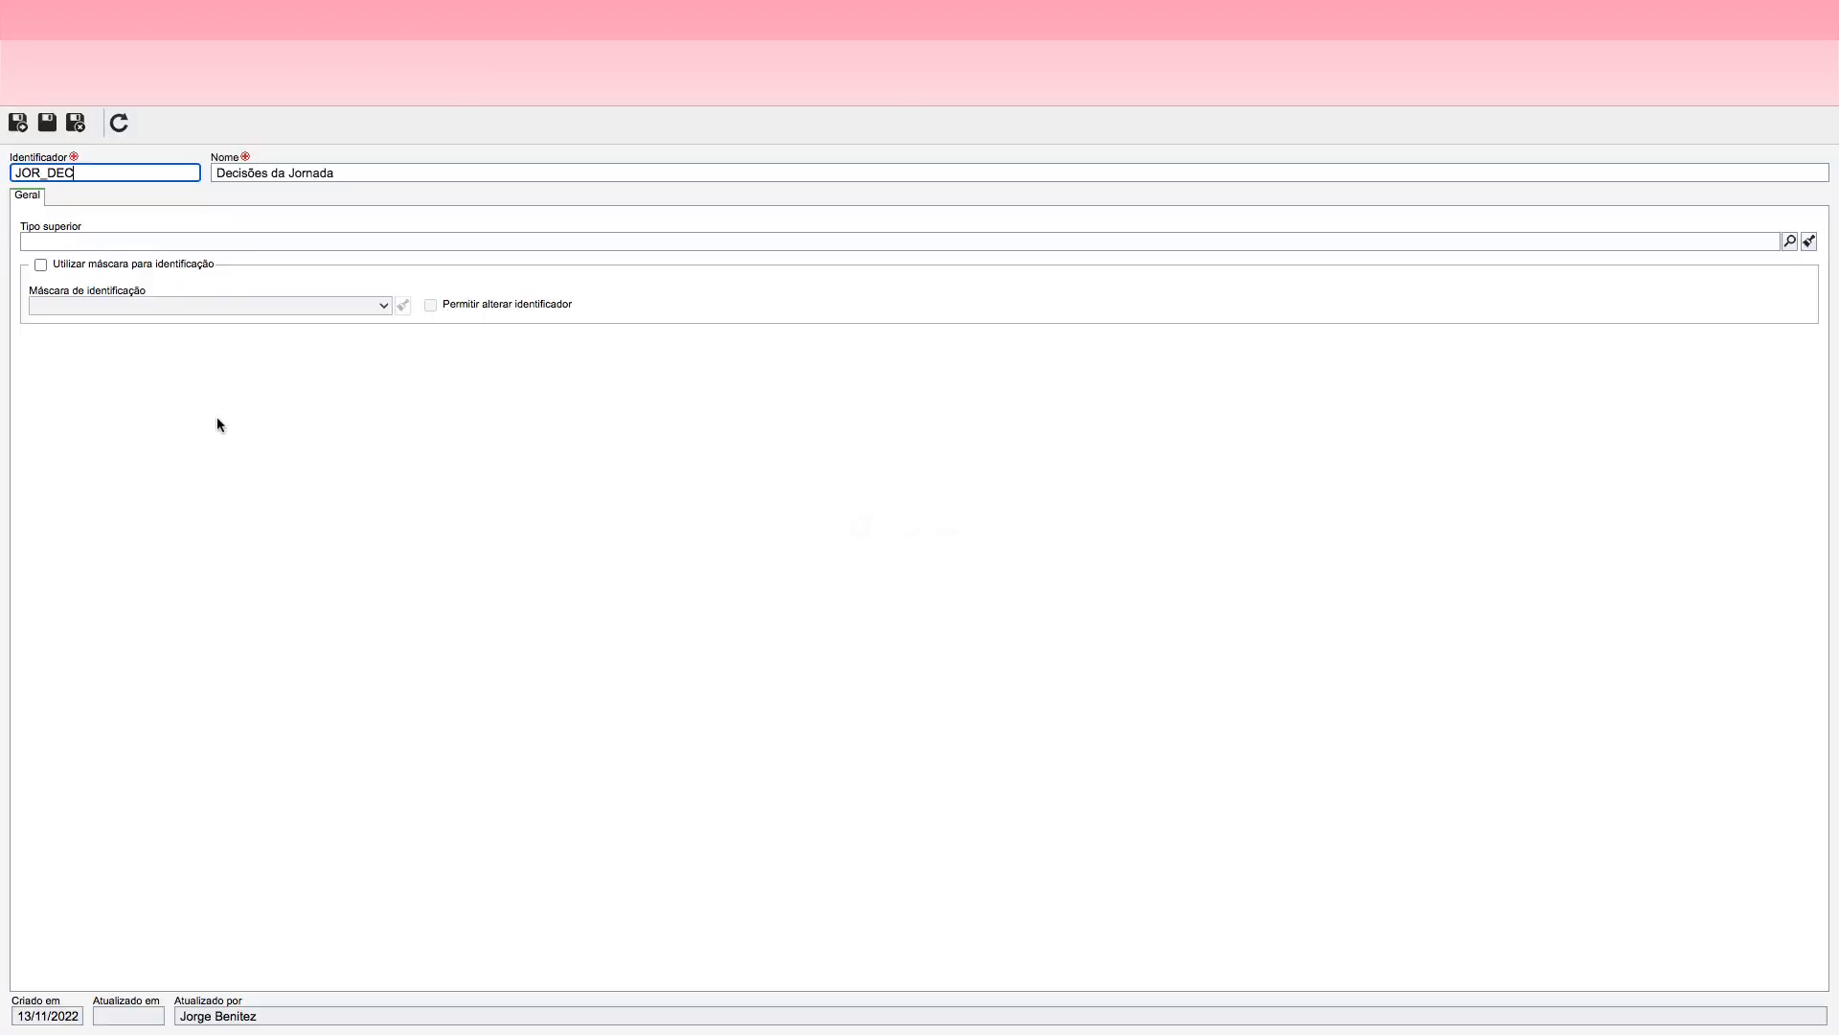
Step: Enable the identification mask for the decision type, choose JOR_DEC - Máscara de Decisões da Jornada, then save and exit
click(40, 264)
click(355, 305)
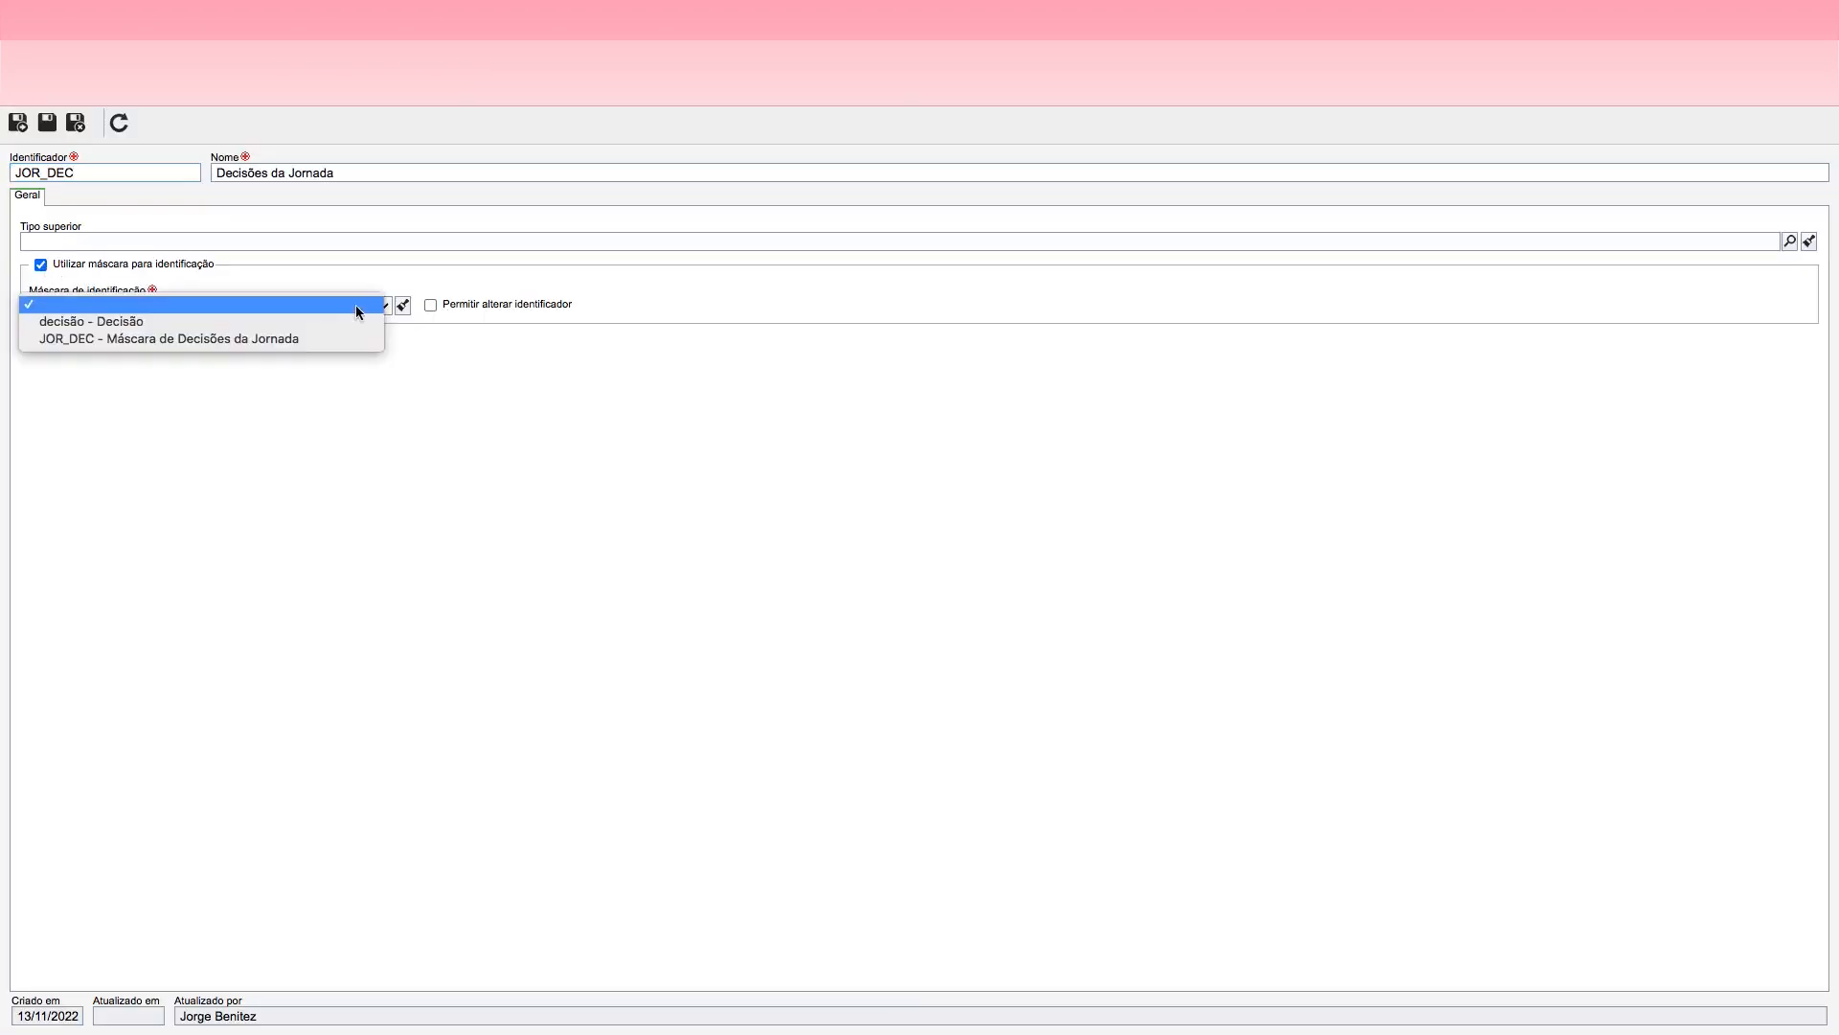
click(124, 340)
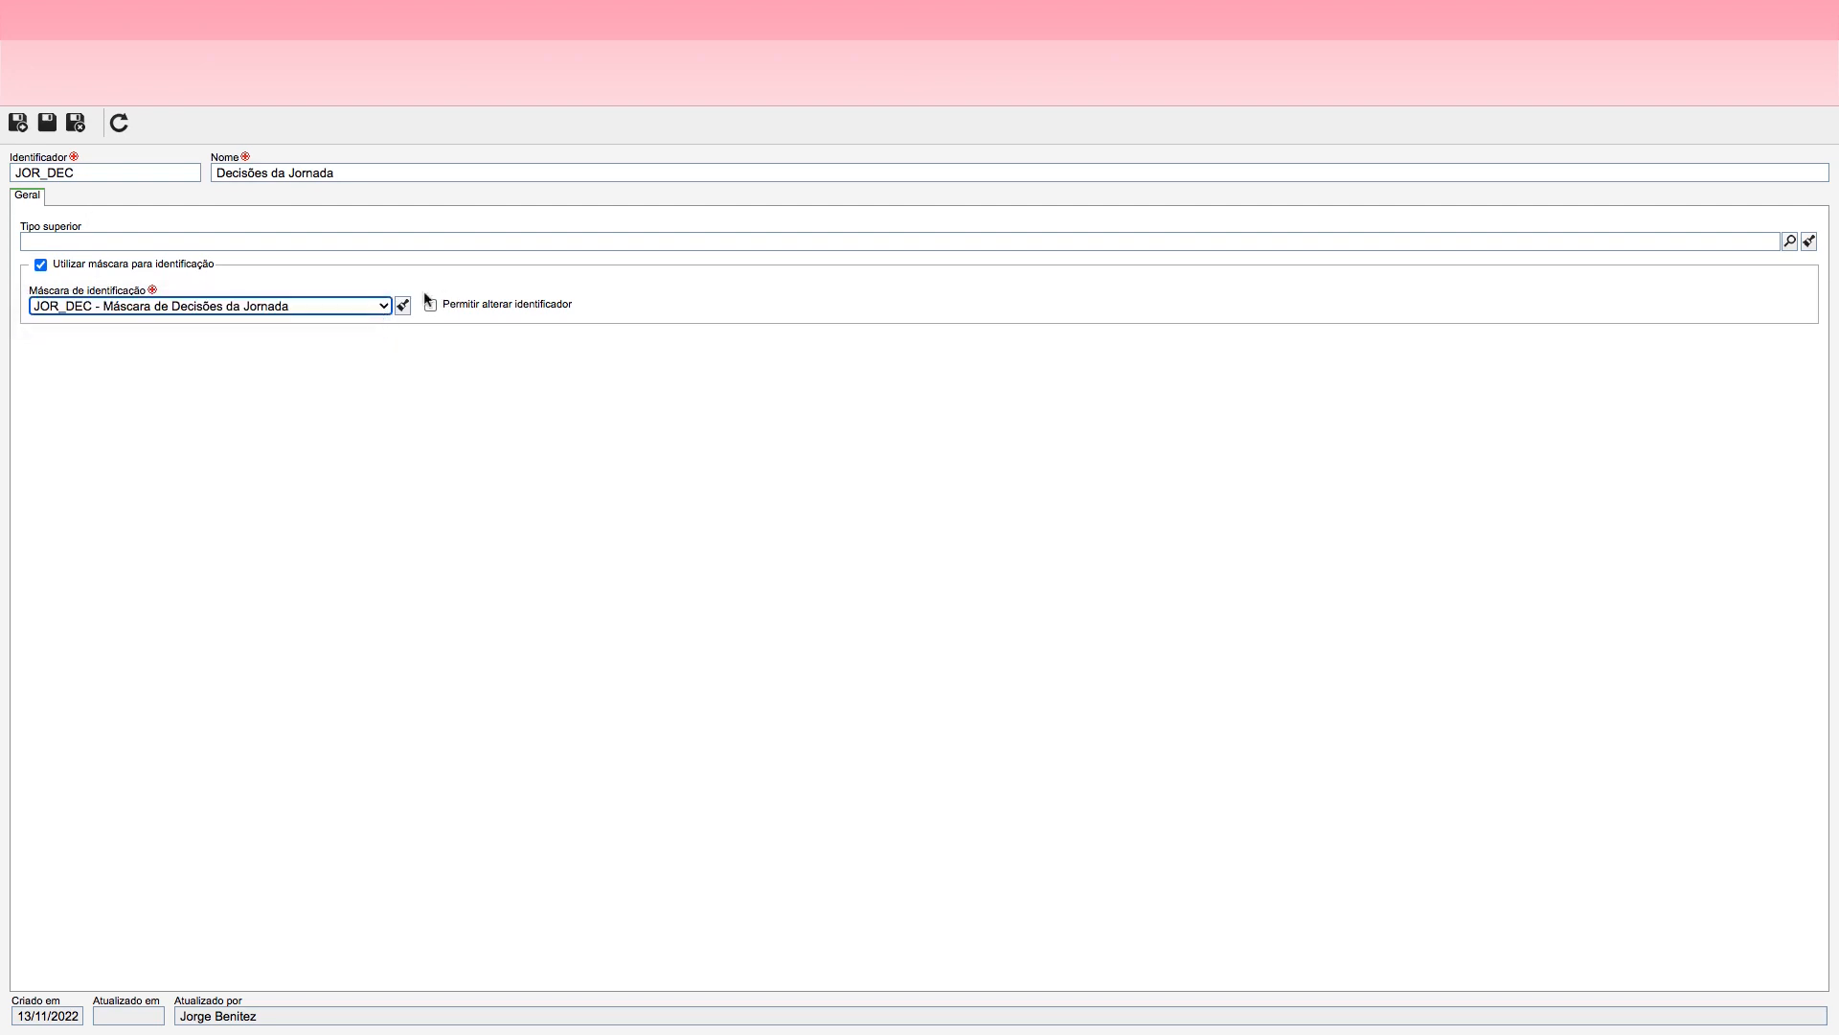
click(79, 120)
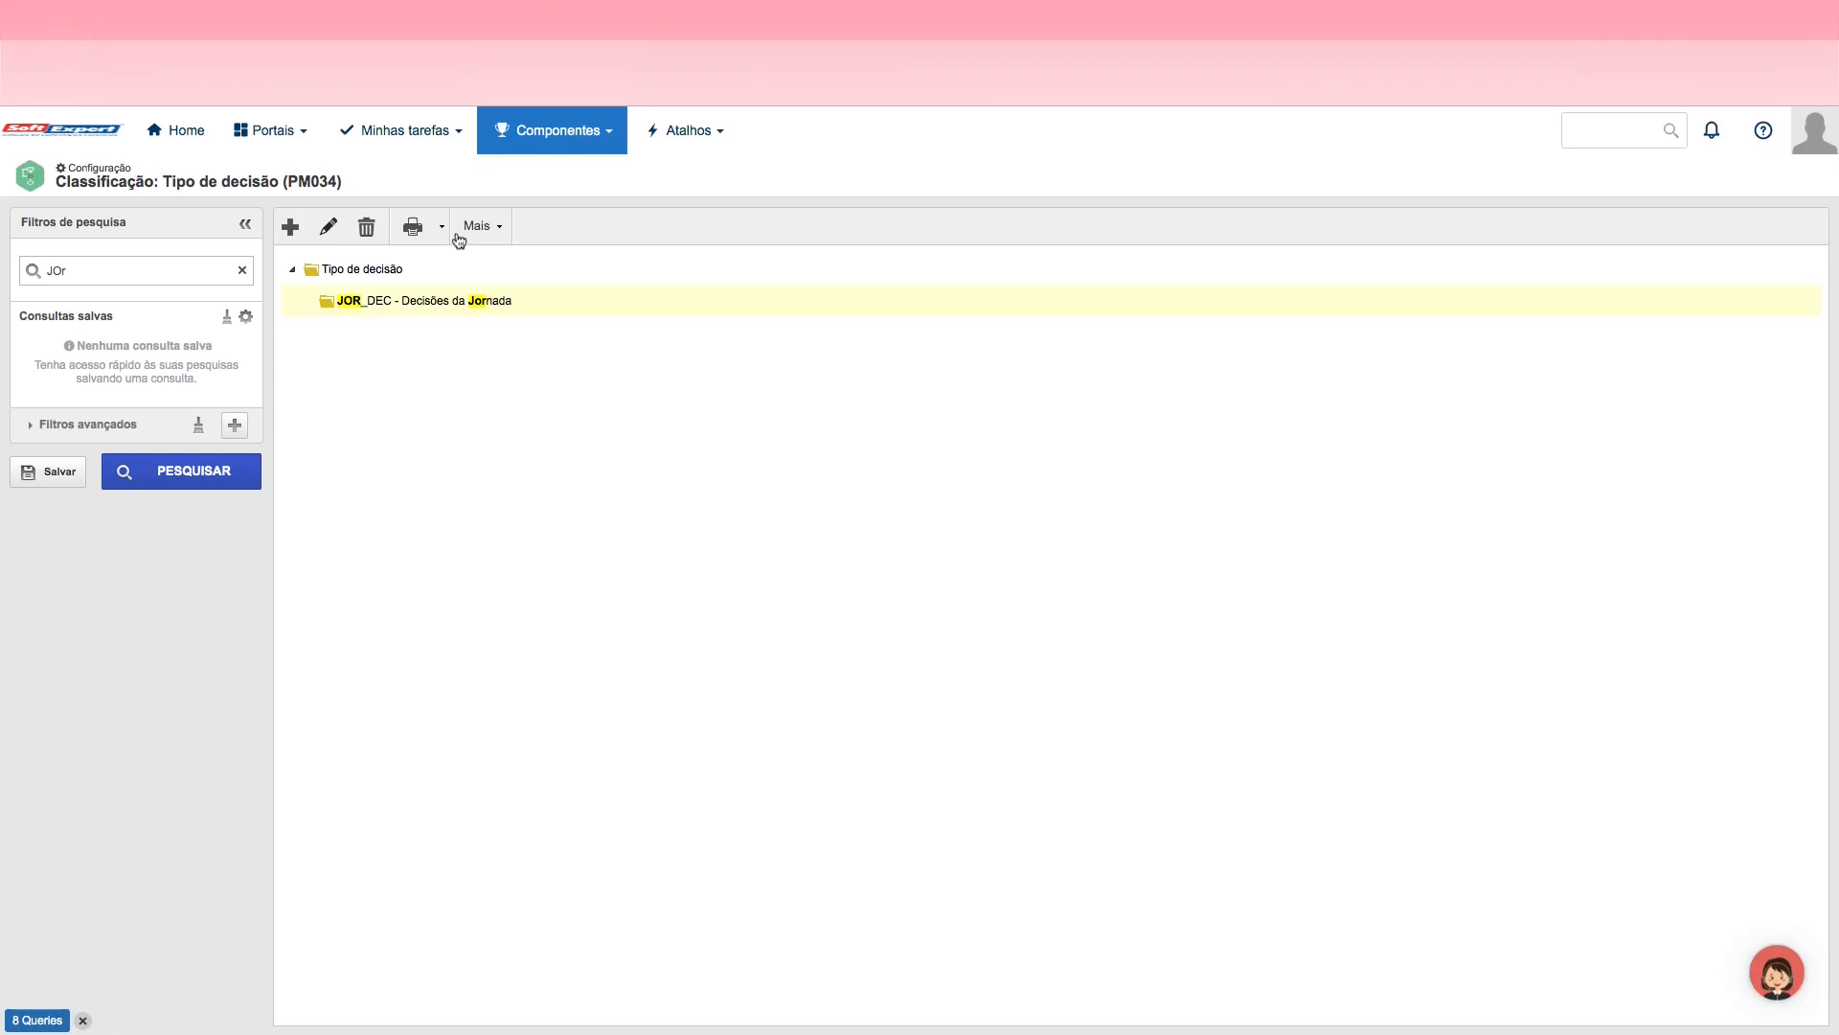
Step: Review the Processo component's general and configuration options, then open the process registration screen
click(579, 144)
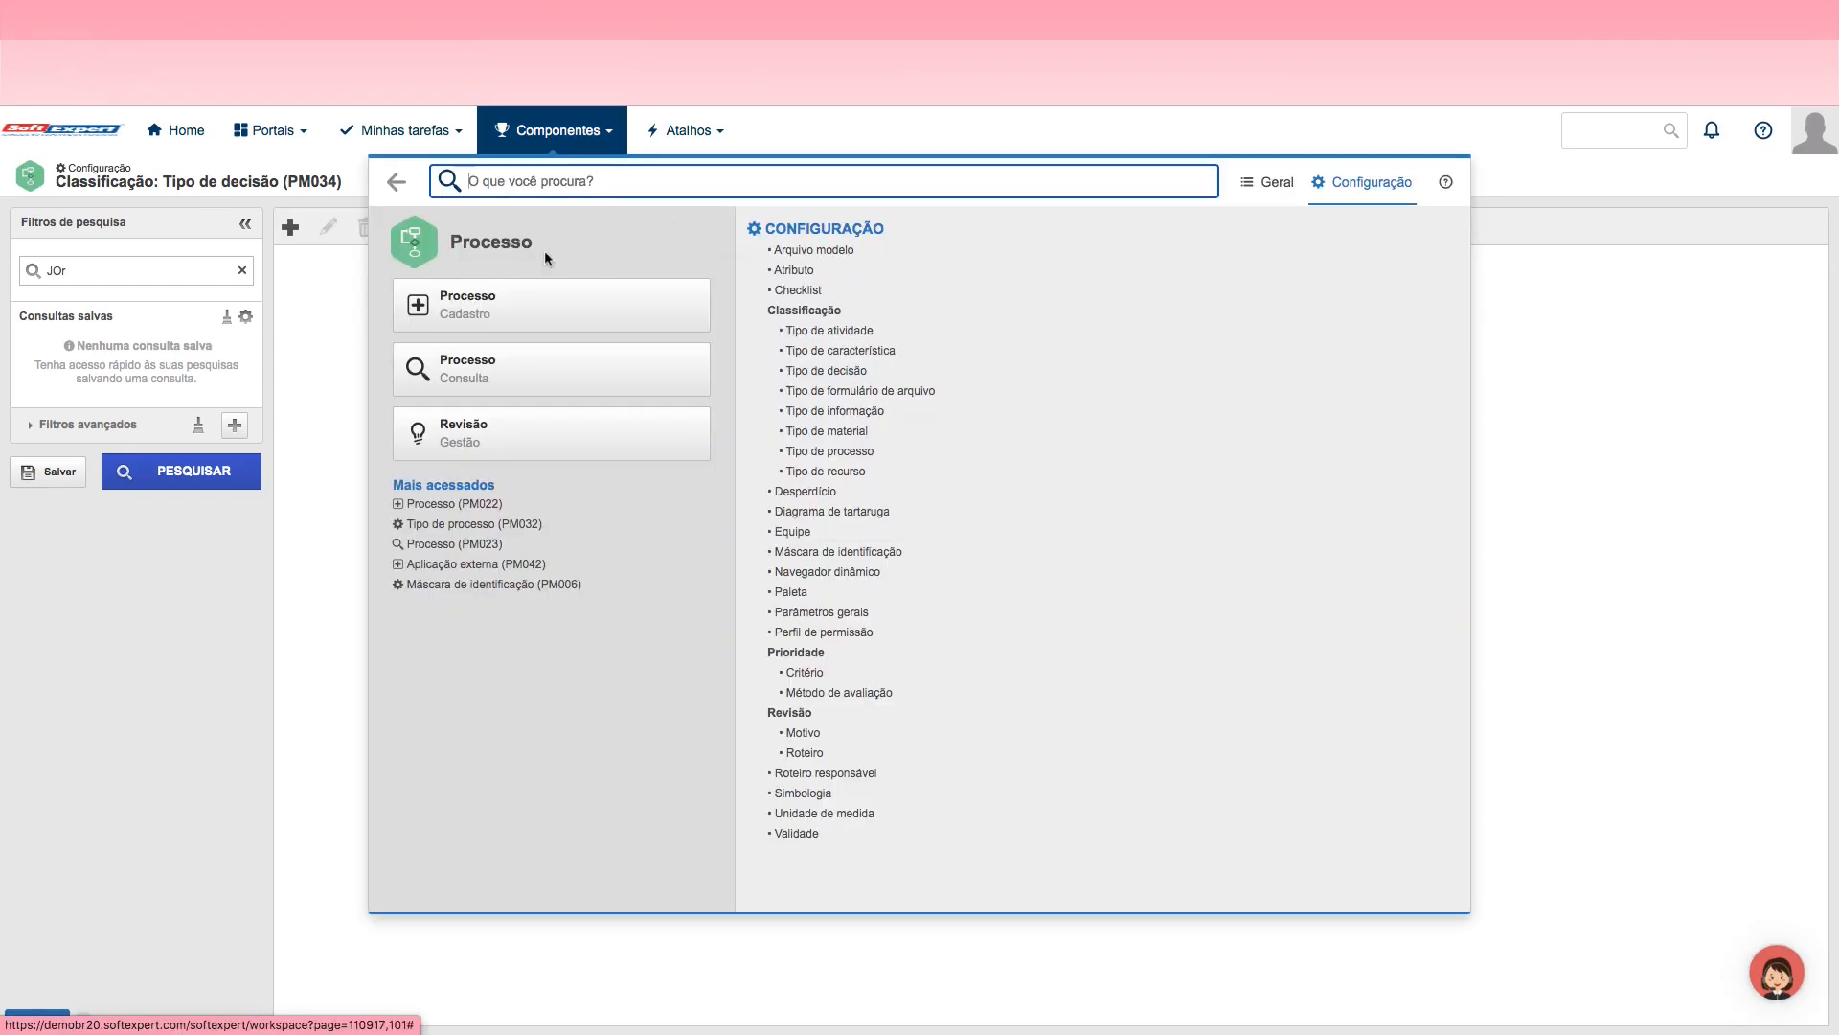
click(1268, 182)
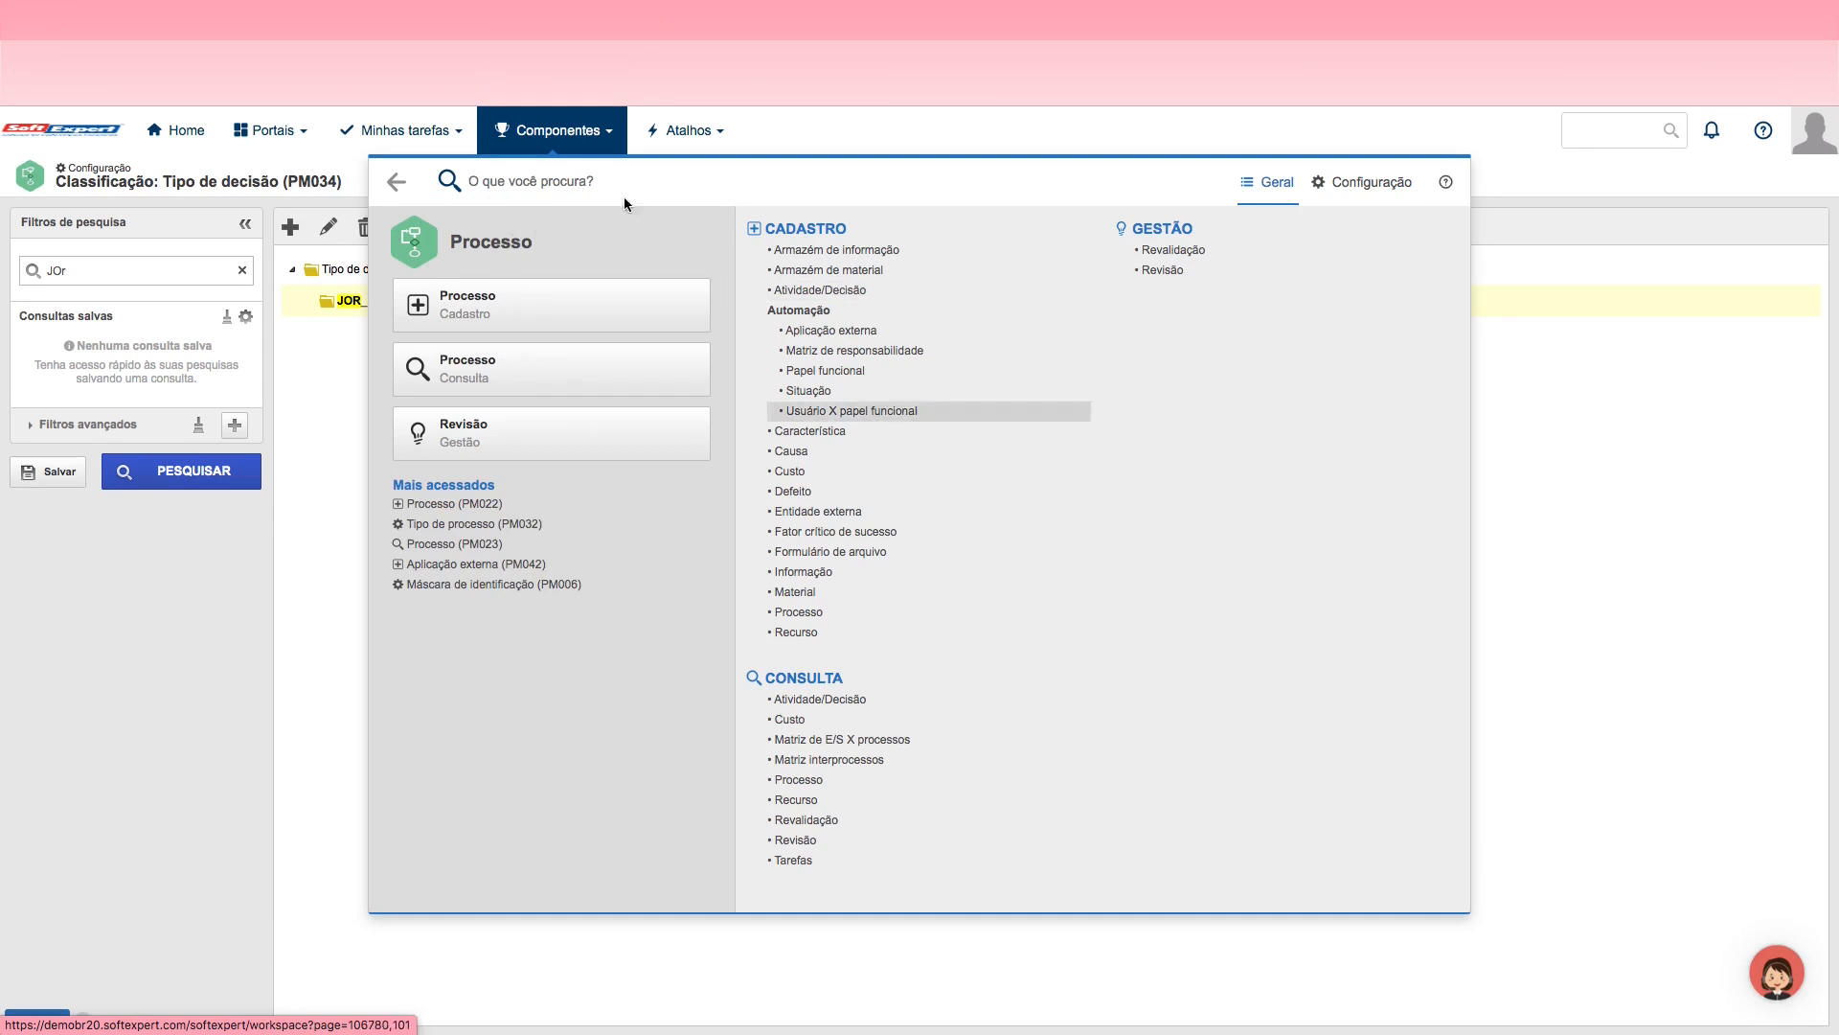
click(1387, 188)
click(1286, 184)
click(1332, 183)
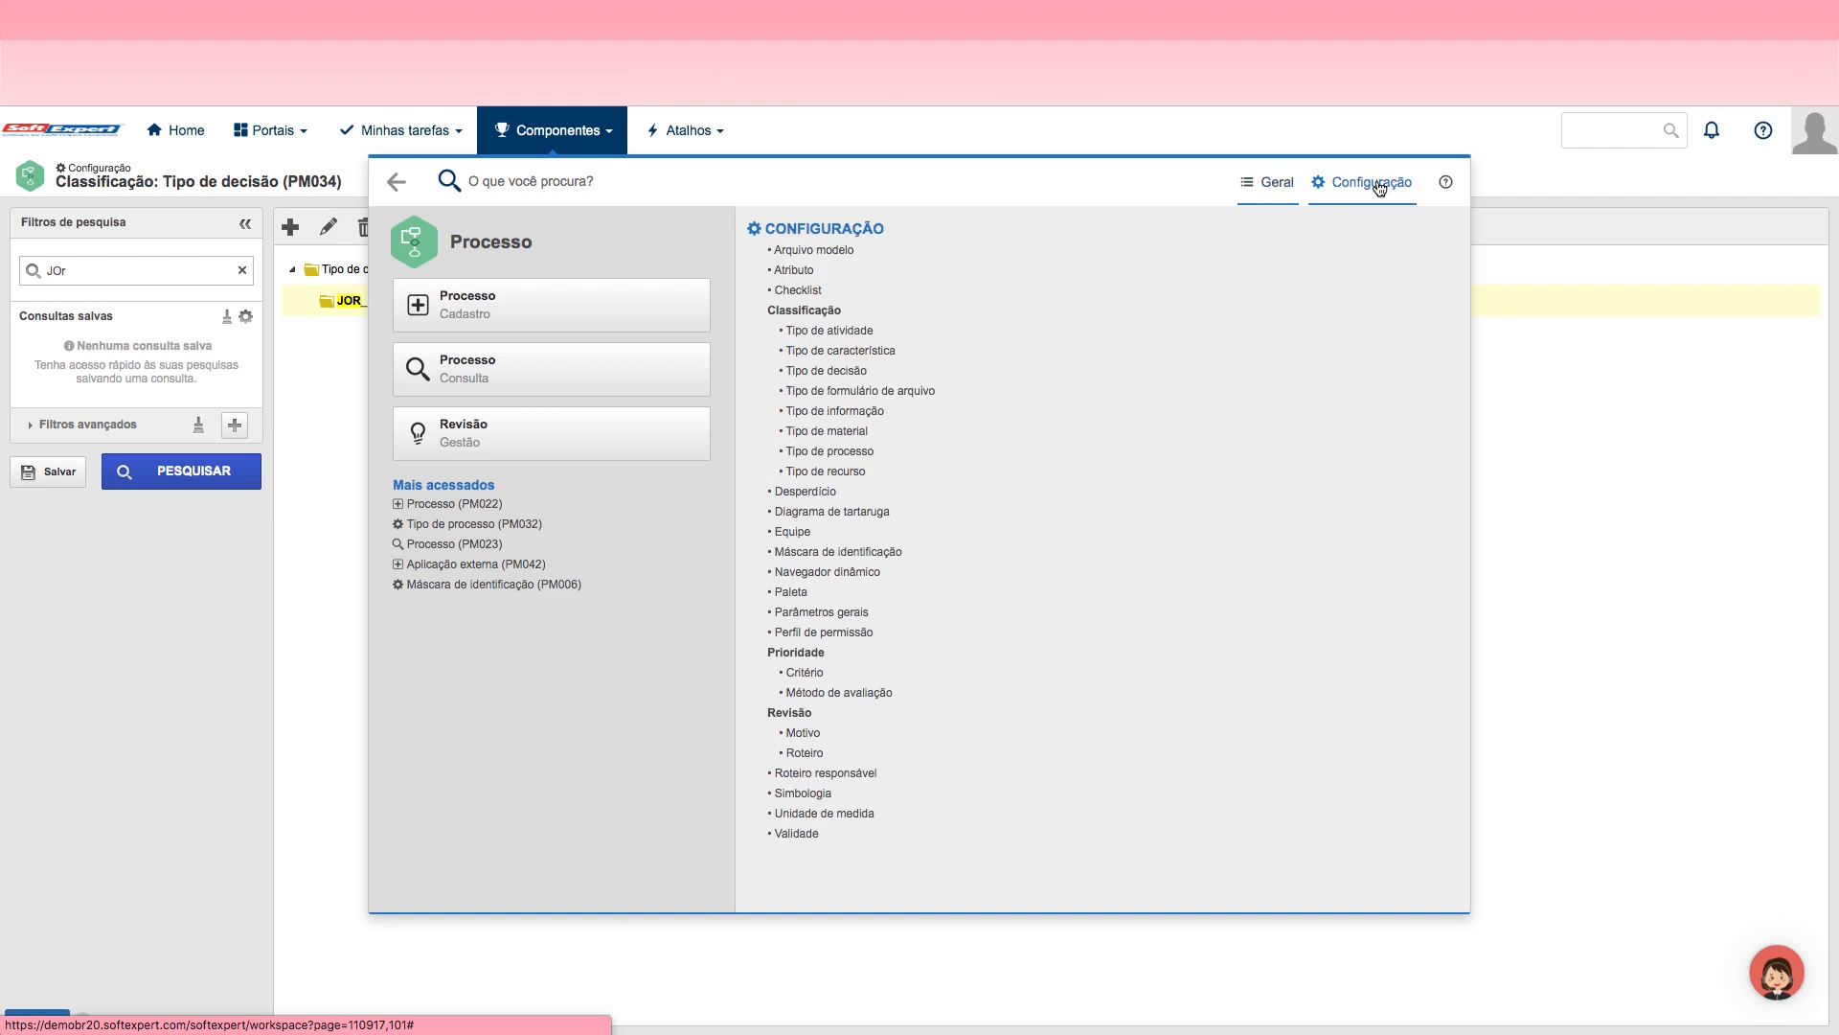
click(1277, 185)
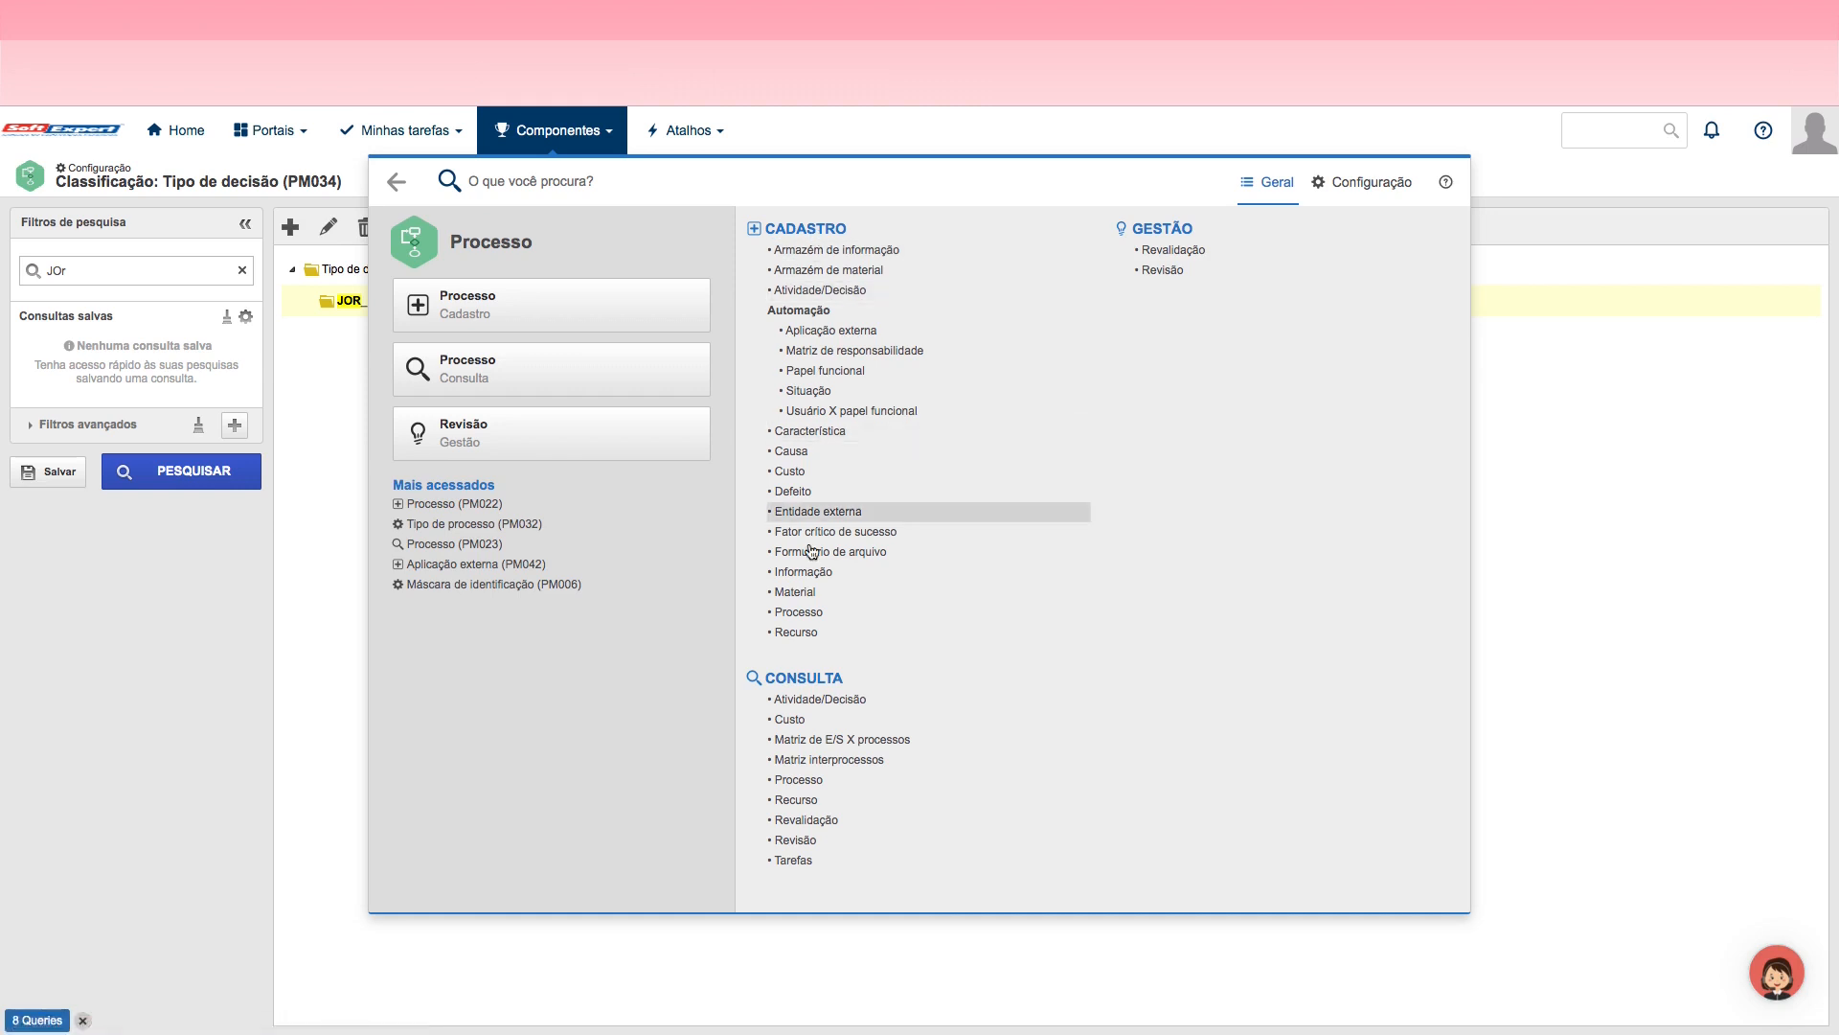
click(479, 313)
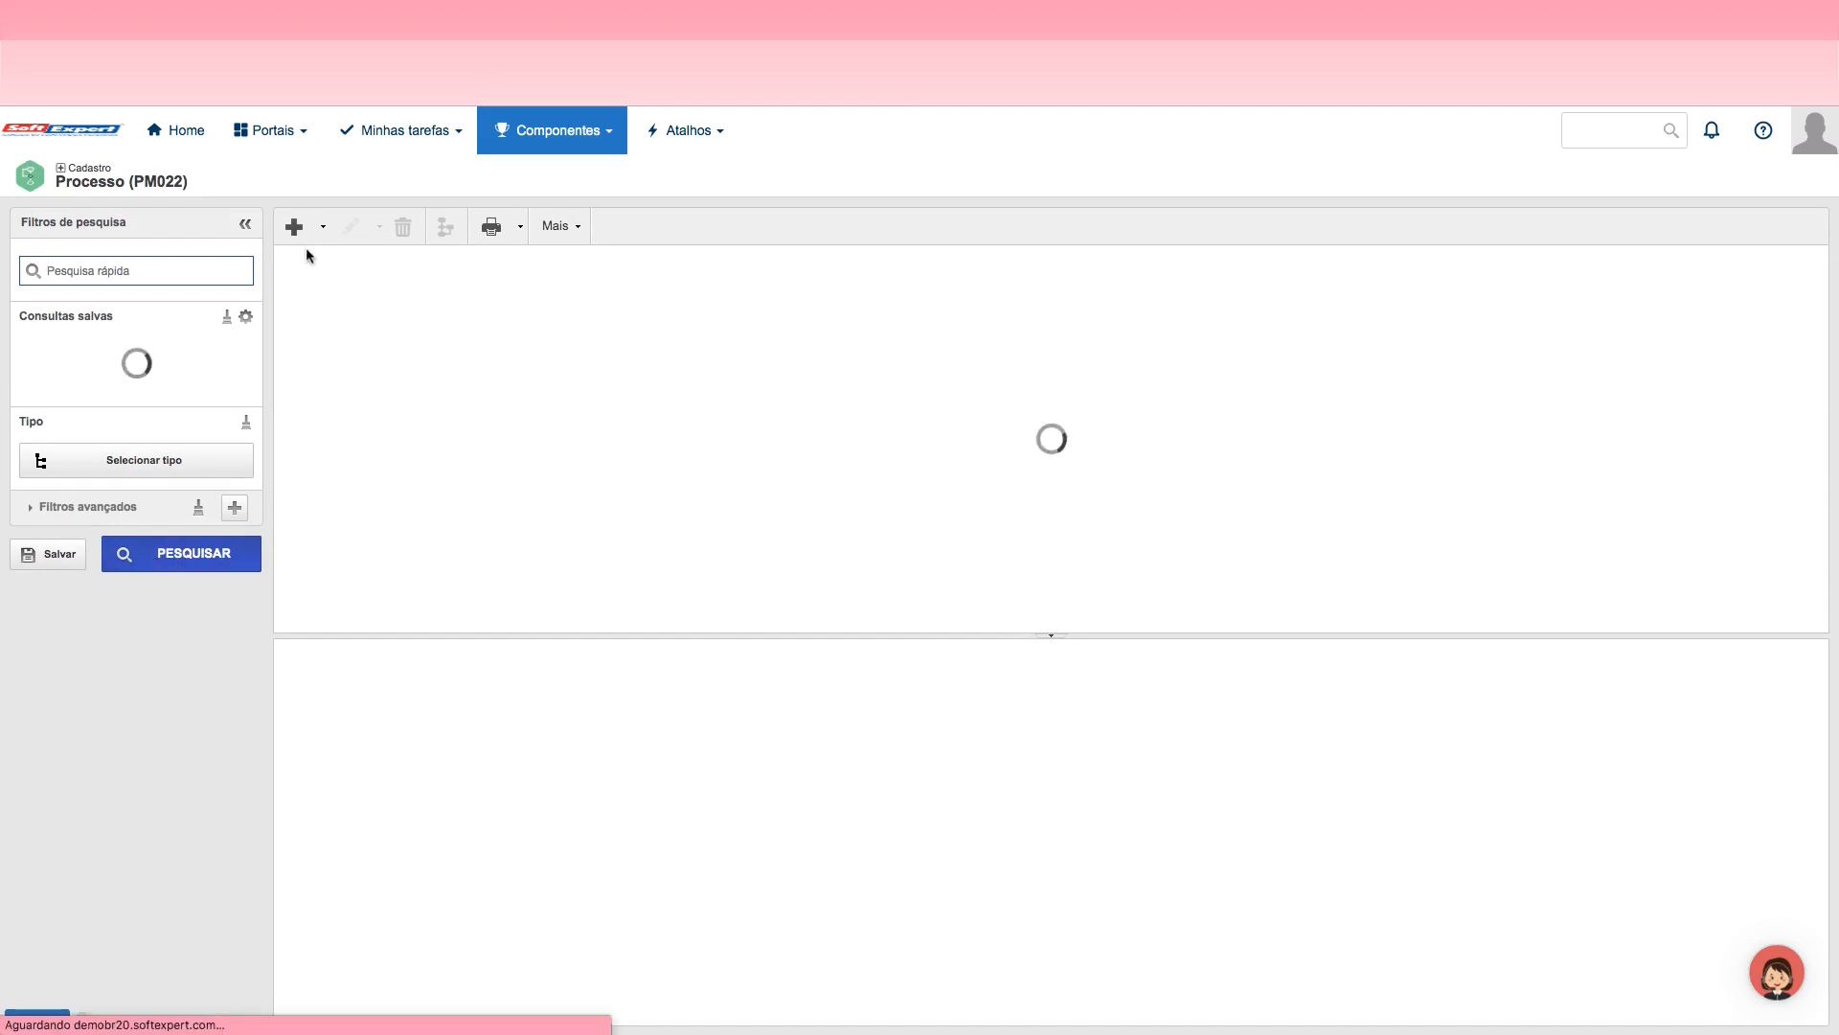
Step: Start a new BPMN process and assign it the Jornada process type, searching the types for jorna
click(323, 230)
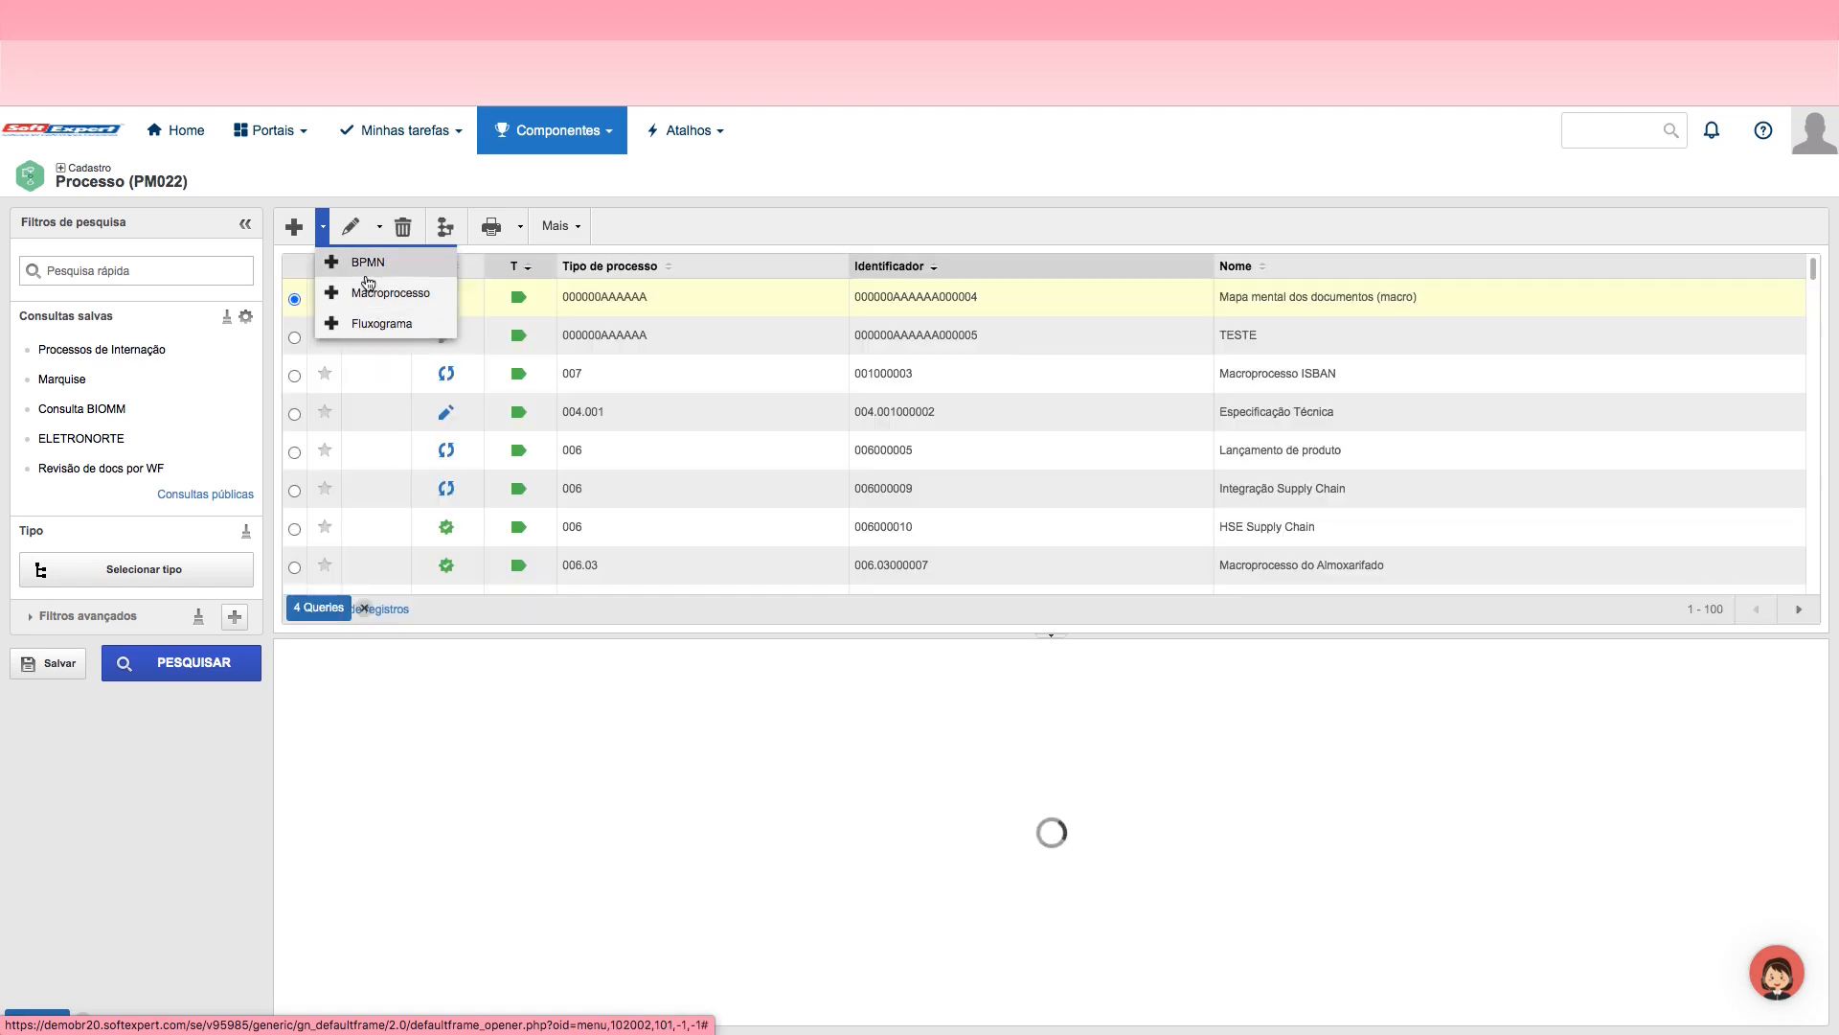
click(369, 271)
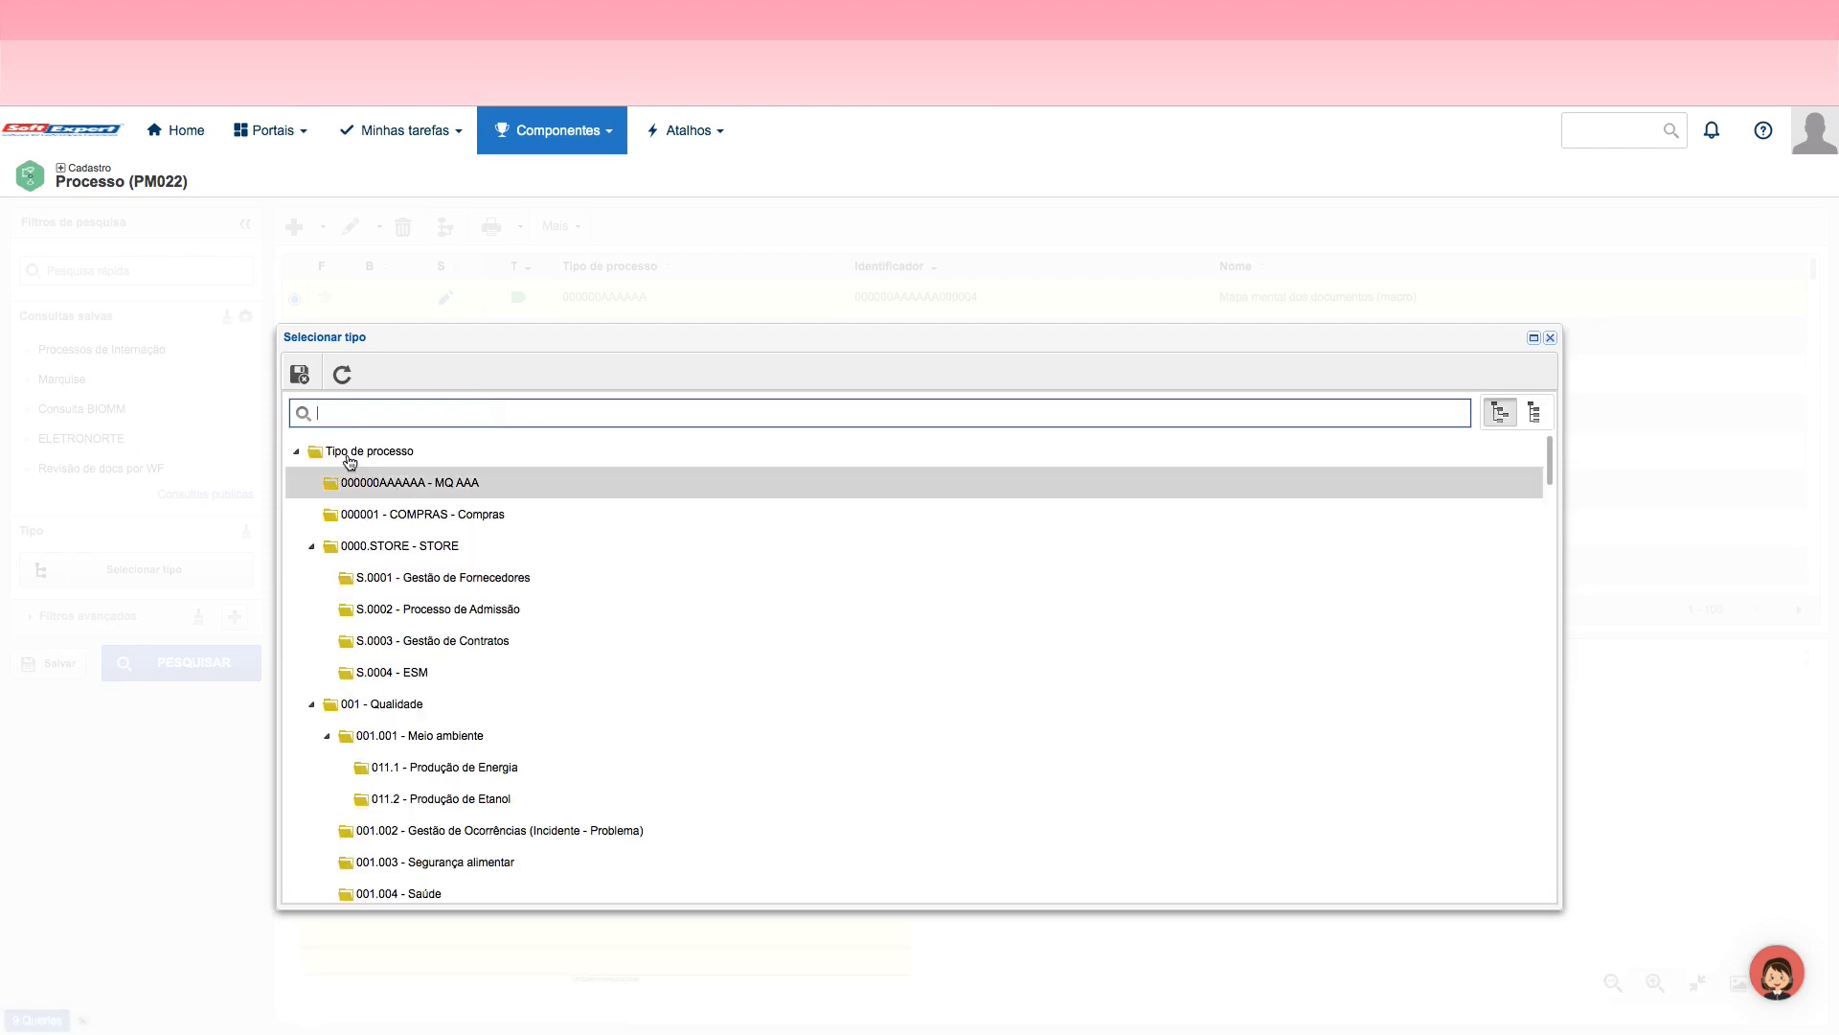
text(jorna)
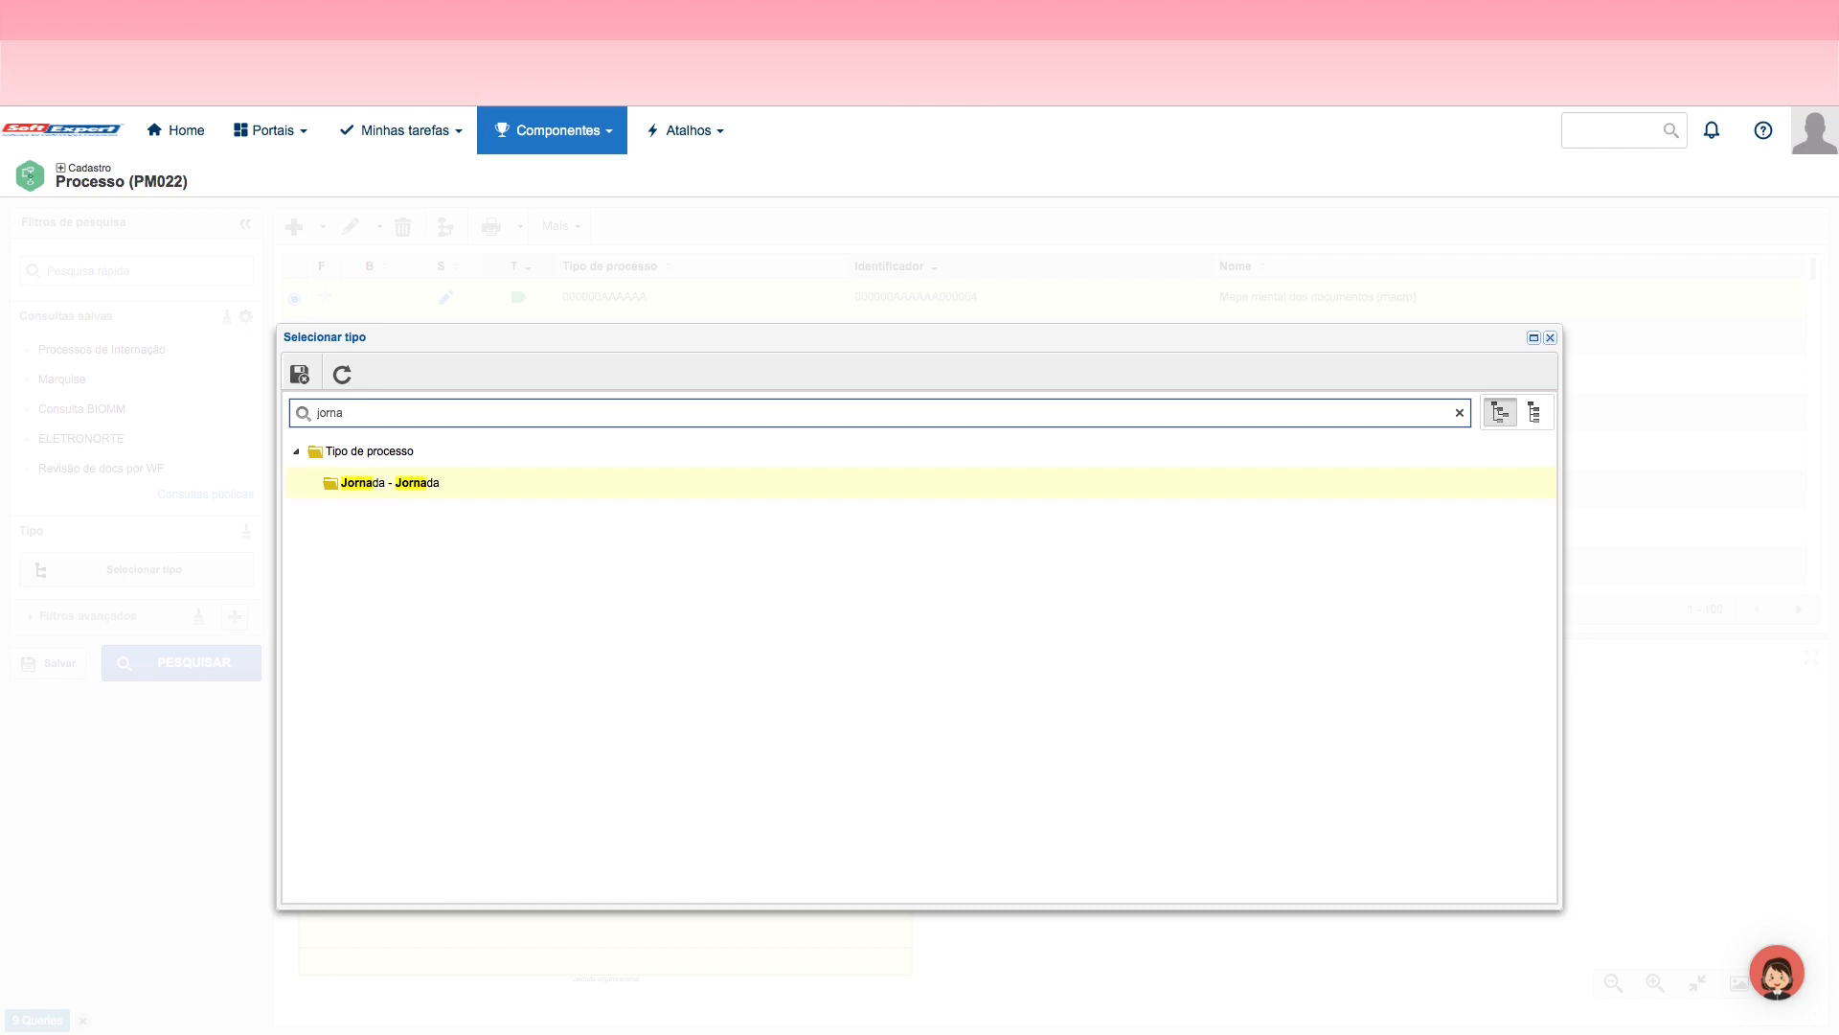
double_click(385, 485)
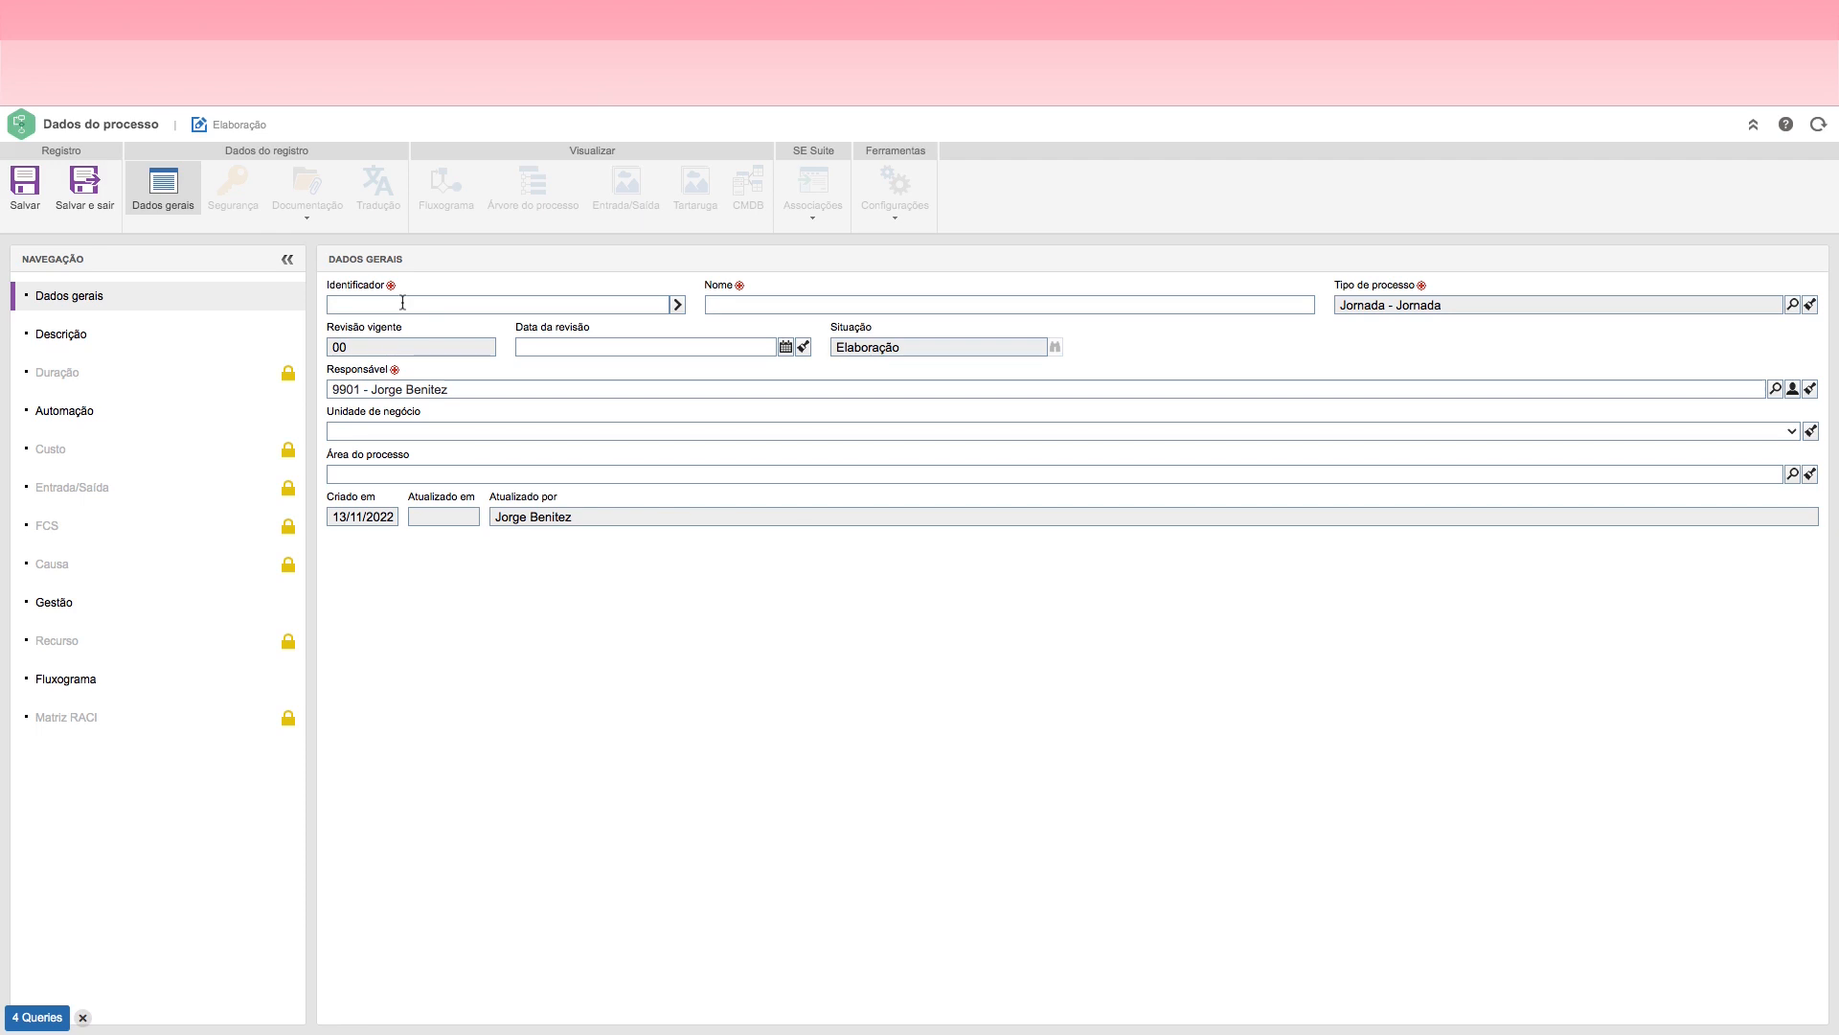
Step: Set the new process's identifier to JORNADA01
click(402, 303)
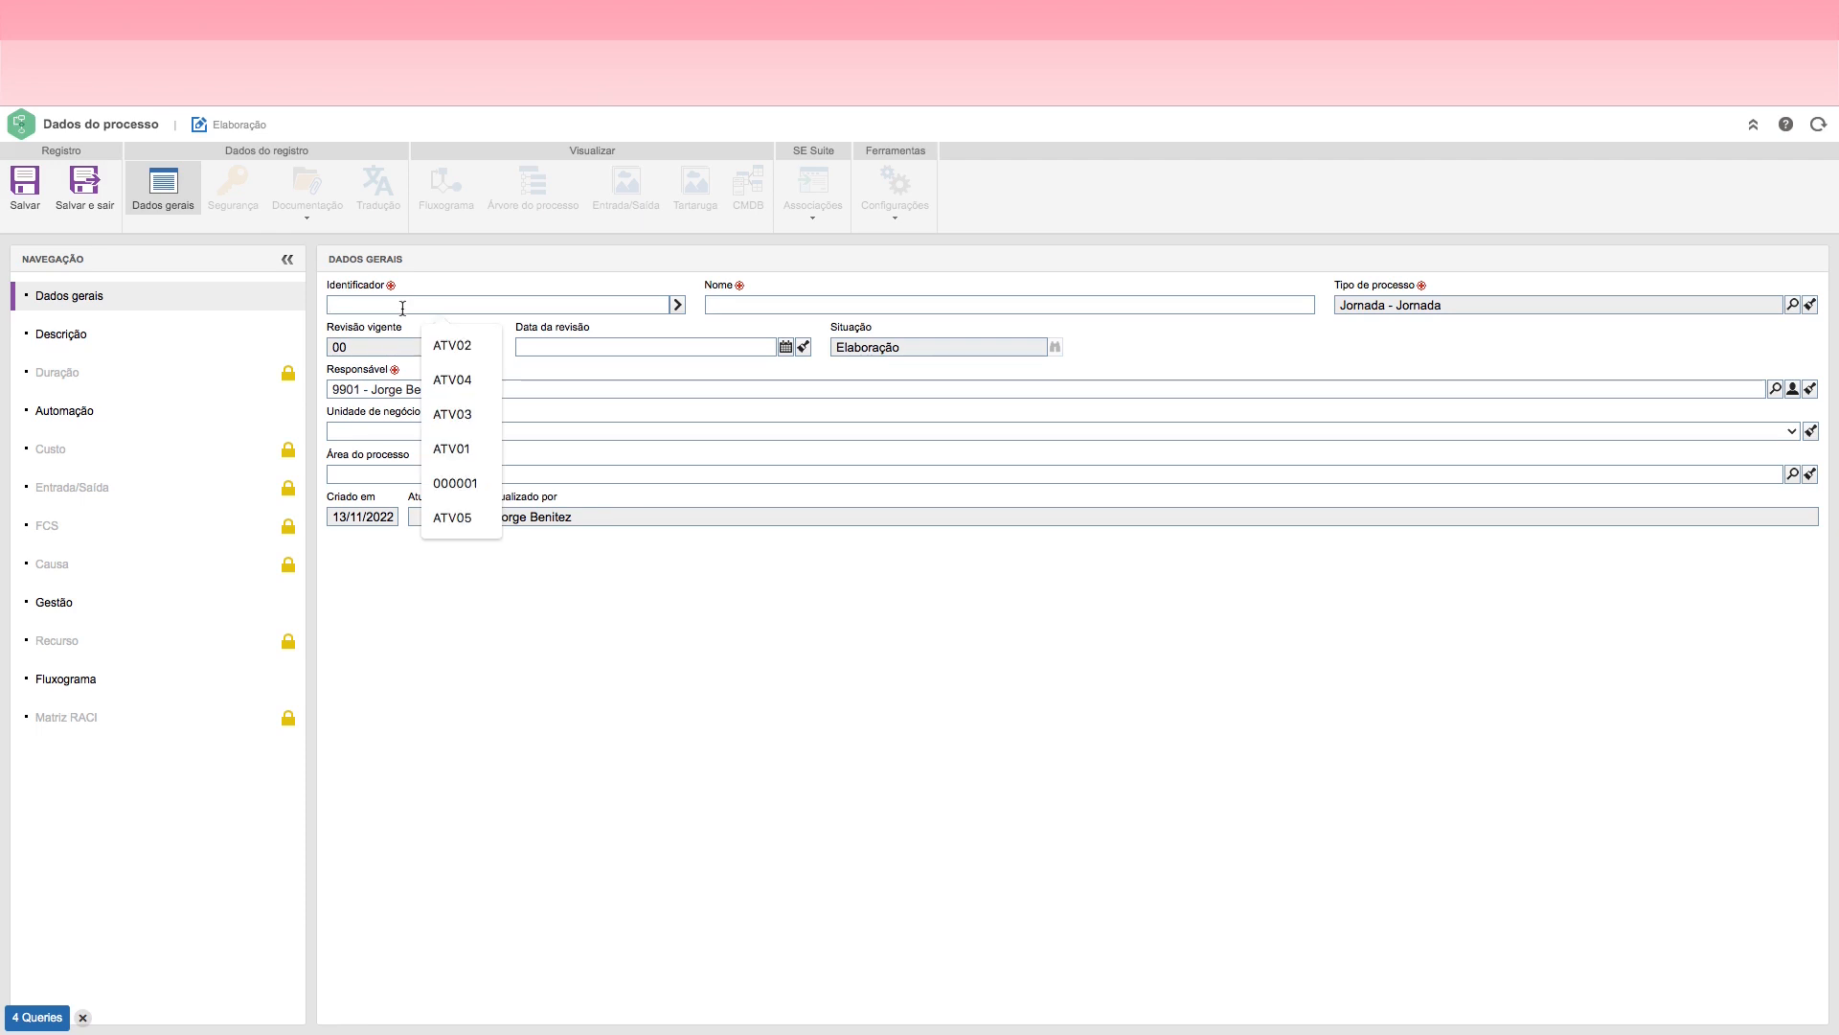
text(SOL)
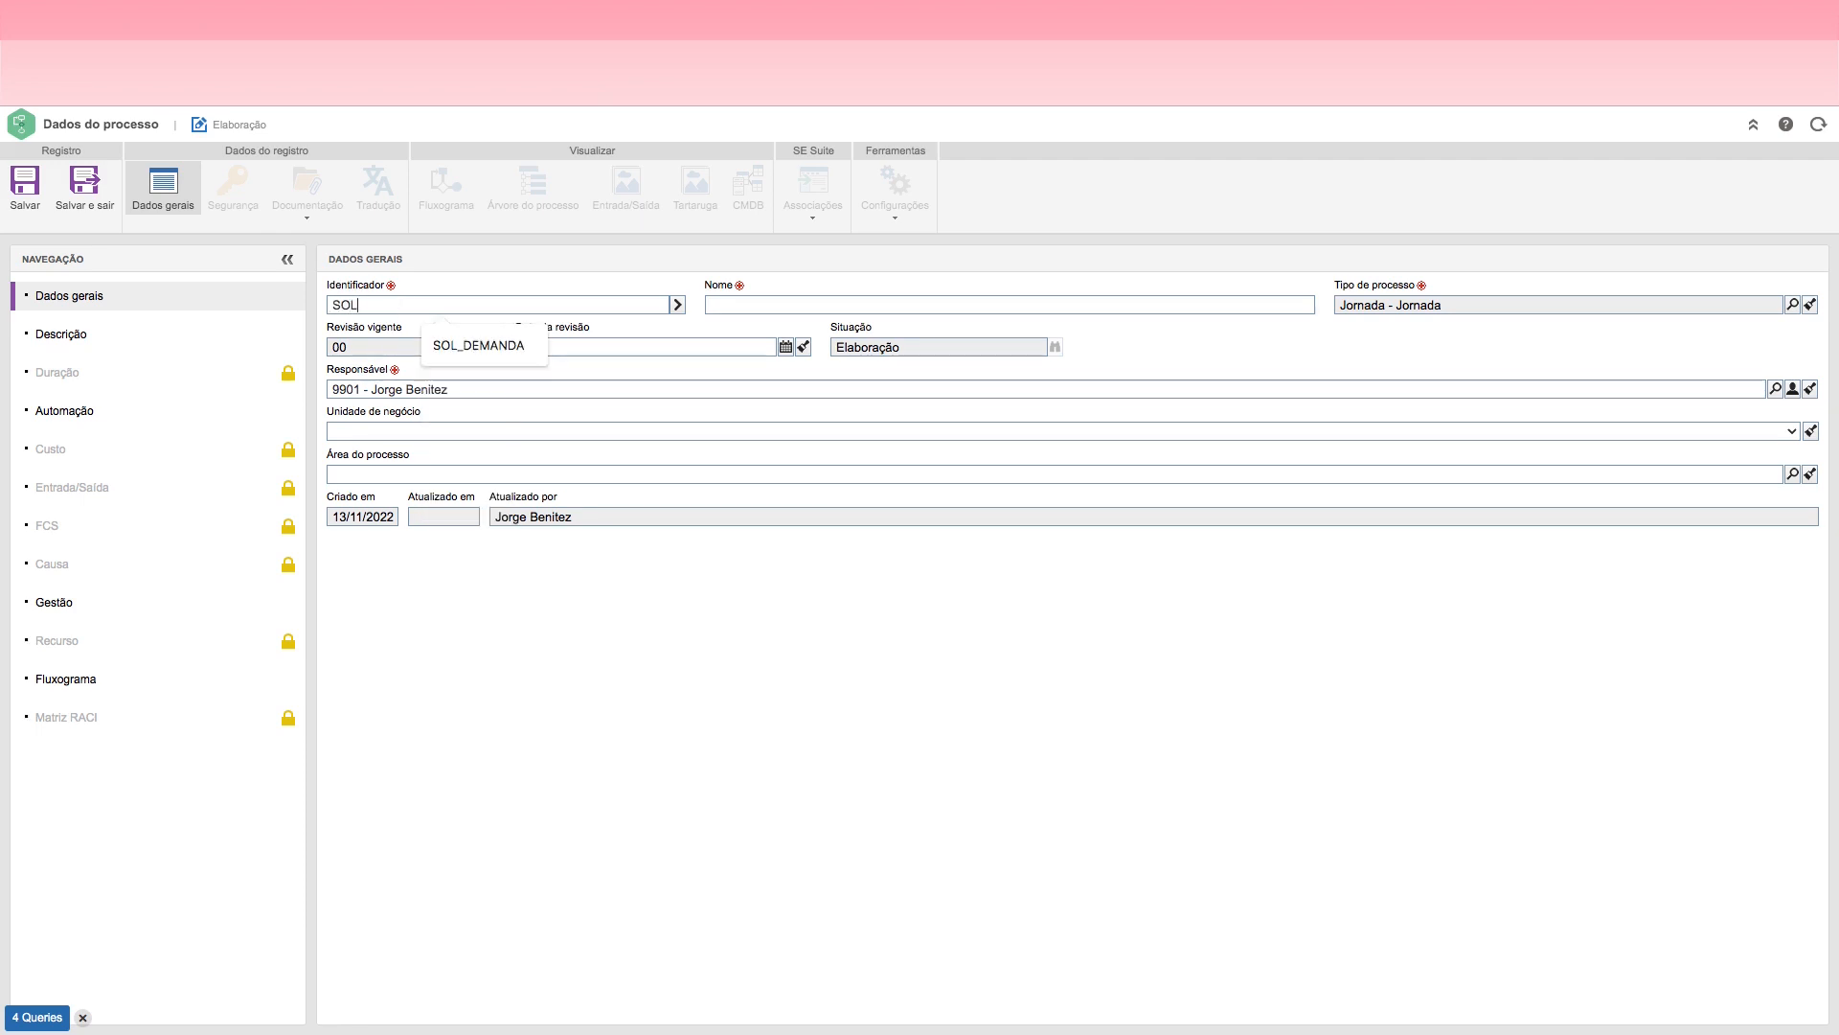
key(BackSpace)
key(BackSpace)
text(JORNADA01)
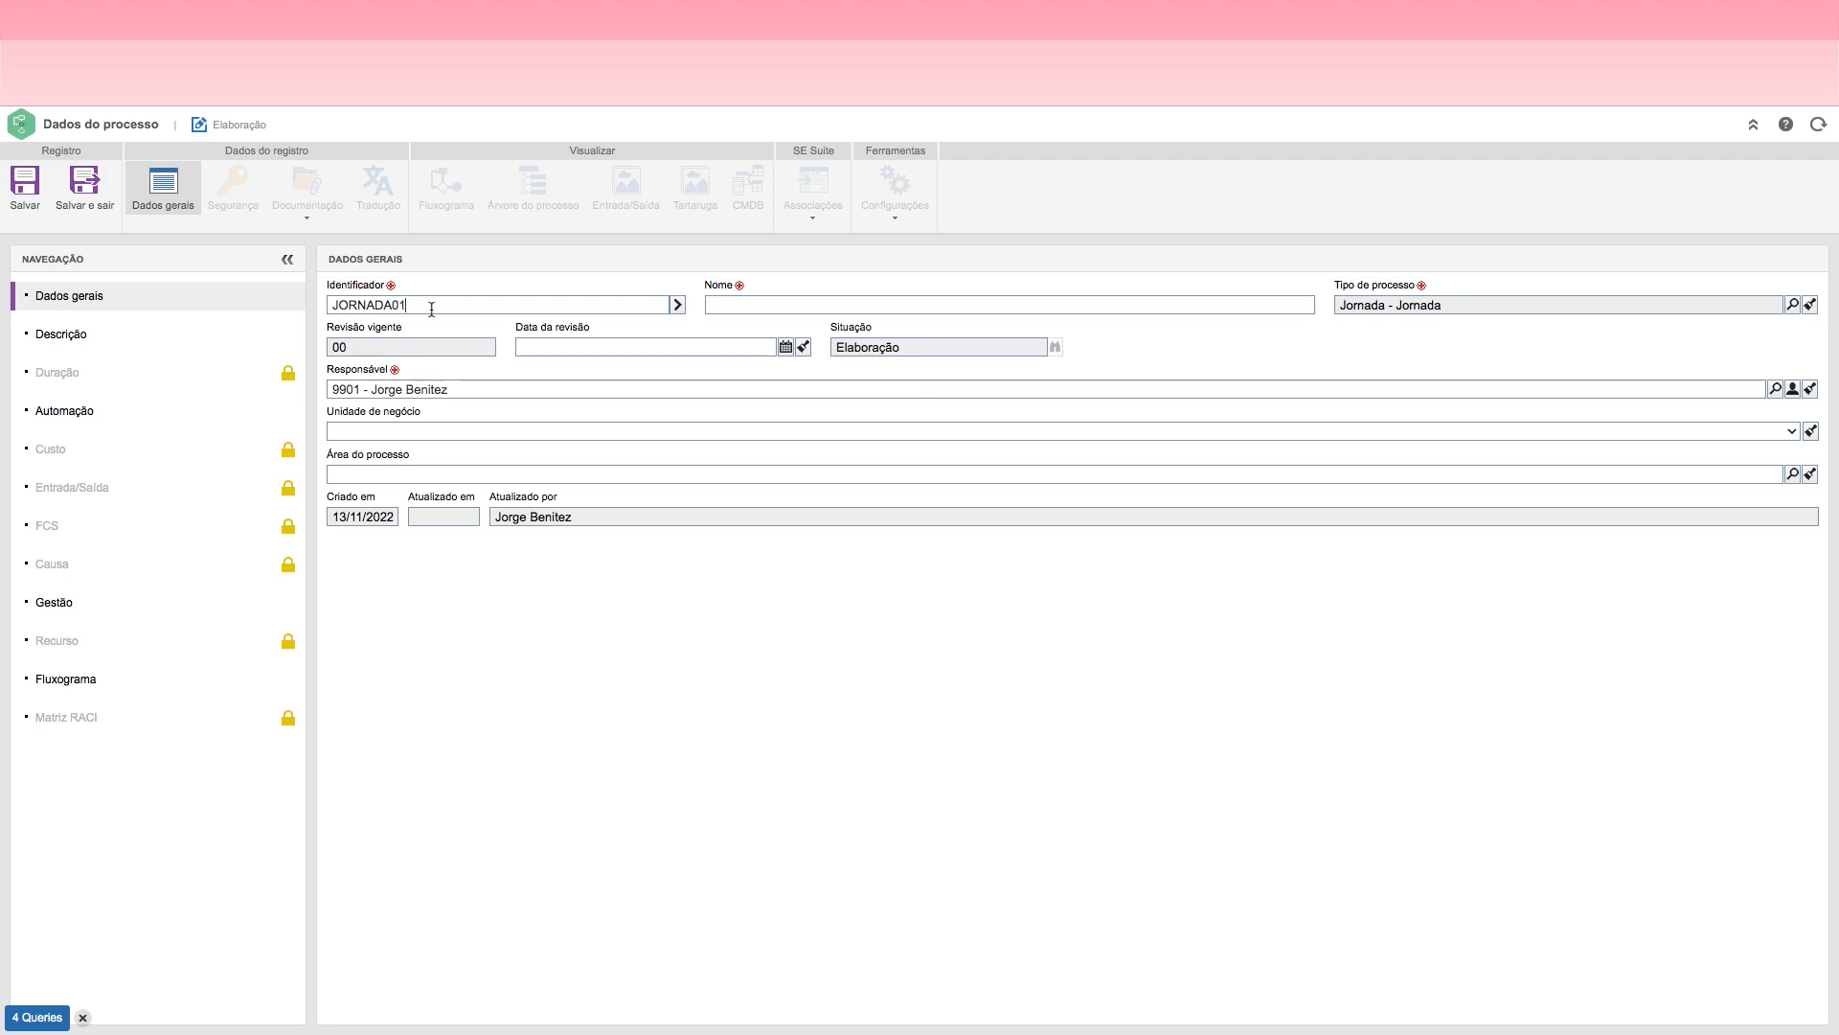
Step: Name the process Solicitação de Autorização para Viagem, save the record and exit
click(720, 303)
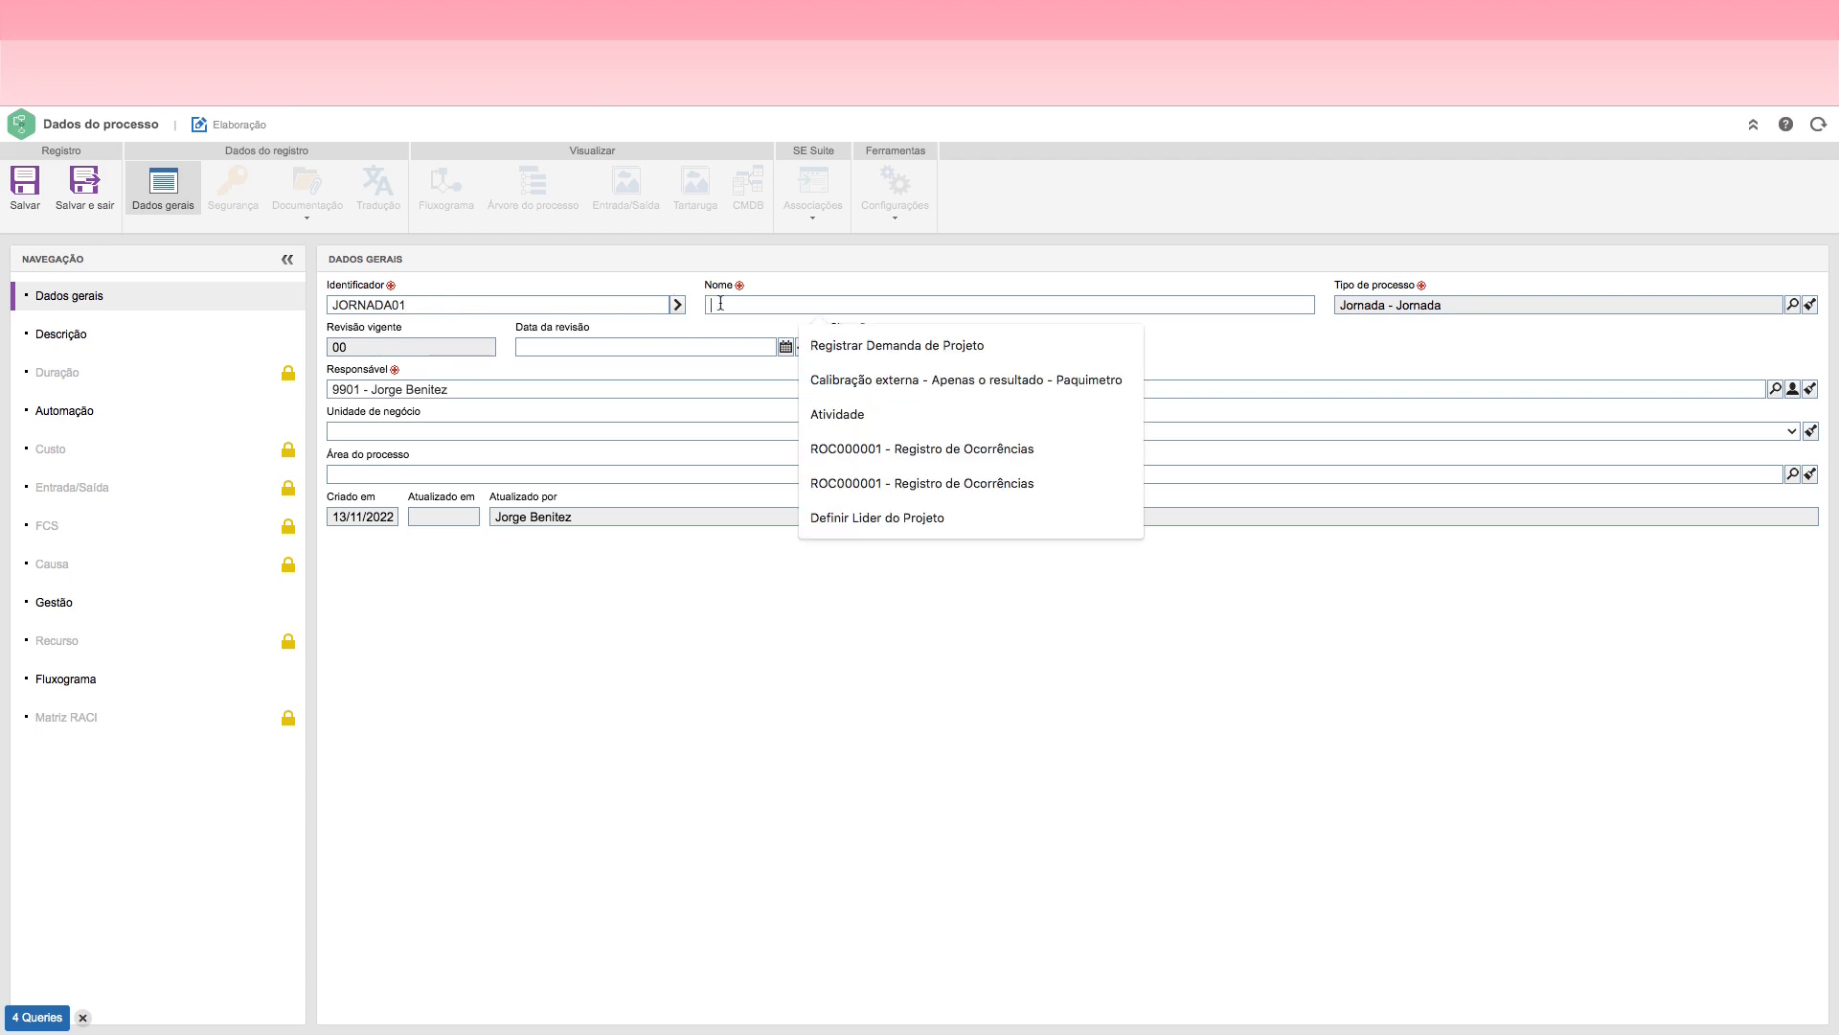
text(Solicitação)
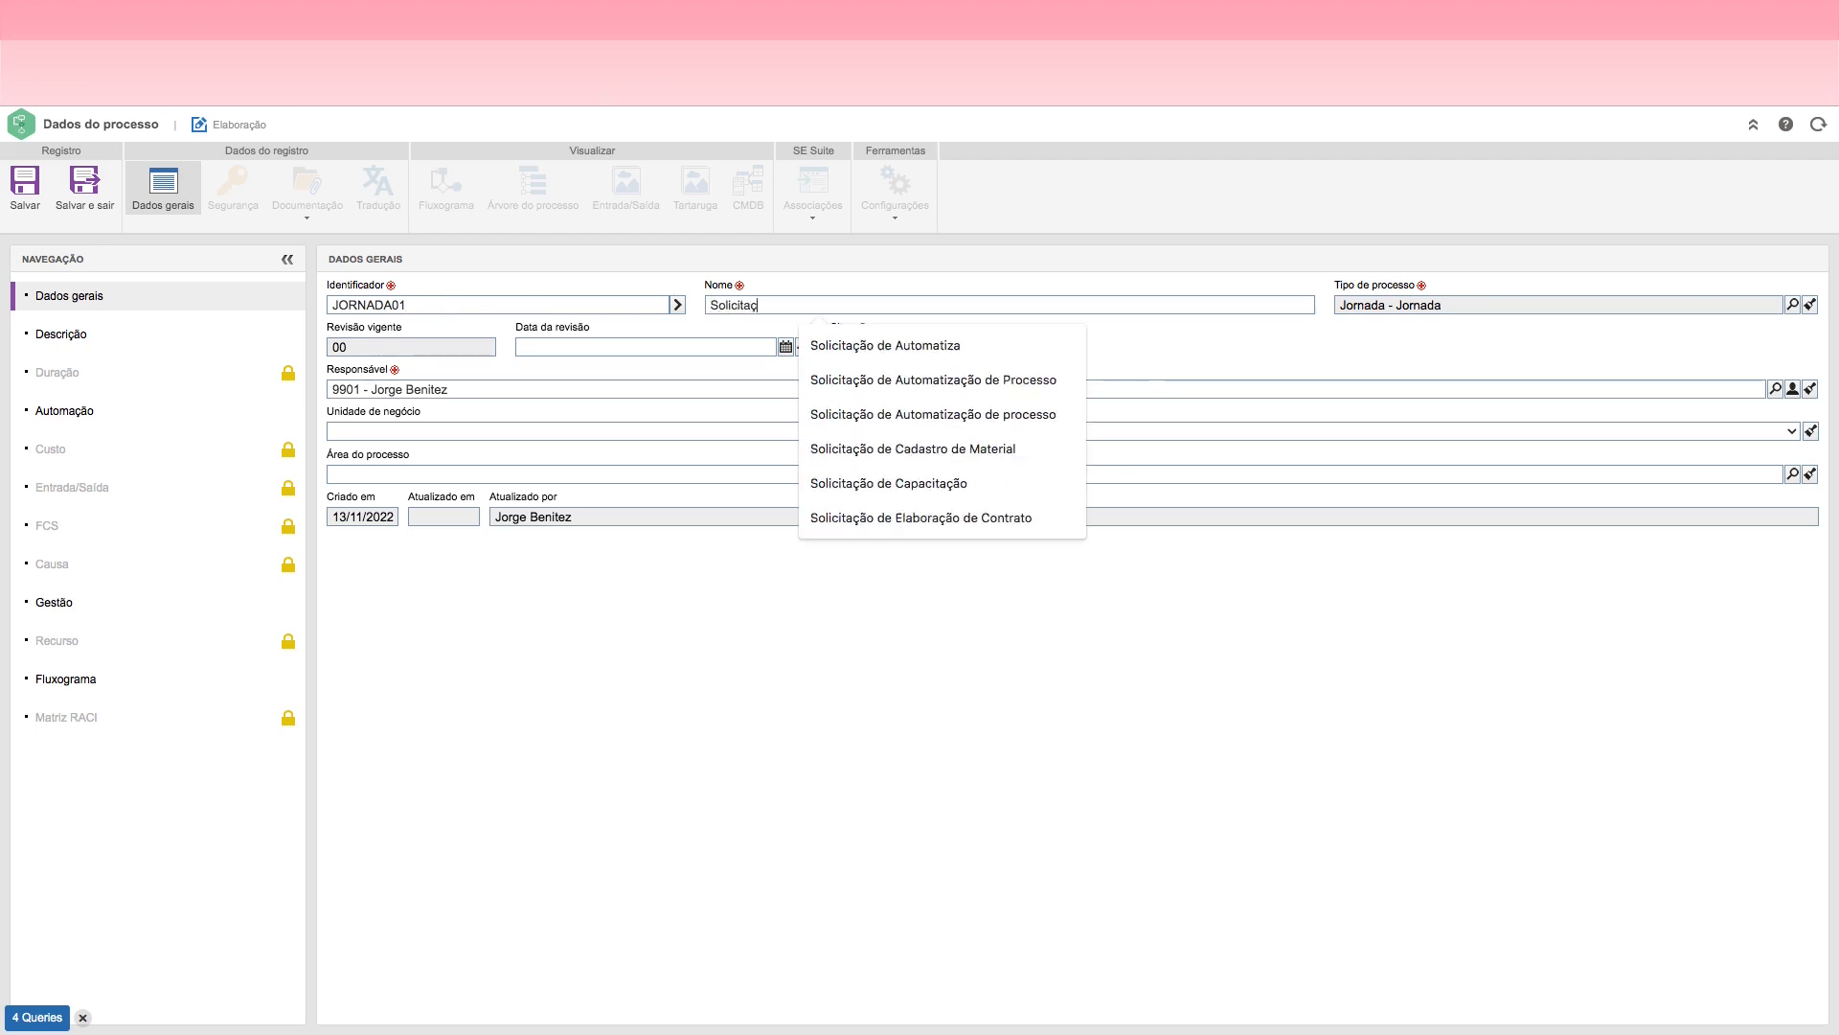
text( de)
text(Autori)
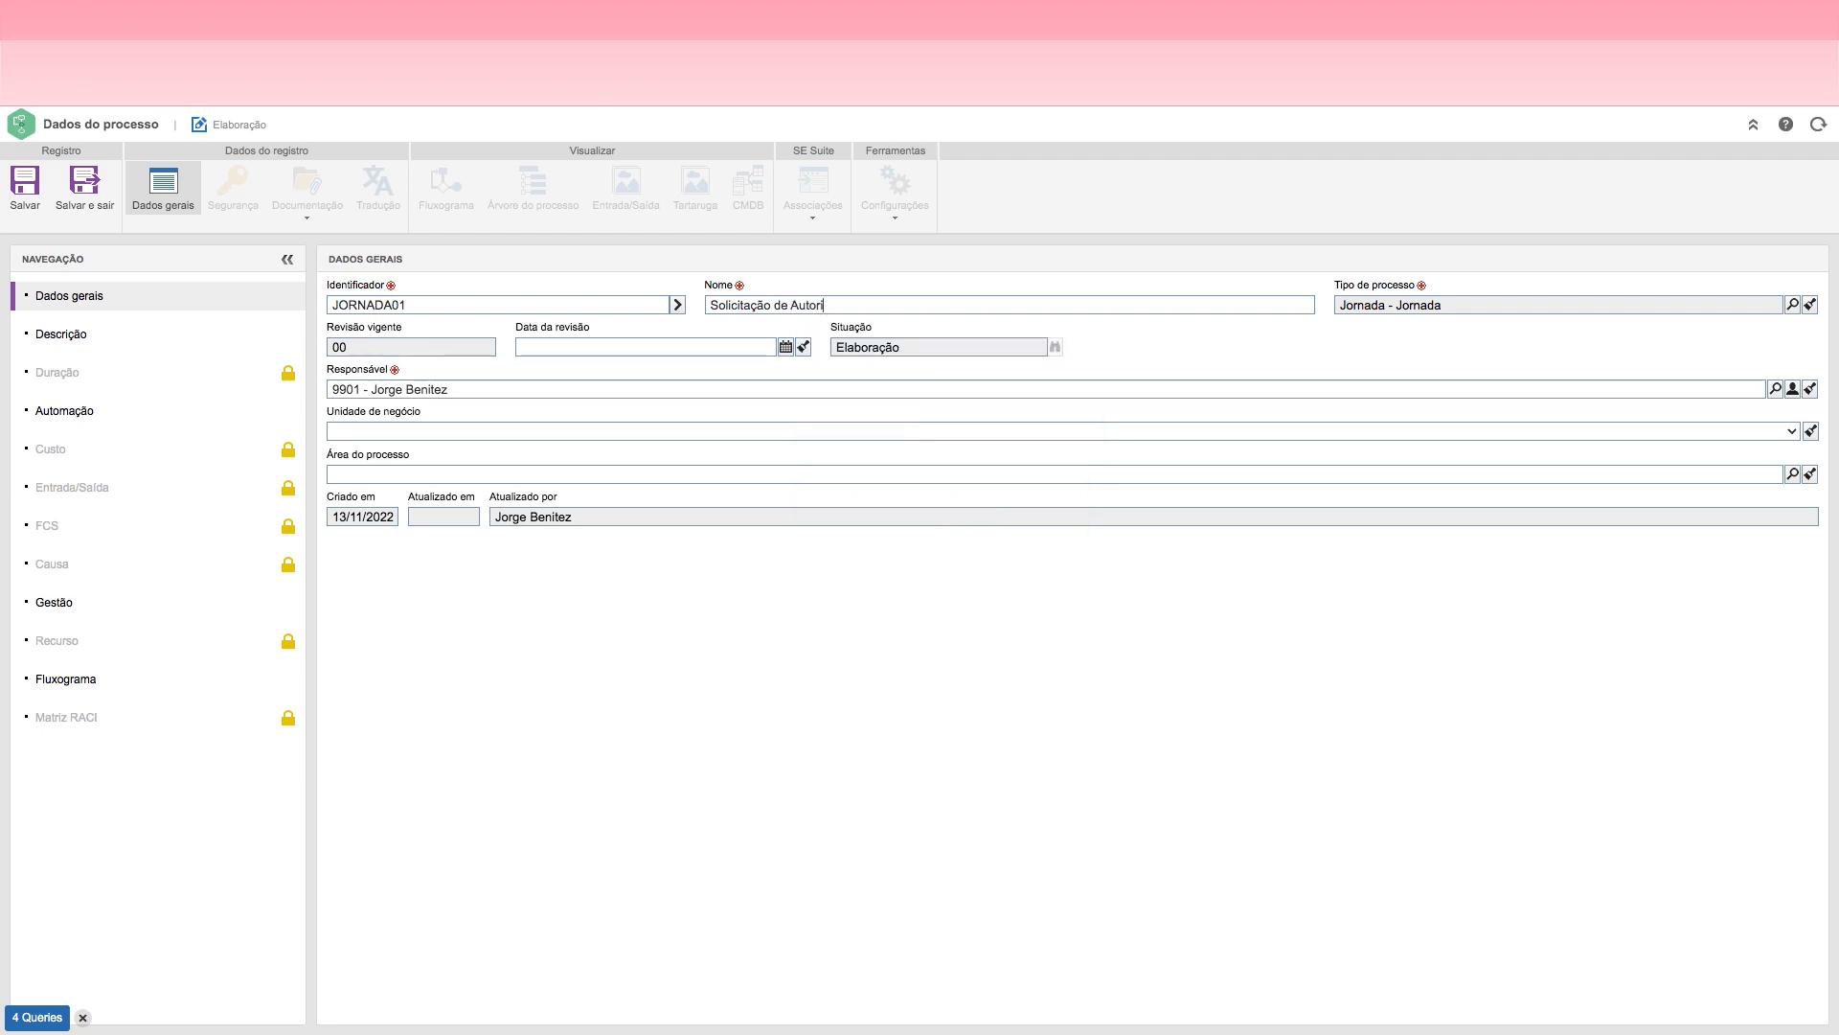
text(zação para )
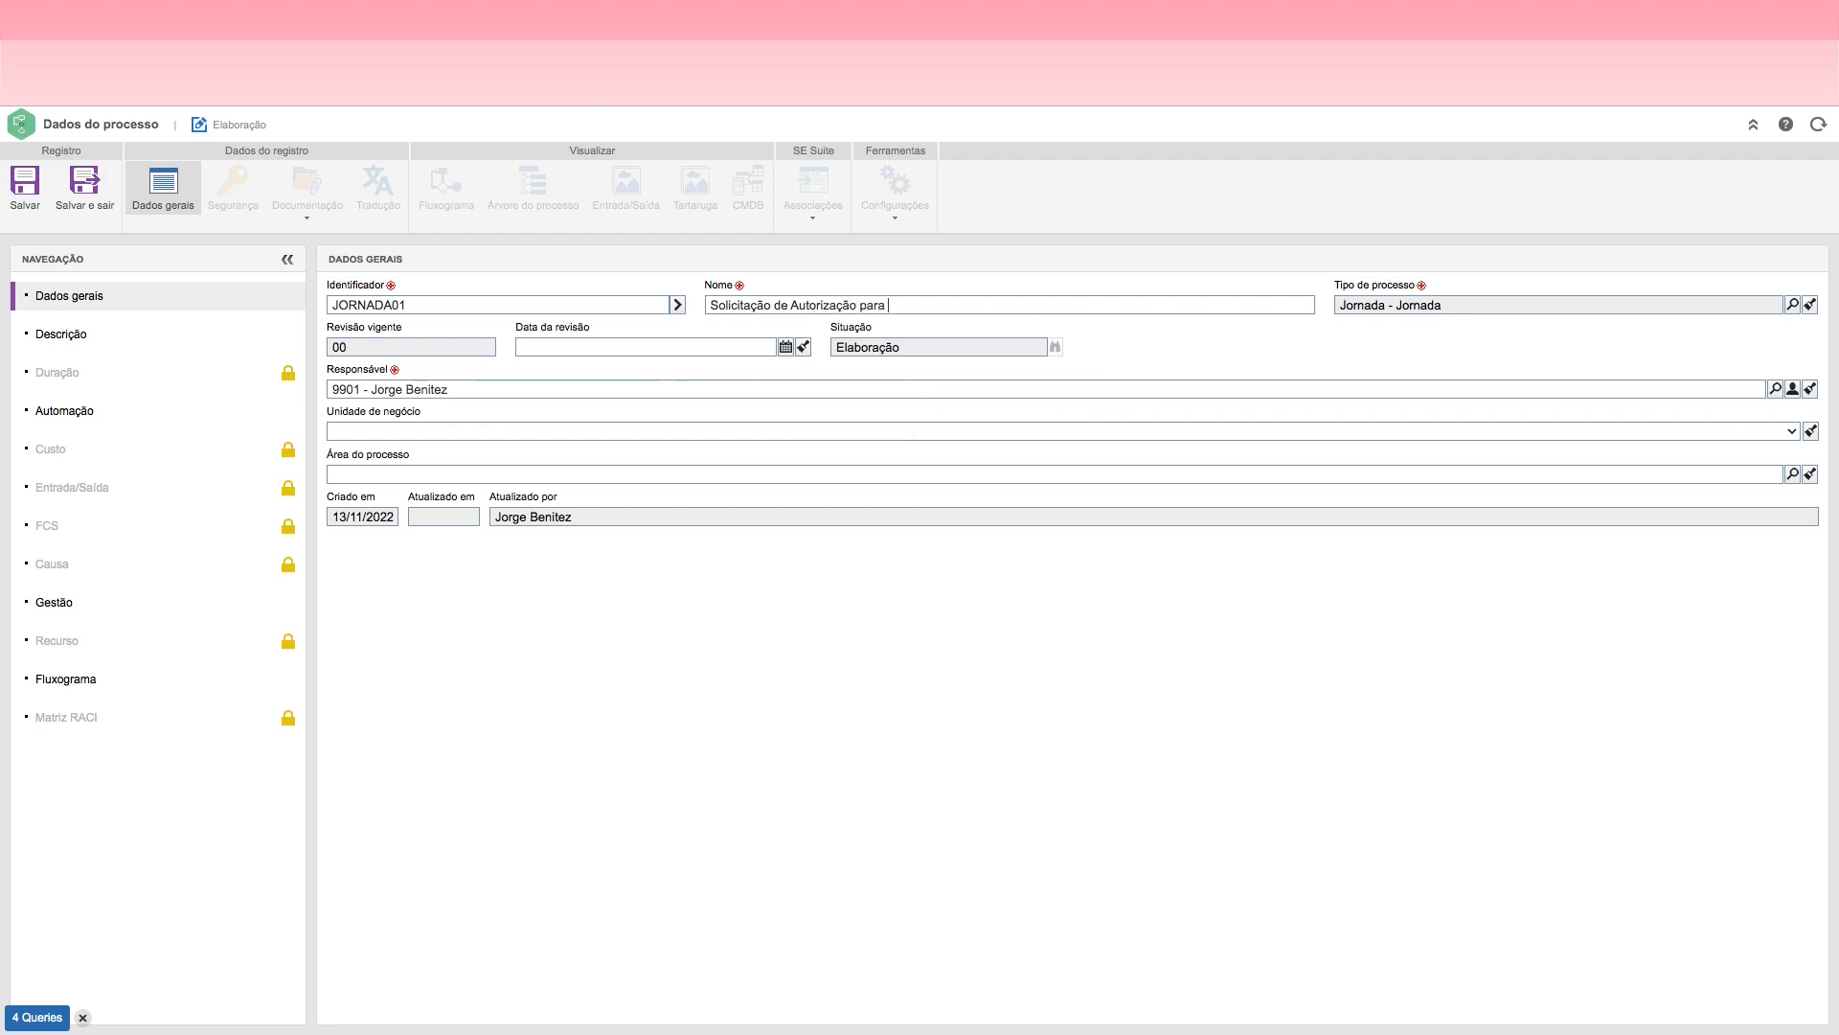
text(Viagem)
click(27, 206)
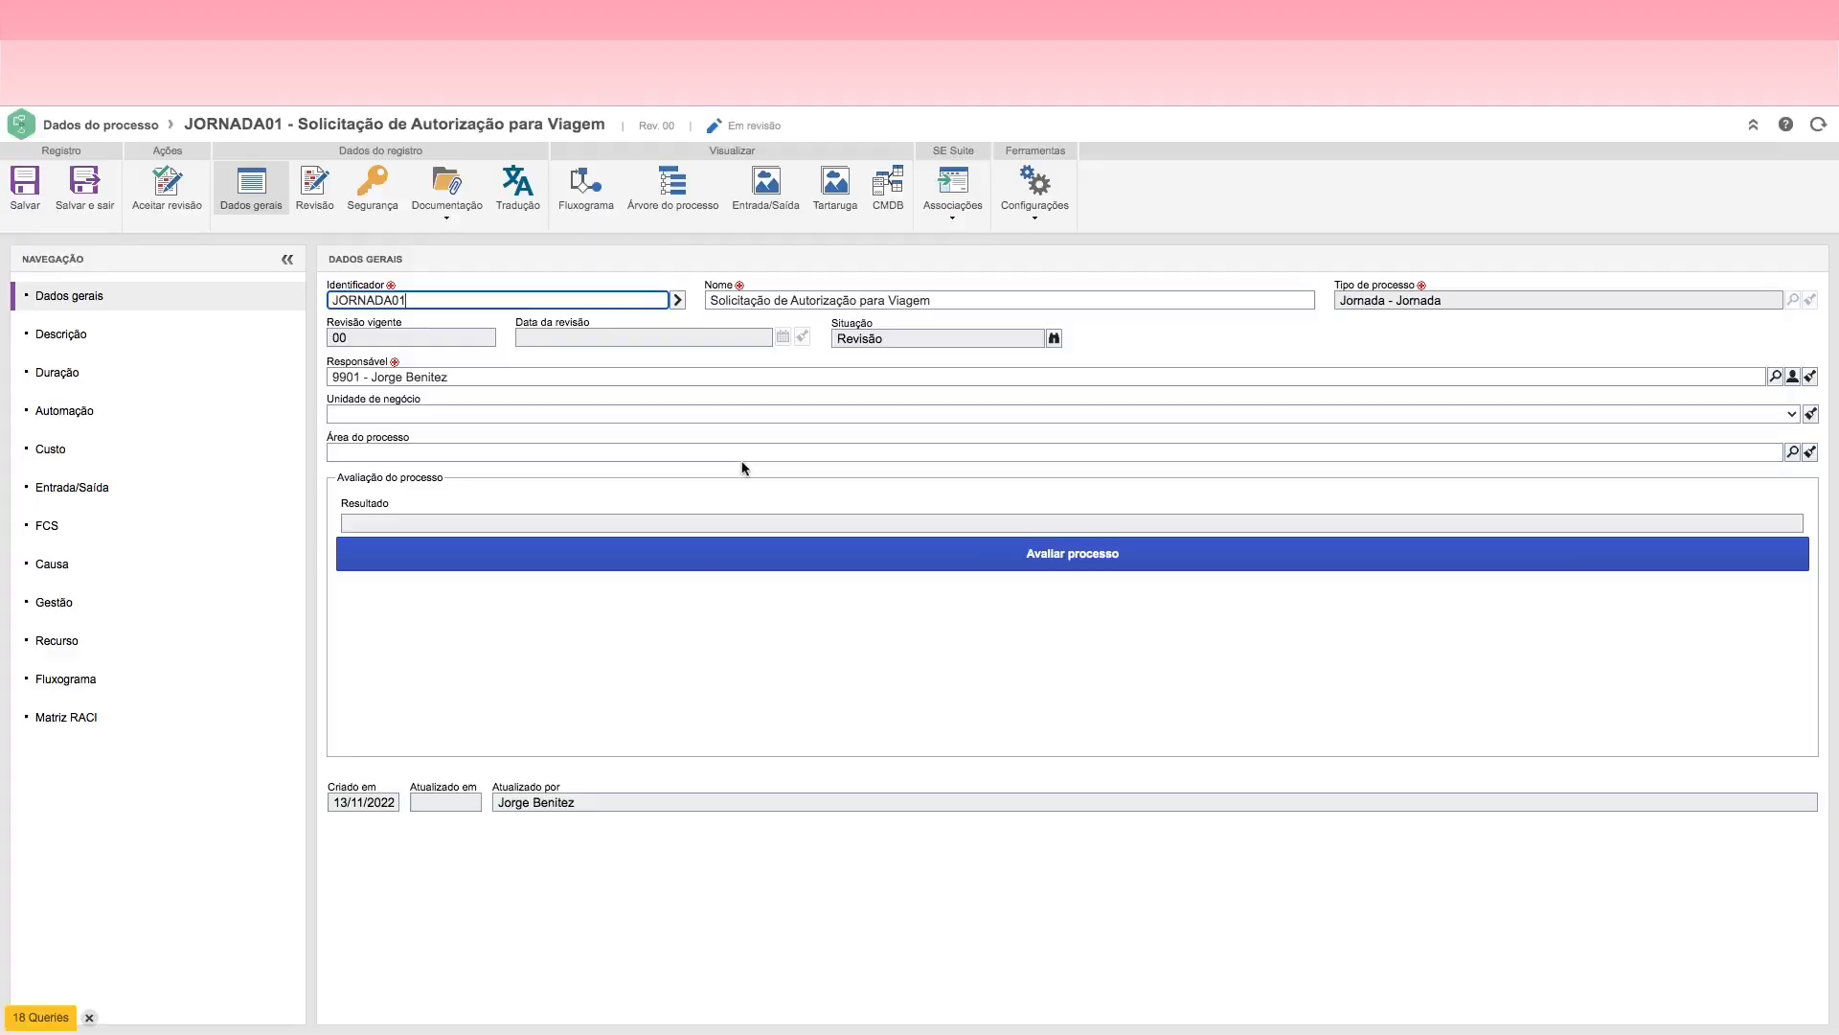
click(87, 204)
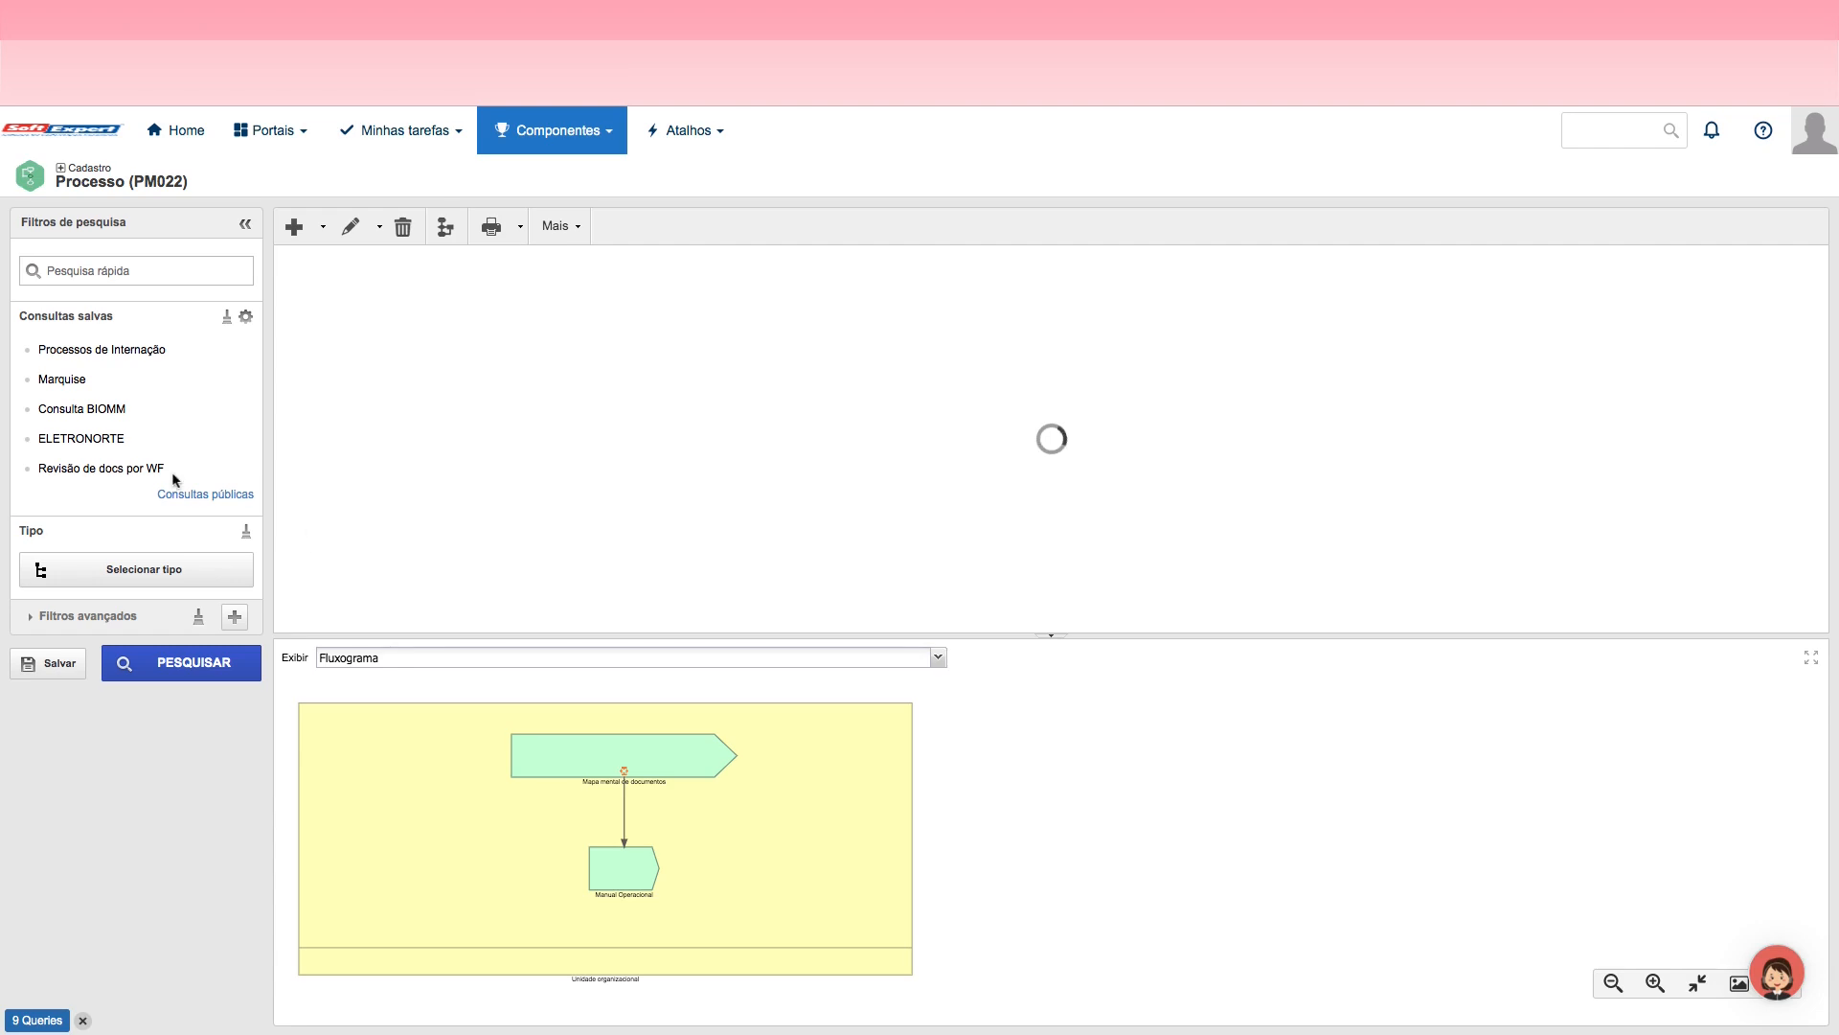
Step: Filter the process list by the Jornada type, searching the types for jornad
click(224, 588)
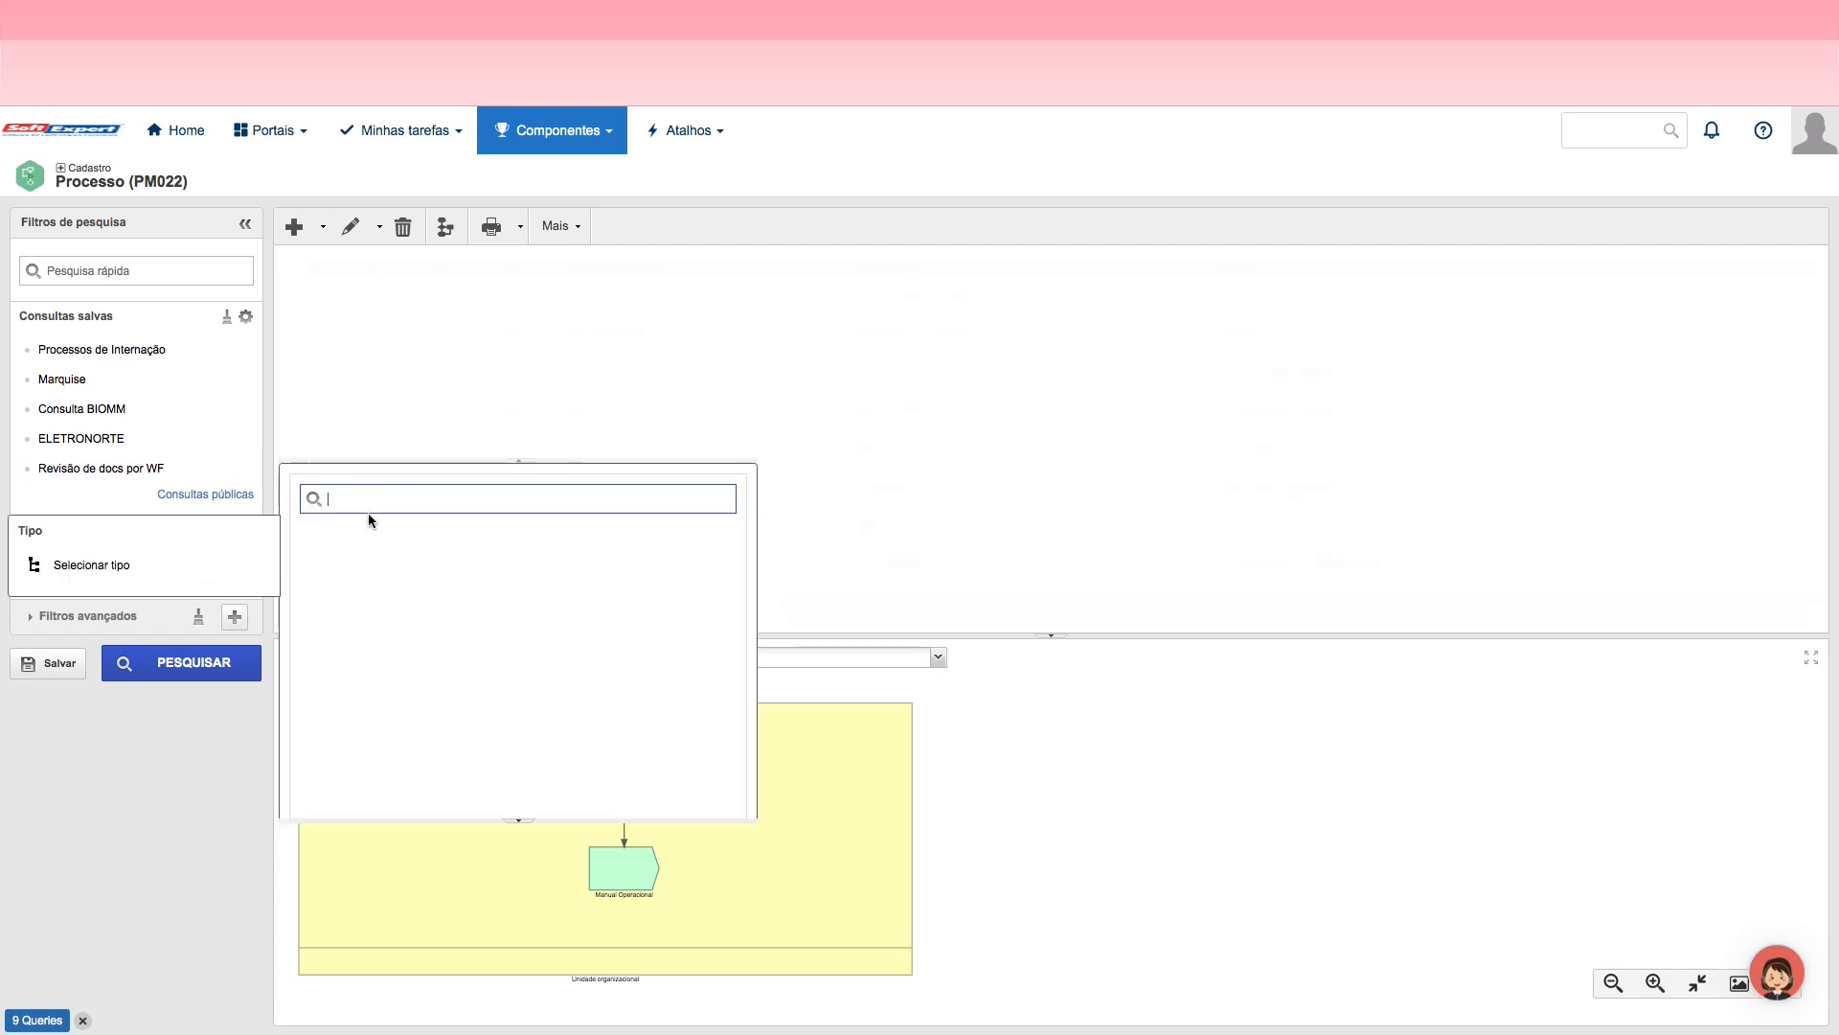
text(jornad)
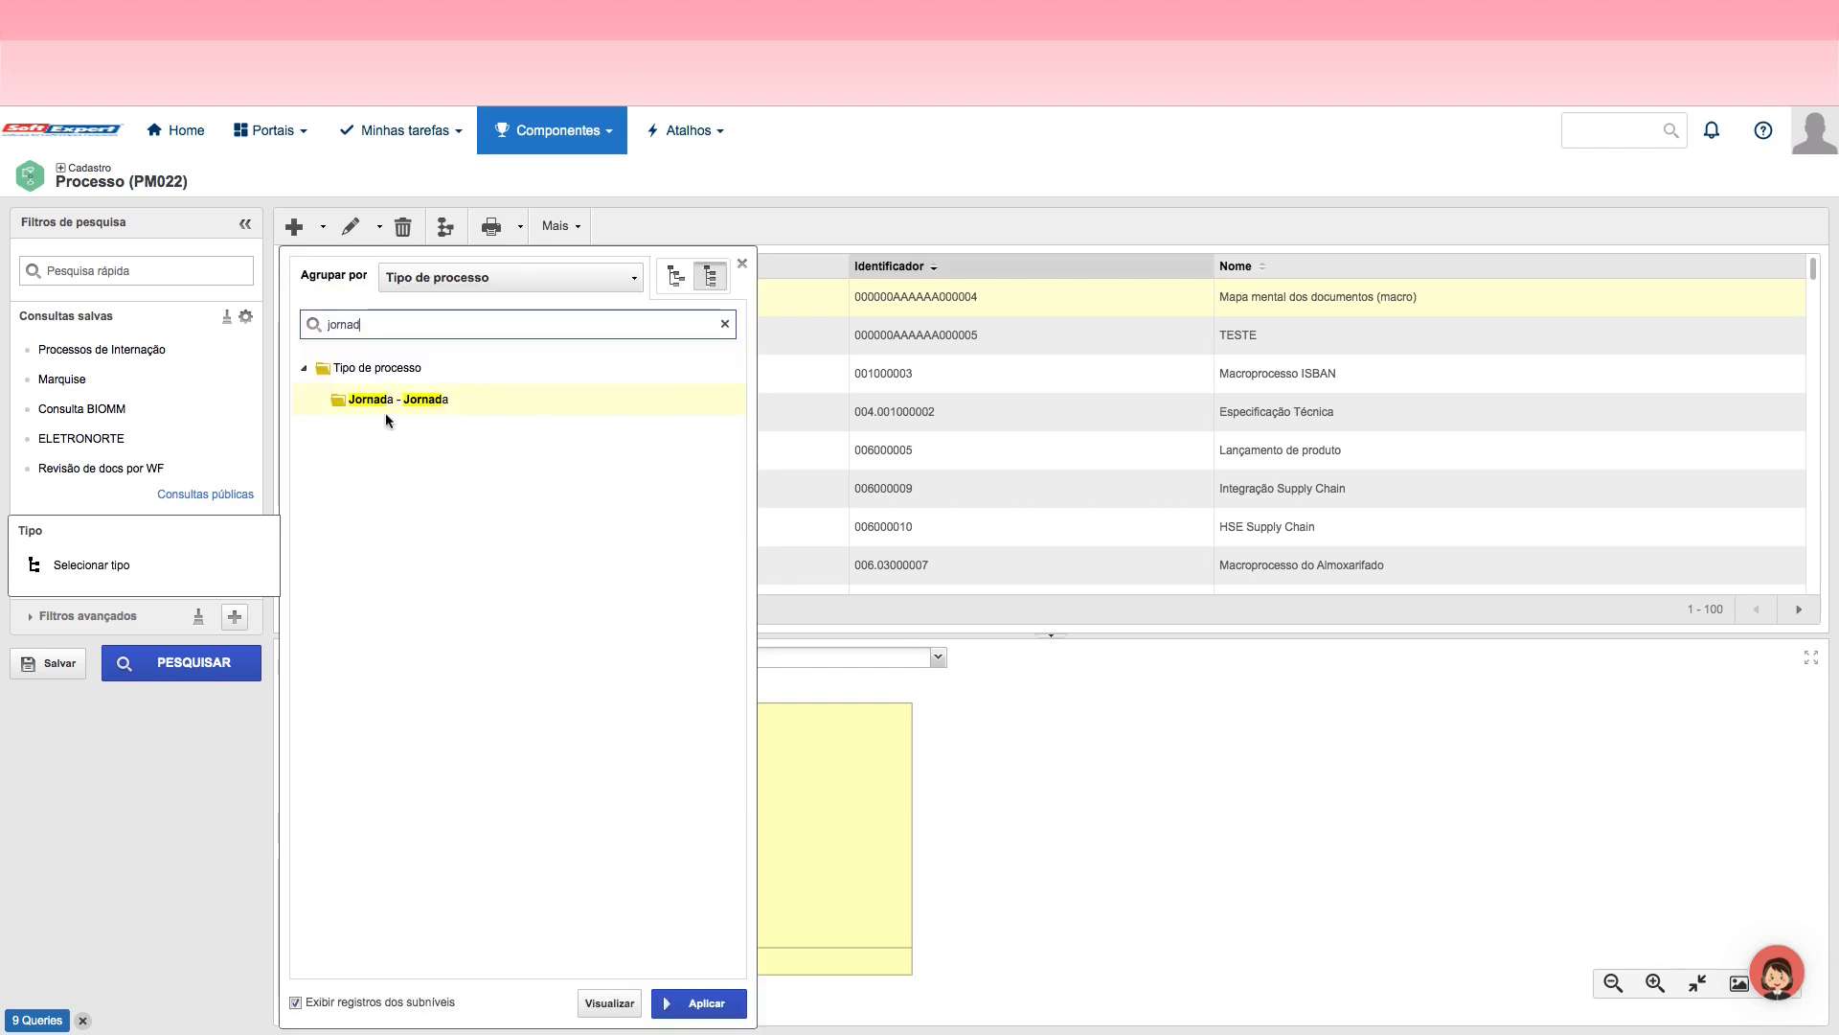
click(713, 1004)
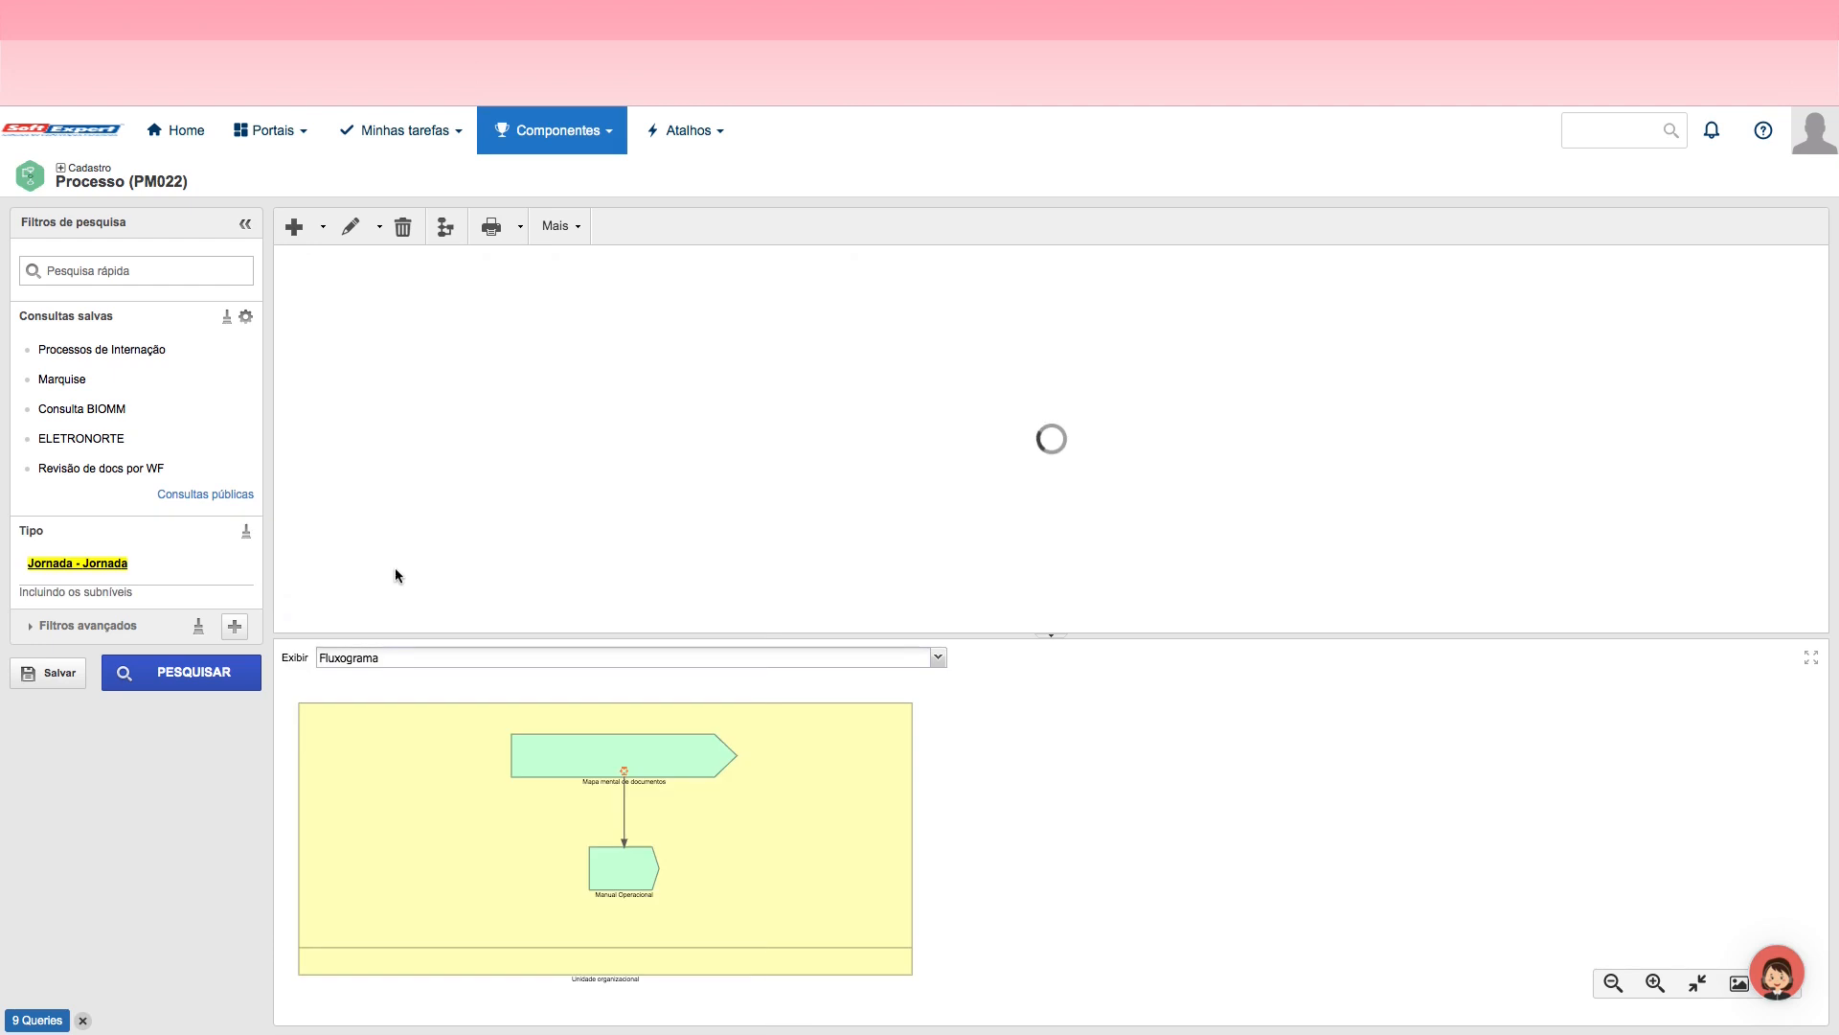
Step: Save the current filter as a new private query named Jornada
click(55, 676)
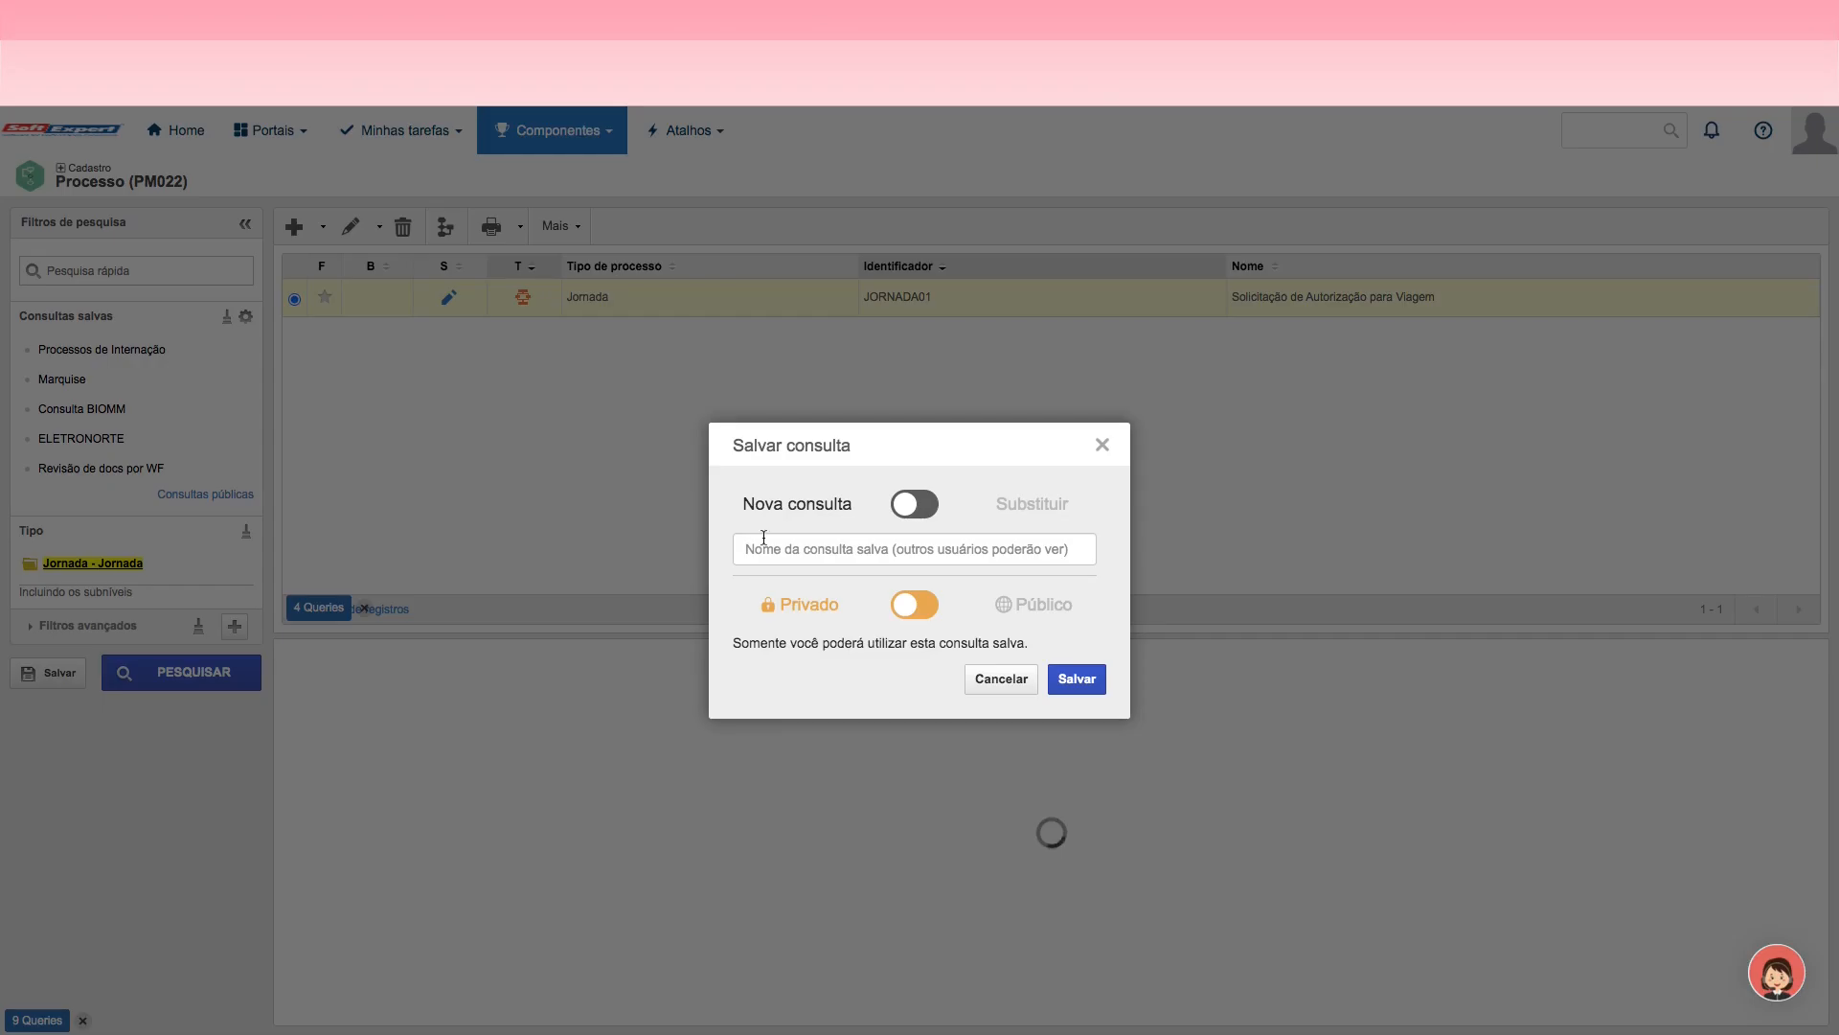
text(Jornad)
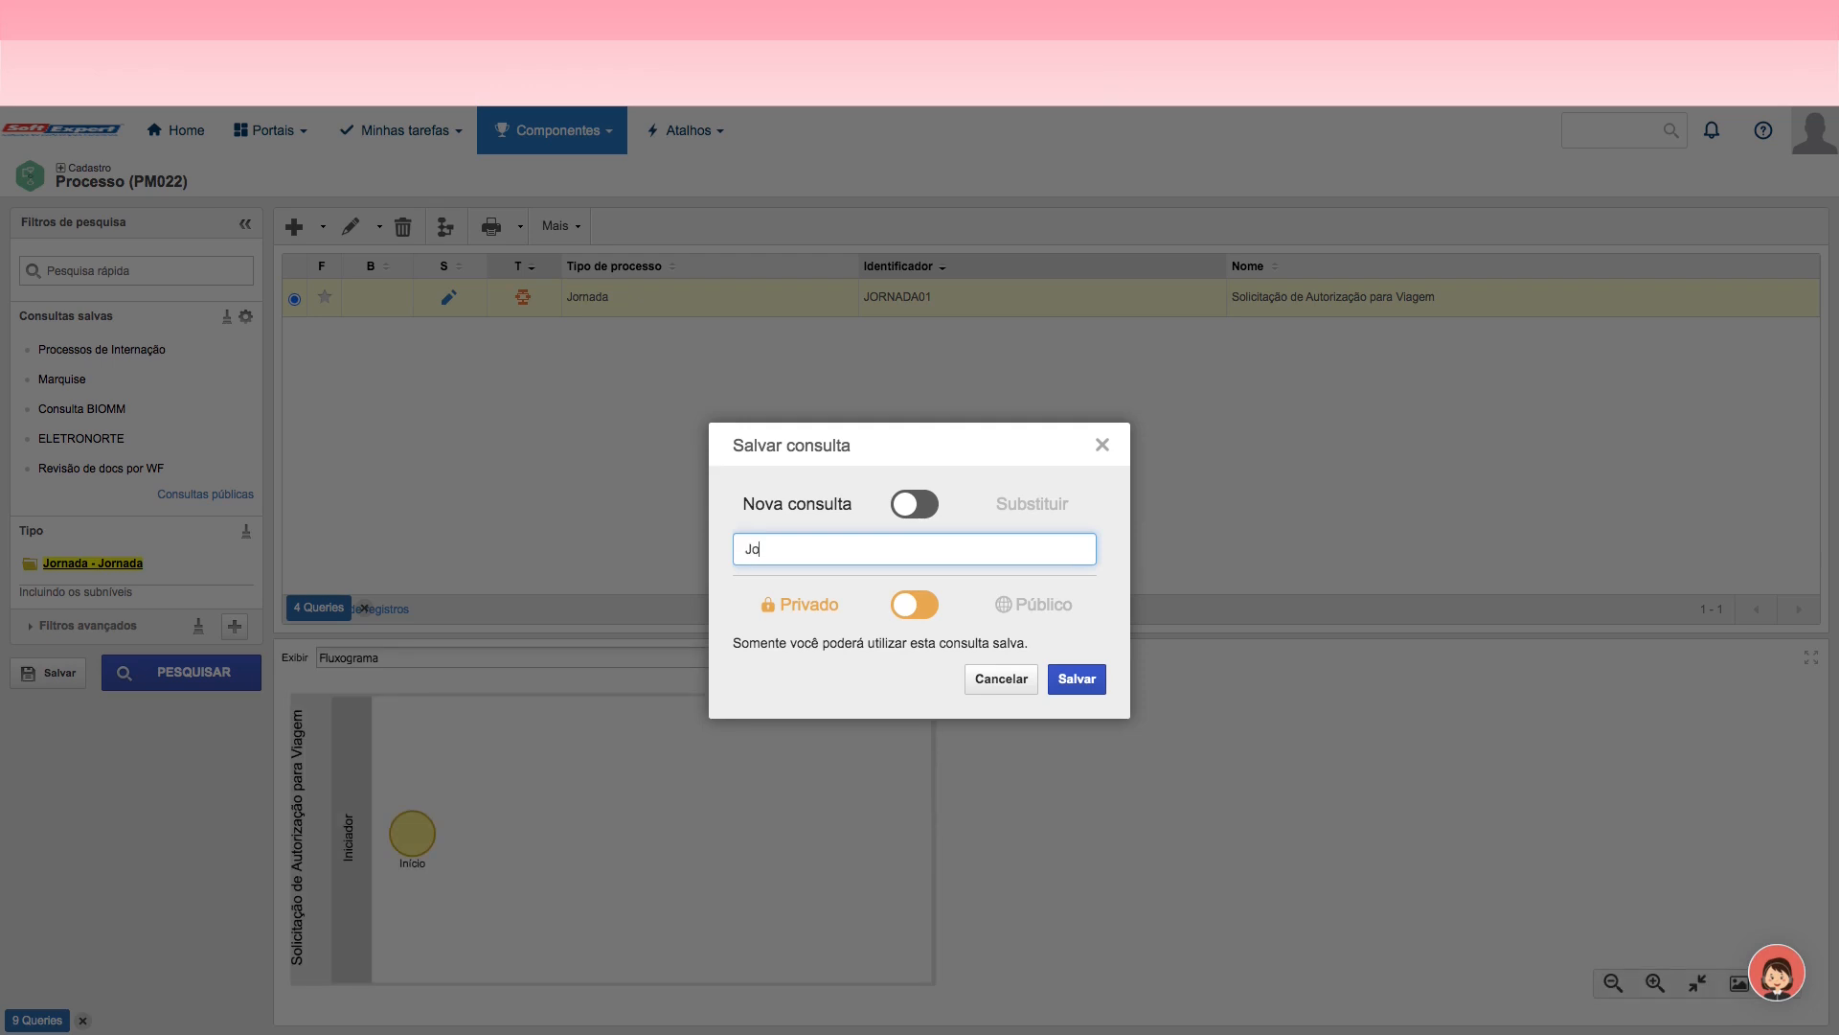
text(a)
click(1077, 678)
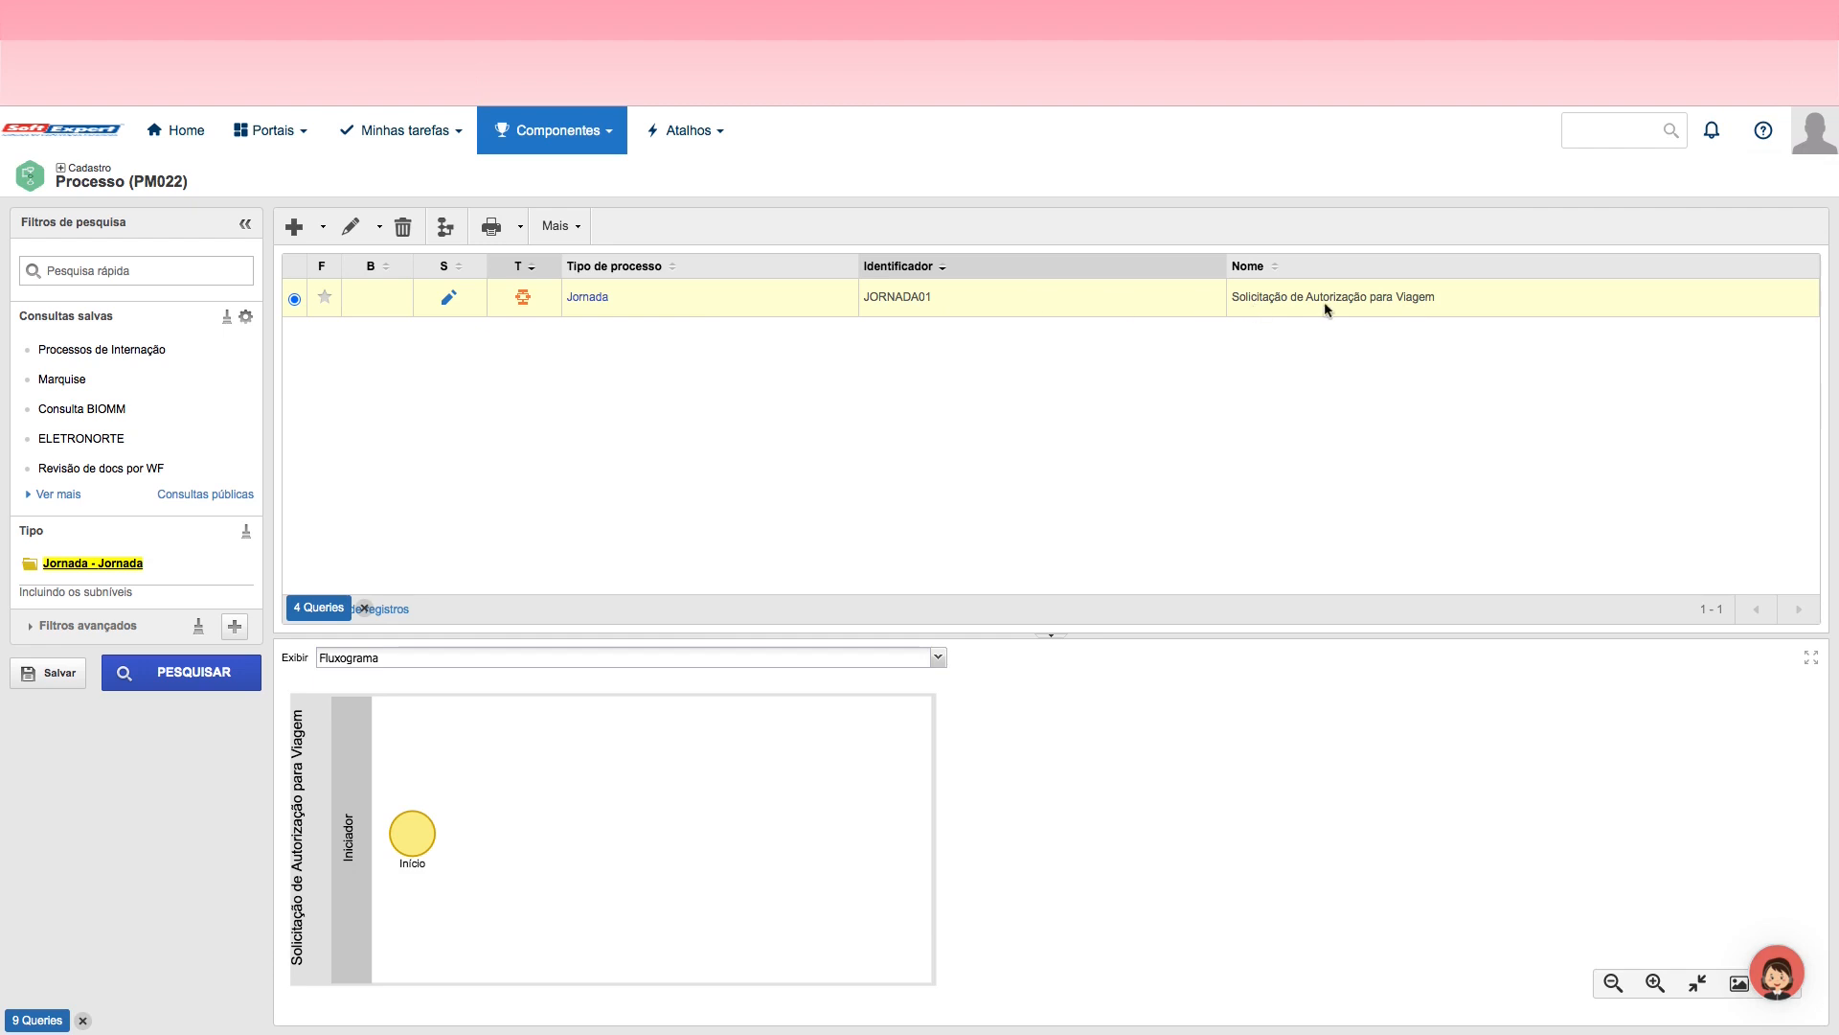
Step: Open the flowchart of the JORNADA01 process and look over its pool and lane
double_click(1288, 297)
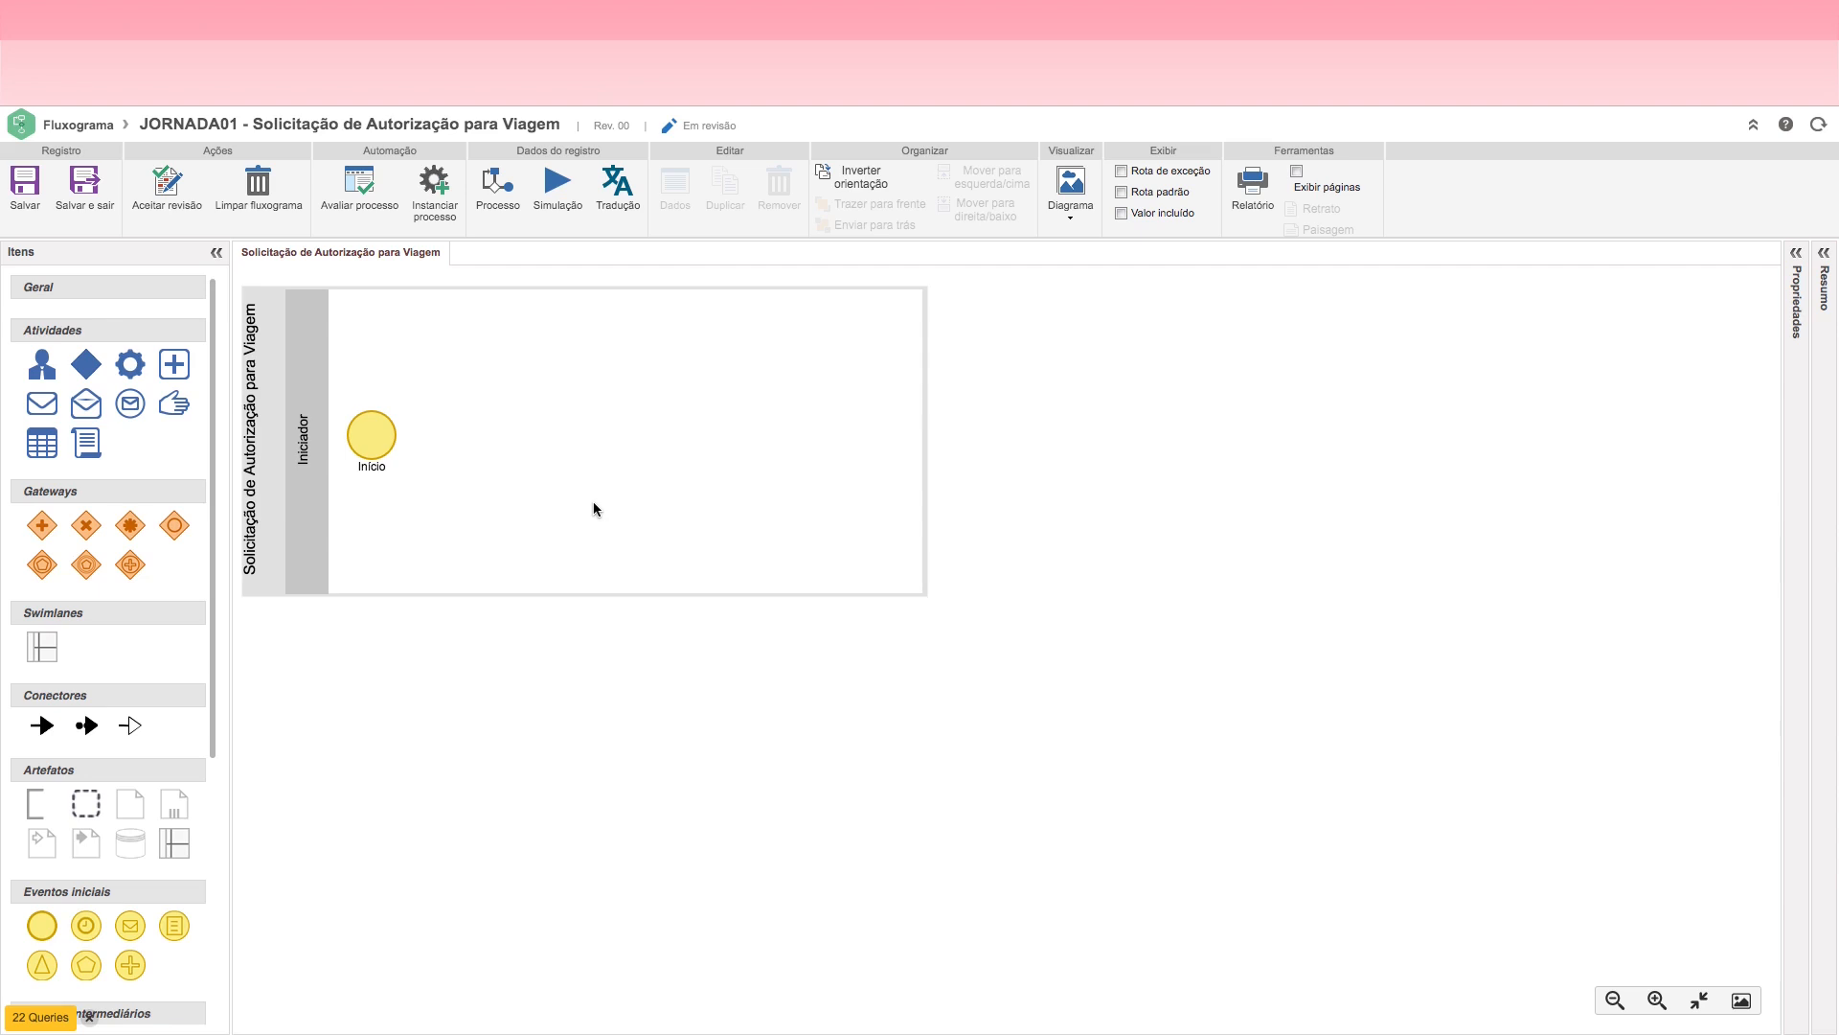
click(527, 480)
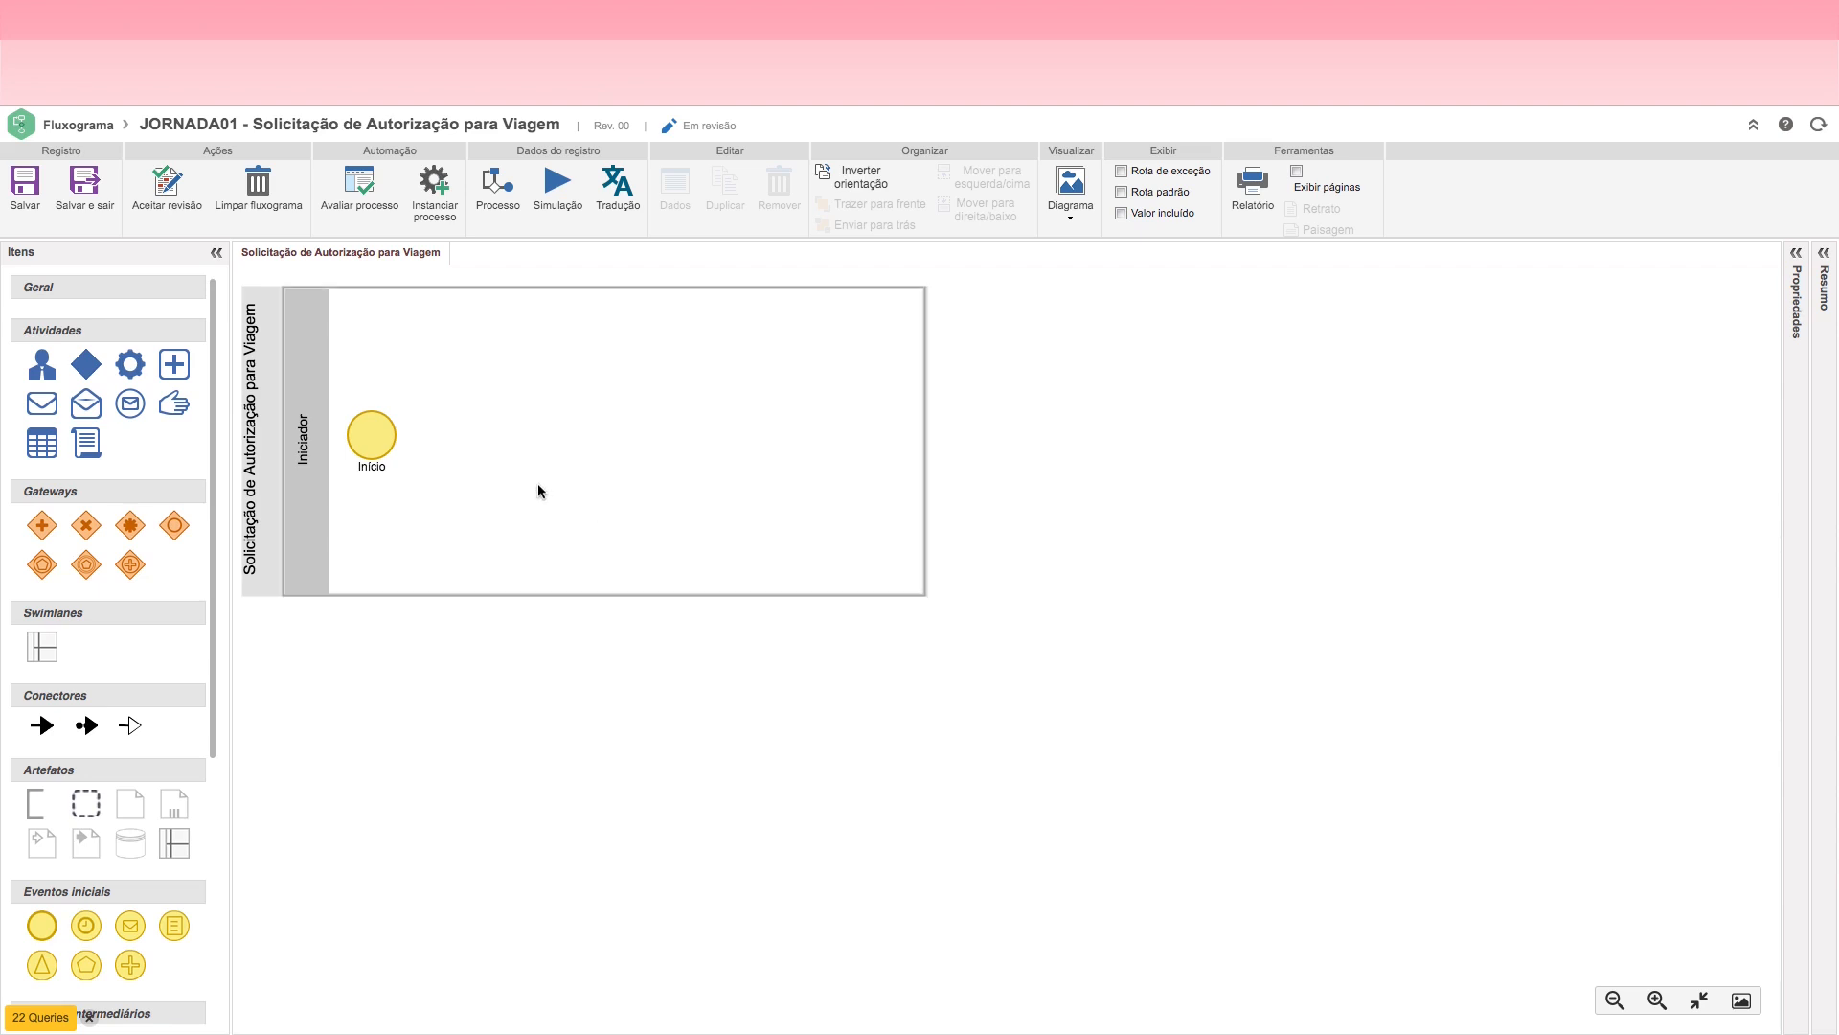
click(263, 493)
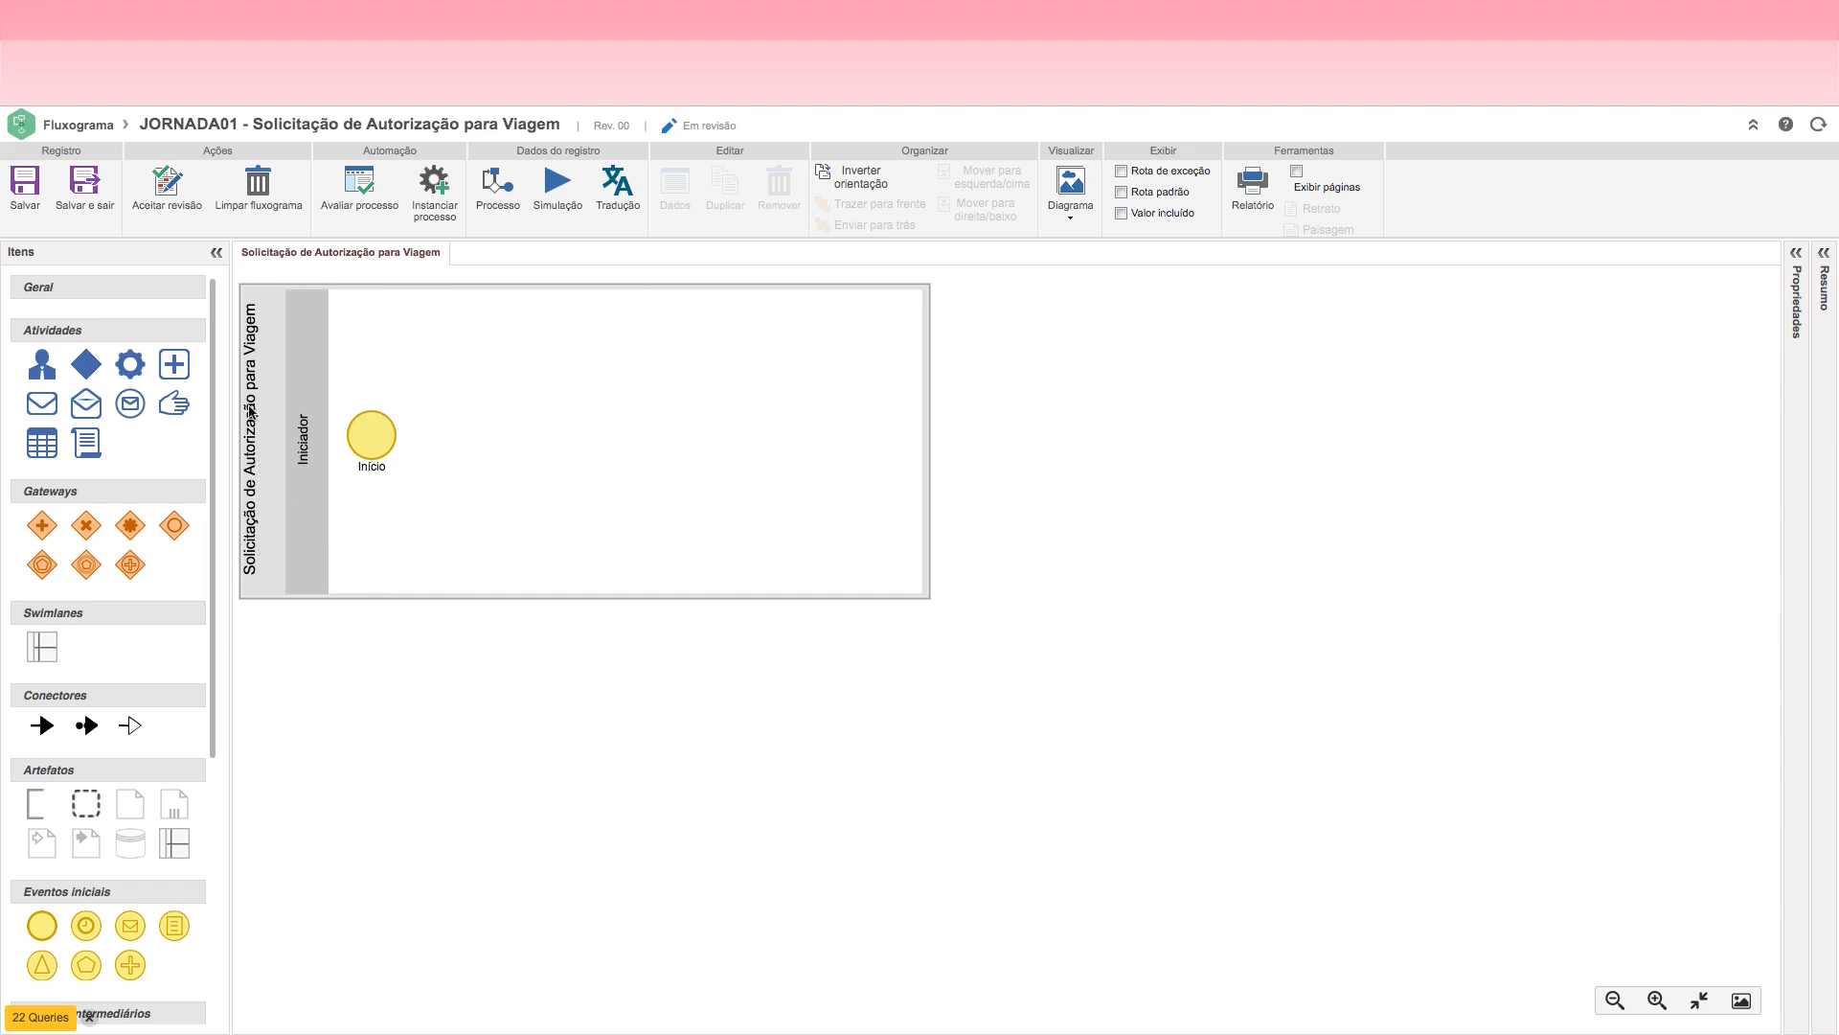
click(526, 469)
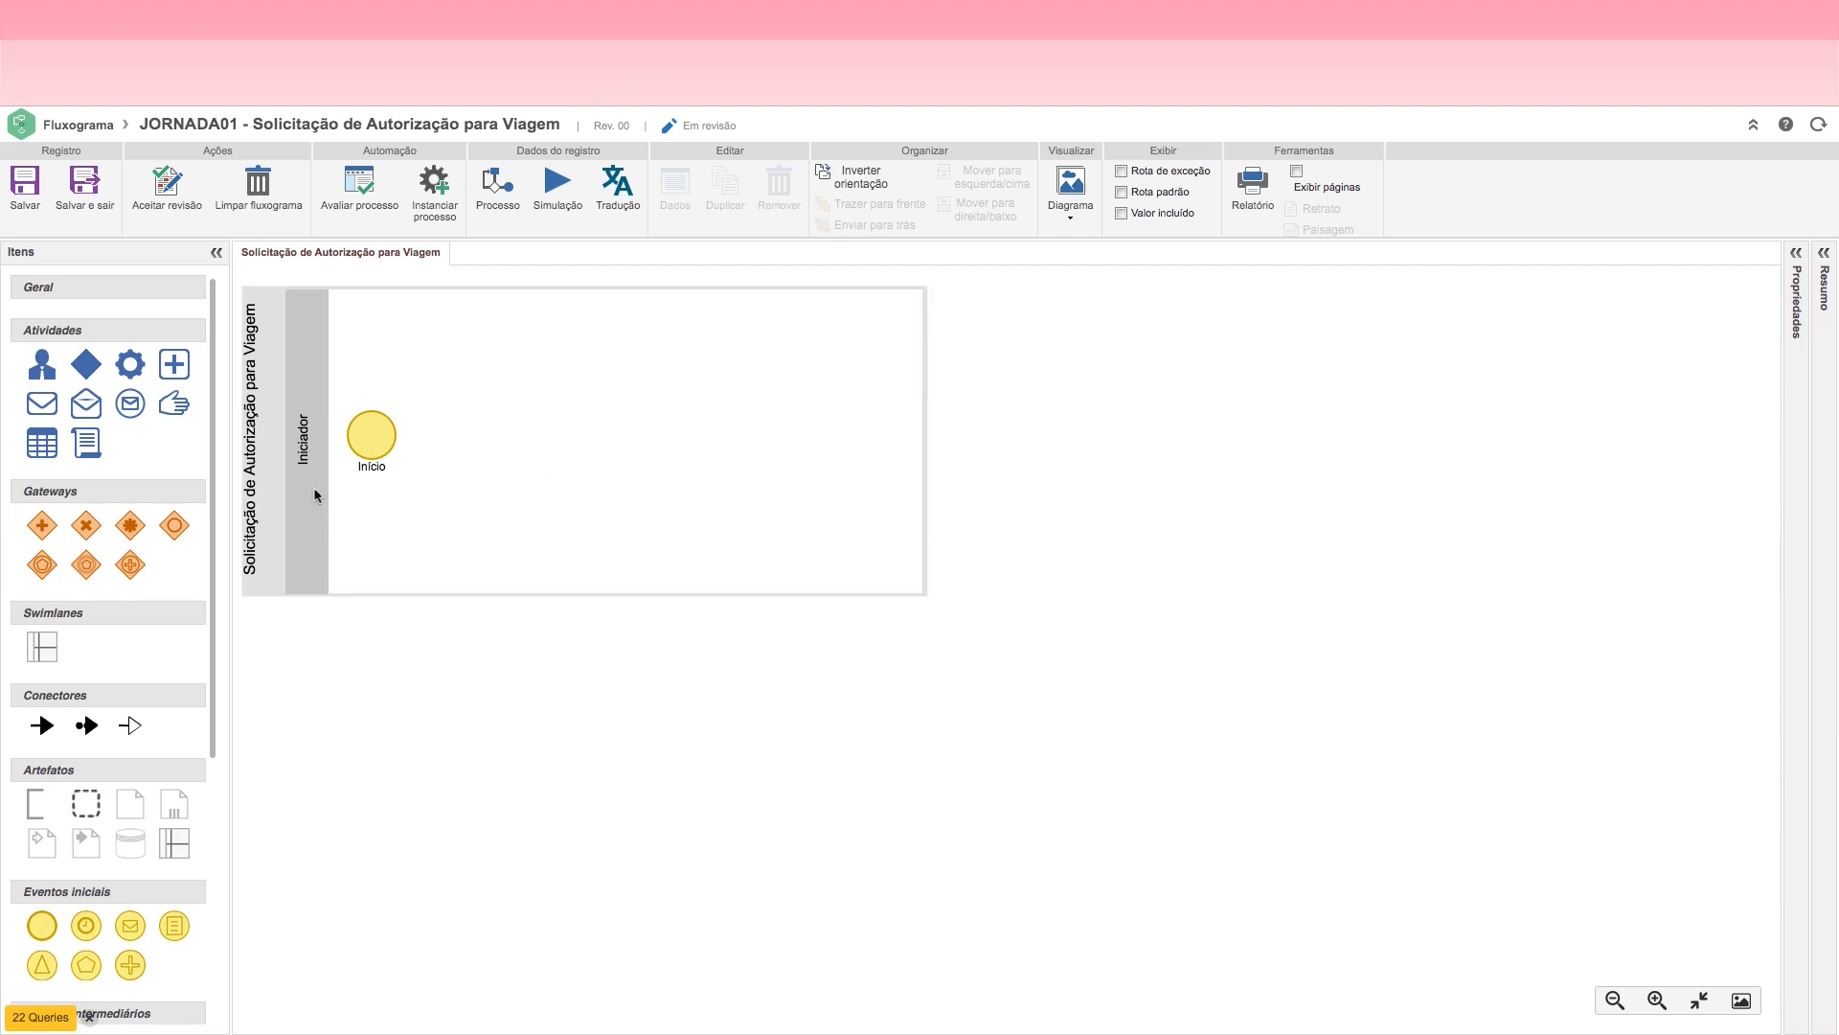
Step: Rename the Iniciador lane as Solicitante
click(310, 448)
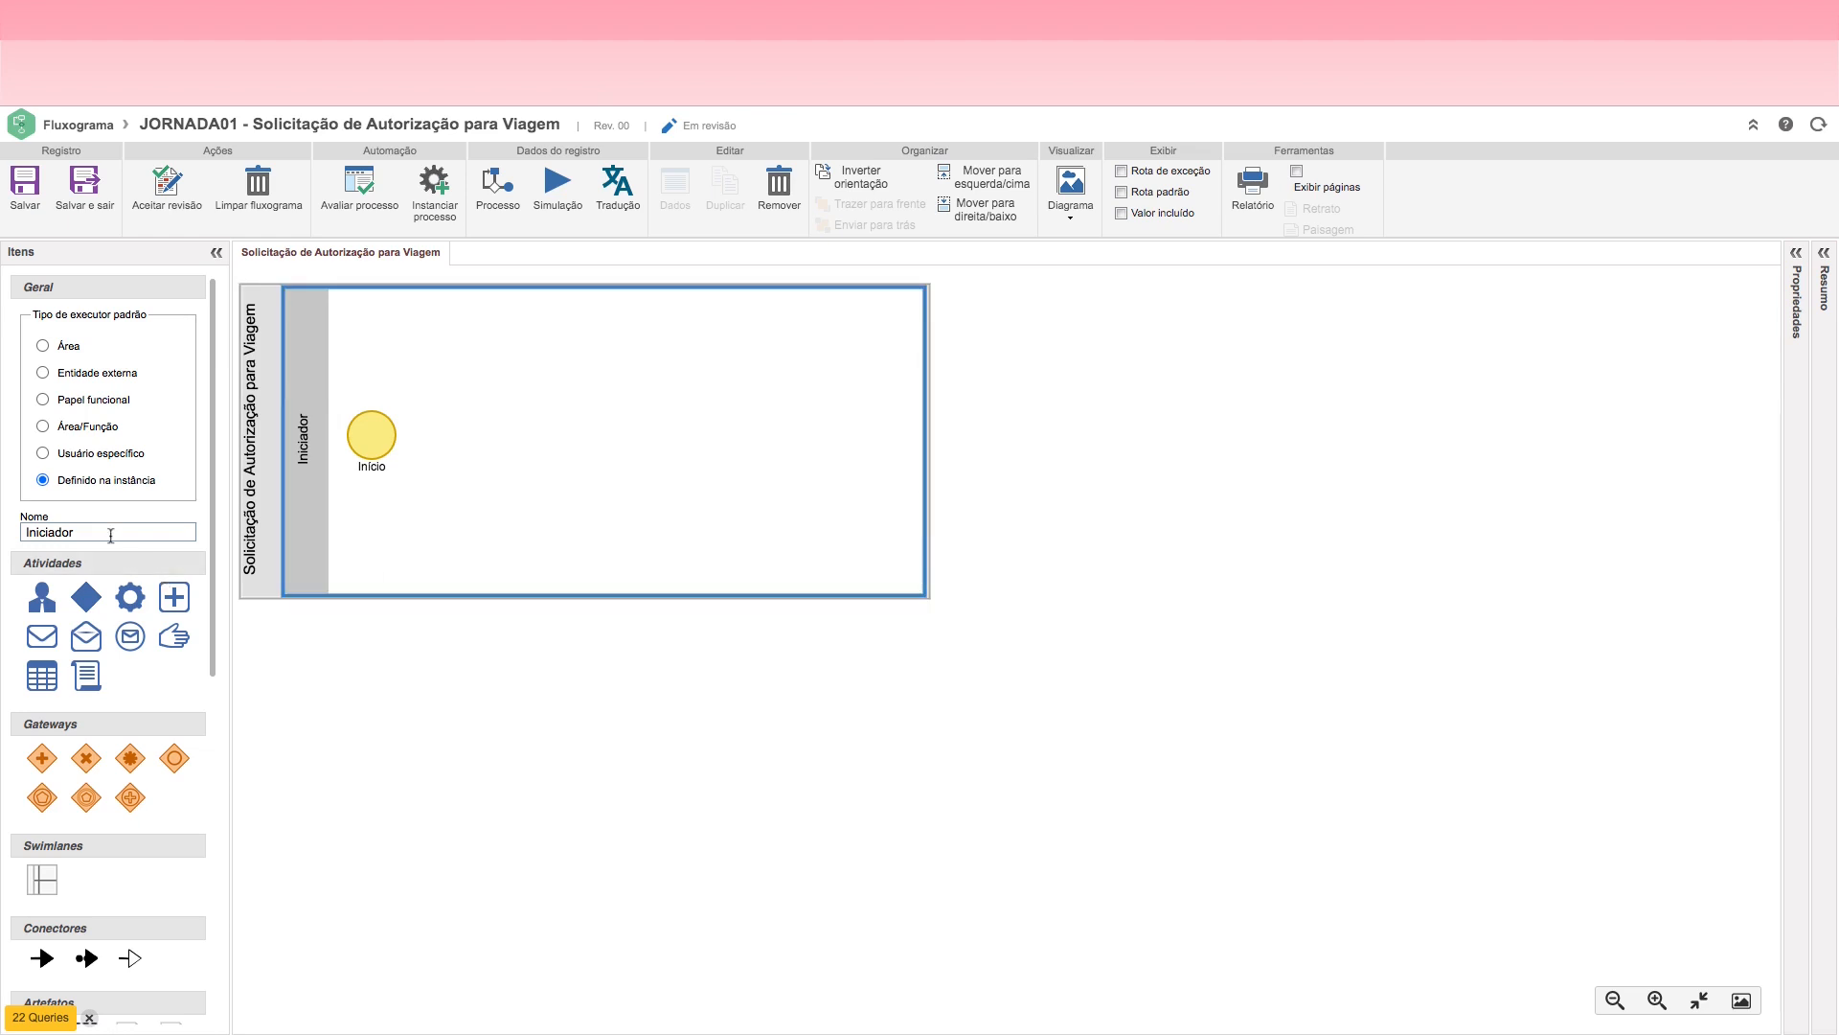
drag(77, 533, 25, 535)
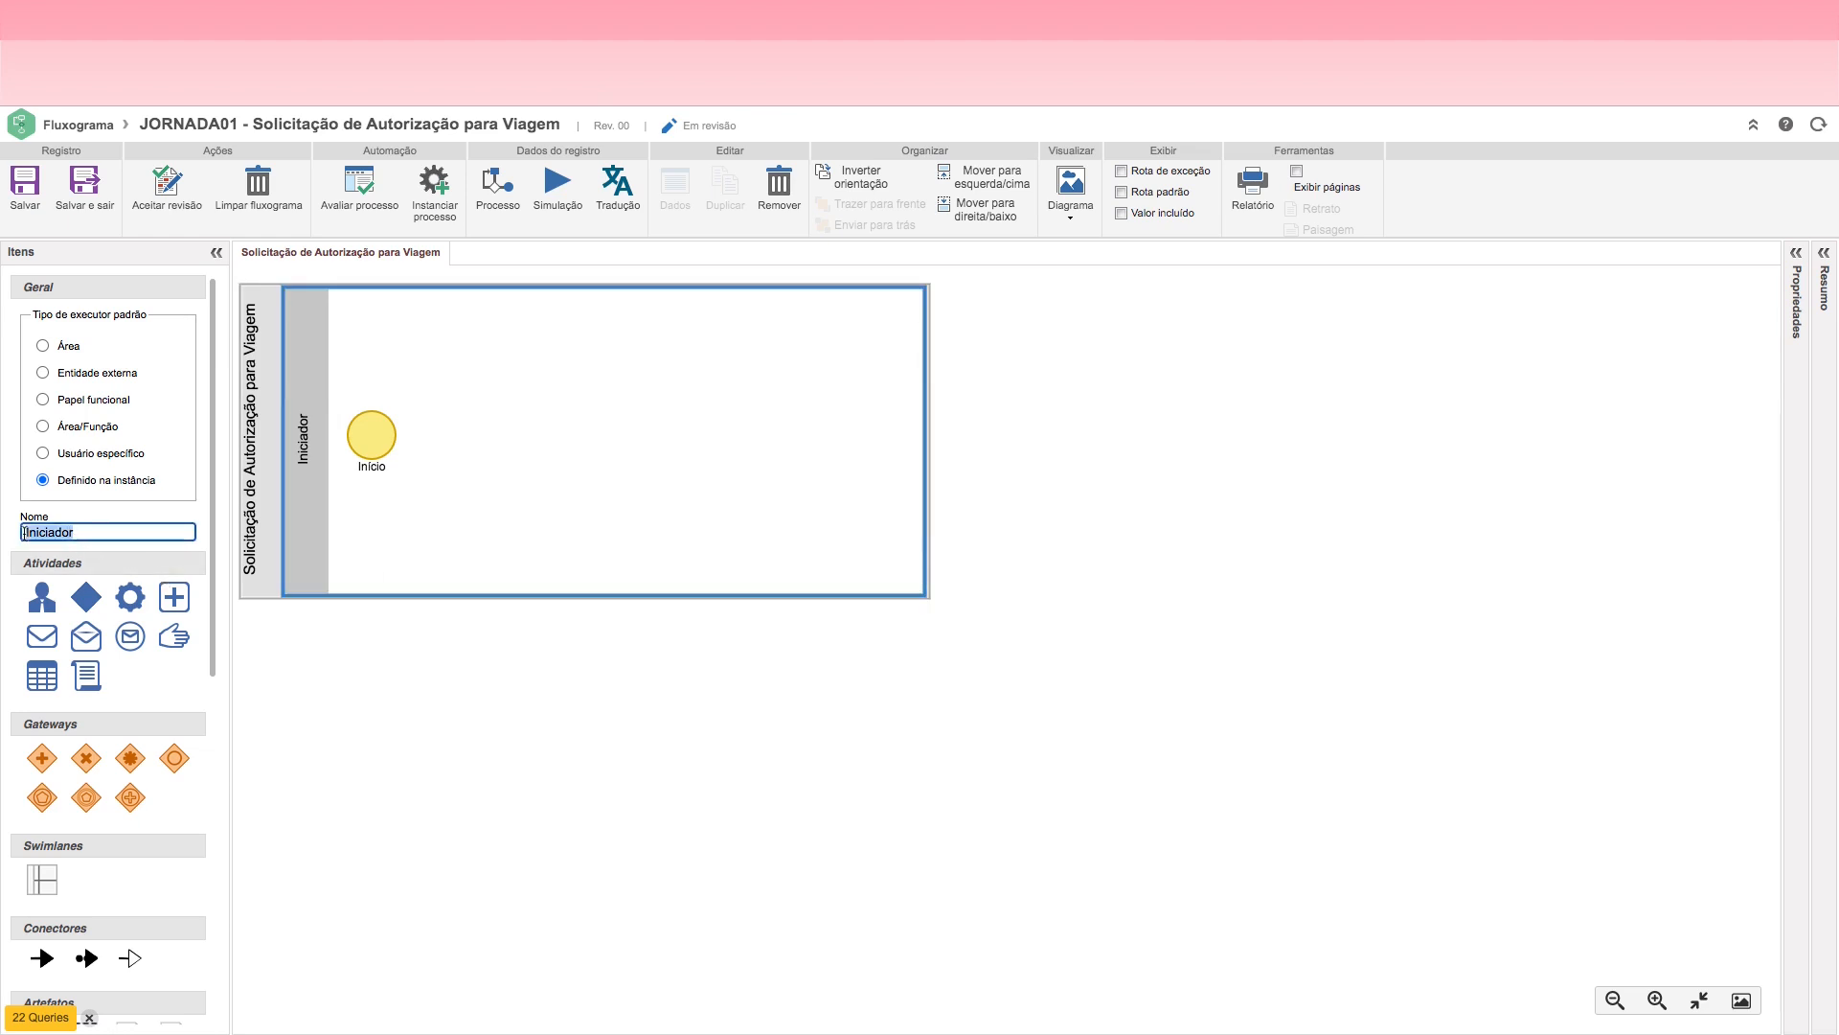
text(Sol)
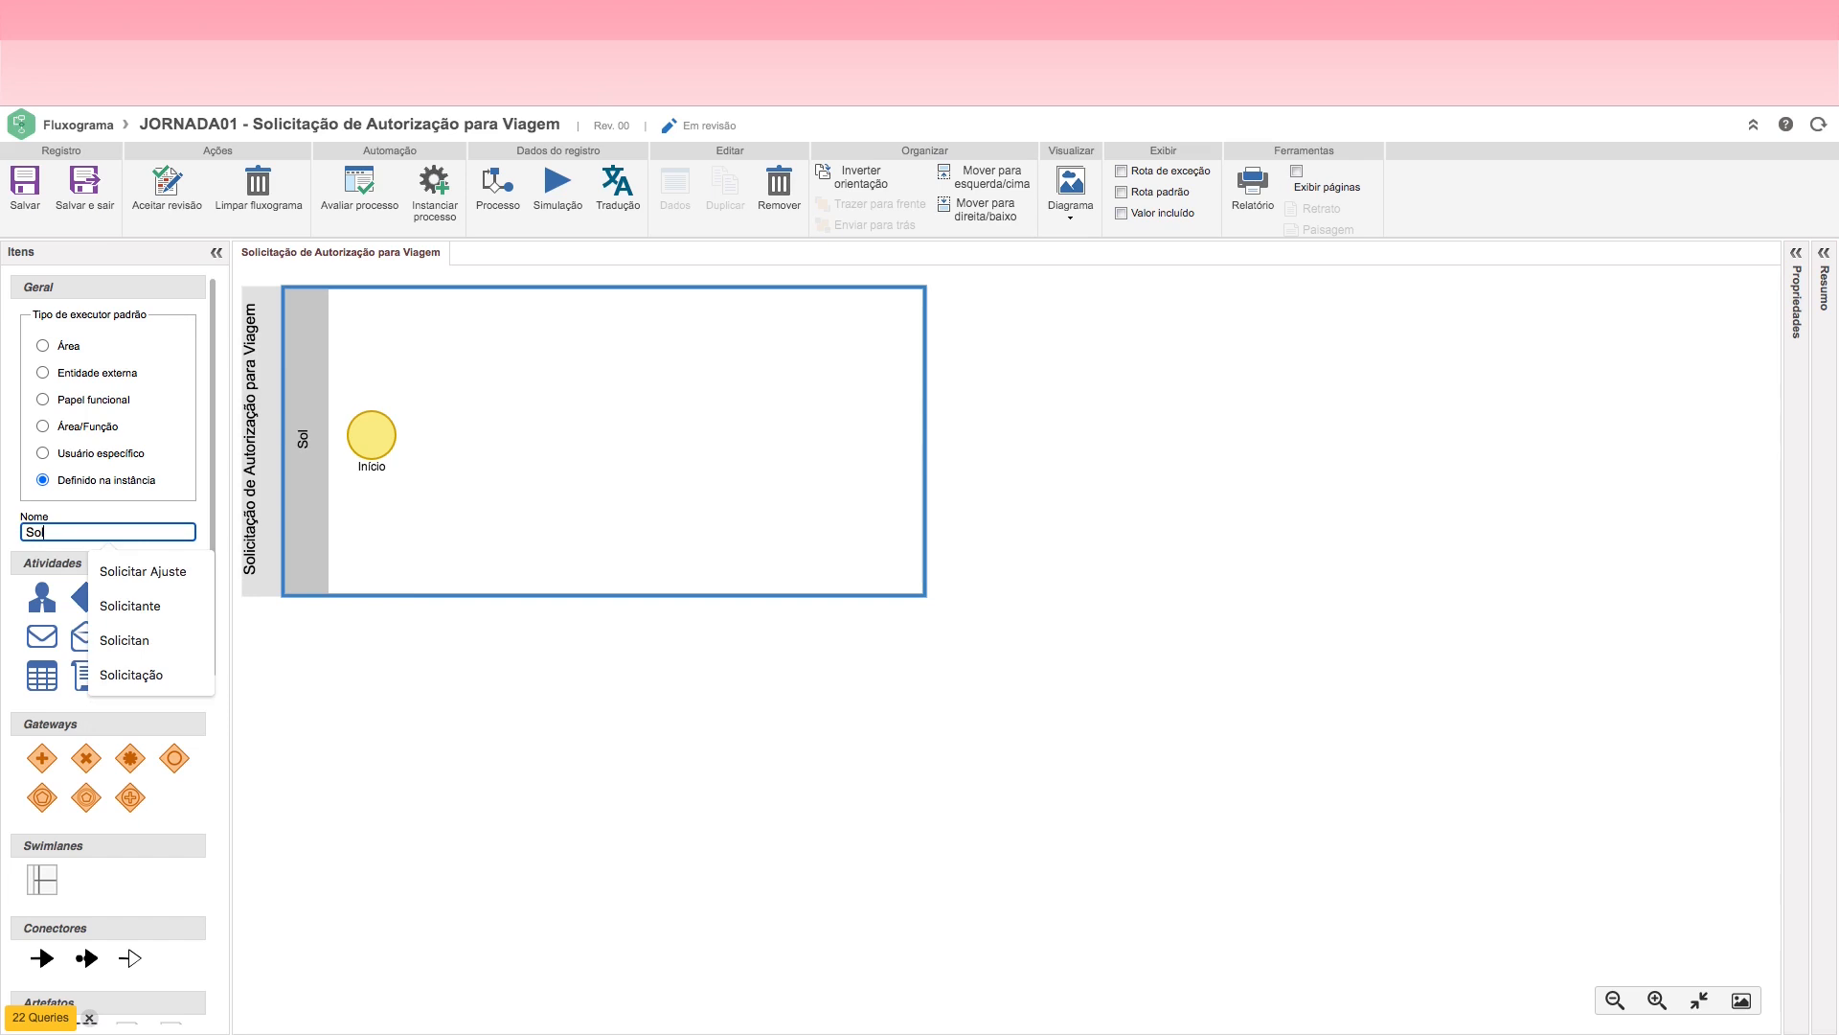
text(icitante)
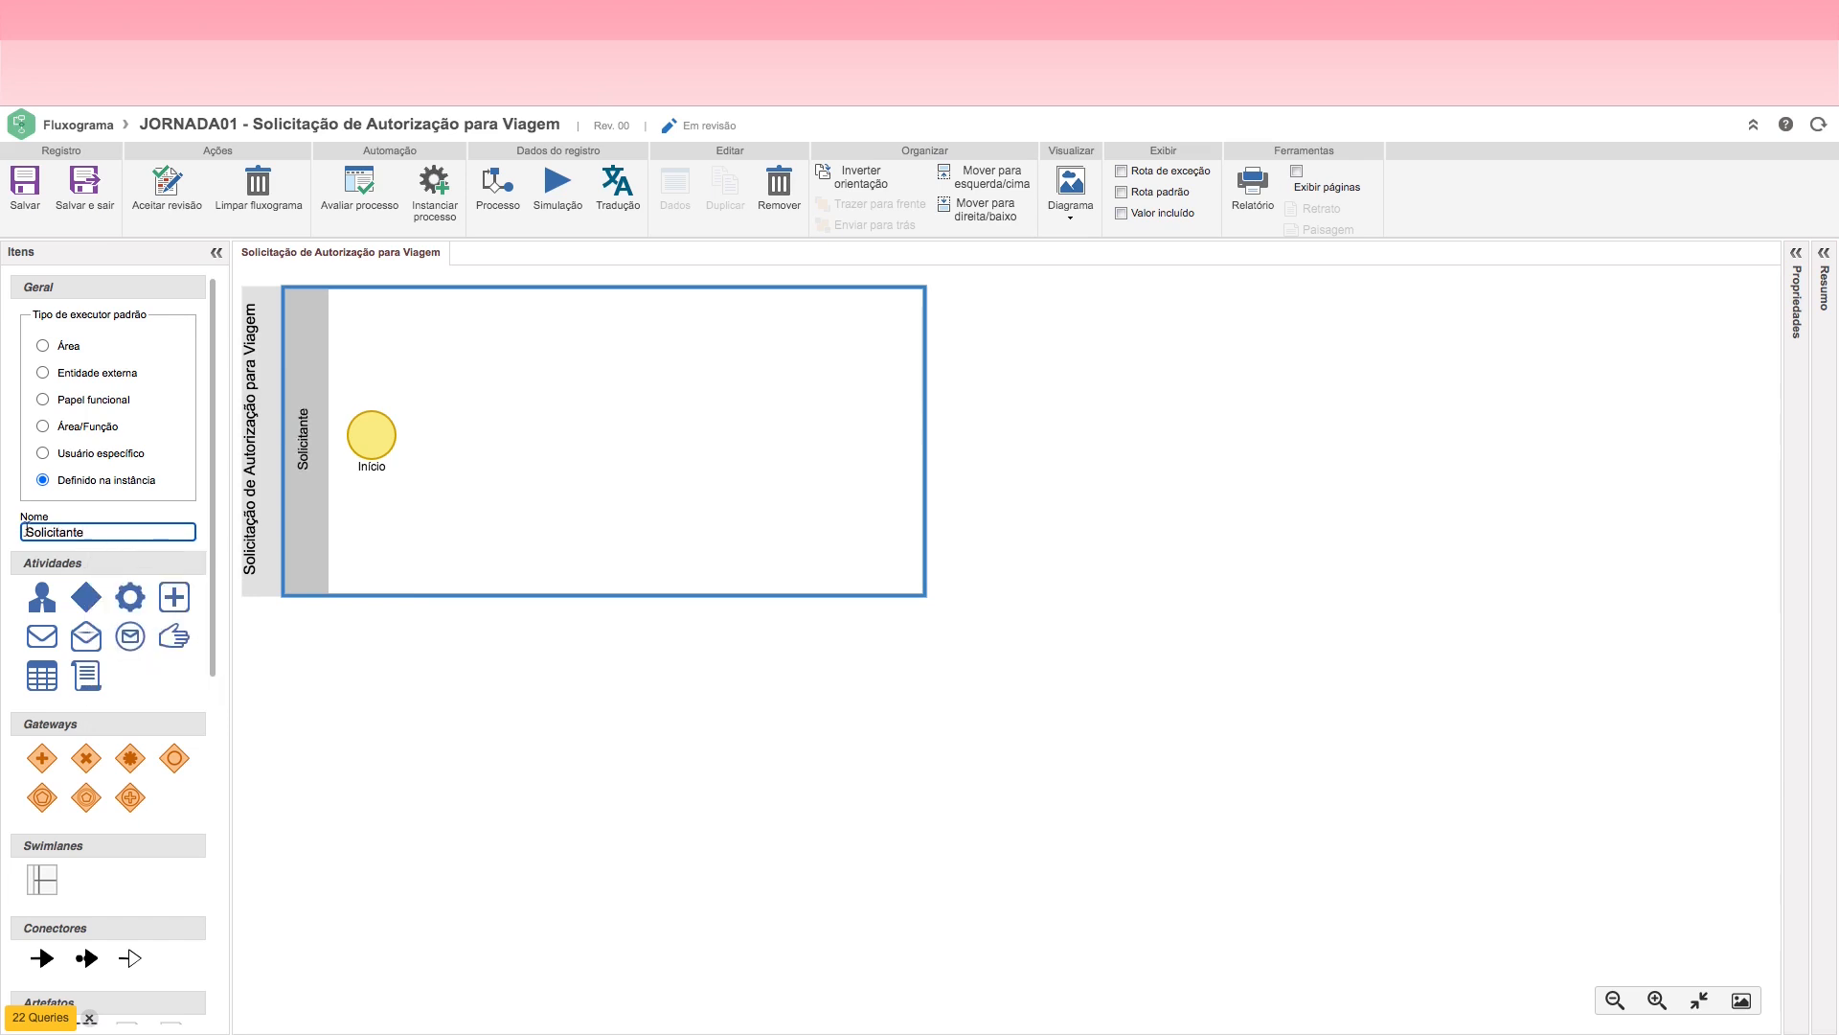
click(501, 530)
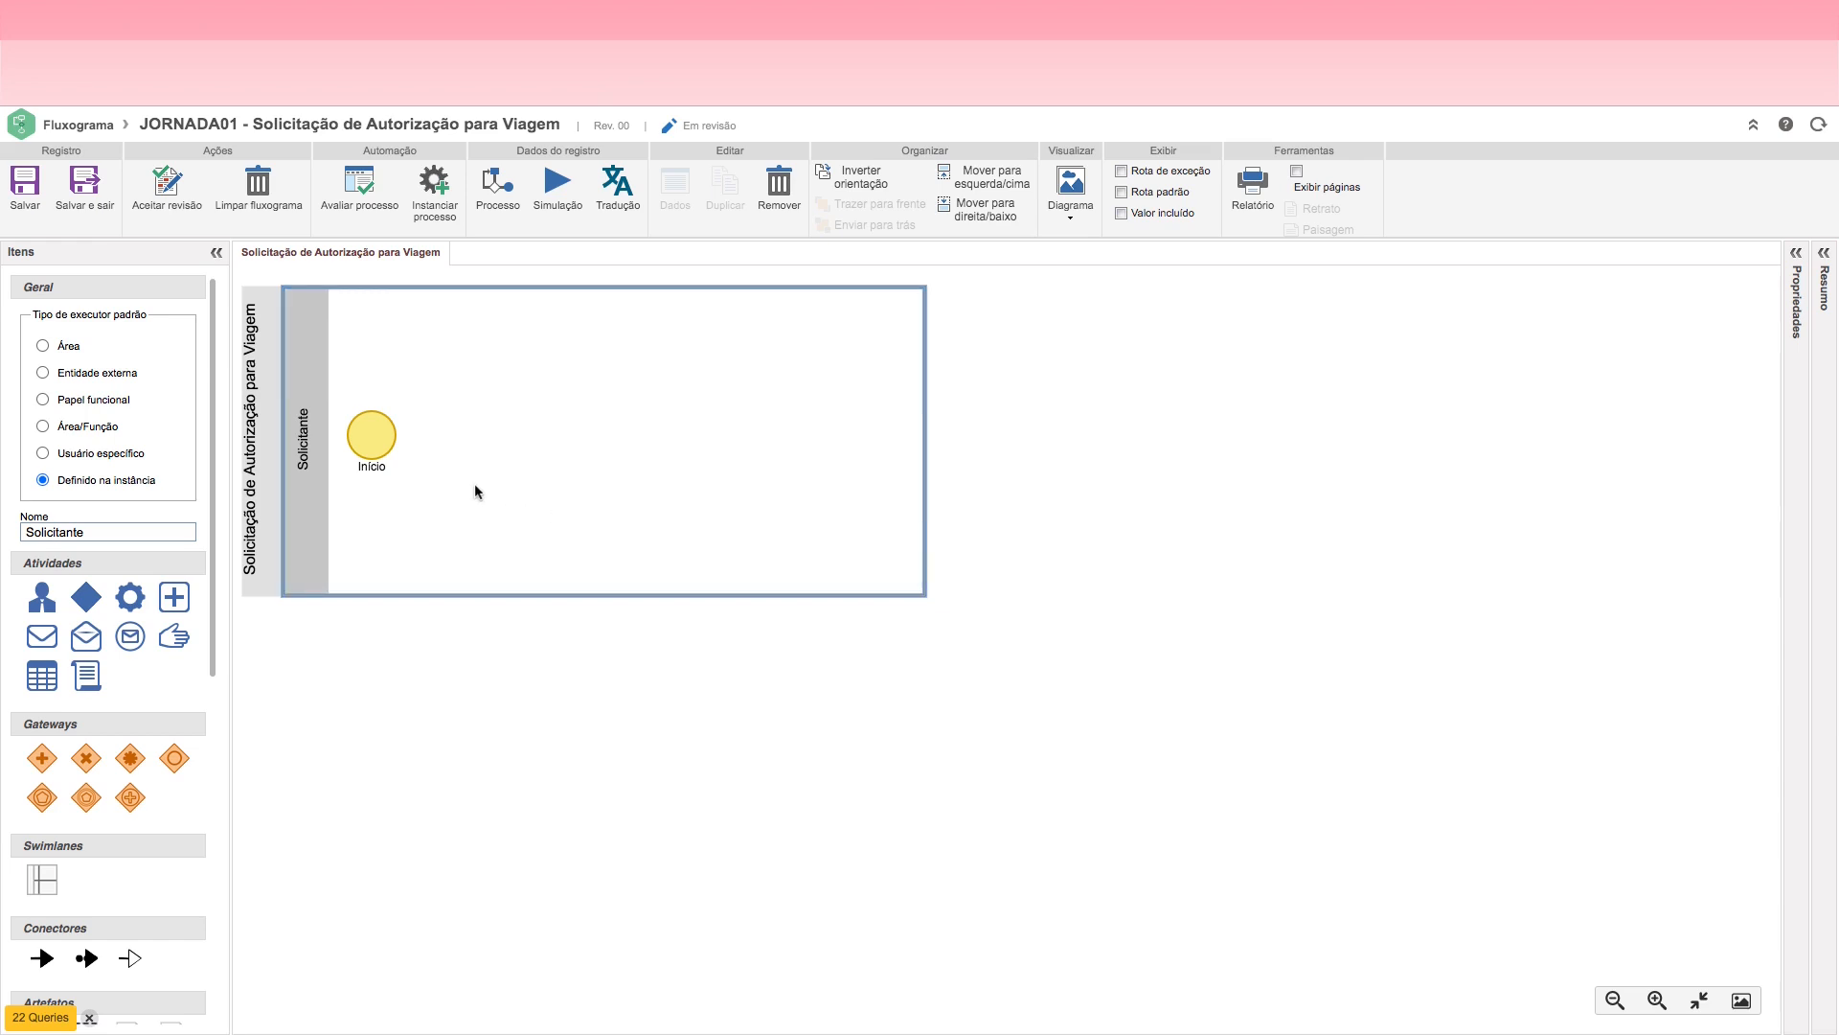
Step: Review the flowchart elements available and add a user activity connected from the Início start event in the Solicitante lane
click(370, 438)
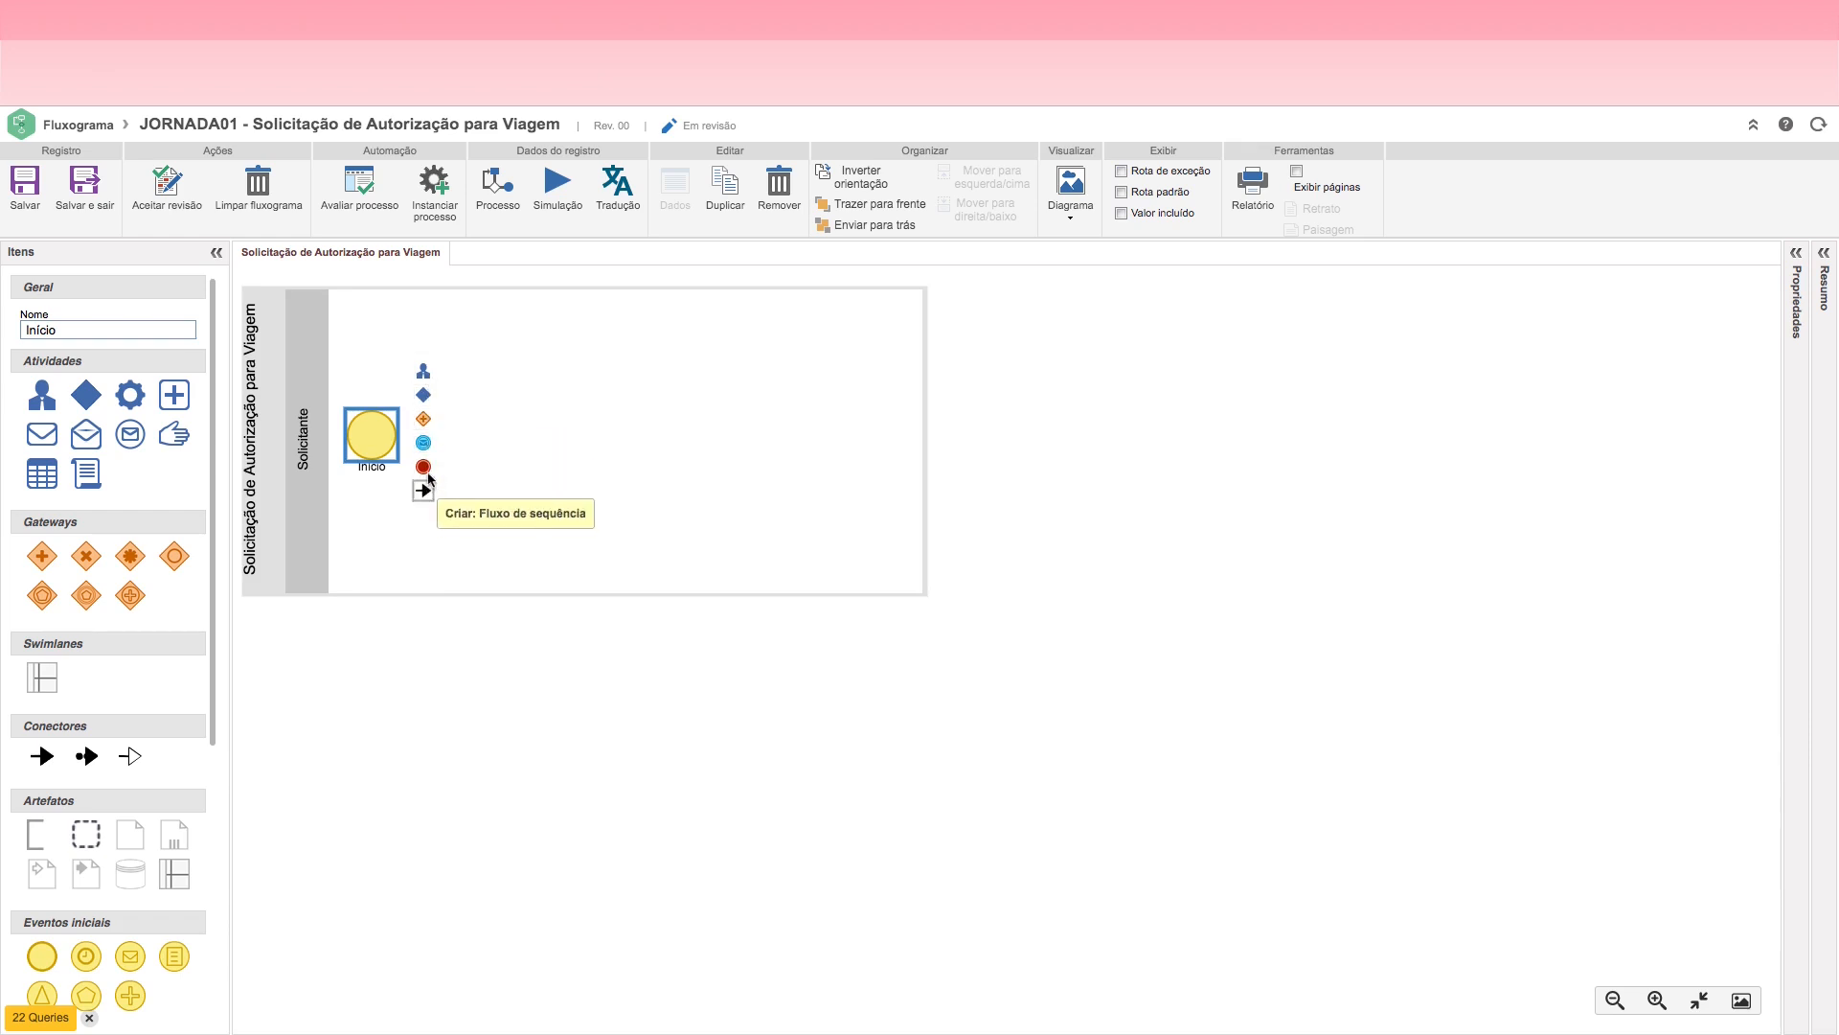
drag(214, 487, 201, 829)
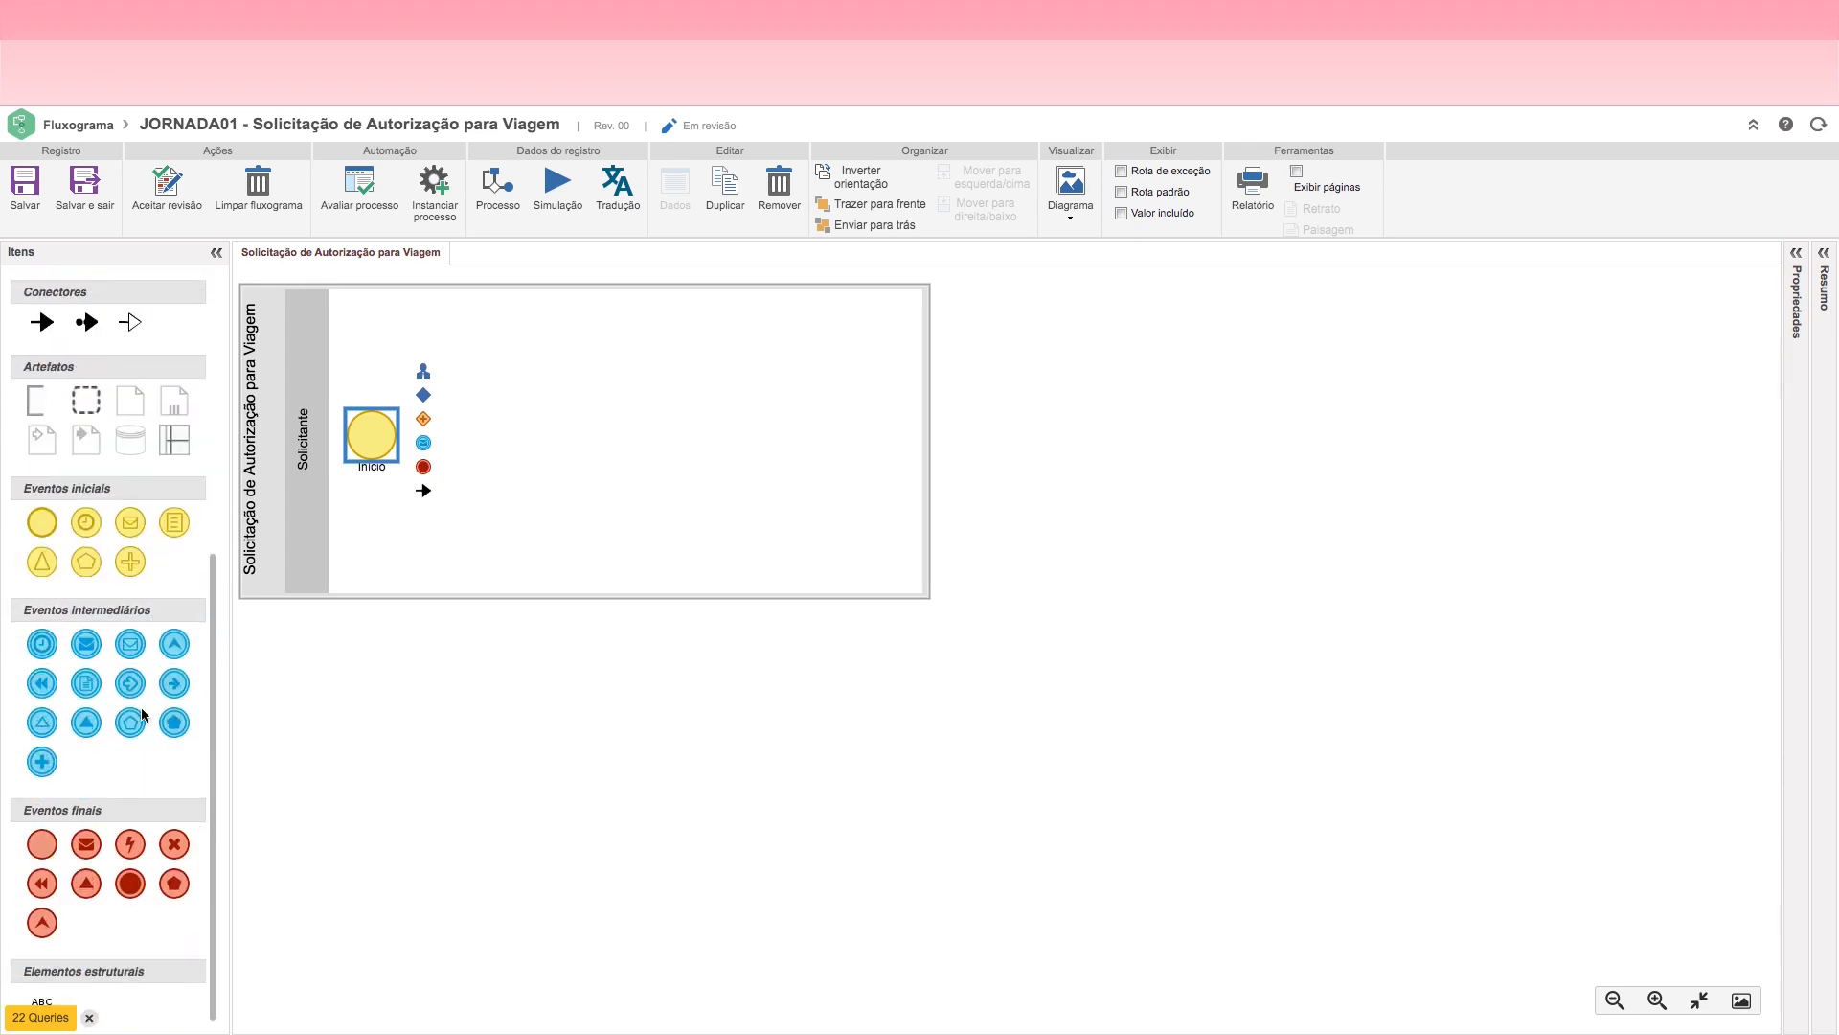
drag(211, 685, 241, 437)
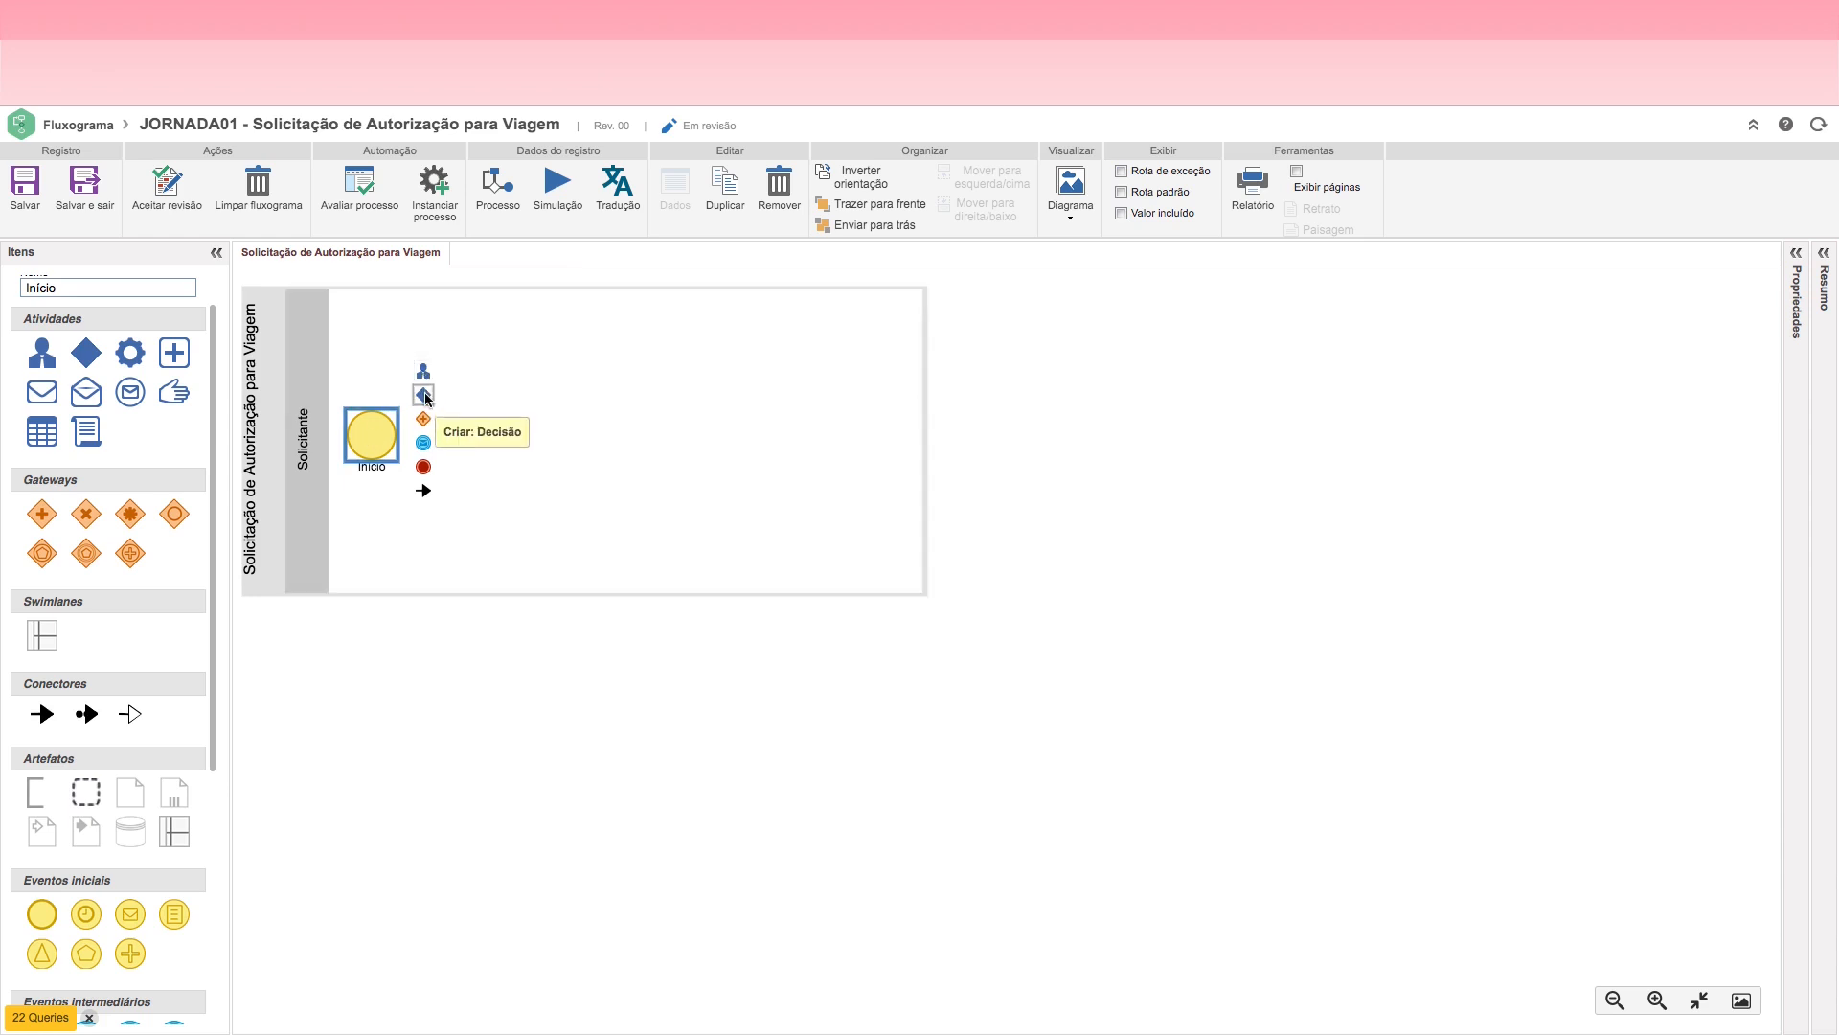
scroll(212, 525, up, 1)
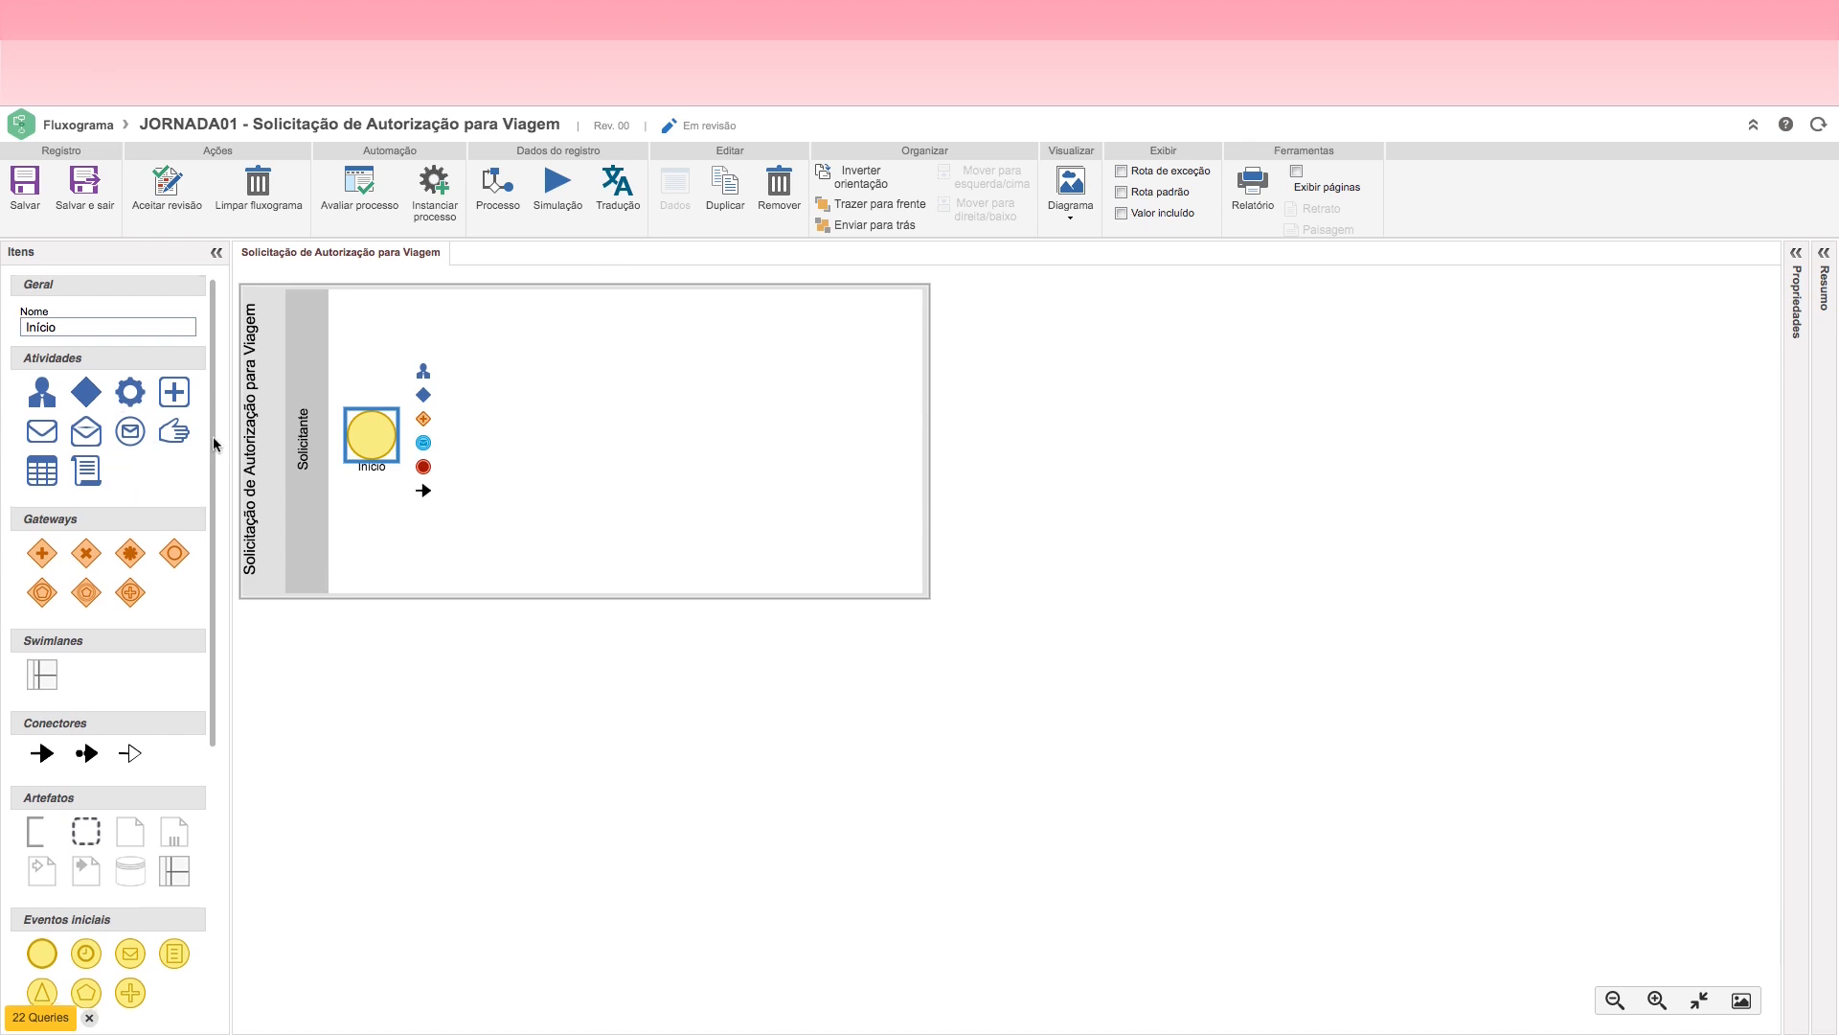
drag(213, 431, 233, 835)
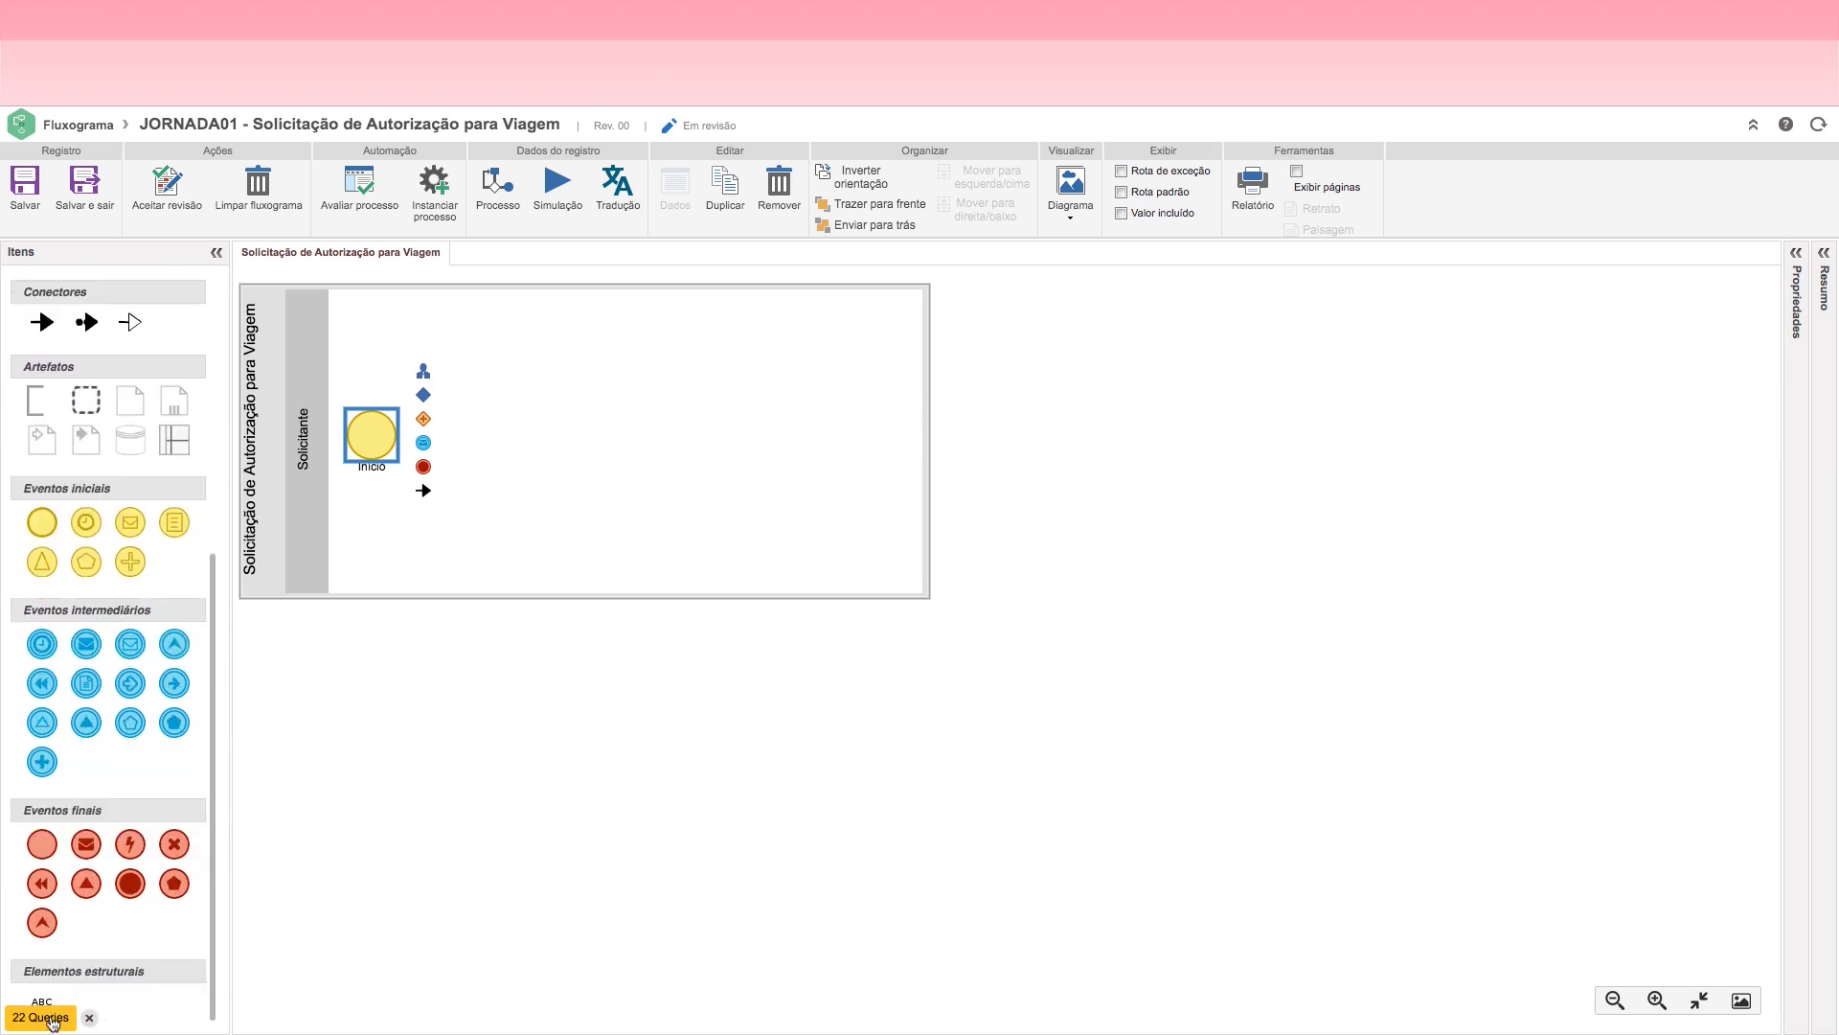
drag(212, 801, 224, 440)
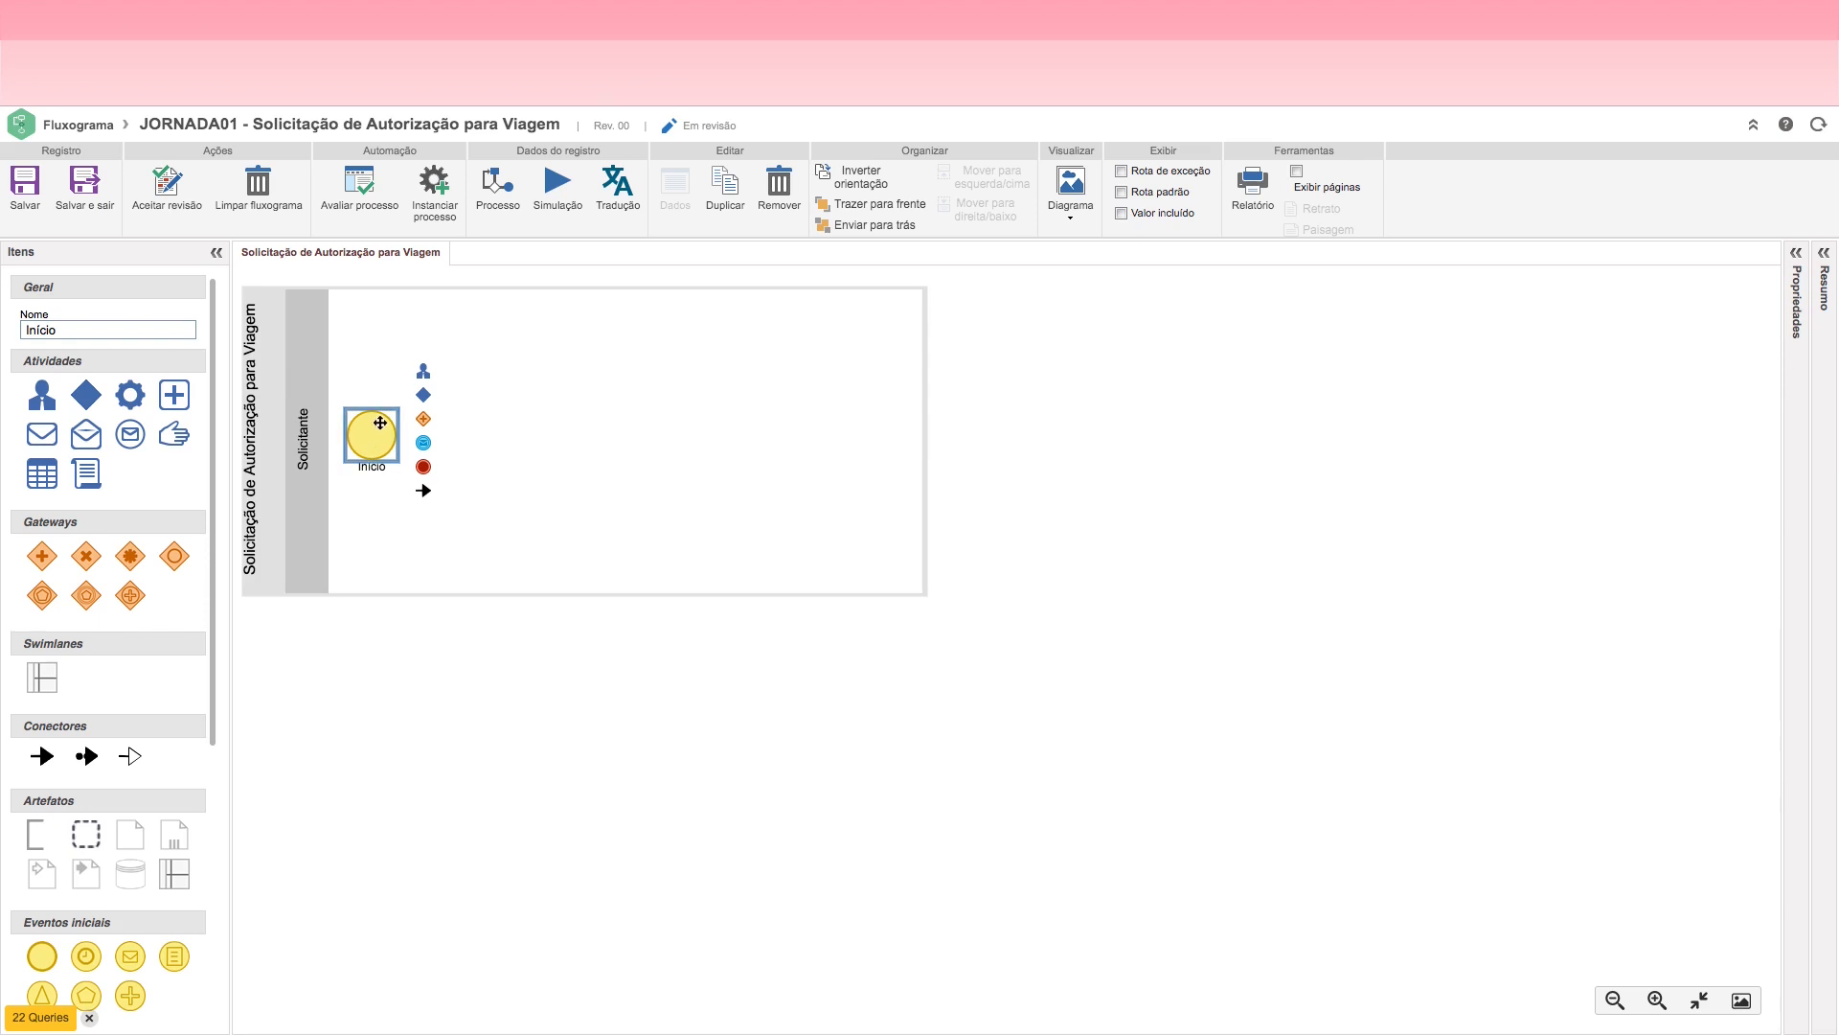
click(424, 370)
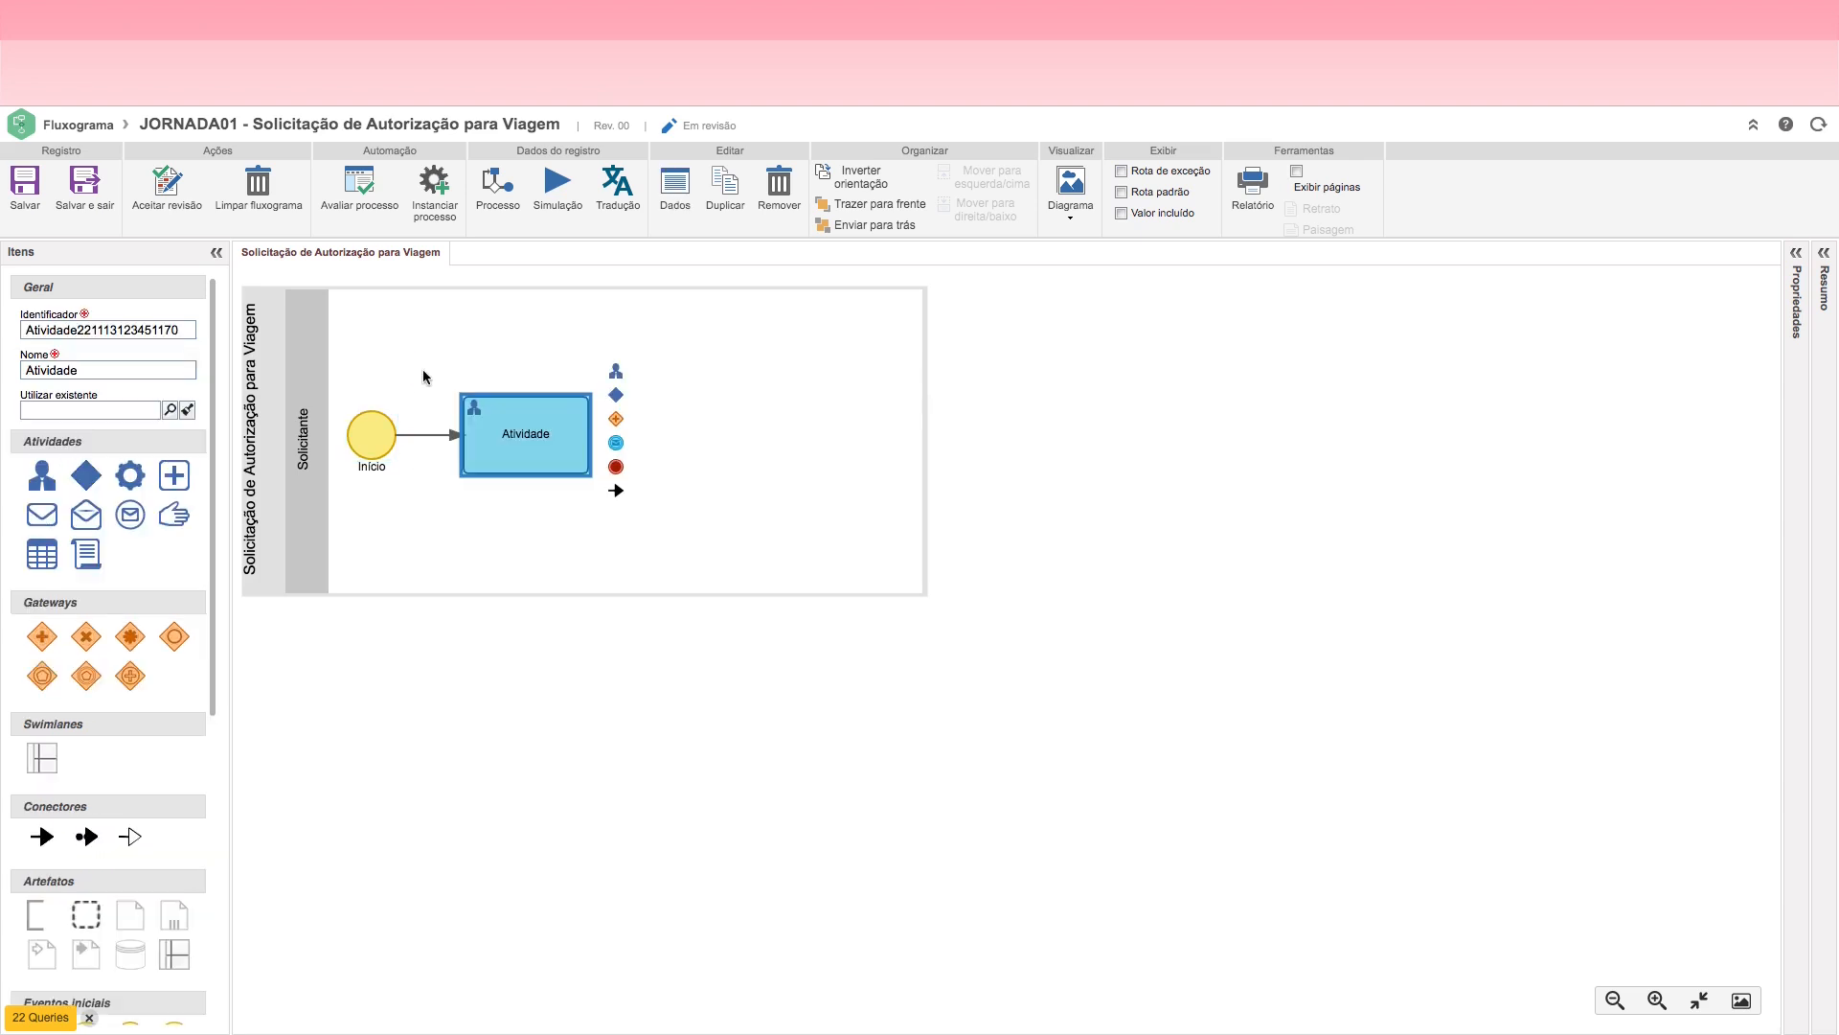
Step: Open the data record of the Atividade user activity in the Solicitante lane
double_click(522, 442)
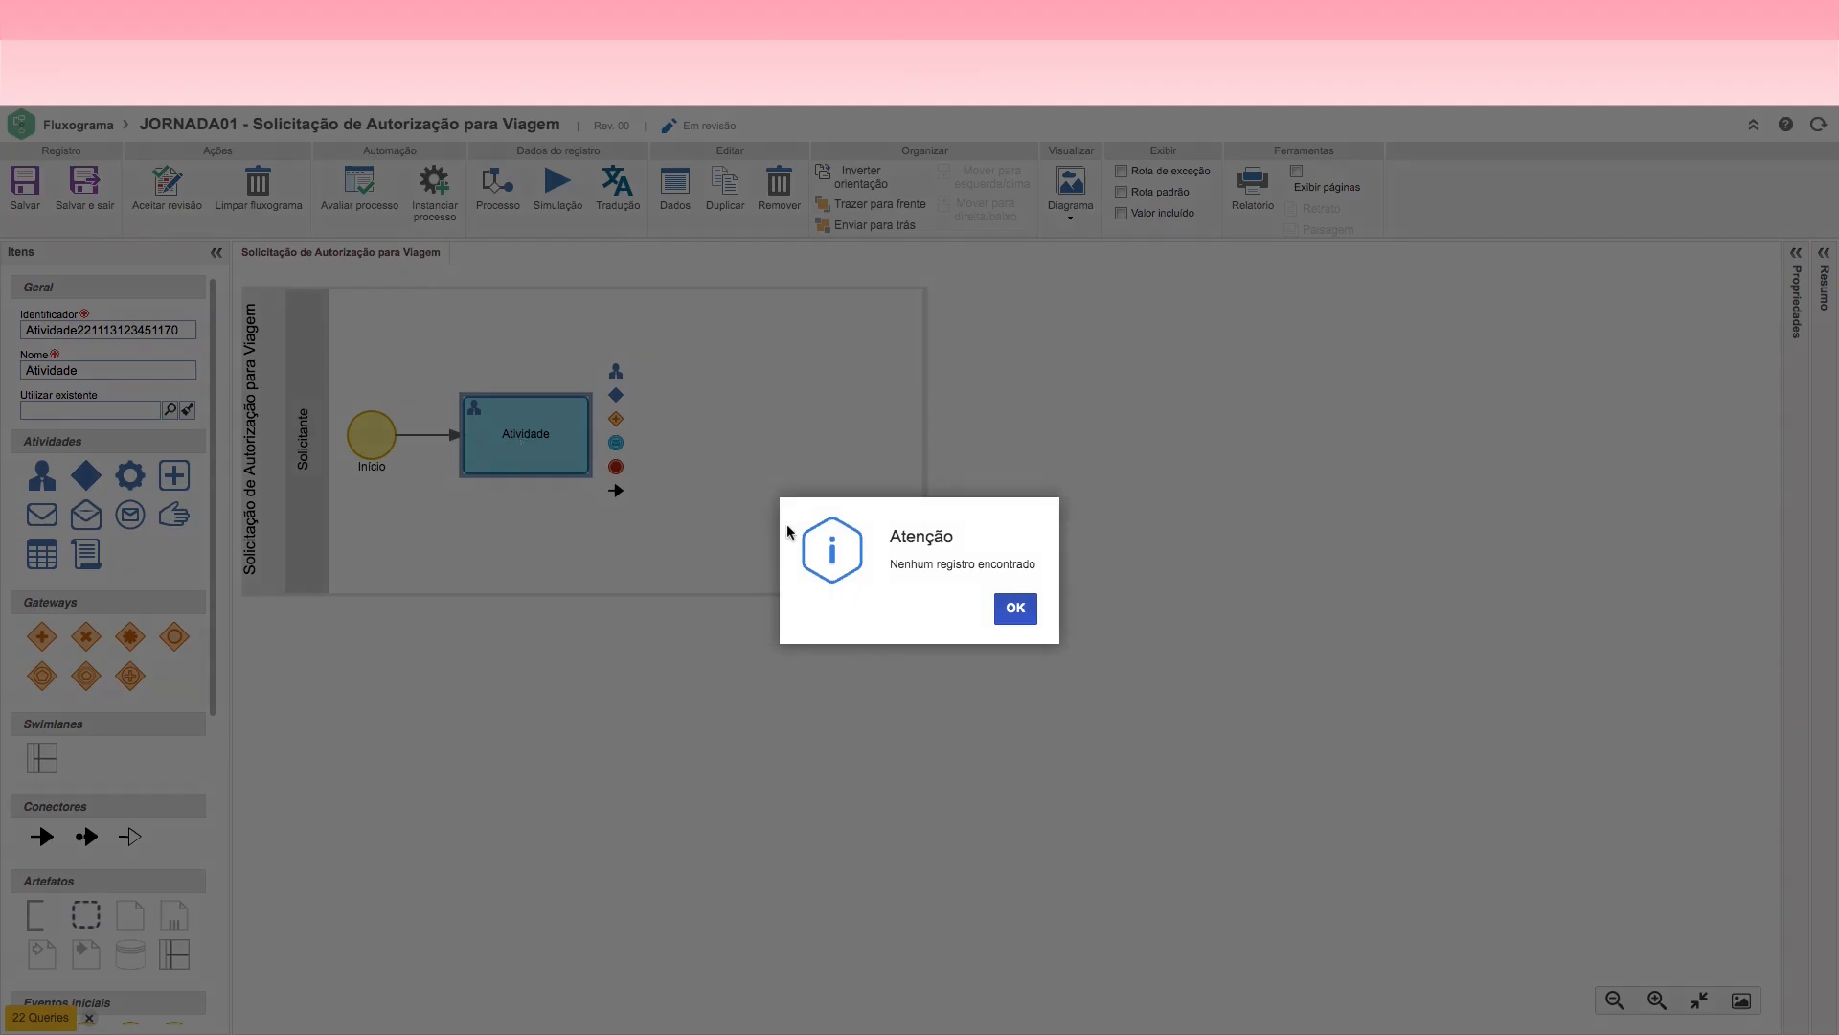
click(1015, 607)
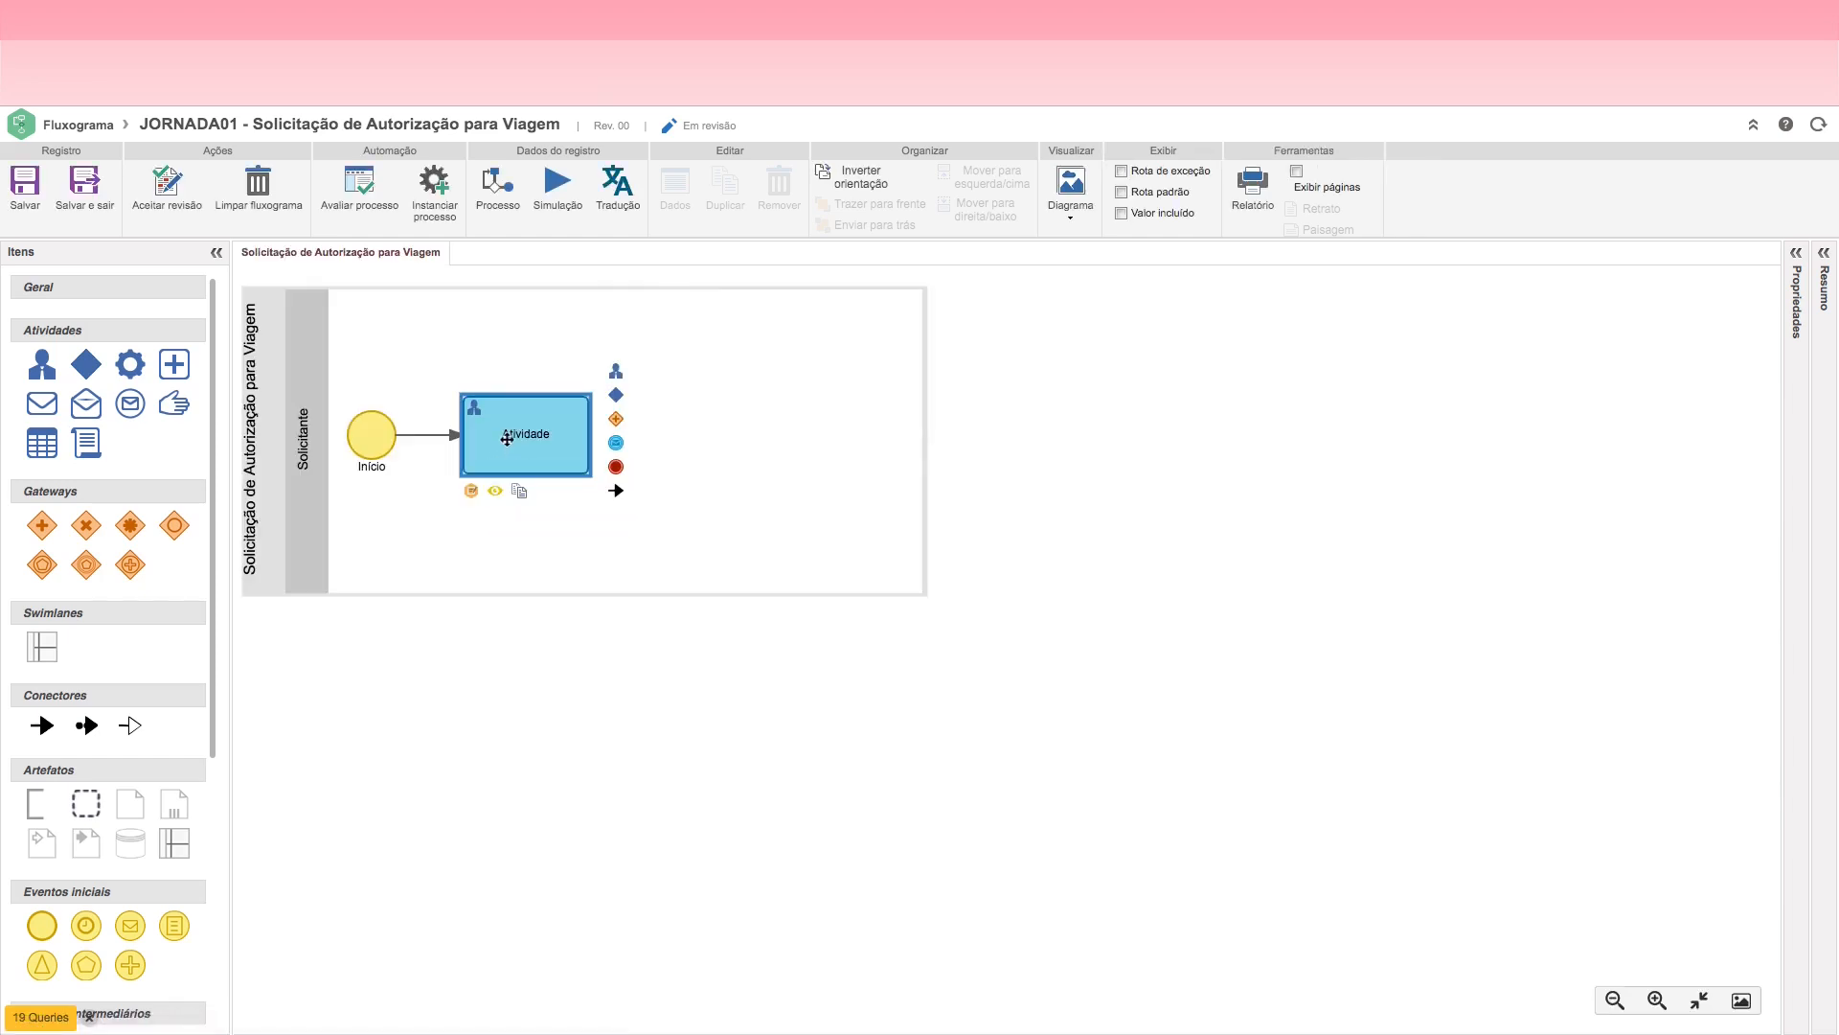
double_click(507, 438)
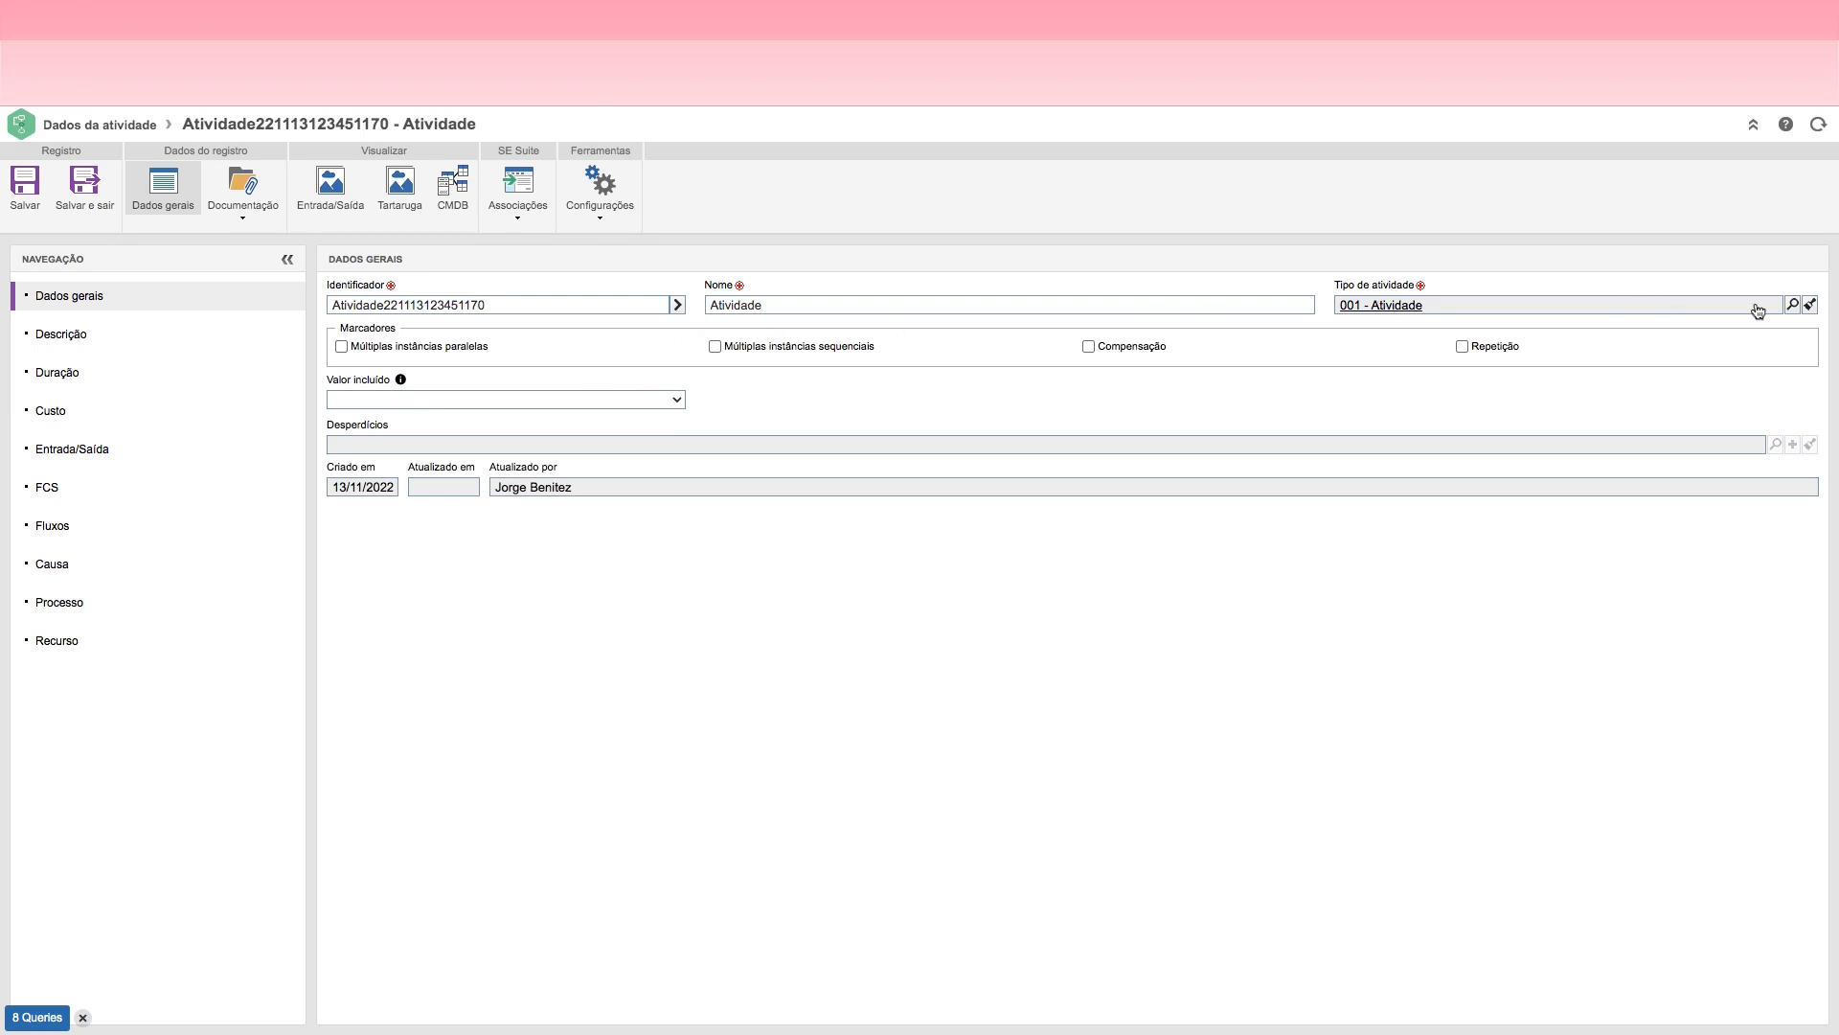
Step: Set the activity's type to ATV_JOR - Atividades da Jornada and save the activity record
click(1794, 304)
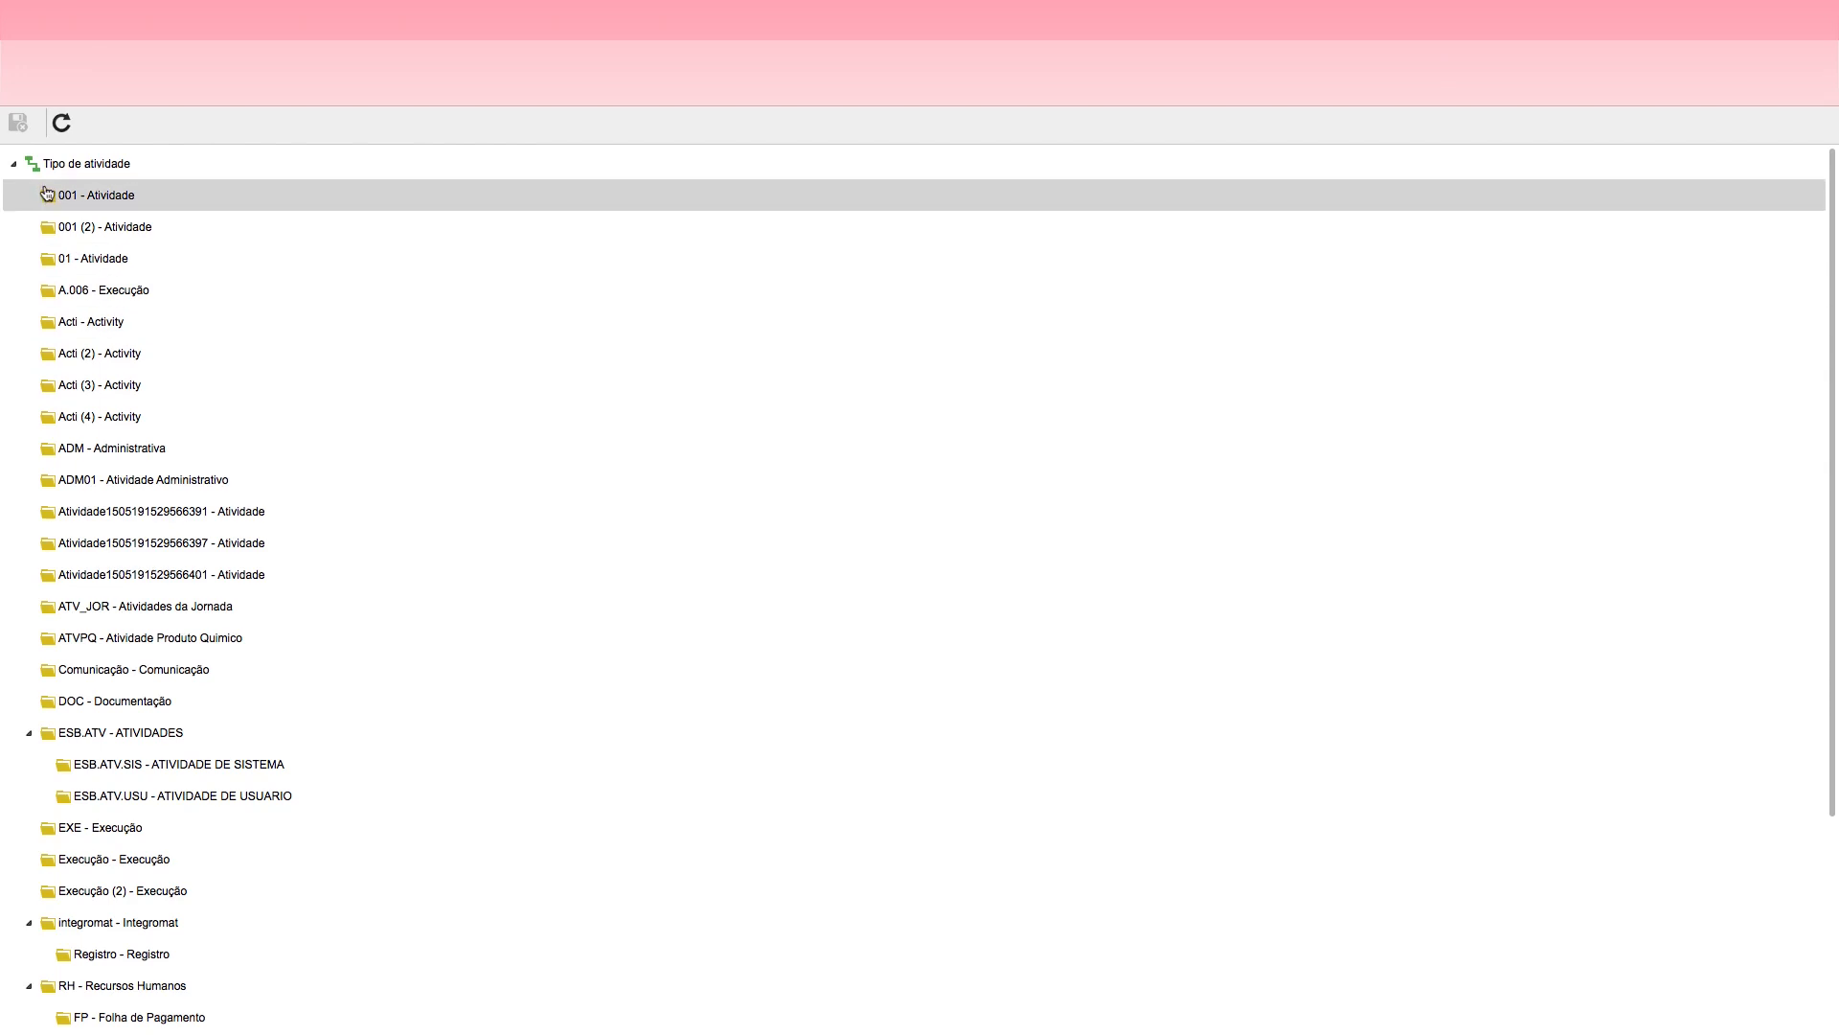
drag(1830, 222, 1834, 514)
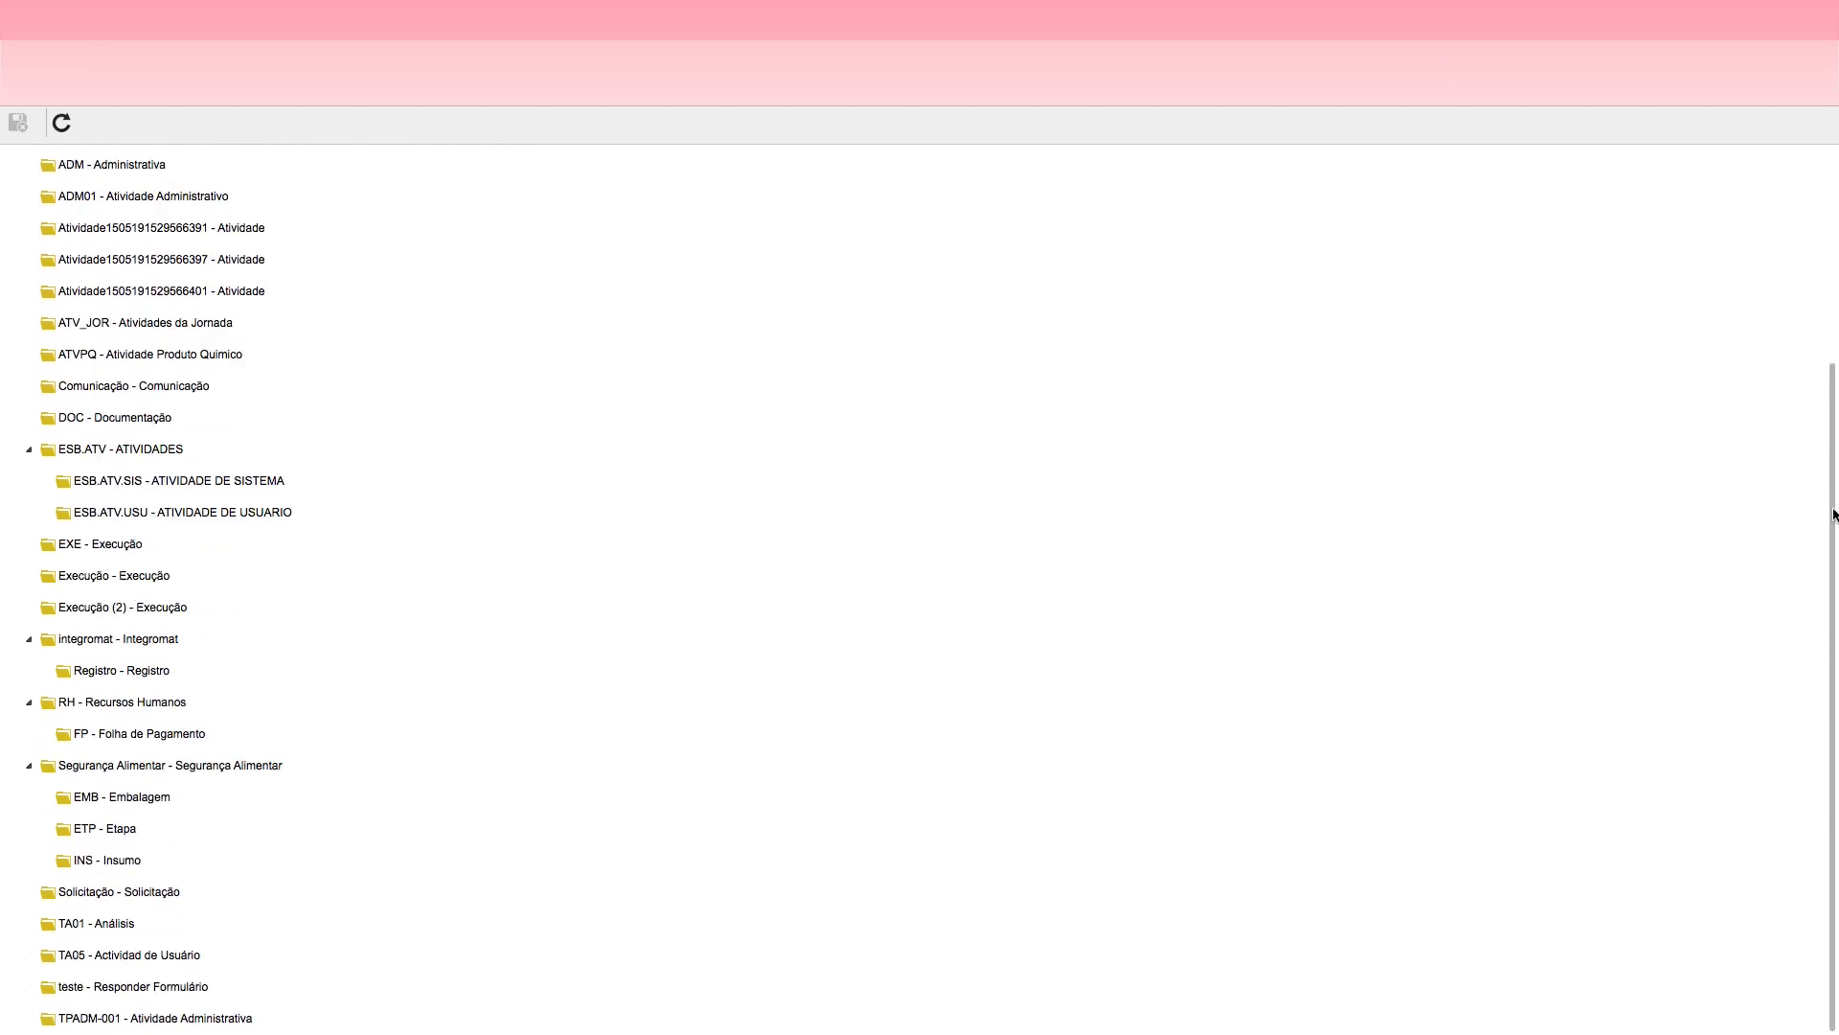
drag(1834, 438, 1836, 174)
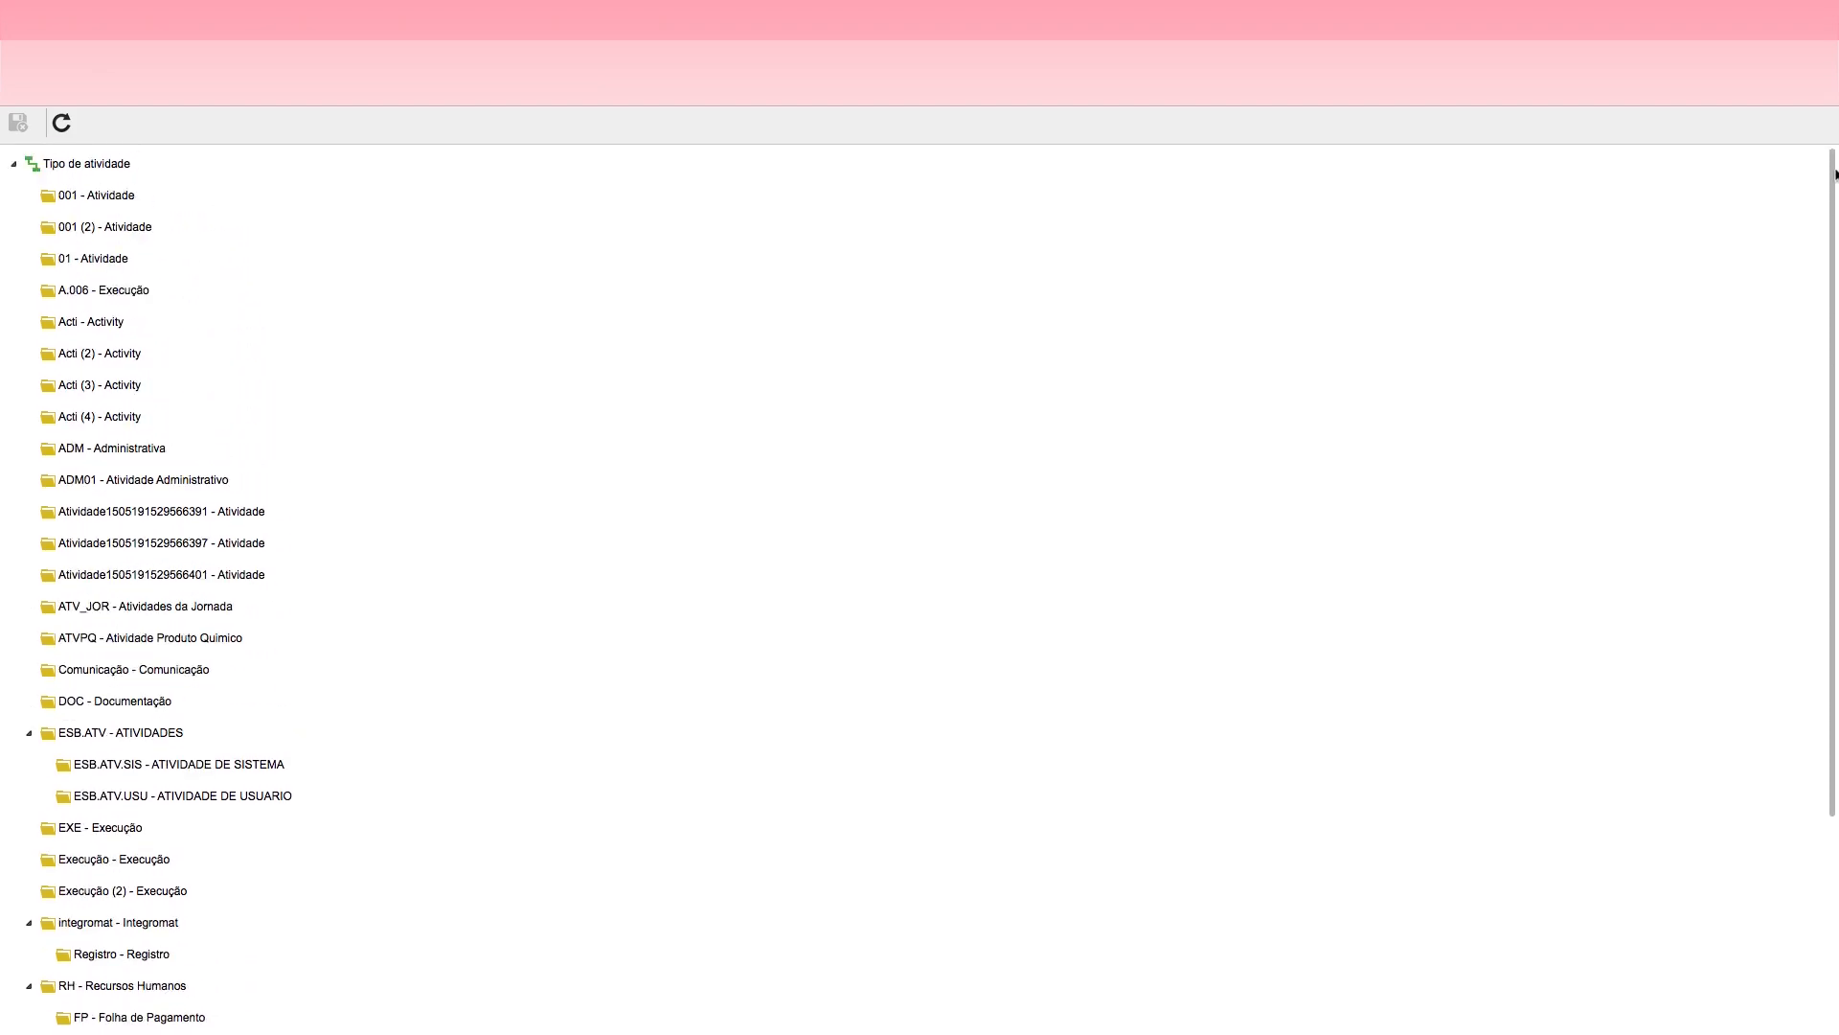
click(122, 337)
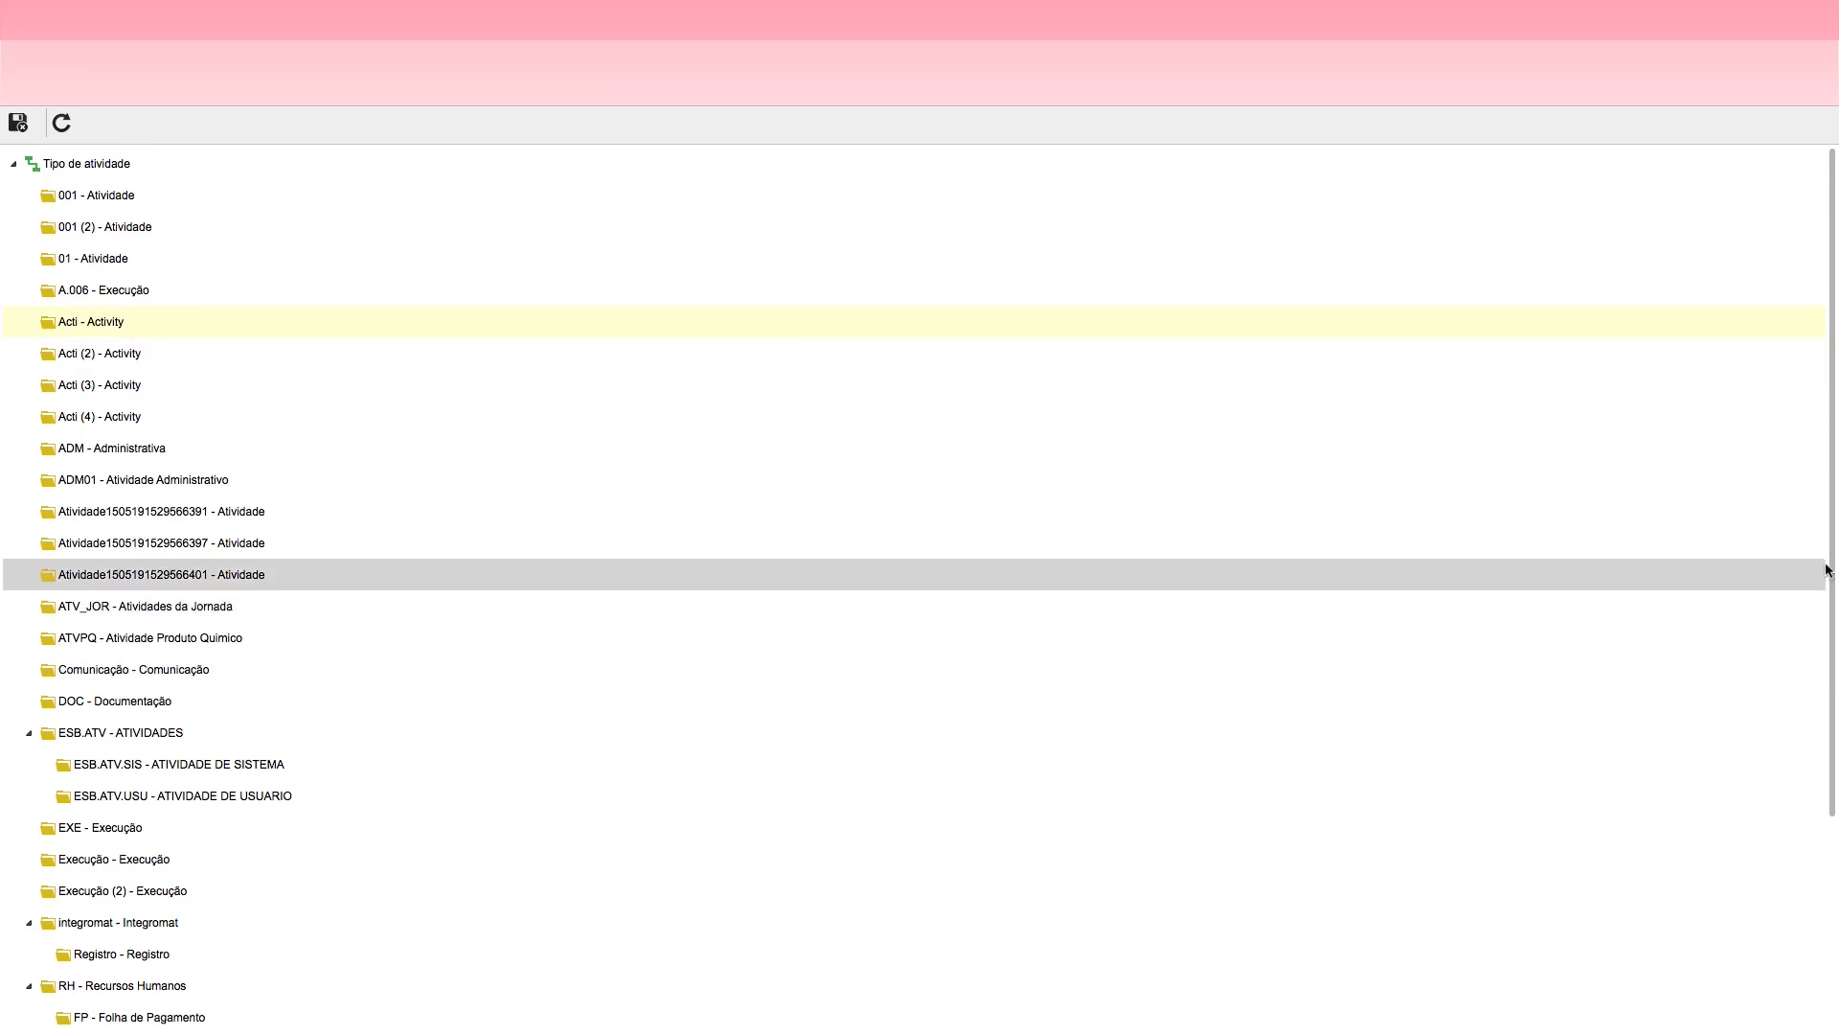
drag(1831, 406, 1827, 620)
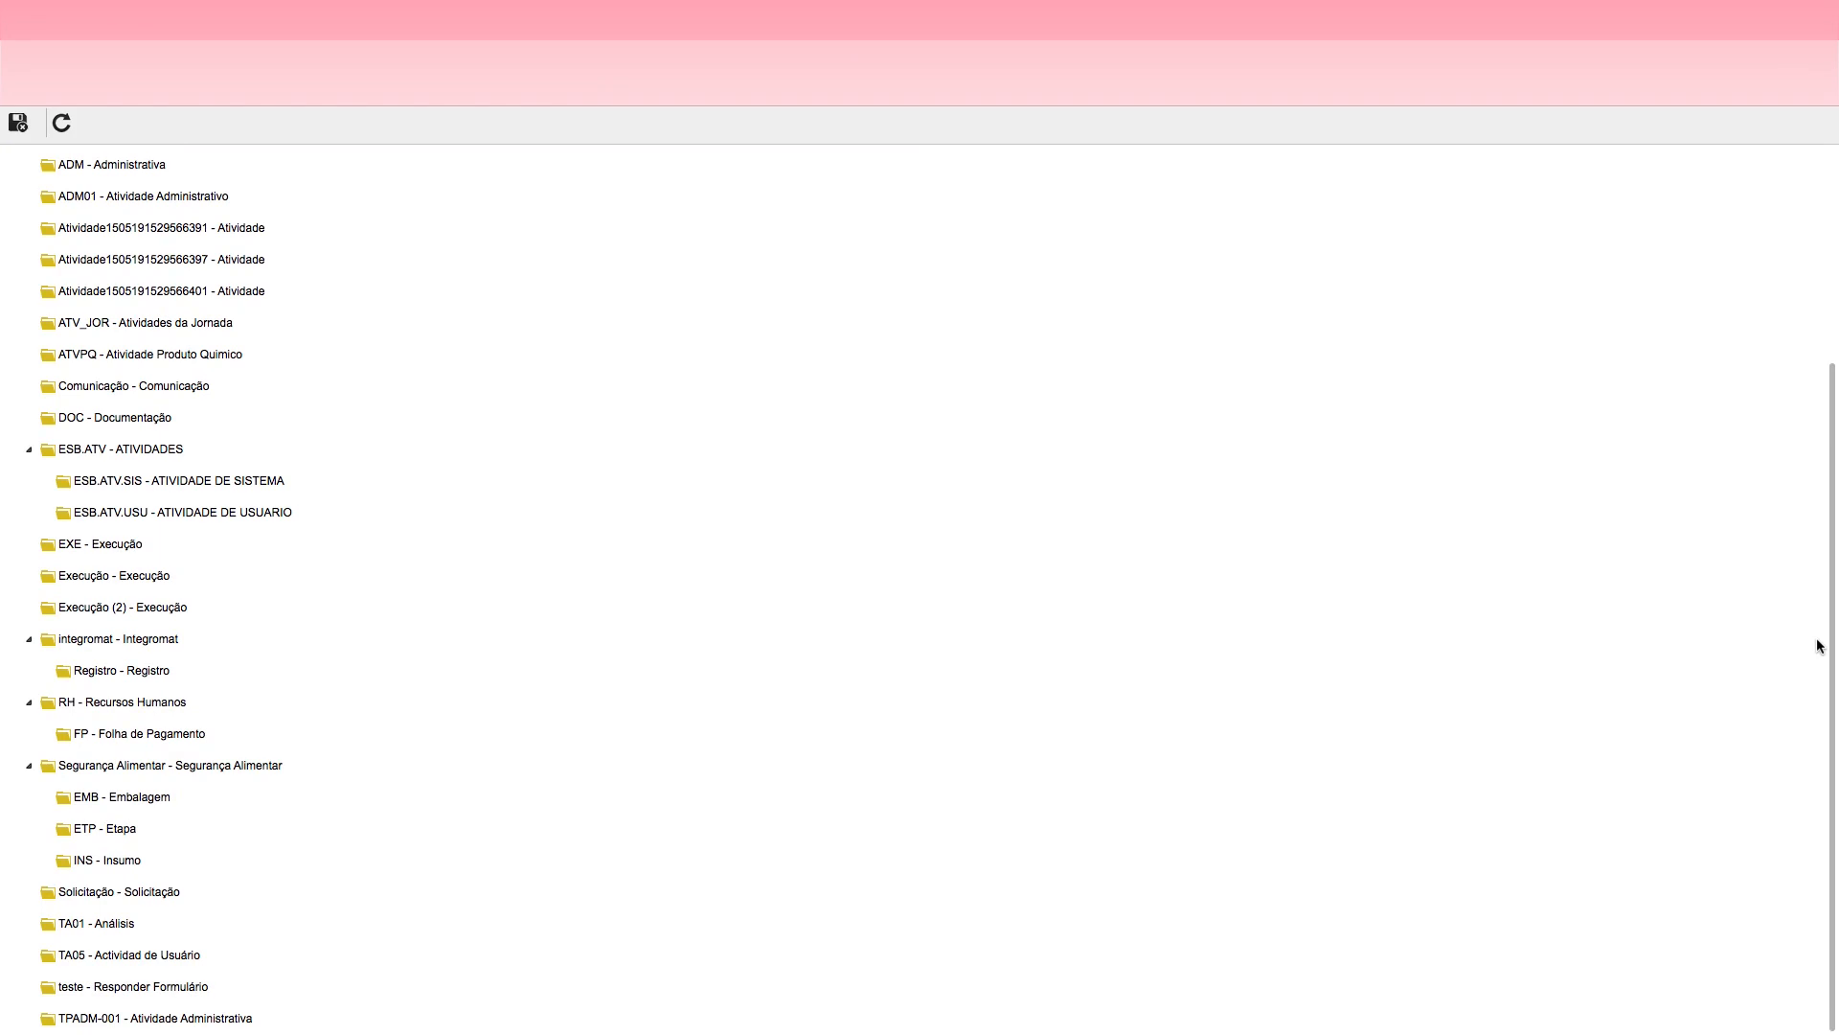
scroll(1818, 613, up, 2)
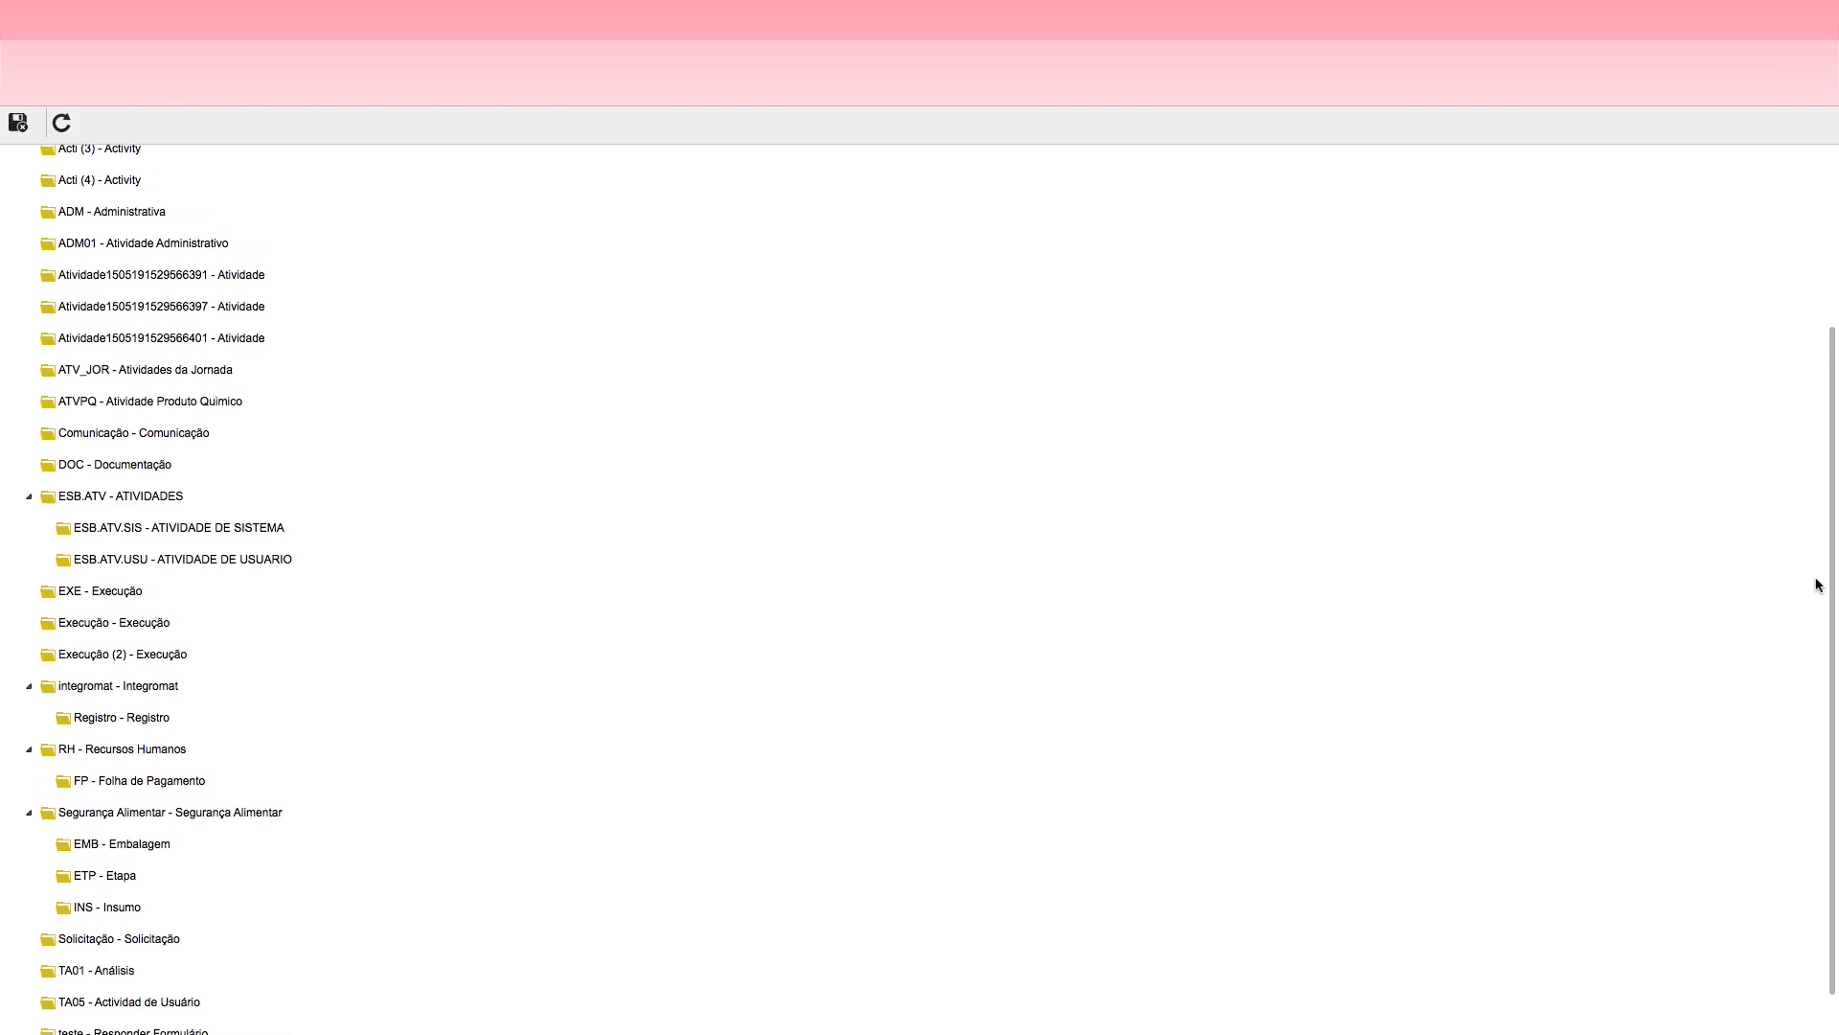
scroll(1818, 585, up, 5)
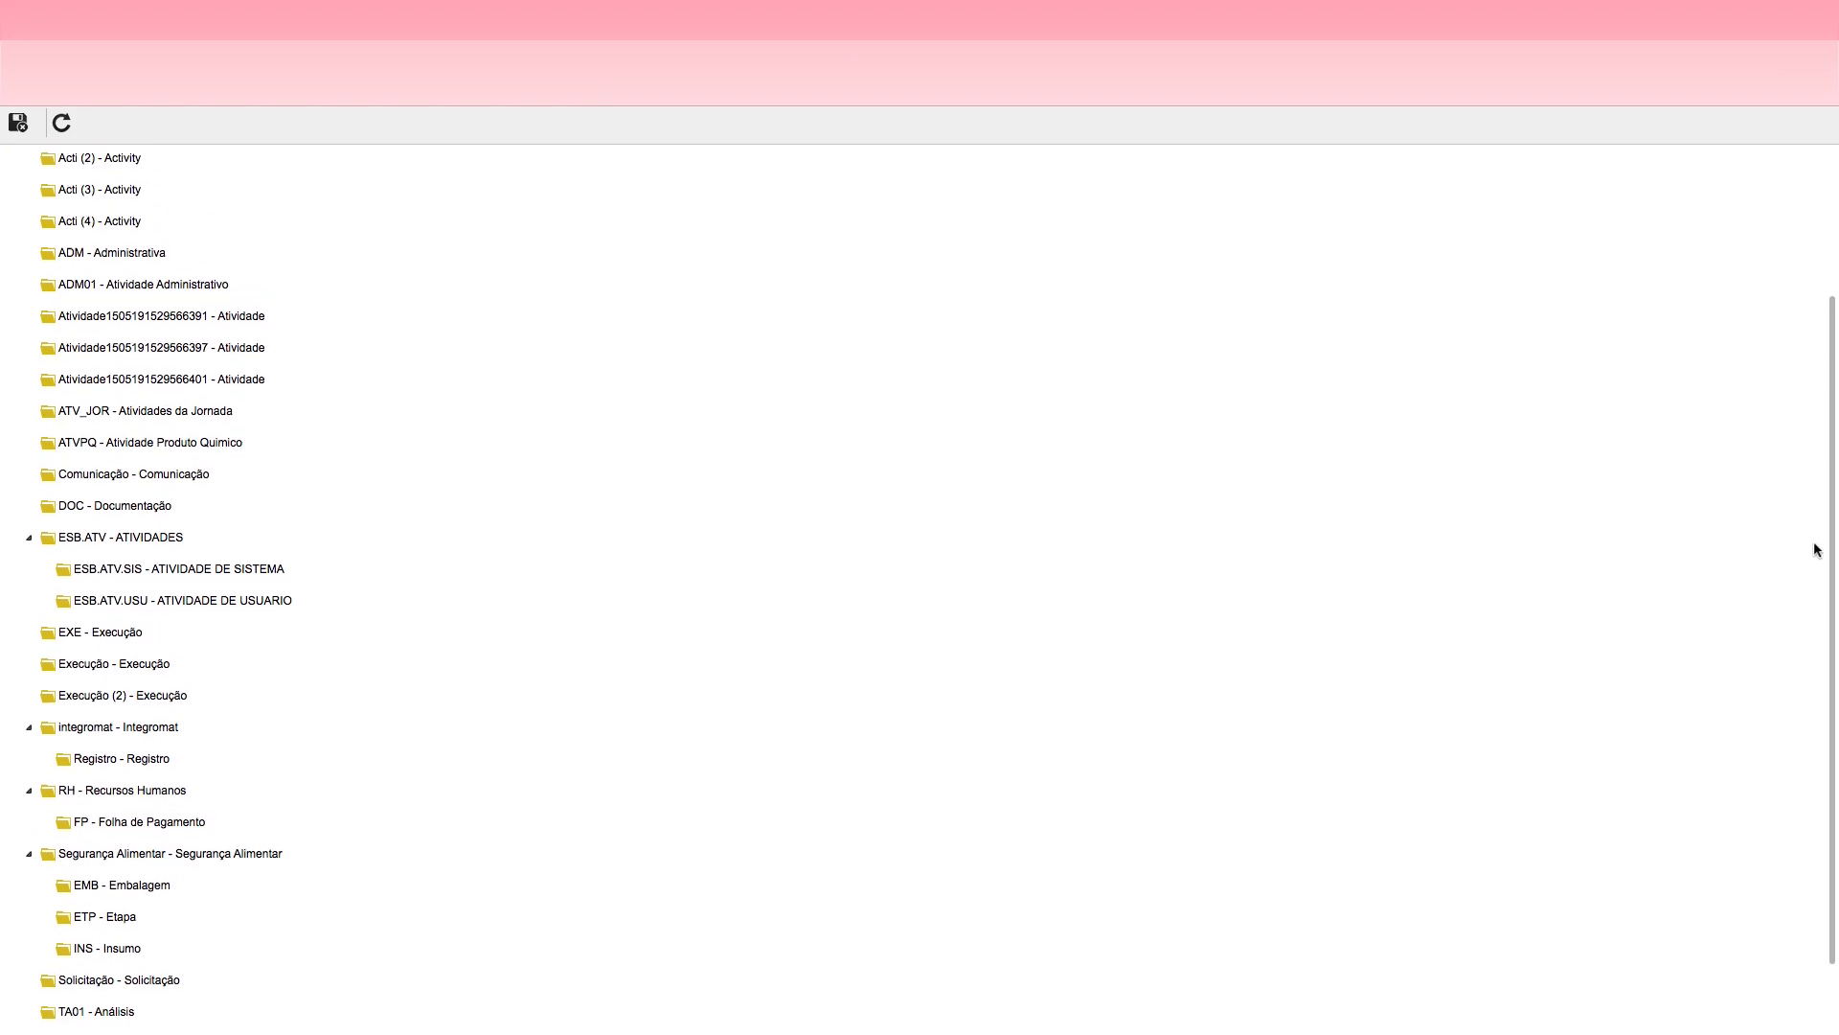
scroll(1813, 460, up, 4)
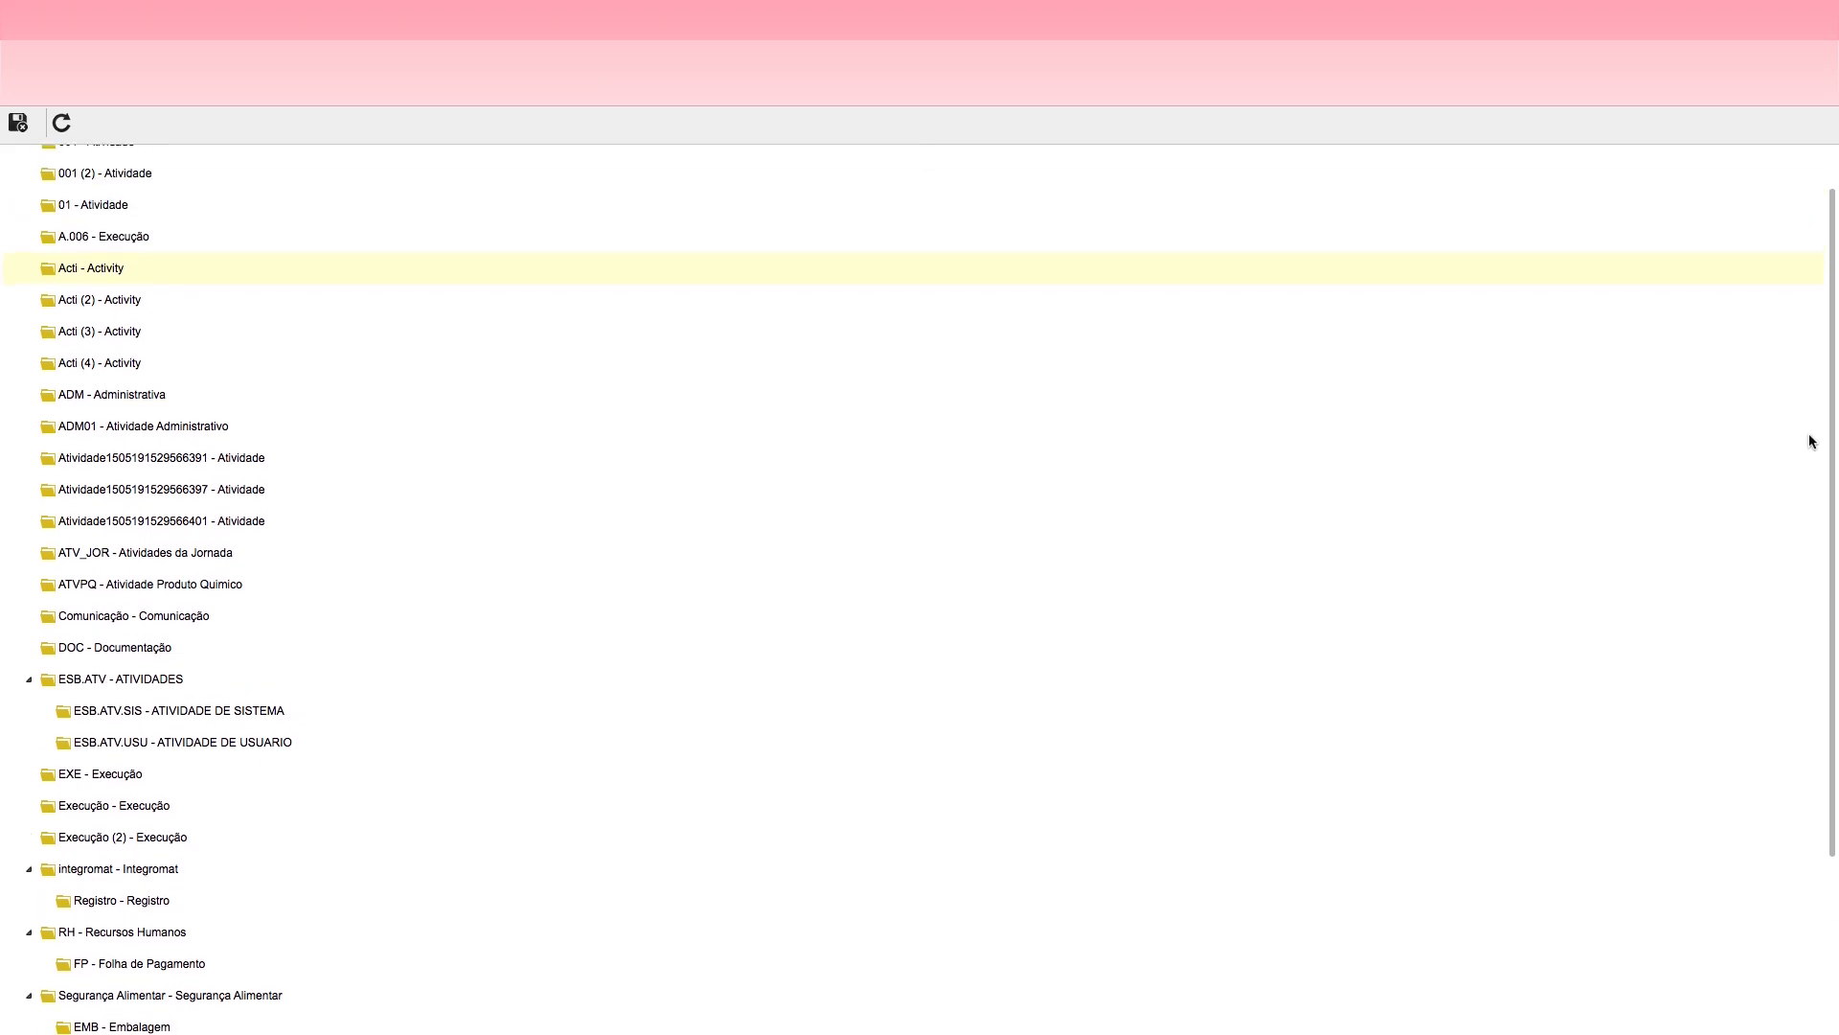
click(105, 582)
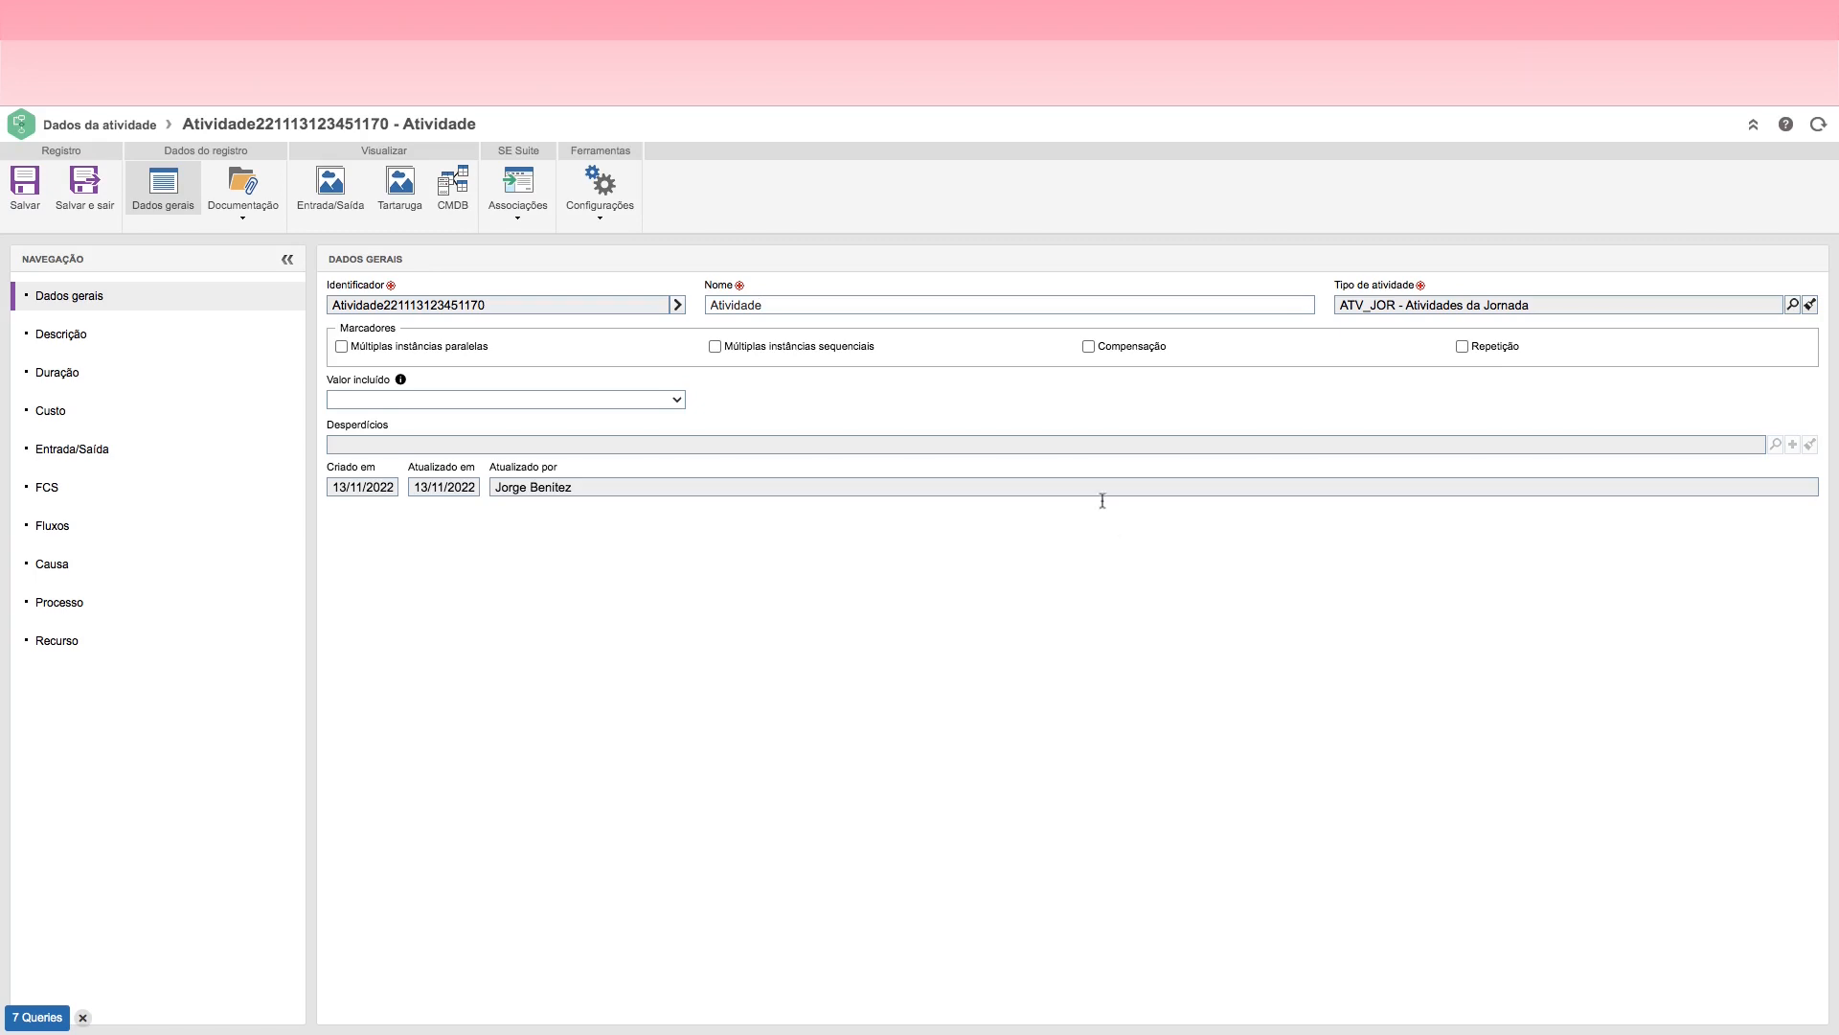
click(25, 187)
click(678, 307)
Step: Return to the flowchart, open the JORNADA01 process data and look over its general, description, duration and automation sections
key(ctrl+shift+Tab)
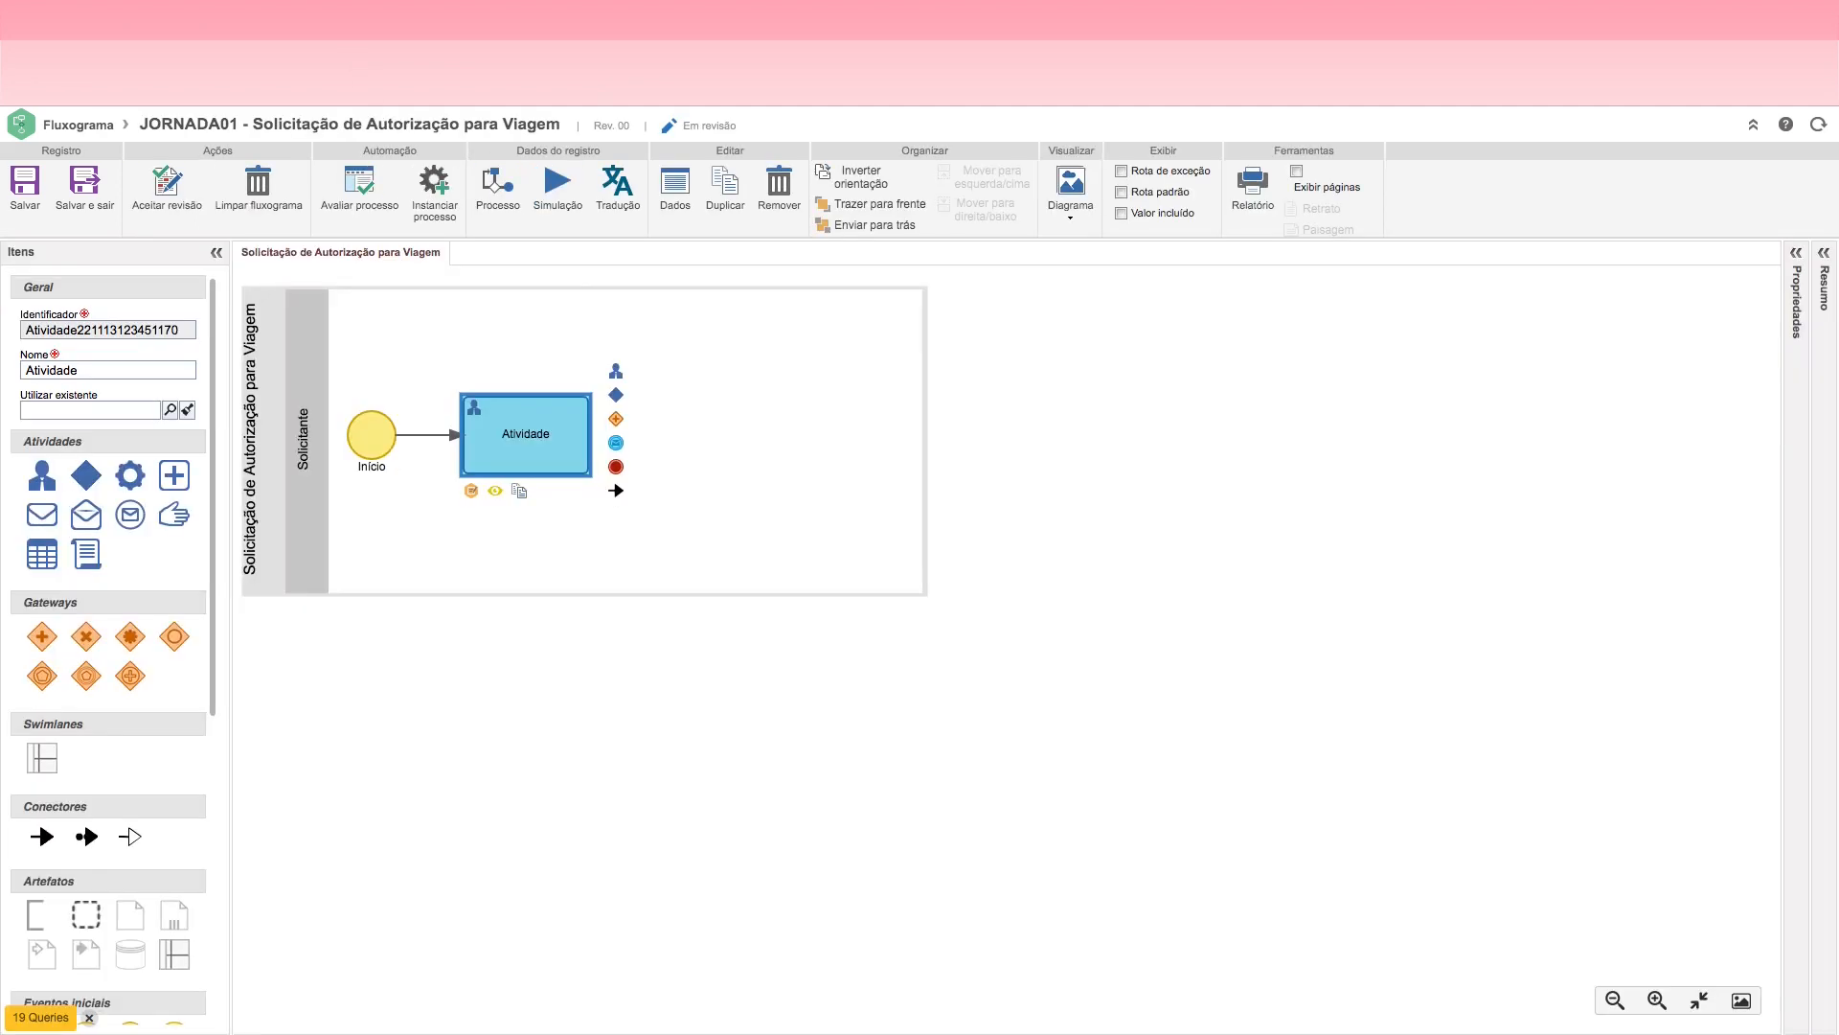
click(262, 427)
double_click(258, 431)
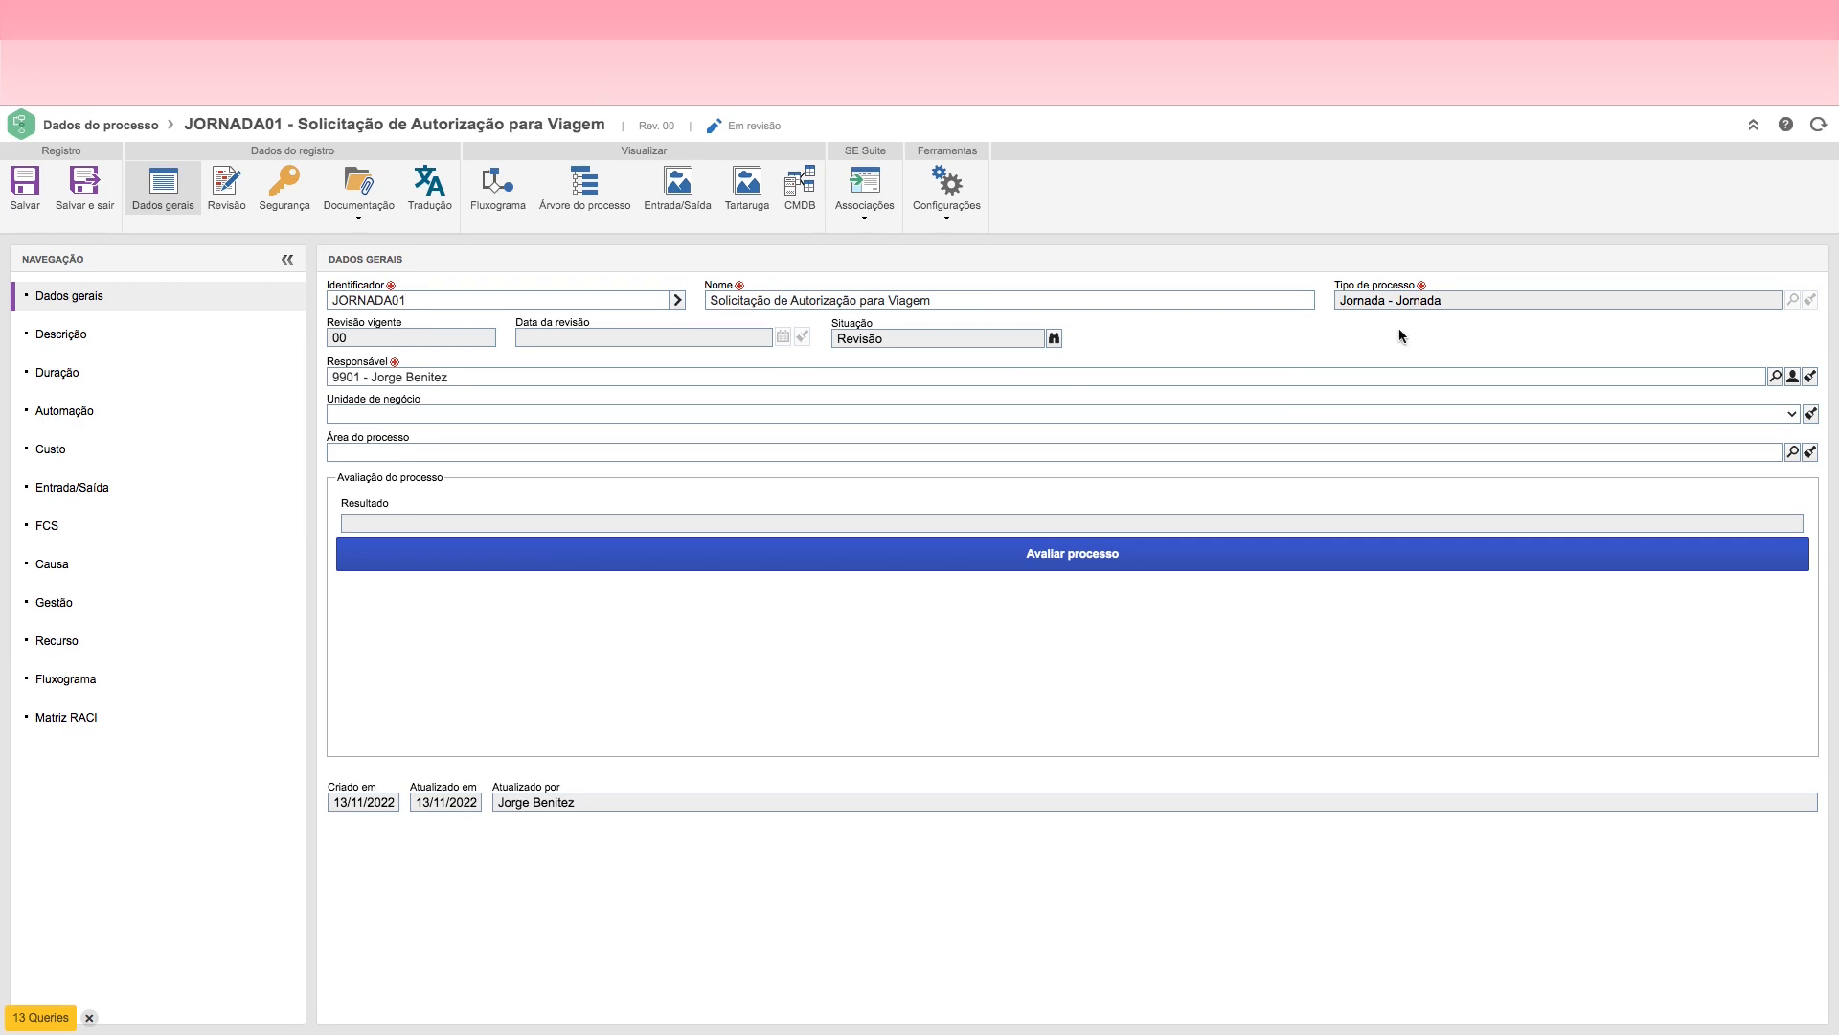
click(86, 343)
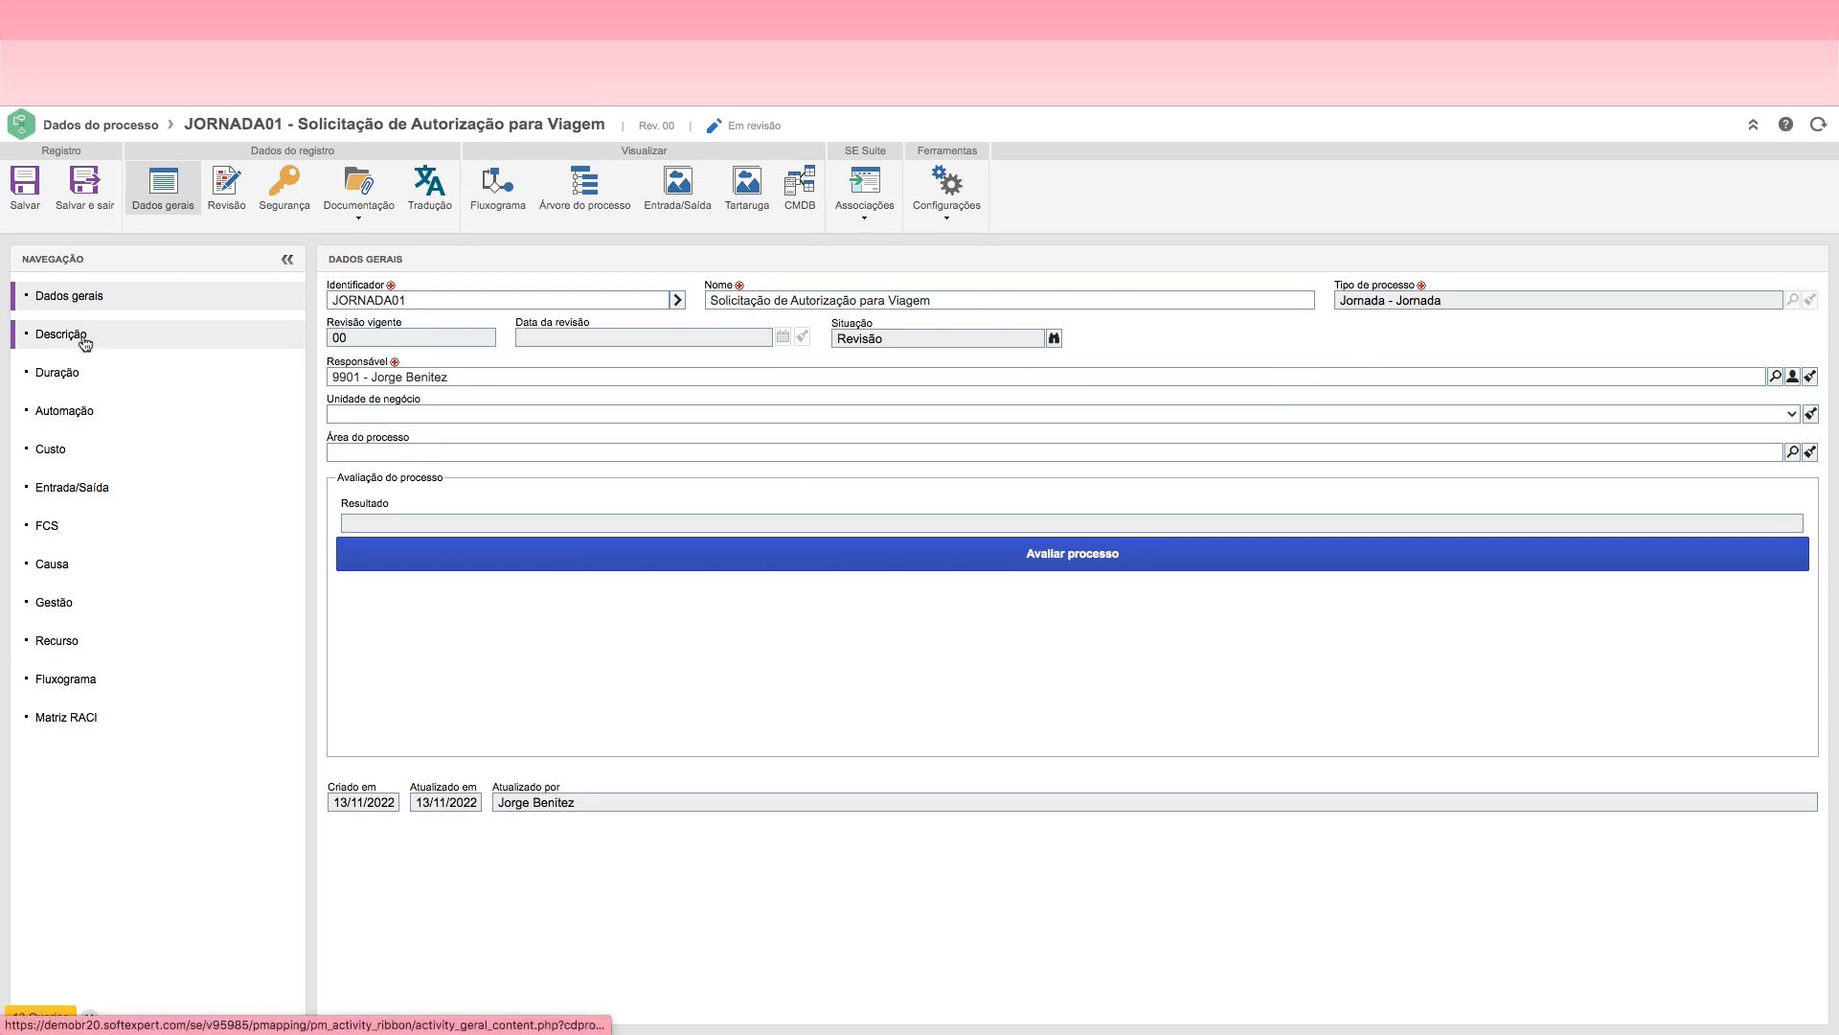
click(75, 381)
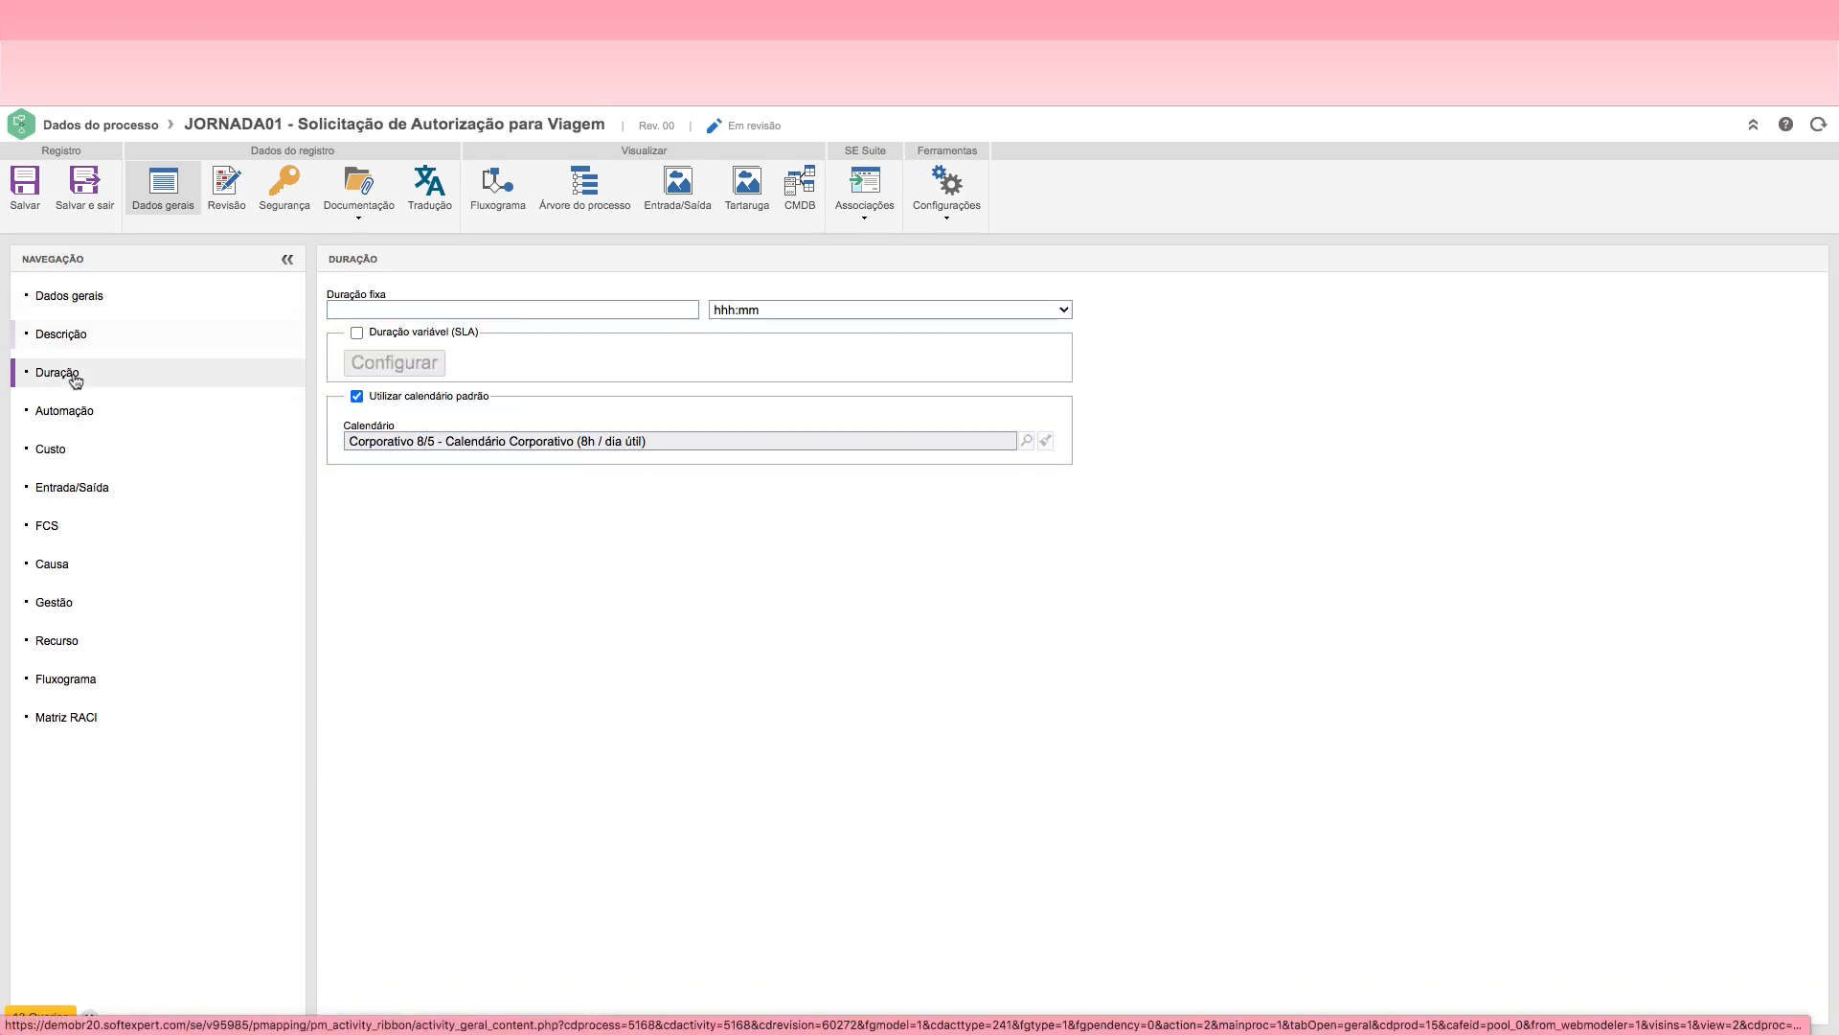
click(78, 417)
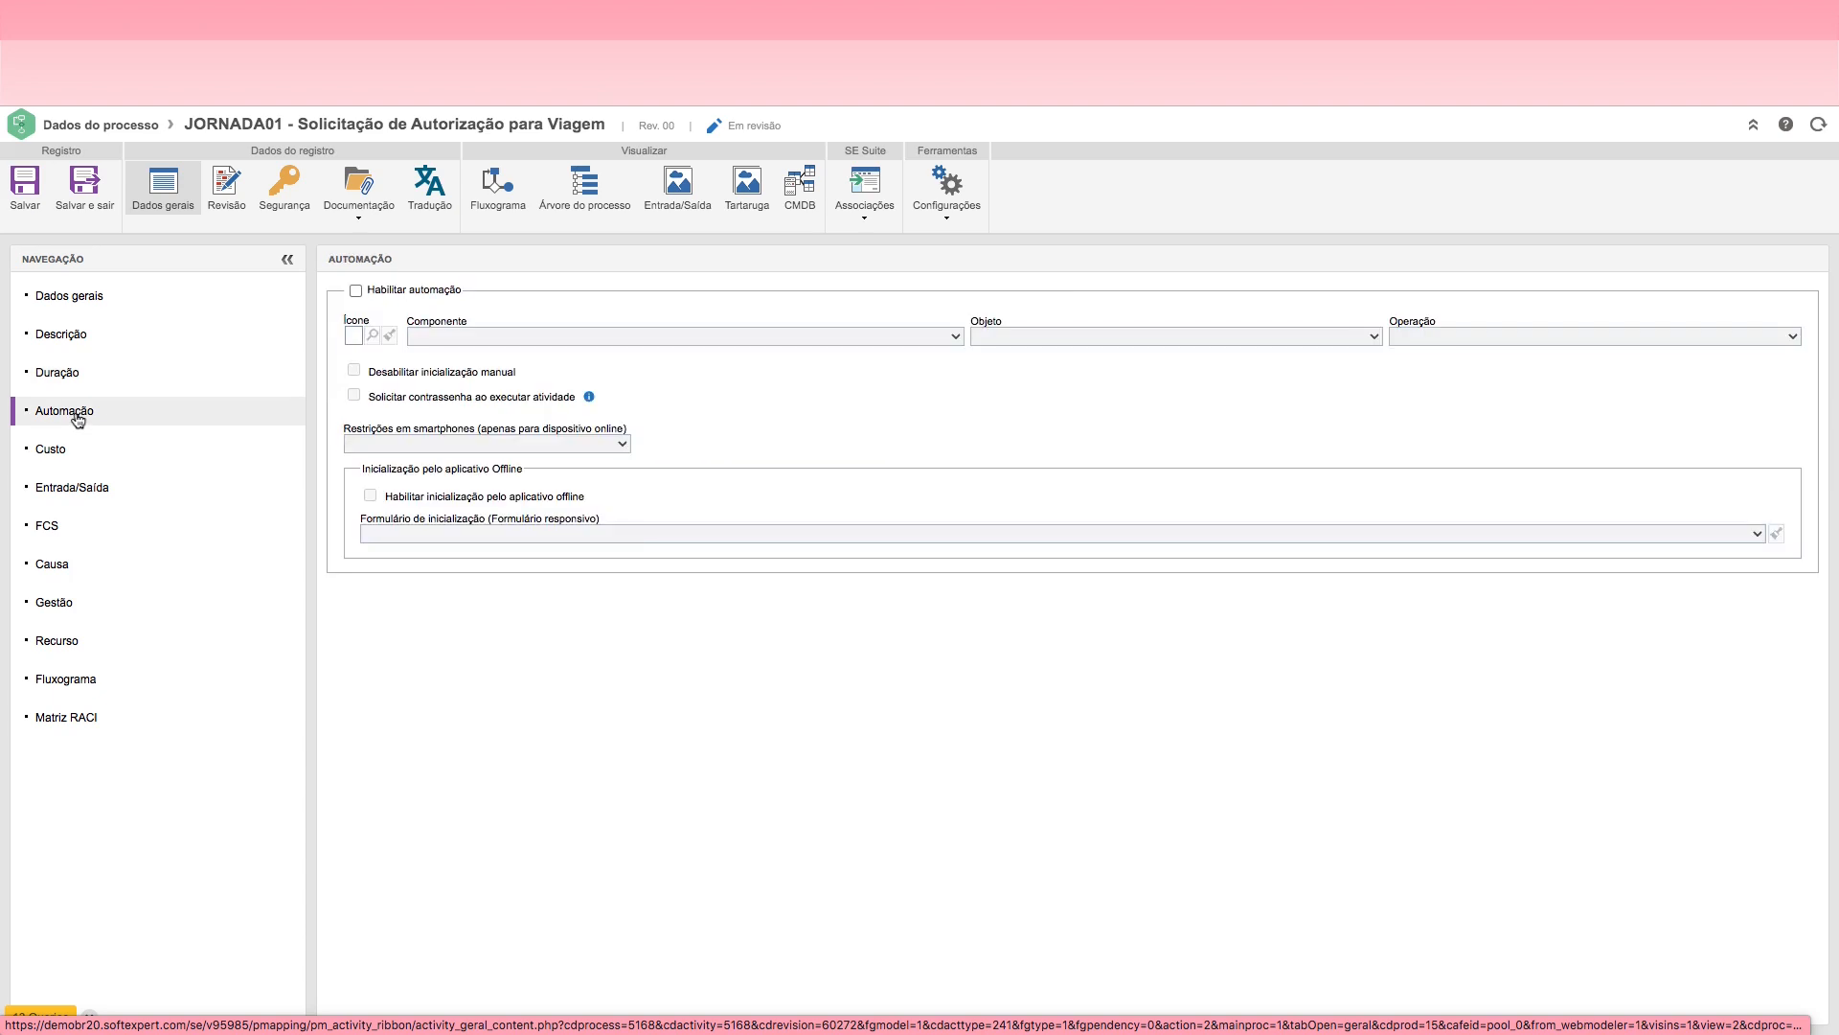
click(90, 299)
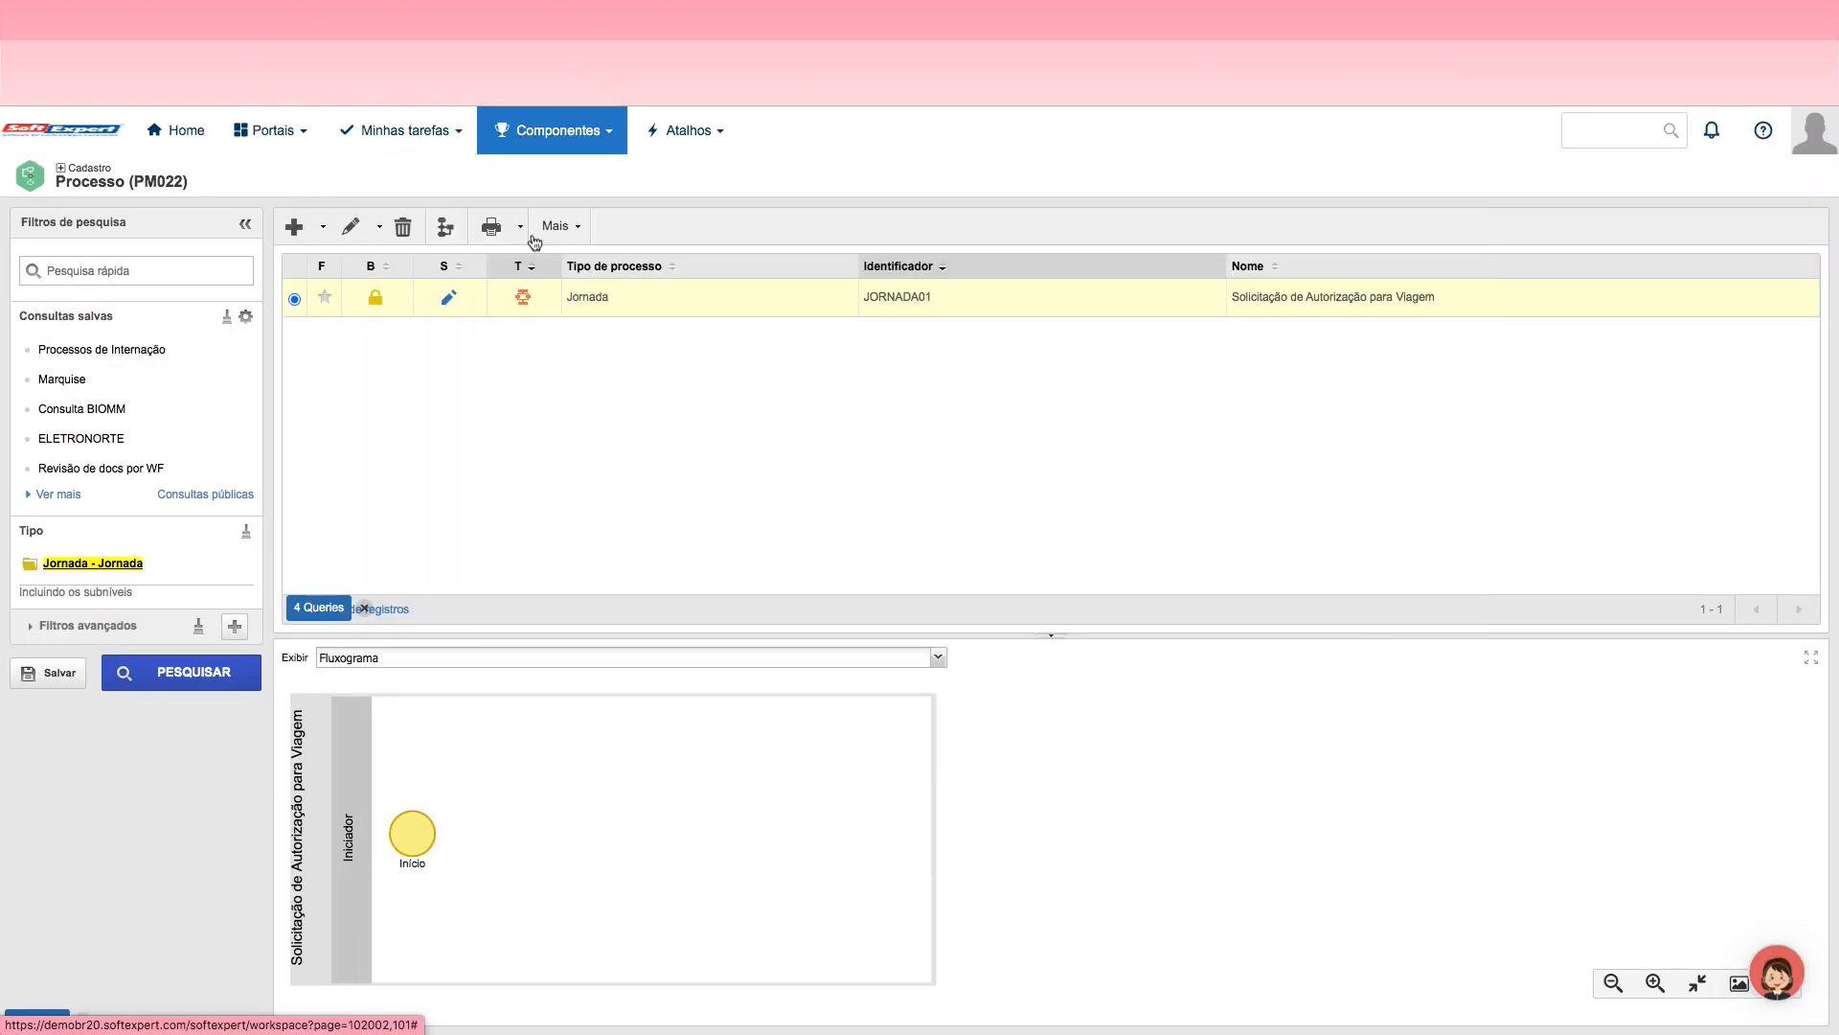
Step: Open the Tipo de processo configuration of the Processo component, search for "jor" and select the Jornada type
click(578, 134)
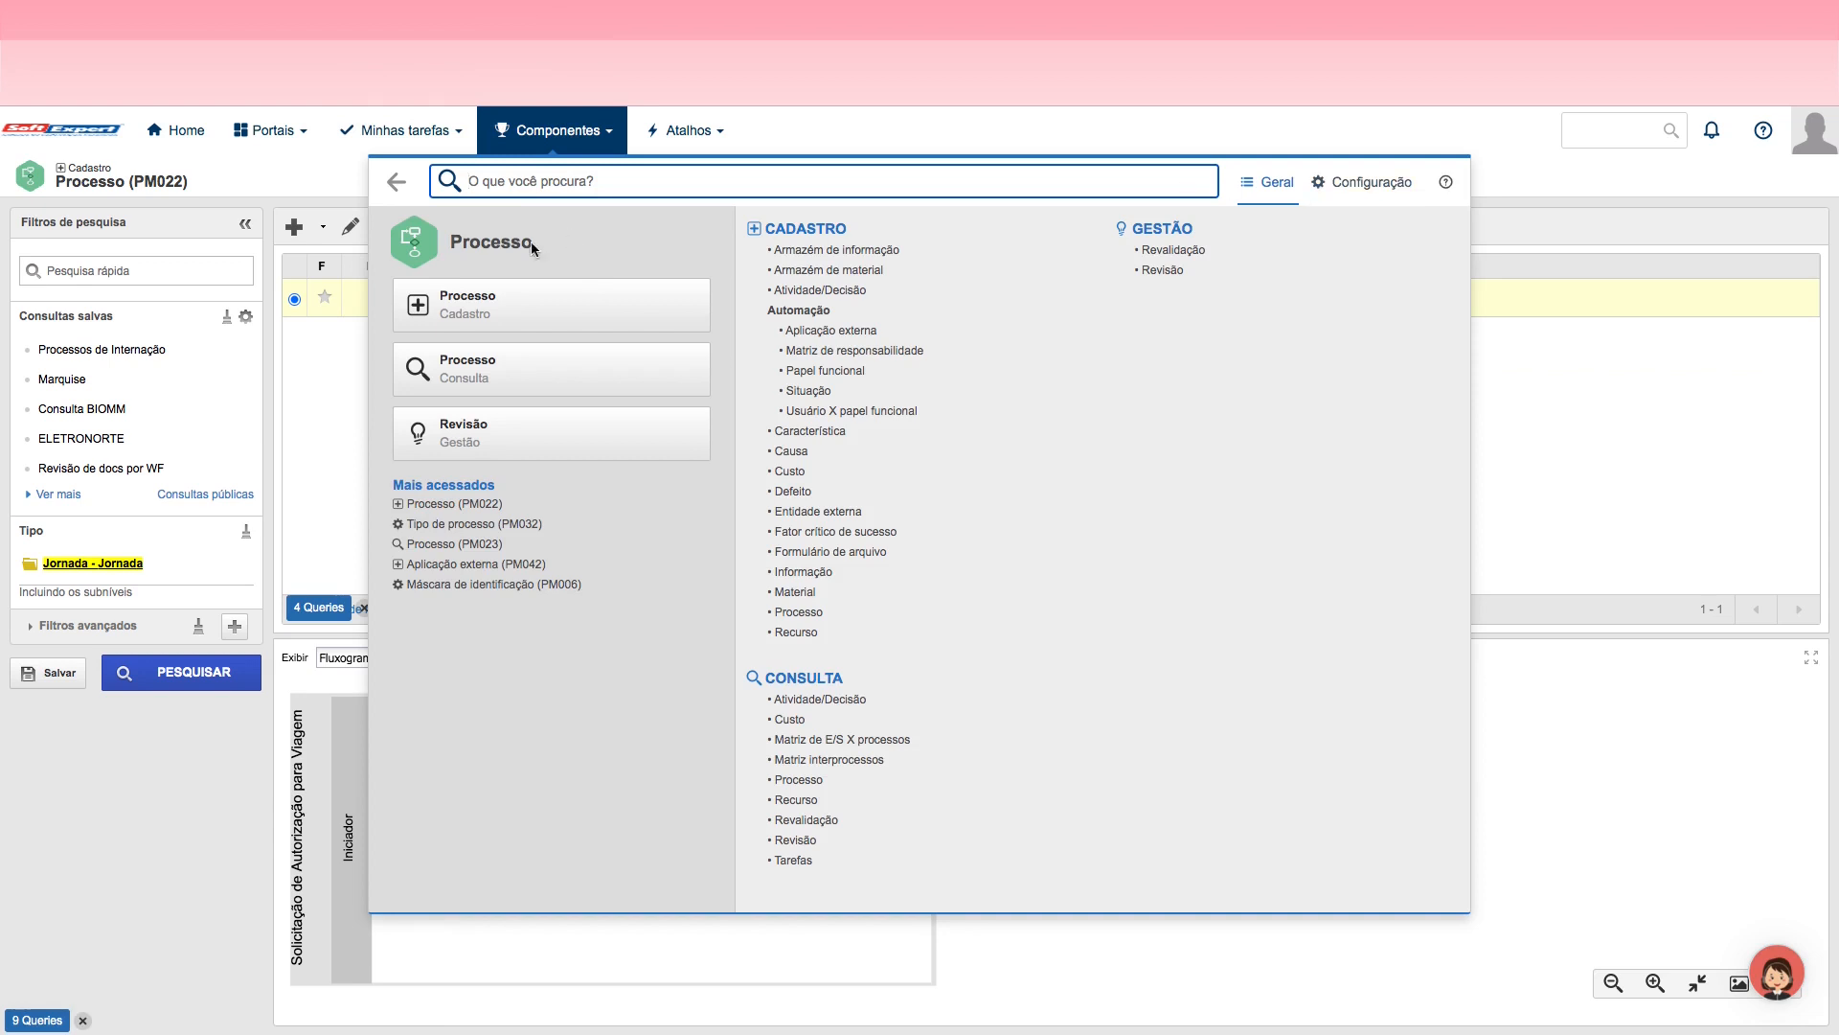
click(1373, 187)
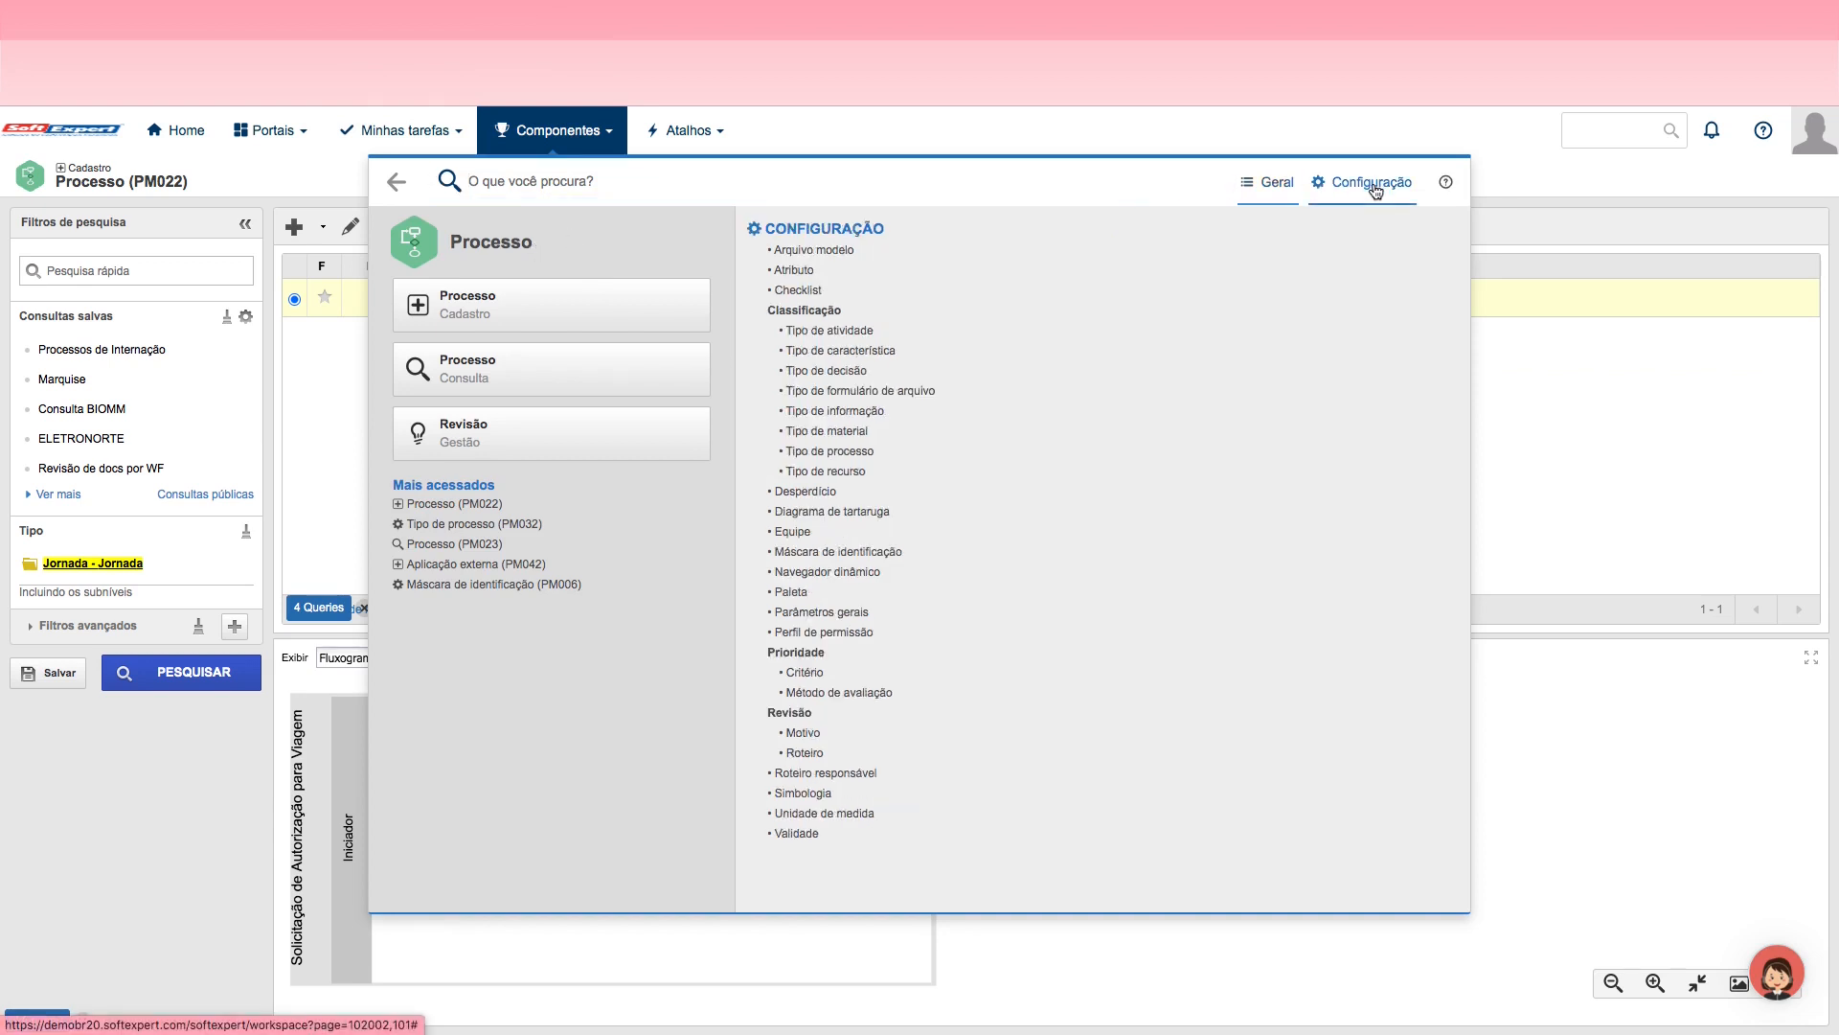
click(830, 454)
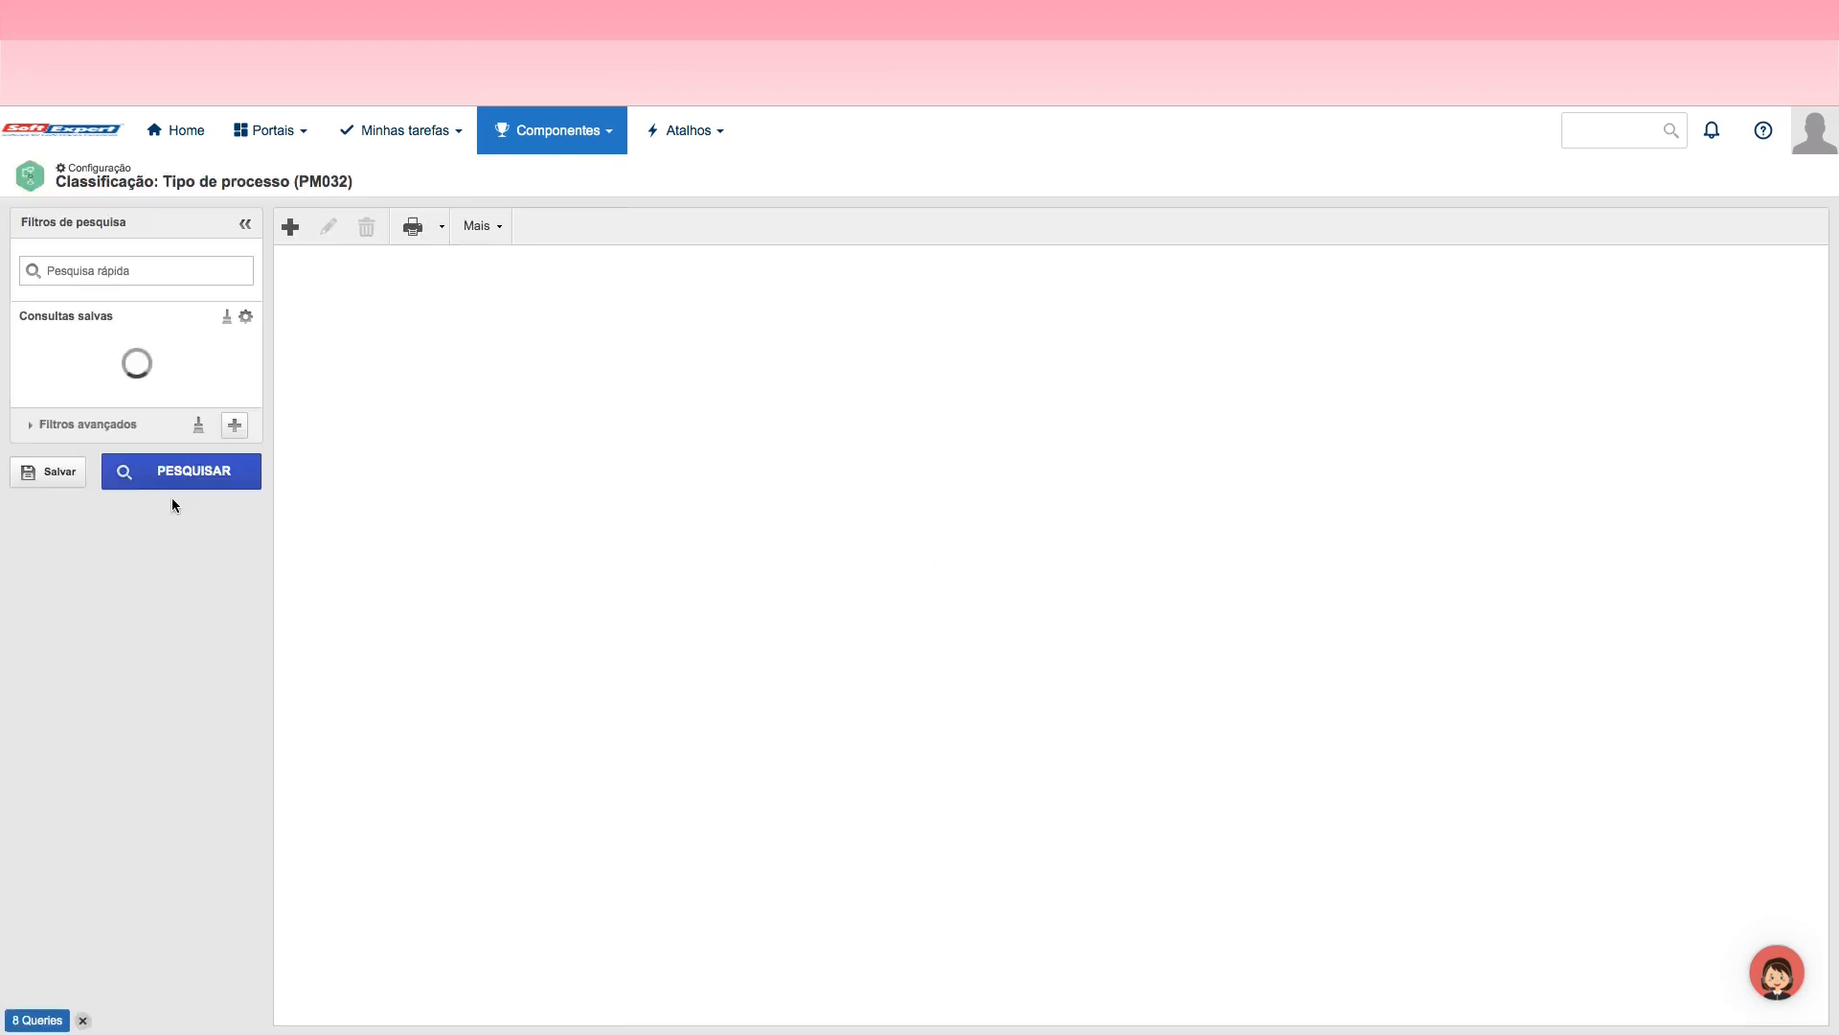
click(109, 271)
text(jor)
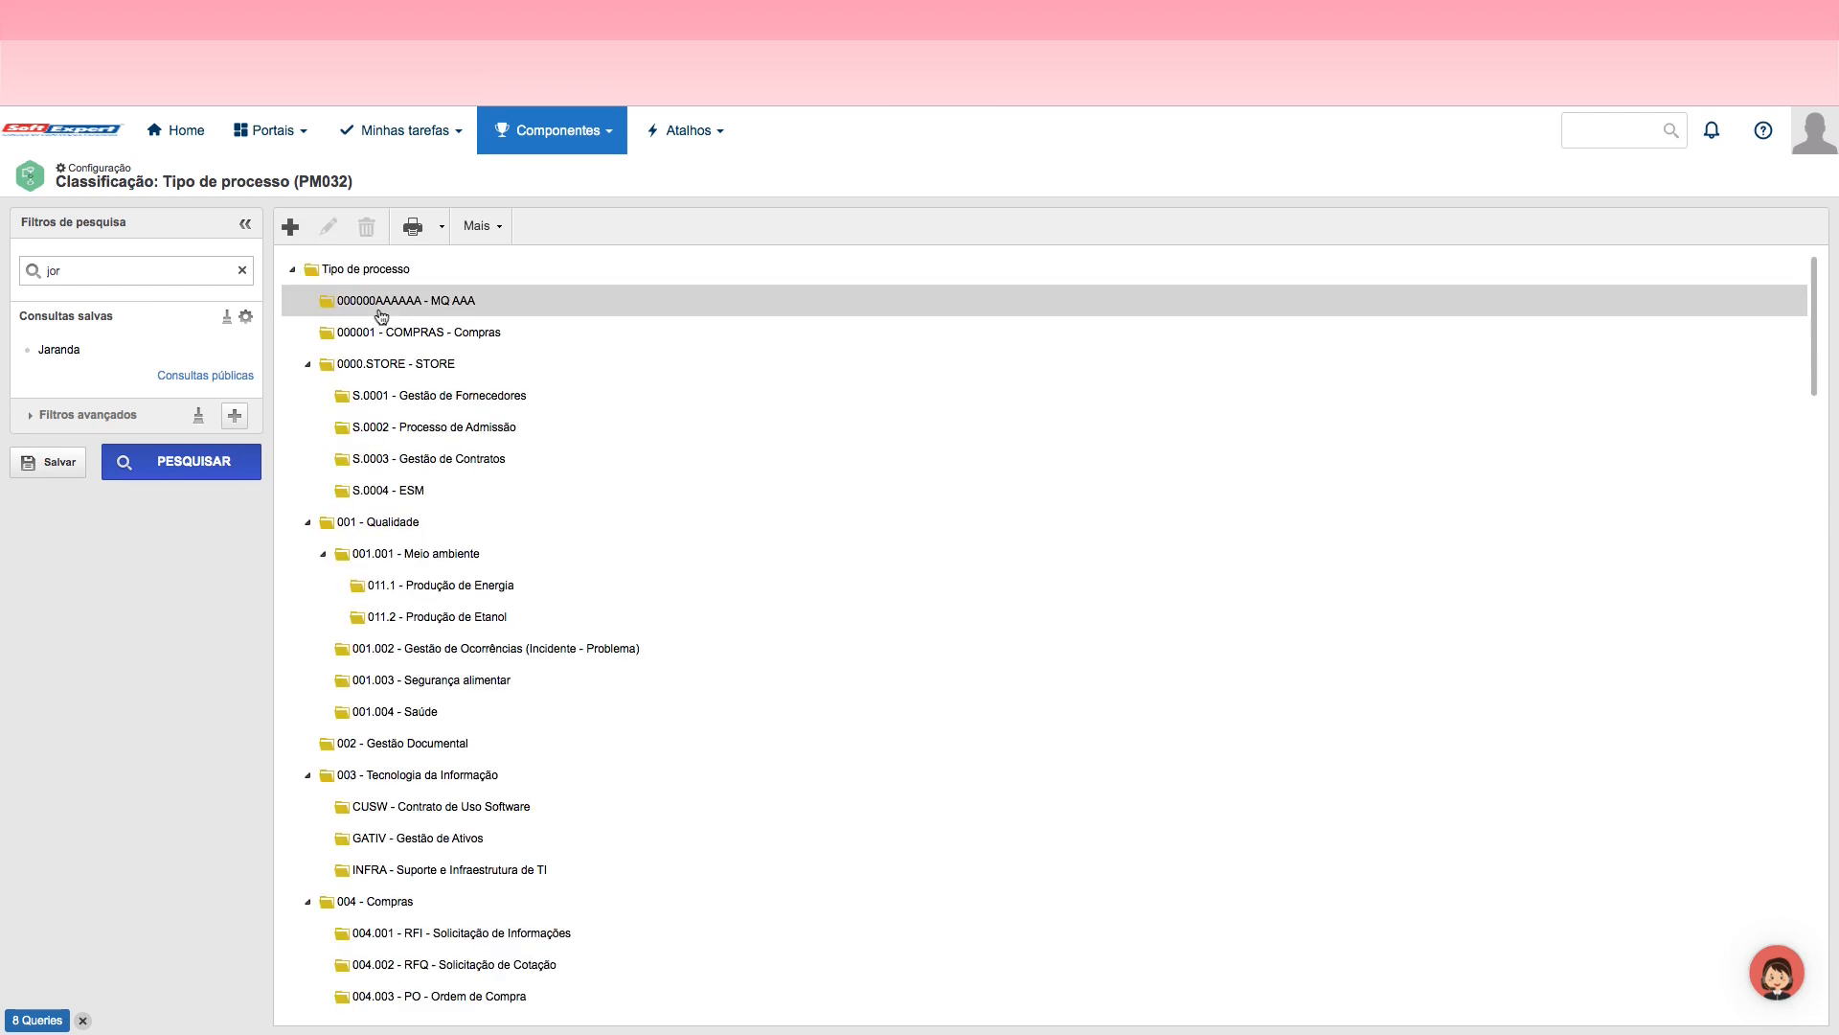
click(93, 277)
click(169, 470)
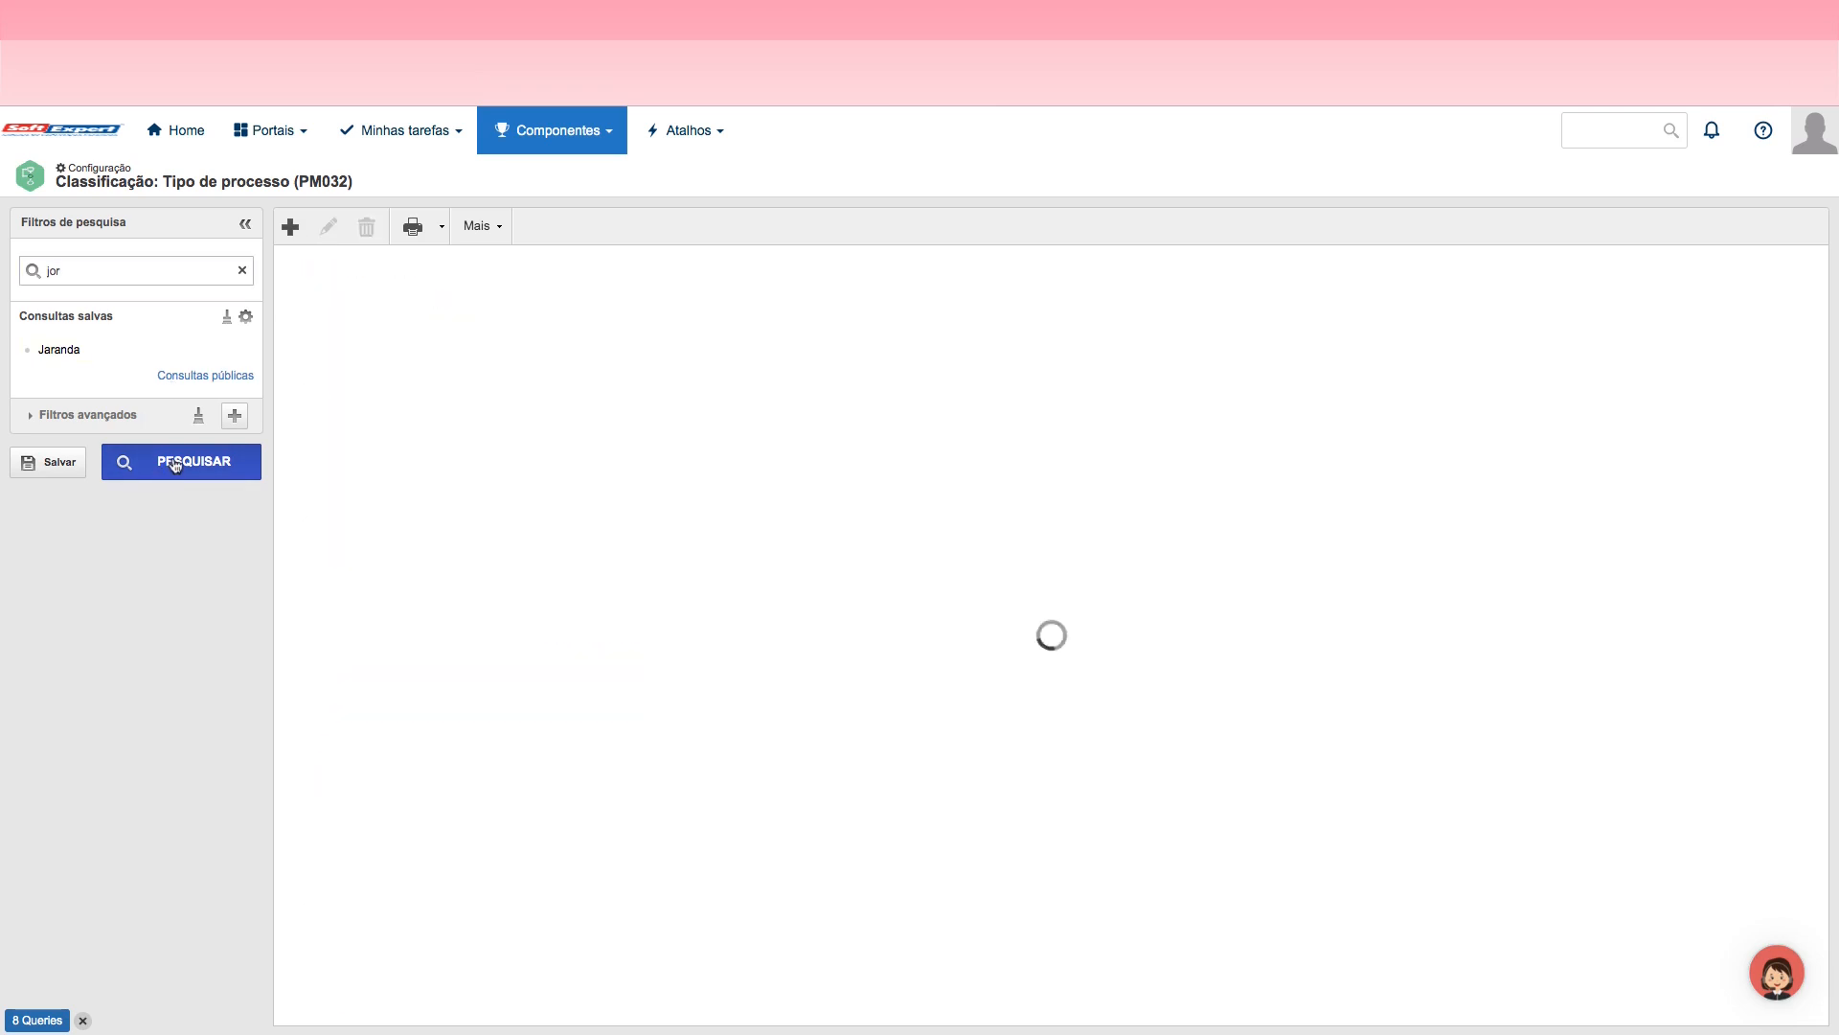
click(422, 303)
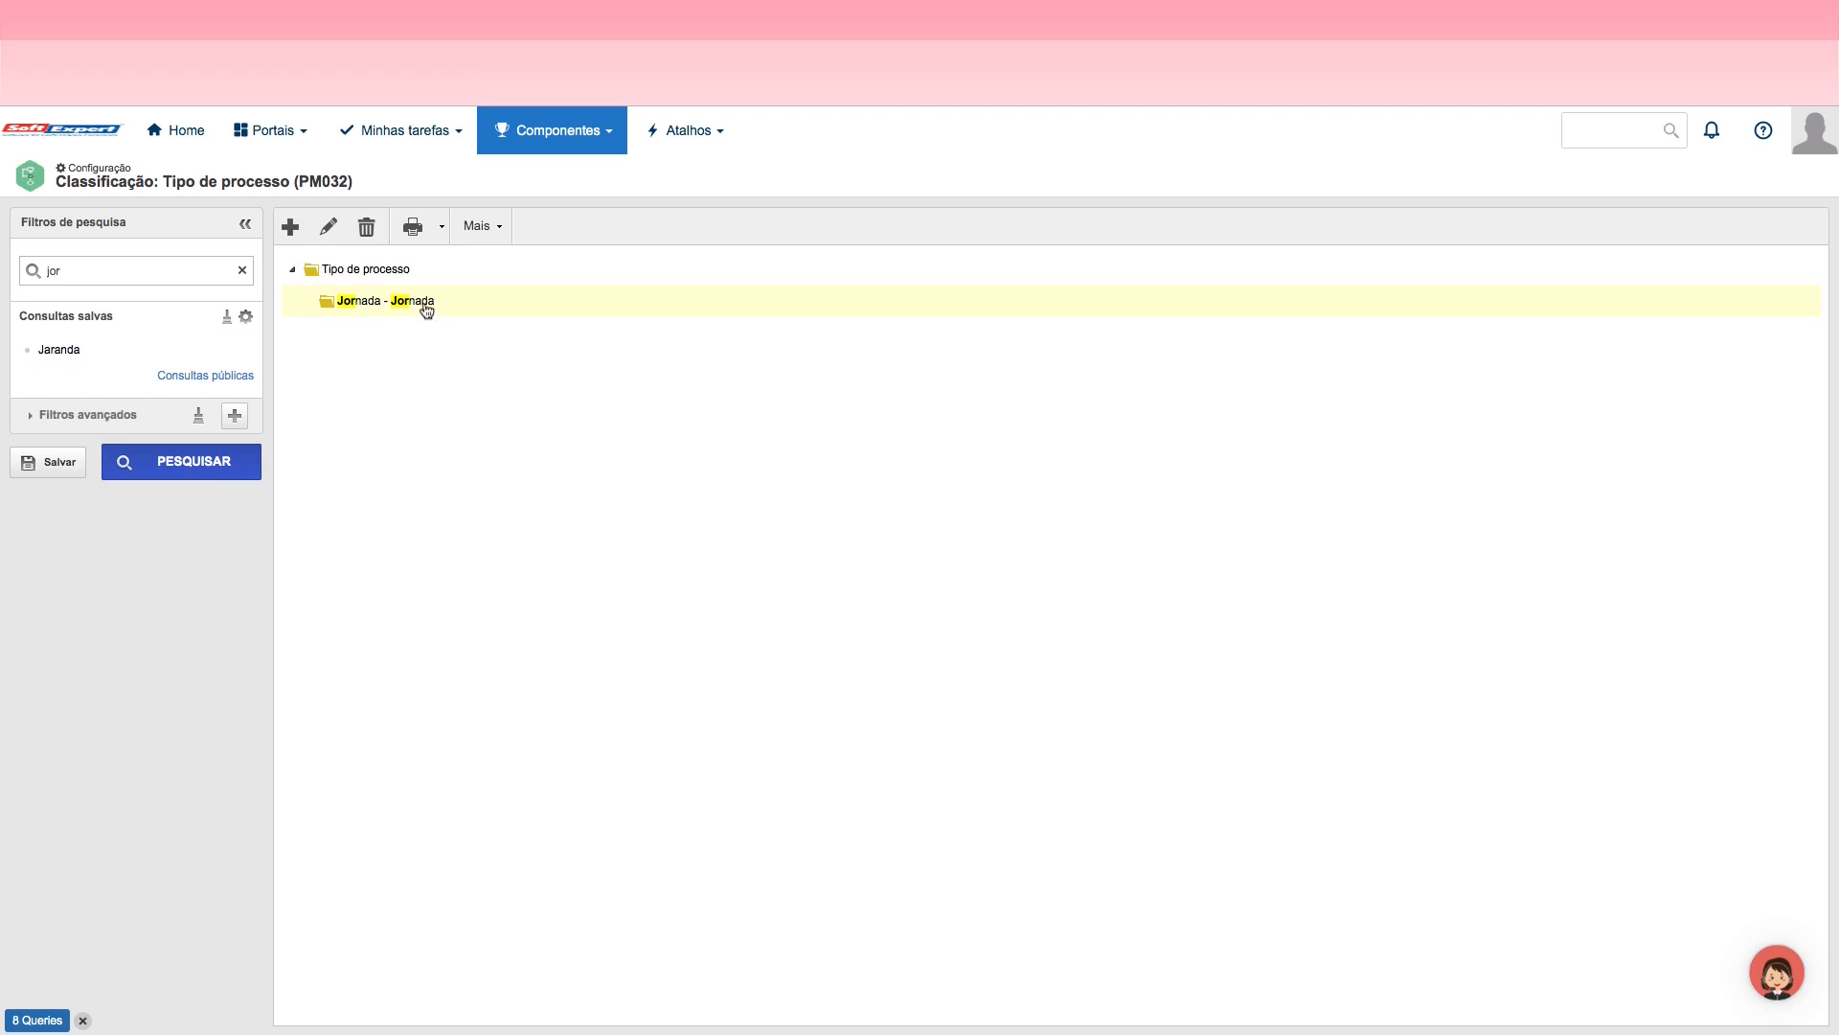
Step: Open the Jornada process type record and examine its general, attribute, revision and security settings
click(328, 226)
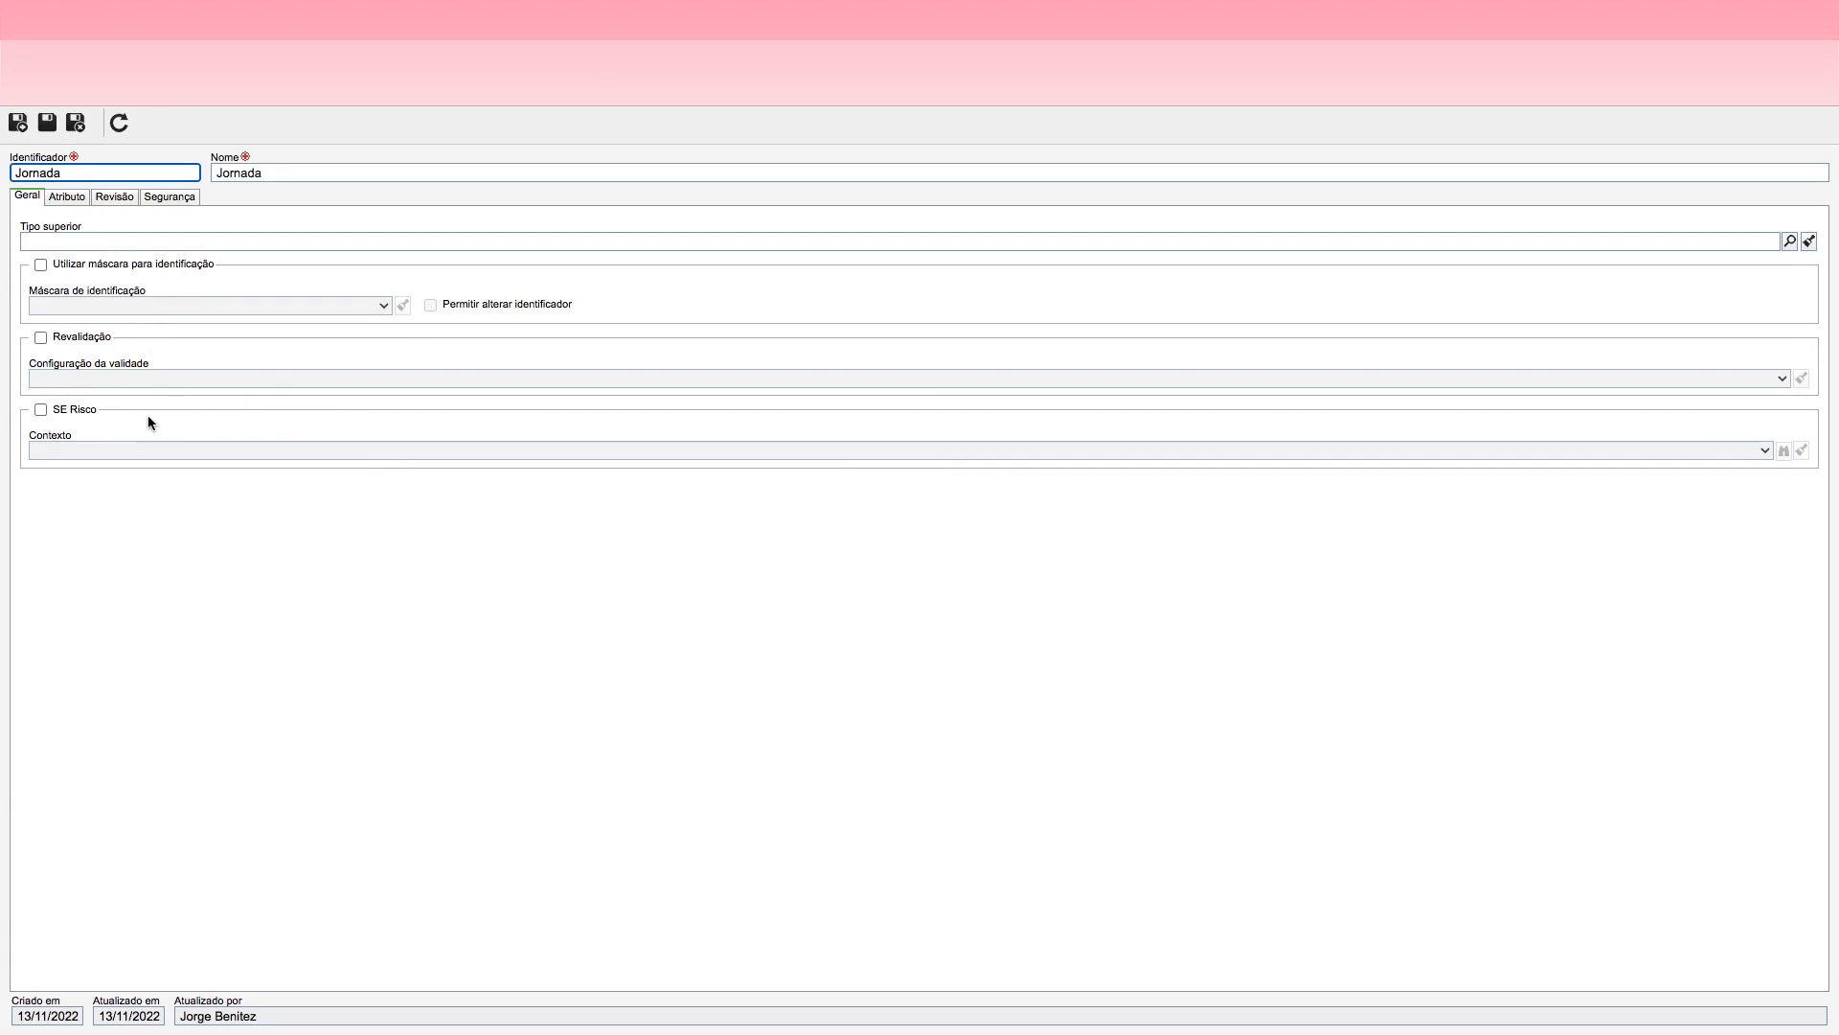
click(182, 349)
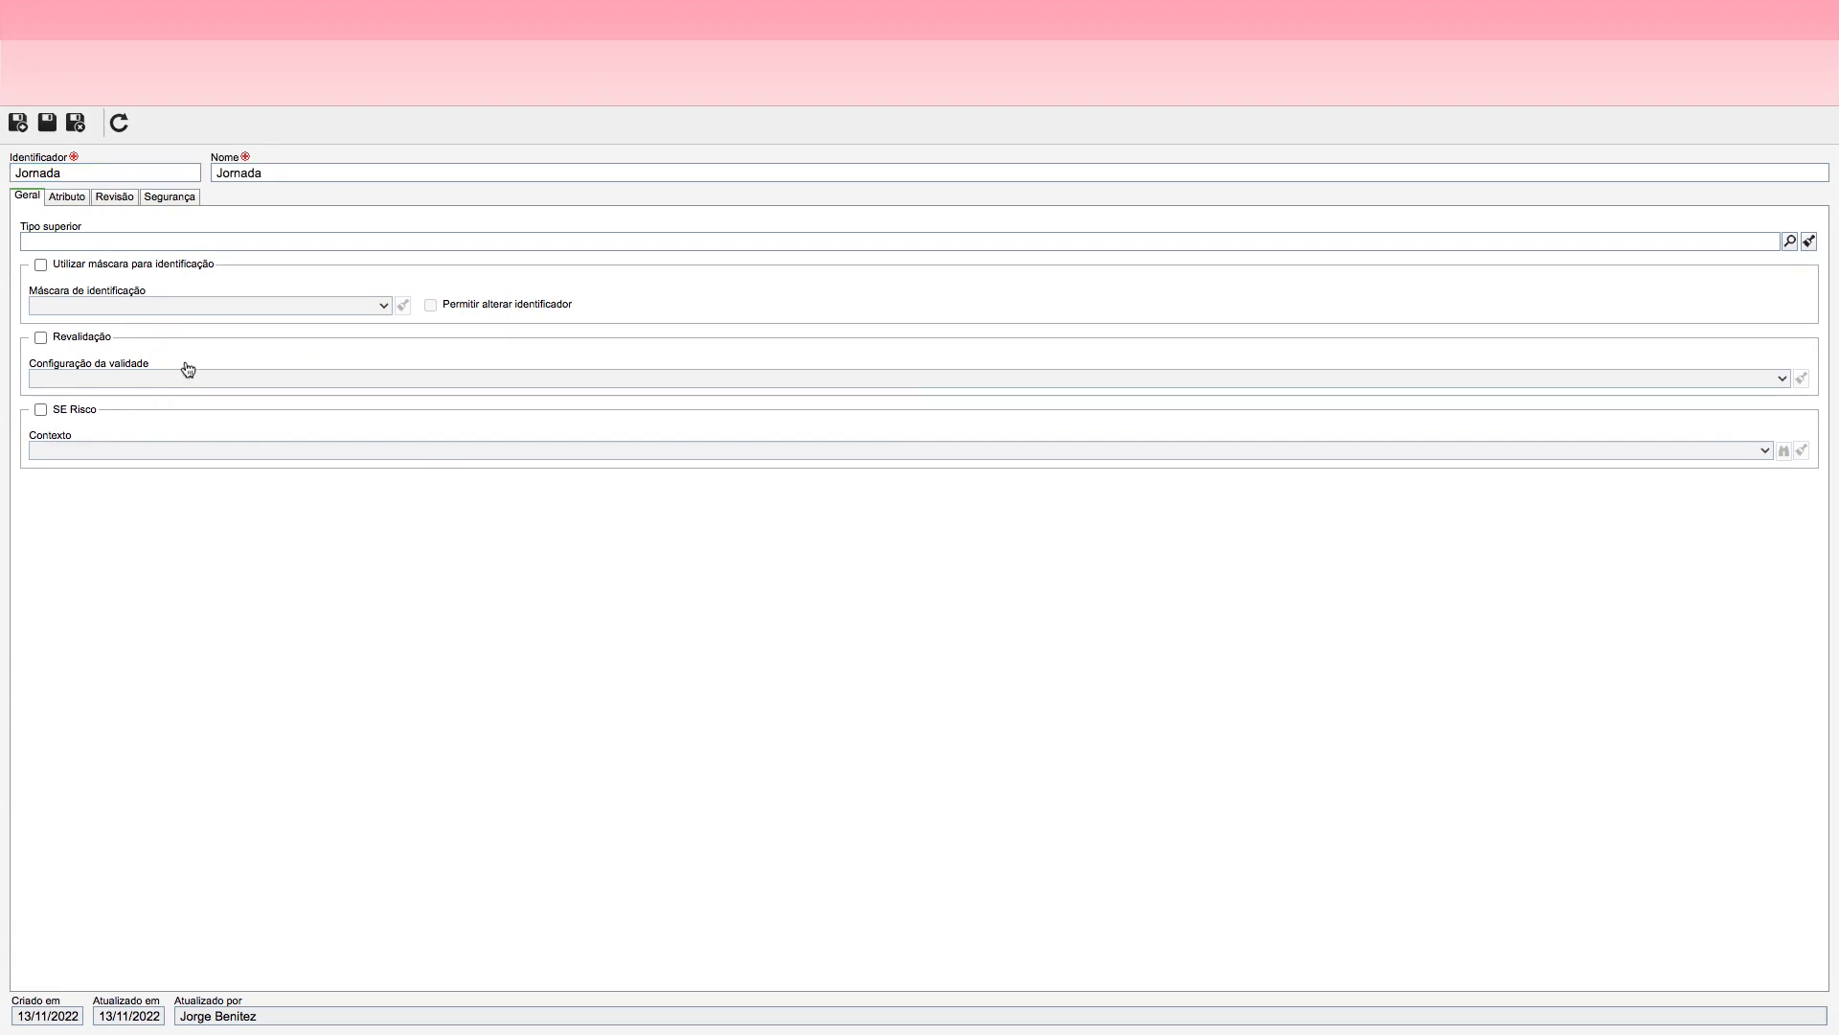
click(64, 198)
click(112, 197)
click(186, 199)
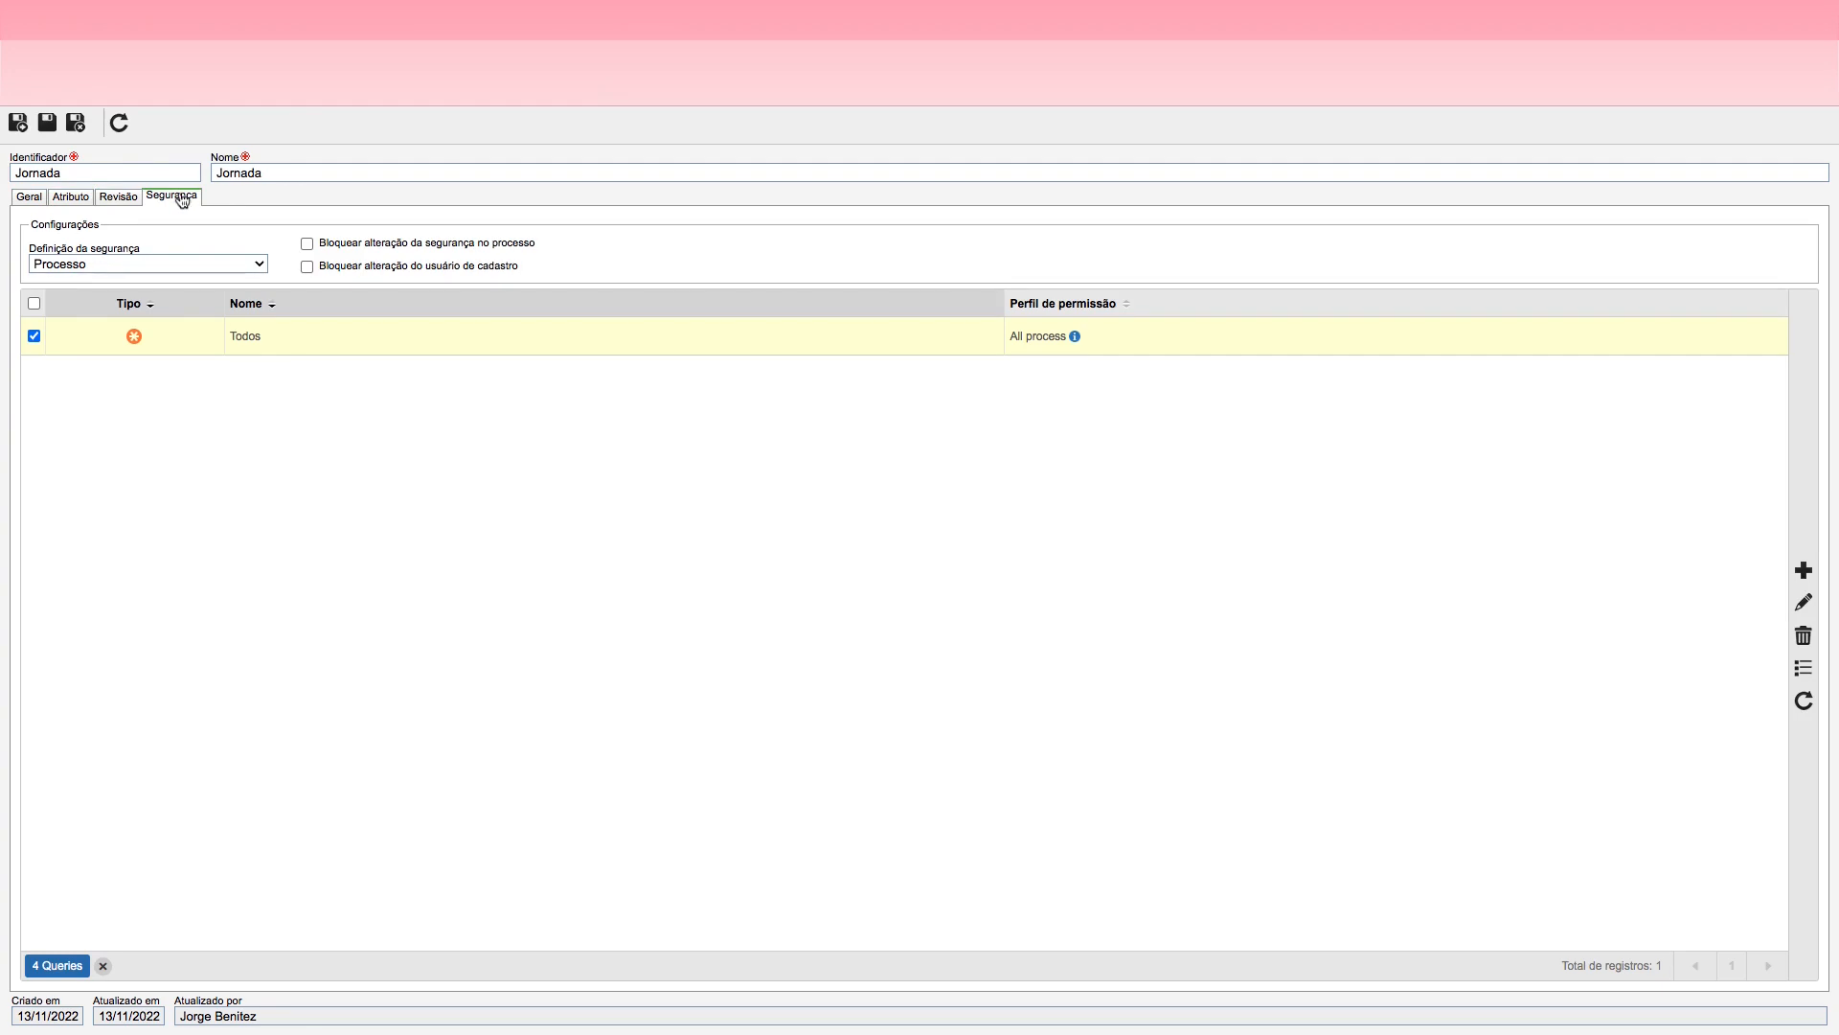
click(32, 198)
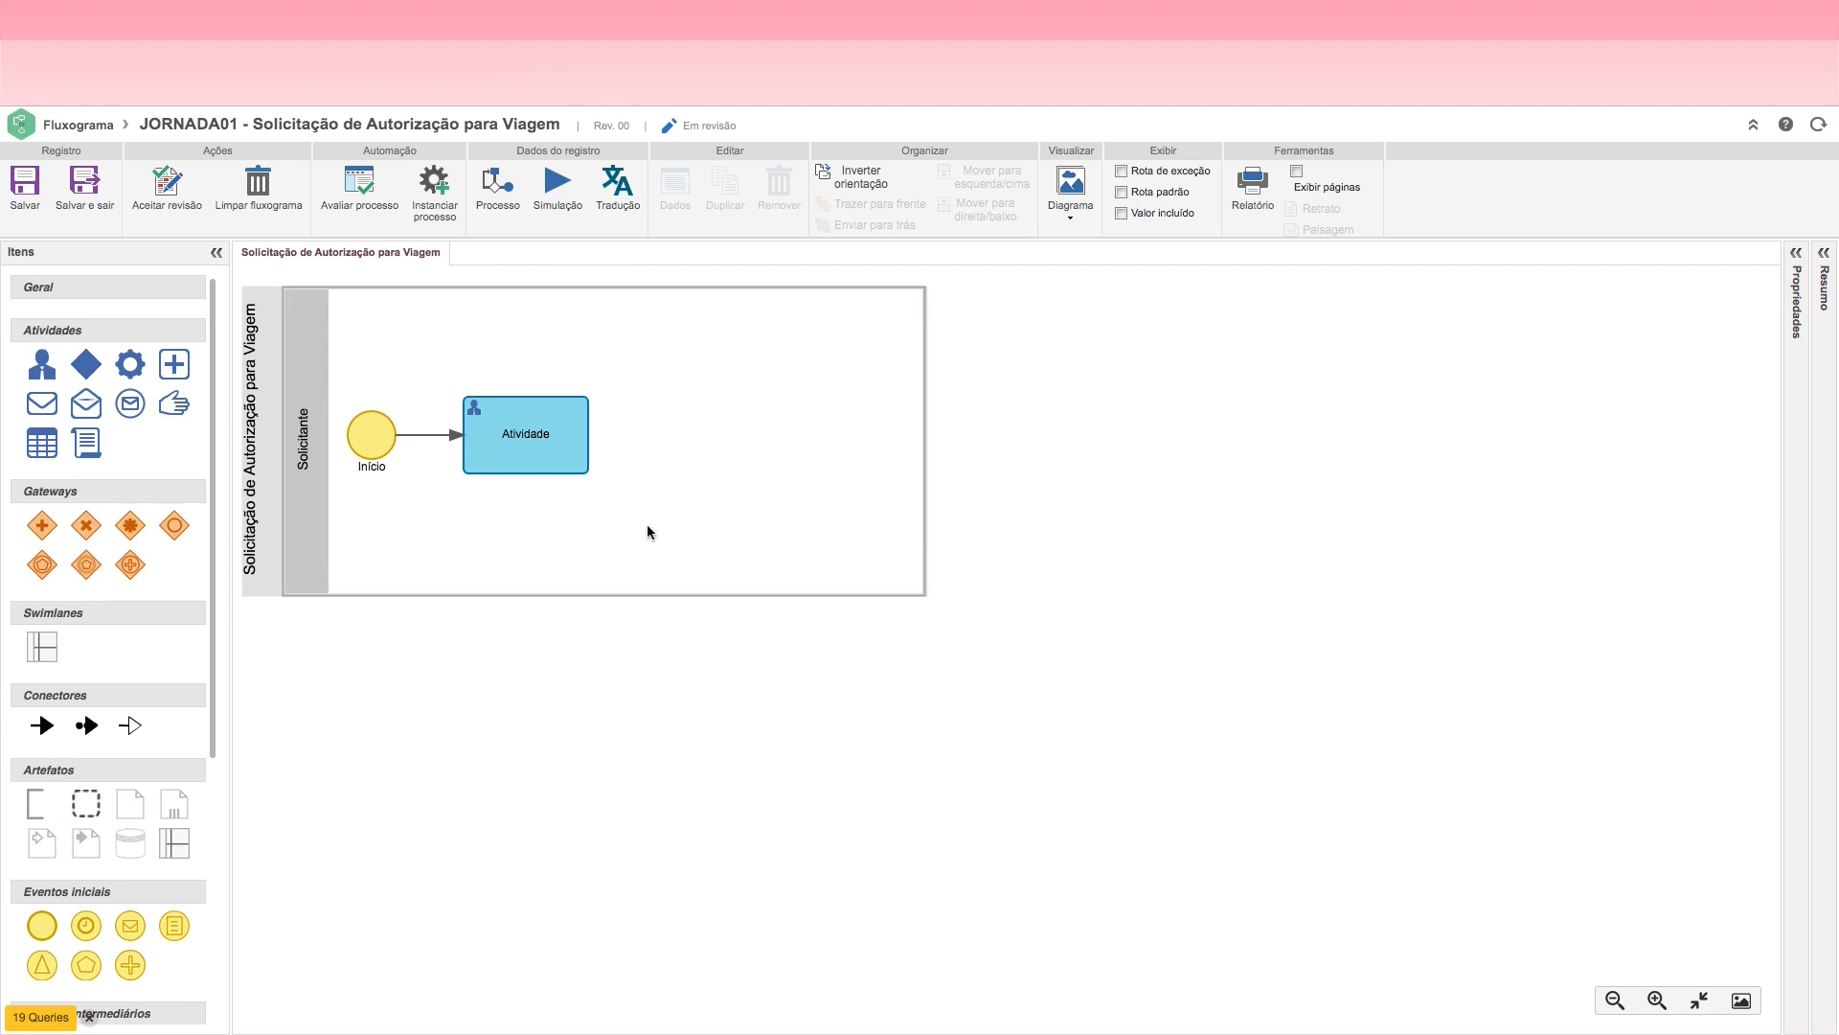
Step: Return to the JORNADA01 flowchart, save it and reopen the Atividade user activity's data record
click(528, 439)
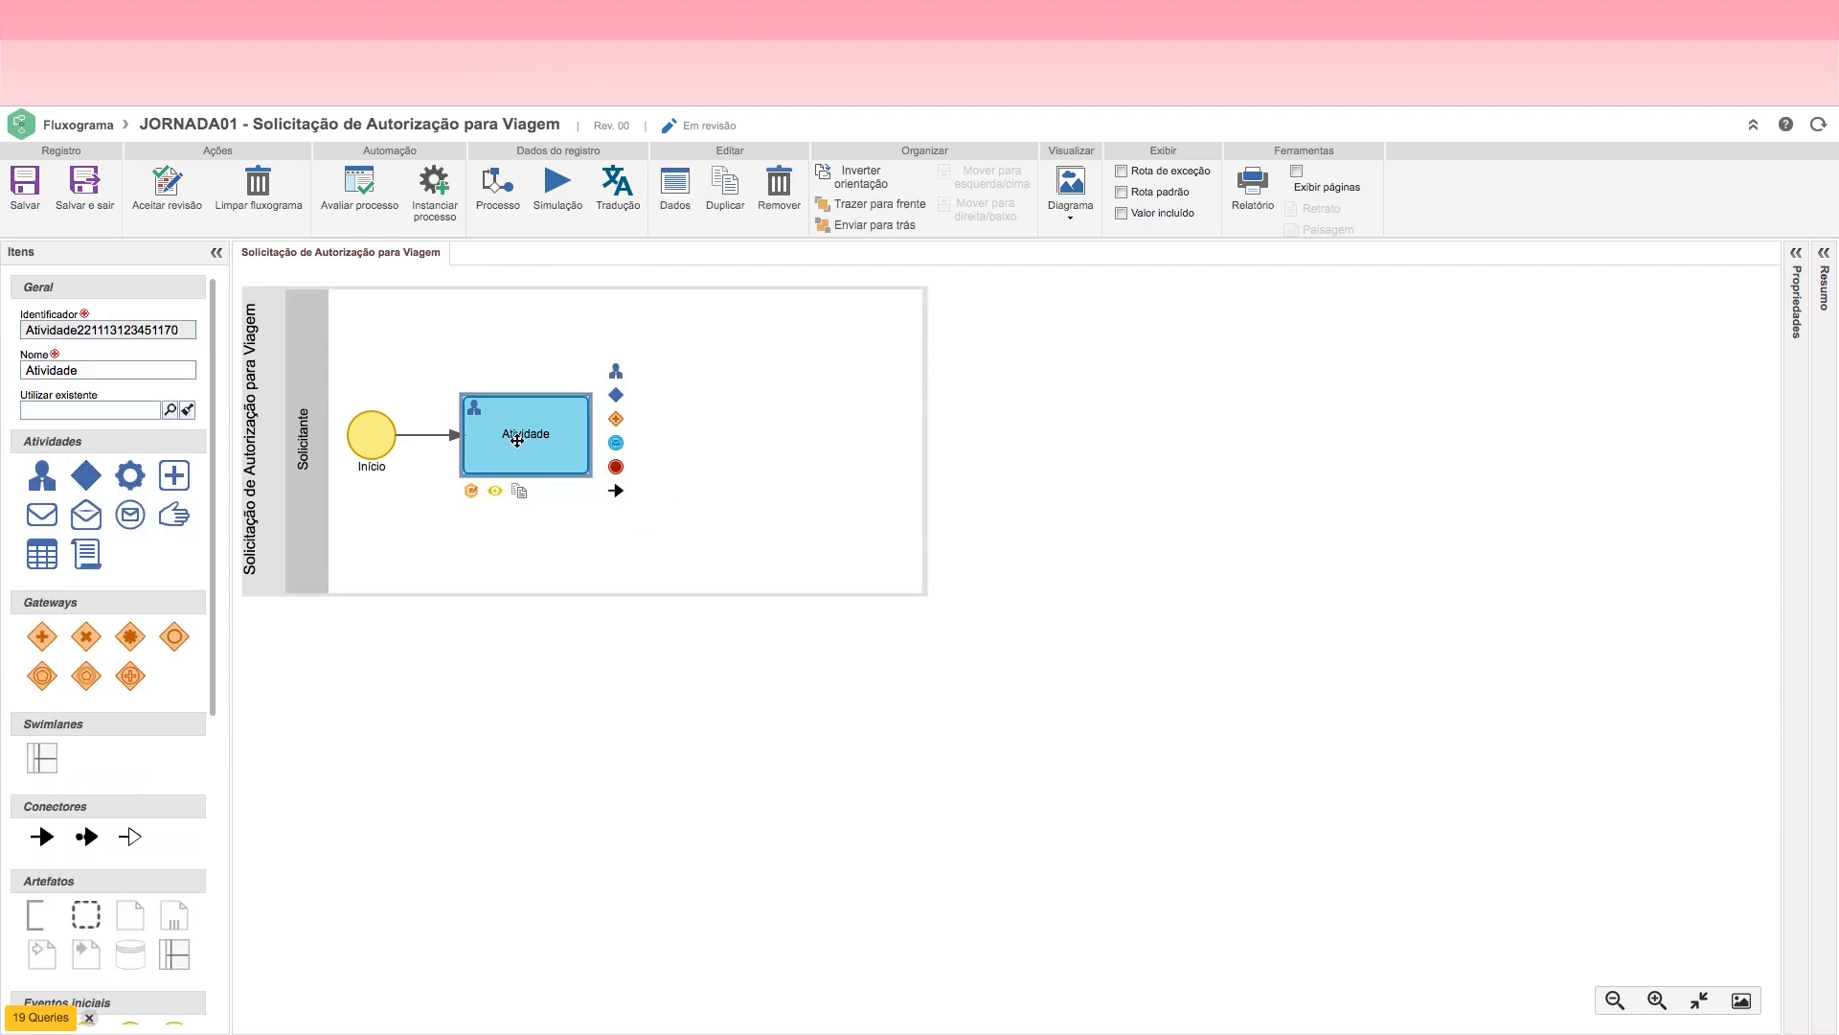
click(26, 185)
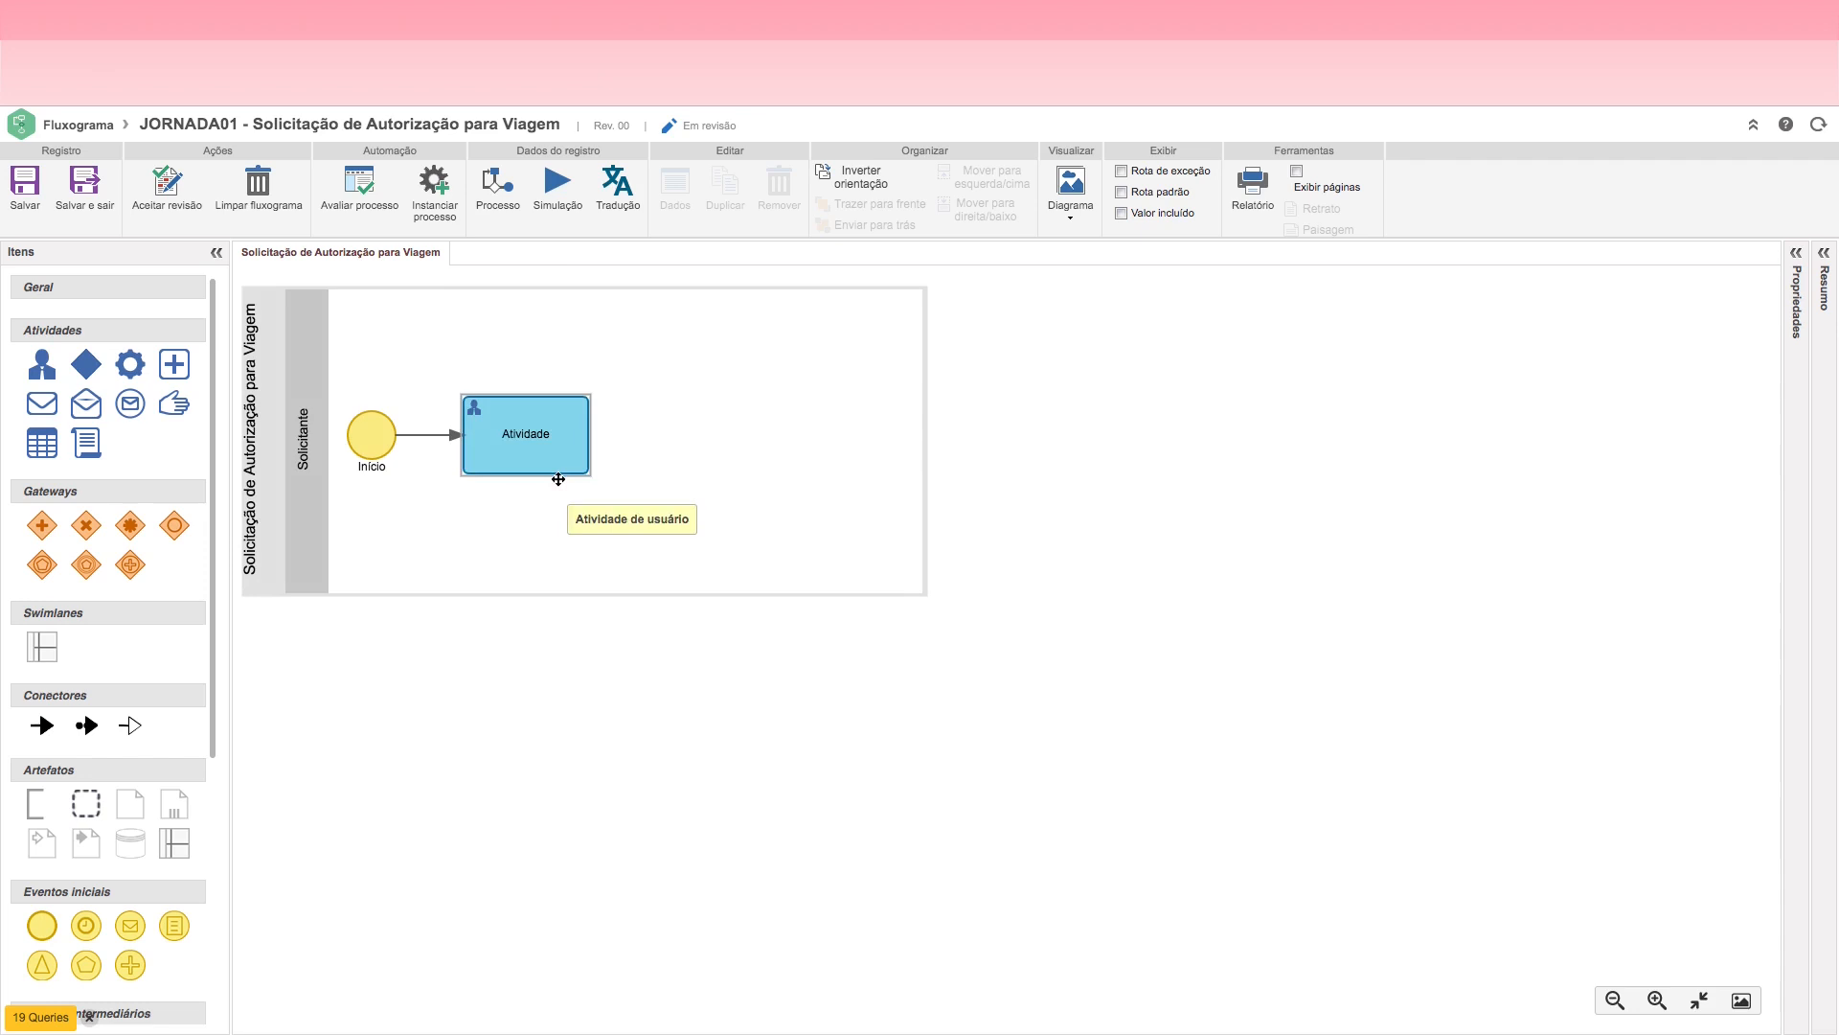
click(502, 429)
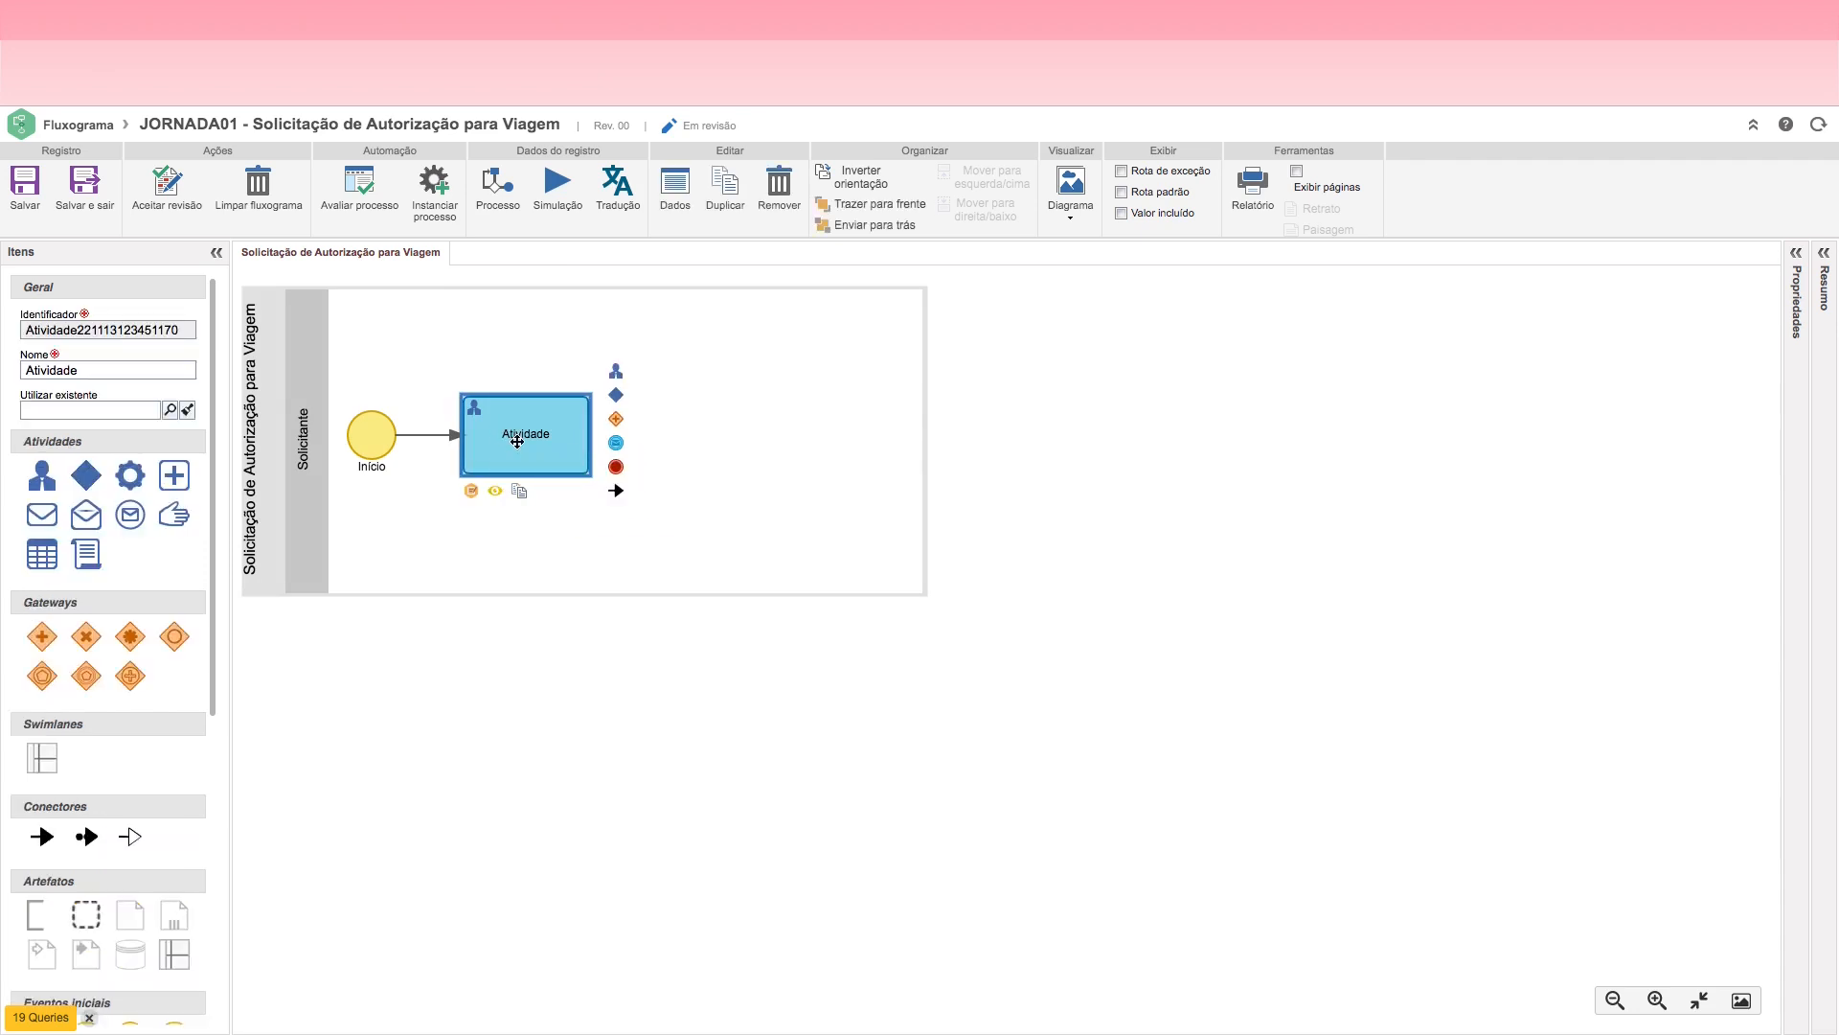
double_click(524, 453)
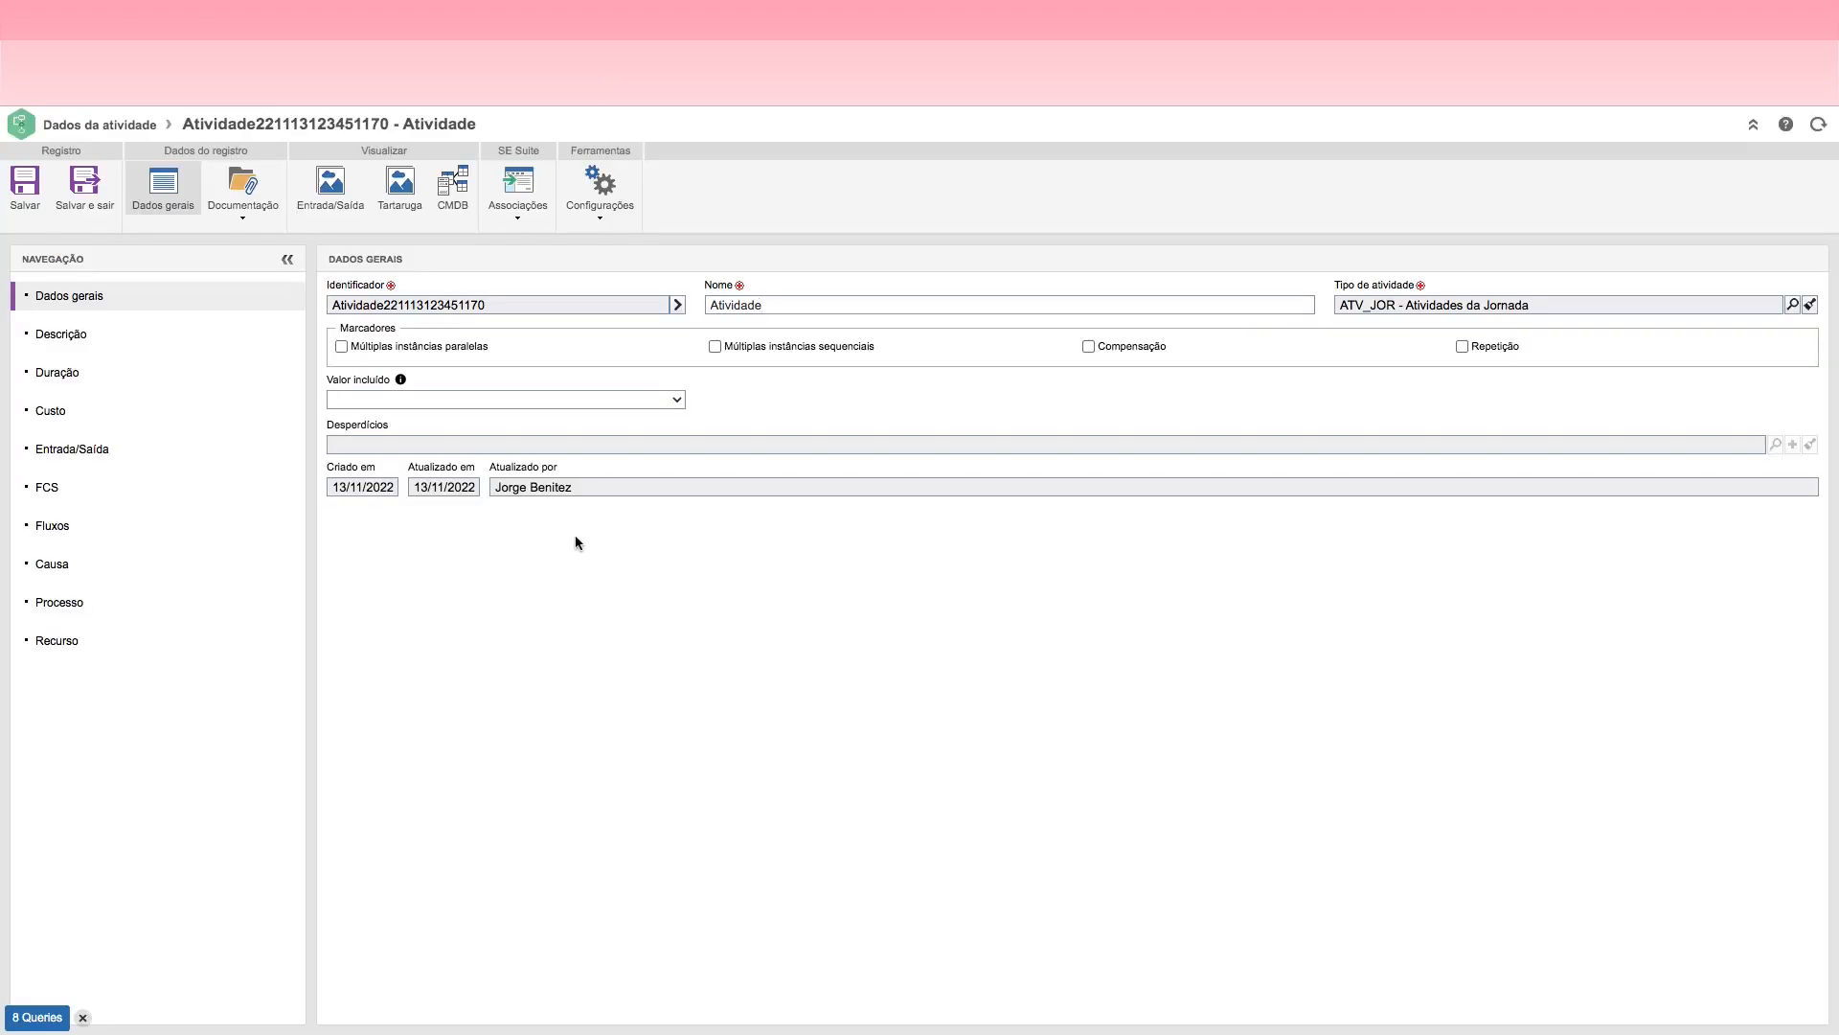
Step: Generate the identifier JOR-001 for the activity, then save and close its record
click(678, 305)
click(792, 305)
drag(784, 305, 684, 309)
click(786, 309)
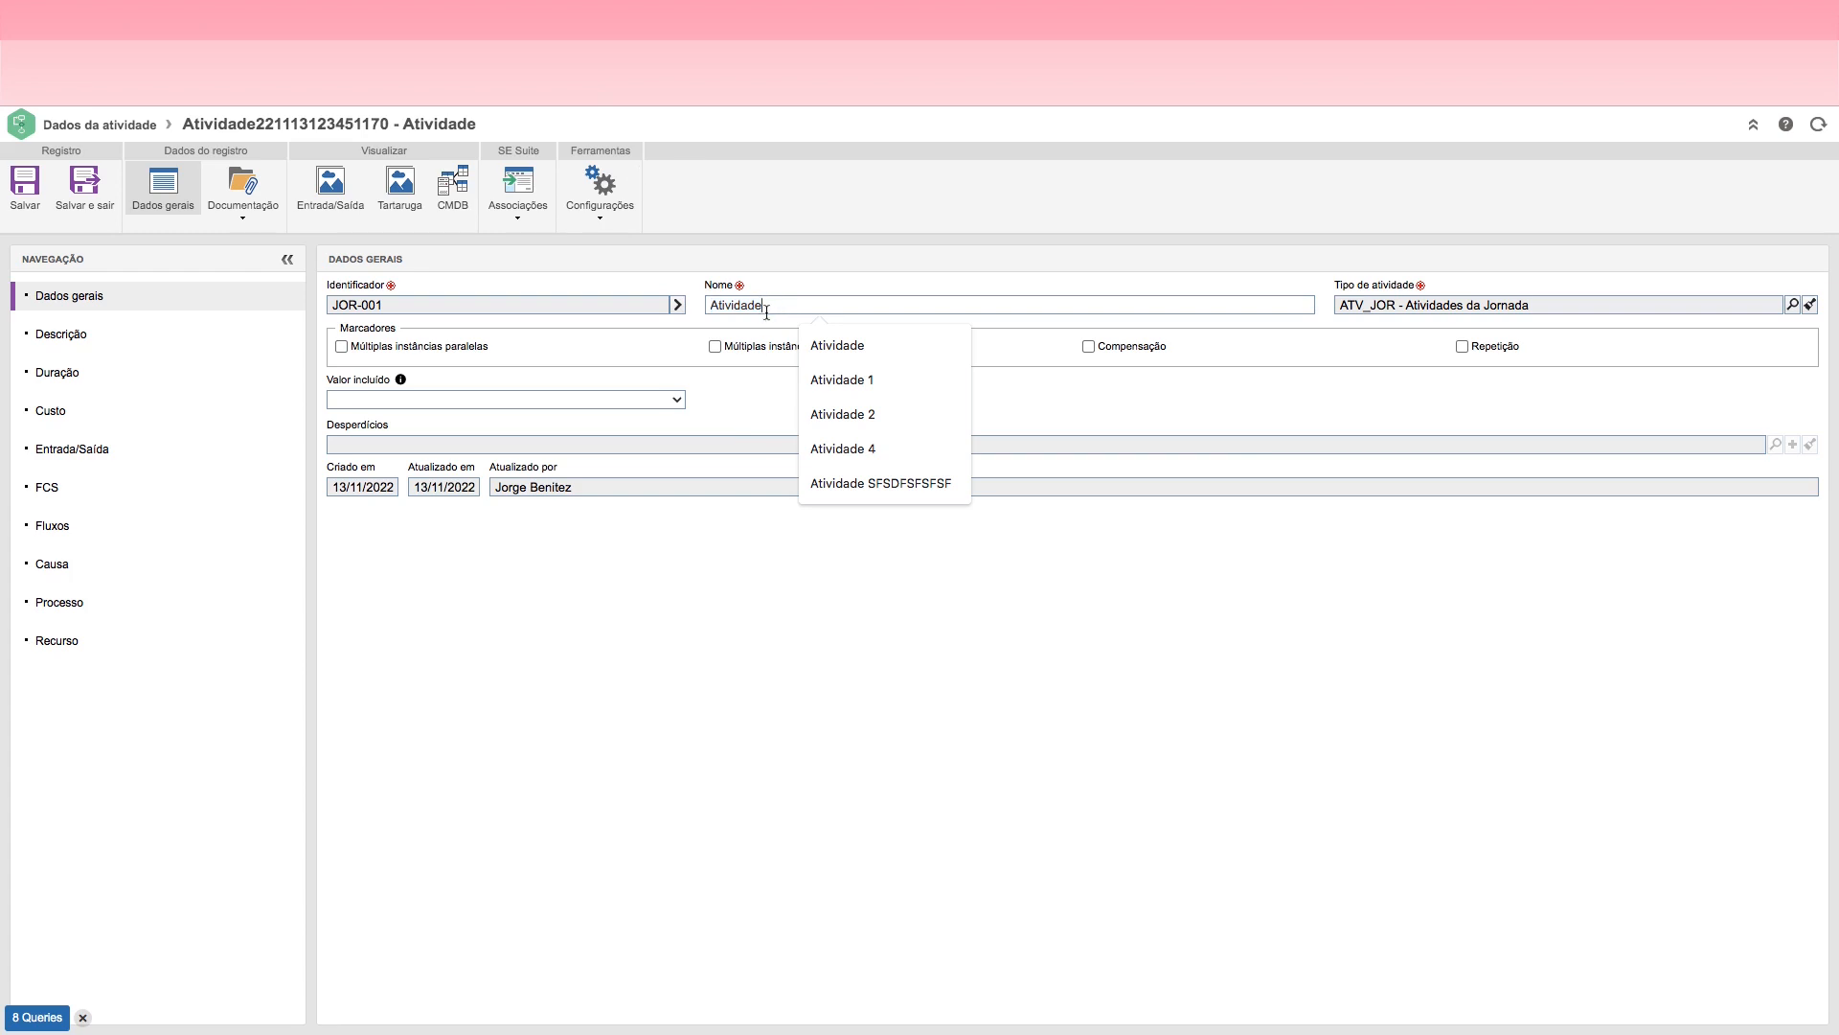
click(85, 187)
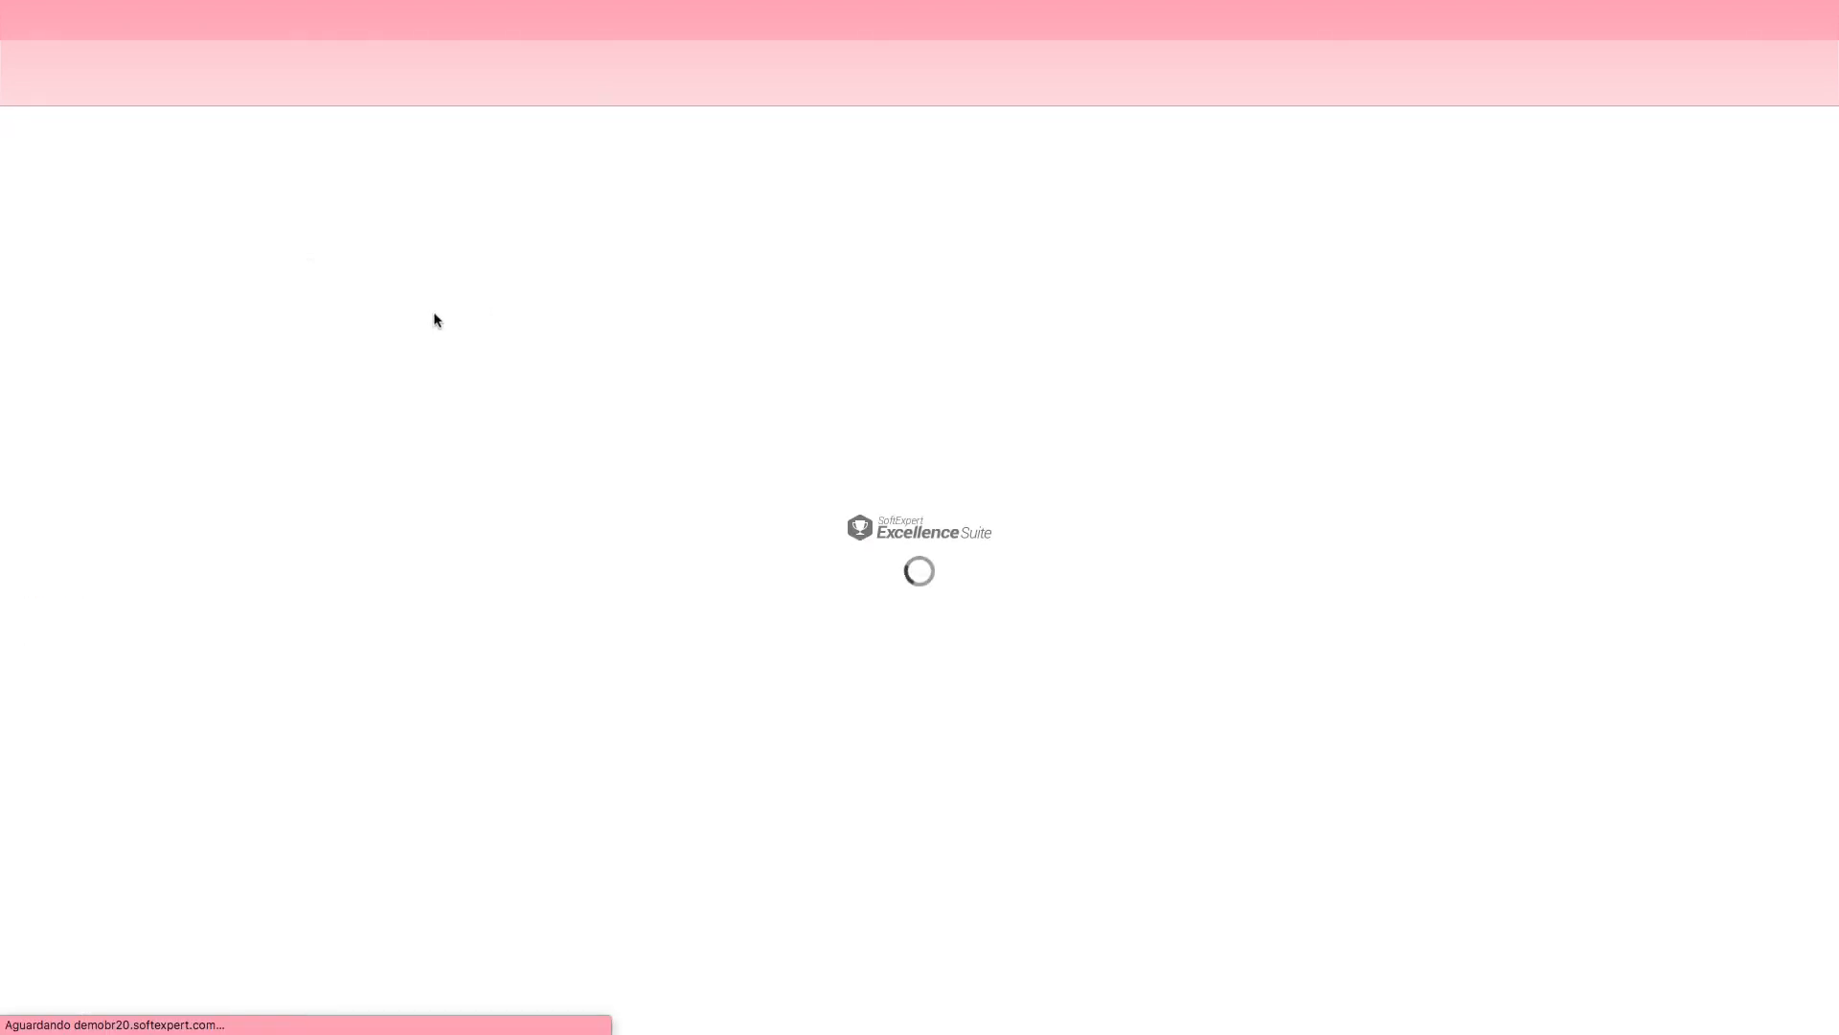
Step: Rename the JOR-001 user activity in the Solicitante lane to "Solicitar Autorização"
click(535, 440)
click(111, 372)
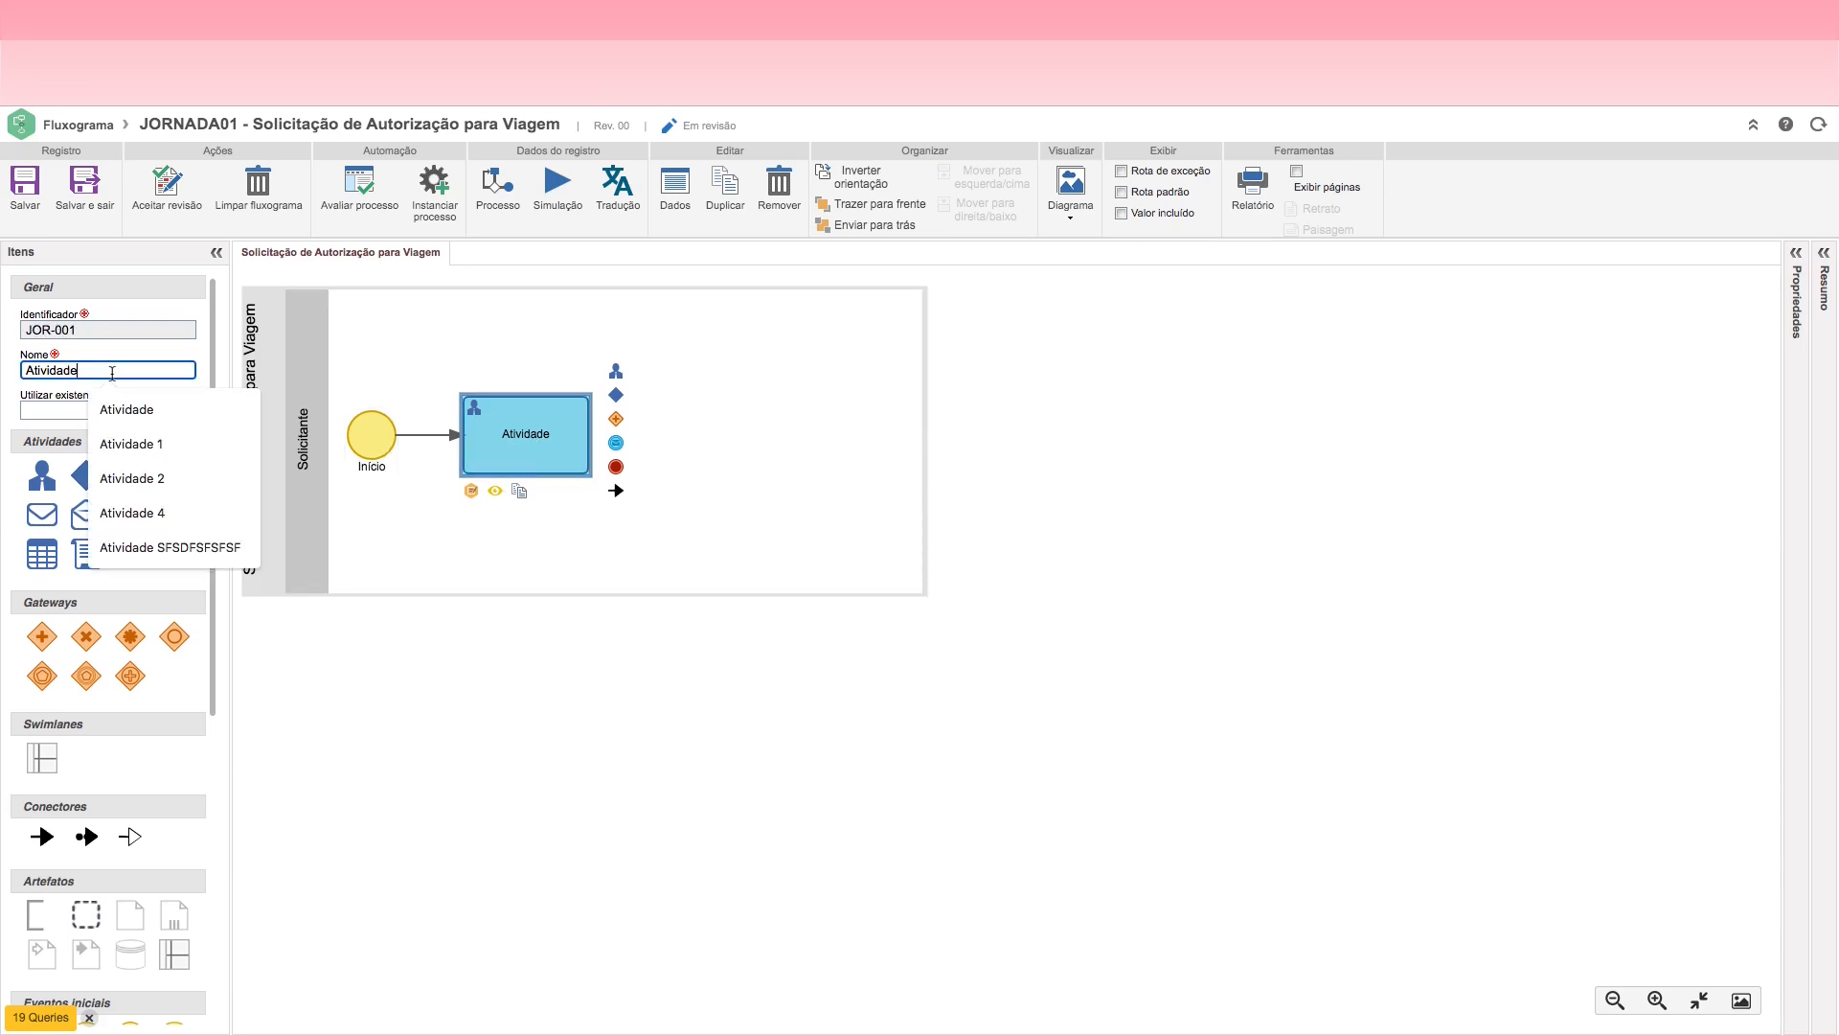
key(BackSpace)
key(BackSpace)
key(BackSpace)
key(BackSpace)
key(BackSpace)
key(BackSpace)
key(BackSpace)
key(BackSpace)
key(BackSpace)
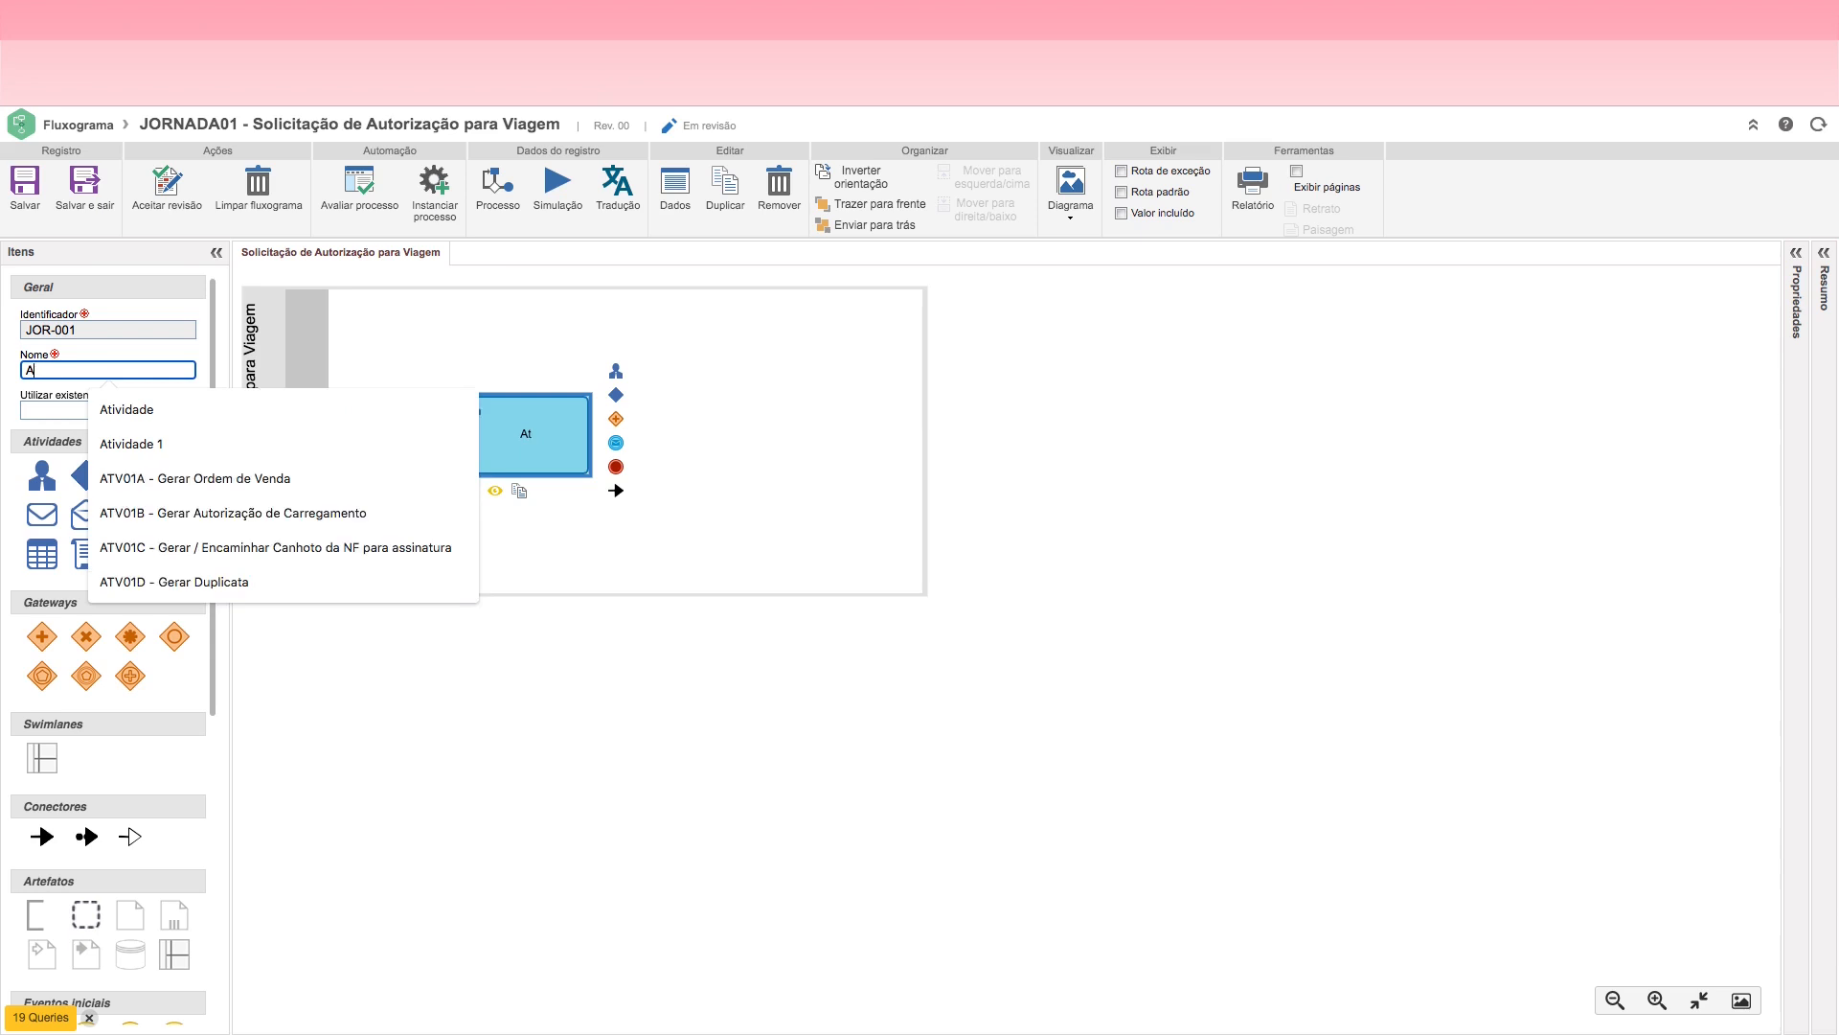
text(Solic)
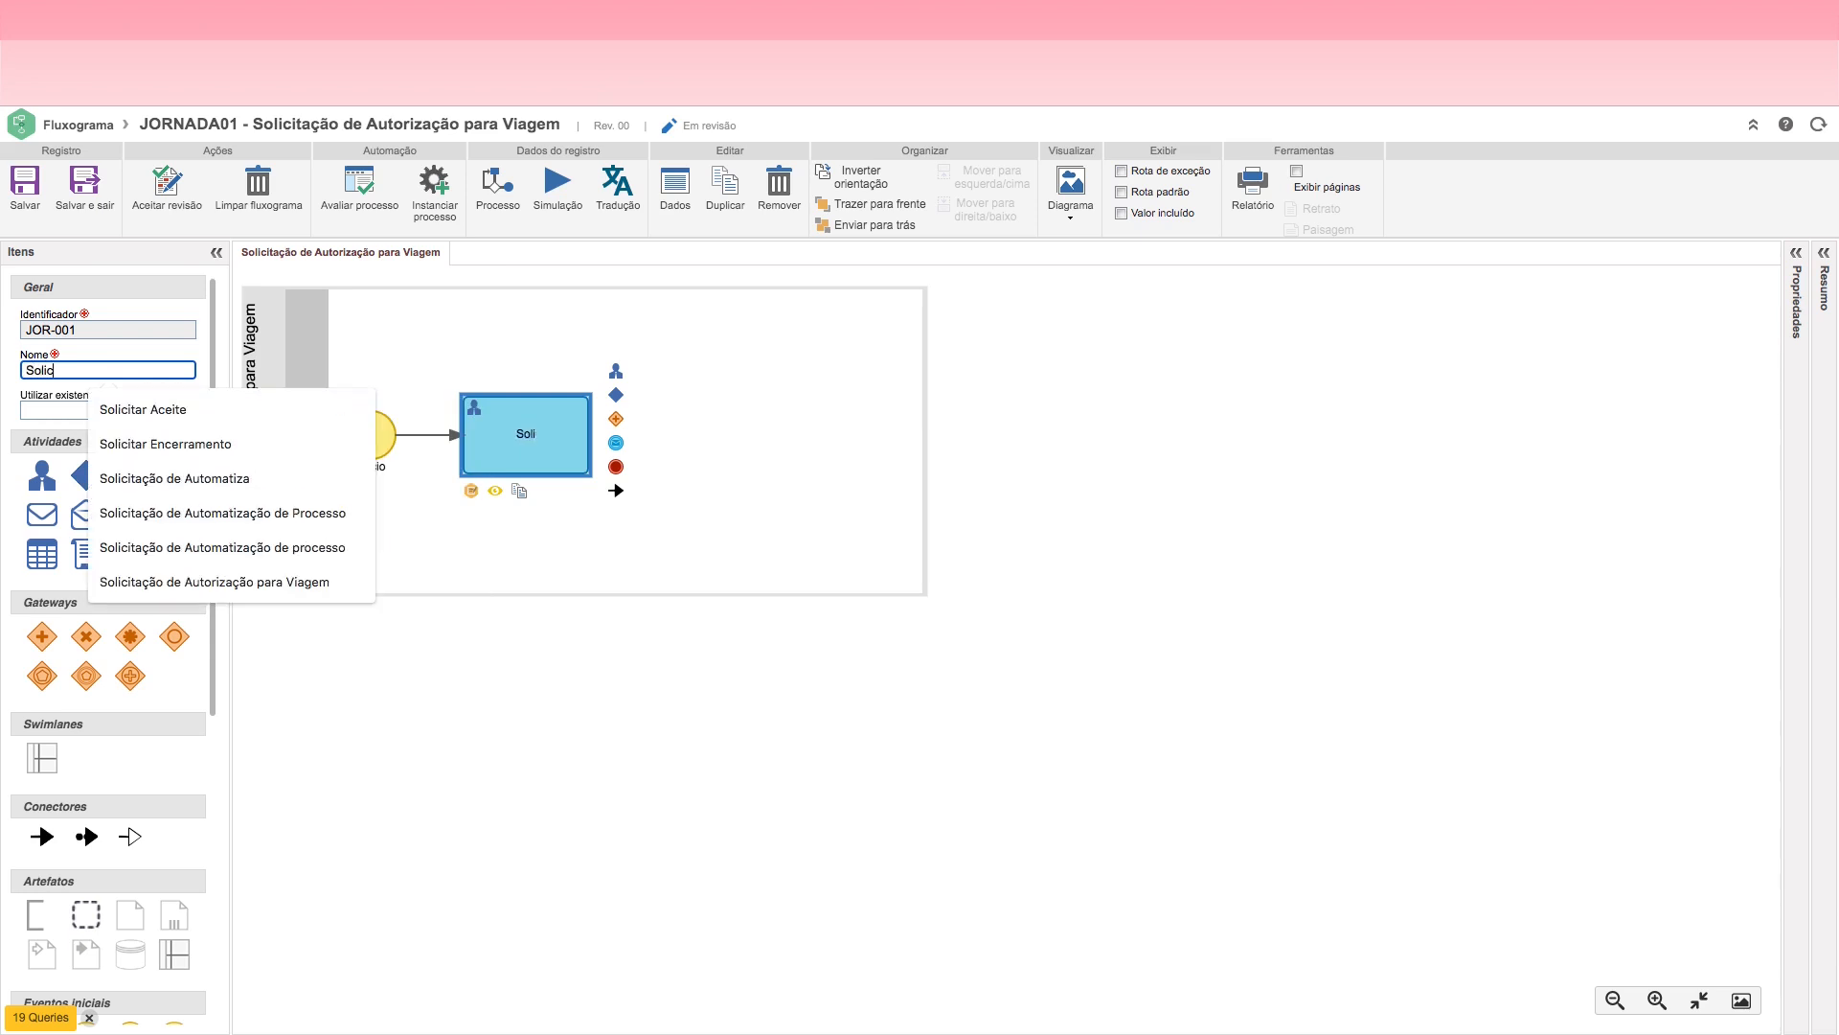
text(itar Autorização)
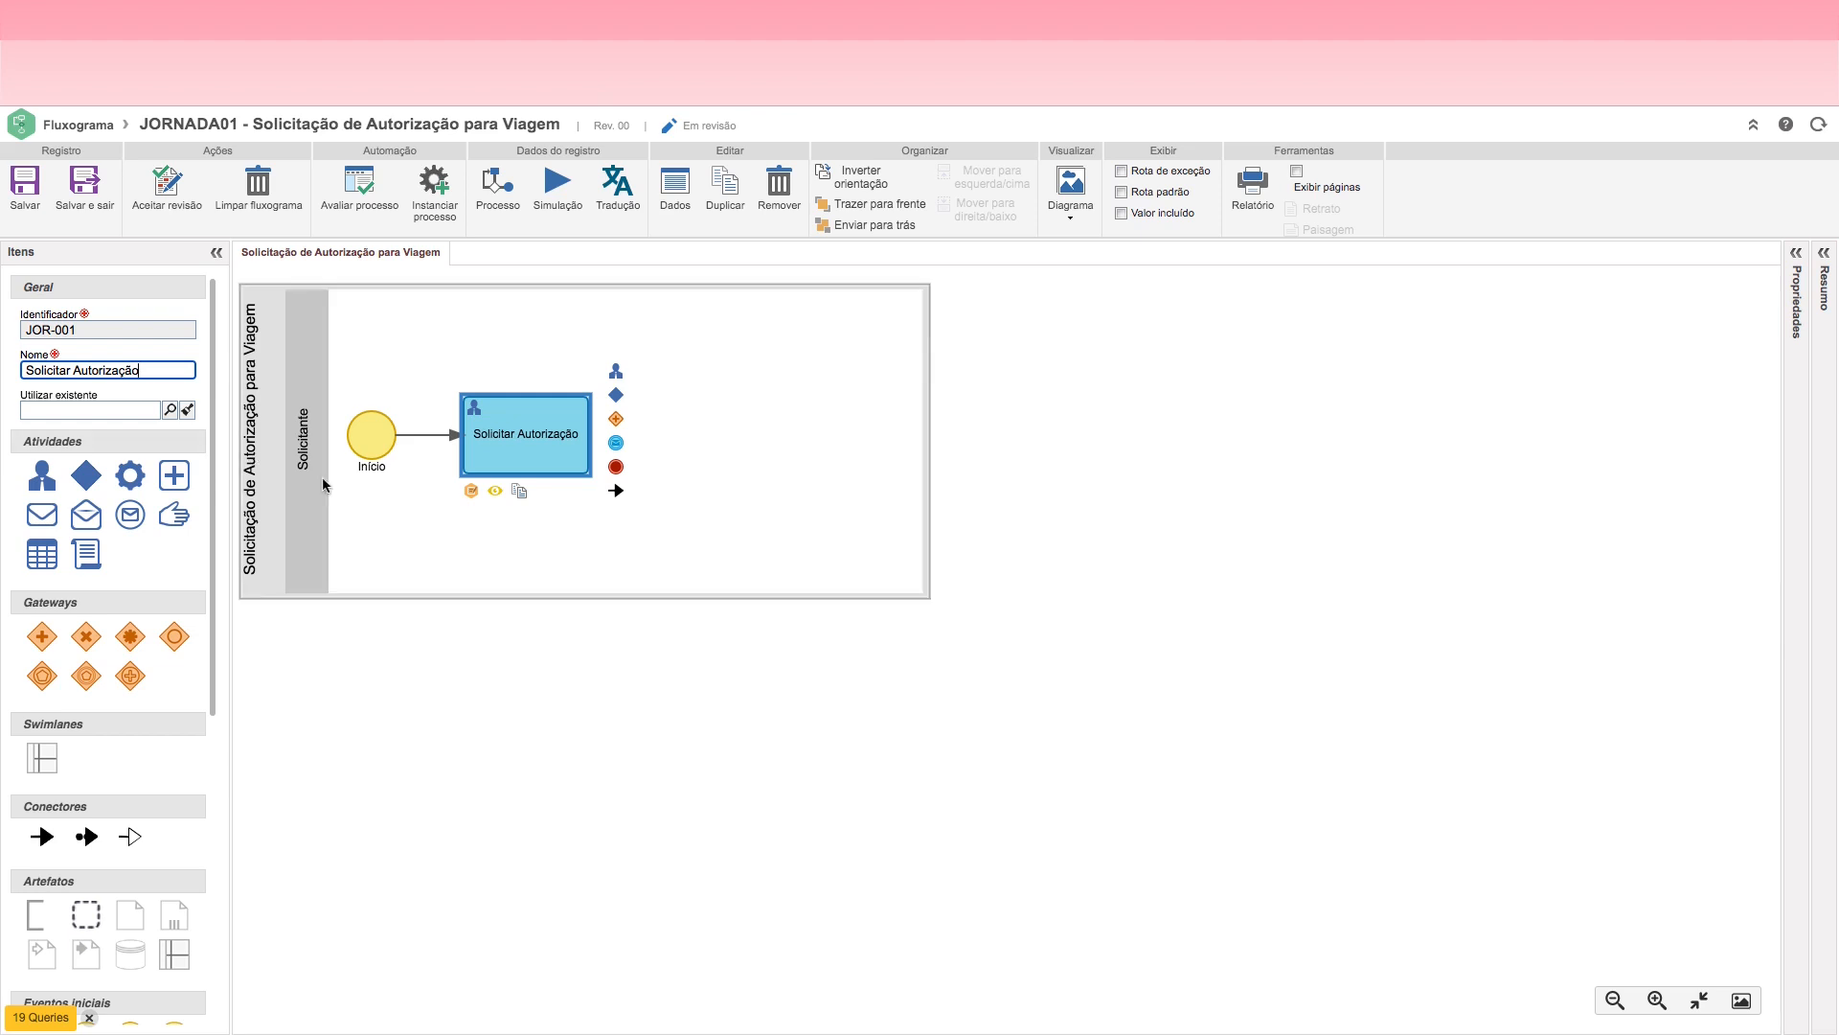
click(492, 521)
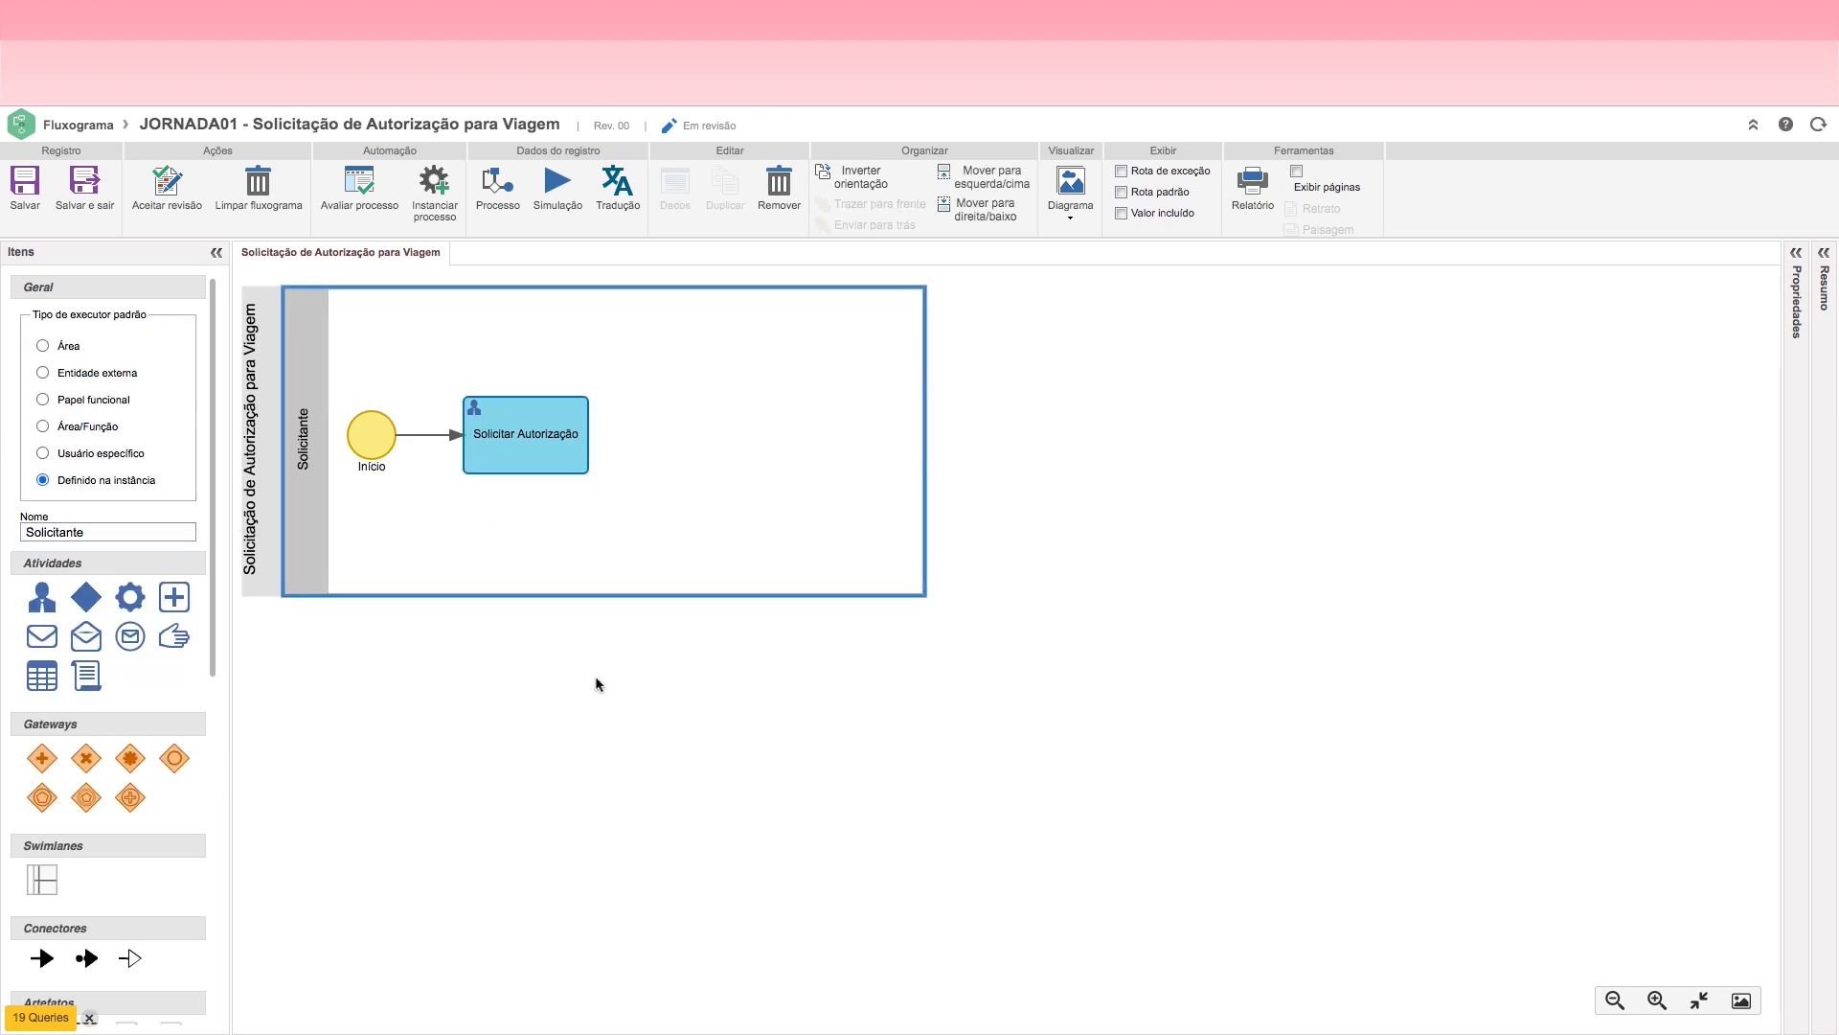
Step: Add a decision connected after the Solicitar Autorização activity and save the flowchart
click(569, 470)
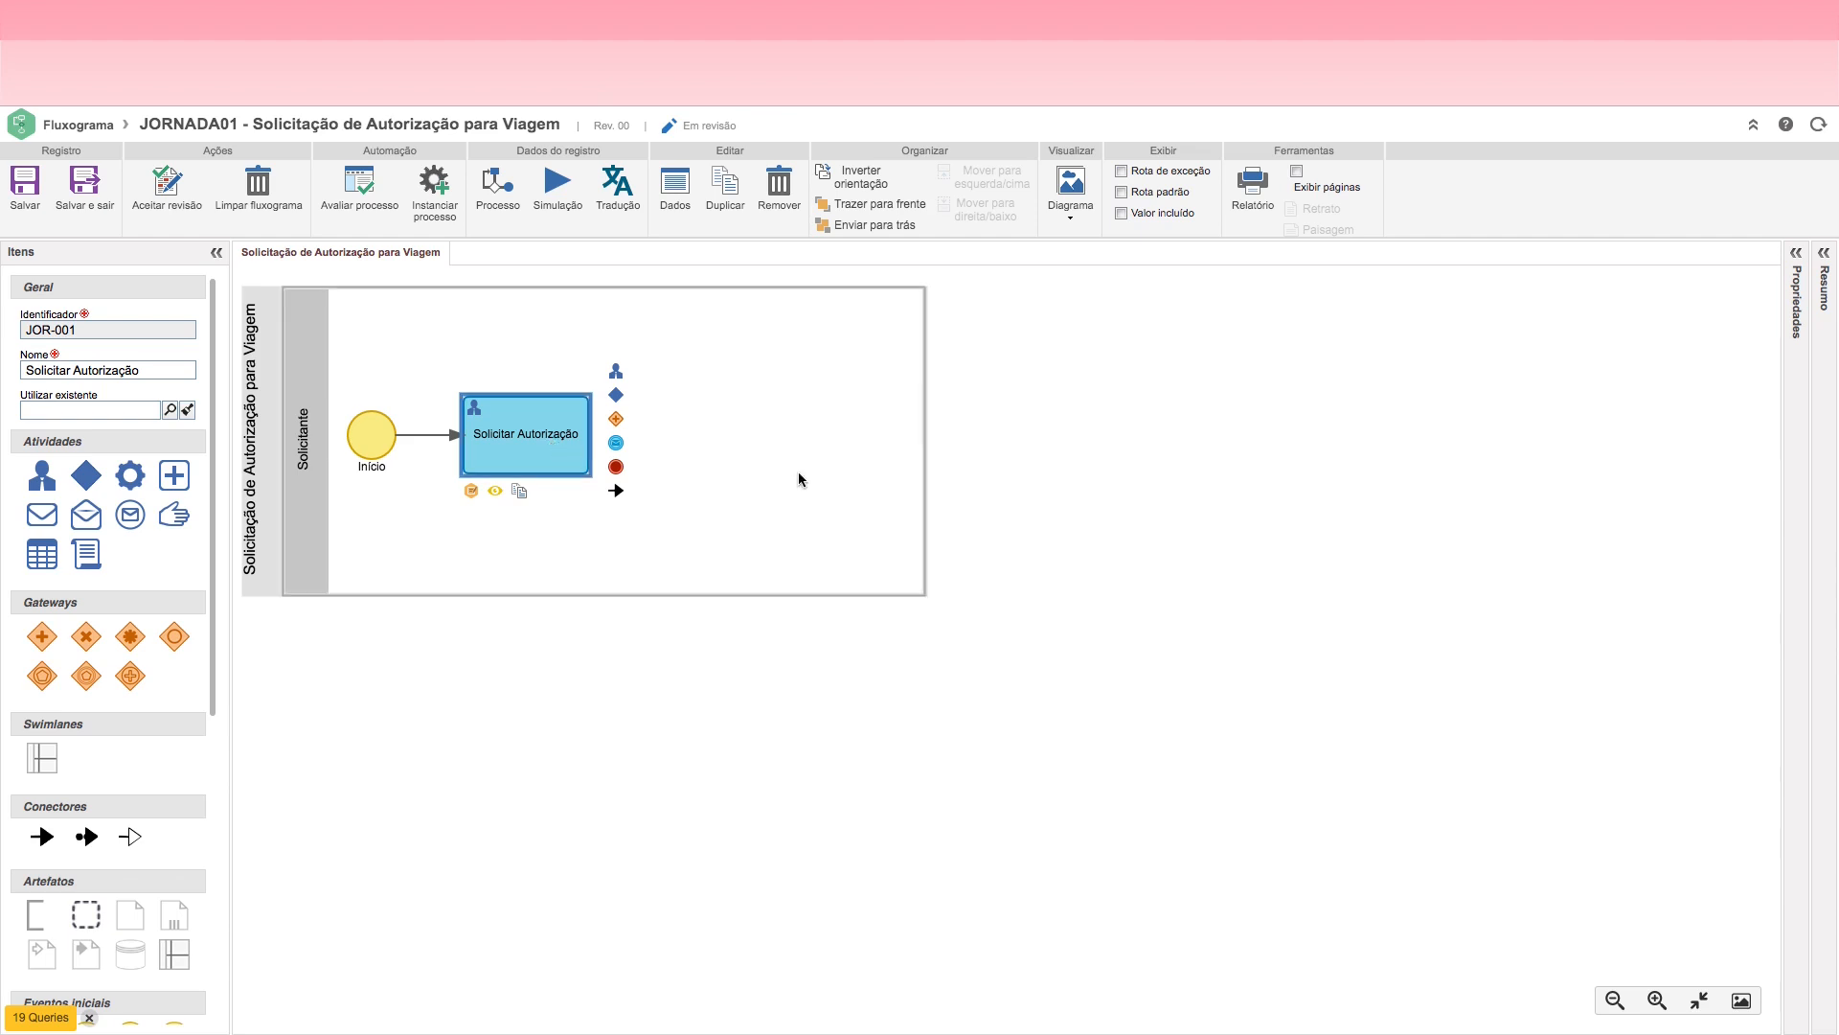
click(523, 442)
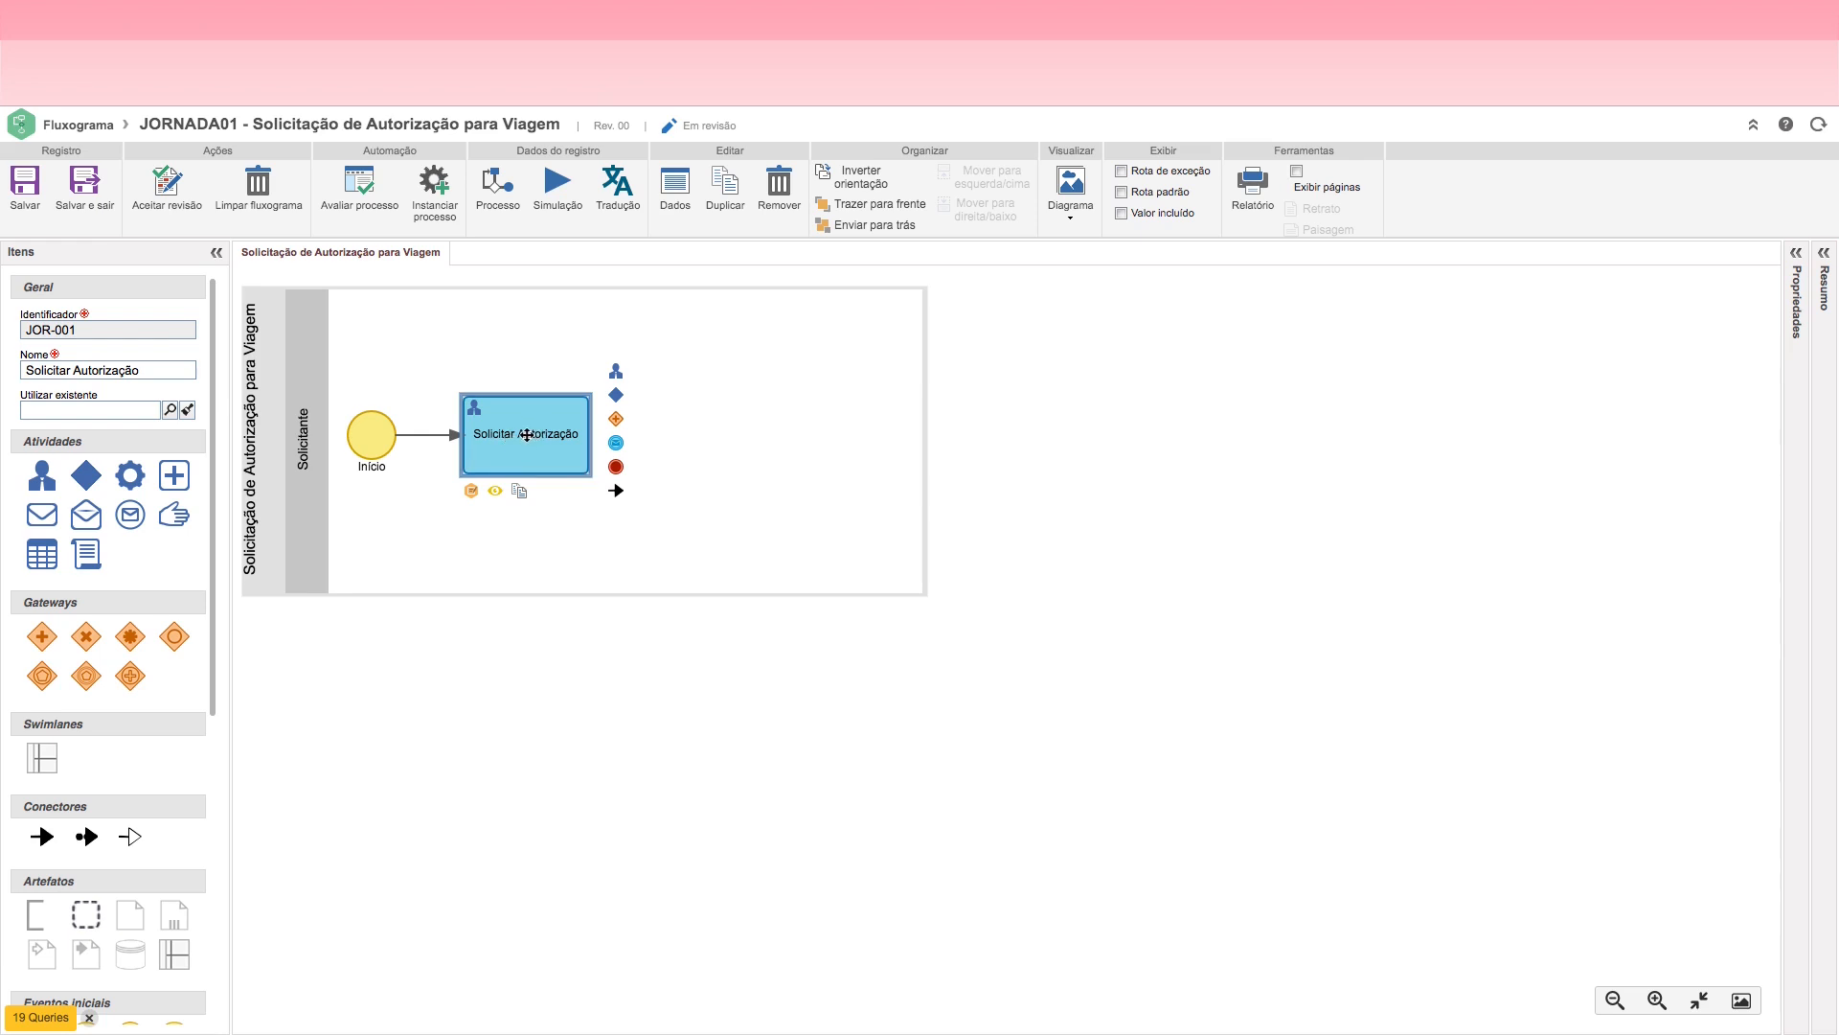
click(616, 397)
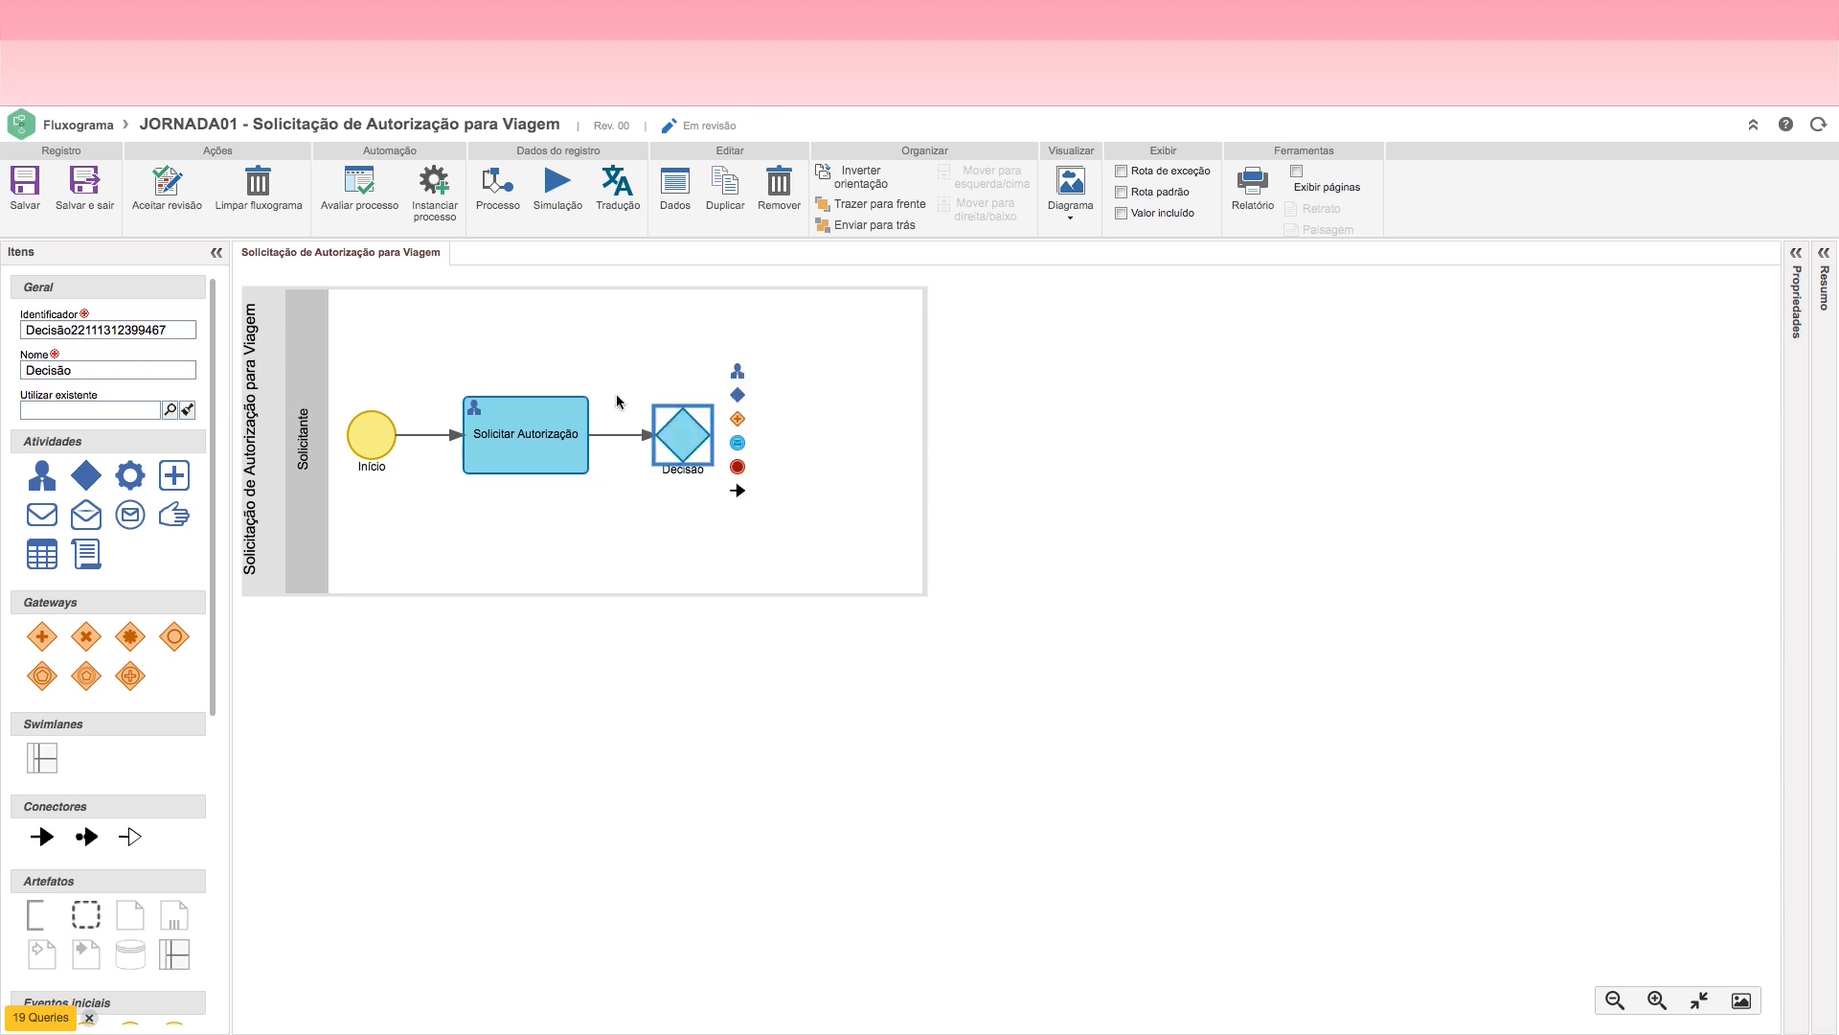
double_click(687, 434)
click(1007, 603)
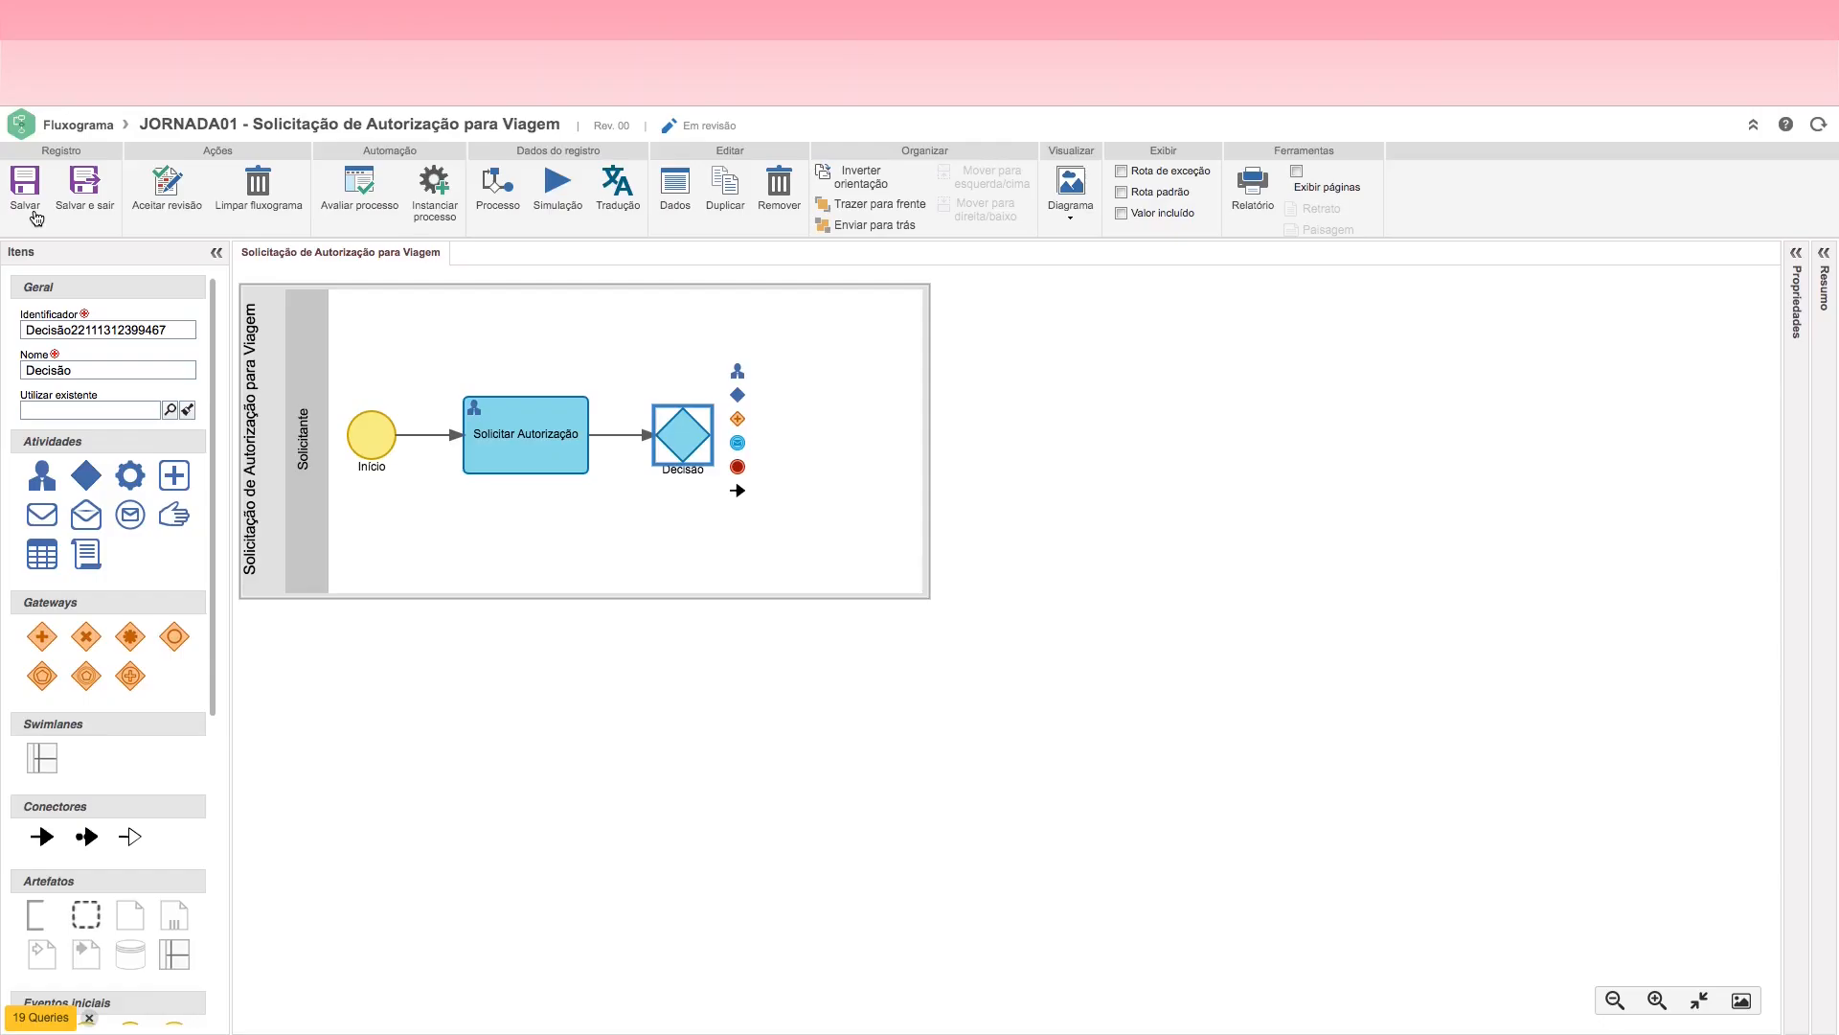
click(23, 191)
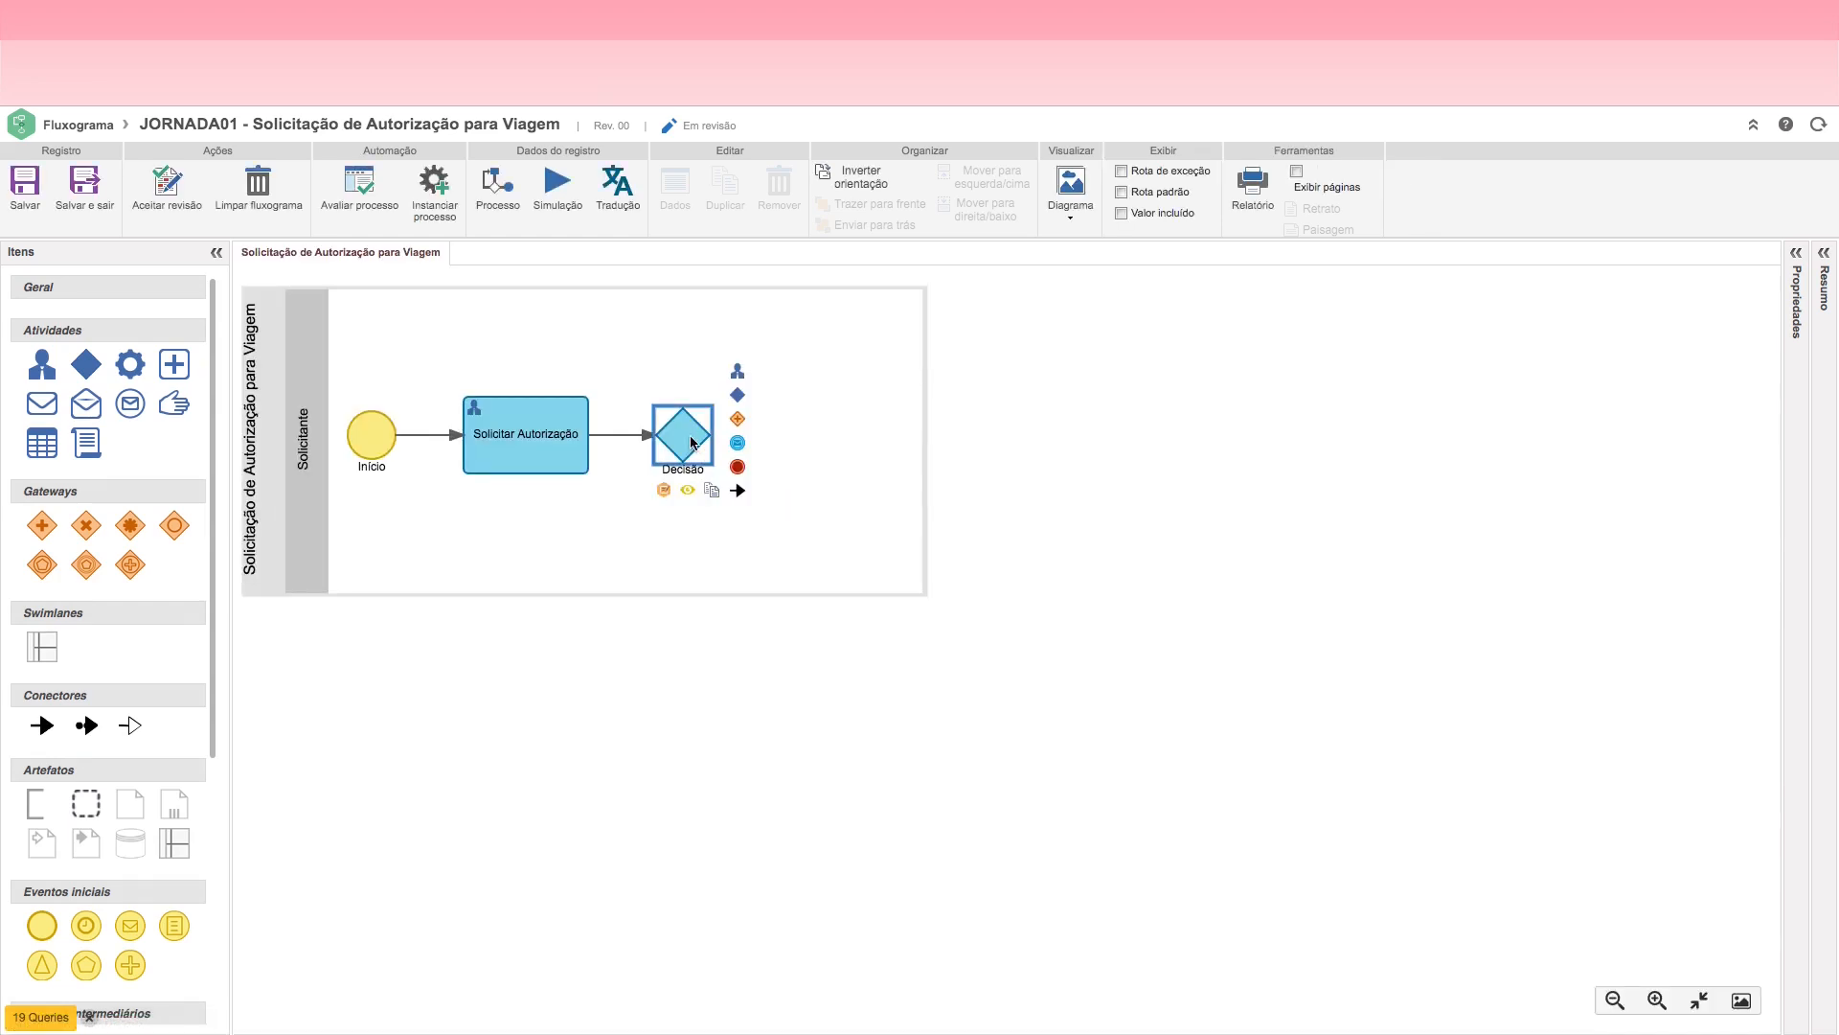
Step: In the decision's data record, set the type to JOR_DEC - Decisões da Jornada, generate identifier JOR-D-001, then save and close
double_click(691, 438)
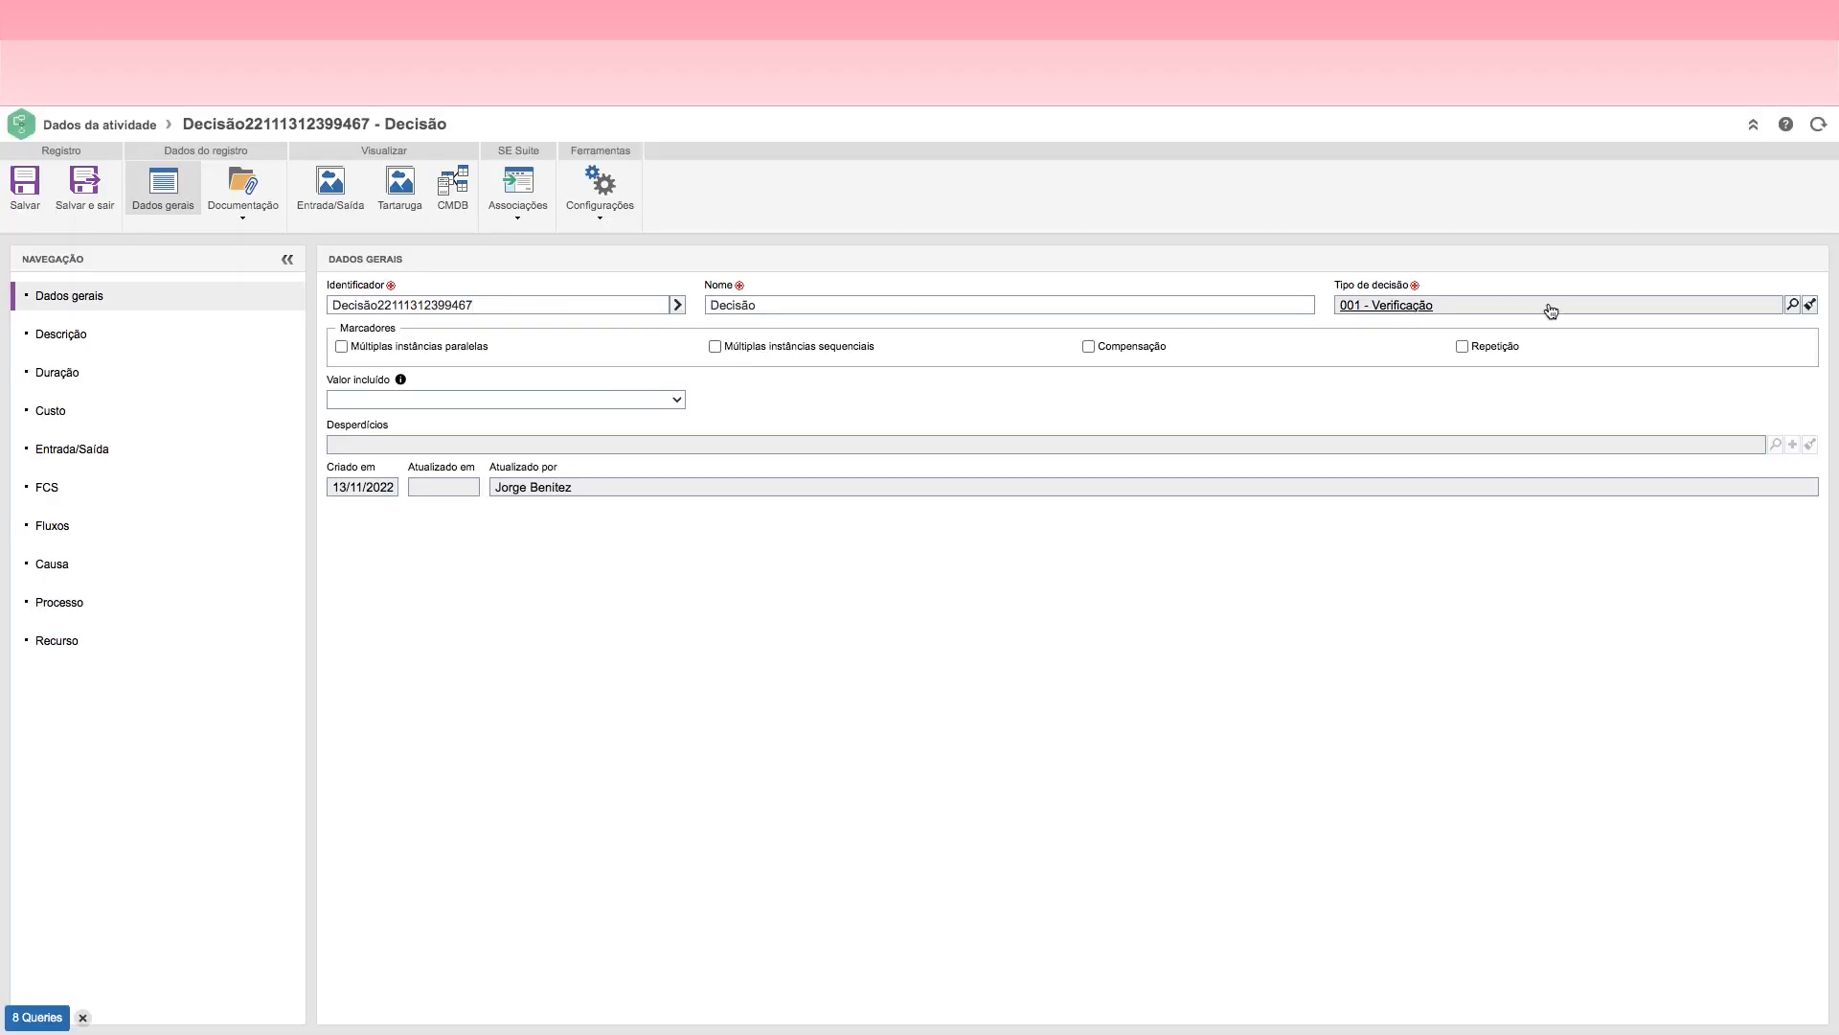
click(1794, 305)
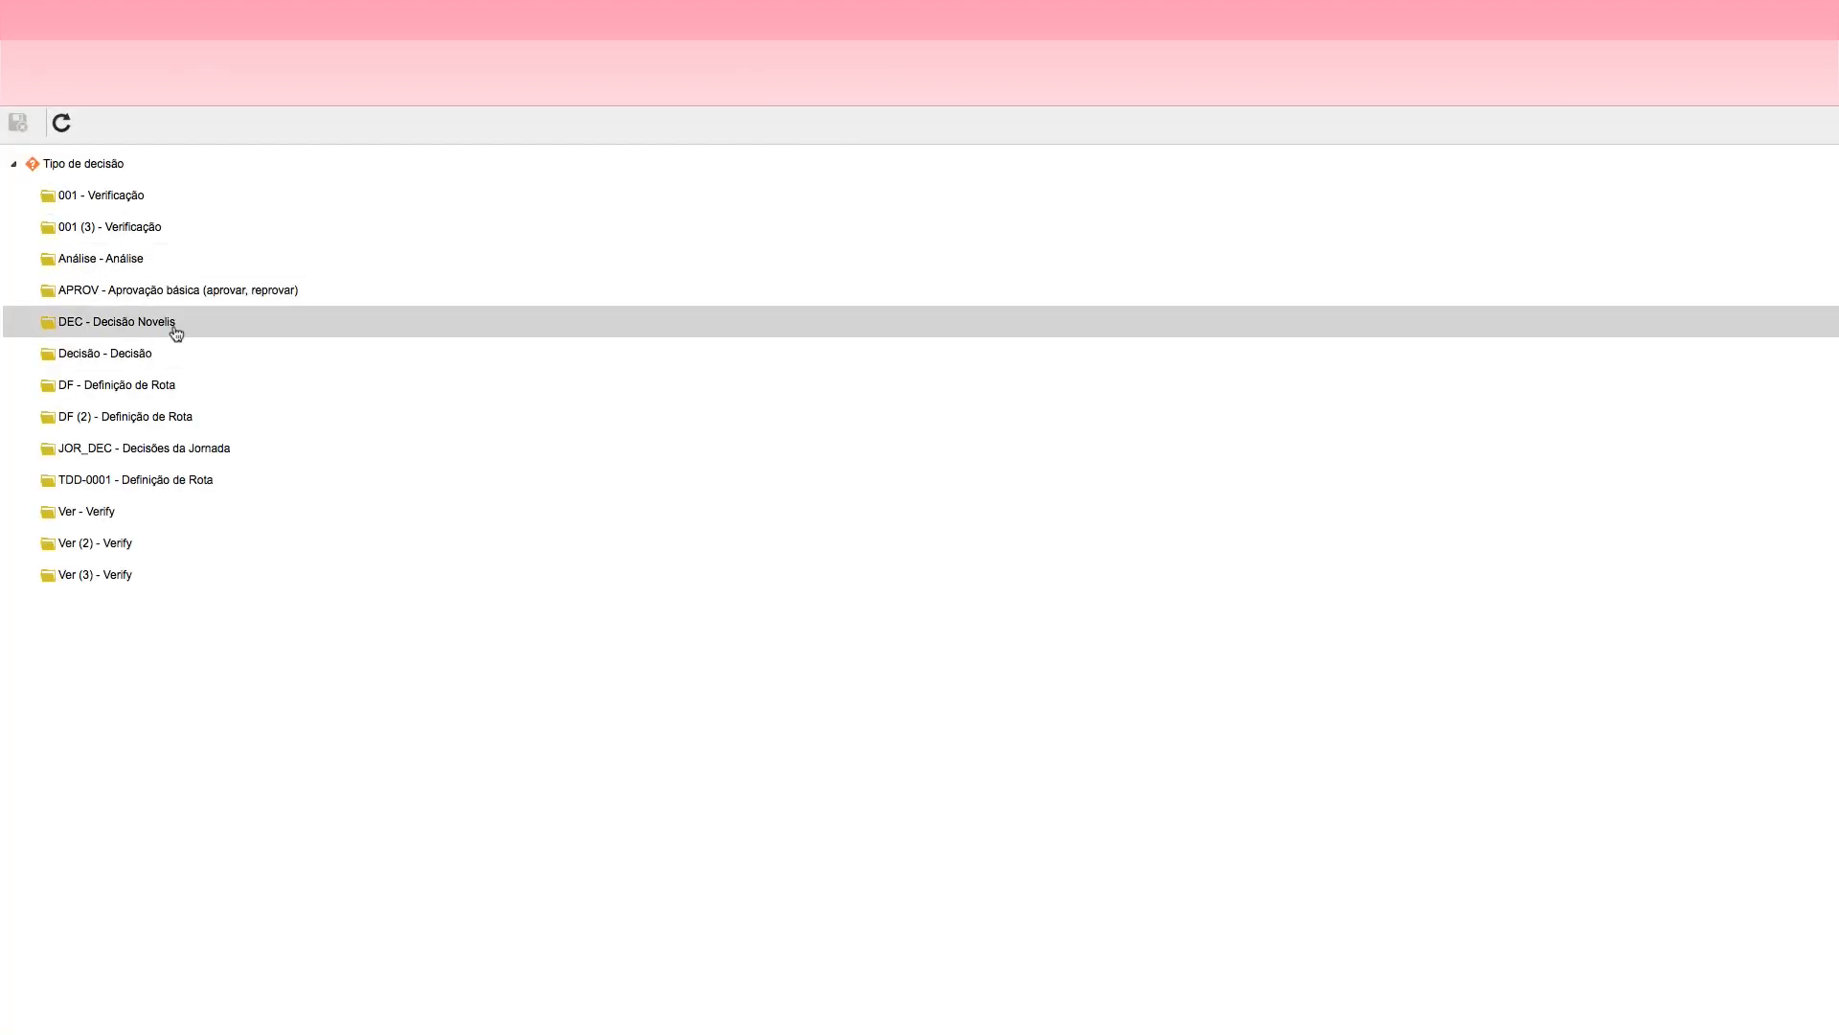
double_click(131, 459)
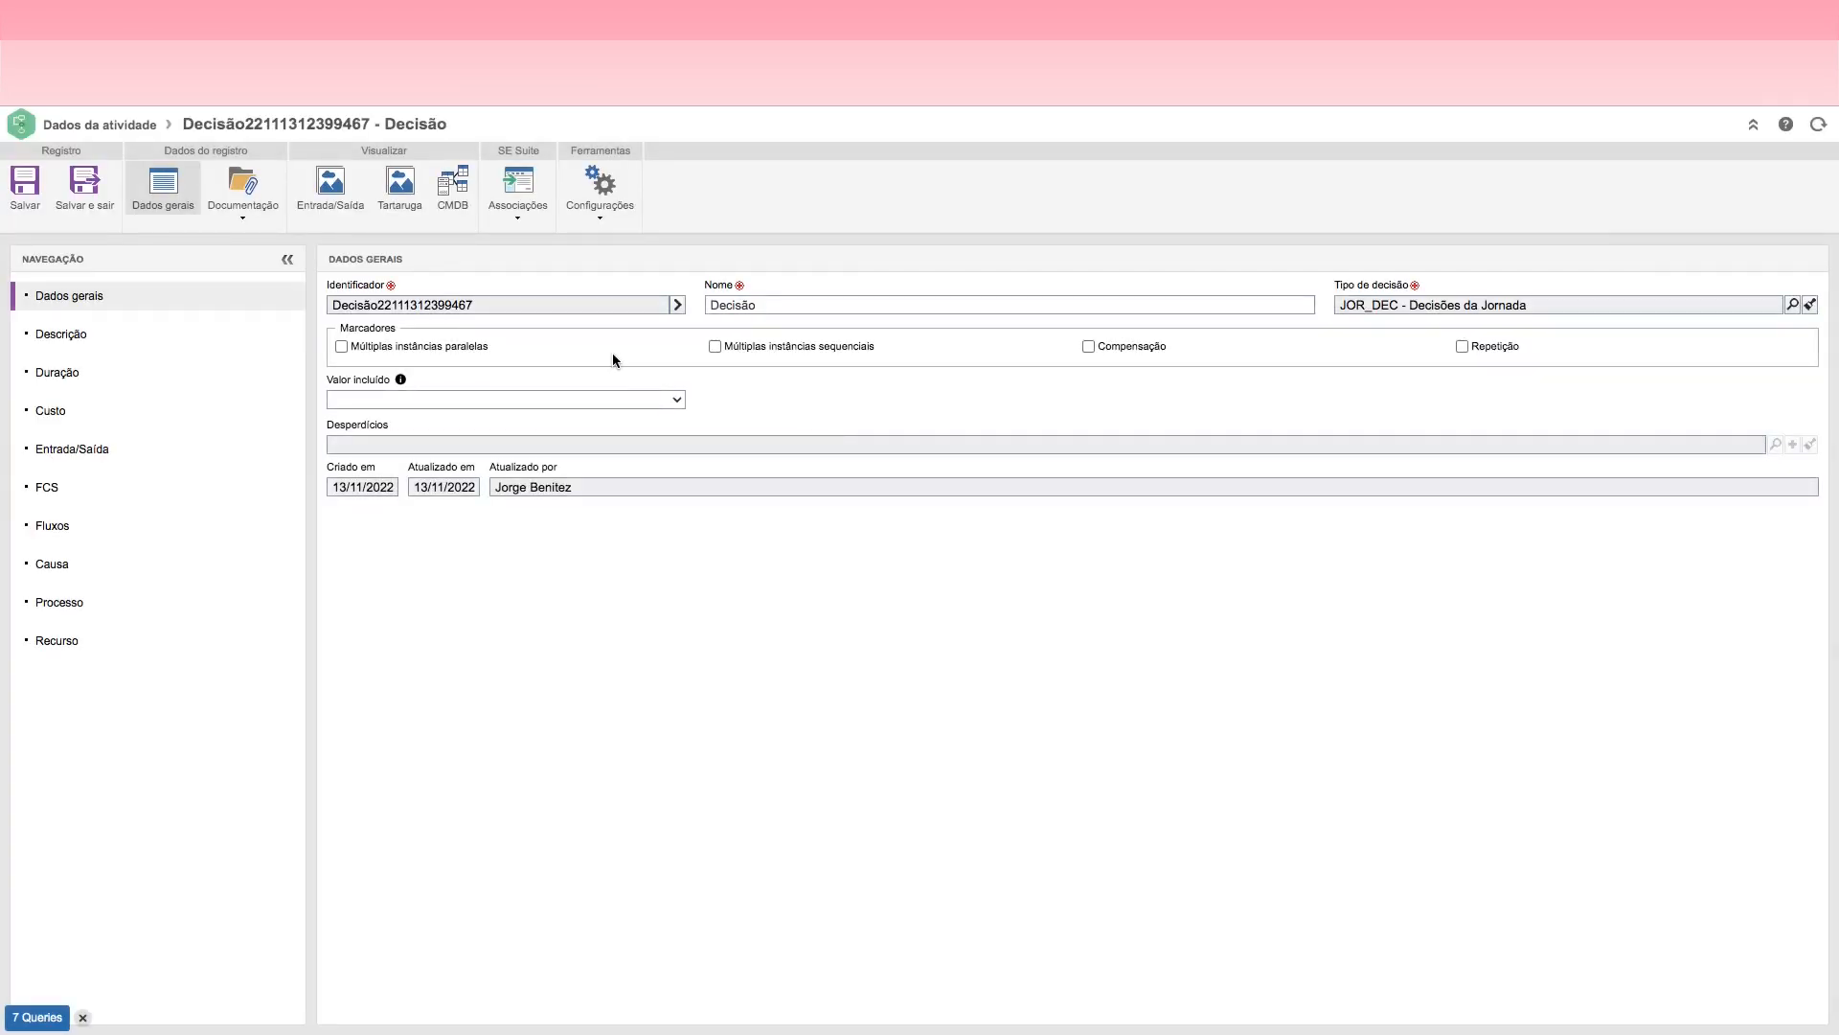
click(676, 306)
click(84, 186)
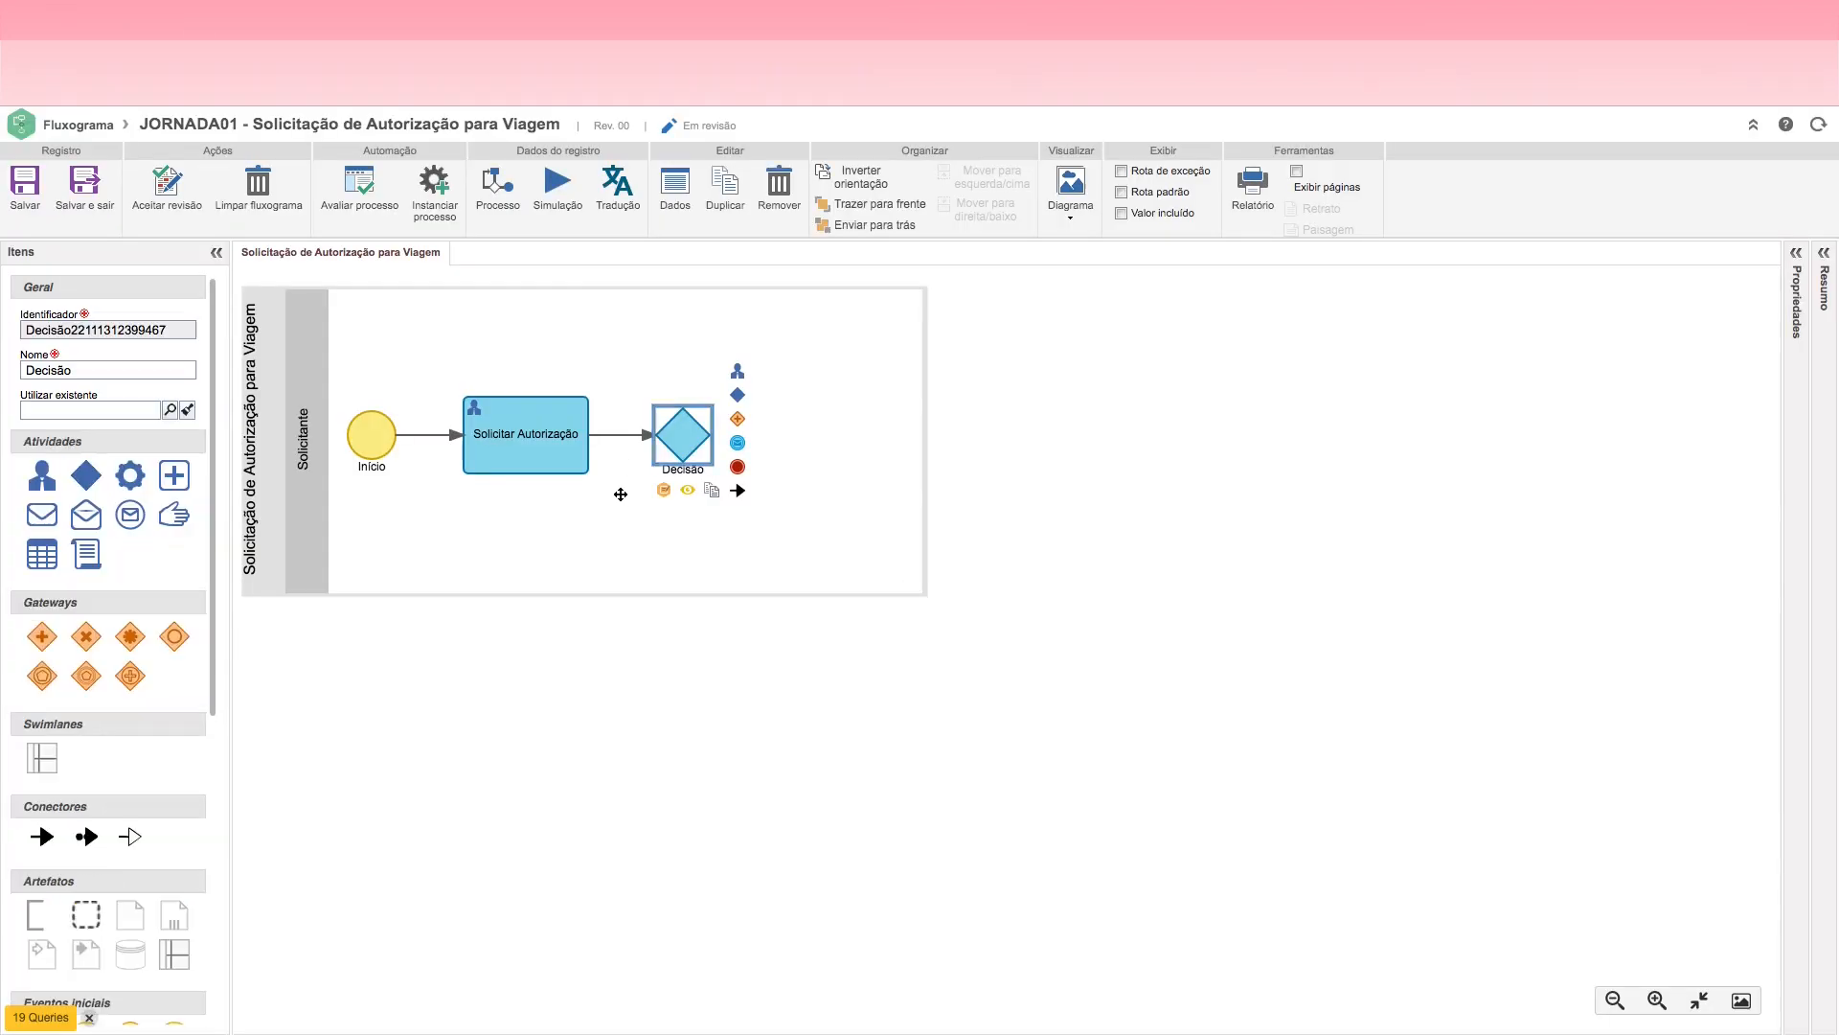
Step: Rename the decision in the flowchart to "Aprovar Autorização"
click(682, 441)
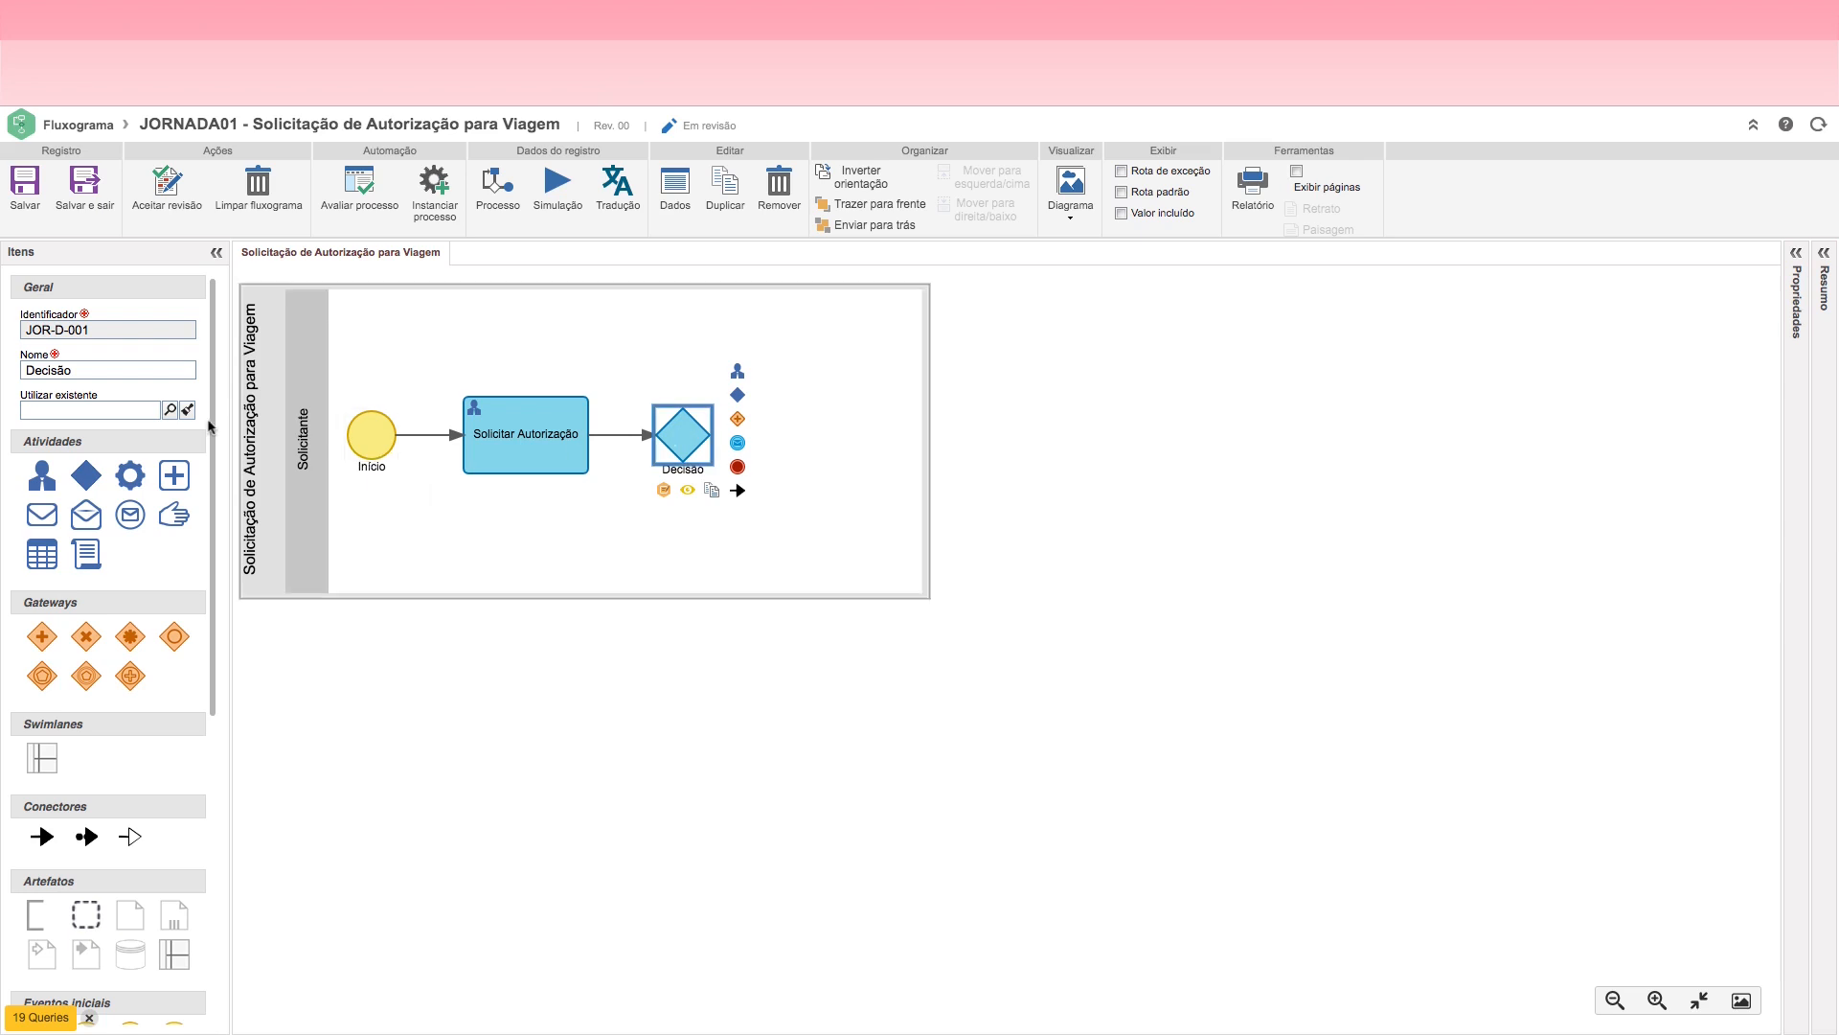
double_click(38, 369)
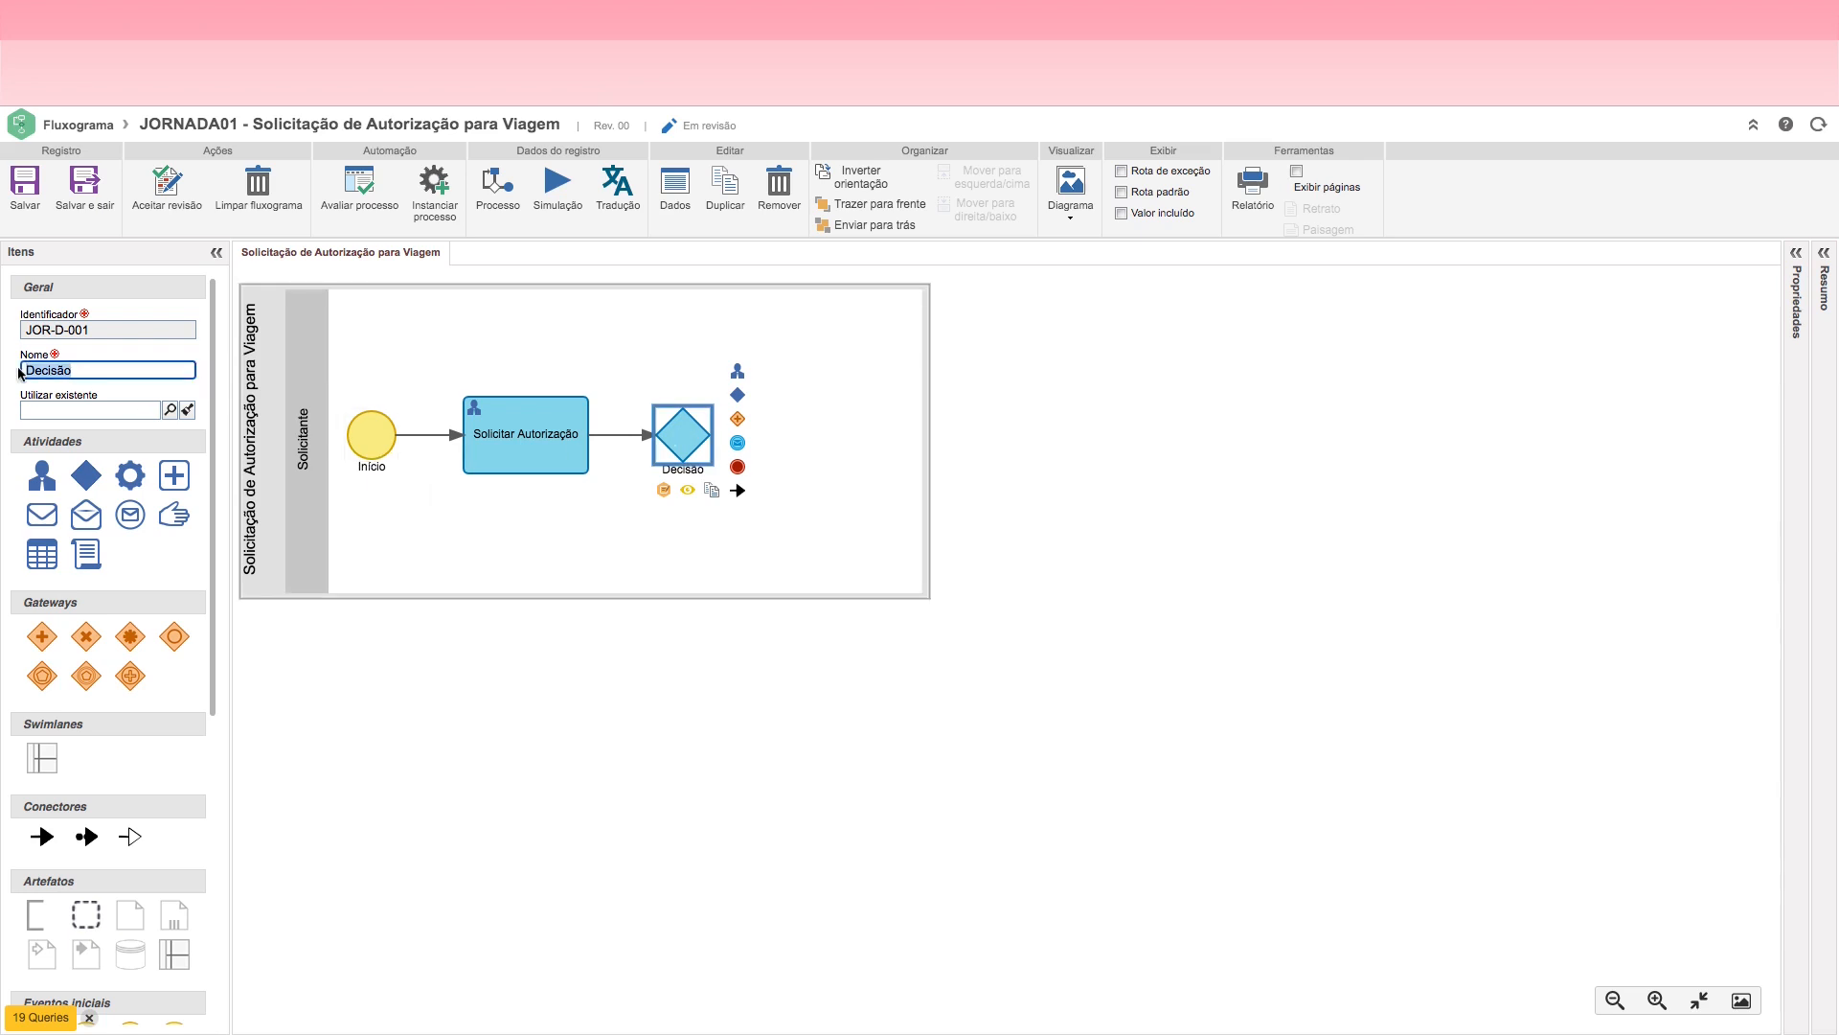
text(Aprovar)
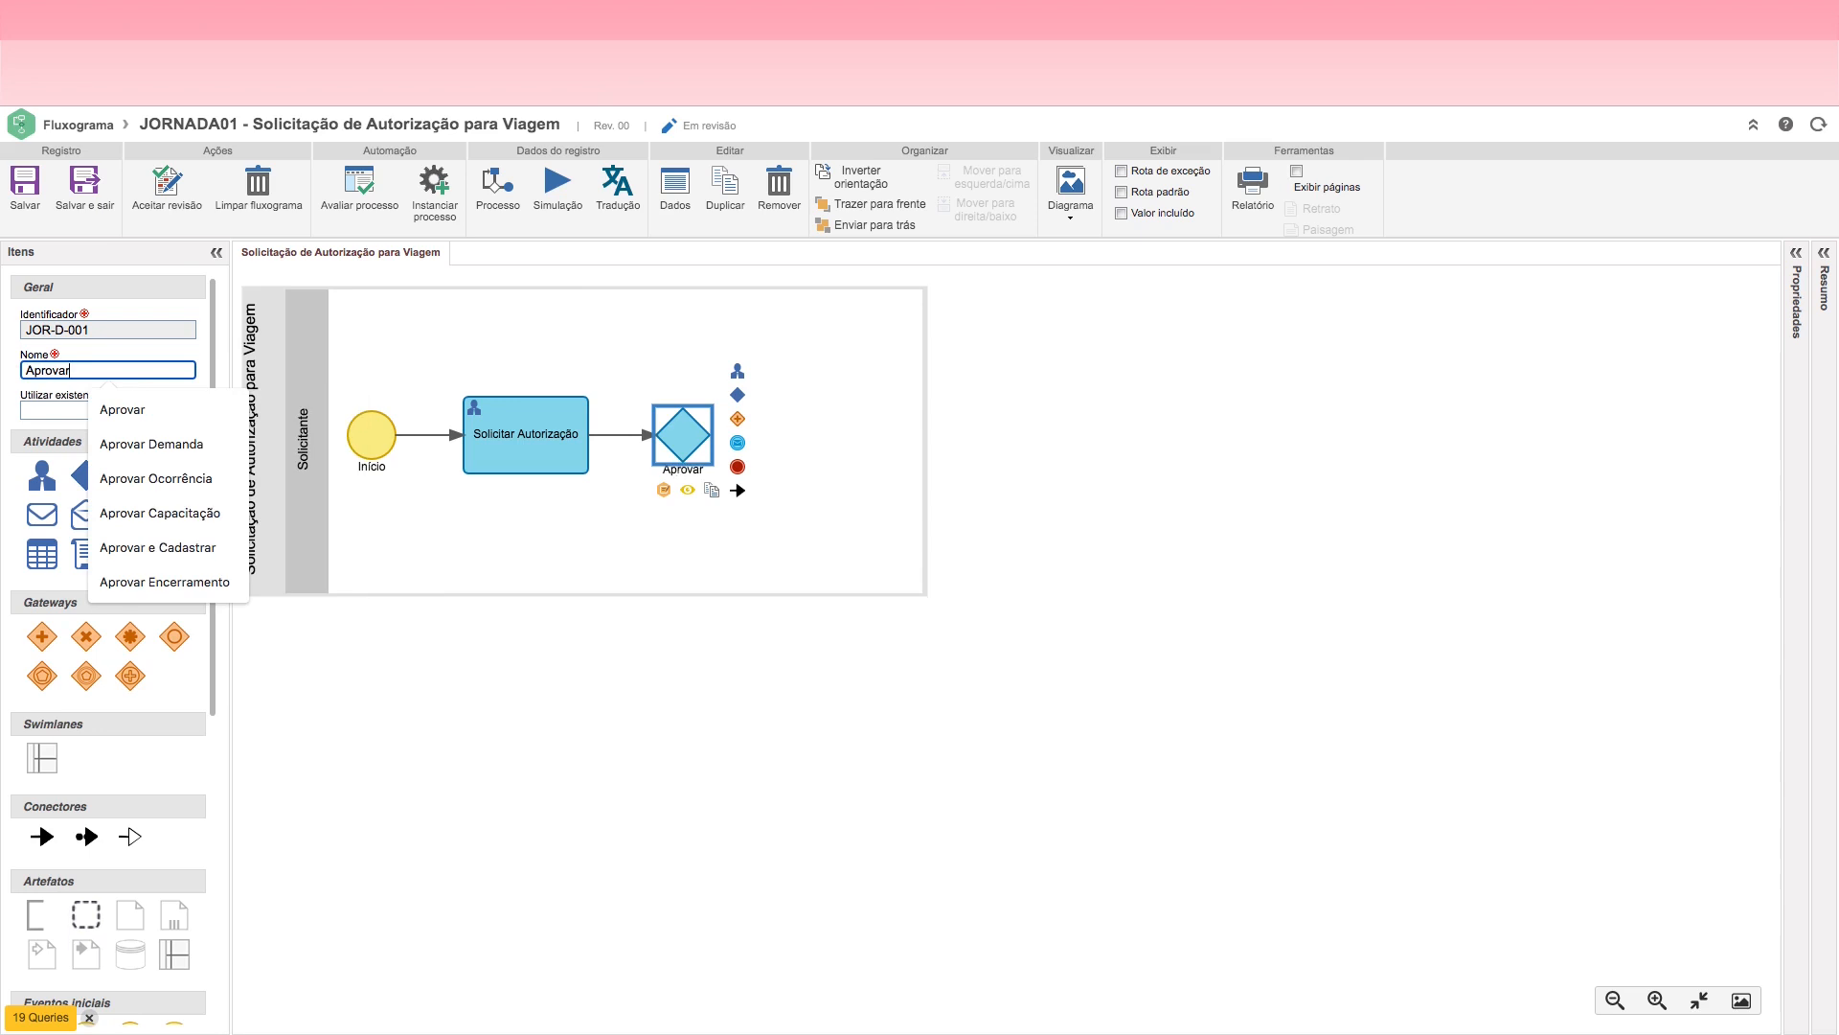
text( Autori)
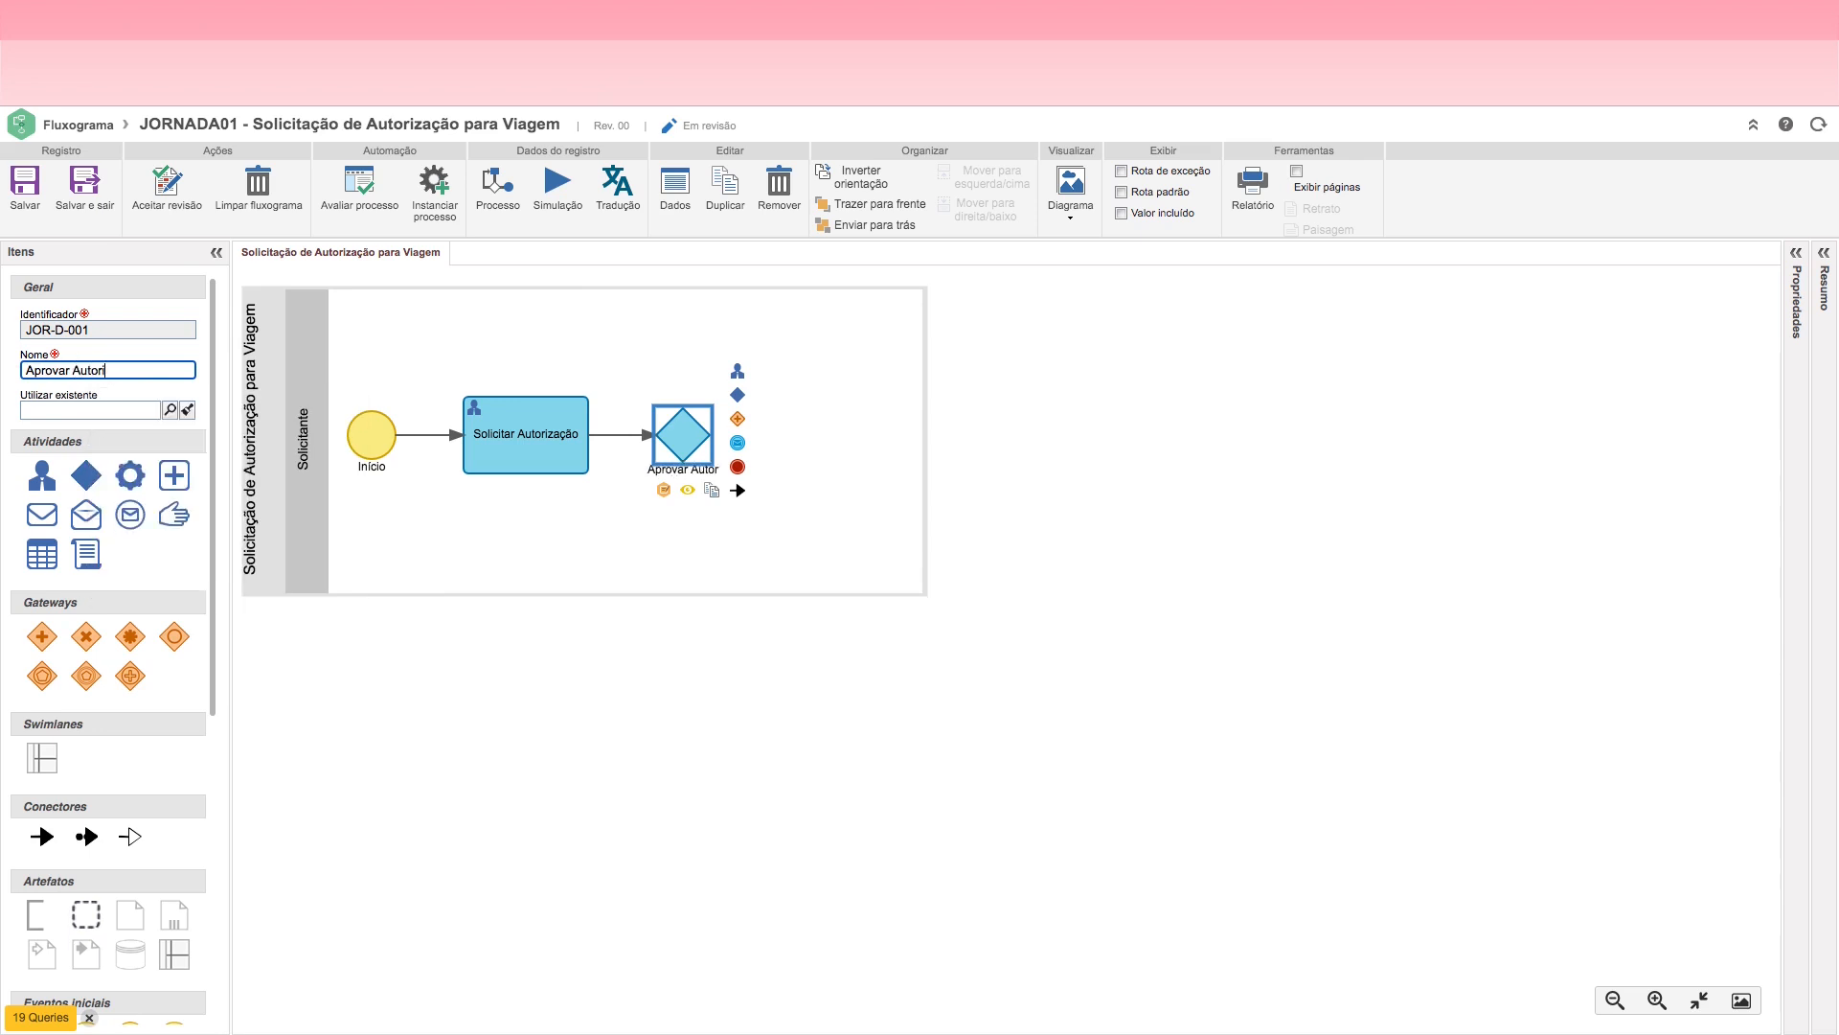
text(zação)
click(650, 503)
click(651, 476)
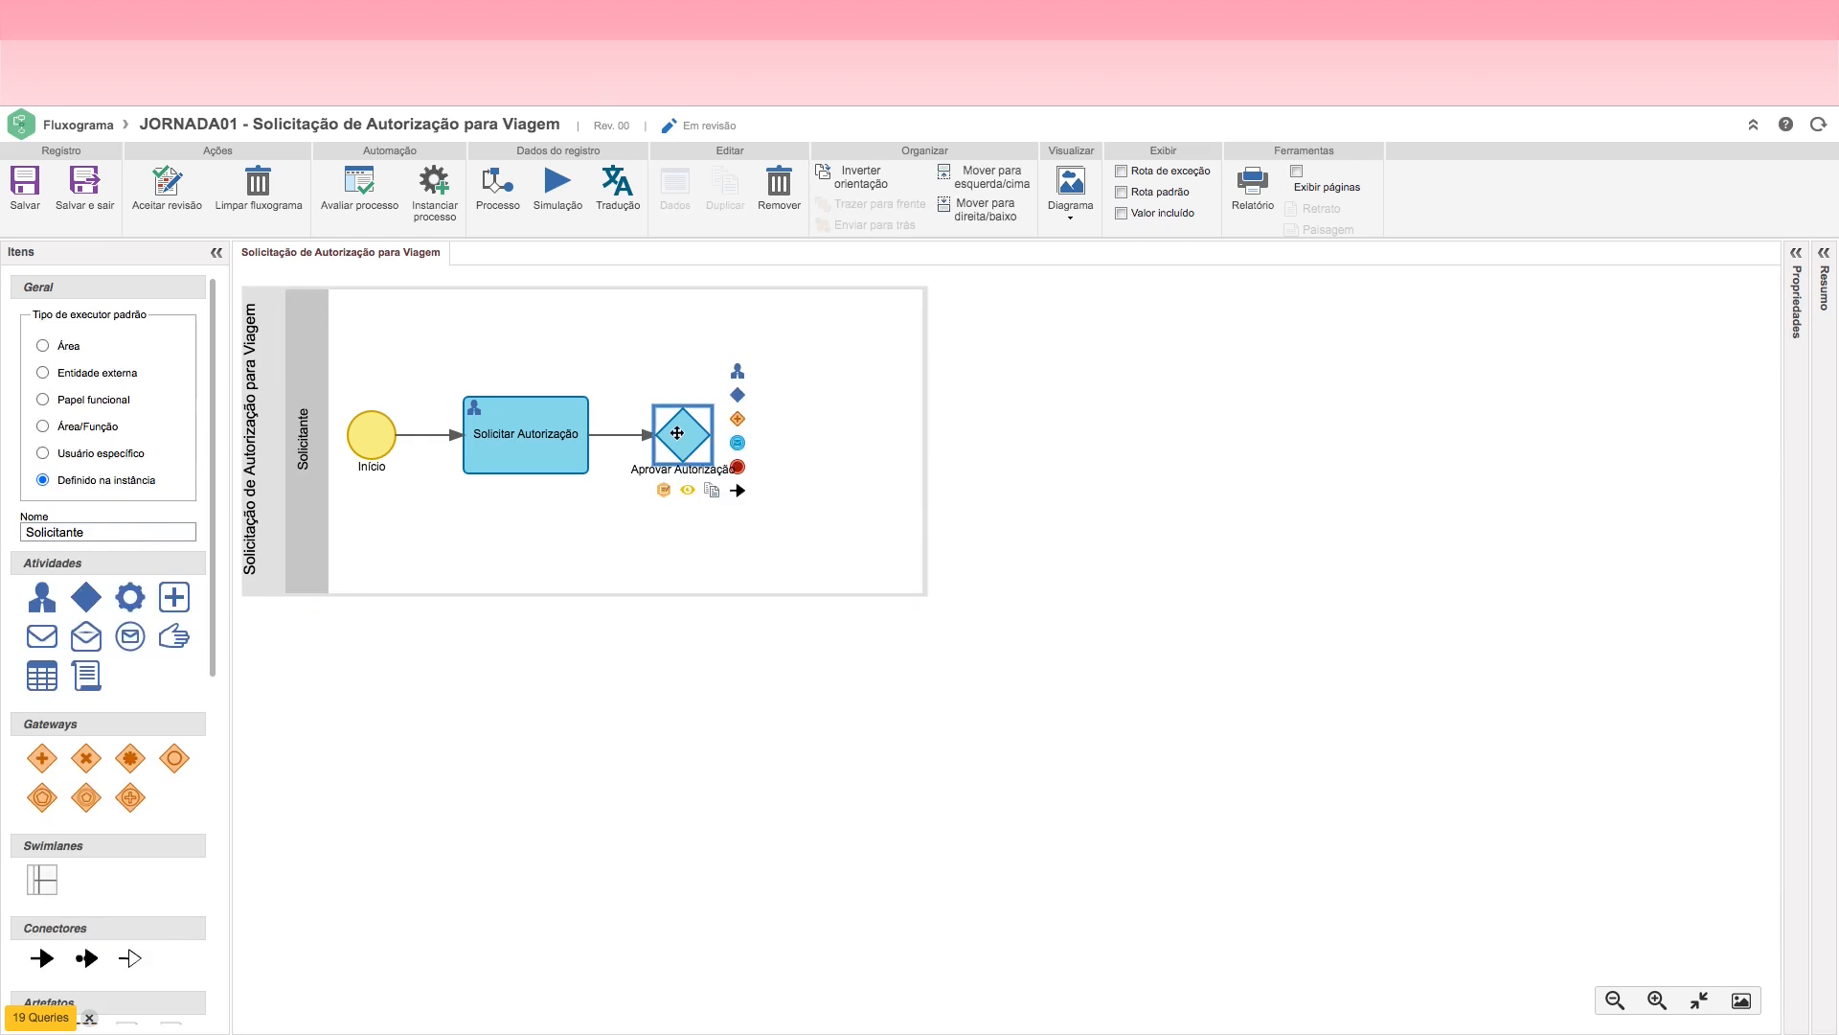
Step: Add an end event after Aprovar Autorização, connect the decision back to Solicitar Autorização, and save the flowchart
click(740, 468)
click(730, 461)
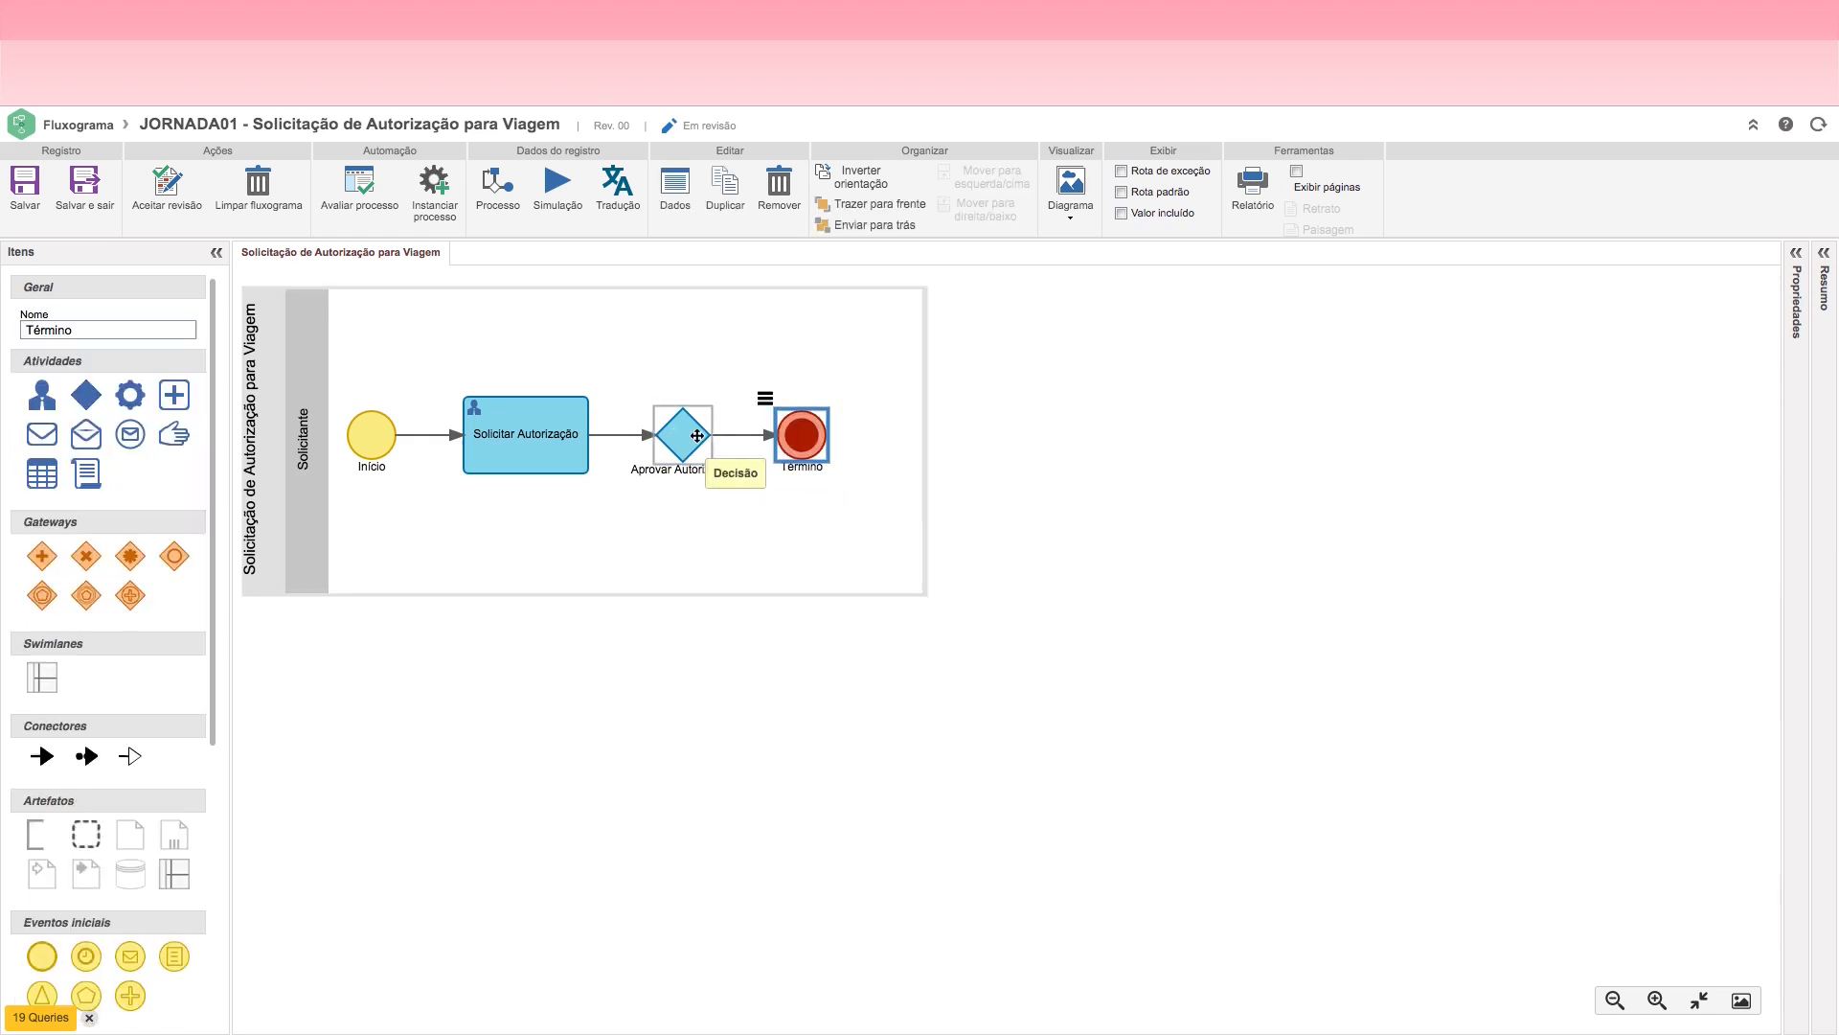
drag(736, 489, 546, 431)
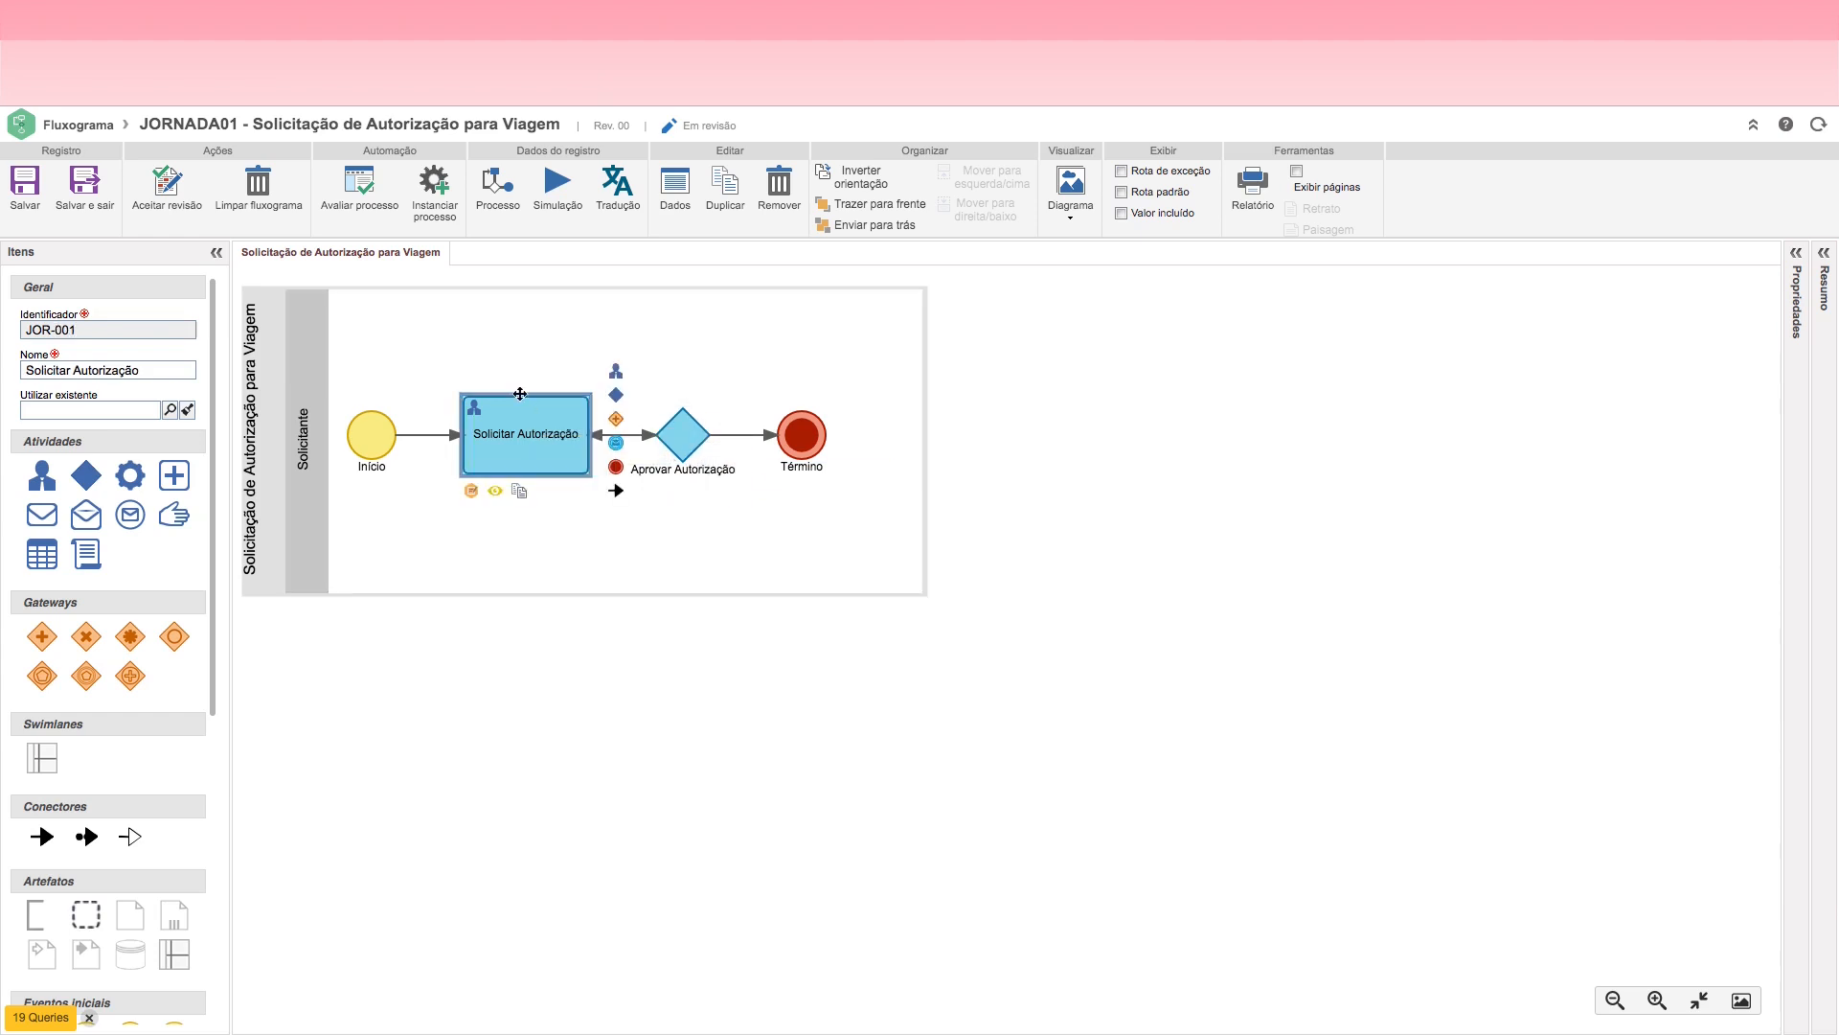
click(41, 220)
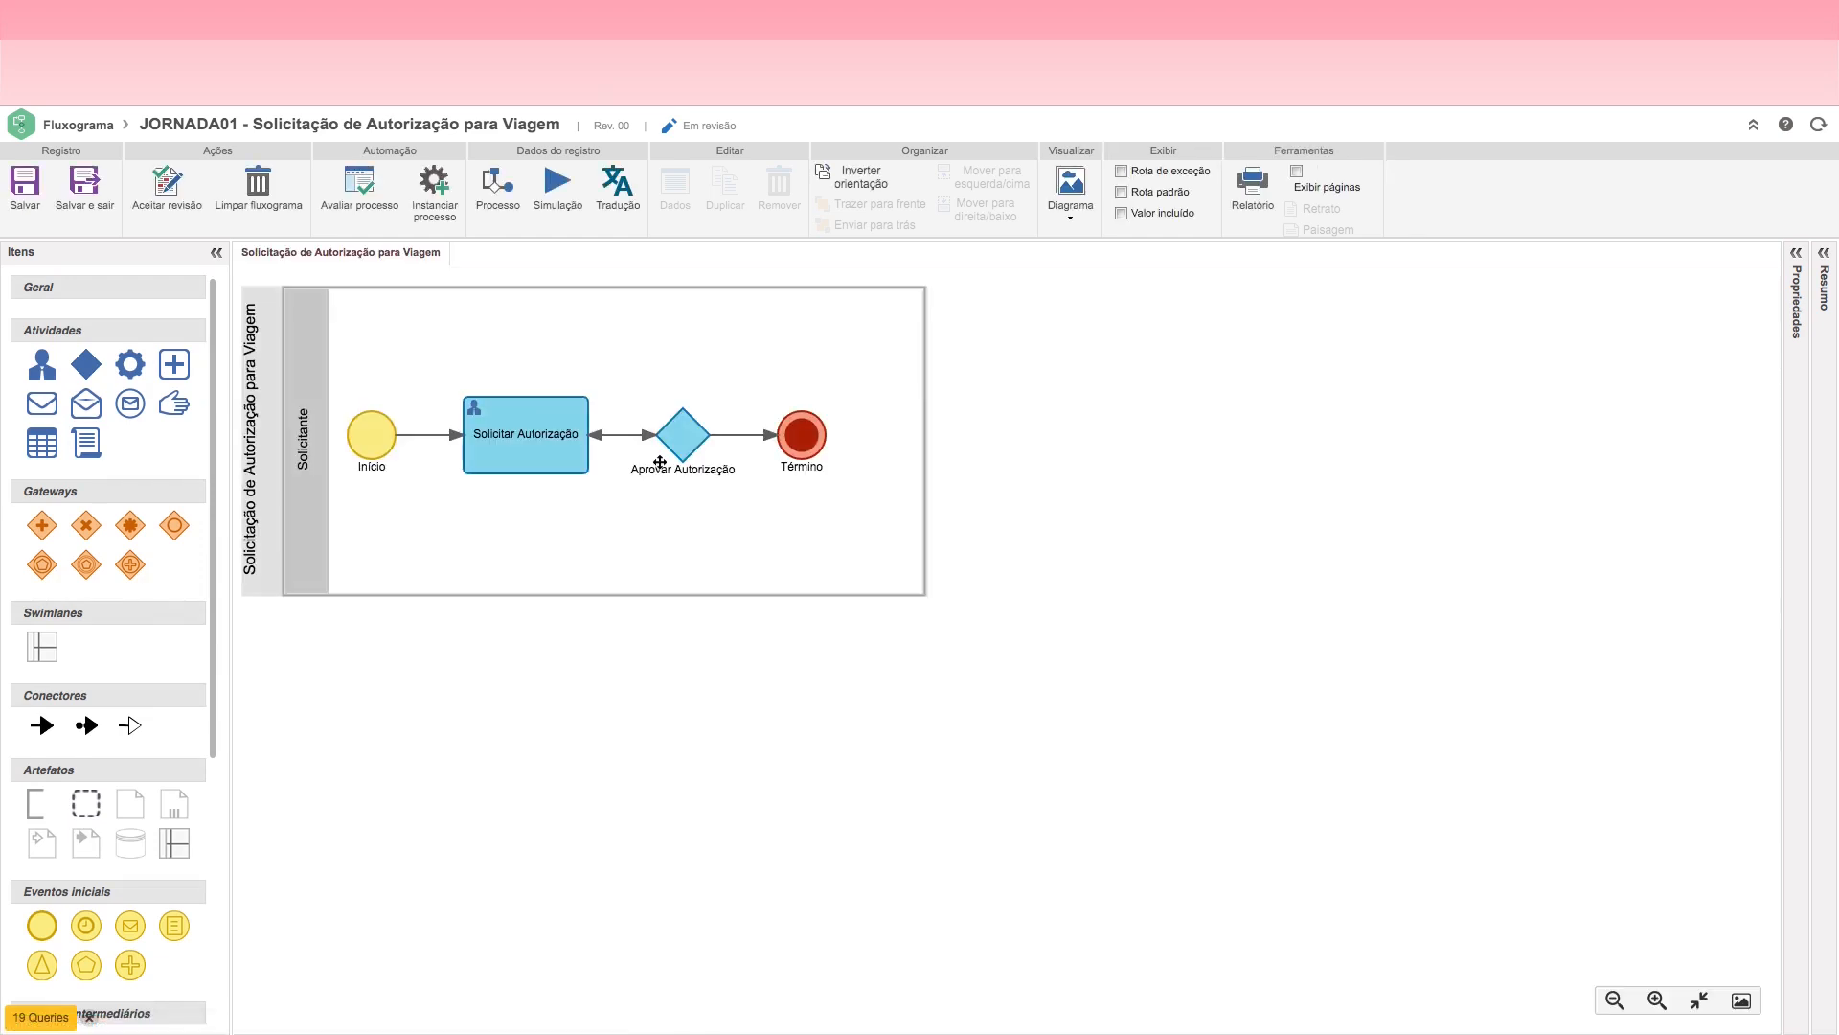
Step: Set the return flow to Manual routing, shape it with two points into a right-angled loop above the elements, and save
click(600, 438)
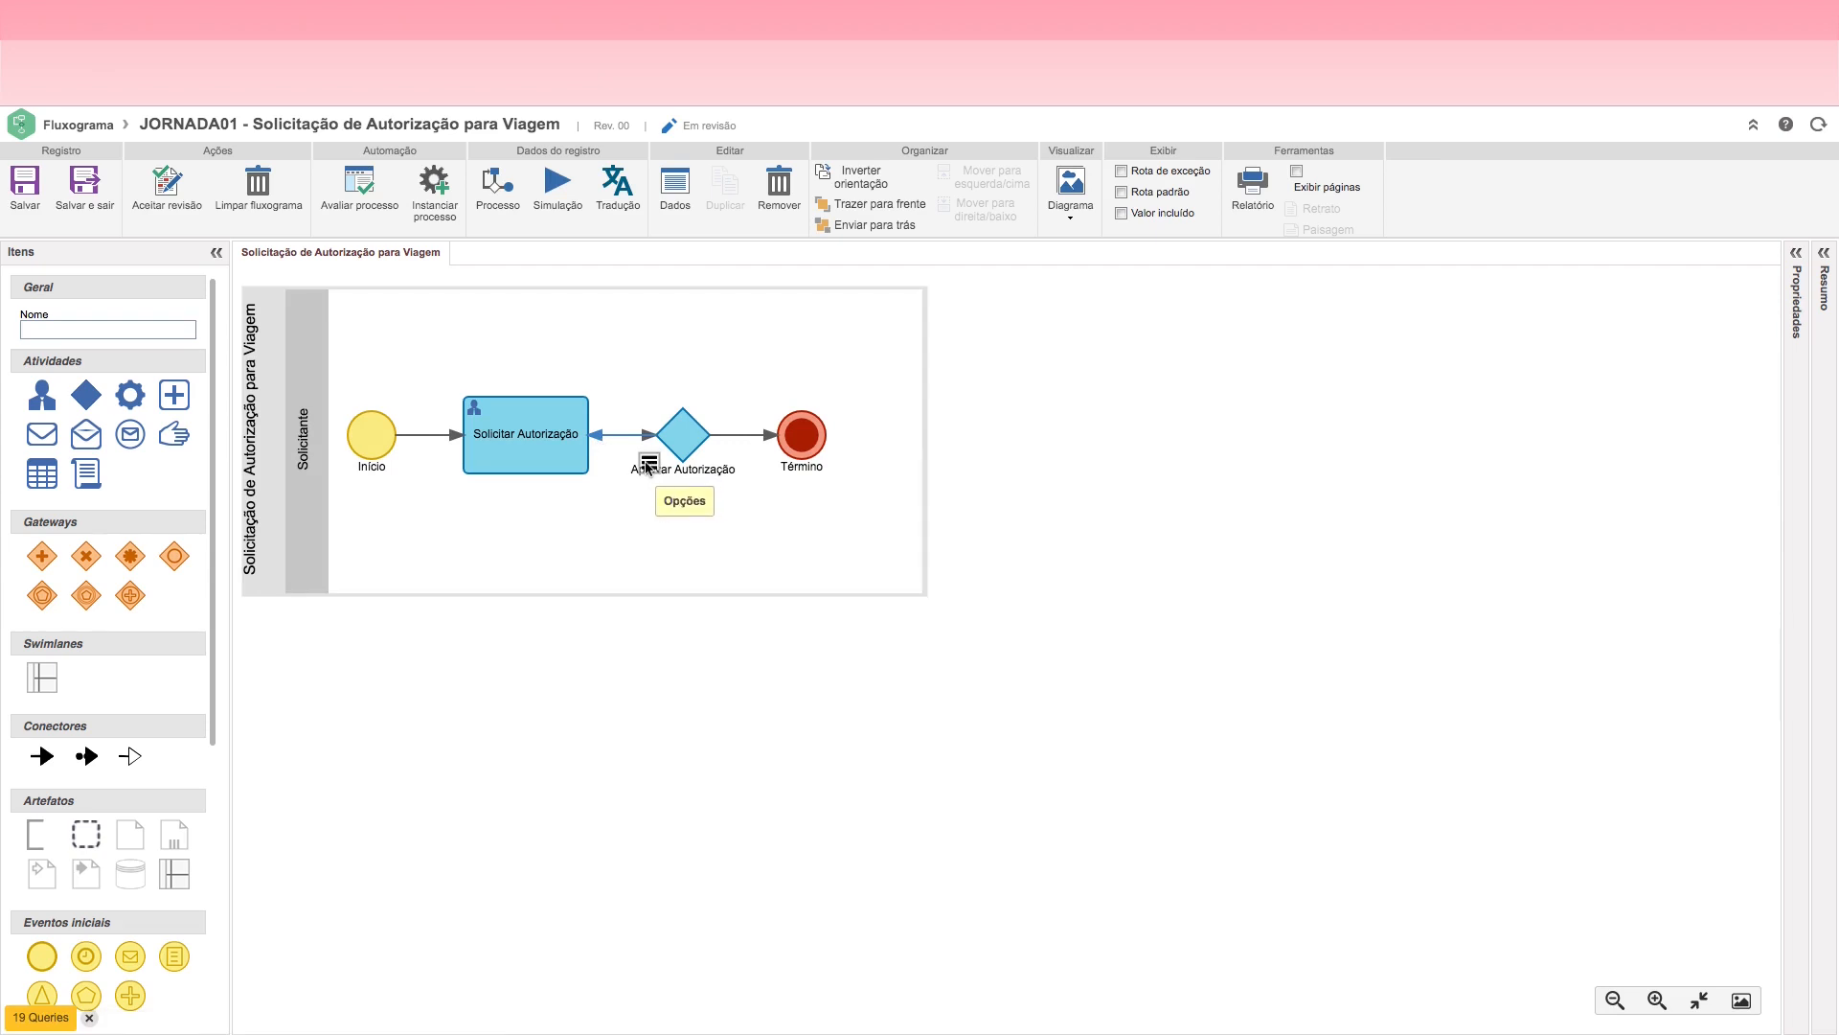
click(648, 465)
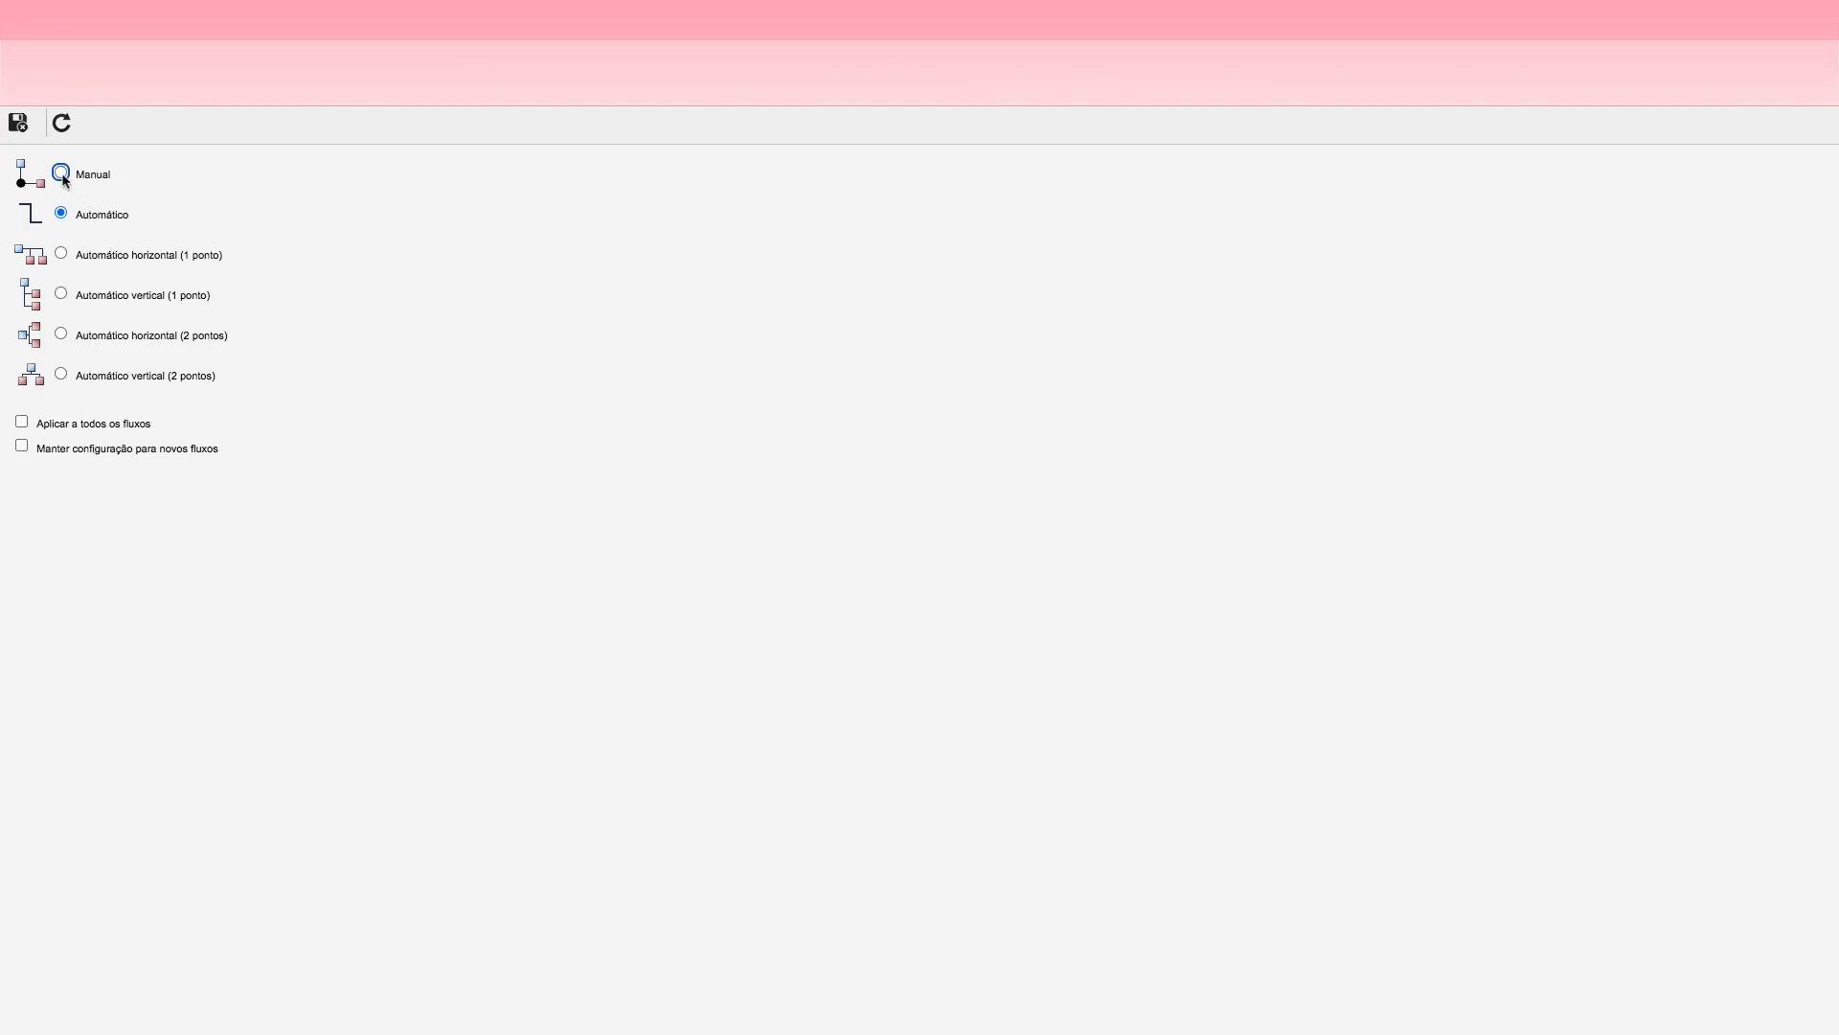
click(19, 123)
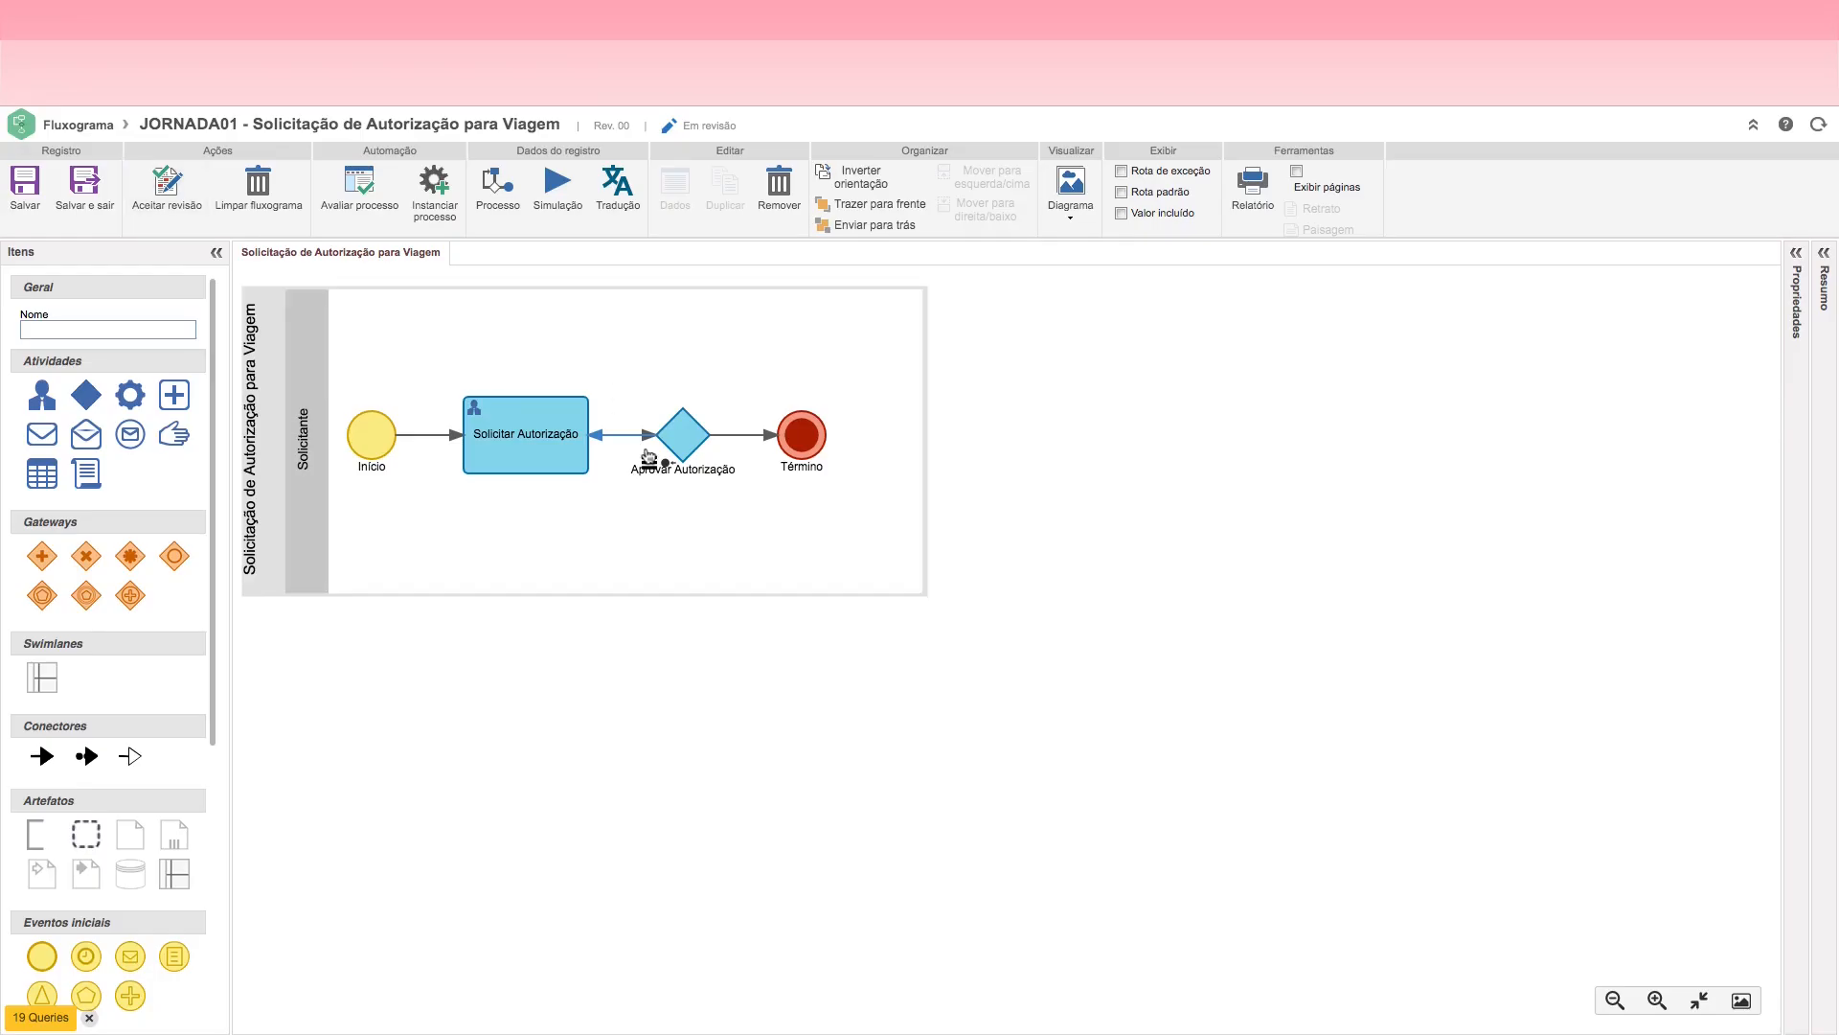
click(668, 466)
drag(626, 441, 620, 350)
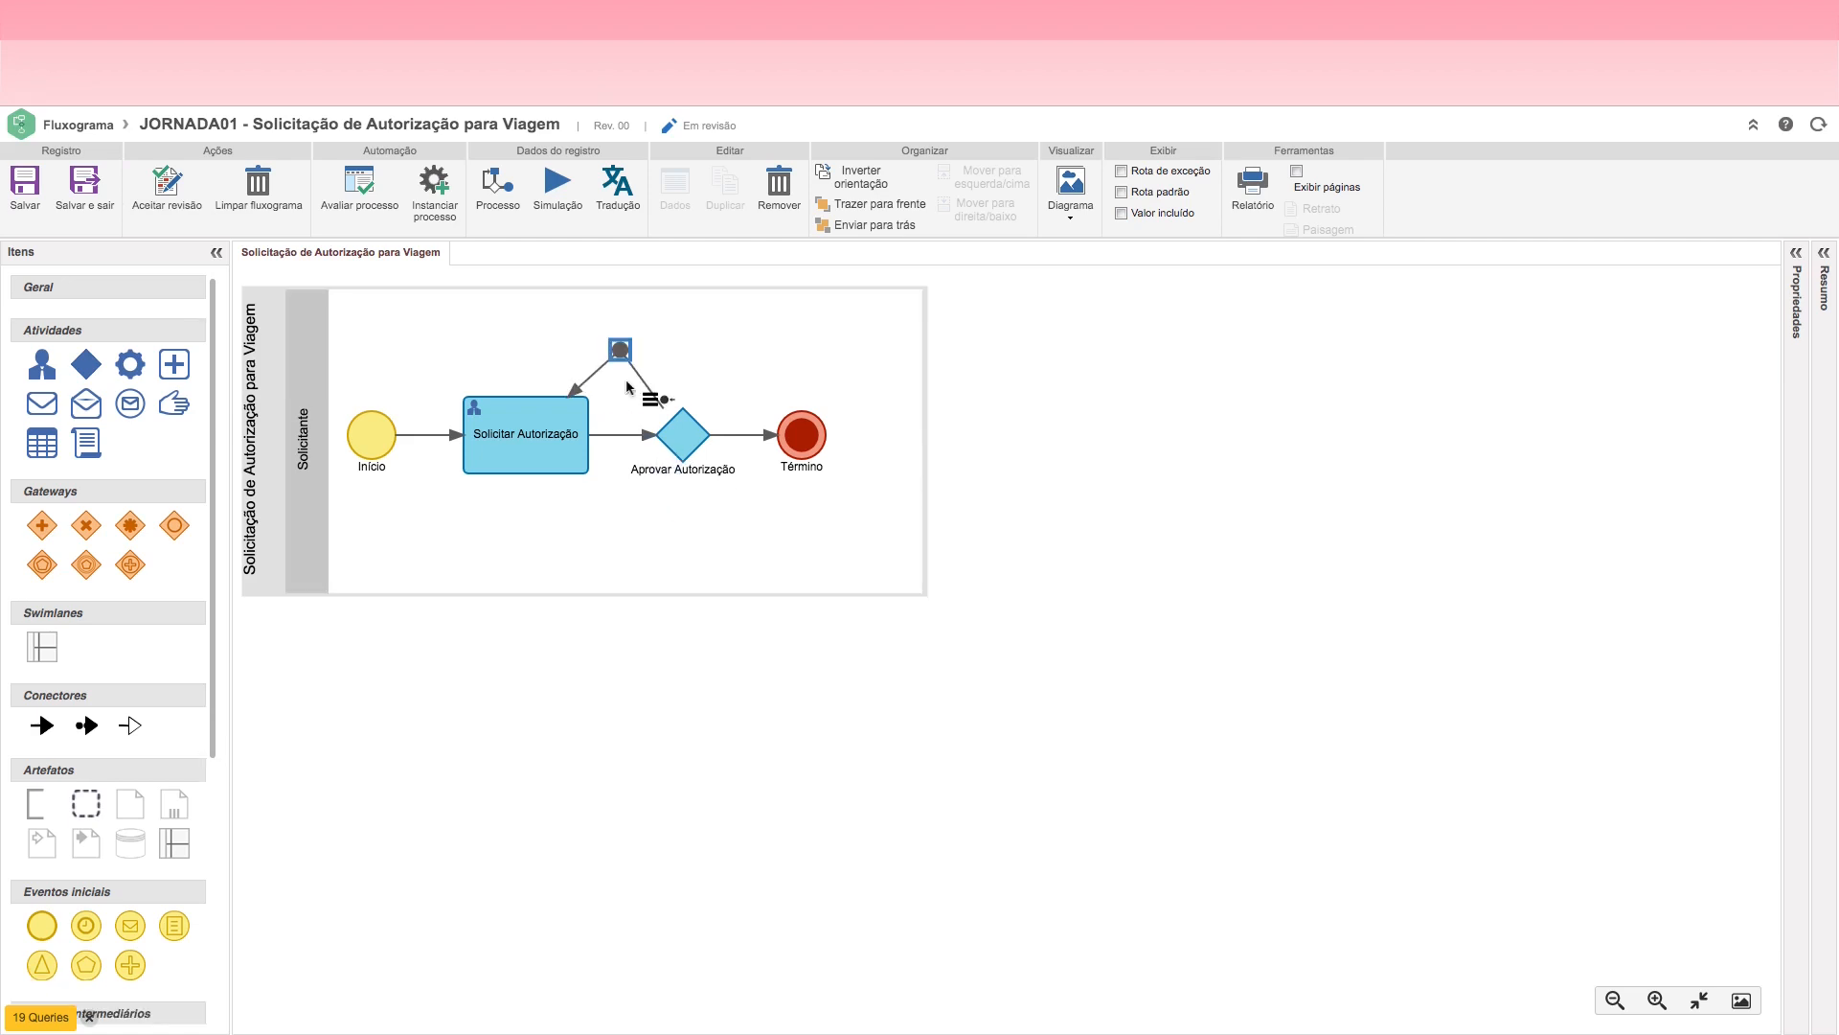
click(621, 348)
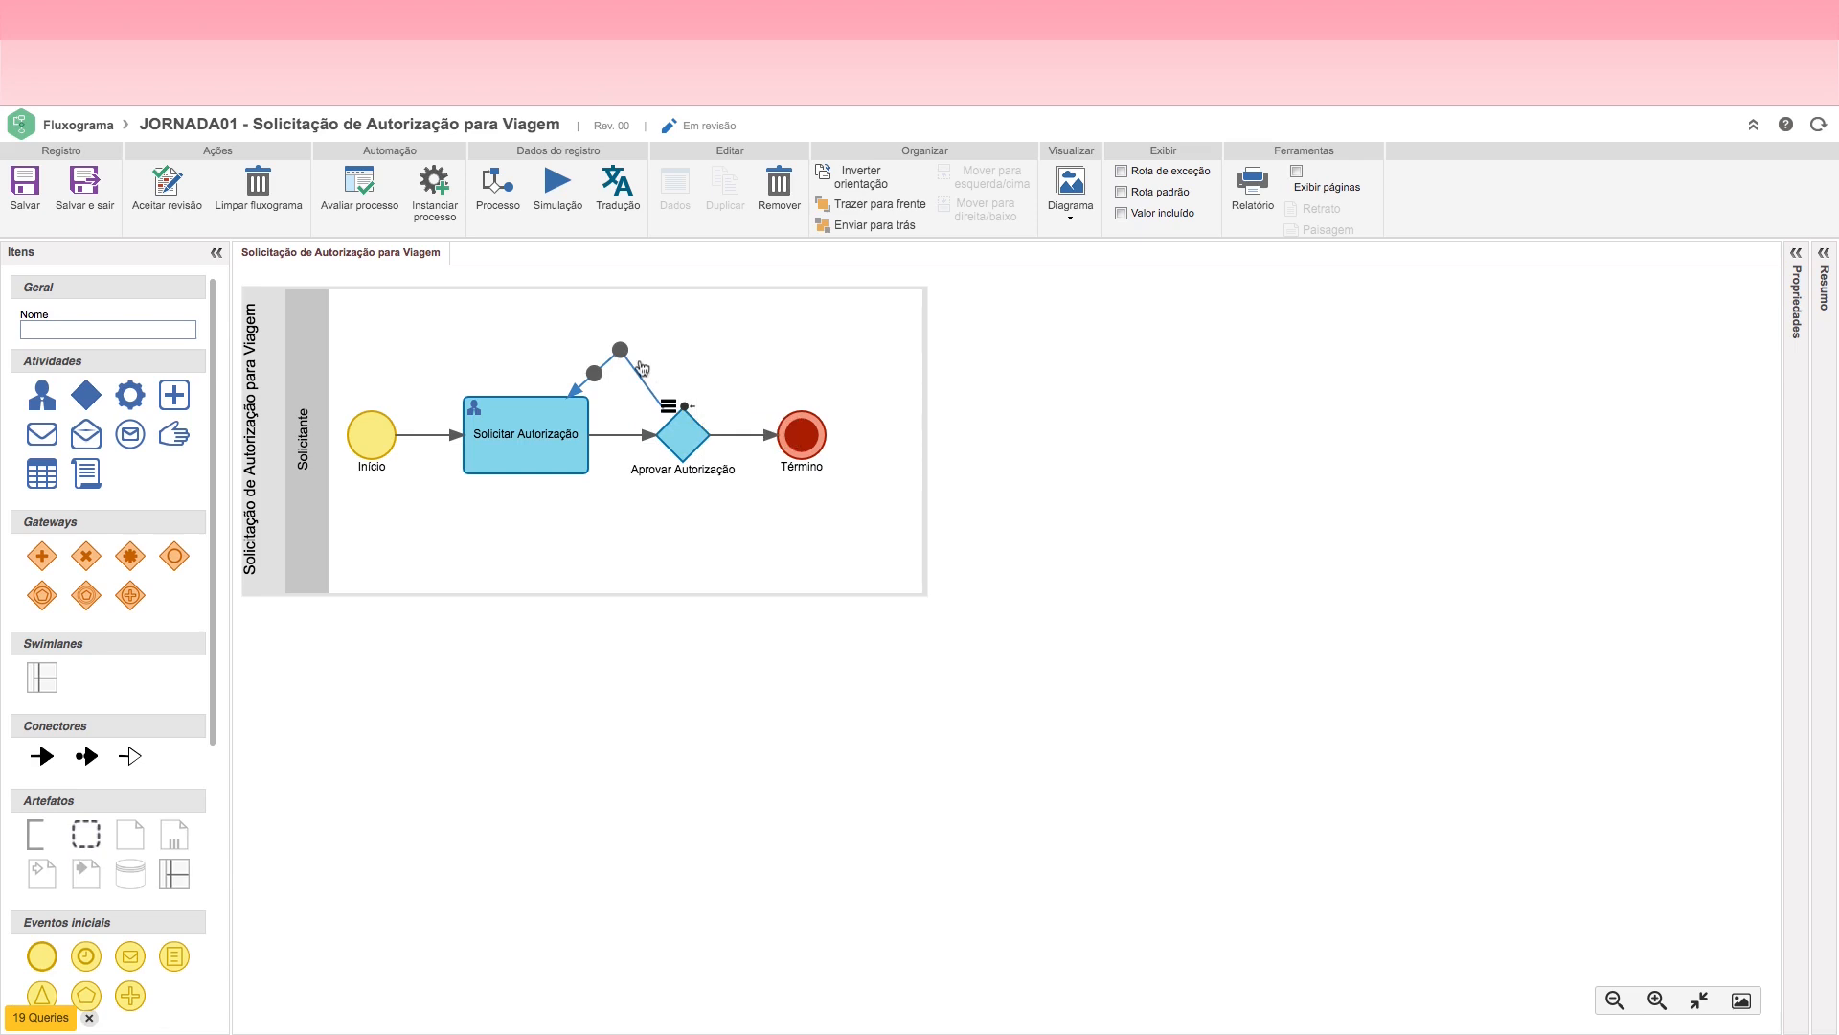
drag(621, 348, 526, 329)
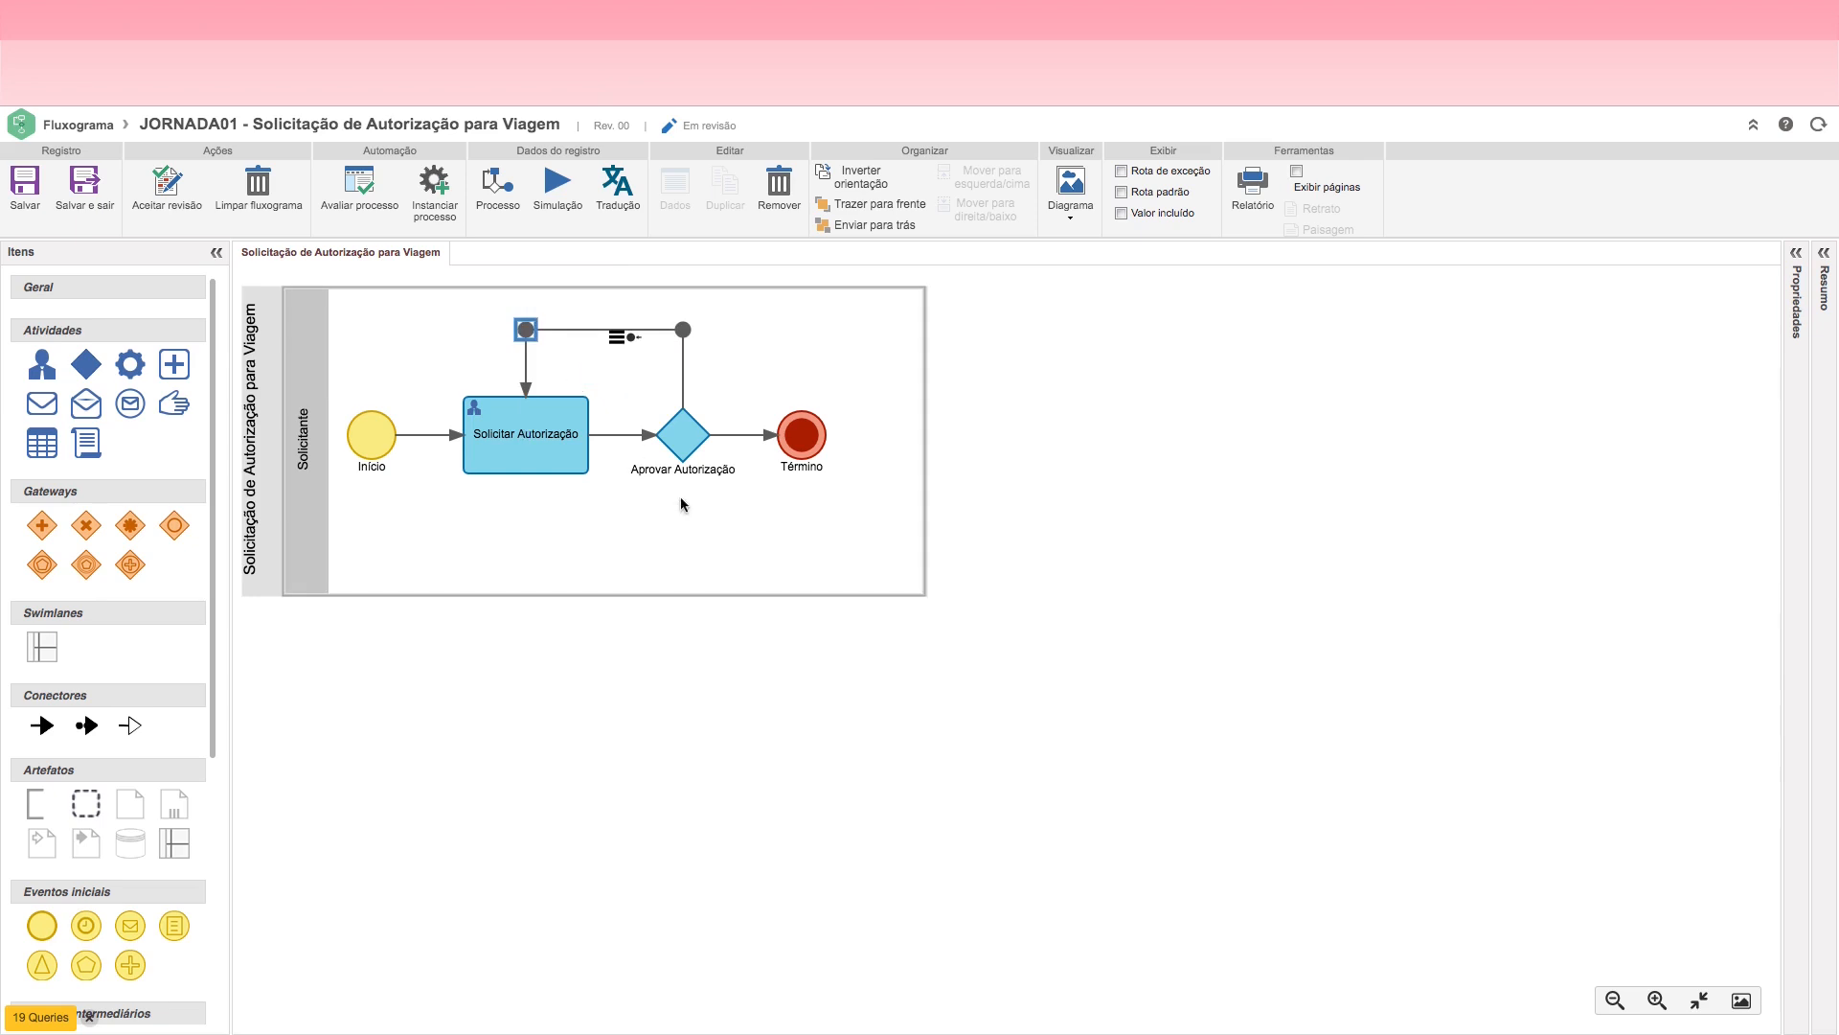
click(24, 192)
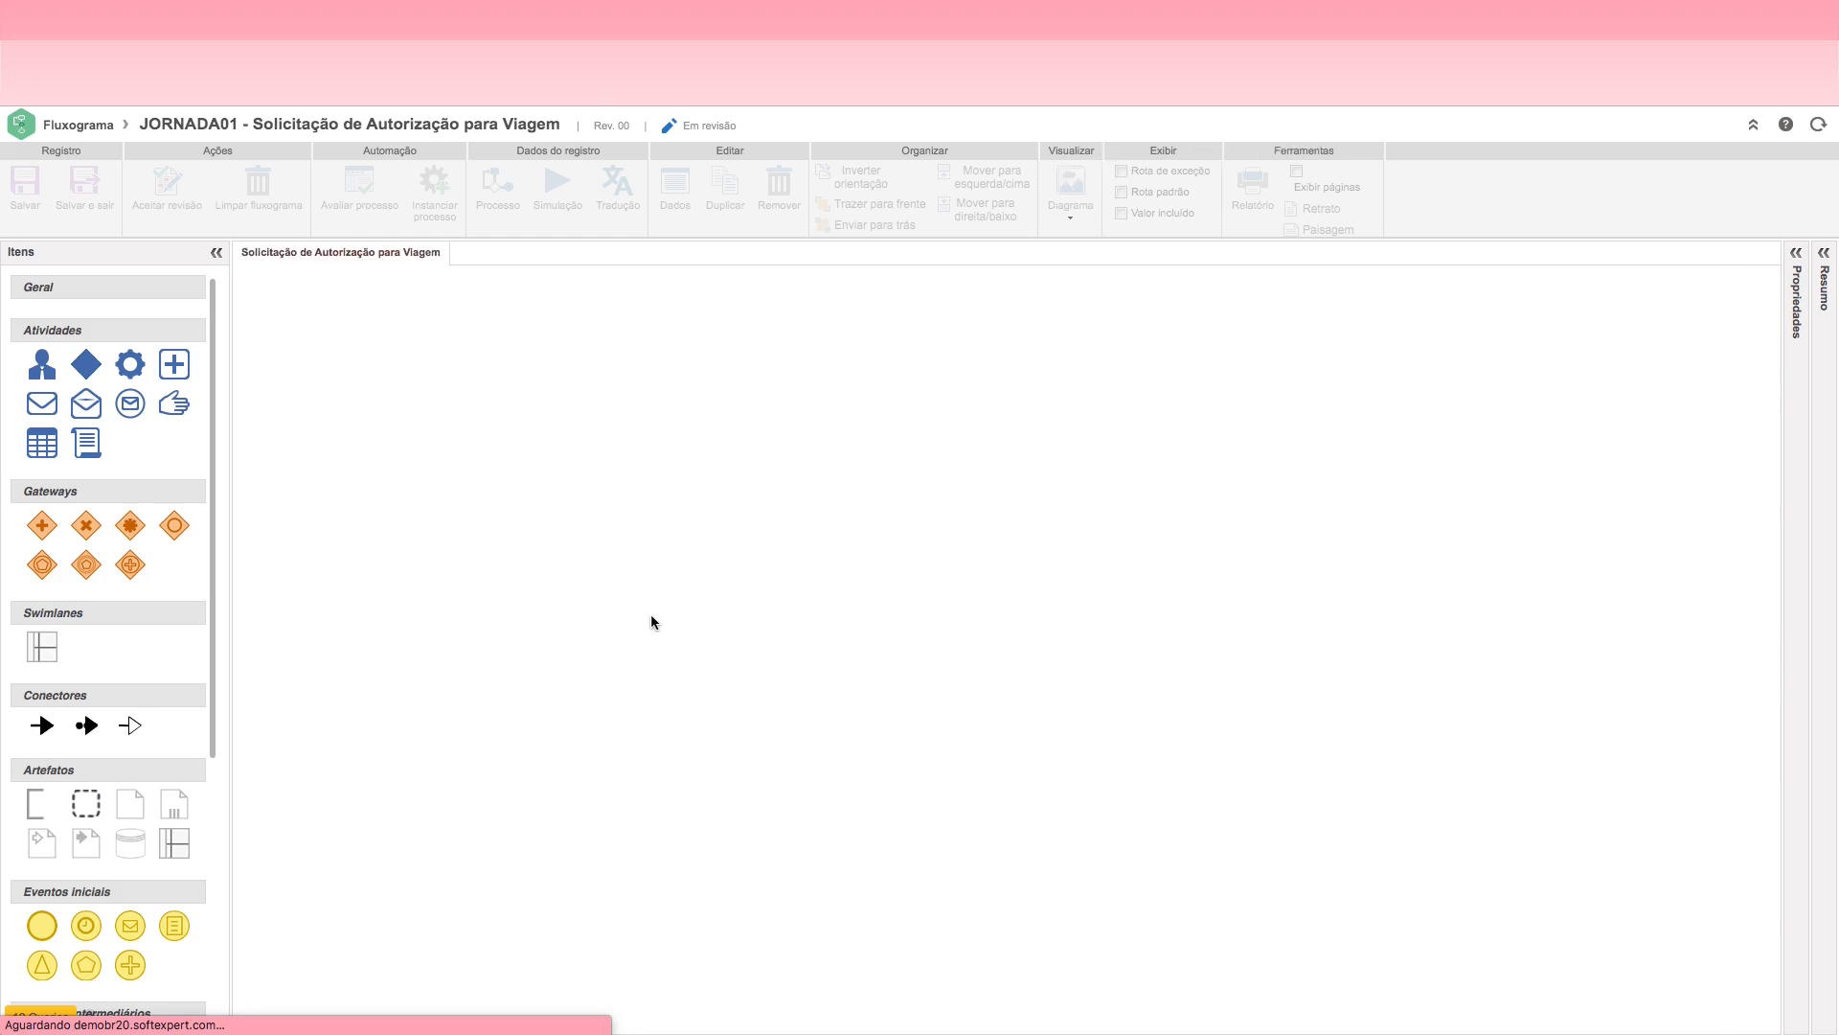
Step: Name the return flow from Aprovar Autorização to Solicitar Autorização "Solicitar Ajuste"
click(556, 440)
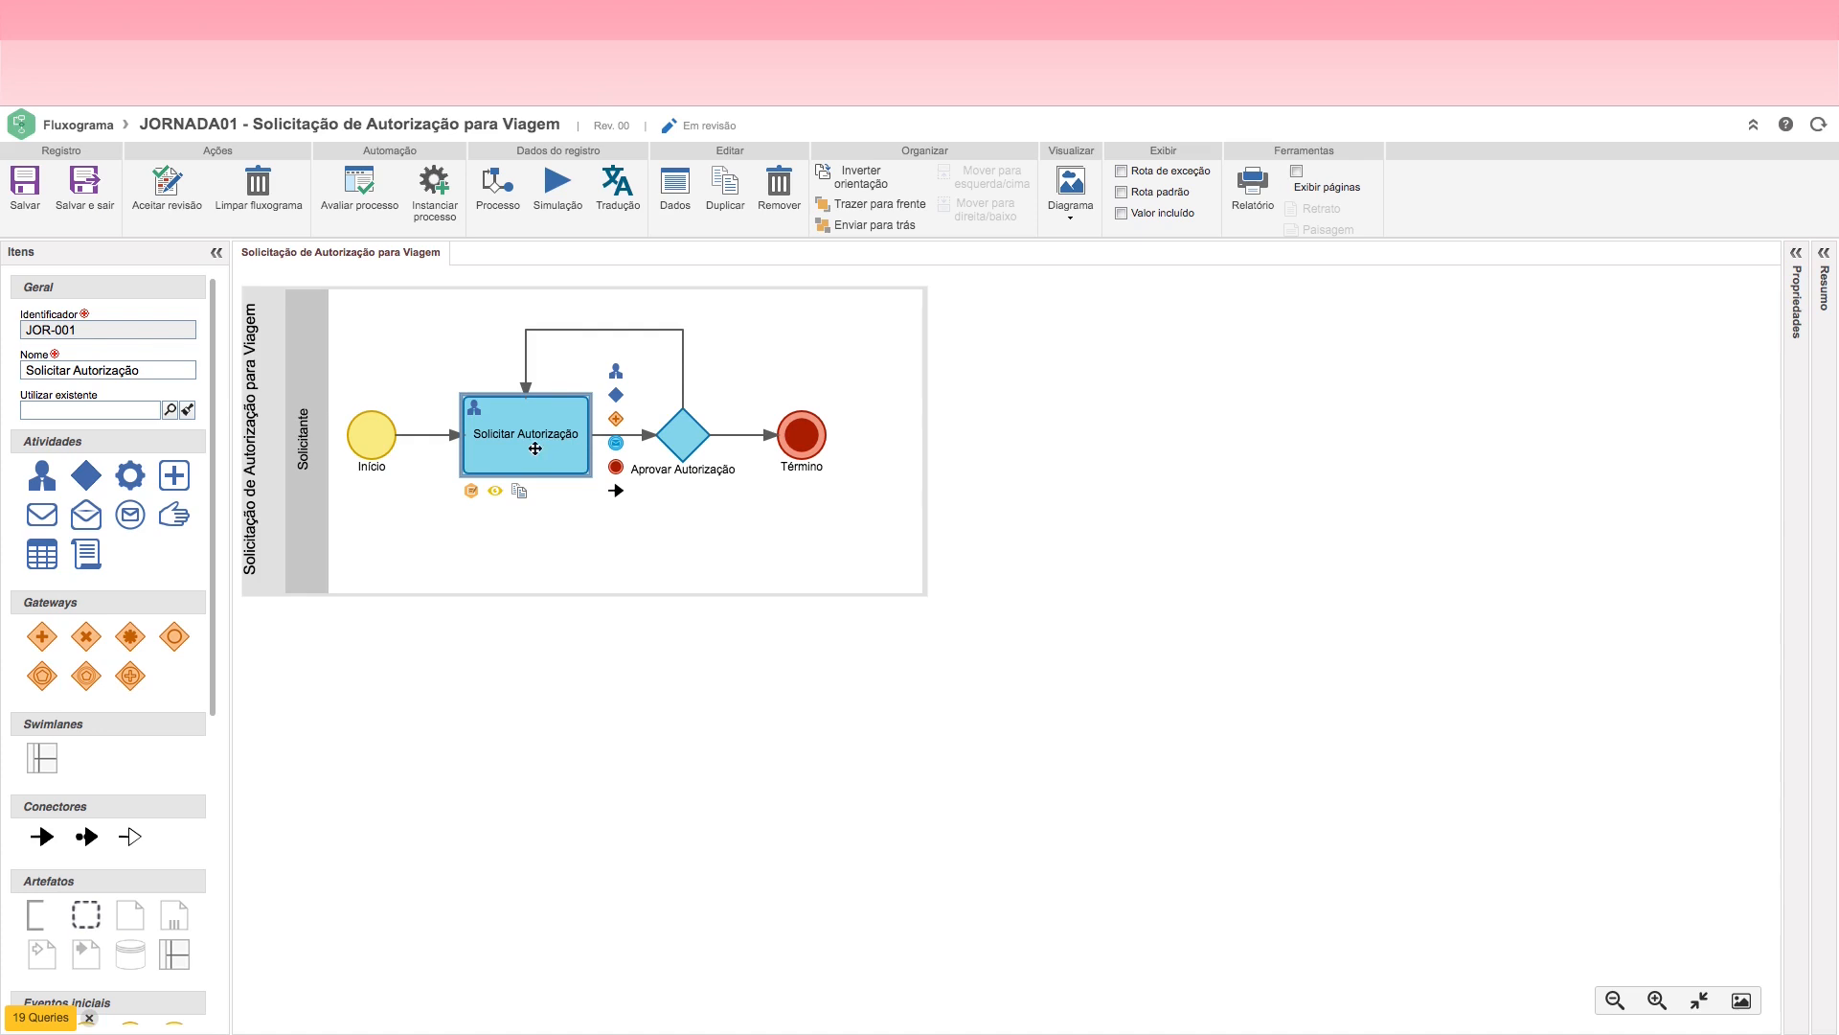
click(696, 440)
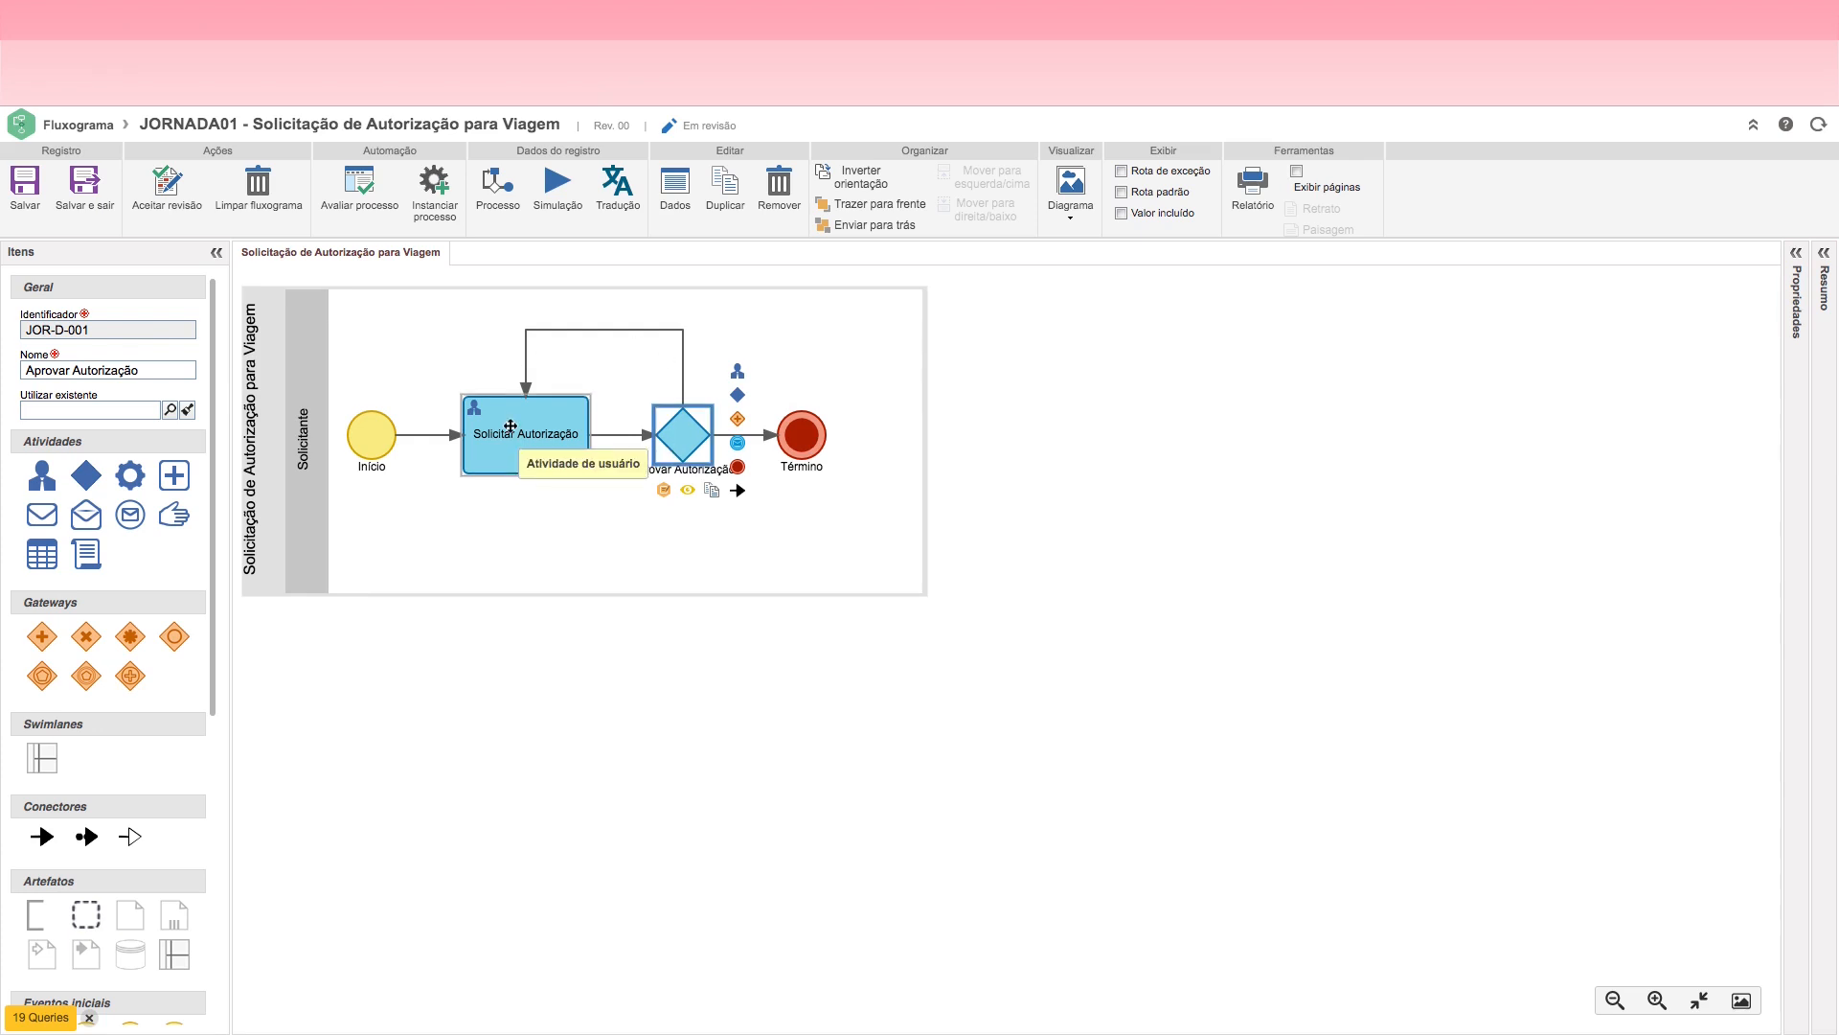
click(611, 330)
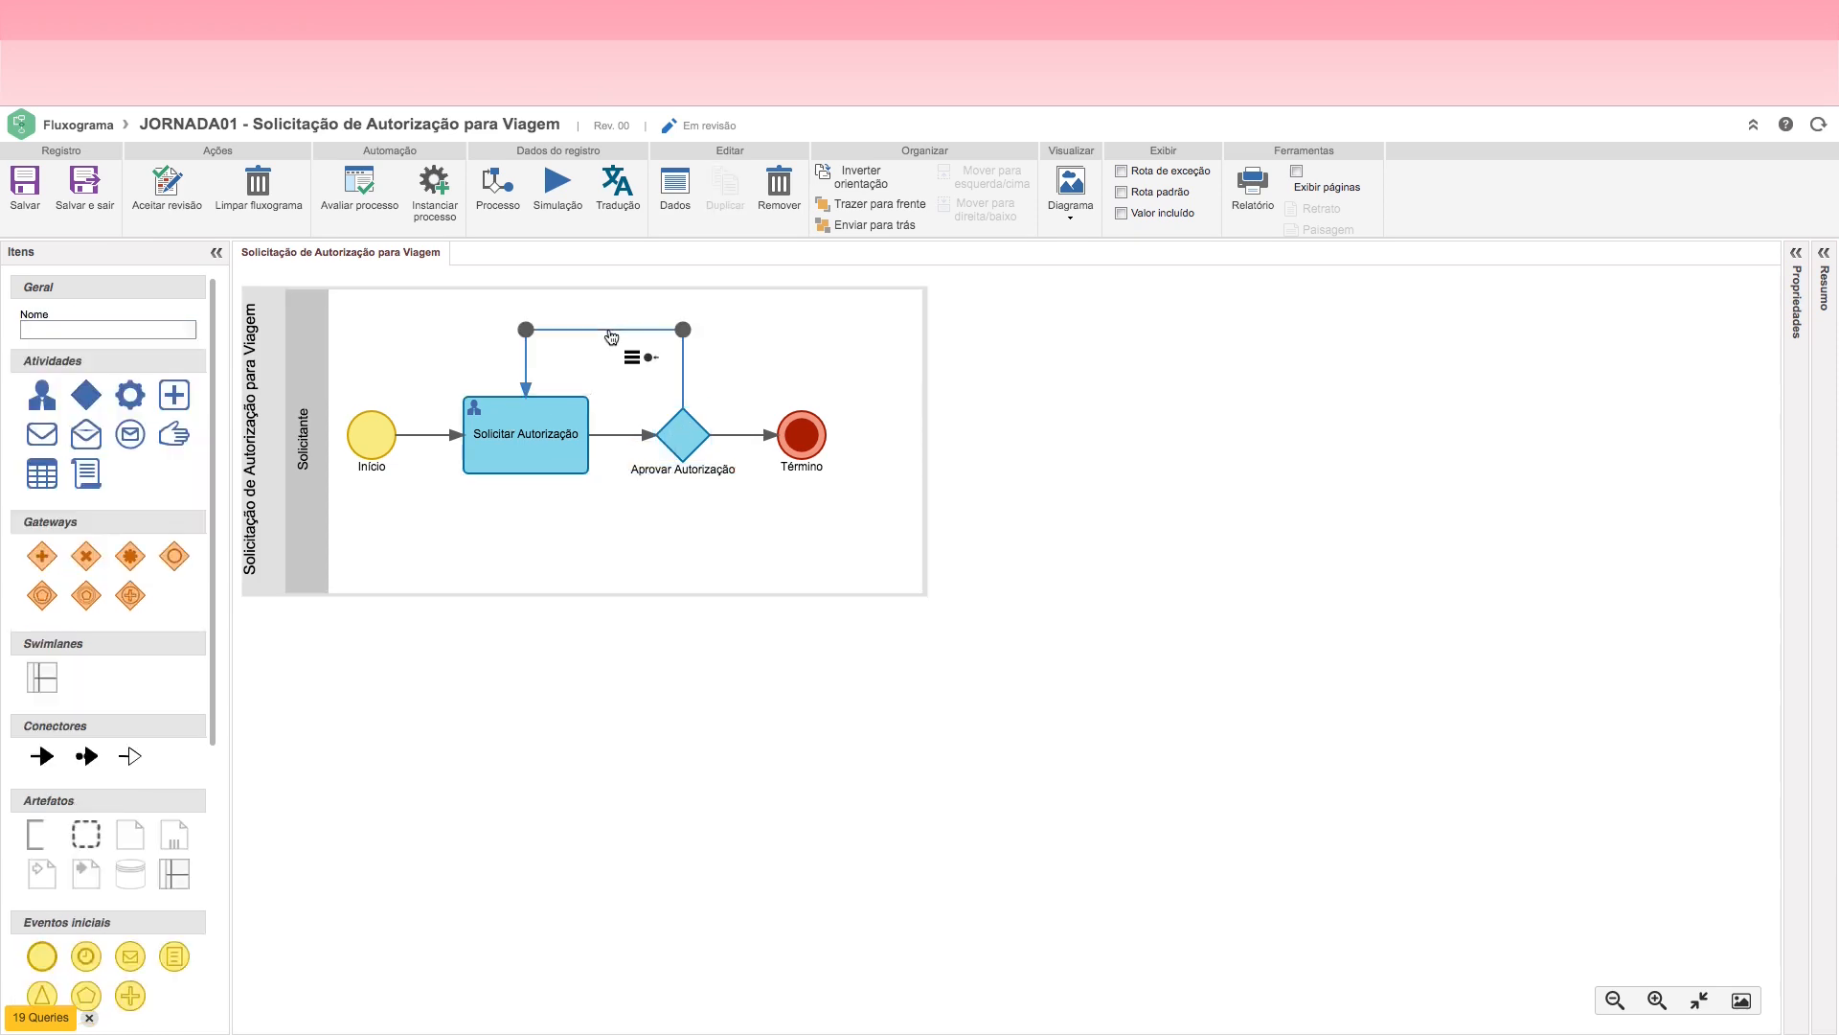
click(117, 328)
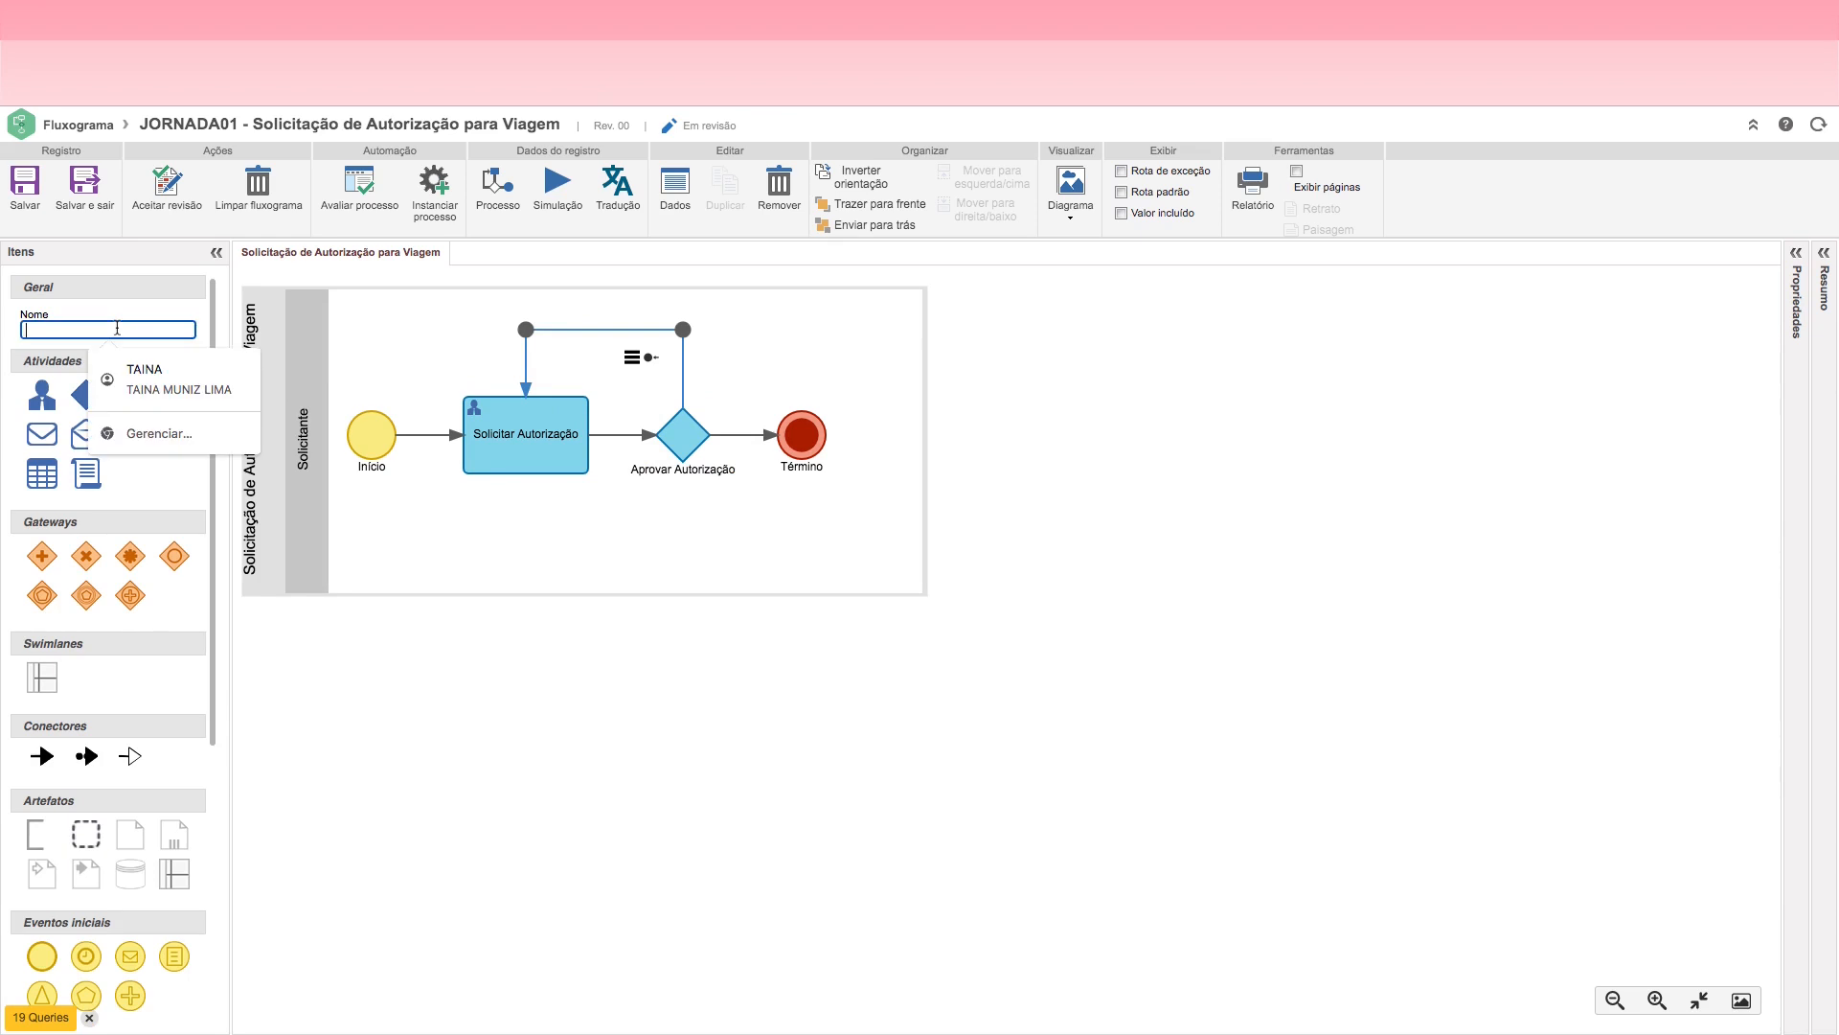
text(Solicit)
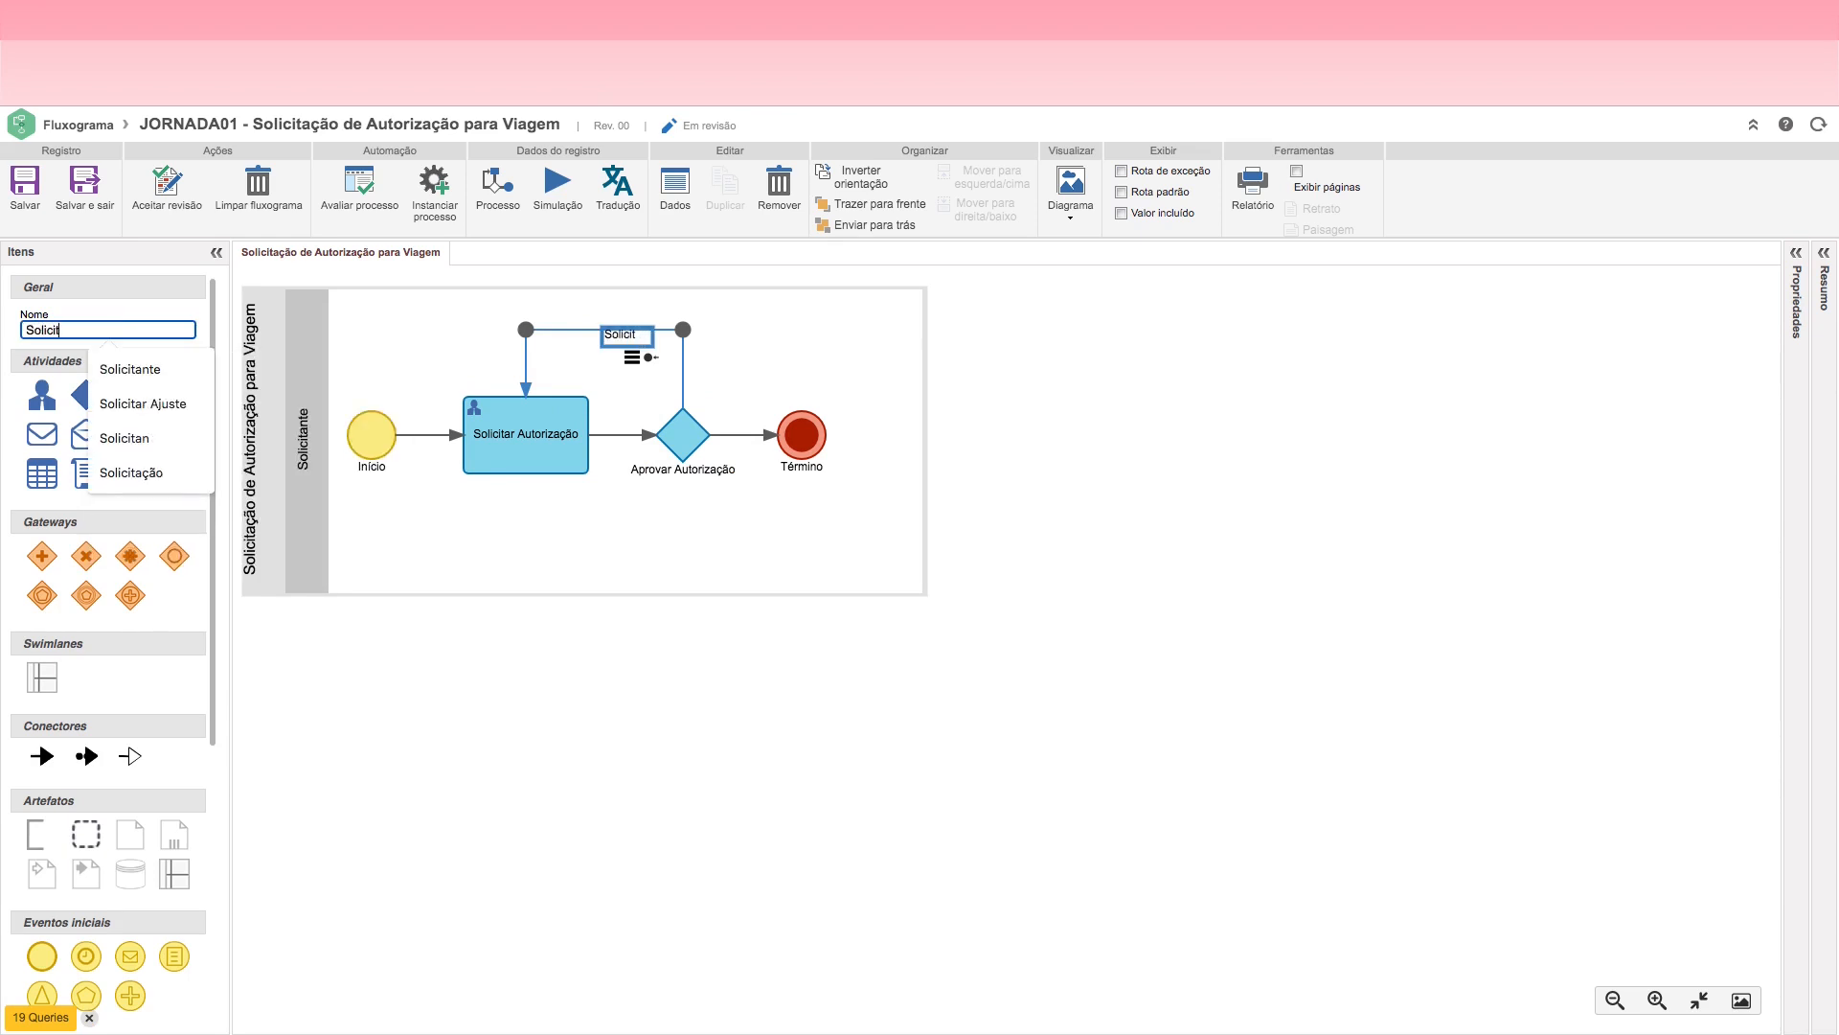
text(ar Ajuste)
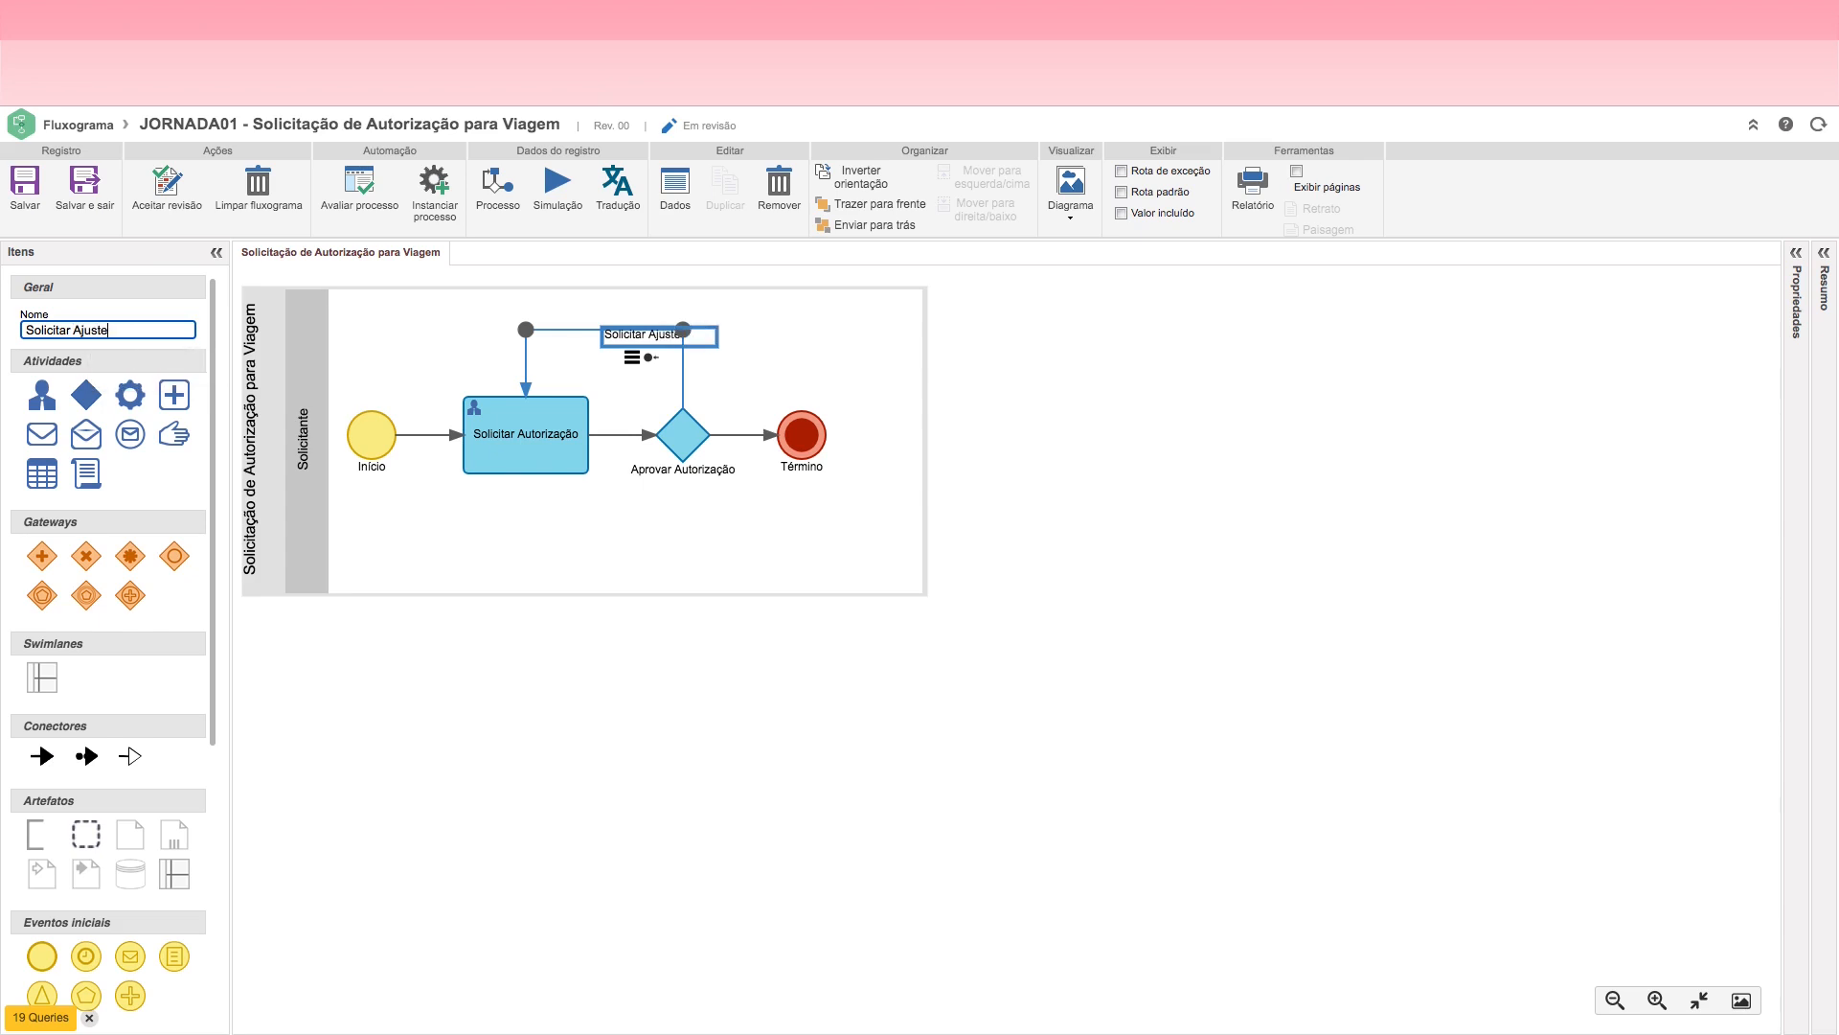
Step: Move the "Solicitar Ajuste" label to just above the horizontal segment of the return flow
click(640, 499)
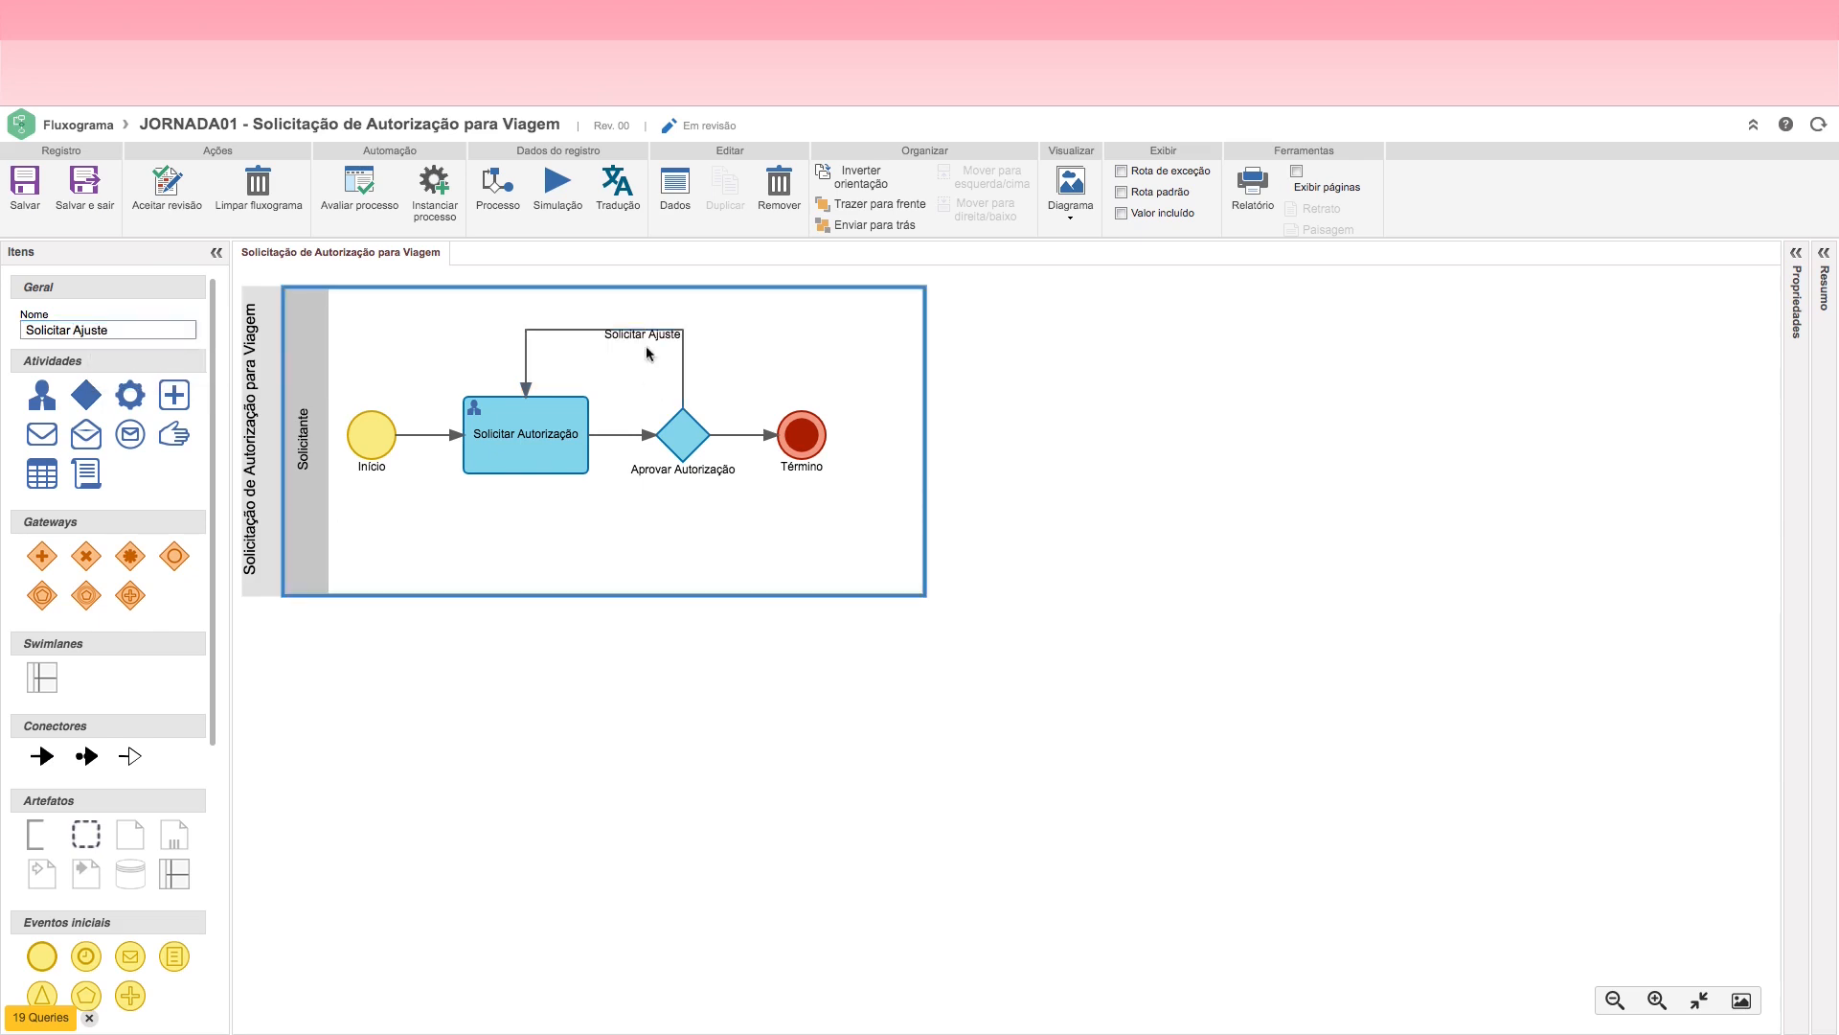
drag(649, 338, 619, 311)
click(727, 521)
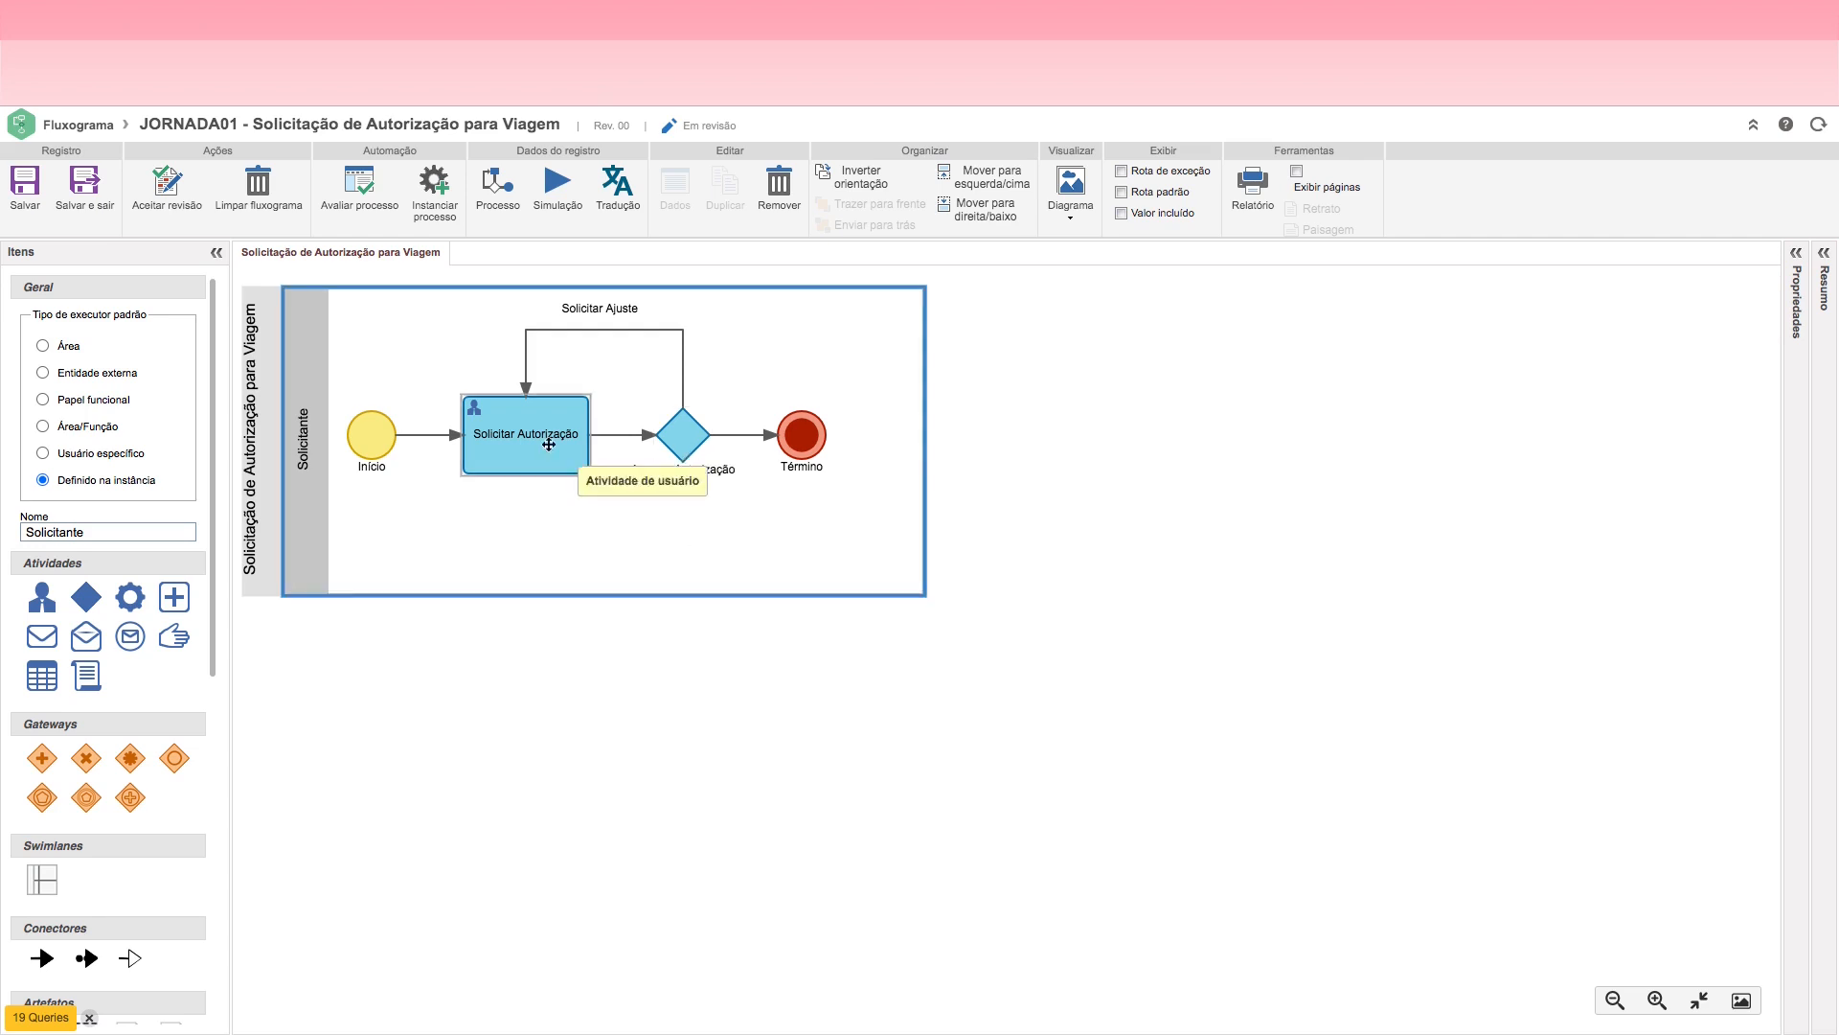
click(517, 440)
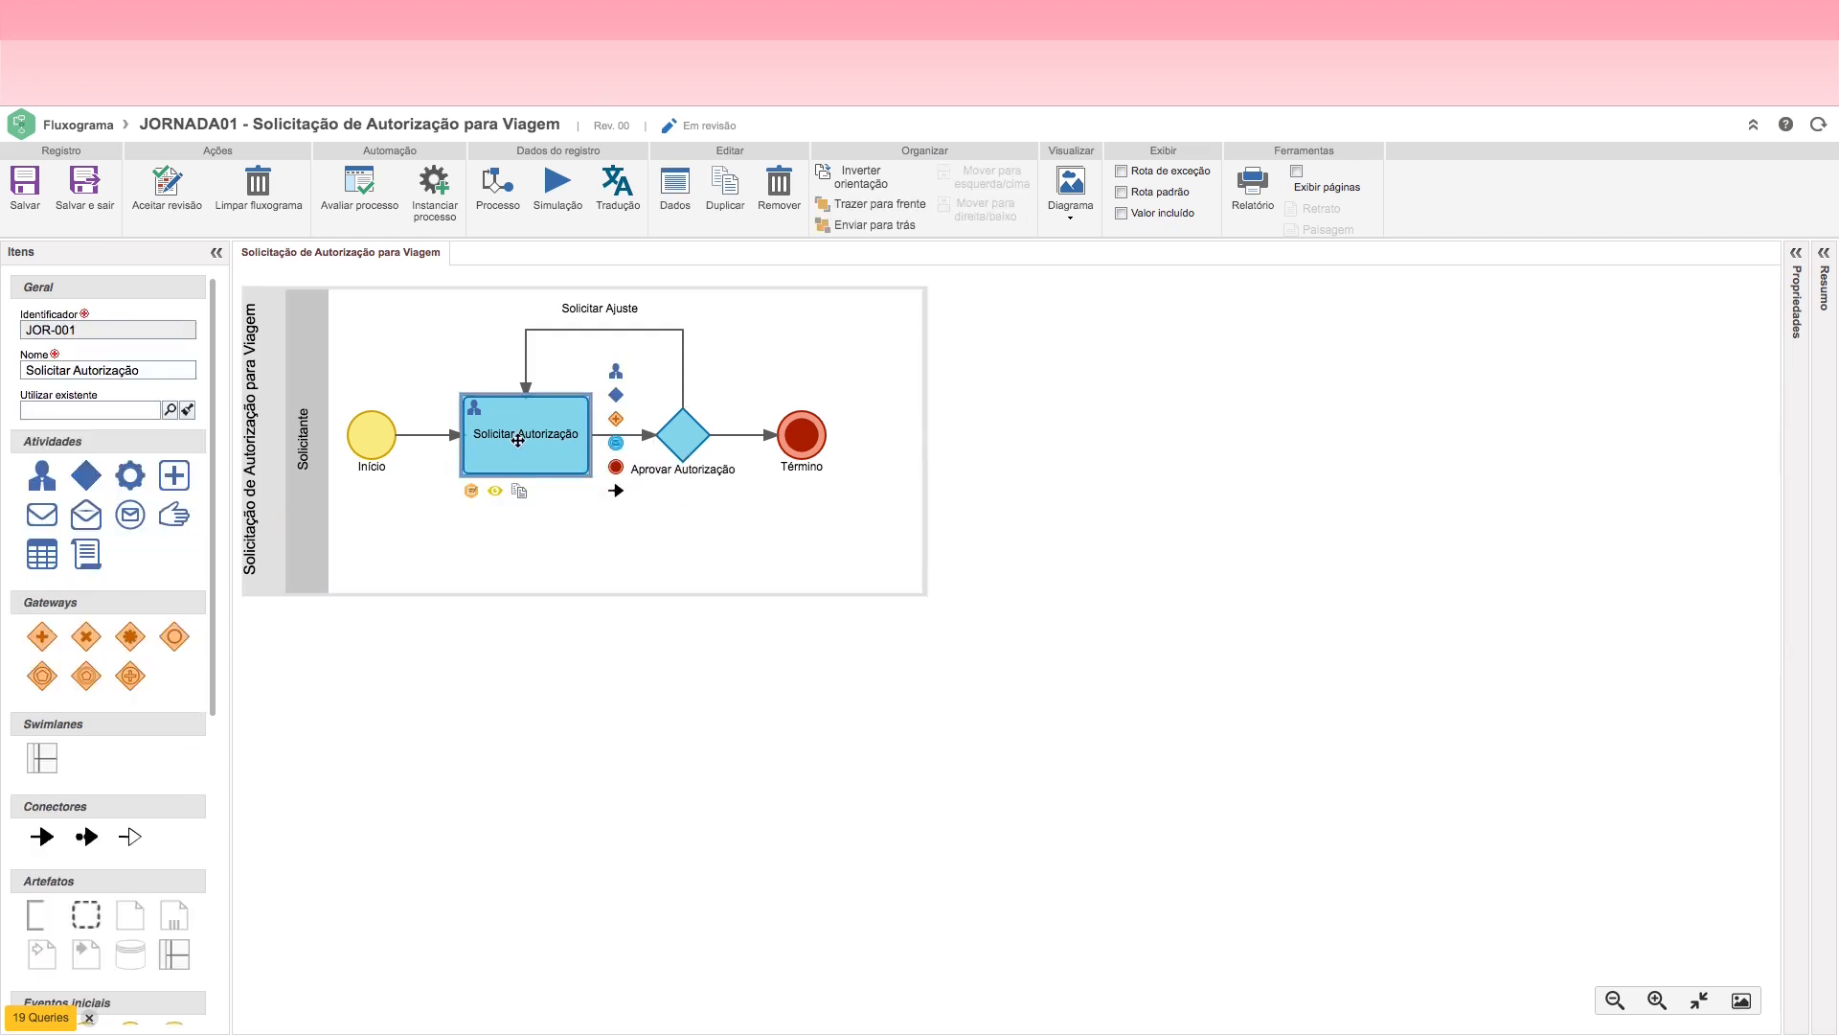
click(679, 442)
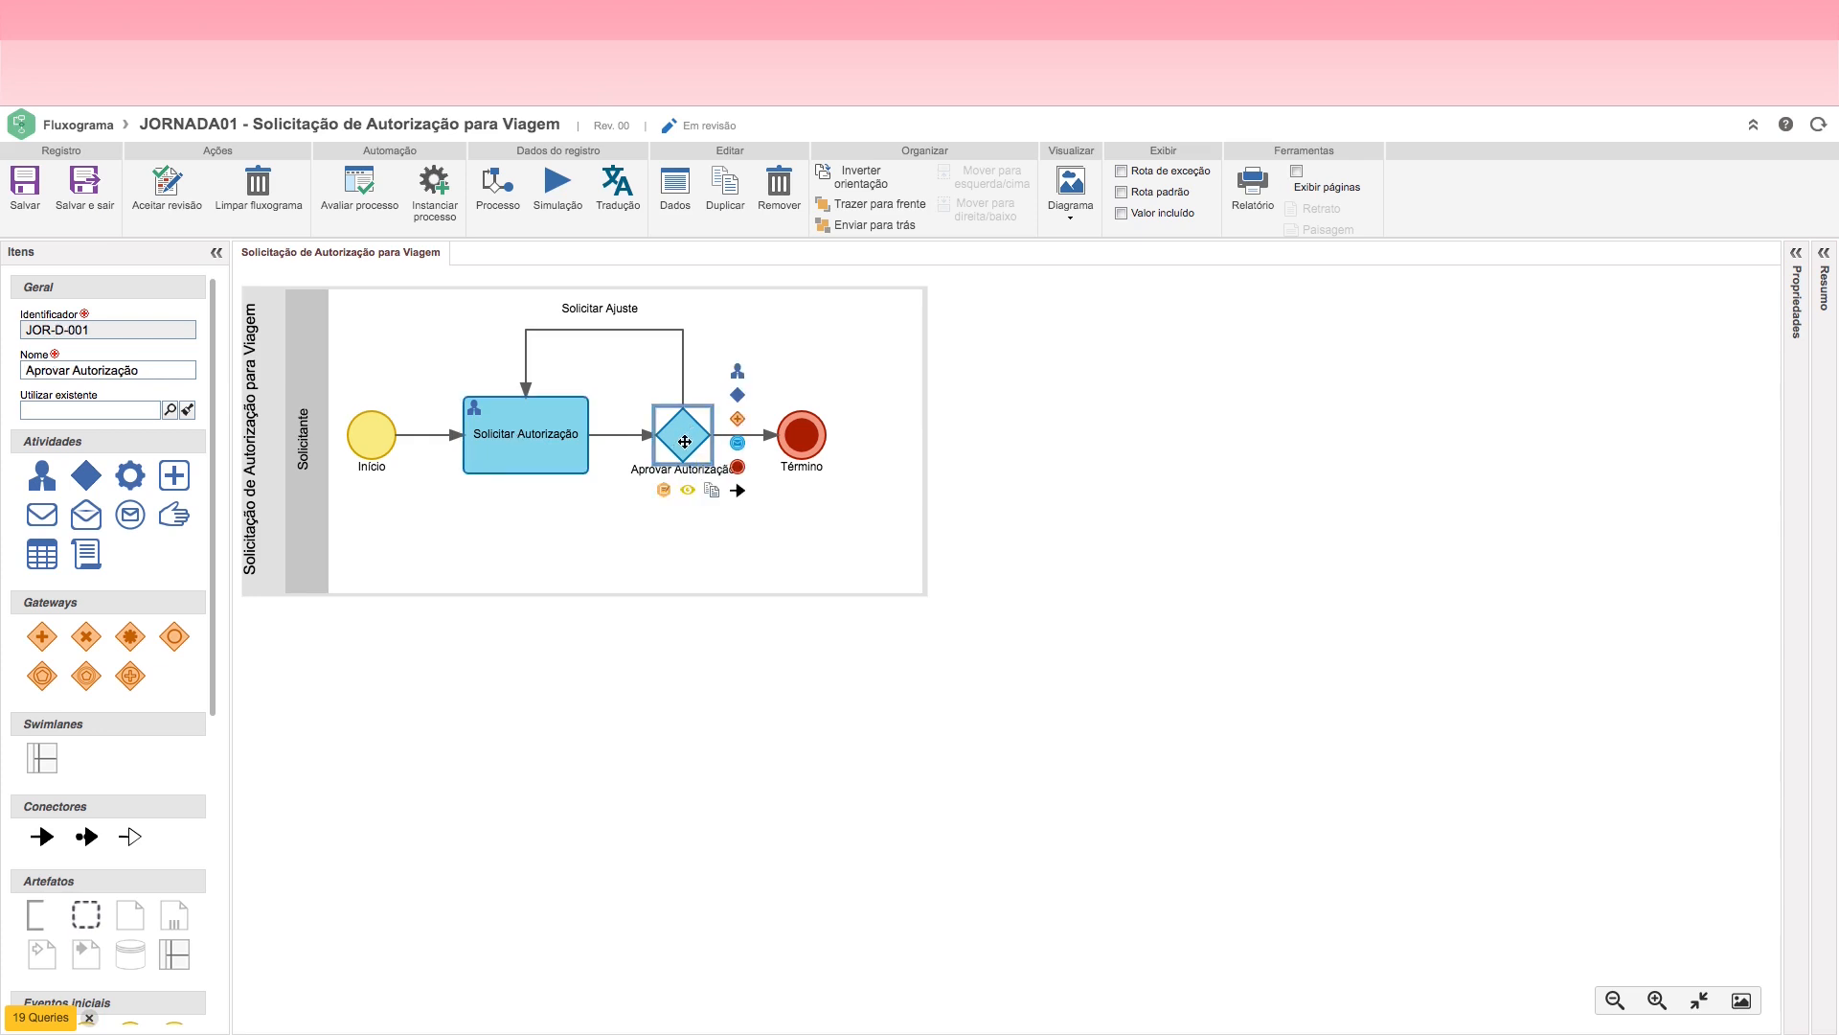
click(533, 445)
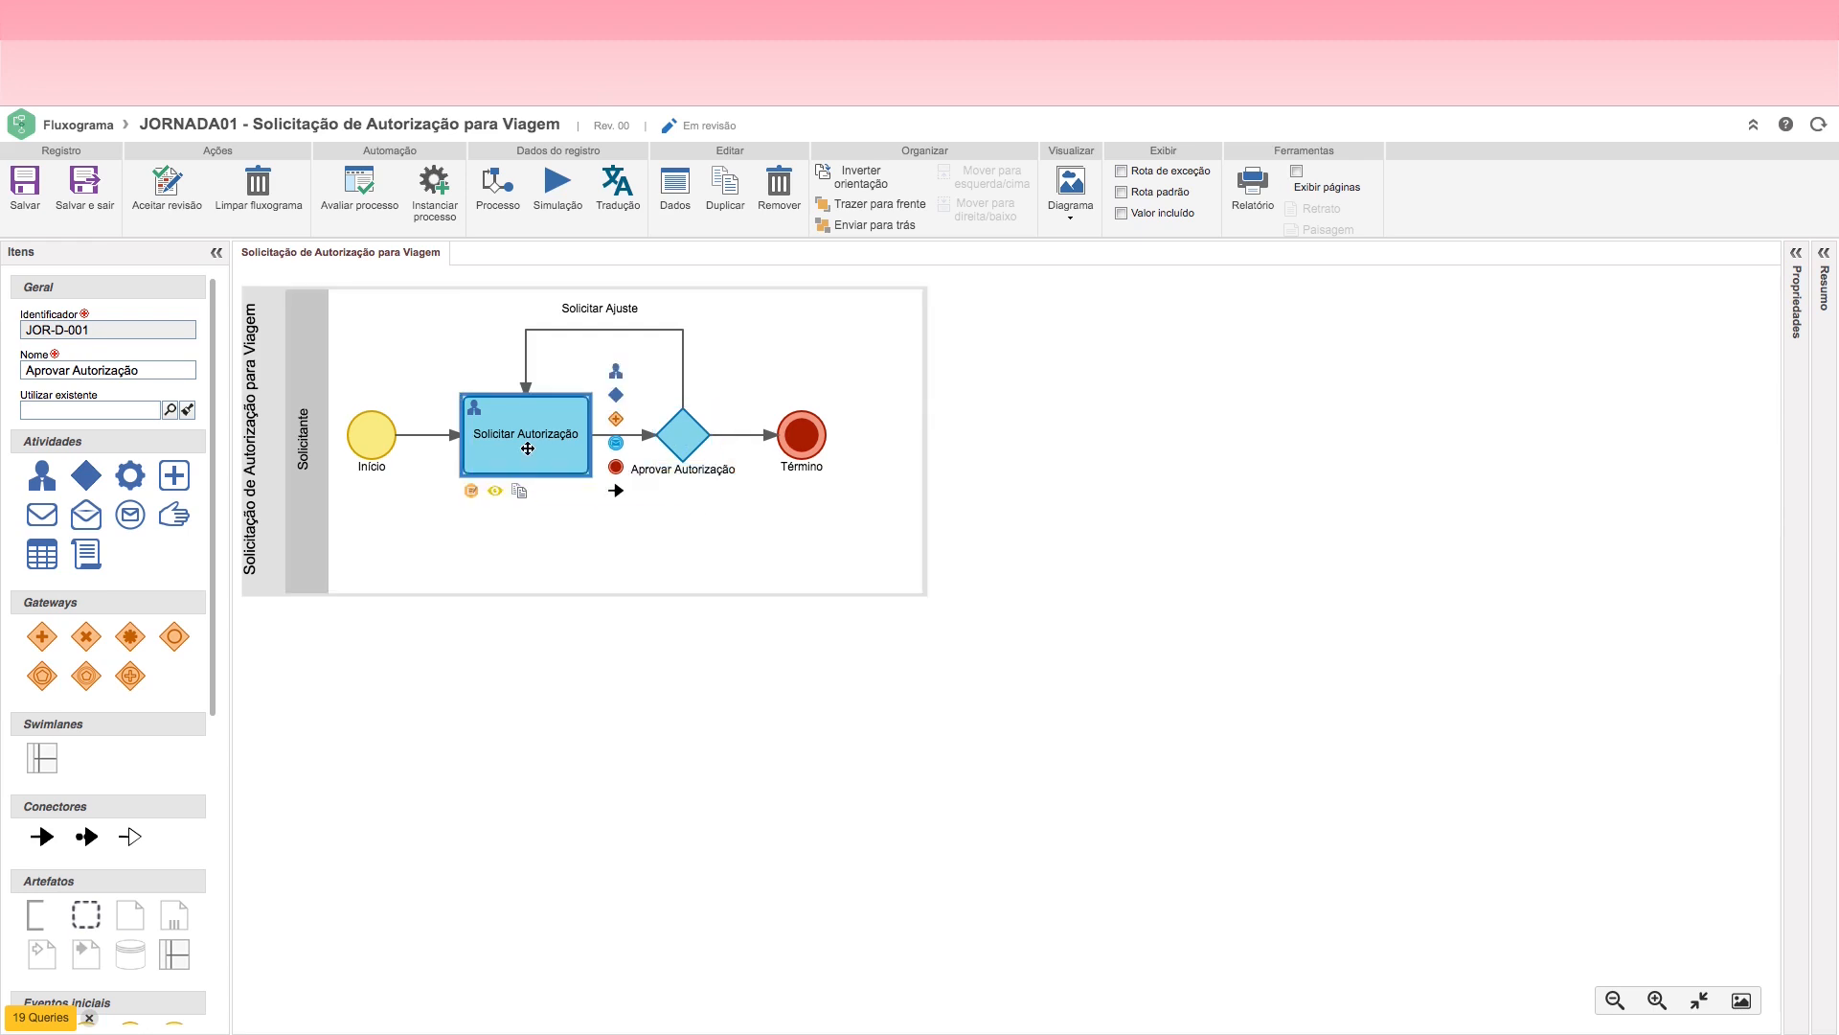
click(682, 432)
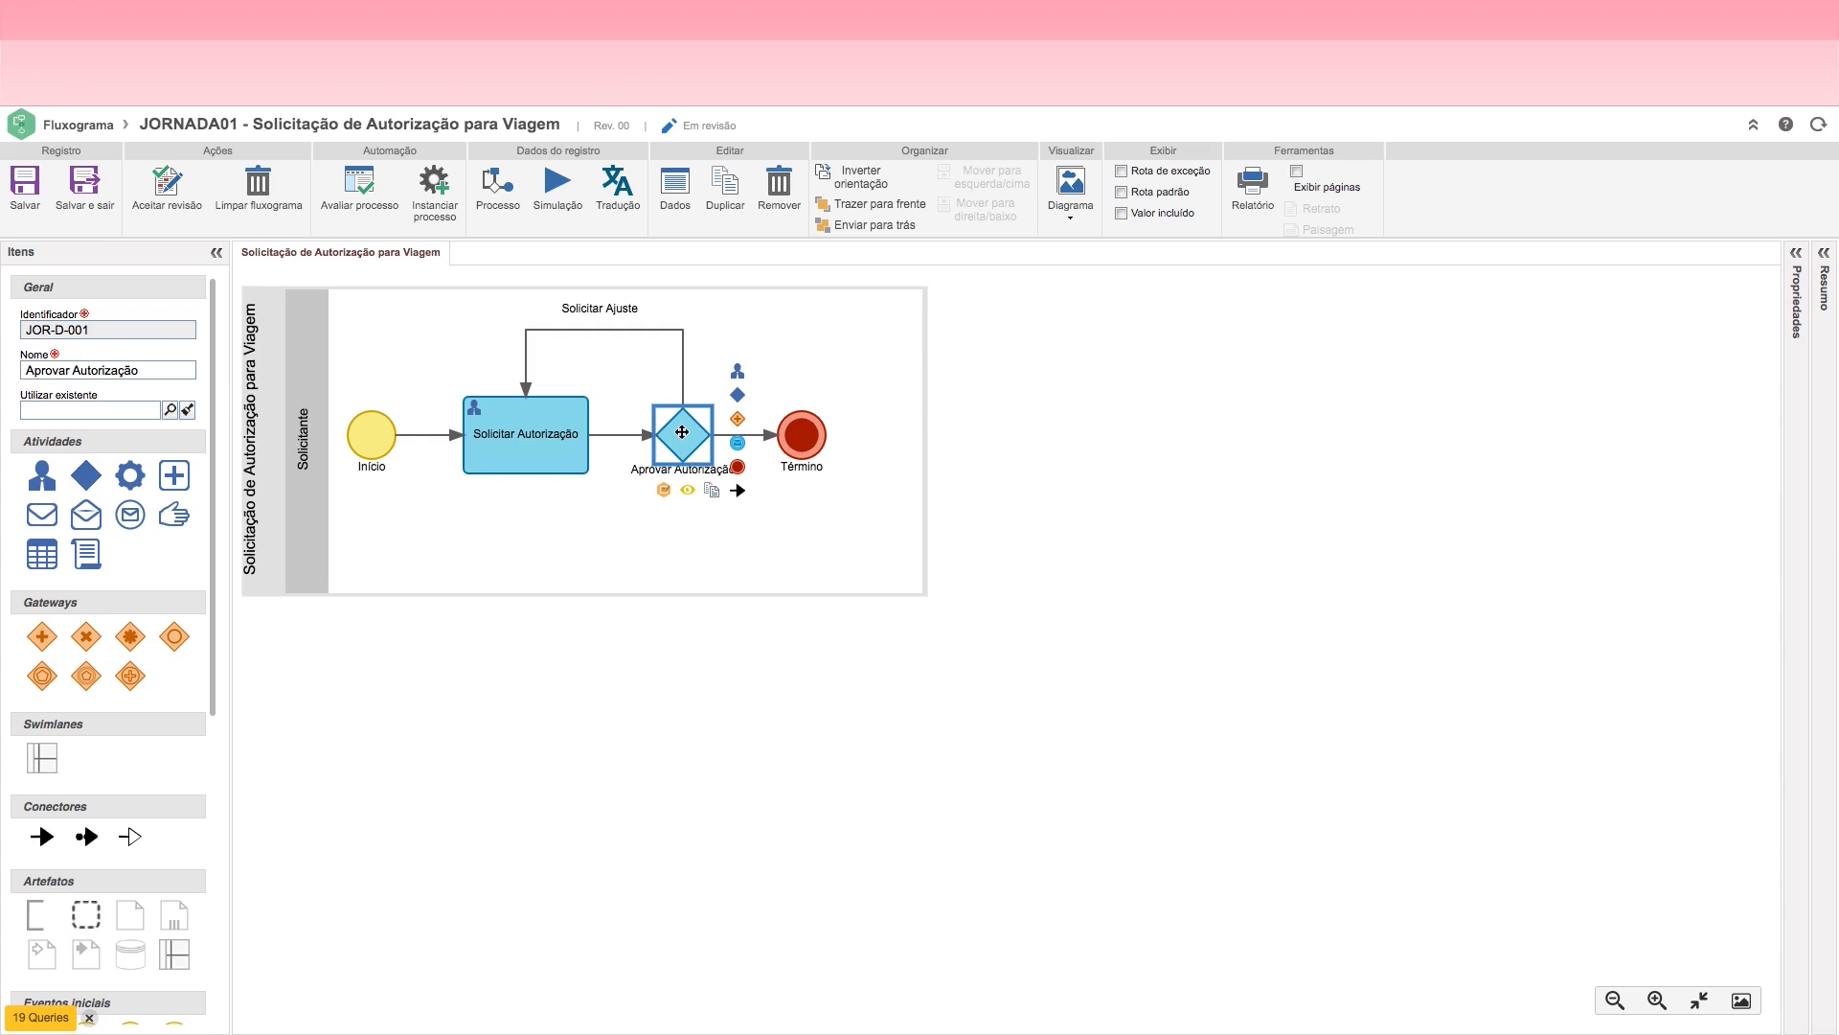
Step: Shift the Término event slightly farther from Aprovar Autorização and remove the flow between them
drag(800, 435, 828, 435)
click(684, 436)
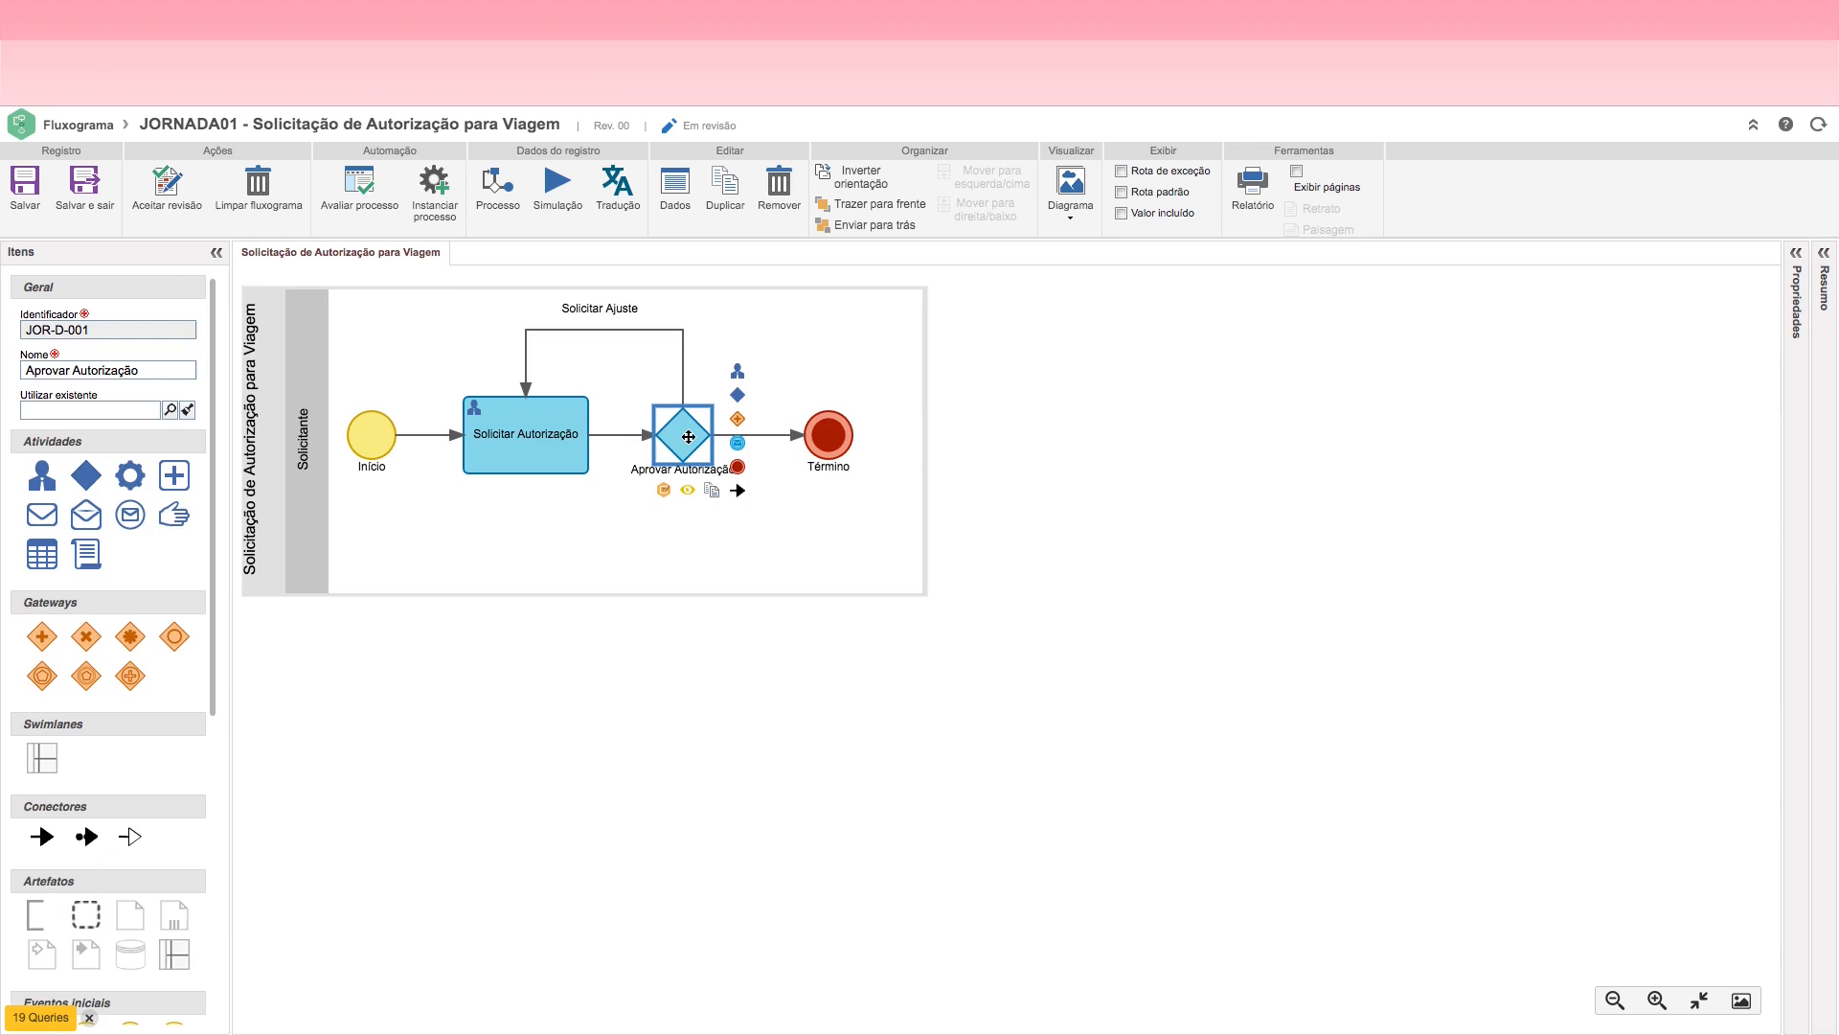
click(777, 437)
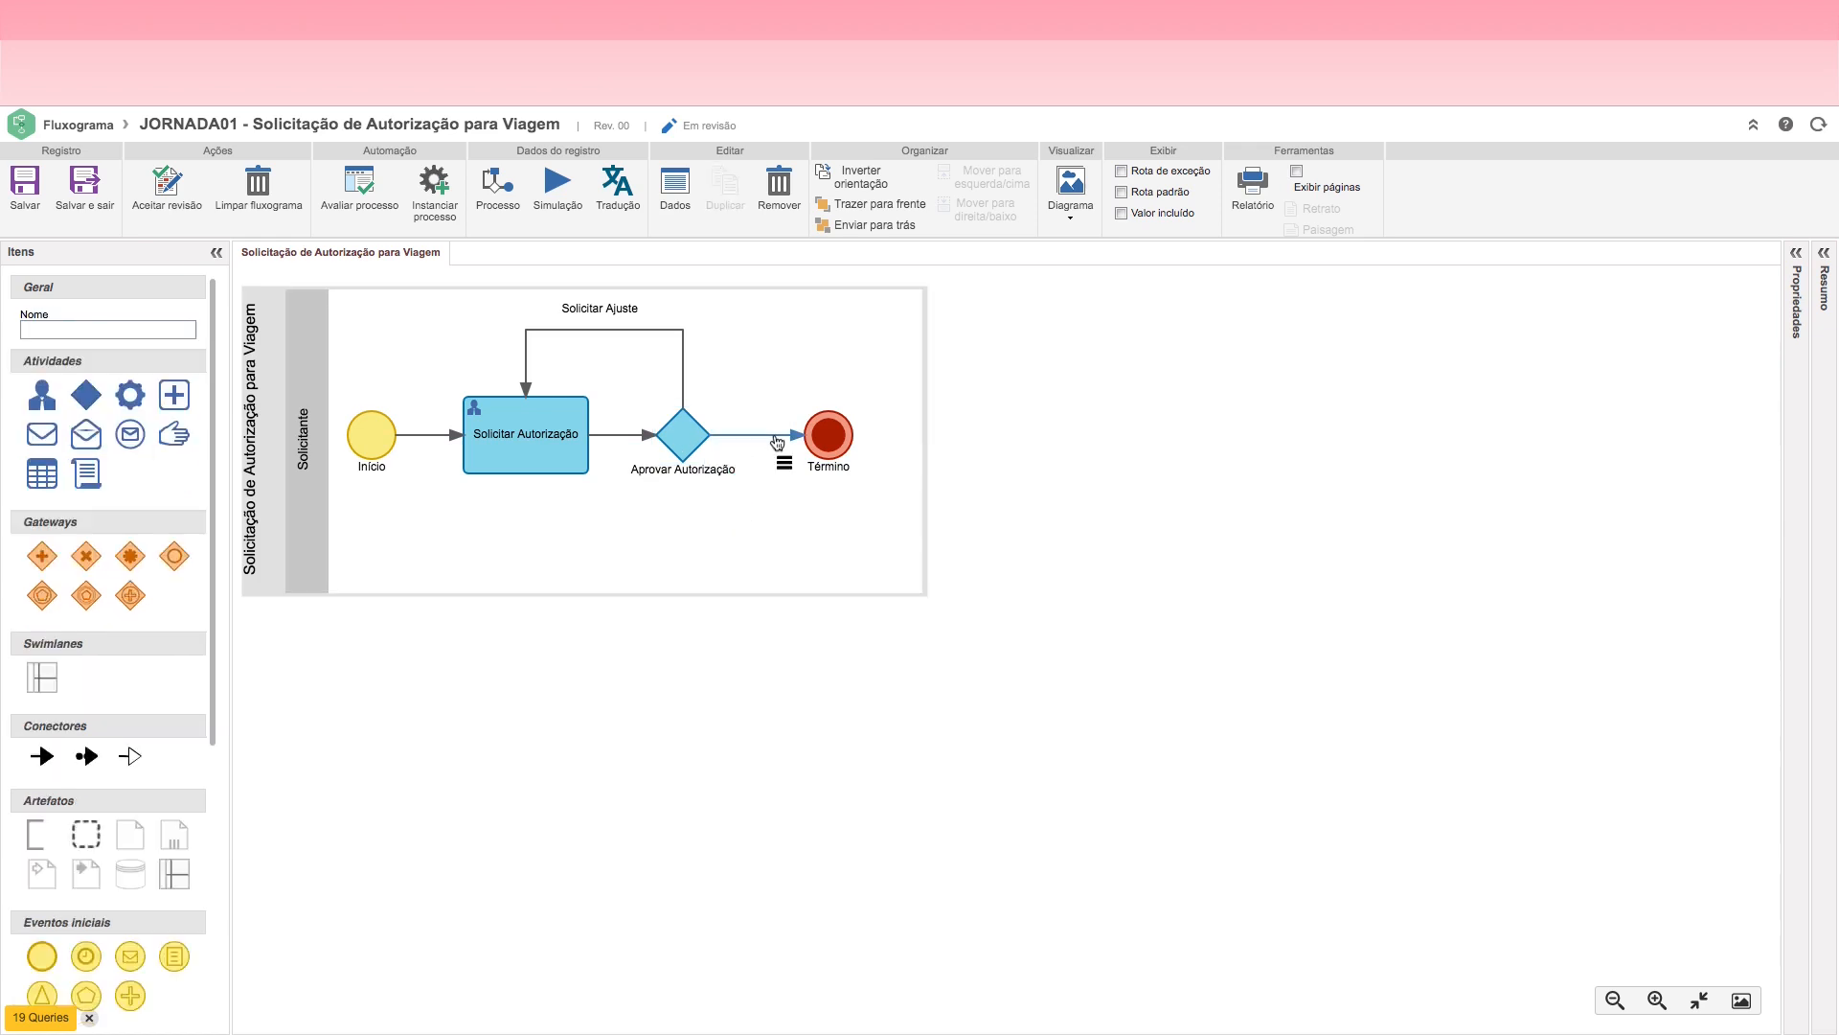
click(778, 186)
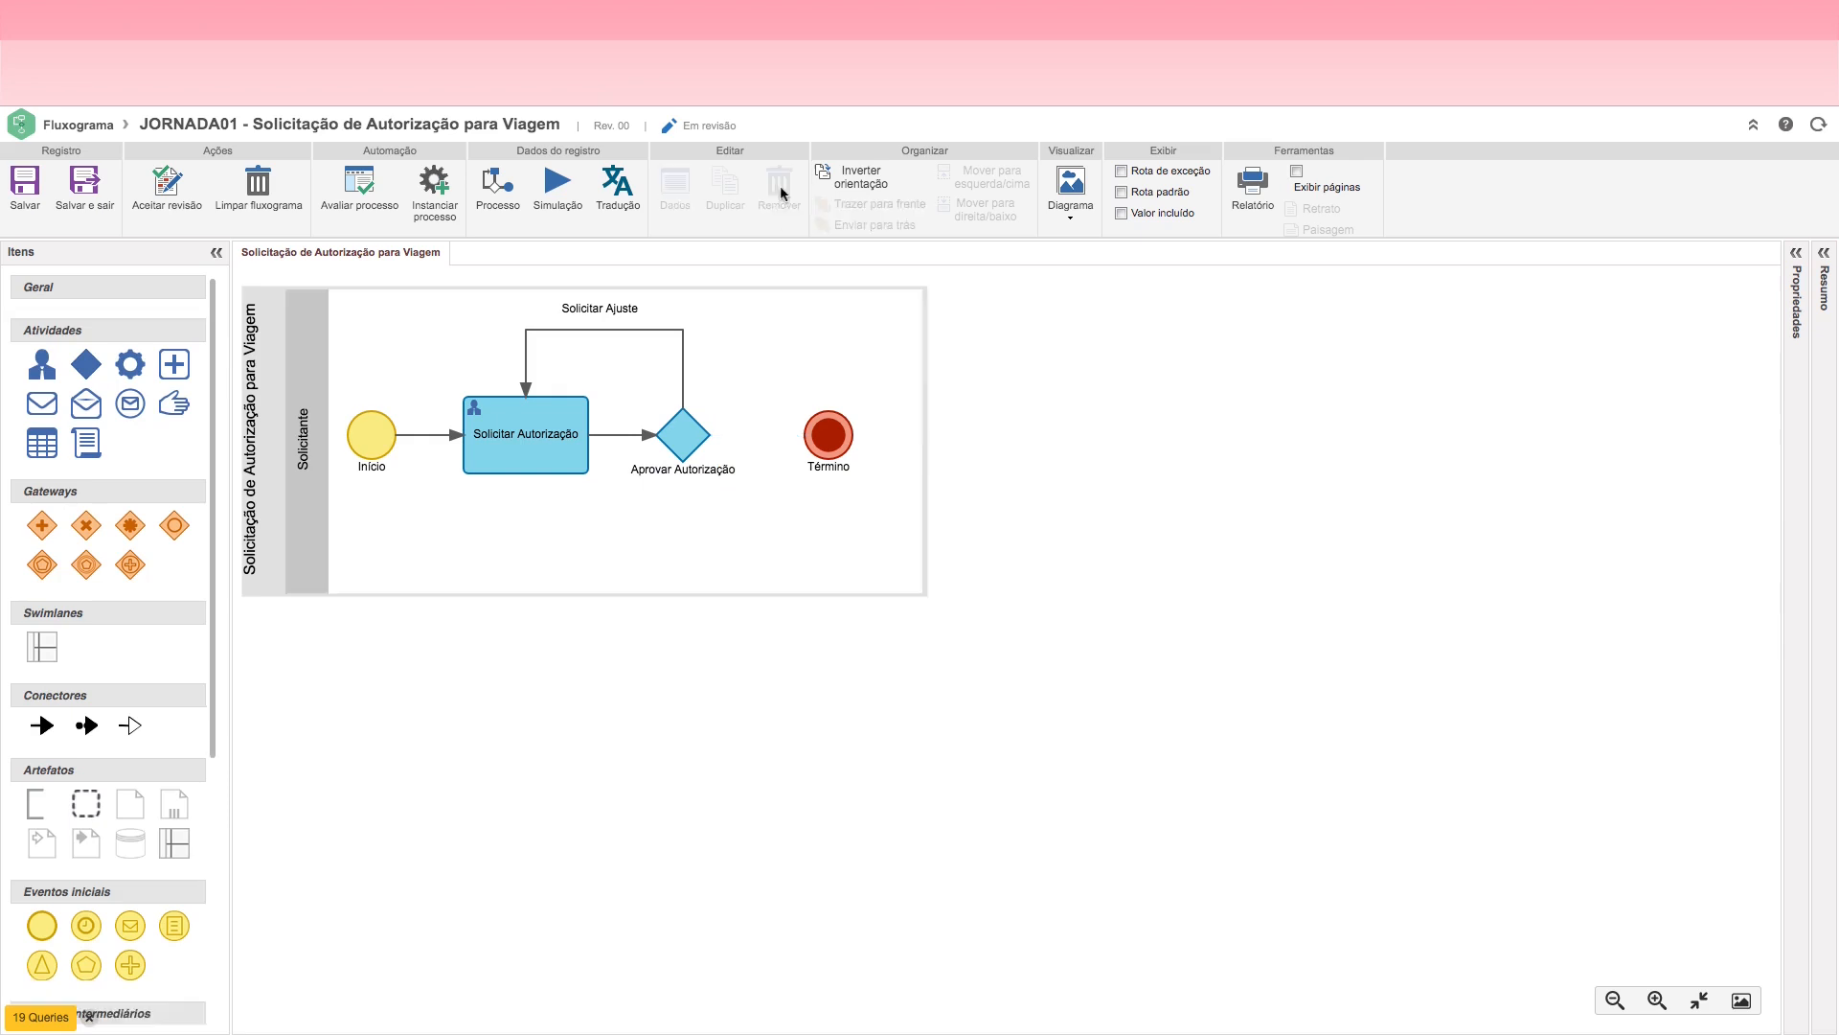
Step: Create a Mensagem (enviar) event connected from Aprovar Autorização, place it above the decision to its right, and shrink it
click(681, 431)
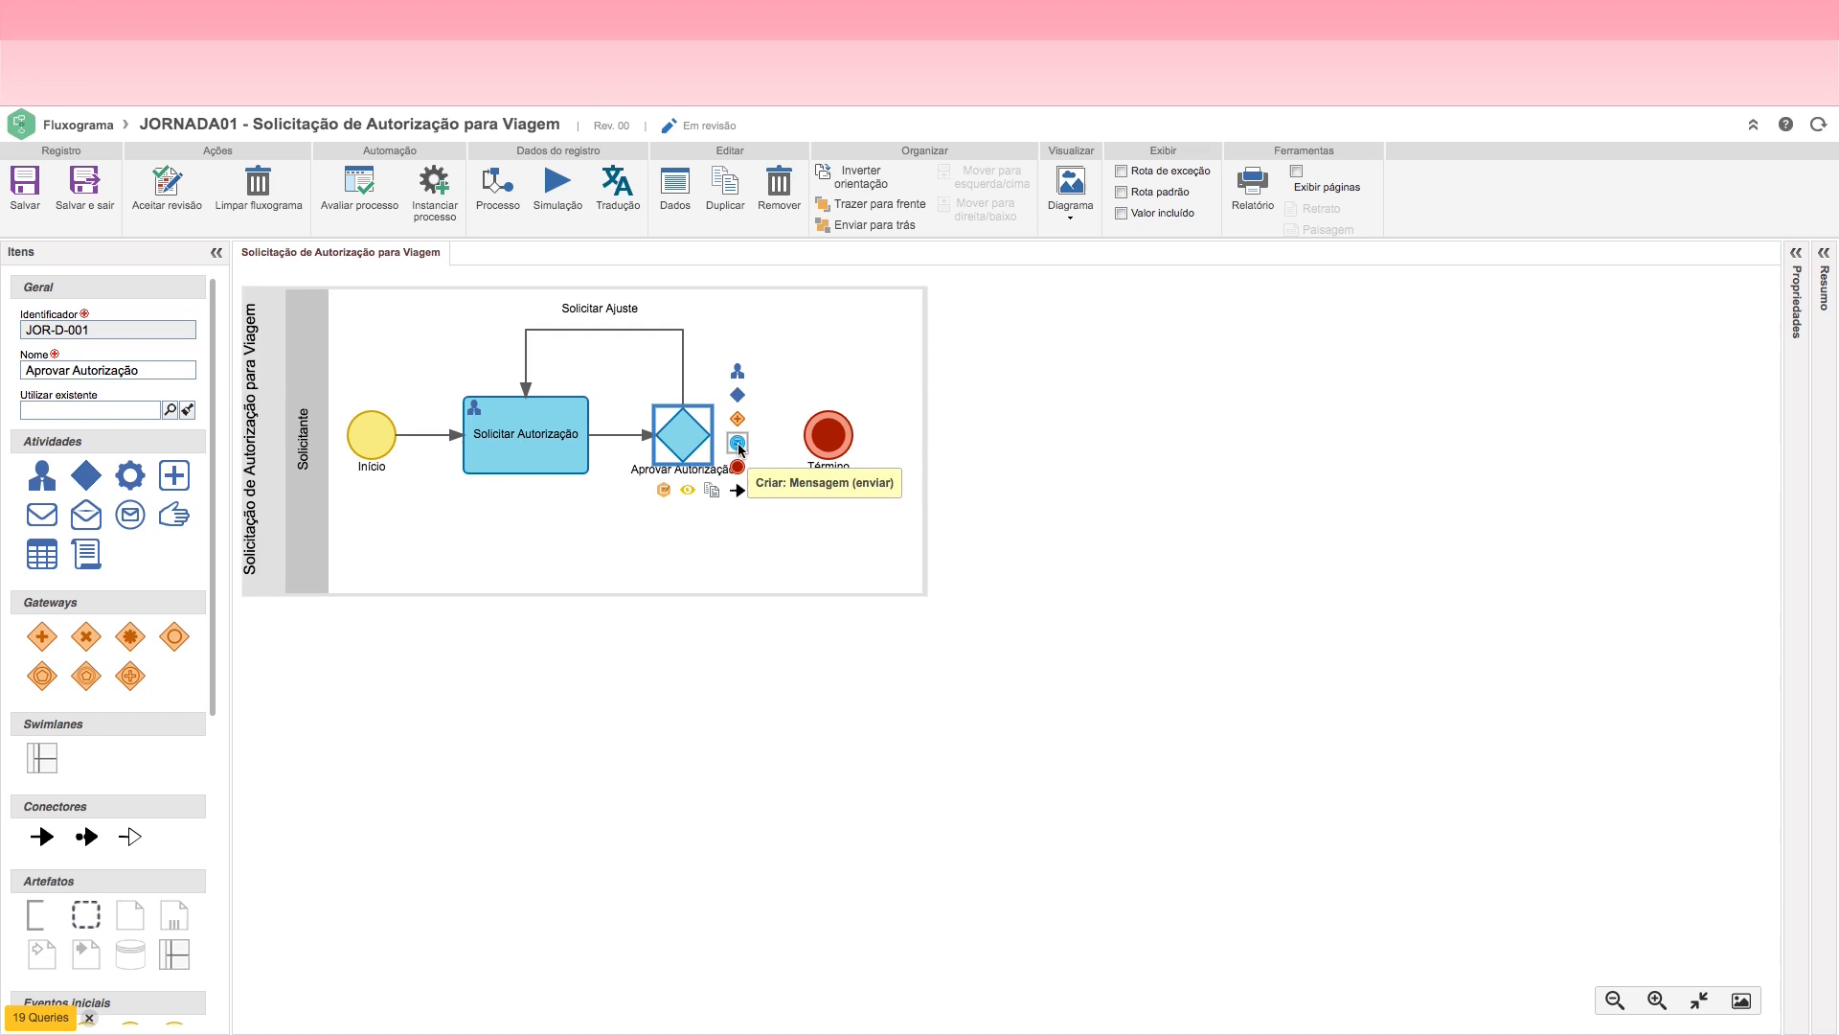
click(740, 443)
drag(802, 435, 762, 347)
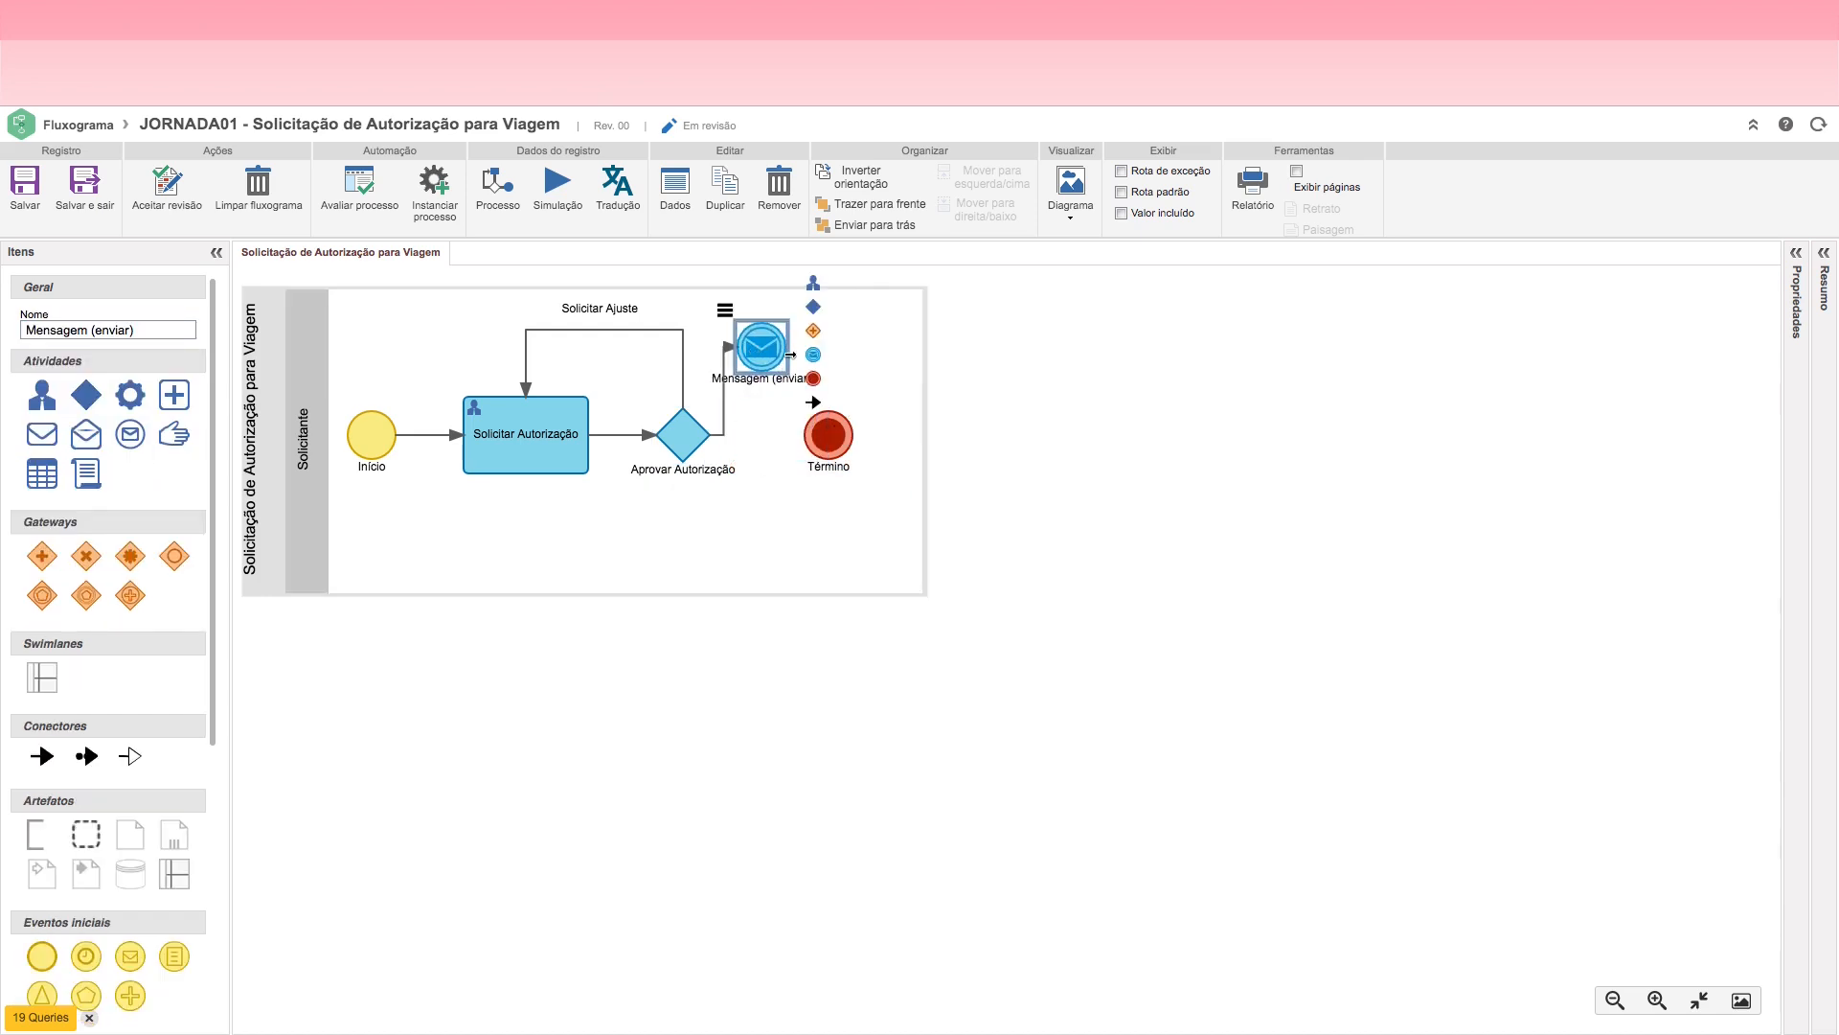
drag(773, 356, 761, 344)
Step: Shrink the Aprovar Autorização decision and move the Mensagem (enviar) event directly below it
click(687, 434)
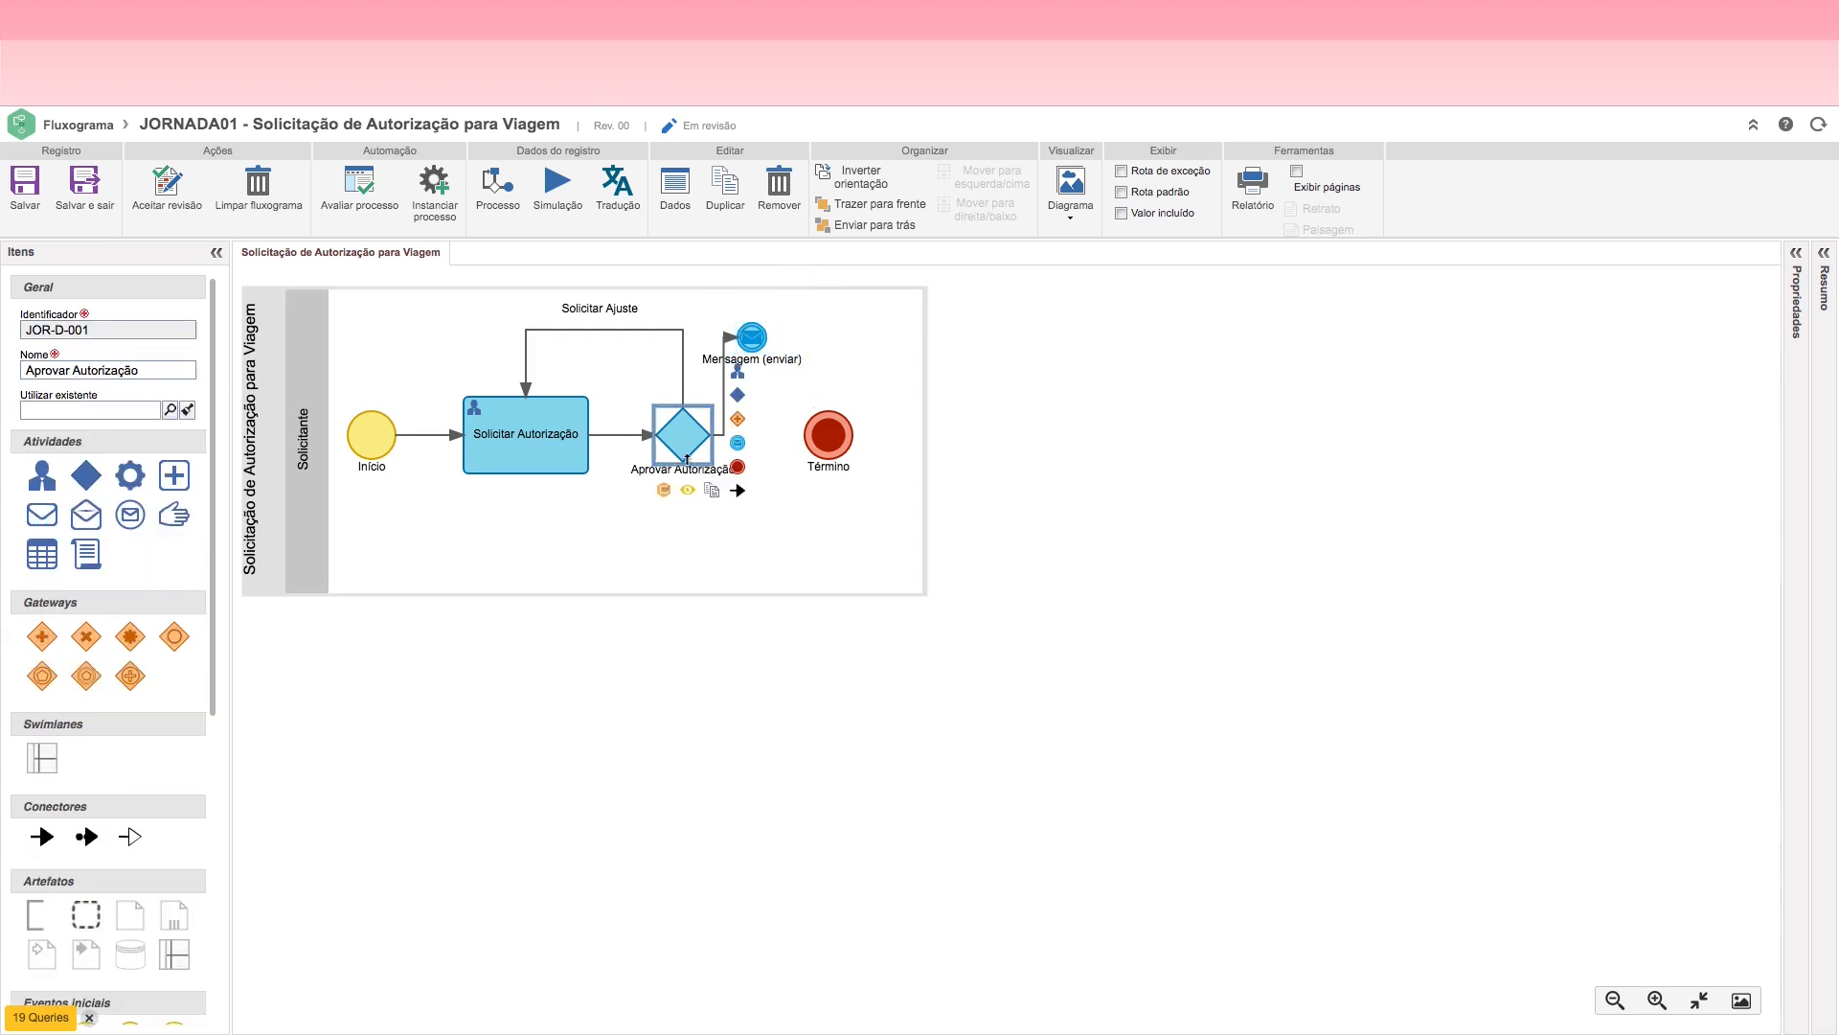
drag(688, 466, 679, 433)
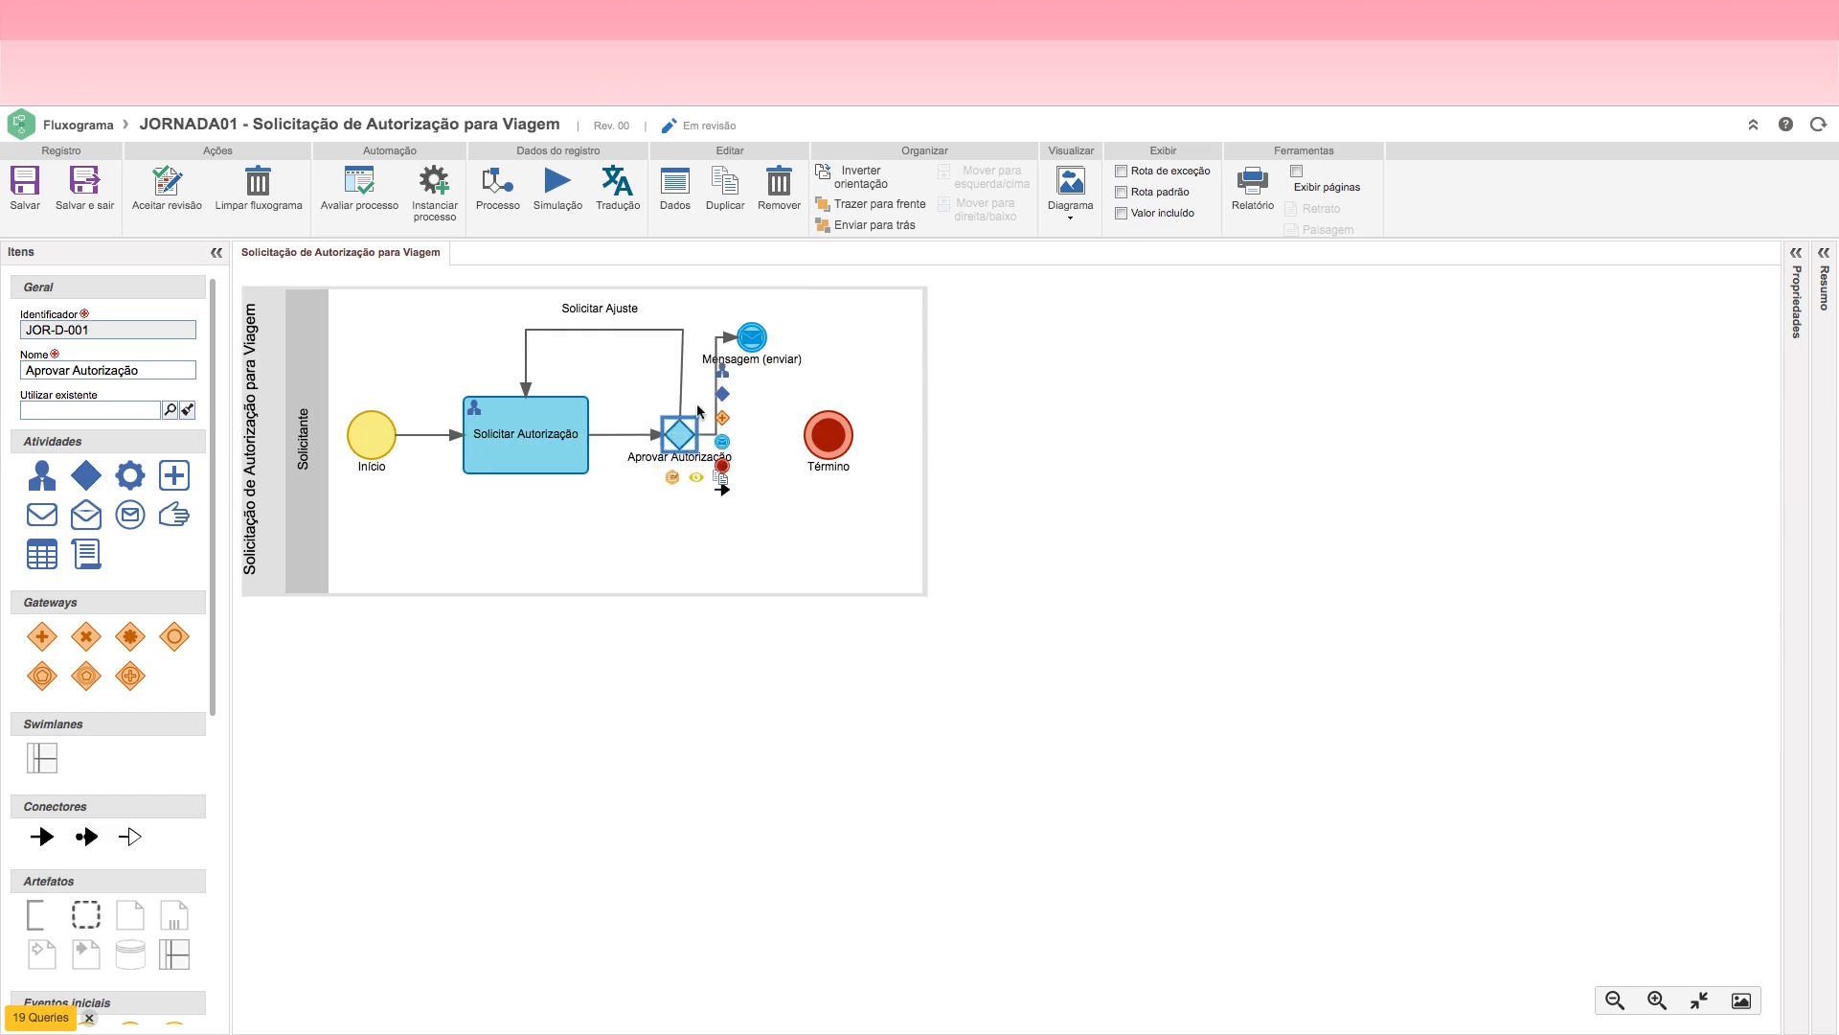
drag(743, 347, 677, 525)
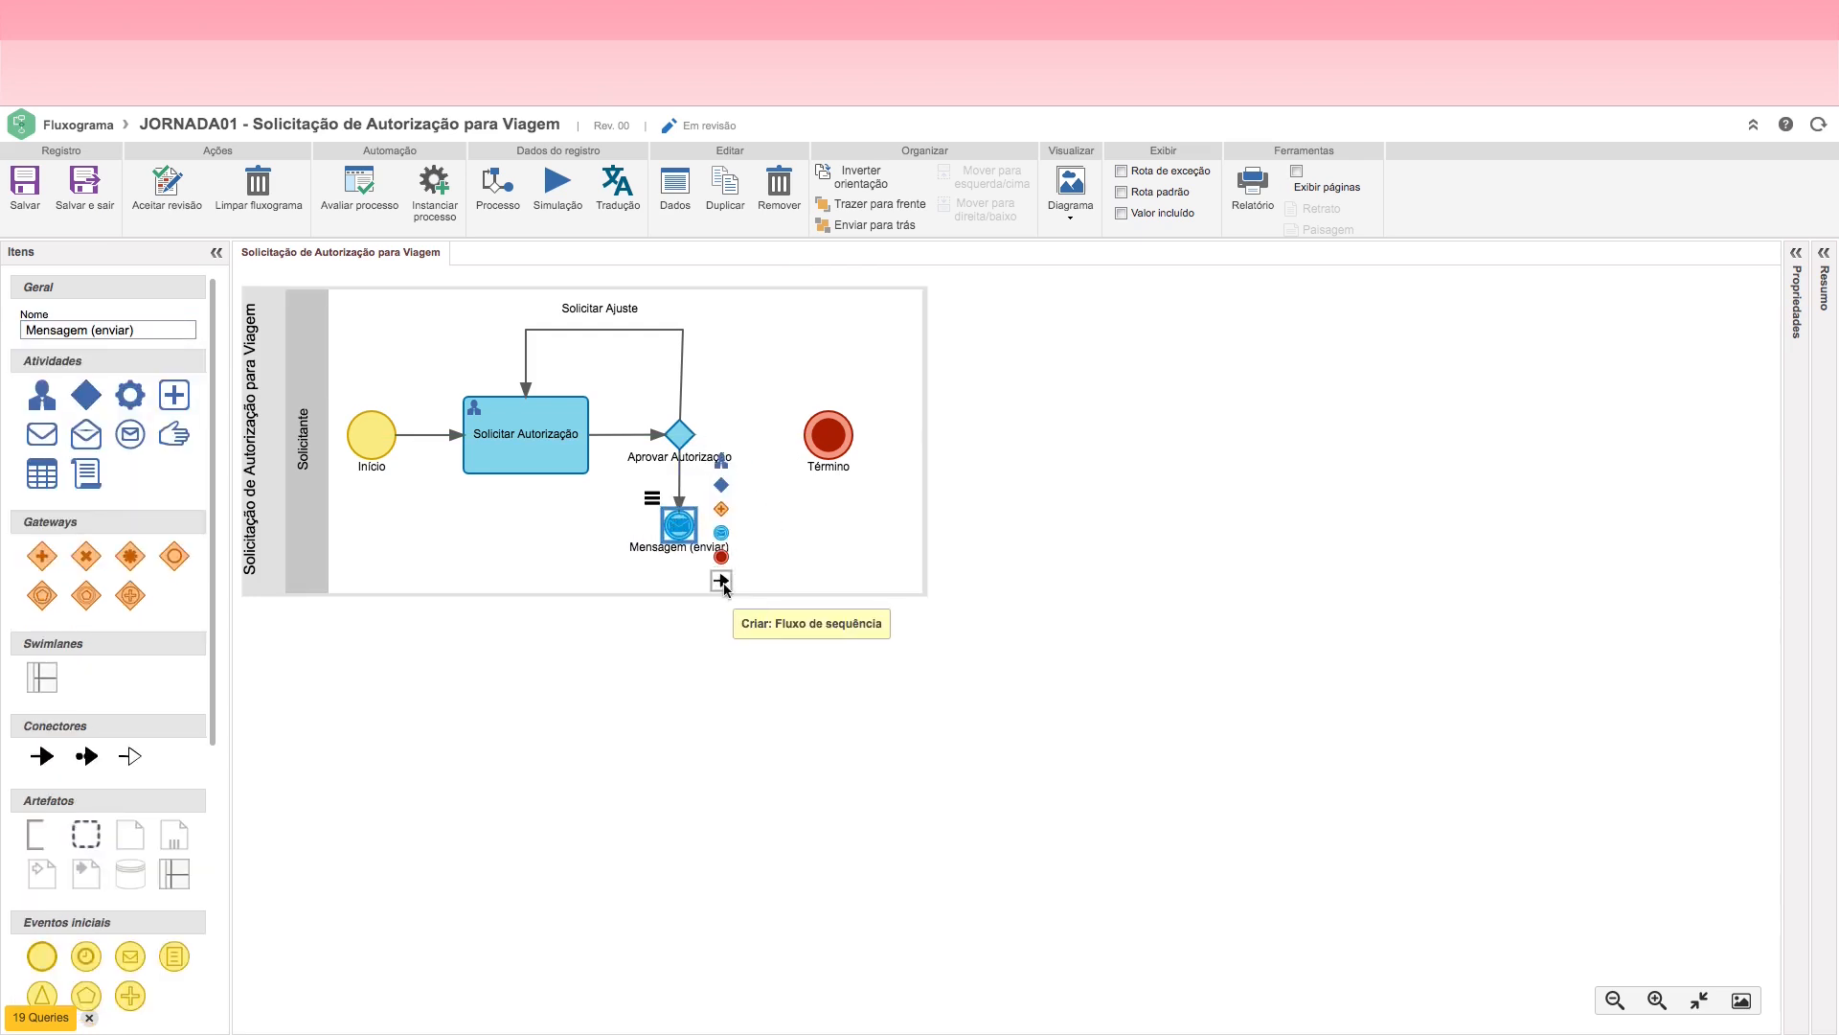
Step: Connect Mensagem (enviar) to Término with a sequence flow, and move Término below it in a lane extended downward
drag(724, 588, 829, 437)
click(829, 438)
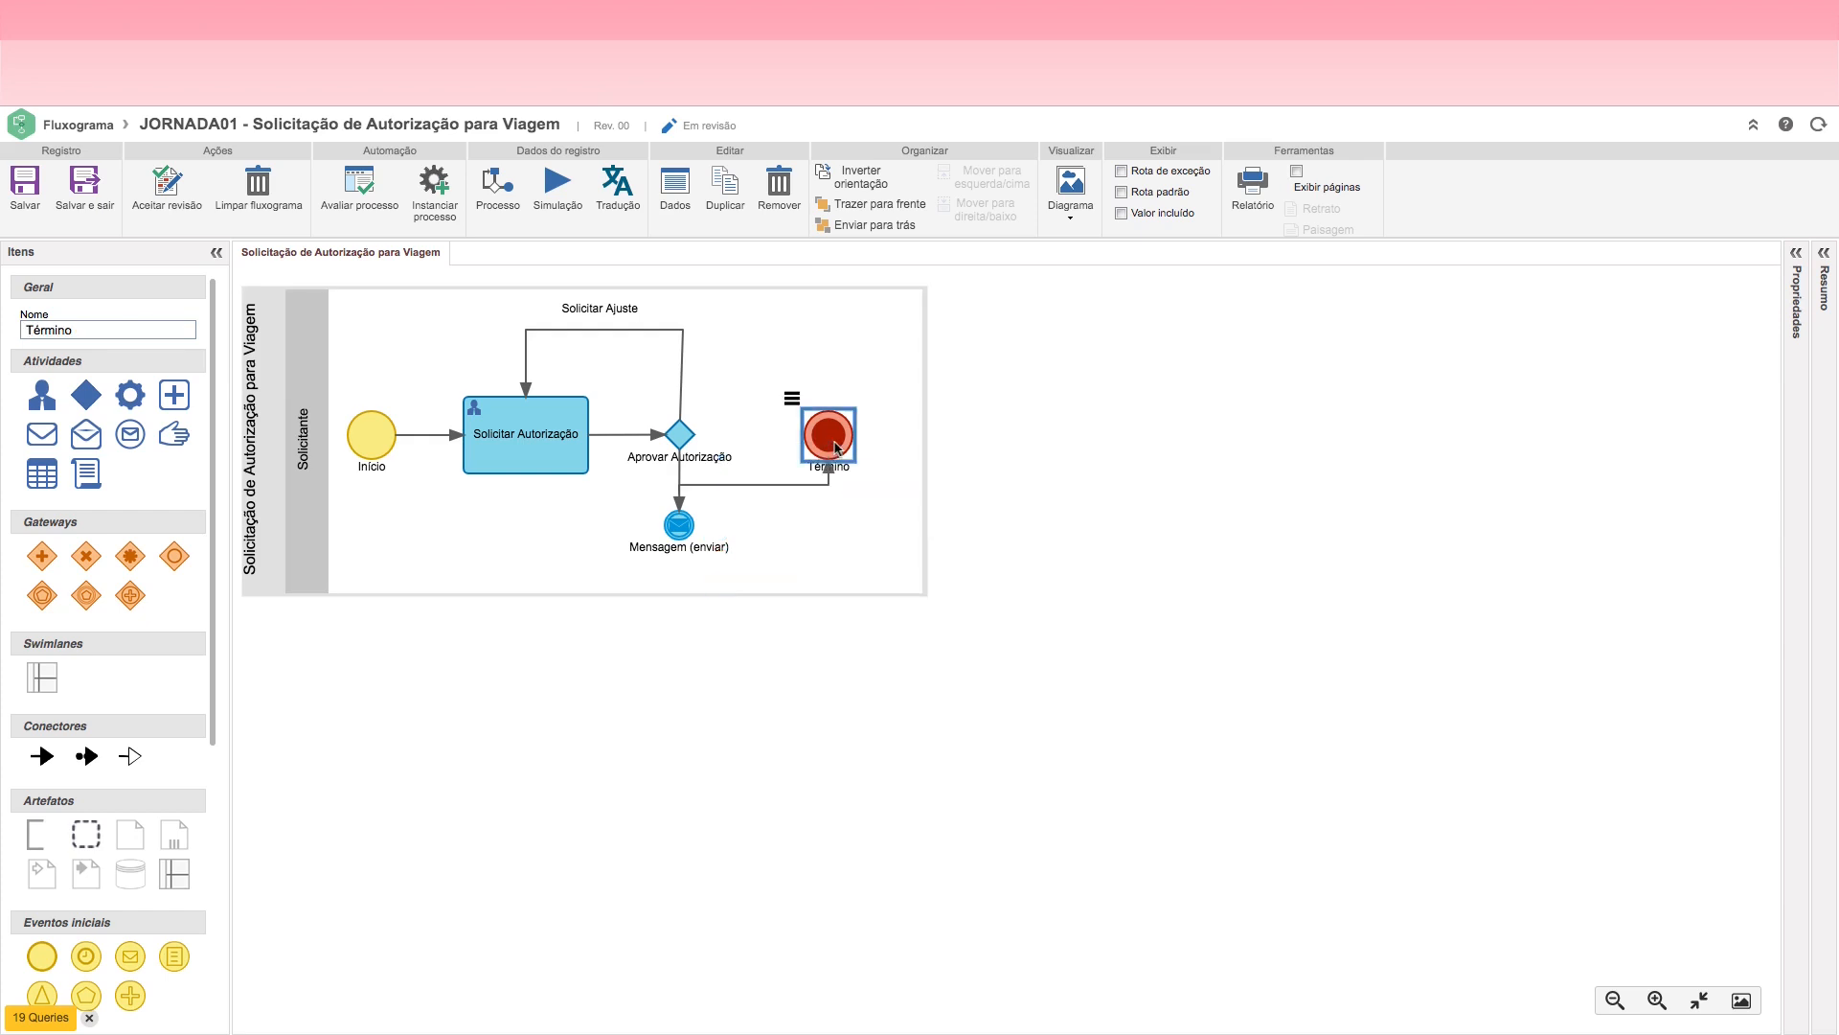
click(795, 556)
drag(805, 594, 807, 867)
drag(829, 436, 680, 627)
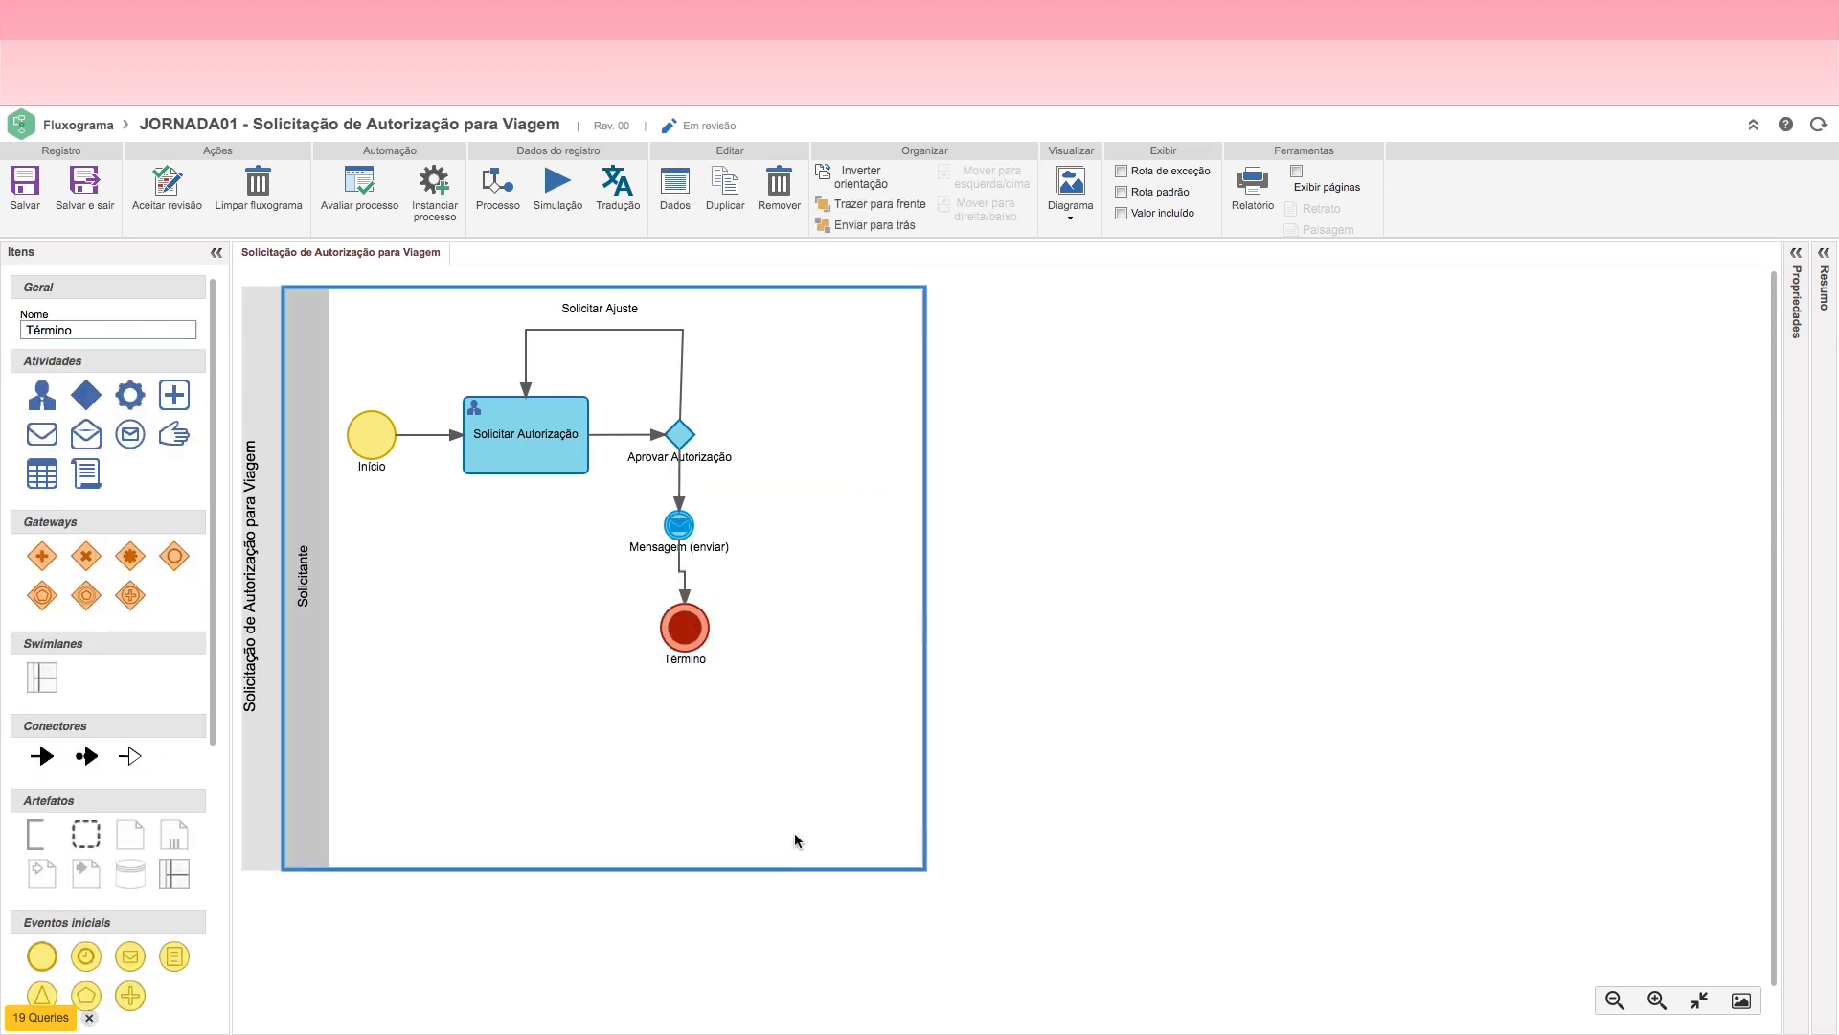
Step: Reduce the height of the Solicitante lane and widen it slightly
click(795, 832)
drag(793, 900, 807, 803)
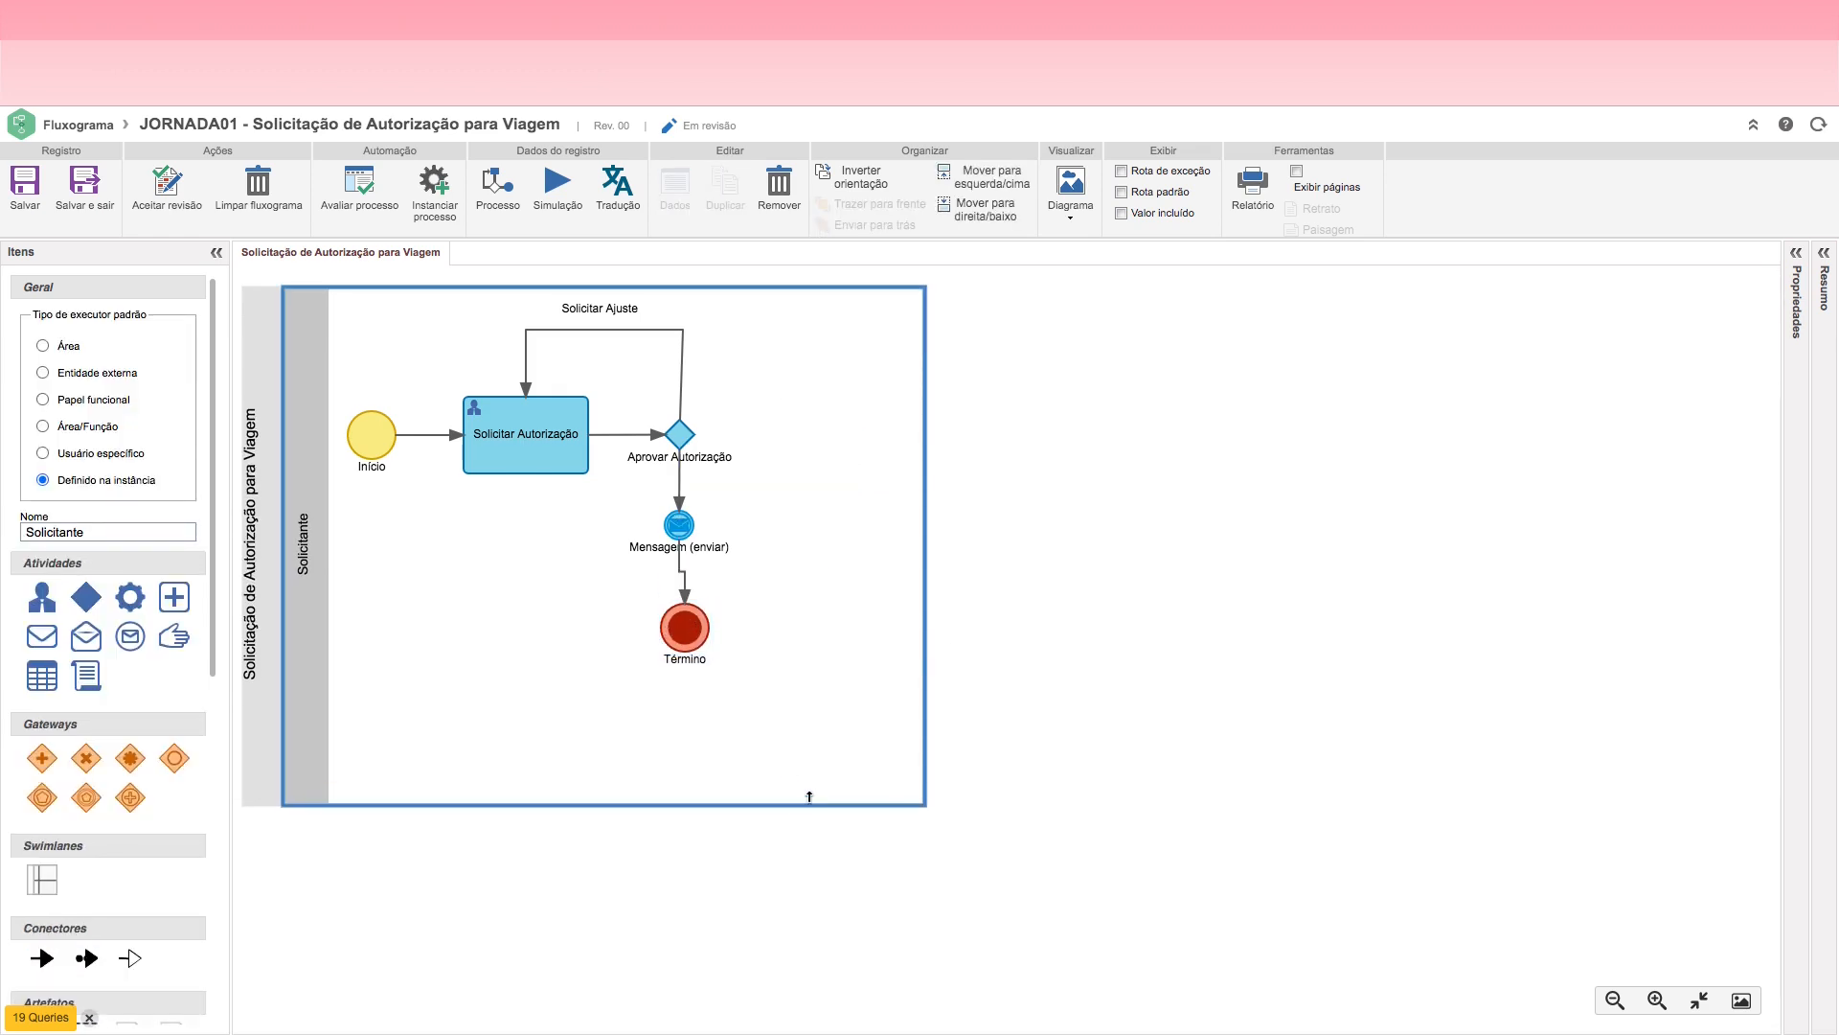
drag(926, 641, 963, 659)
Step: Shrink Término and align it straight under the message event, and shorten the Solicitante lane to fit
click(672, 628)
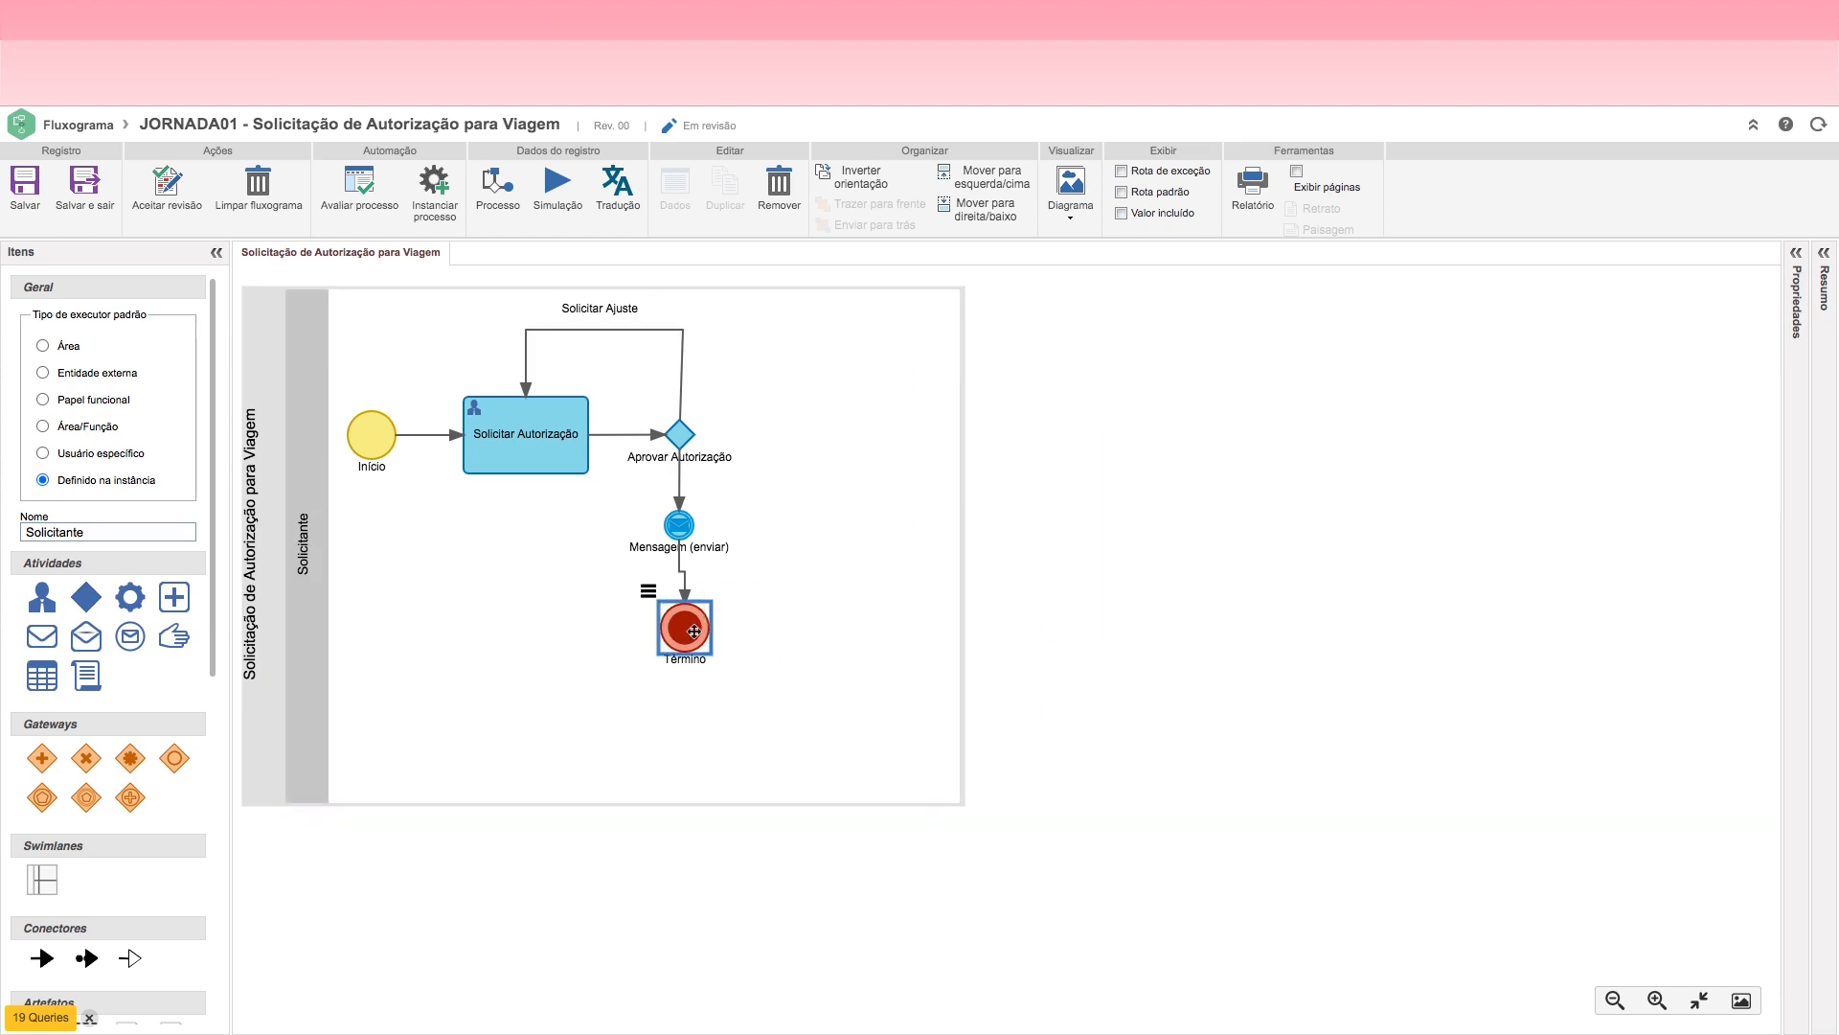
drag(710, 652, 680, 614)
click(766, 608)
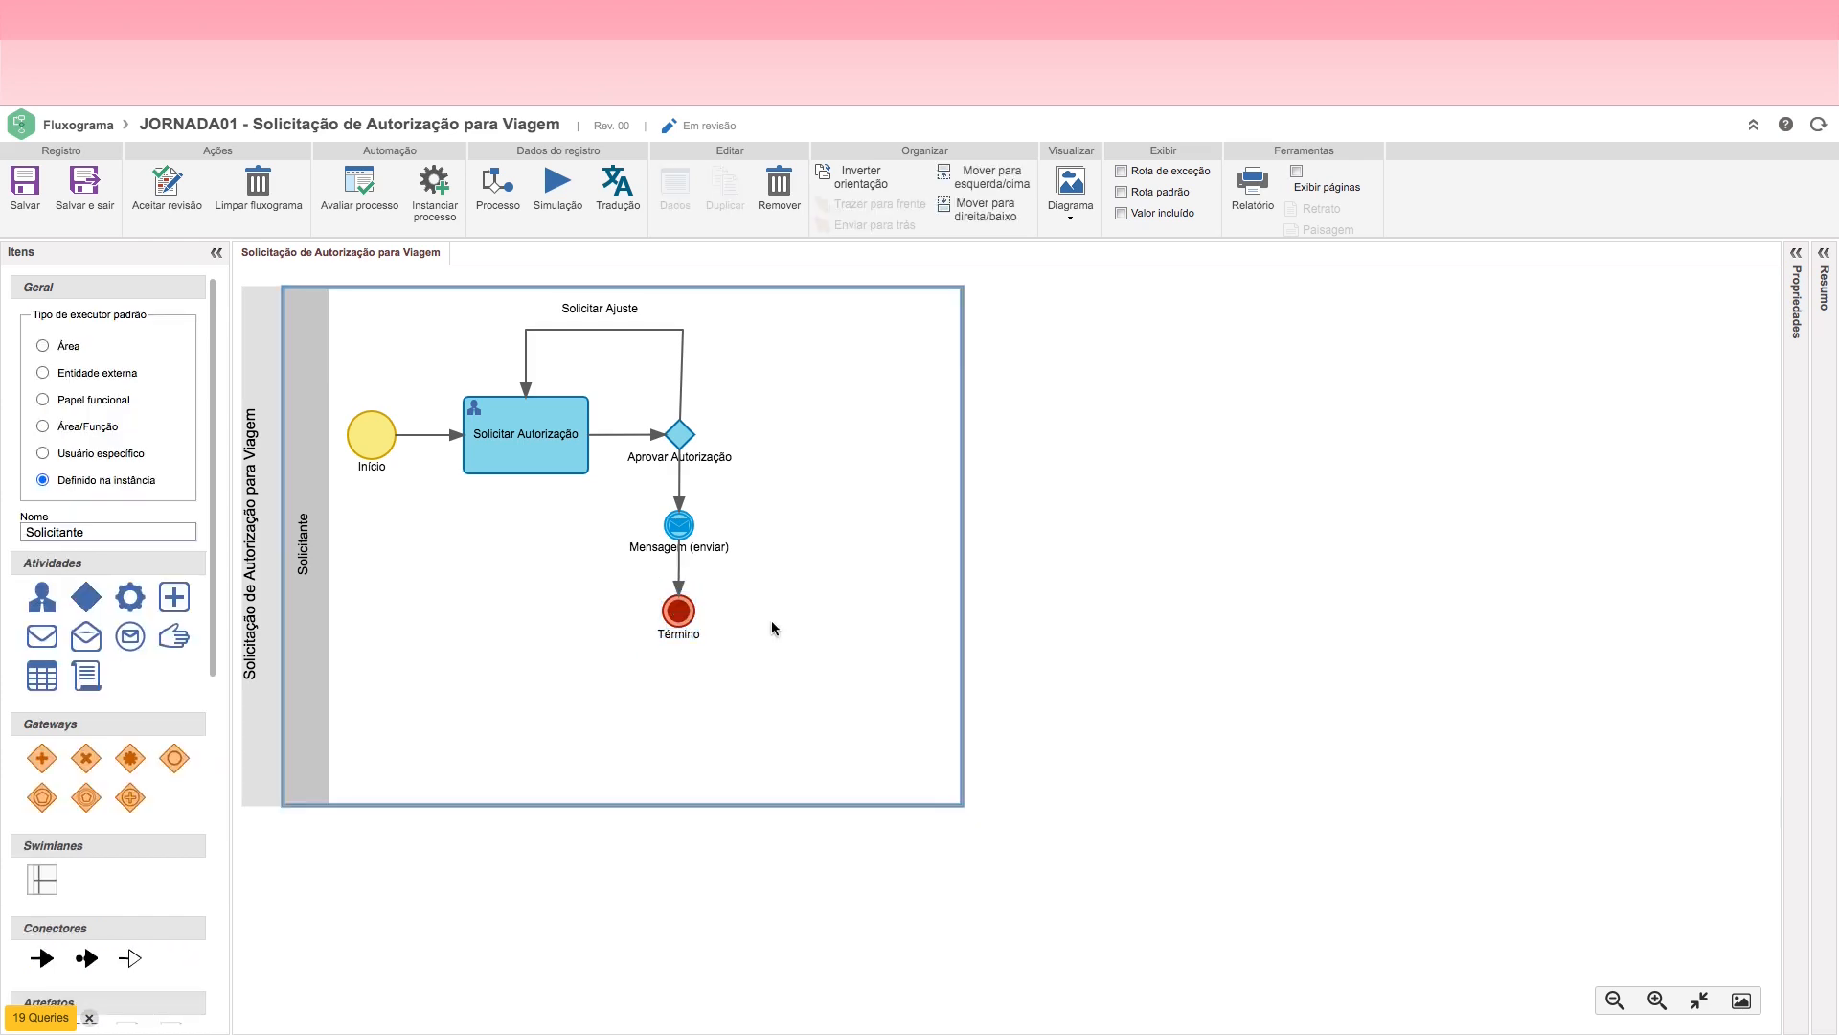
drag(783, 802, 772, 684)
Step: Rename the Mensagem (enviar) event to "Notificar Solicitante"
click(679, 526)
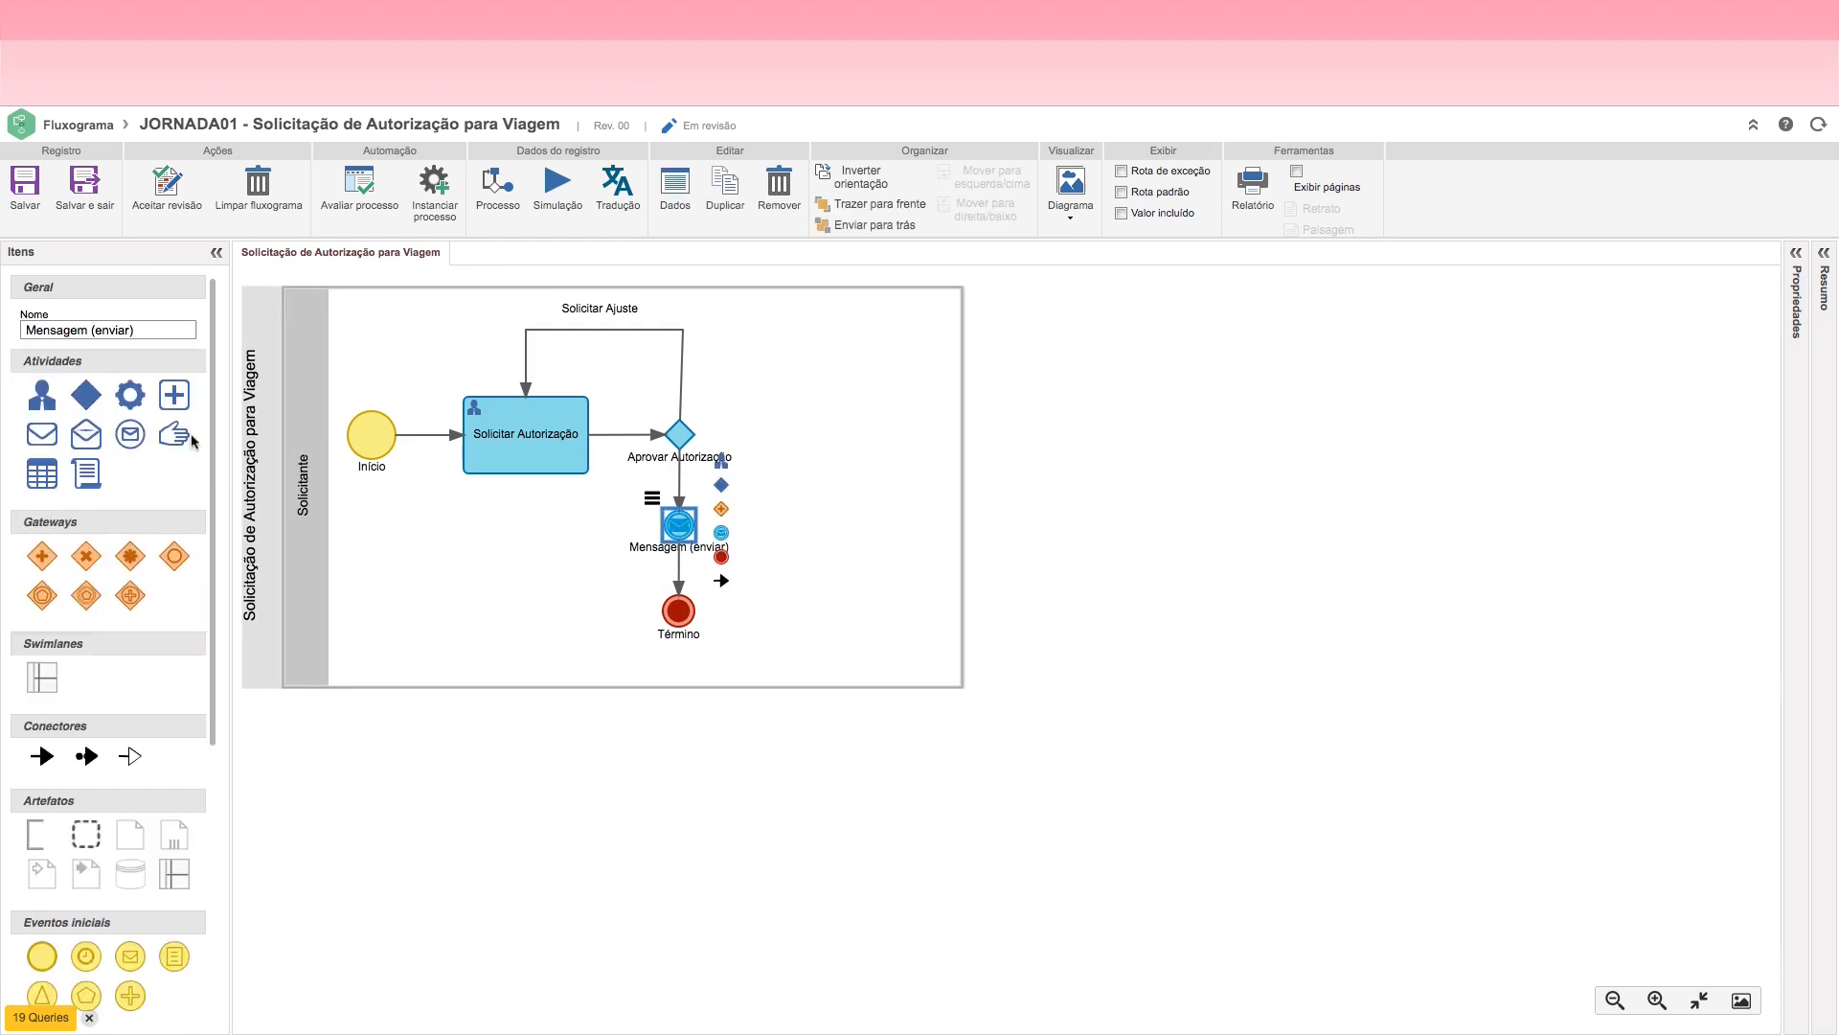
drag(145, 331, 20, 332)
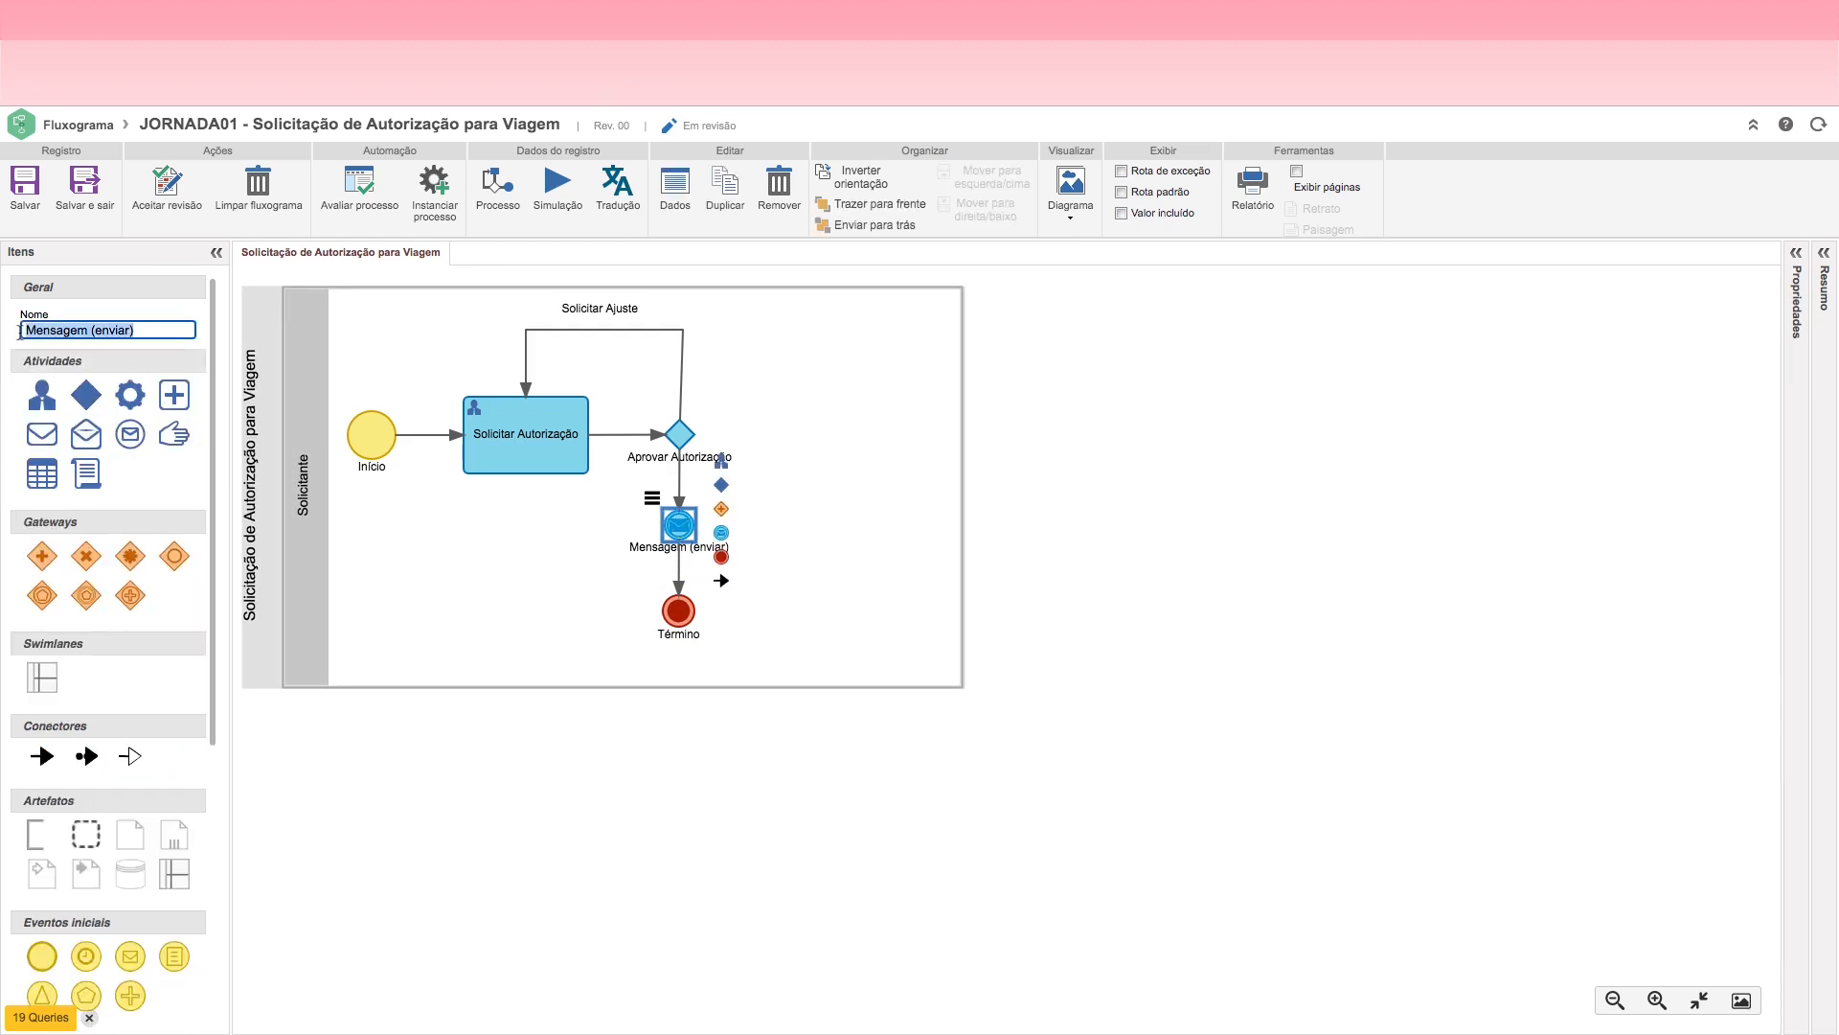
text(Not)
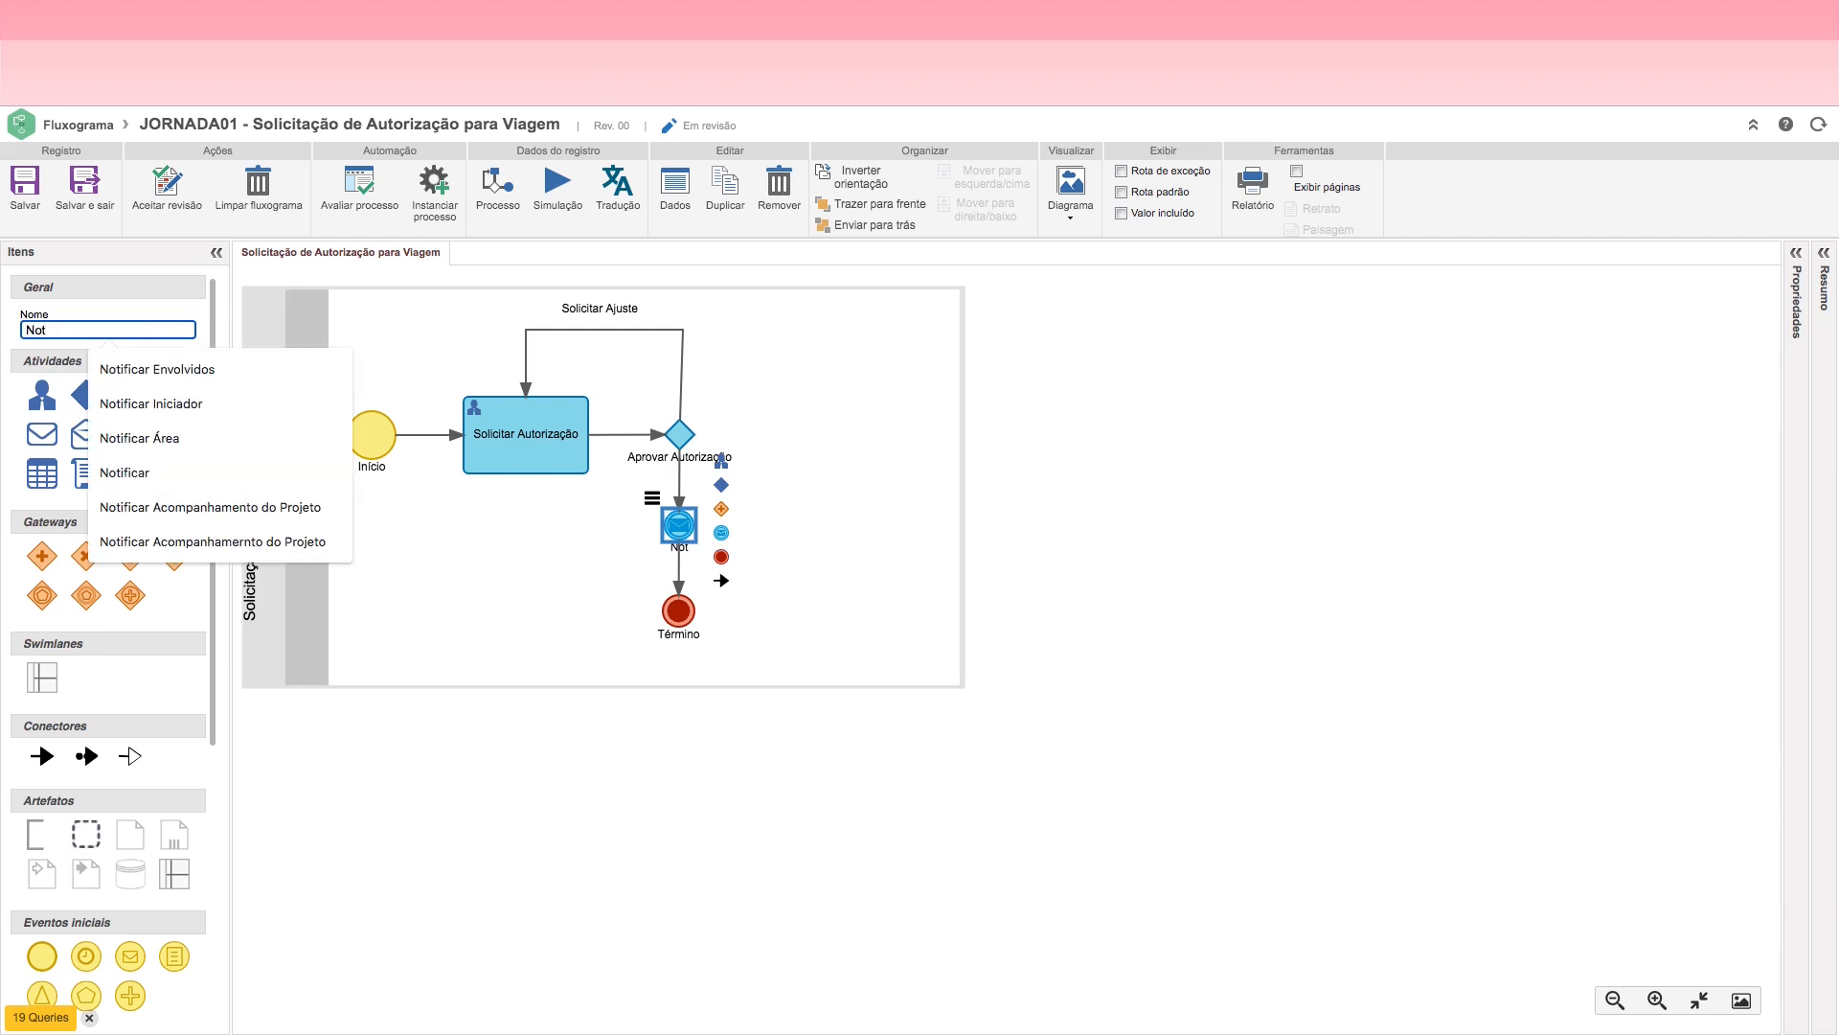
text(ificar)
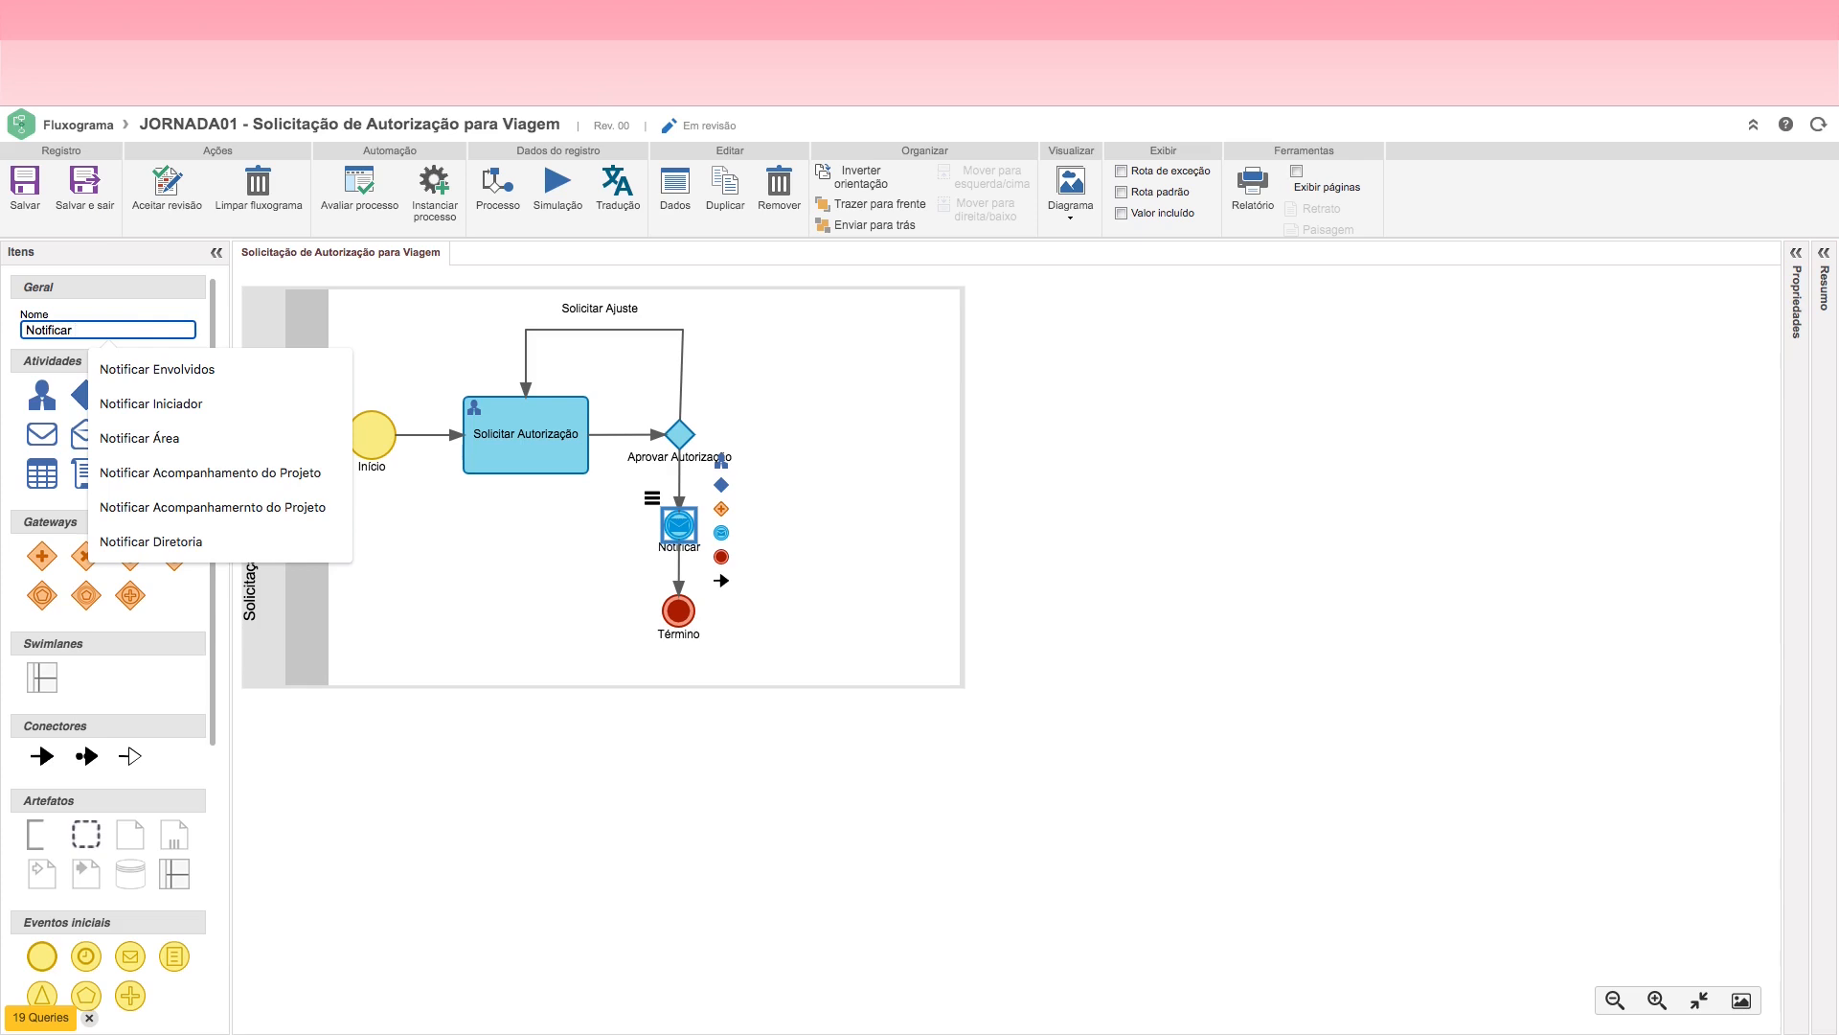
text( Solicitante)
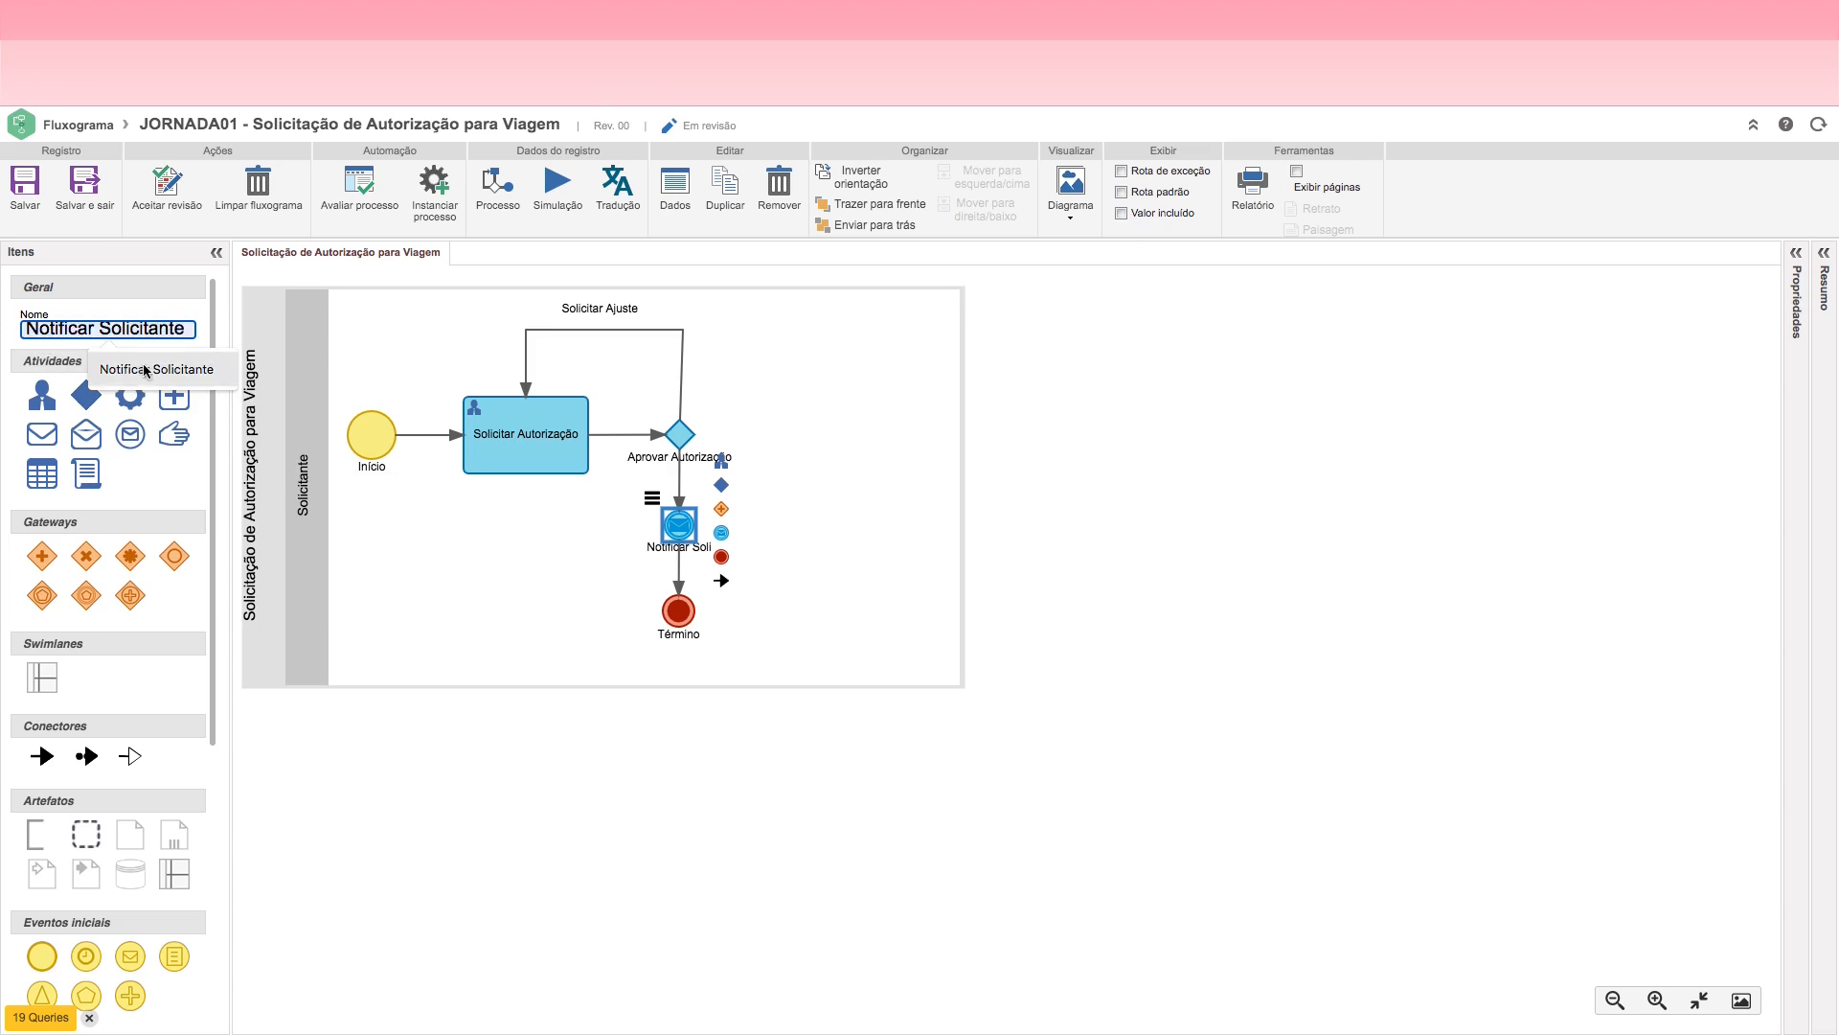
click(153, 372)
click(818, 588)
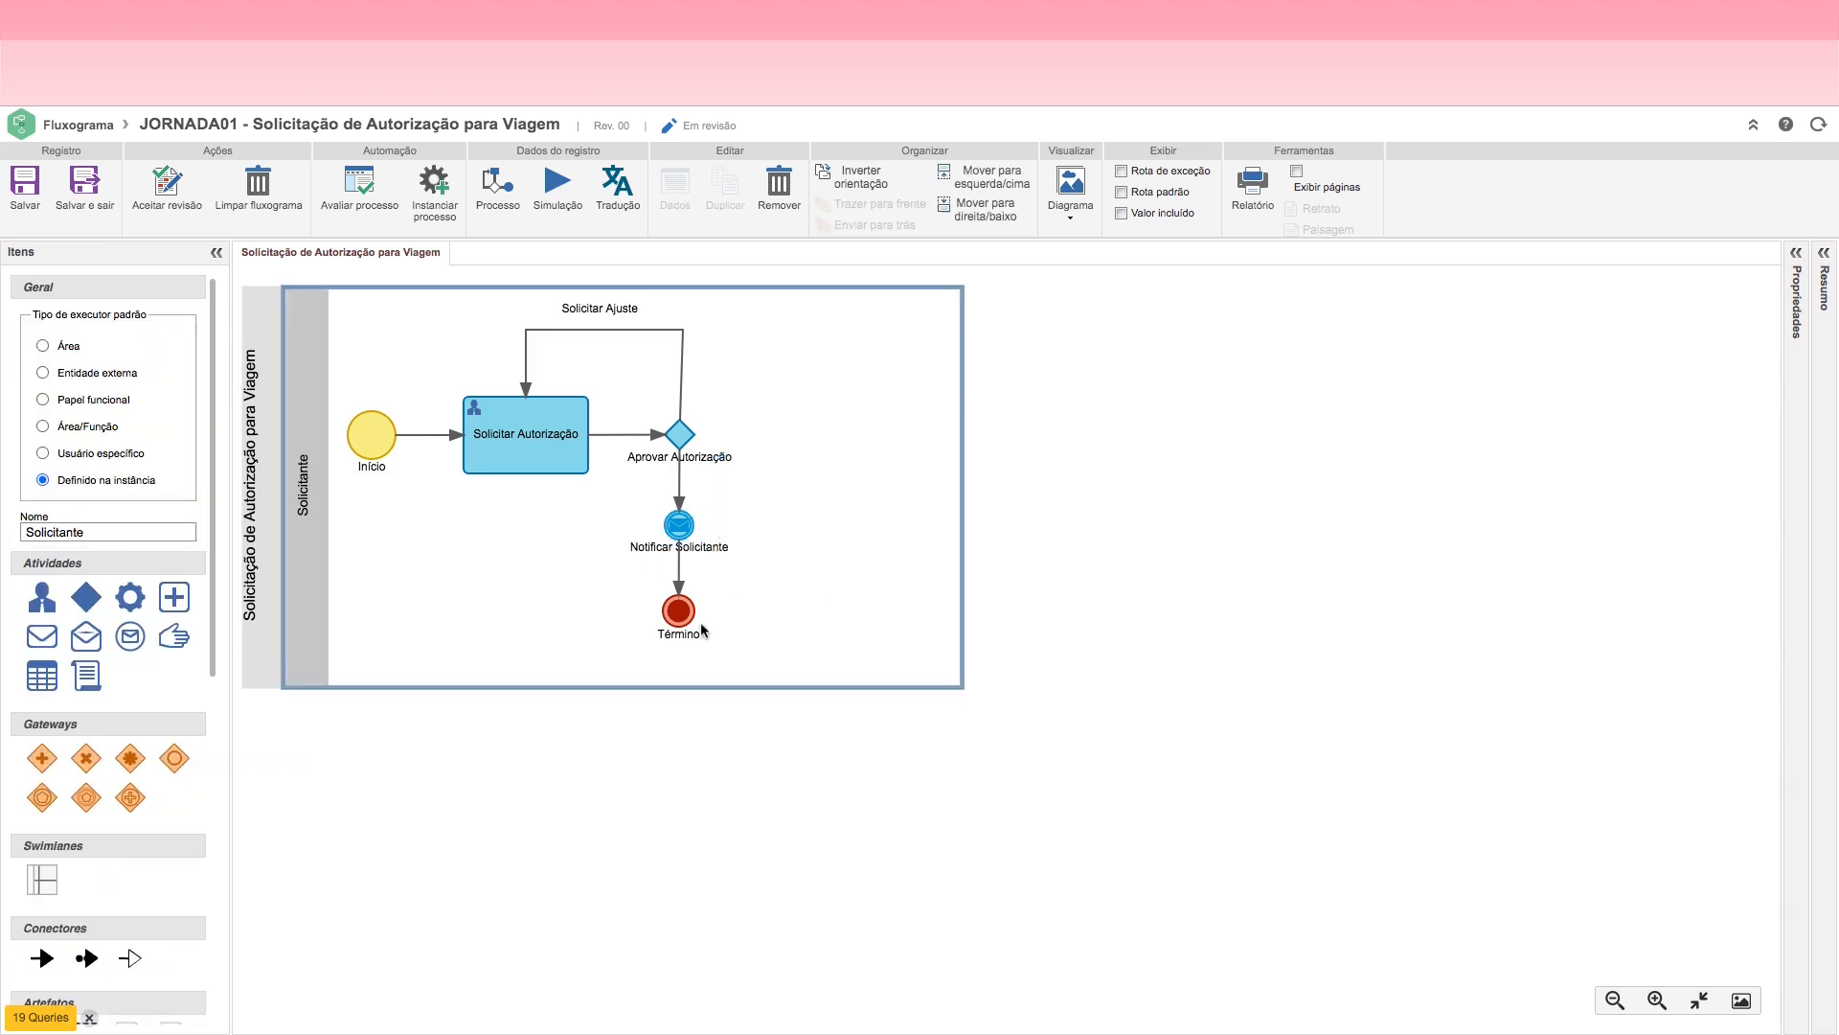
Step: Nudge Término up toward Notificar Solicitante and trim the Solicitante lane's lower edge
click(680, 610)
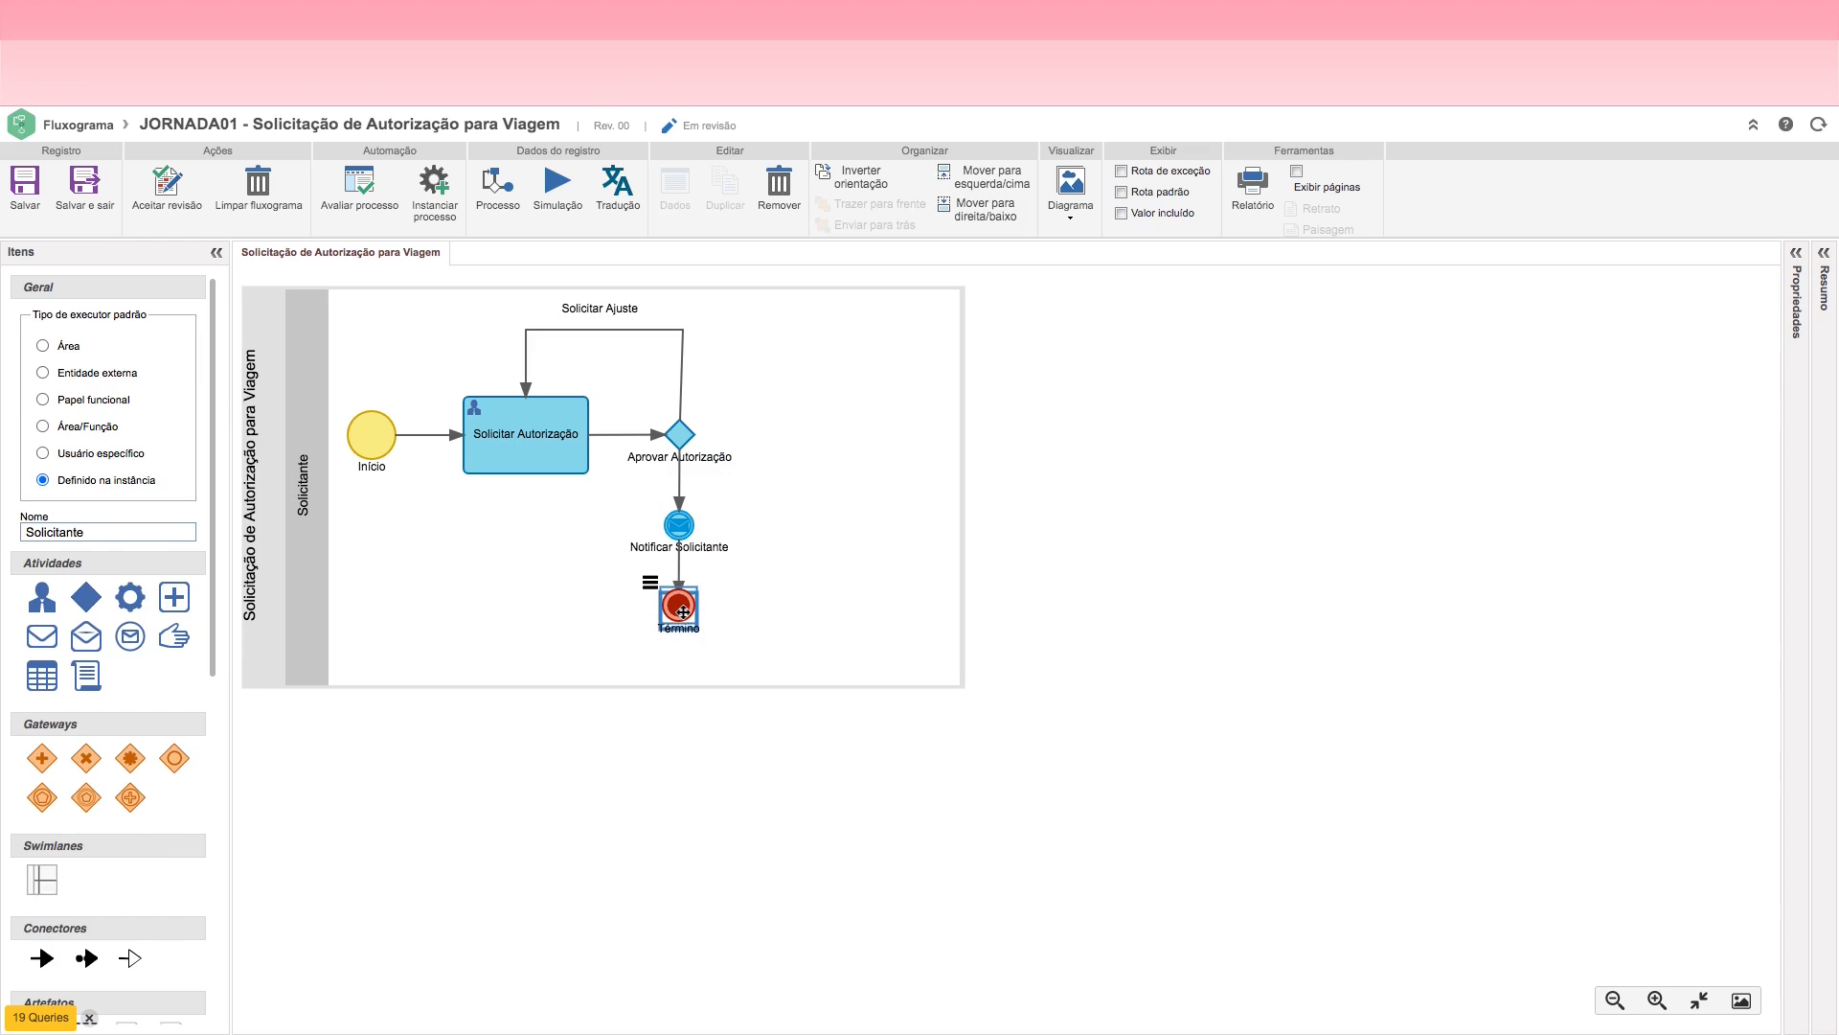
click(767, 607)
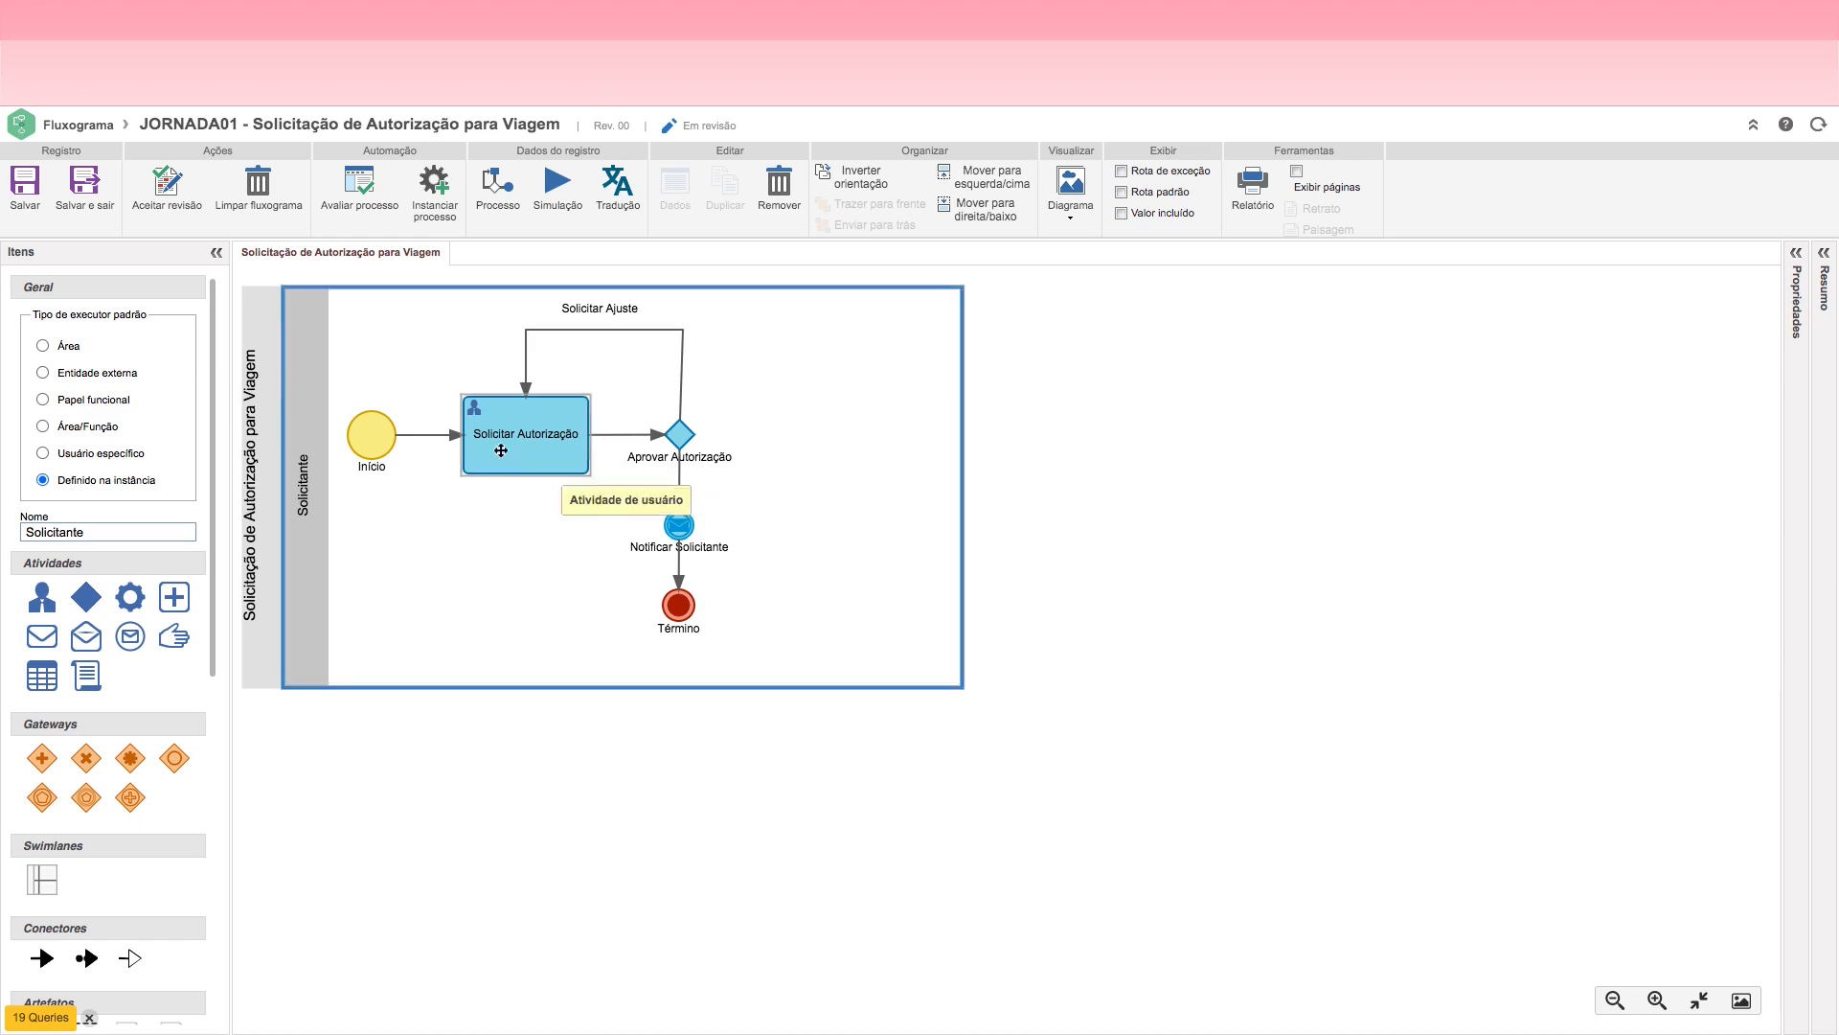
drag(558, 686, 558, 657)
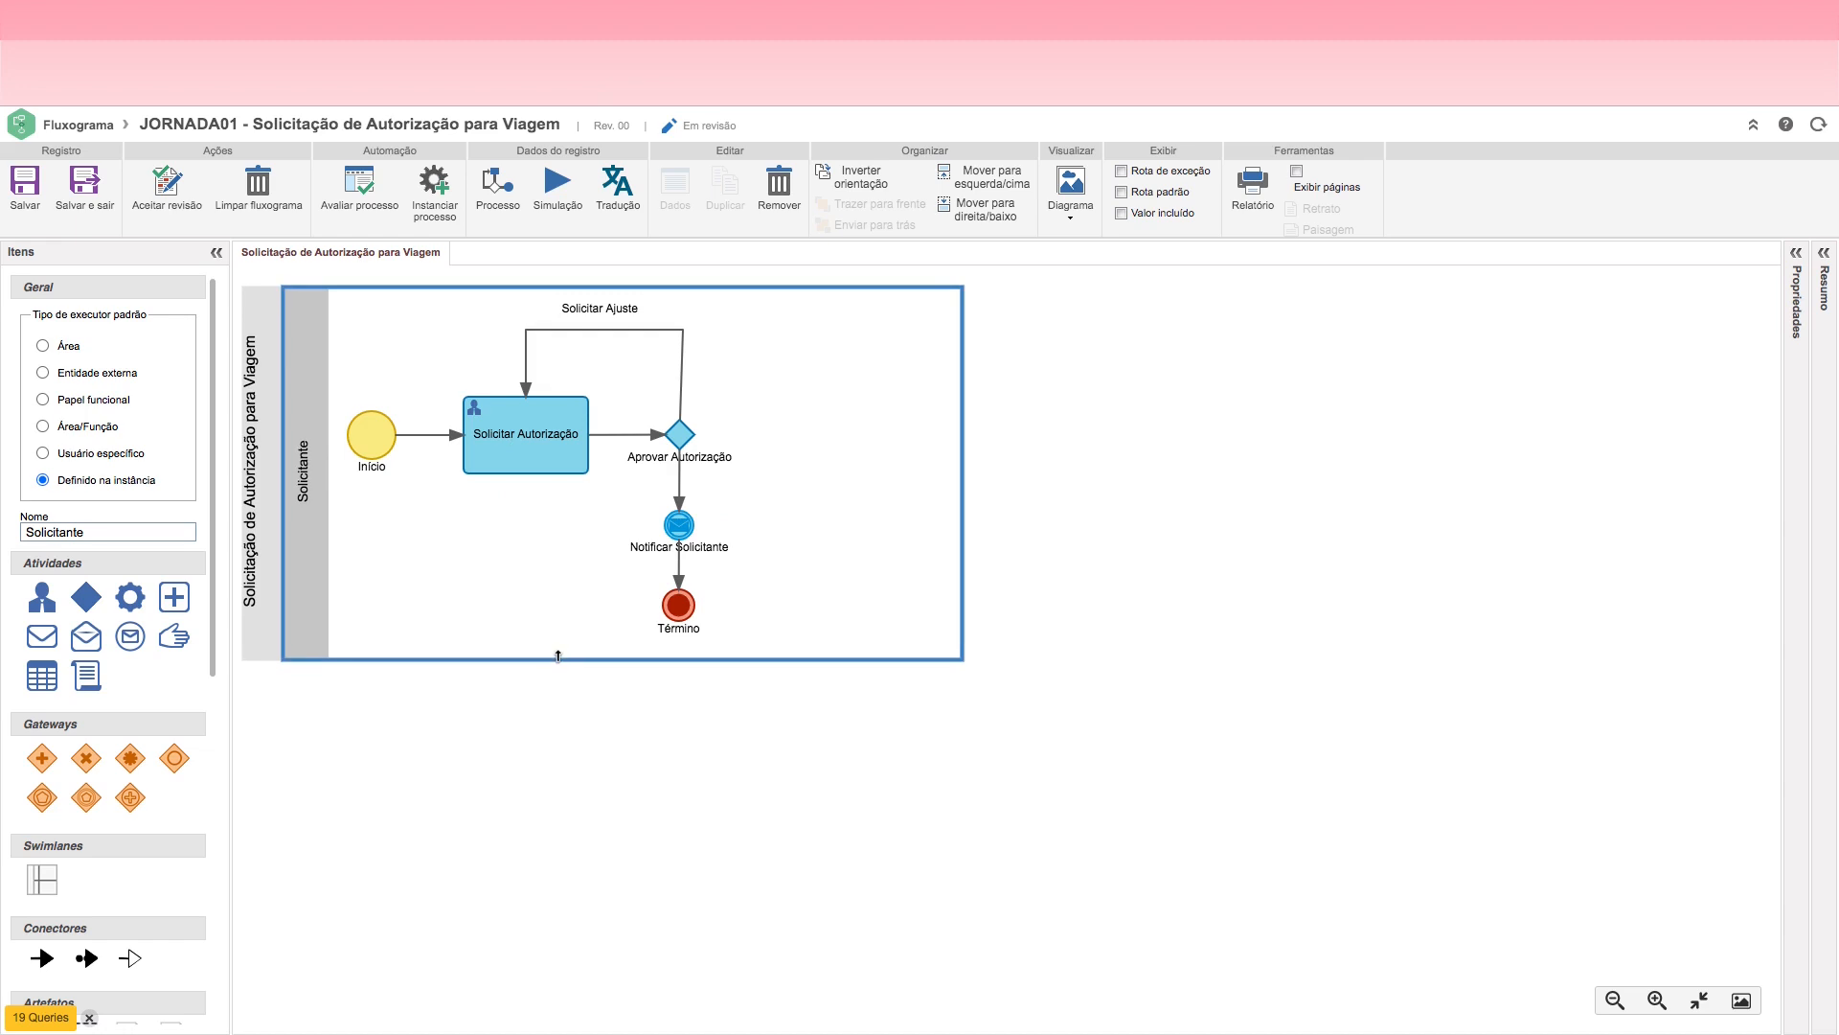
Step: Rename the Solicitar Autorização activity to "Solicitar Autorização para Viagem"
click(516, 455)
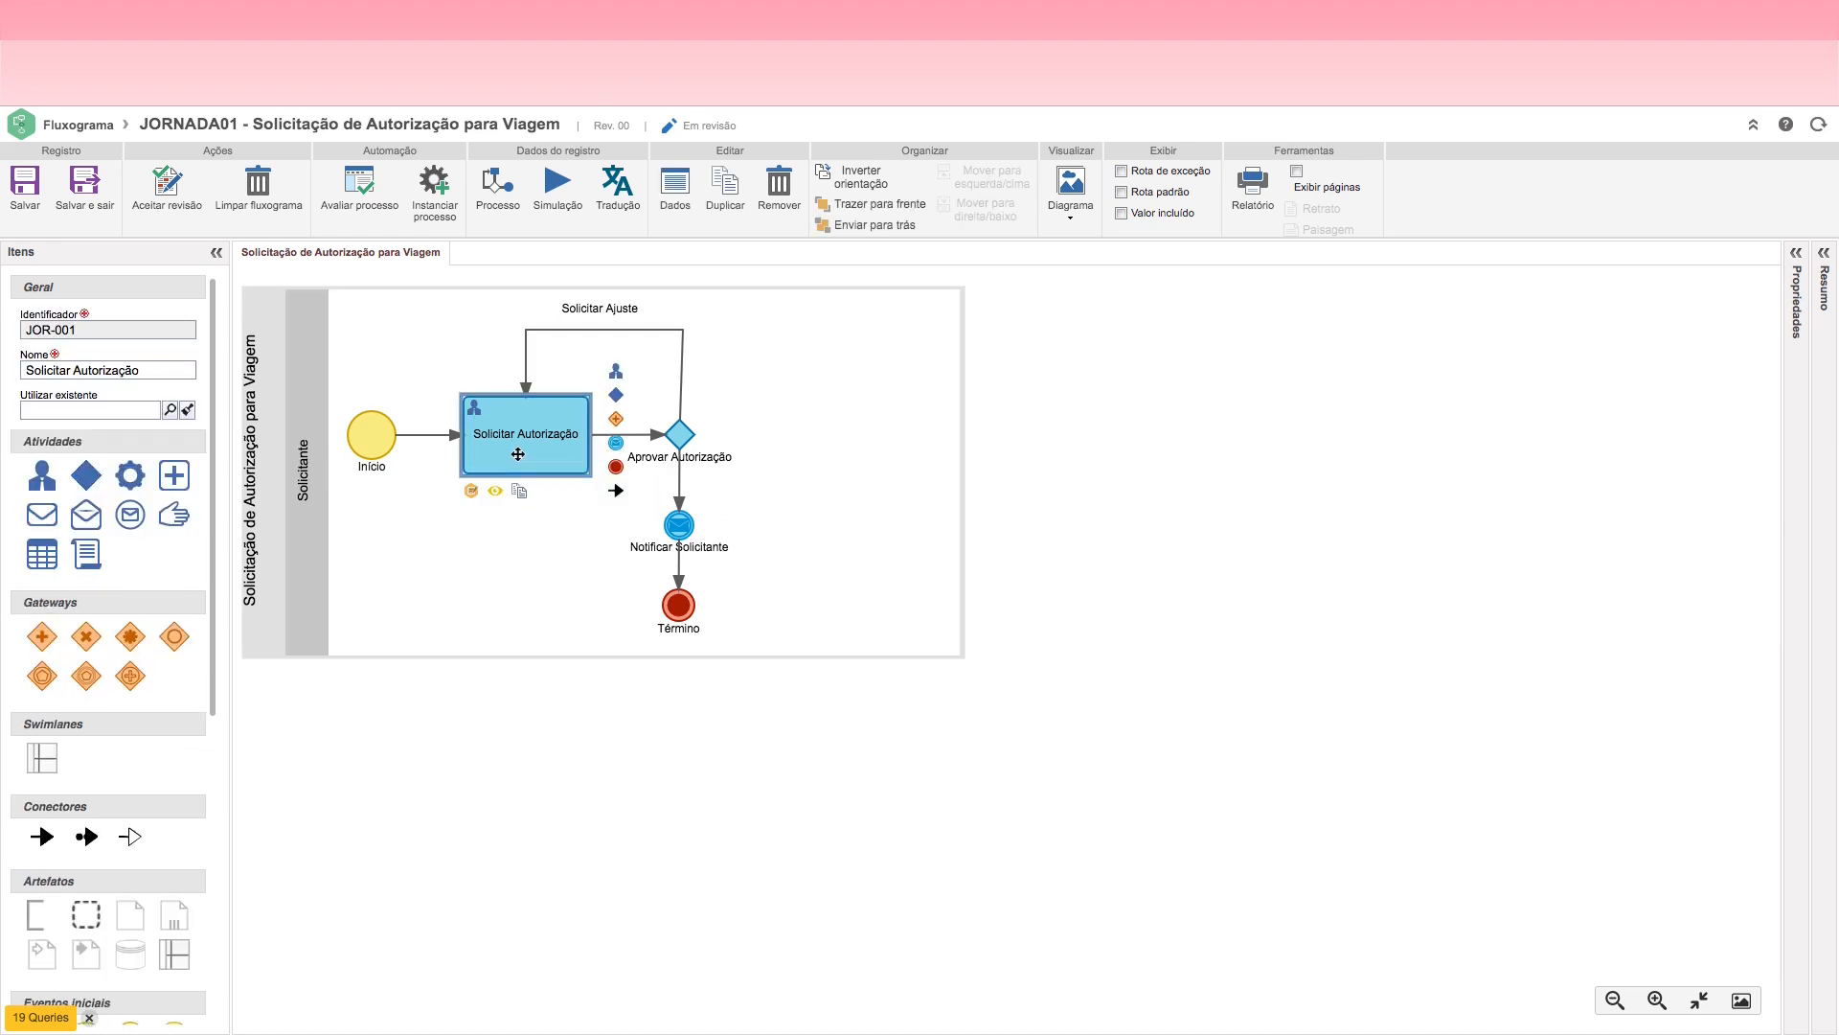
click(157, 370)
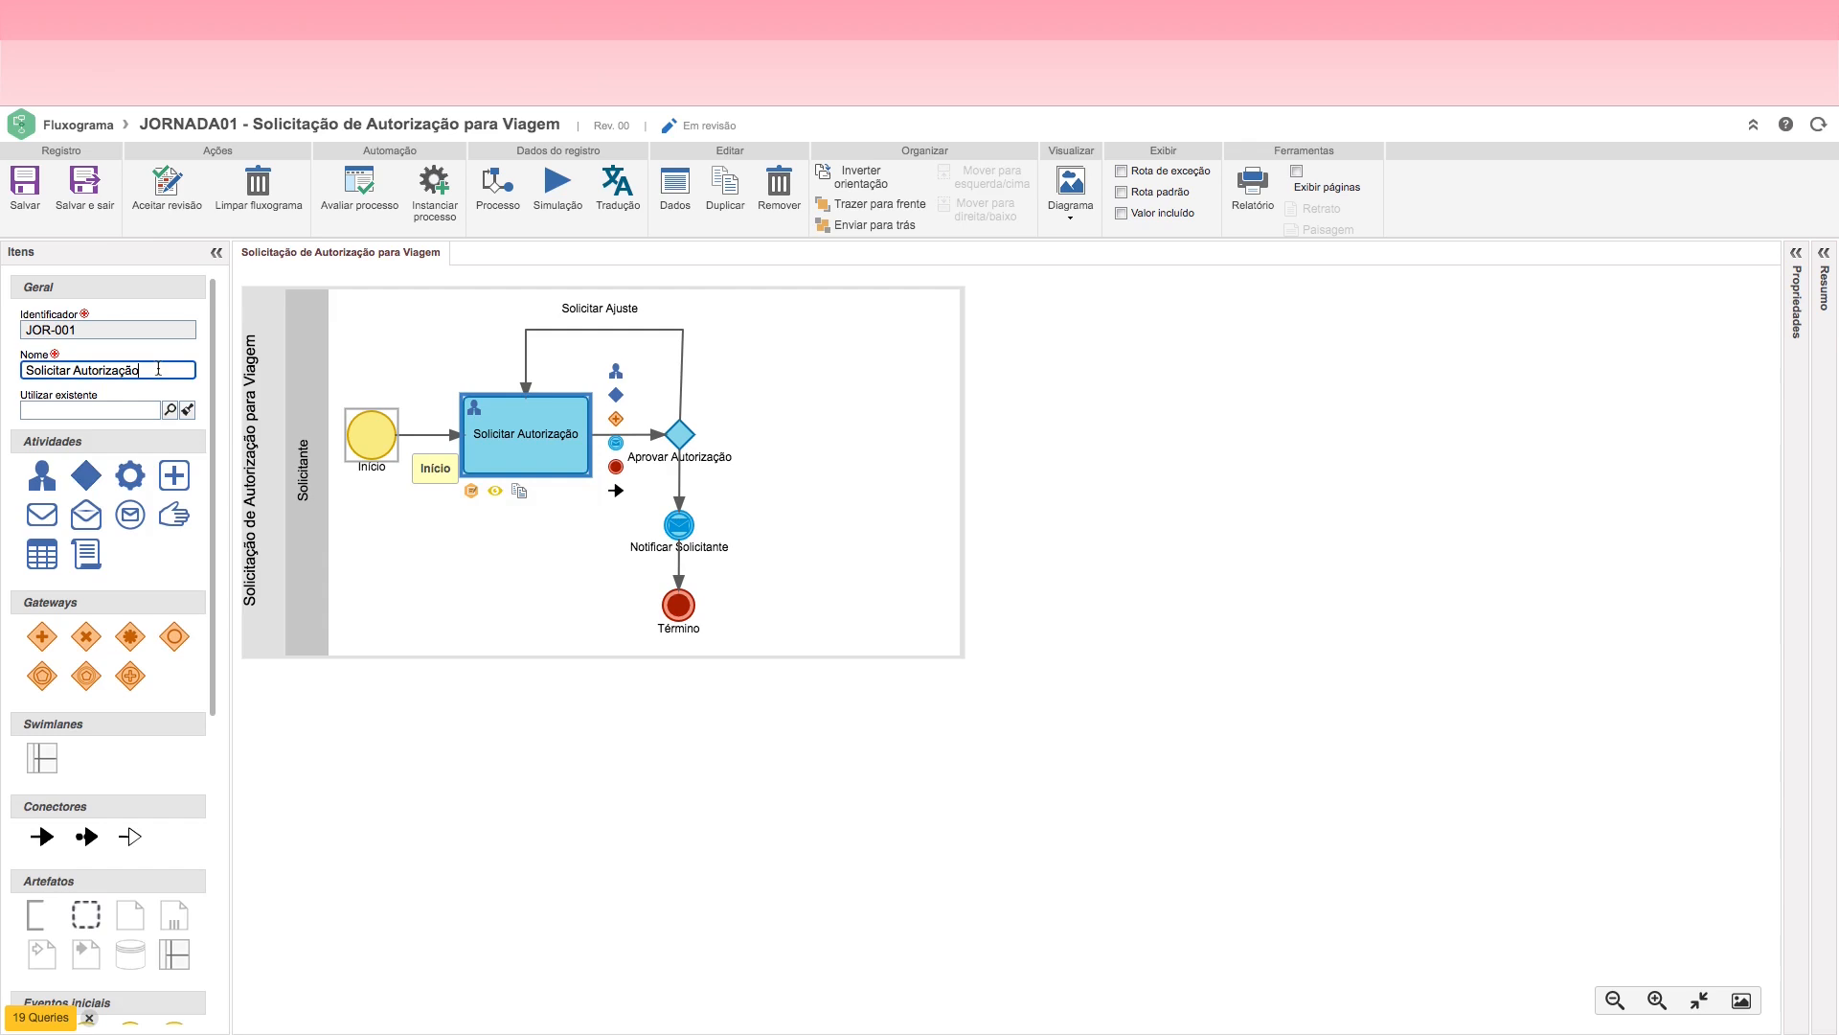
text(para )
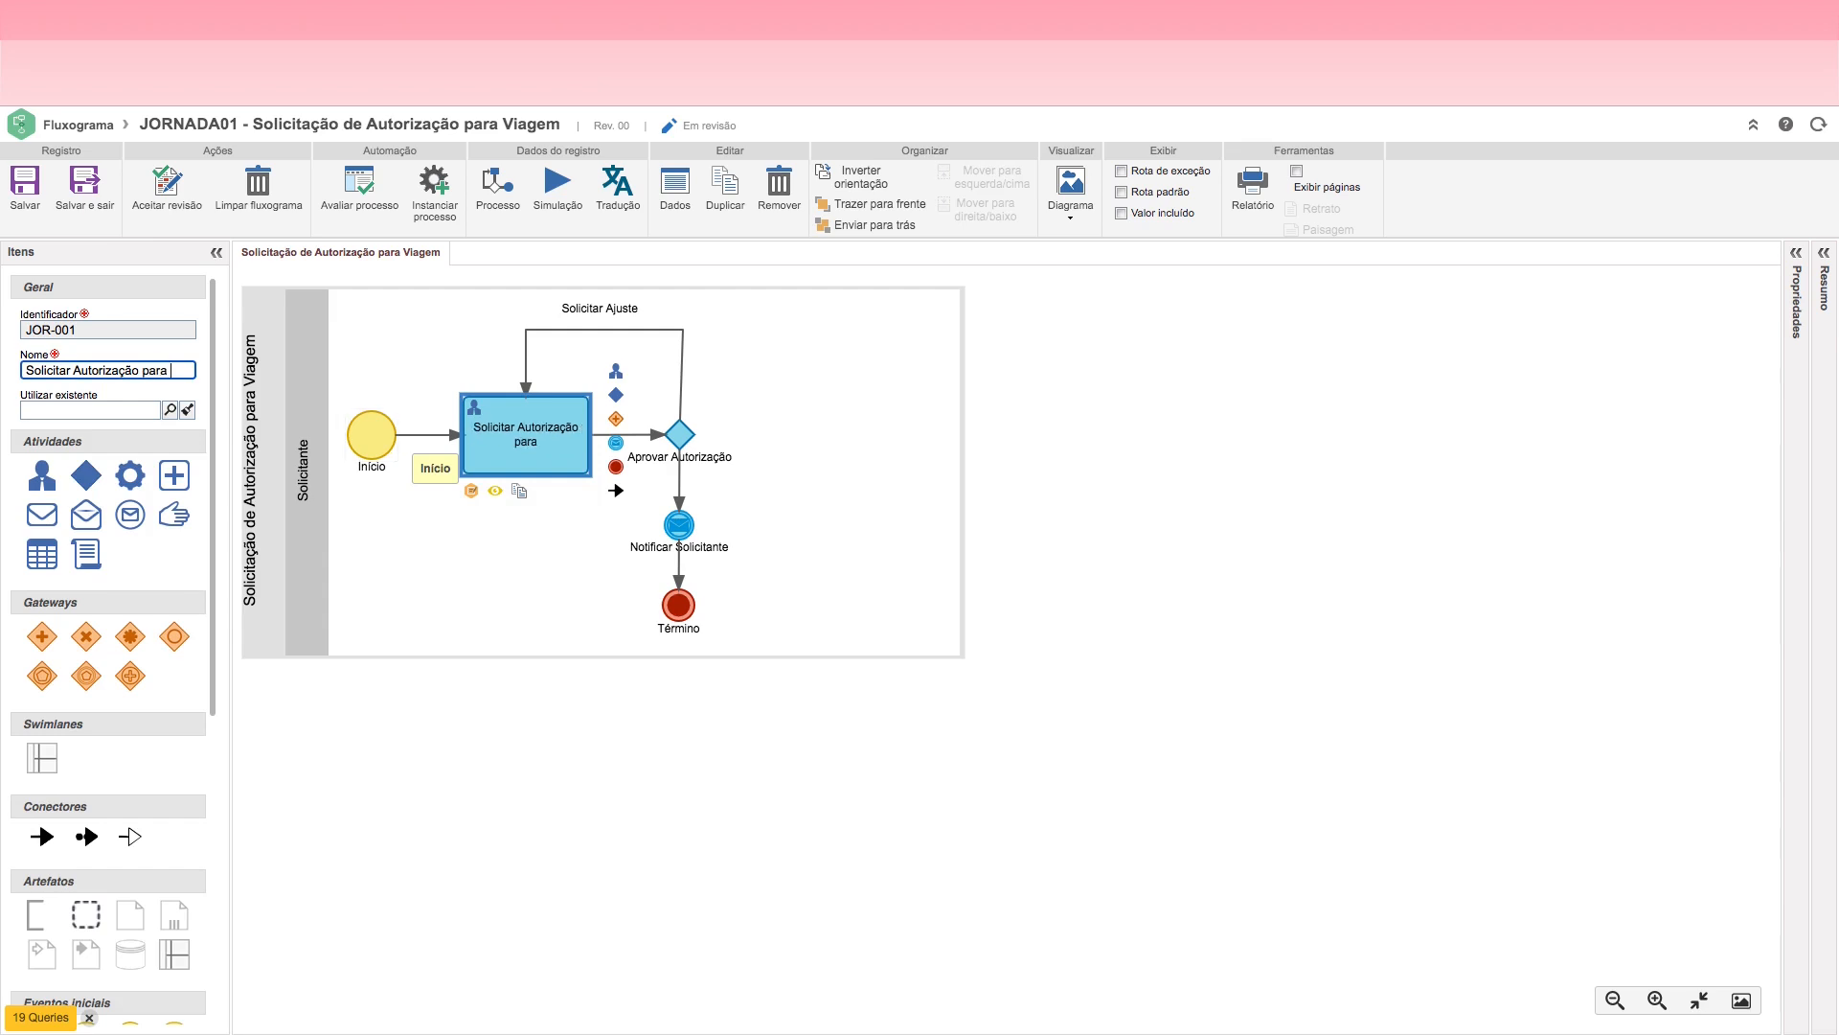
text(Viagem)
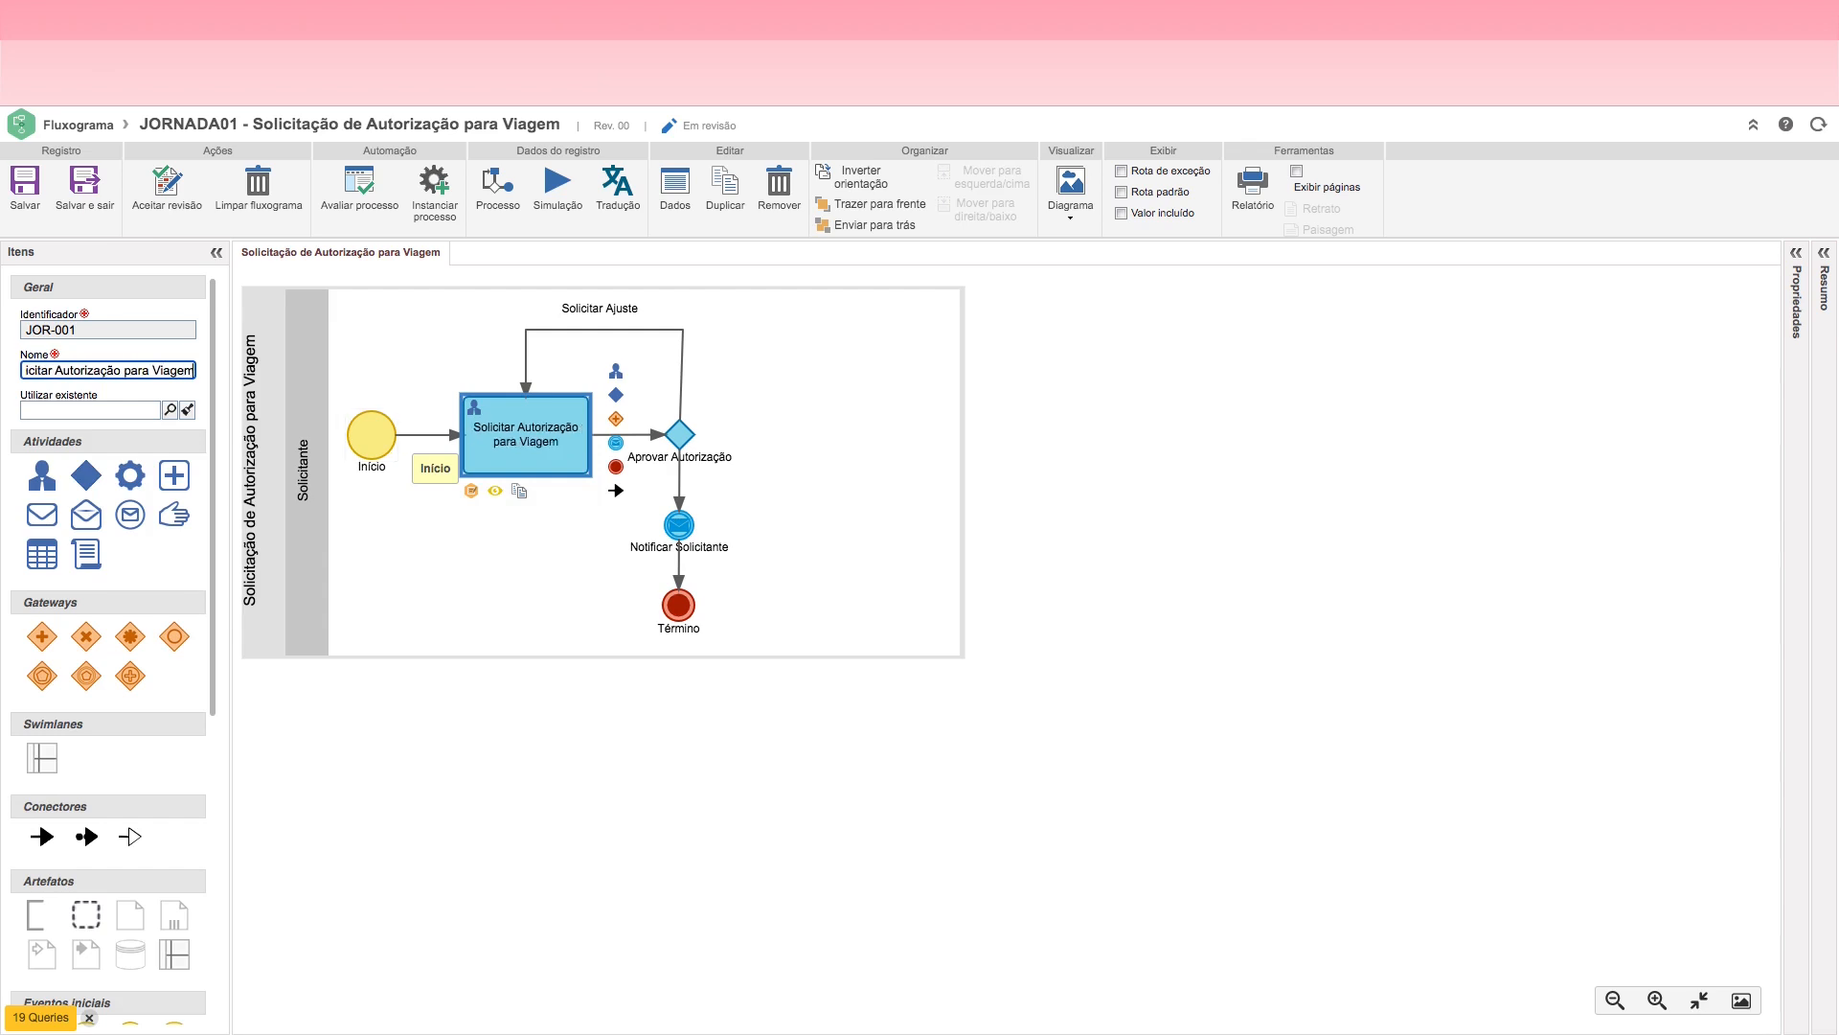
click(479, 552)
click(520, 449)
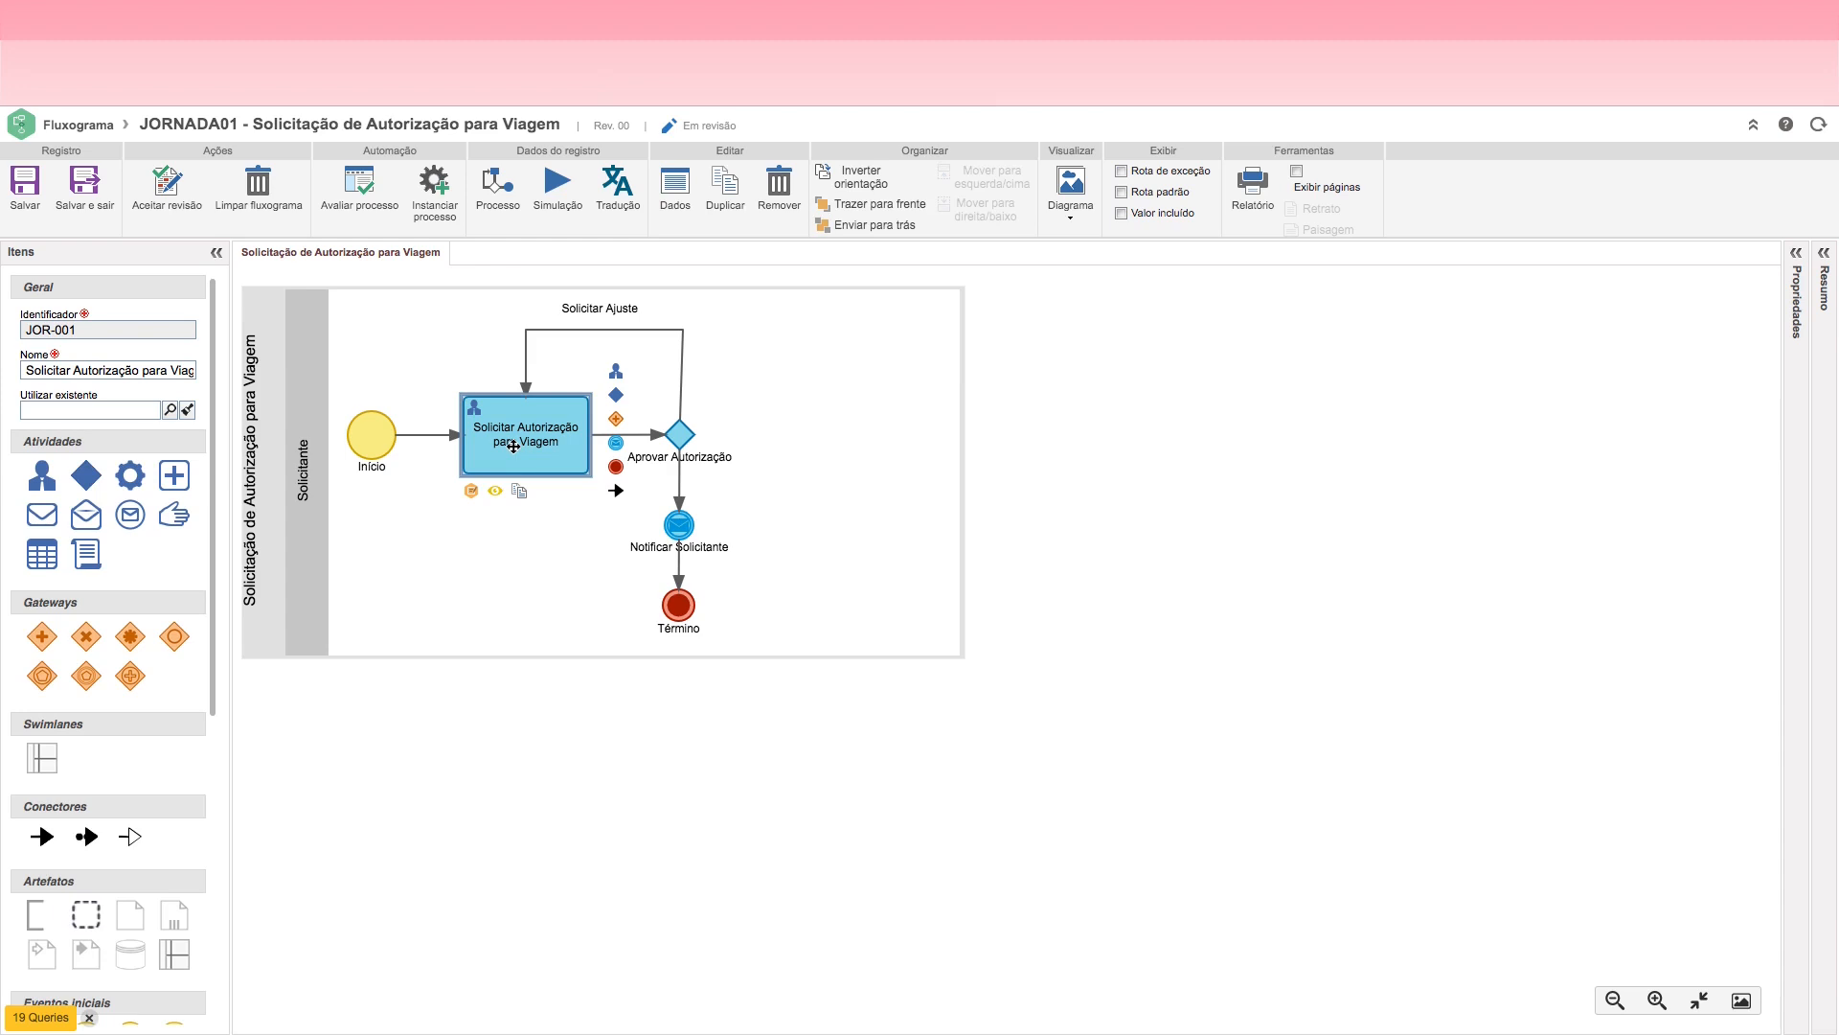
click(682, 438)
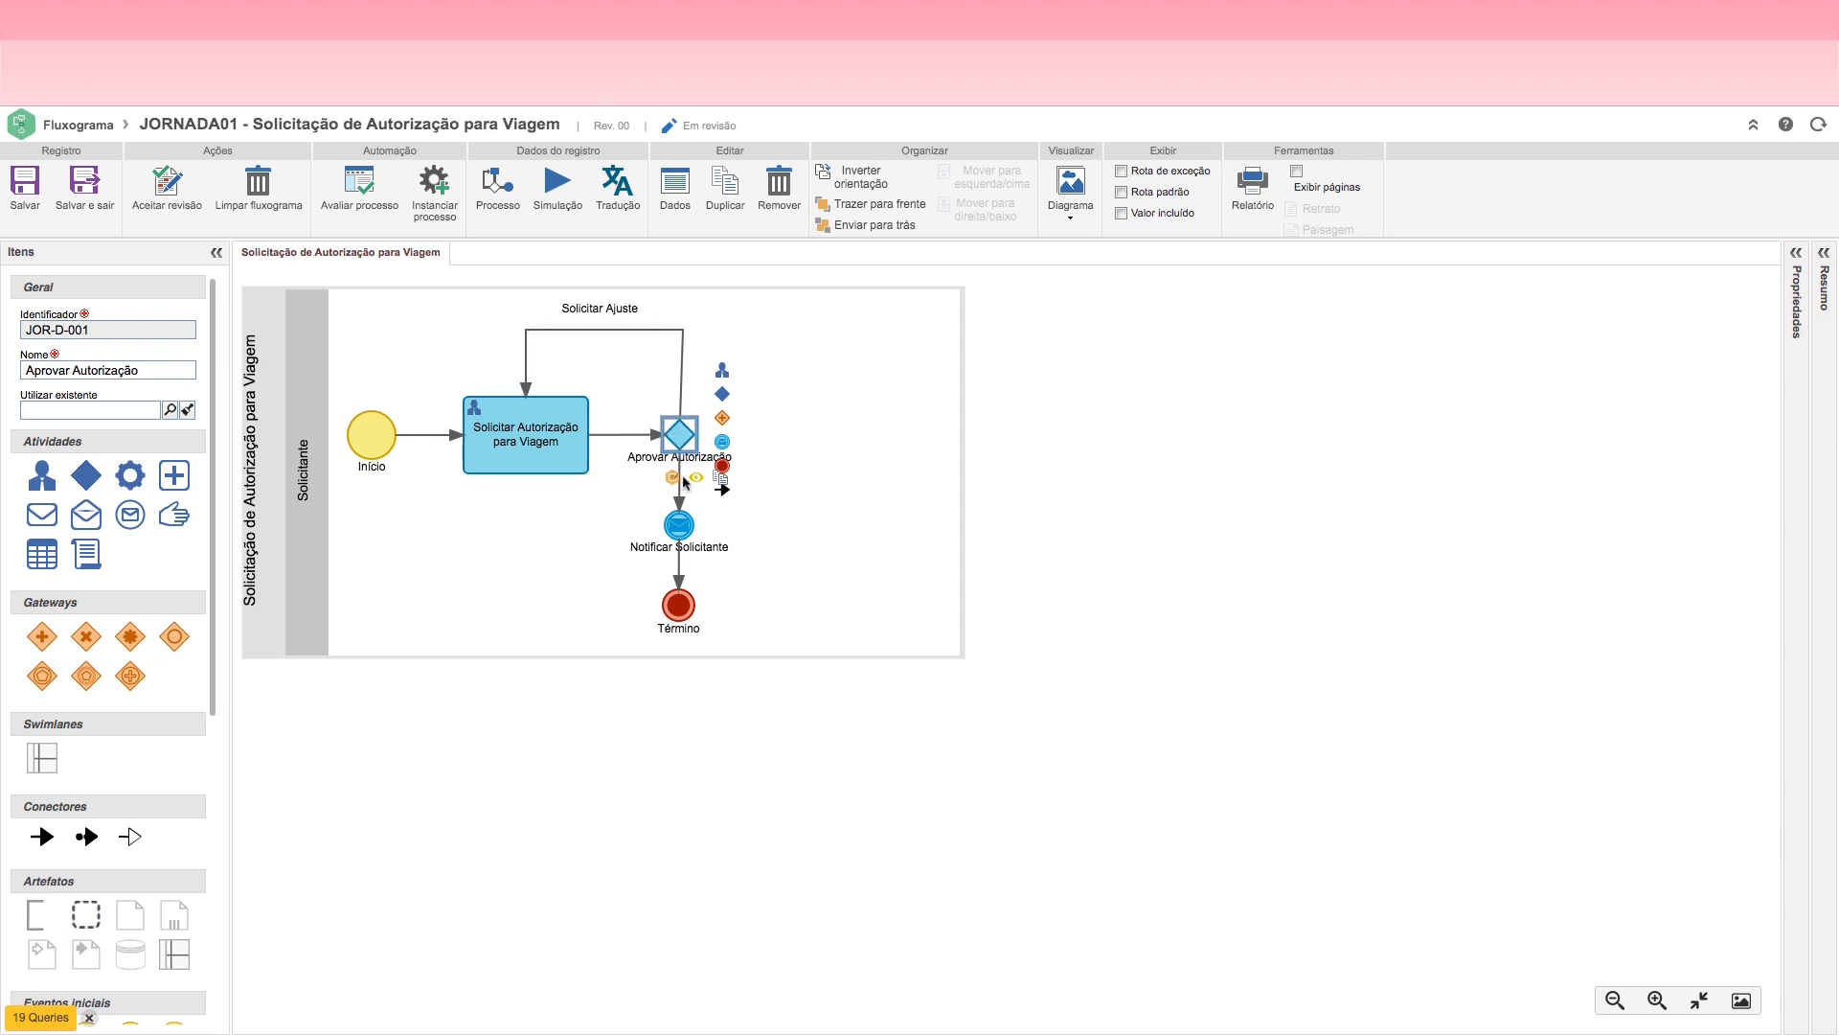
click(679, 528)
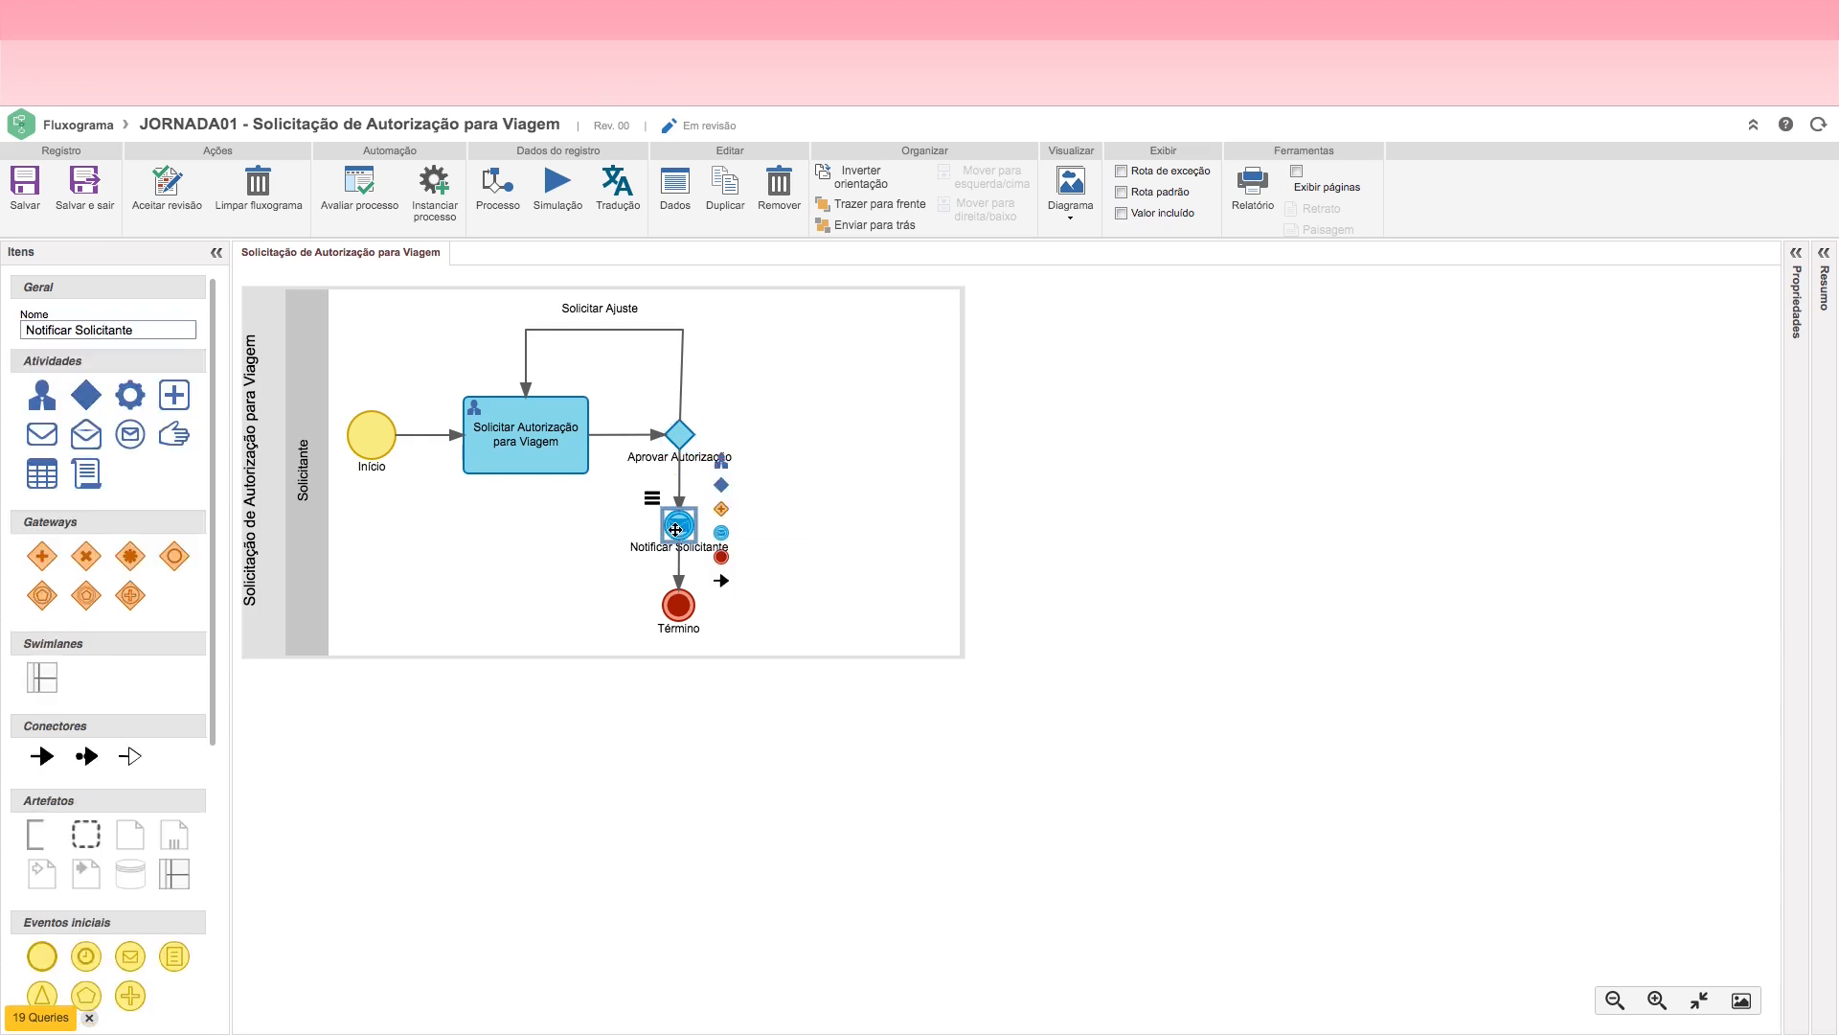
Step: Nudge Notificar Solicitante down and name its incoming connector from Aprovar Autorização "Aprovada", with the label left of the line
drag(676, 529, 676, 532)
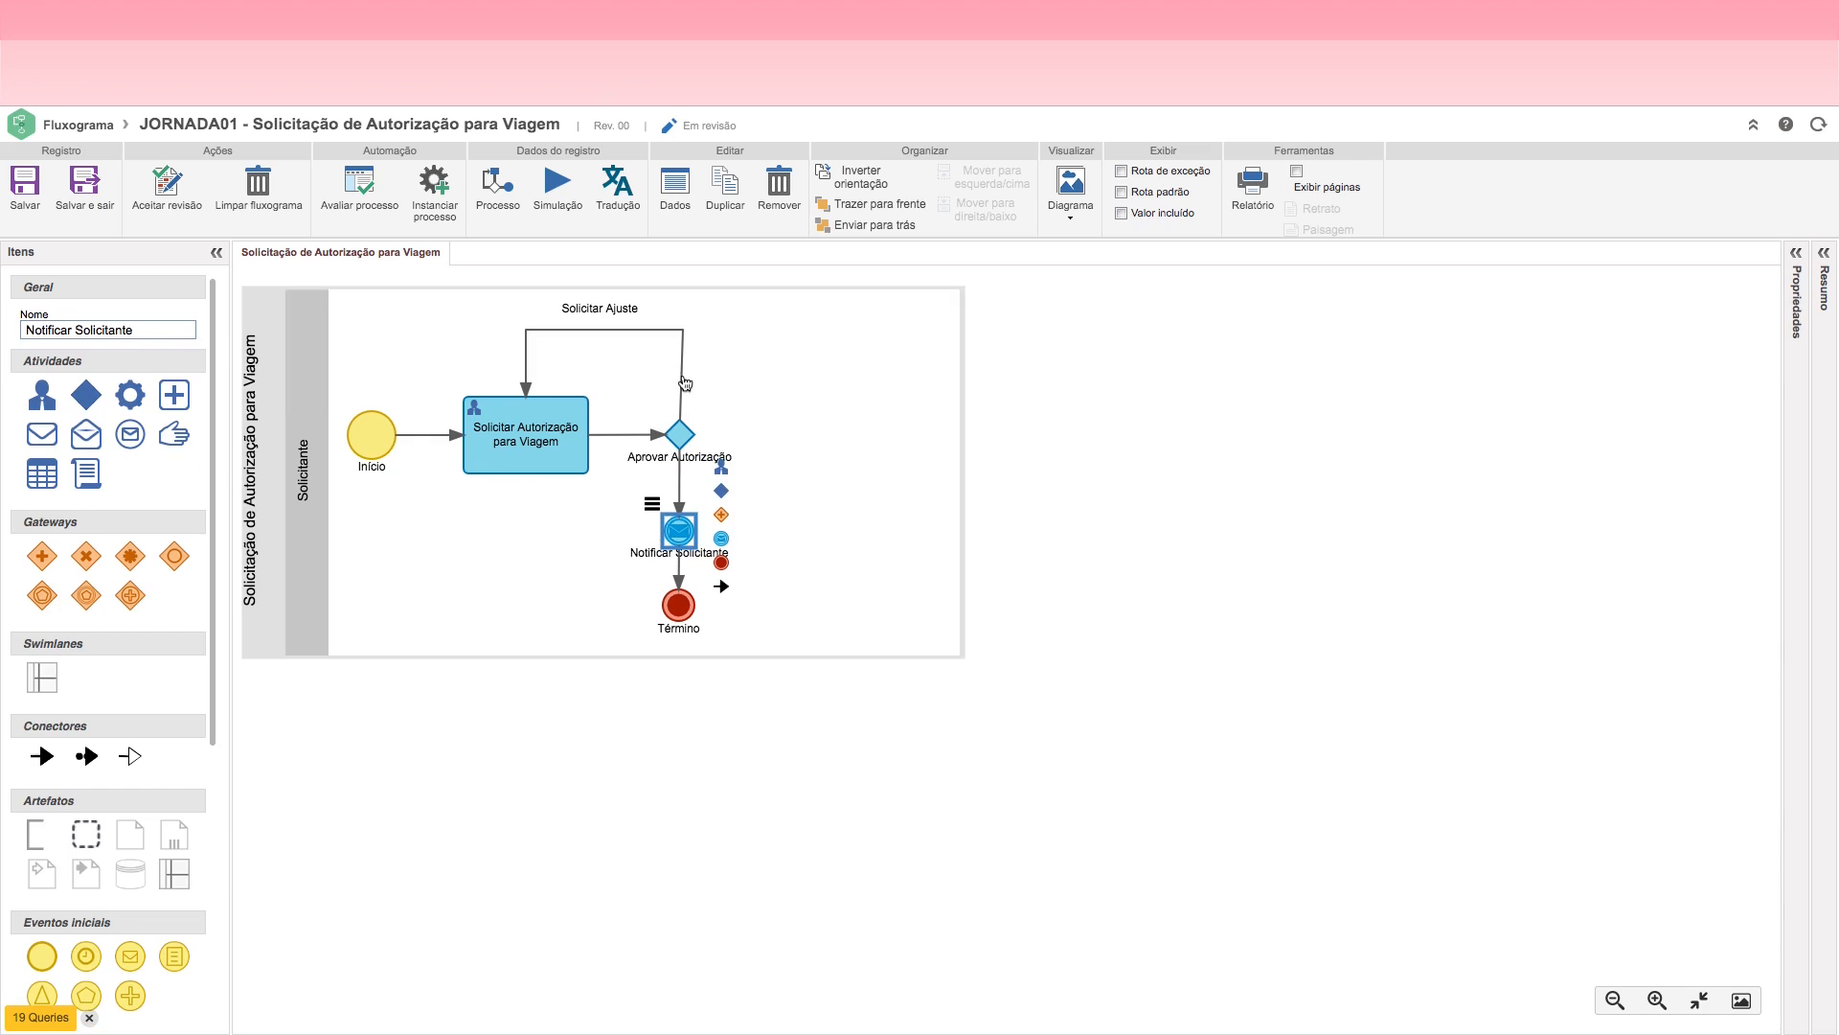
click(681, 489)
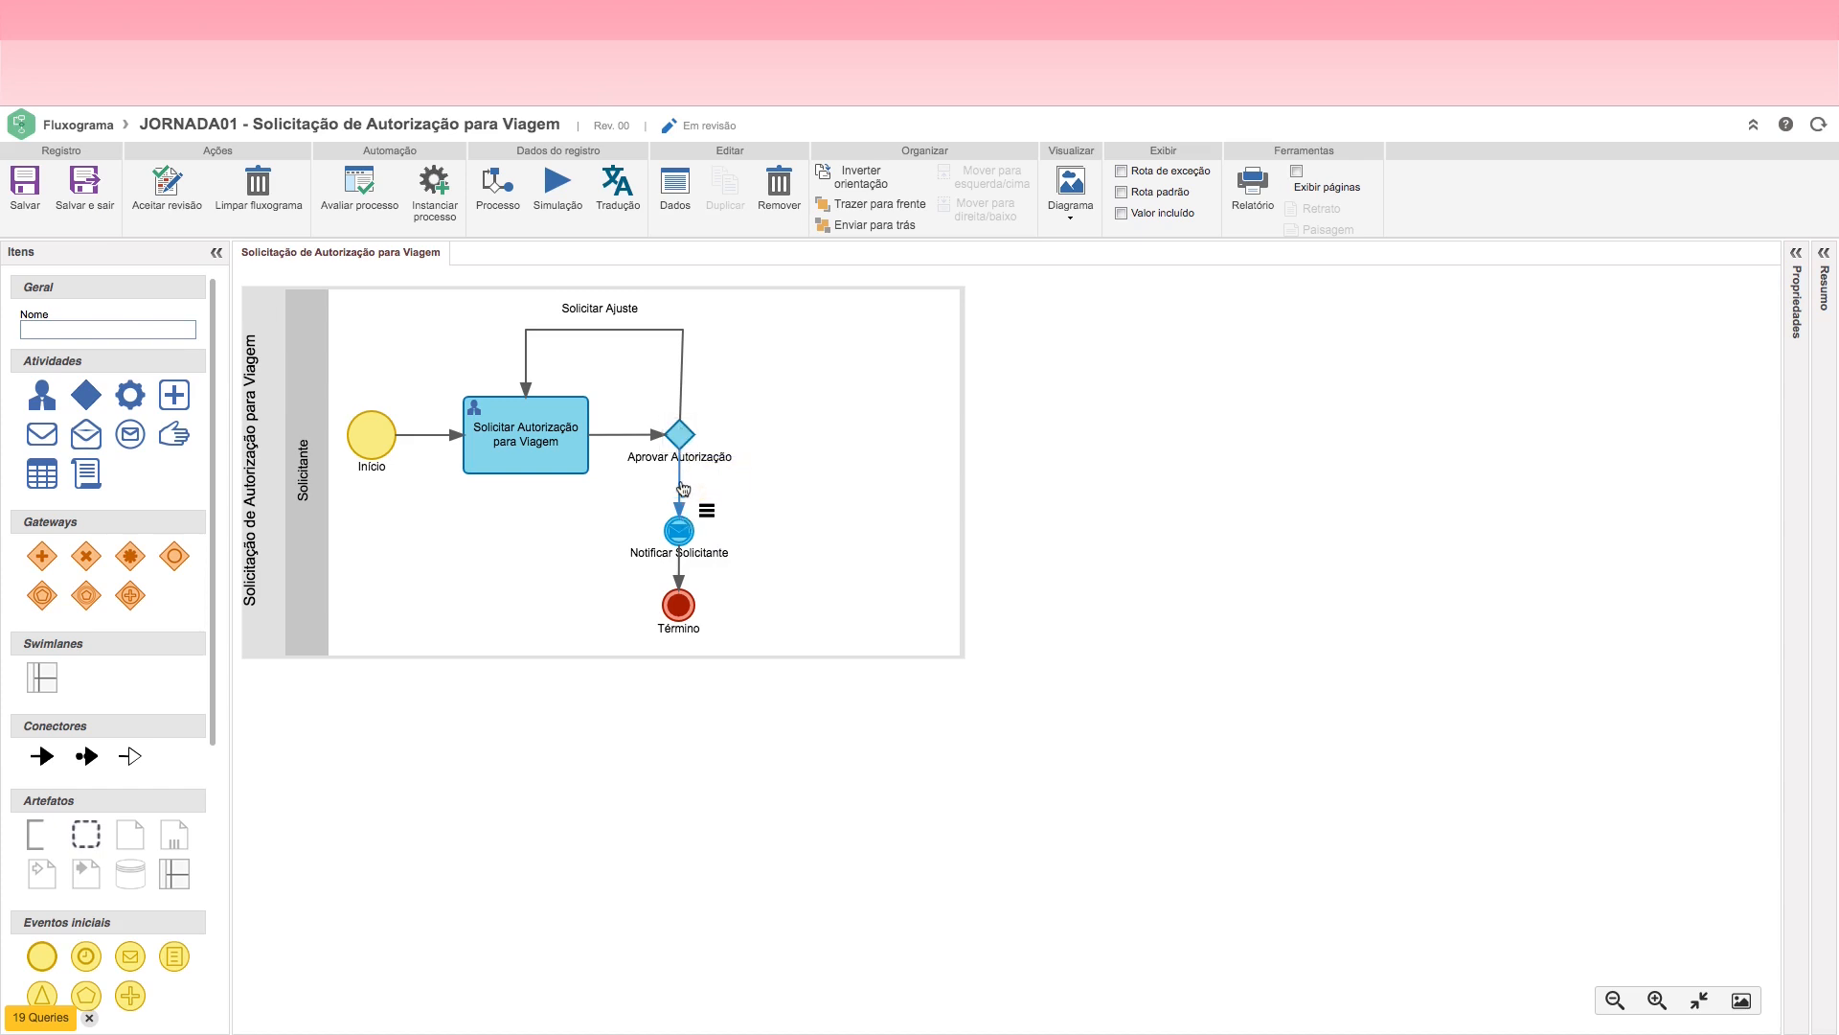
click(75, 330)
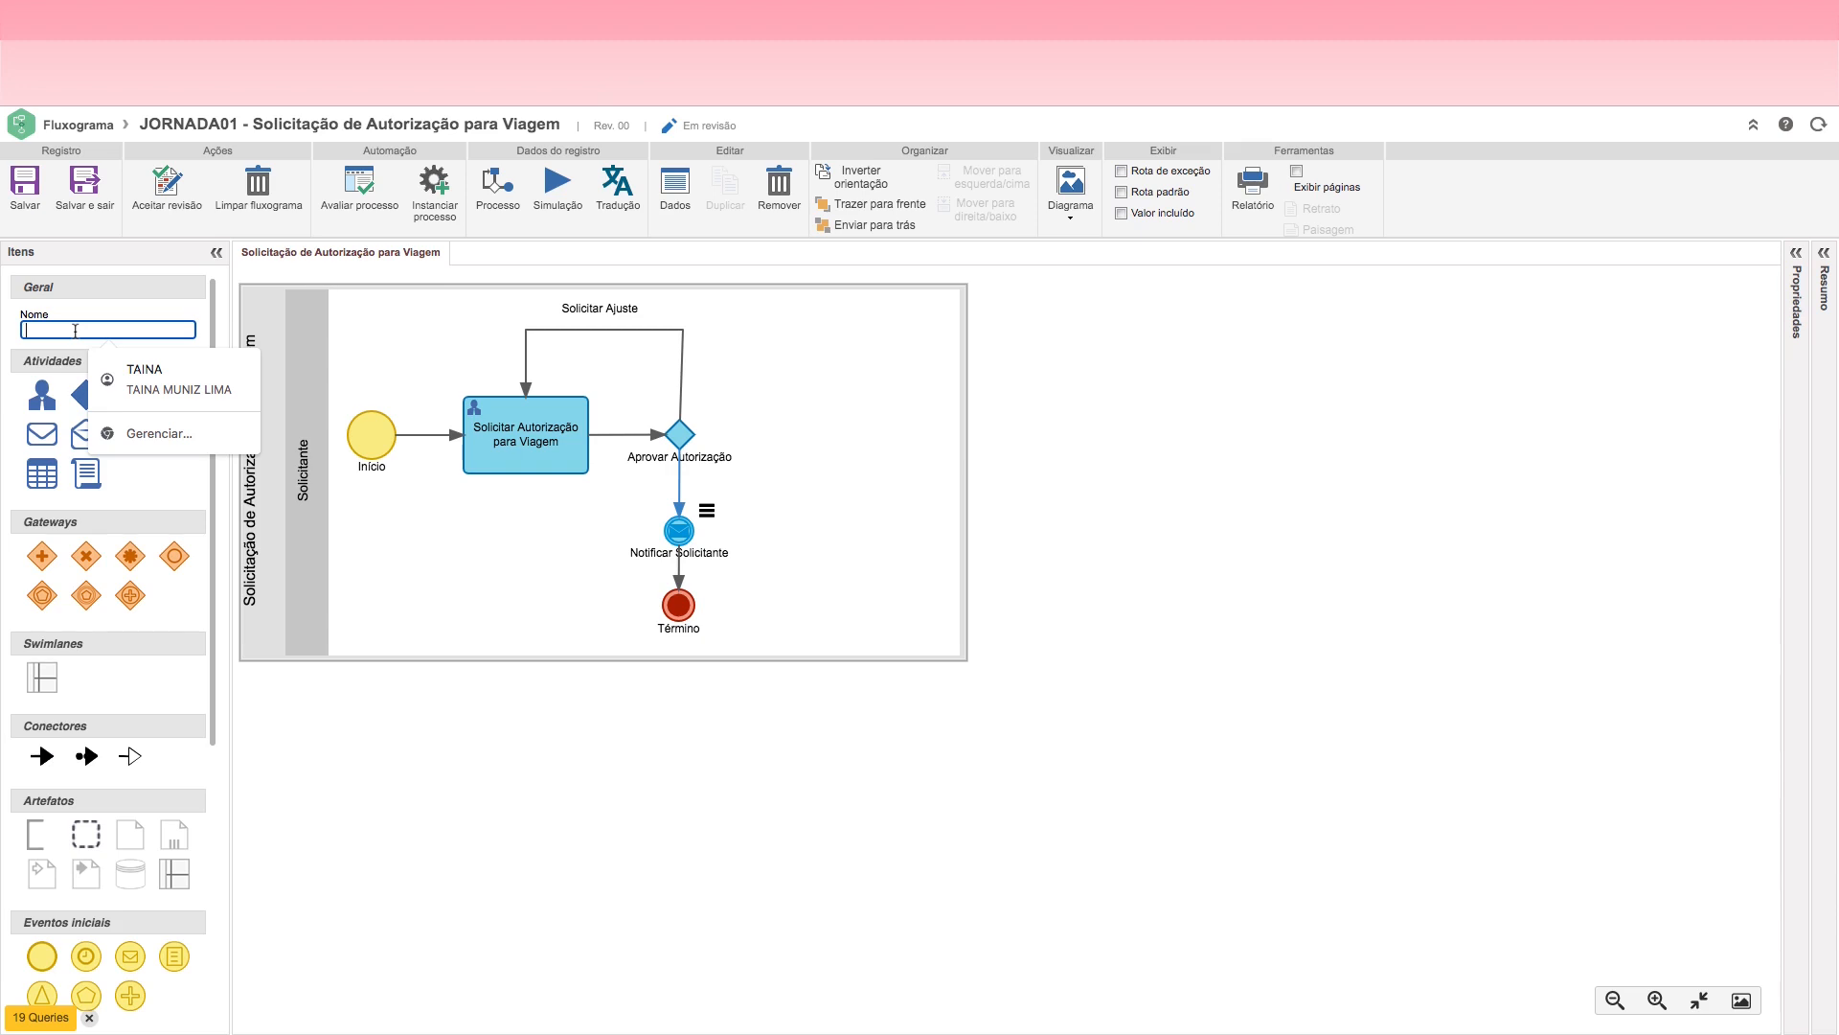
text(Aorivada)
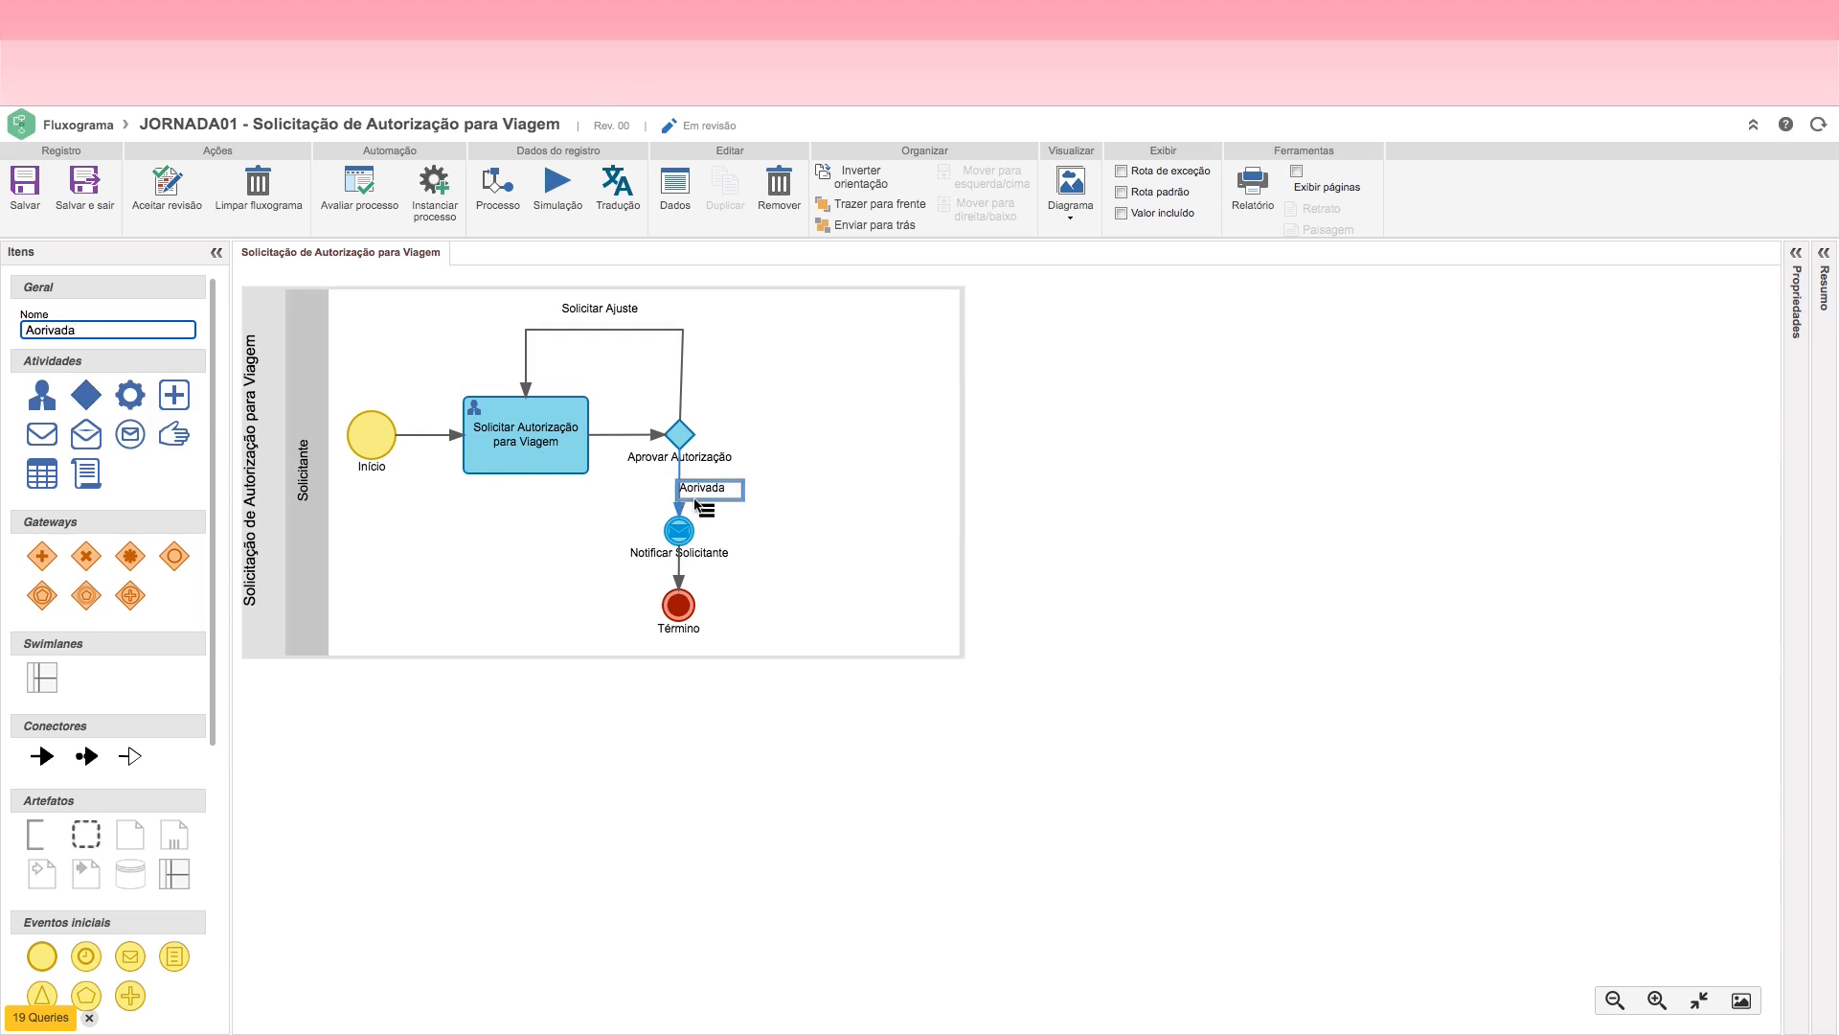
key(BackSpace)
key(BackSpace)
key(BackSpace)
key(BackSpace)
key(BackSpace)
key(BackSpace)
key(BackSpace)
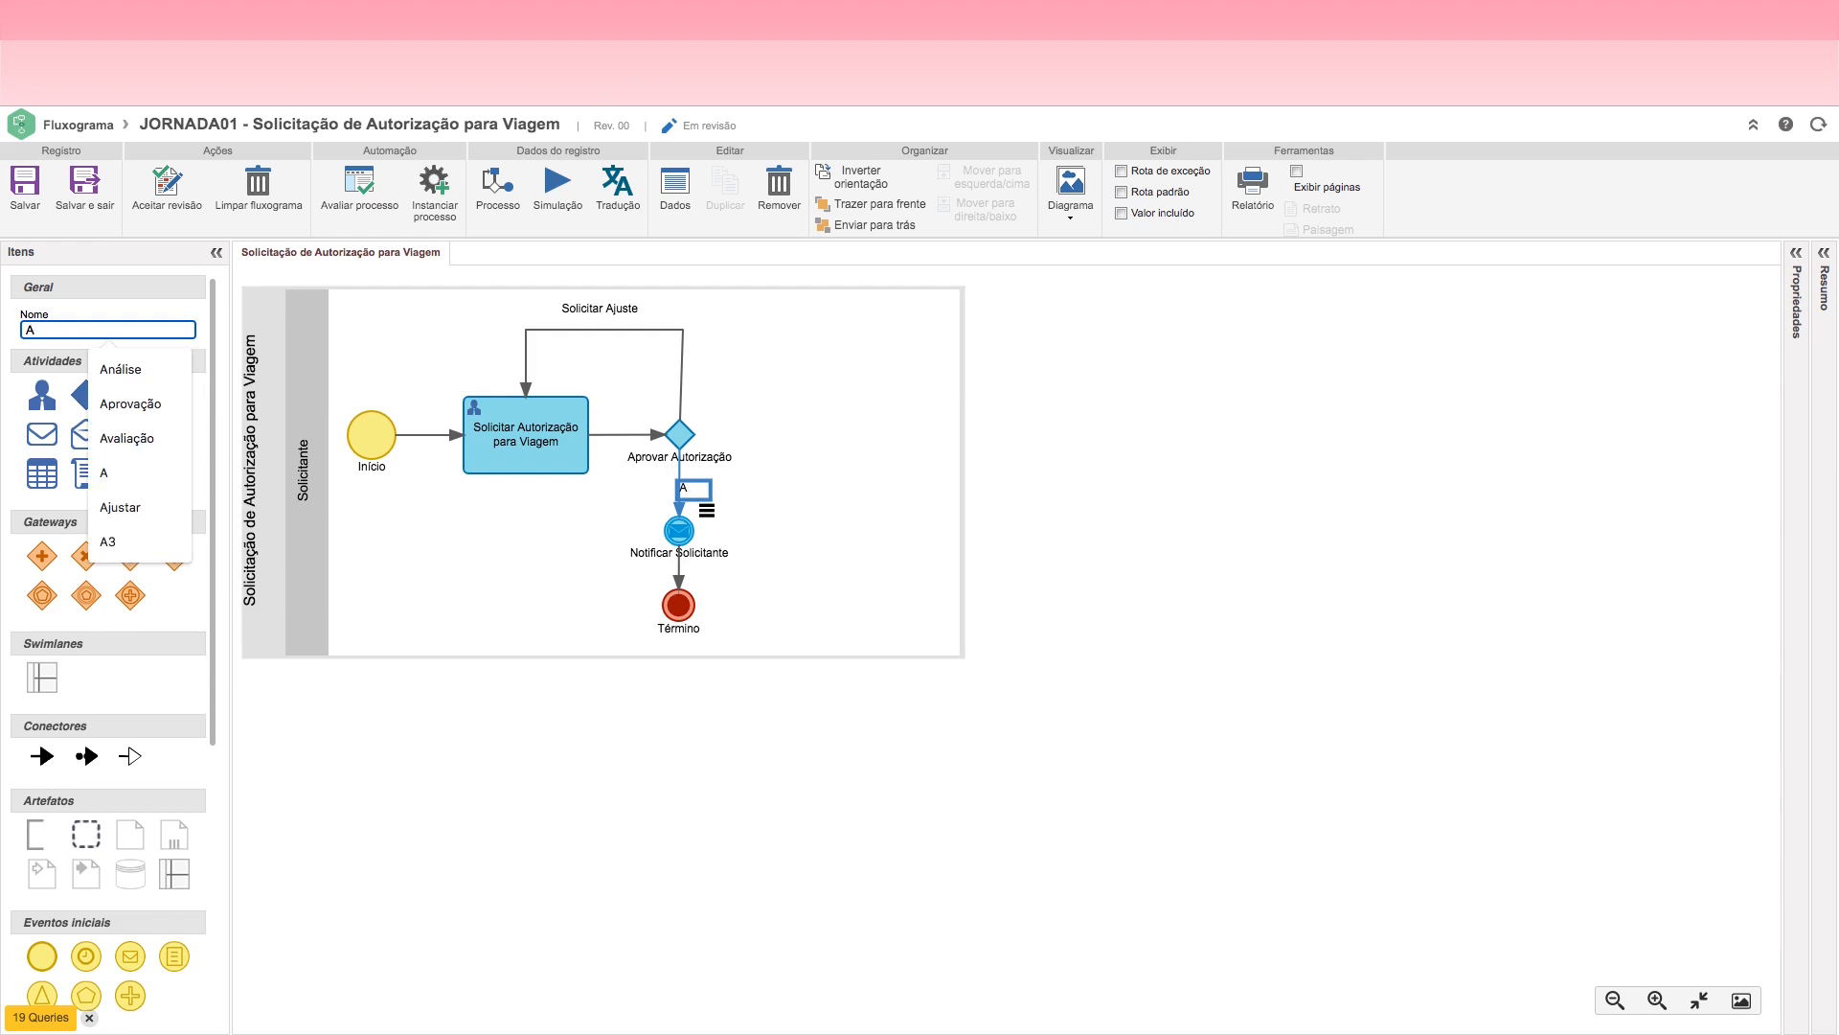
text(provada)
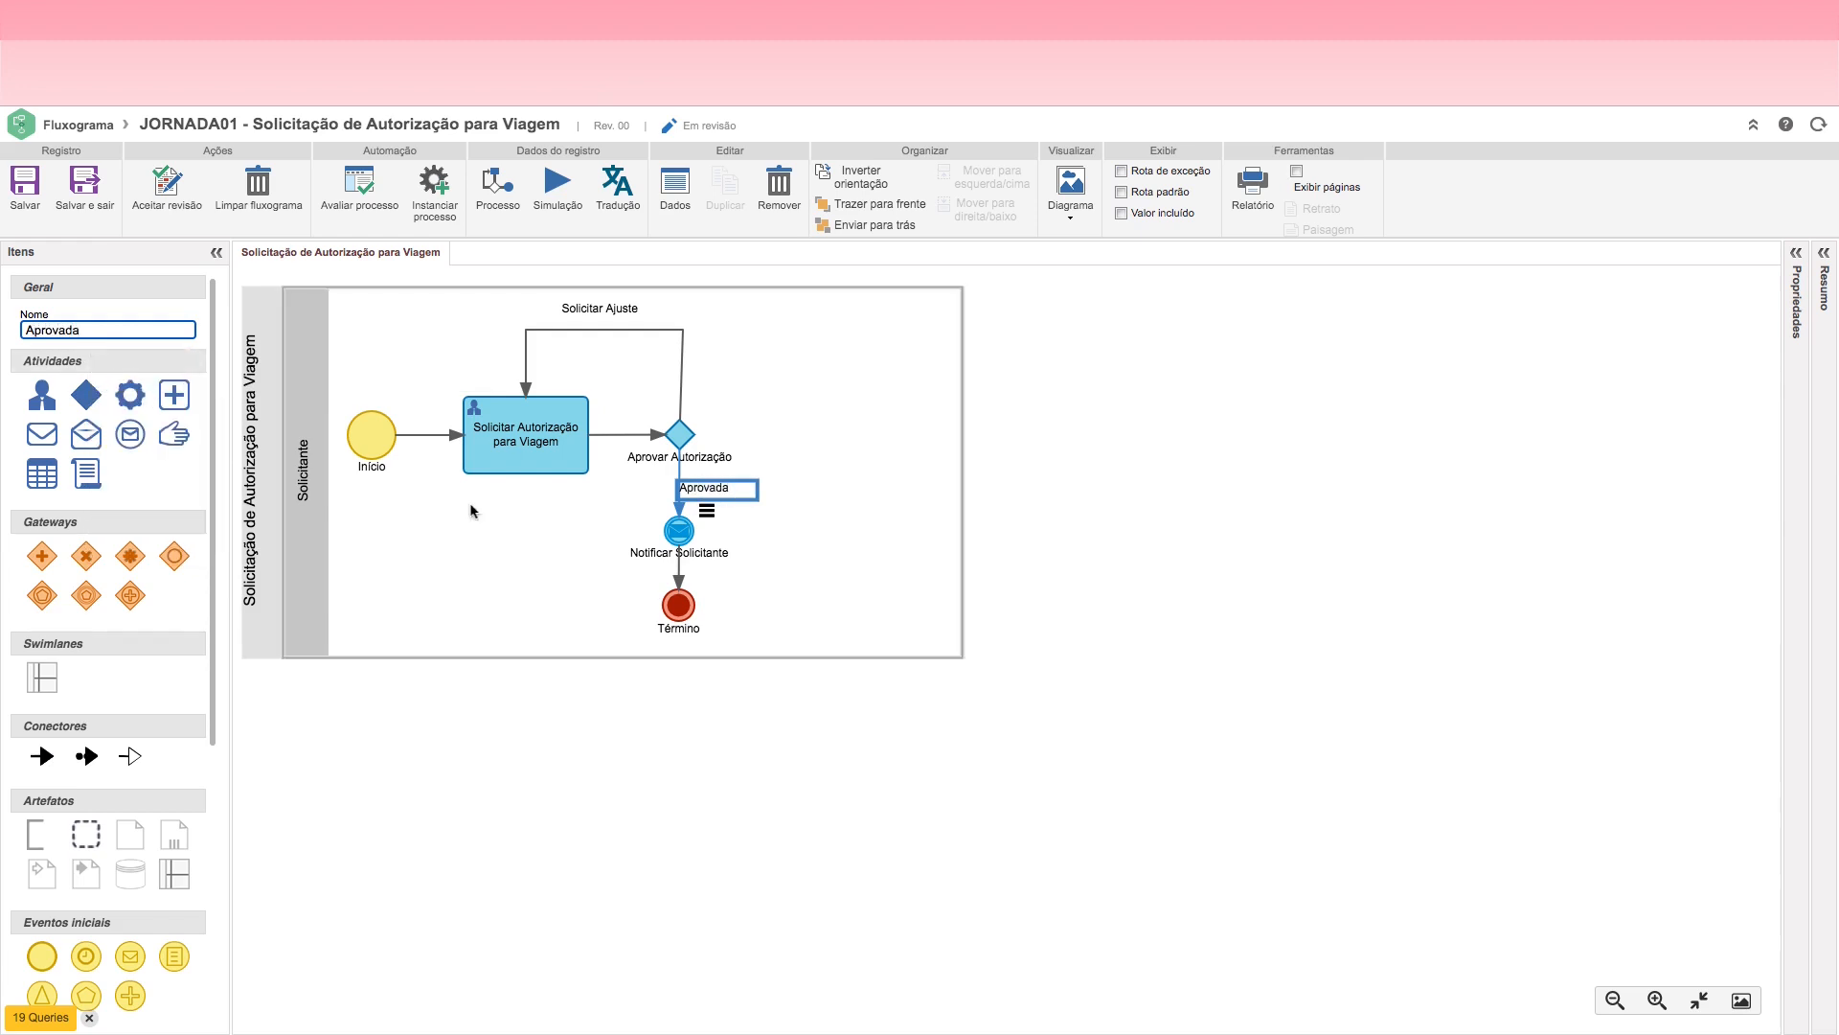
drag(726, 491, 643, 490)
Step: Add a Cancelar end event to the right of the Aprovar Autorização decision, inside the Solicitante lane
click(688, 436)
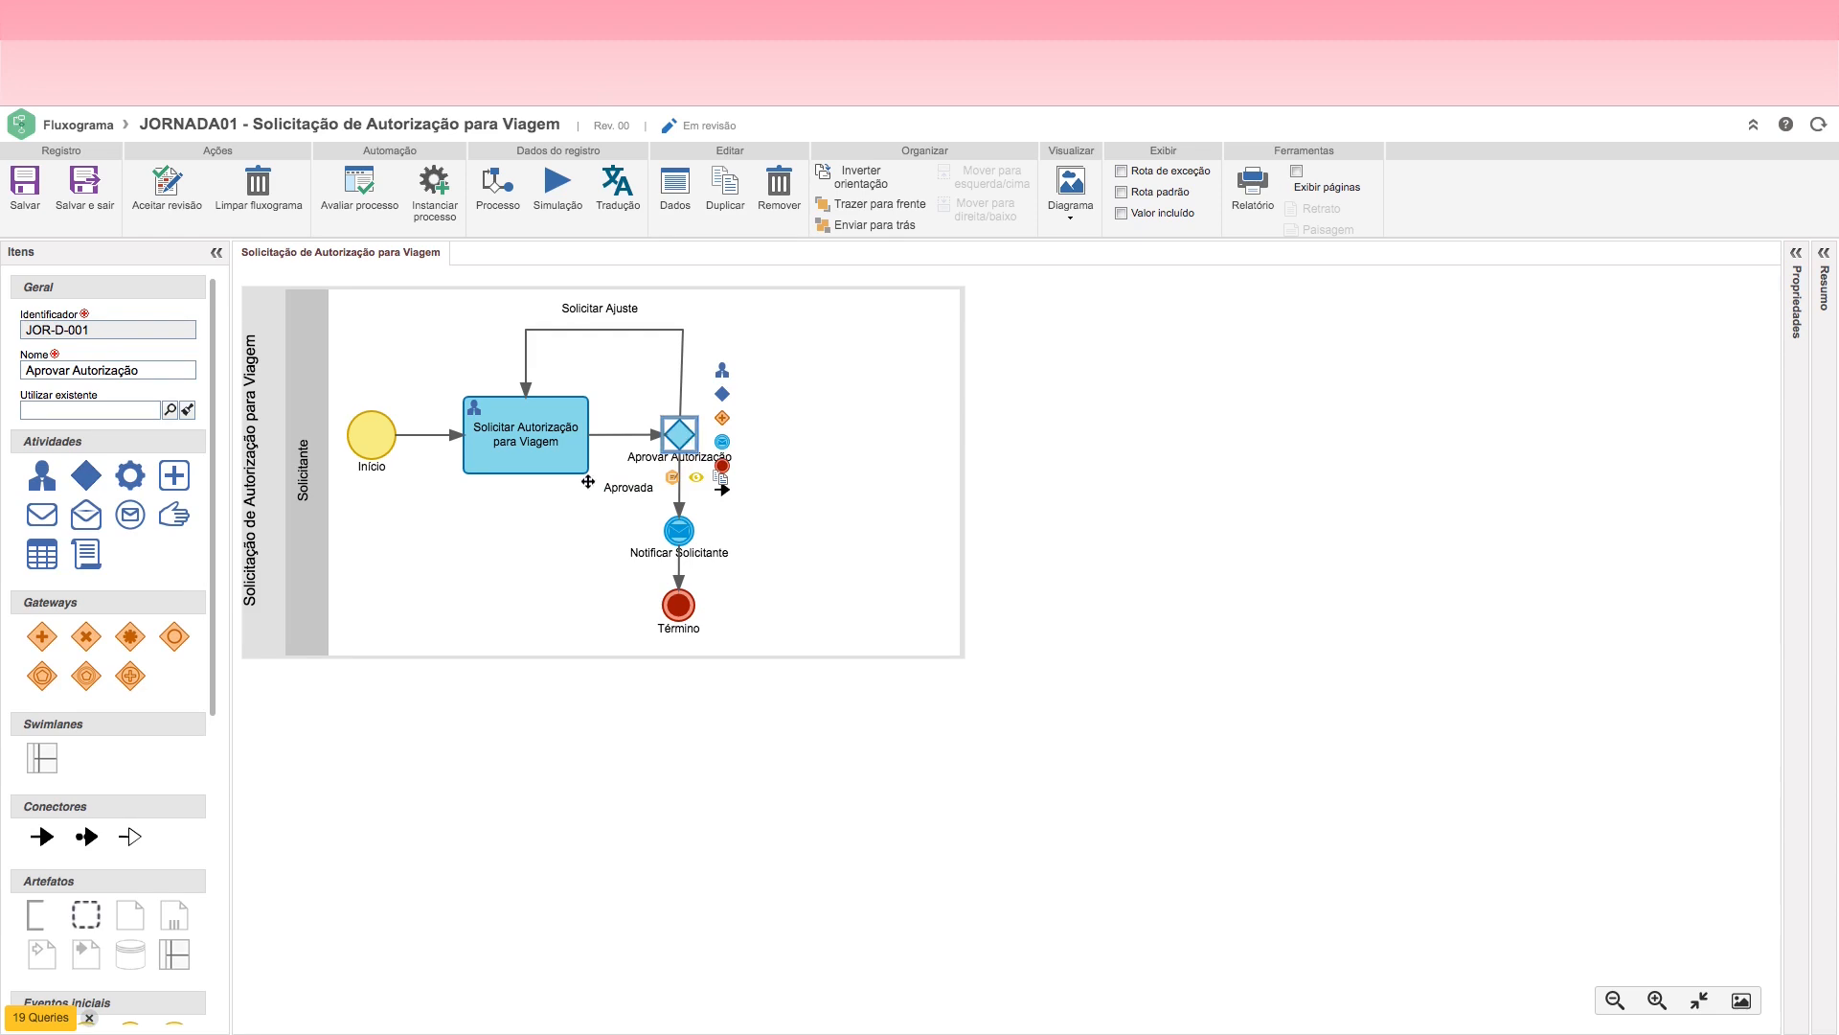
drag(210, 561, 218, 872)
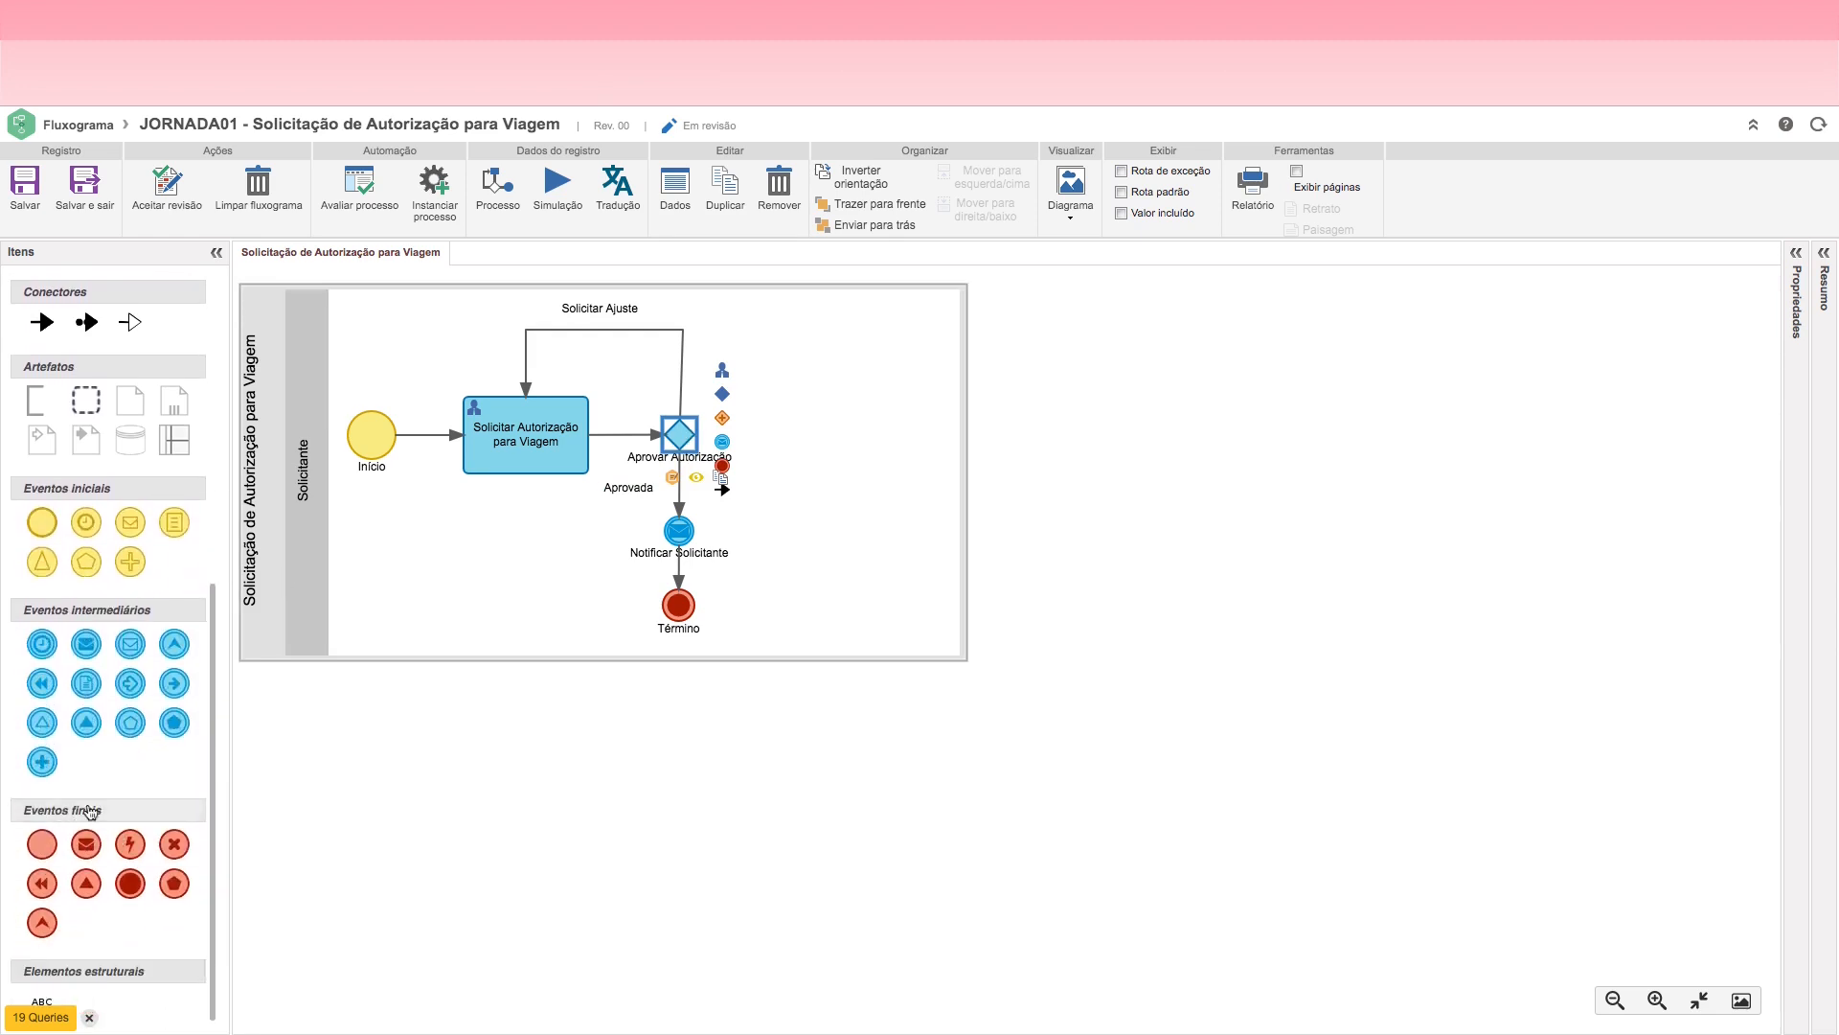
drag(175, 850, 860, 435)
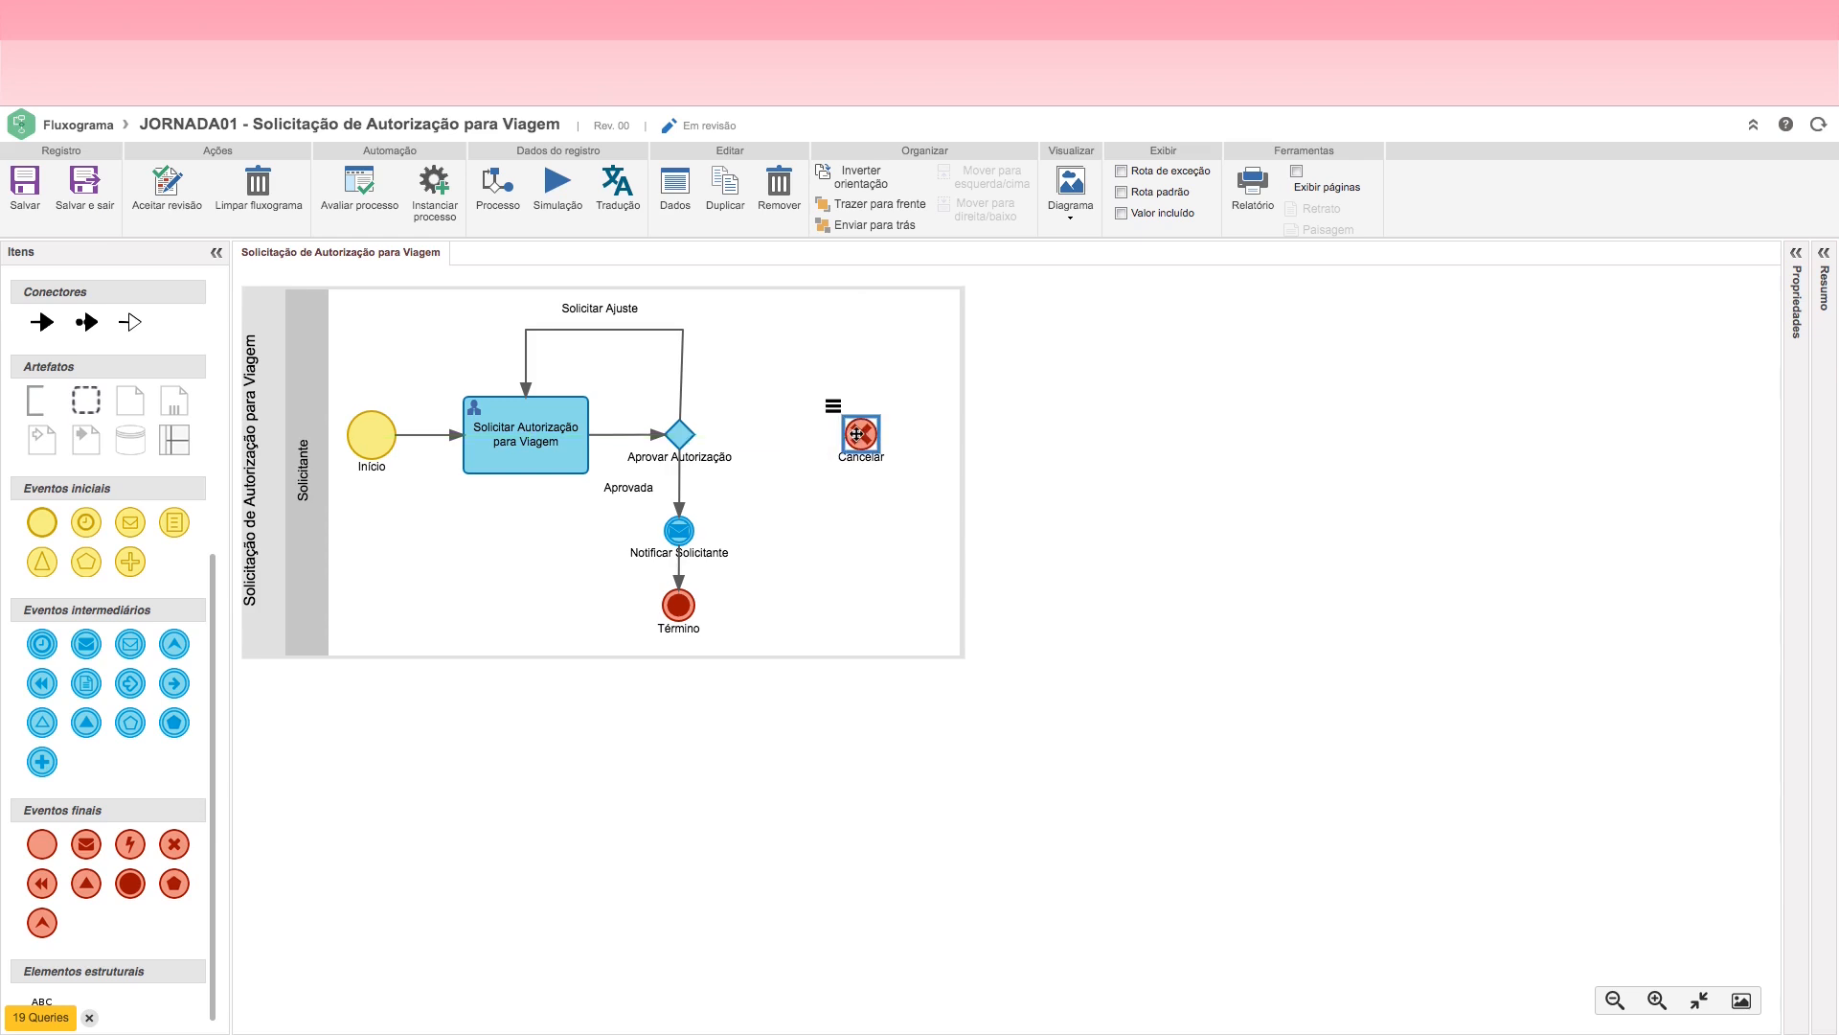
click(703, 447)
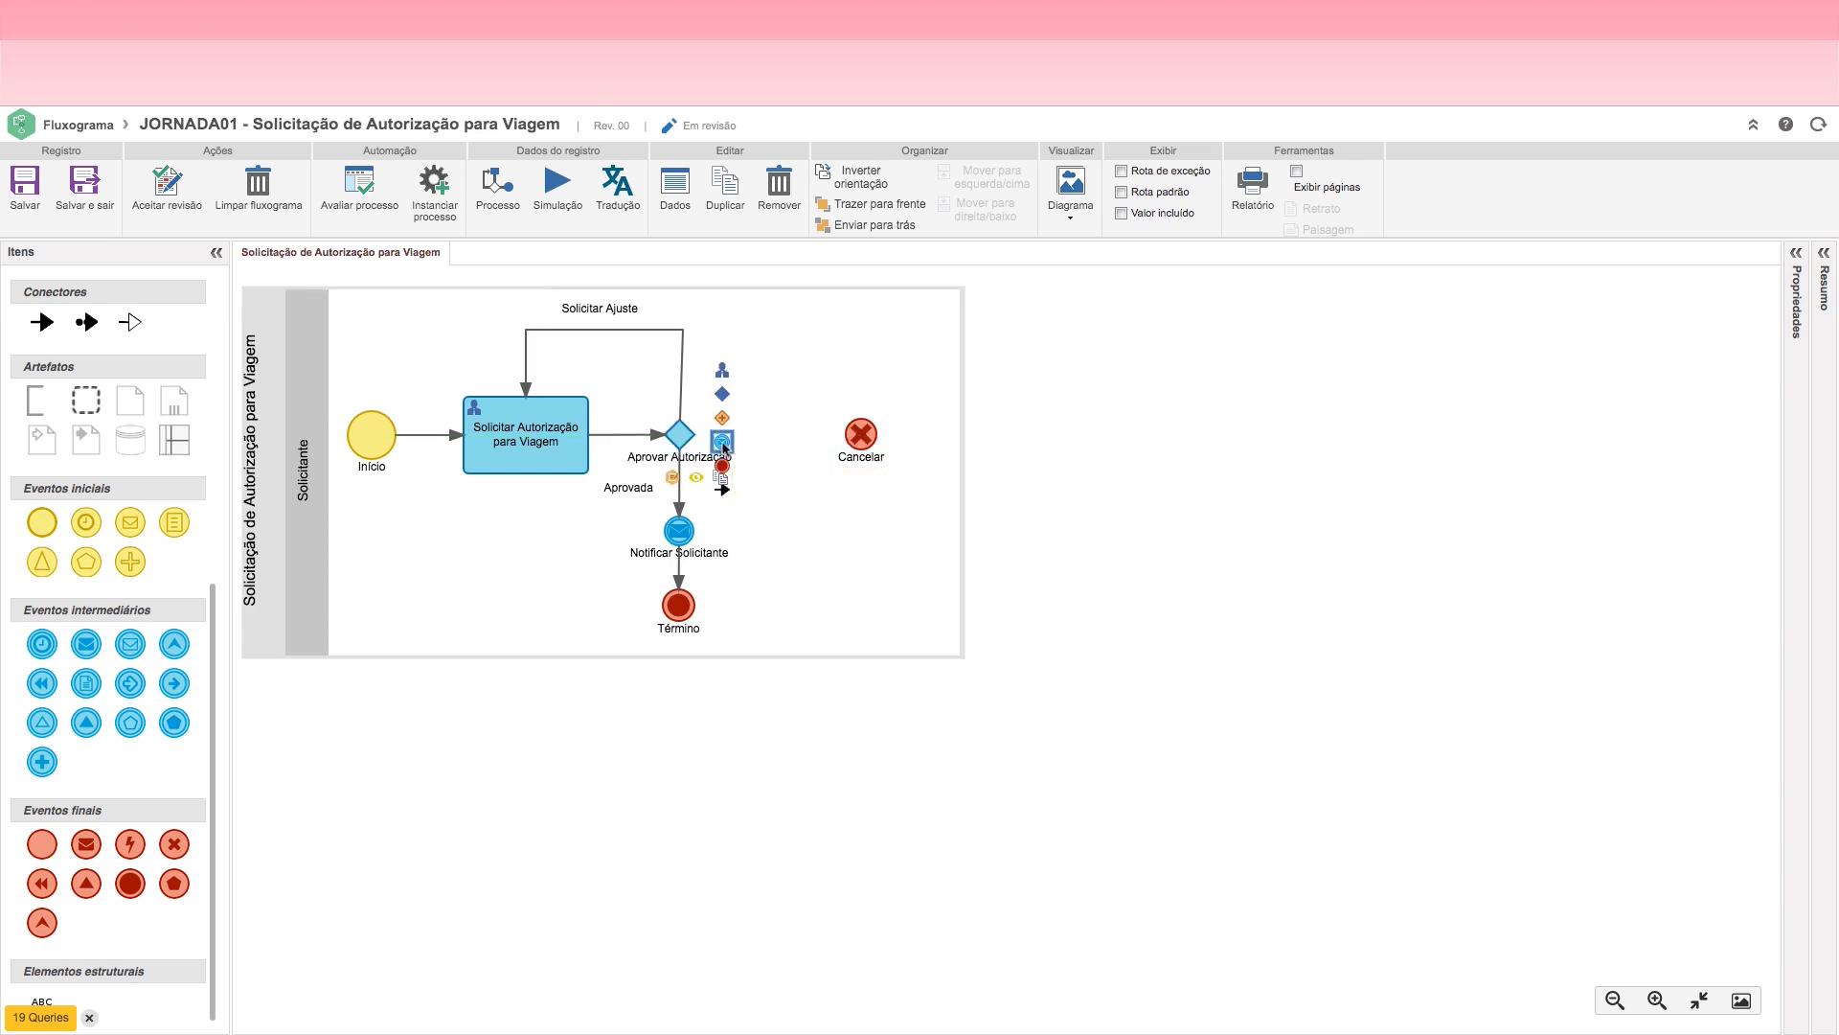
click(724, 444)
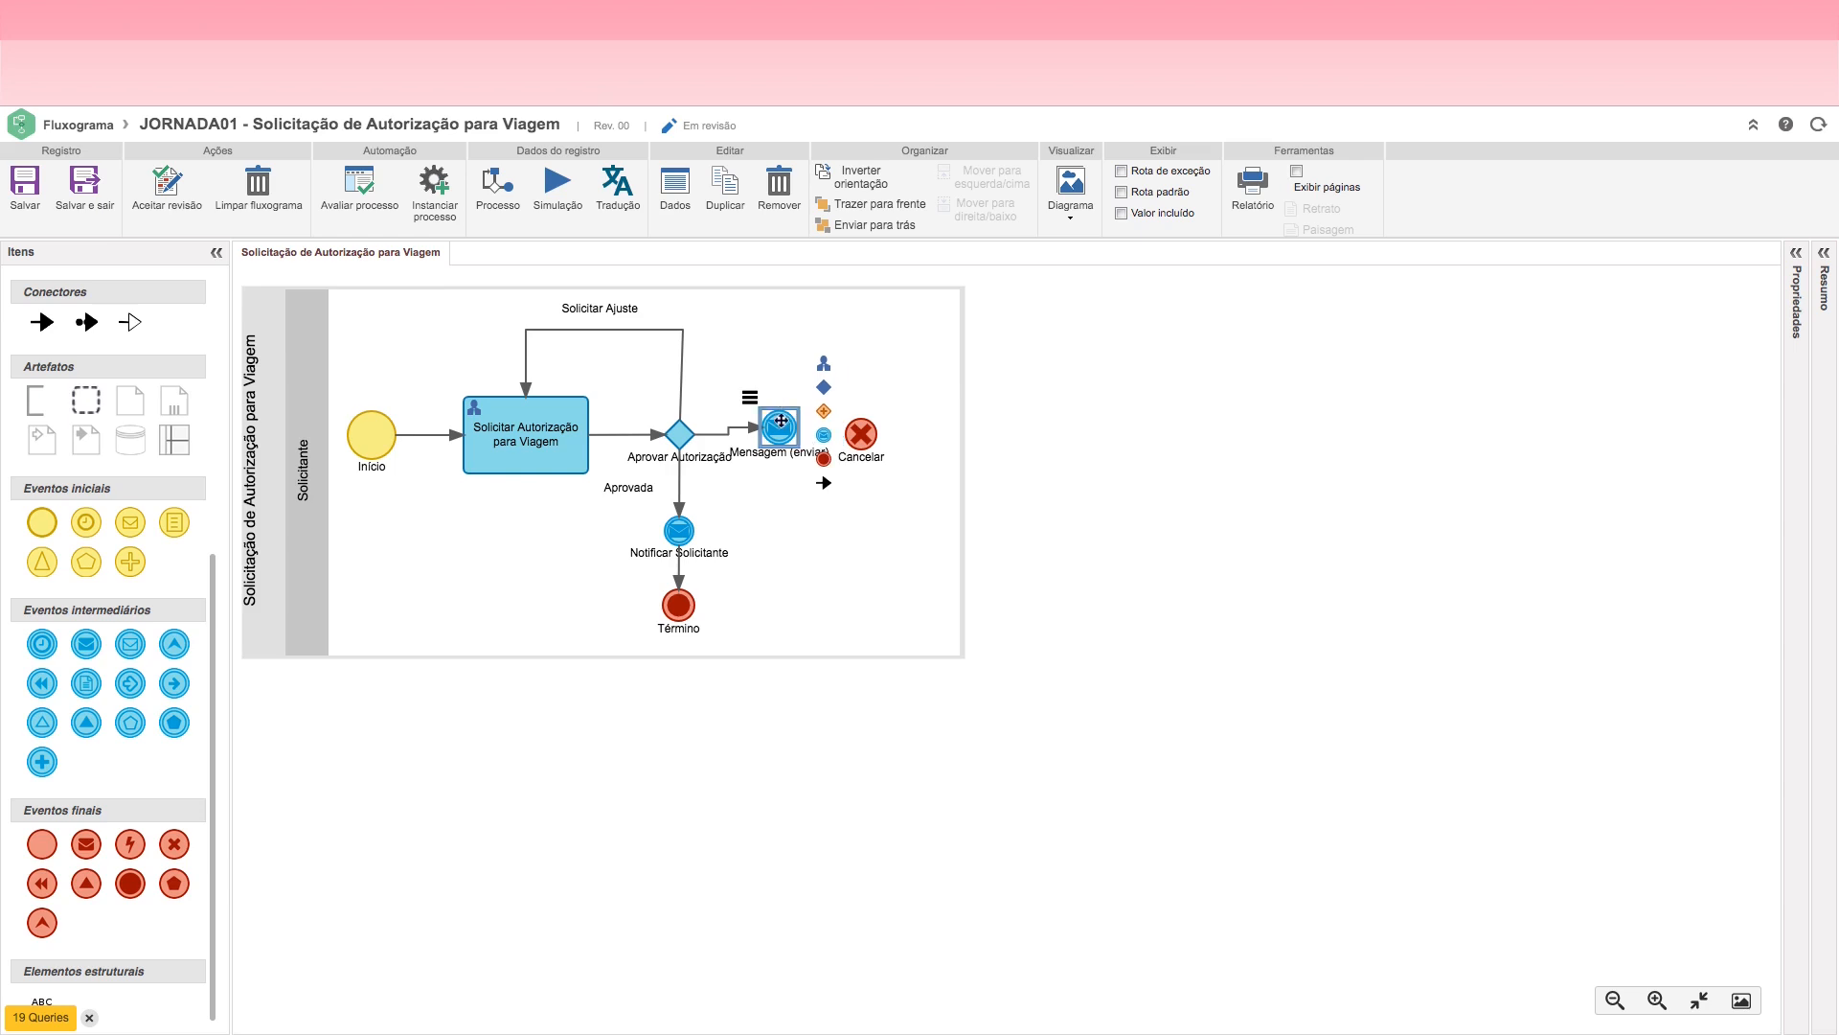
drag(781, 426, 777, 386)
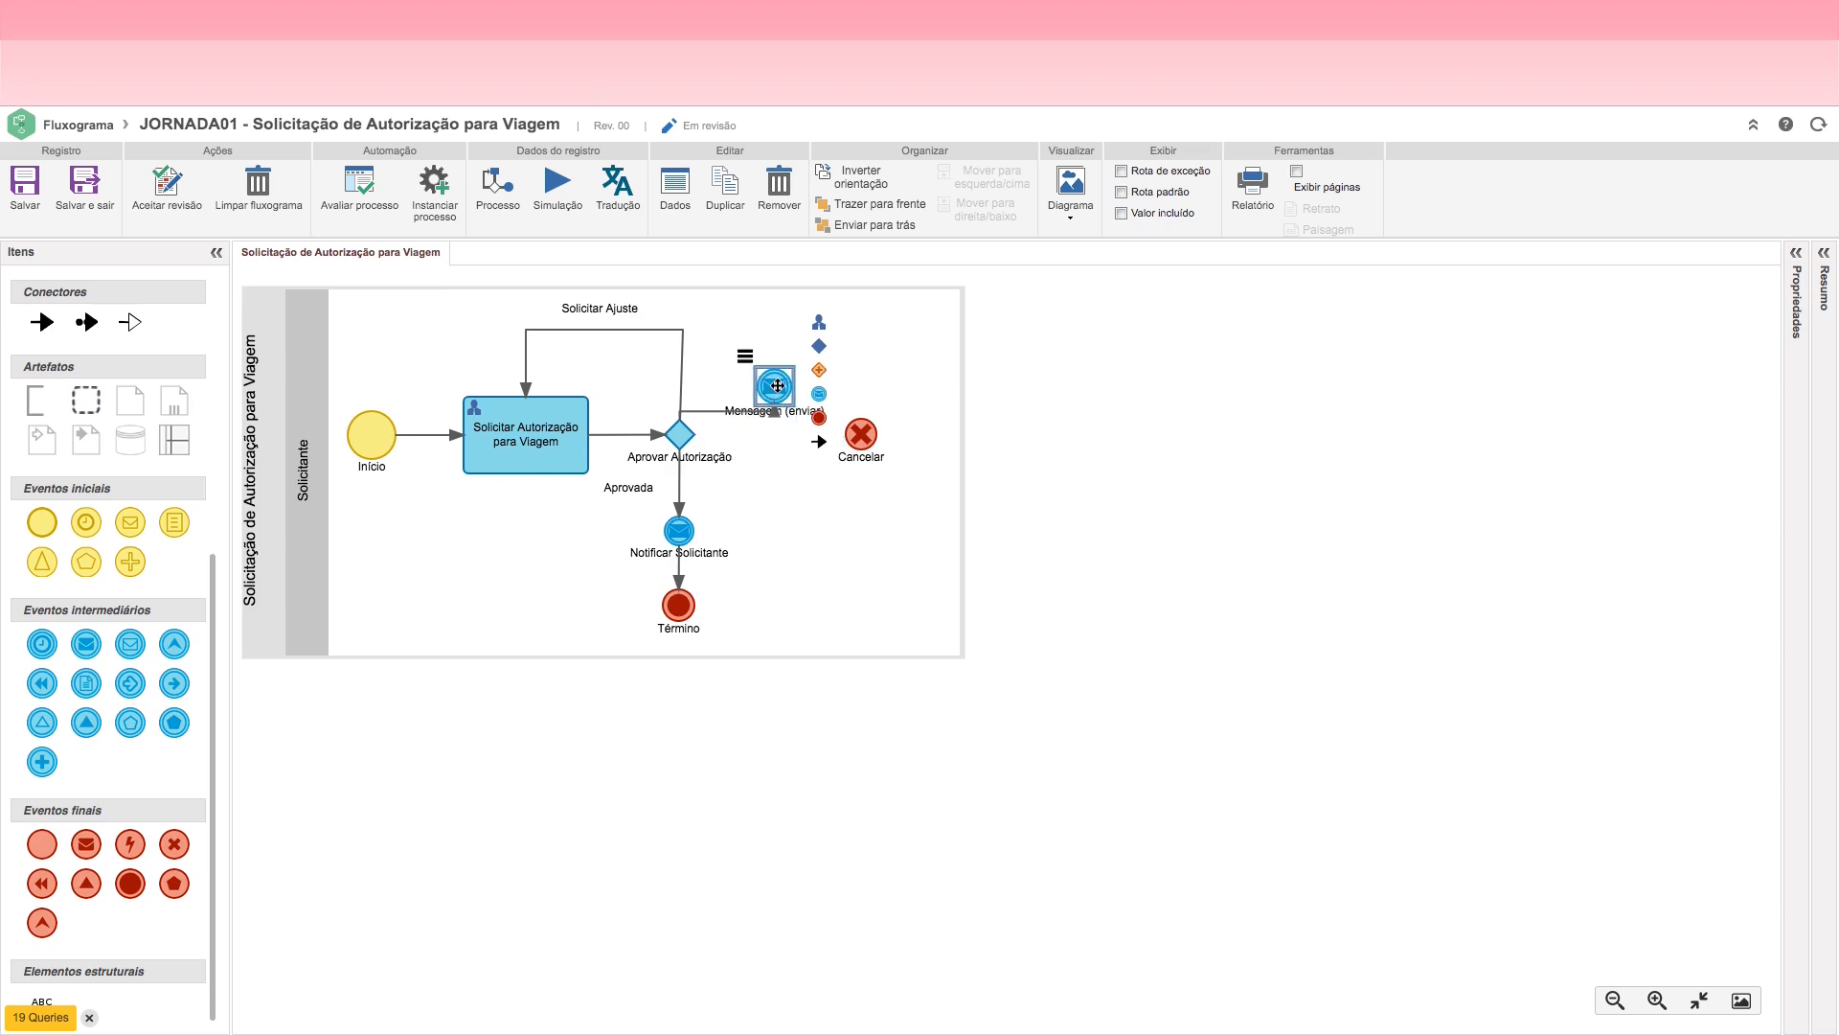
key(Delete)
Step: Reposition the Cancelar end event level with the Aprovar Autorização decision and connect the decision to it
drag(862, 439, 826, 436)
click(679, 434)
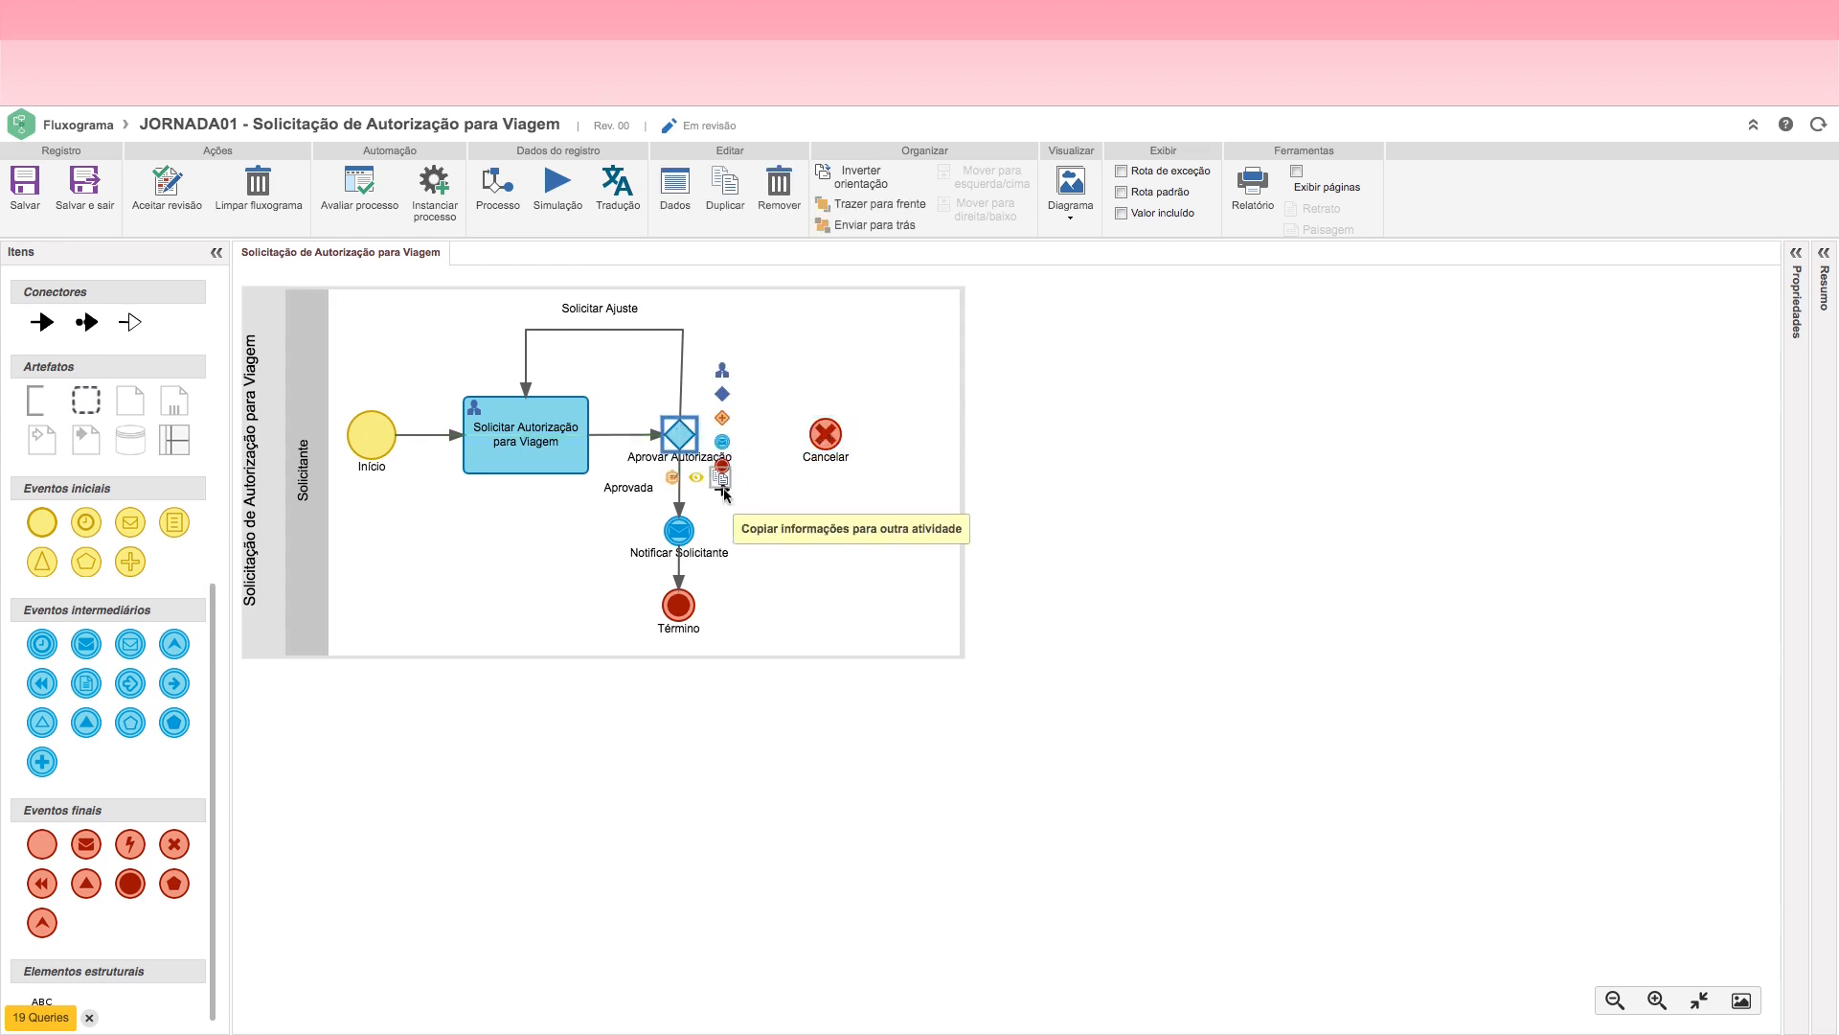
drag(725, 490, 809, 446)
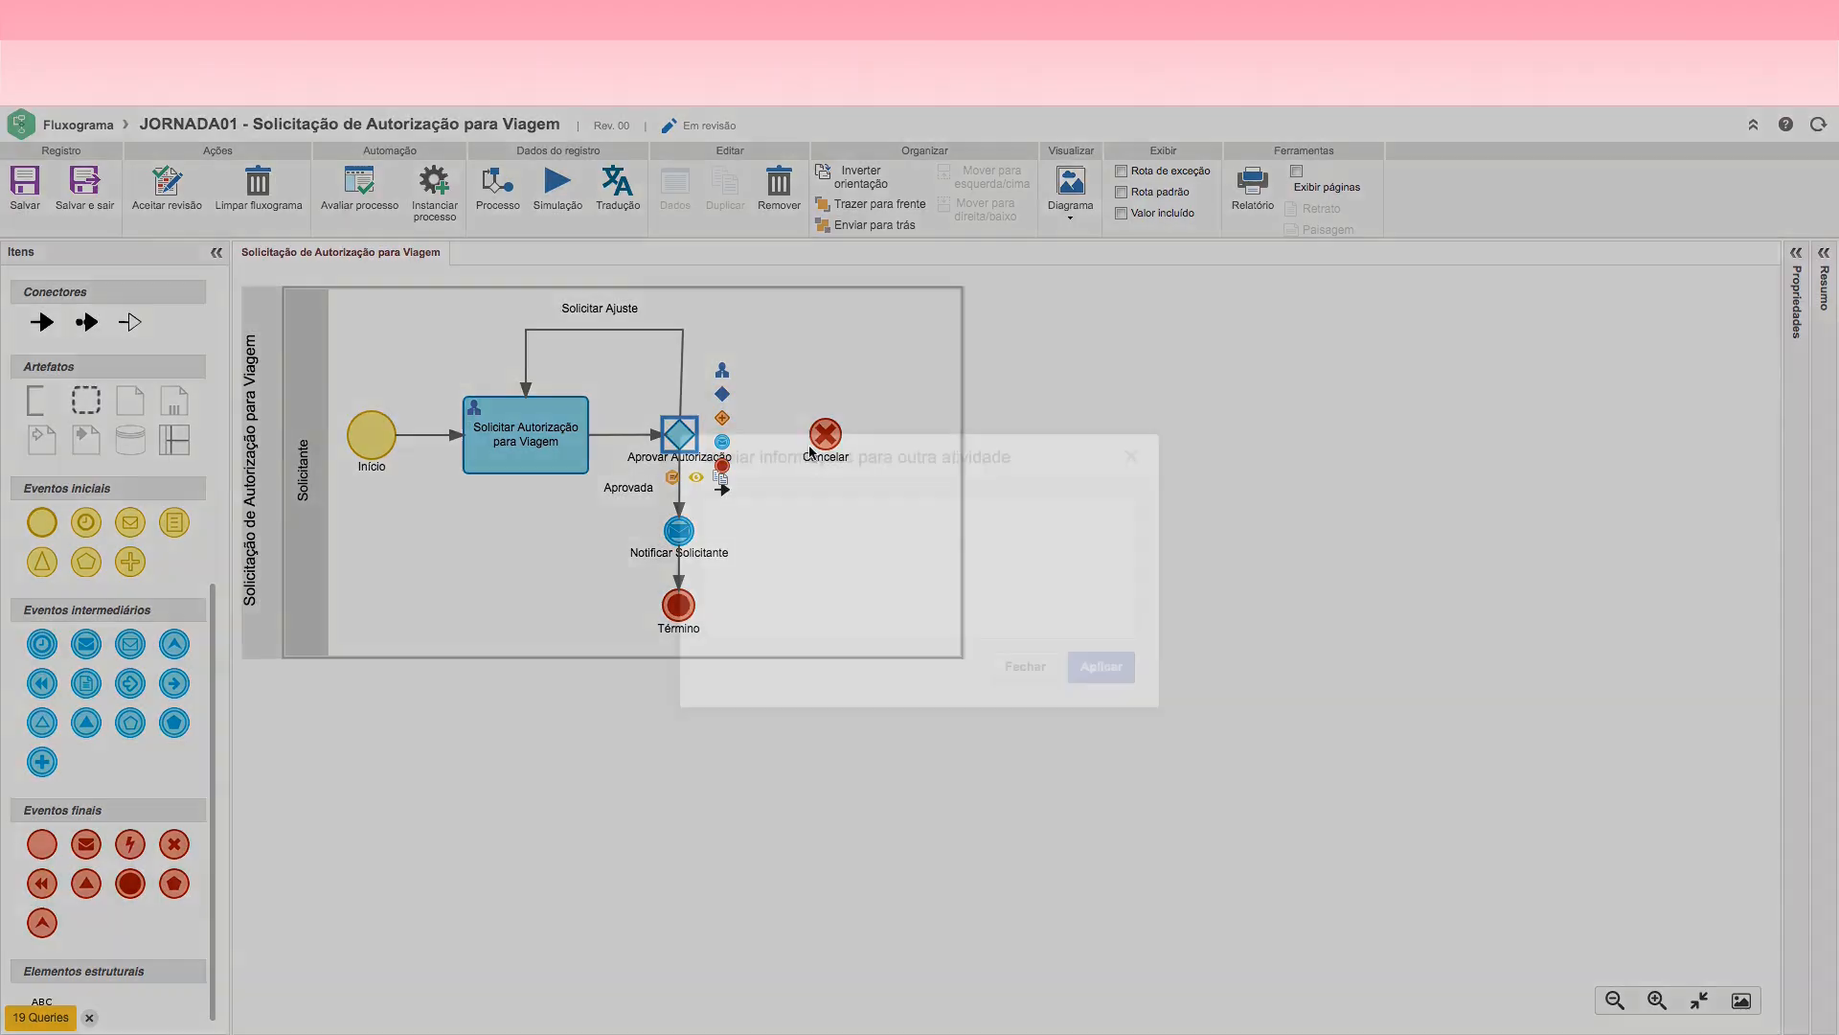
click(1130, 458)
click(688, 432)
drag(722, 490, 858, 434)
Step: Name the connector from Aprovar Autorização to Cancelar "Cancelada" and place its label just above the line
click(792, 436)
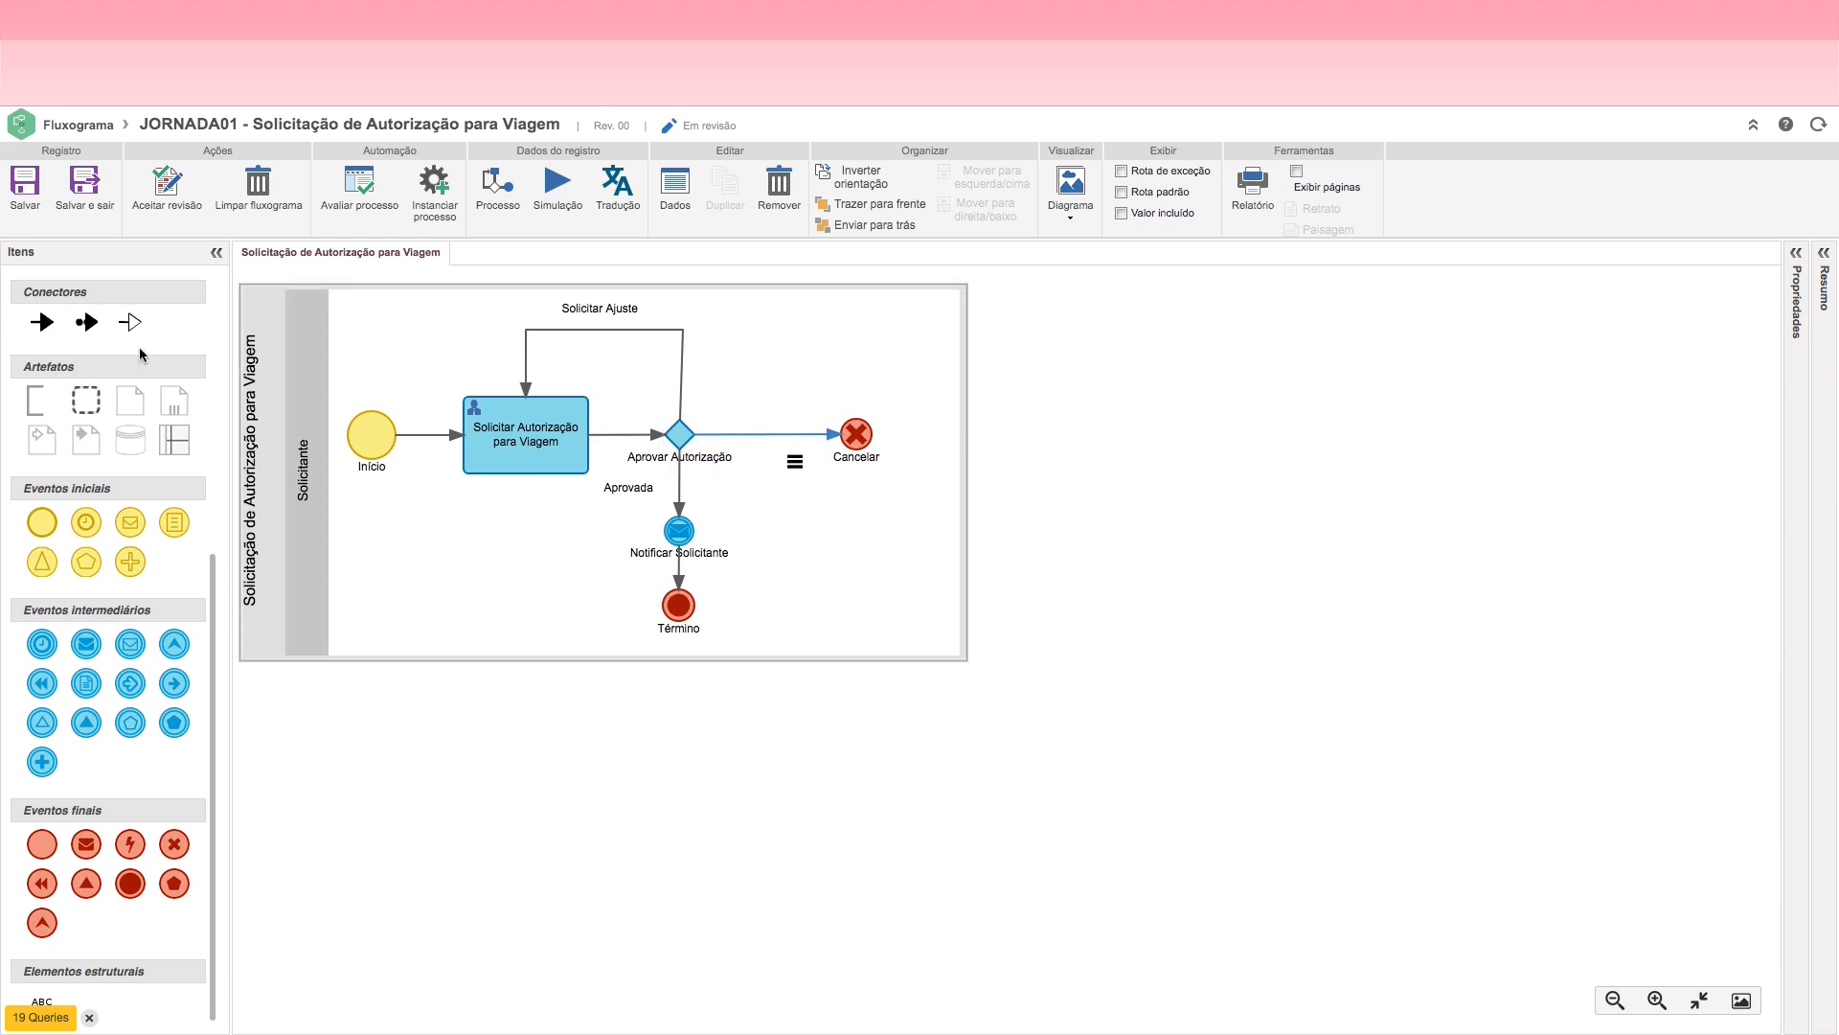
drag(215, 588, 220, 273)
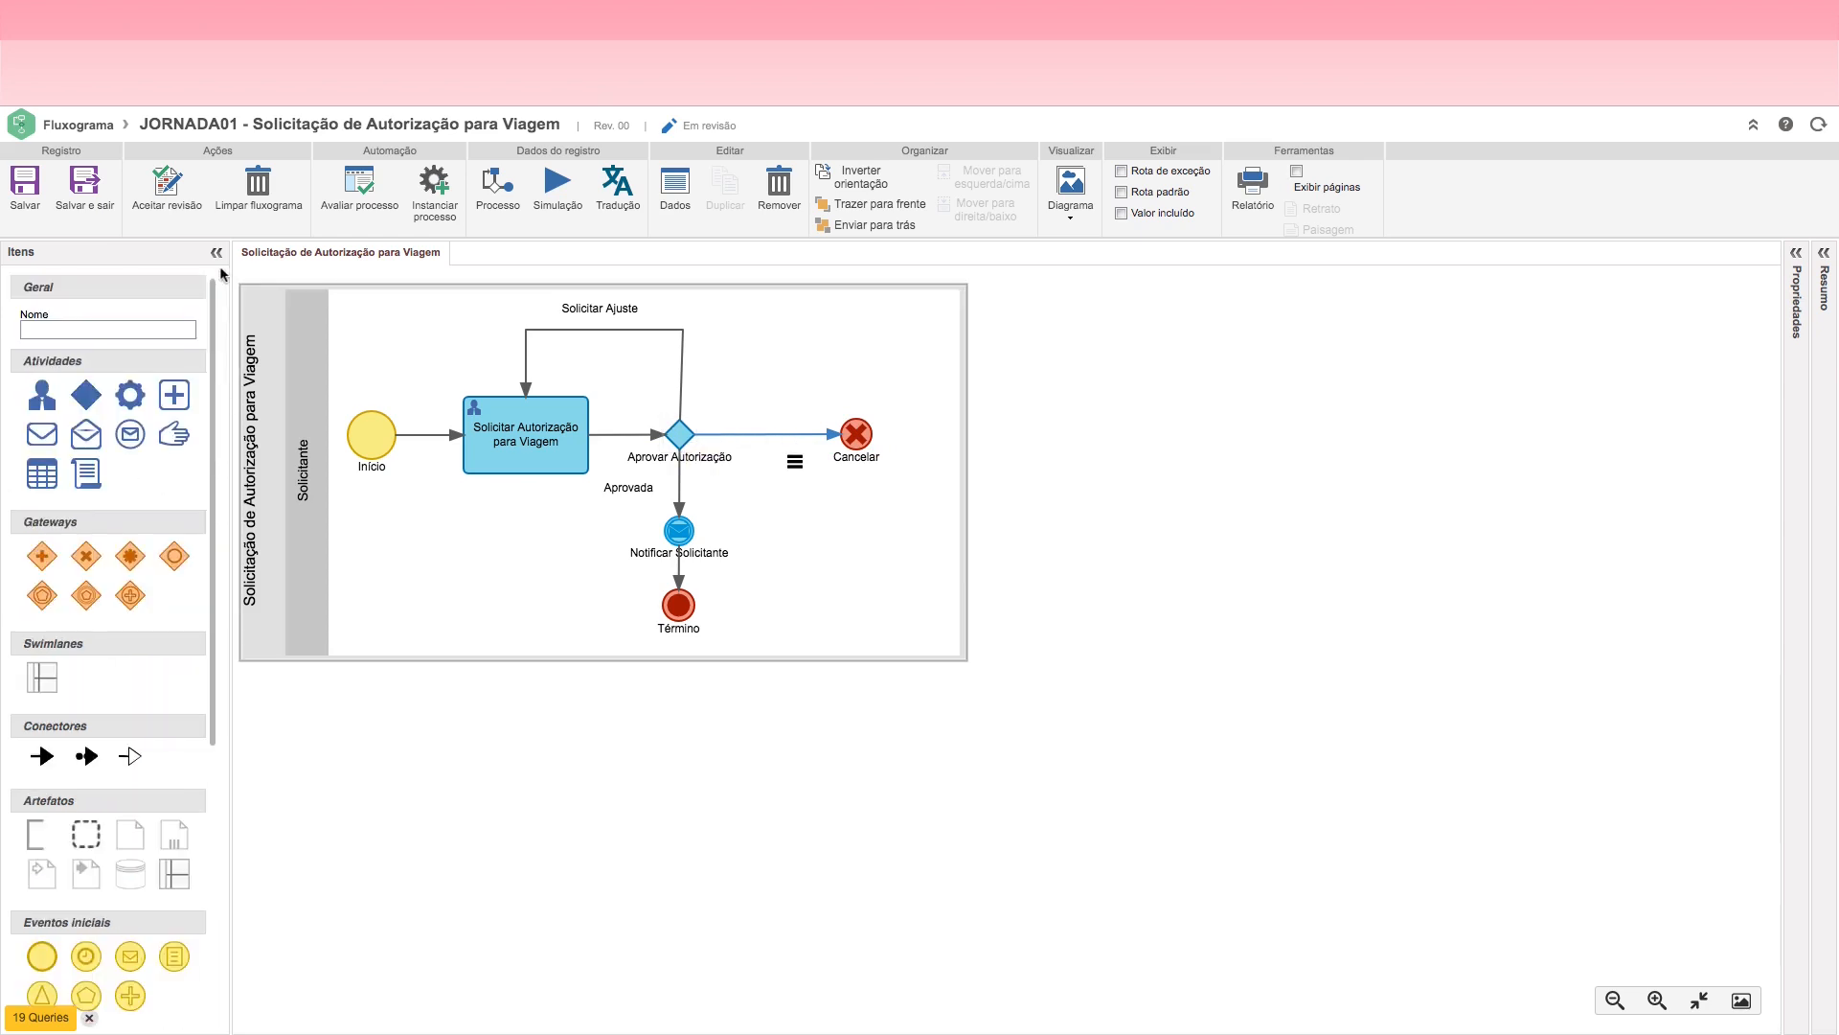
click(106, 330)
text(Cancelada)
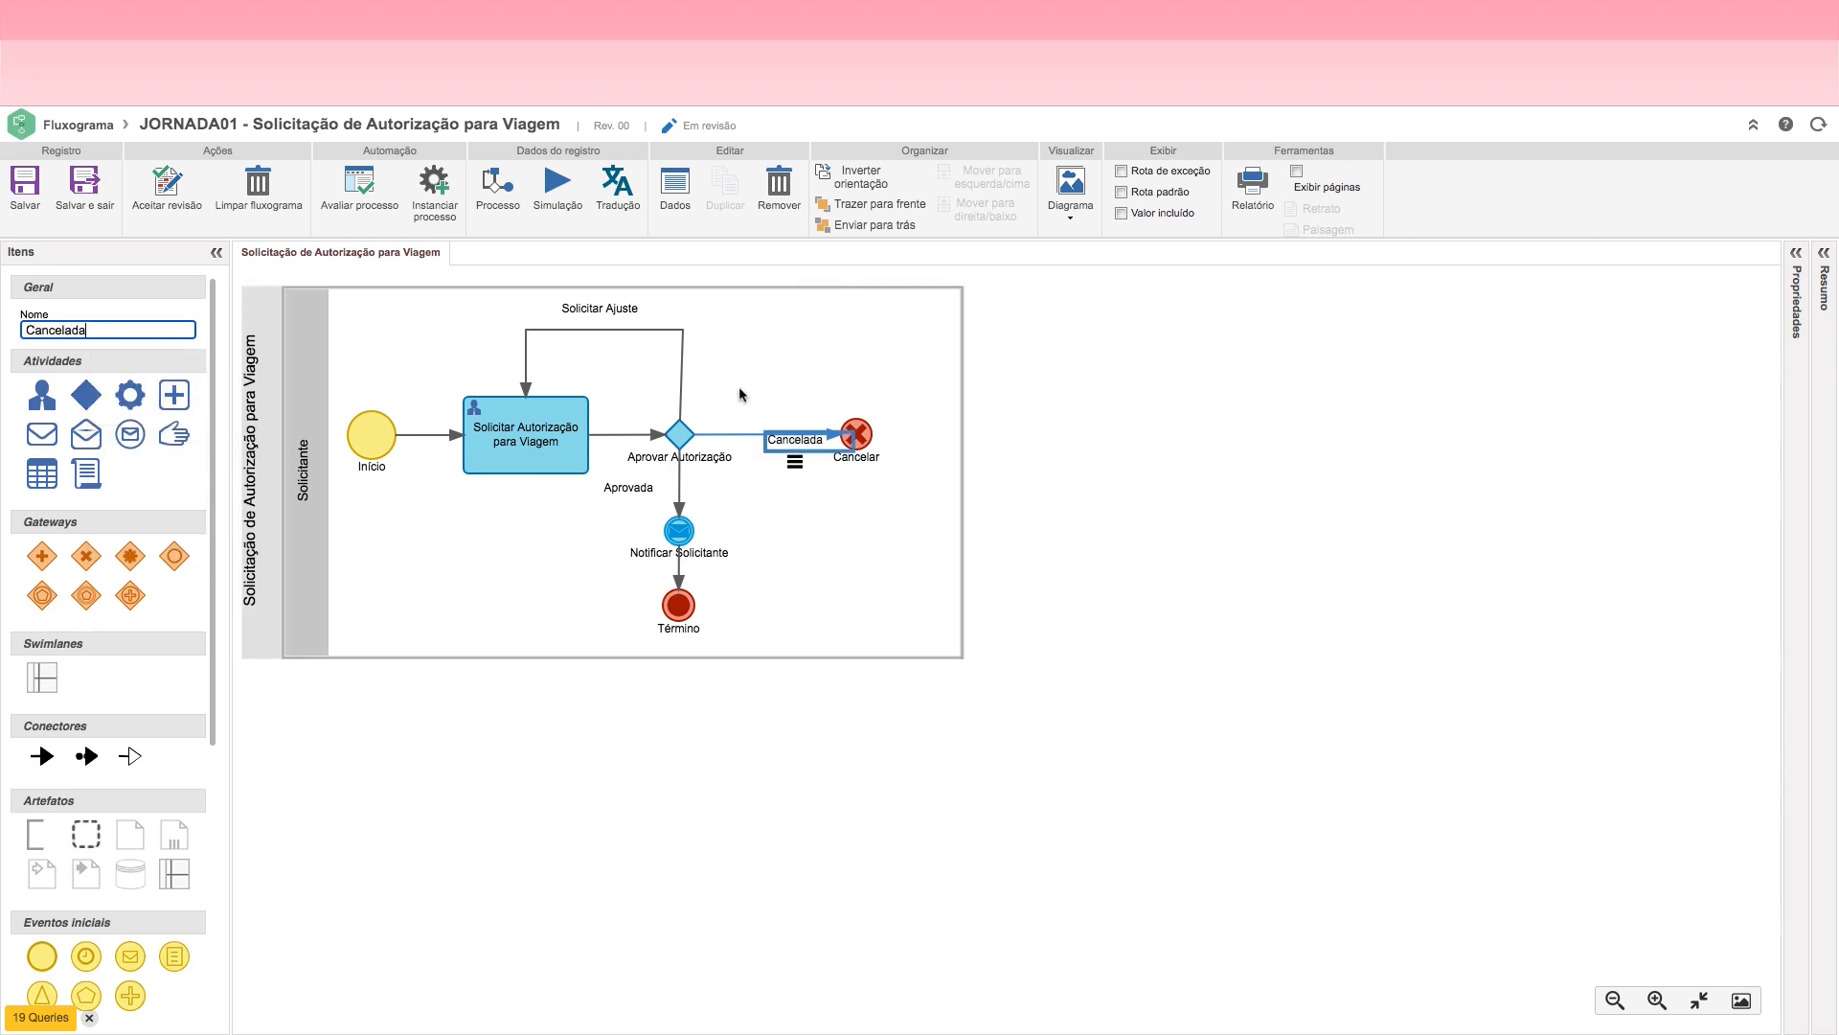
drag(790, 439, 776, 418)
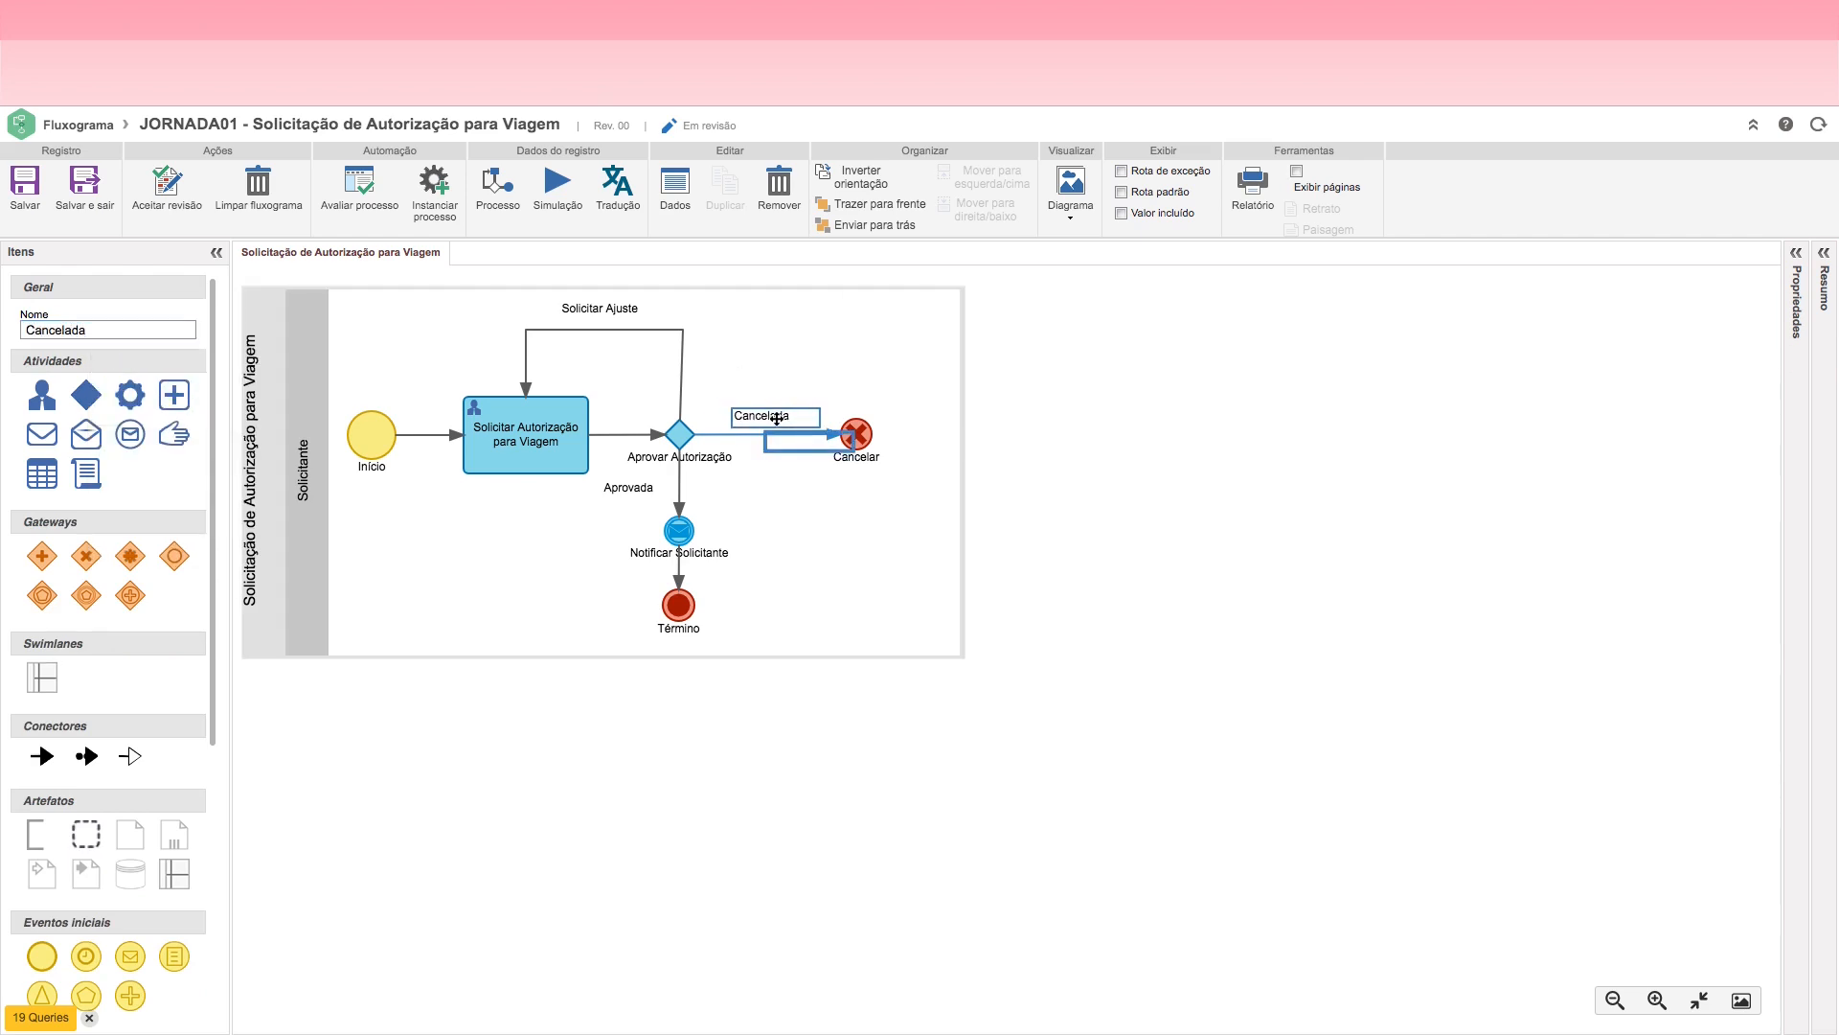
Step: Narrow the Solicitante lane to end just beyond the Cancelar event and save the flowchart
click(834, 532)
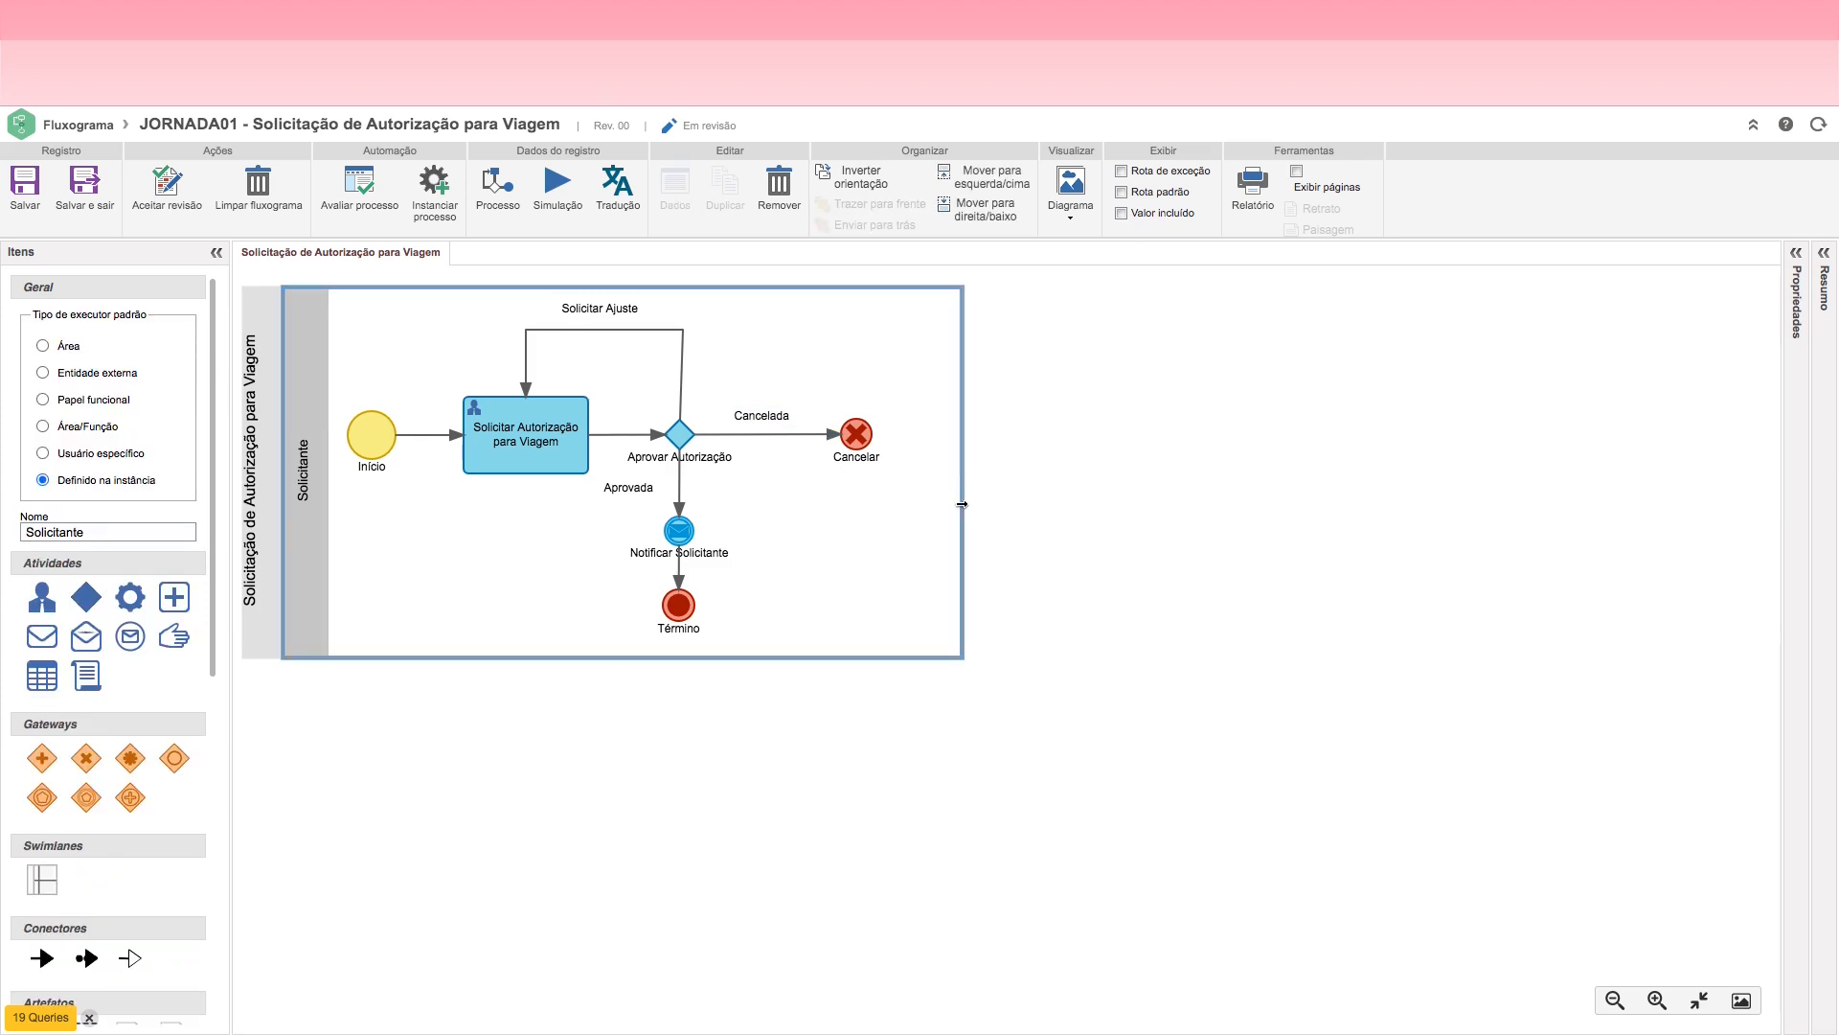
drag(962, 505, 913, 508)
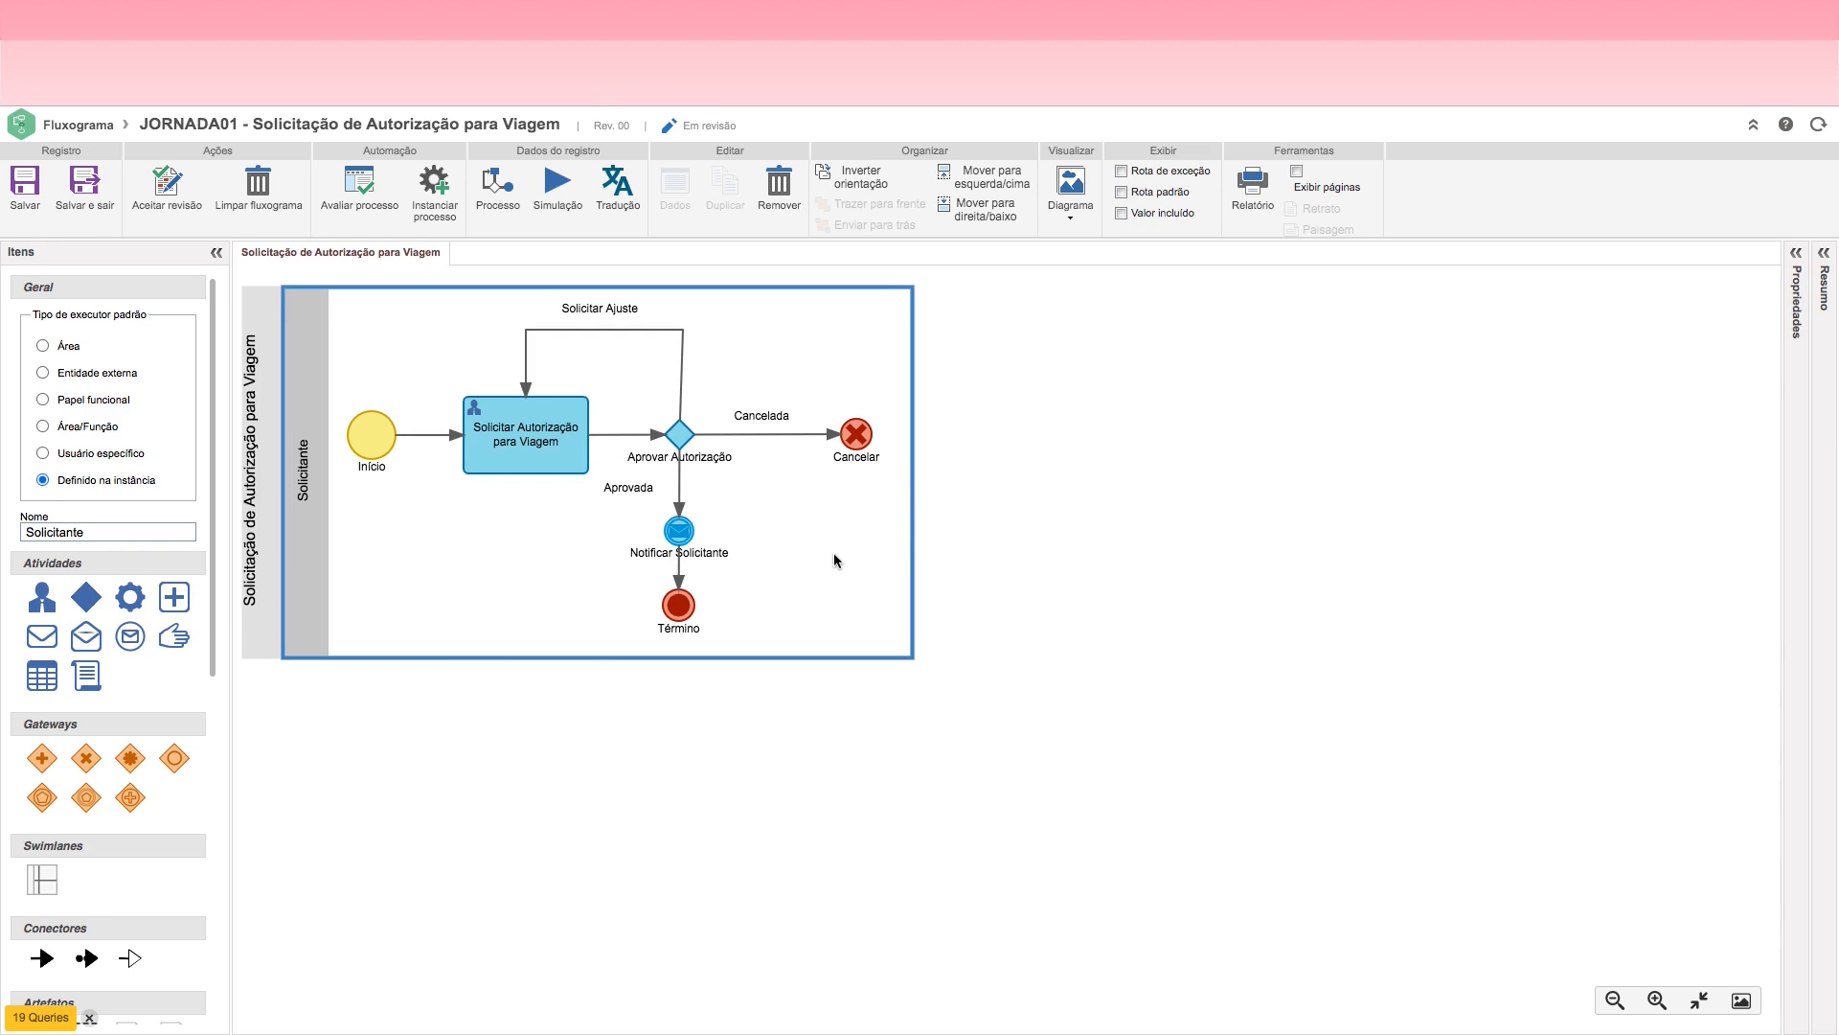
click(22, 196)
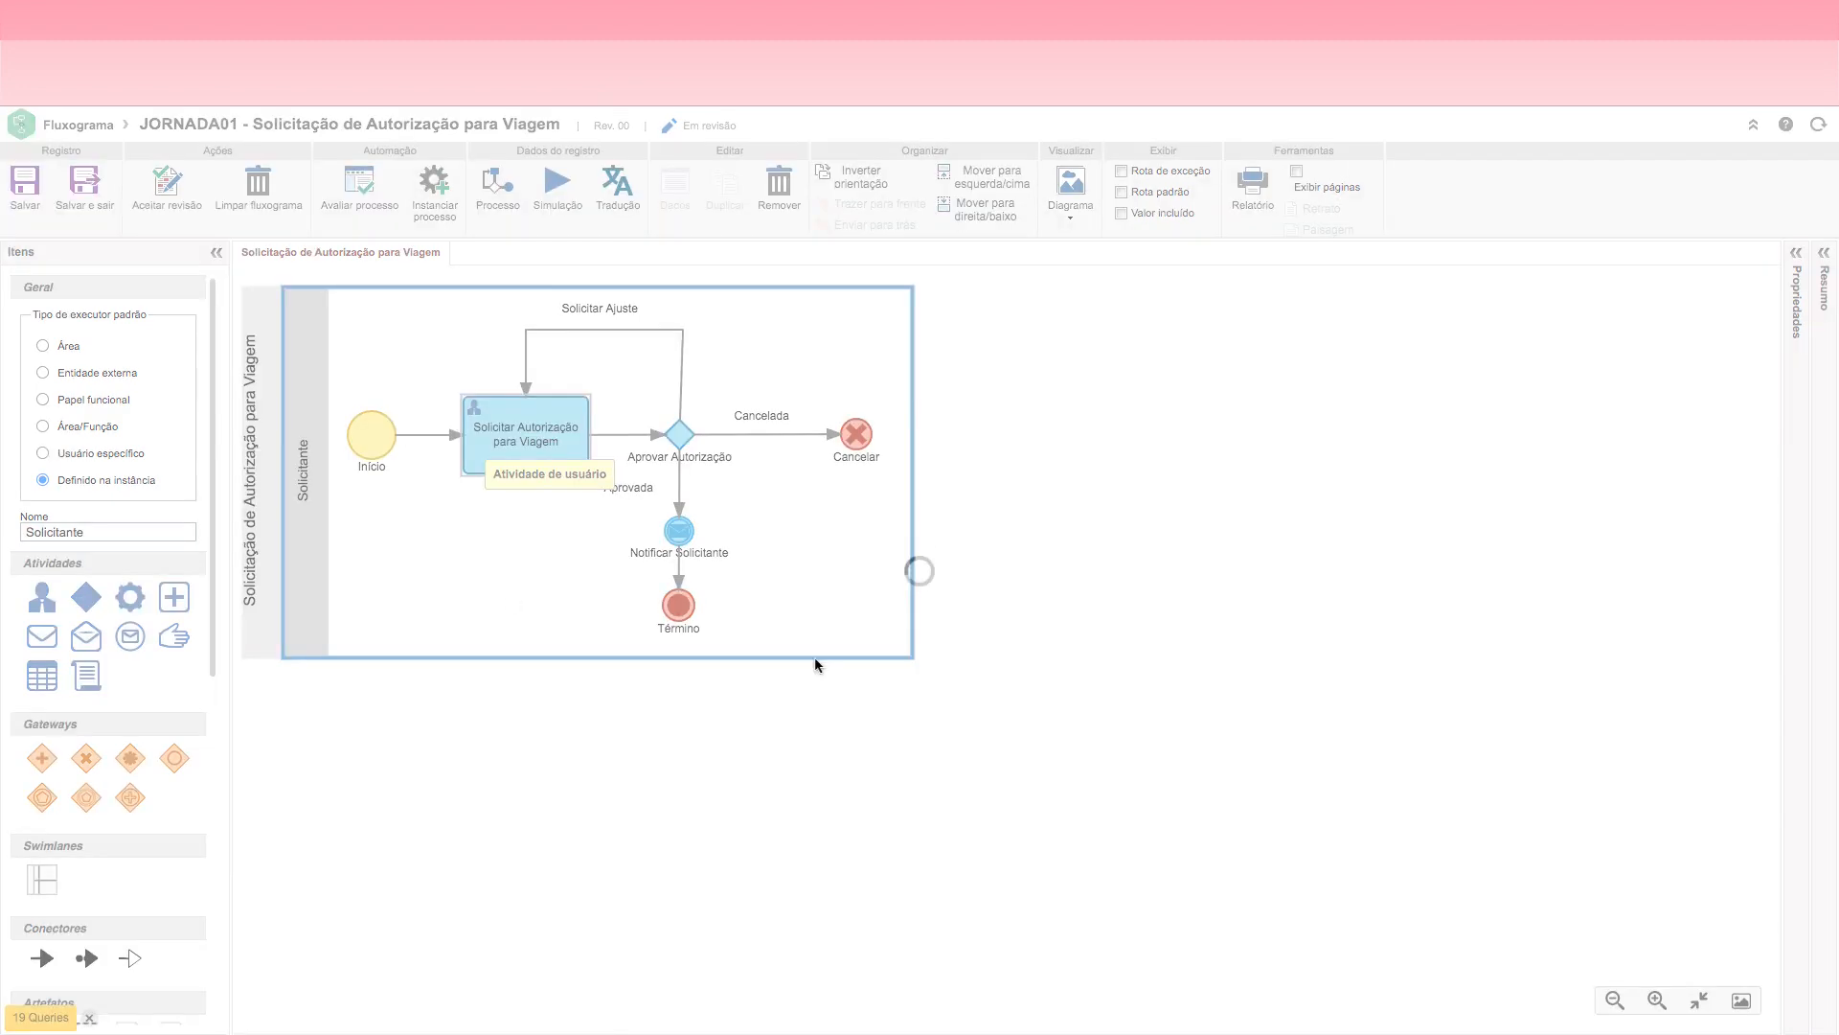
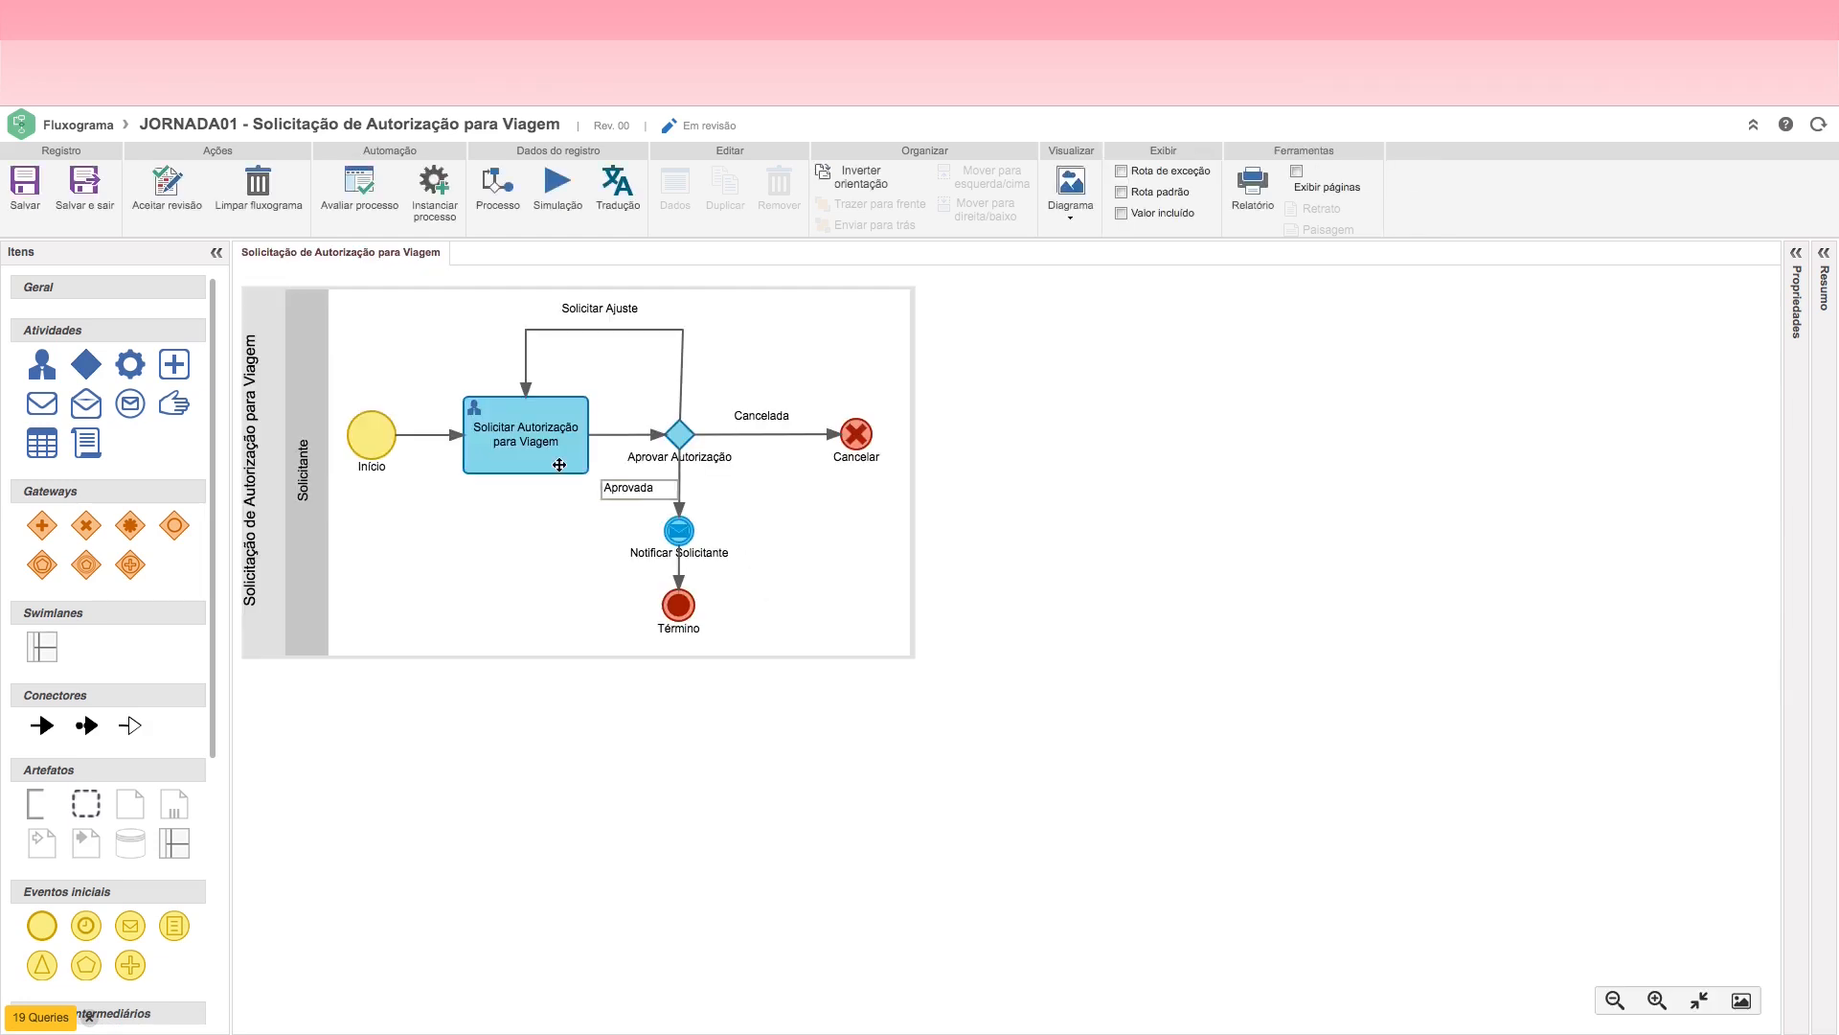
Step: Add an action named "Registrar Solicitação" to the Solicitar Autorização para Viagem activity
click(513, 440)
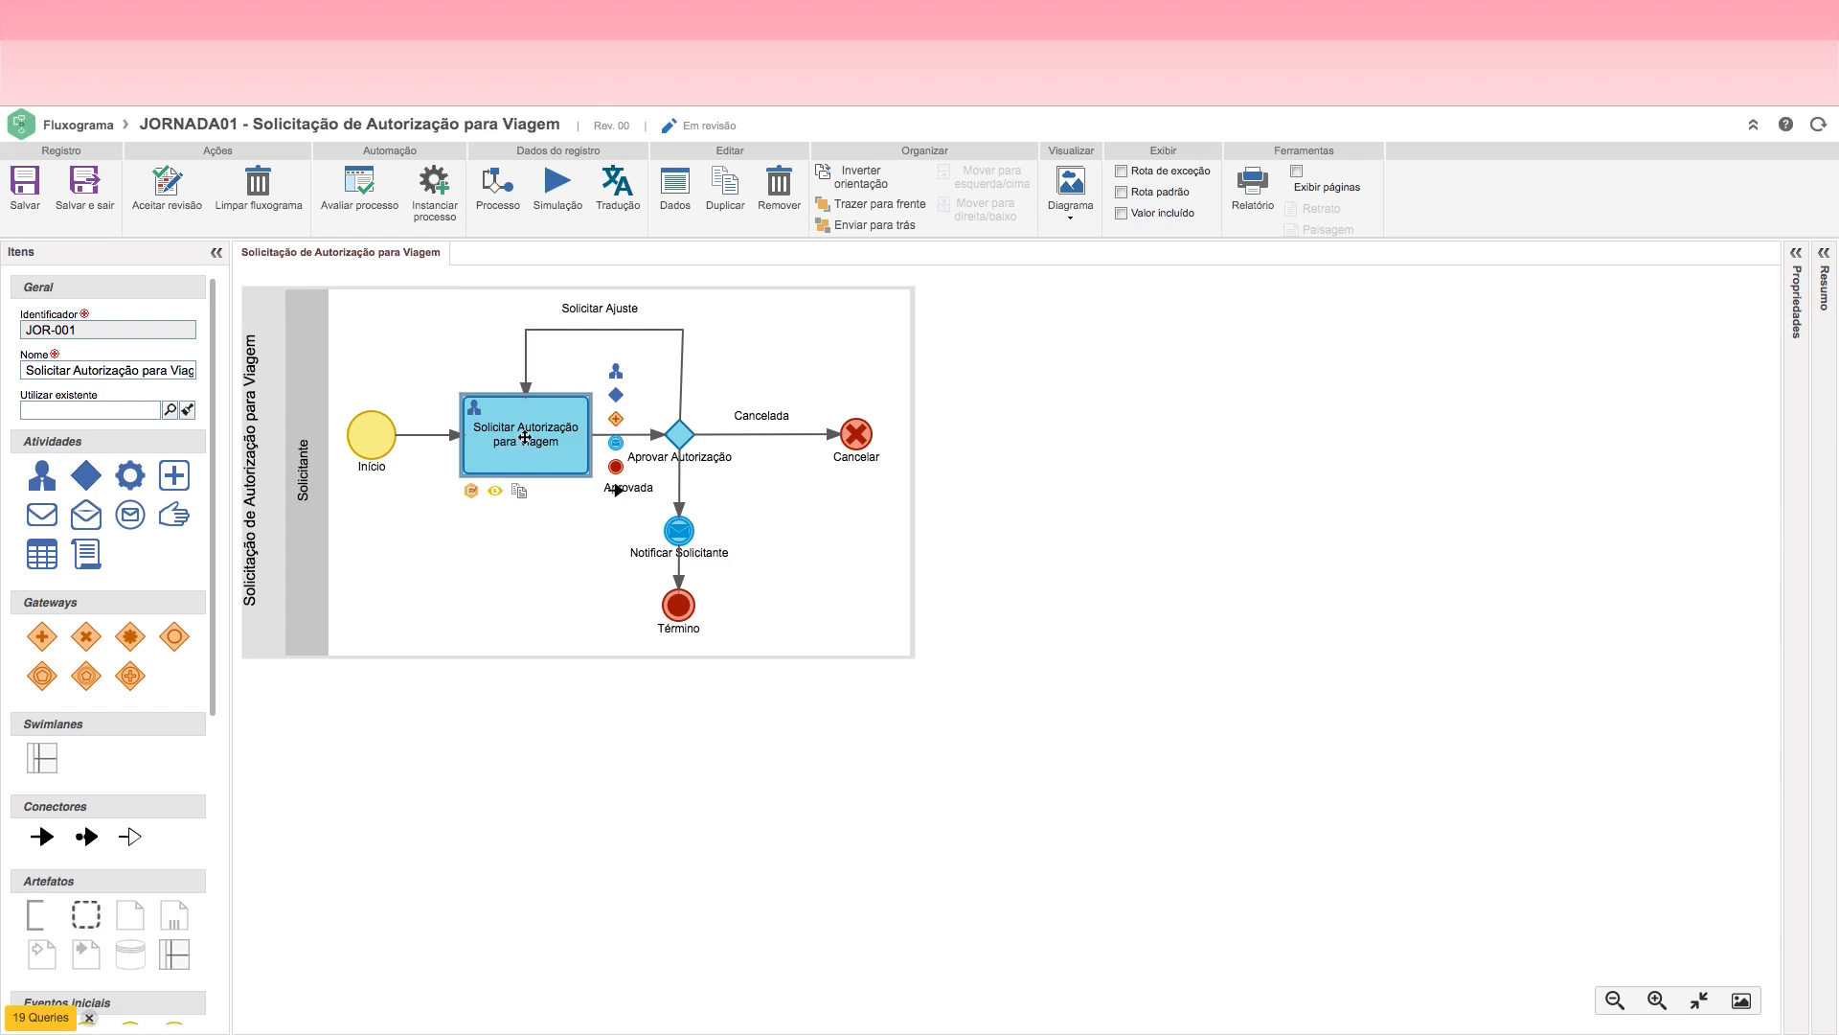
double_click(518, 435)
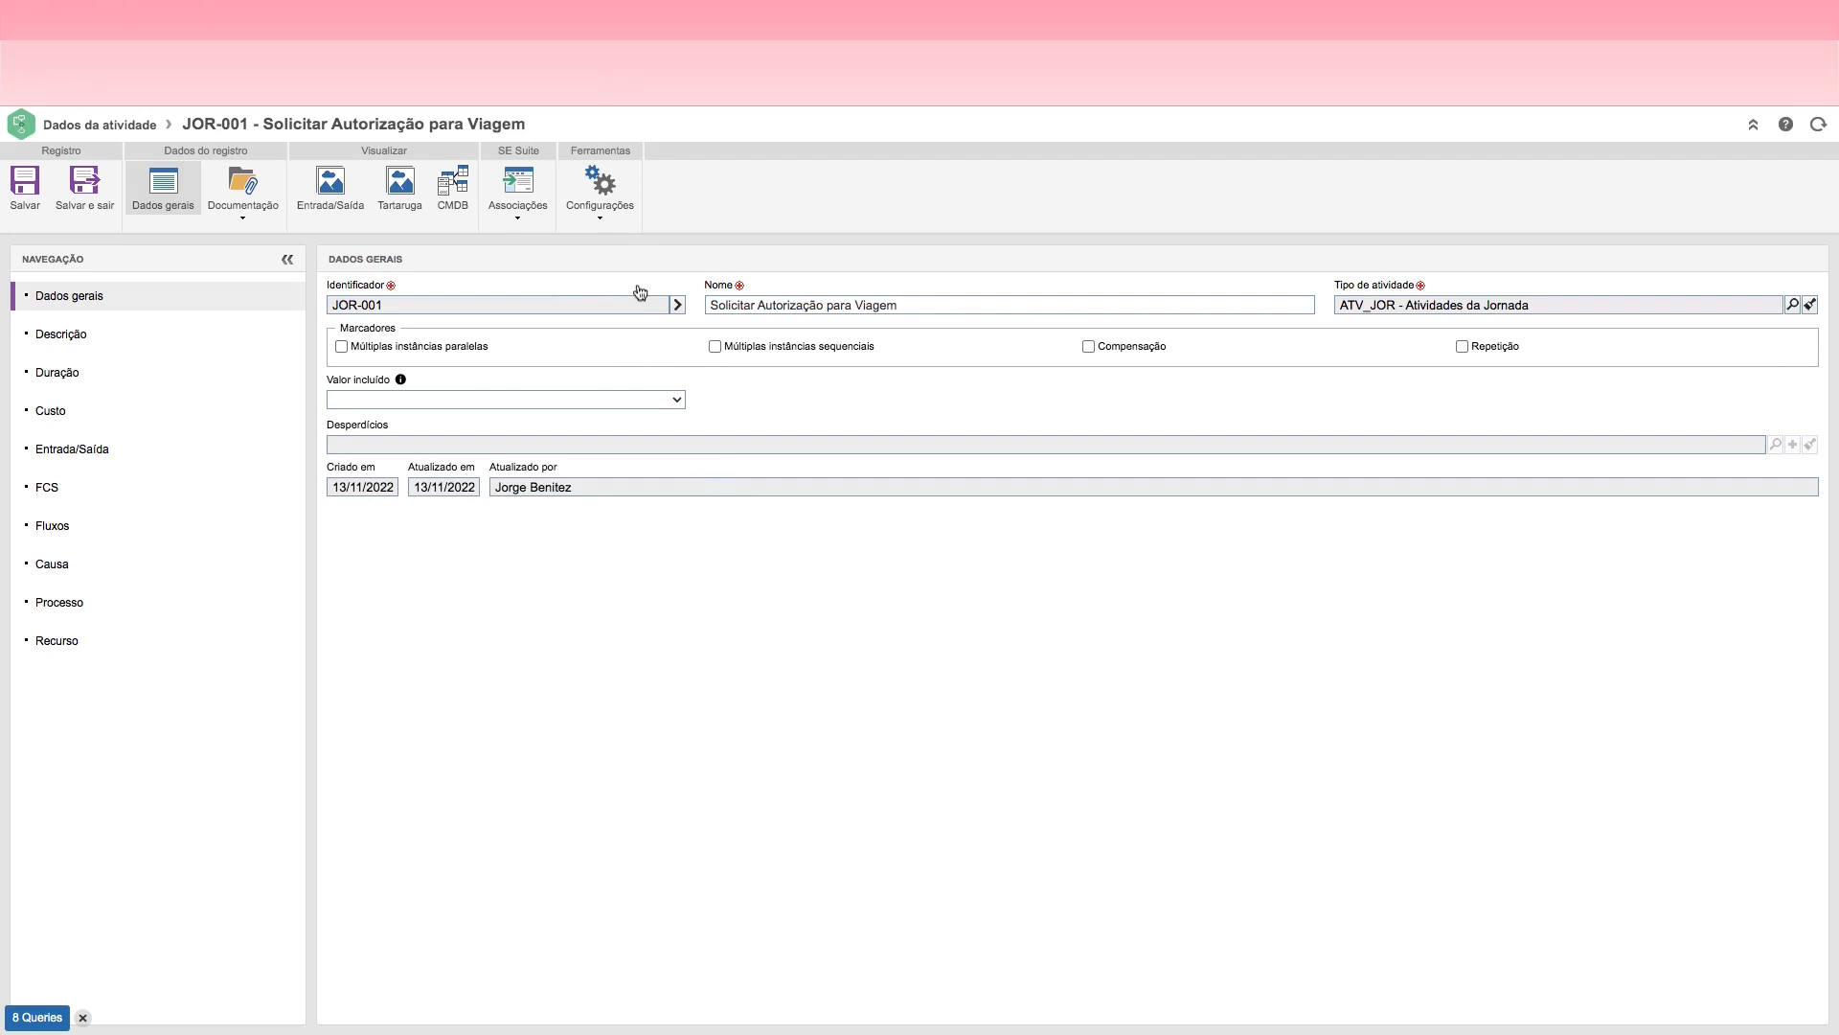
click(600, 182)
click(592, 241)
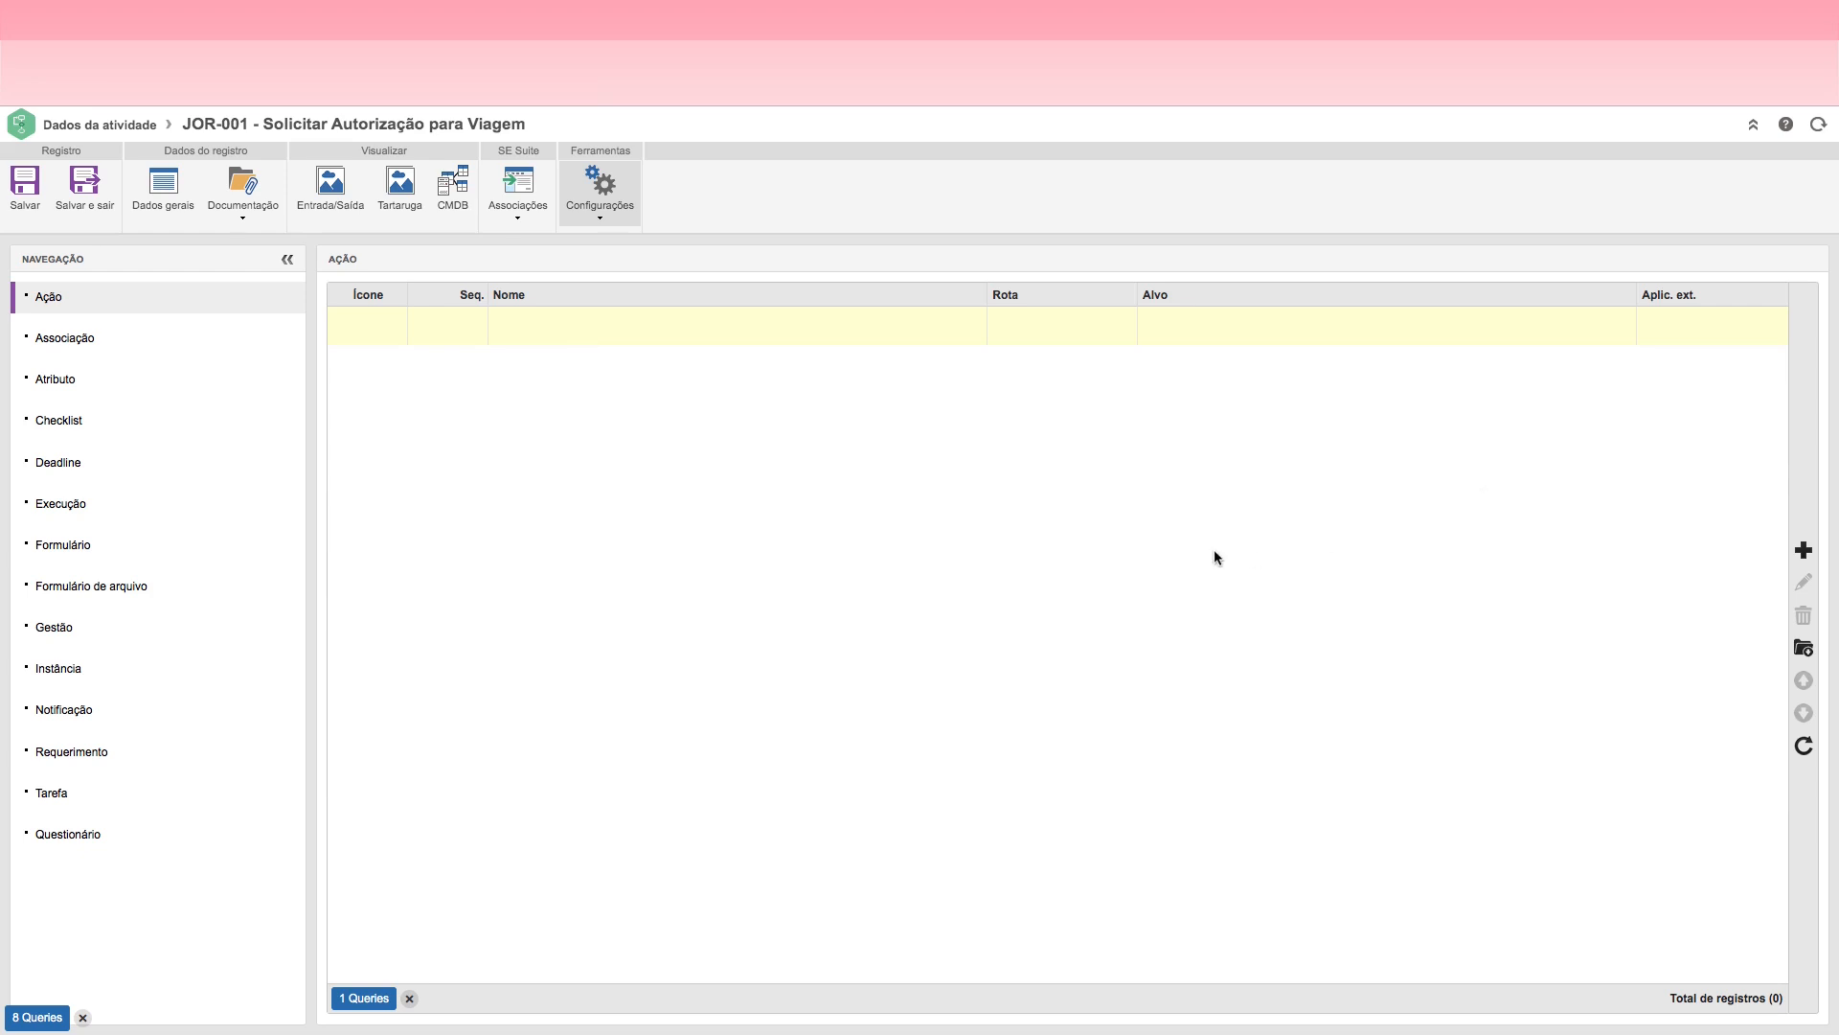
click(1803, 552)
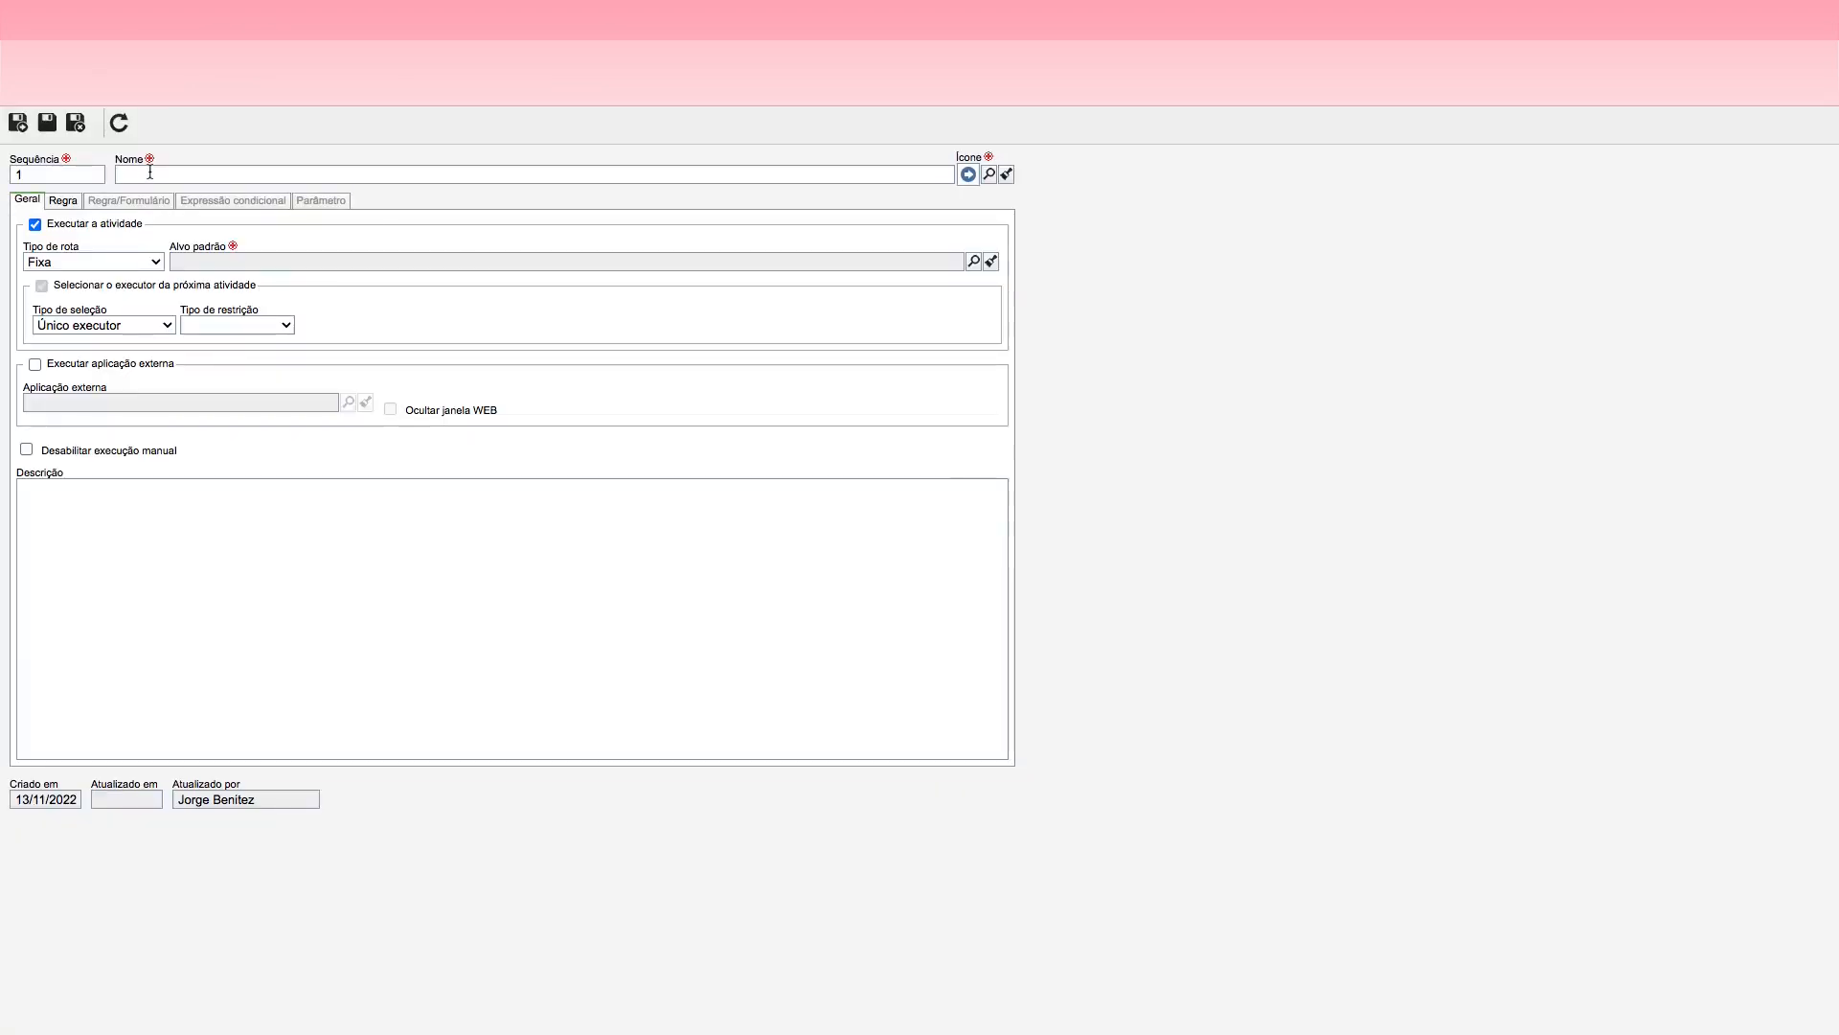
click(149, 173)
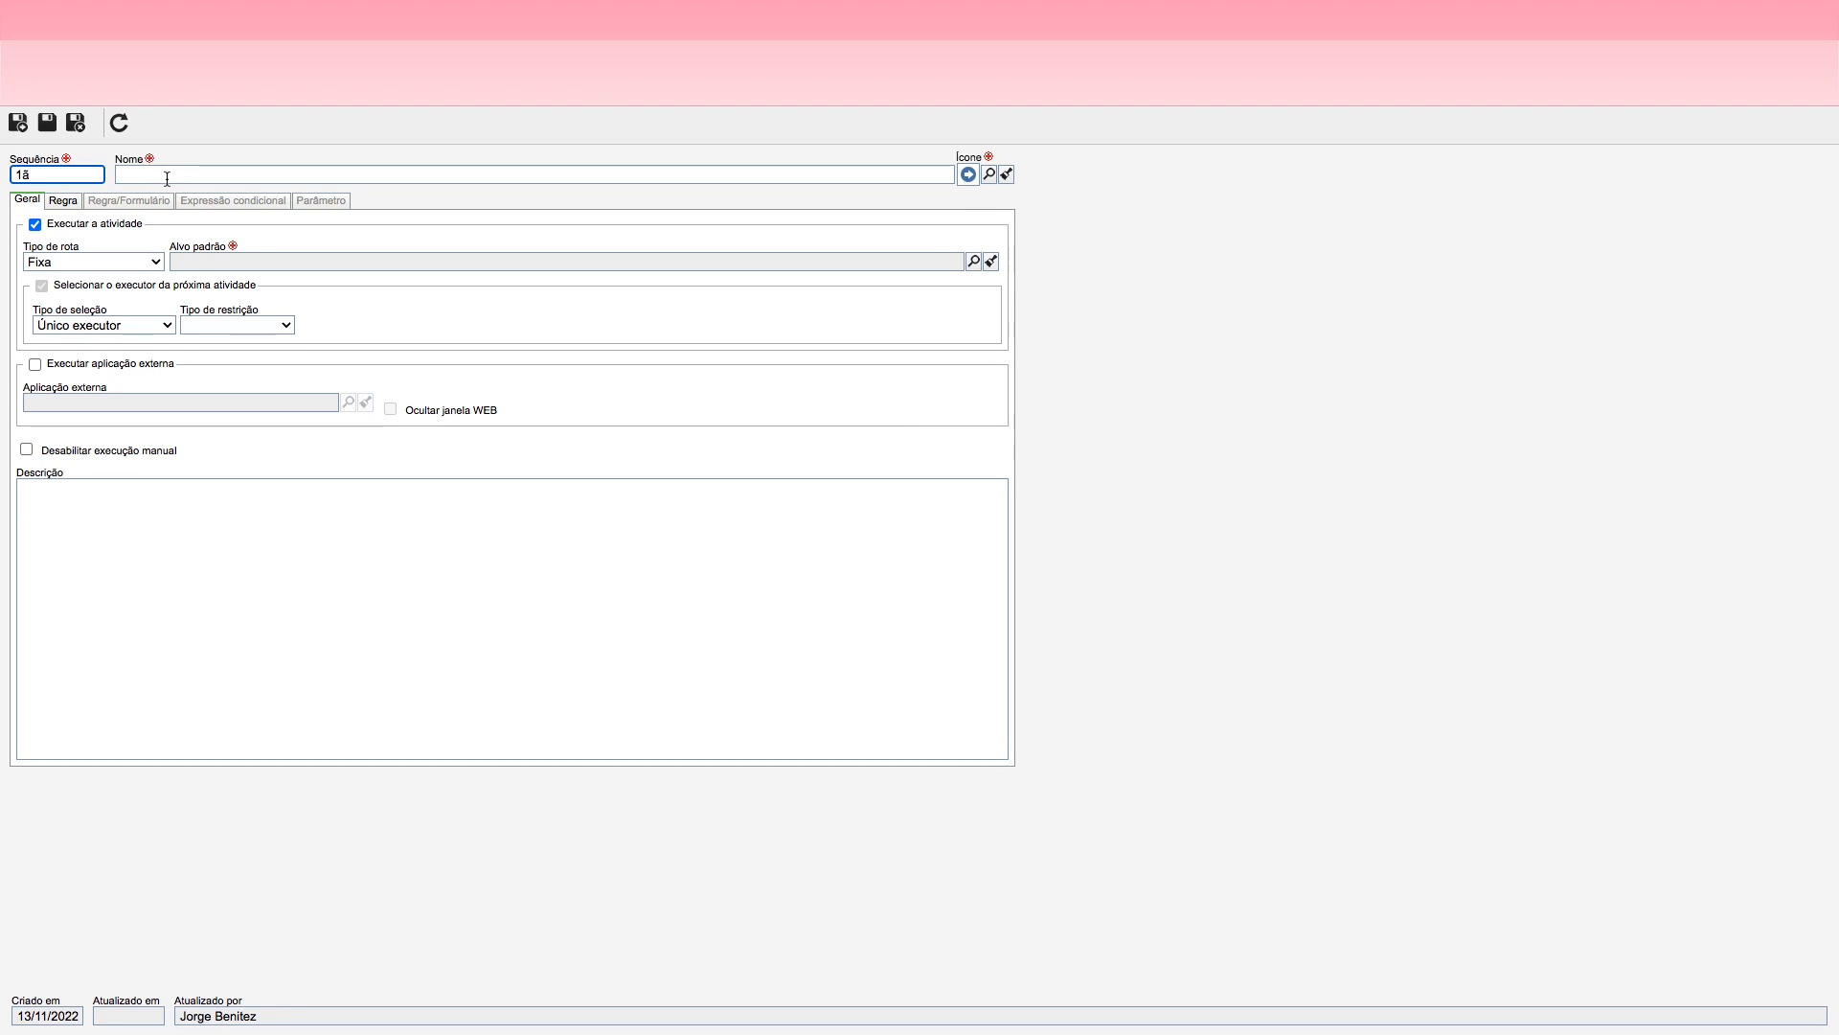
click(176, 176)
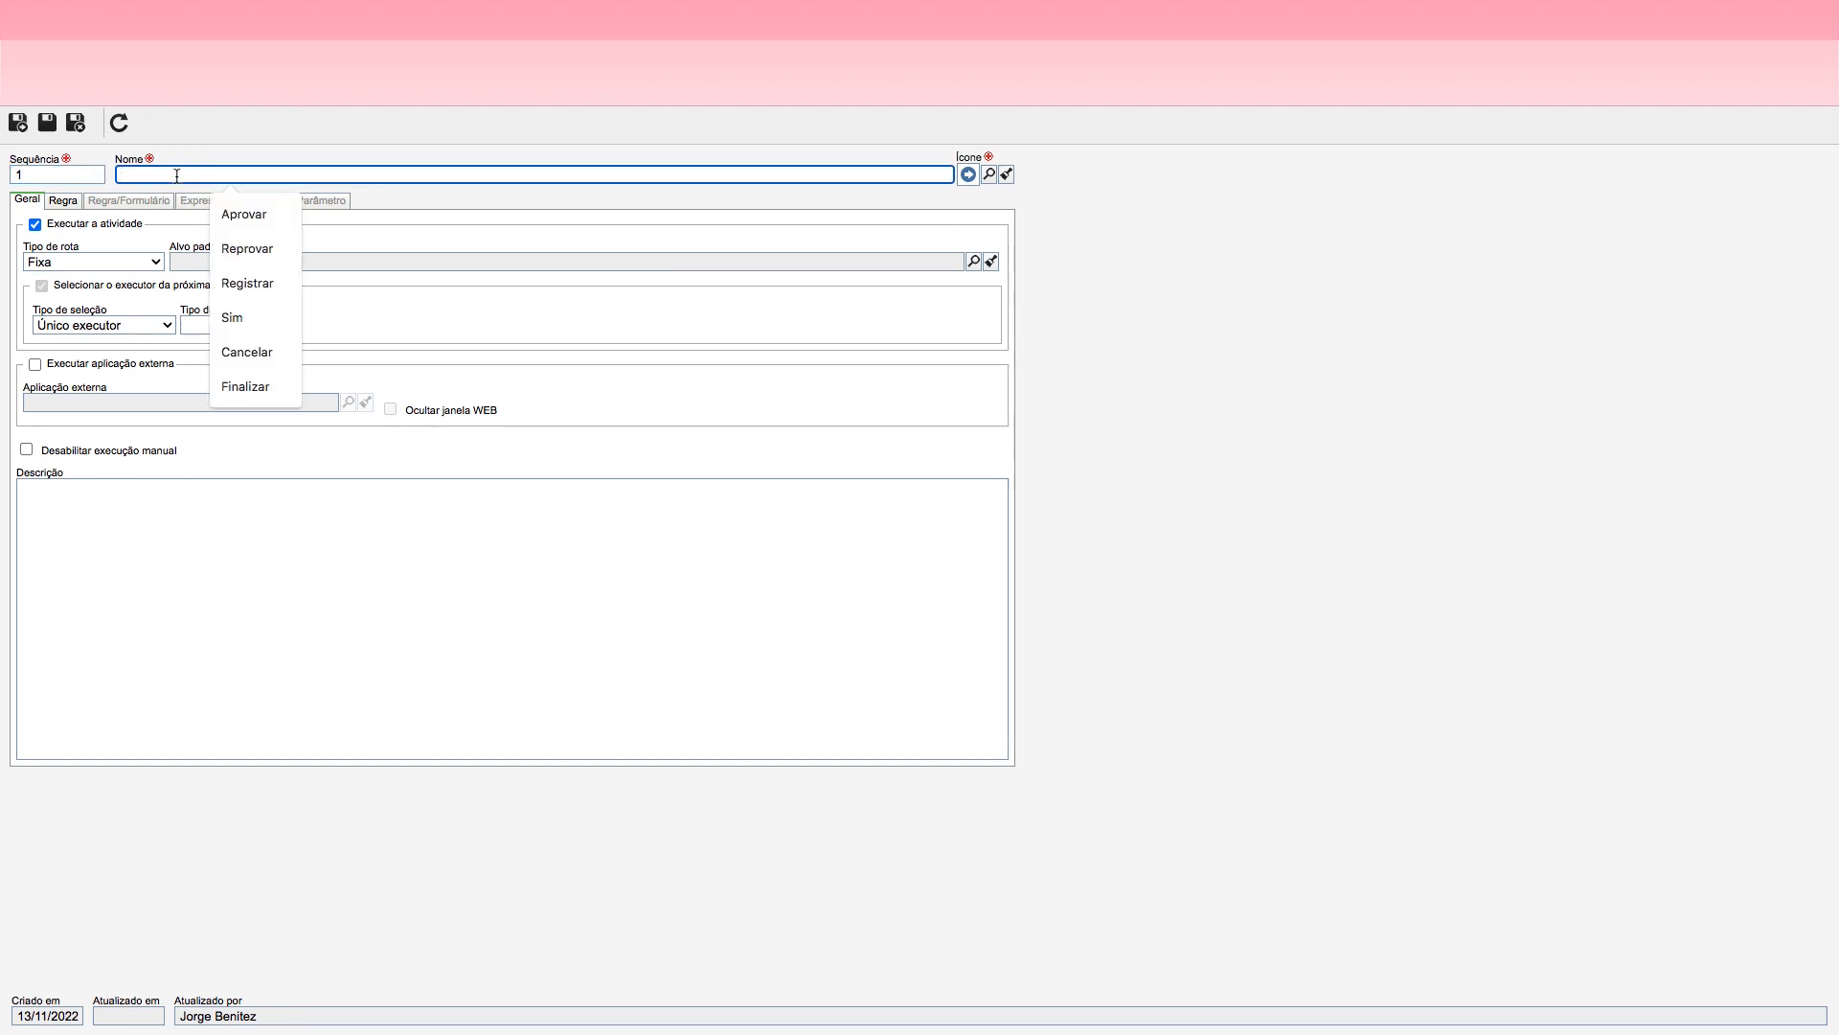
text(Registrar)
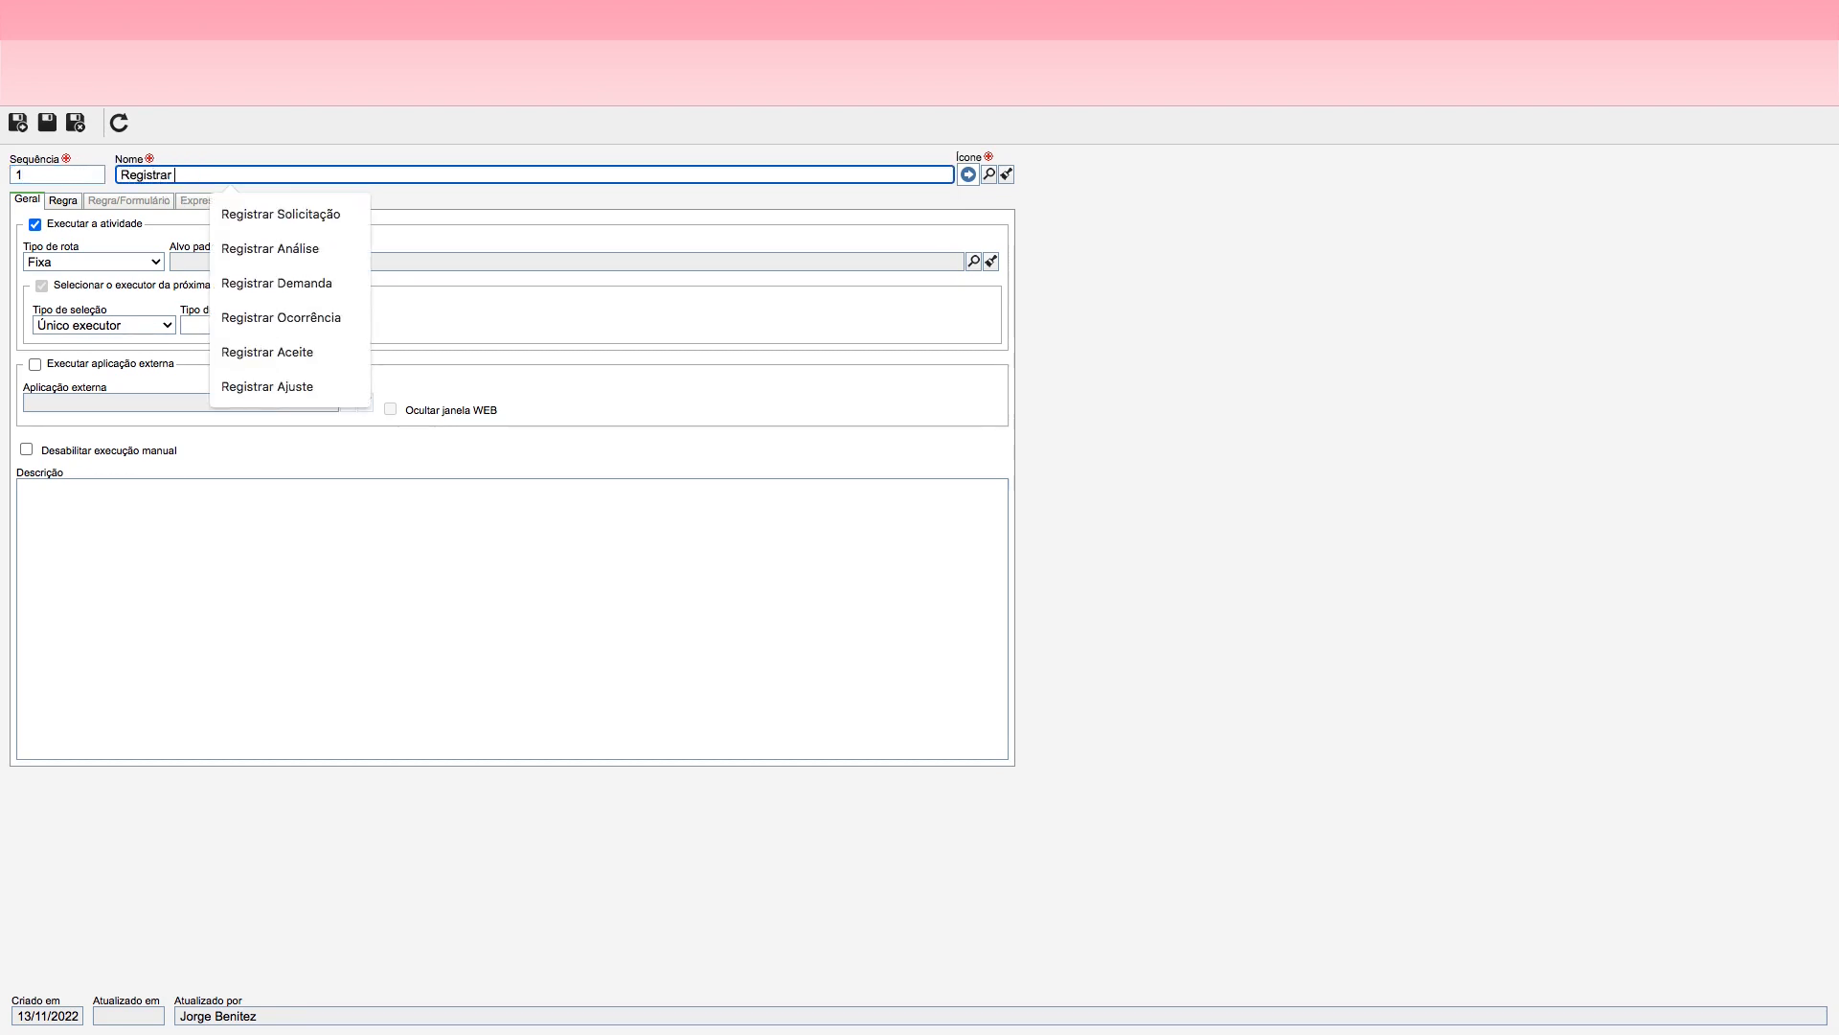
text( Solicitaç)
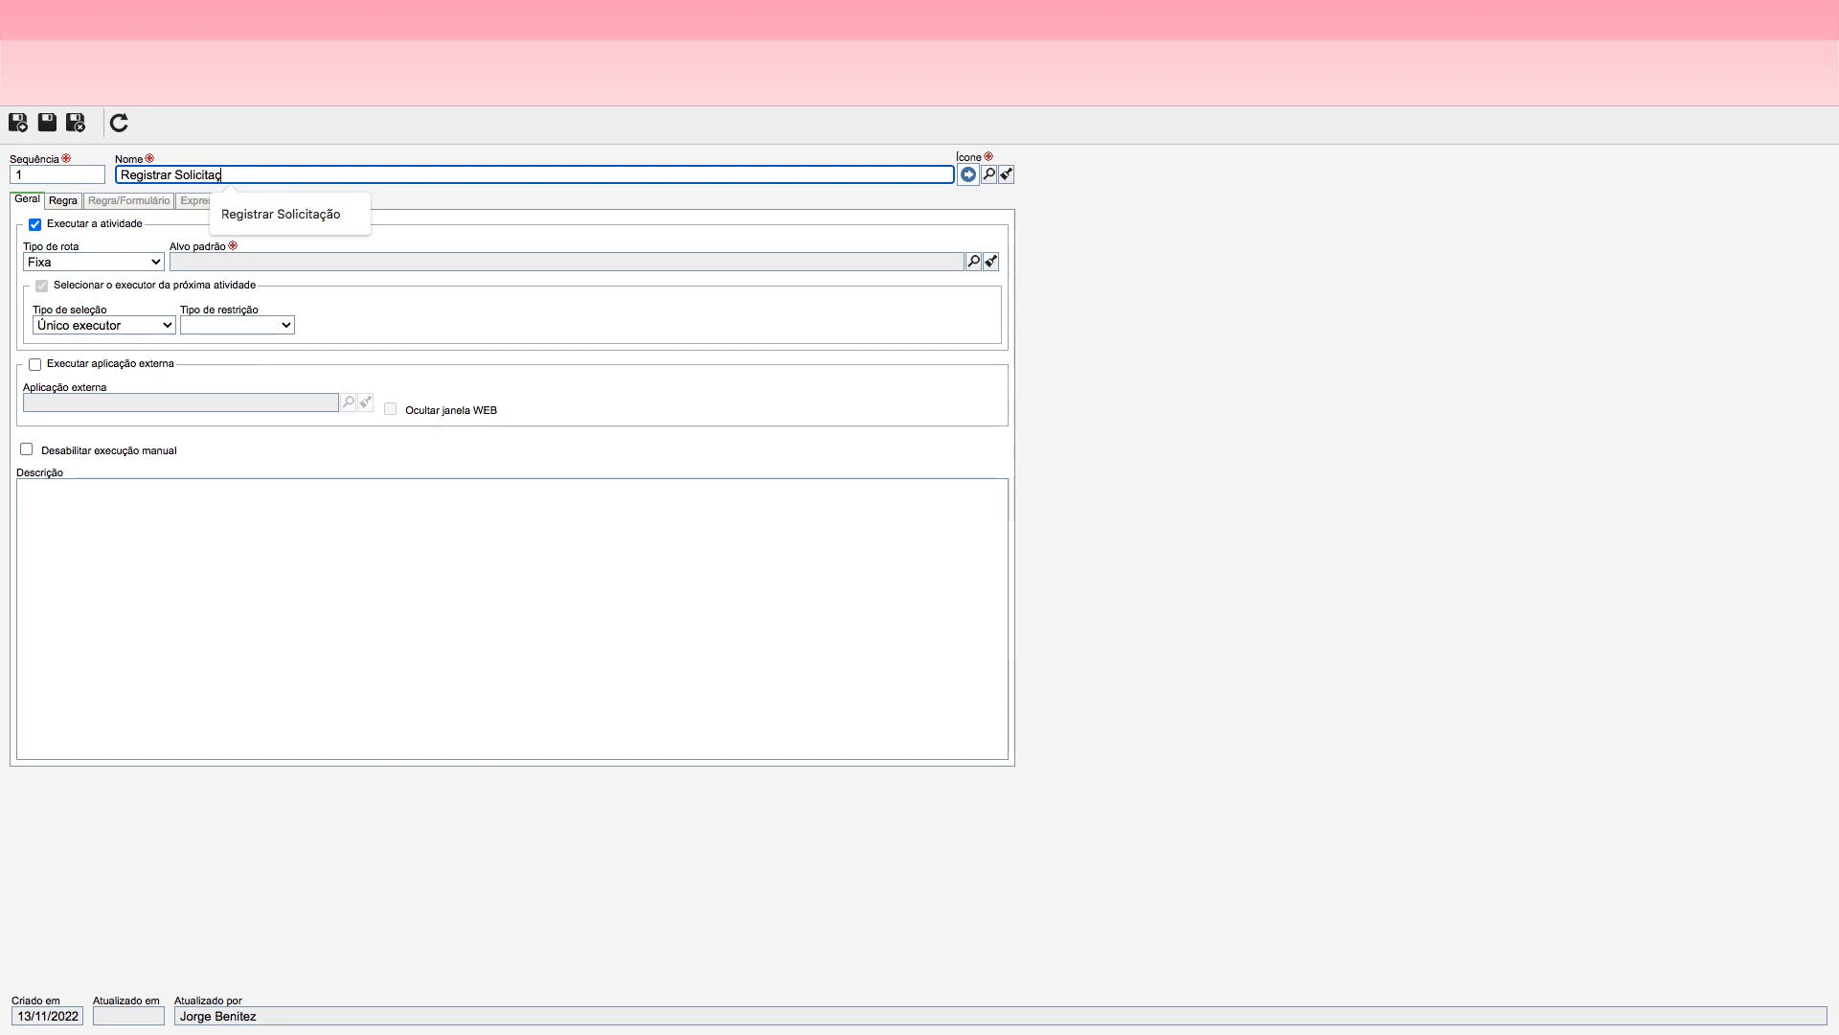
text(ão)
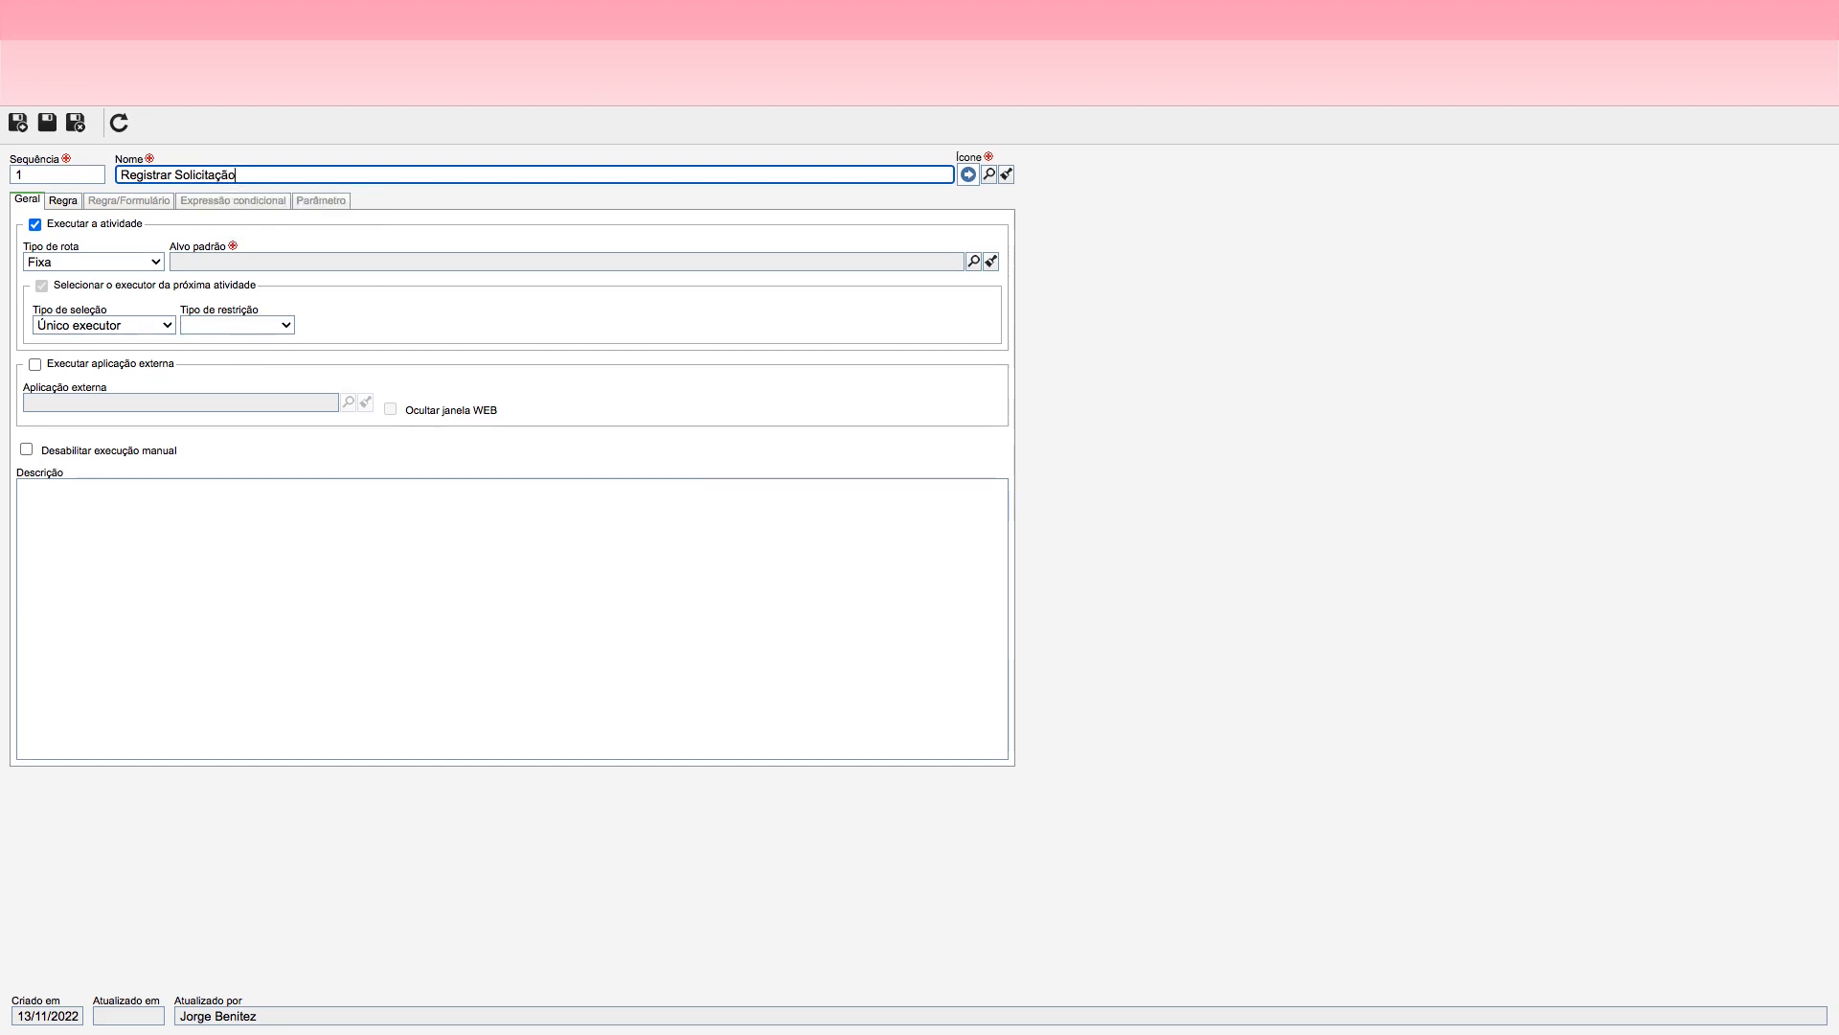
Step: Give the Registrar Solicitação action the green circled check icon and choose Aprovar Autorização as its default target
click(990, 173)
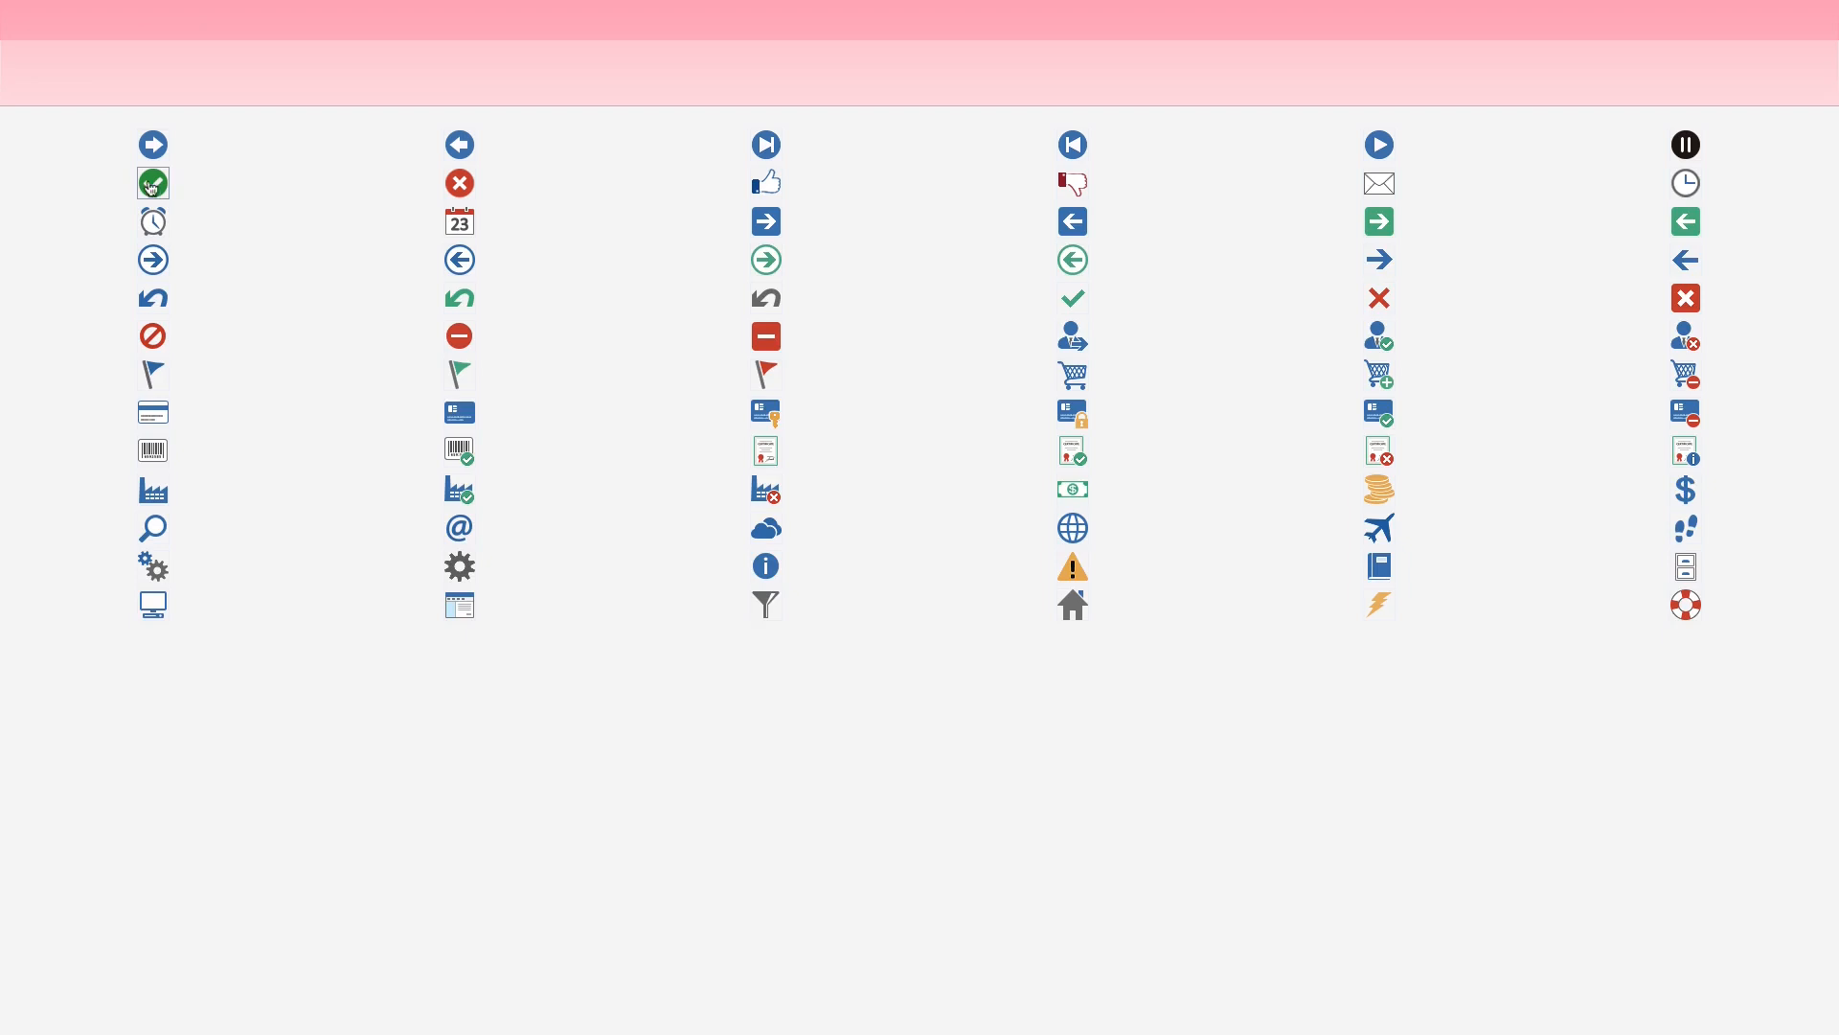
click(153, 182)
click(972, 260)
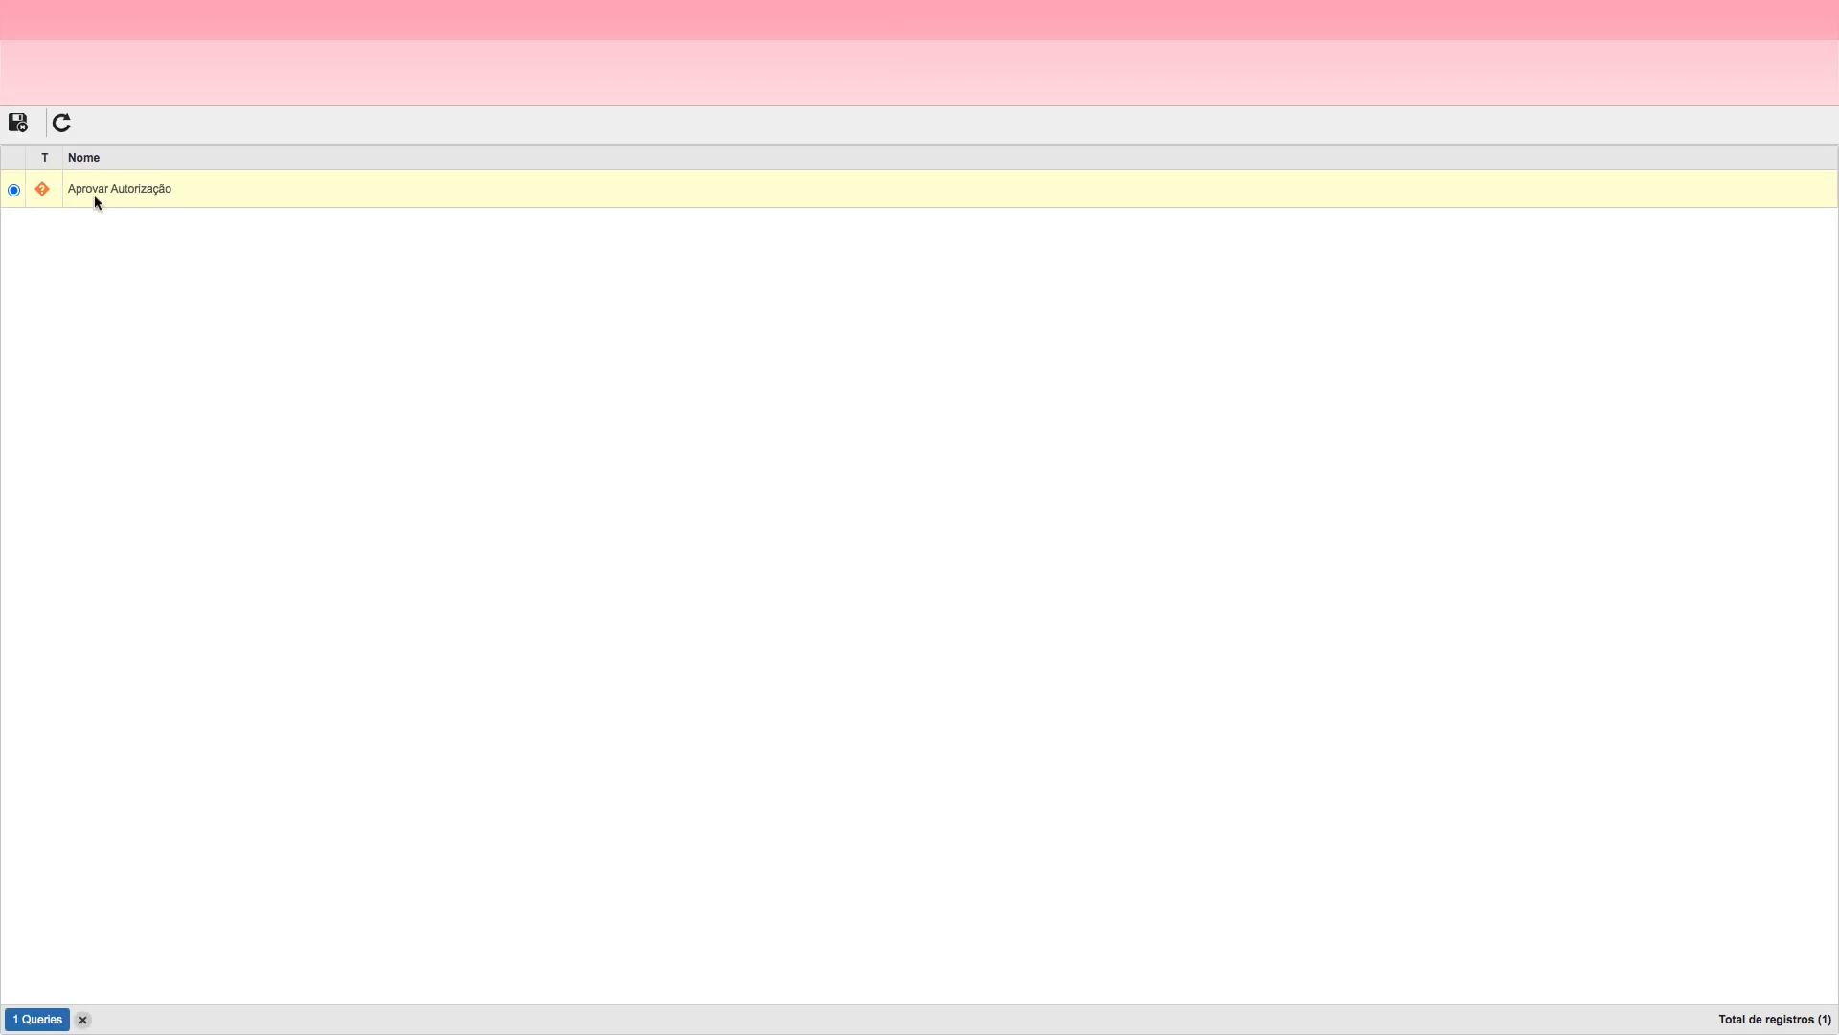
click(153, 191)
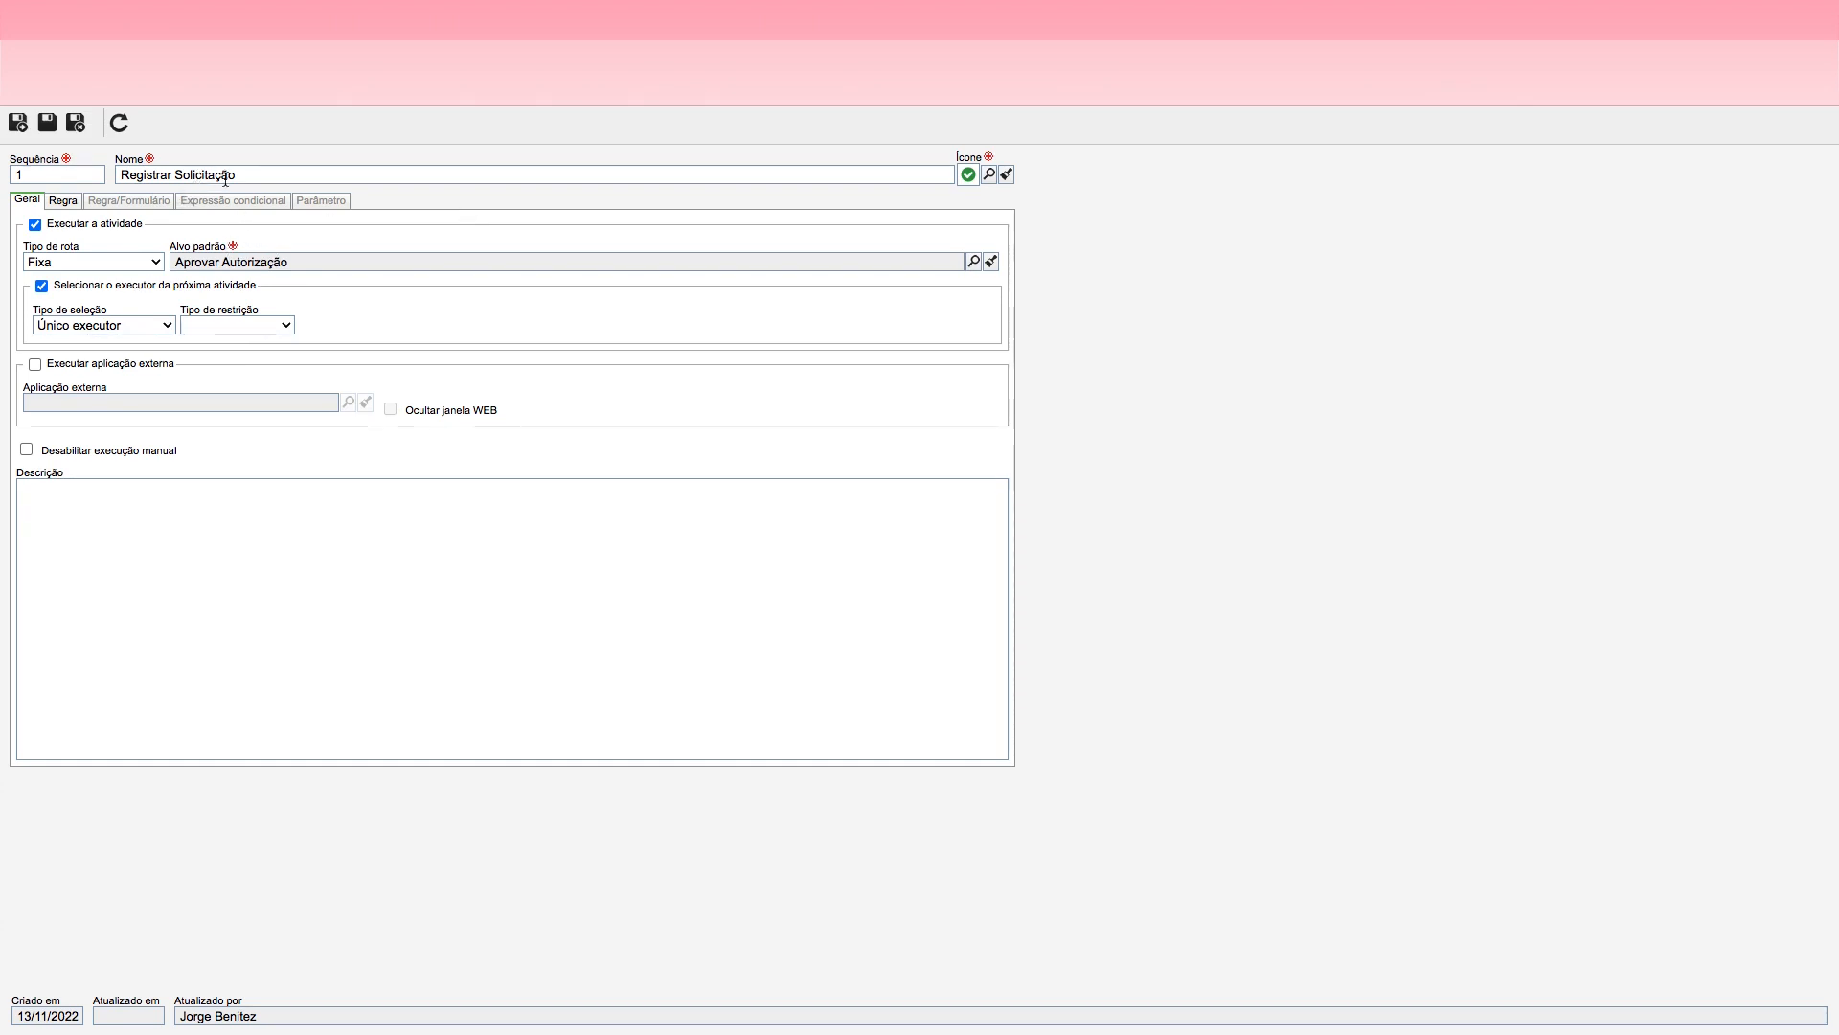
Step: Make Observação mandatory for the Registrar Solicitação action, then save and close the action and its activity
click(63, 201)
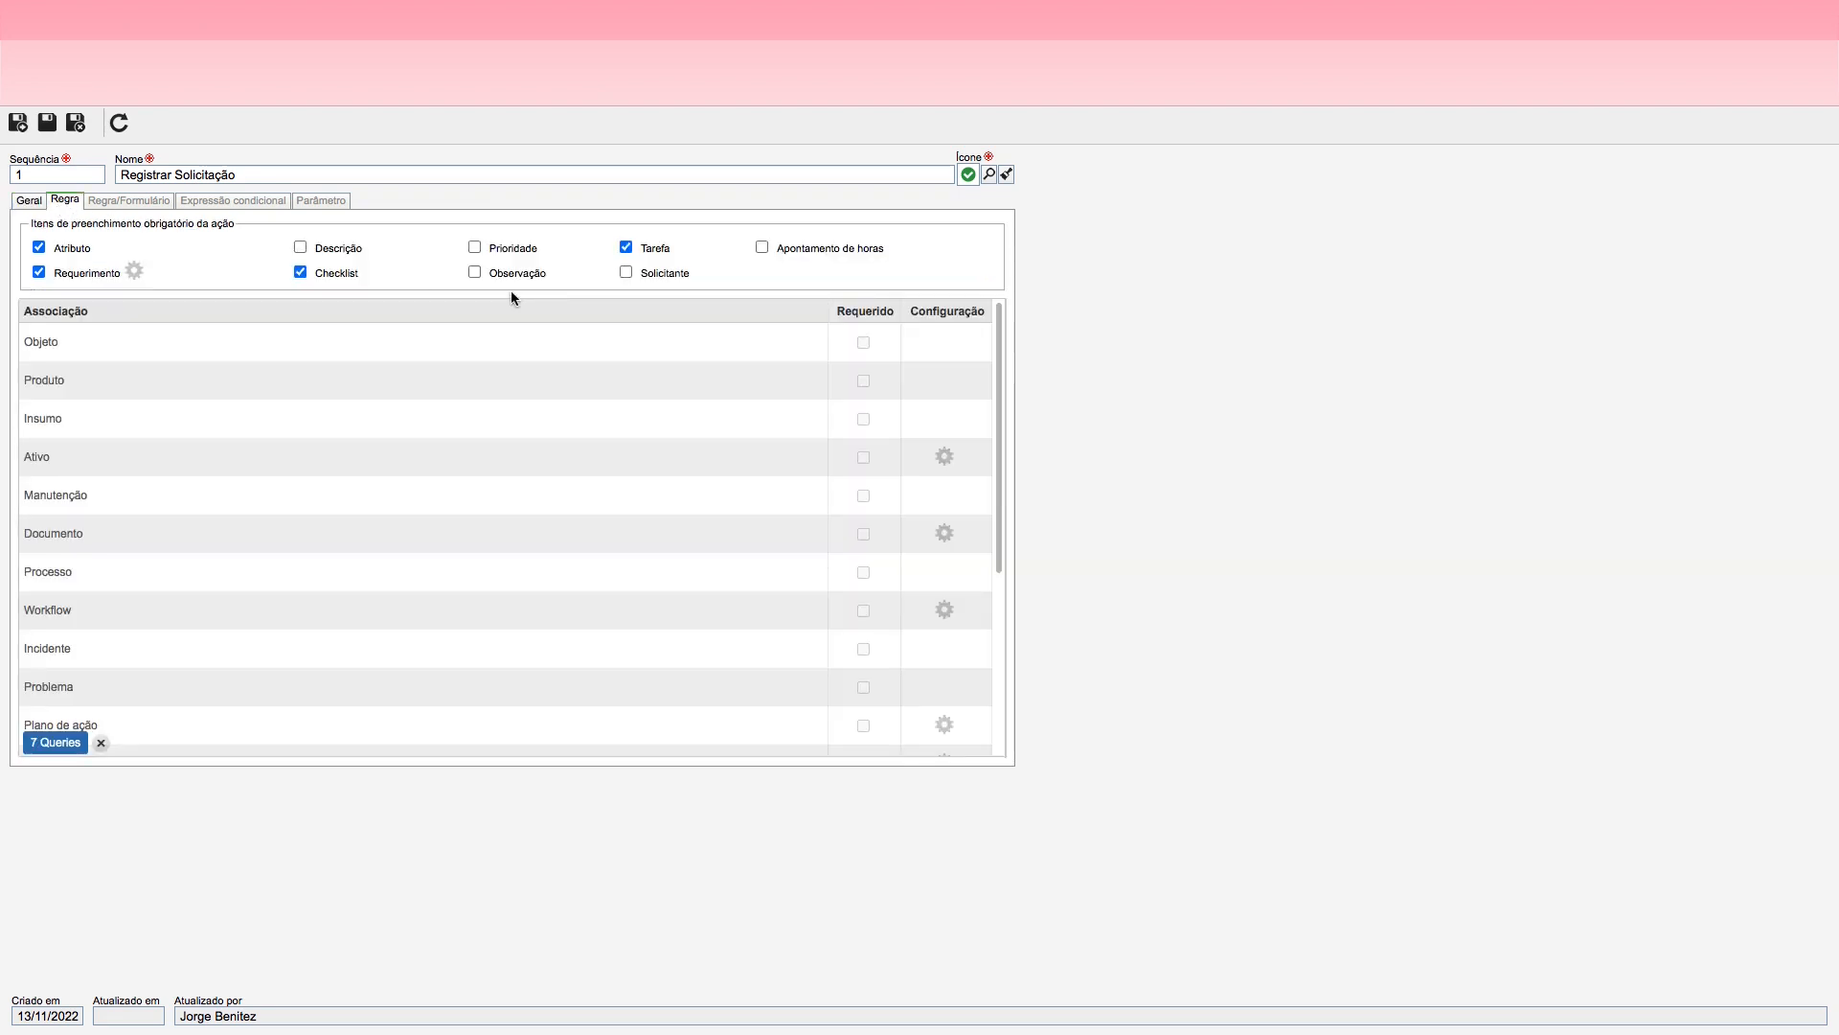
click(475, 273)
click(80, 128)
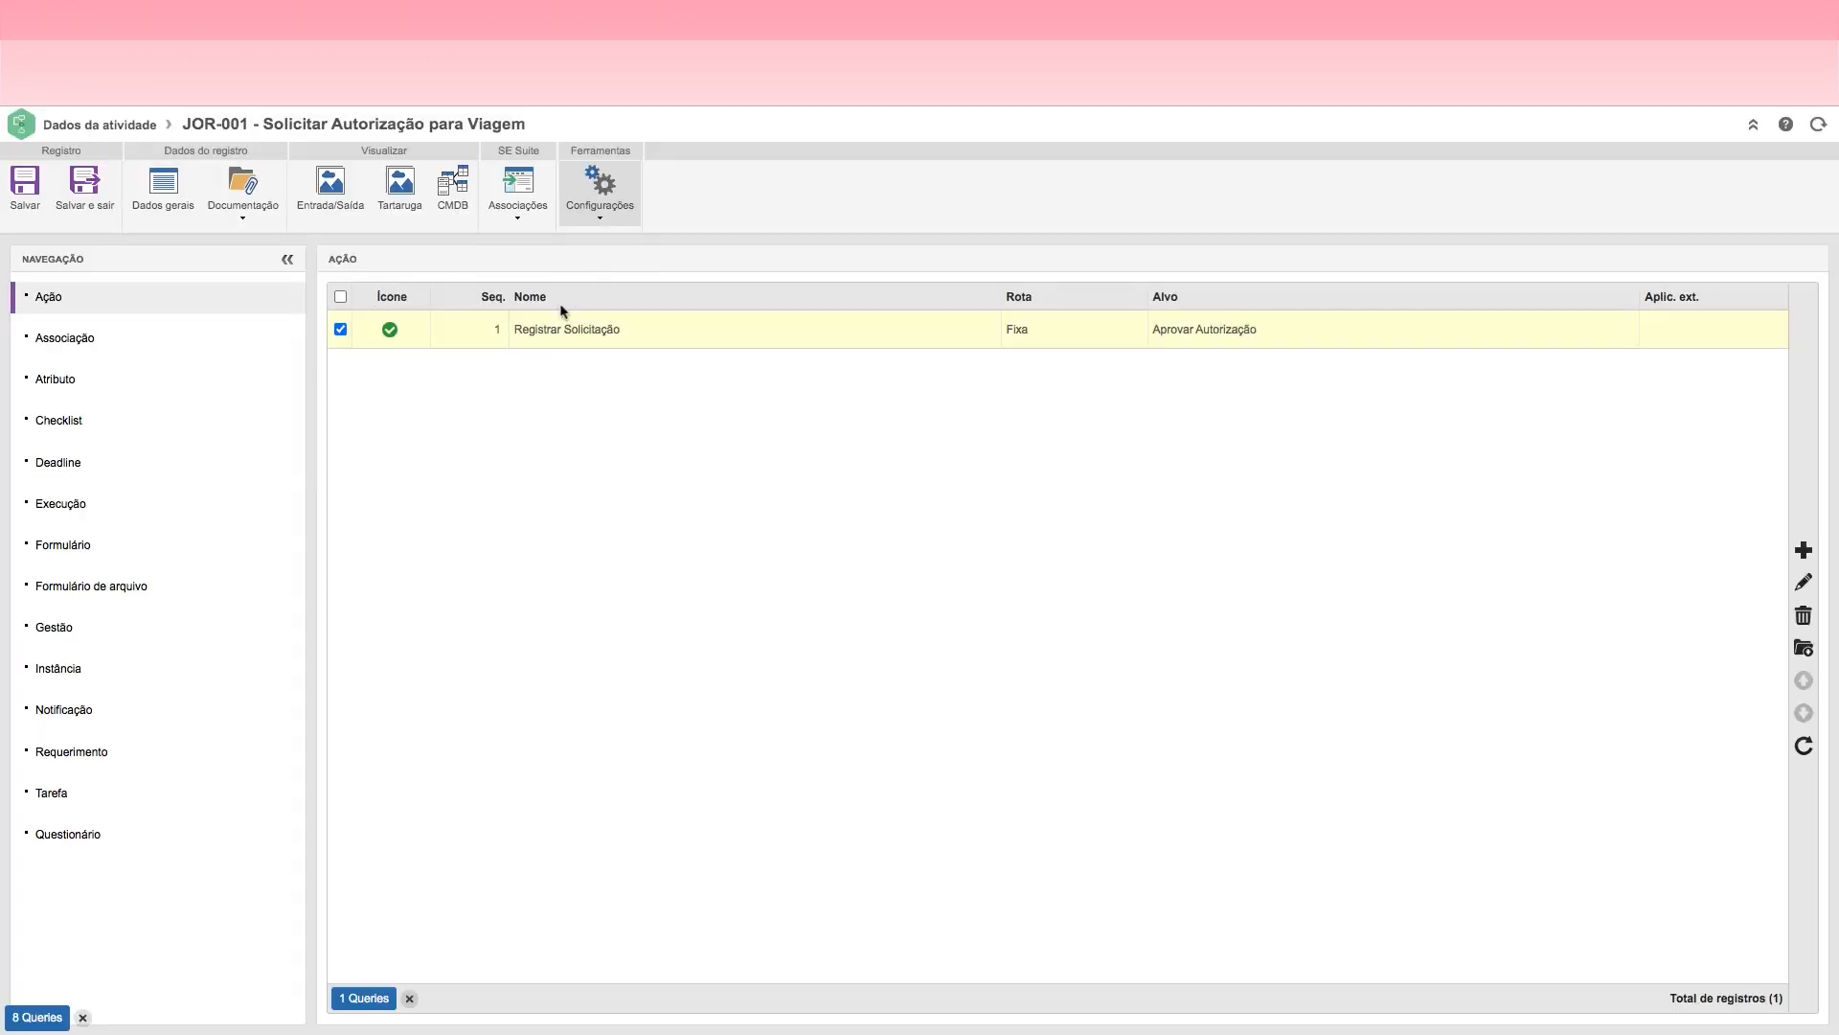
click(84, 192)
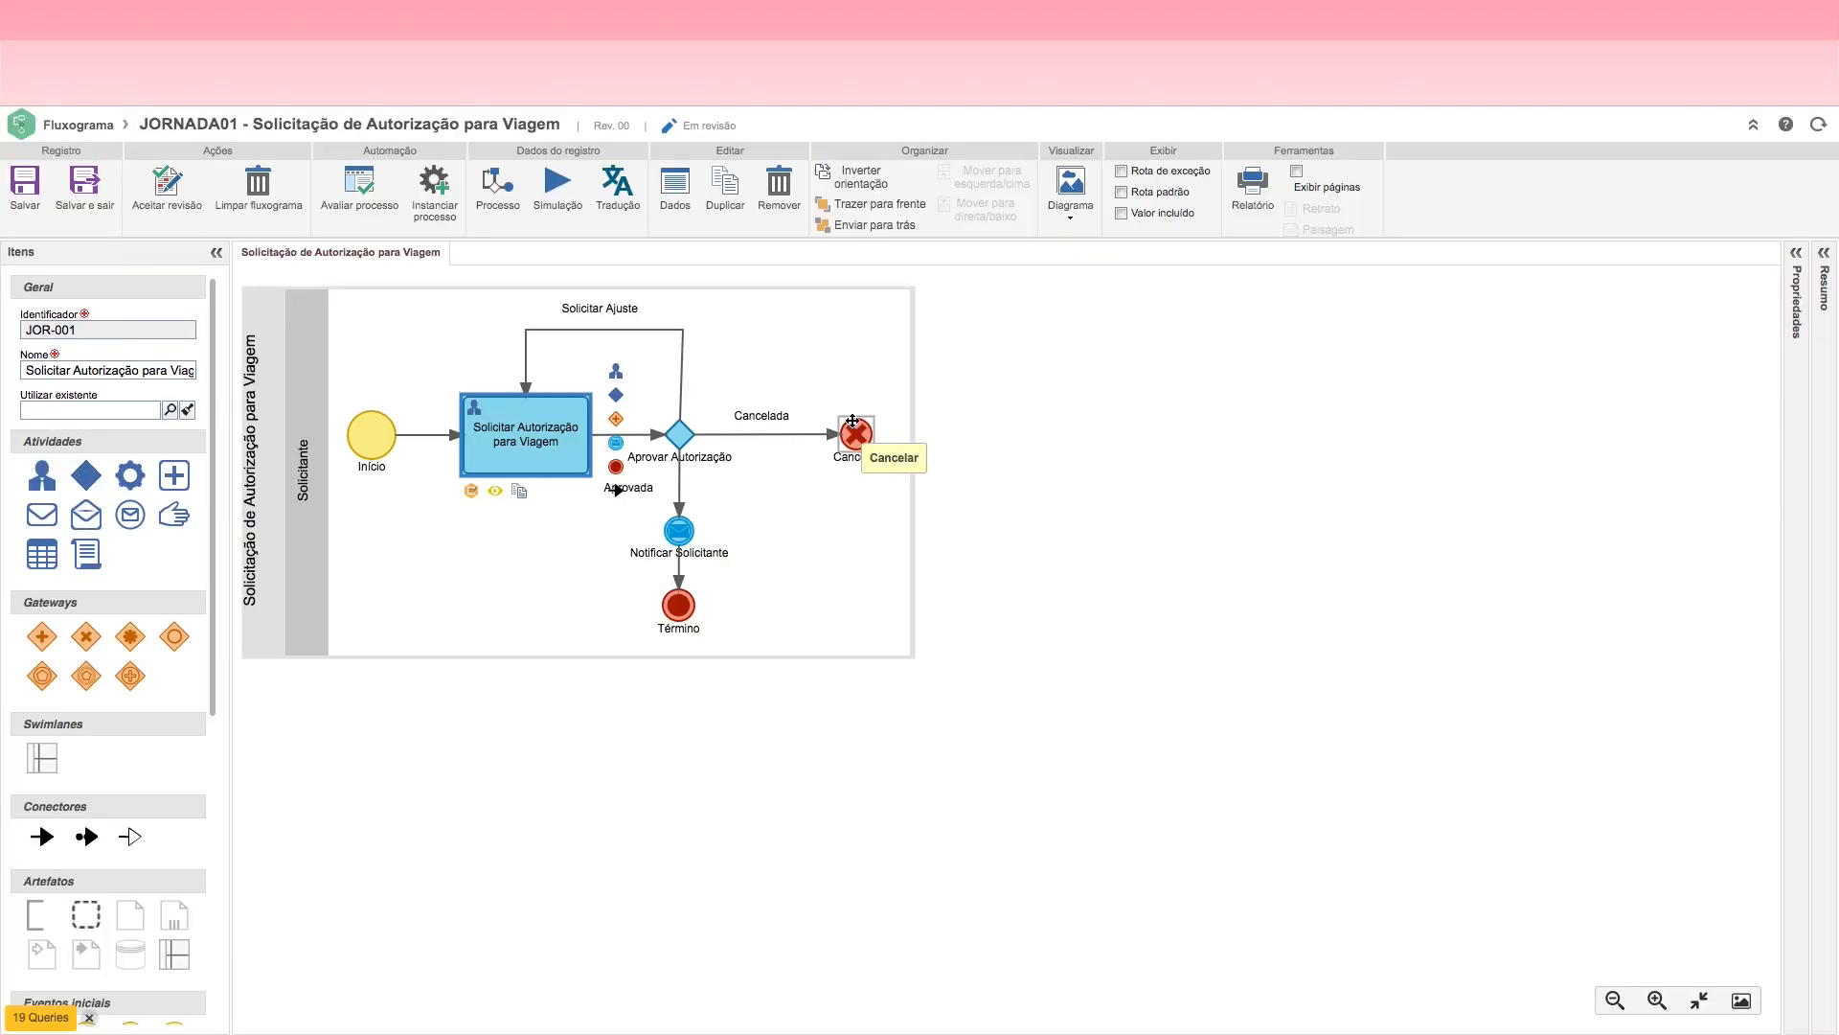
Step: Add an action named "Aprovar" to the Aprovar Autorização decision
click(682, 436)
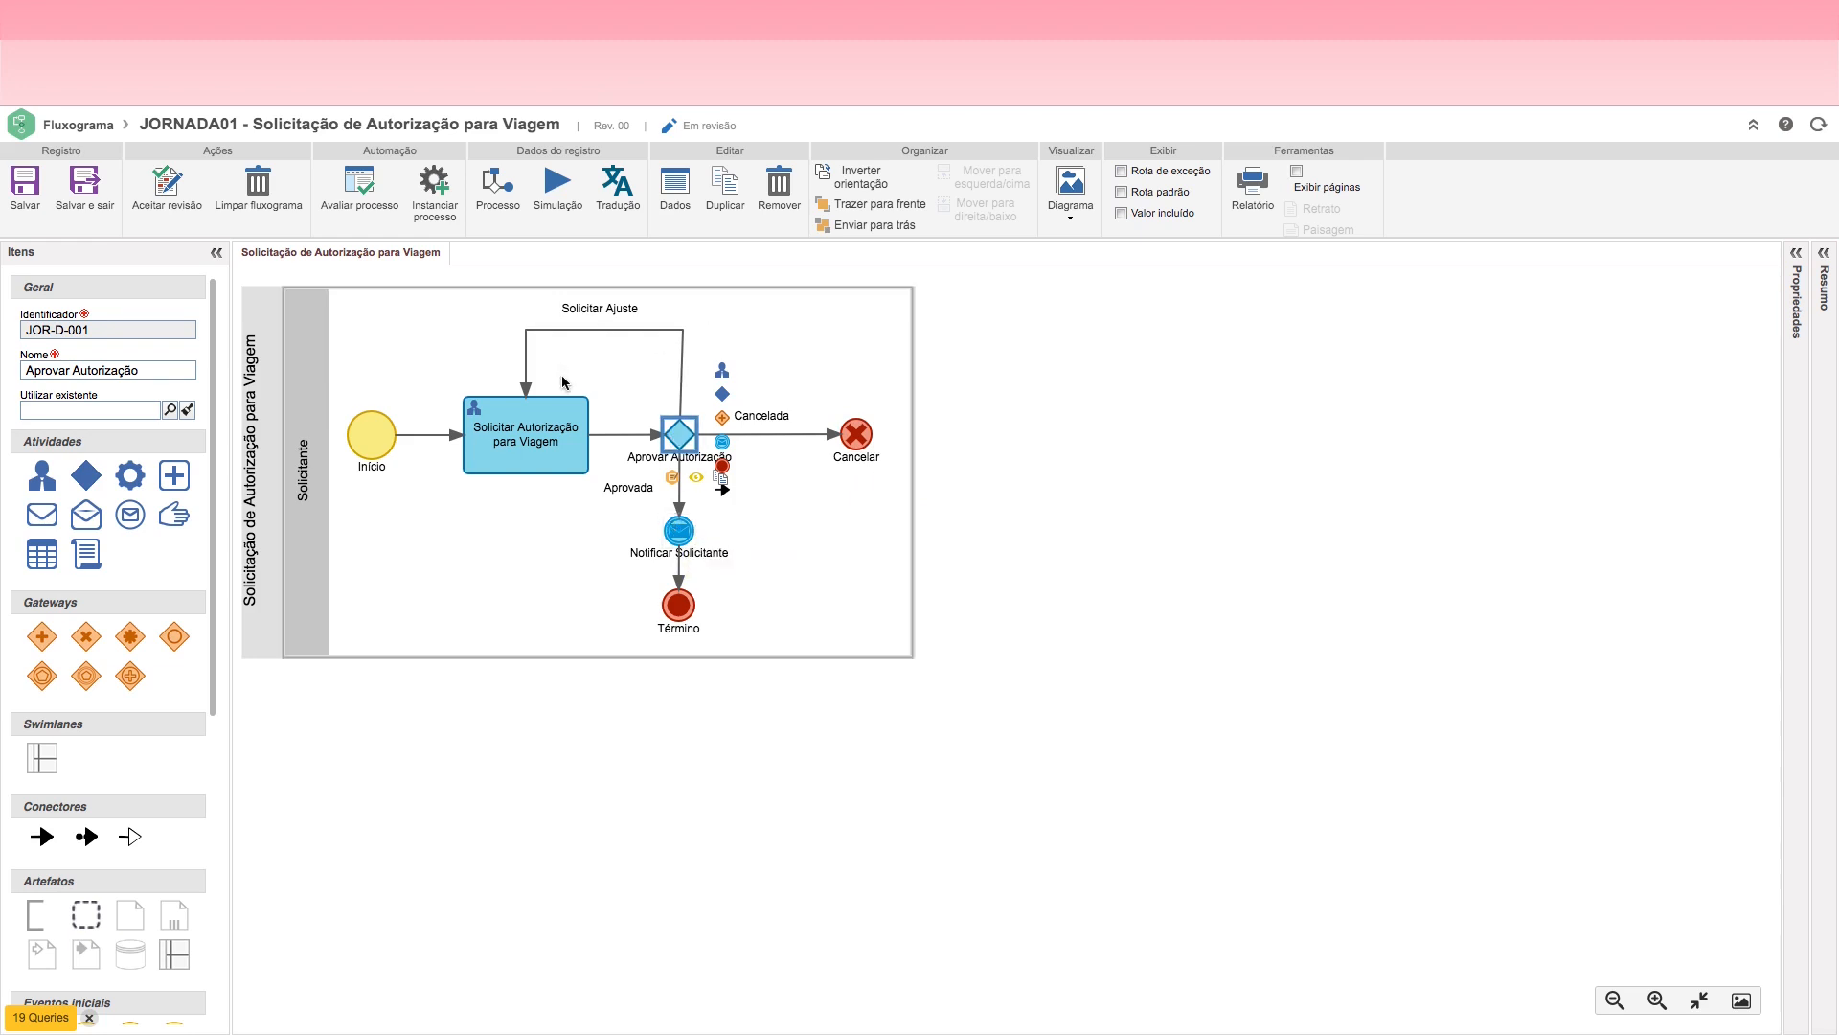
double_click(680, 434)
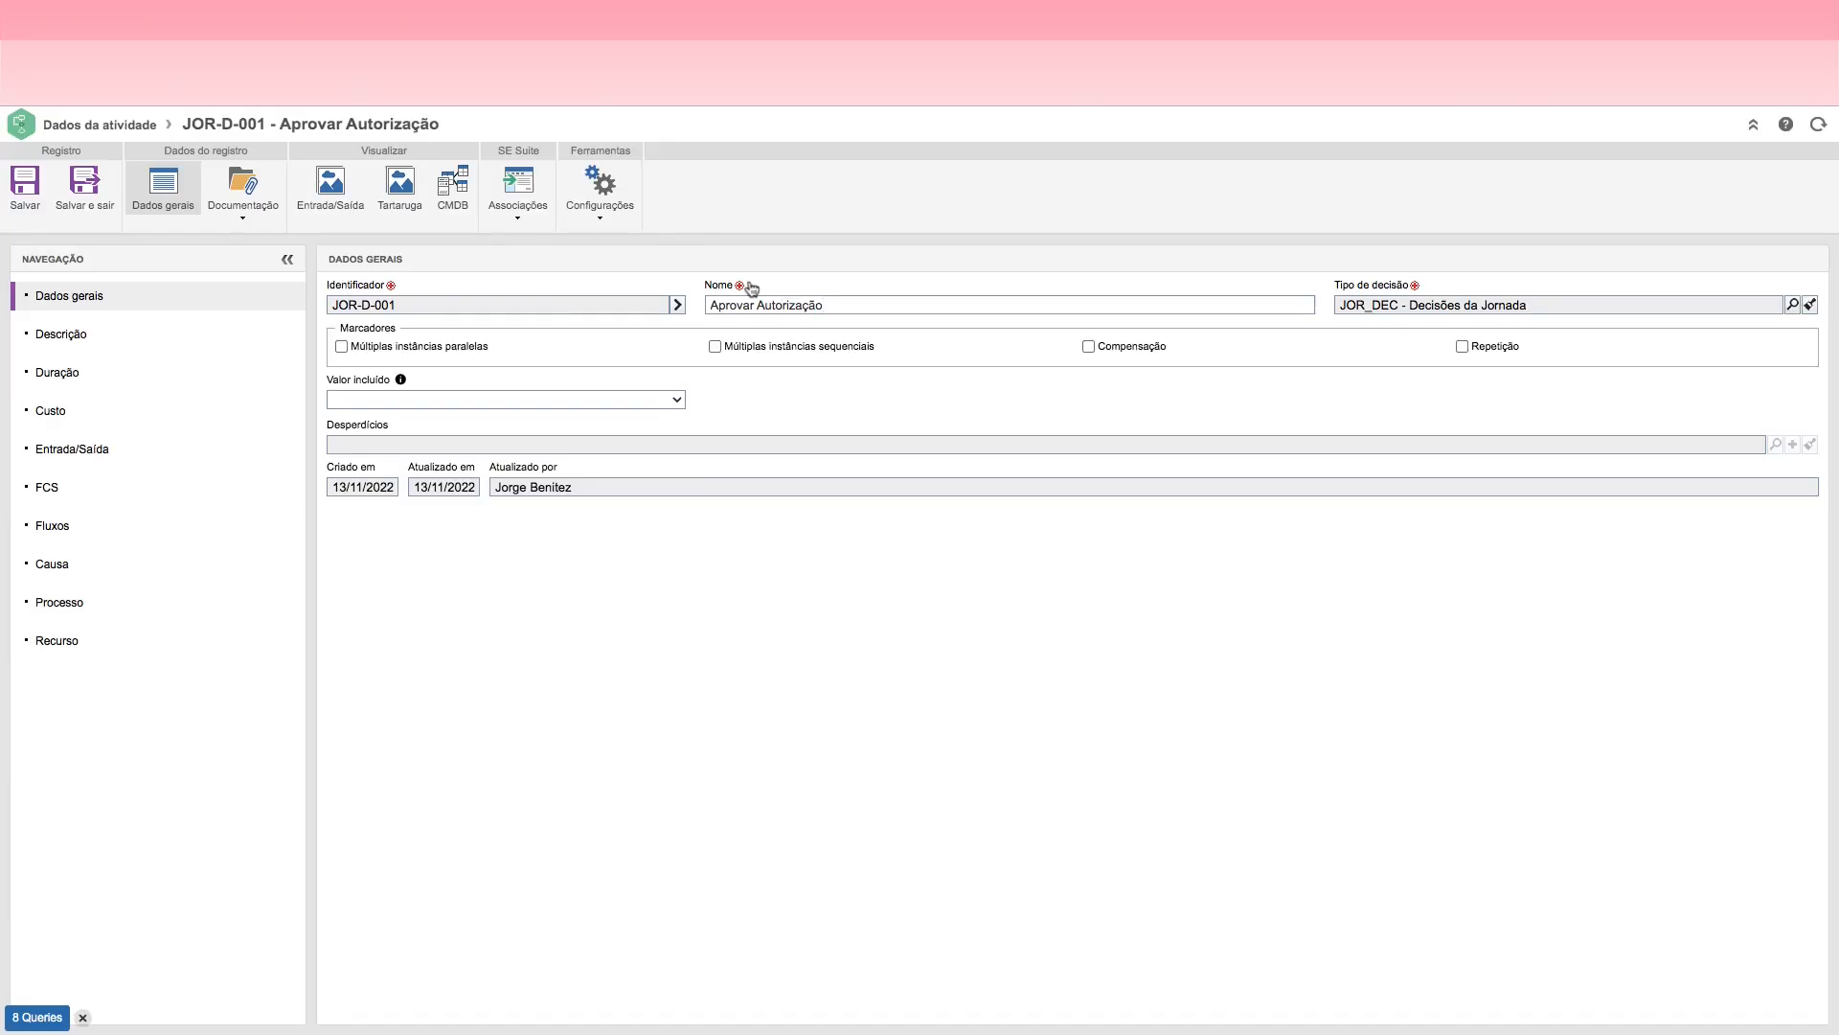
click(600, 213)
click(595, 245)
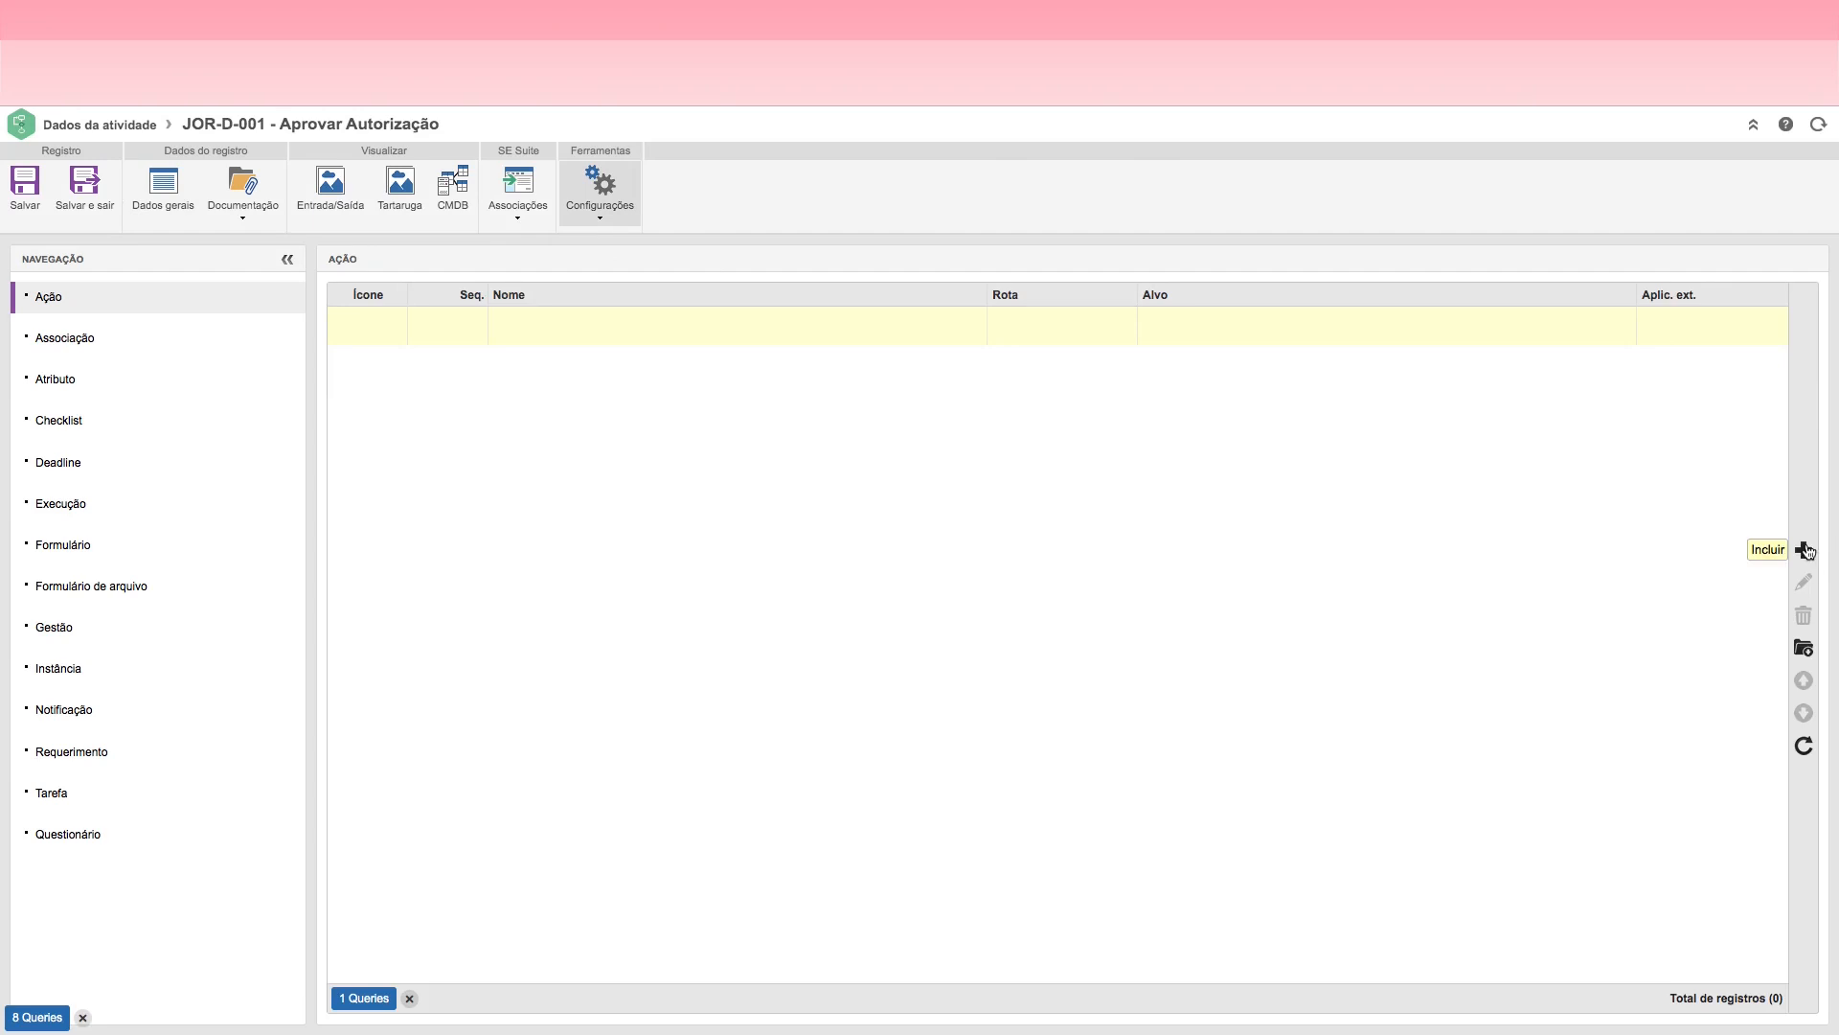
click(1805, 550)
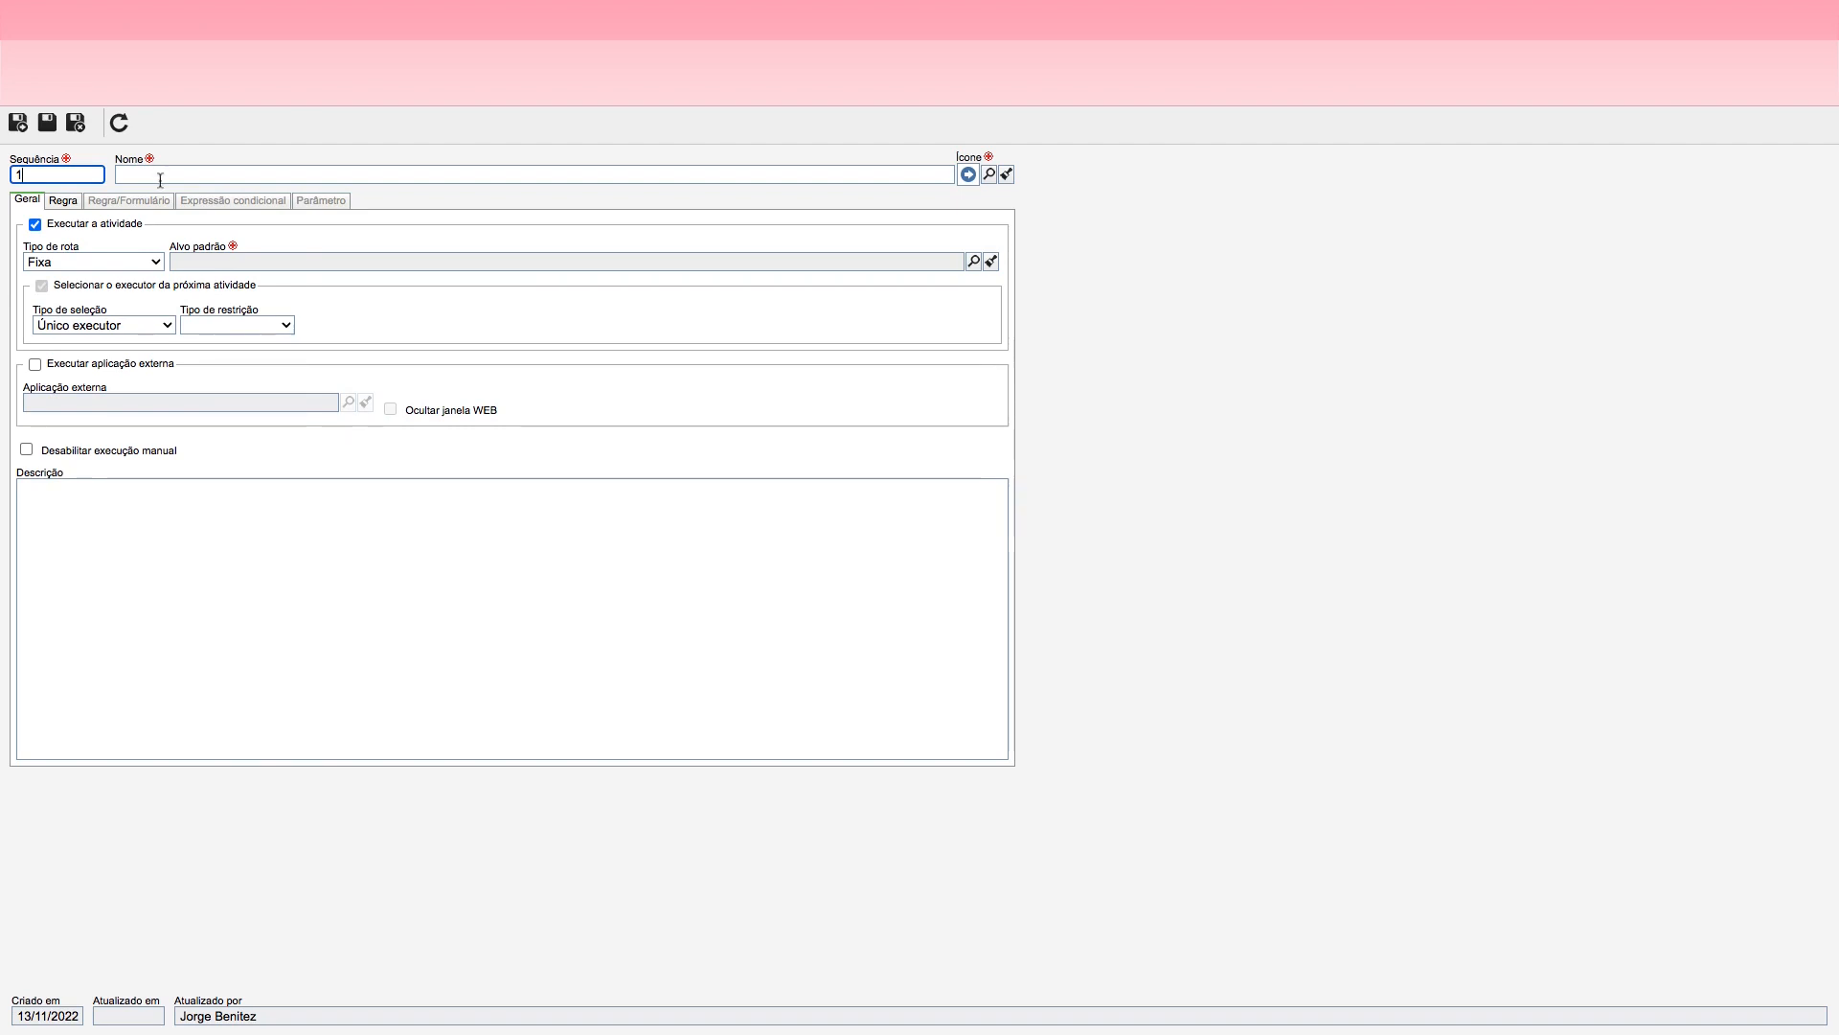
click(159, 180)
text(Aprovar)
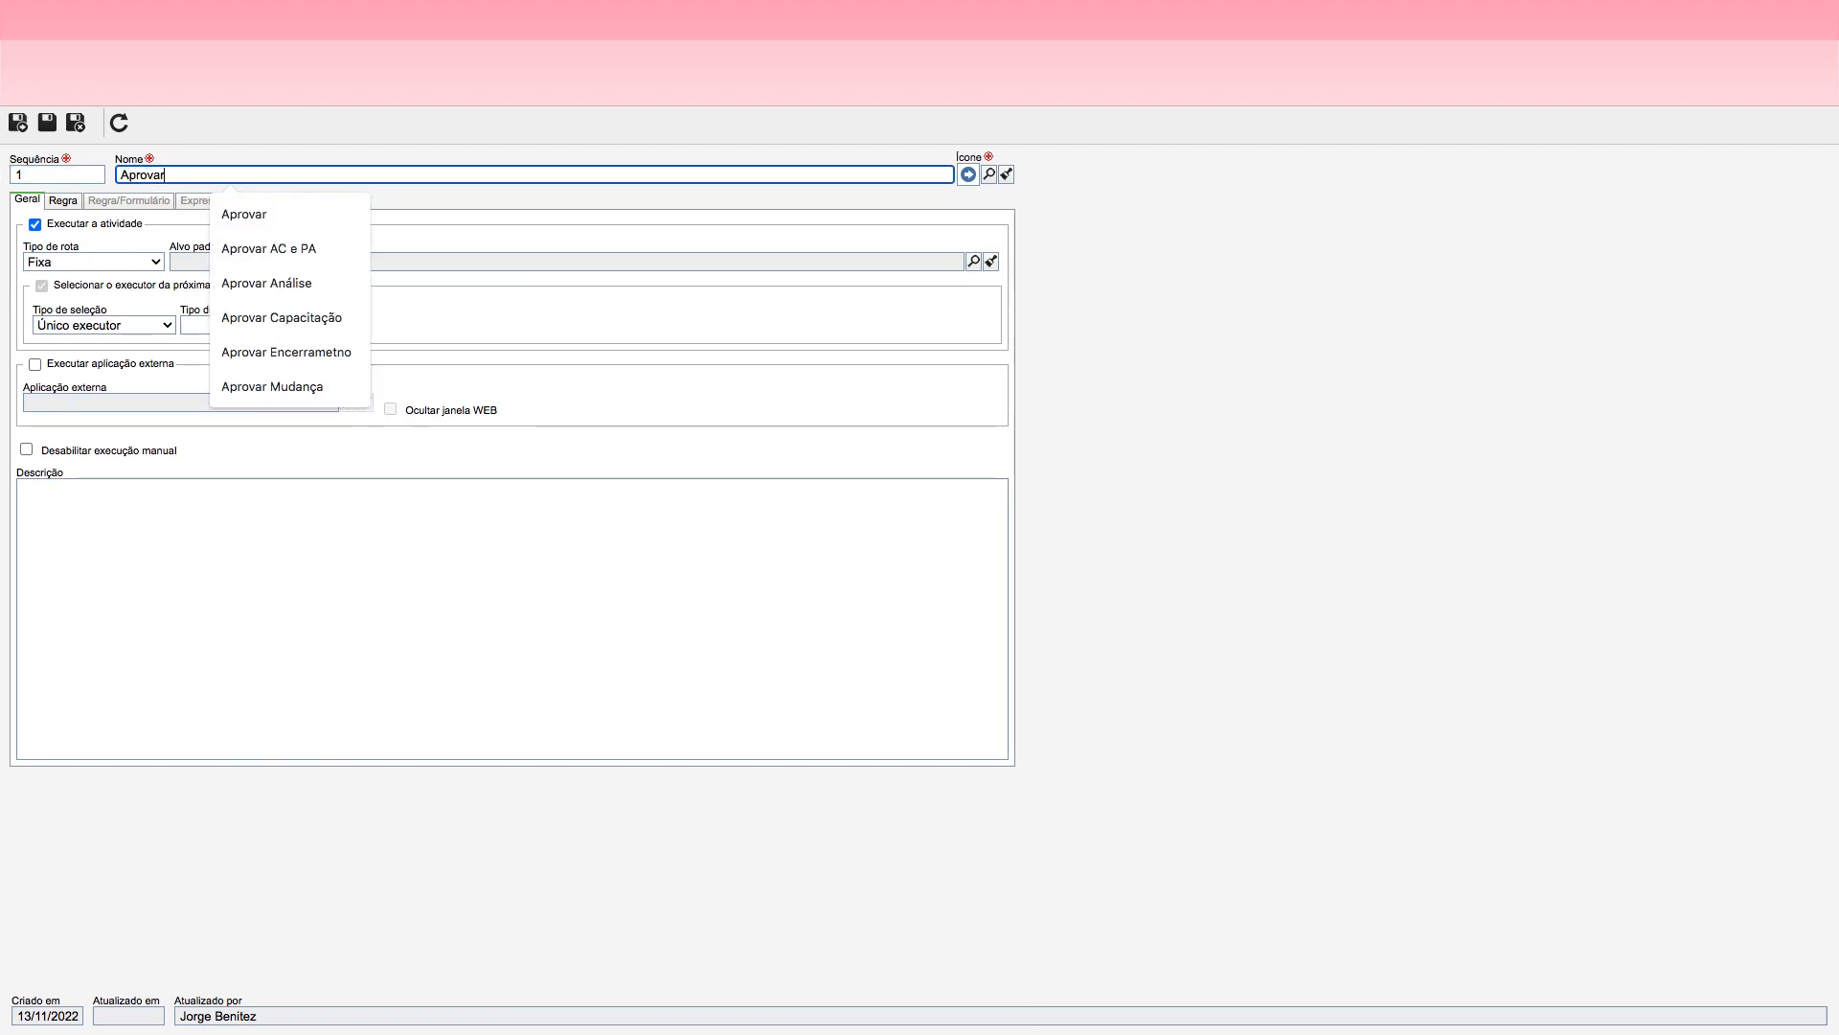
Step: Give the Aprovar action the thumbs-up icon and choose Notificar Solicitante as its default target
click(989, 176)
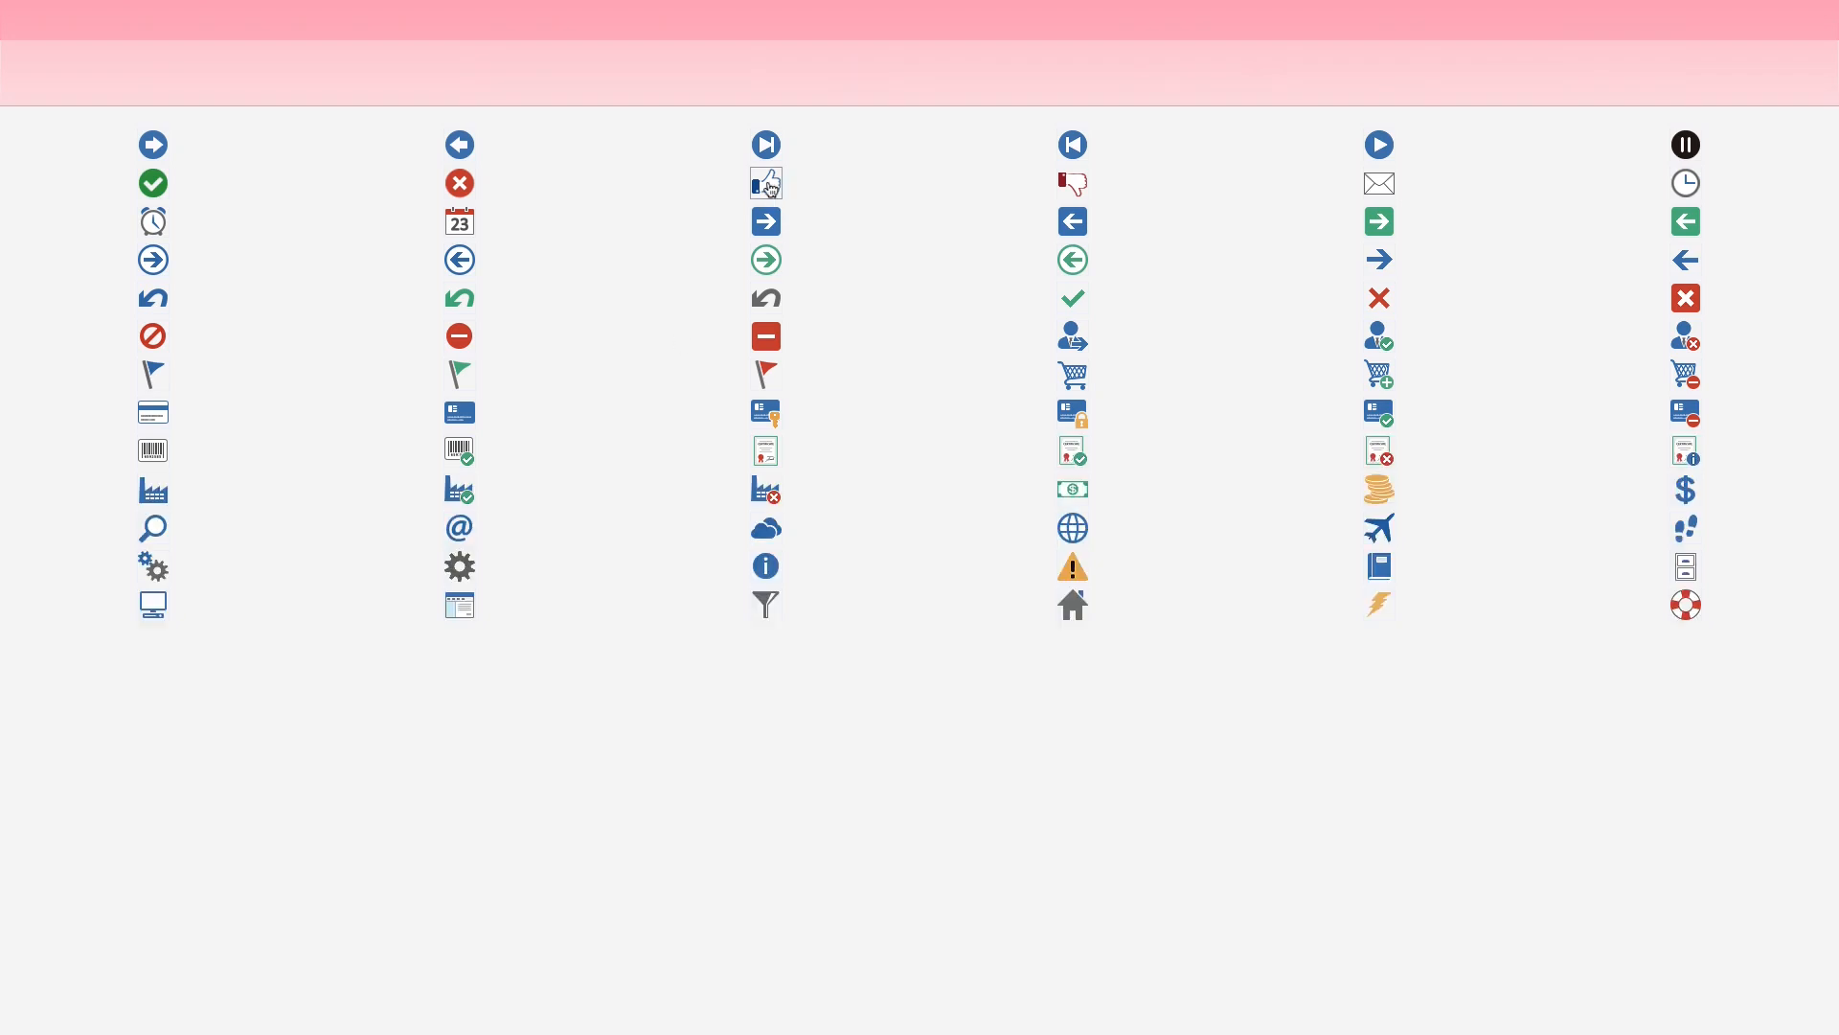
click(769, 185)
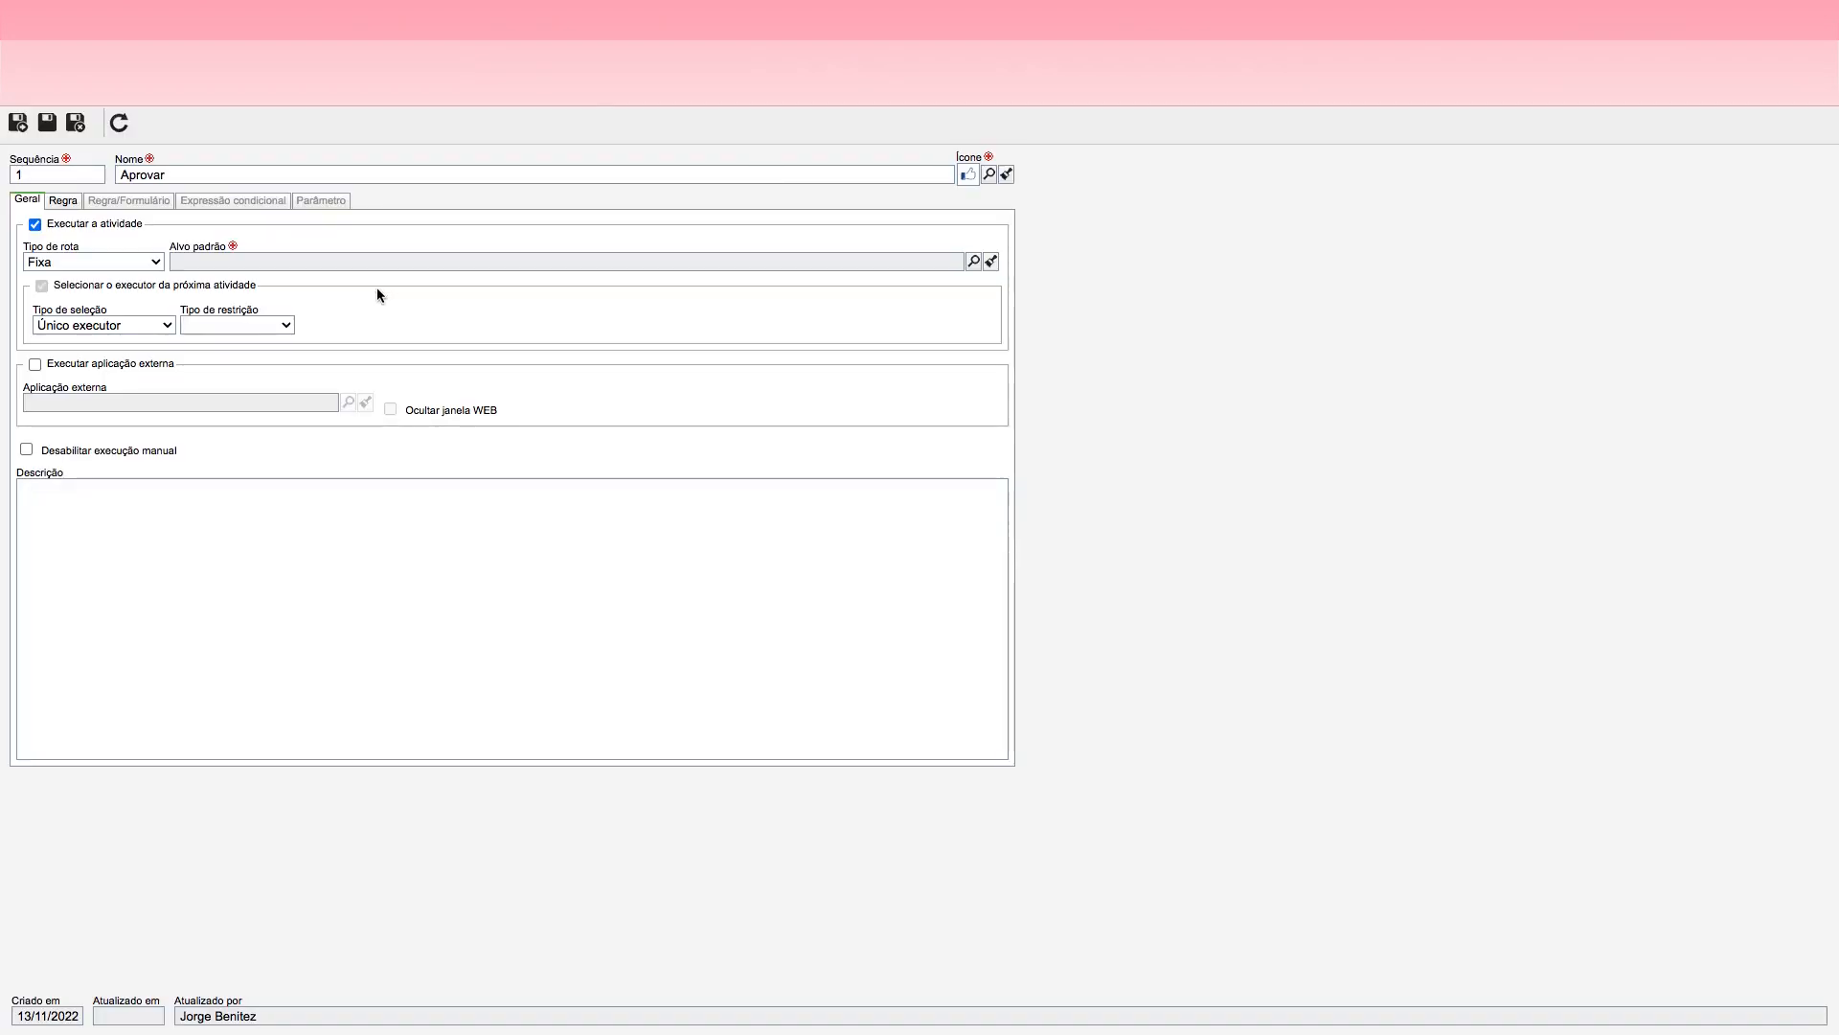
click(972, 262)
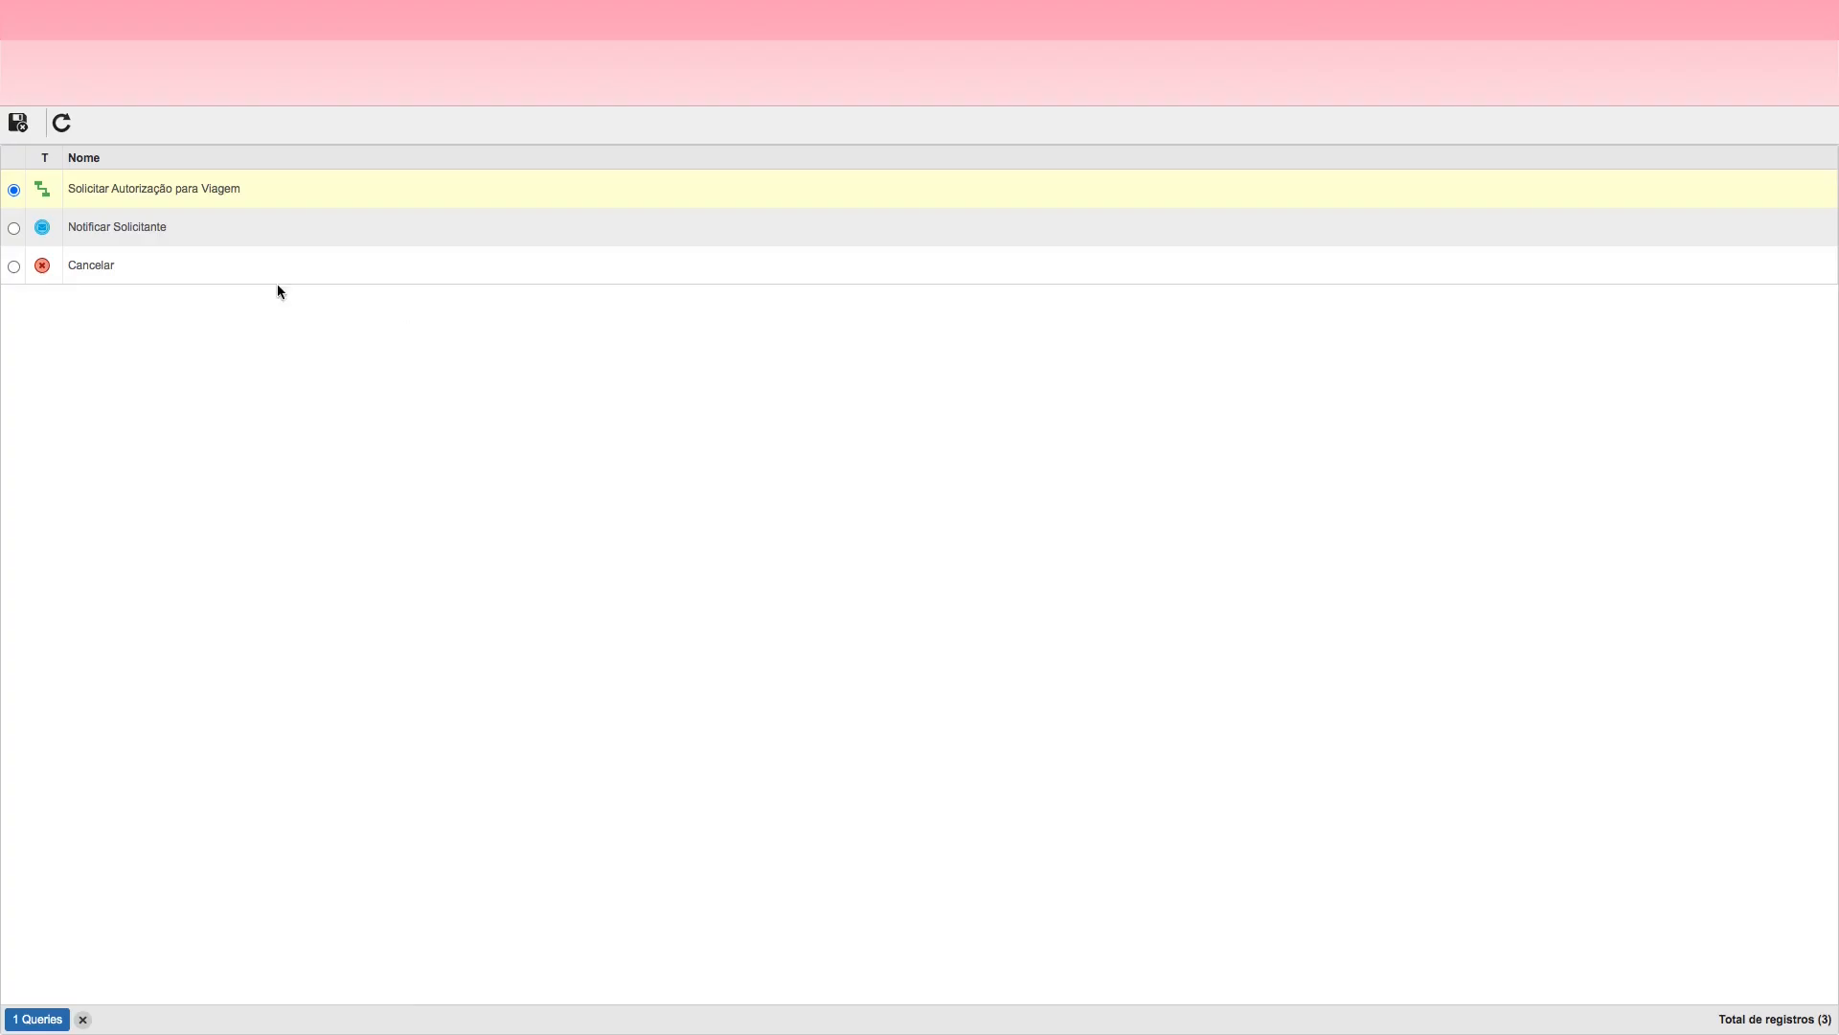
double_click(134, 230)
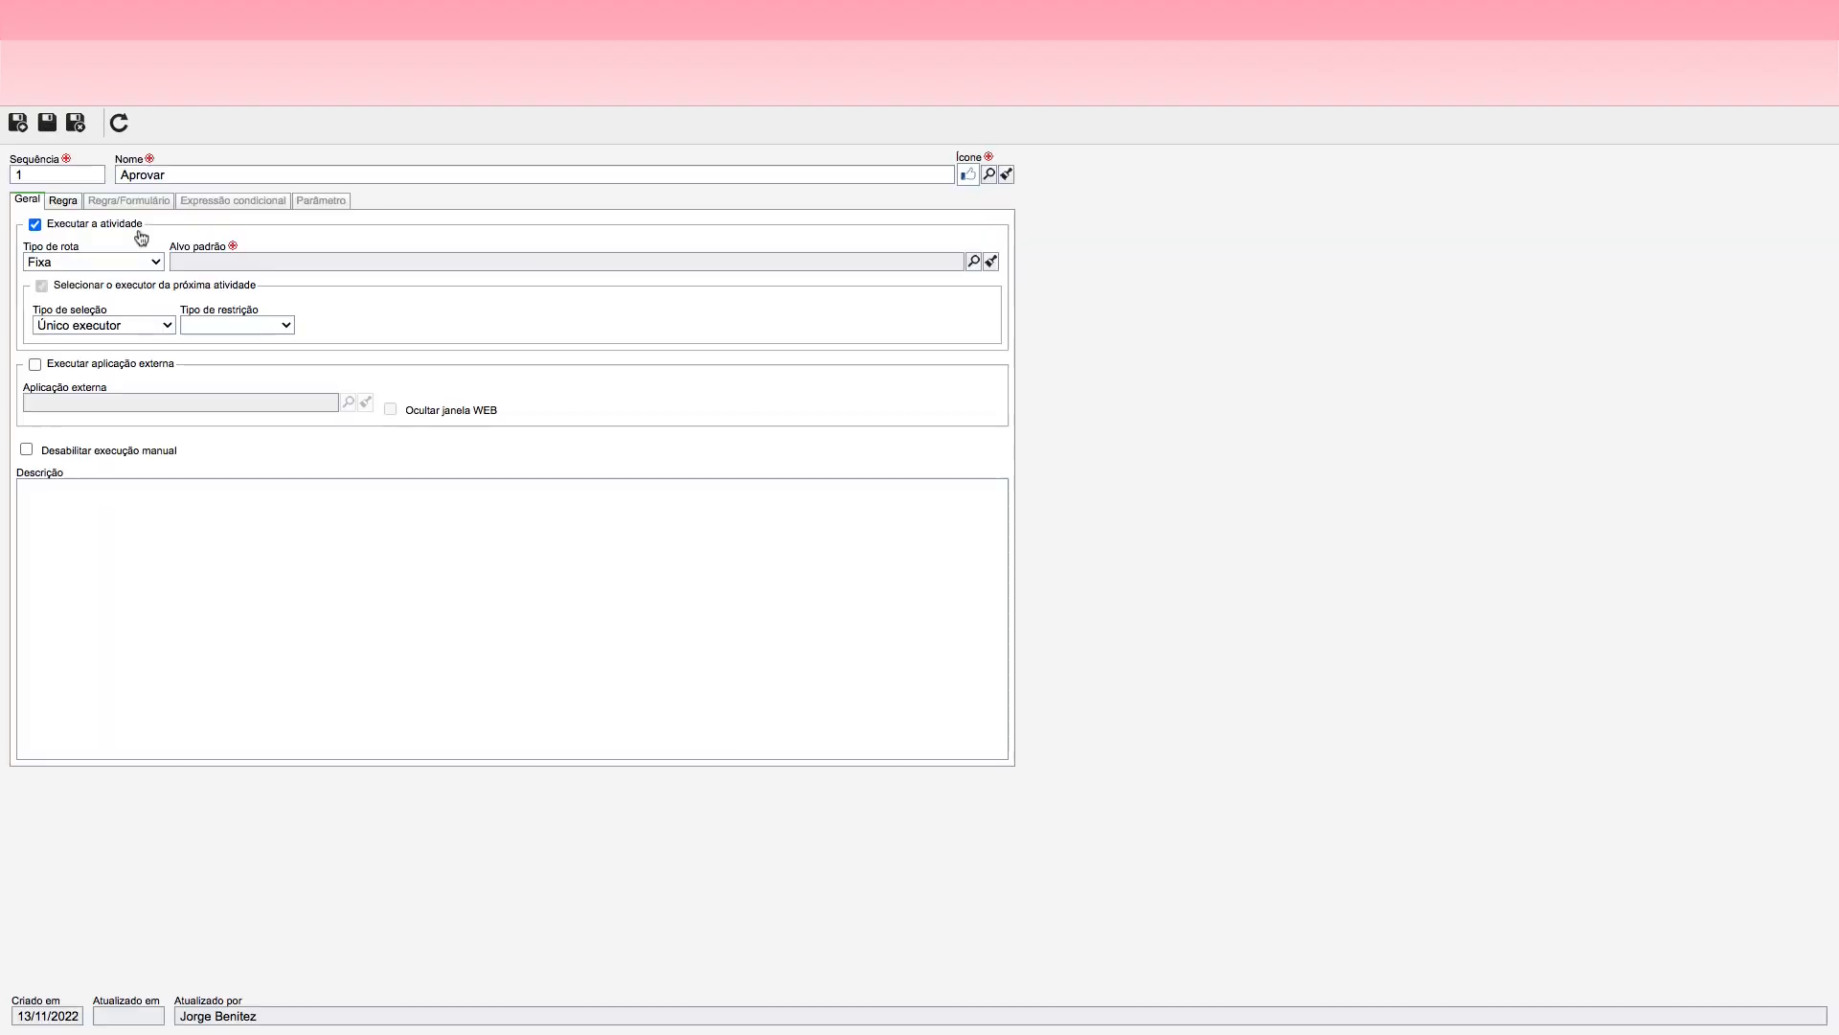
Step: Make Observação mandatory for the Aprovar action, then save and close the action
click(71, 204)
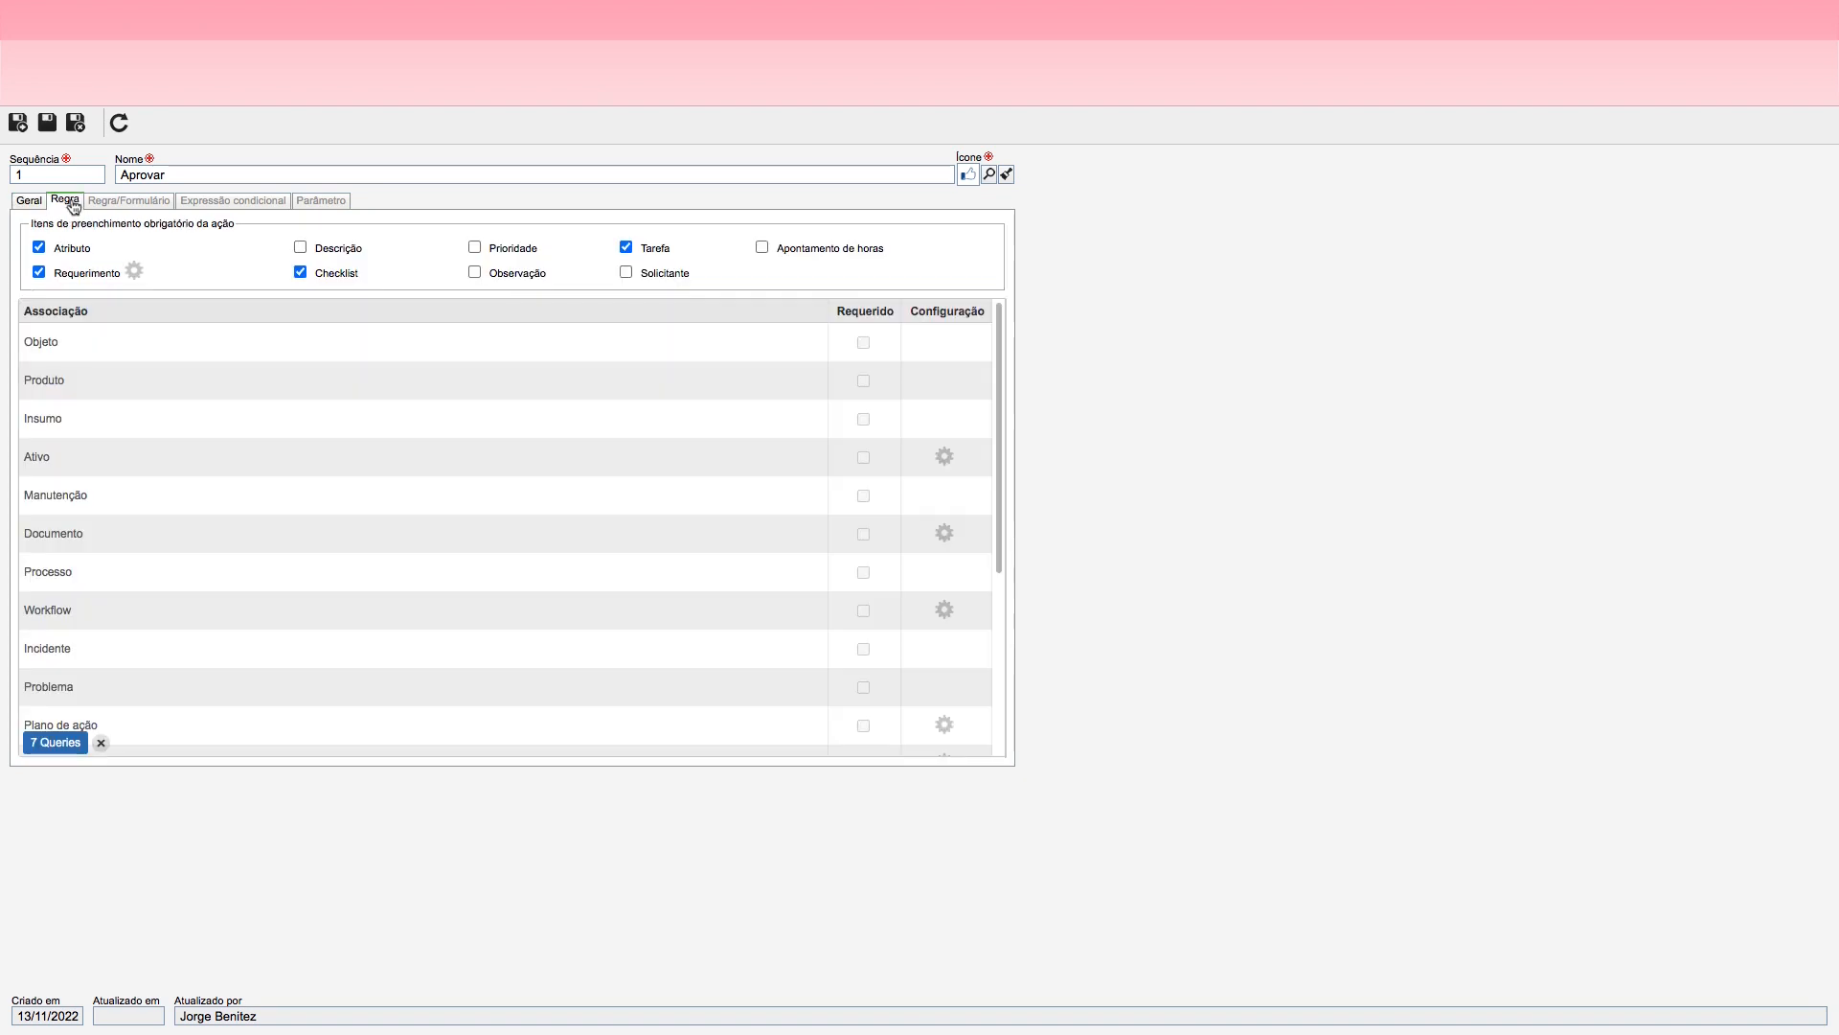
click(475, 274)
click(74, 123)
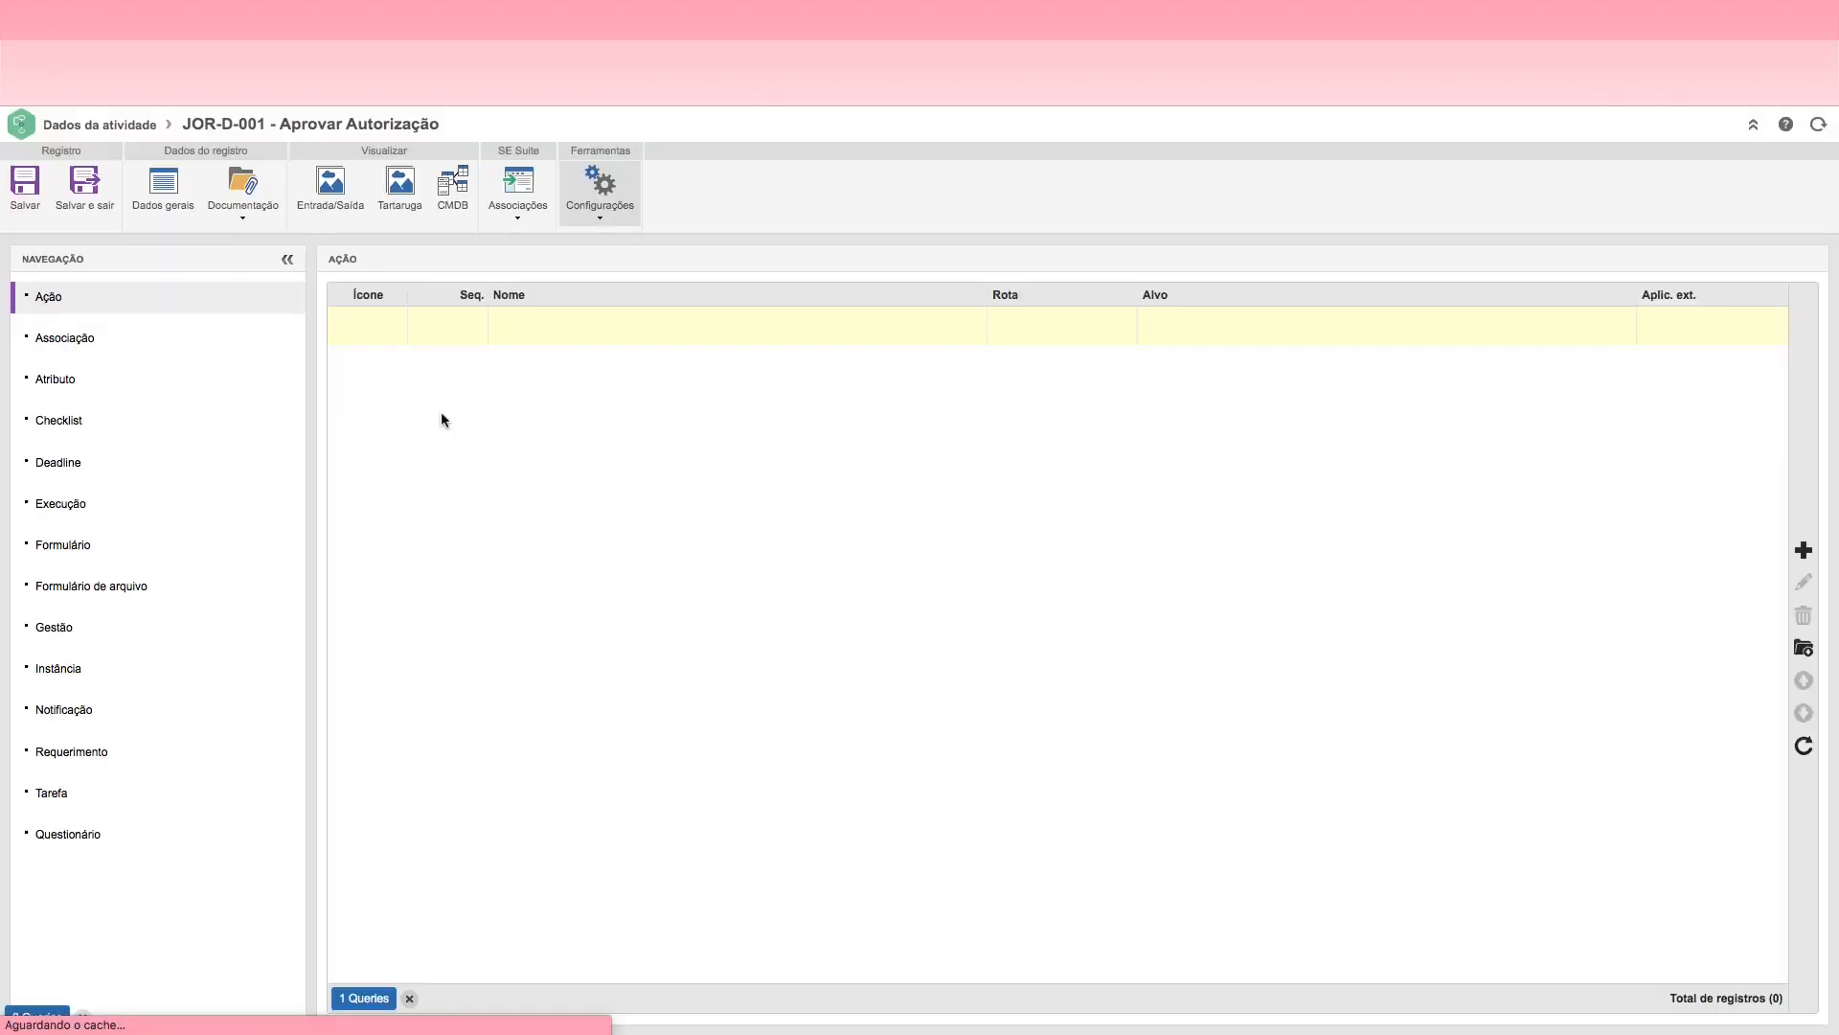
Step: Add a second action named "Cancelar" to the Aprovar Autorização decision
click(1777, 550)
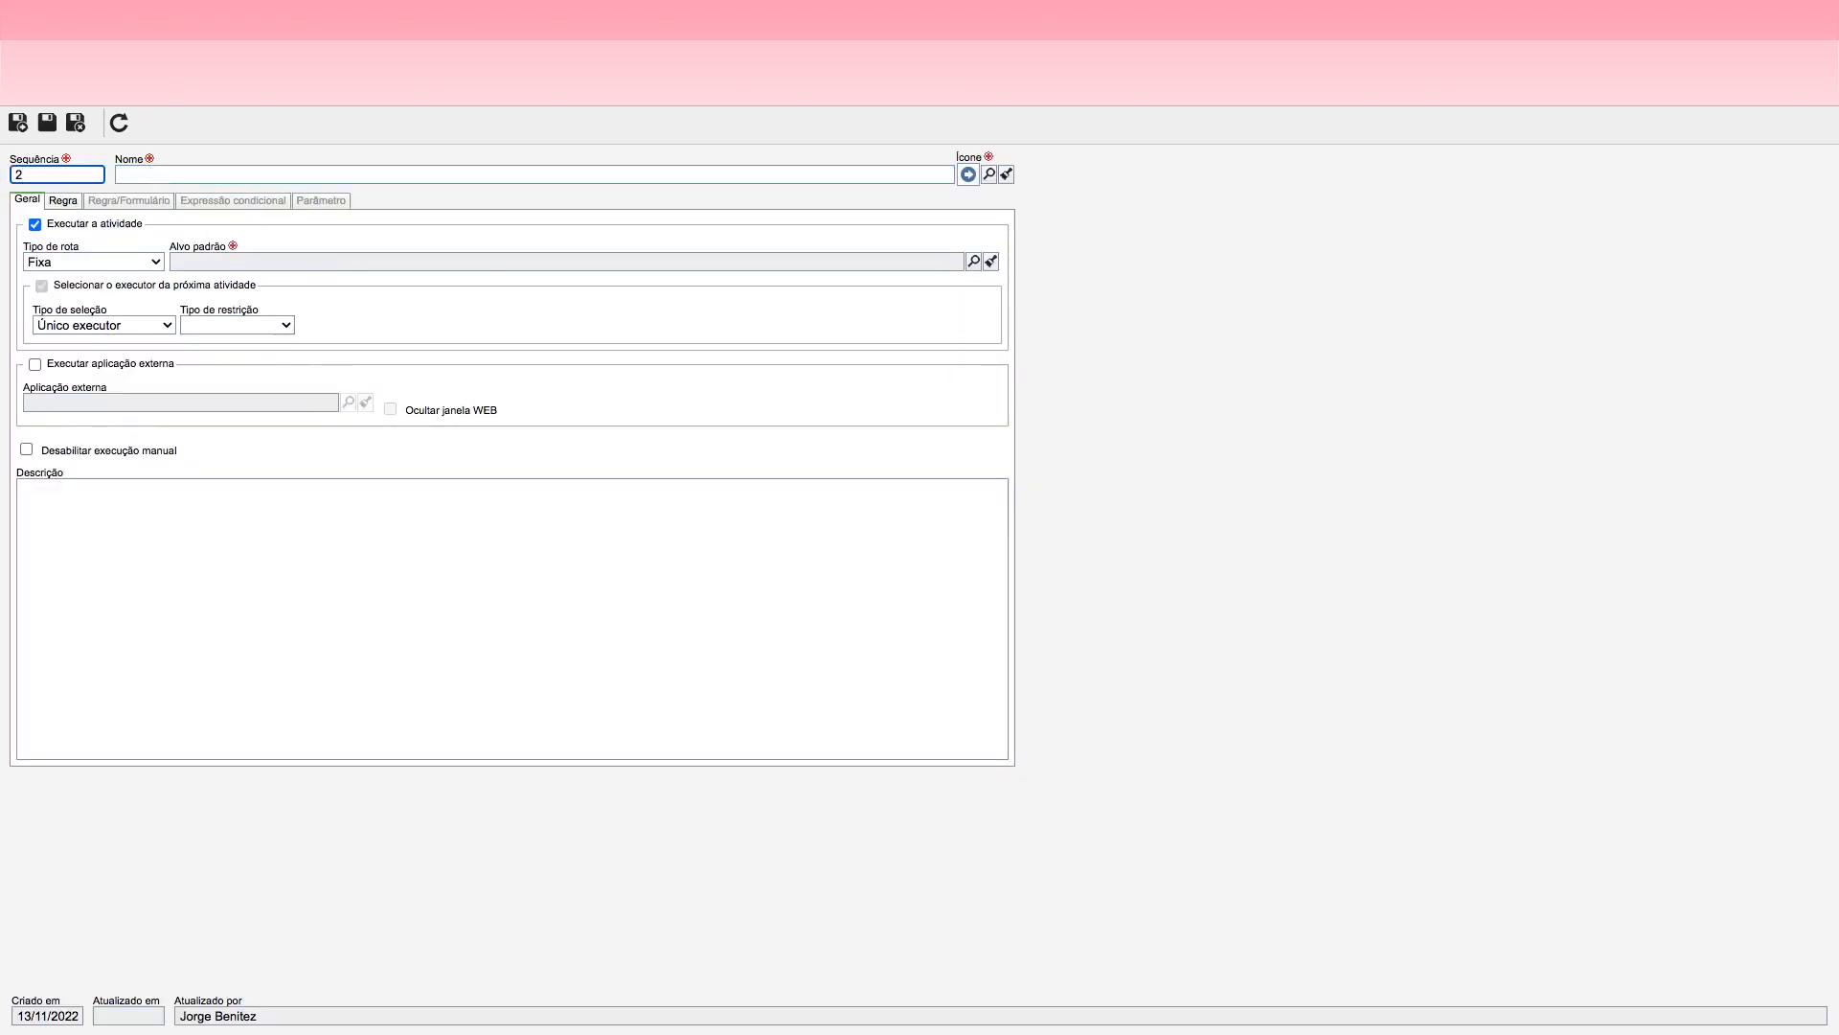
click(153, 174)
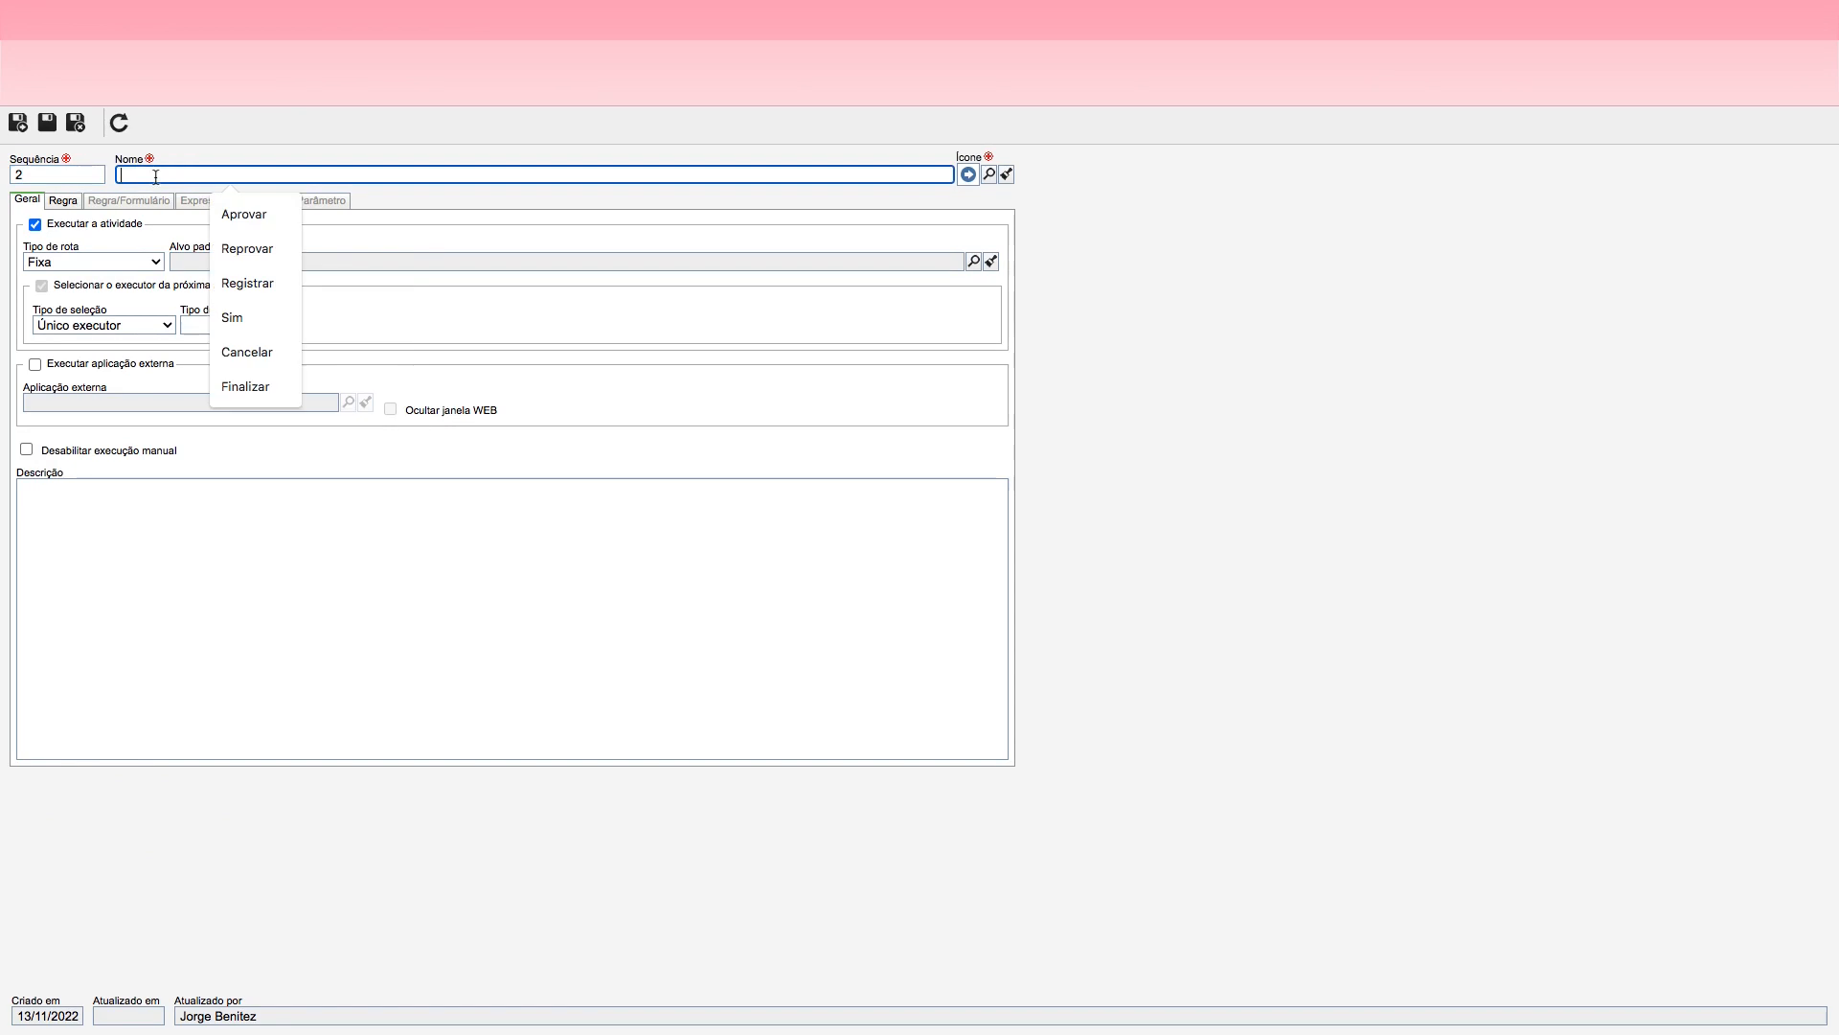
text(Ca)
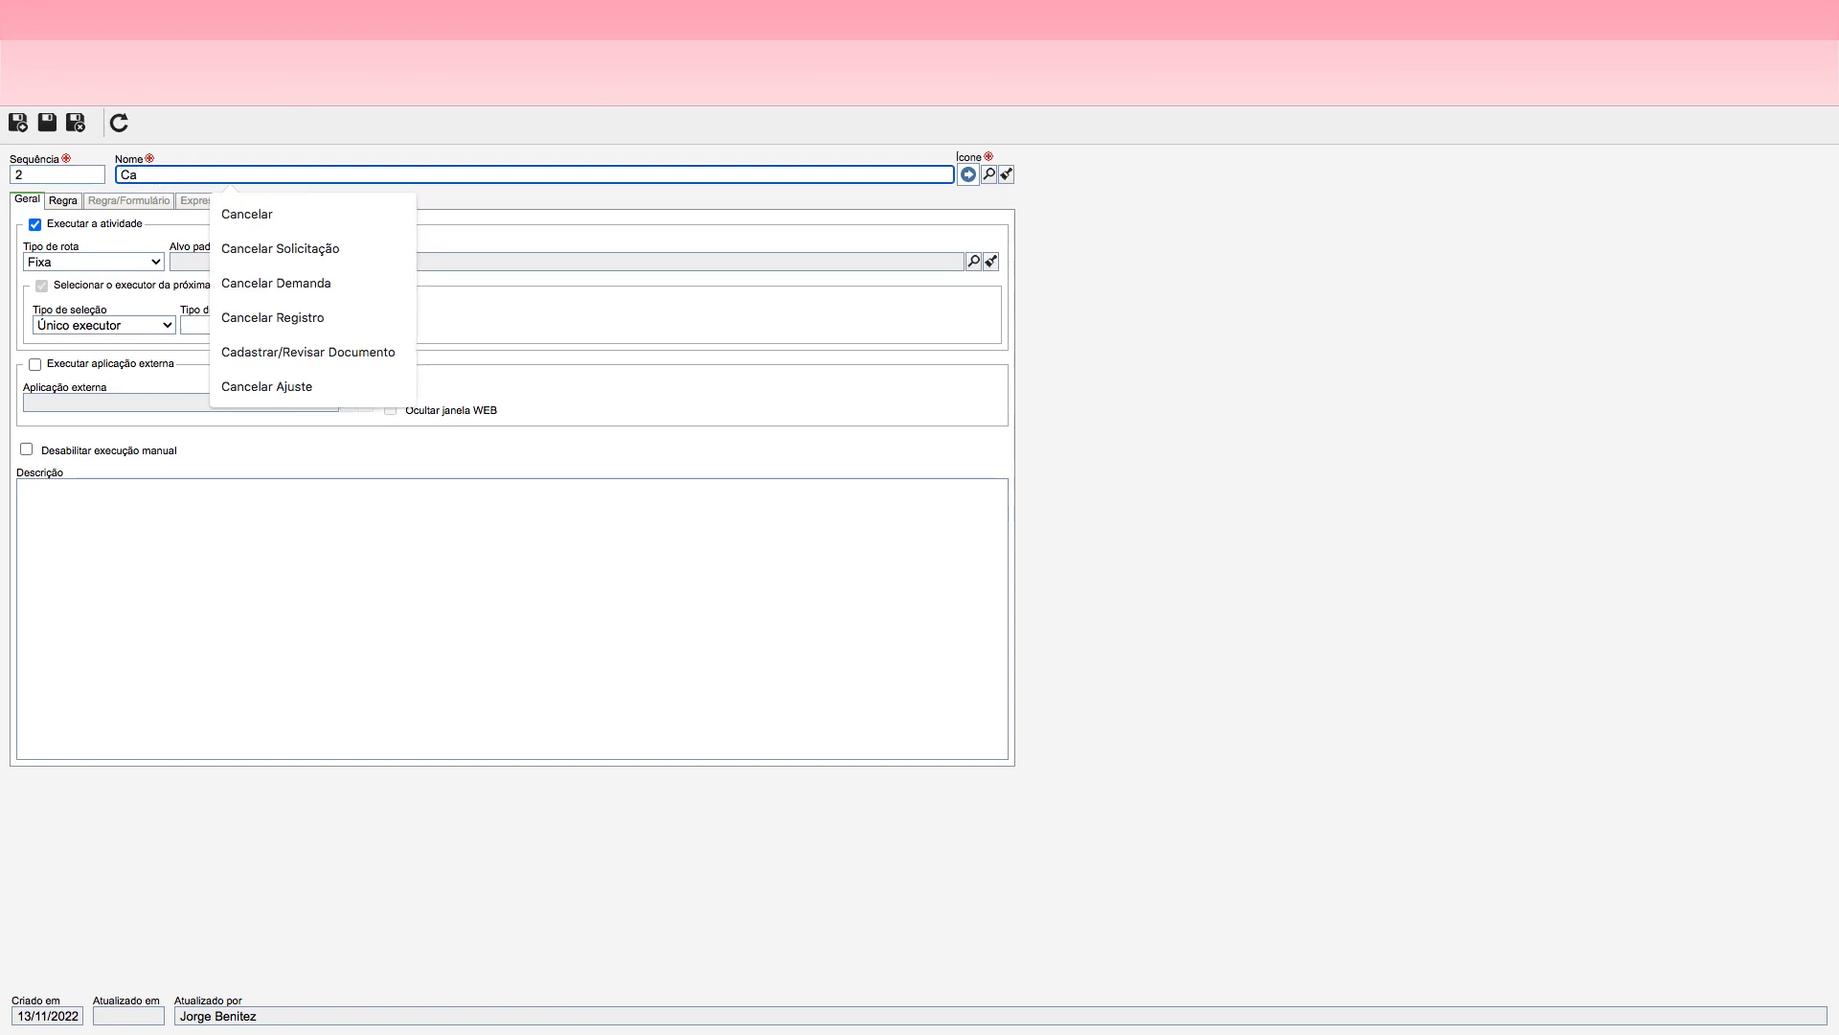
text(ncelar)
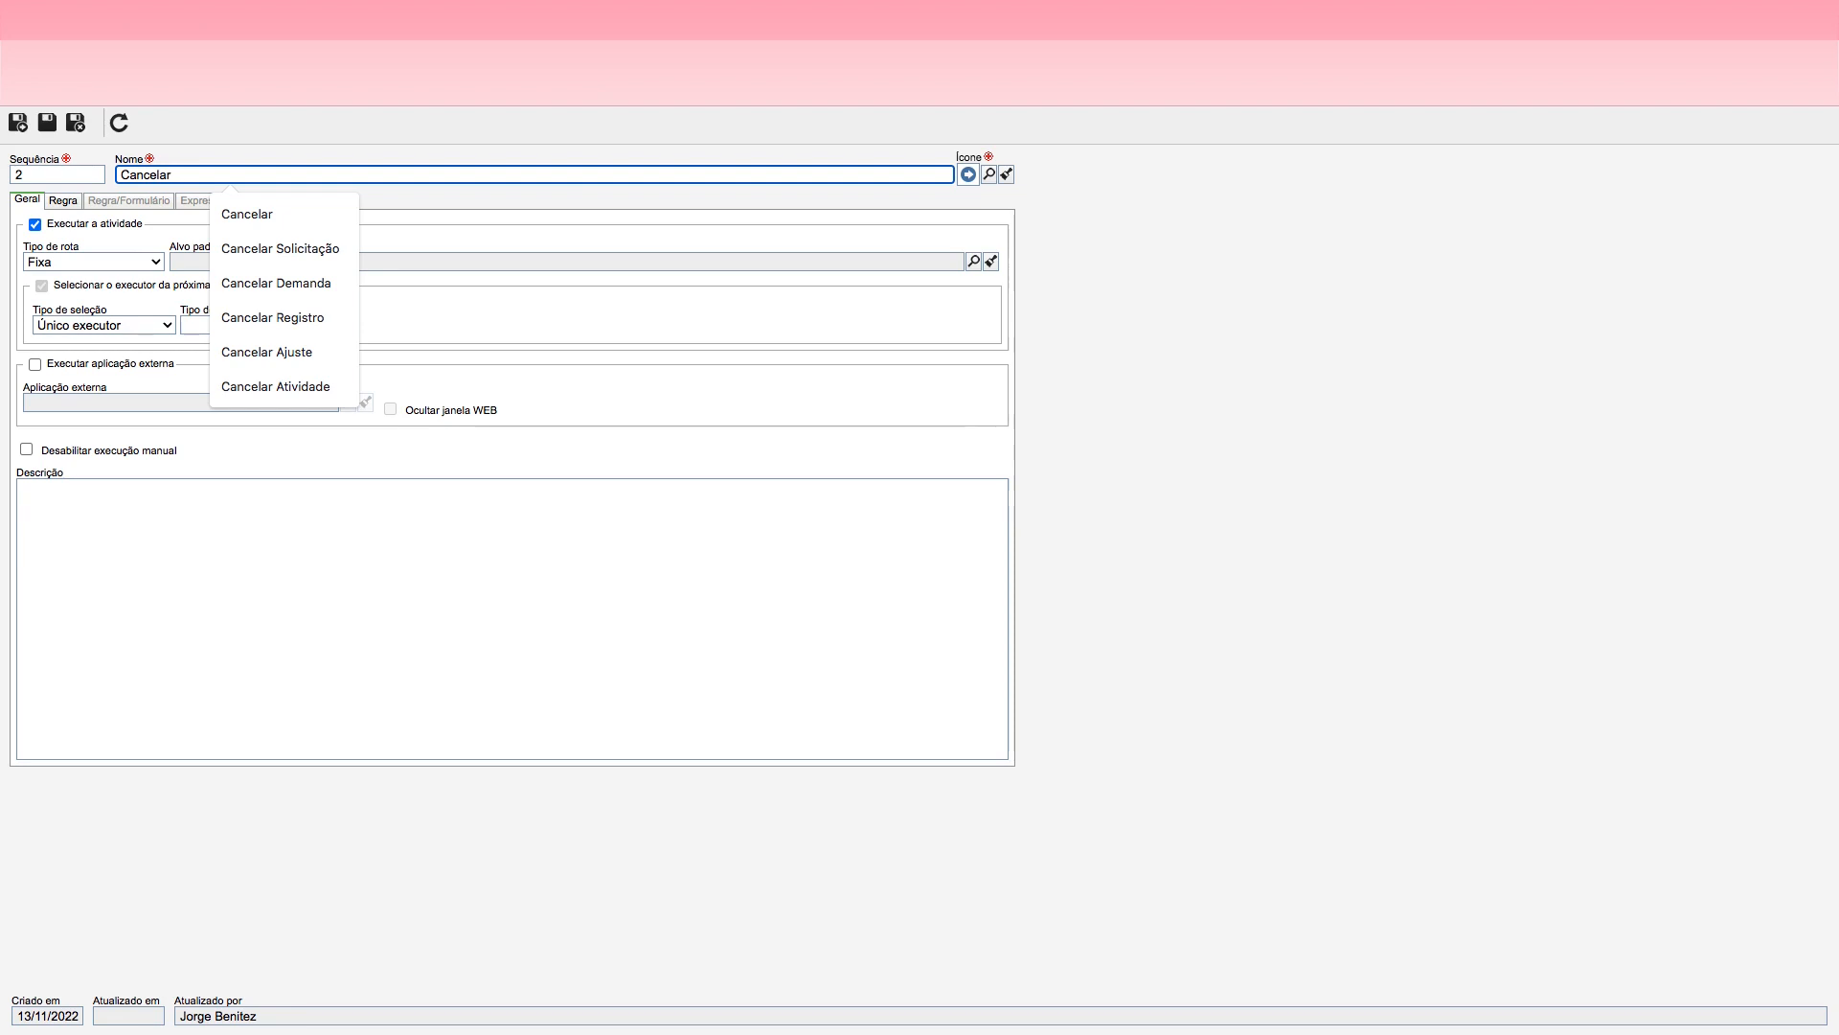
Step: Give the Cancelar action the red circled X icon and choose the Cancelar end event as its default target
click(986, 174)
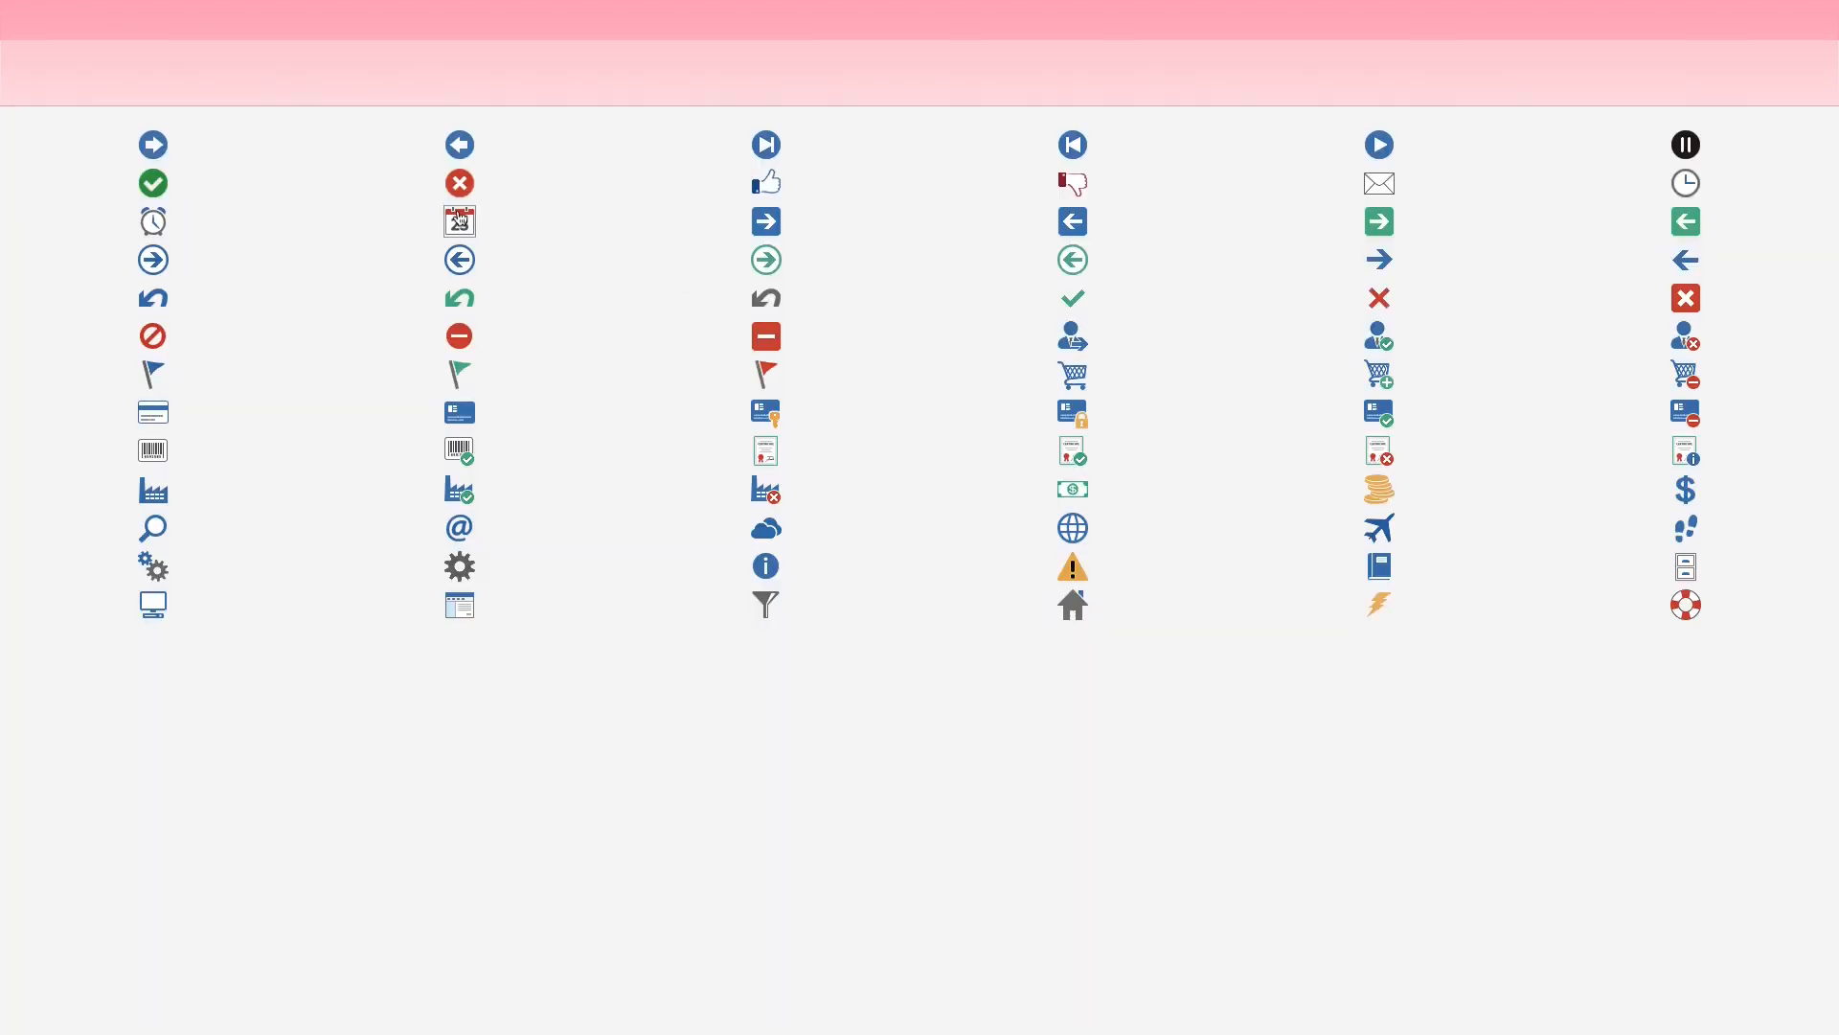
click(460, 184)
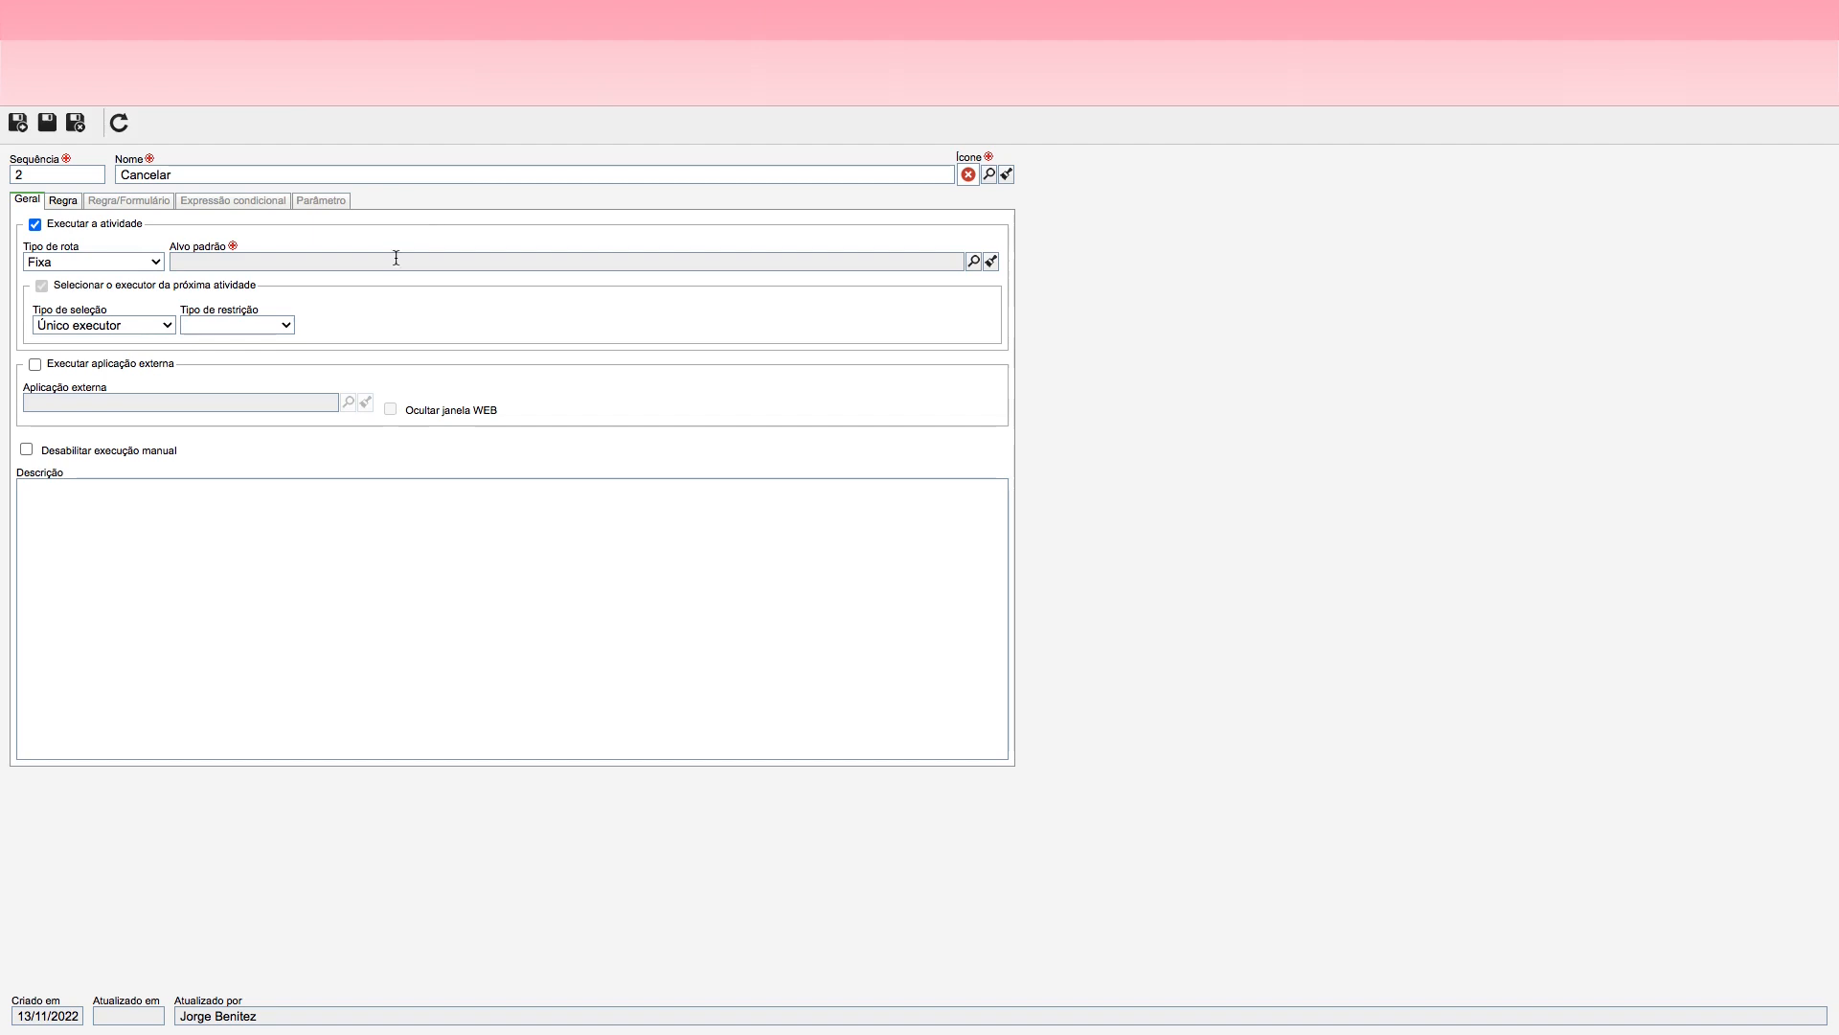
click(974, 261)
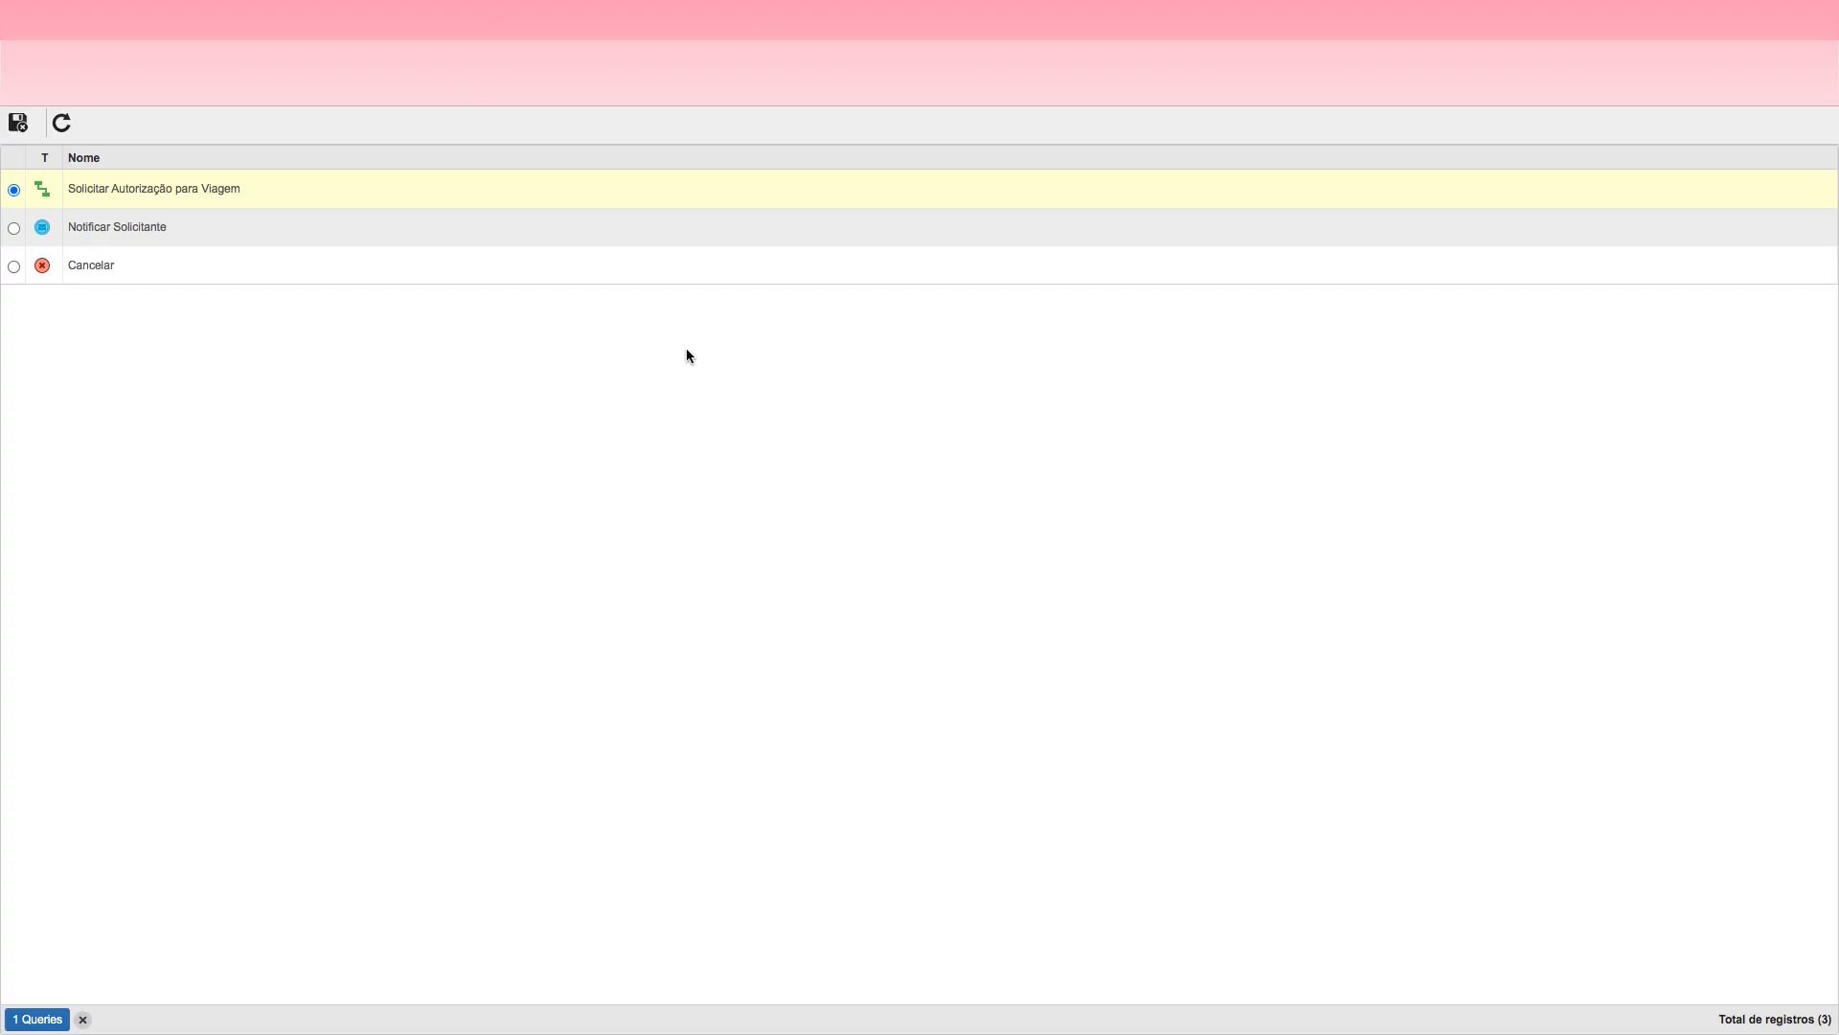
click(114, 268)
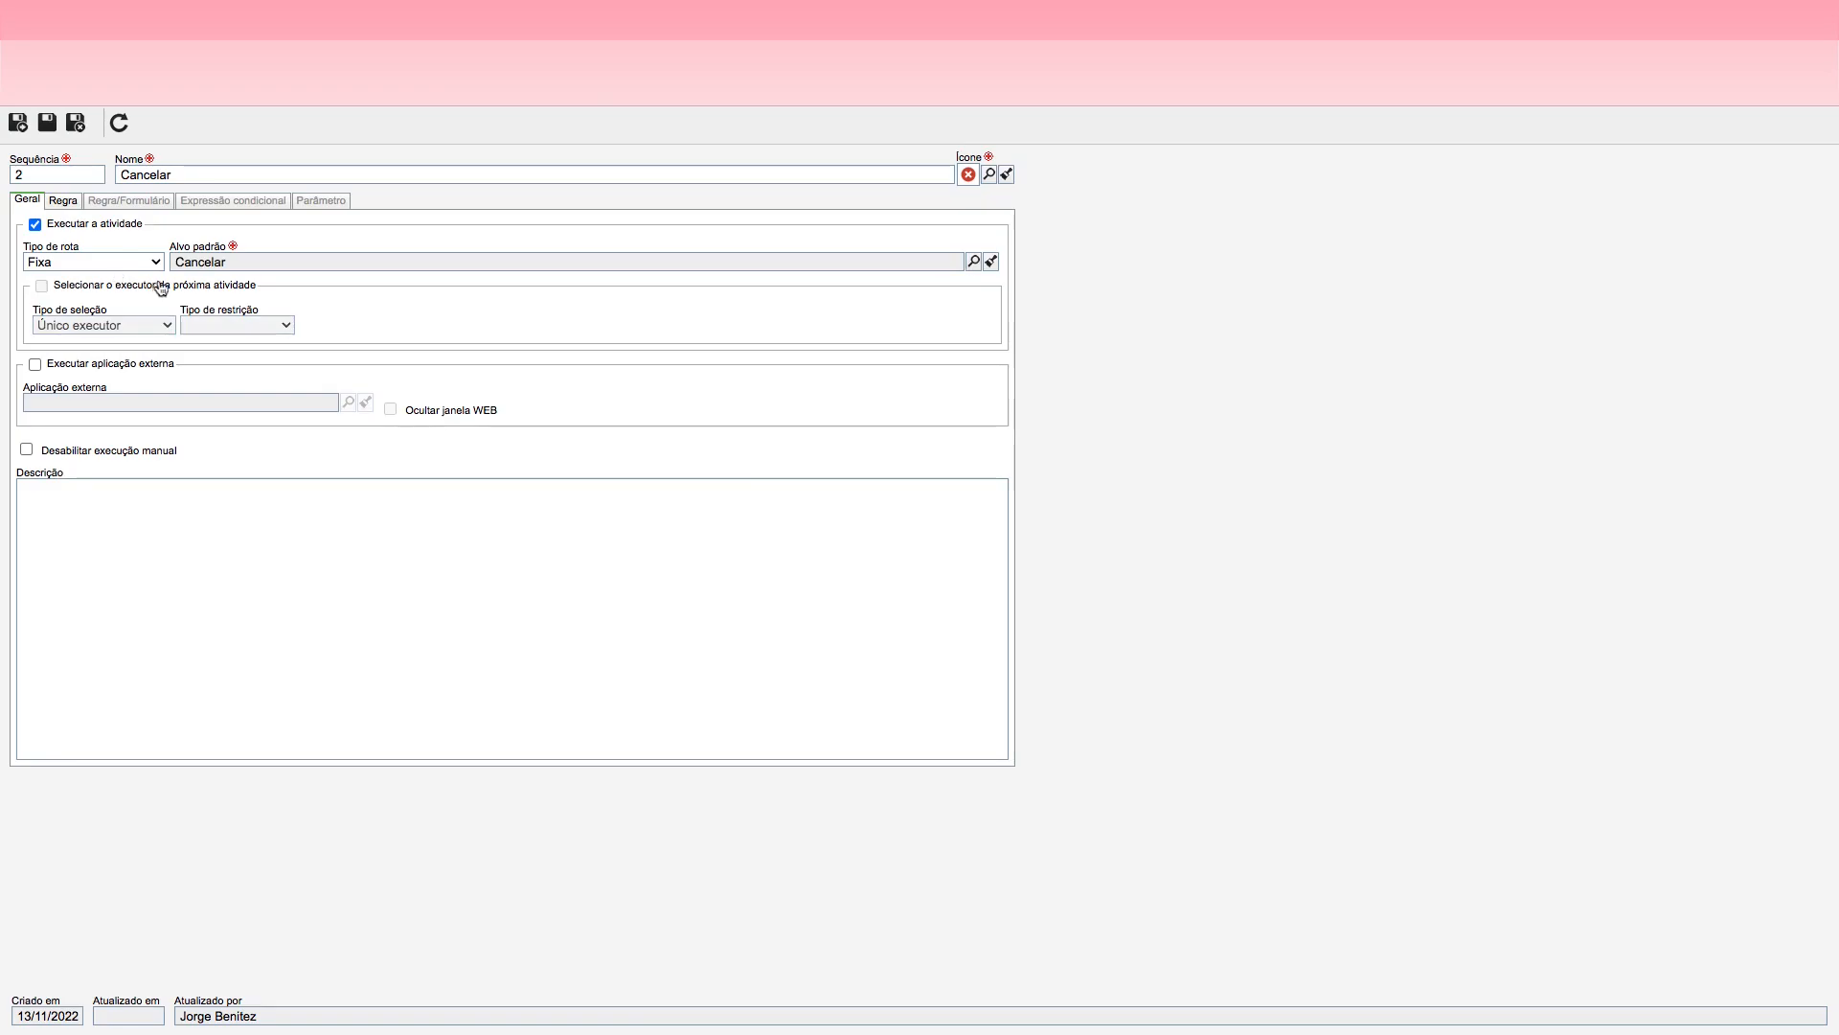
Step: Make Observação mandatory for the Cancelar action, then save and close the action
click(63, 200)
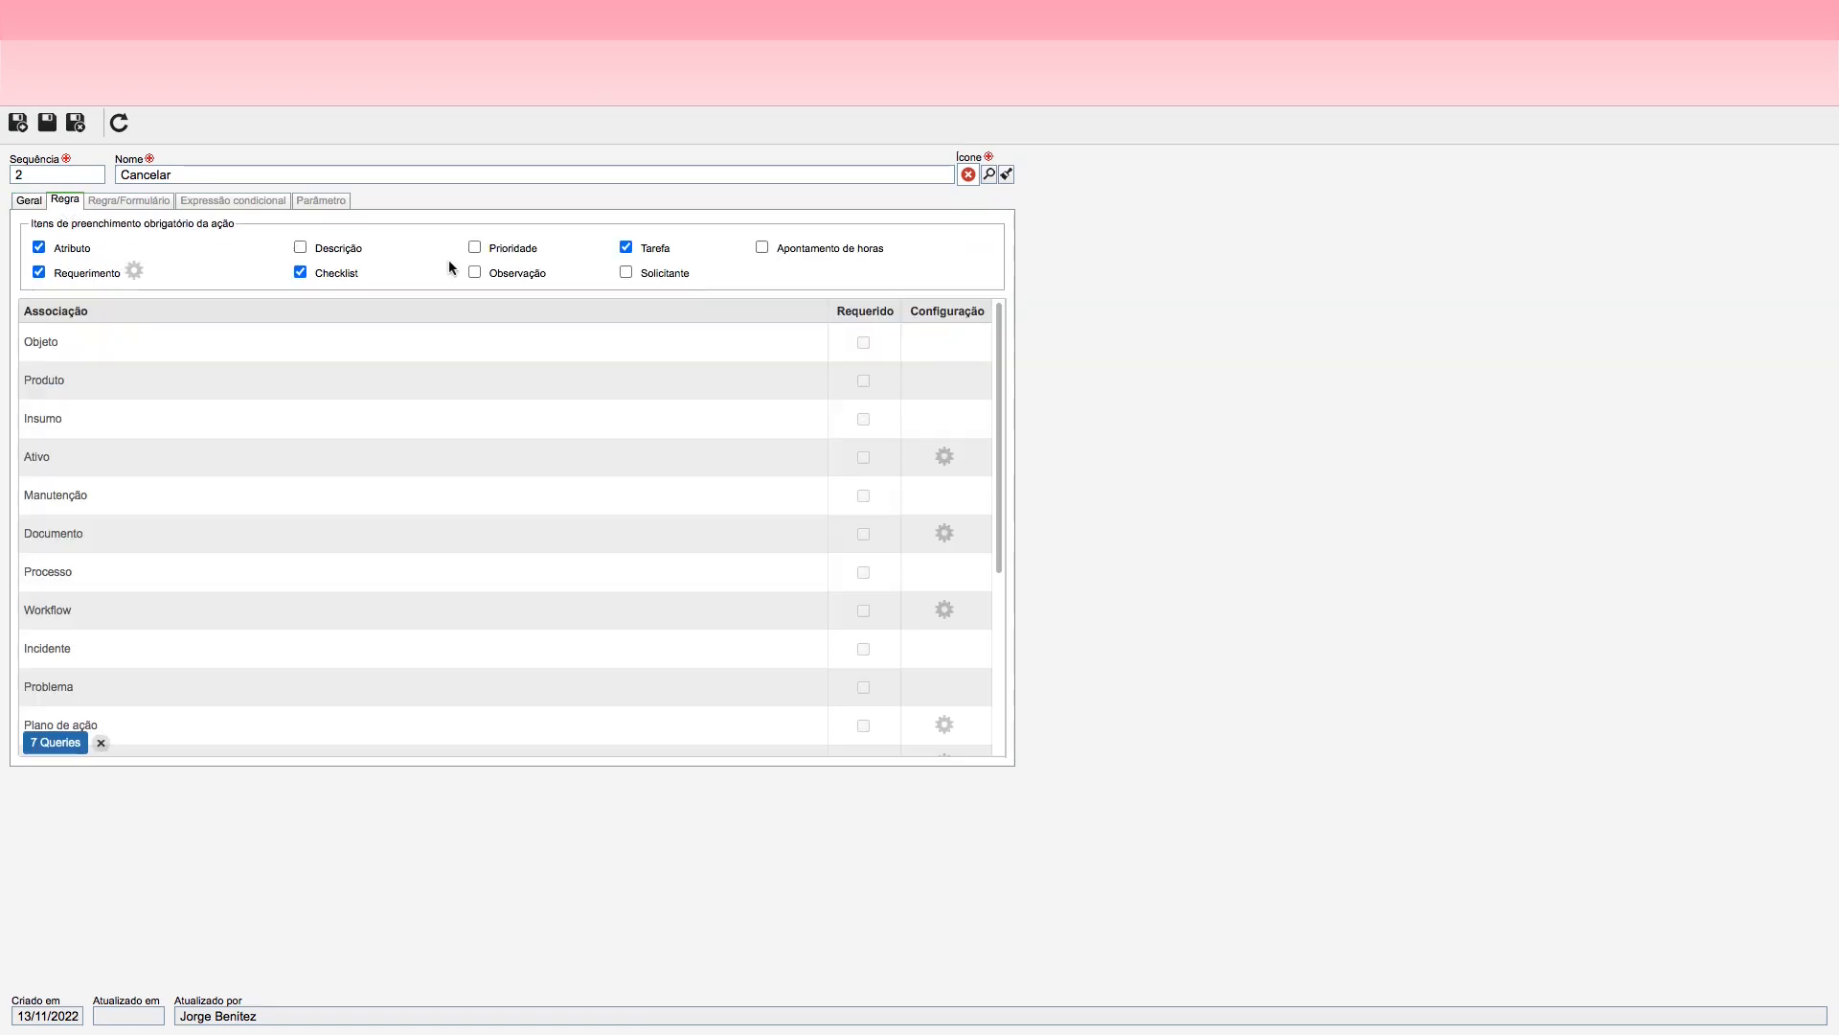
click(516, 279)
click(76, 123)
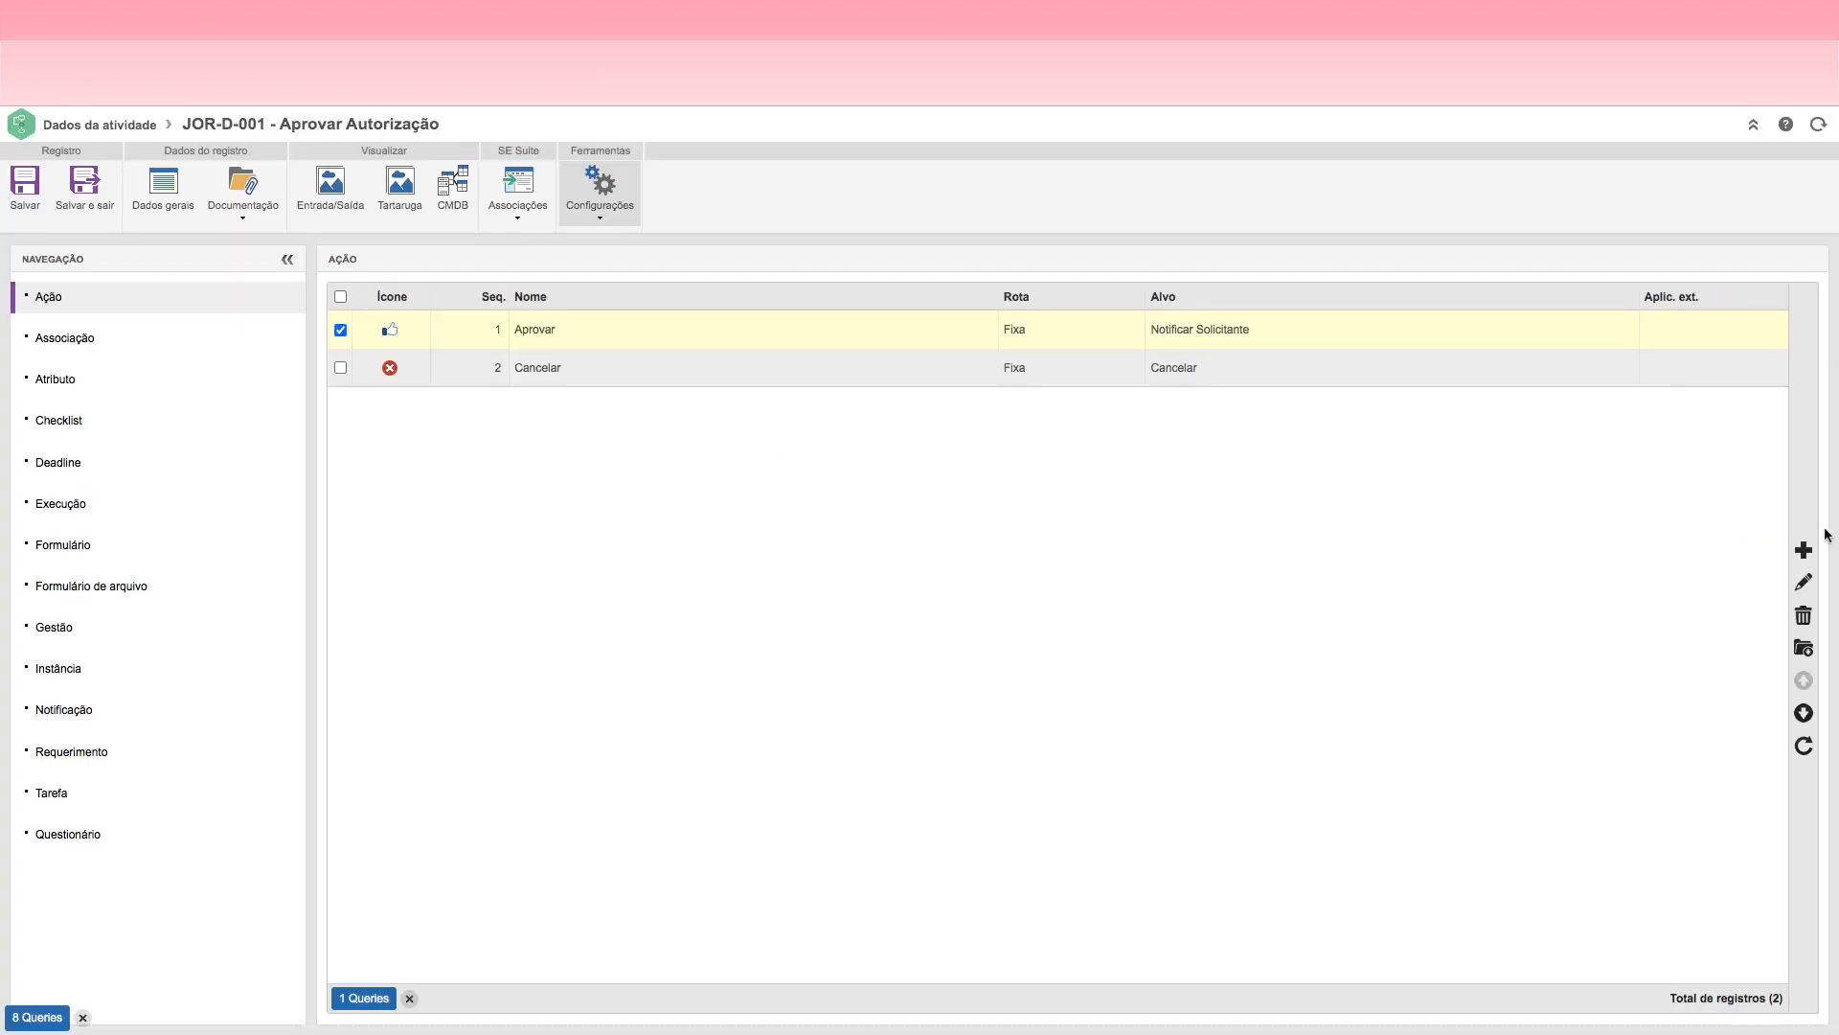
Step: Add a third action named "Solicitar Mais informações" to the Aprovar Autorização decision
click(1803, 549)
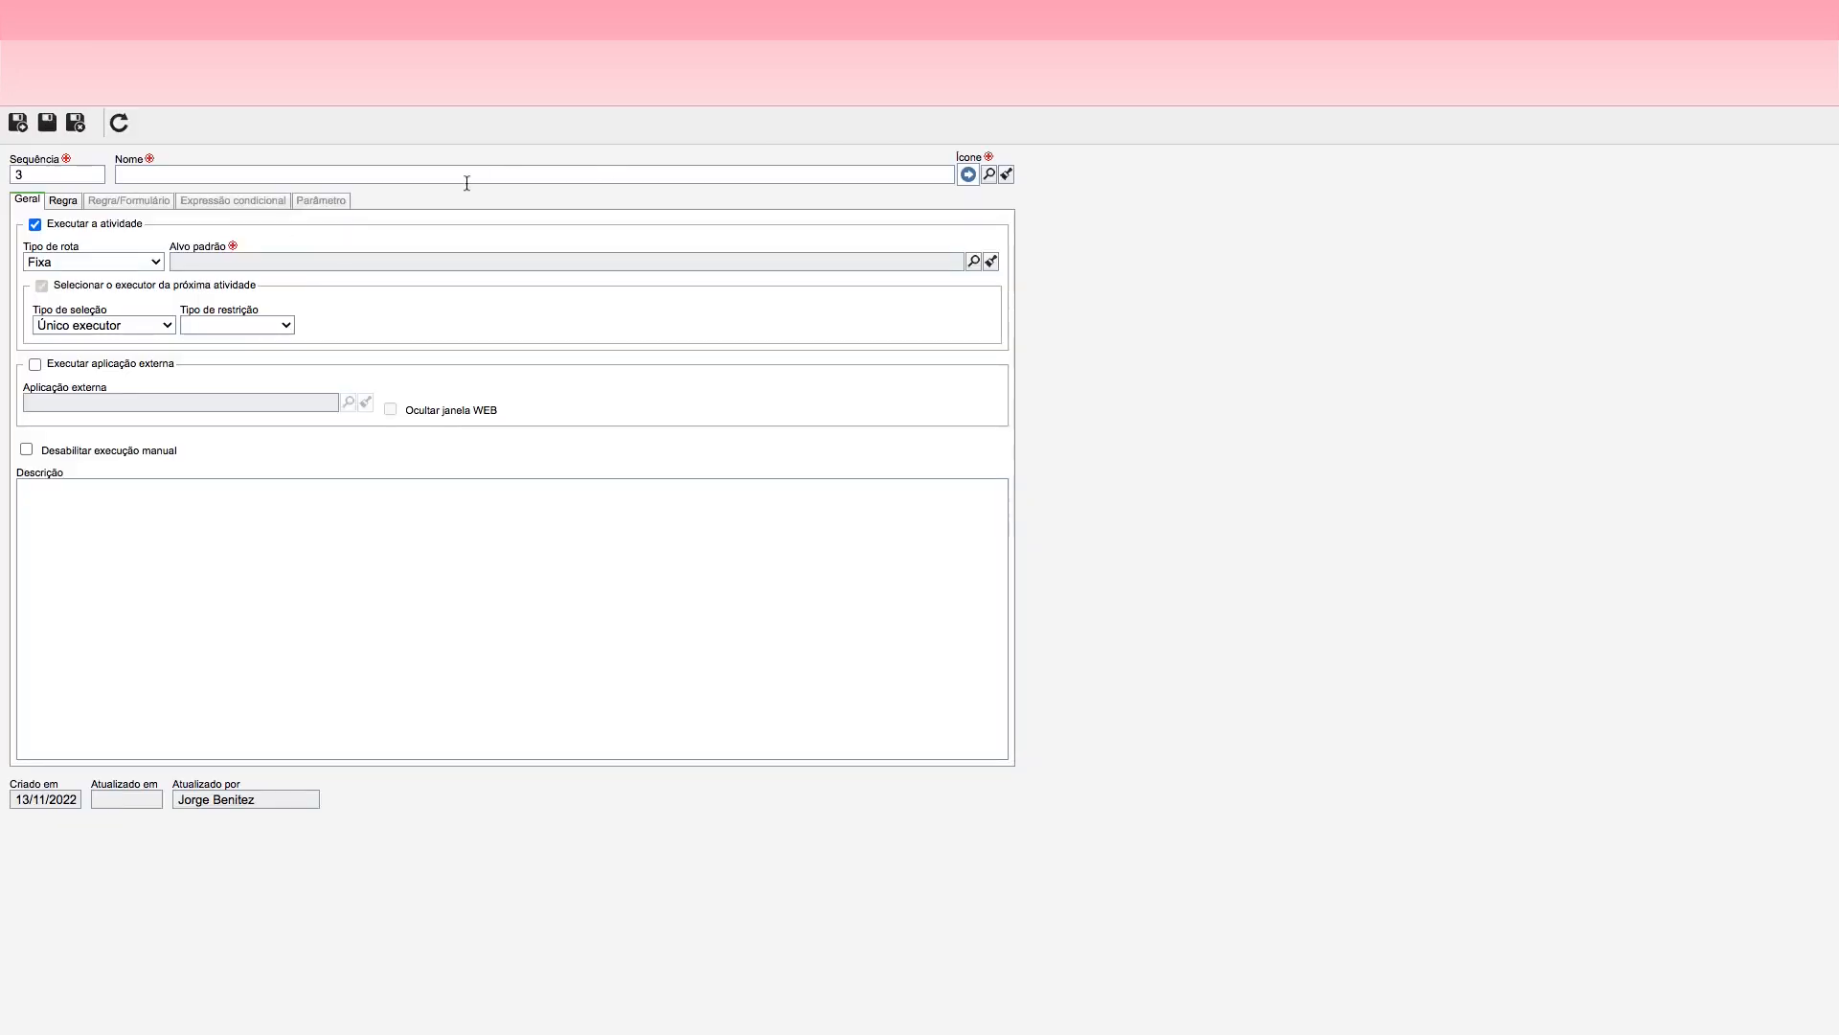
click(367, 176)
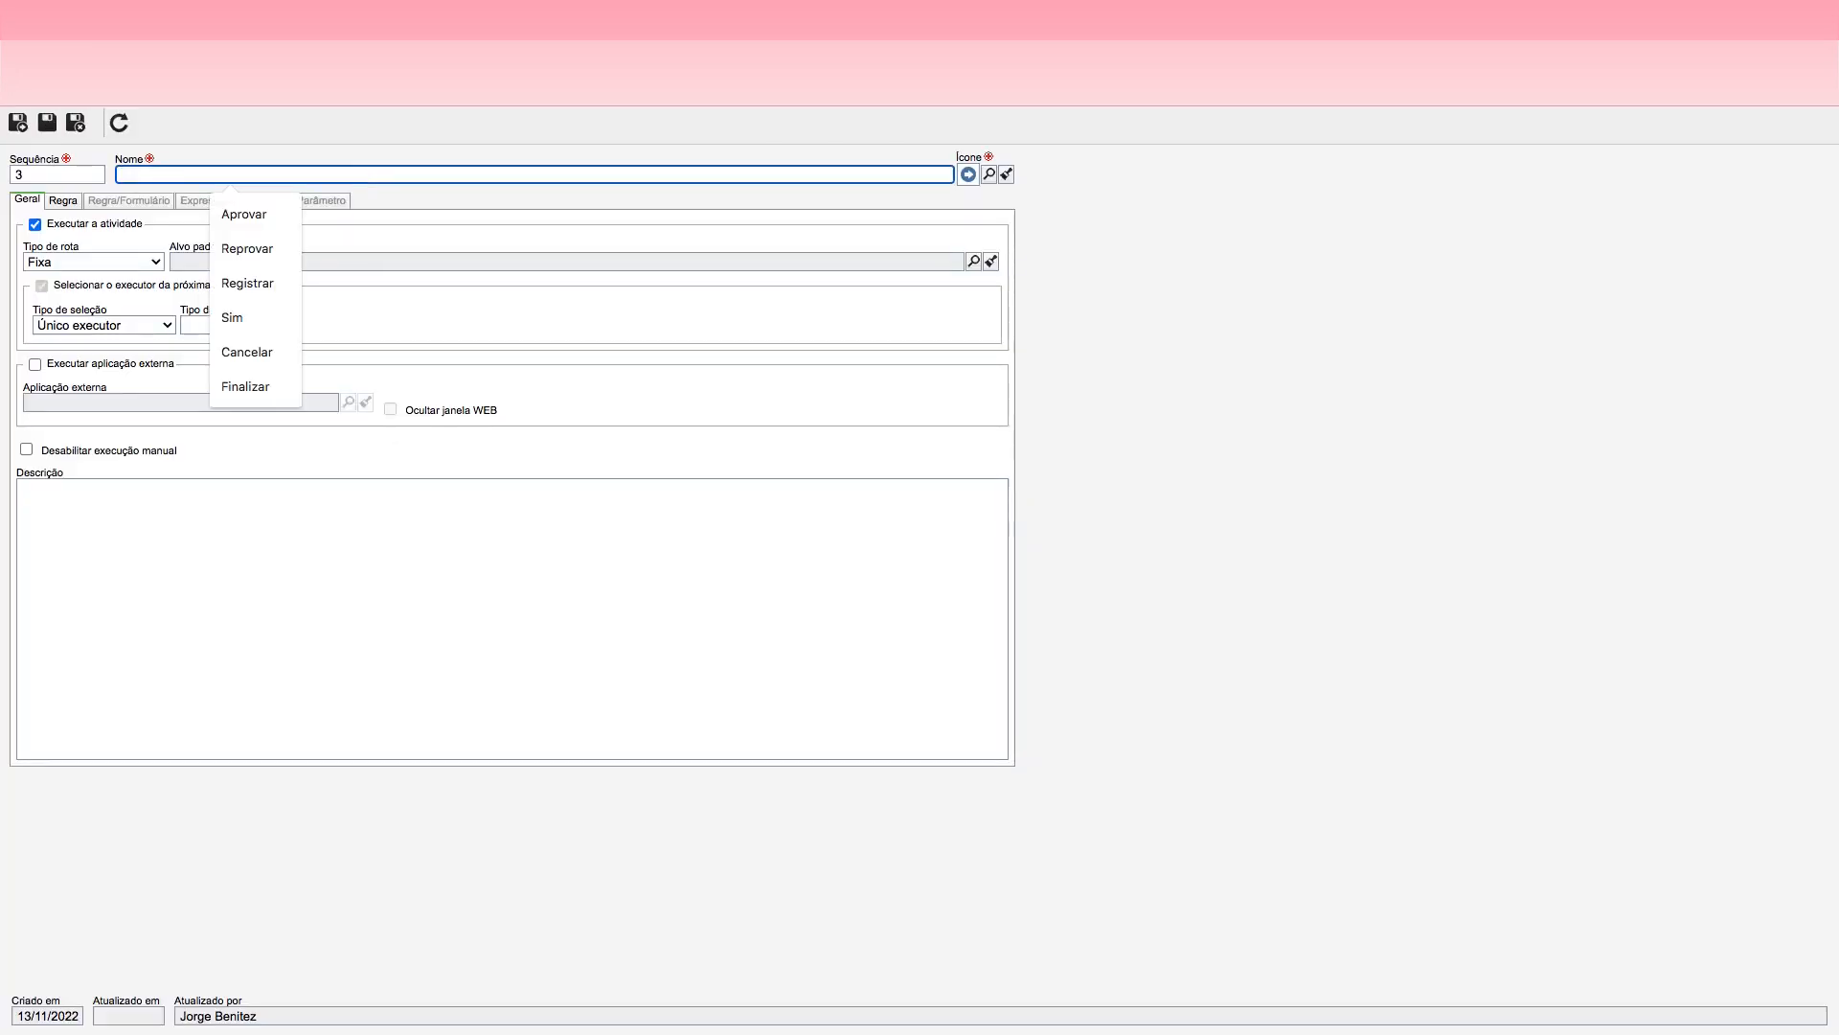
text(Solicitar Mais informações)
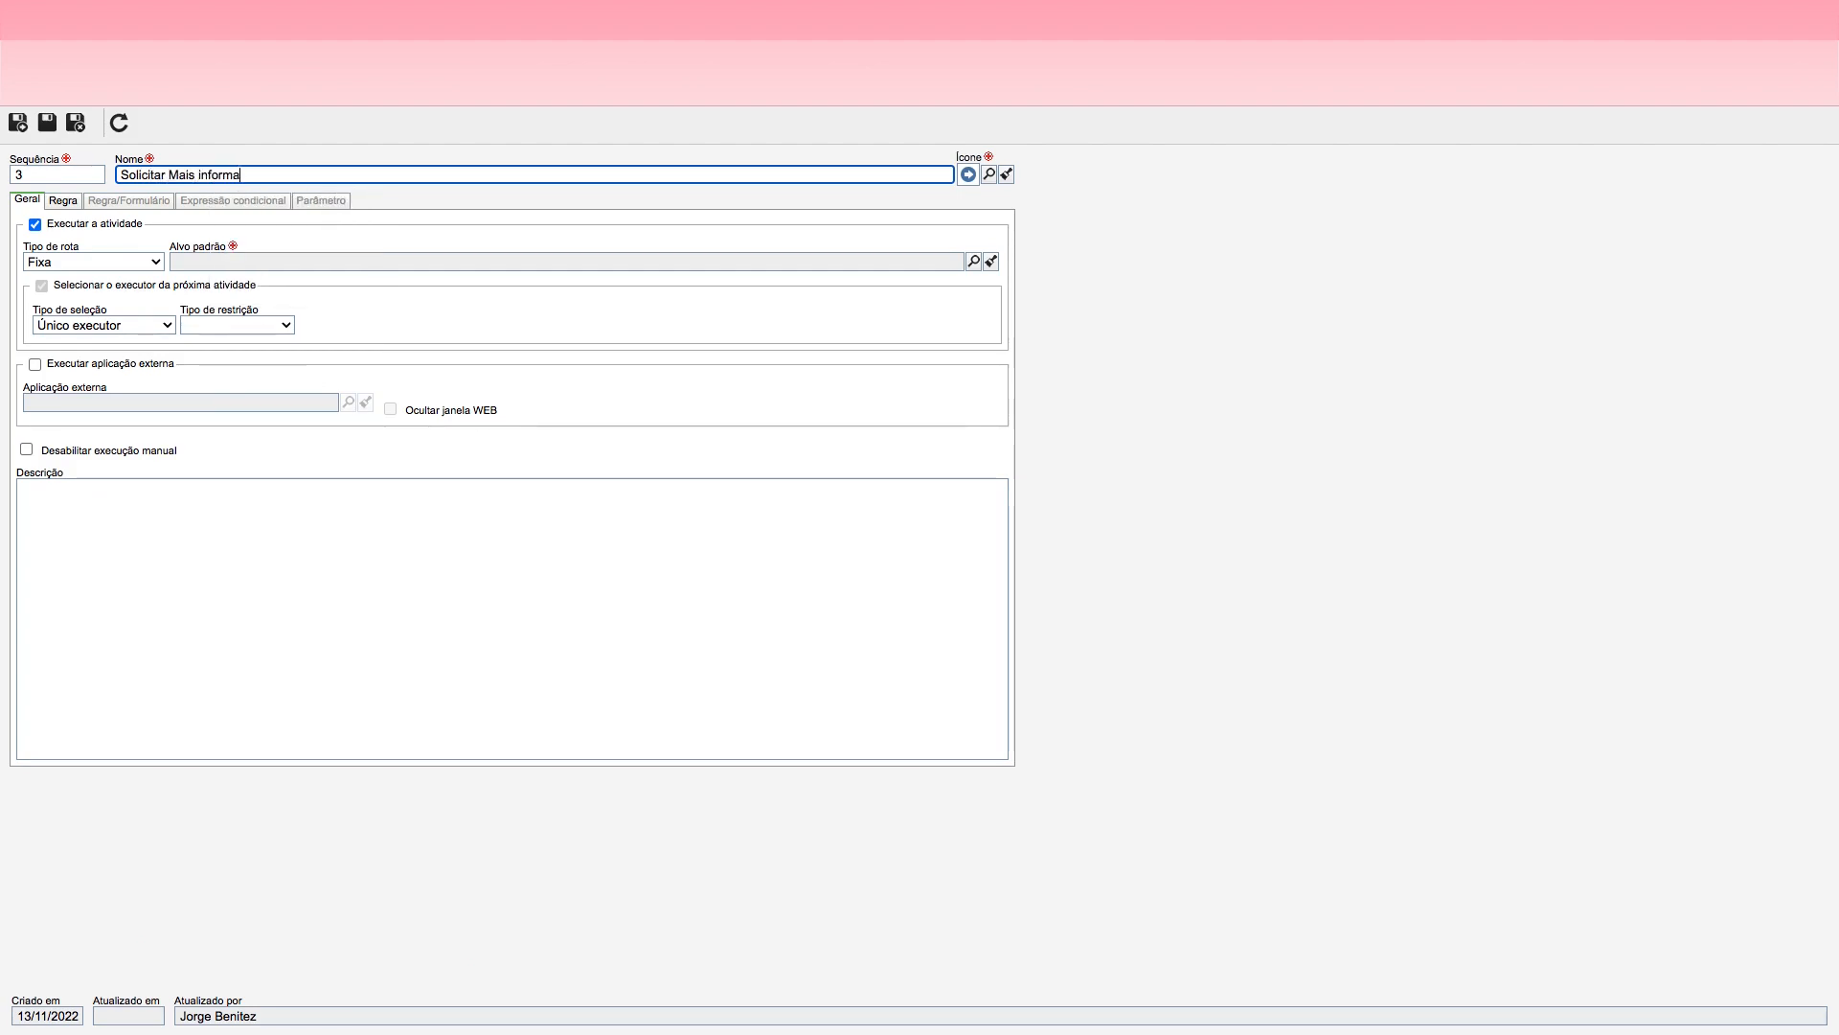
Step: Give the Solicitar Mais informações action the green return arrow icon and choose Solicitar Autorização para Viagem as its default target
click(989, 174)
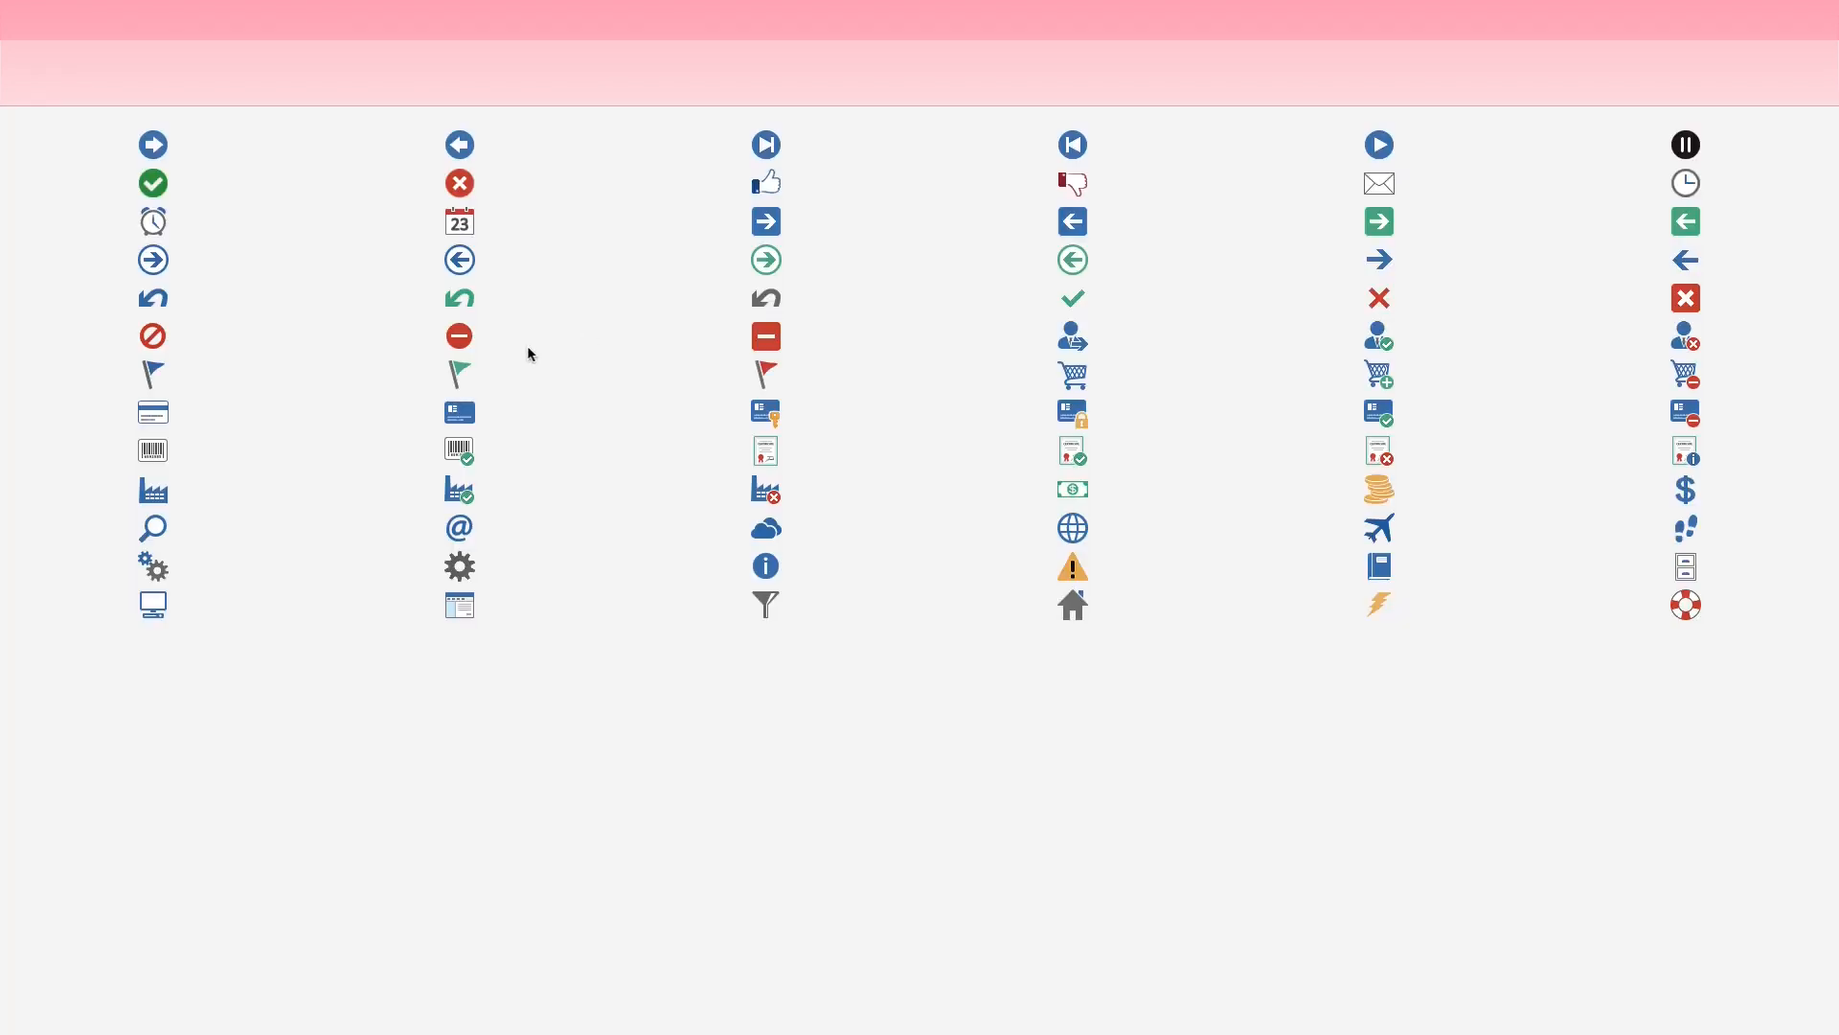
click(461, 301)
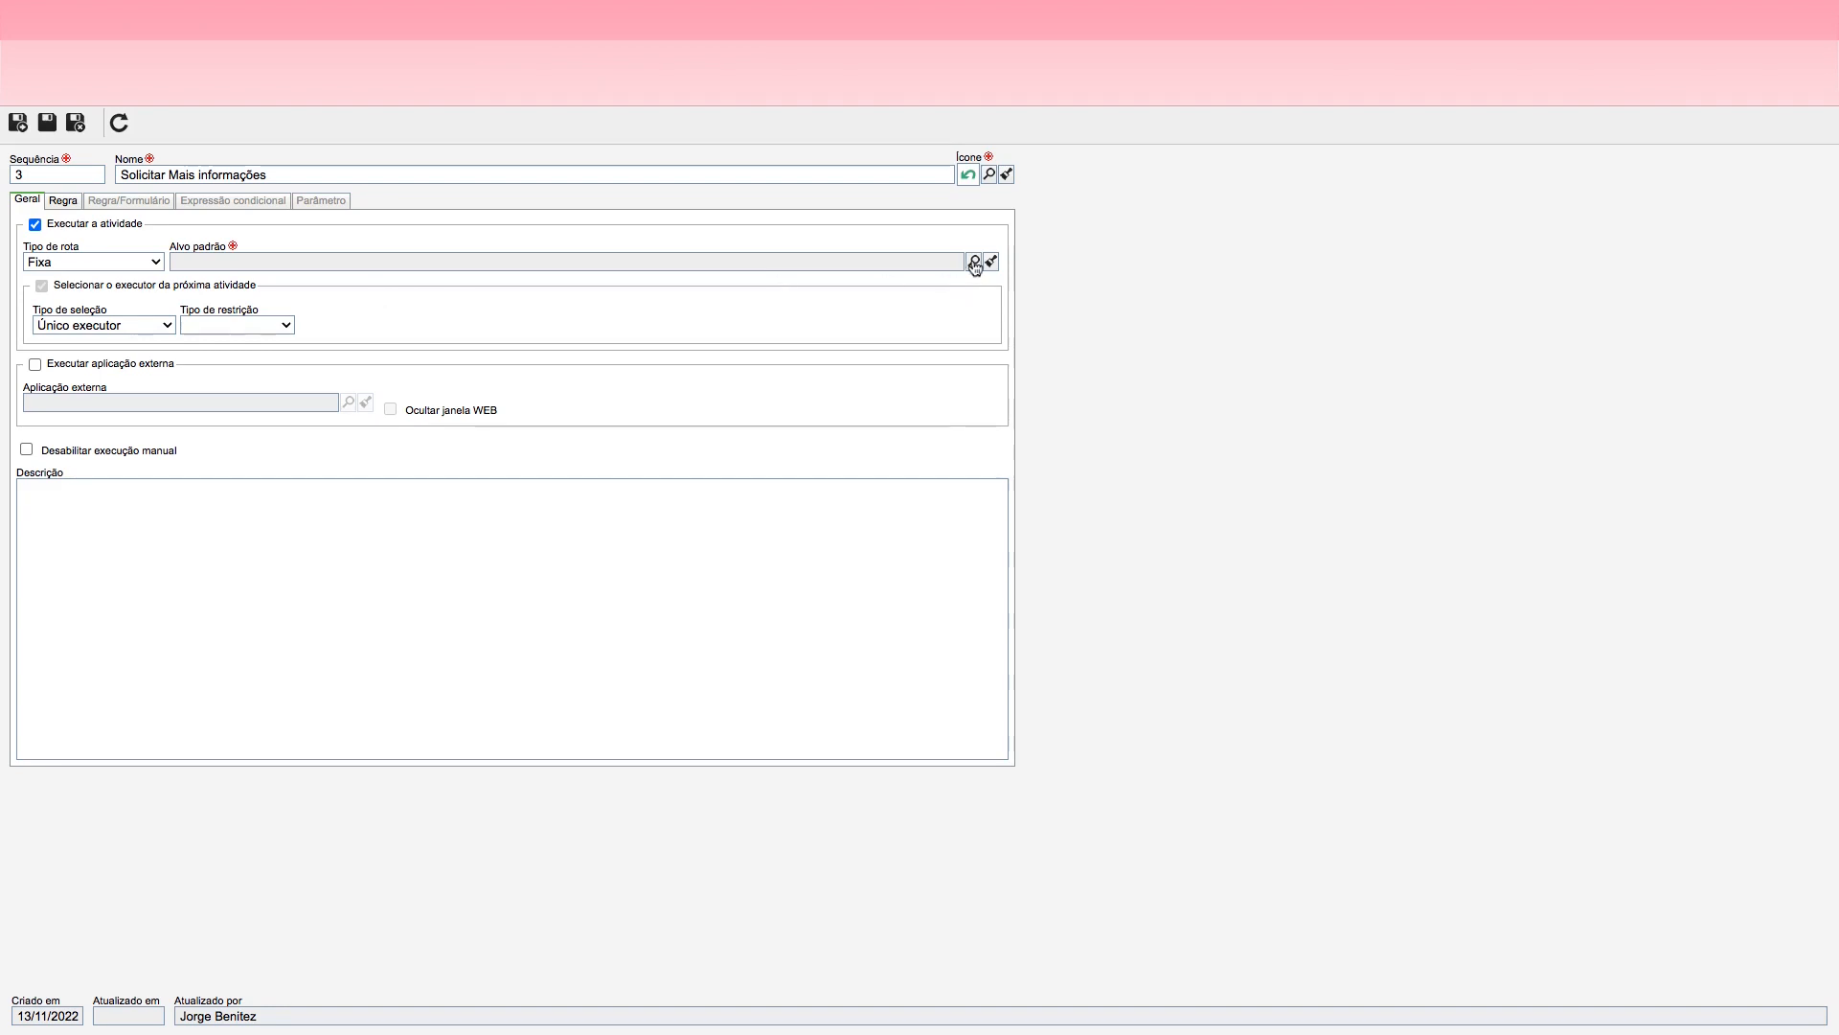
click(973, 261)
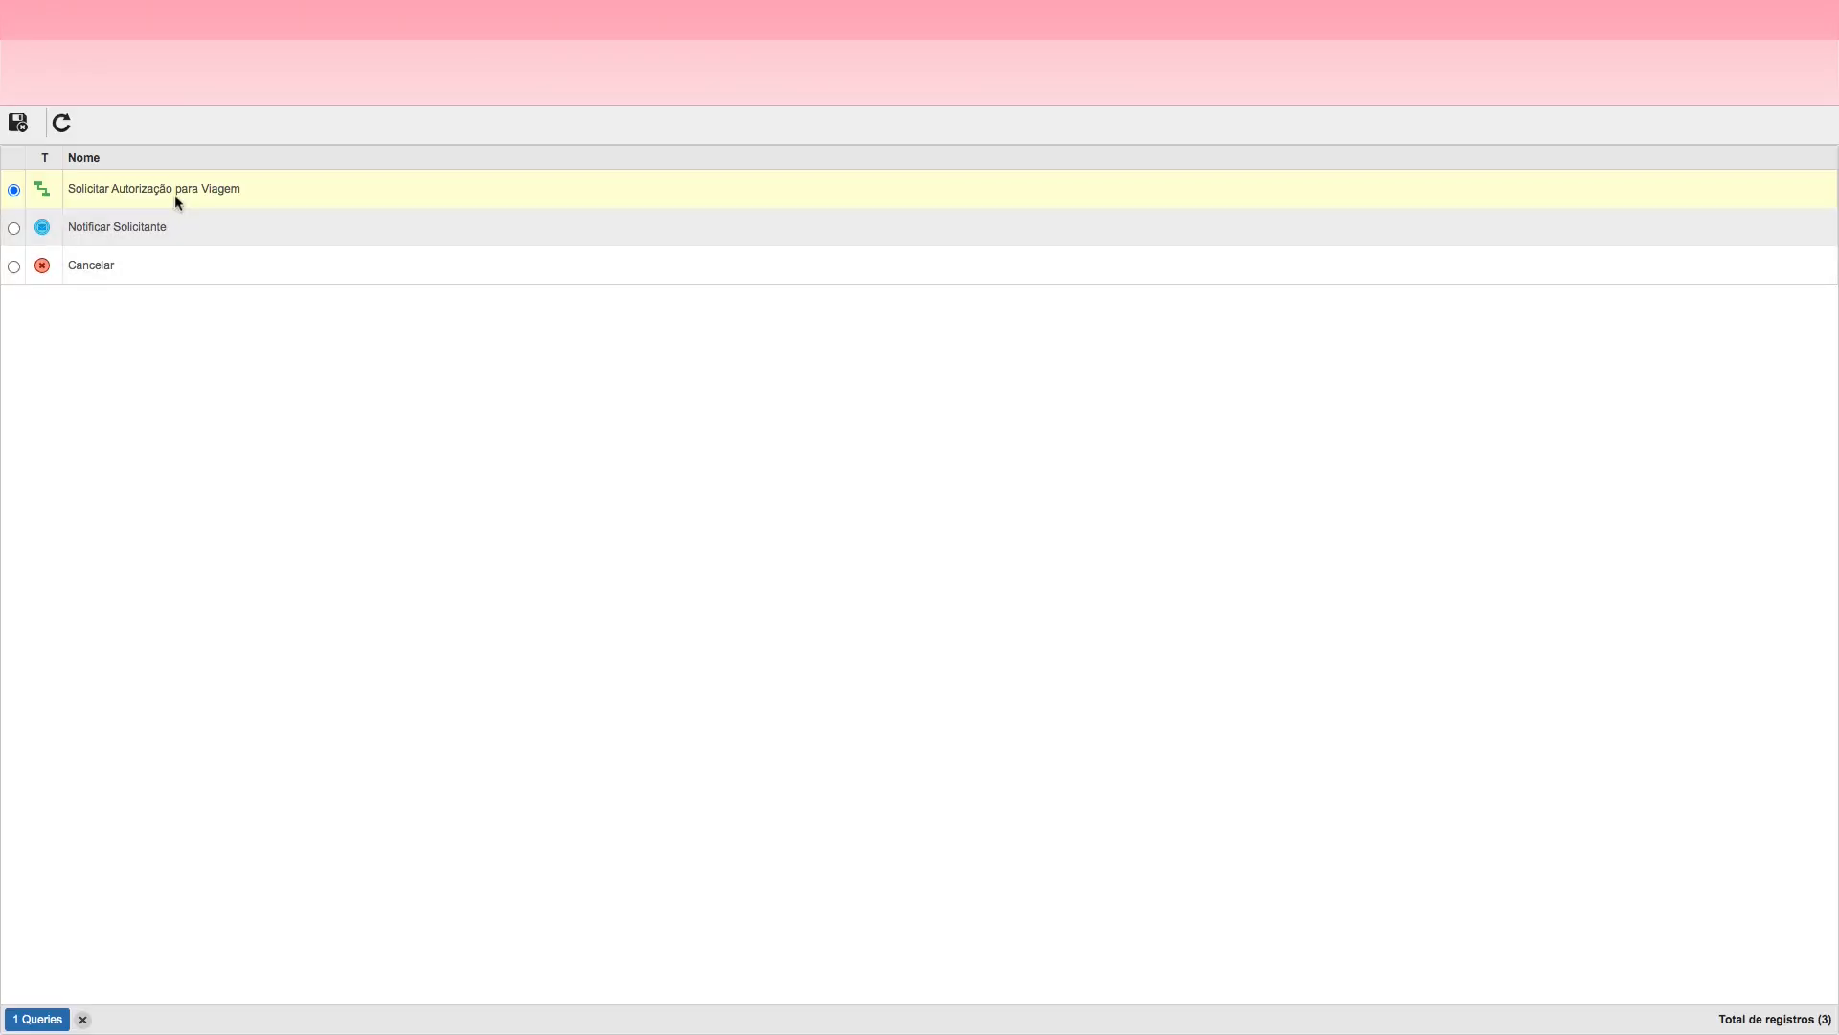
click(175, 193)
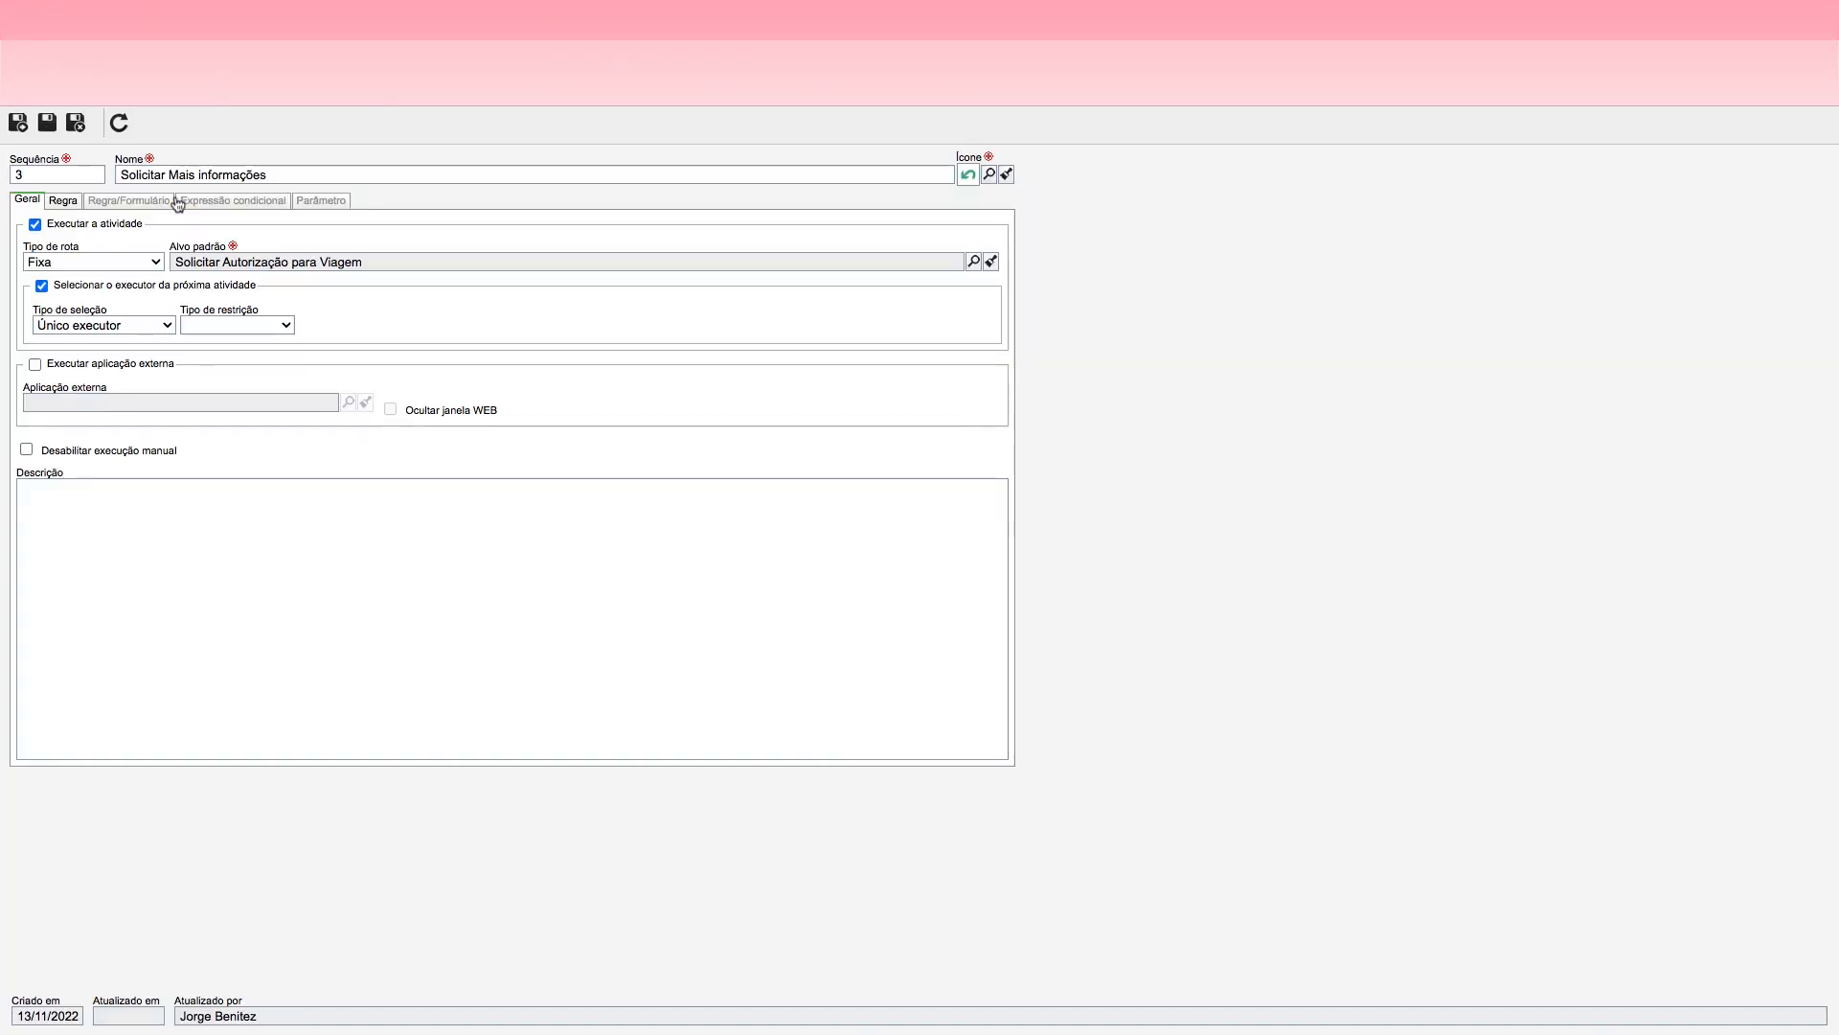
Step: Make Observação mandatory for the Solicitar Mais informações action, then save and close both the action and the Aprovar Autorização data
click(63, 201)
click(474, 272)
click(75, 123)
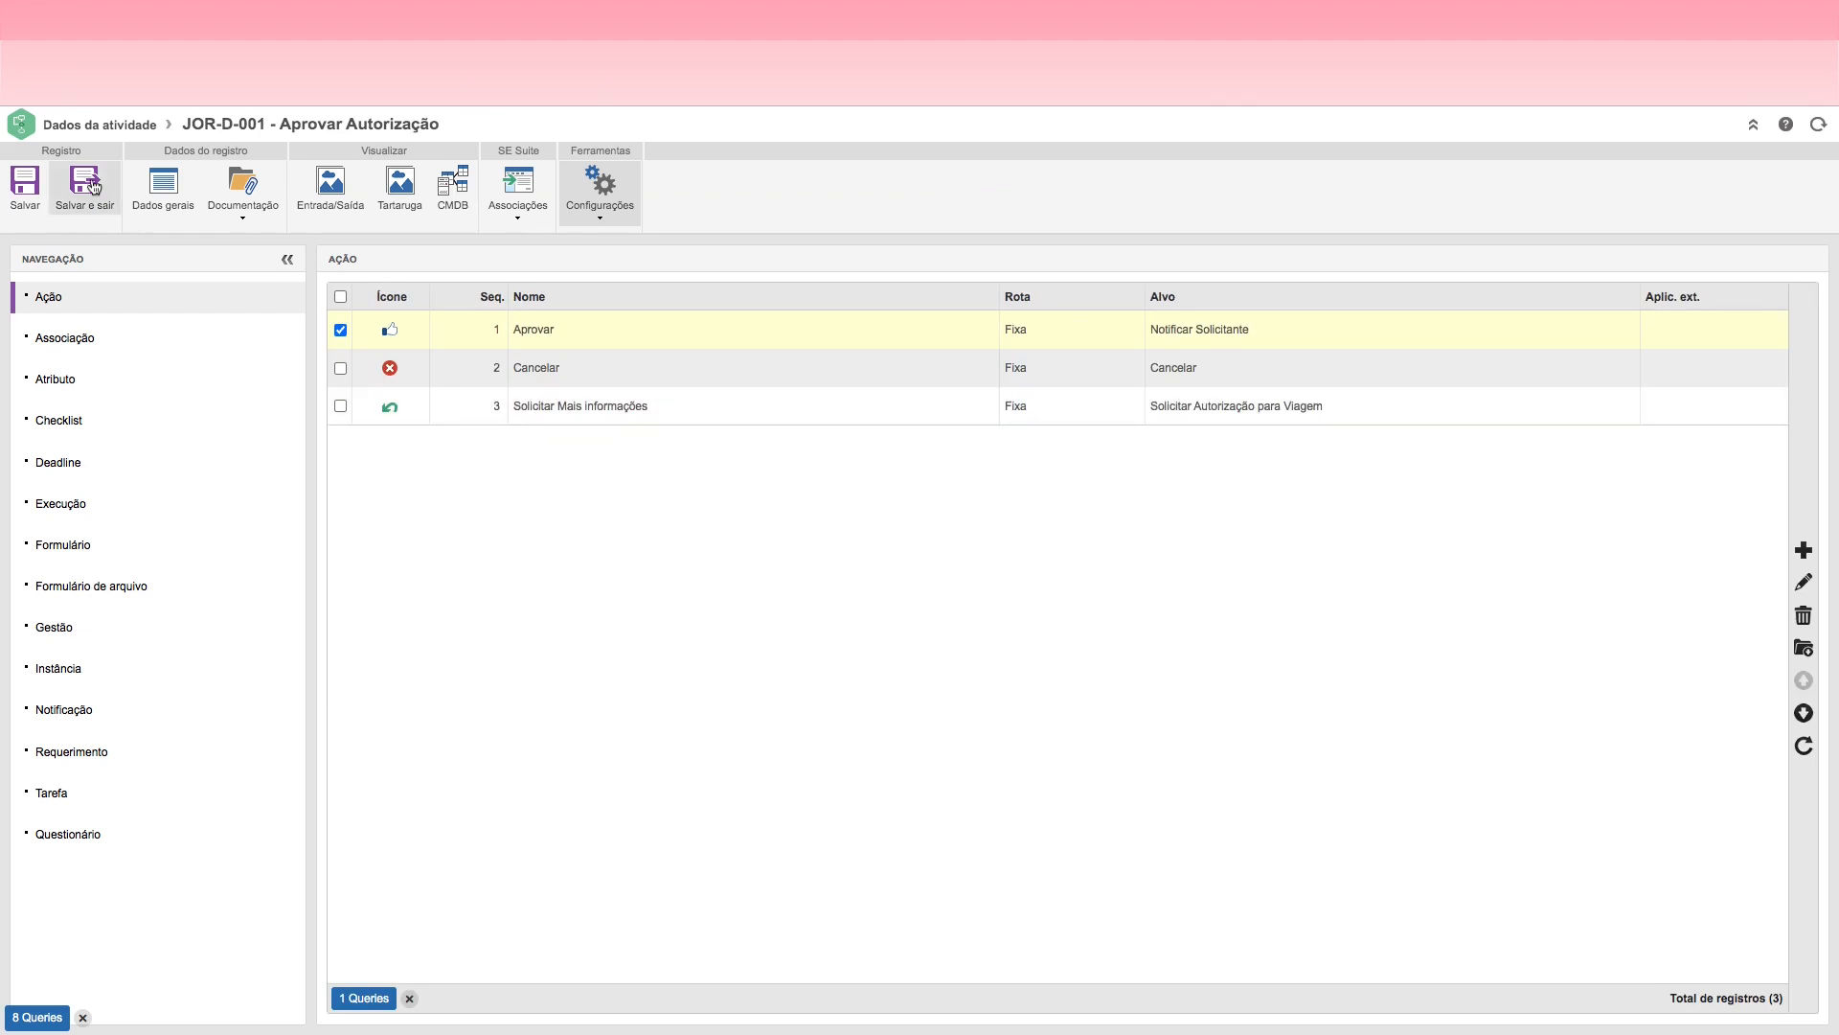
click(87, 191)
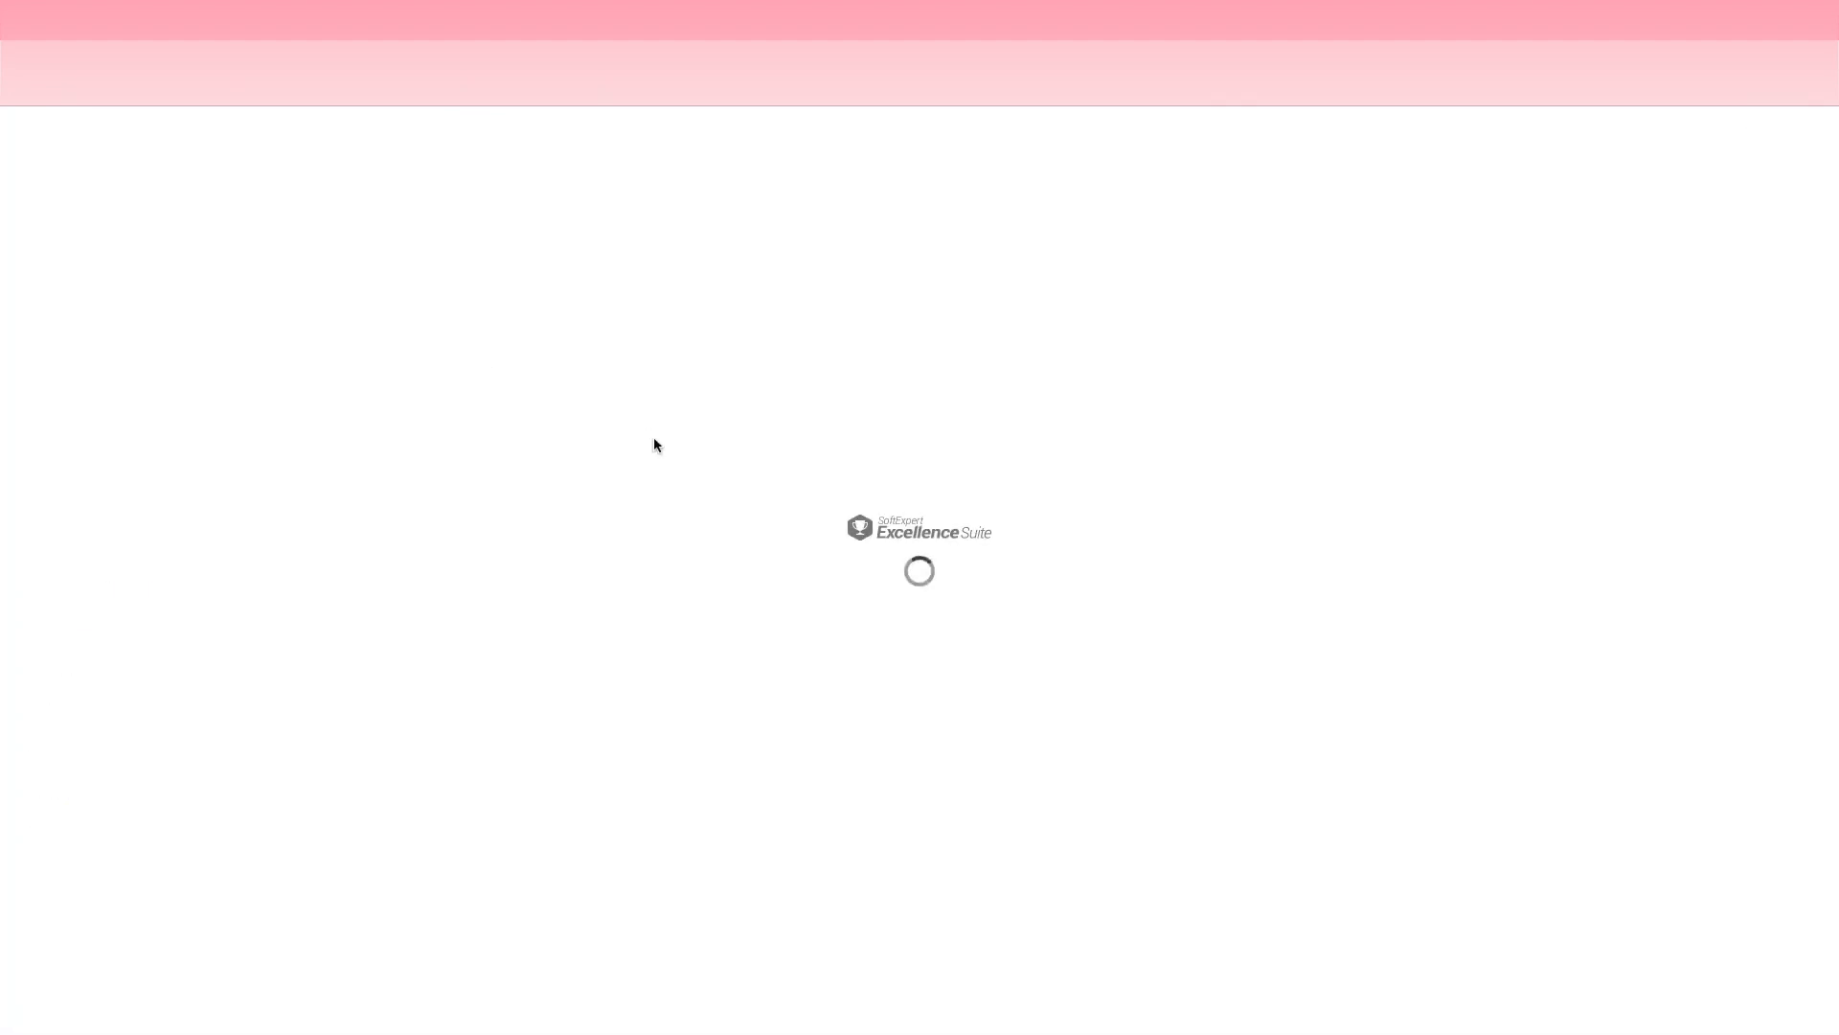
Step: Open the Notificar Solicitante message event and set its e-mail subject to "Solicitação de Viagem Aprovada"
click(793, 500)
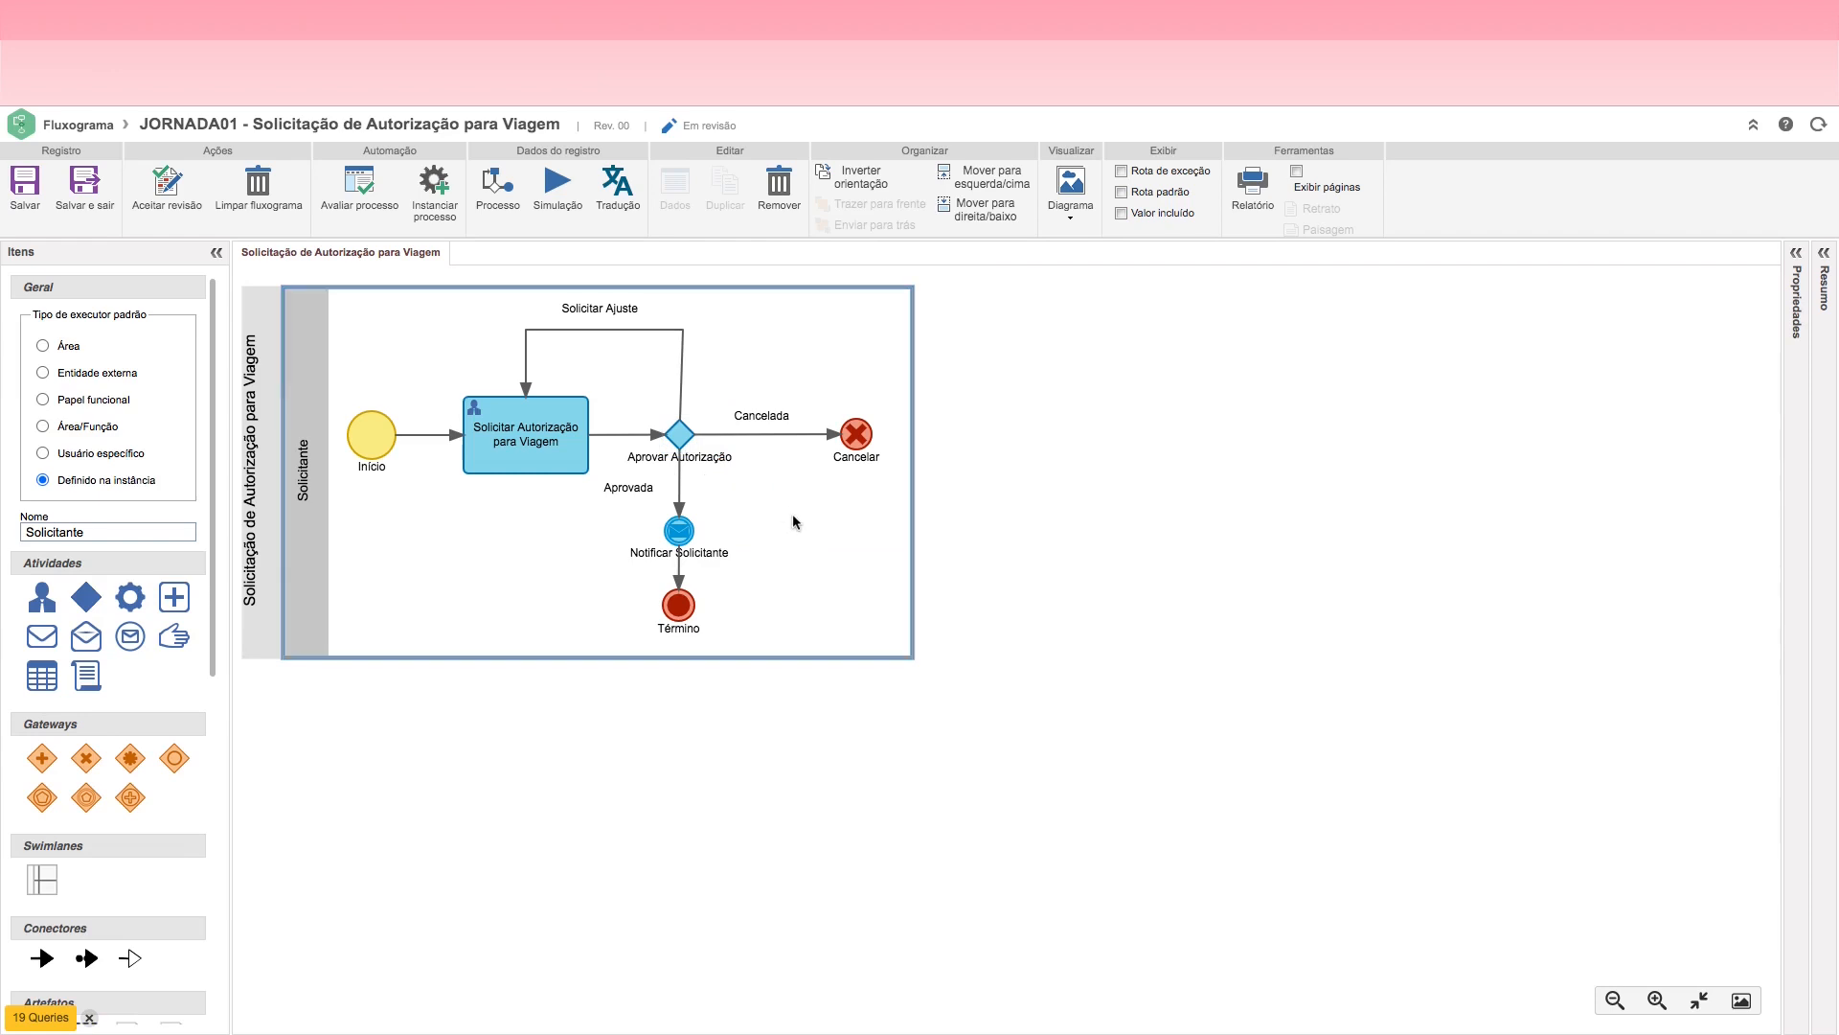
click(678, 533)
double_click(677, 535)
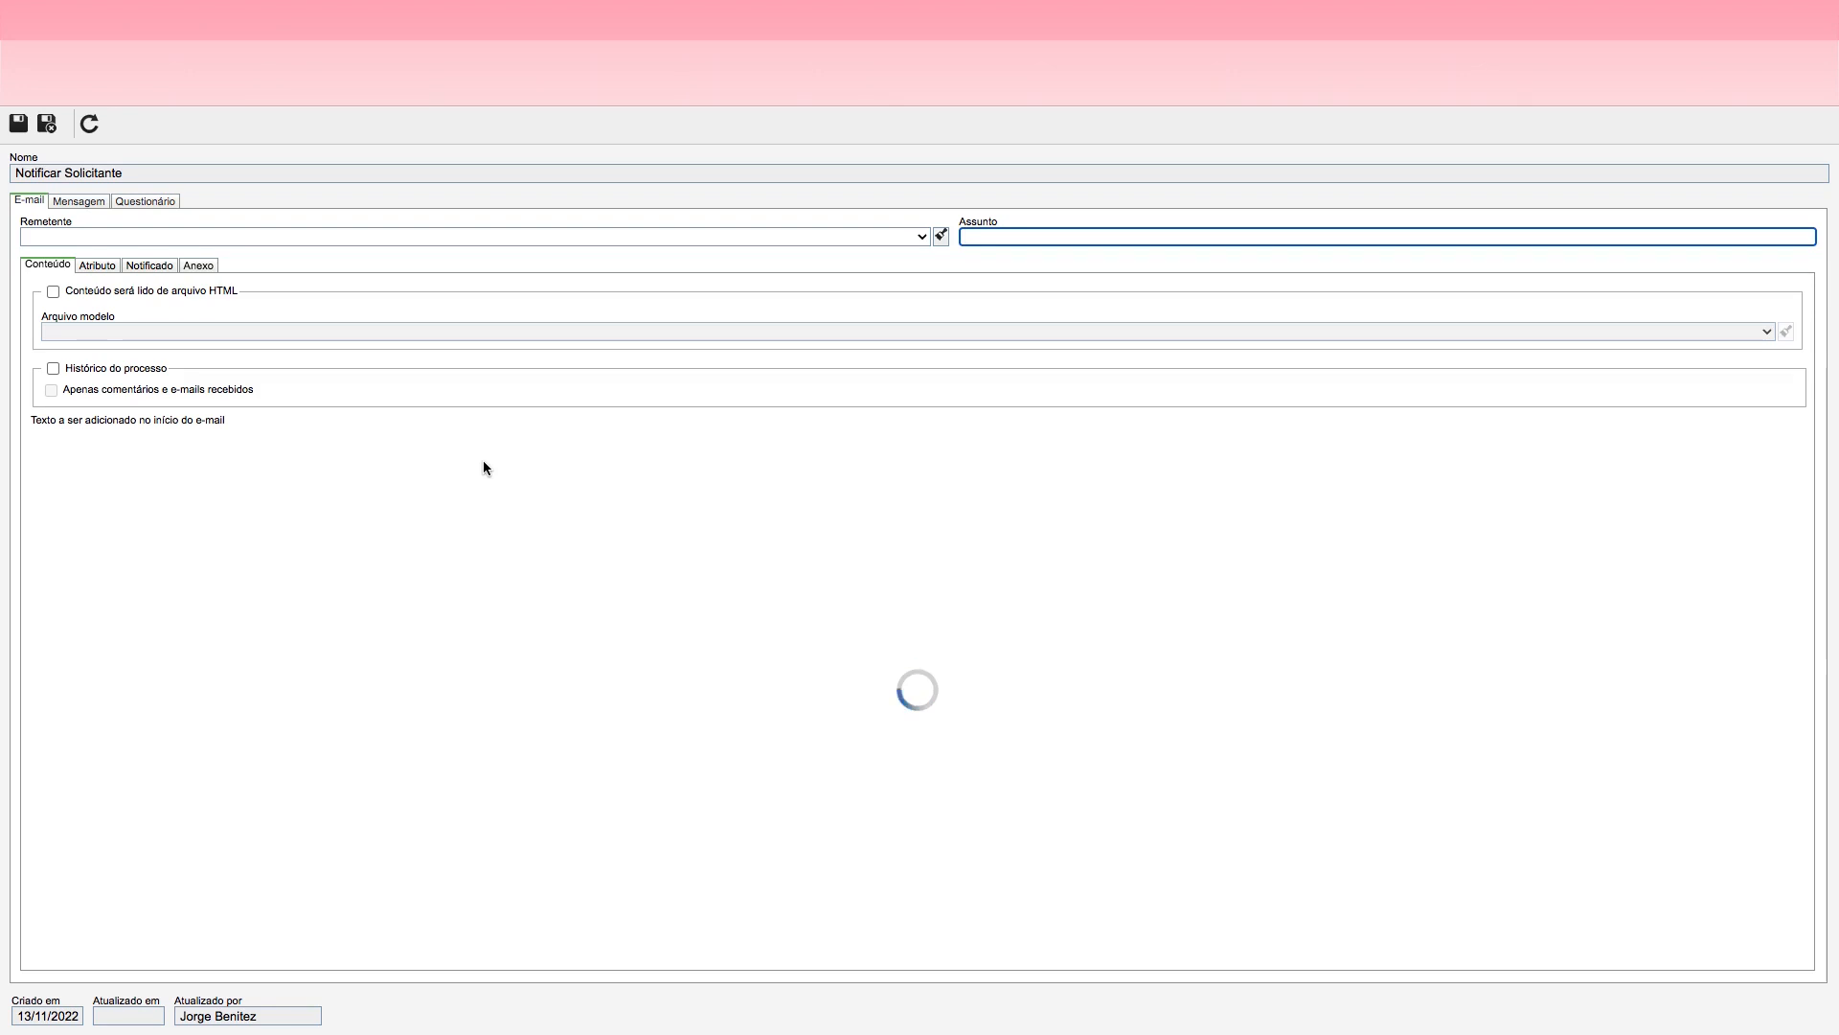
click(976, 237)
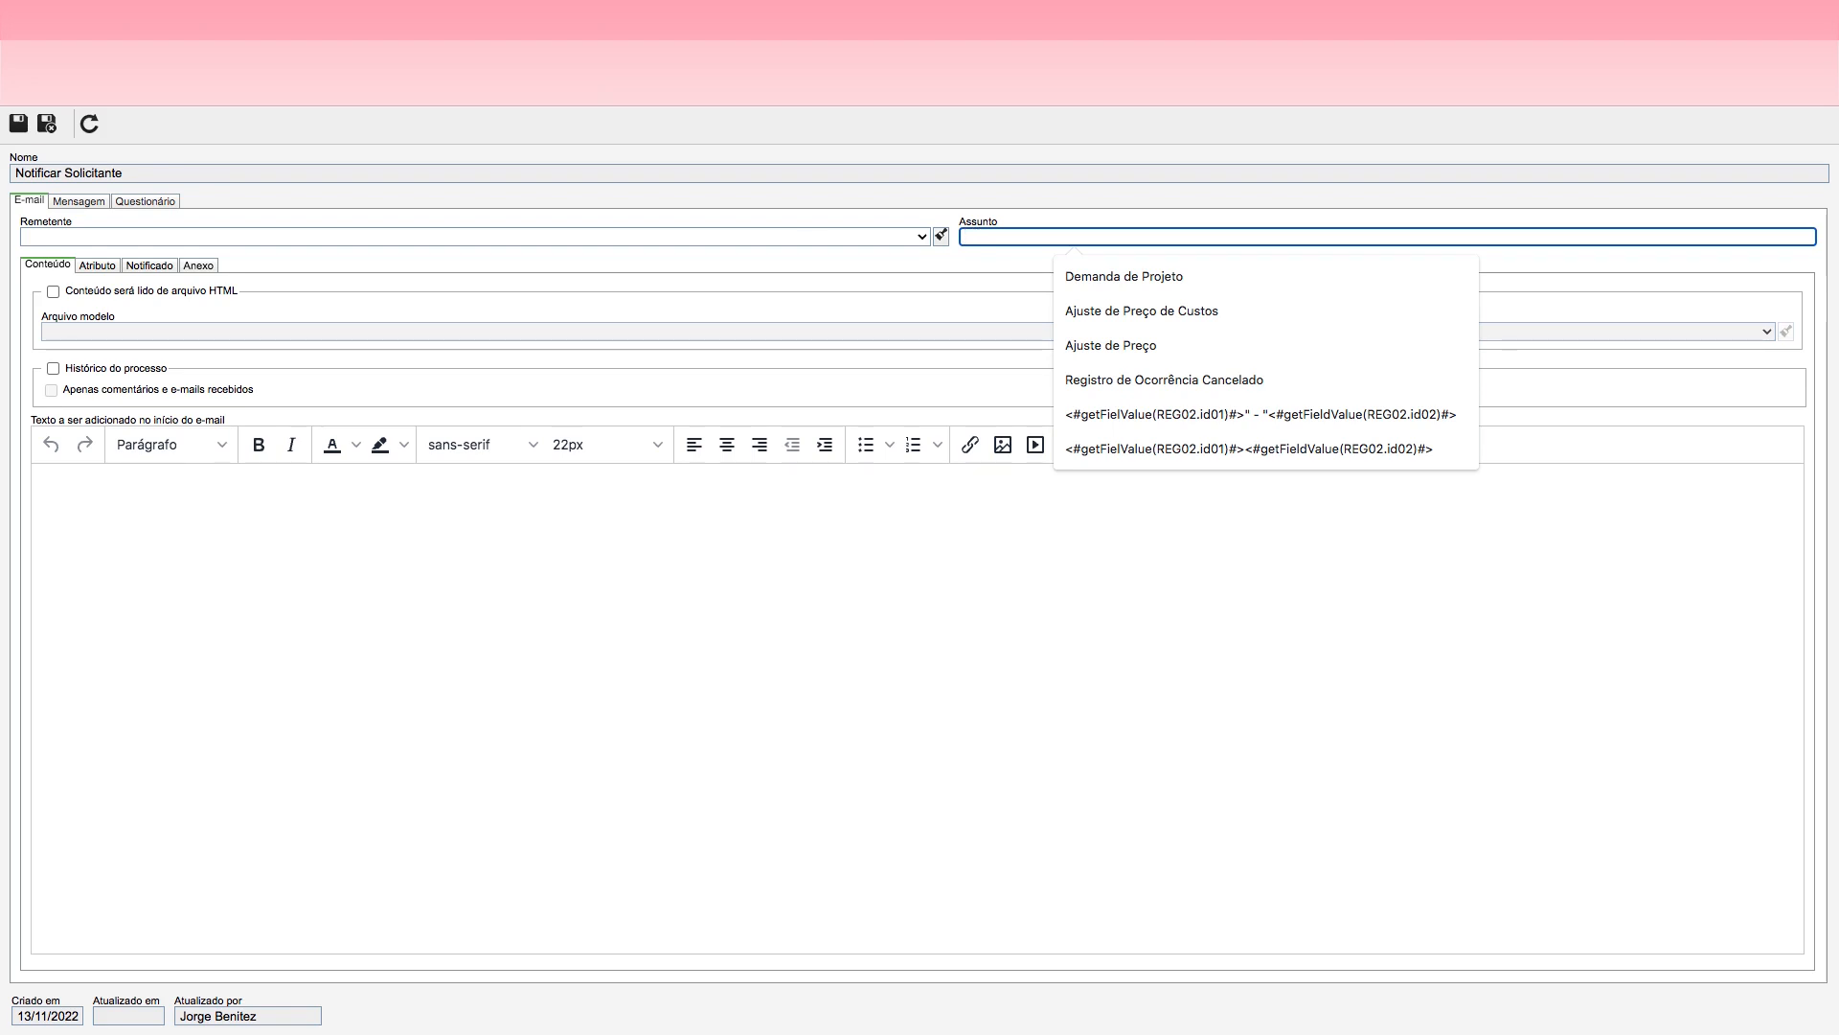
click(46, 123)
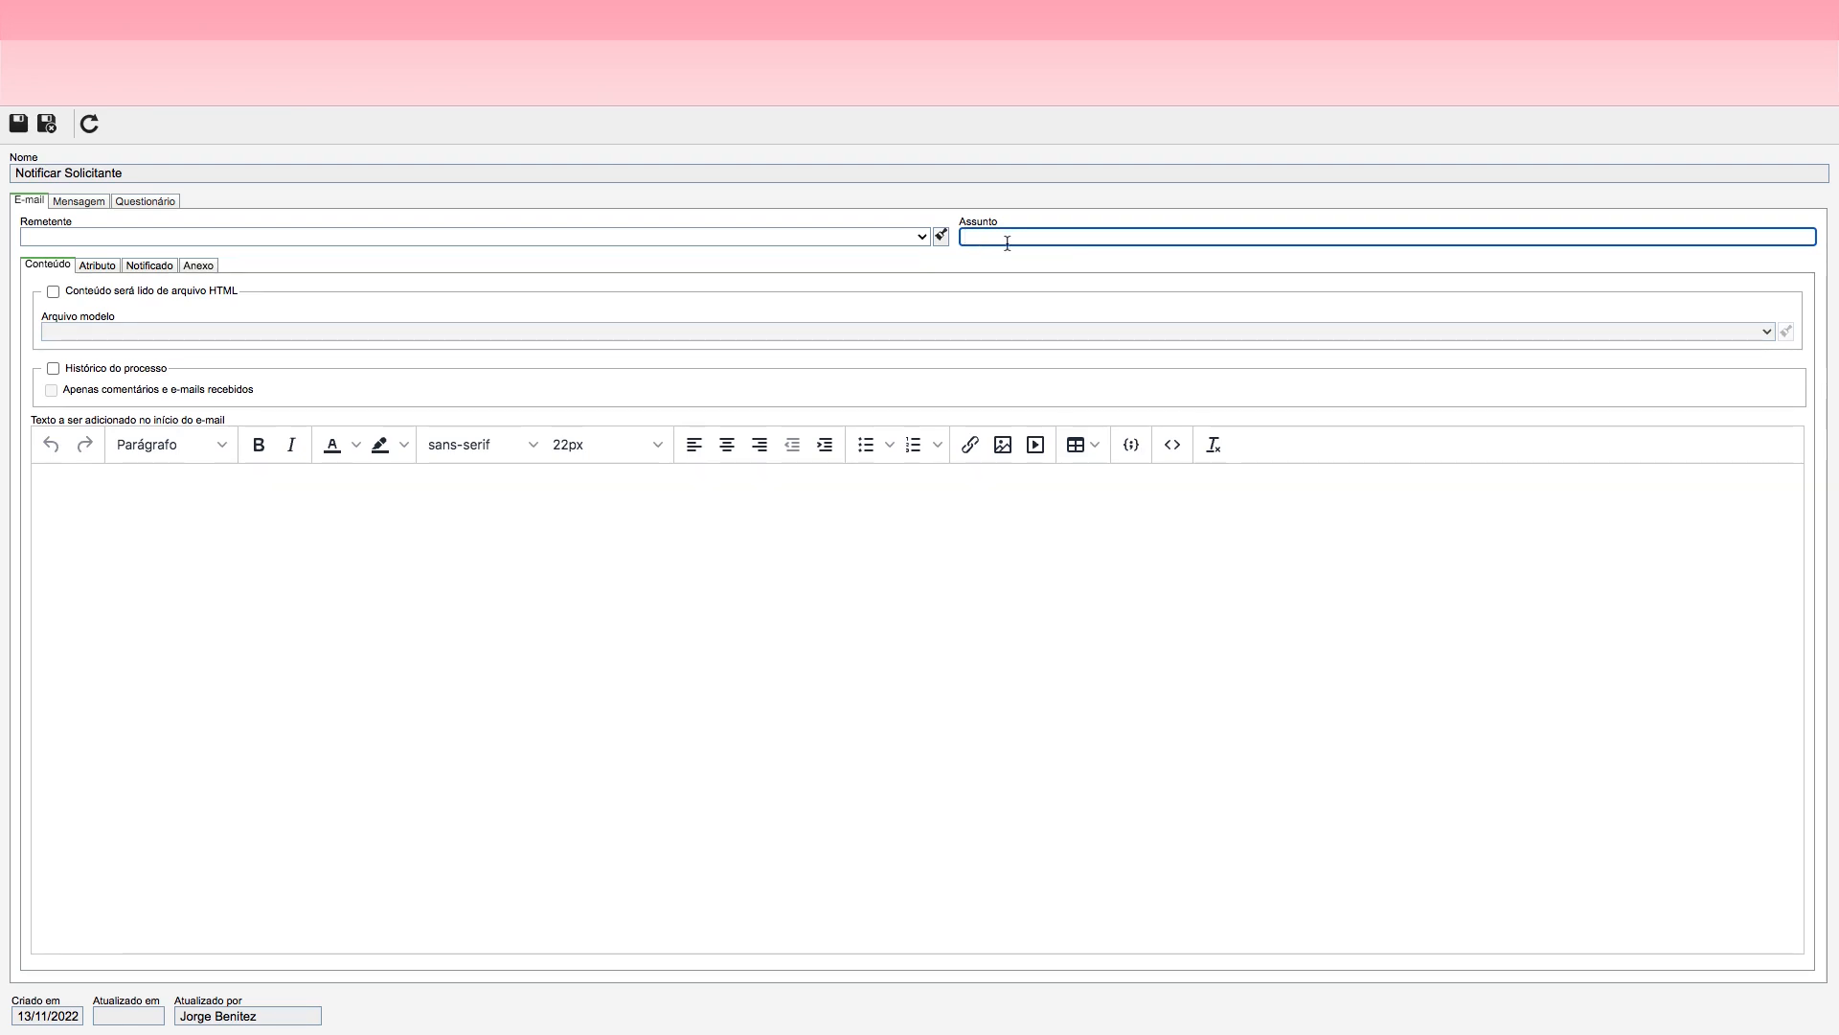
text(Solicitação de Viagem Aprovbad)
key(BackSpace)
text(ad)
Step: Start the e-mail body with the greeting "Prezado Solicitante,"
click(151, 508)
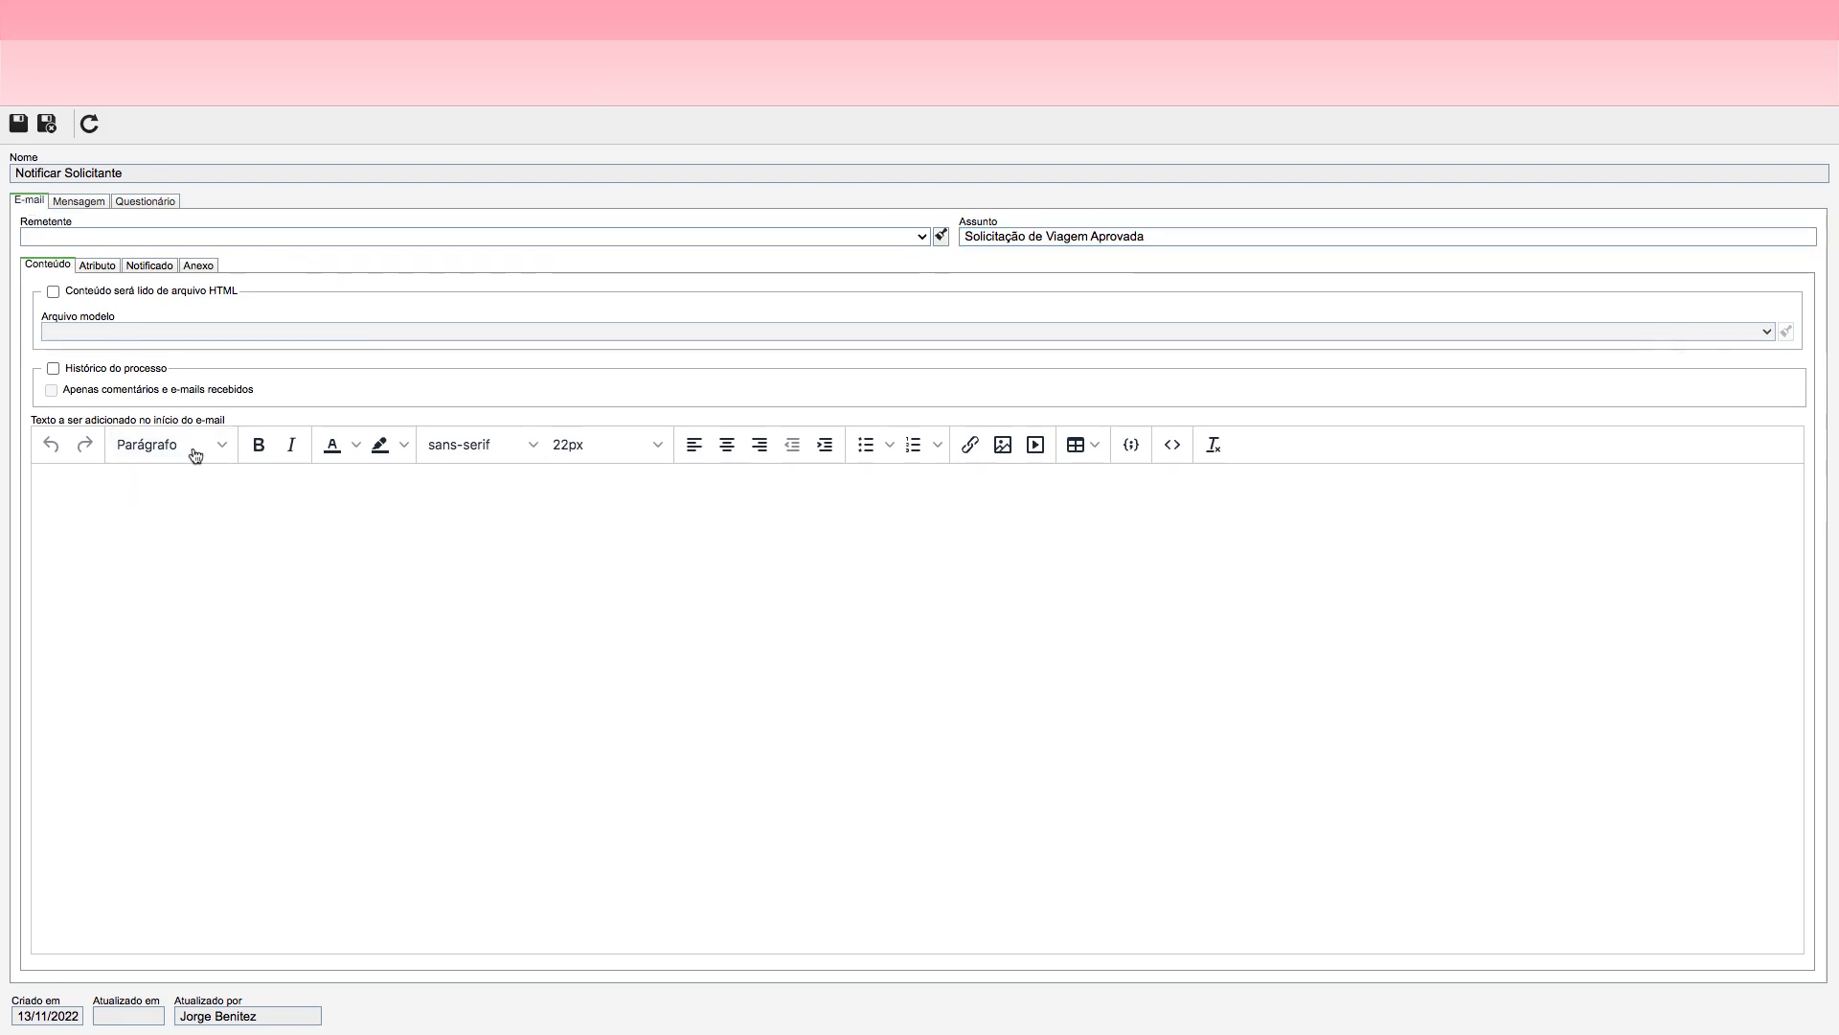
text(Preezado soli)
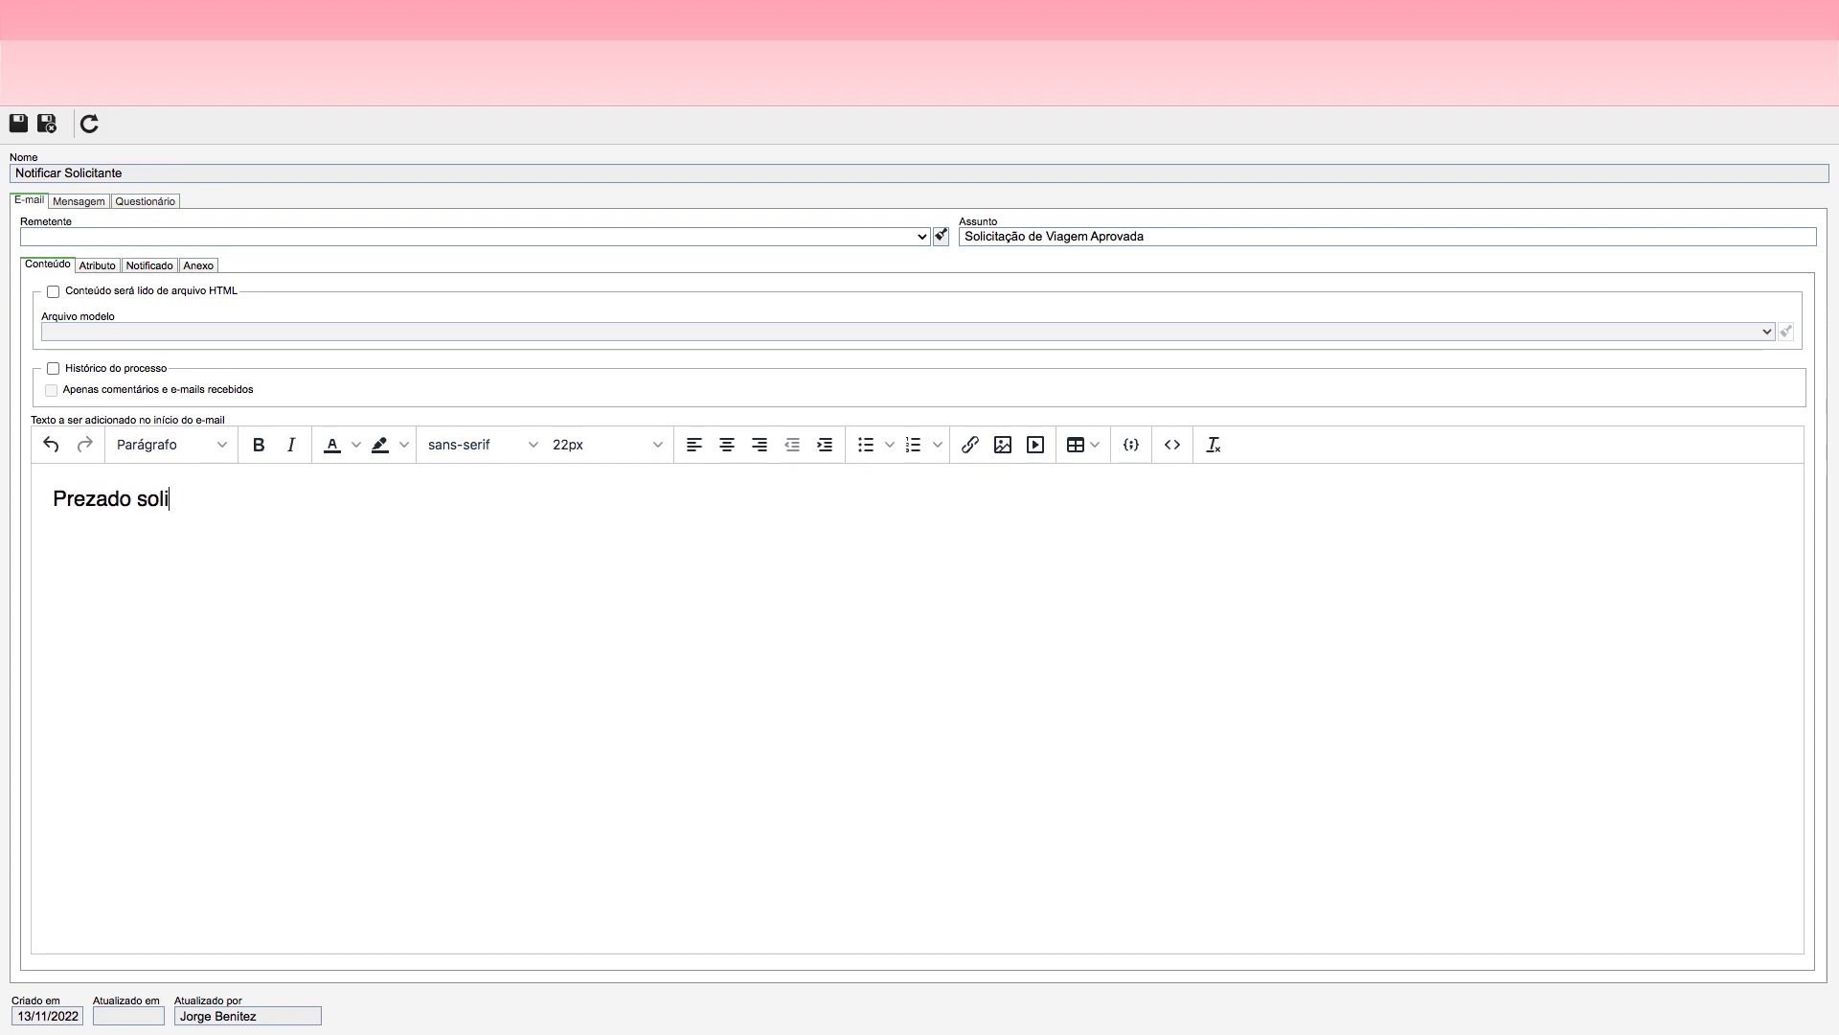
key(BackSpace)
key(BackSpace)
key(BackSpace)
text(Solicitante,)
key(Return)
Step: Add the sentence "A solicitação de viagem foi Aprovada." below the greeting in the e-mail body
text(A so)
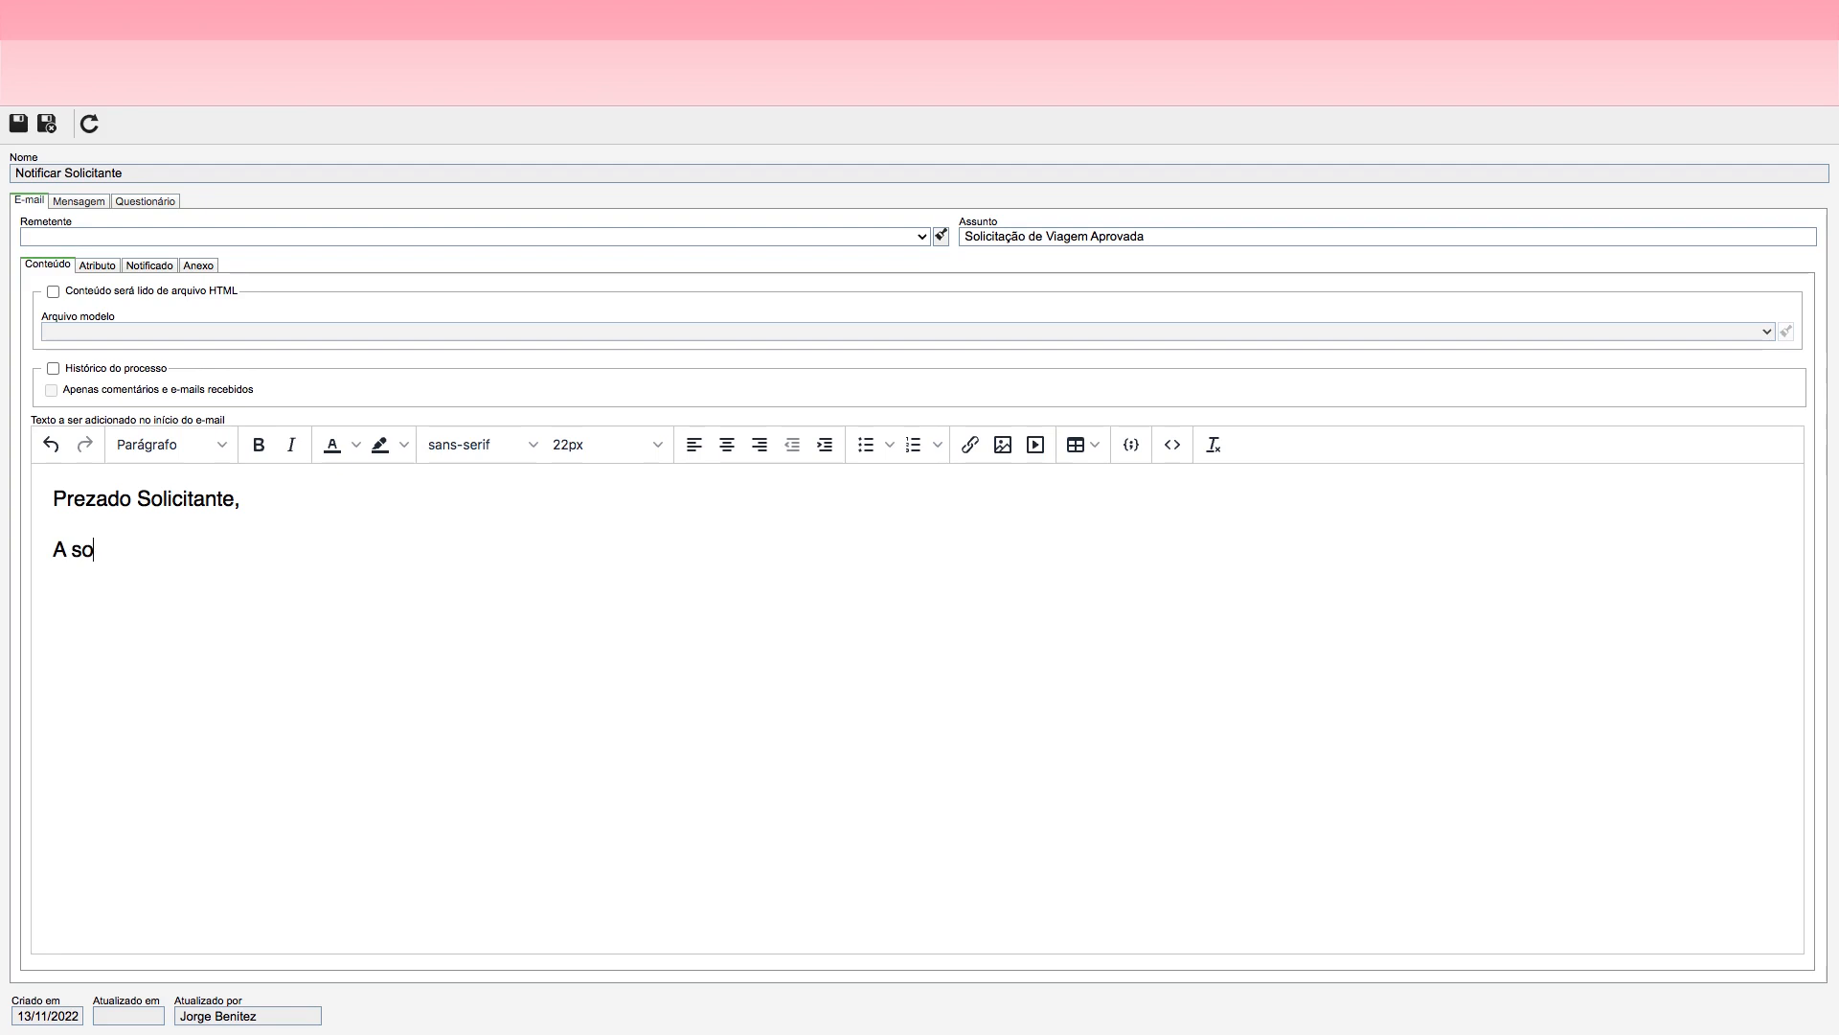
text(licitação de viage)
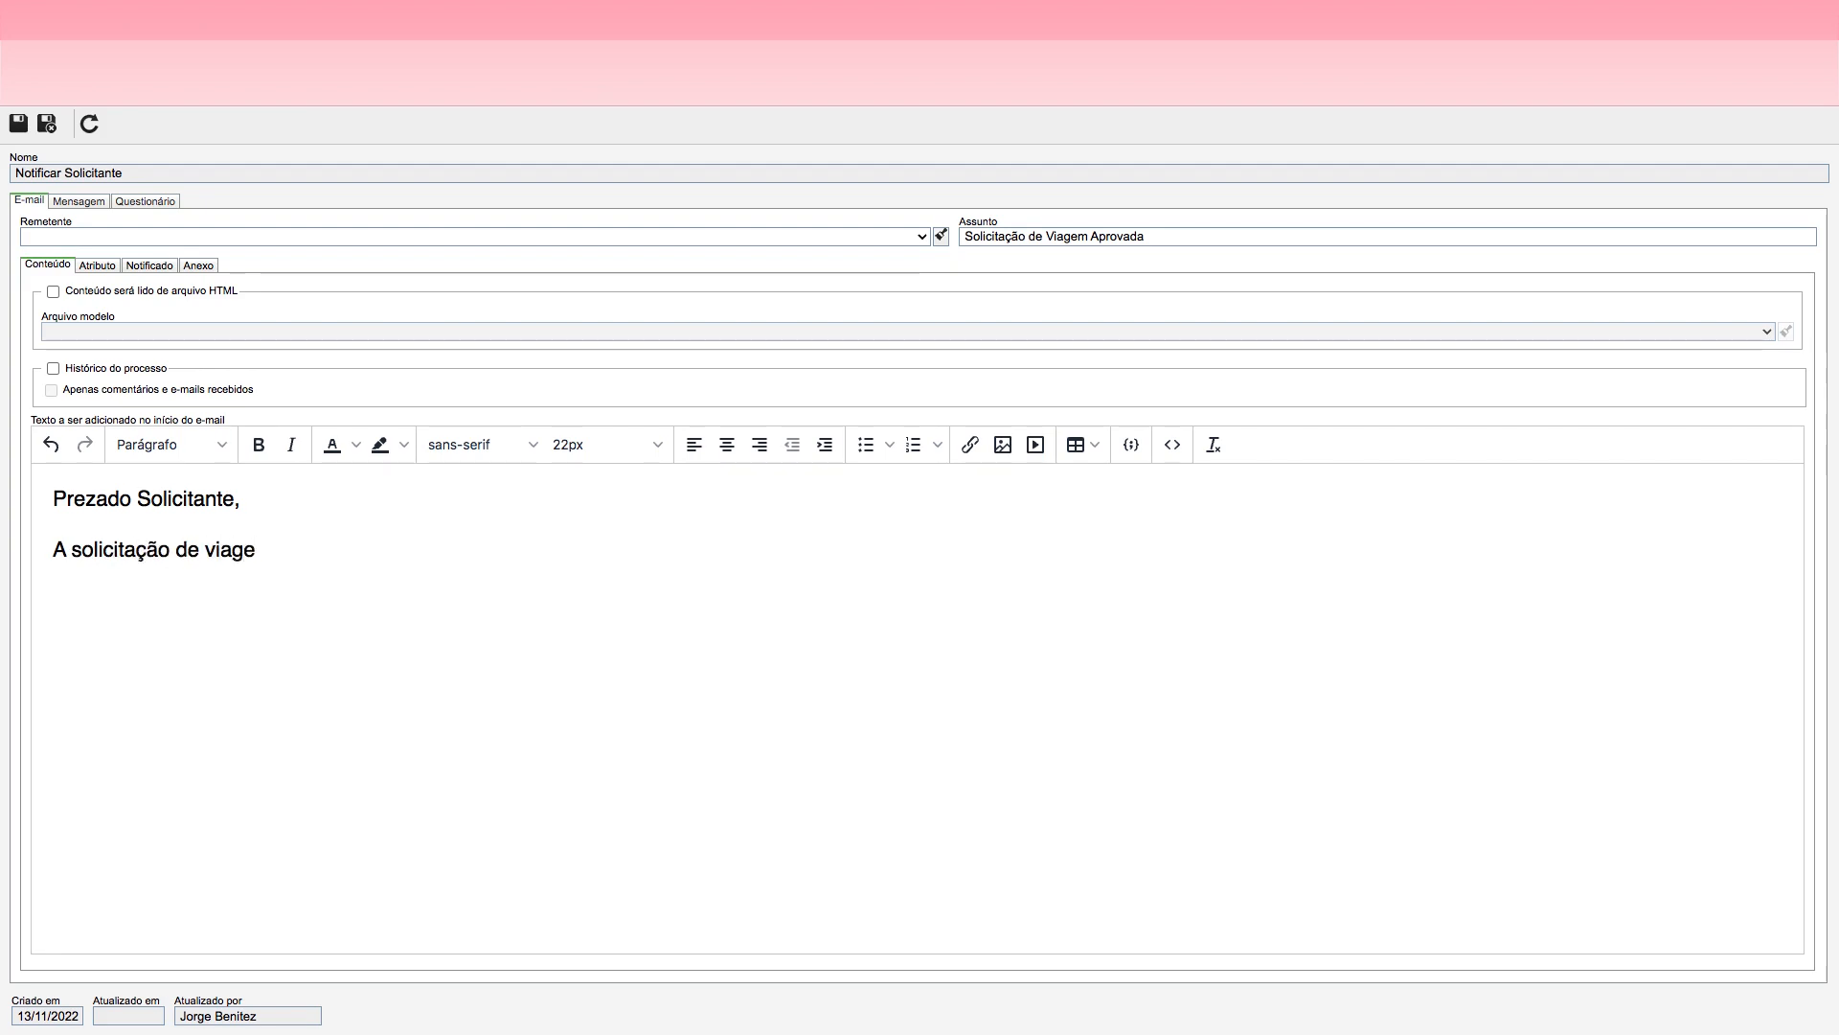
text(m foi)
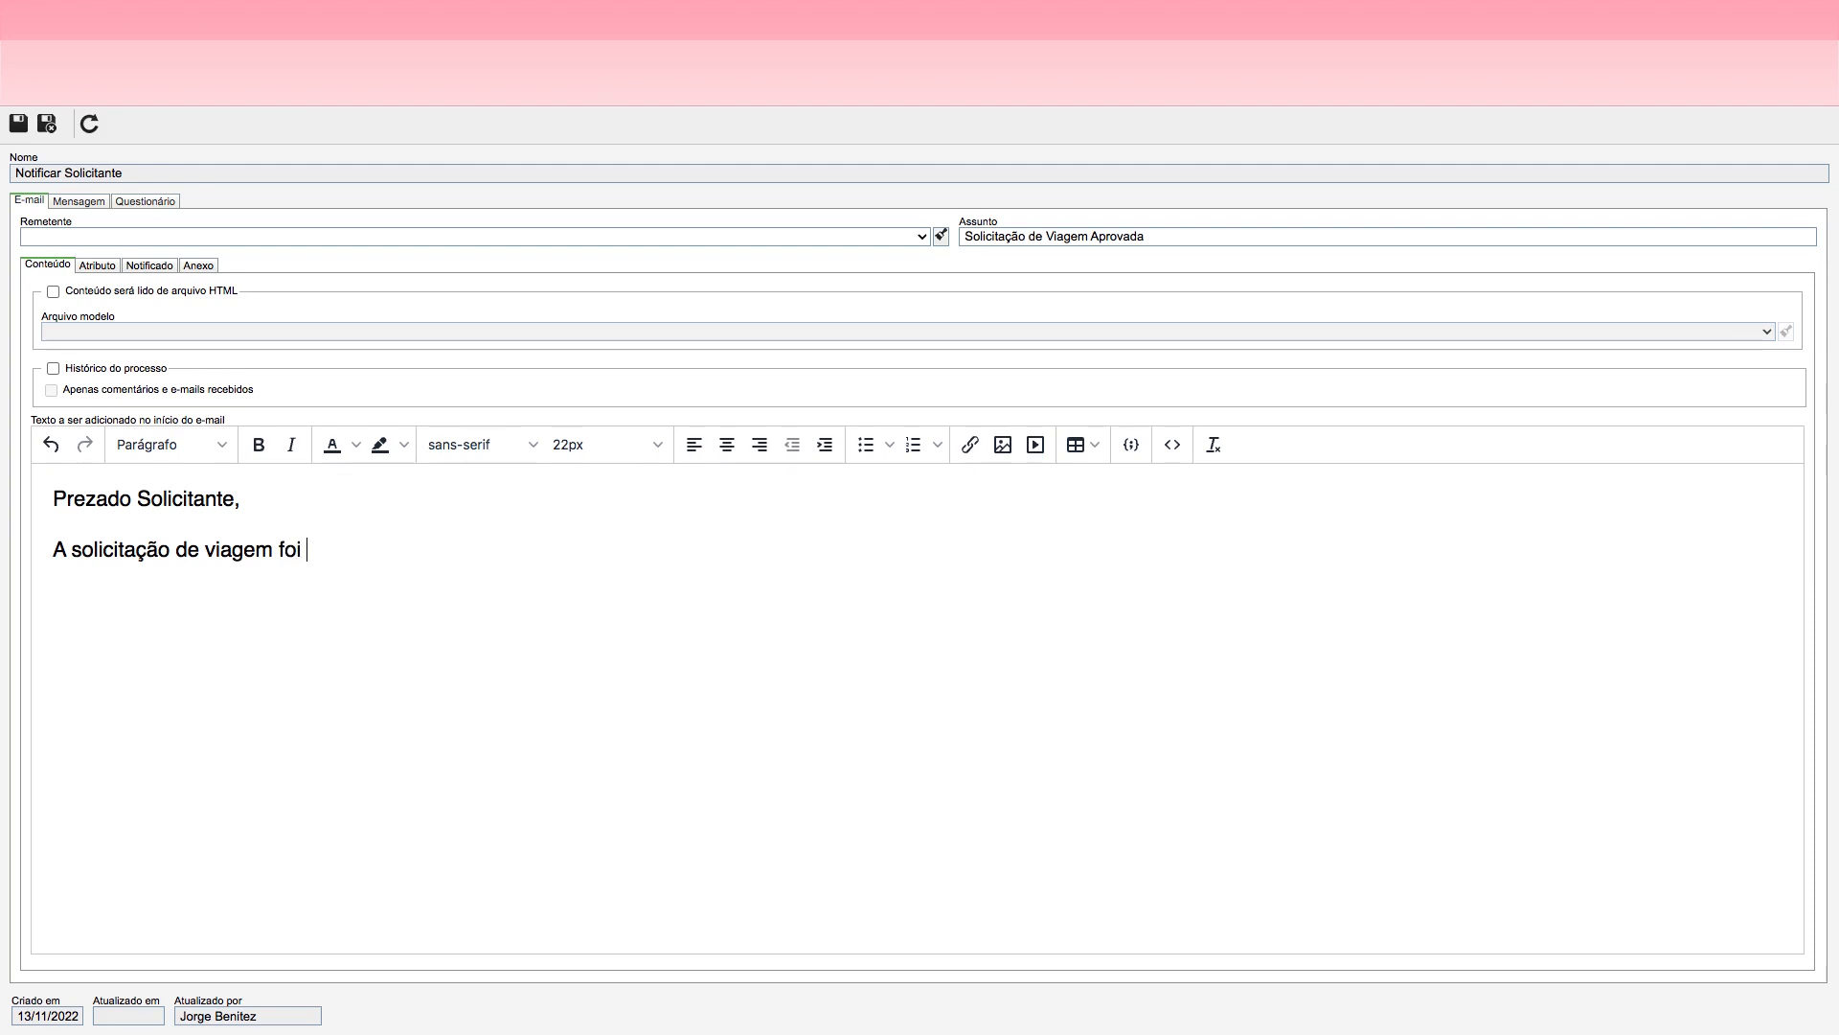
text( Aprovad)
text(a. )
text(Ger)
text(en)
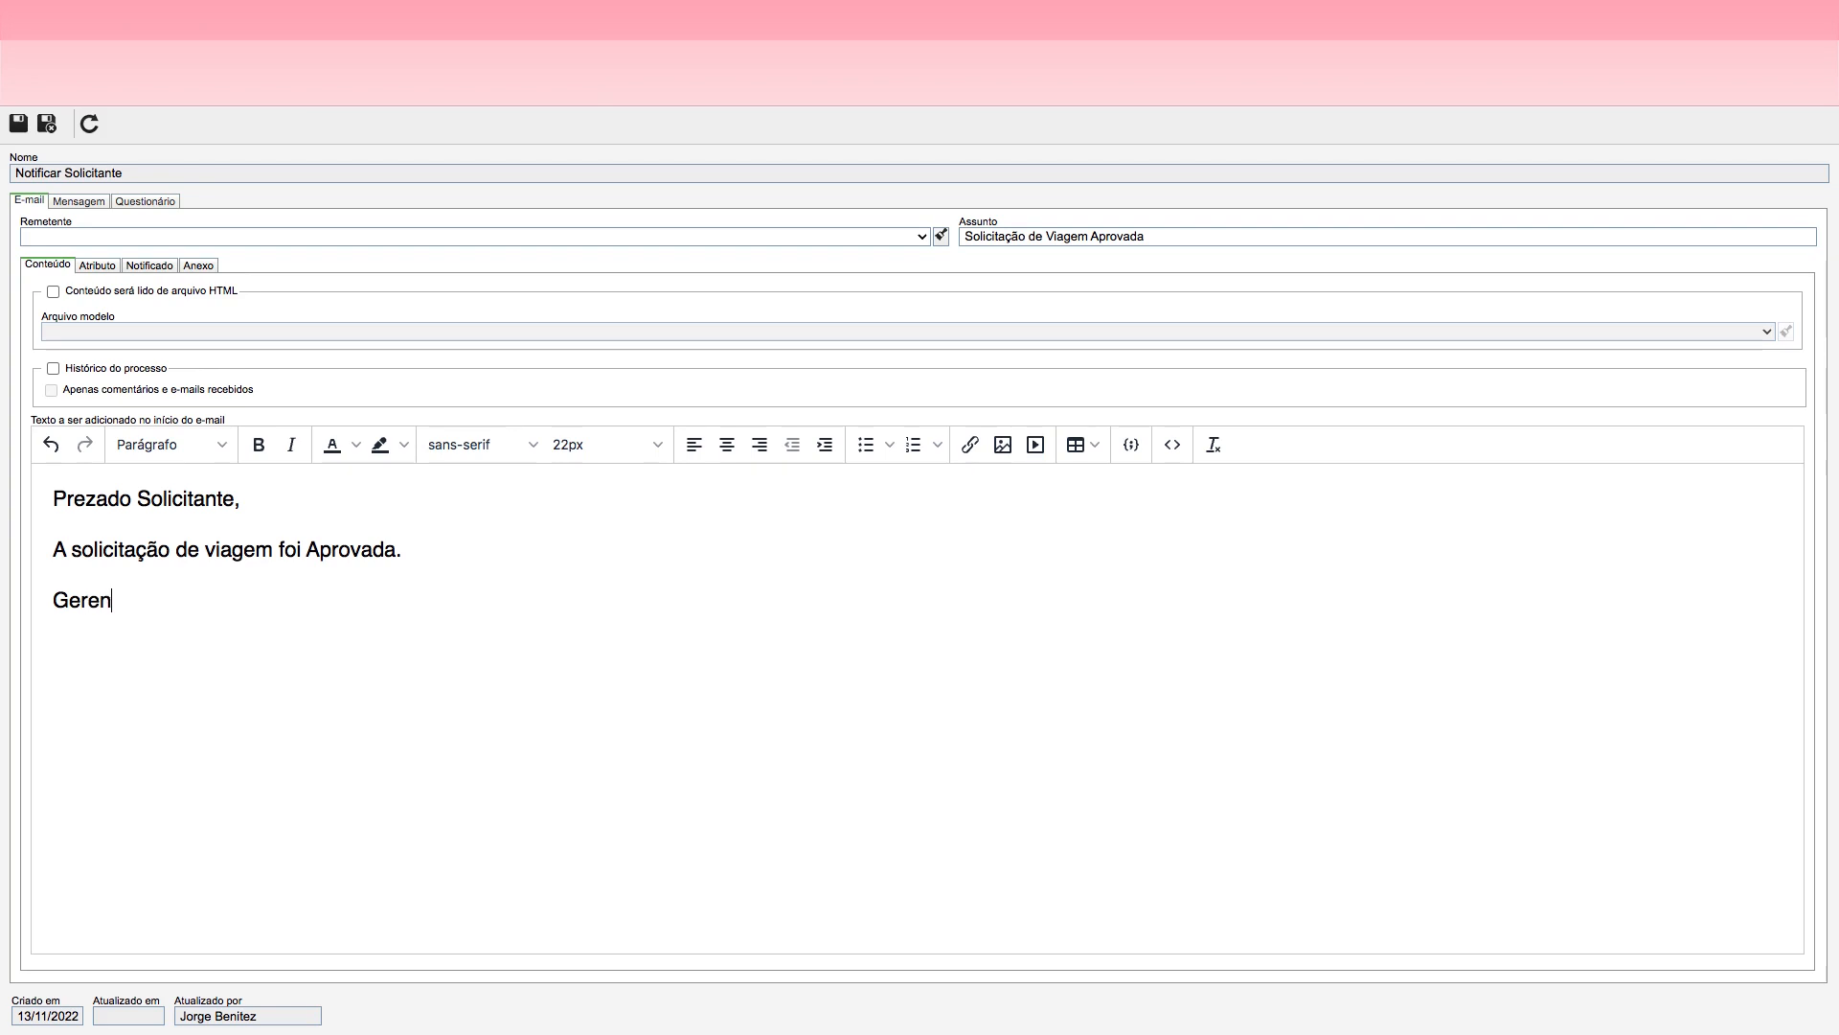
text(te Responsável da )
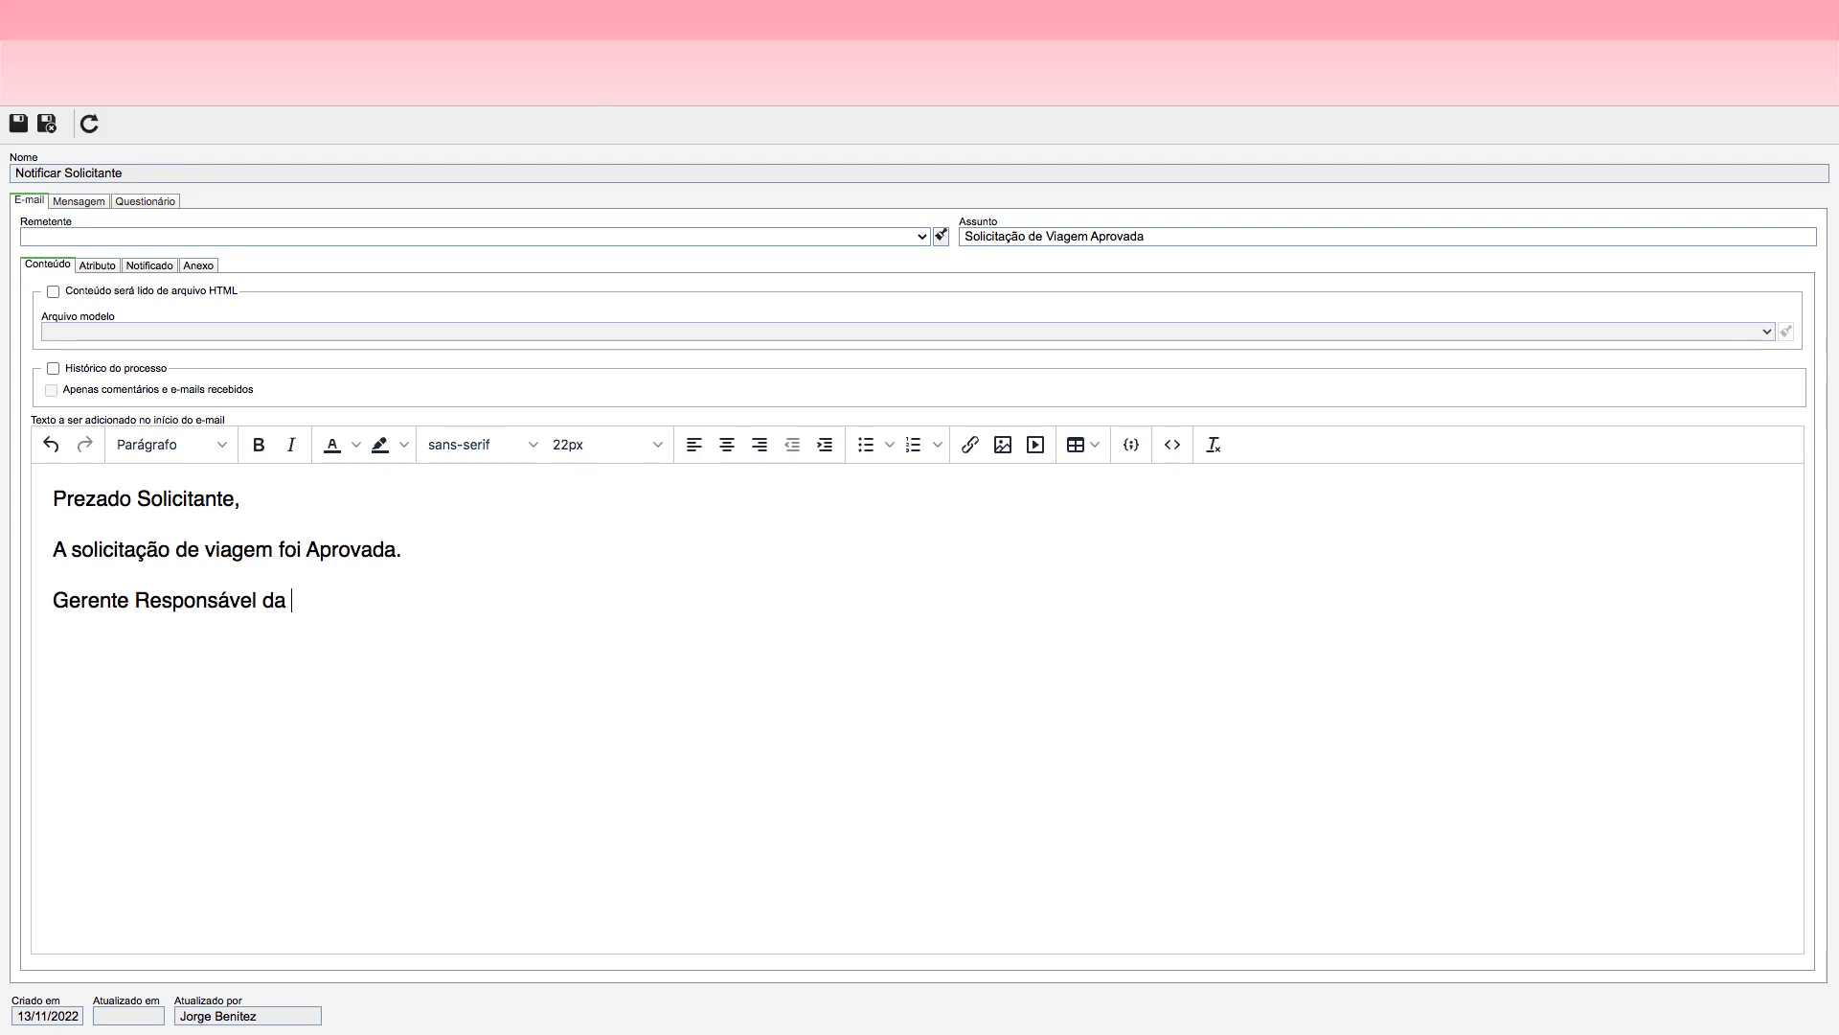
text(Área)
Step: End the e-mail body with the signature line "Gerente Responsável da Área"
click(435, 524)
click(351, 607)
Step: Open the form for adding a notified recipient to the Notificar Solicitante e-mail
click(80, 202)
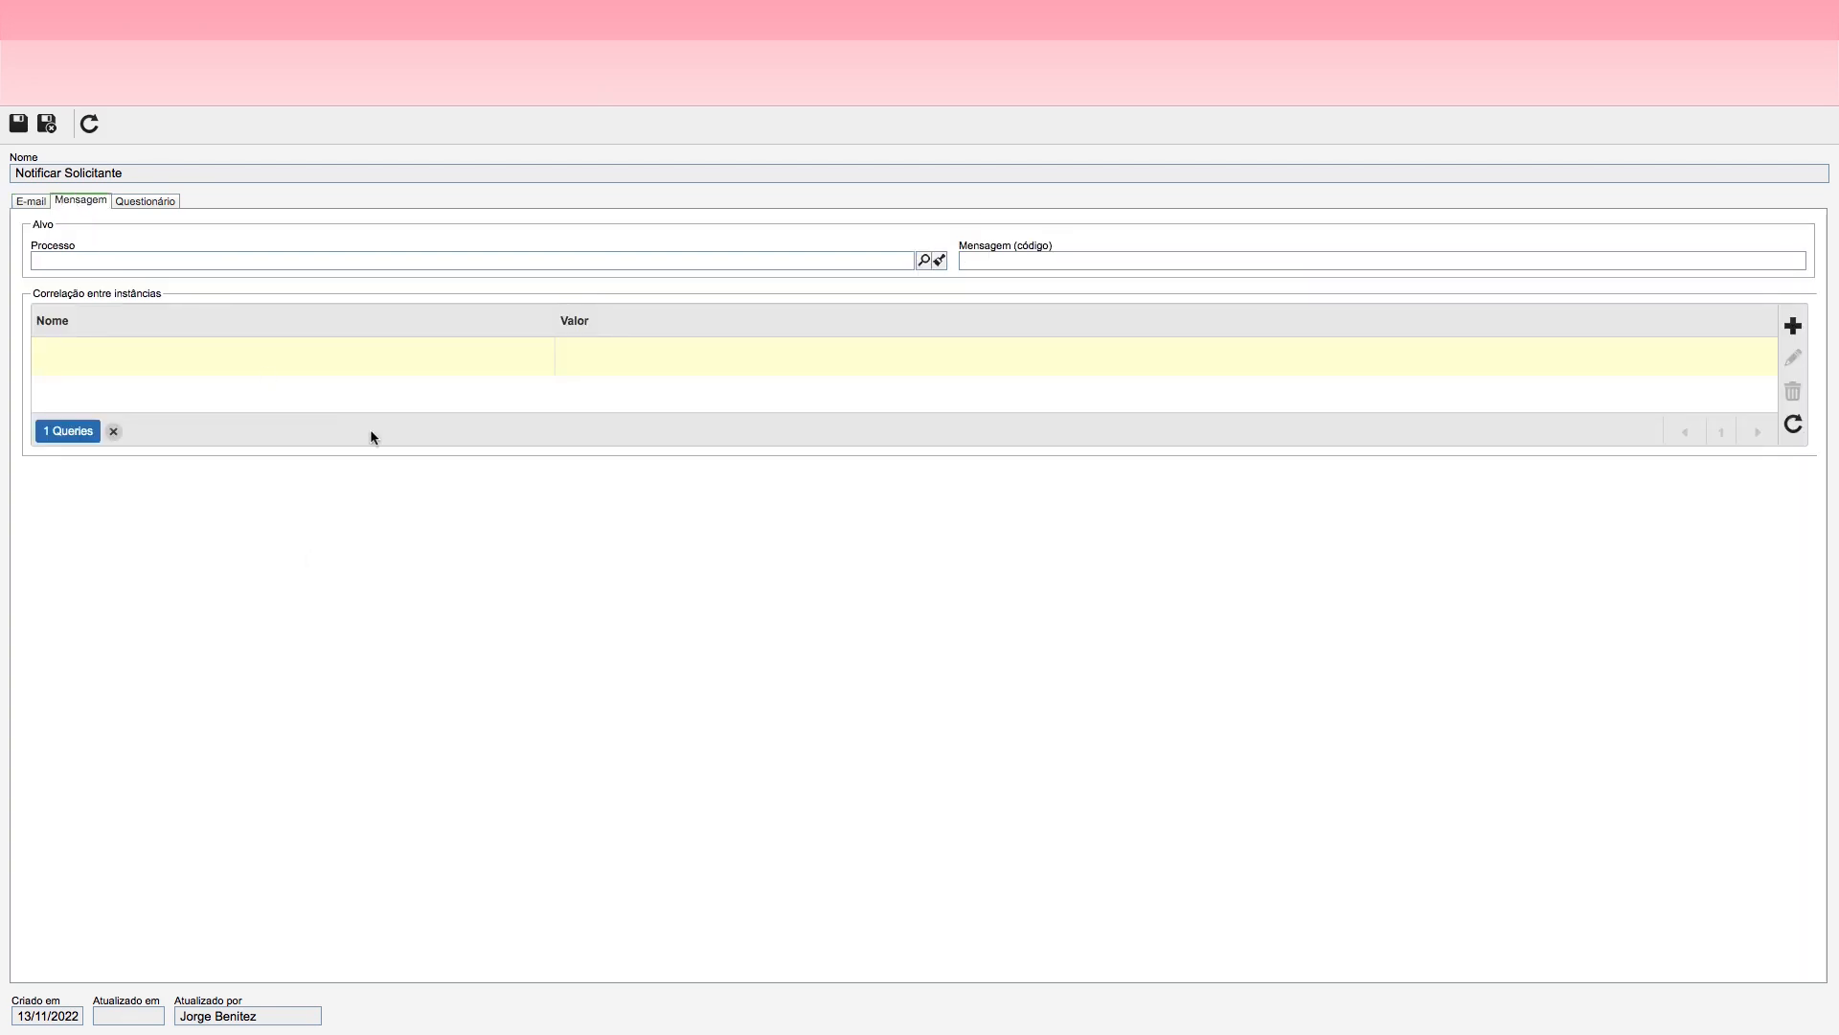
click(25, 202)
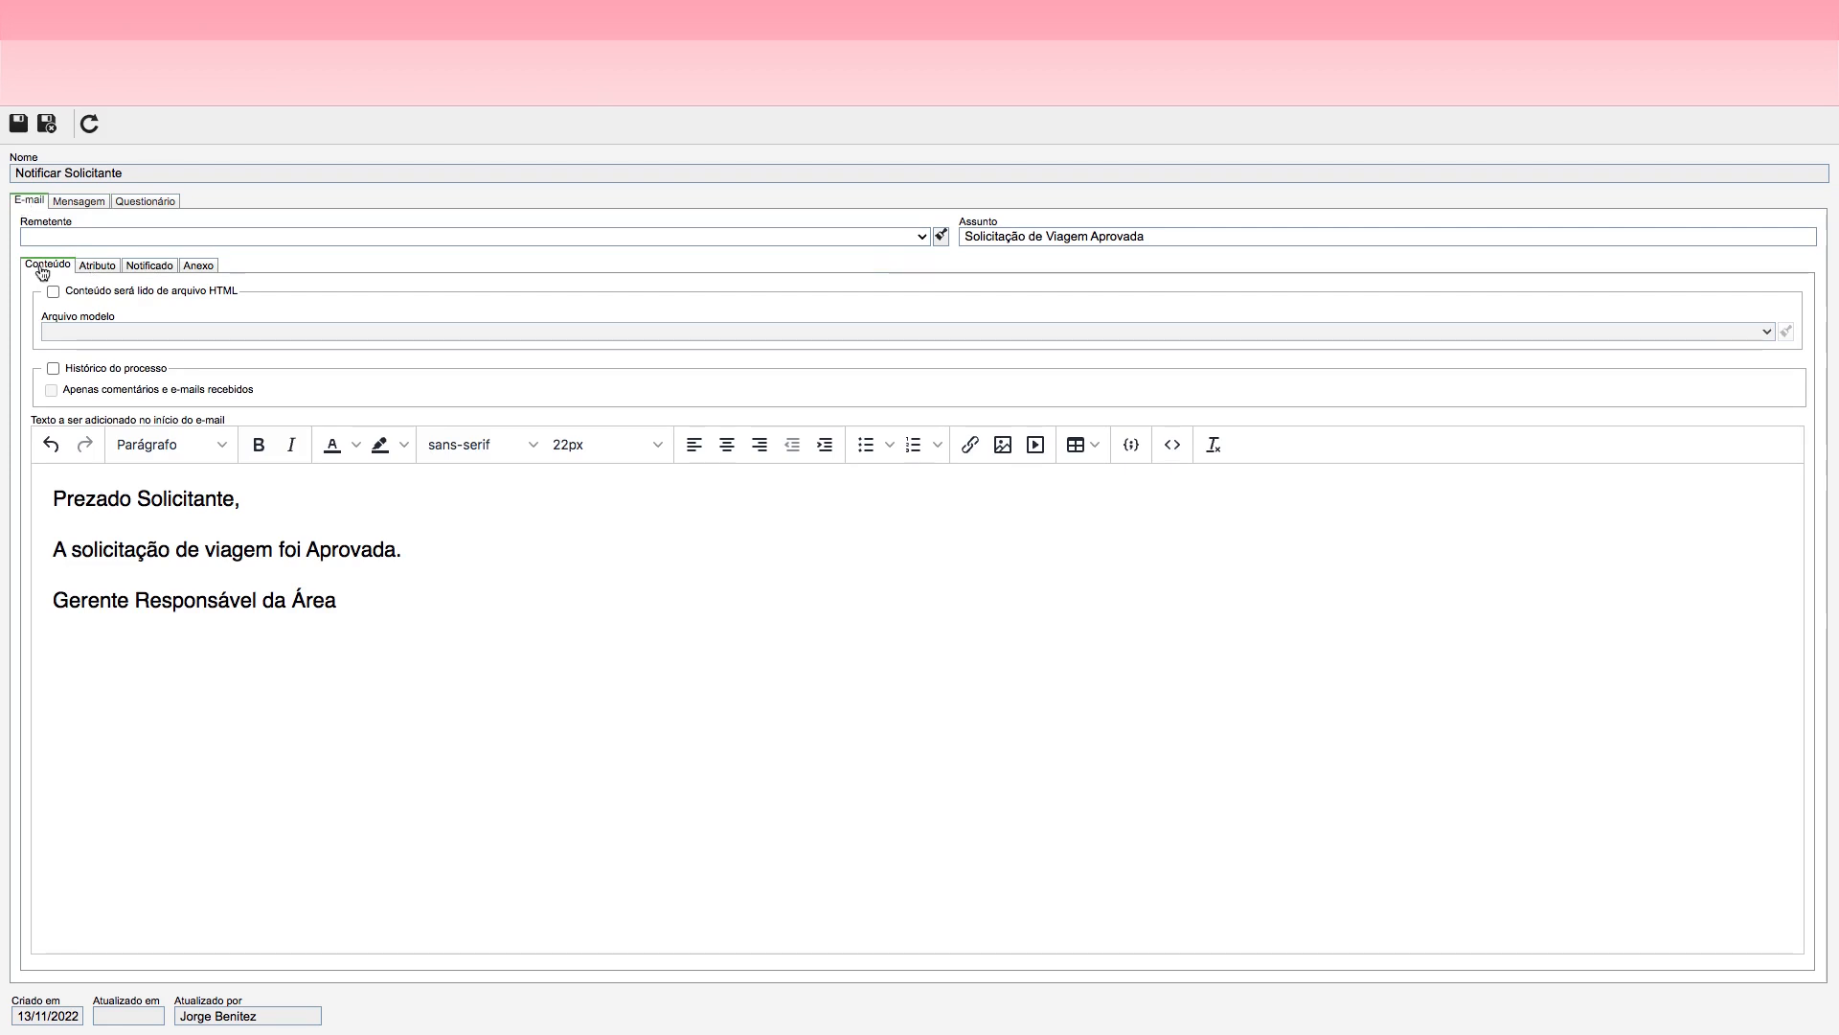
click(101, 272)
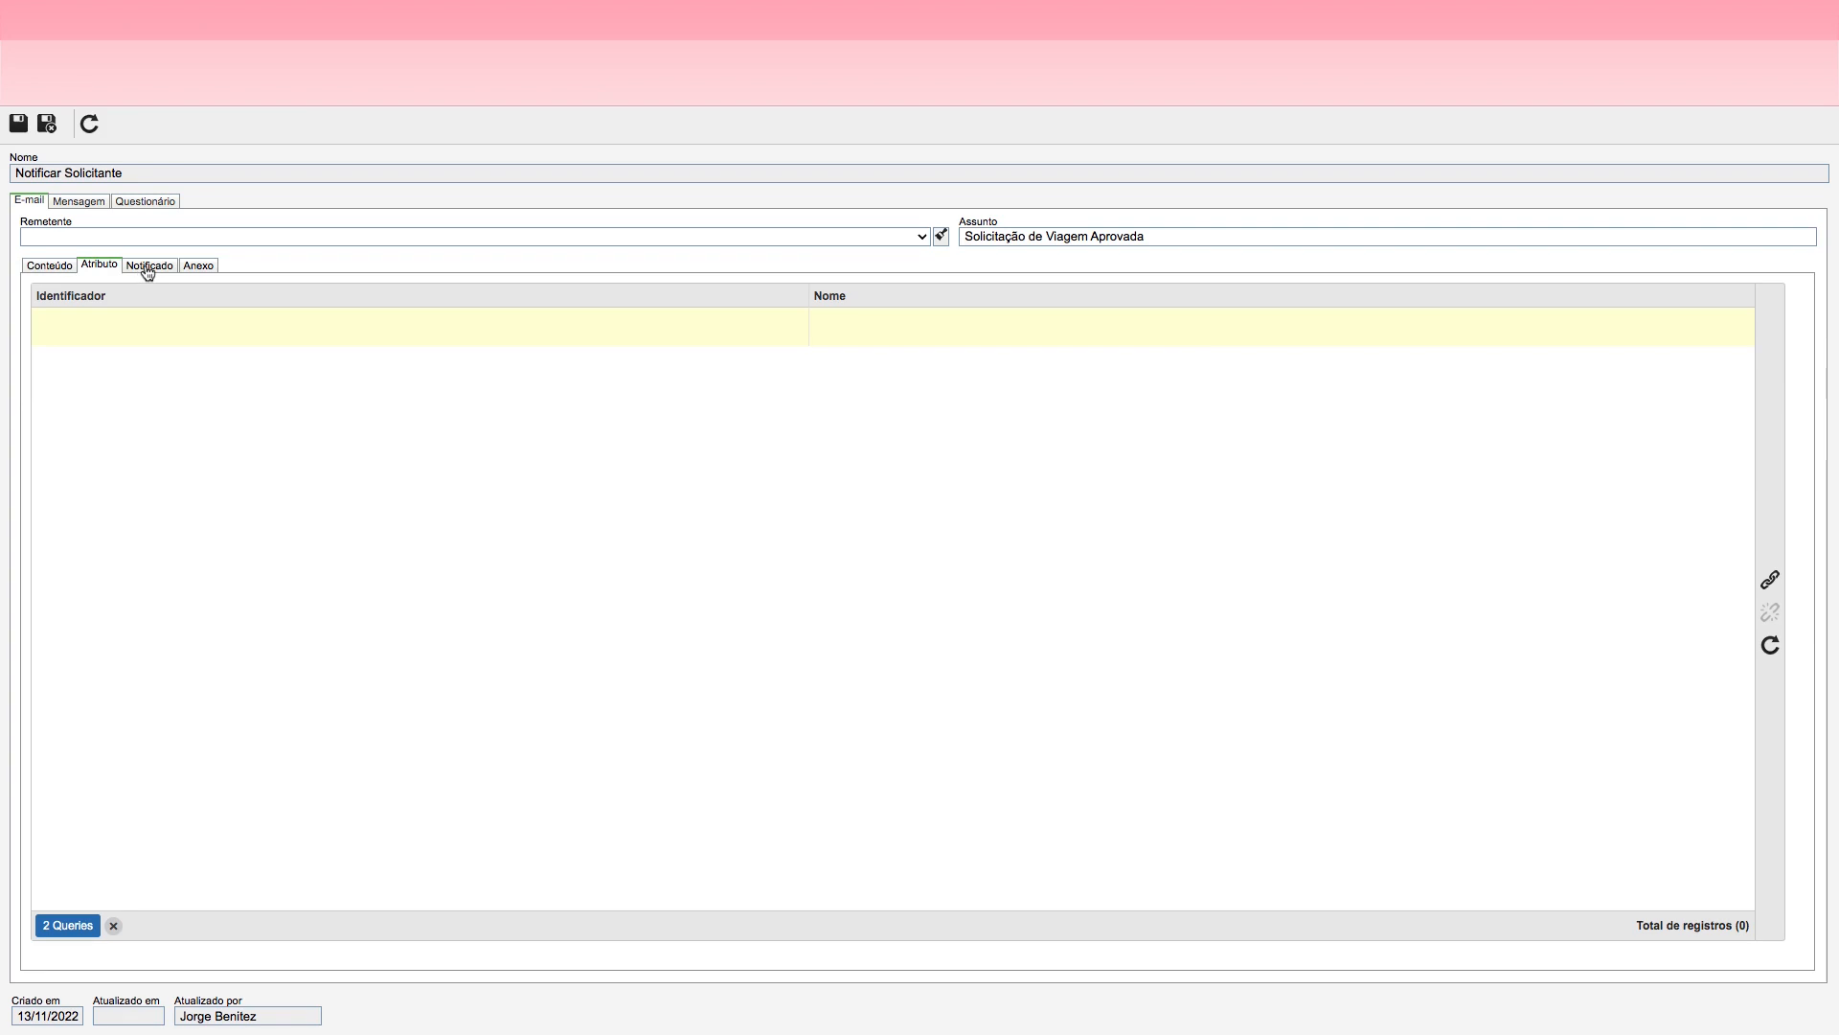
click(149, 268)
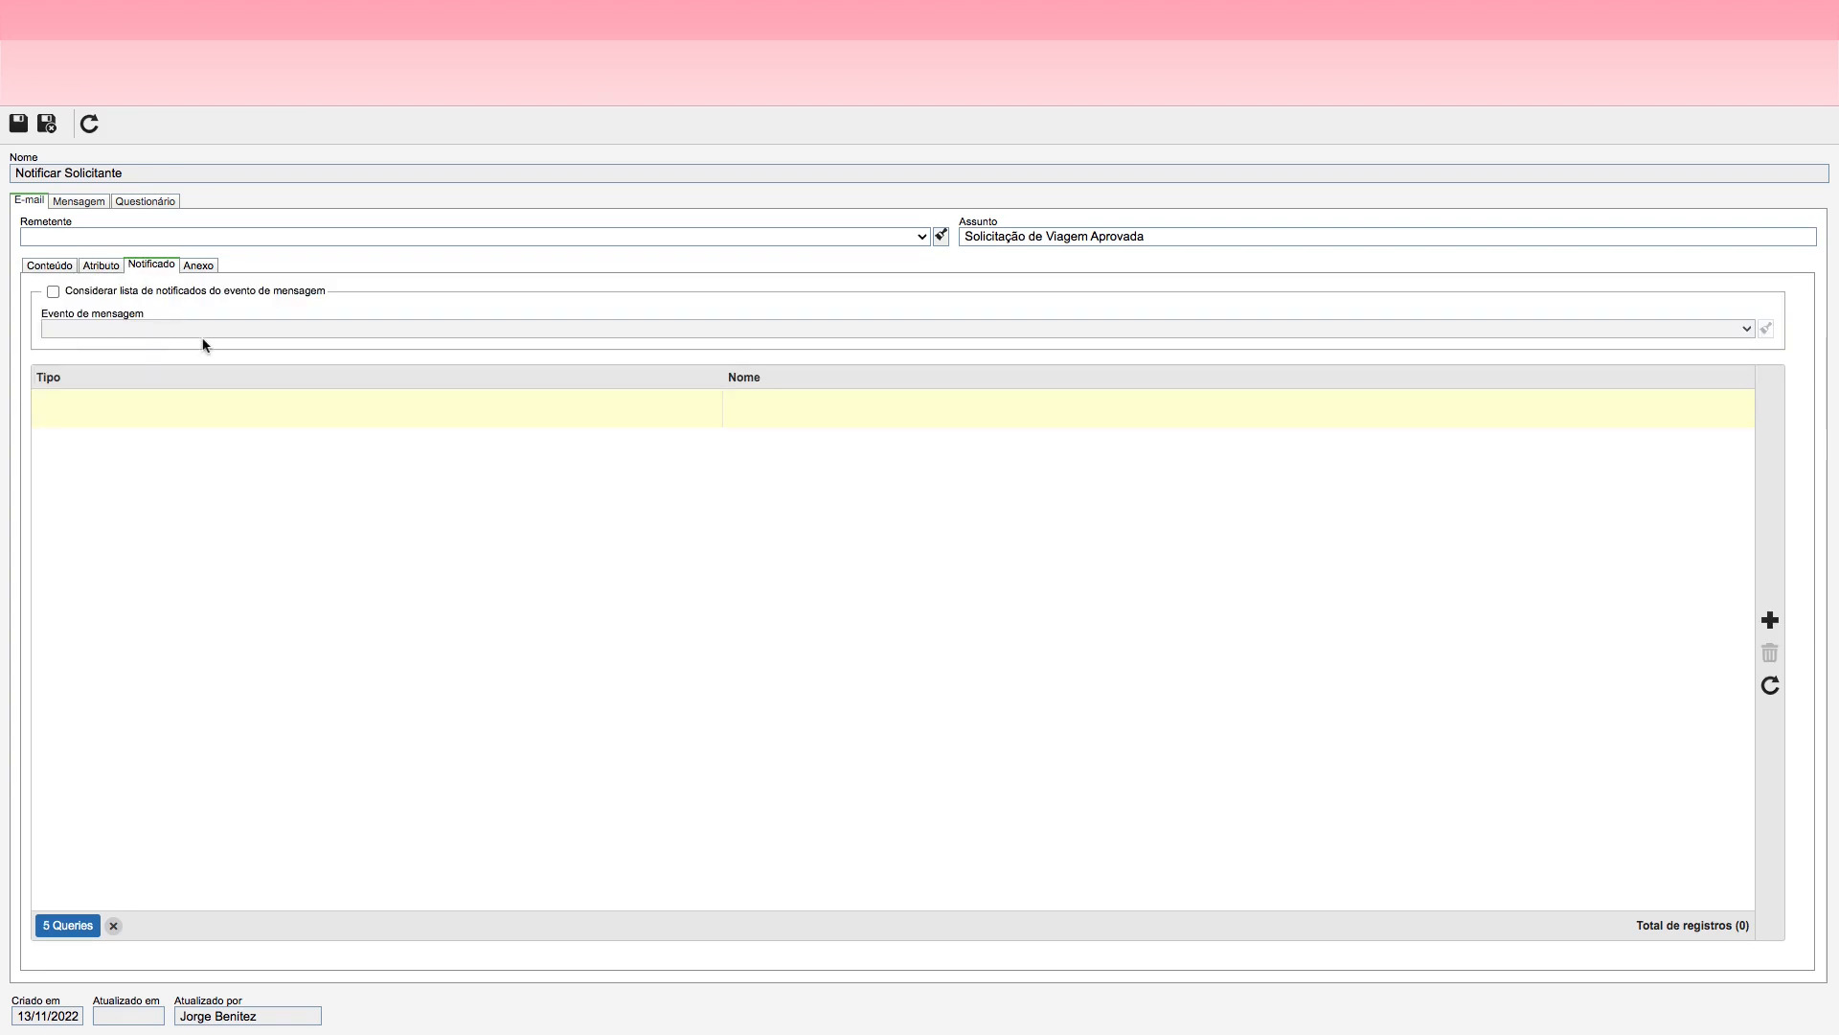
click(1771, 621)
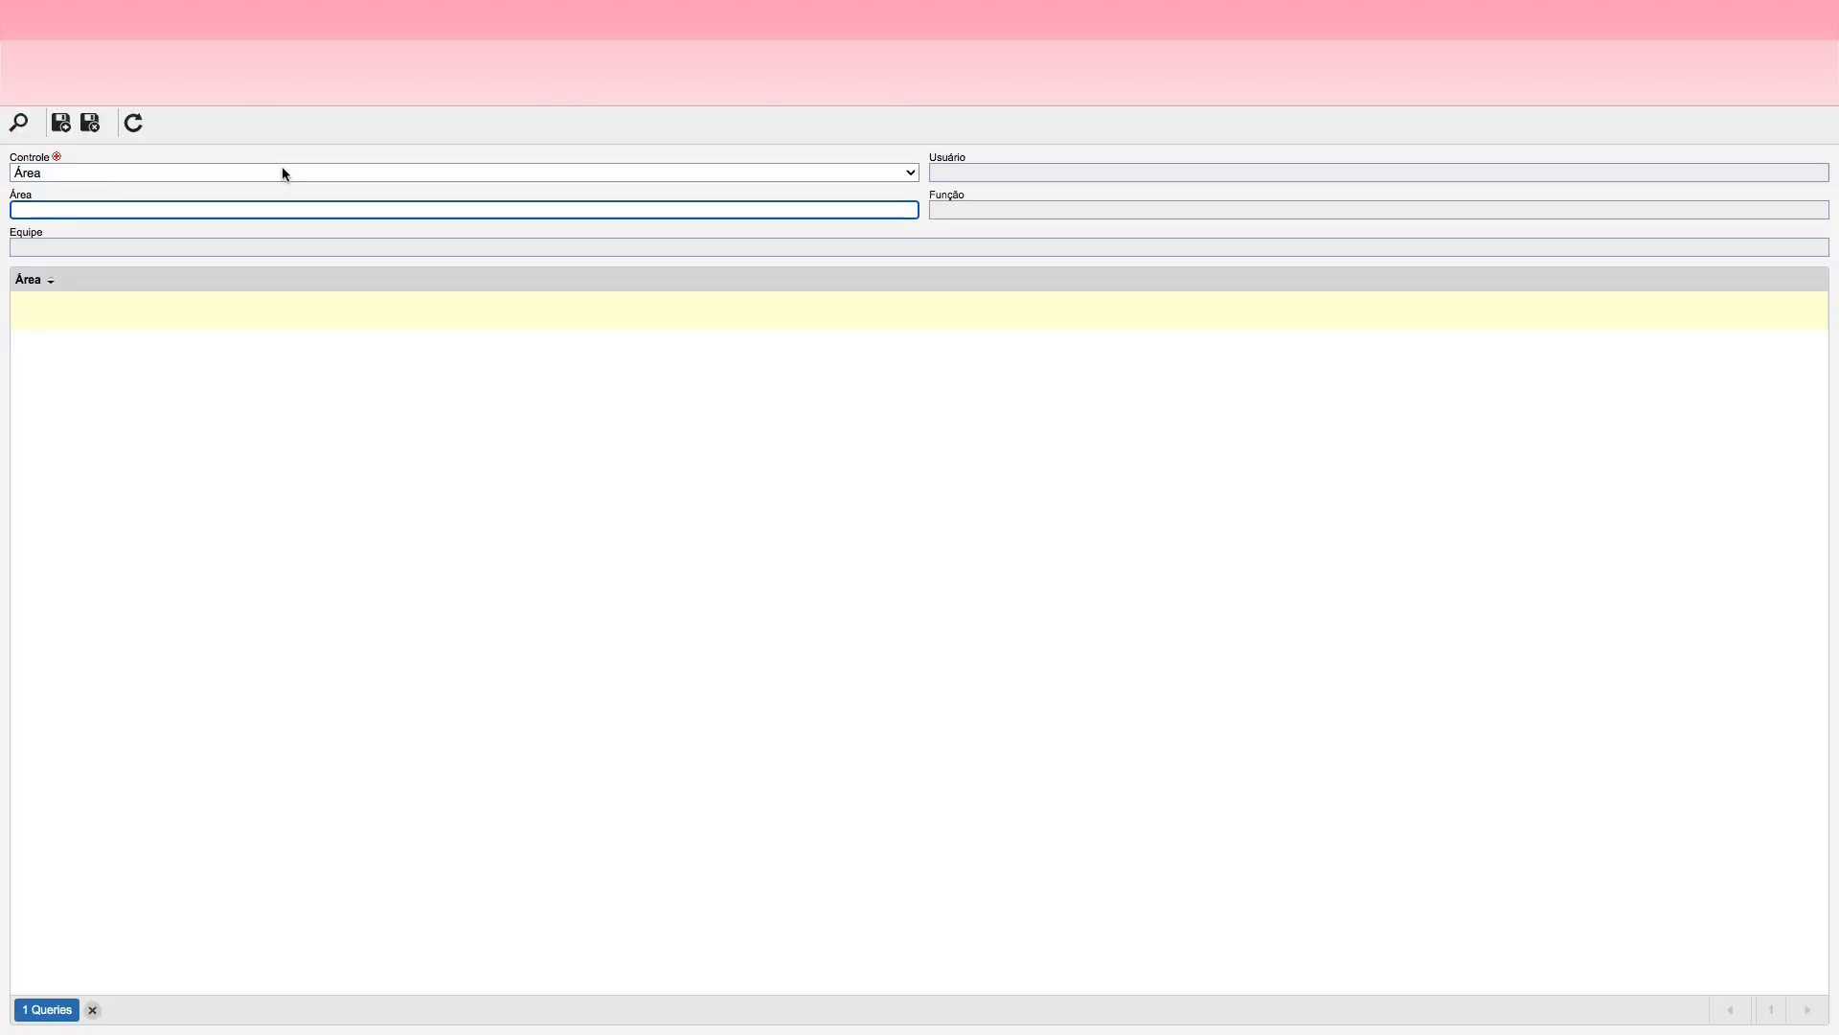
Step: Try to add Iniciador do processo as the e-mail's notified recipient
click(96, 175)
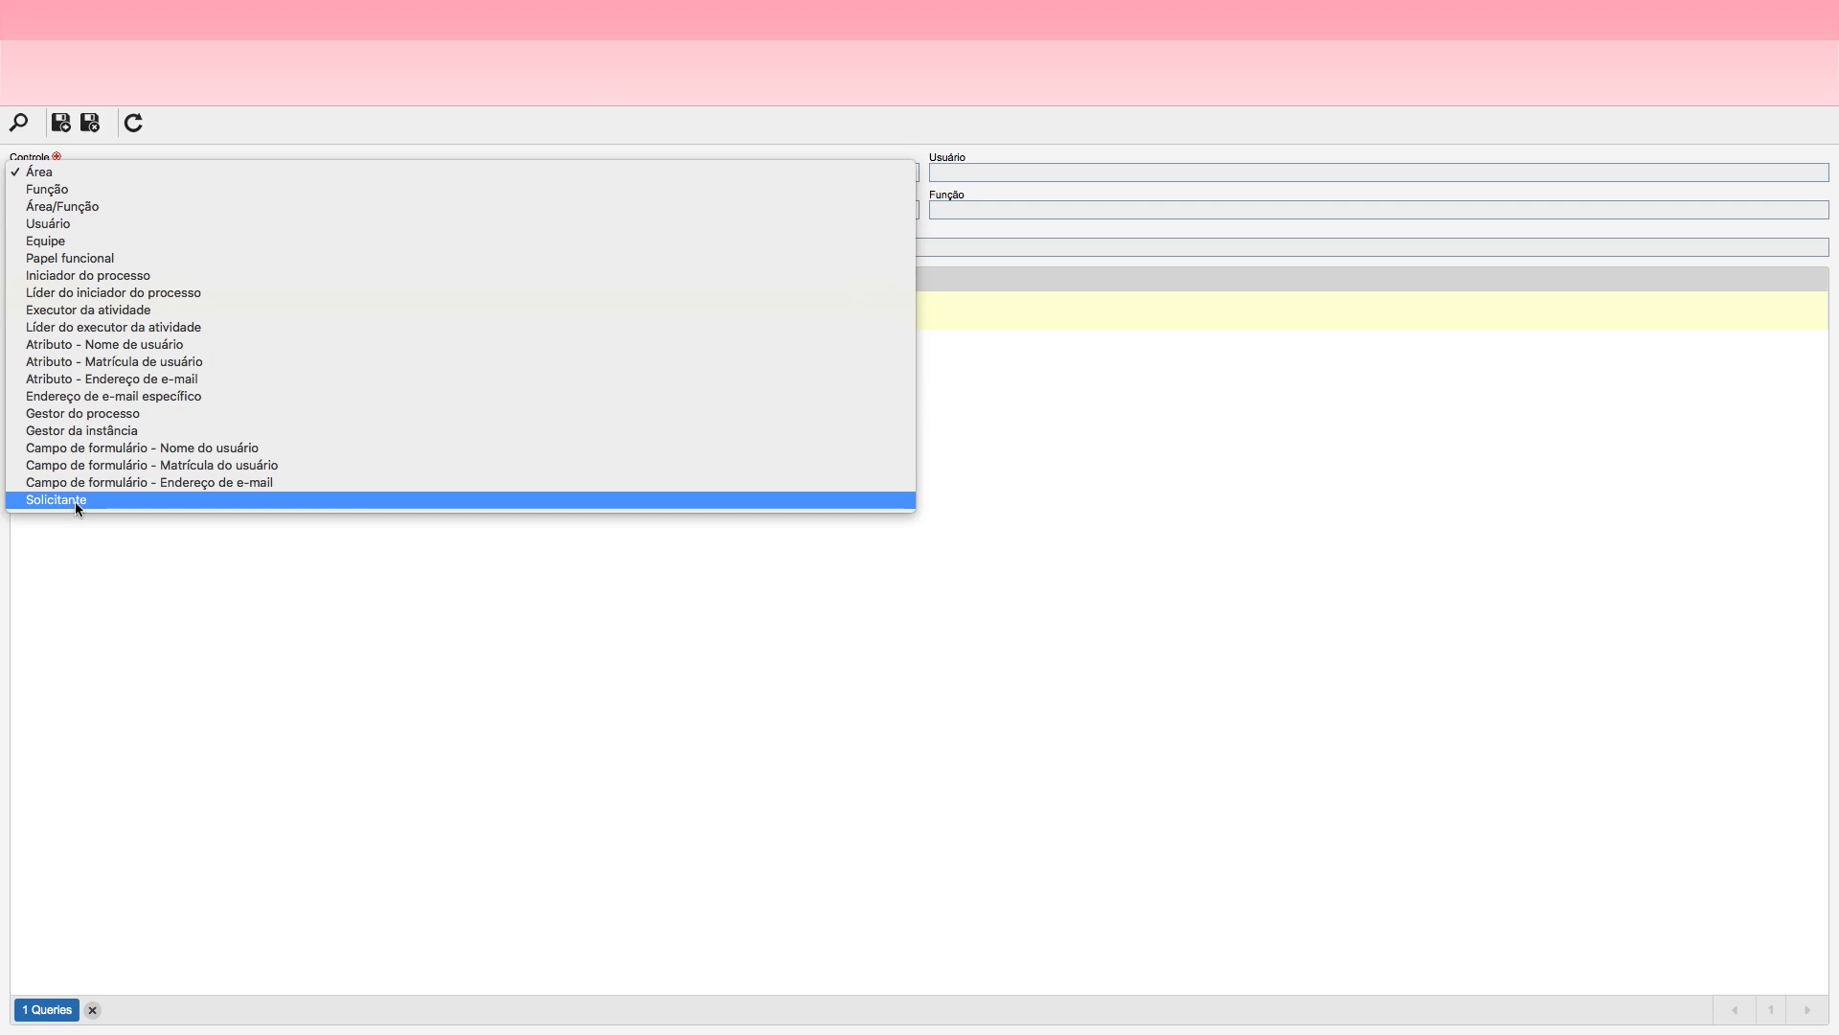
click(135, 283)
click(90, 122)
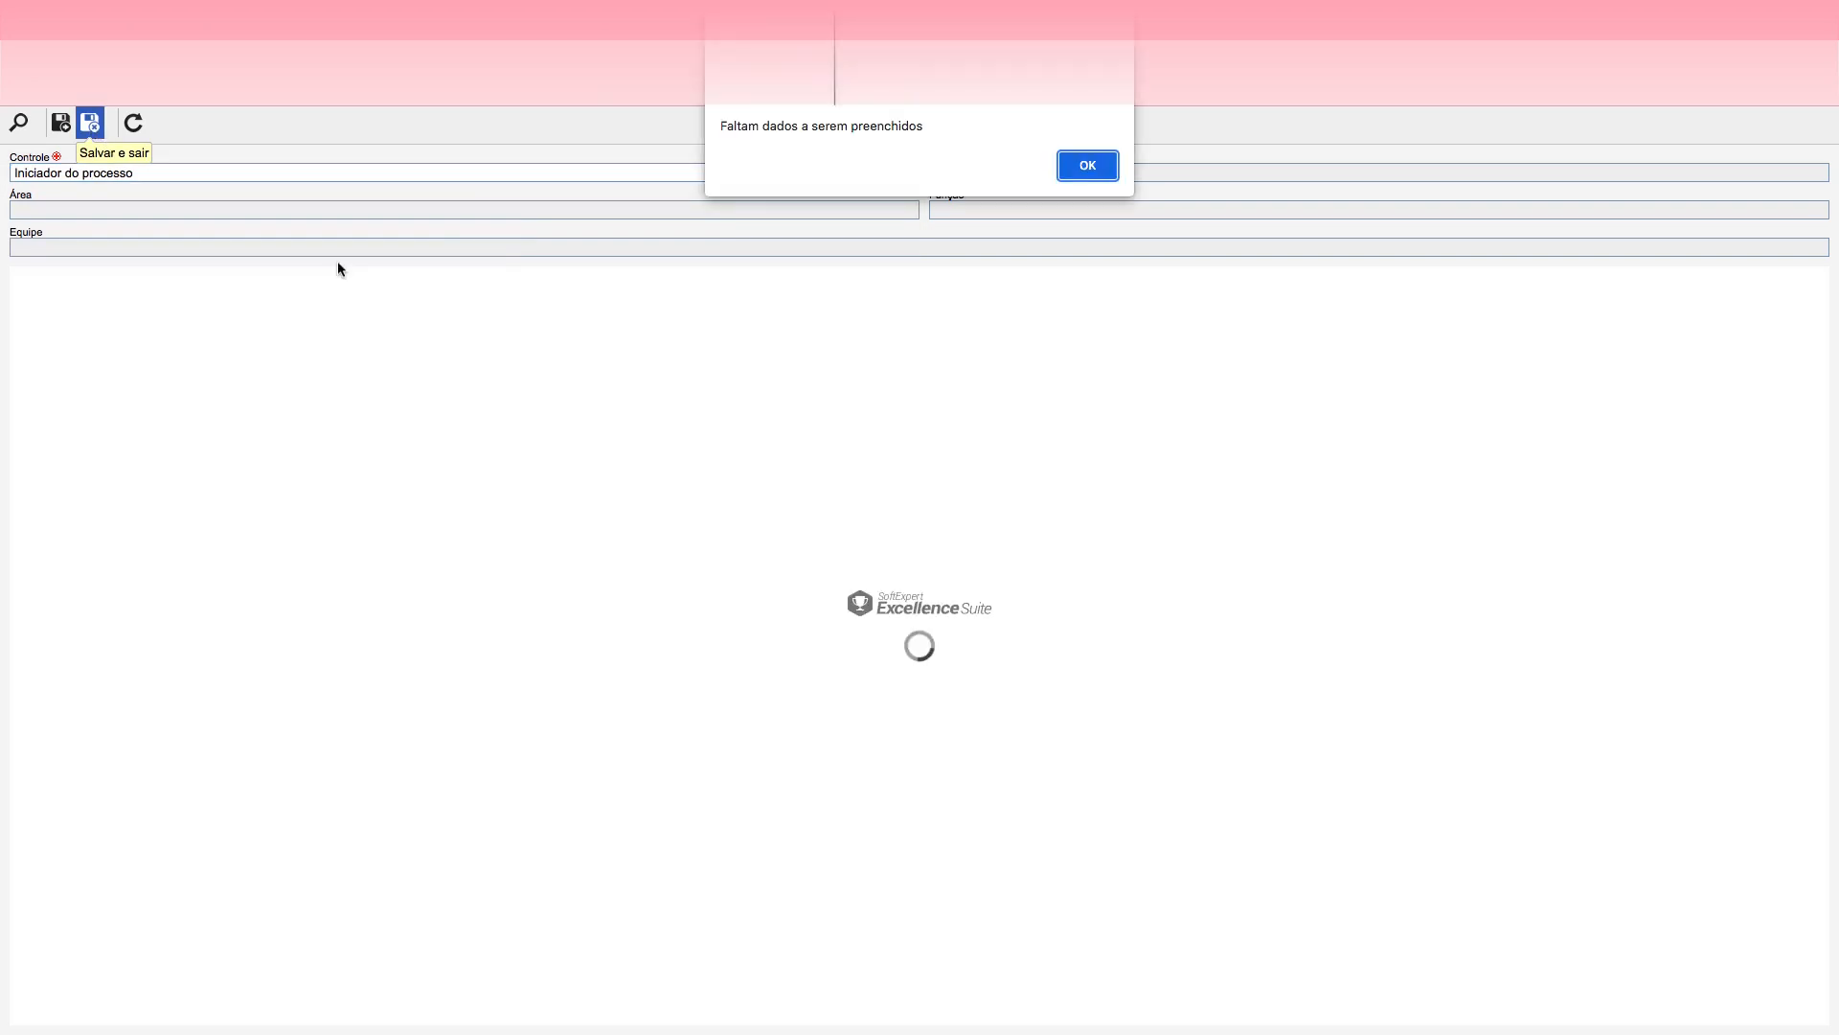
click(1084, 163)
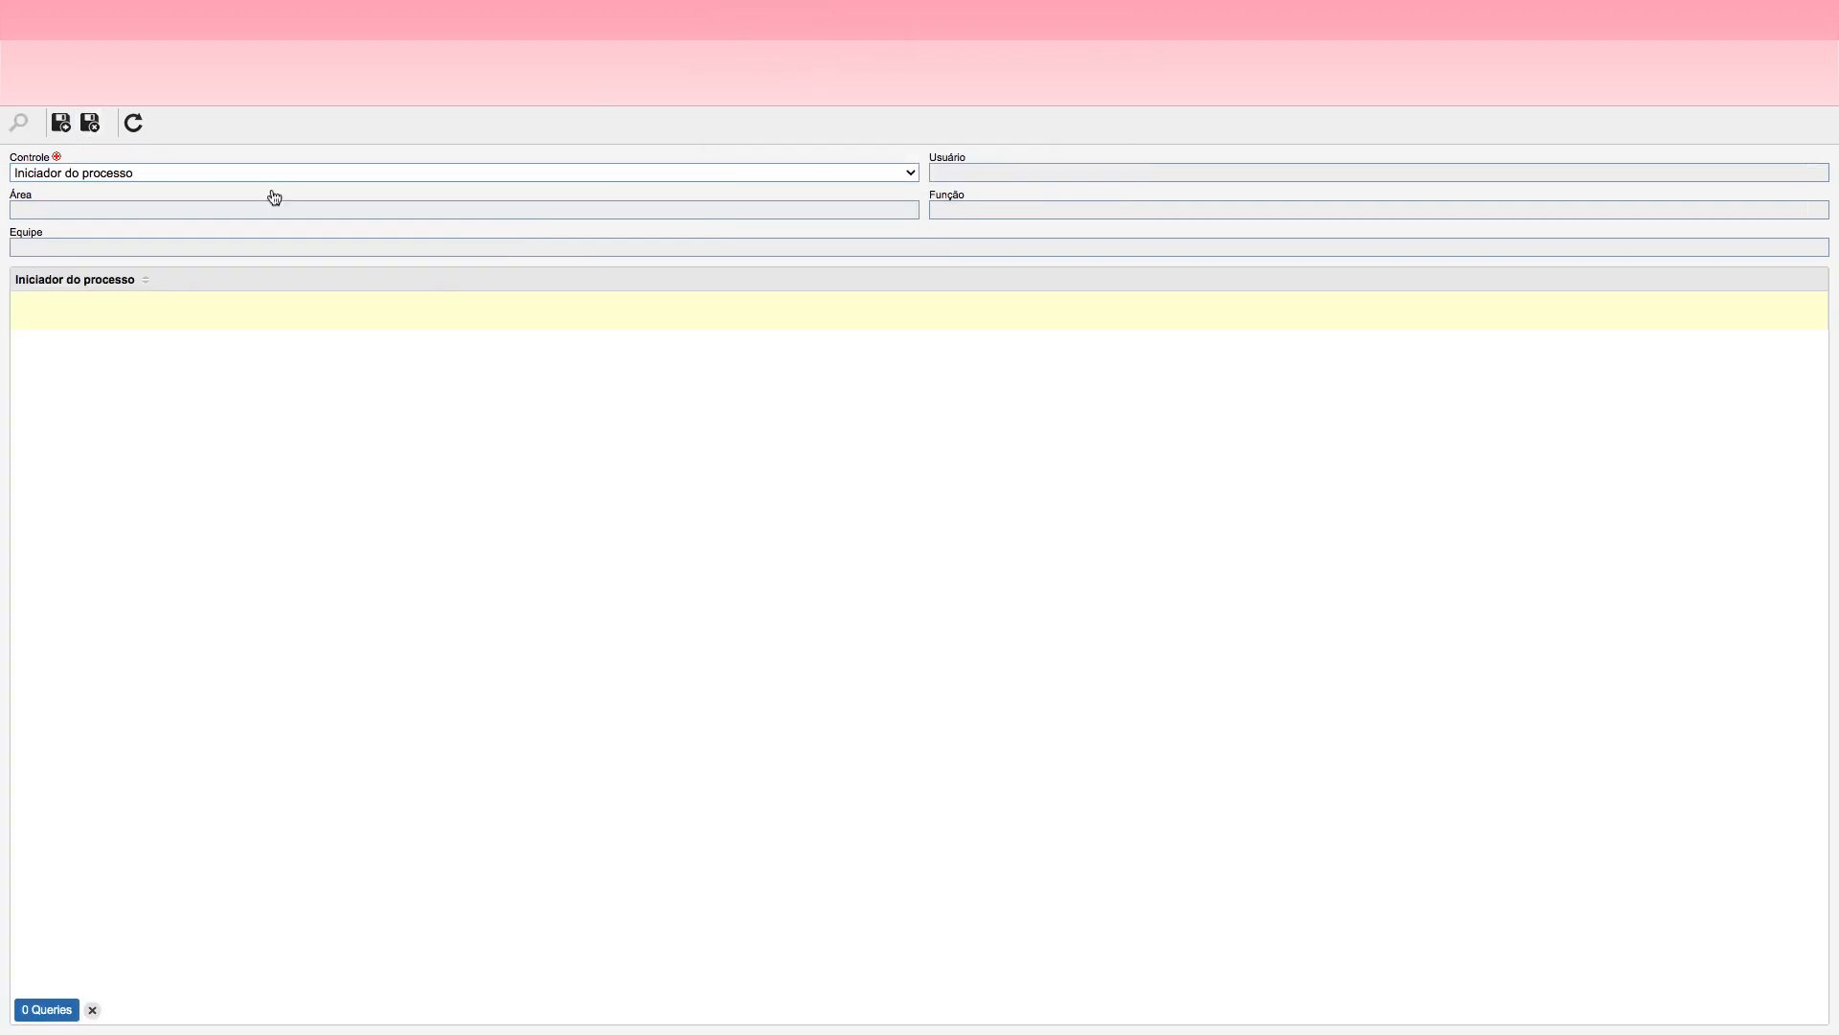
Step: Add Solicitante as the e-mail's notified recipient, then save and close the Notificar Solicitante event
click(153, 175)
click(124, 175)
click(990, 172)
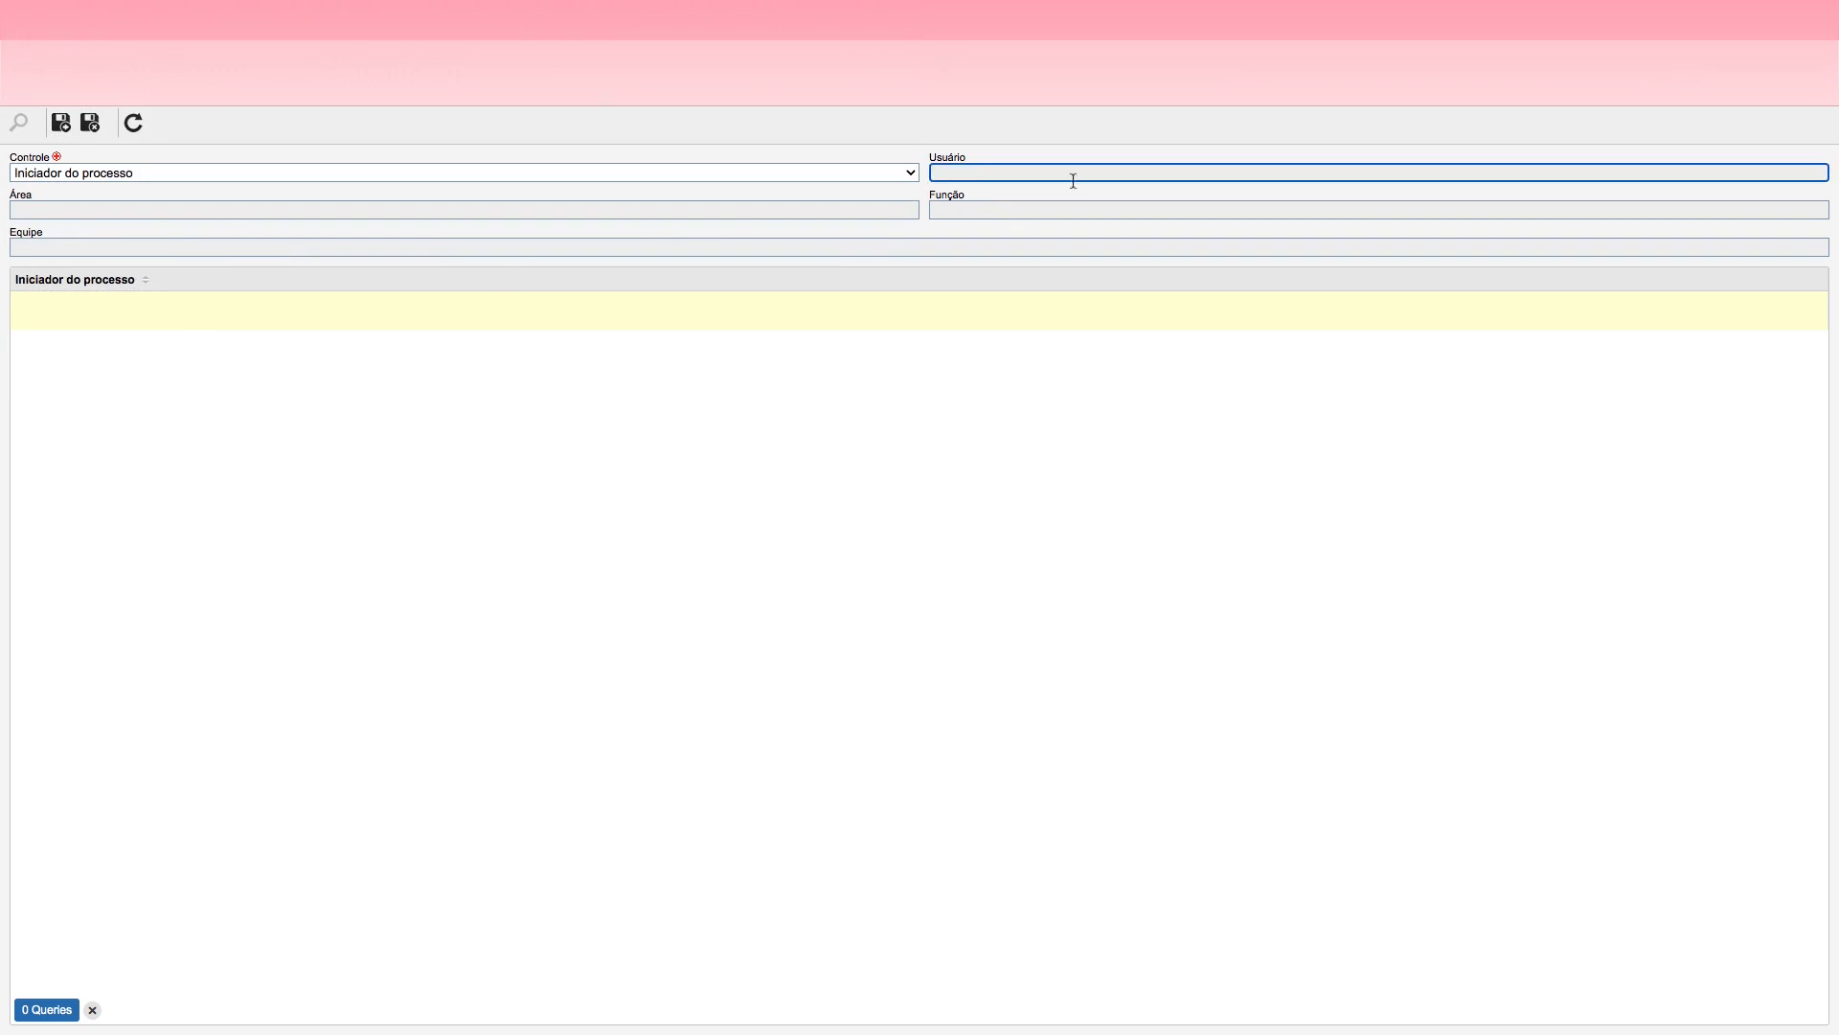
click(79, 175)
click(96, 177)
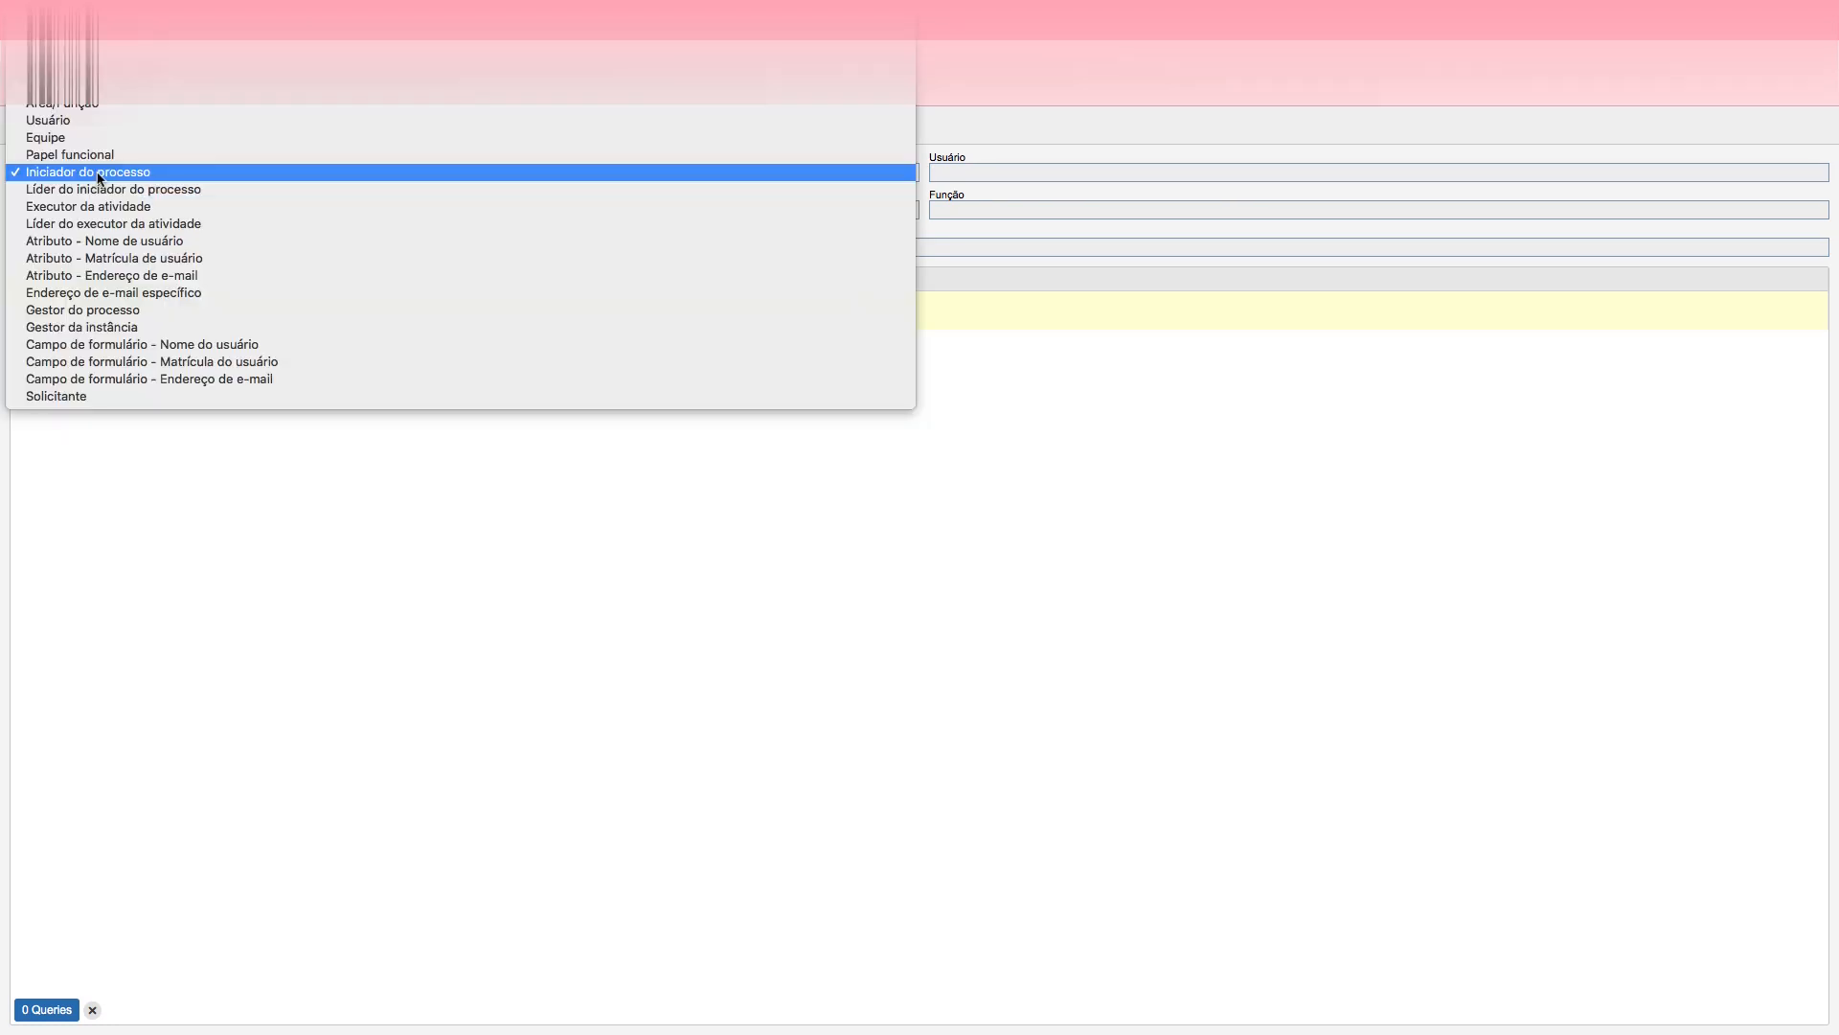
click(90, 396)
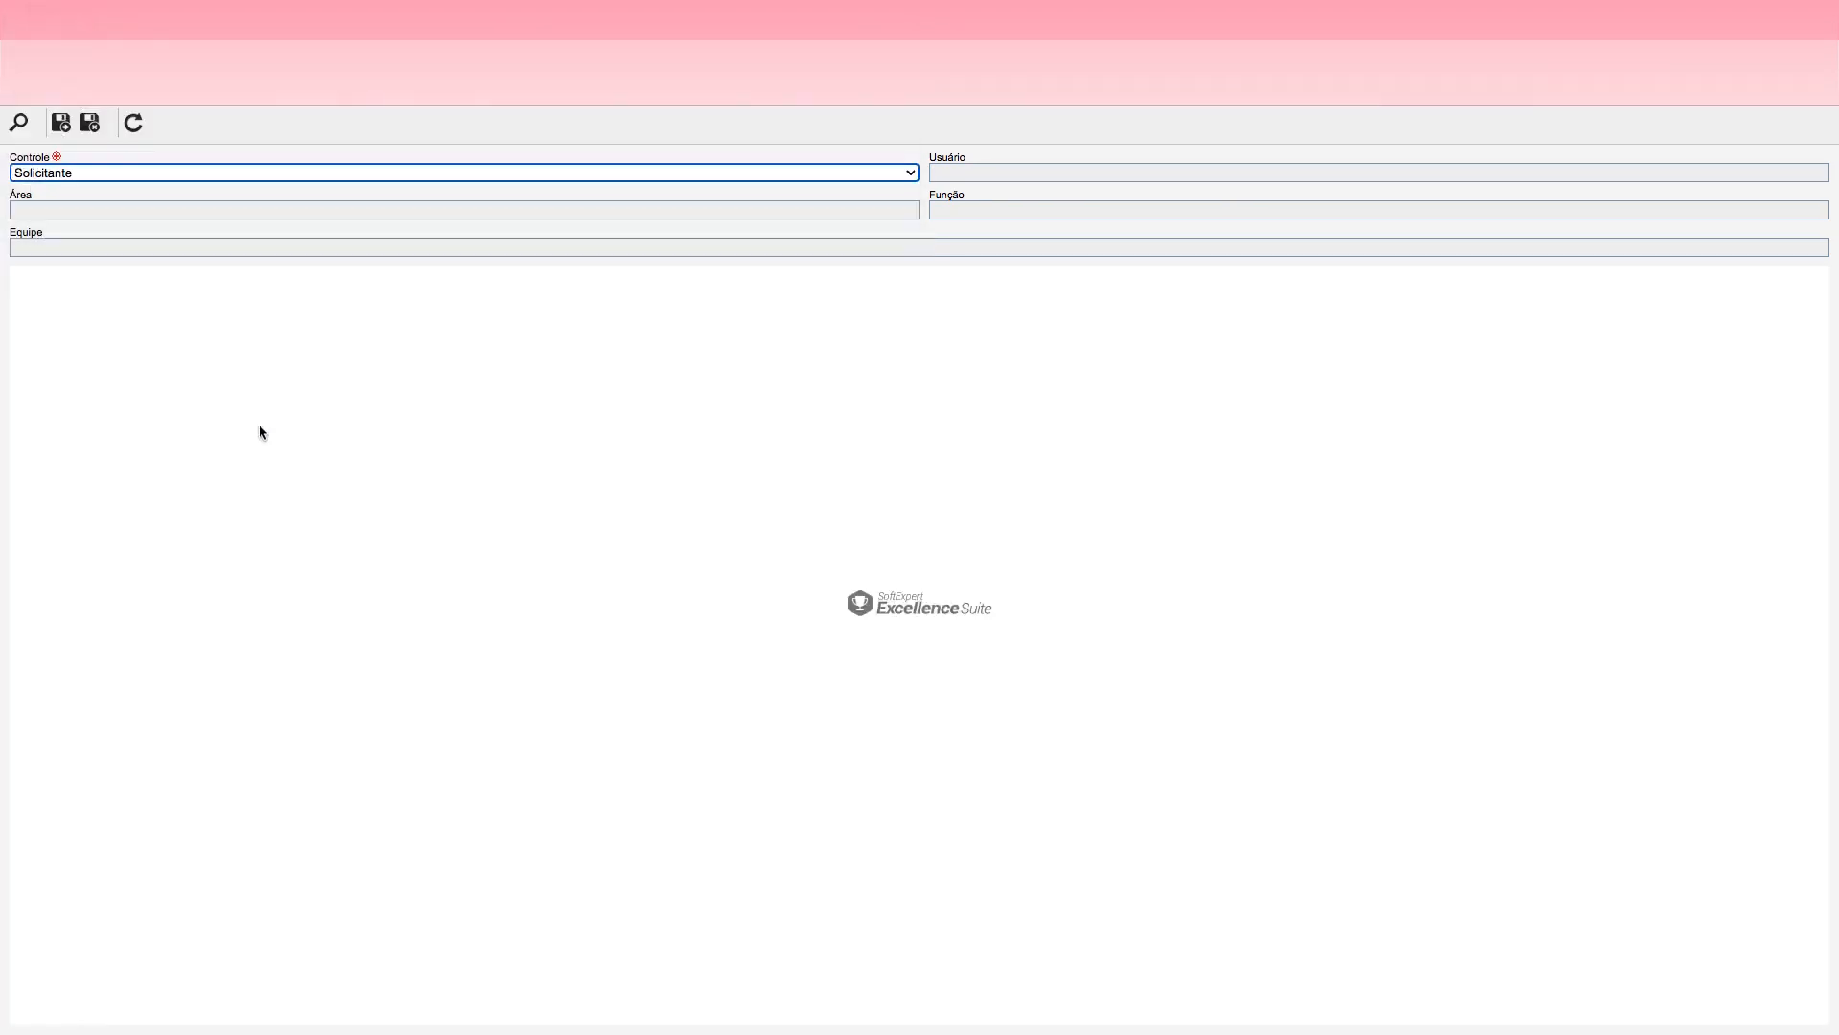
click(92, 128)
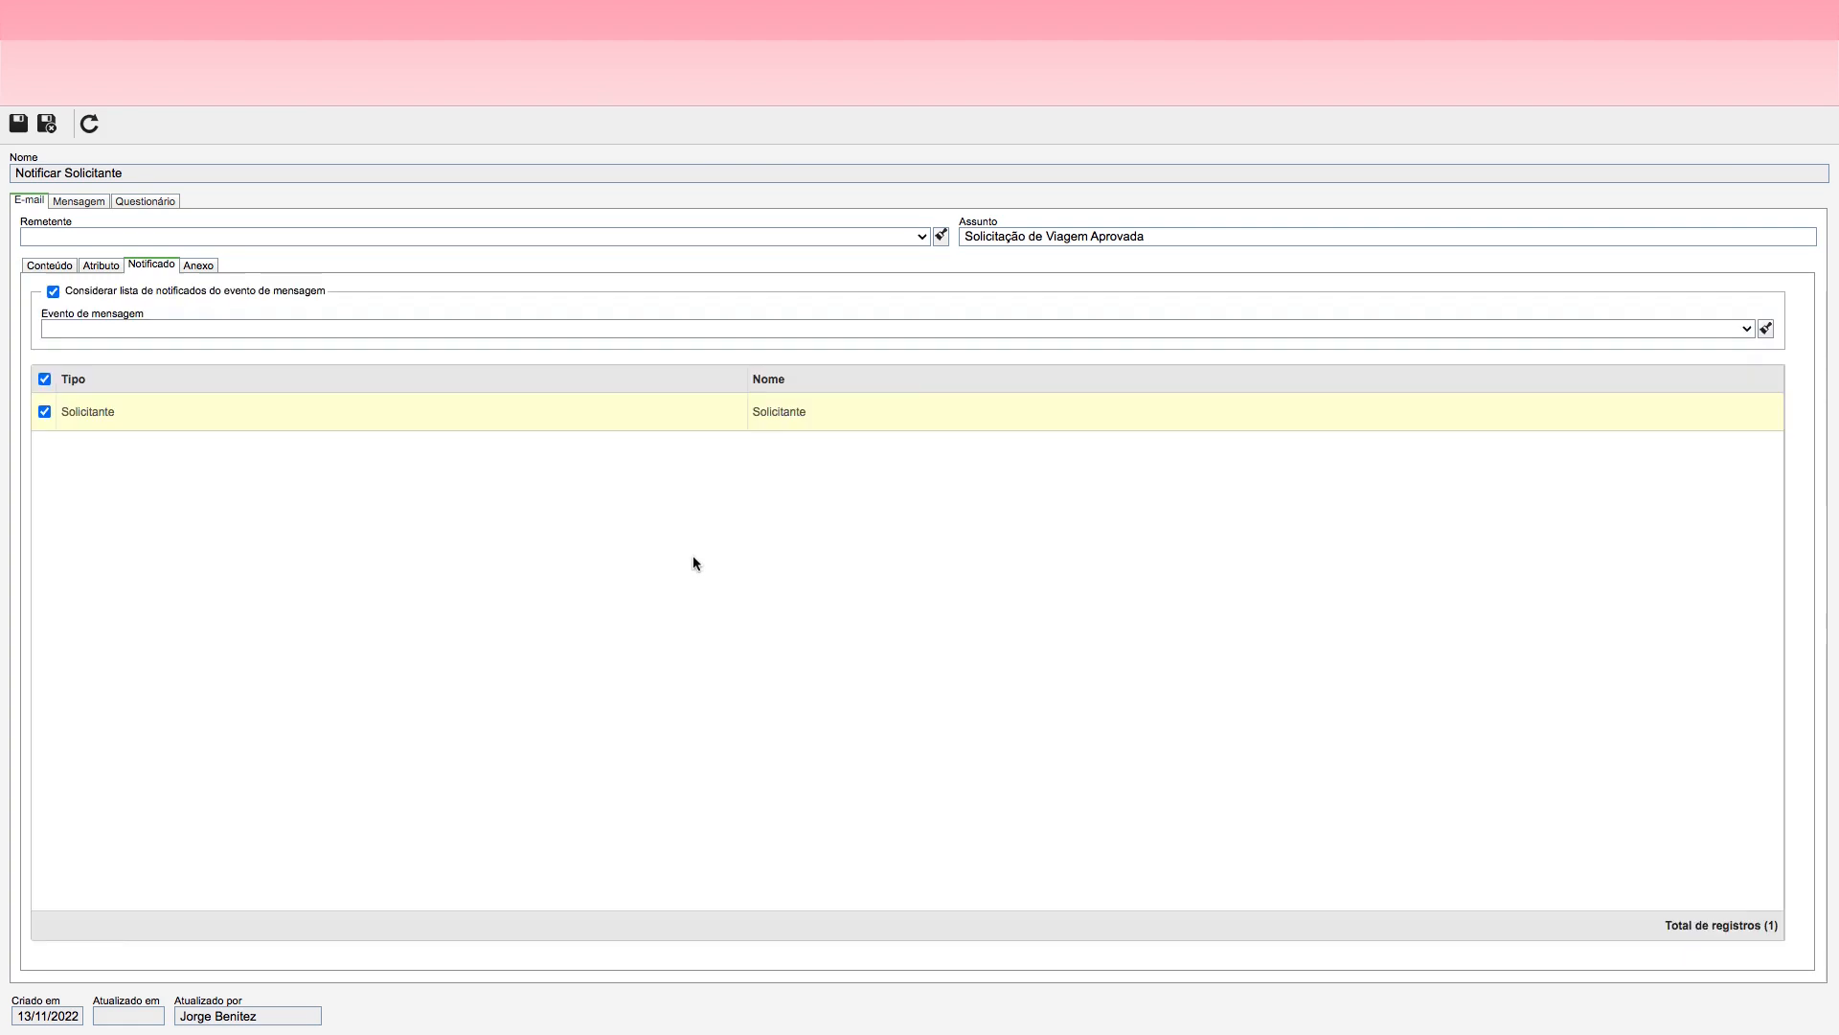
click(47, 124)
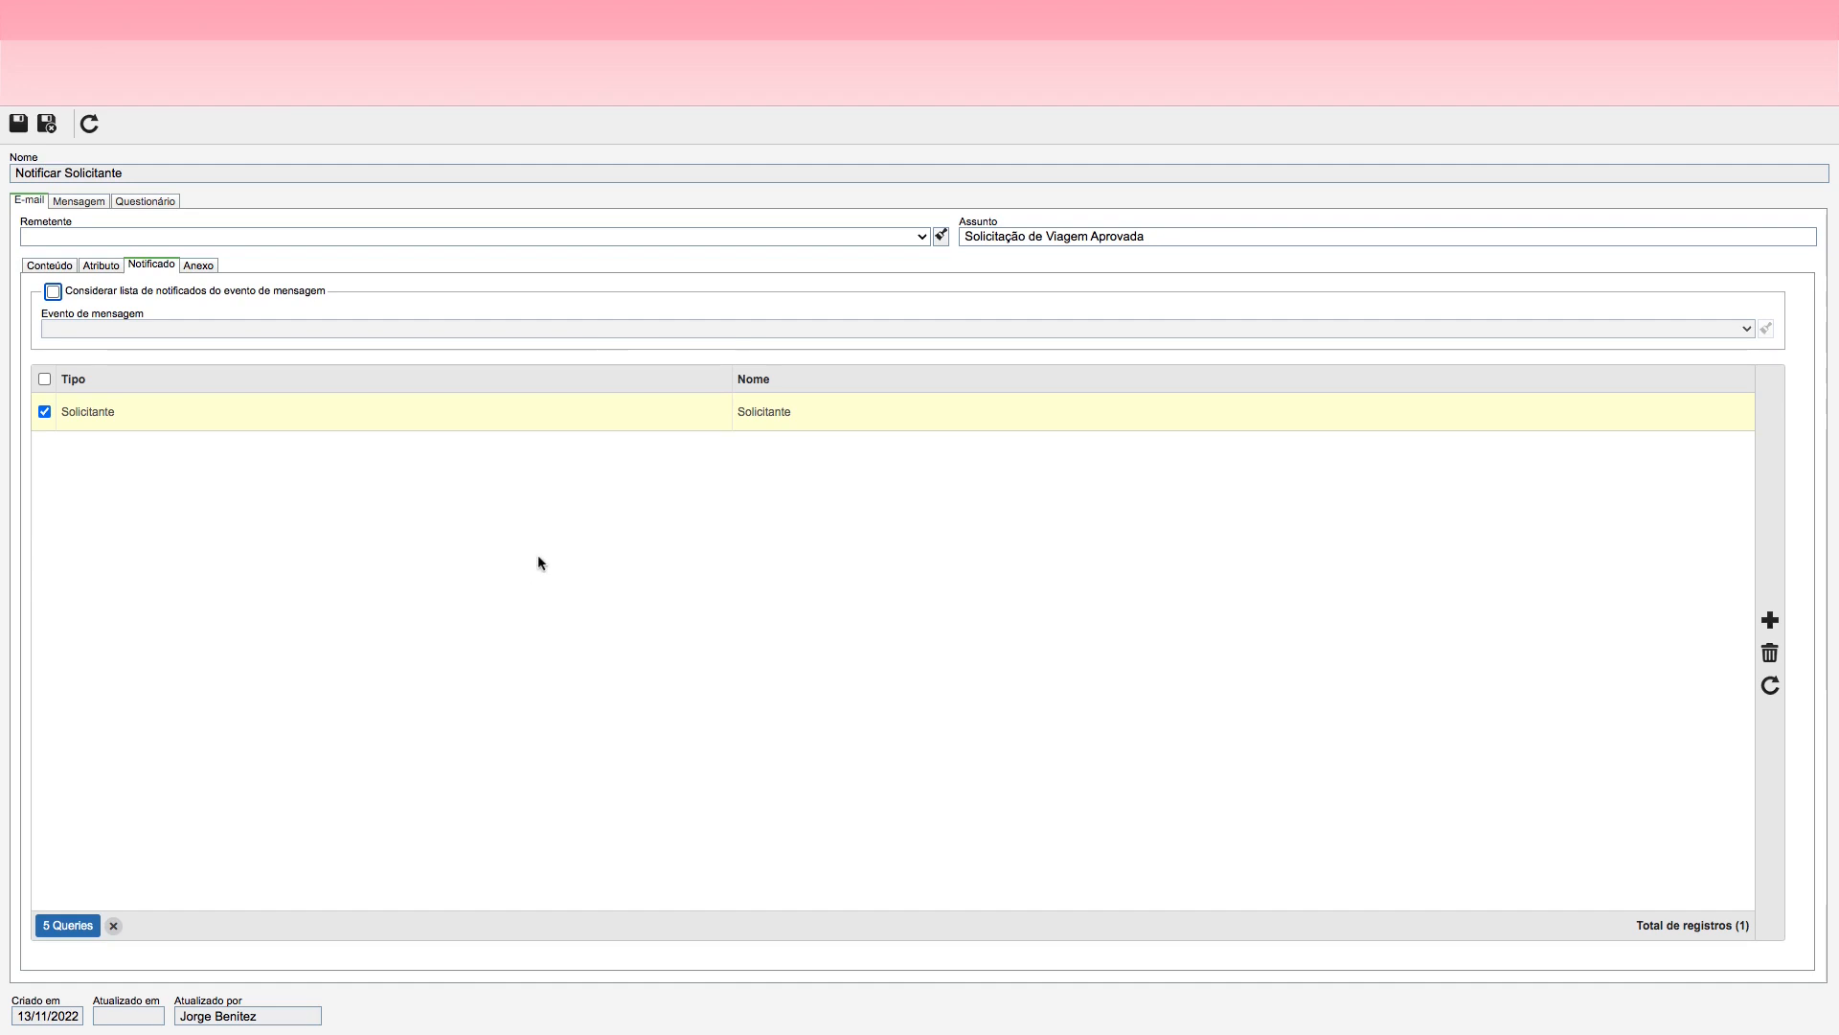
Step: Review the Notificar Solicitante e-mail's subject, body text, notified recipients and message settings, then save and close the event
click(509, 584)
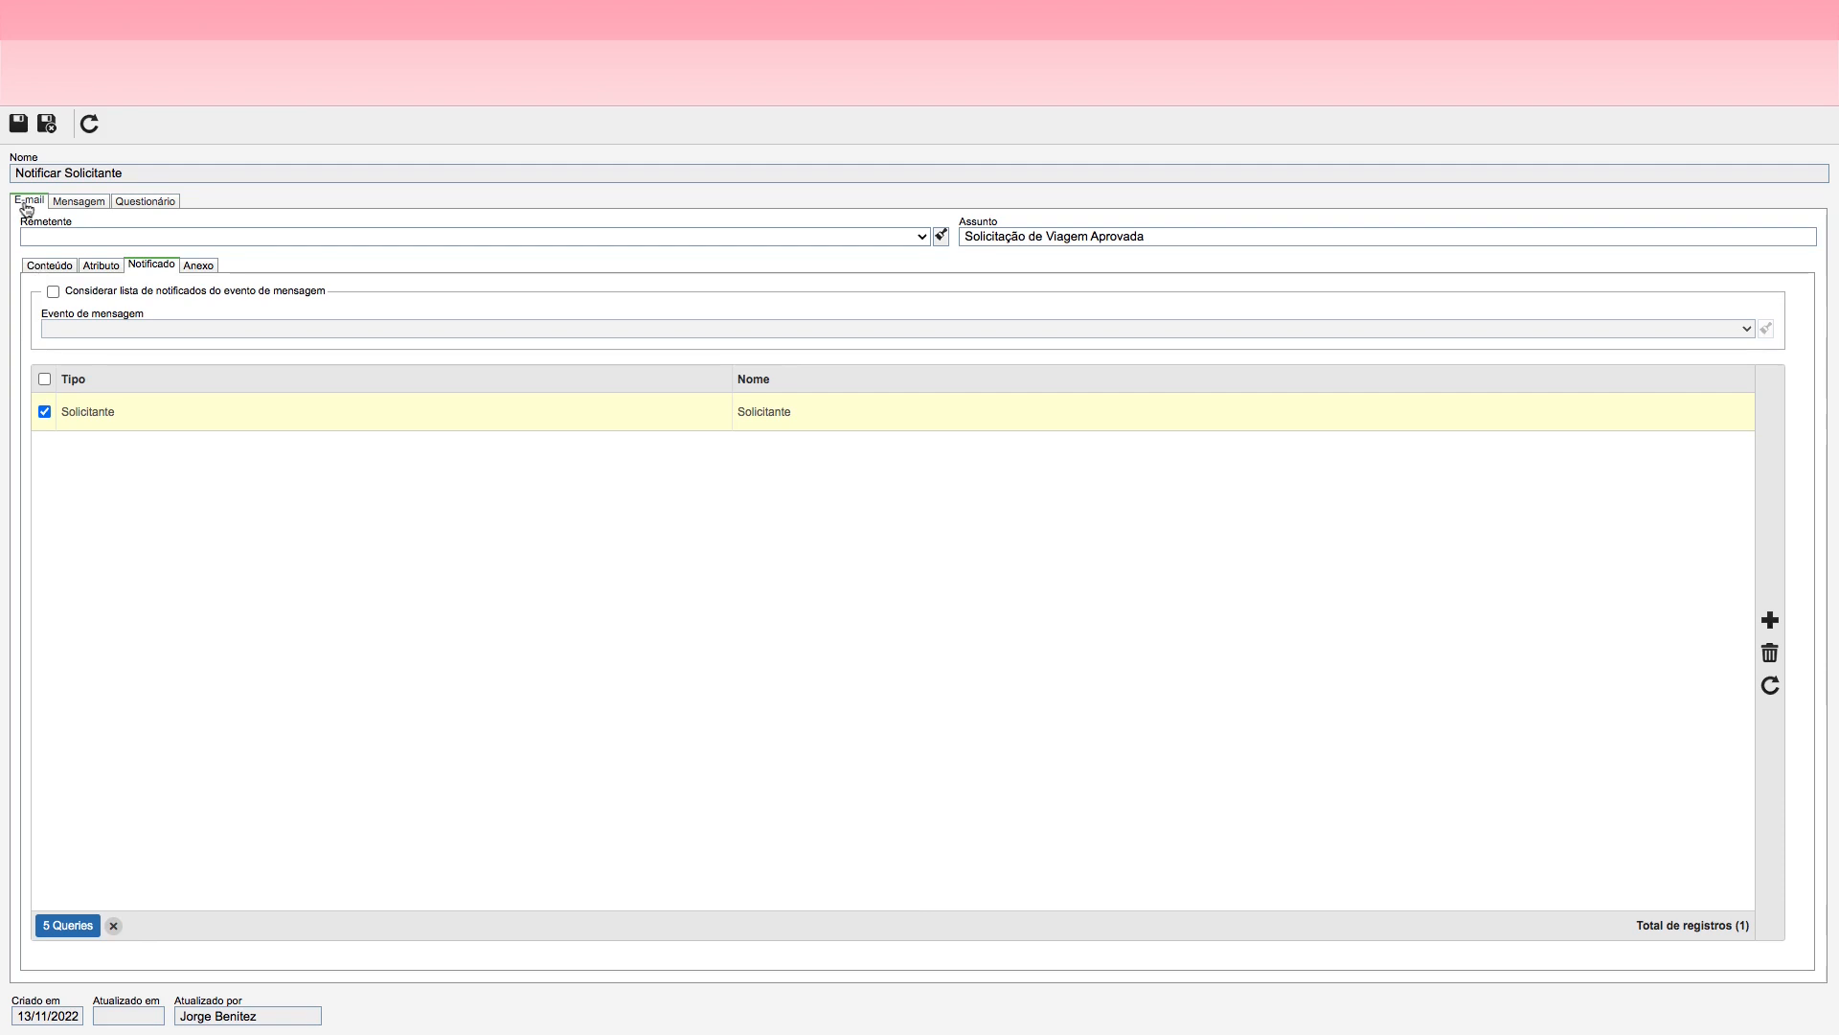
click(37, 270)
click(1088, 230)
drag(1187, 235, 964, 236)
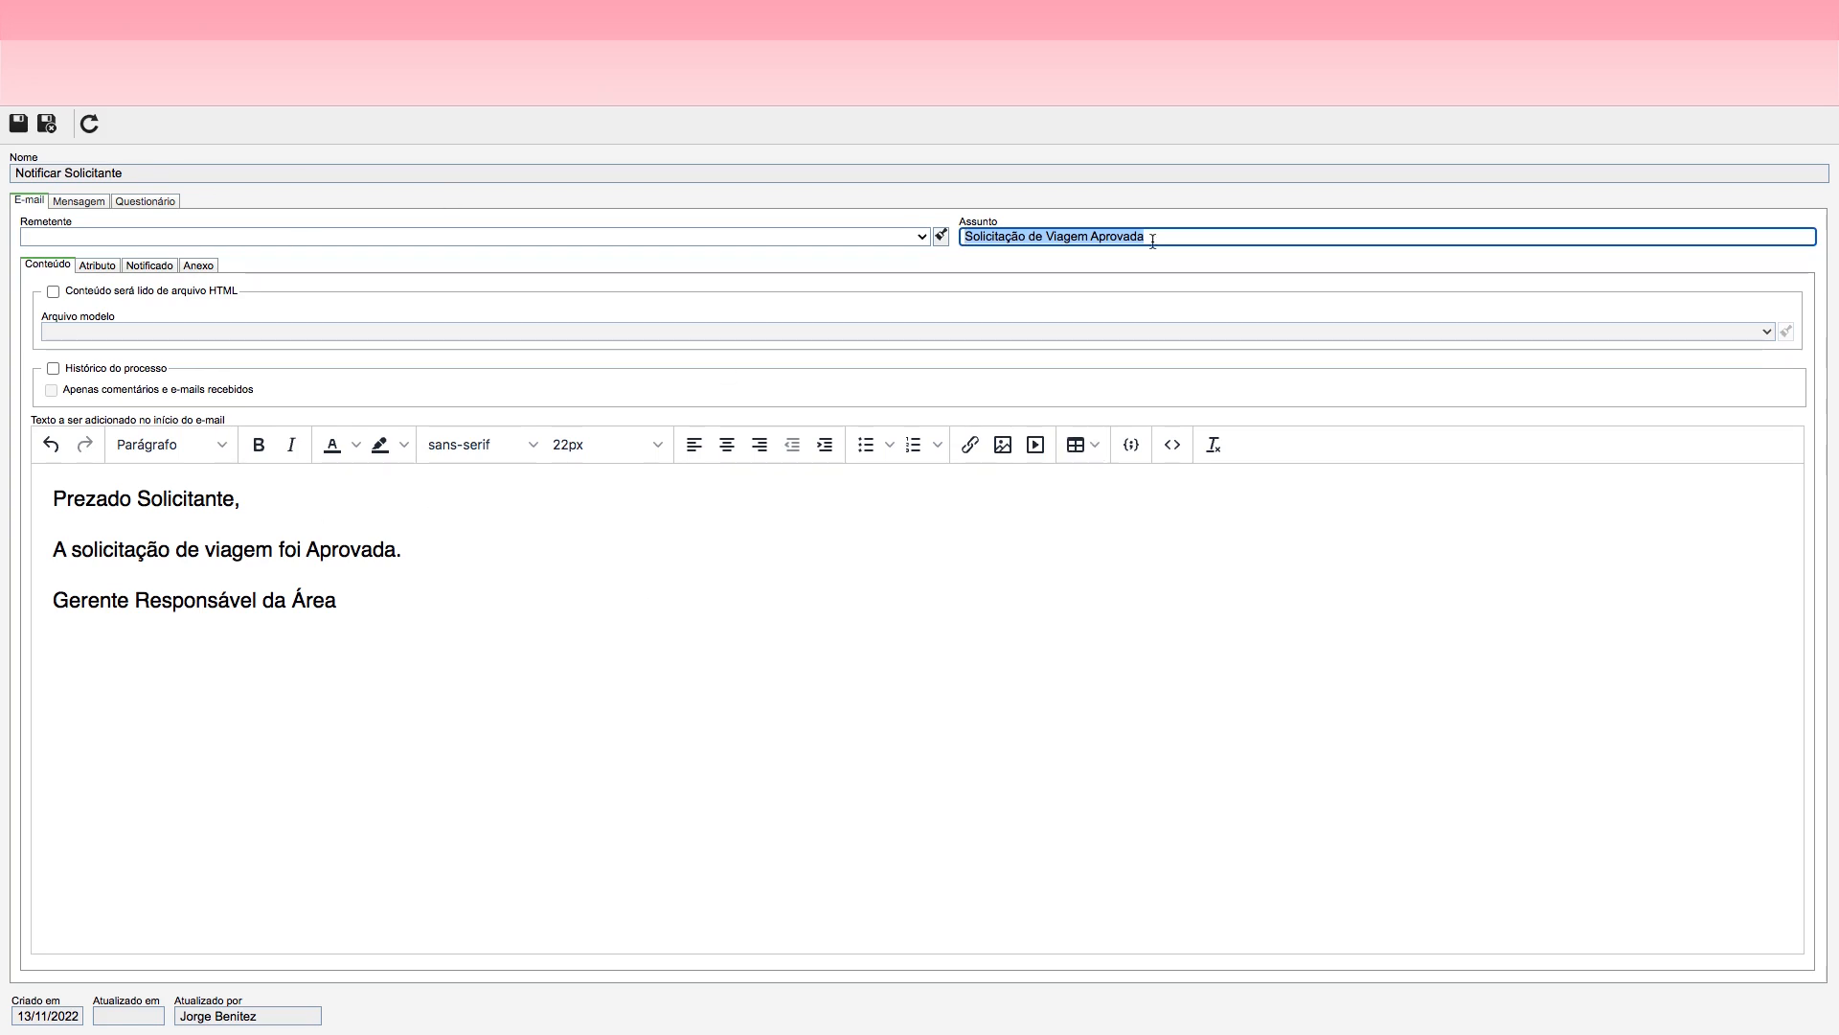
drag(1162, 238, 963, 238)
click(51, 499)
key(ctrl+a)
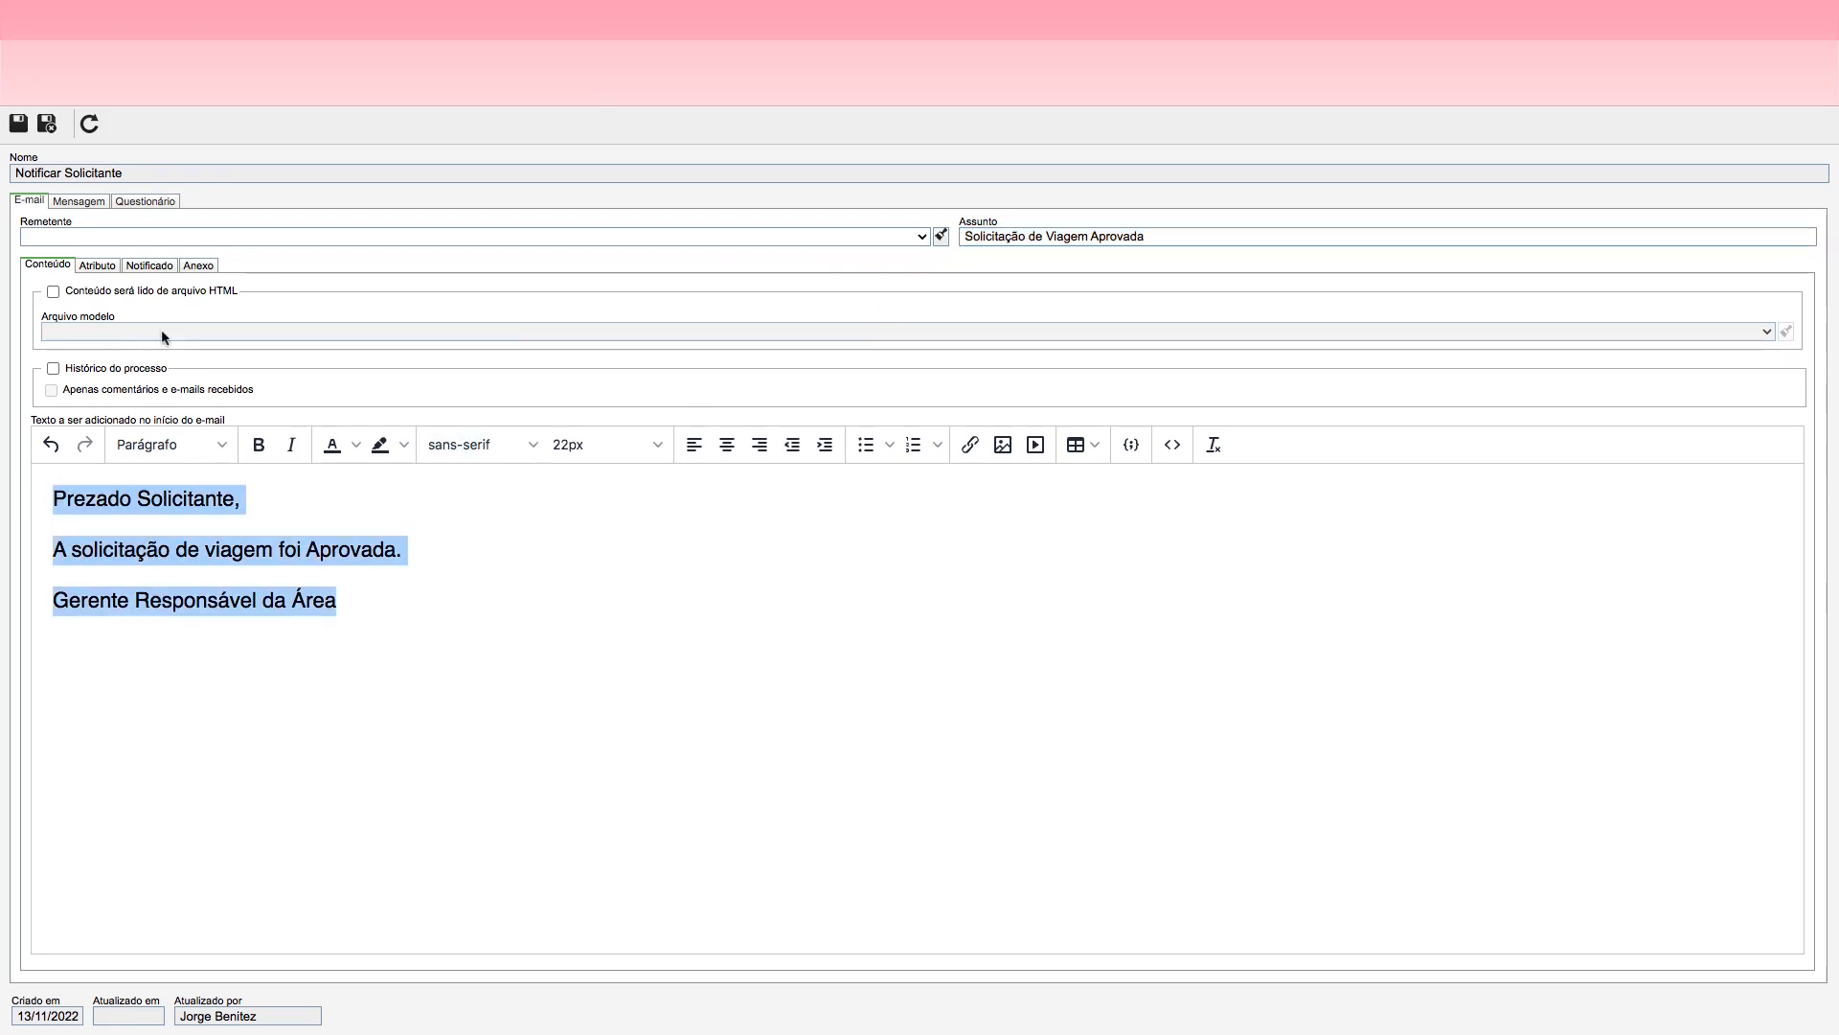
click(146, 268)
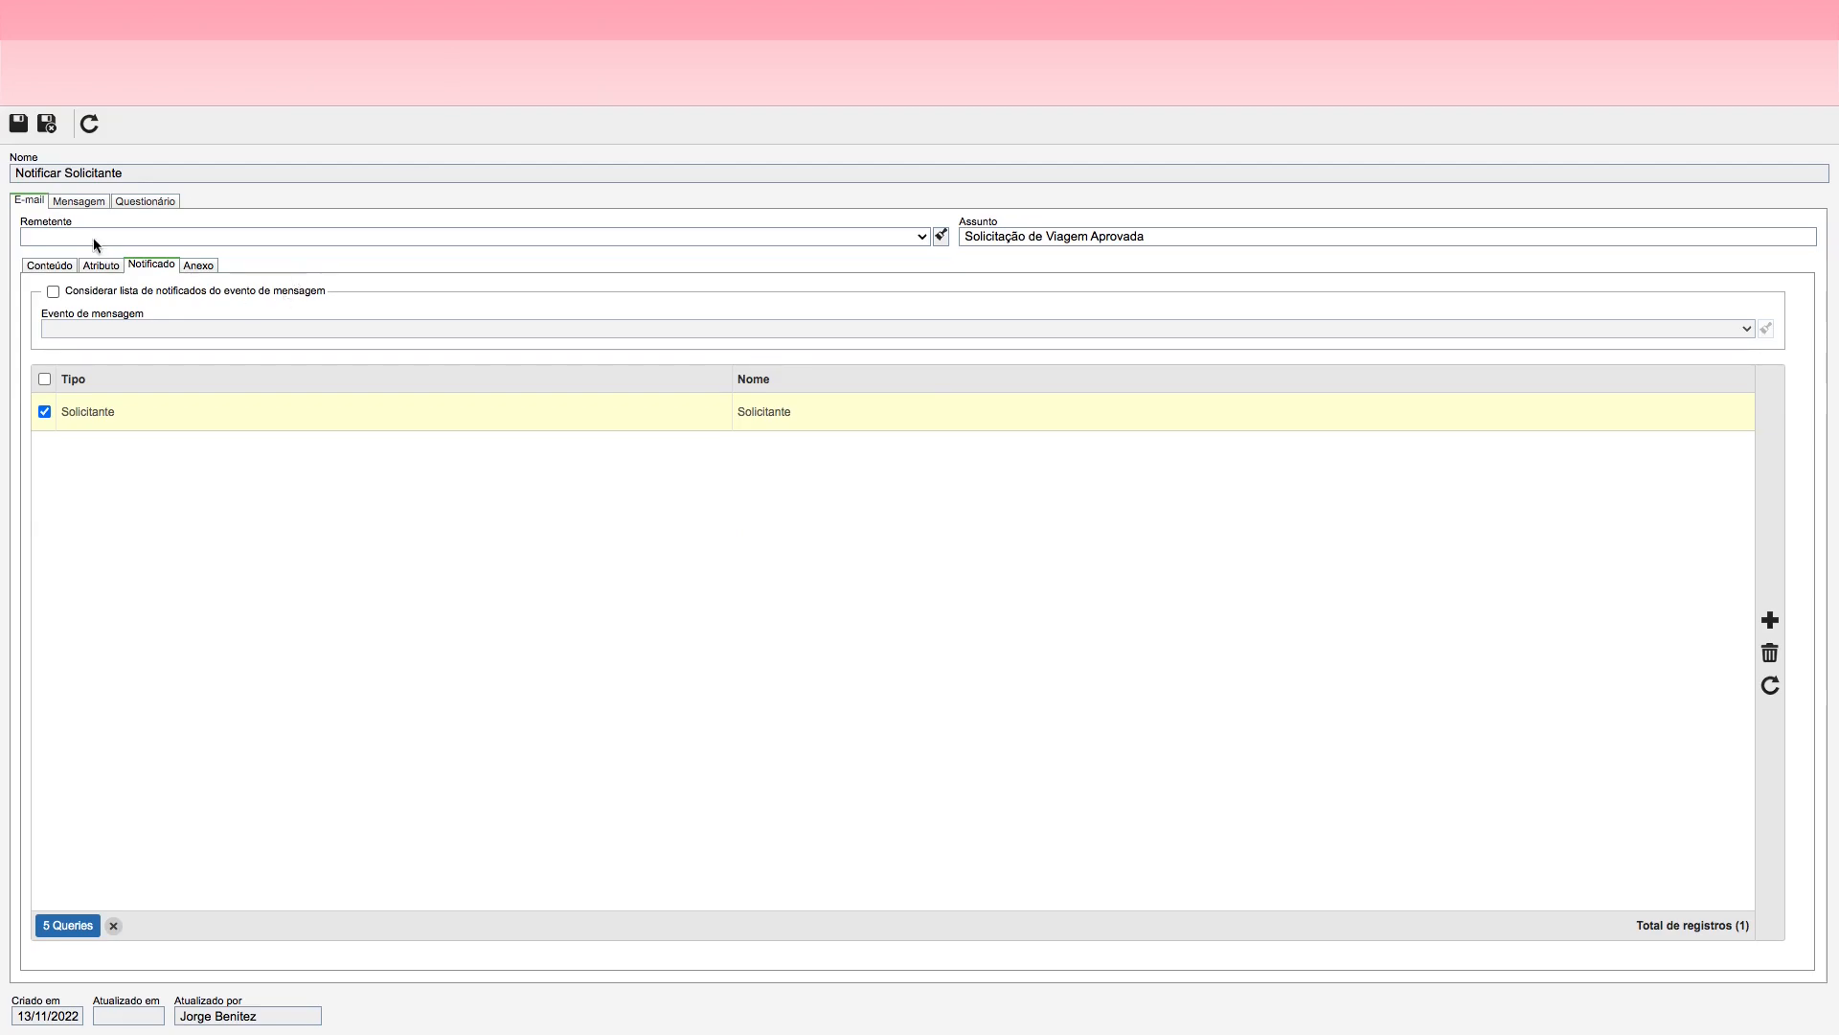
click(29, 204)
click(49, 132)
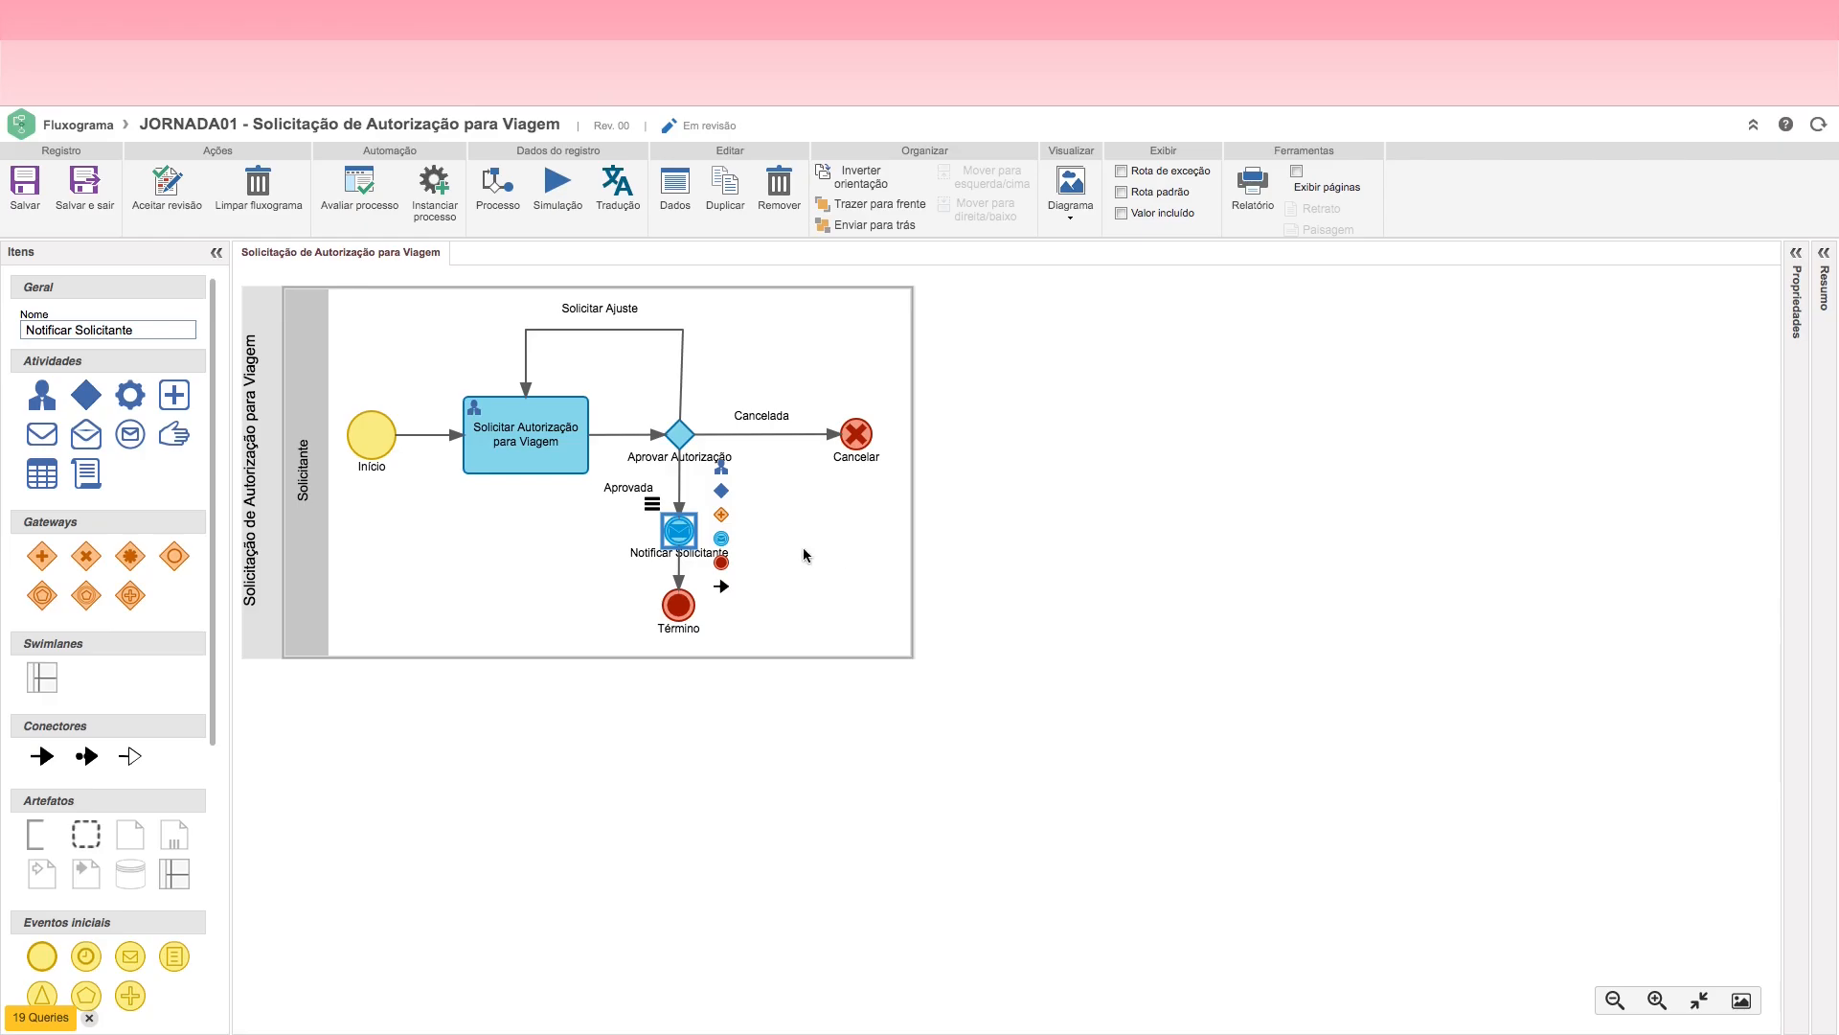
Step: Save the travel authorization flowchart with the configured notification event
click(892, 552)
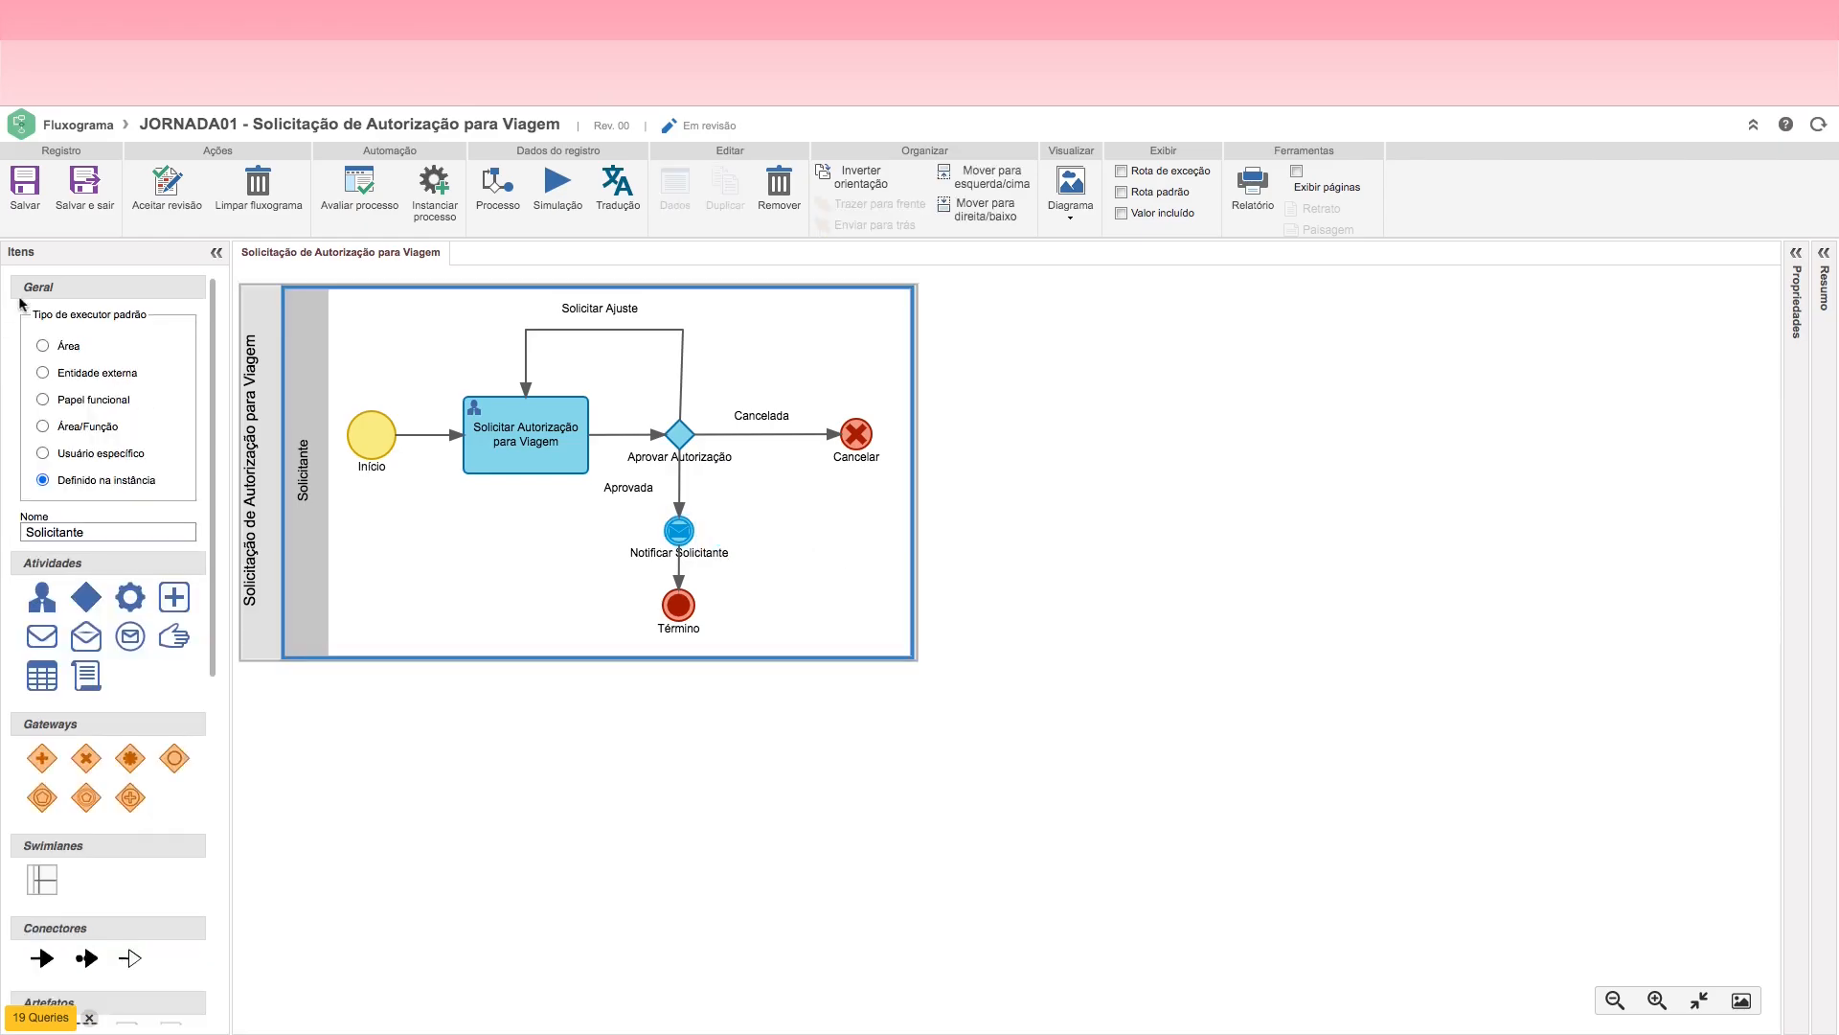
click(14, 202)
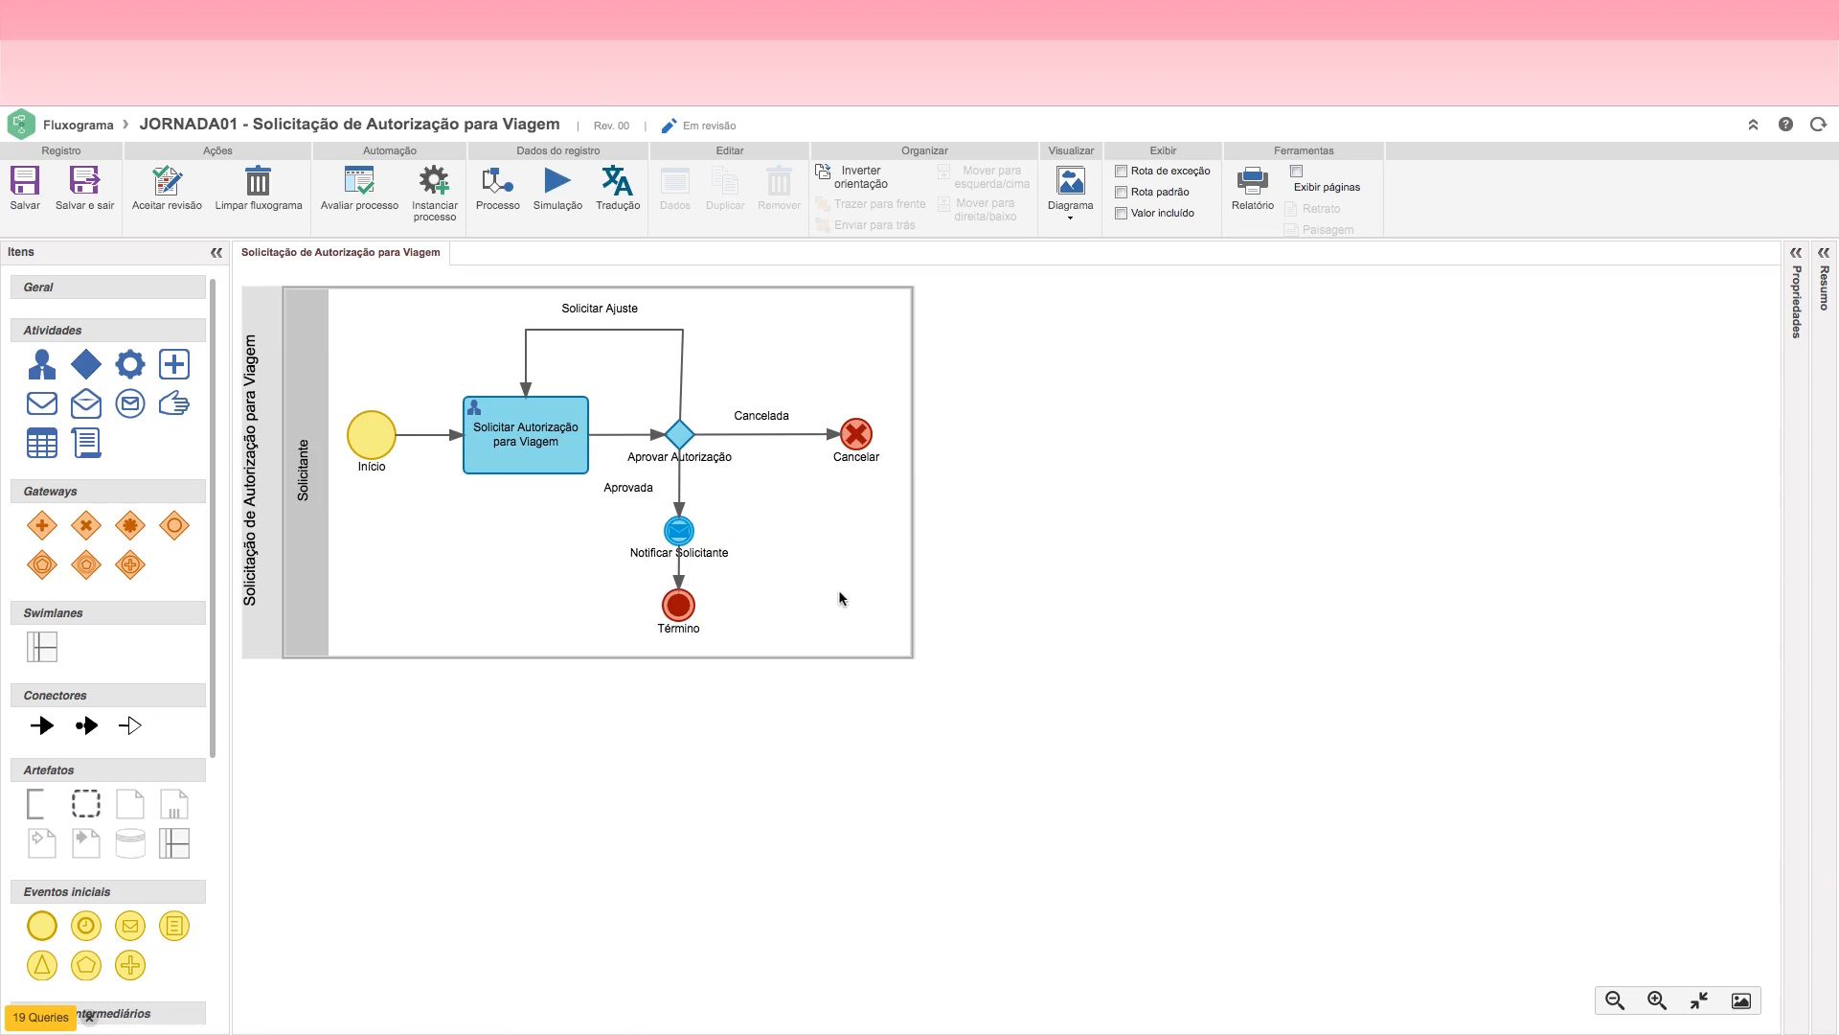
click(269, 581)
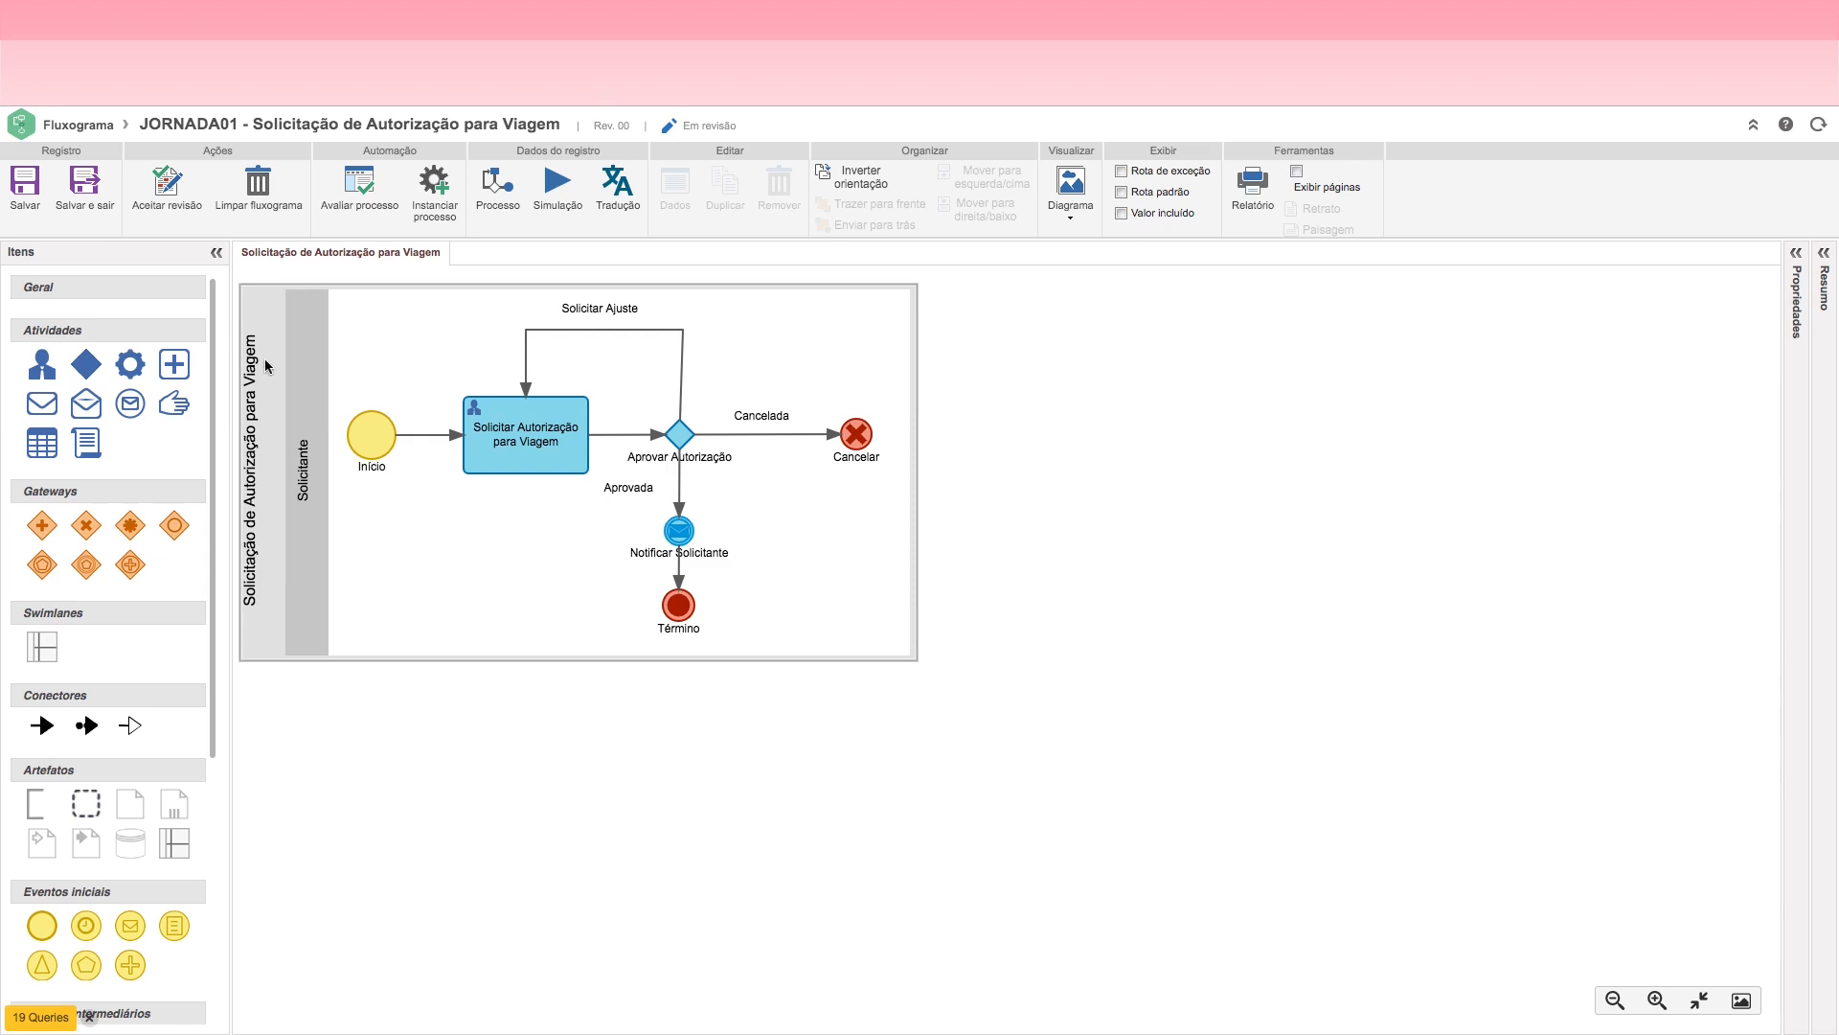
click(1123, 586)
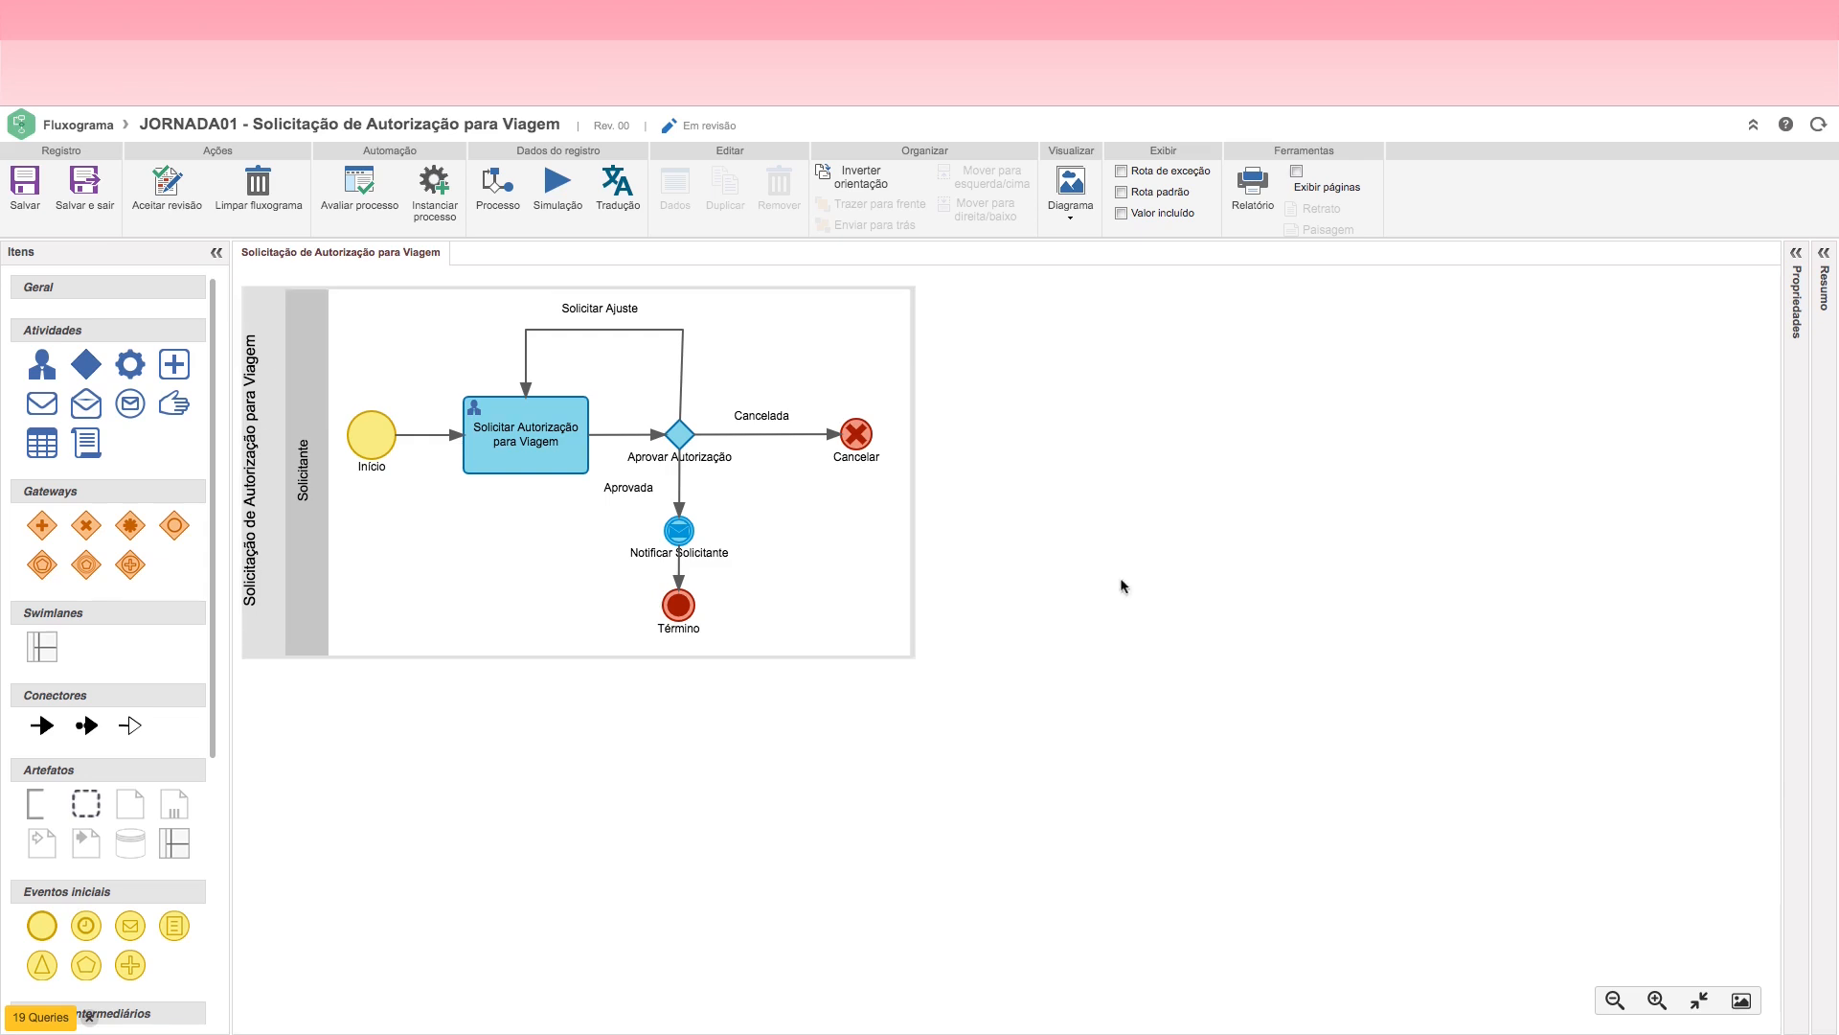
click(514, 448)
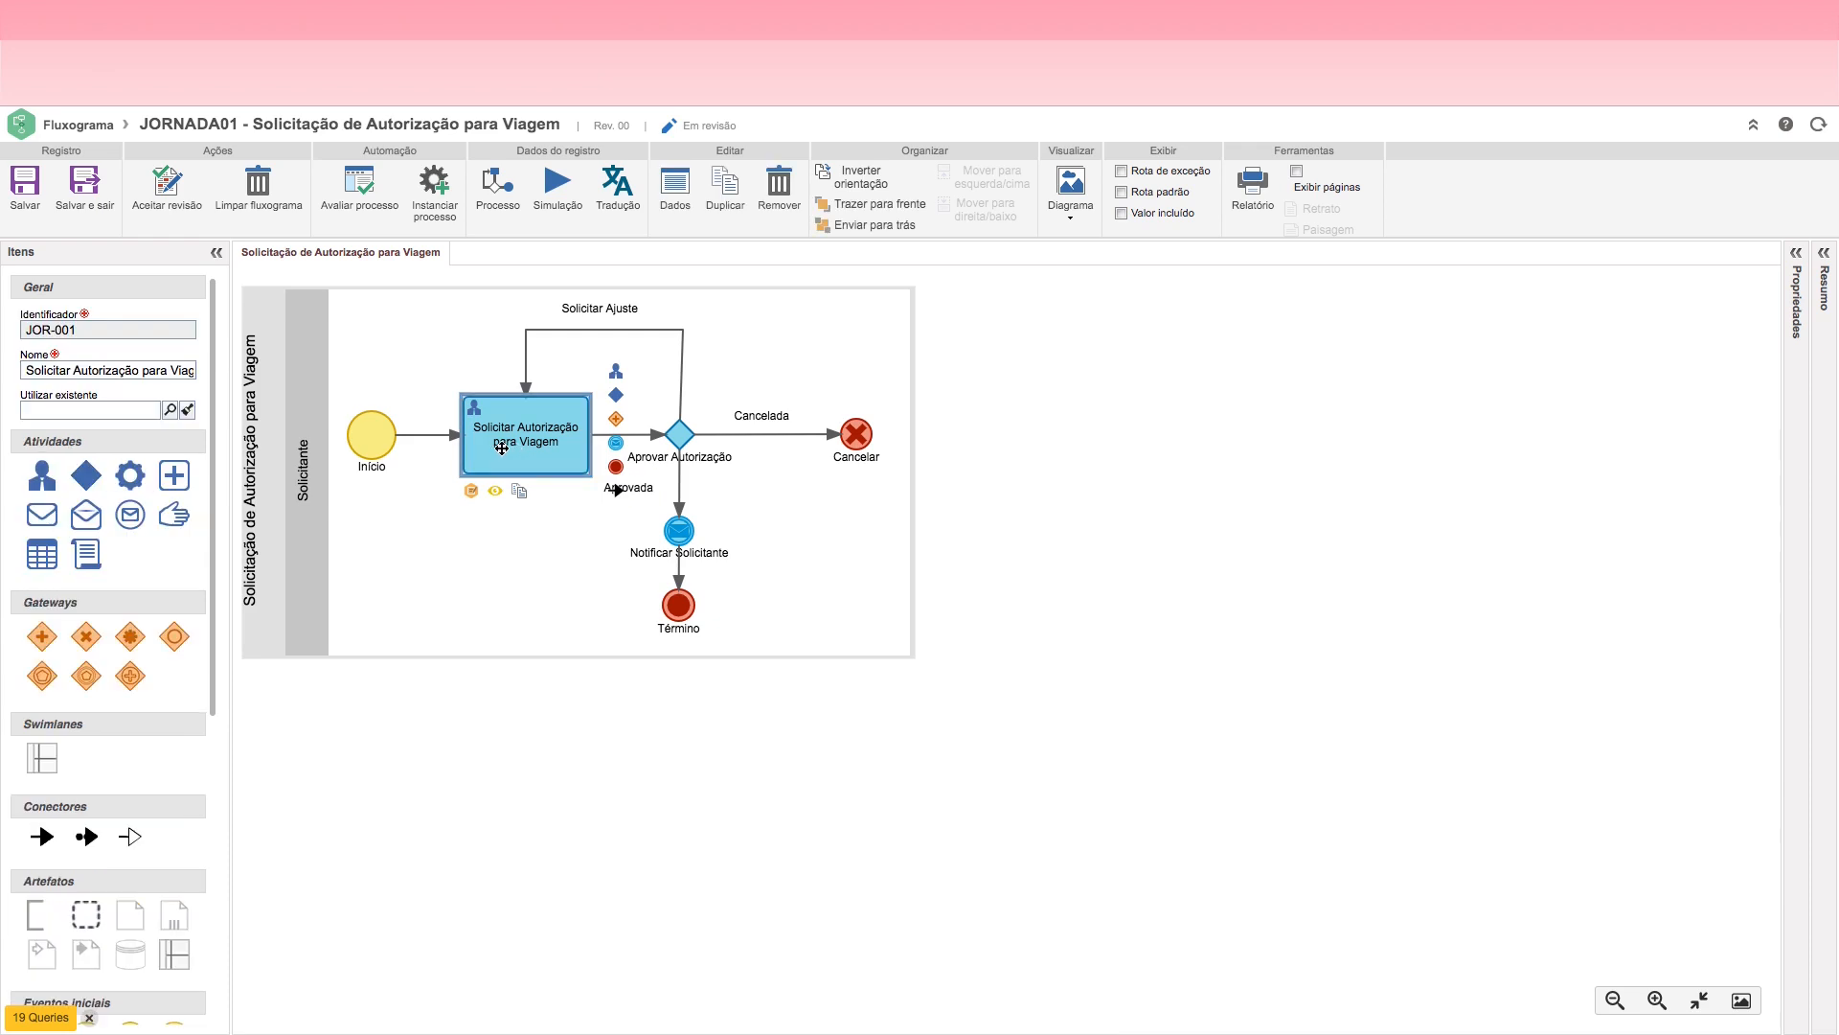
click(682, 436)
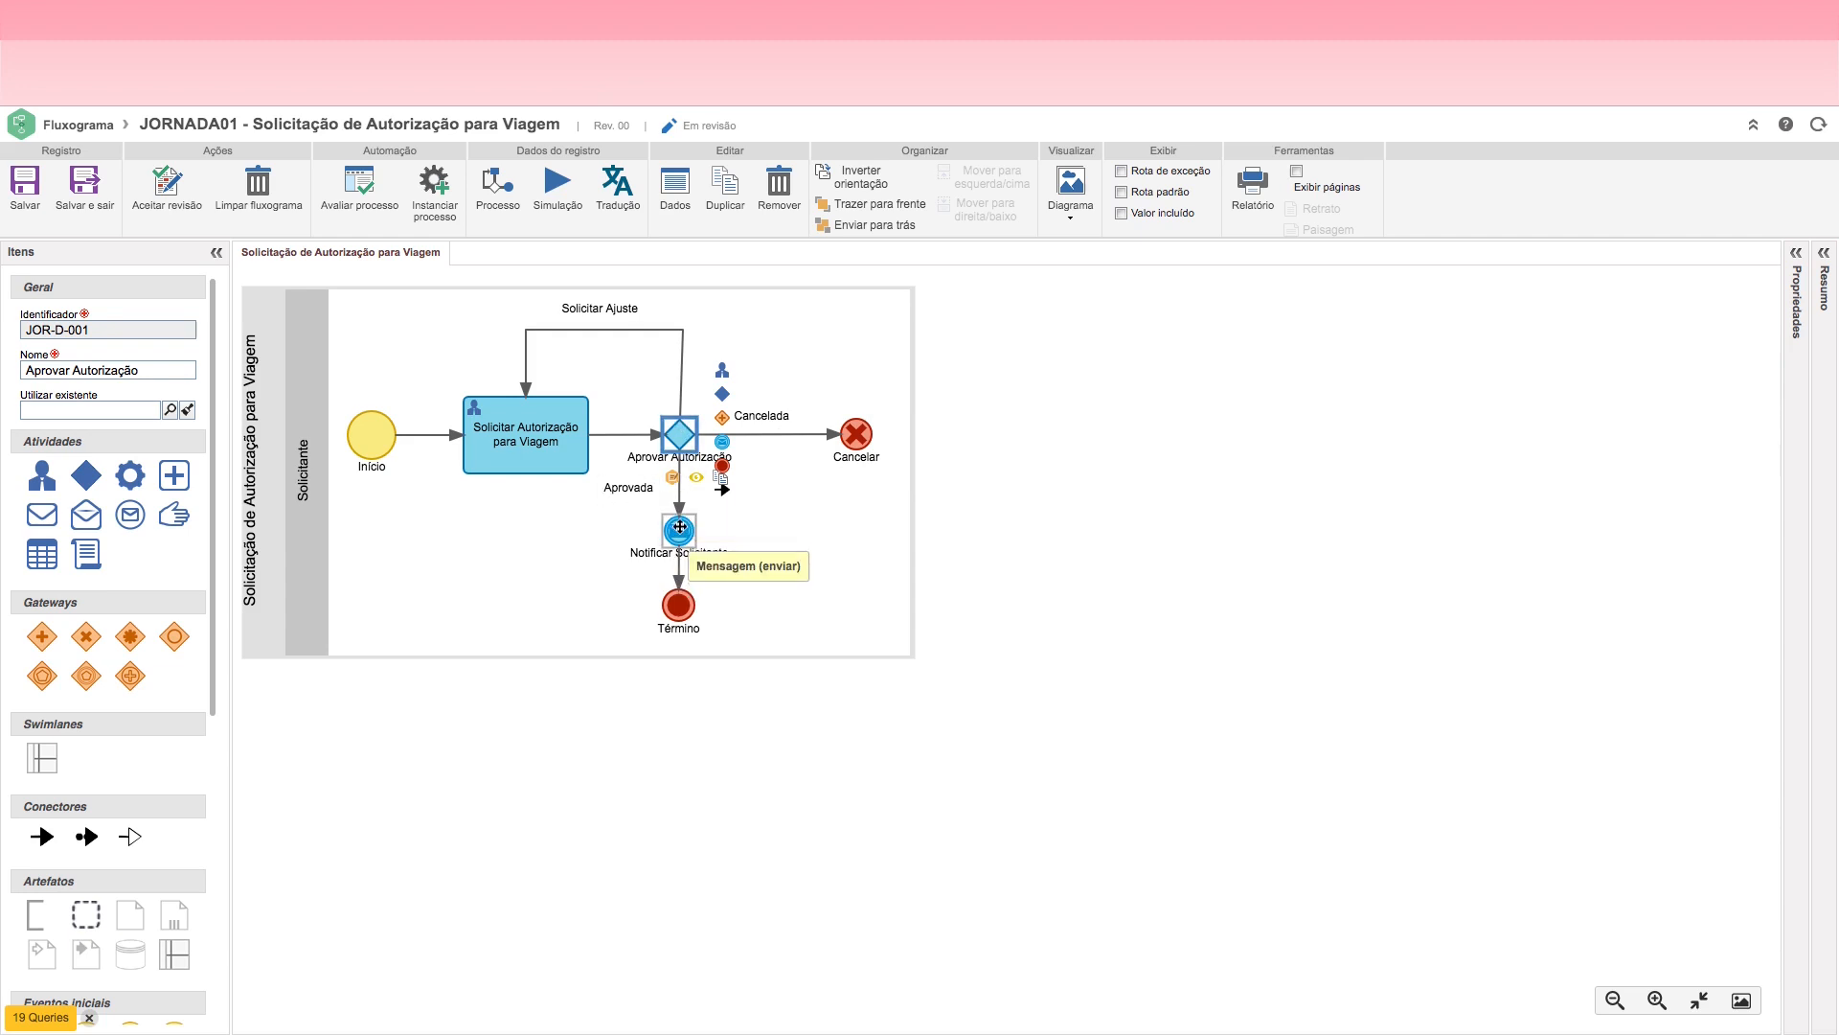
click(679, 528)
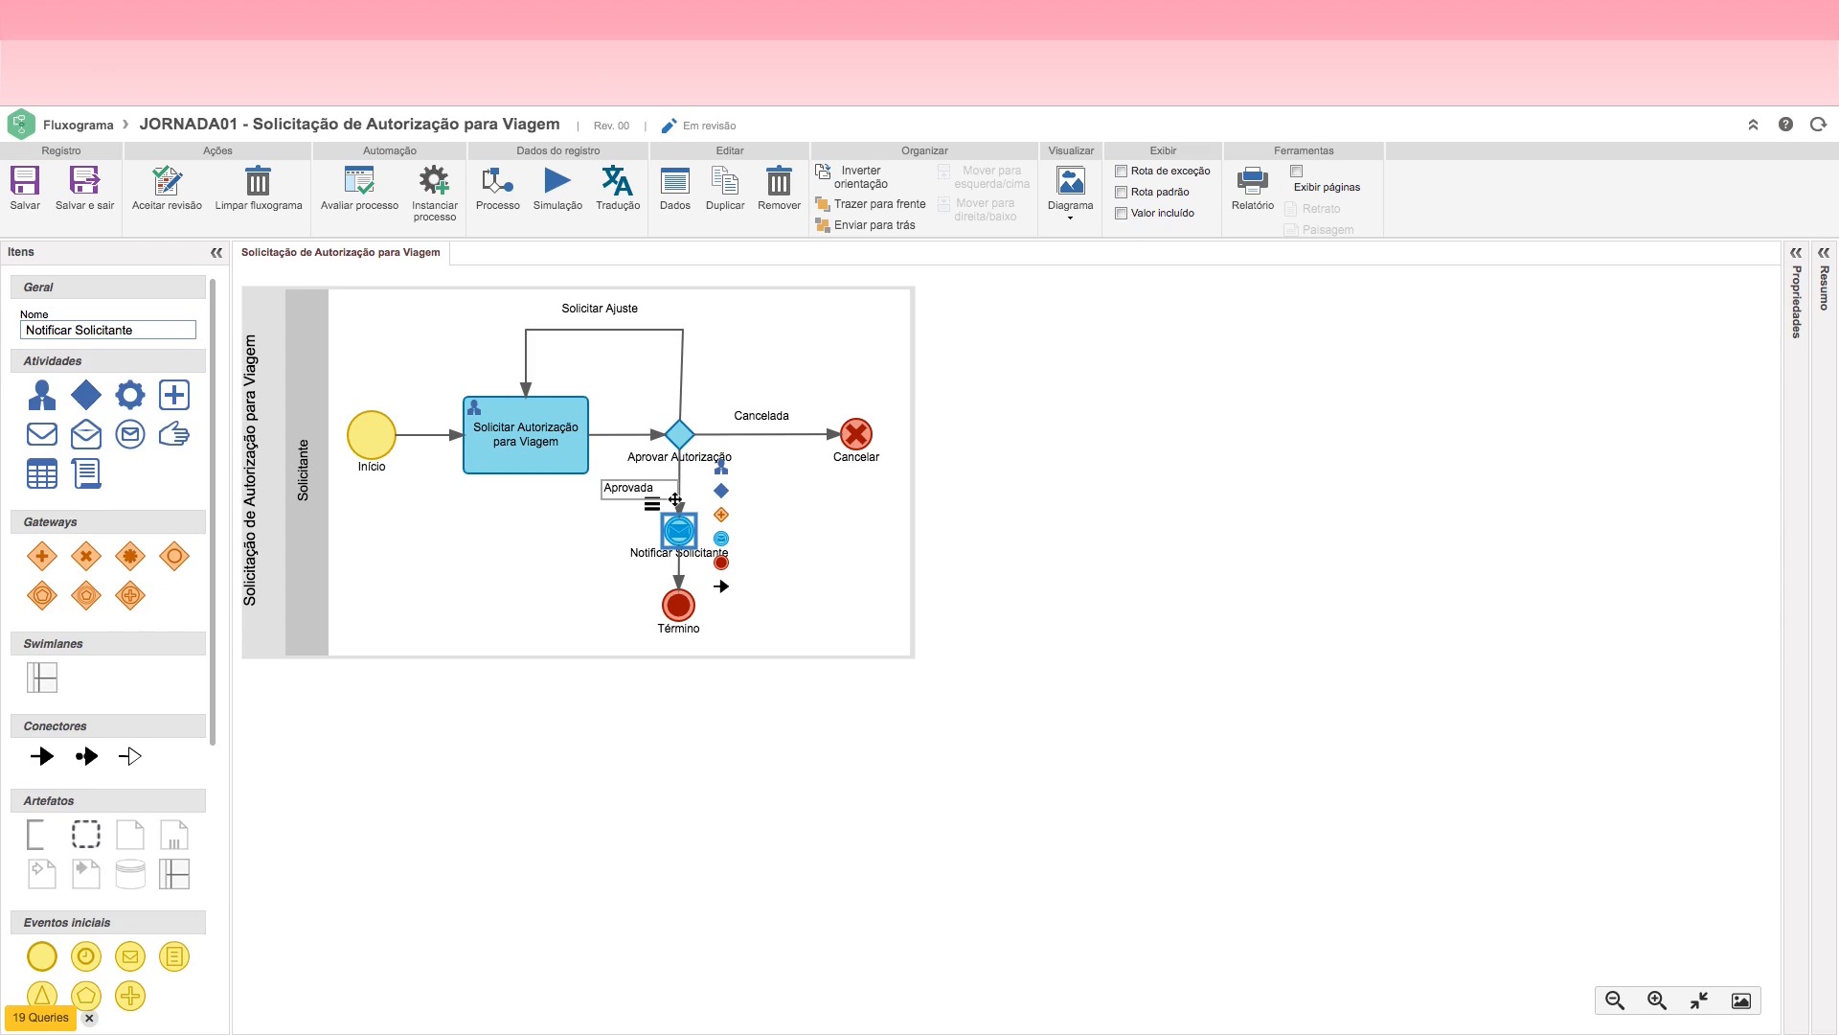
click(680, 436)
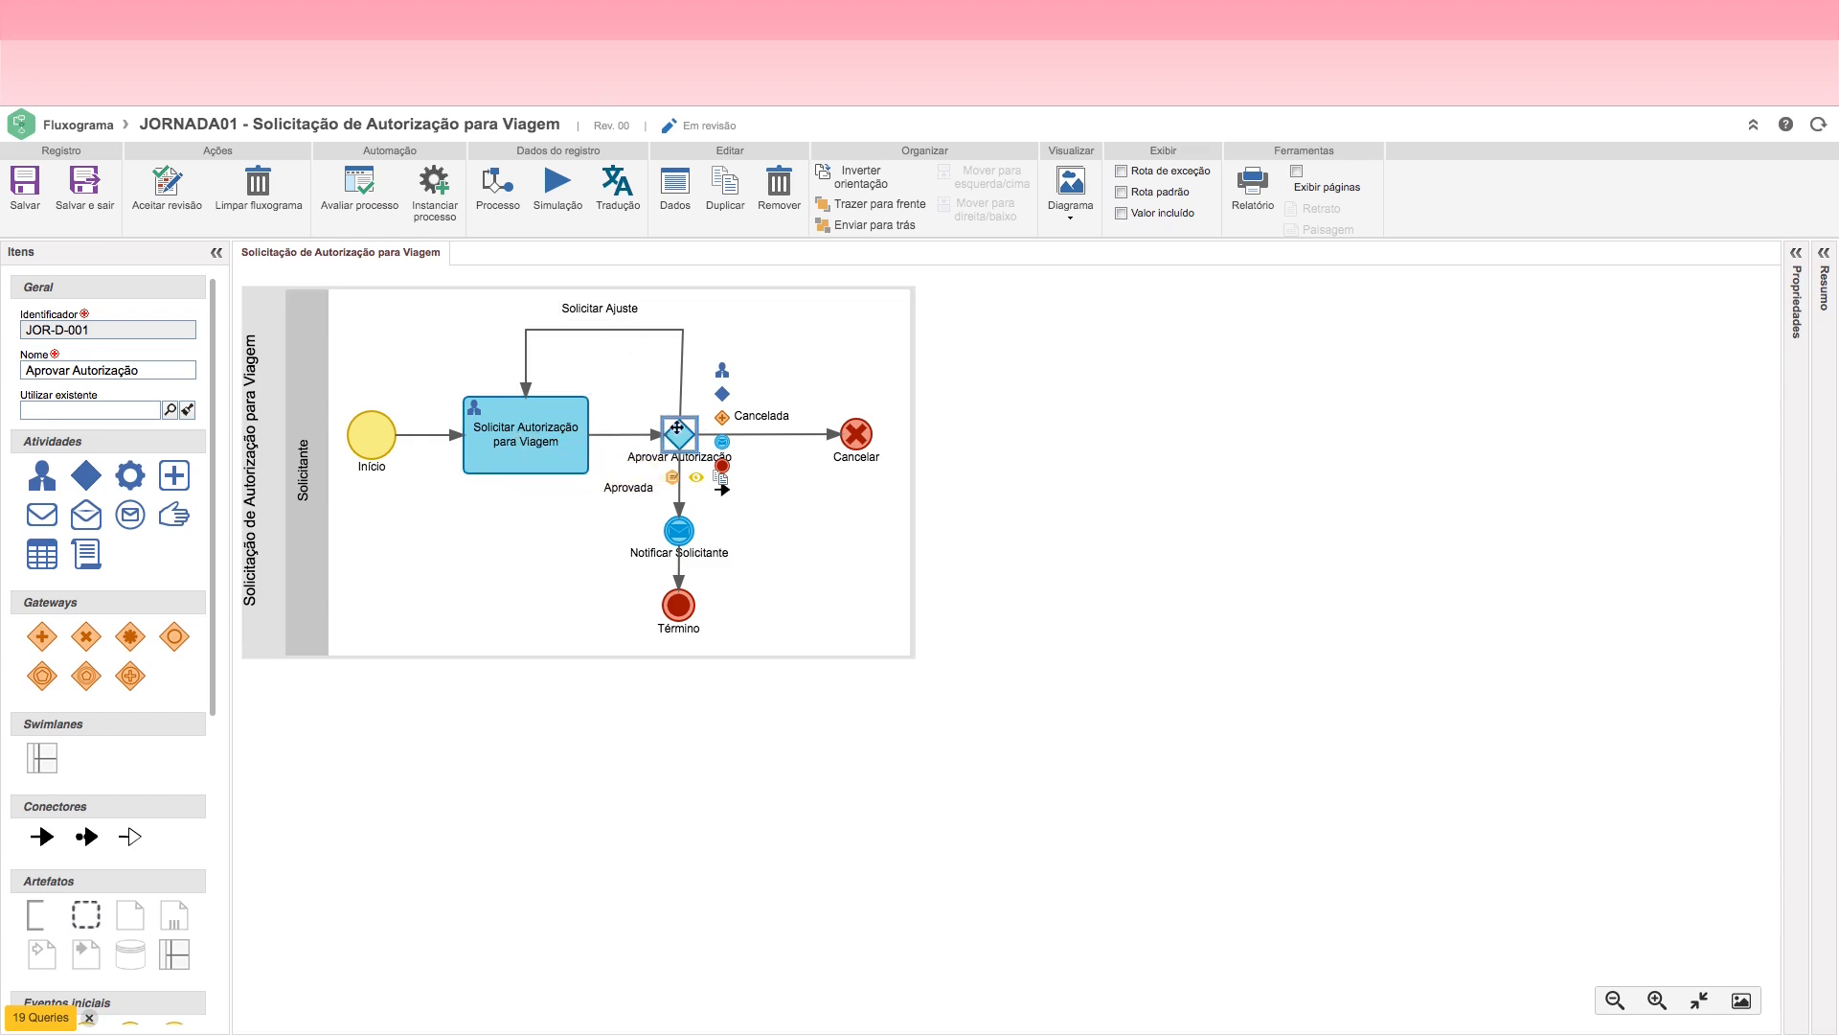
Step: Open the Registrar Solicitação action of the Solicitar Autorização para Viagem activity and view its mandatory-item rules
double_click(534, 439)
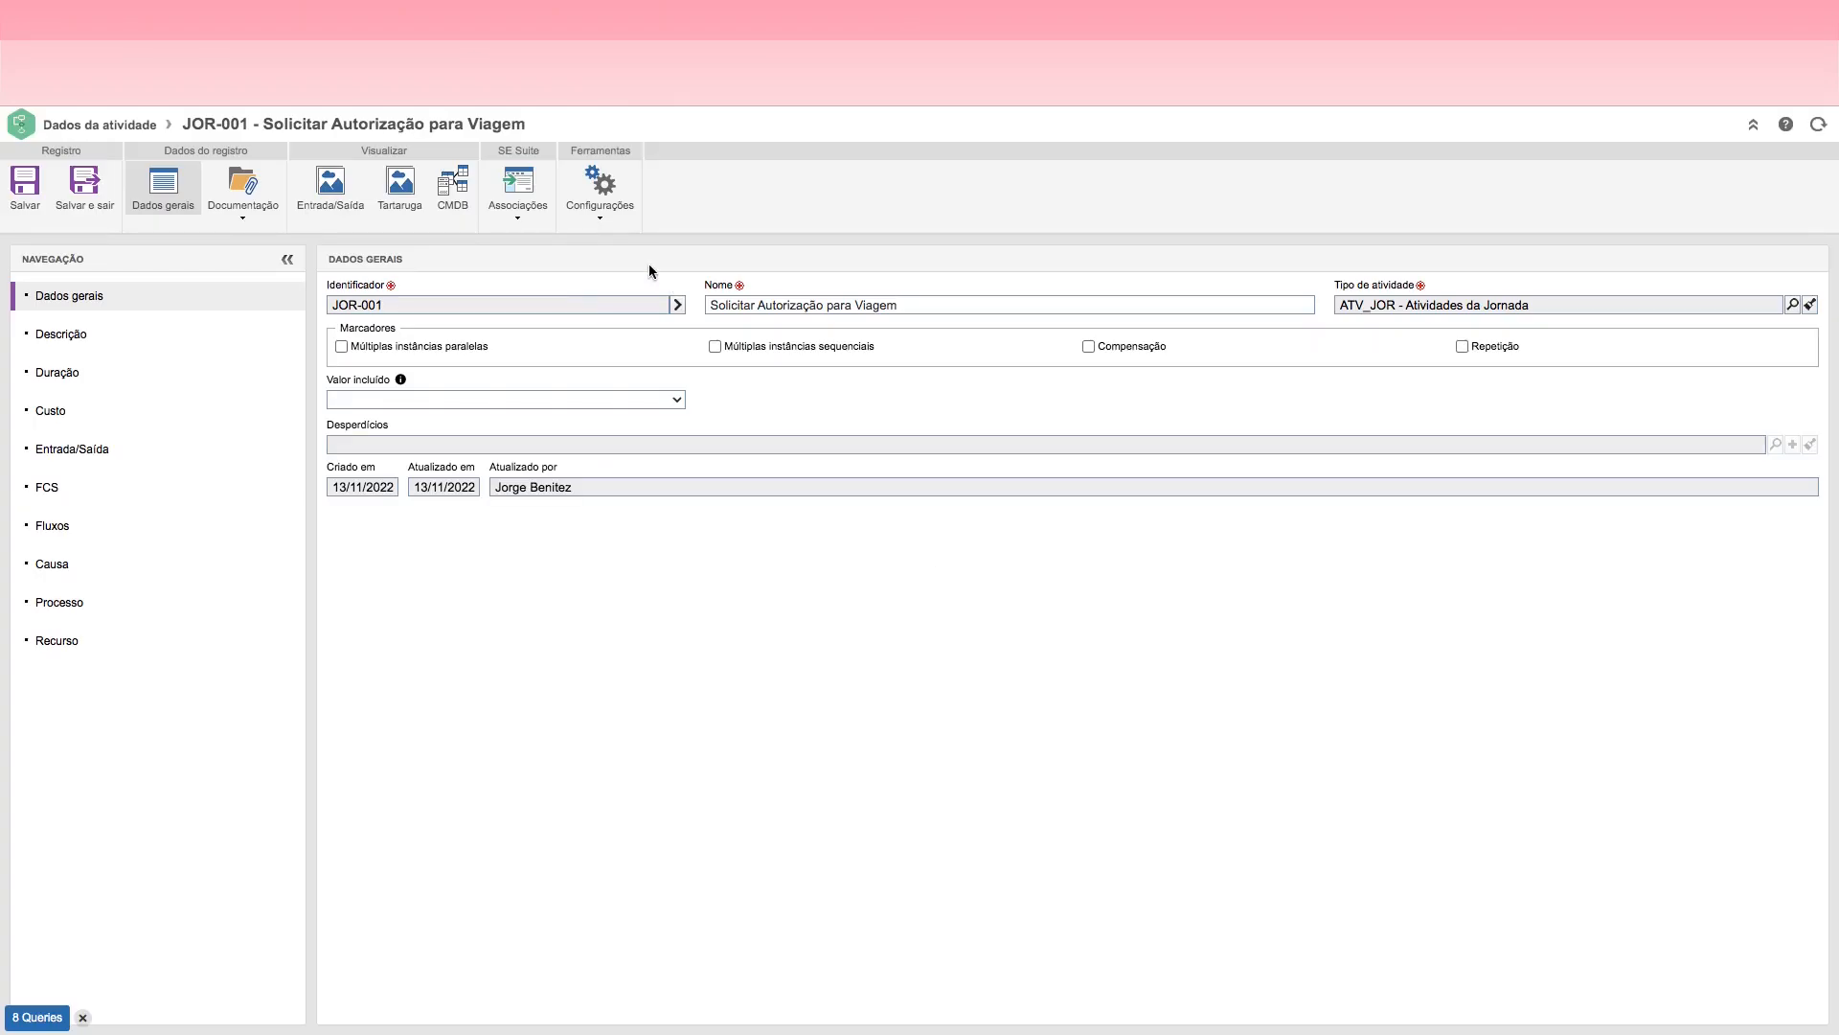
click(599, 218)
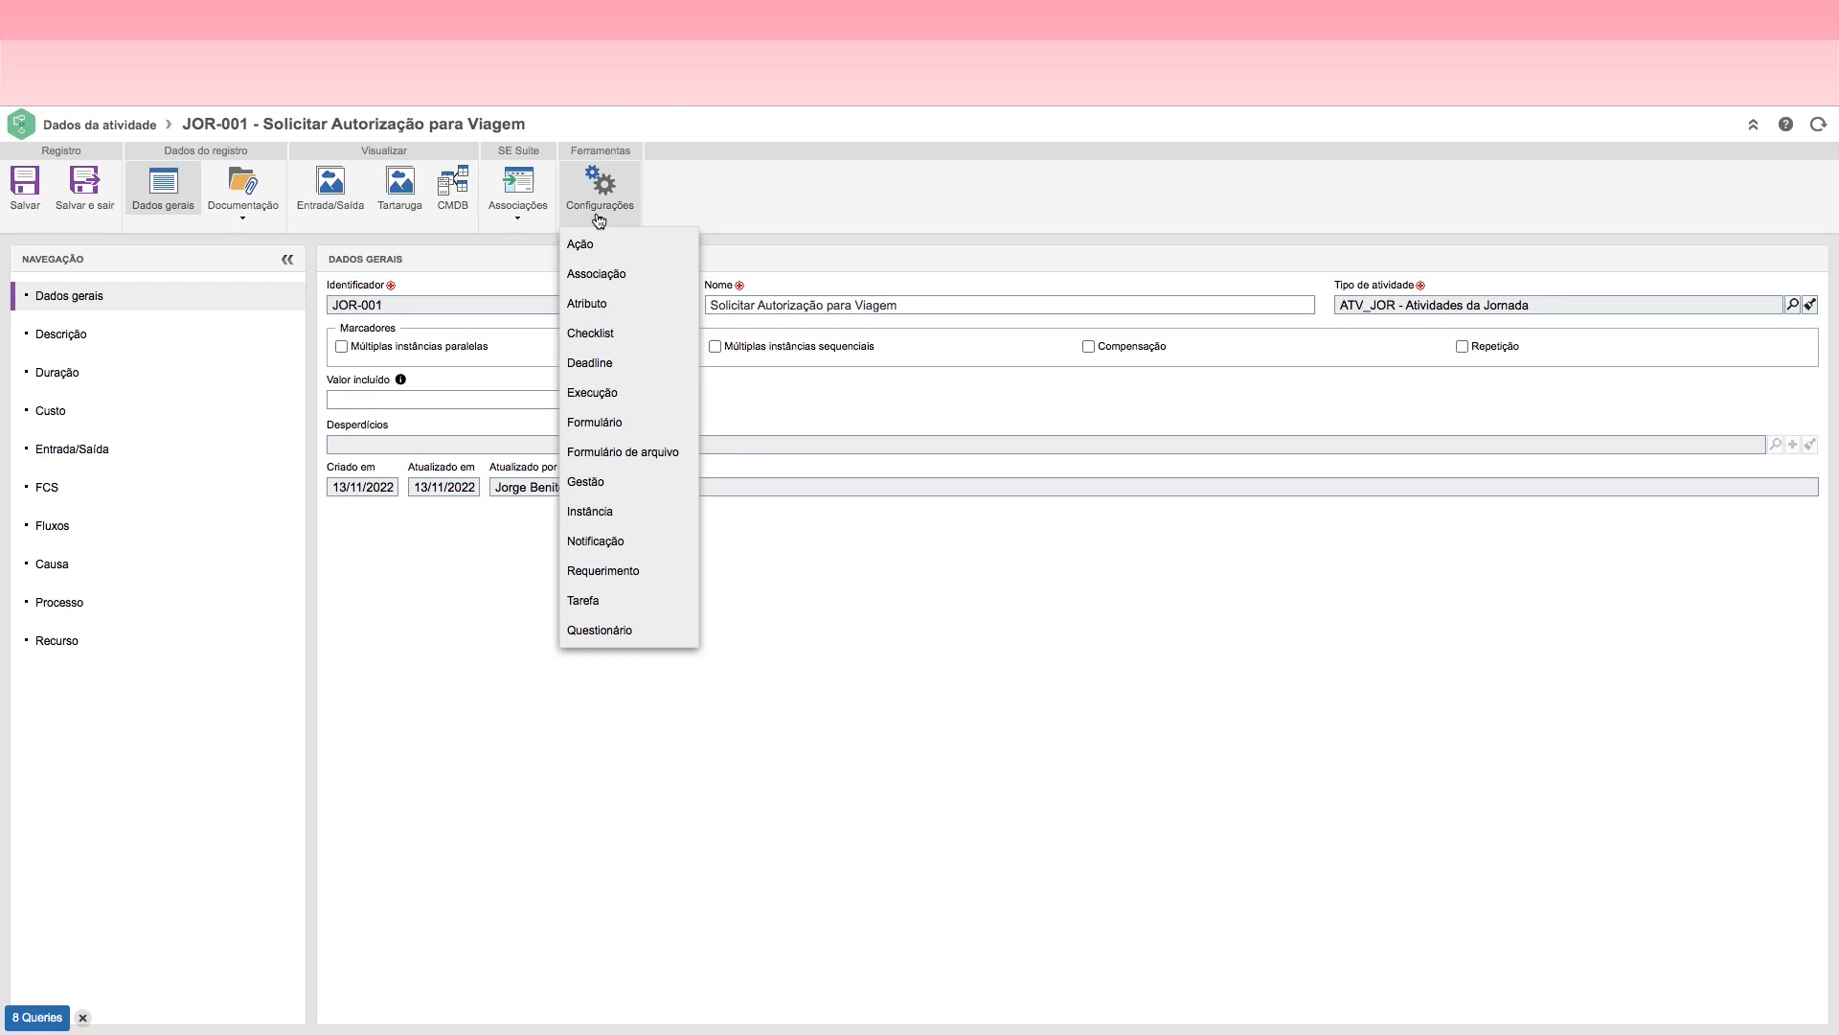
click(605, 249)
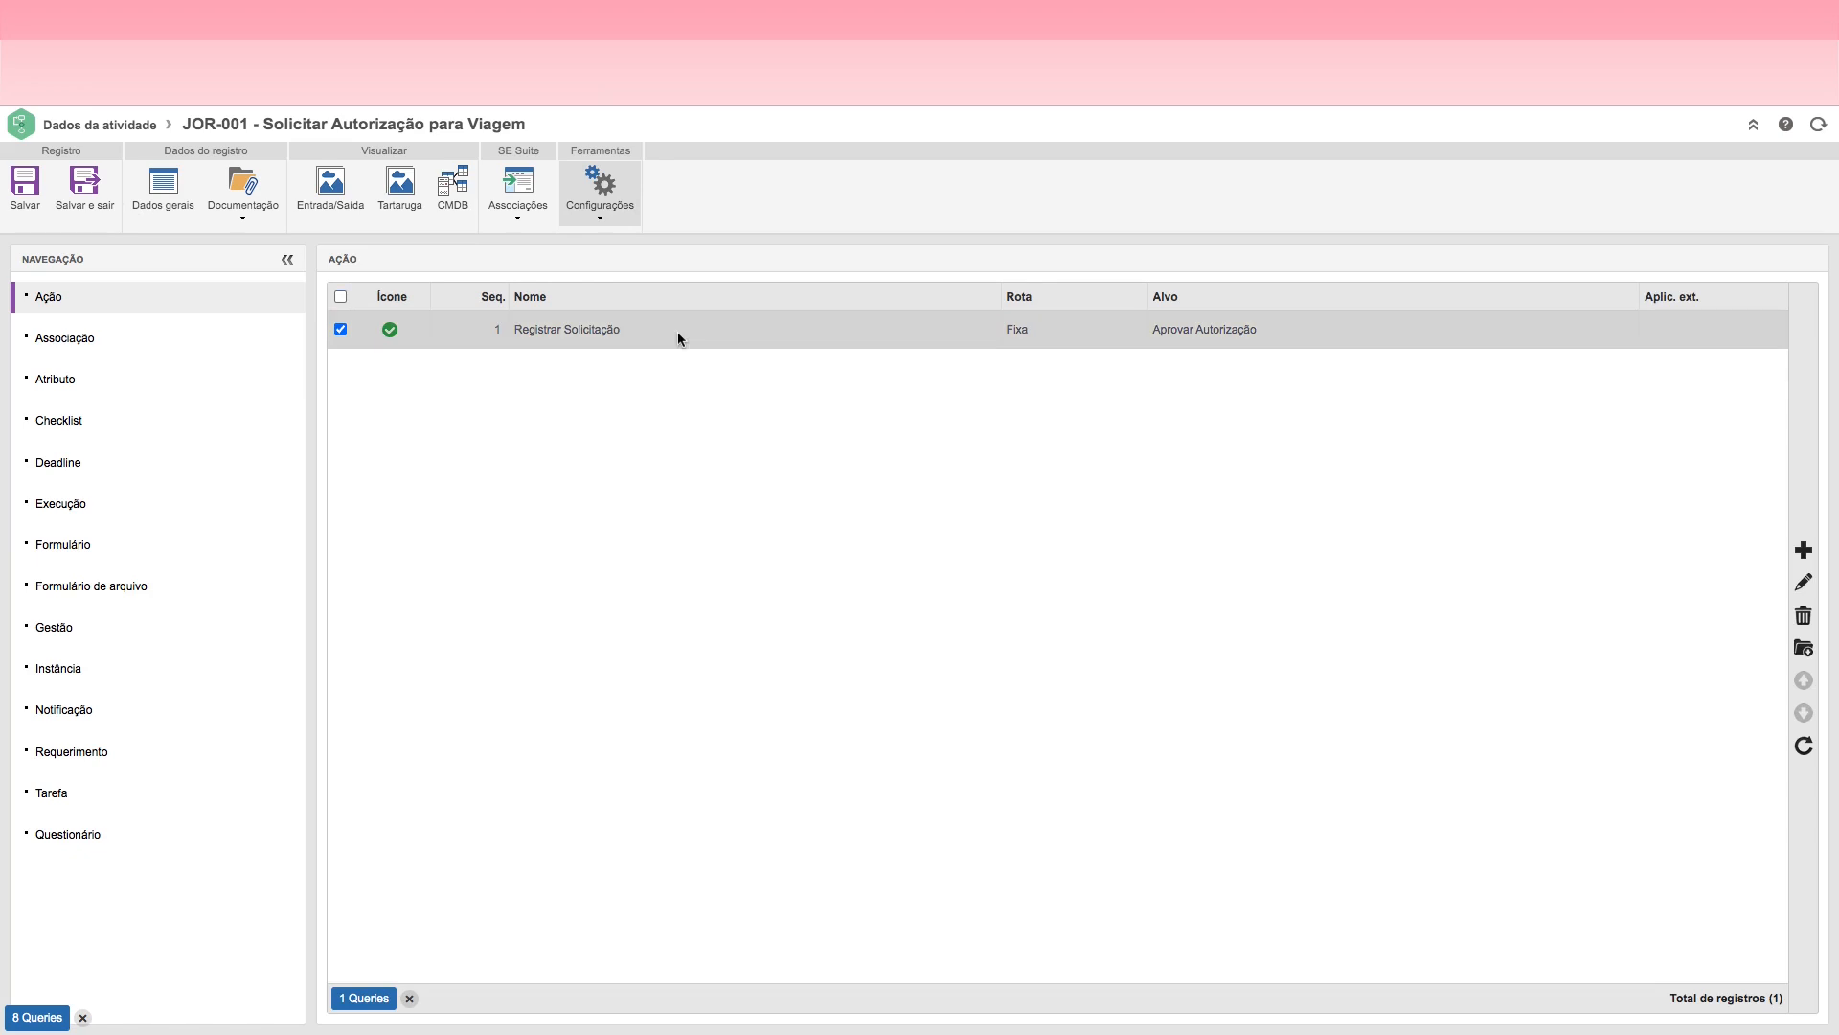
double_click(722, 331)
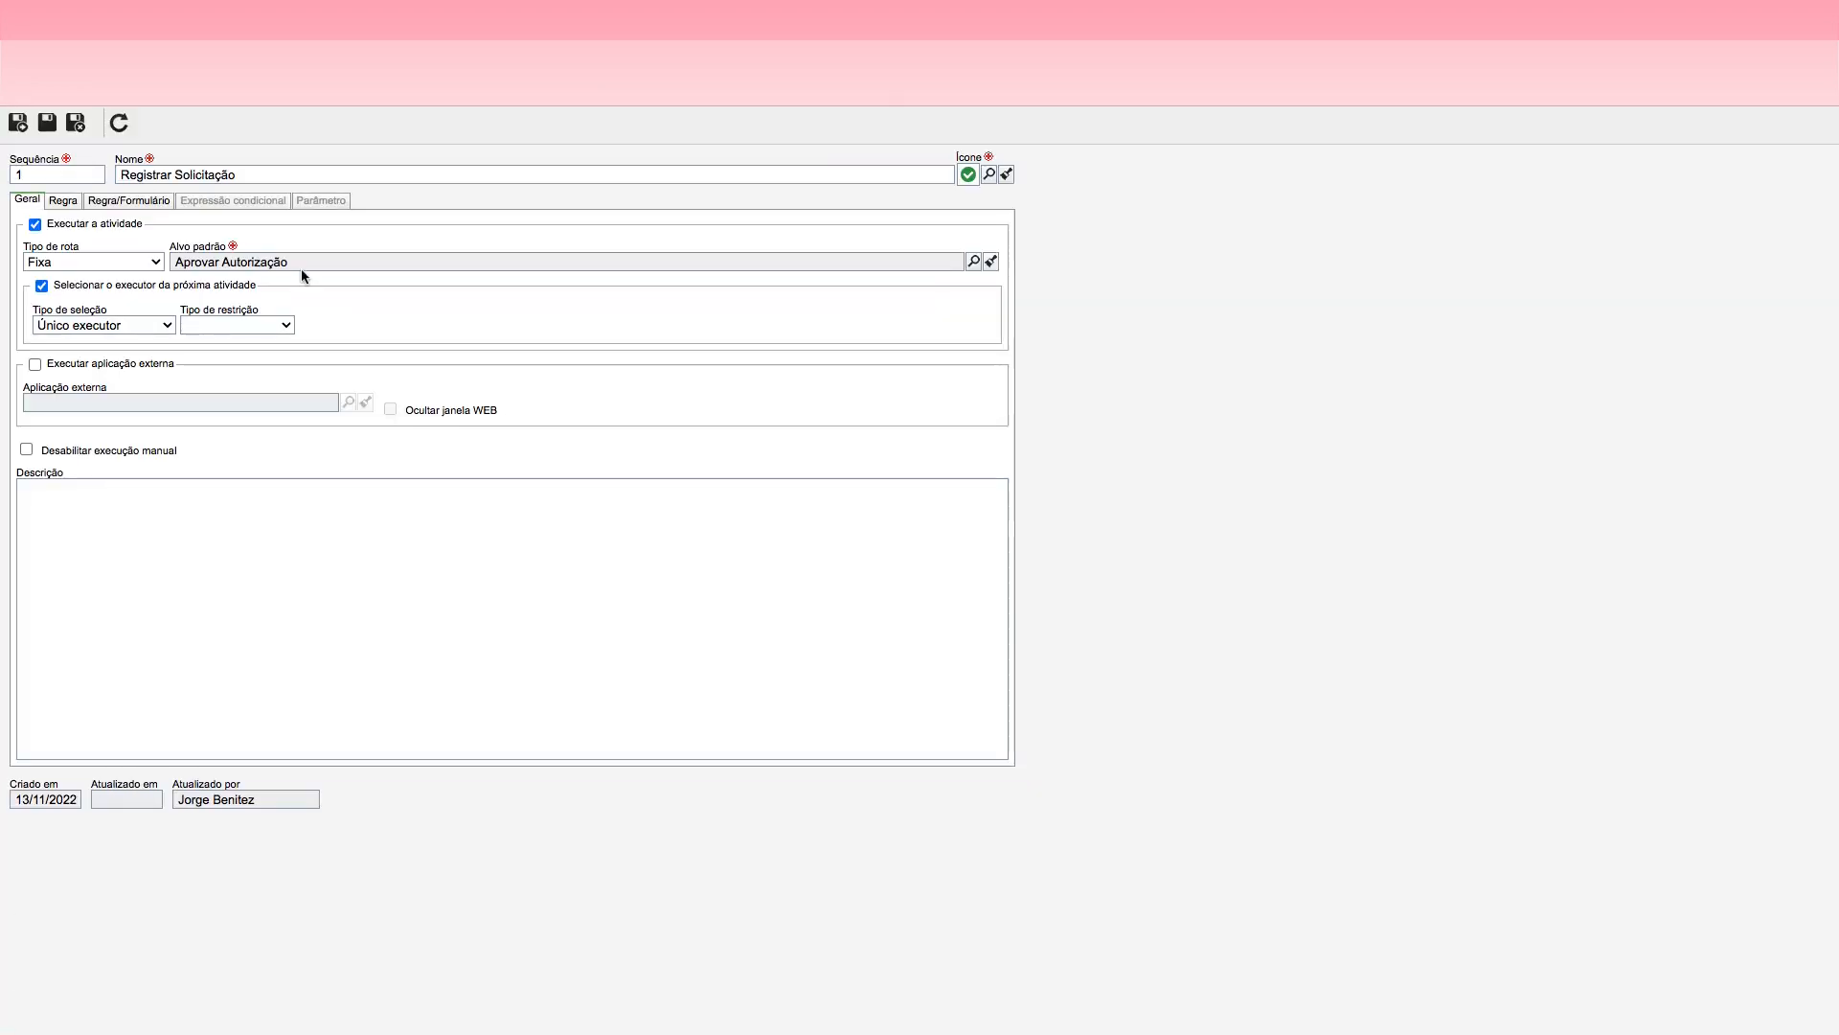
click(63, 201)
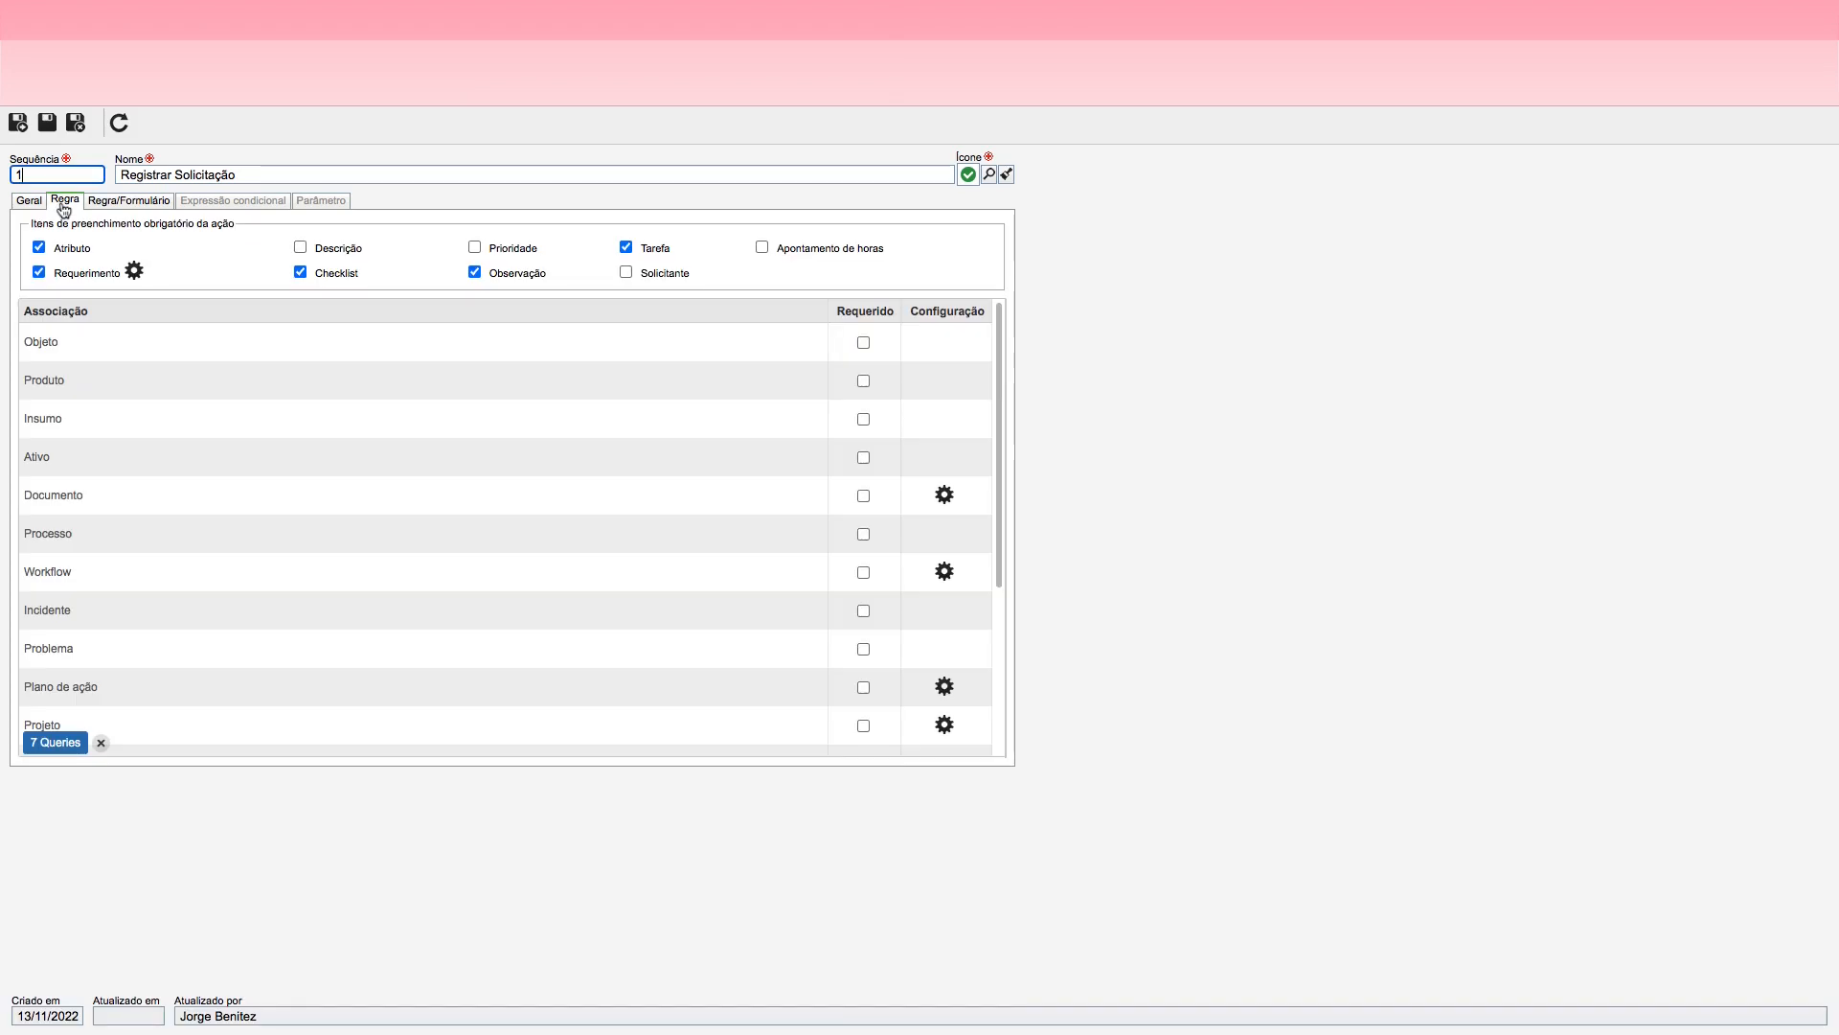
Step: Check which requirements and associations can be made mandatory for Registrar Solicitação, then close the action
click(134, 273)
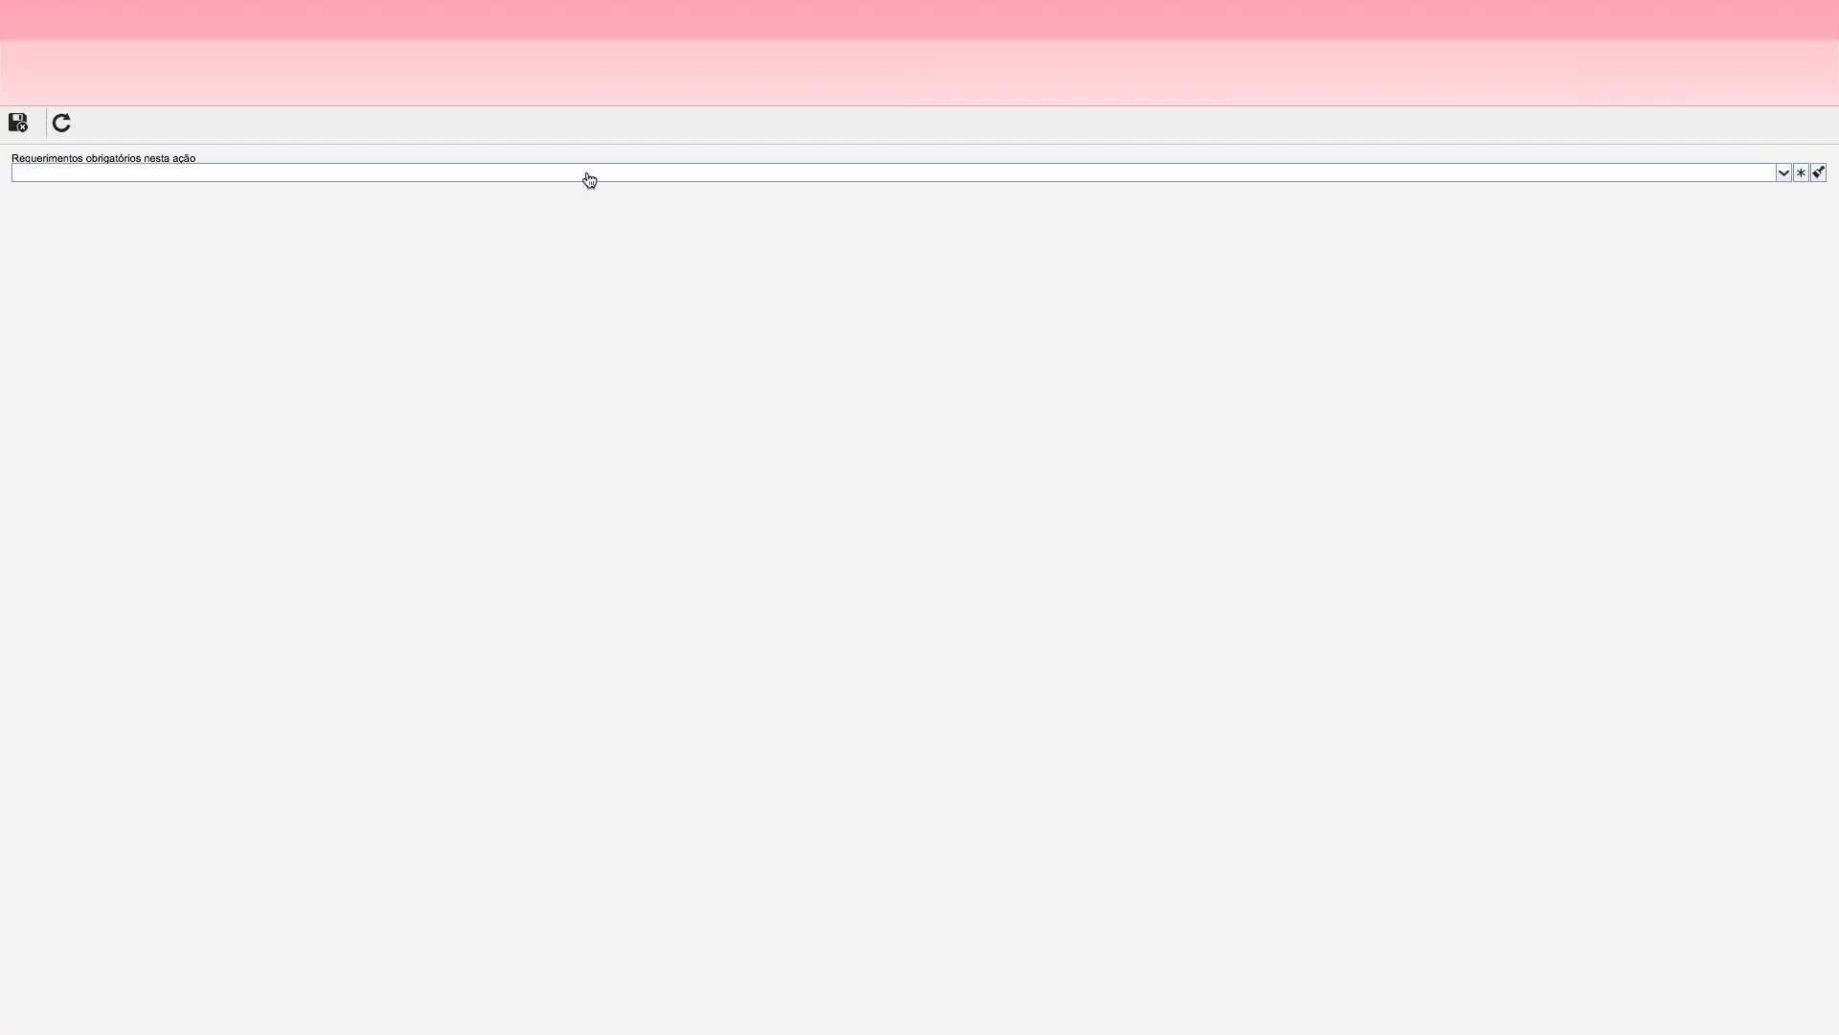
click(1783, 173)
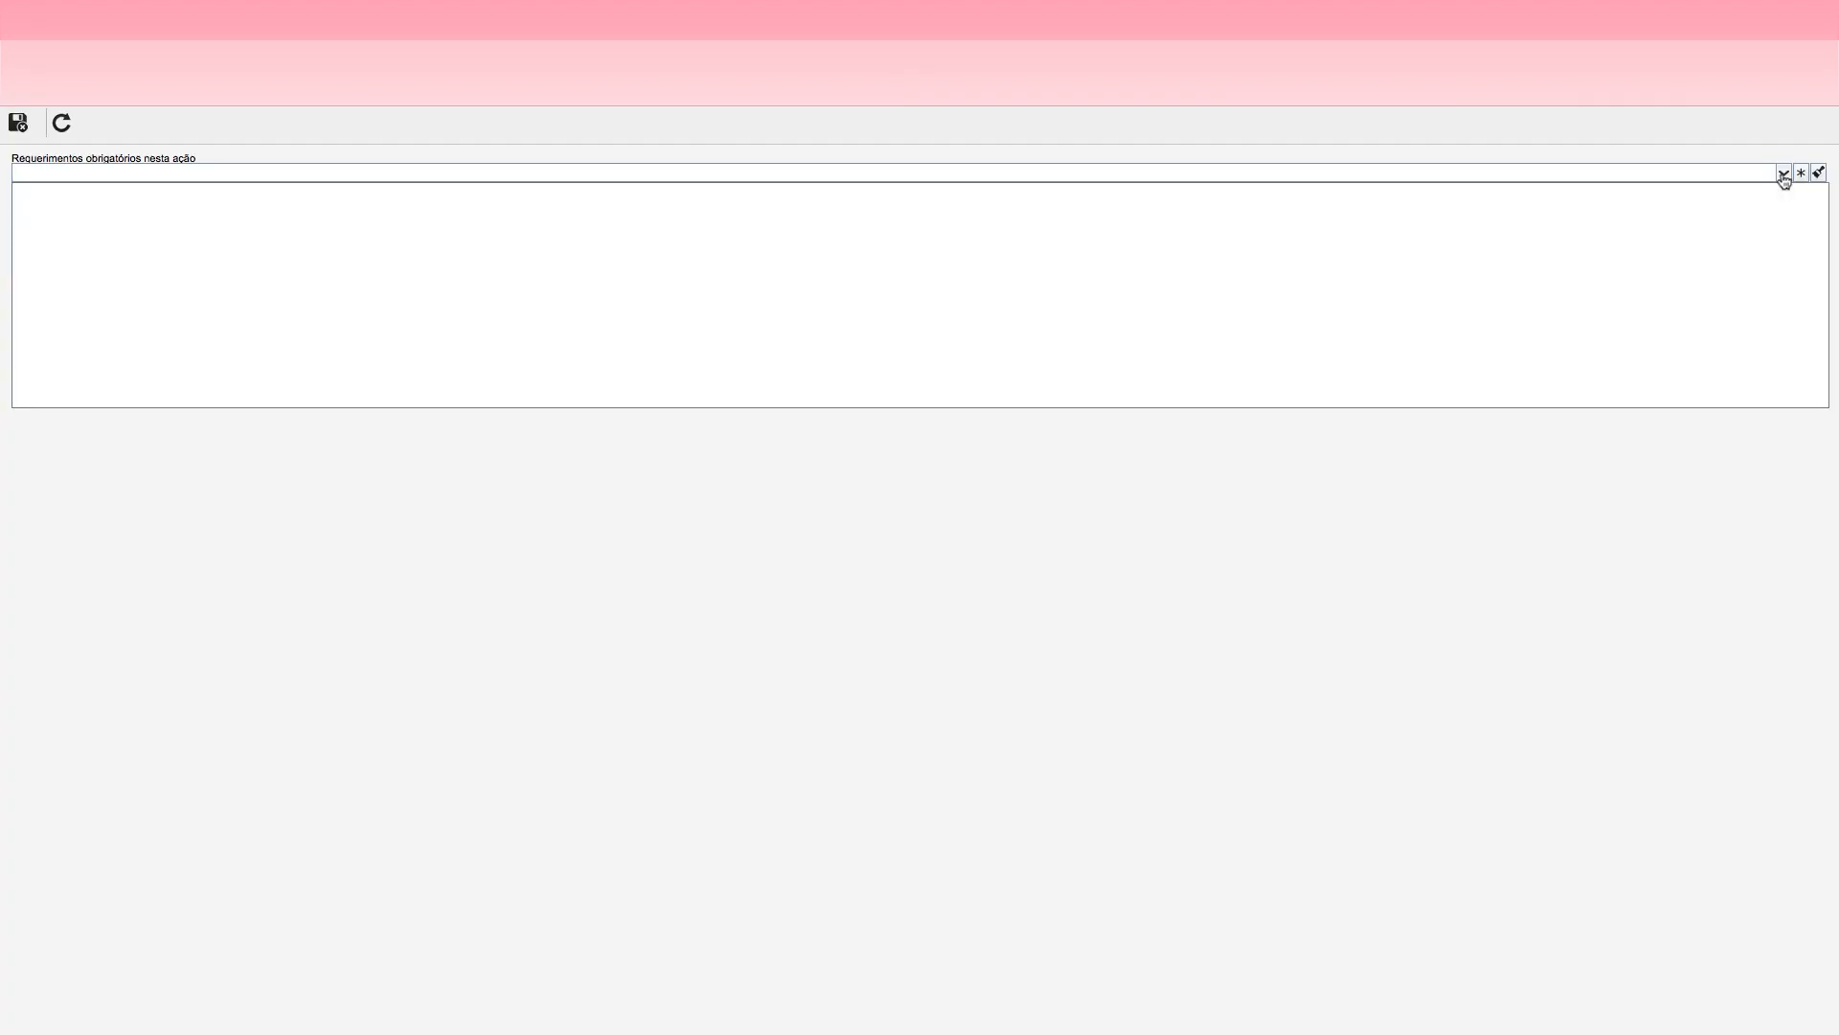
click(1783, 175)
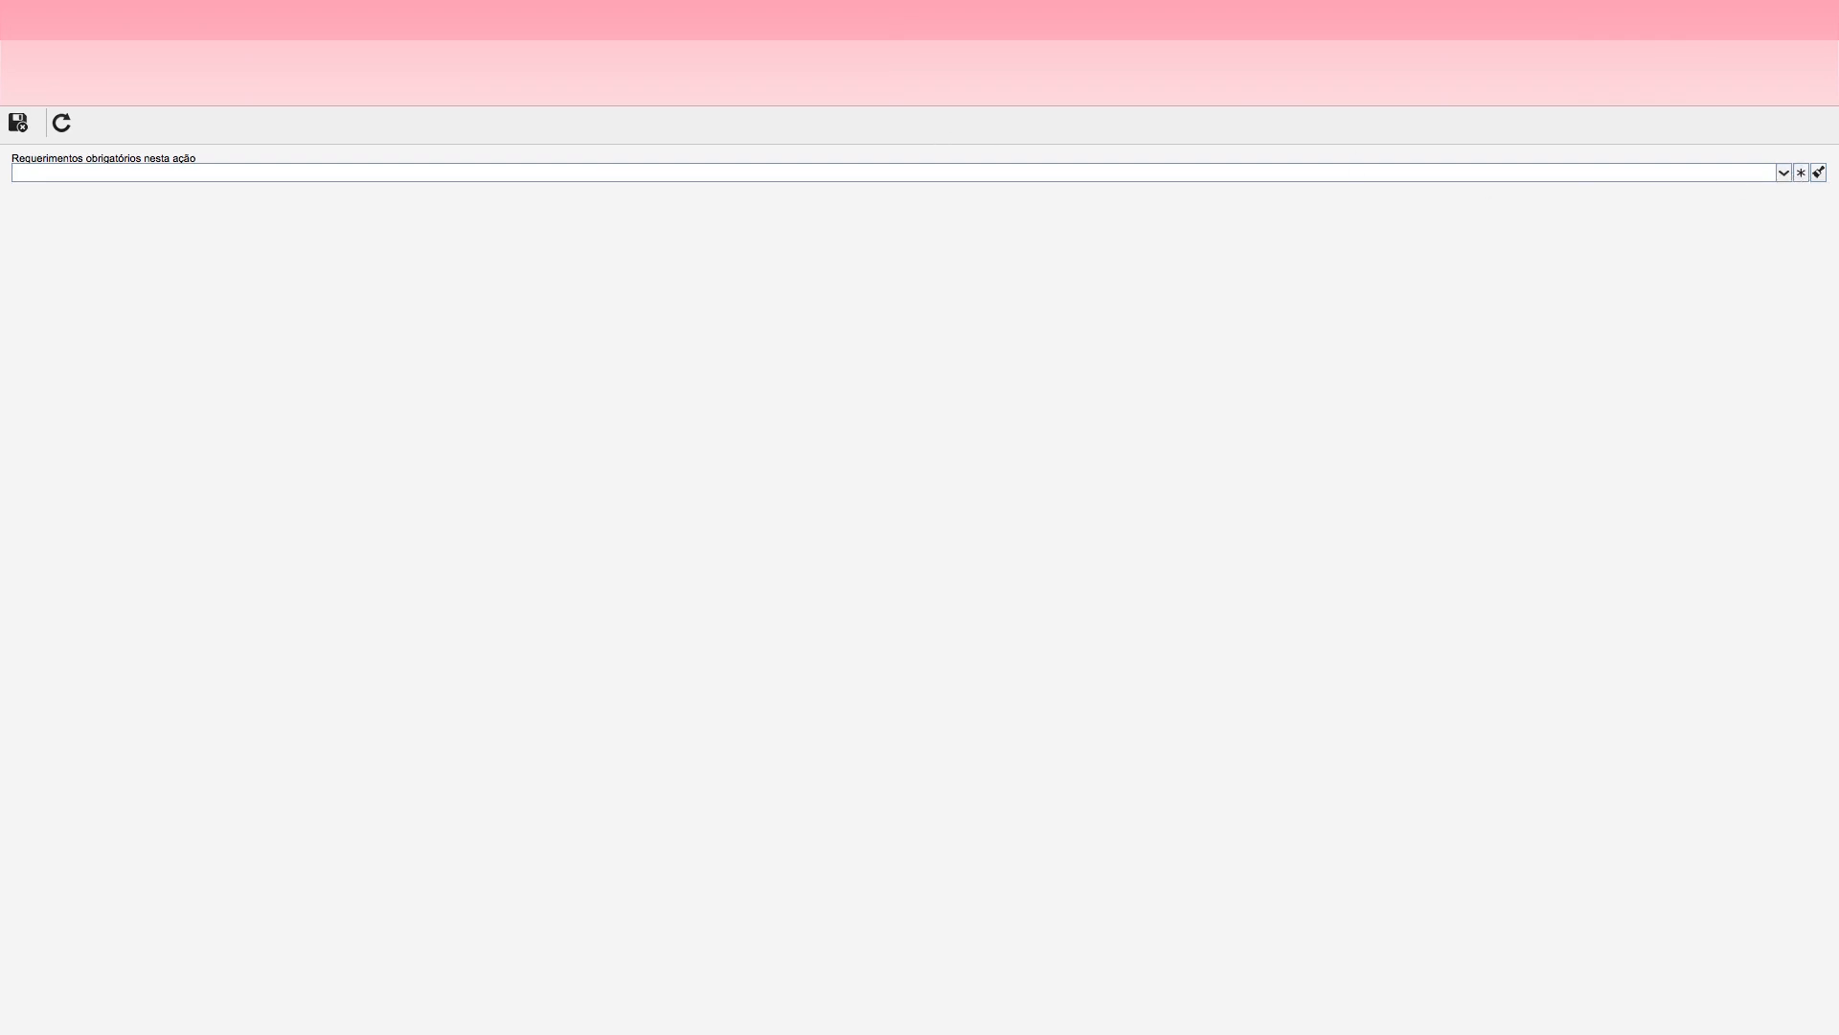
key(super+w)
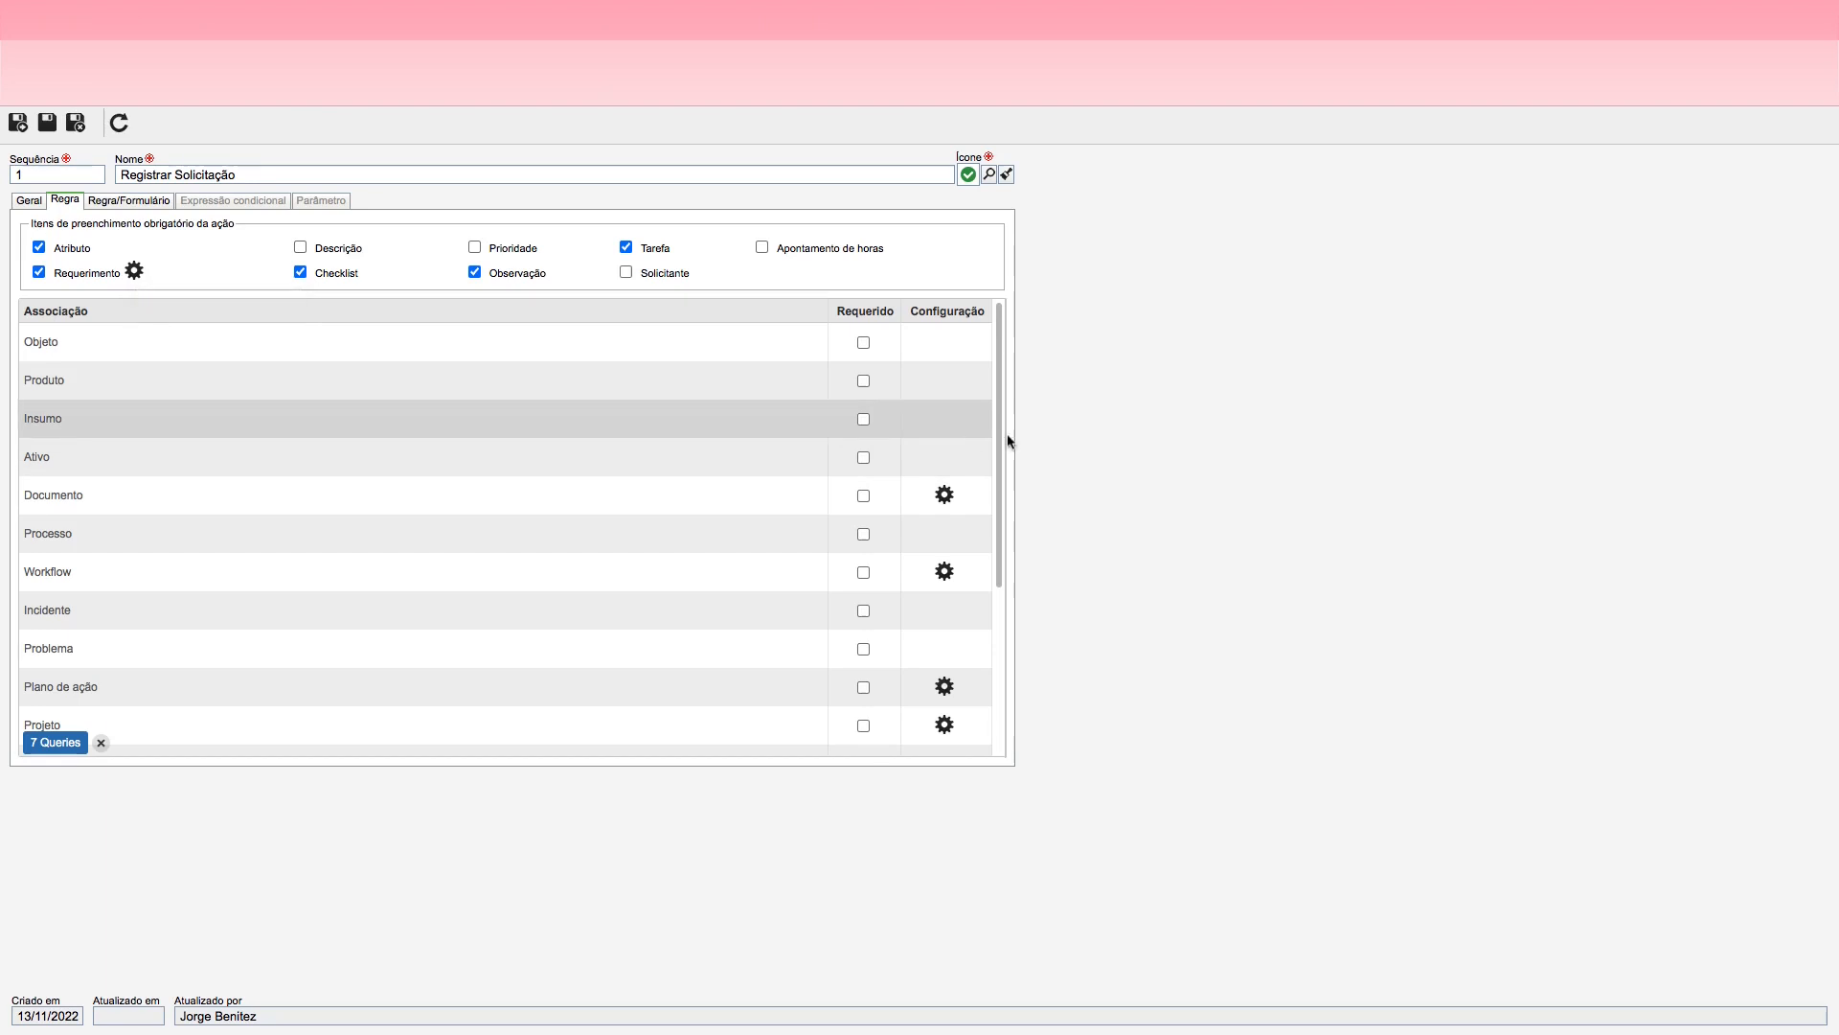
drag(1001, 411, 966, 581)
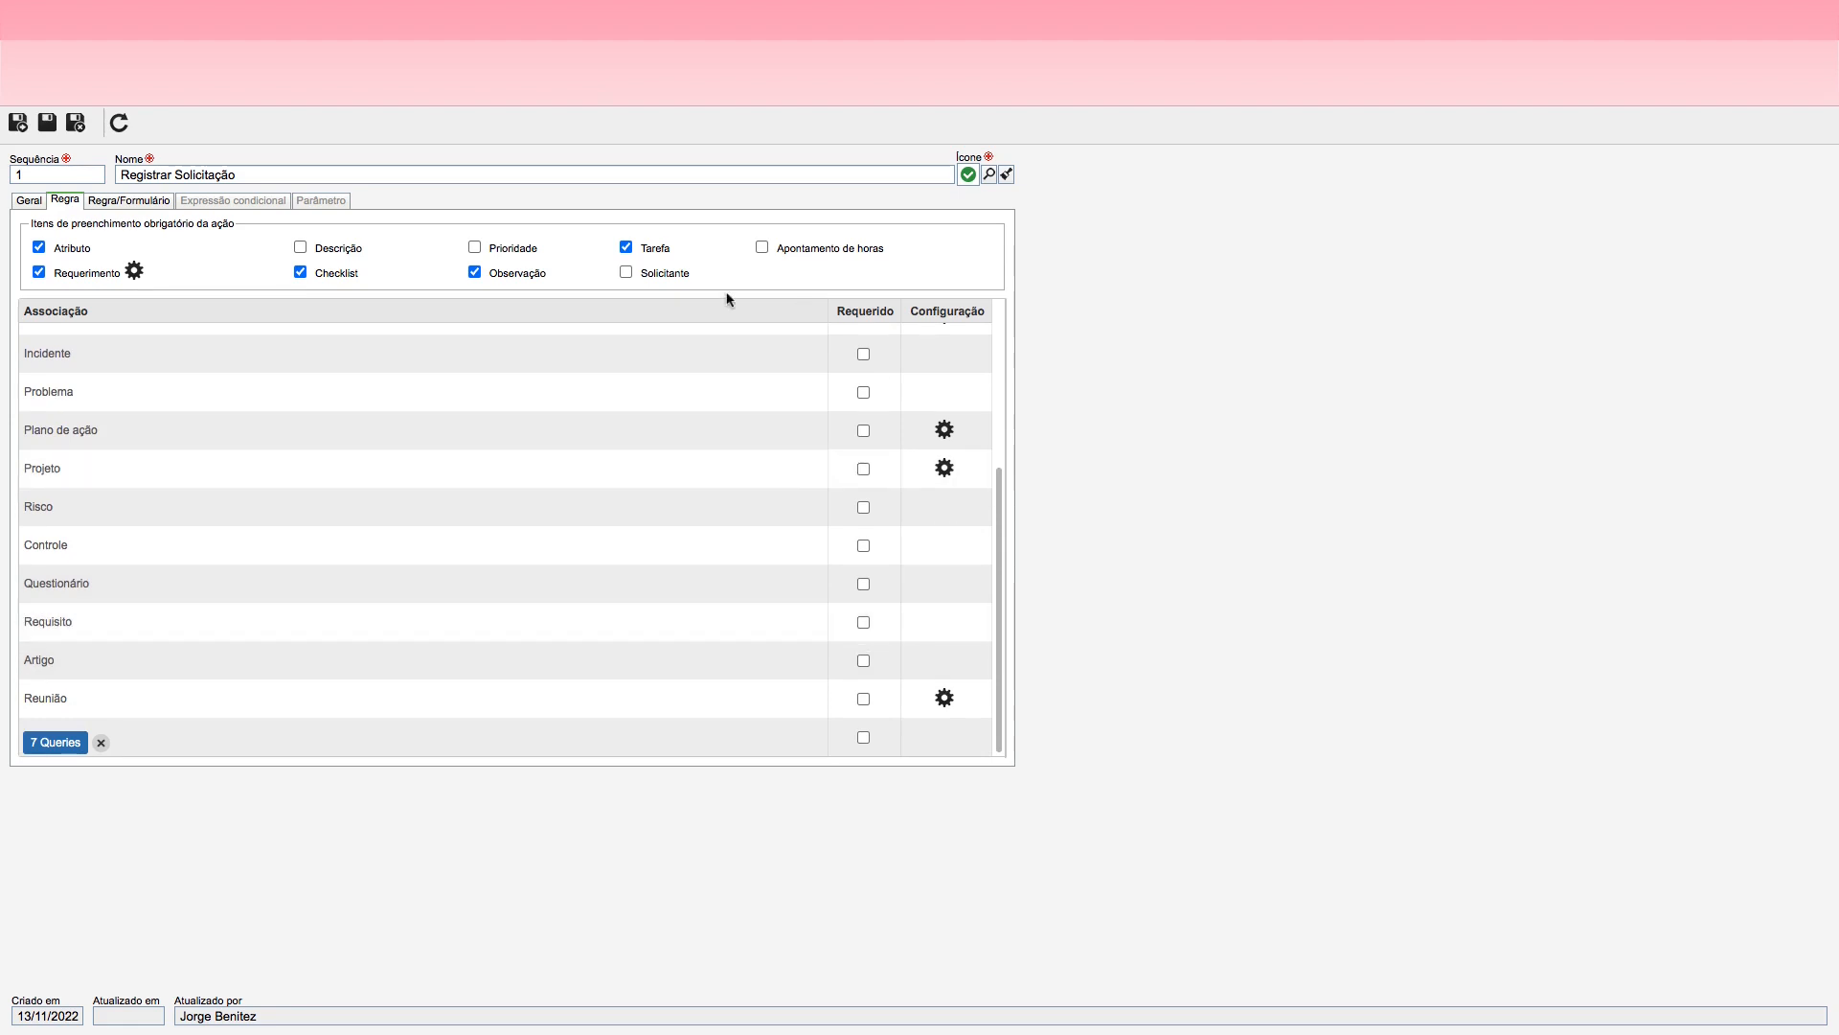
key(super+w)
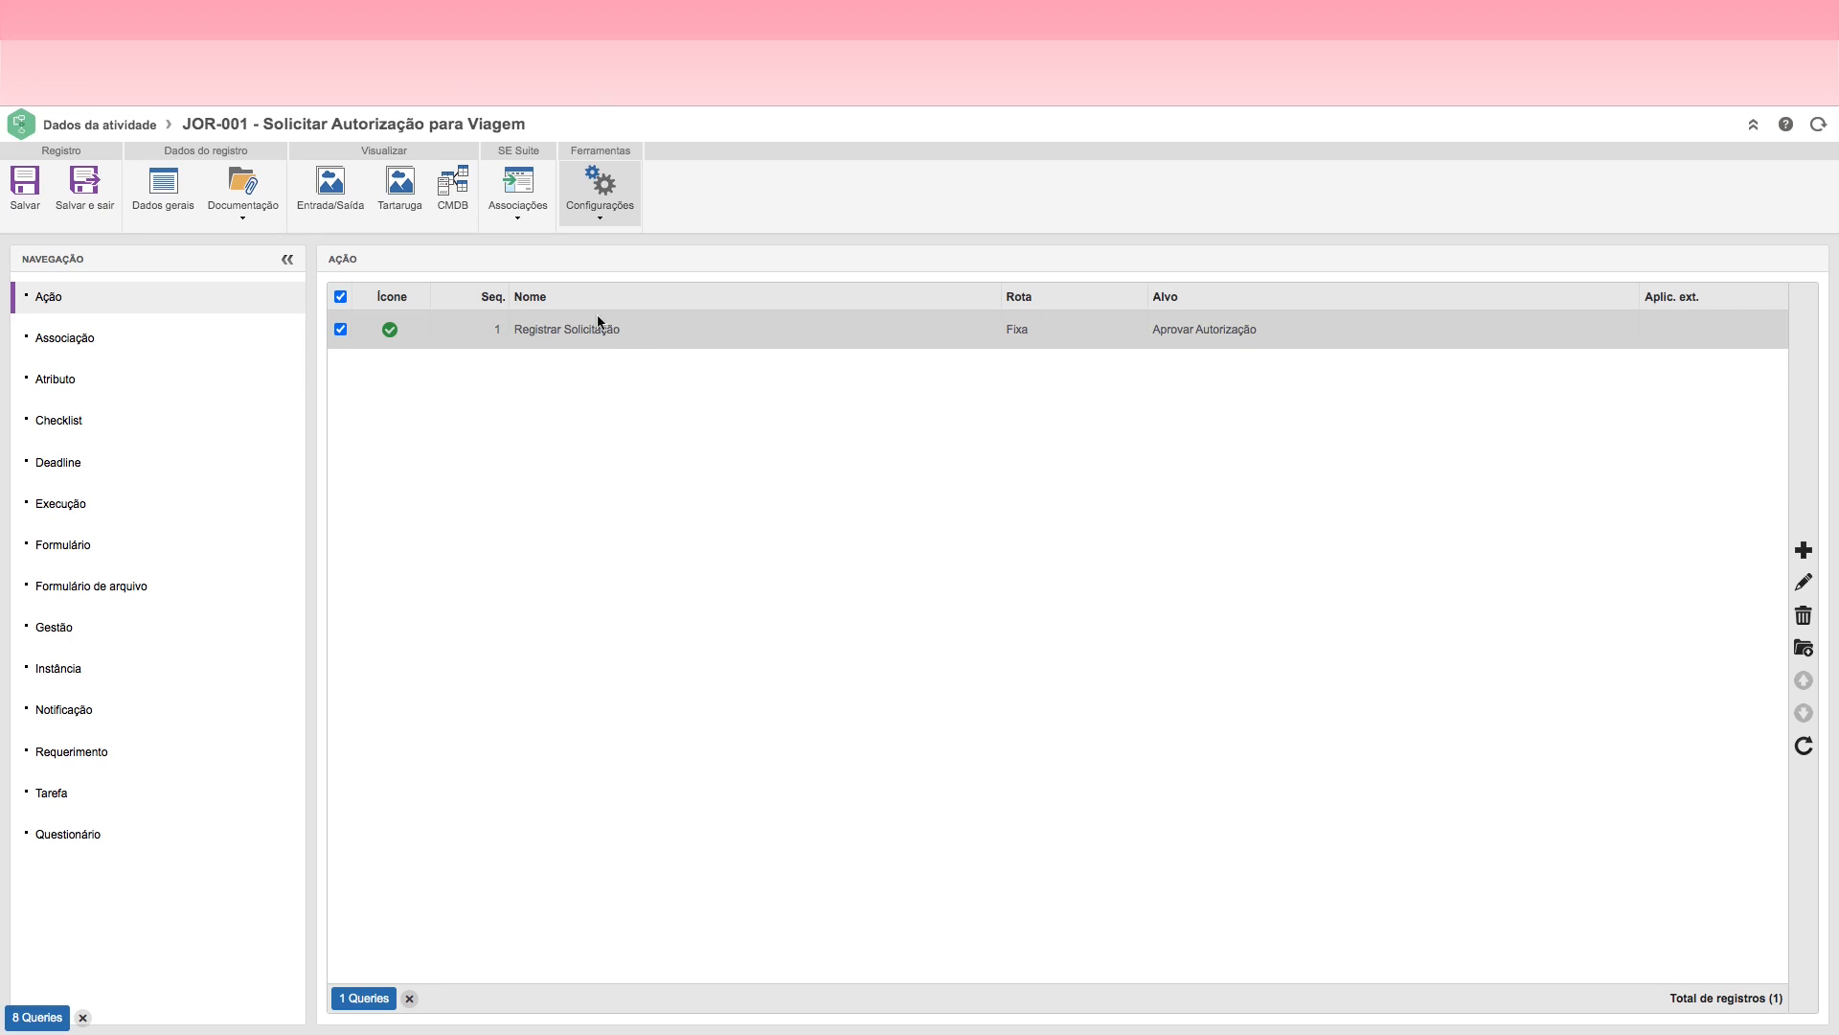
Step: Examine the Associação settings of the Solicitar Autorização para Viagem activity through to the end of the list
click(522, 219)
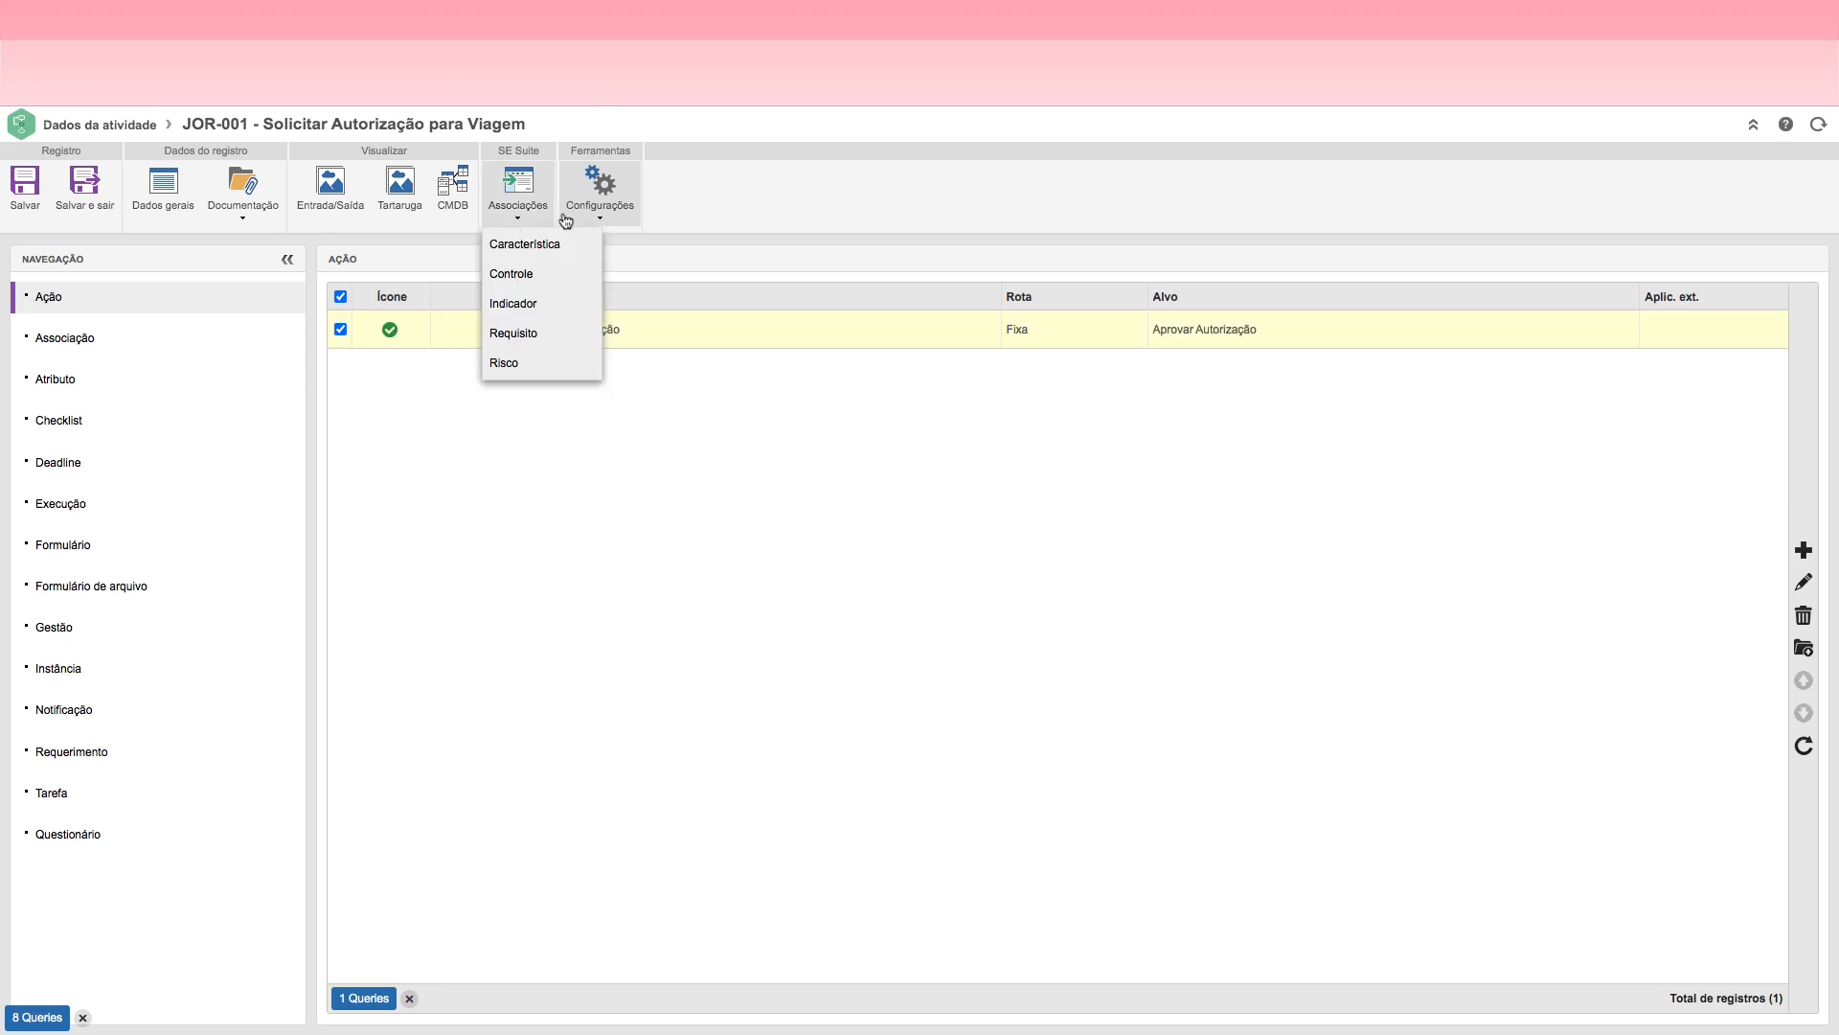
click(601, 220)
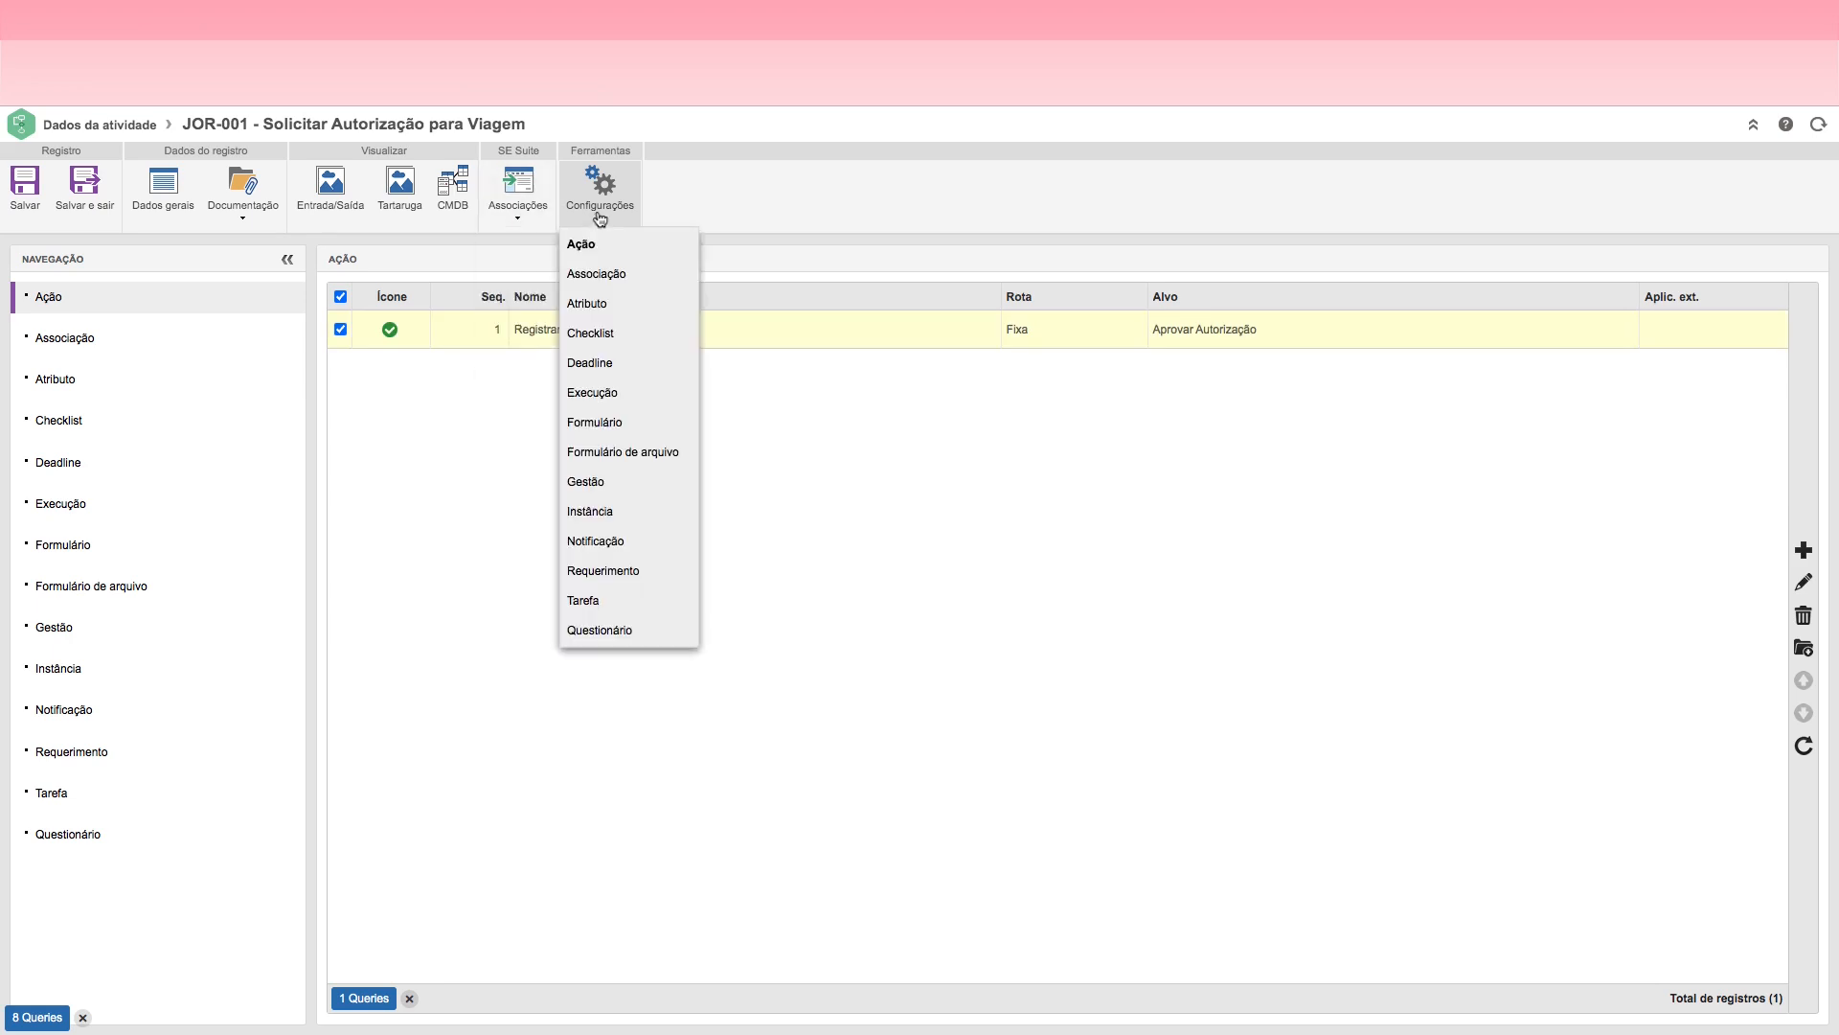
click(613, 275)
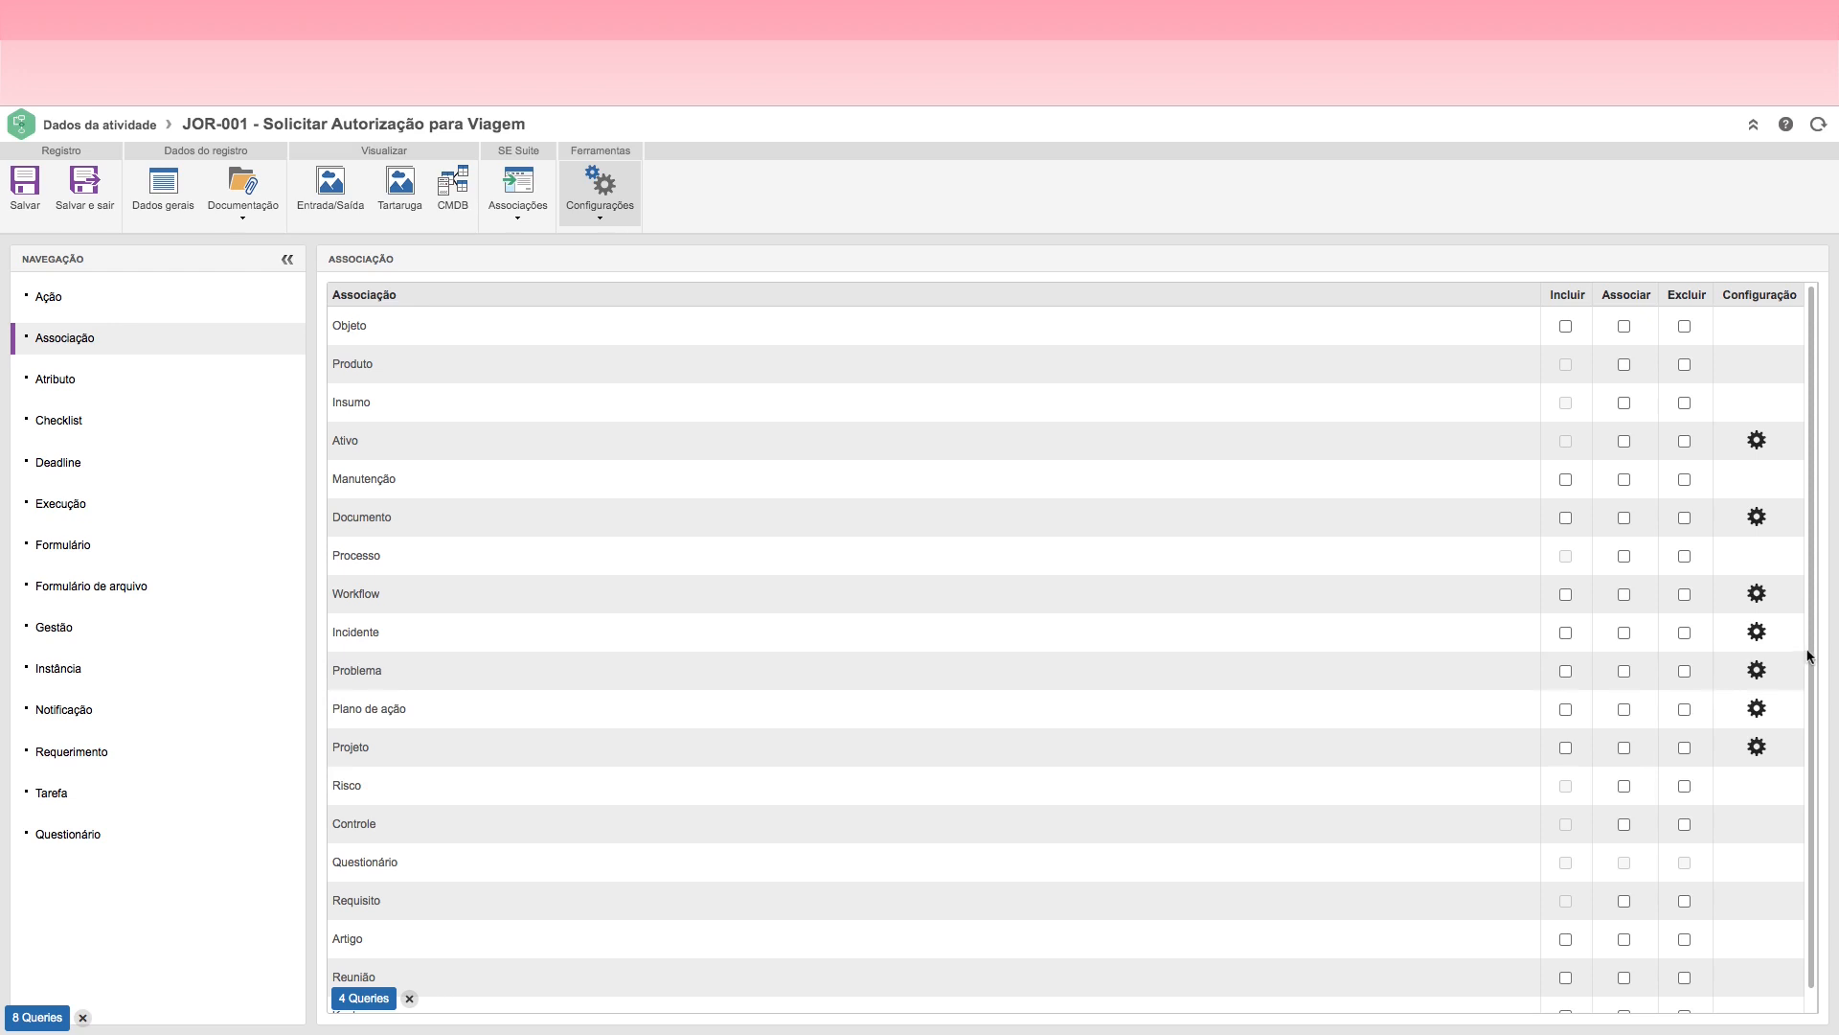
scroll(1808, 740, down, 2)
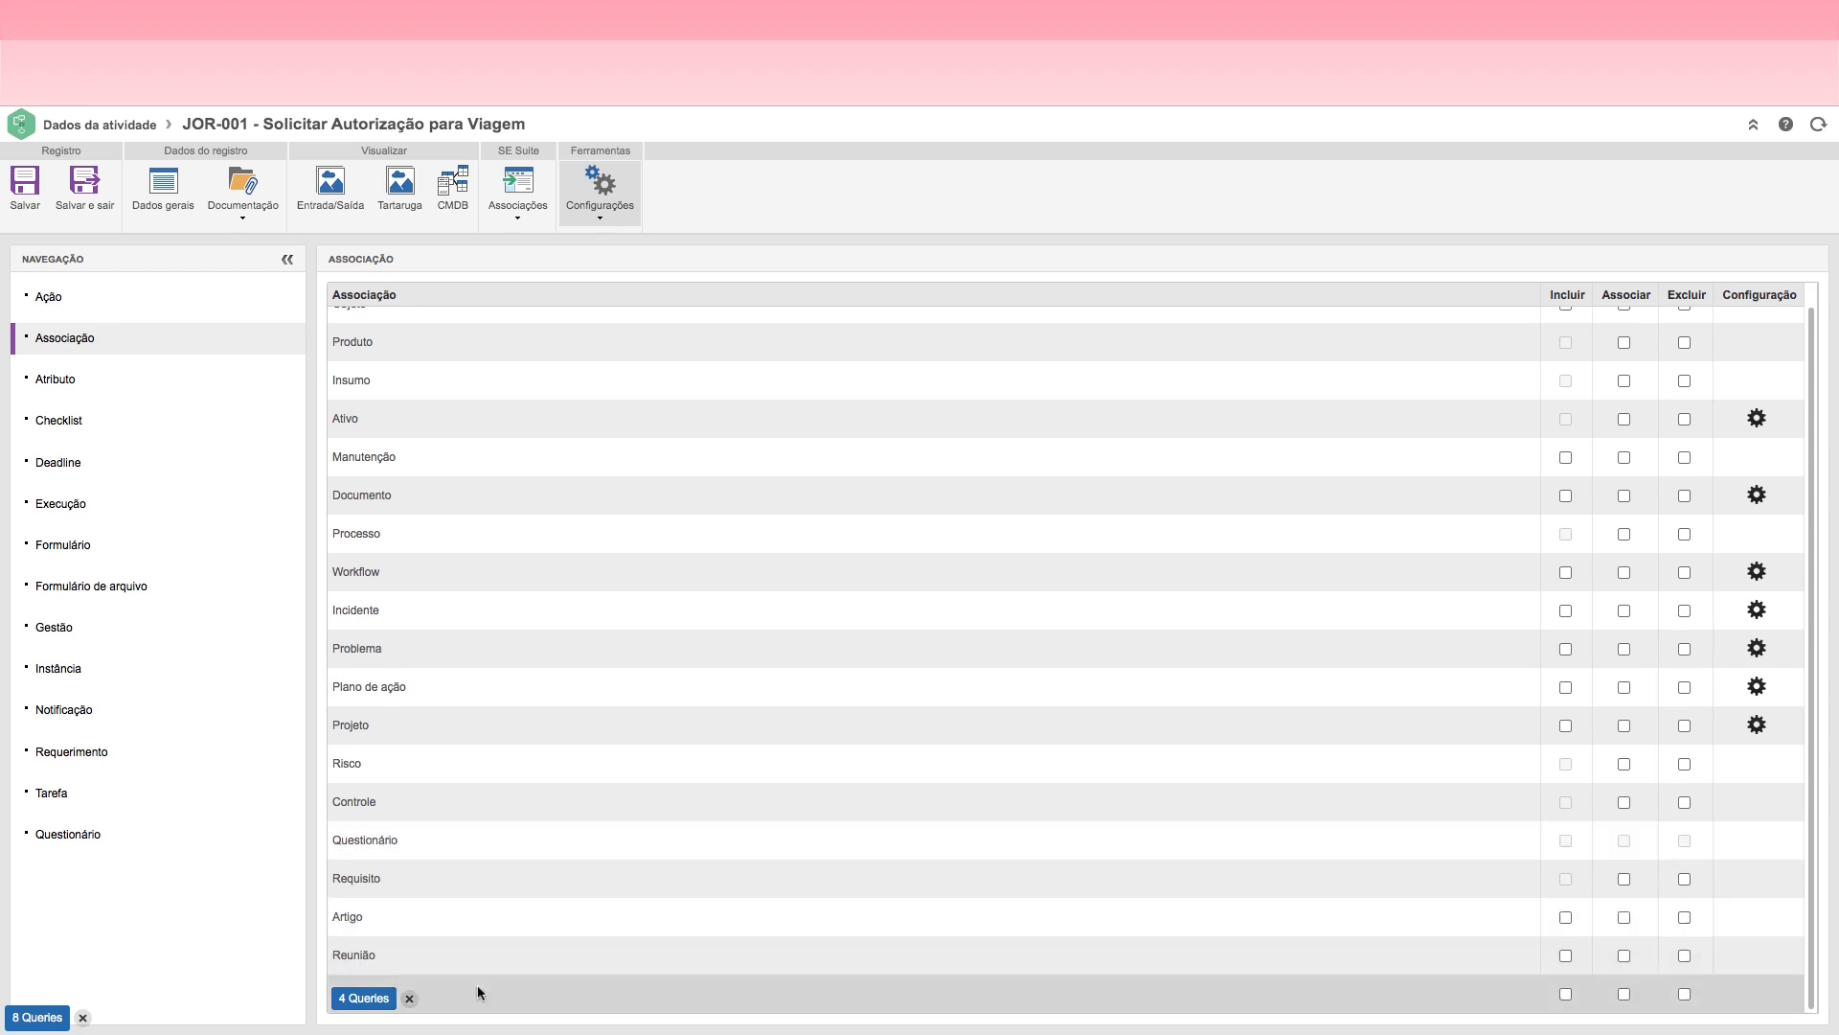
click(408, 999)
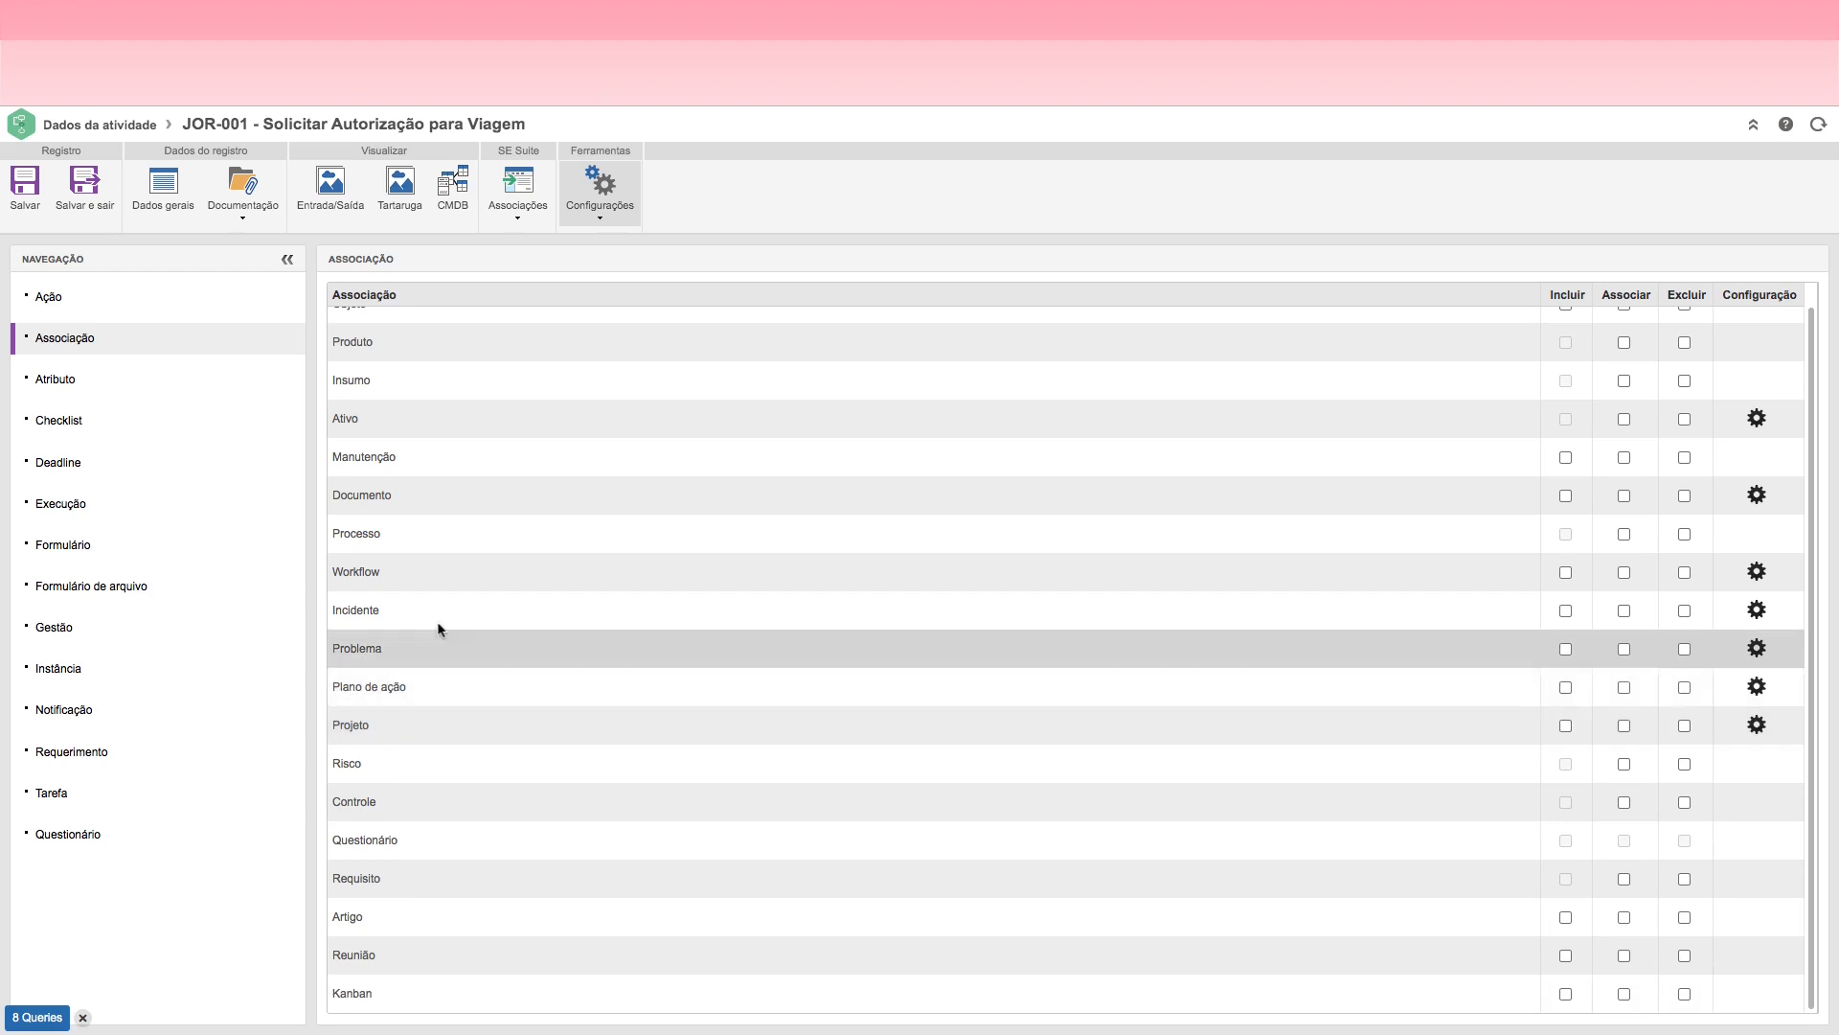
Step: Open the form for adding a new requirement to the Solicitar Autorização para Viagem activity
click(63, 753)
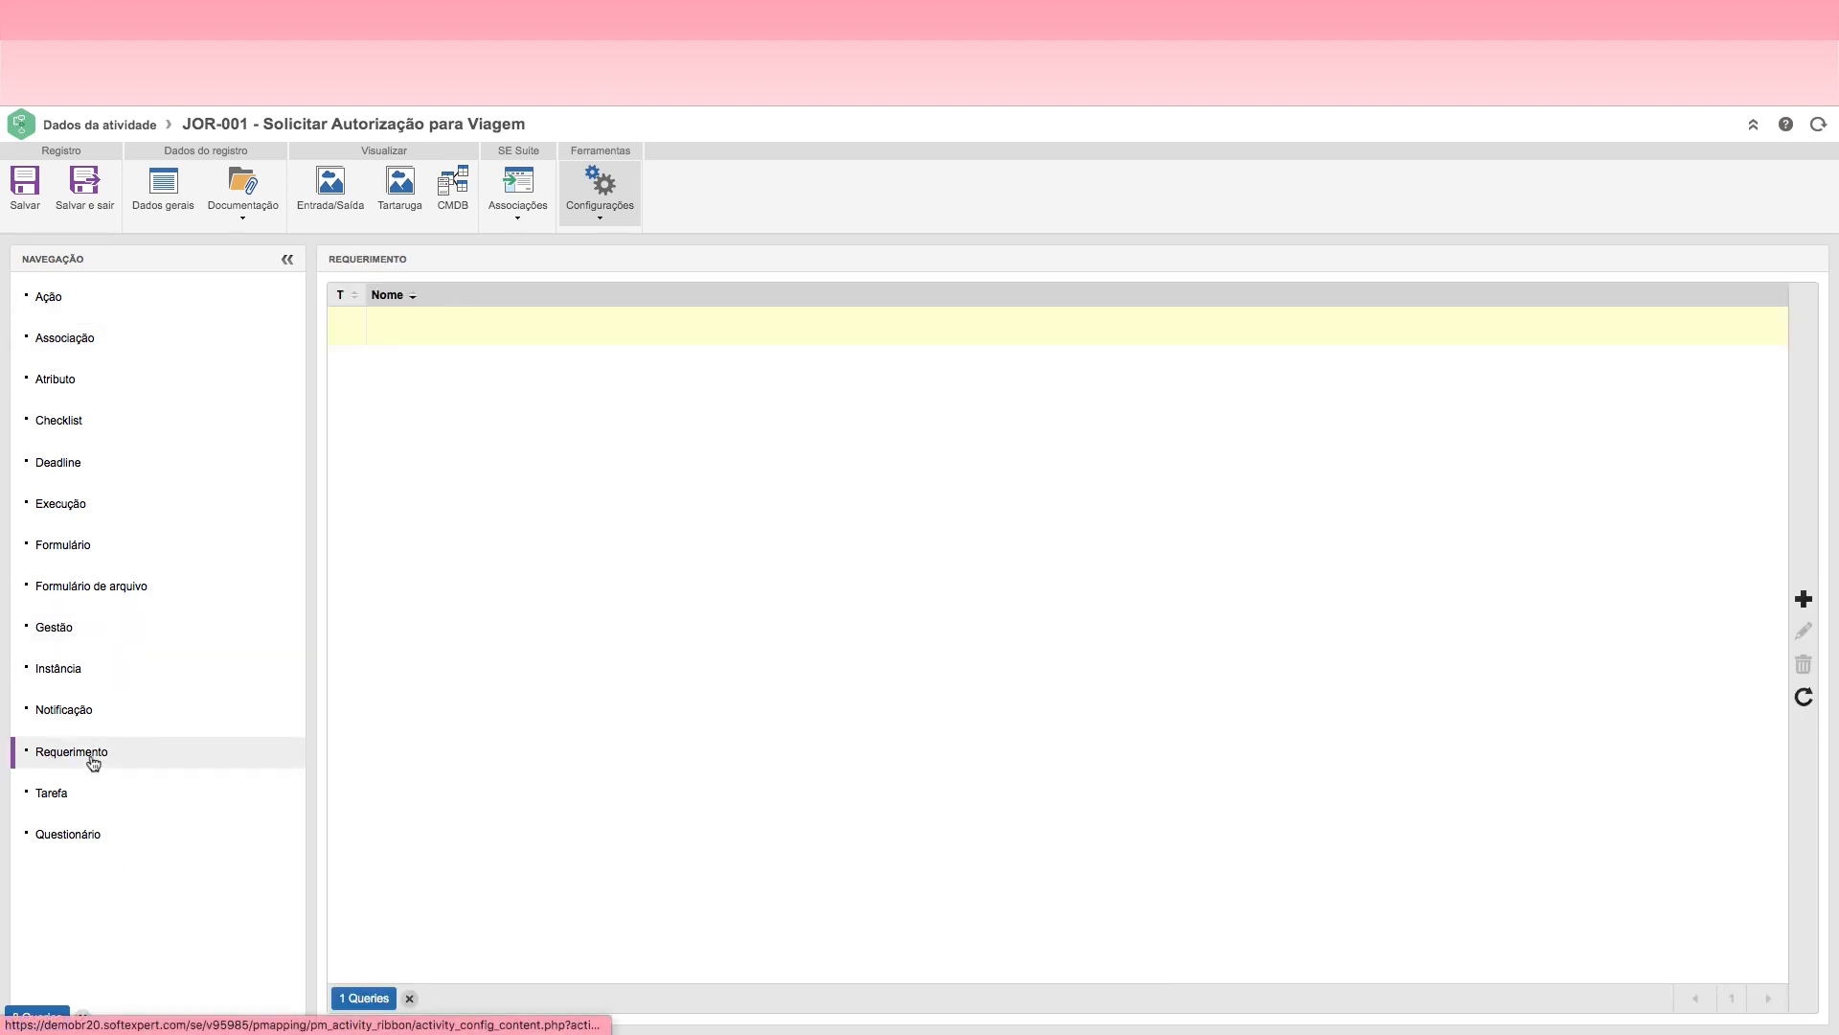
click(1804, 598)
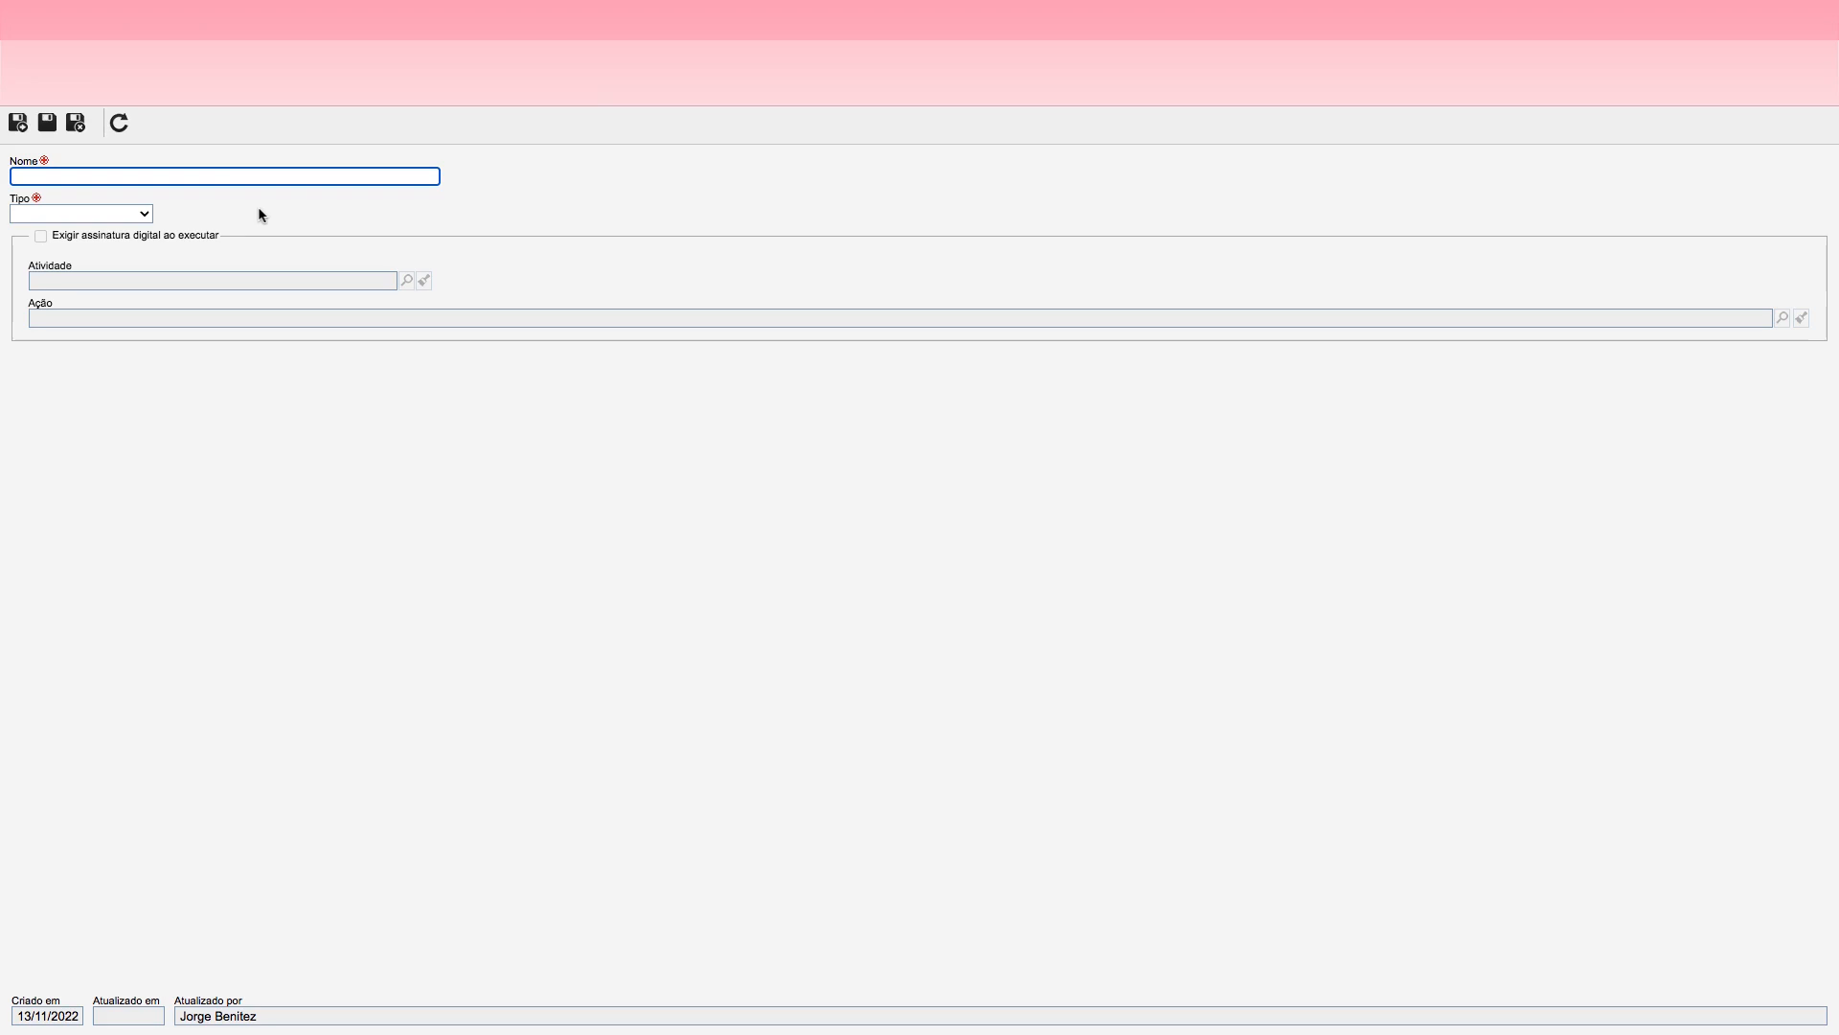
text(Pass)
key(BackSpace)
key(BackSpace)
key(BackSpace)
key(BackSpace)
text(D)
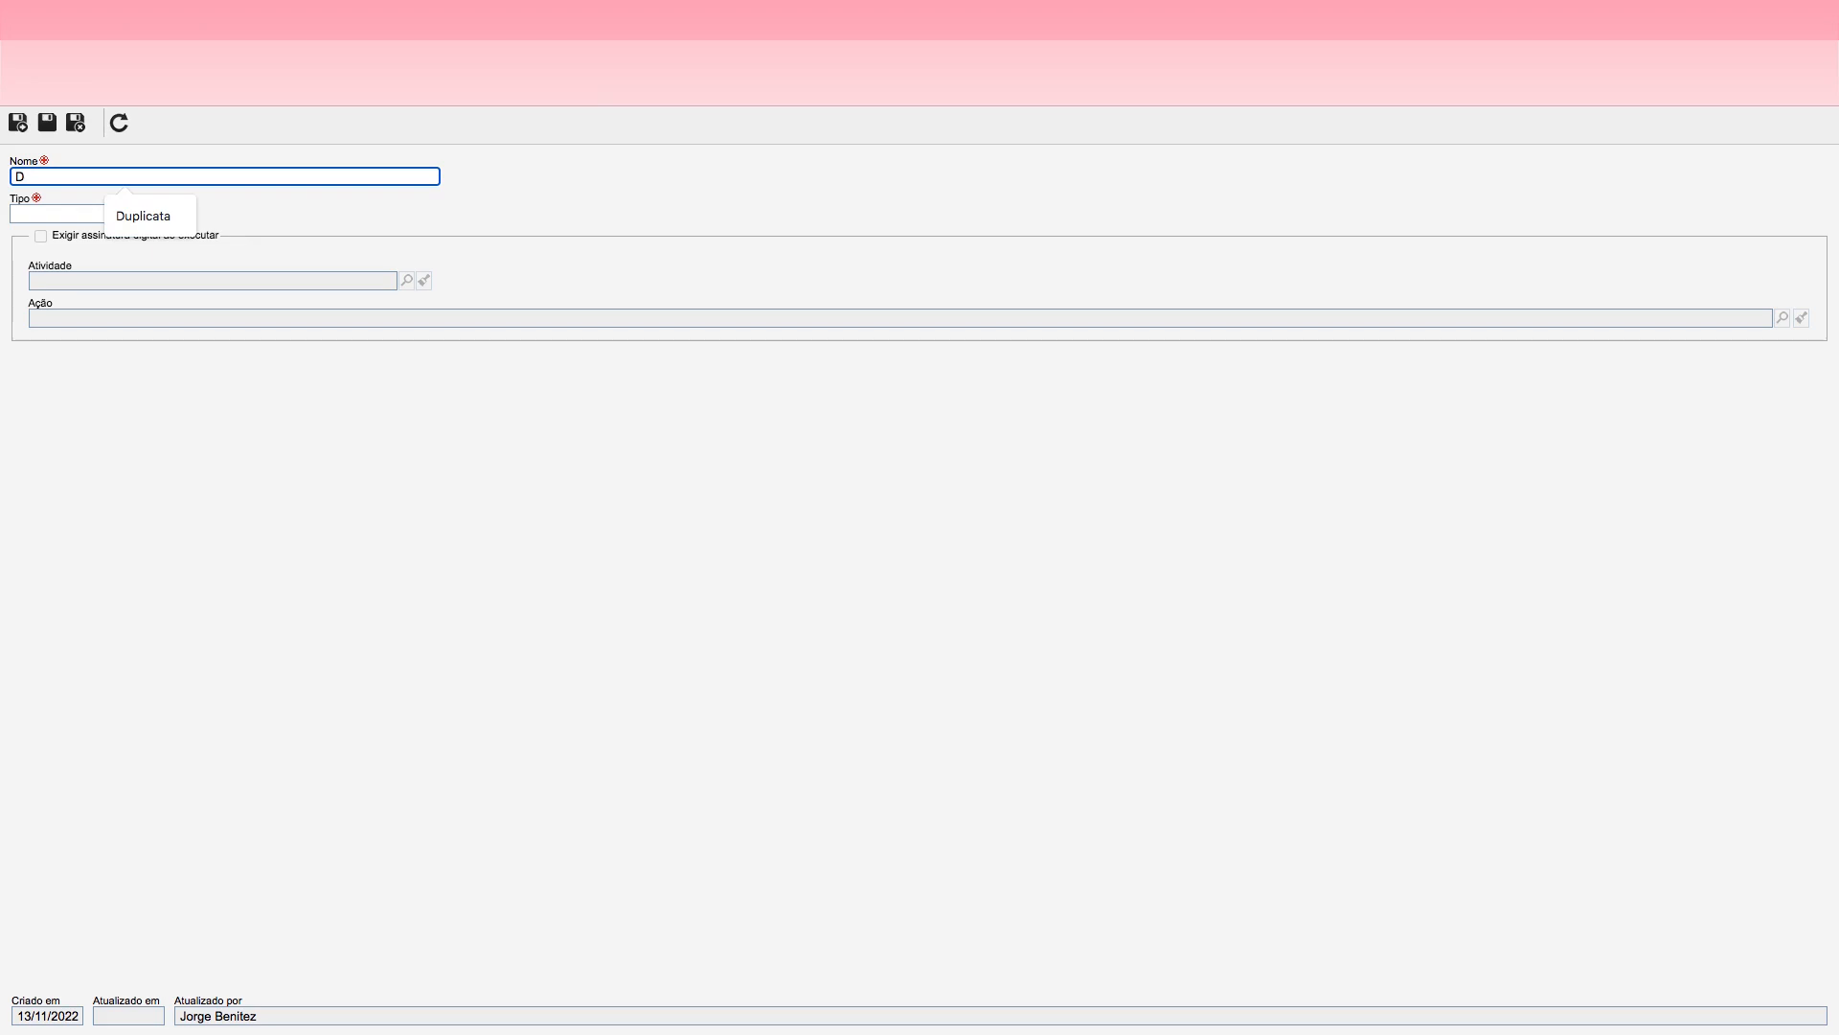
text(ados)
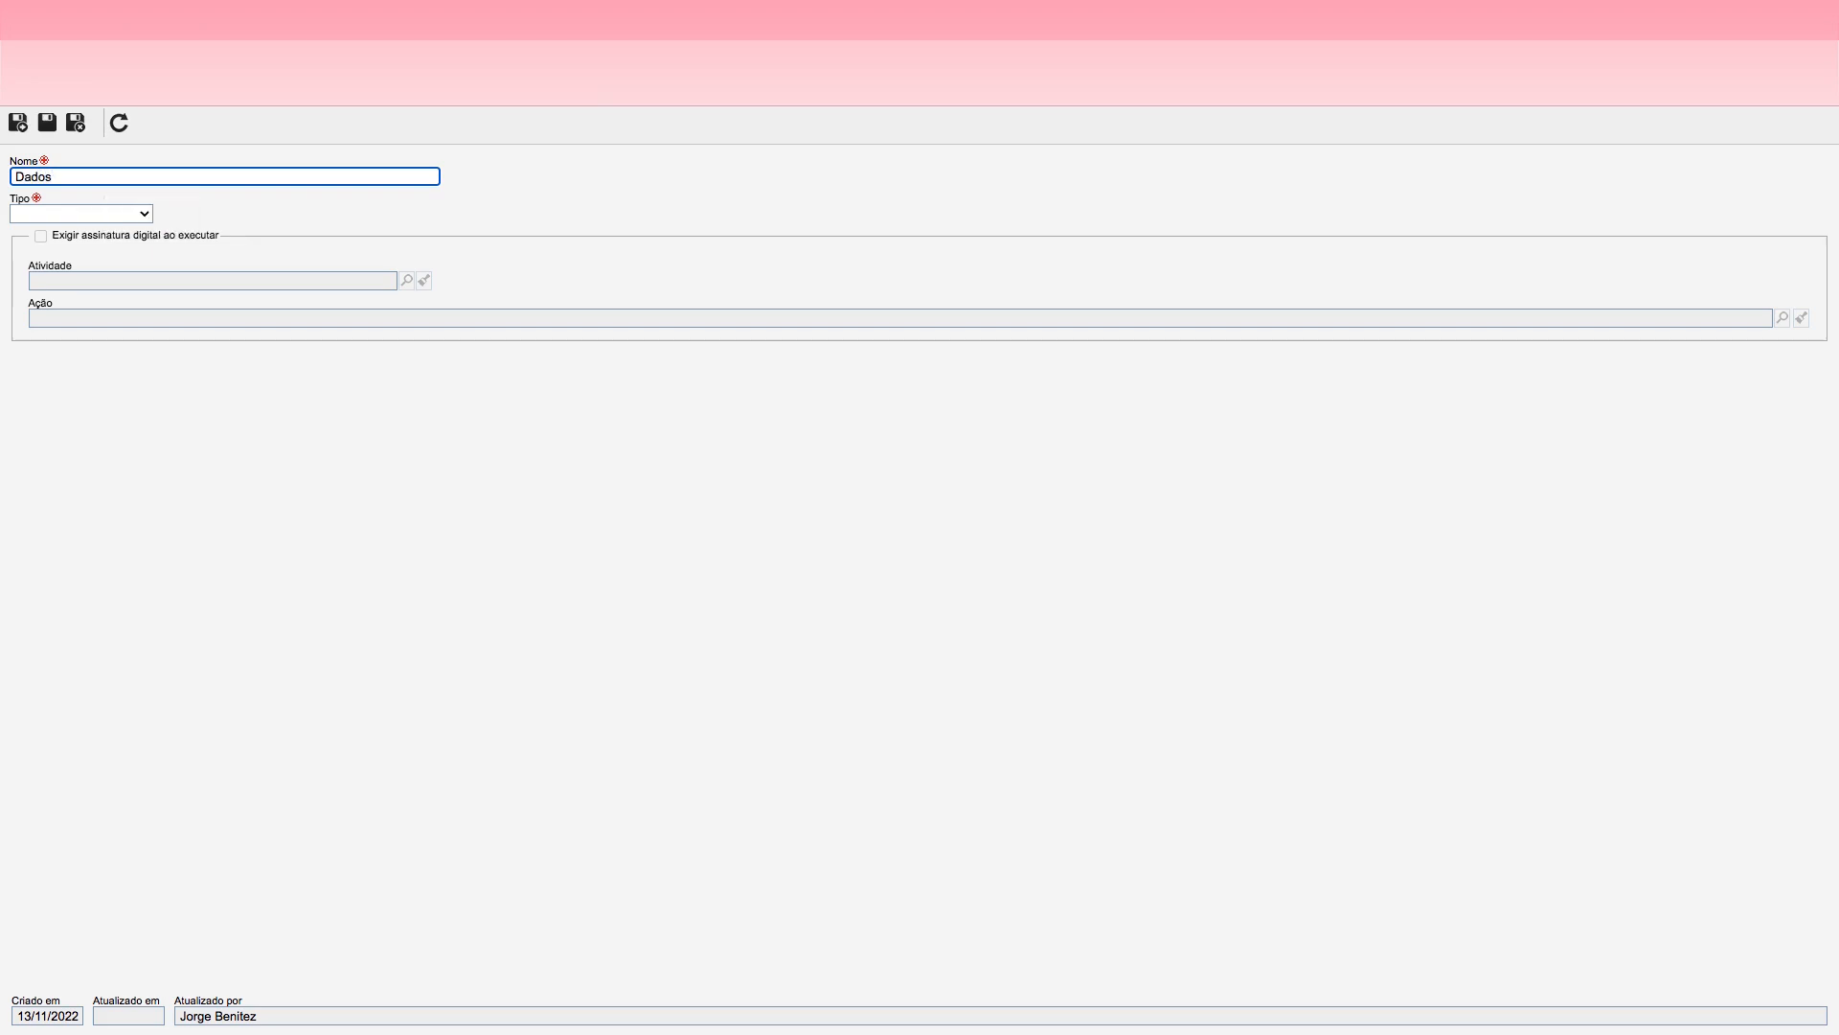
key(BackSpace)
key(BackSpace)
key(BackSpace)
key(BackSpace)
key(BackSpace)
Step: Add a requirement named "Anexar CNH" of type Anexo, save it, and save and close the Solicitar Autorização para Viagem activity
text(Anexar )
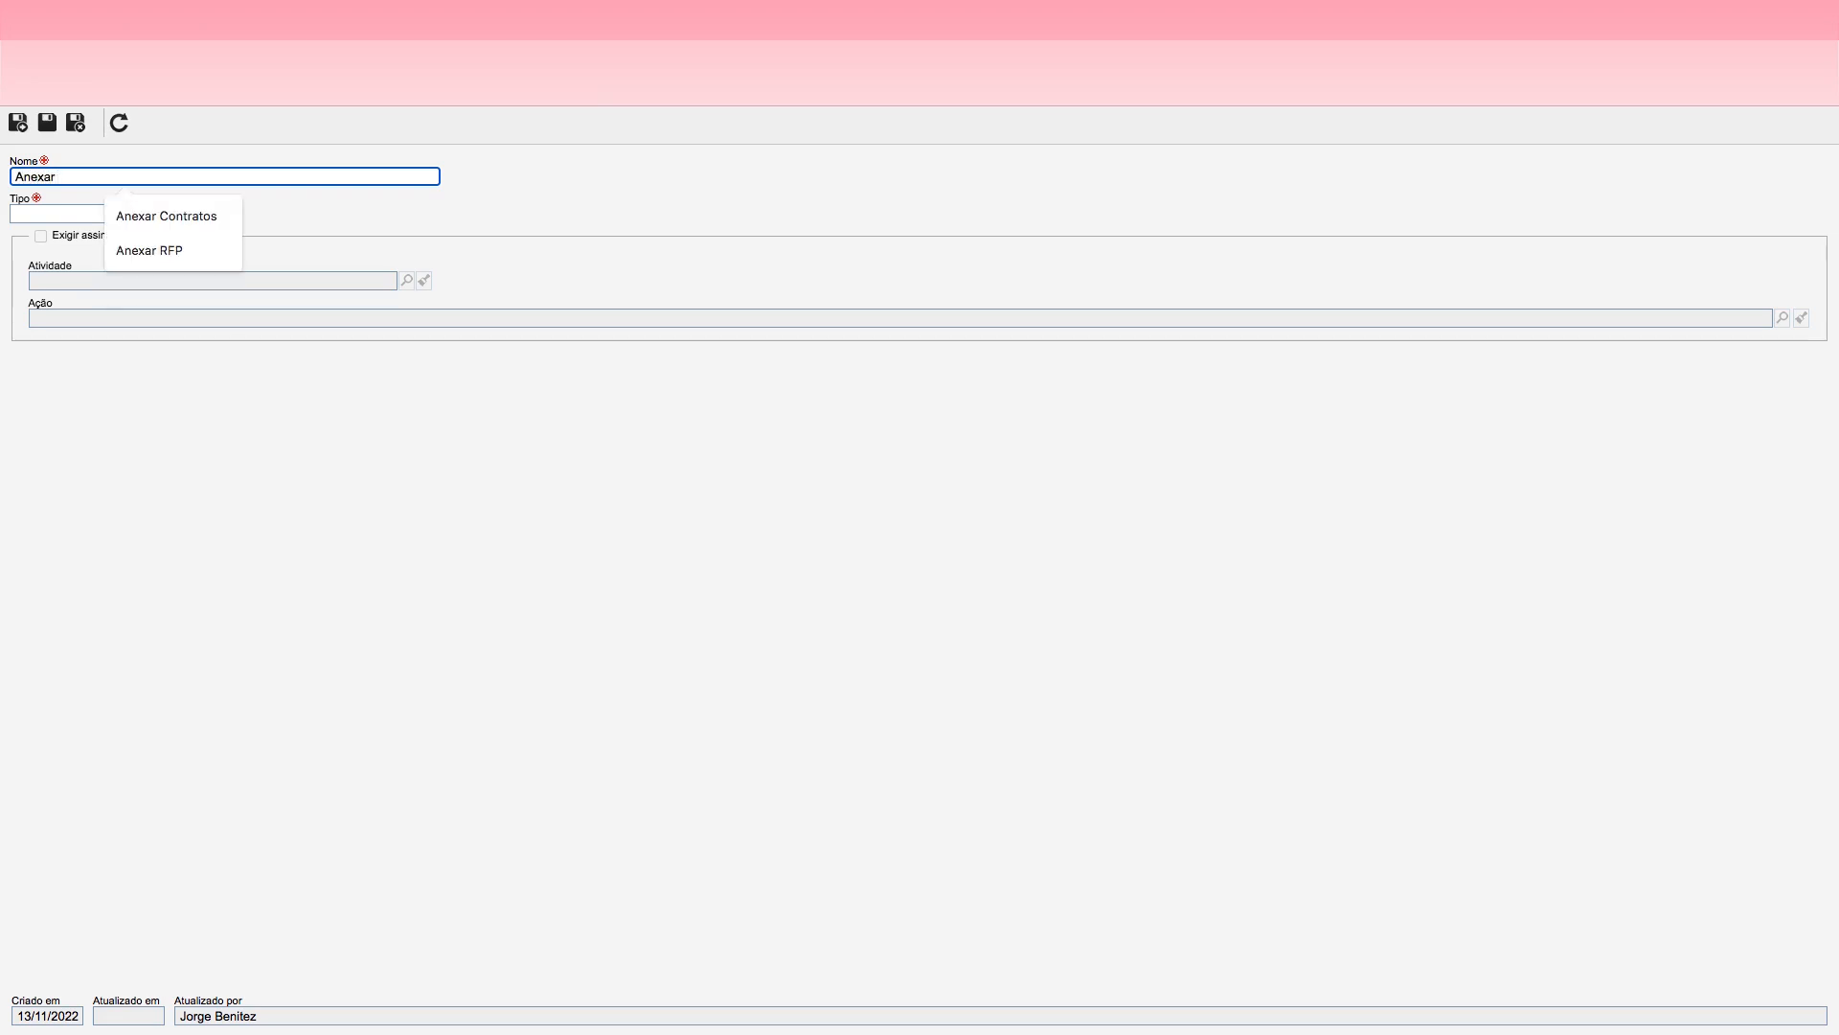
text(C)
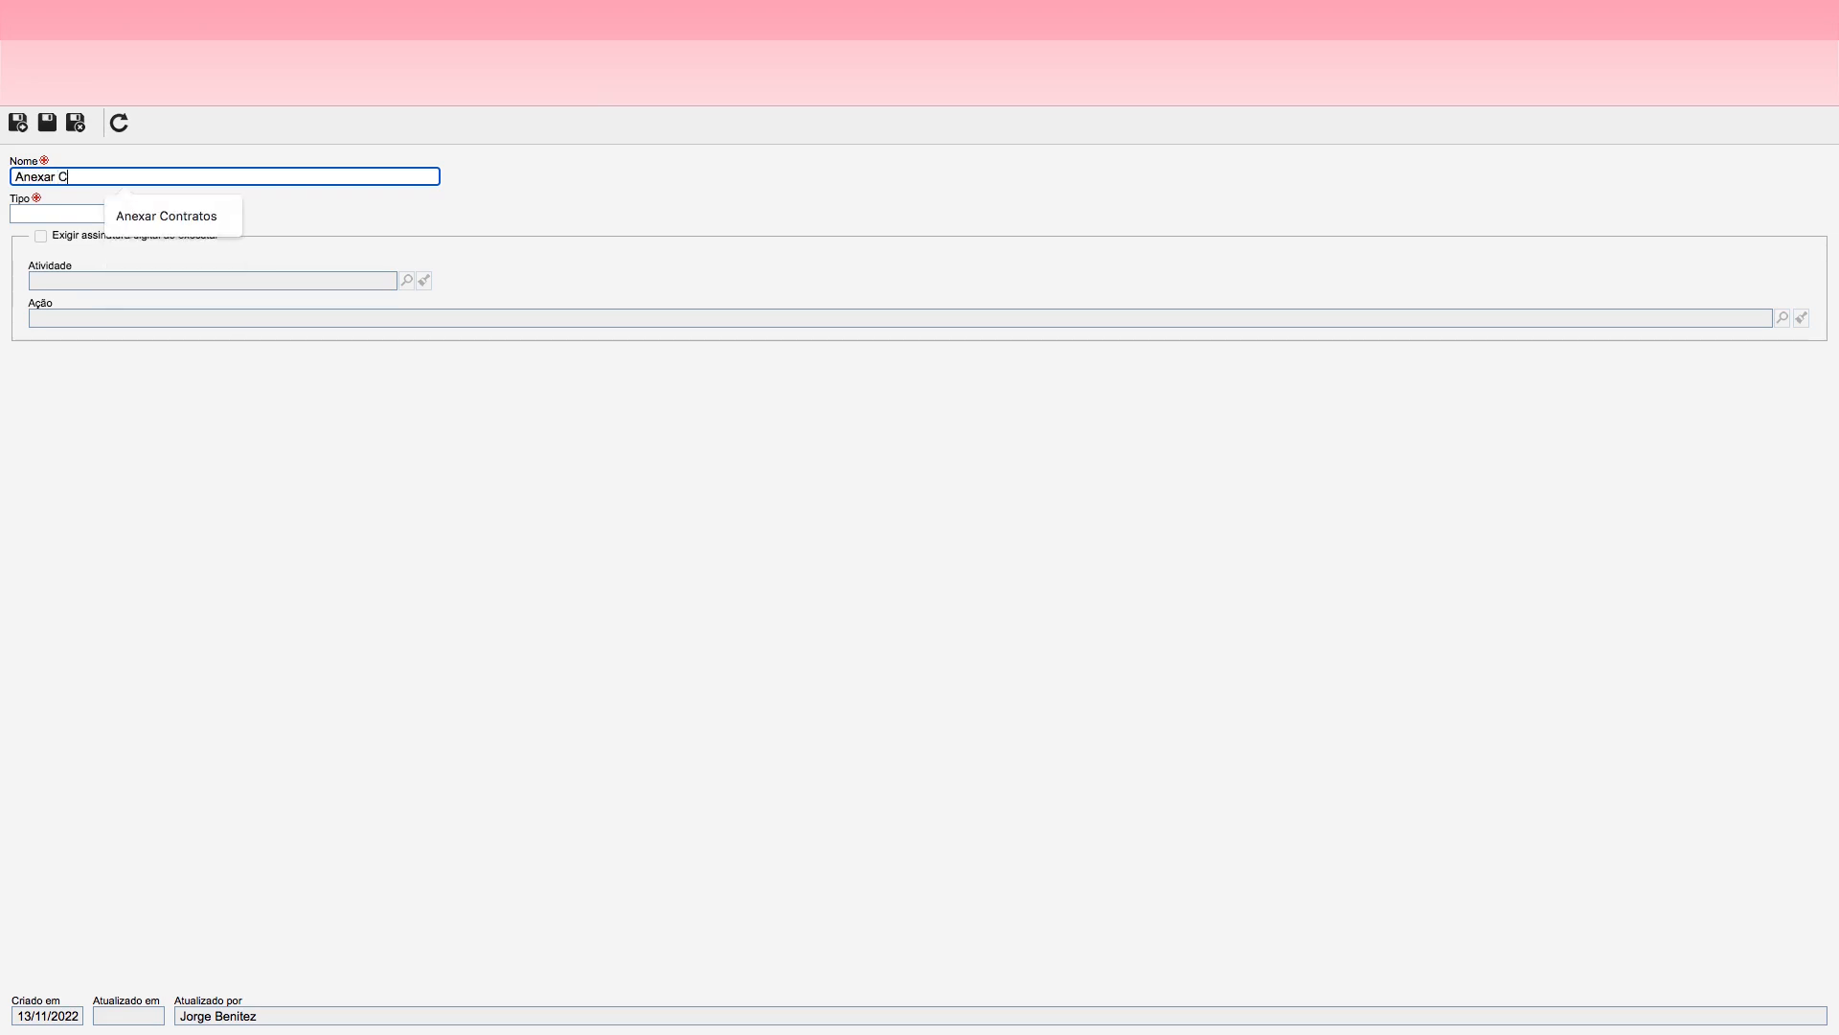
text(NH)
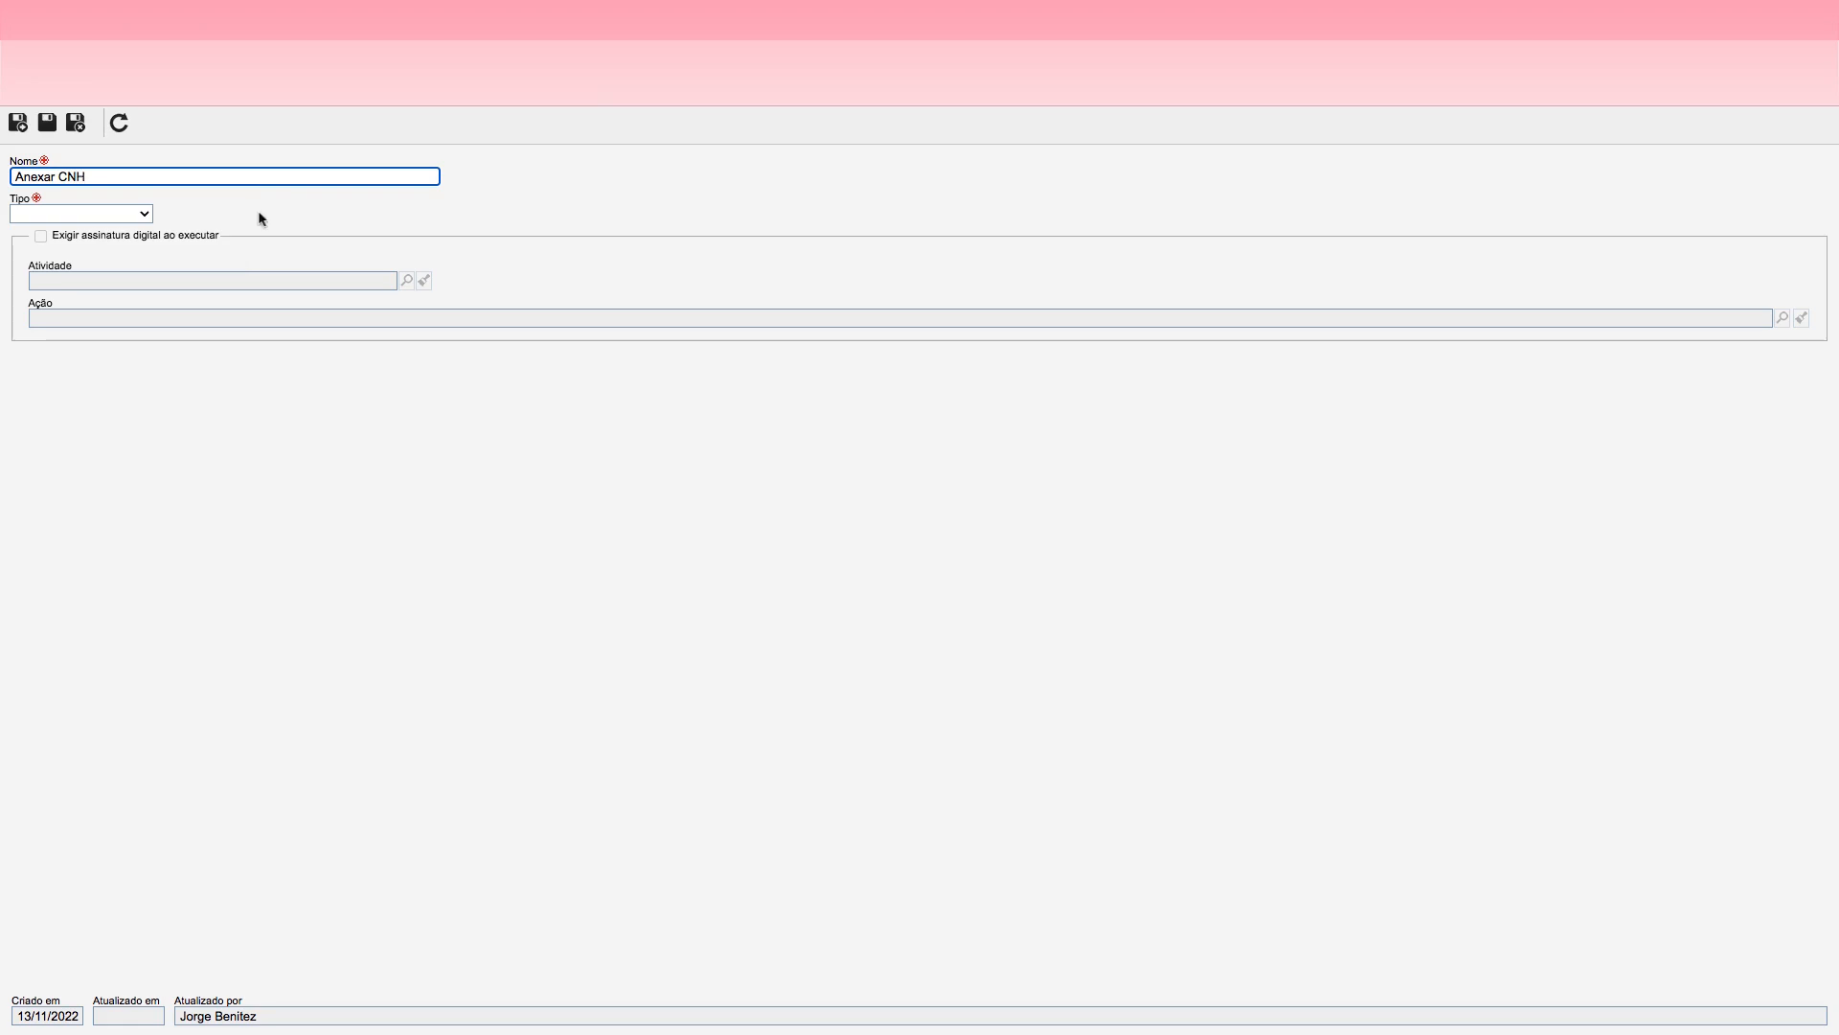
click(149, 215)
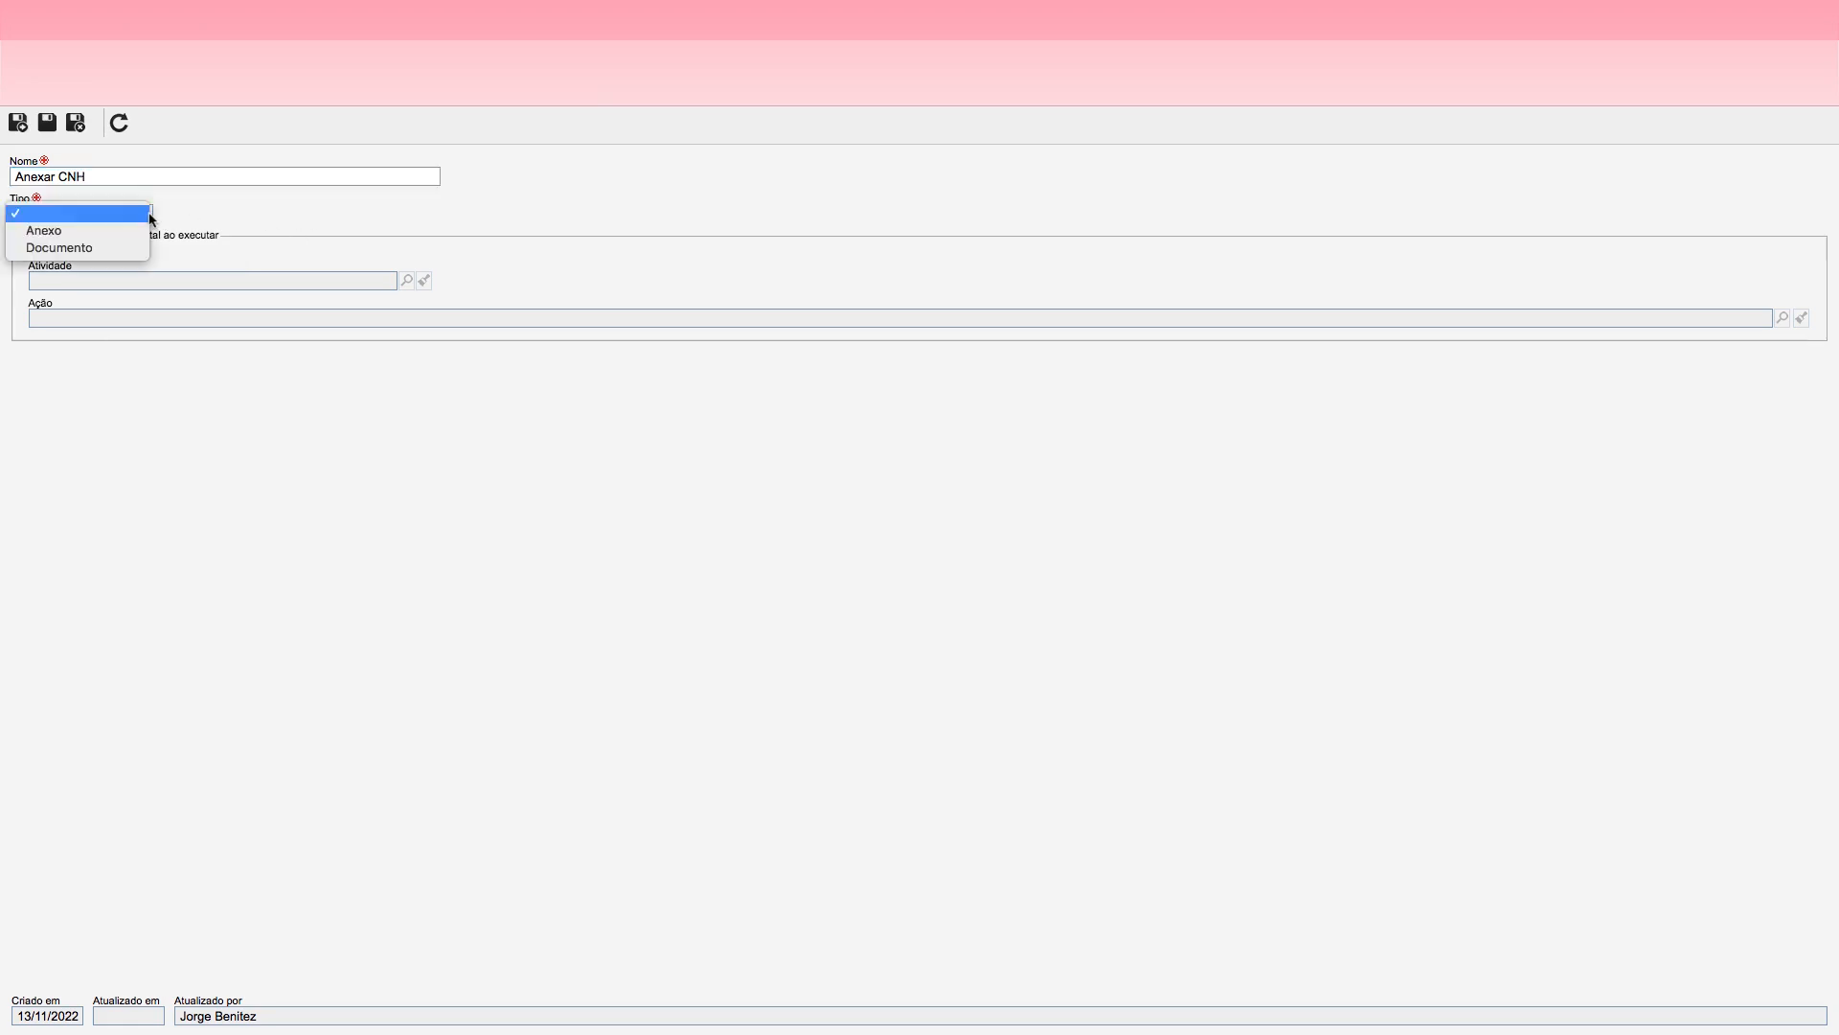
click(62, 234)
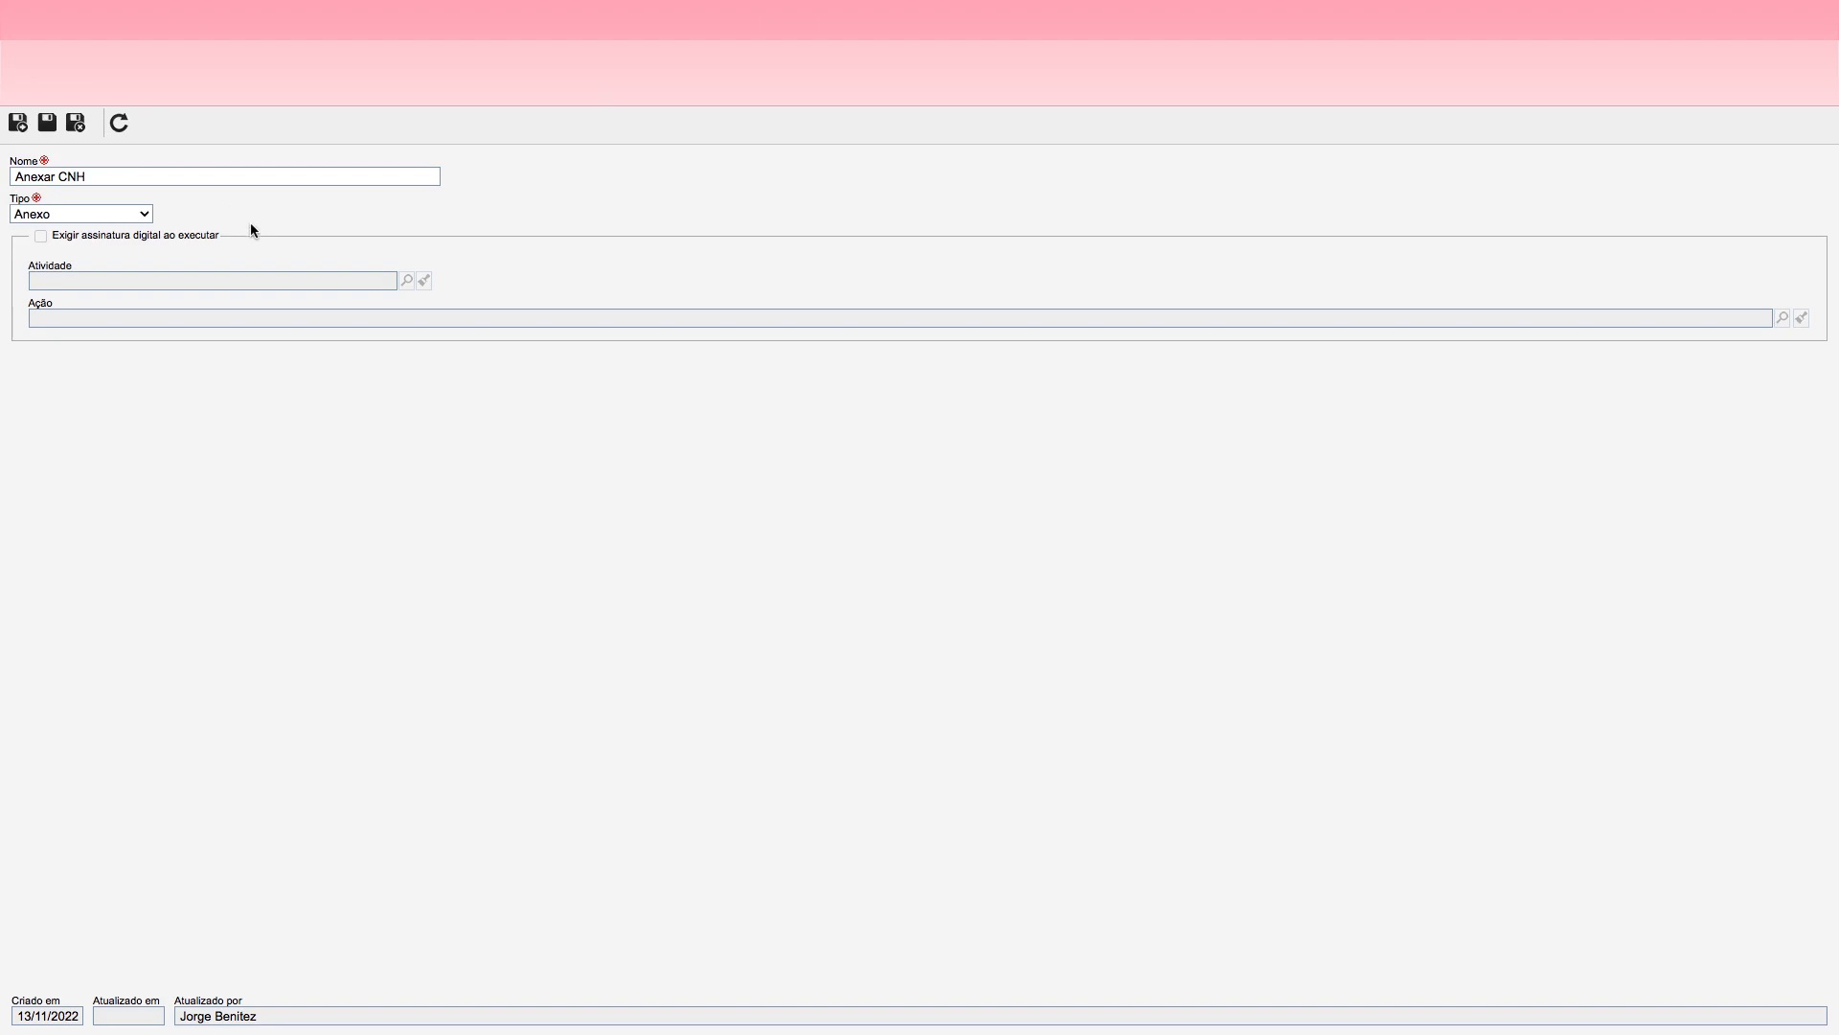
click(47, 121)
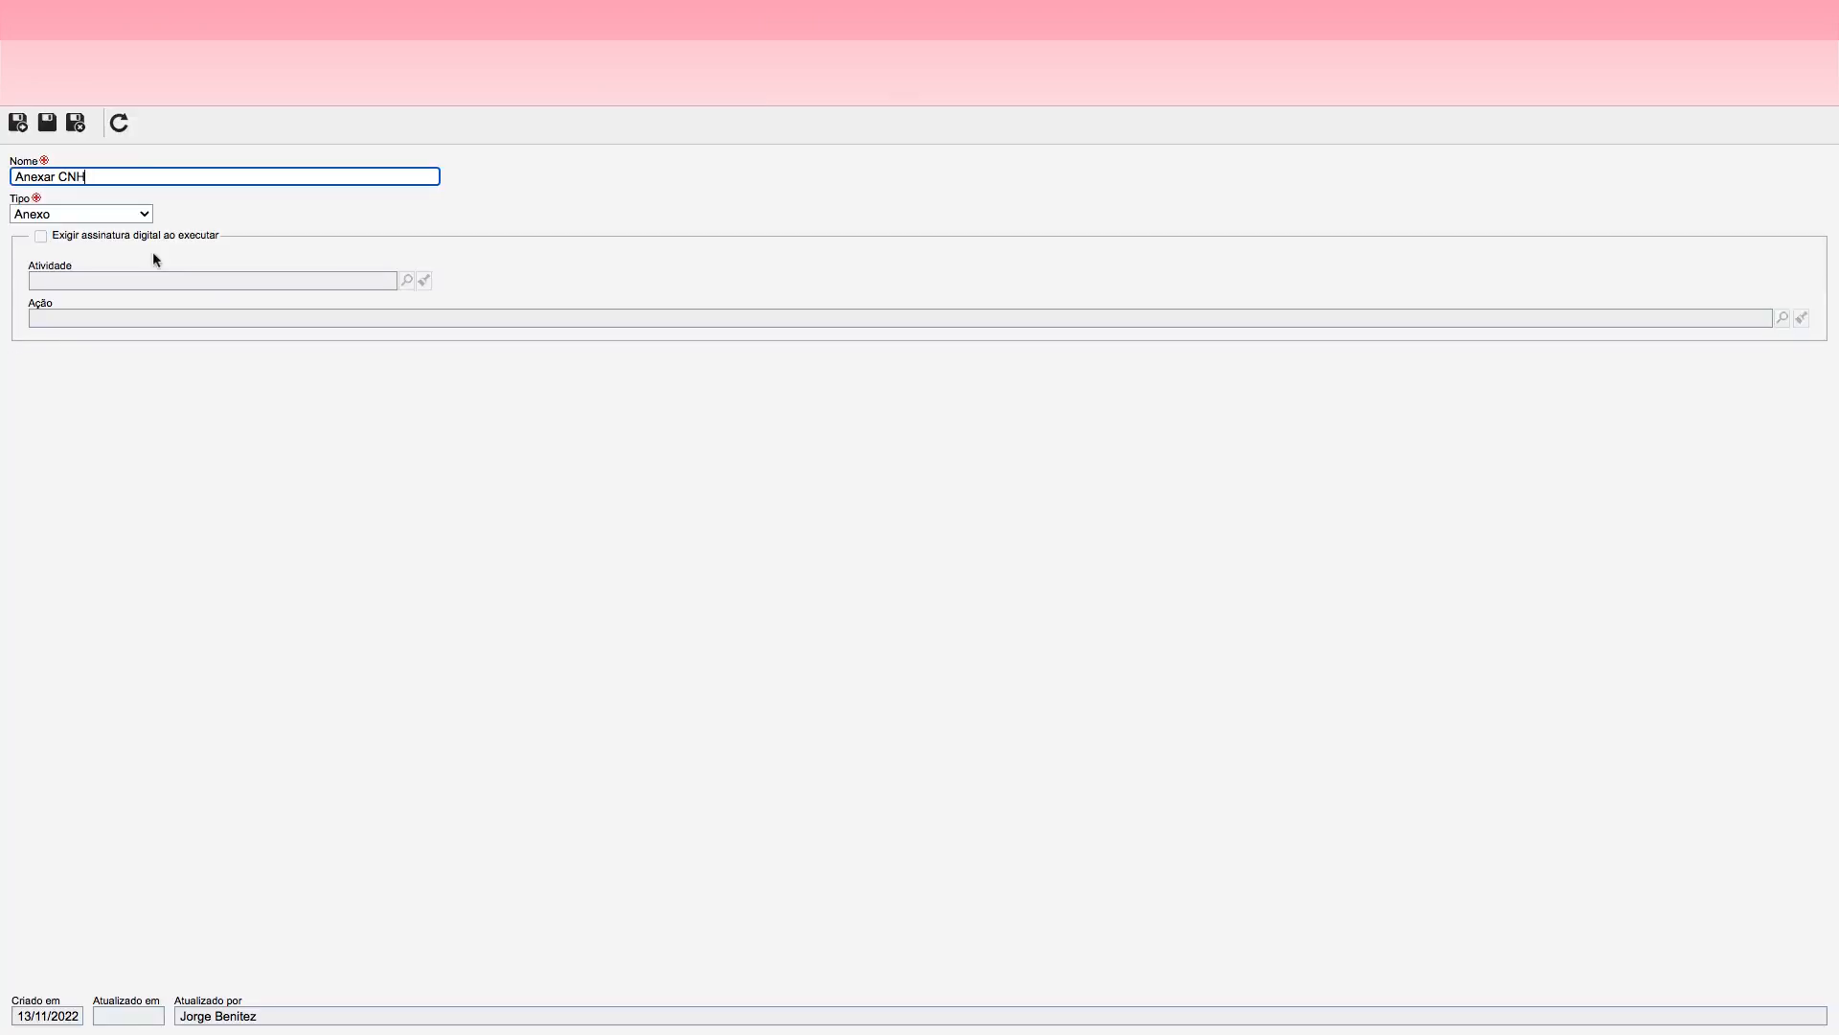
click(77, 123)
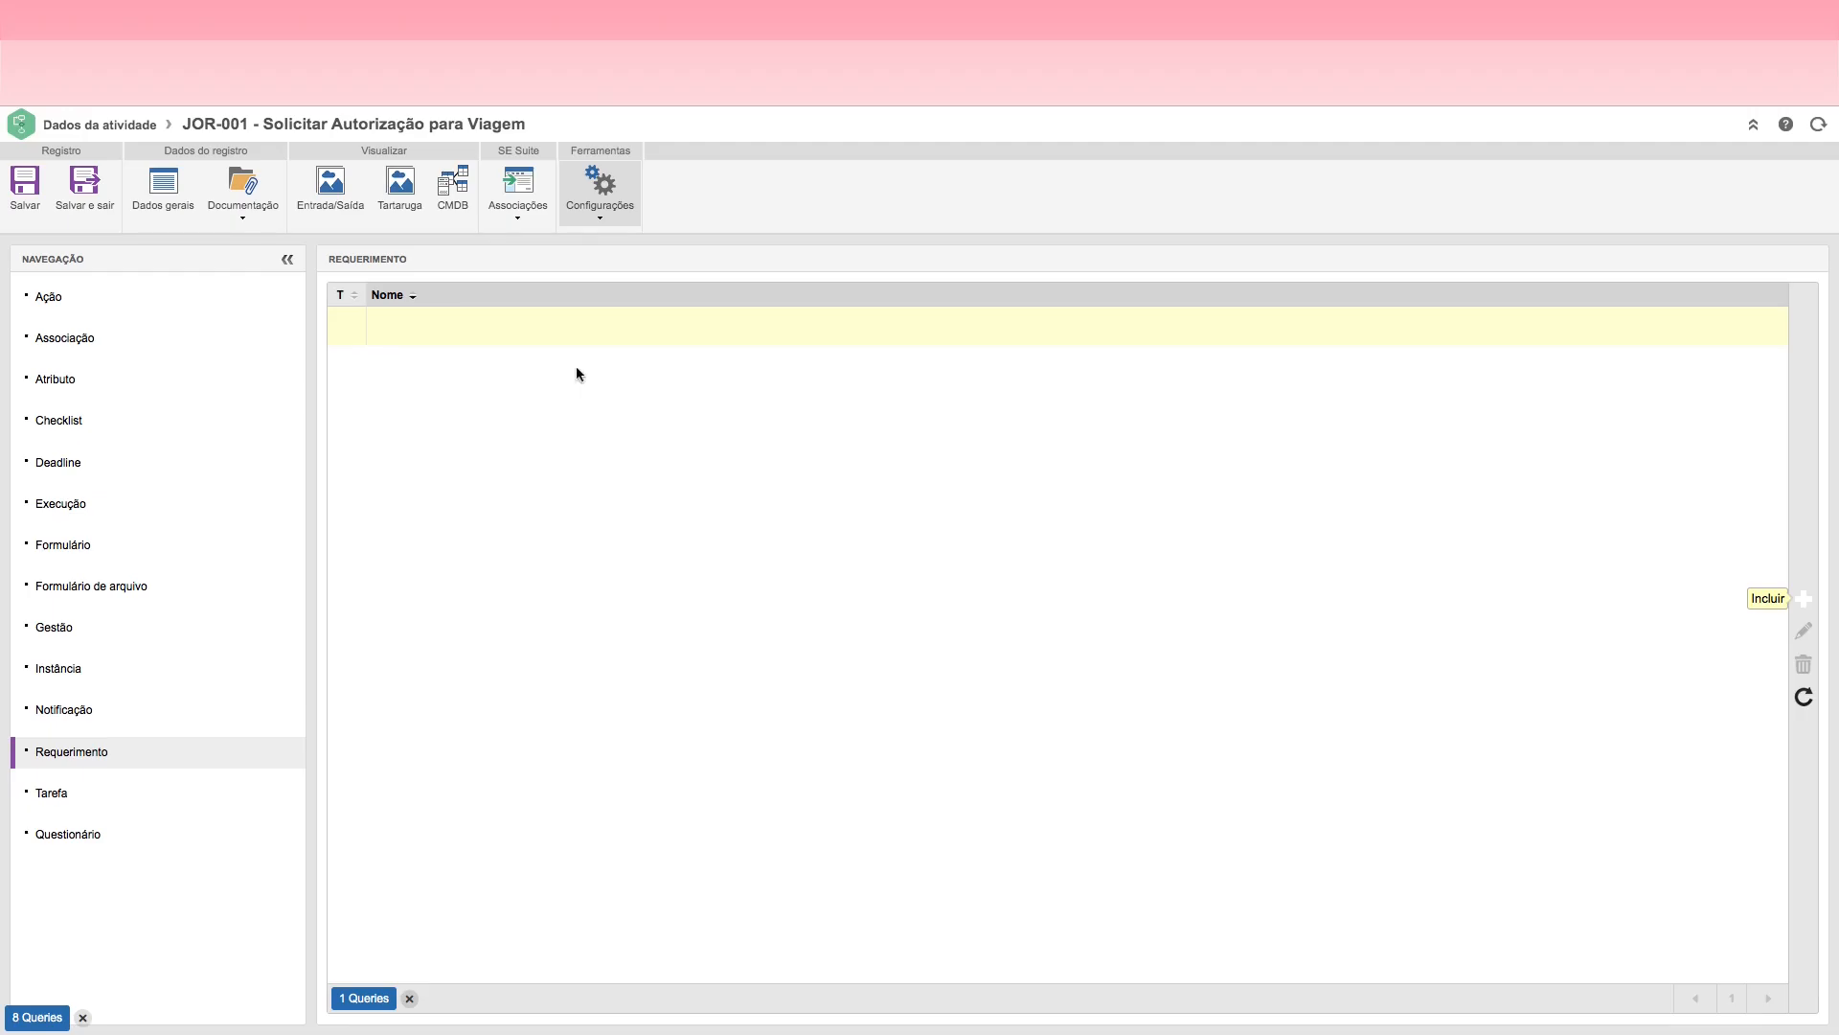
click(90, 193)
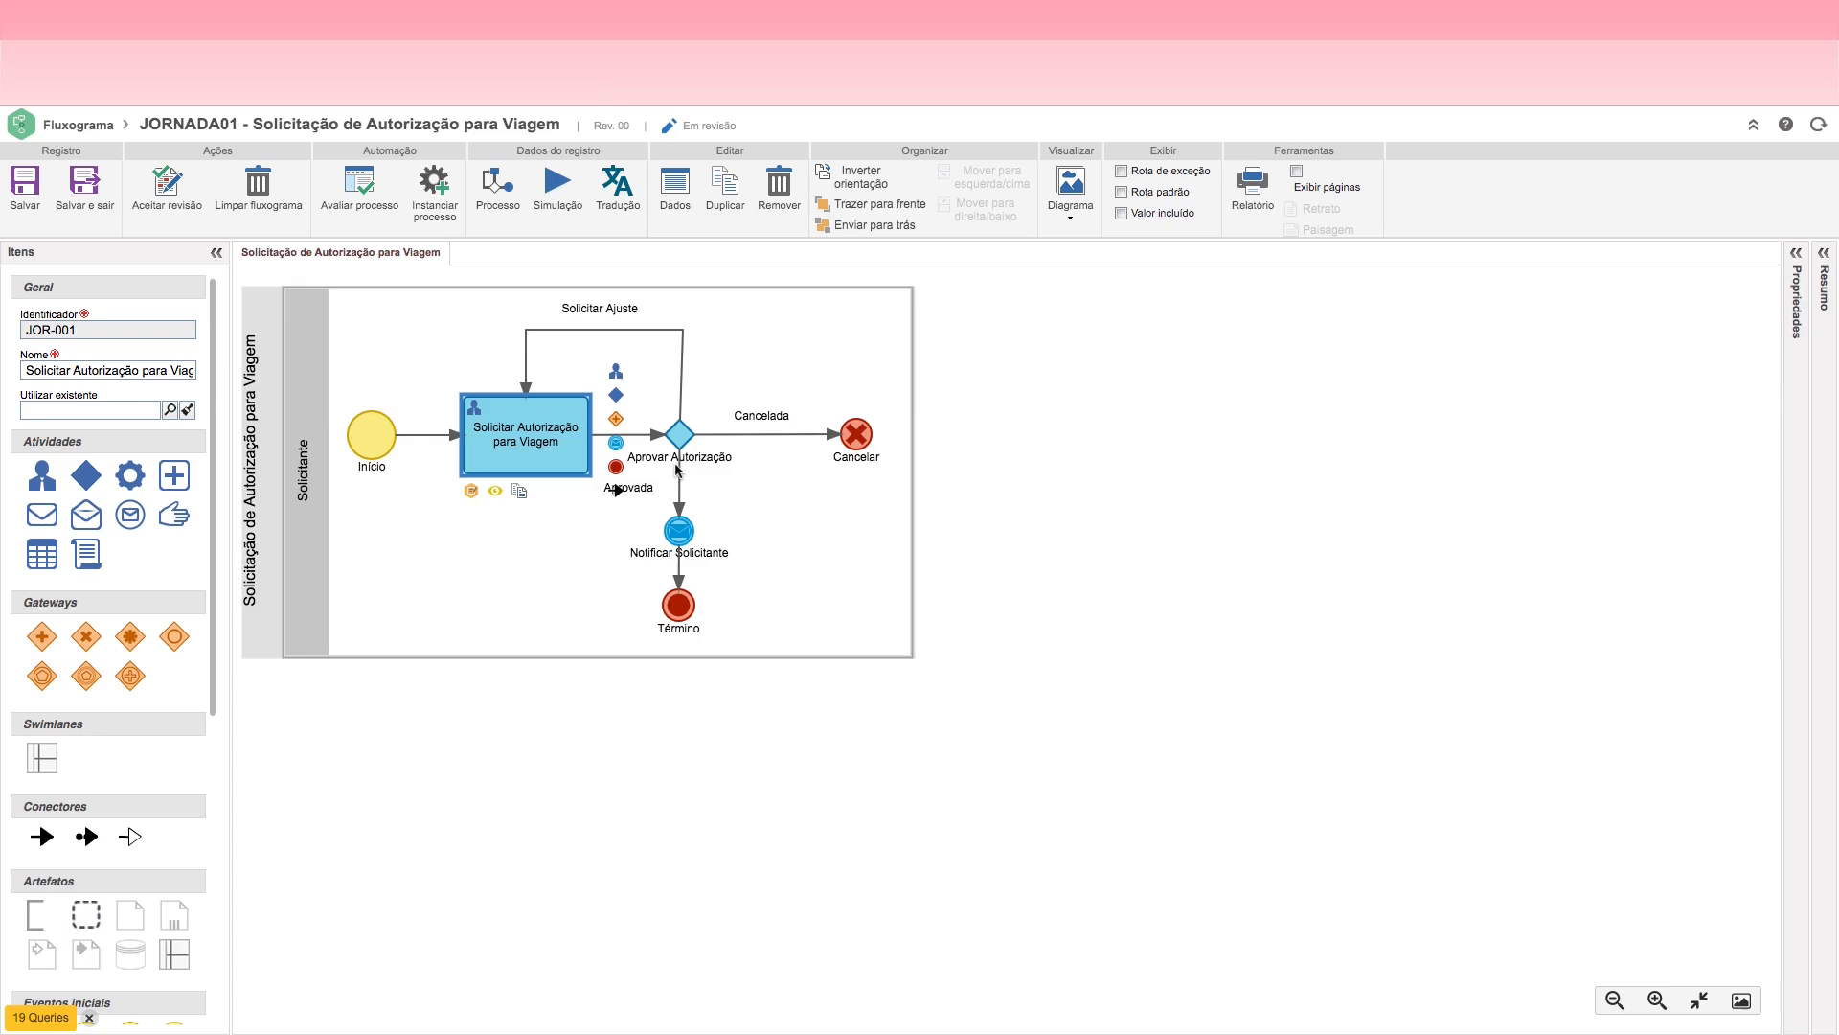
Step: Reopen the Solicitar Autorização para Viagem activity and view its list of requirements
double_click(530, 436)
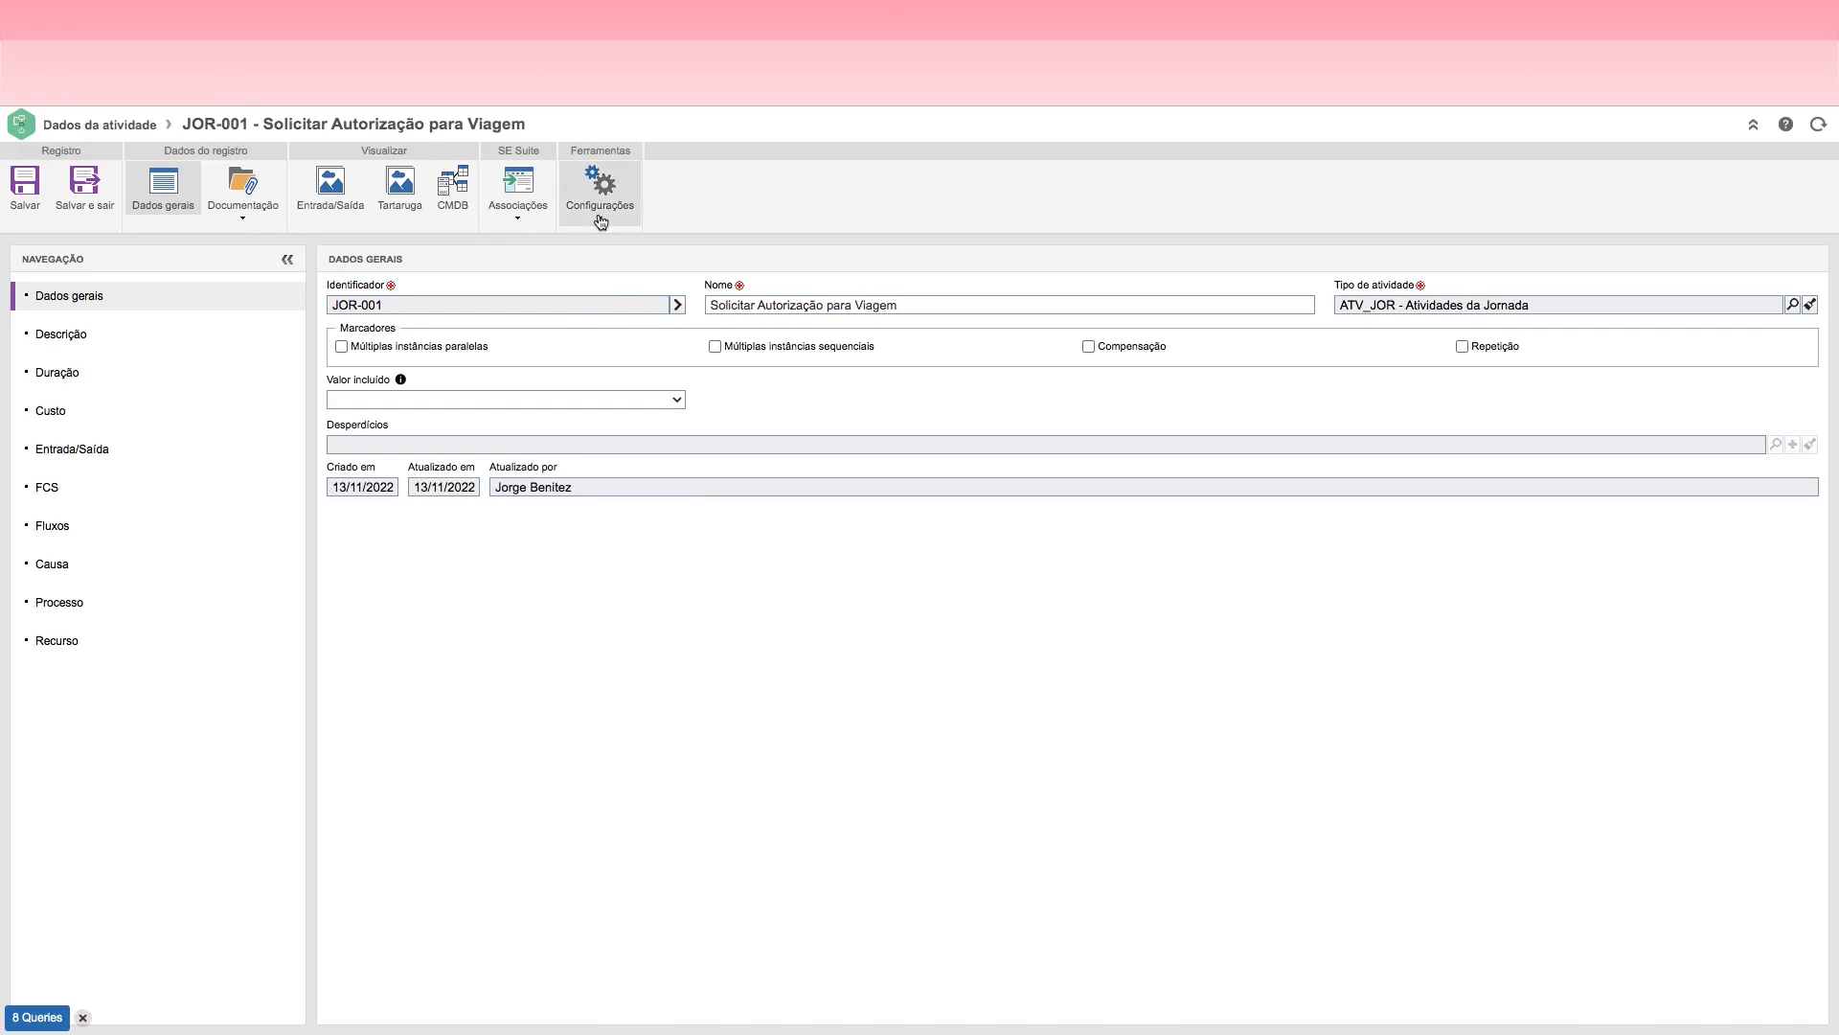
click(600, 222)
click(612, 272)
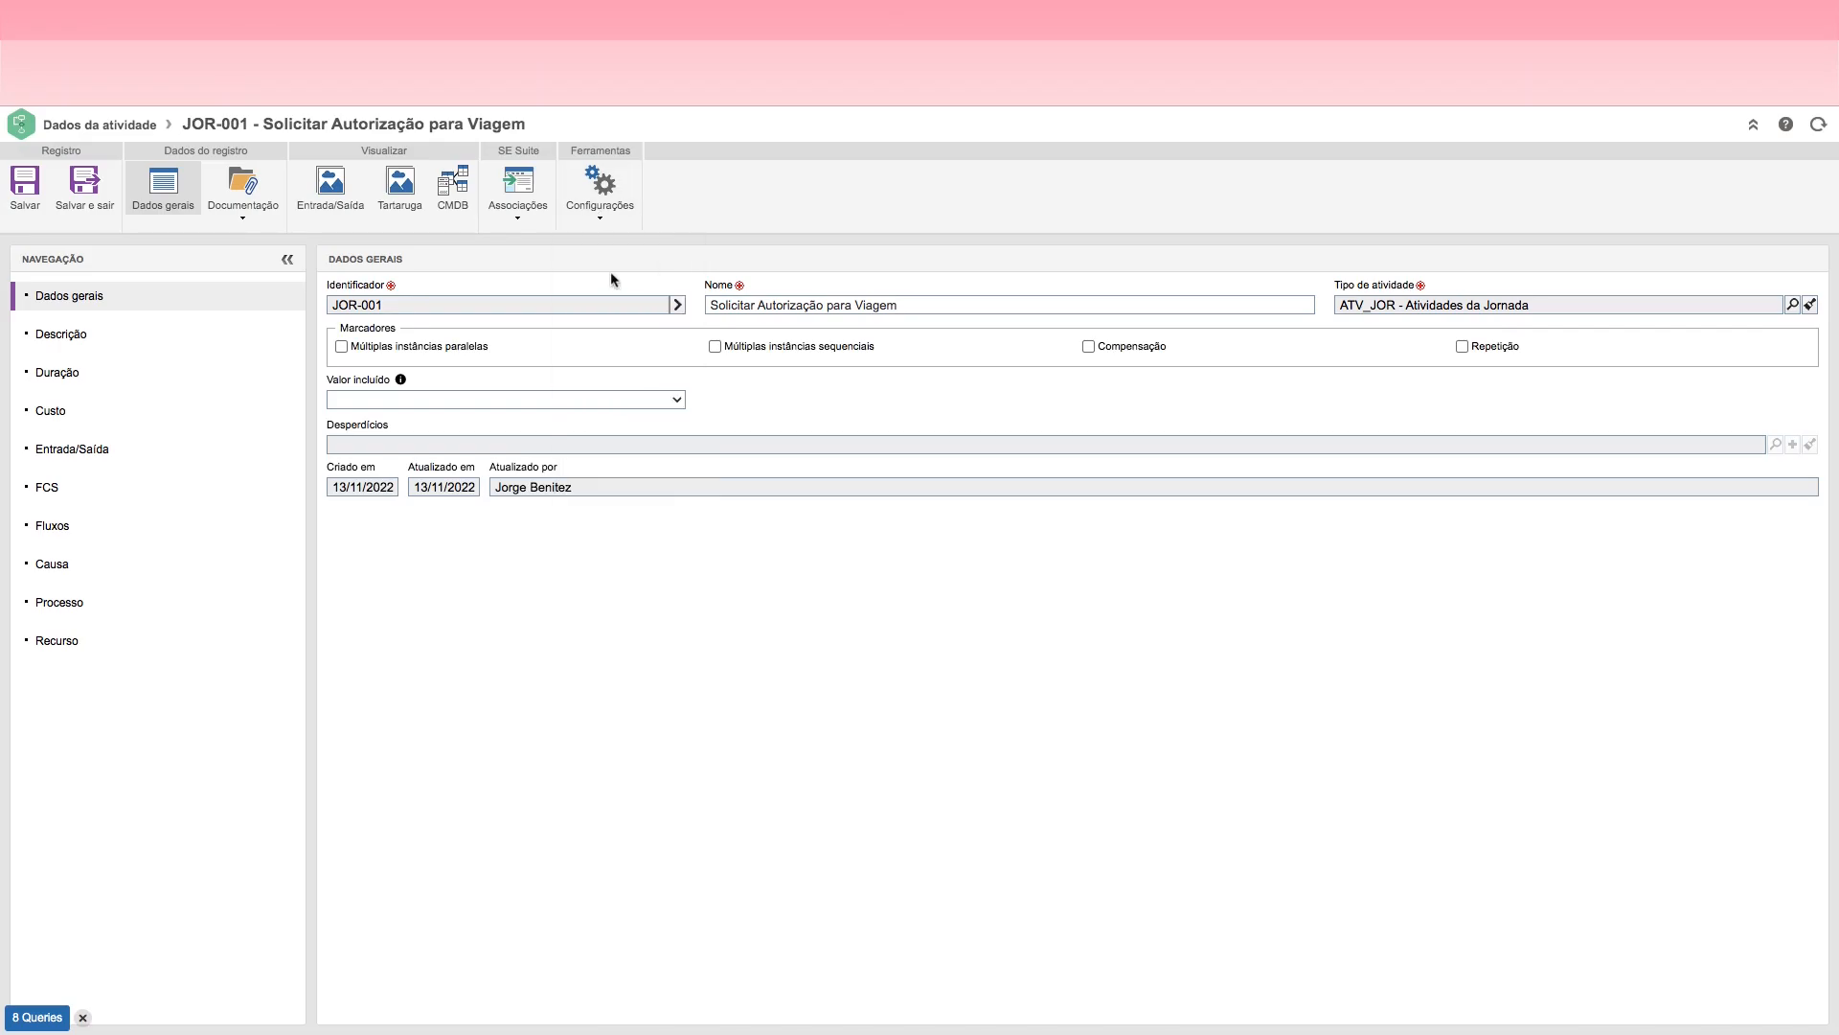
click(106, 711)
click(107, 754)
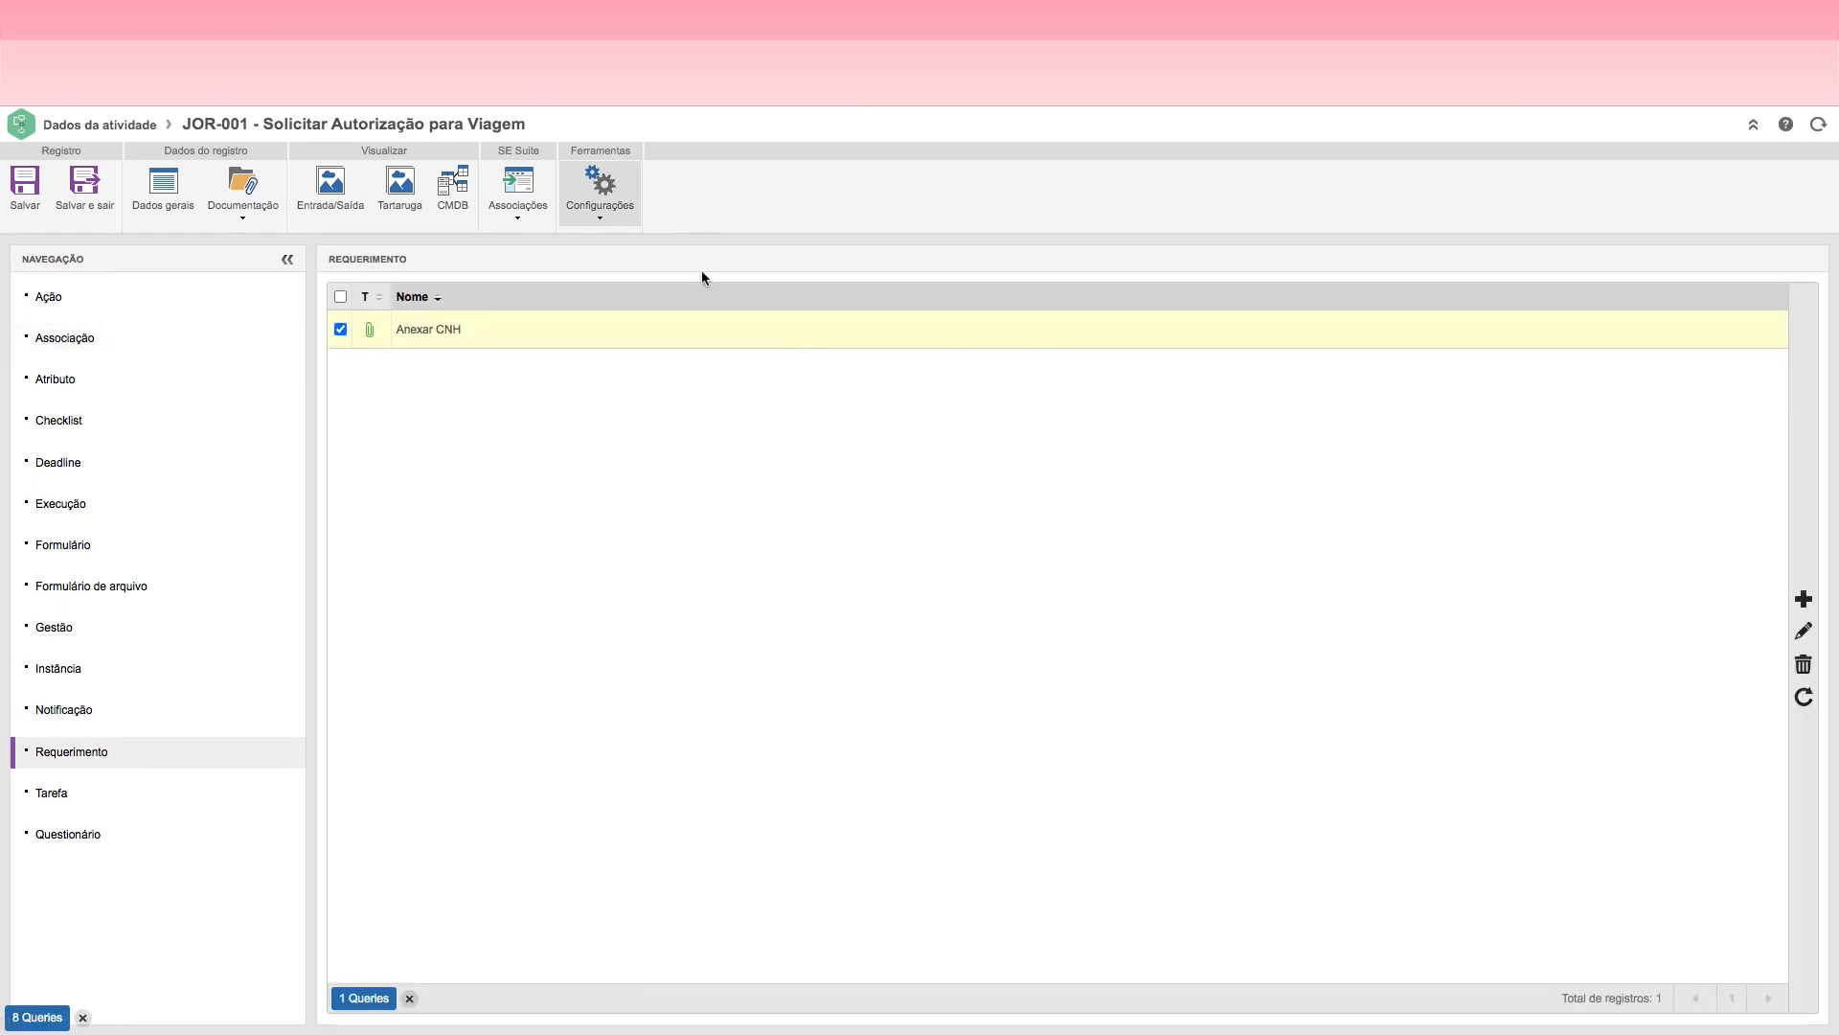
Step: Review the mandatory-item rules of the Registrar Solicitação action, then save and close the action
click(600, 216)
click(599, 241)
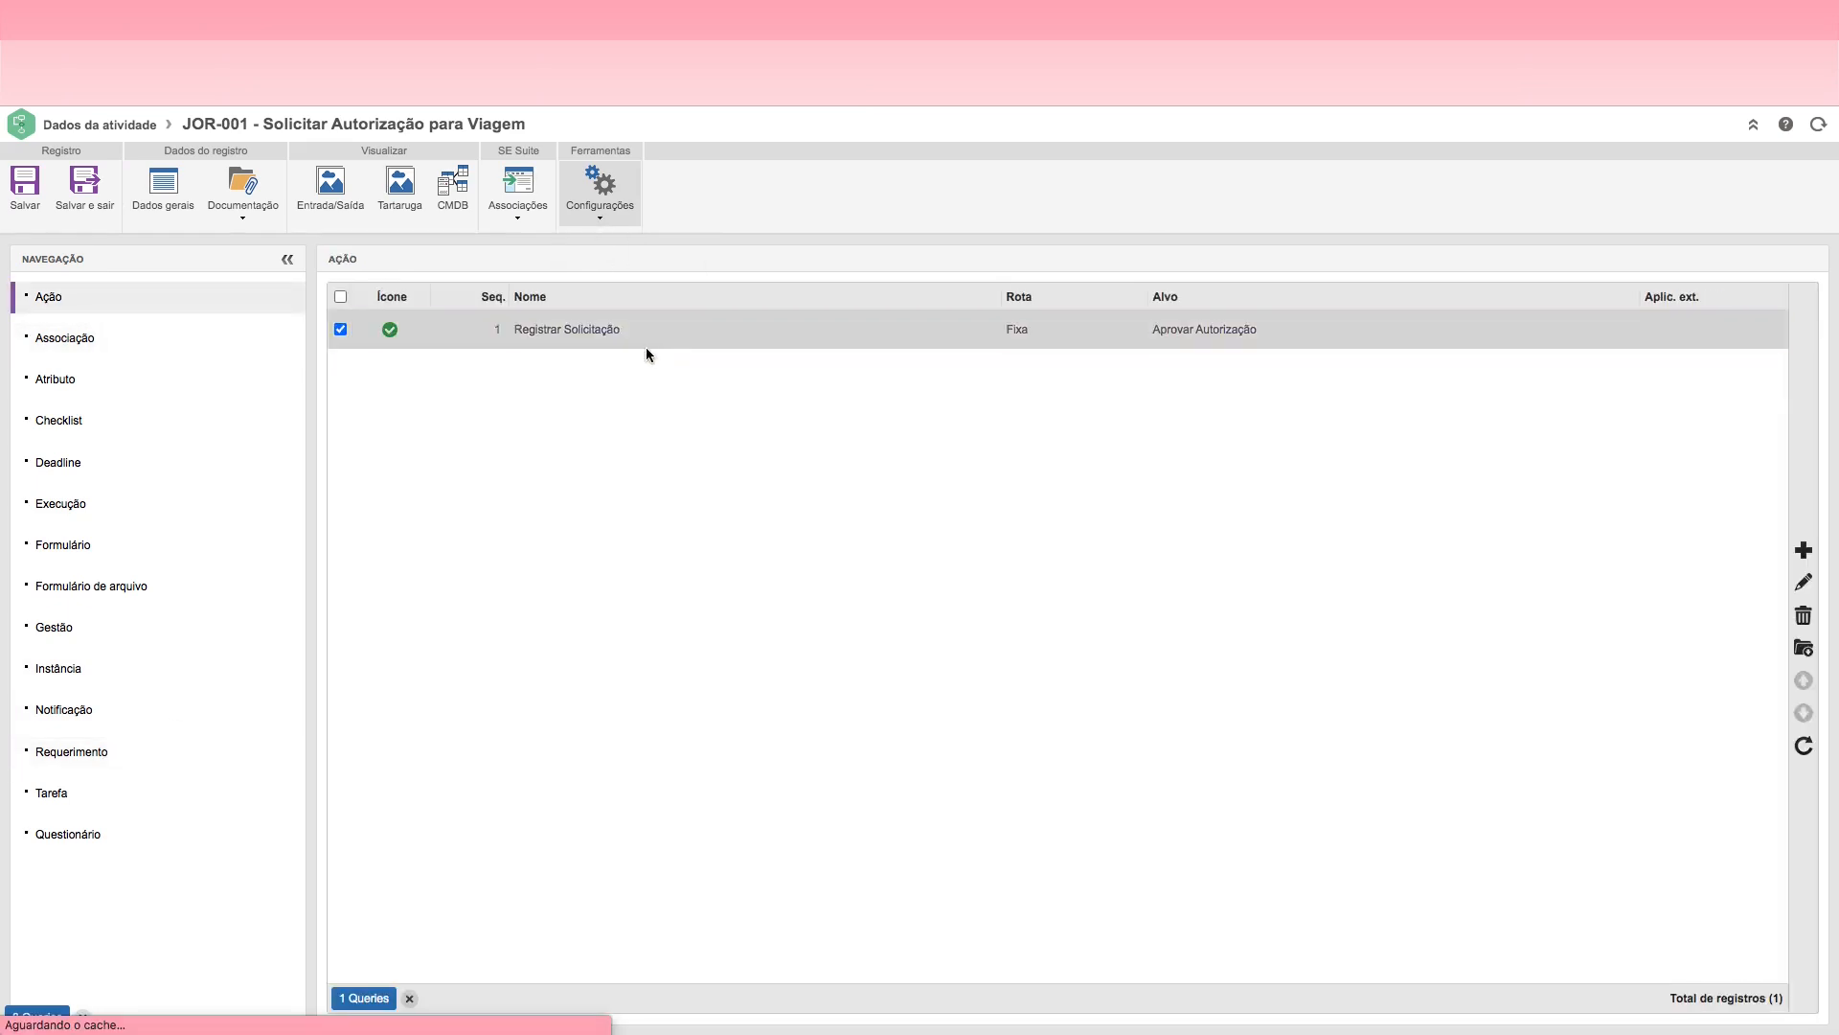
click(607, 199)
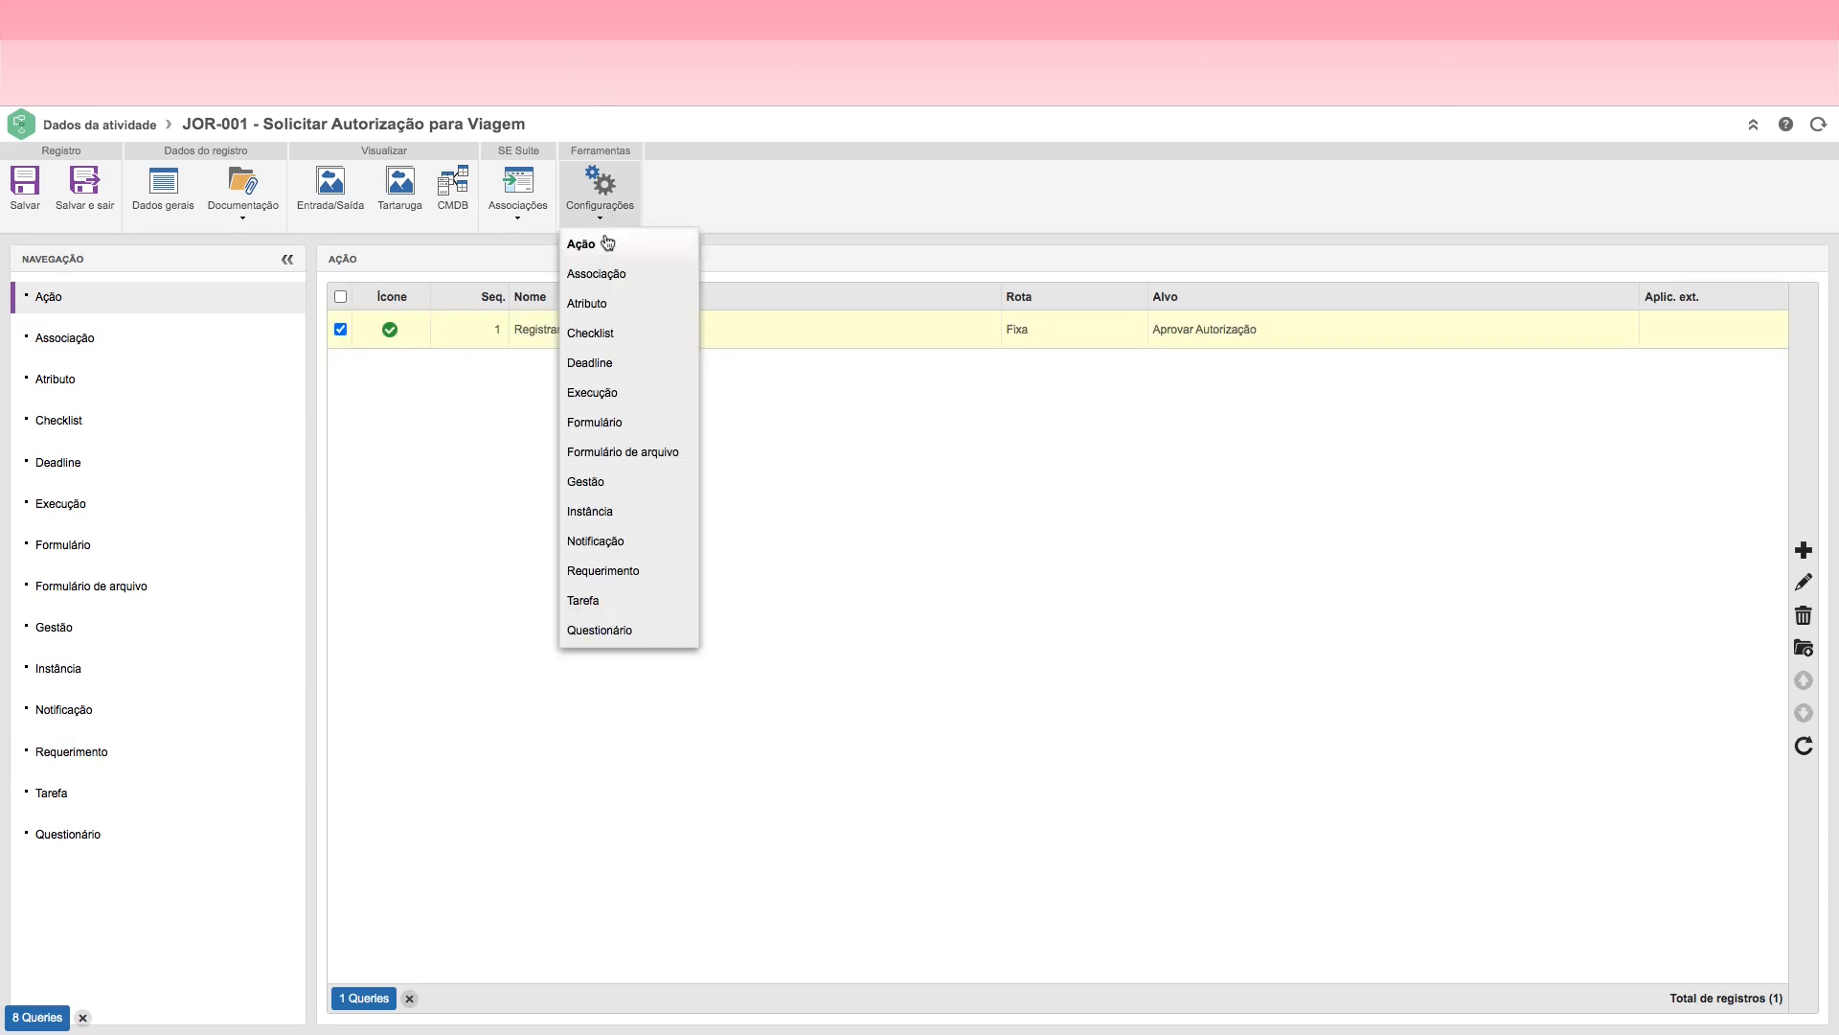
double_click(750, 328)
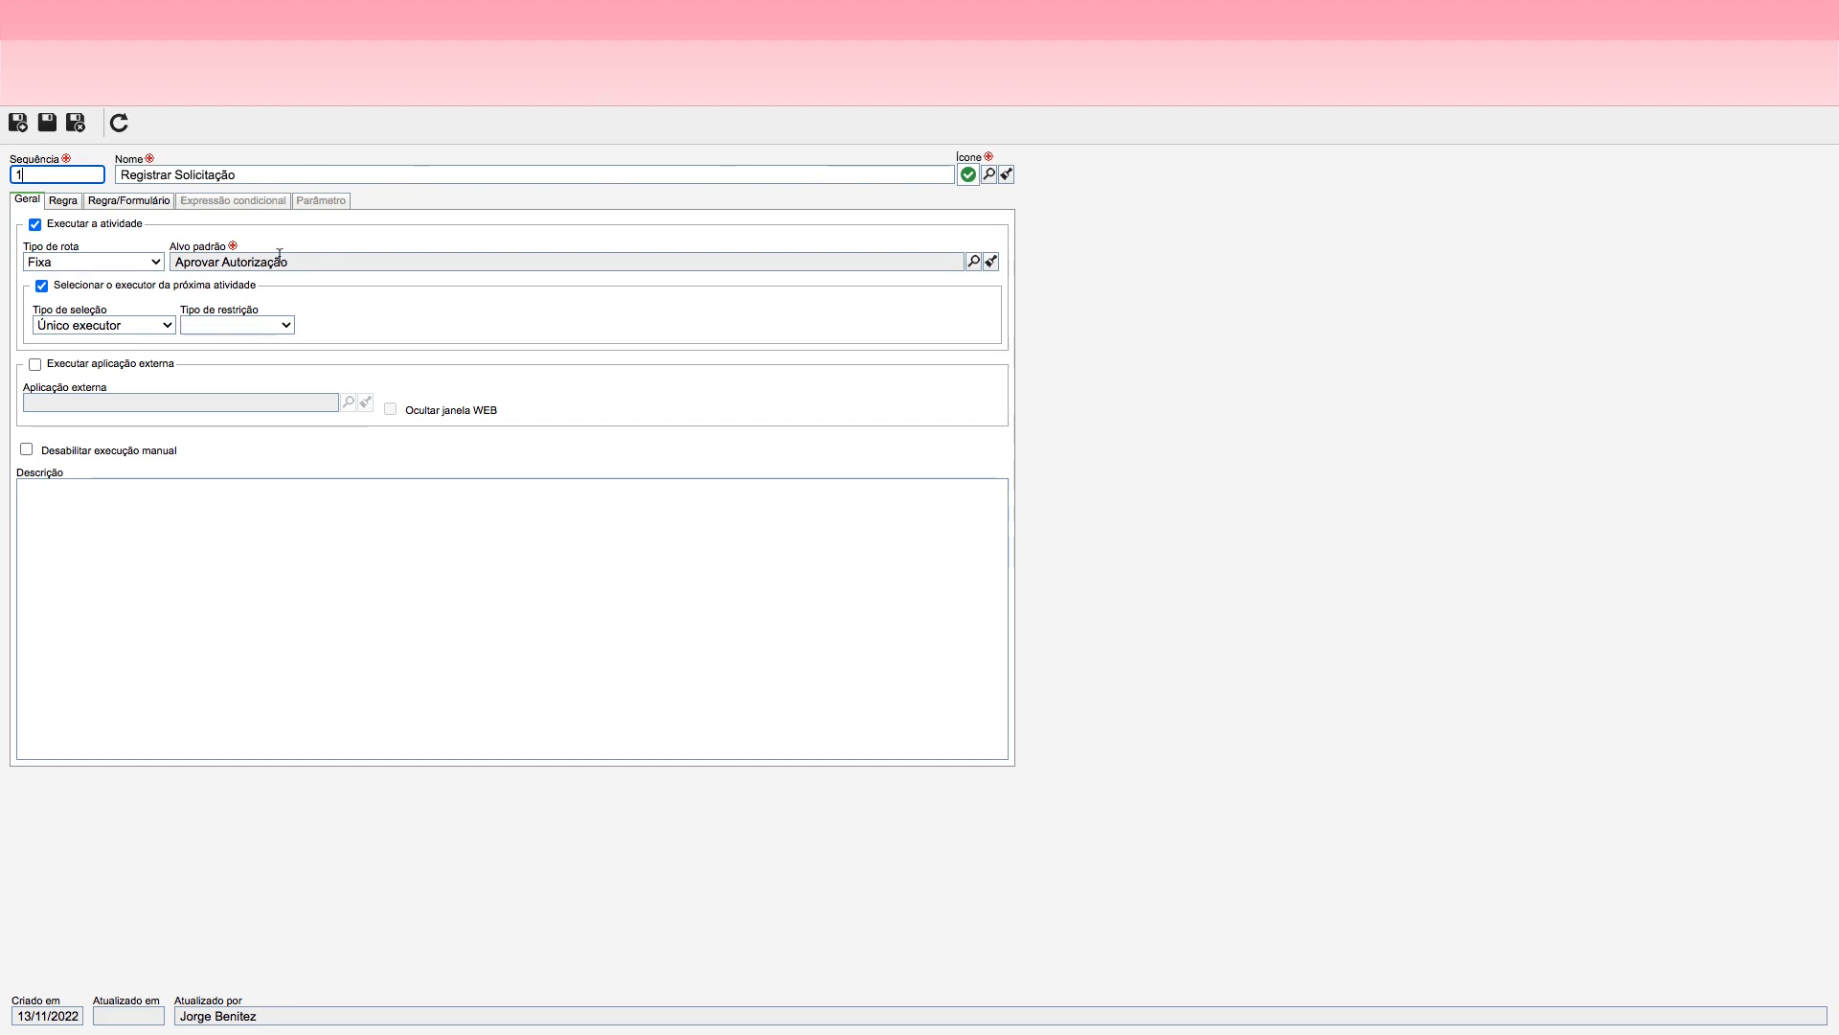
click(62, 201)
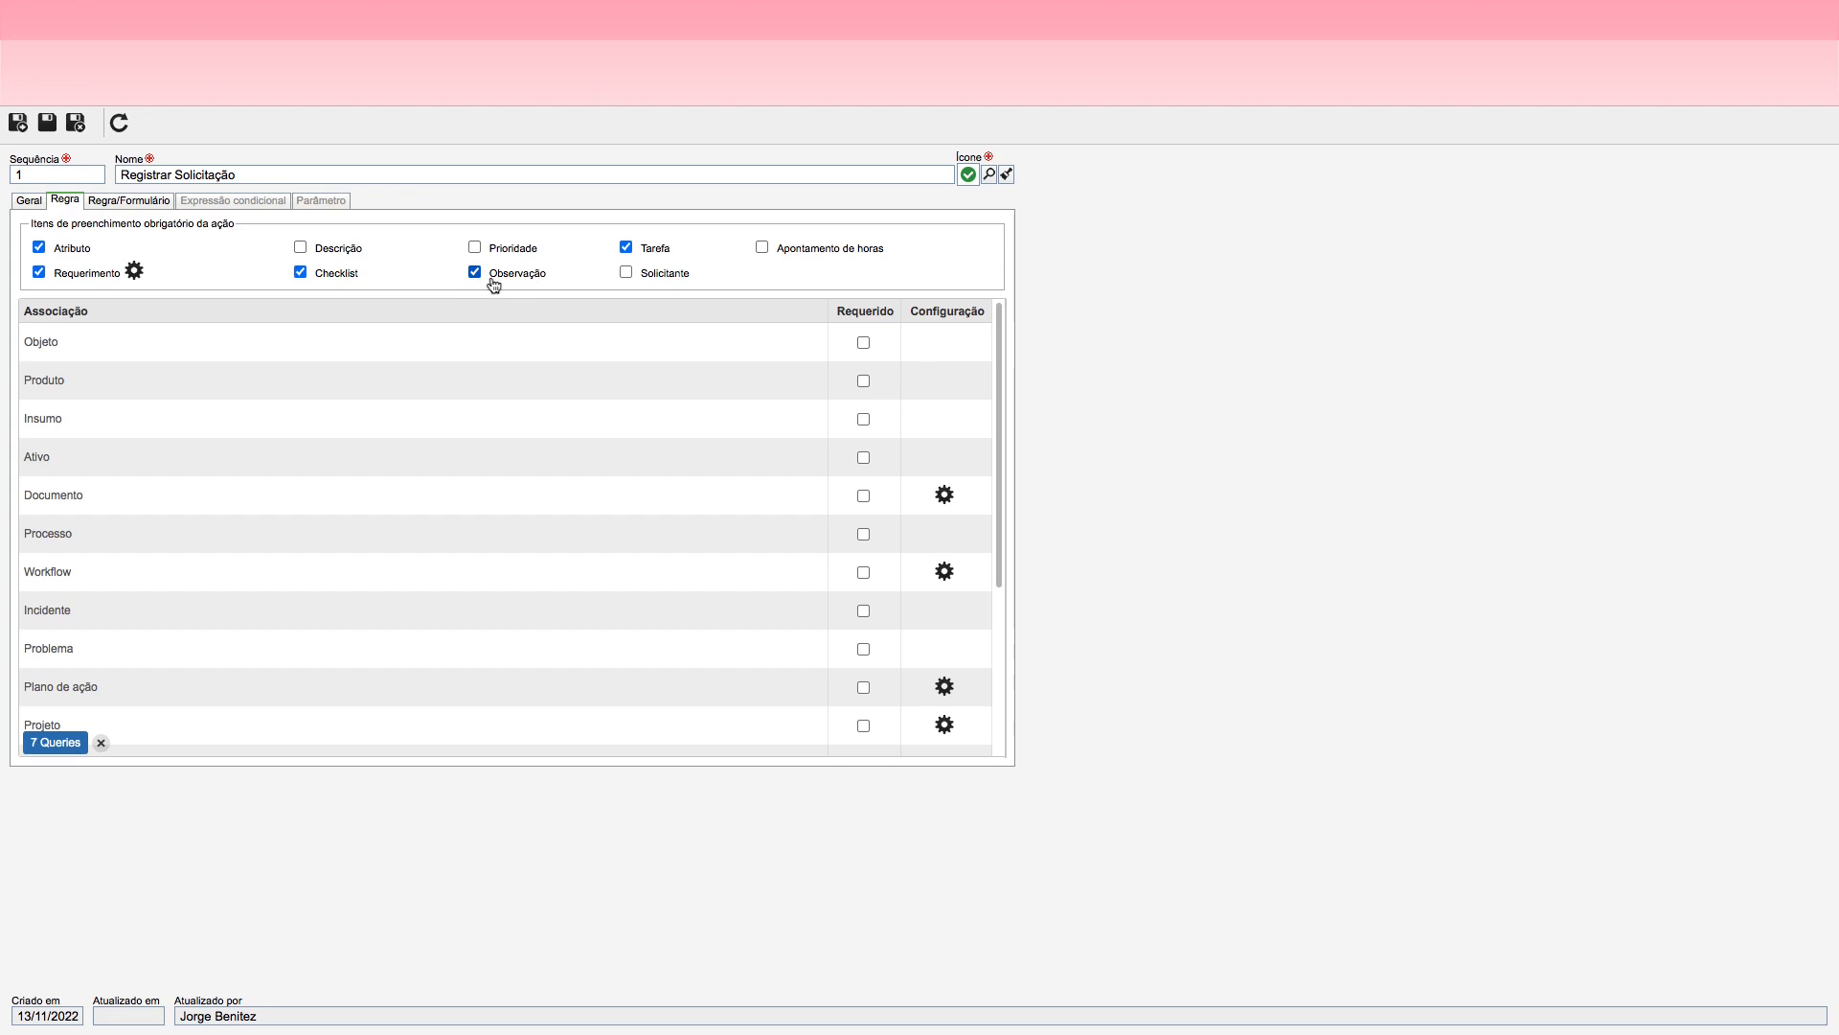
click(74, 121)
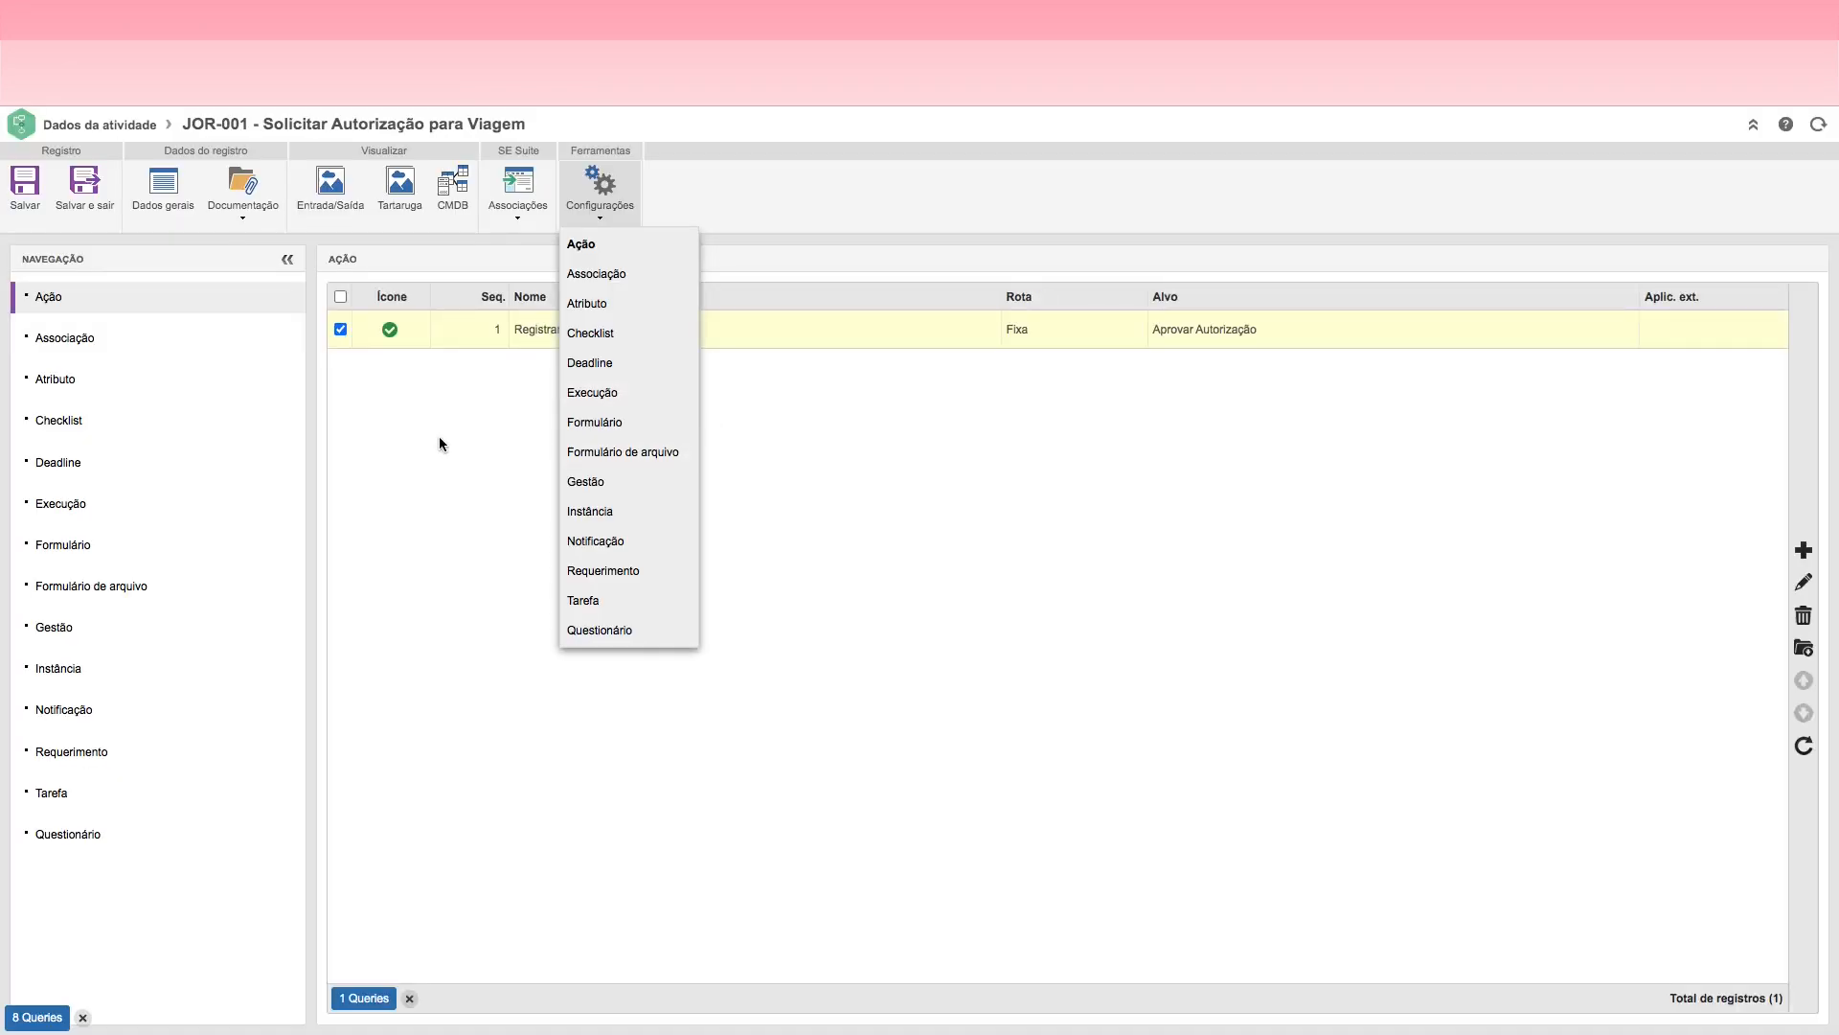
Step: Create a checklist for the activity with identifier CH01 and name "Ccheklist de Viagem", and save it
click(64, 425)
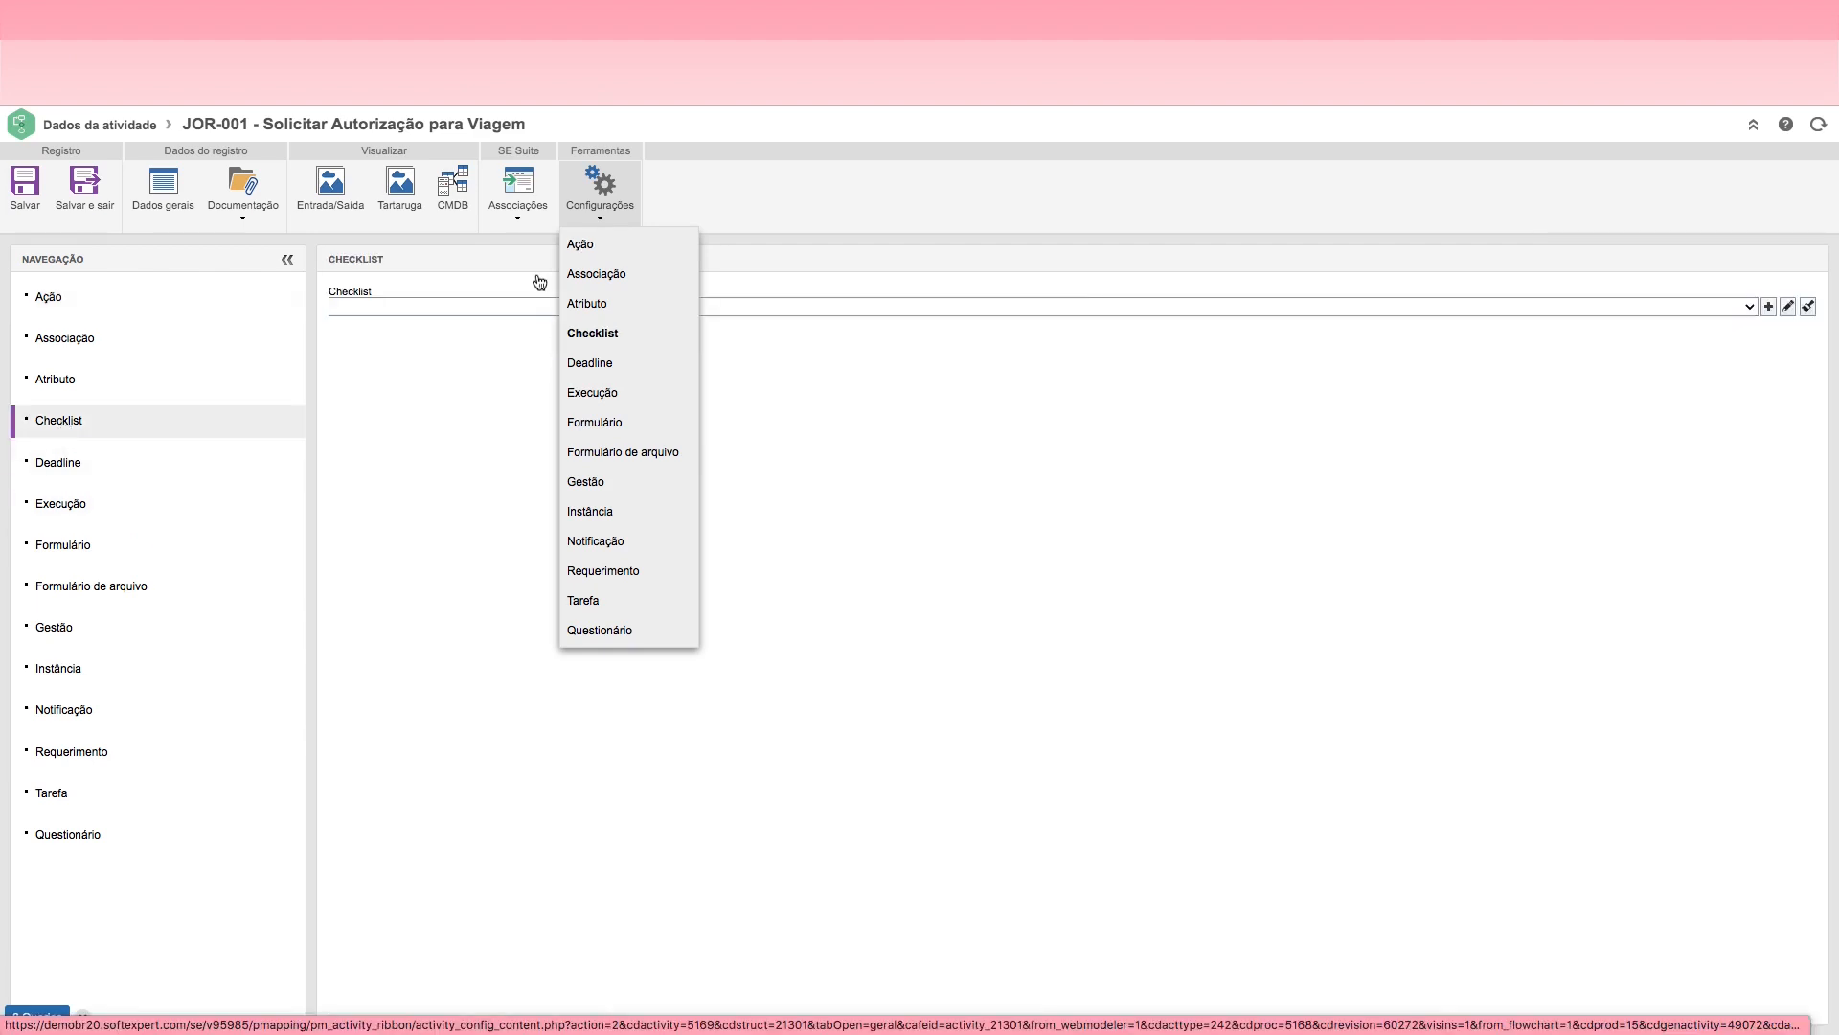
click(598, 213)
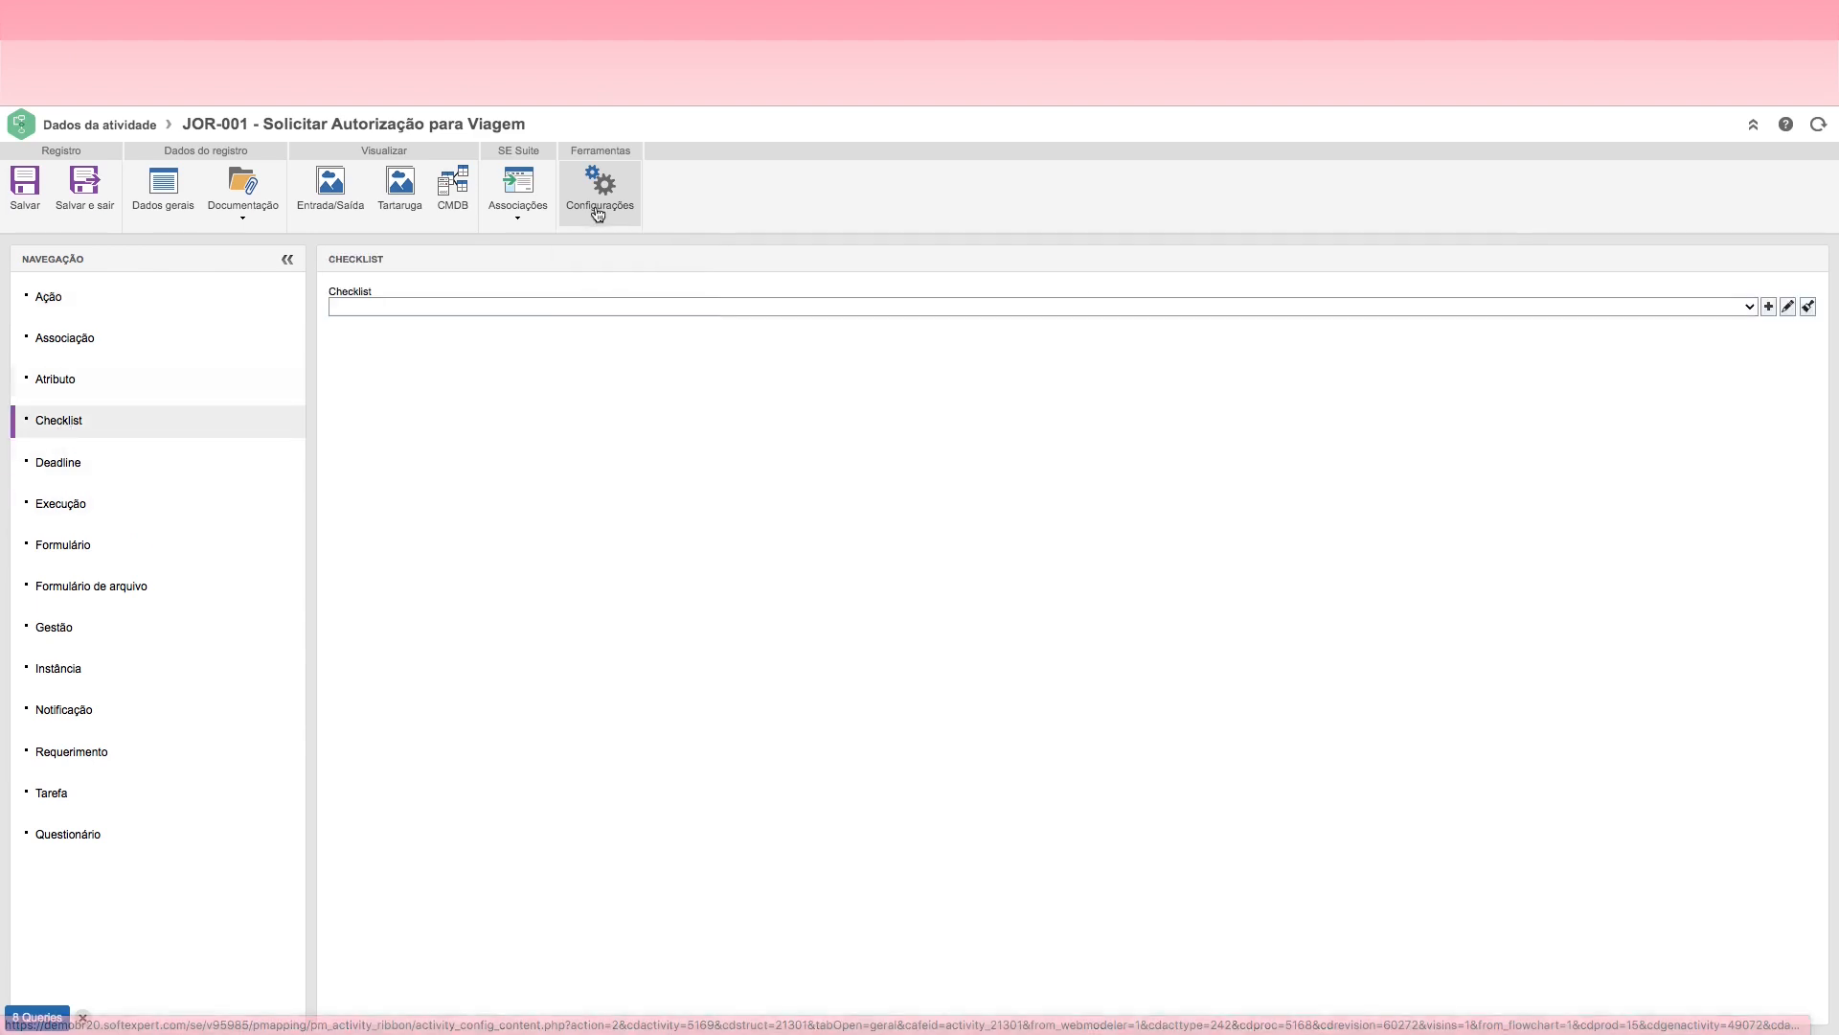
click(1768, 308)
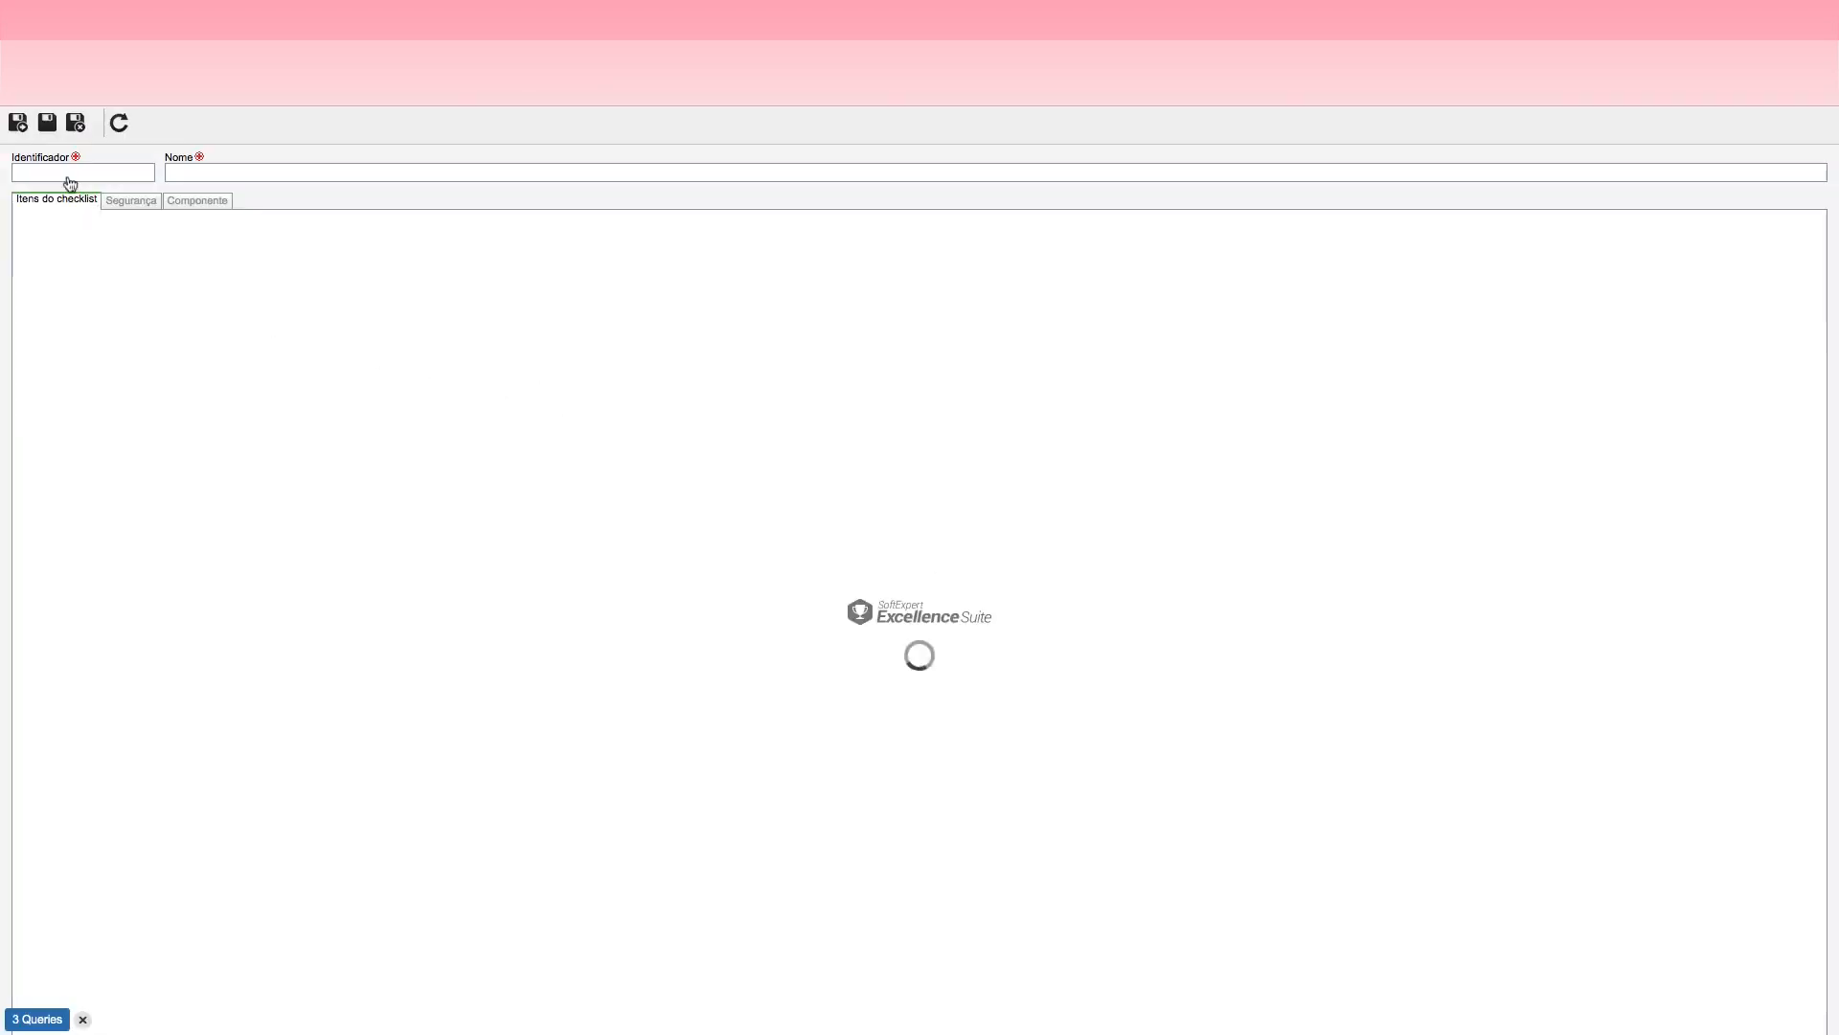
click(38, 173)
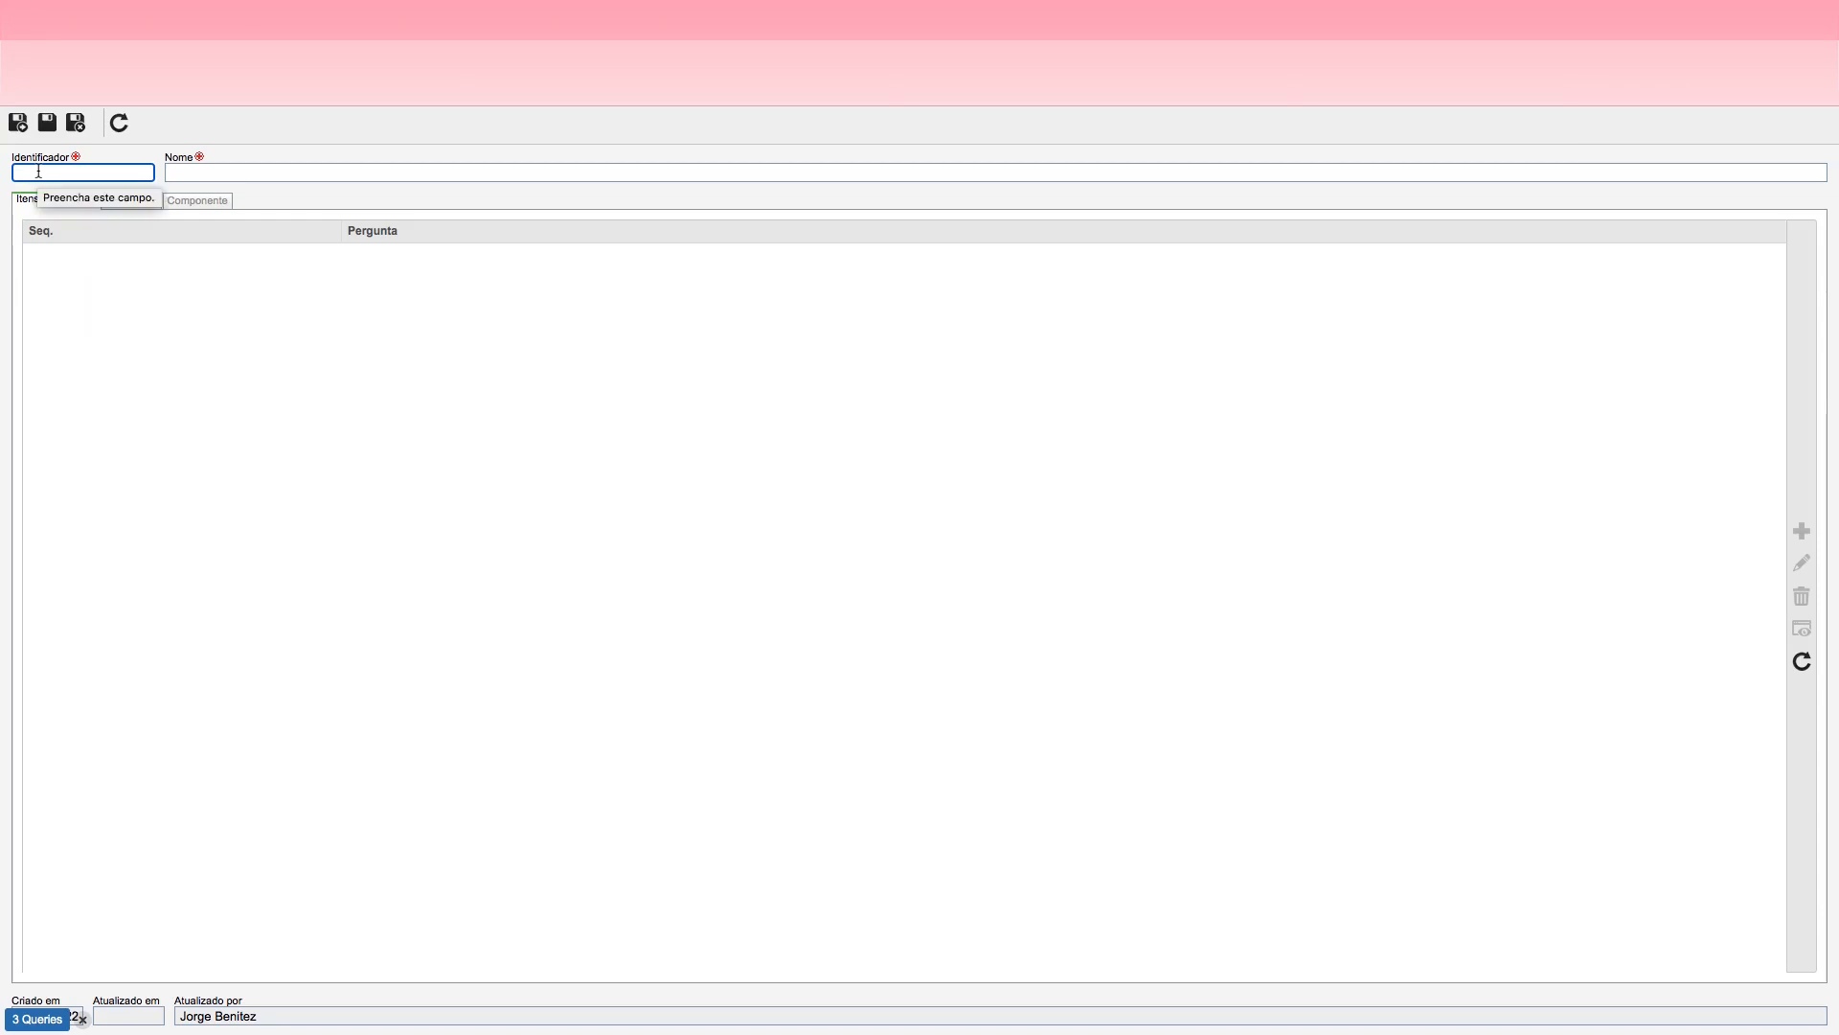
text(CH)
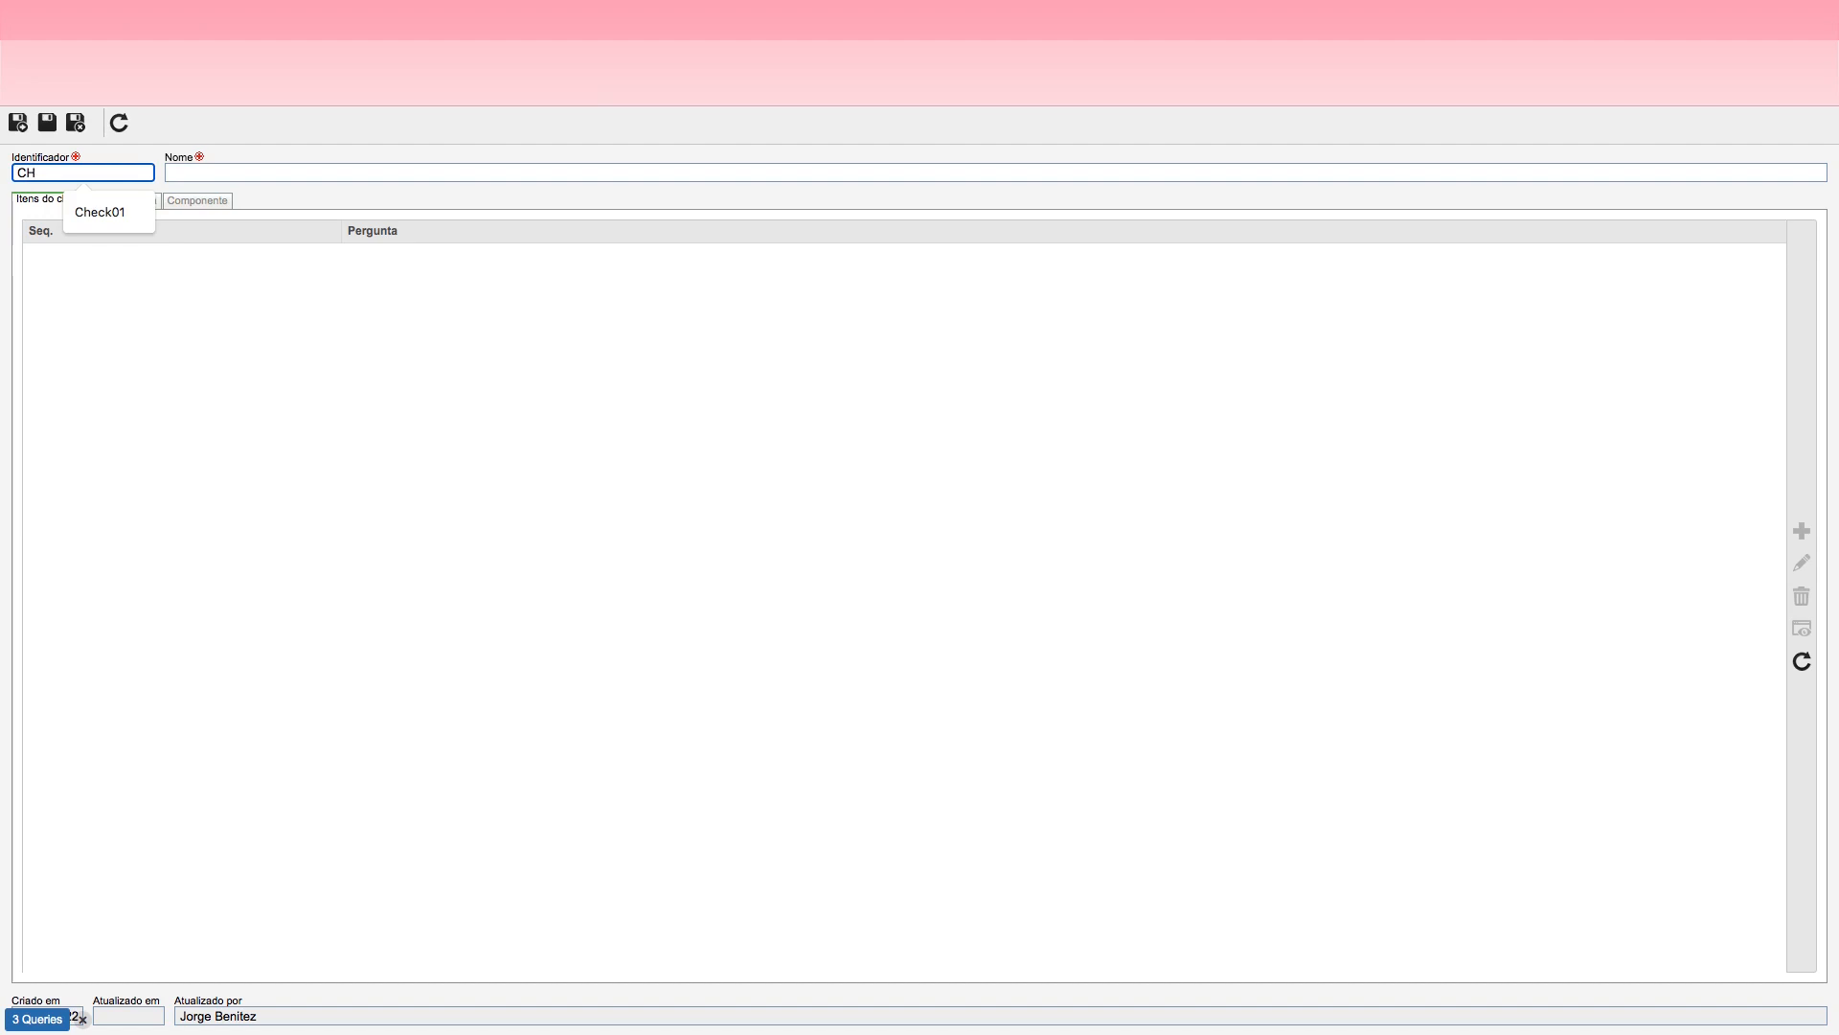
text(01)
key(Tab)
text(Cehcklista)
key(BackSpace)
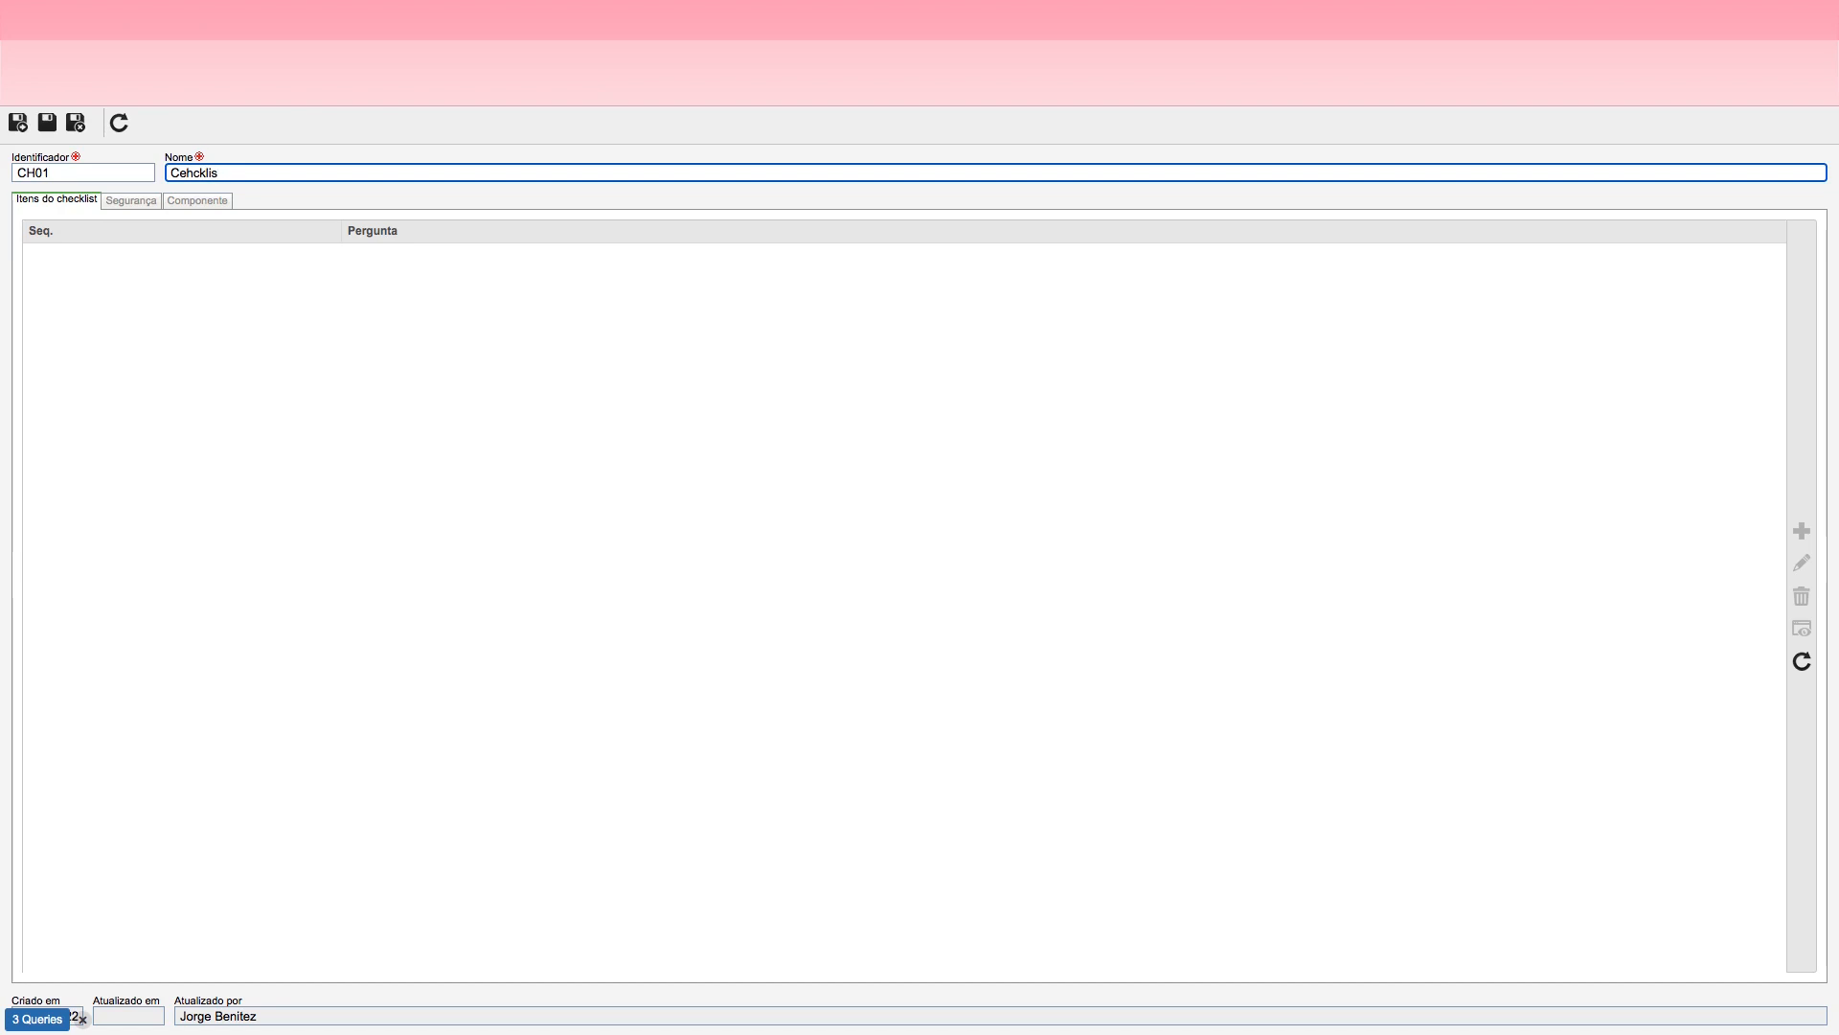
key(BackSpace)
key(BackSpace)
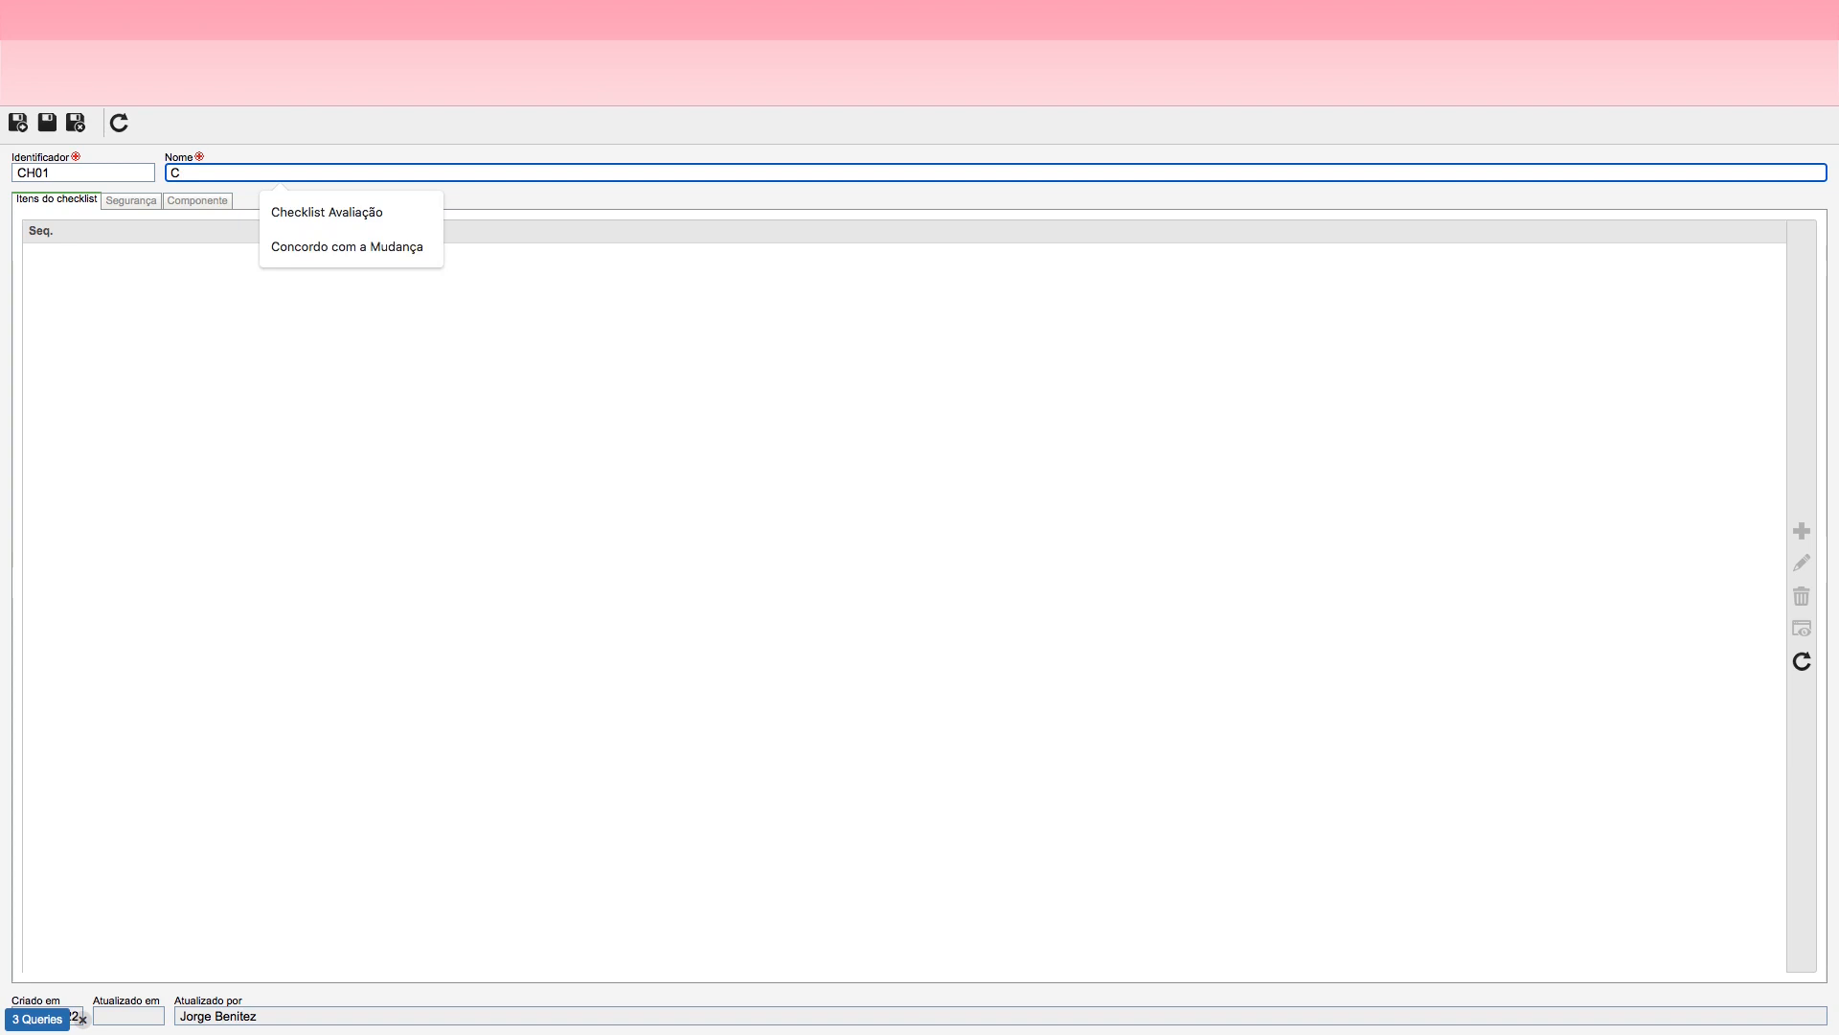
text(che)
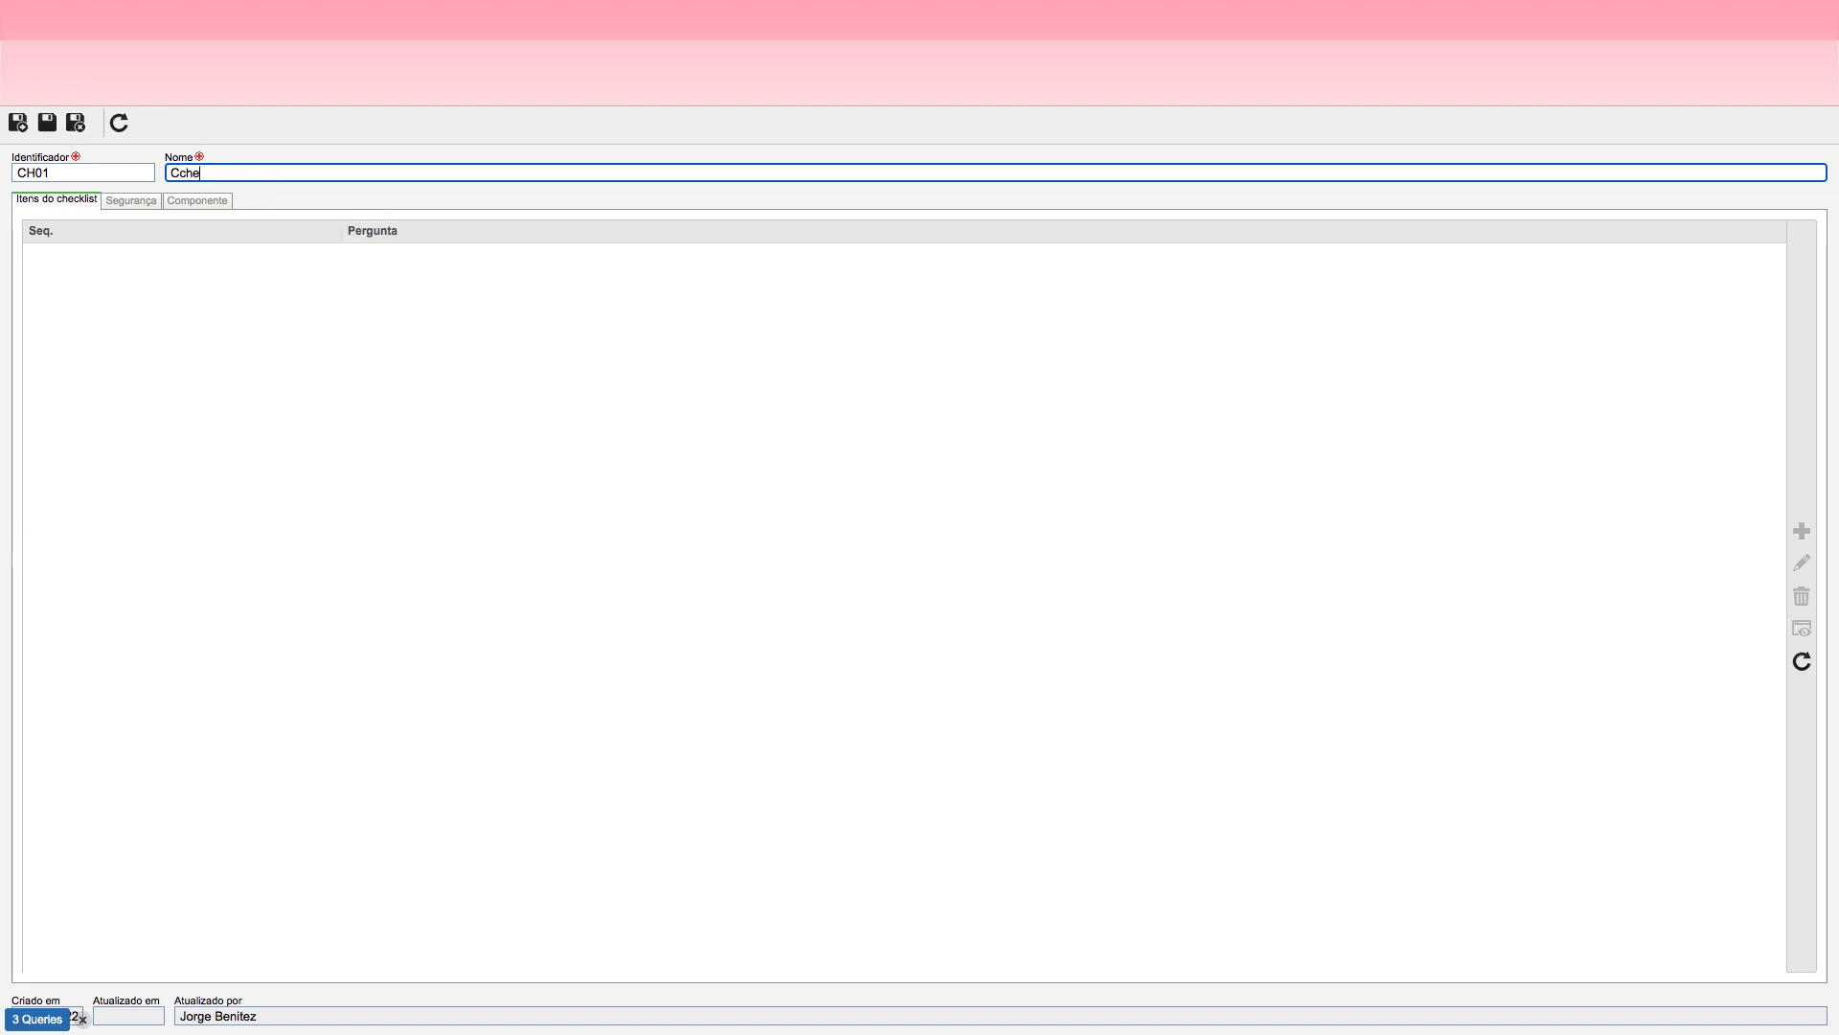
text(klist de Viagem)
click(47, 122)
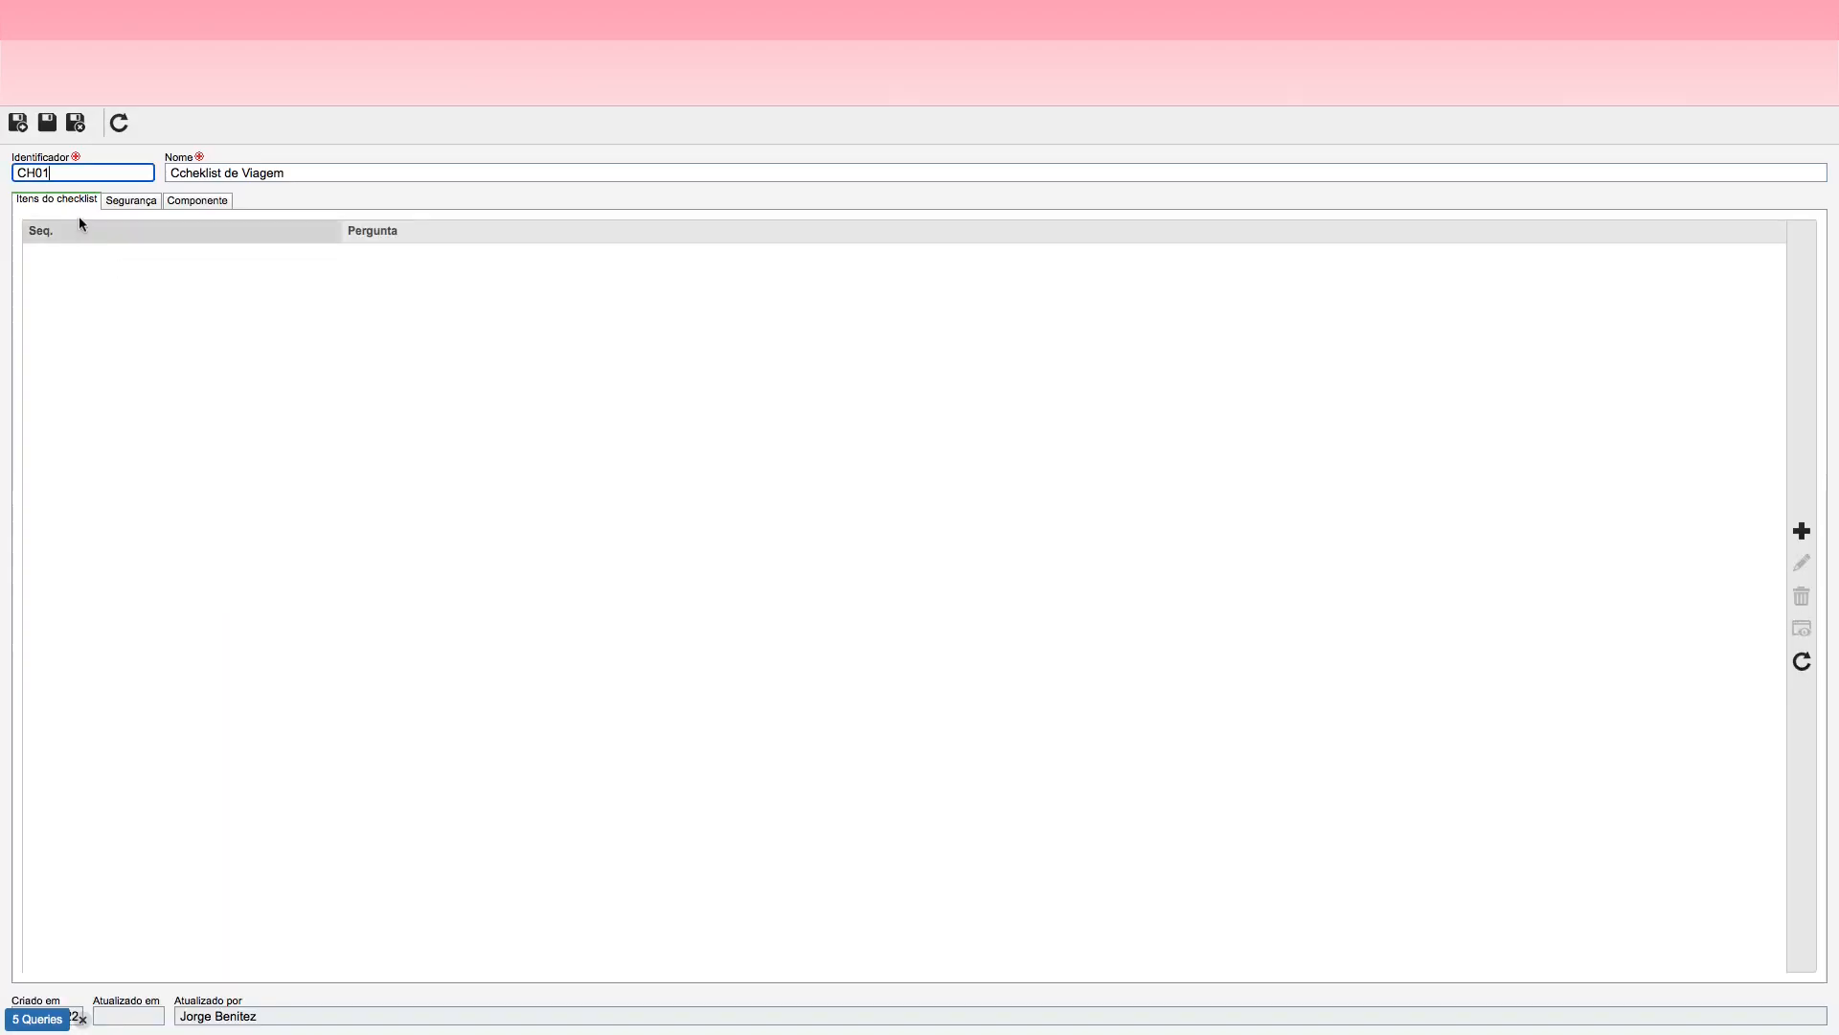
Step: Add a checklist item with the question "Não há Pendência de Acerto da última Viagem"
click(1801, 530)
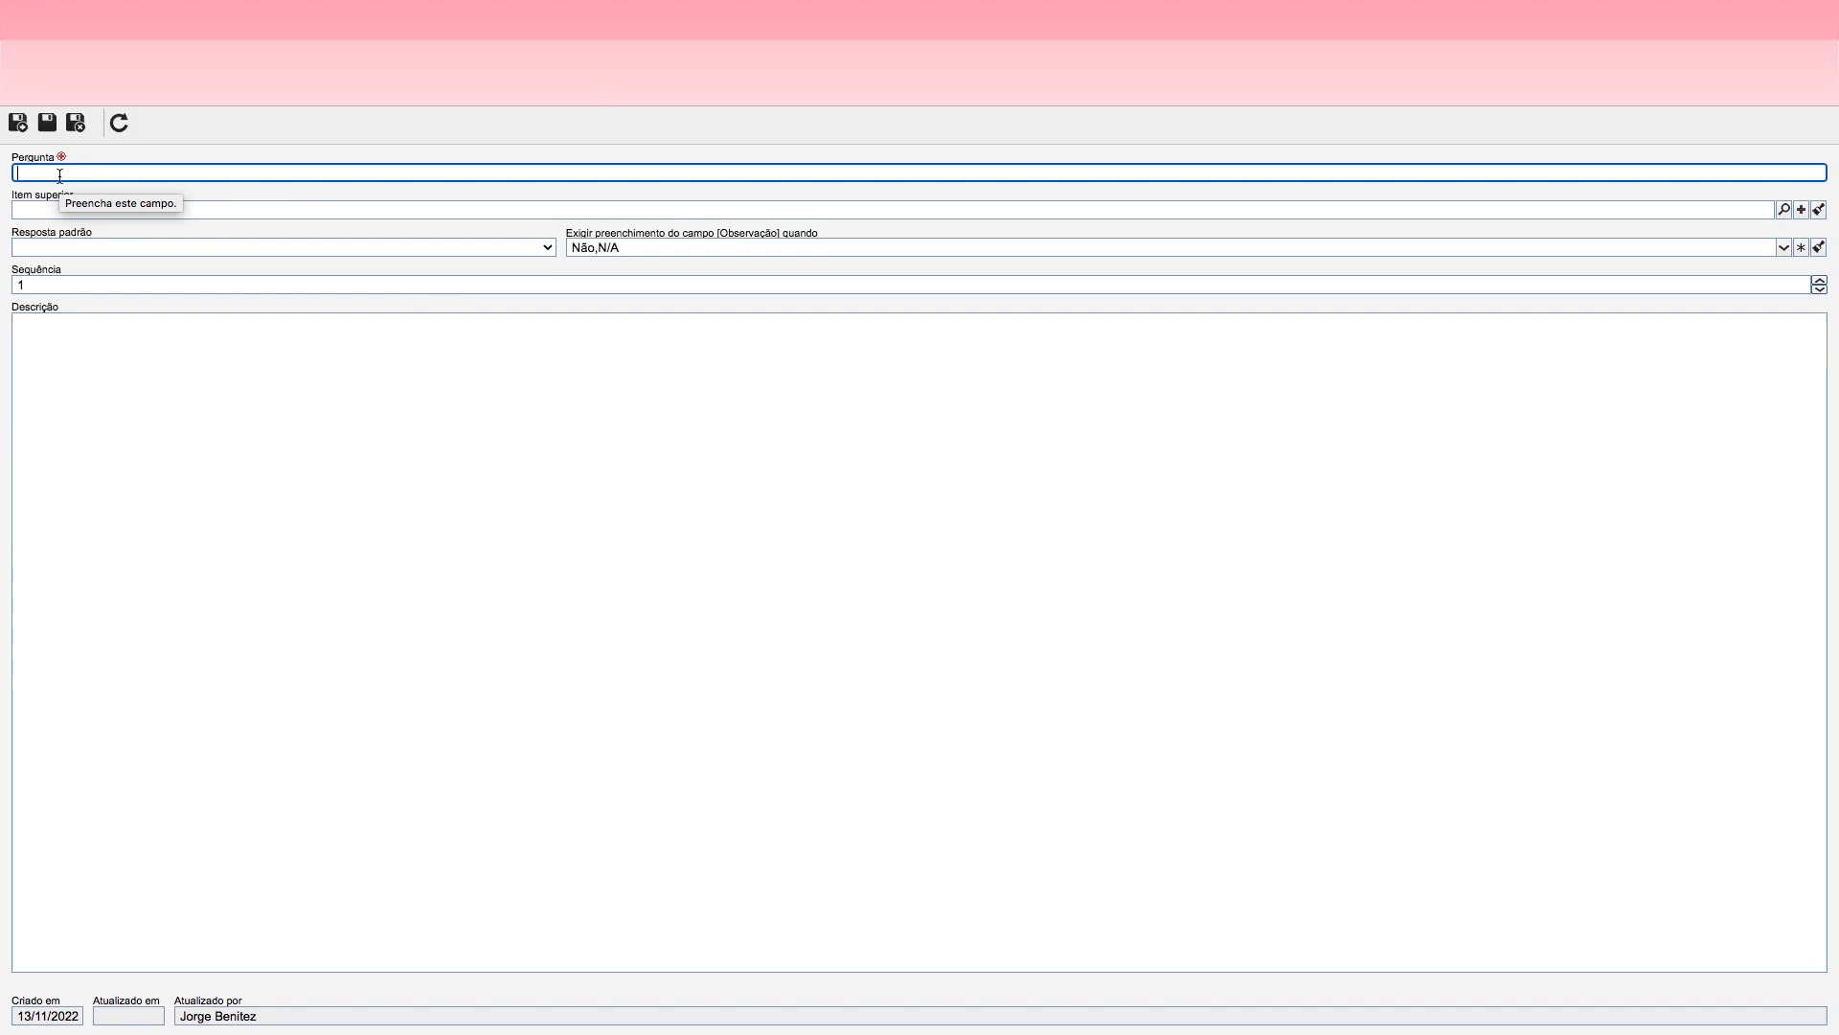
text(Não há Pendência)
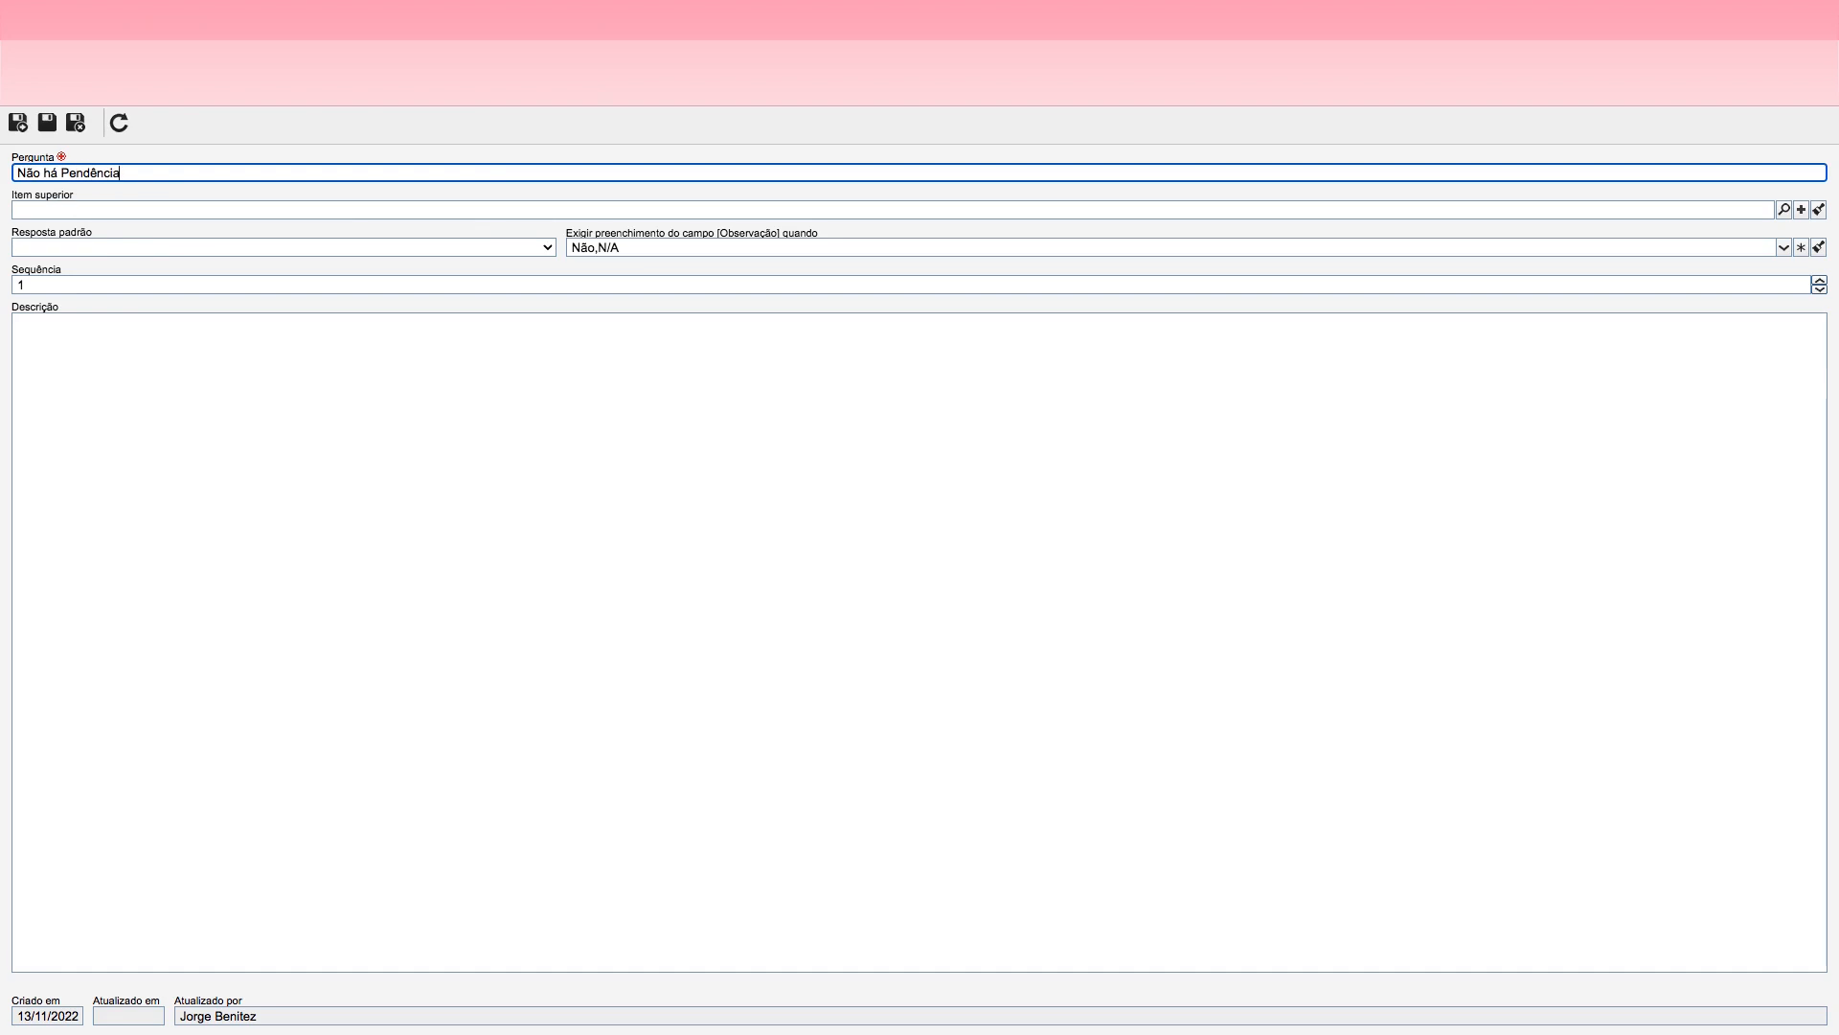
text( de Acerto da última Viagem)
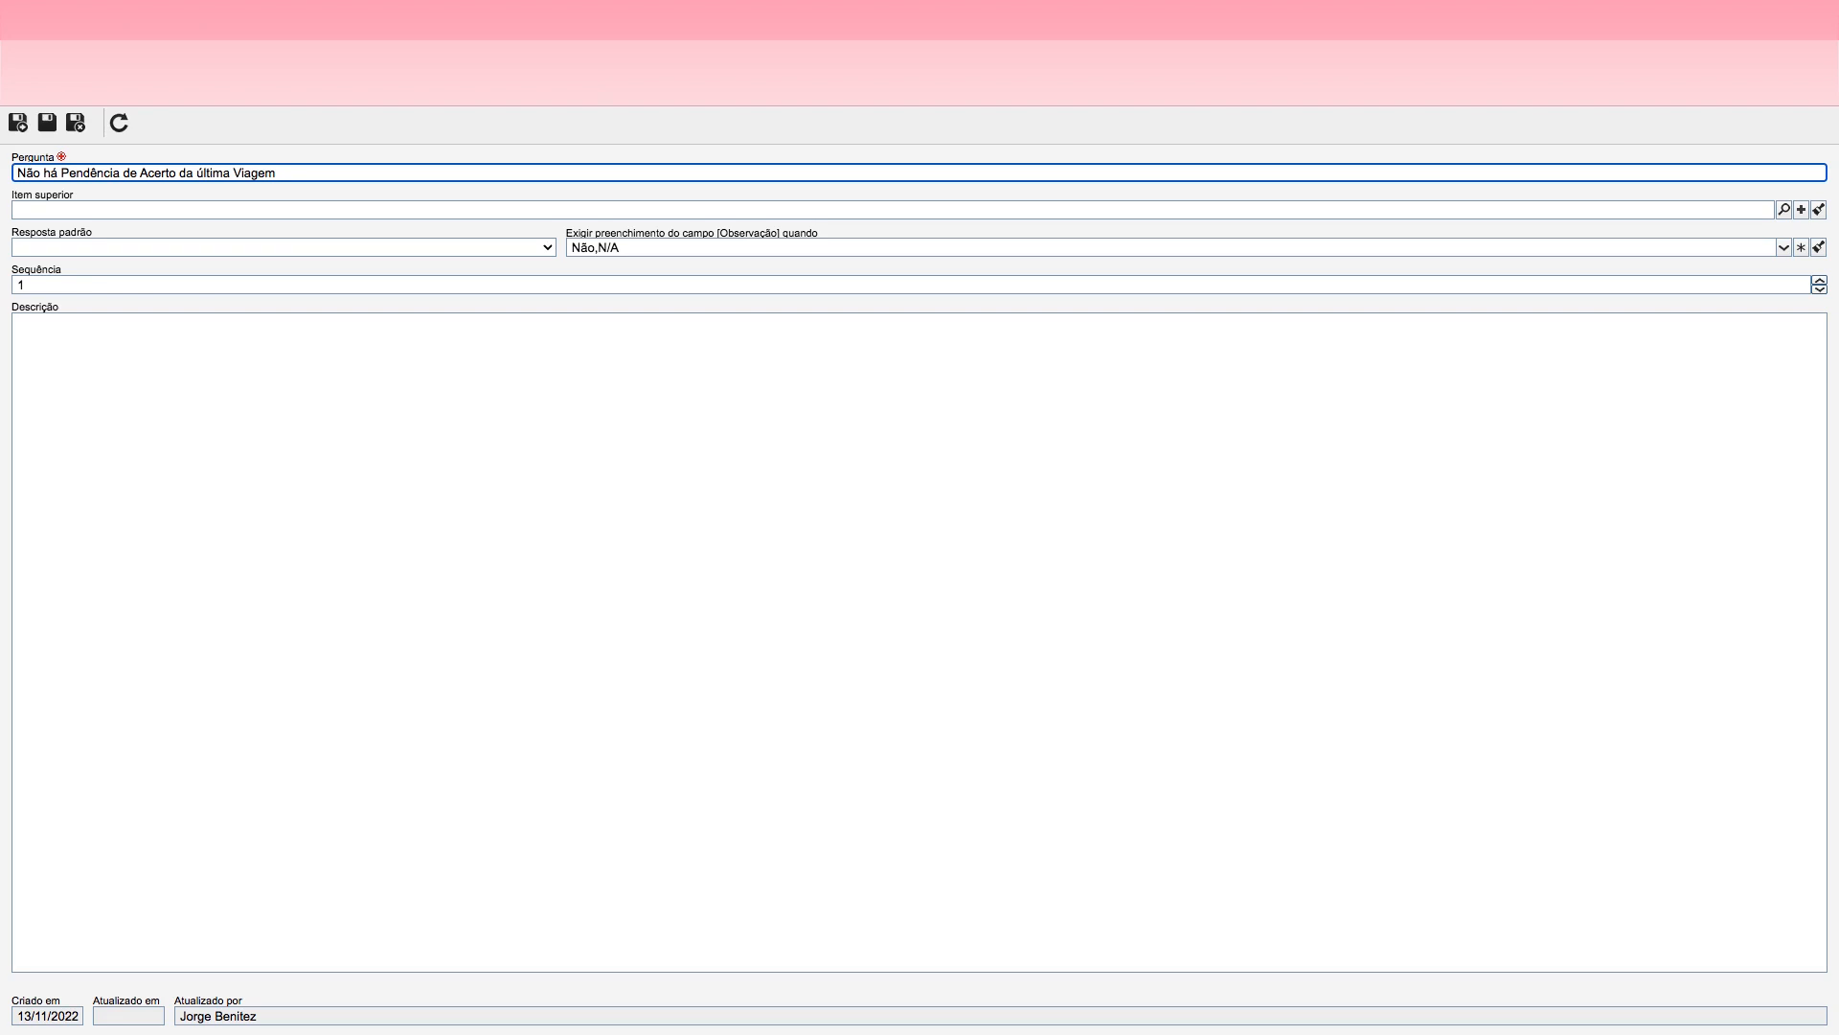
Step: Require the Observação field only when the answer is Sim, then save the question and start a new one
click(614, 251)
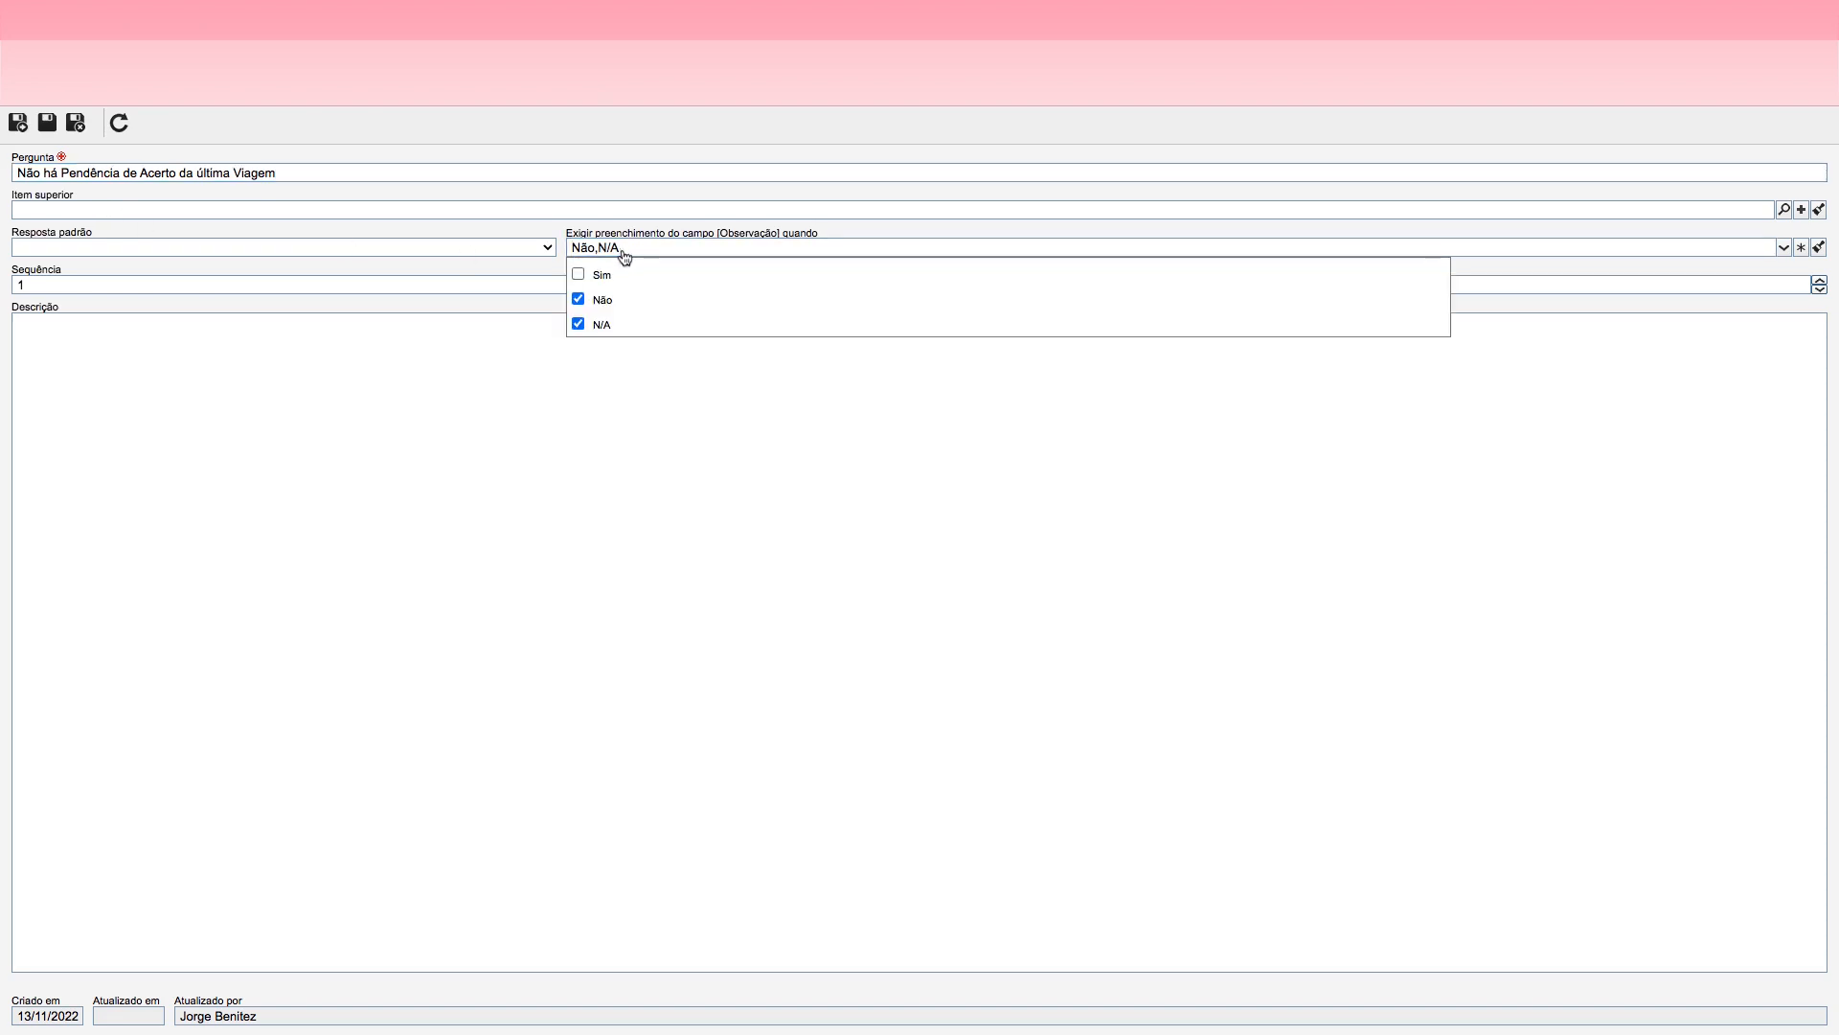
click(577, 272)
click(579, 302)
click(578, 325)
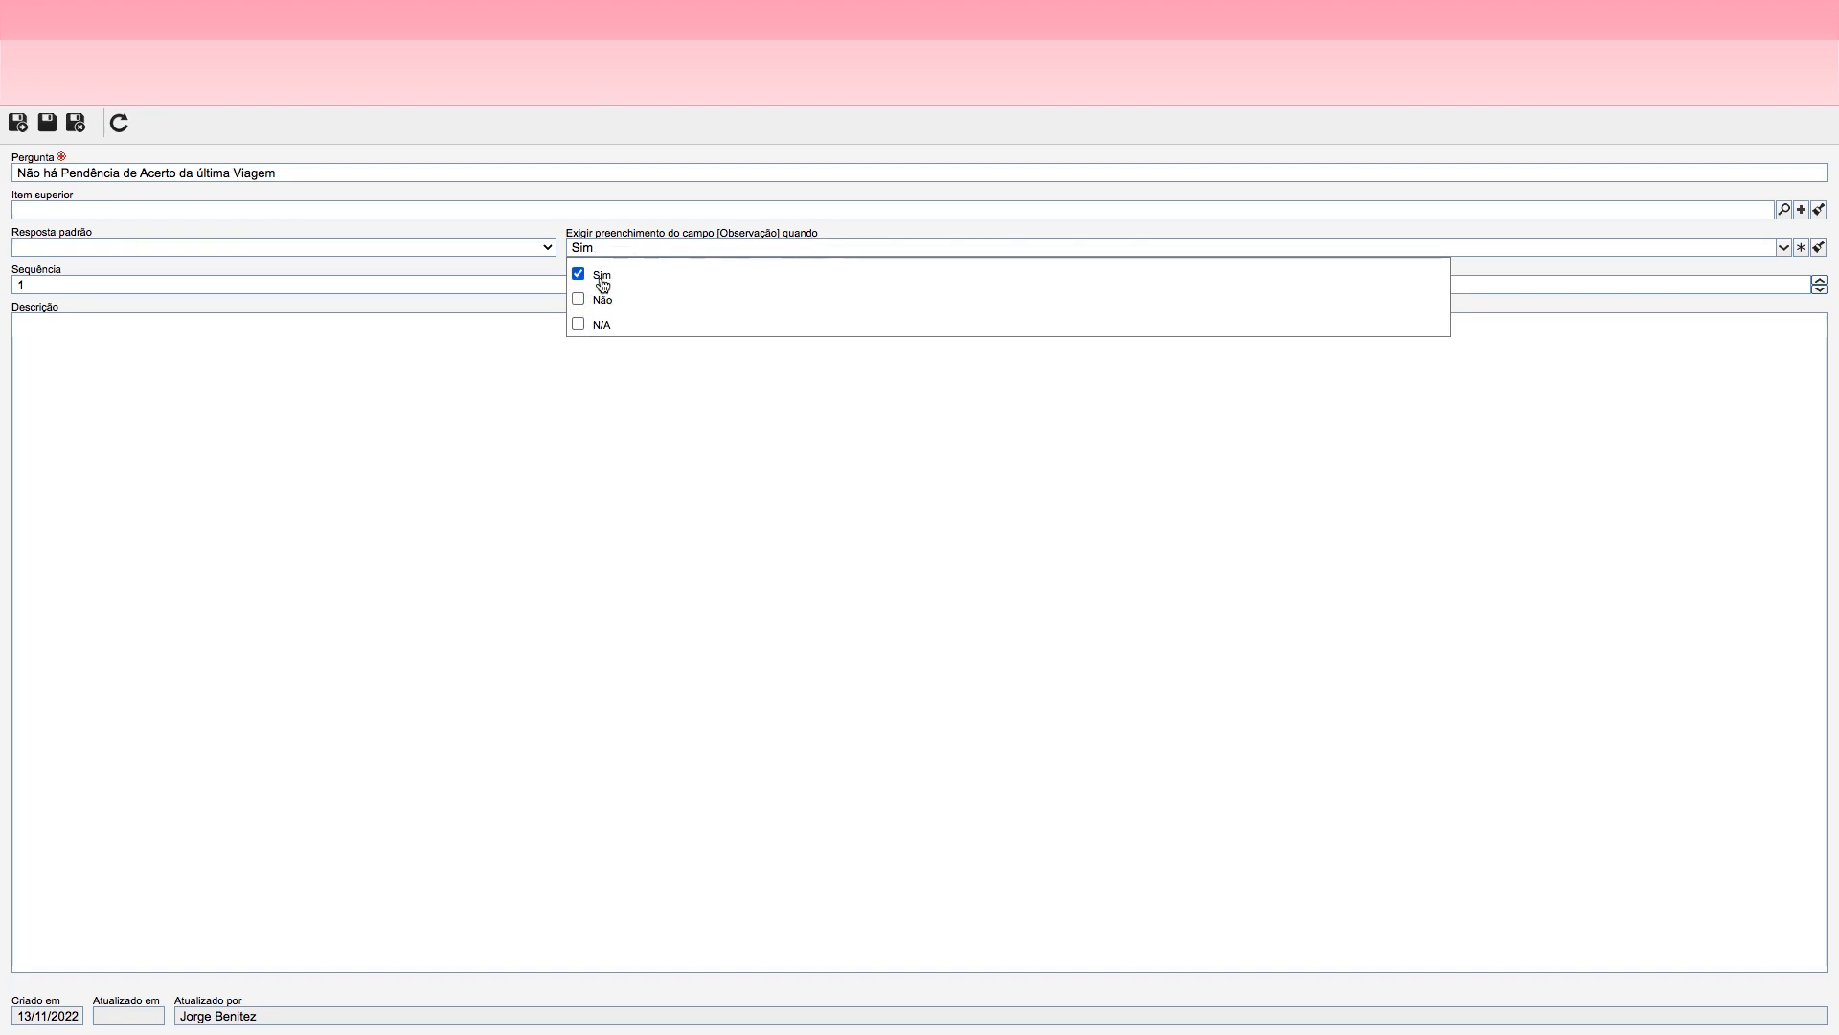
click(555, 410)
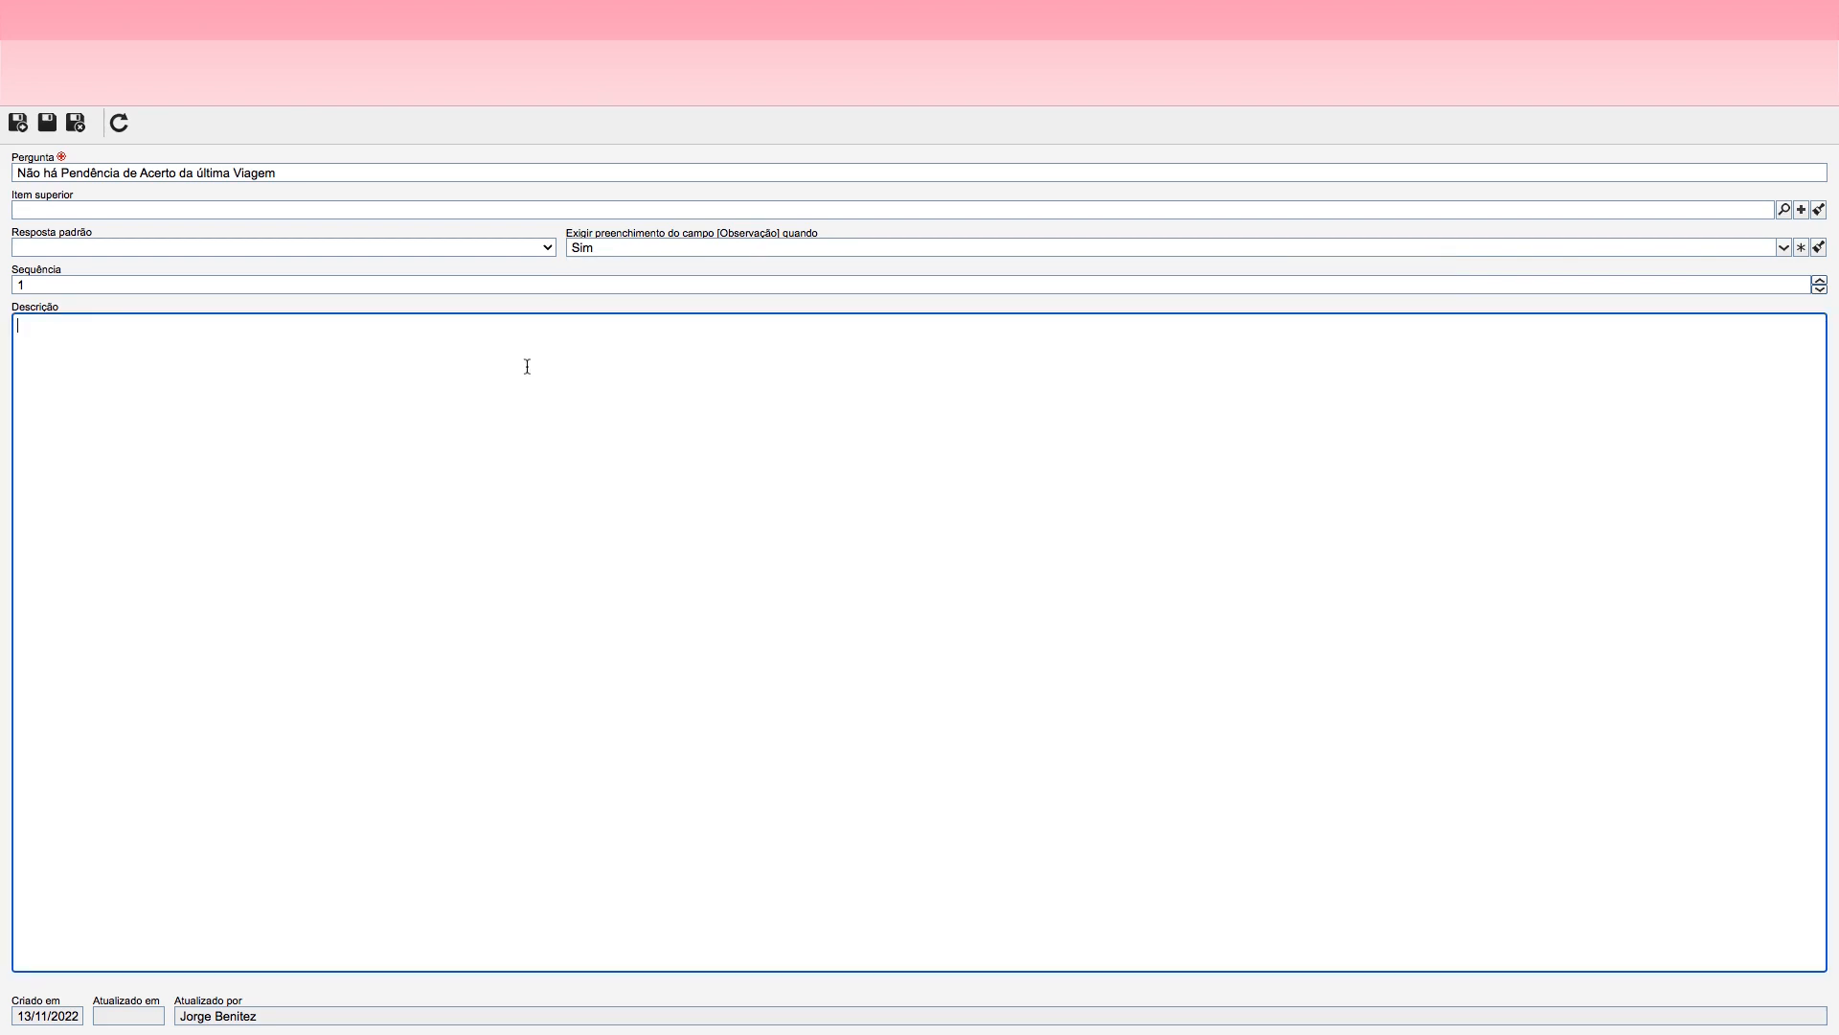
click(18, 123)
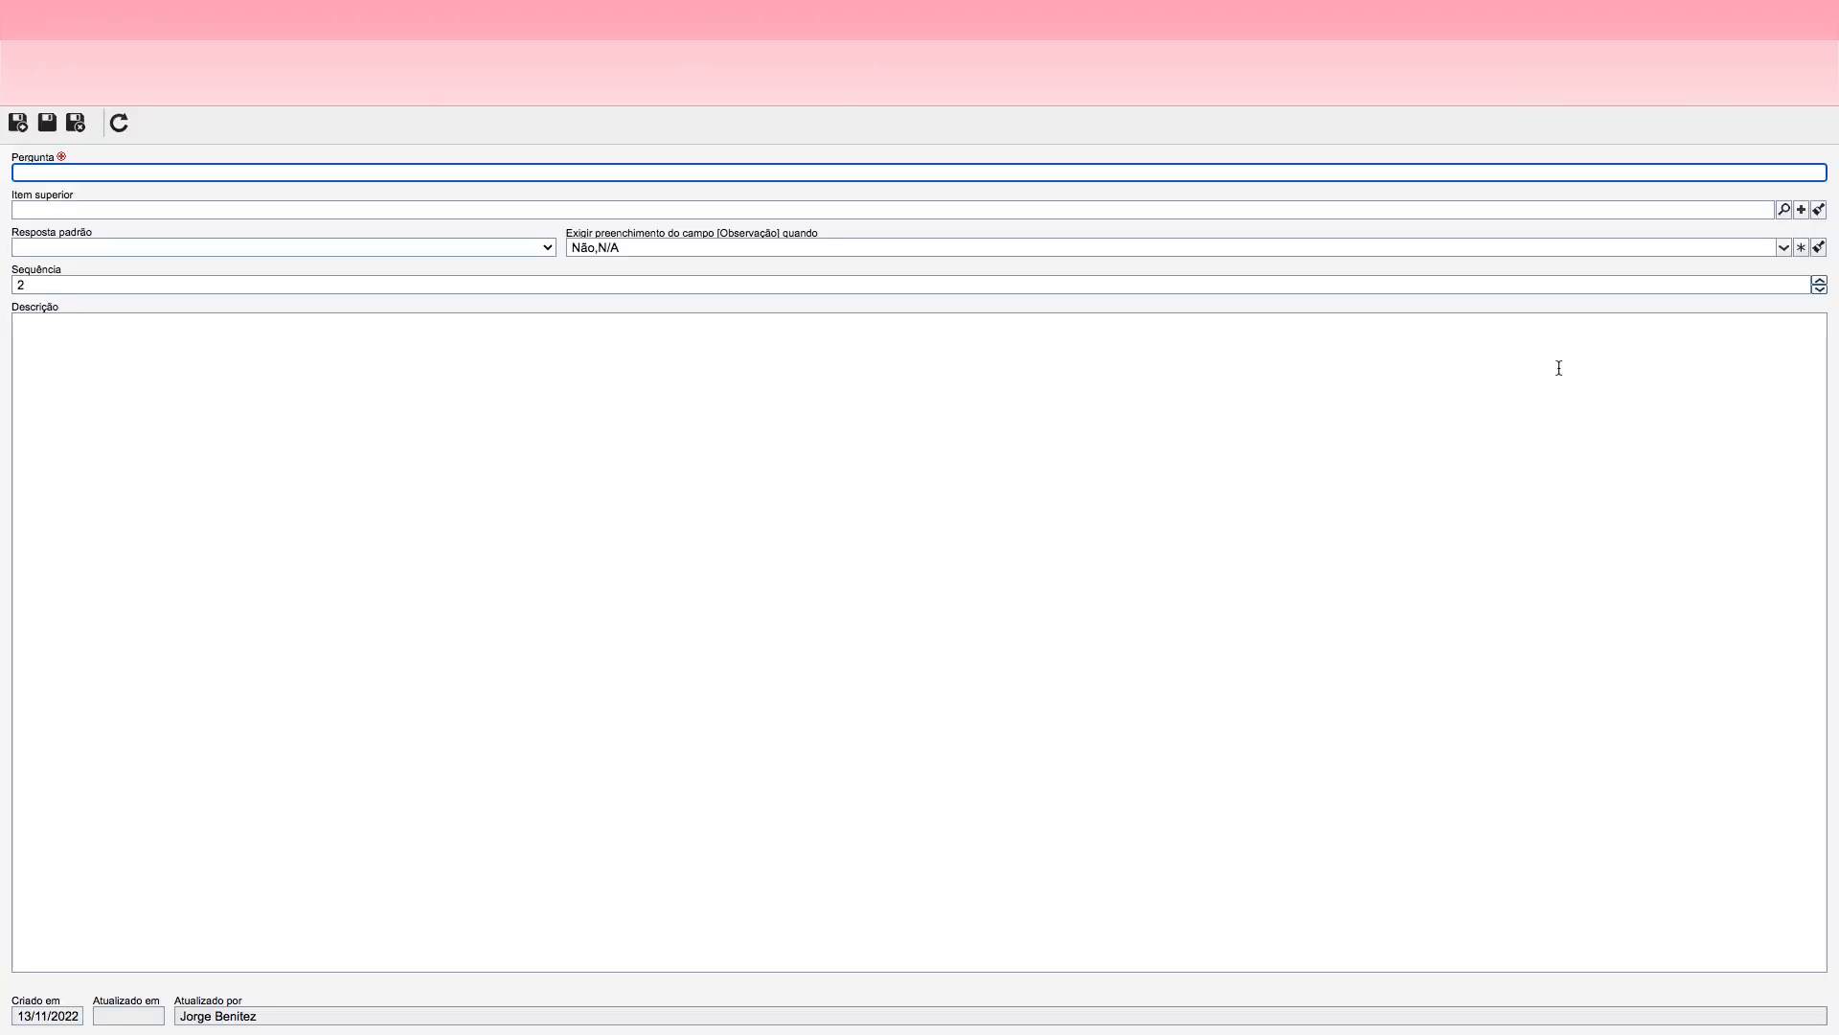
click(364, 176)
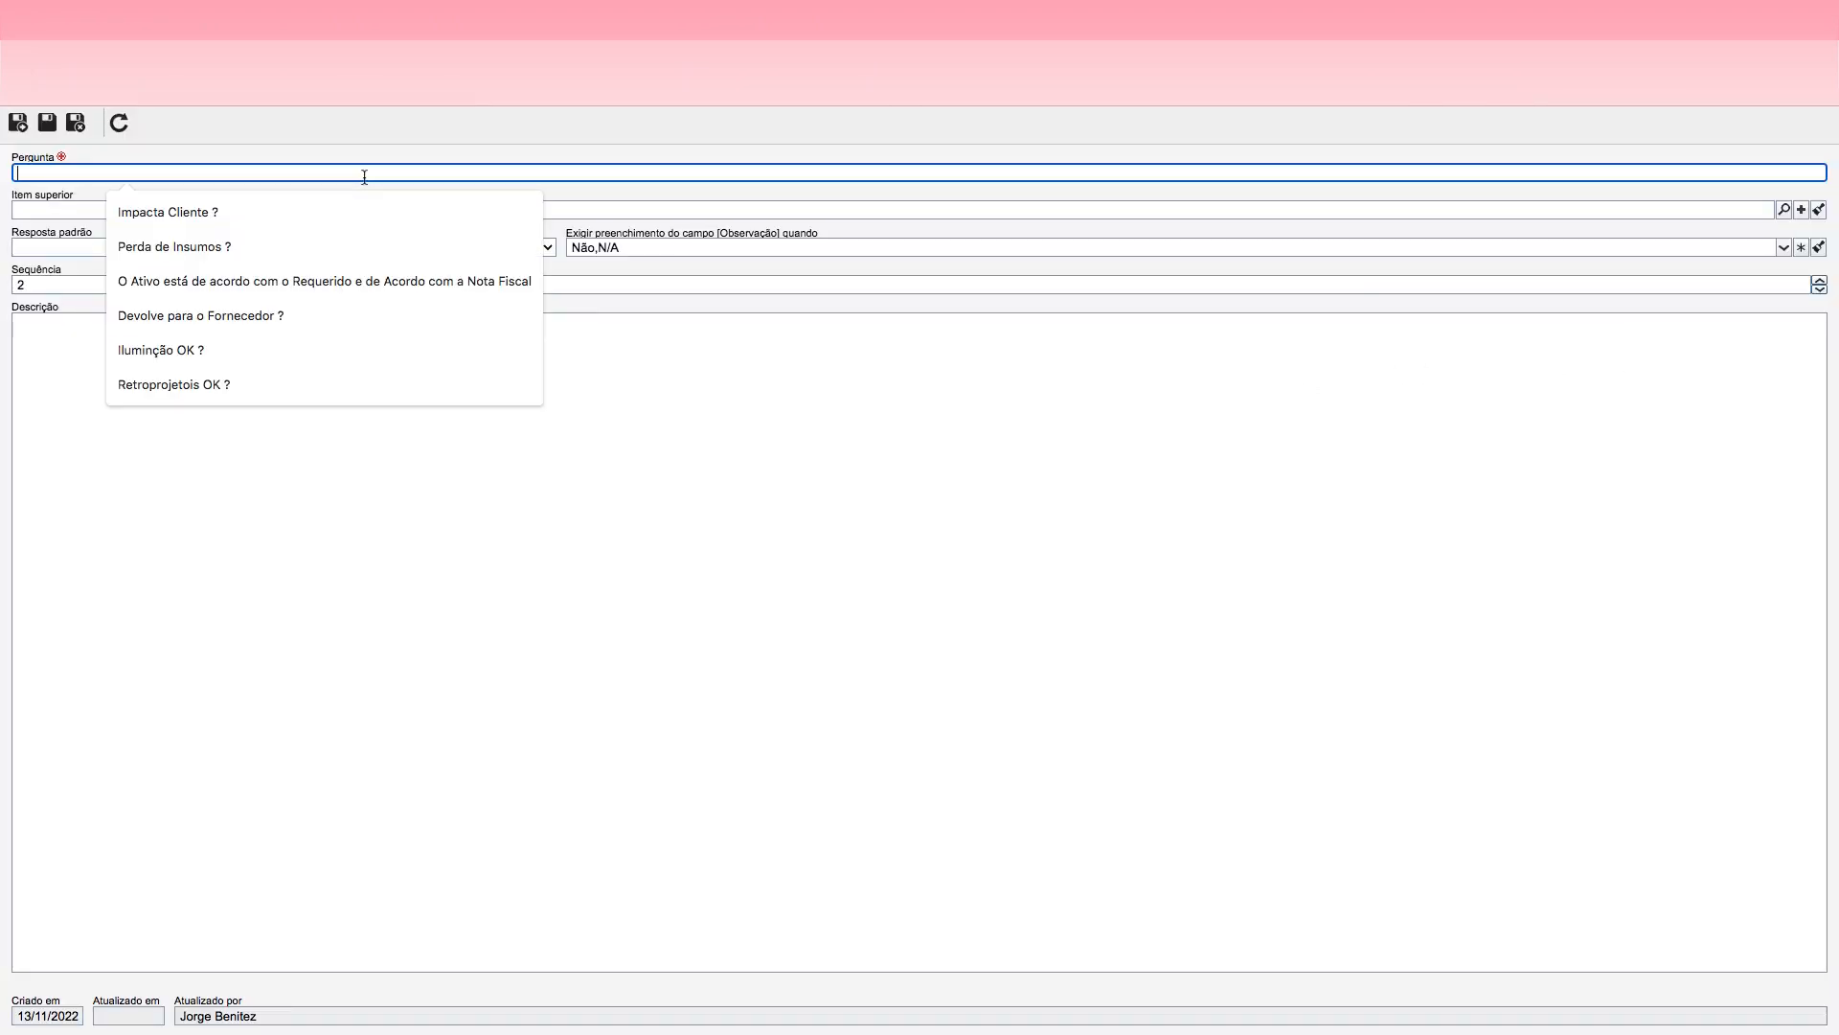
text(A viagem)
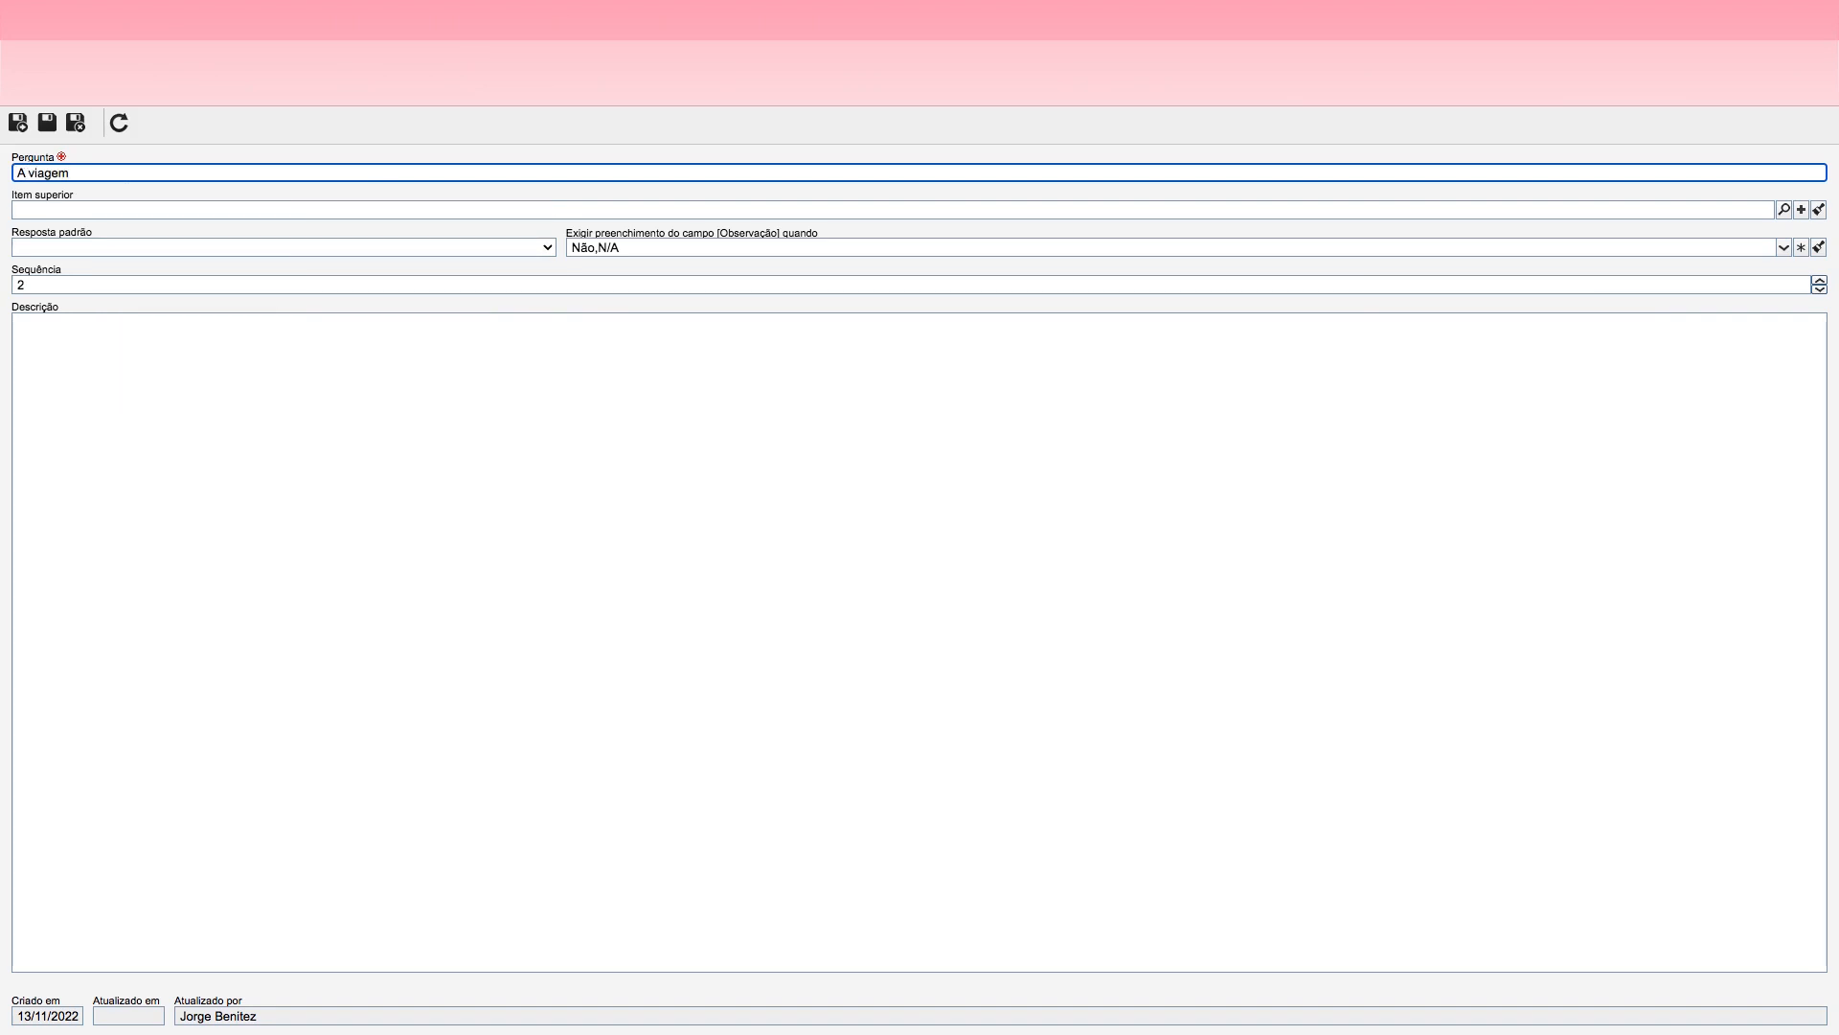
text( será)
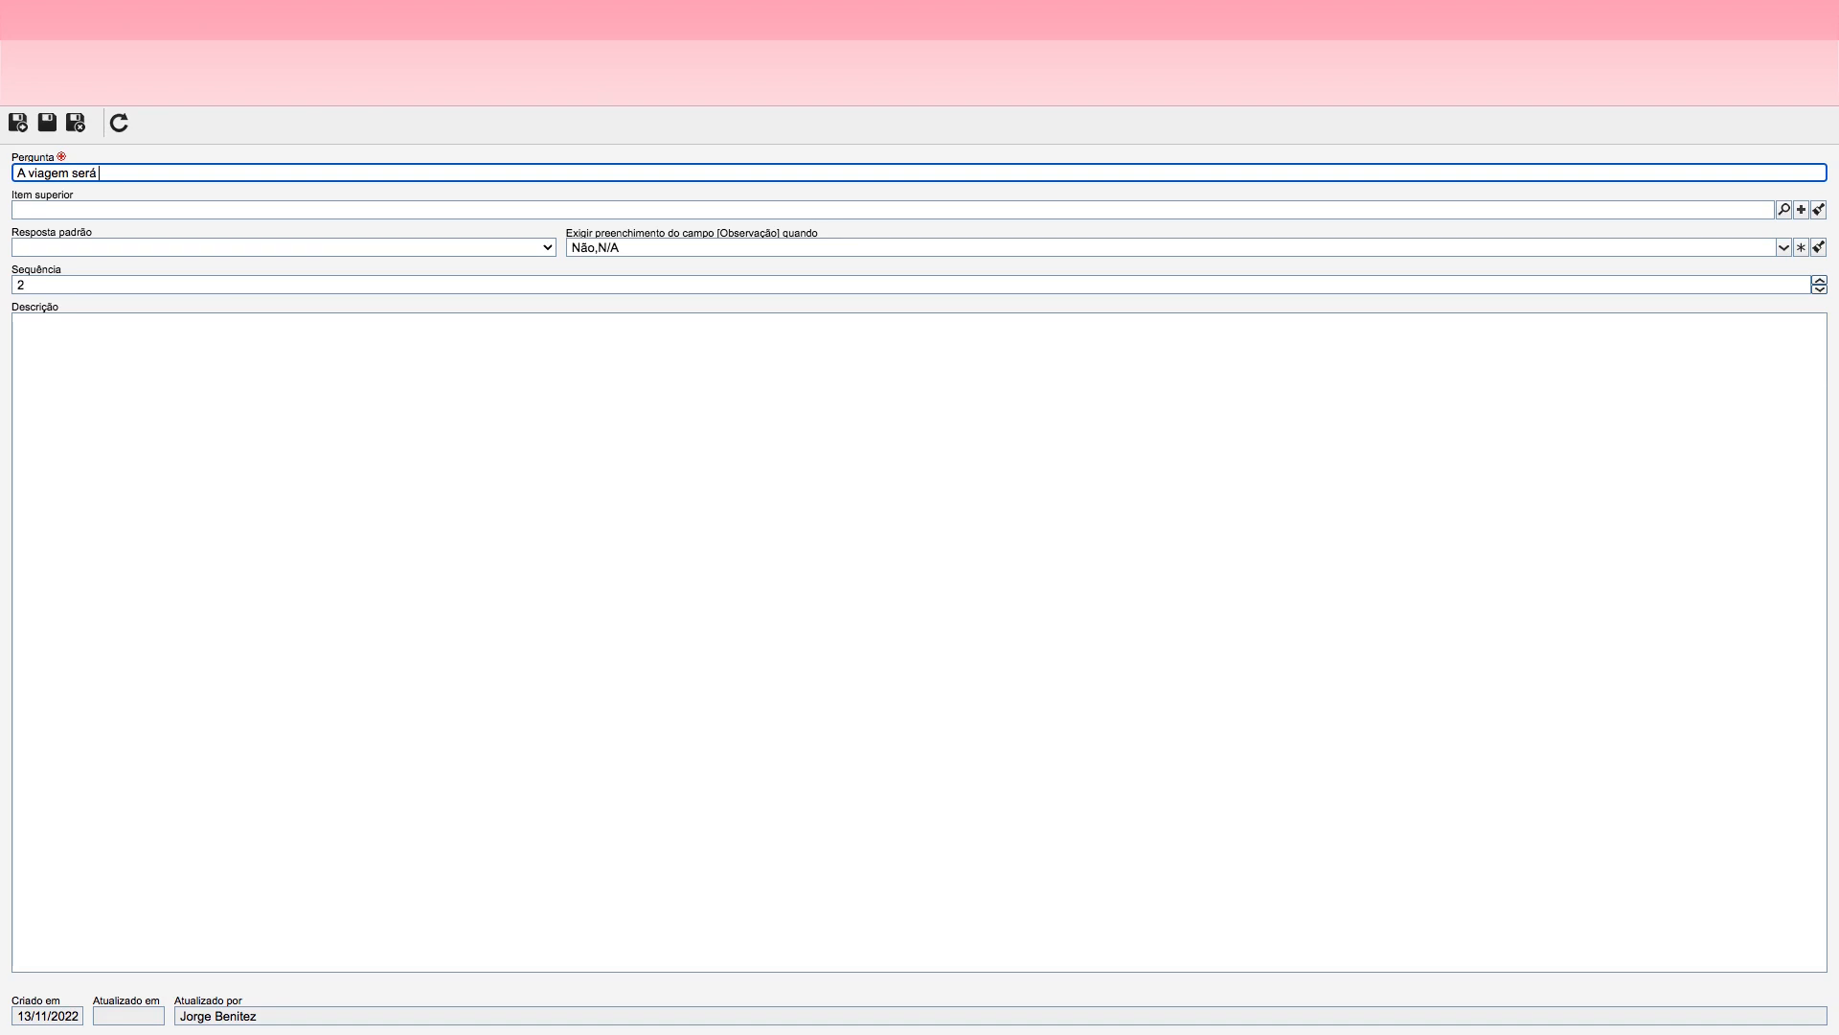
text(Aére)
key(BackSpace)
key(BackSpace)
key(BackSpace)
key(BackSpace)
key(BackSpace)
key(BackSpace)
key(BackSpace)
key(BackSpace)
Step: Enter "Será Necessário Adiantamento de Viagem ?" as the text of the second checklist question
text(Será Necessário Adiantamento de Viagem ?)
Step: Remove the Não and N/A conditions that require the Observação field, then save and close the question
click(705, 251)
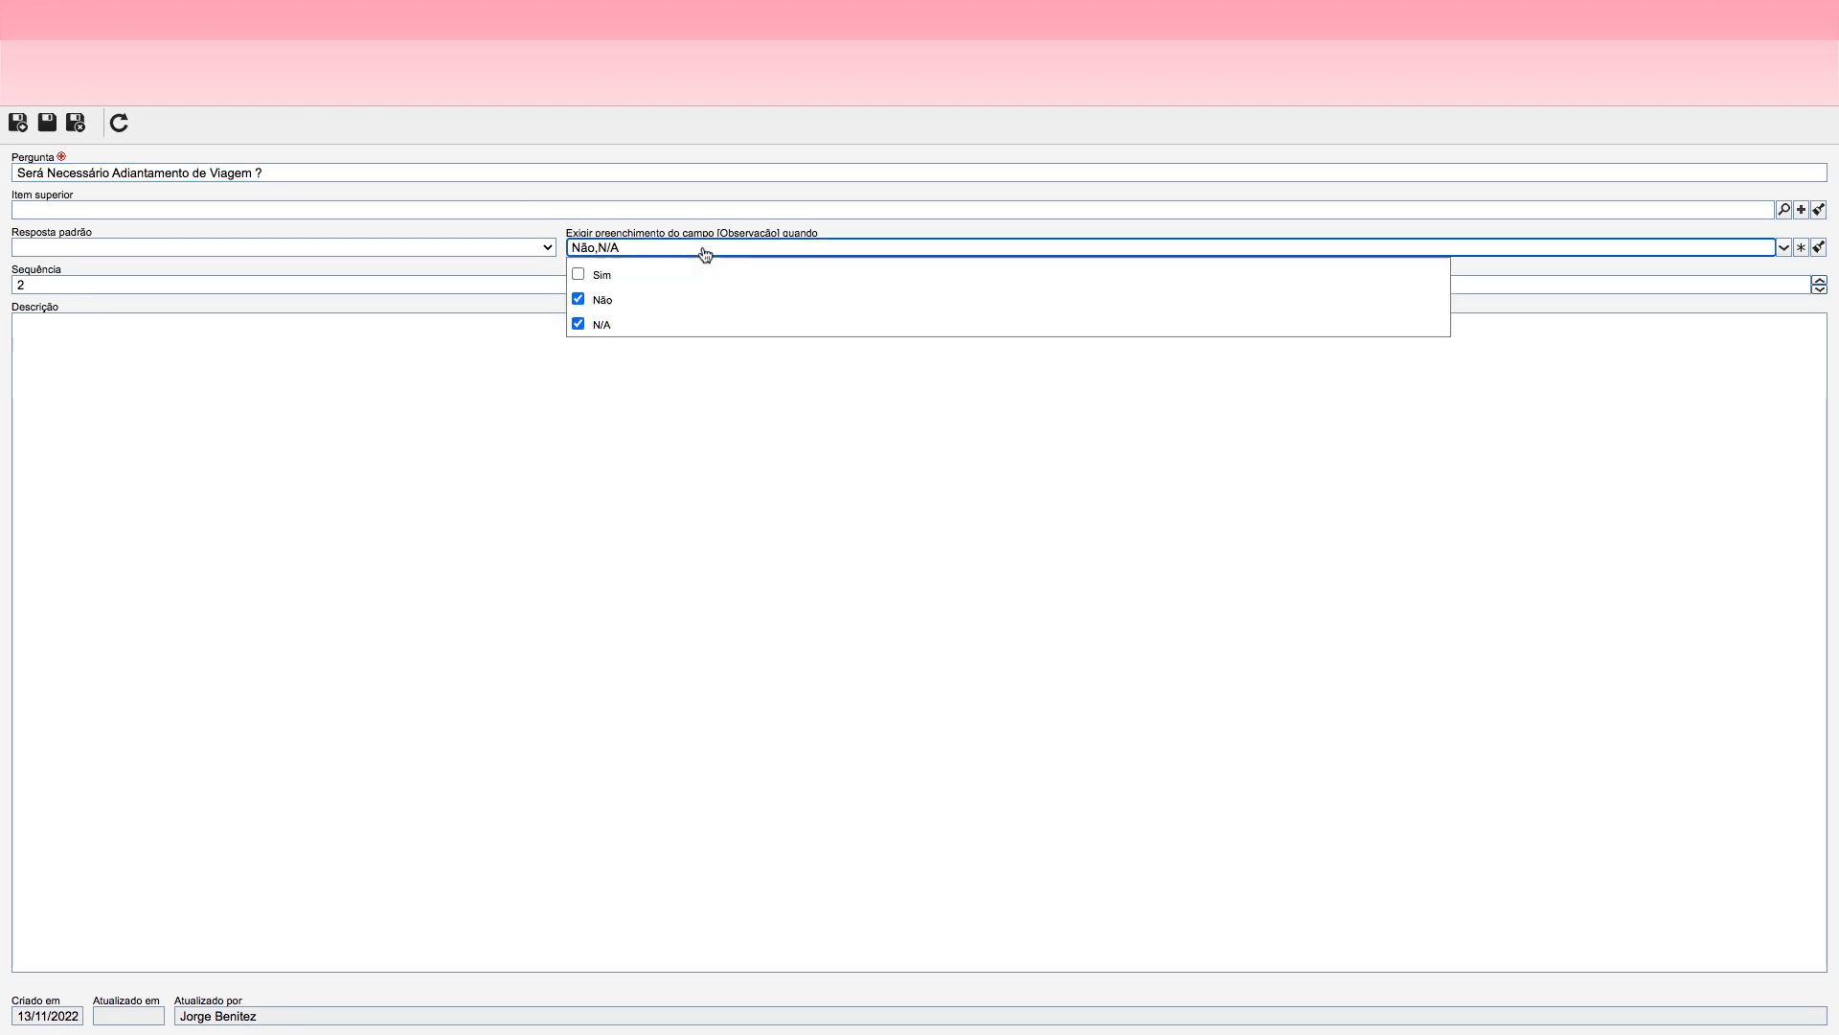
click(579, 300)
click(578, 324)
click(697, 353)
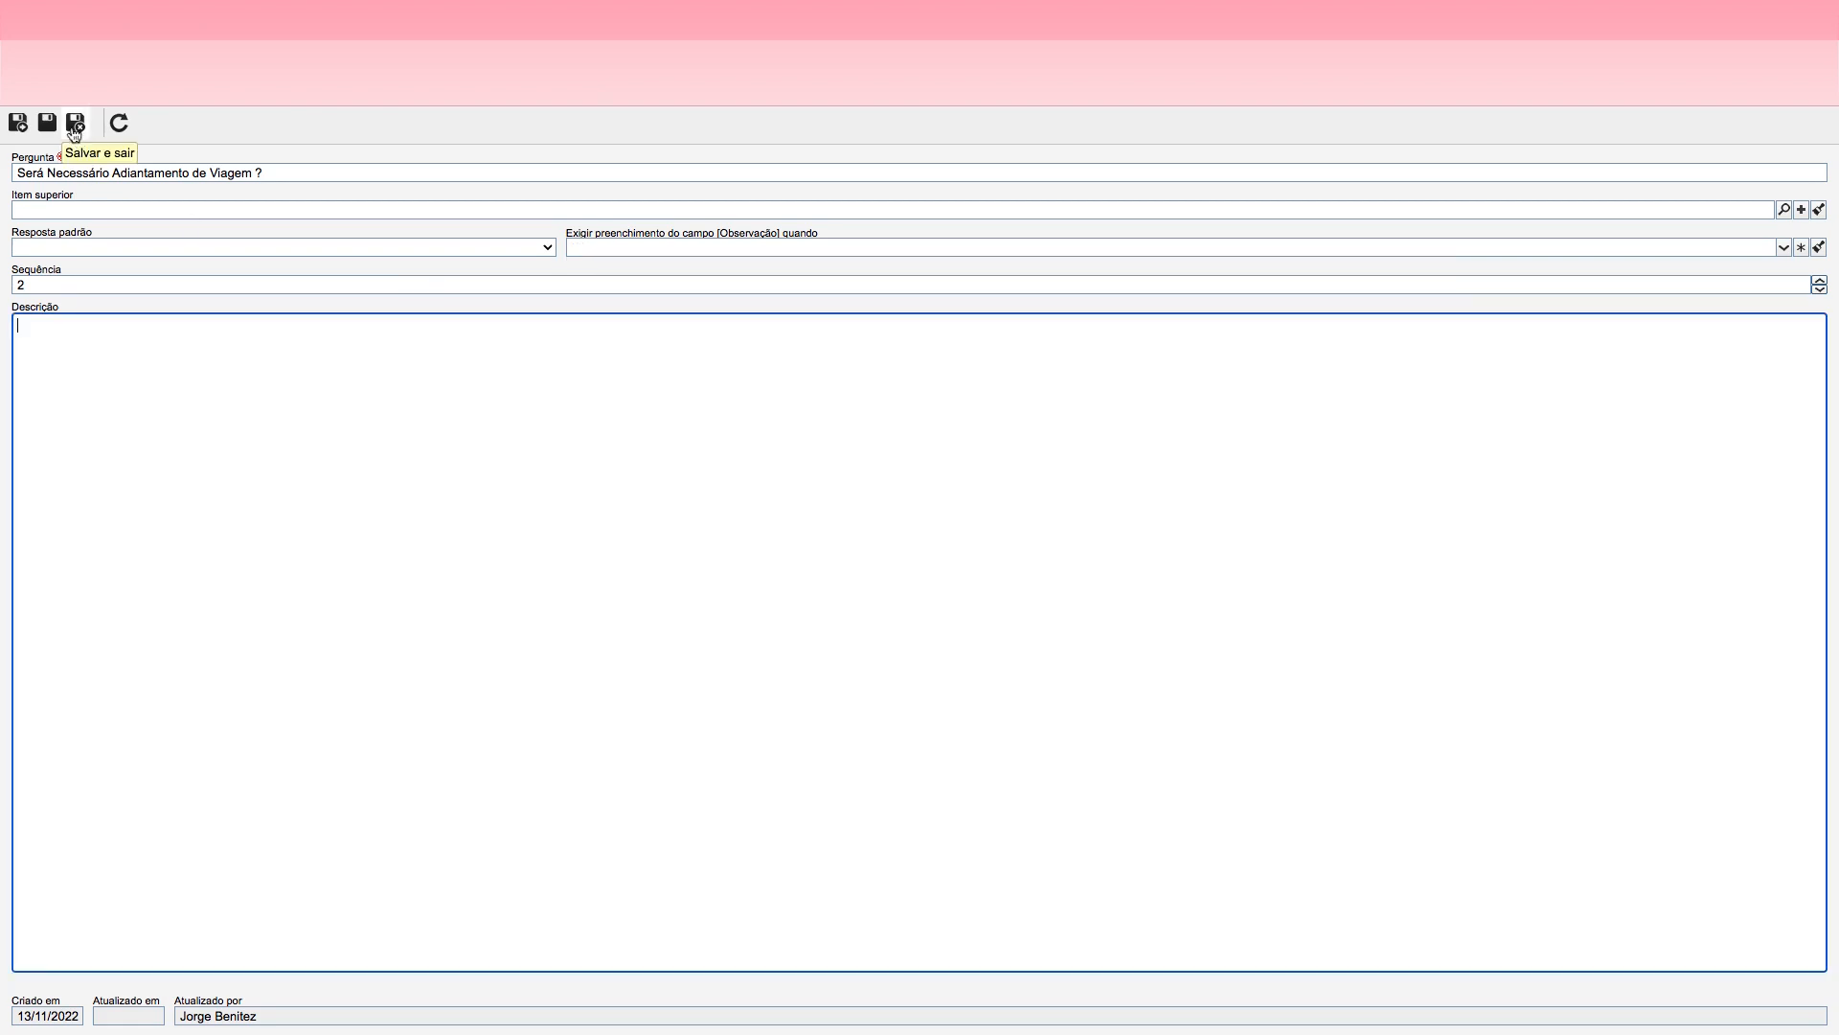
click(75, 122)
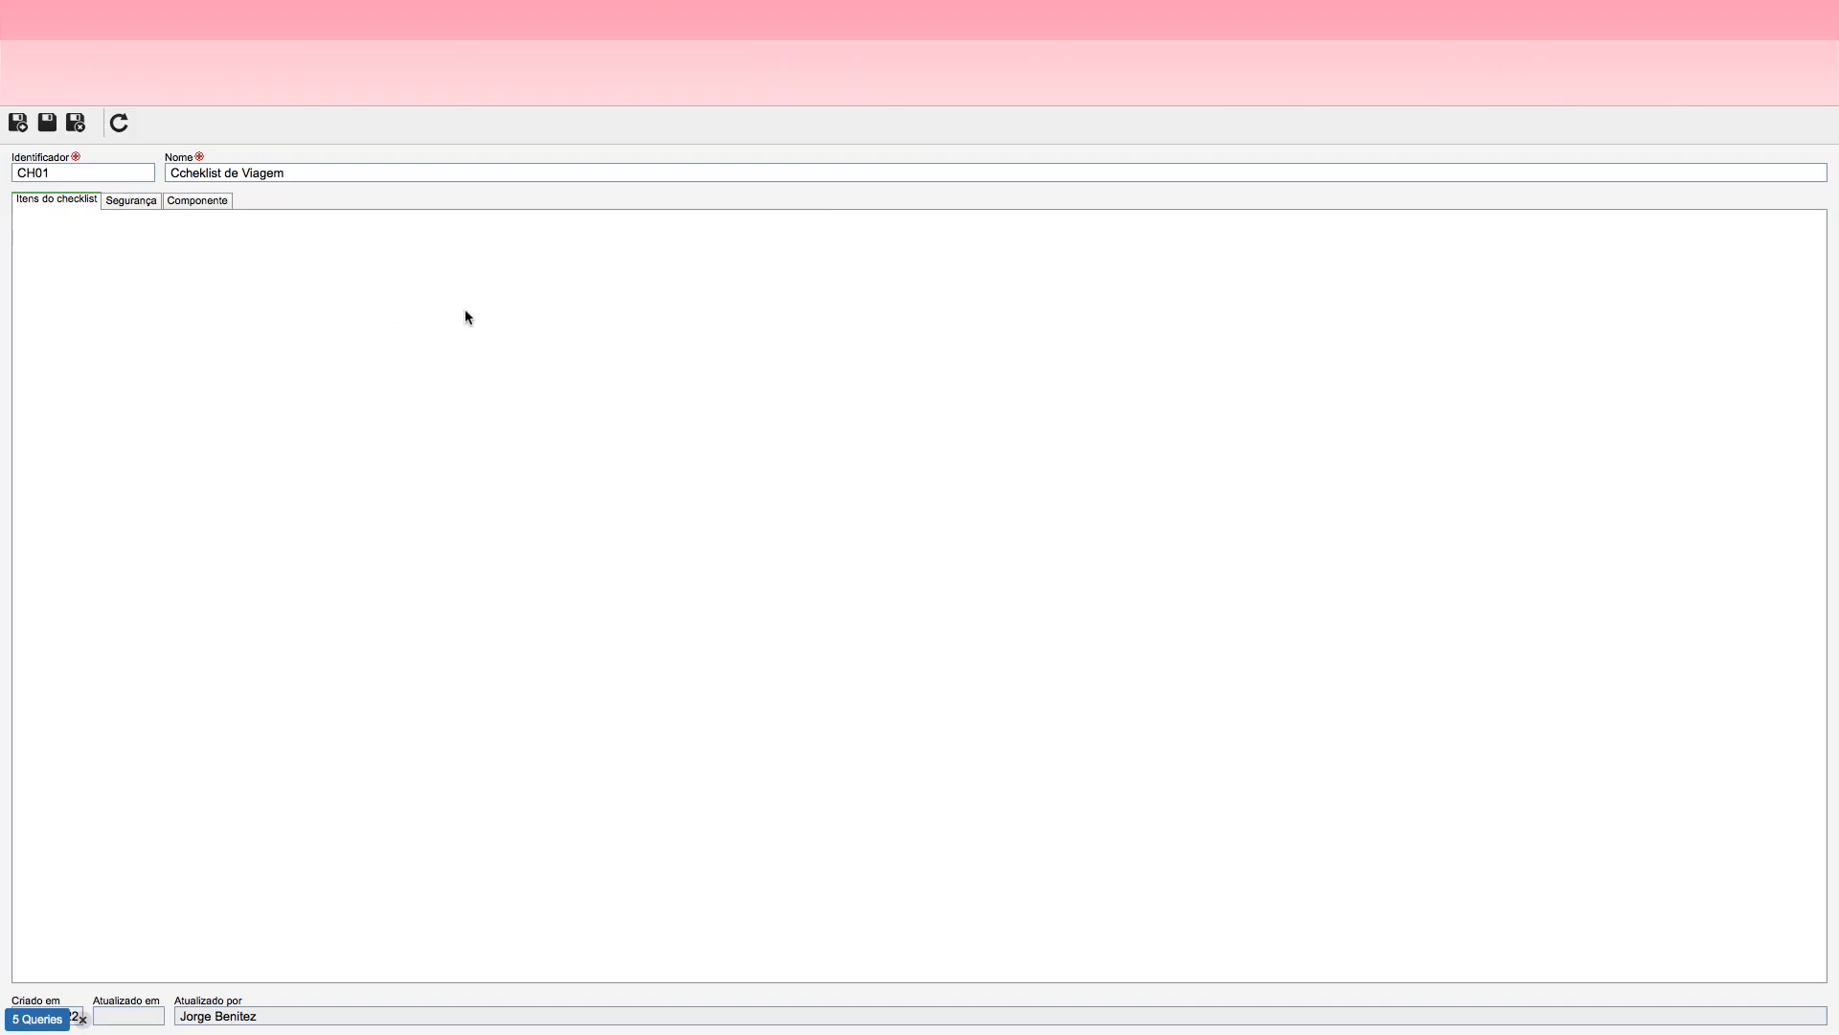
Step: Reword the first checklist question as "Há Pendência de Acerto da última Viagem ?", then save and close the question, checklist and activity
click(582, 278)
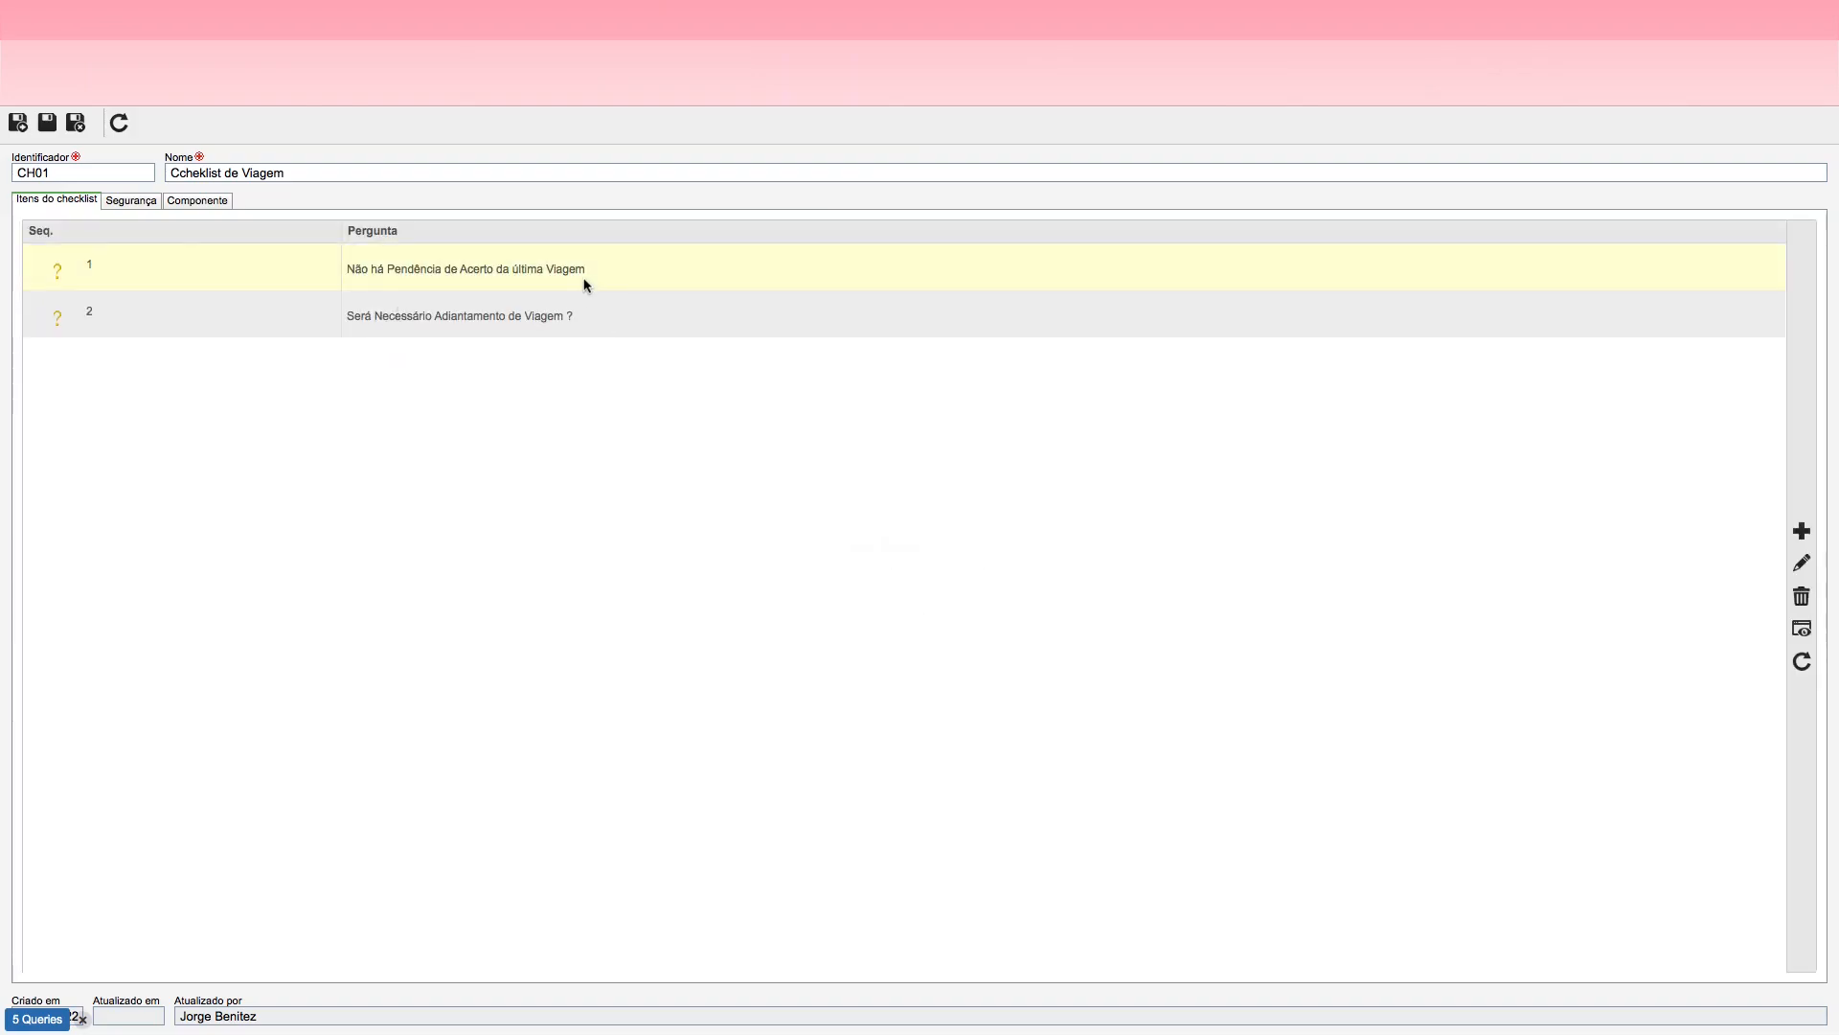
click(1801, 567)
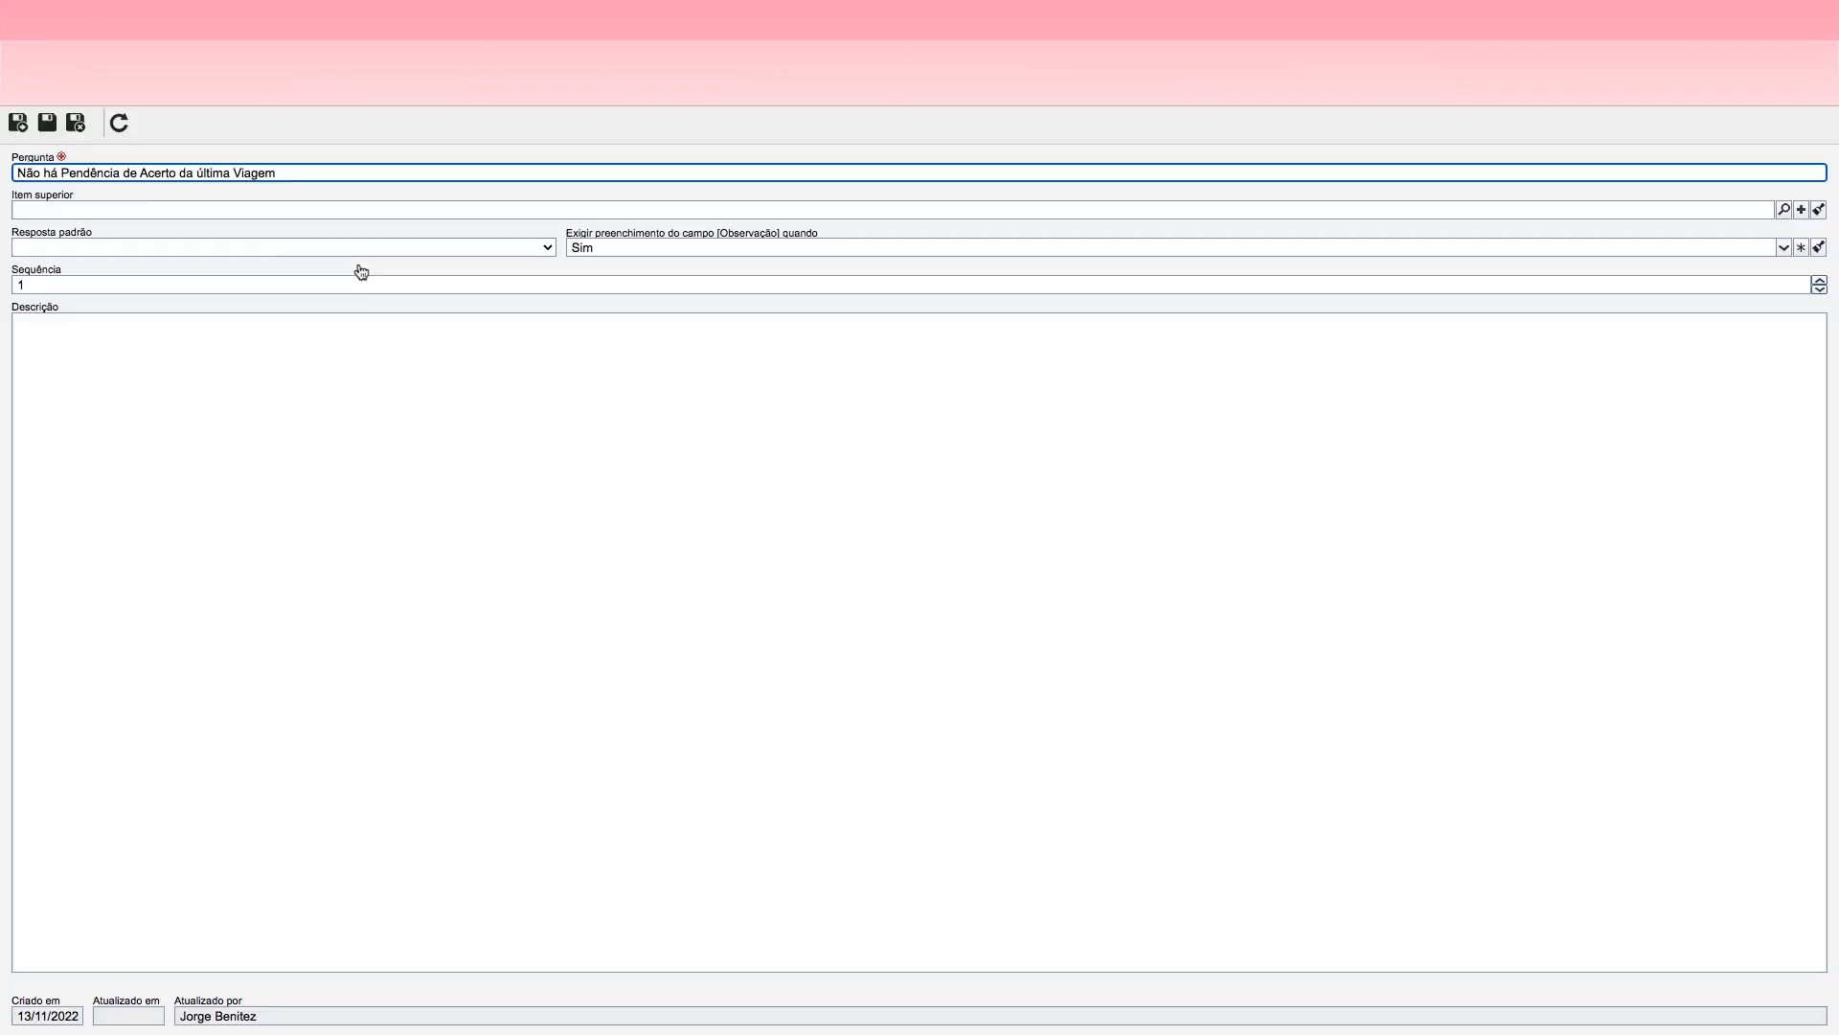
drag(46, 174, 5, 179)
text(H)
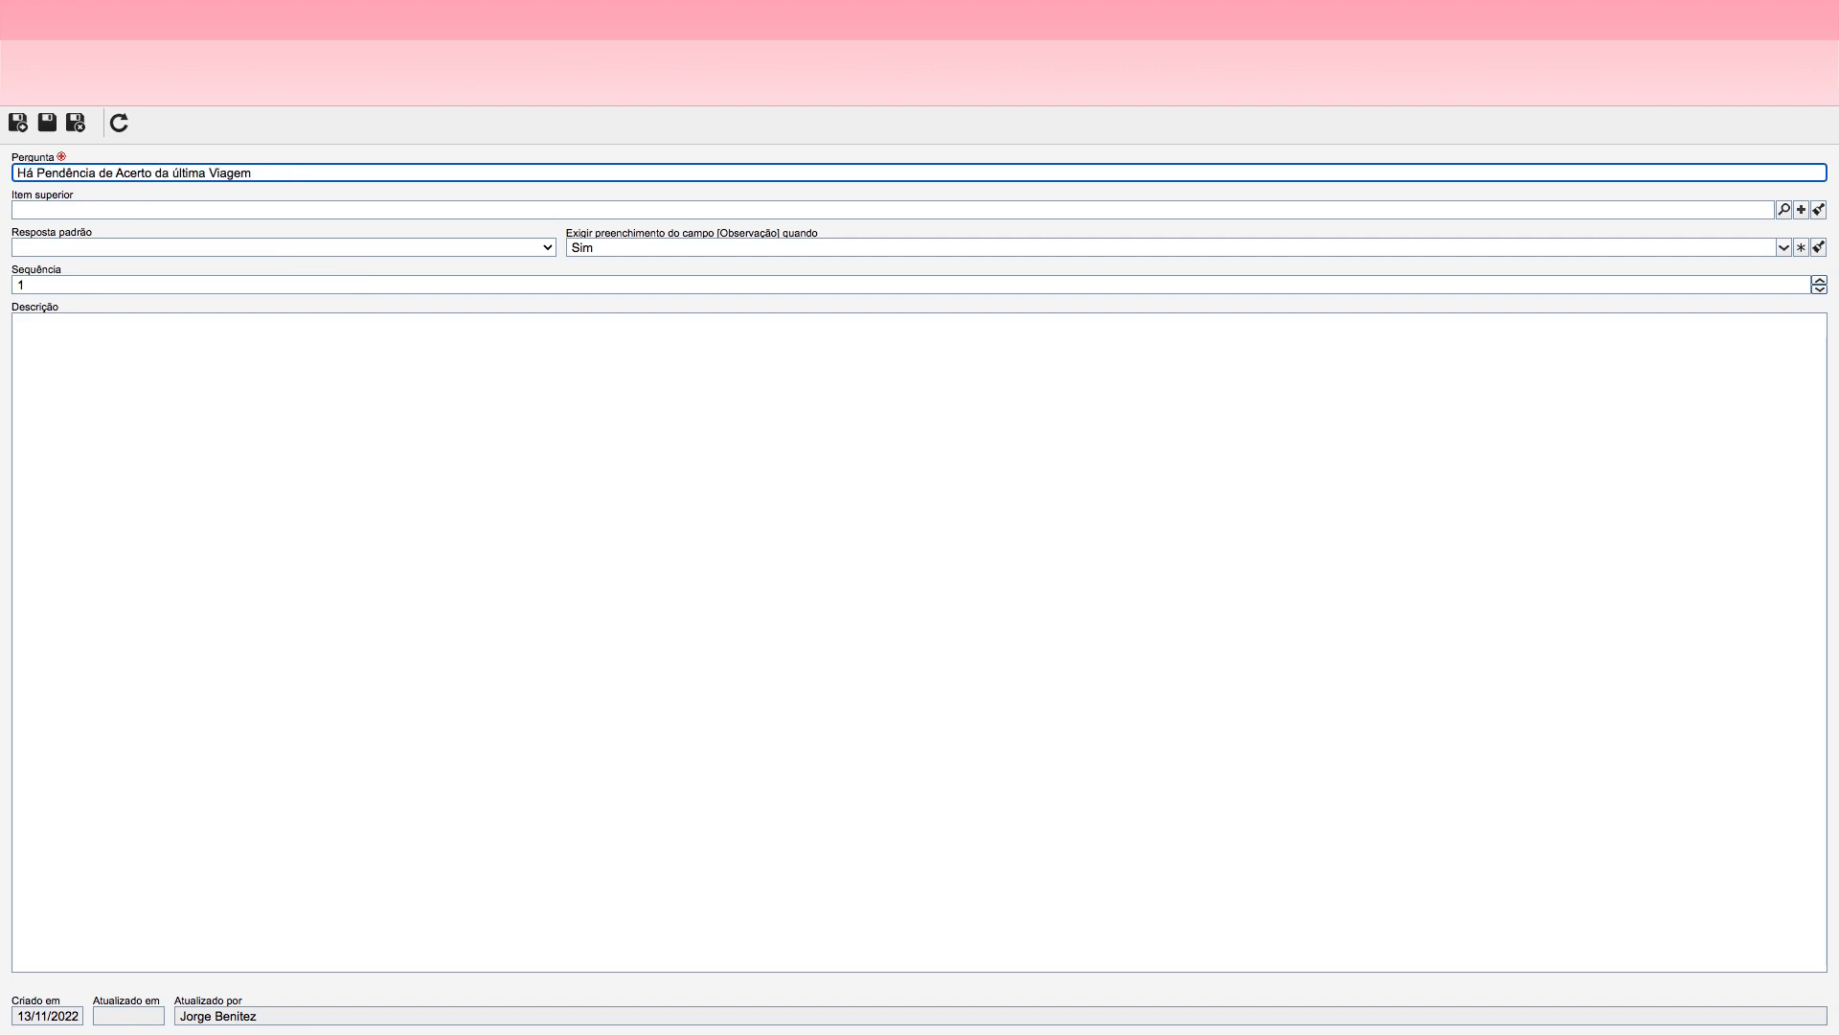
click(267, 173)
text(?)
click(75, 122)
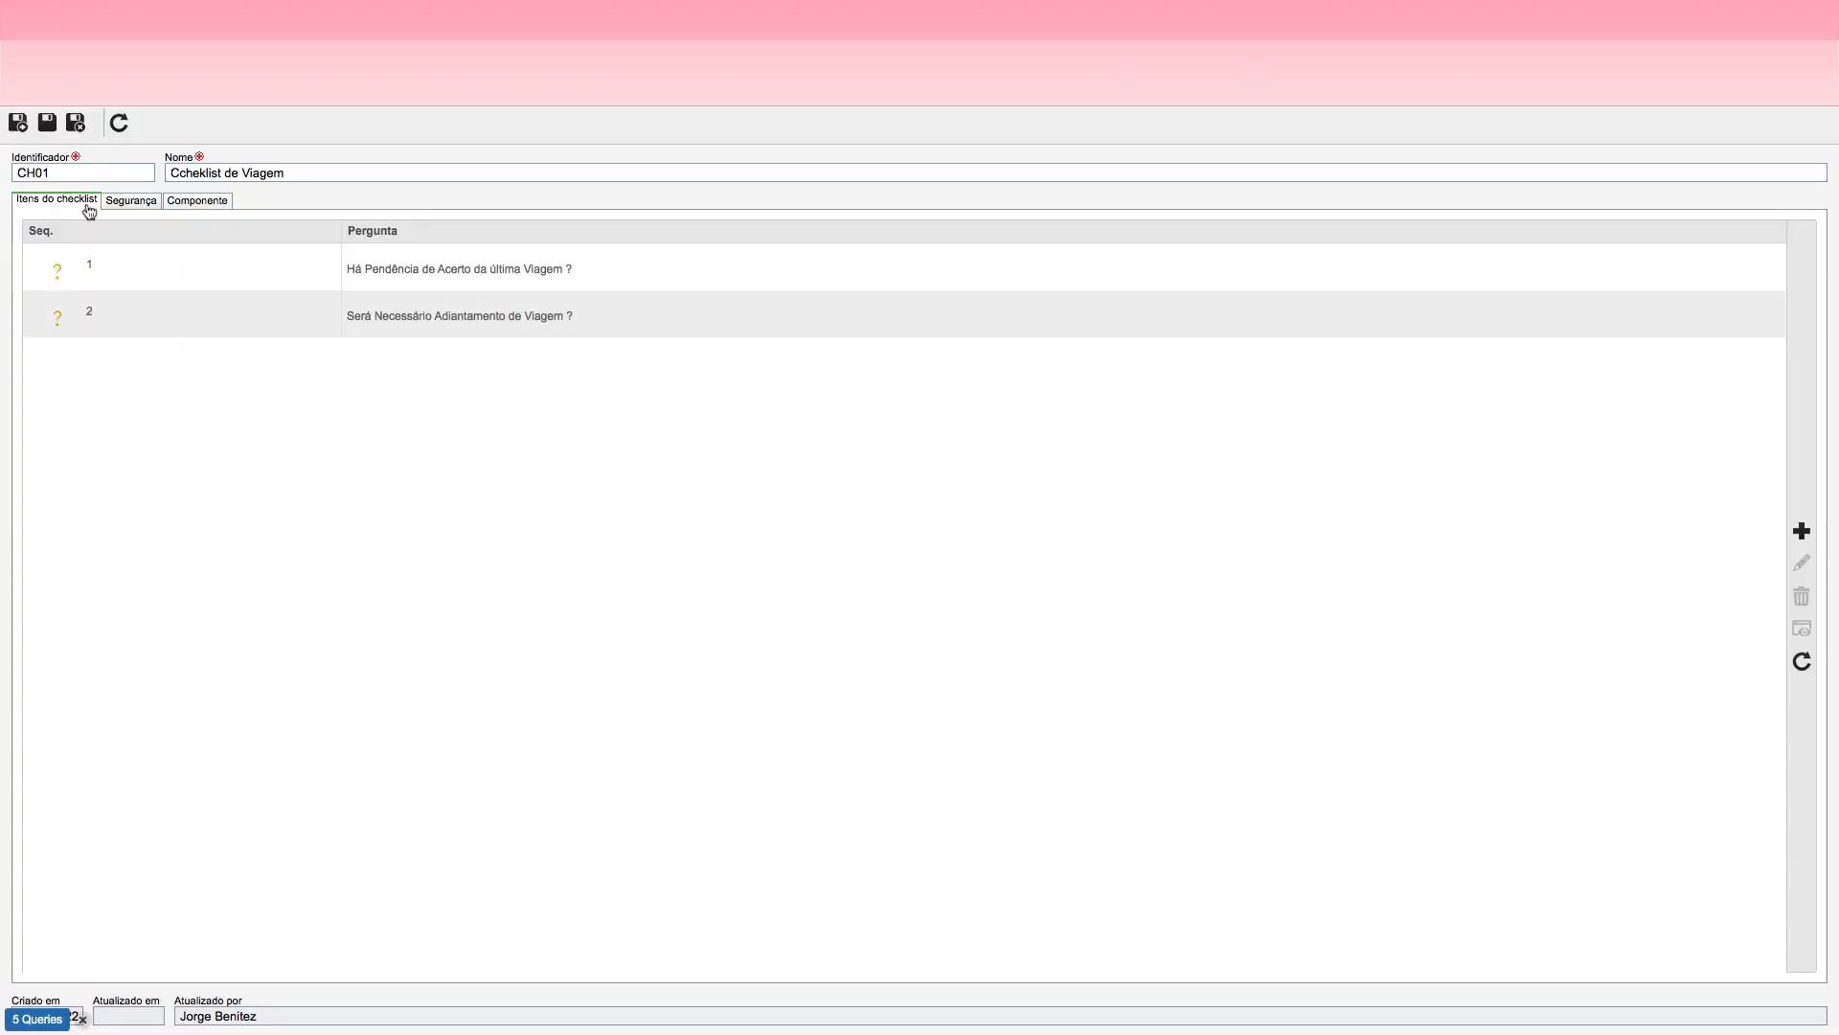
click(75, 123)
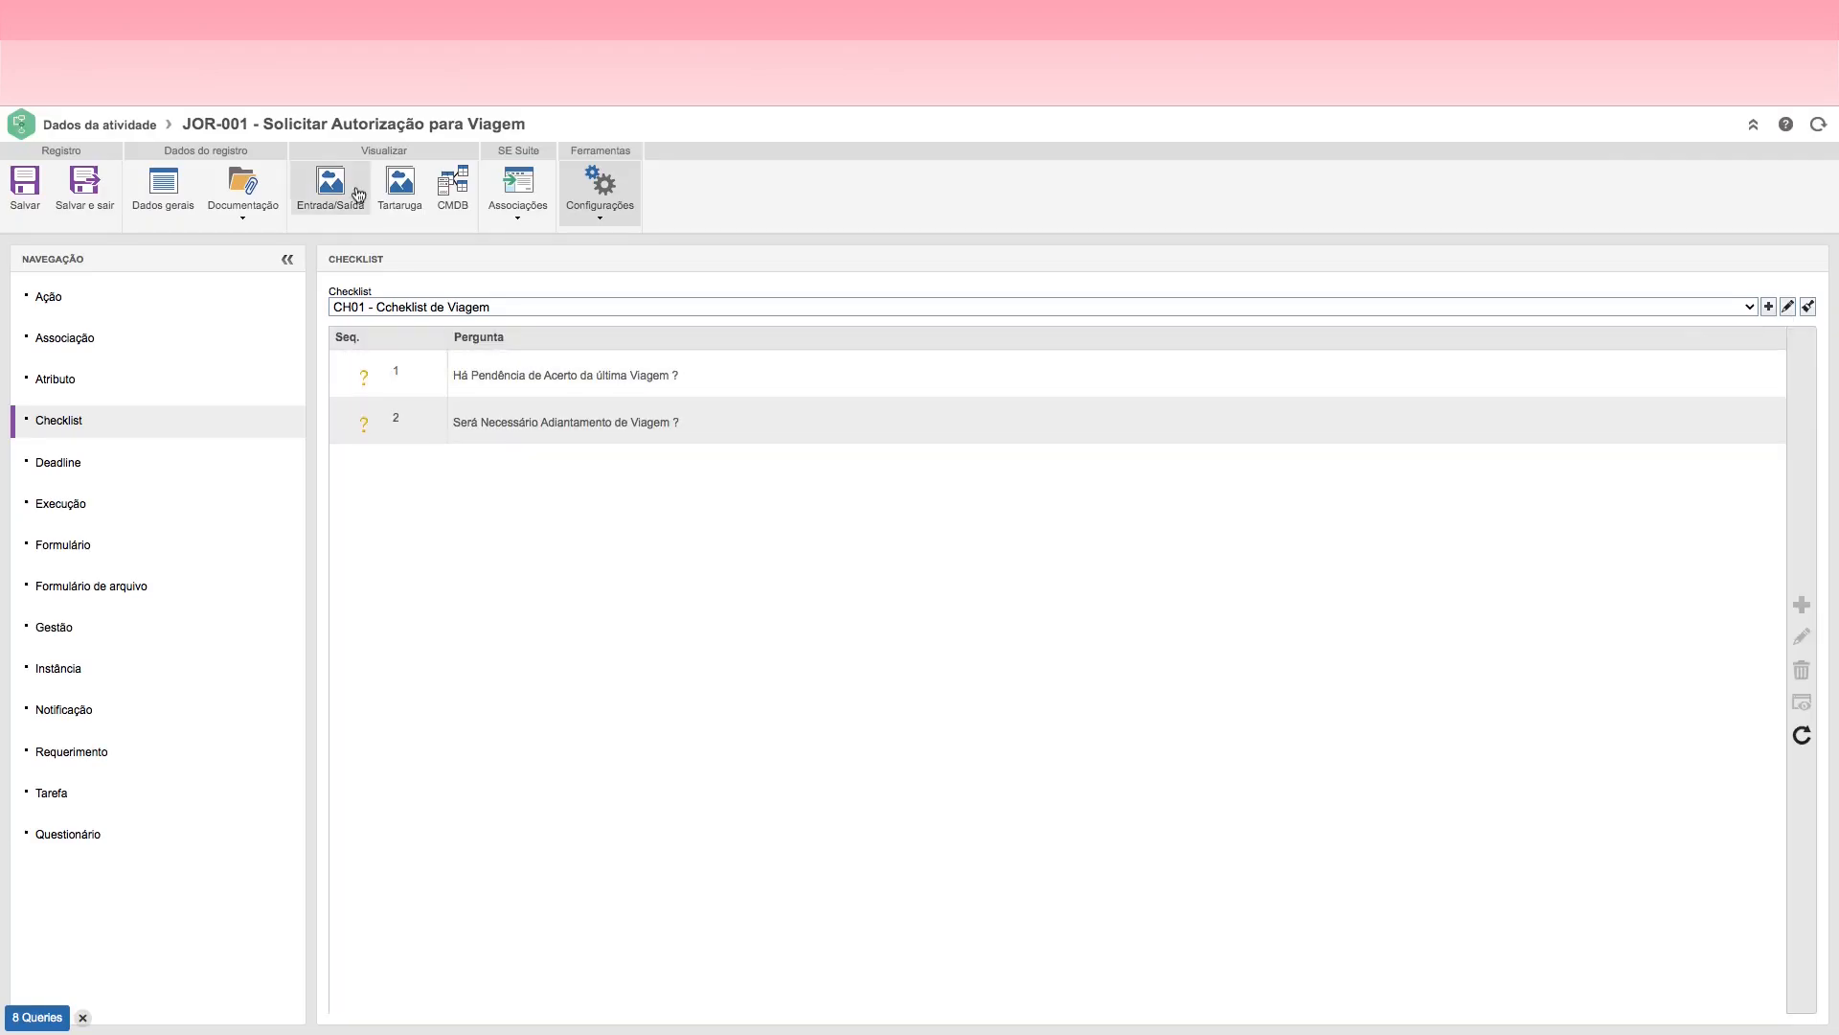
click(87, 198)
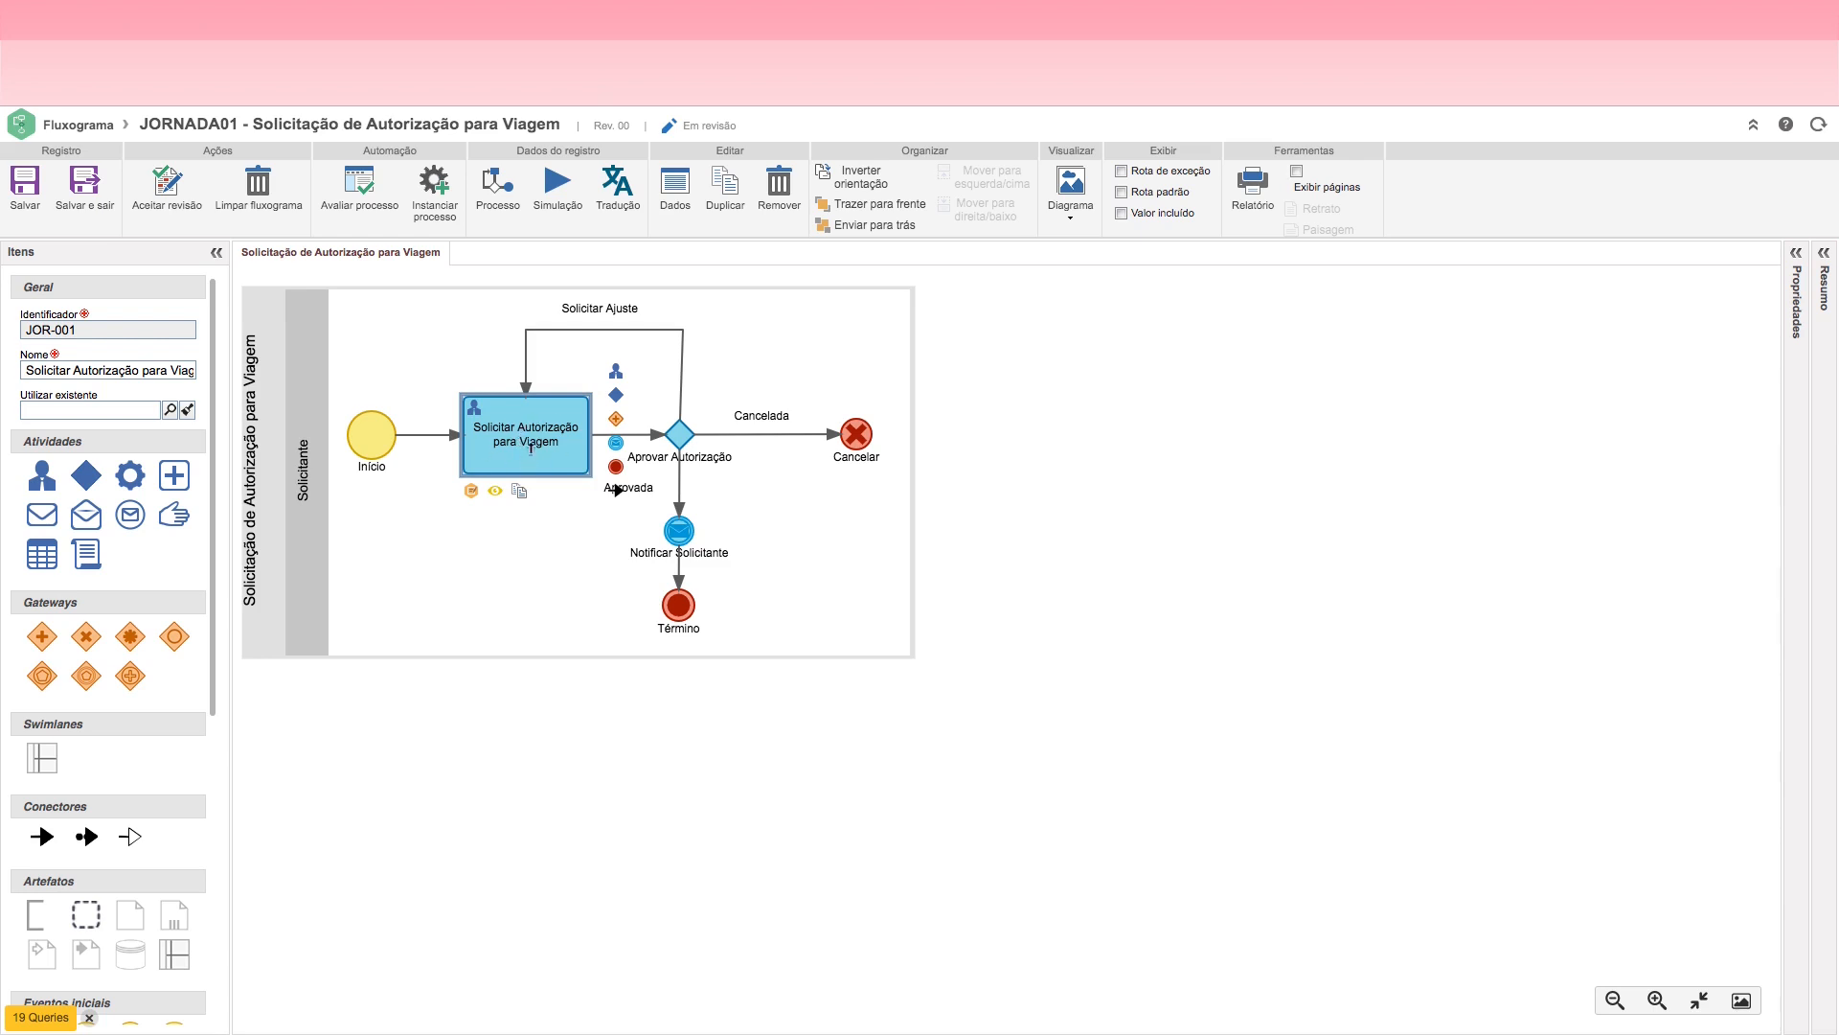
Step: Examine the flowchart's approval decision, notification, end and cancel elements and the Cancelada route
click(679, 434)
click(679, 435)
click(569, 439)
click(673, 436)
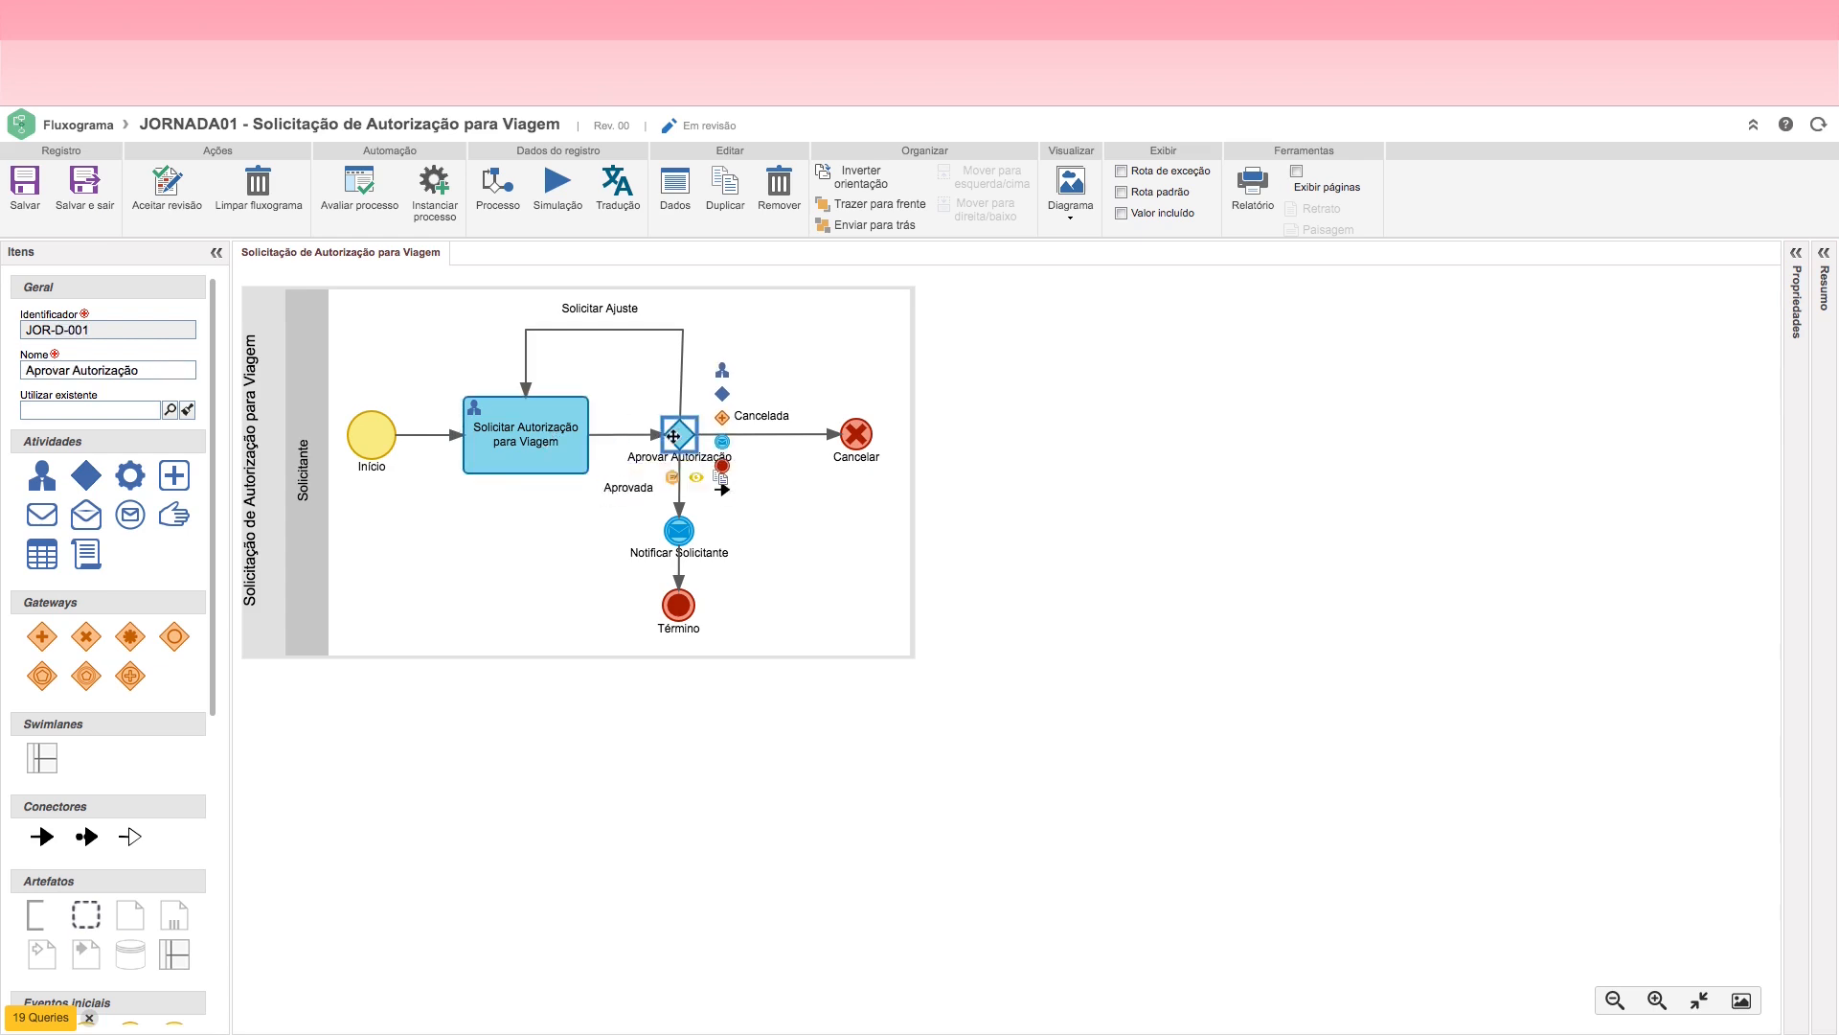
click(678, 530)
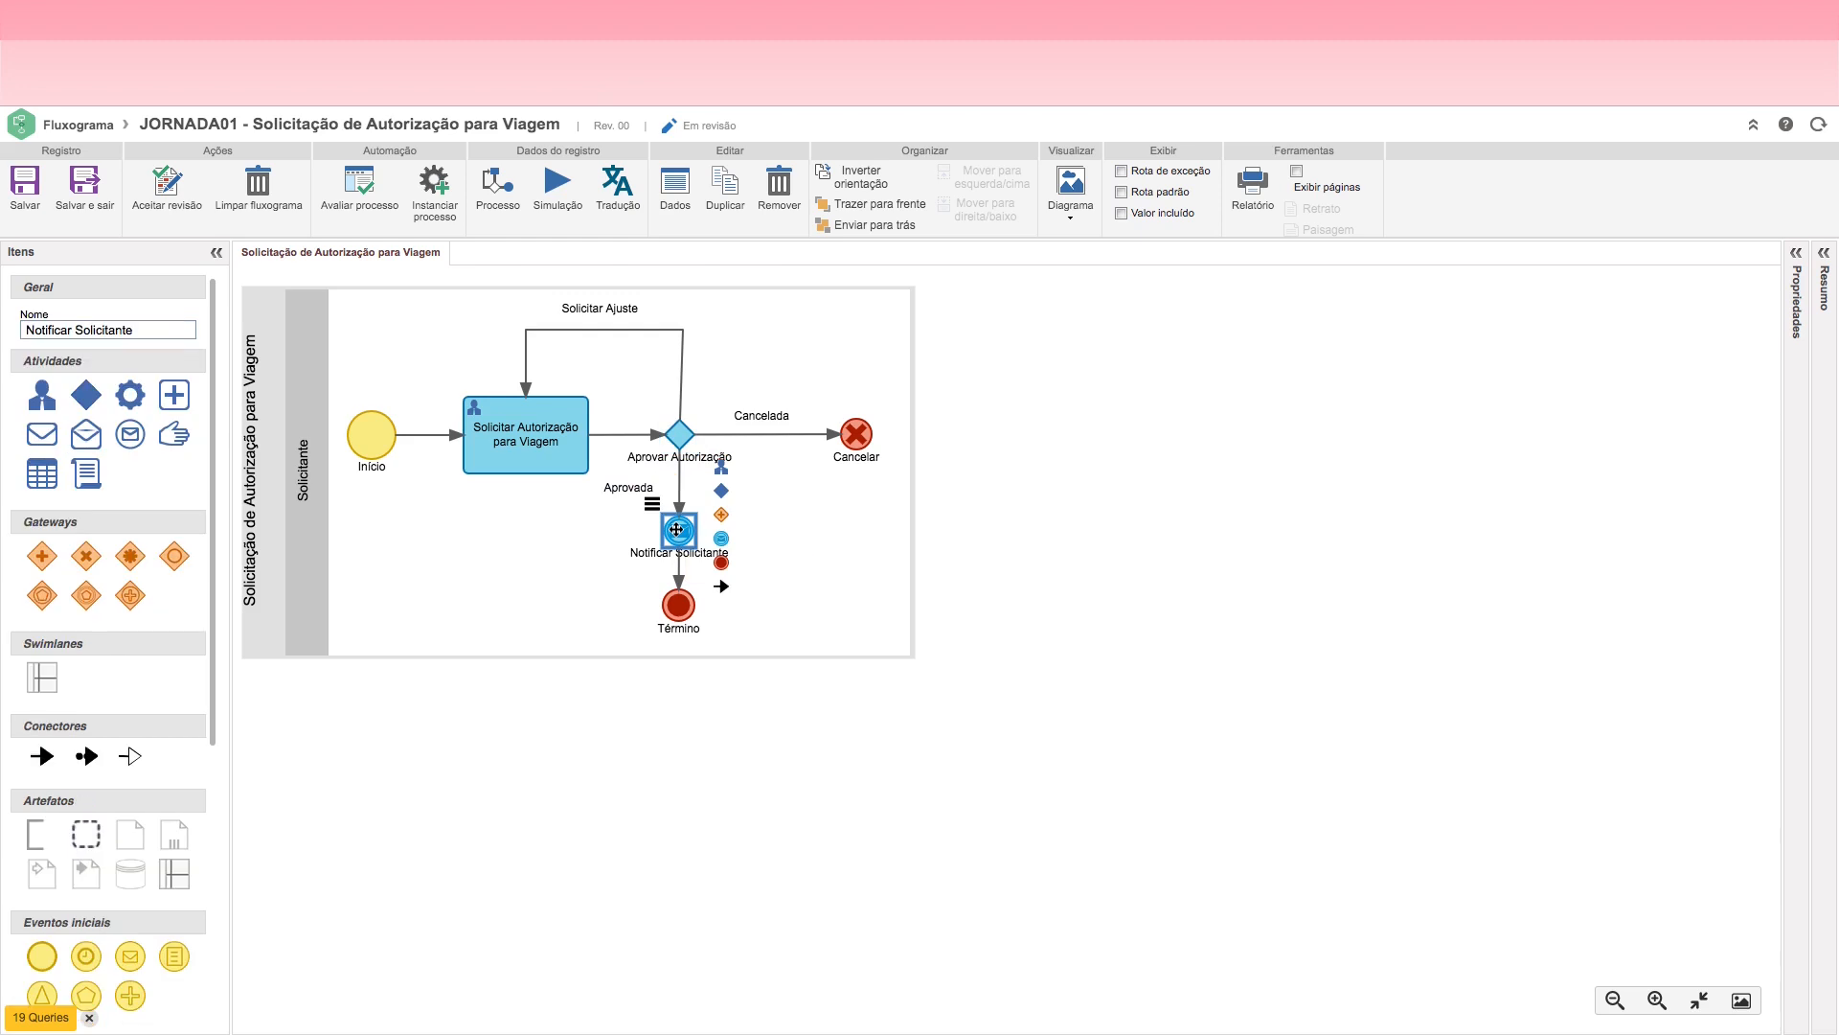
click(680, 613)
click(853, 441)
double_click(763, 416)
click(807, 531)
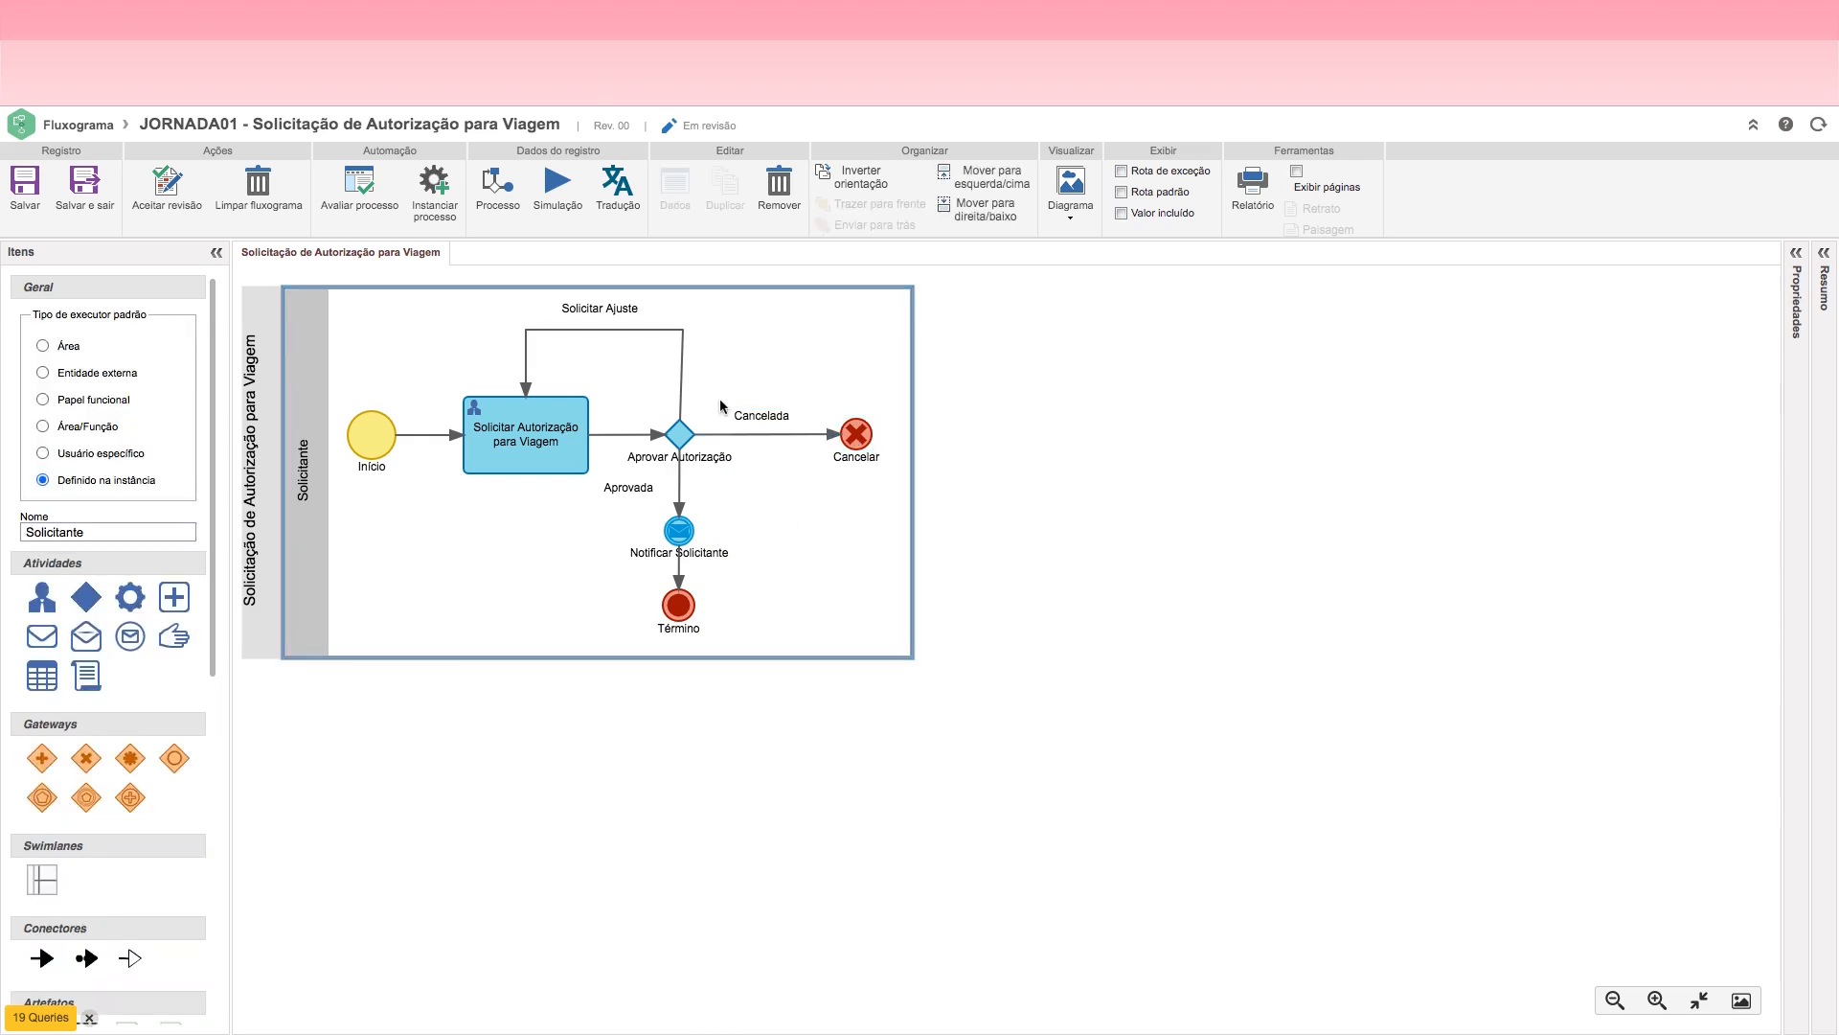
Step: Change the font color of the Cancelada route label to red #FF0000
click(1798, 255)
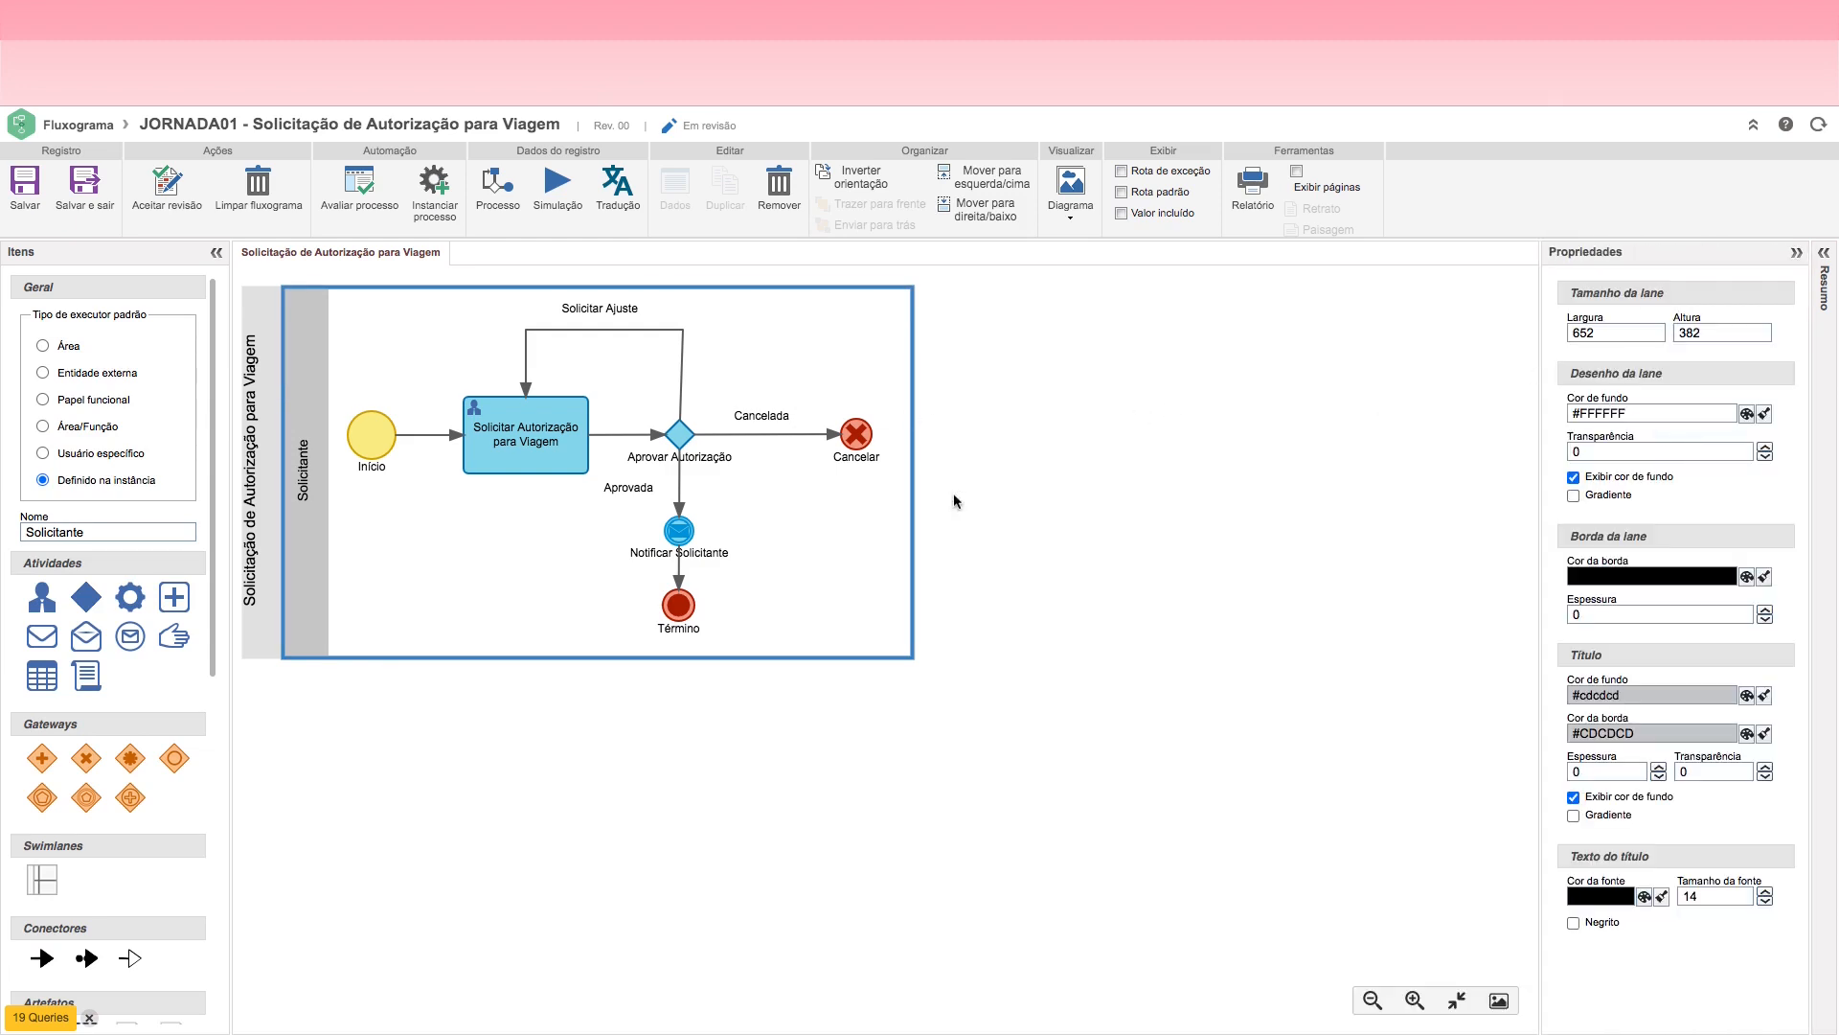
click(778, 415)
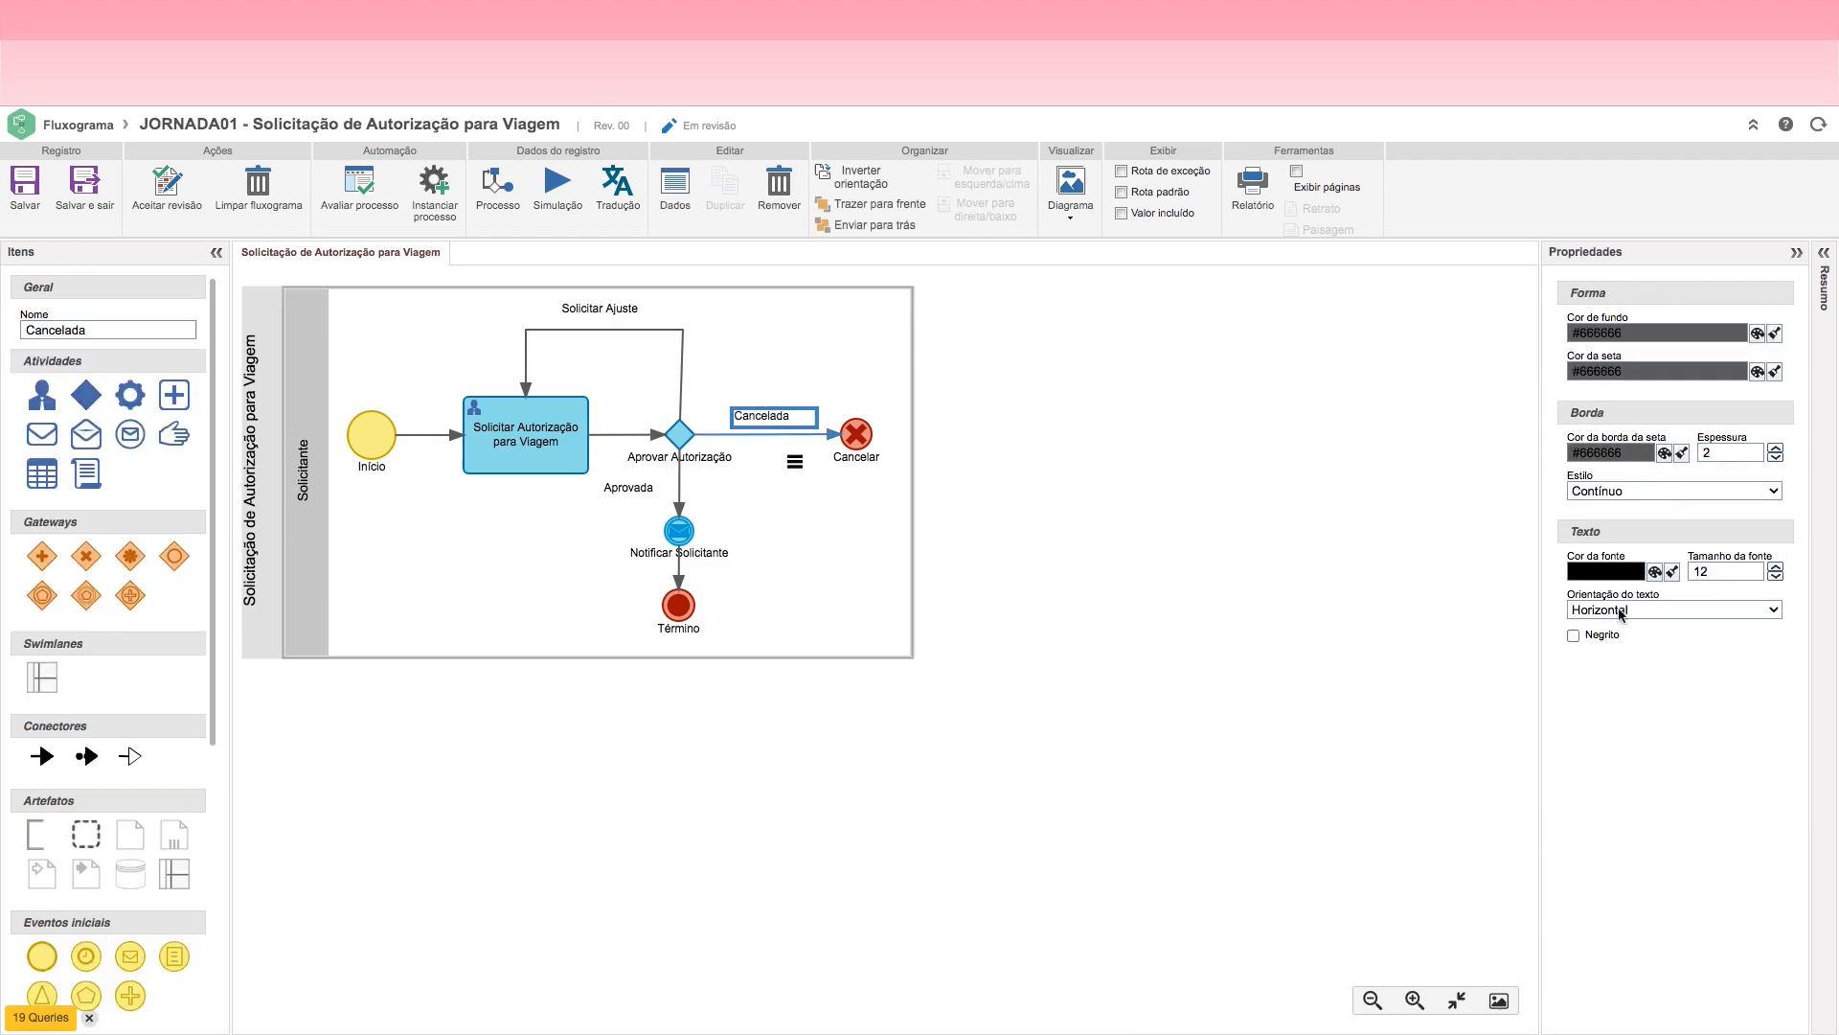
click(1655, 573)
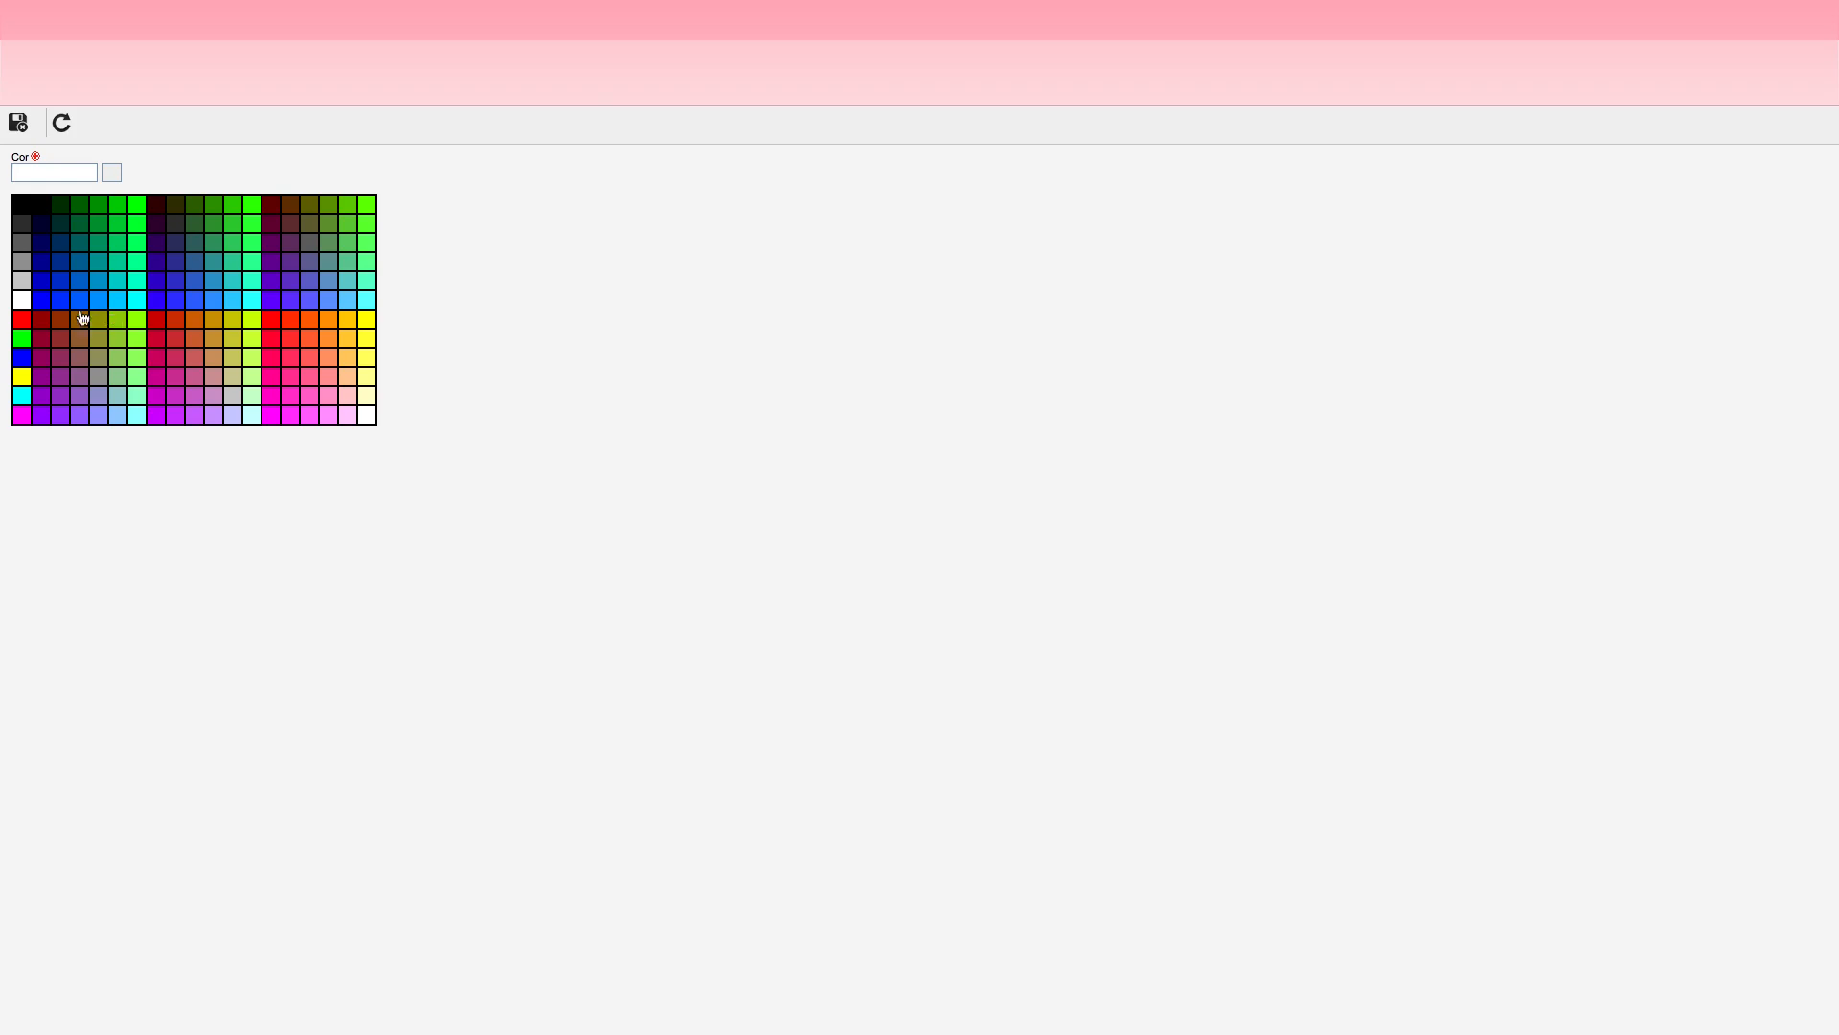
click(21, 321)
click(18, 123)
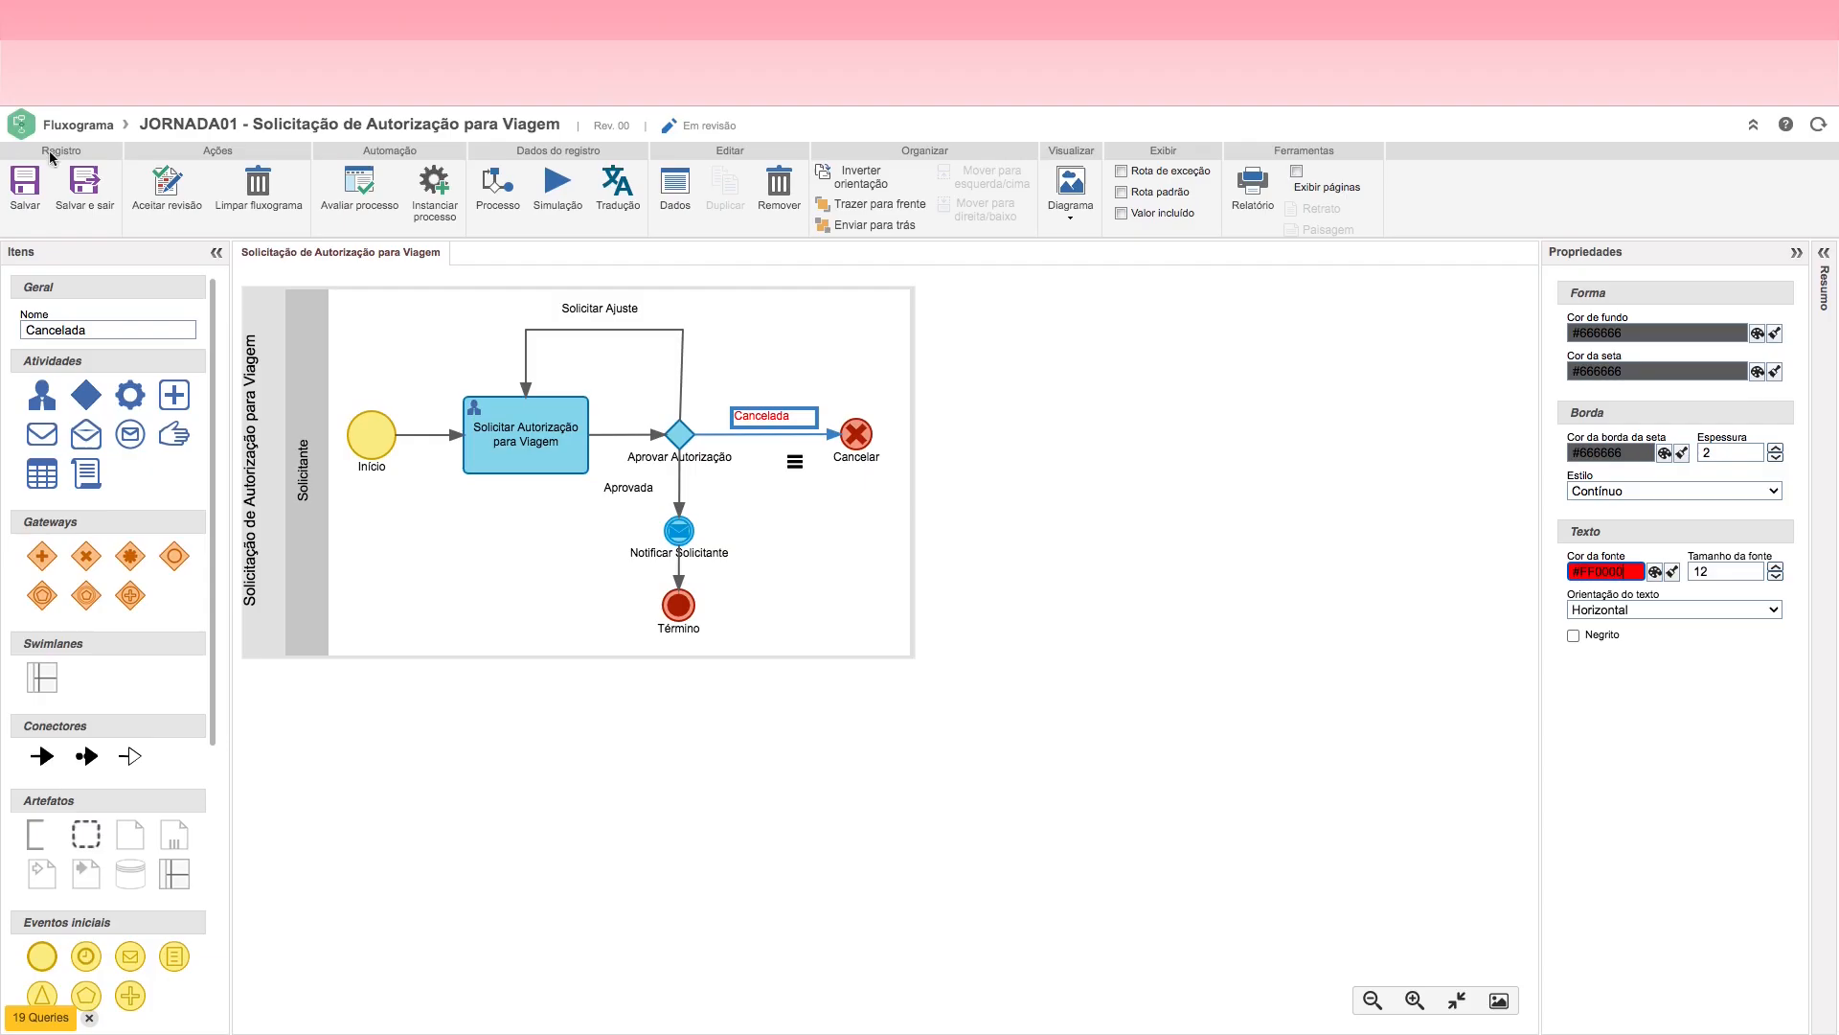
Step: Change the font color of the Aprovada route label to blue #0000FF
click(640, 490)
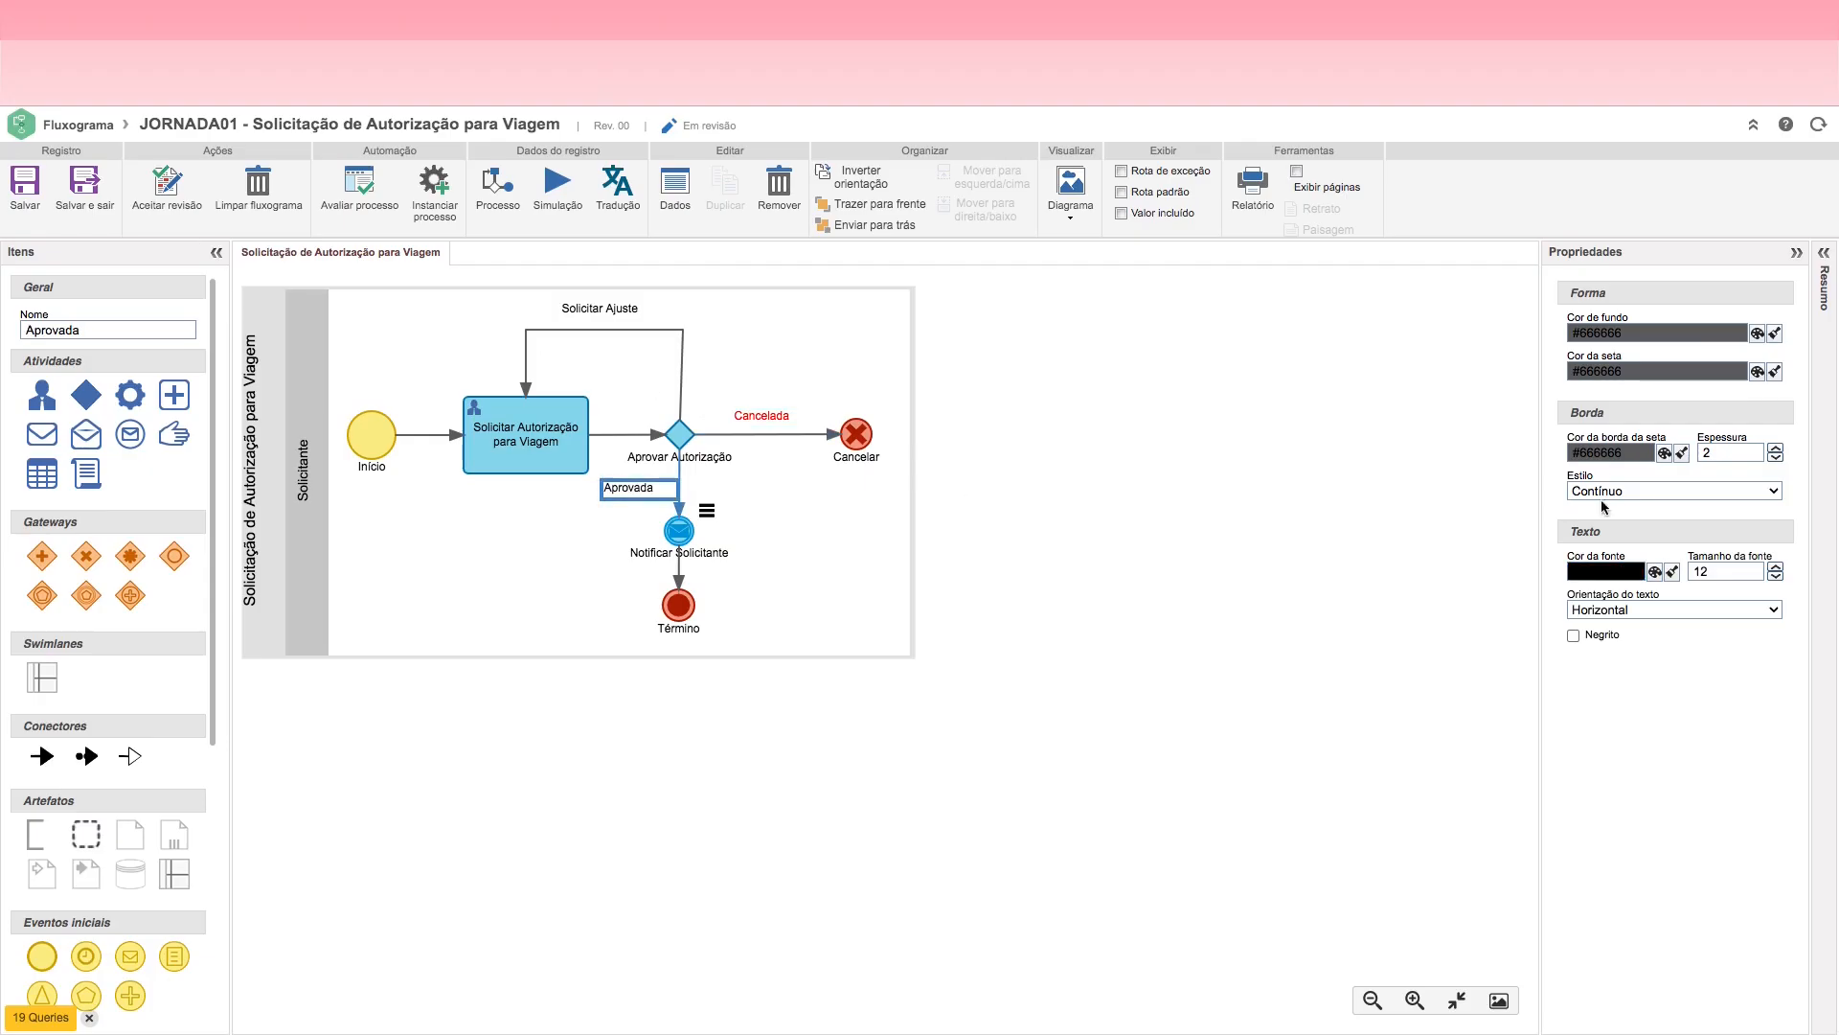
click(1654, 571)
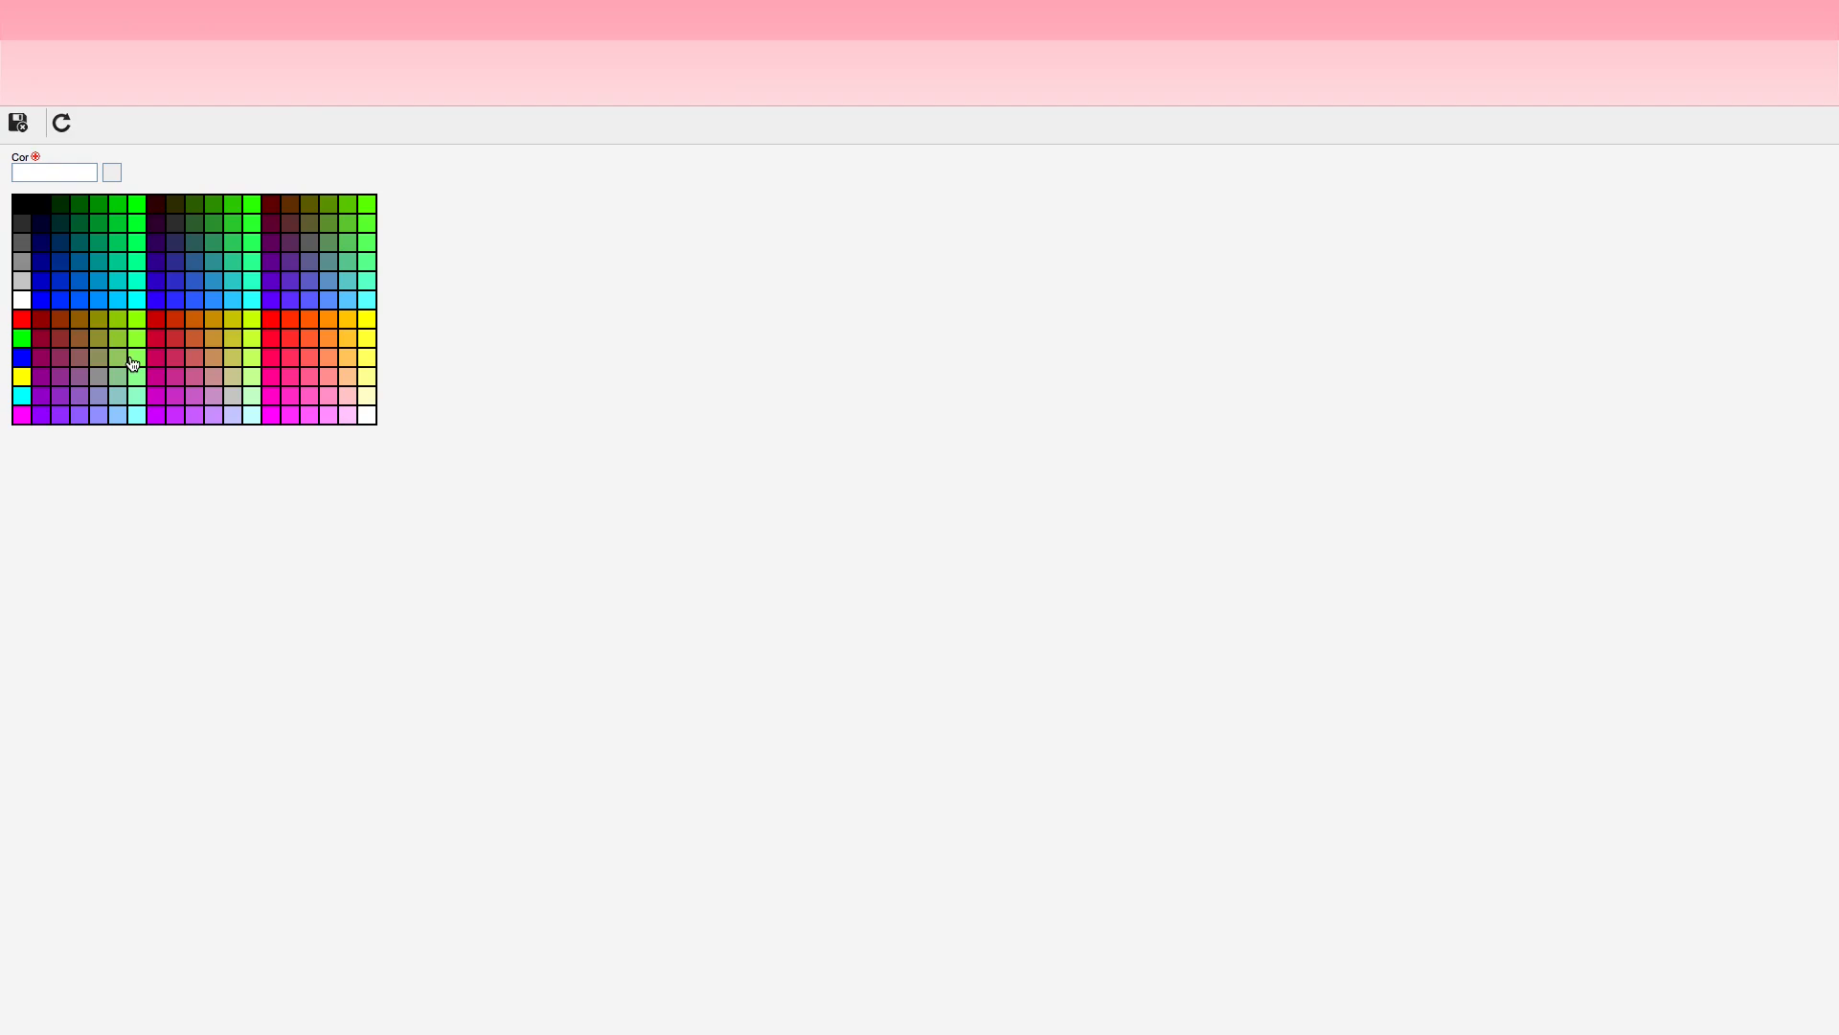
click(21, 356)
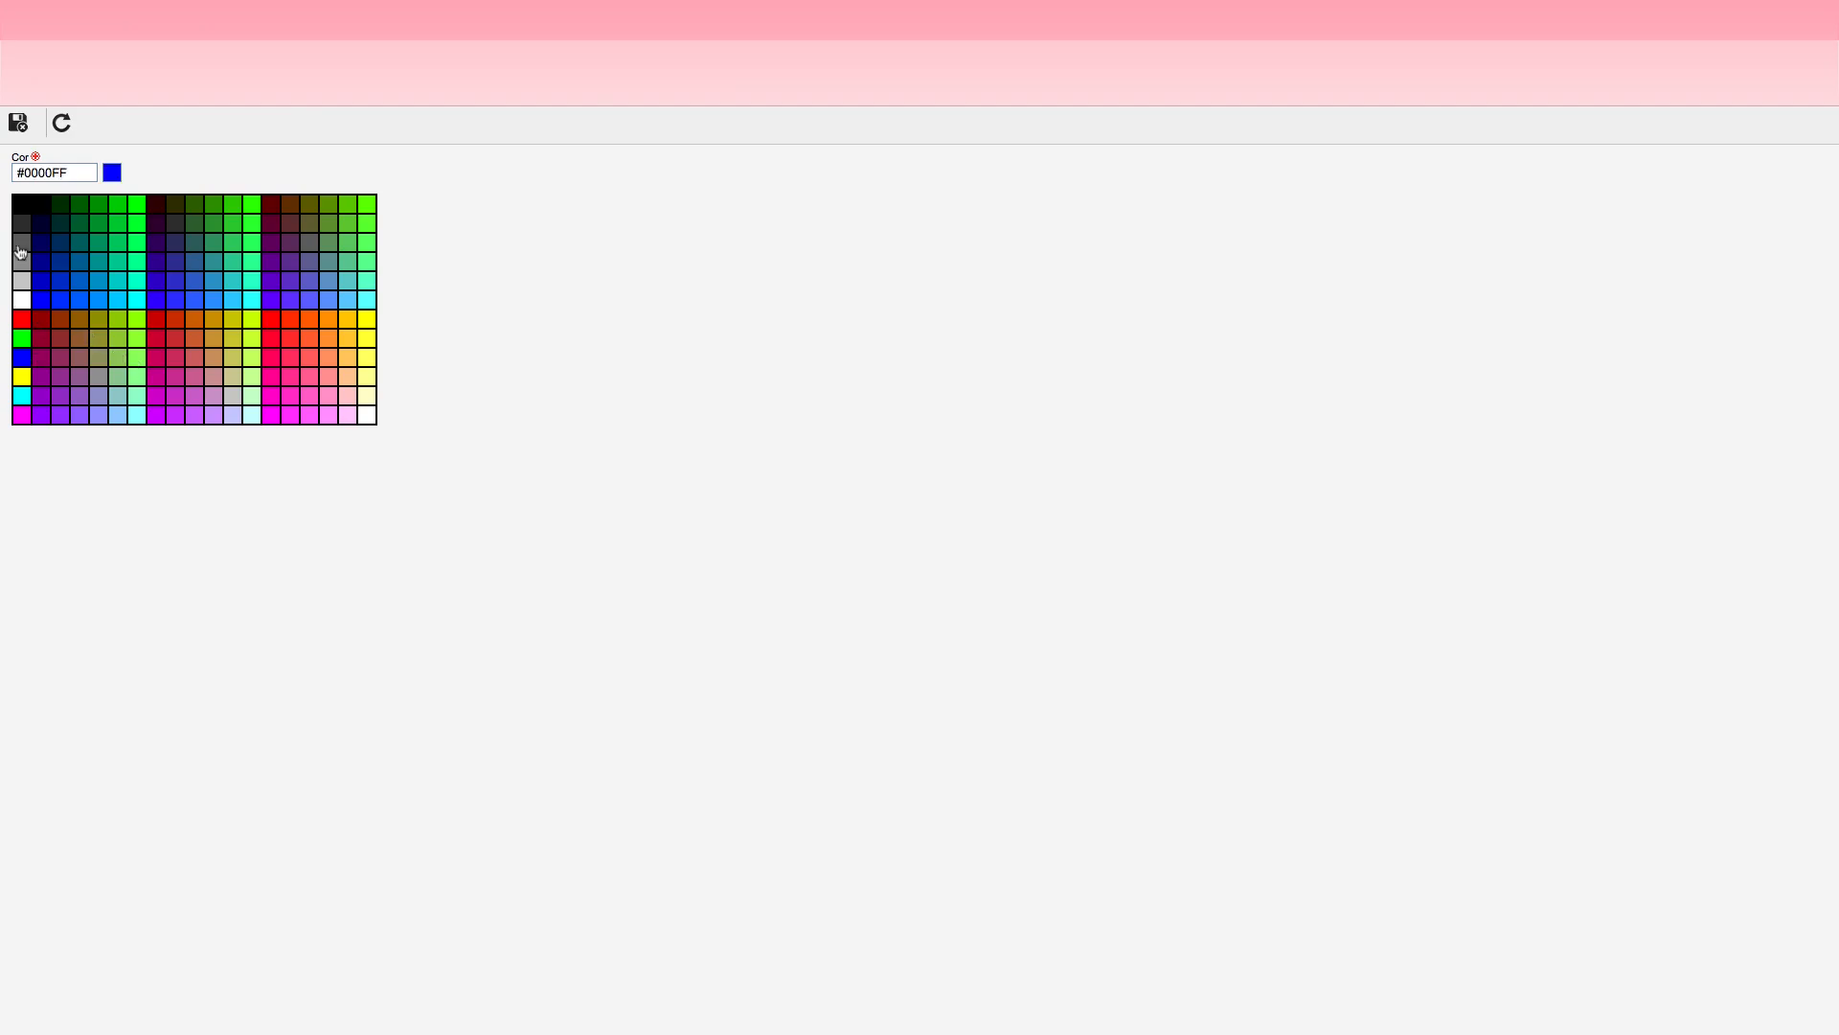
click(17, 121)
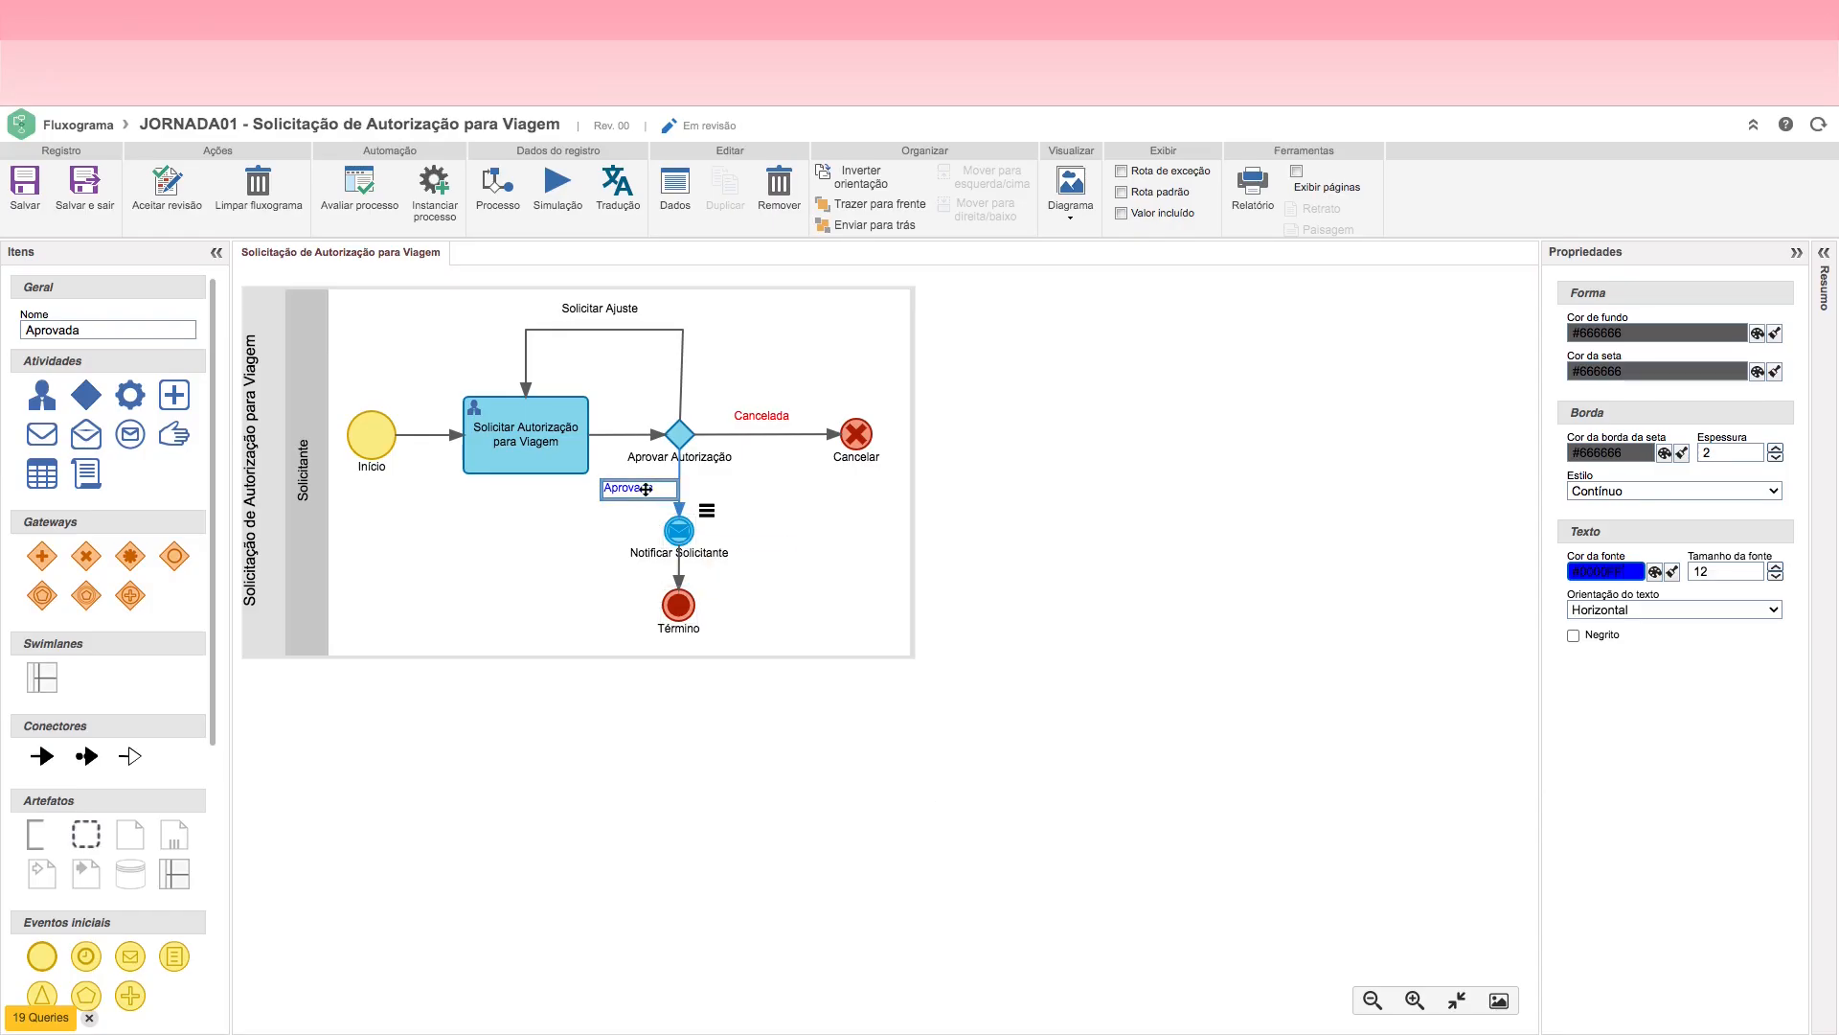
Step: Make the labels of the Aprovar Autorização decision and the Notificar Solicitante event bold
click(703, 457)
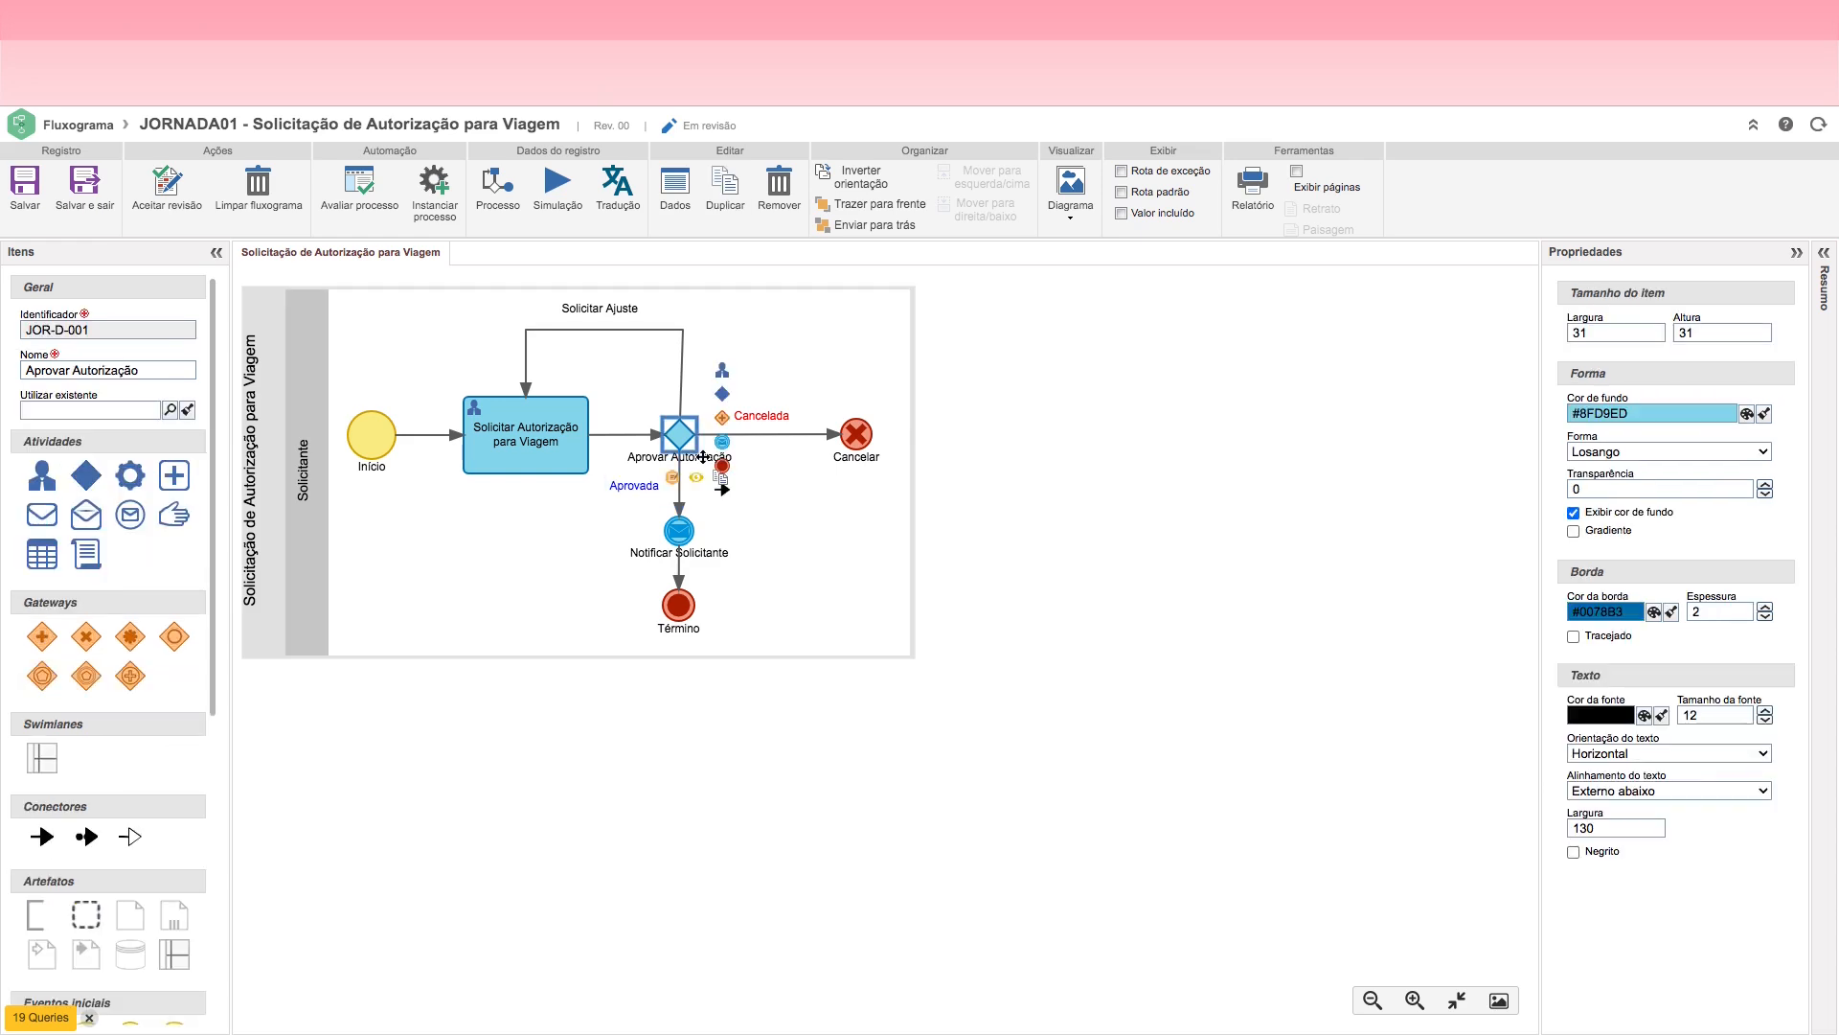
click(1574, 853)
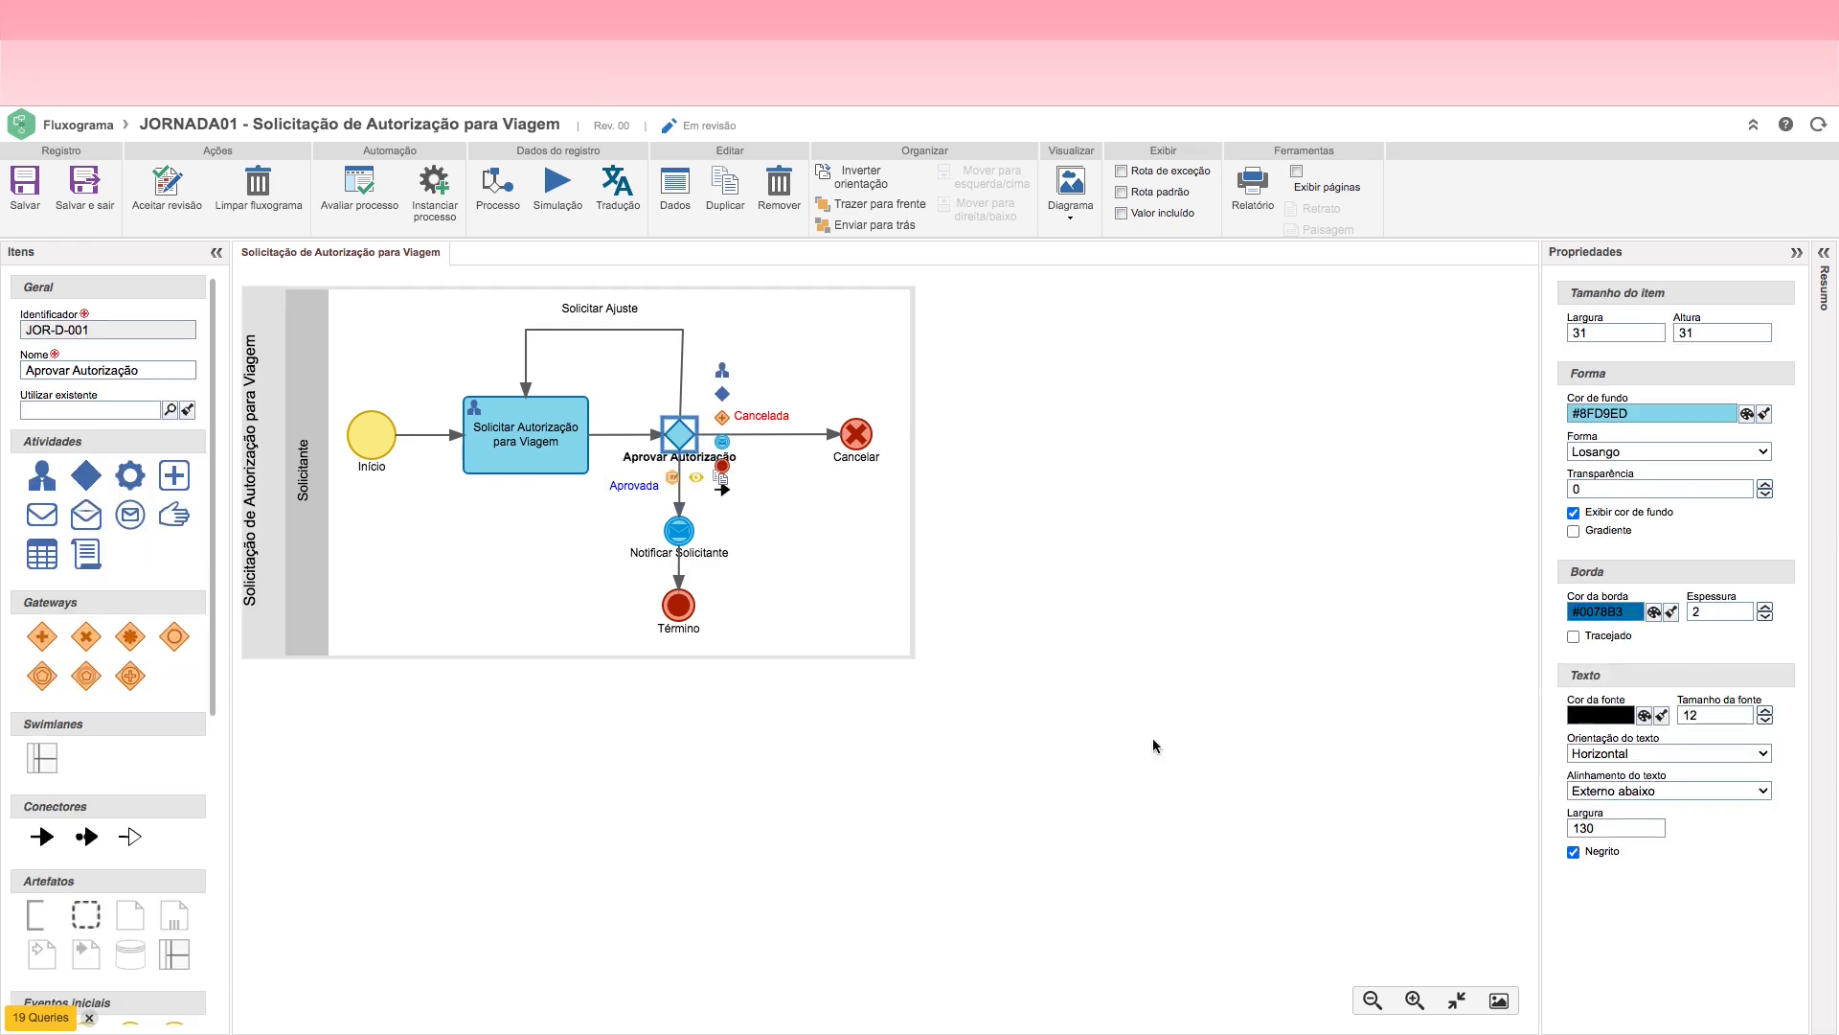
click(680, 537)
click(1574, 852)
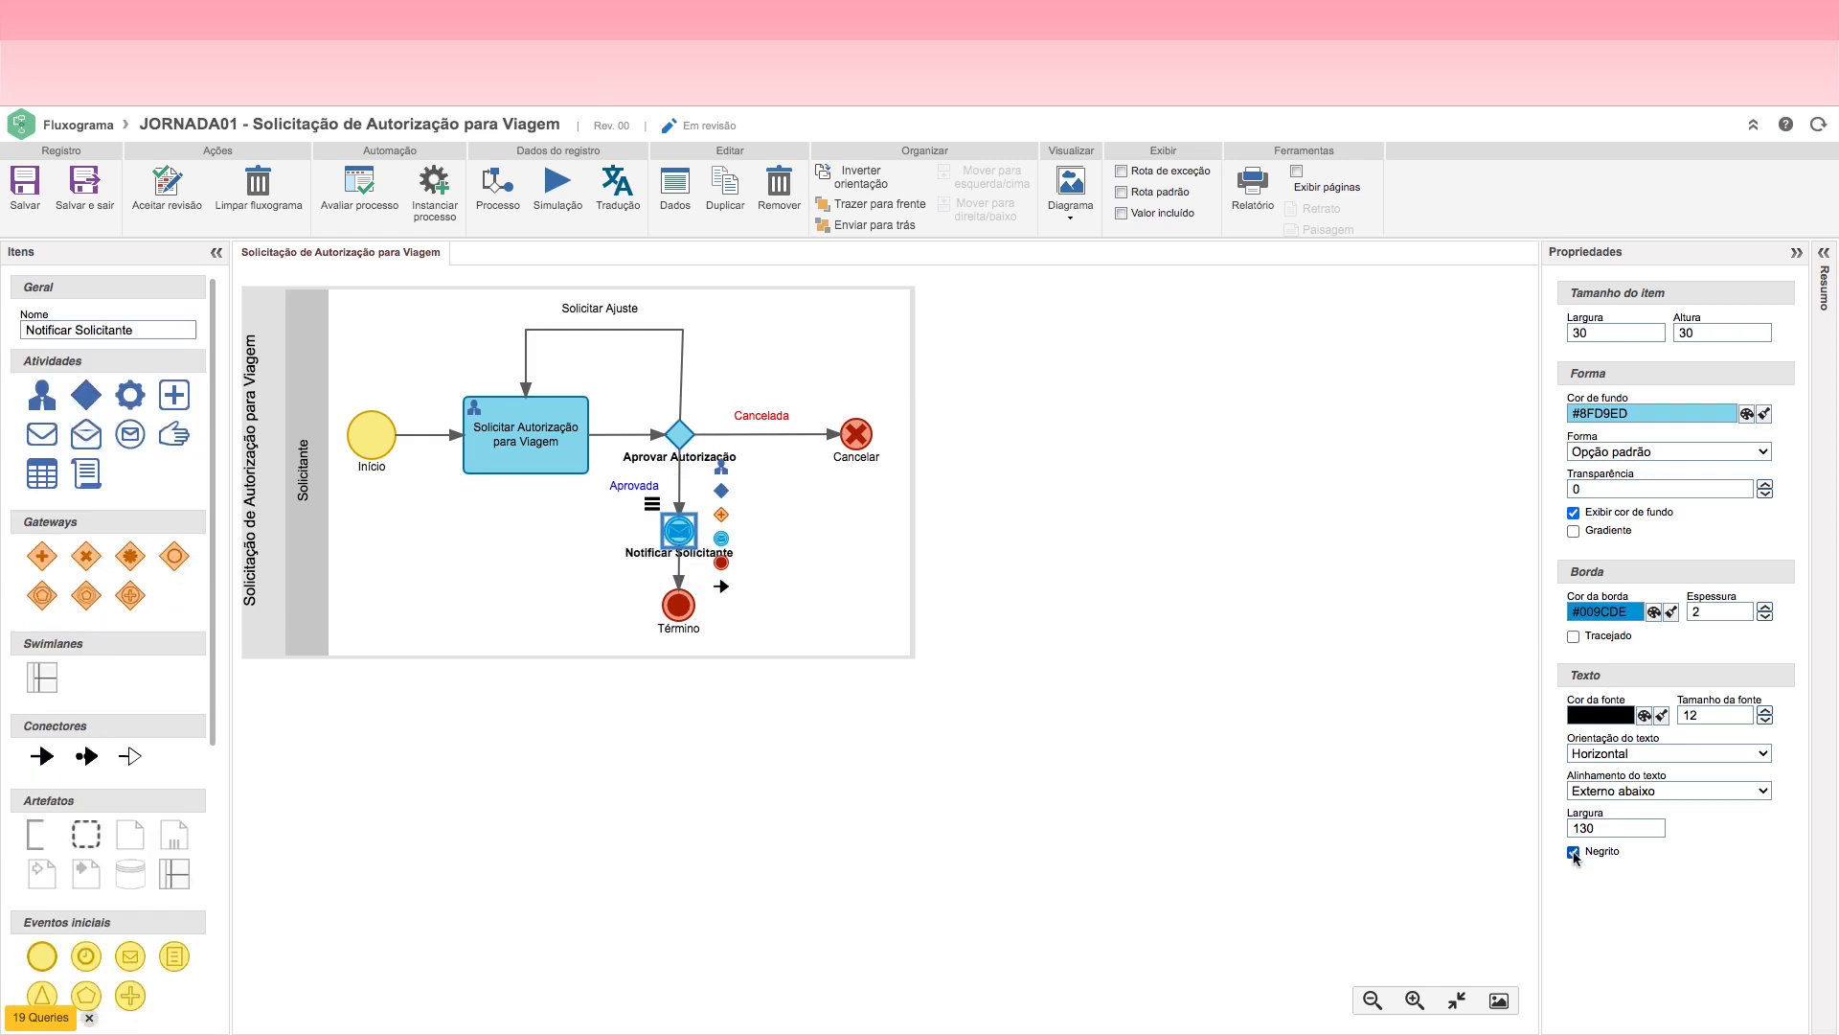
click(1054, 573)
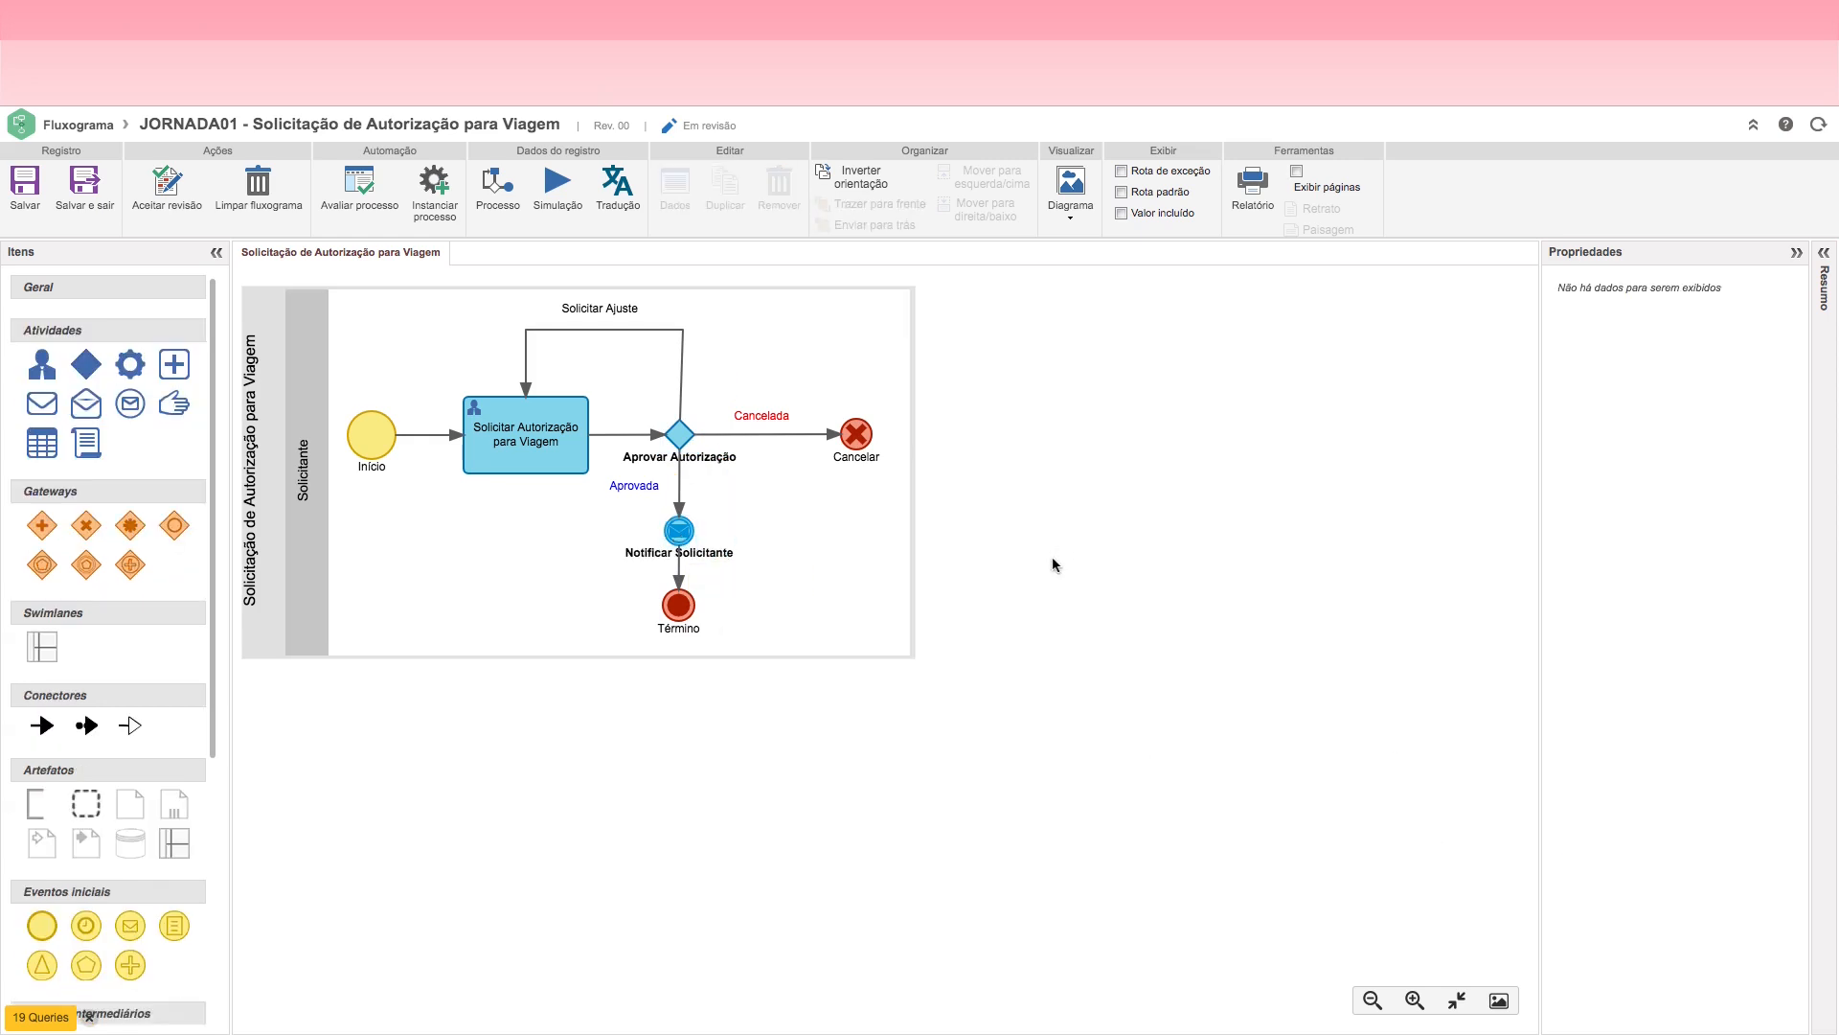
Step: Make the Solicitar Ajuste route label bold and save the flowchart
click(656, 331)
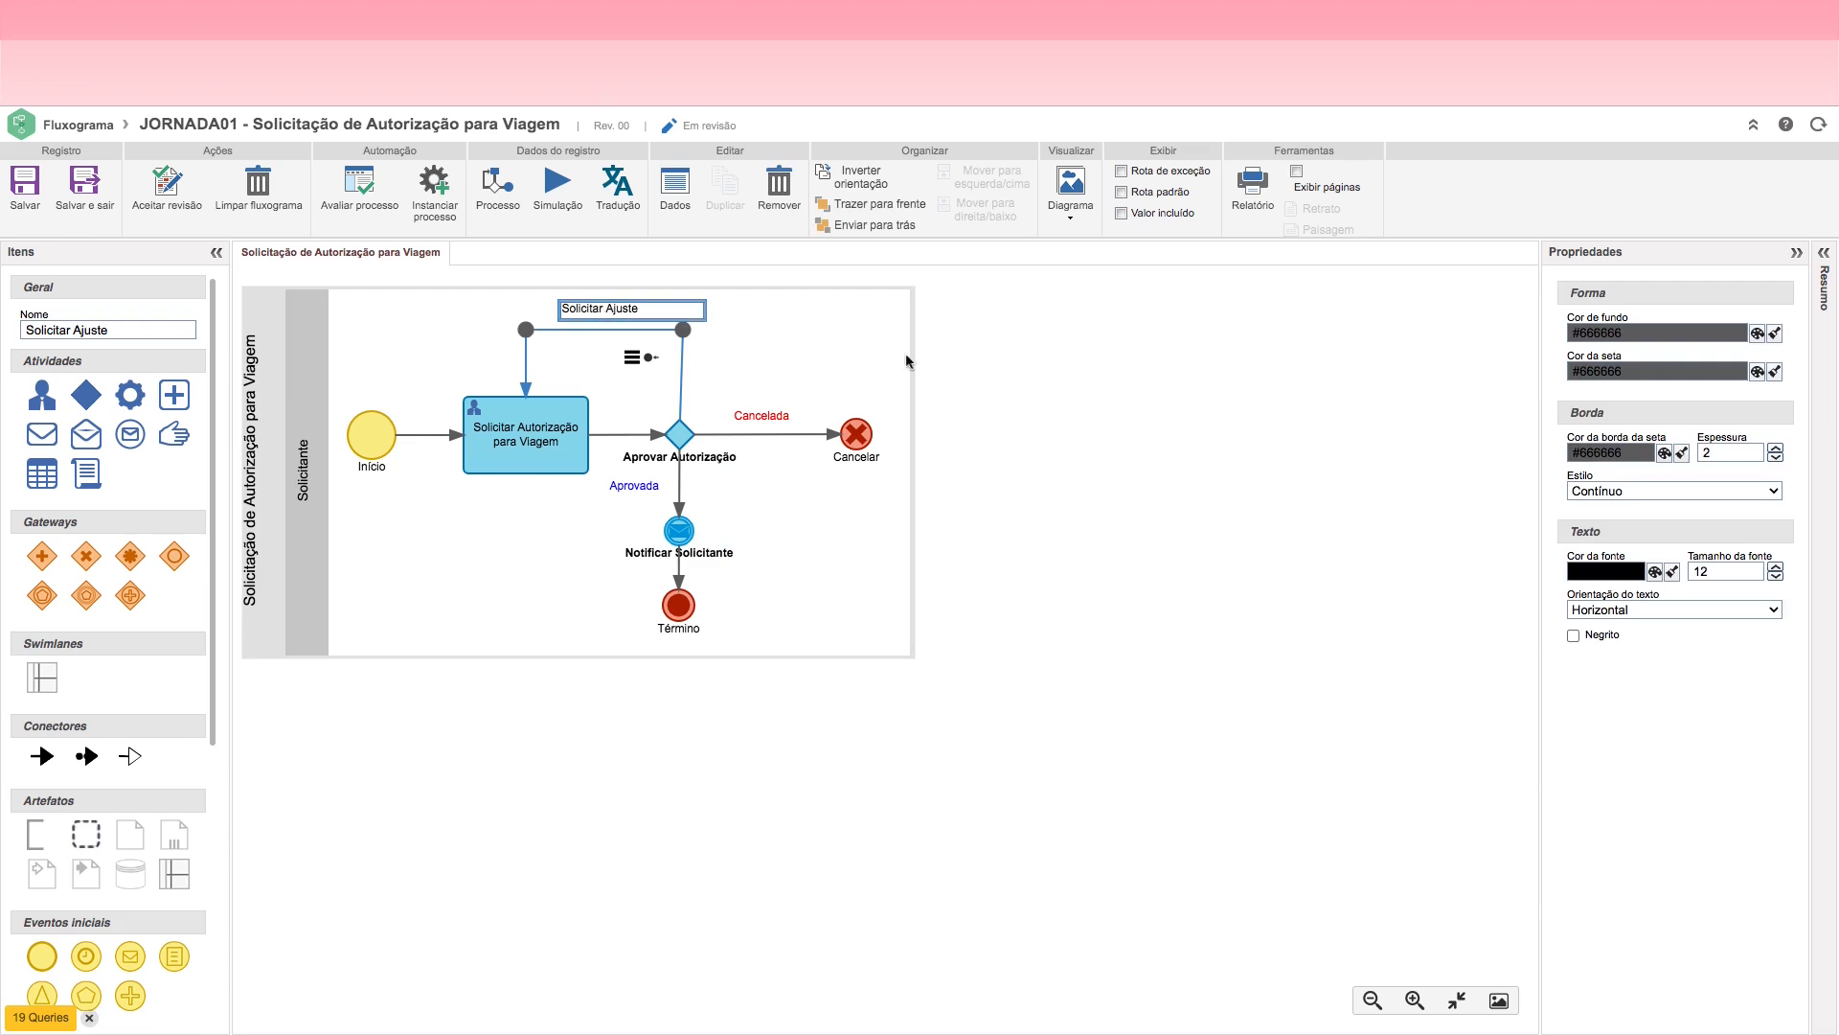
click(1573, 635)
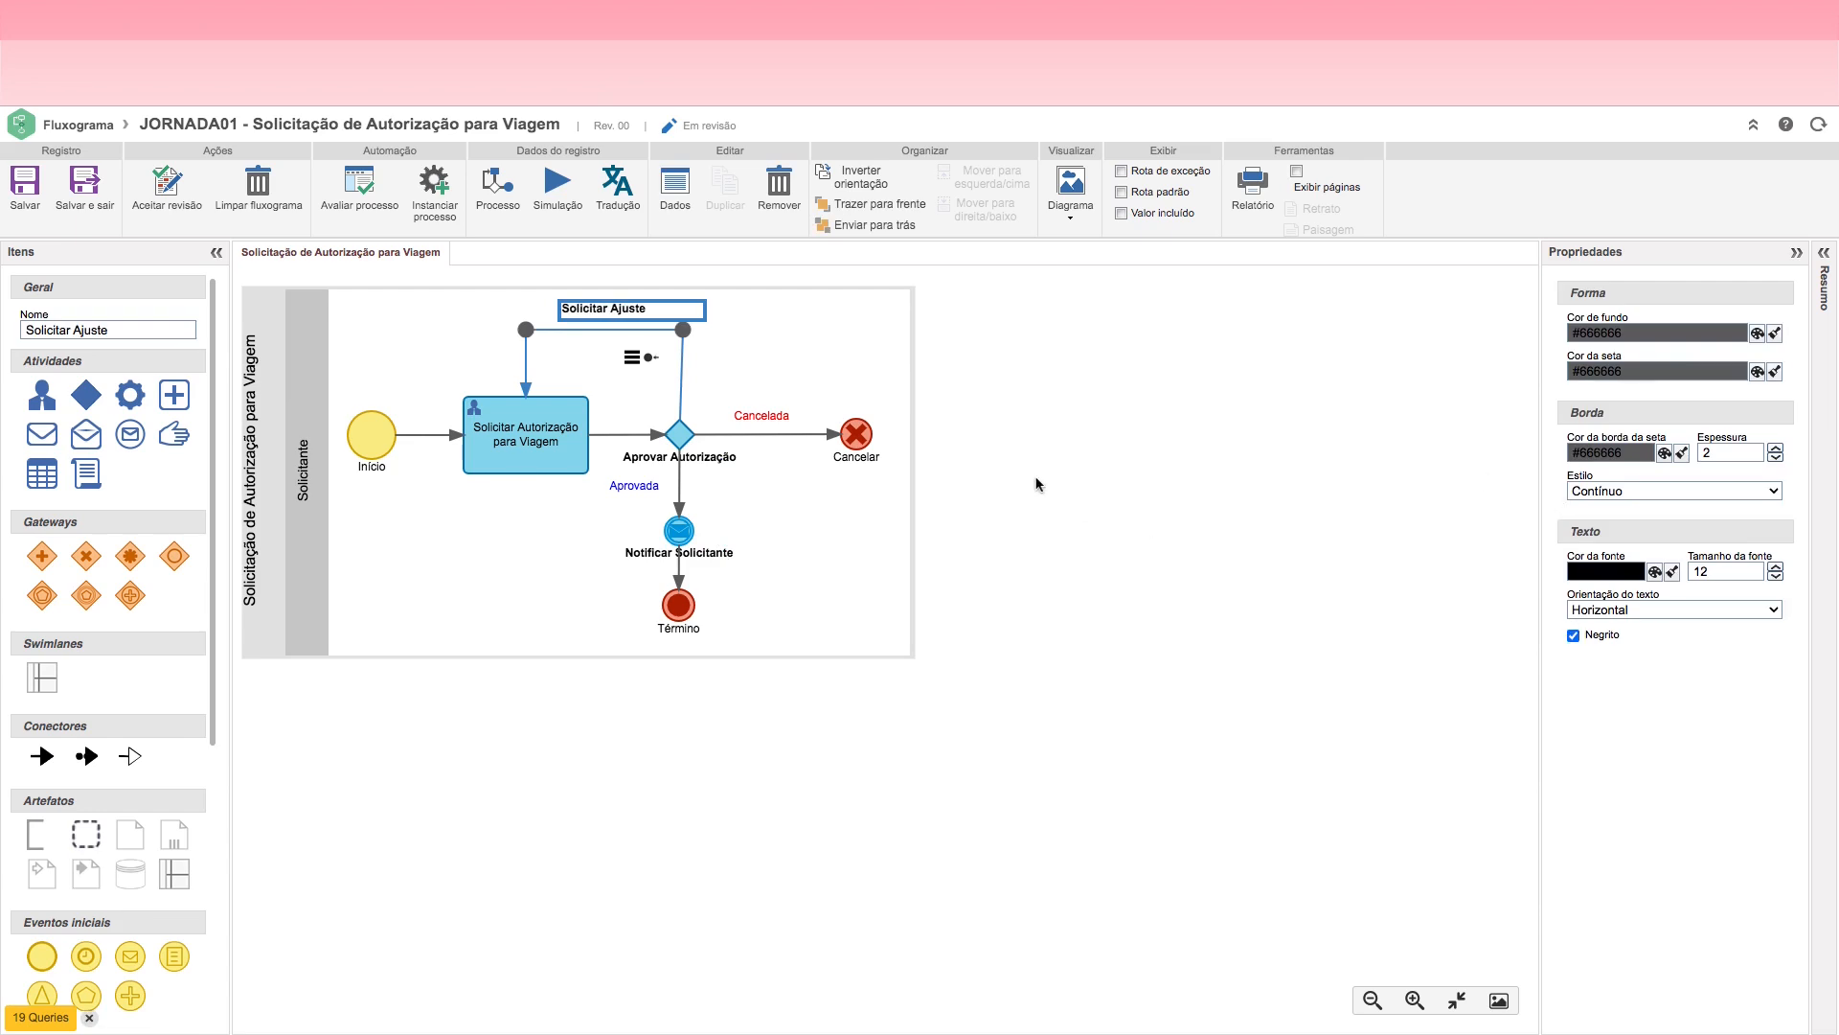
click(1036, 481)
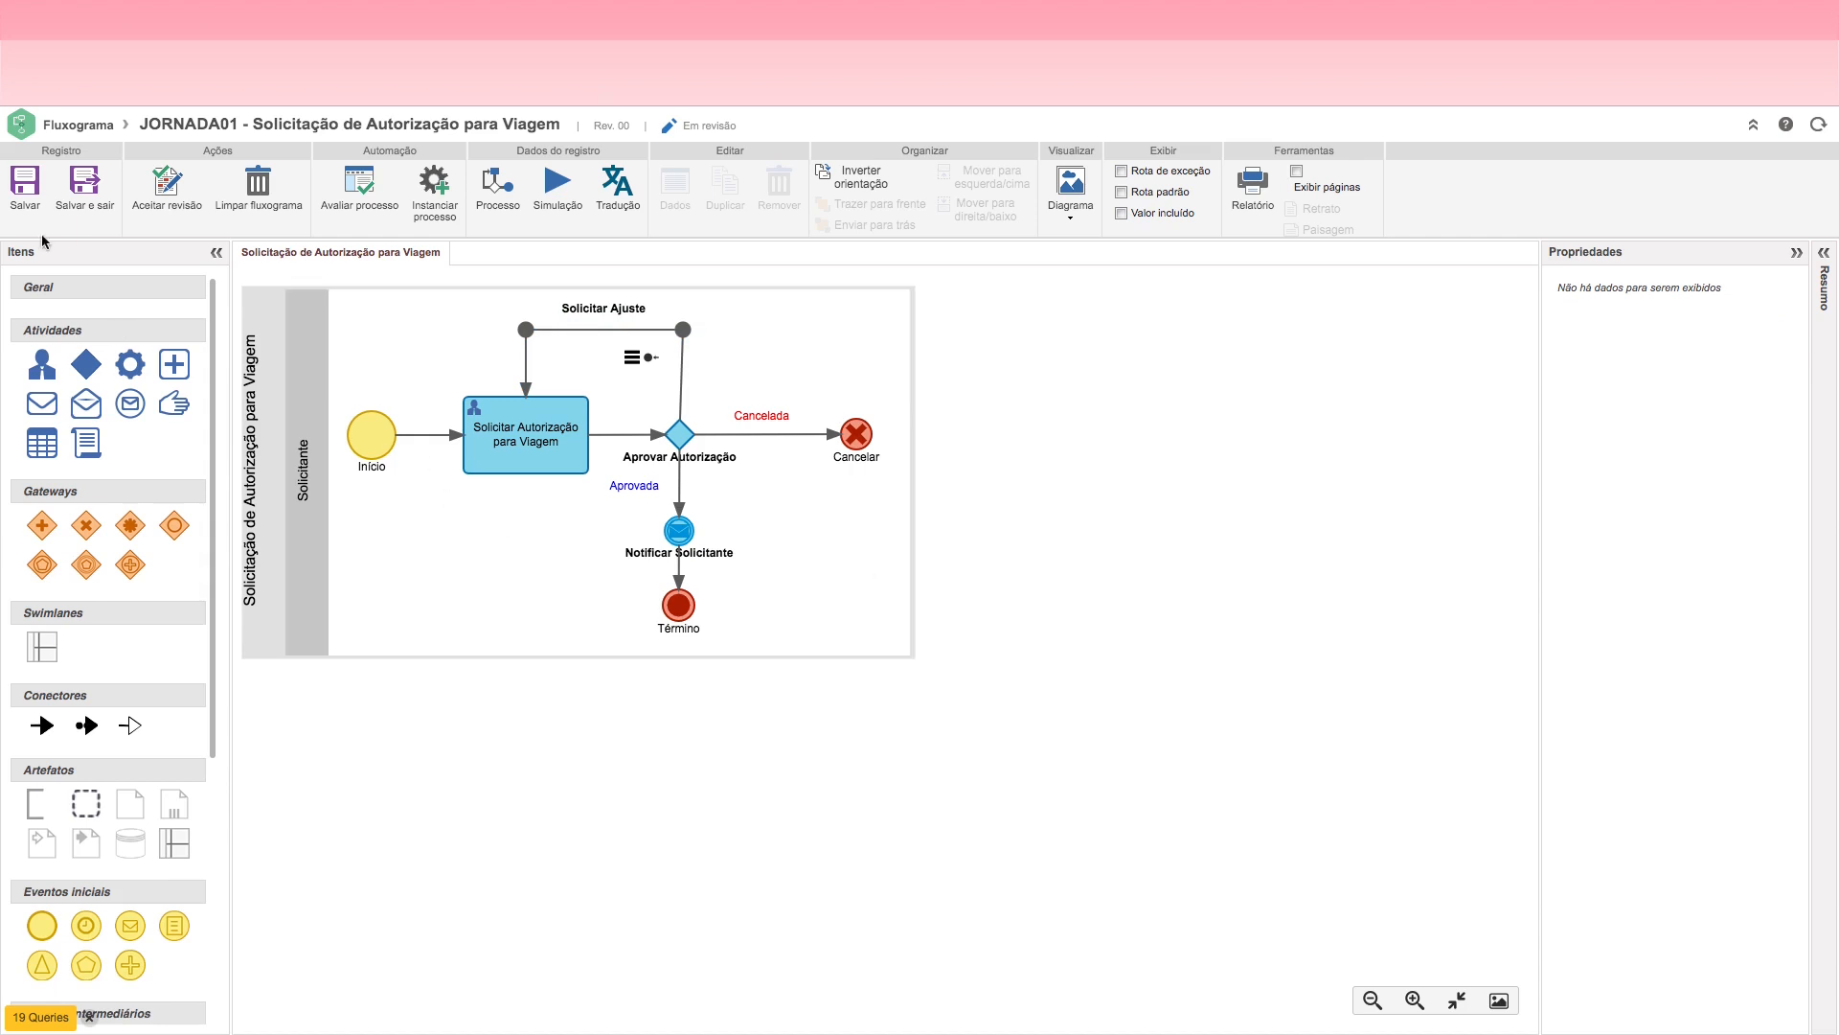
click(25, 186)
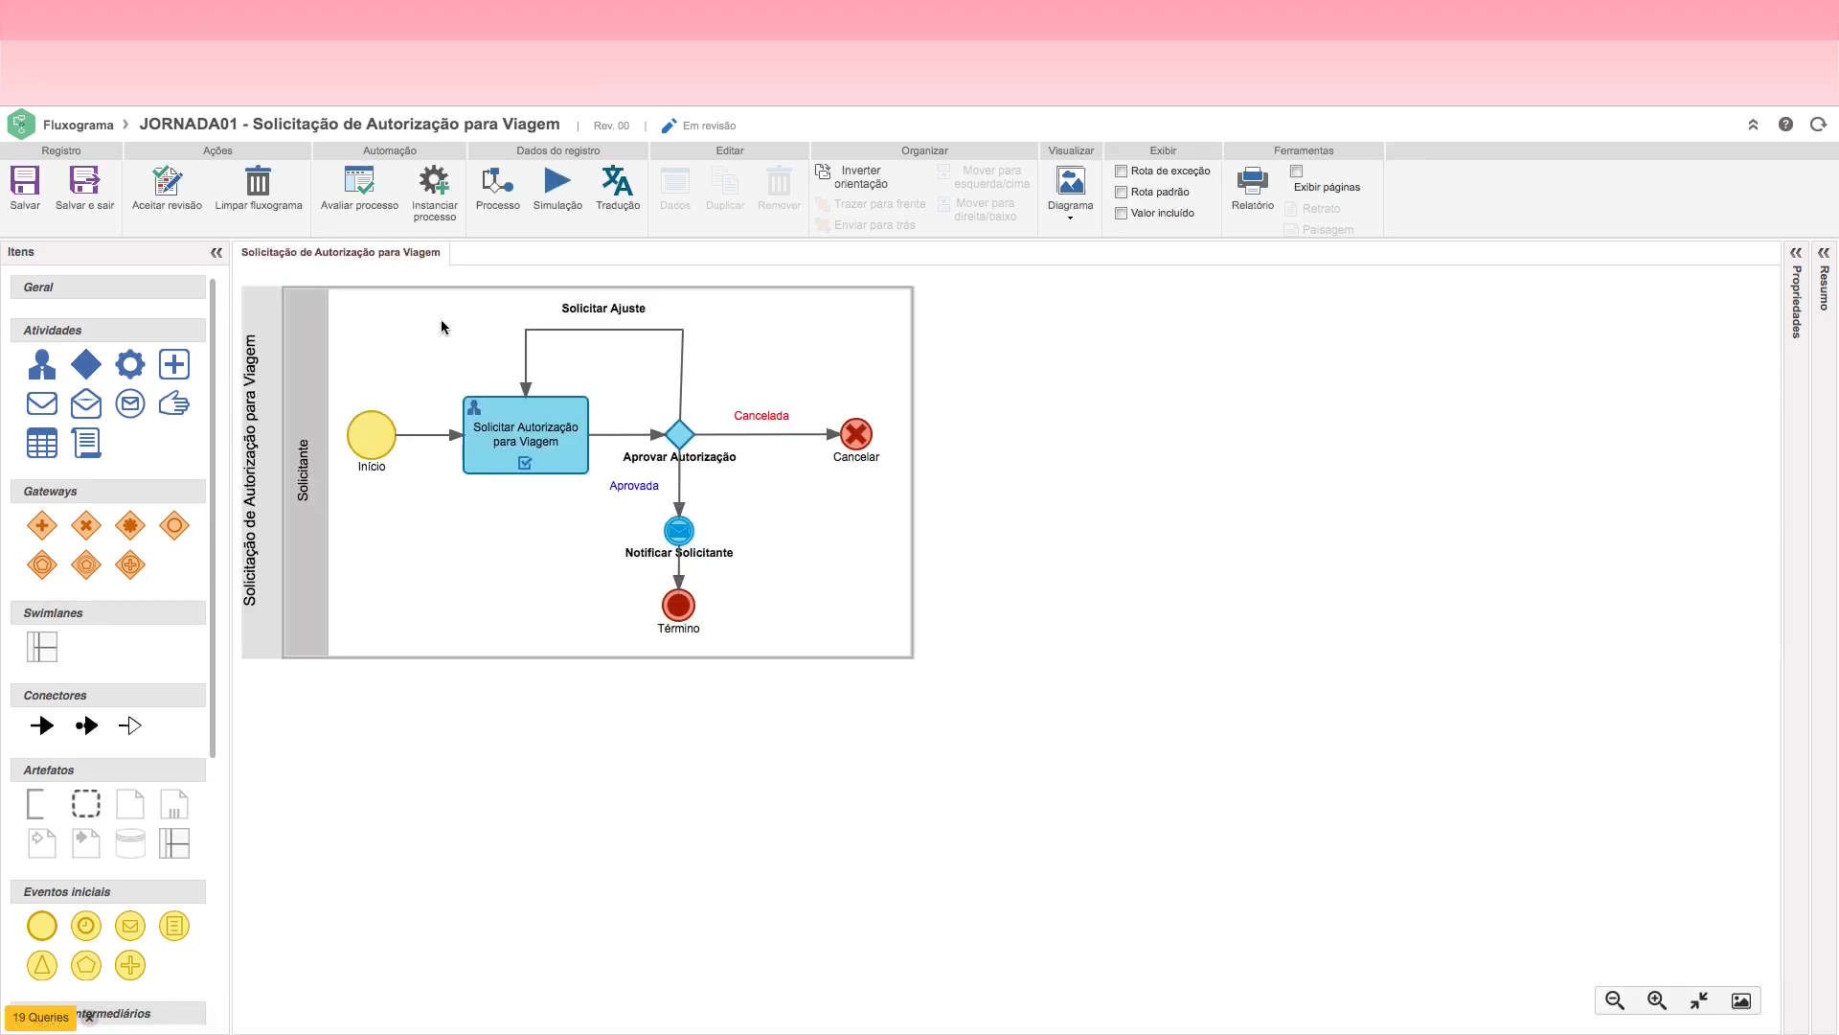
Step: Evaluate the process for automation and agree to configure its automation
click(356, 205)
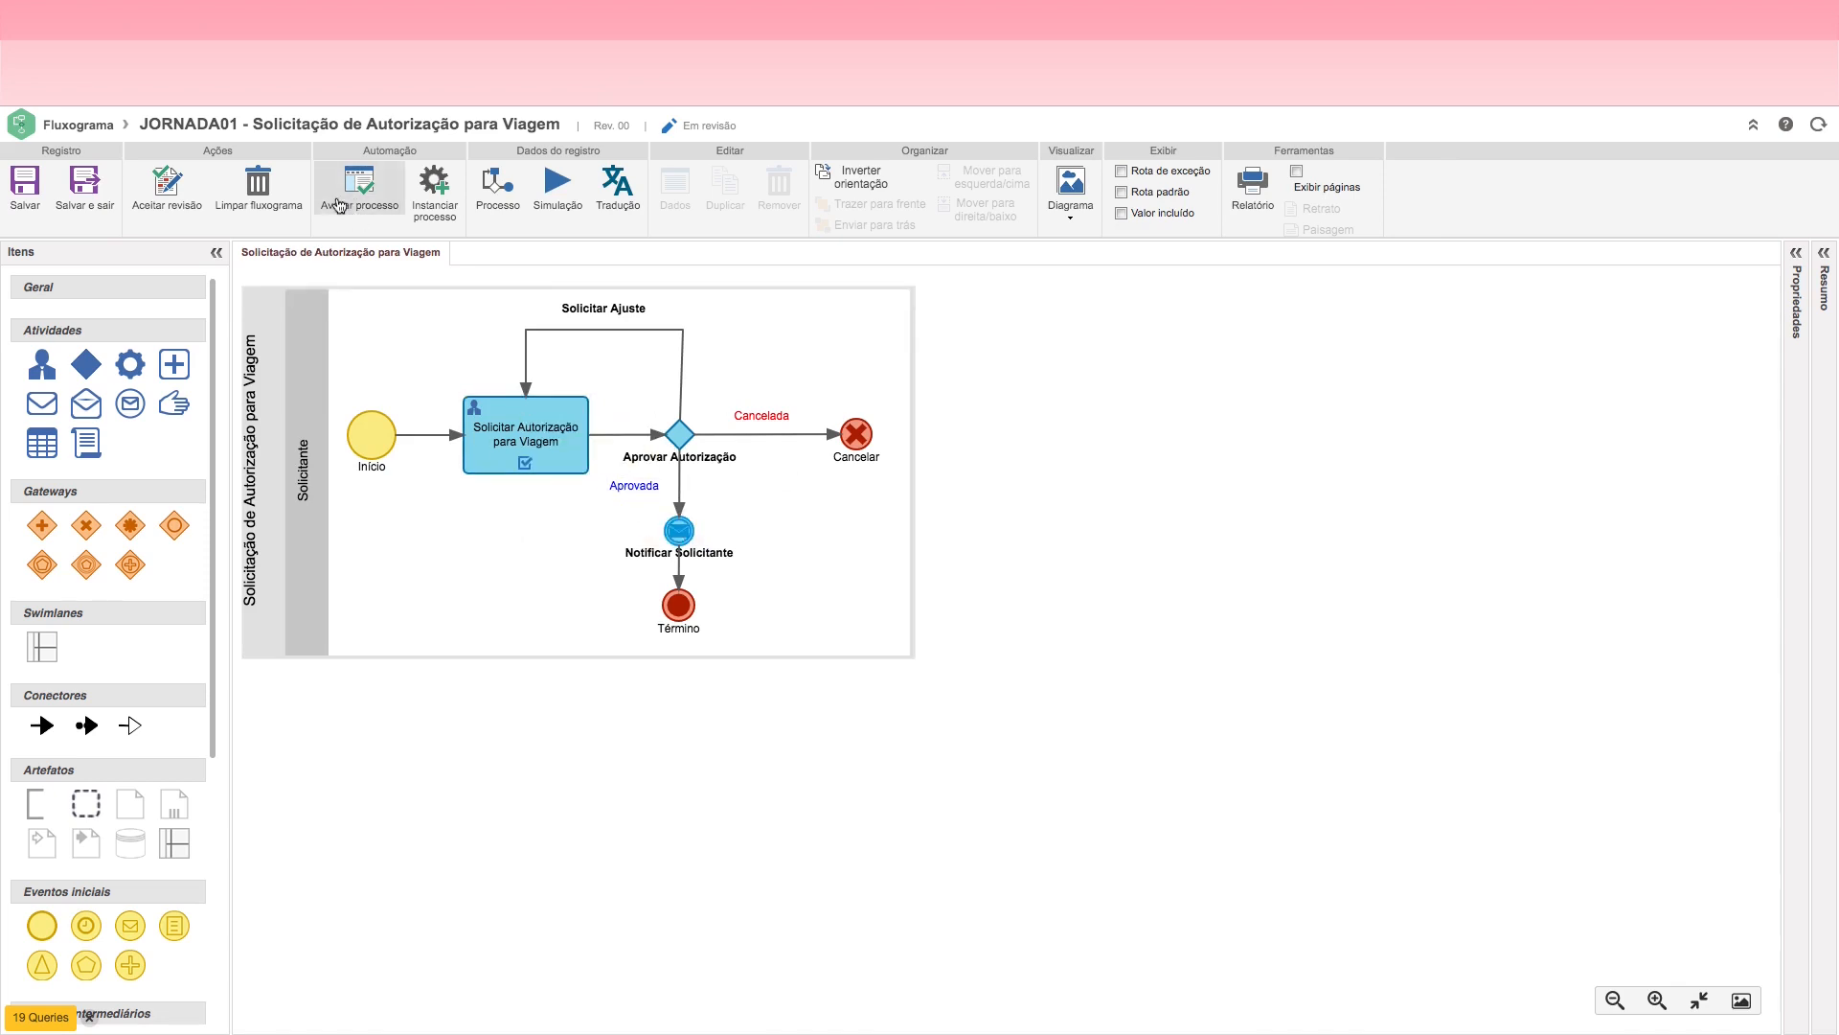
click(344, 198)
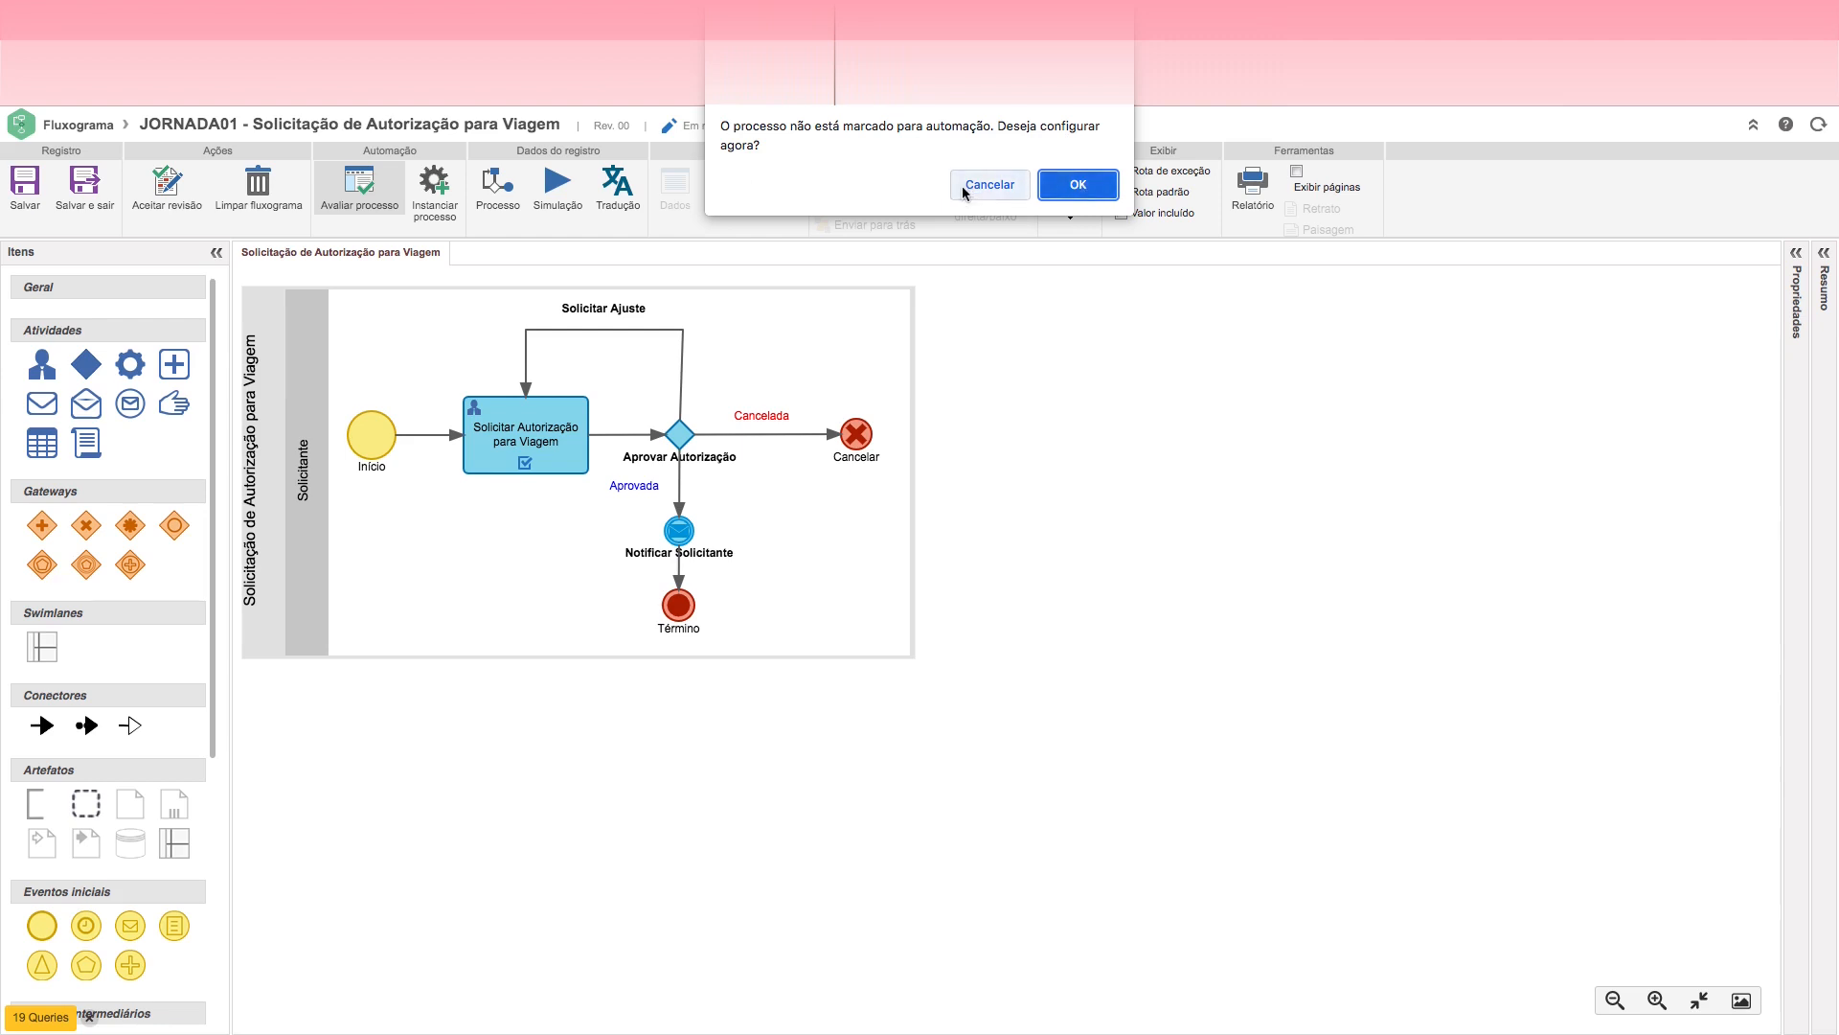
click(1061, 191)
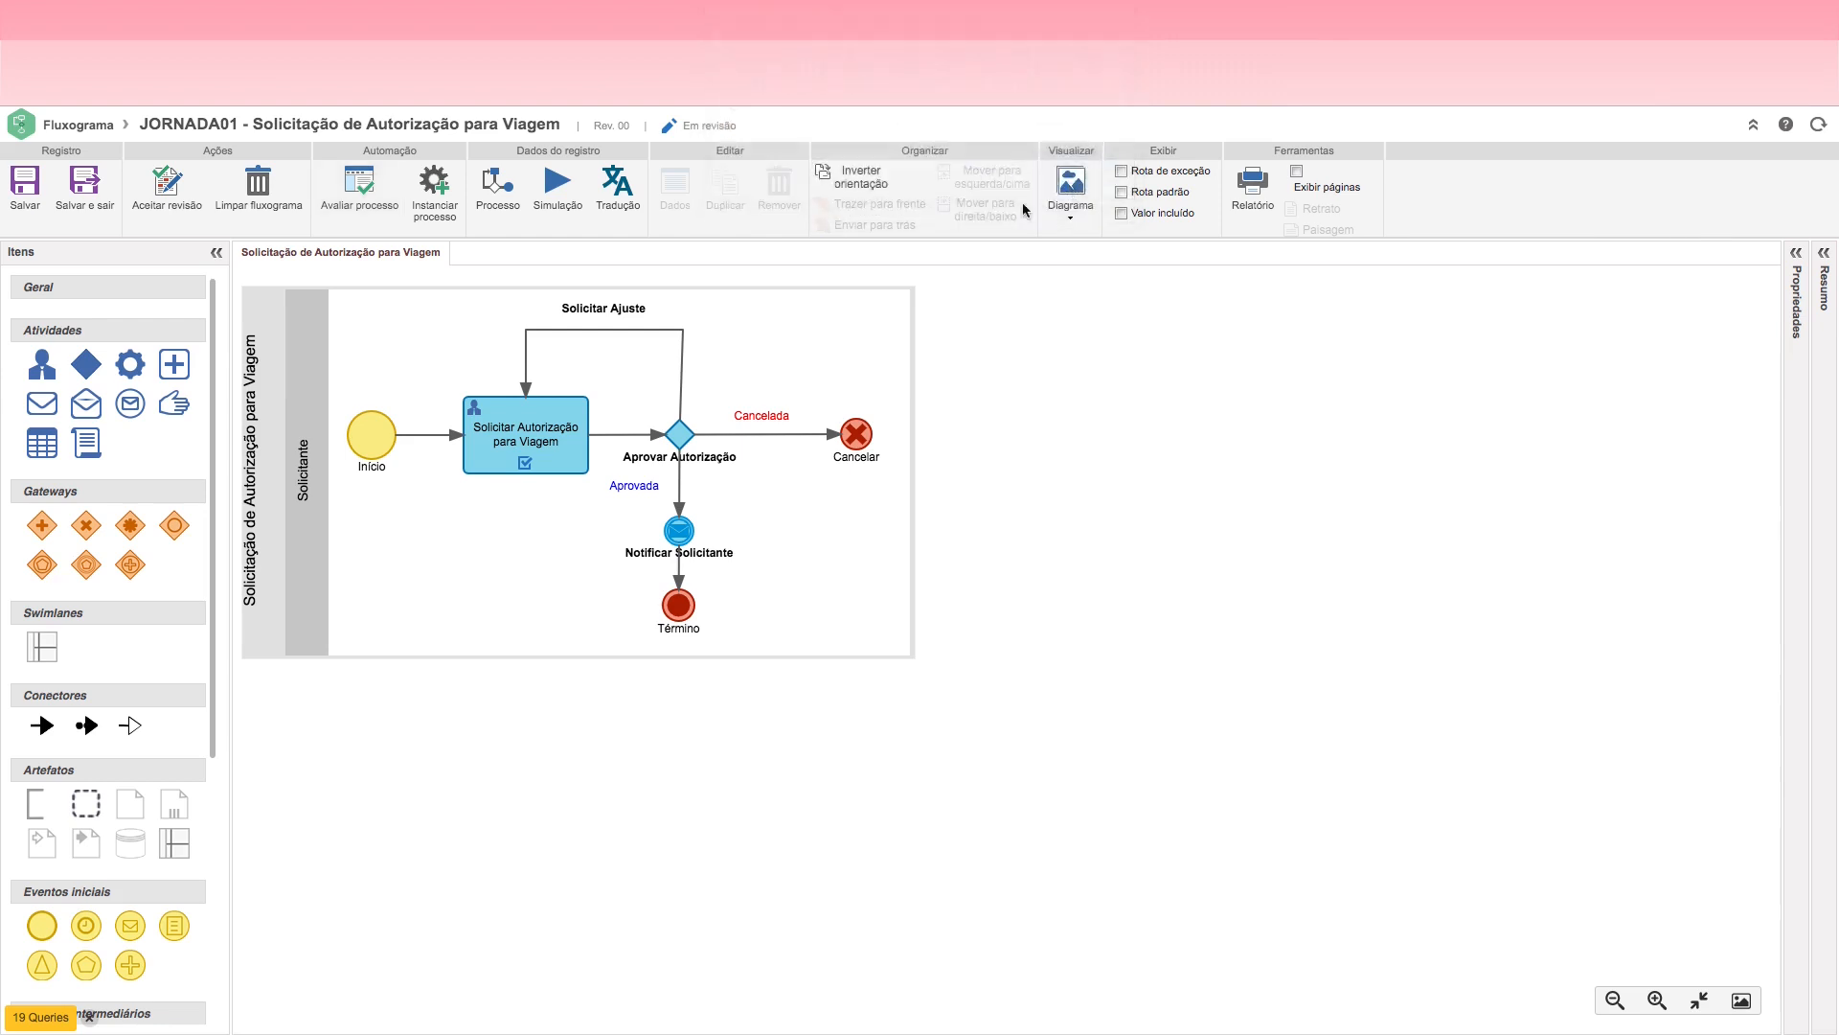
Step: Enable automation for the process and choose the green circle with a plus sign as its icon
click(589, 521)
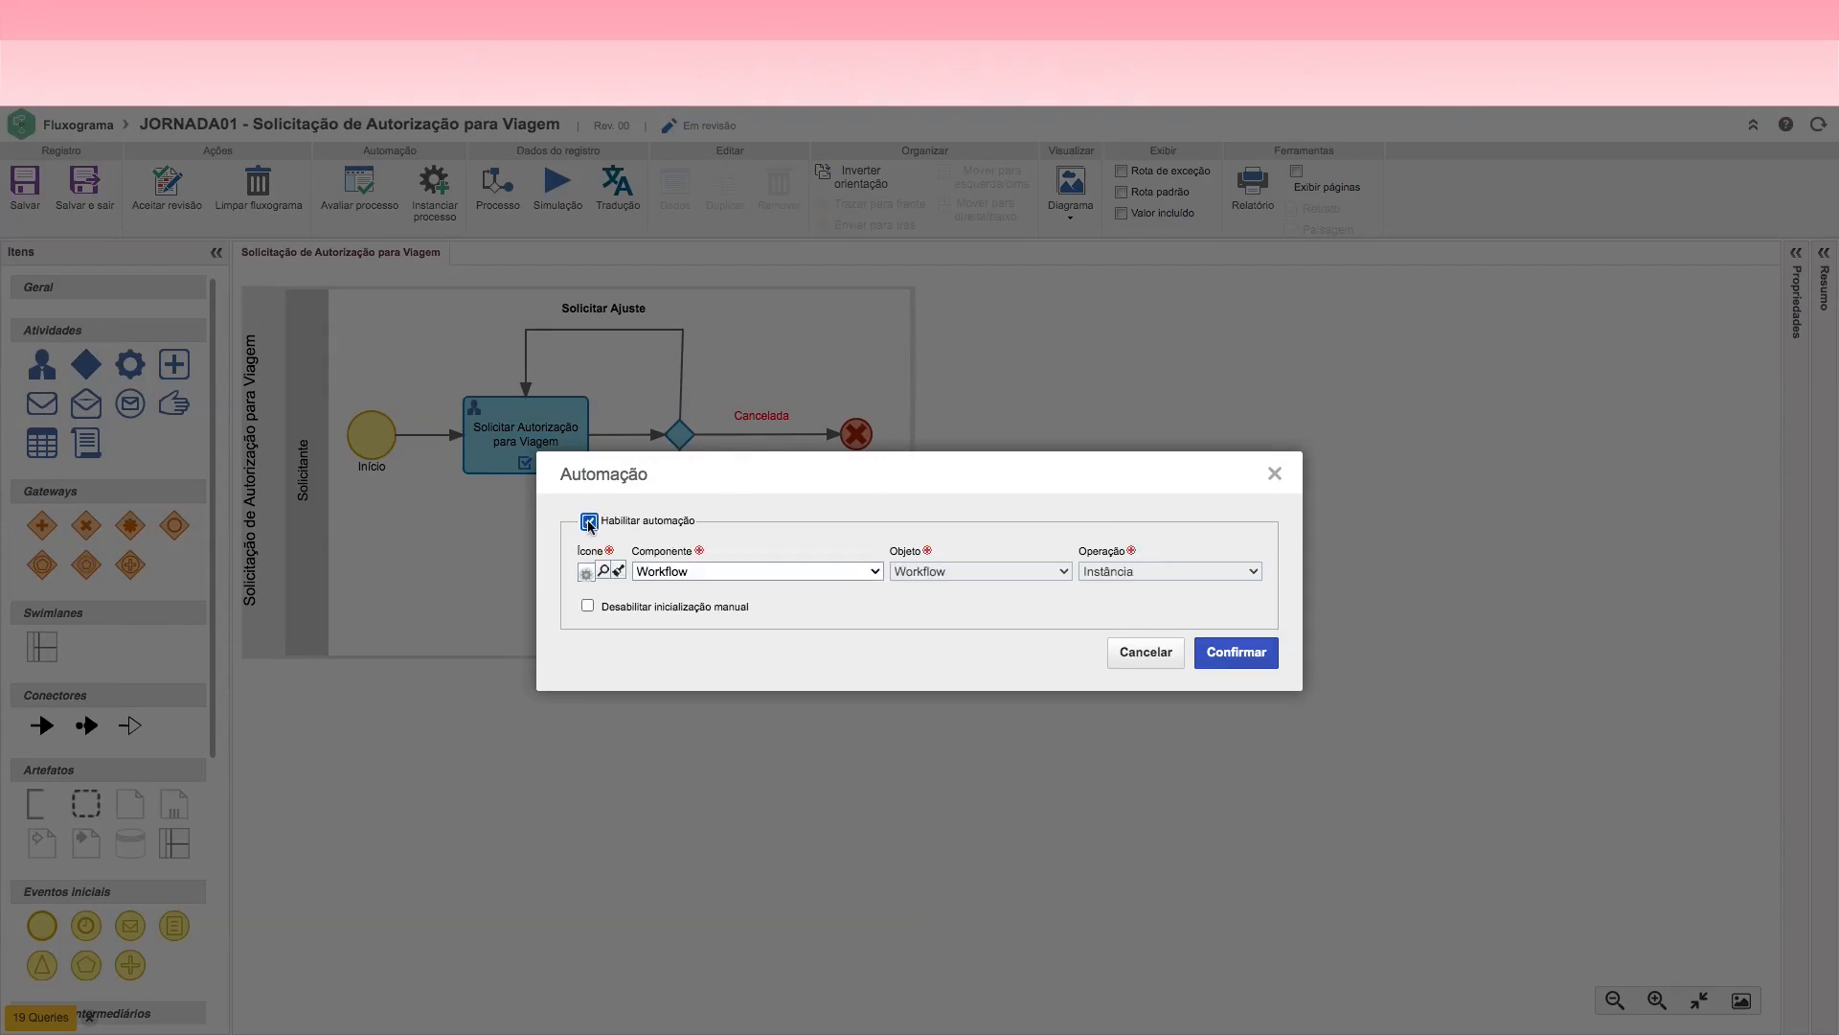
click(603, 572)
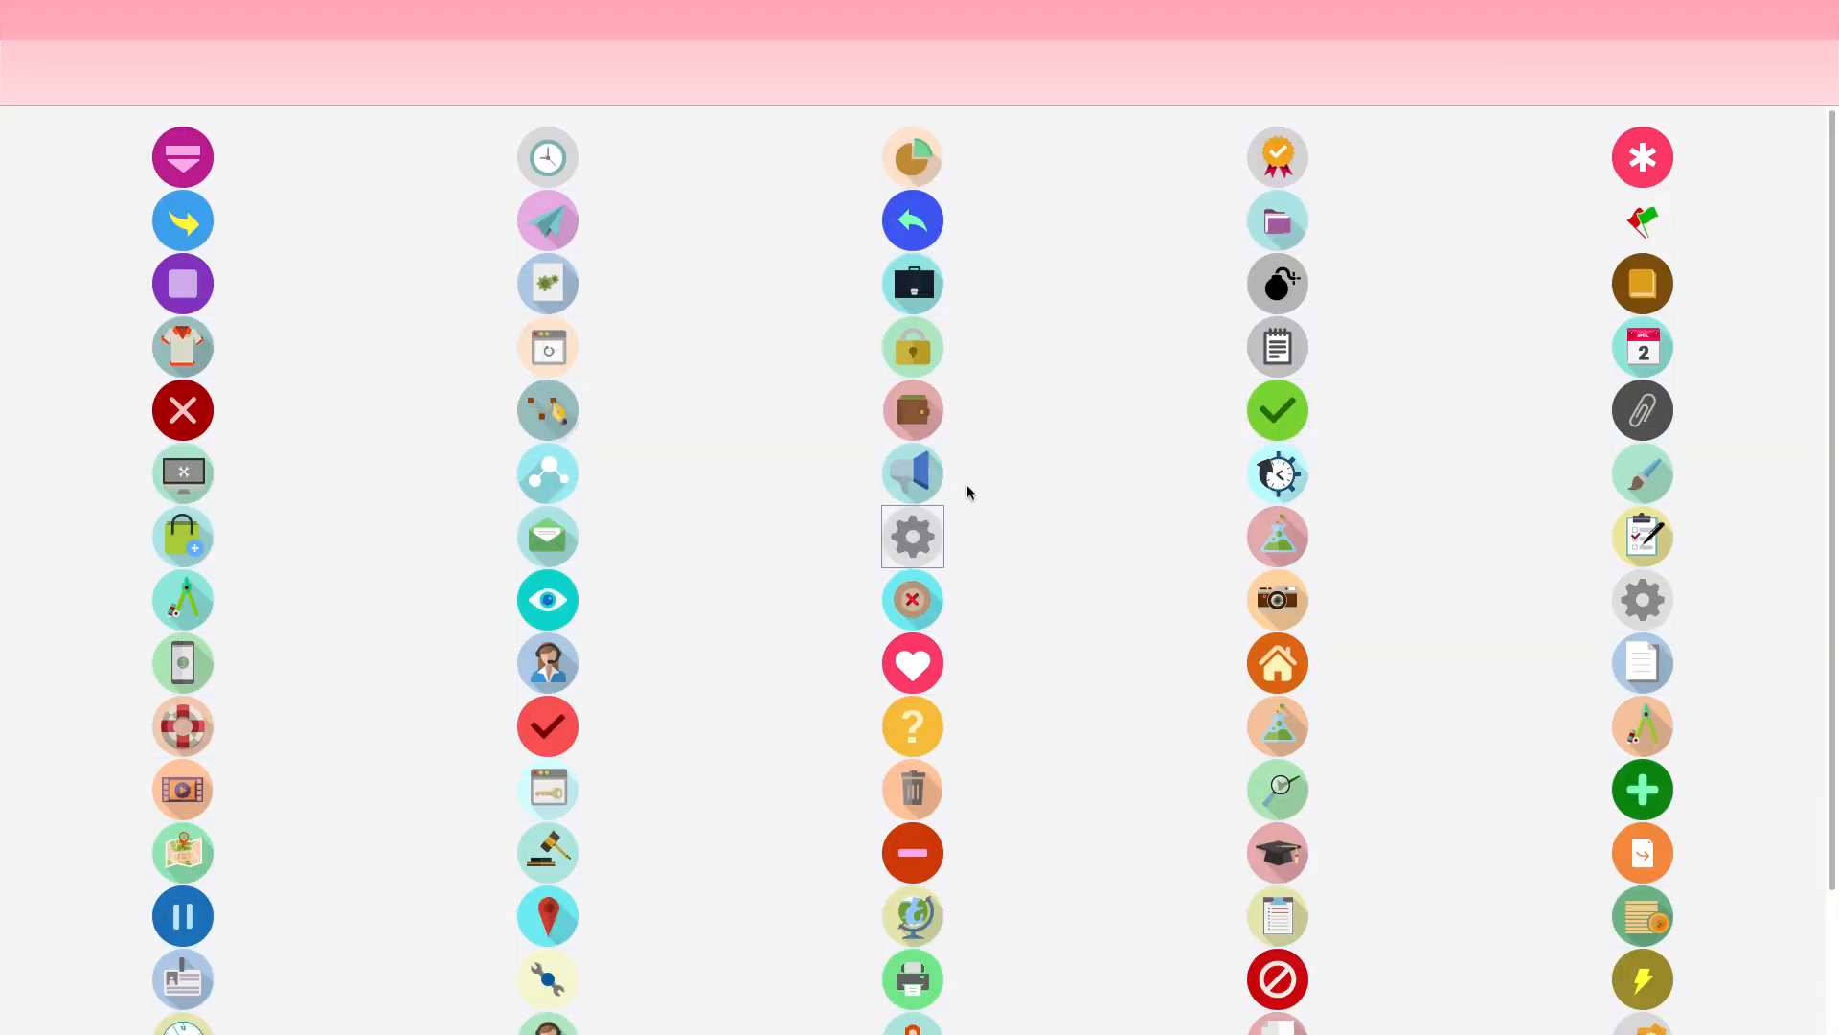
click(1653, 798)
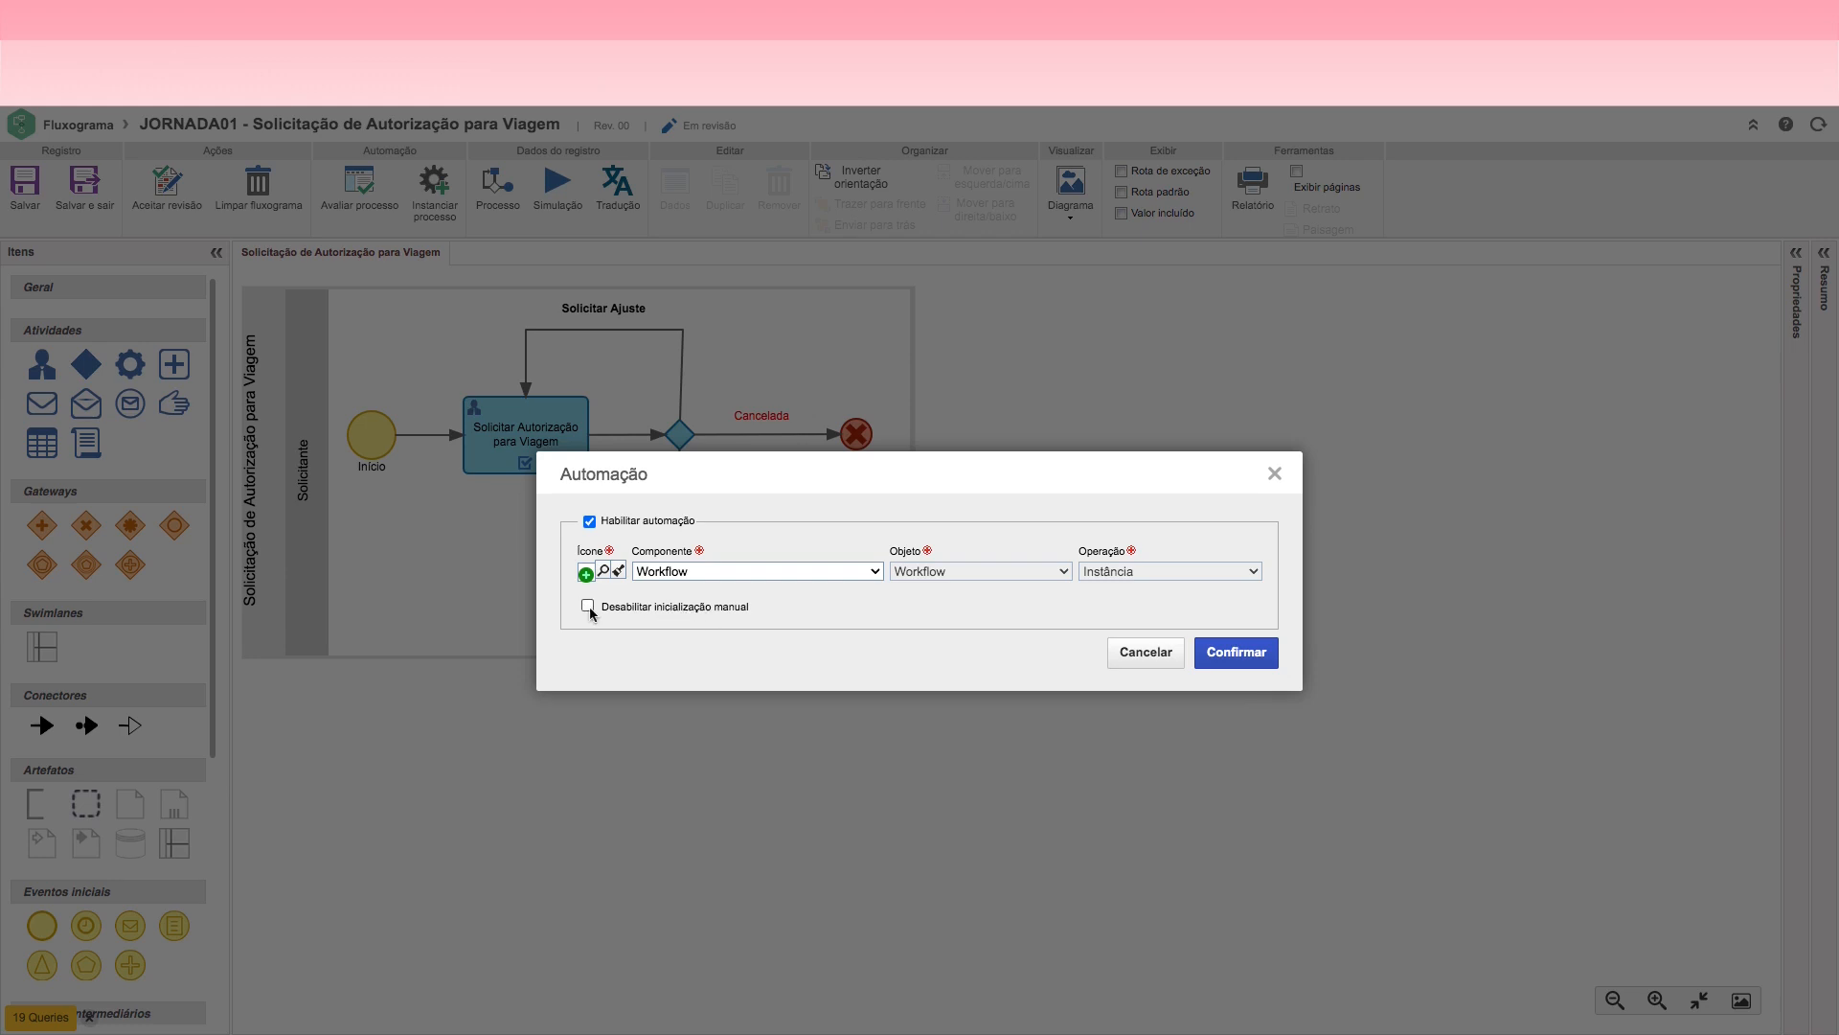
Step: Keep Workflow as the component in the process automation settings and confirm them
click(836, 580)
click(738, 571)
click(738, 571)
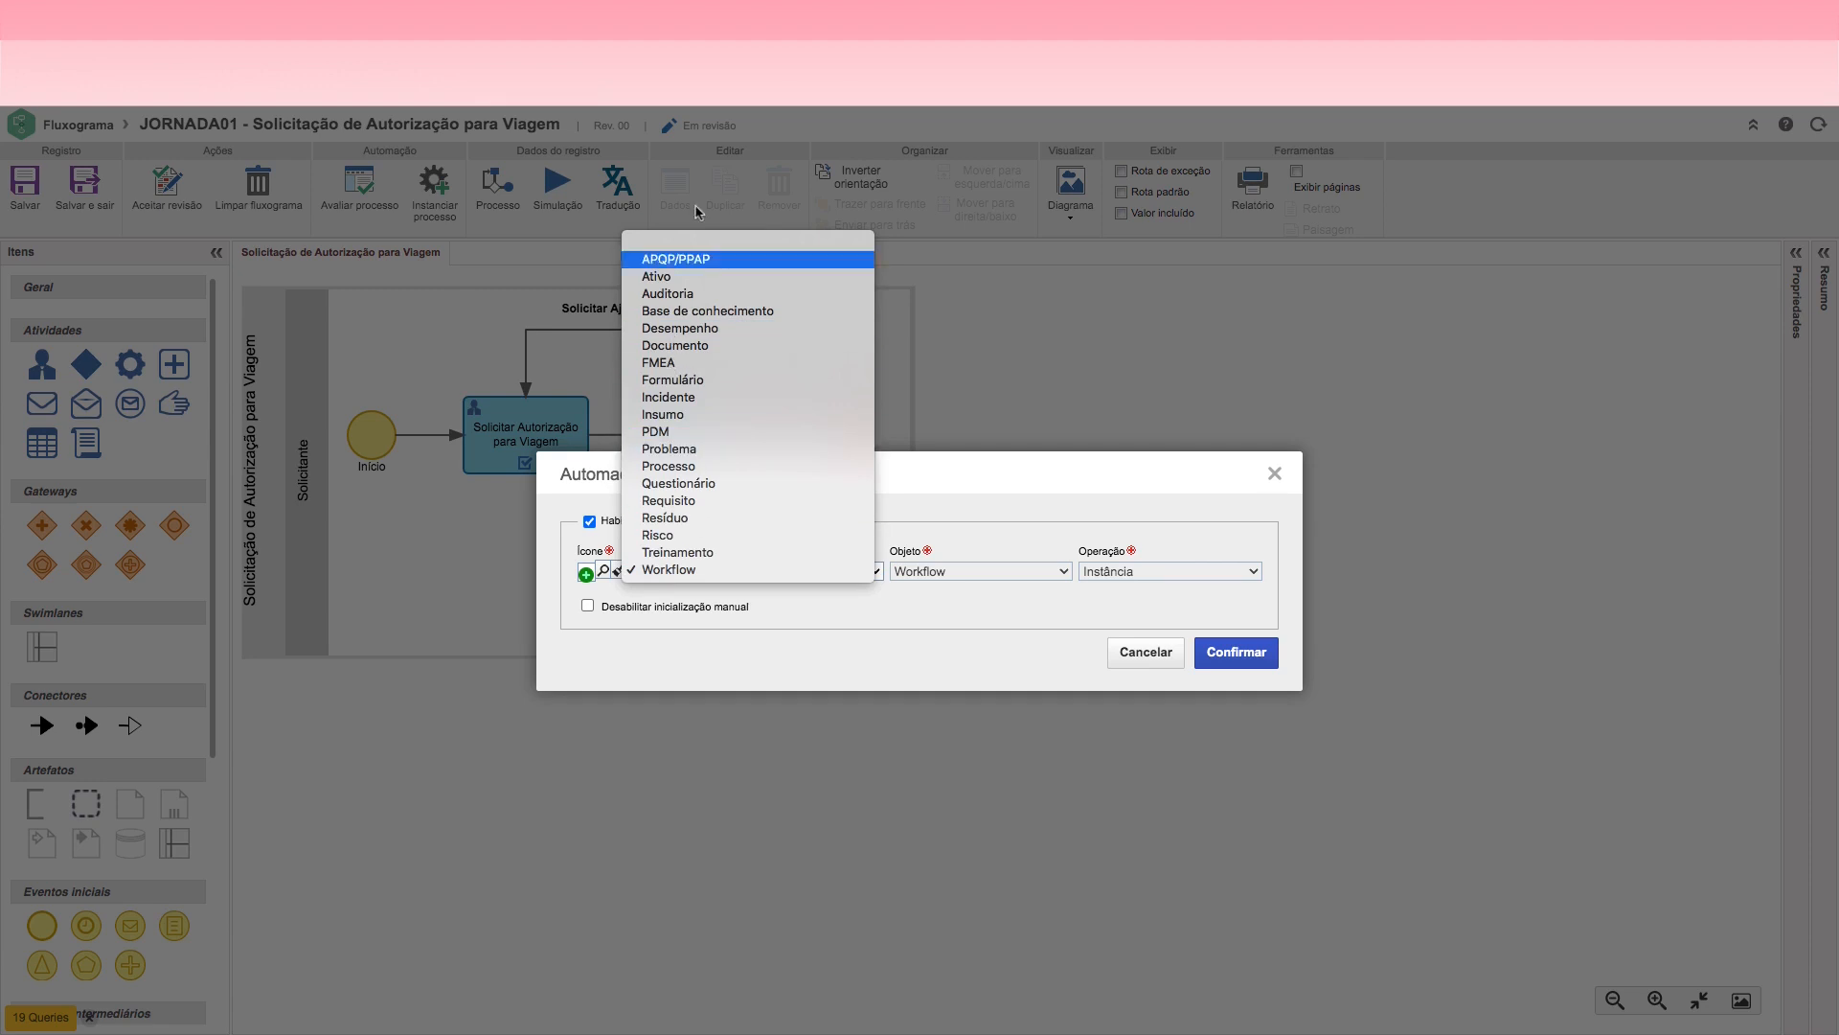
click(699, 571)
click(1233, 655)
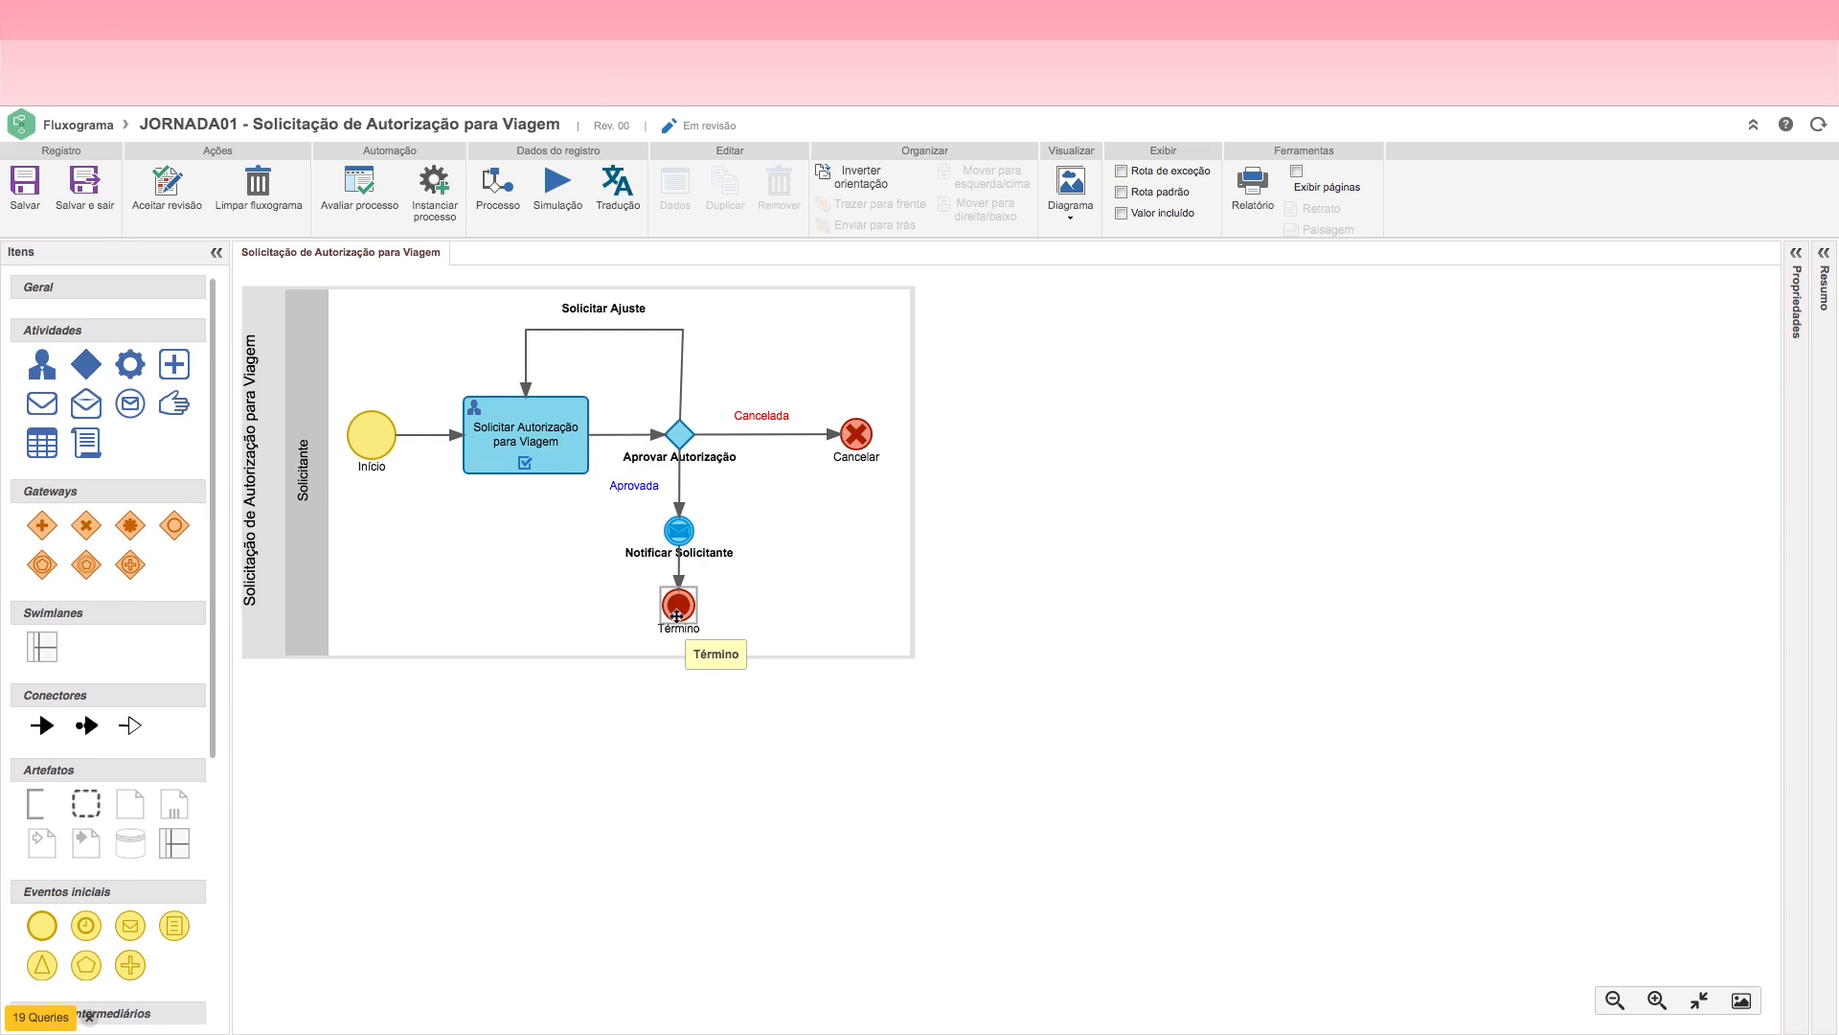
click(681, 437)
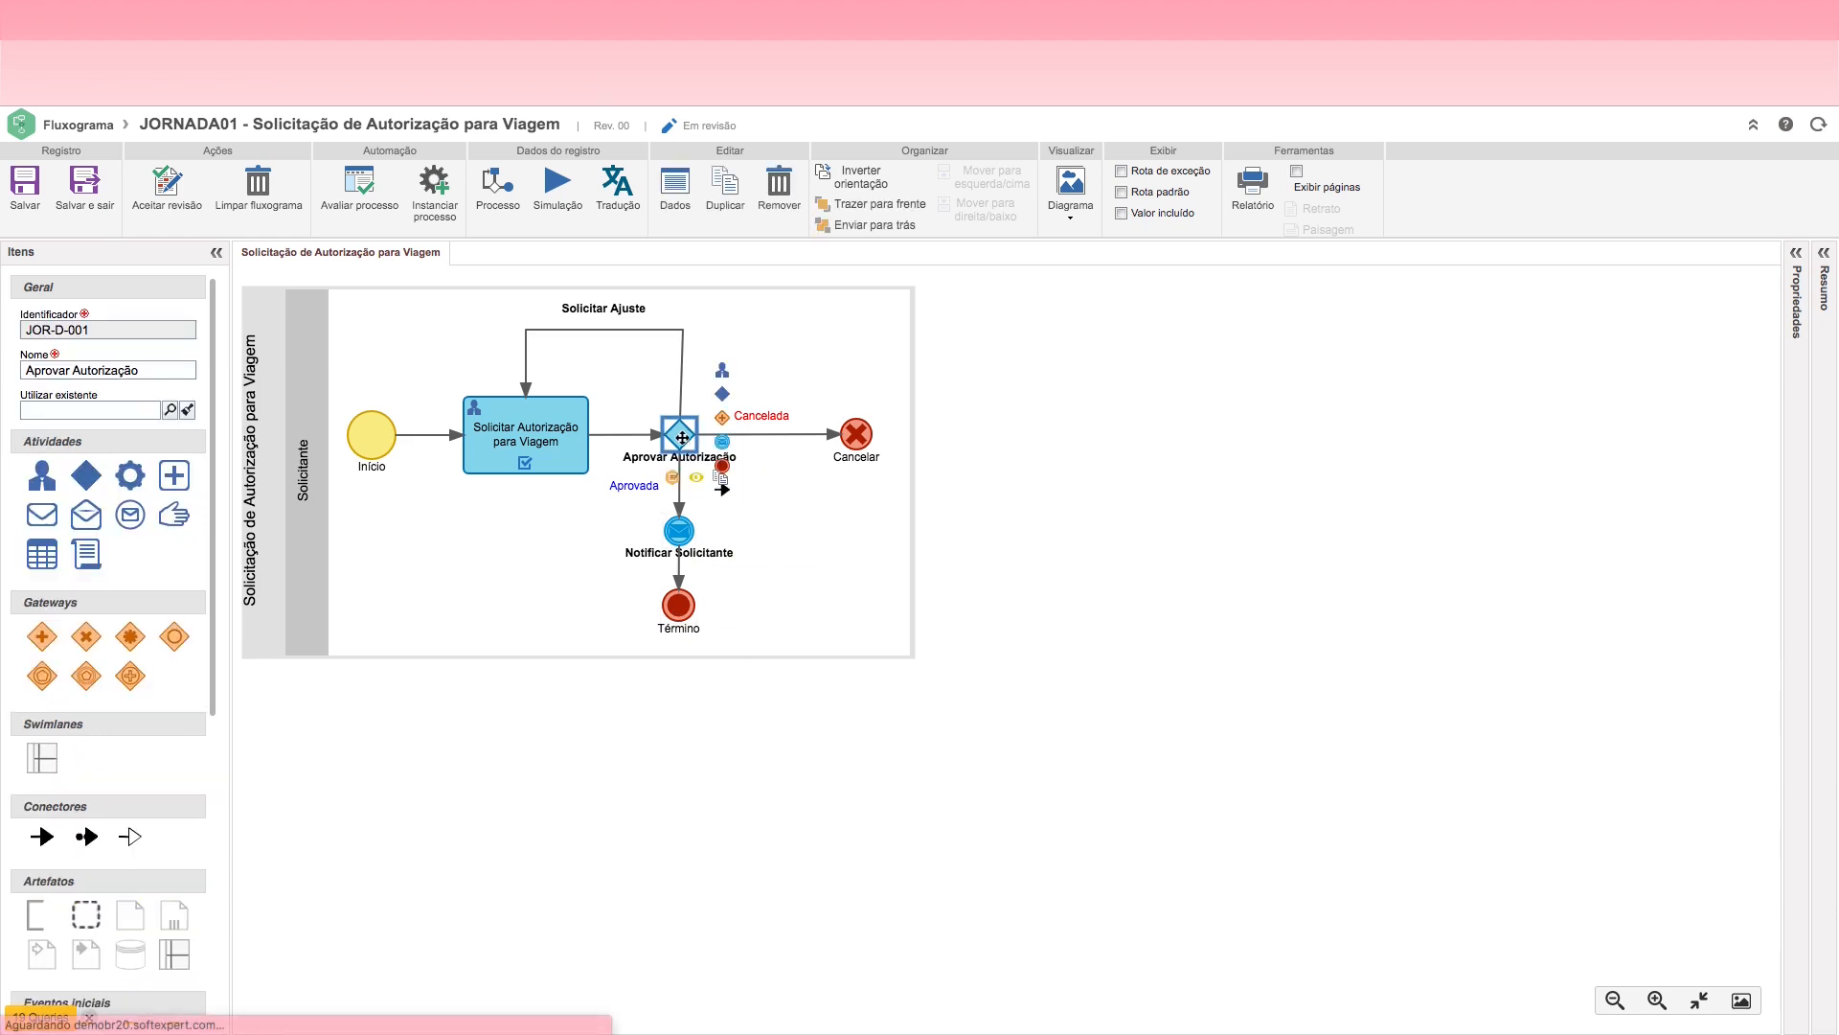
click(509, 438)
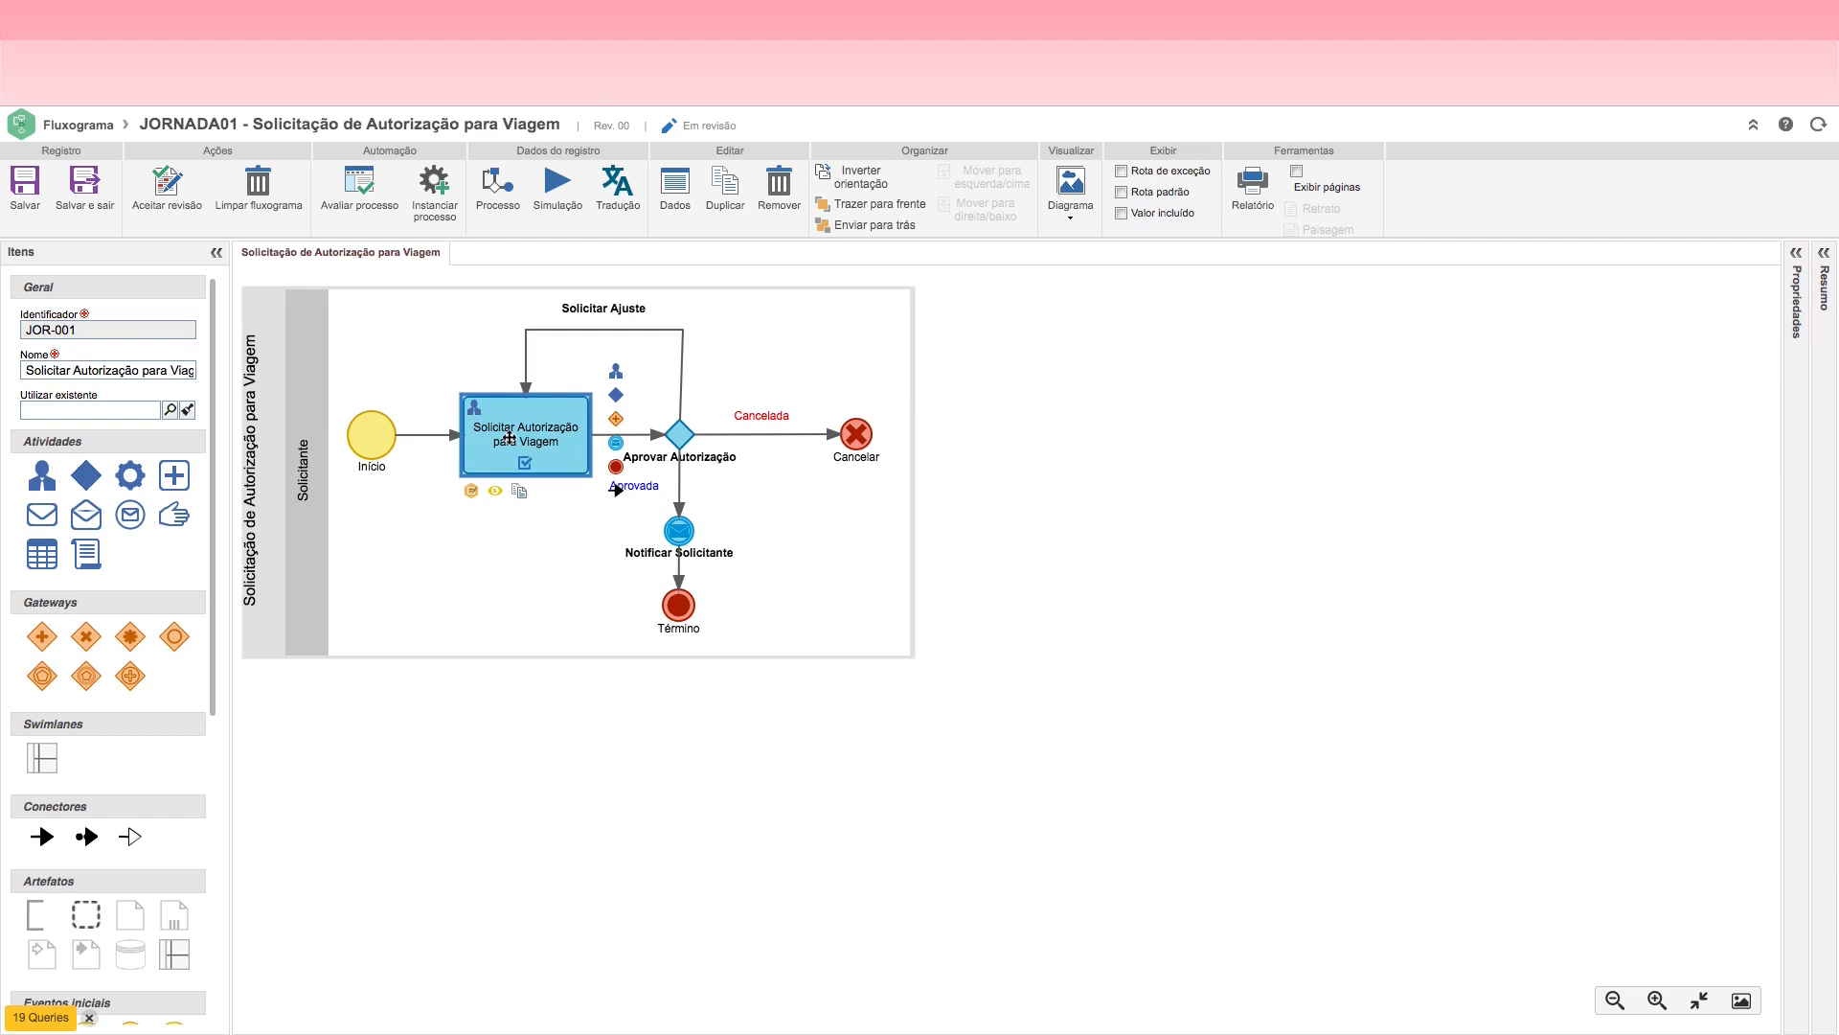
click(678, 435)
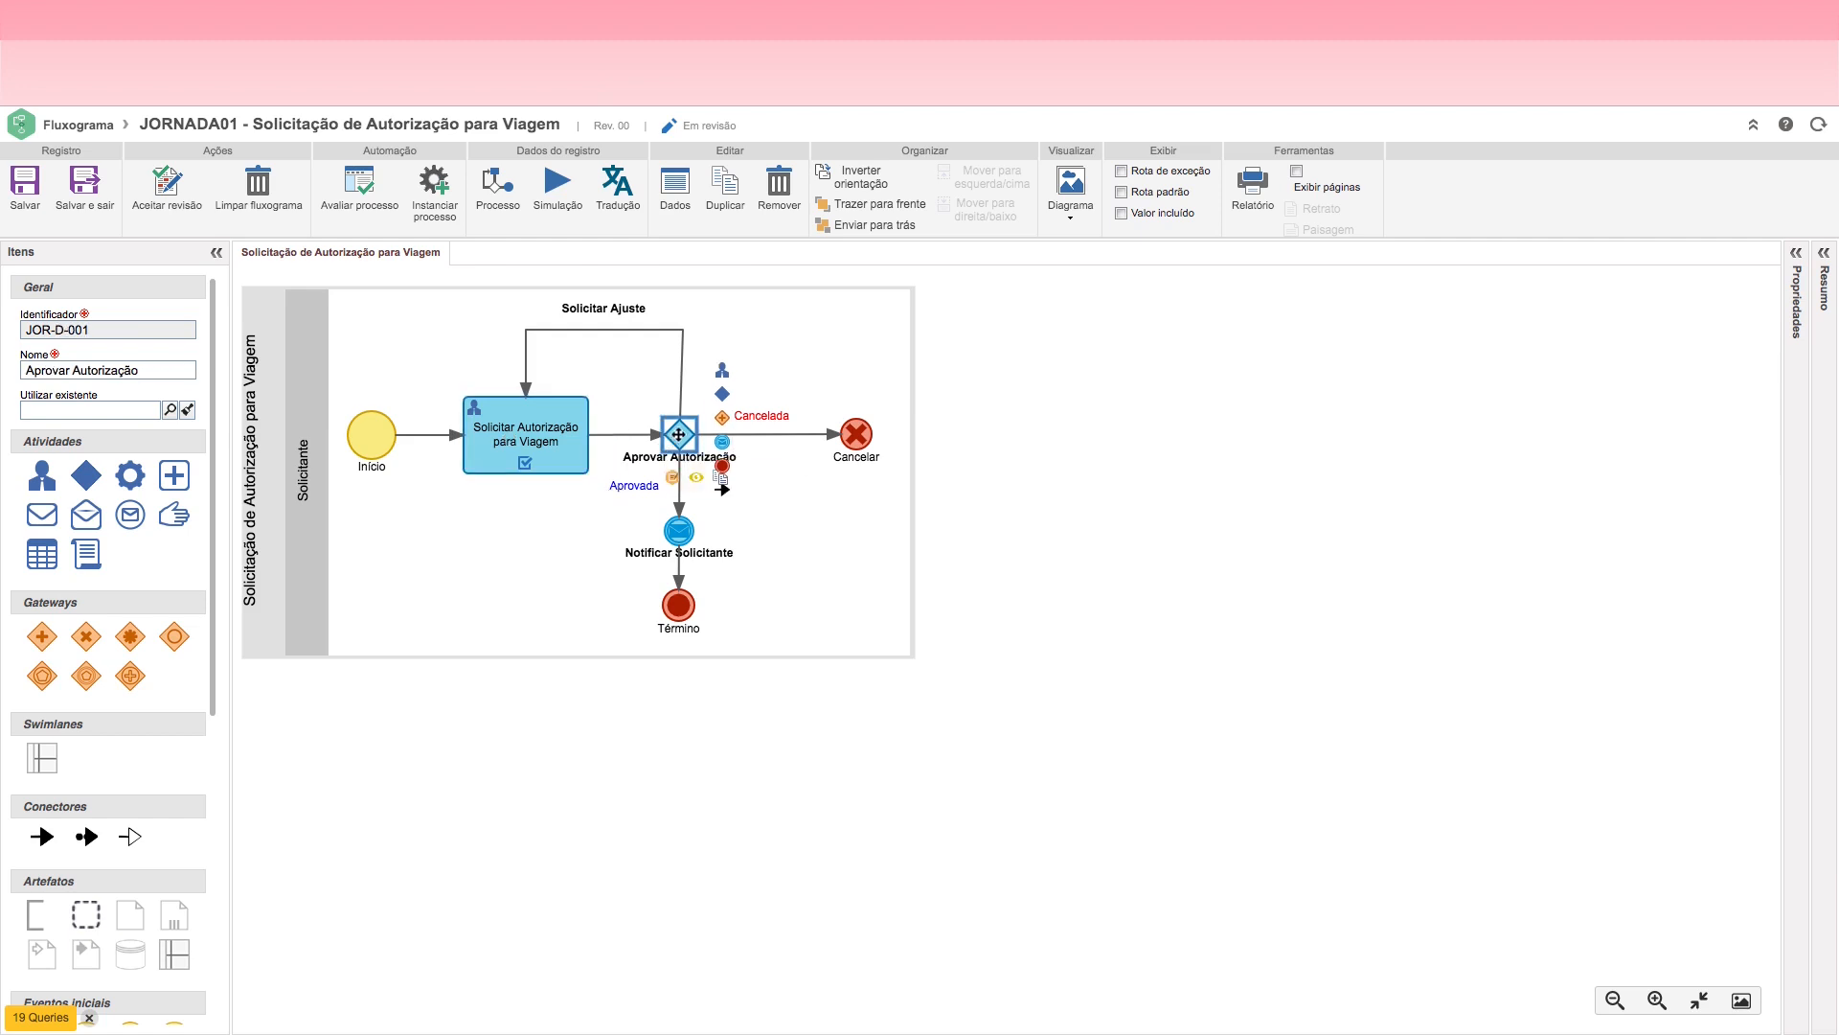
click(508, 438)
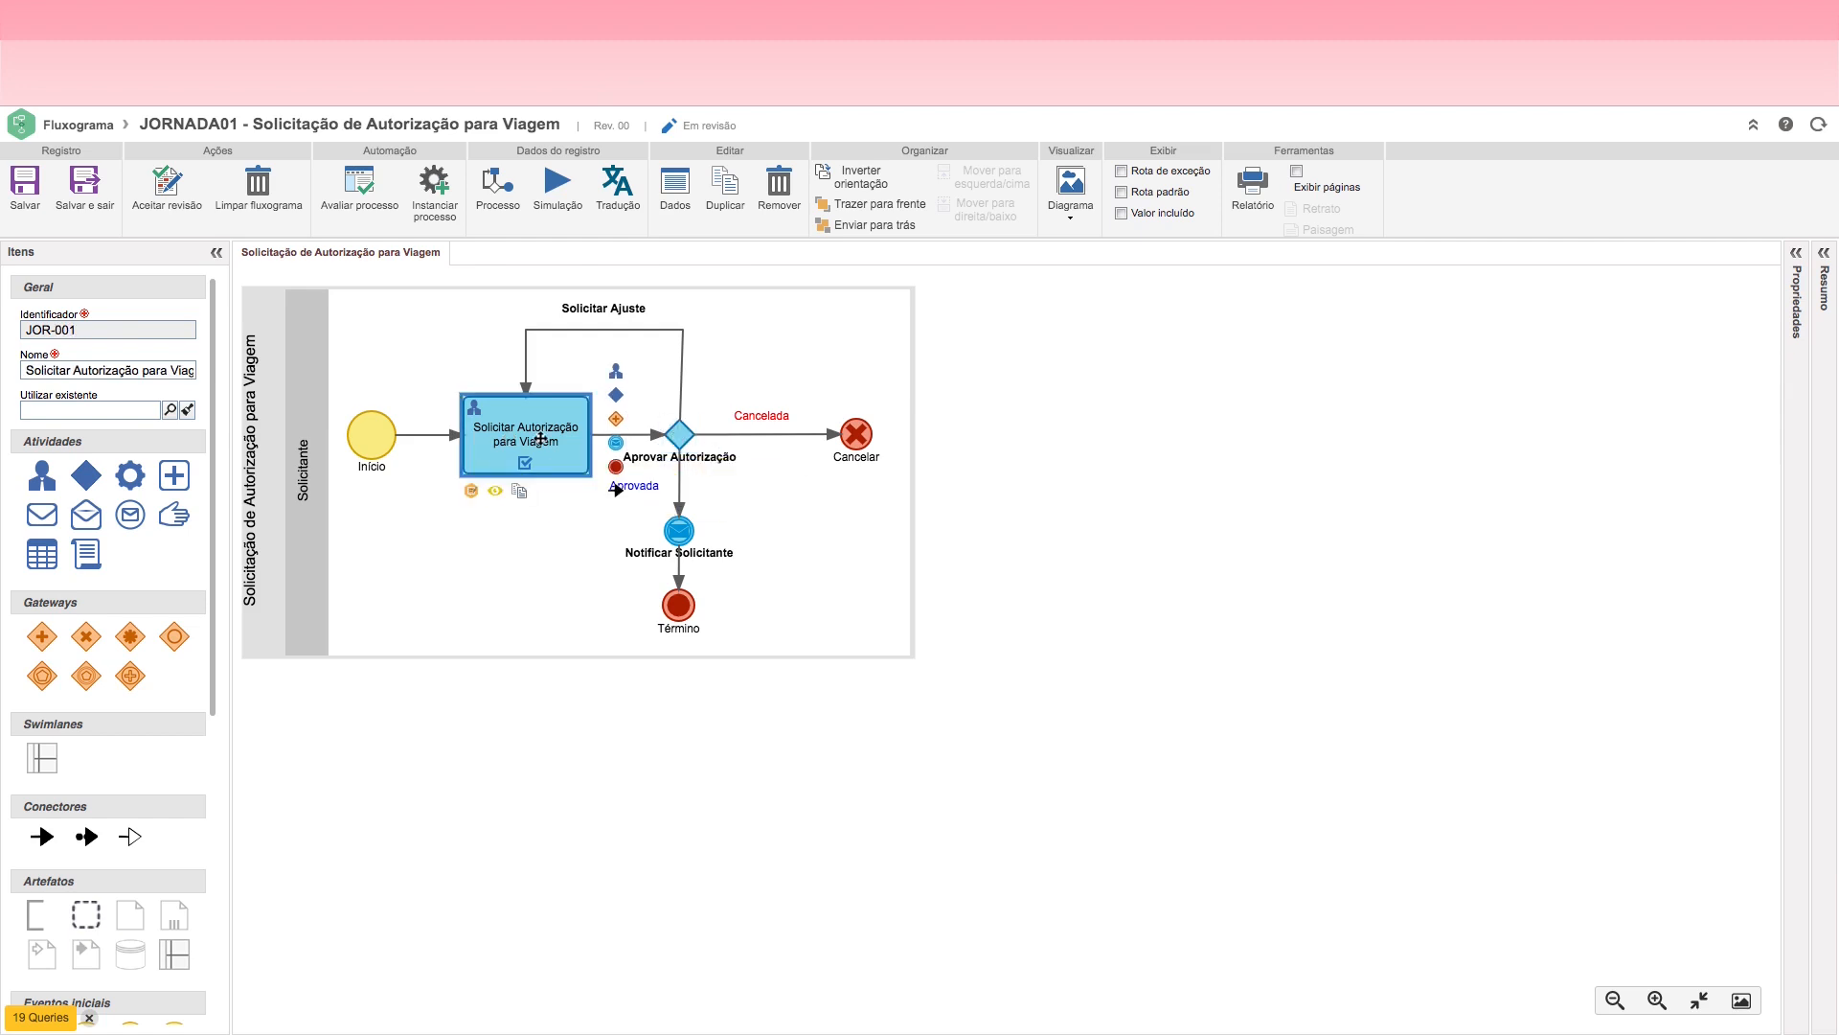
click(676, 435)
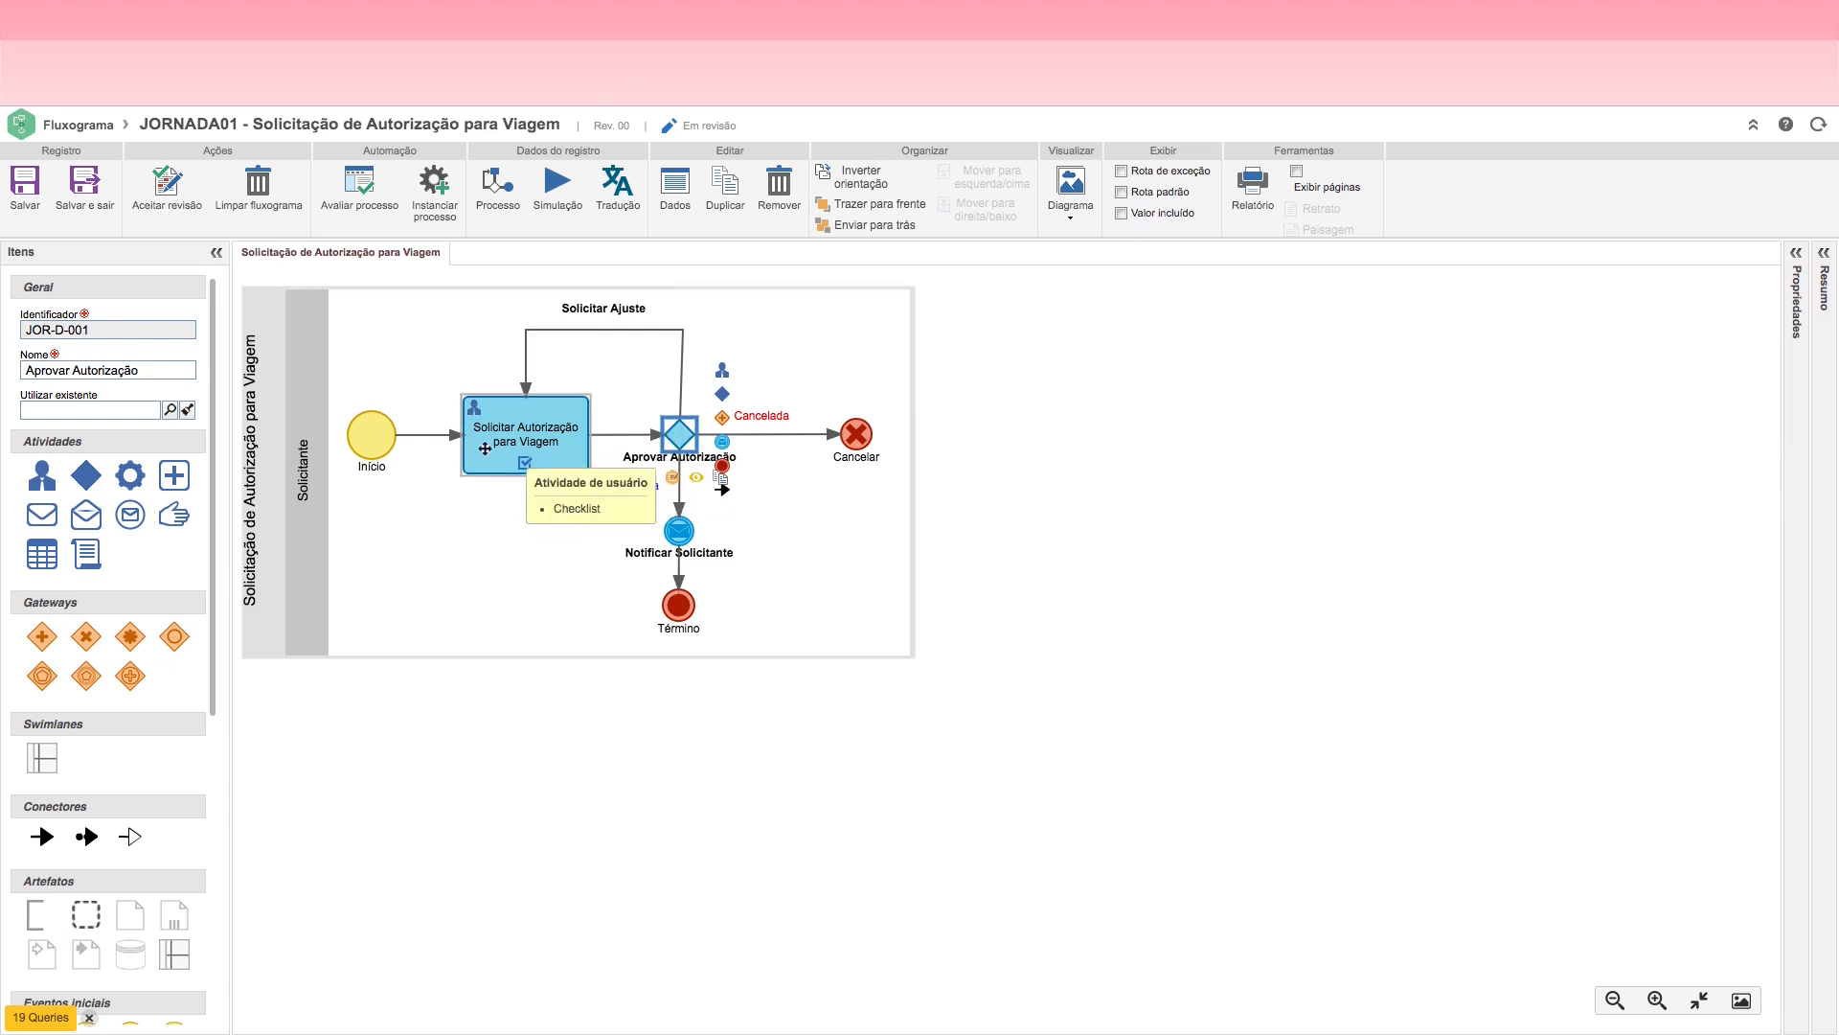
Step: Set the executor of the Aprovar Autorização decision to Líder do iniciador do processo, then save and close the decision's data
double_click(682, 435)
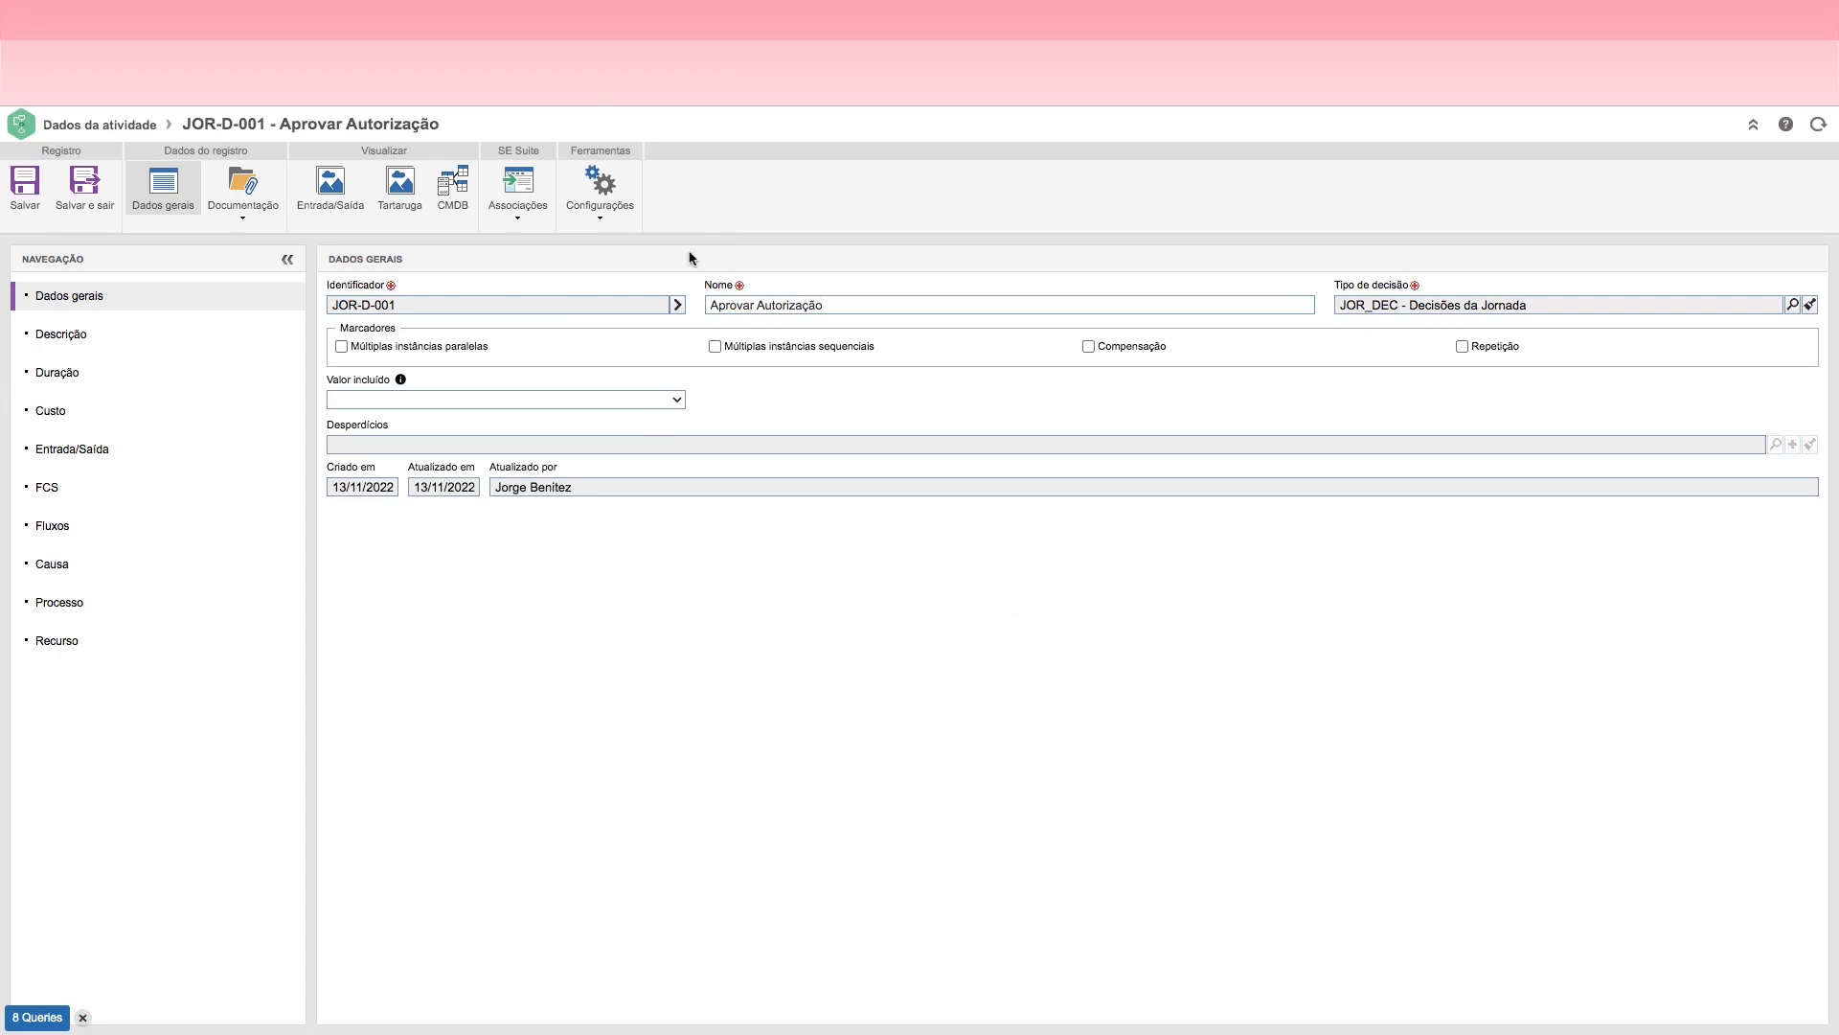
click(603, 221)
click(603, 397)
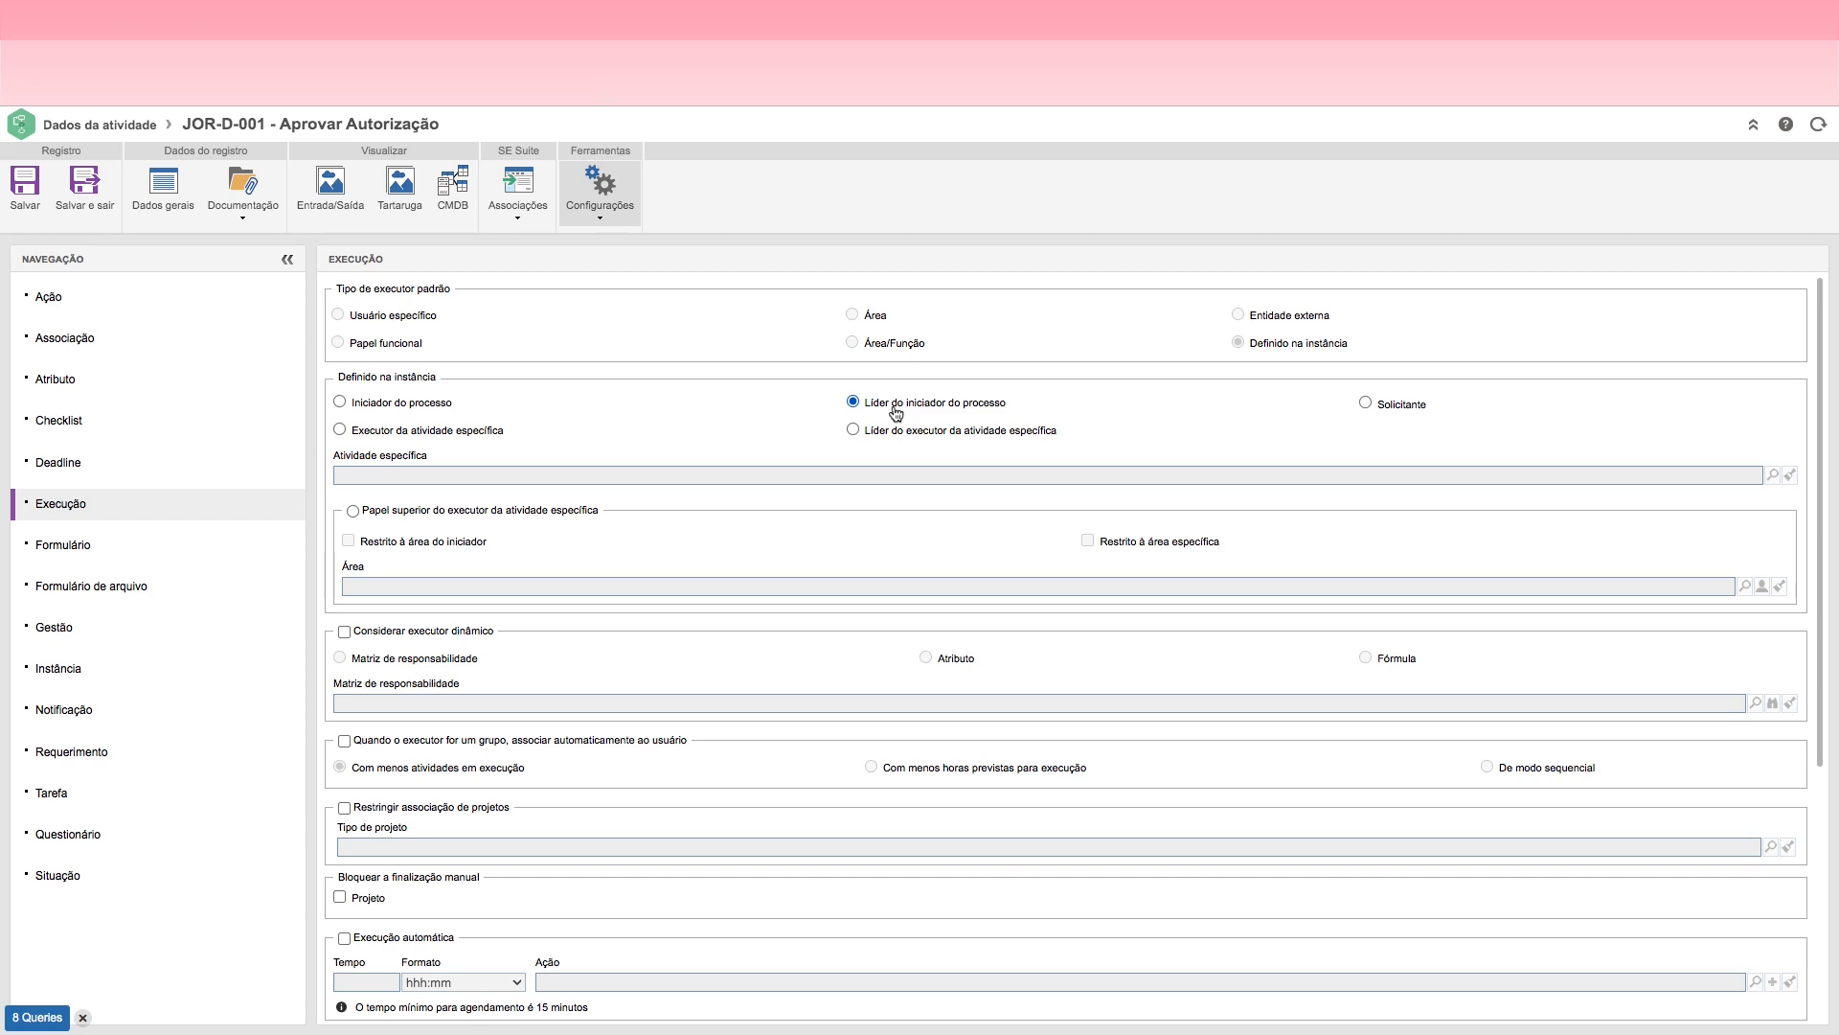
click(69, 202)
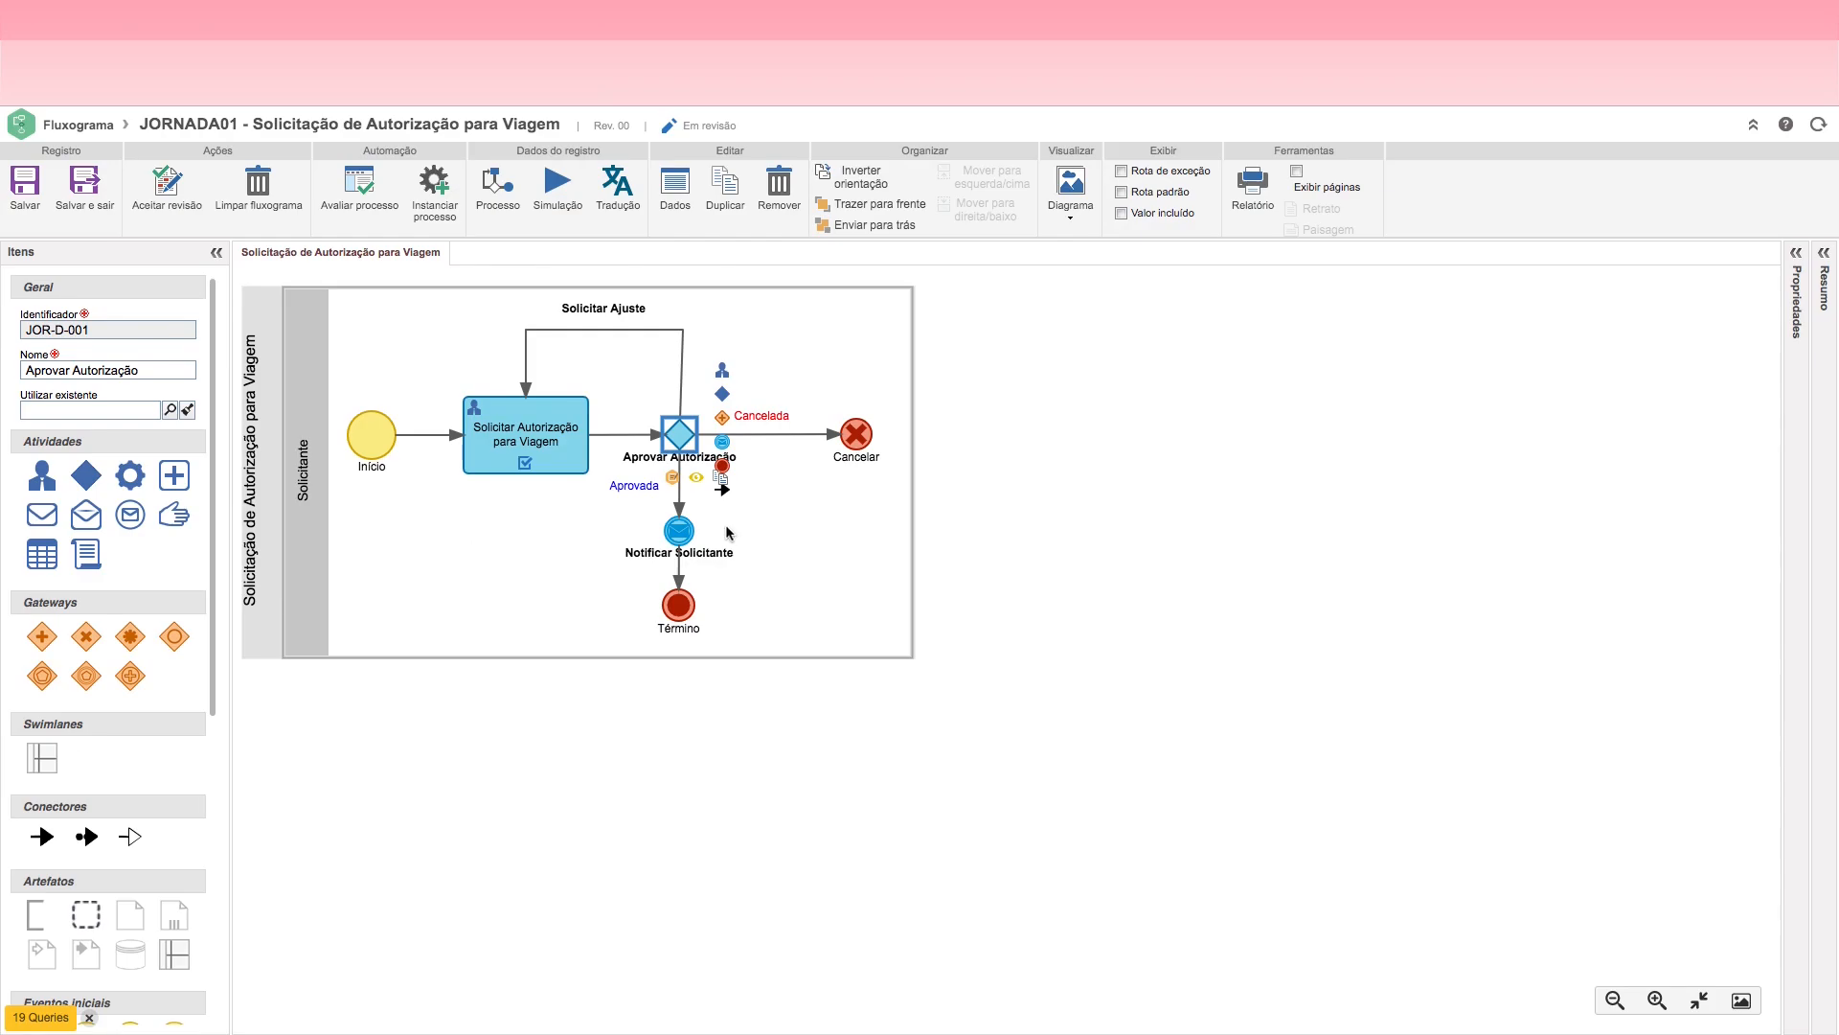
click(501, 431)
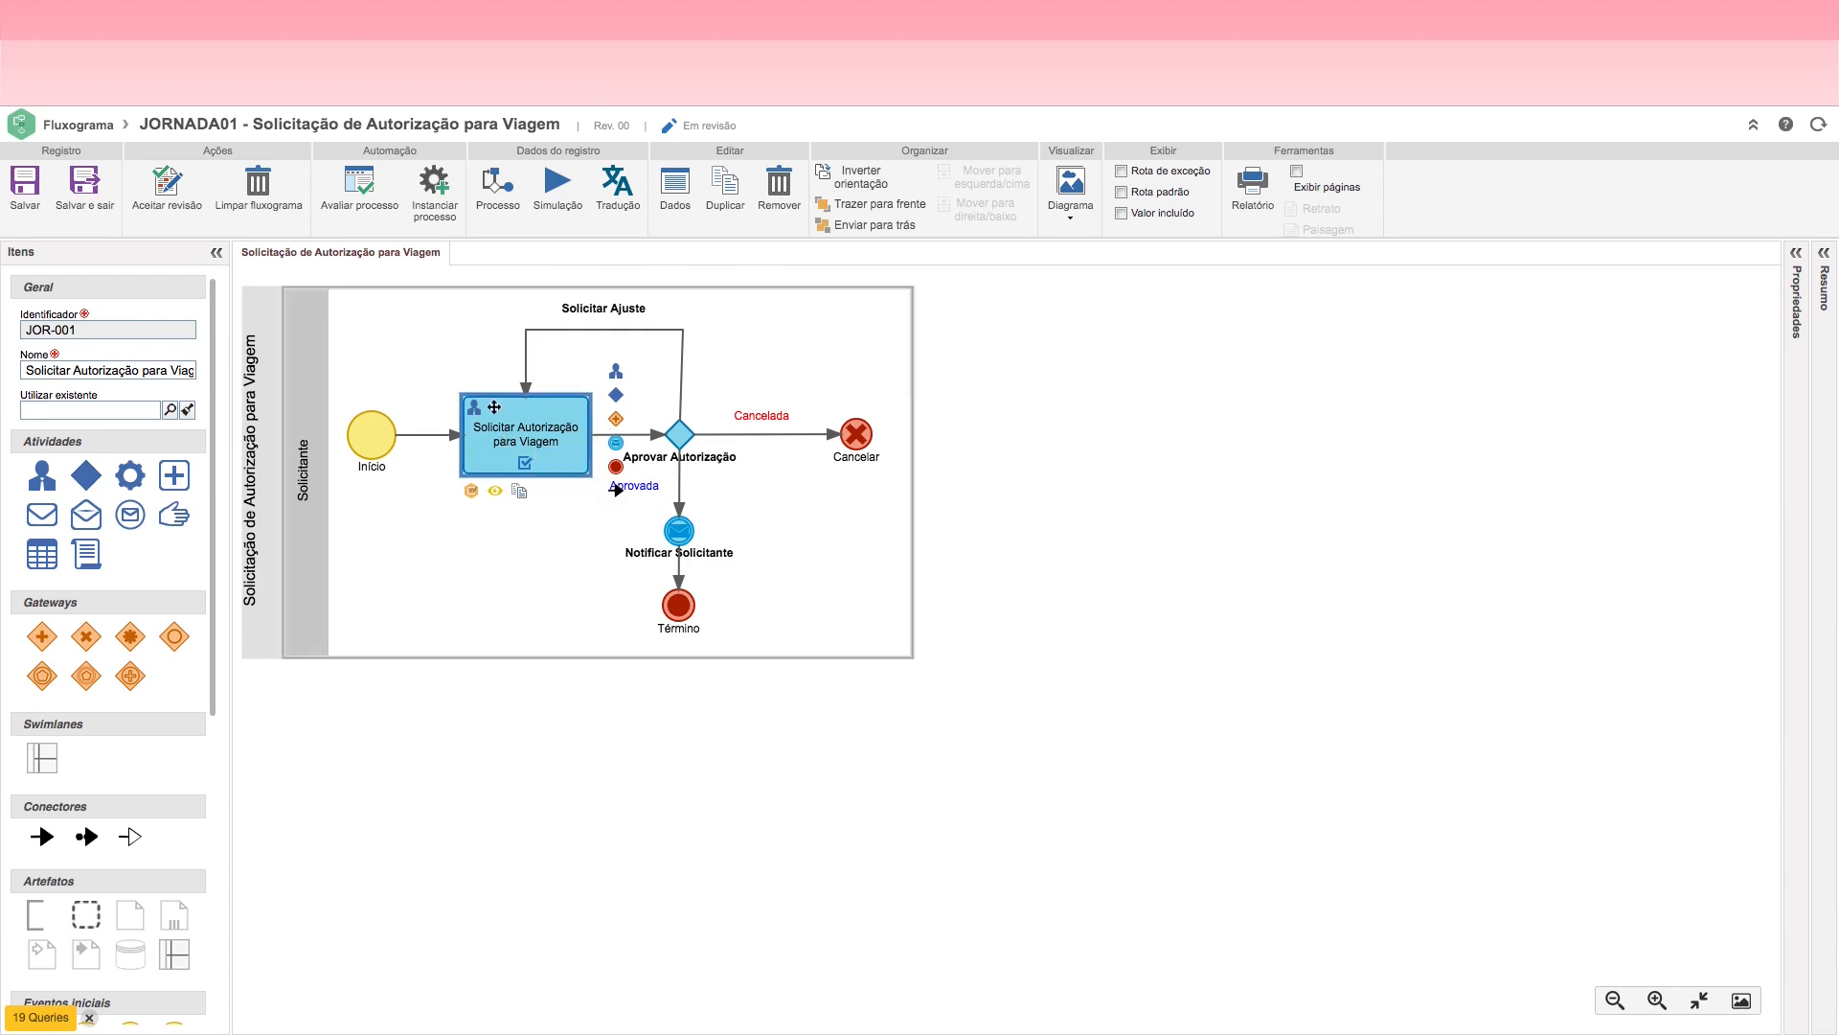
click(675, 432)
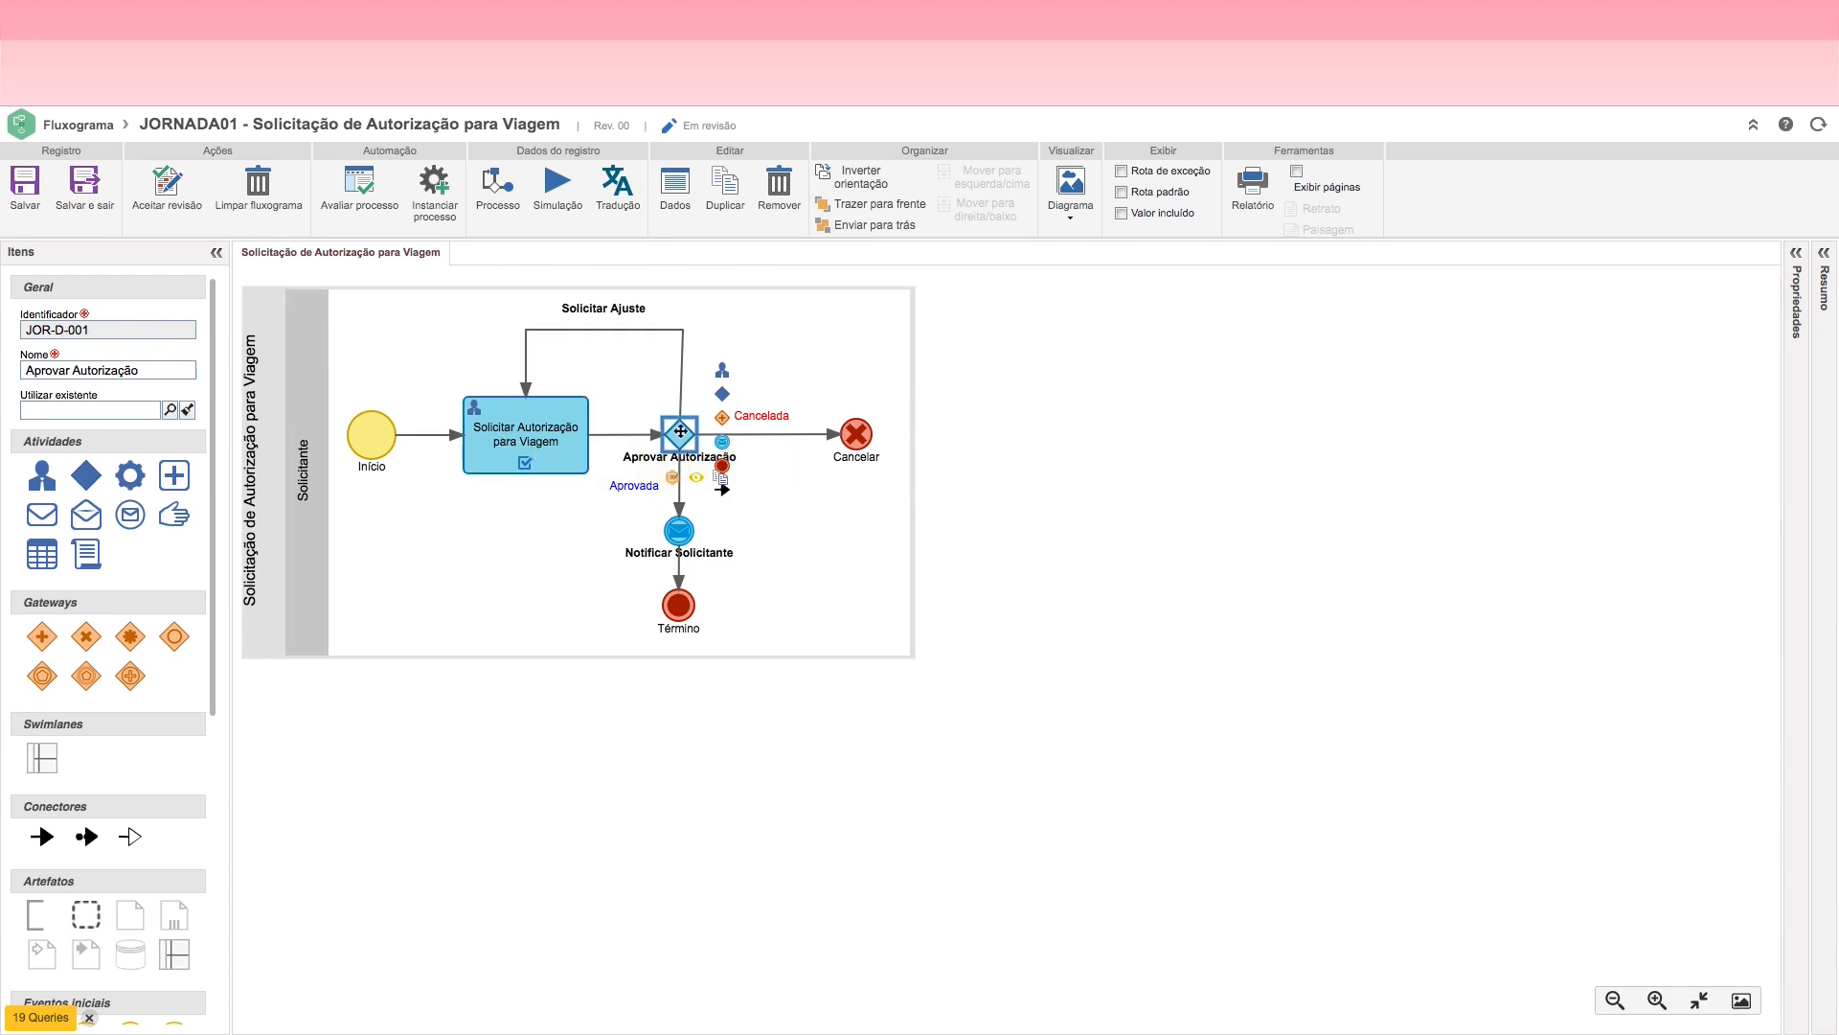
click(523, 437)
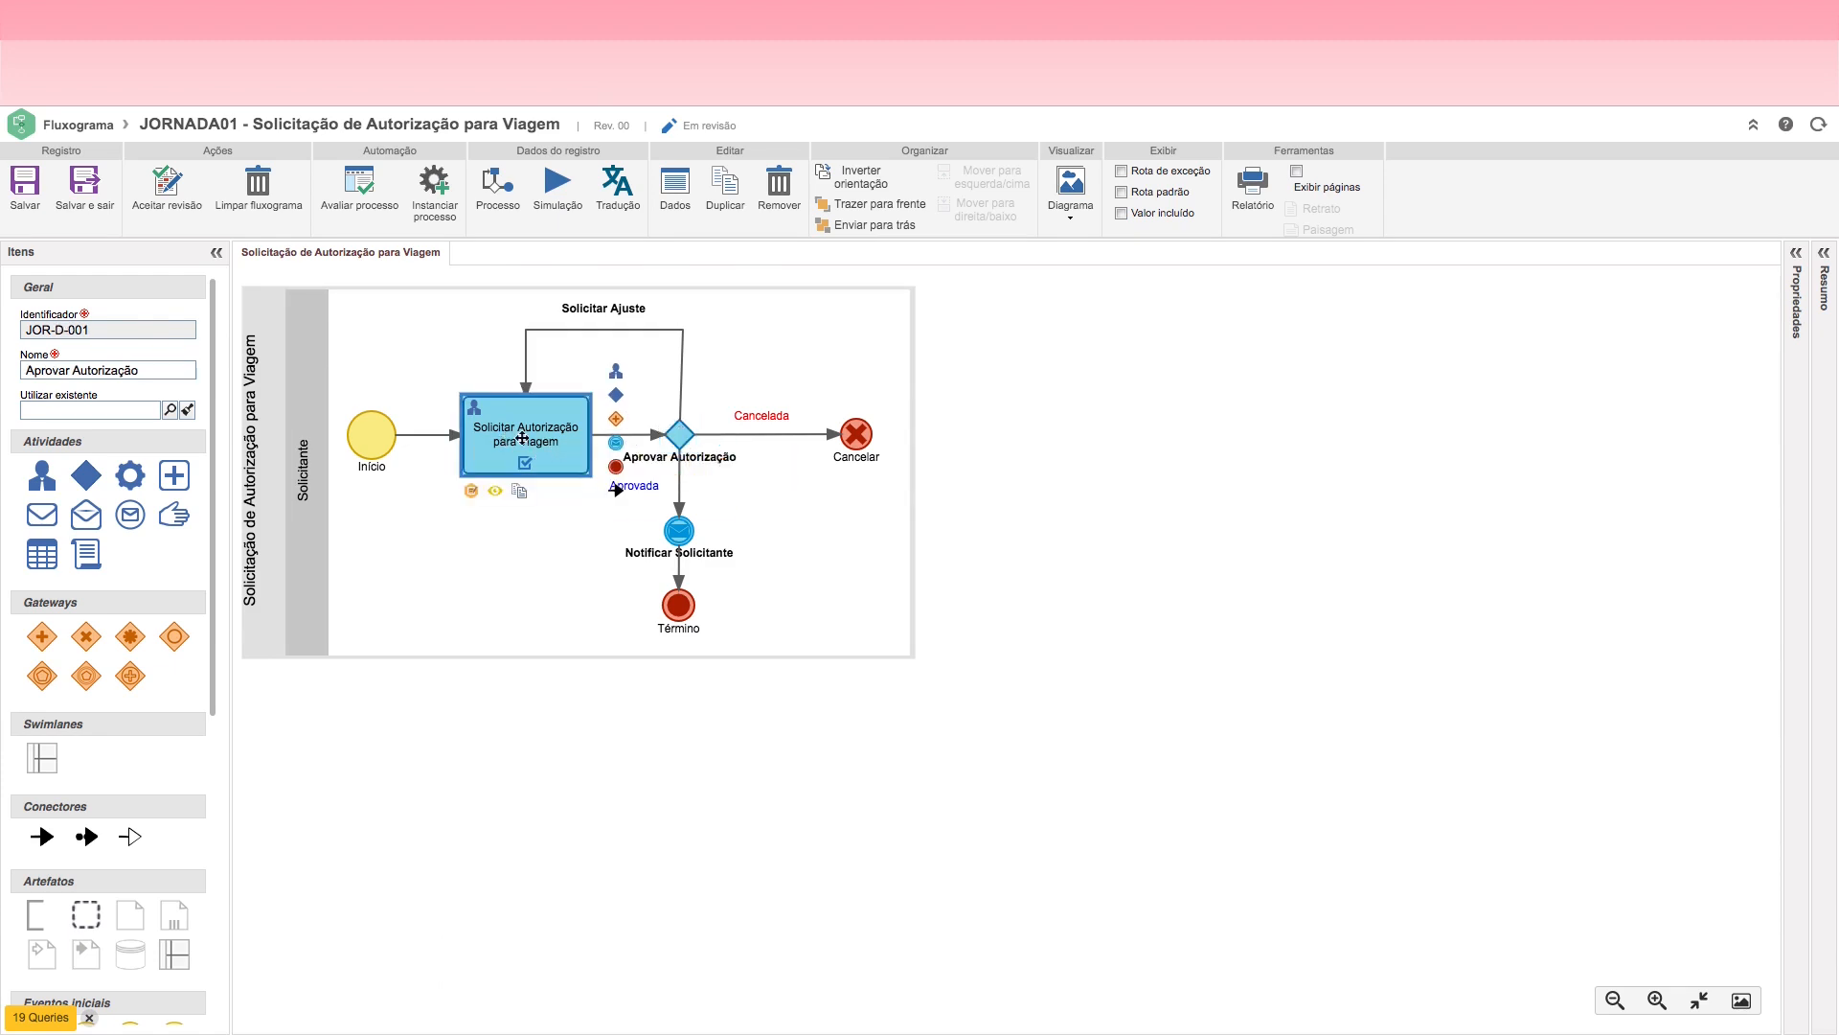
click(684, 441)
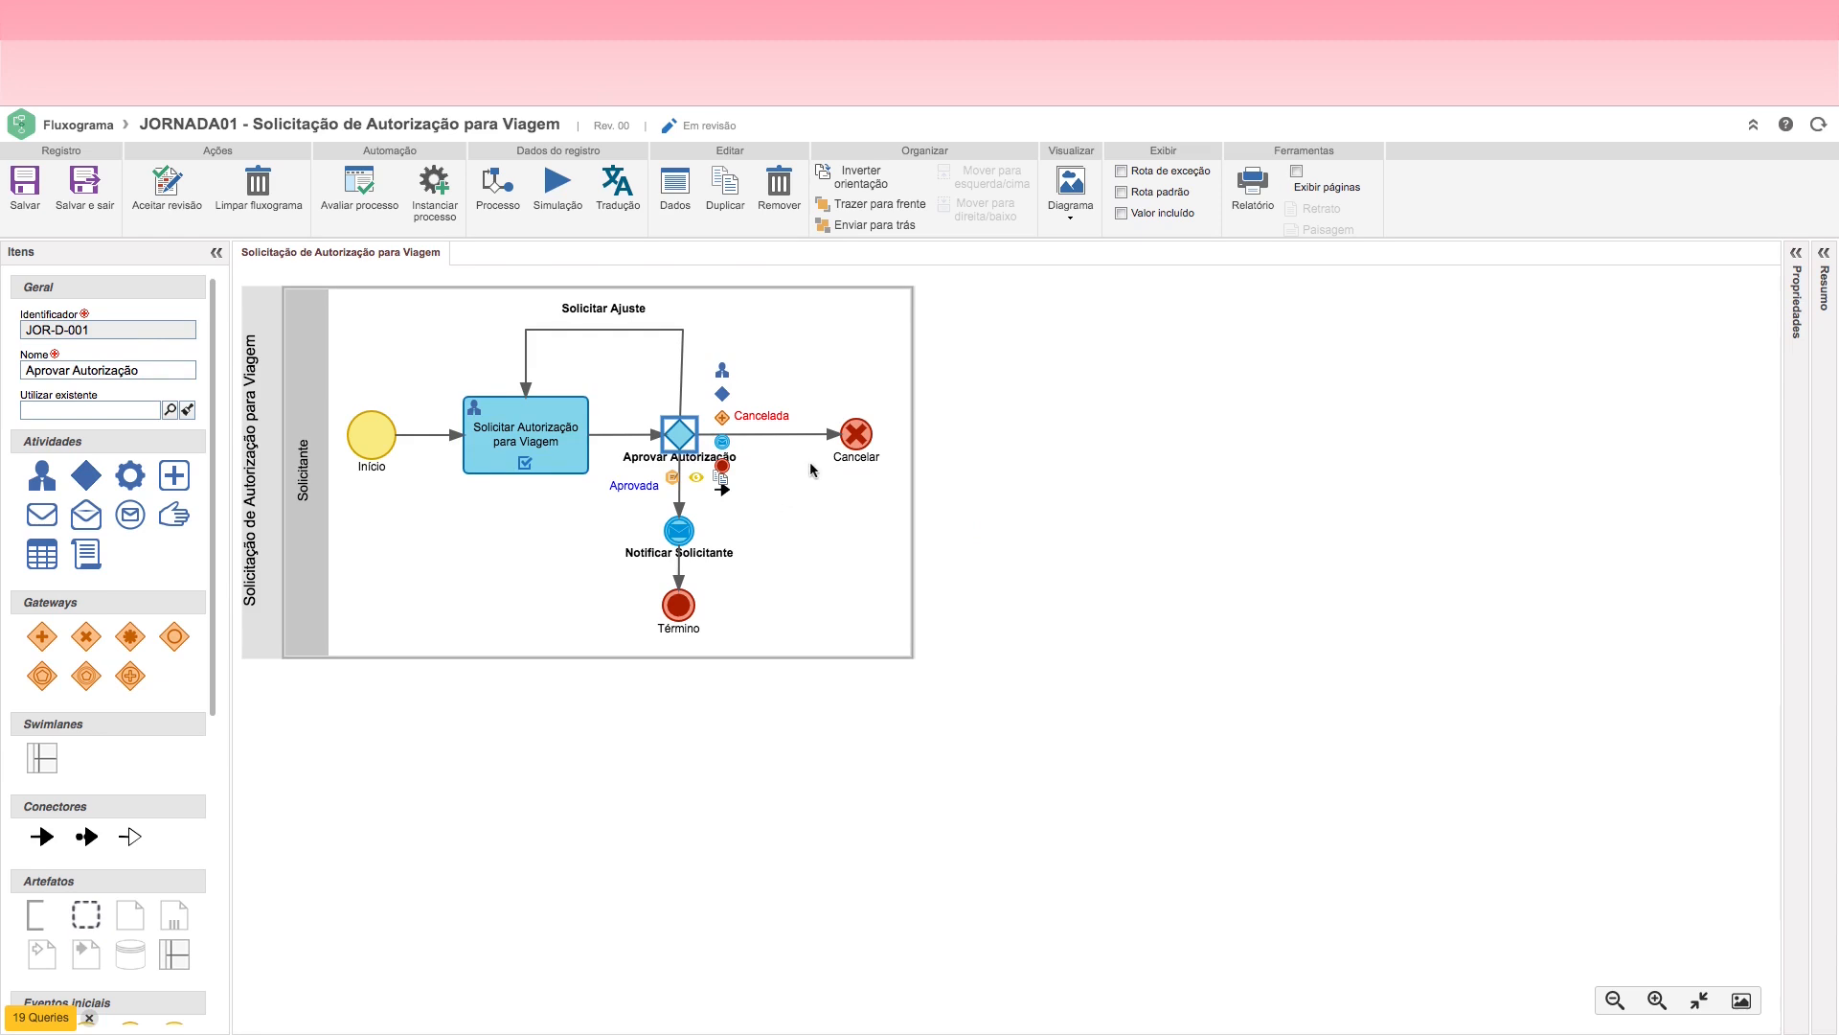
Step: Save the travel authorization flowchart
click(23, 210)
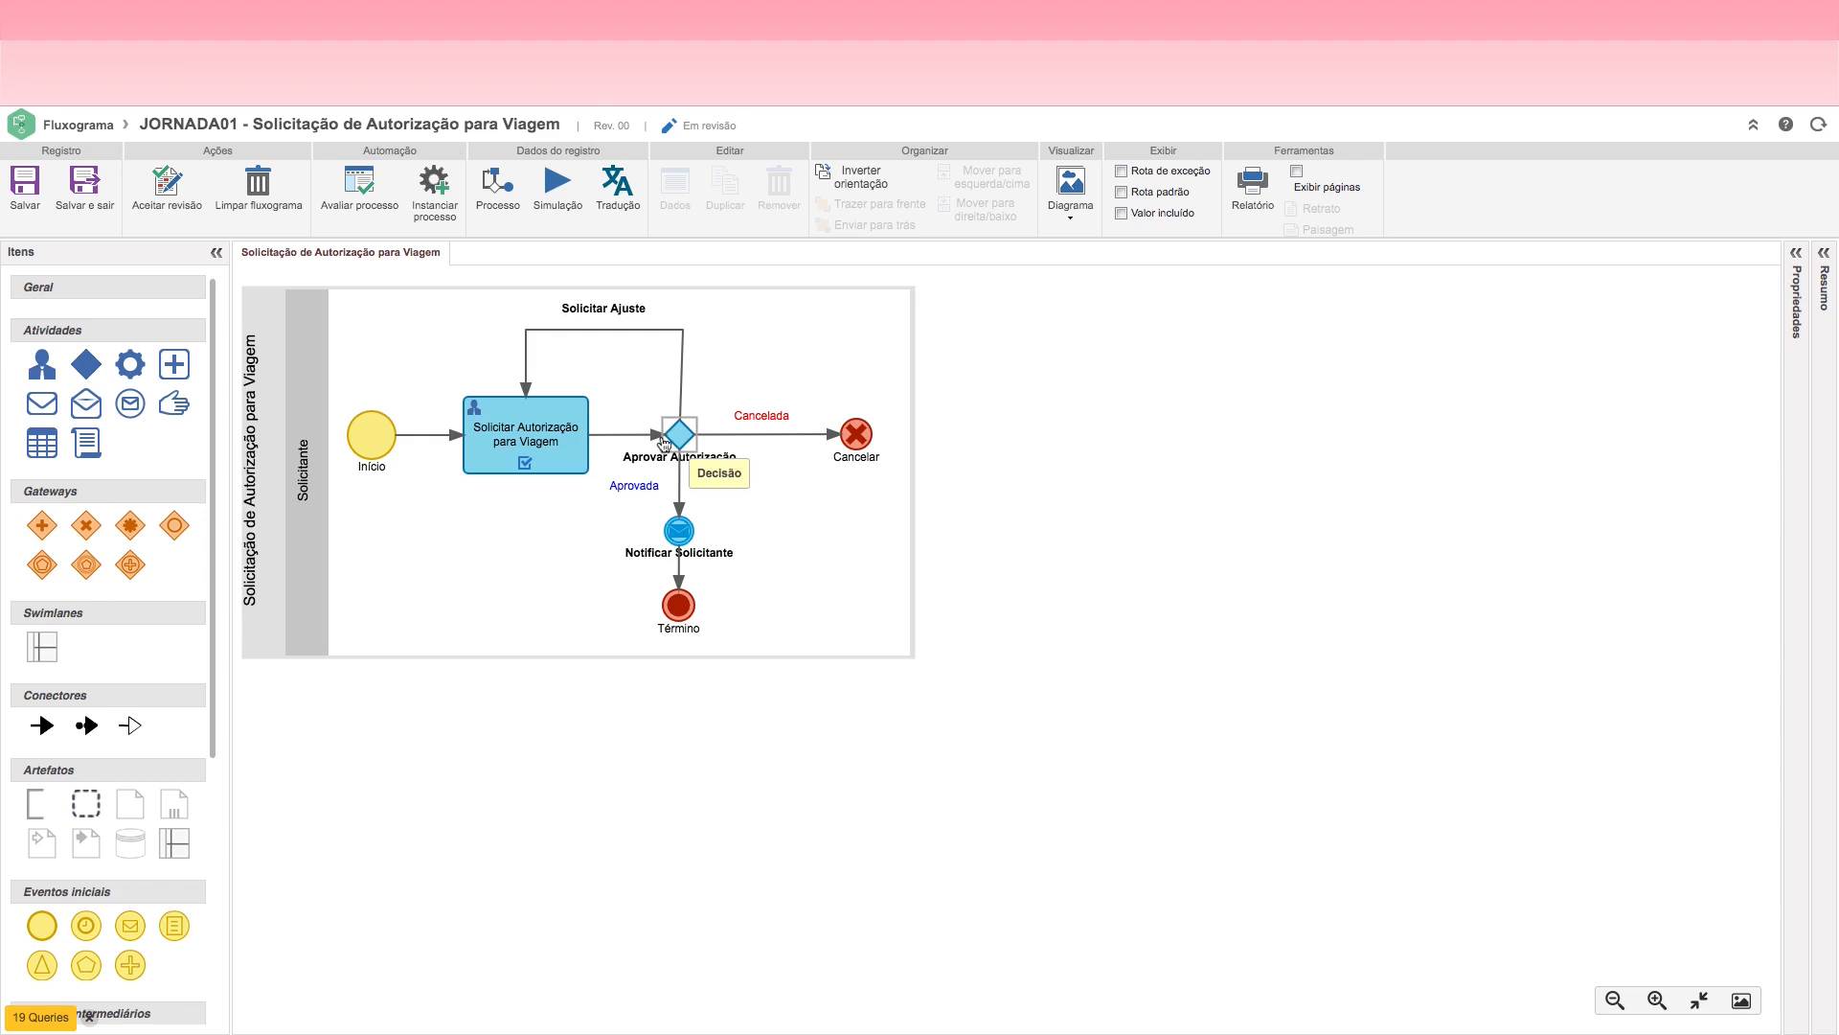
click(523, 435)
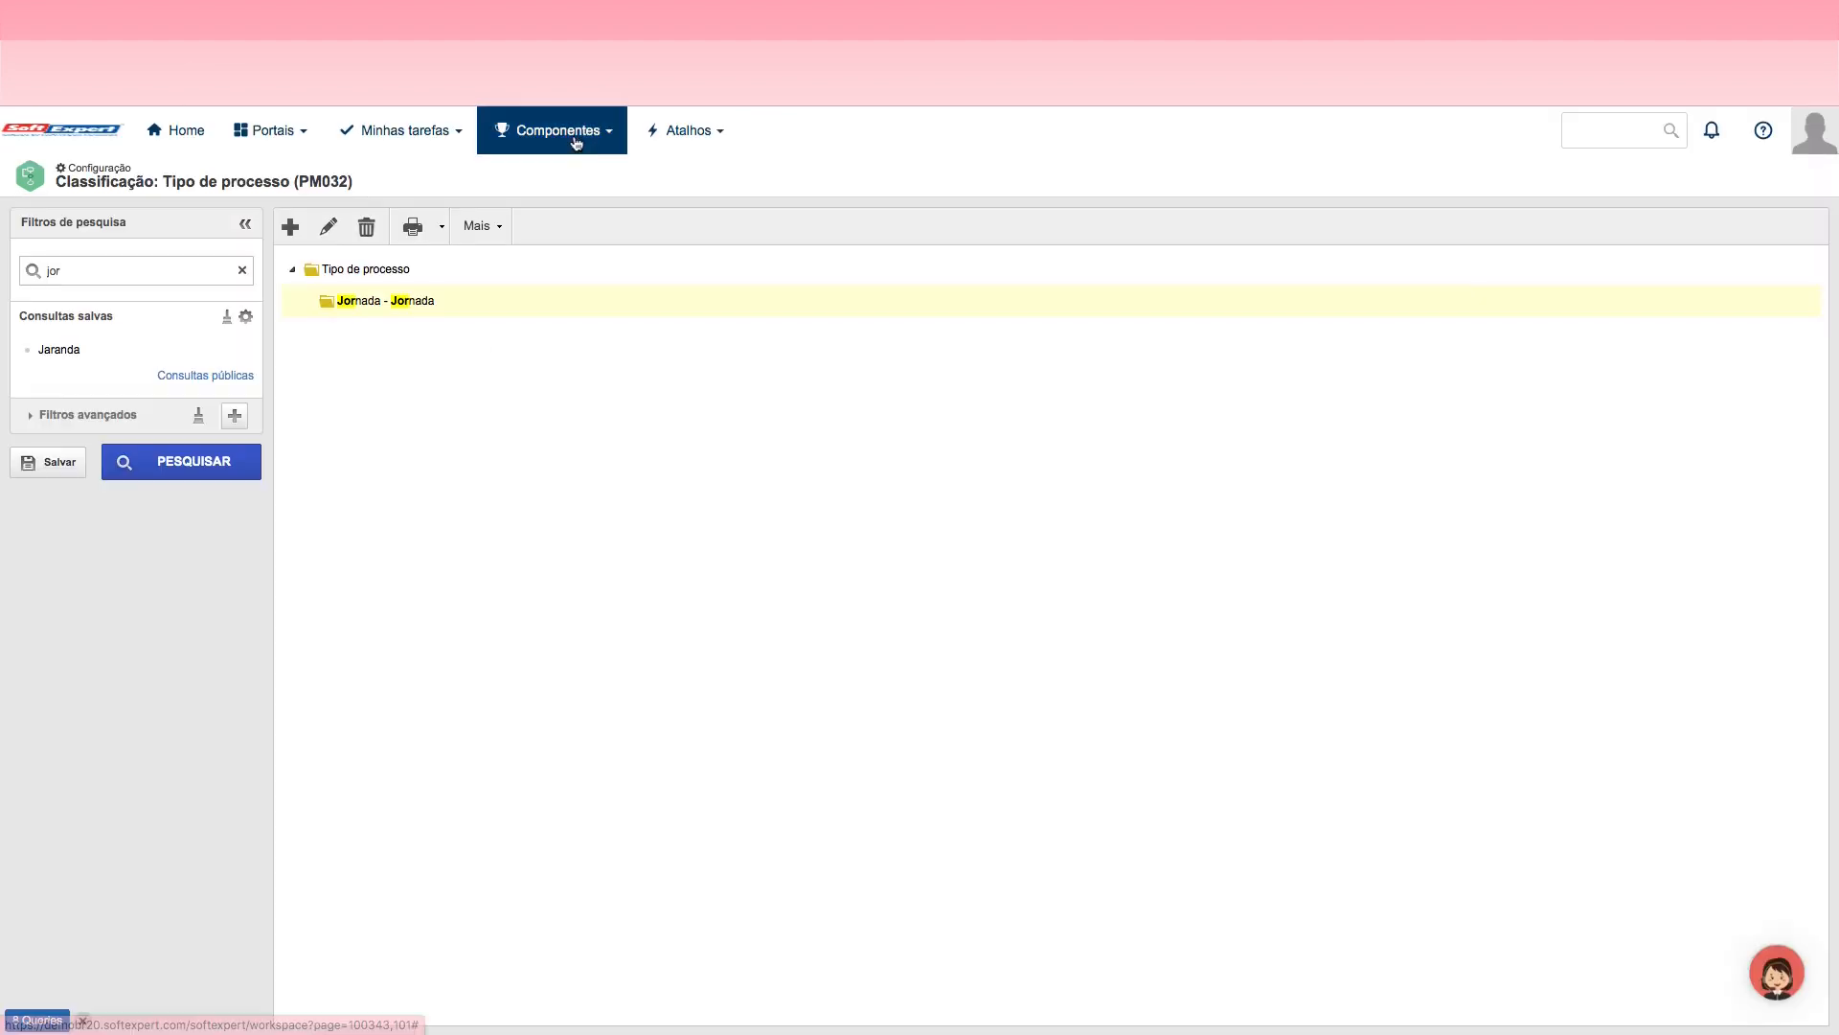
Step: Go to the Perfil do colaborador query of the Administração component and search for employees without any filter
click(555, 134)
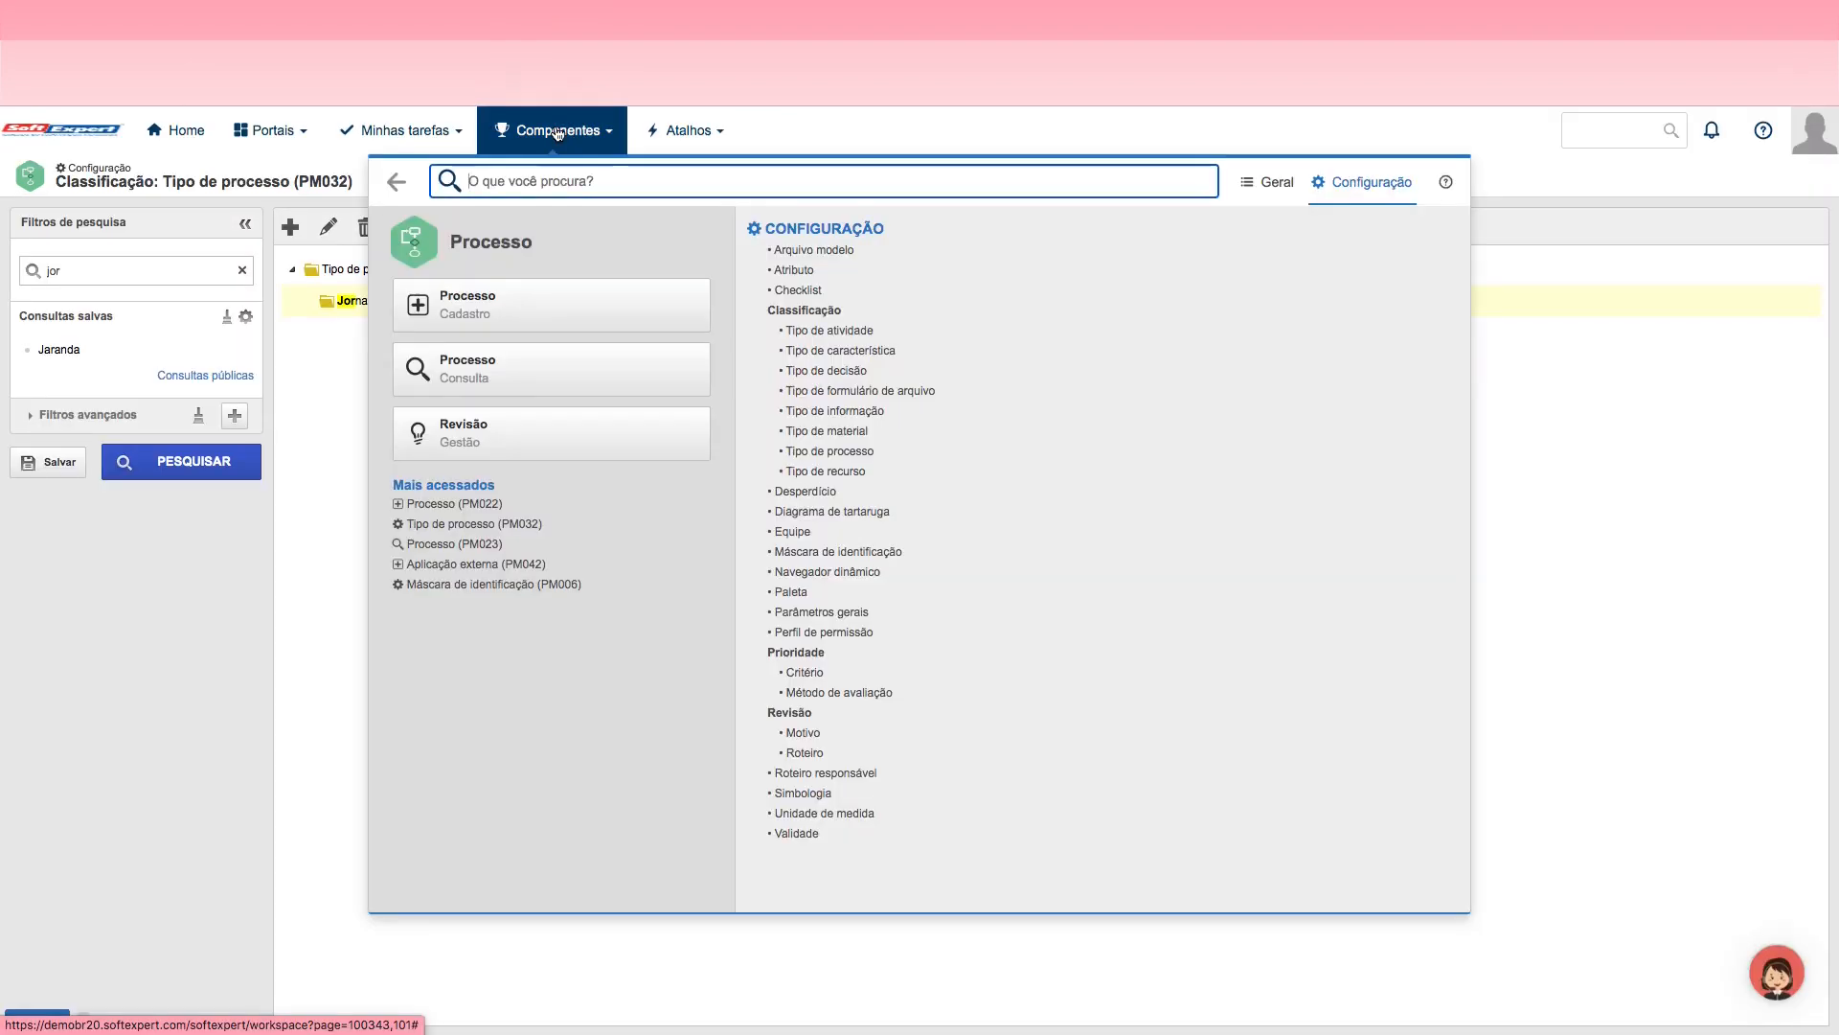
click(397, 182)
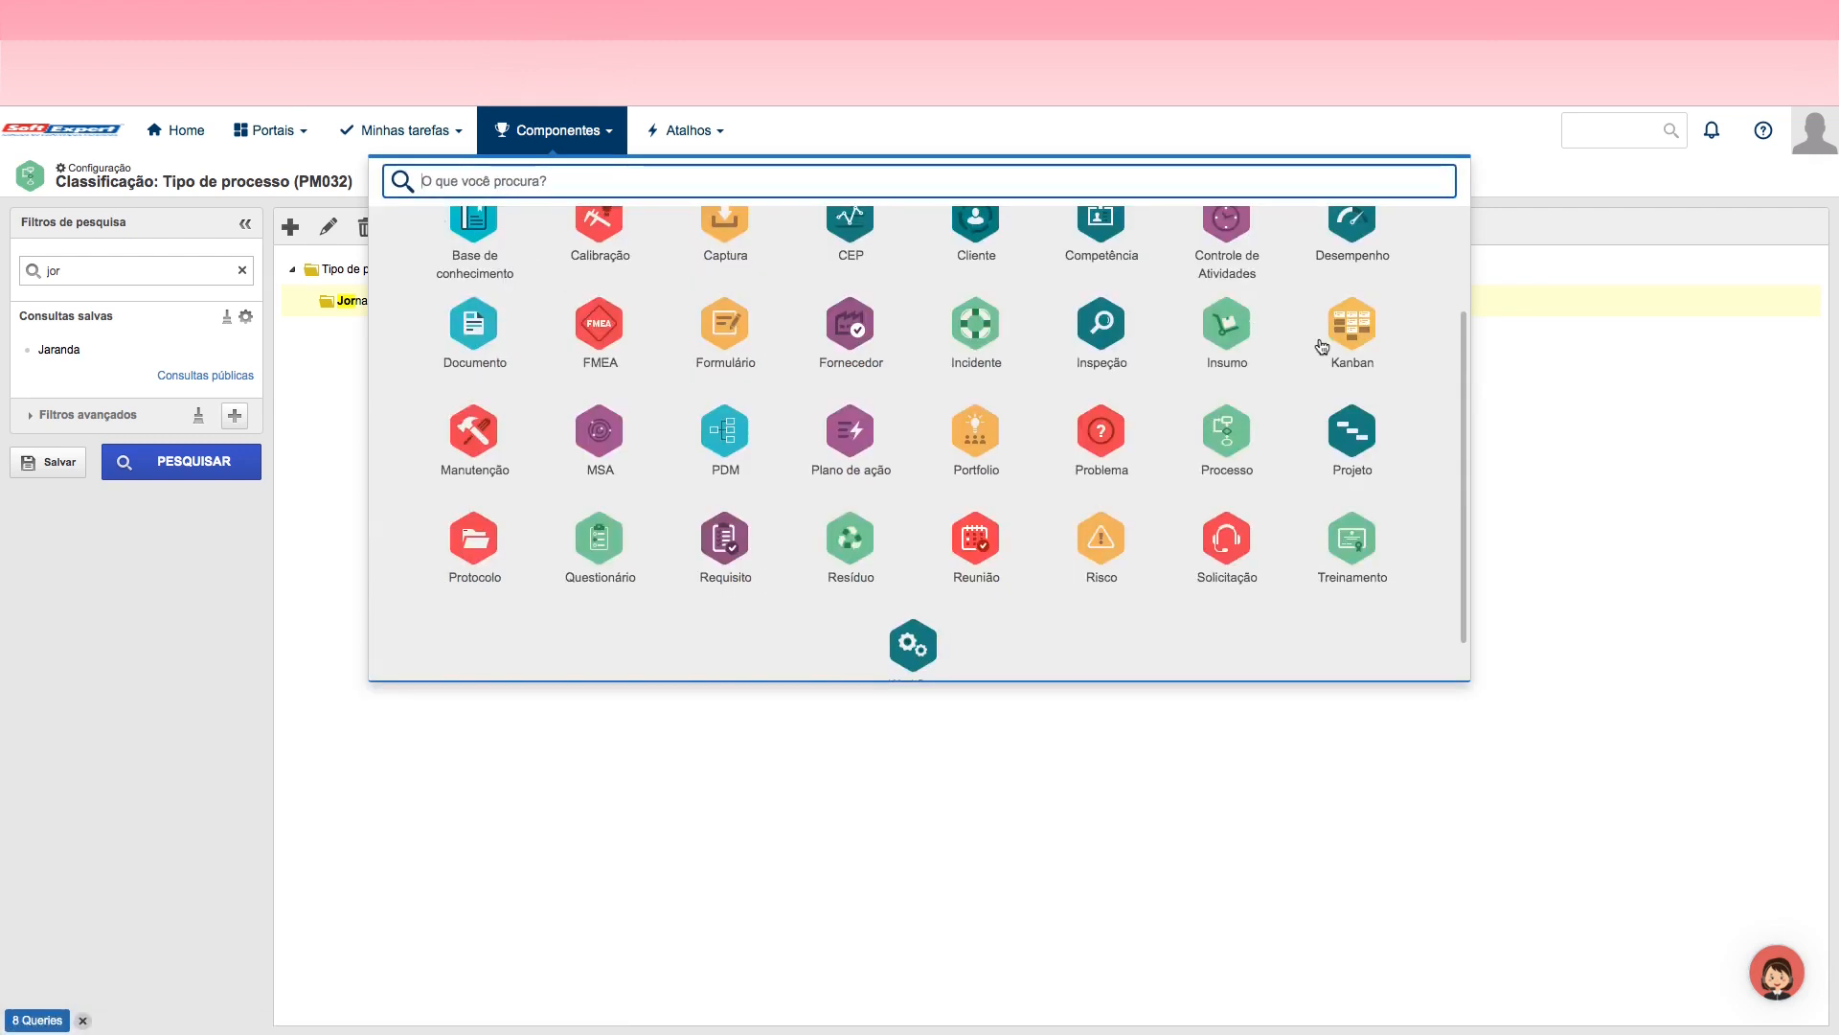
scroll(1468, 402, up, 2)
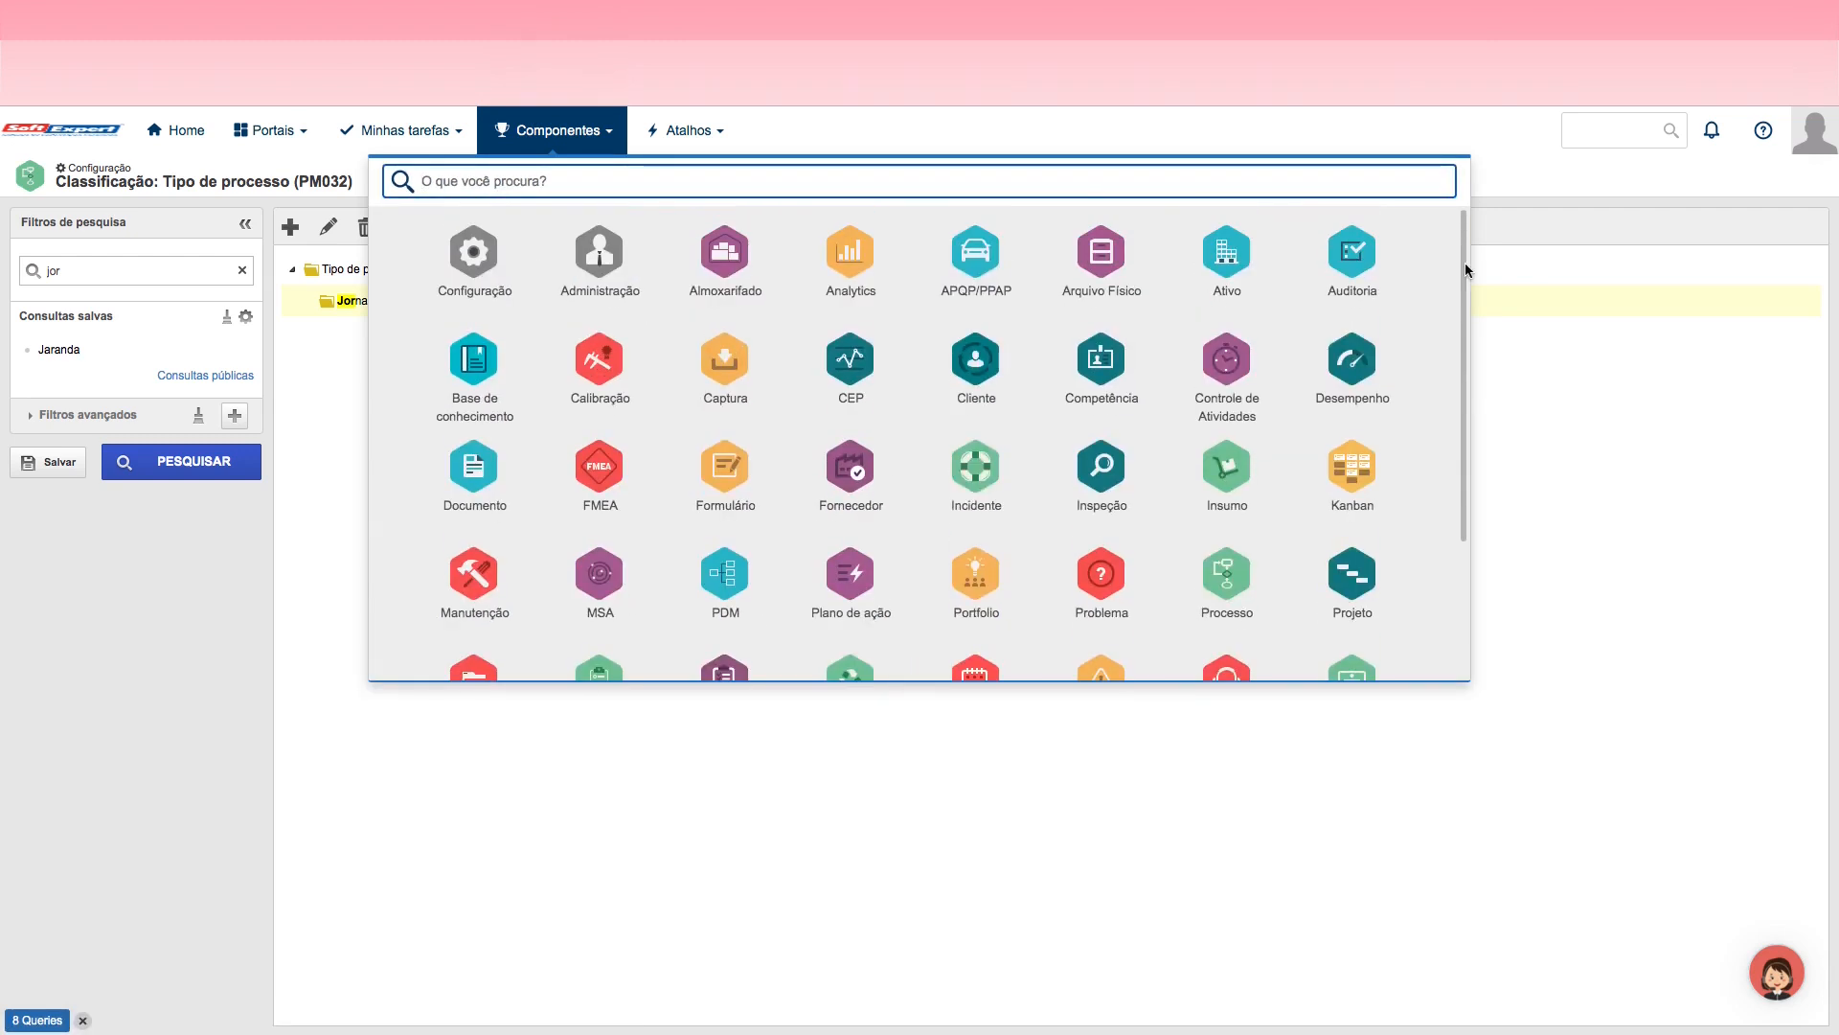
click(601, 251)
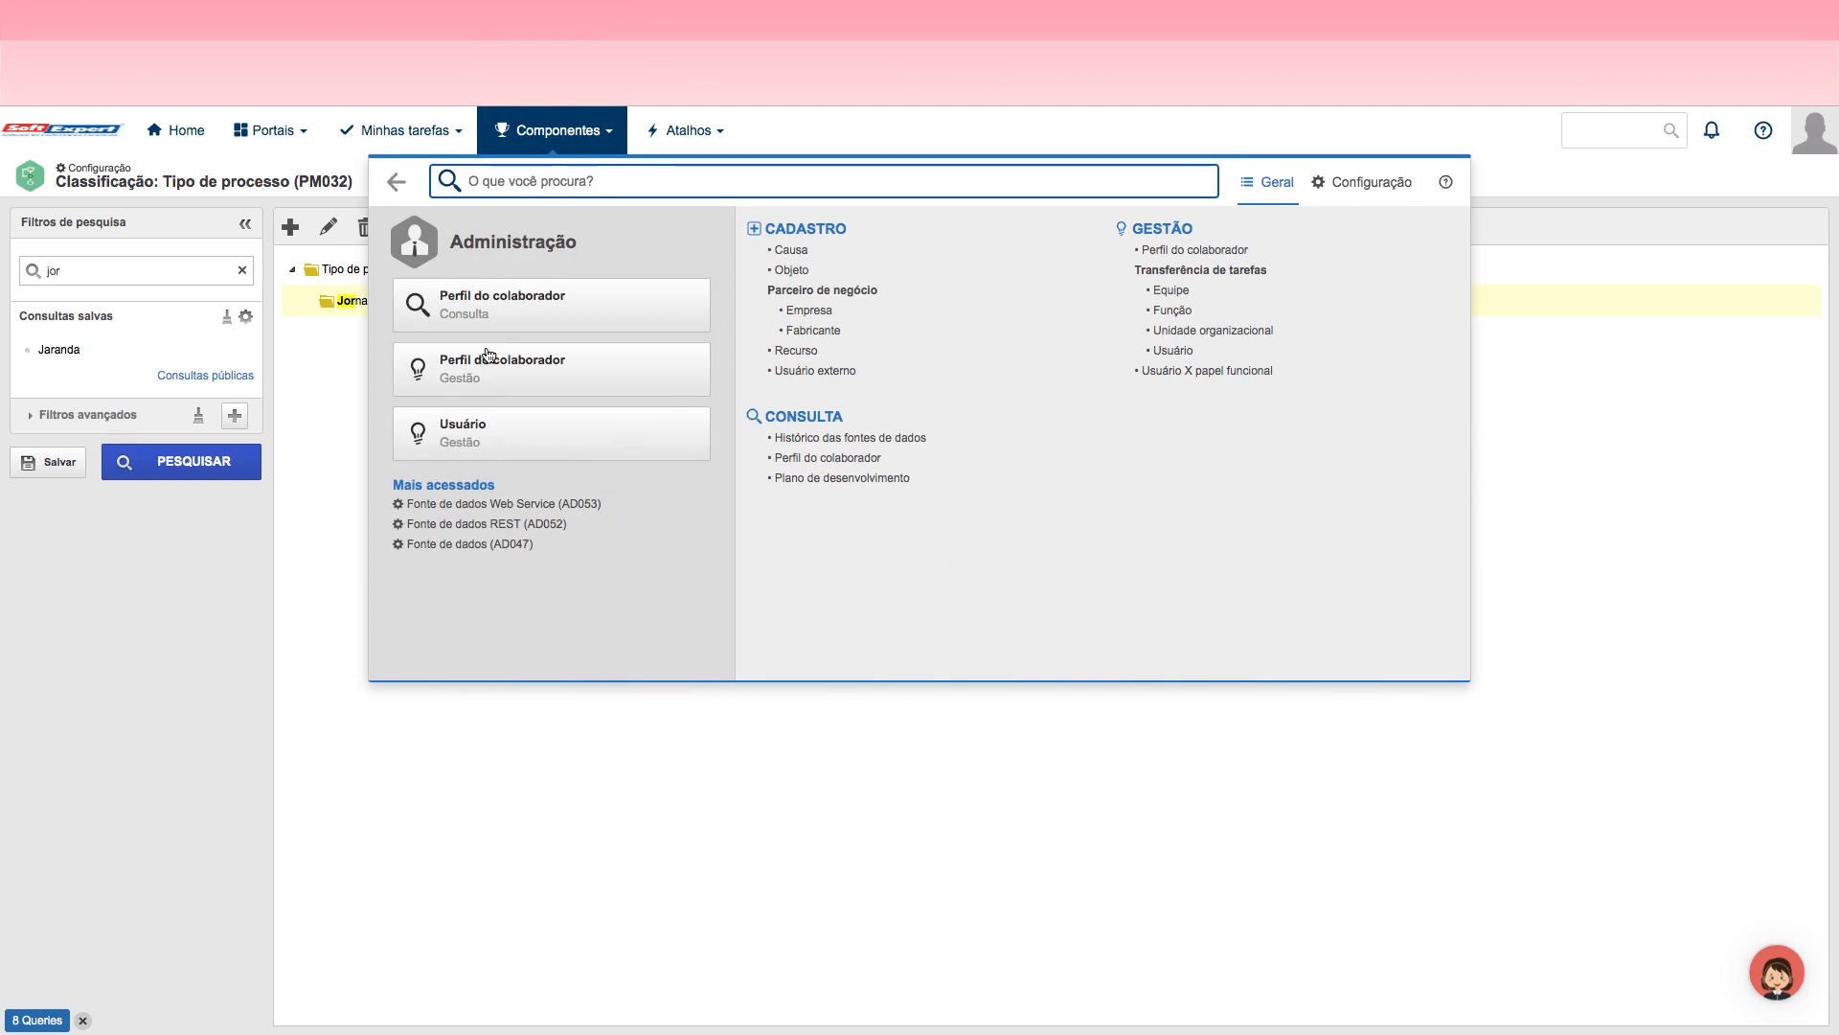
click(833, 463)
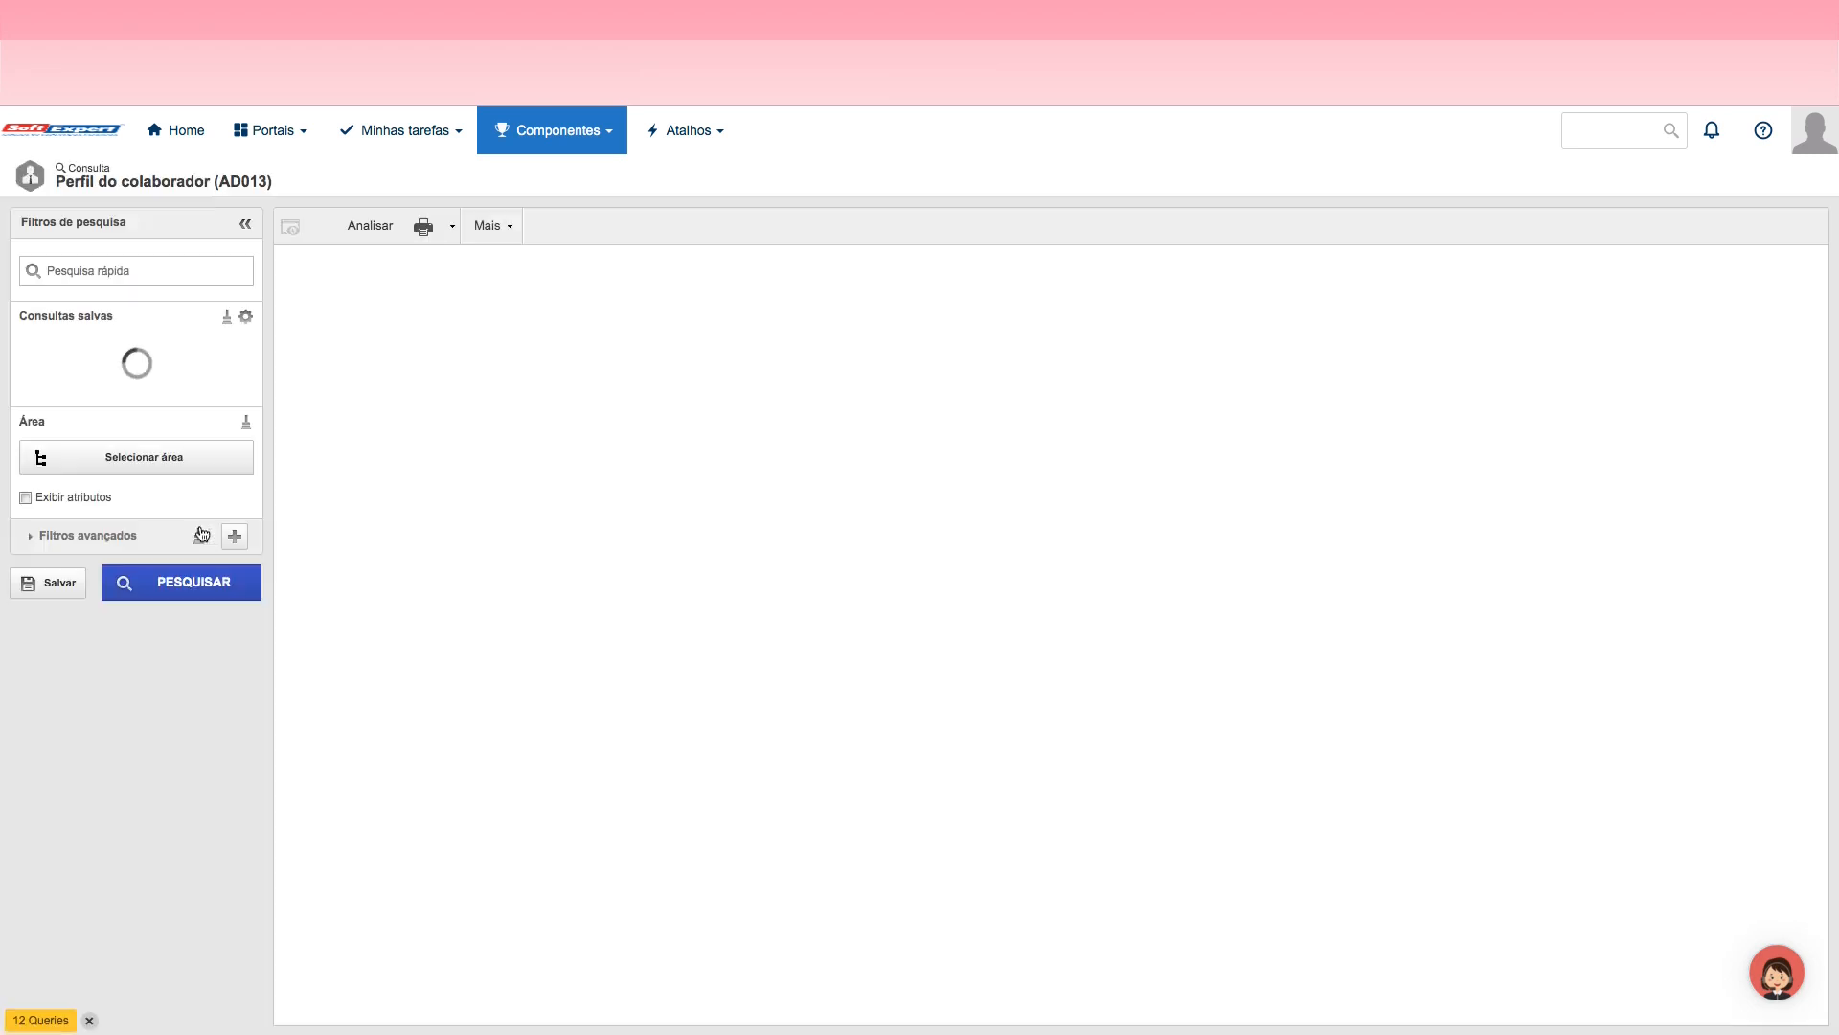
click(187, 584)
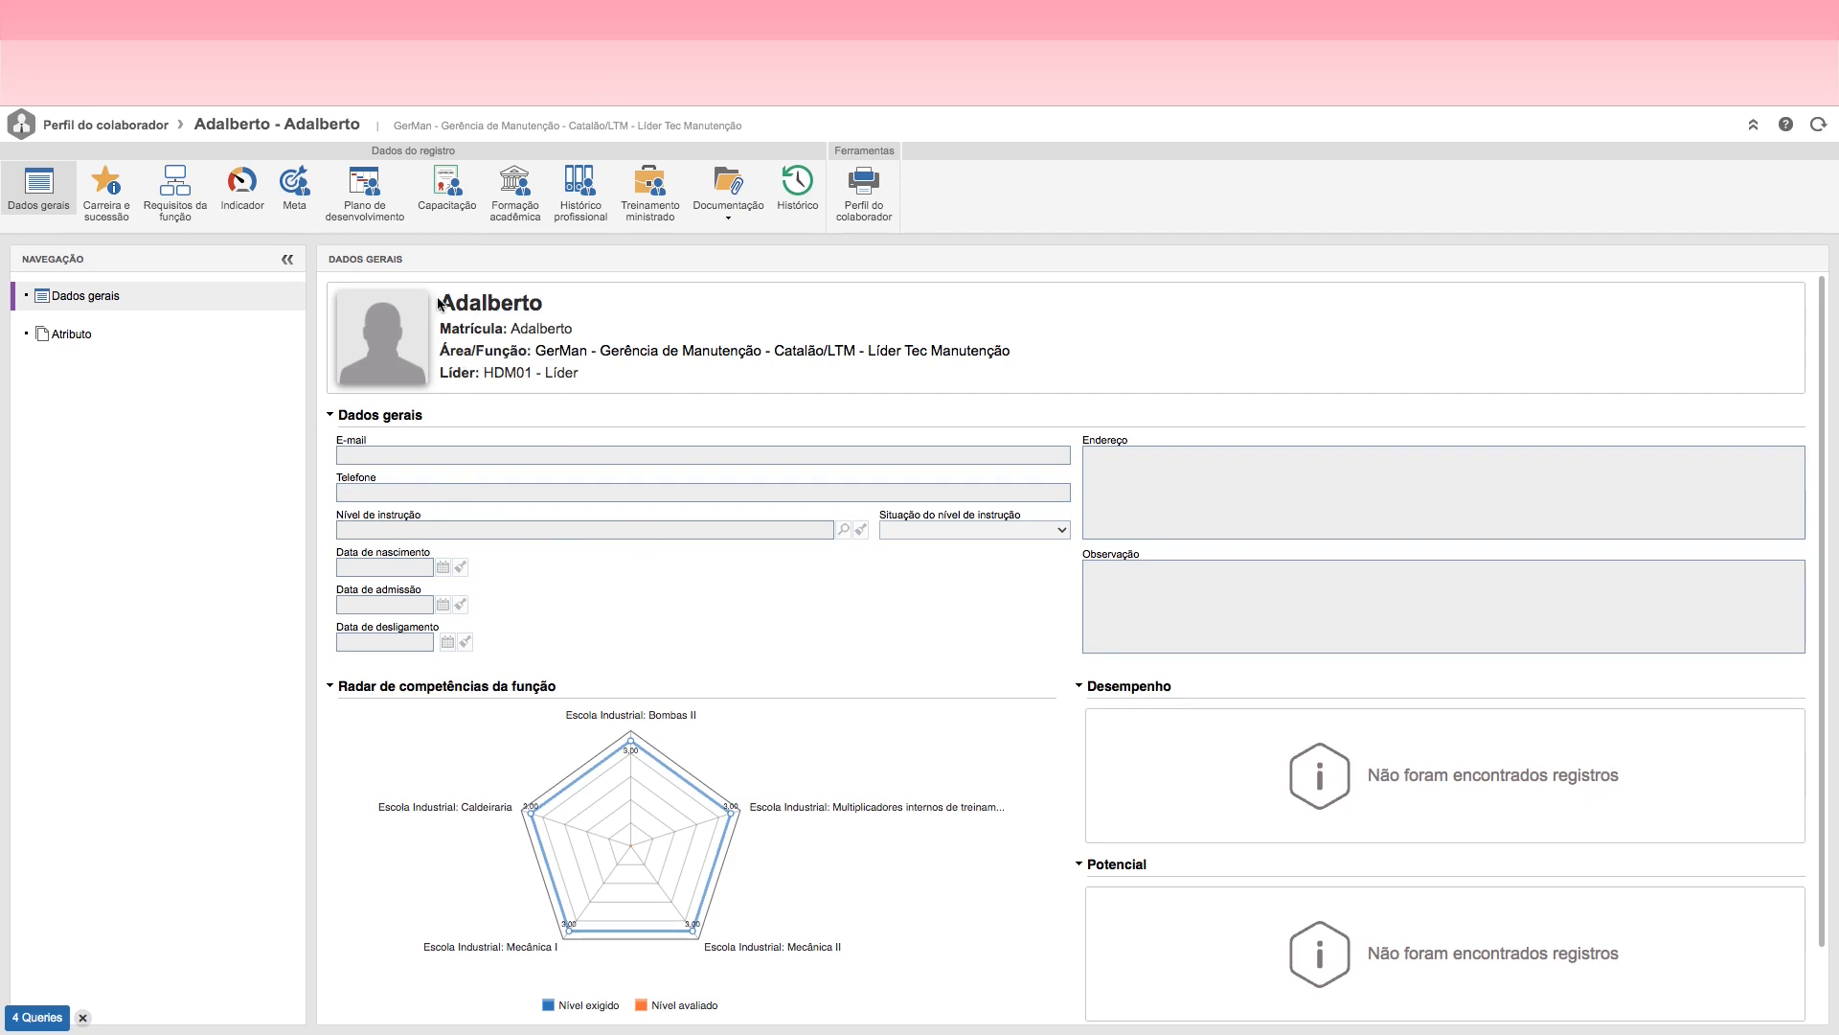
Step: Examine the employee's name and the leader assigned in the profile's general data
drag(438, 303, 588, 308)
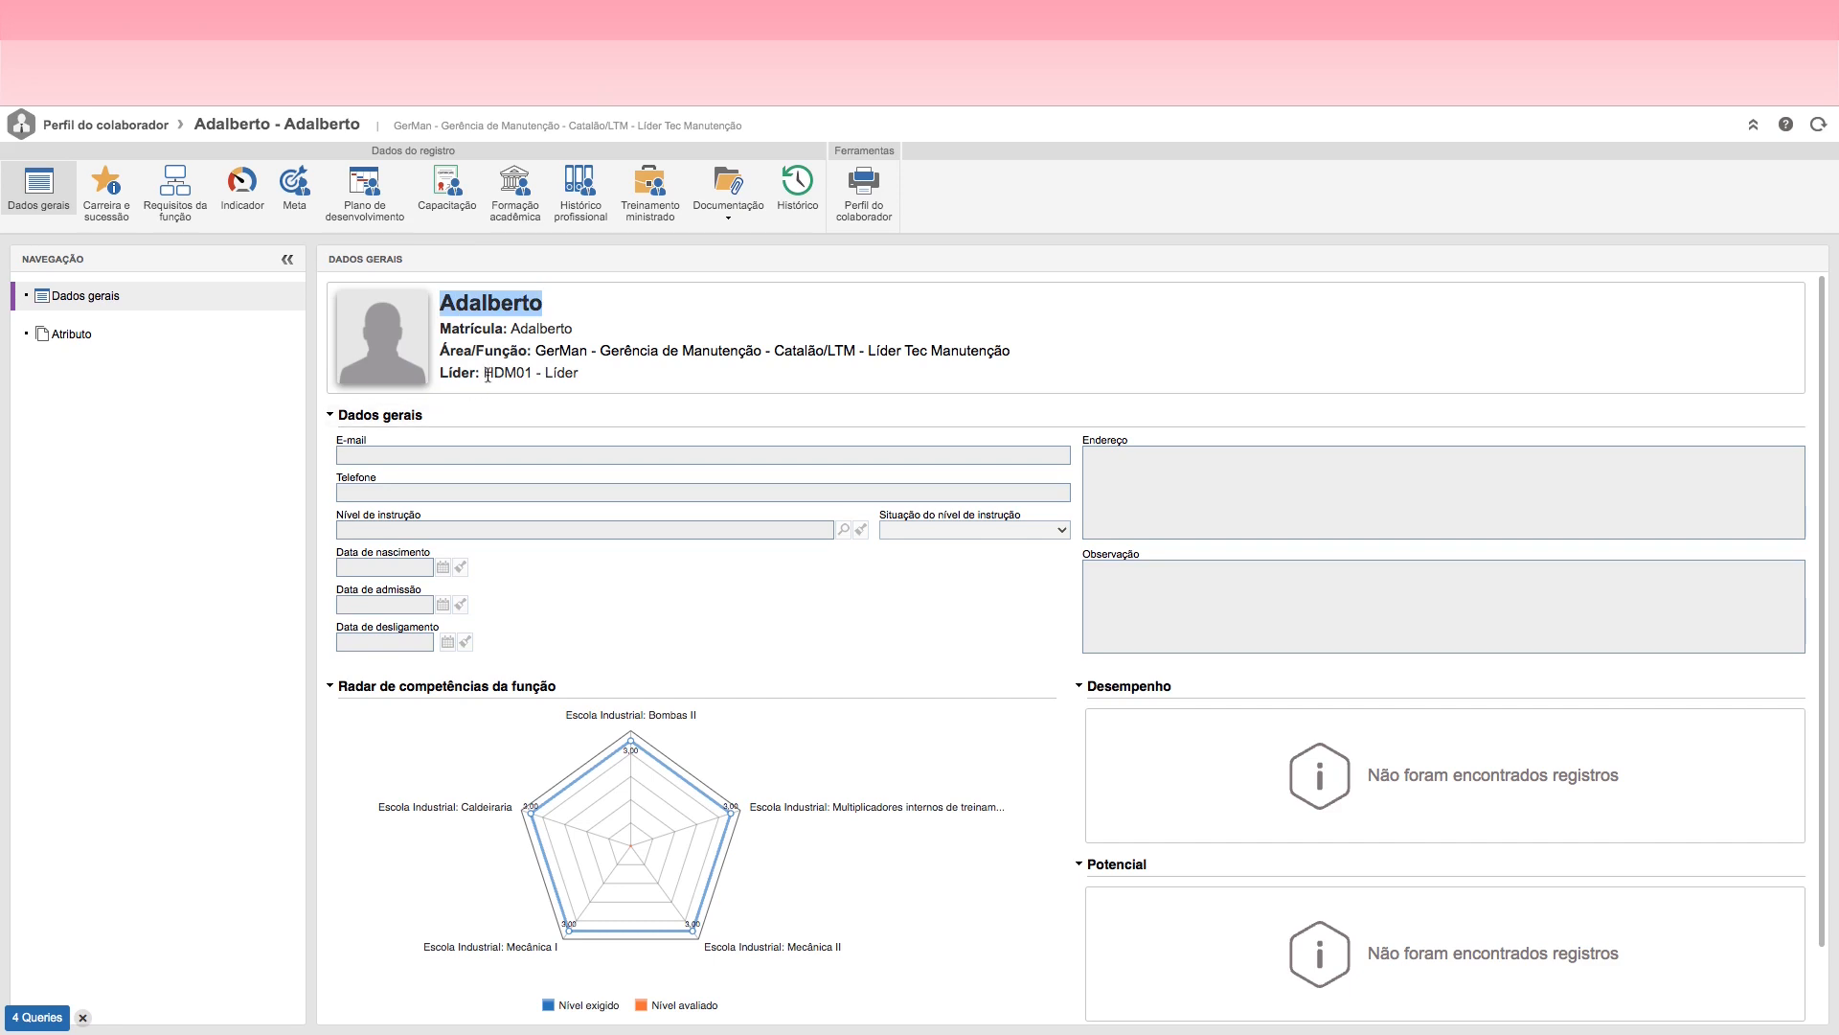
drag(484, 372, 528, 372)
click(594, 376)
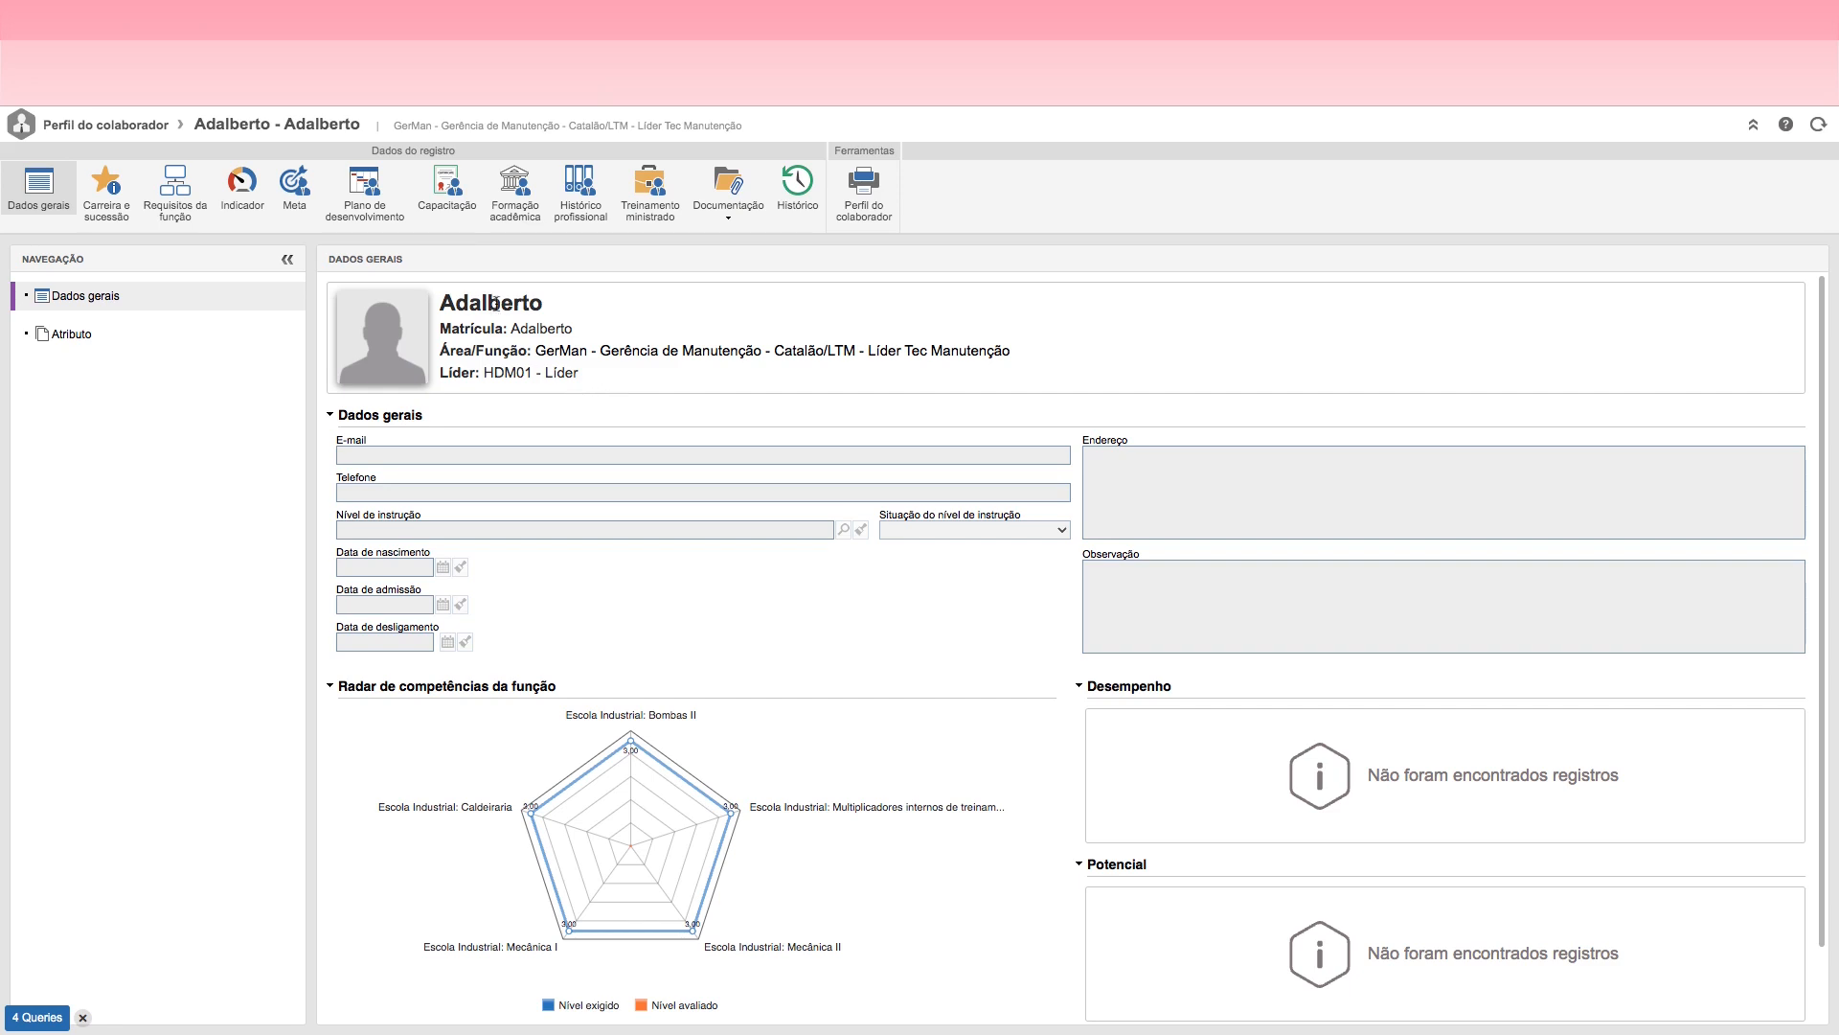
drag(440, 303, 584, 312)
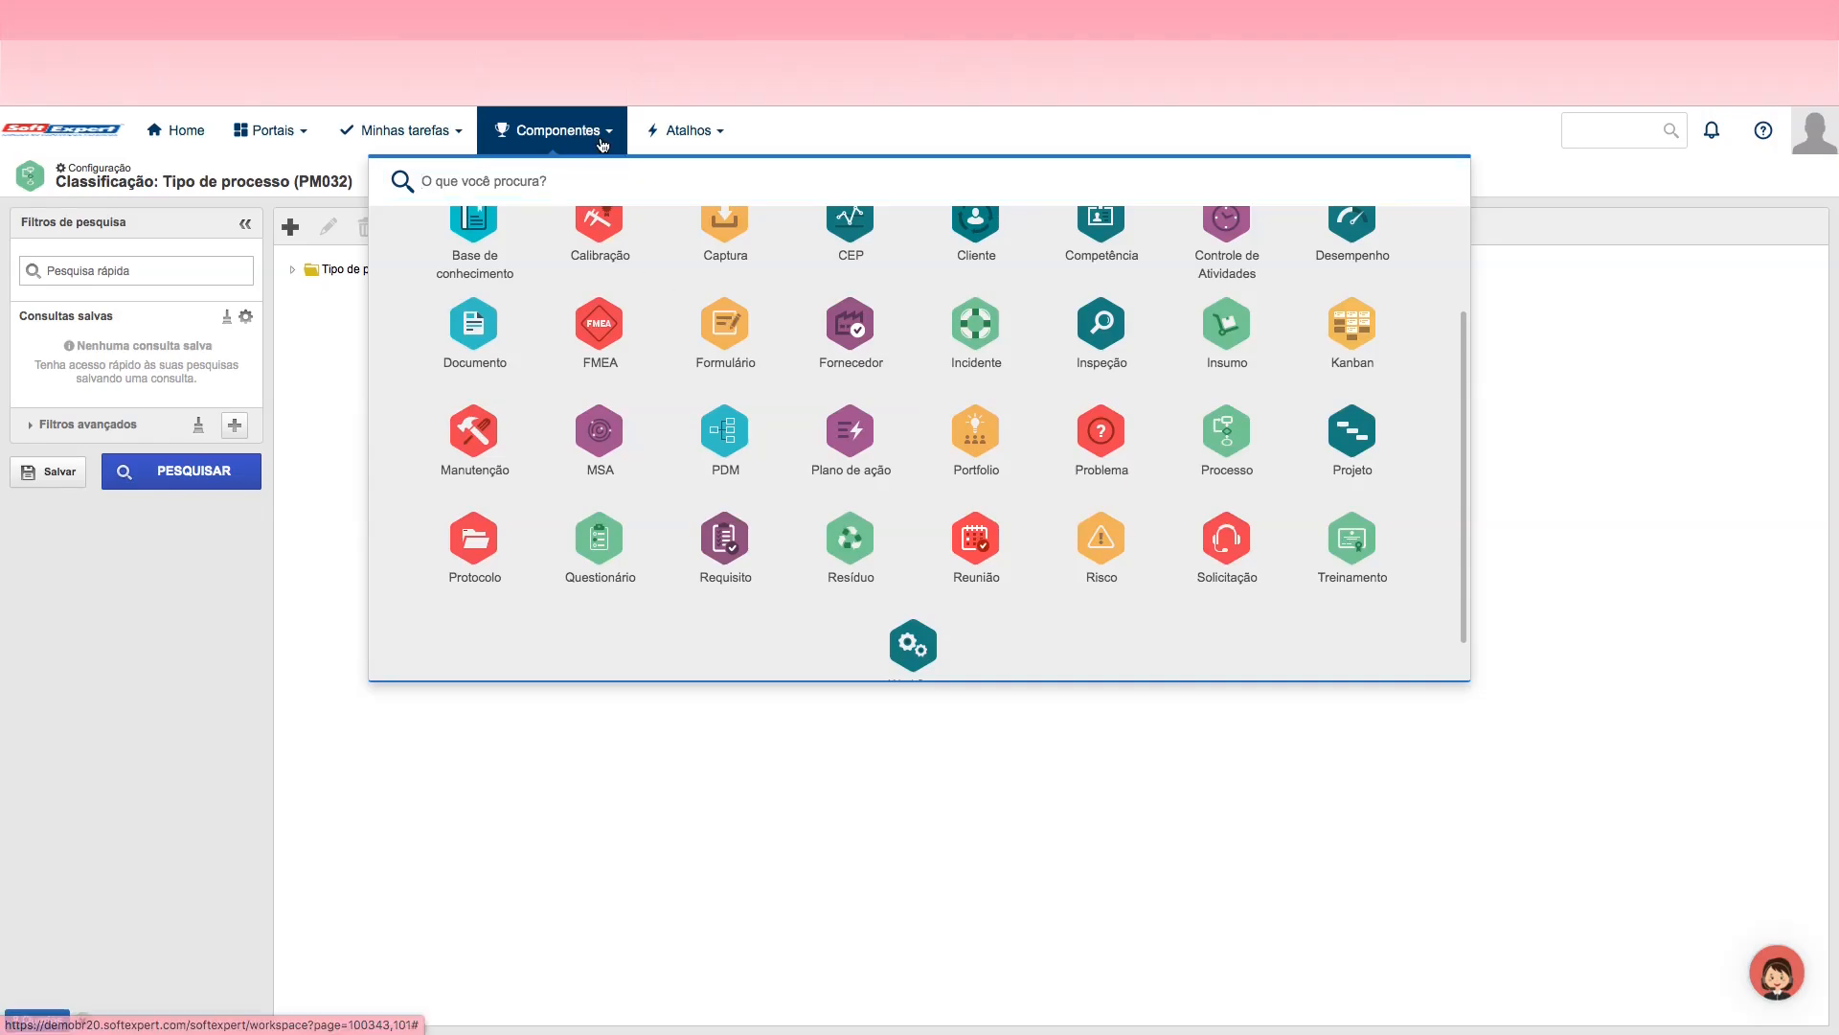
Step: Go to the Tipo de processo classification in the configuration of the Processo component
click(602, 145)
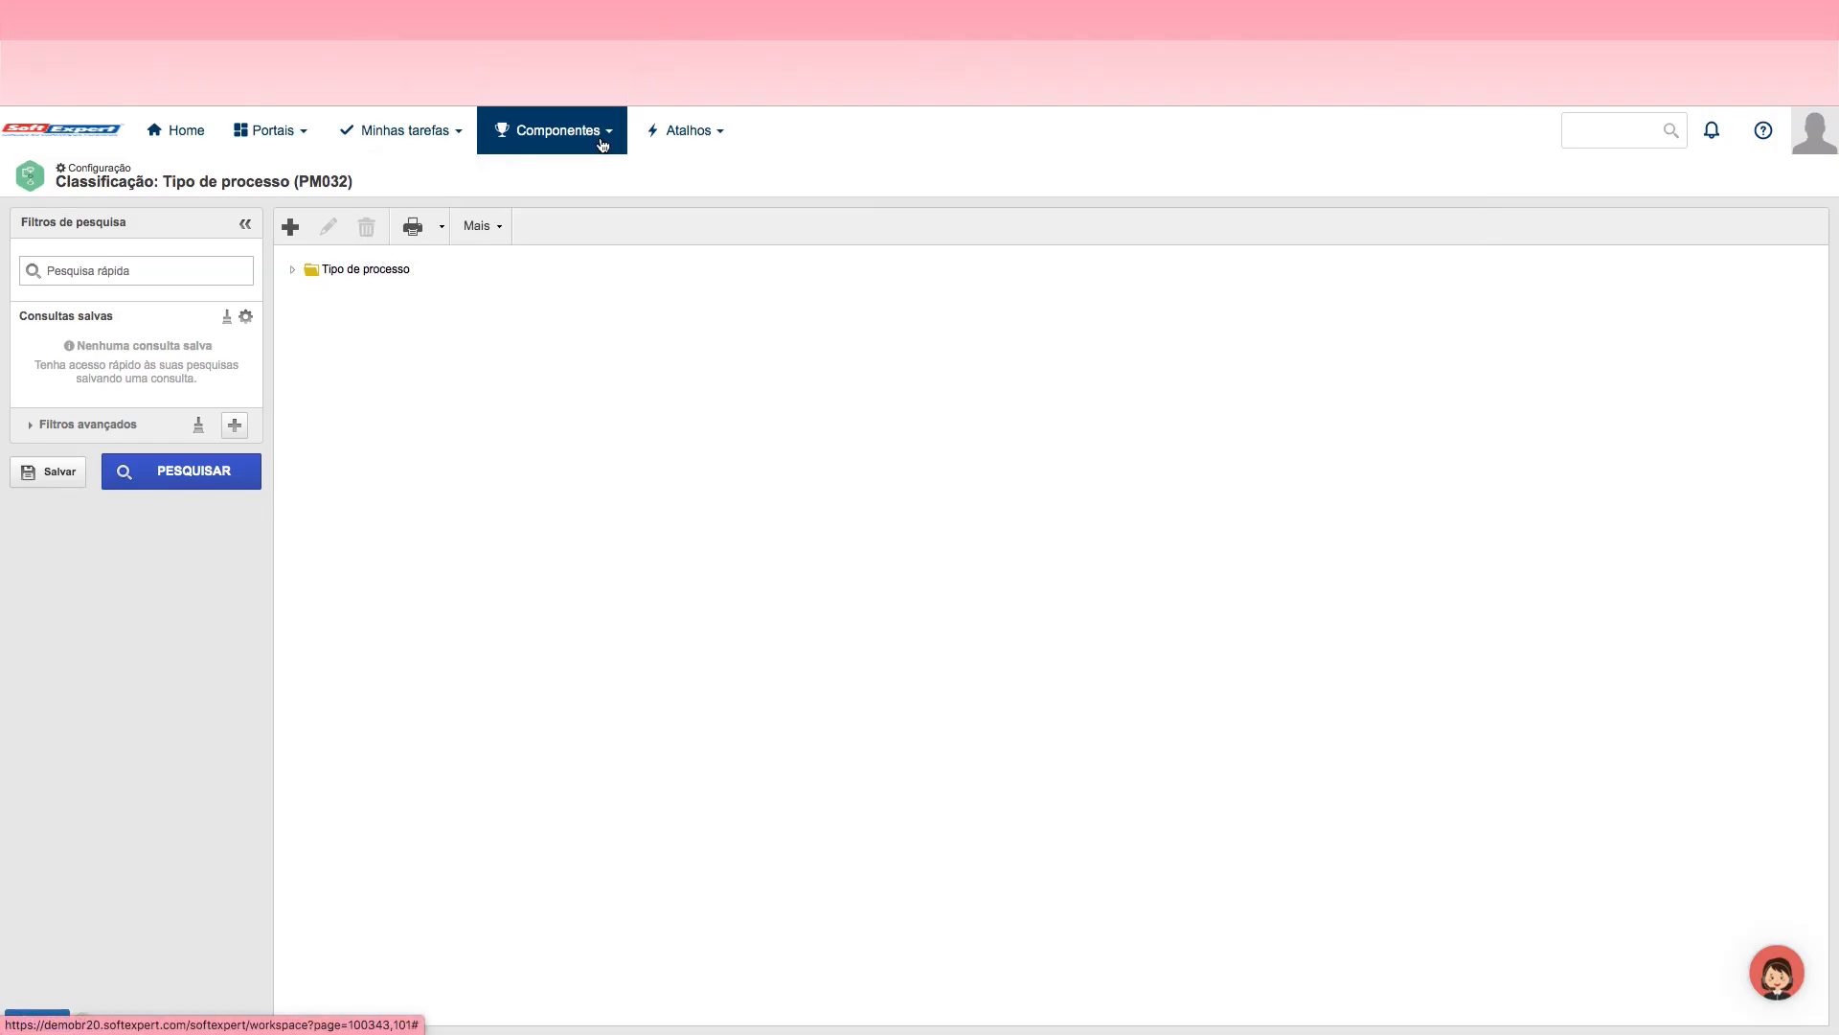
click(605, 142)
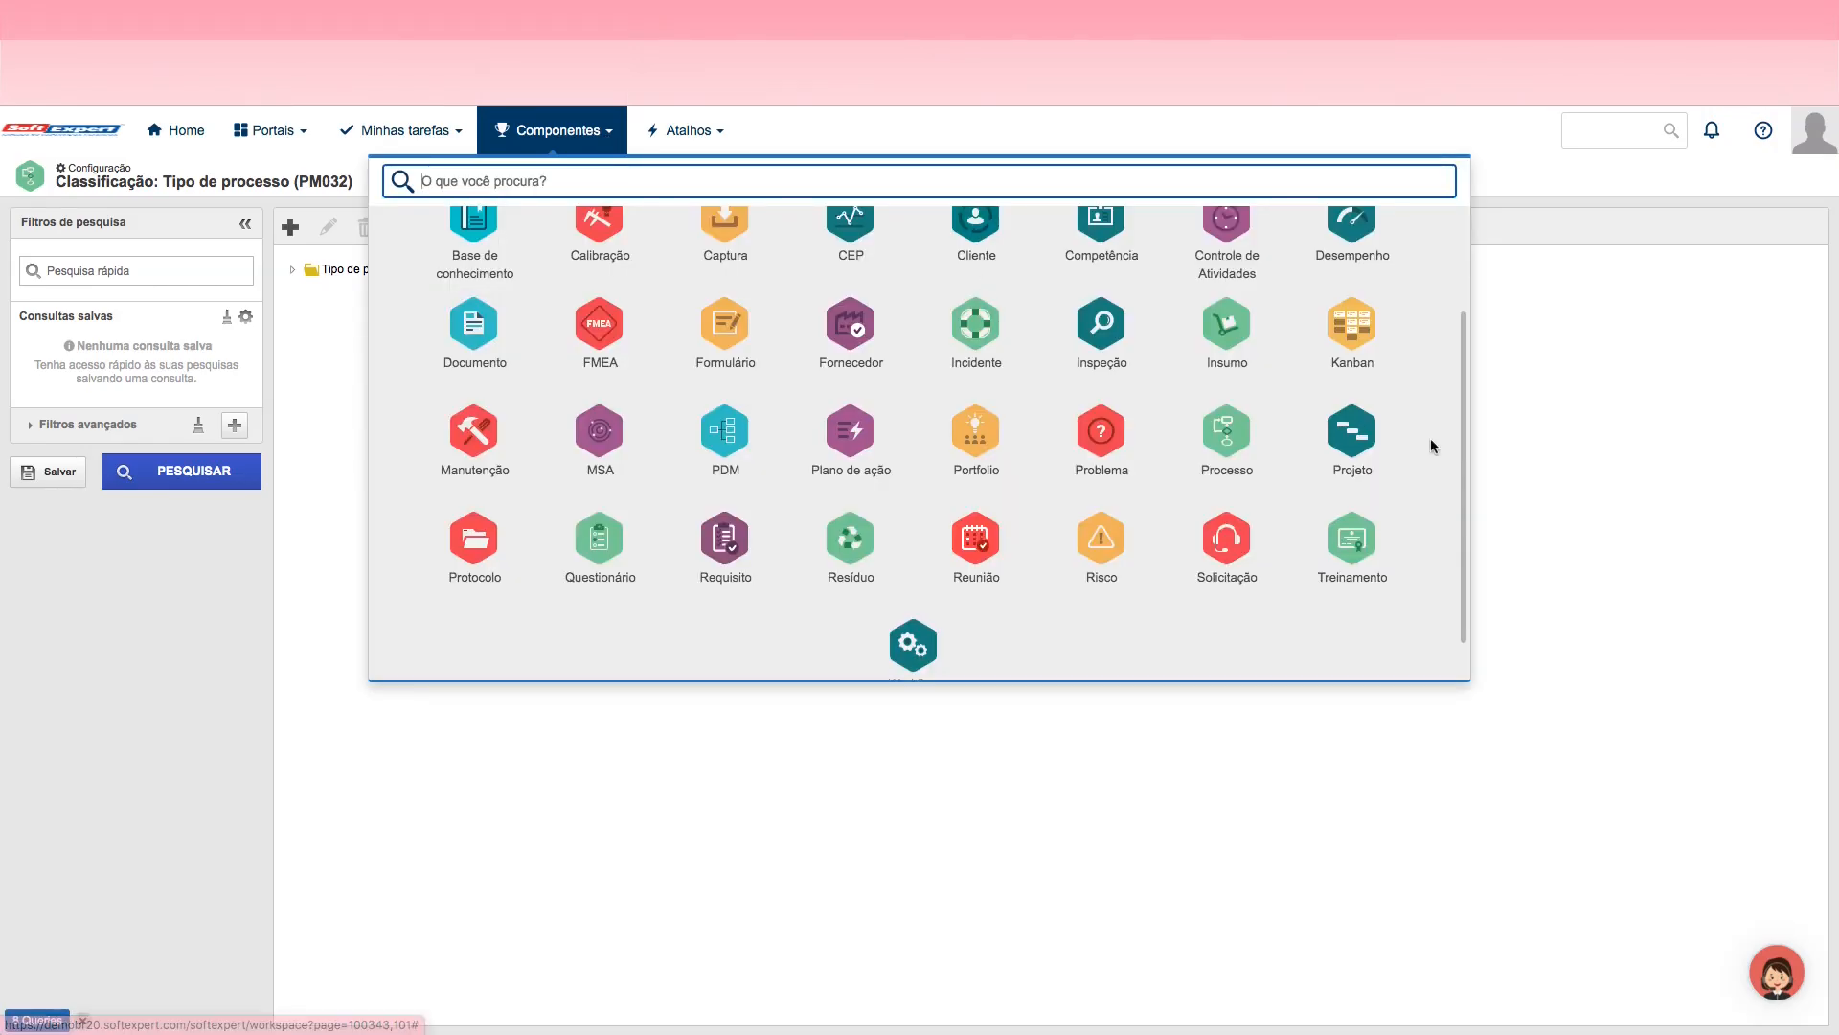
click(1229, 441)
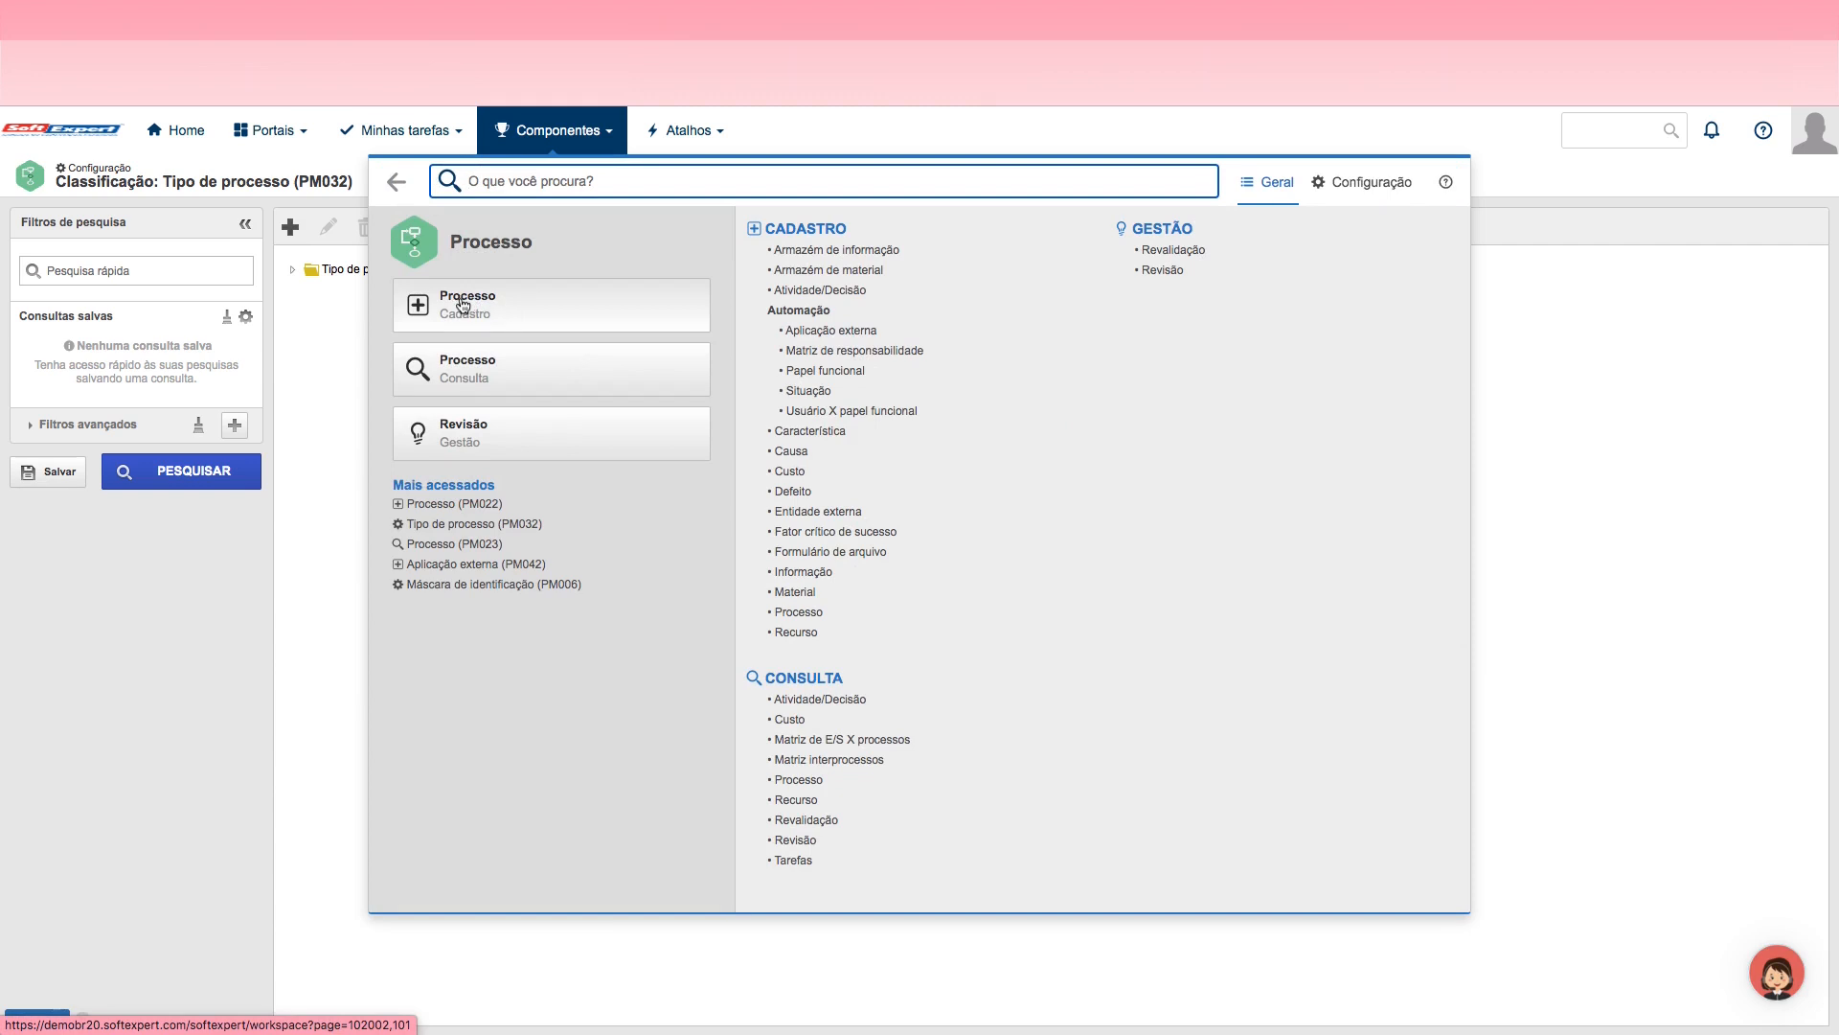
click(1388, 192)
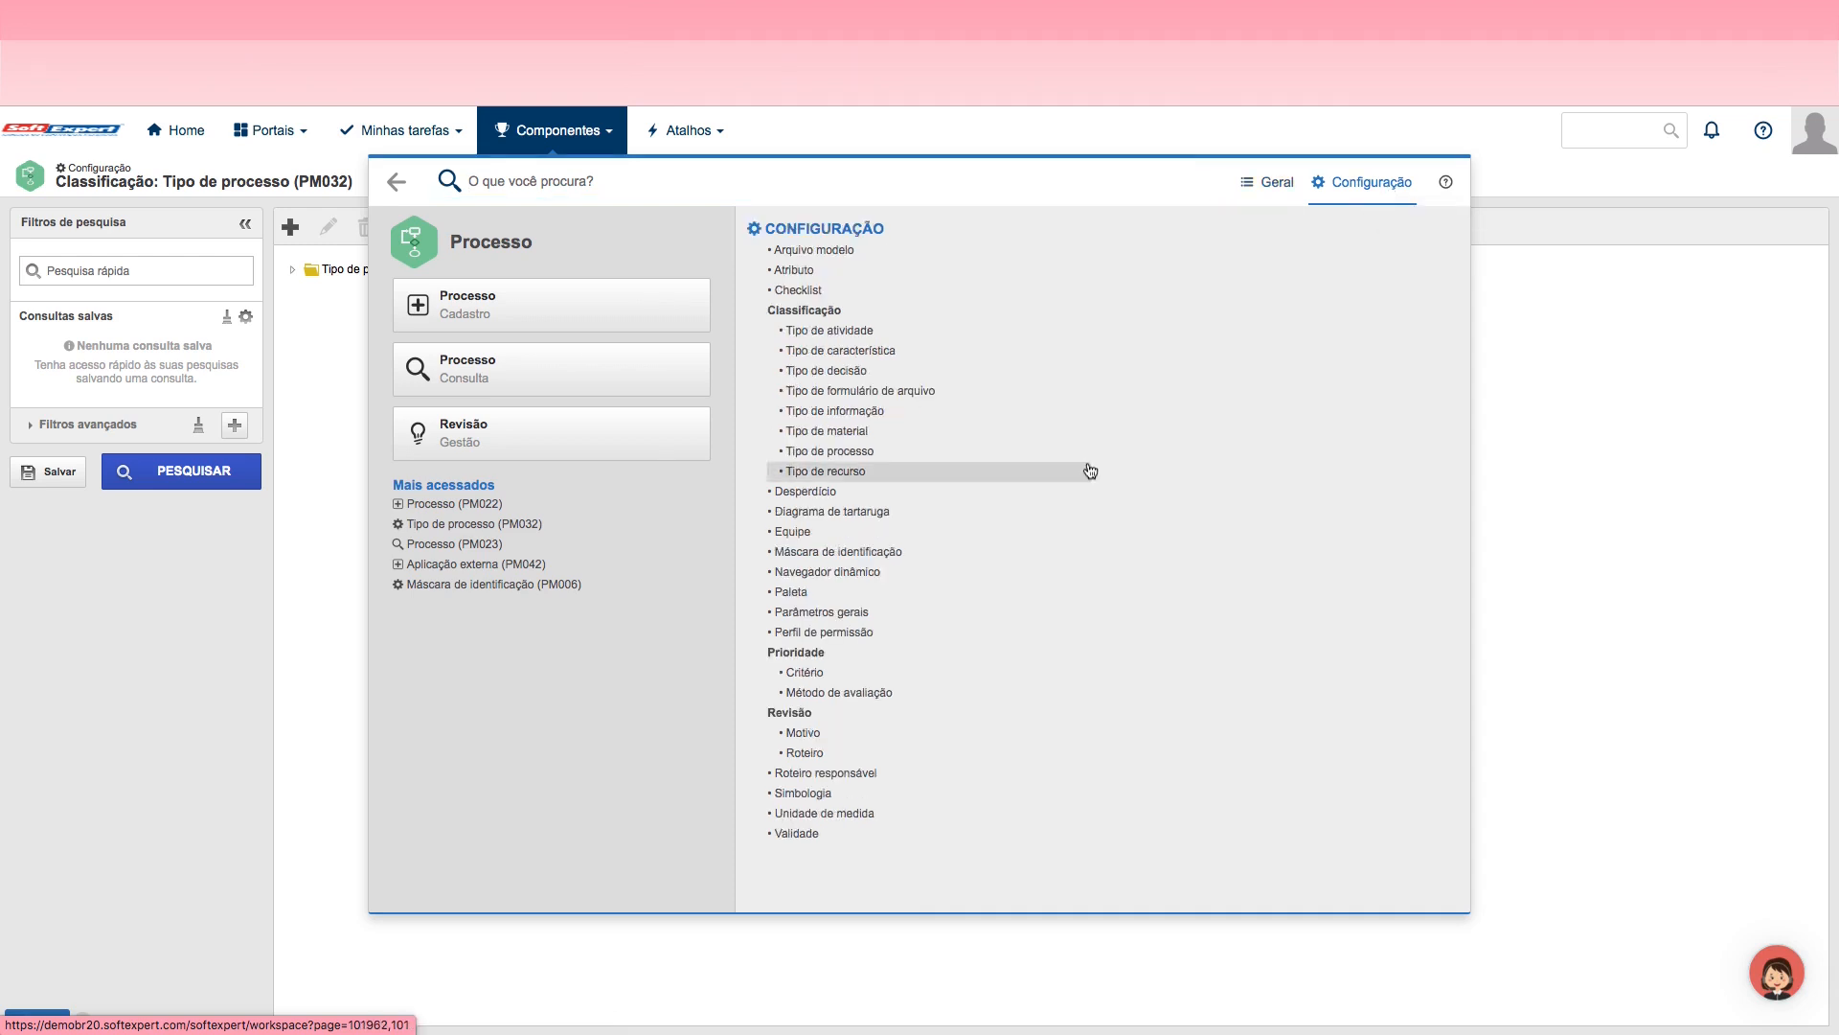
click(840, 452)
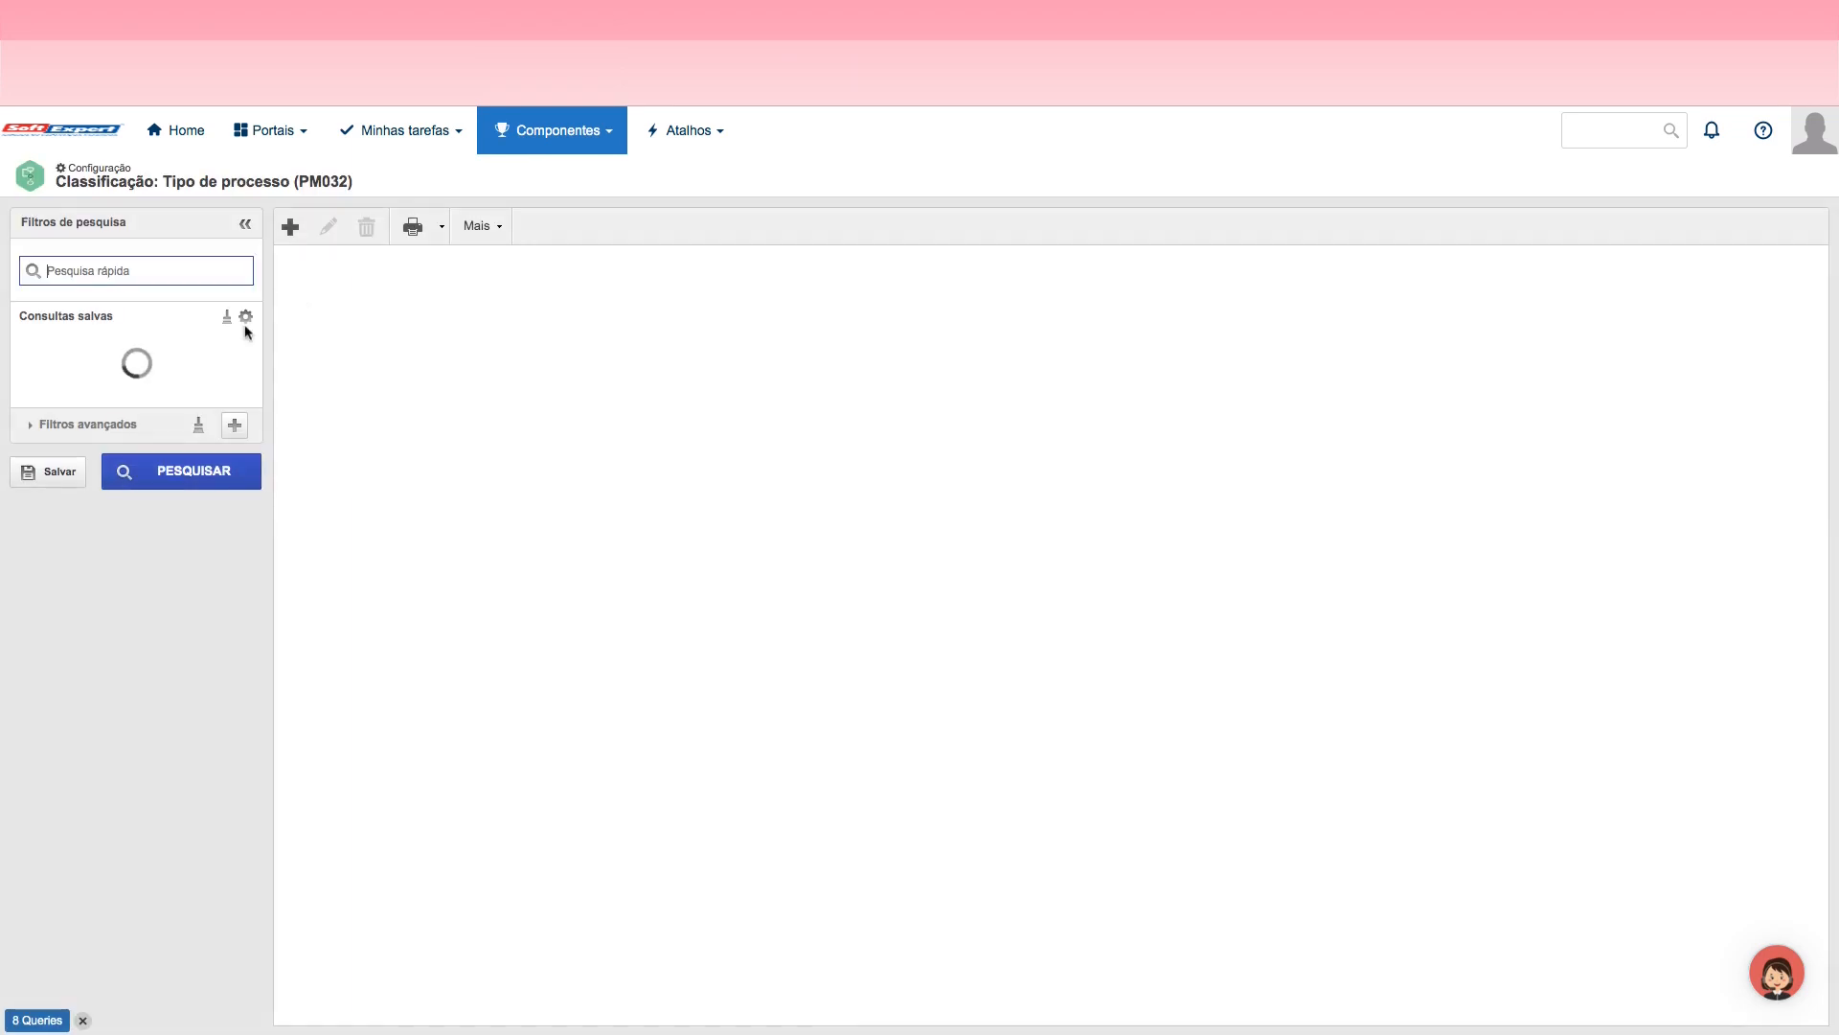
Step: Create a process type with identifier Jornada and name Jornada, and save it
click(290, 228)
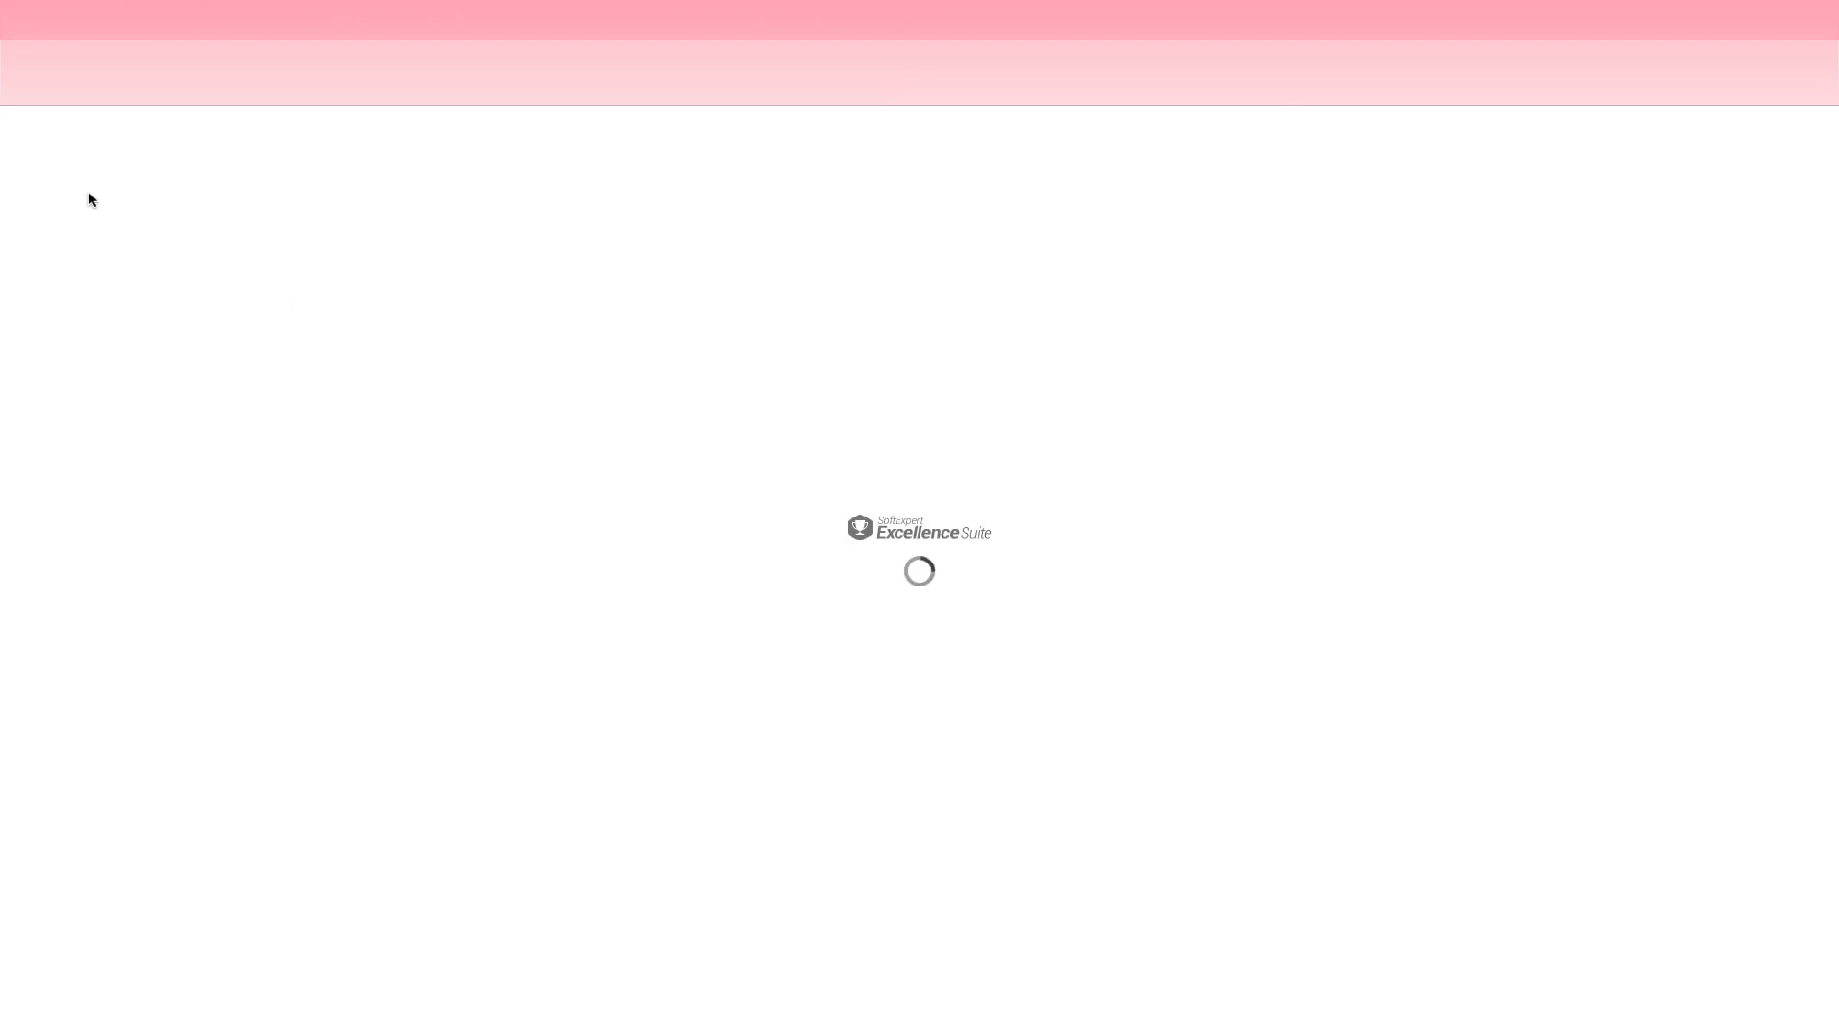
click(67, 173)
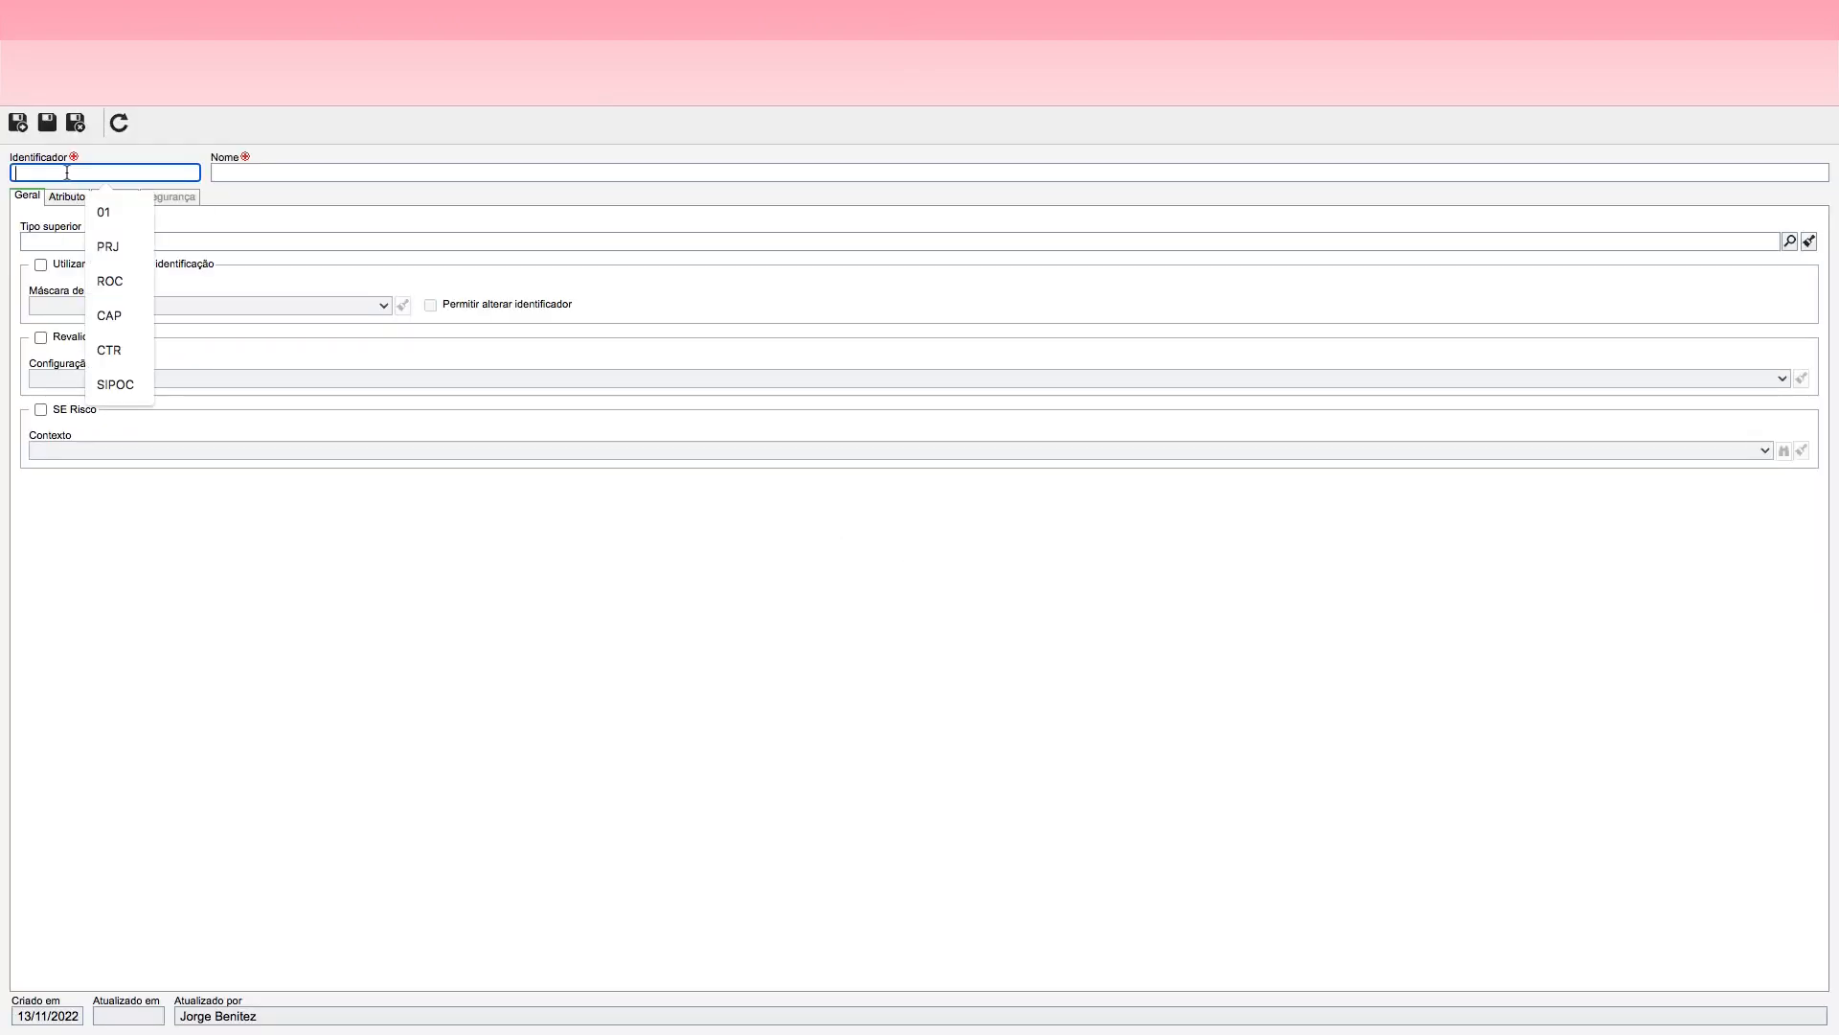
text(Jornada)
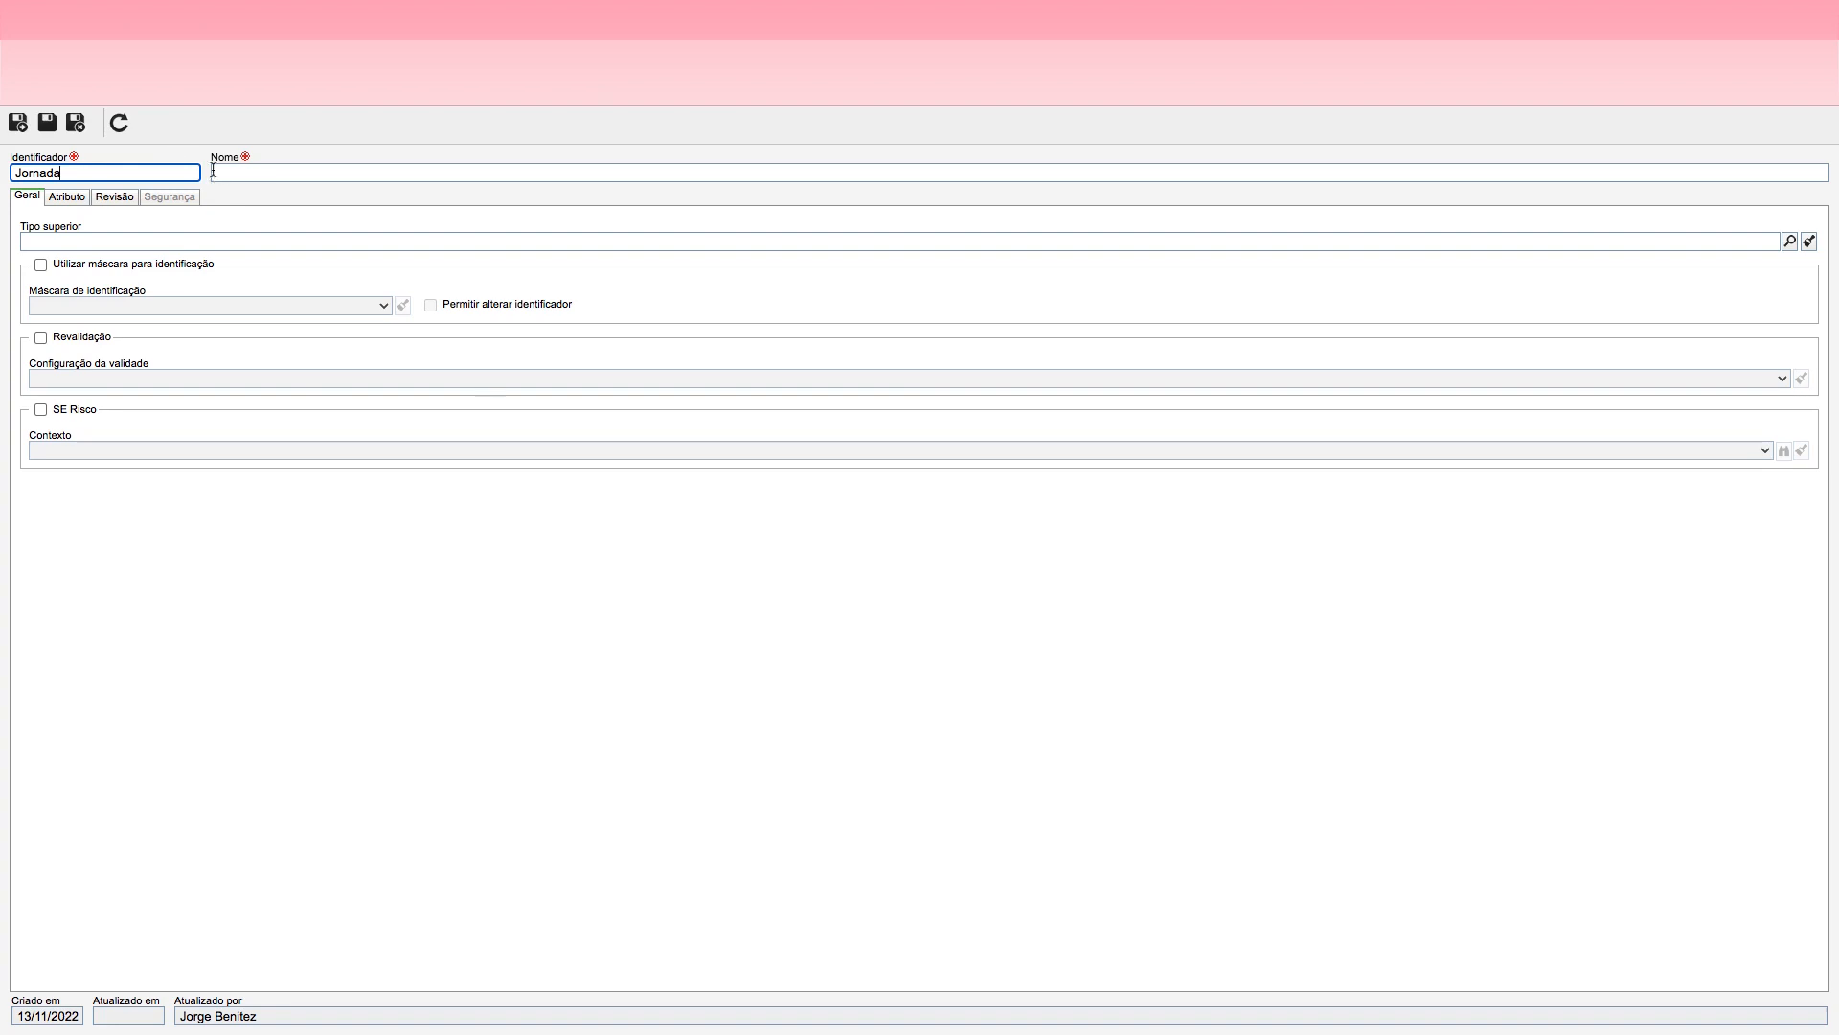
click(238, 174)
text(o)
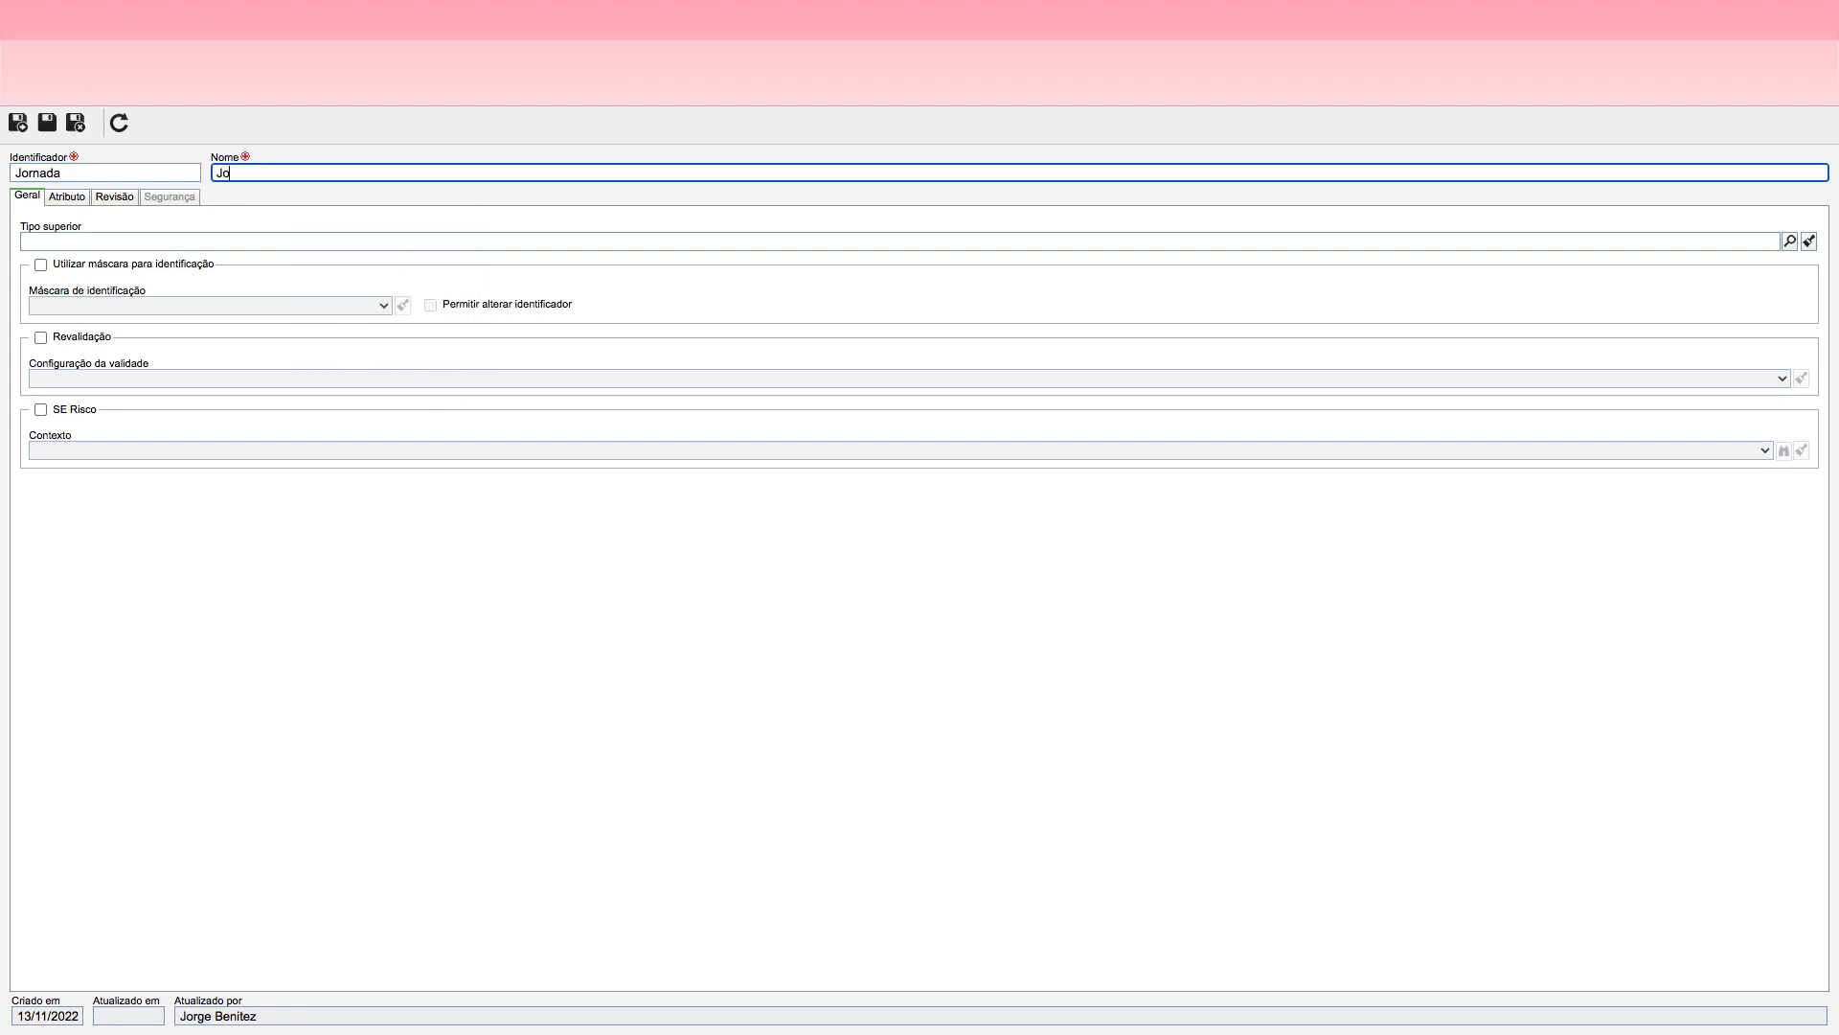
text(rnada)
click(50, 131)
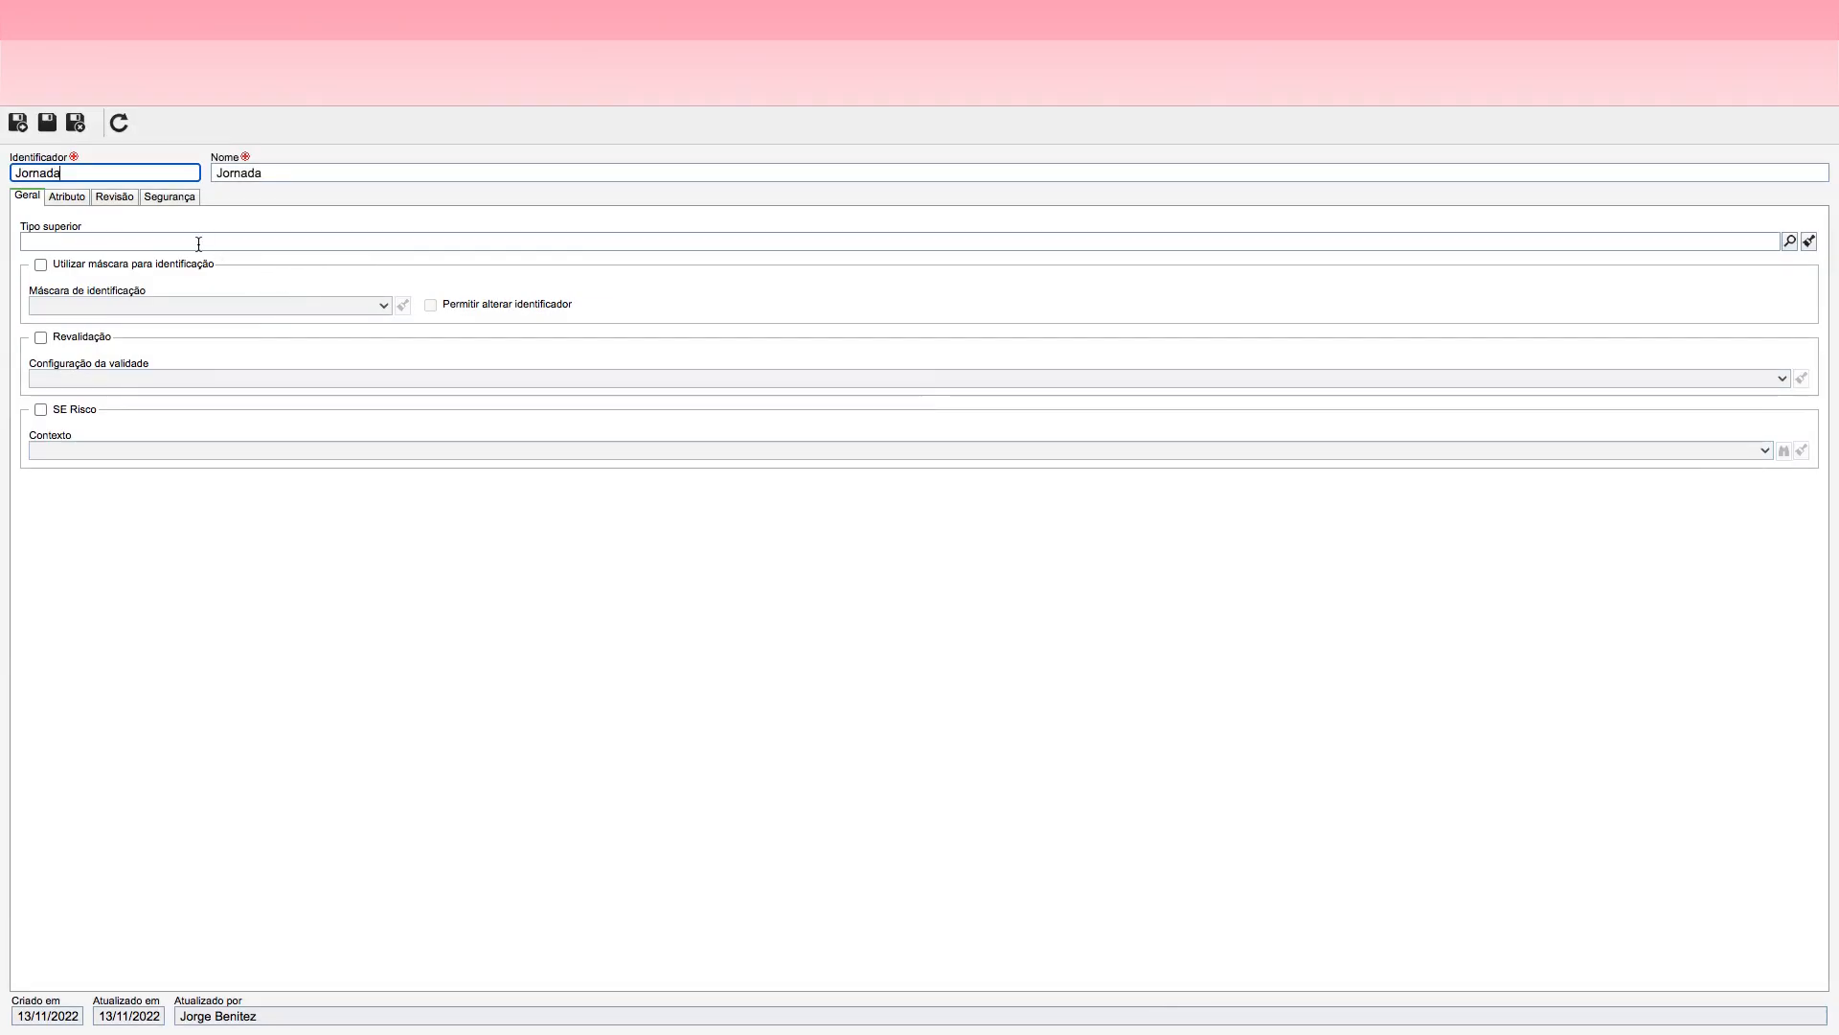
Step: Save and close the process type record, and find and select the Jornada type using the keyword Jornada in the general filter
click(73, 128)
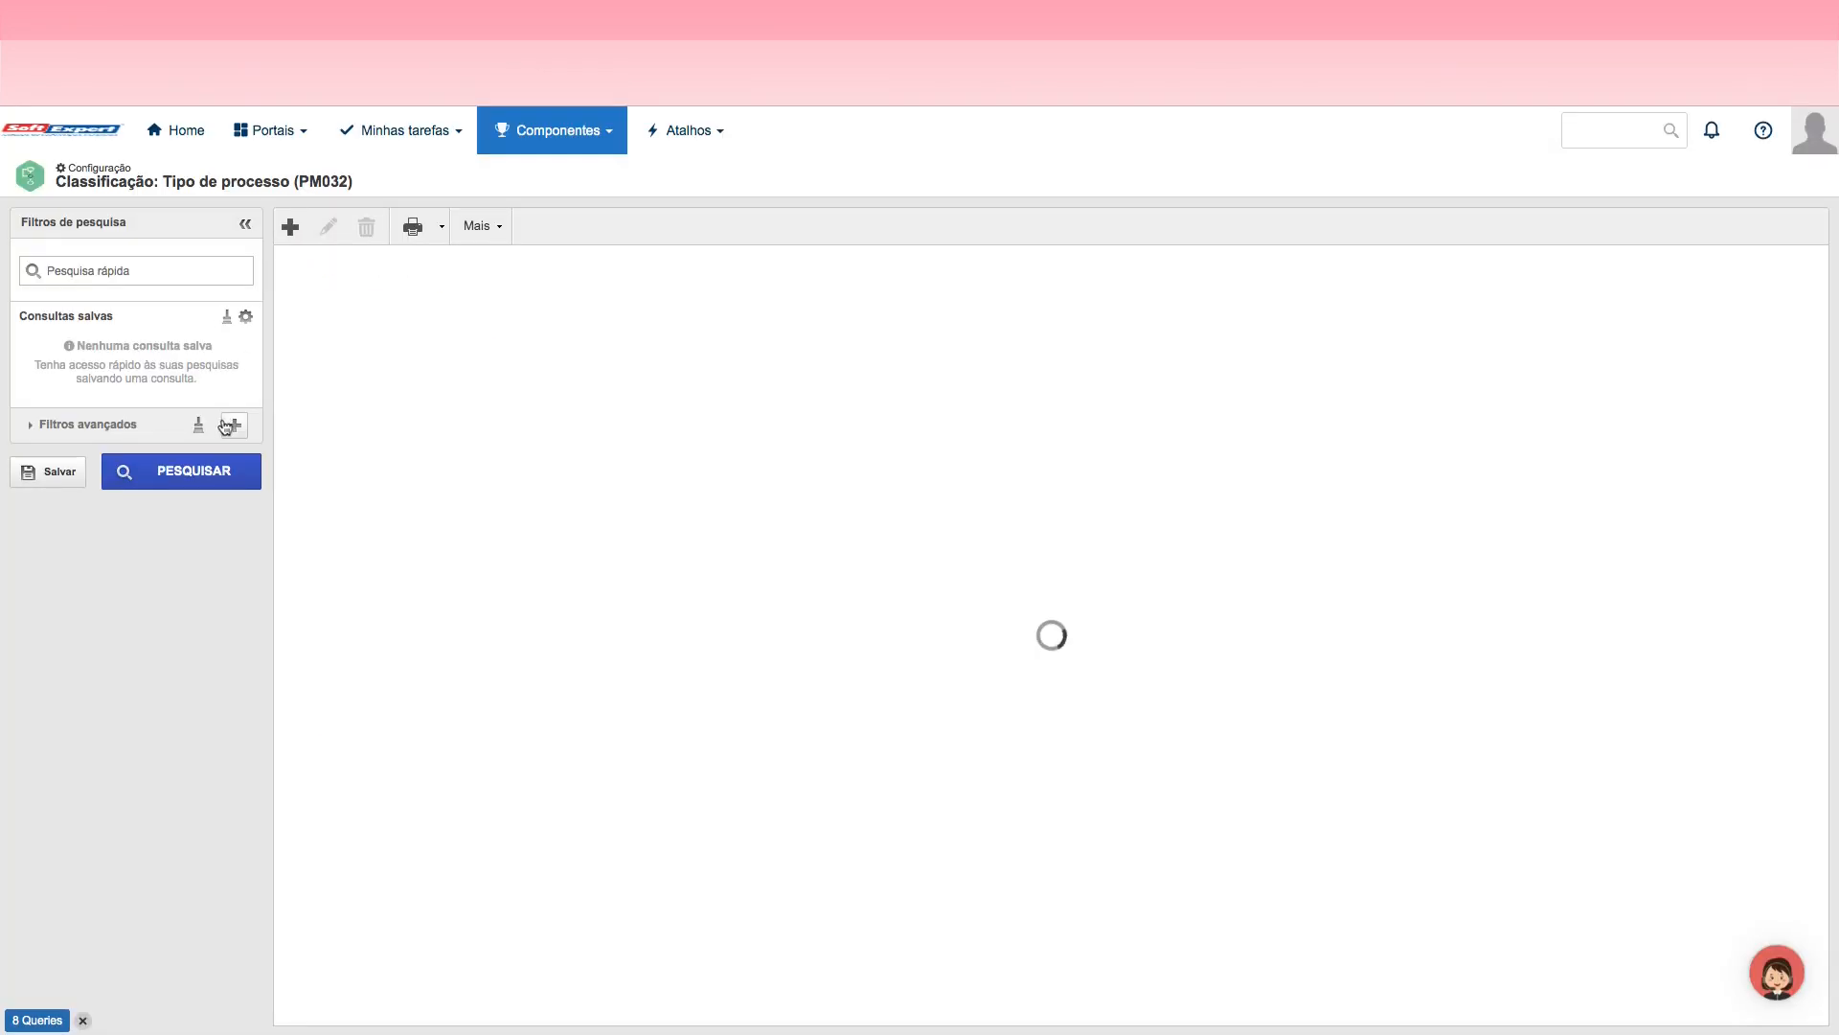
click(235, 425)
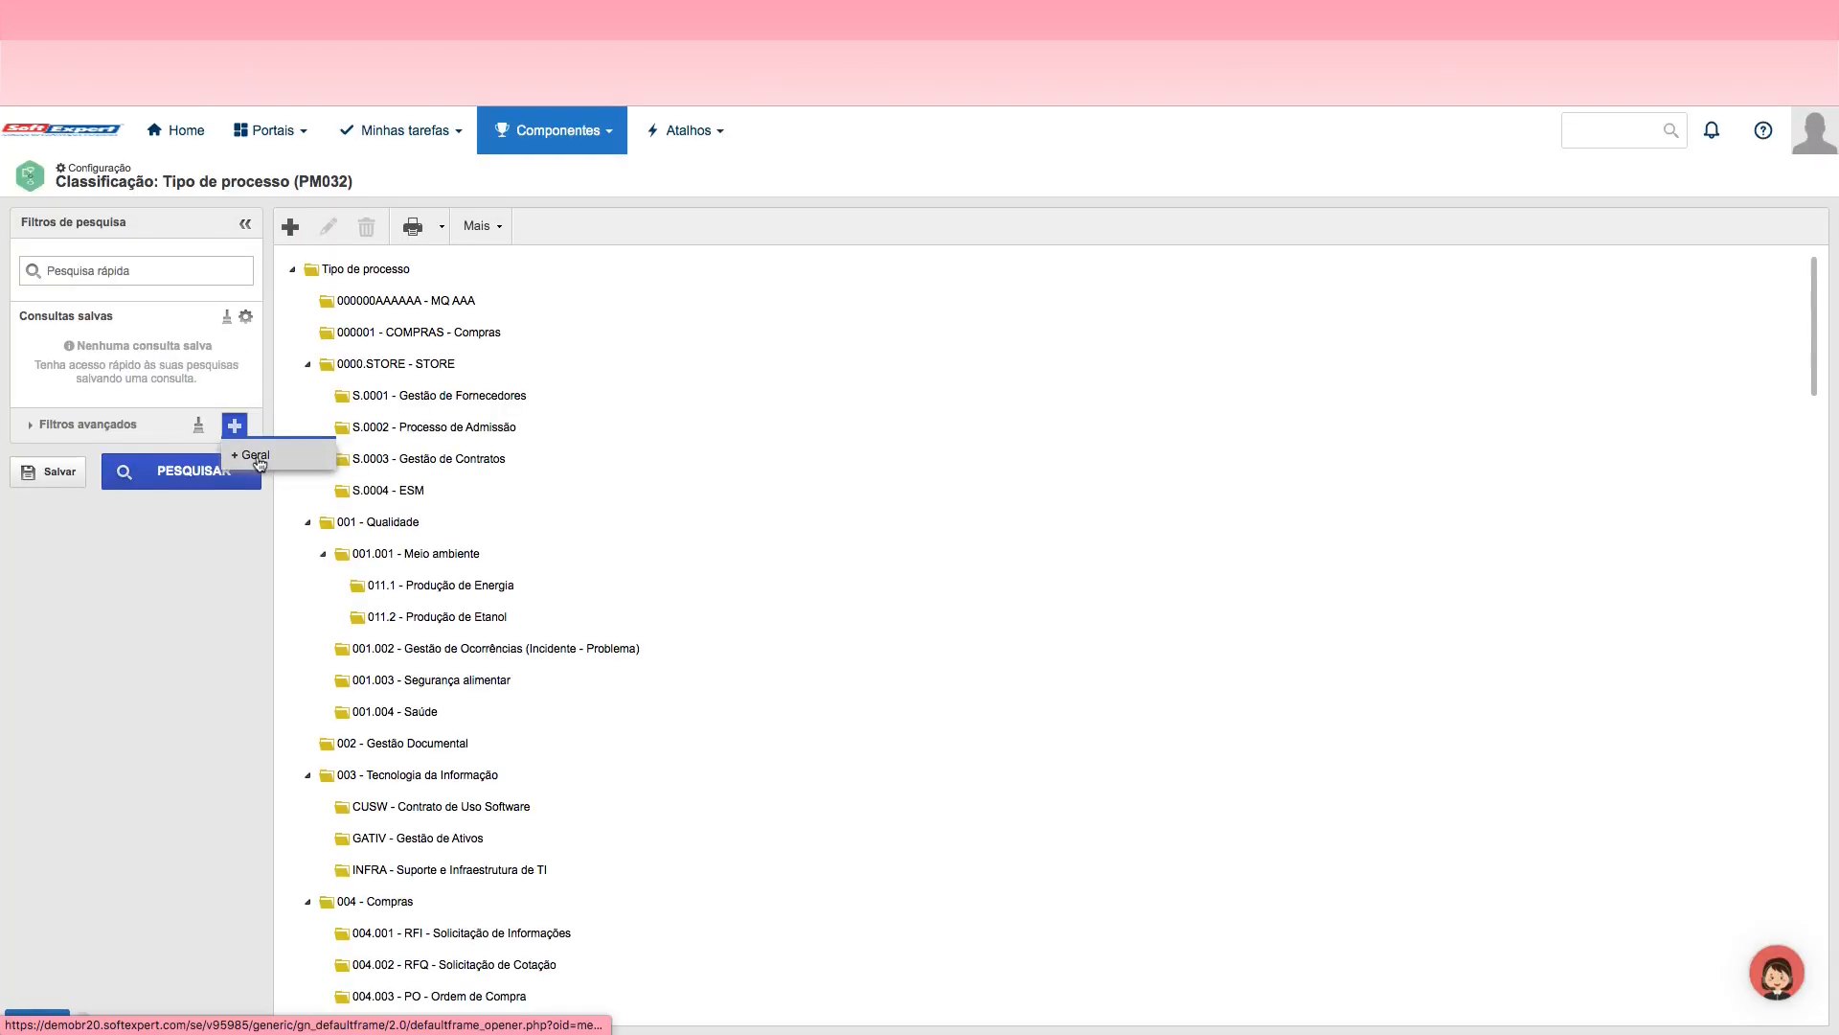
click(256, 456)
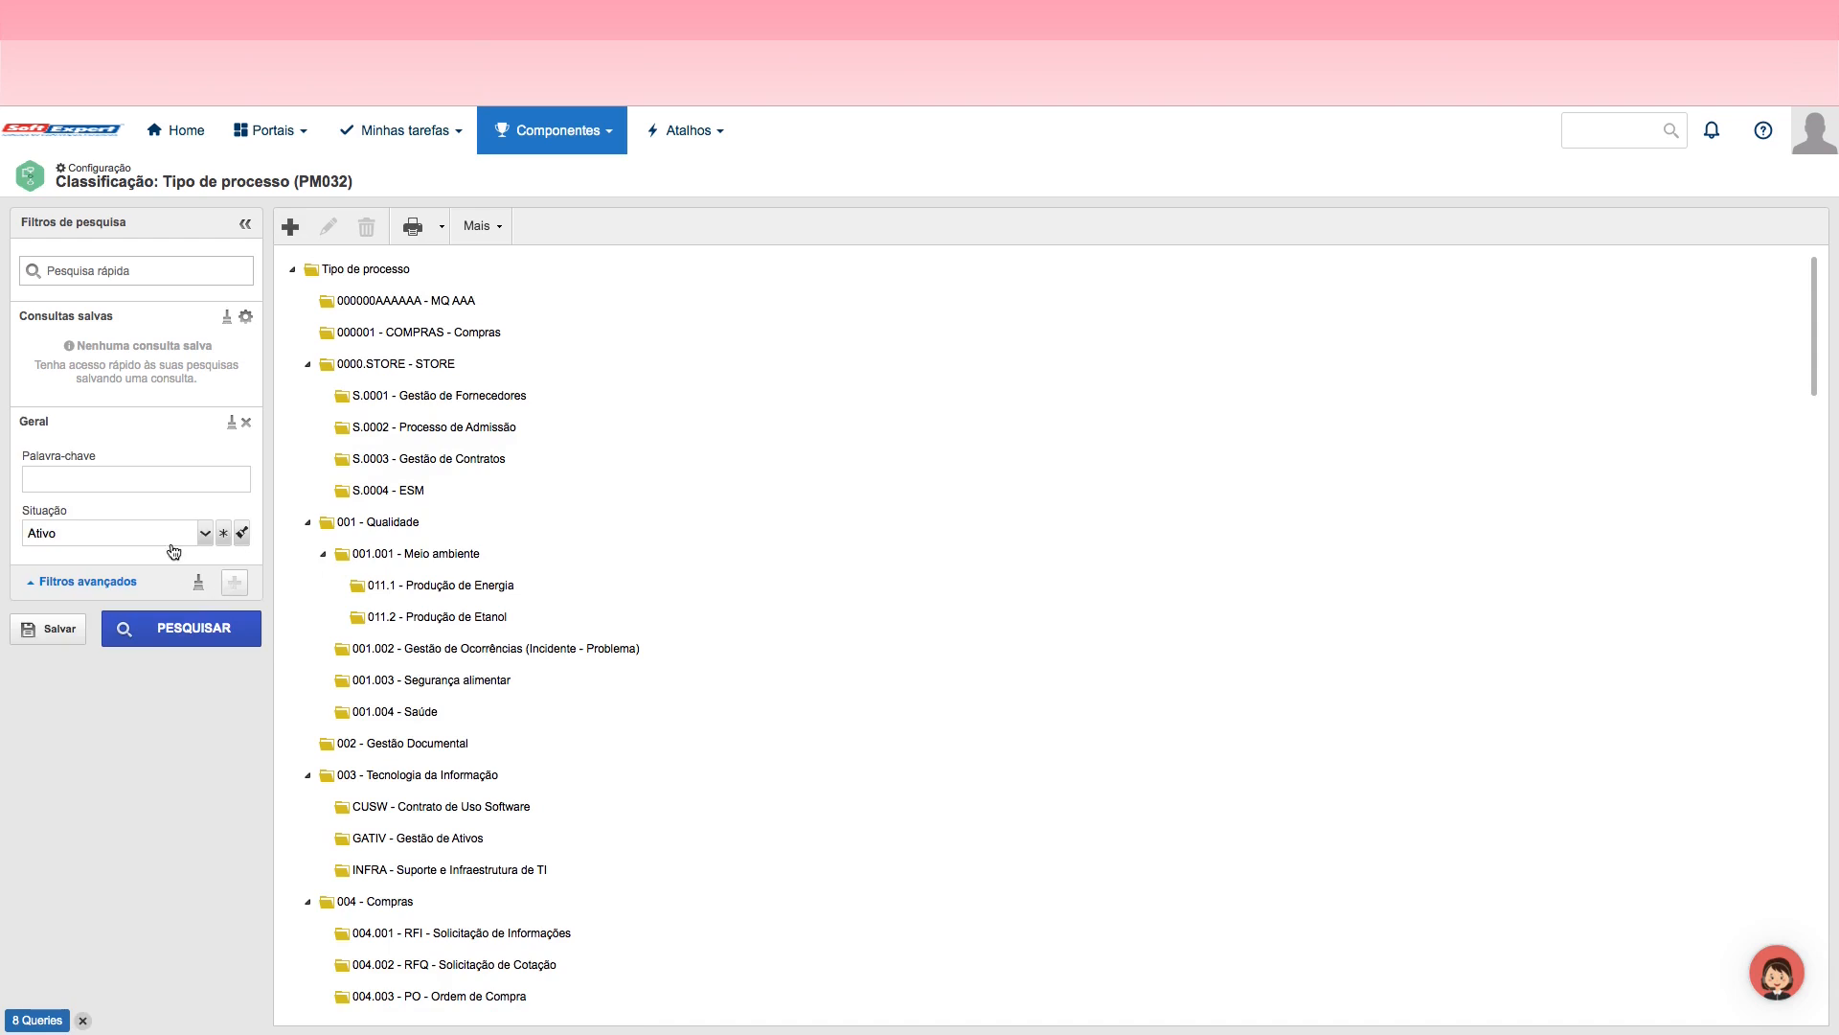
click(128, 484)
text(Jornada)
key(Return)
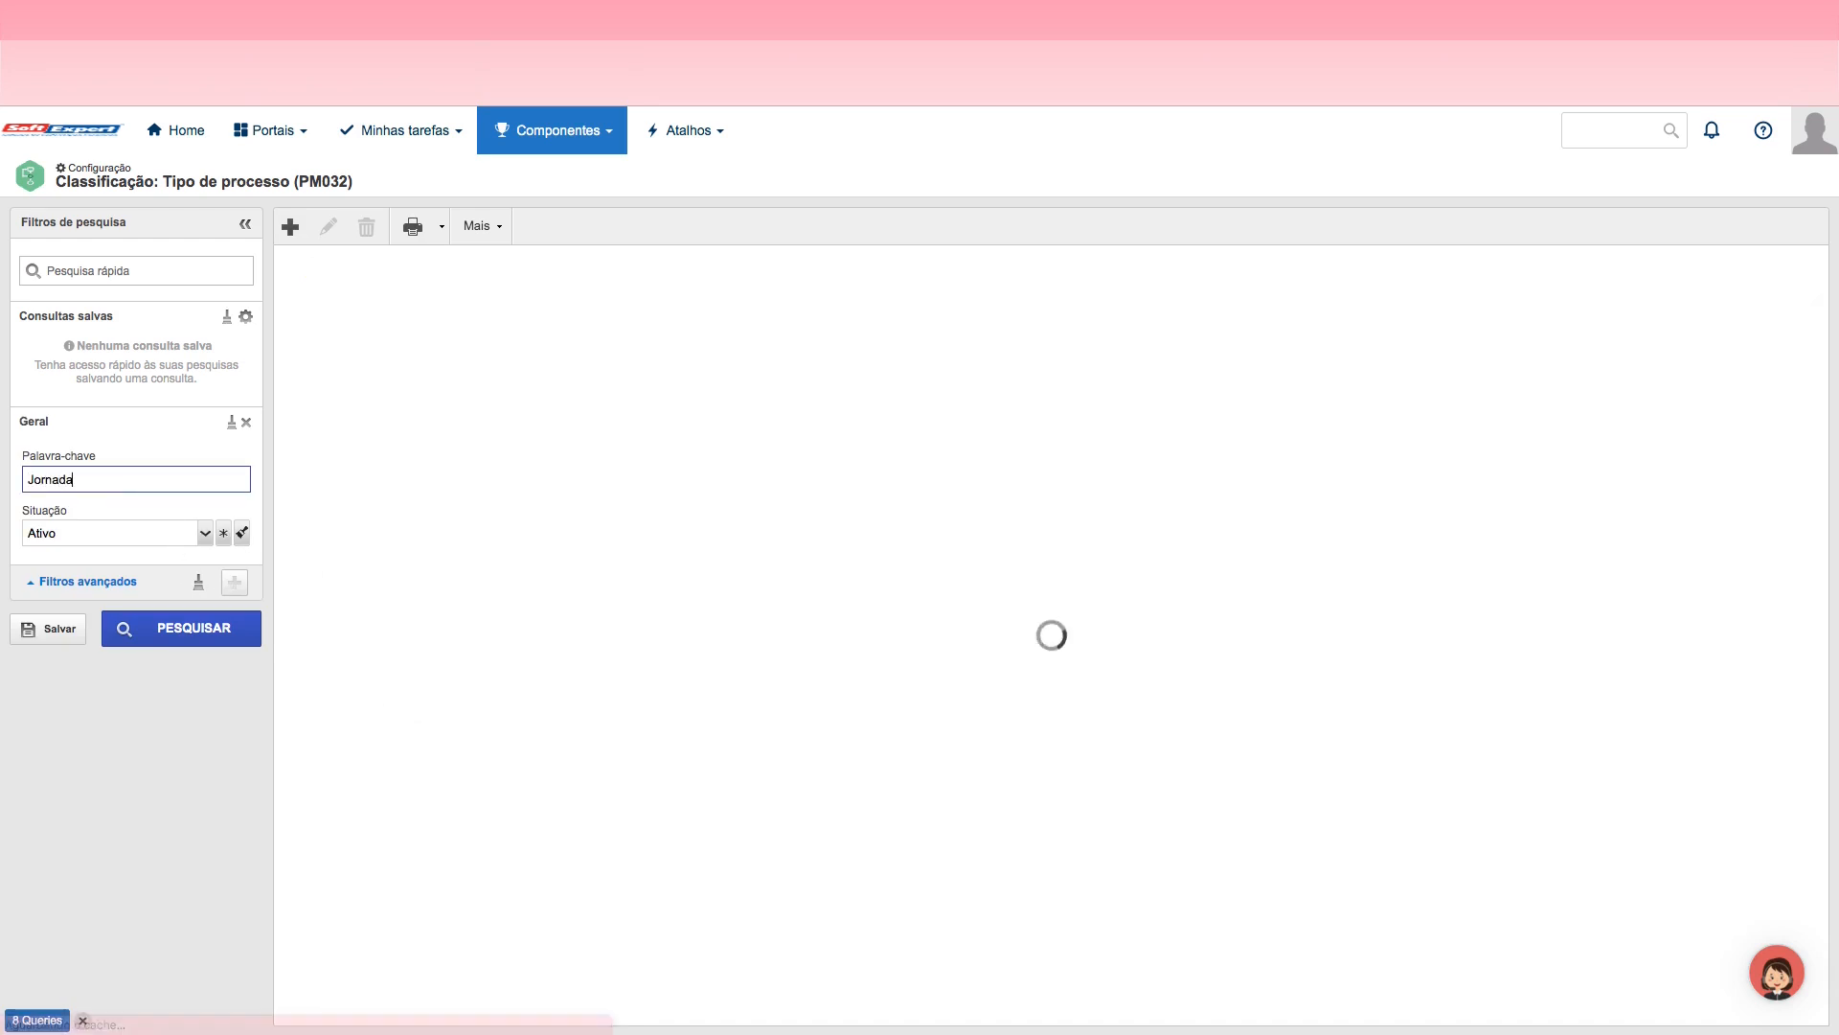
click(369, 303)
Step: Save the current search as a new private query named Jaranda and select it among the saved queries
click(59, 631)
click(831, 542)
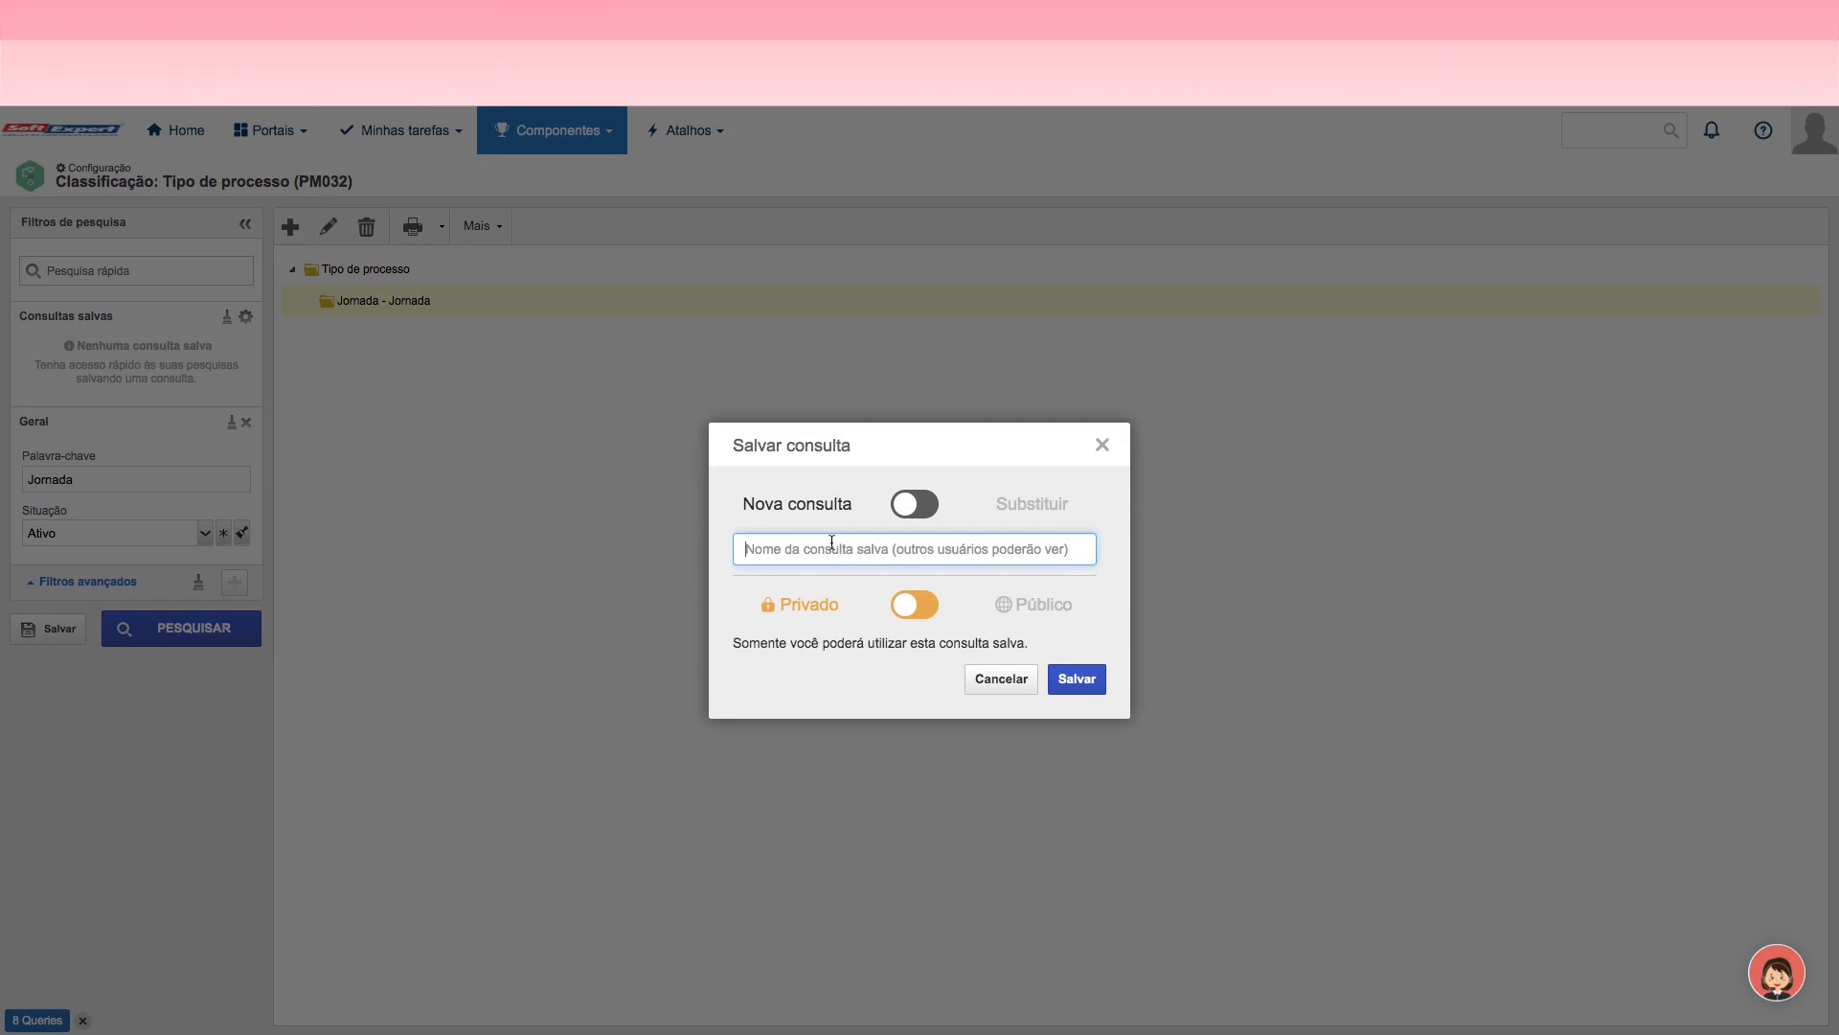
text(Jaranda)
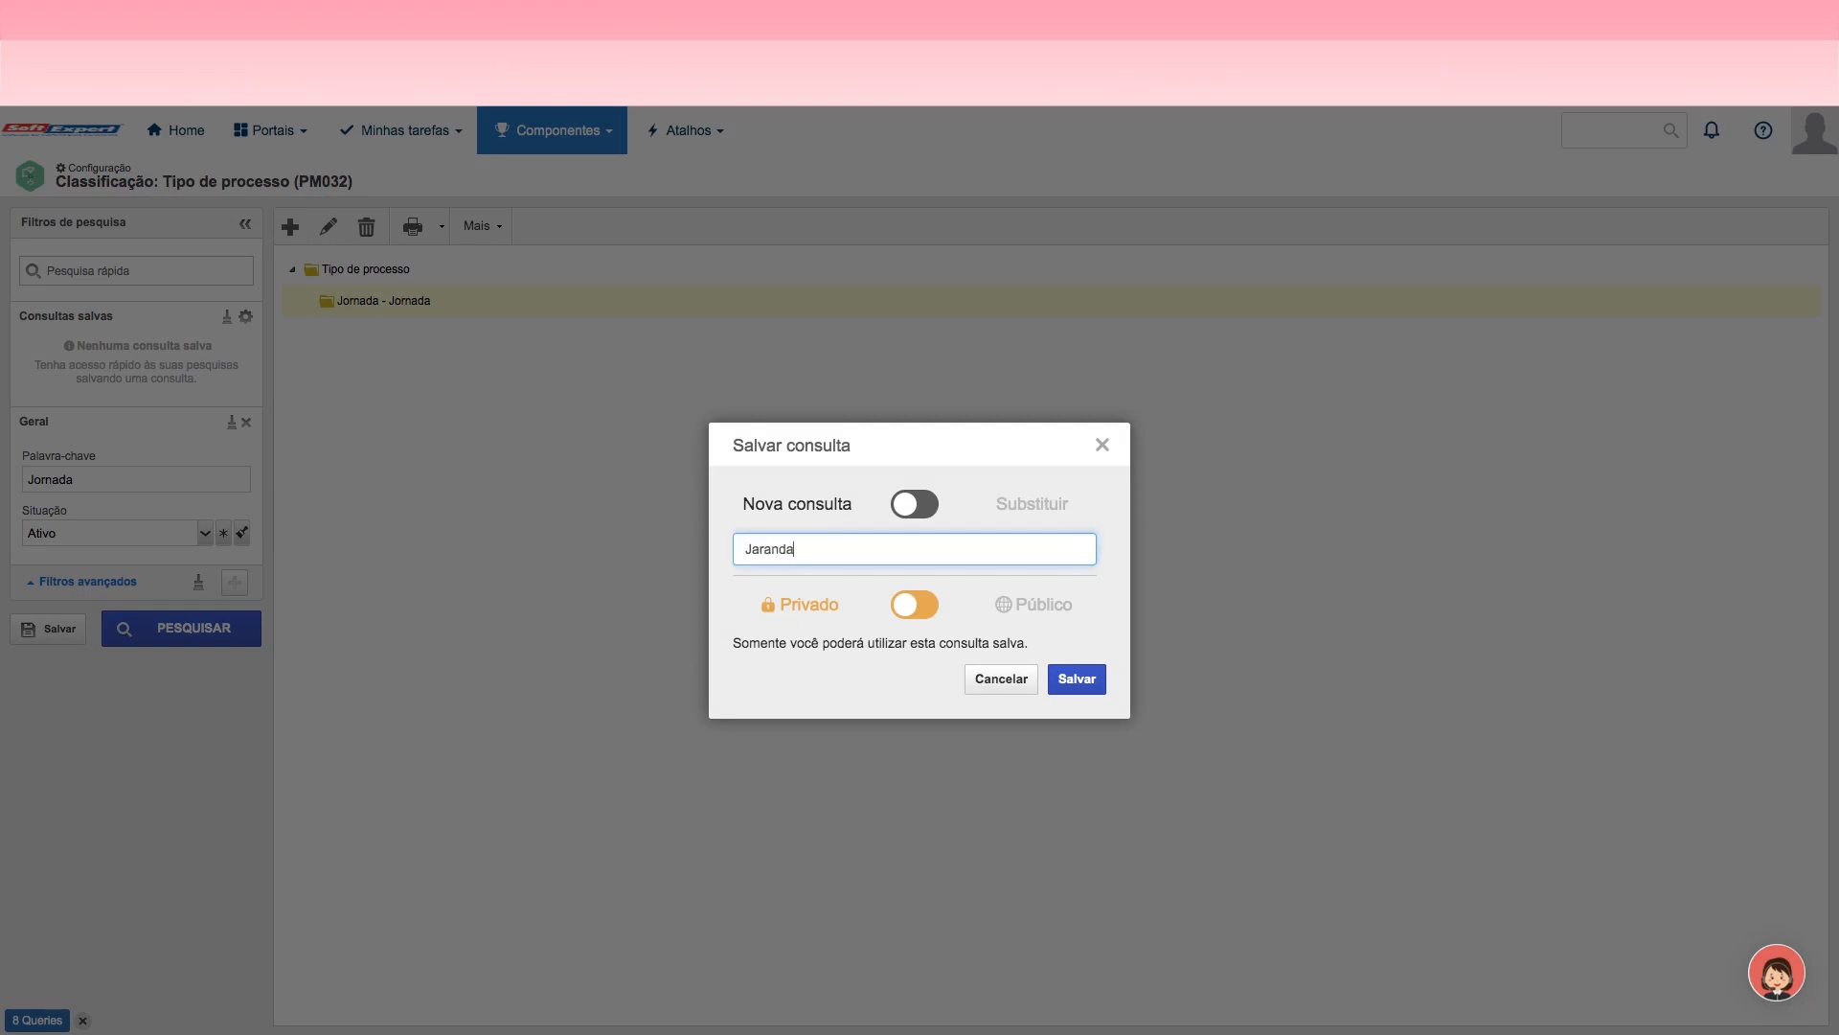
click(1074, 681)
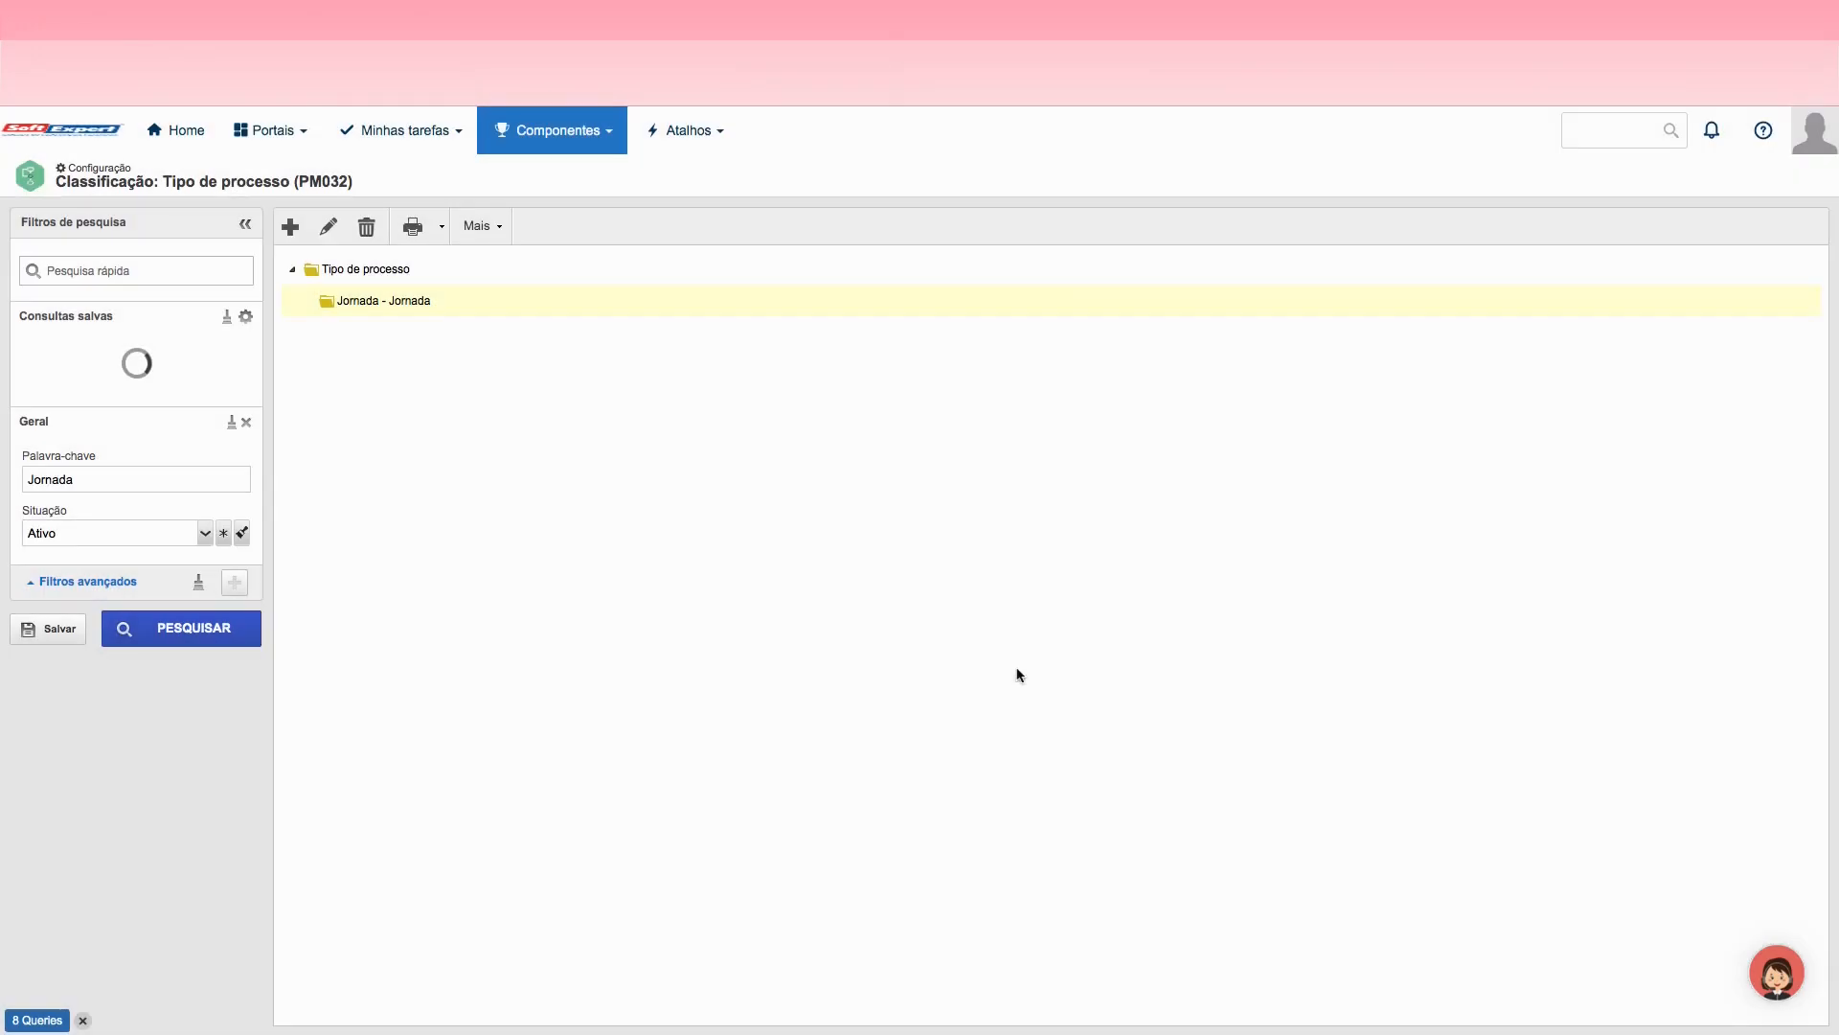
click(74, 352)
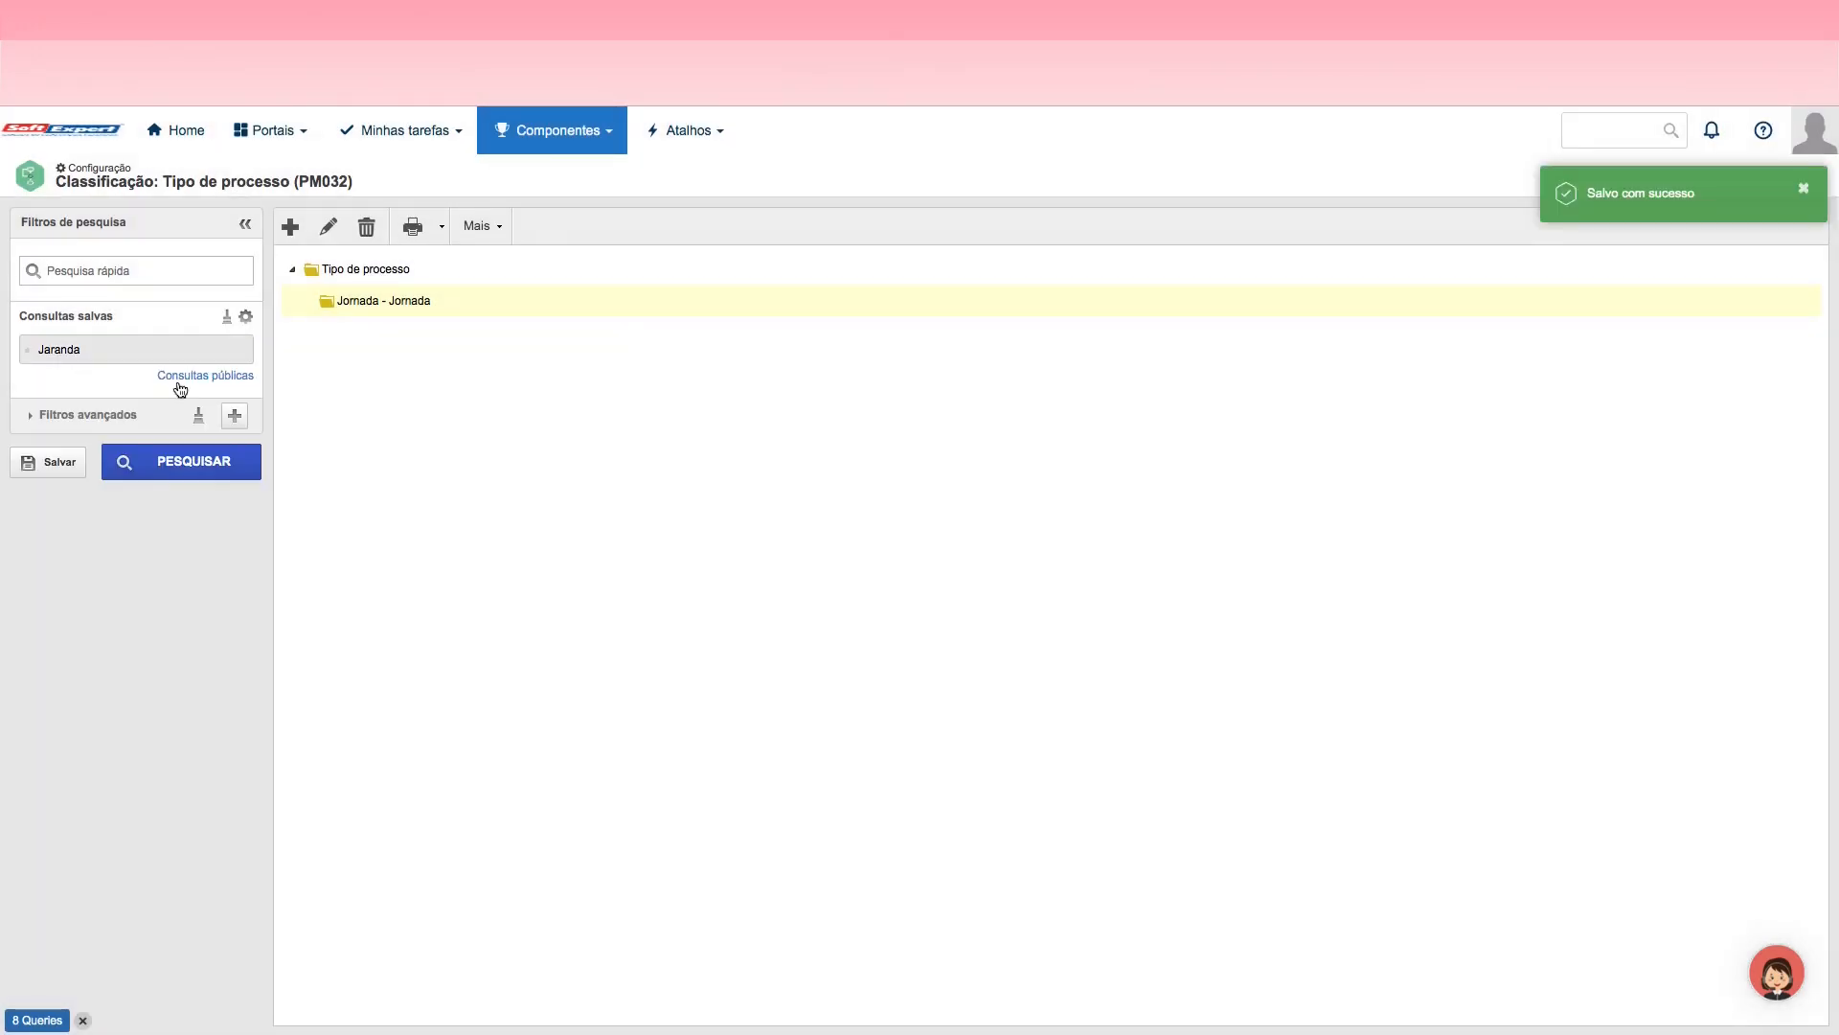
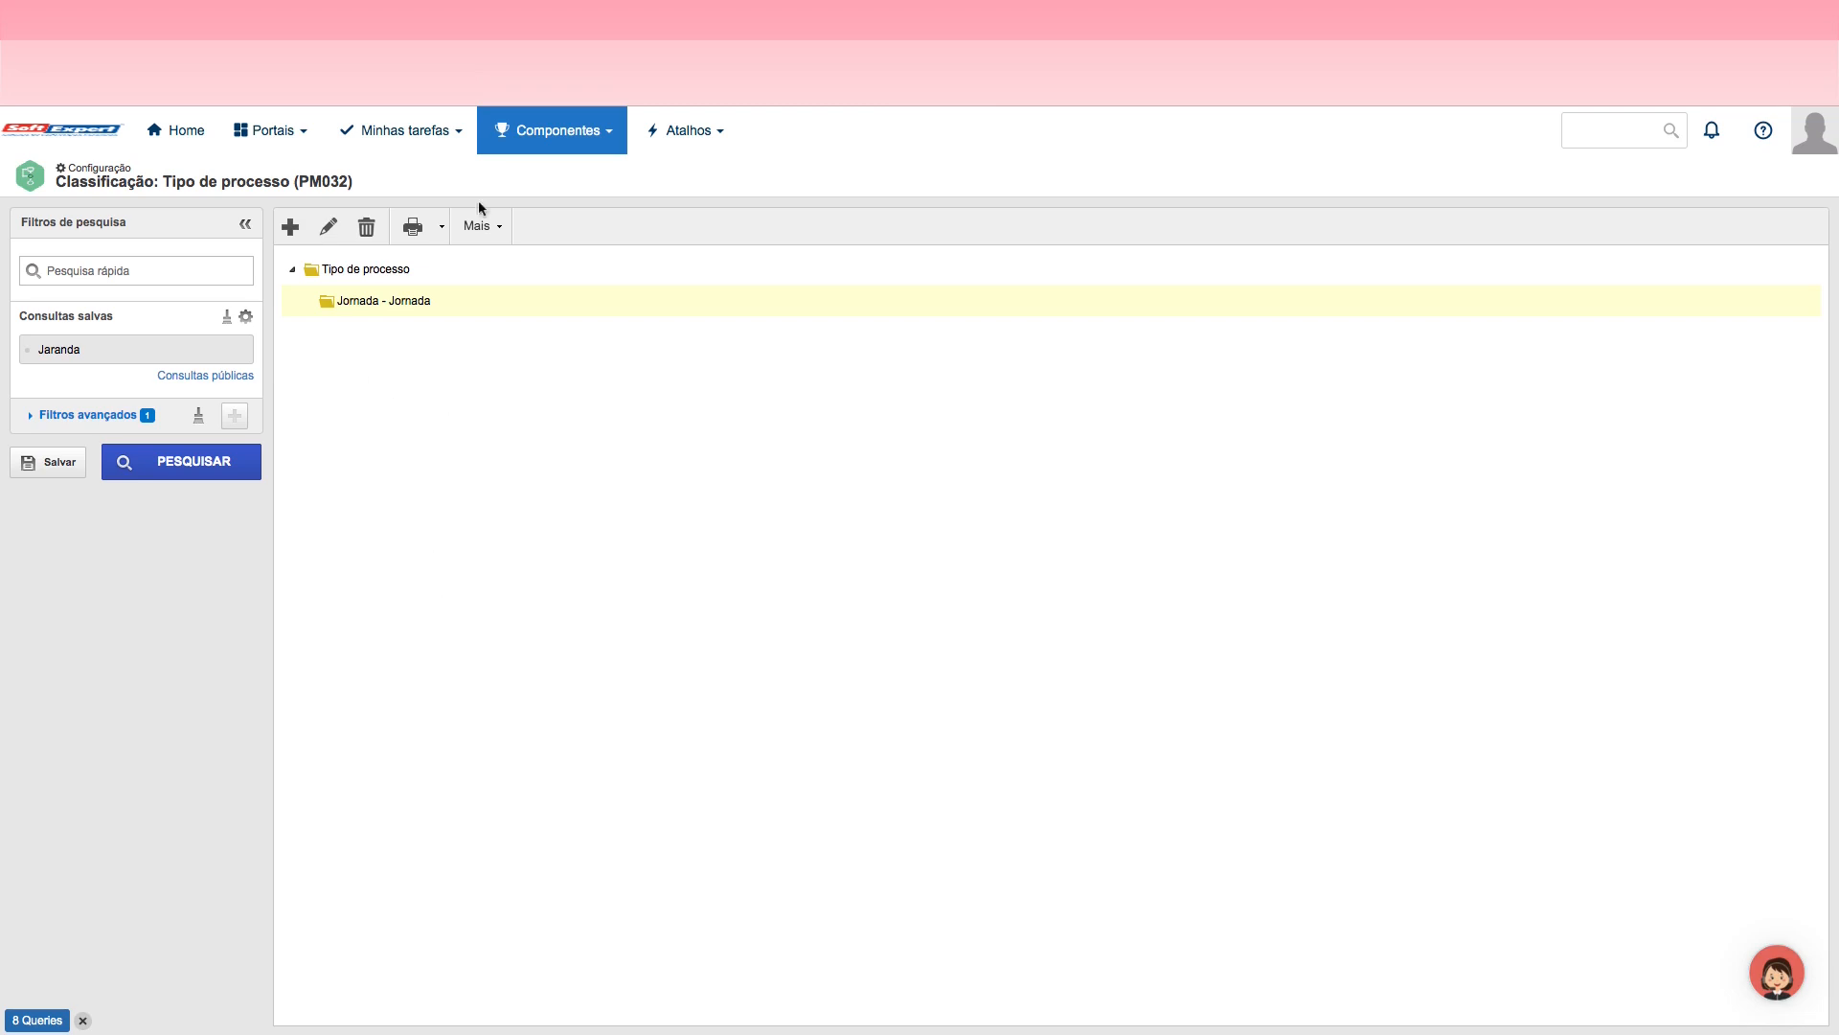
Step: Start a new activity type in the Tipo de atividade classification, with identifier Jornada and name Jornada
click(522, 134)
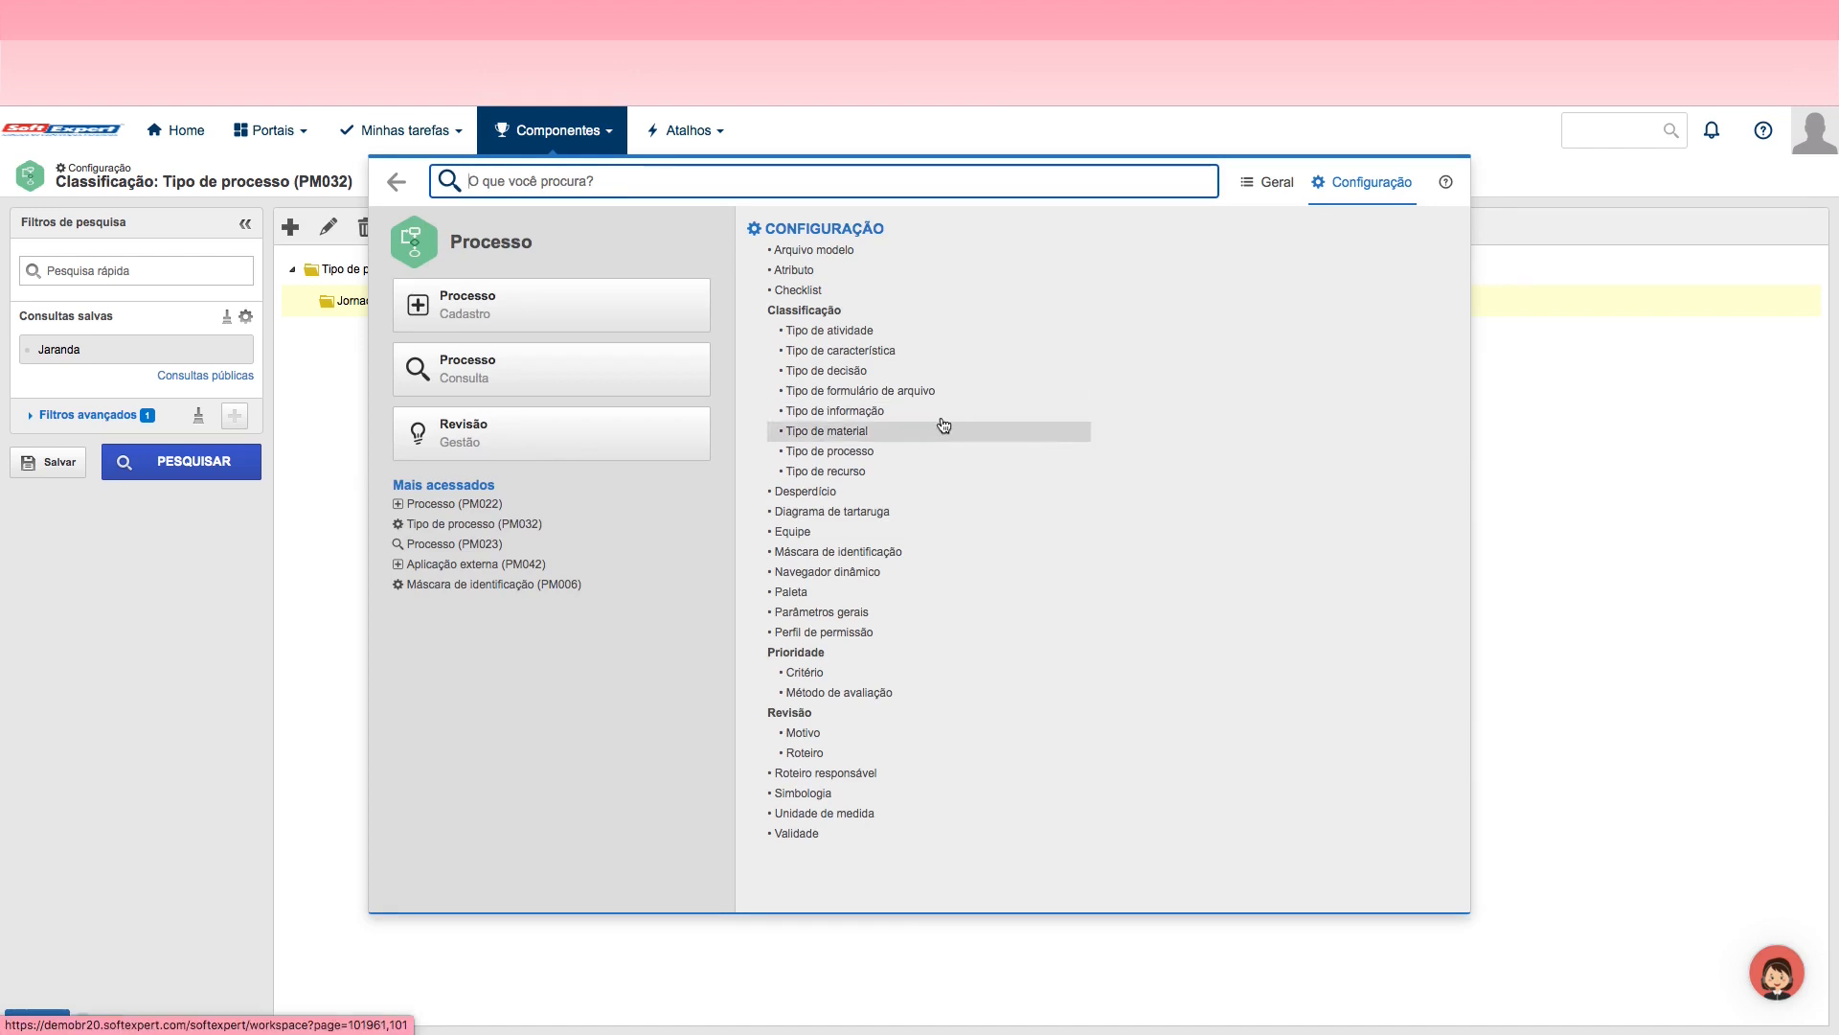
click(830, 330)
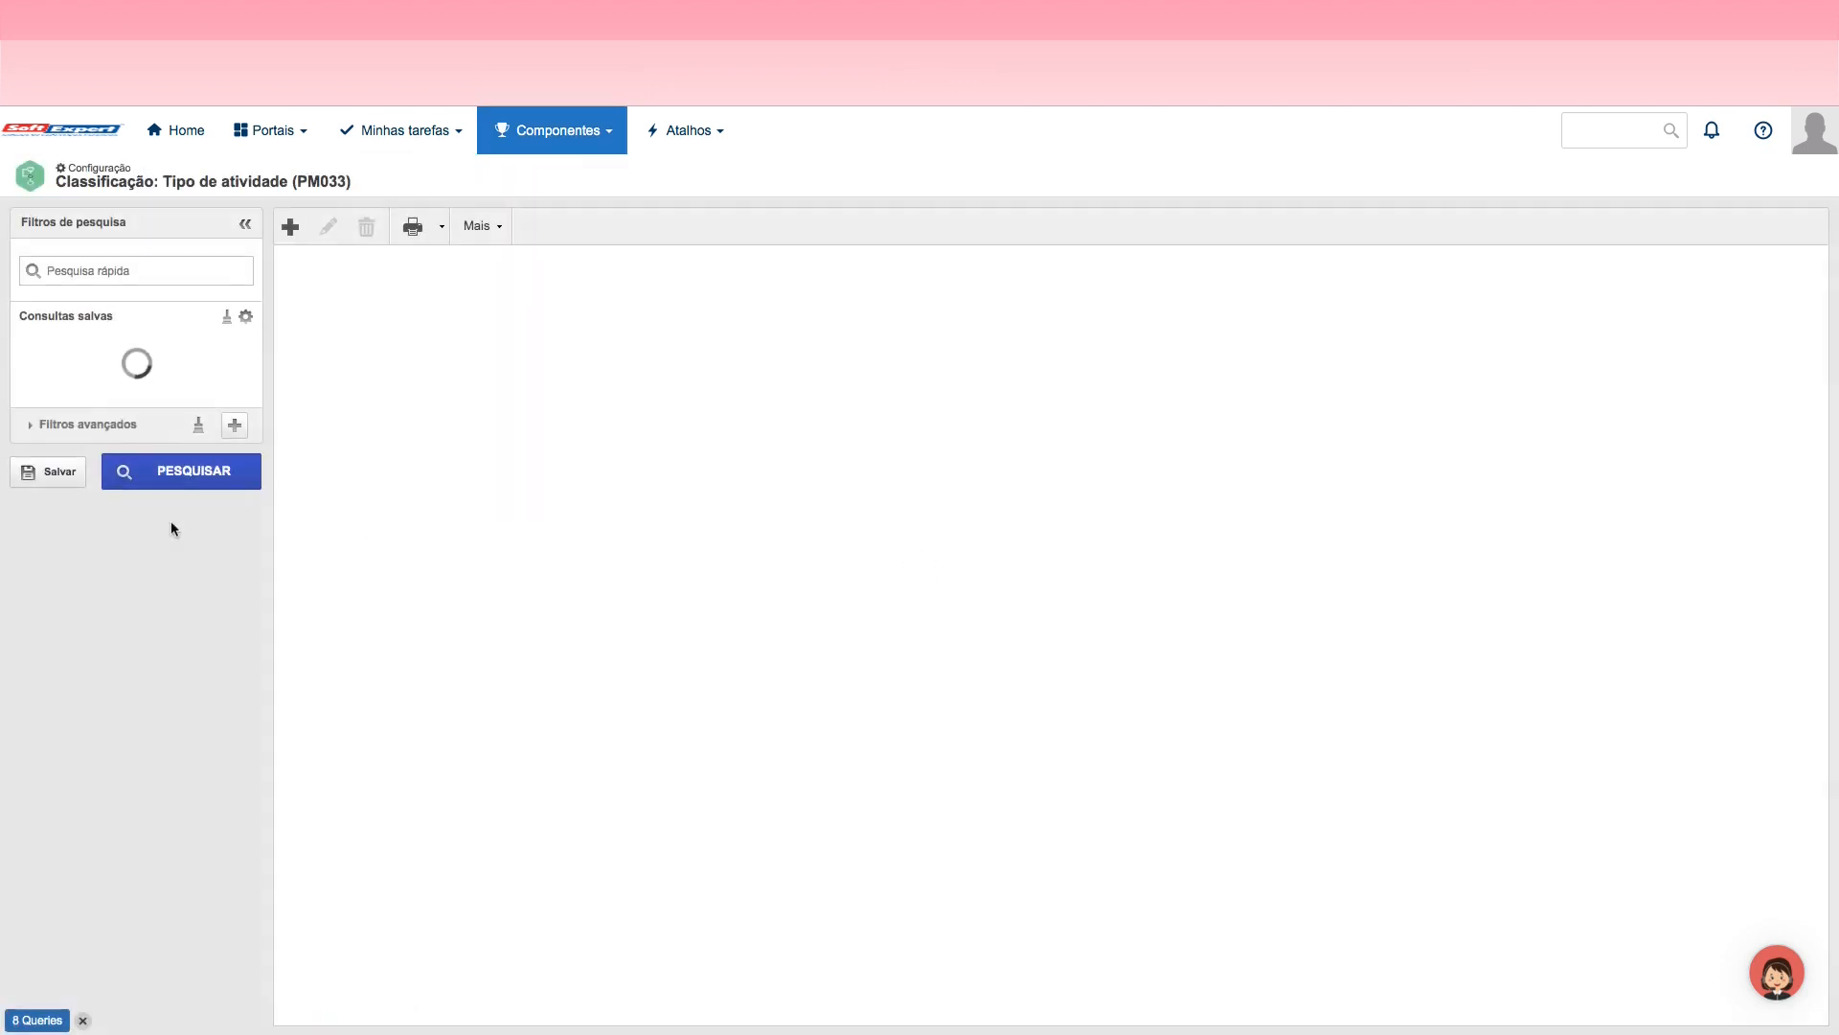
click(290, 234)
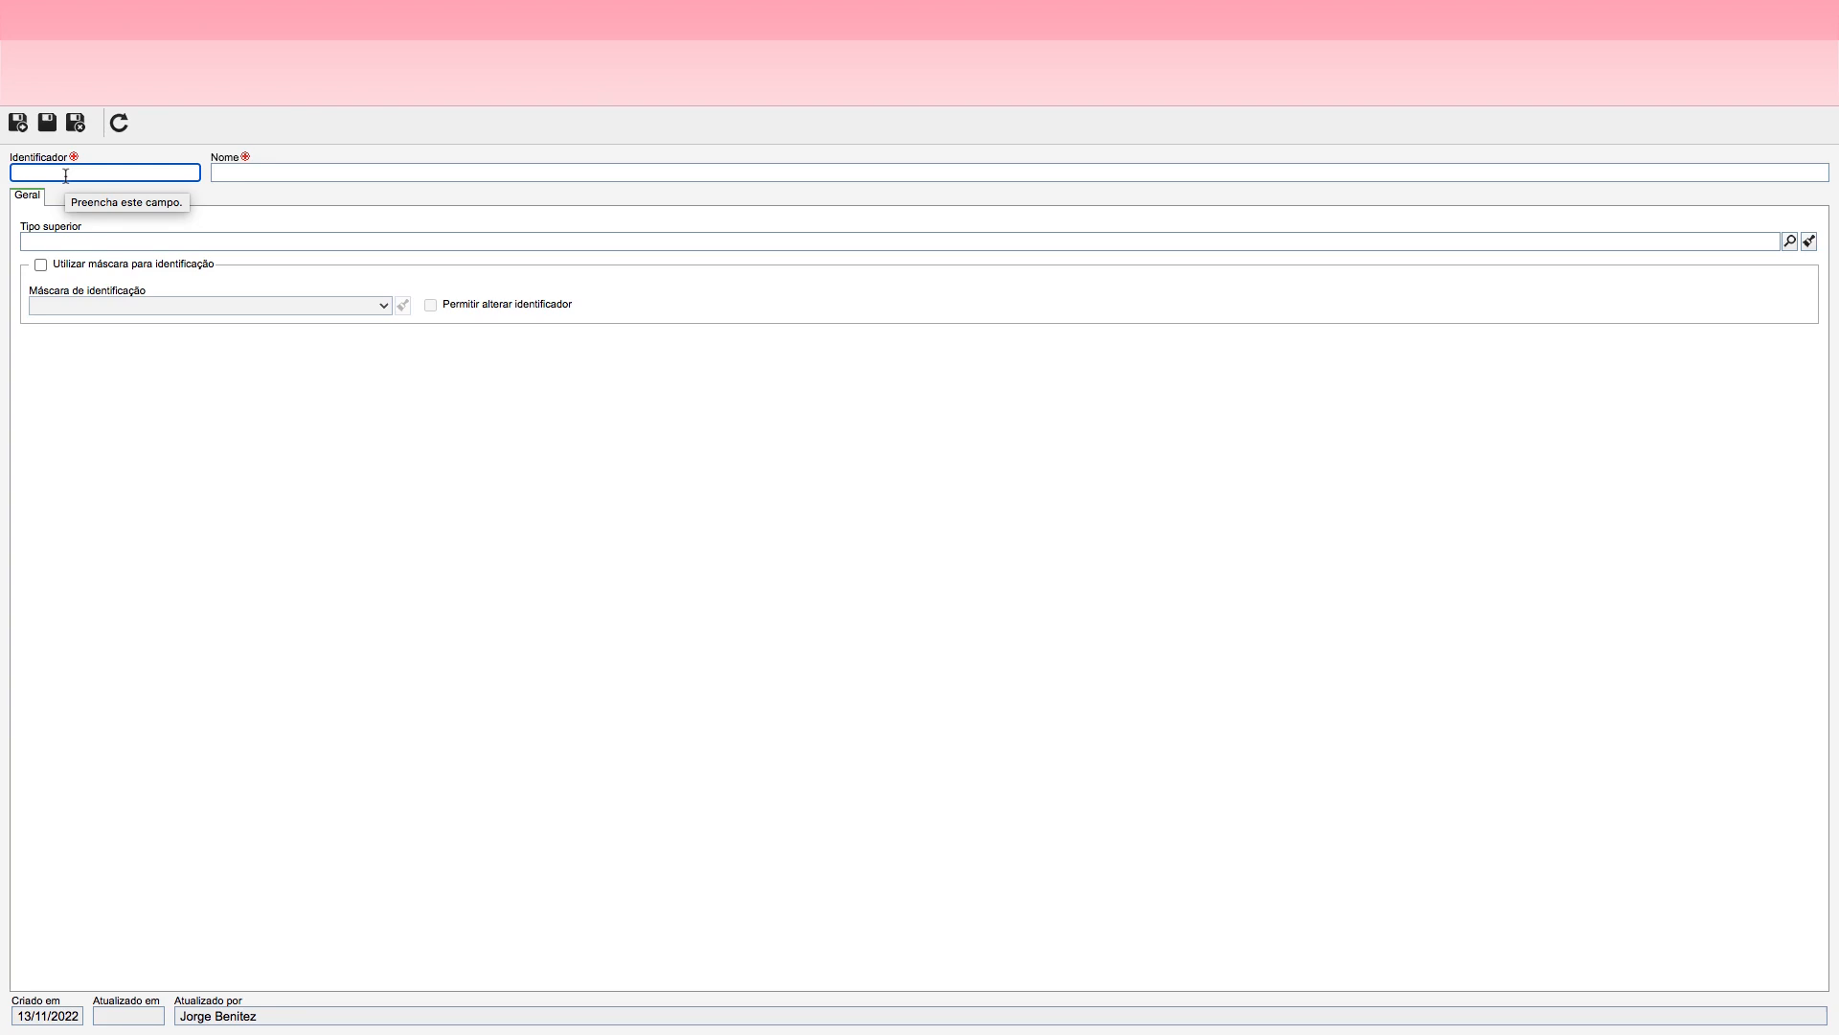
text(Jornadaa)
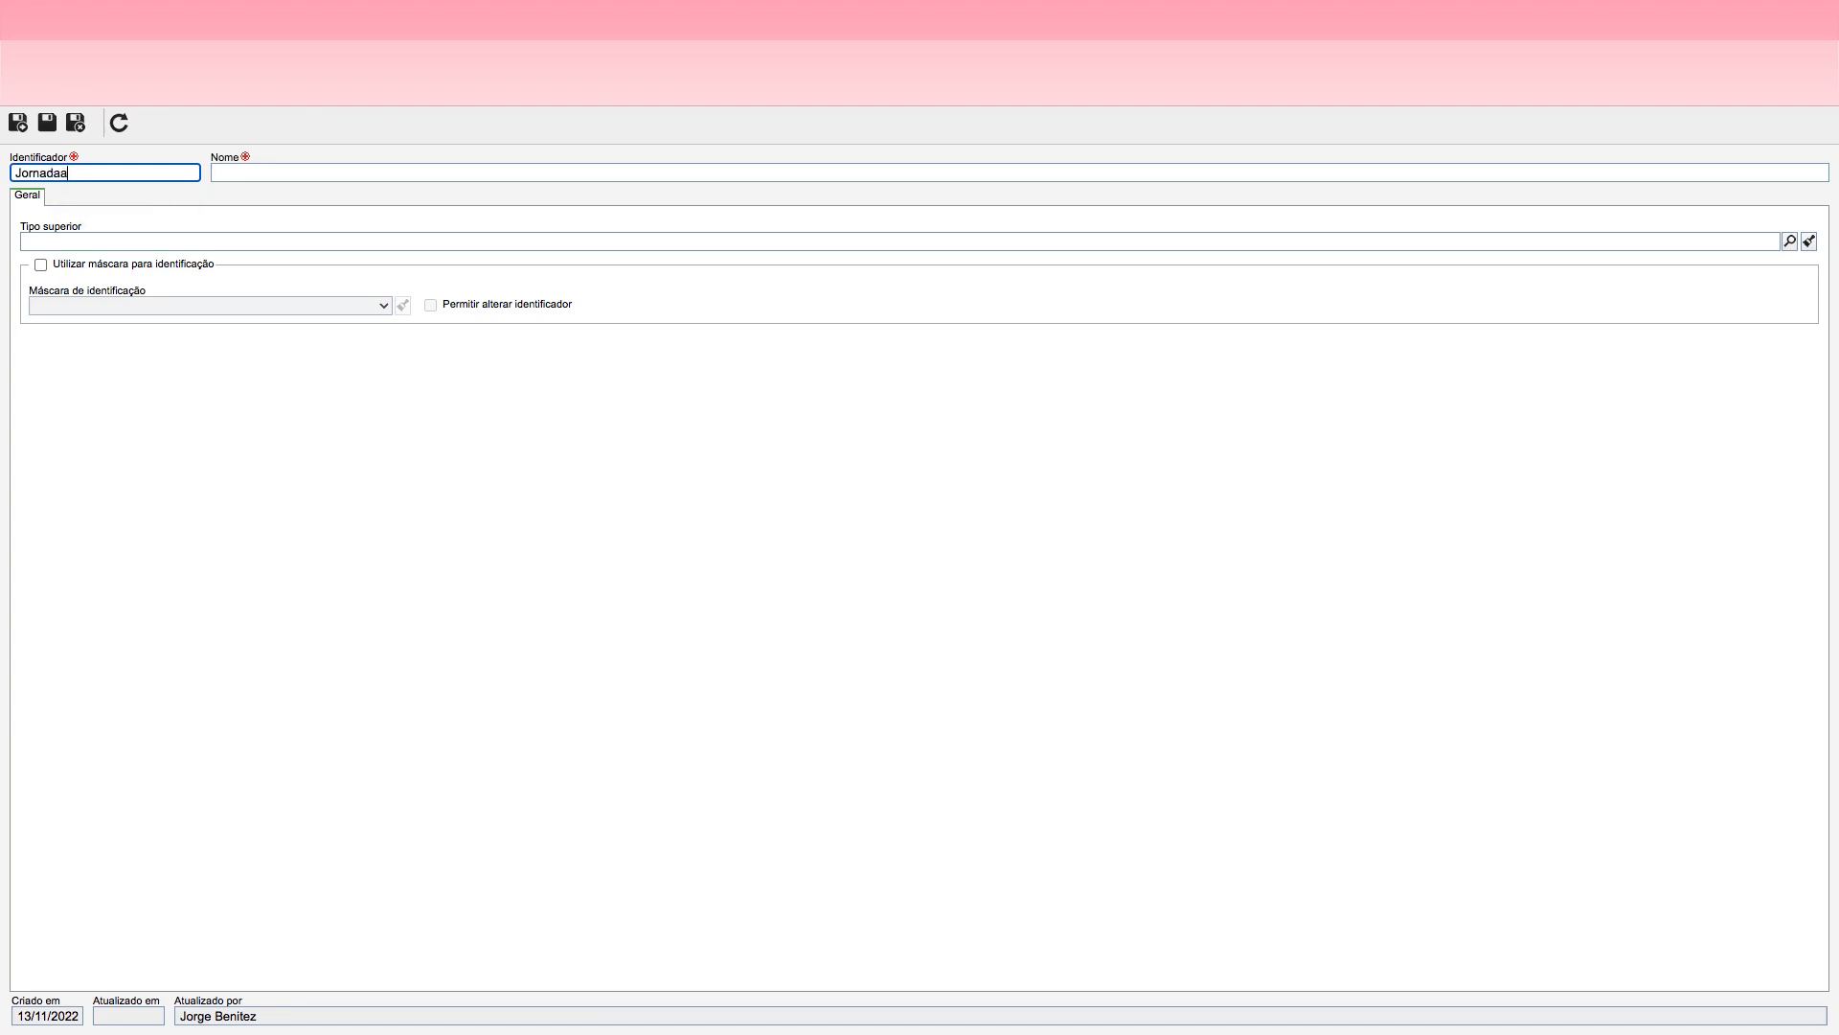
click(287, 171)
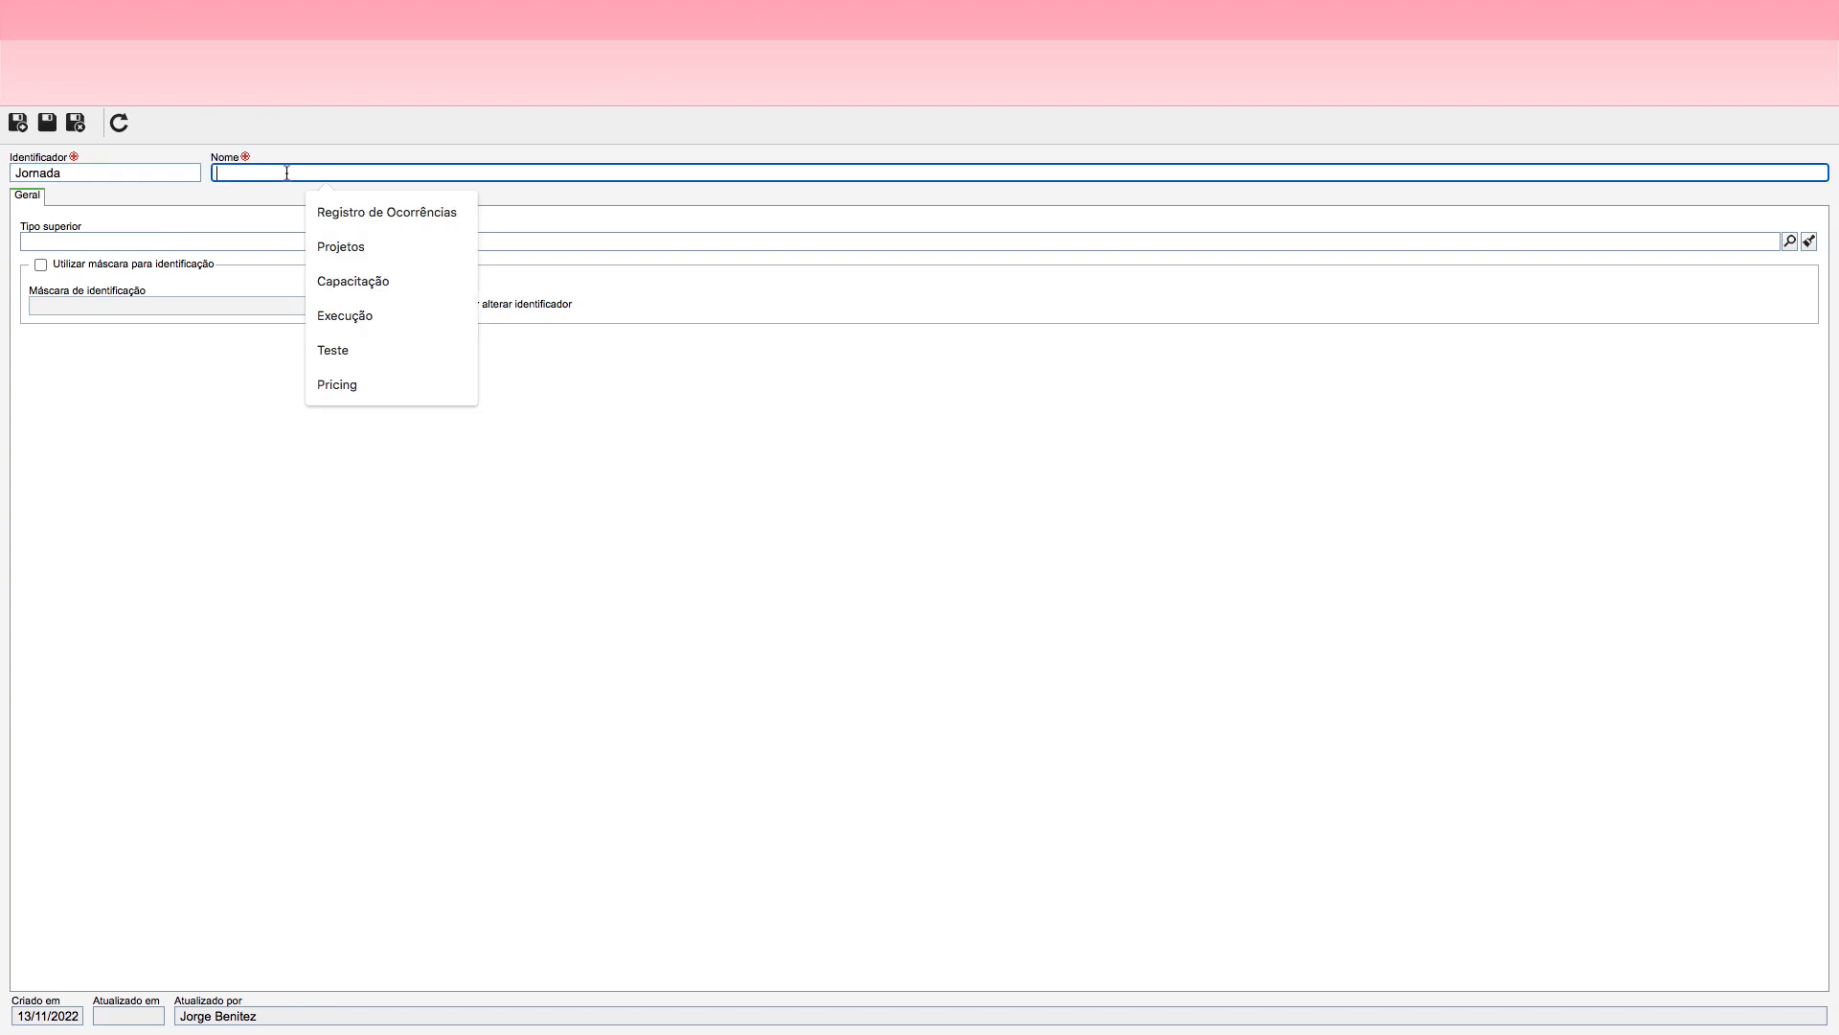
text(Jornada)
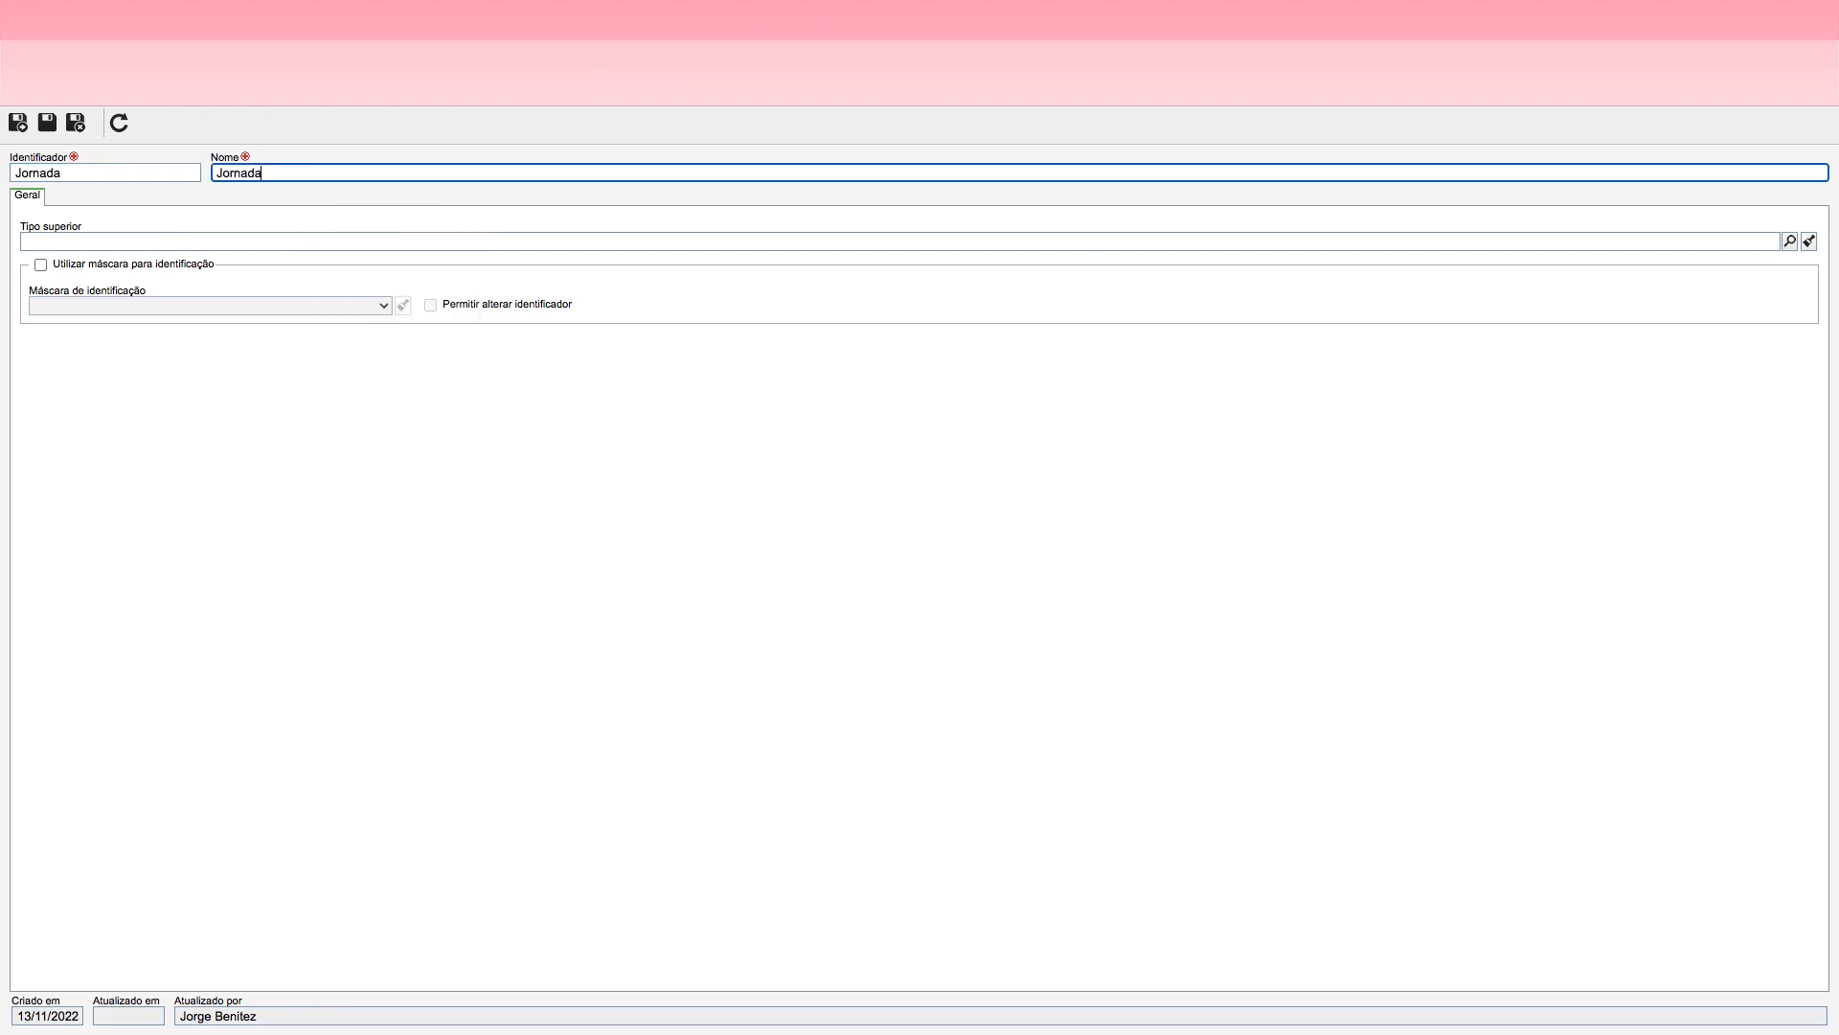
click(200, 220)
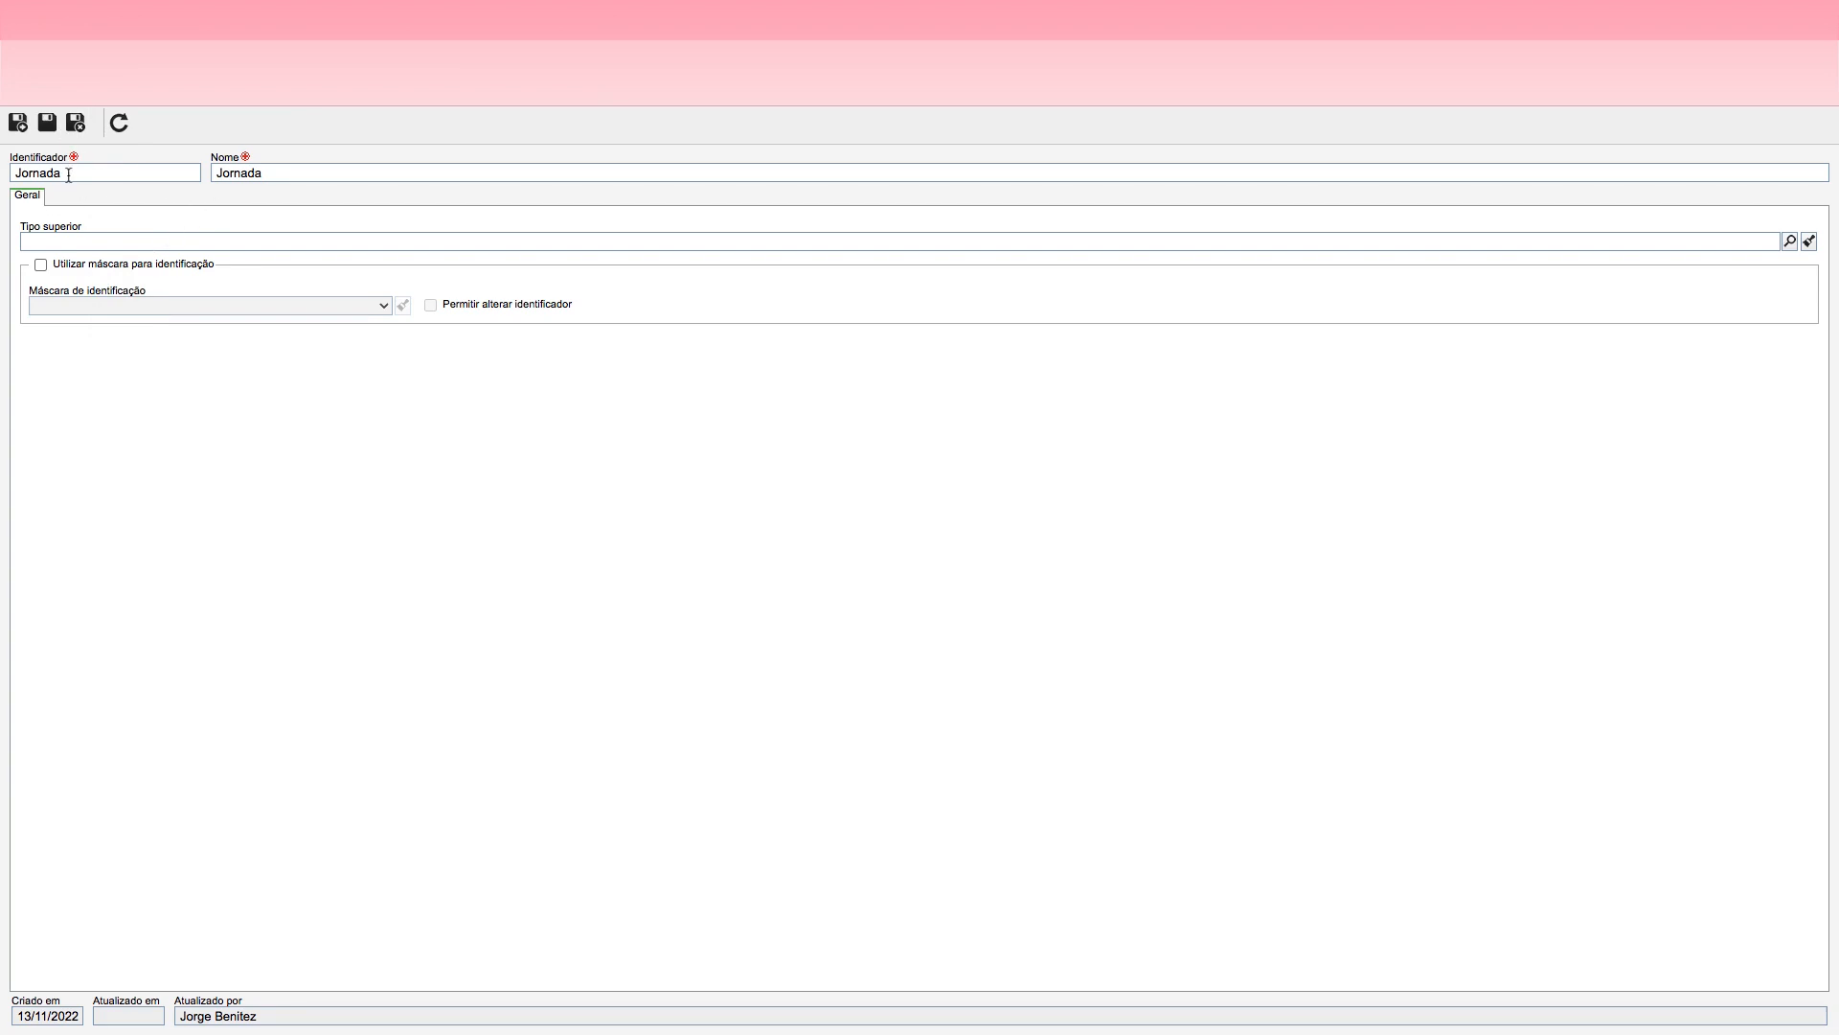
Step: Change the activity type's identifier to ATV_JOR and its name to Atividades da Jornada, and save and close the record
drag(68, 176, 3, 180)
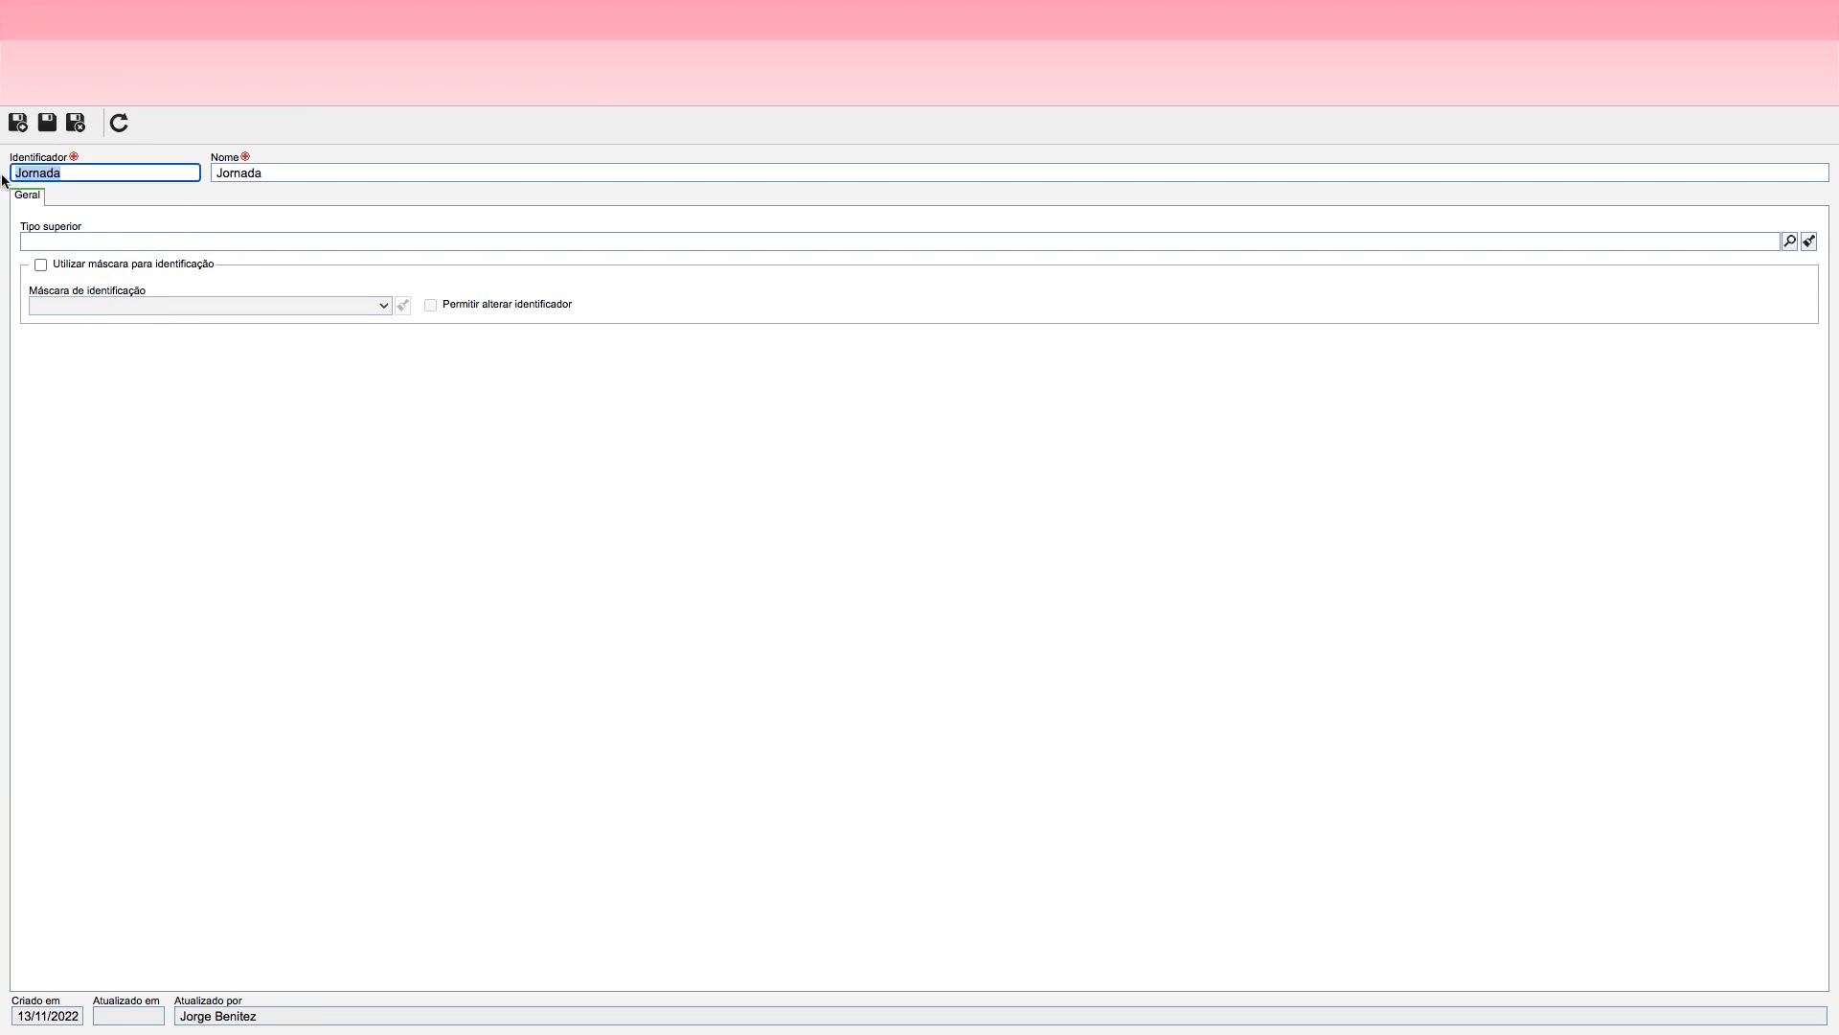
key(BackSpace)
text(ATV_JOR)
drag(274, 173, 212, 173)
text(Atividades)
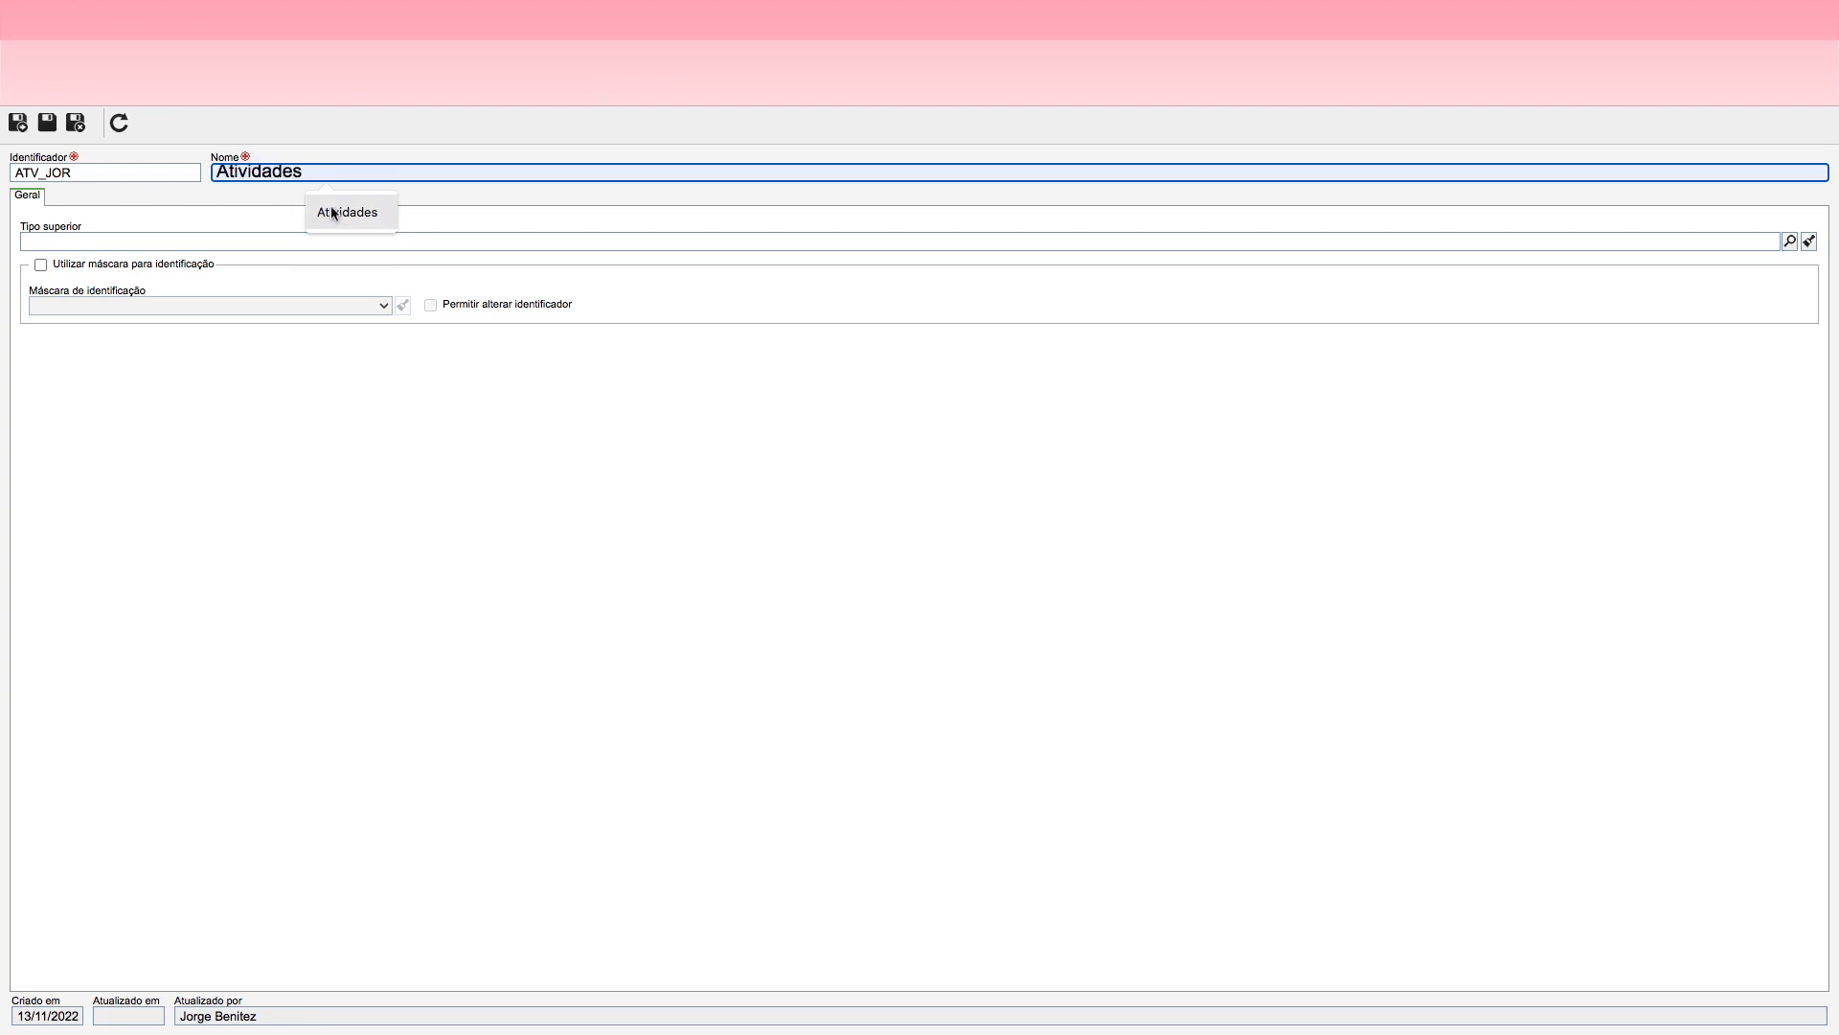
click(316, 212)
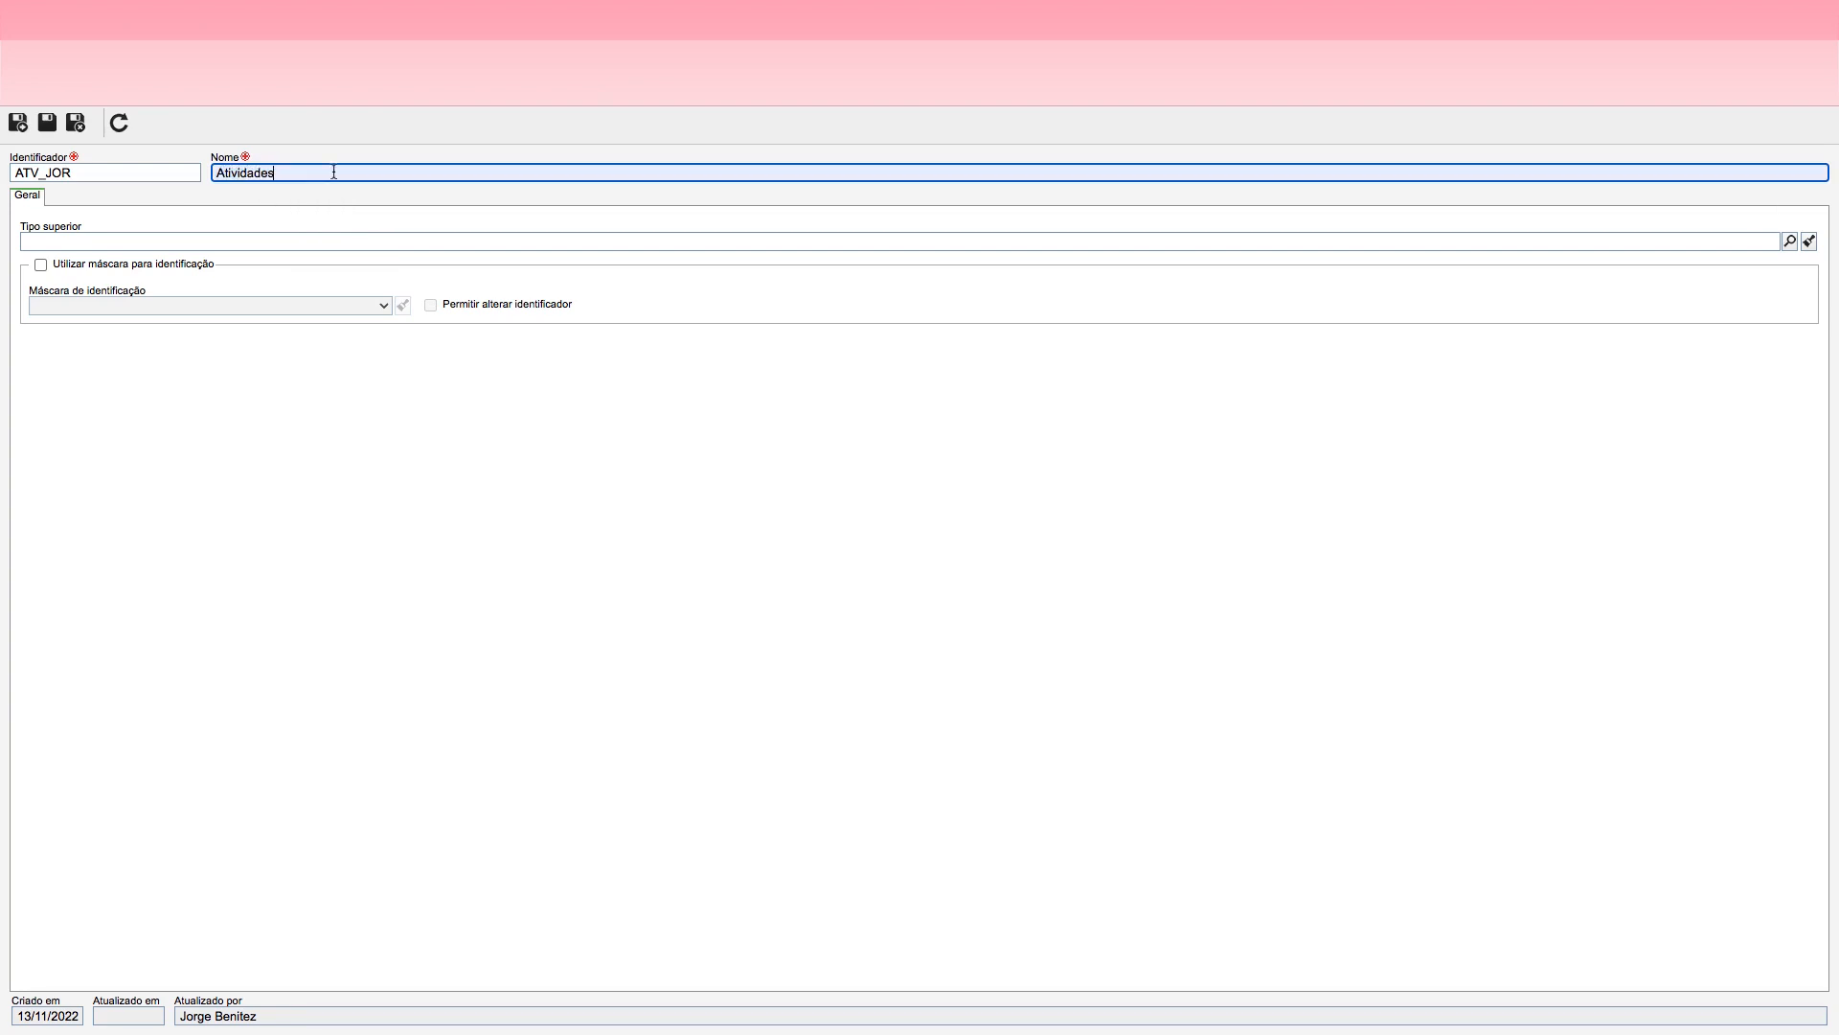
text(da Jornada)
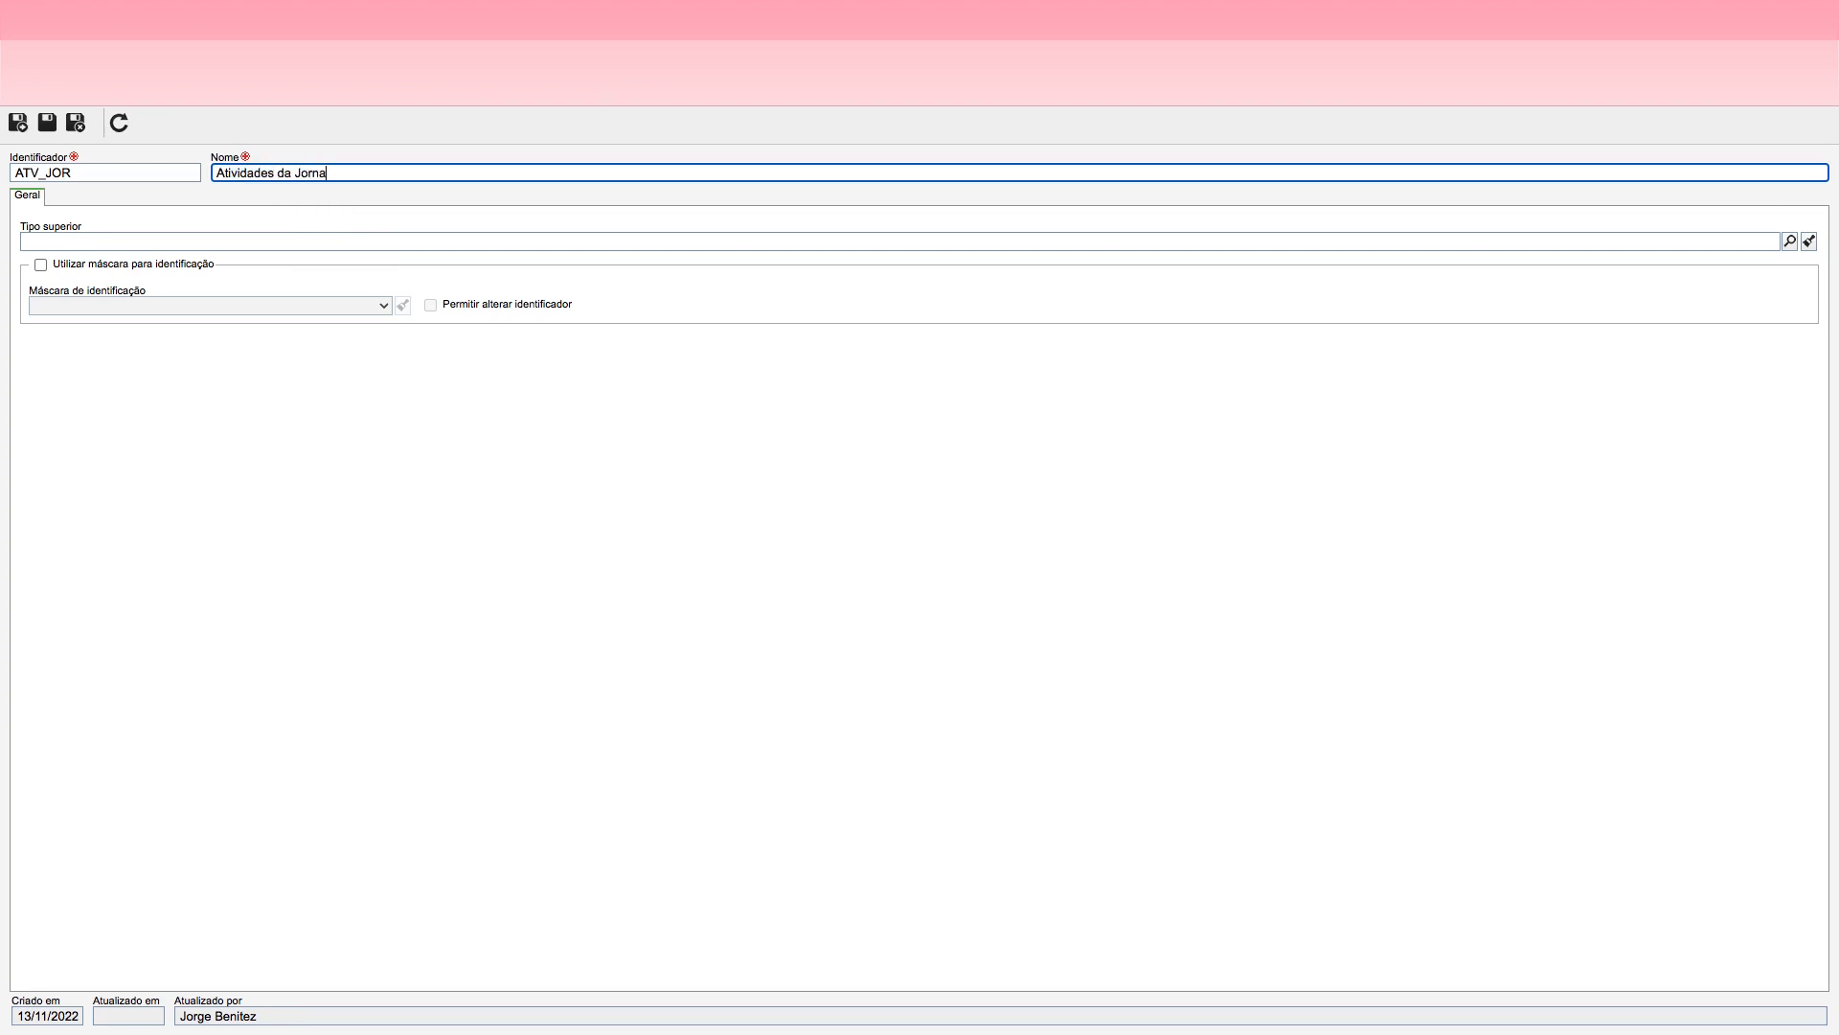
click(78, 131)
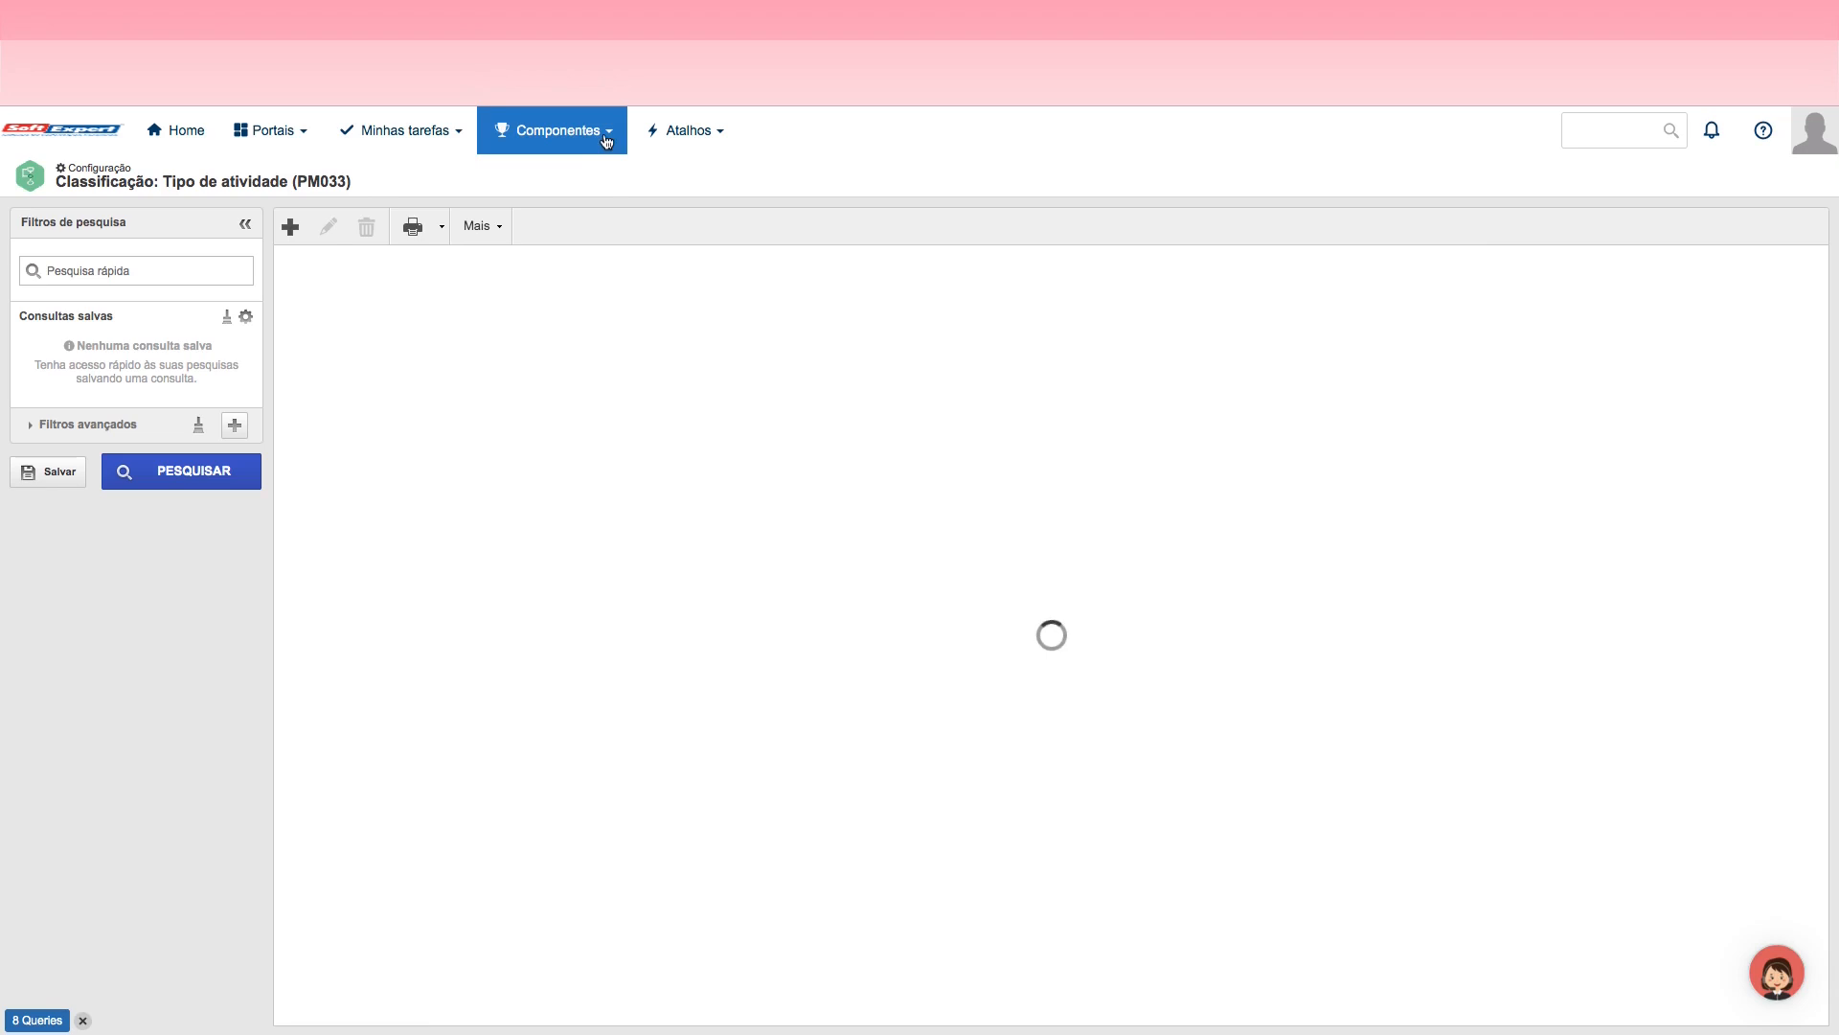
Step: Create a decision type in the Tipo de decisão classification with identifier JOR_DEC and name Decisões da Jornada, and save and close it
click(608, 137)
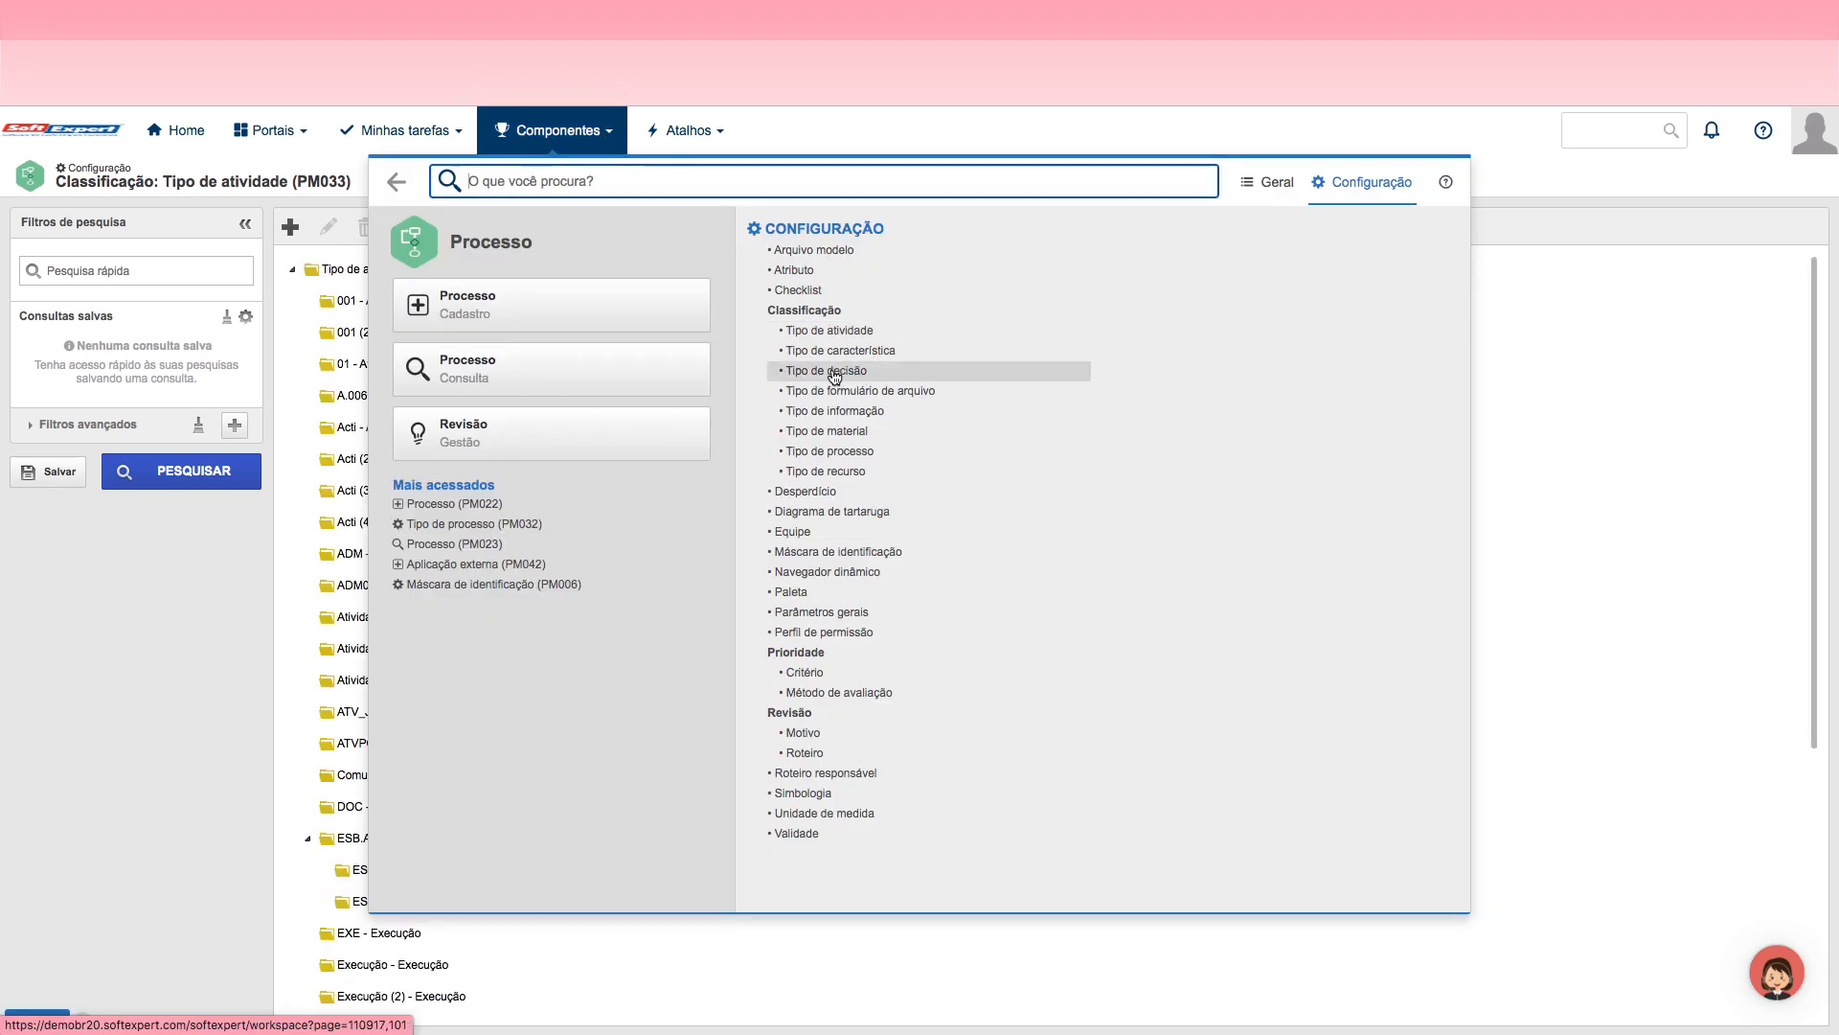
click(841, 373)
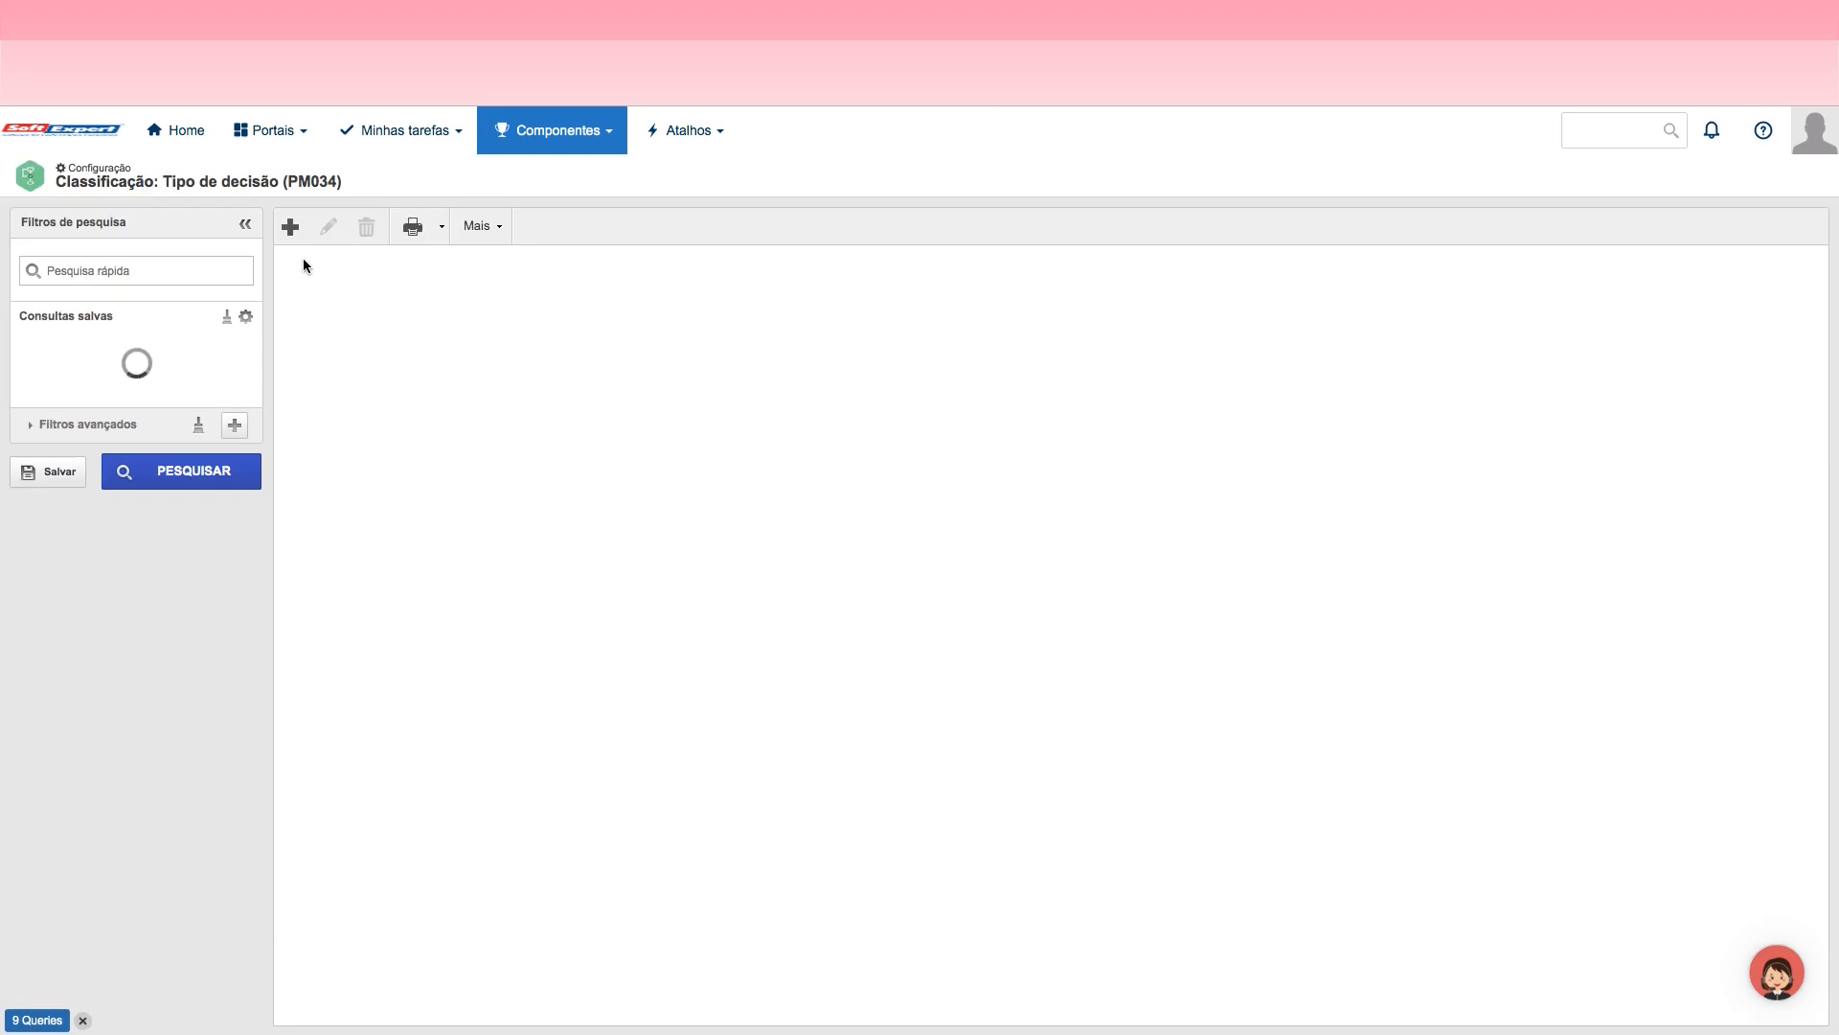
click(291, 228)
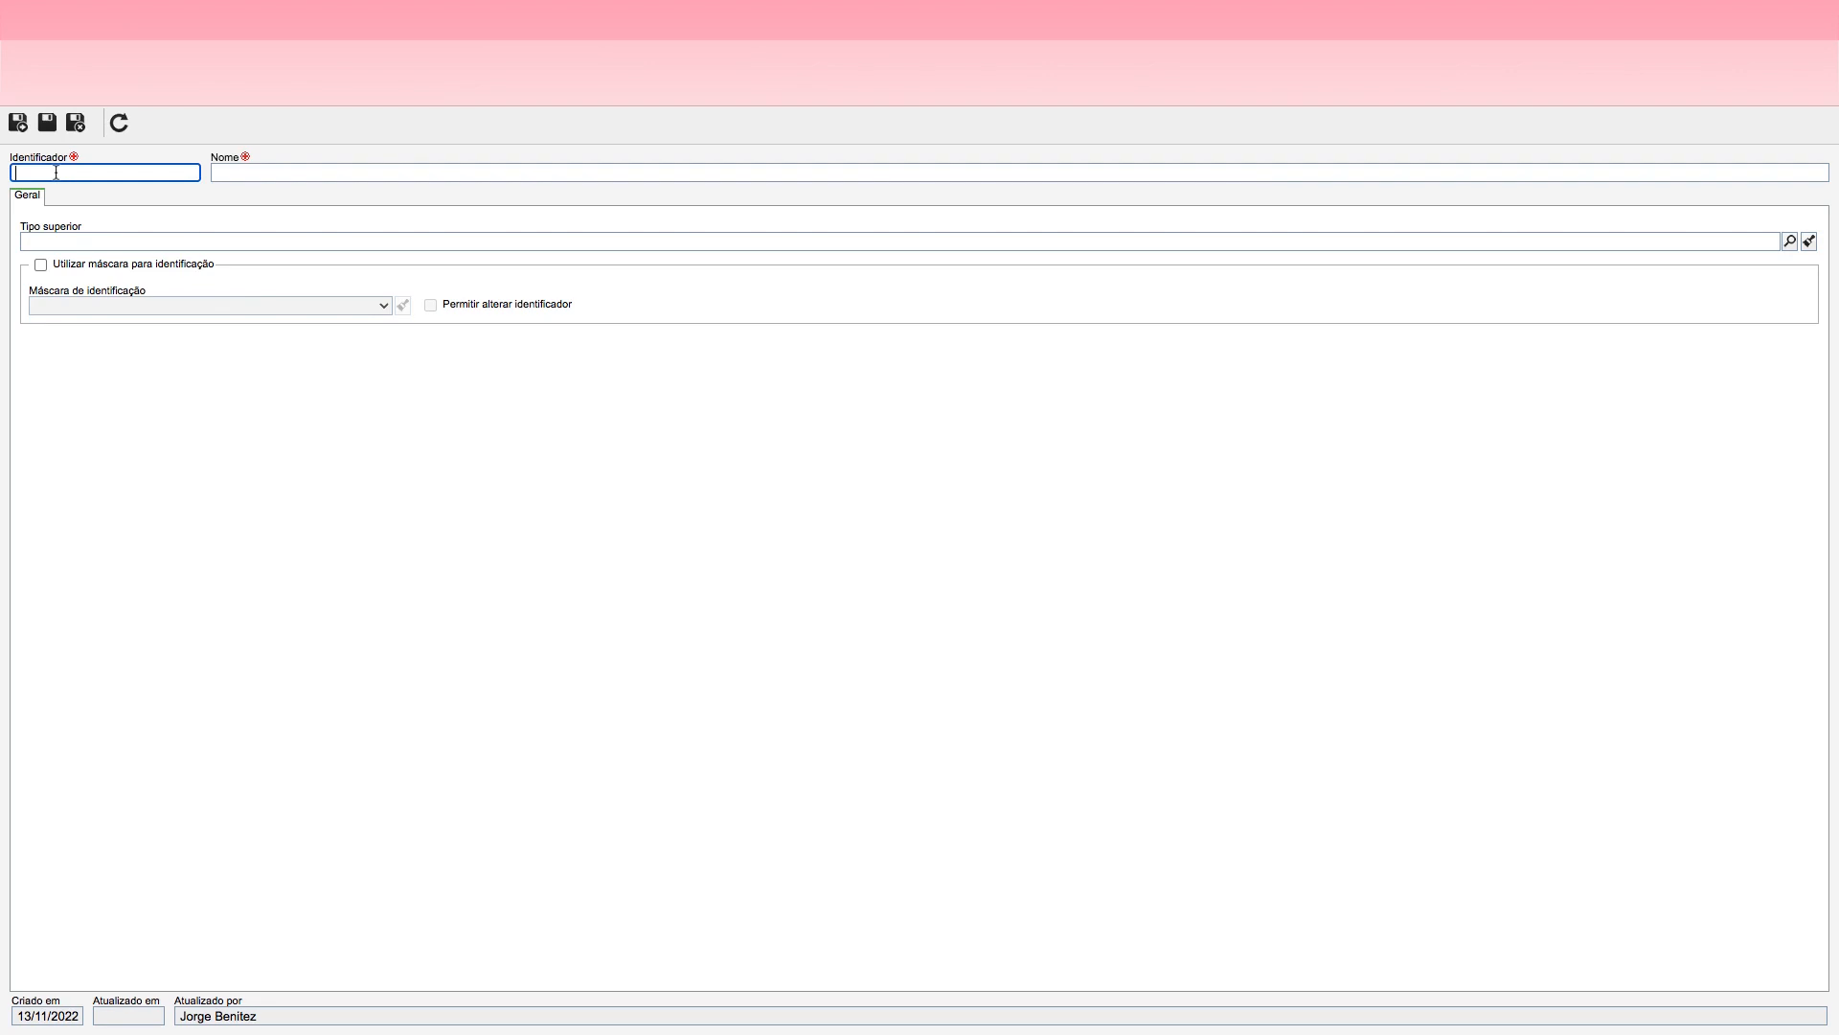
text(JOR_DEC)
click(242, 168)
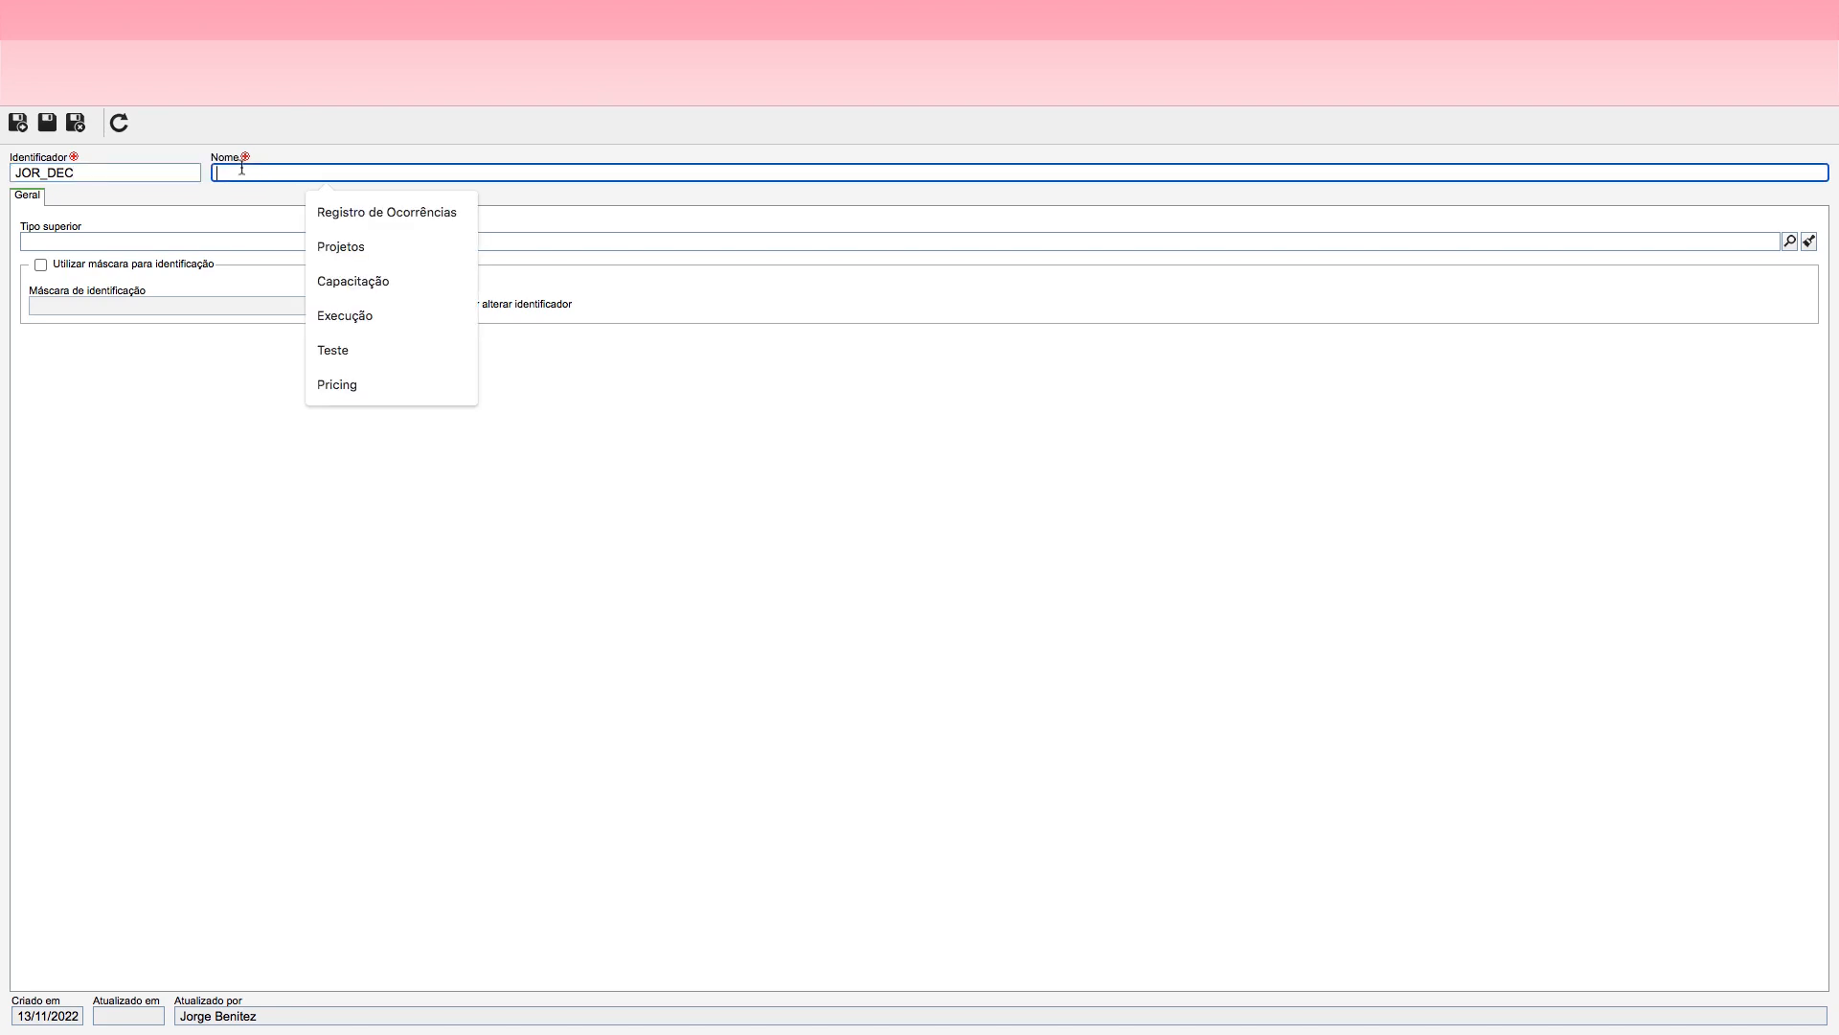
text(Decisõe)
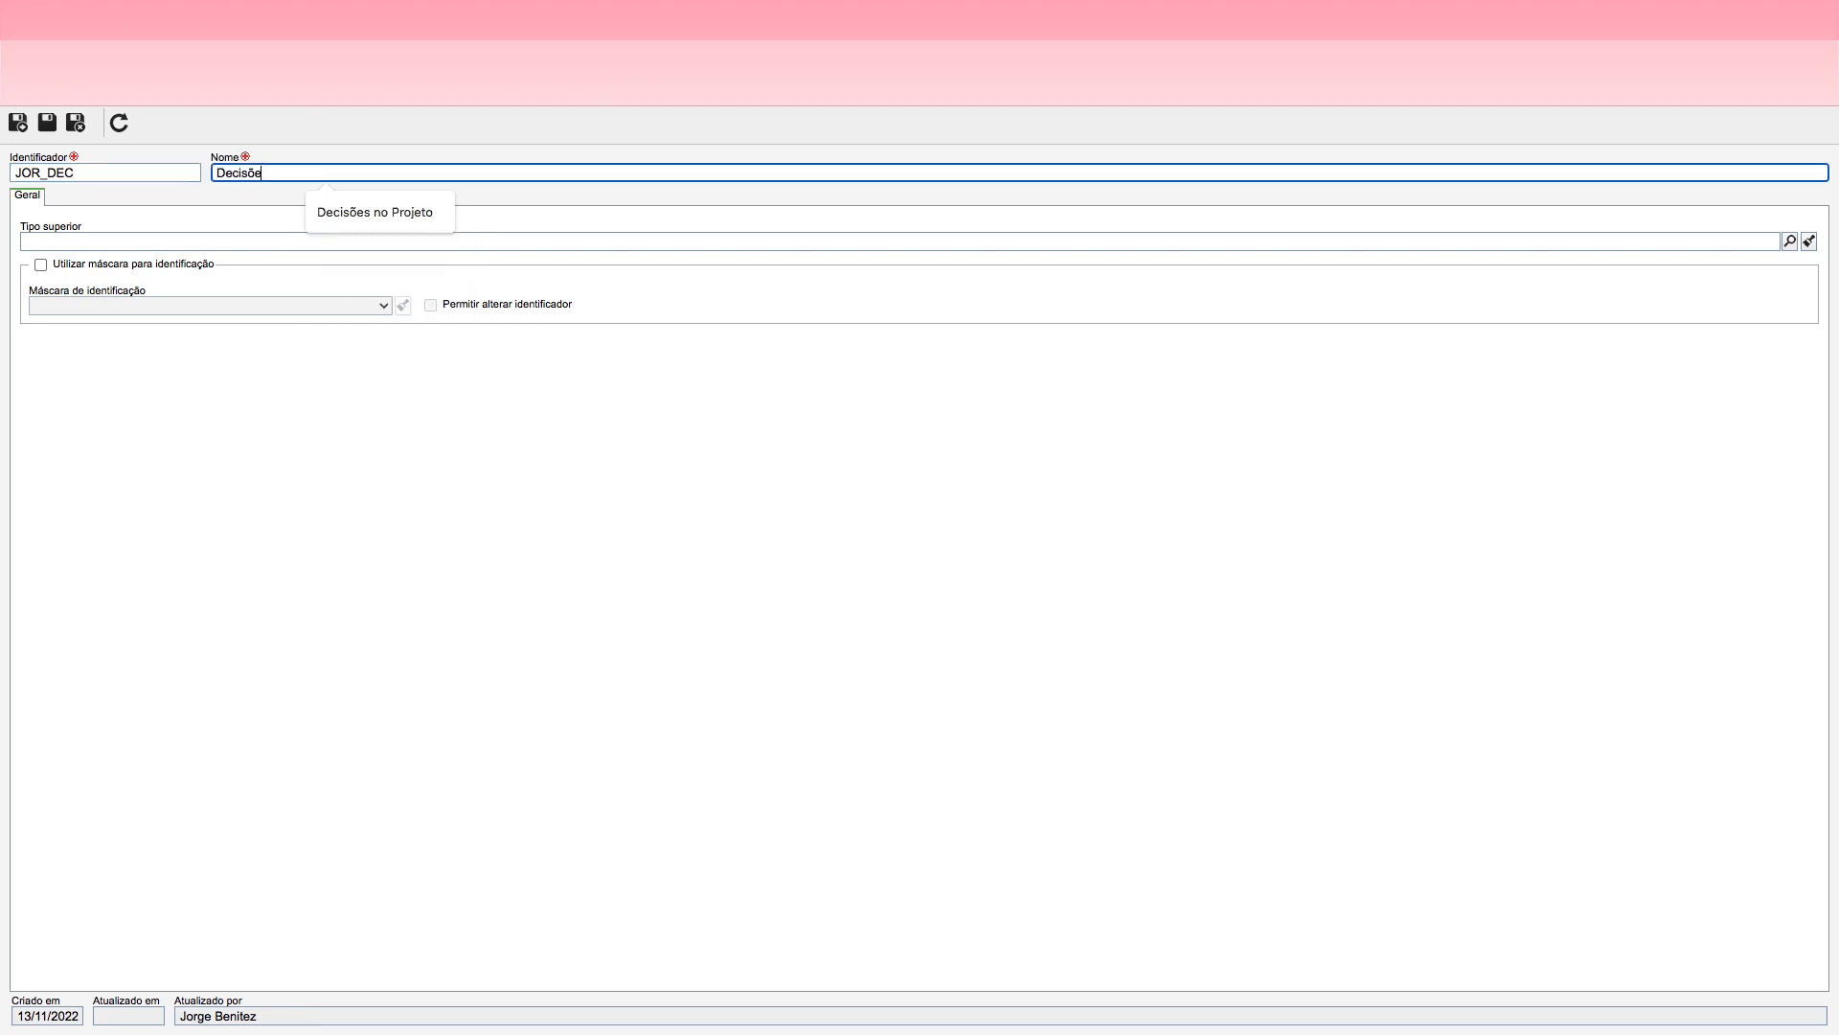
text(s da Jornada)
click(75, 123)
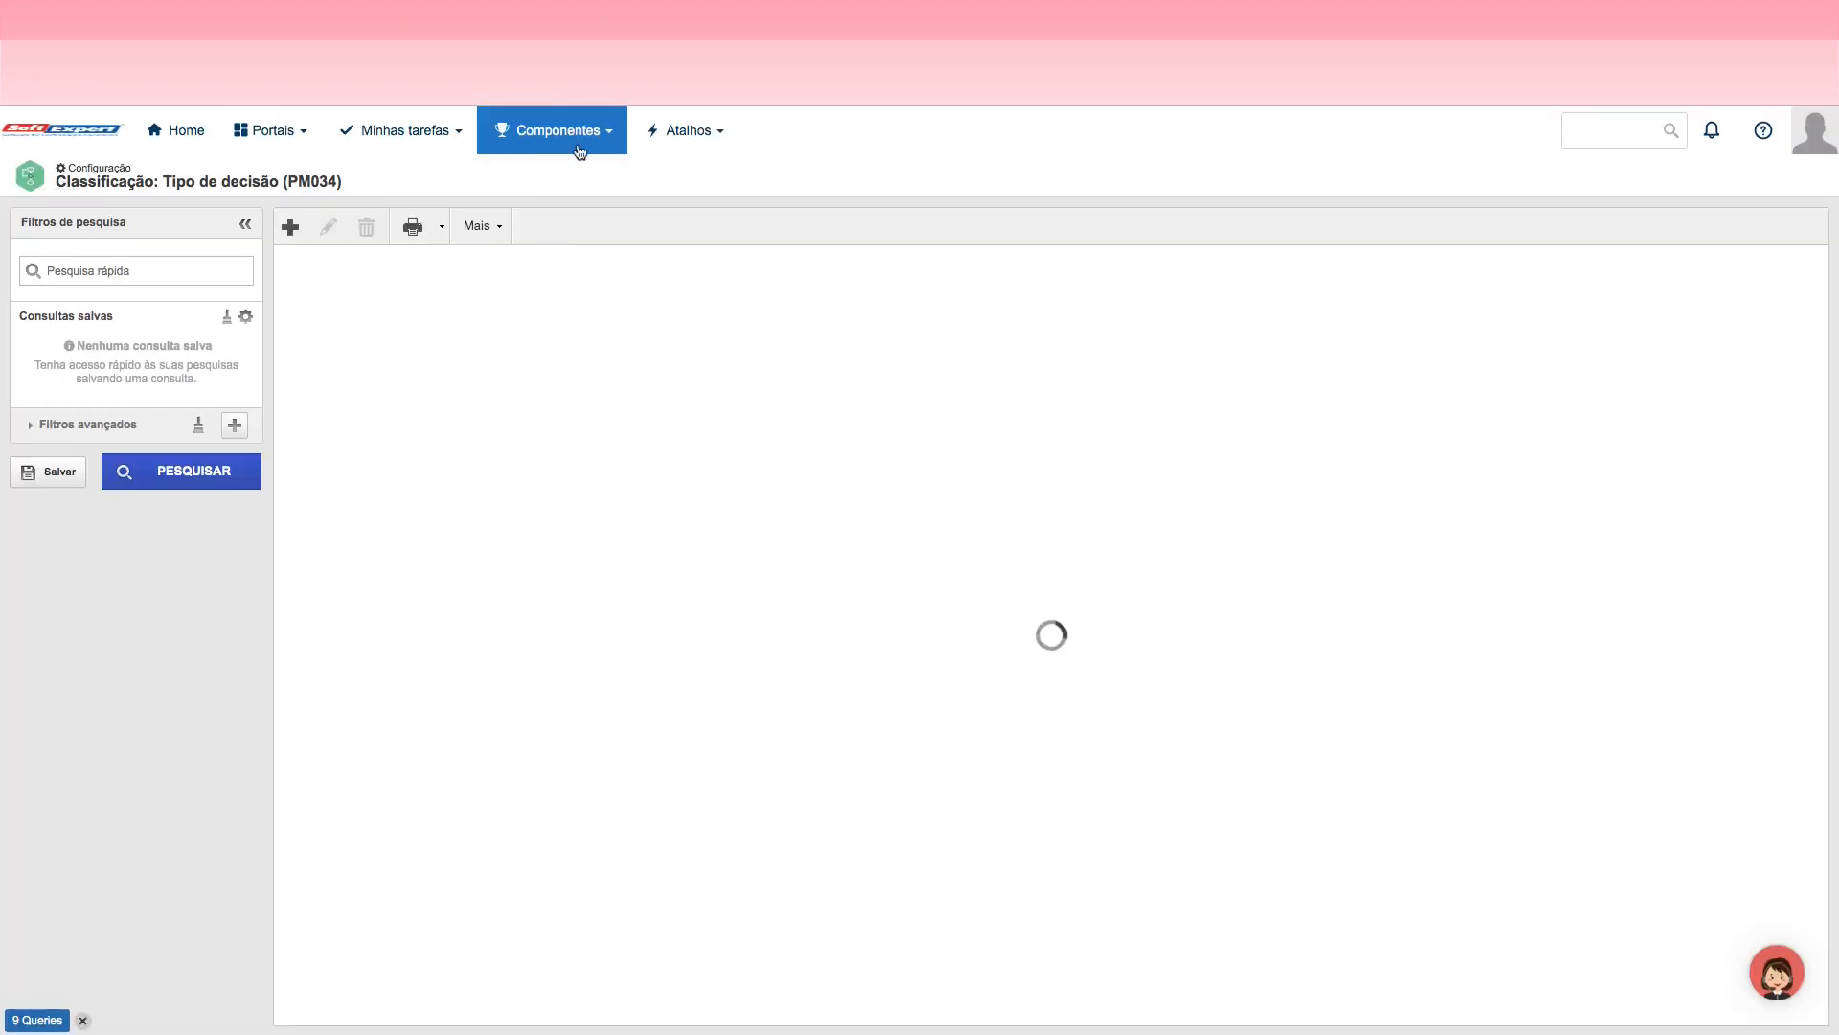
Step: Start a new identification mask in the Processo configuration's Máscara de identificação, with the identifier JOR_ATV
click(581, 144)
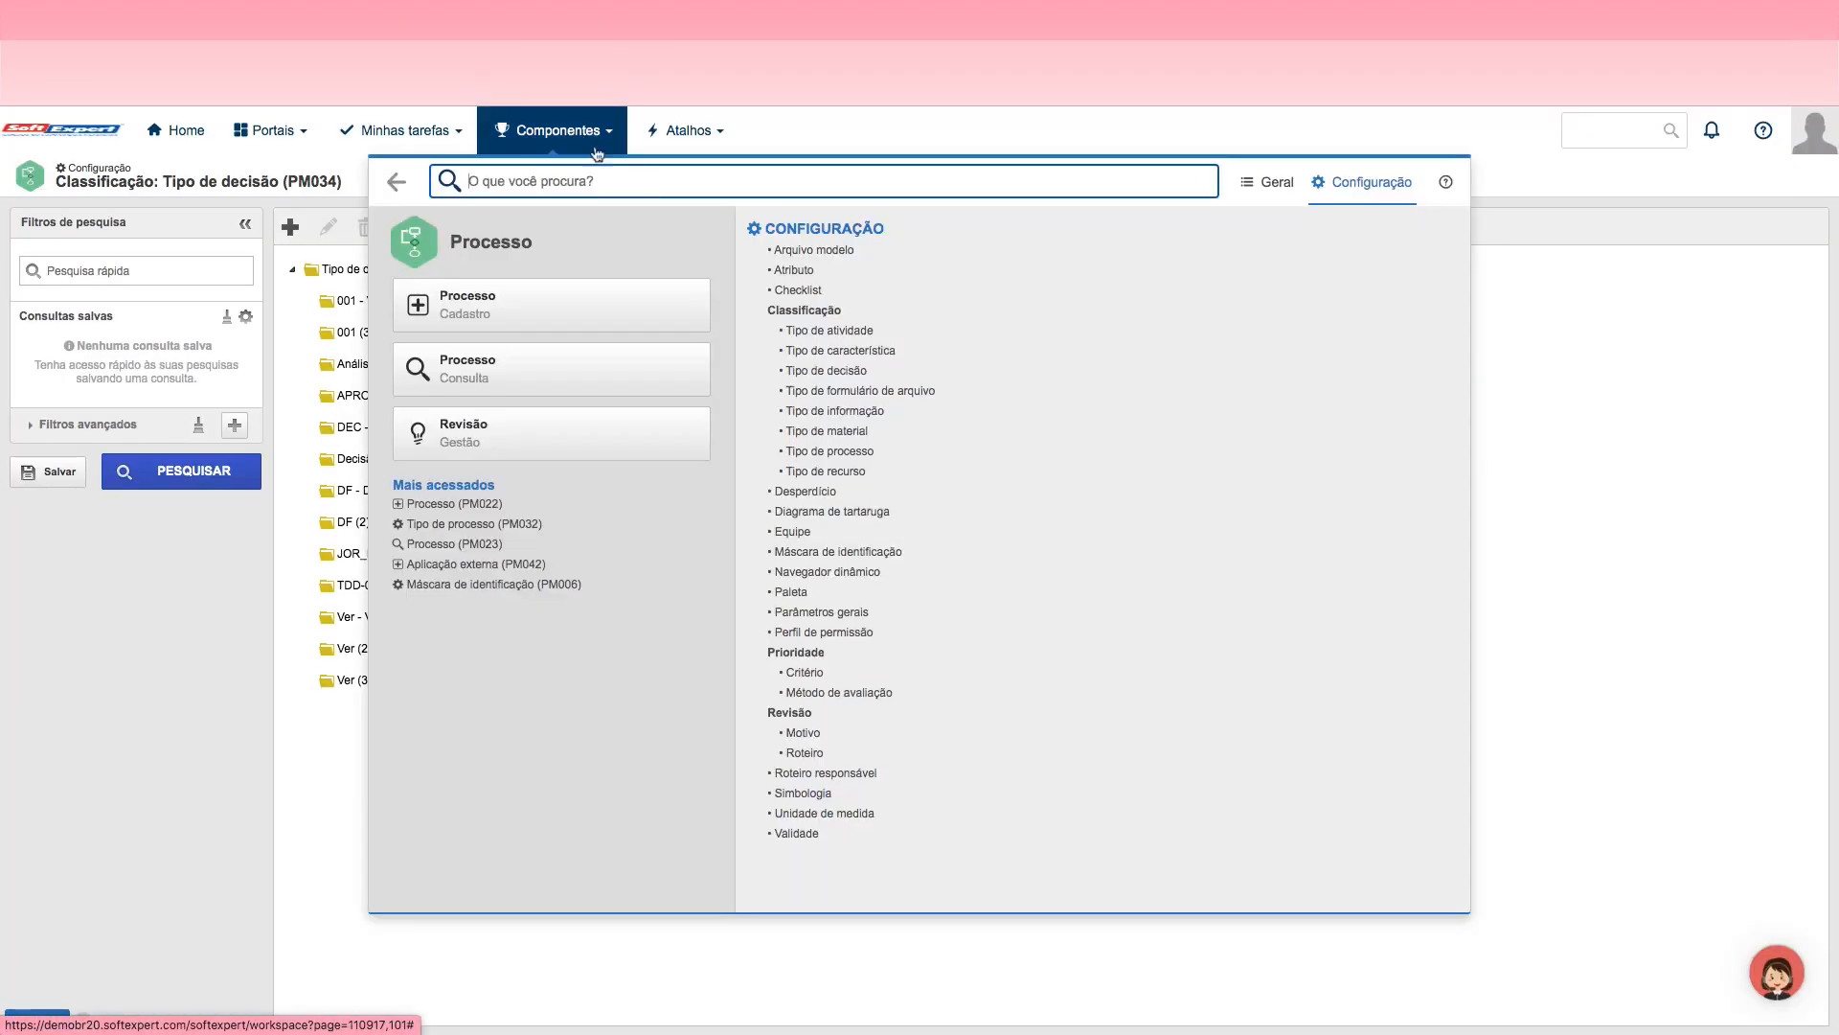
click(851, 553)
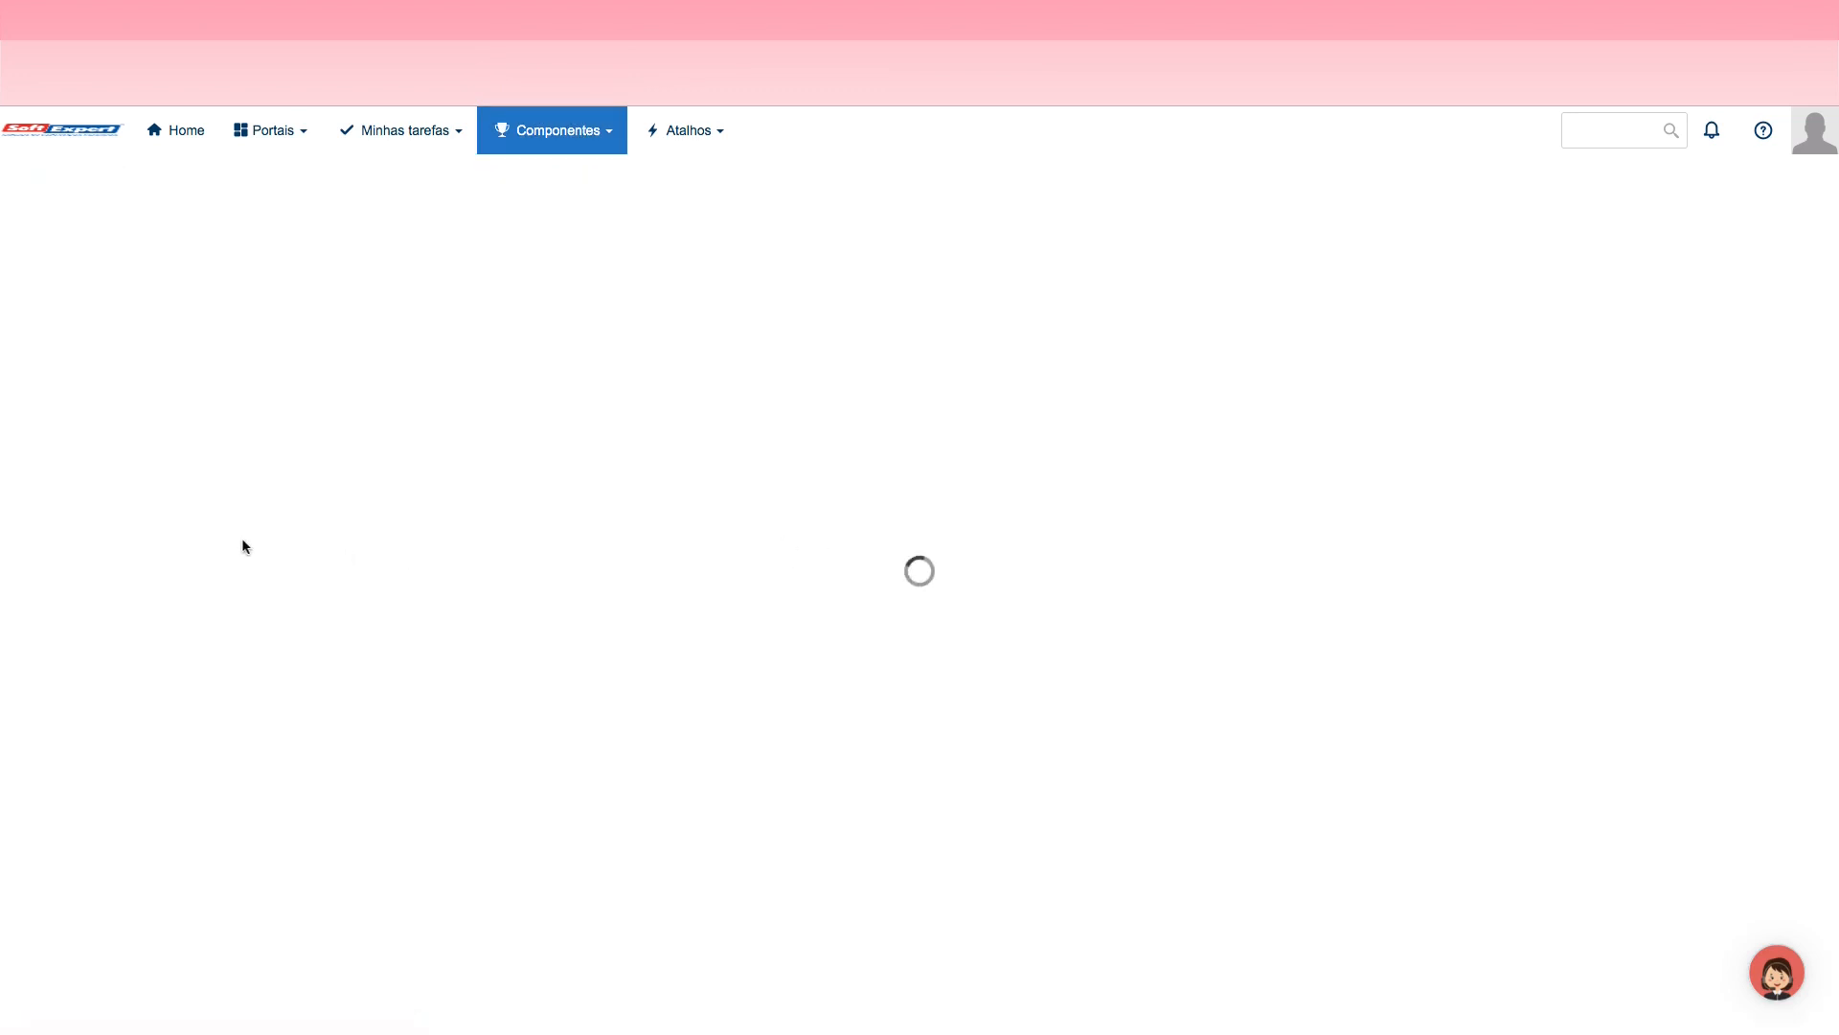
click(184, 476)
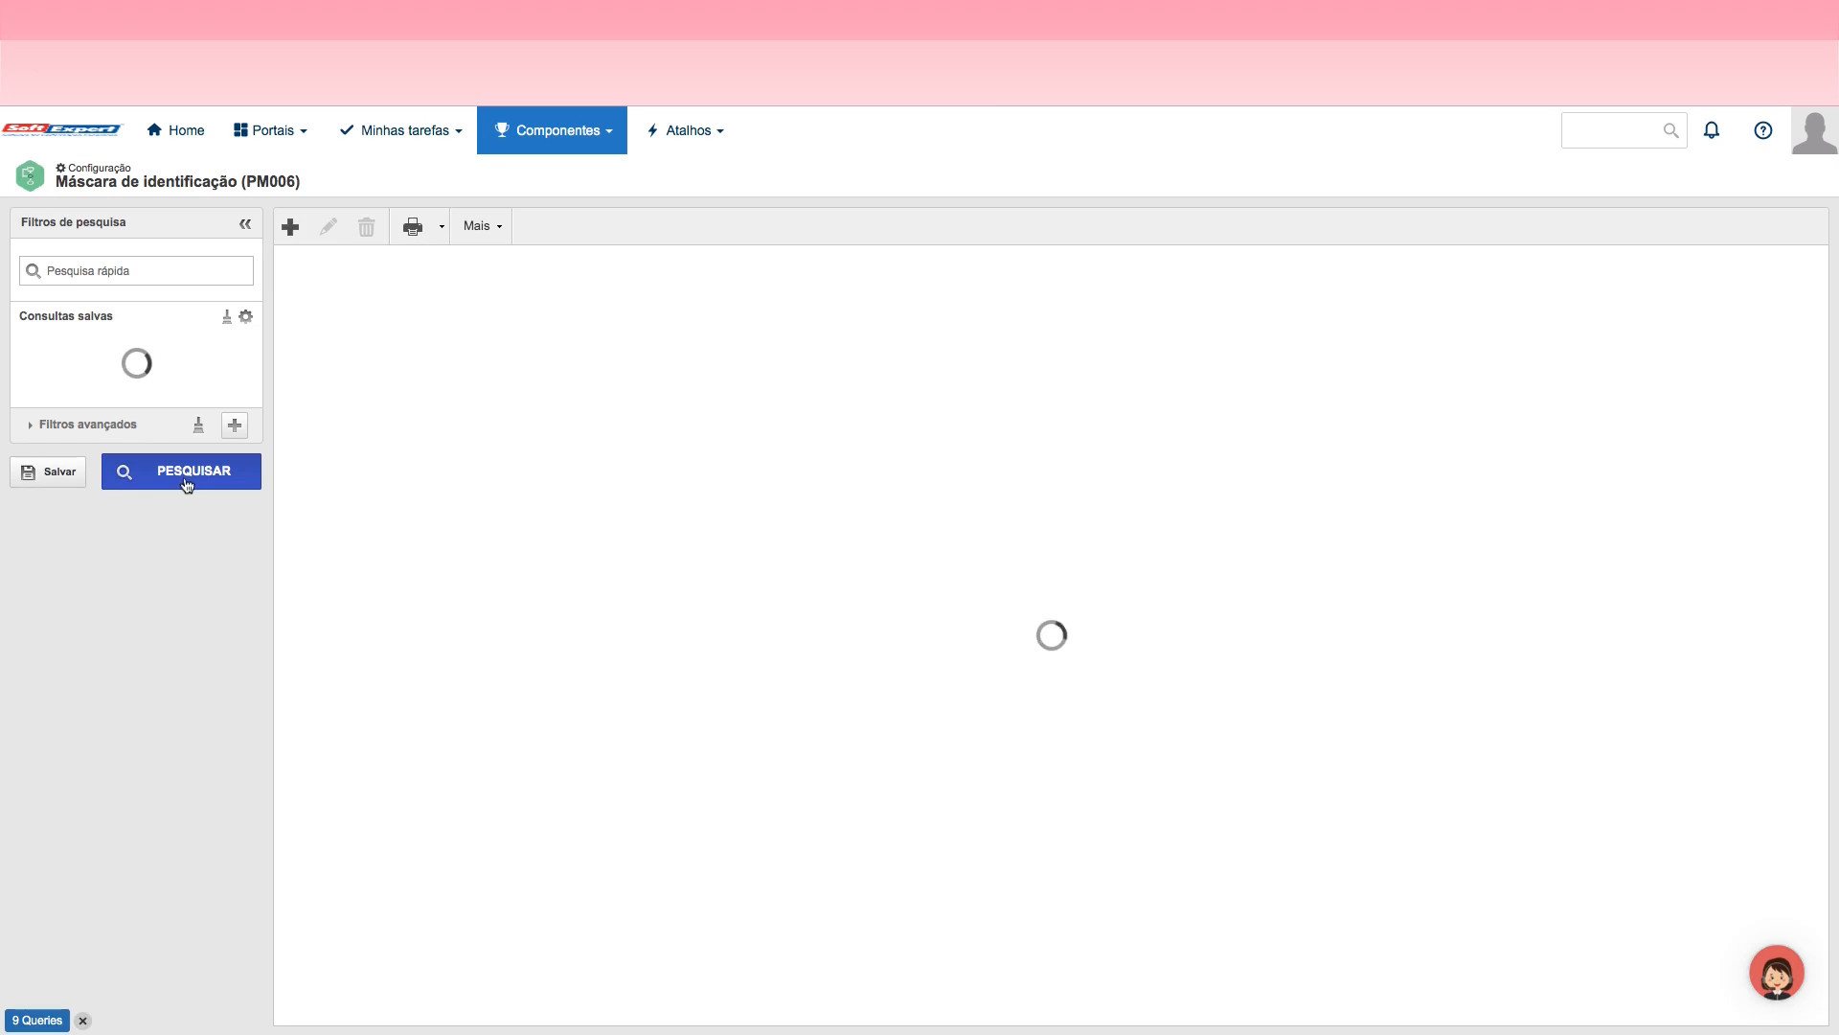
click(291, 228)
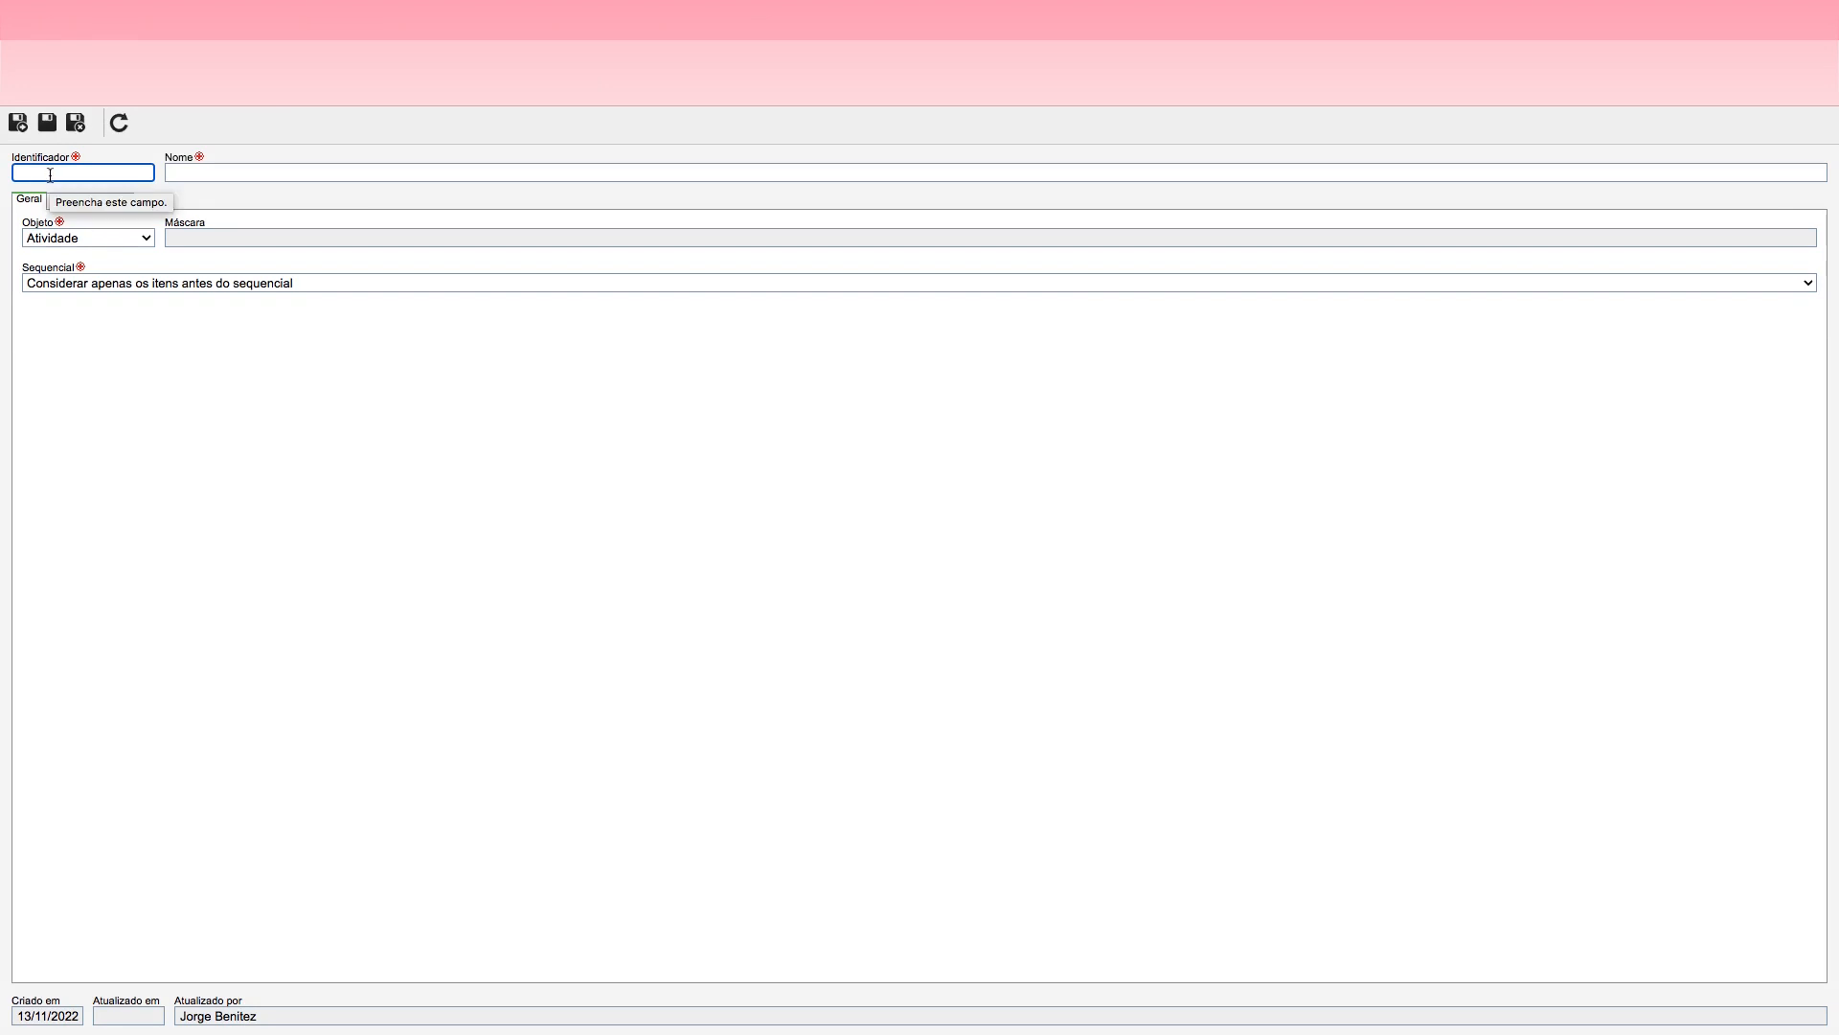
text(JOR)
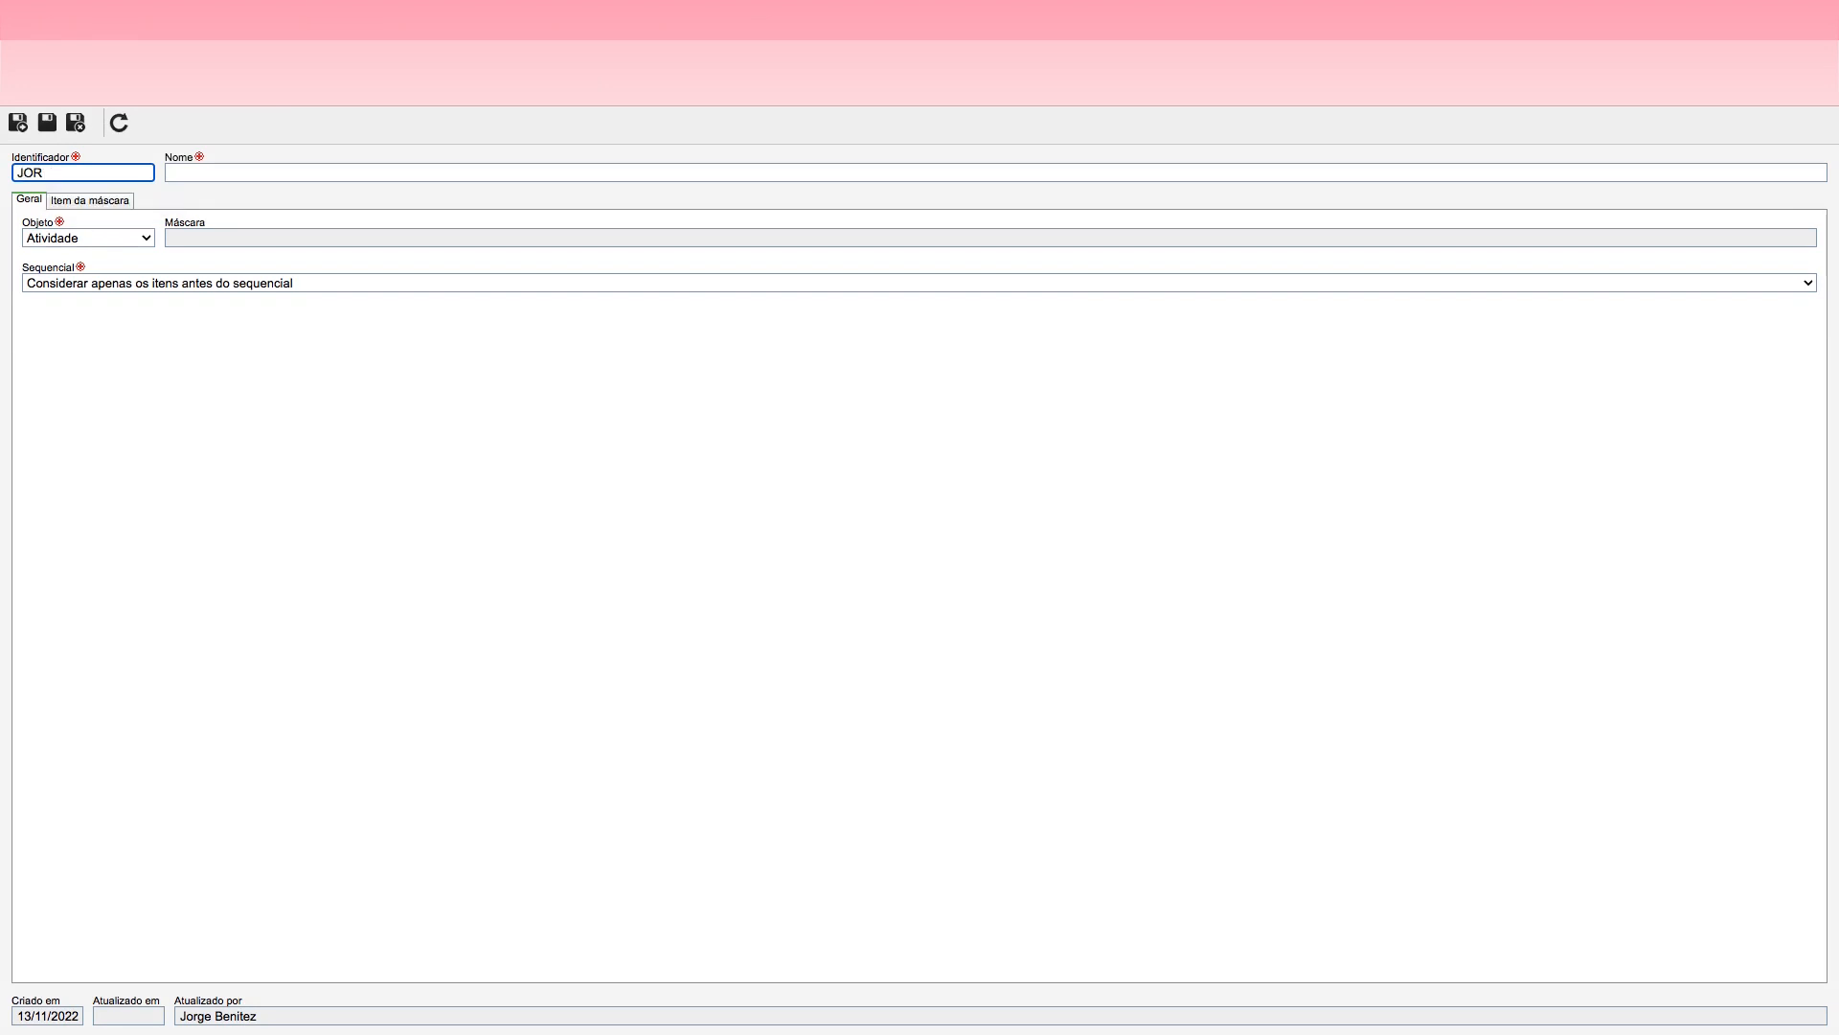
text(_ATV)
Step: Name the JOR_ATV identification mask Máscara de Atividades da Jornada
click(204, 174)
text(M)
key(BackSpace)
text(Máscara)
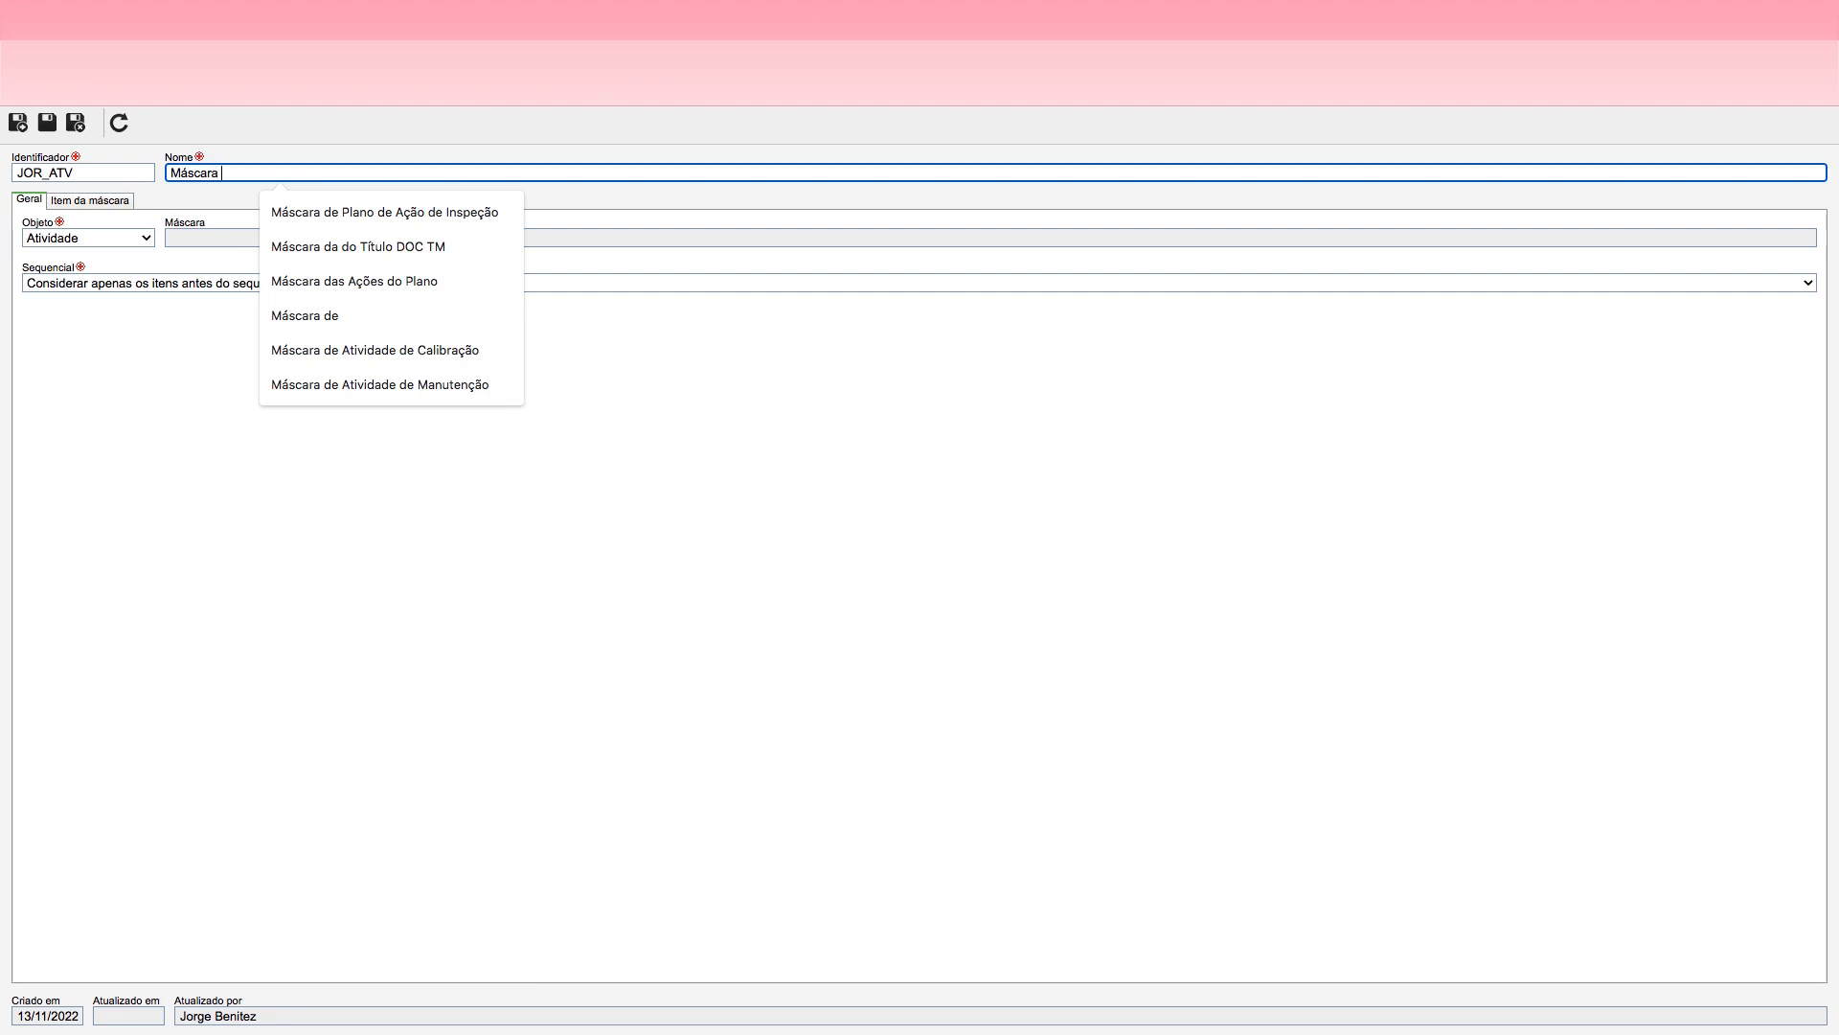
text( De)
key(BackSpace)
key(BackSpace)
text(de Atividade)
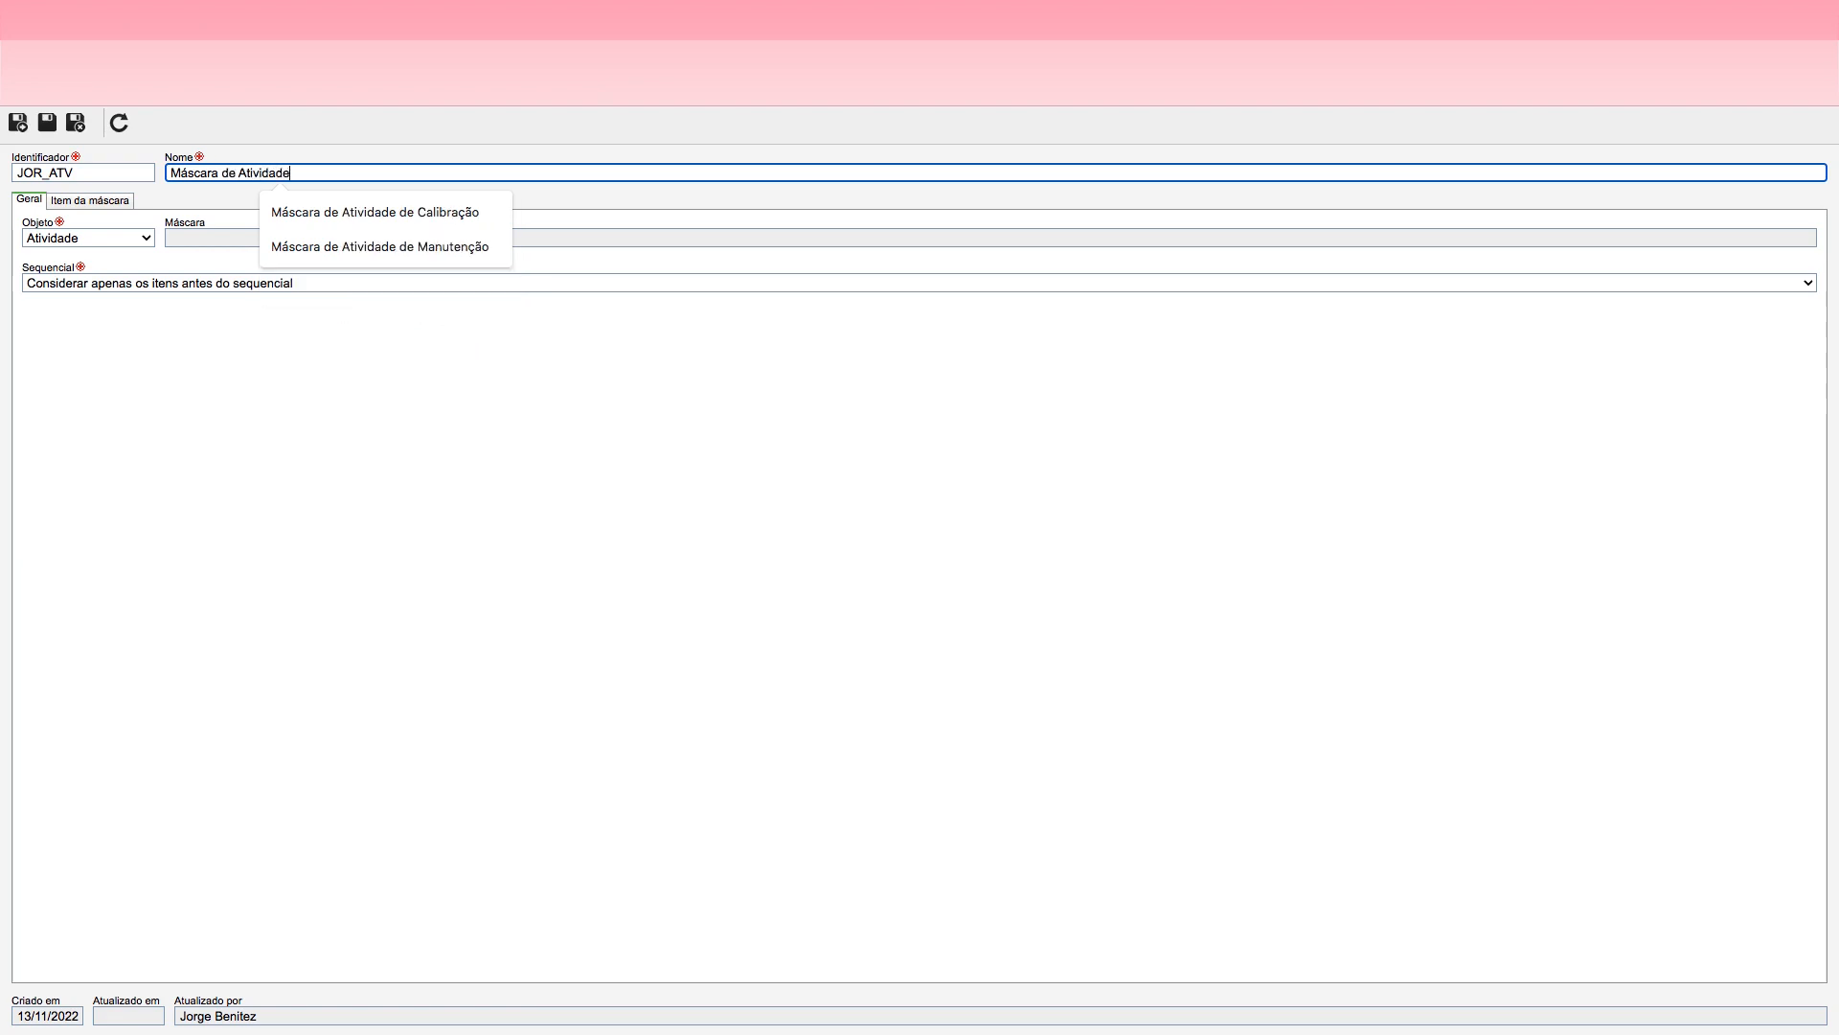
text(s da Jornada)
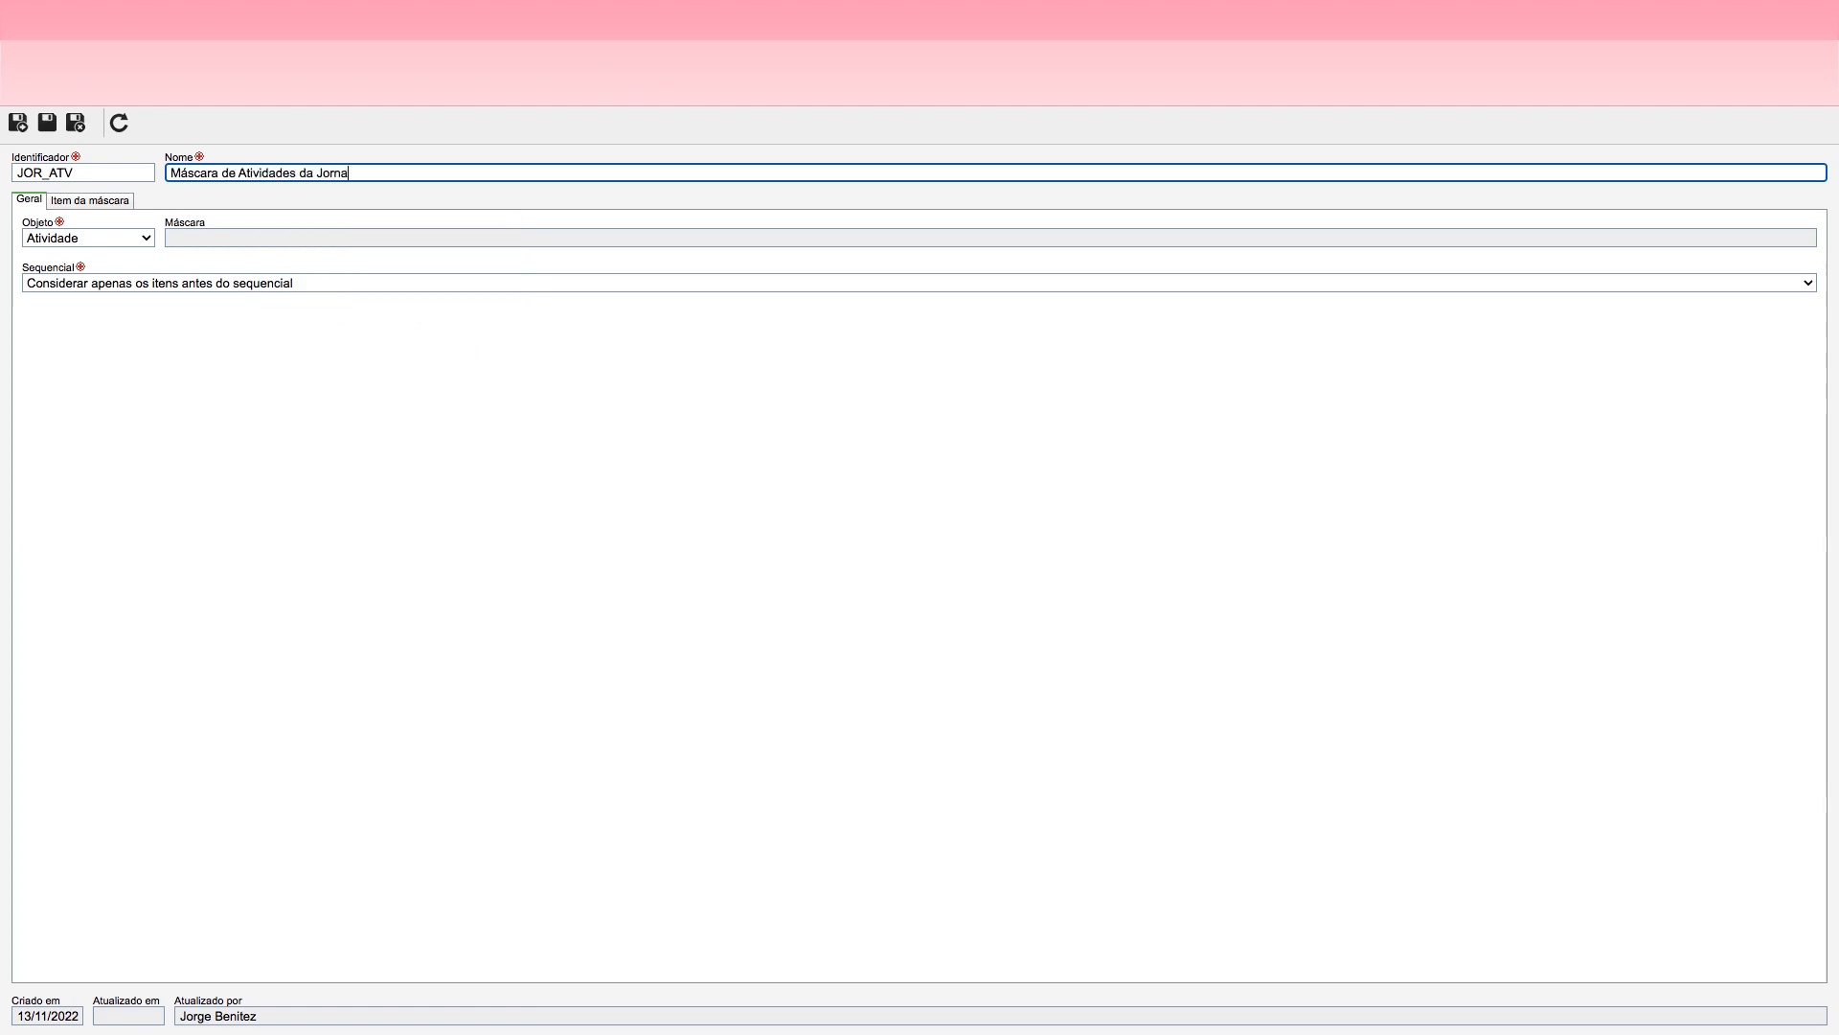
Step: Set the mask's object to Atividade and its sequential to Considerar os itens antes e depois do sequencial, and save the record
click(131, 237)
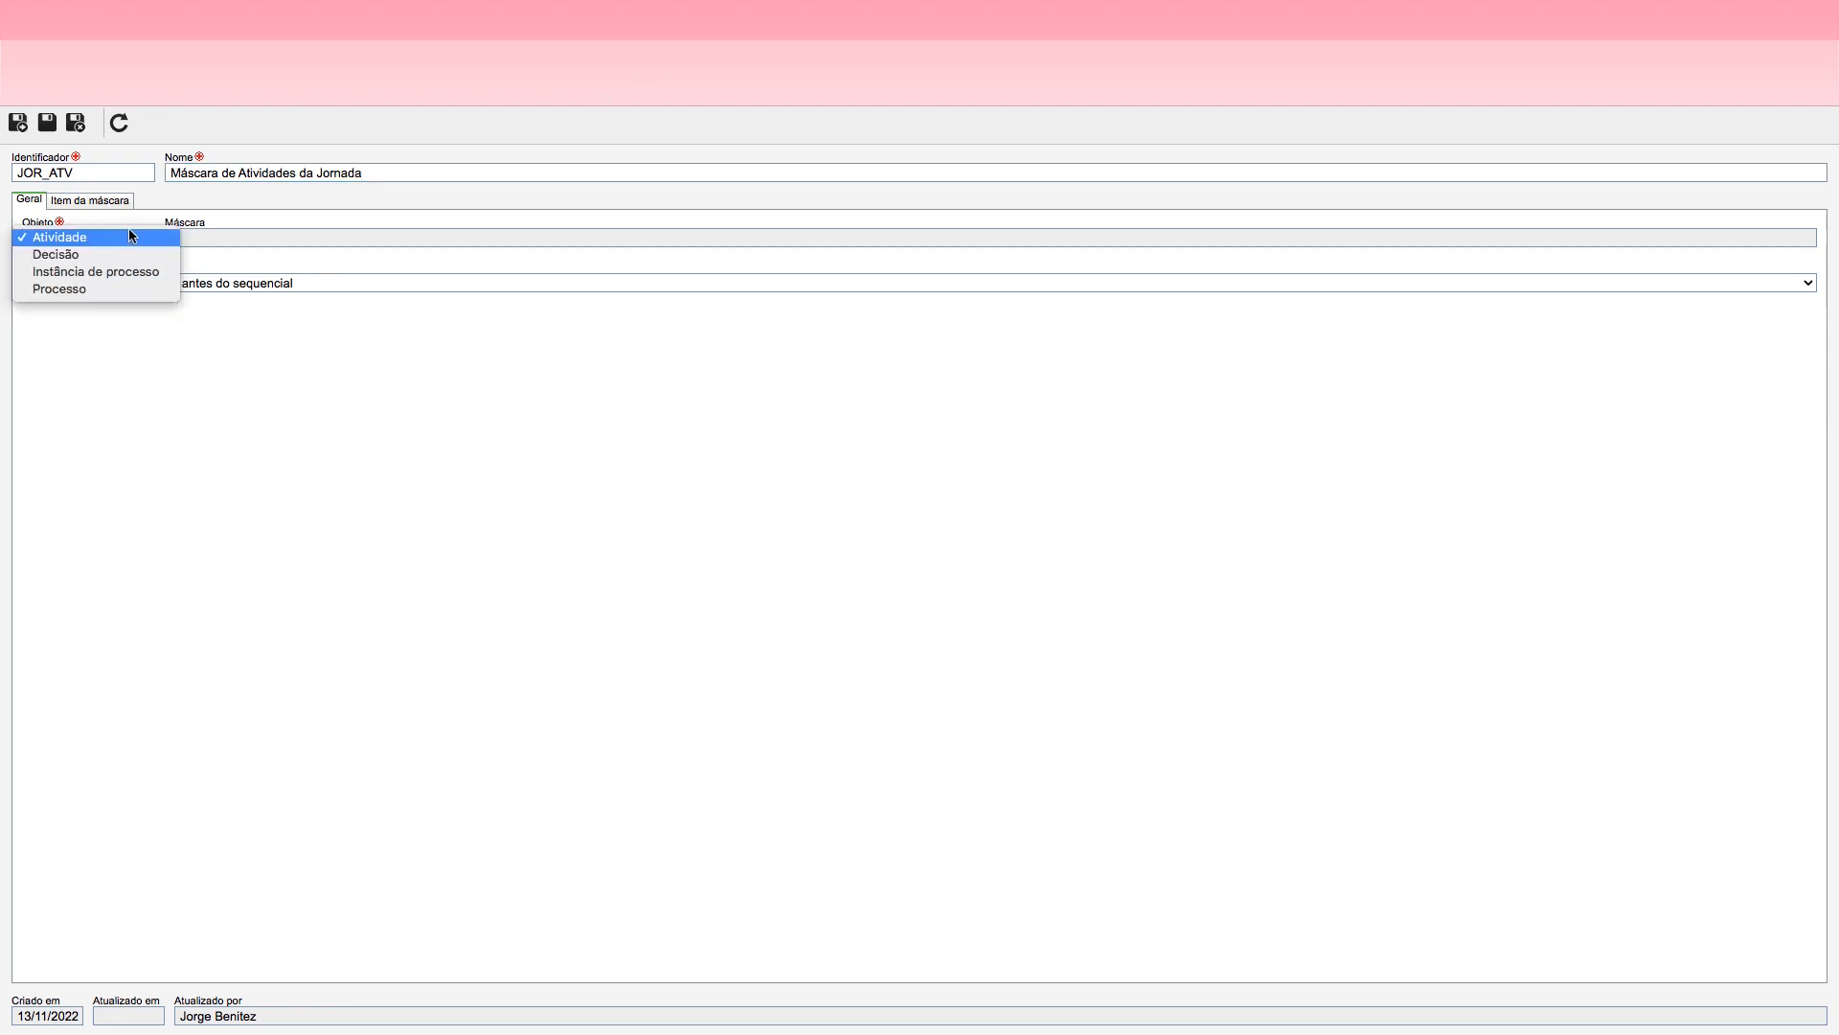
click(73, 240)
click(123, 285)
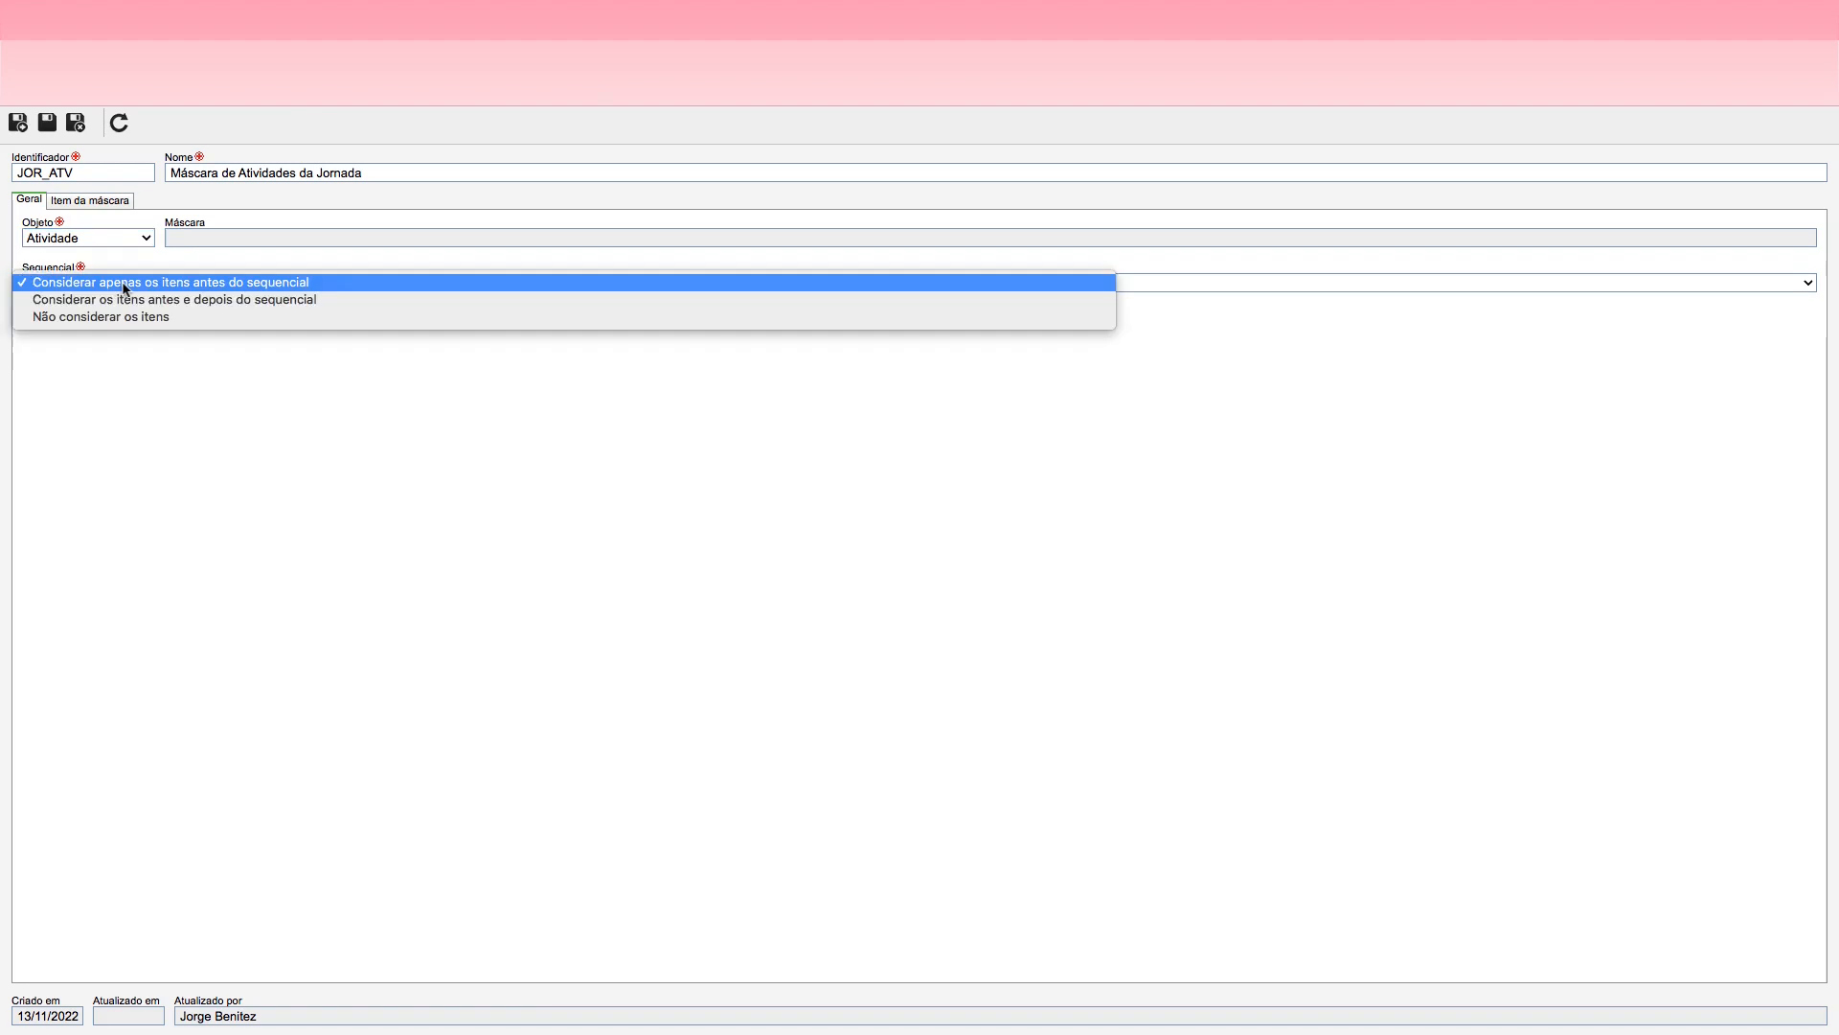
click(190, 300)
click(46, 123)
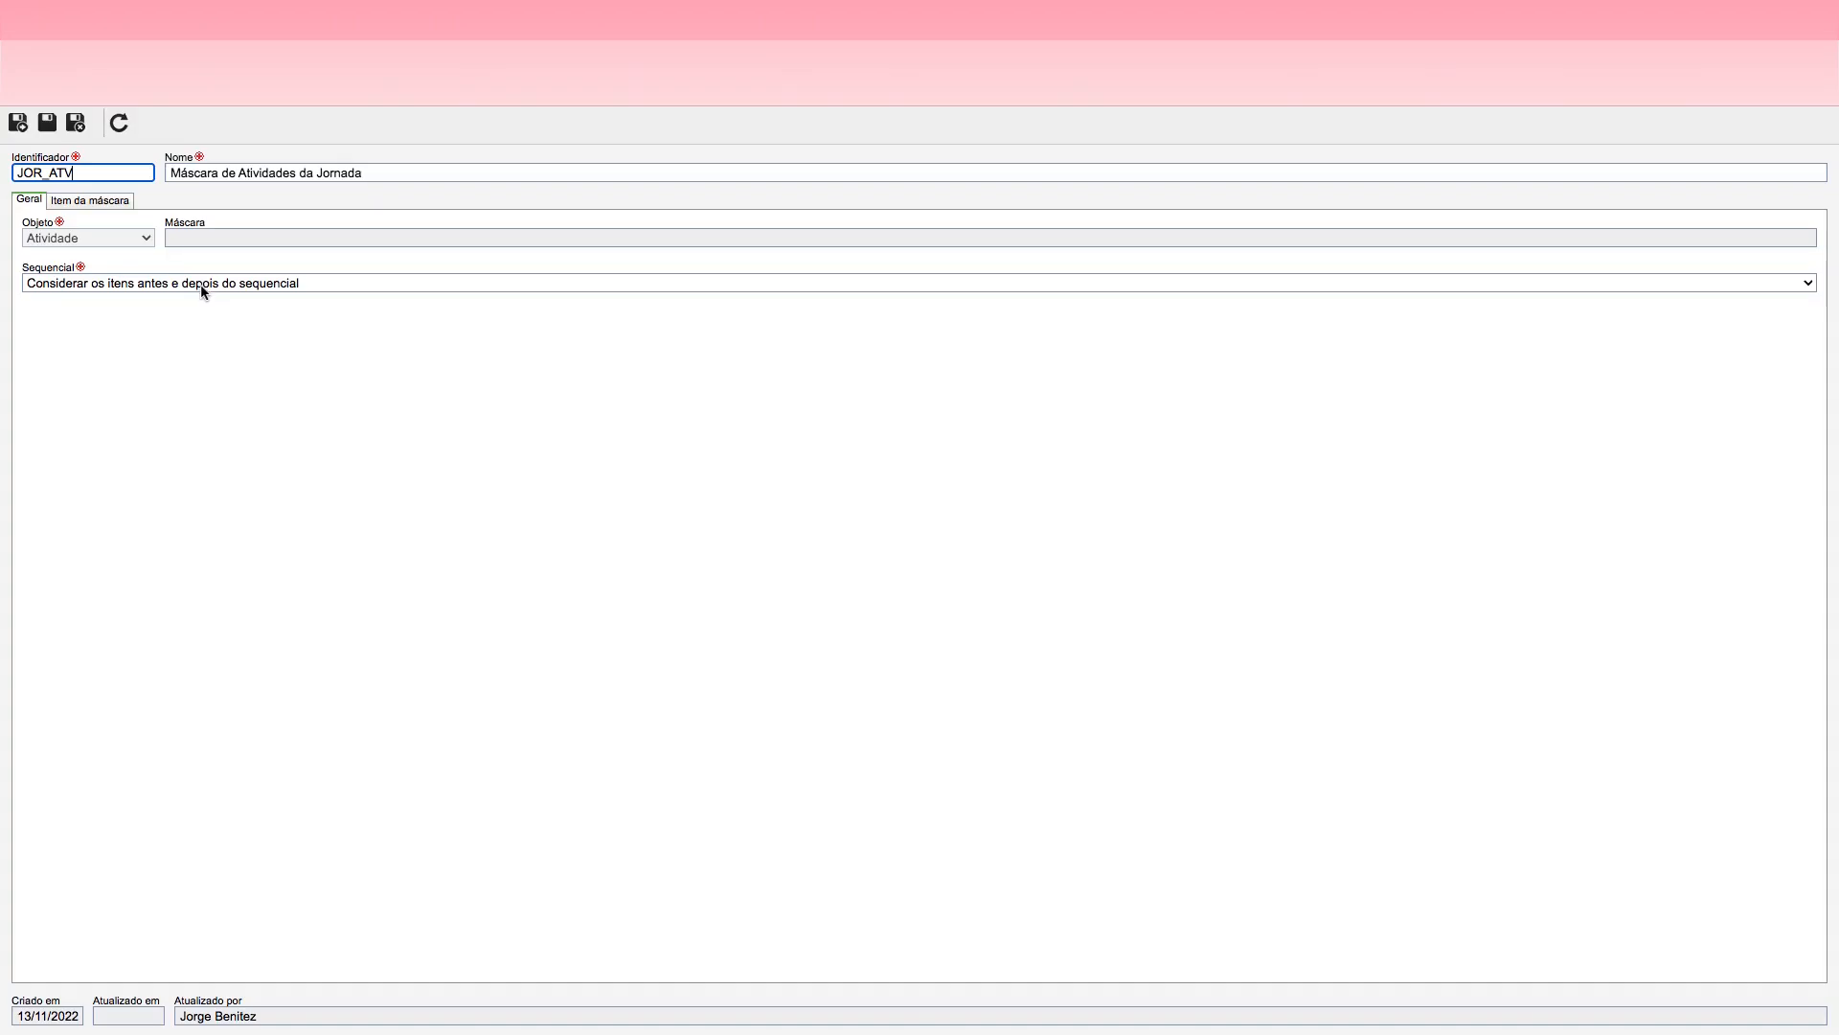
Step: Add a Valor fixo item with the value JOR- to the JOR_ATV mask's items, and save it
click(109, 203)
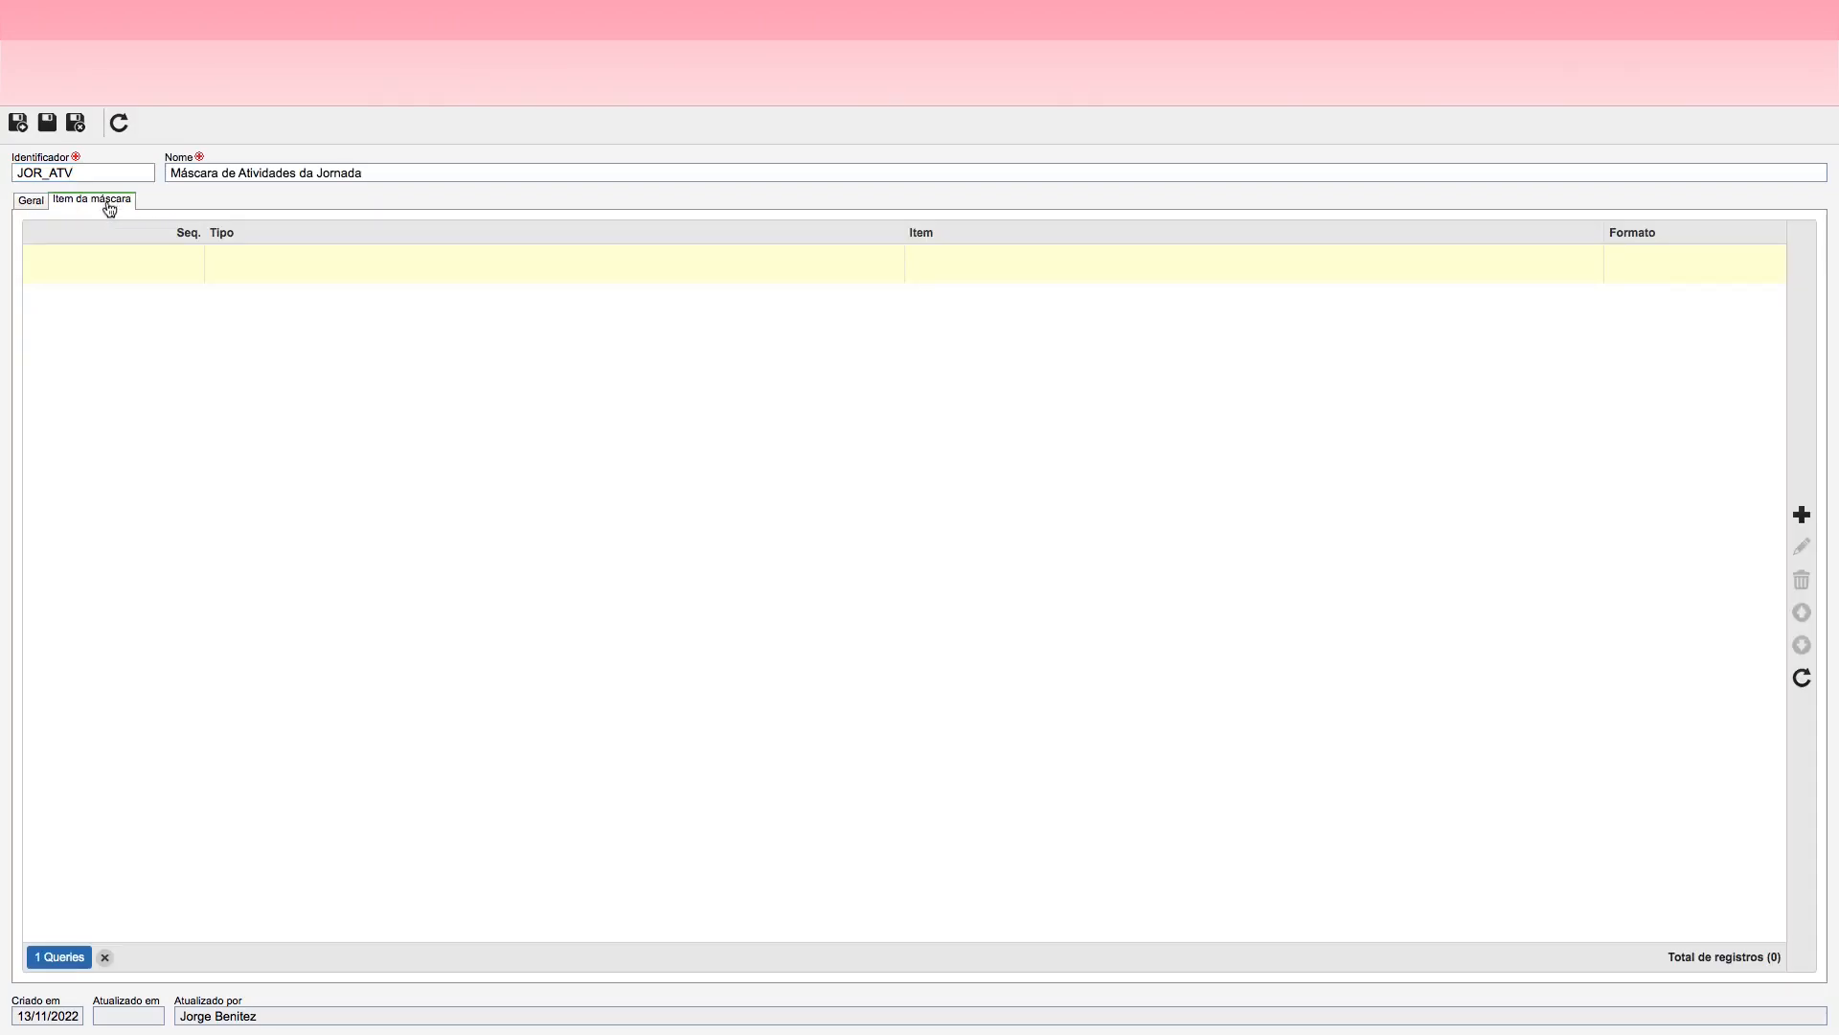
click(1803, 515)
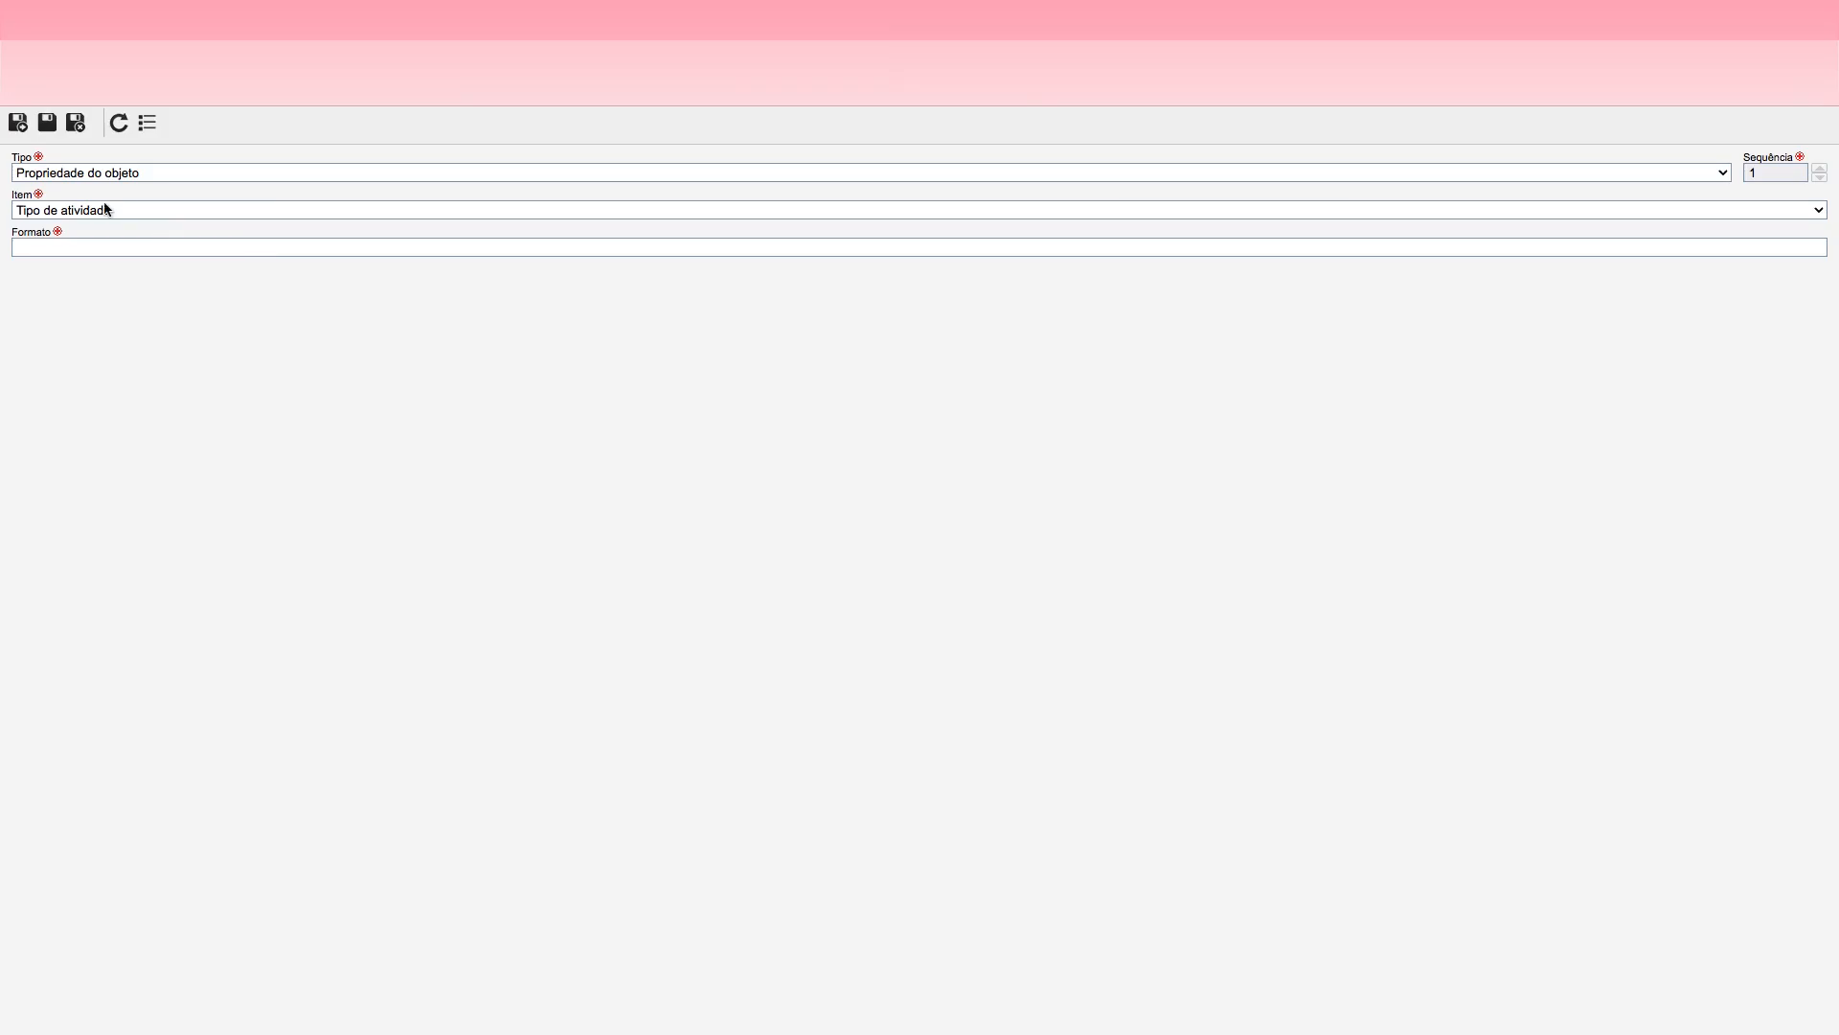
click(93, 180)
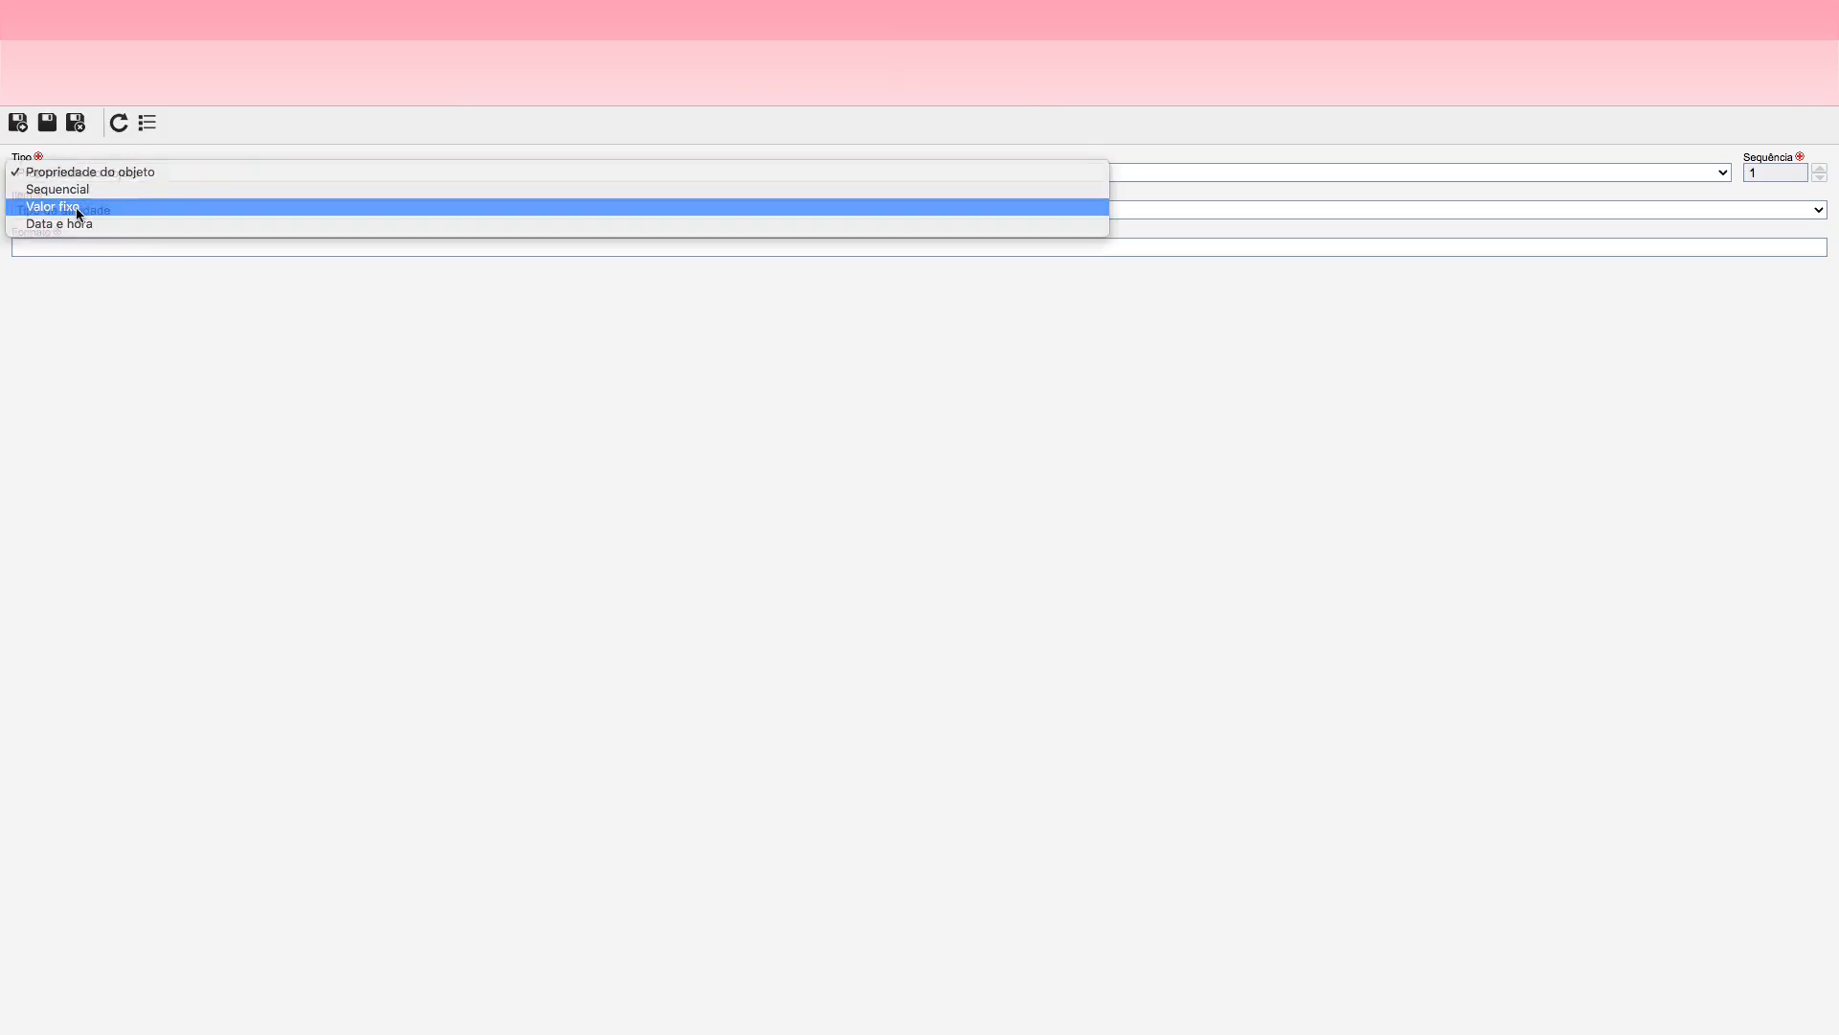
click(81, 207)
click(63, 213)
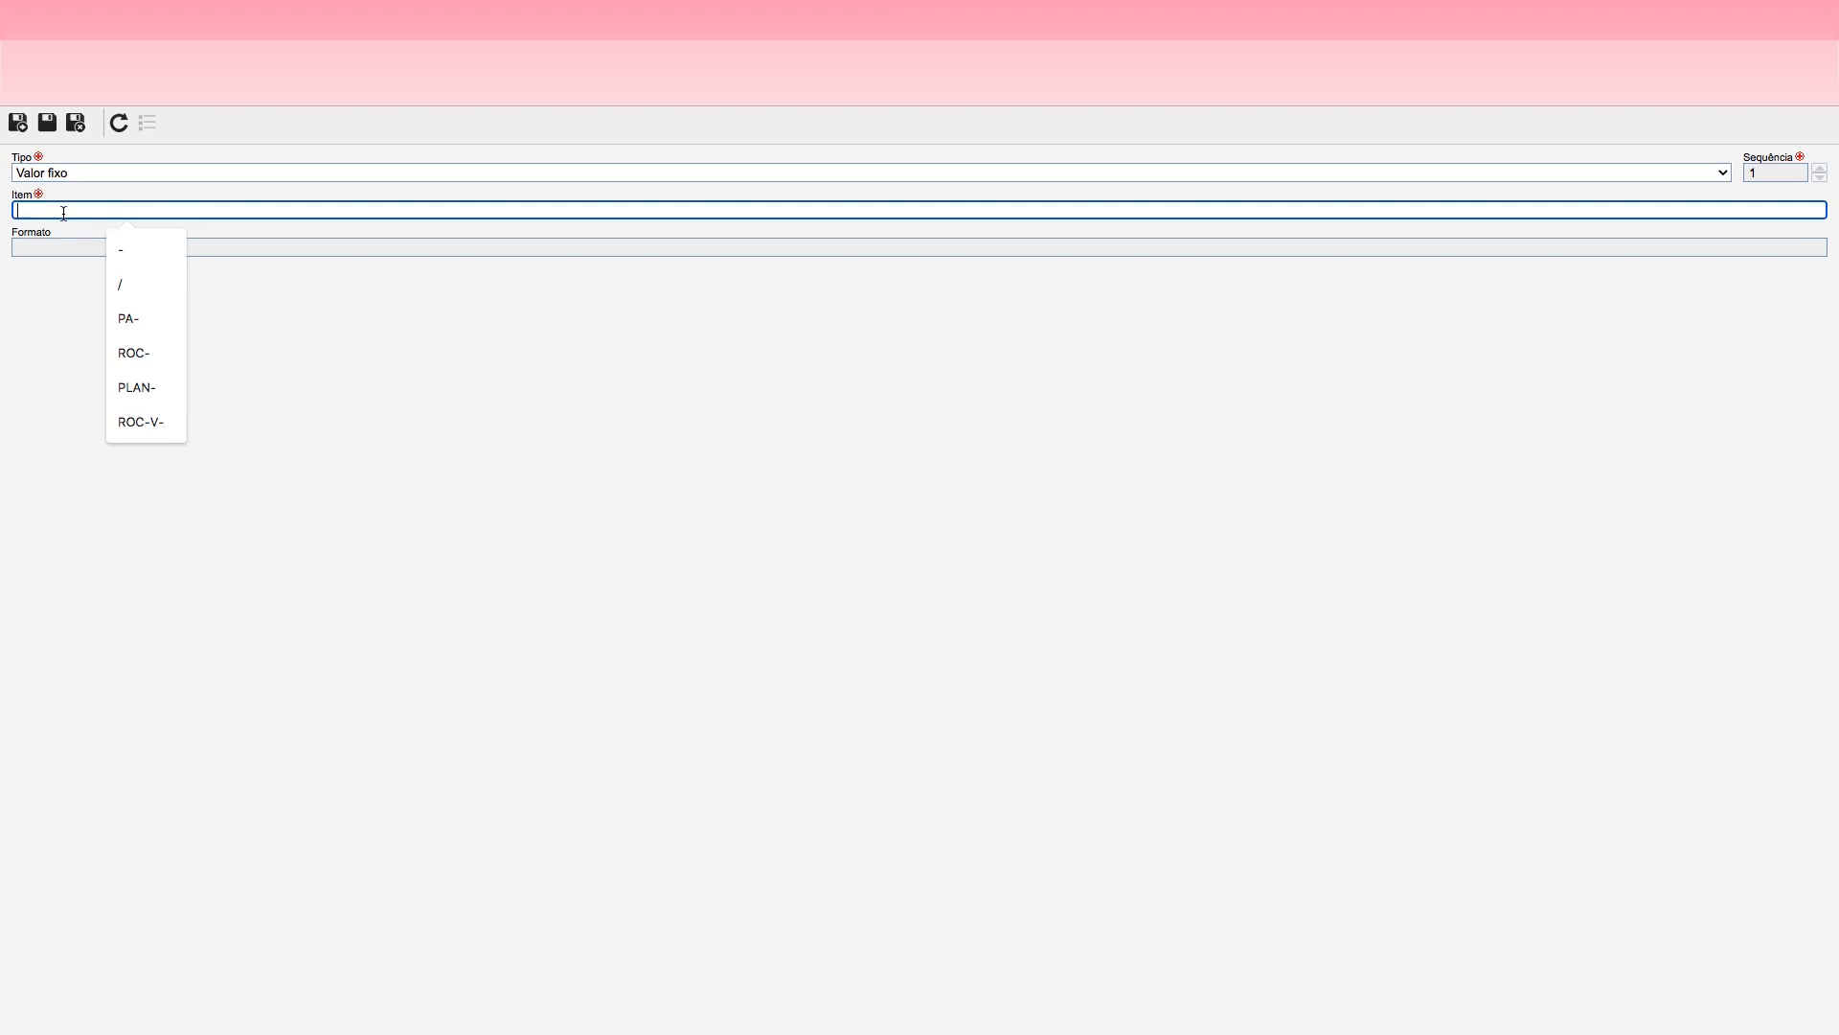
text(JOR)
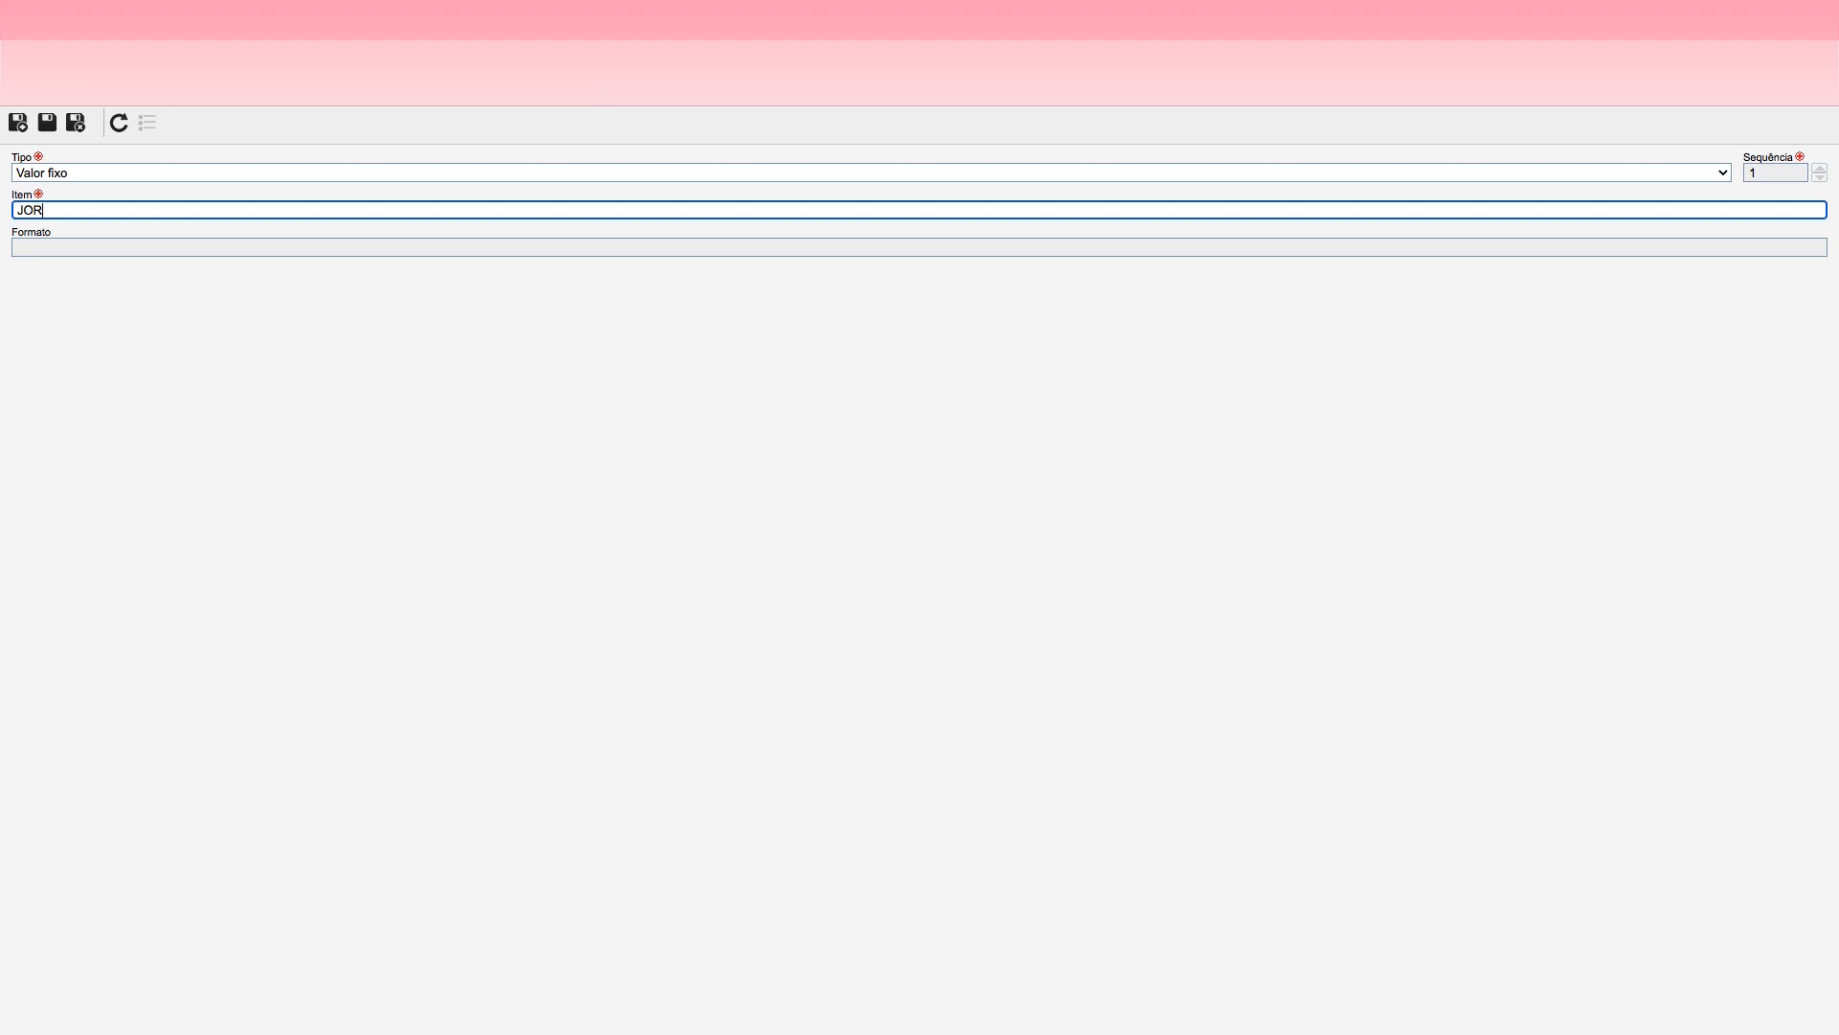
text(-)
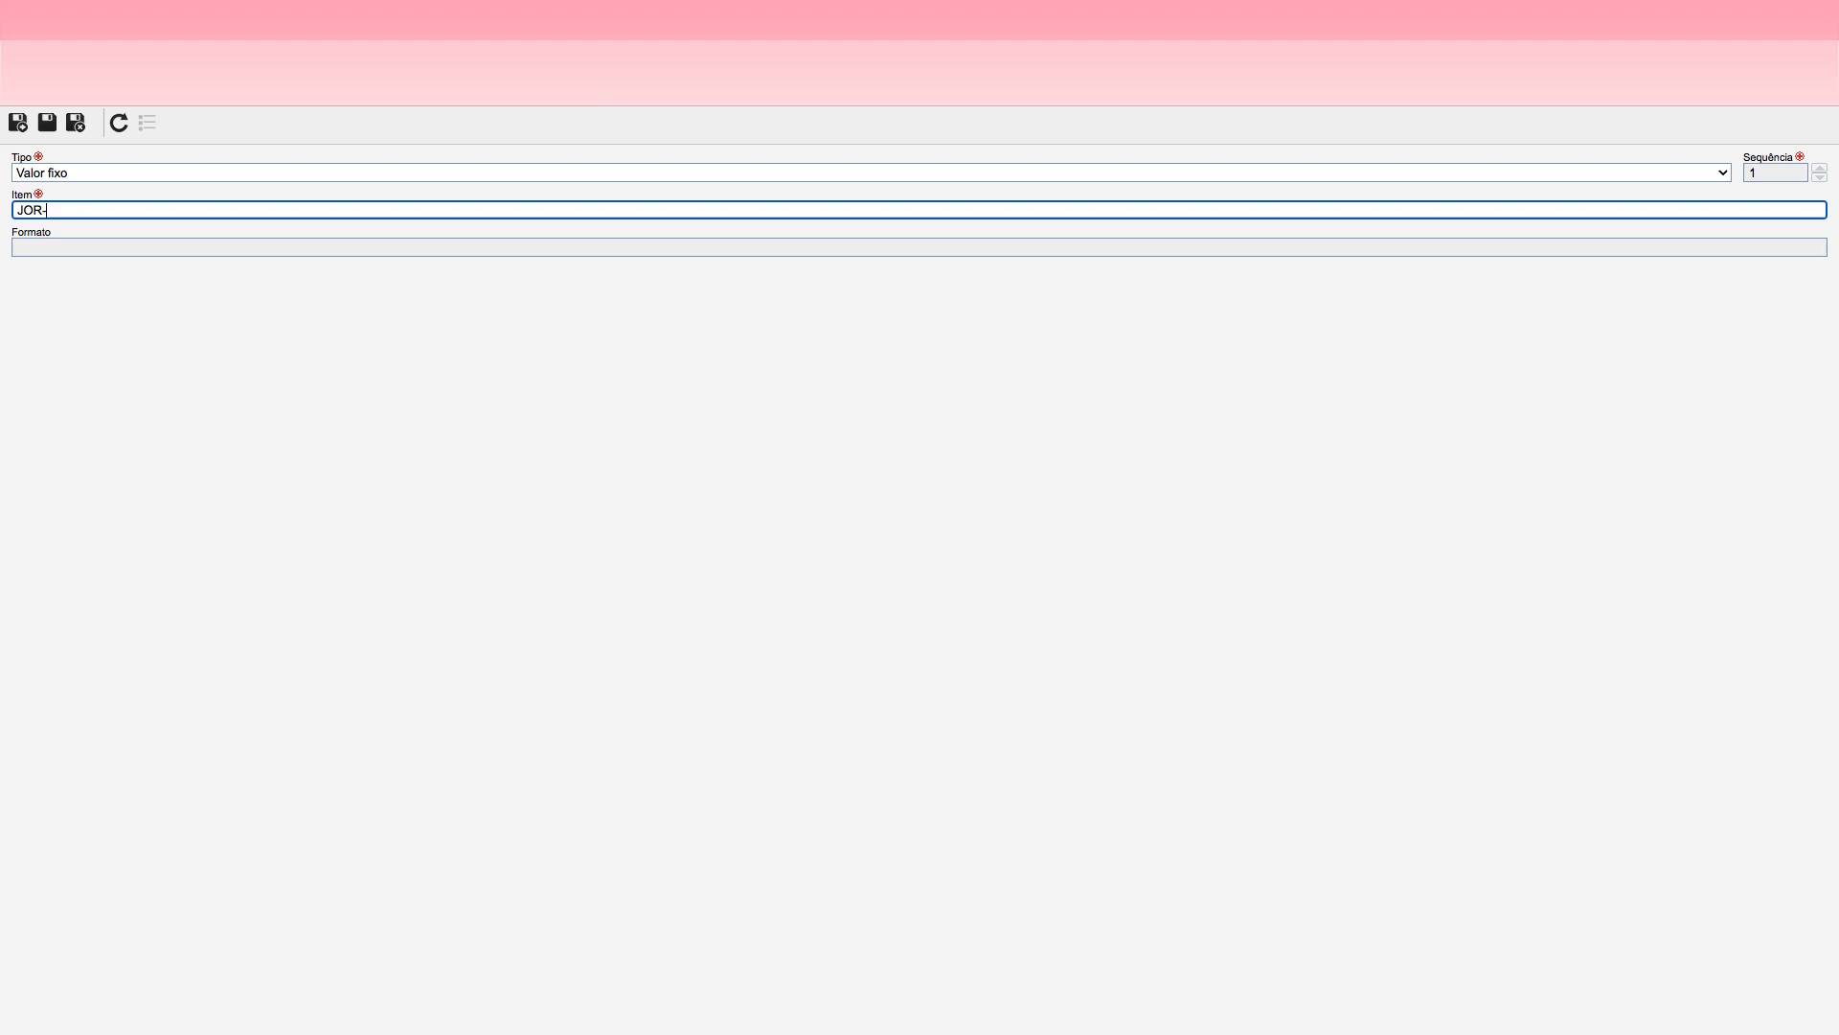
click(19, 127)
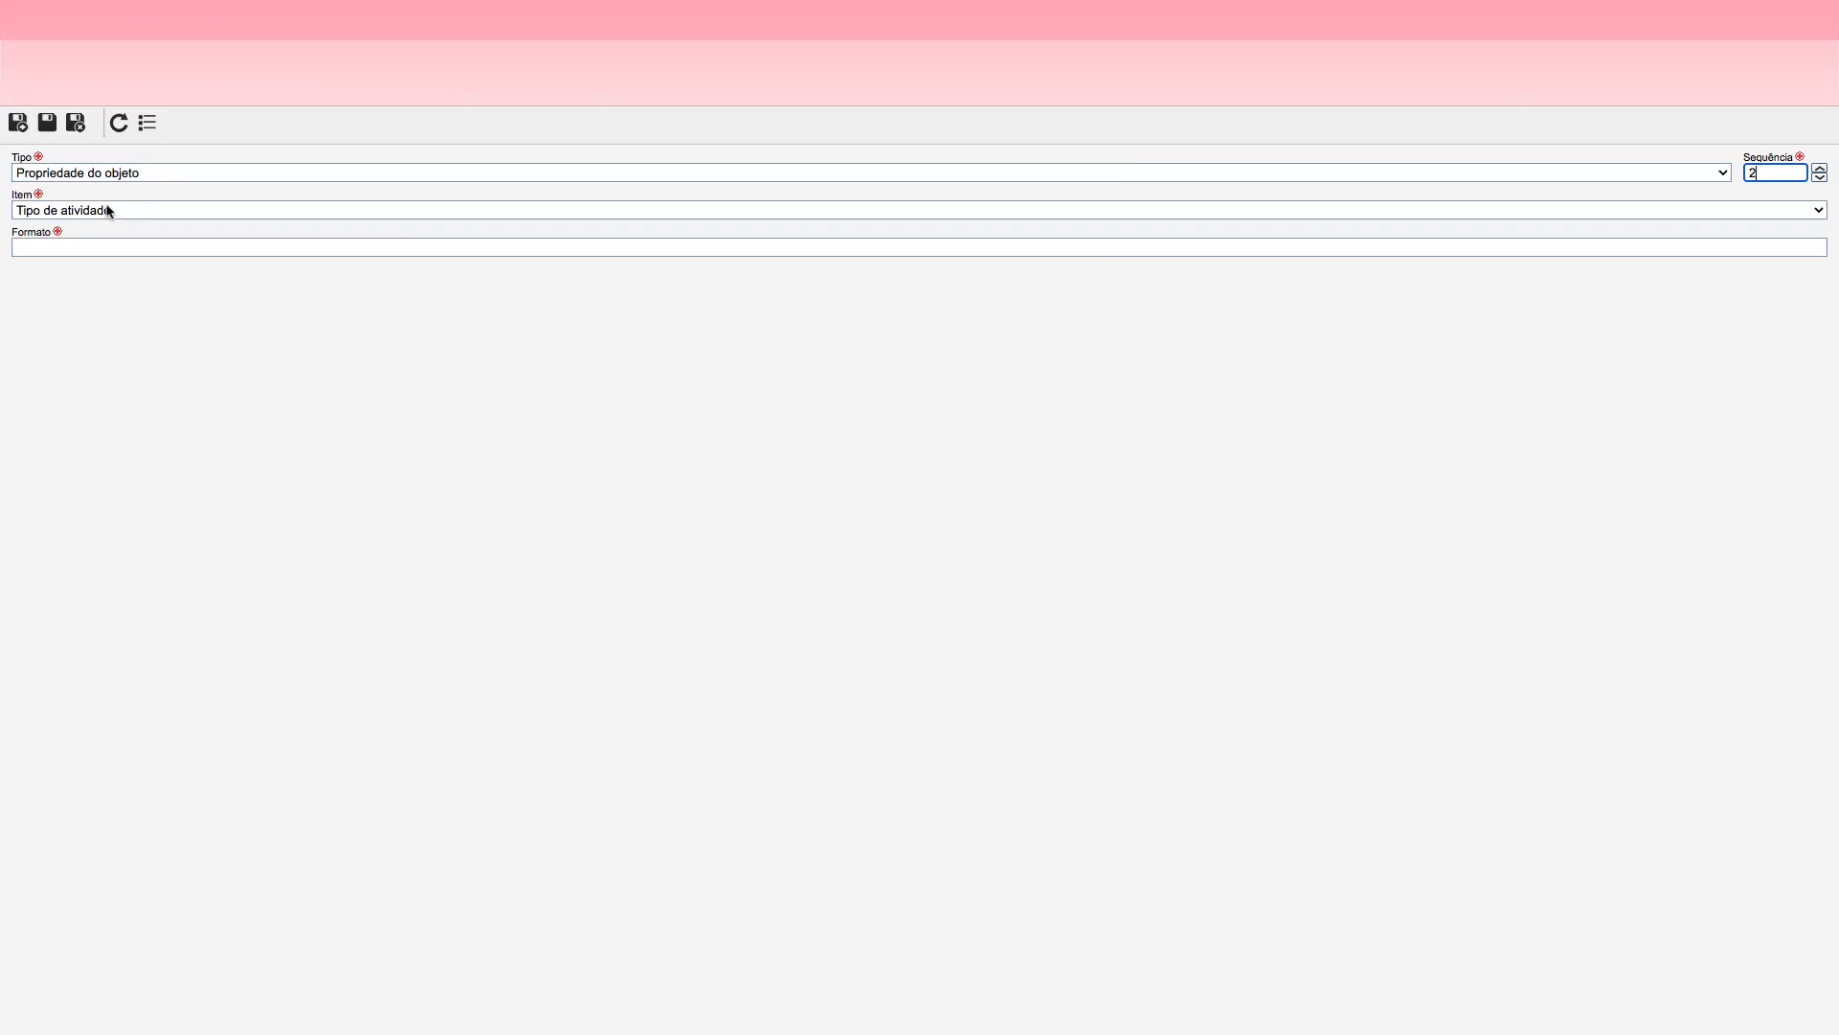
Step: Add a Sequencial item with format 000 as the mask's second item, and save and close the JOR_ATV mask
click(100, 174)
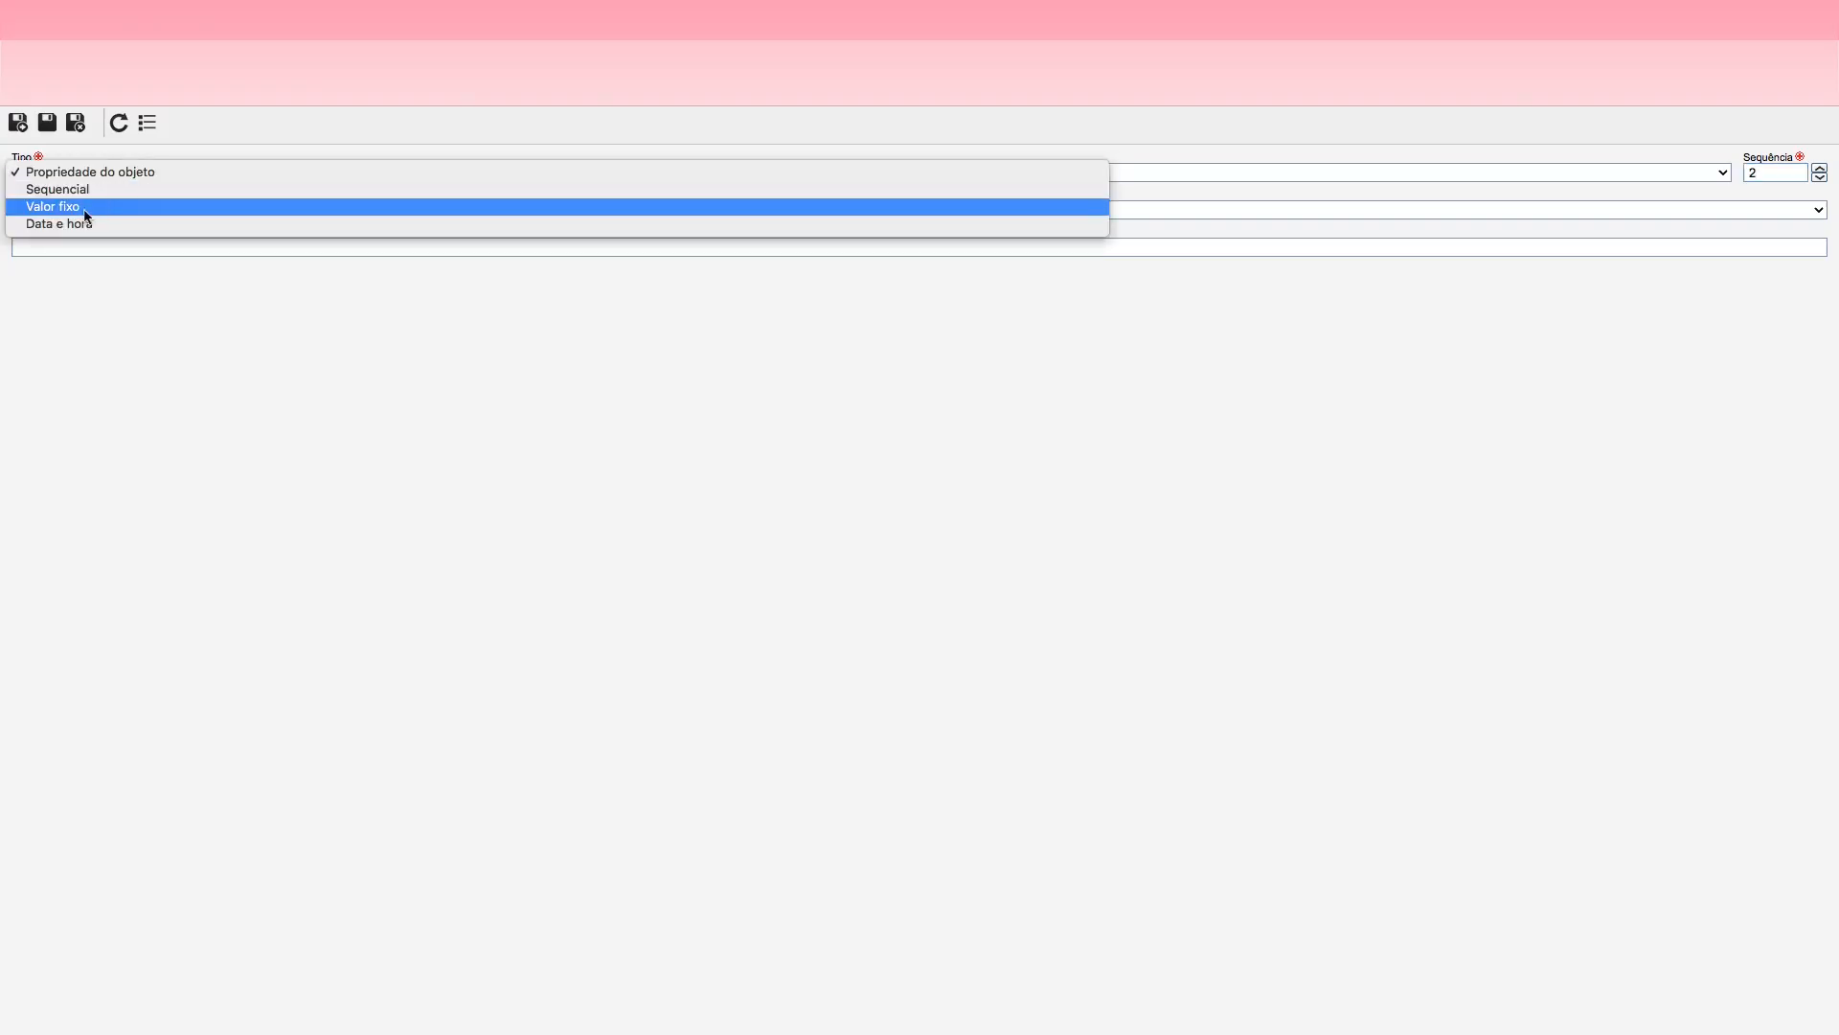
click(85, 191)
click(60, 248)
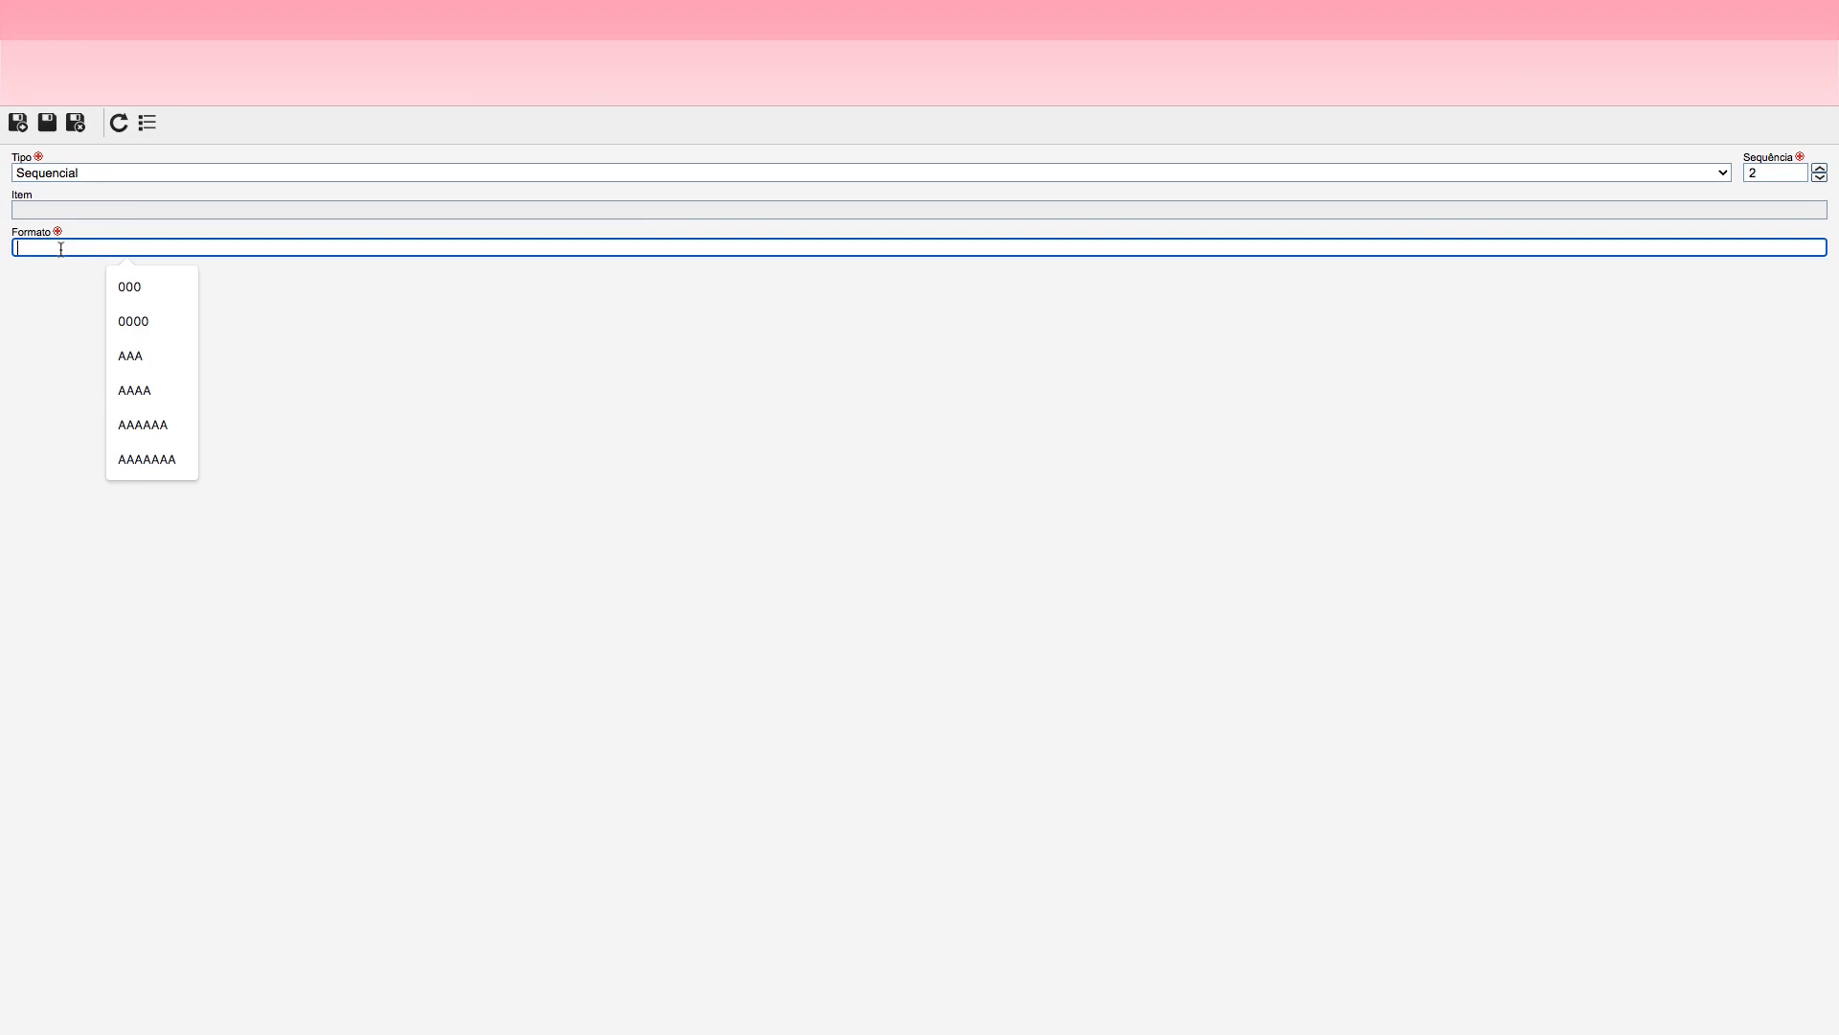
text(000)
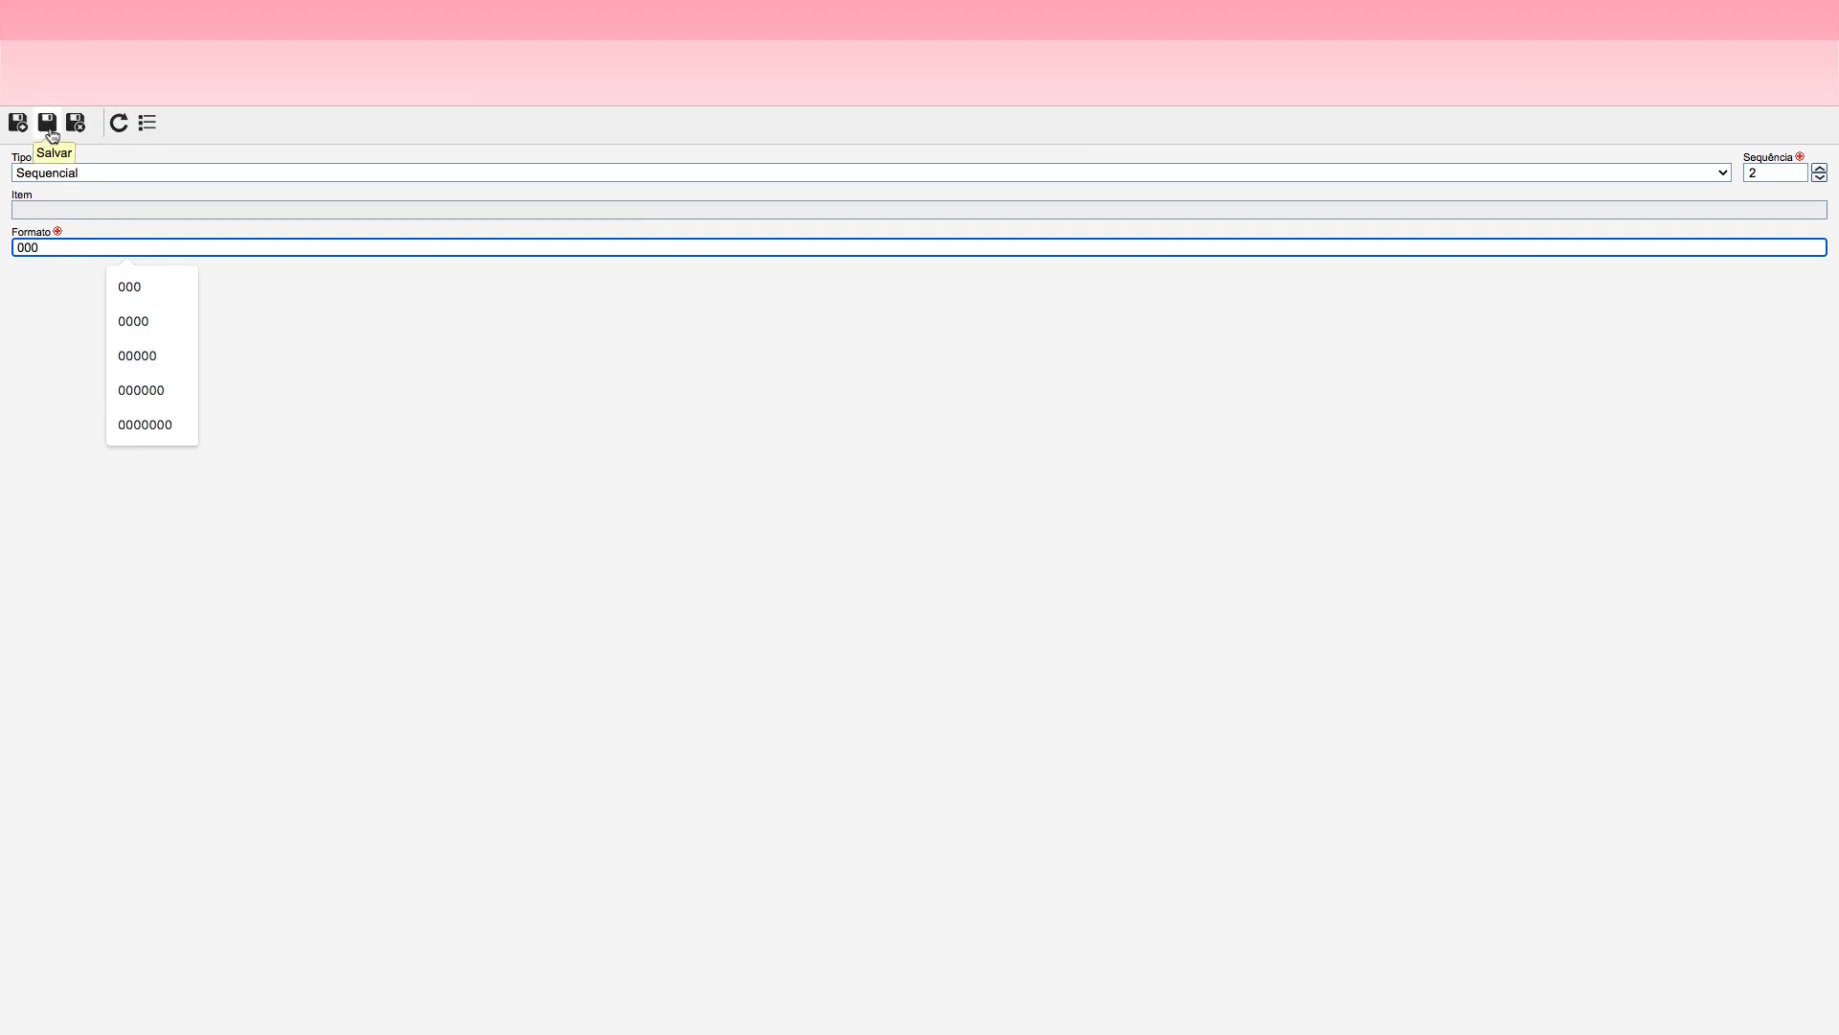
click(79, 132)
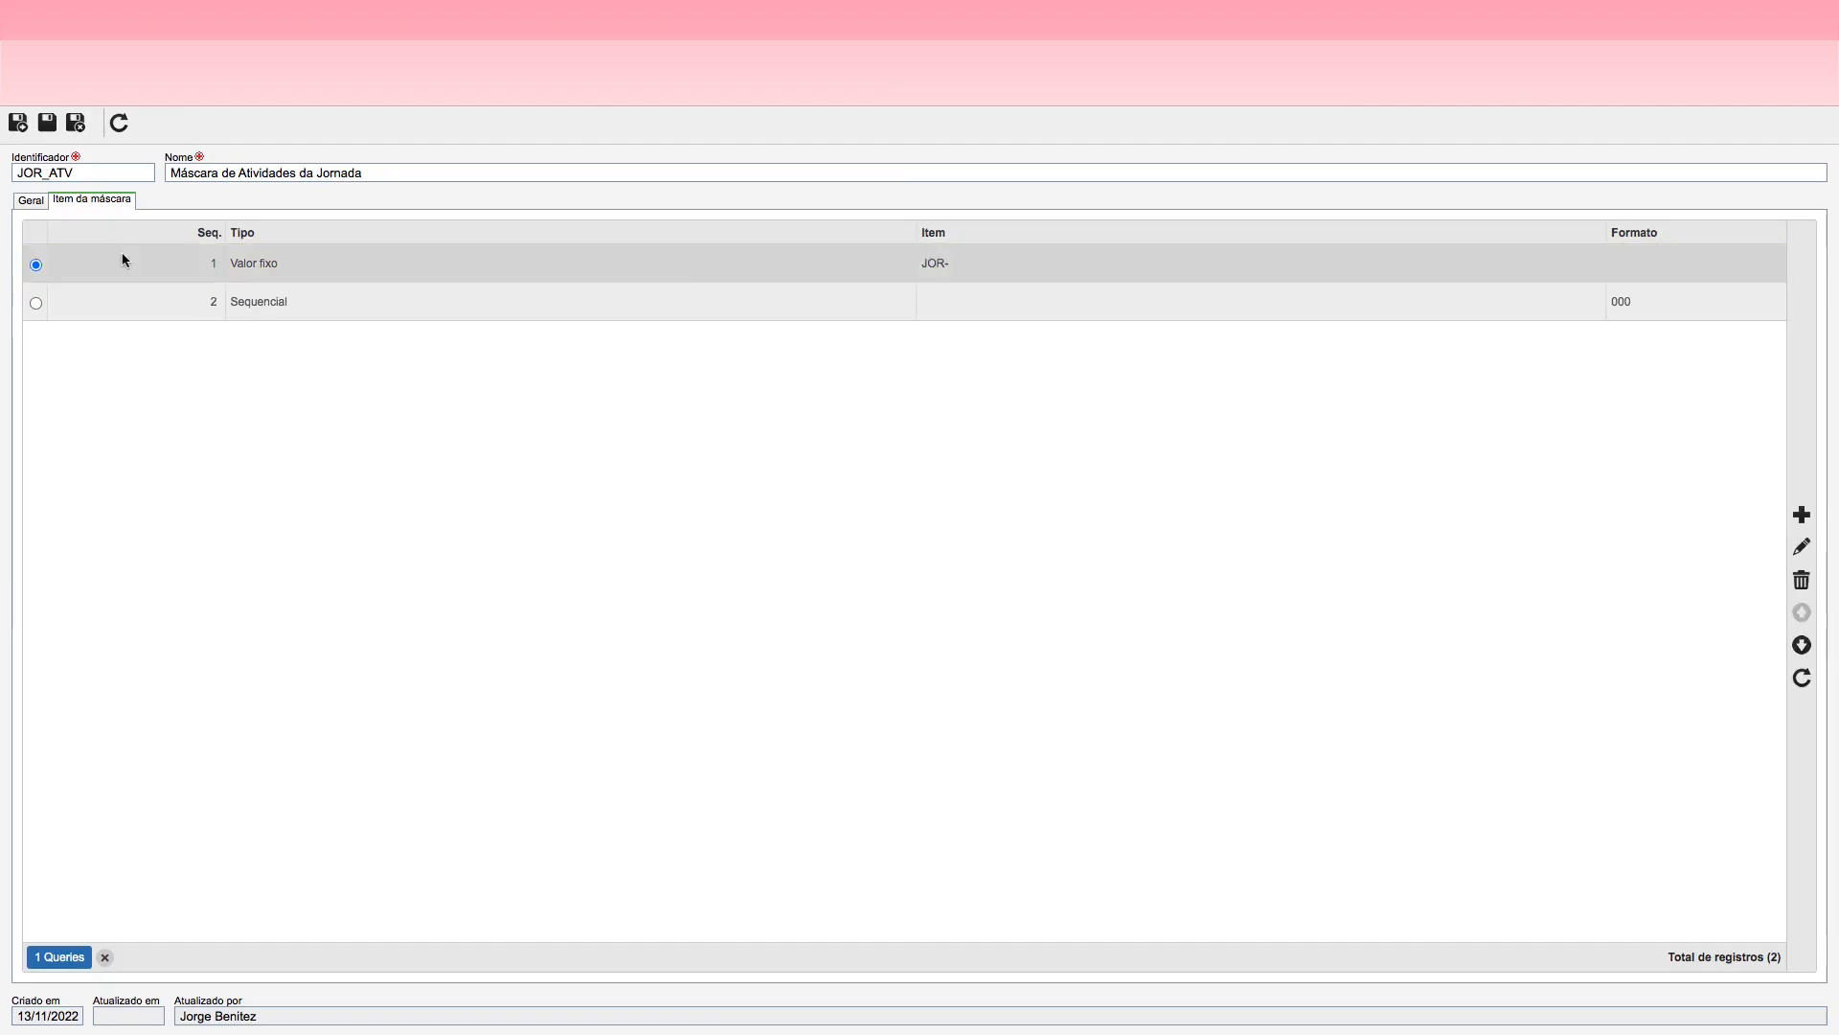
click(33, 203)
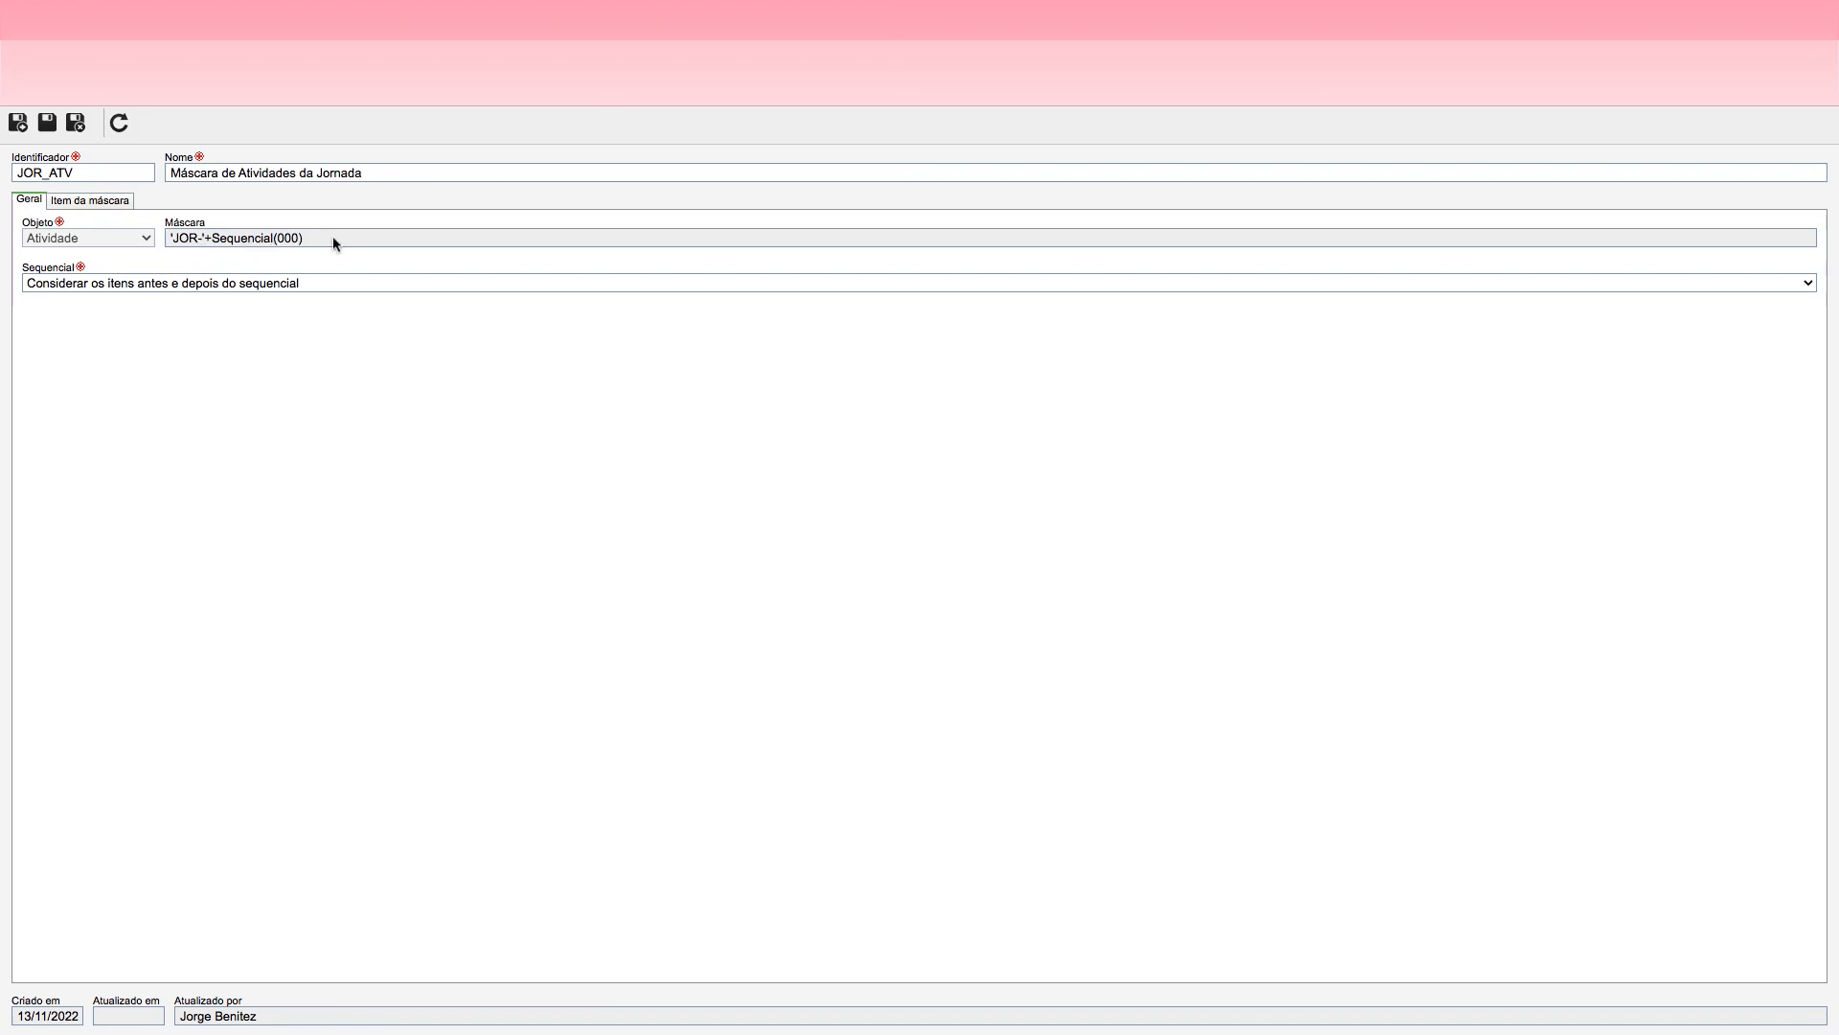
click(75, 122)
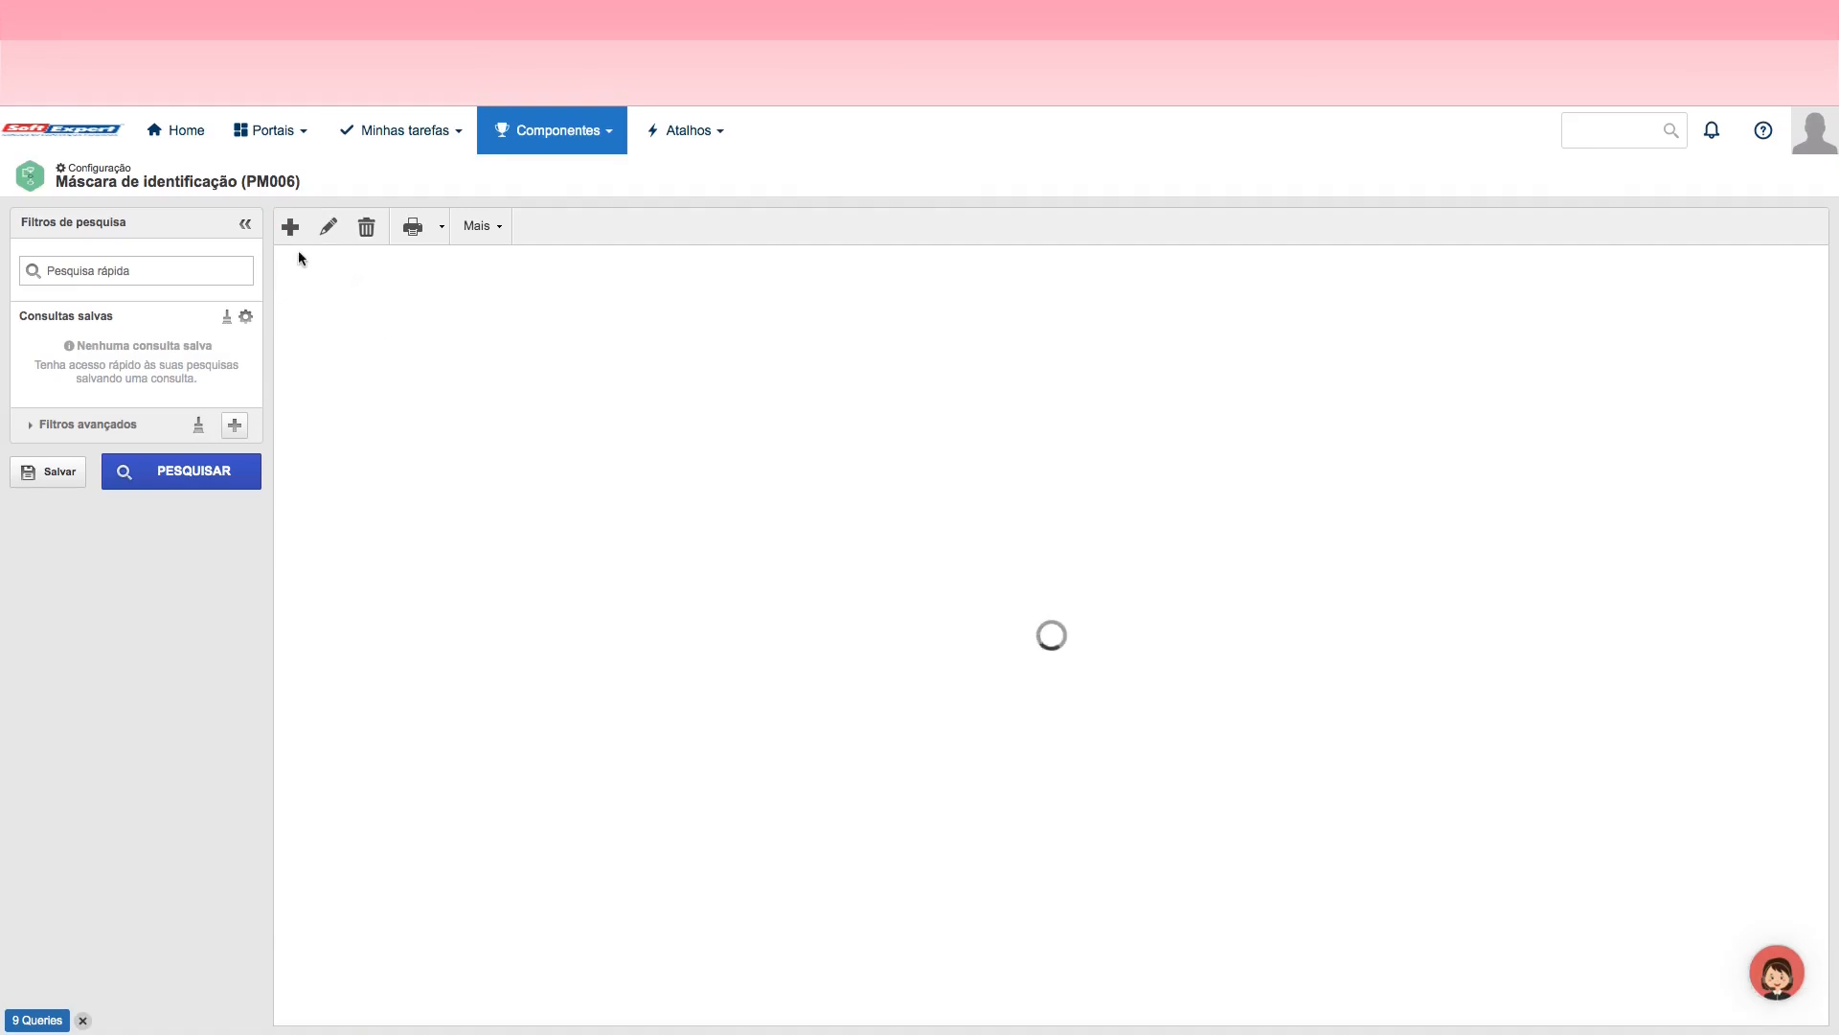
Step: Start a new identification mask with the identifier JOR_DEC and the name Máscara de Decisões da Jornada
click(286, 226)
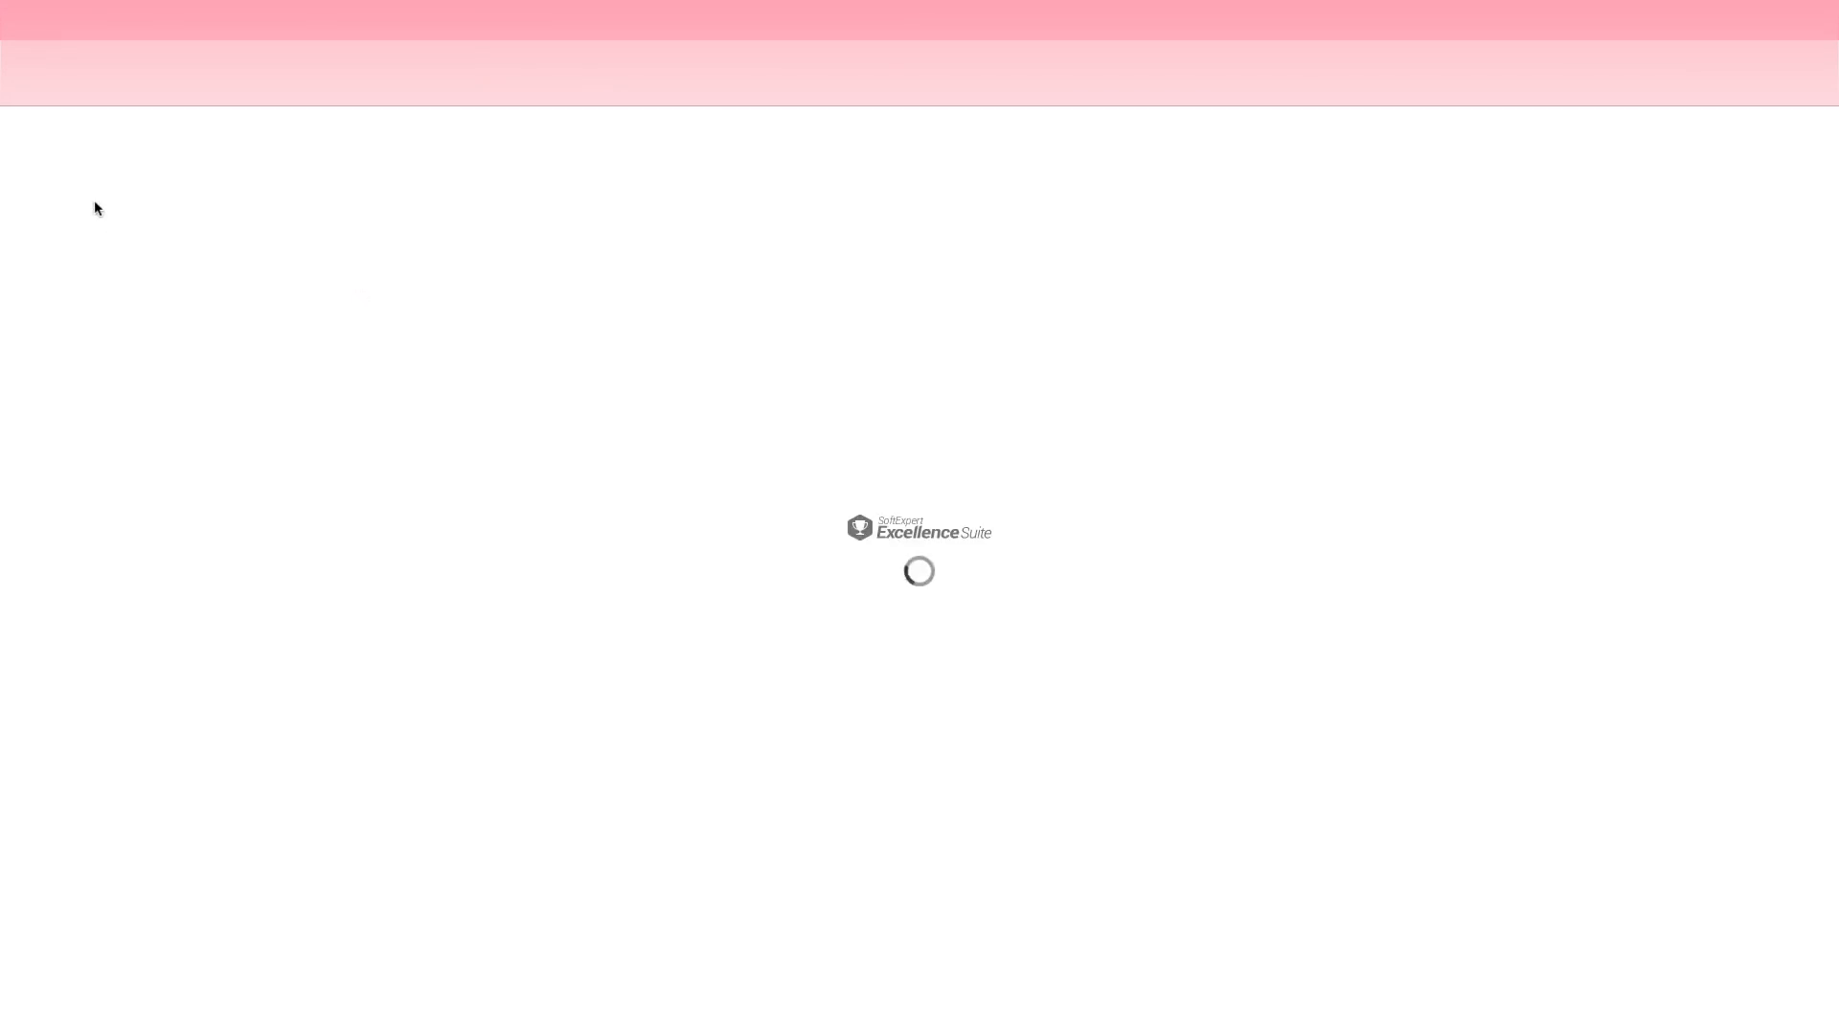
text(JOR)
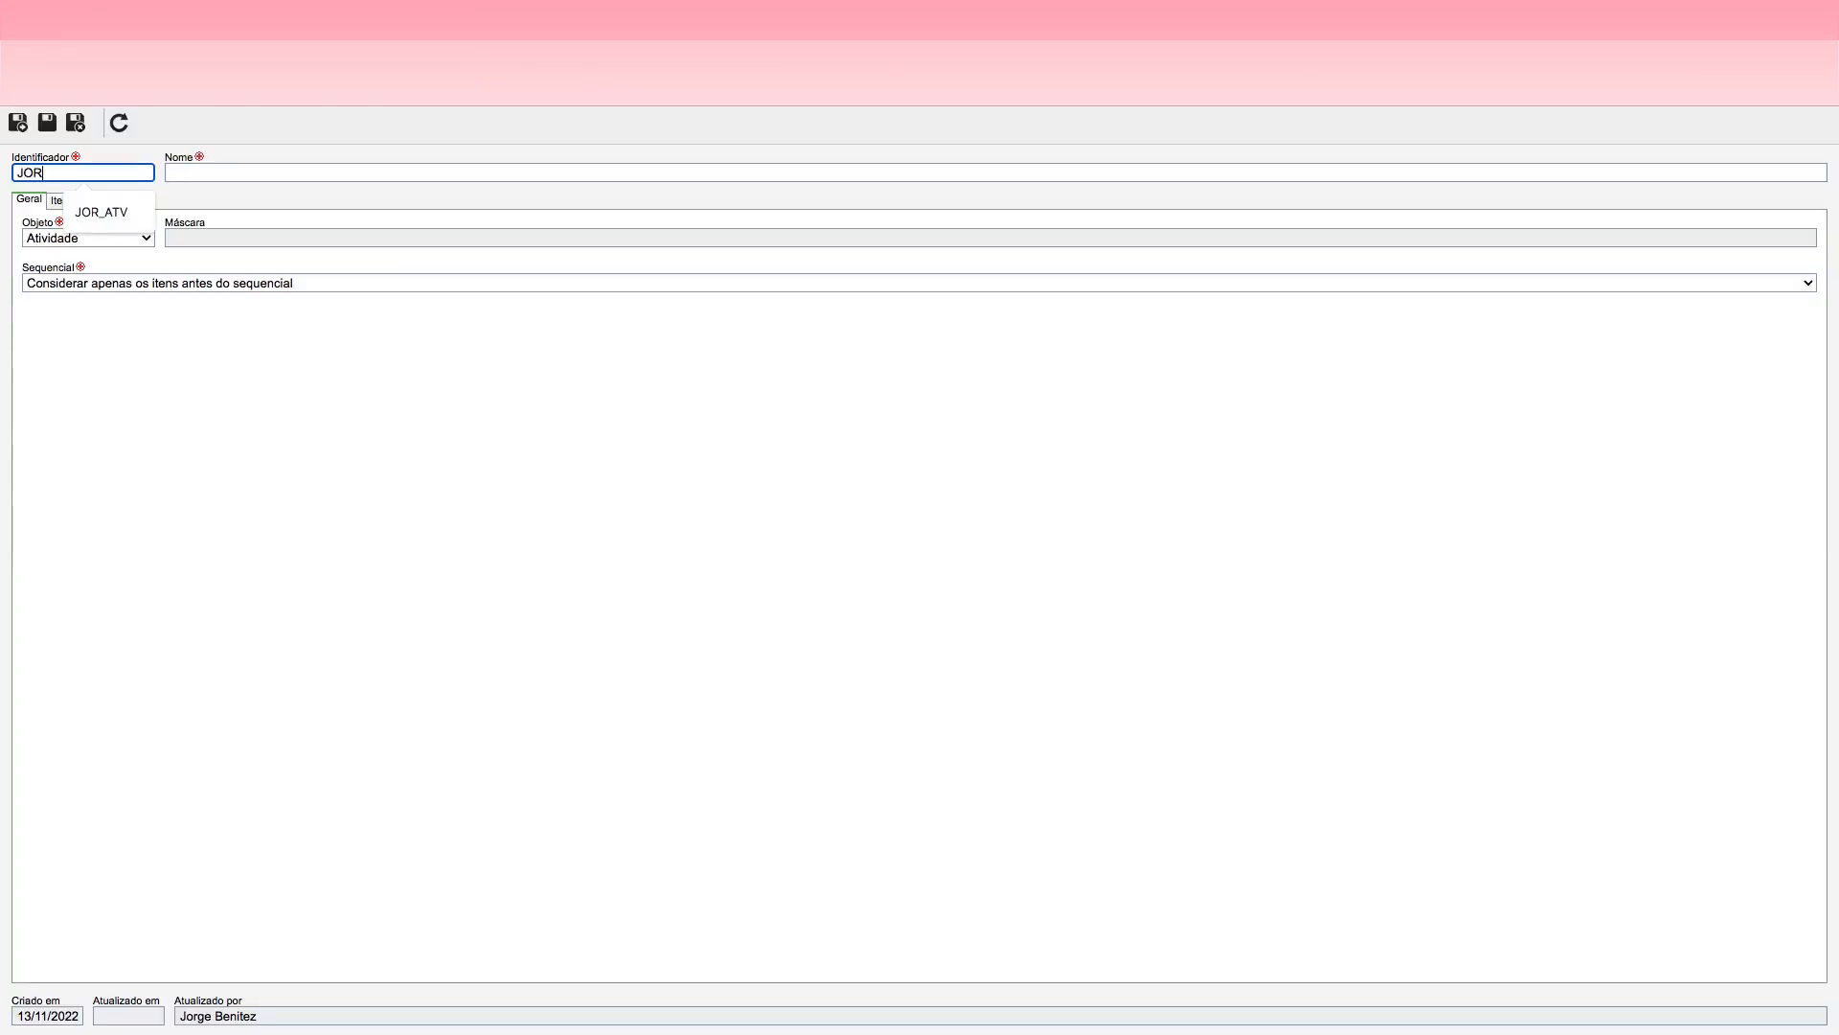
text(_DEC)
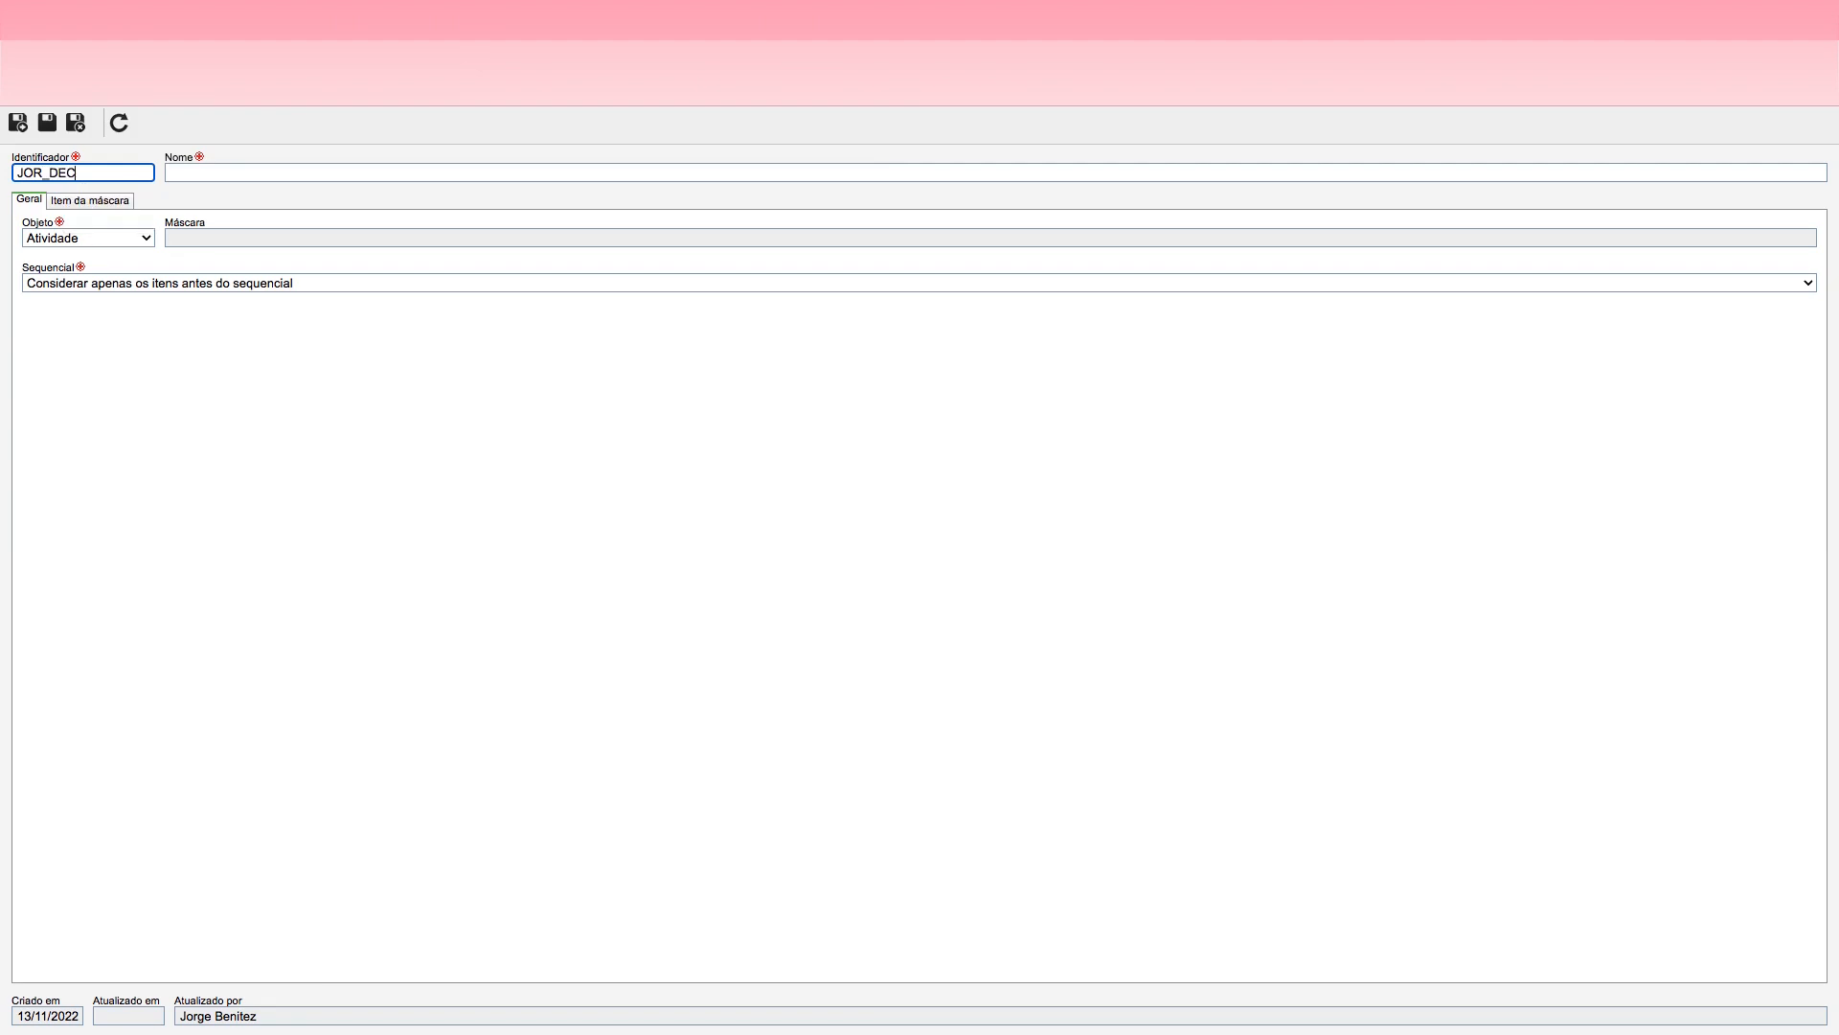
click(197, 172)
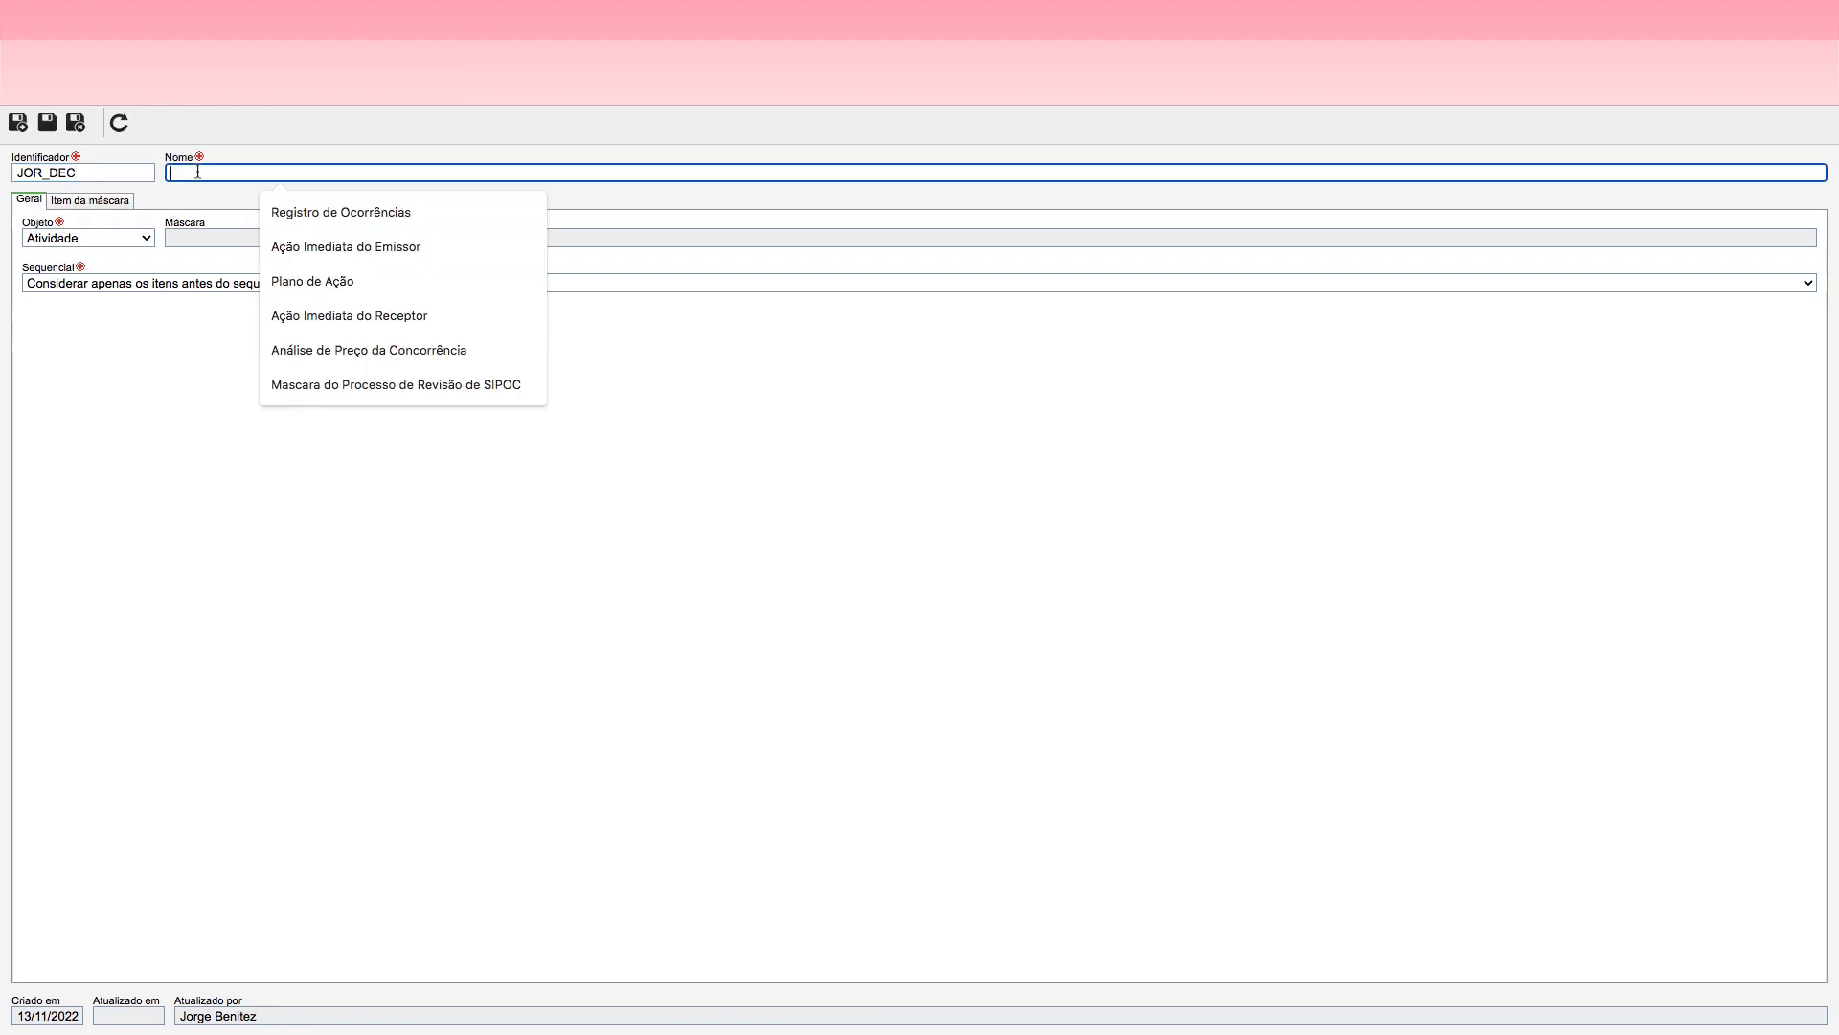
text(Máscara)
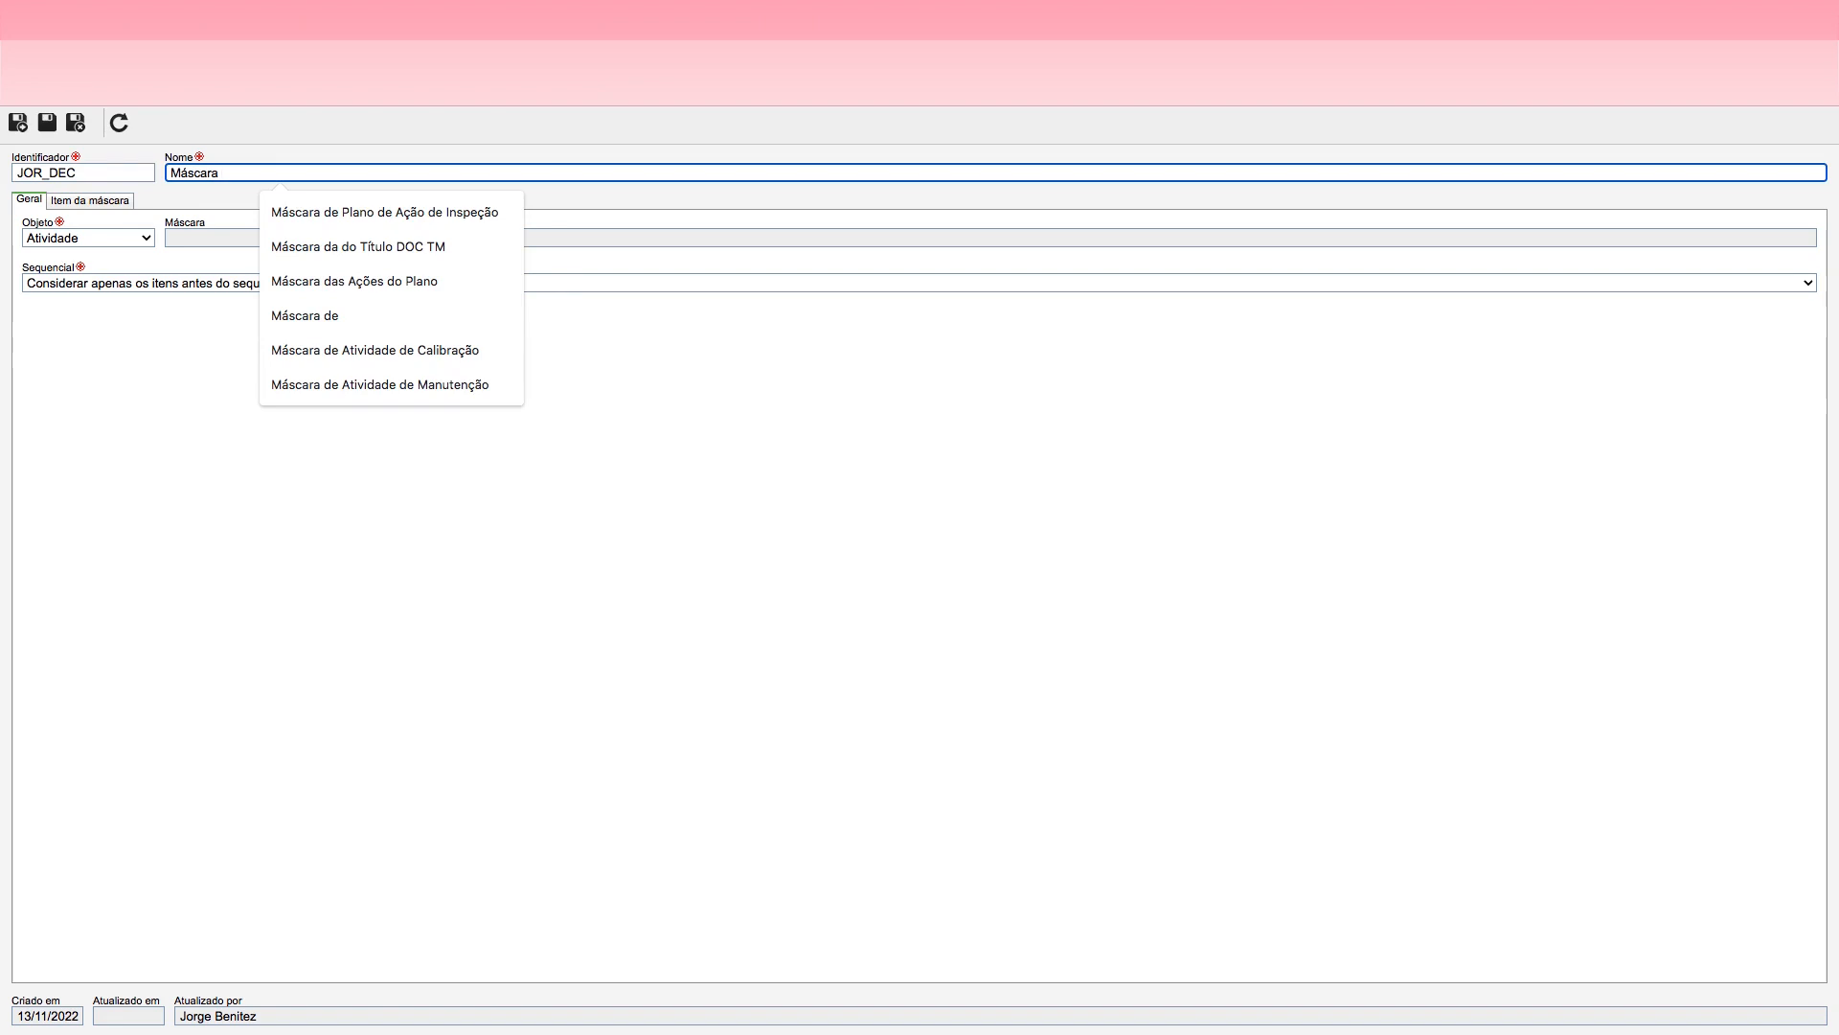
text(de Dec)
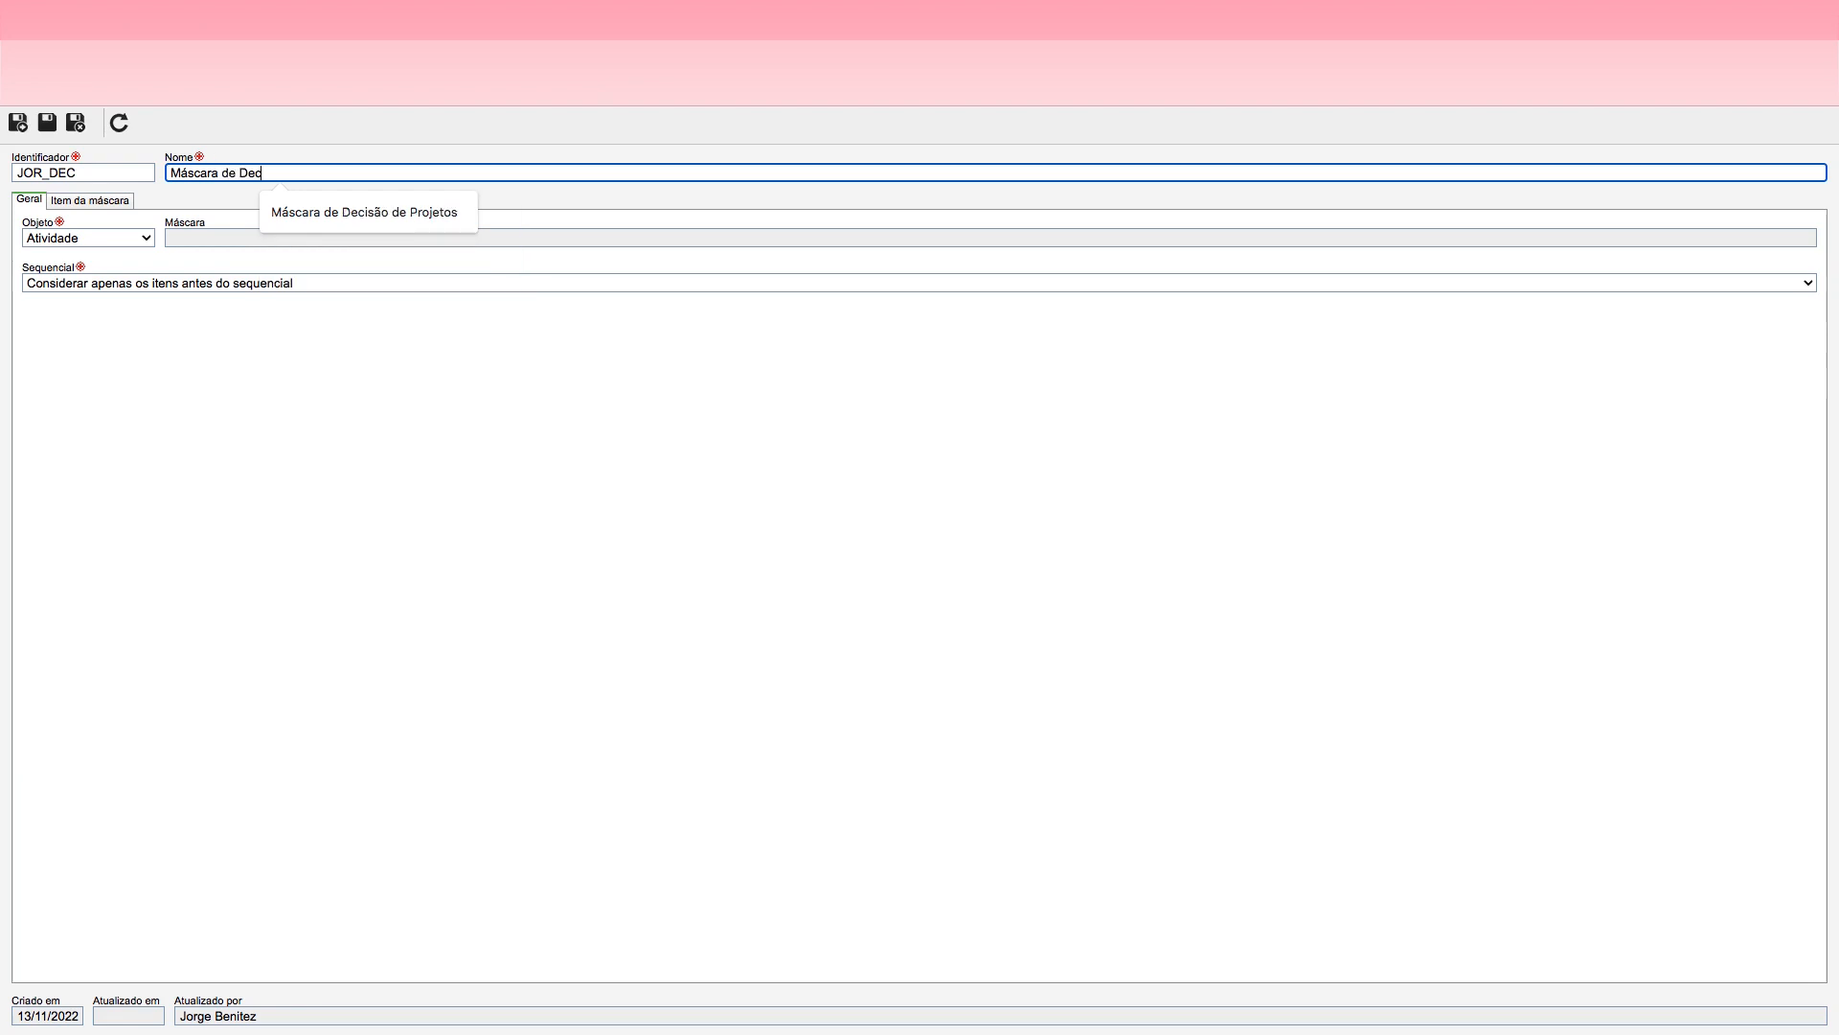
text(isões da Jornada)
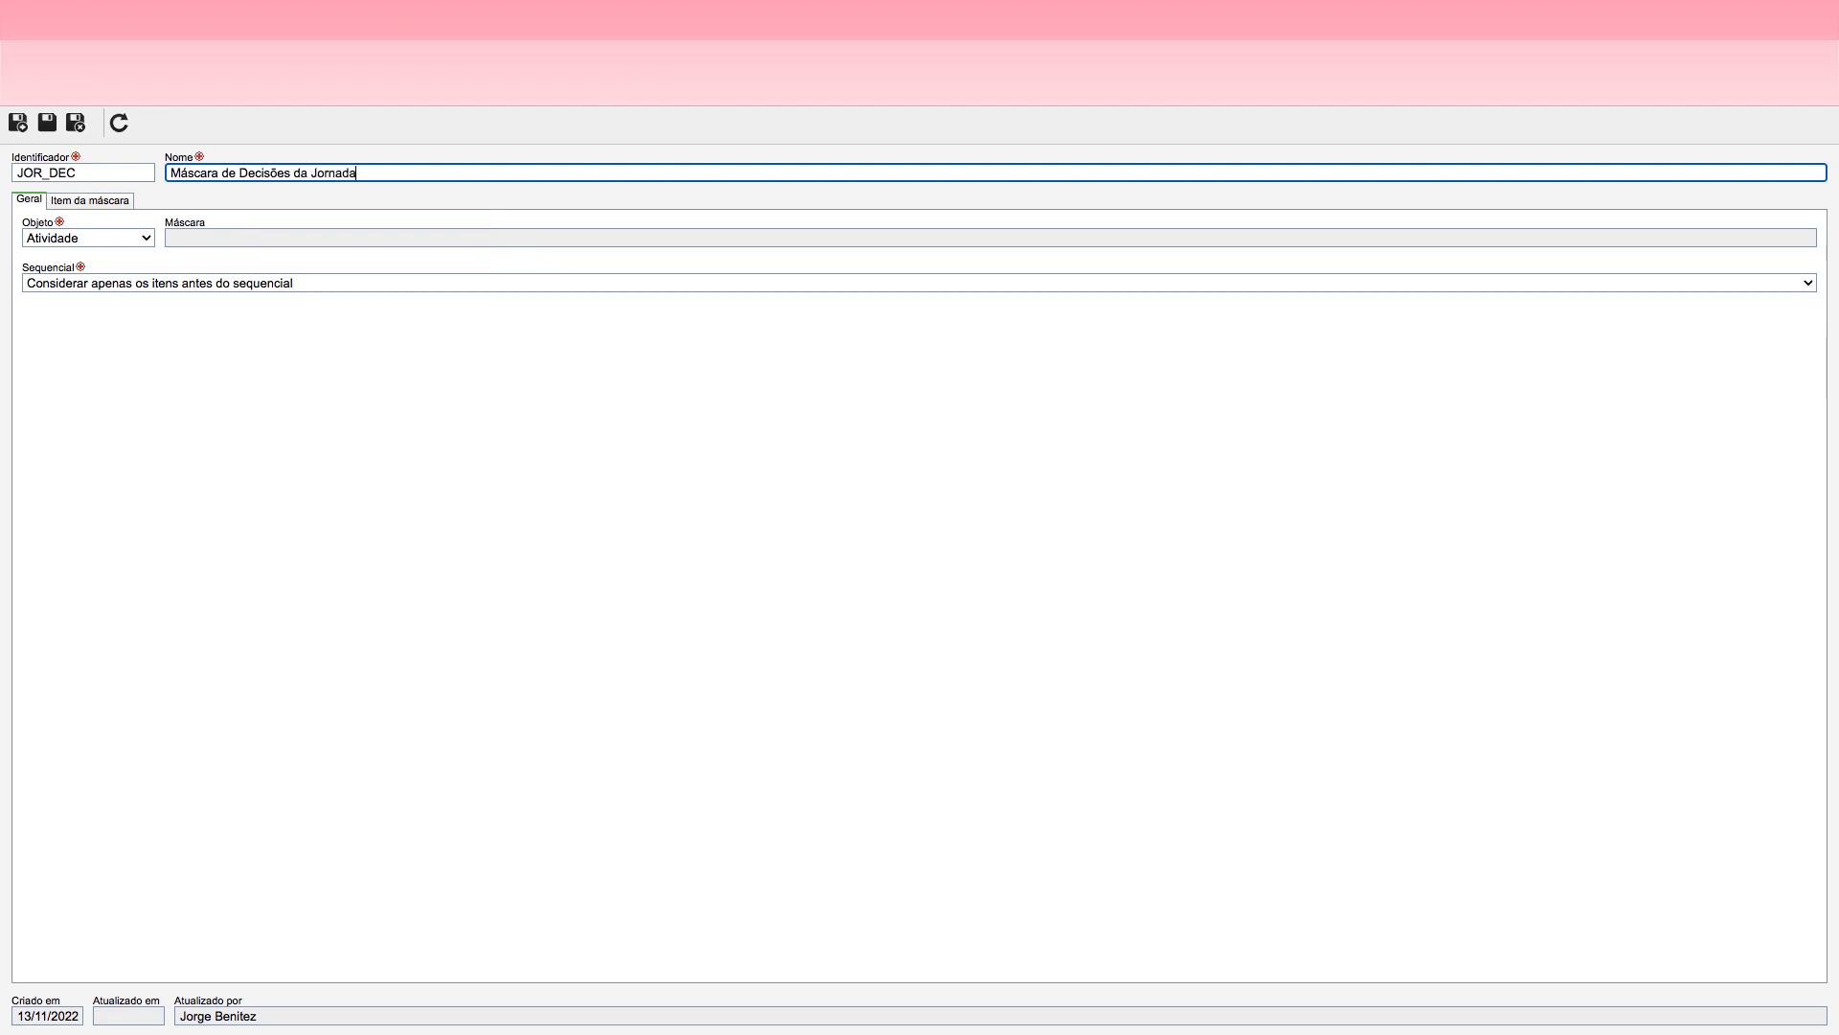
Step: Set the JOR_DEC mask's object to Decisão and save the record
click(111, 245)
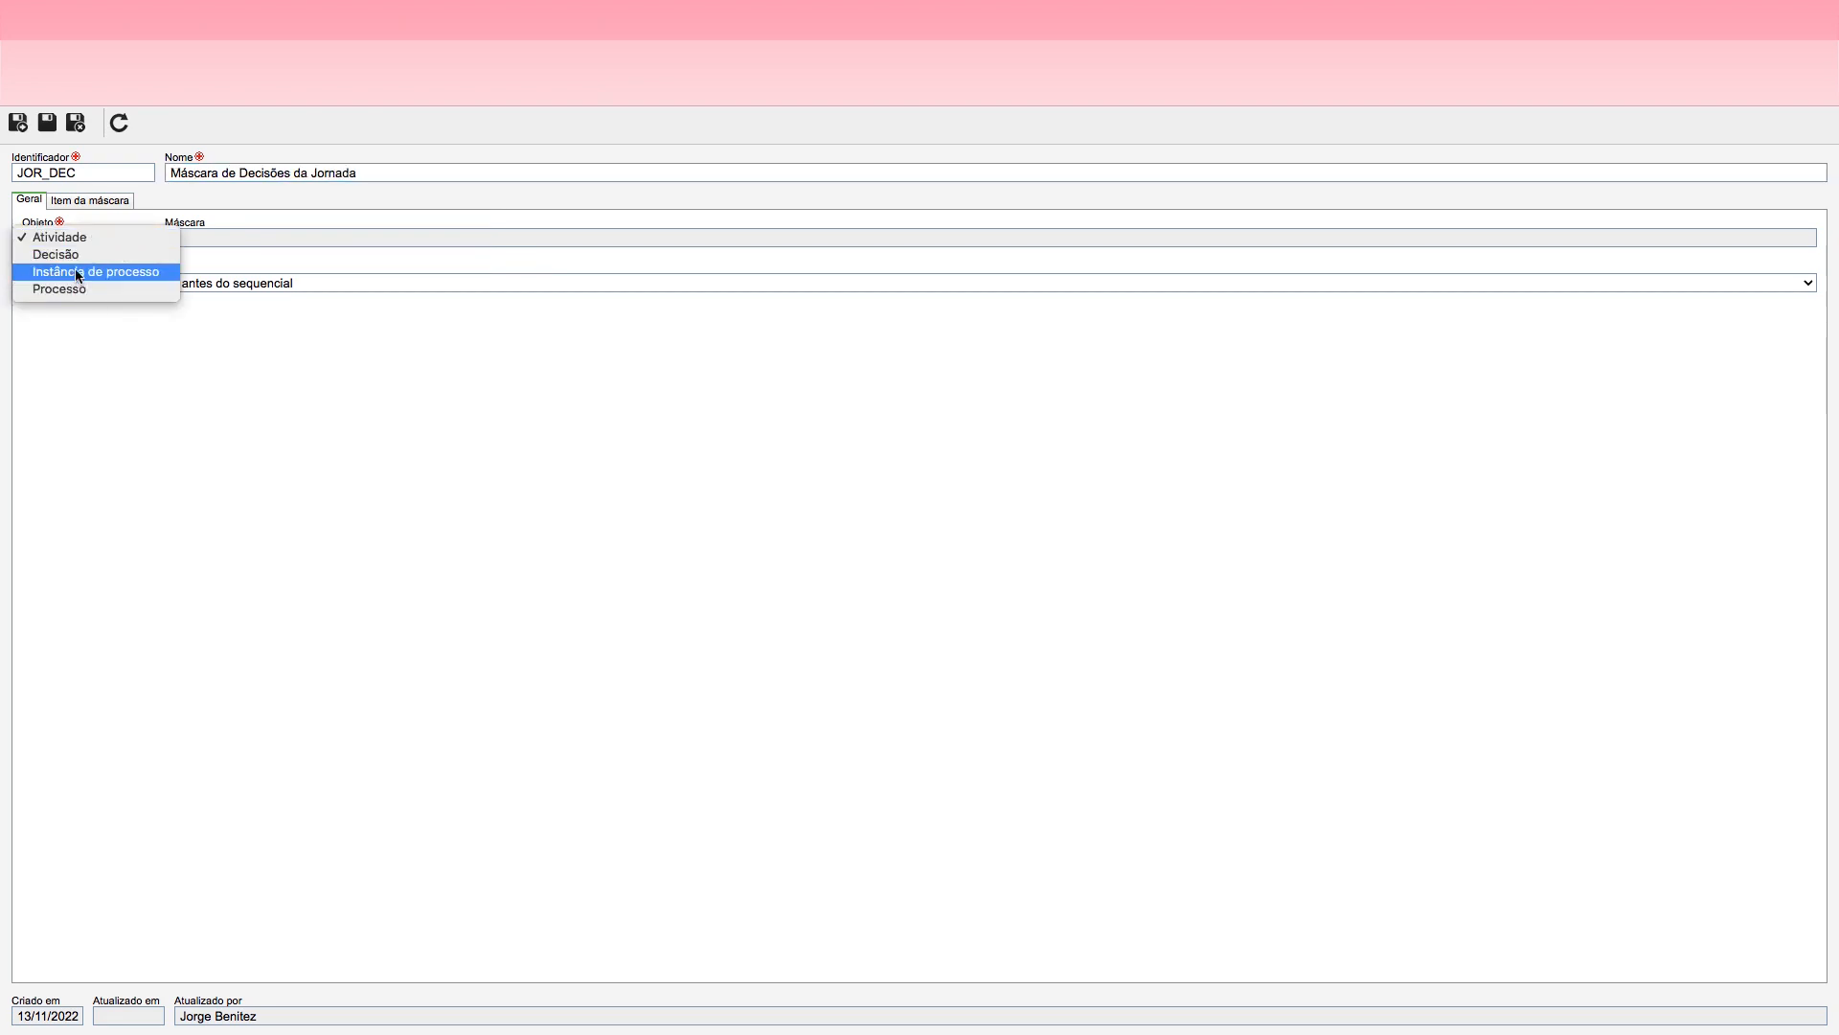
click(69, 252)
click(47, 122)
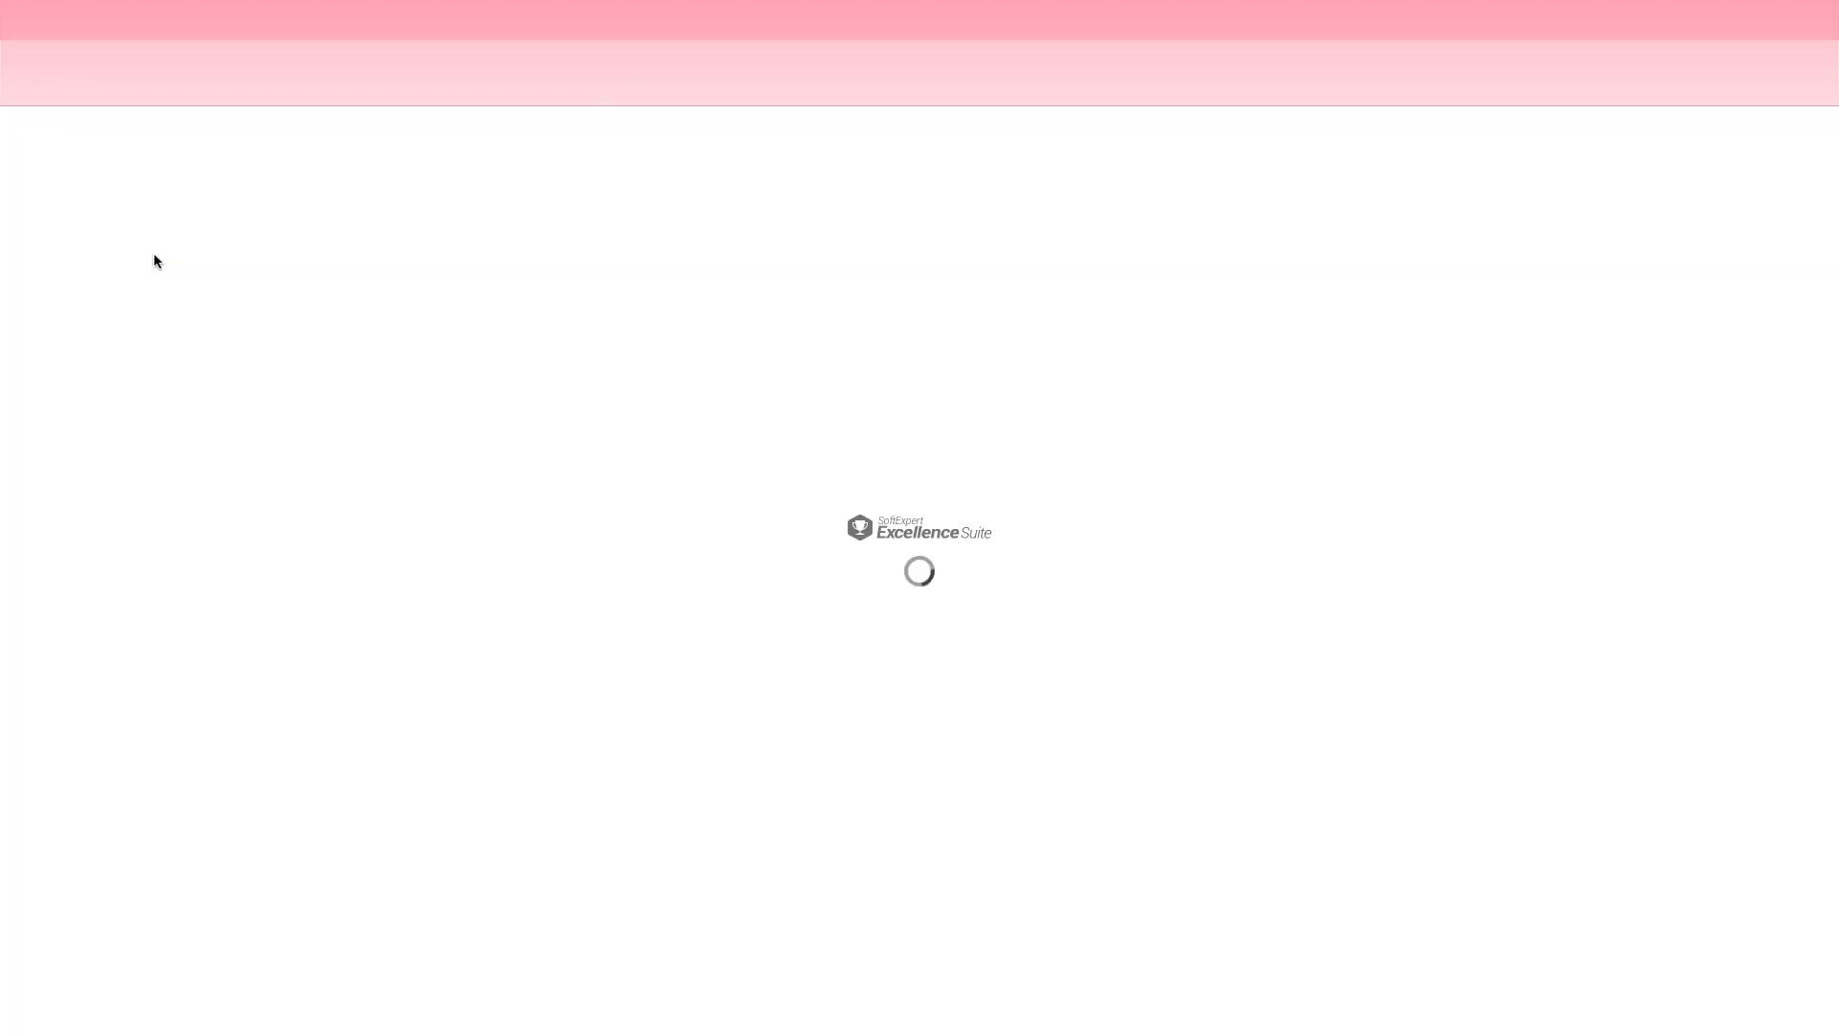
Step: Add a Valor fixo item with the value JOR-D- to the JOR_DEC mask's items, and save it
click(87, 203)
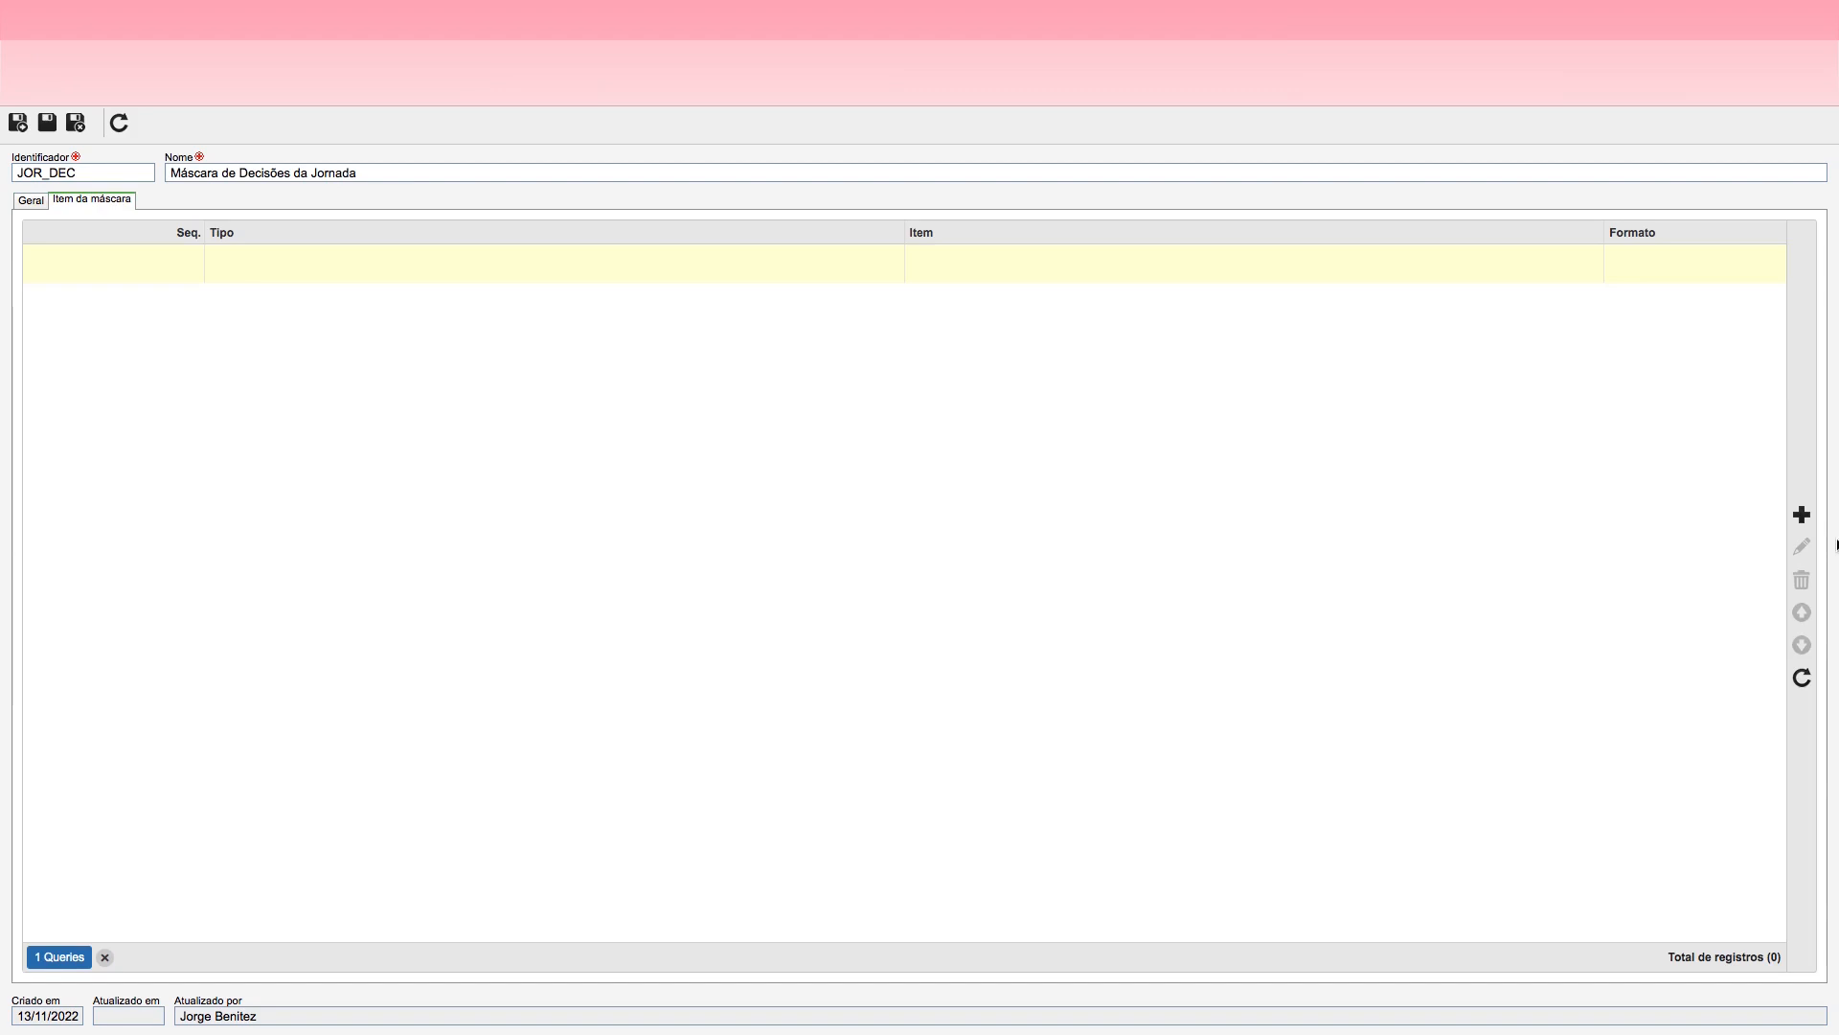
click(1802, 525)
click(115, 173)
click(94, 209)
click(69, 211)
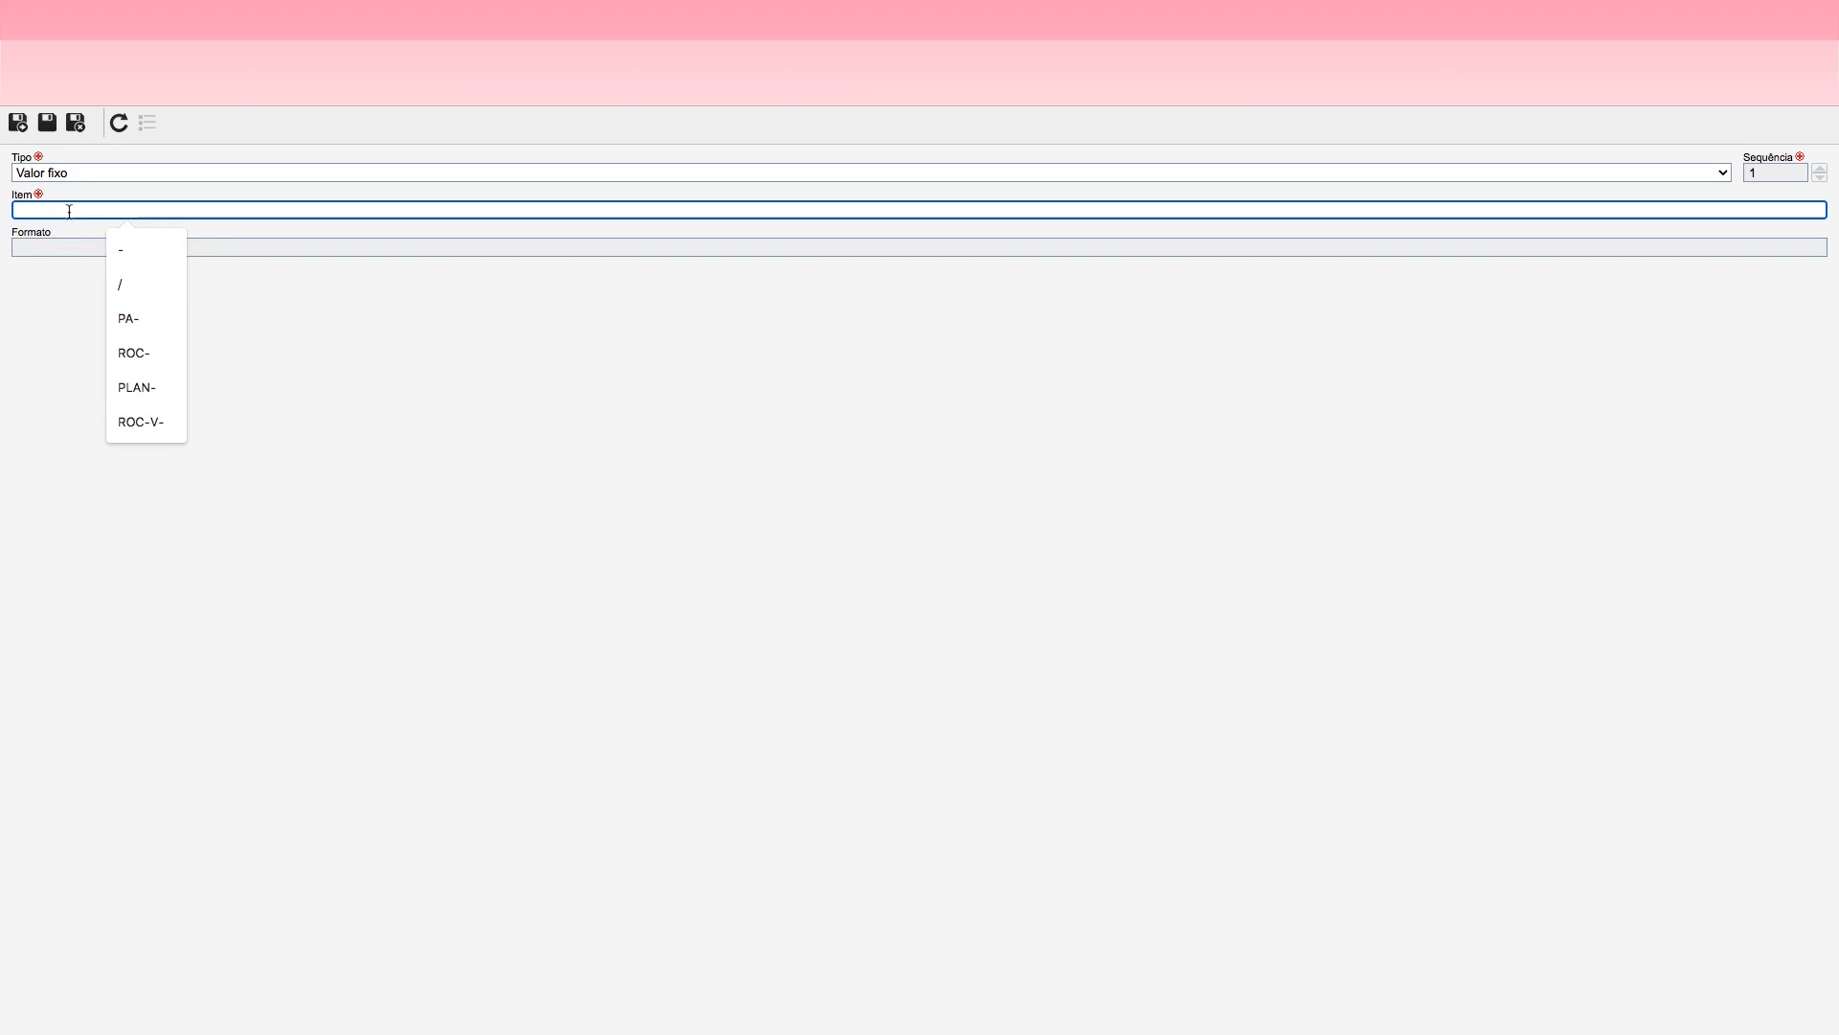
text(DE)
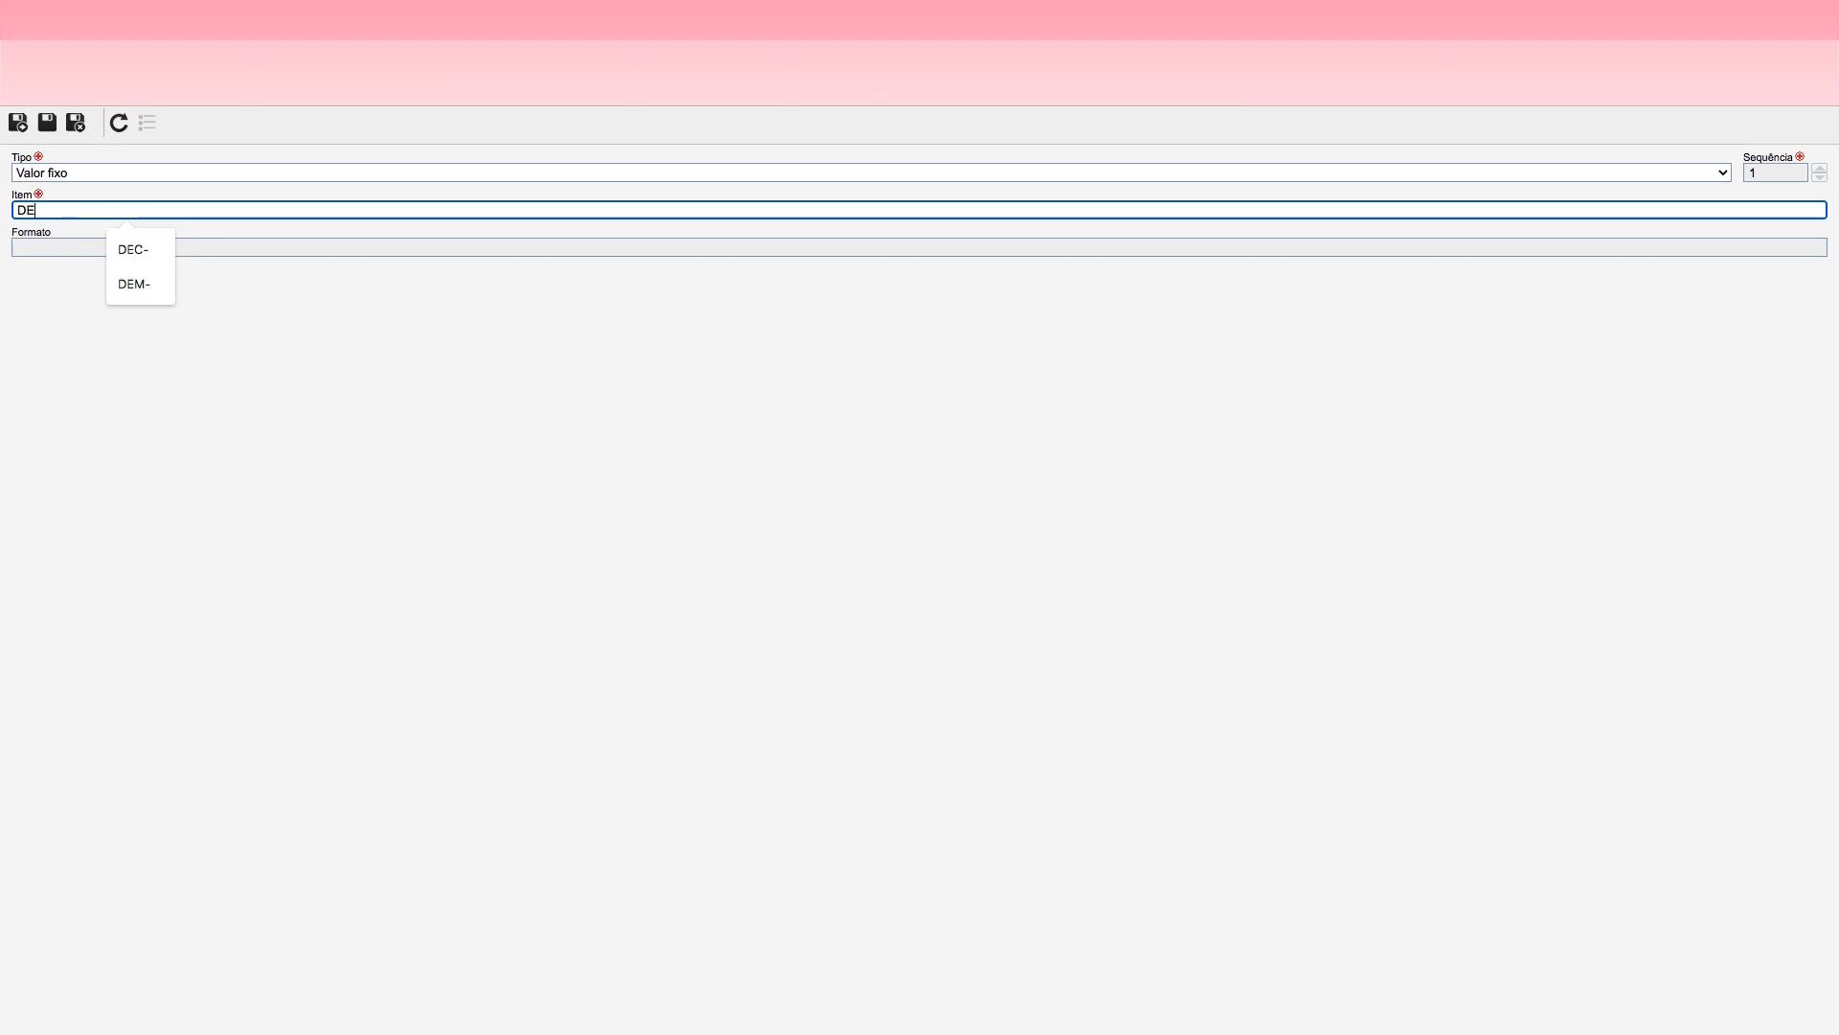
key(BackSpace)
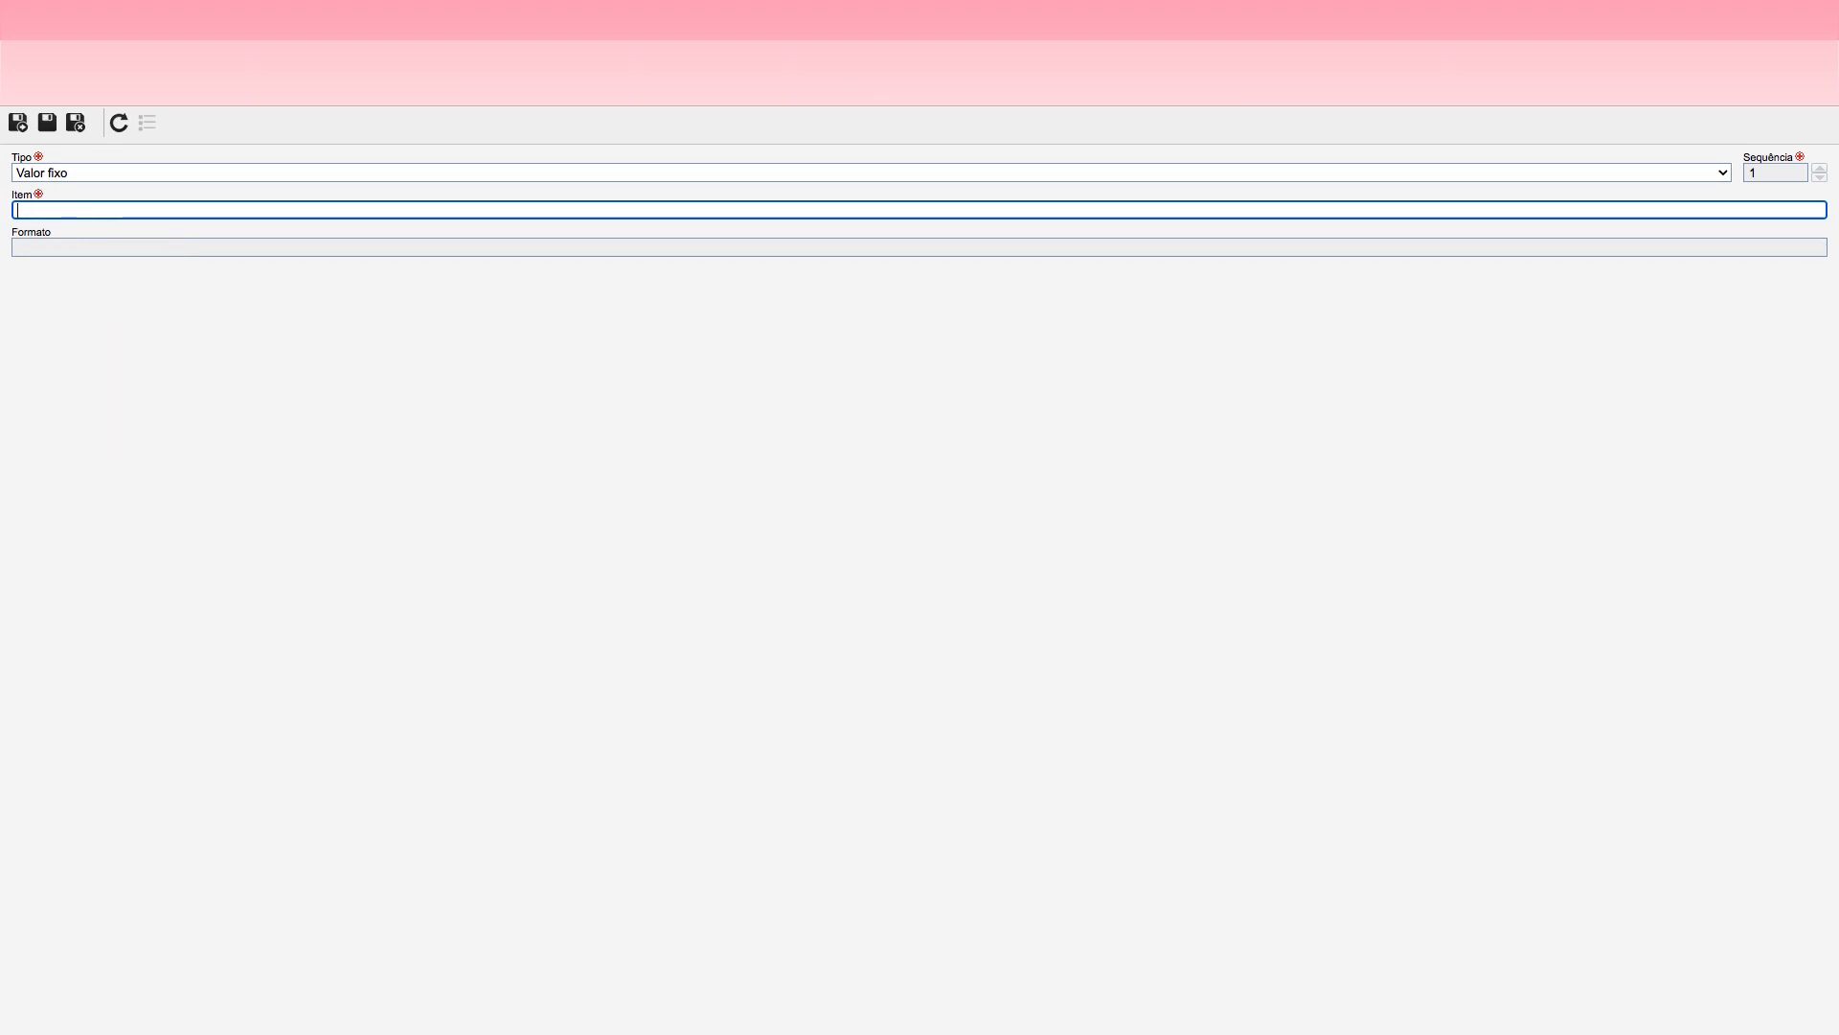
text(JOR_D)
key(BackSpace)
key(BackSpace)
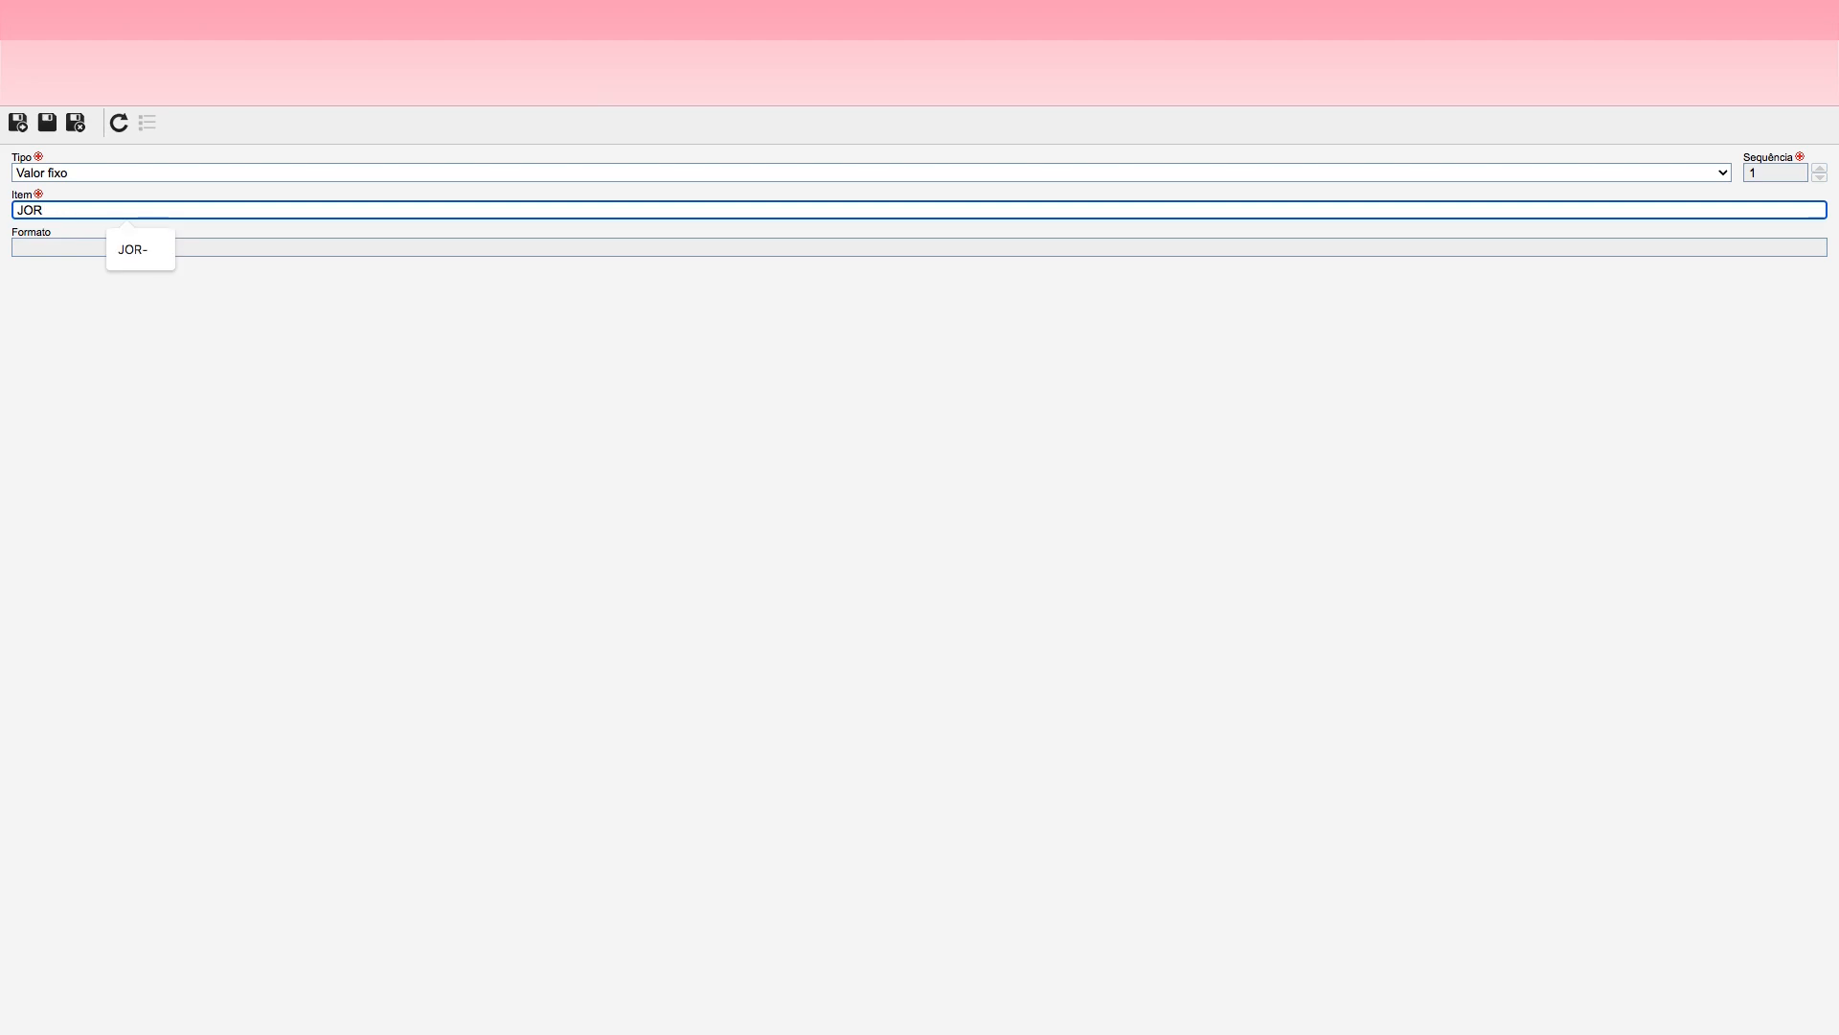
text(-D)
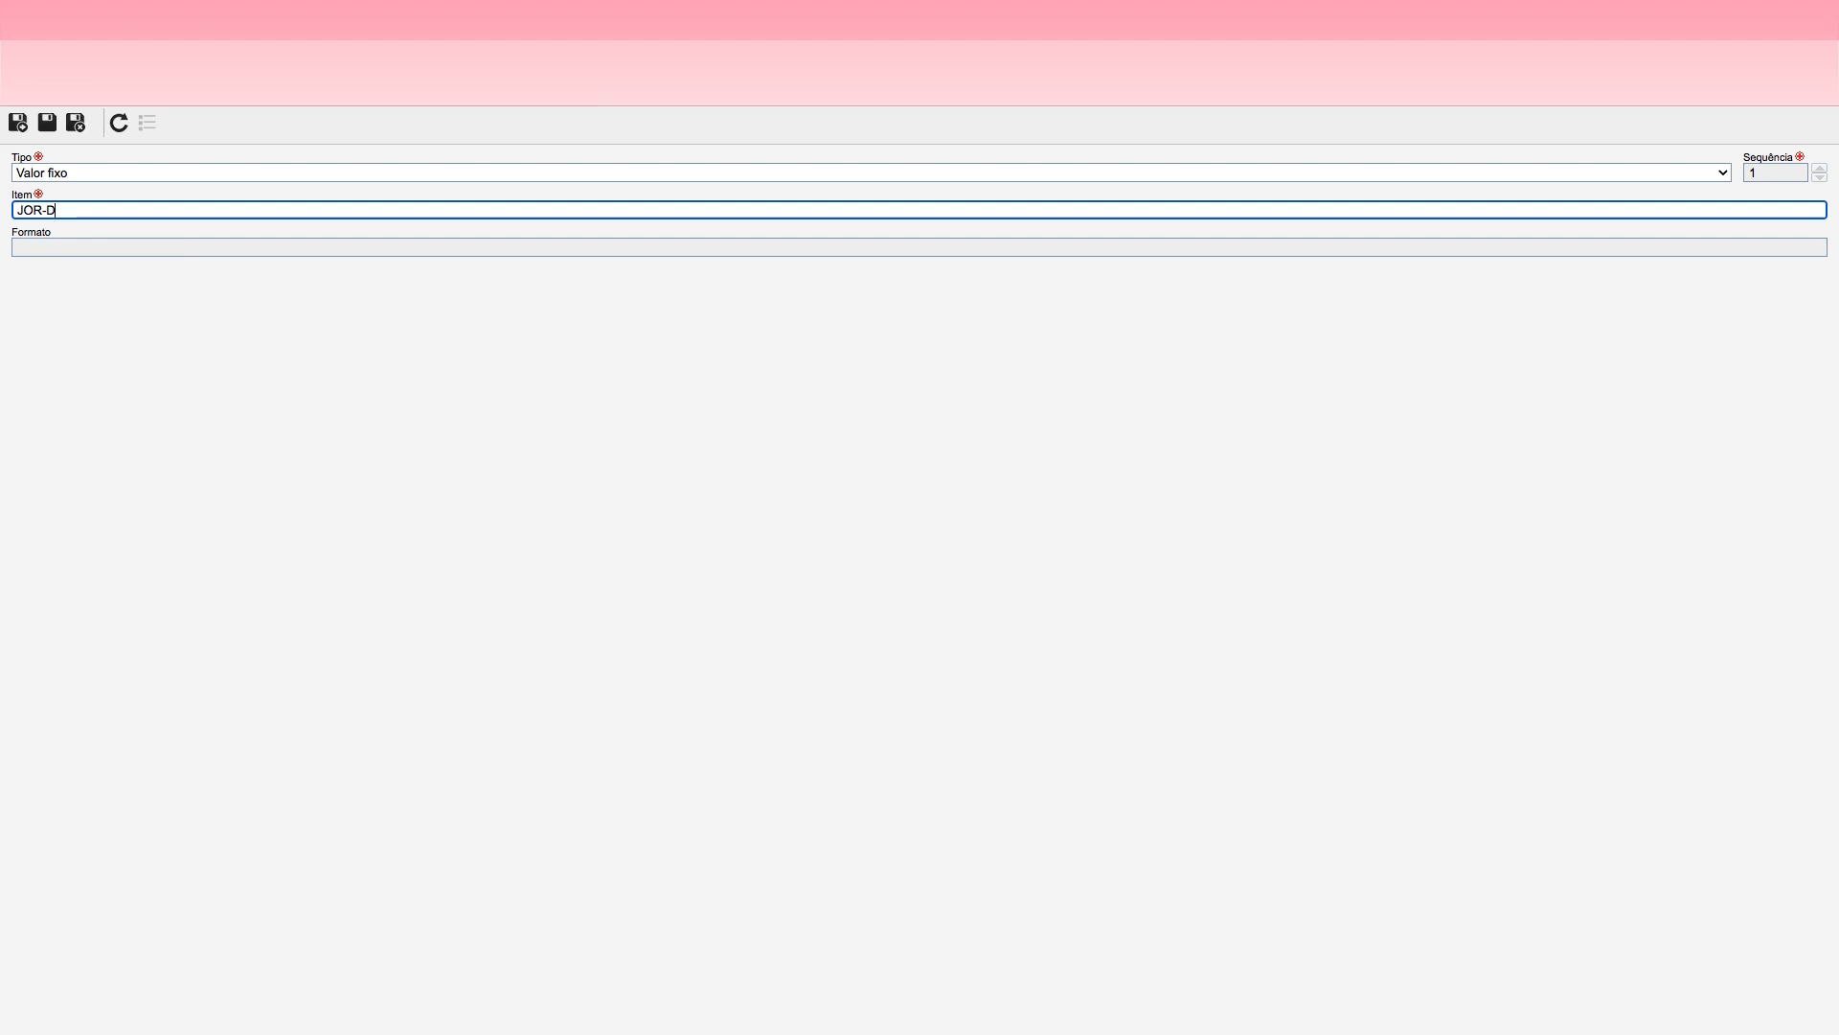
key(BackSpace)
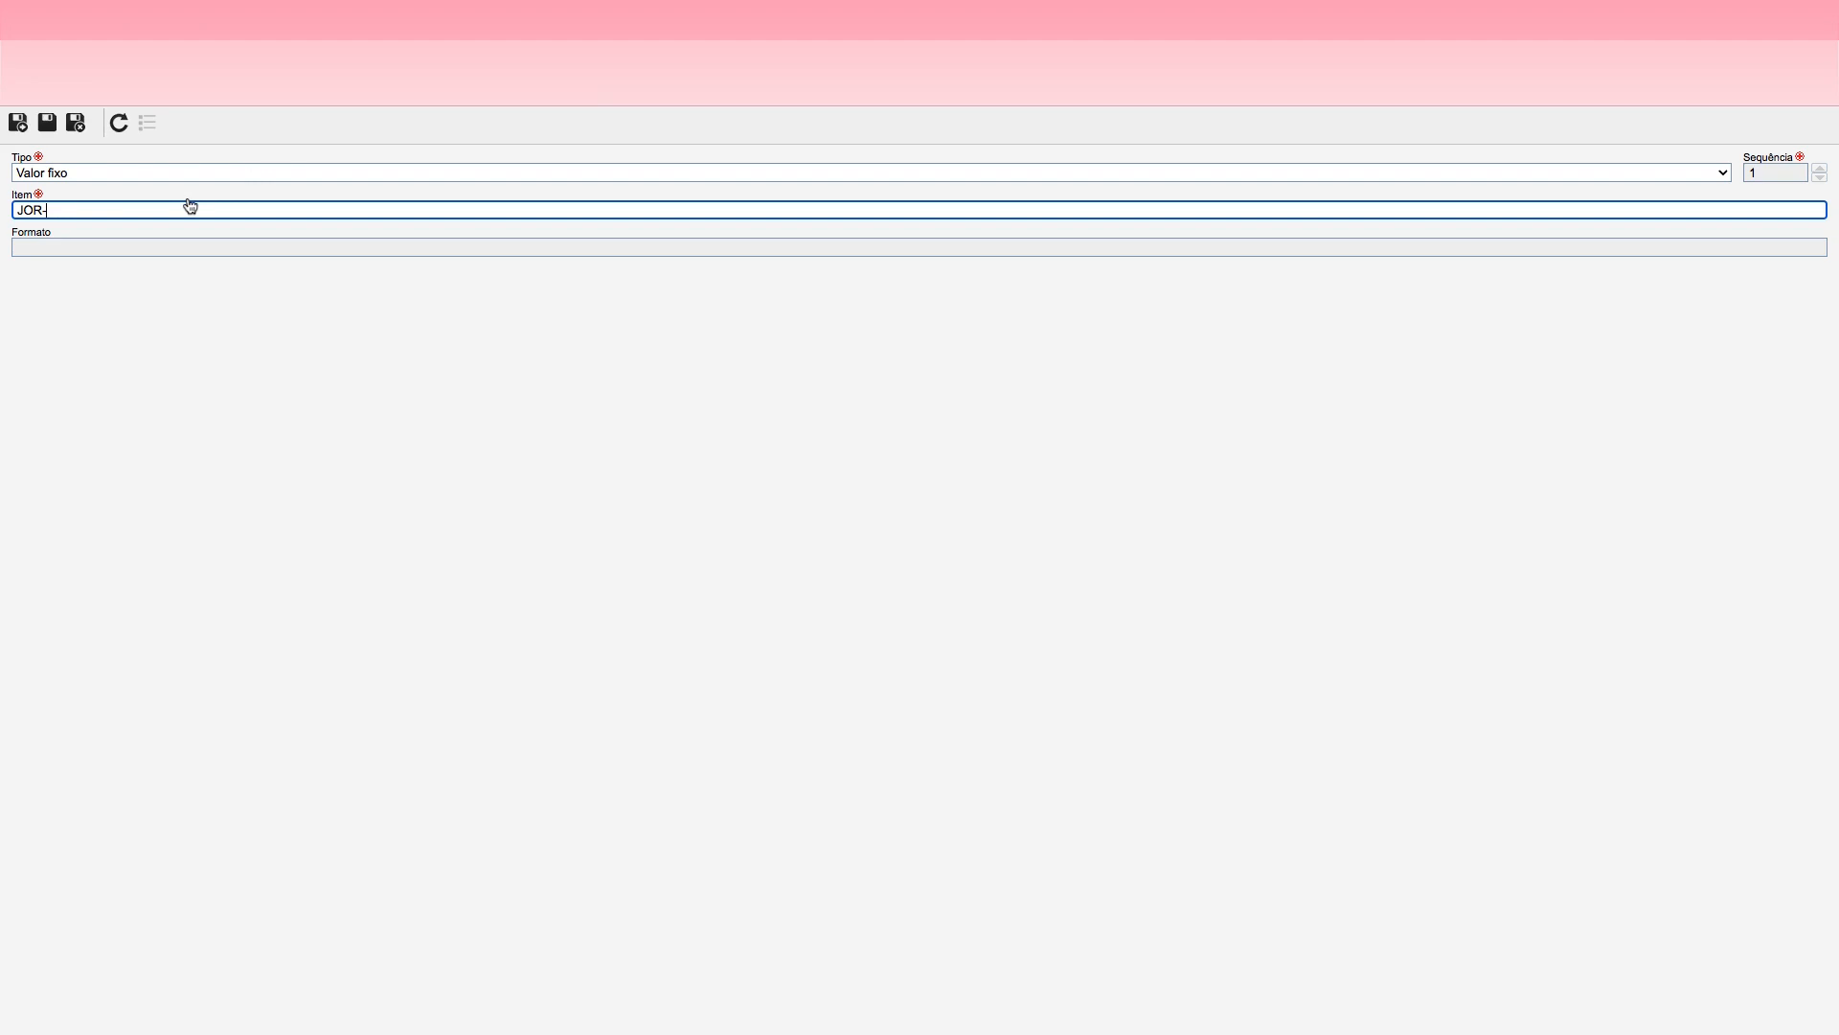
text(D)
click(17, 121)
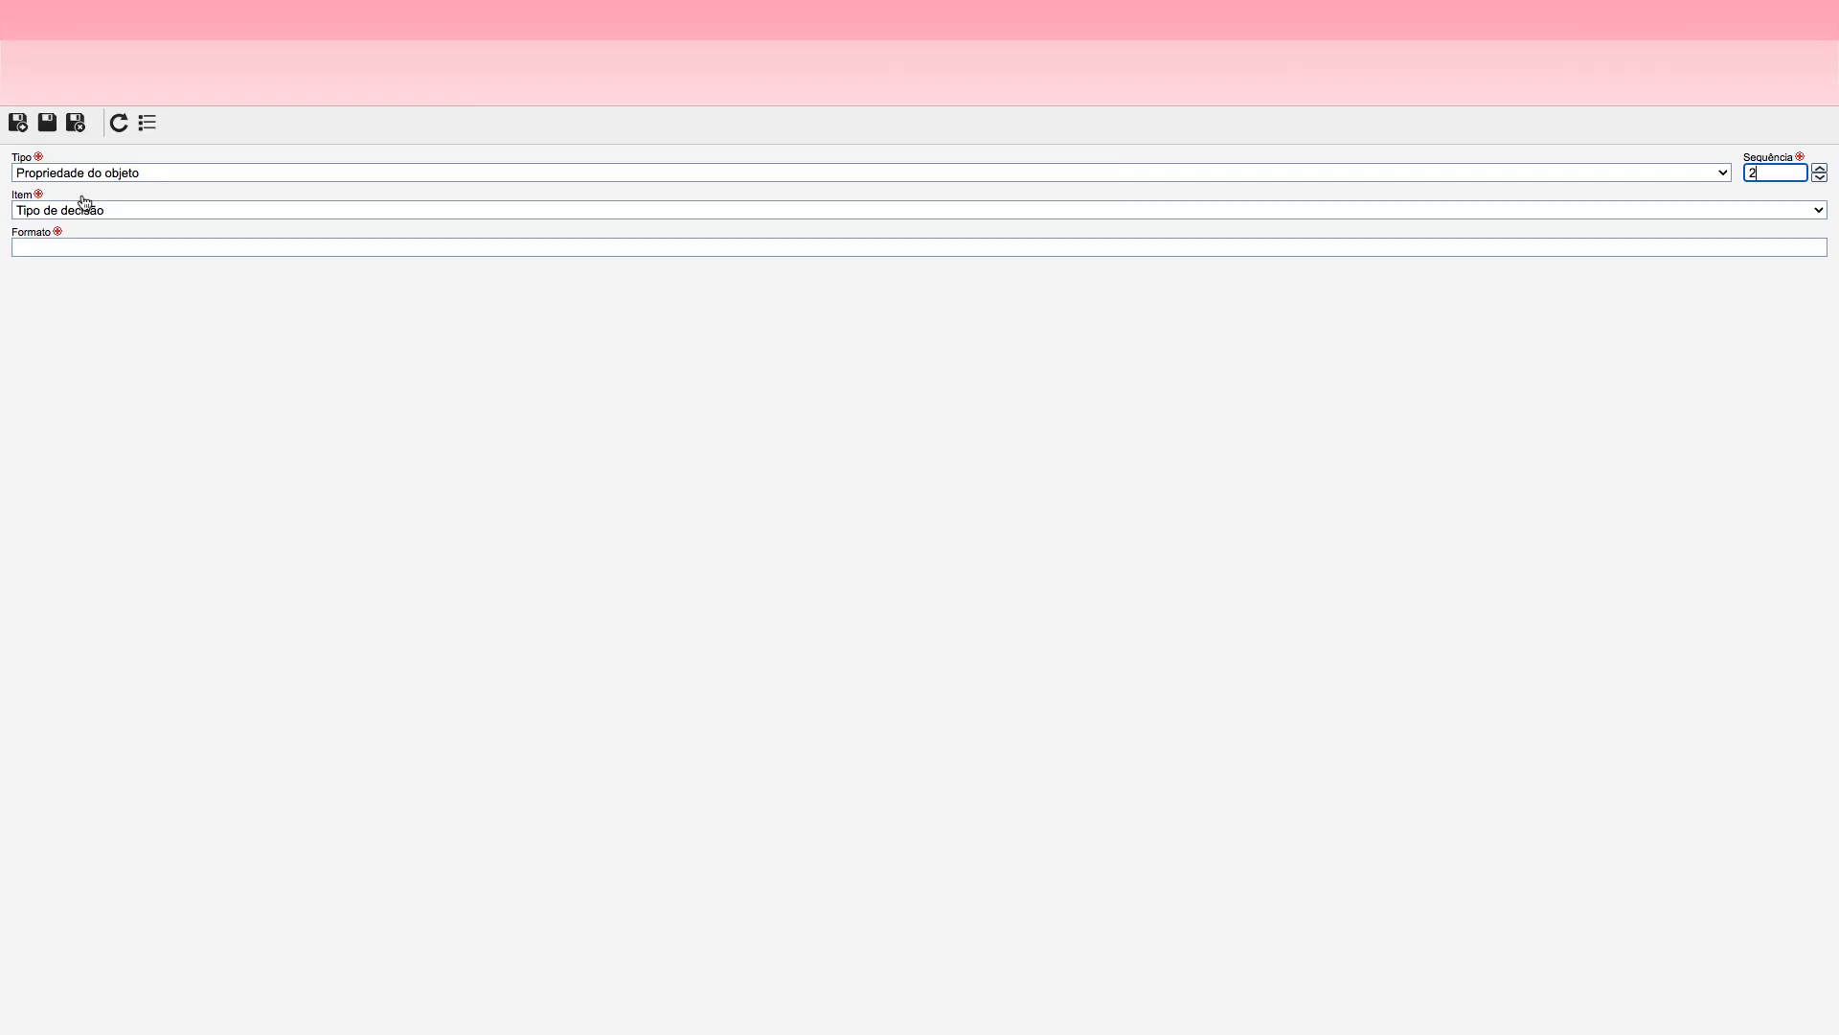
Step: Add a Sequencial item with format 000 as the second item, and save and close the JOR_DEC mask
click(97, 175)
click(86, 192)
click(74, 247)
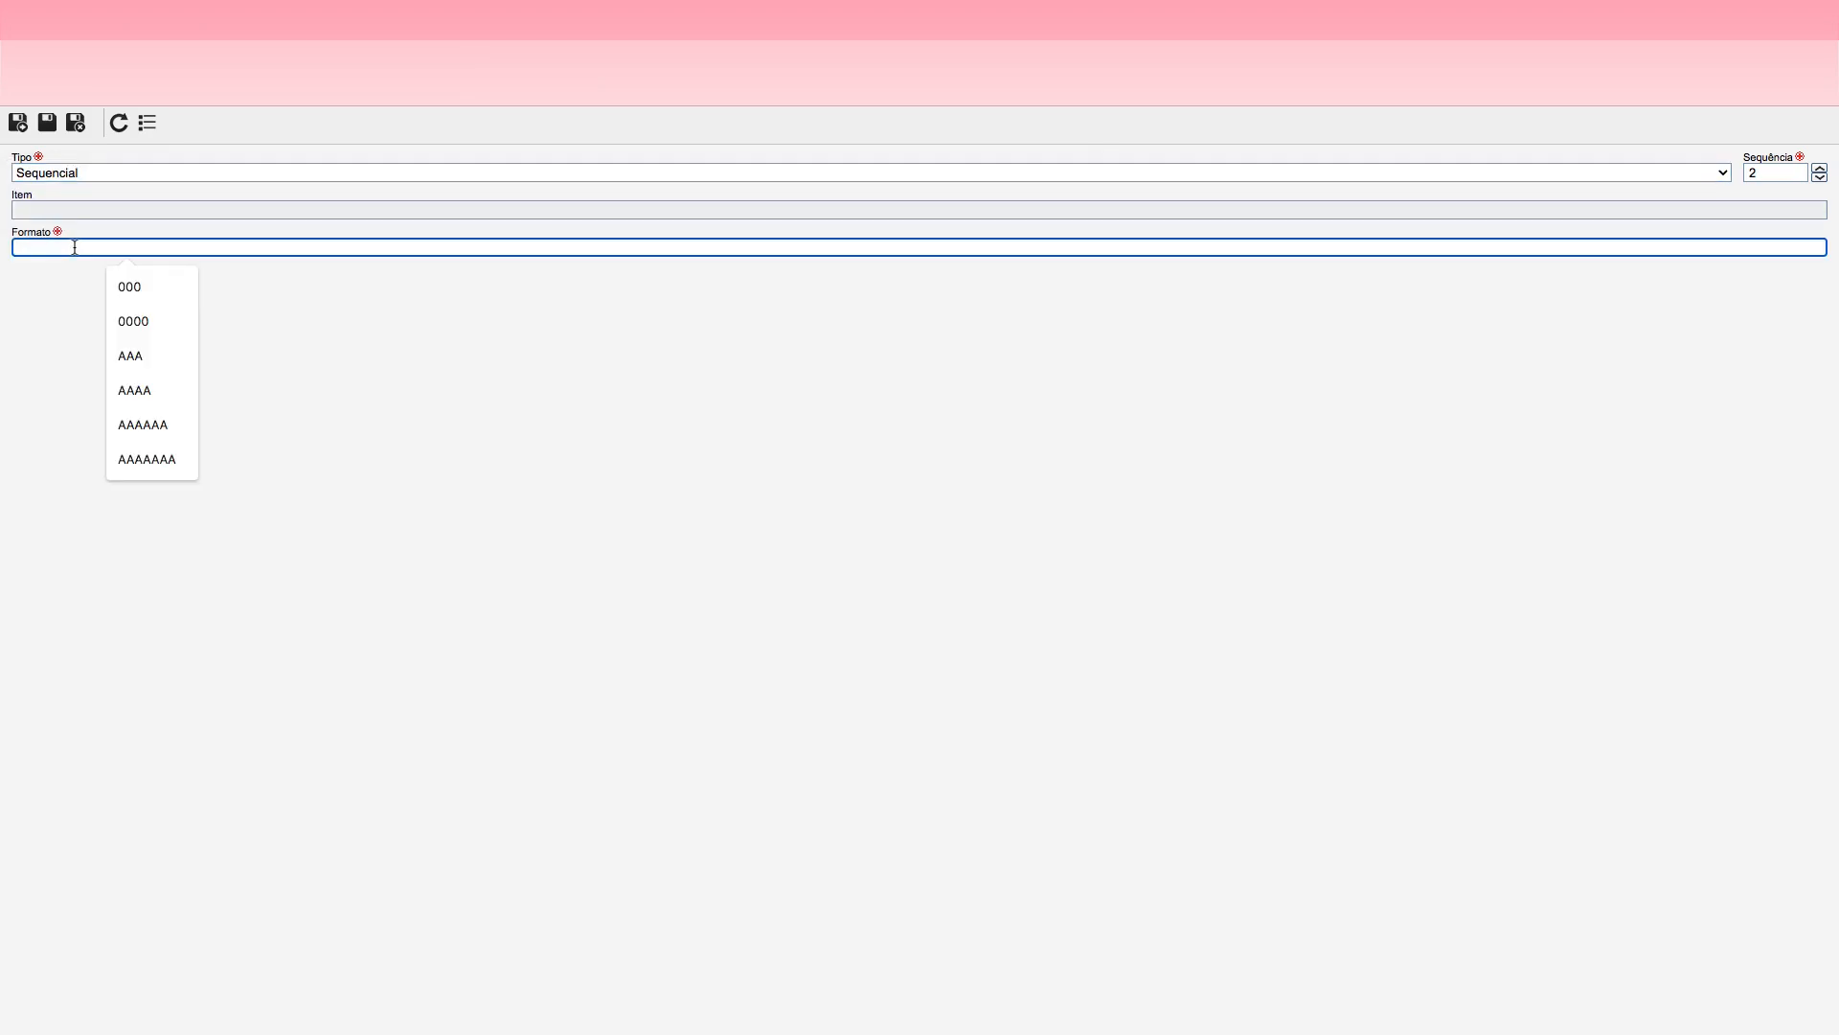
text(000)
click(75, 125)
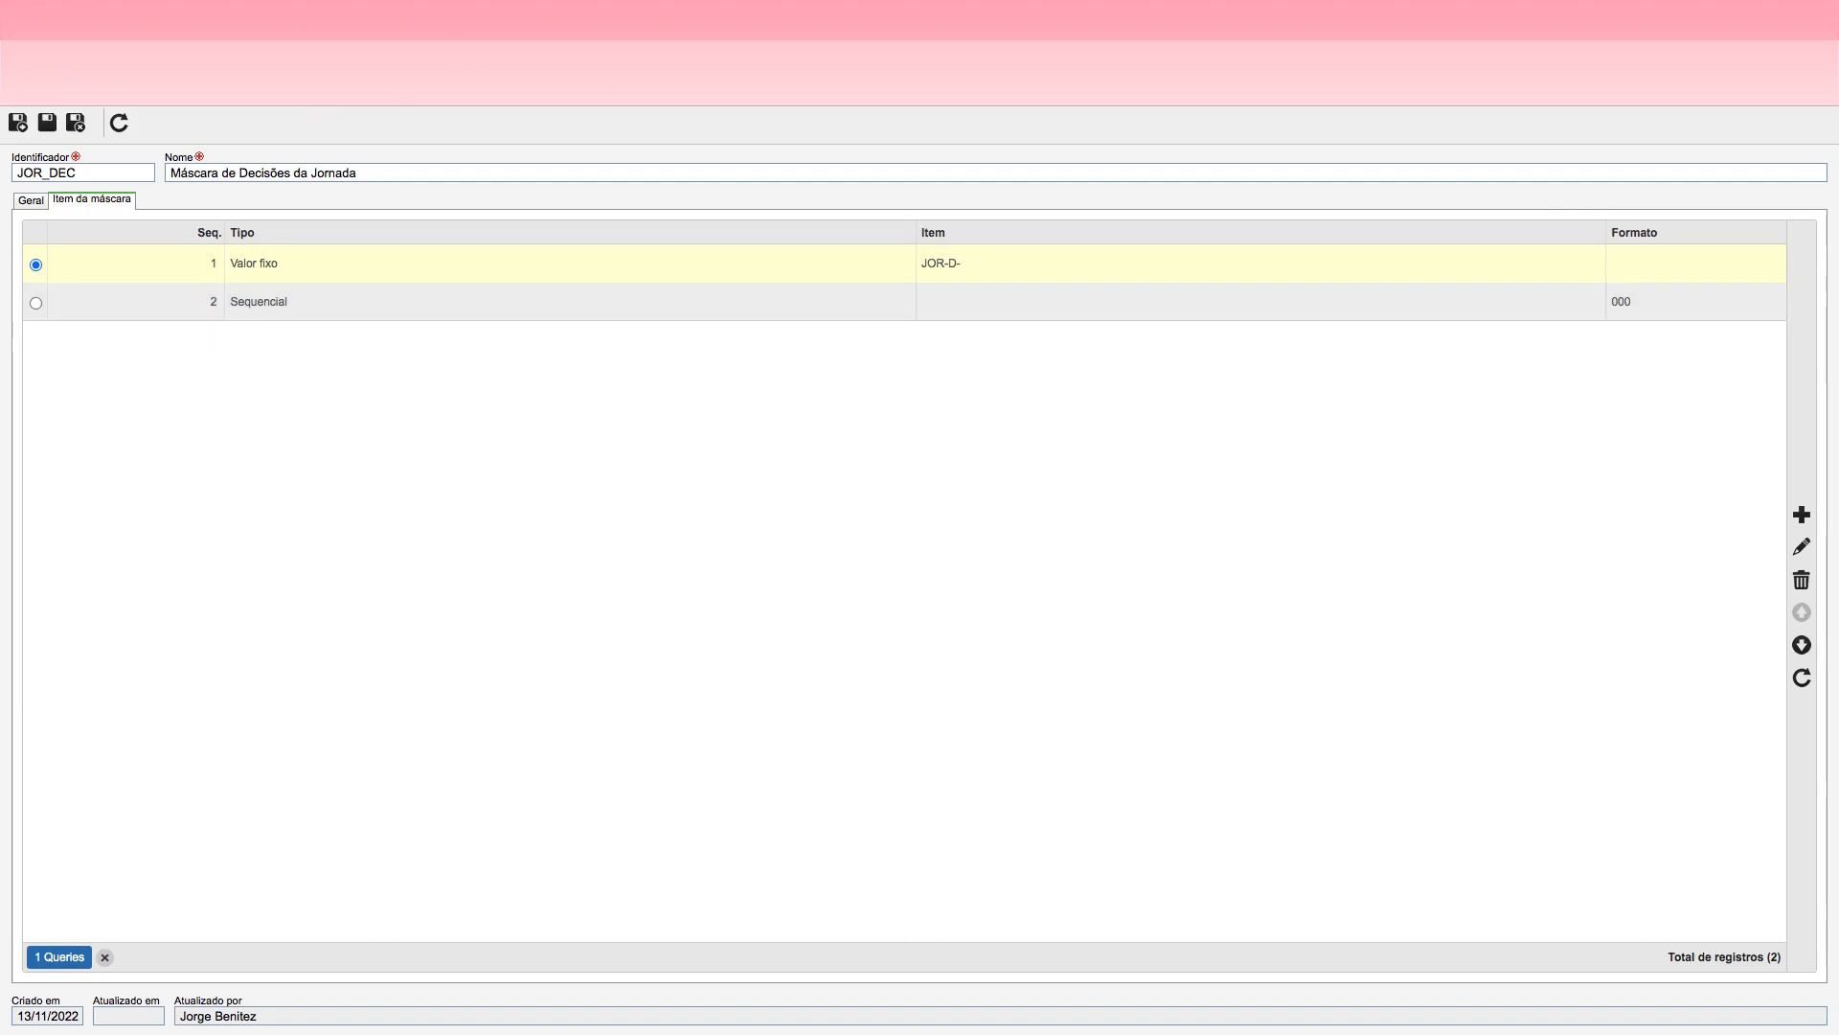
click(76, 129)
Step: Open the Tipo de atividade classification in the Processo configuration and list its records
click(607, 134)
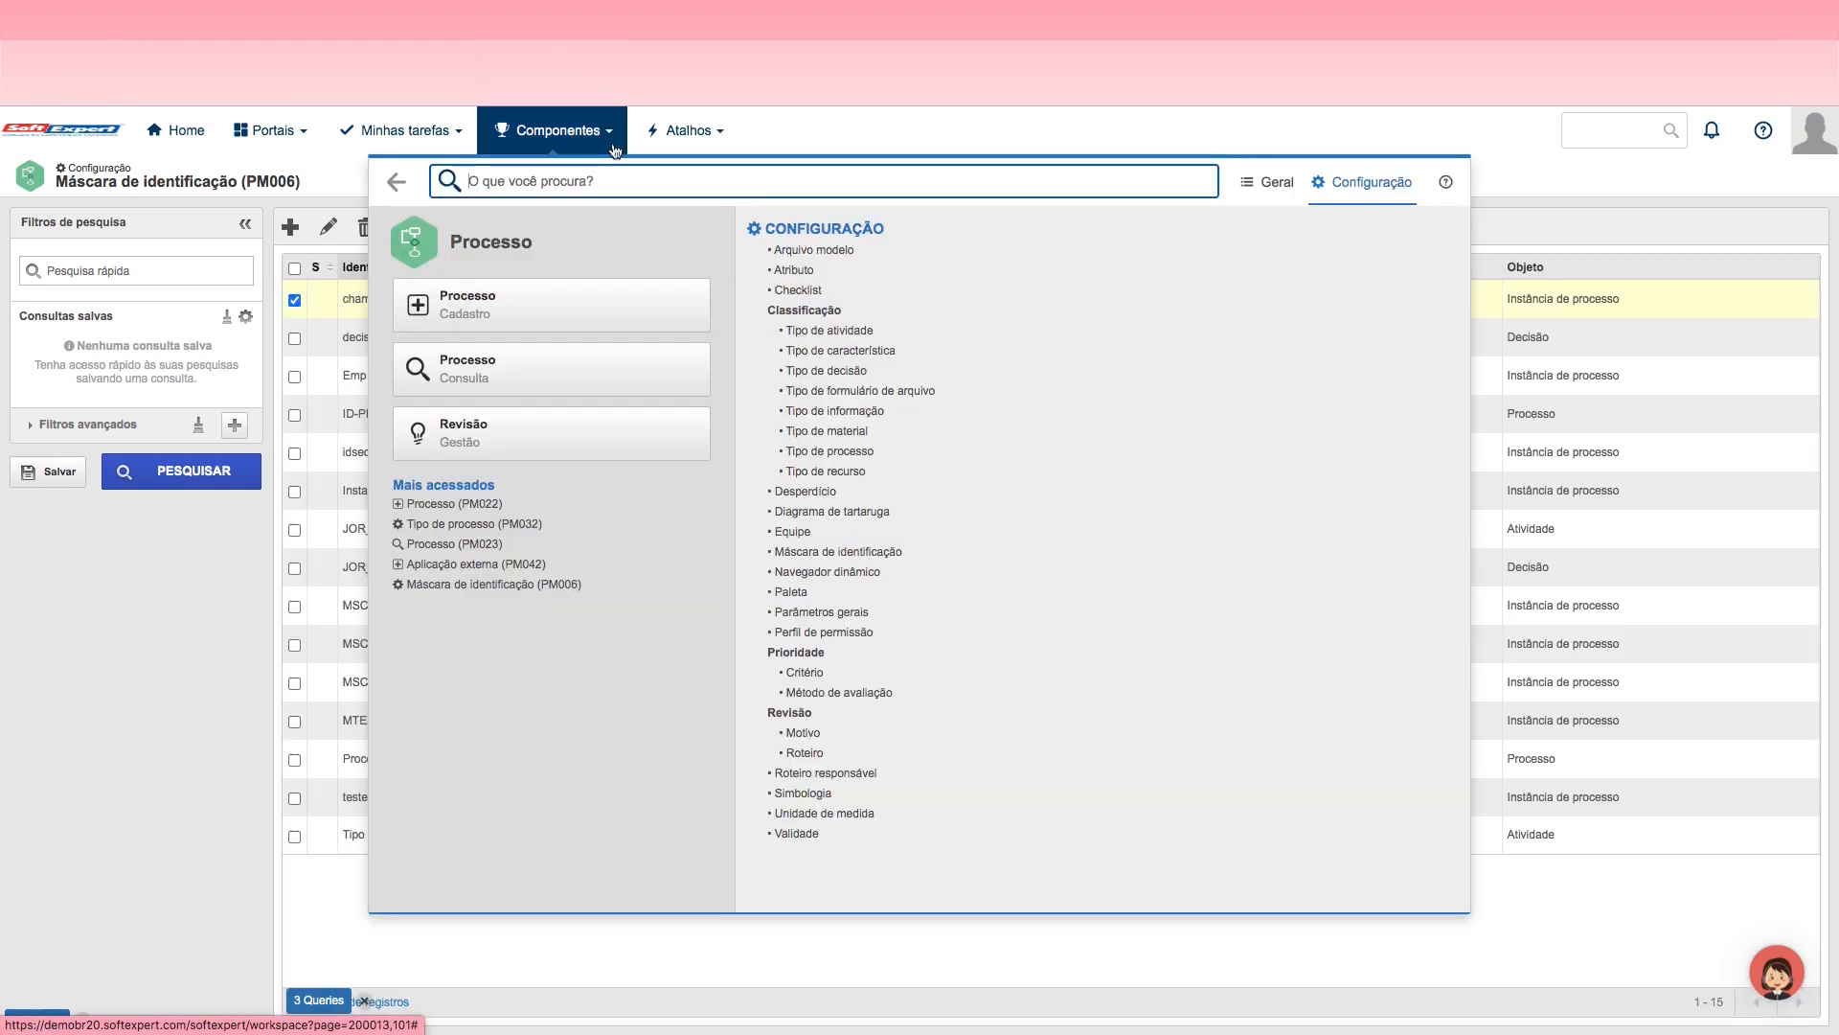
click(847, 336)
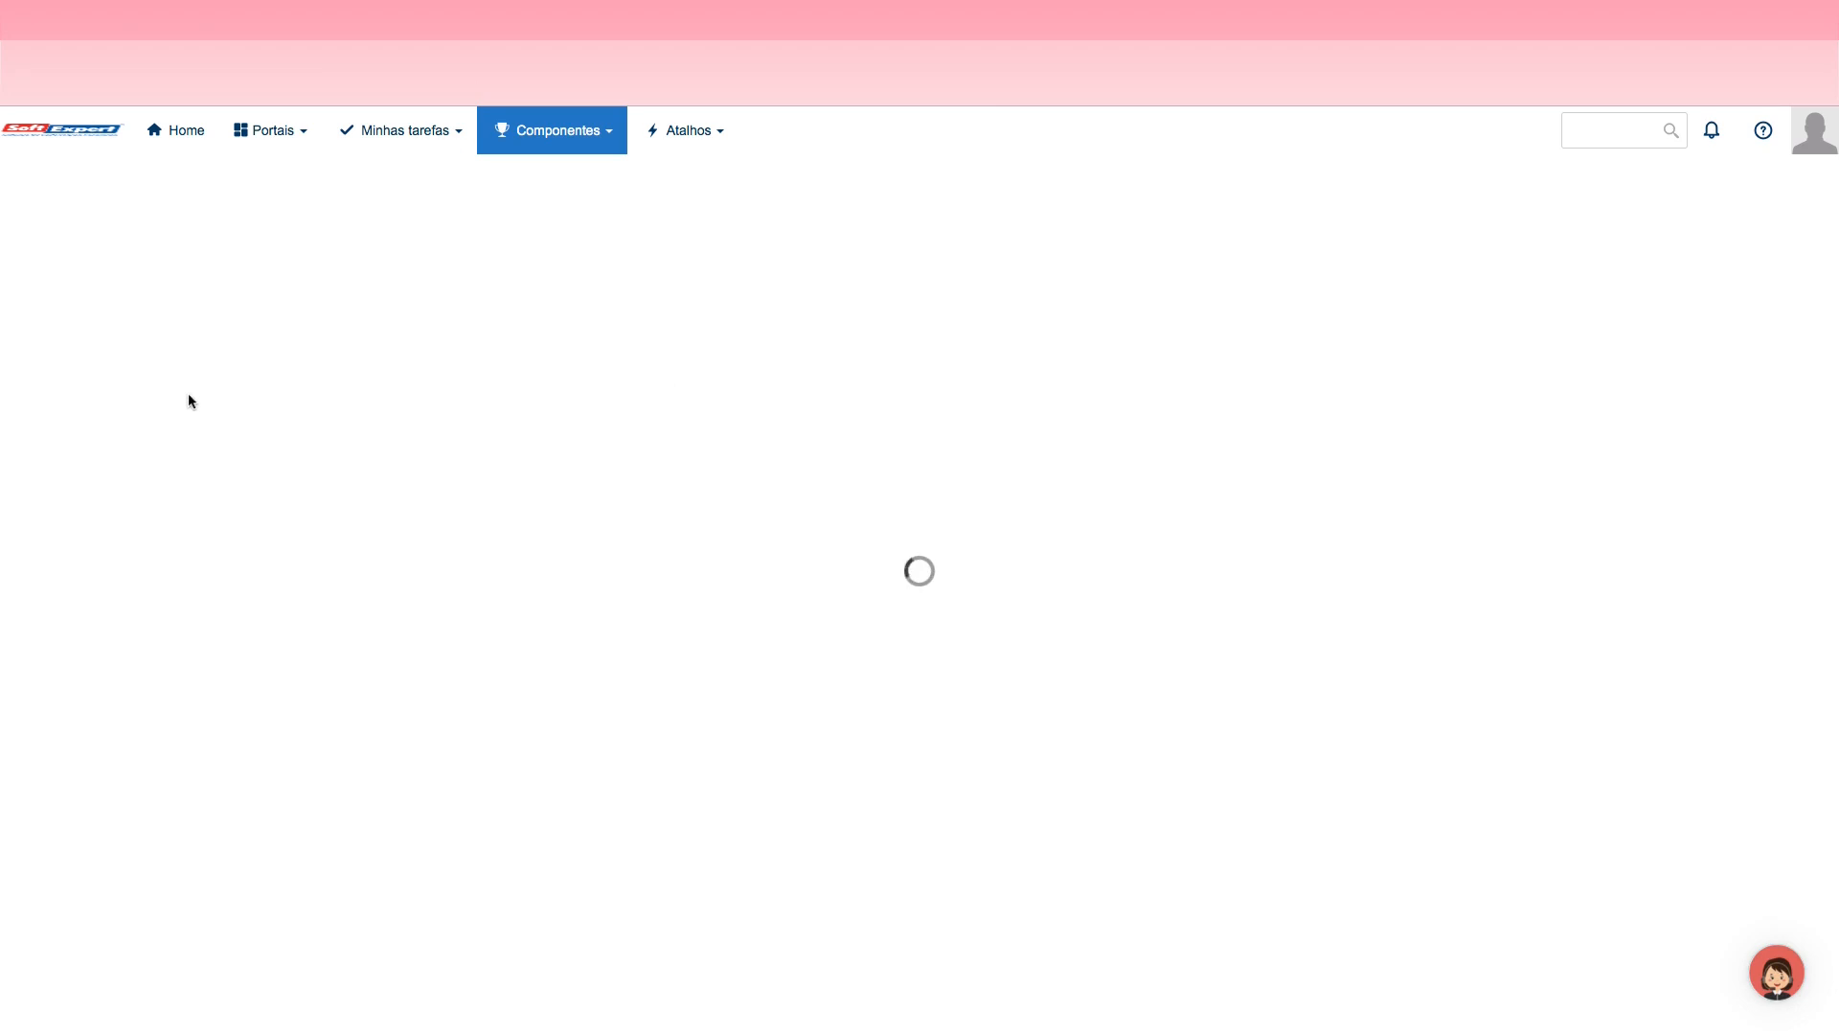
click(179, 479)
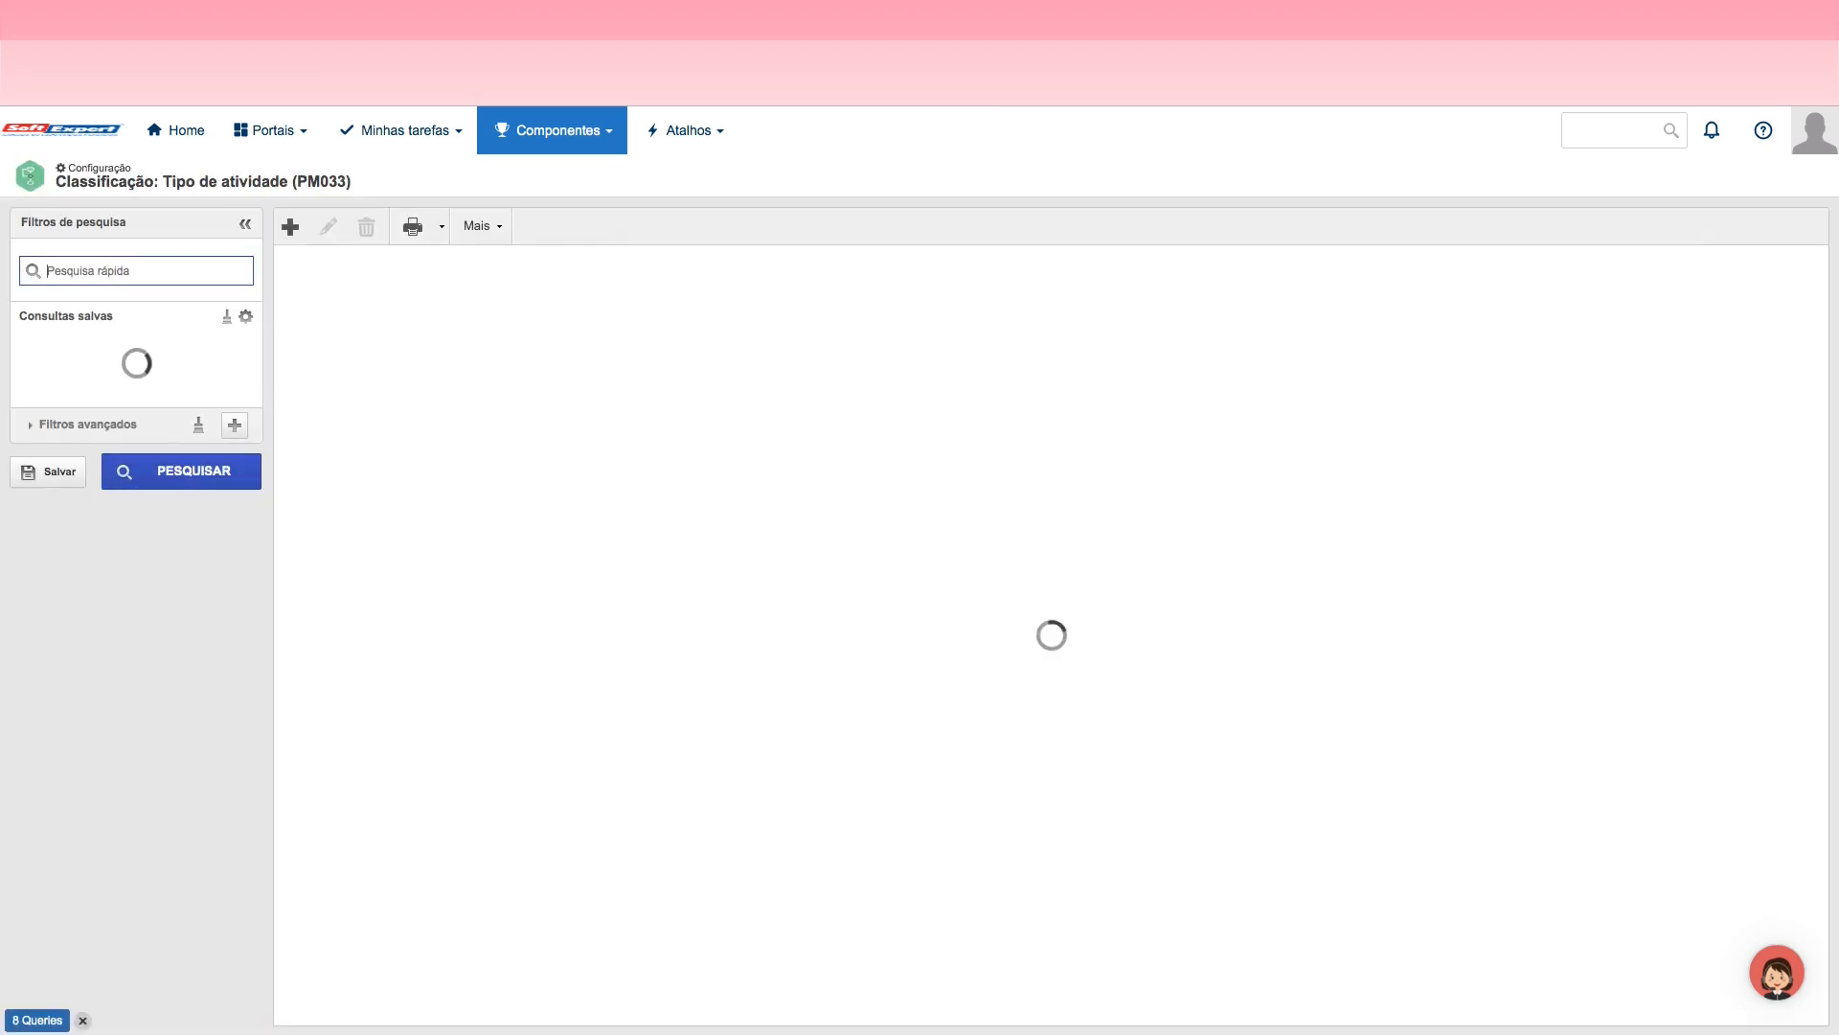
Step: Find the ATV_JOR activity type, enable its identification mask with JOR_ATV - Máscara de Atividades da Jornada, and save and close it
text(Jorna)
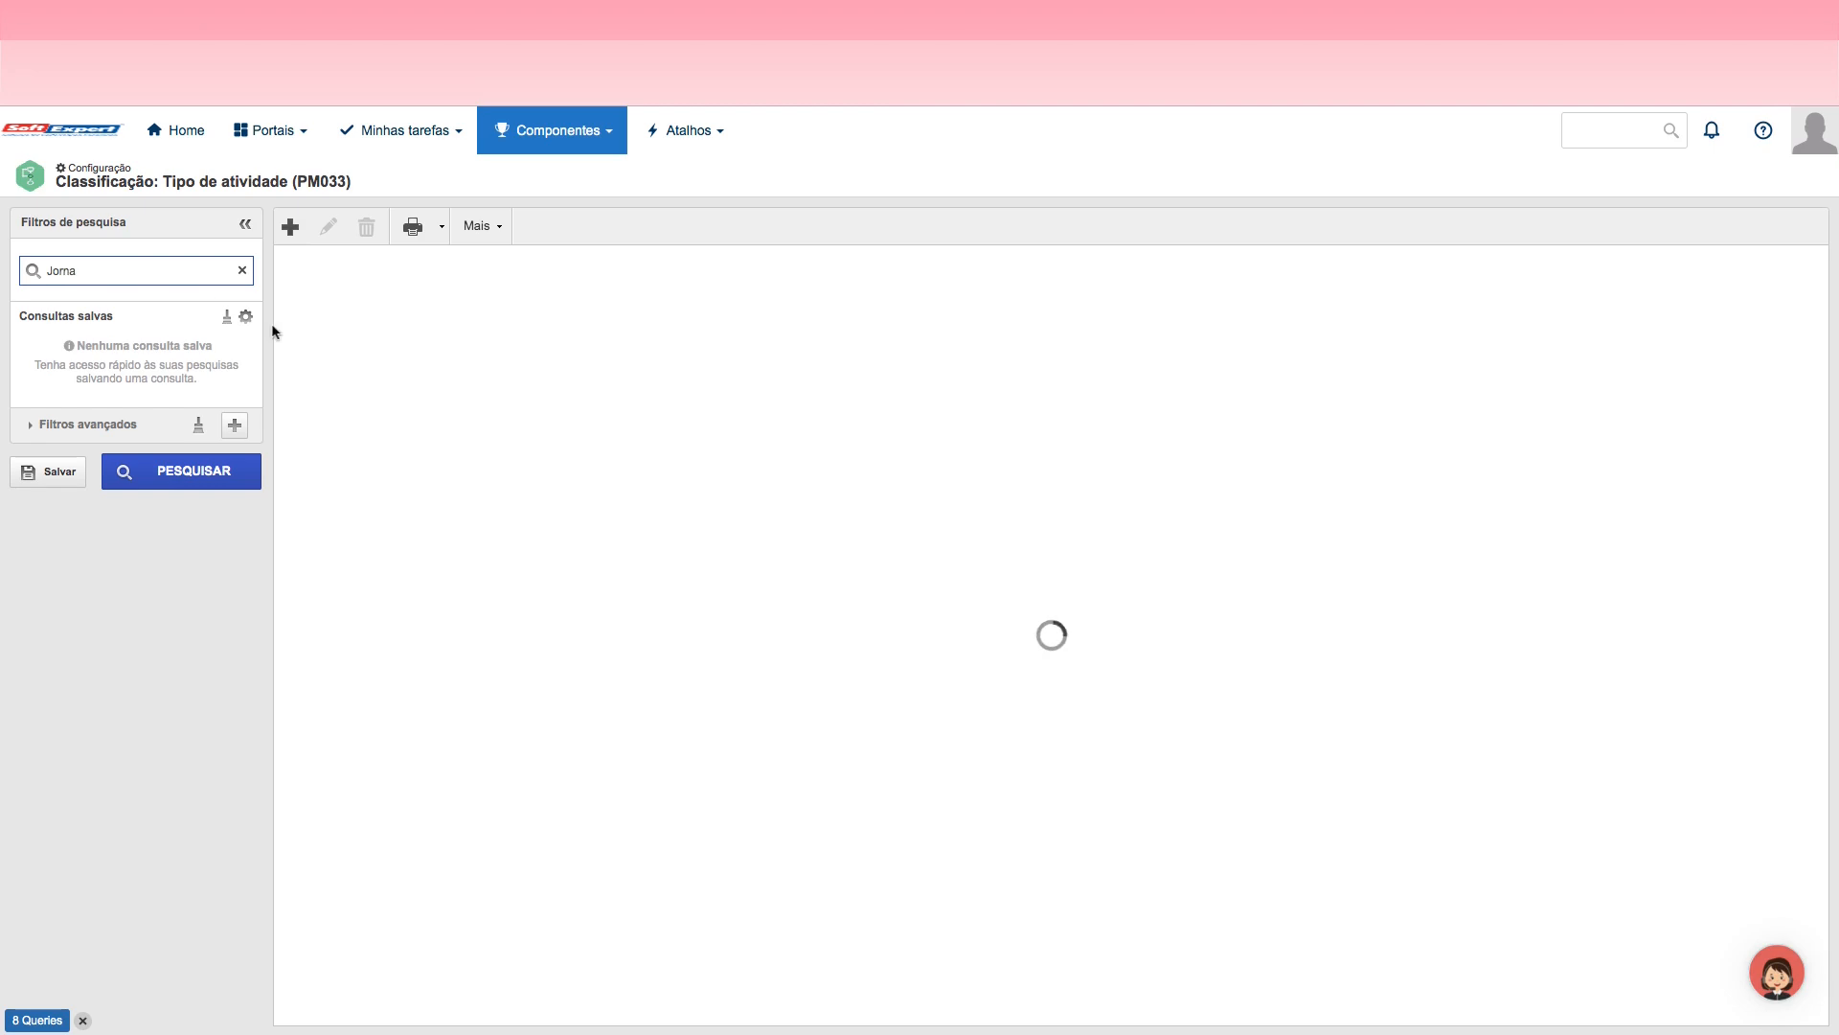
click(221, 486)
double_click(418, 302)
click(41, 265)
click(384, 306)
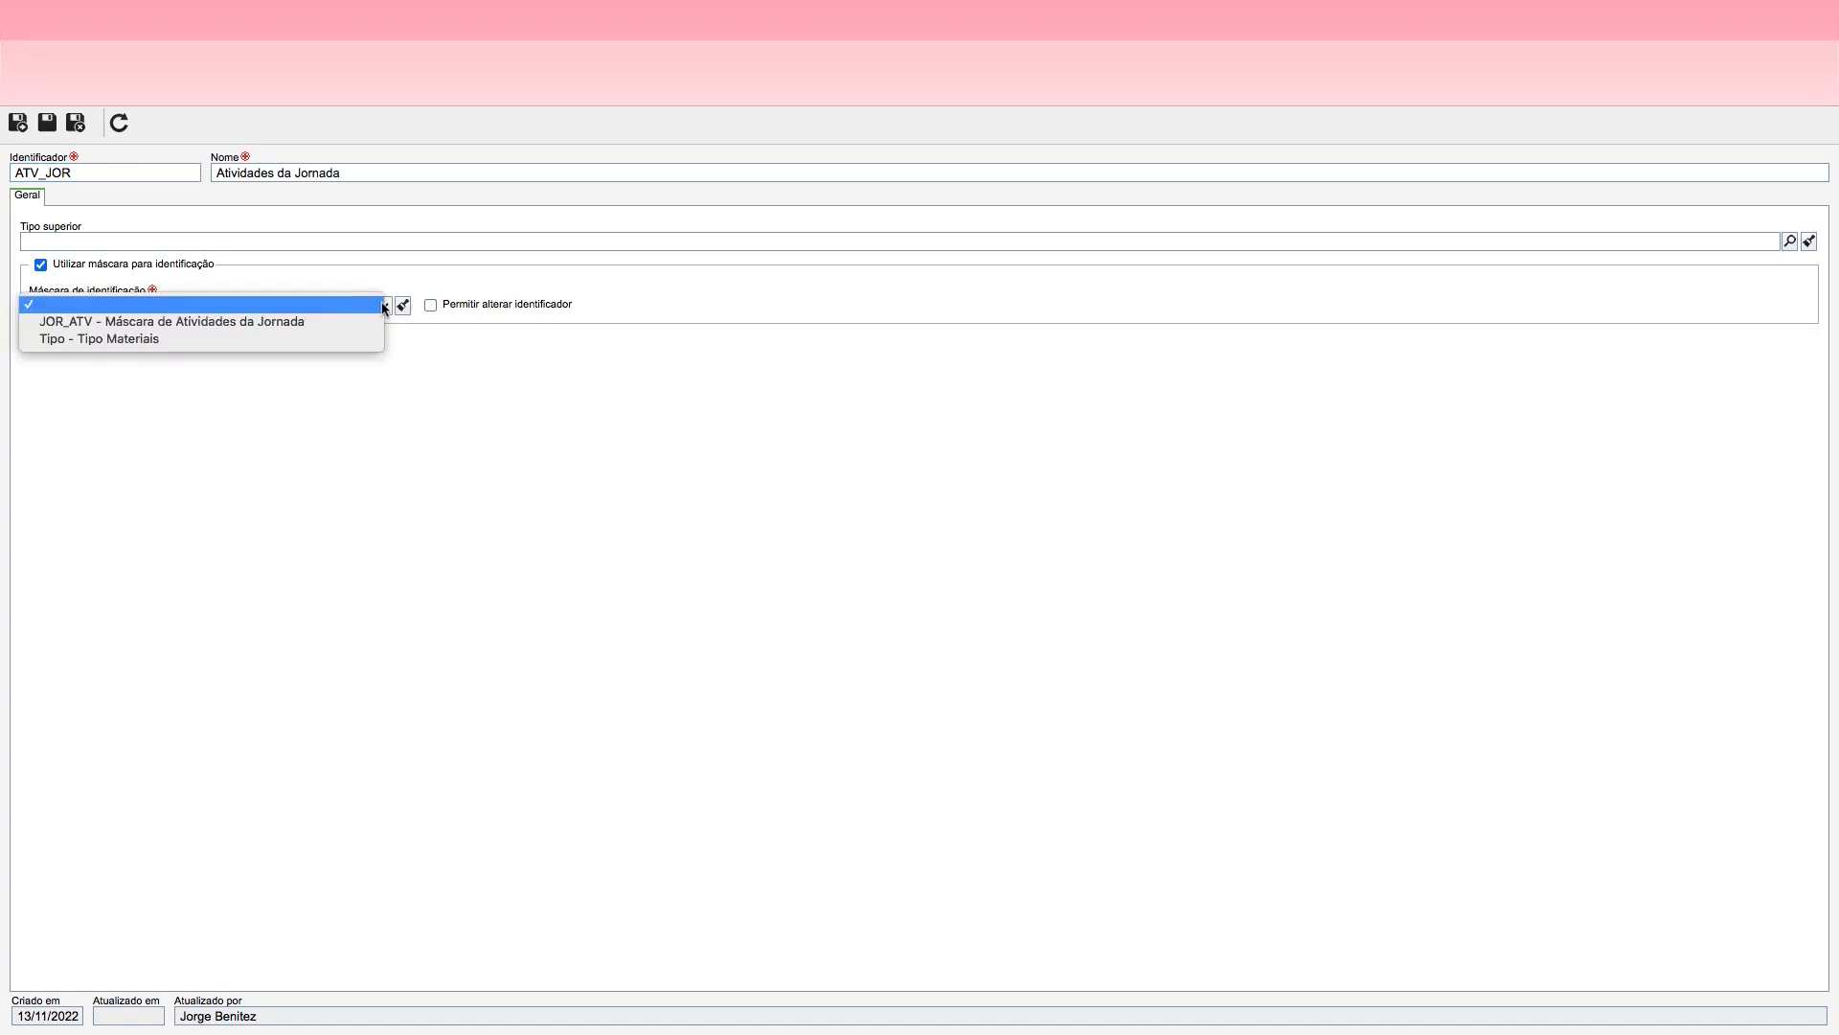
click(158, 323)
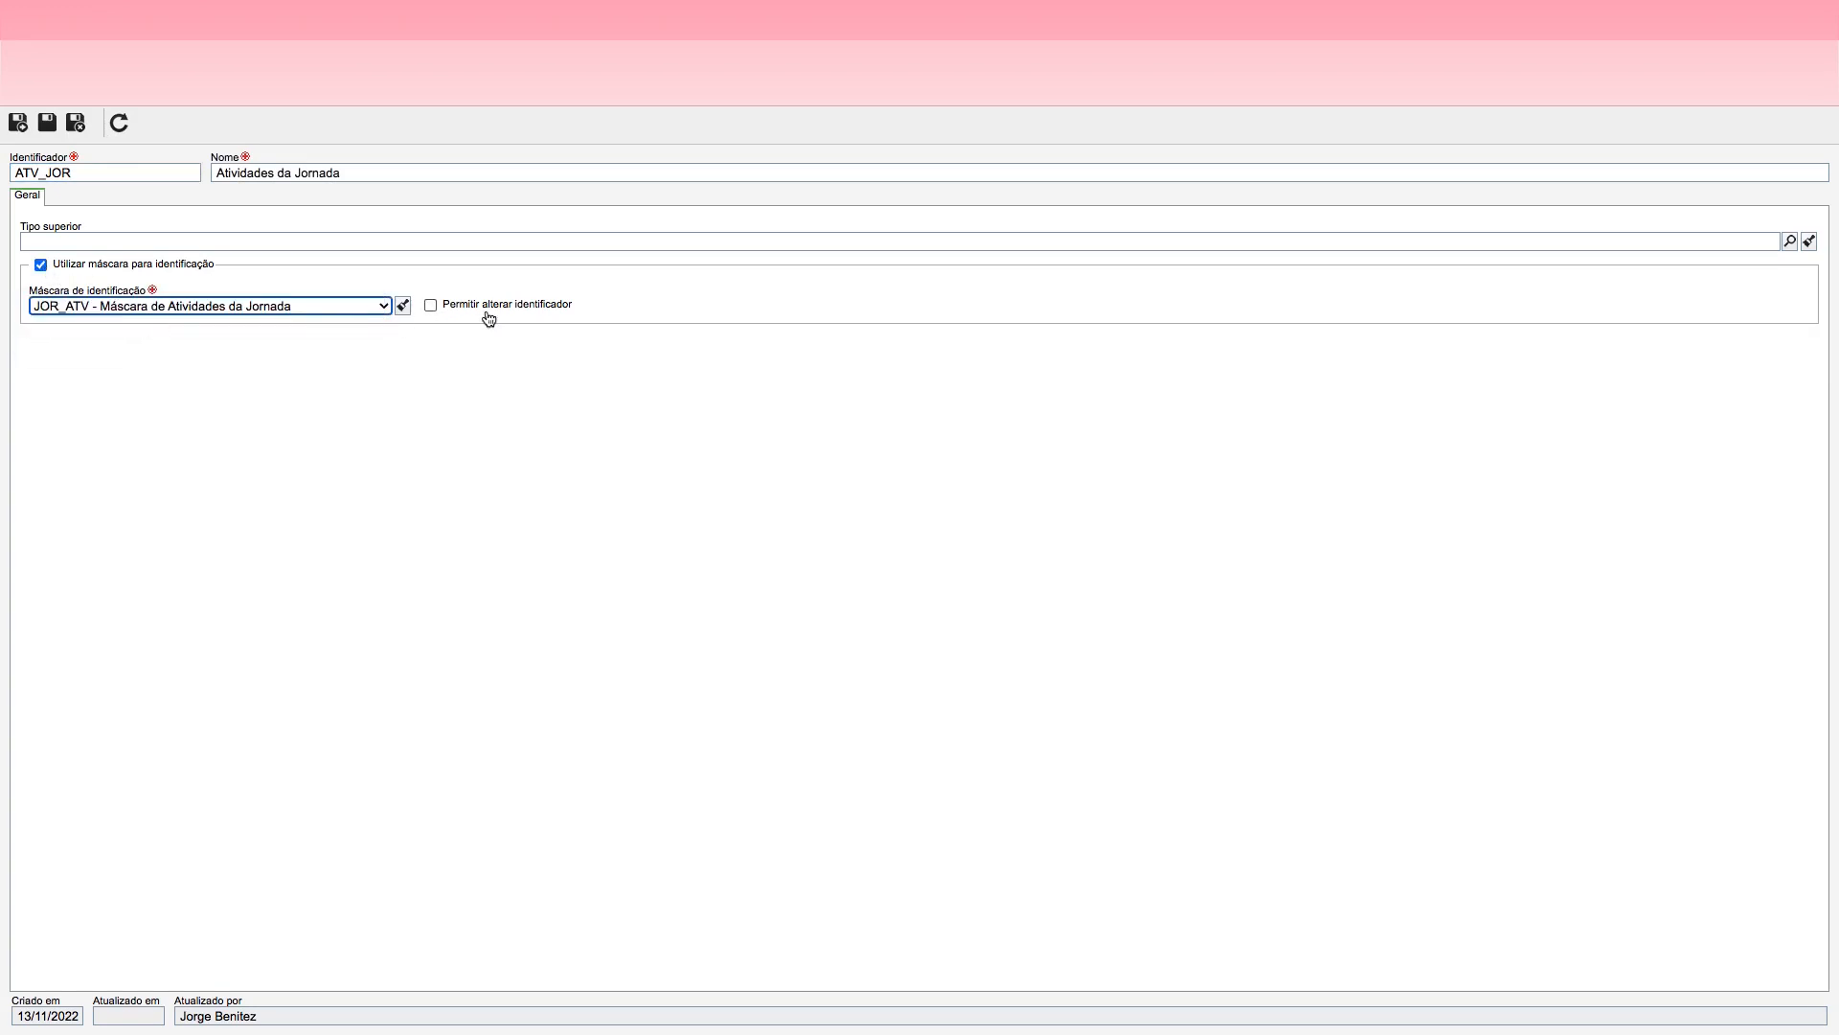
click(74, 130)
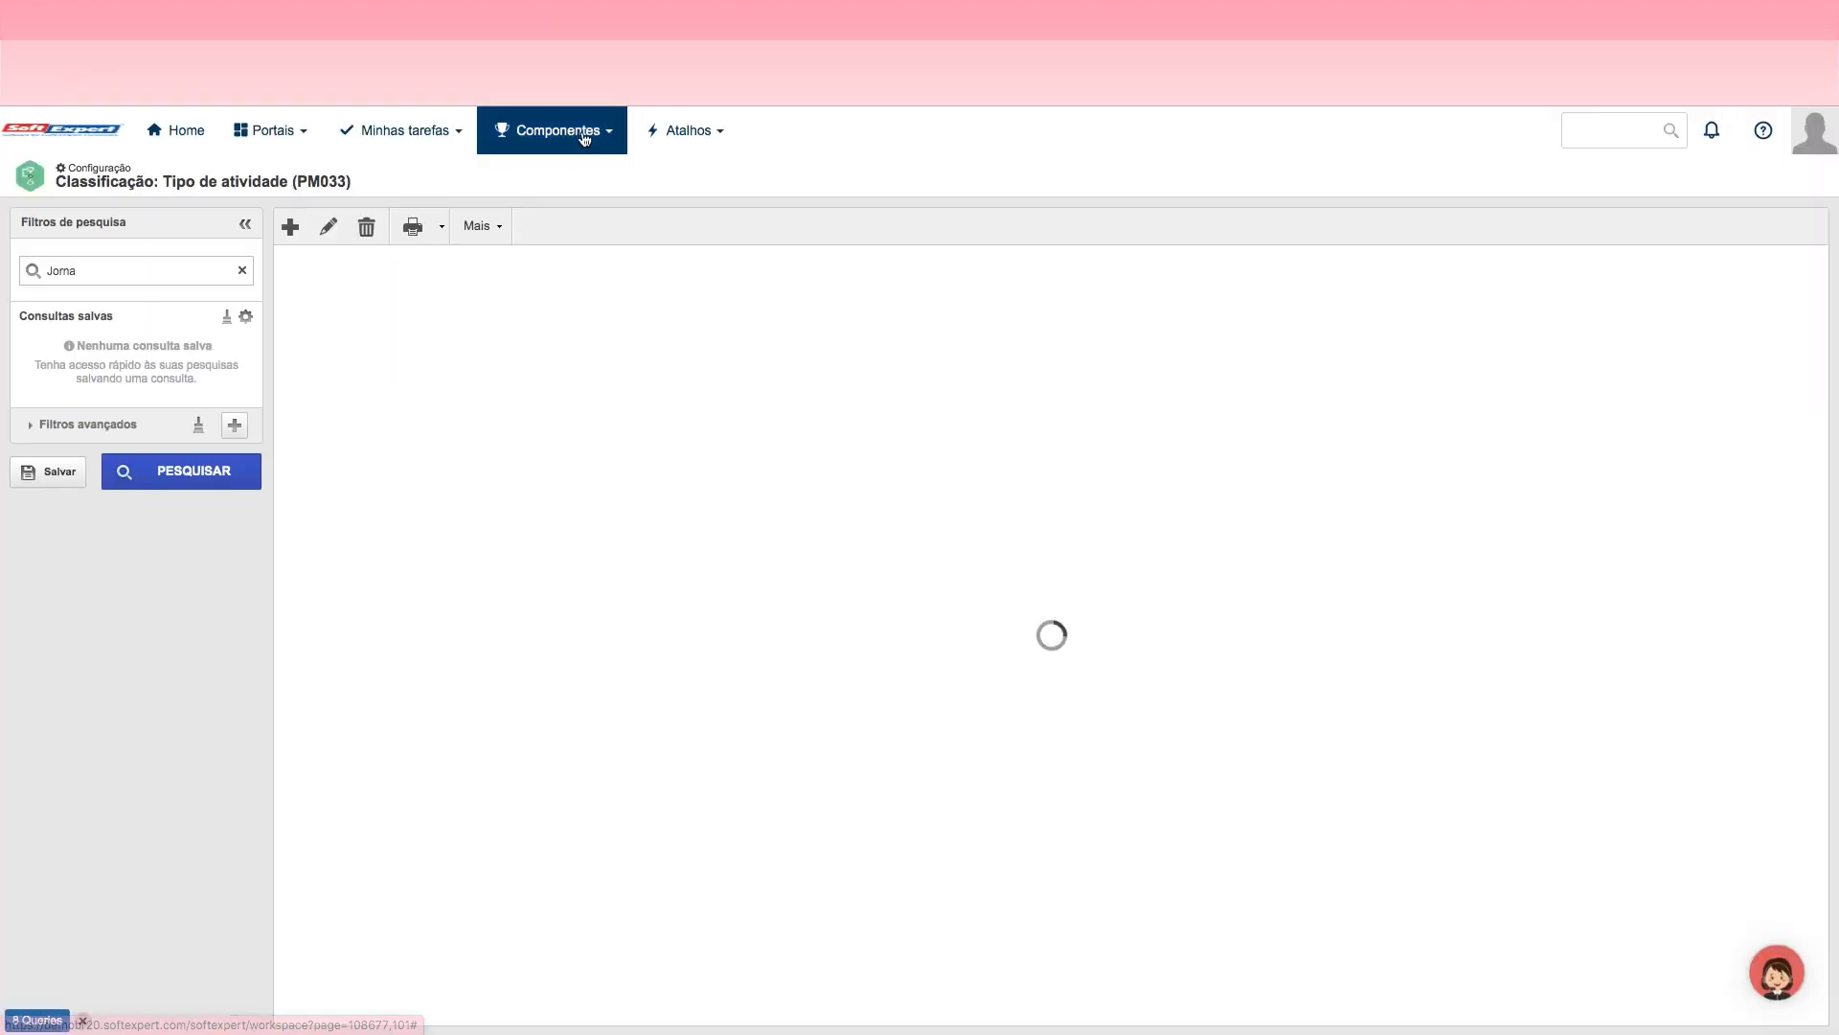
Step: Open the Tipo de decisão classification in the Processo configuration and search its records for JOr
click(585, 138)
click(842, 371)
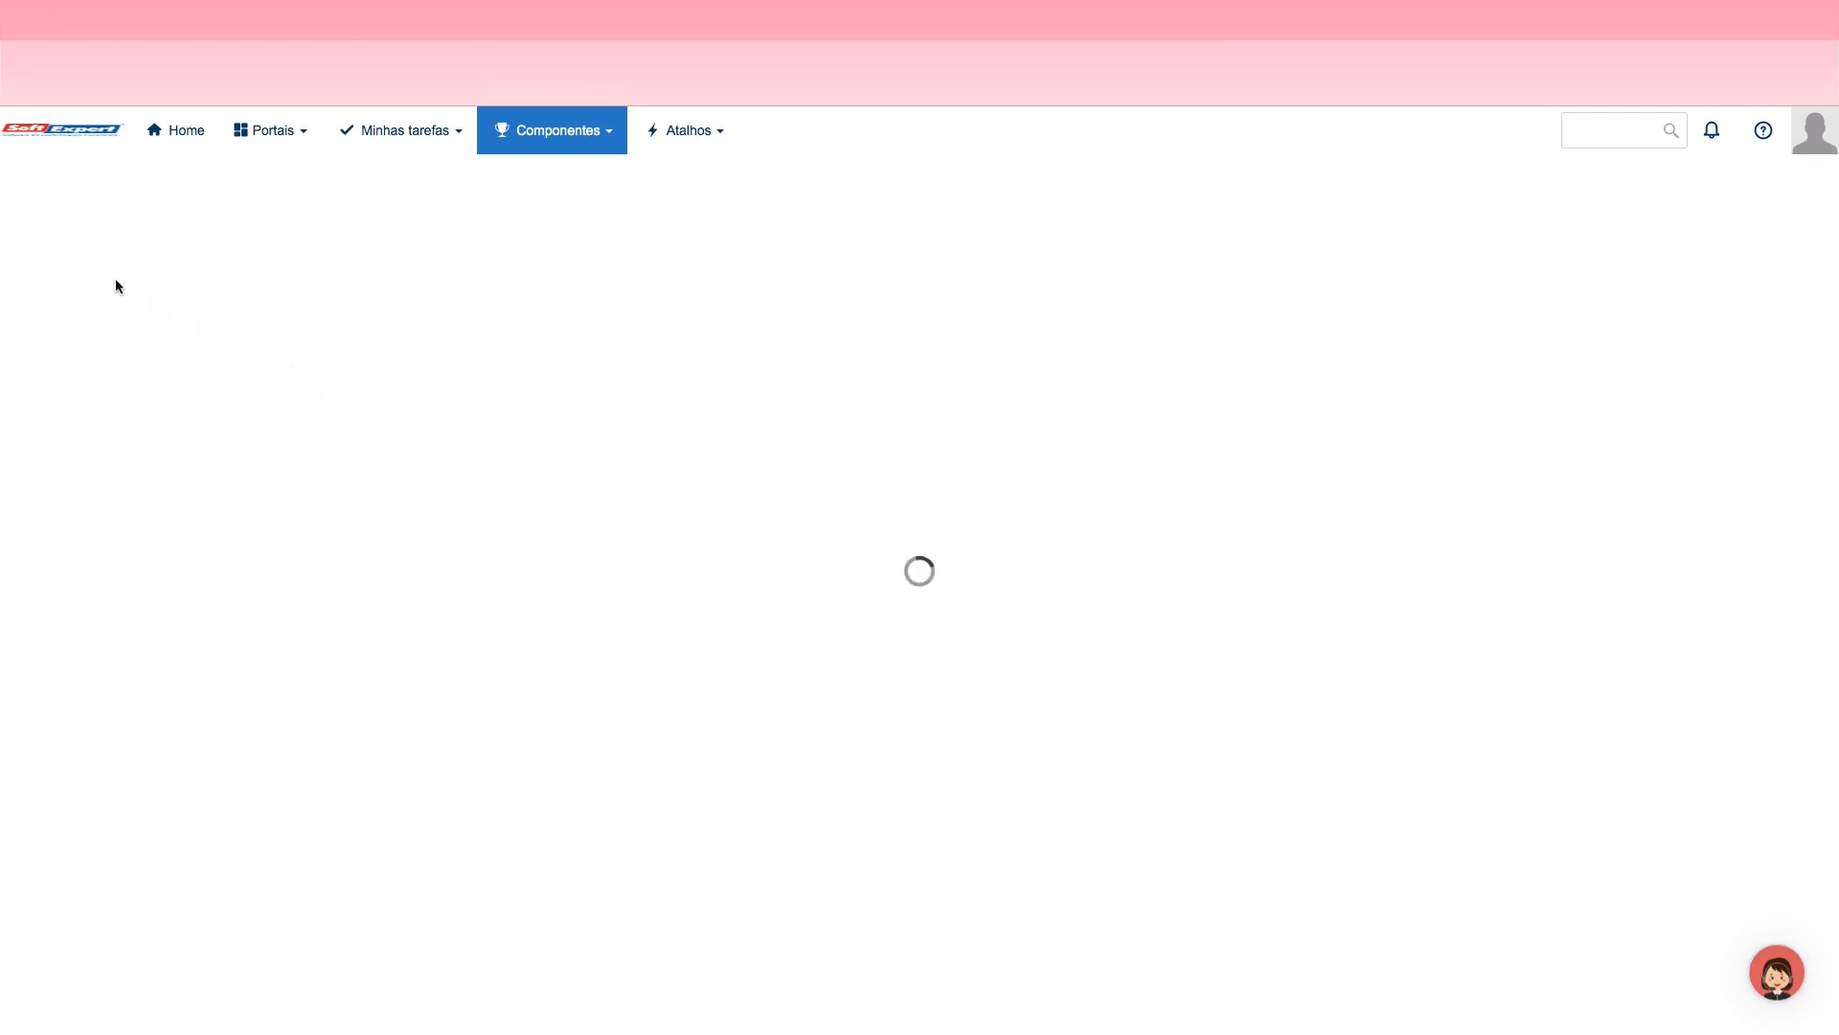
click(113, 273)
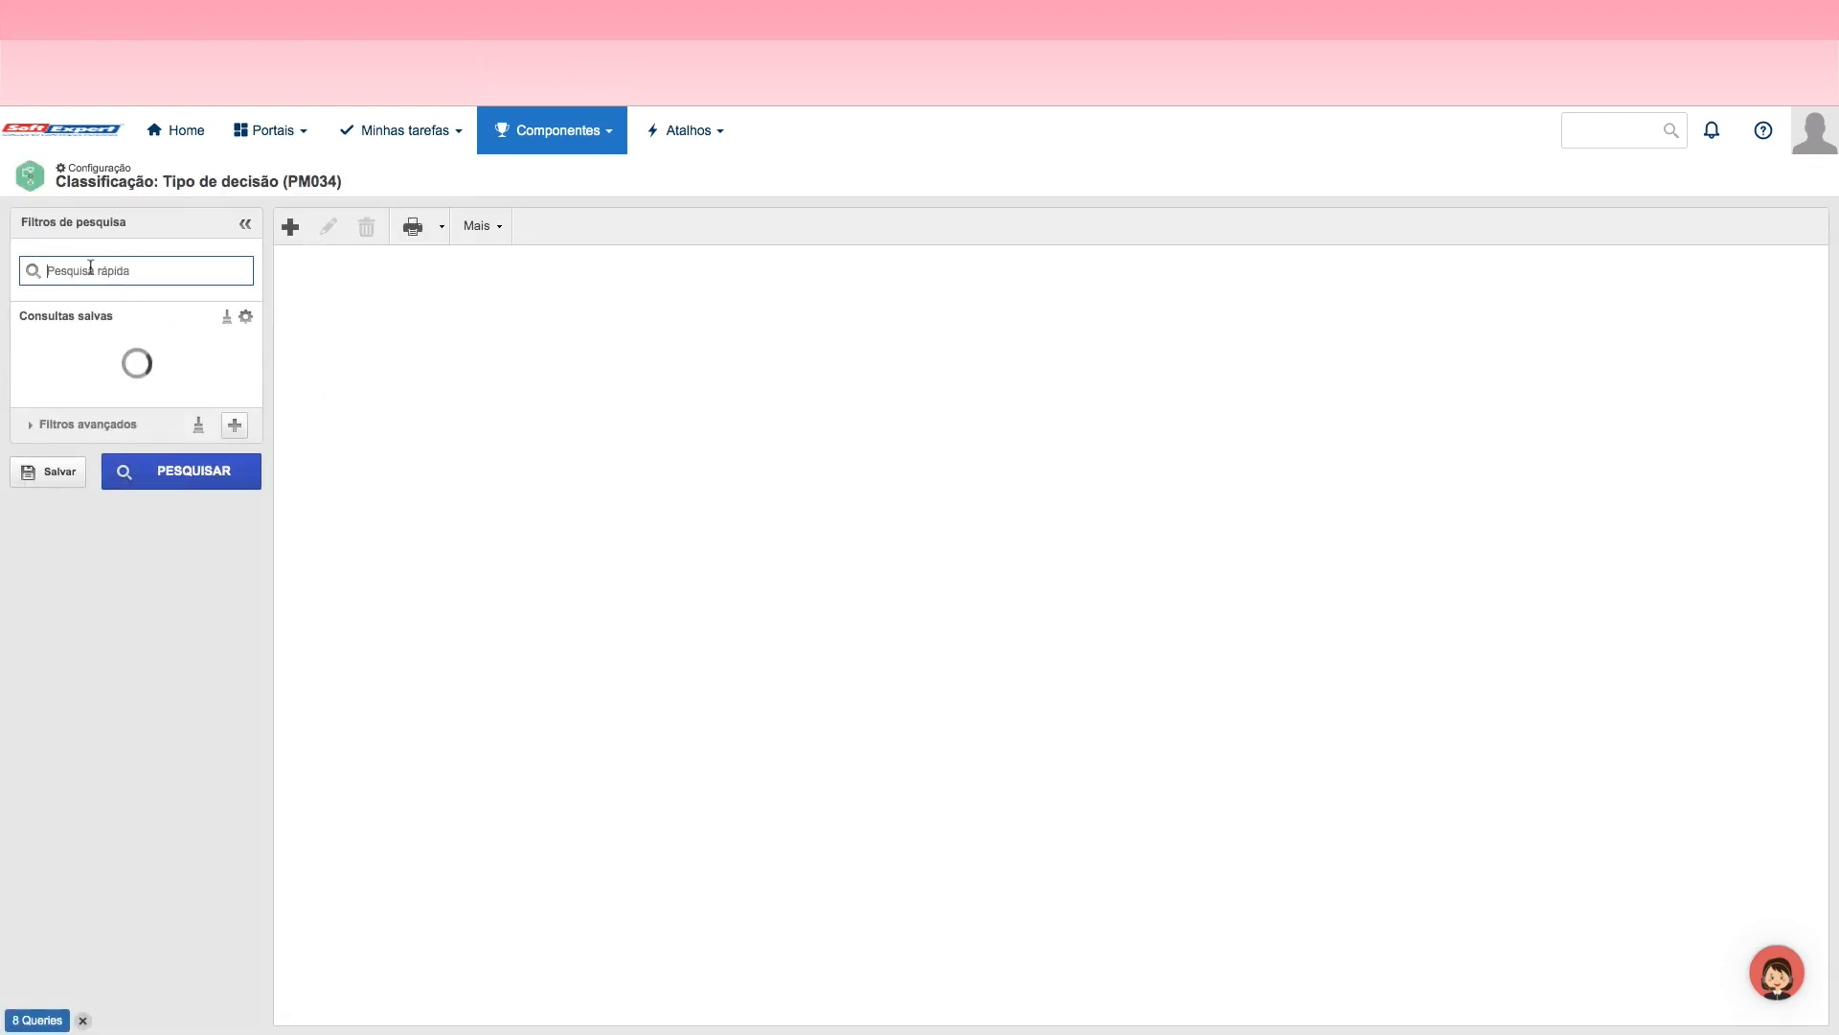
text(JOr)
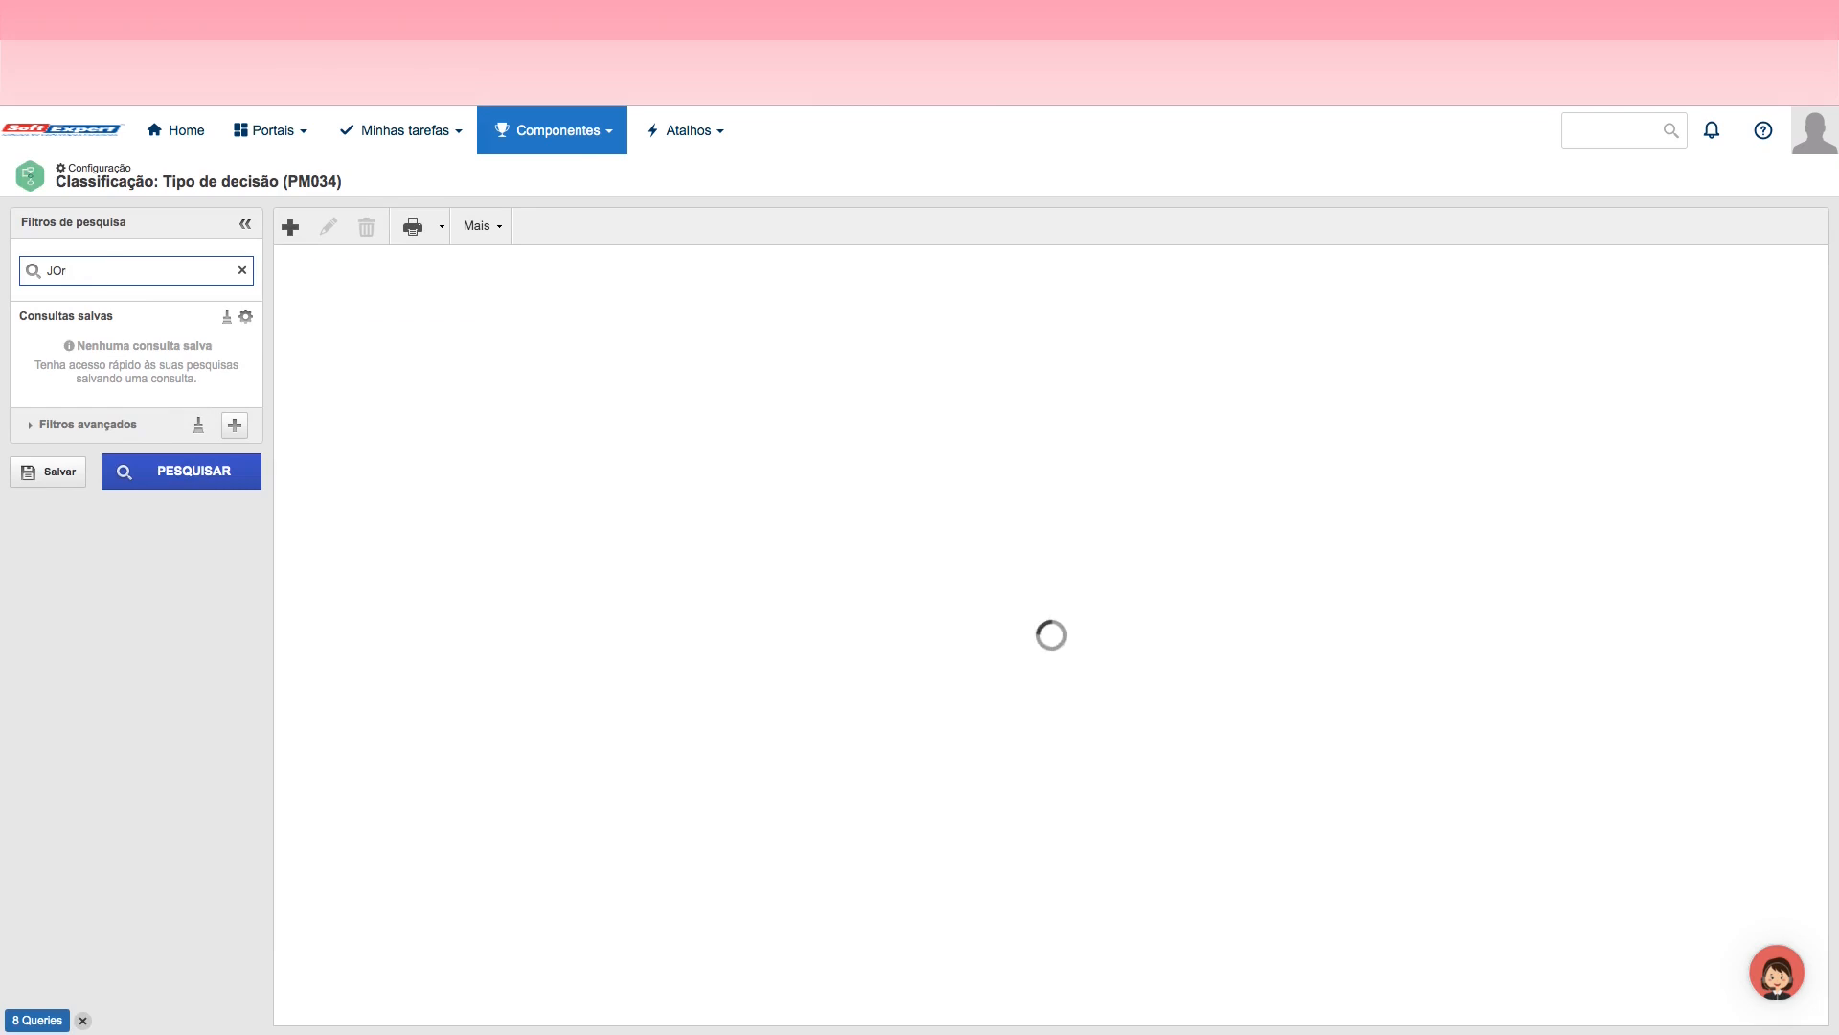
Step: Enable the identification mask on the JOR_DEC decision type using JOR_DEC - Máscara de Decisões da Jornada, and save and close it
click(328, 226)
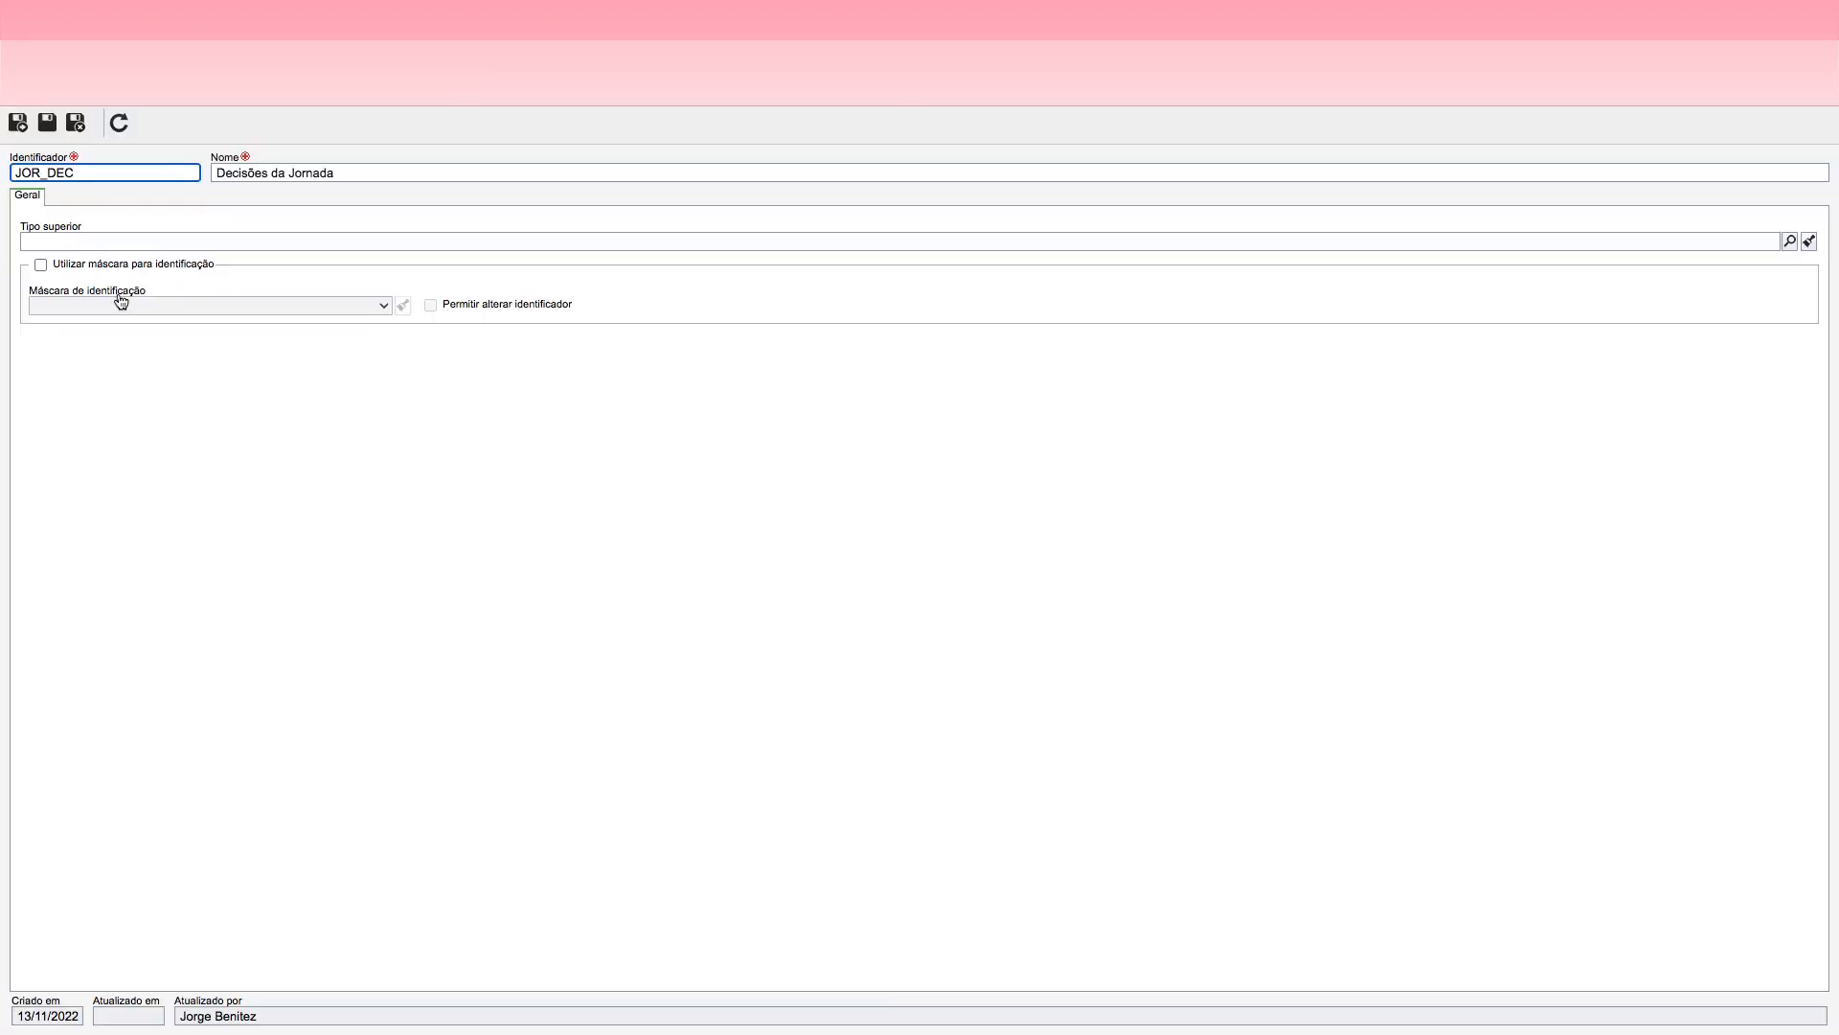
click(40, 264)
click(361, 306)
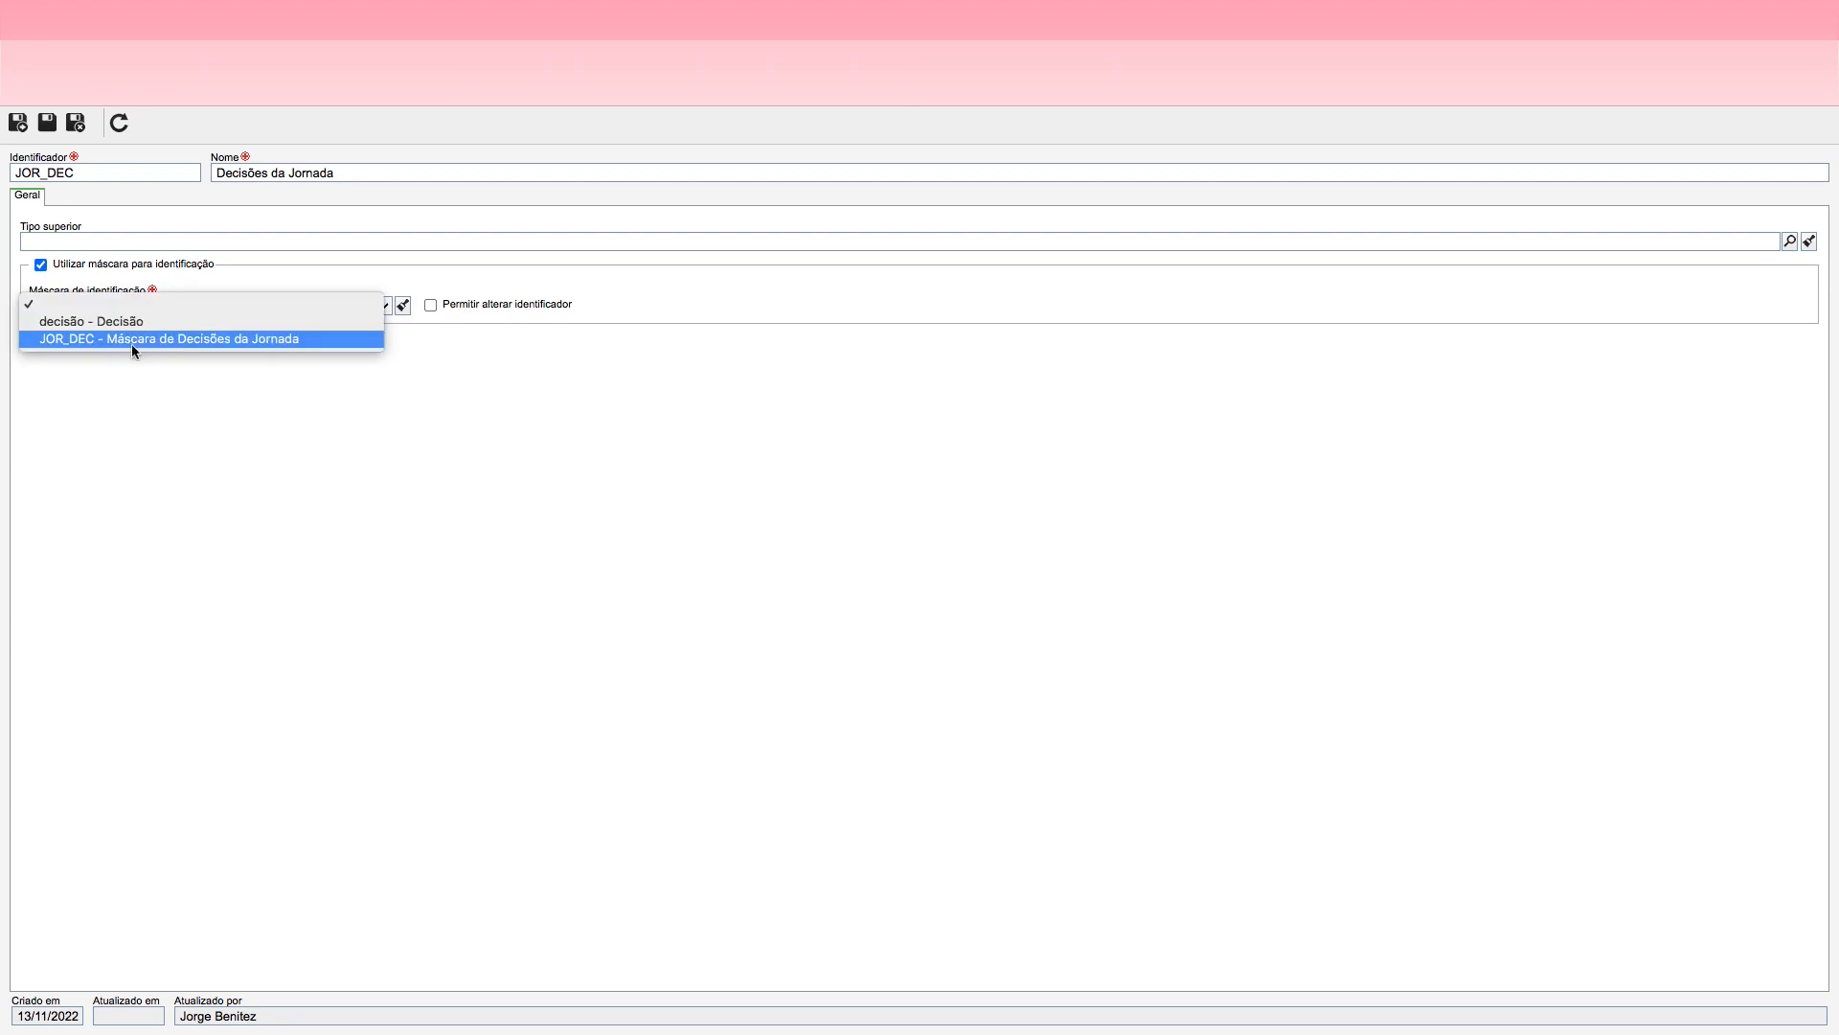
click(123, 344)
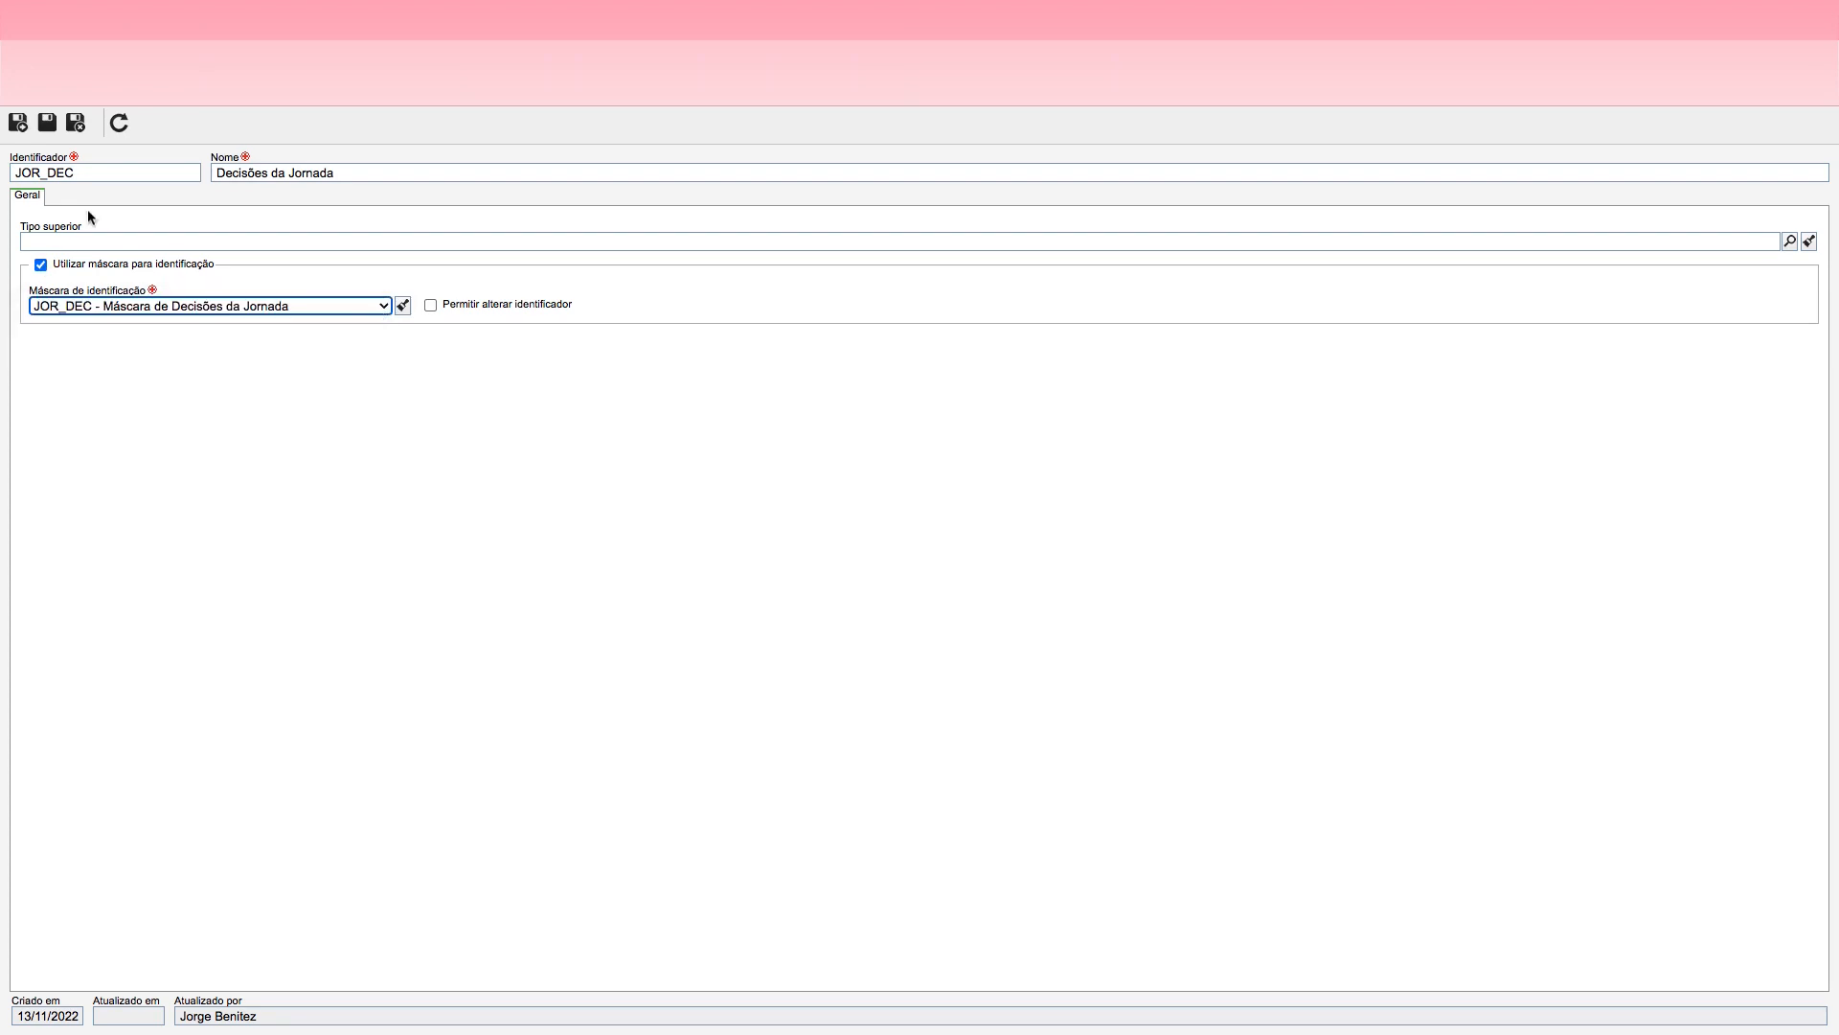
click(75, 122)
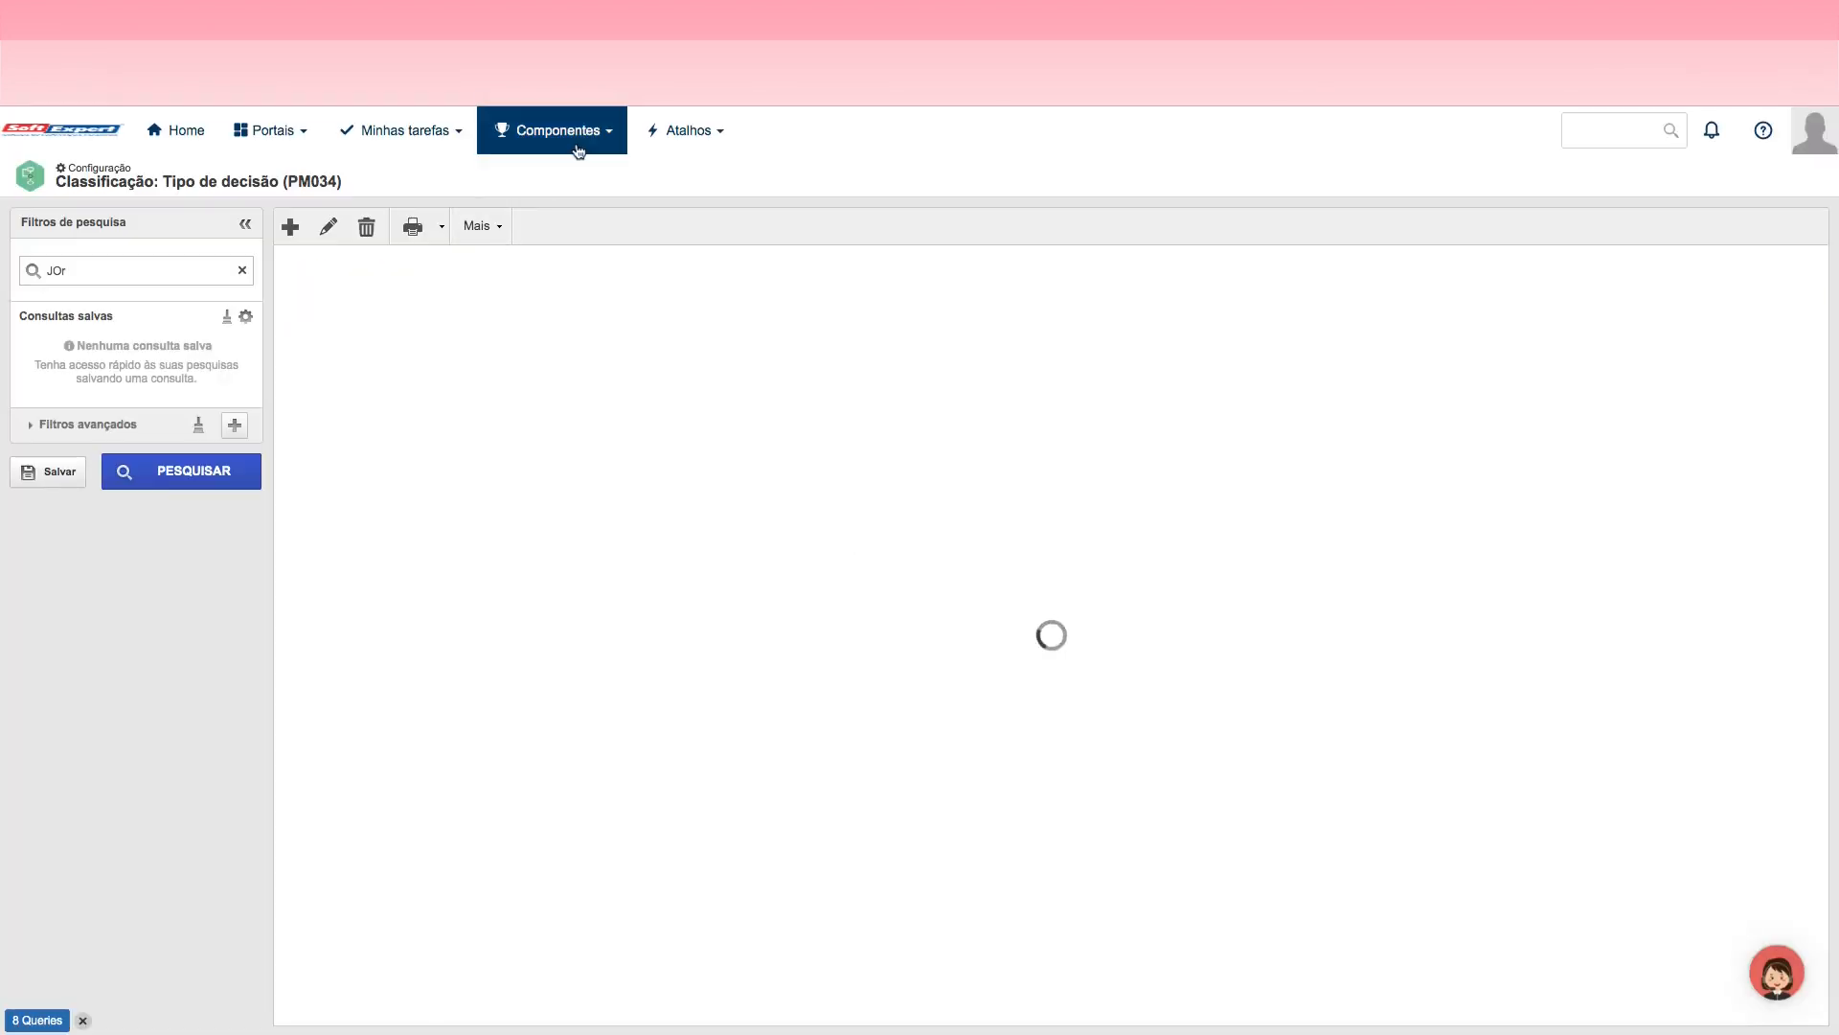
Step: Go to the Processo component's general functions and open the process registration (Cadastro)
click(574, 146)
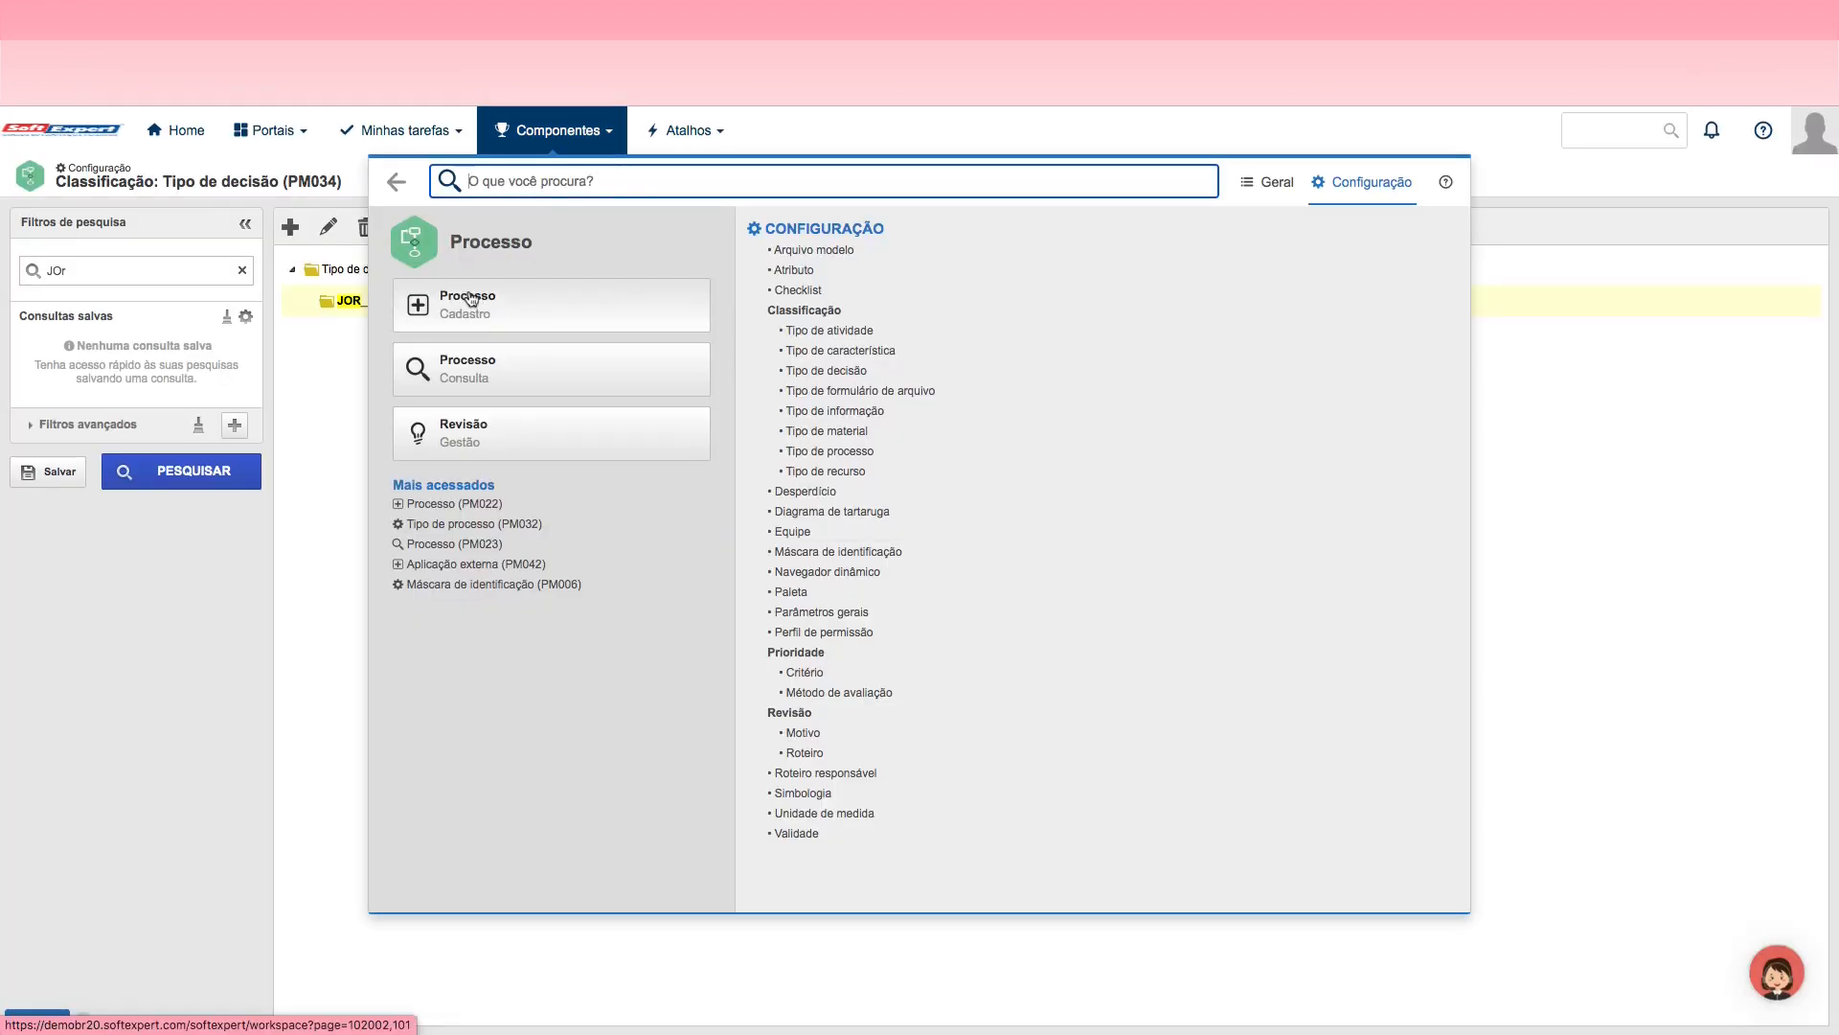
click(1288, 188)
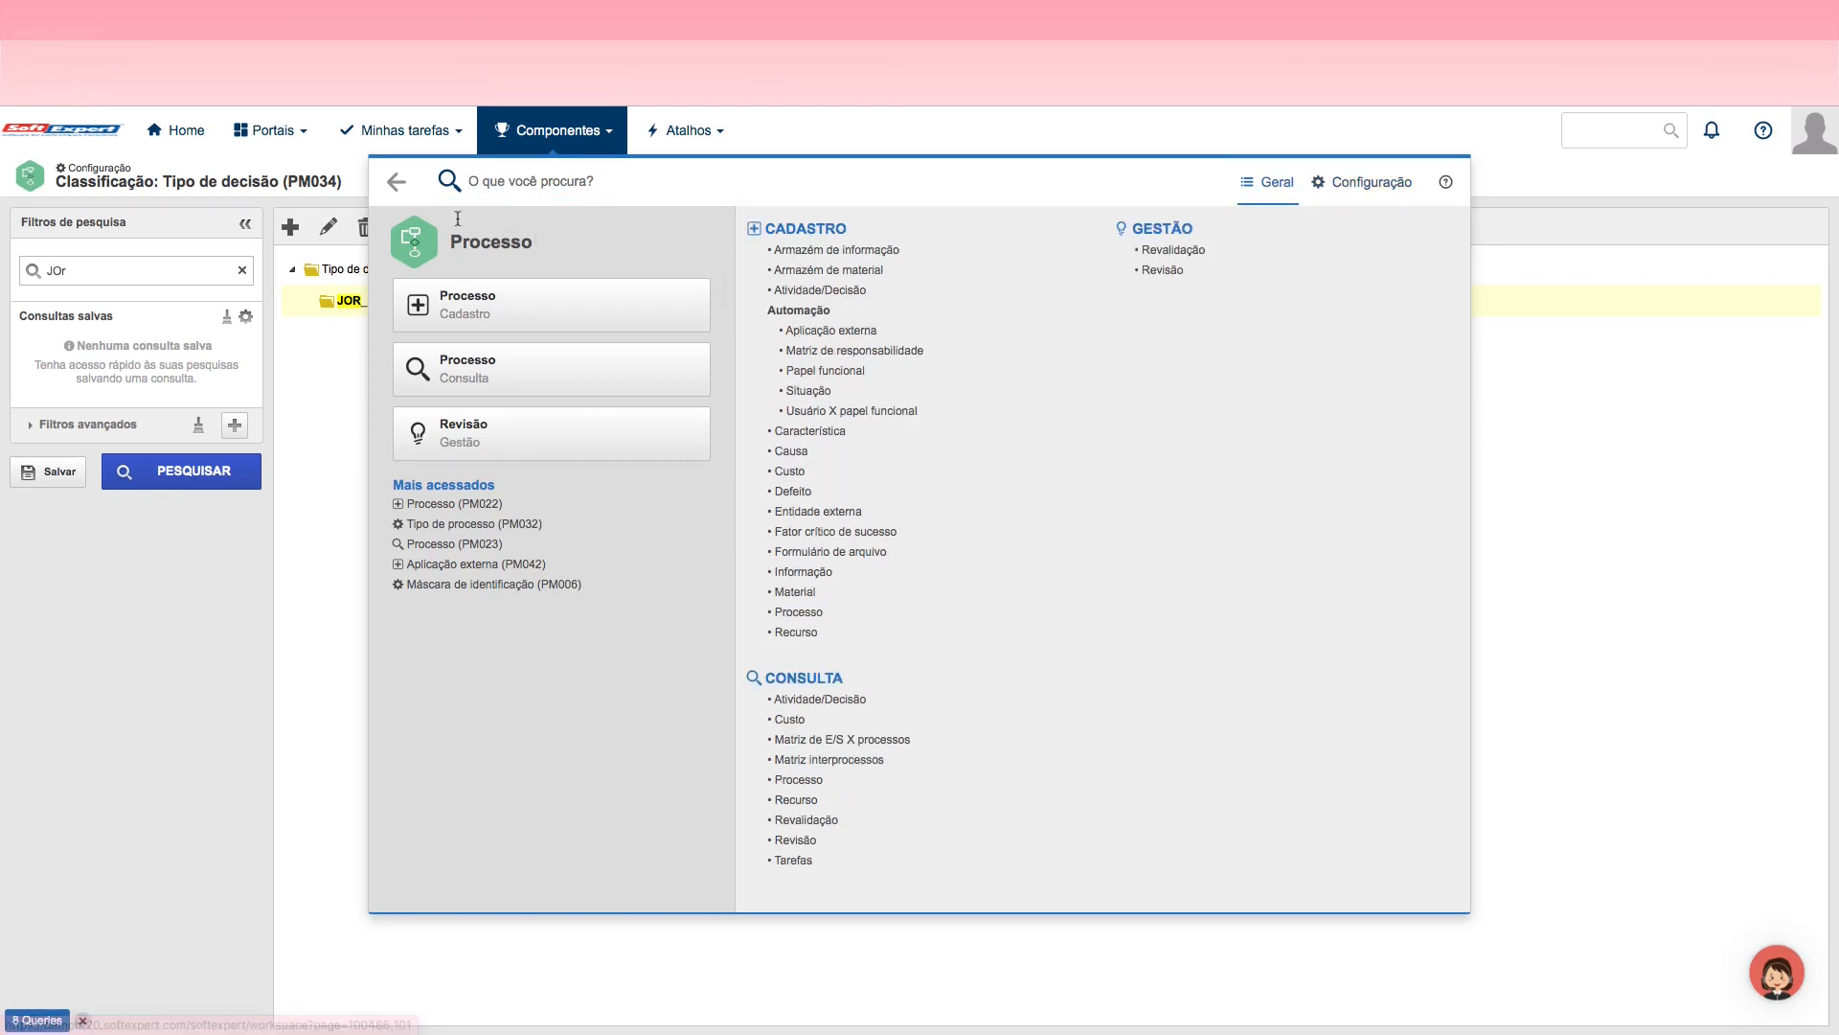
click(1375, 184)
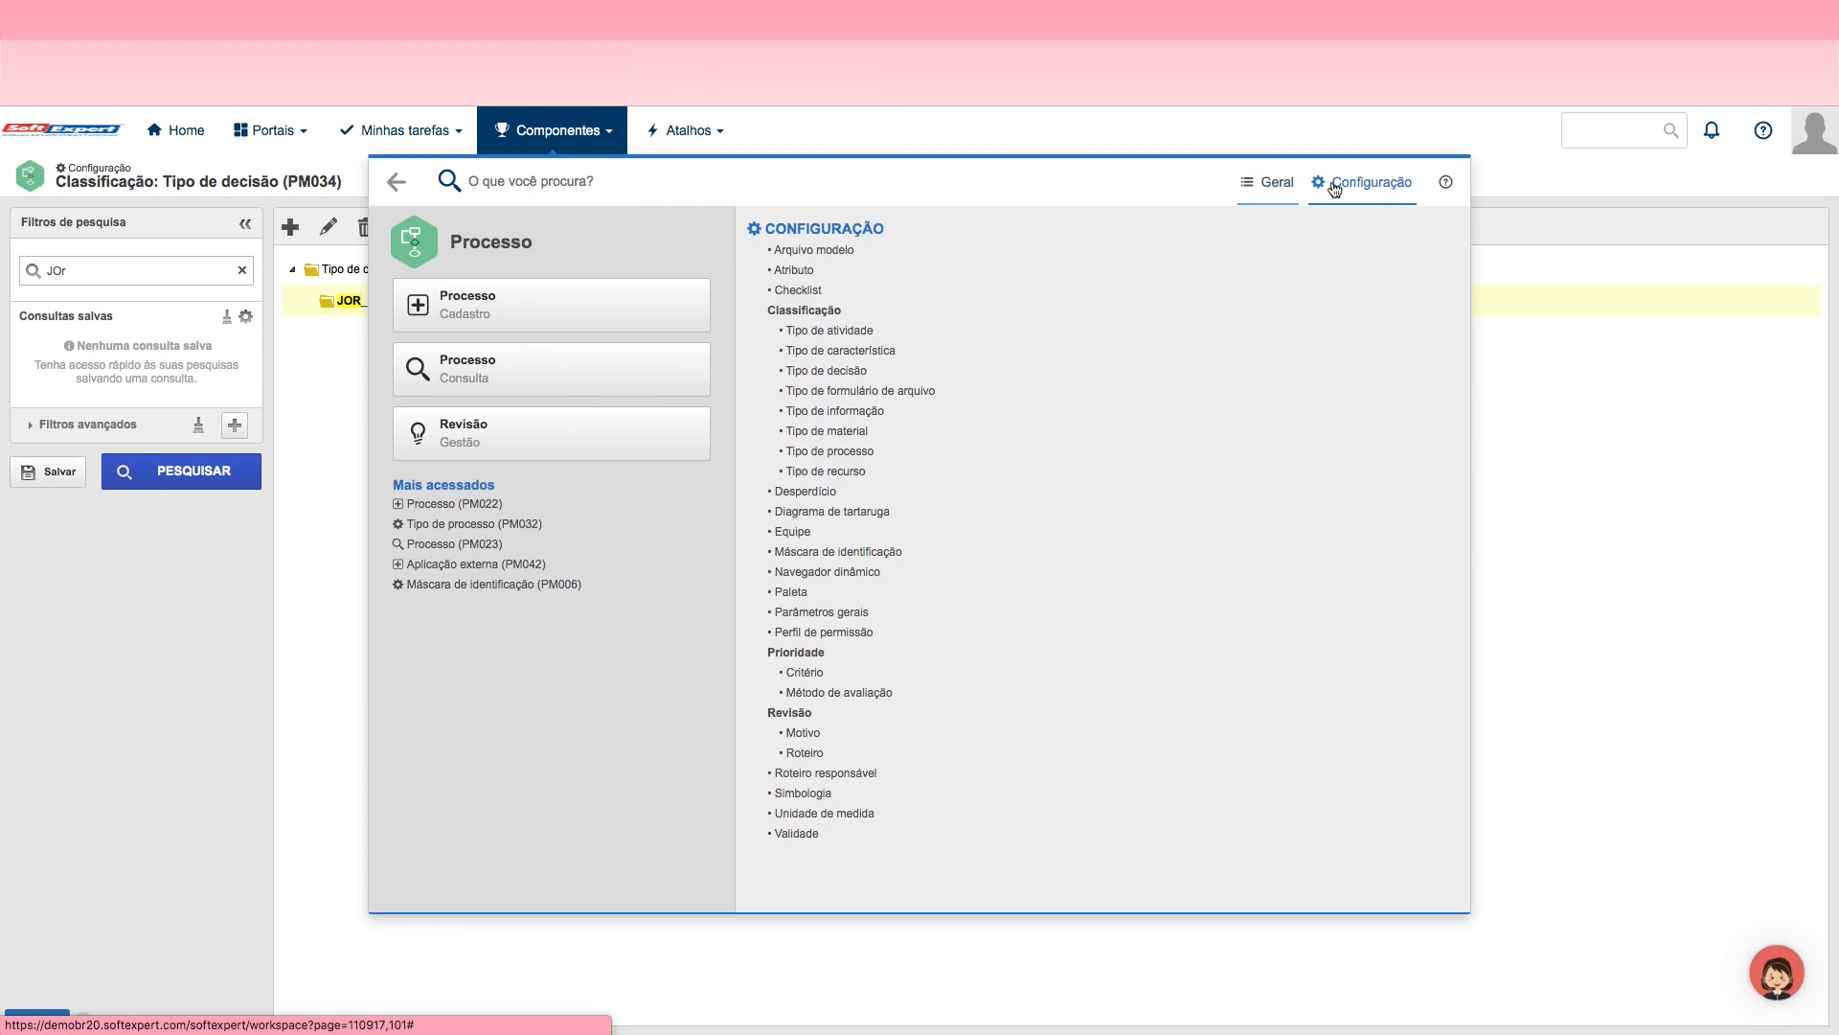
click(1274, 184)
click(1379, 188)
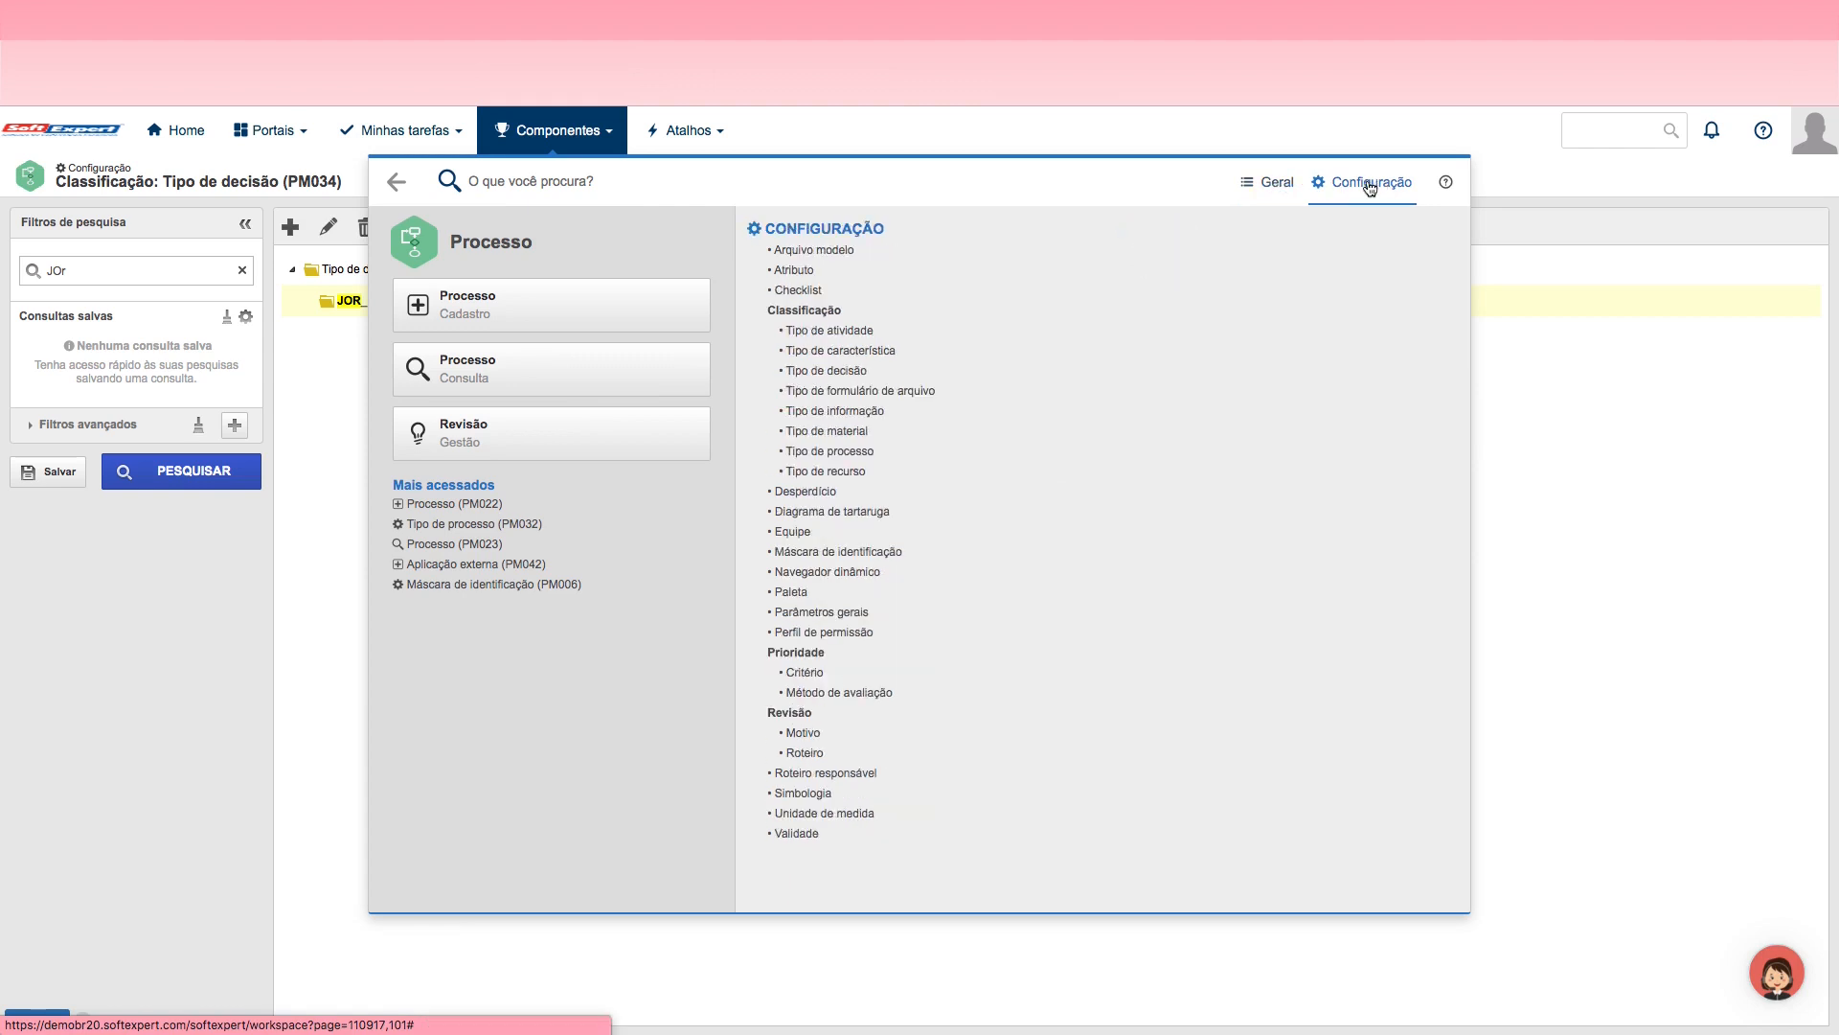
click(1277, 187)
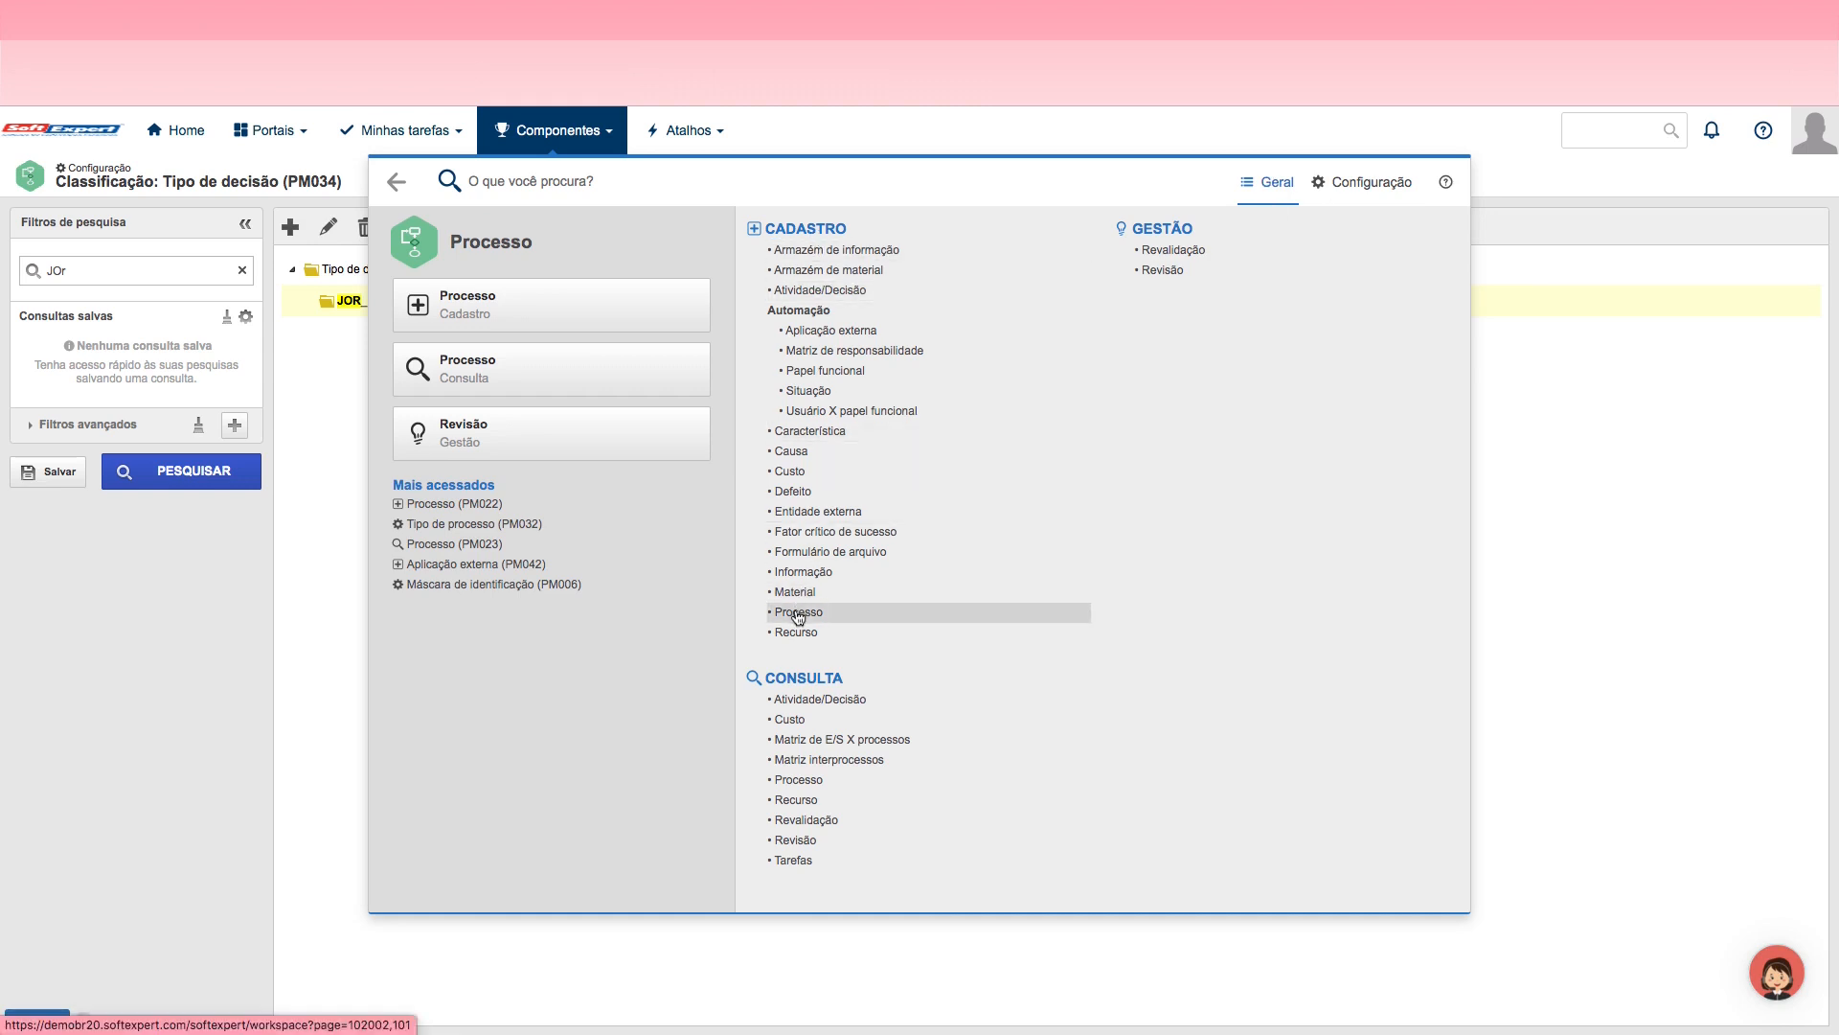
click(480, 314)
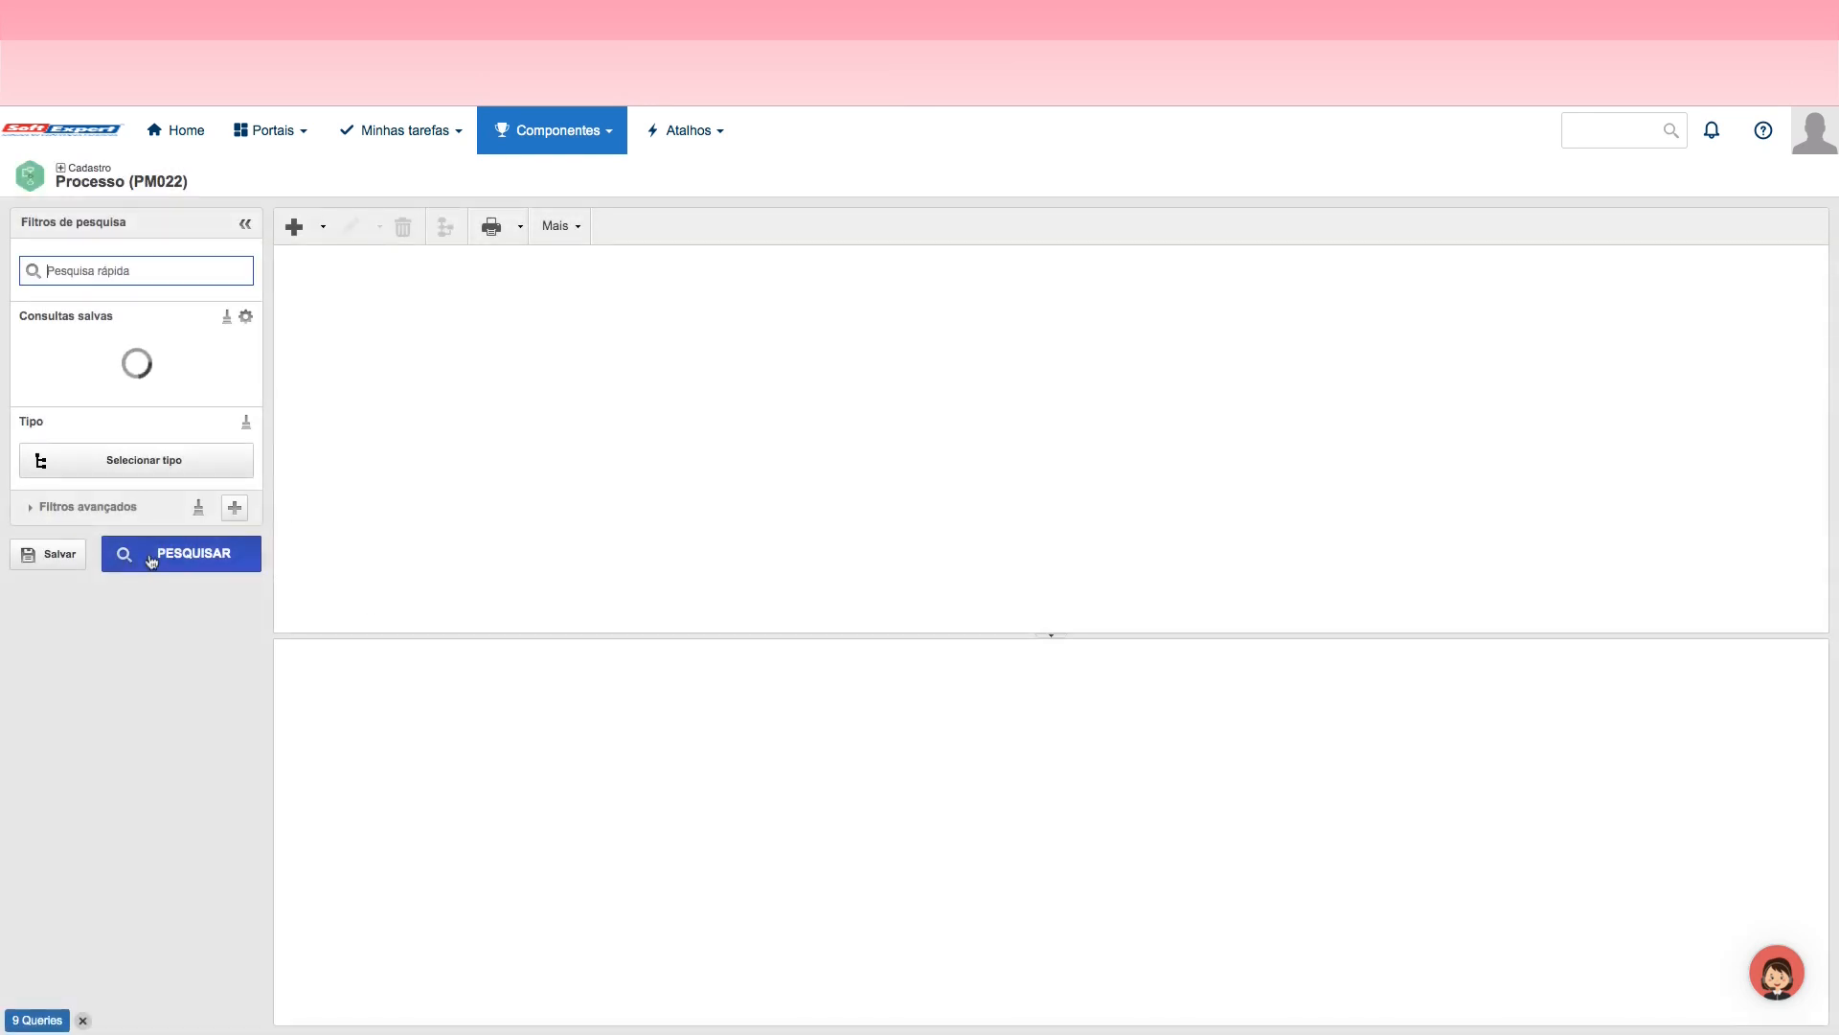
Step: Start a new BPMN process and select Jornada as its process type
click(323, 228)
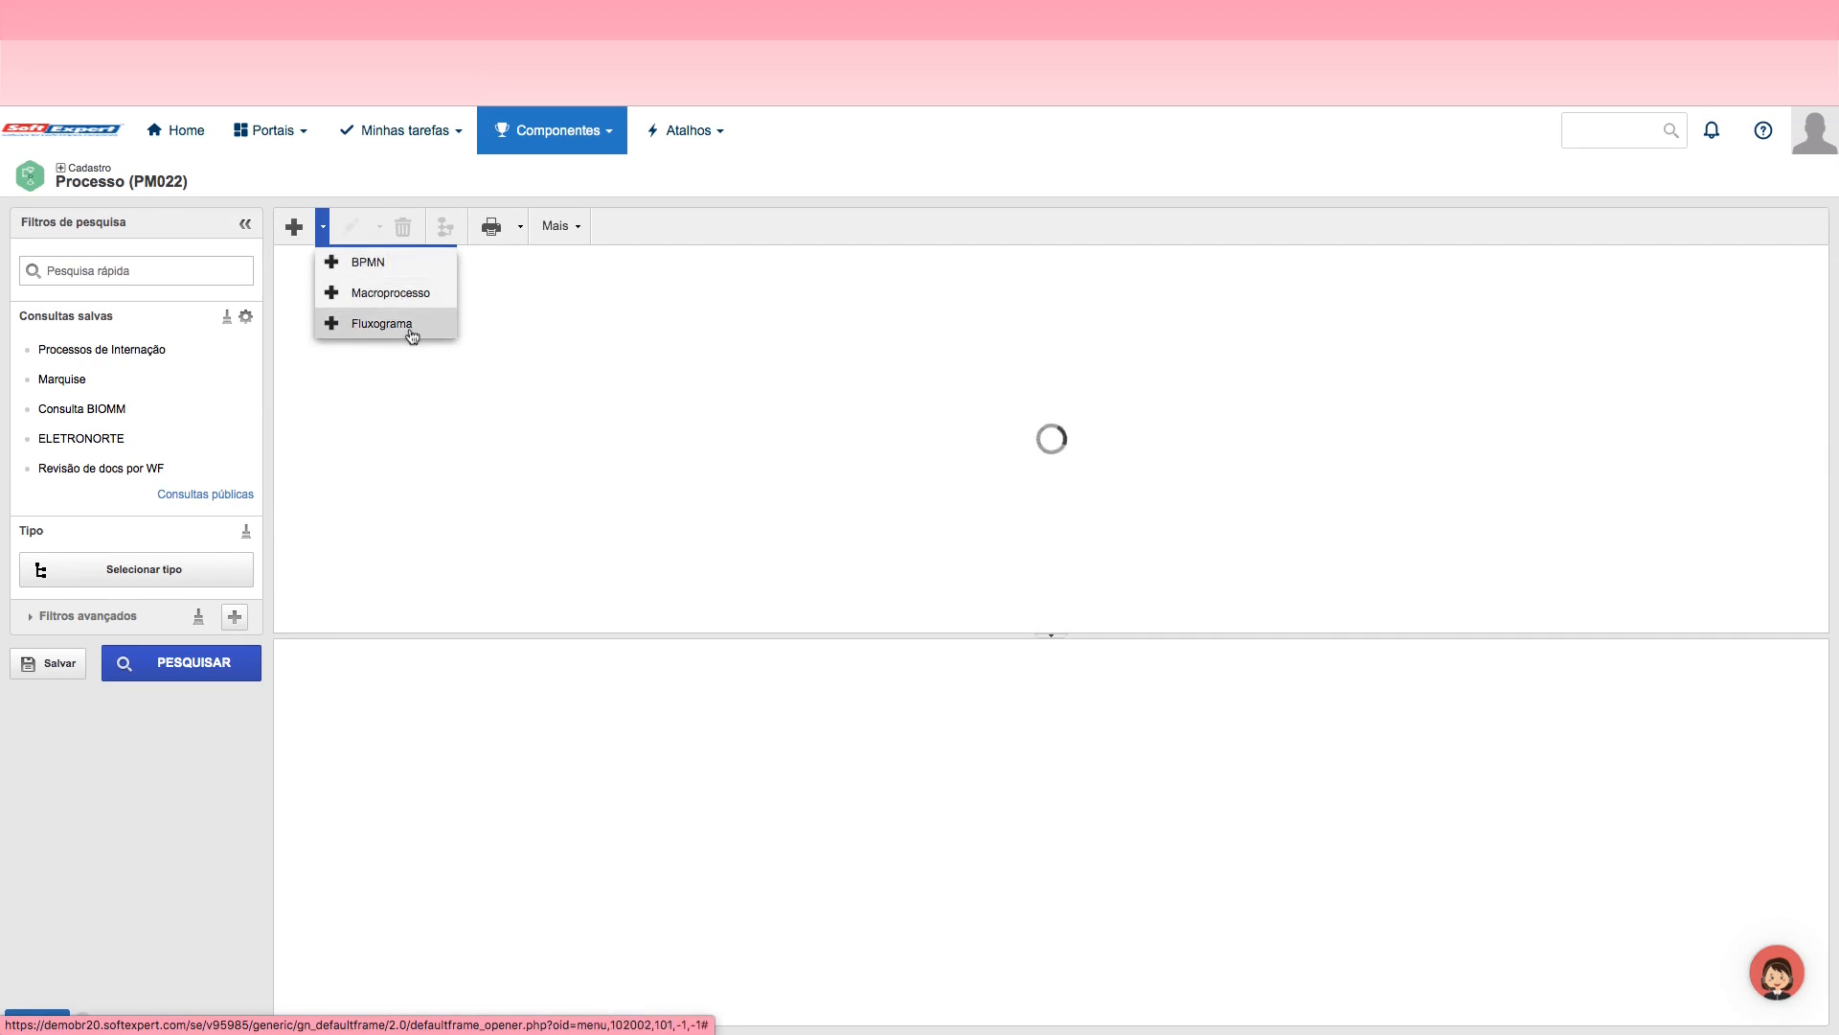
click(370, 266)
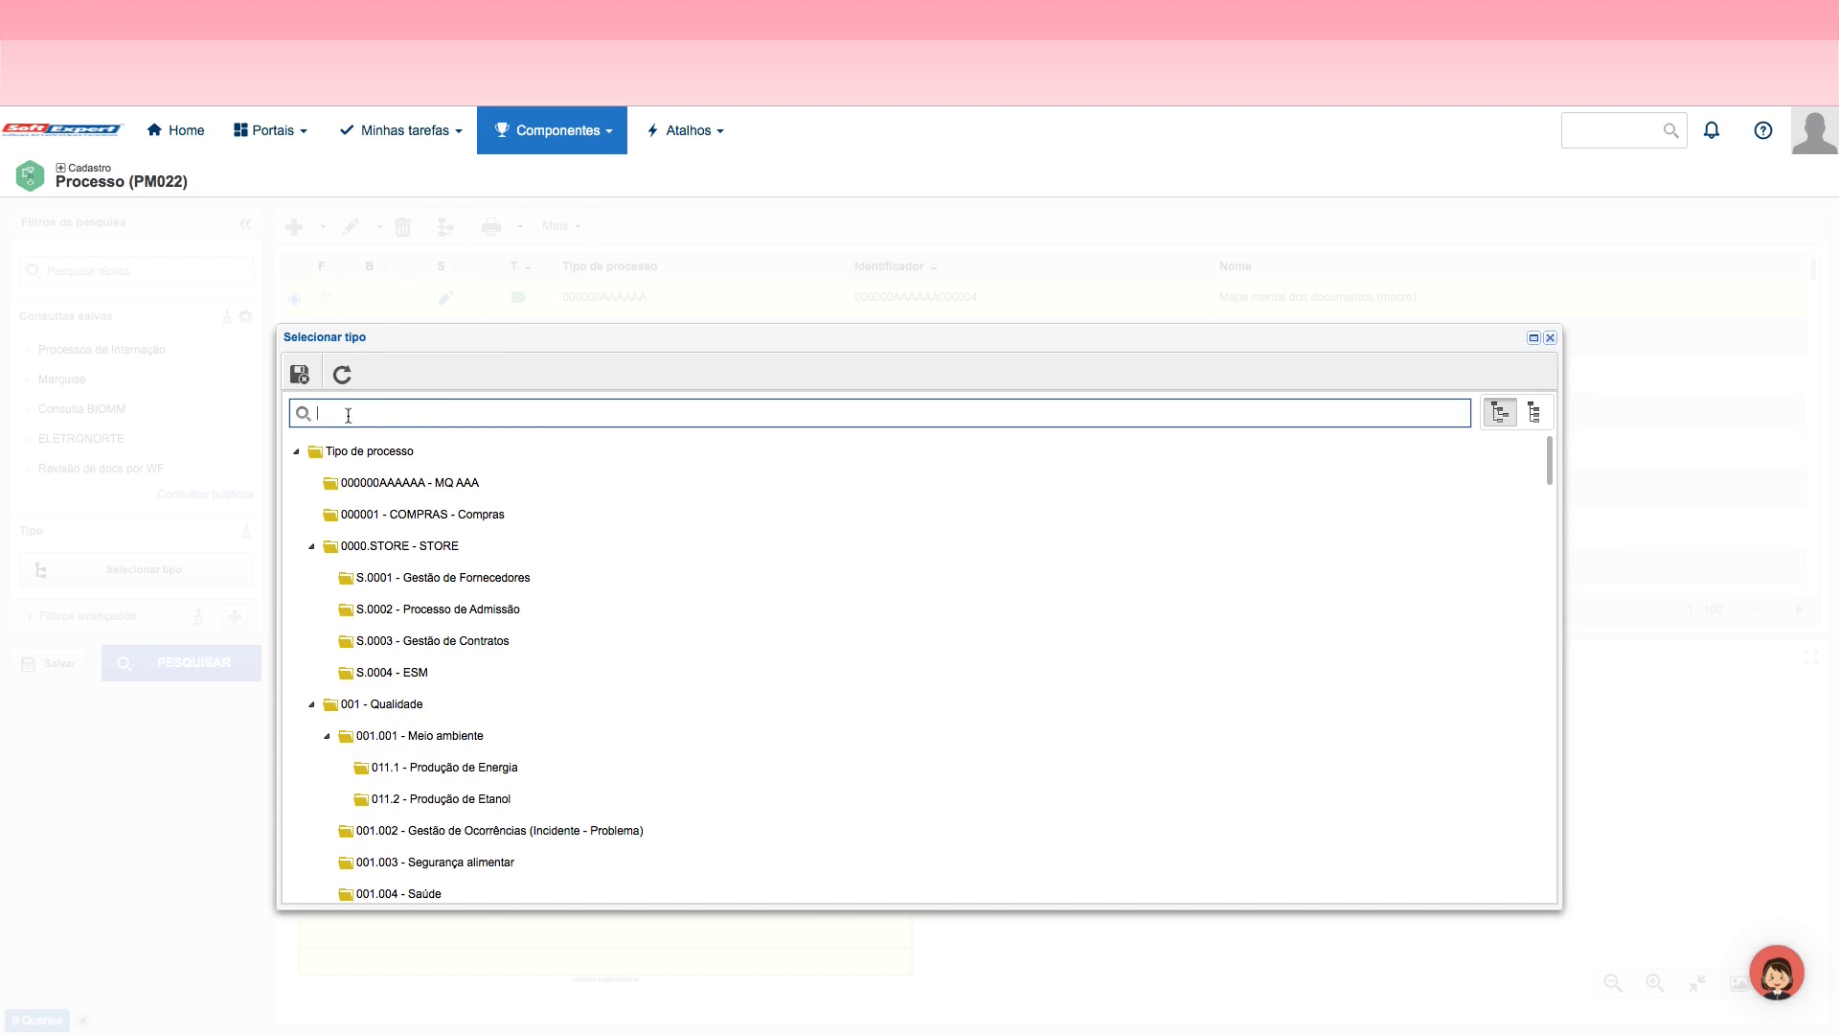
text(jorna)
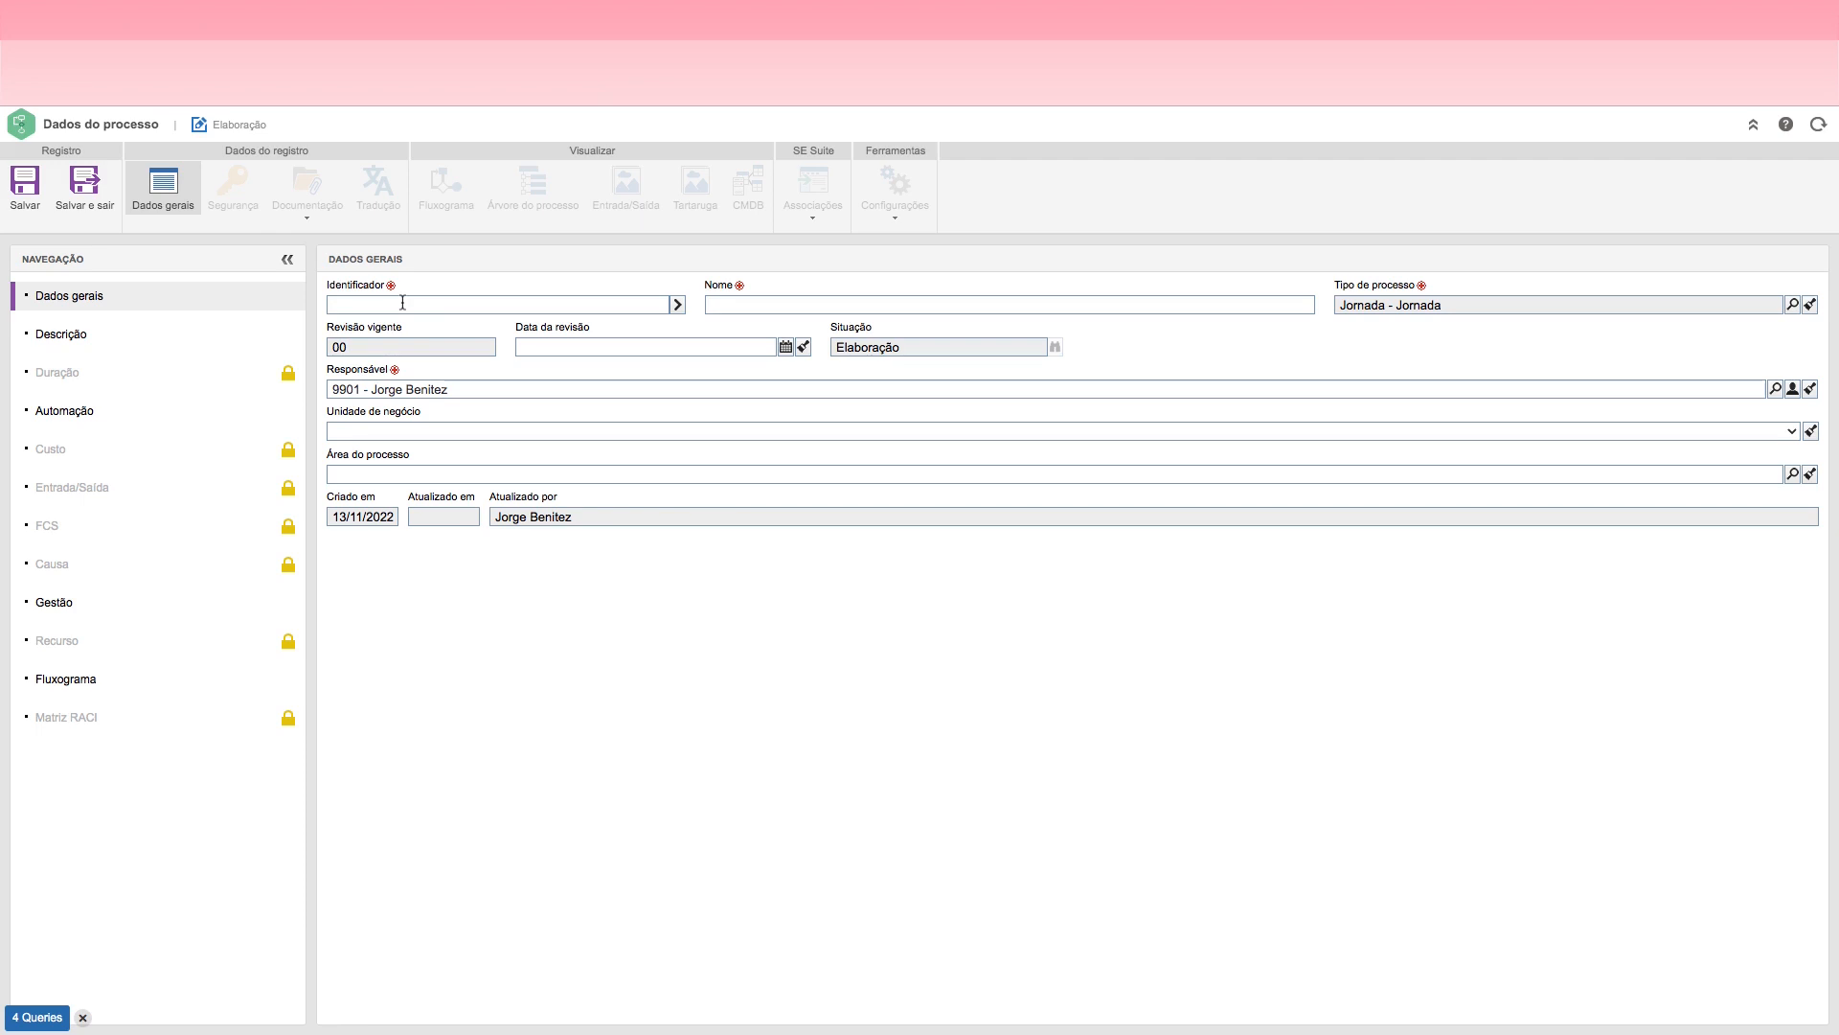
Step: Set the new process's identifier to JORNADA01
click(403, 305)
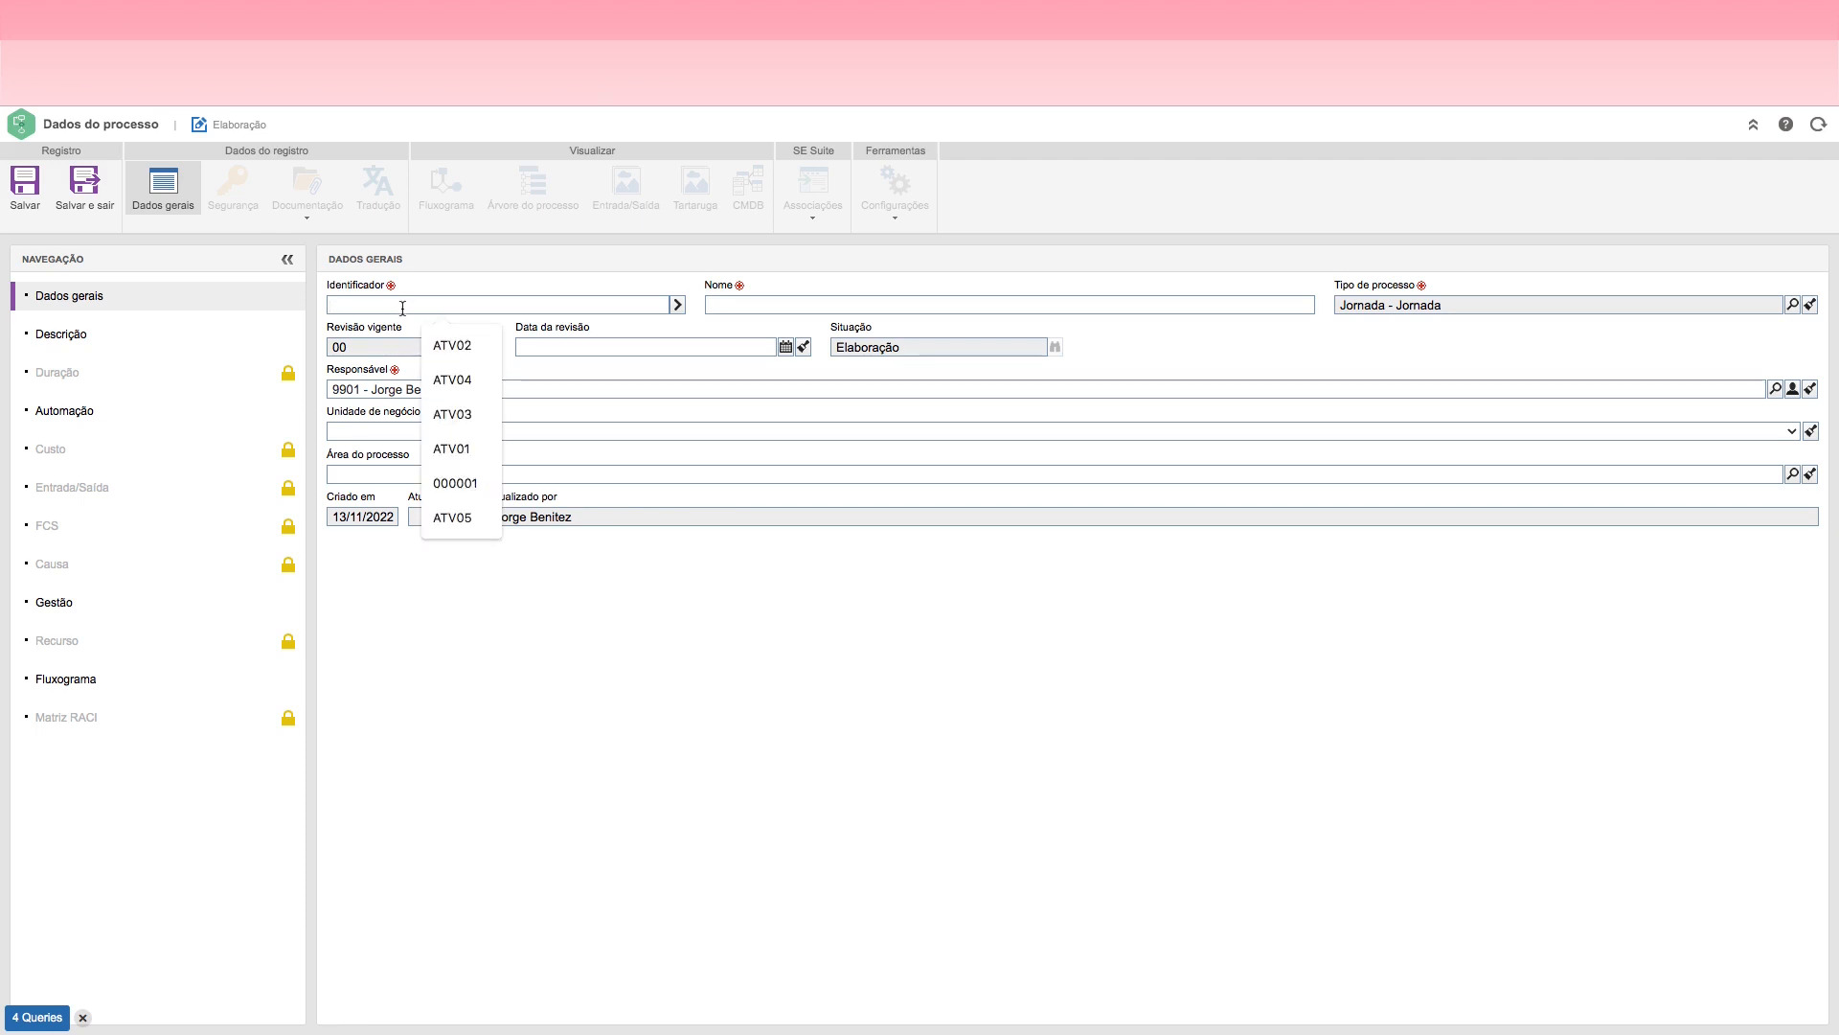
text(SOL)
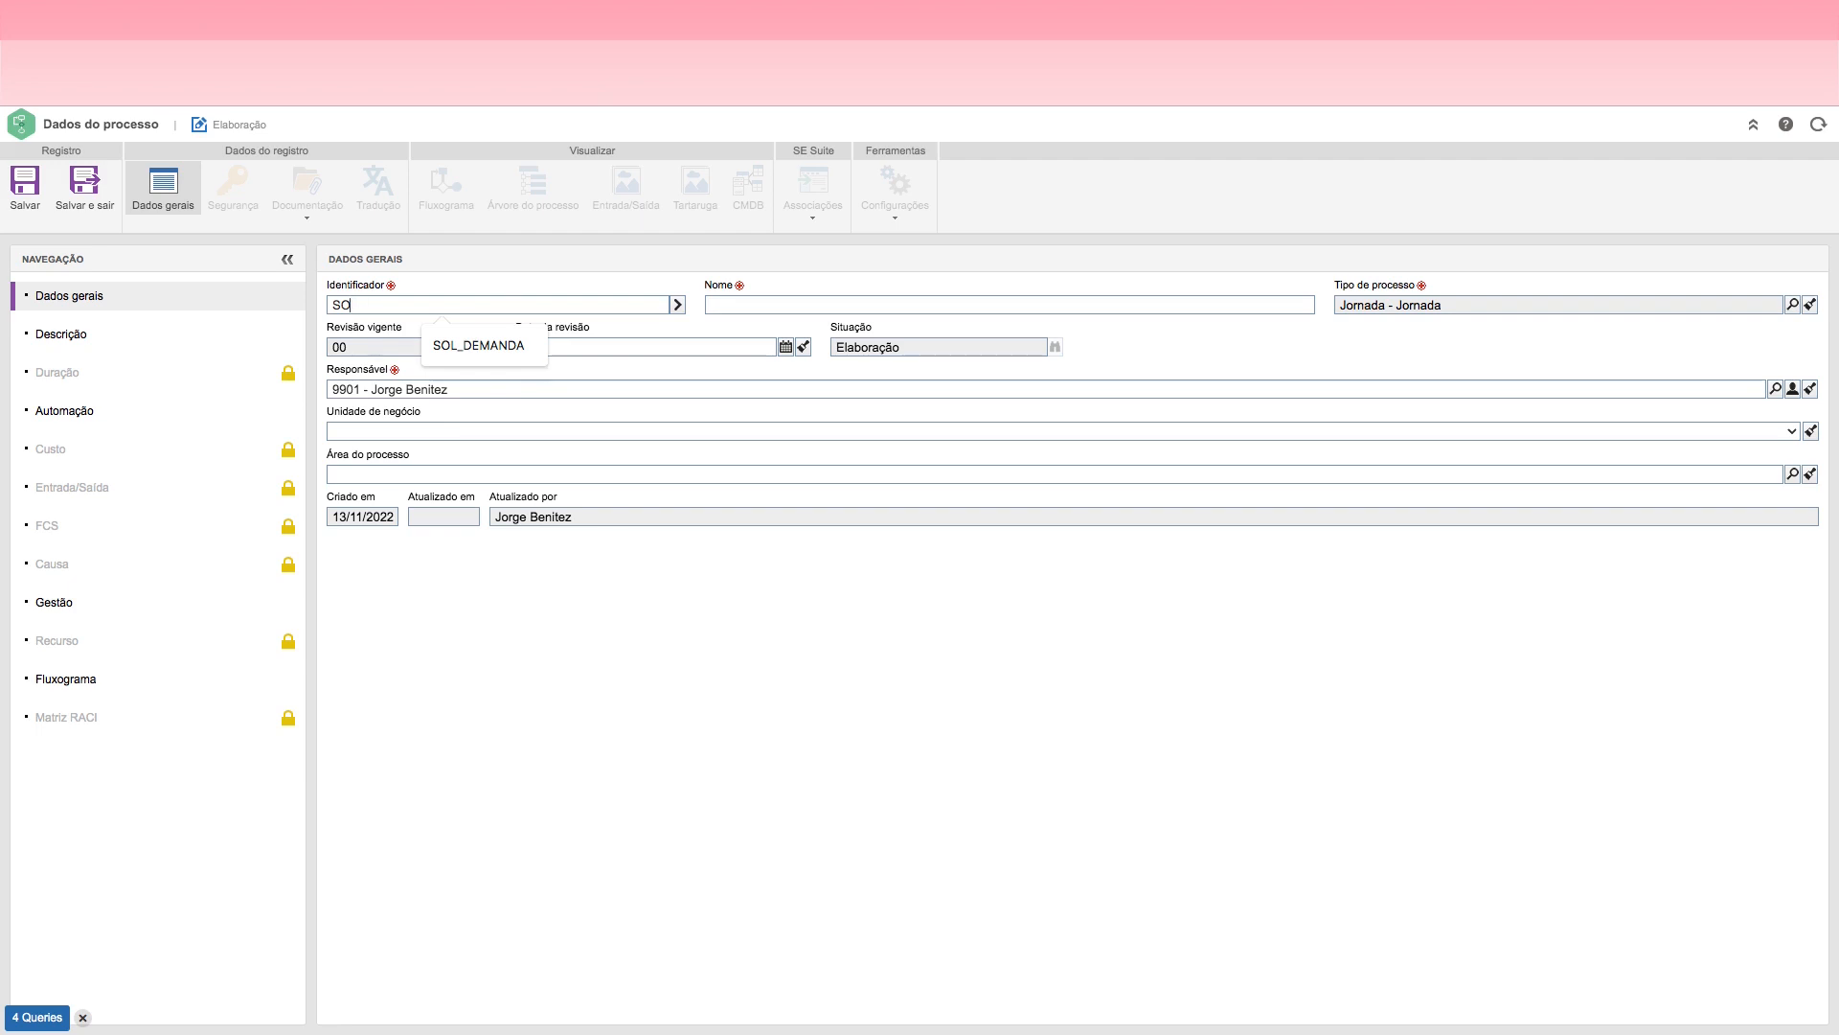
key(BackSpace)
key(BackSpace)
text(JOR)
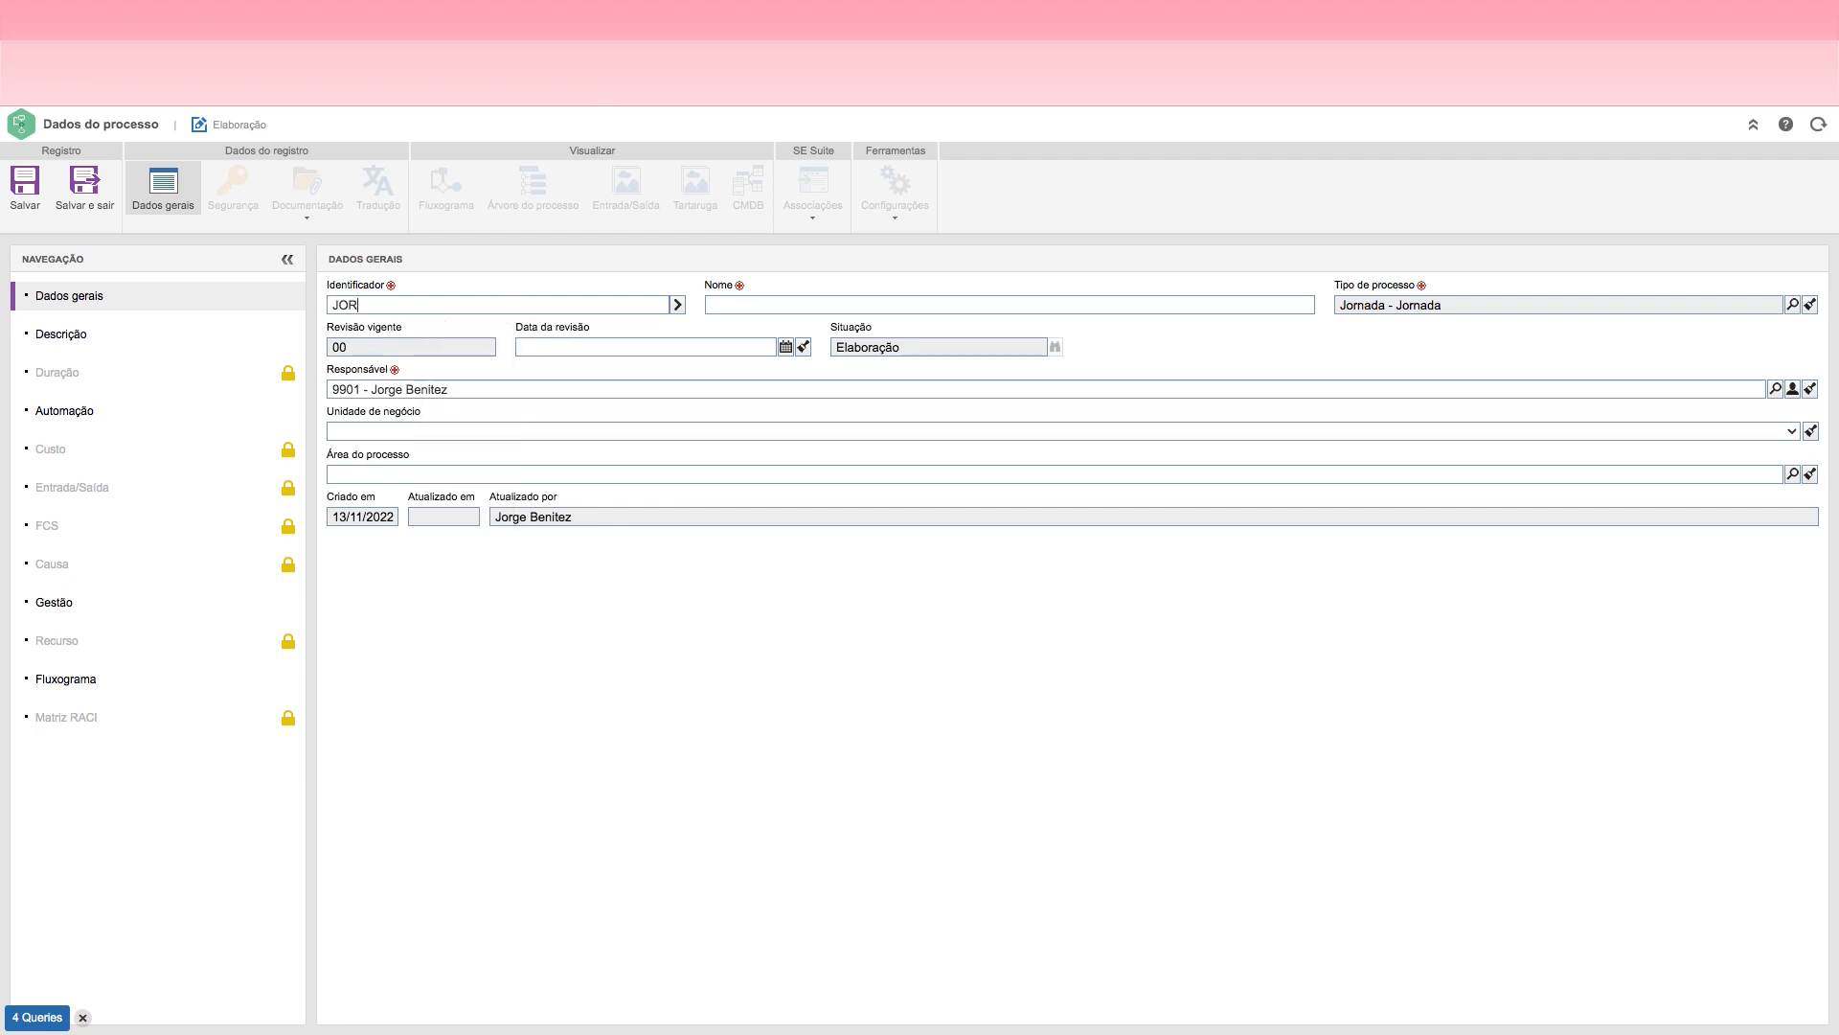
text(NADA01)
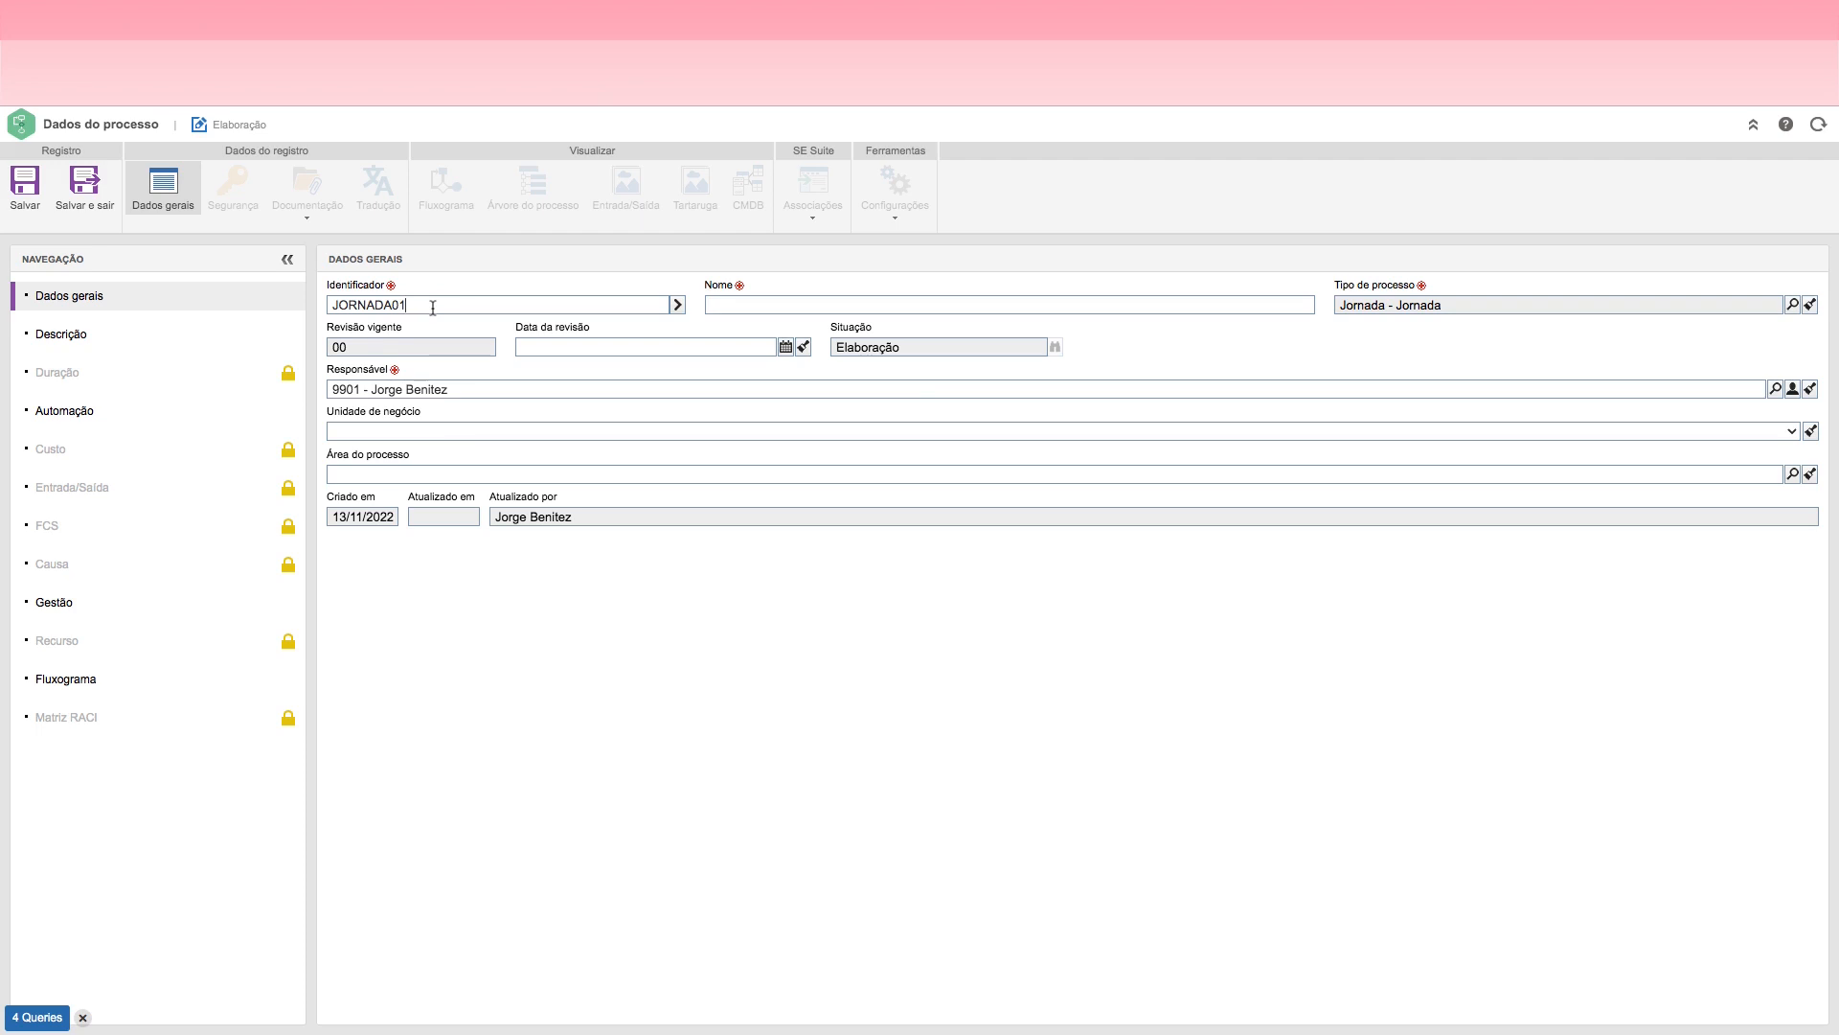
Step: Name the process Solicitação de Autorização para Viagem and save the record
click(720, 303)
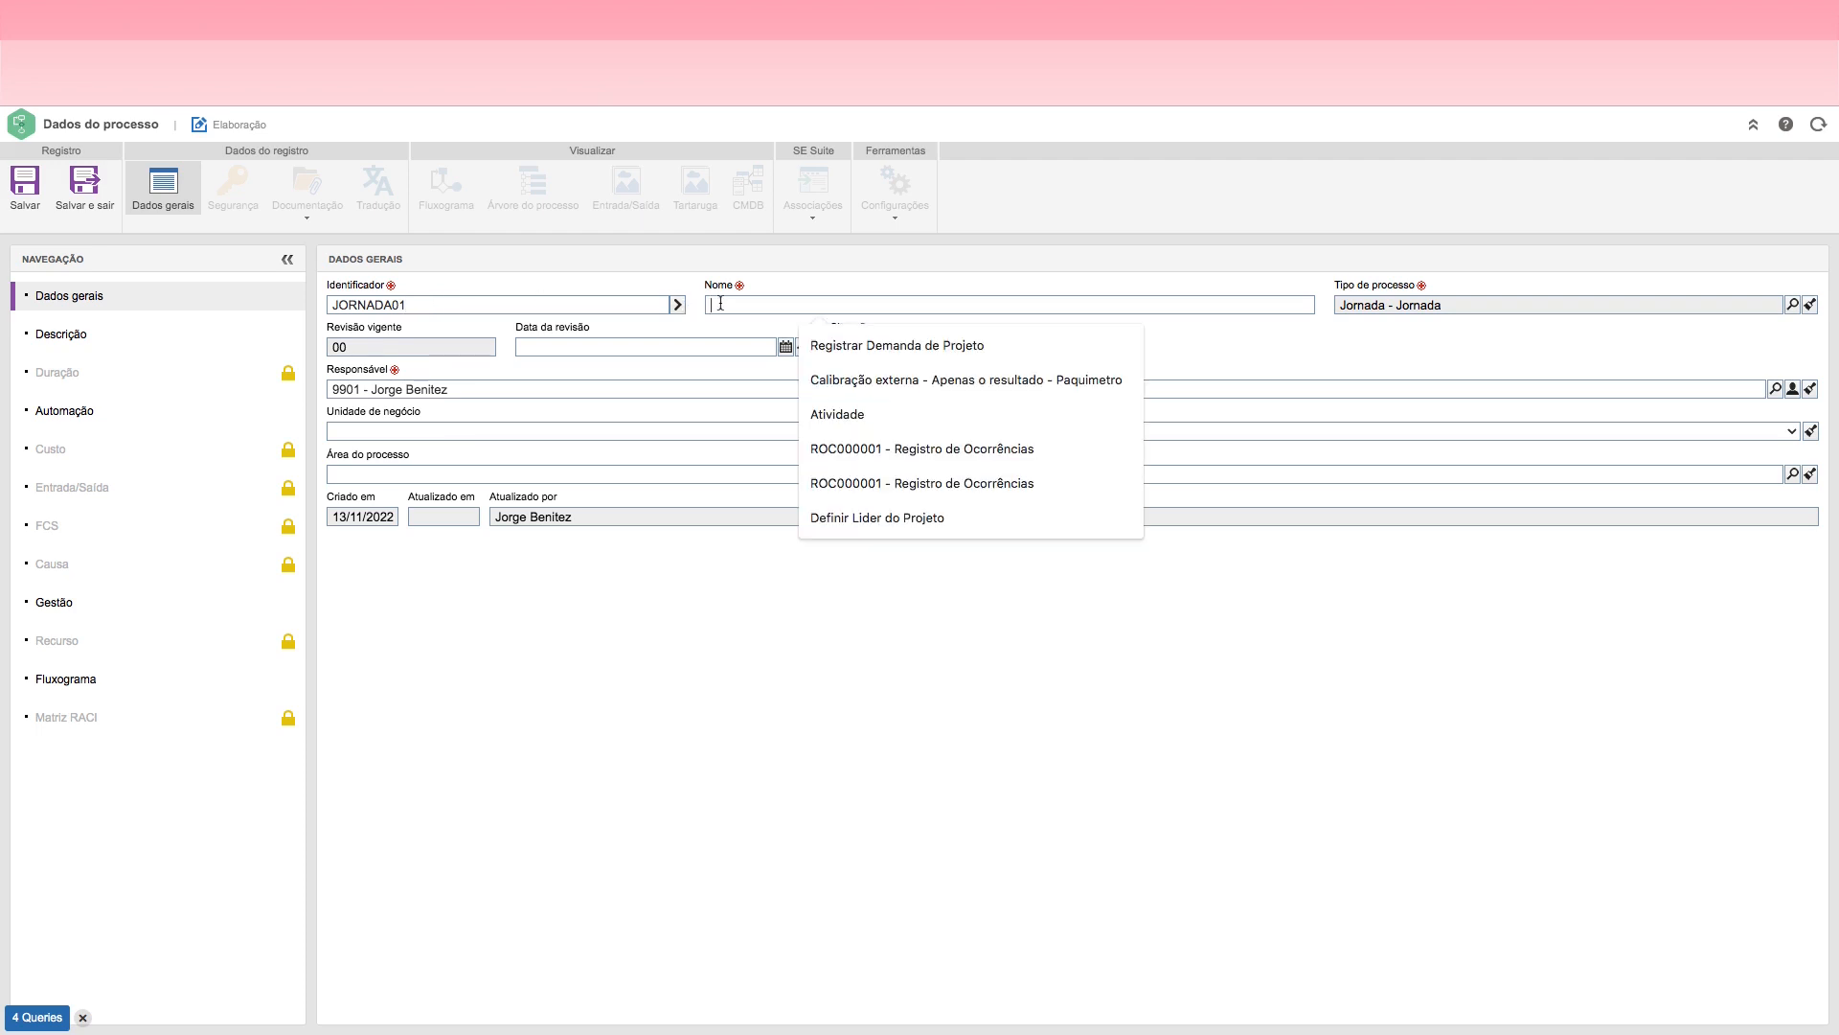
text(So)
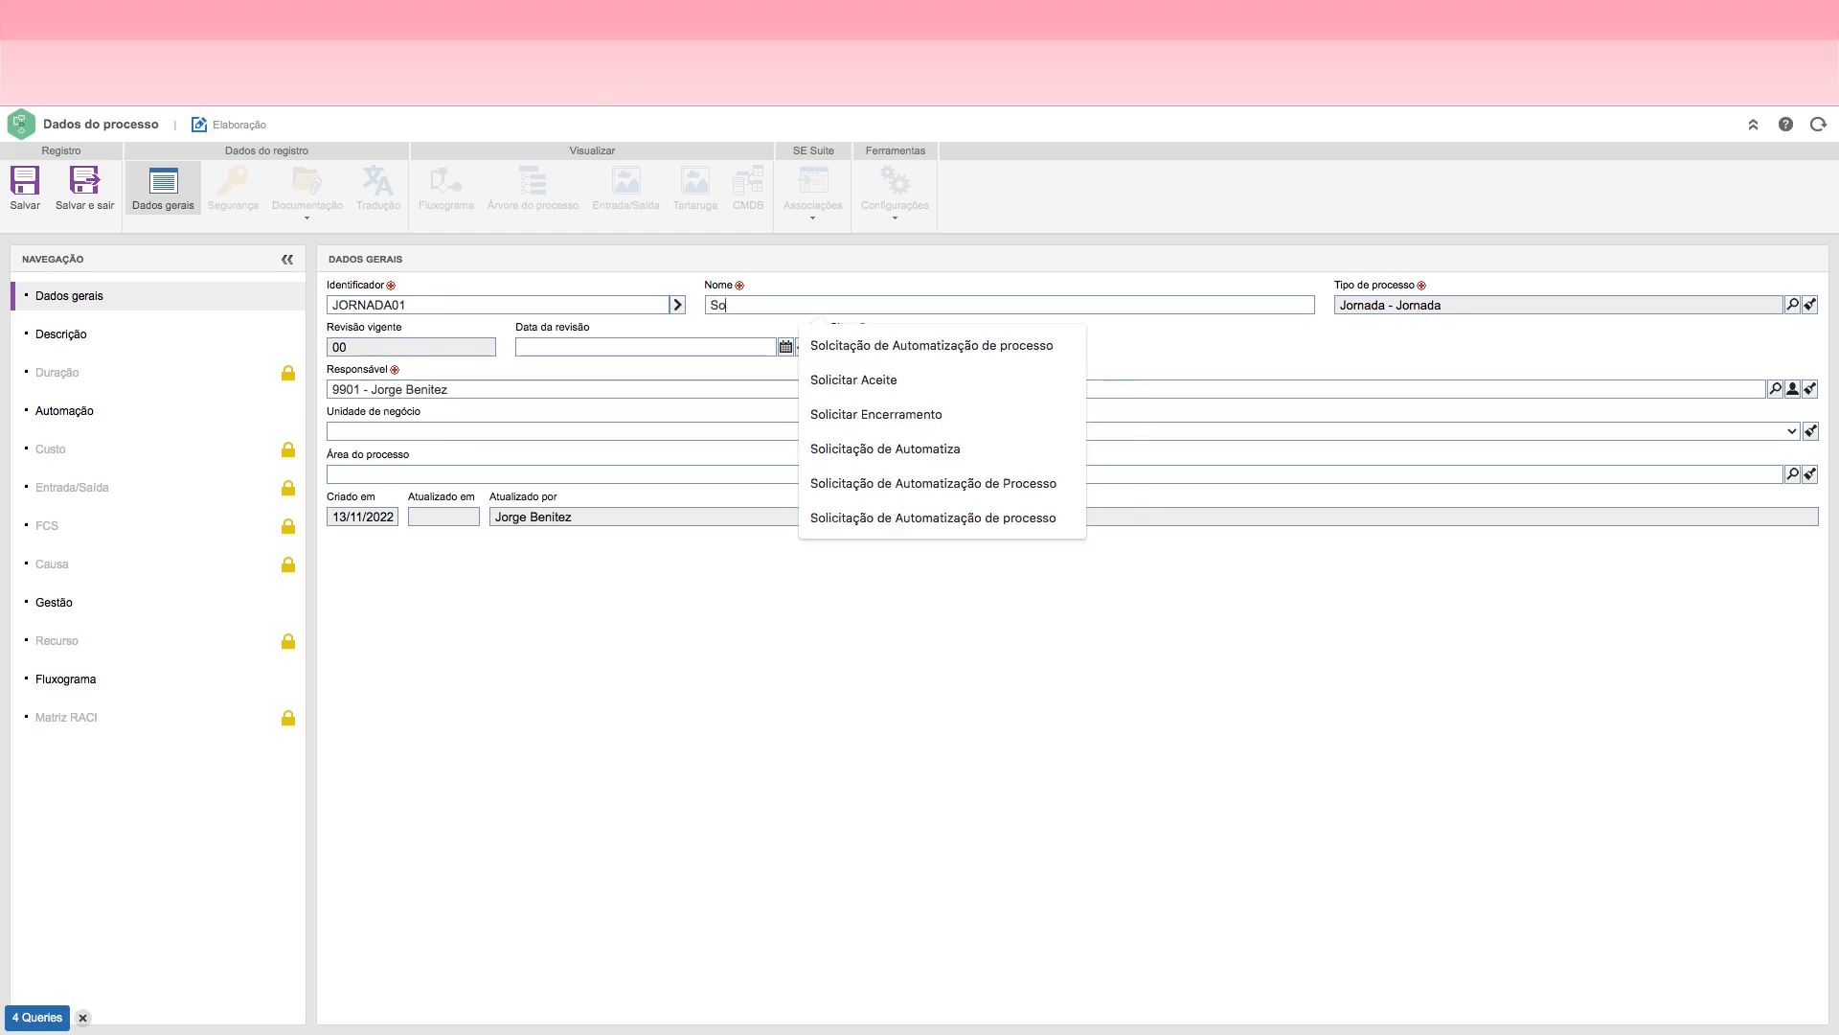
text(licitação de)
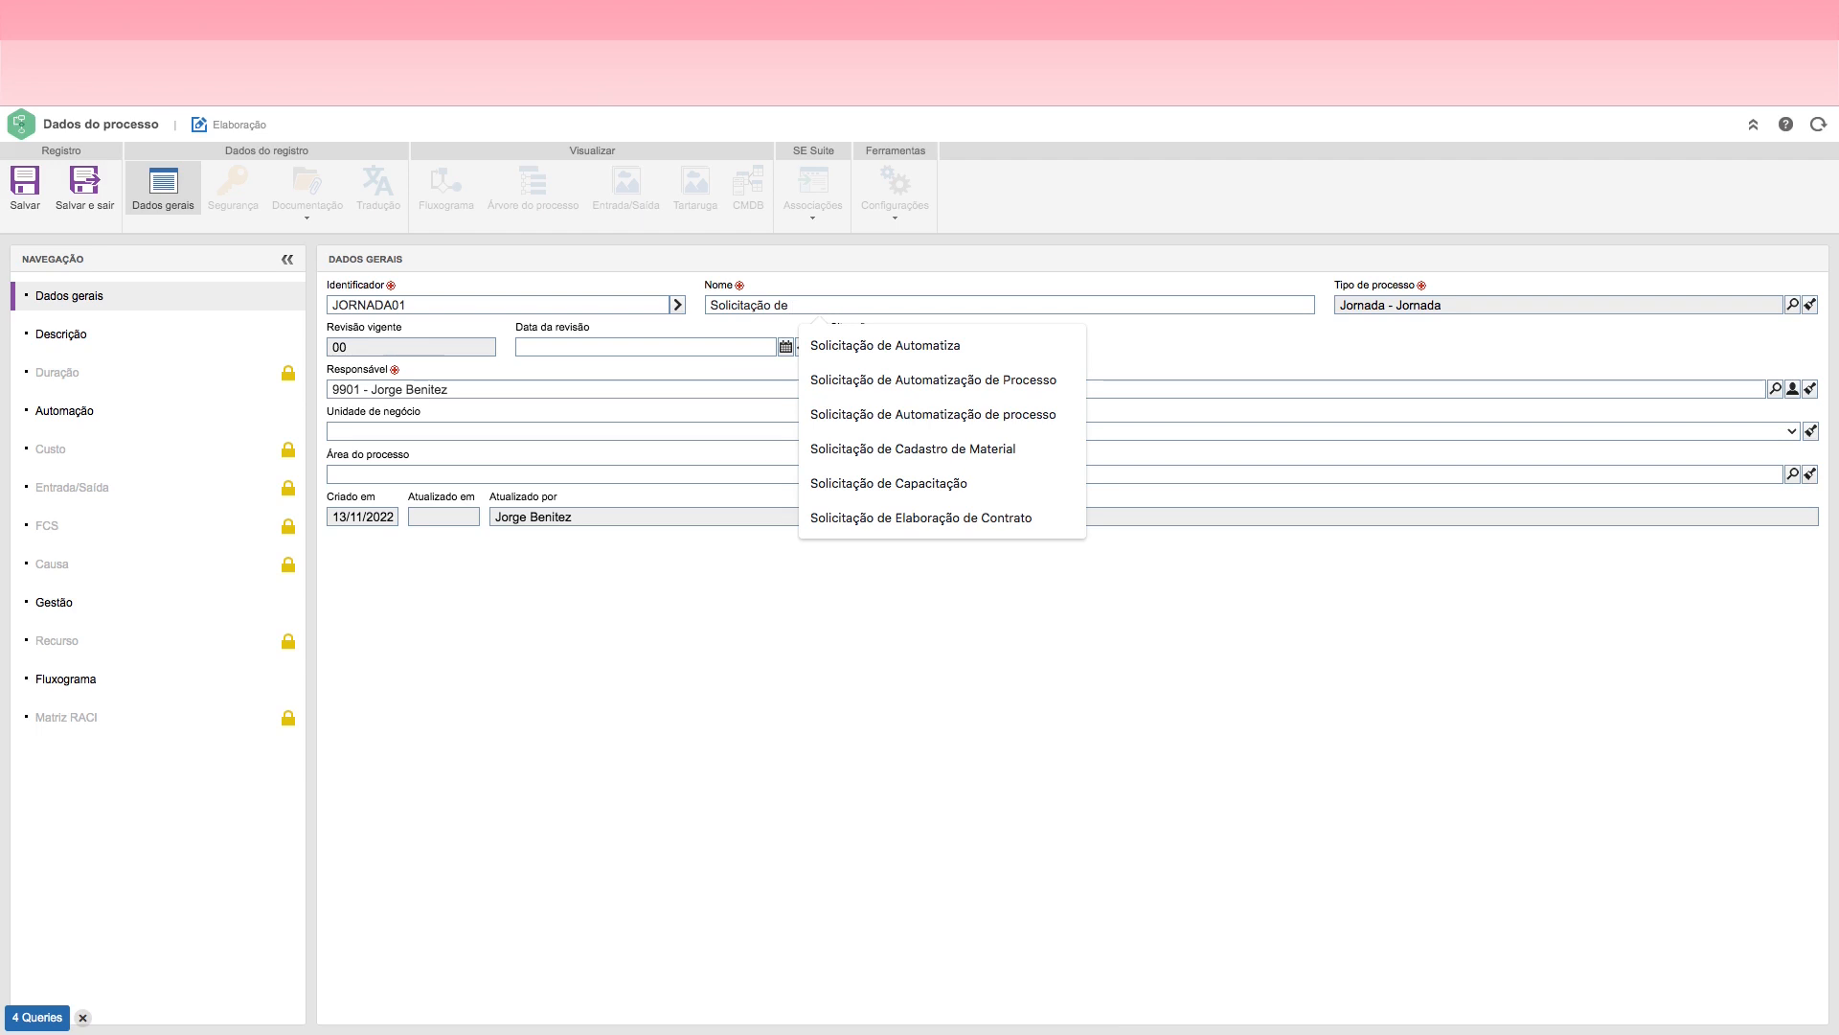
text(Au)
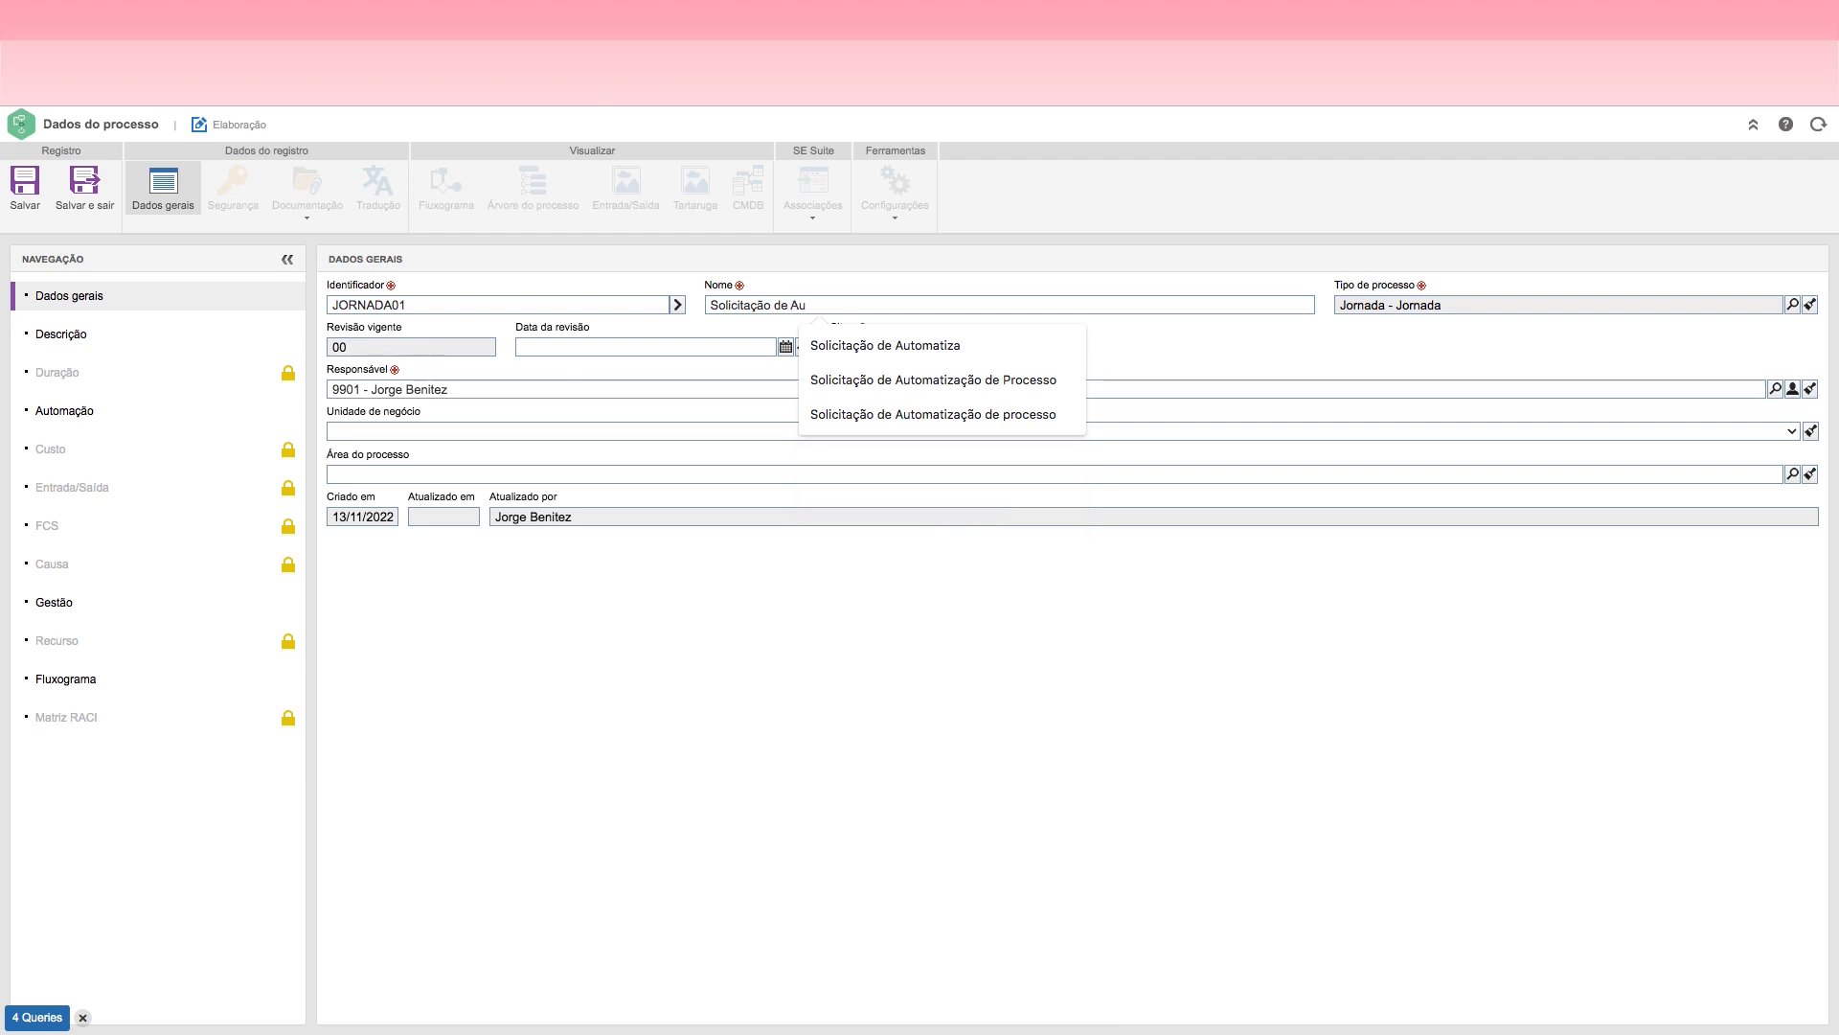
text(tori)
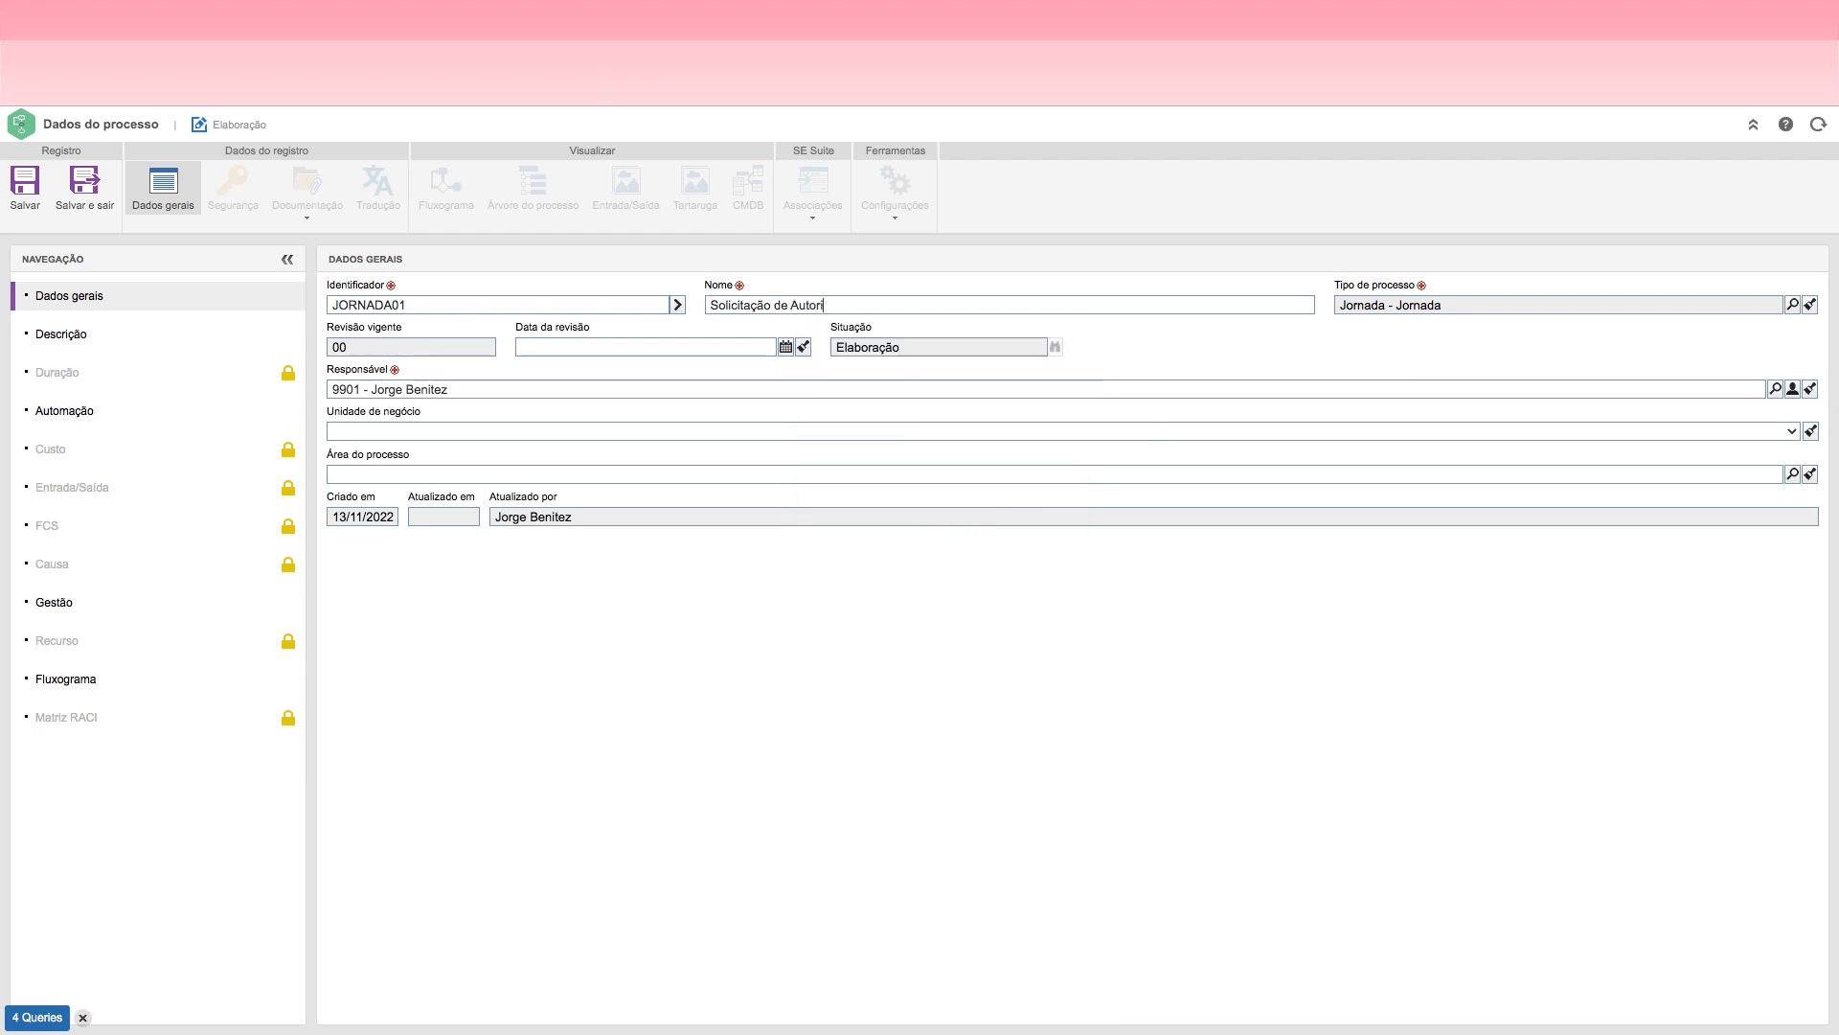
text(zação para Viagem)
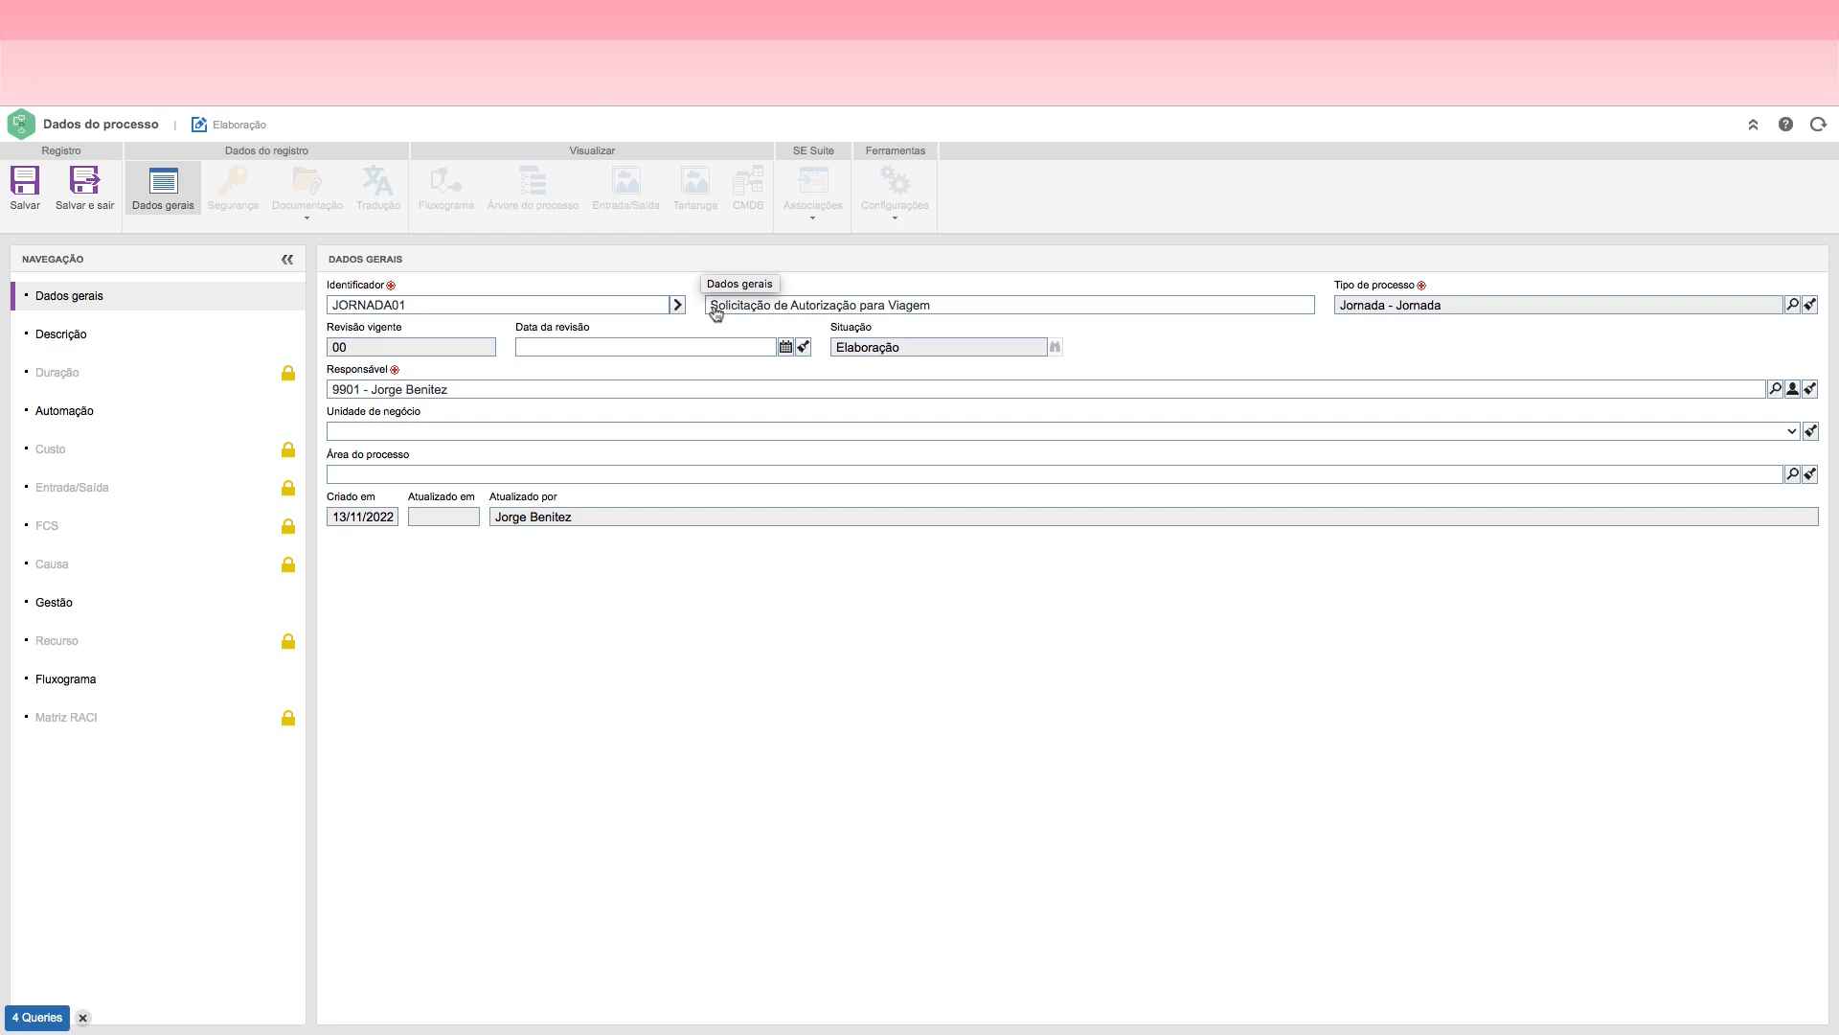
click(26, 209)
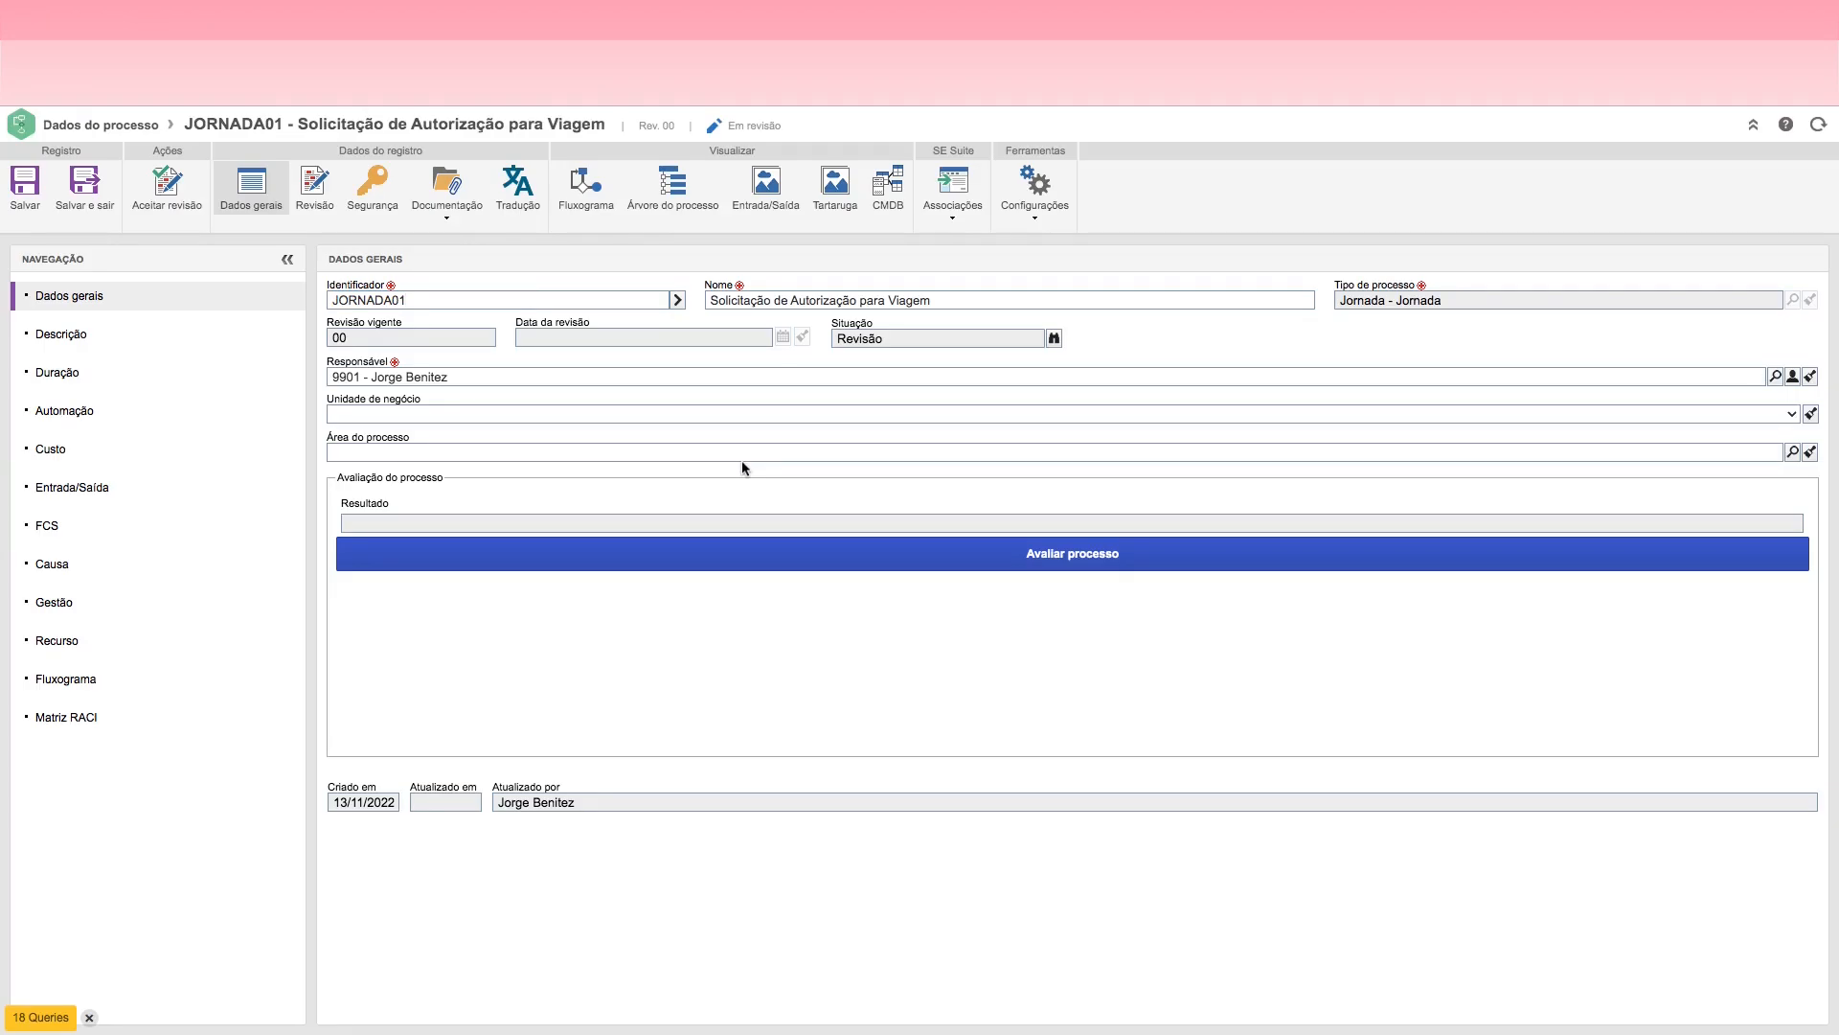
Step: Save and exit the process record, and filter the process list by the Jornada process type
click(88, 203)
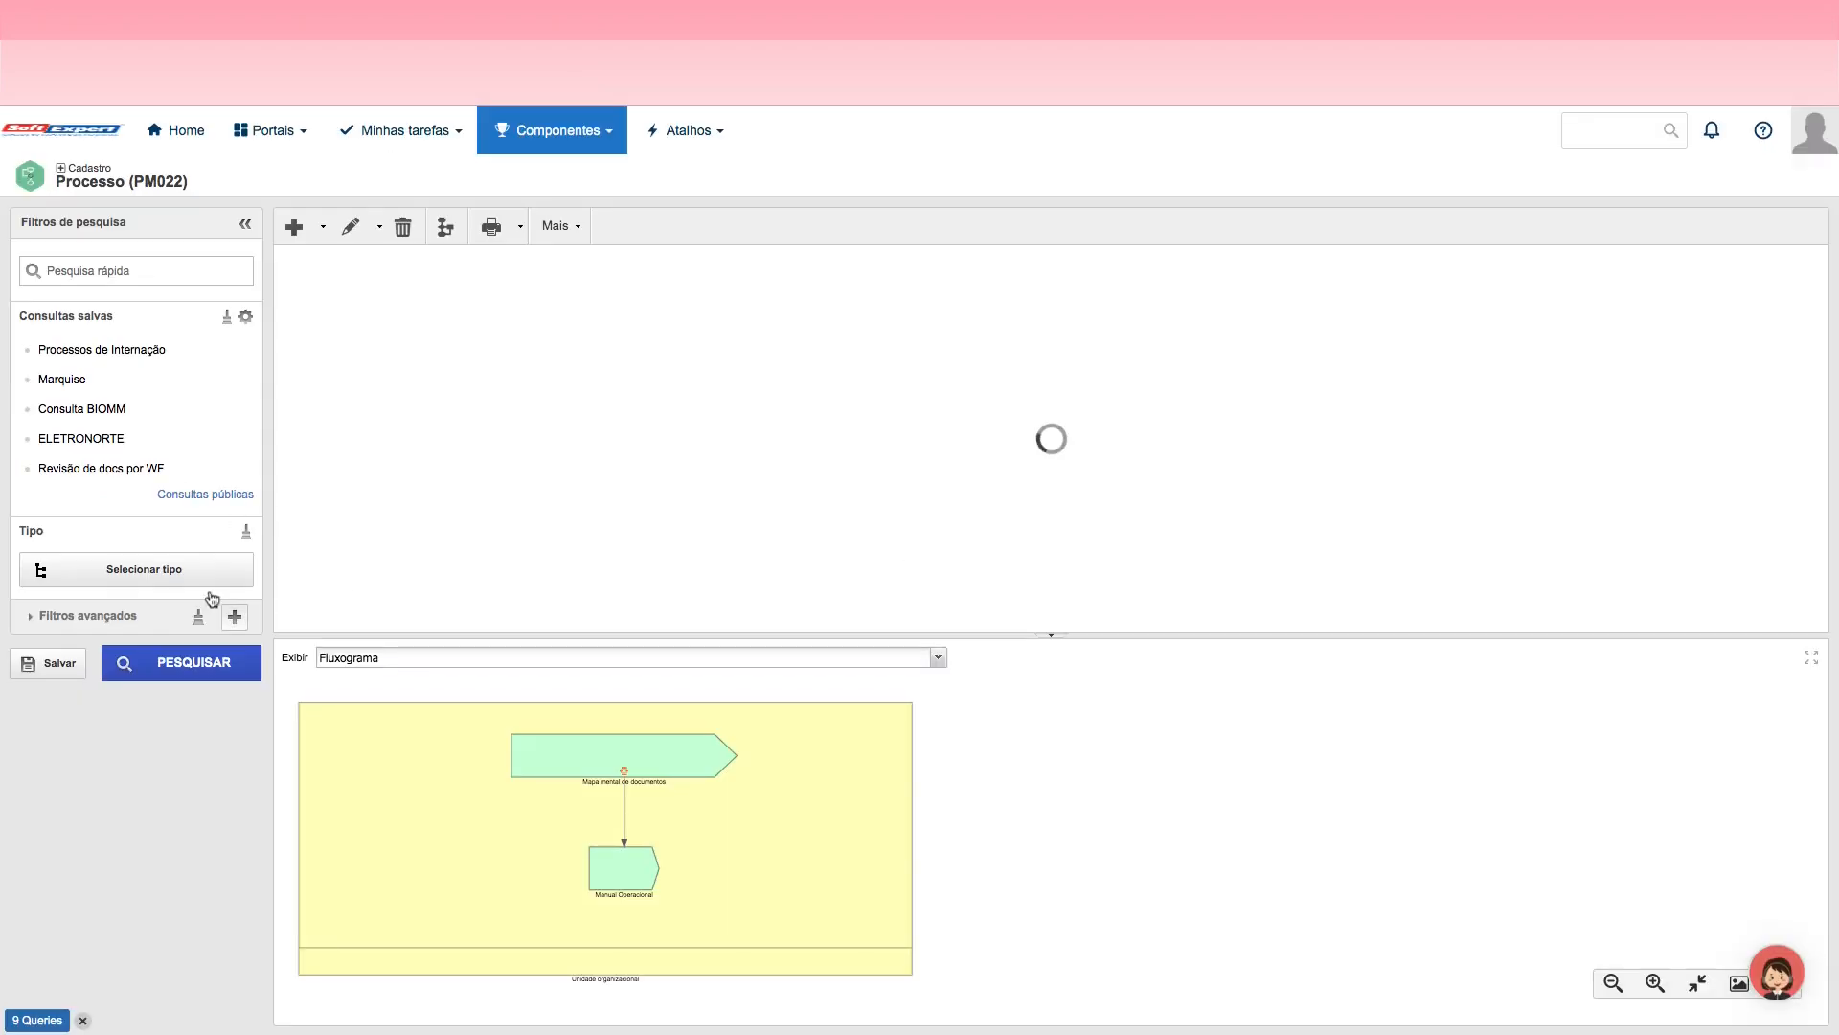
click(159, 575)
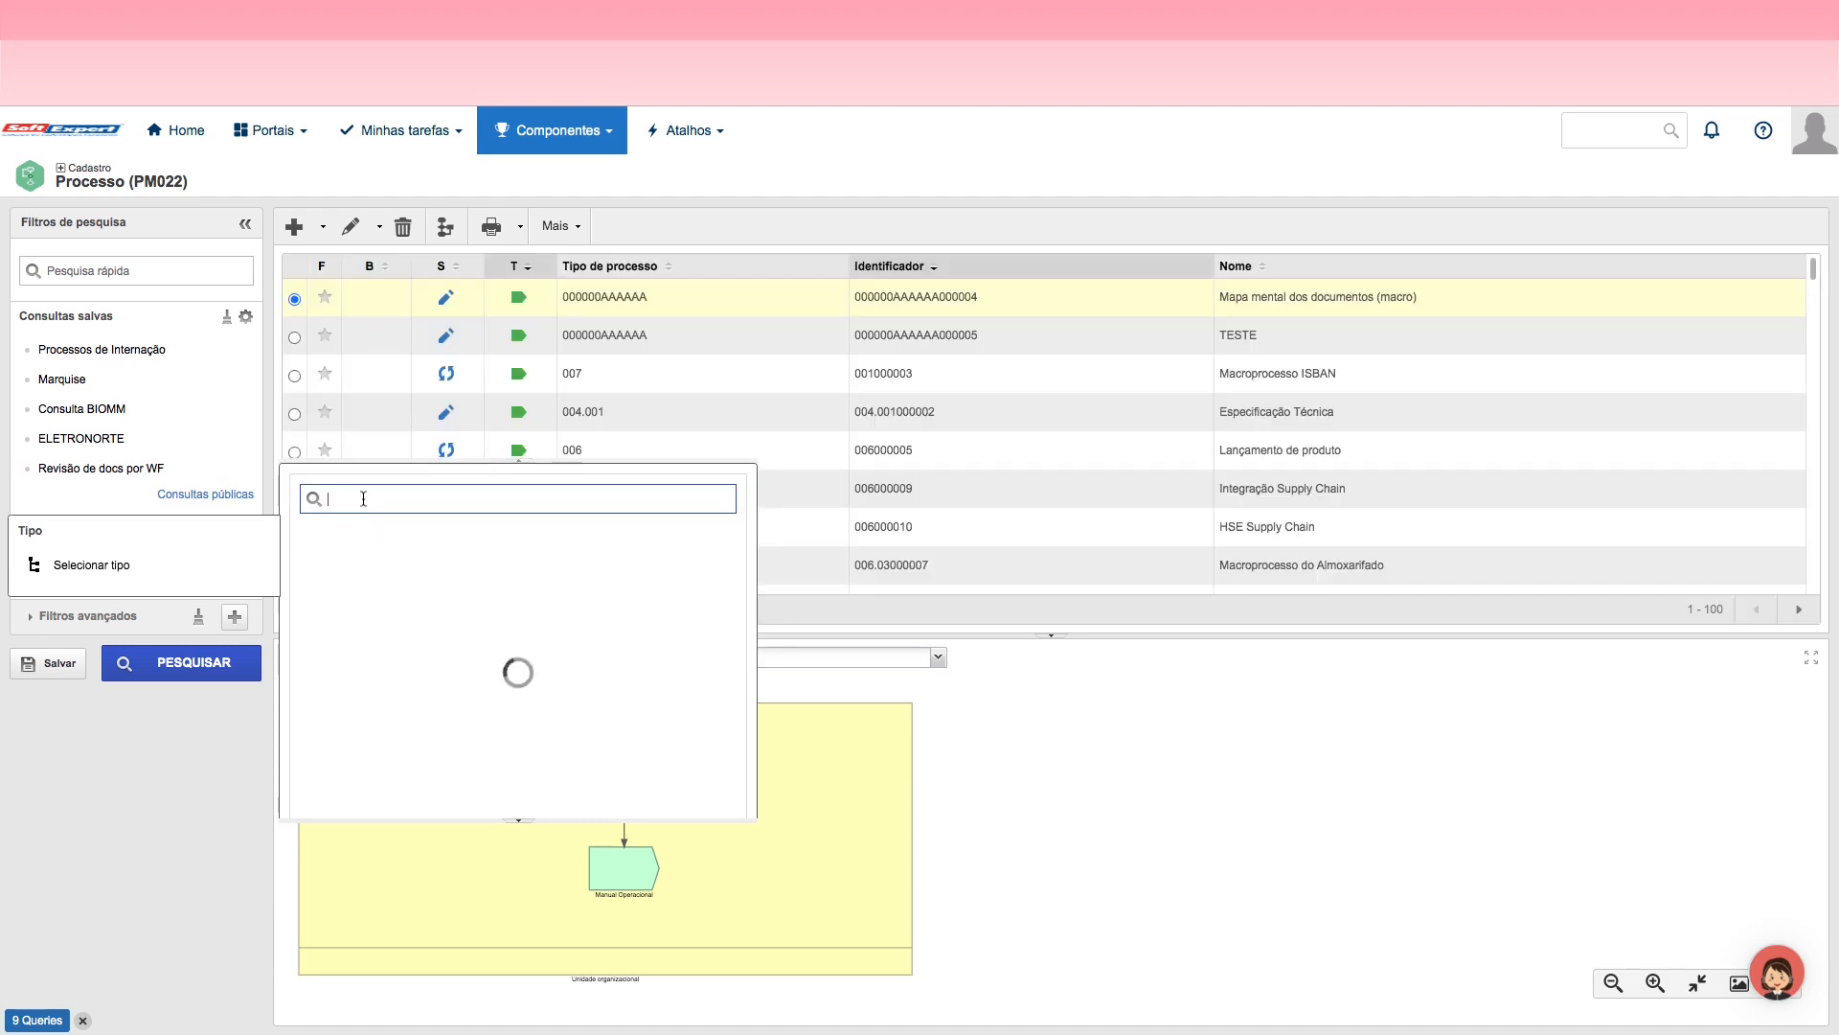
text(jornad)
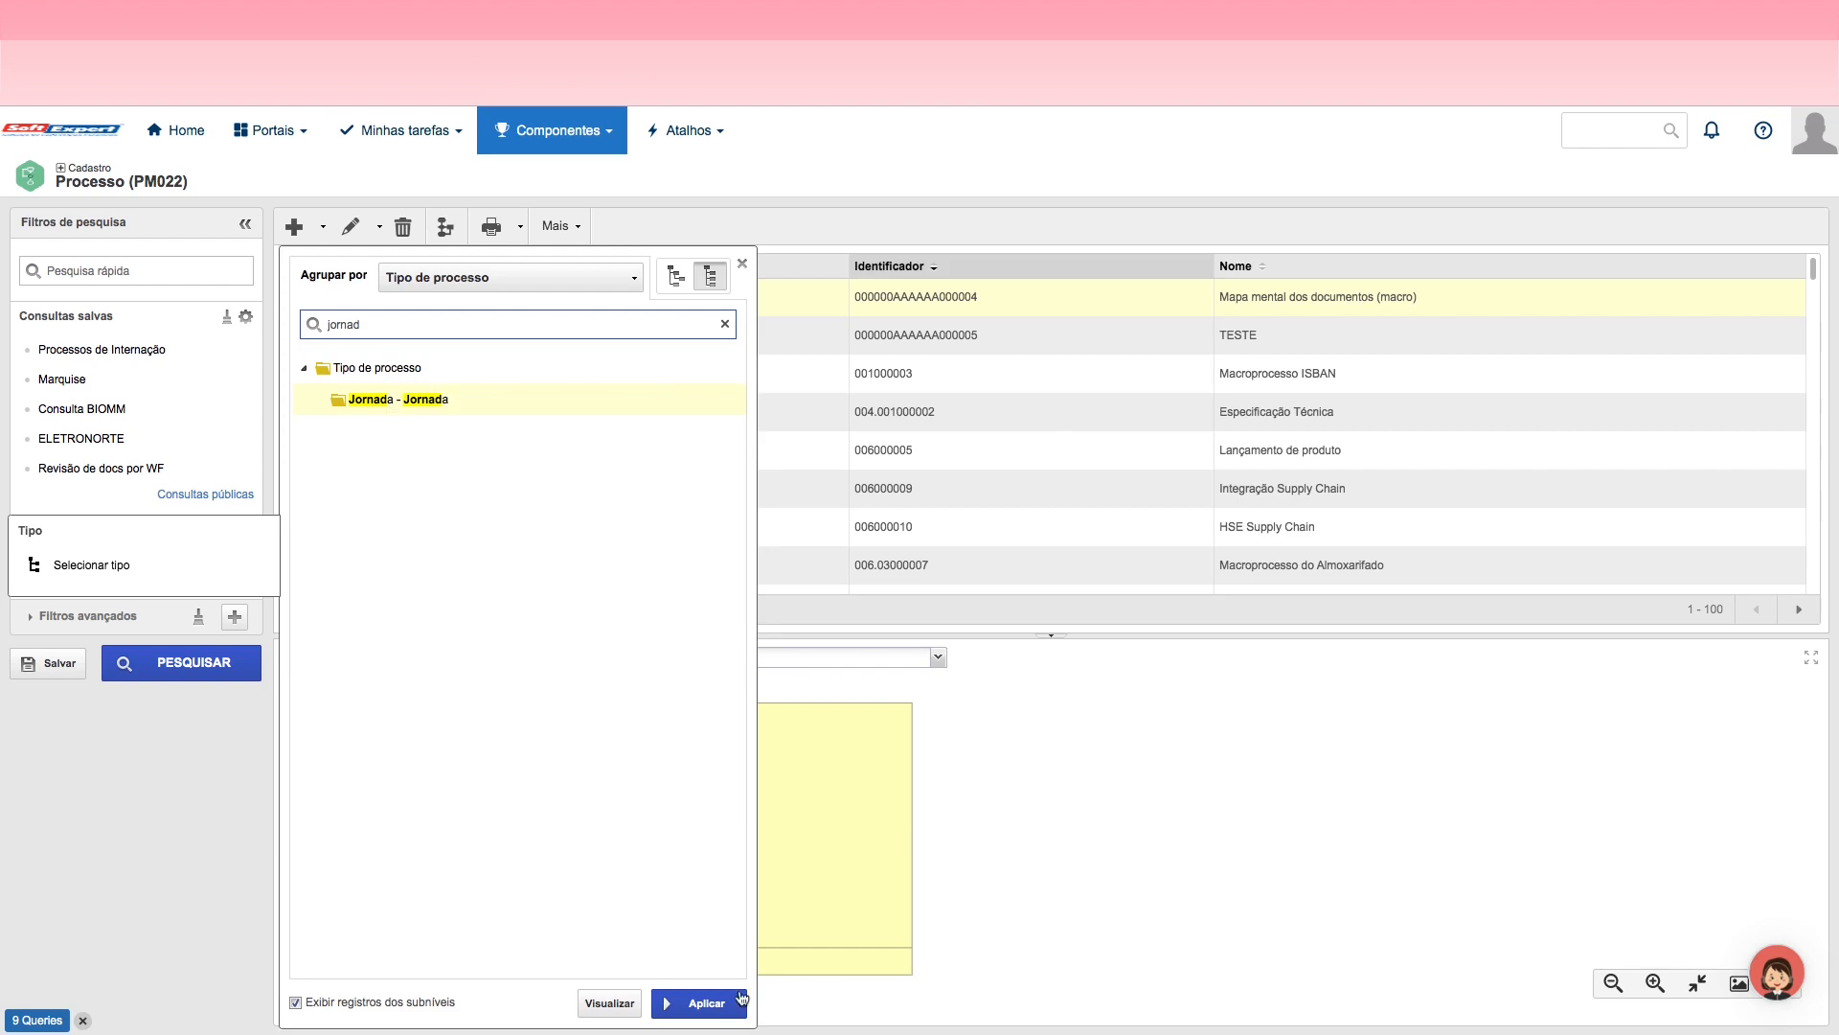
click(707, 1003)
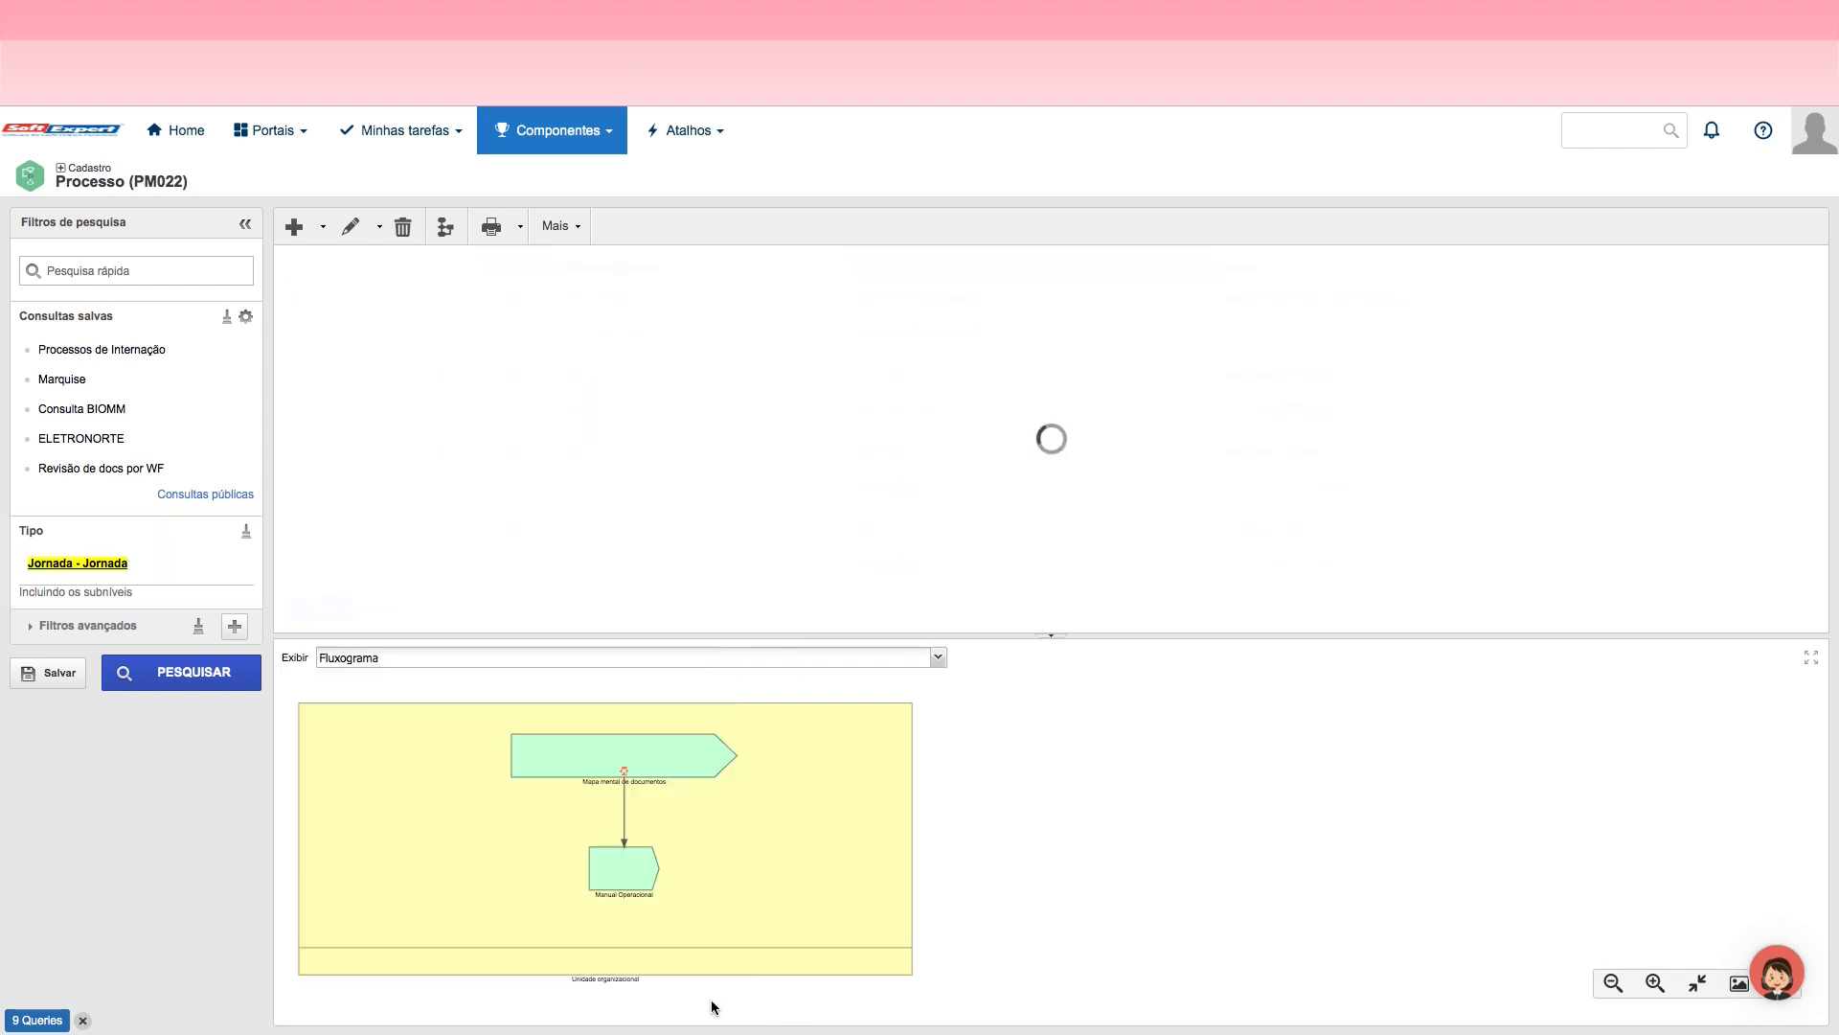
Step: Save the current process filter as a new private query named Jornada
click(74, 684)
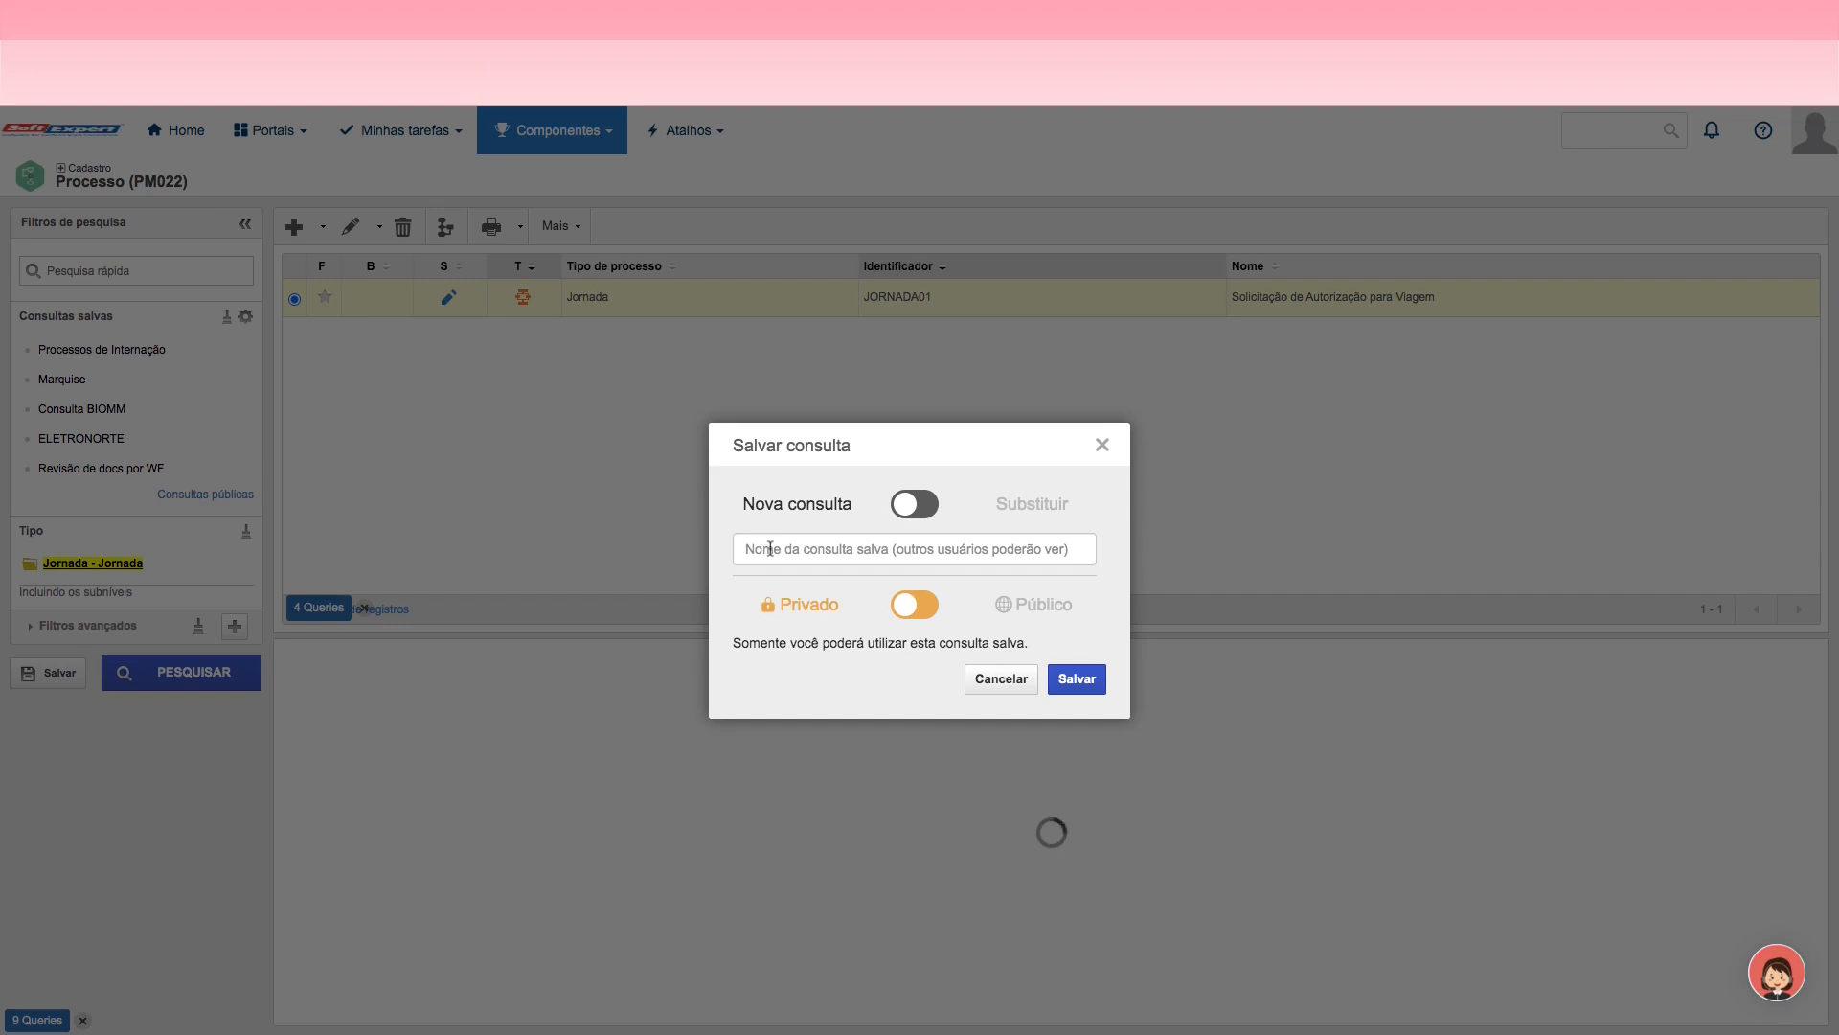
click(766, 548)
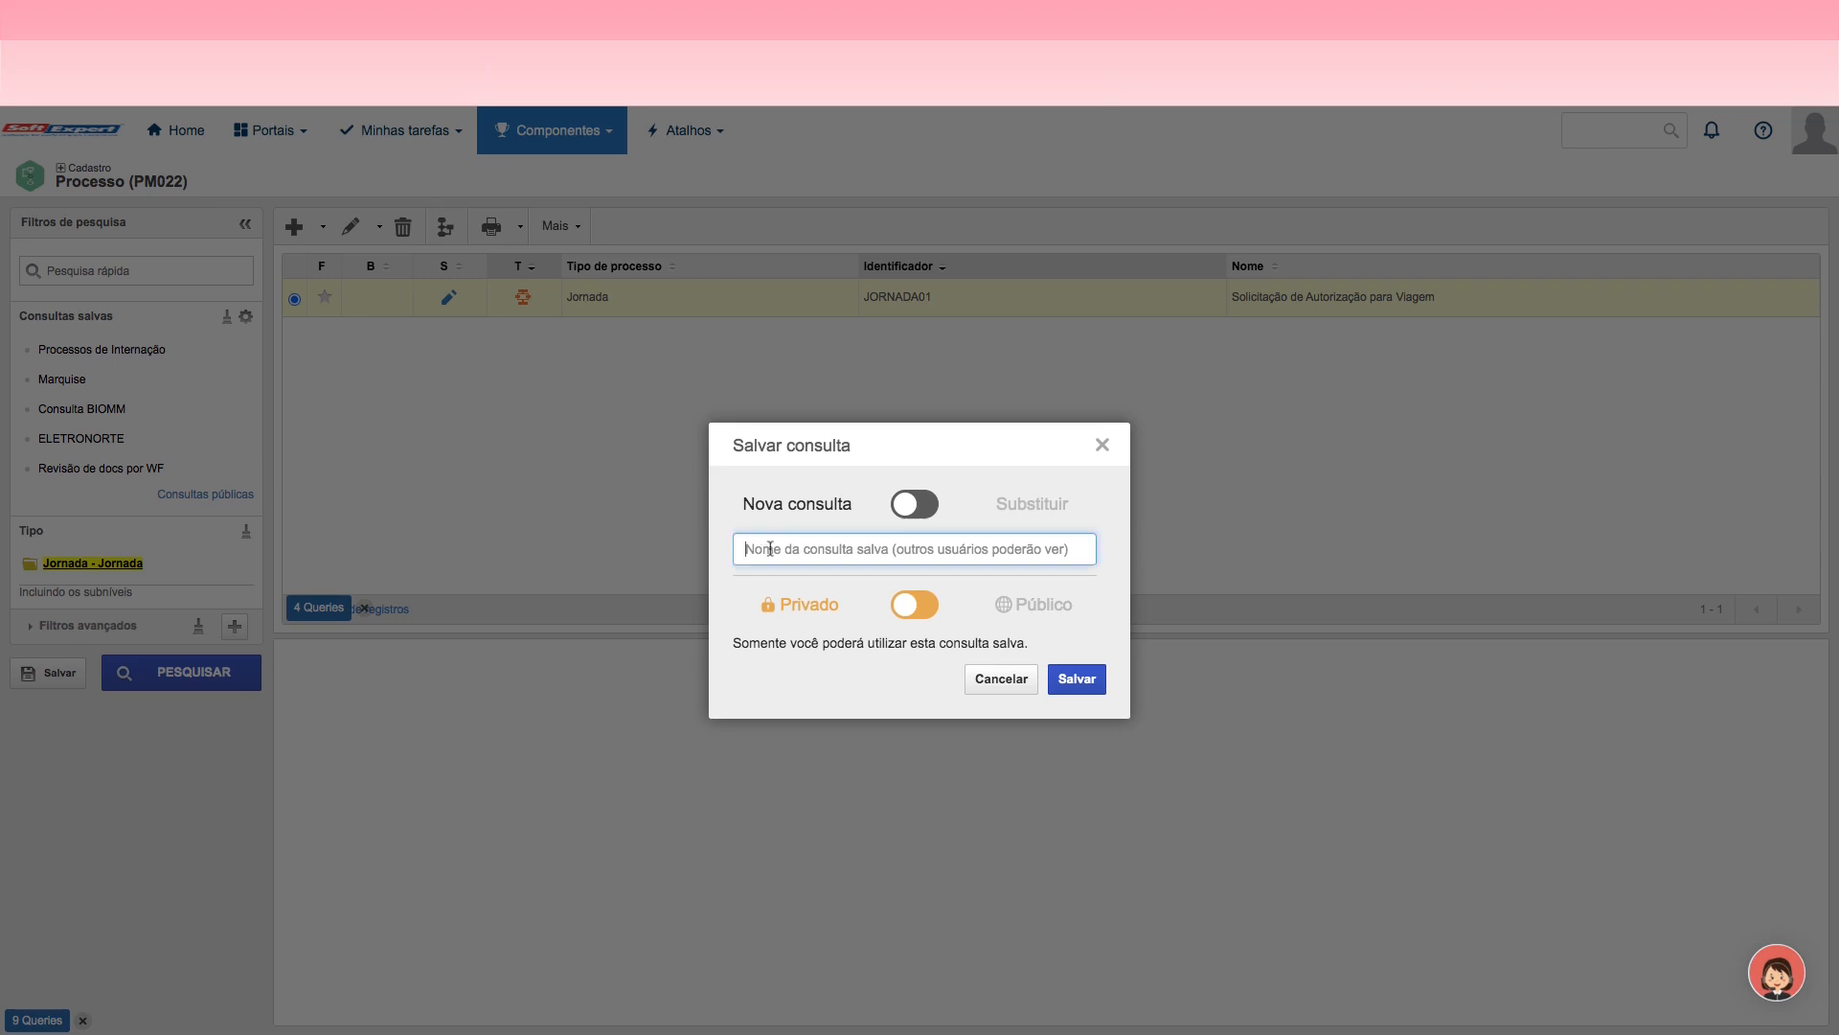
text(Jornada)
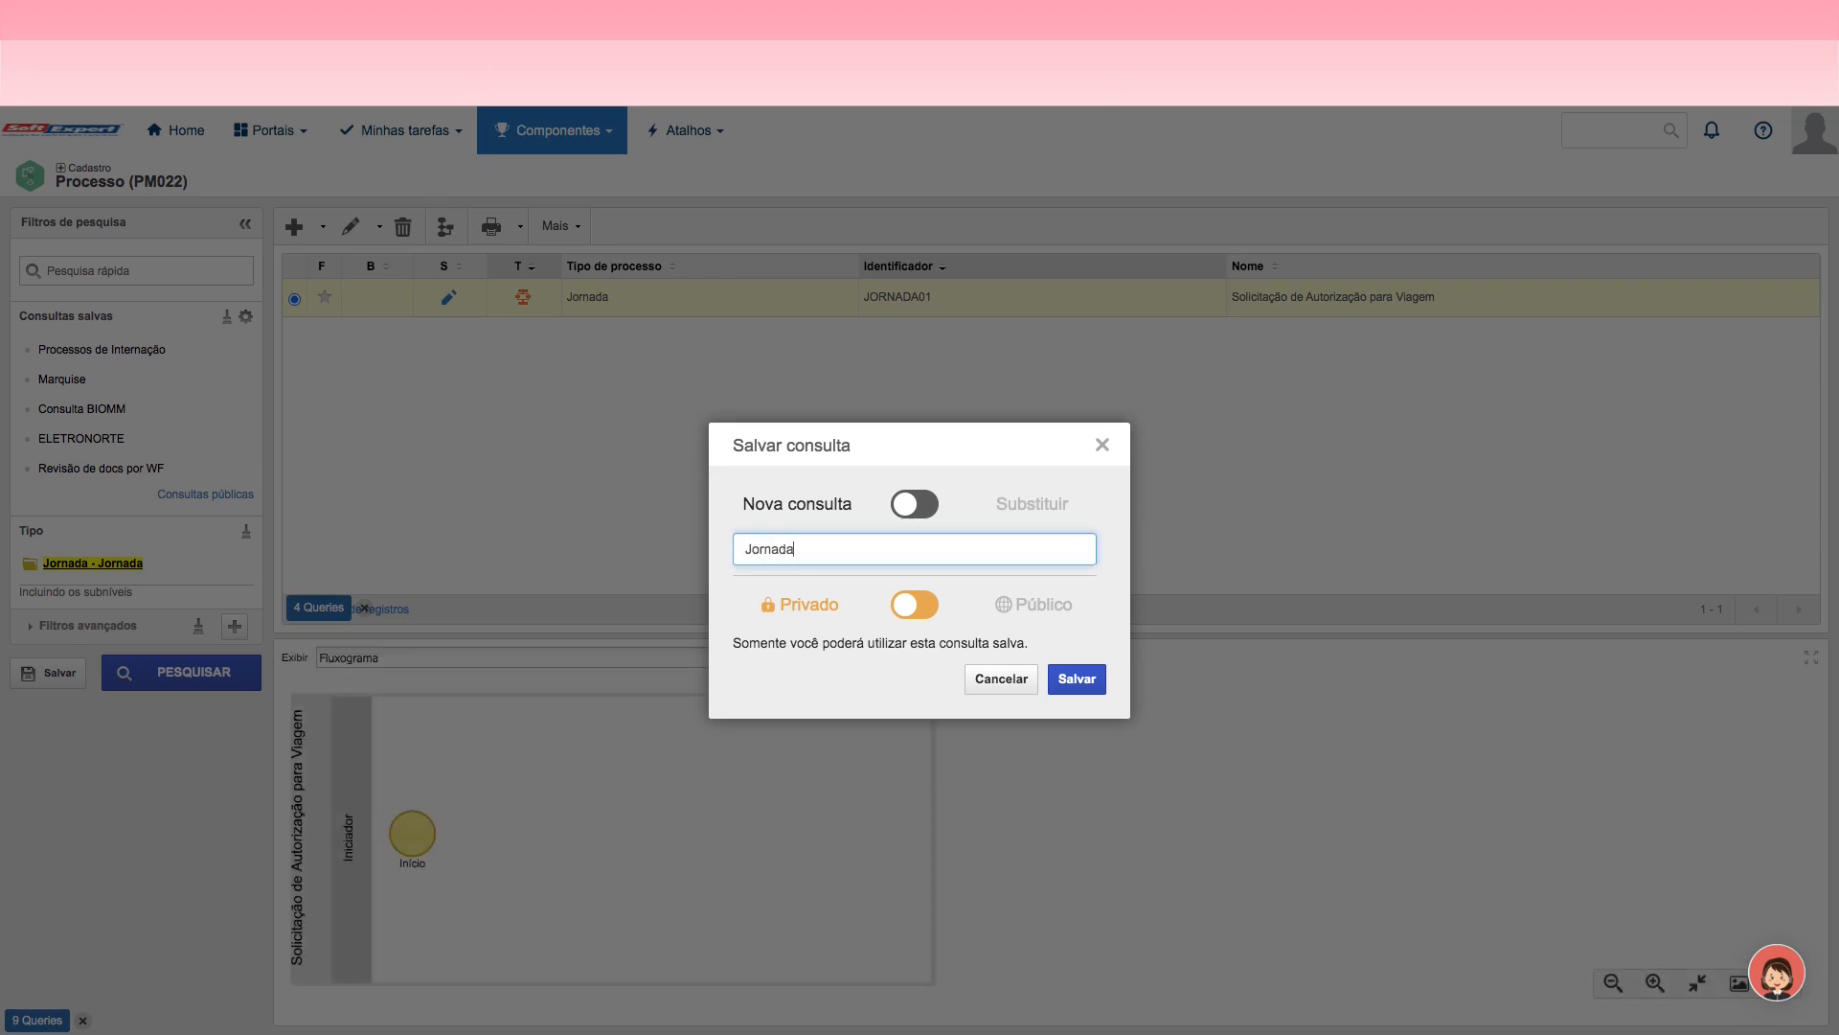
click(1077, 681)
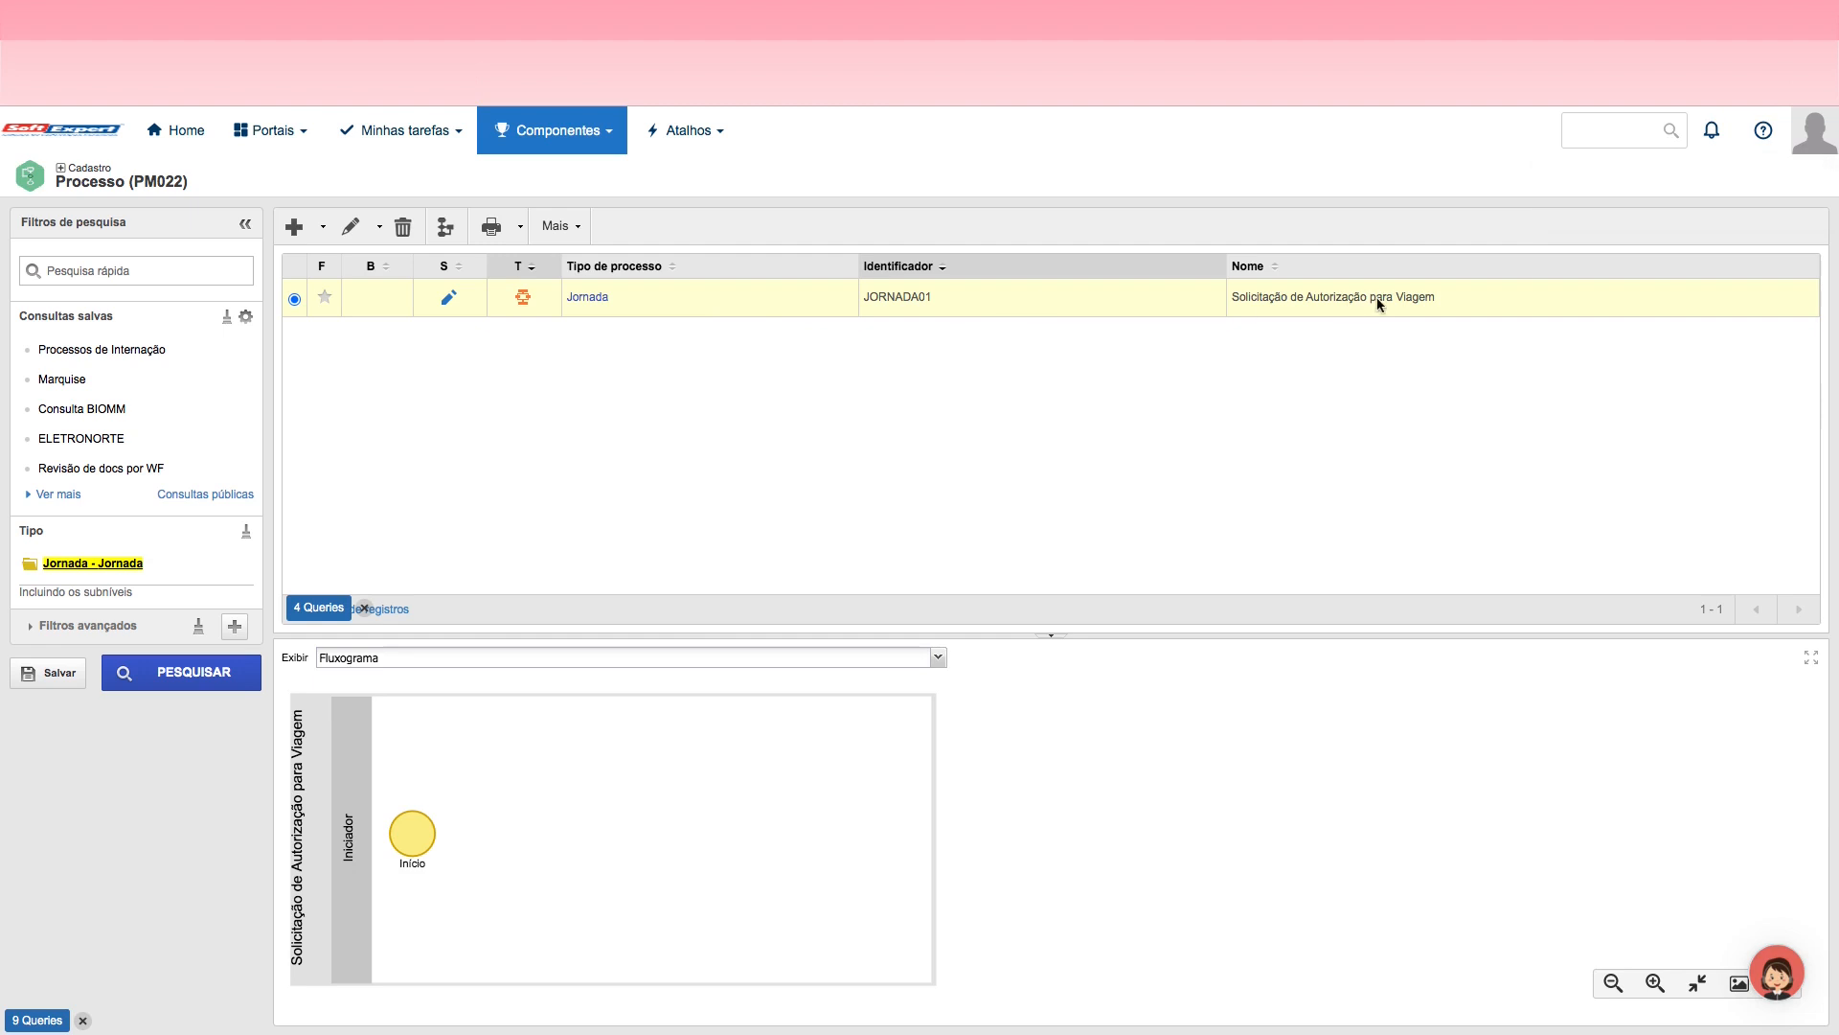
Step: Open the flowchart of the Solicitação de Autorização para Viagem process and rename its Iniciador lane as Solicitante
double_click(1288, 299)
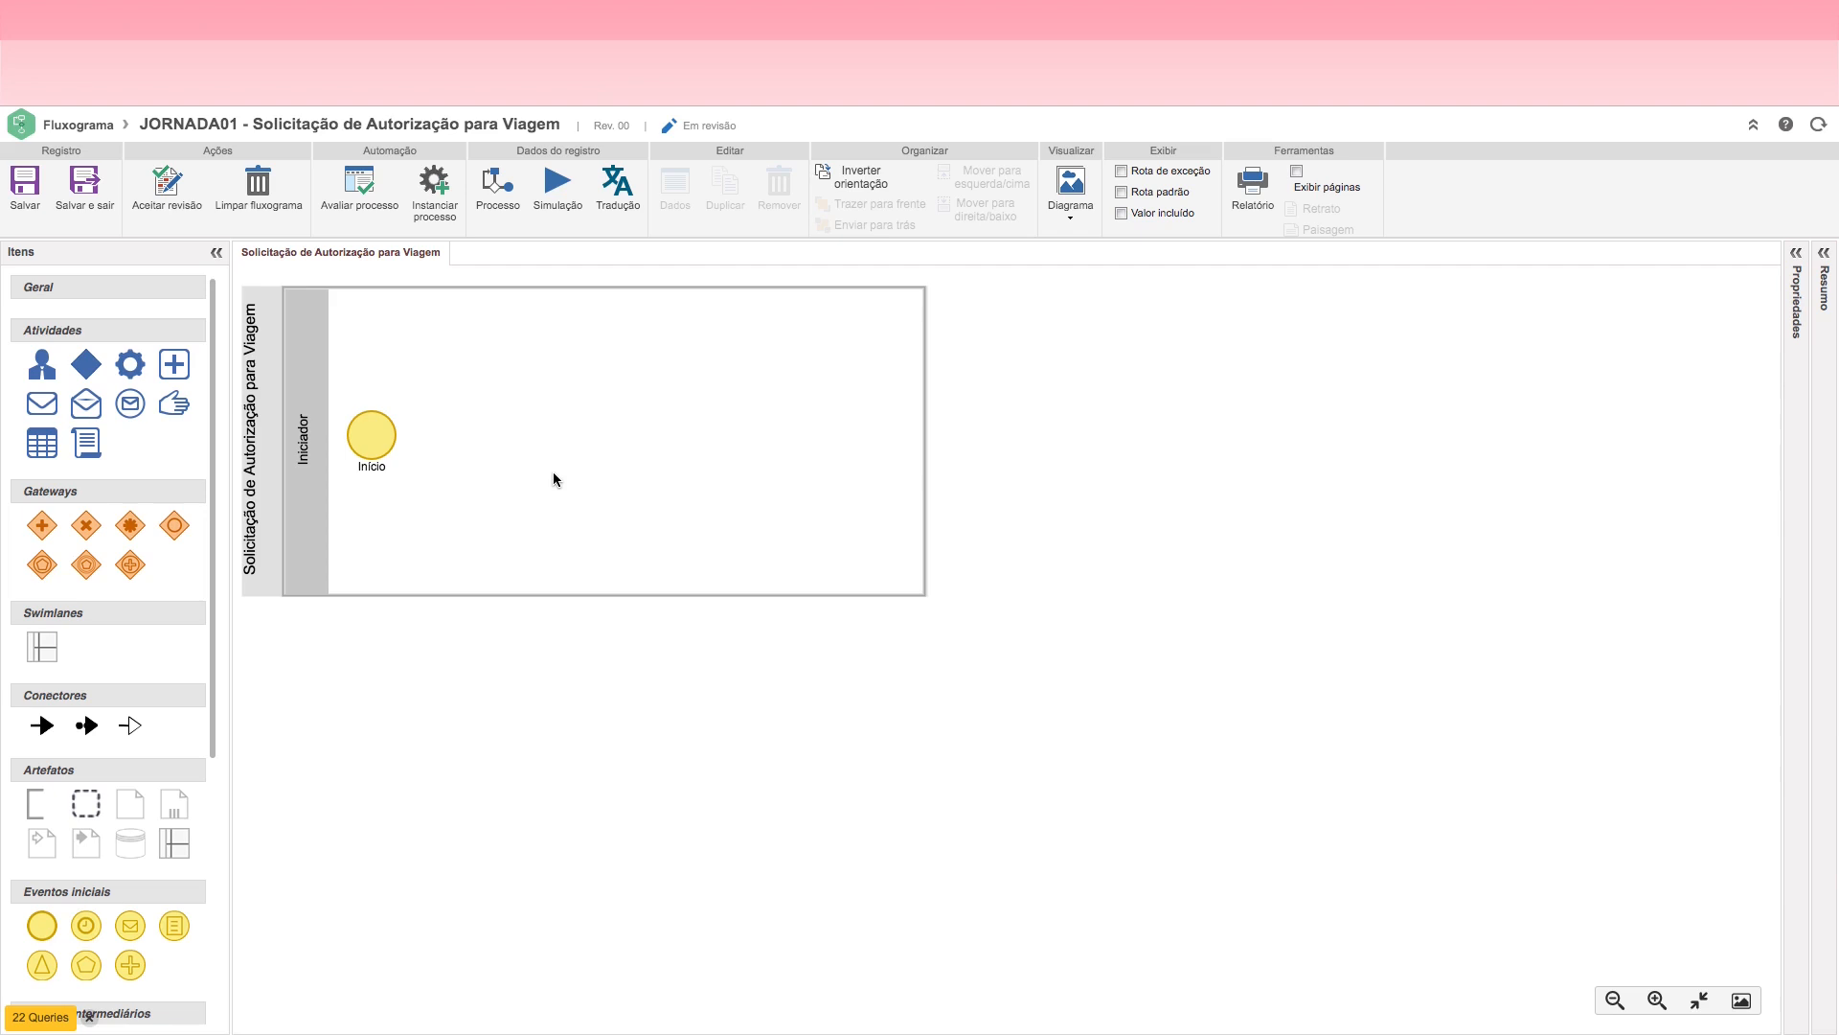
click(308, 450)
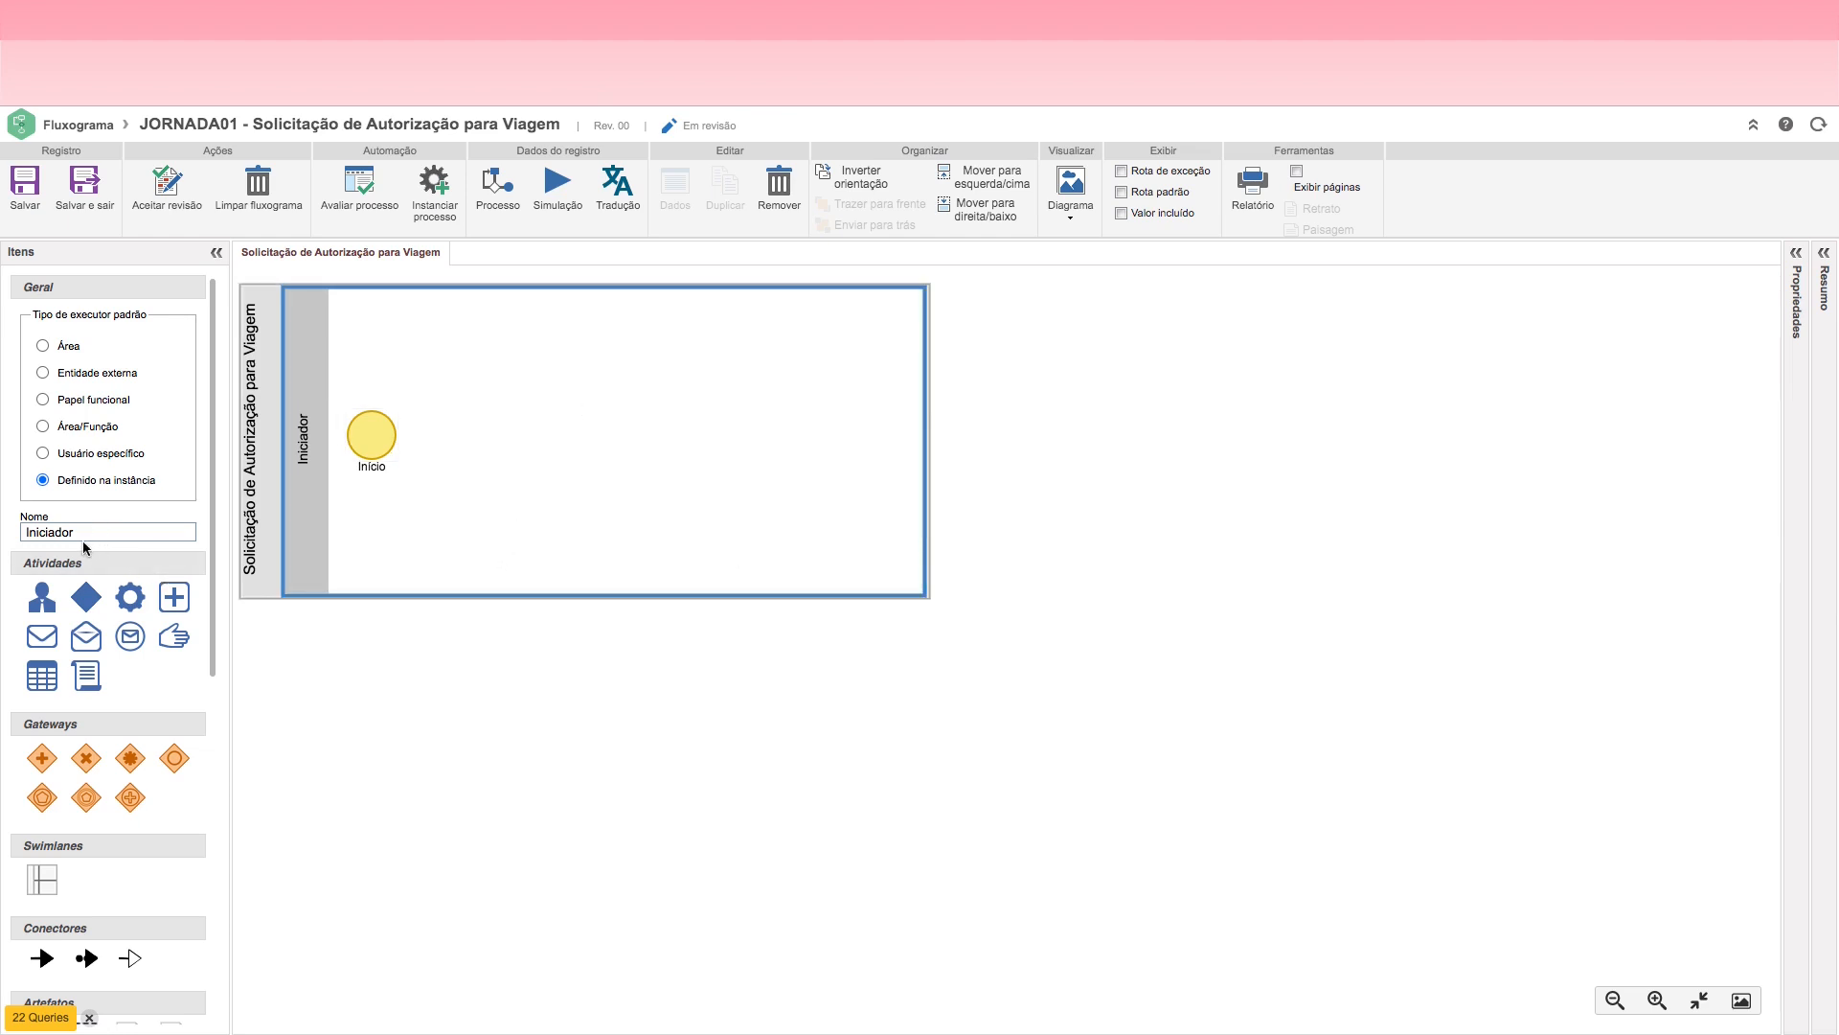
drag(88, 533, 16, 539)
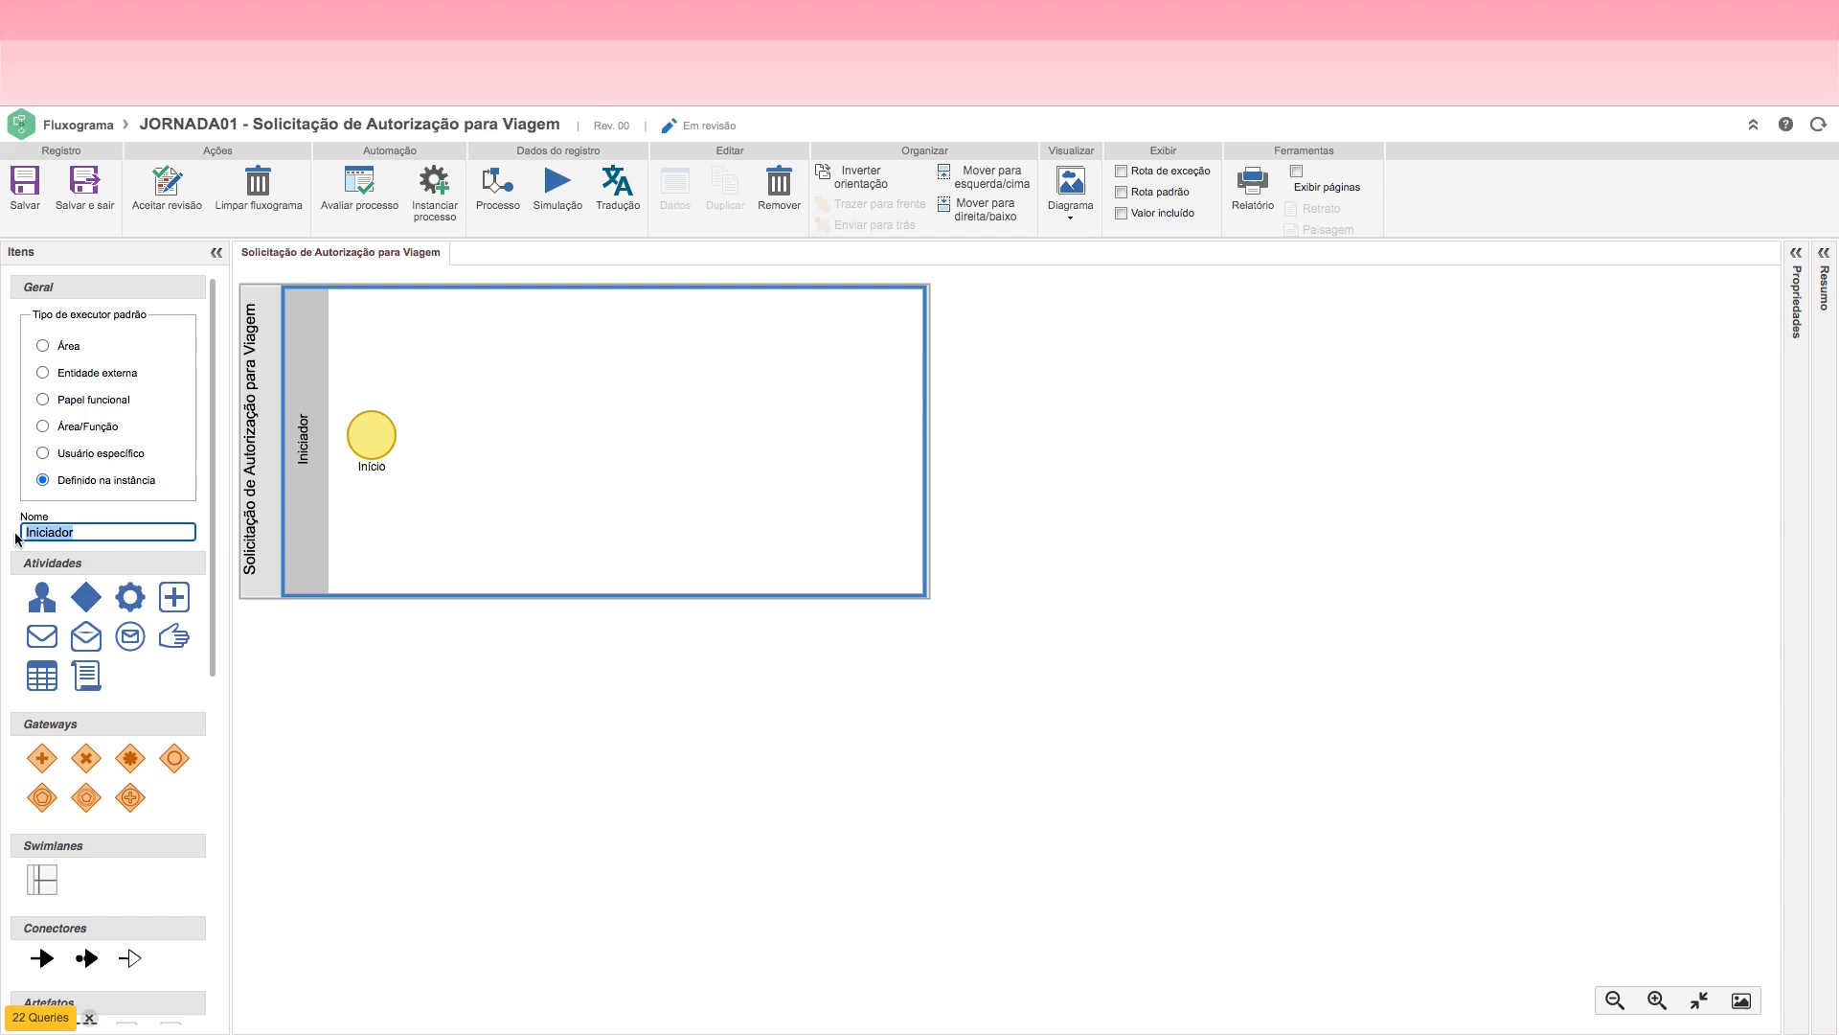
text(Solicita)
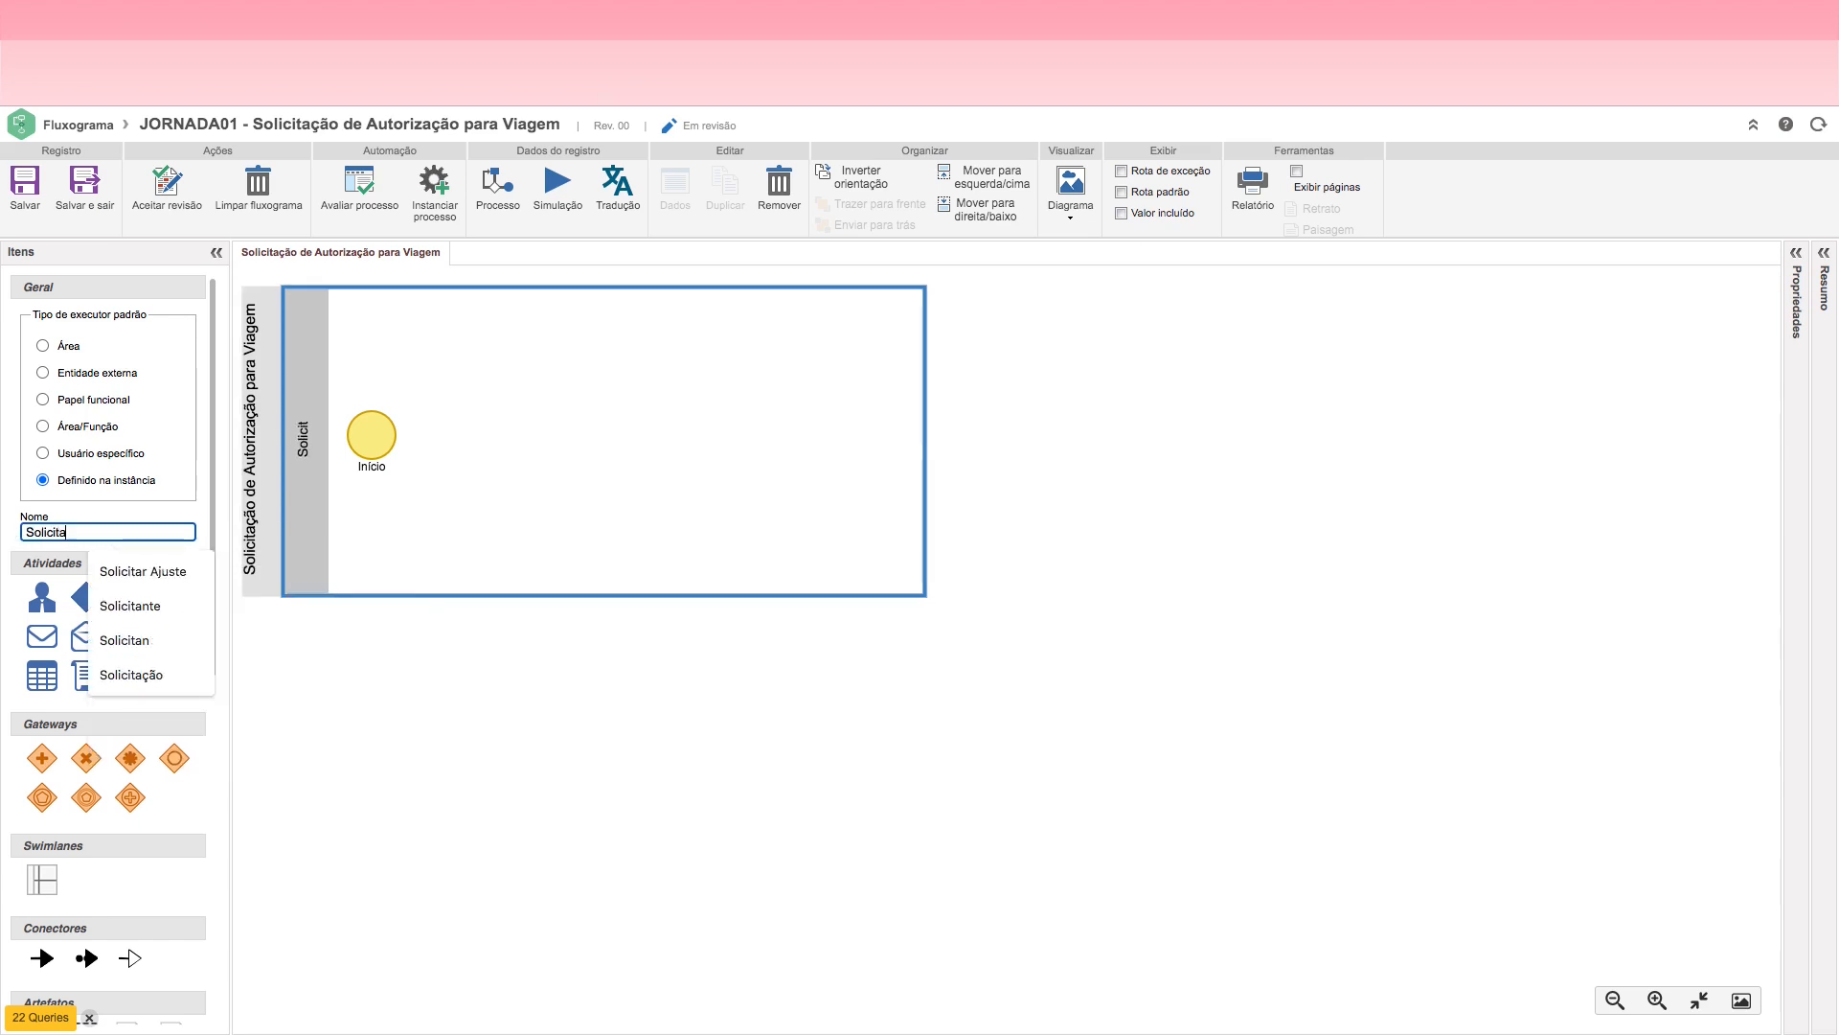
text(nte)
click(500, 530)
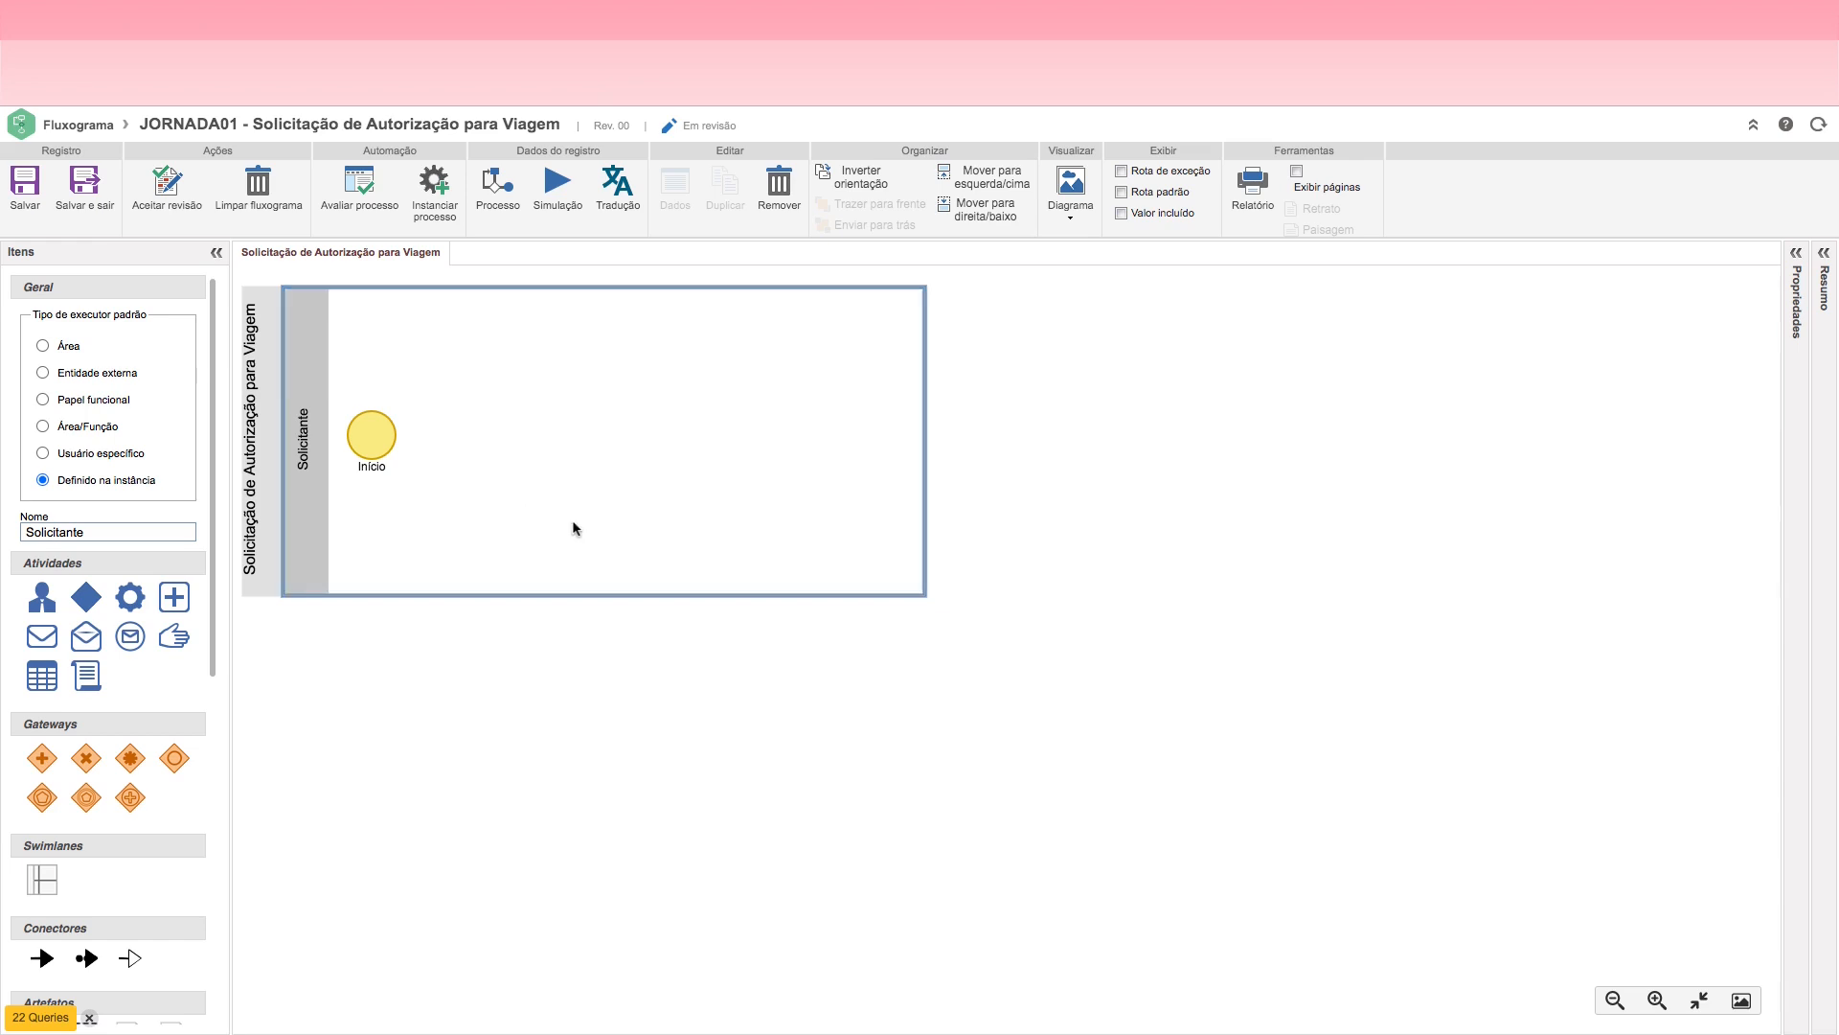
Step: Add a user activity connected to the Início event in the Solicitante lane
click(371, 438)
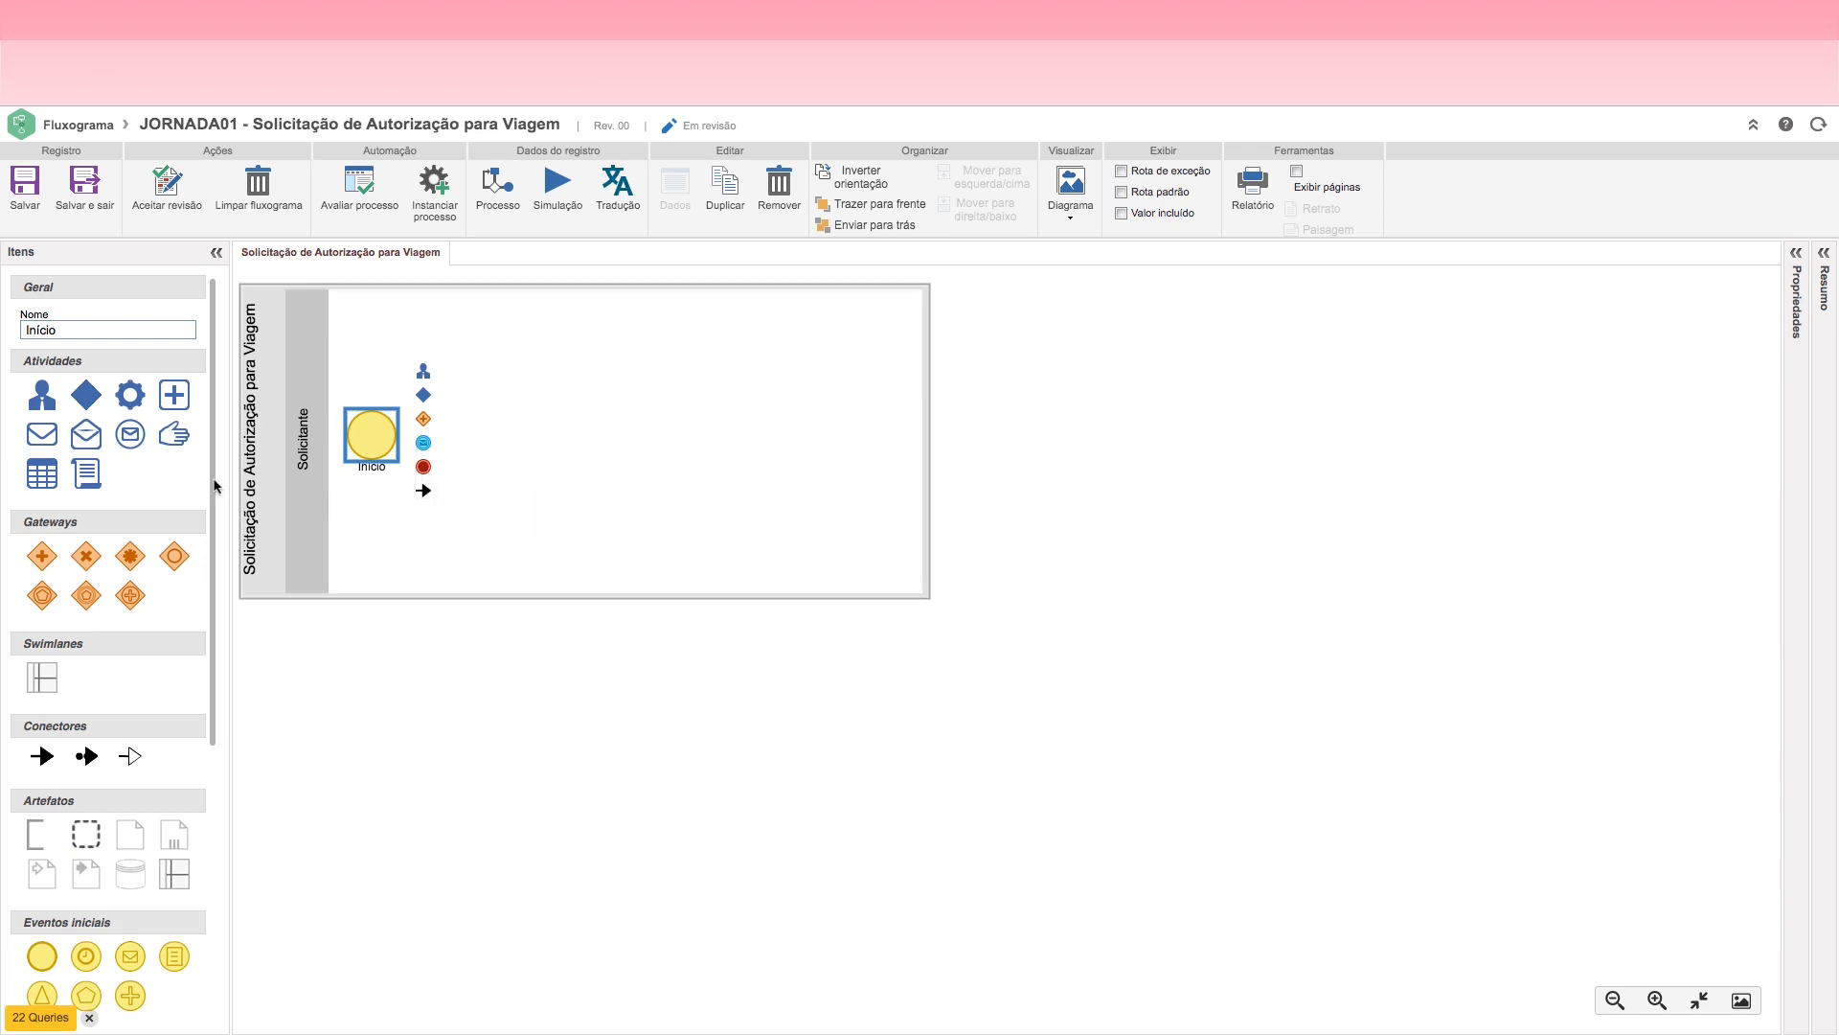
scroll(196, 818, down, 5)
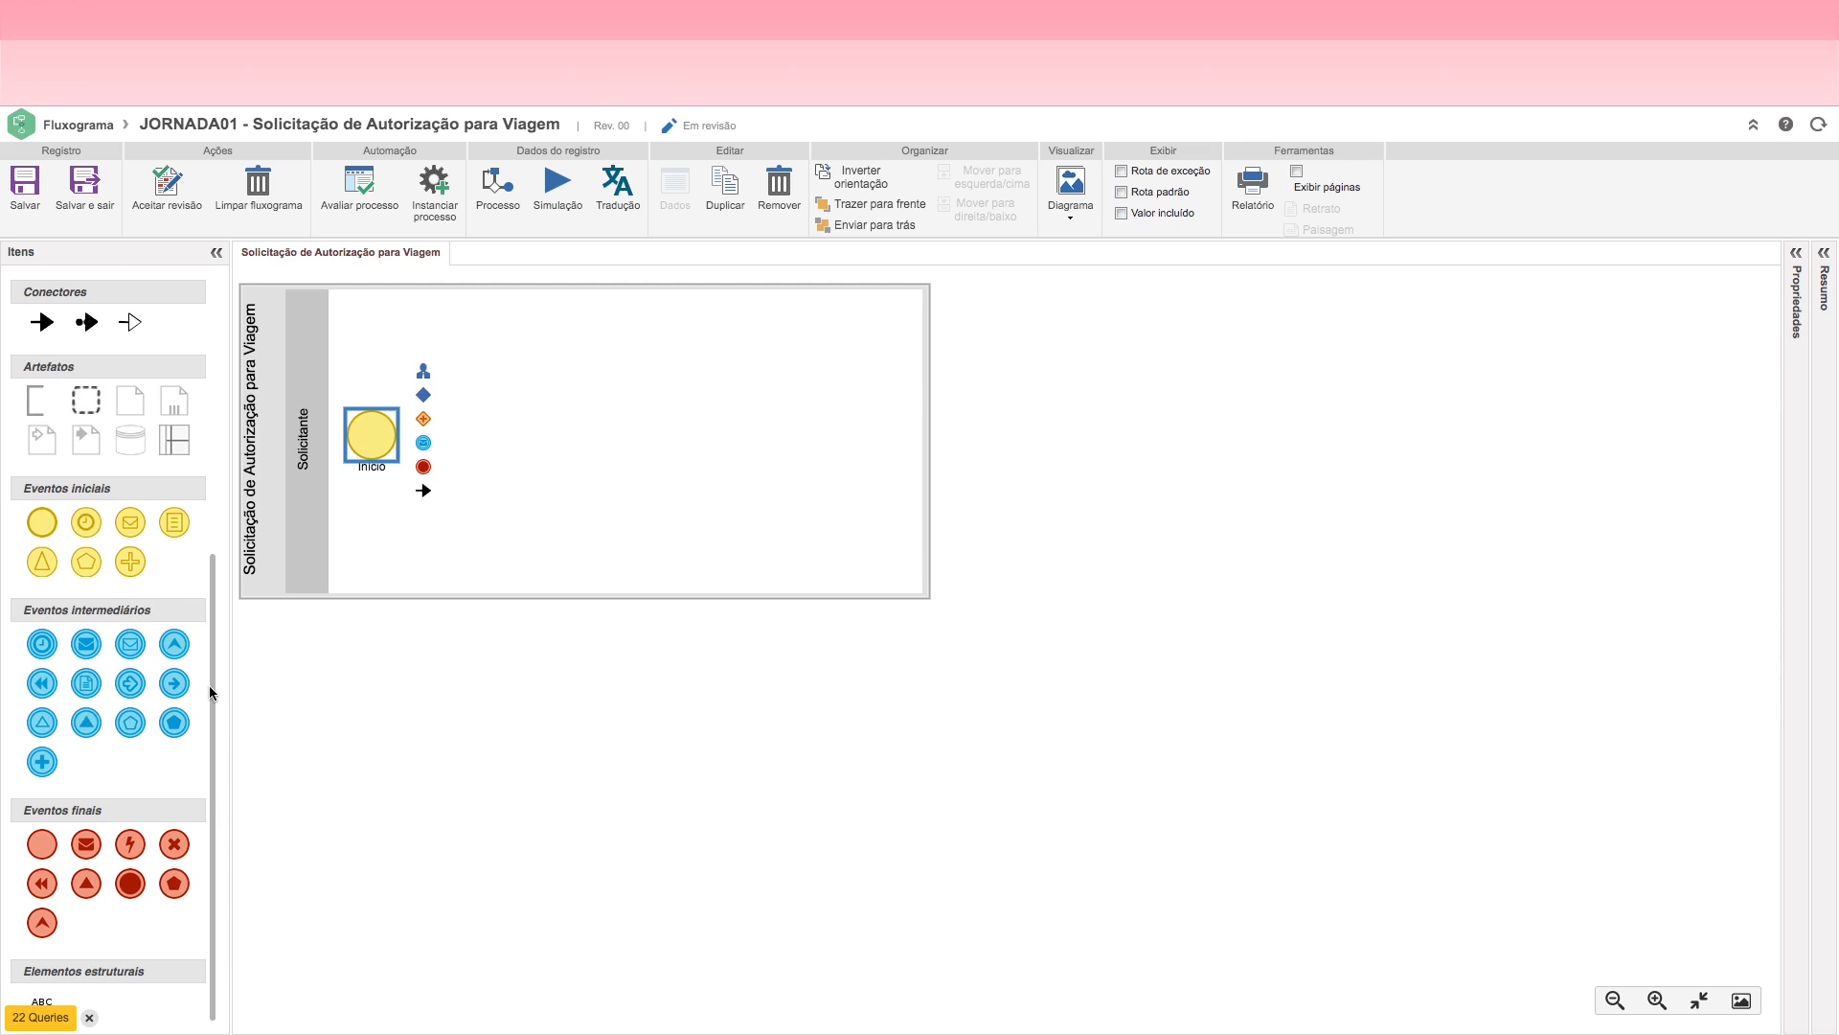
scroll(211, 691, up, 5)
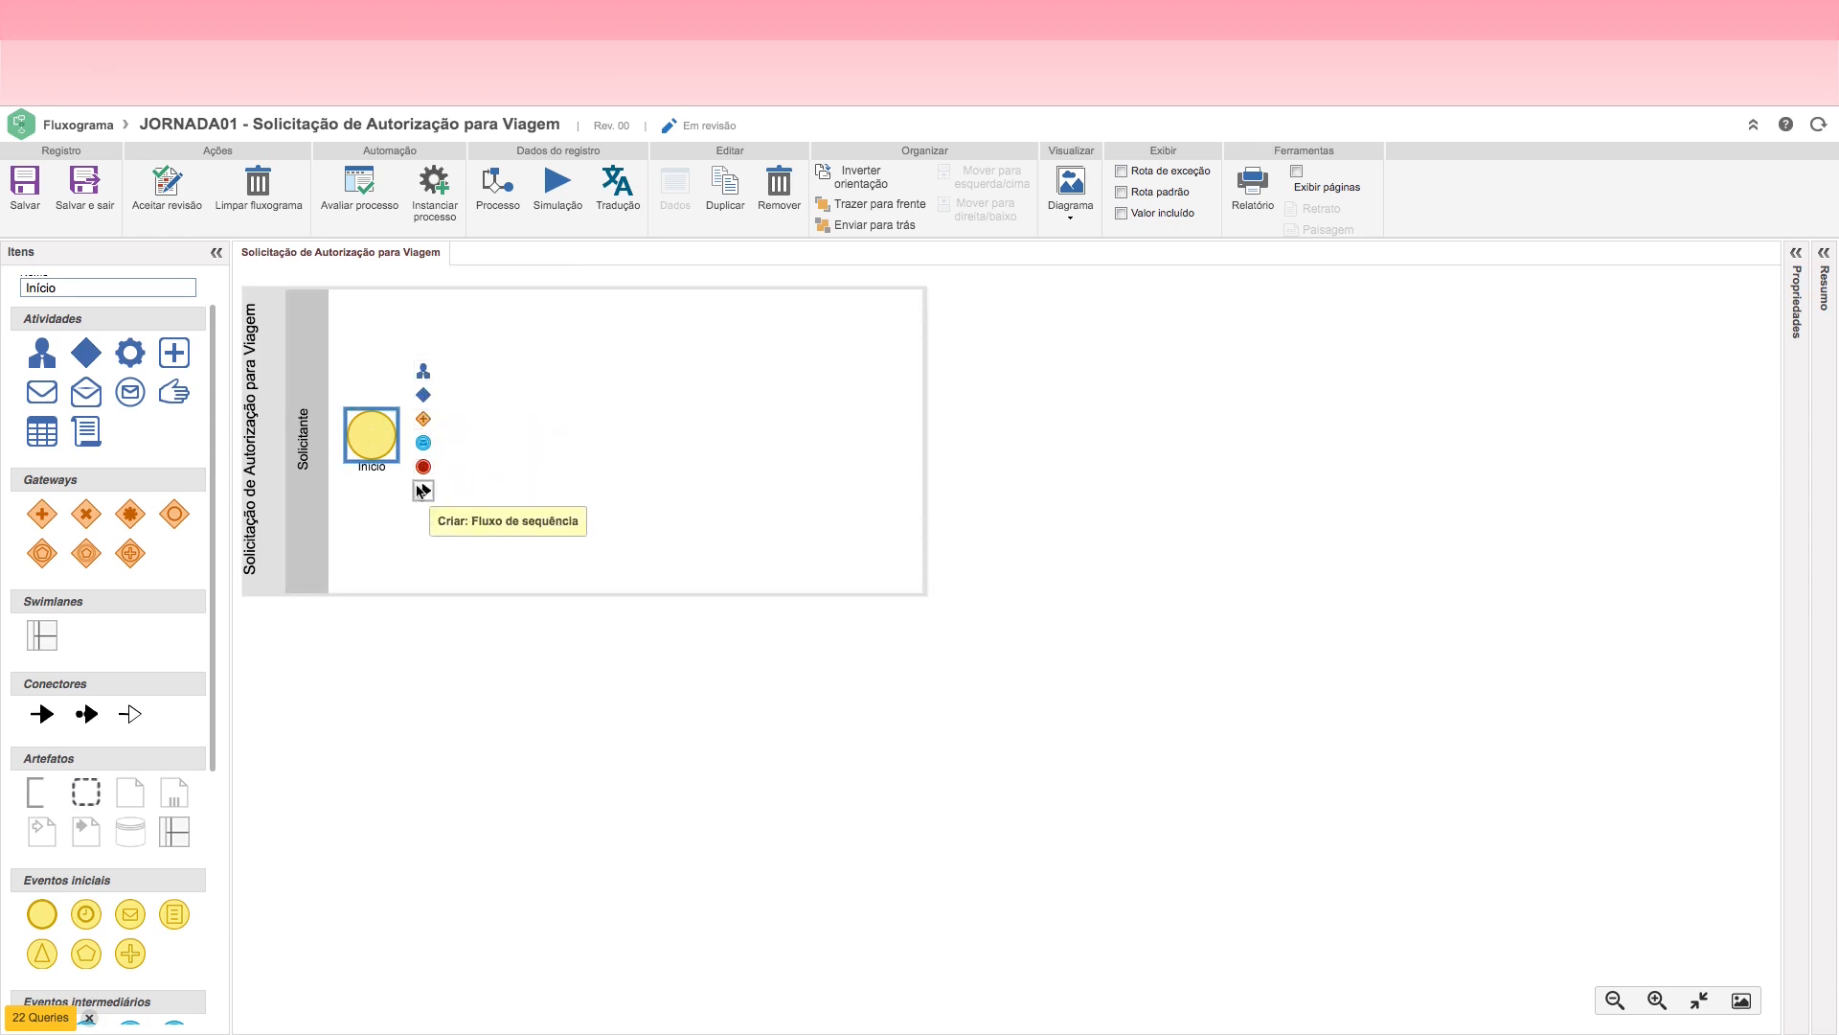
drag(213, 522, 215, 499)
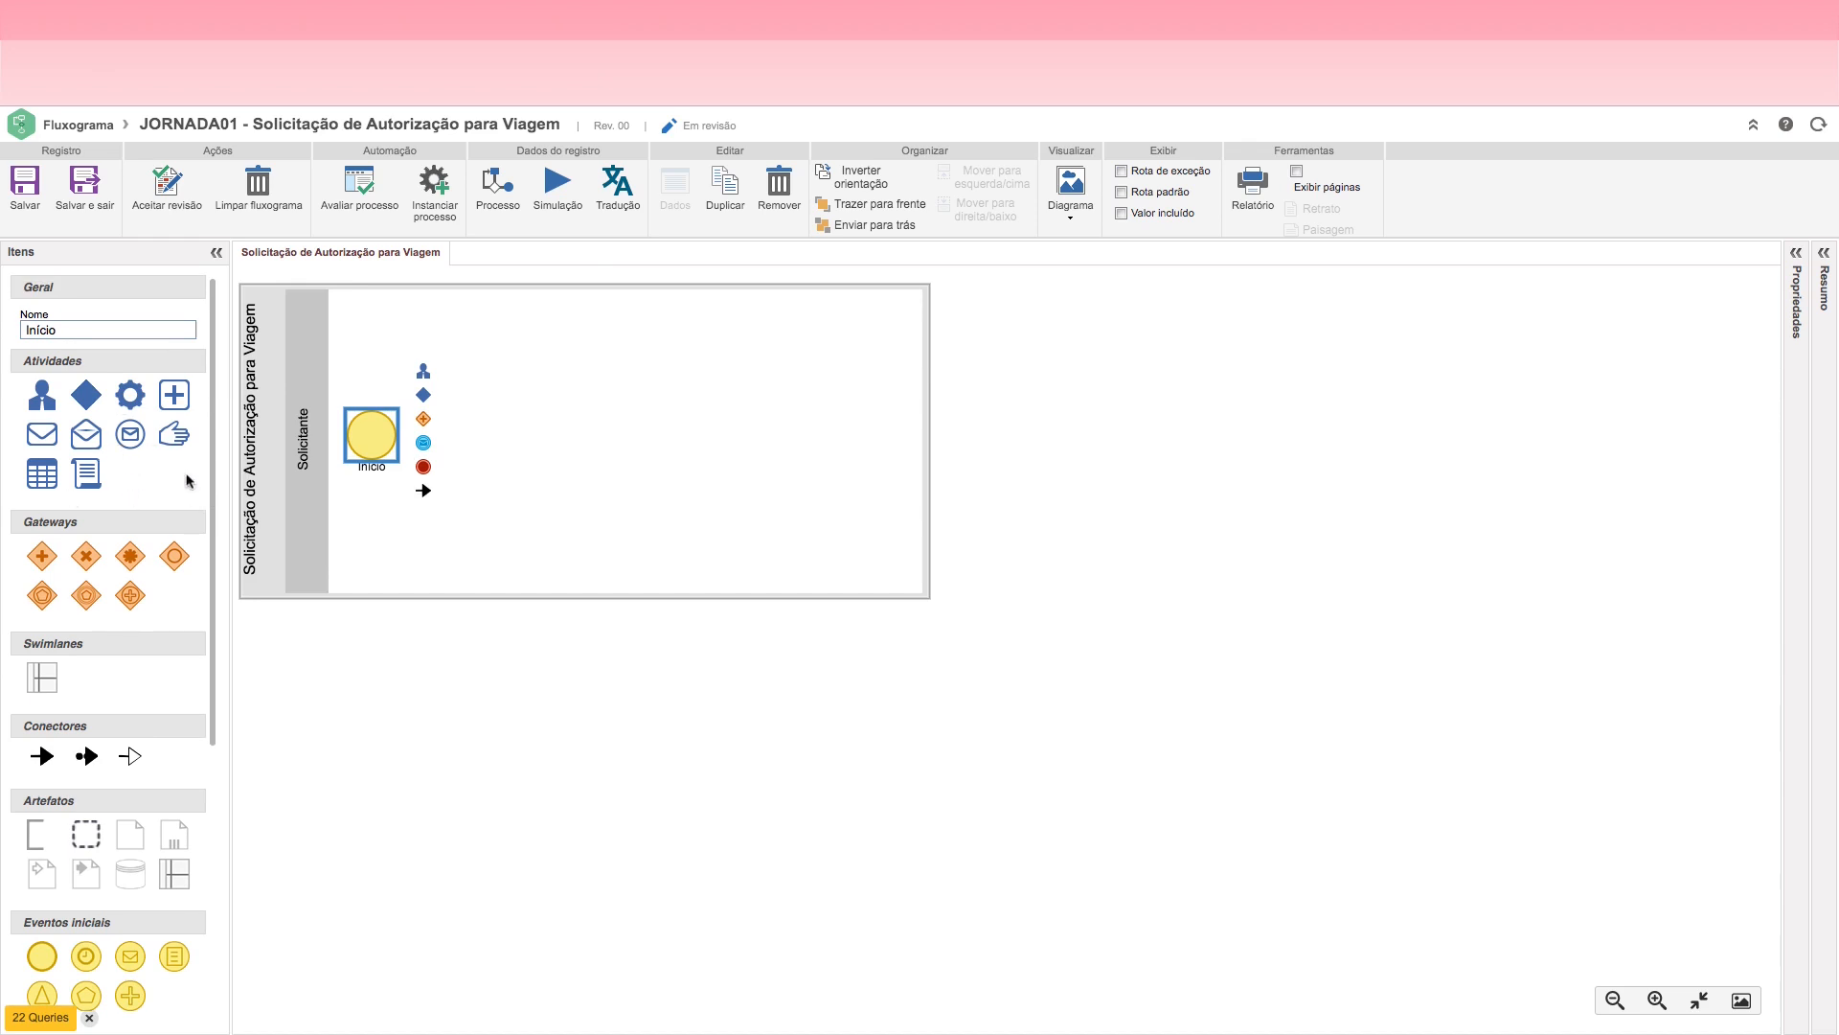
drag(213, 435, 232, 758)
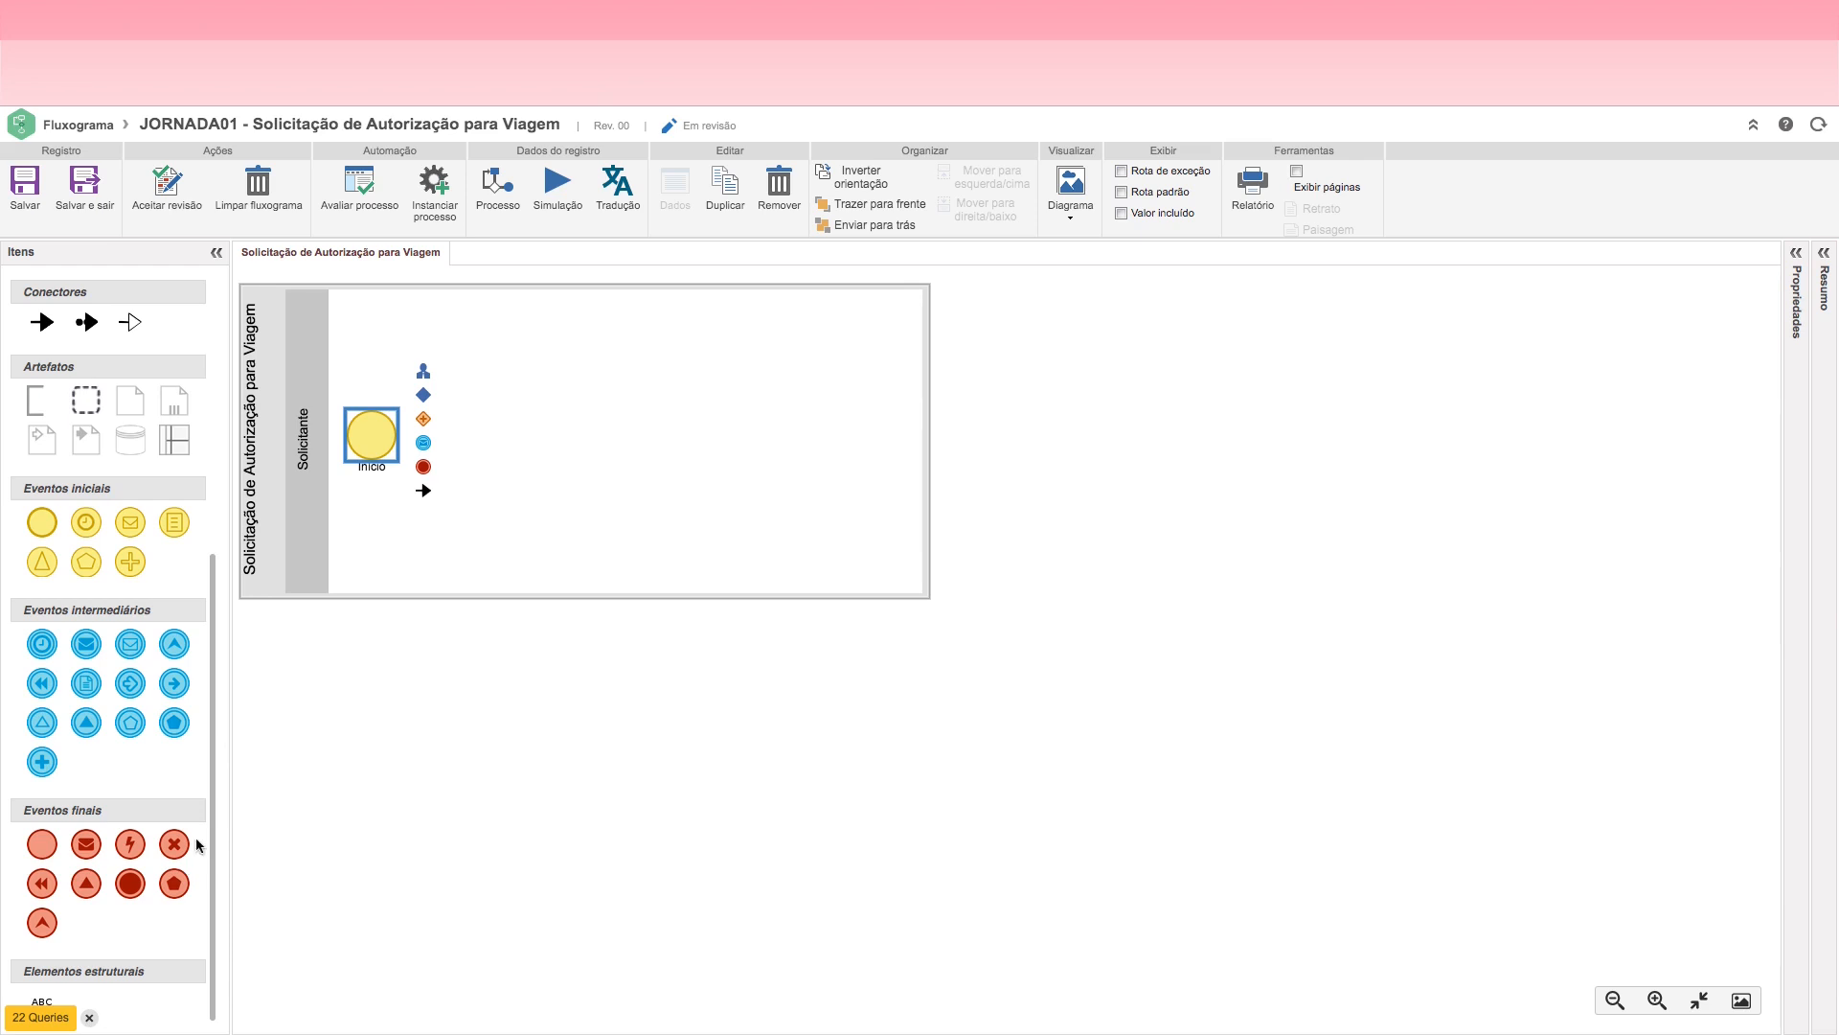
drag(213, 825, 222, 493)
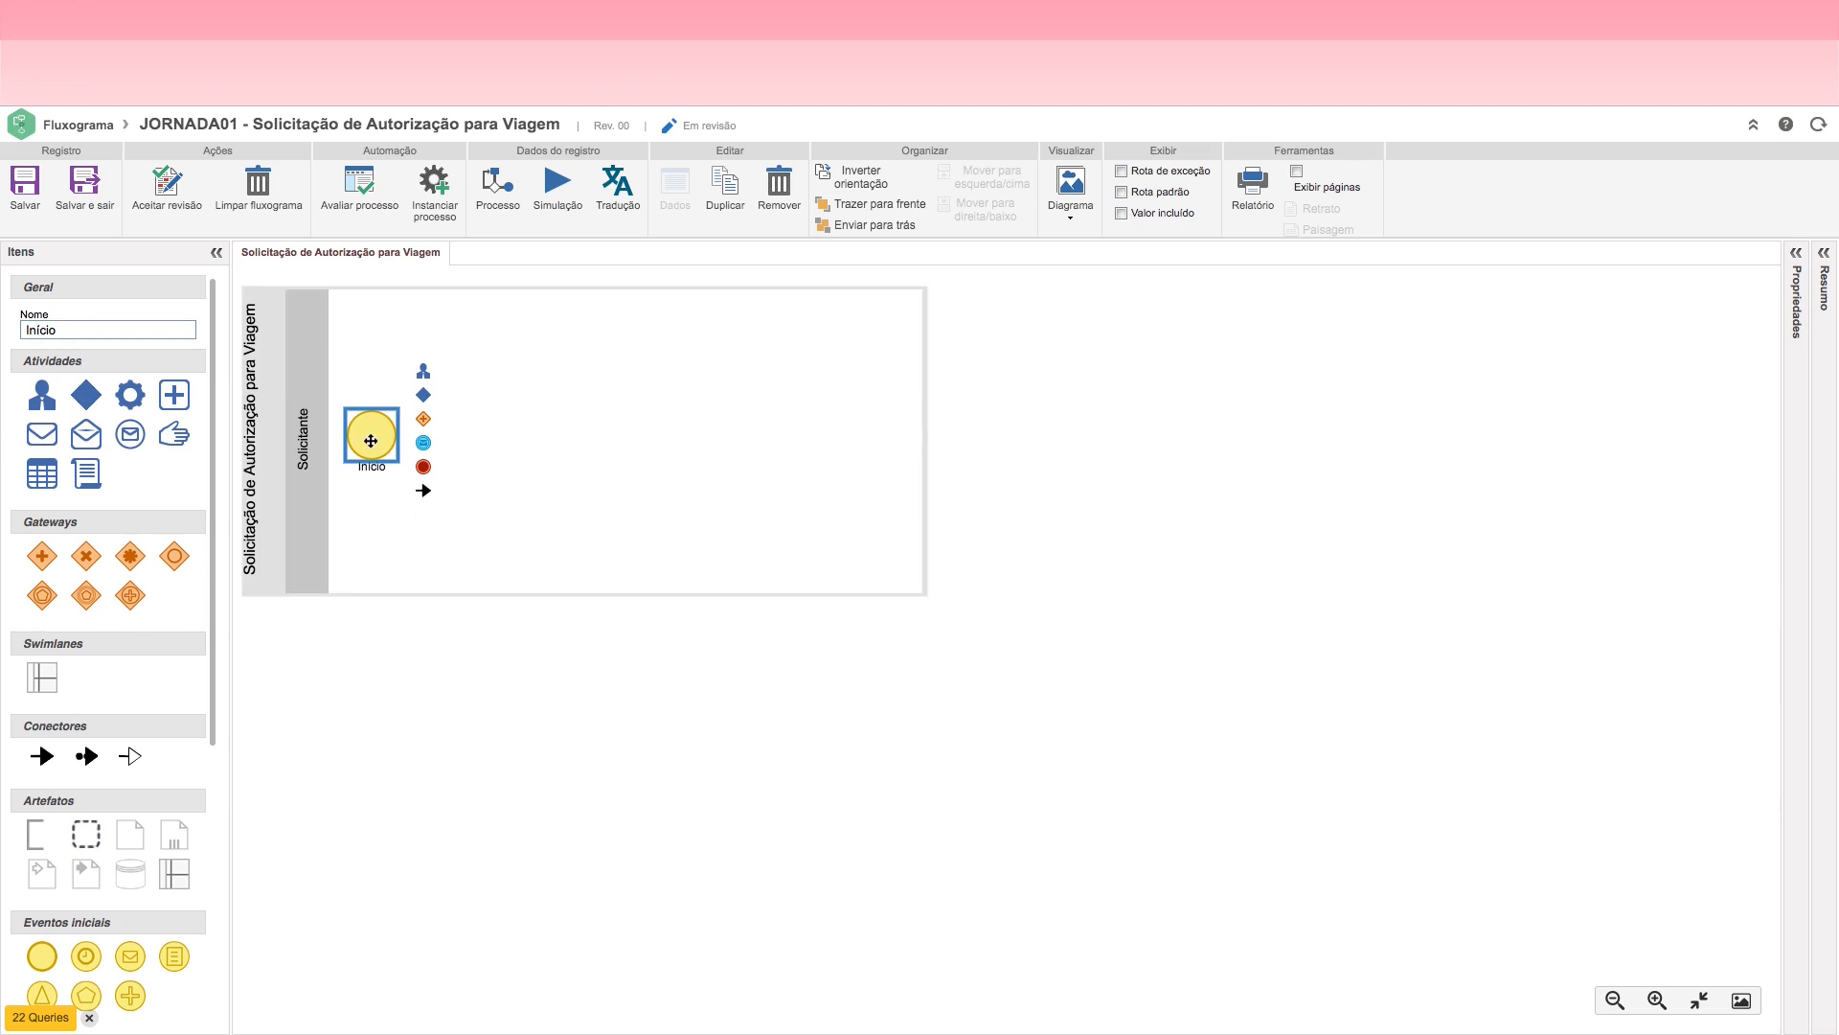
click(423, 375)
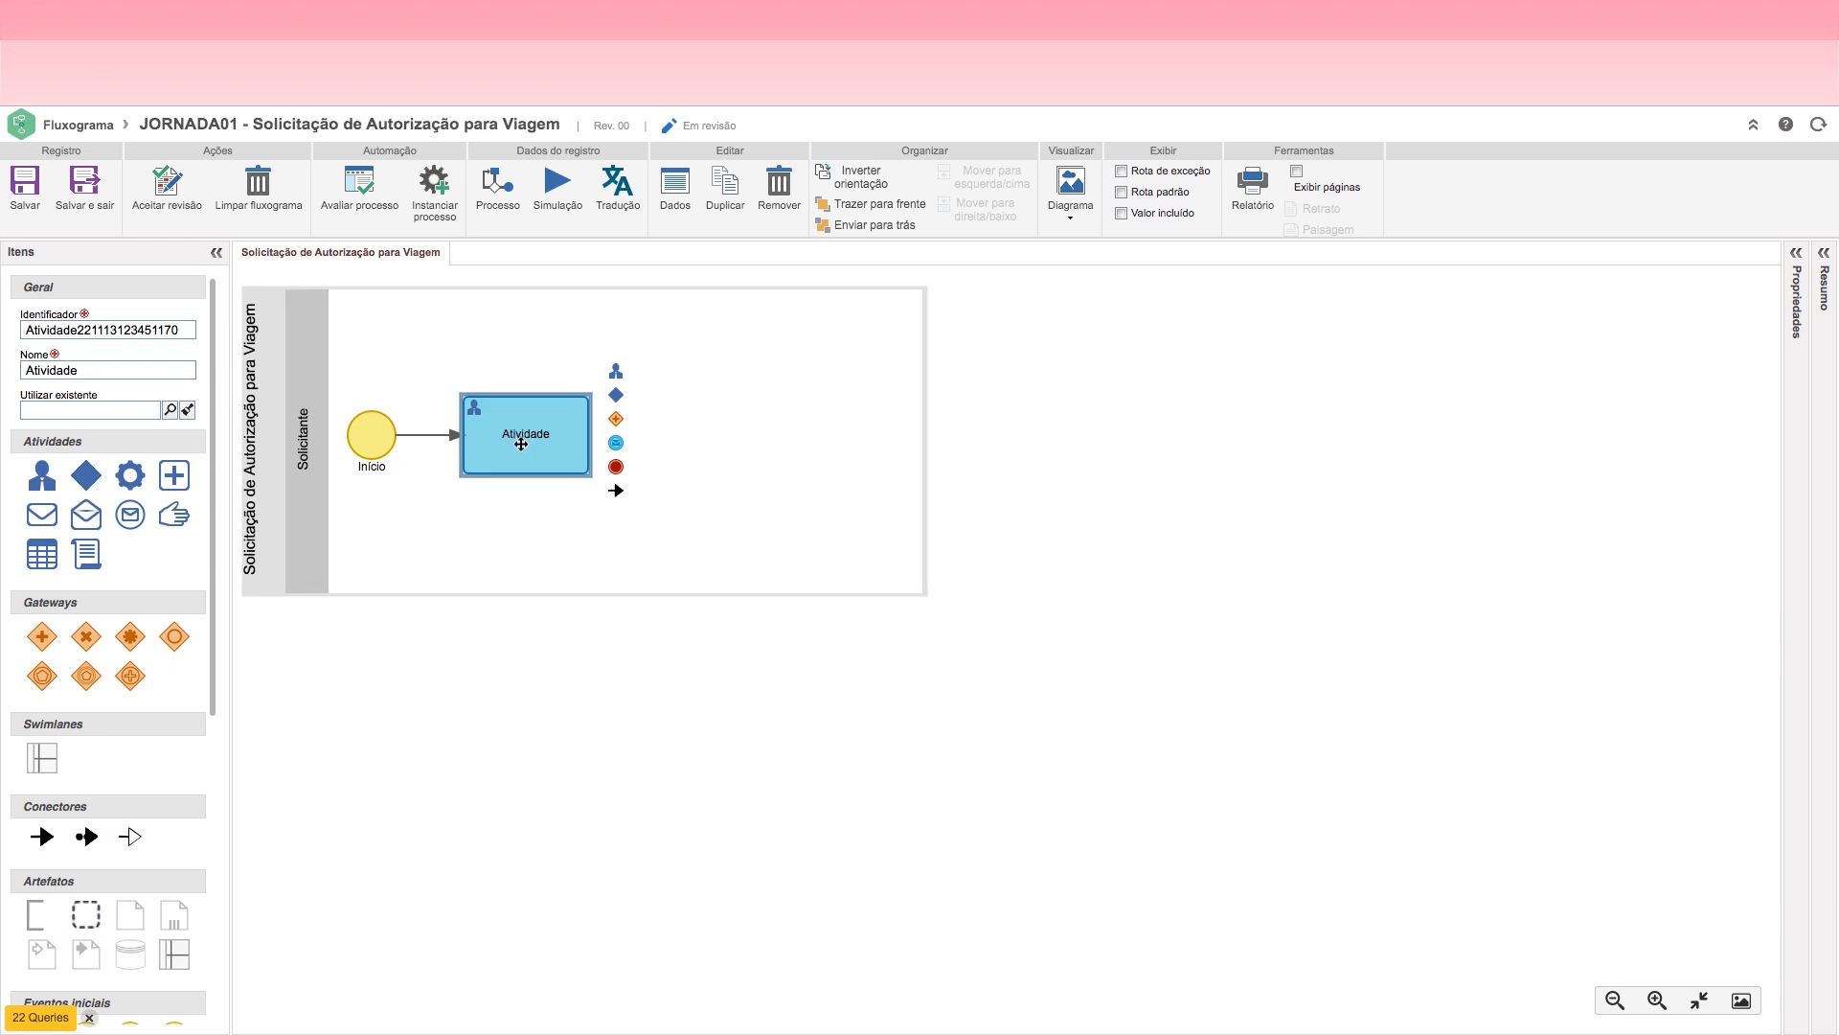
Step: Save the flowchart with the new activity and open the activity's data record
click(496, 444)
double_click(522, 443)
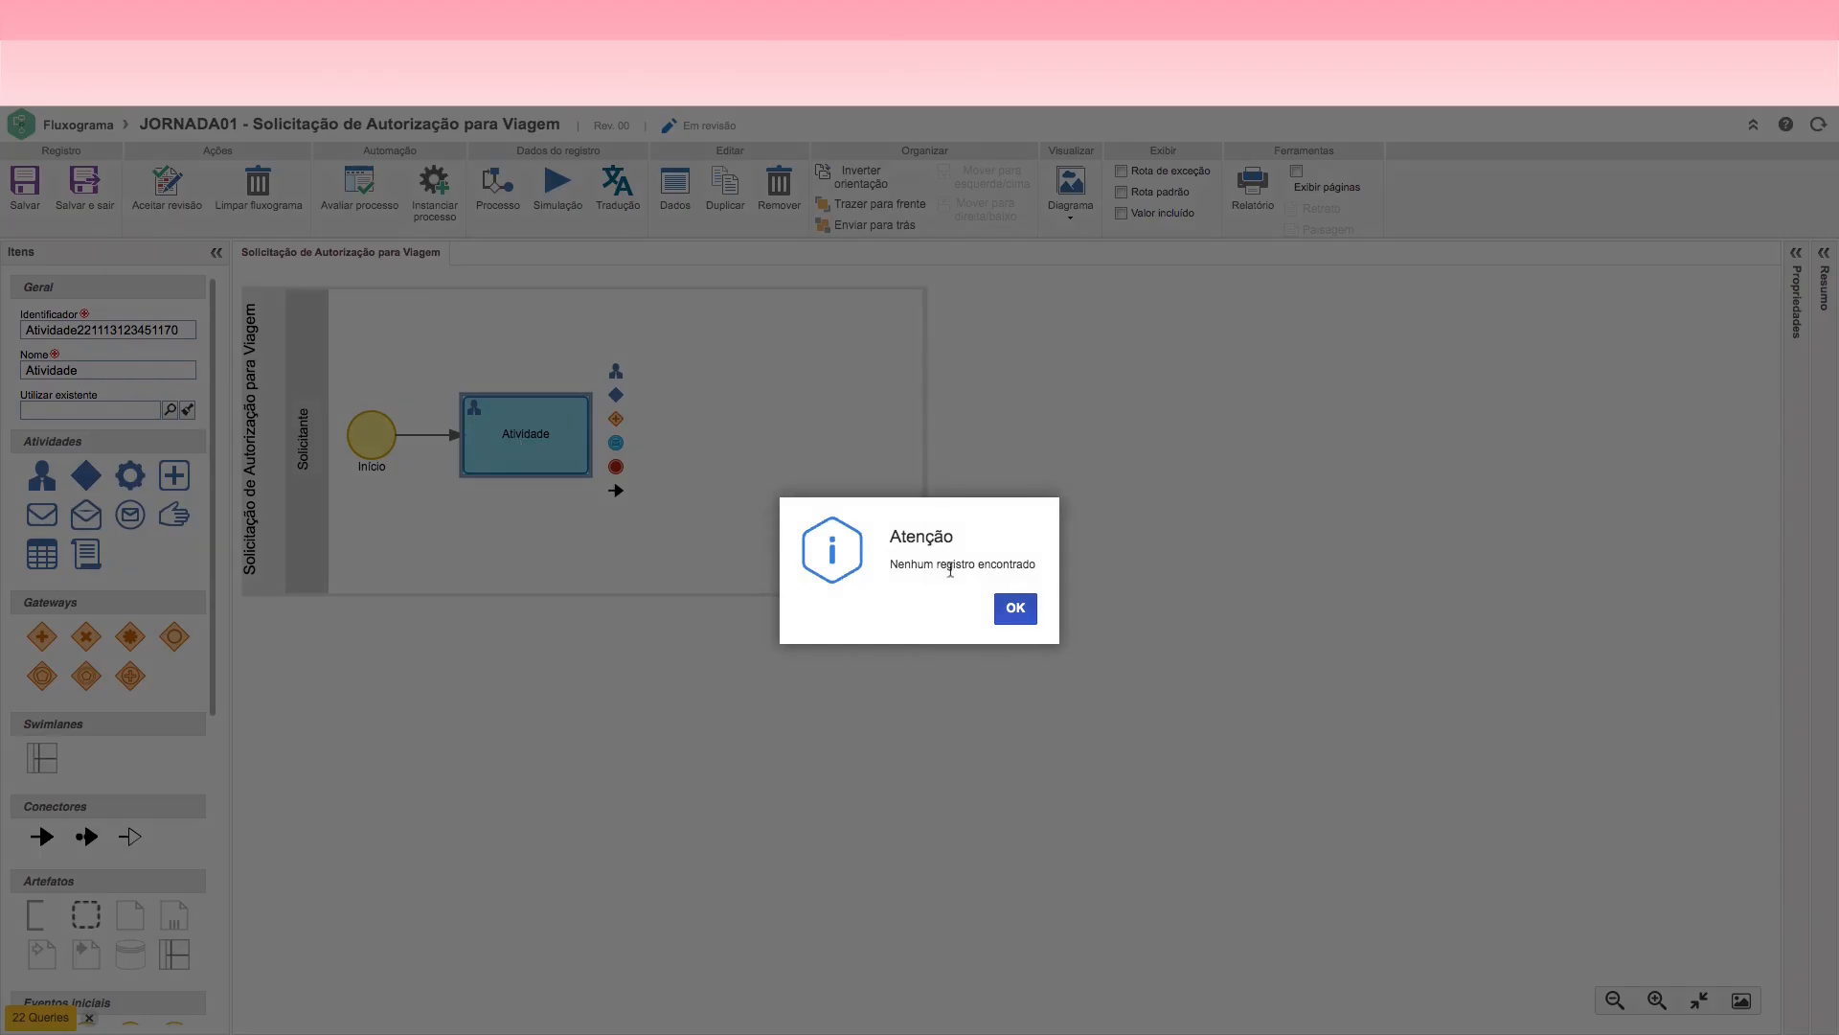
click(1017, 615)
click(19, 190)
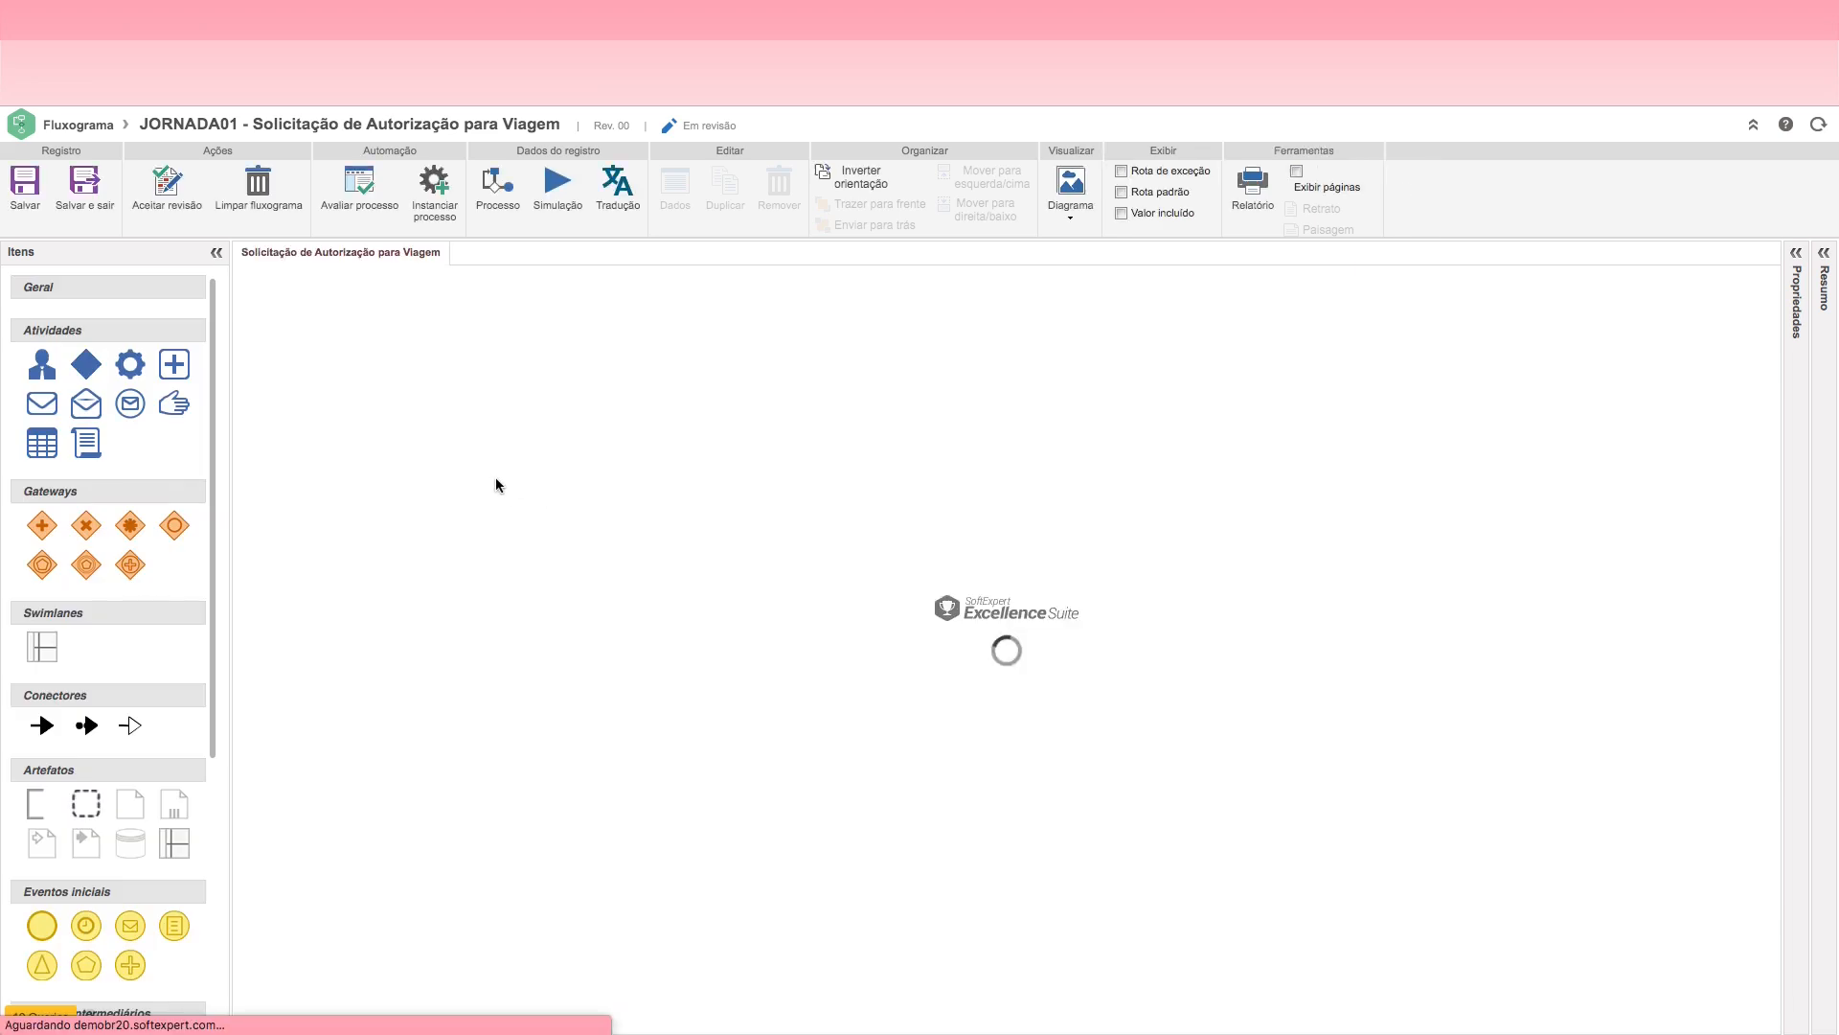
double_click(506, 439)
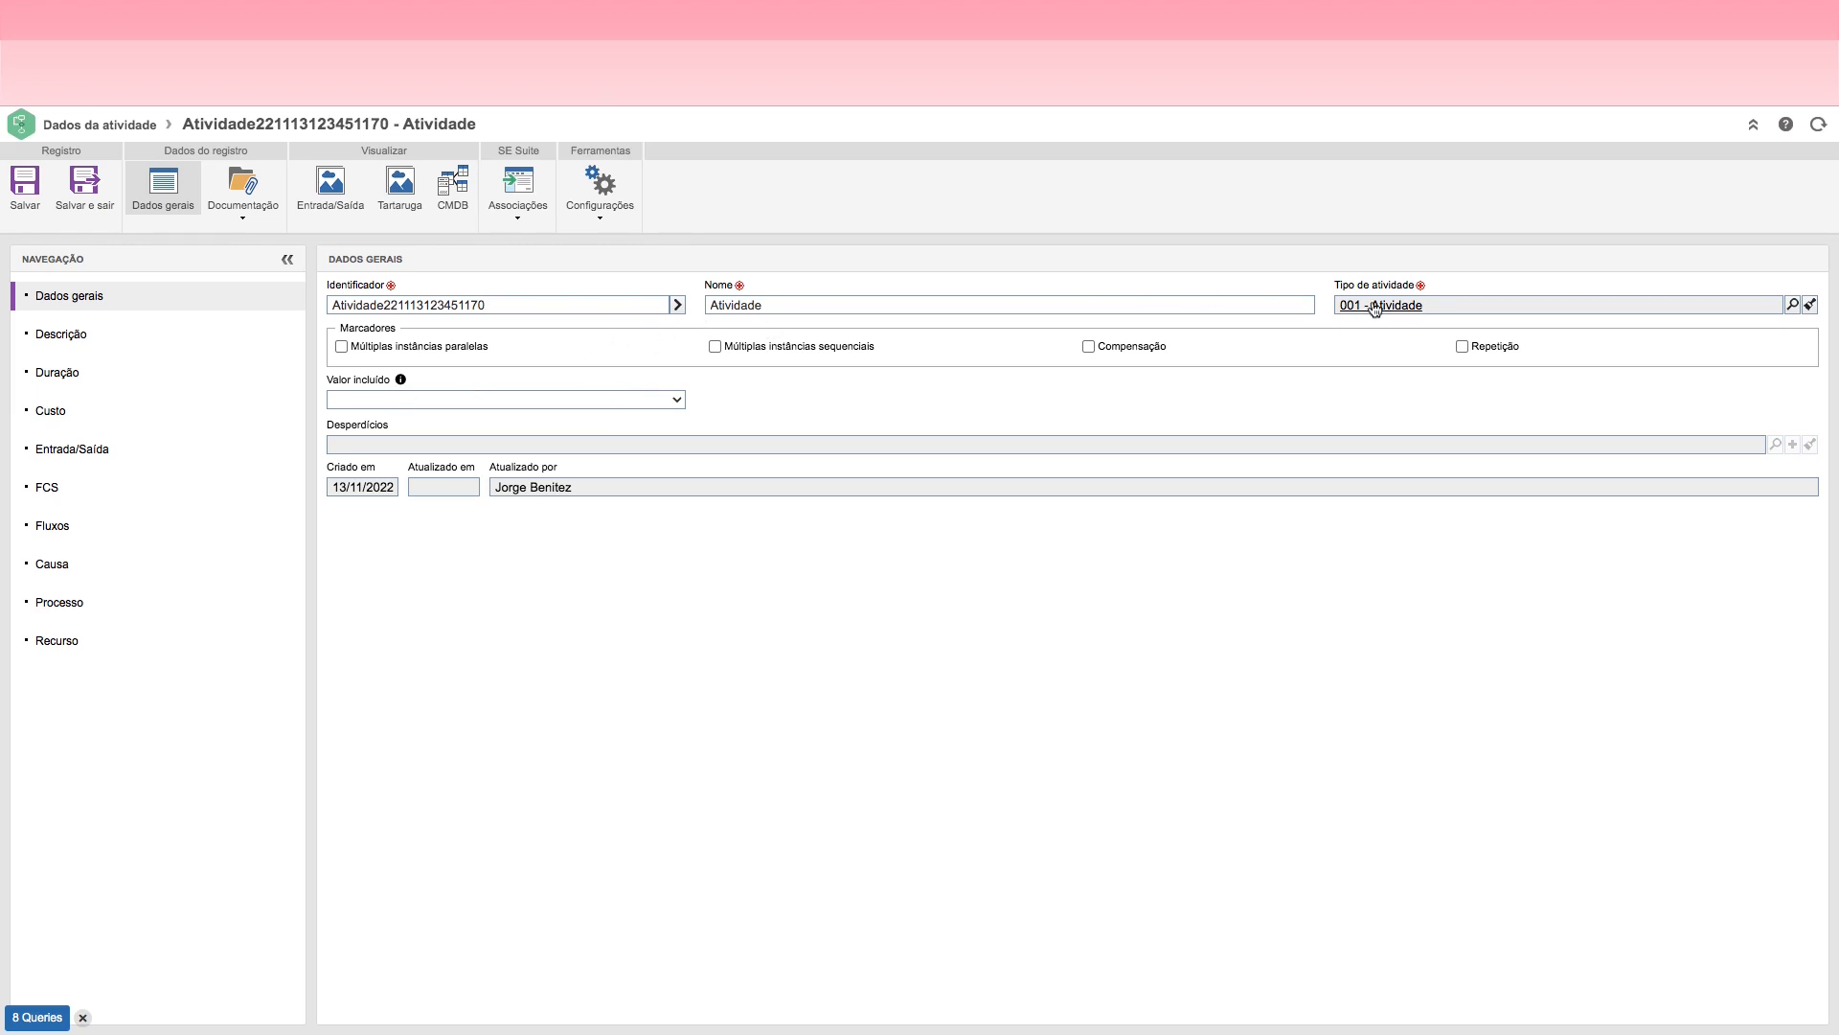
Step: Set the activity type to ATV_JOR - Atividades da Jornada, save the record, and generate its identifier from the type's mask
click(1791, 304)
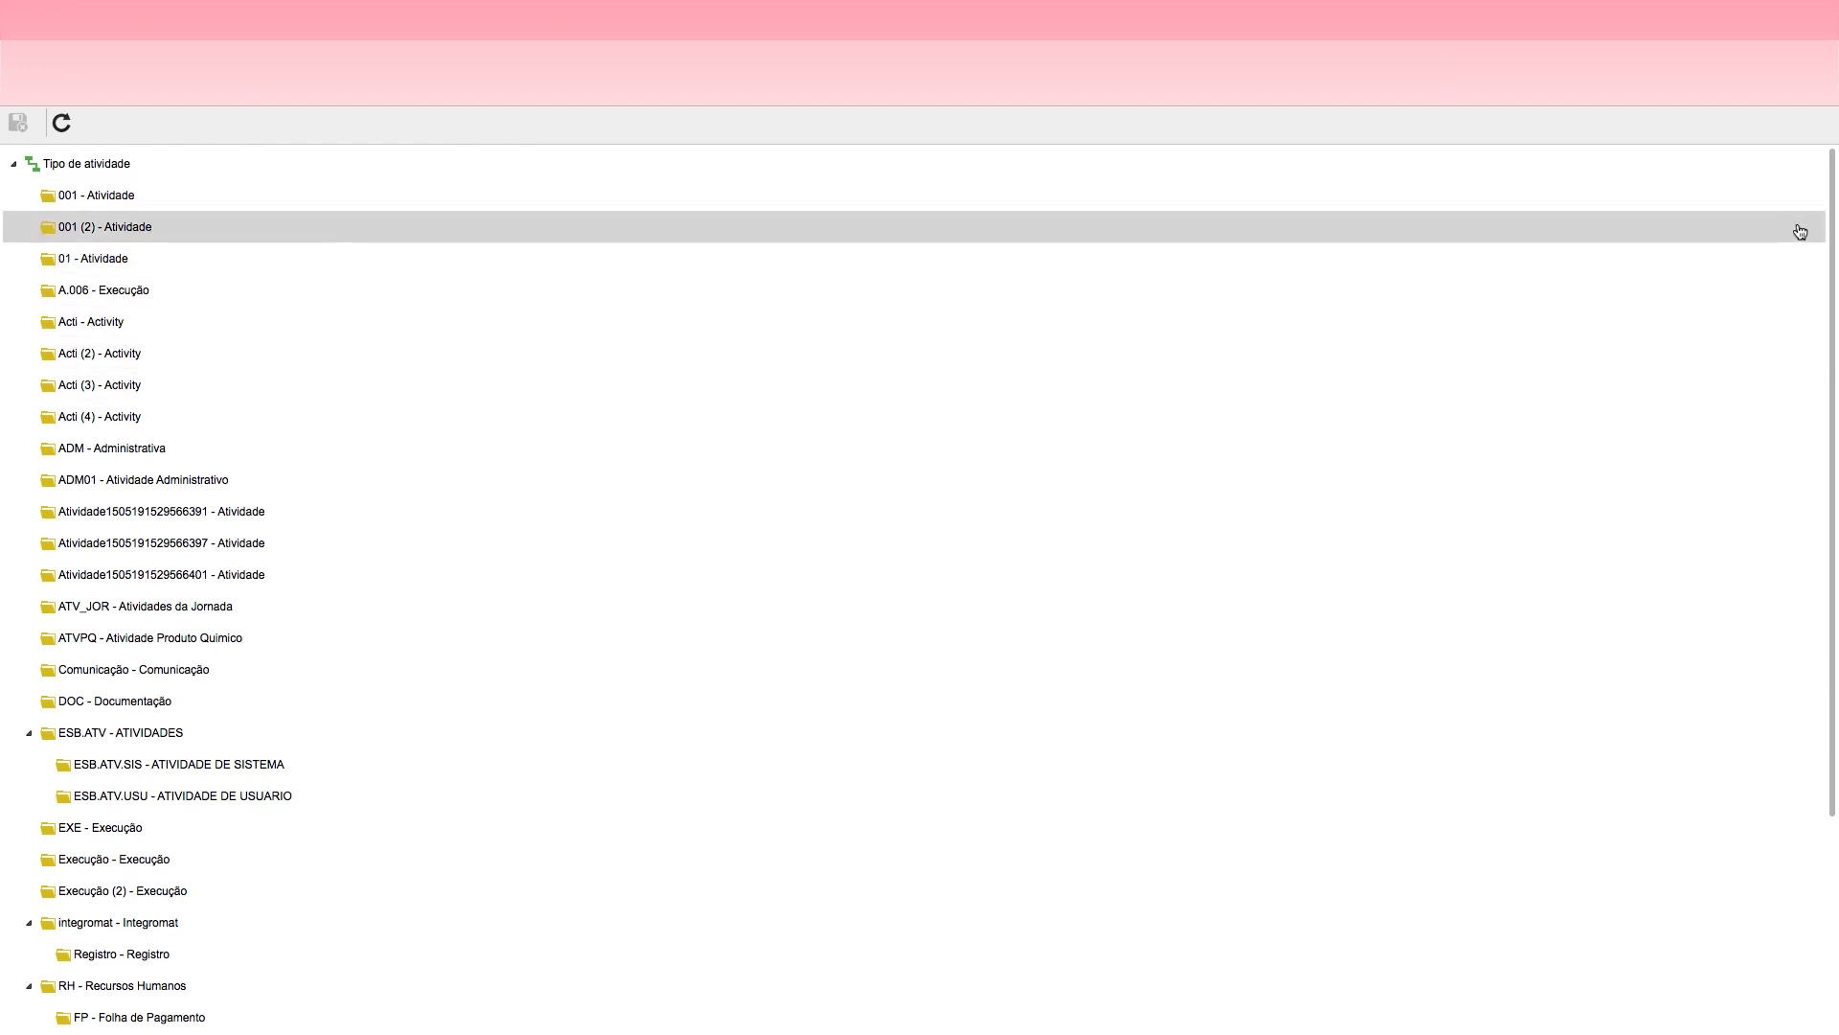
mouse_move(1828, 205)
mouse_down()
mouse_move(1834, 493)
mouse_move(1835, 182)
mouse_up()
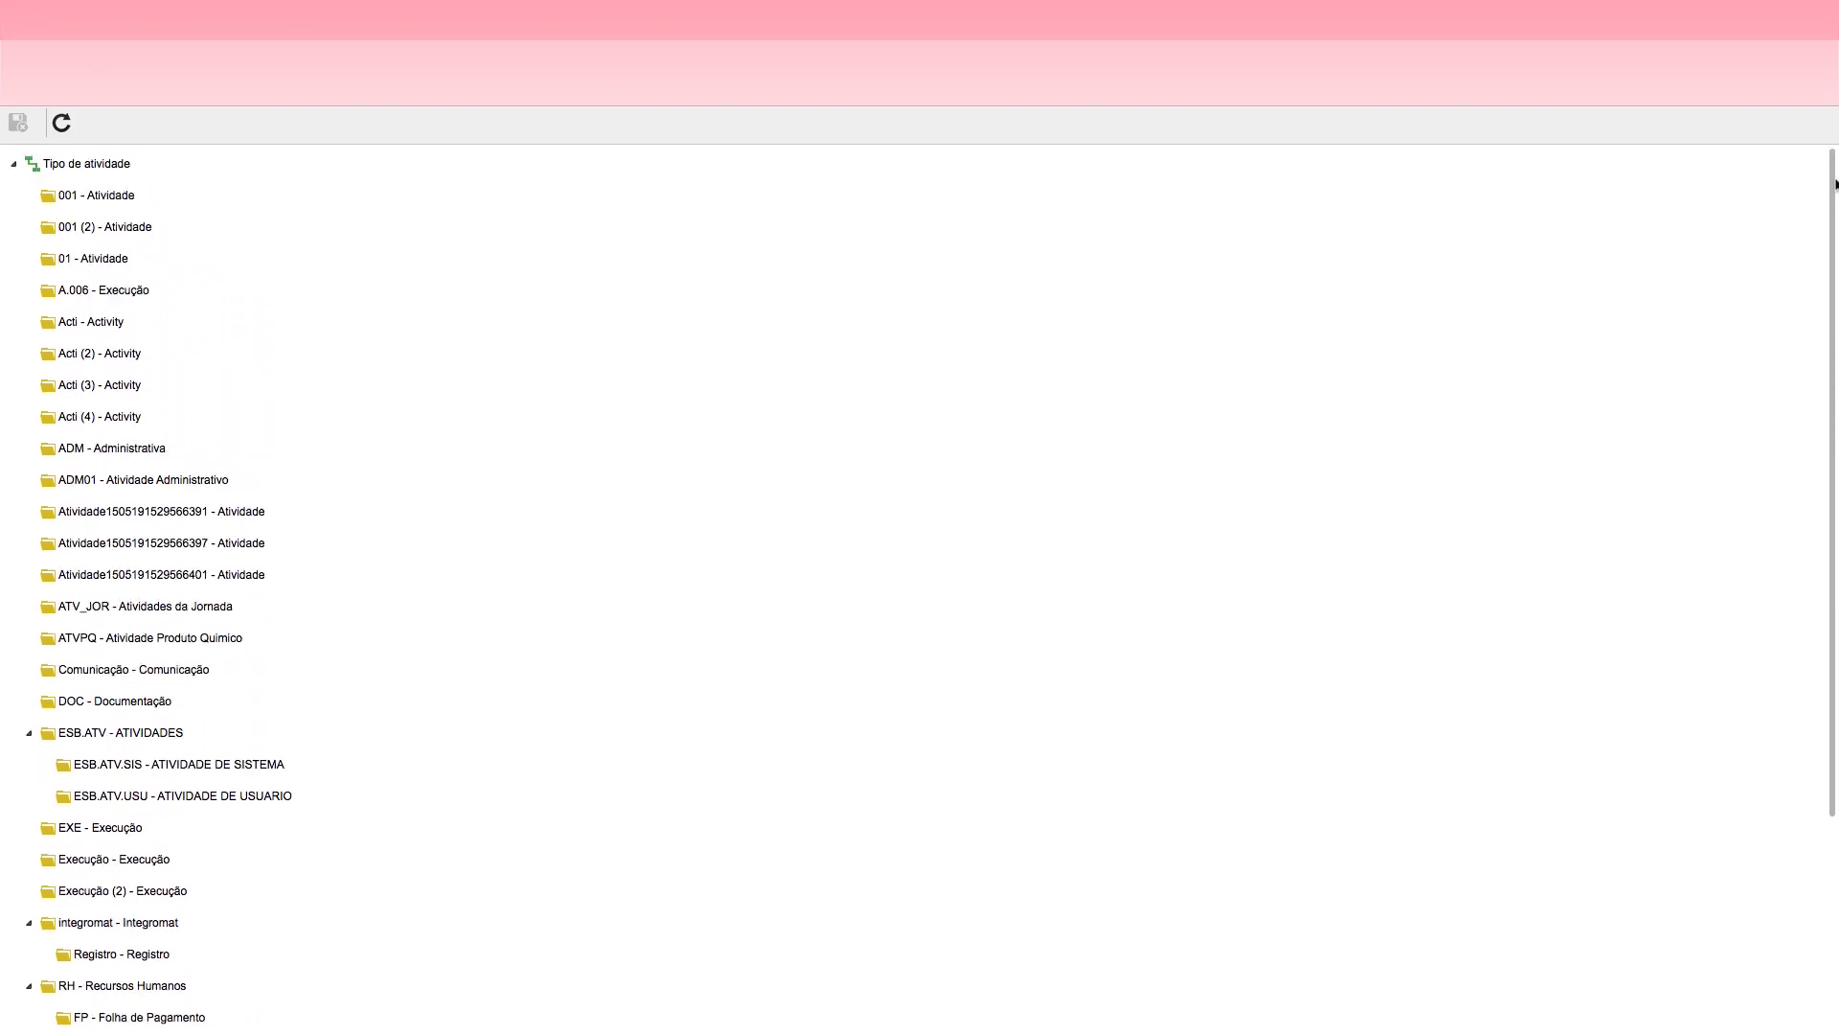
click(124, 340)
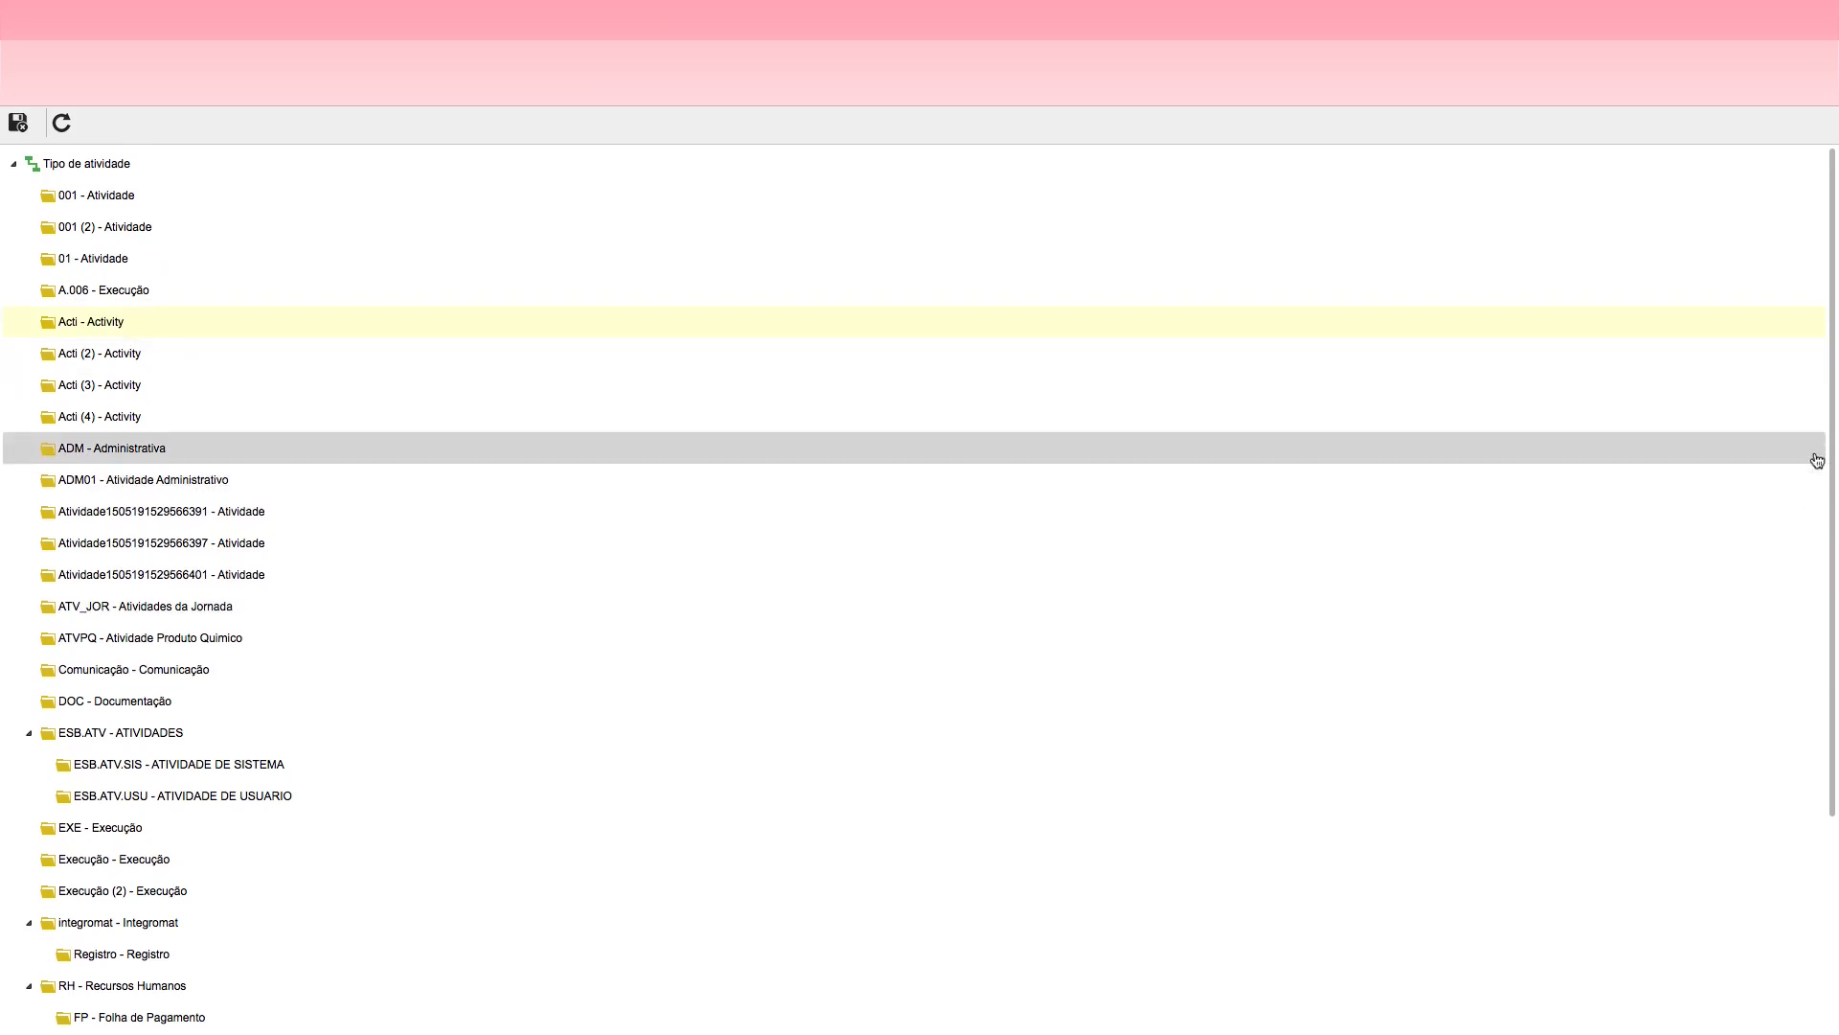
drag(1832, 410, 1820, 686)
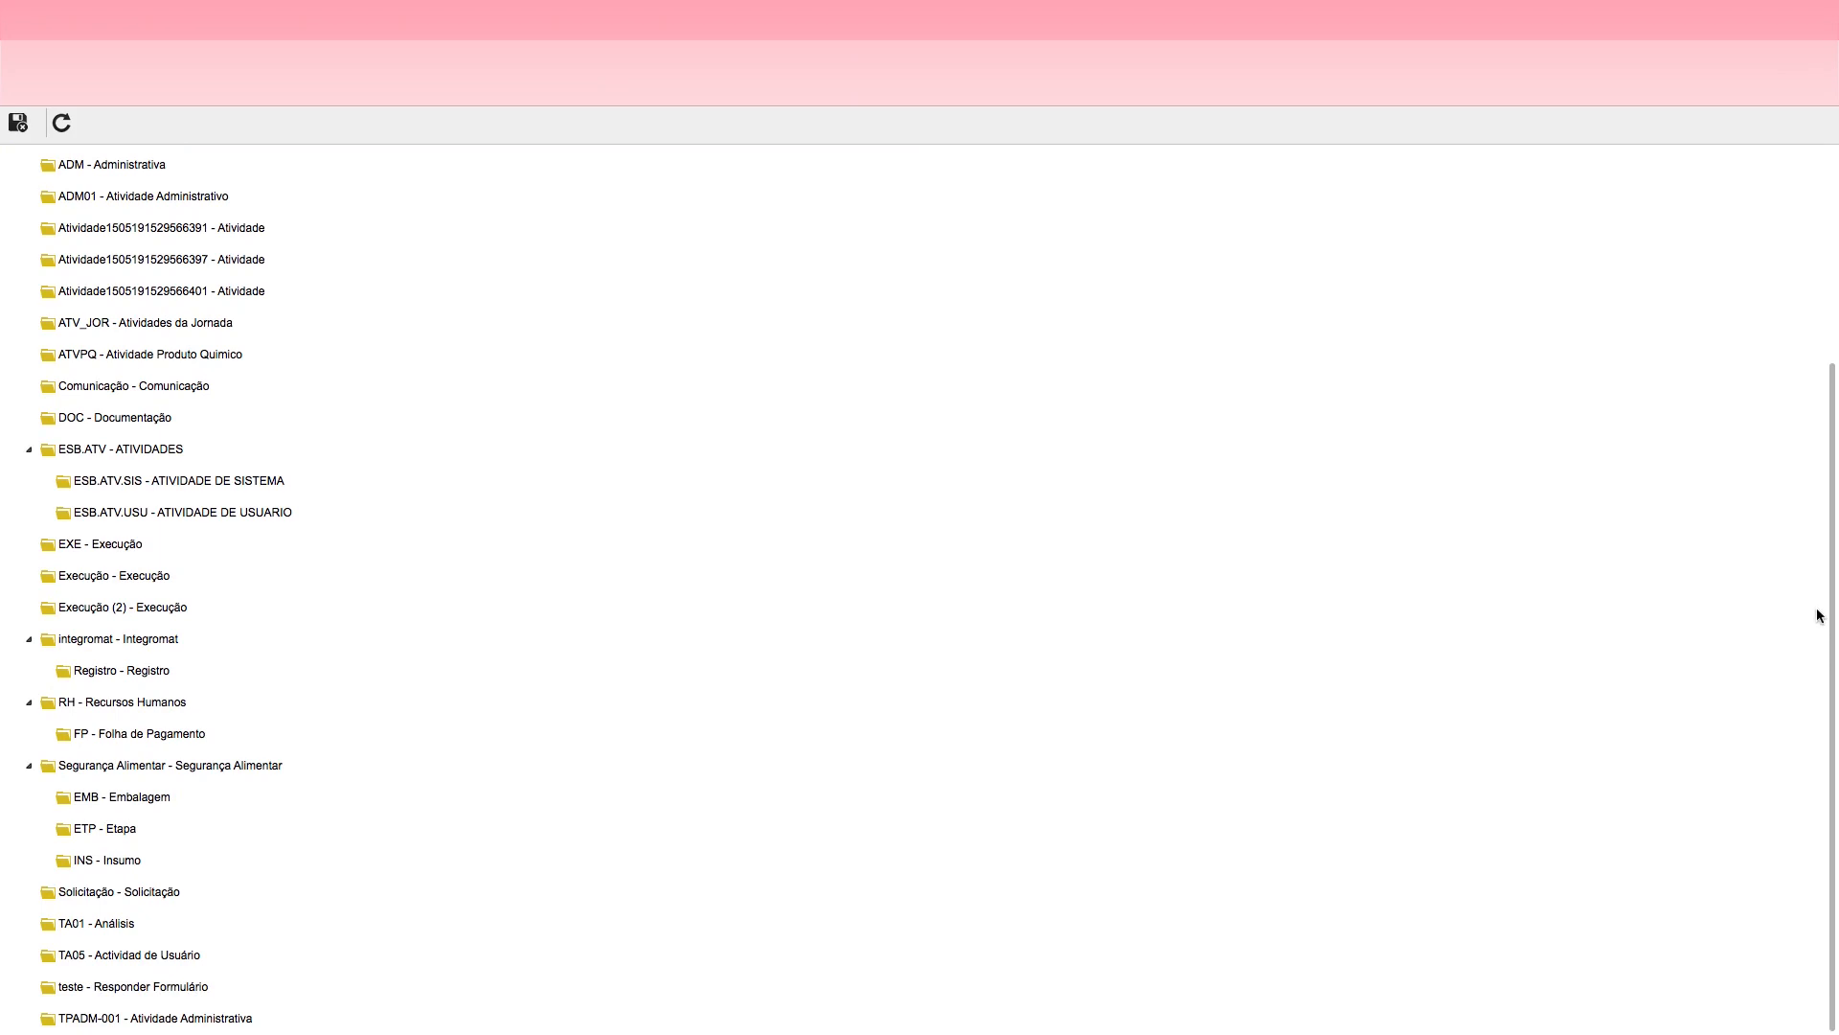
scroll(1819, 613, up, 1)
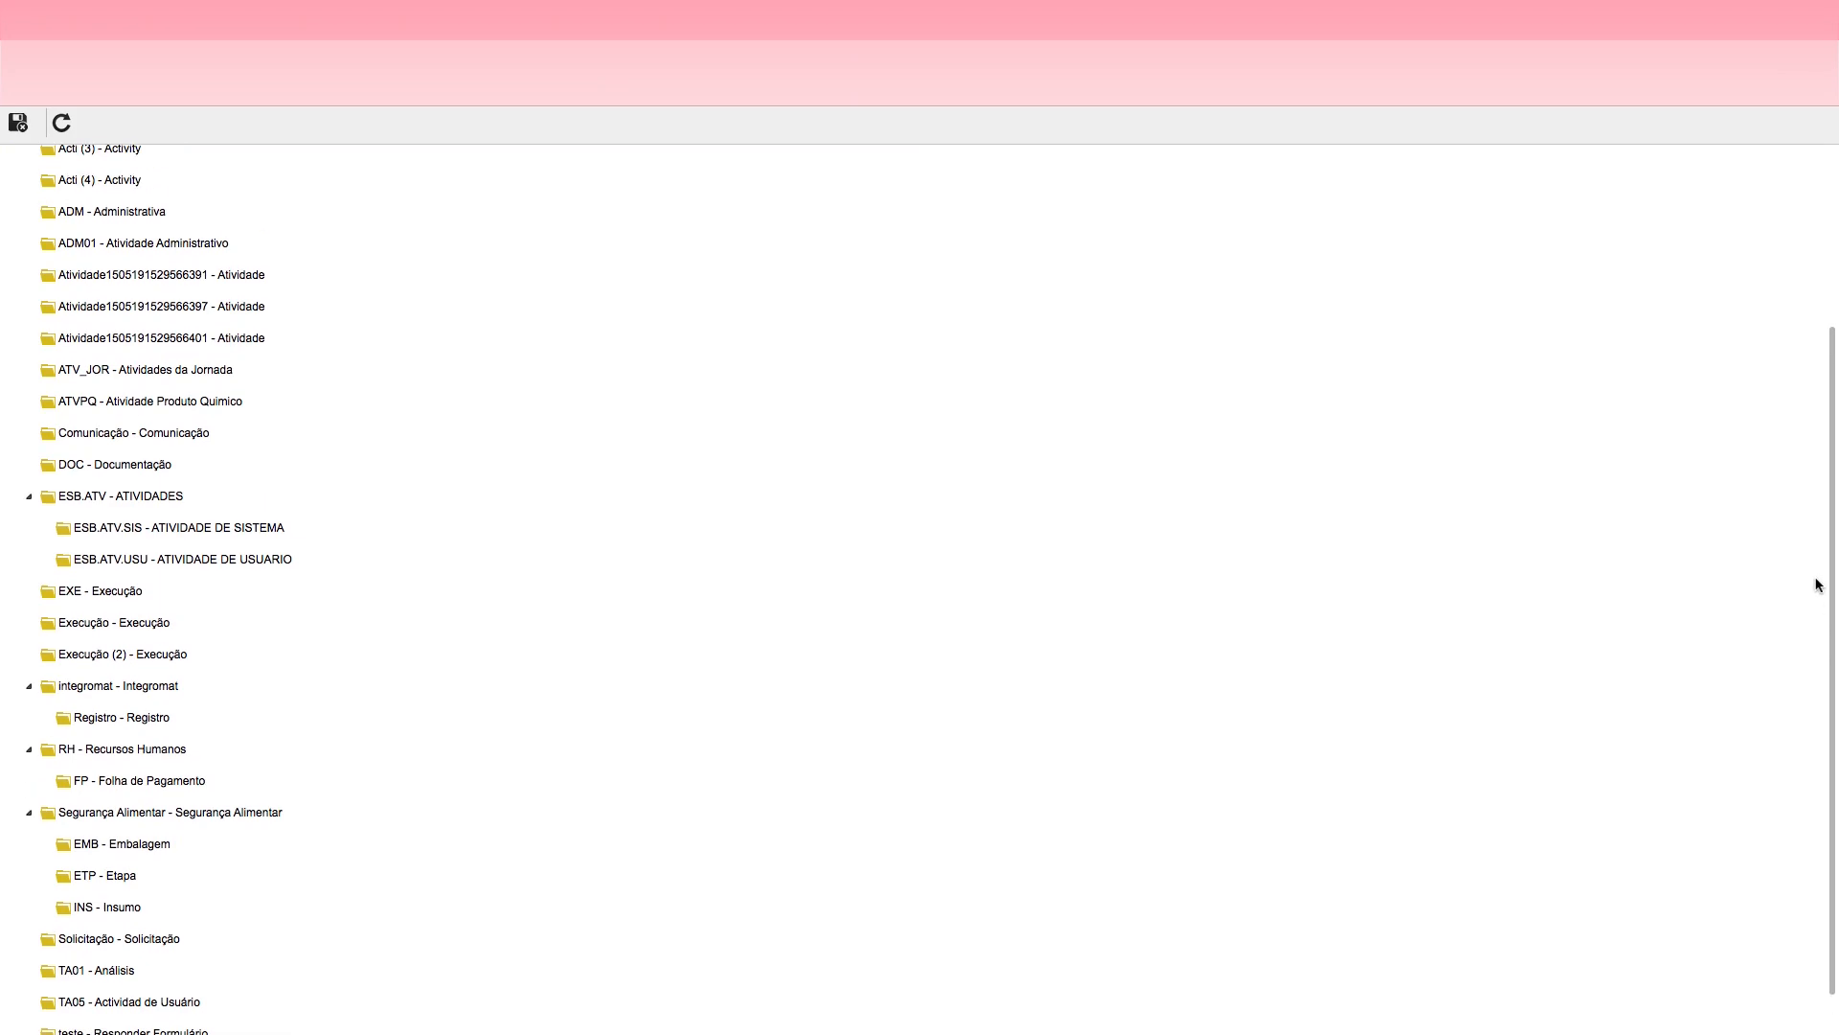
drag(1818, 585, 1806, 410)
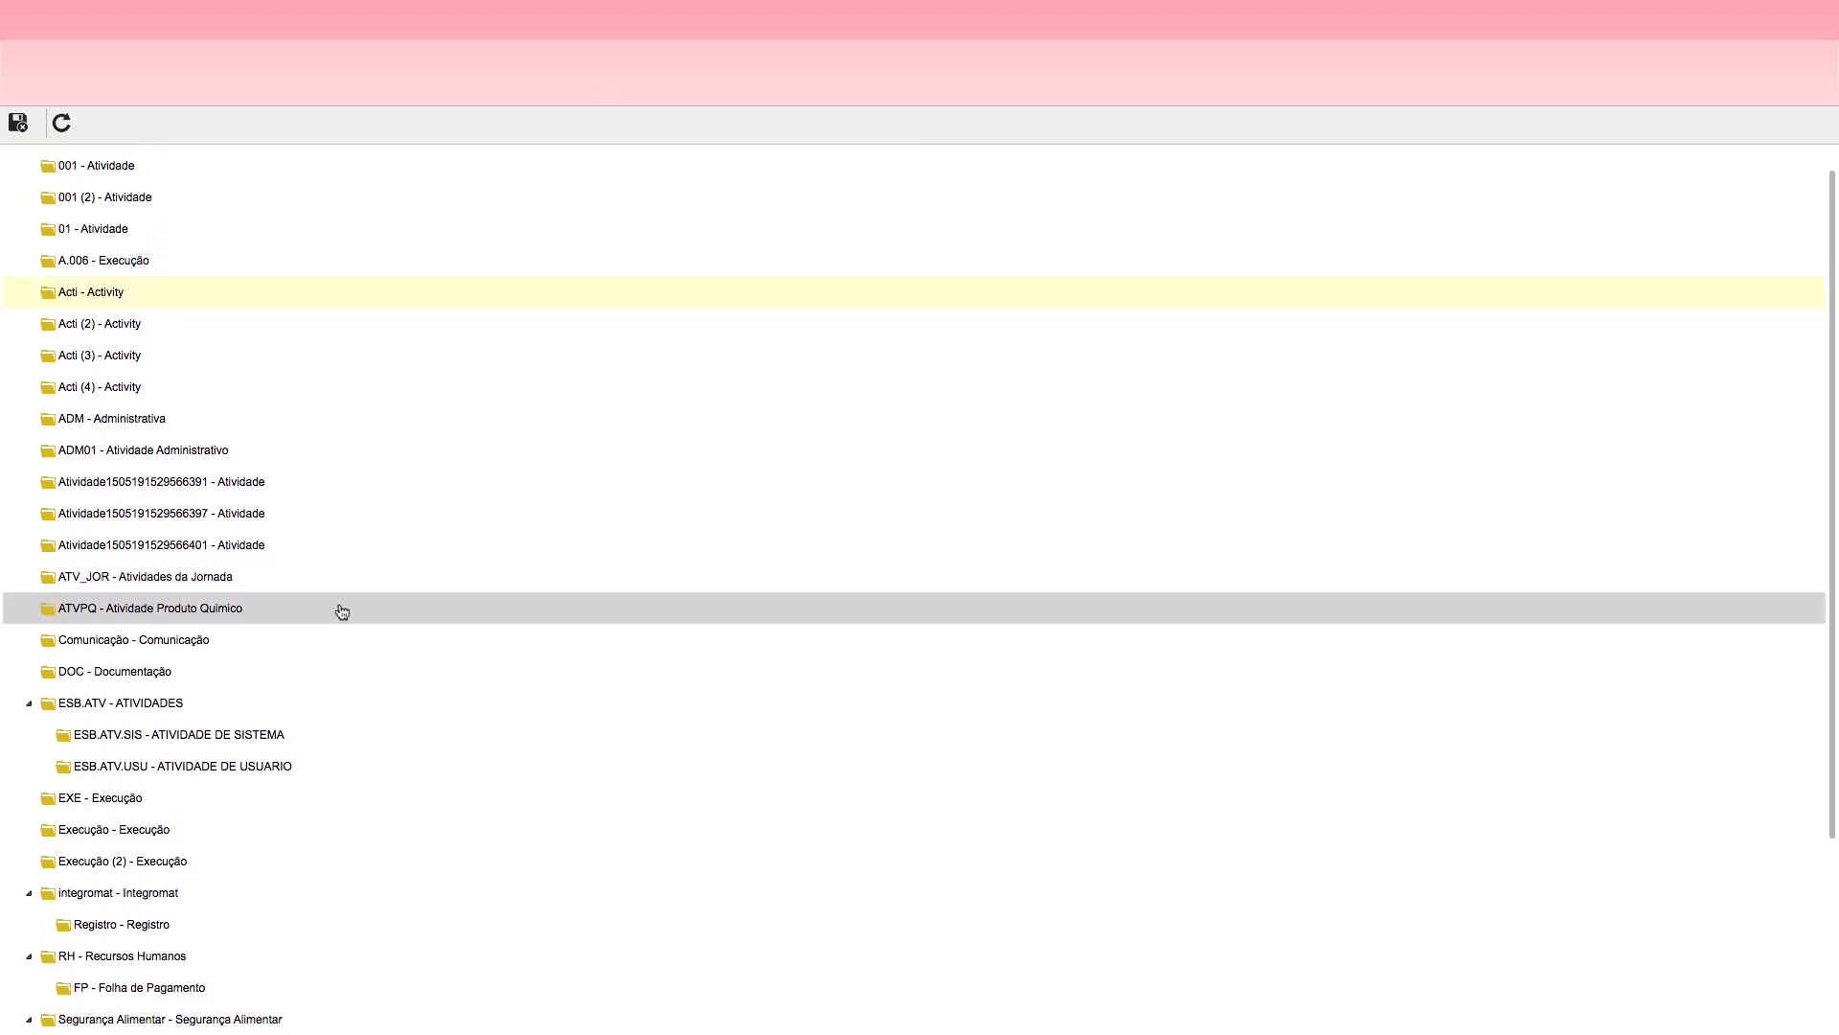
click(103, 579)
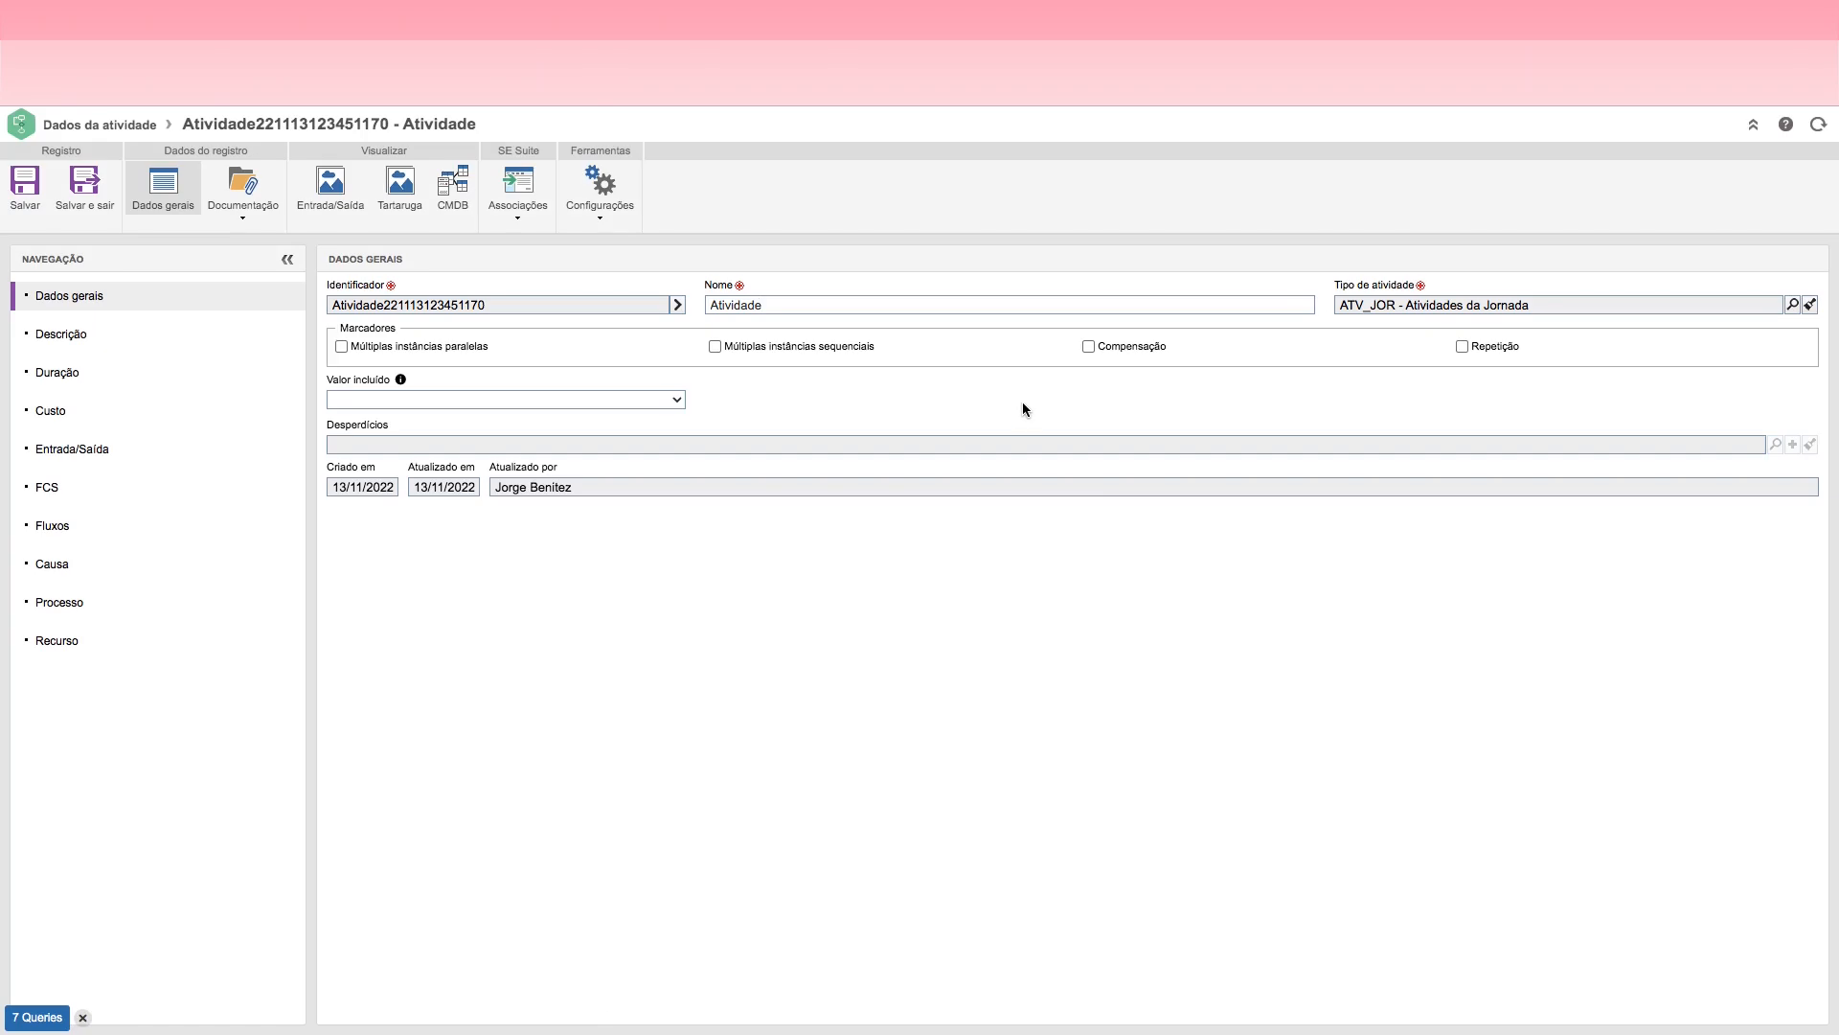
click(23, 187)
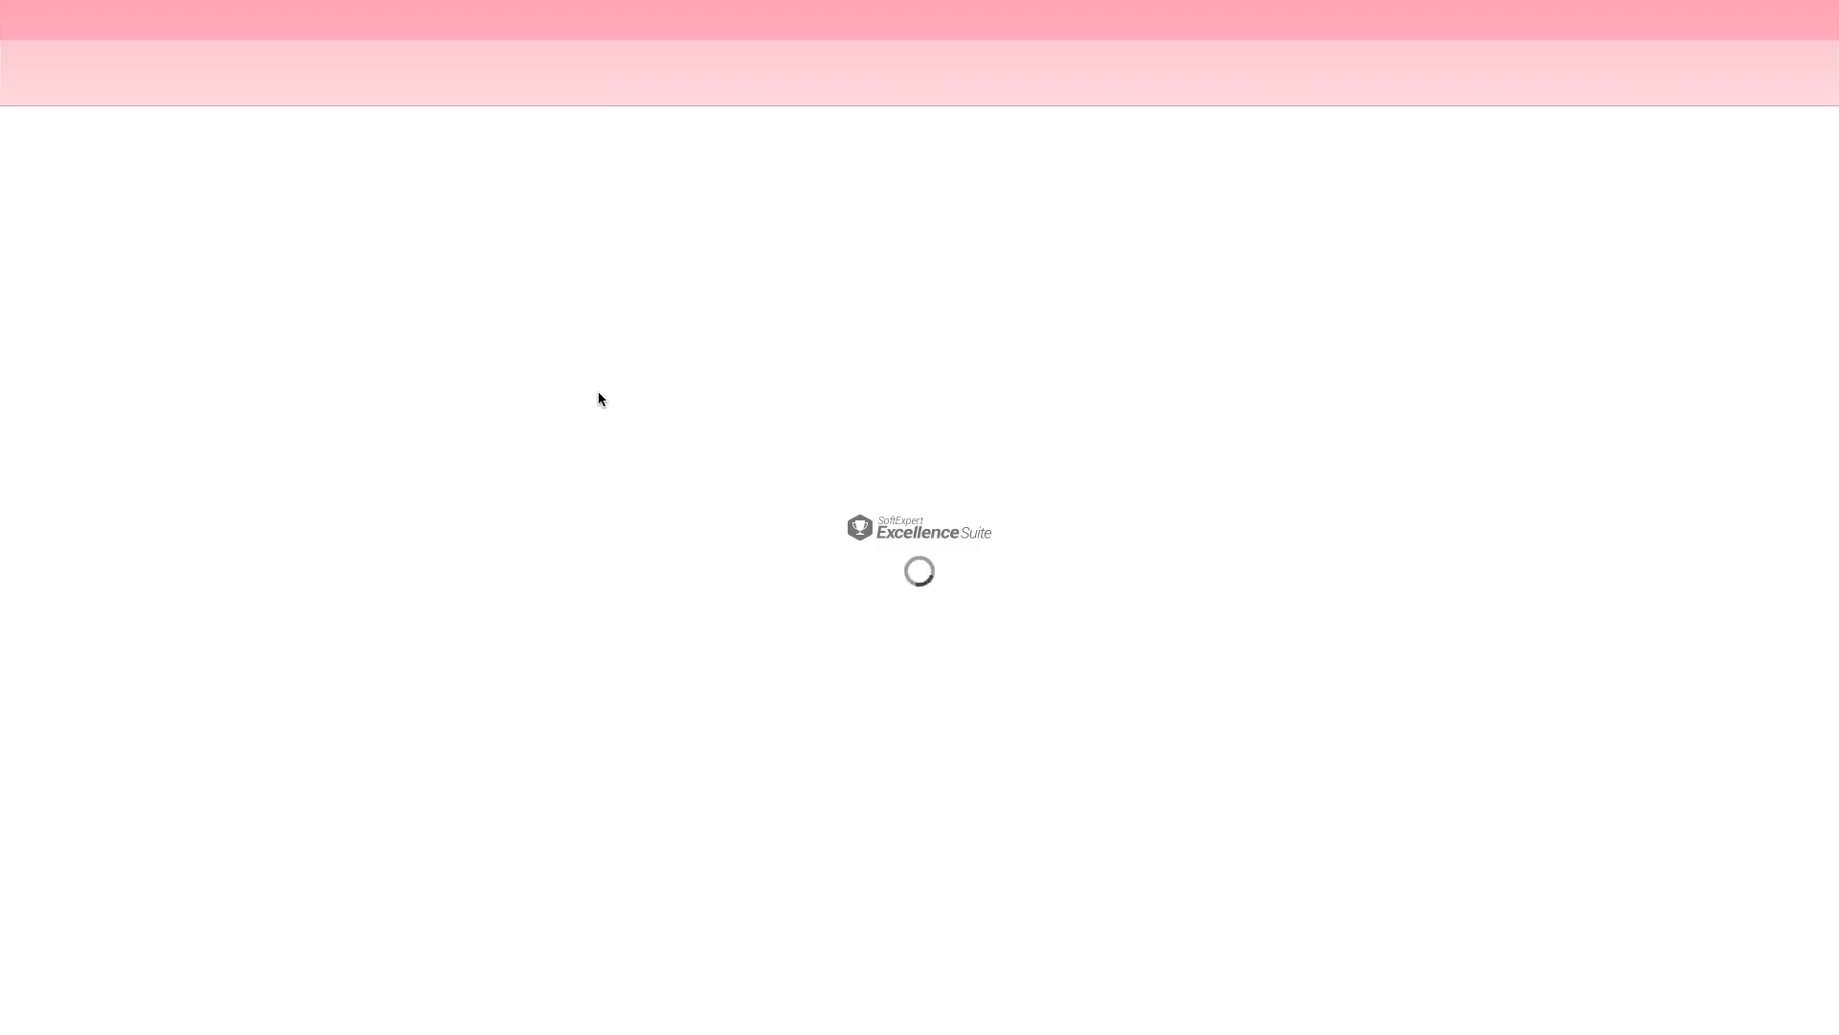
click(677, 305)
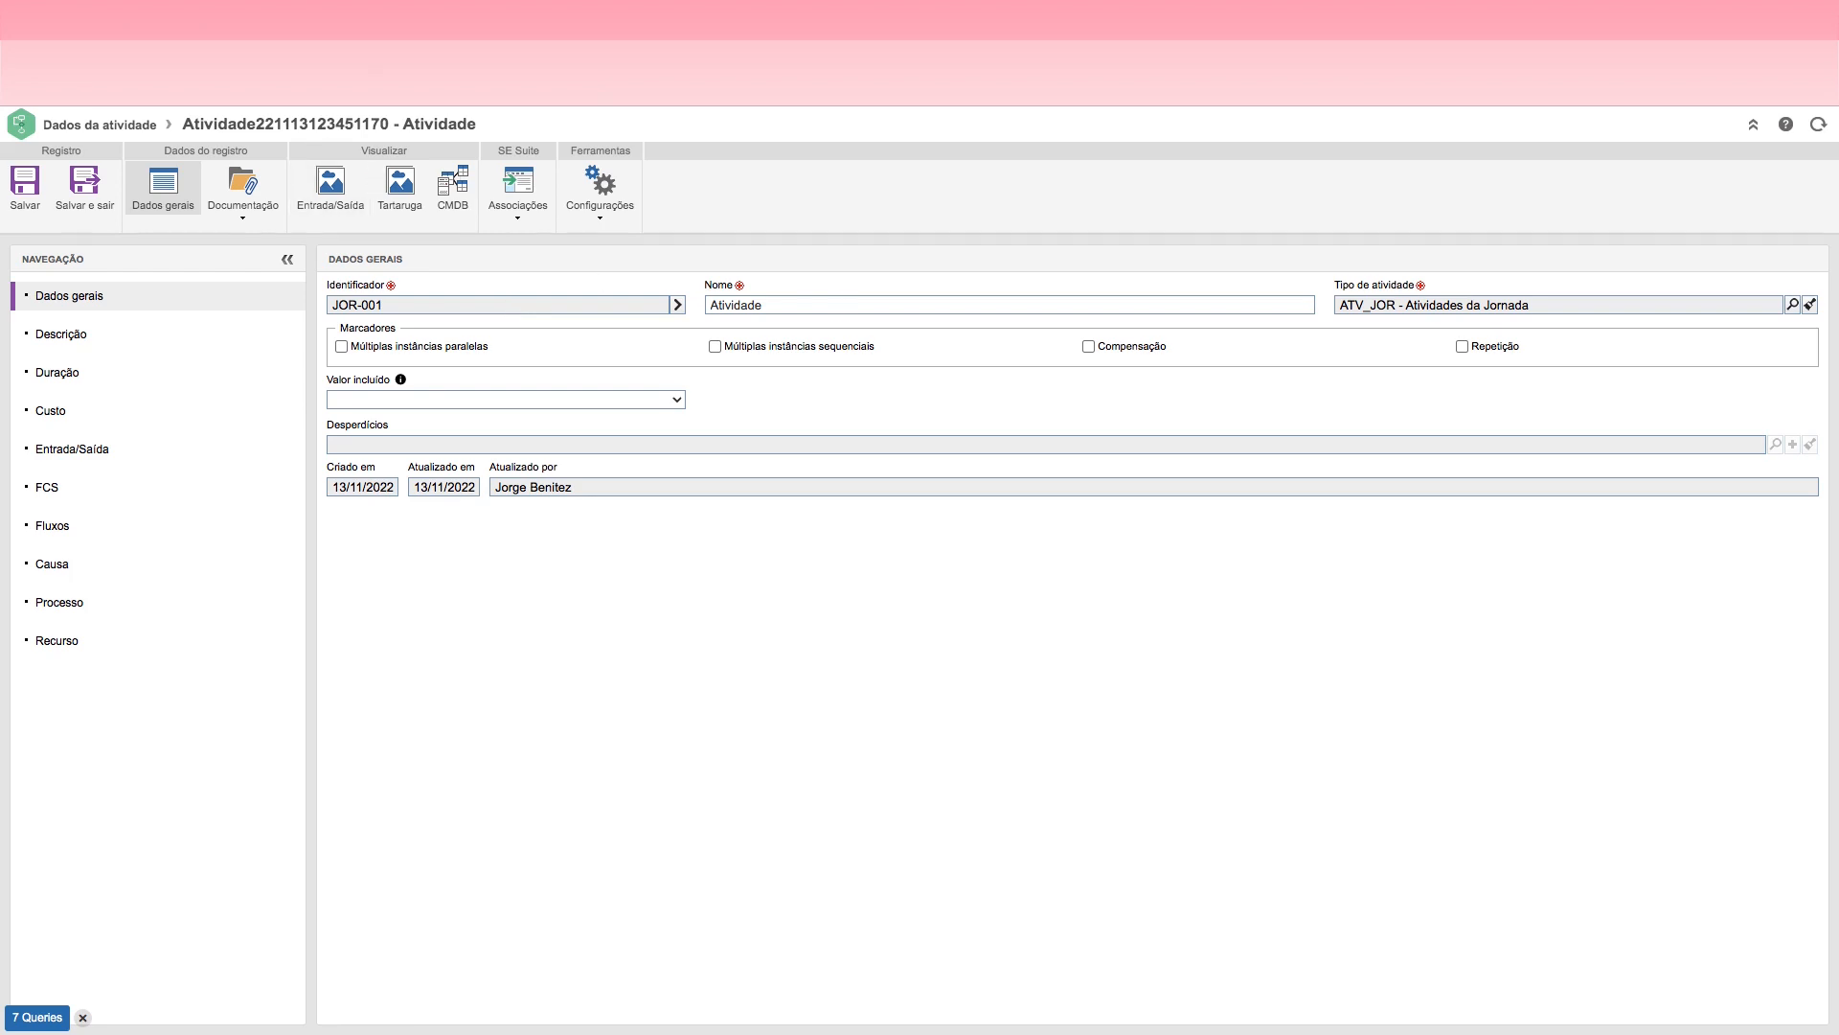
Step: Open the process data from the flowchart's pool and review its description, duration, automation and general data sections
key(ctrl+Tab)
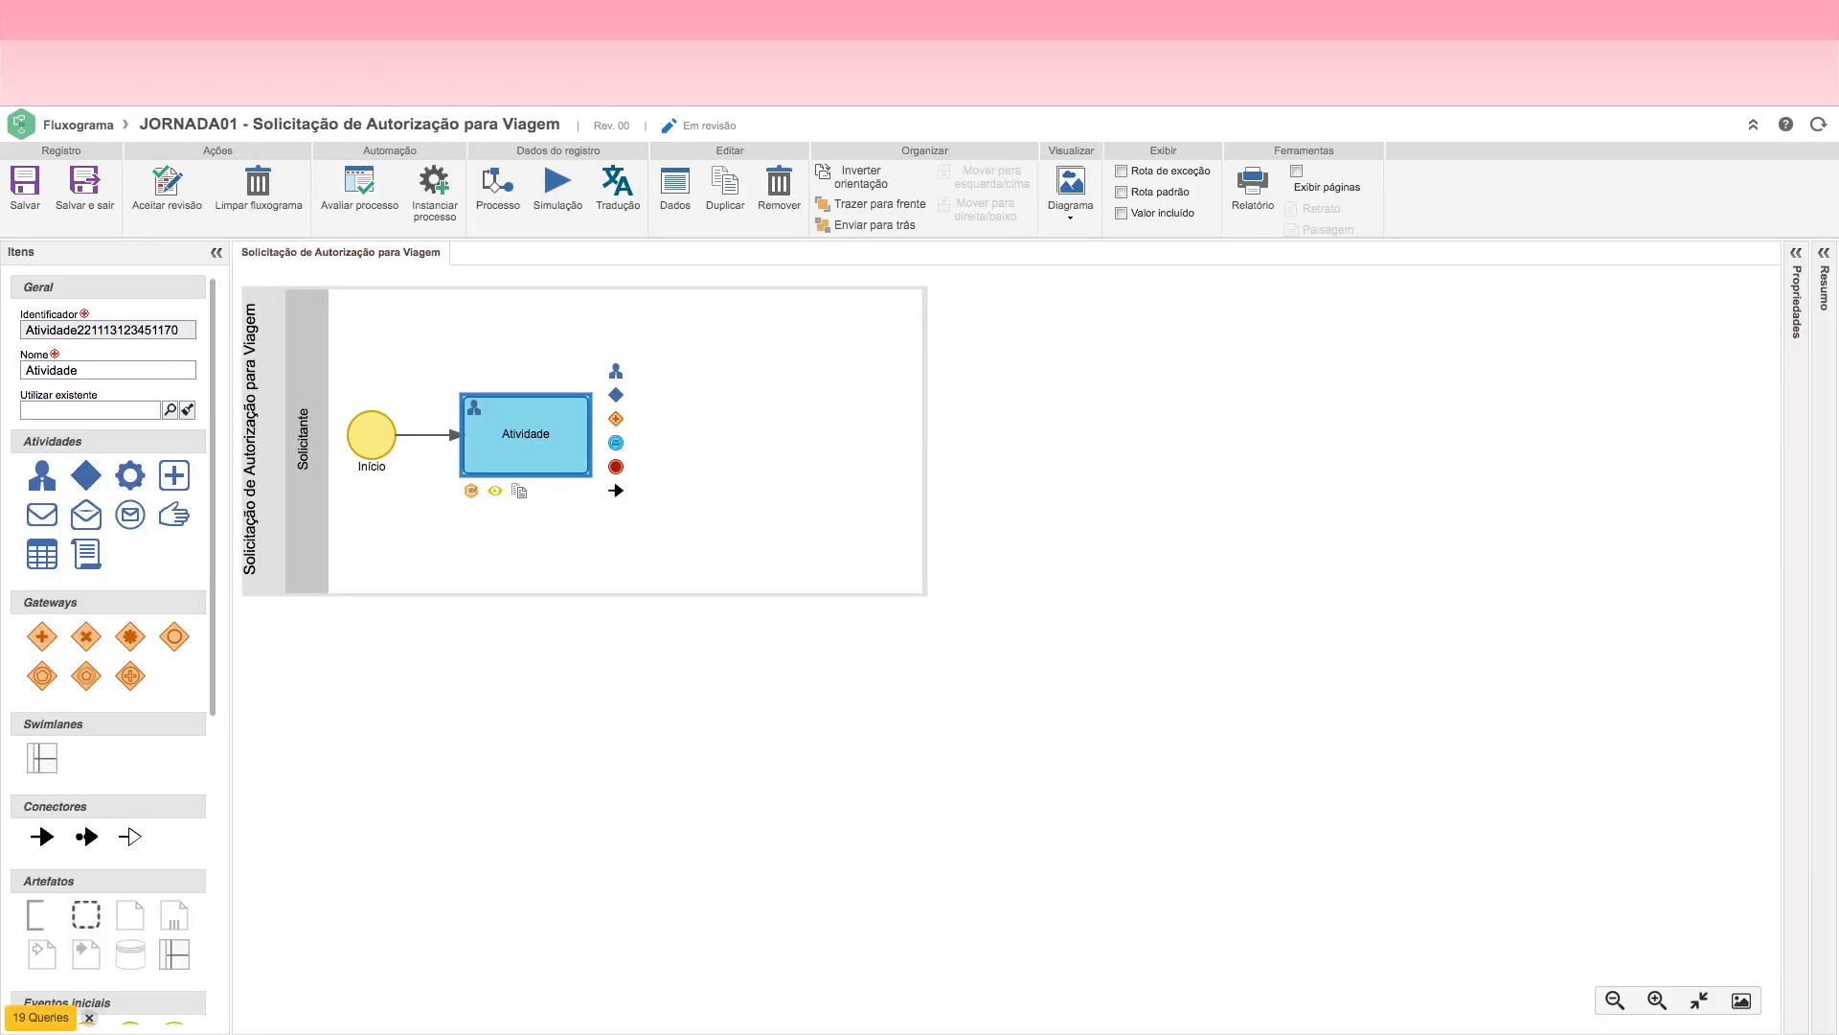
click(263, 432)
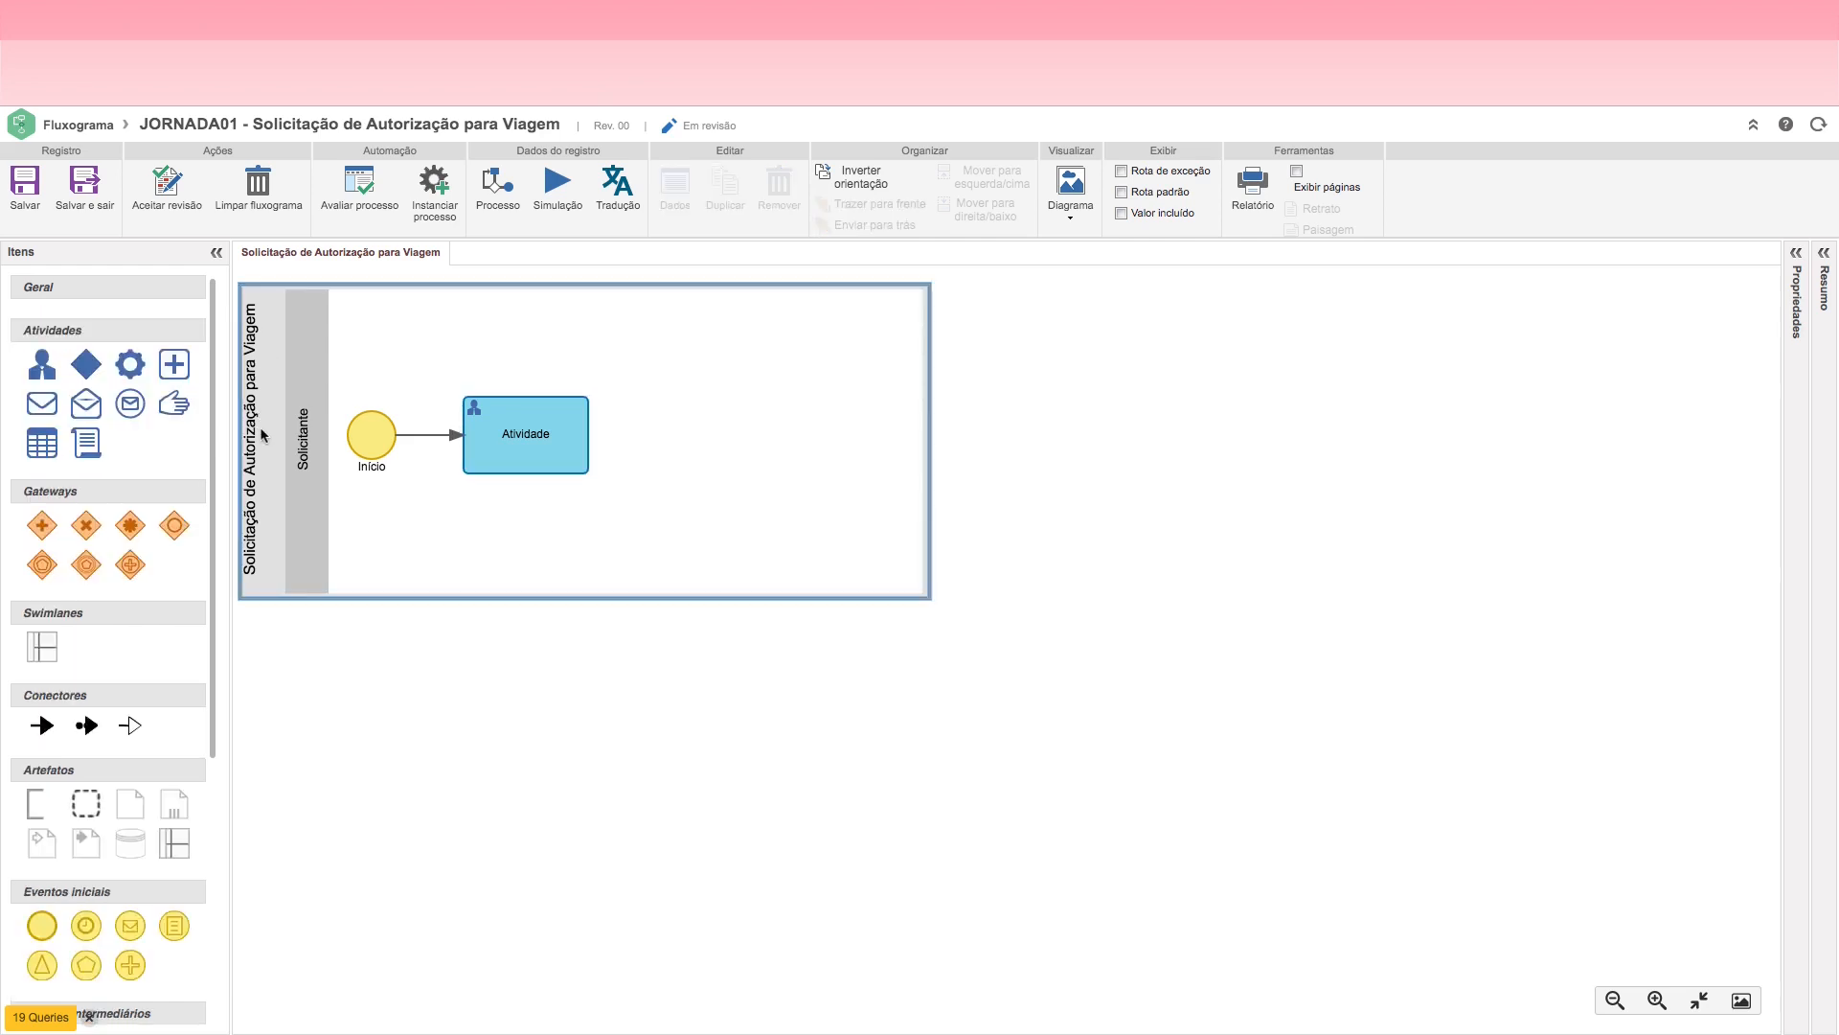
double_click(258, 430)
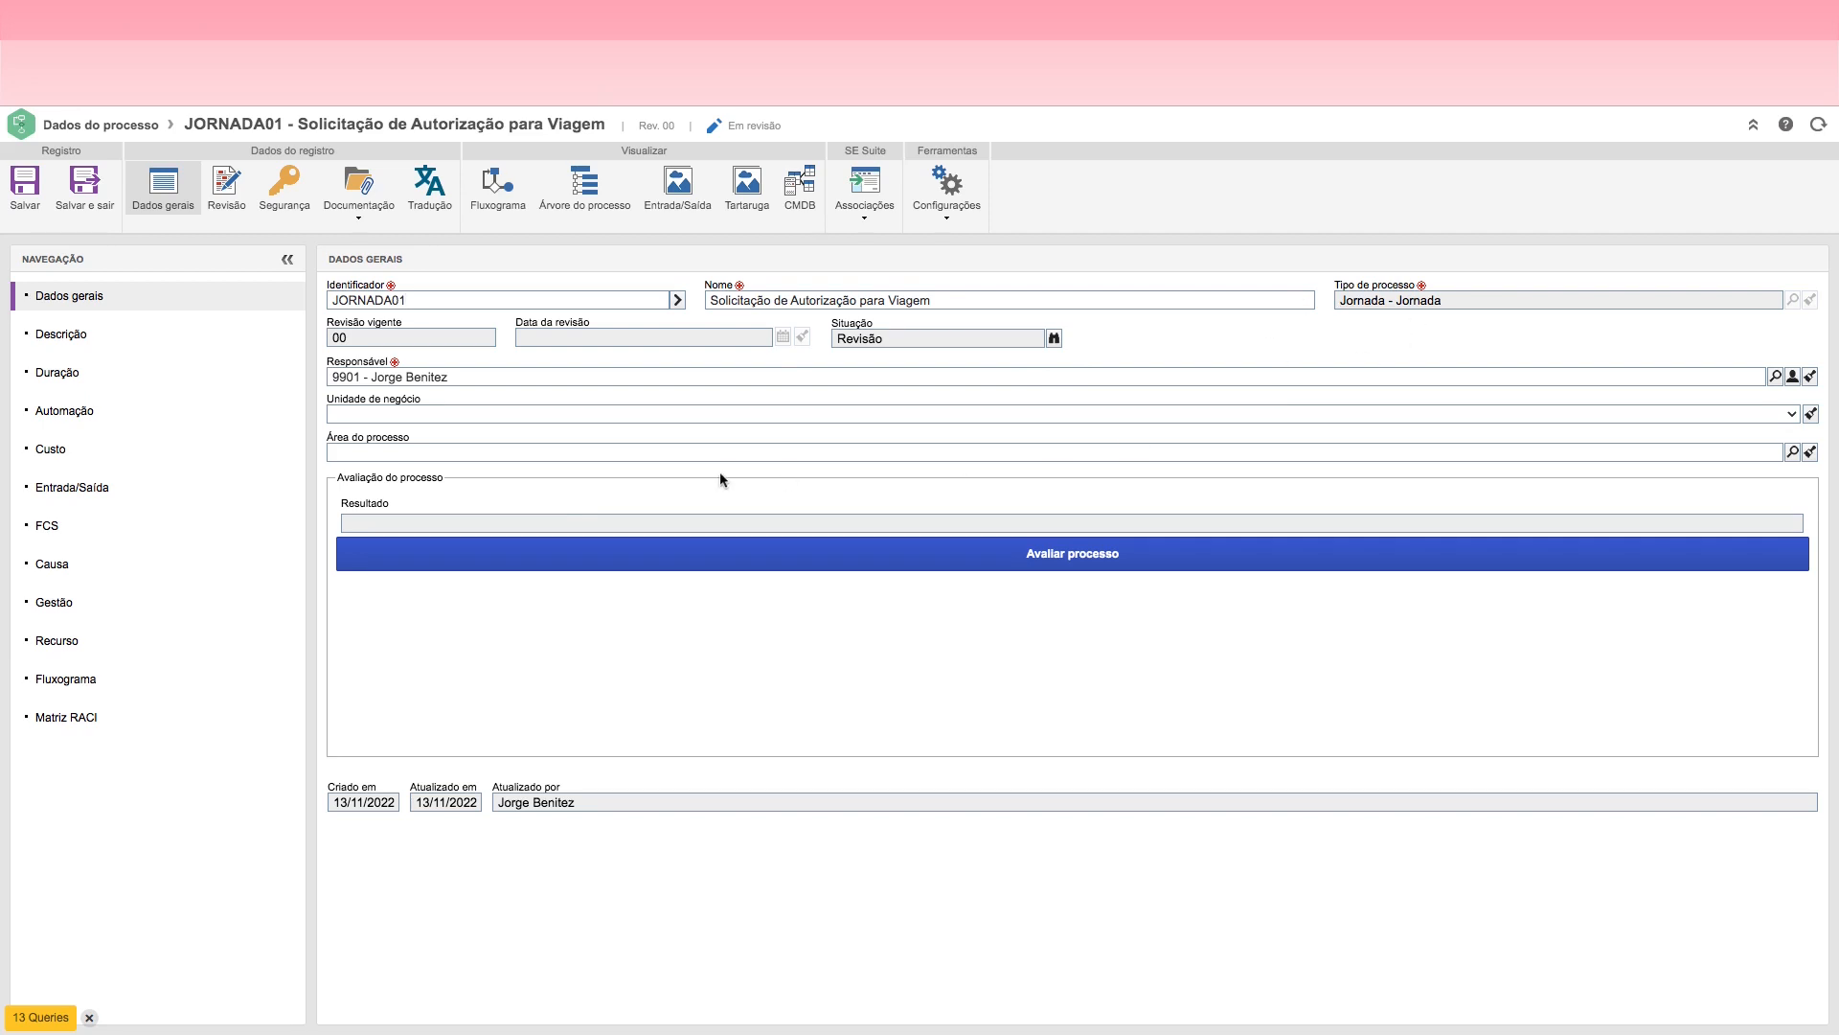
click(84, 341)
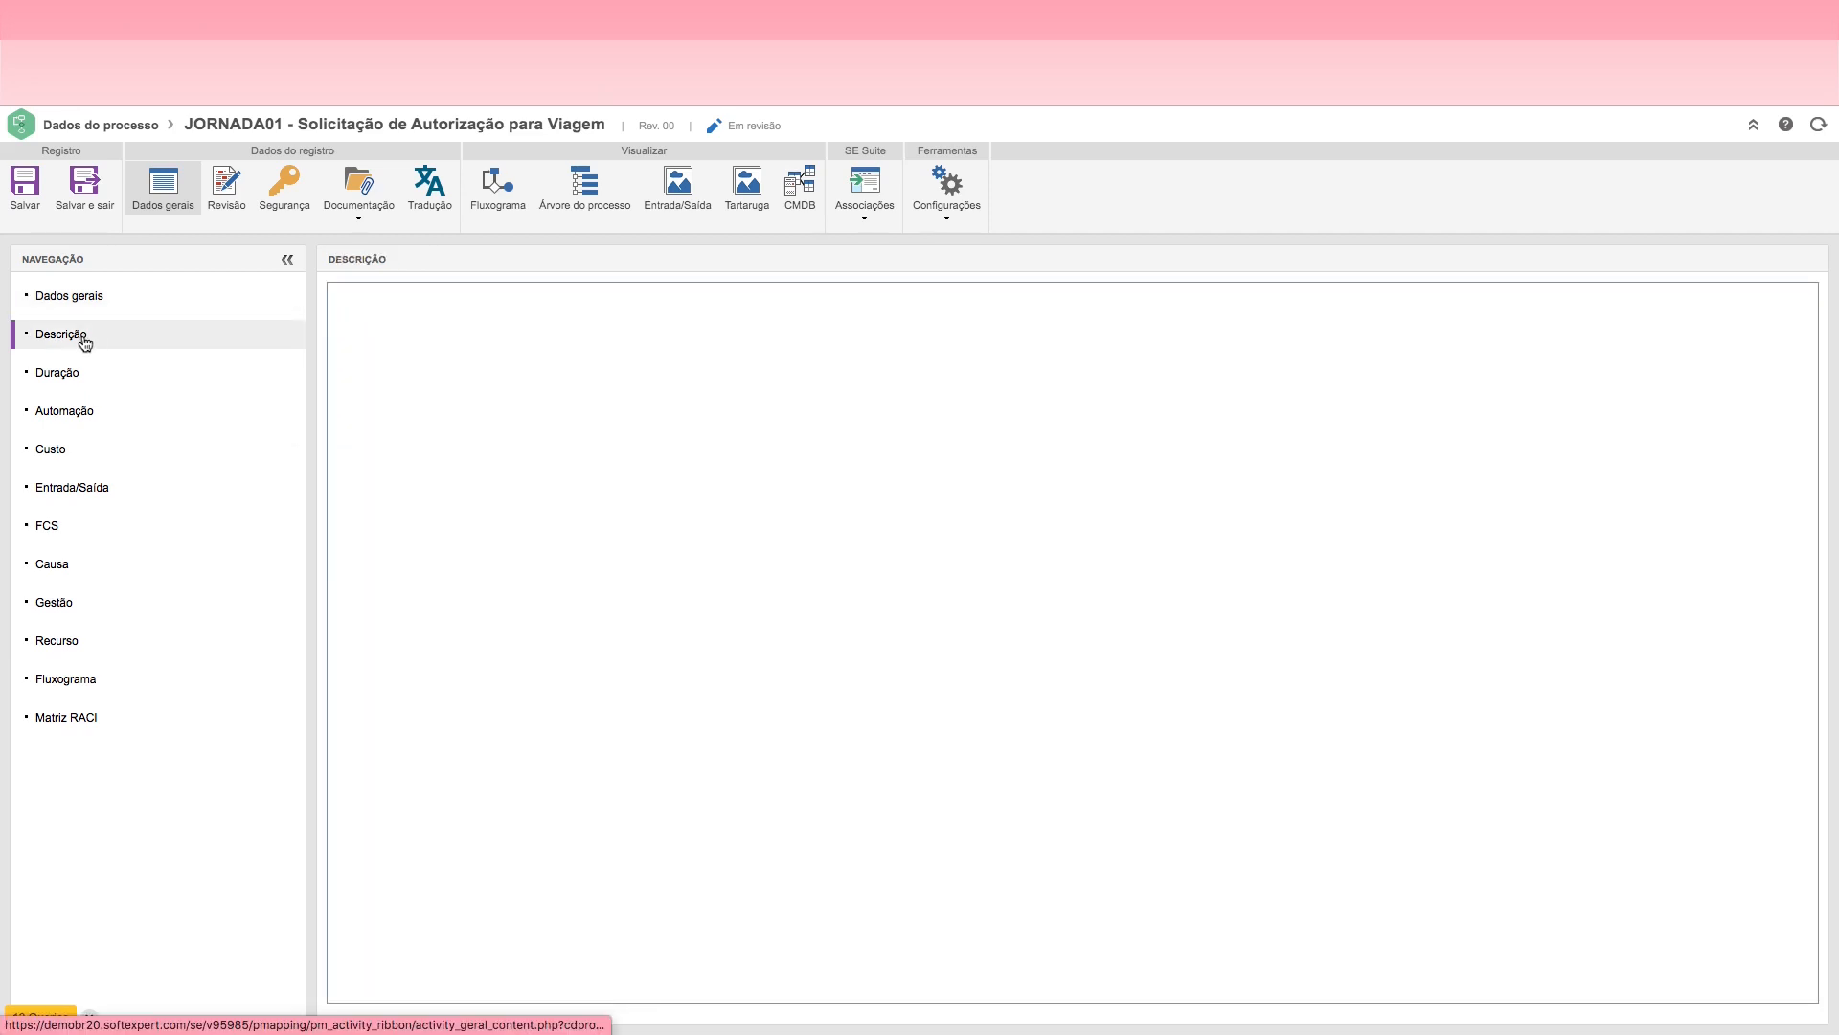
click(75, 381)
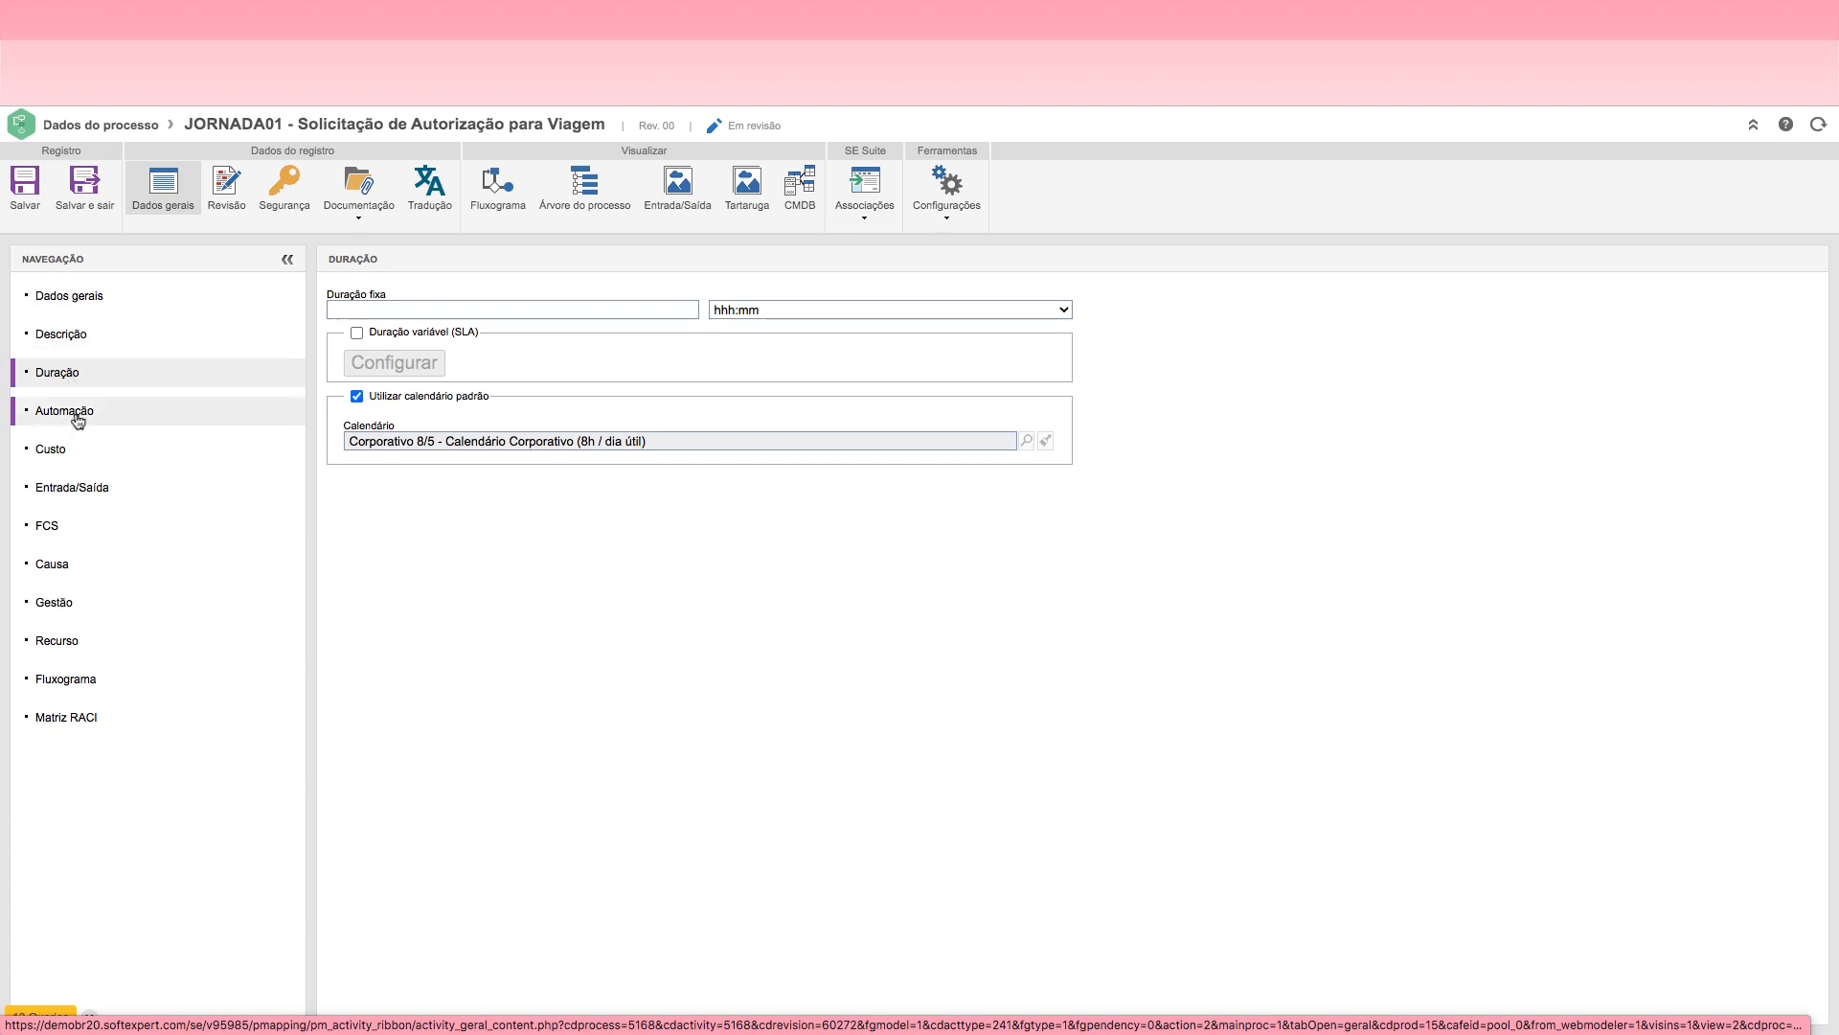
click(76, 418)
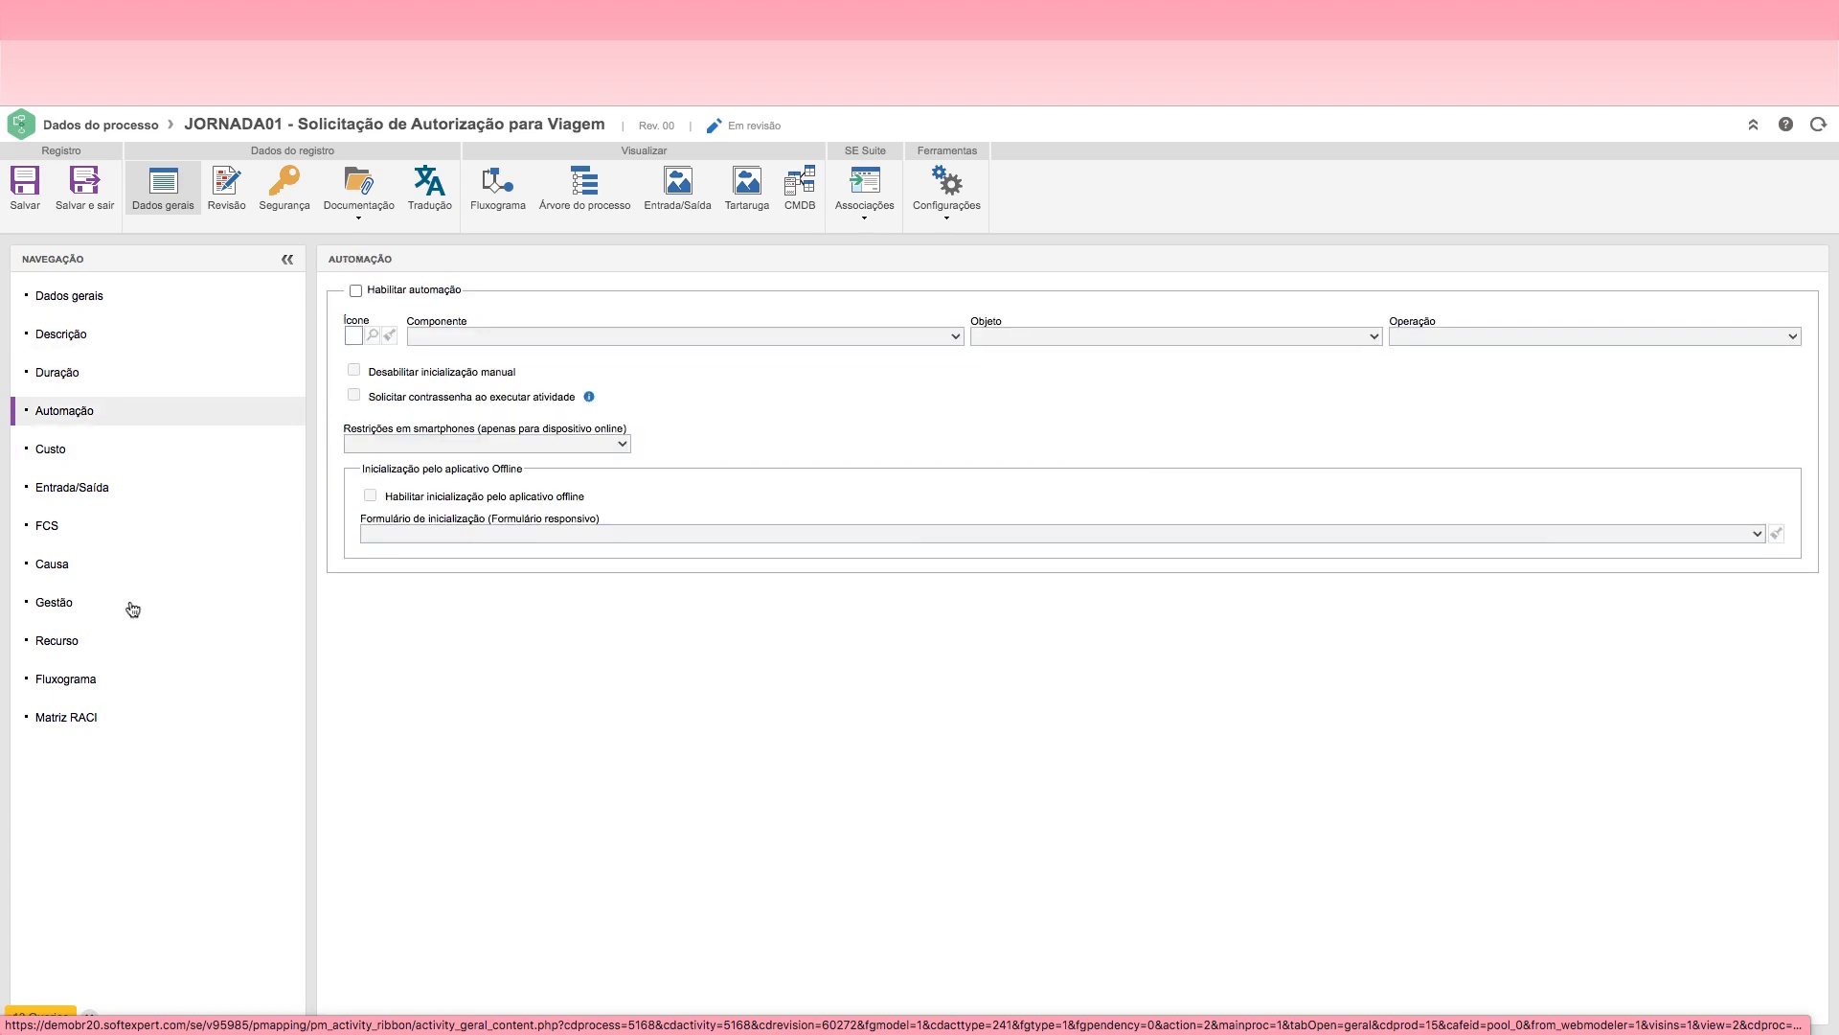
click(75, 301)
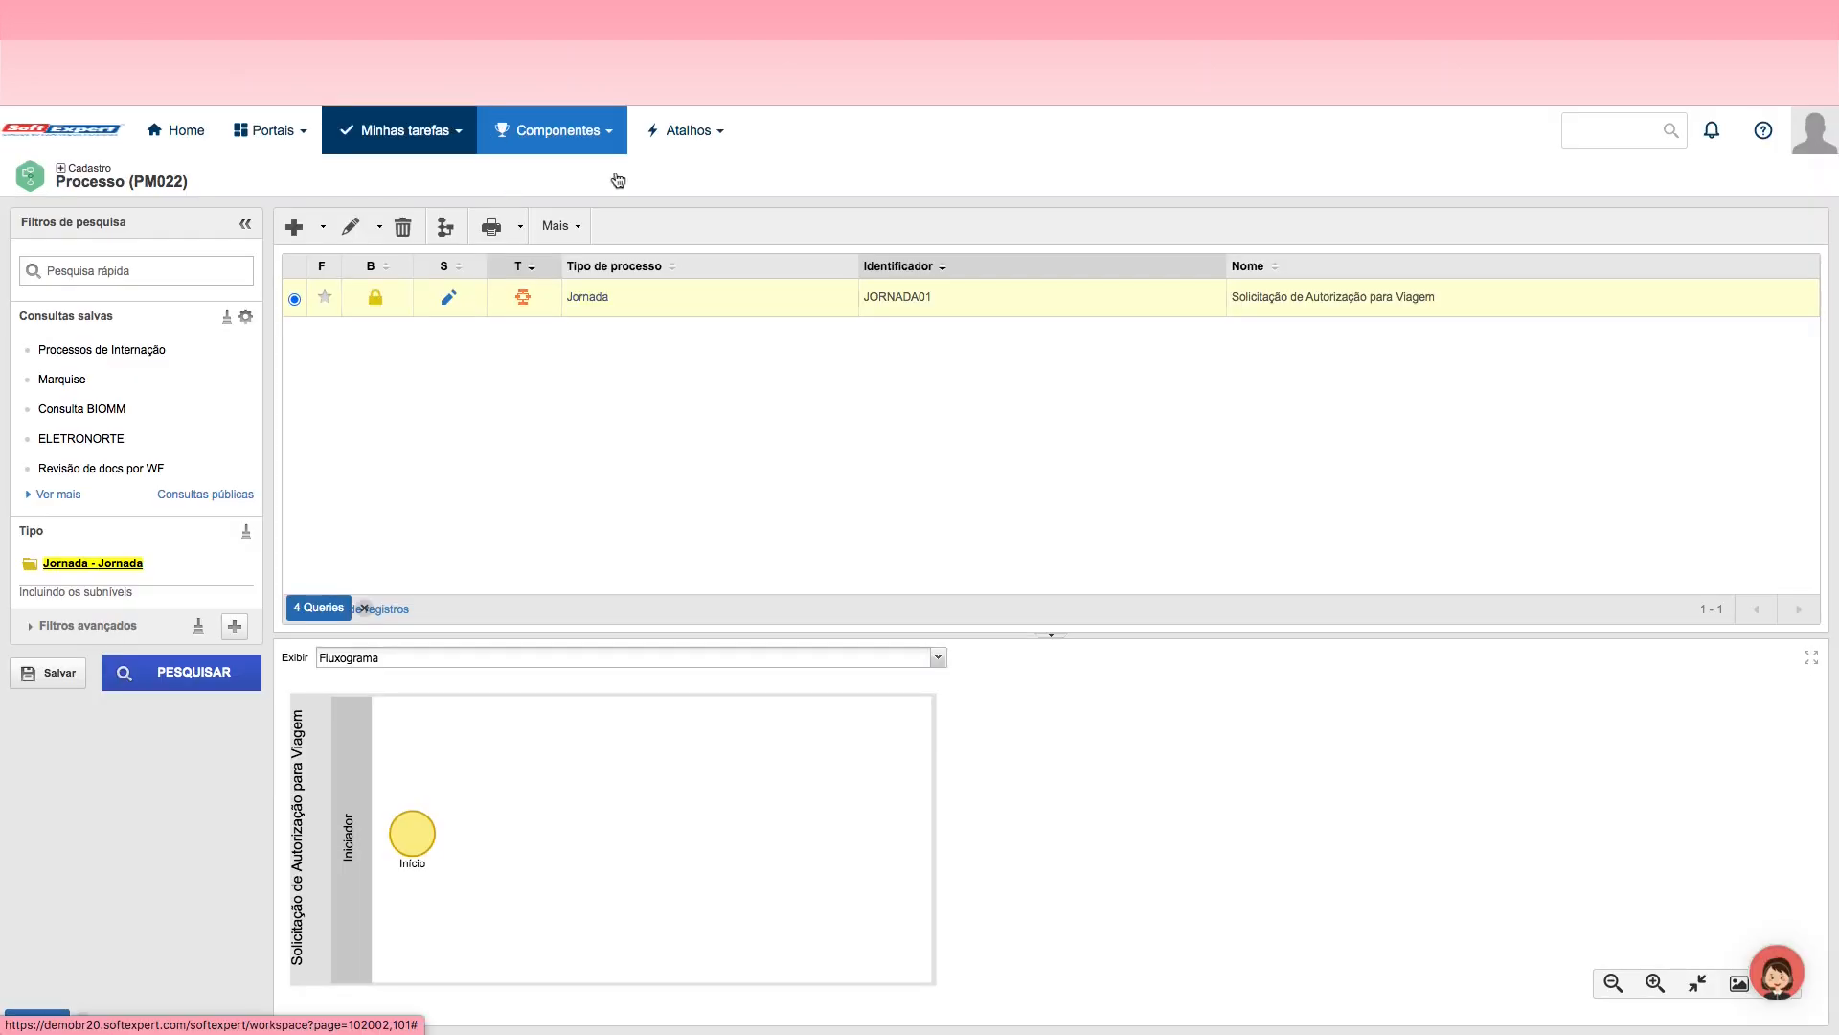
Step: Search the process type configuration for "jor" and open the Jornada process type for editing
click(578, 134)
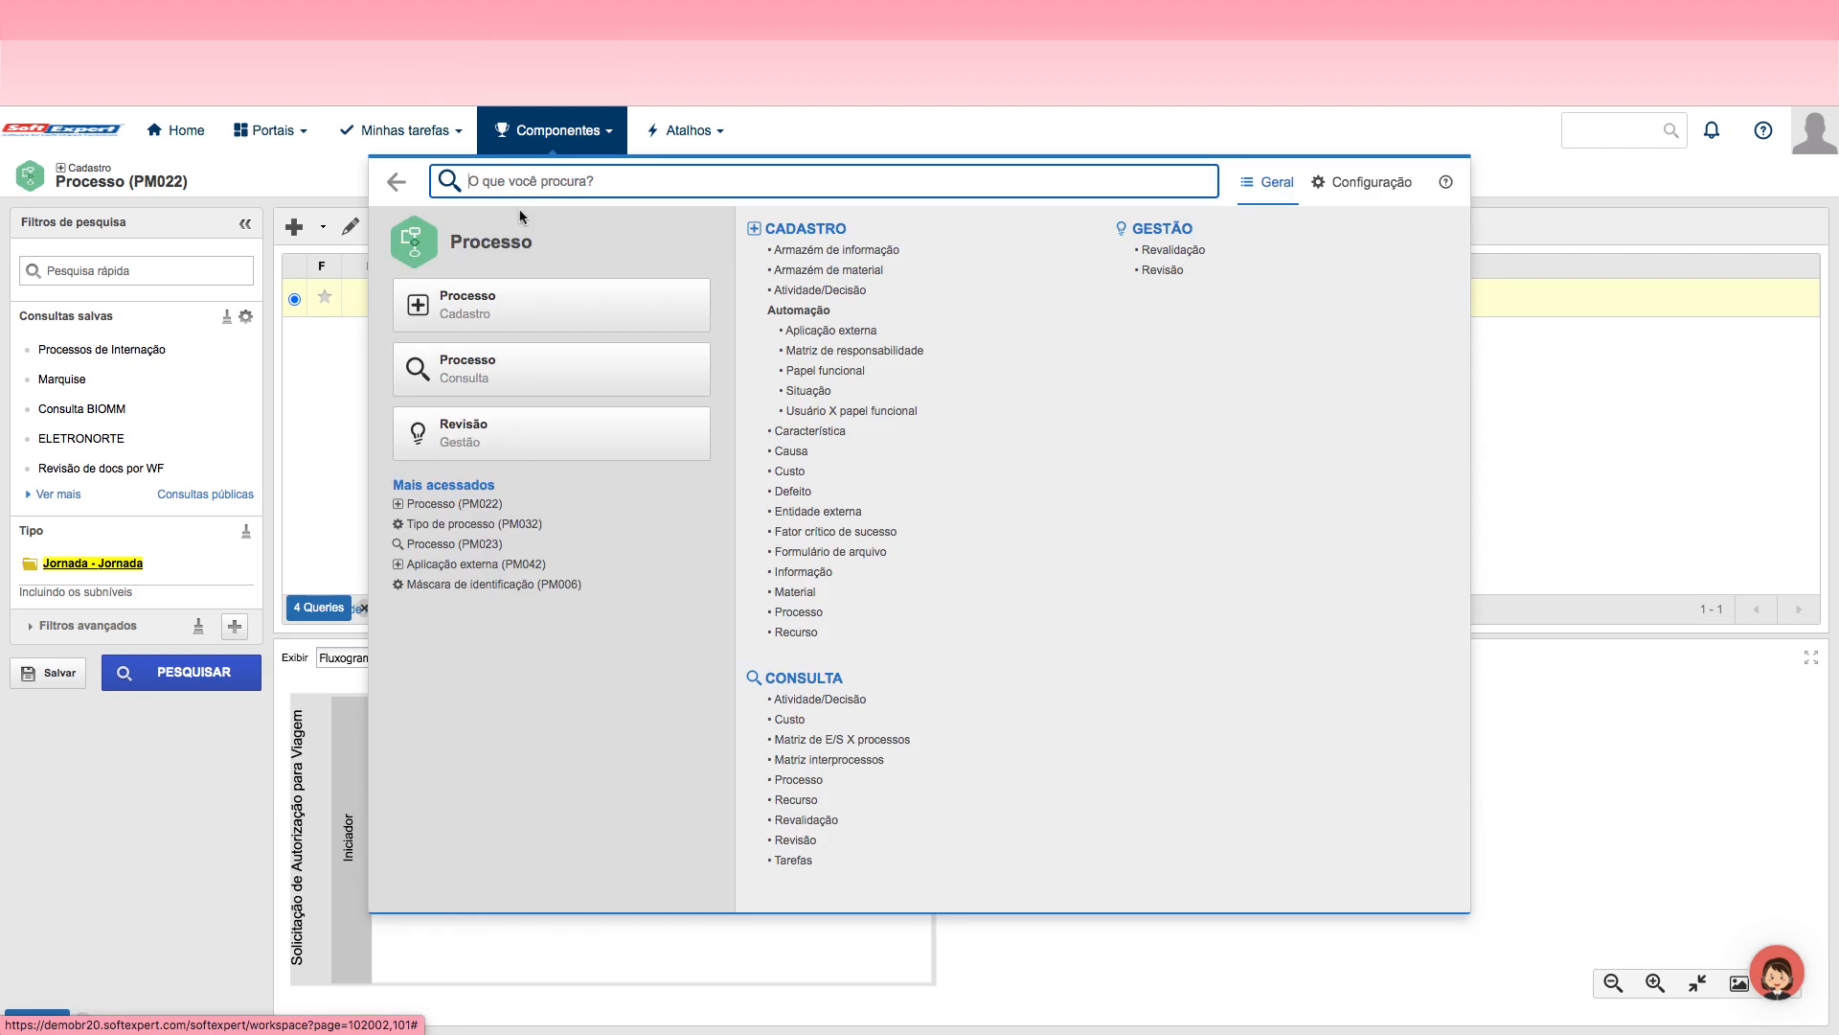
click(1376, 190)
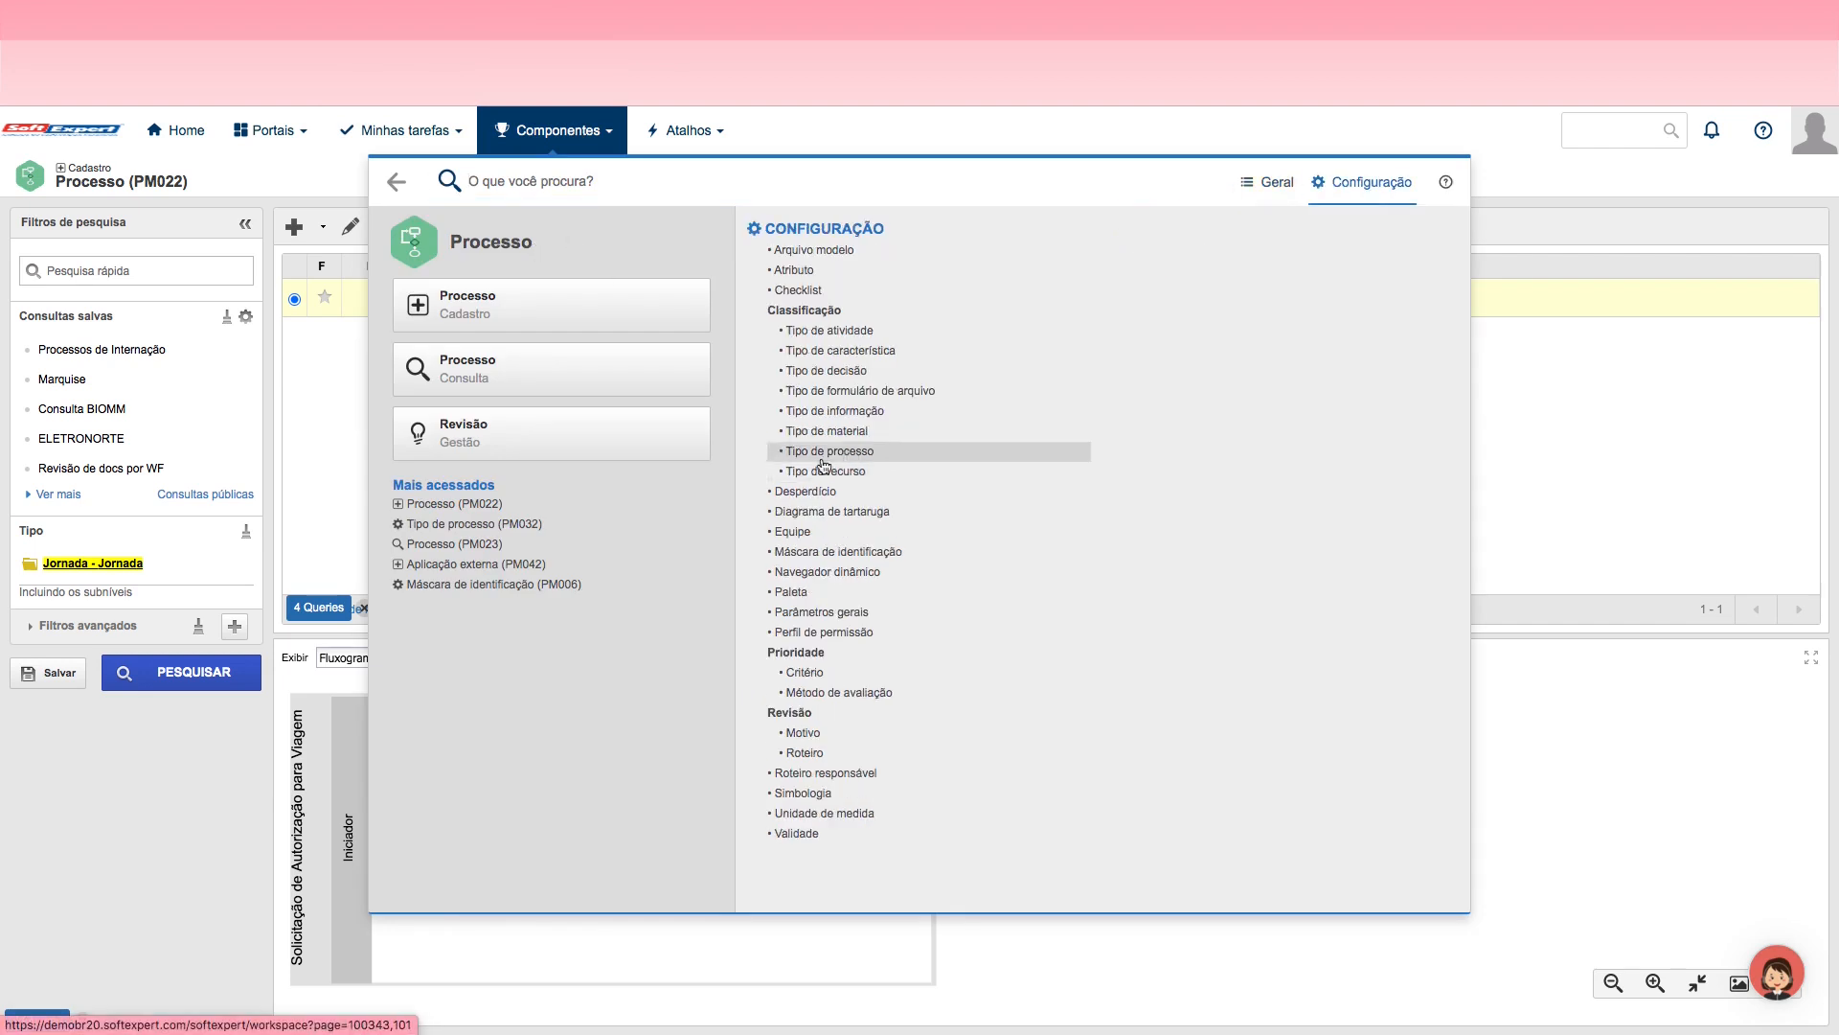
click(824, 456)
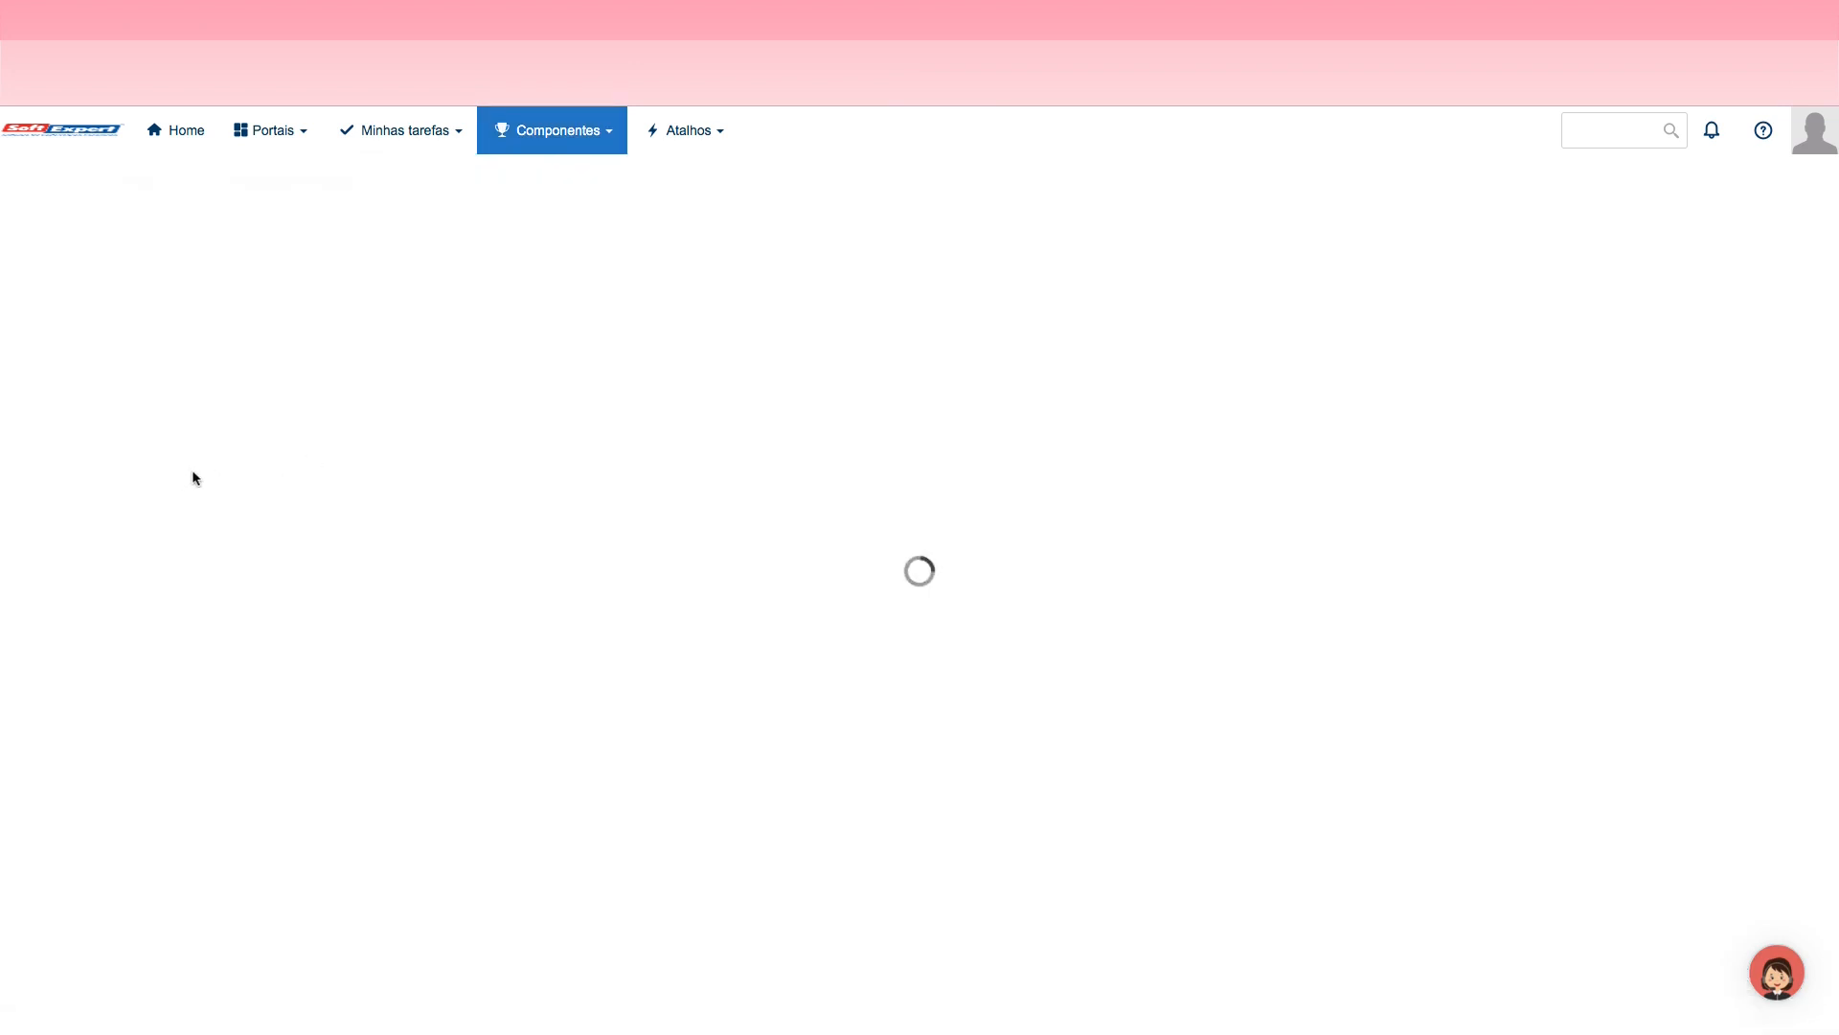
click(111, 270)
text(jor)
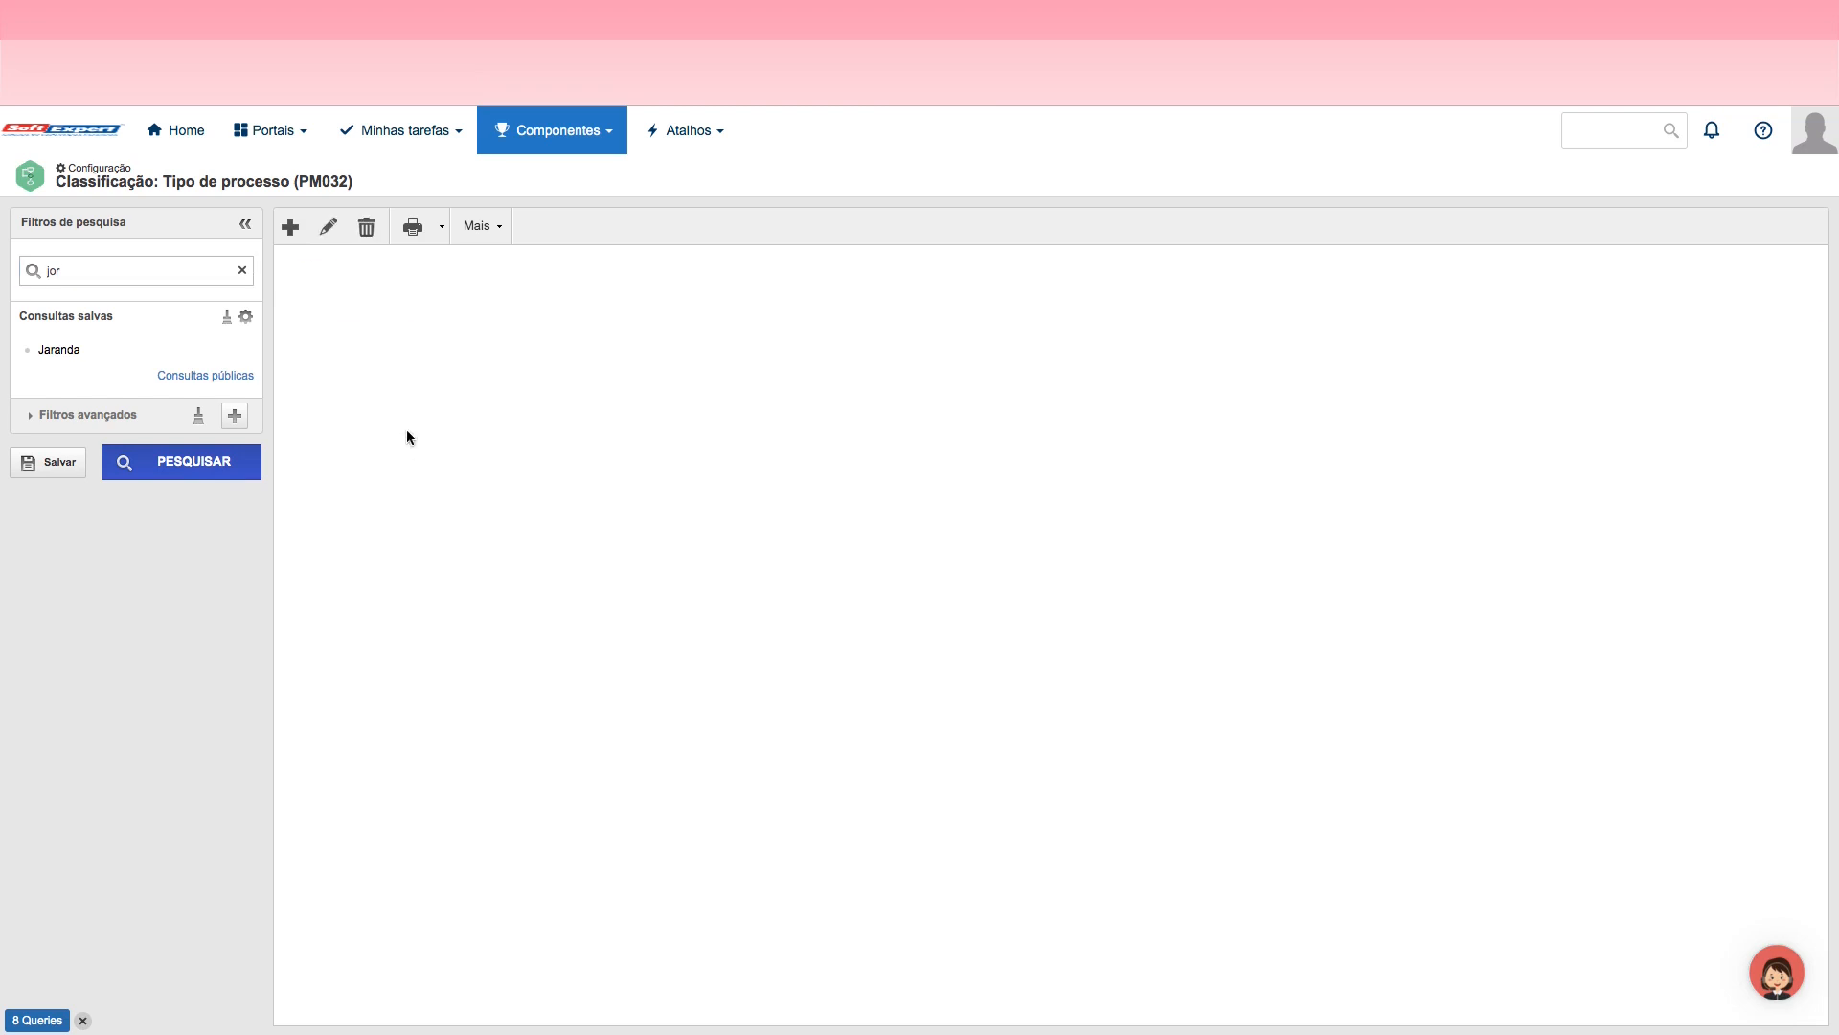
click(165, 460)
click(427, 304)
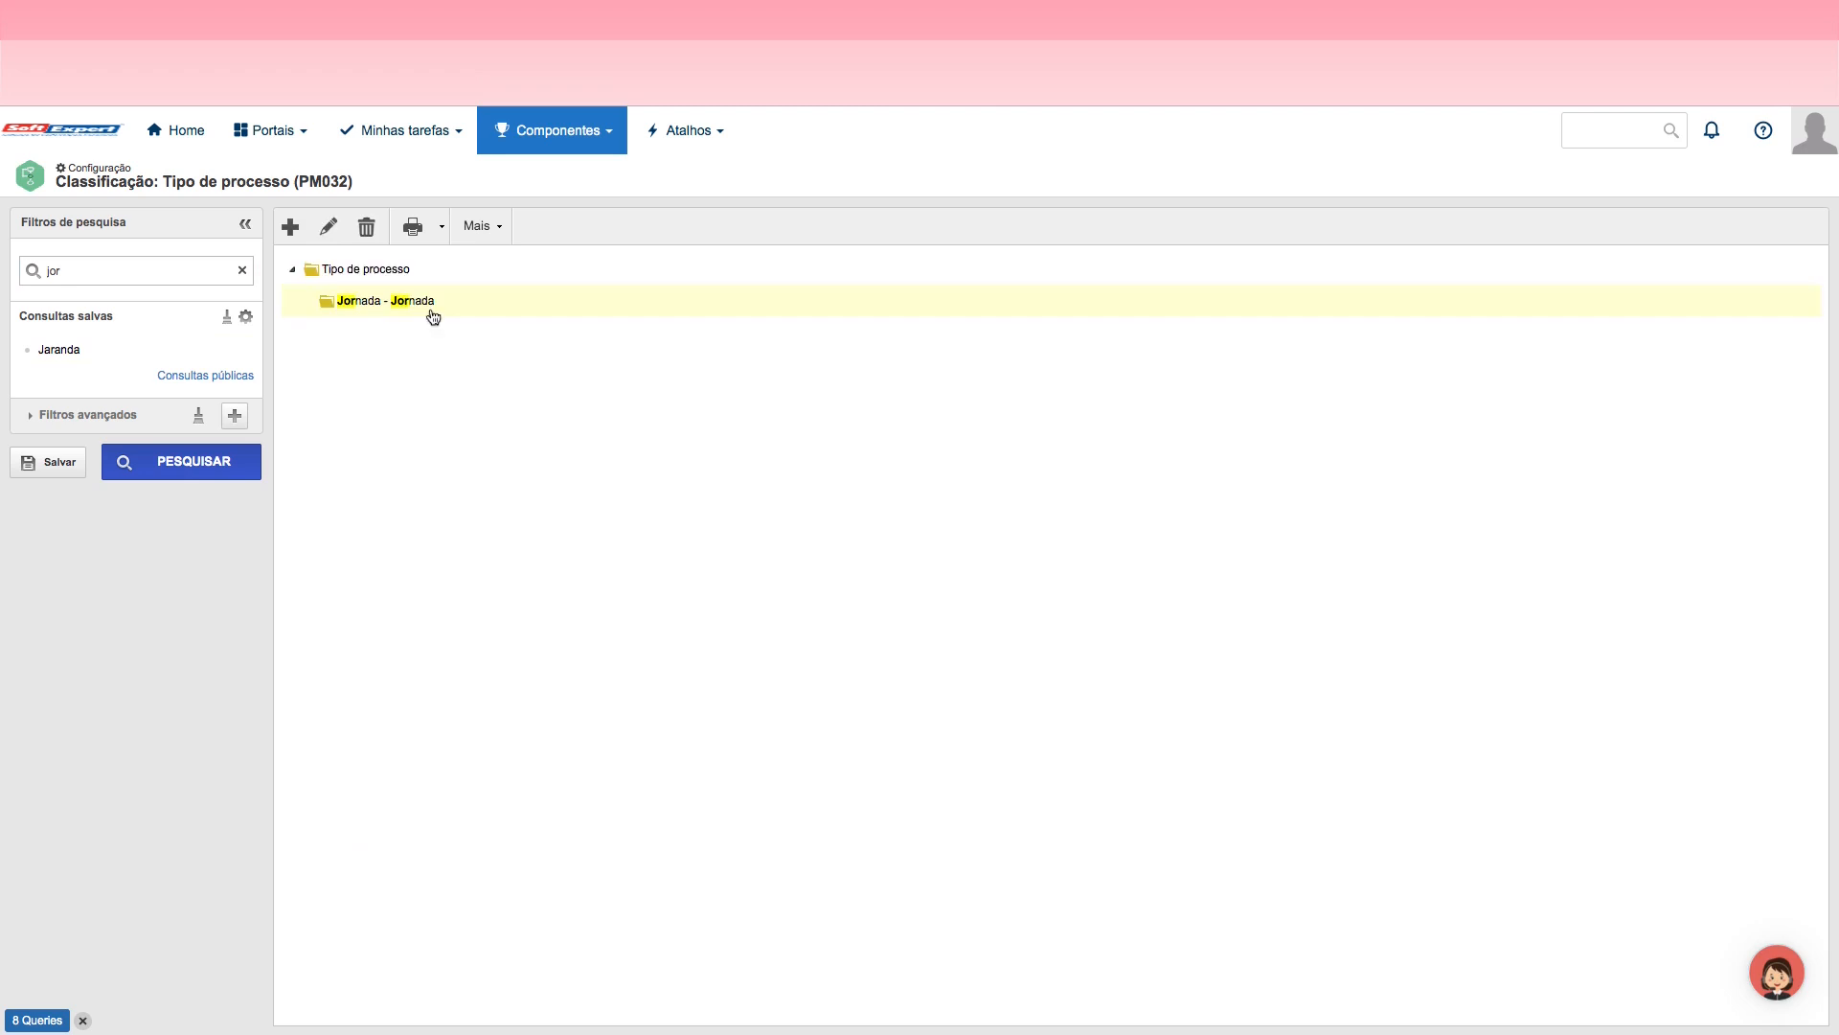
click(330, 230)
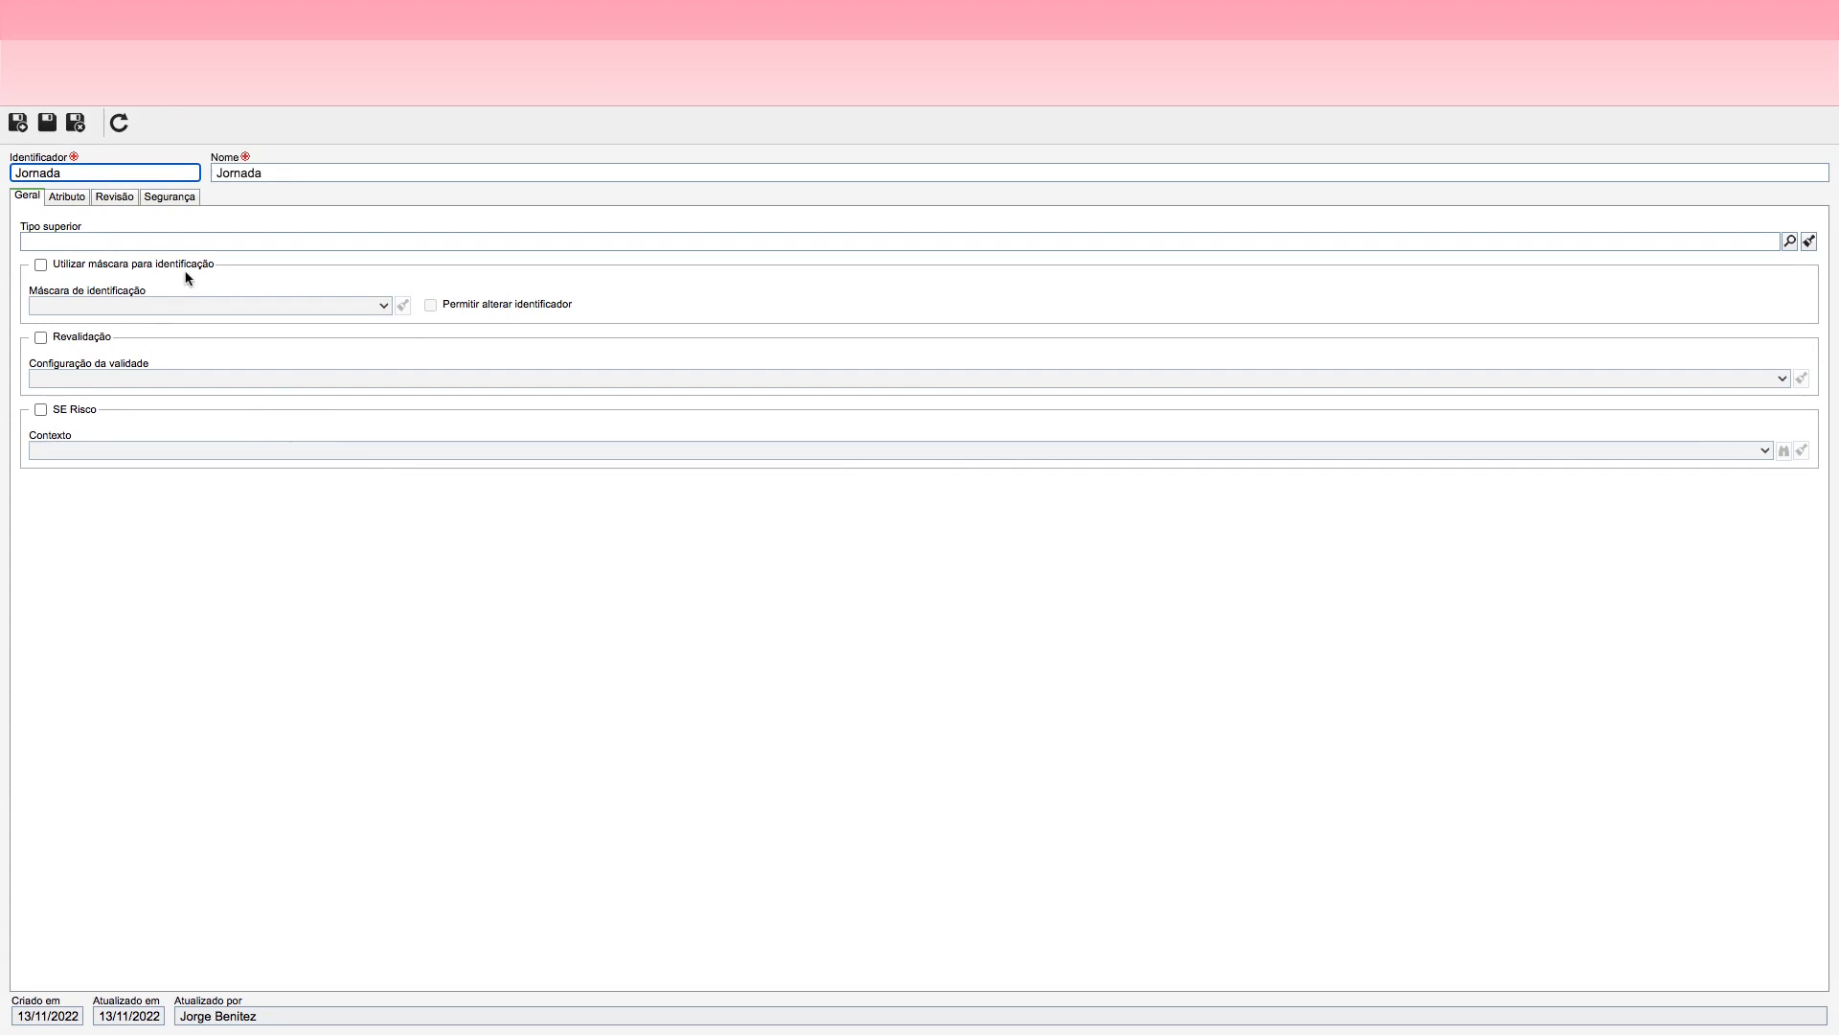
Step: Review the Jornada process type's general, attribute, revision and security settings, including the identification mask option
click(183, 351)
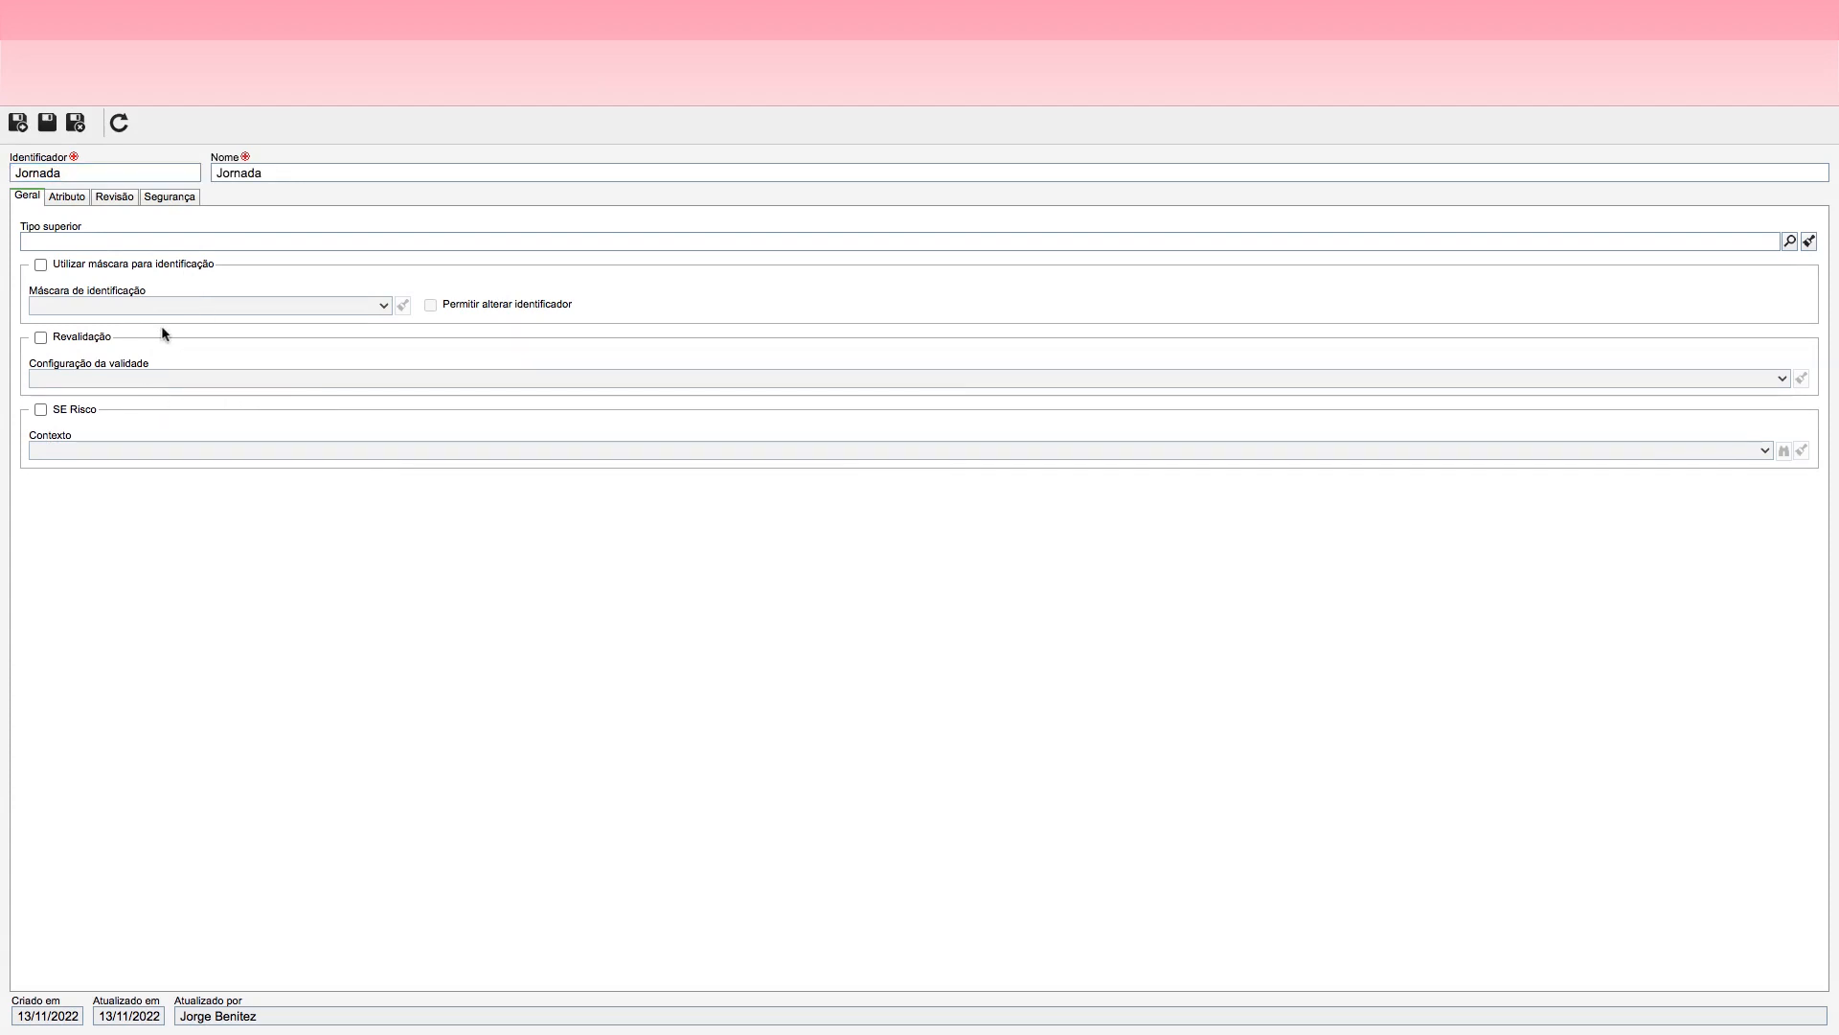
click(67, 200)
click(115, 198)
click(183, 197)
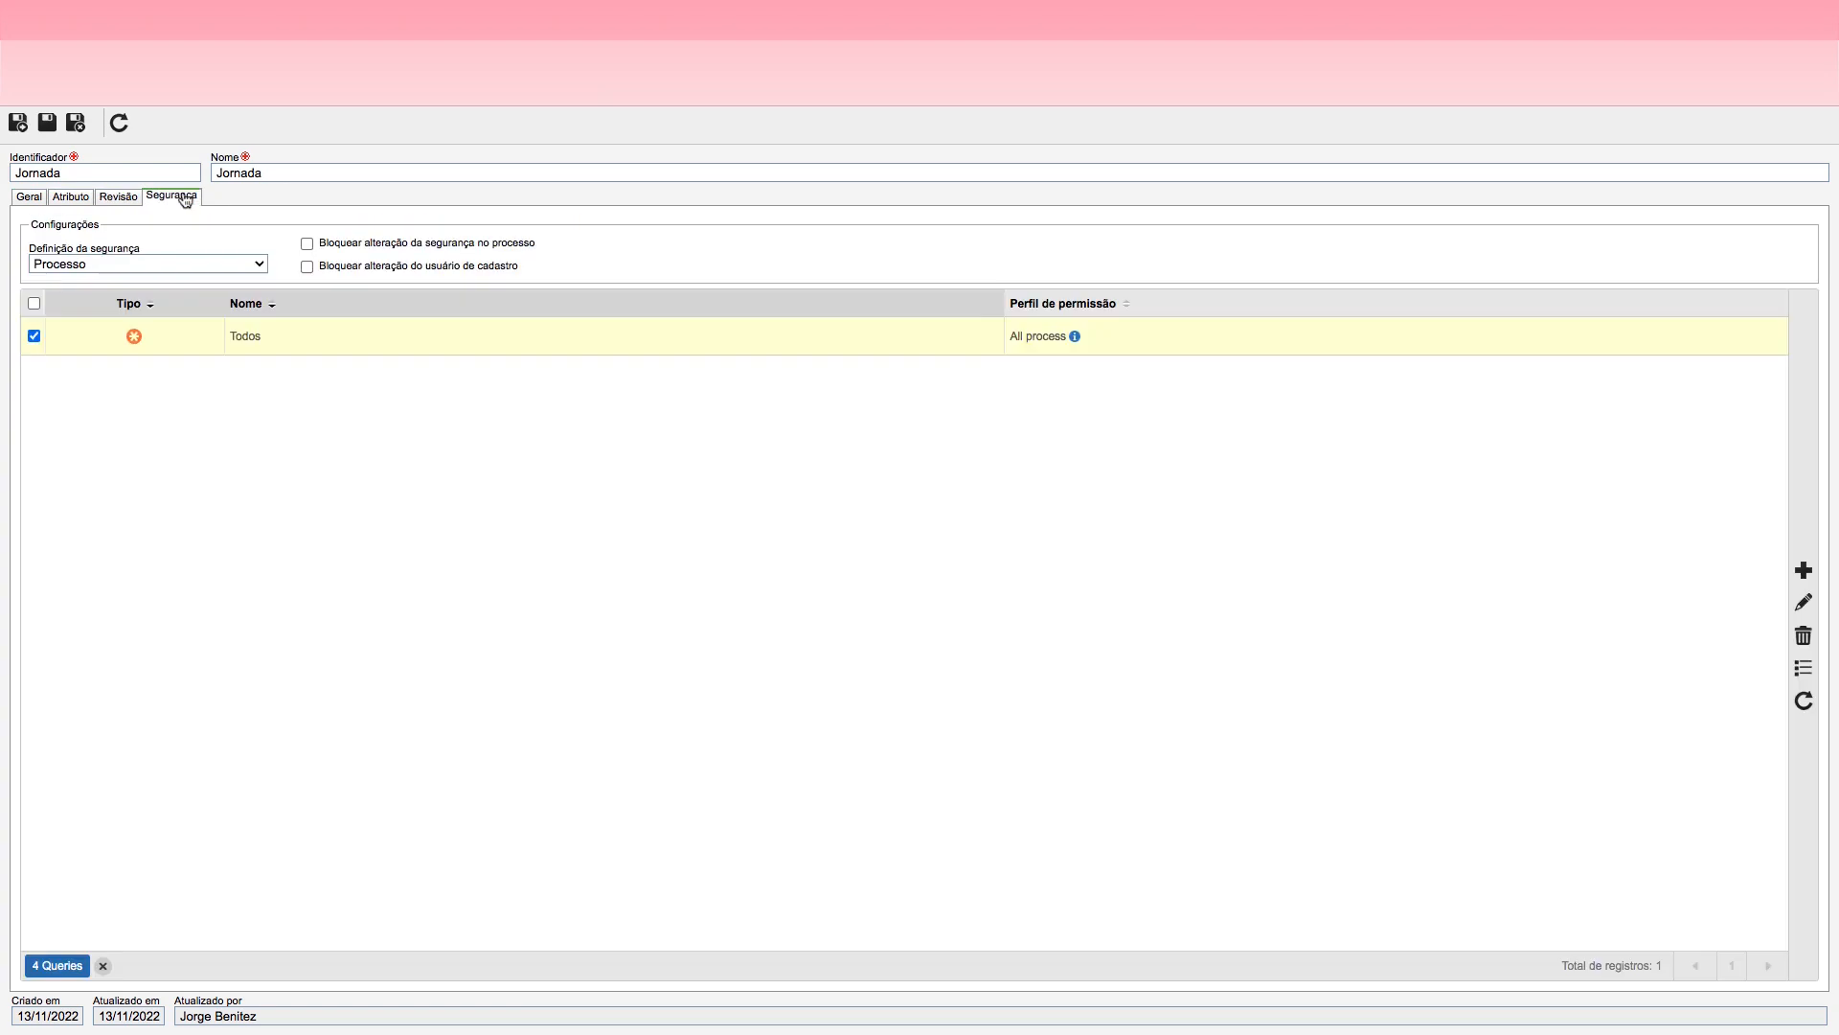
click(37, 198)
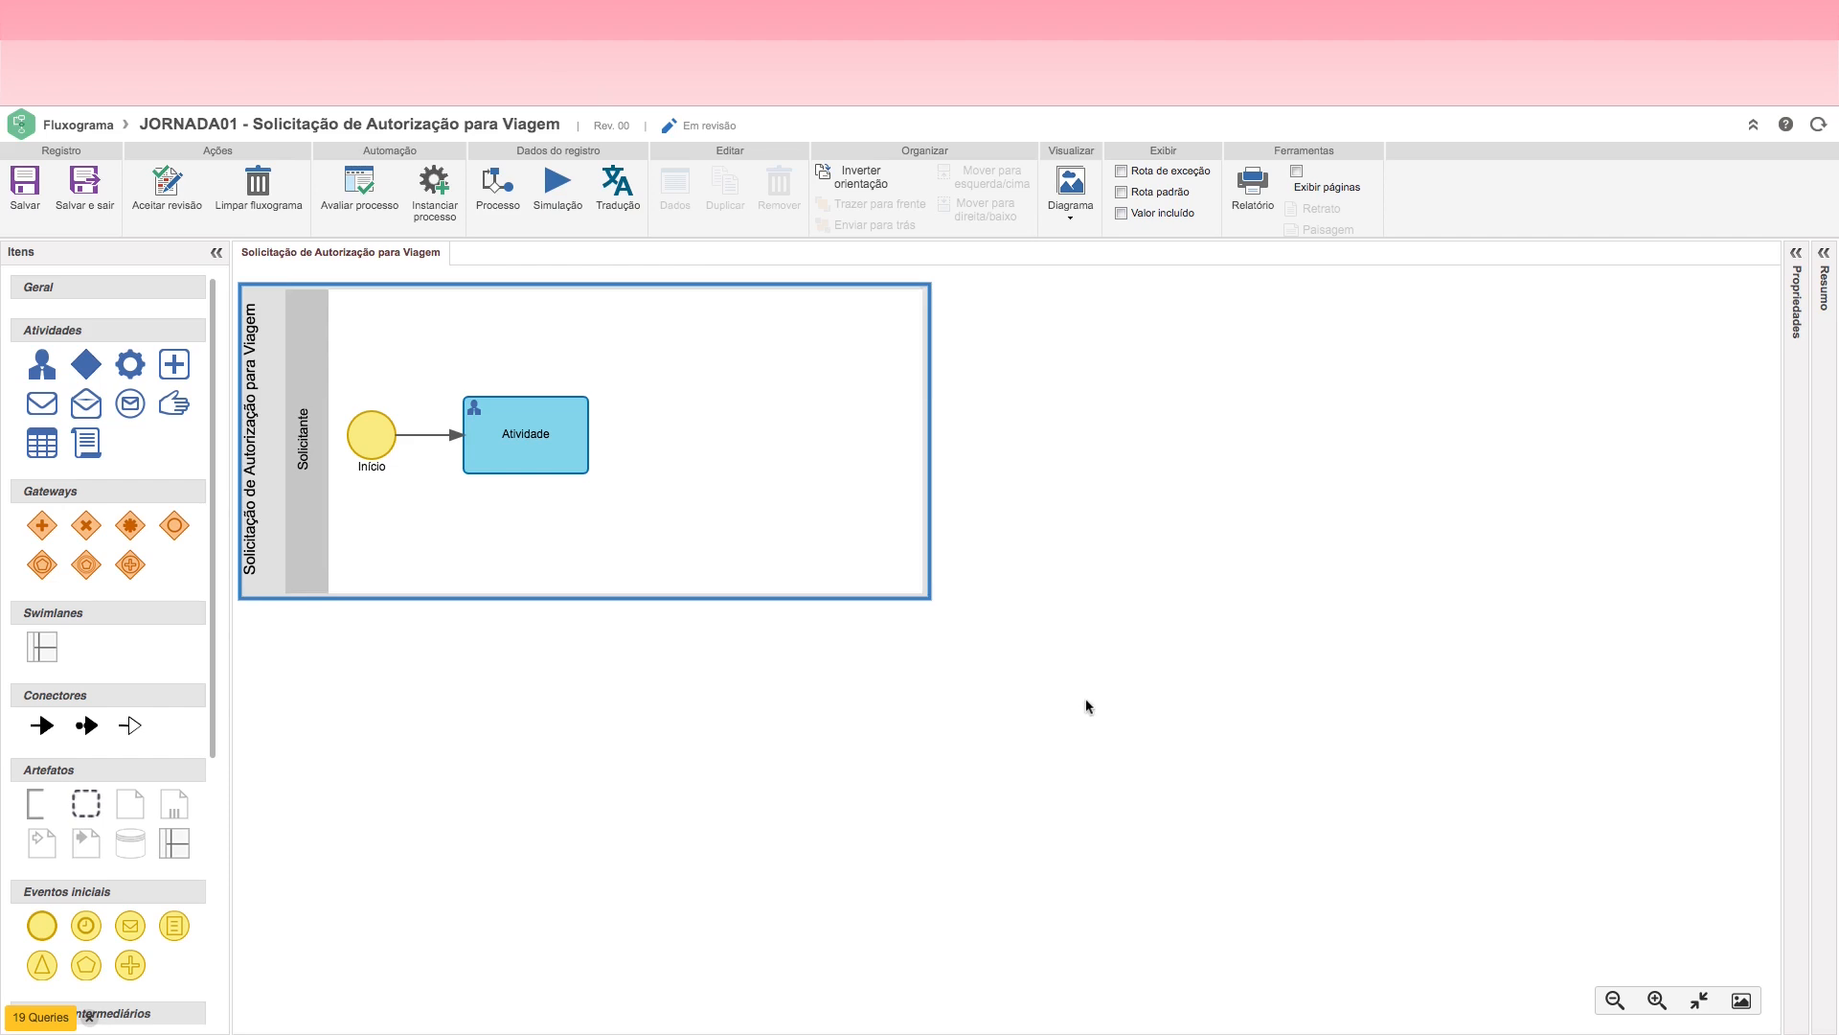
Step: Save the flowchart and open the data record of the activity connected to the Início event
click(528, 438)
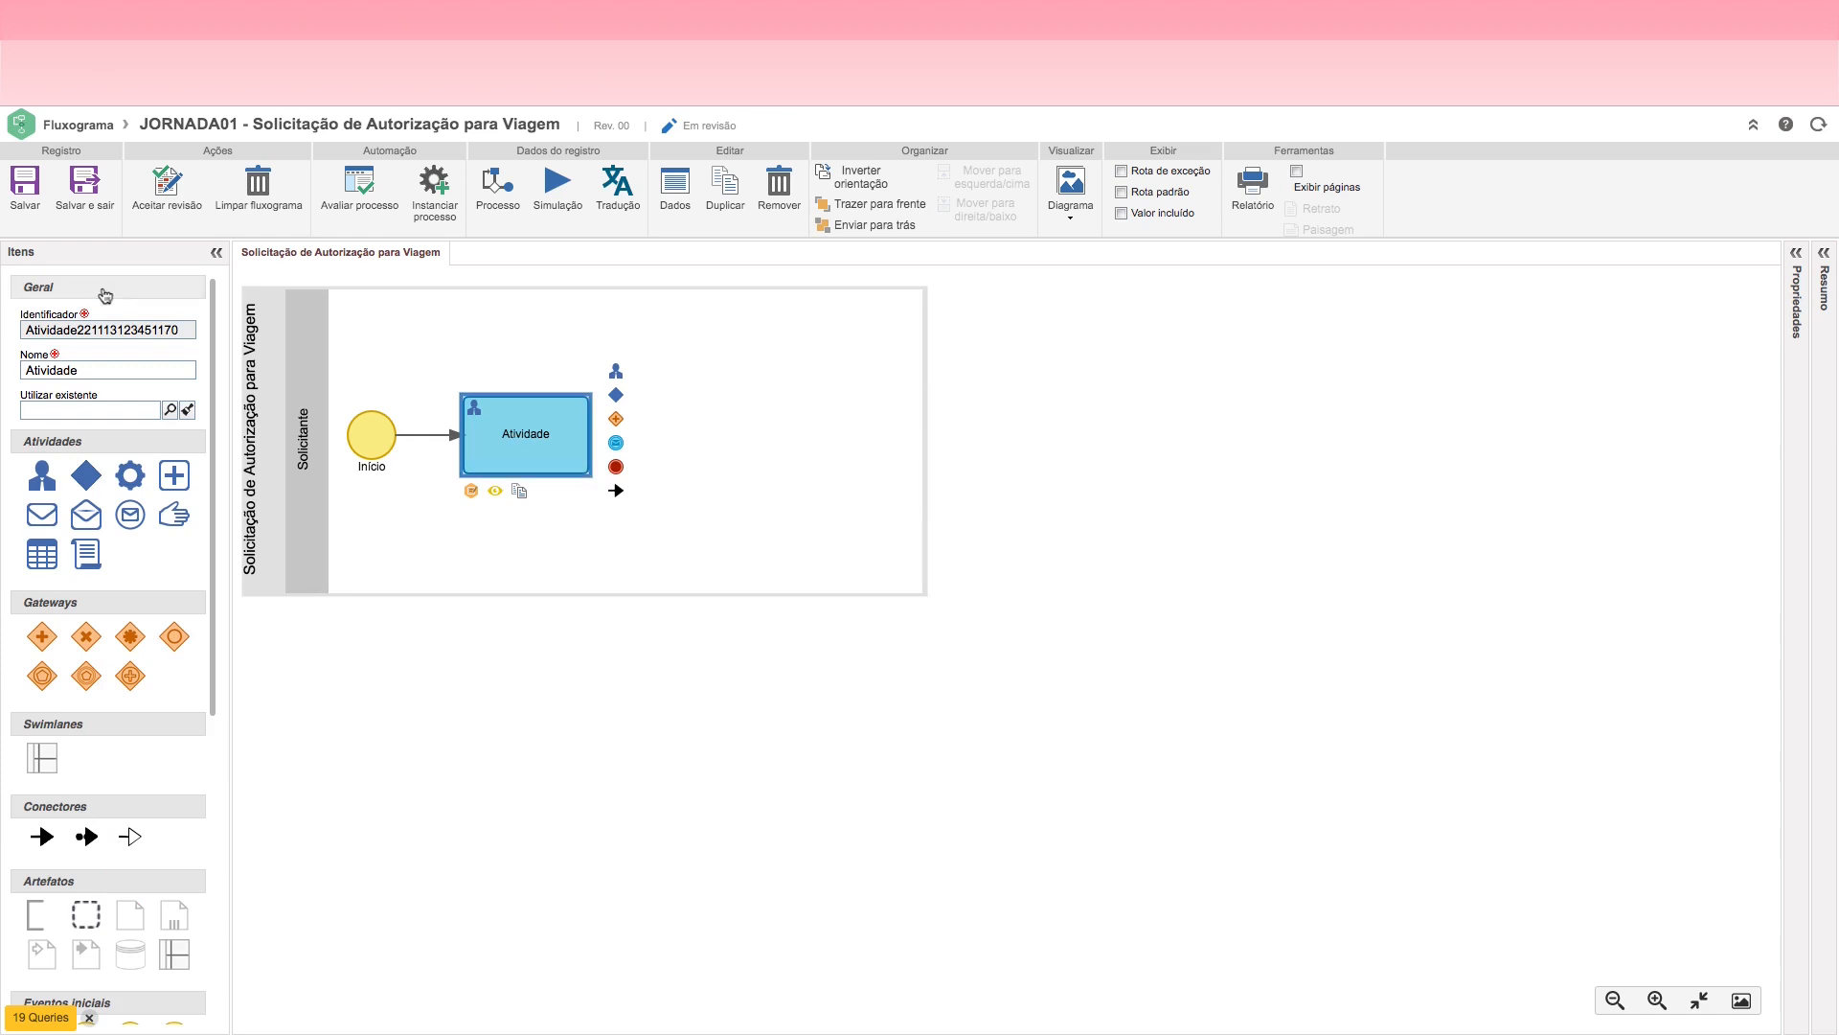
click(25, 184)
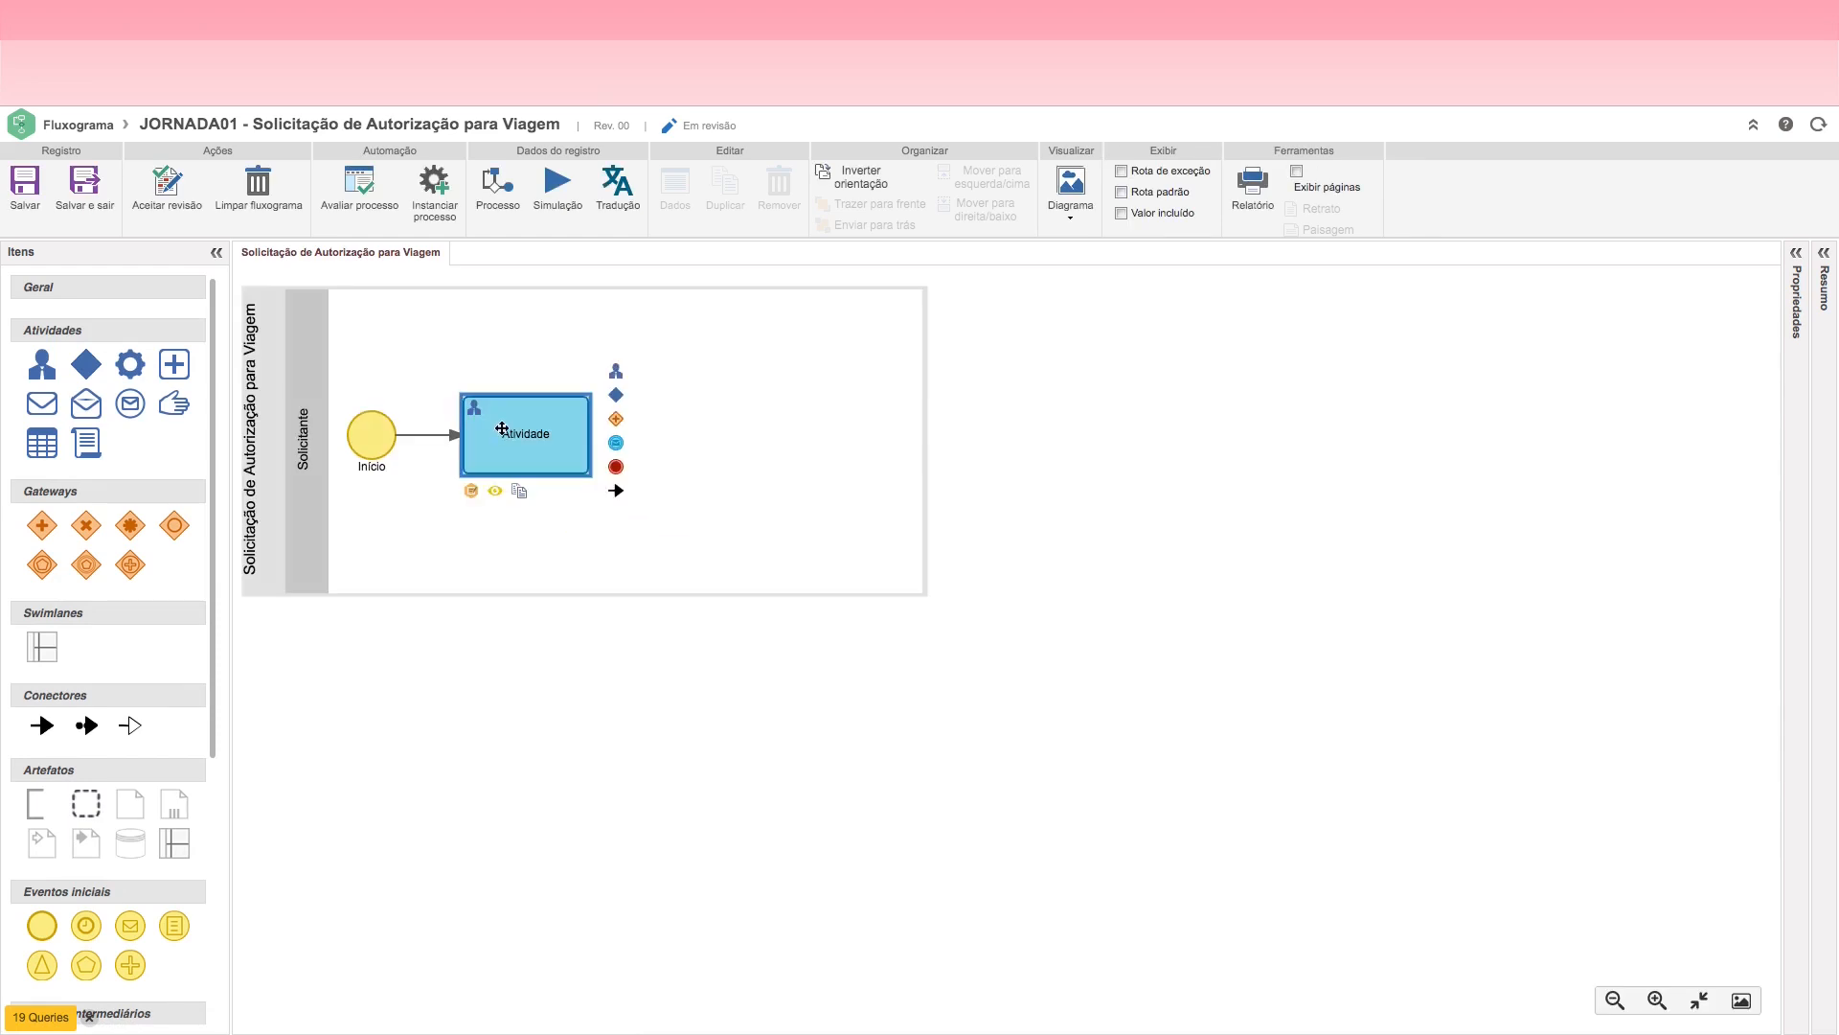
click(502, 428)
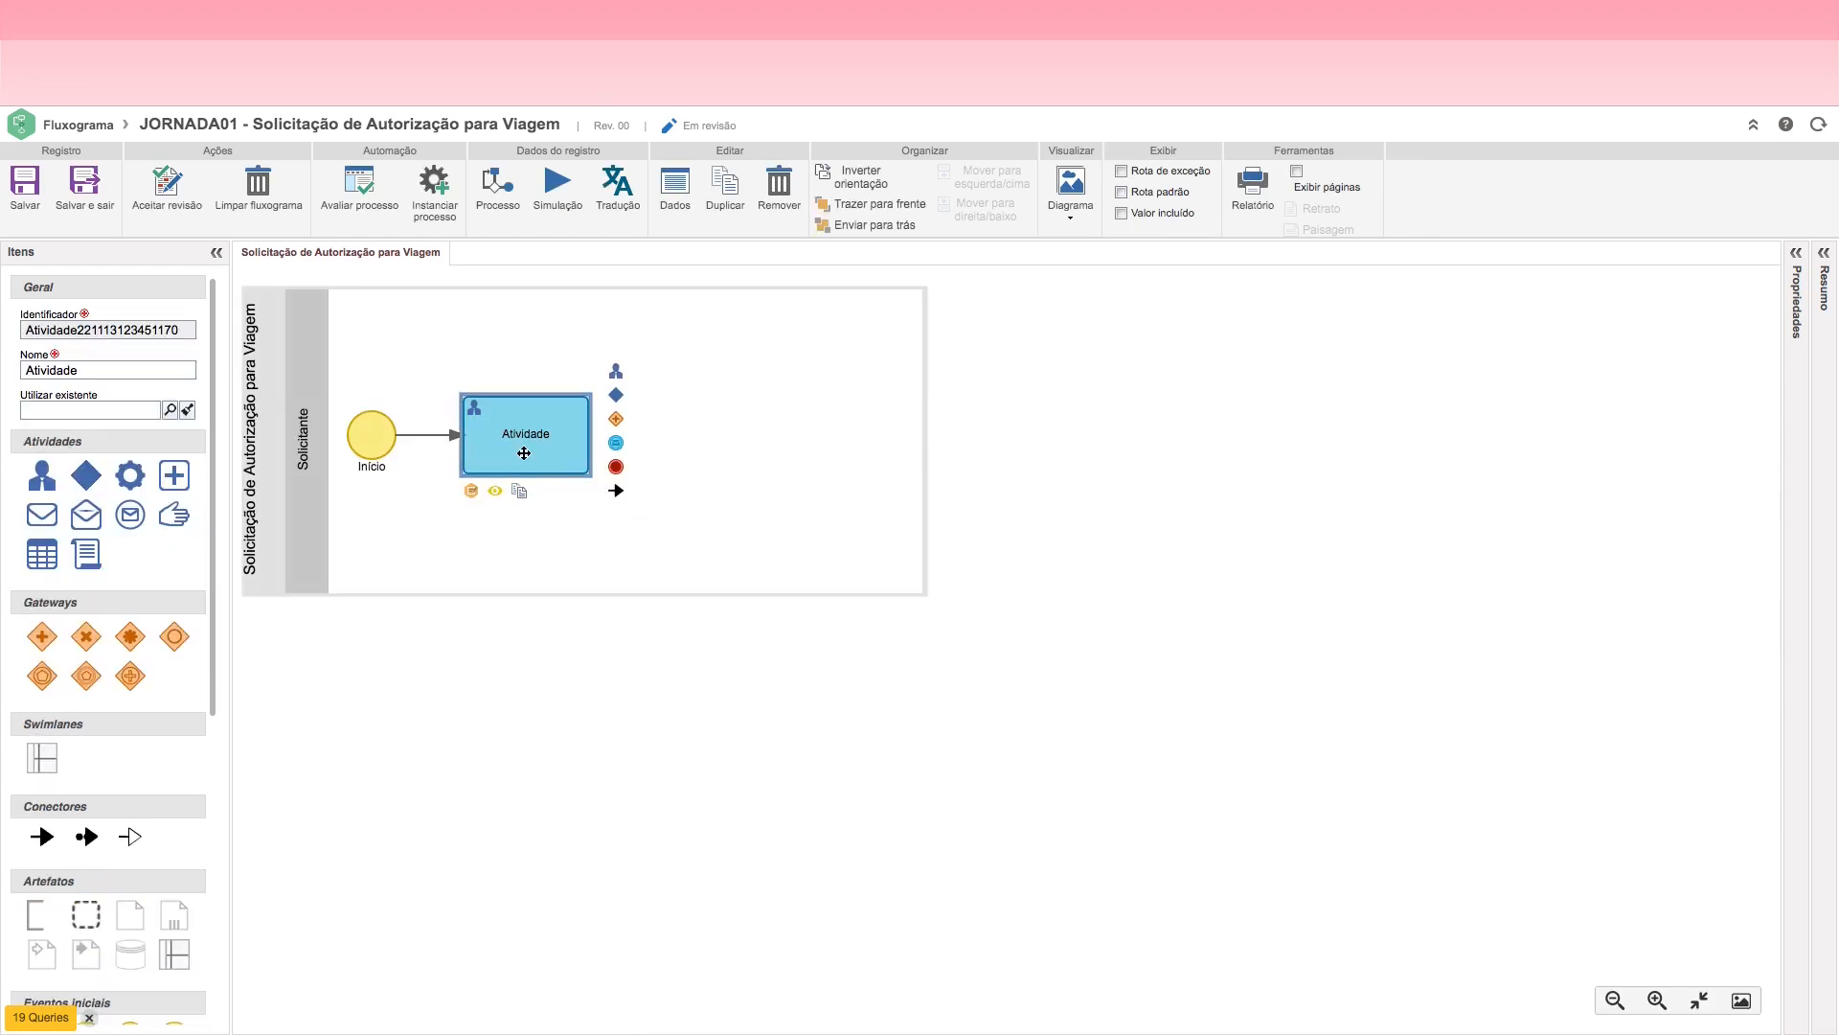
double_click(524, 453)
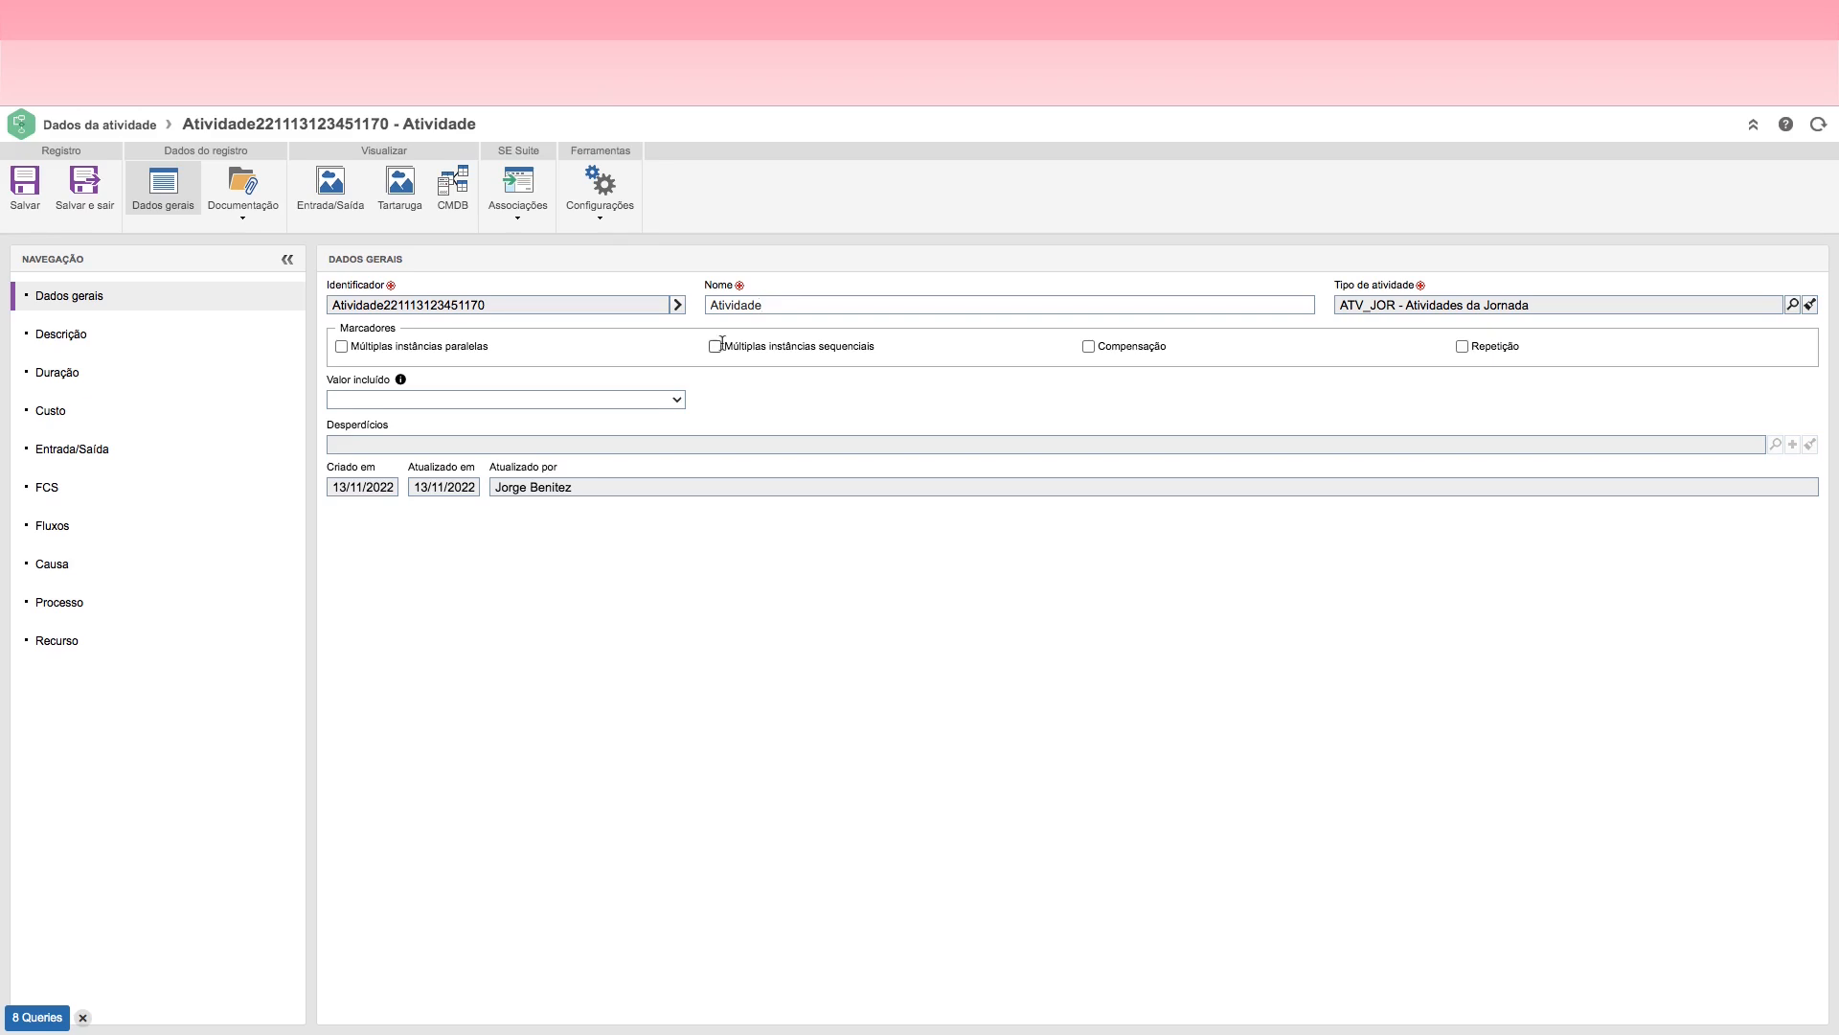
Step: Generate the activity's identifier from its type's mask, then save and close the record
click(679, 305)
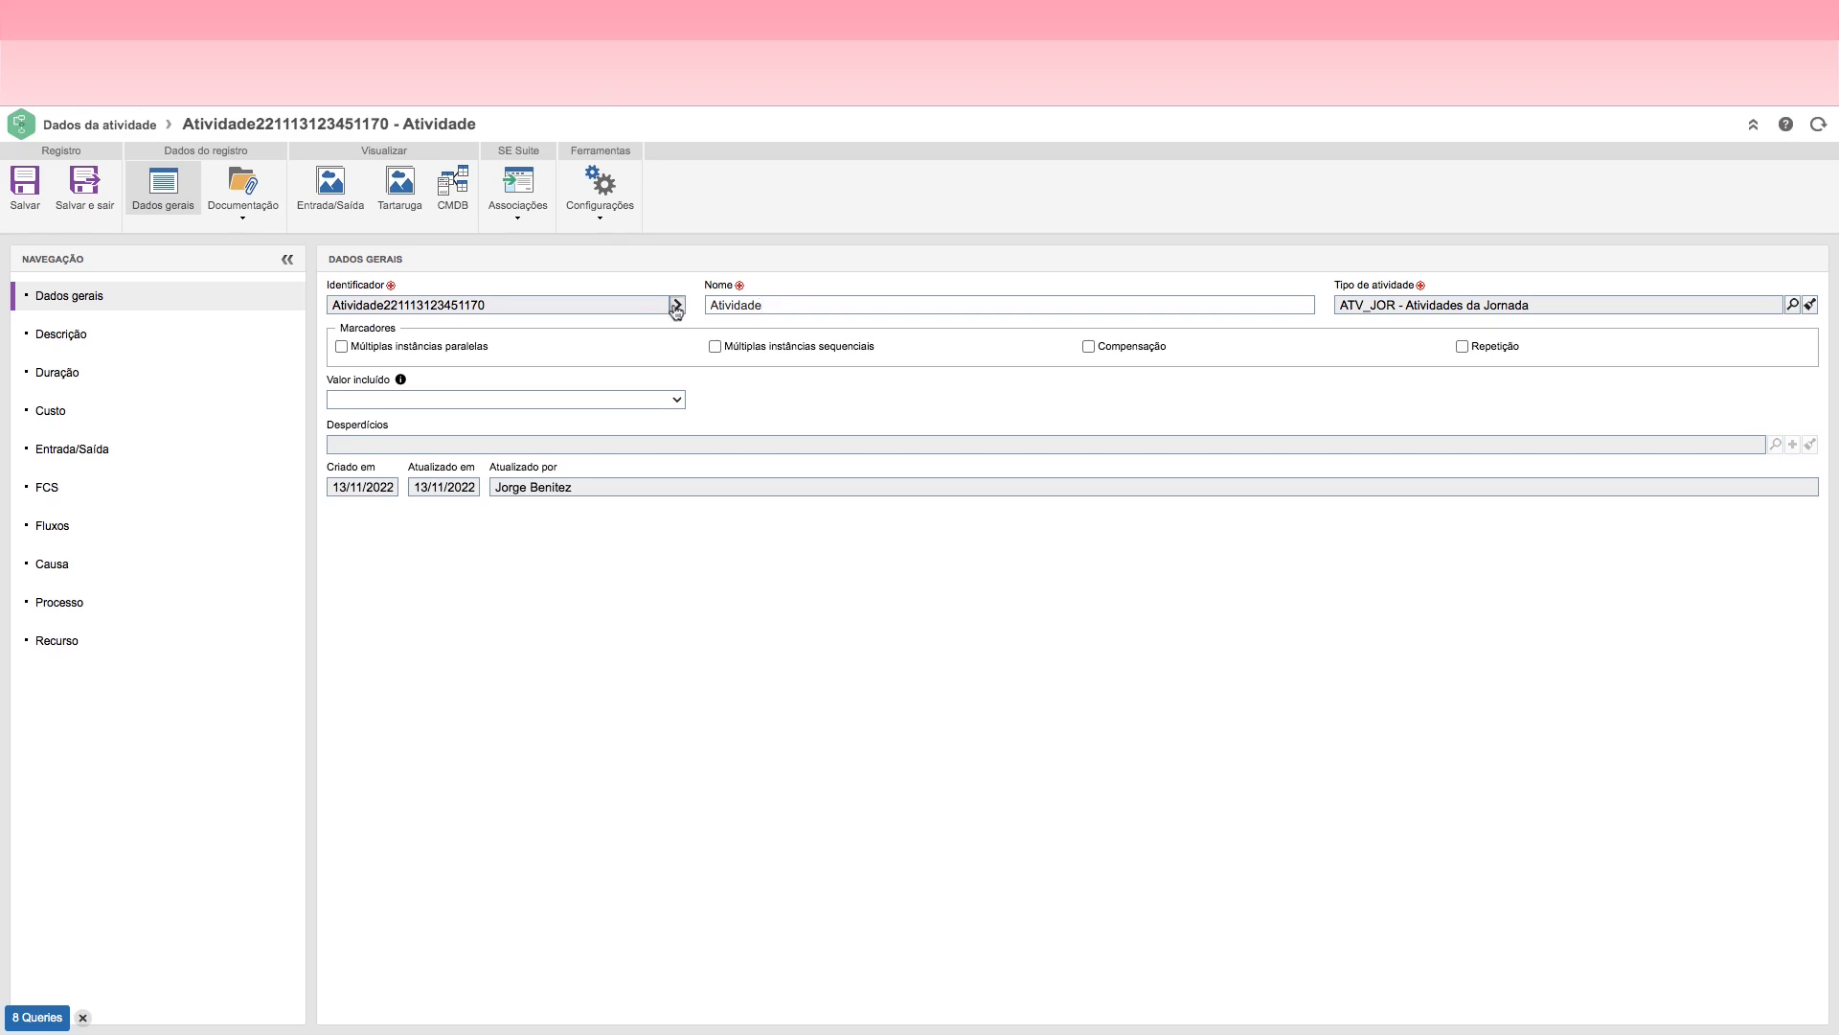
click(791, 304)
key(shift+Left)
key(shift+Left)
key(shift+Left)
key(shift+Left)
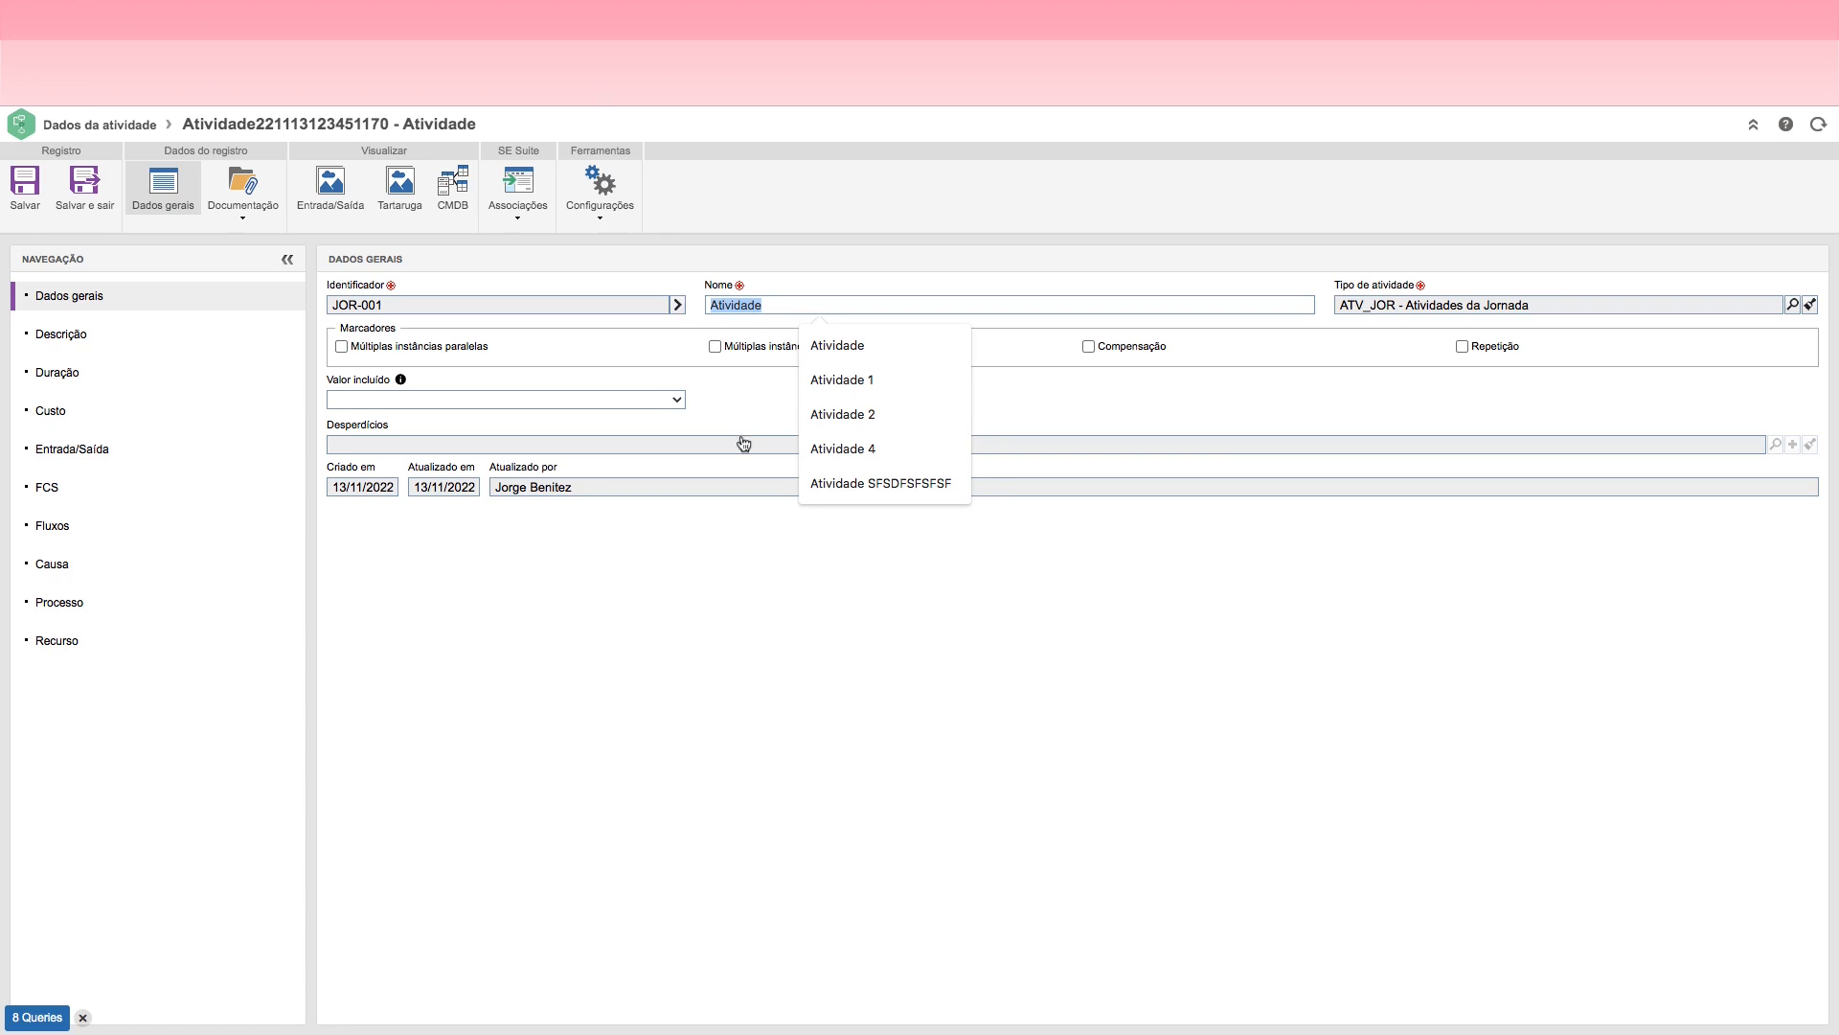
click(786, 305)
click(85, 187)
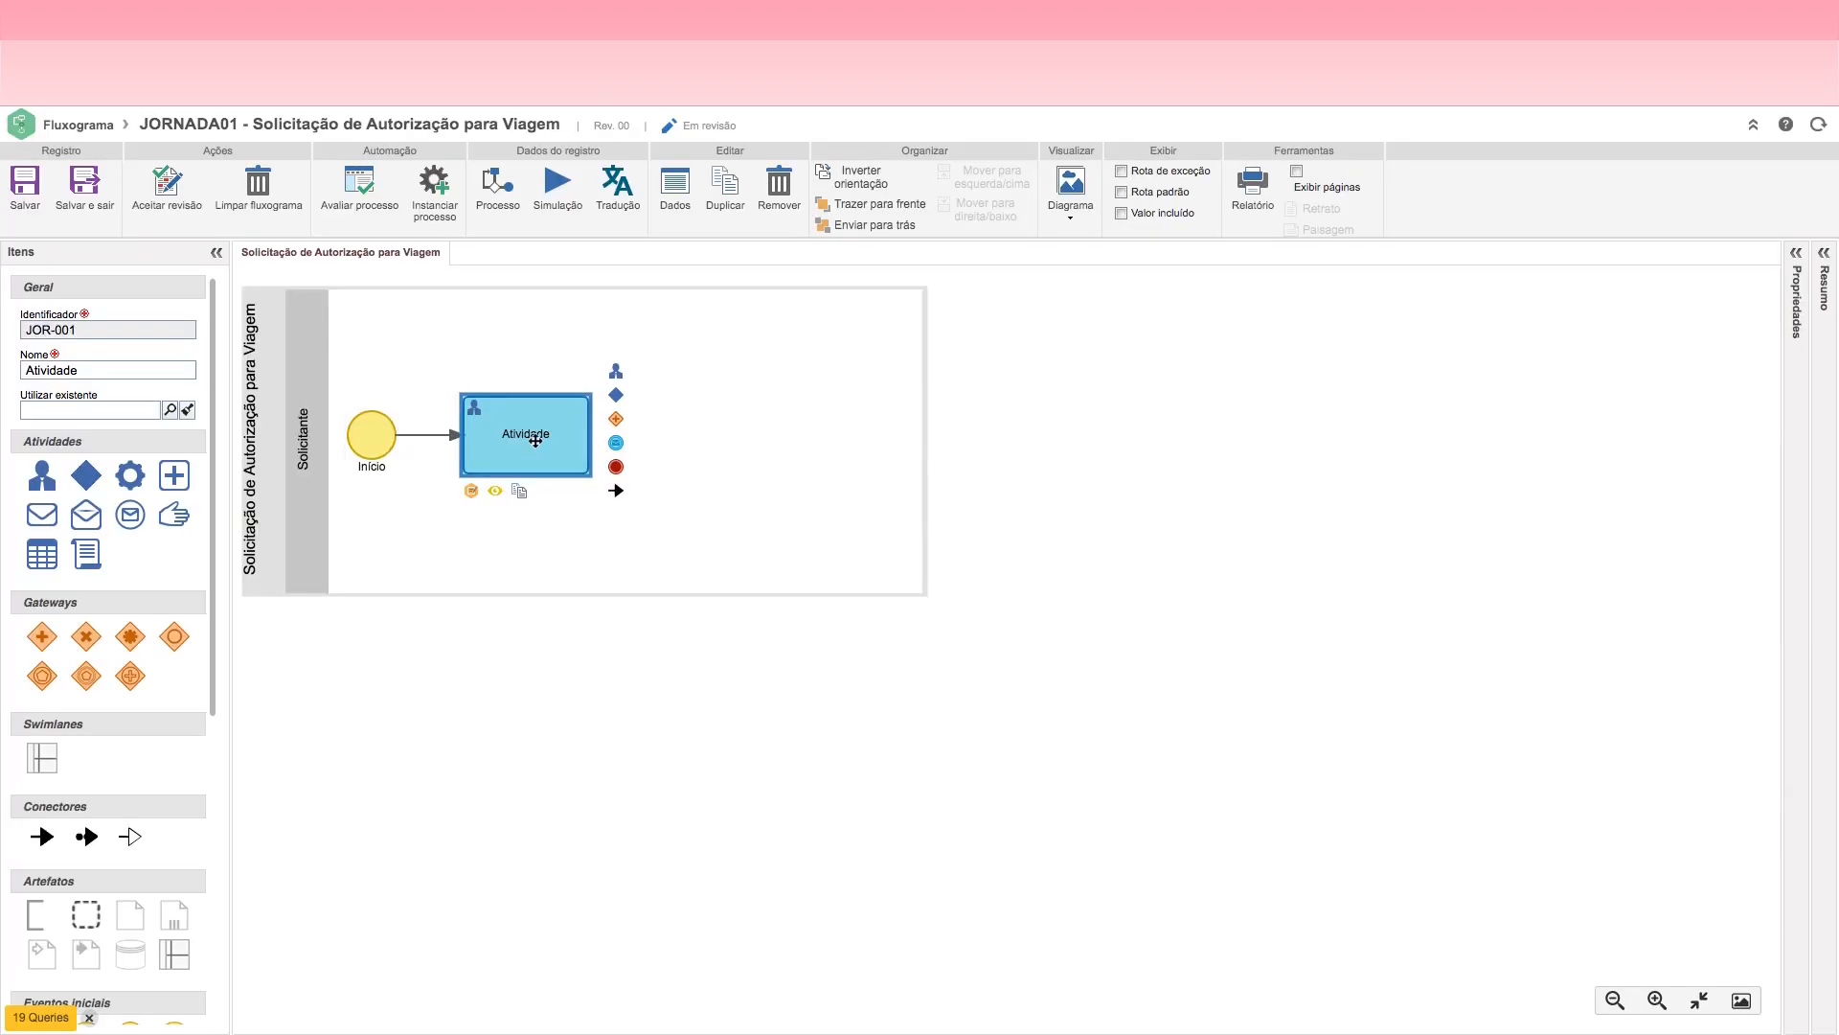
Step: Rename the activity in the Solicitante lane as "Solicitar Autorização"
click(112, 372)
key(BackSpace)
key(BackSpace)
key(BackSpace)
key(BackSpace)
key(BackSpace)
key(BackSpace)
key(BackSpace)
key(BackSpace)
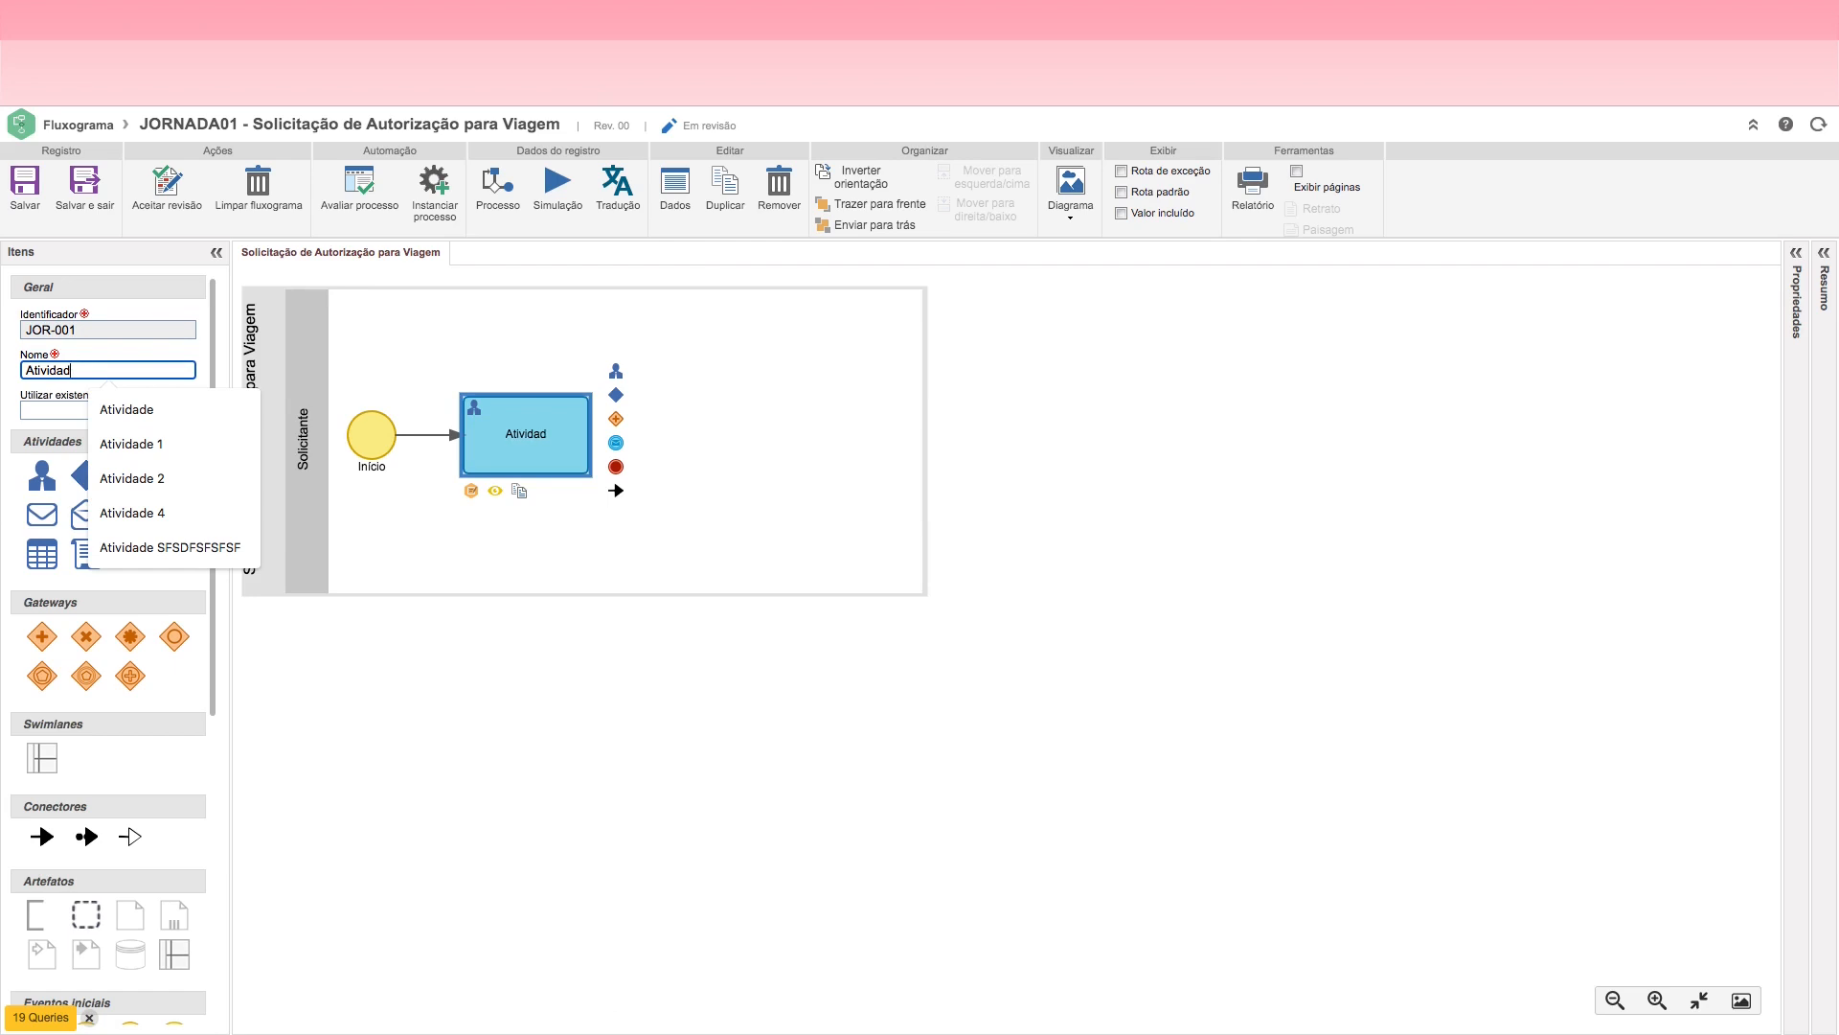
key(BackSpace)
text(Solicitar)
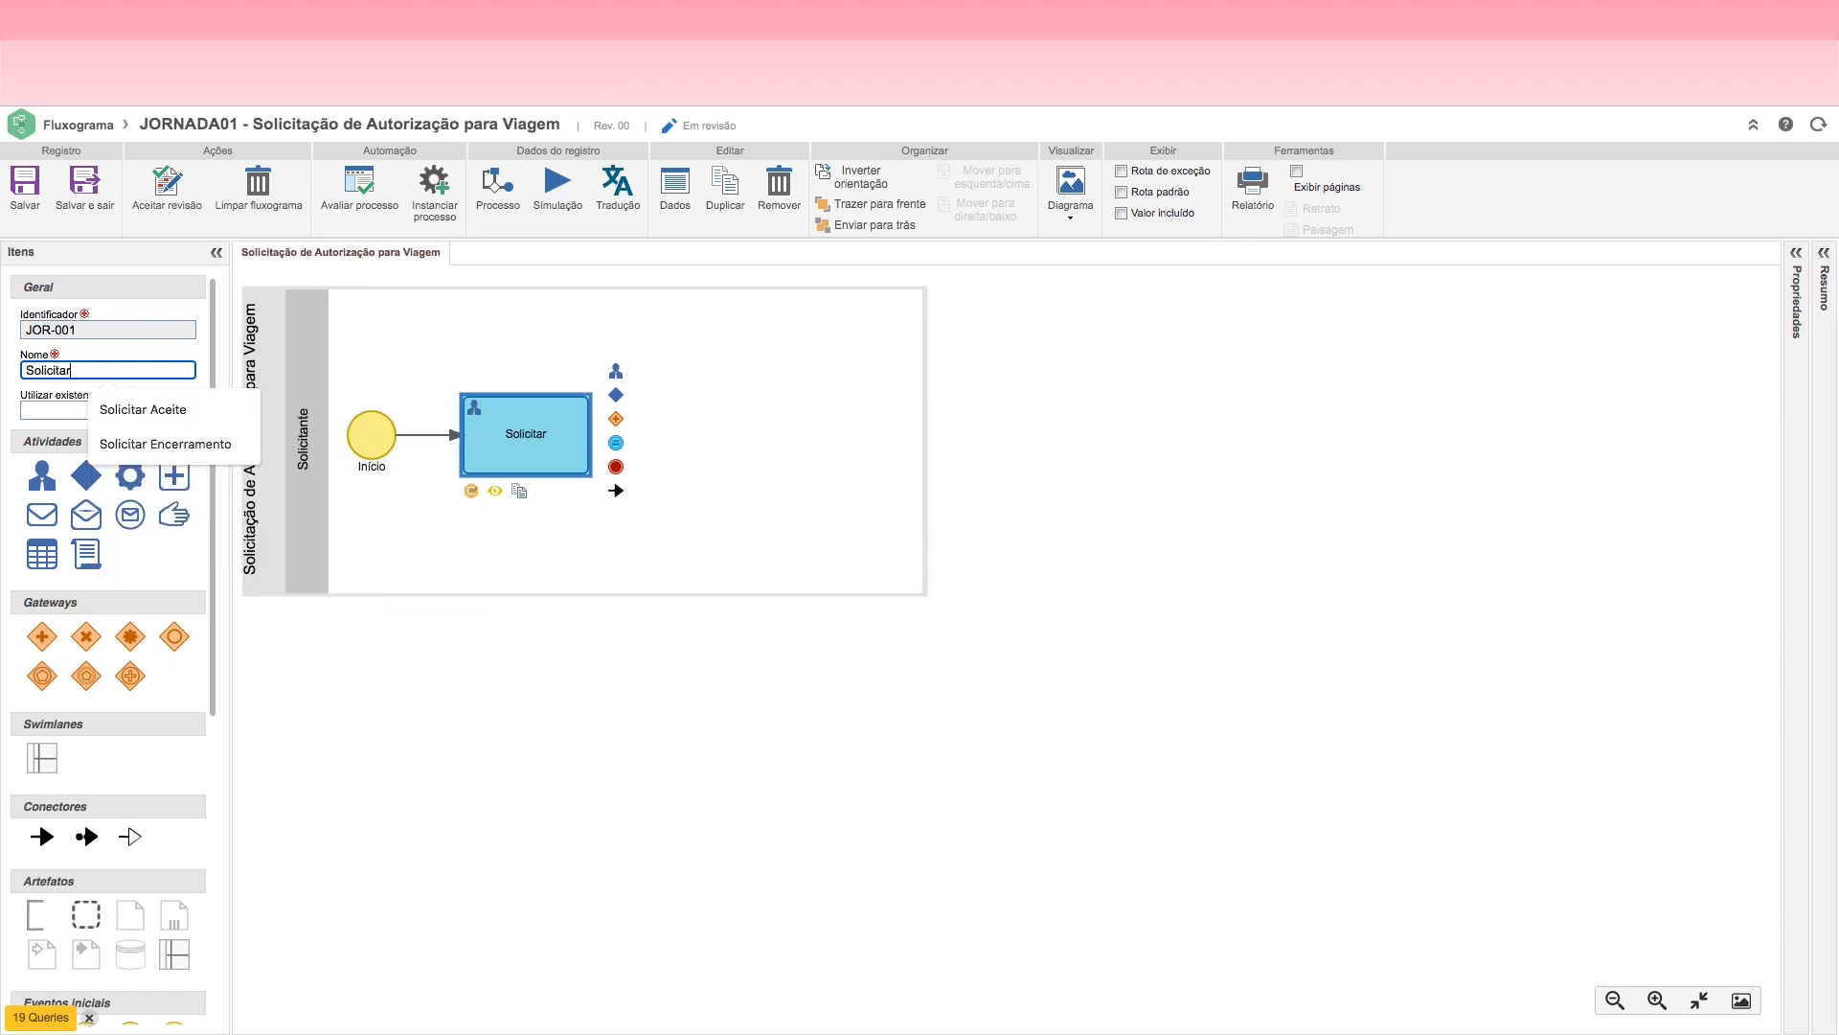
text( Autorização)
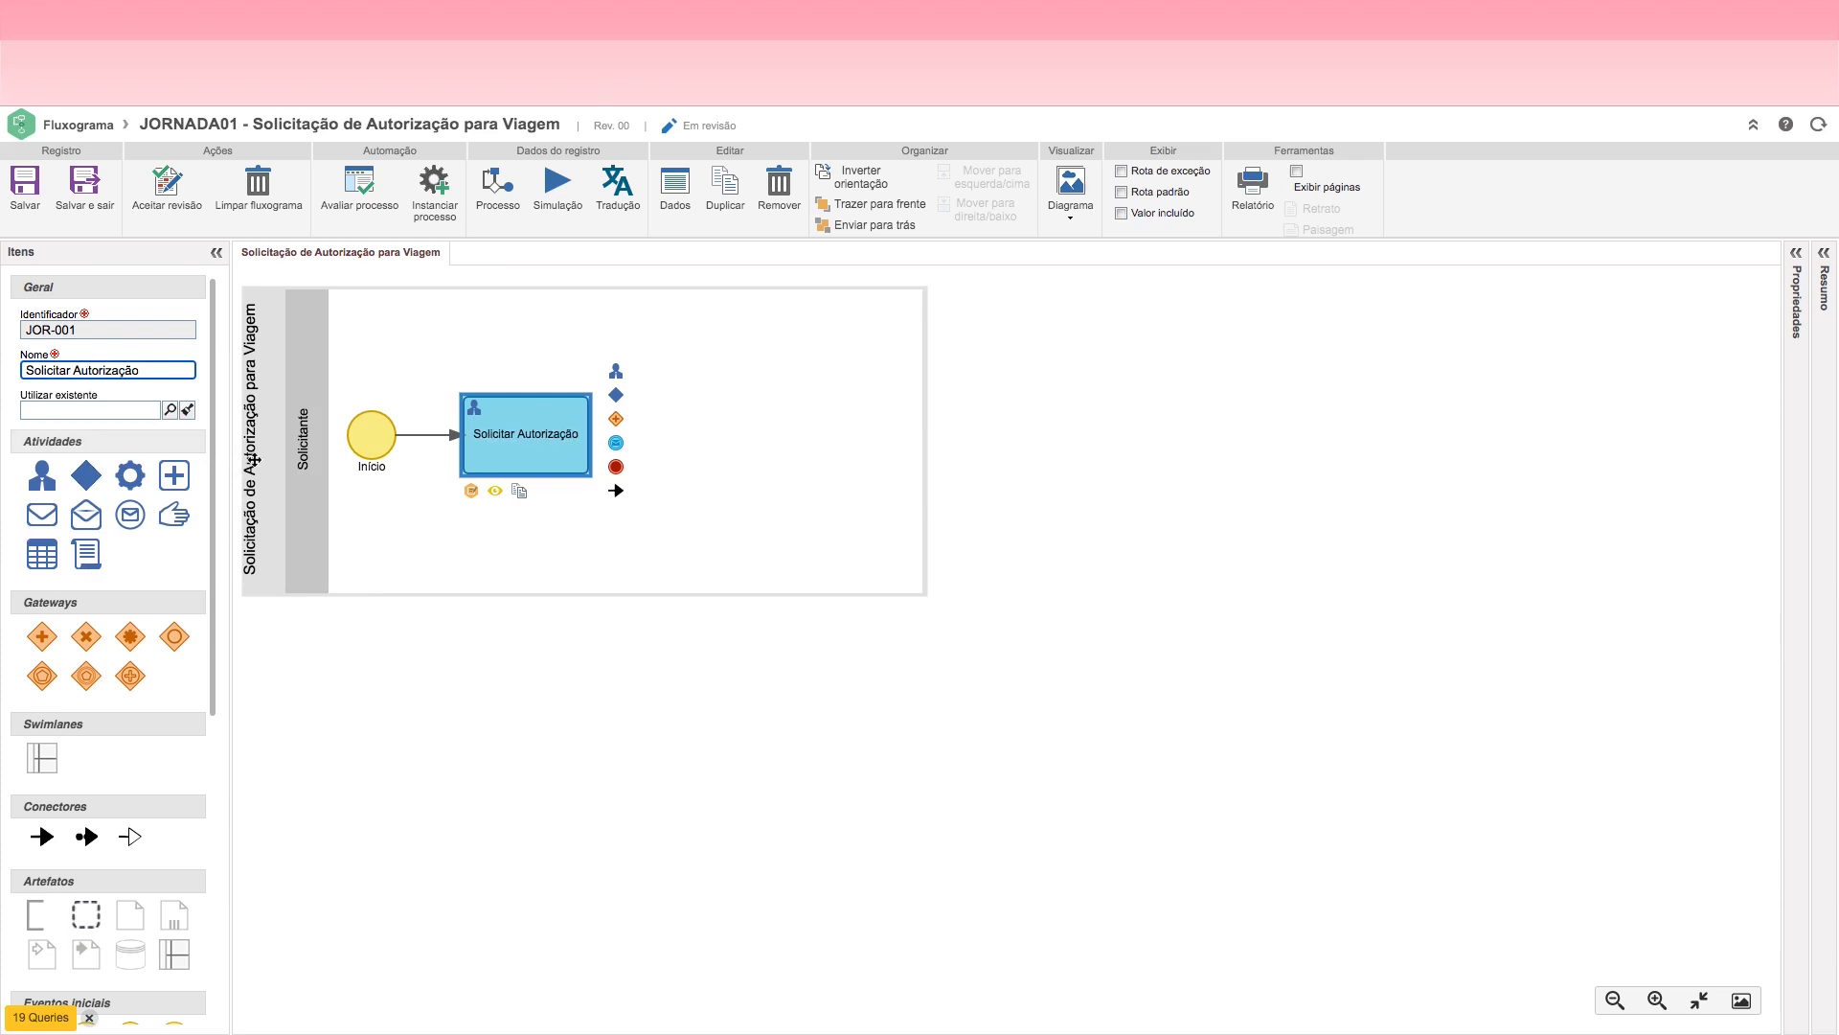
click(492, 521)
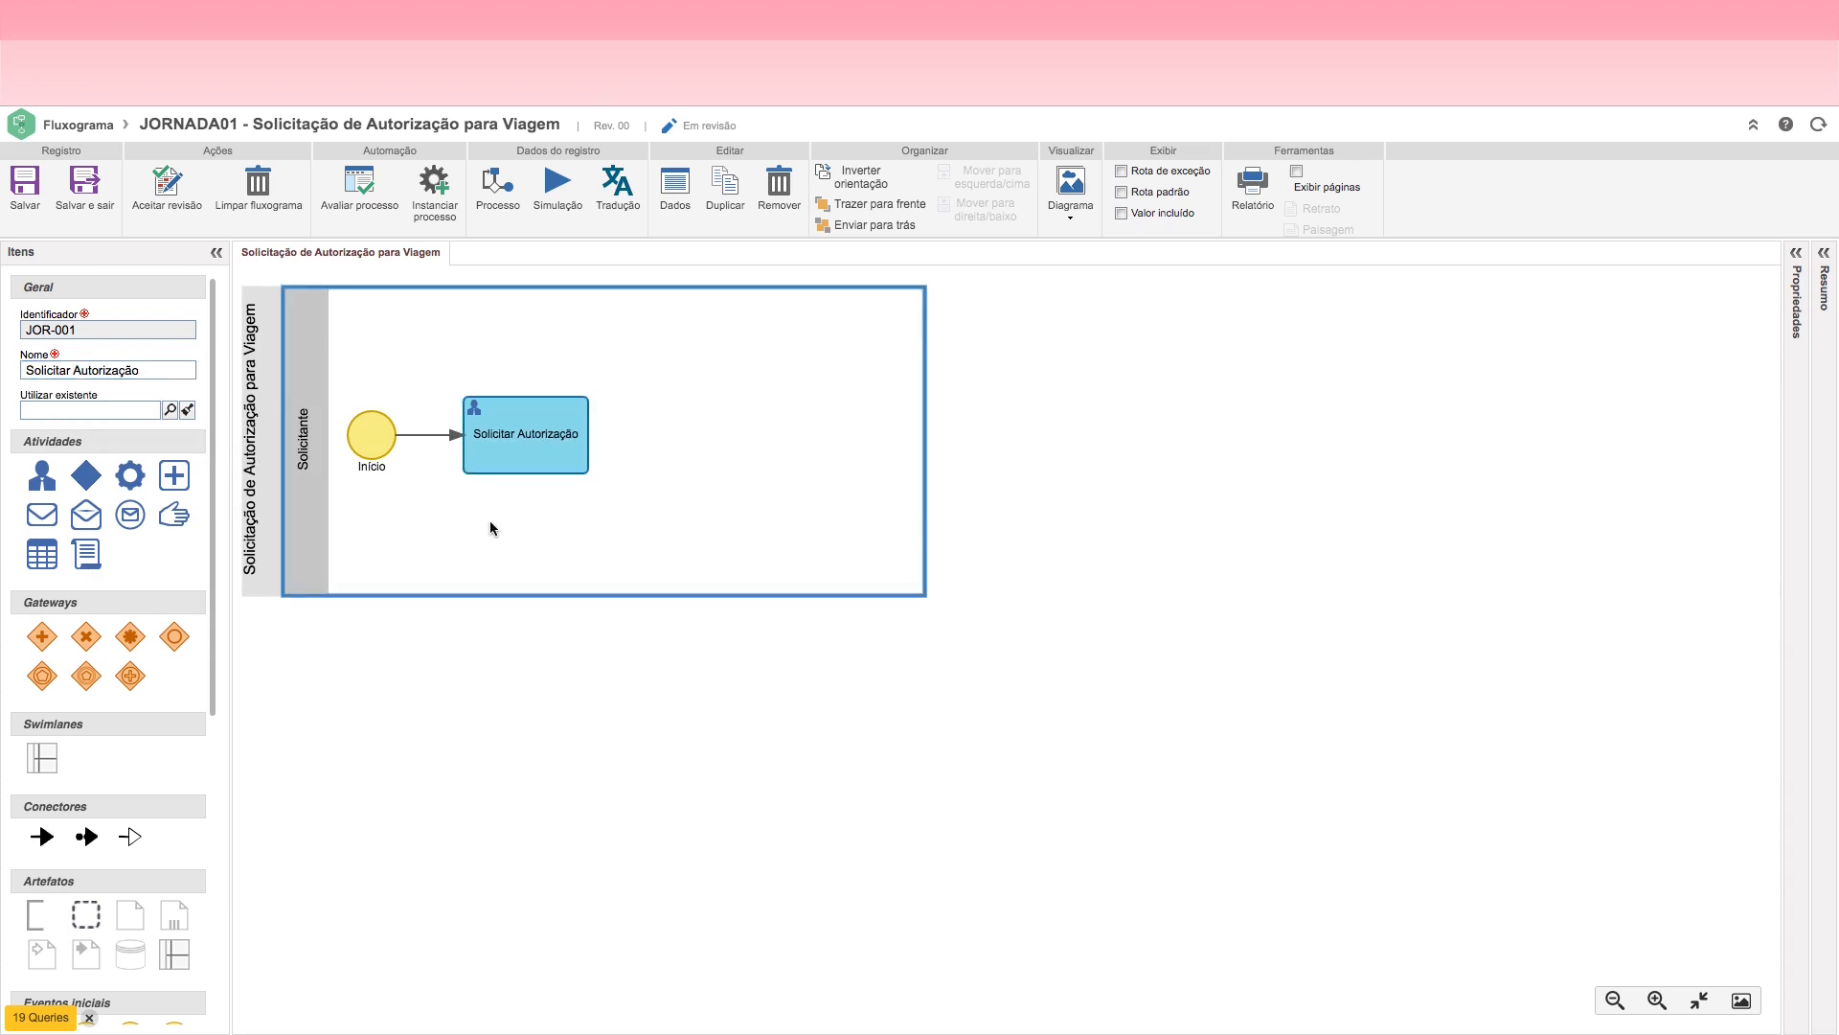
click(595, 675)
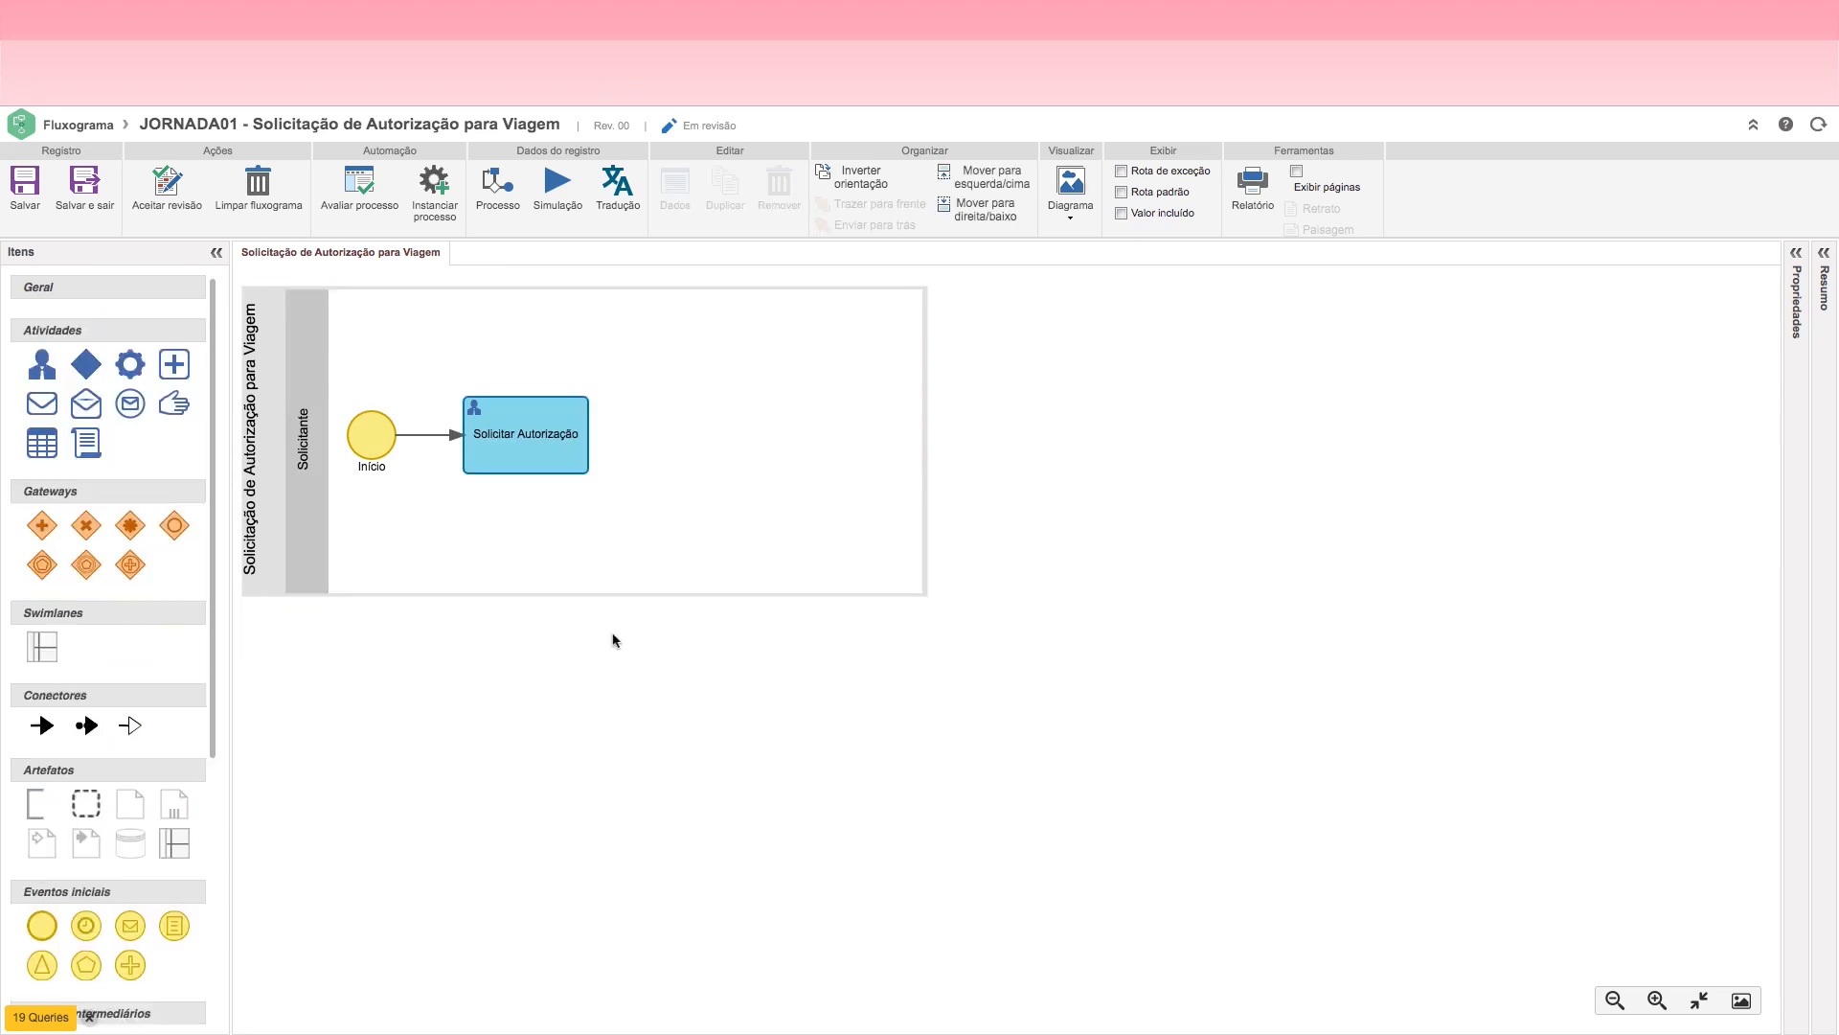
Step: Add a decision connected after the Solicitar Autorização activity and save the flowchart
click(552, 445)
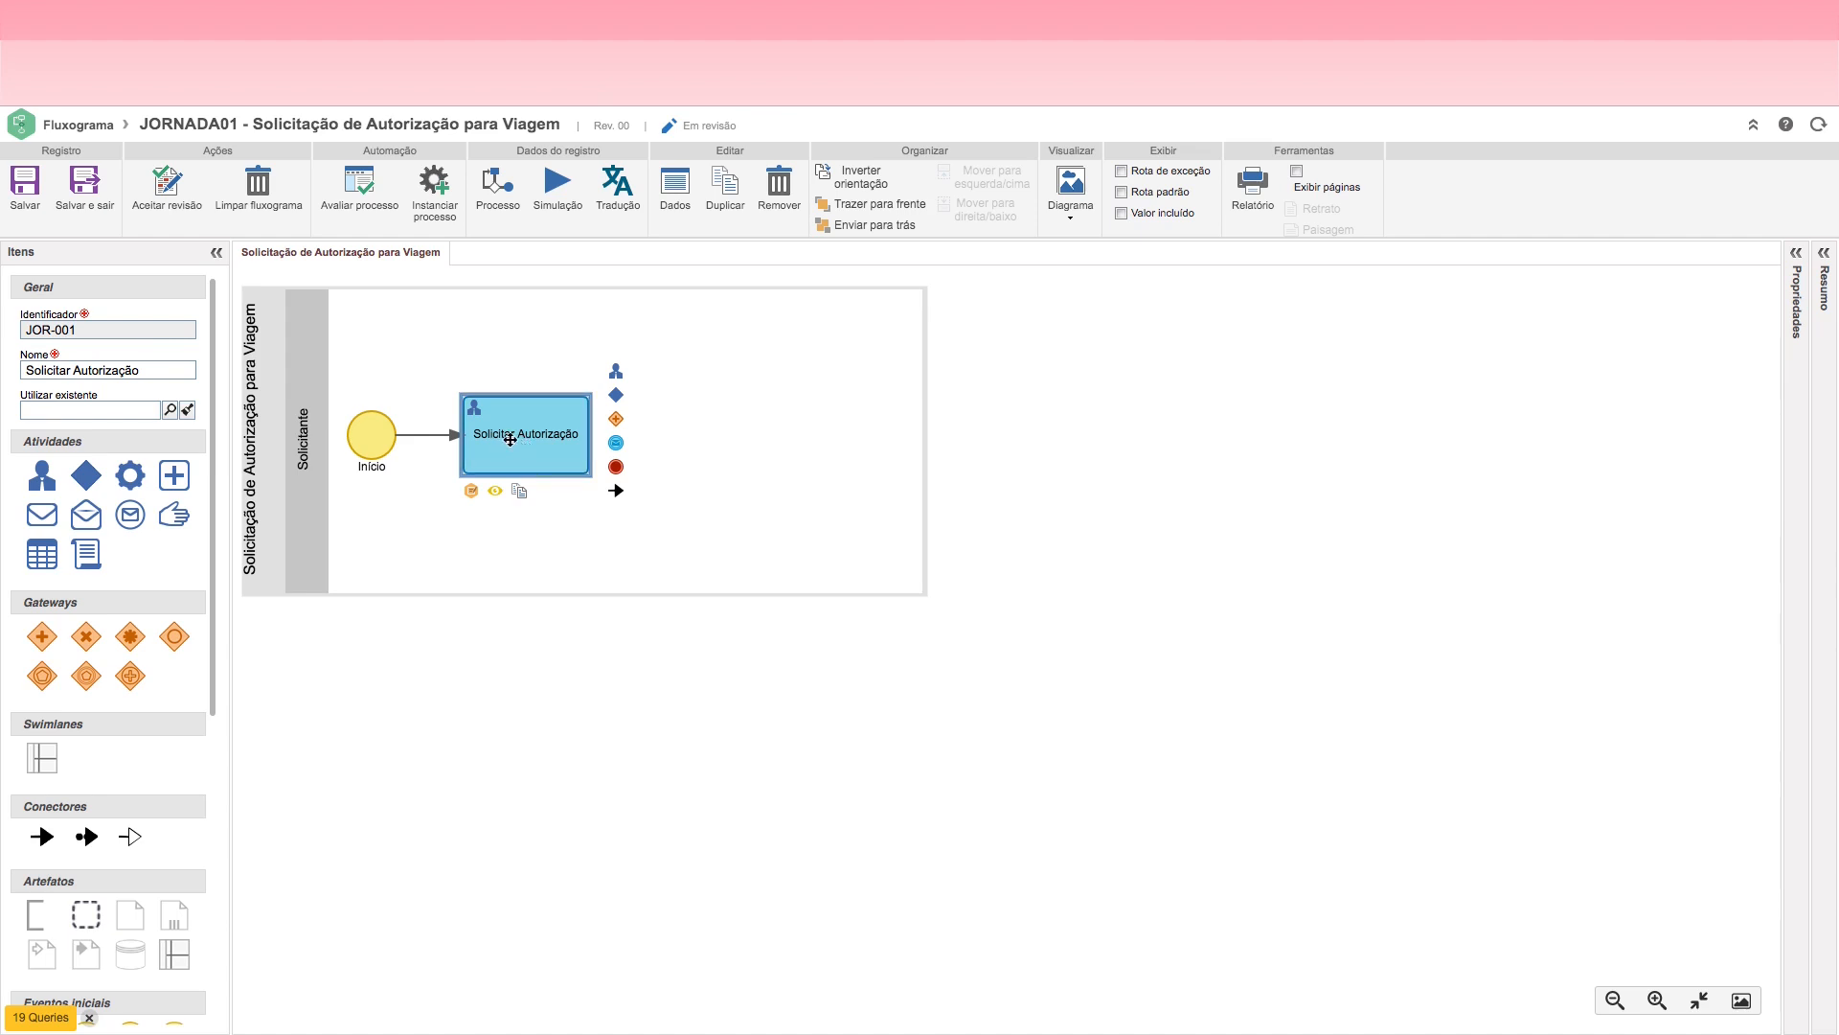
click(615, 397)
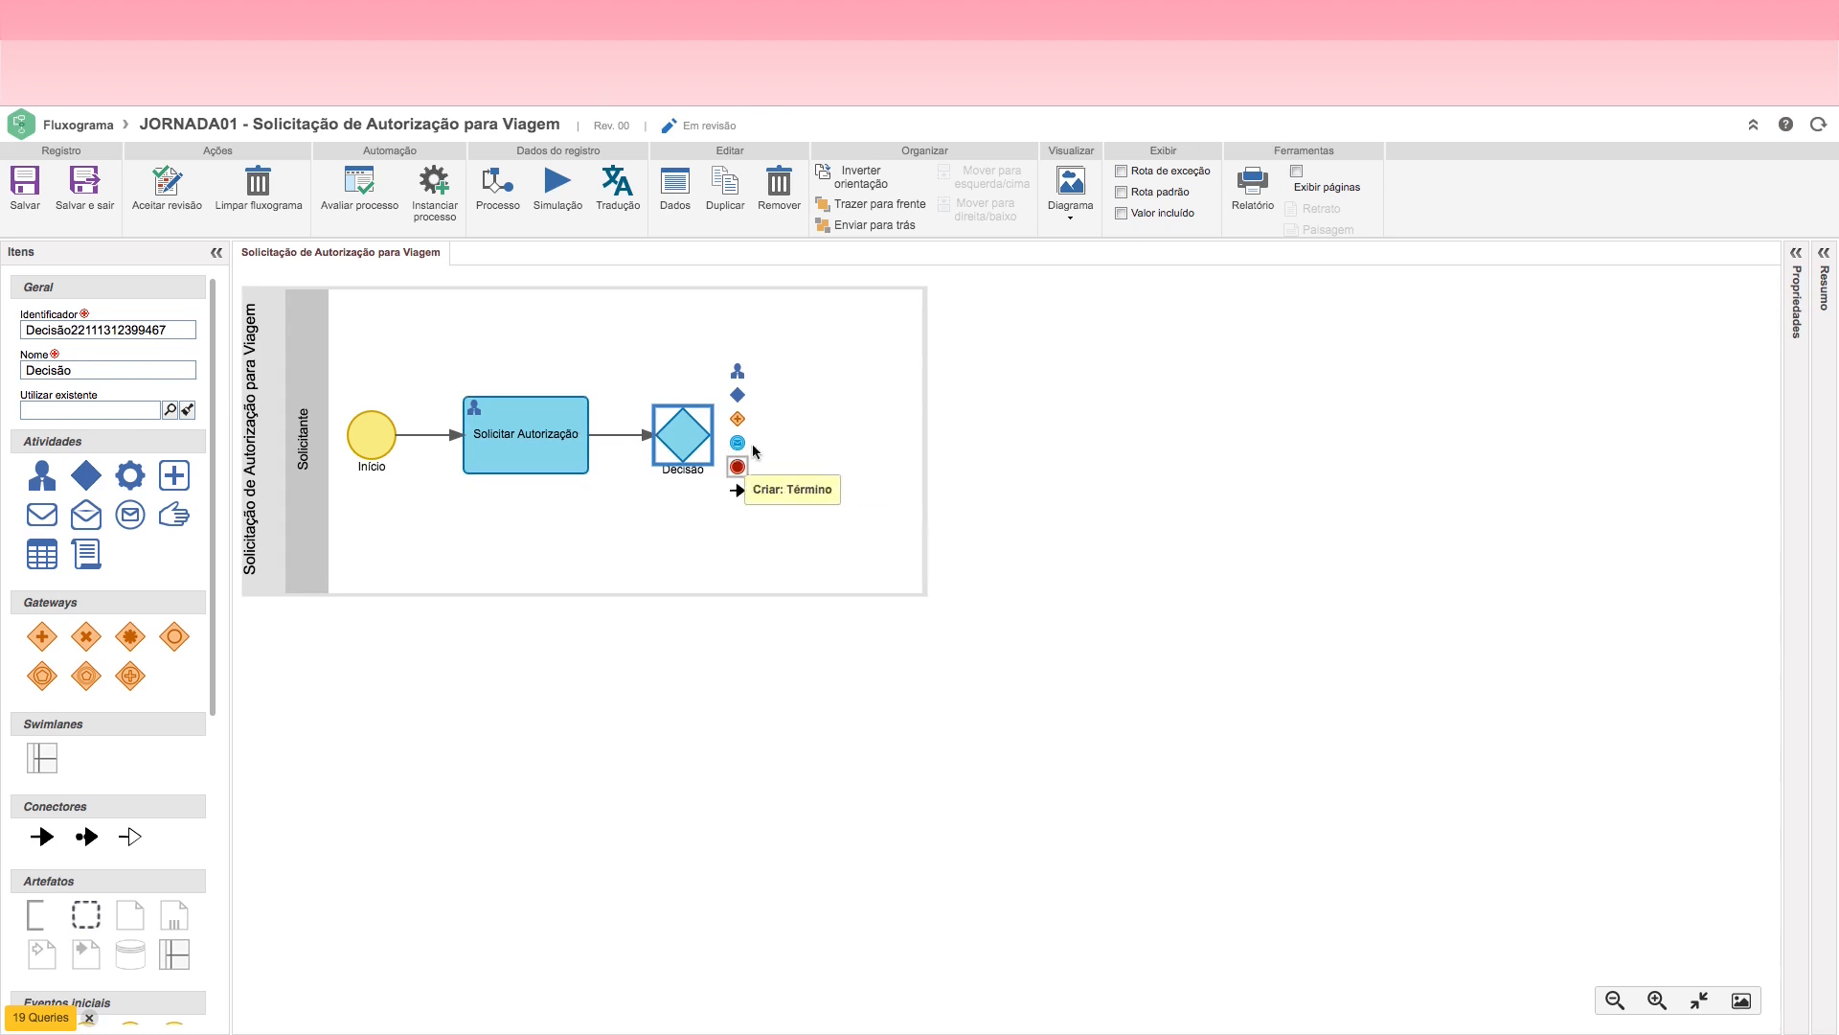
double_click(687, 434)
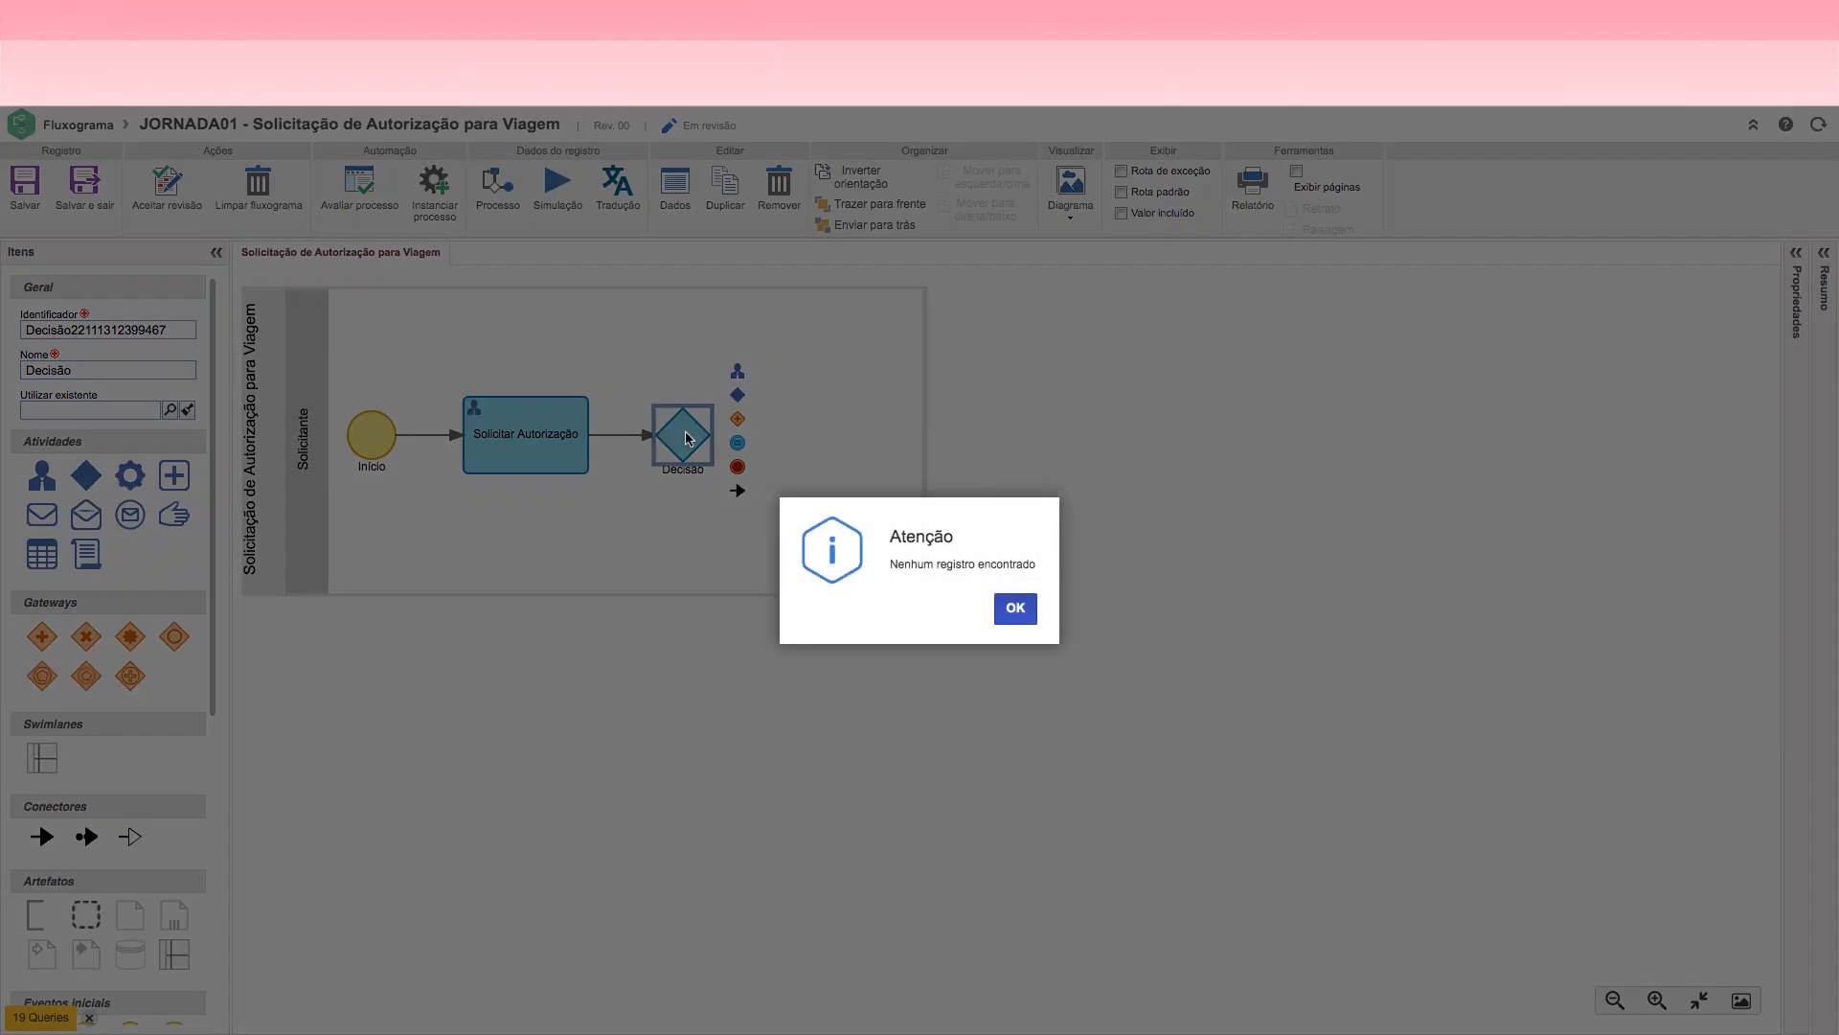
click(1013, 609)
click(35, 212)
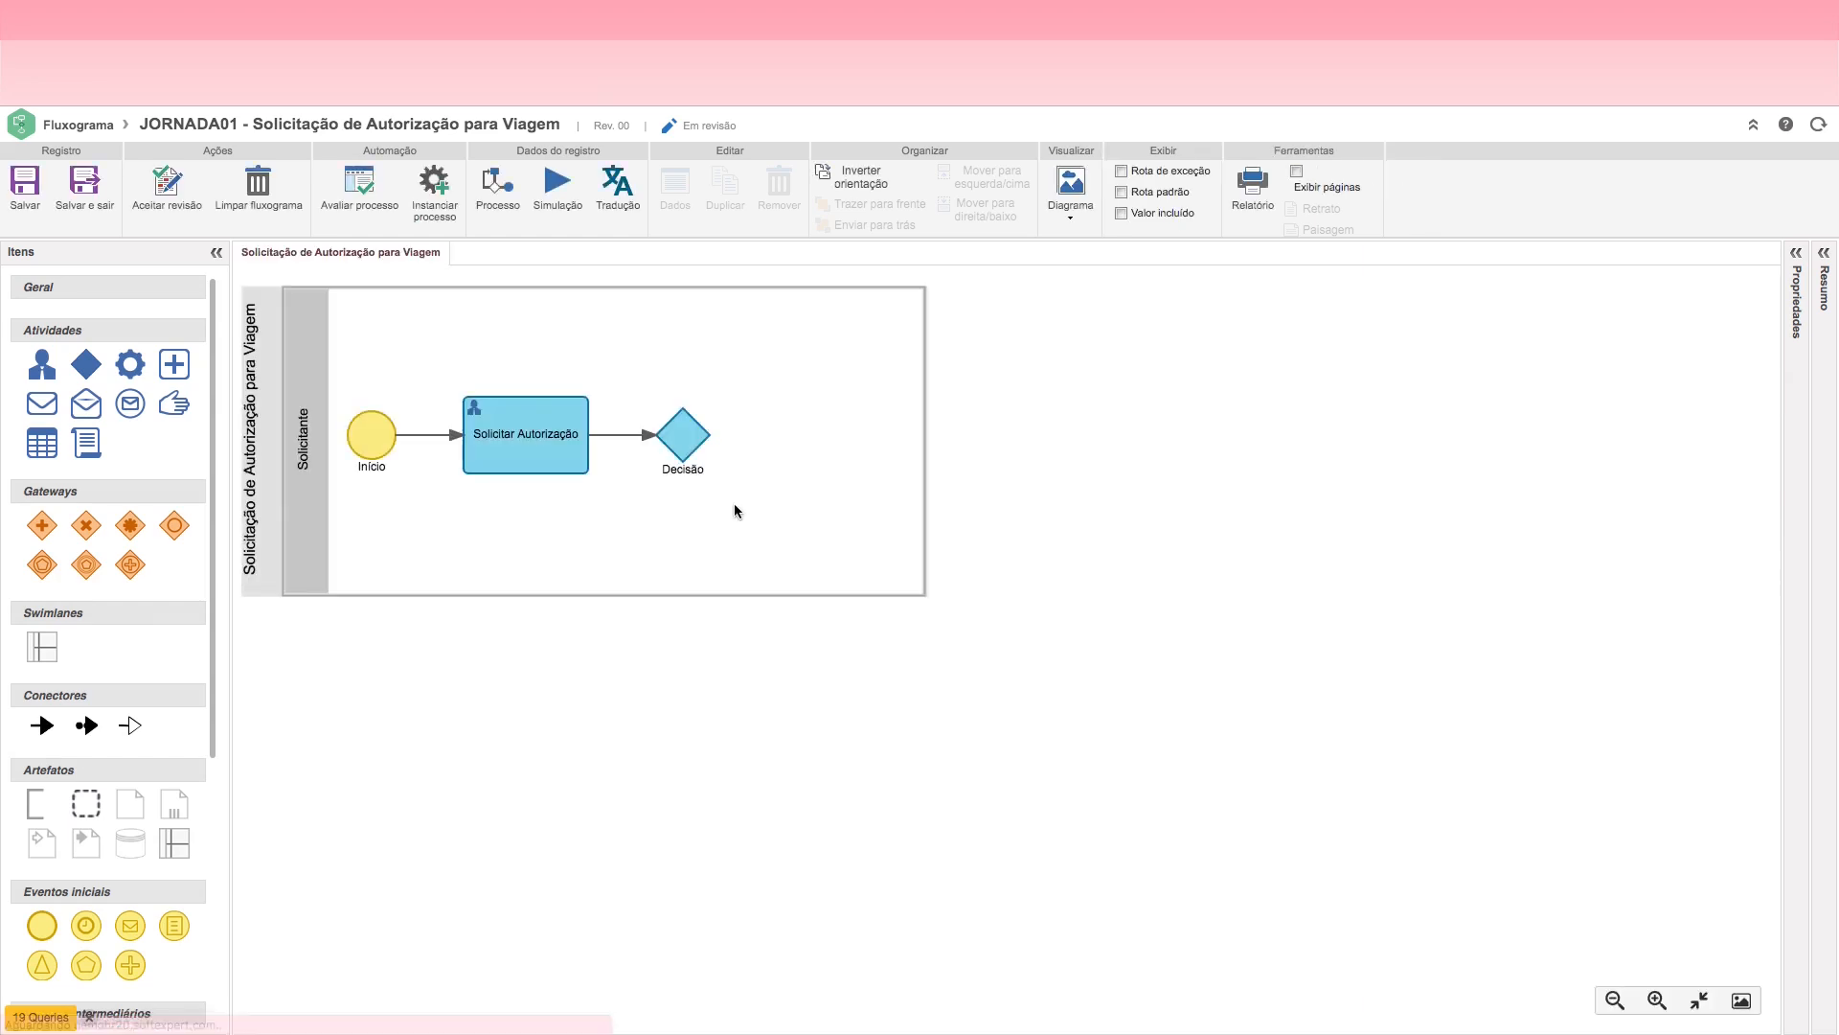
Step: Set the decision's type to JOR_DEC - Decisões da Jornada, generate its identifier from the mask, and save and close the record
click(690, 438)
double_click(691, 438)
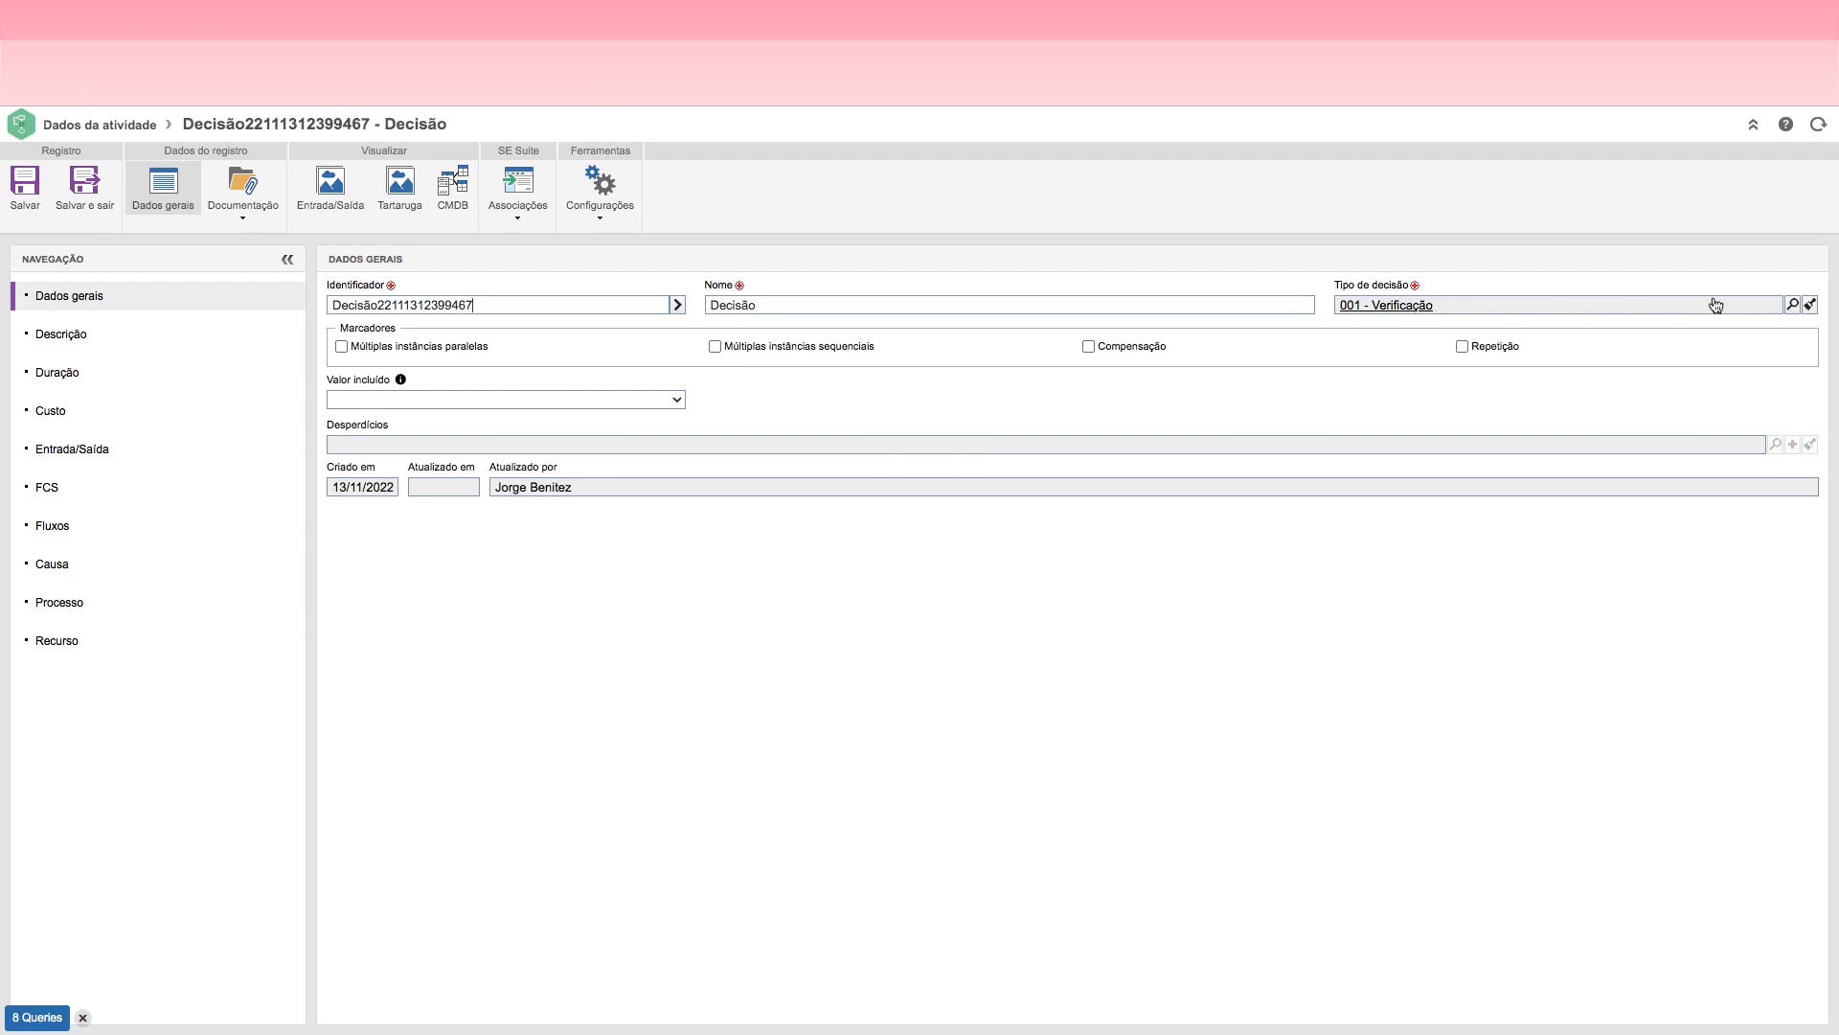
click(1794, 304)
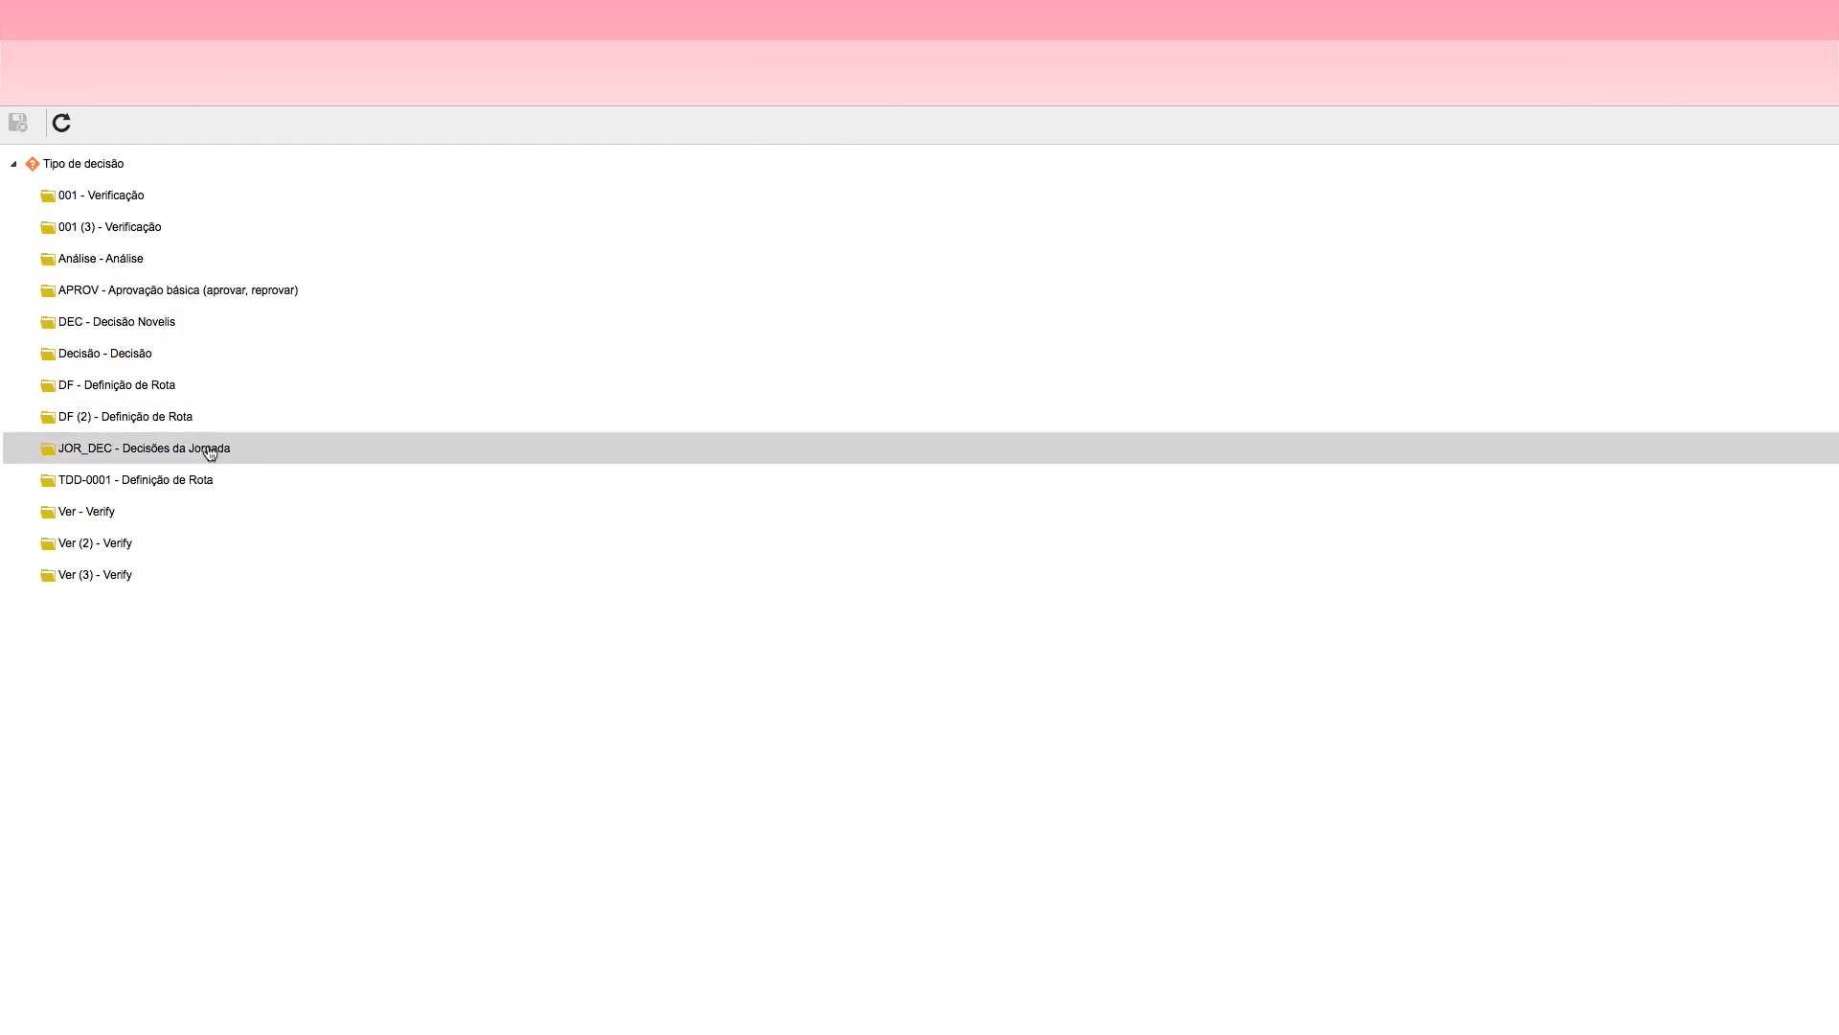
click(139, 452)
double_click(146, 456)
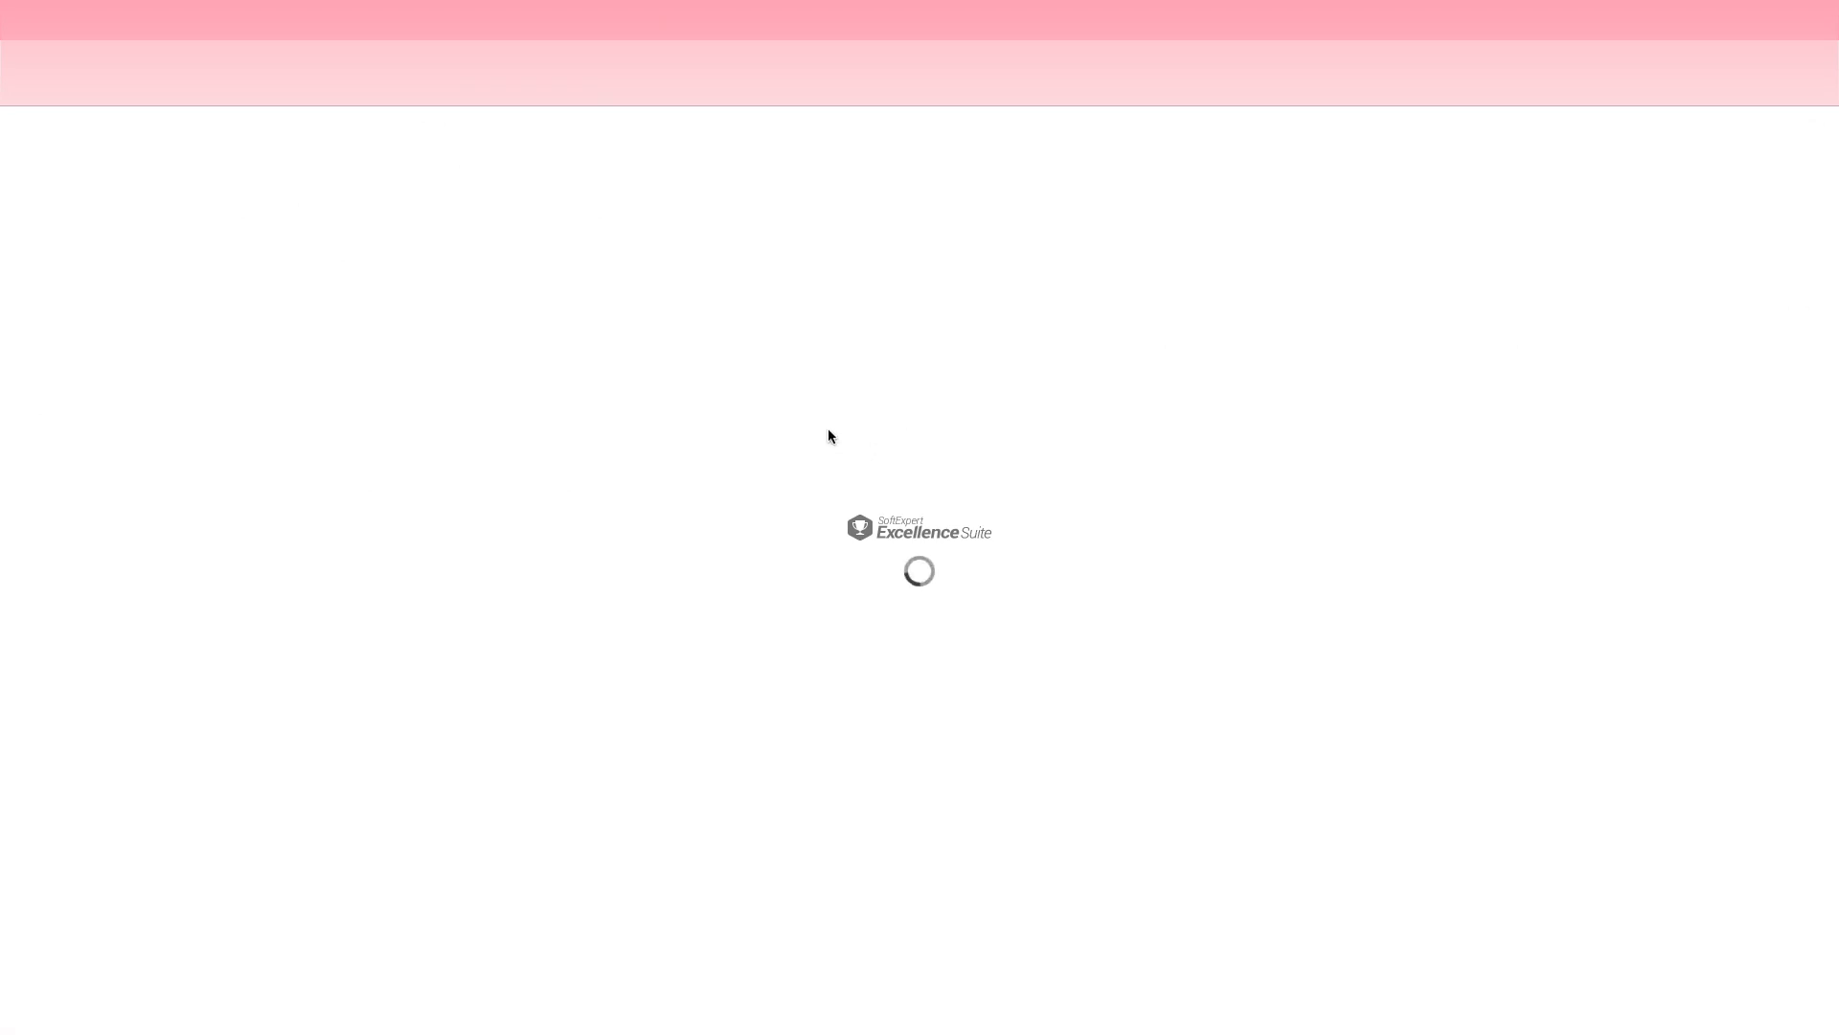
click(676, 306)
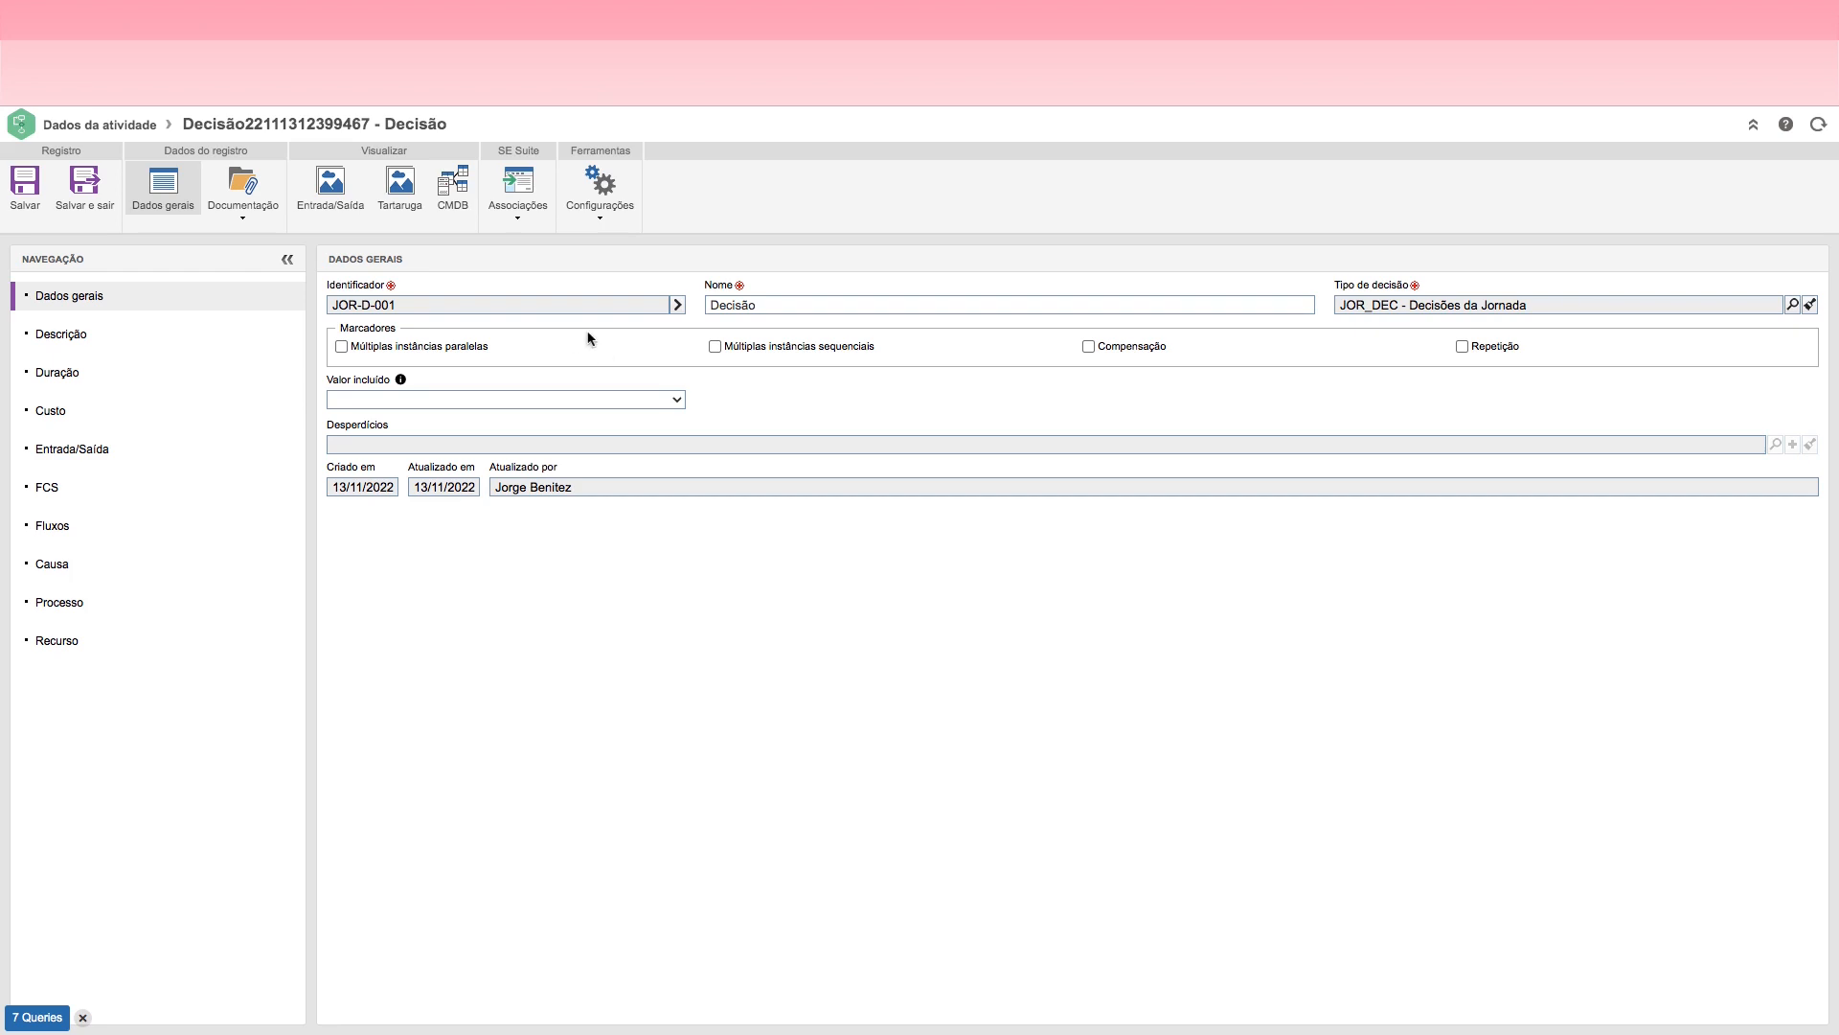
click(85, 192)
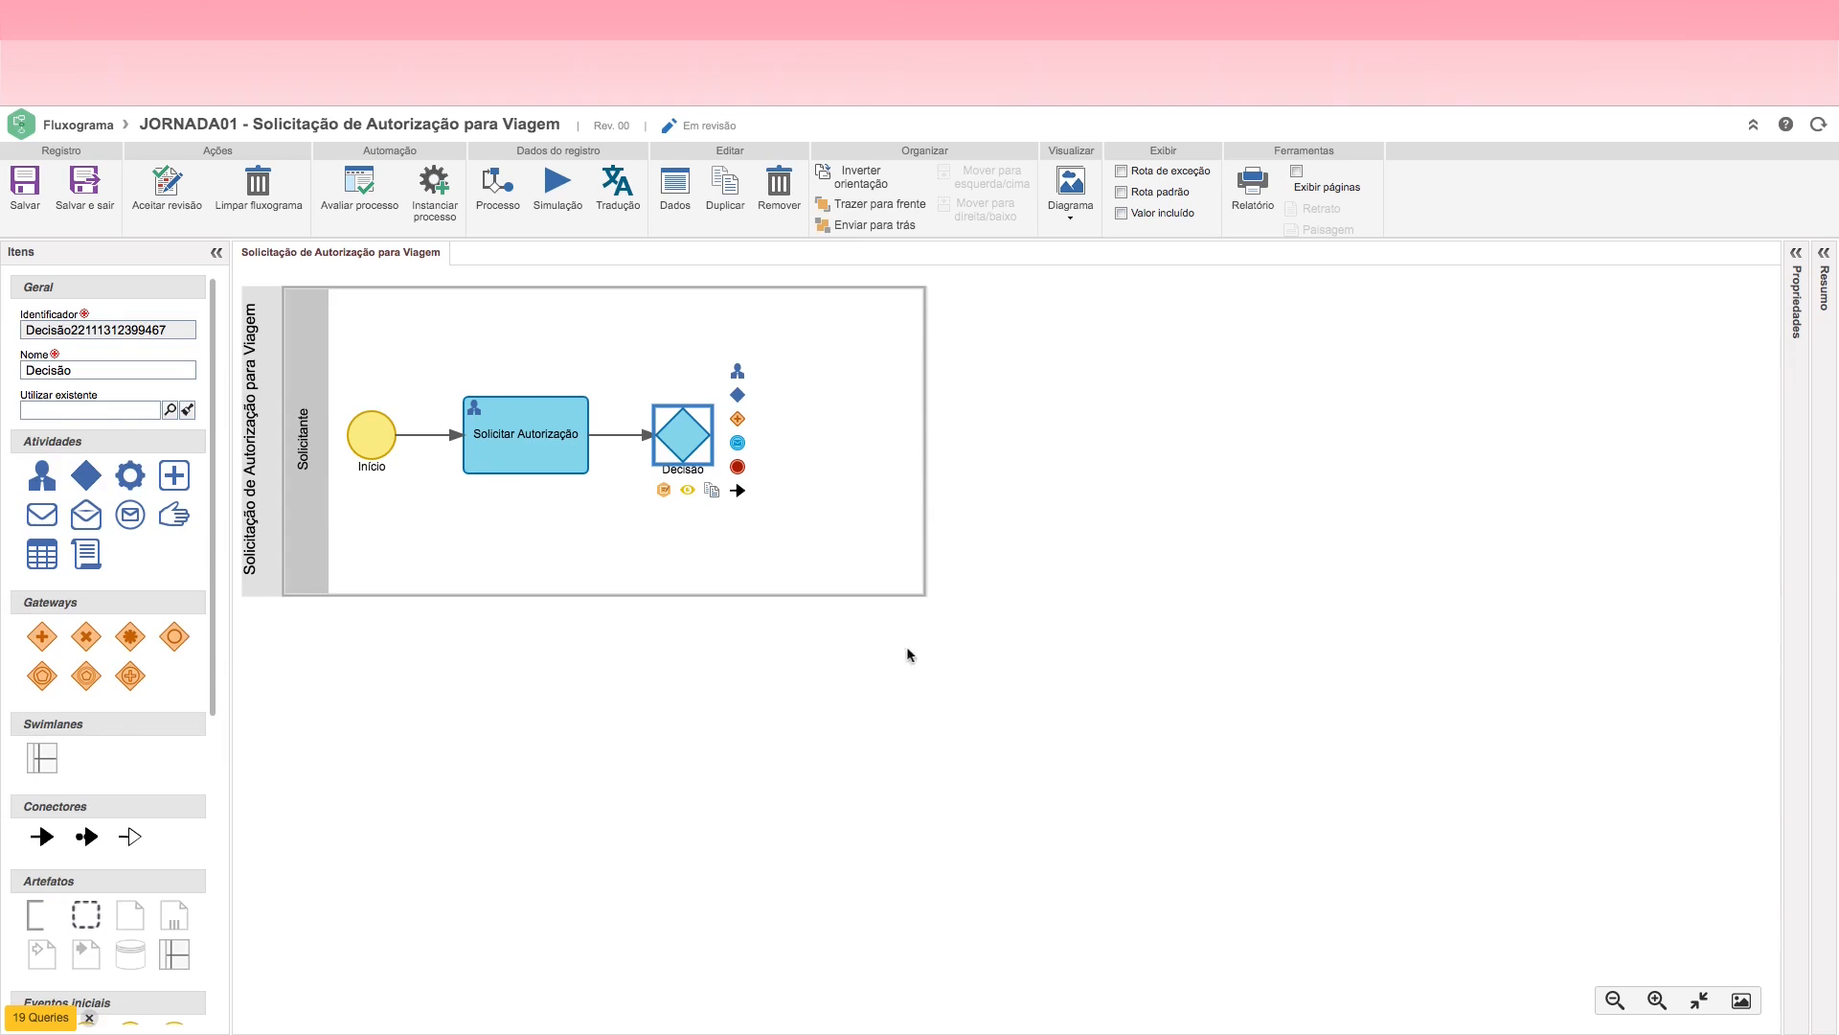
Step: Rename the decision following Solicitar Autorização as "Aprovar Autorização"
click(681, 438)
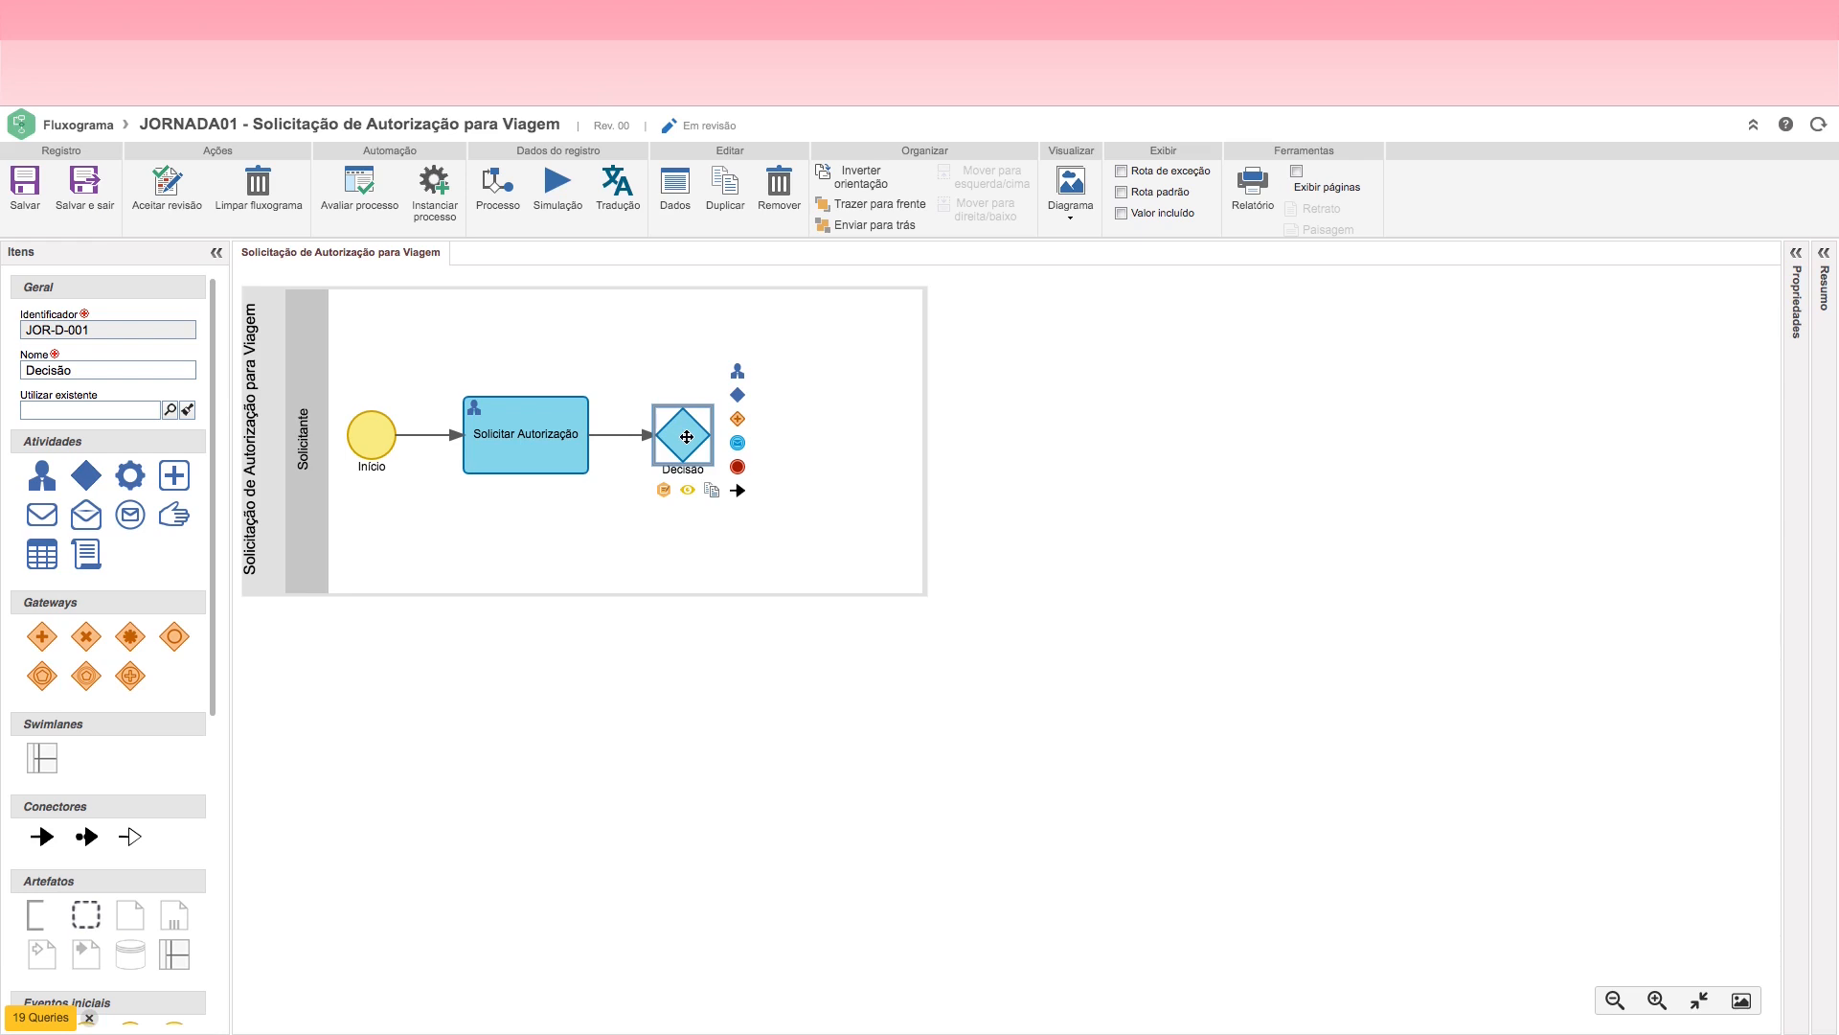
drag(95, 373, 27, 370)
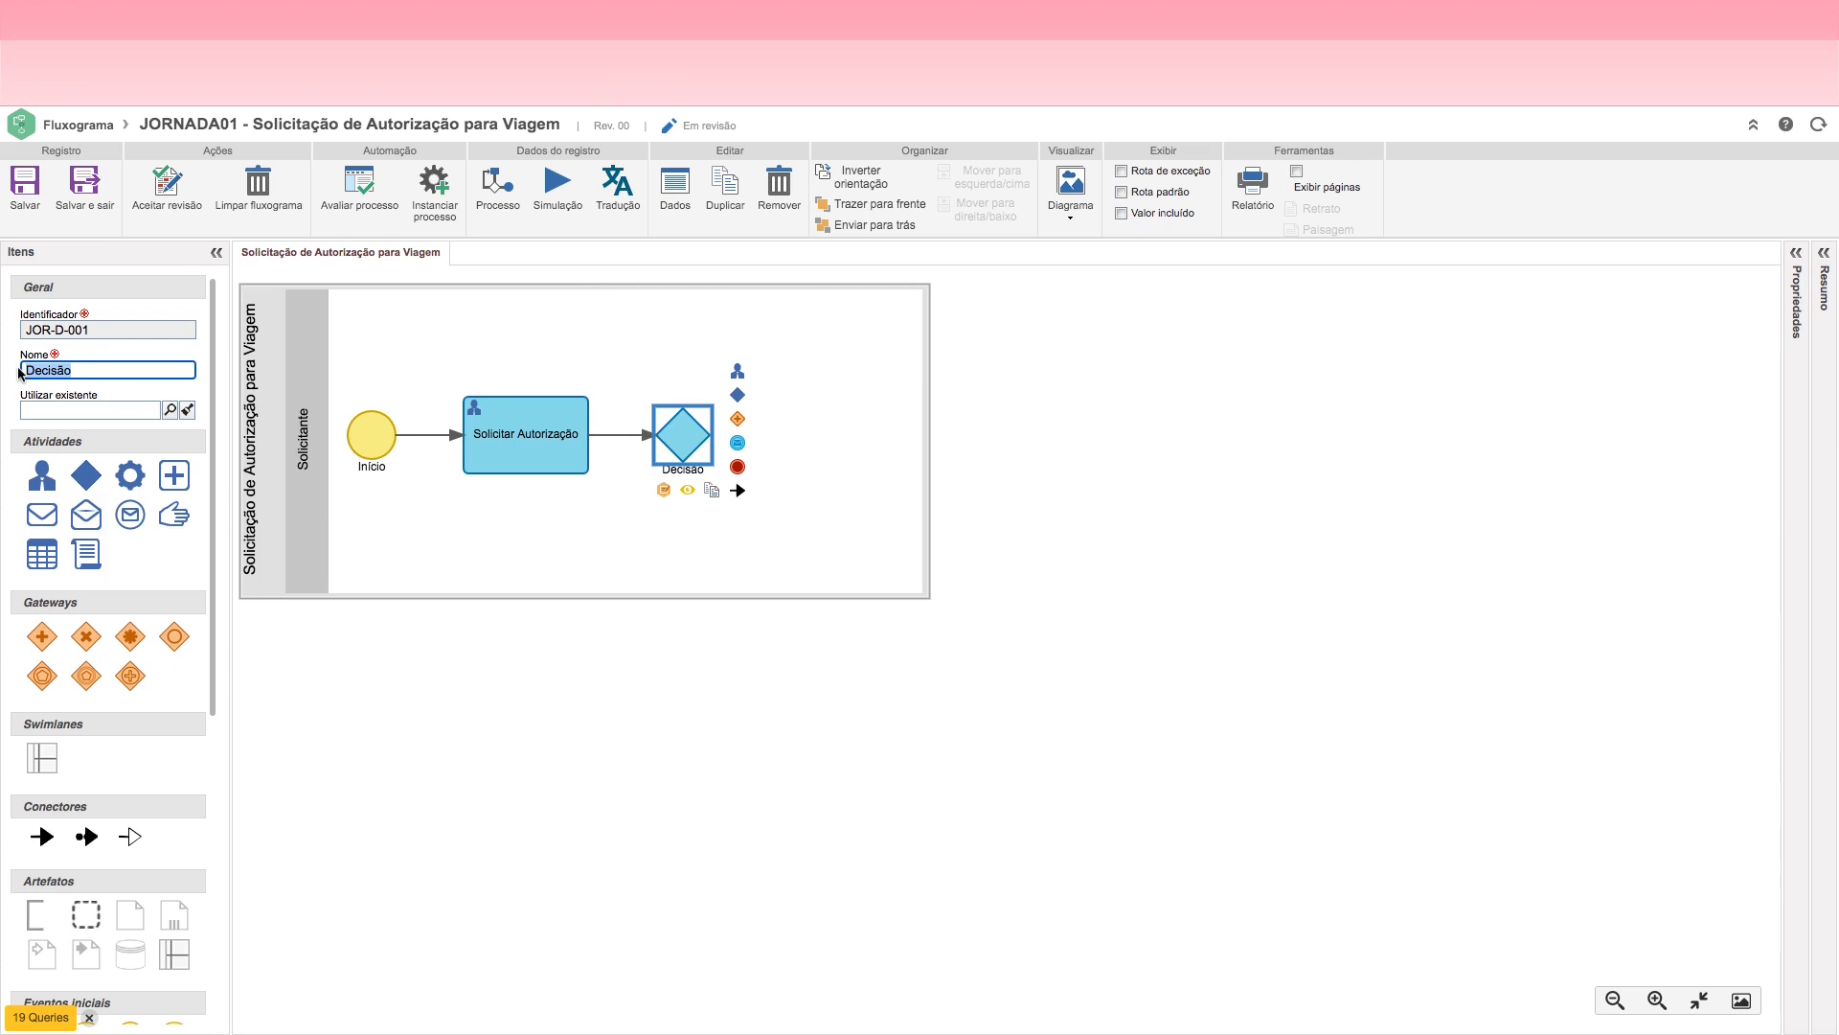
text(Aprovar Autorizaç)
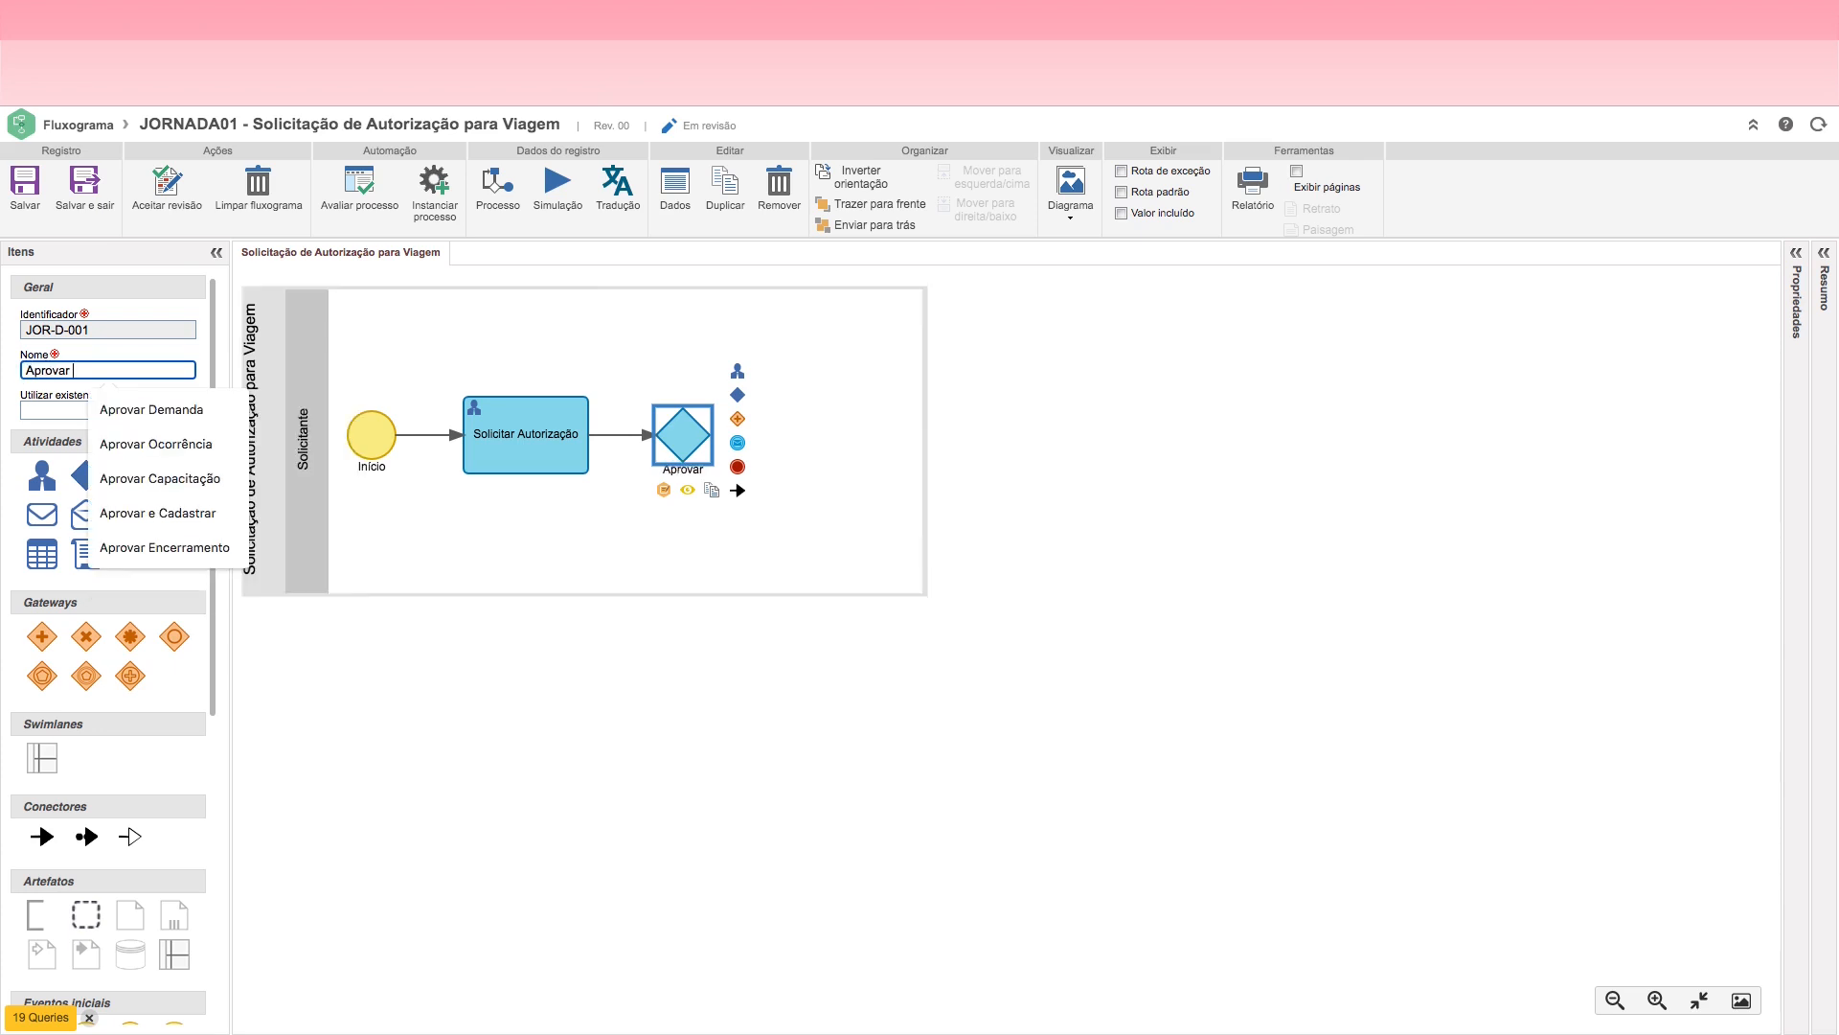
text(ão)
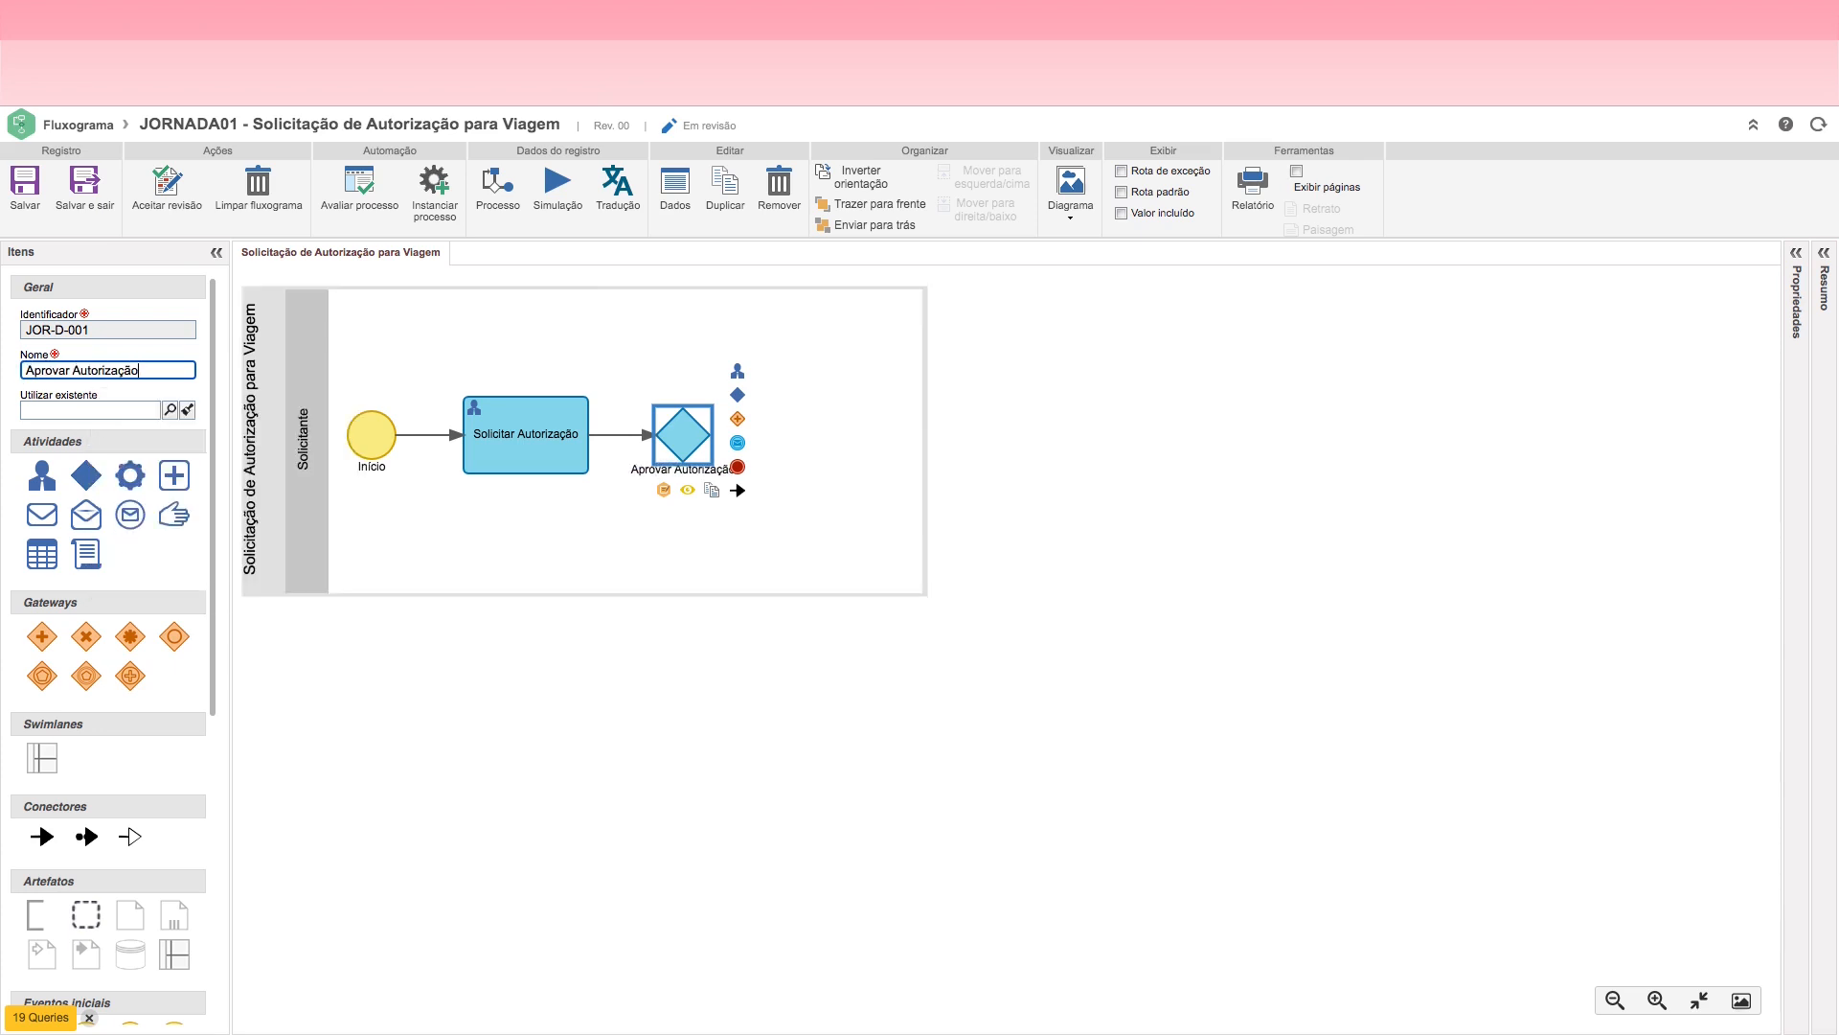
click(647, 536)
click(675, 435)
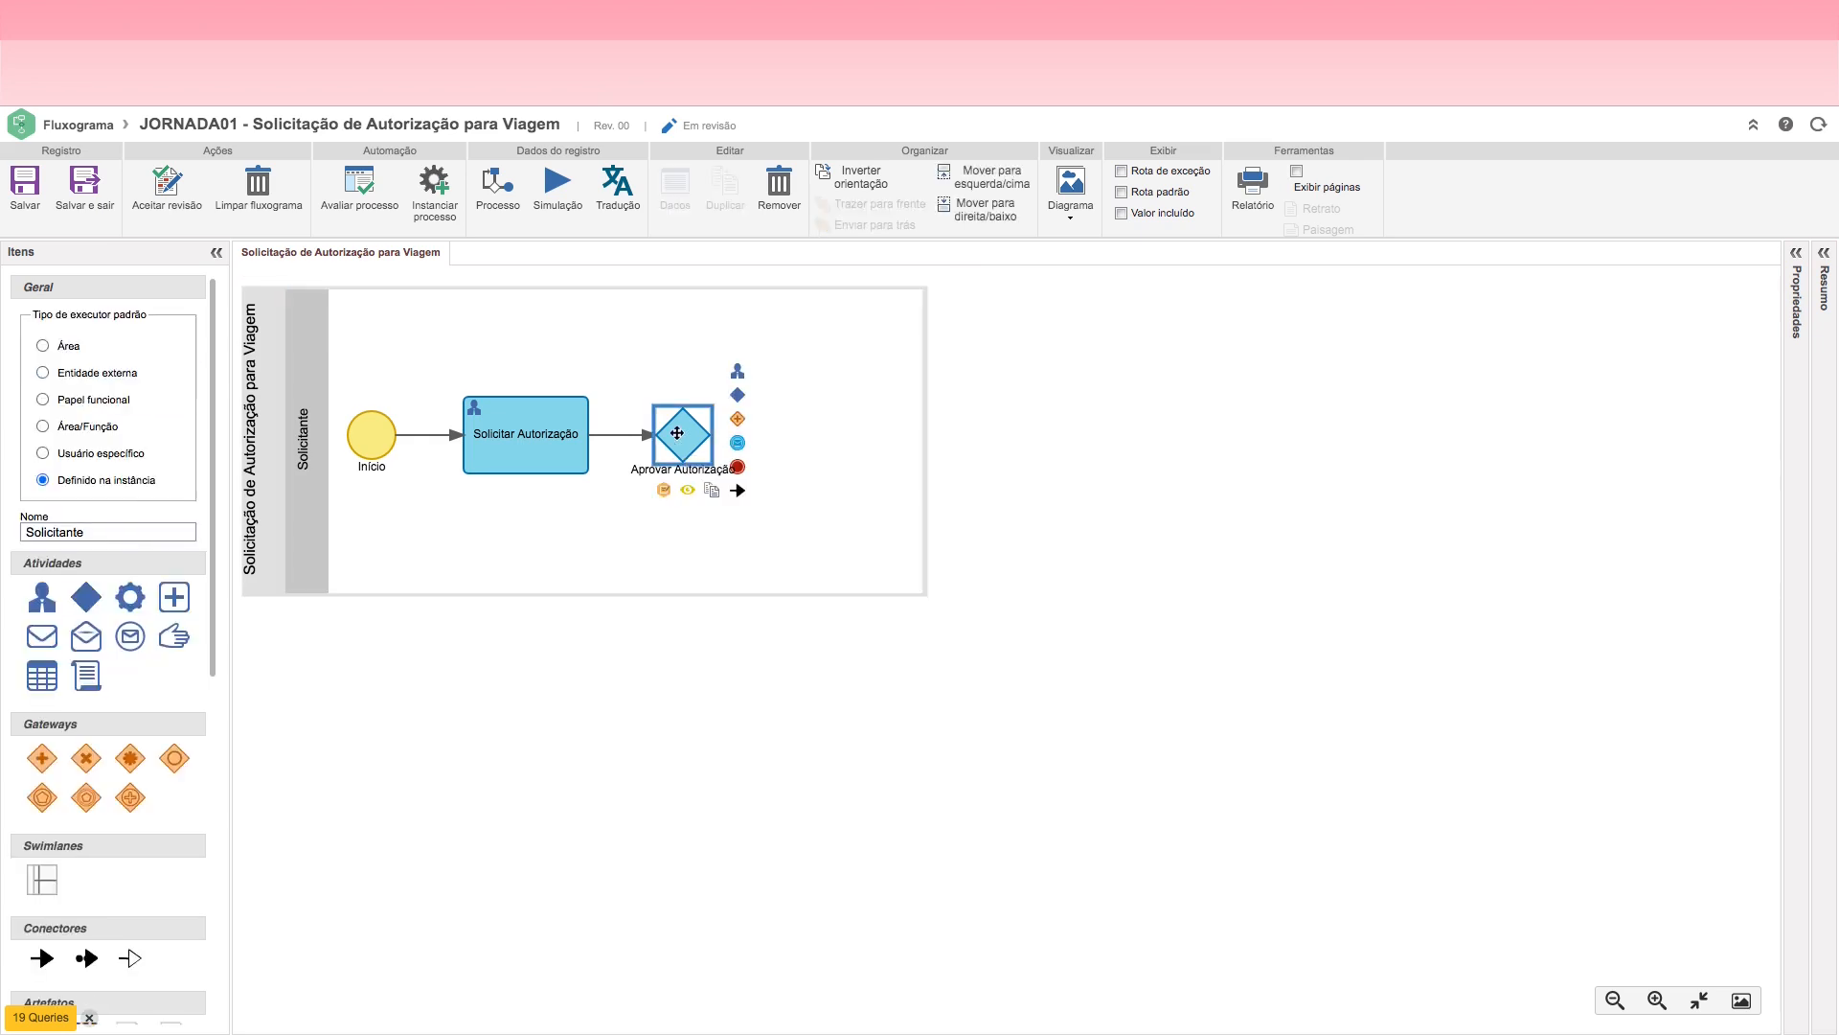
Step: Add an end event after the Aprovar Autorização decision, connect the decision back to Solicitar Autorização, and save the flowchart
click(737, 467)
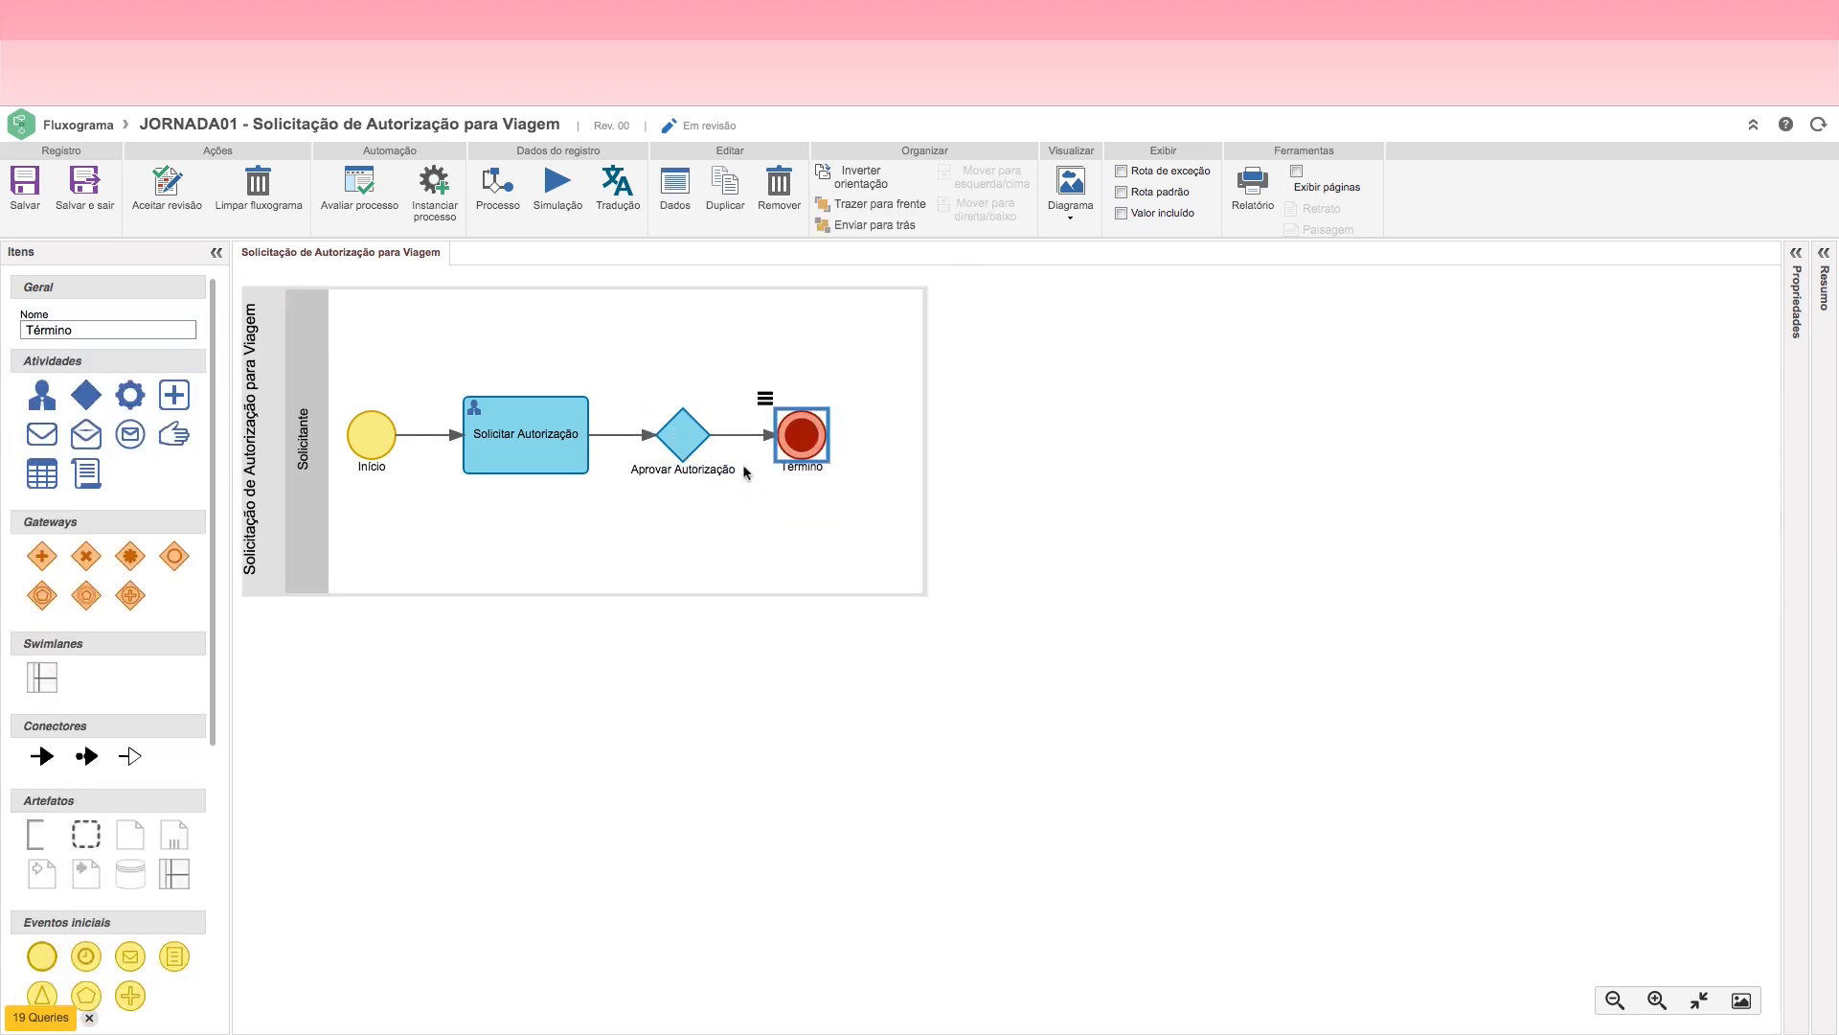
click(680, 433)
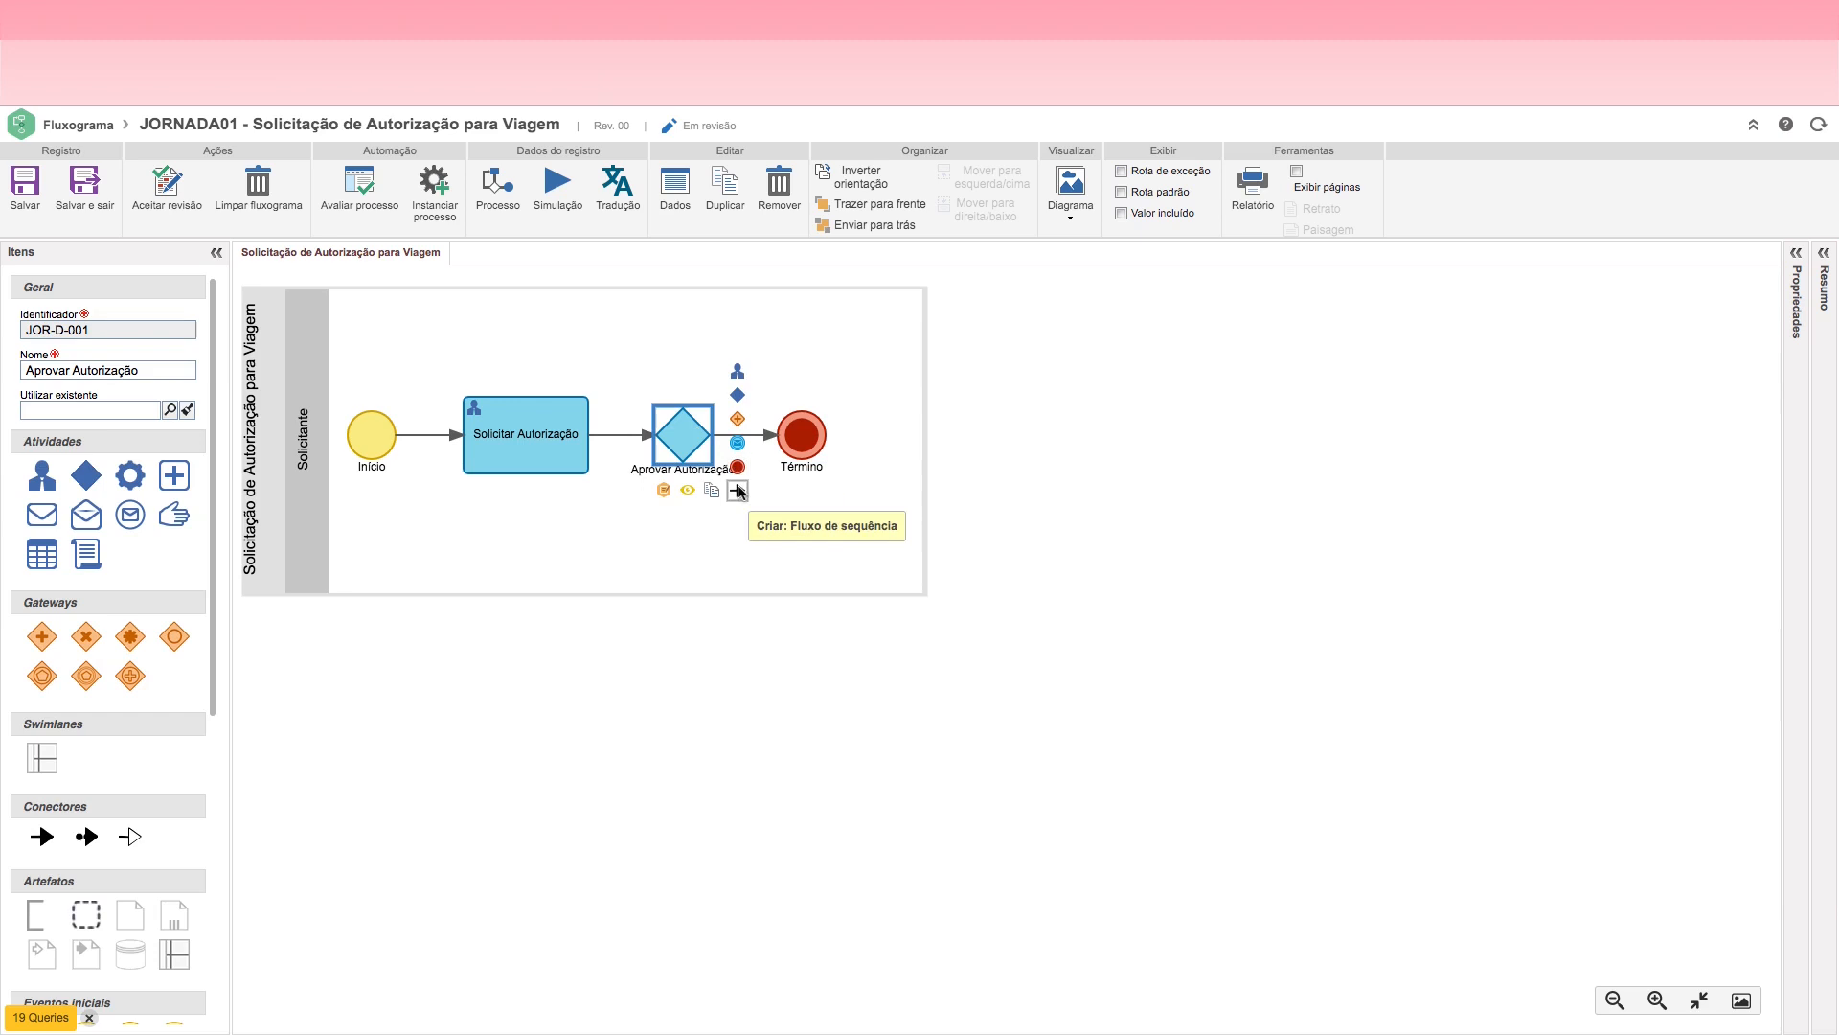
drag(739, 493, 533, 416)
click(25, 187)
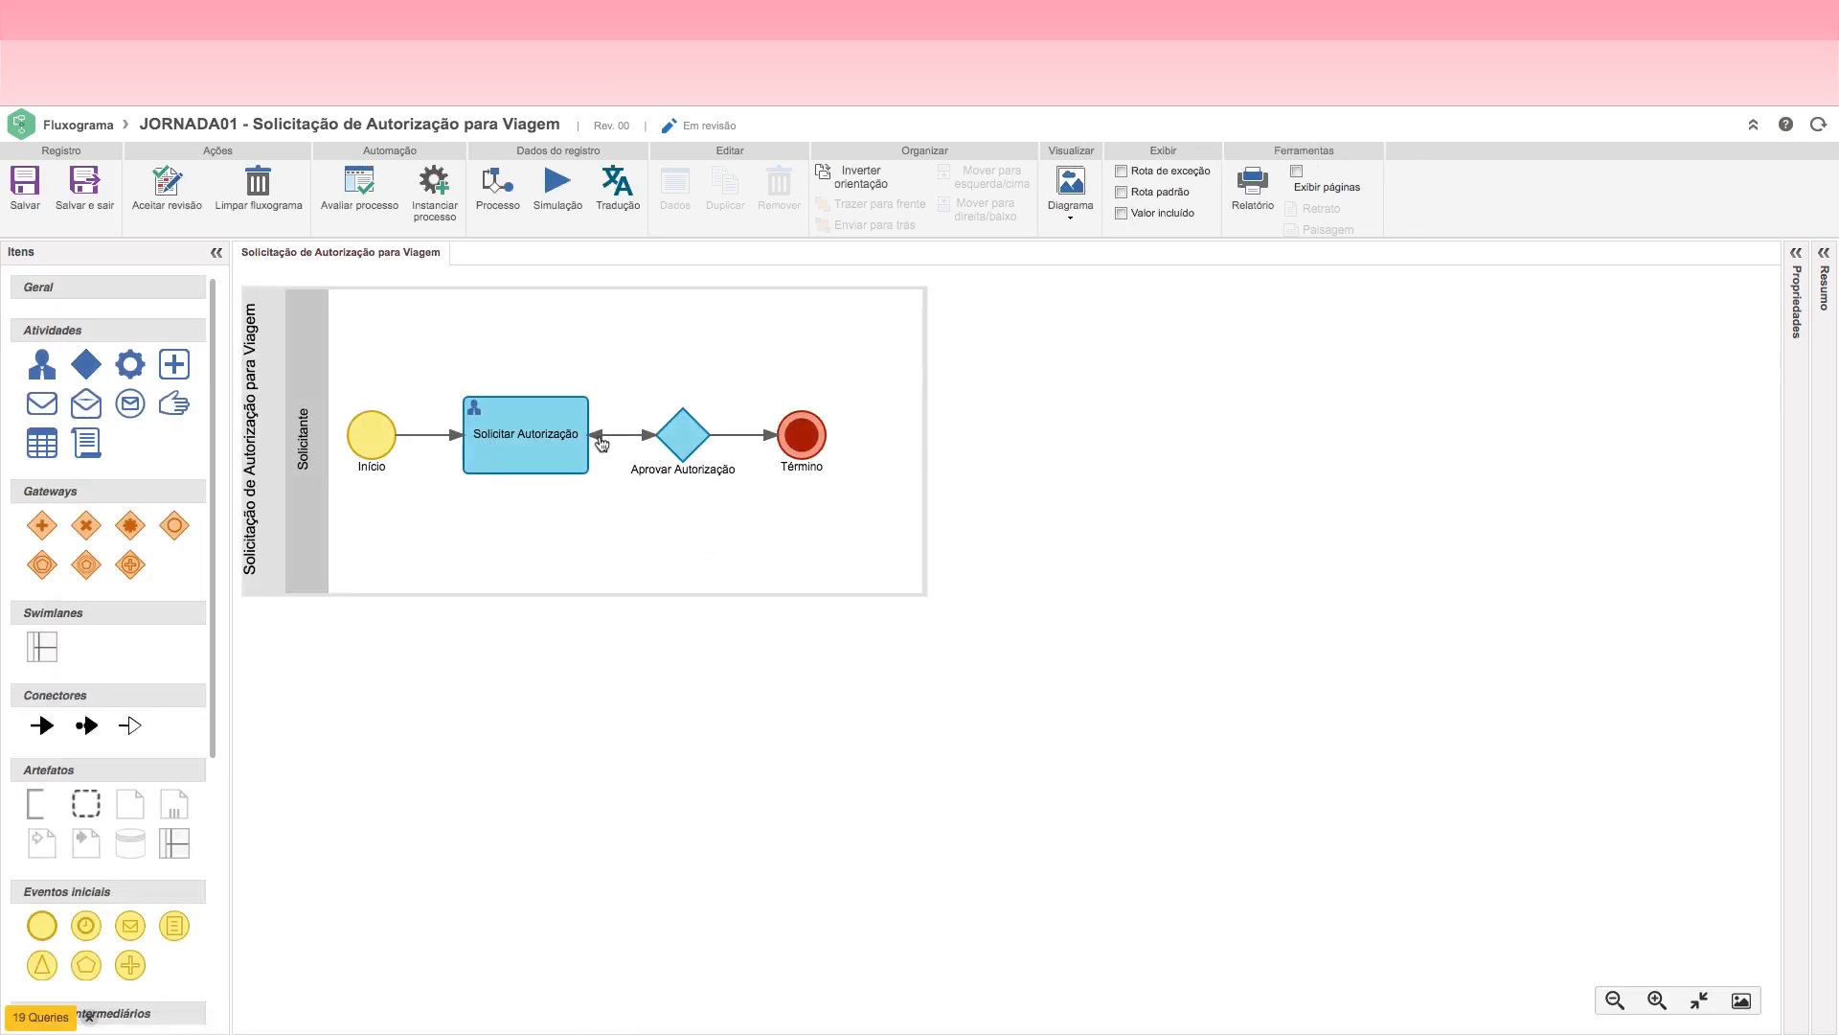
Step: Set the routing of the return flow from the decision to Solicitar Autorização to Manual
click(601, 443)
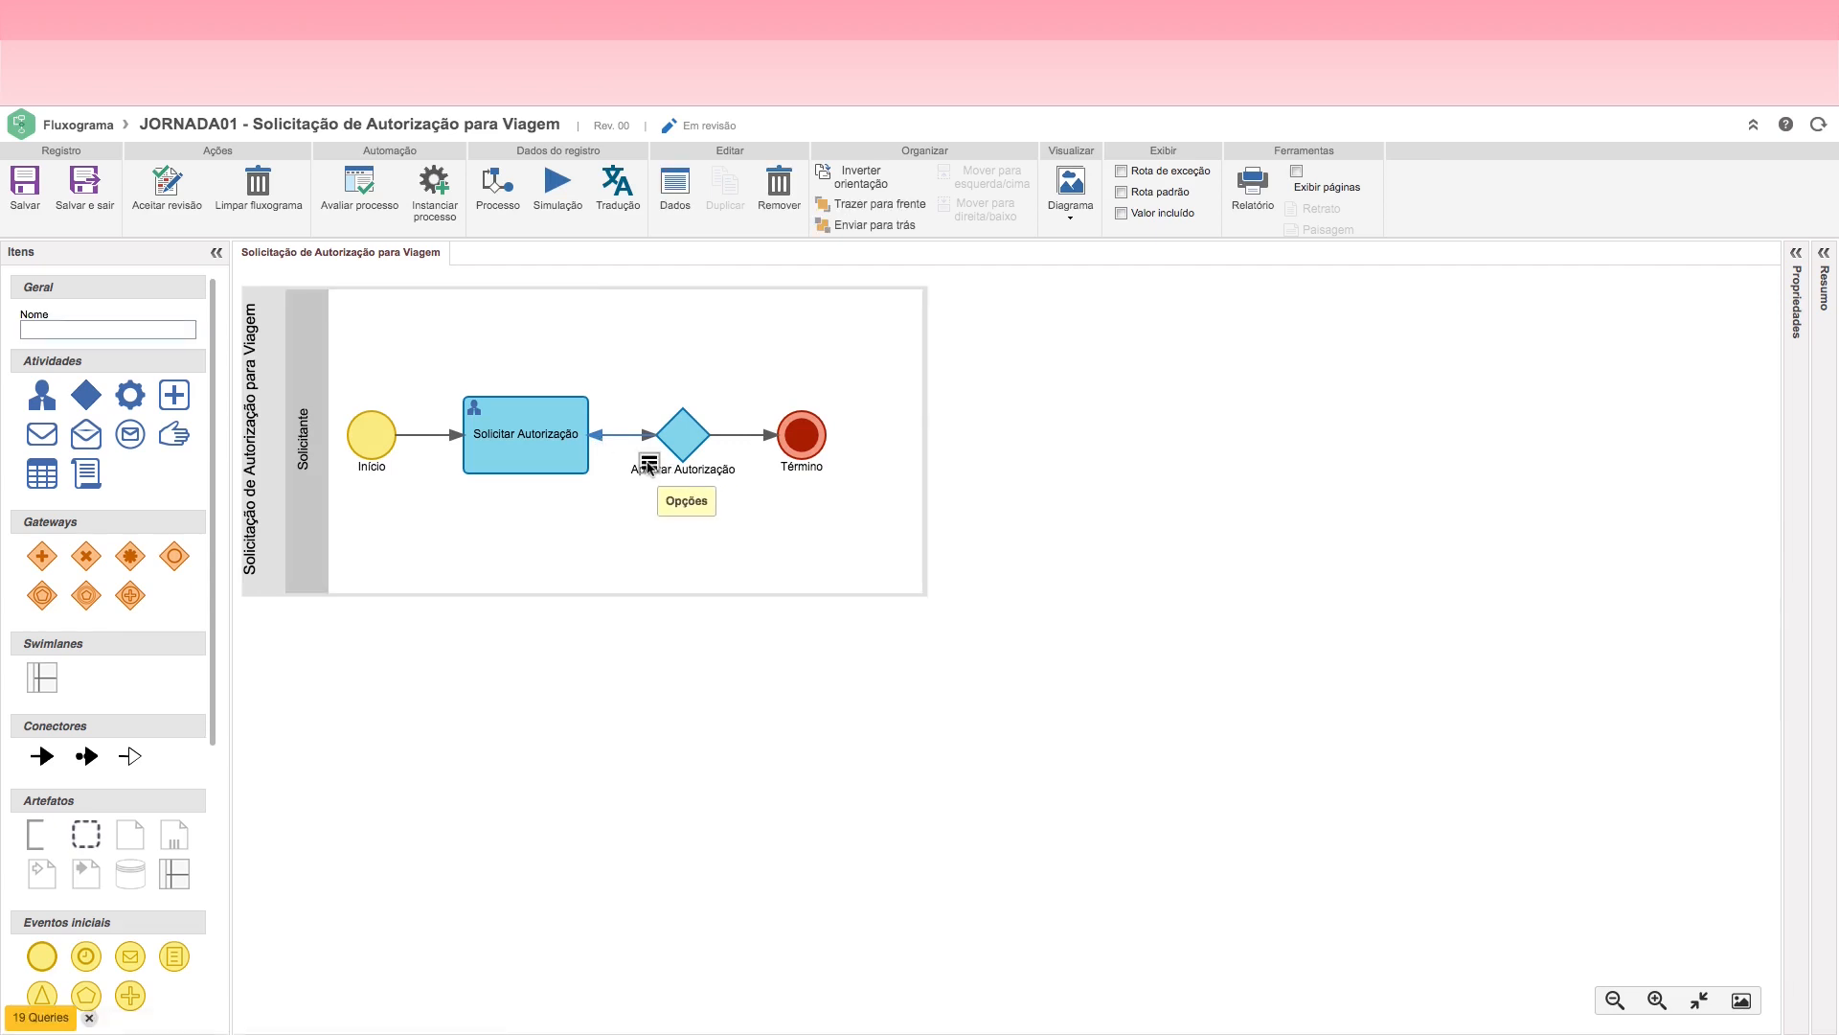
click(646, 462)
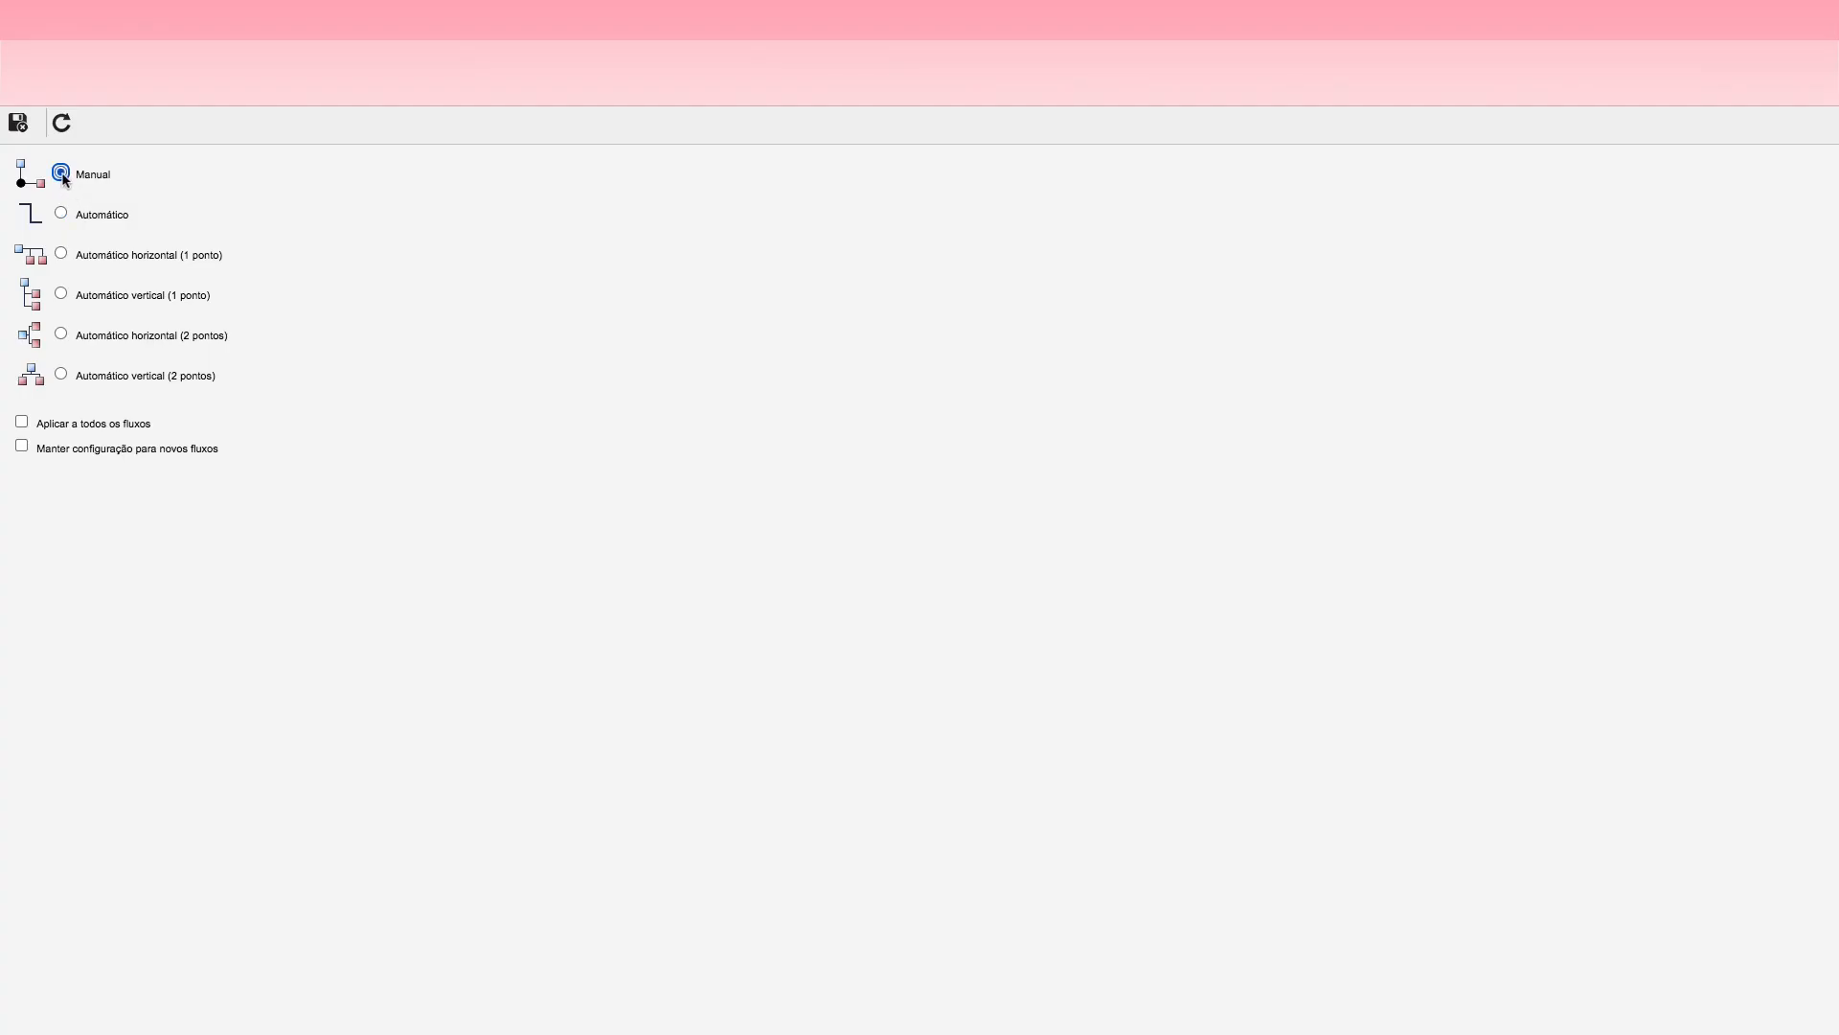
click(17, 121)
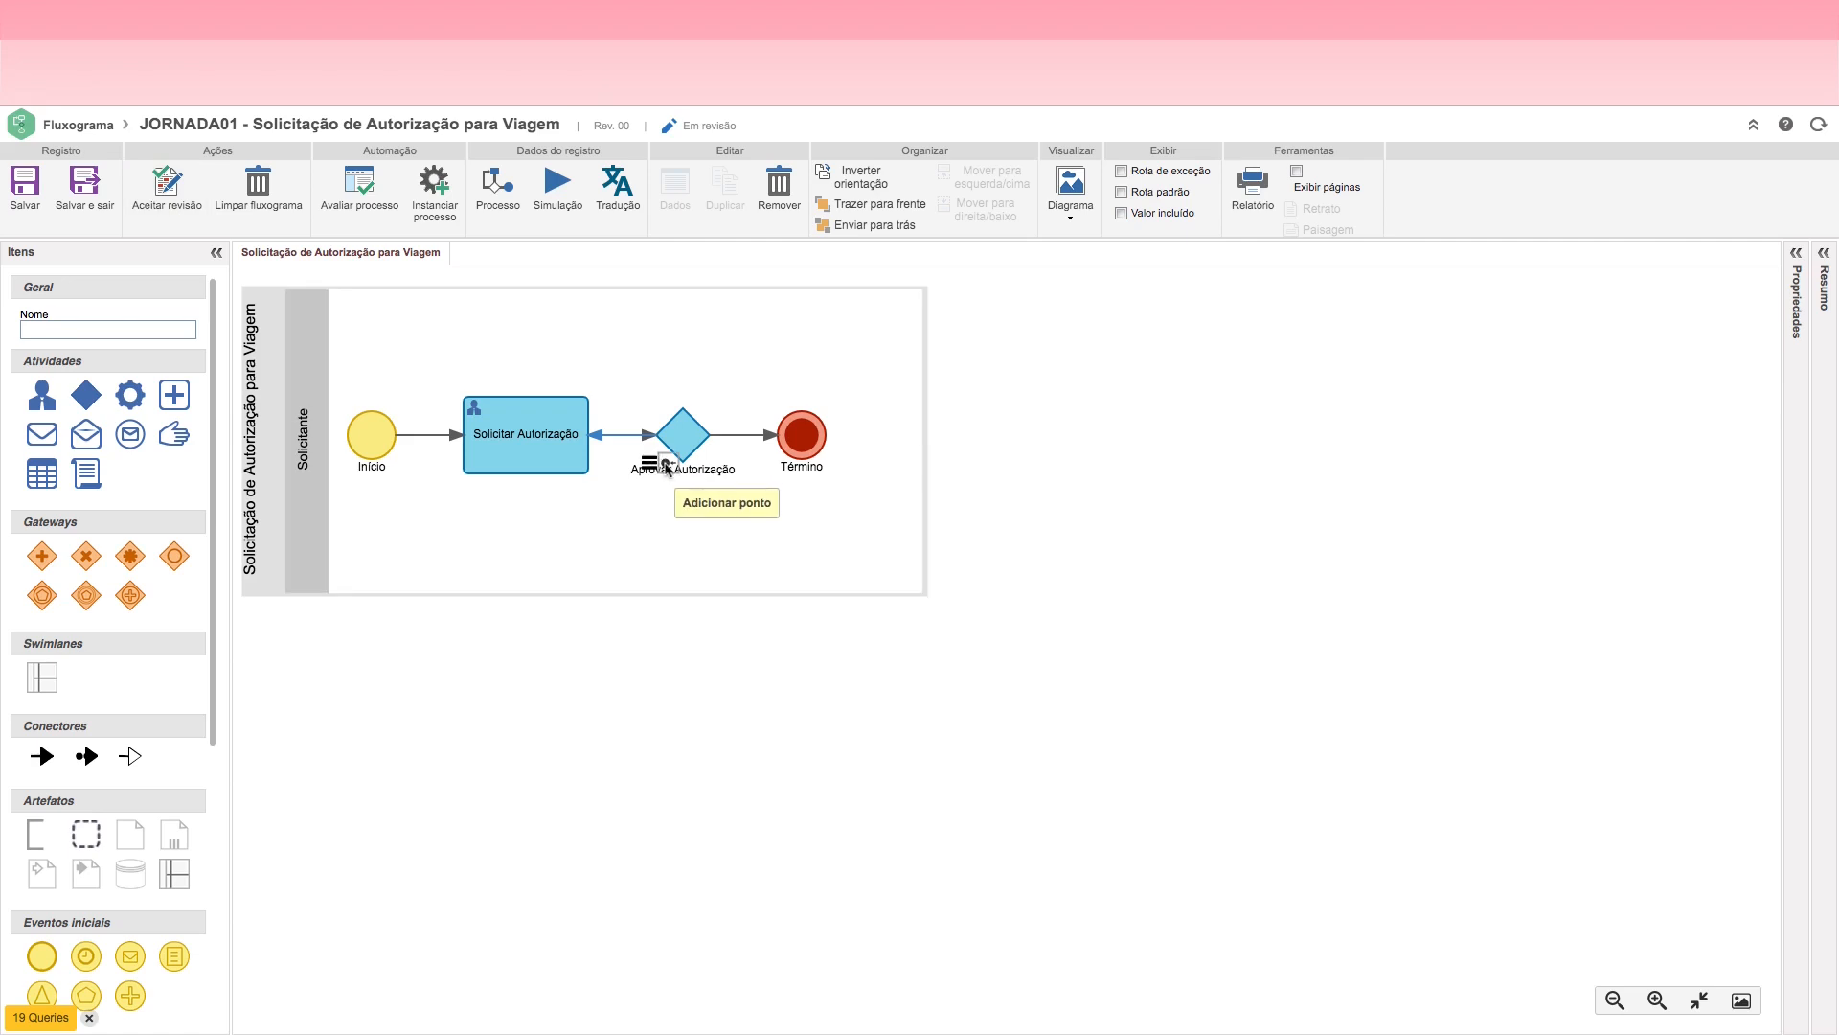
Step: Reroute the return flow through two corner points above the decision and the Solicitar Autorização activity, and save the flowchart
click(664, 461)
drag(626, 447, 622, 353)
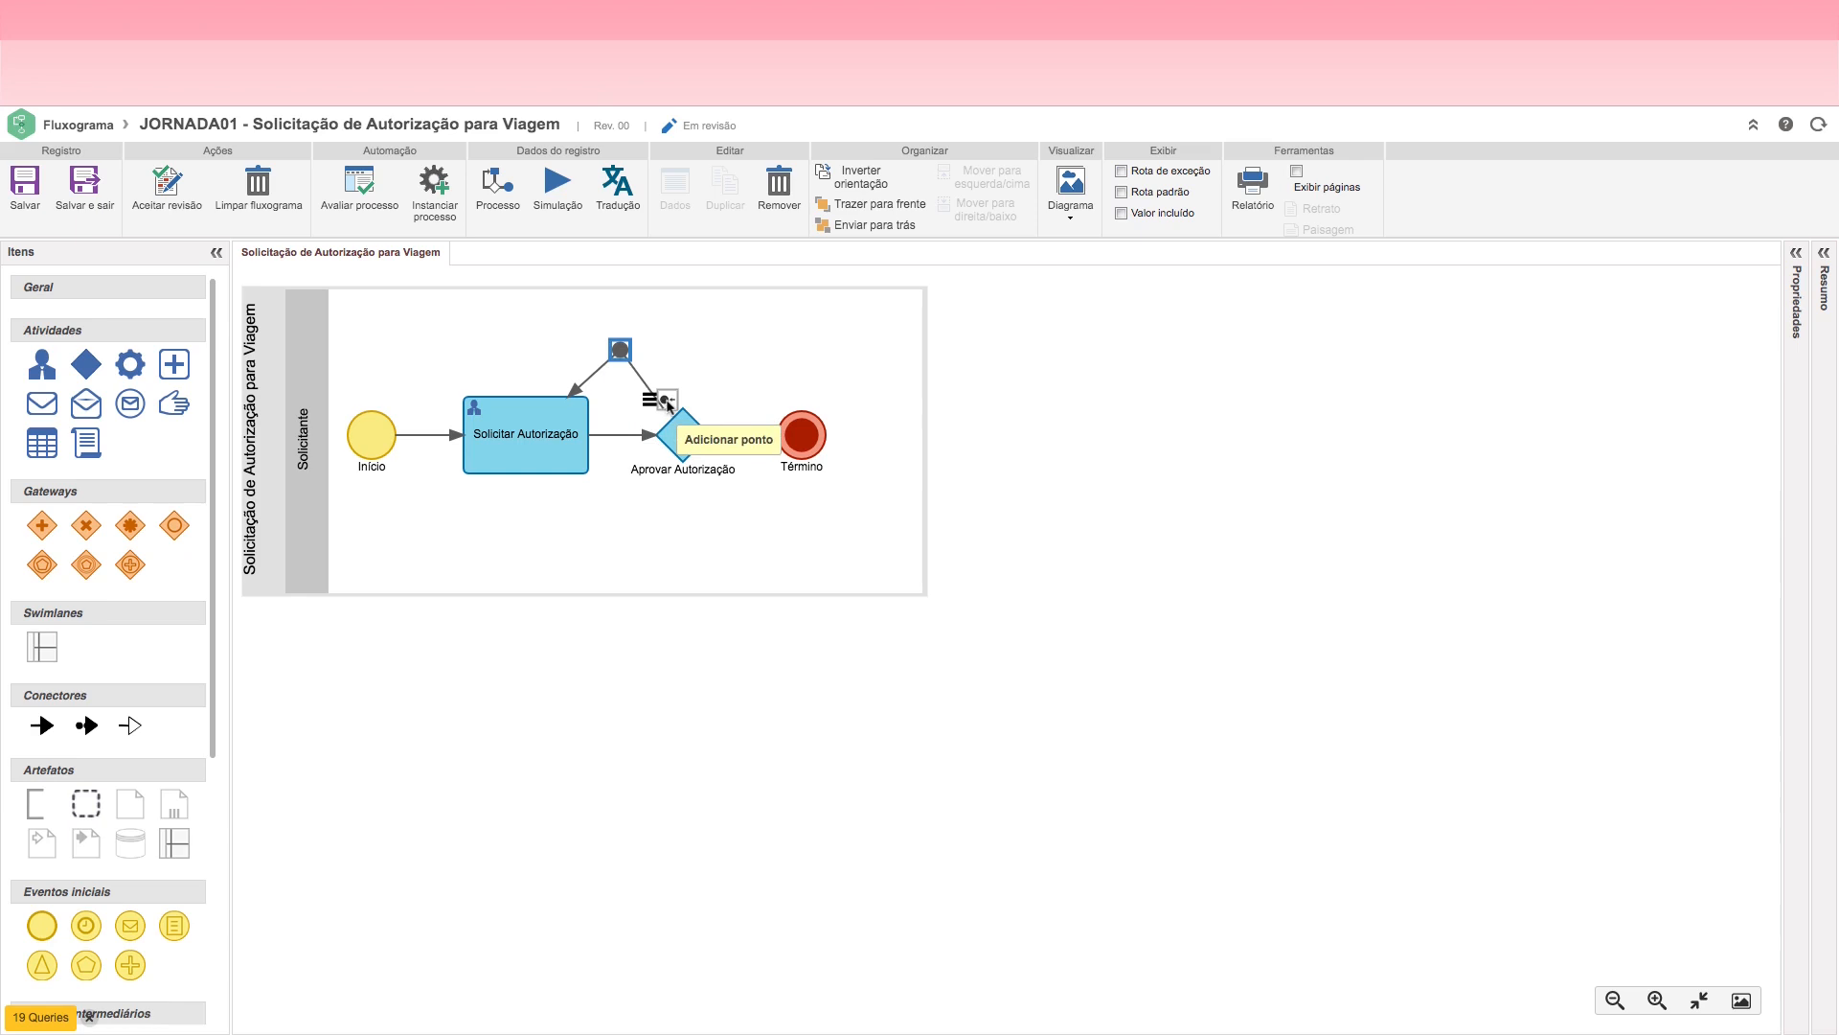
click(620, 349)
drag(621, 349, 683, 331)
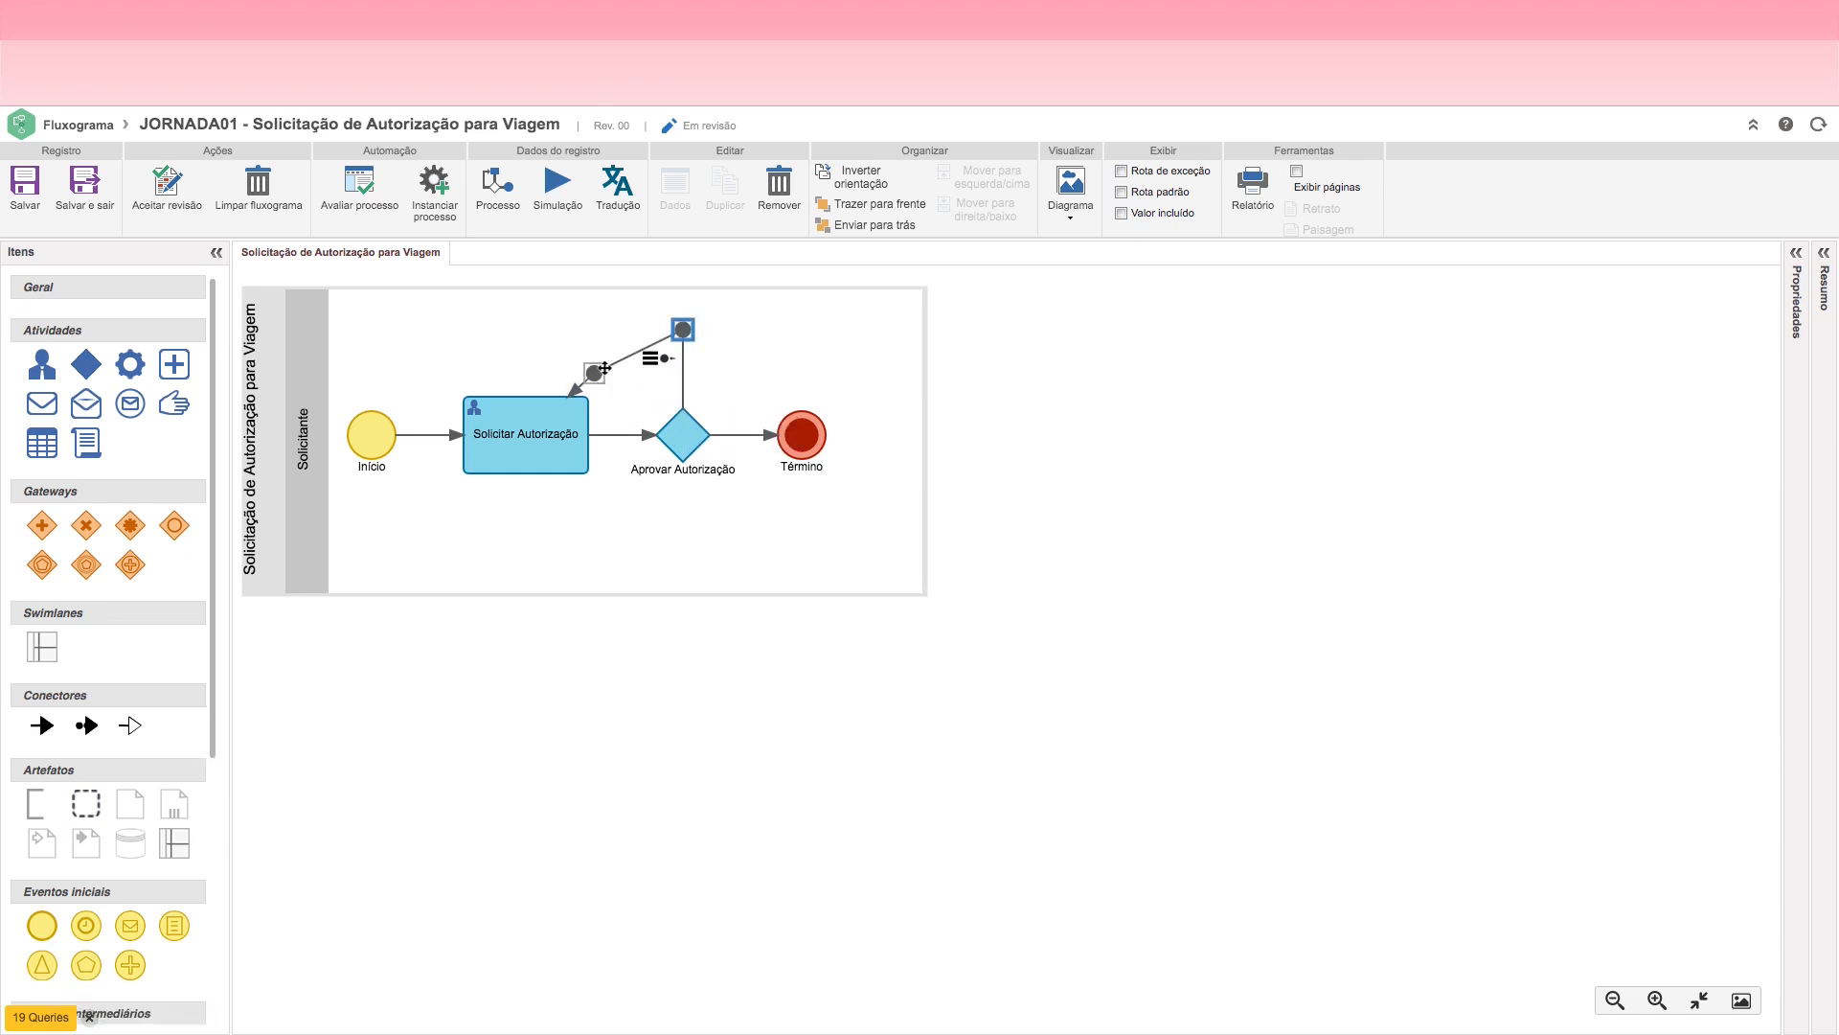
drag(531, 342, 526, 329)
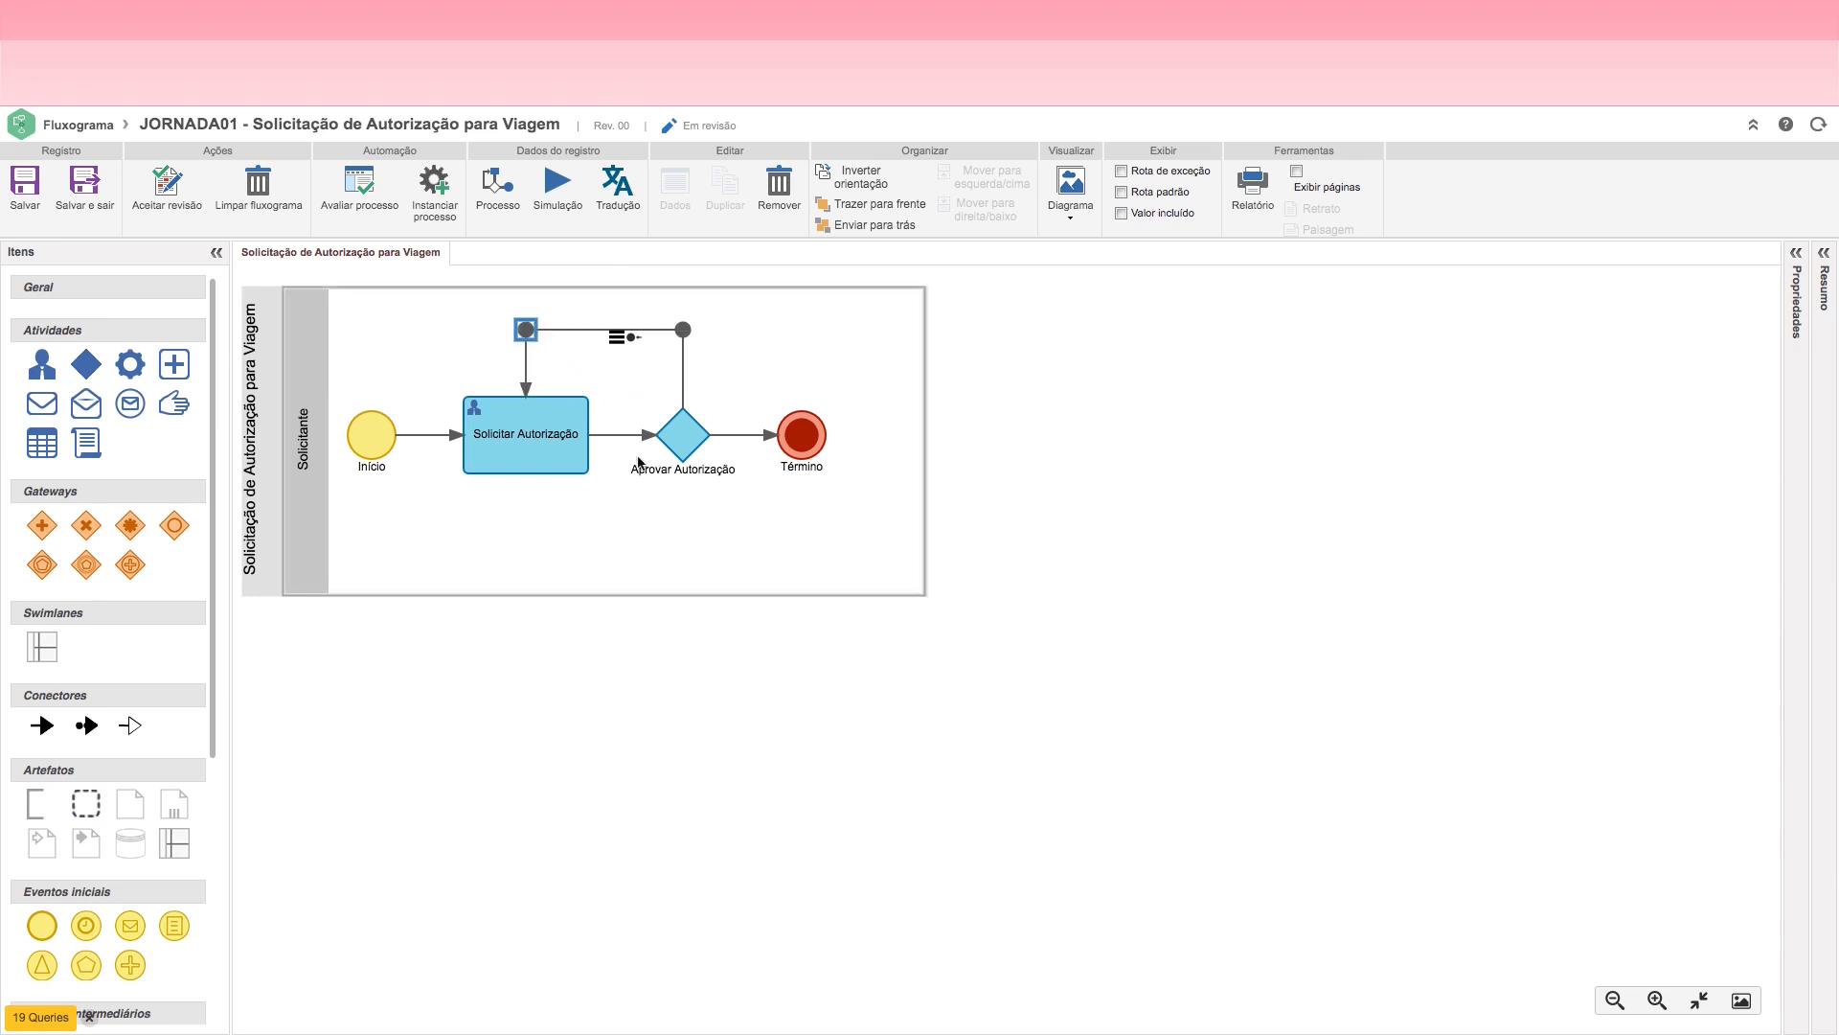
click(21, 191)
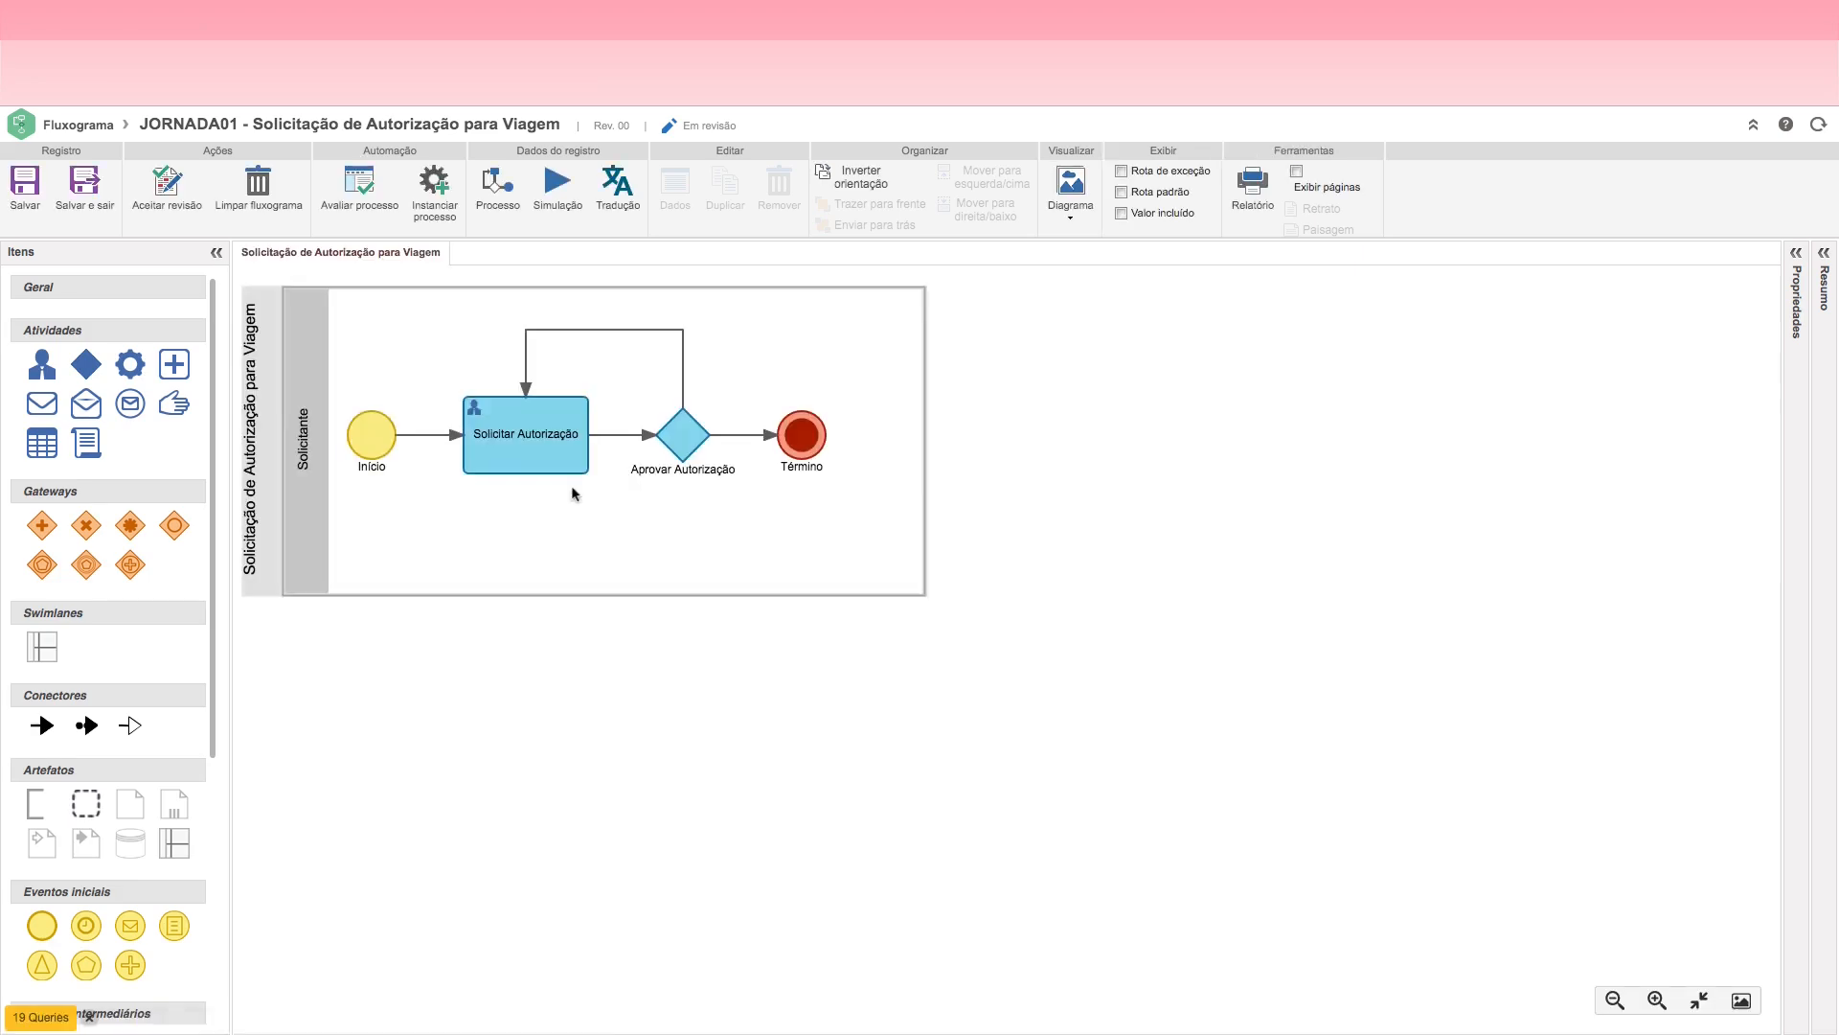
Step: Name the return flow from the decision "Solicitar Ajuste" and place its label above the line
click(556, 440)
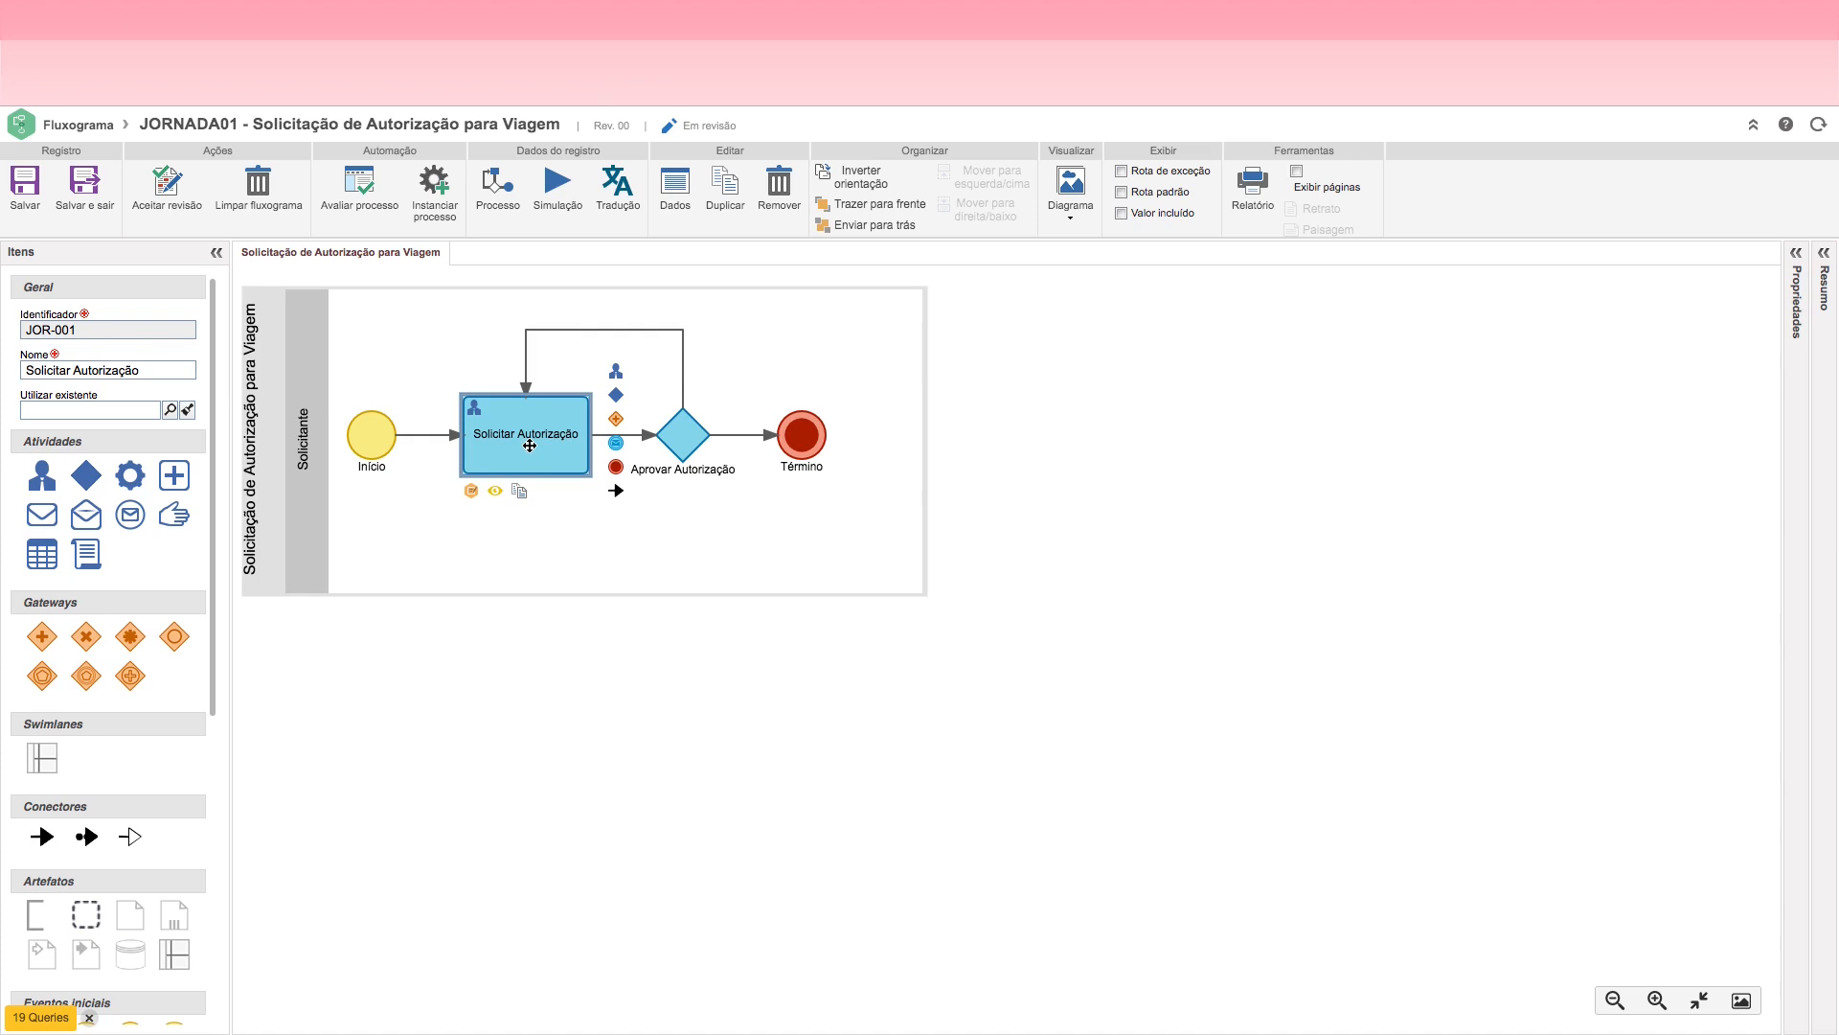
click(682, 436)
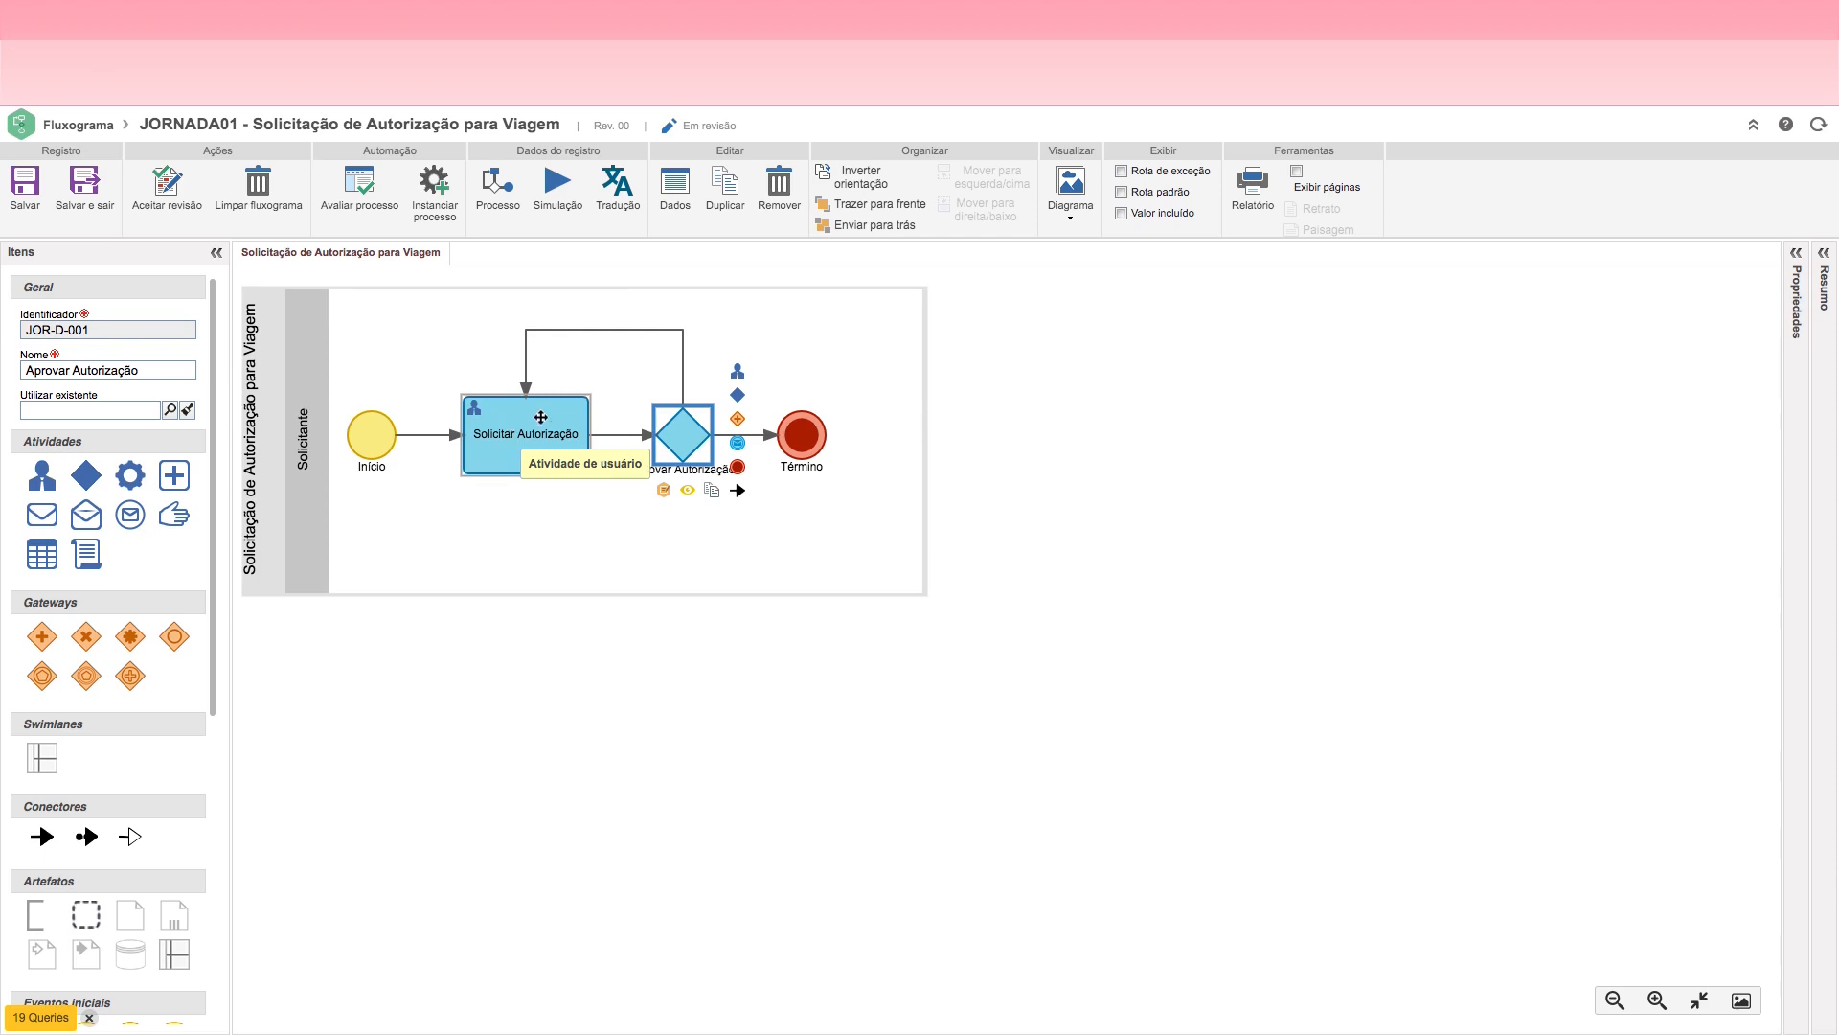
click(611, 336)
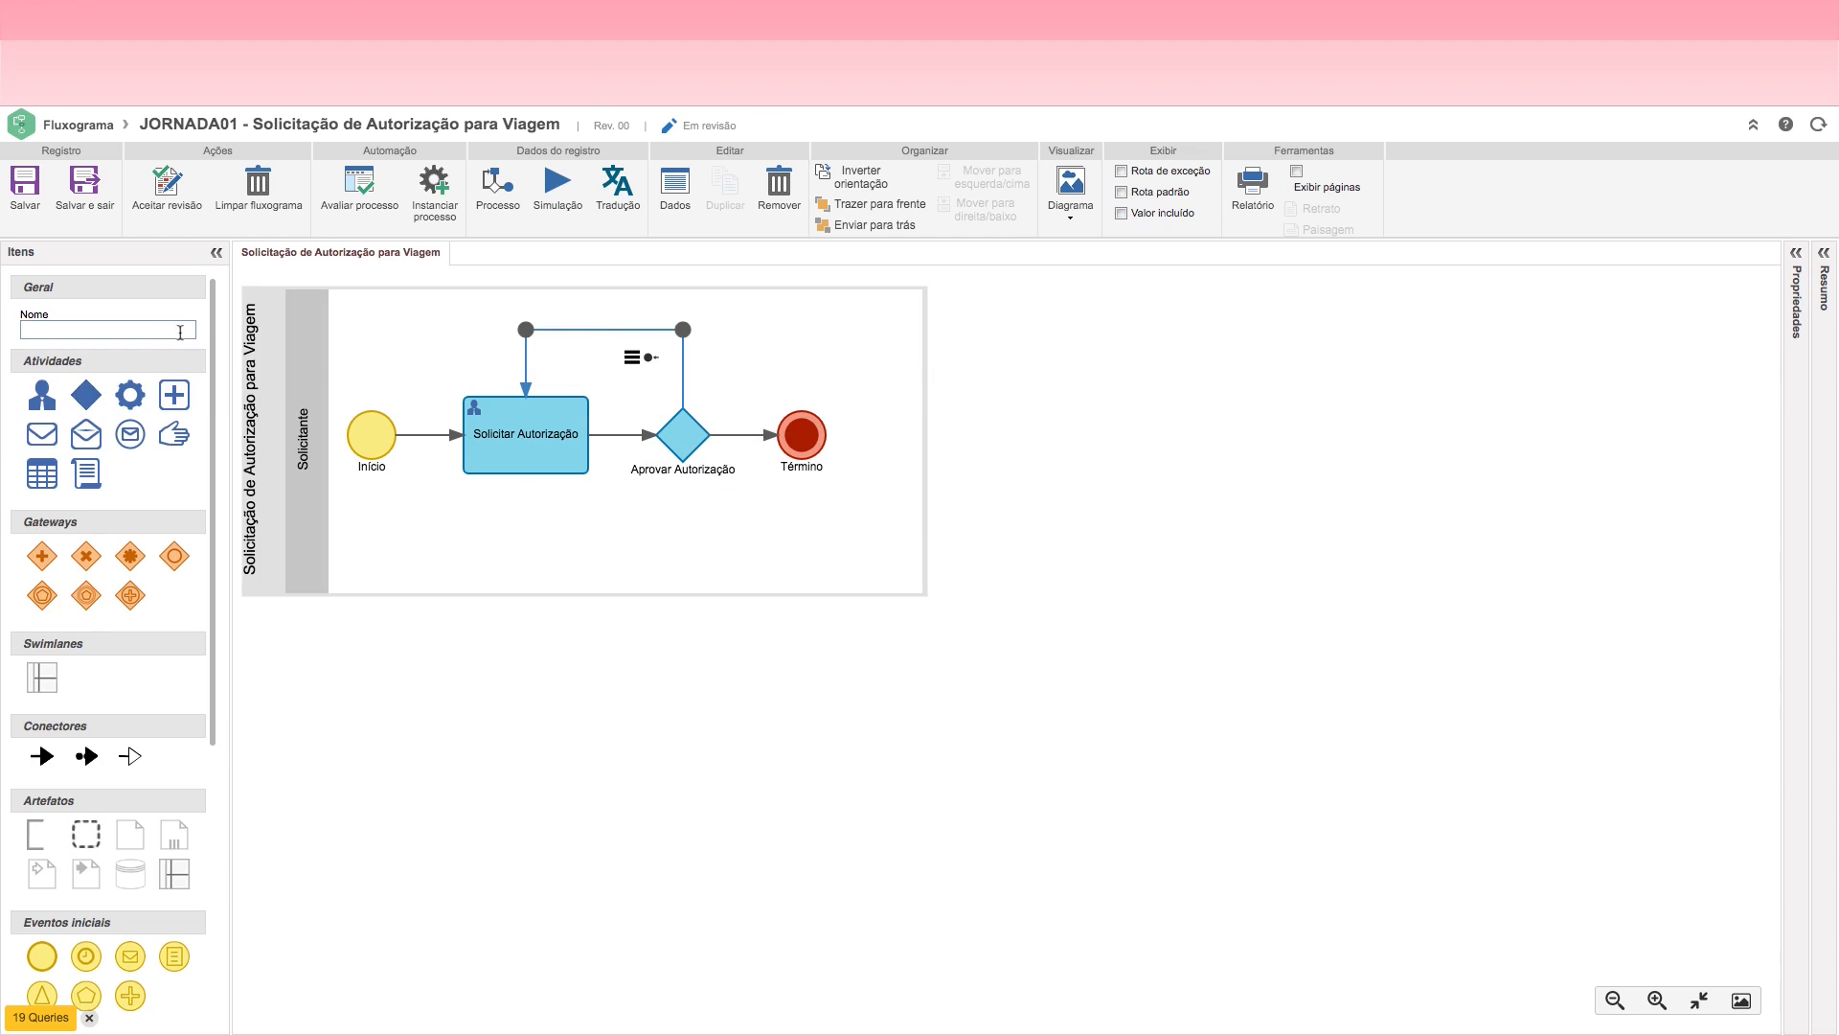
click(116, 328)
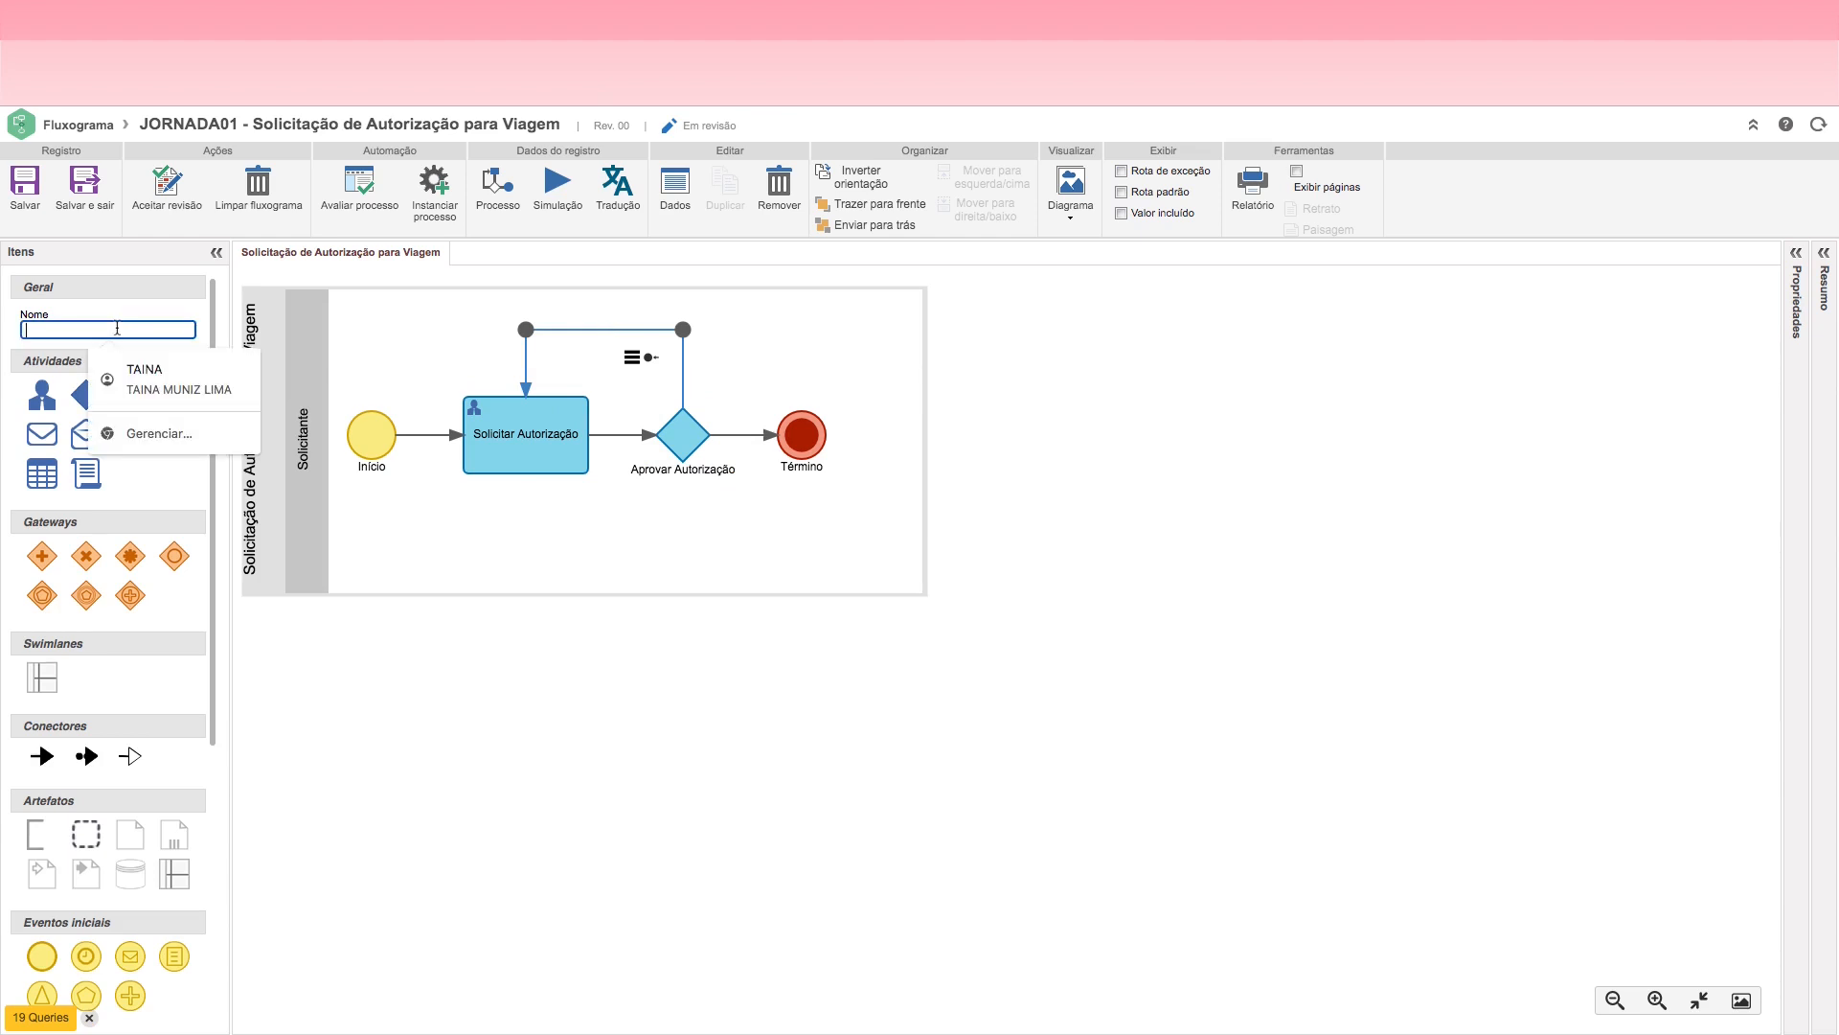
text(Solicitar Ajuste)
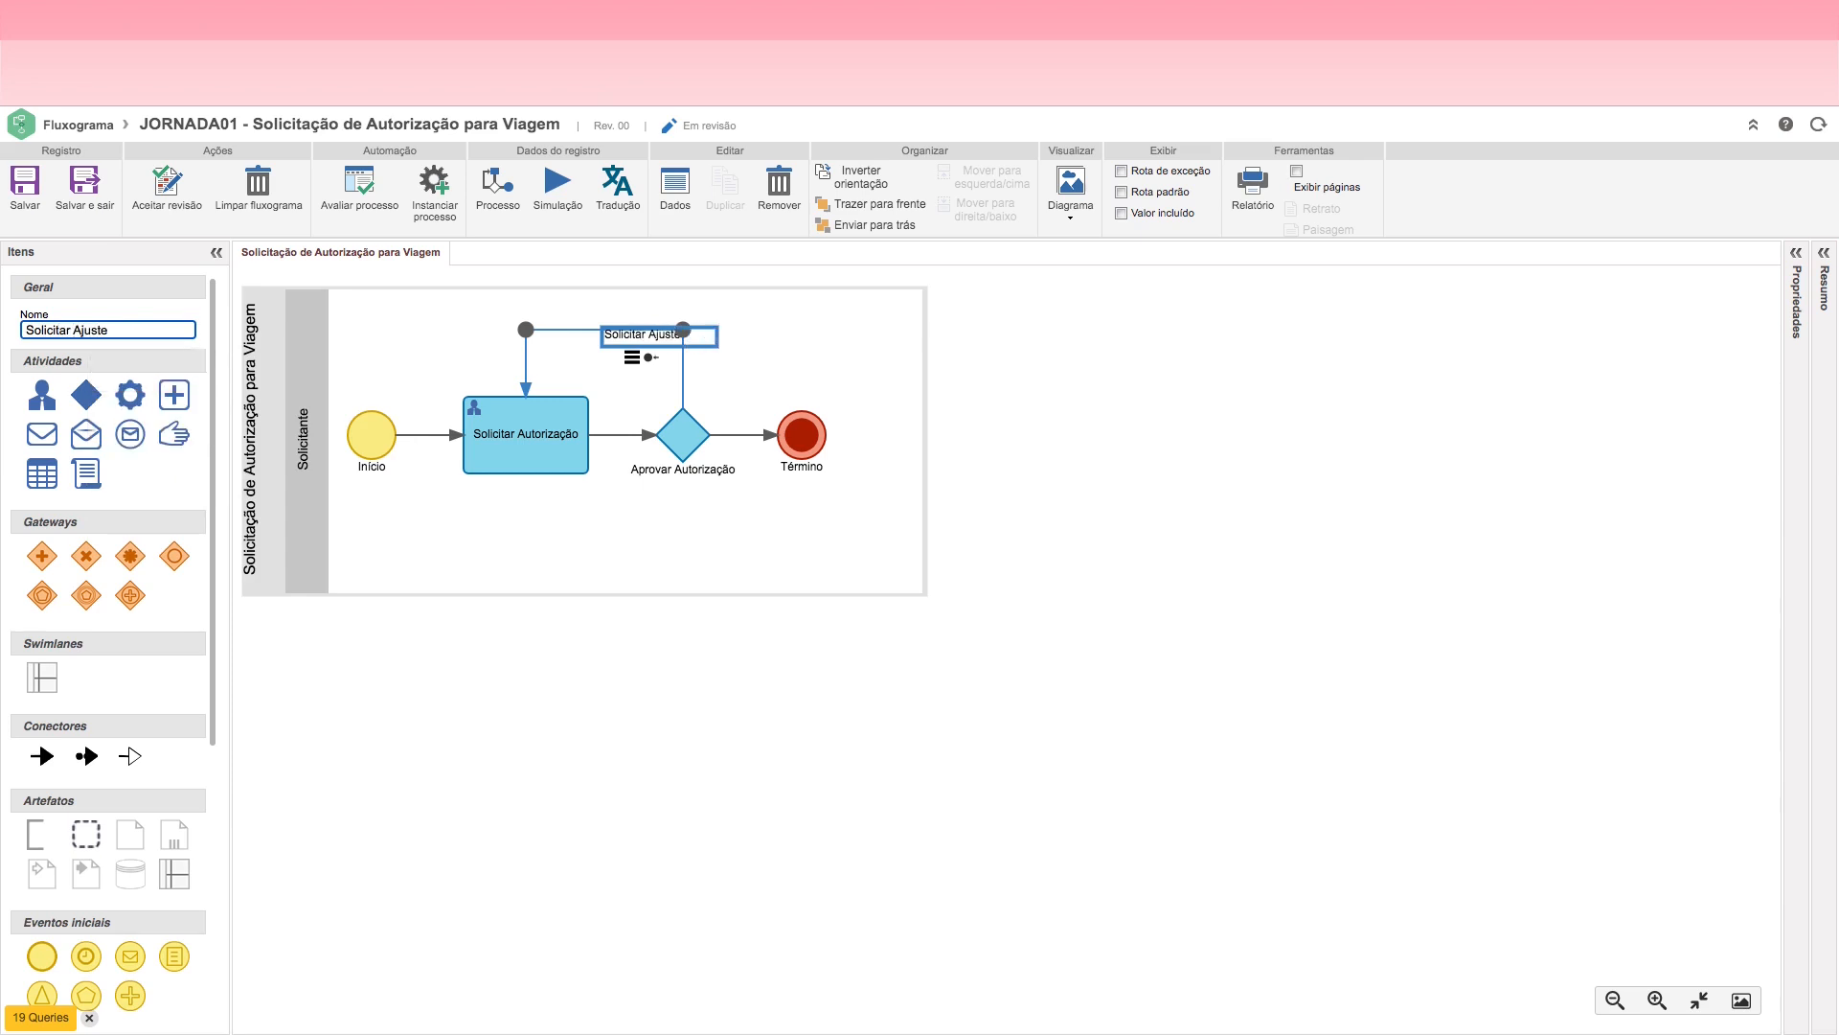
click(643, 498)
drag(649, 337, 618, 312)
click(727, 521)
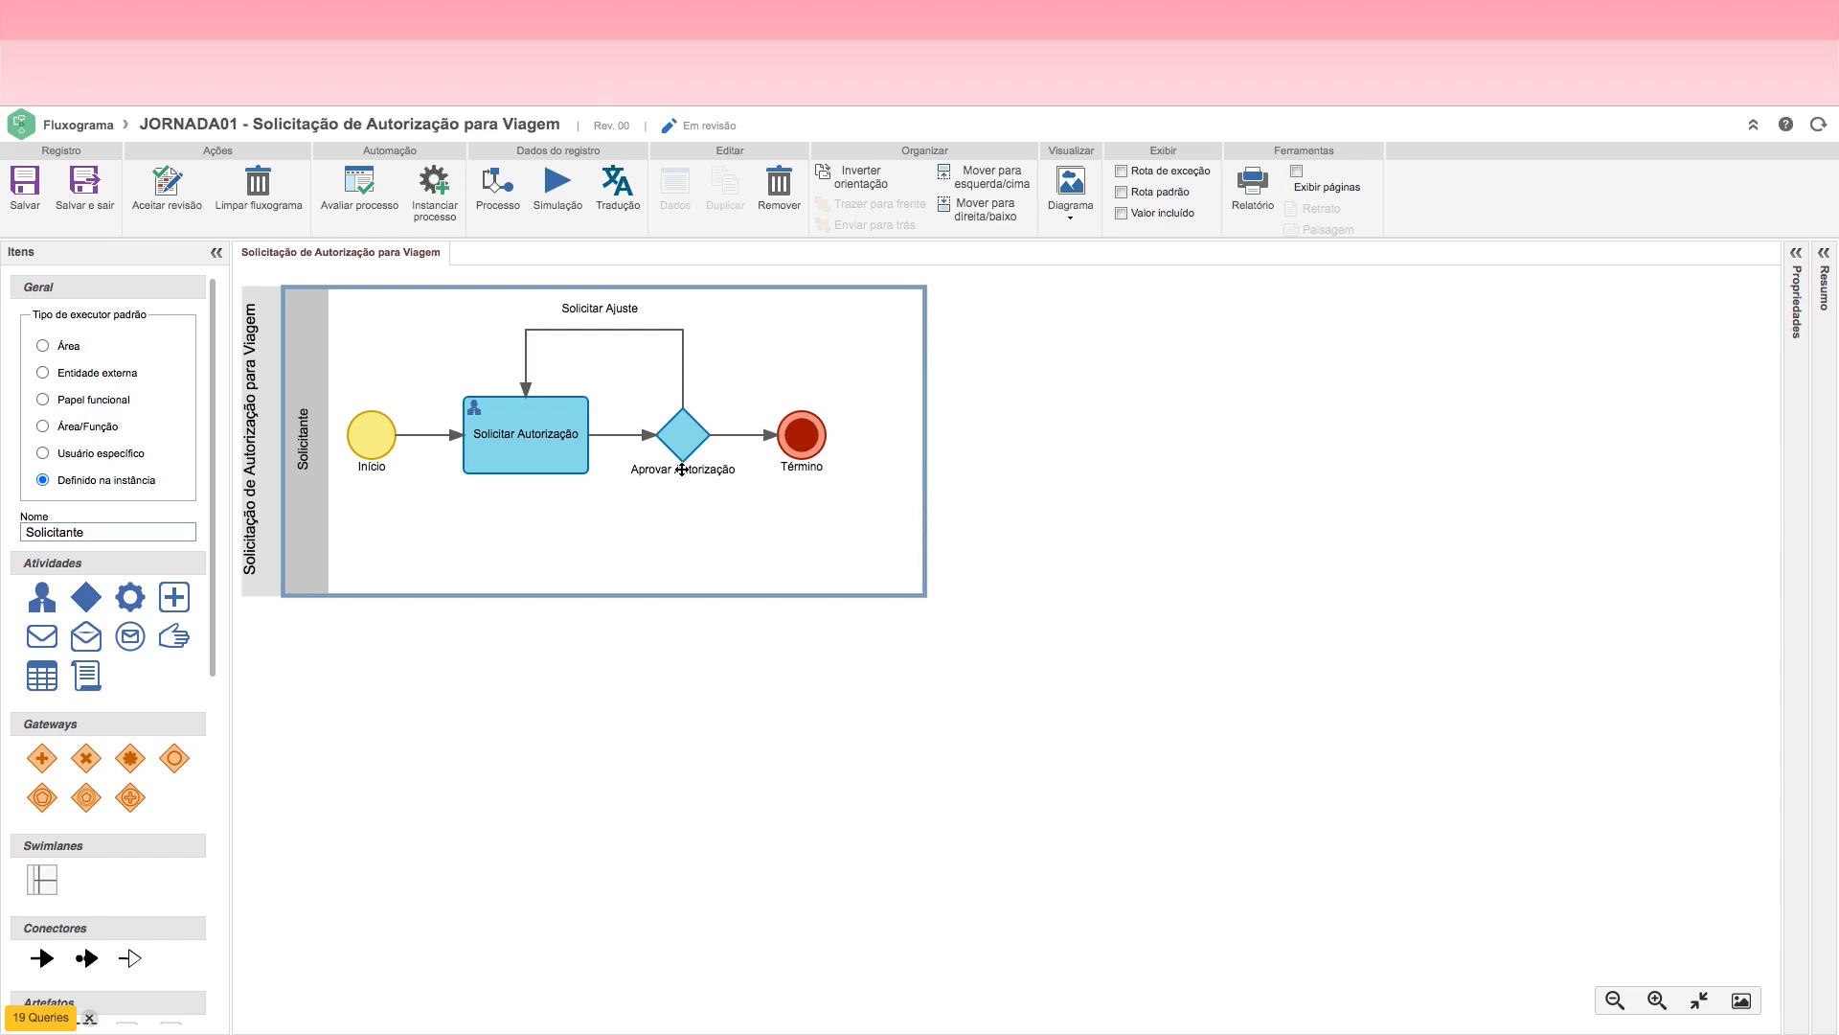
click(517, 439)
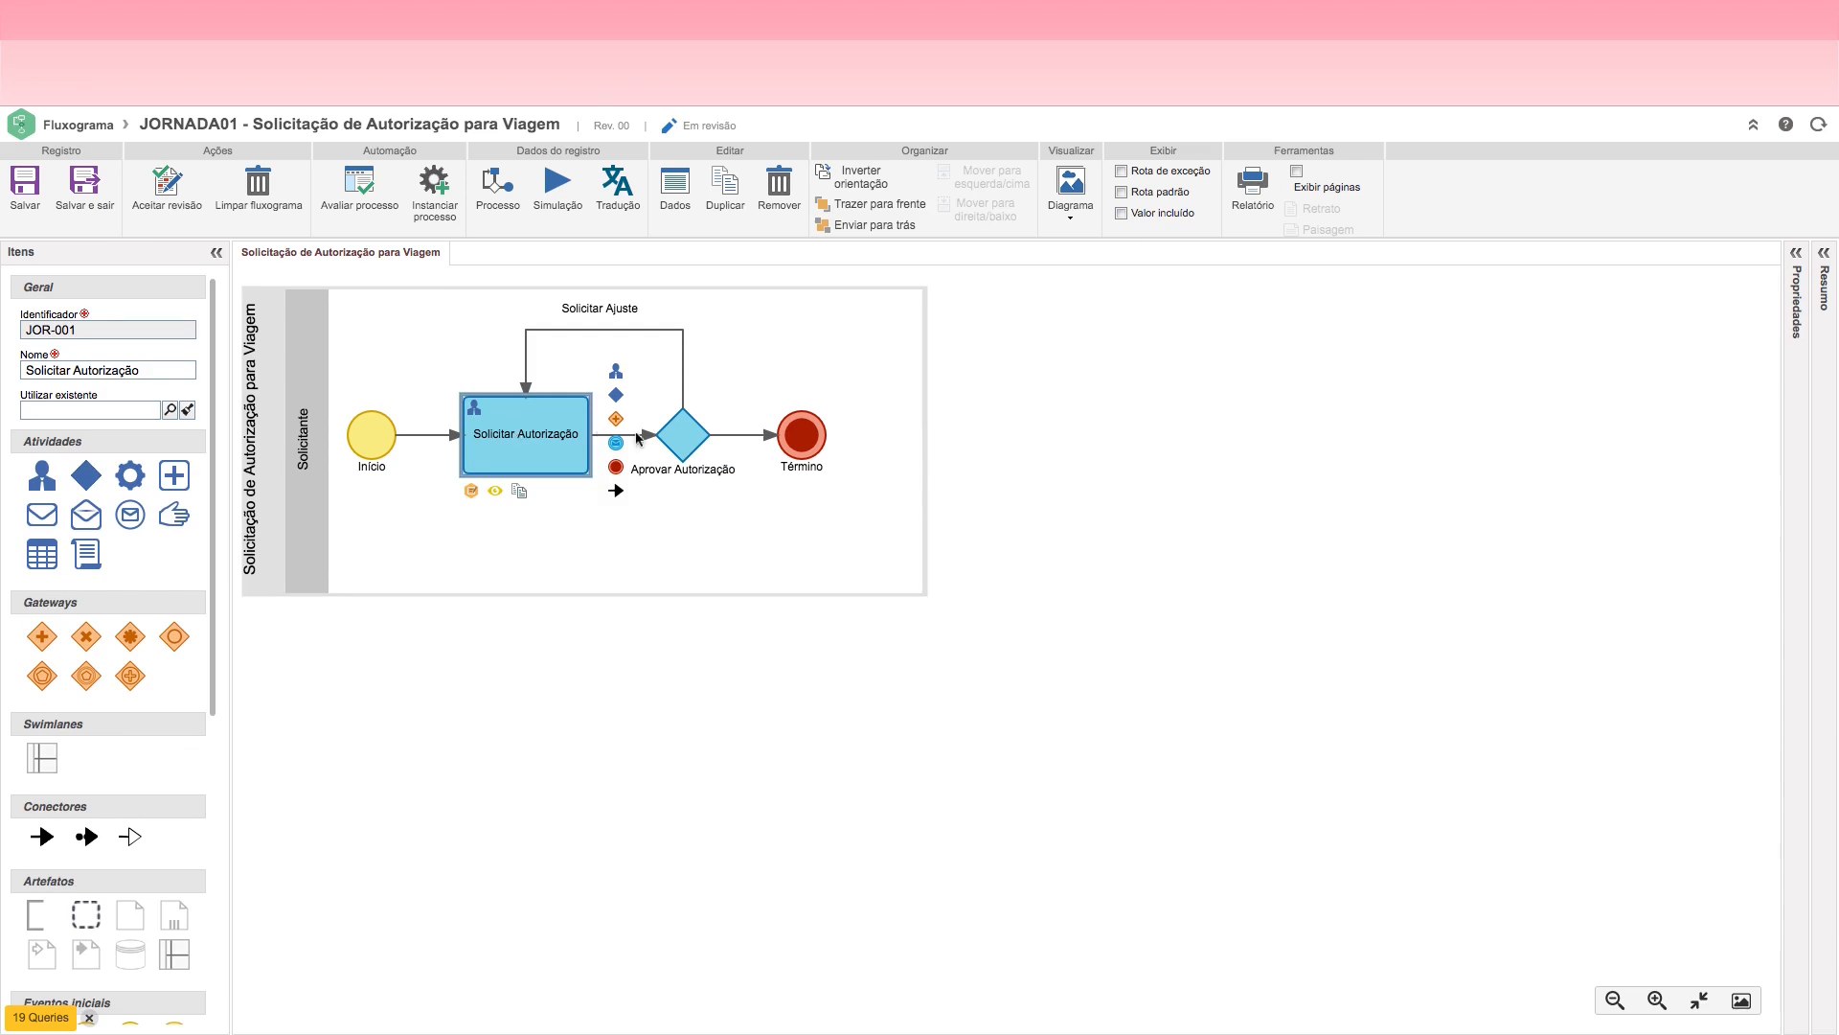
click(679, 441)
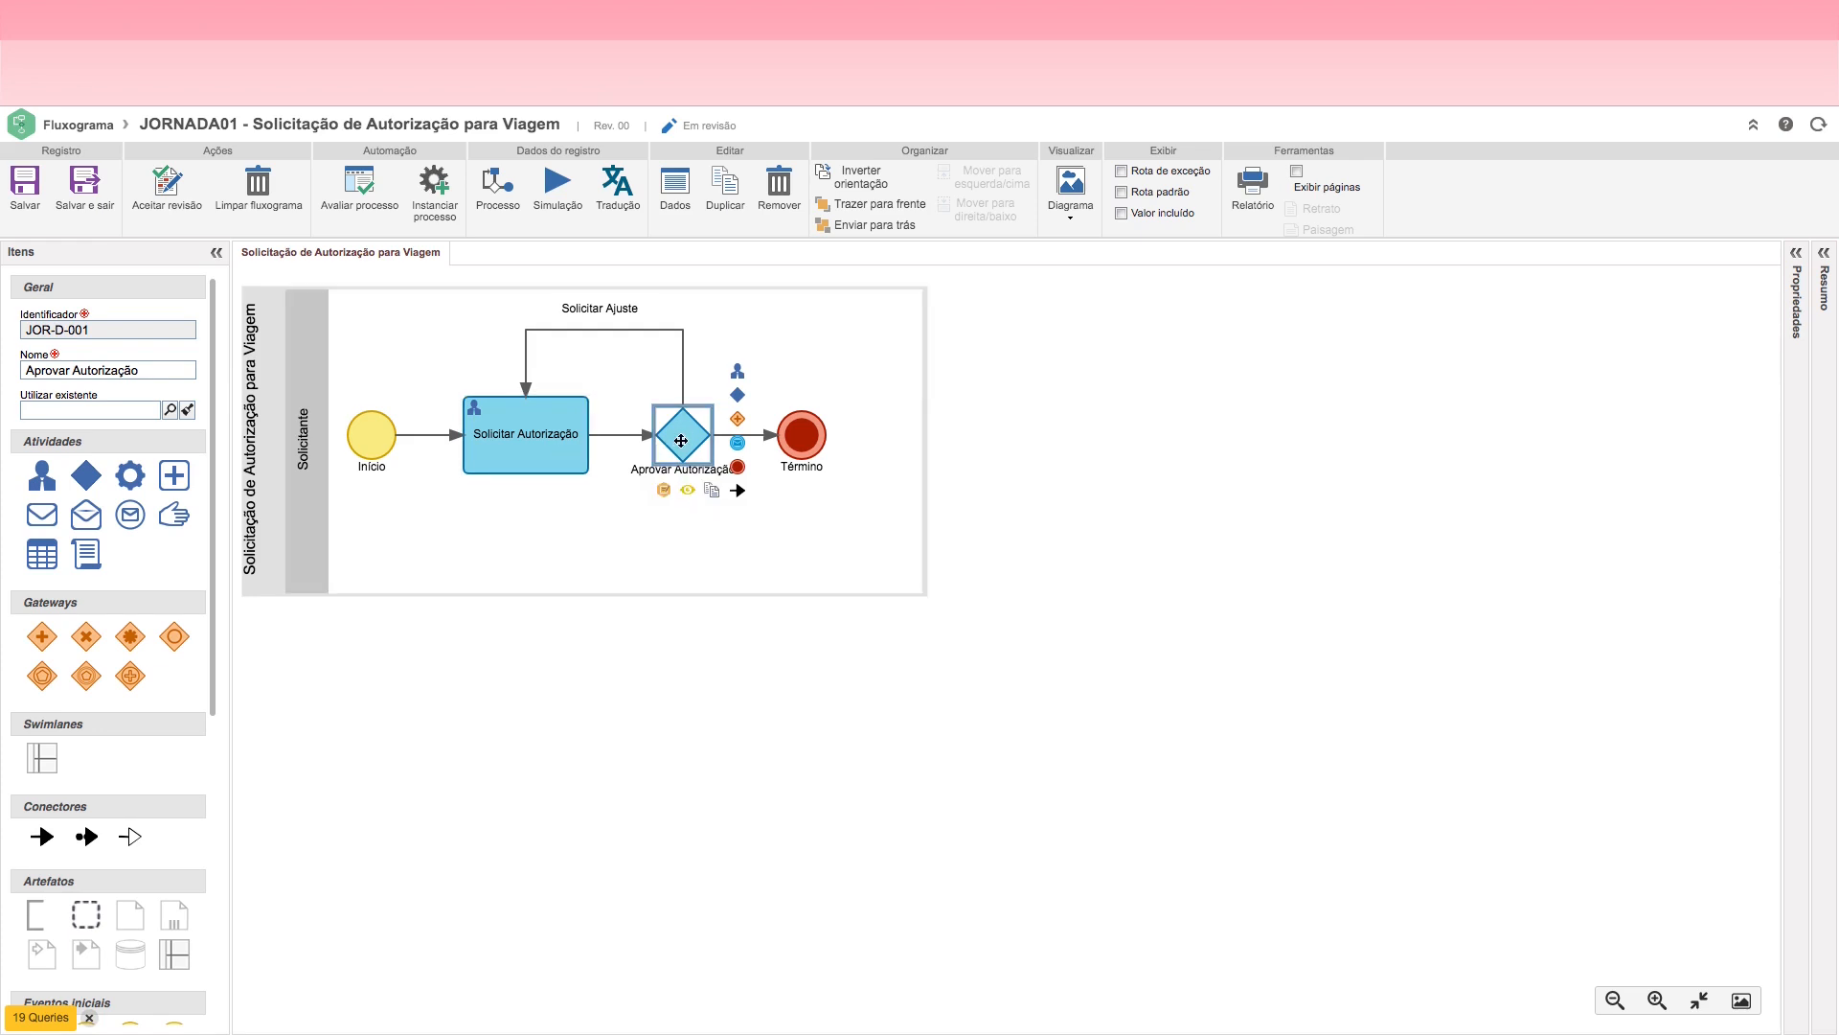
click(532, 452)
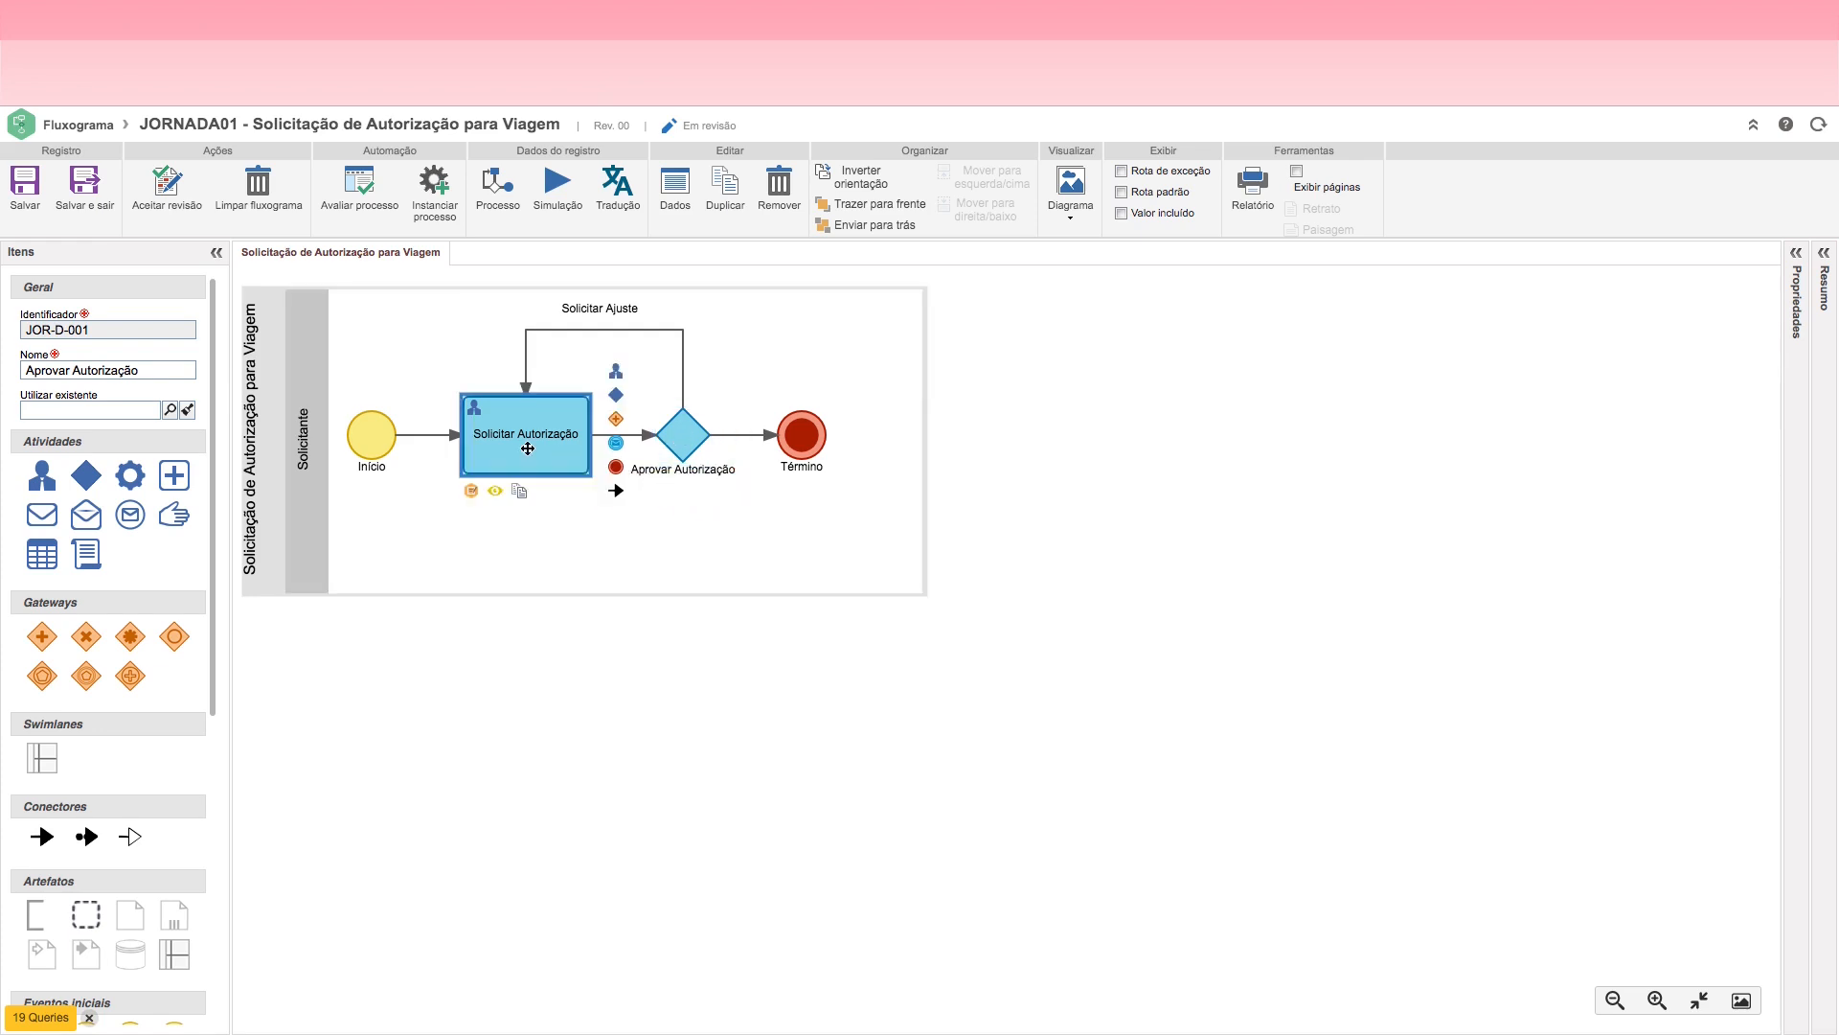
click(682, 432)
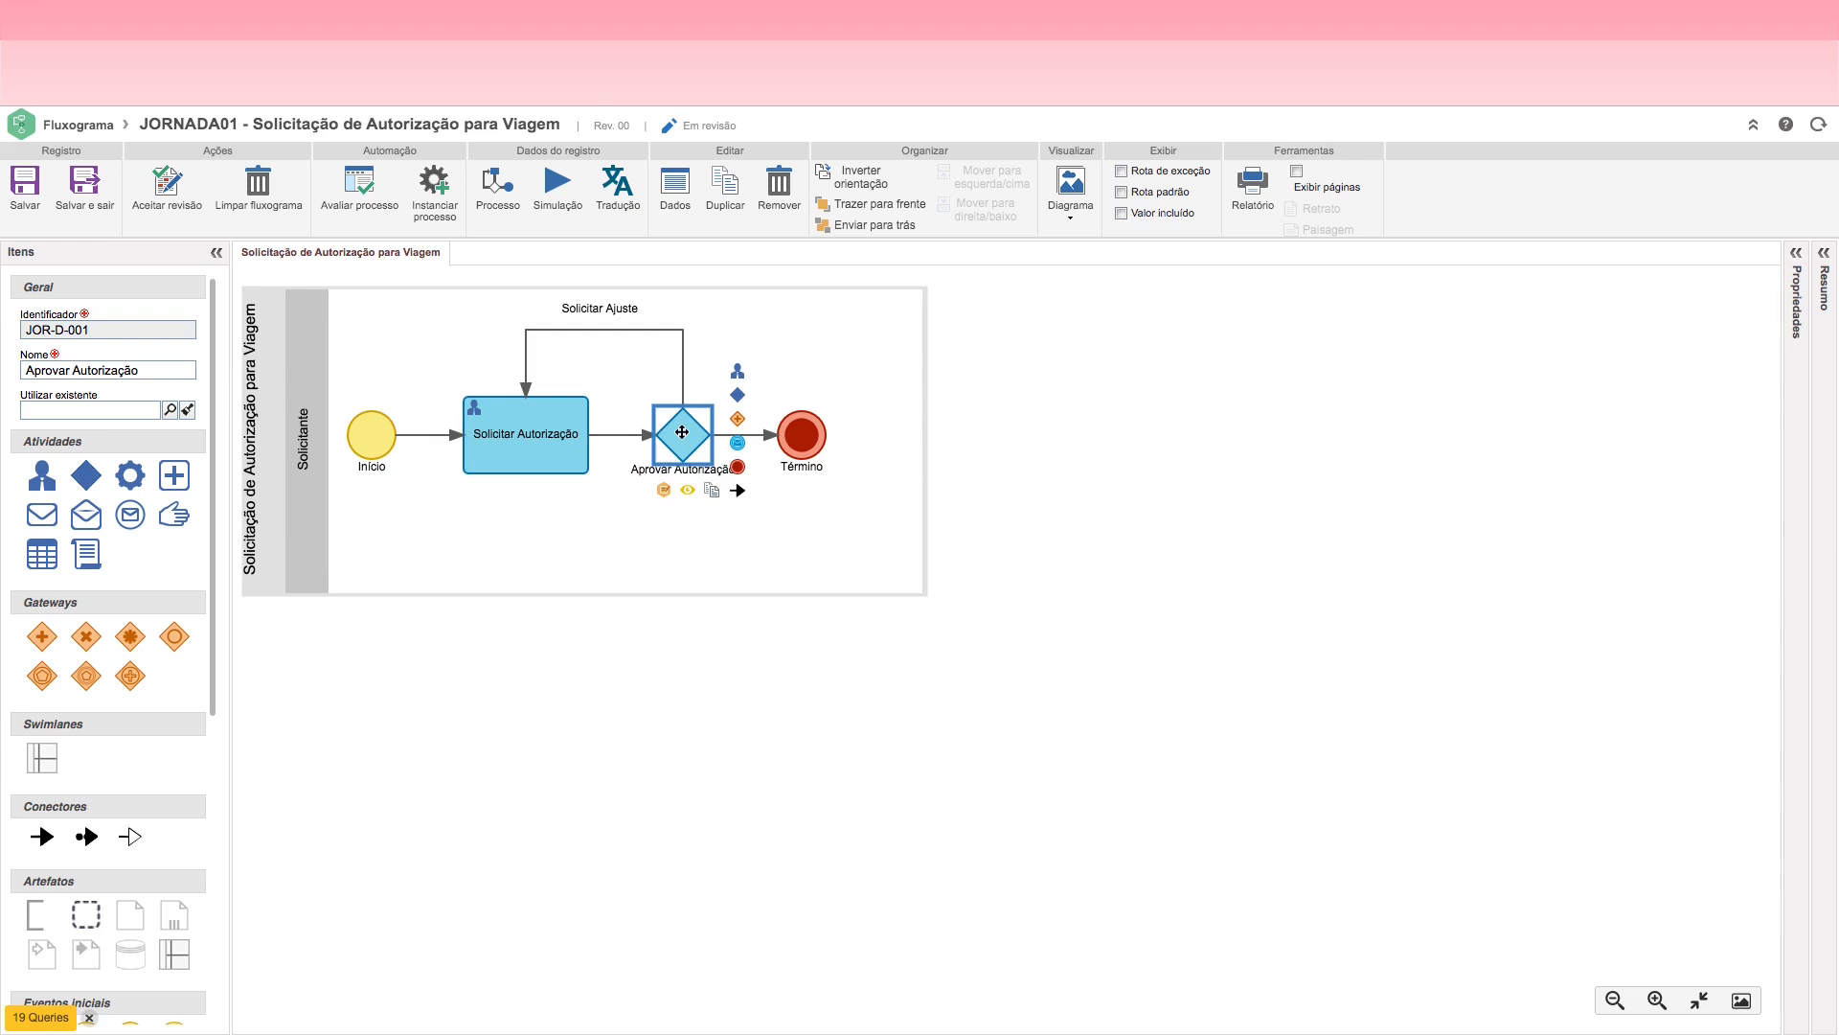
Step: Move the Término event slightly away from the decision and delete the flow connecting the two
click(826, 435)
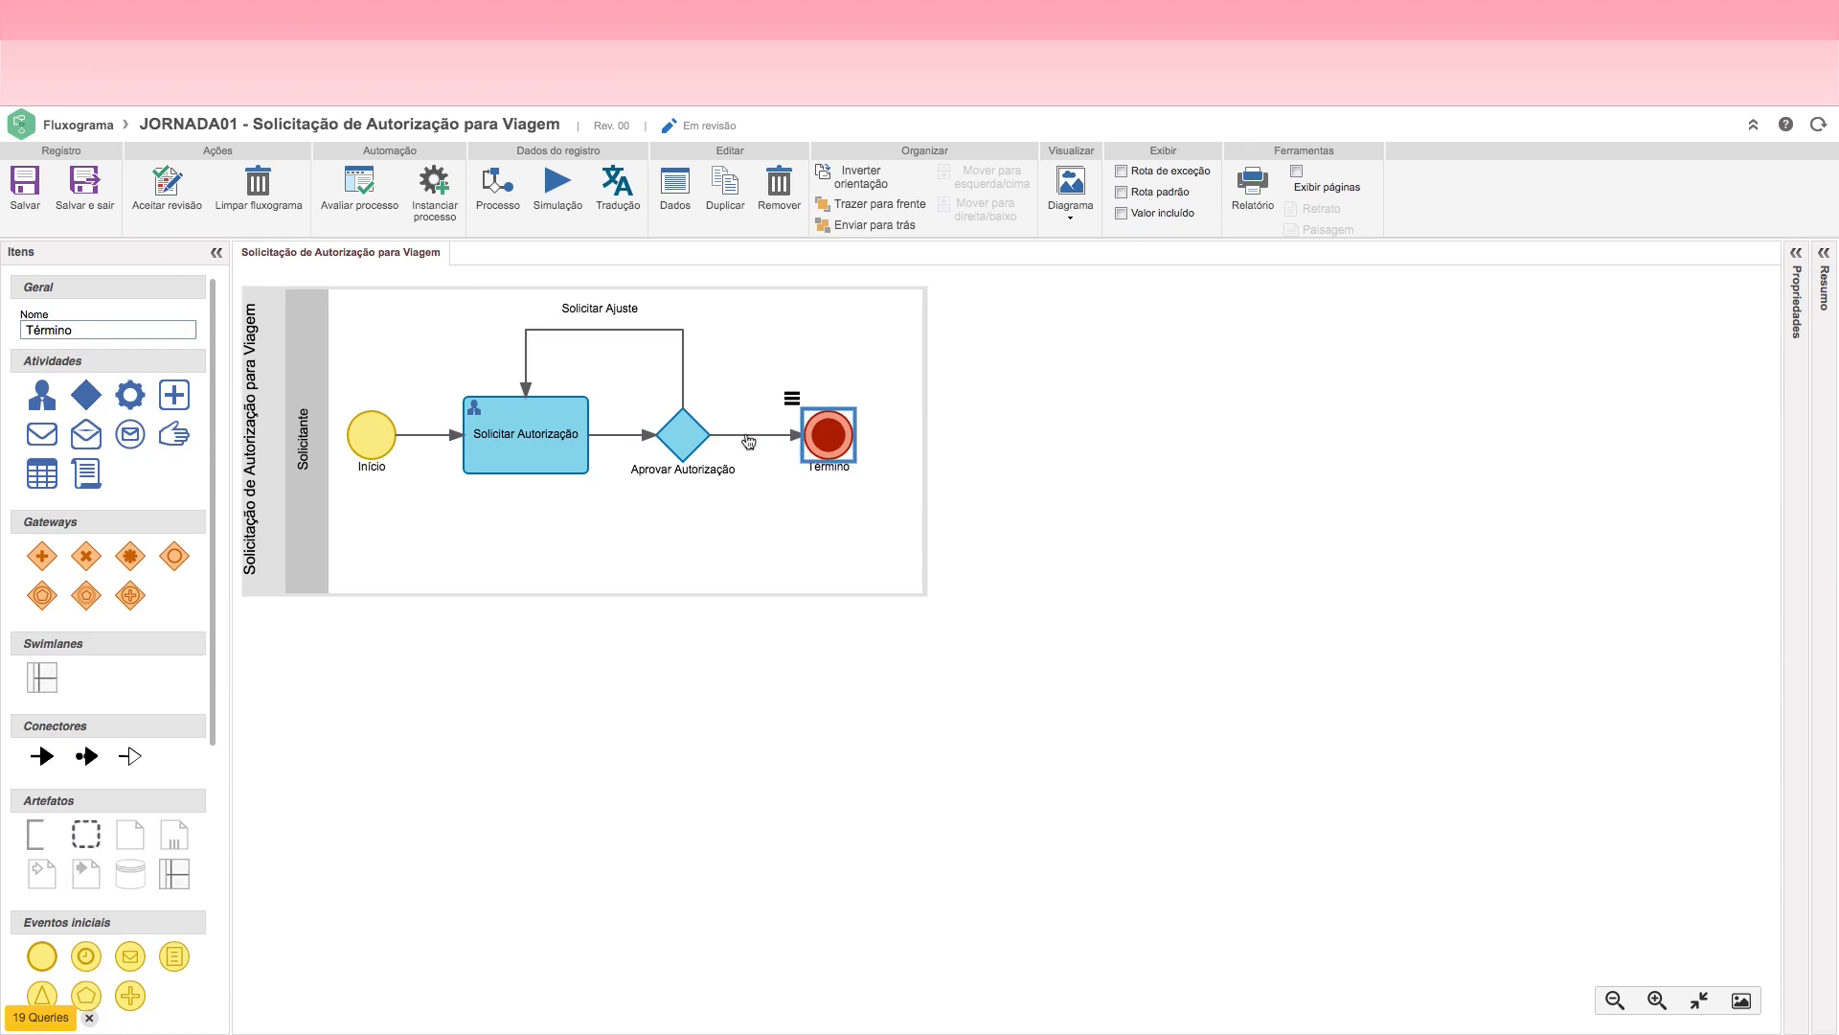
click(688, 437)
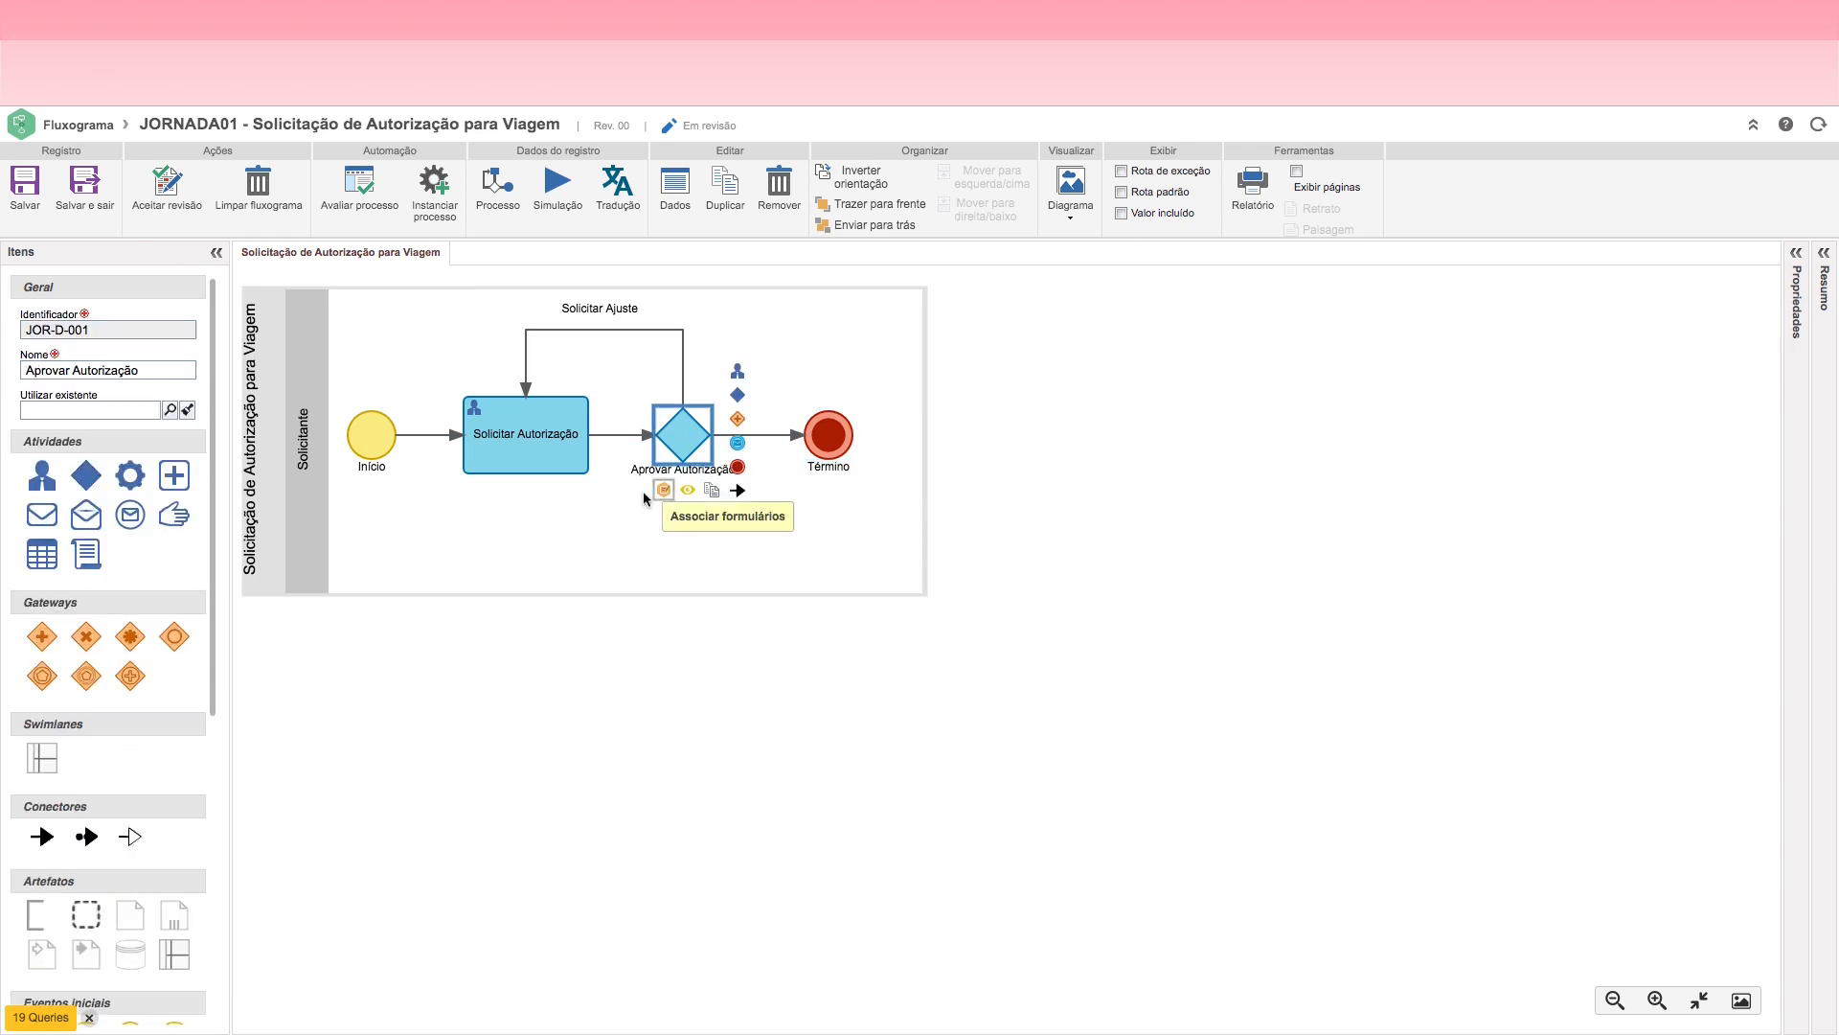
click(776, 441)
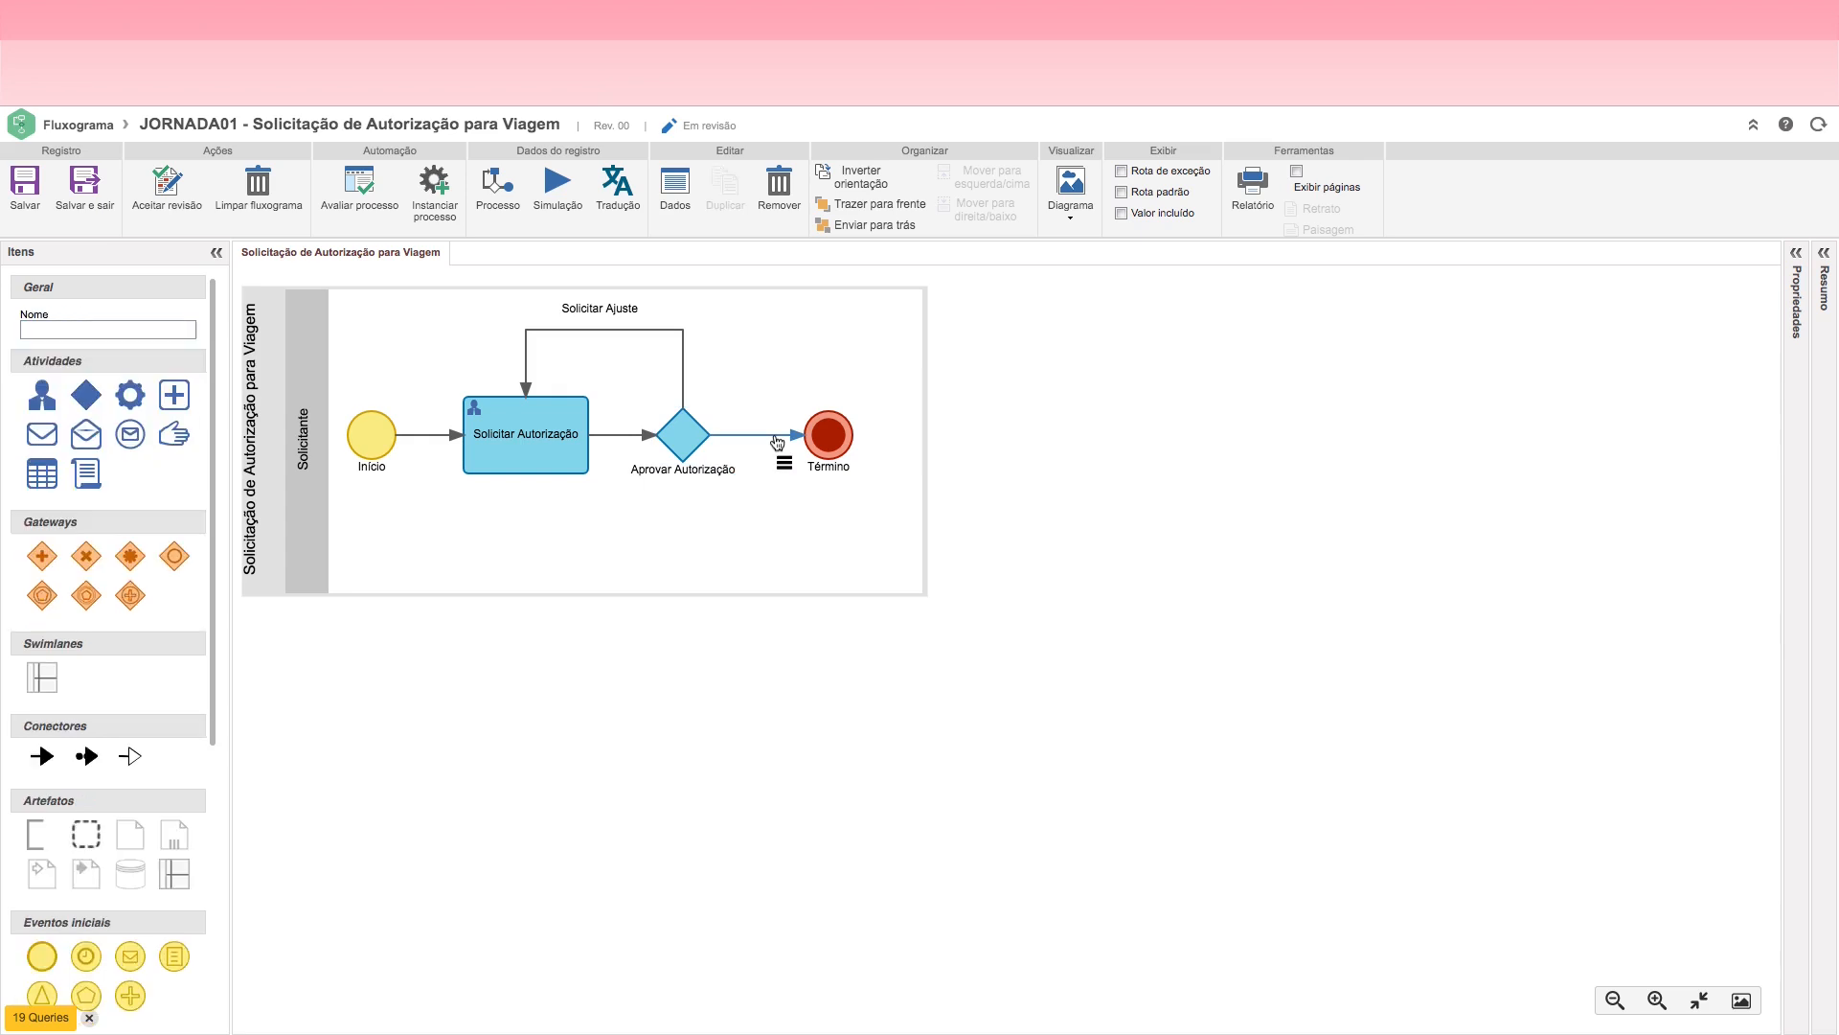
click(779, 192)
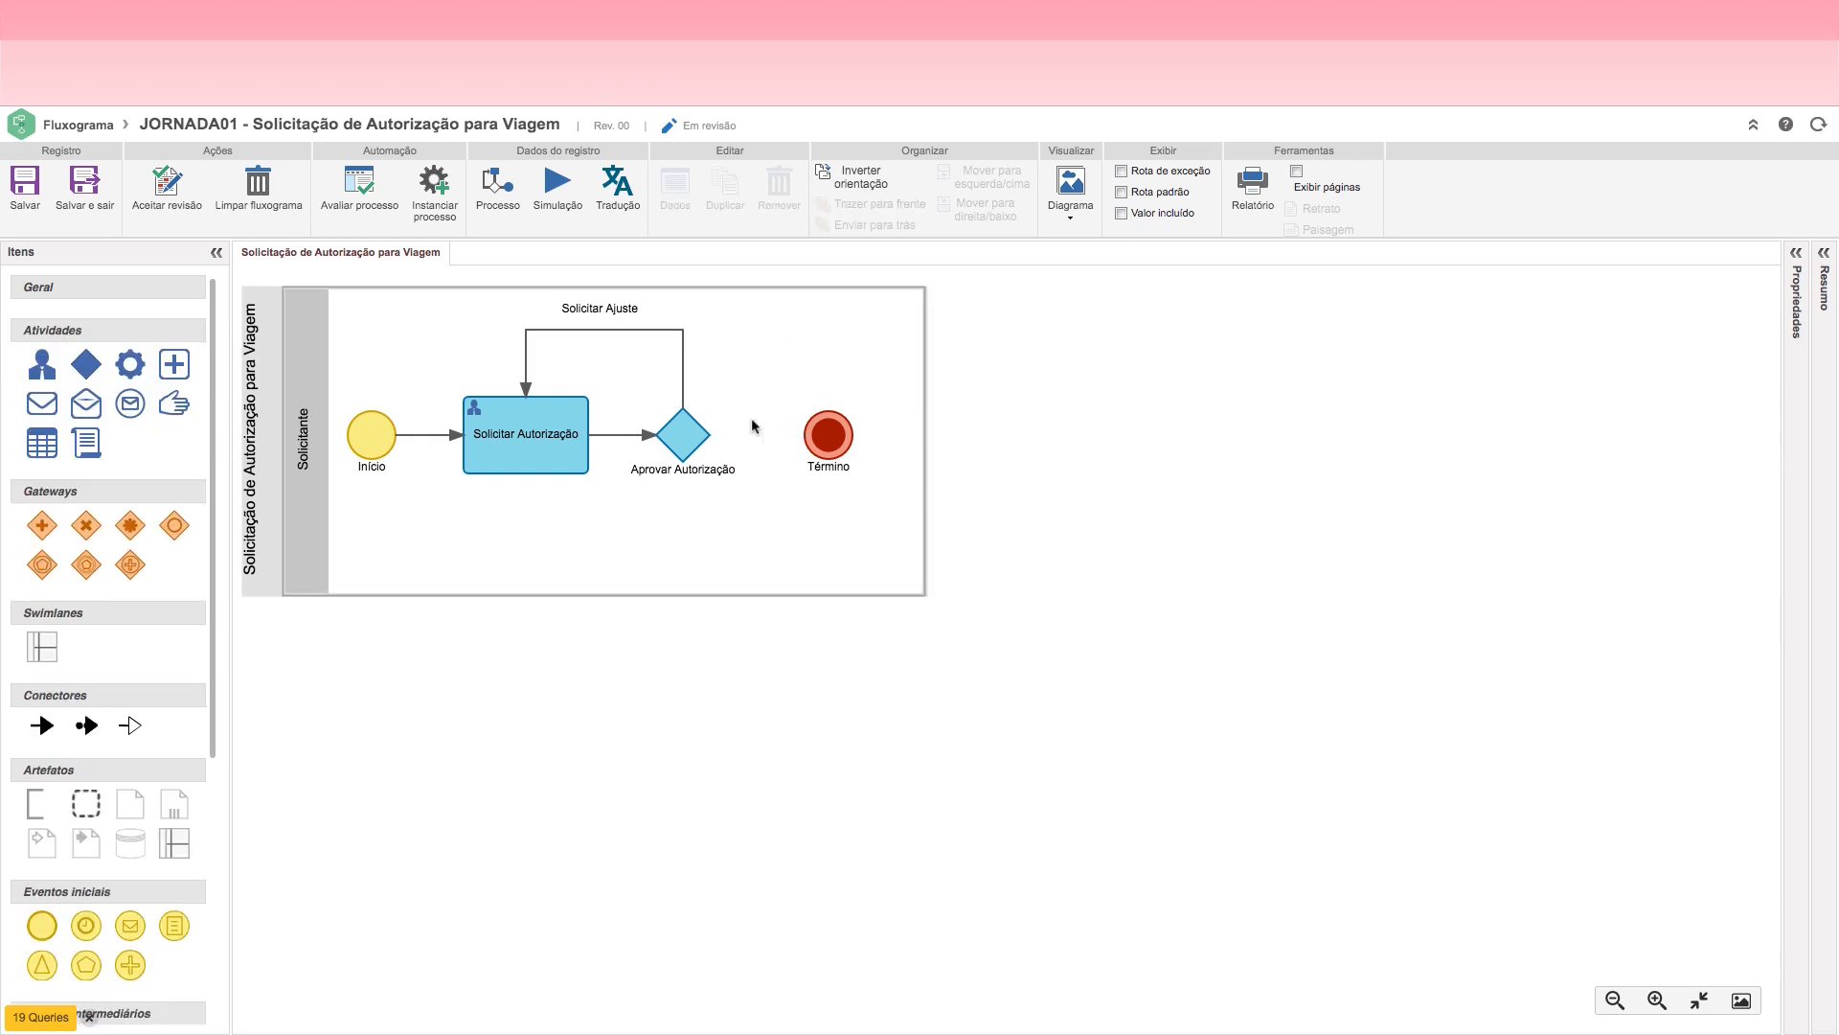
Step: Add a send-message intermediate event connected after the Aprovar Autorização decision and move it clear of the Término event
click(692, 441)
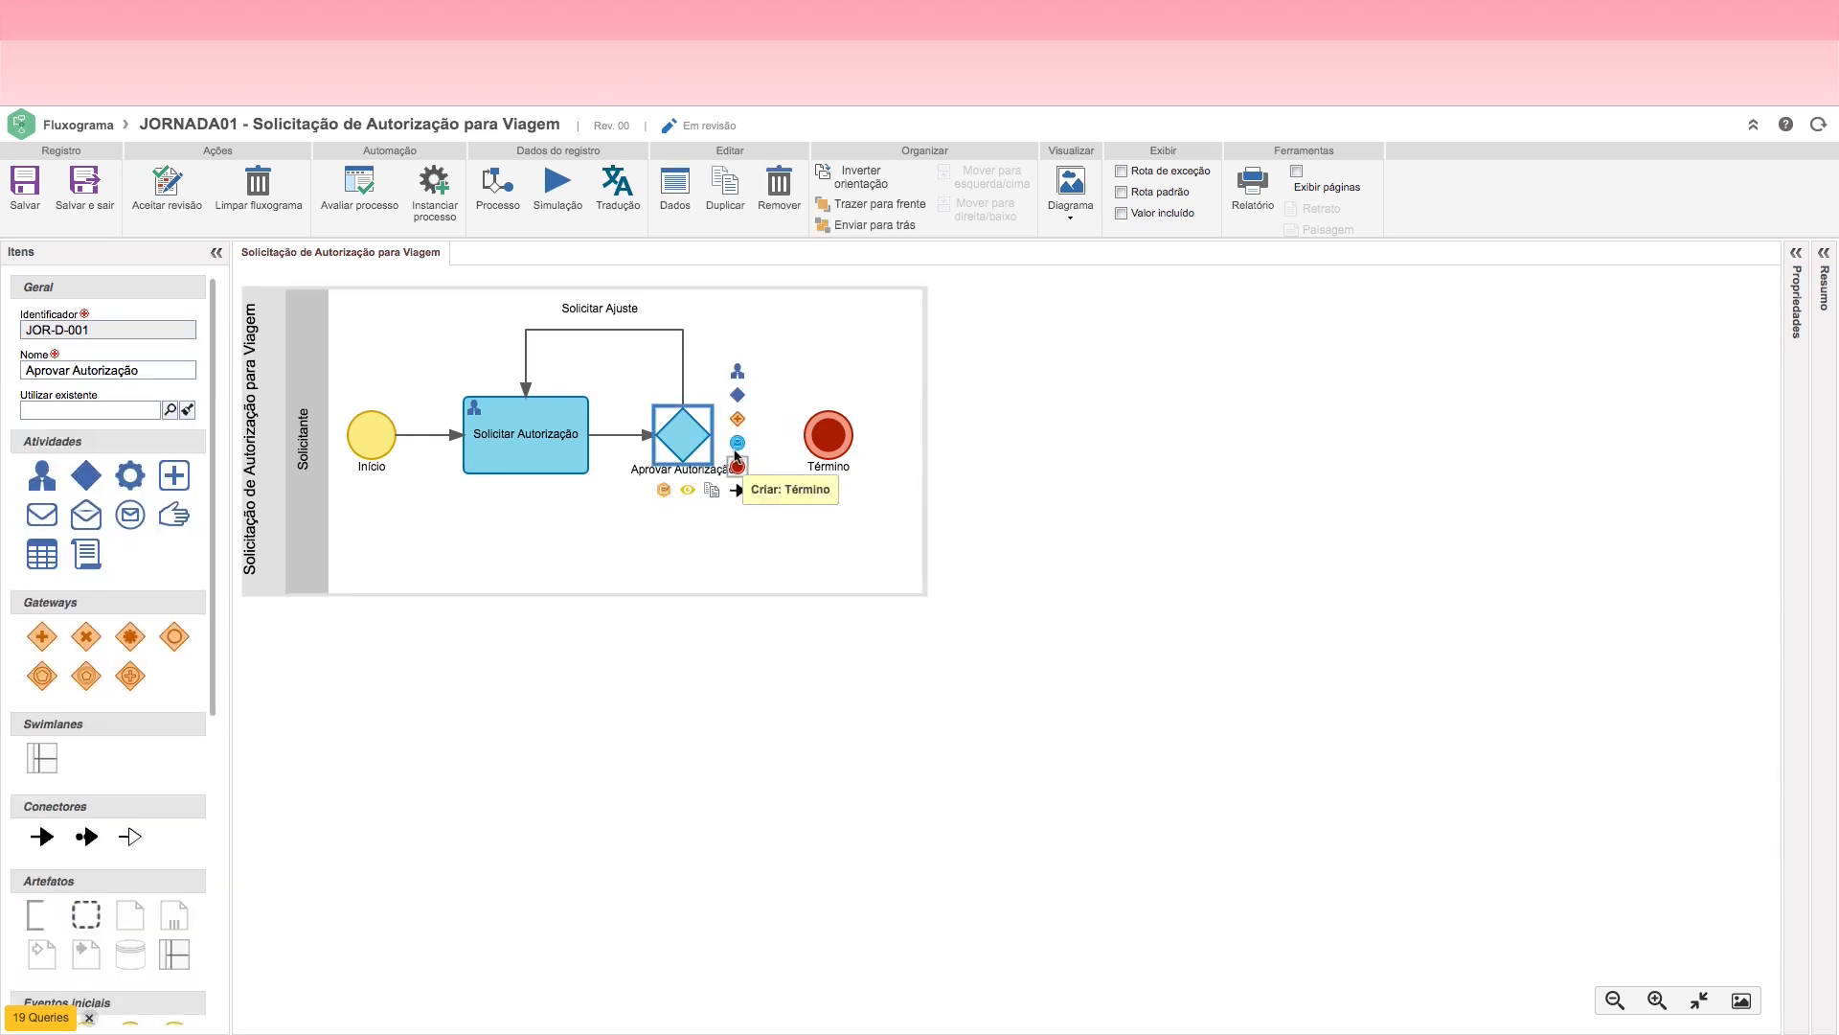
click(738, 444)
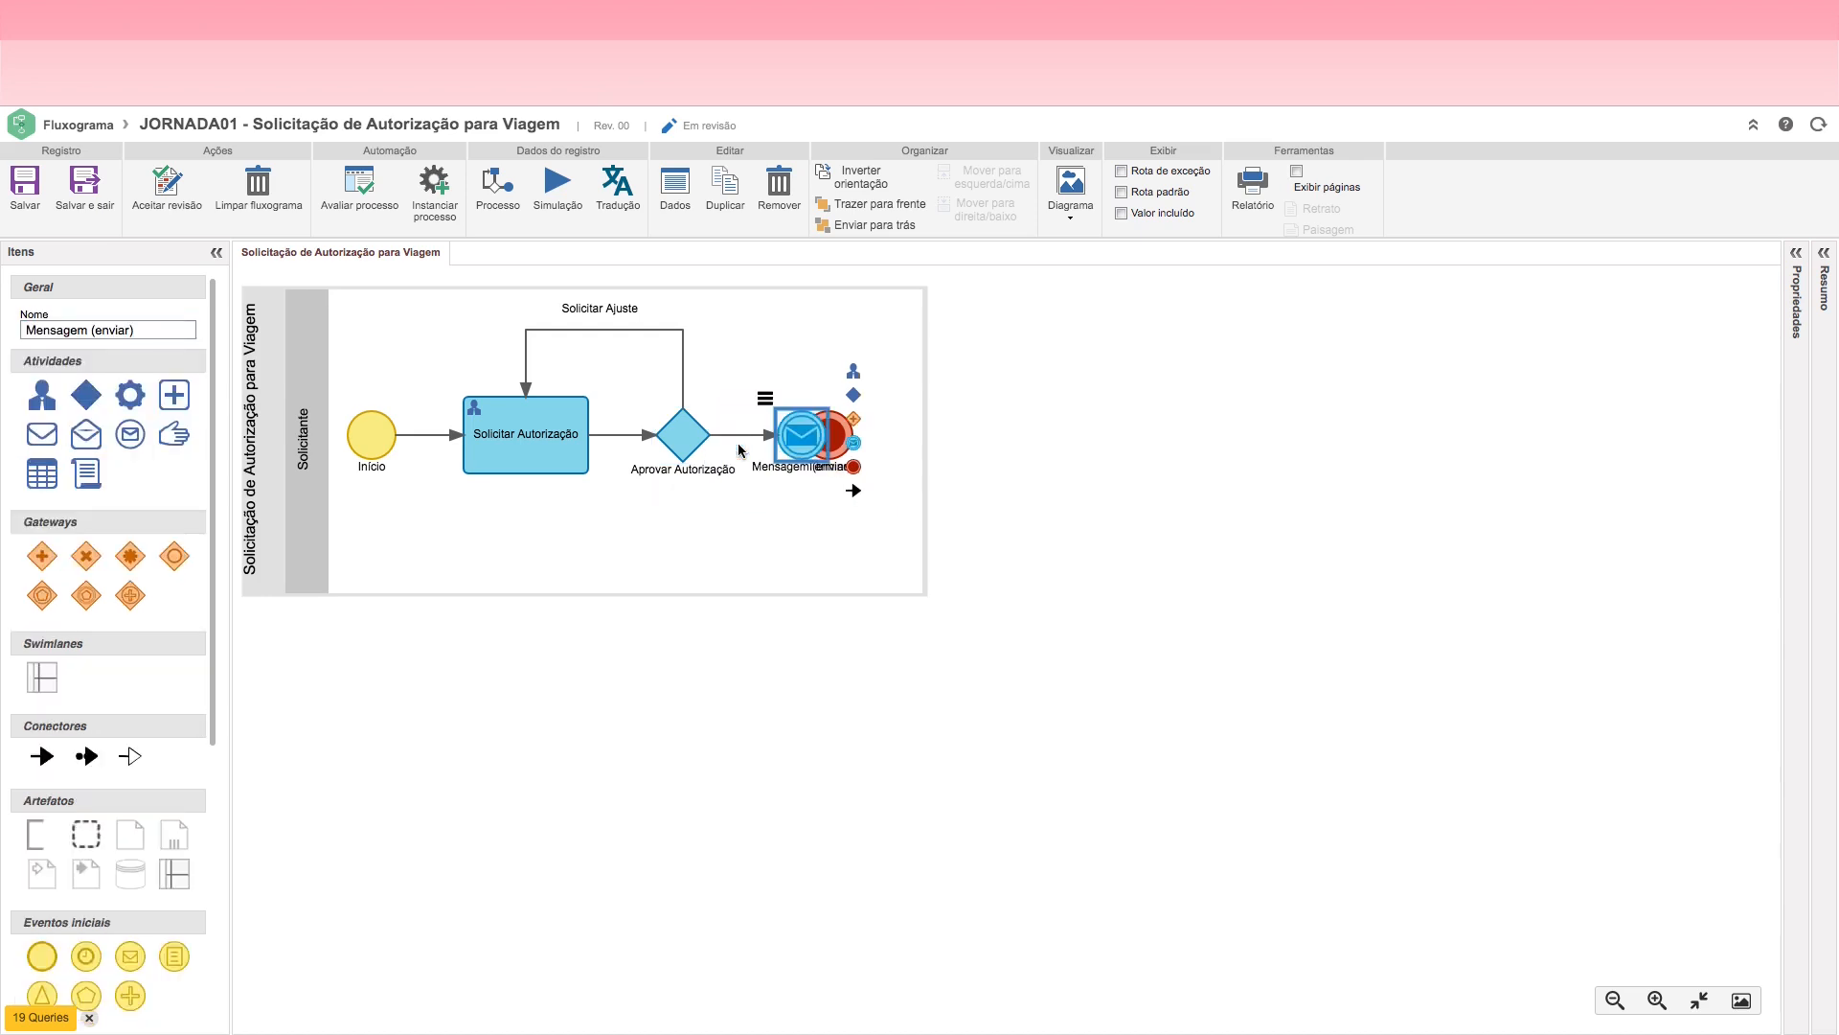
drag(797, 436, 759, 347)
drag(780, 372, 755, 309)
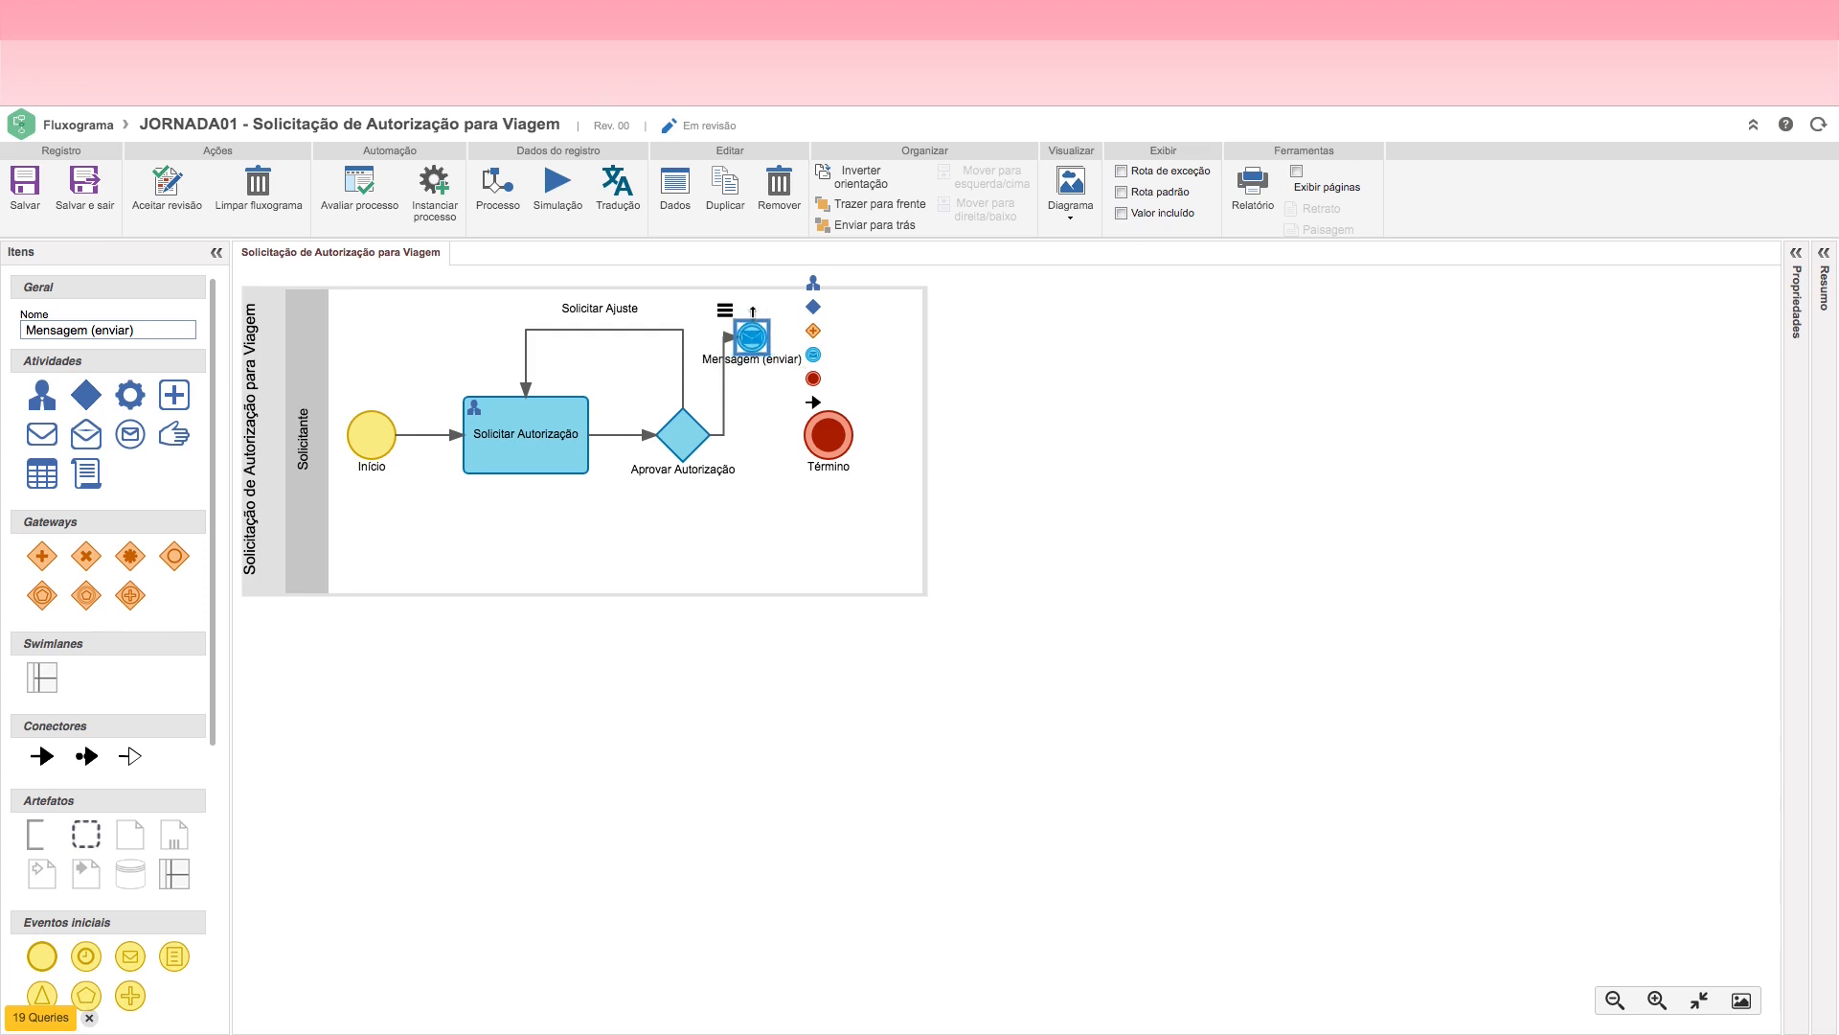
Step: Shrink the Aprovar Autorização decision and place the send-message event directly below it
click(688, 450)
drag(688, 467, 681, 435)
drag(749, 338, 677, 525)
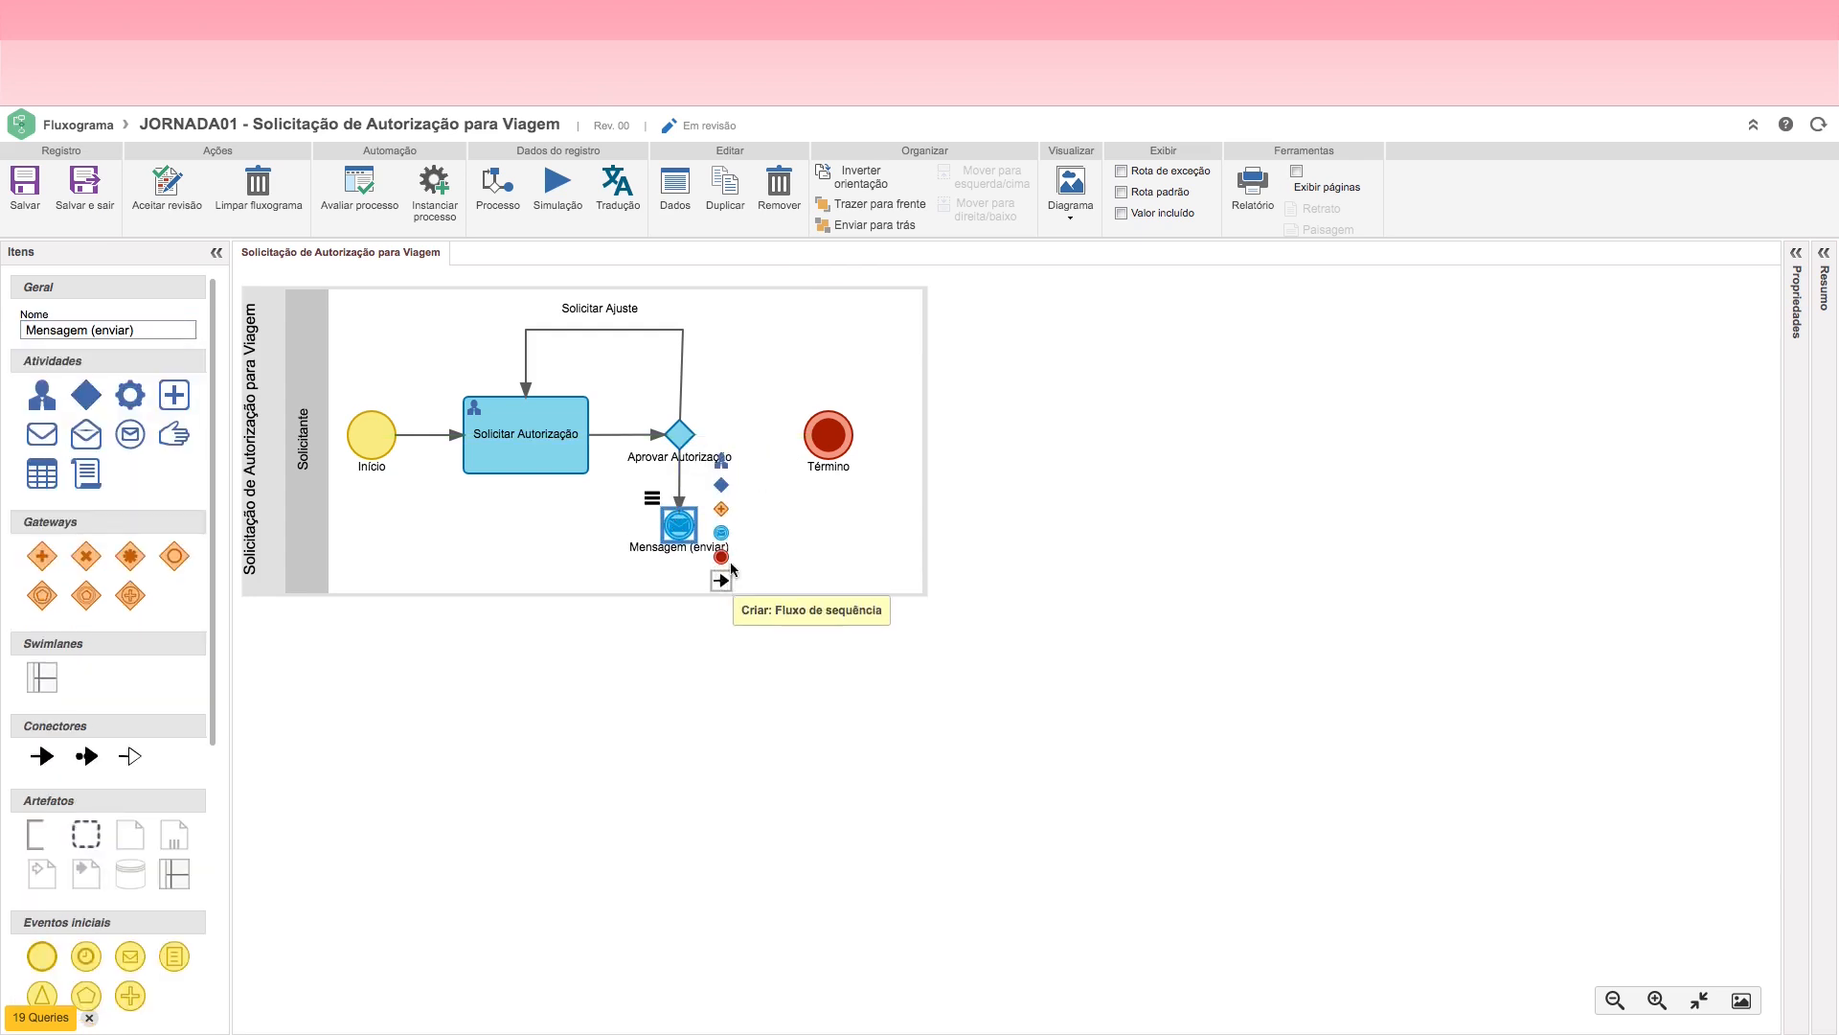
Step: Connect the send-message event to Término and move Término beneath it, extending the Solicitante lane downward for room
drag(722, 581, 835, 446)
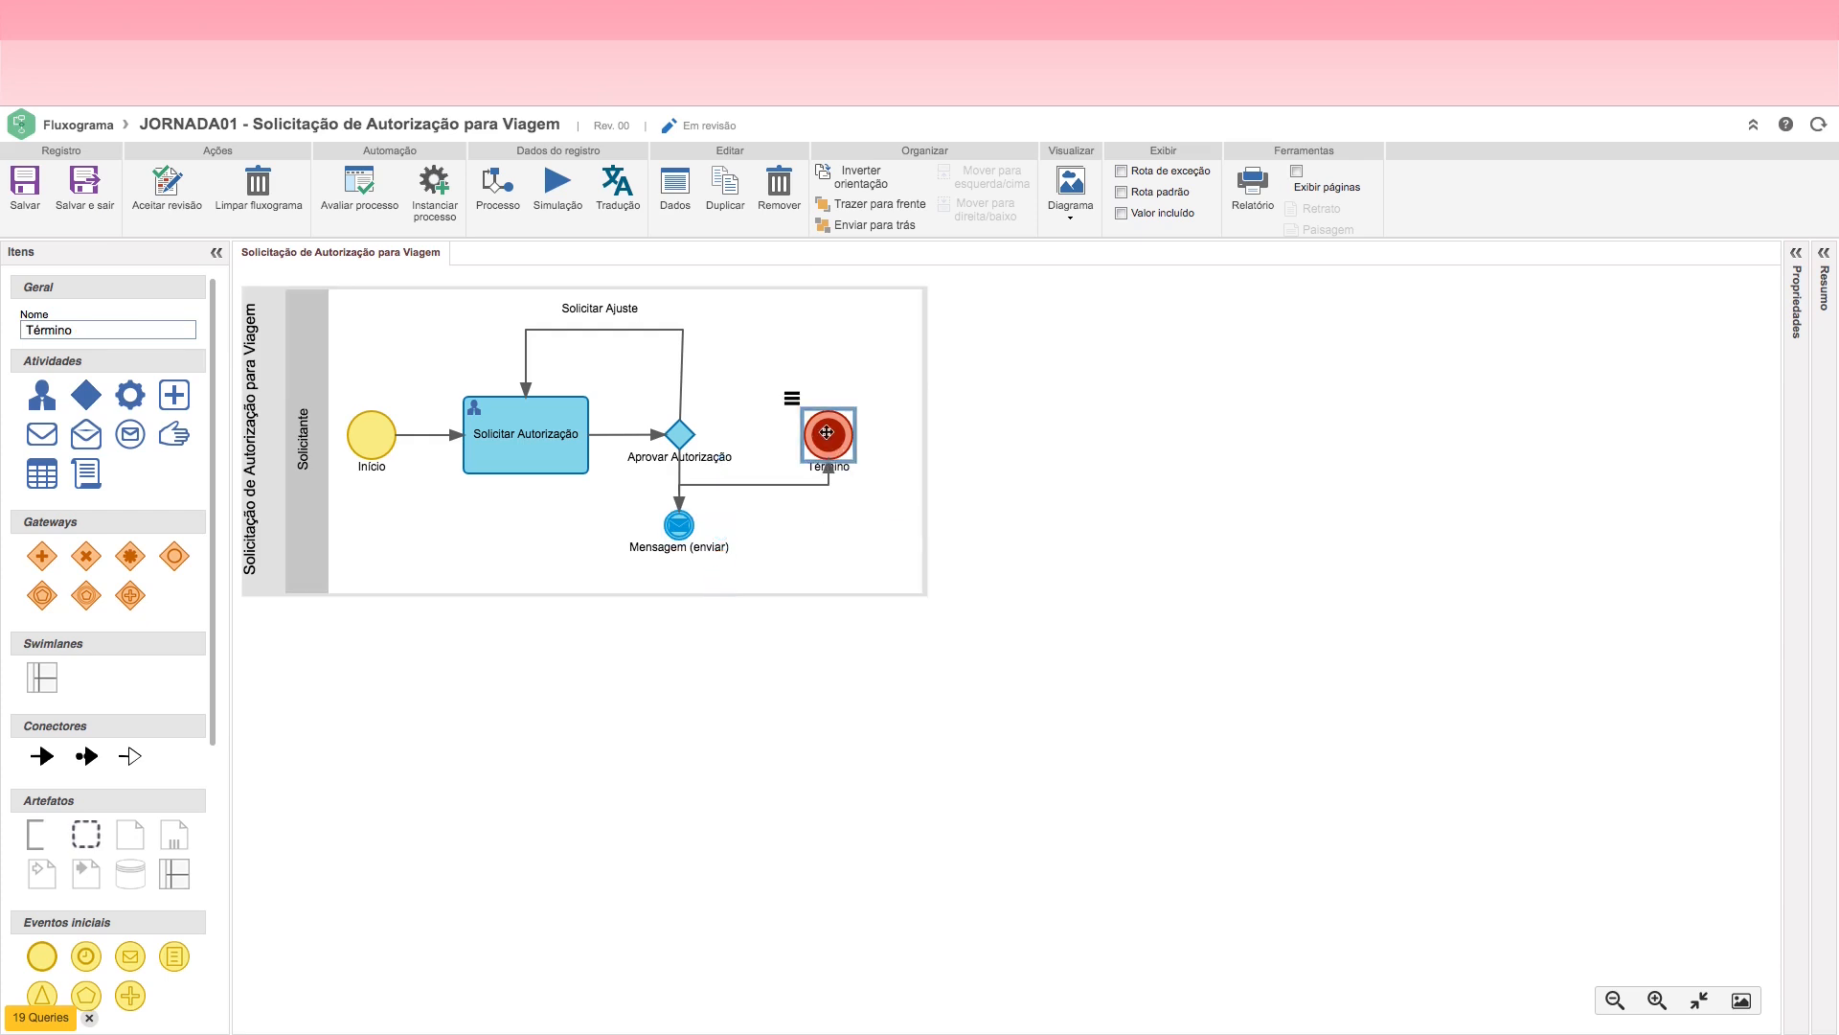
click(796, 563)
drag(805, 594, 808, 862)
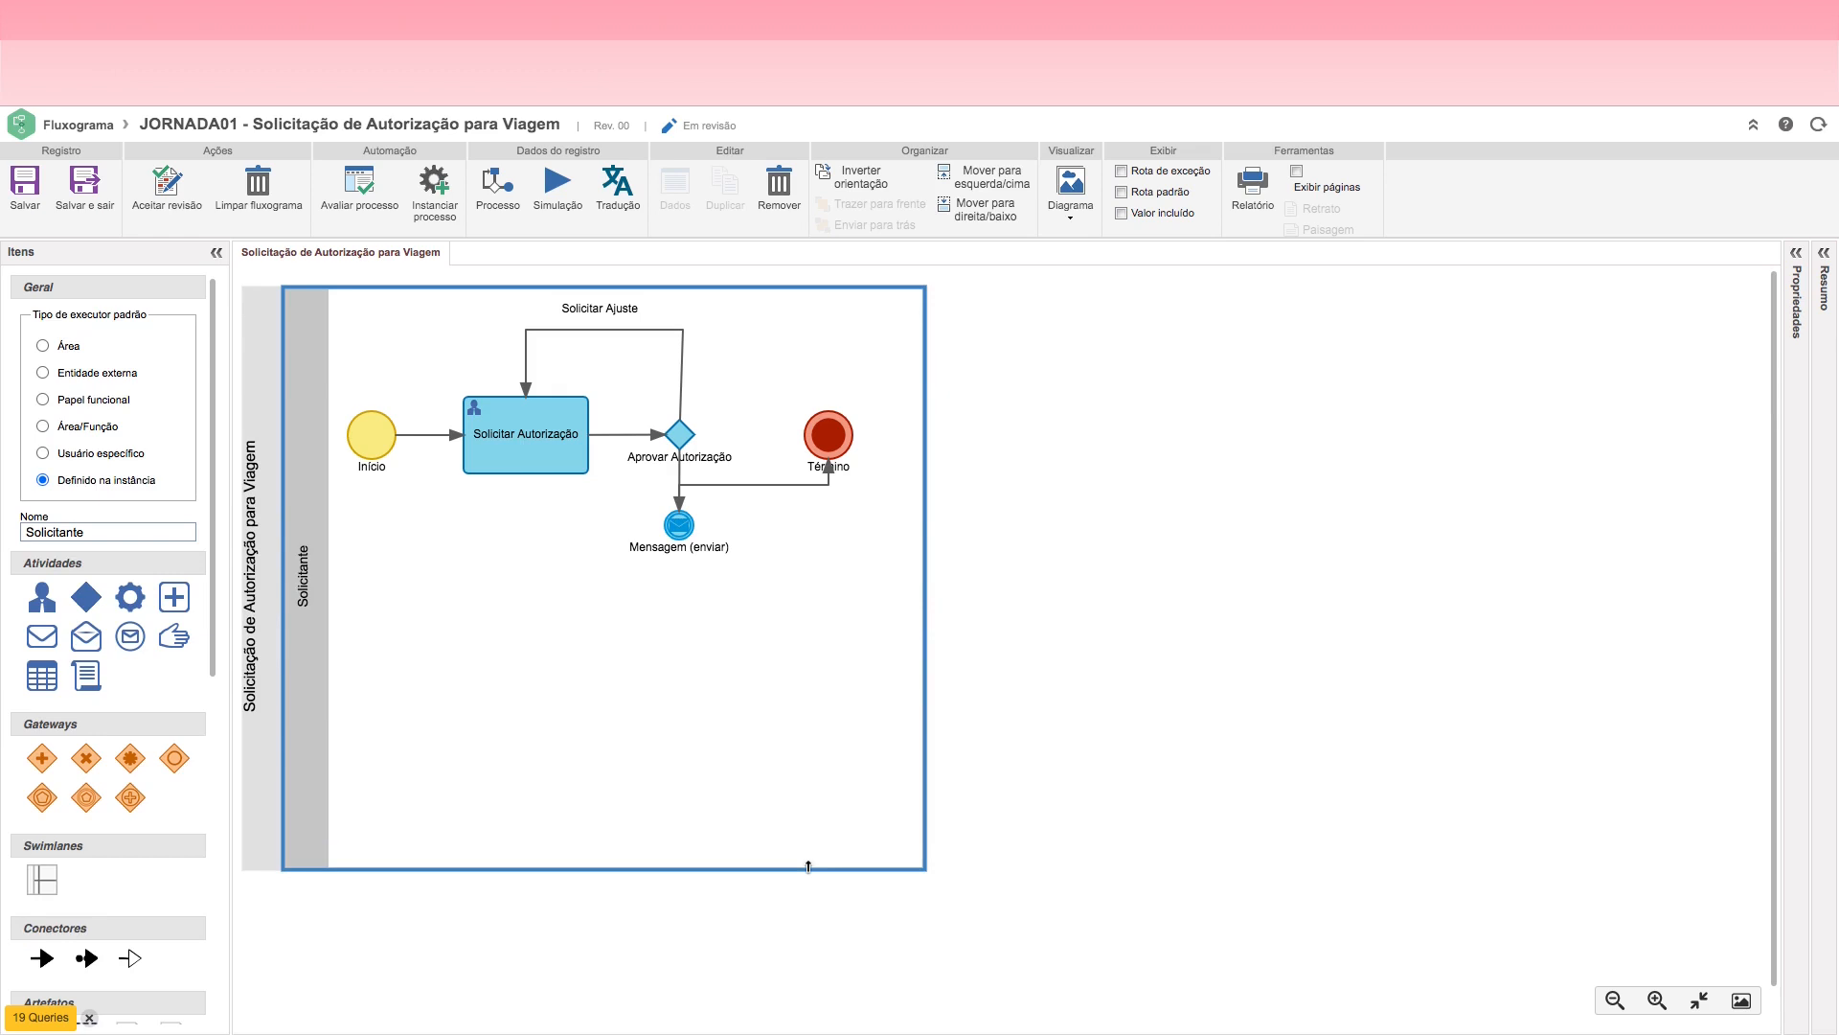
drag(830, 438, 666, 637)
Step: Widen the Solicitante lane, reduce its height to fit the flow, and align Término directly under the send-message event
click(795, 840)
drag(793, 865, 790, 802)
drag(927, 640, 962, 660)
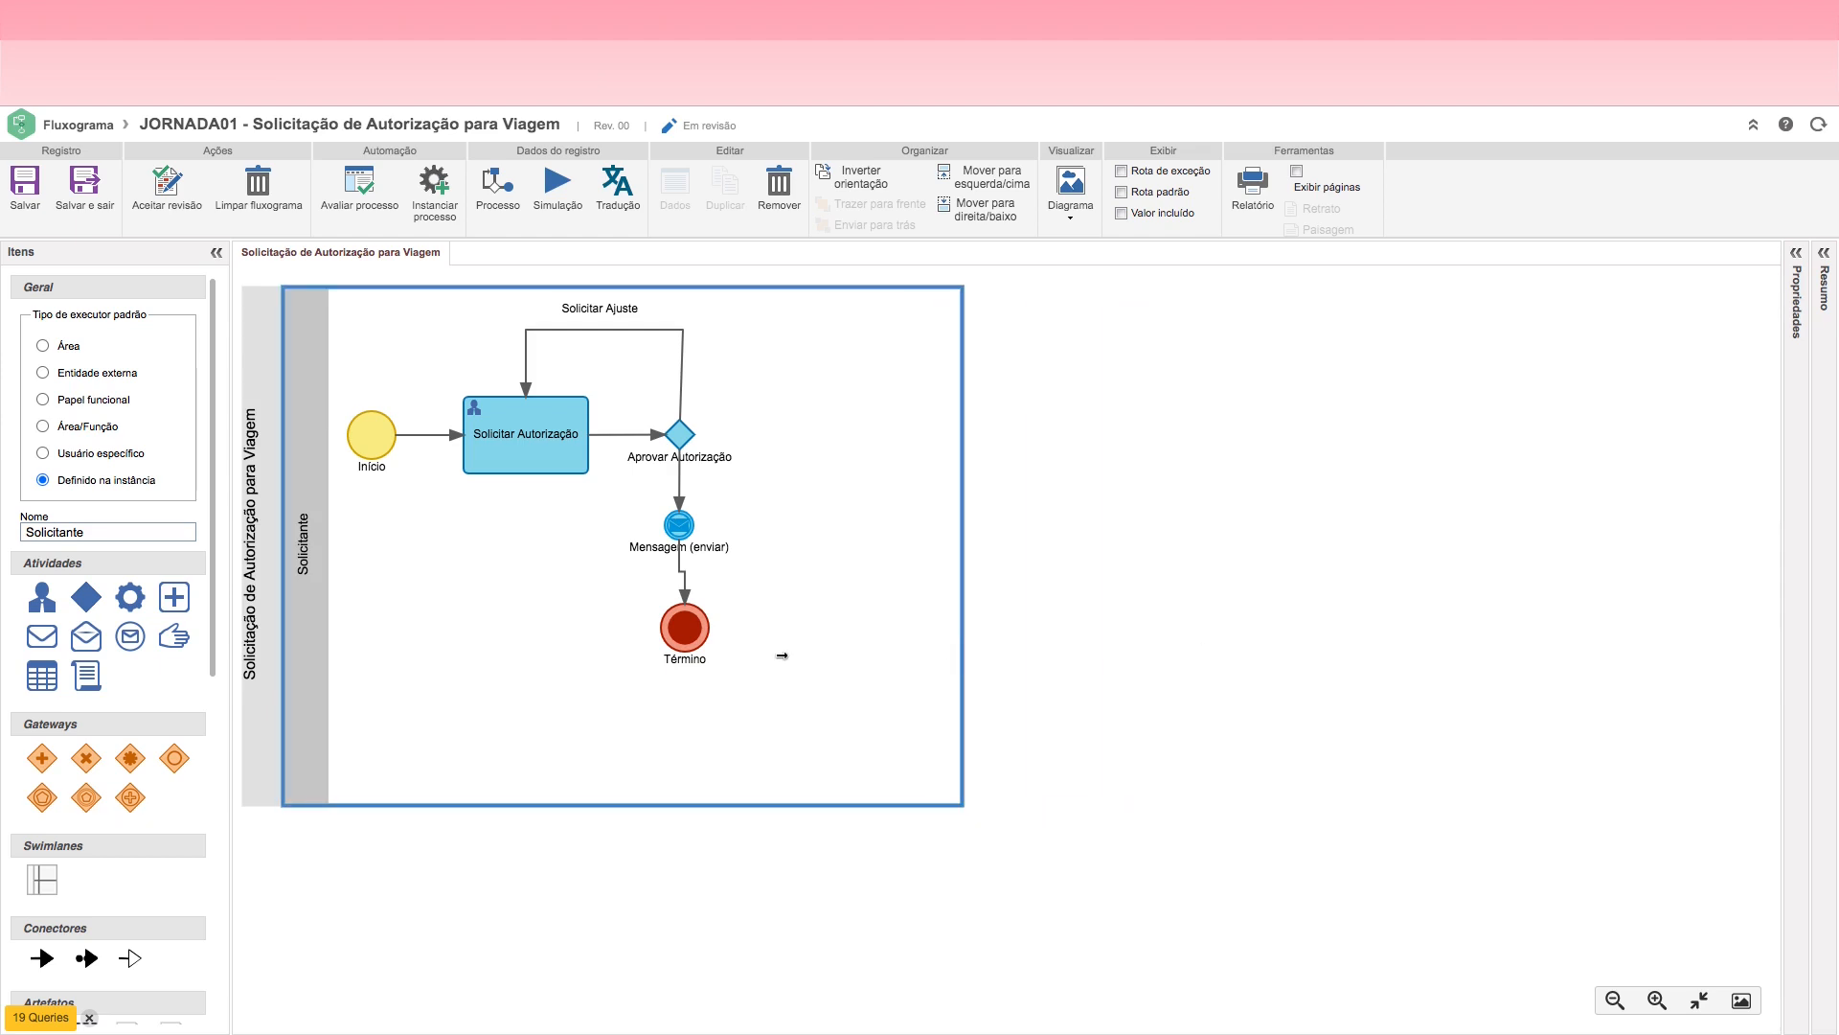
drag(685, 634, 681, 614)
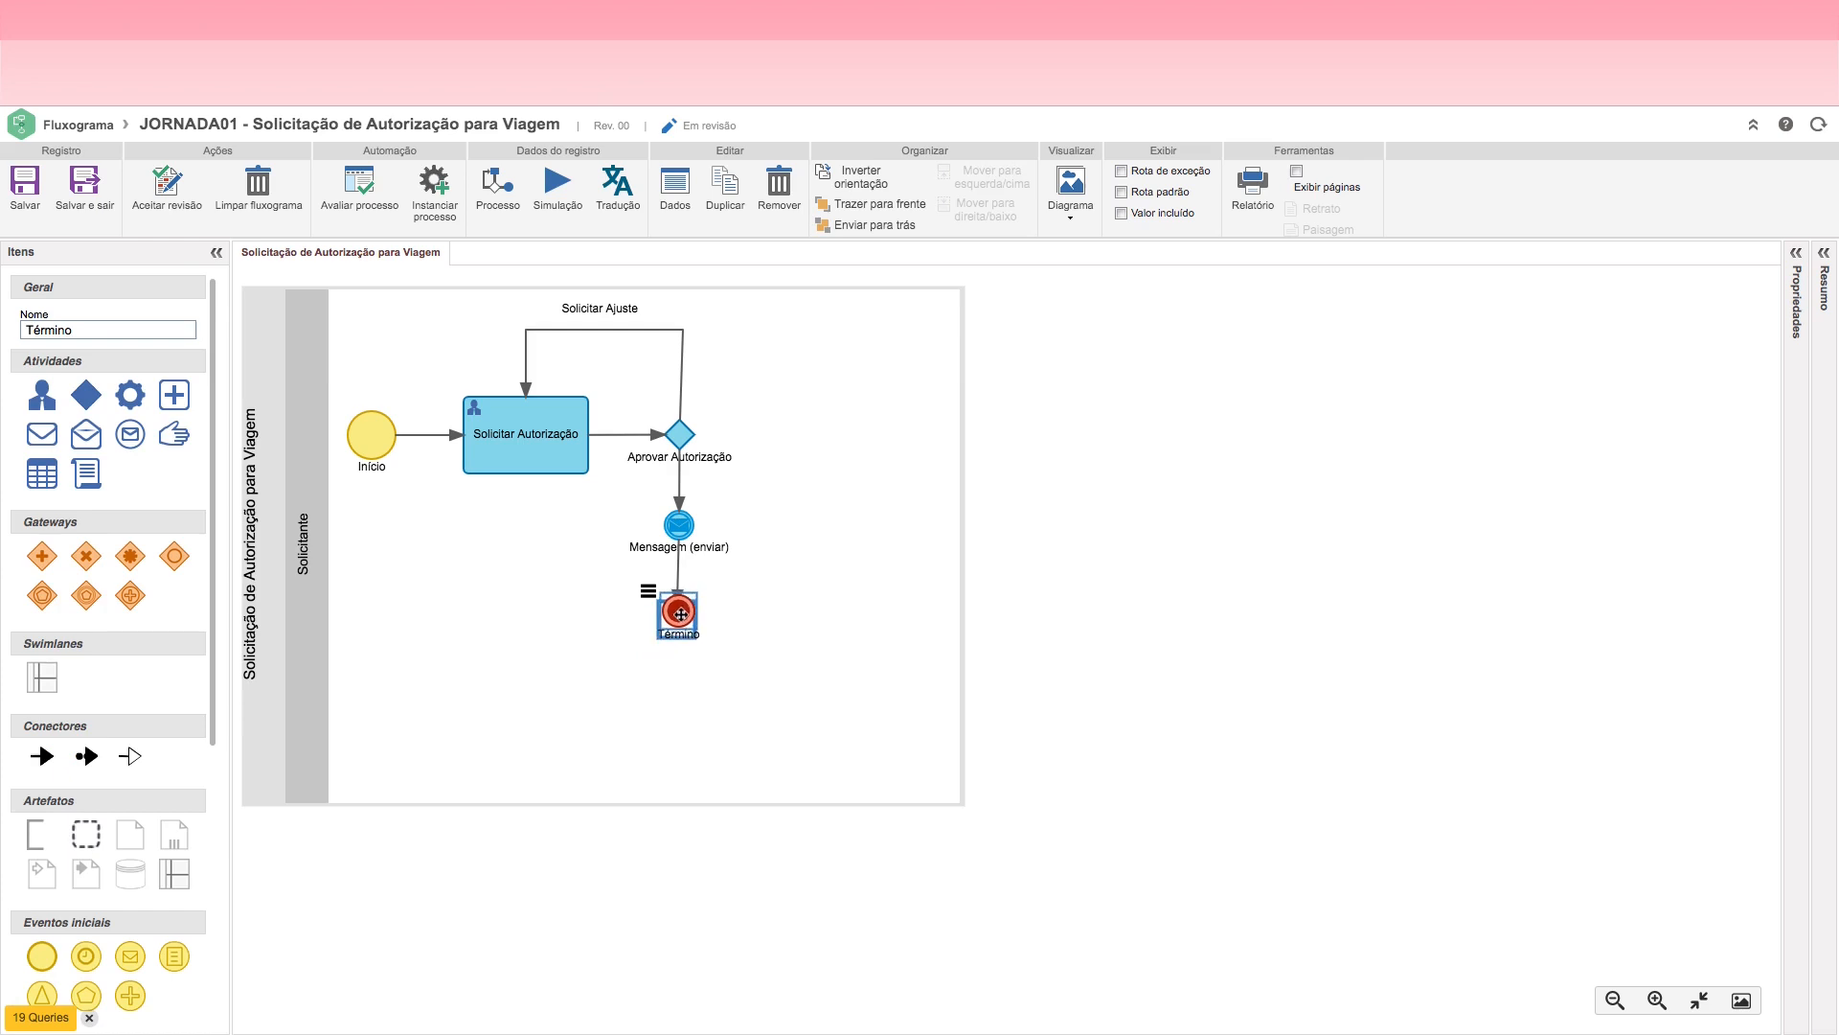
click(766, 608)
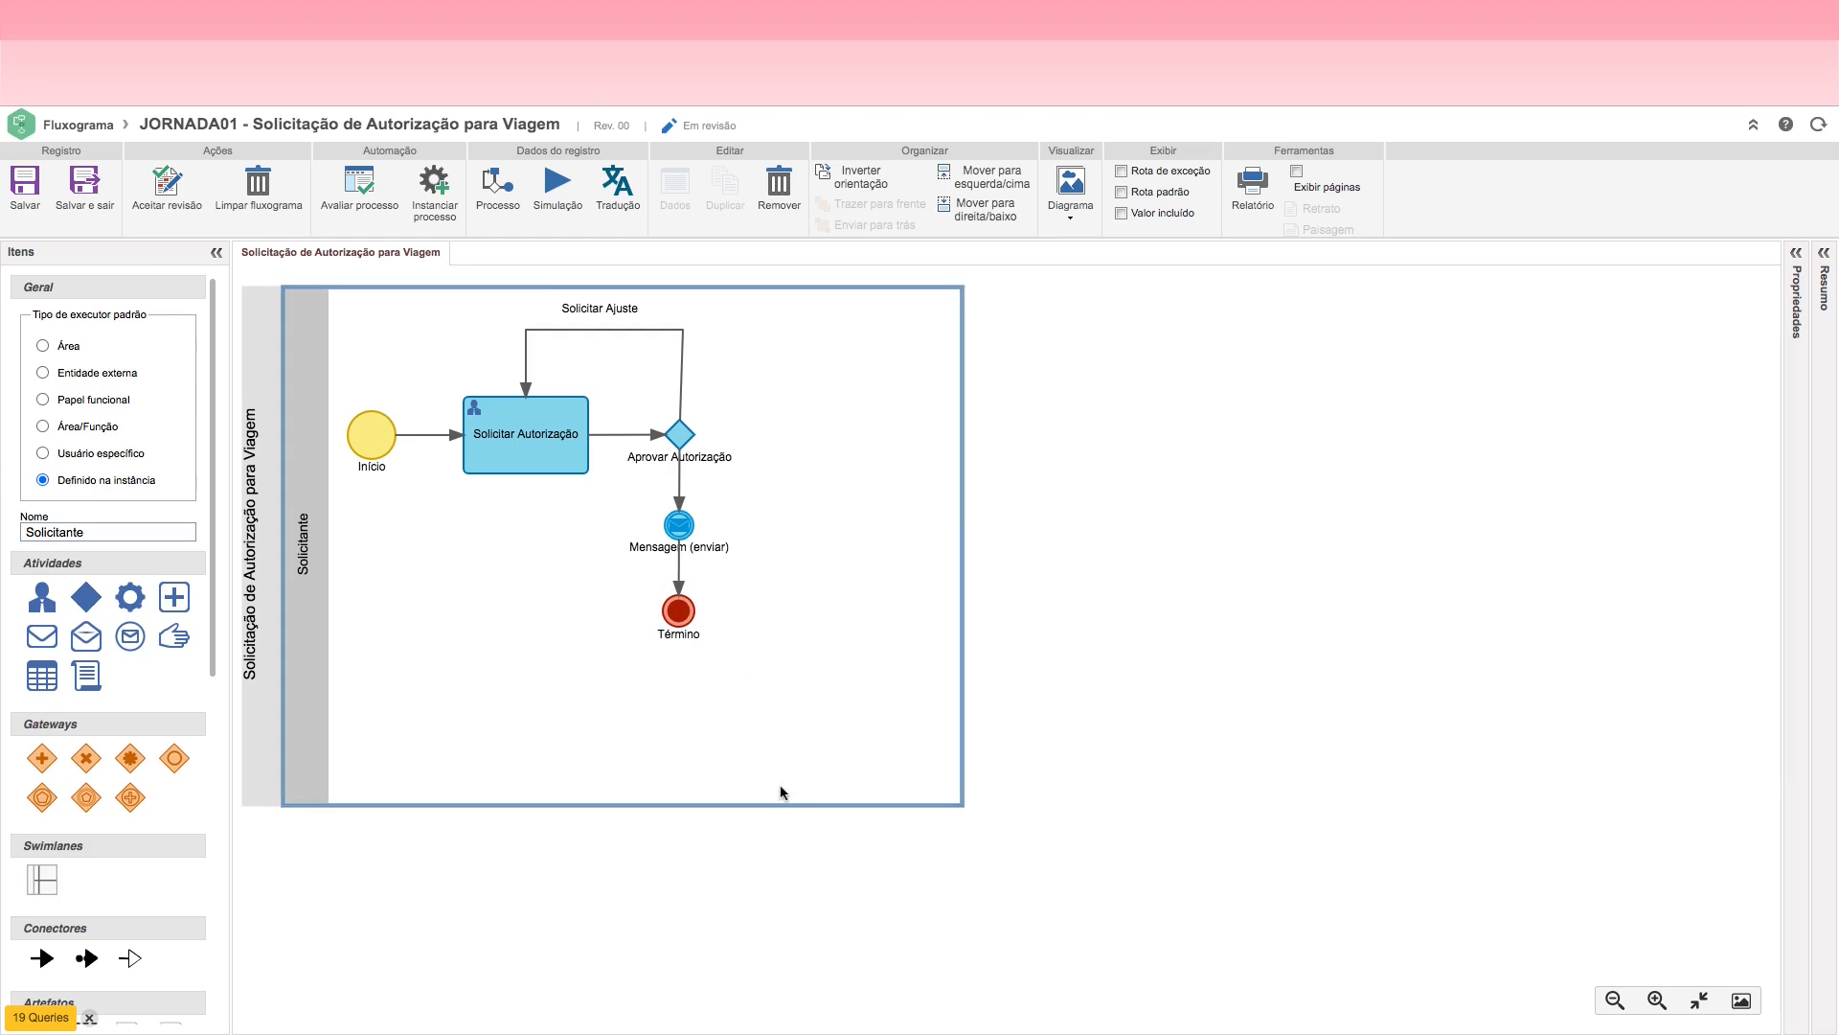
drag(782, 801, 771, 687)
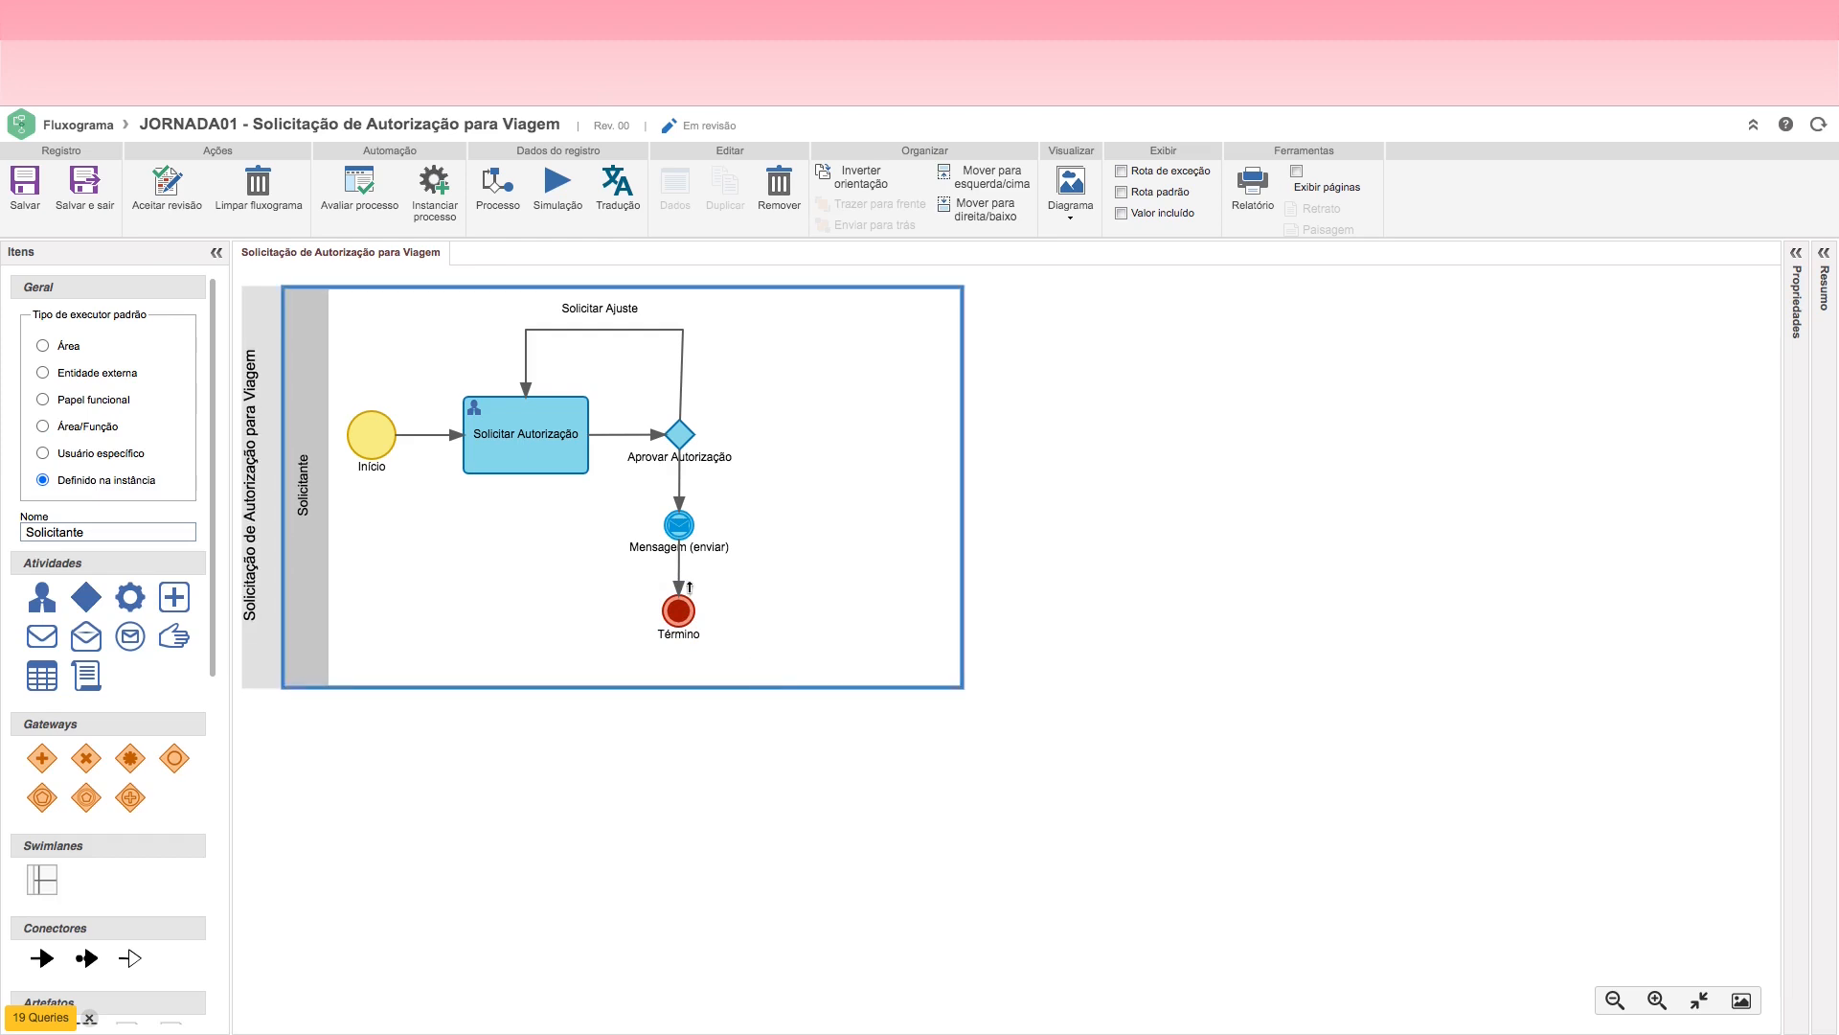
Step: Rename the send-message event below the Aprovar Autorização decision as Notificar Solicitante
click(680, 529)
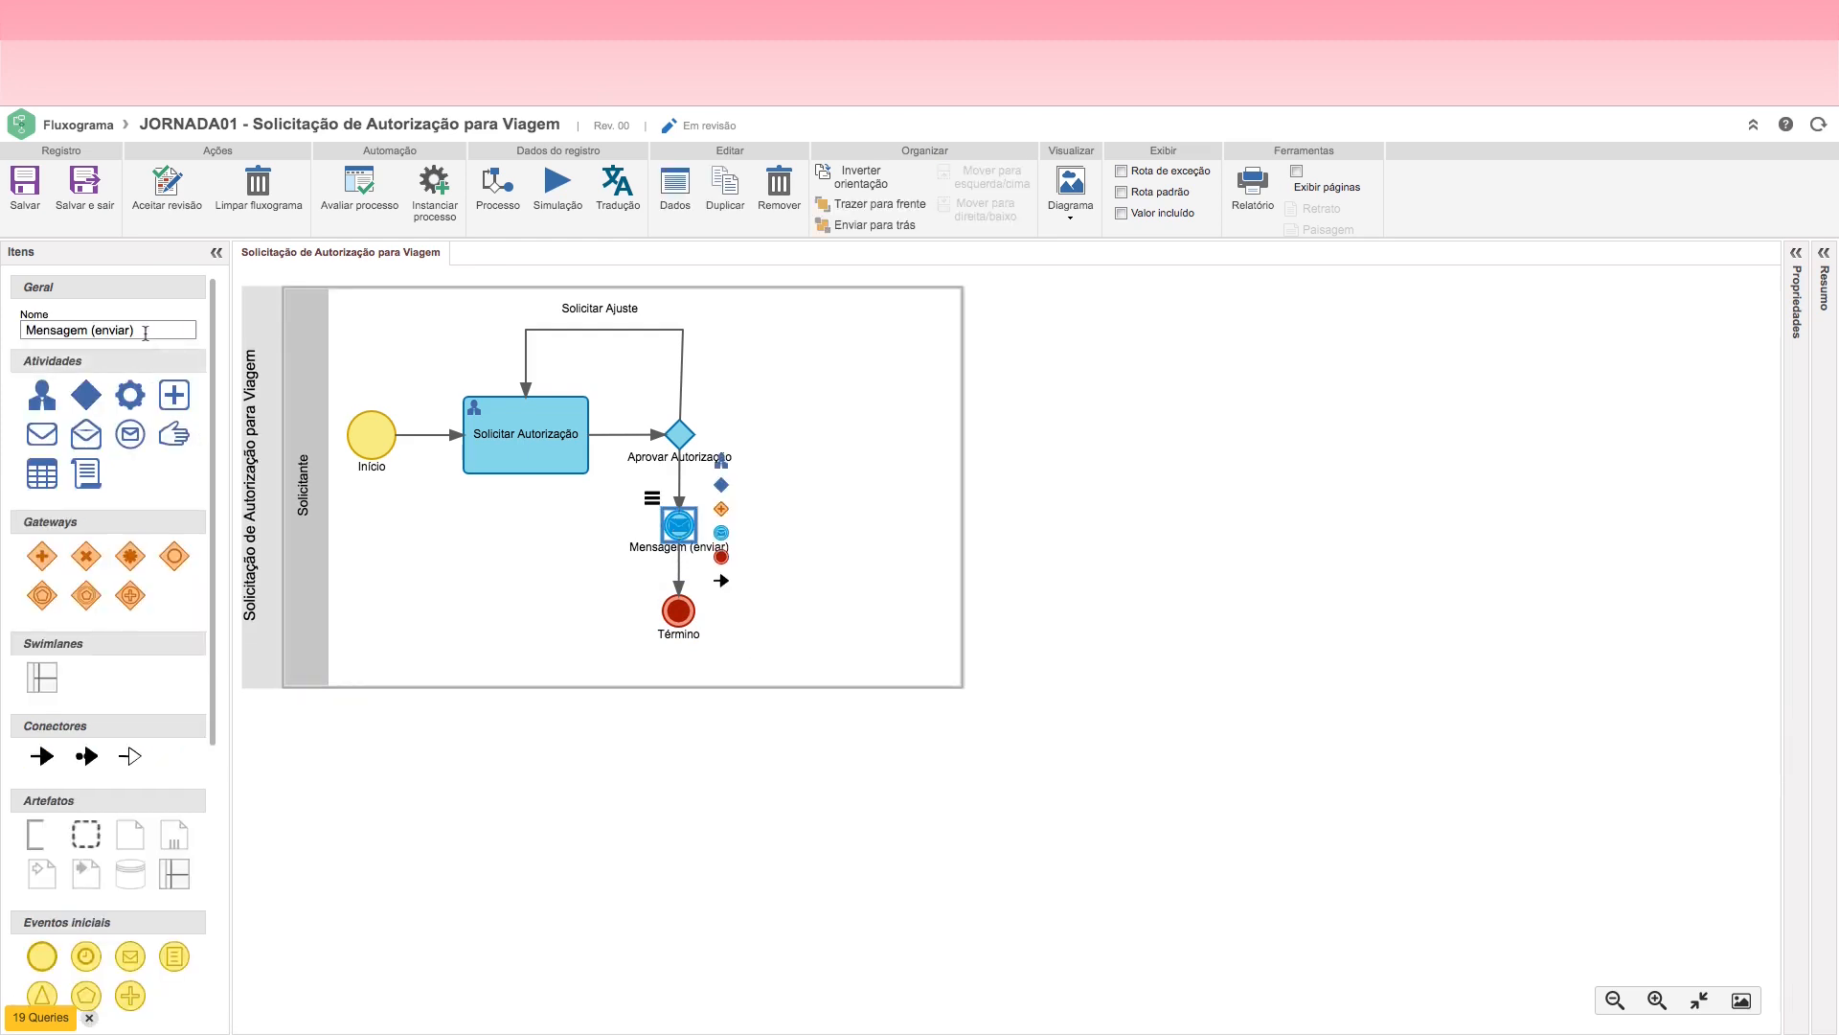
drag(139, 330, 20, 333)
text(N)
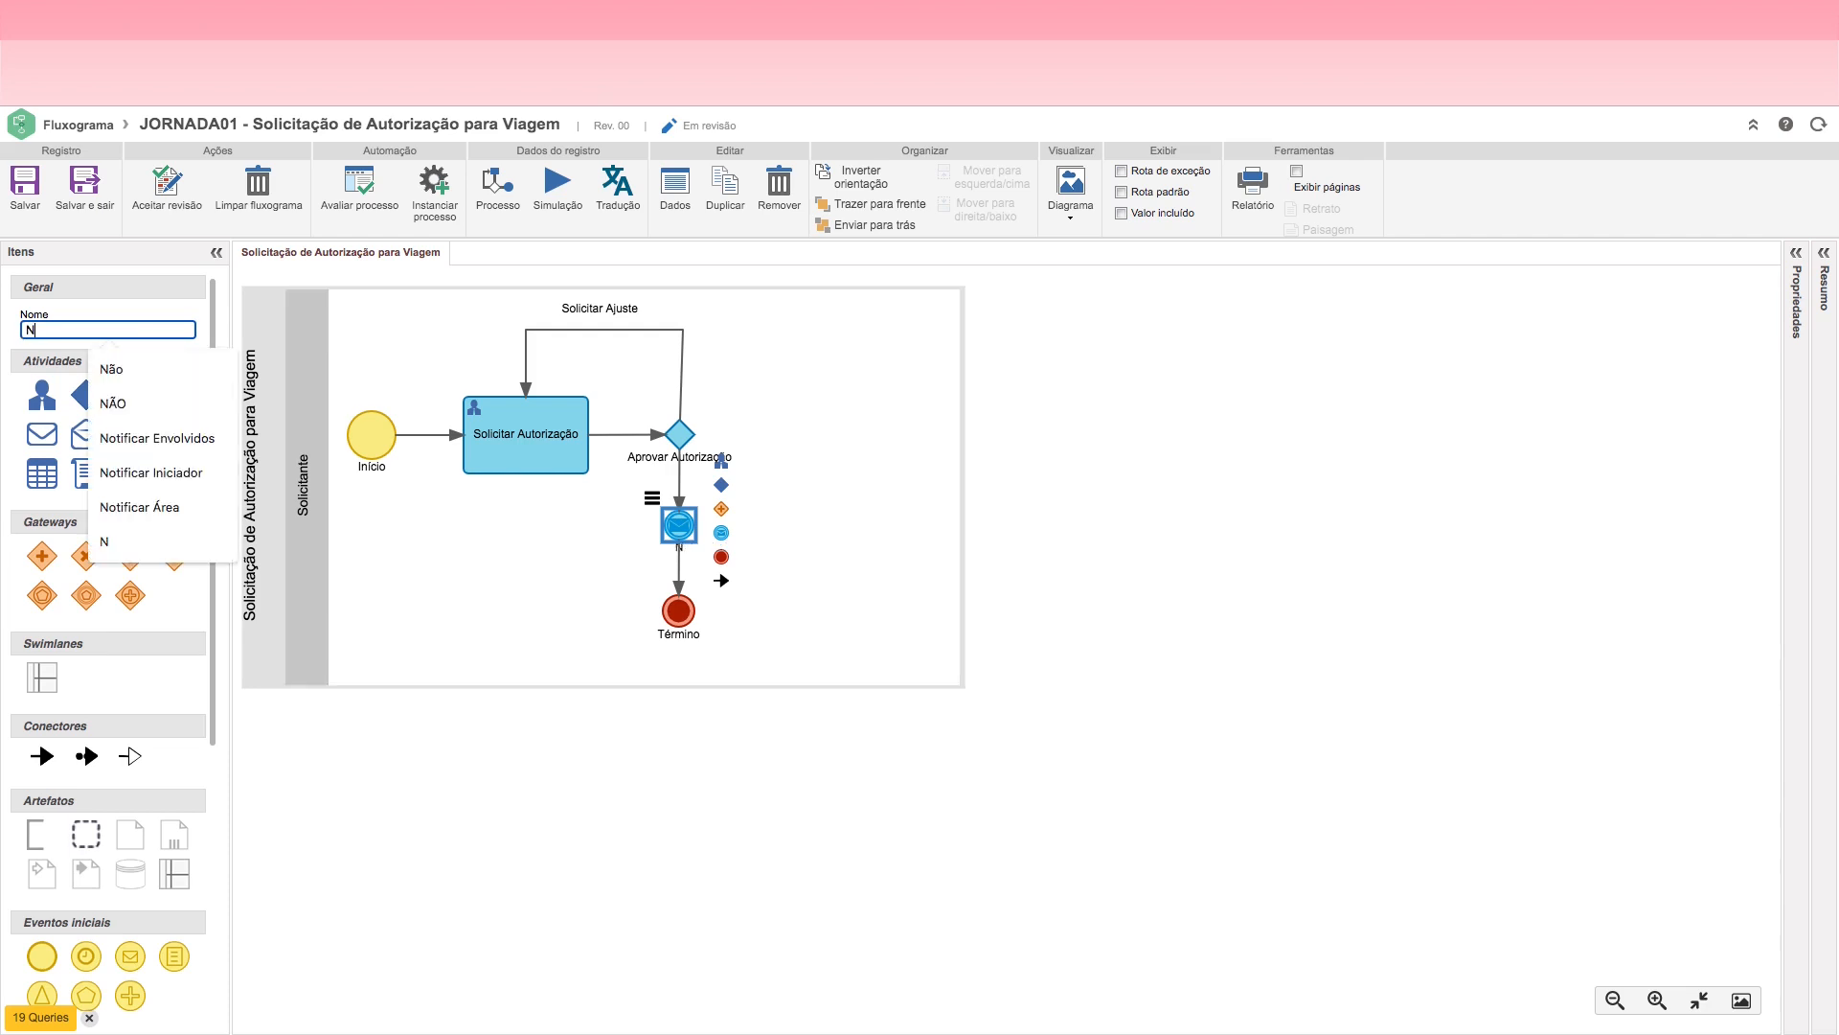
text(otificar)
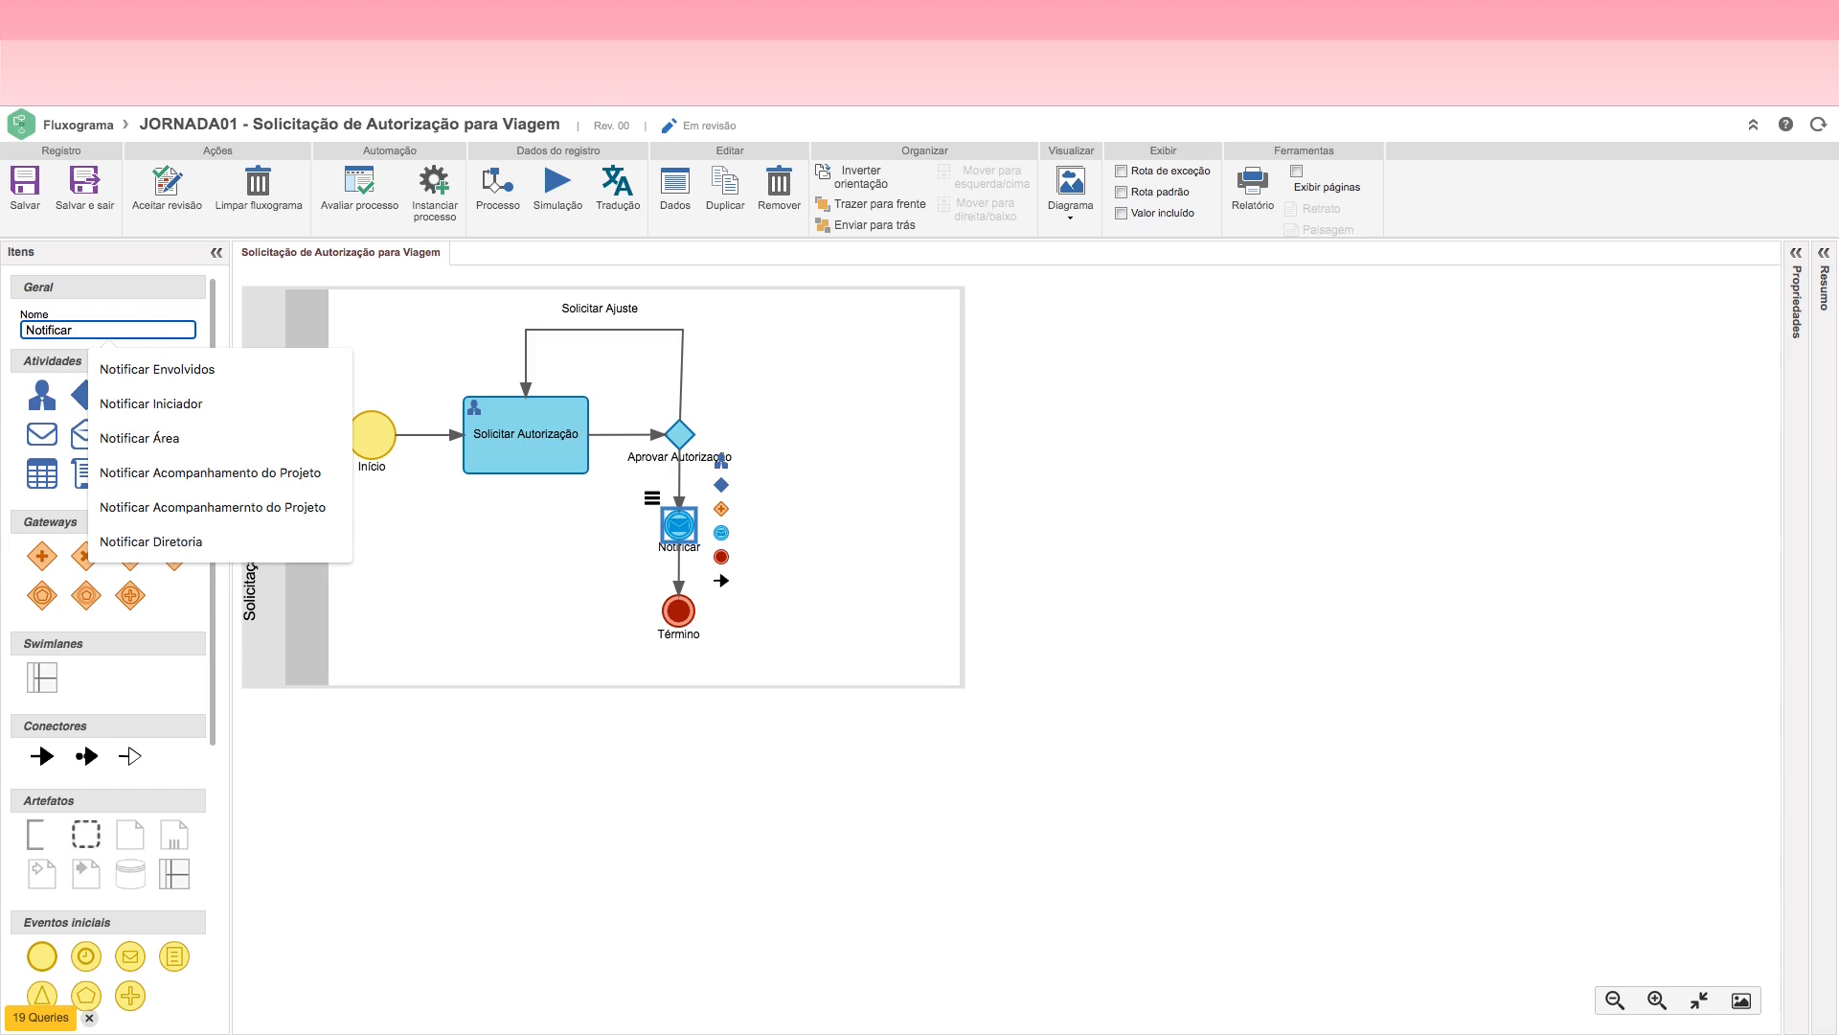
text( Solicitante)
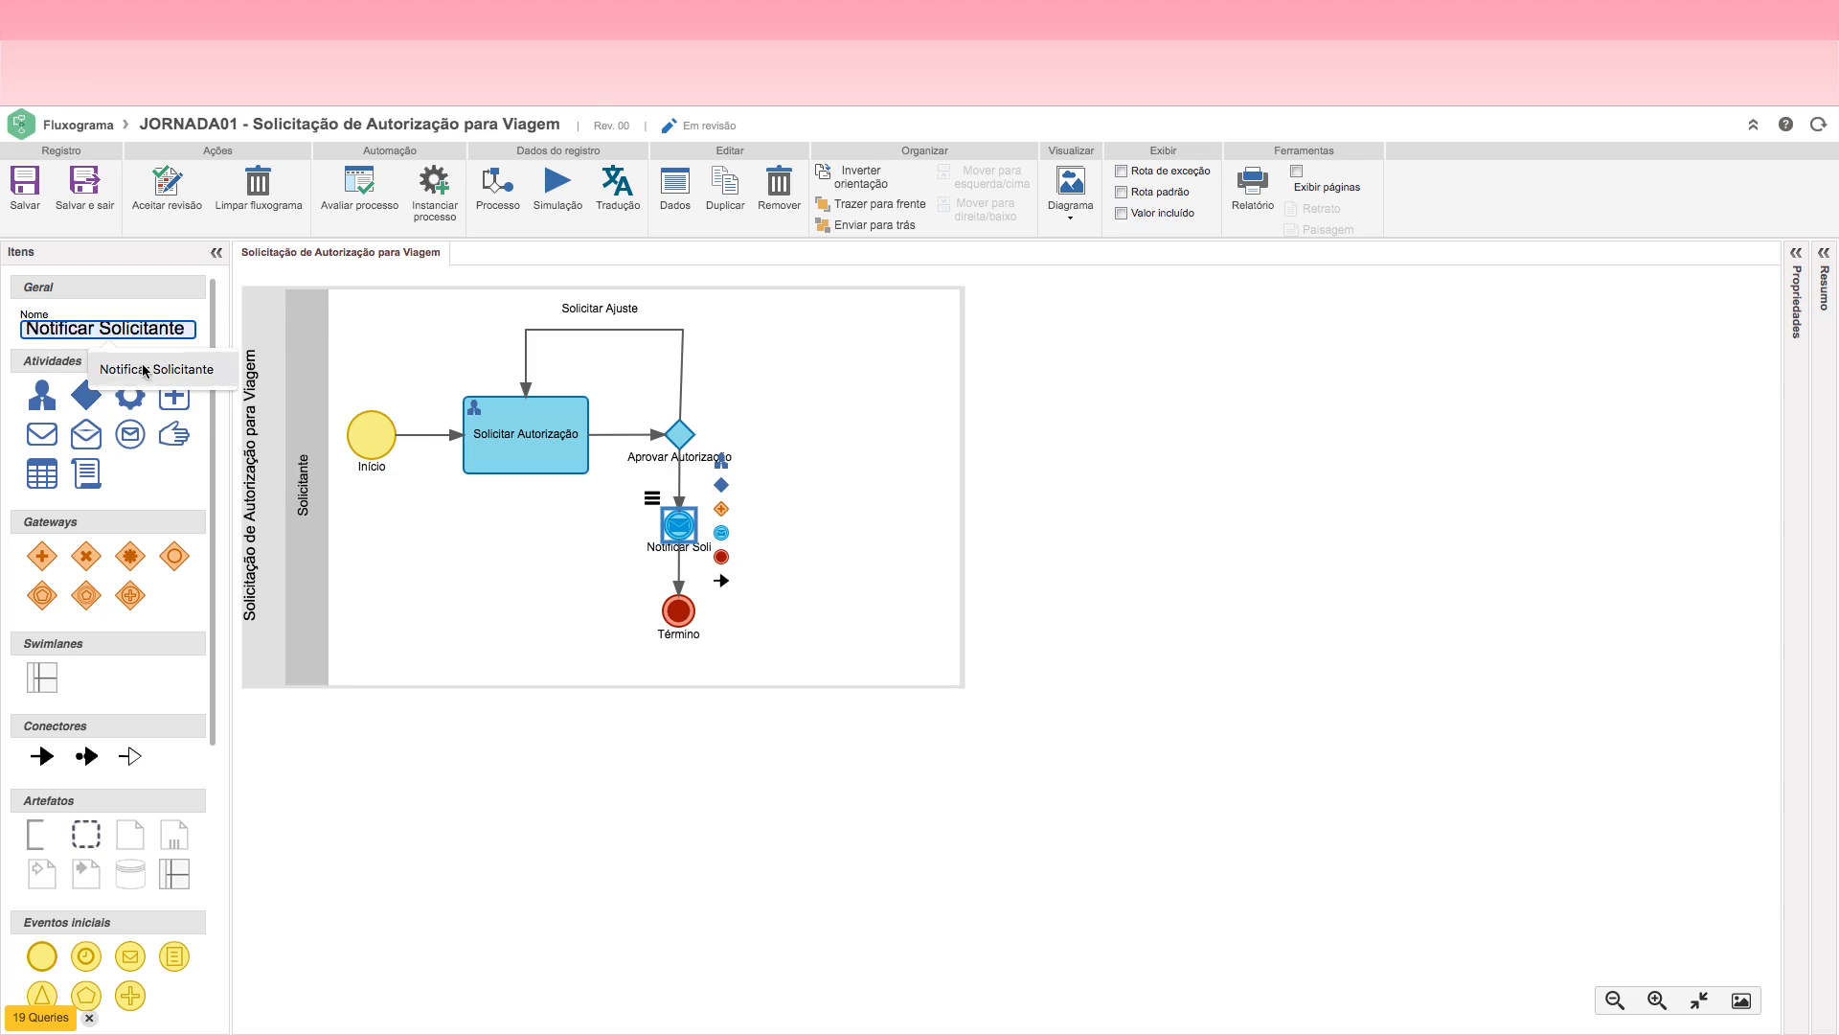
click(156, 369)
click(818, 588)
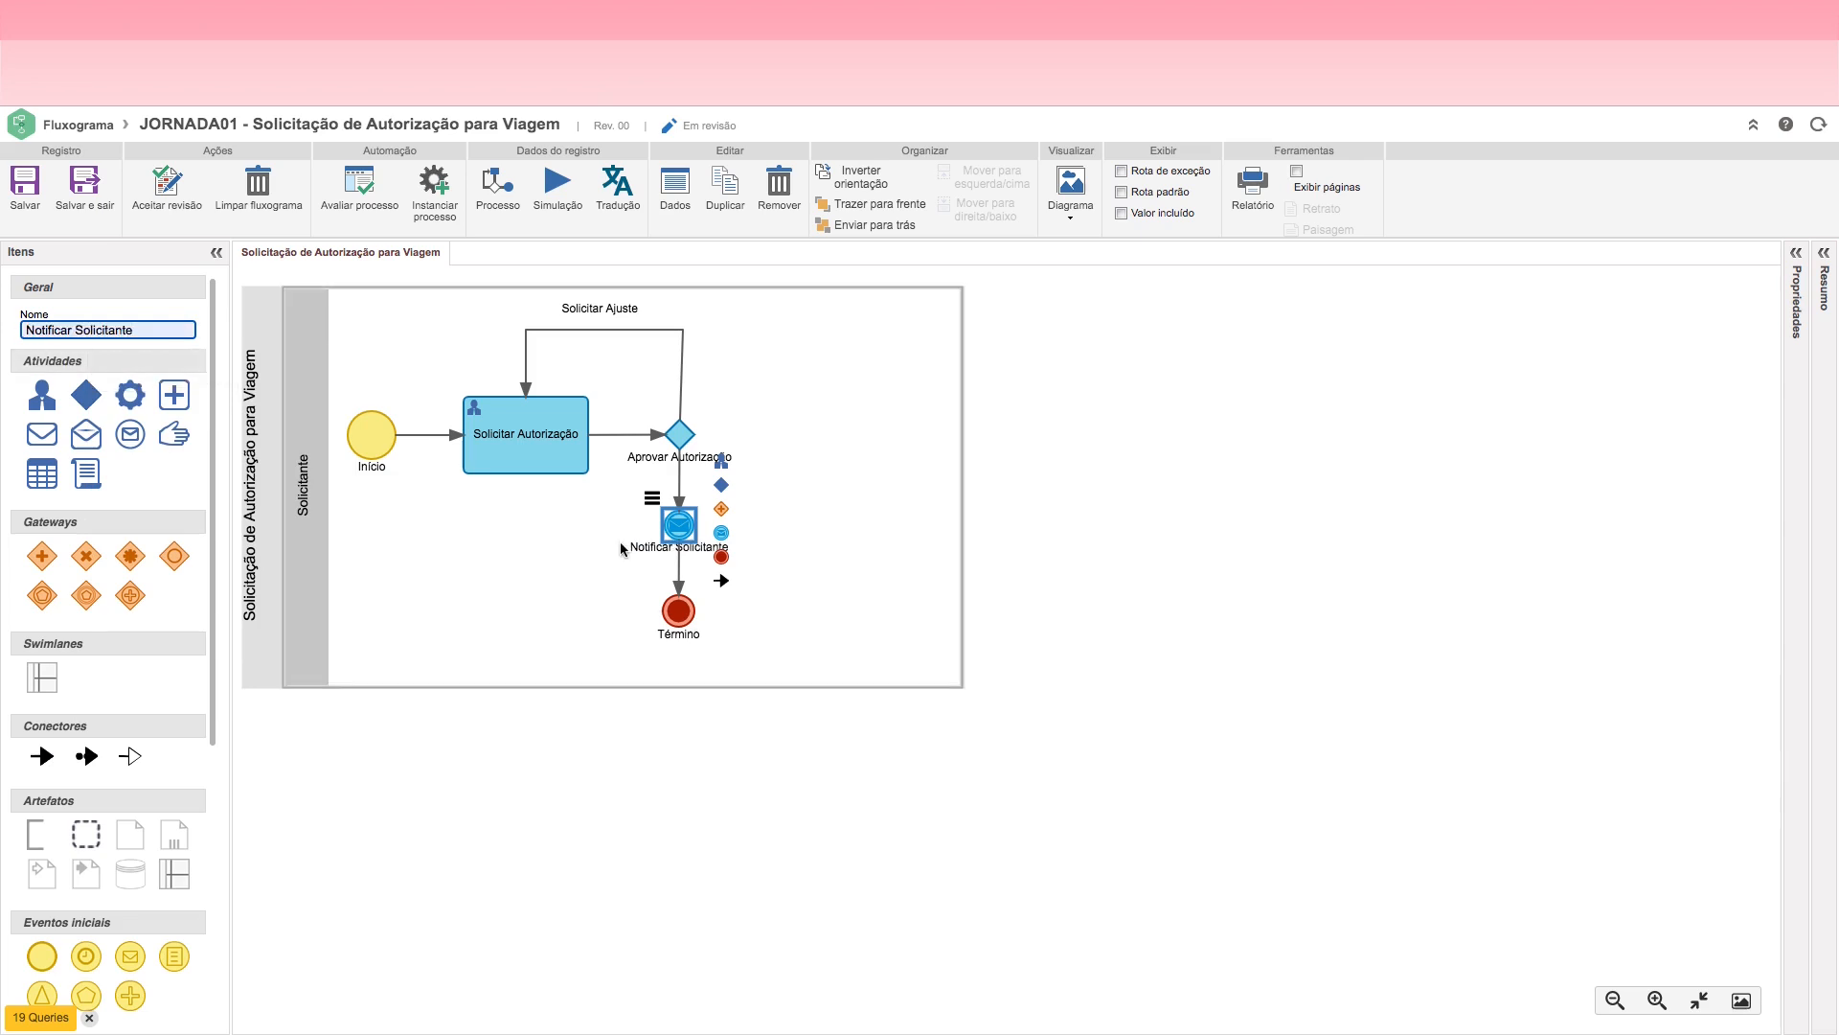
Step: Nudge the Término event slightly up and reduce the Solicitante lane's height to fit the flow
click(680, 612)
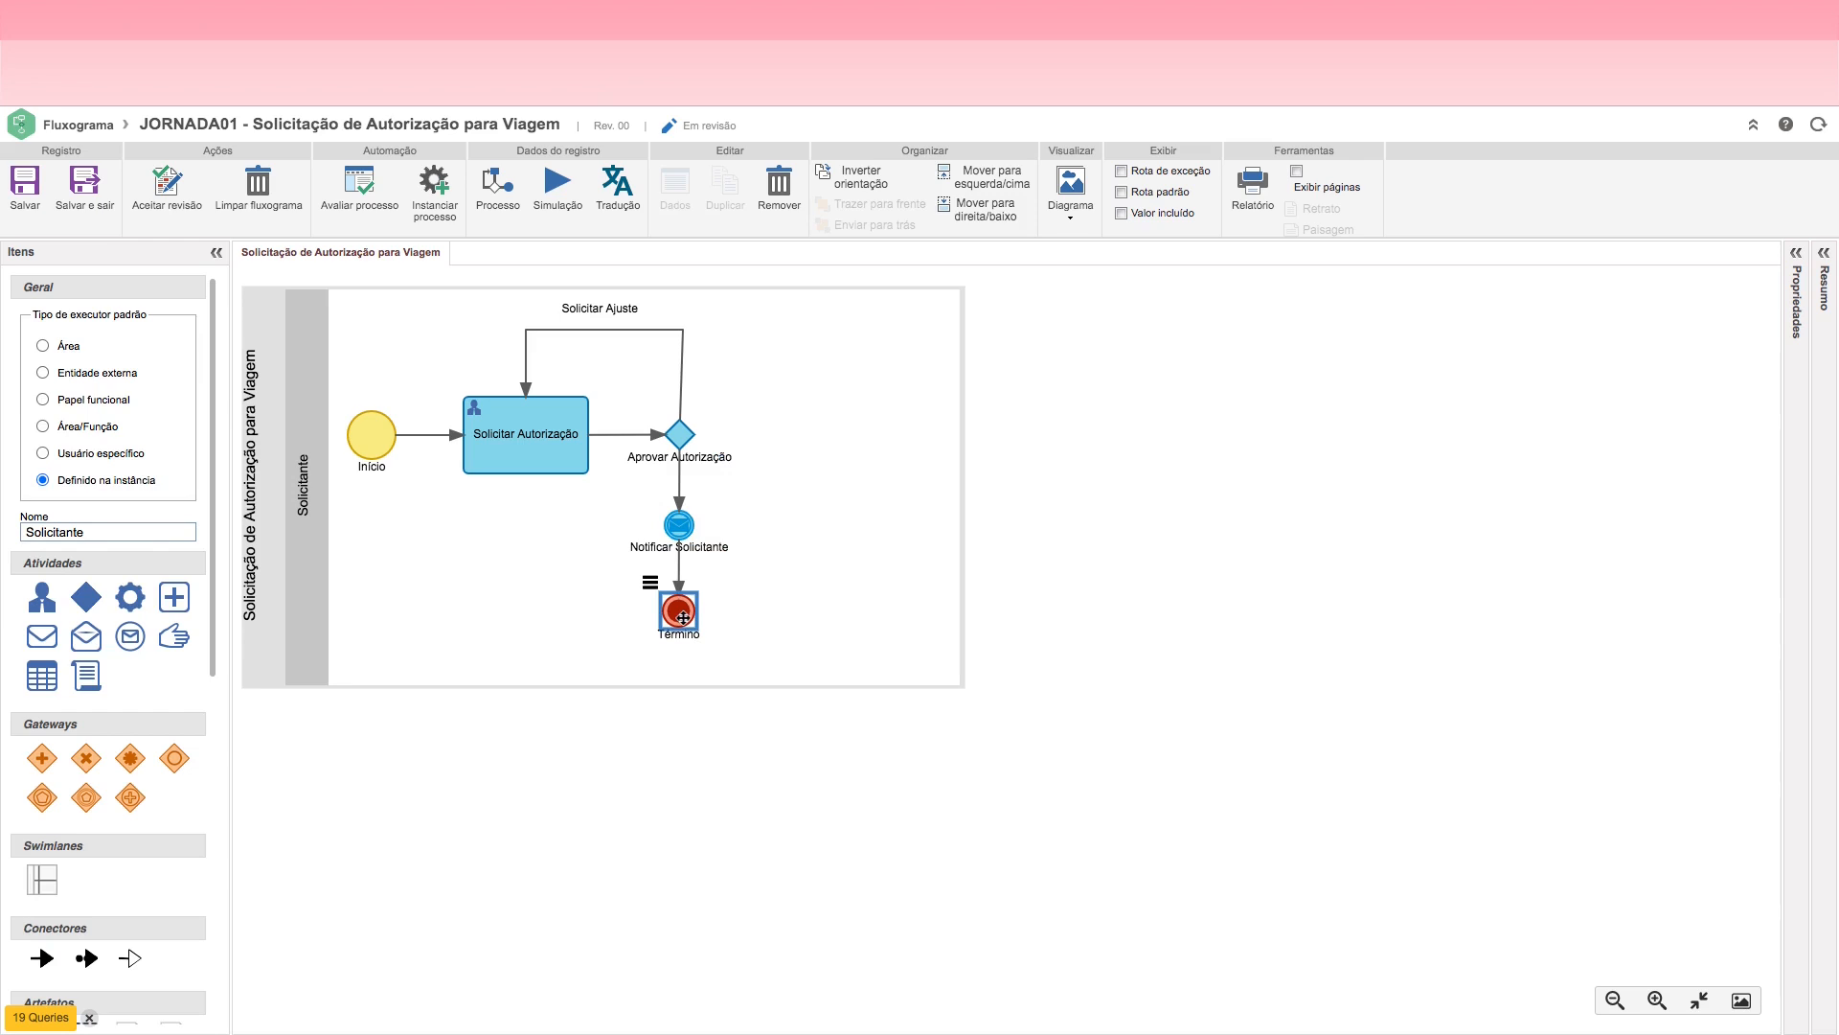
click(767, 607)
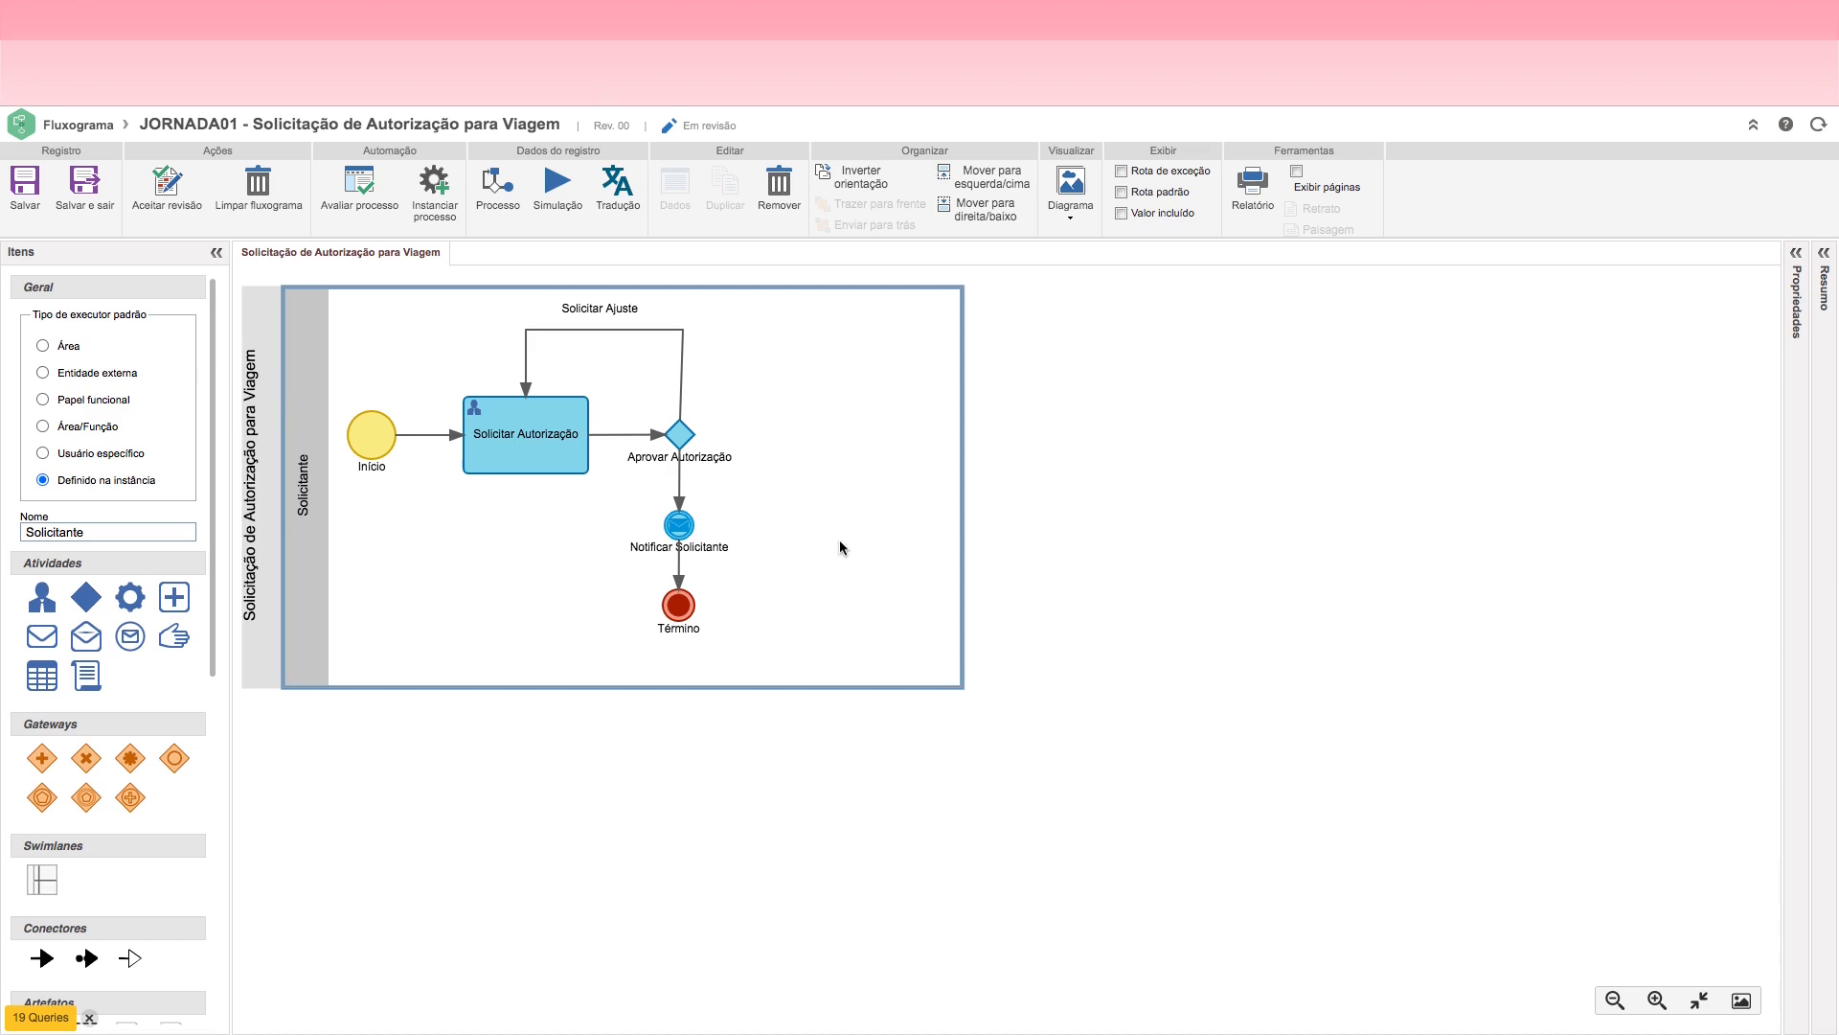
drag(561, 684, 557, 655)
Step: Rename the Solicitar Autorização activity as Solicitar Autorização para Viagem
click(514, 461)
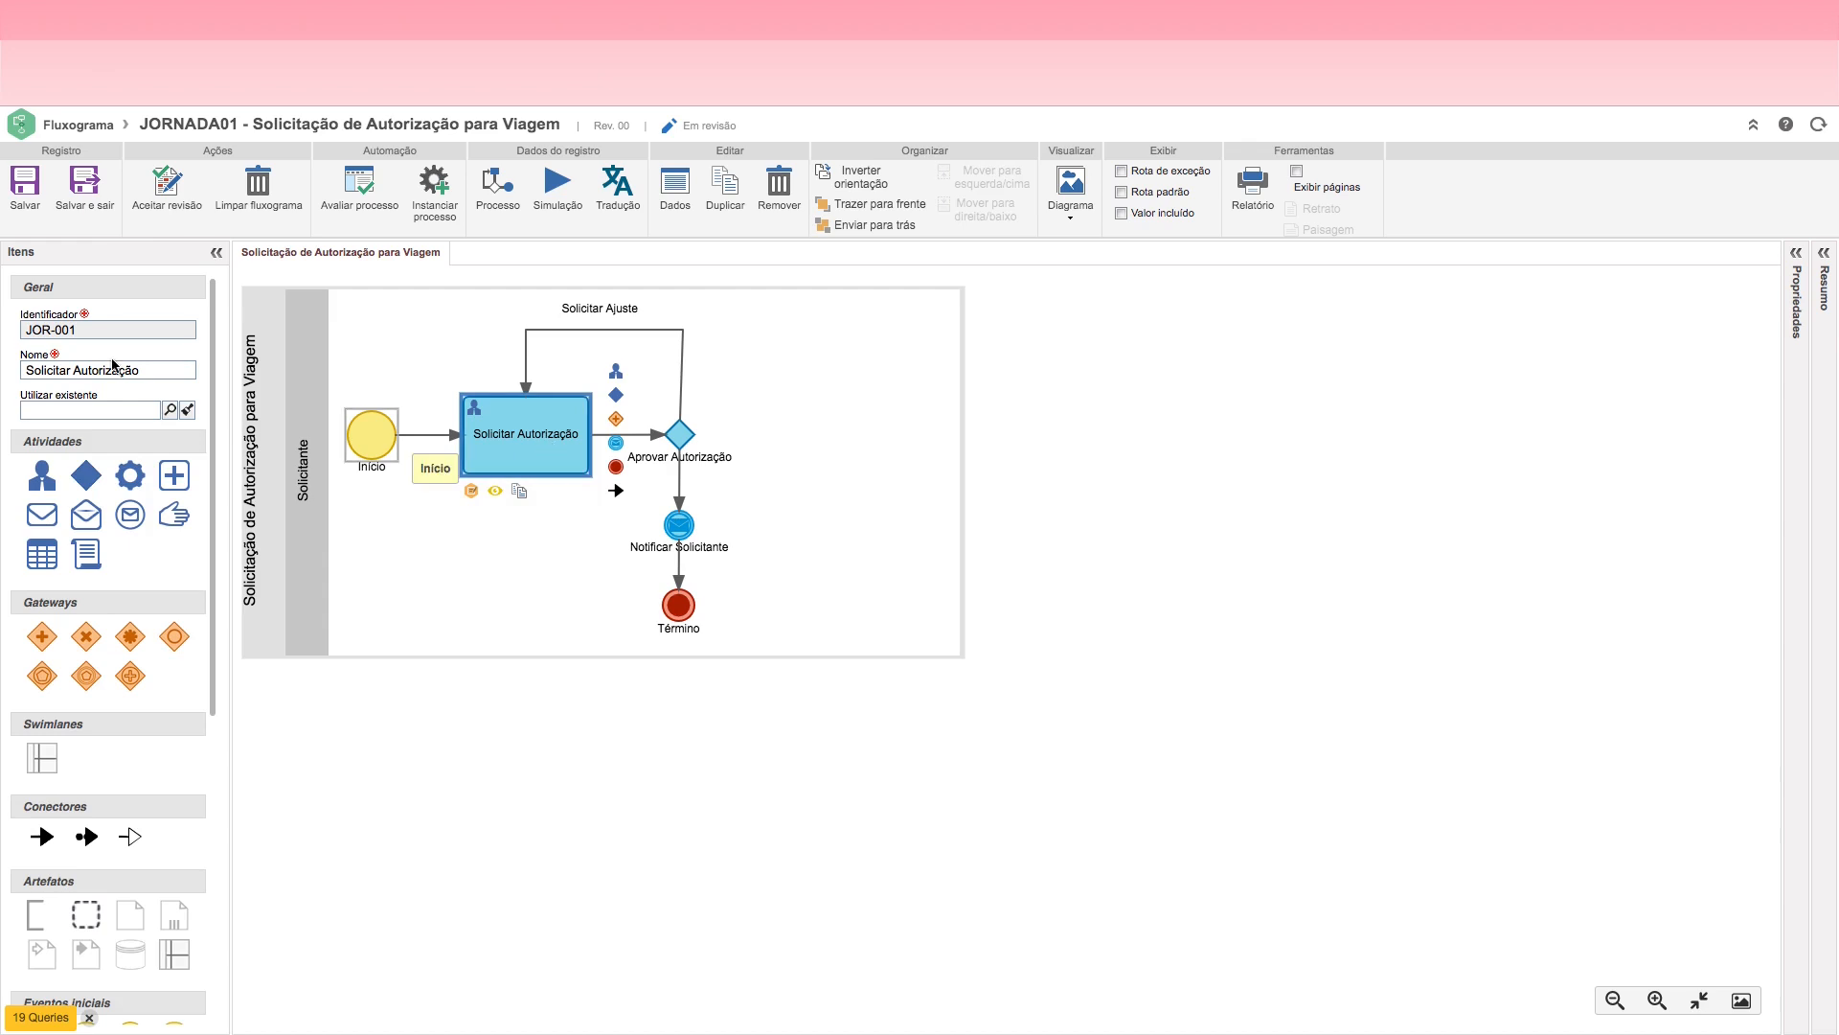
click(157, 370)
text(para)
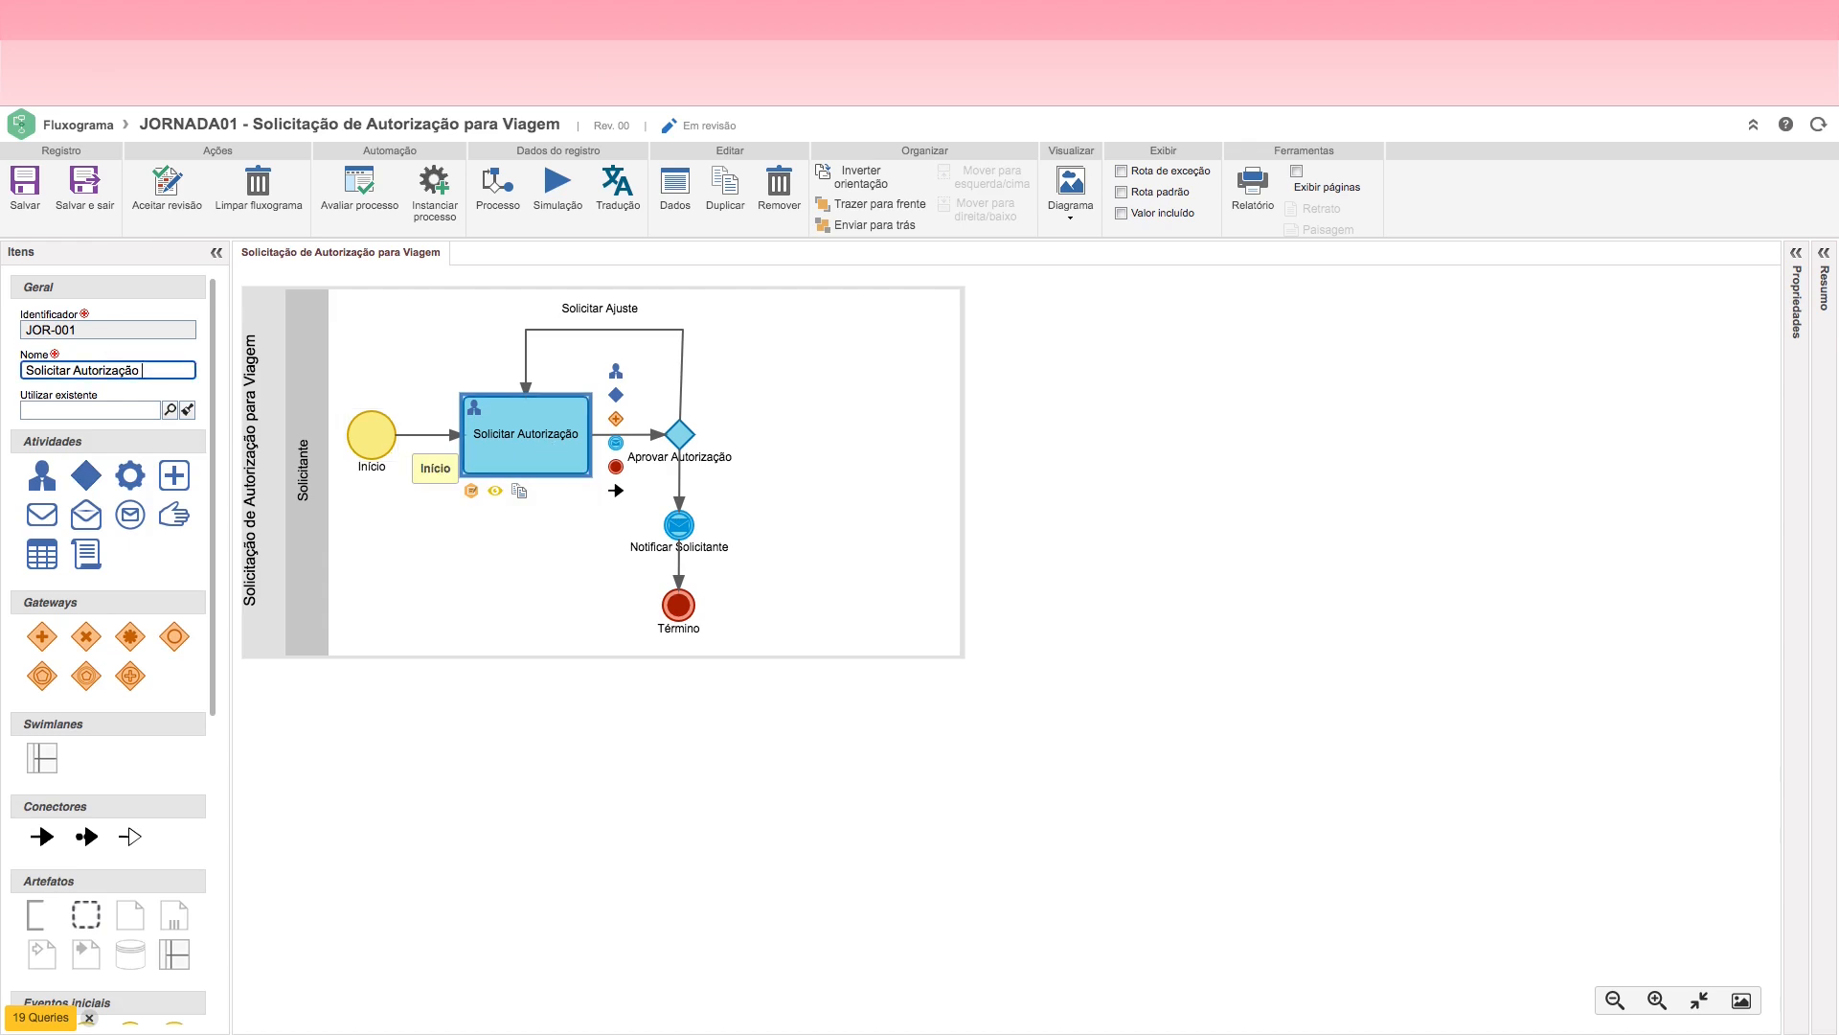
text( Viagem)
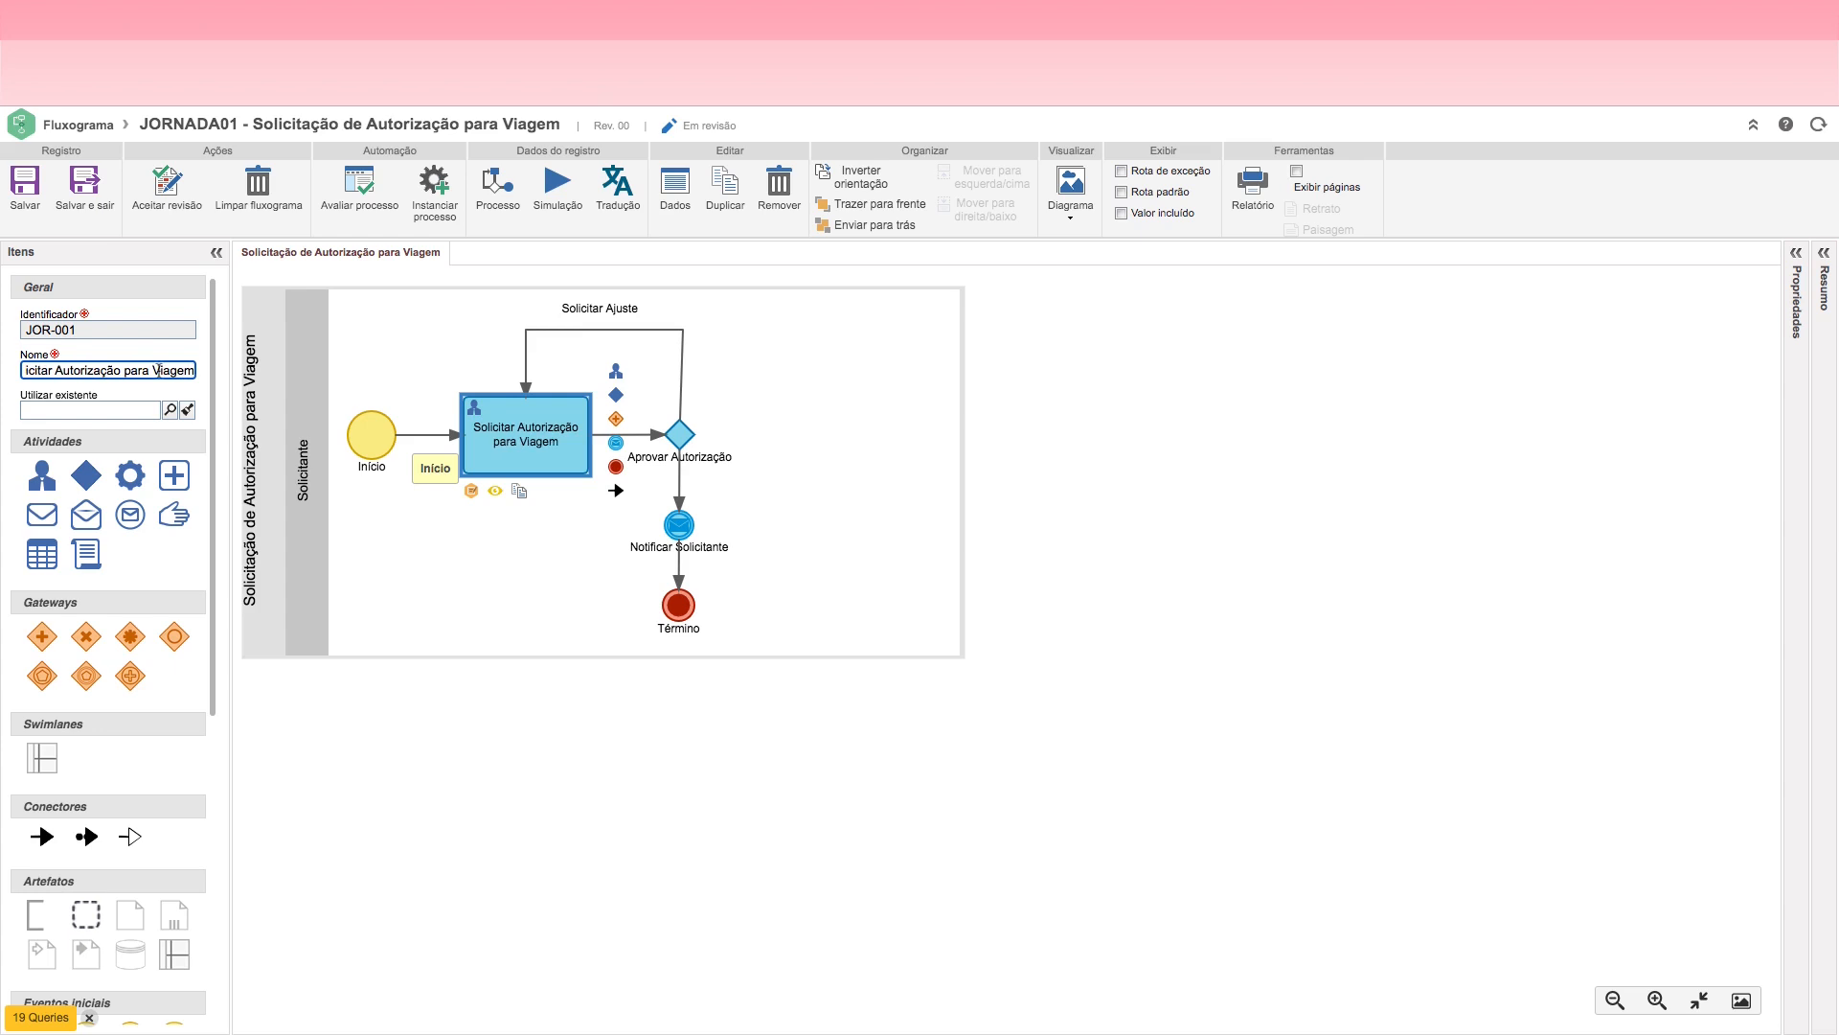
click(485, 559)
click(520, 449)
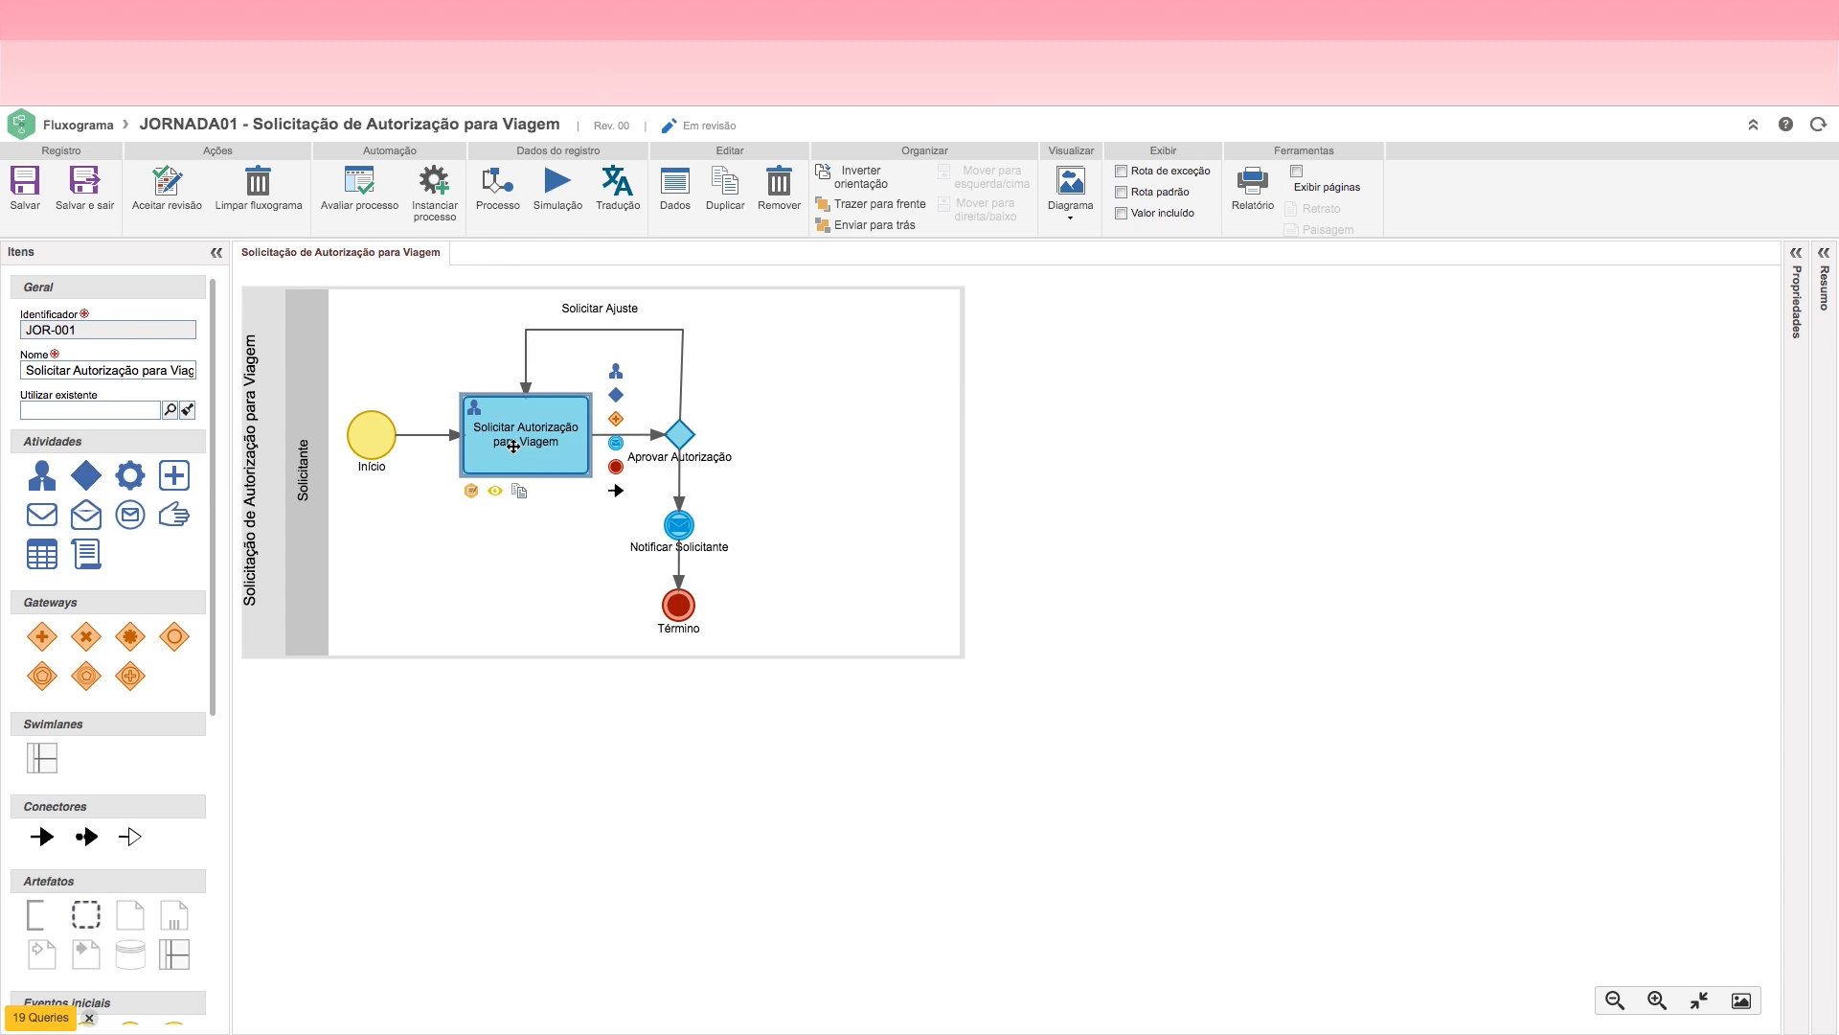
Step: Nudge the Notificar Solicitante event slightly down, away from the Aprovar Autorização decision
click(683, 439)
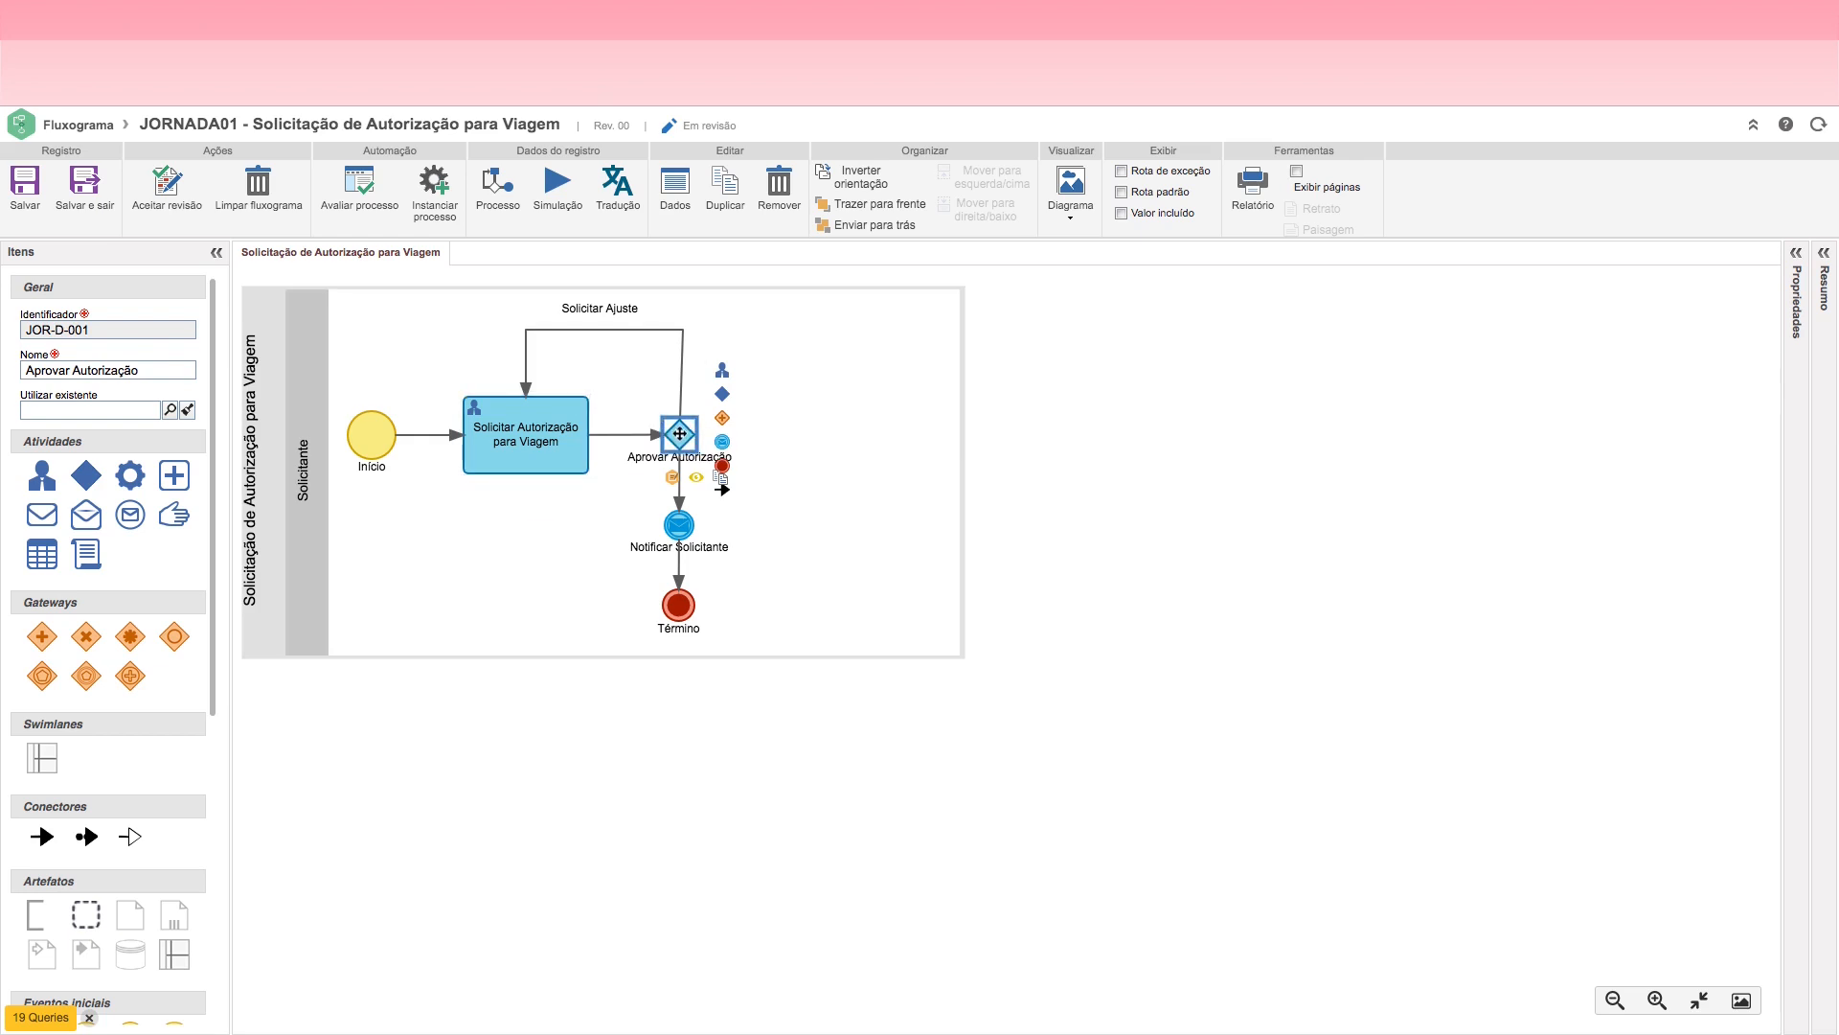
click(679, 527)
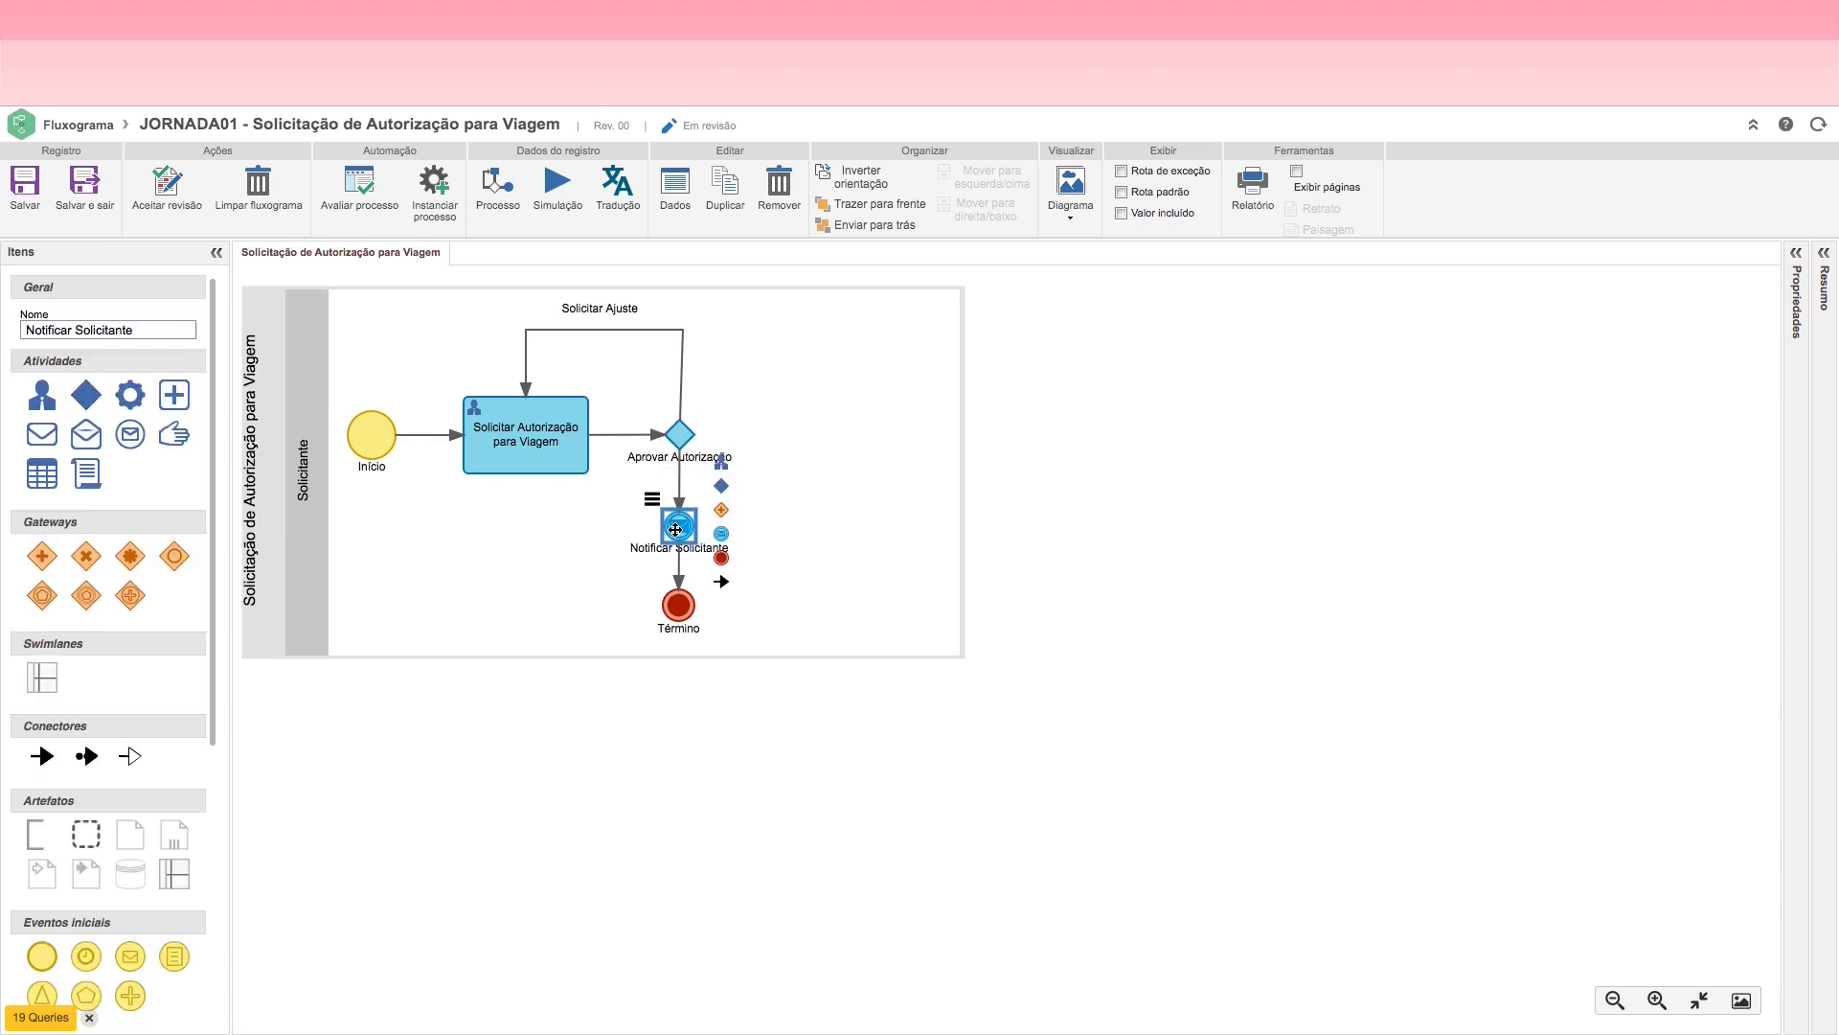
key(Down)
key(Down)
key(Down)
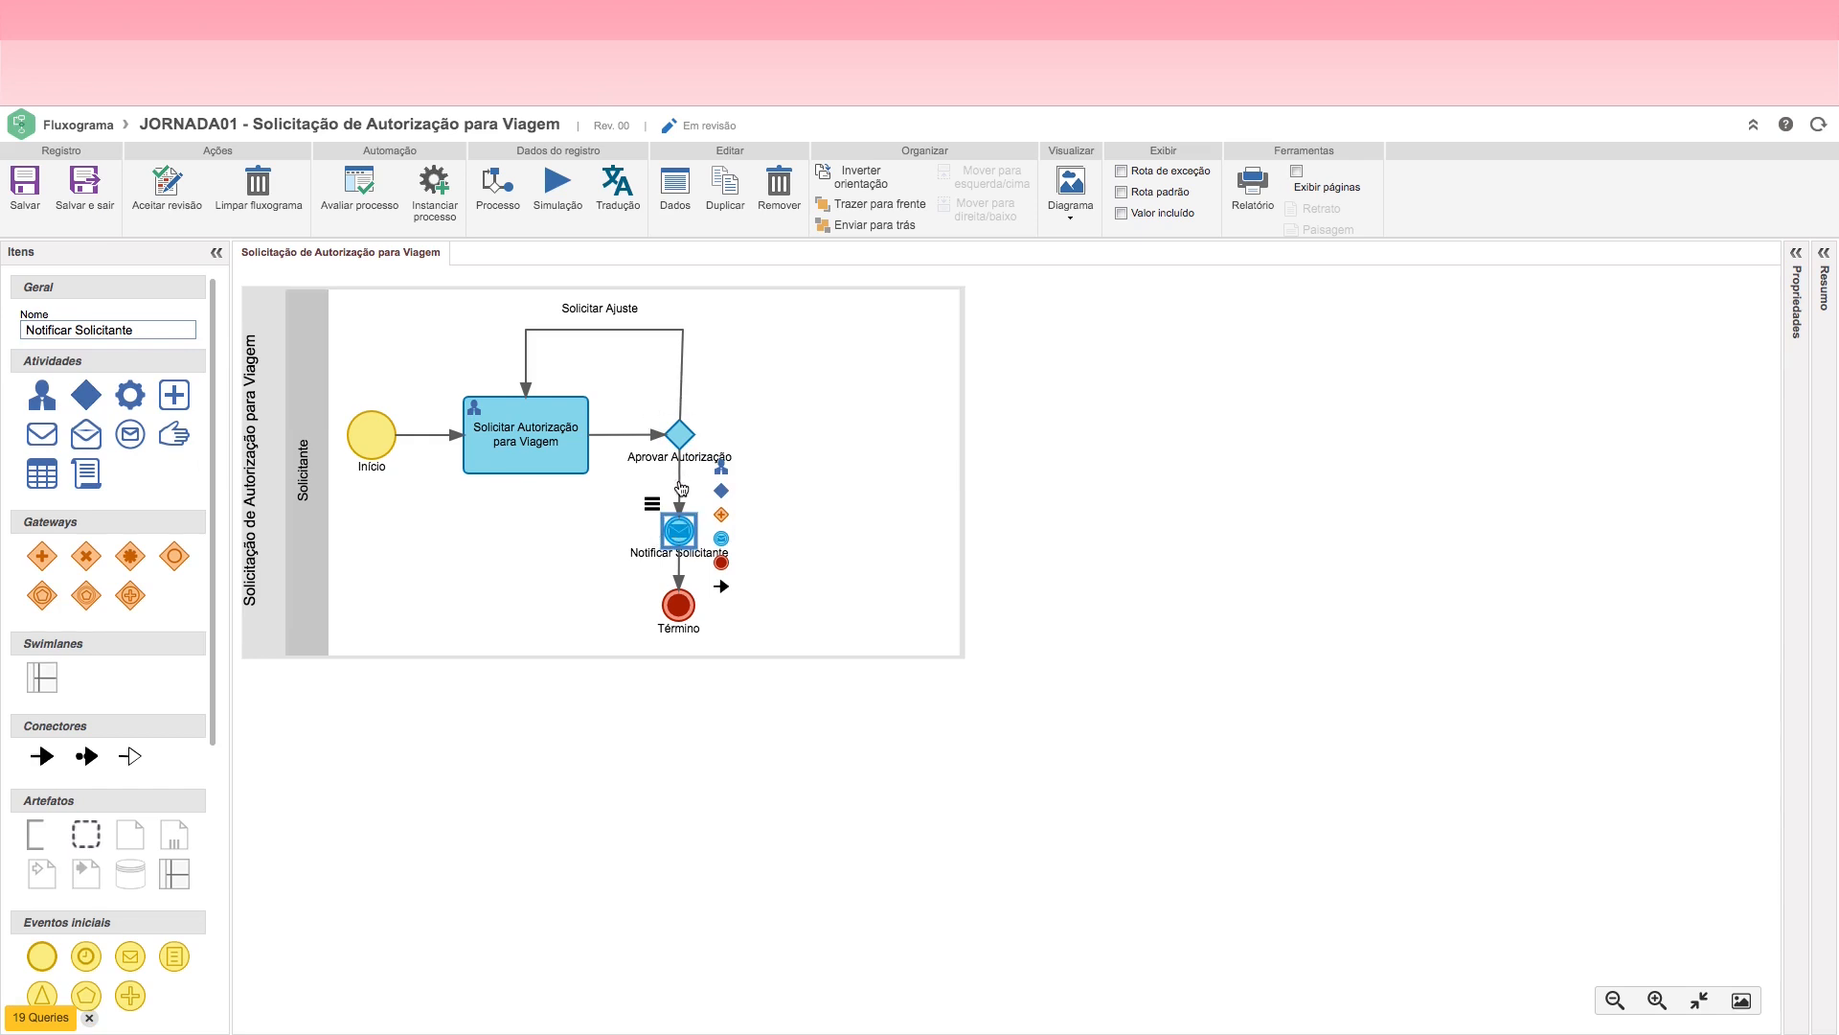
Step: Name the flow from Aprovar Autorização to Notificar Solicitante Aprovada and place its label to the left of the arrow
click(683, 490)
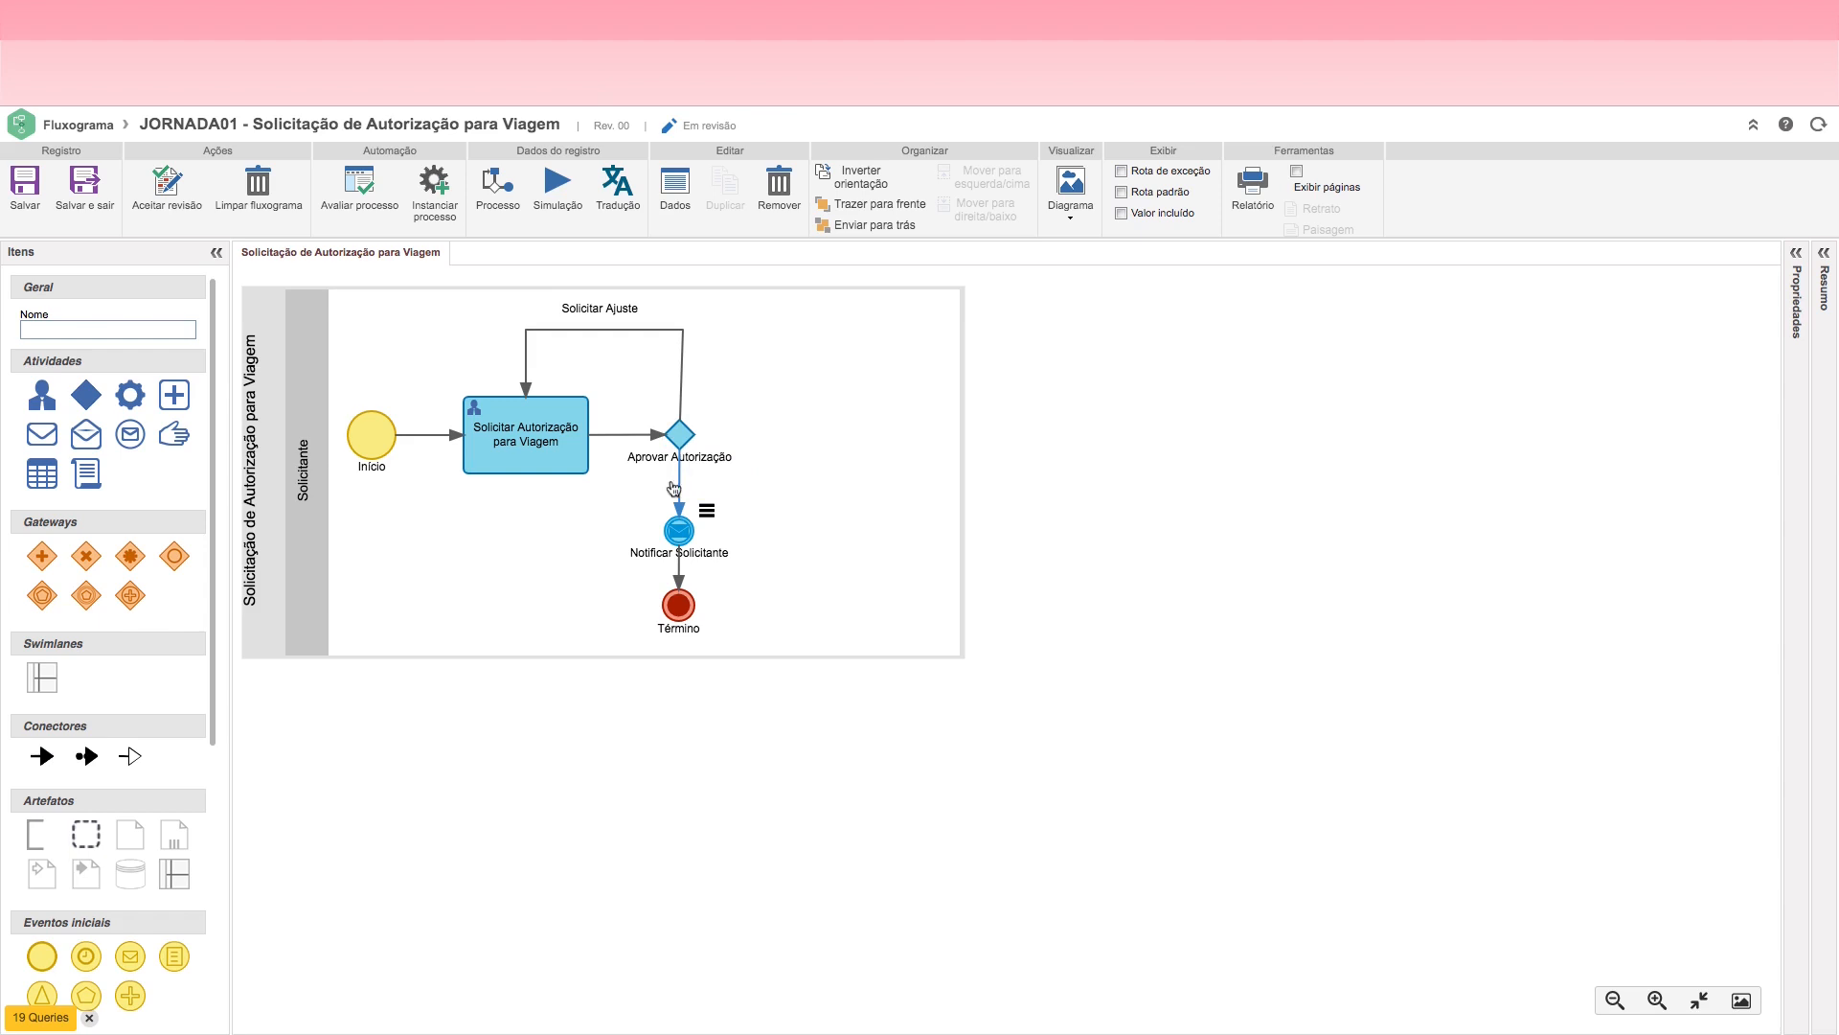
click(76, 330)
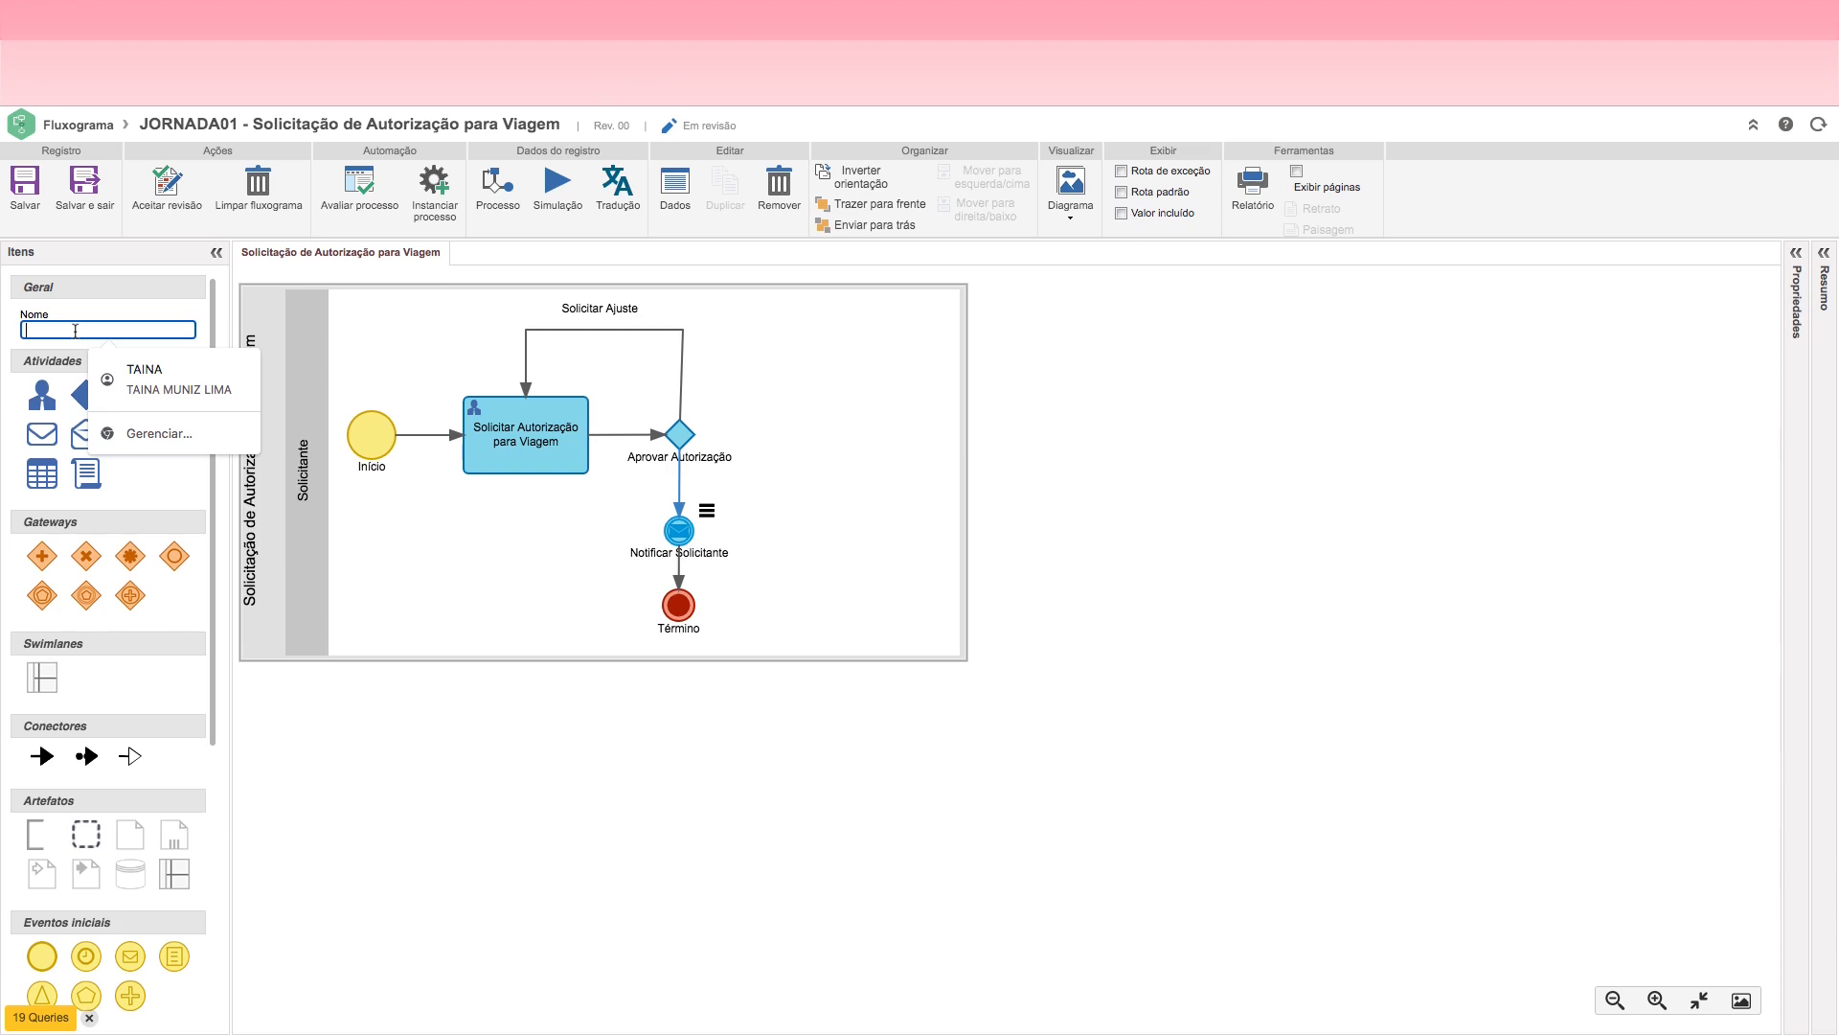
text(Aorivada)
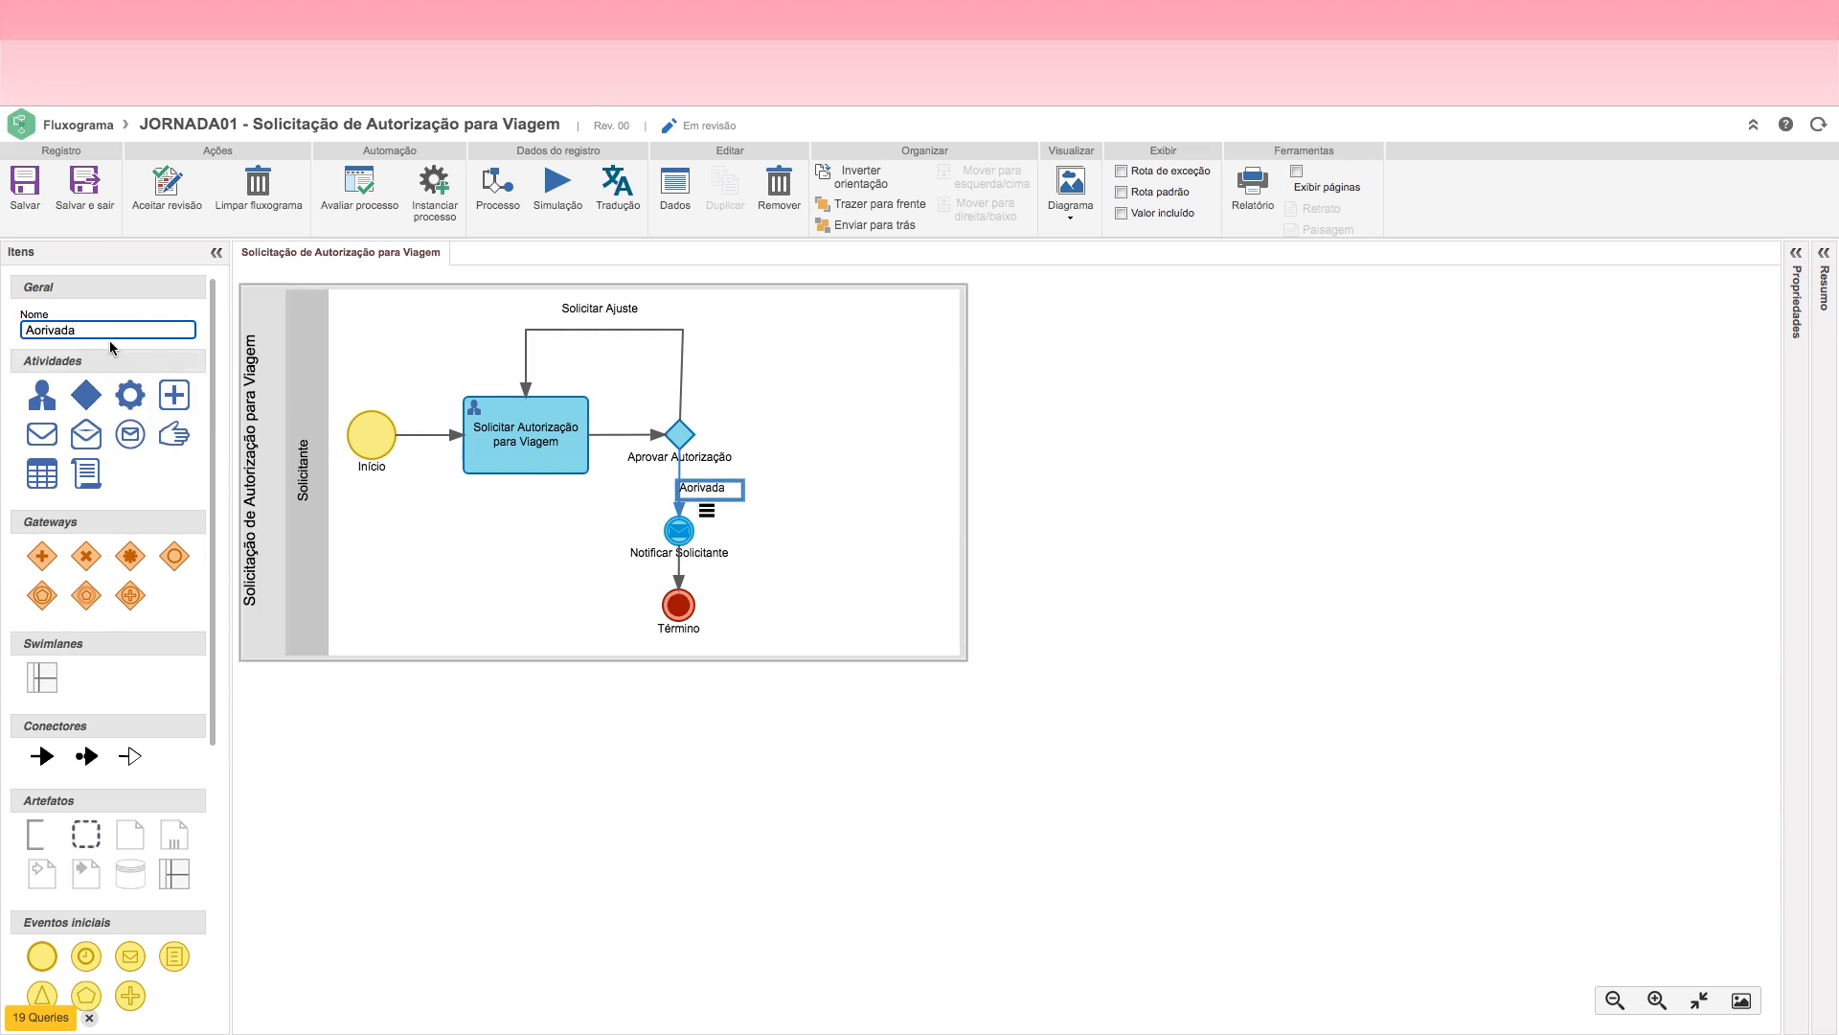
key(BackSpace)
key(BackSpace)
key(BackSpace)
key(BackSpace)
key(BackSpace)
key(BackSpace)
key(BackSpace)
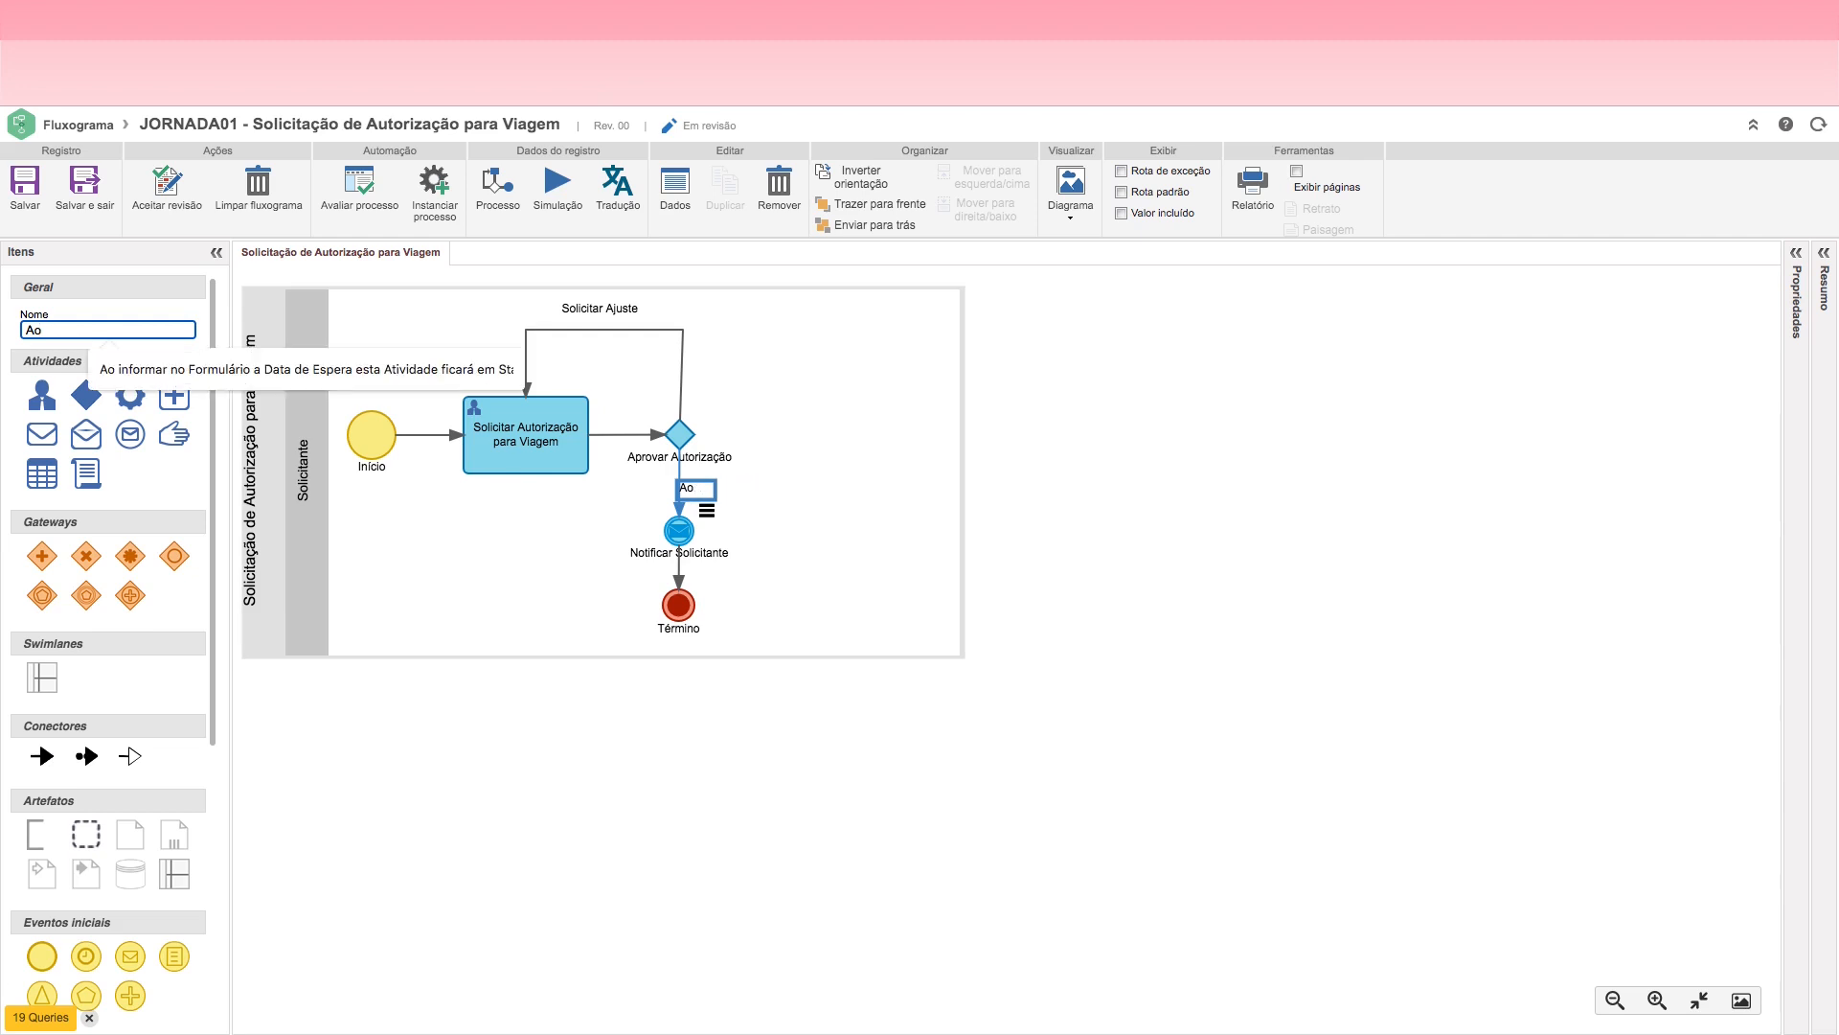
text(provada)
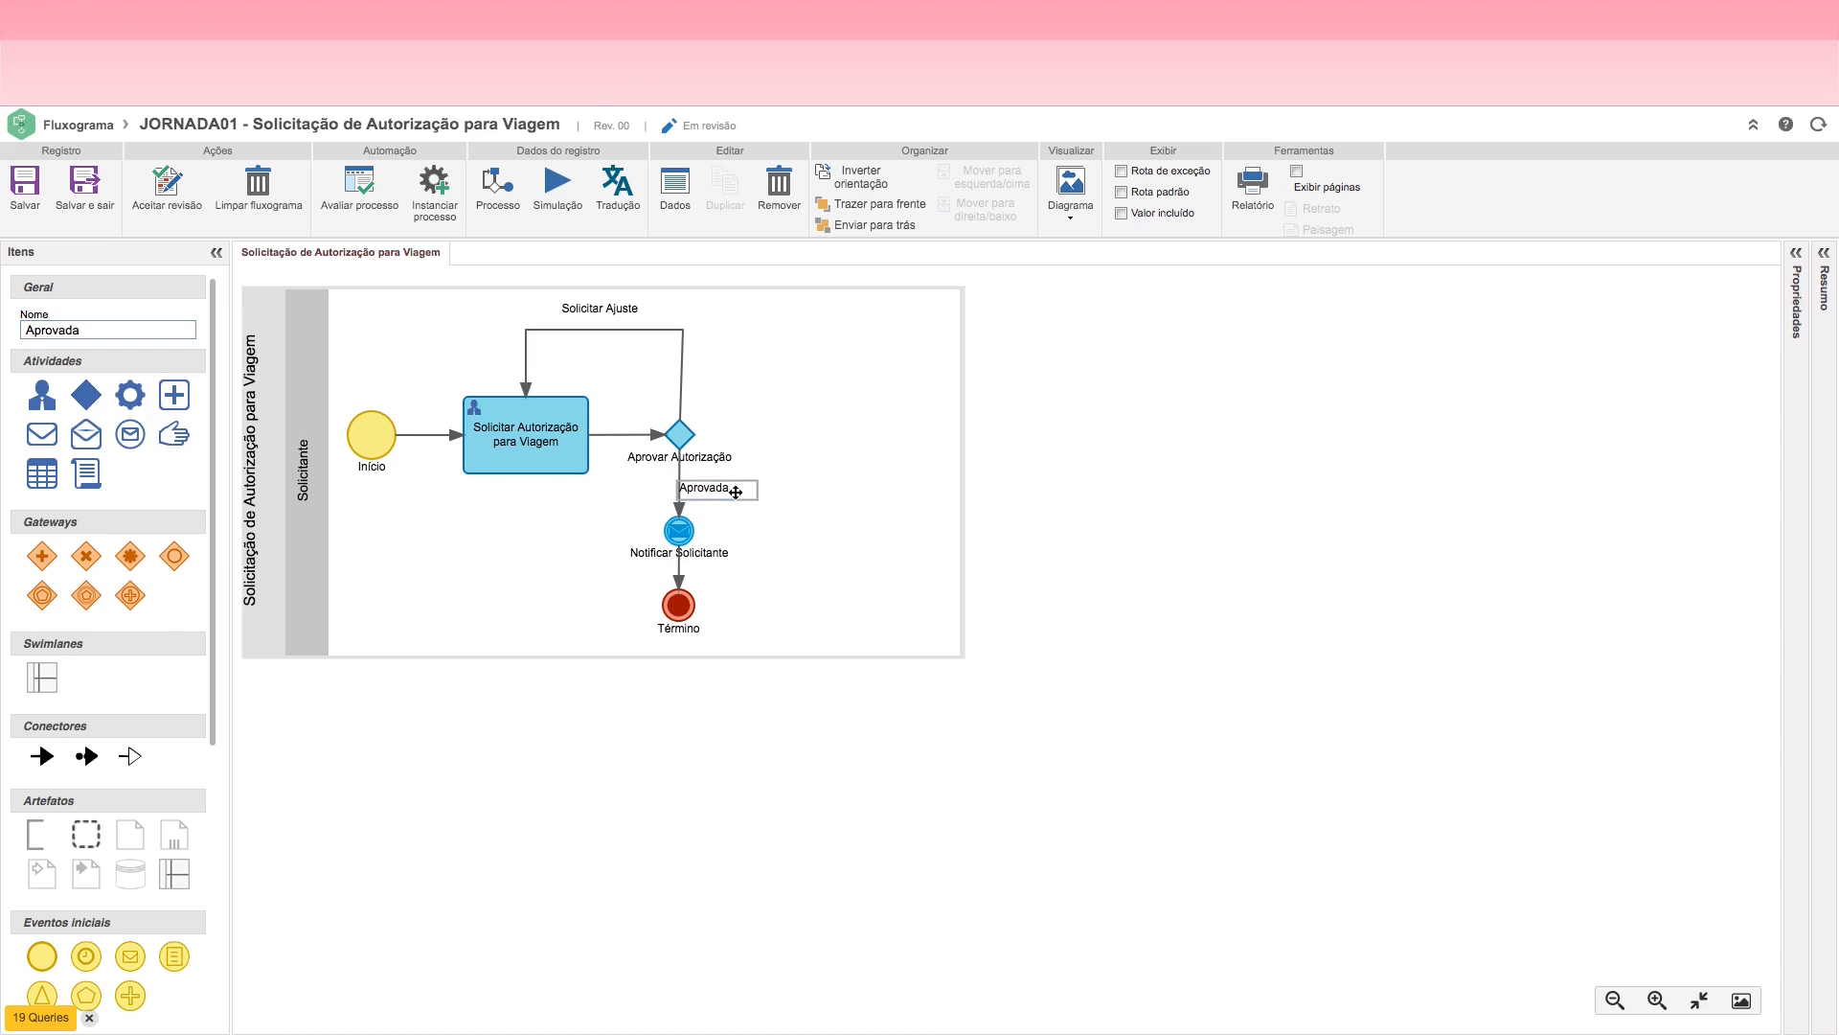
drag(718, 491, 642, 491)
Step: Add a cancel end event inside the lane, to the right of the Aprovar Autorização decision and level with it
click(687, 436)
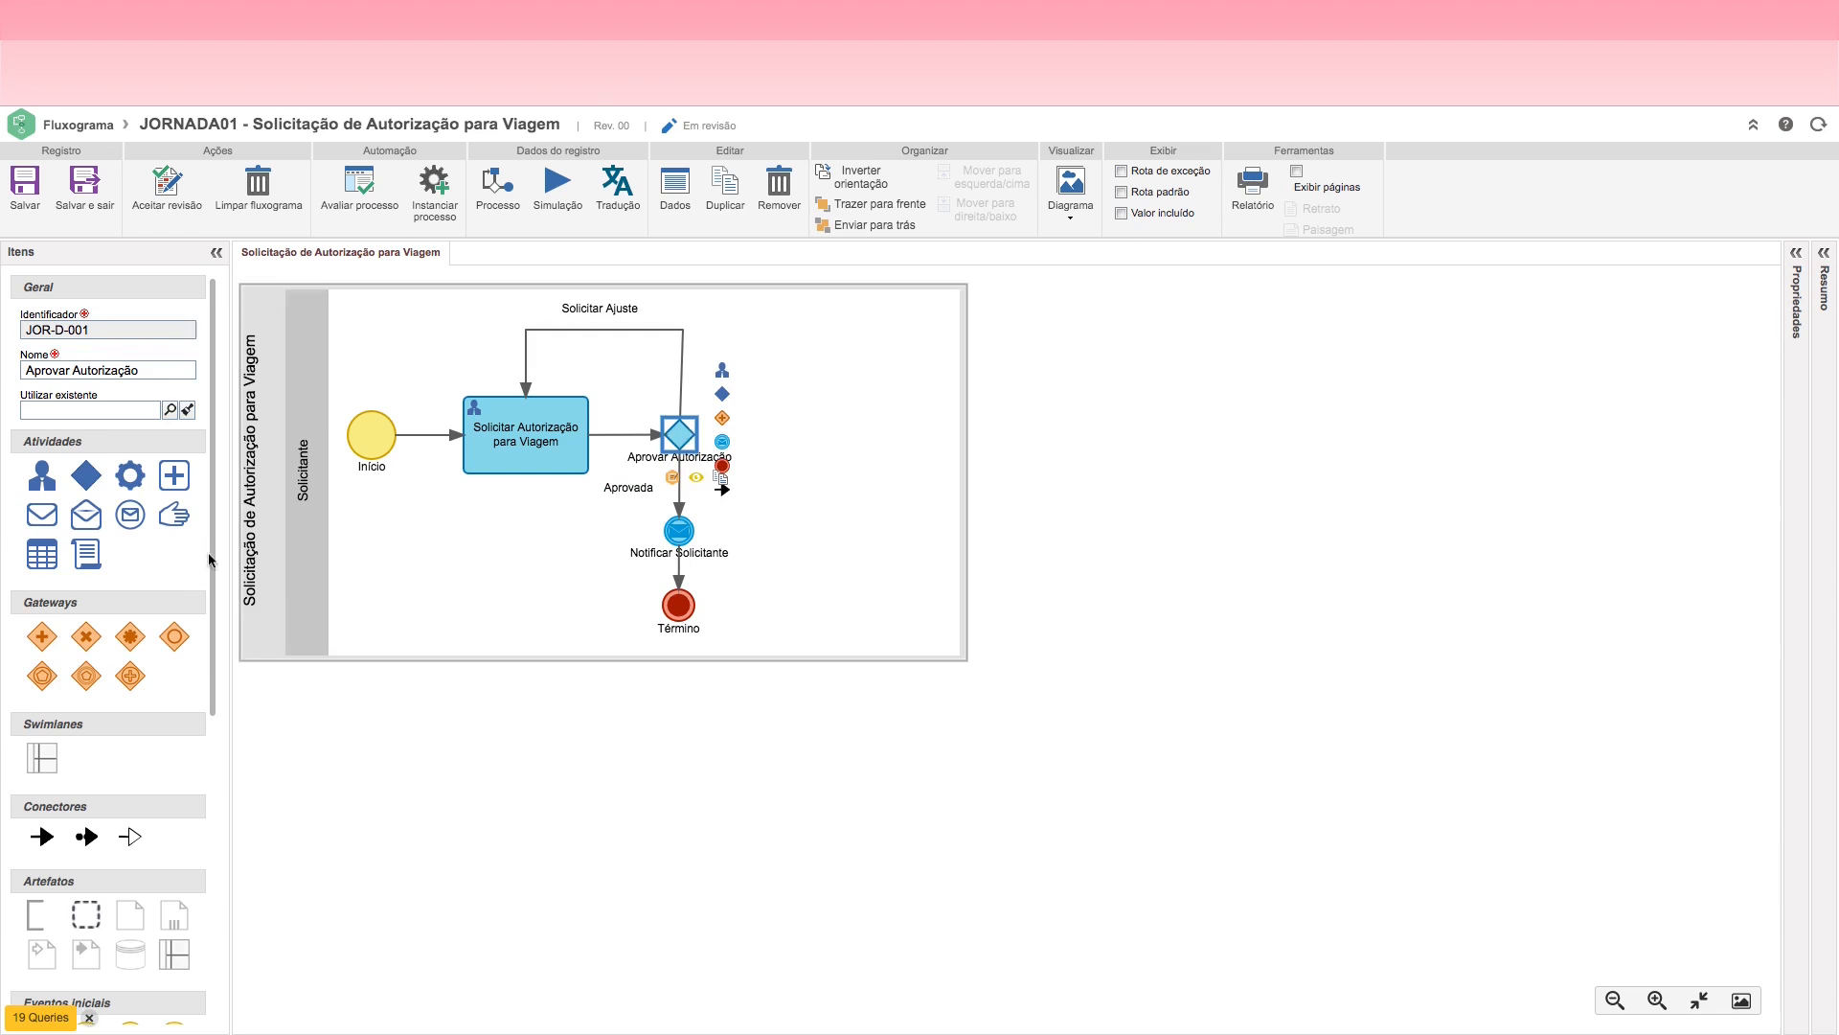
scroll(212, 729, down, 3)
drag(213, 722, 860, 434)
click(681, 436)
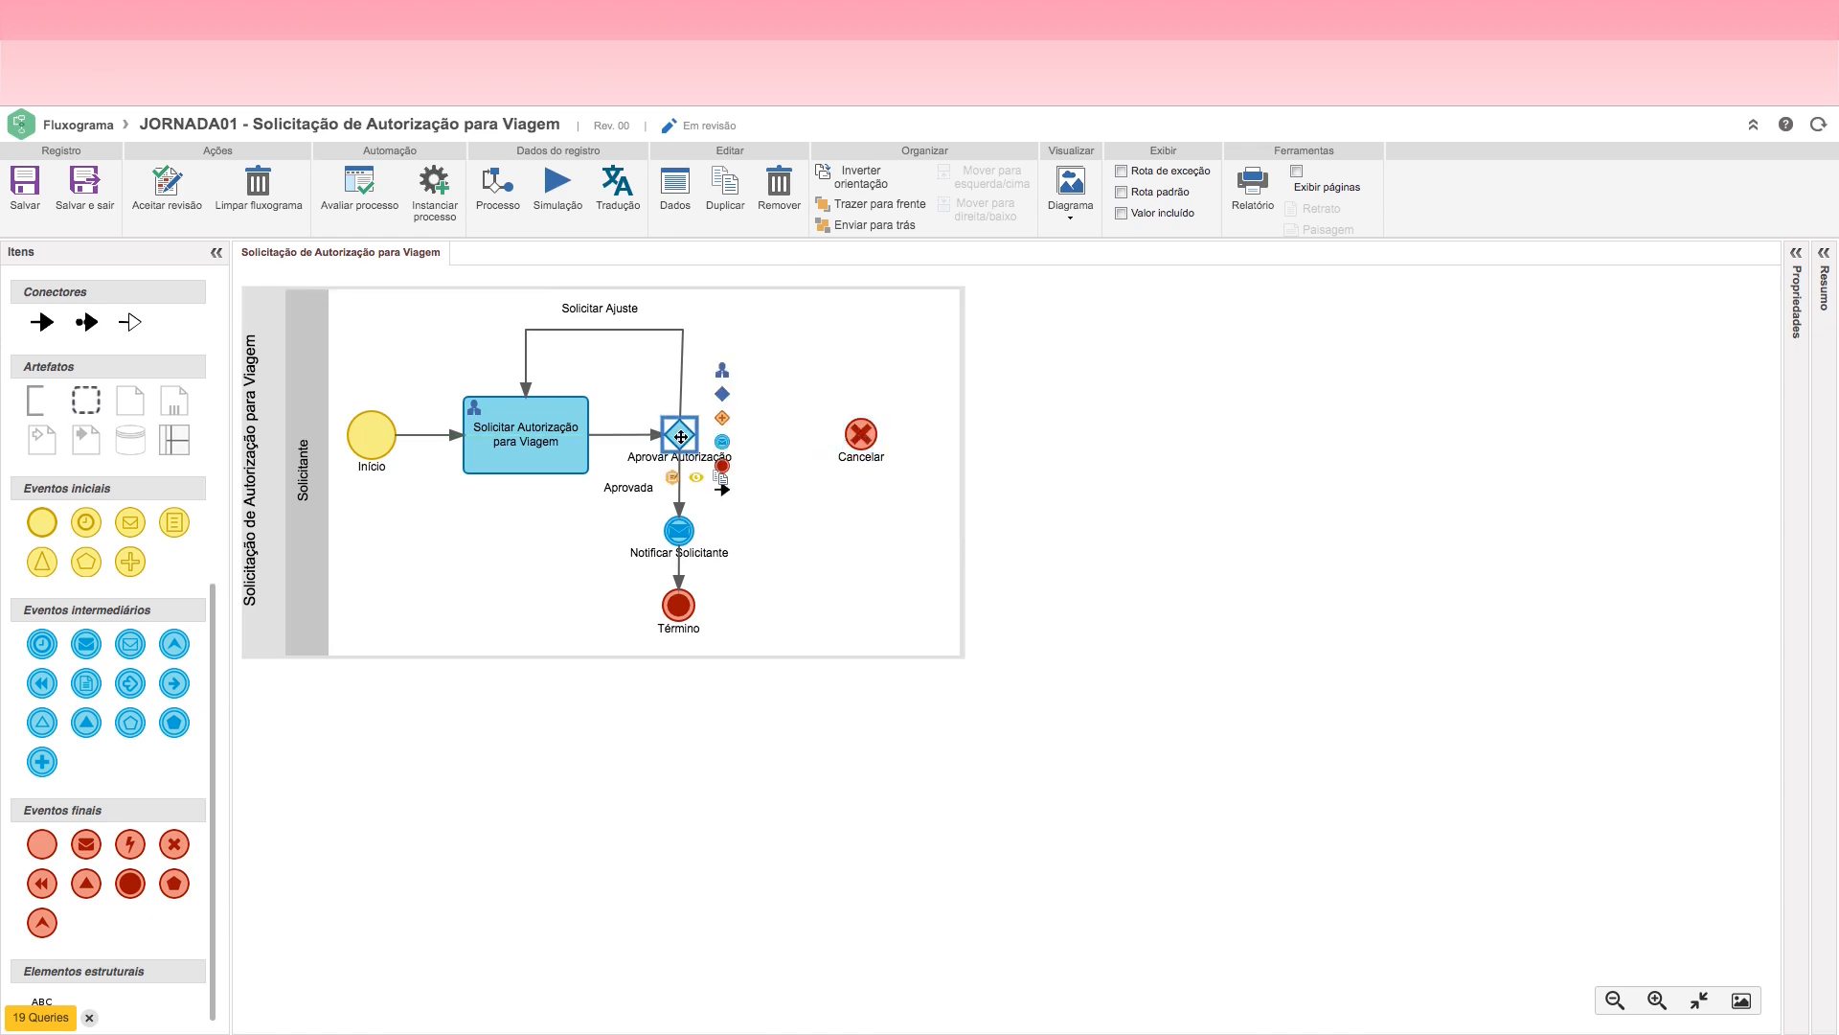
click(722, 442)
drag(799, 460, 774, 434)
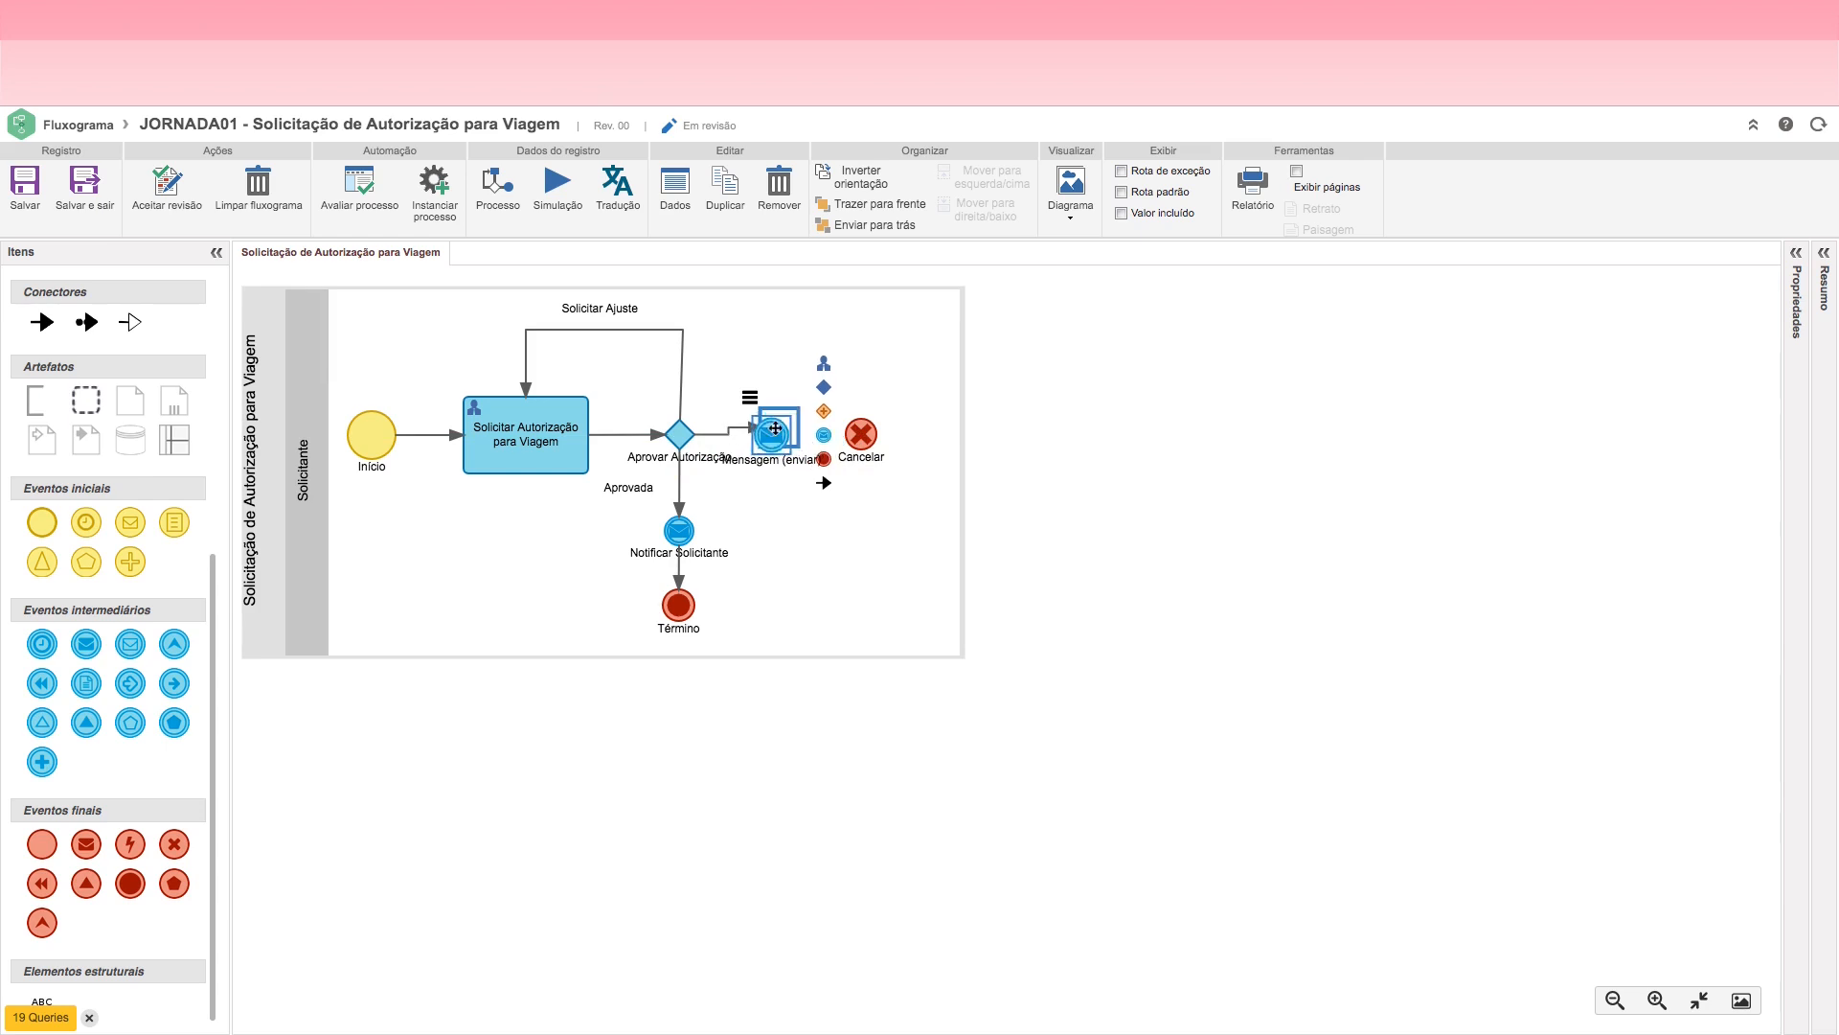
click(779, 184)
Step: Connect the Aprovar Autorização decision to the Cancelar end event with a sequence flow, keeping Cancelar in line to its right
drag(858, 433, 823, 433)
click(679, 434)
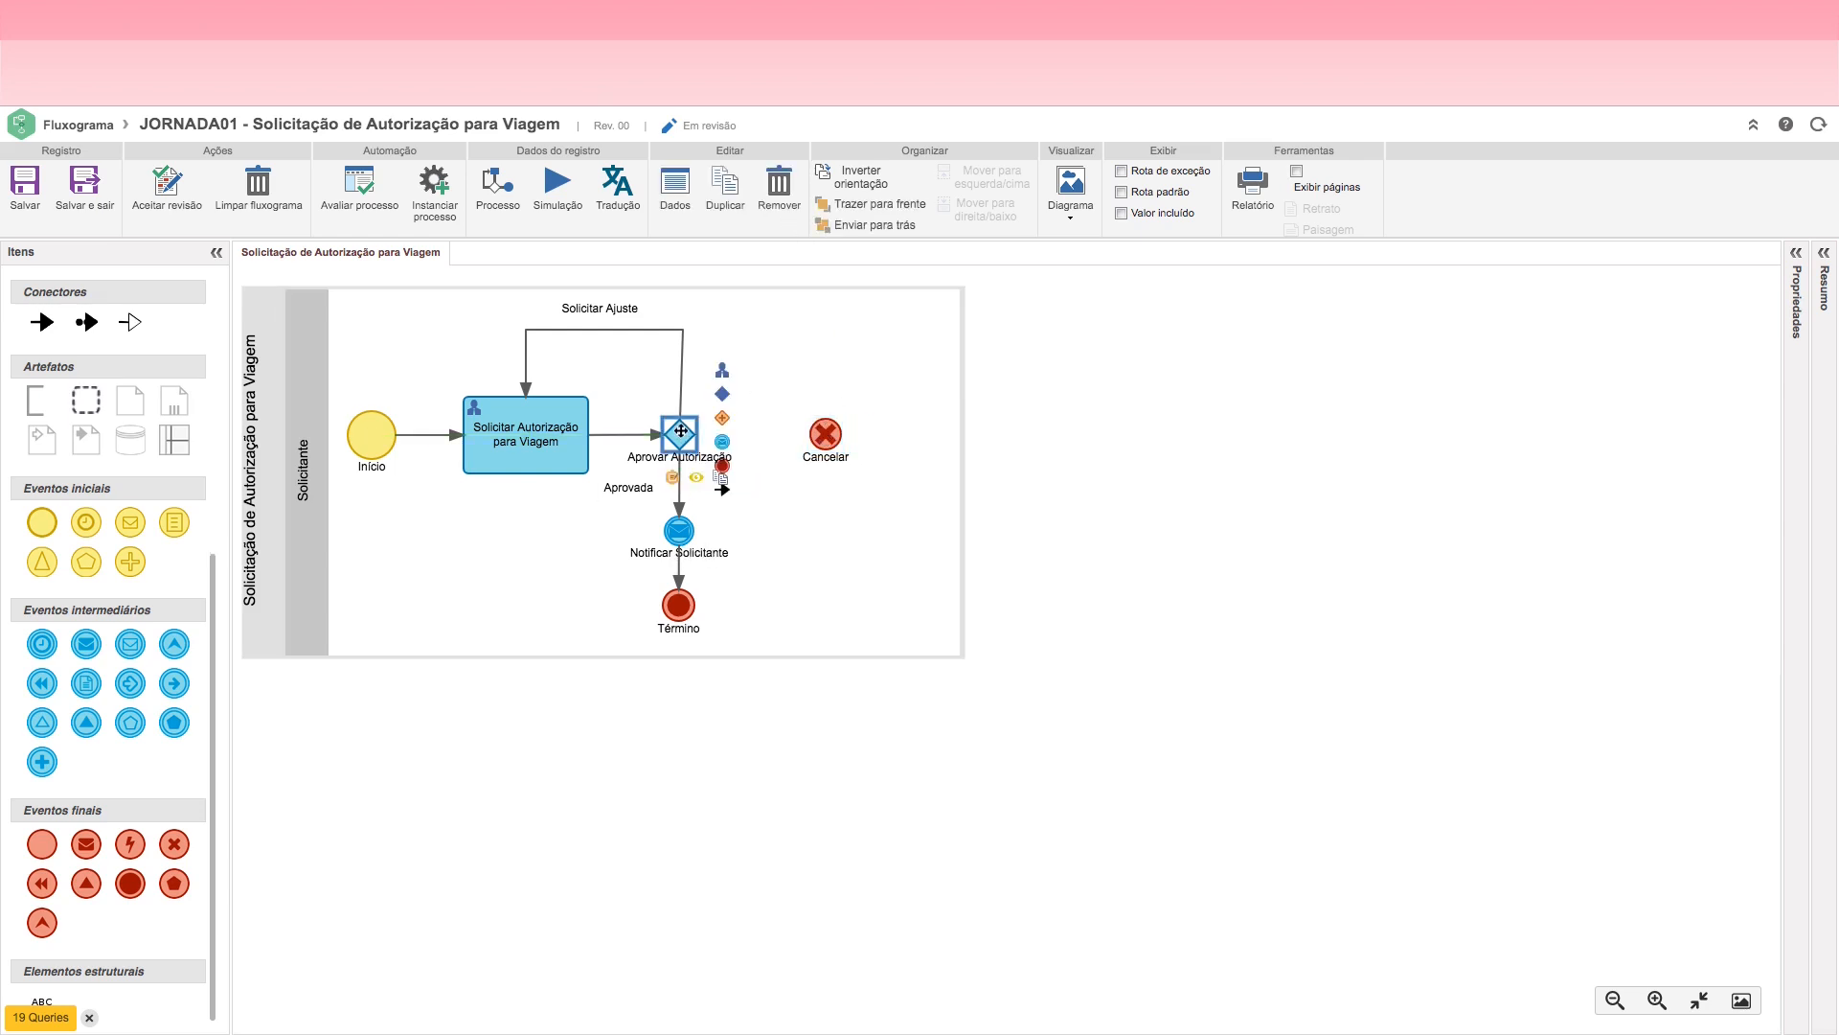
click(721, 477)
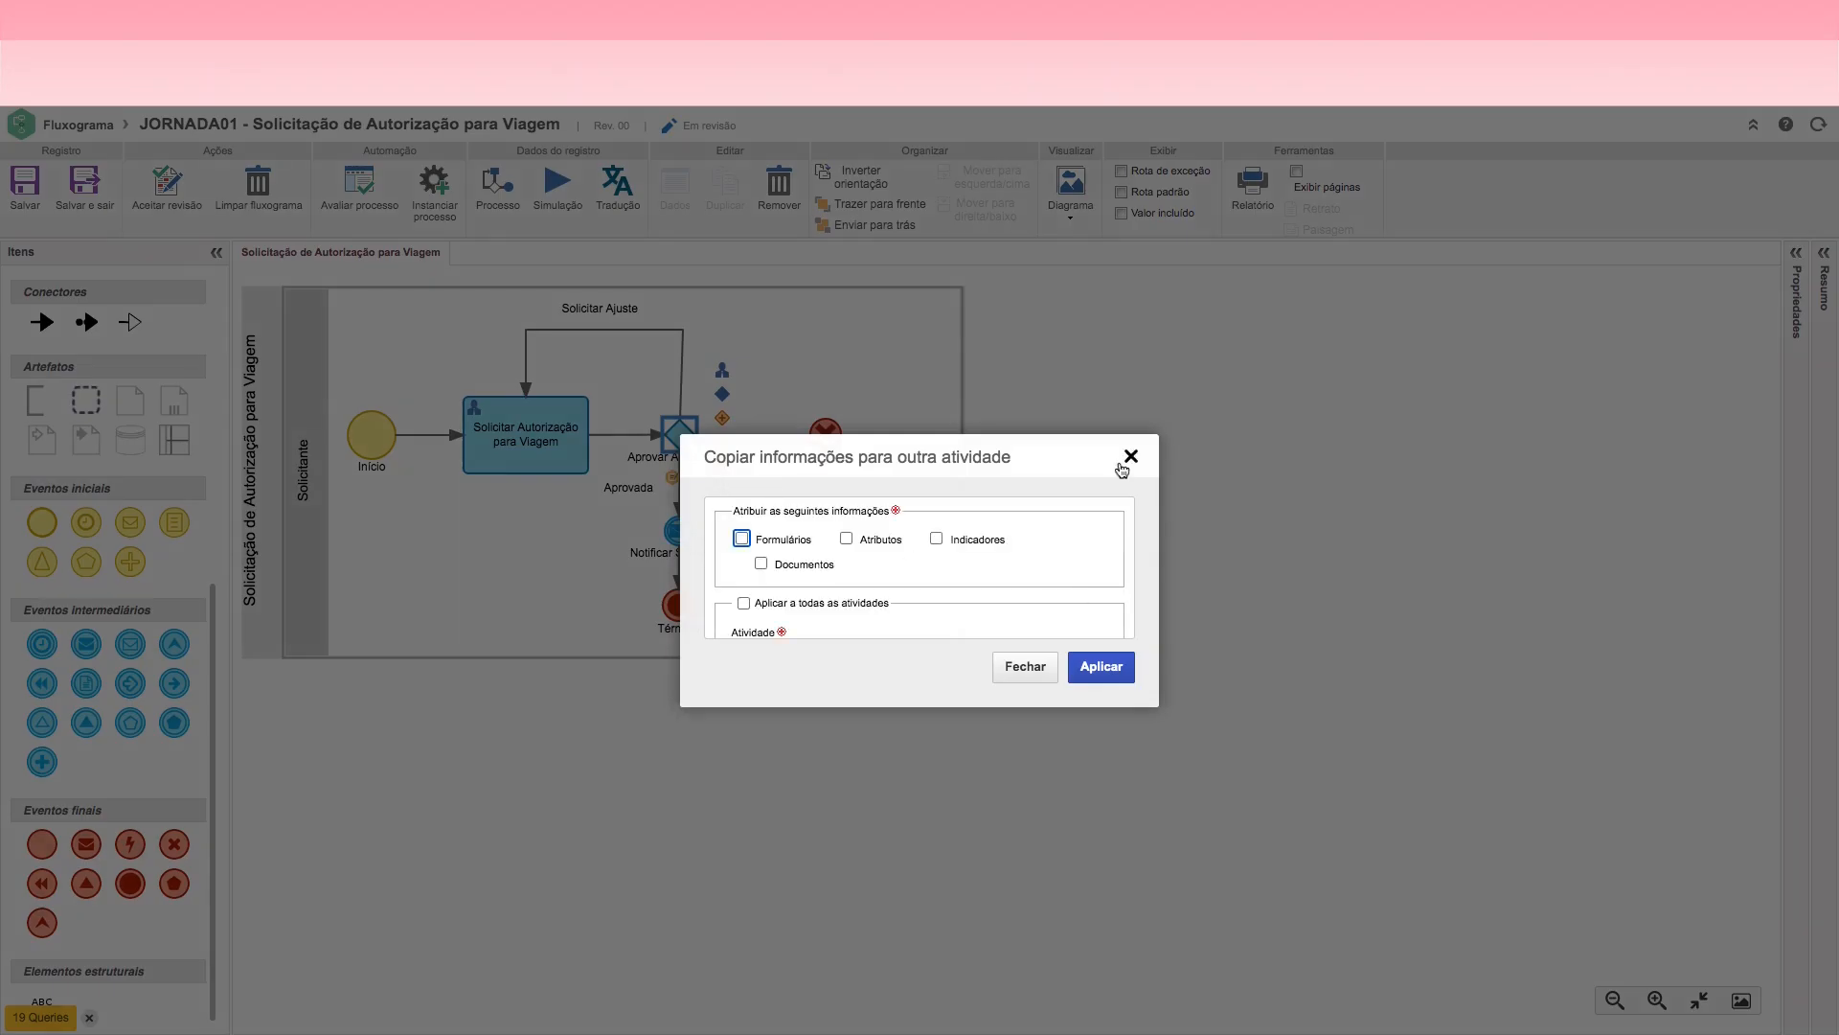
click(1129, 458)
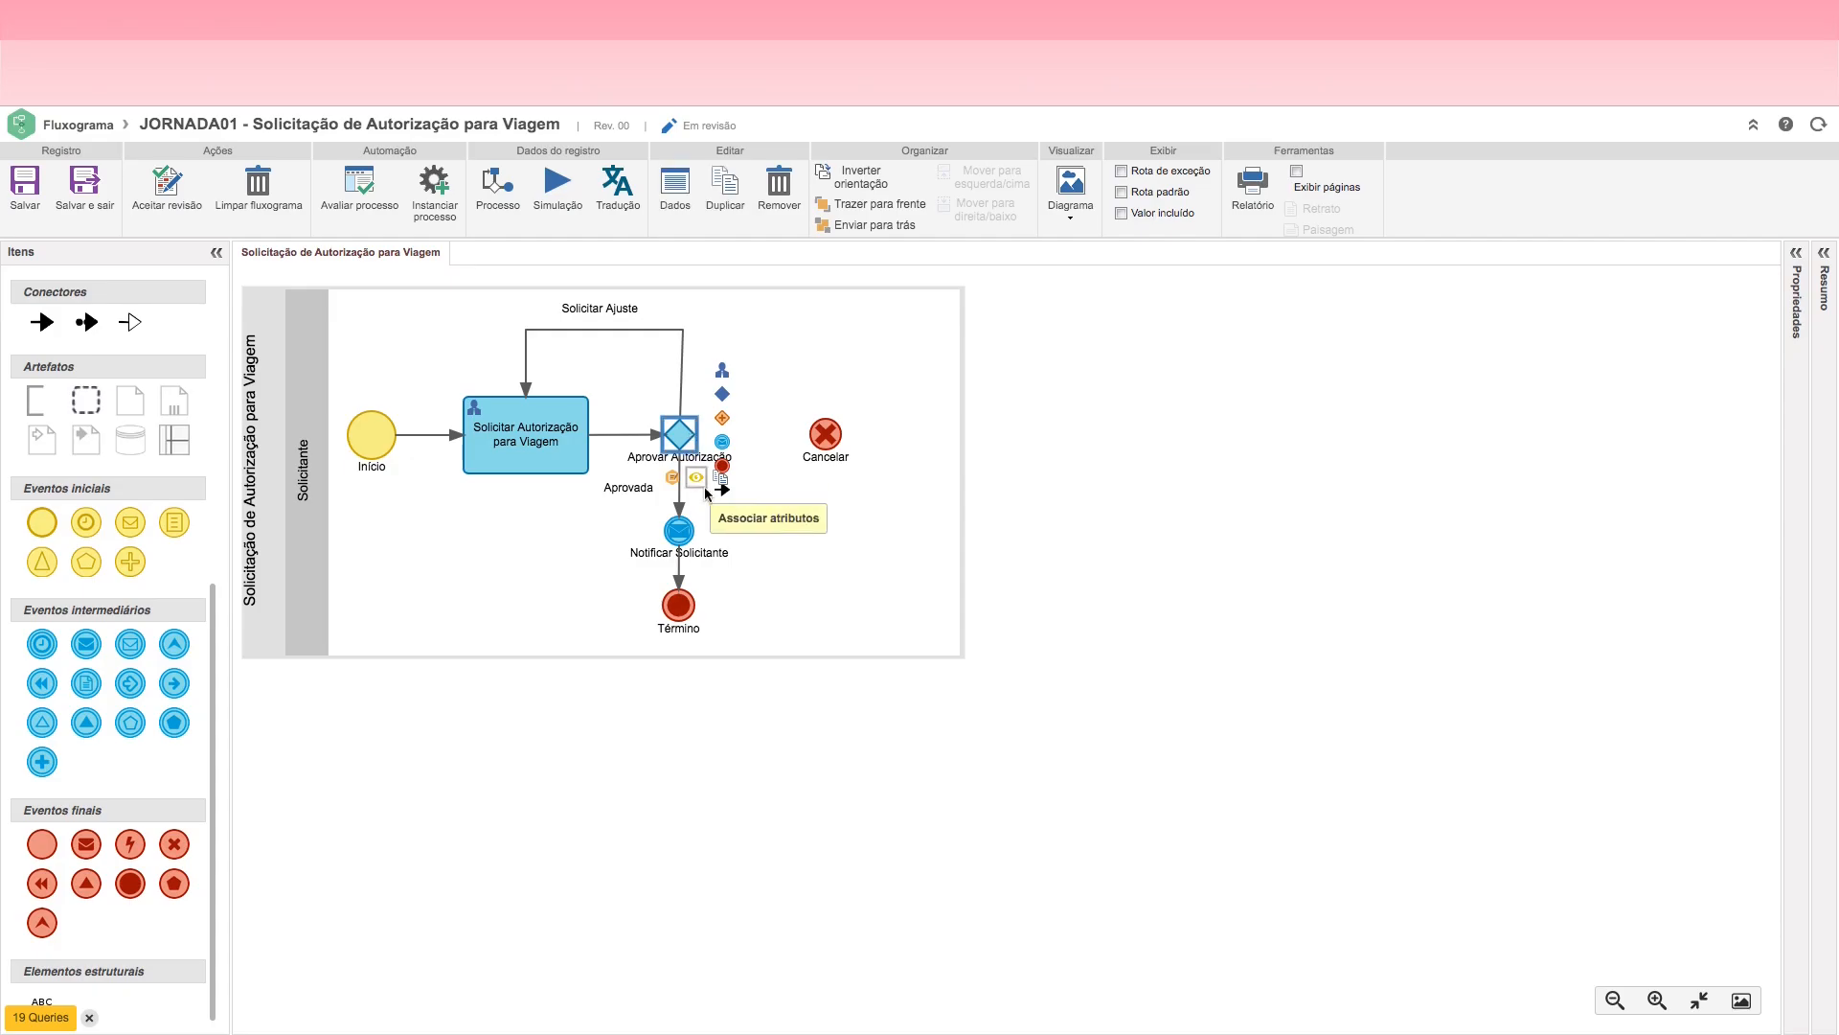
drag(721, 490, 860, 435)
Step: Name the flow from Aprovar Autorização to Cancelar Cancelada and place its label above the arrow
click(792, 438)
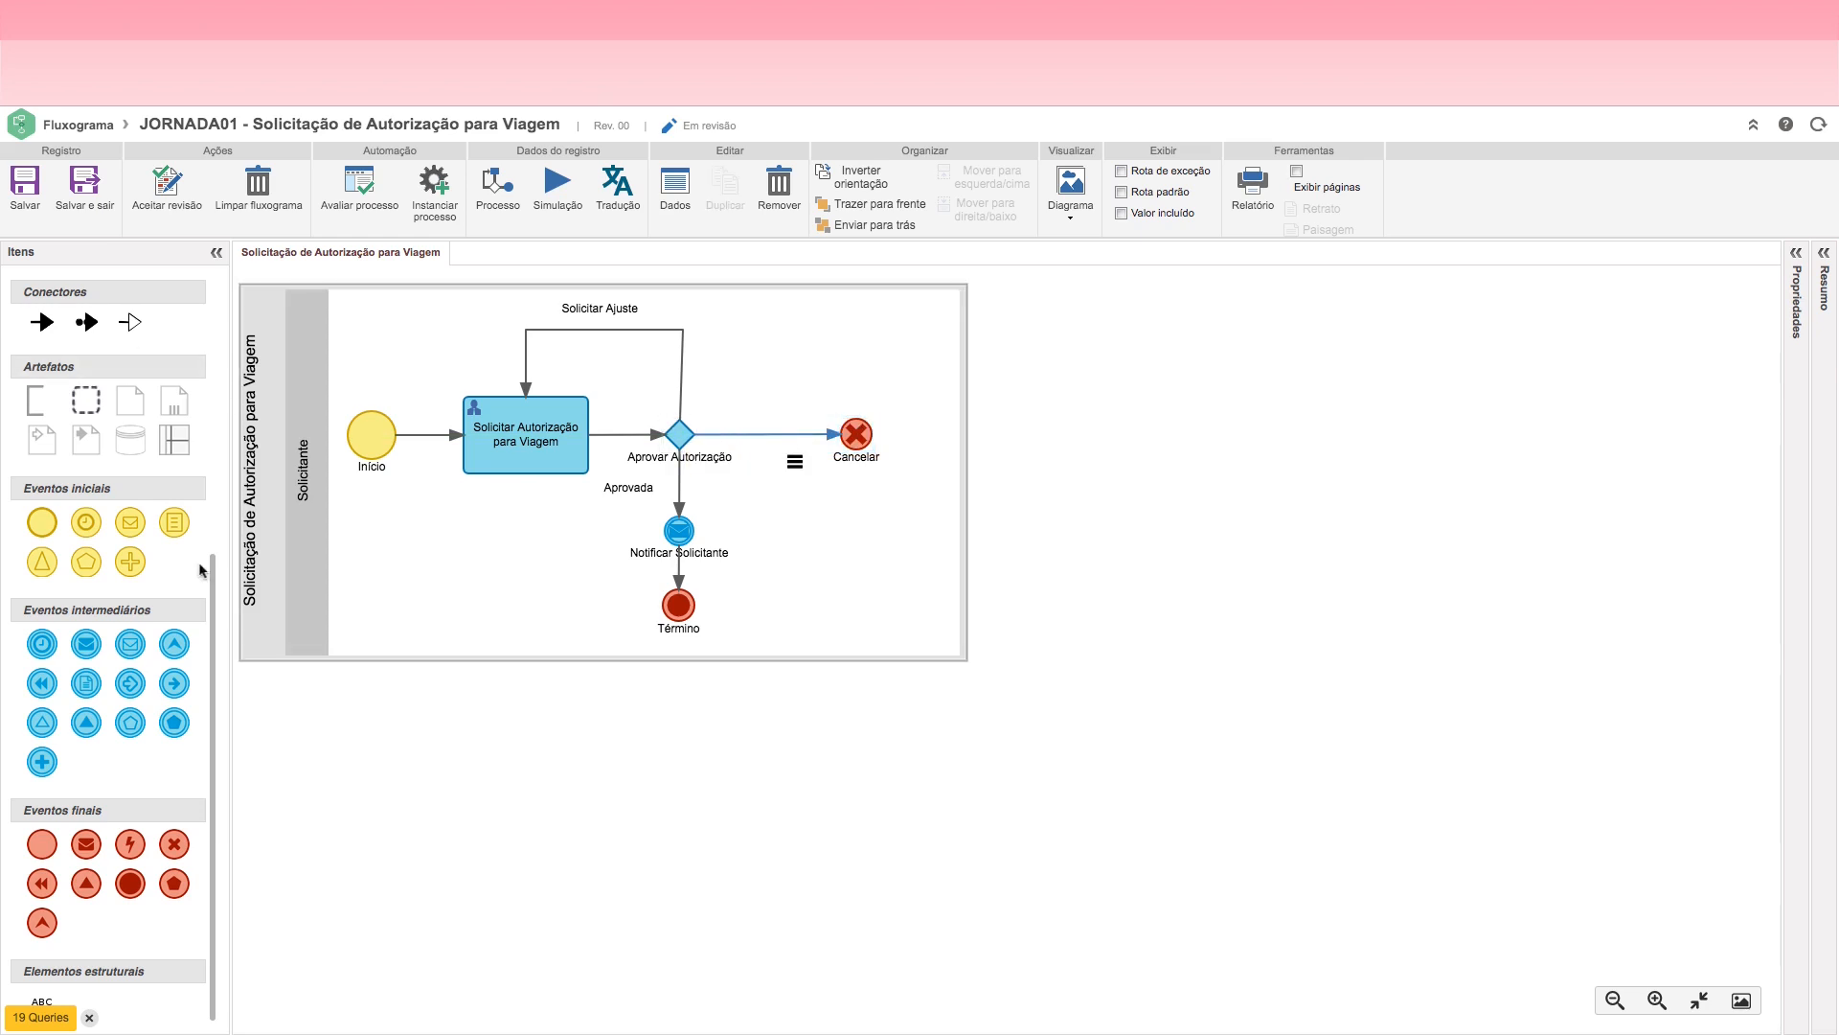
drag(215, 588, 220, 267)
click(106, 330)
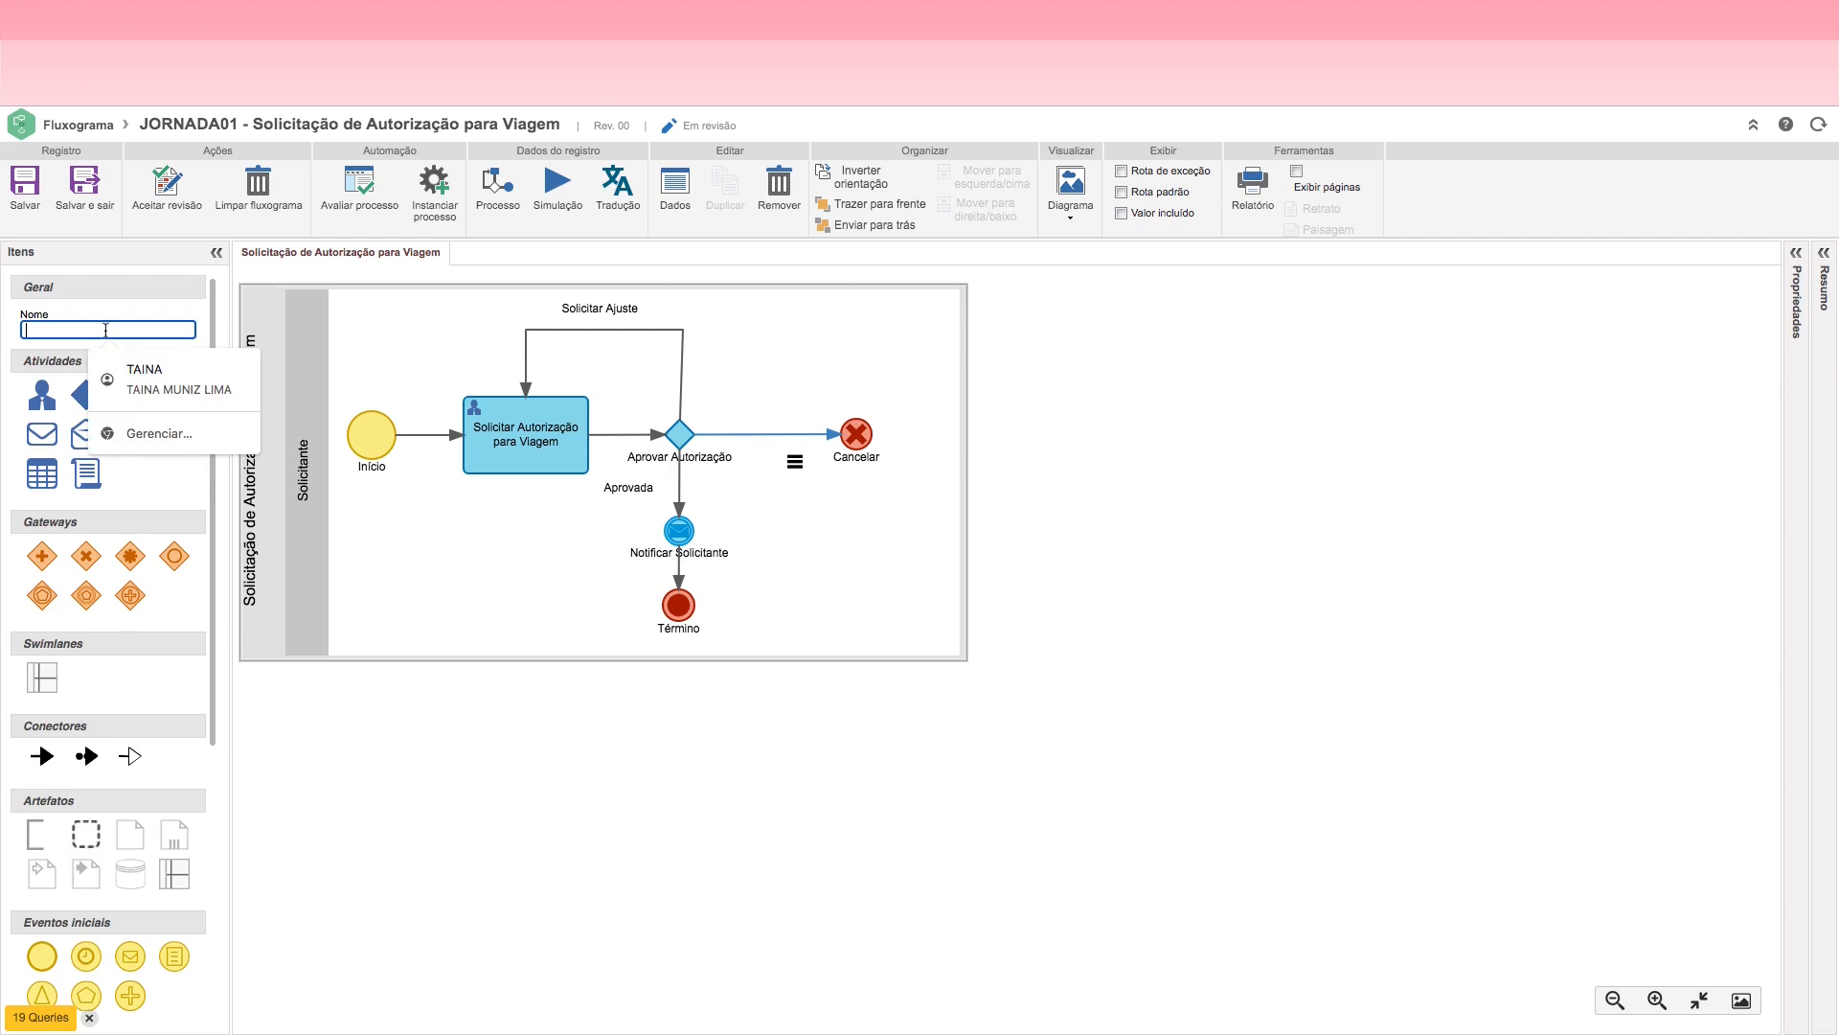
text(Cancelada)
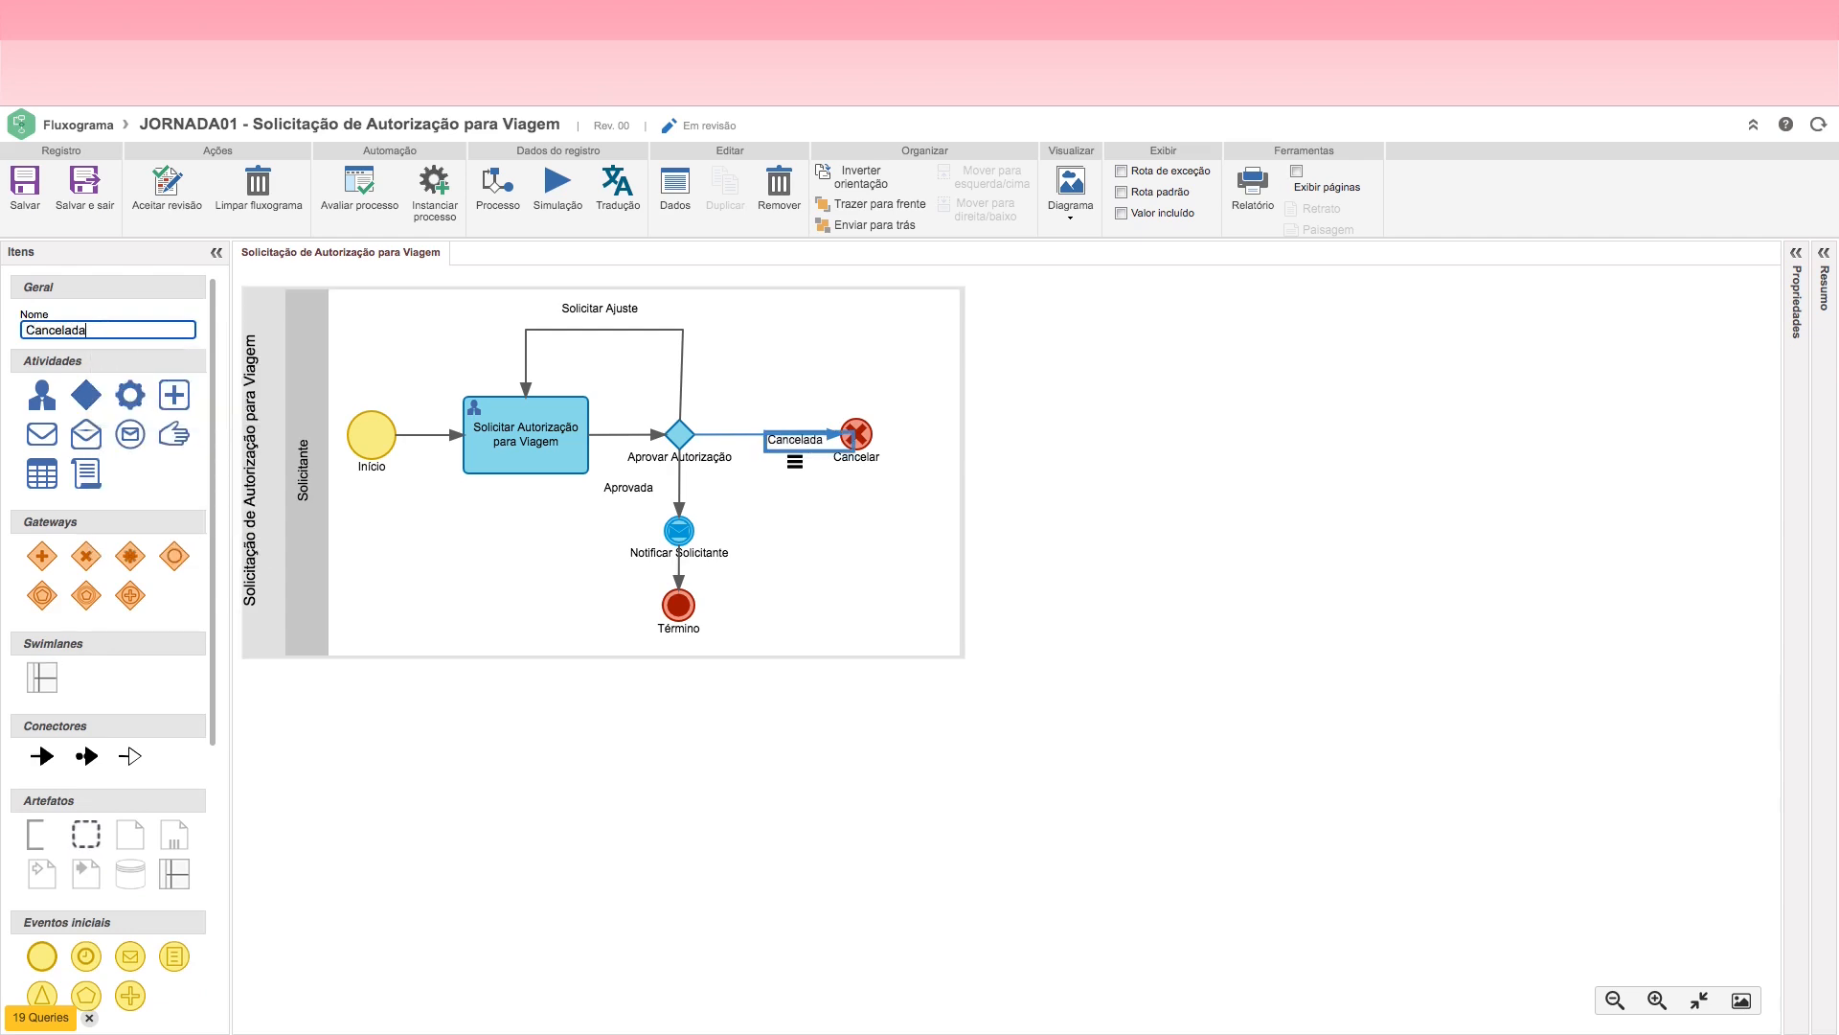
drag(793, 441, 774, 416)
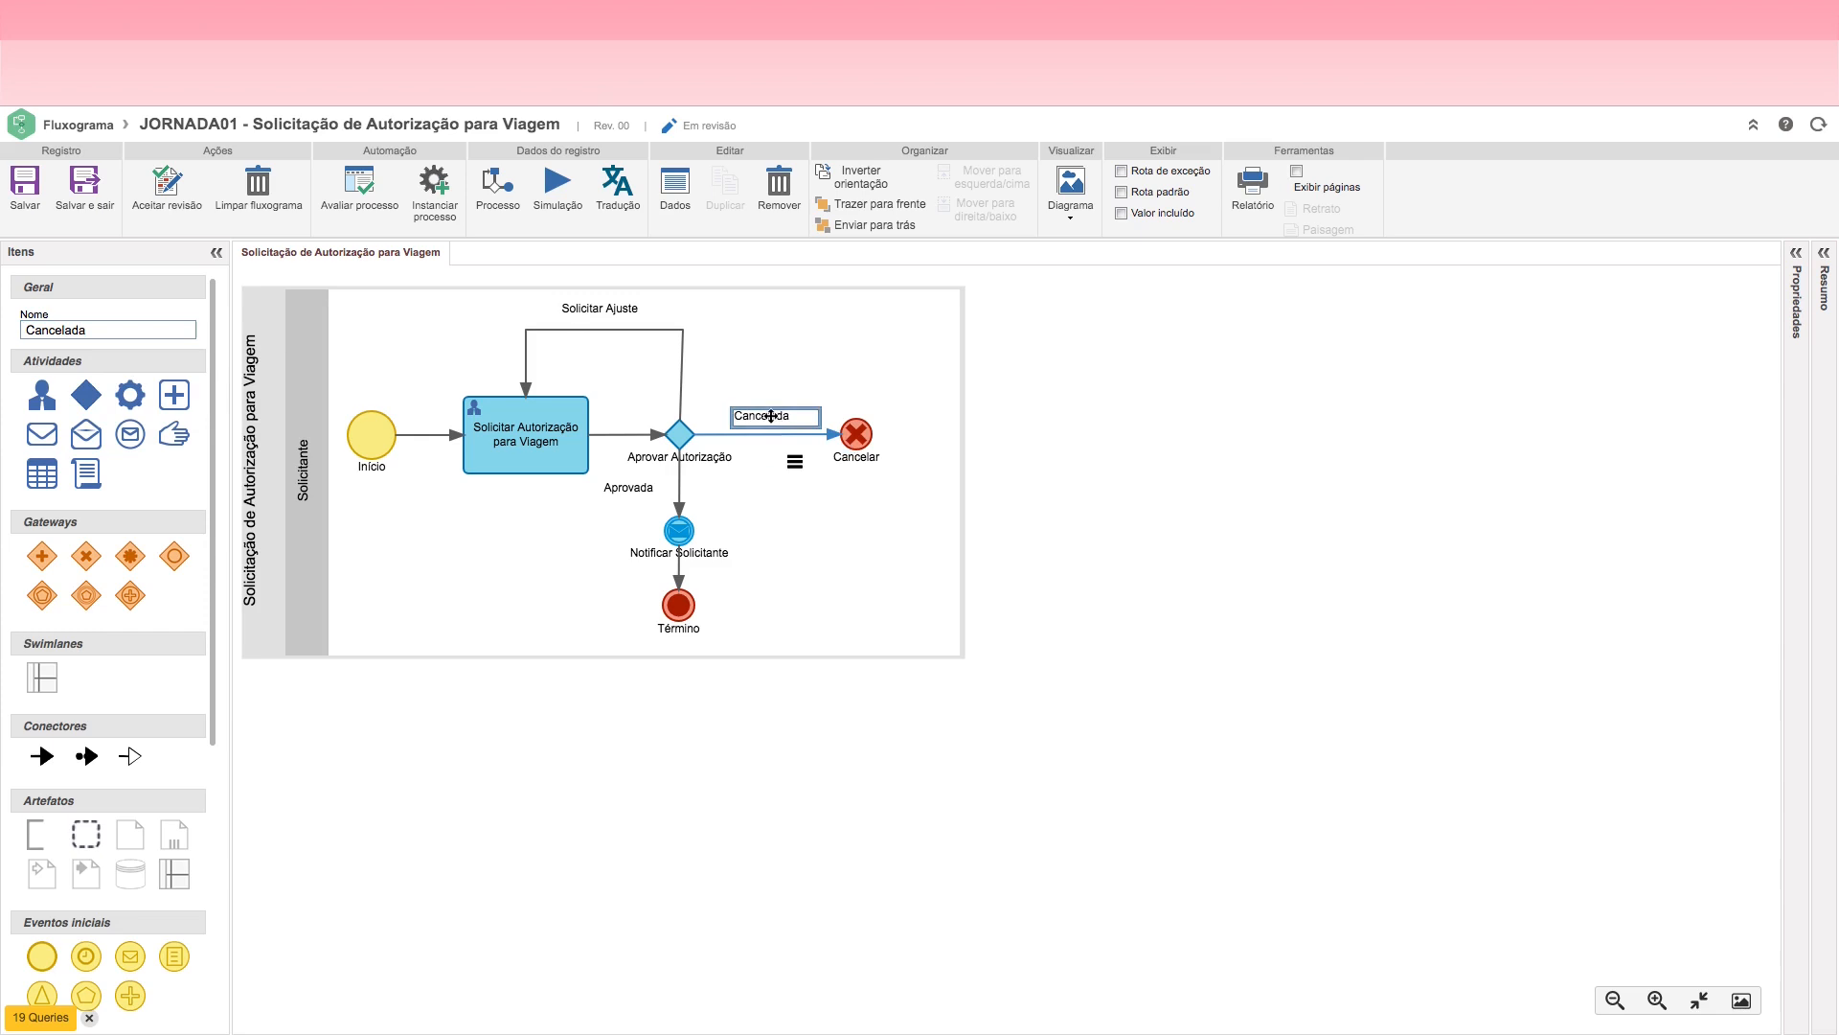
Step: Narrow the Solicitante lane to end just past the Cancelar event and save the flowchart
click(834, 533)
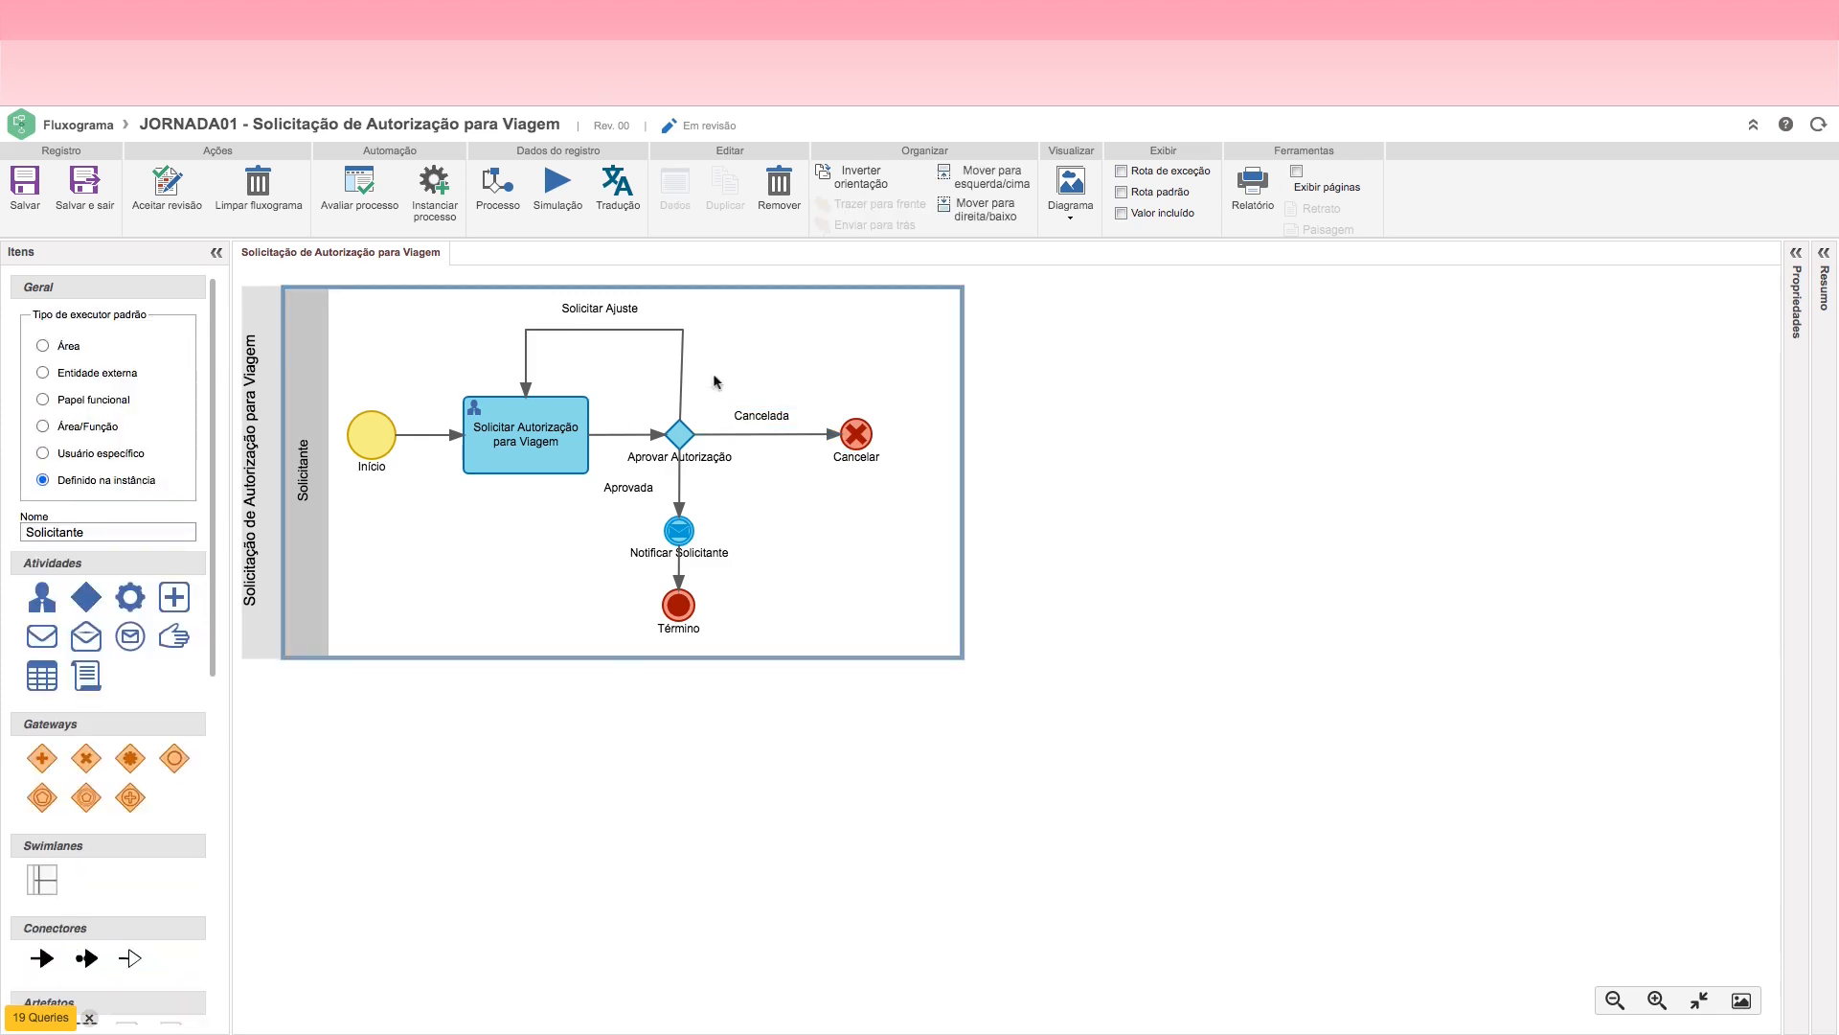
drag(963, 509, 912, 508)
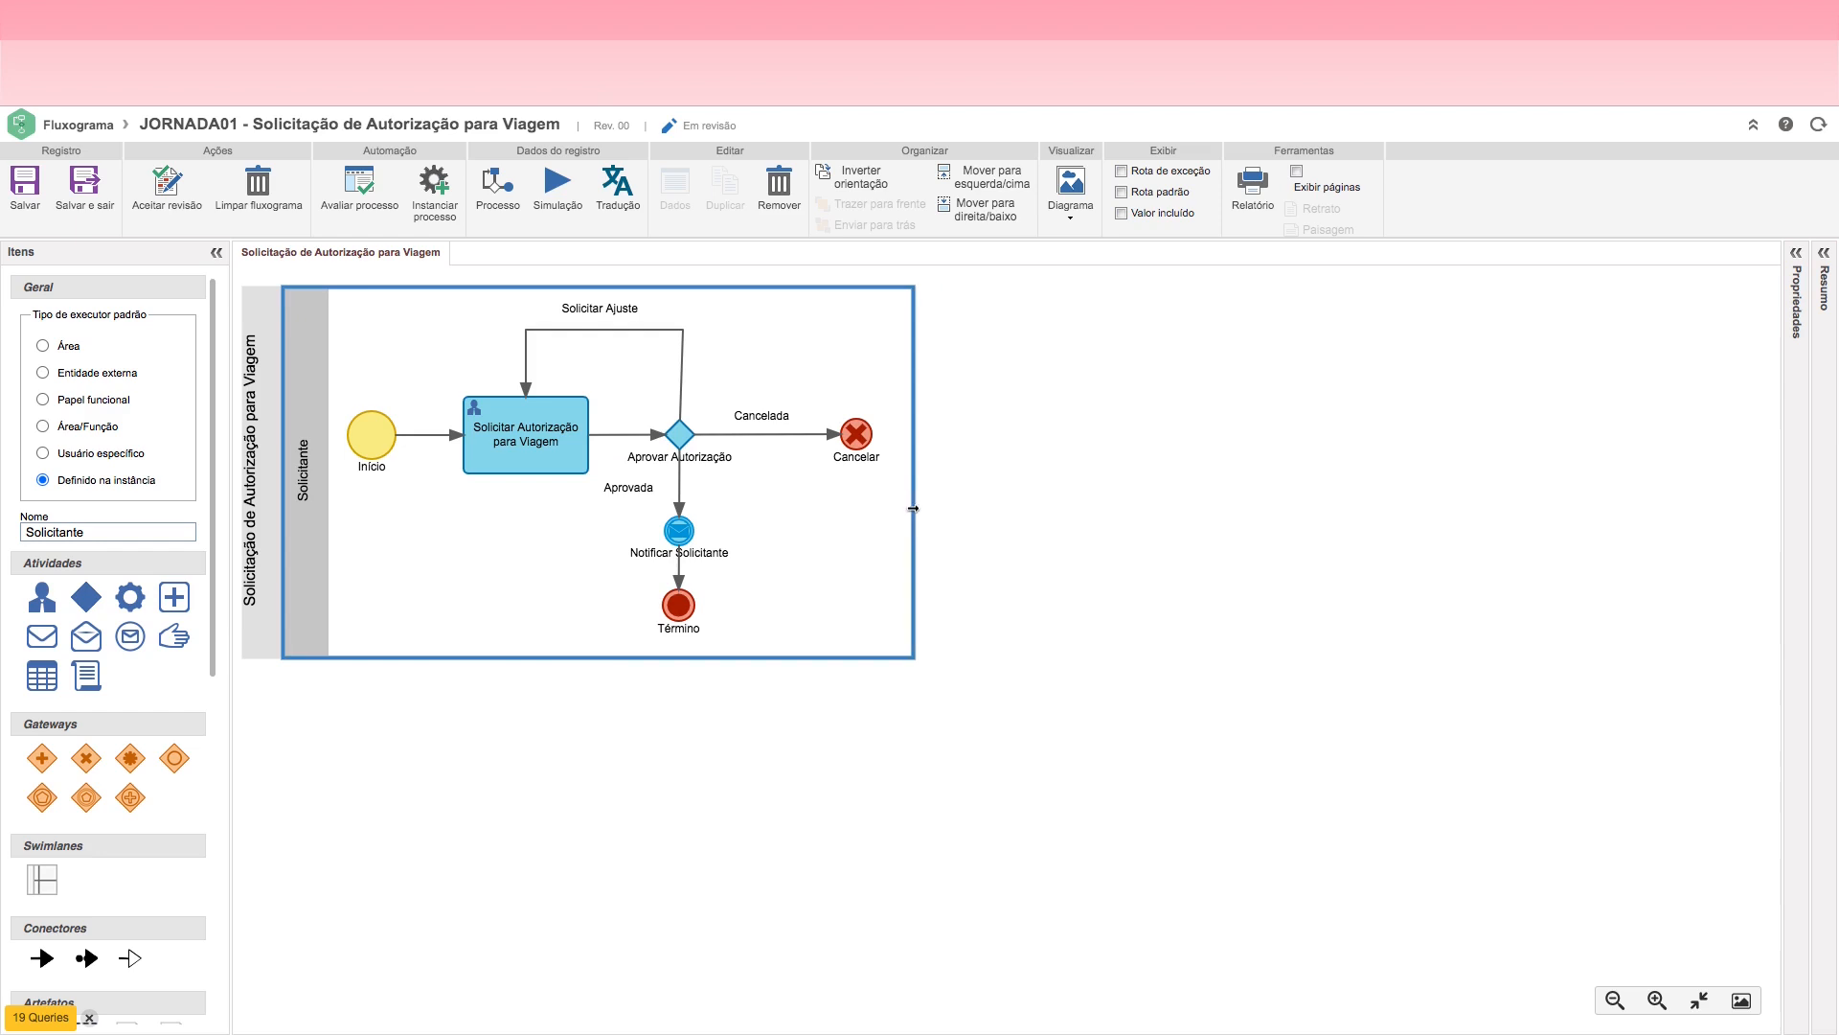
click(23, 199)
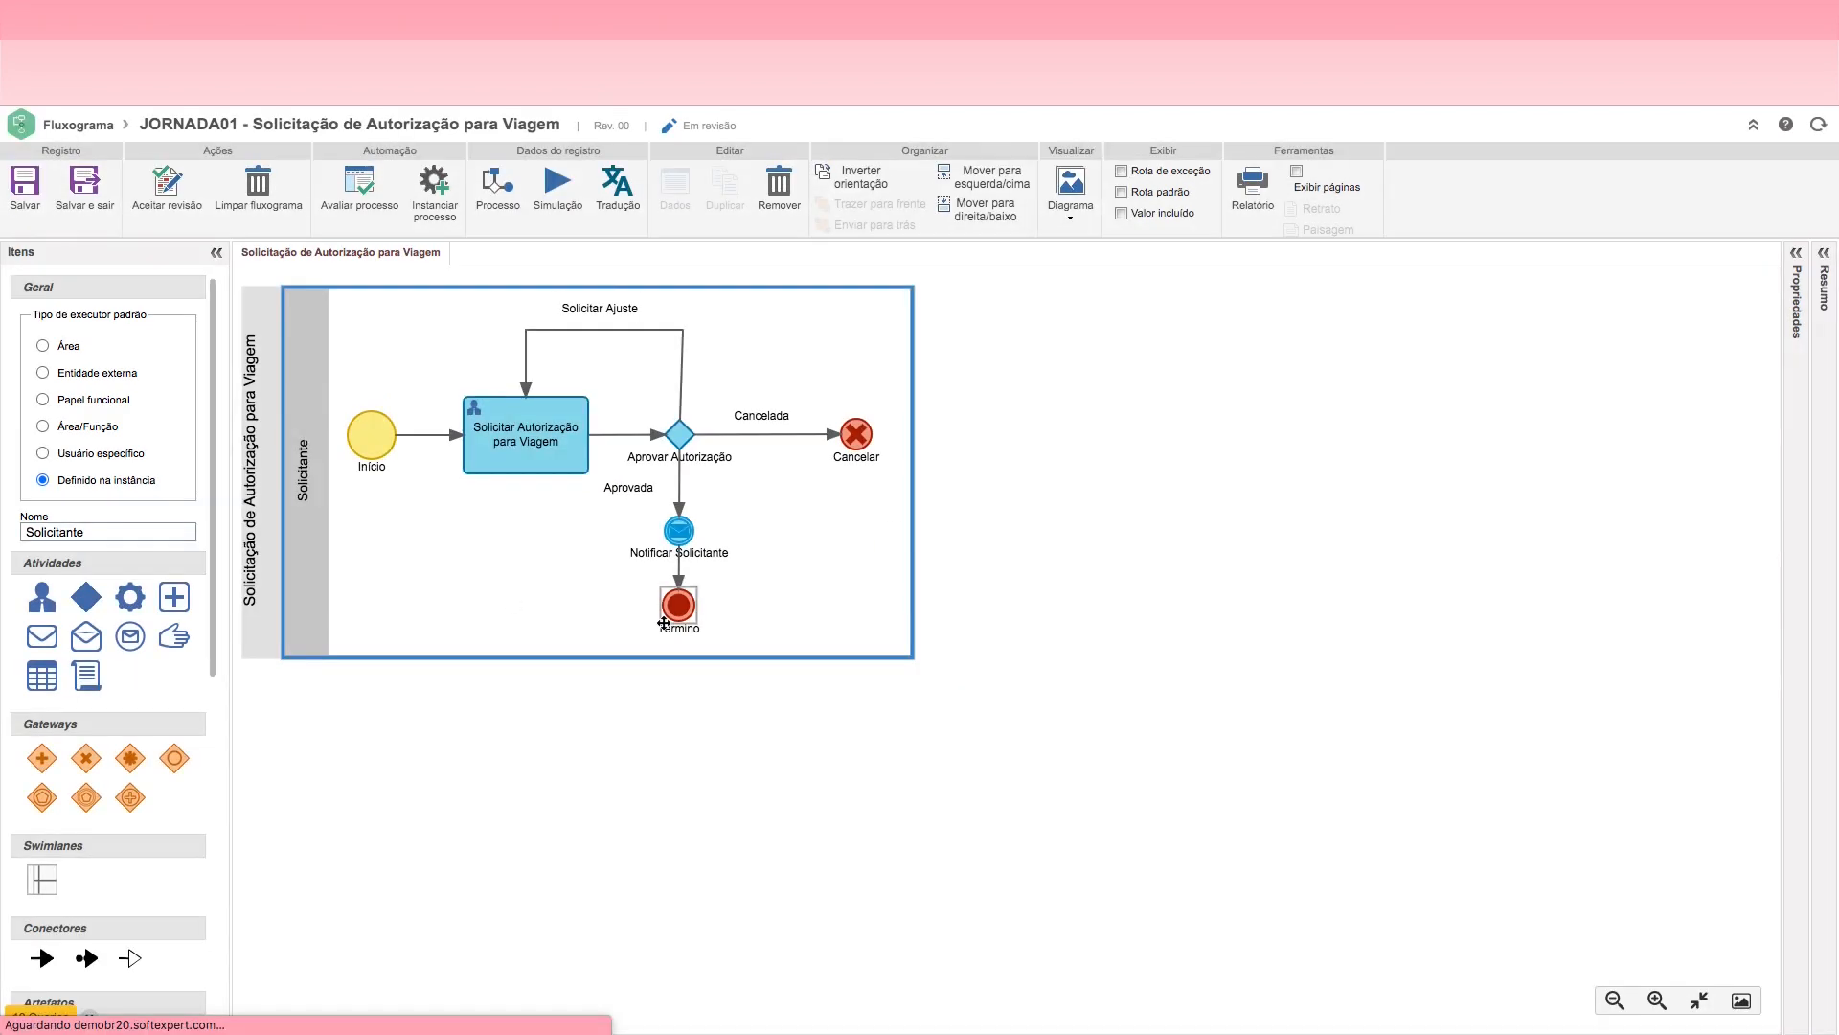
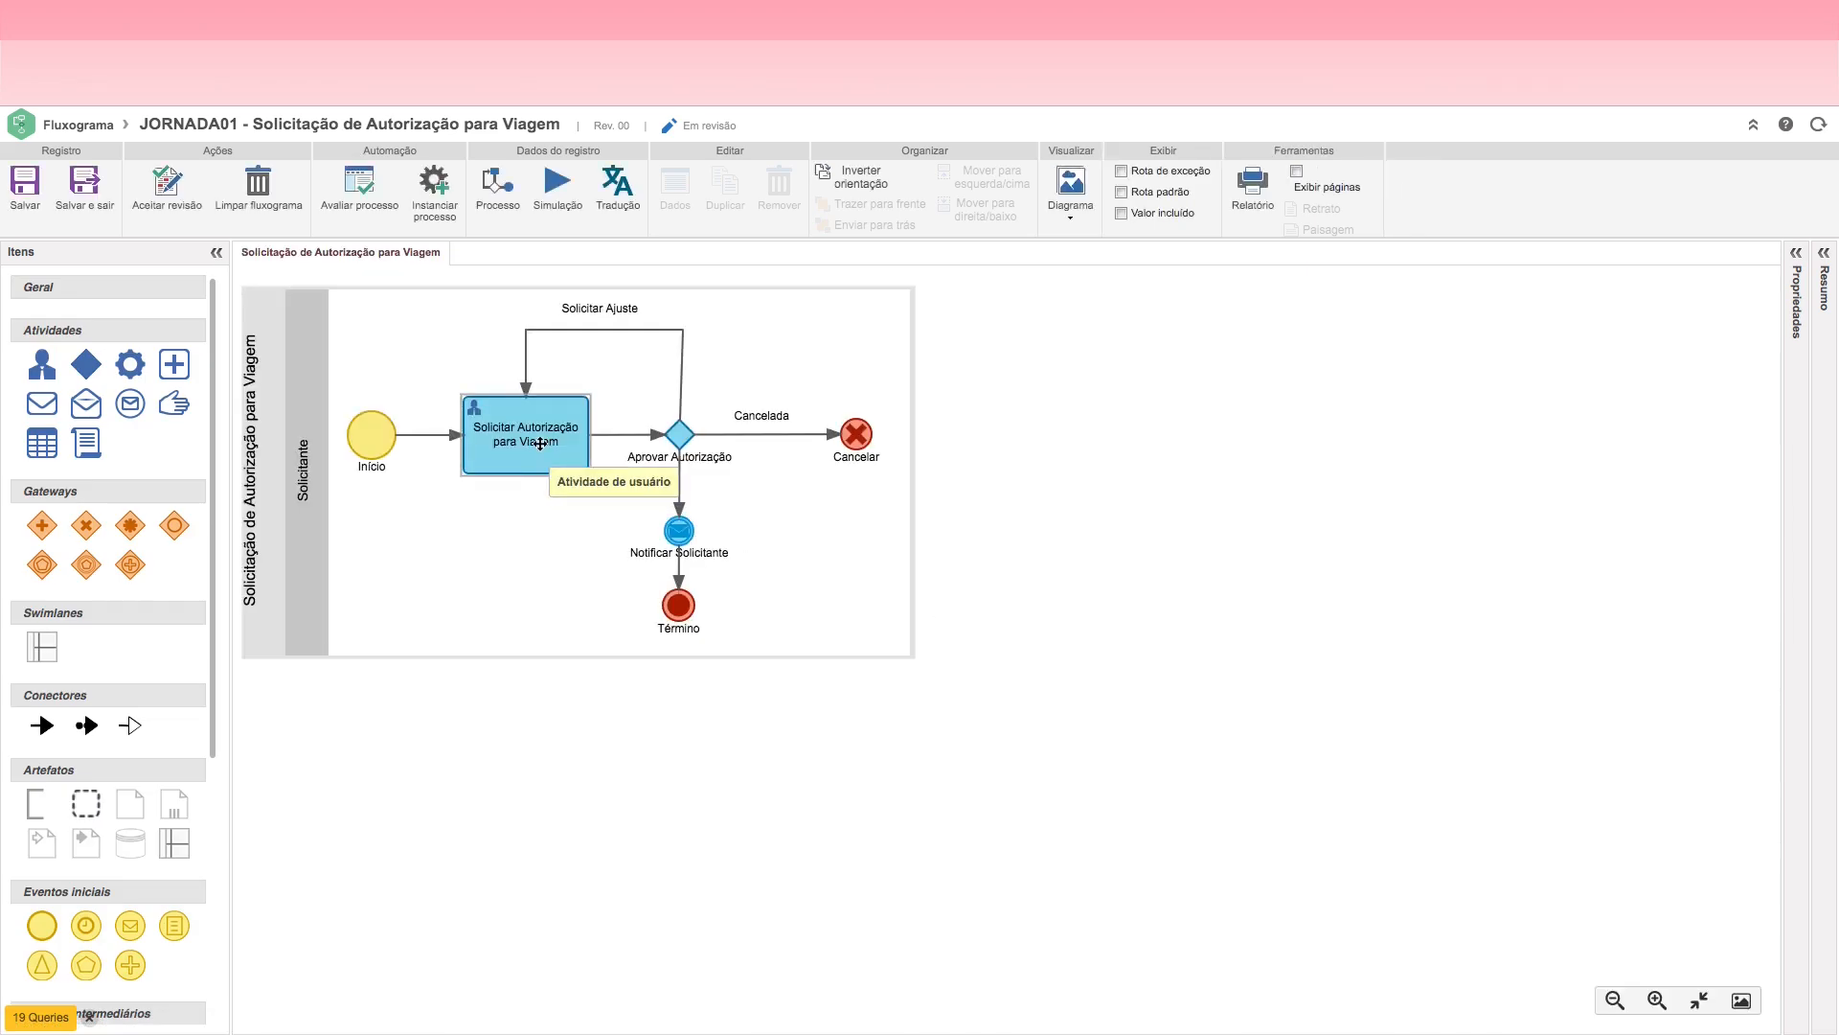
Step: Start a new action in the Solicitar Autorização para Viagem activity's settings and name it Registrar Solicitação
click(514, 440)
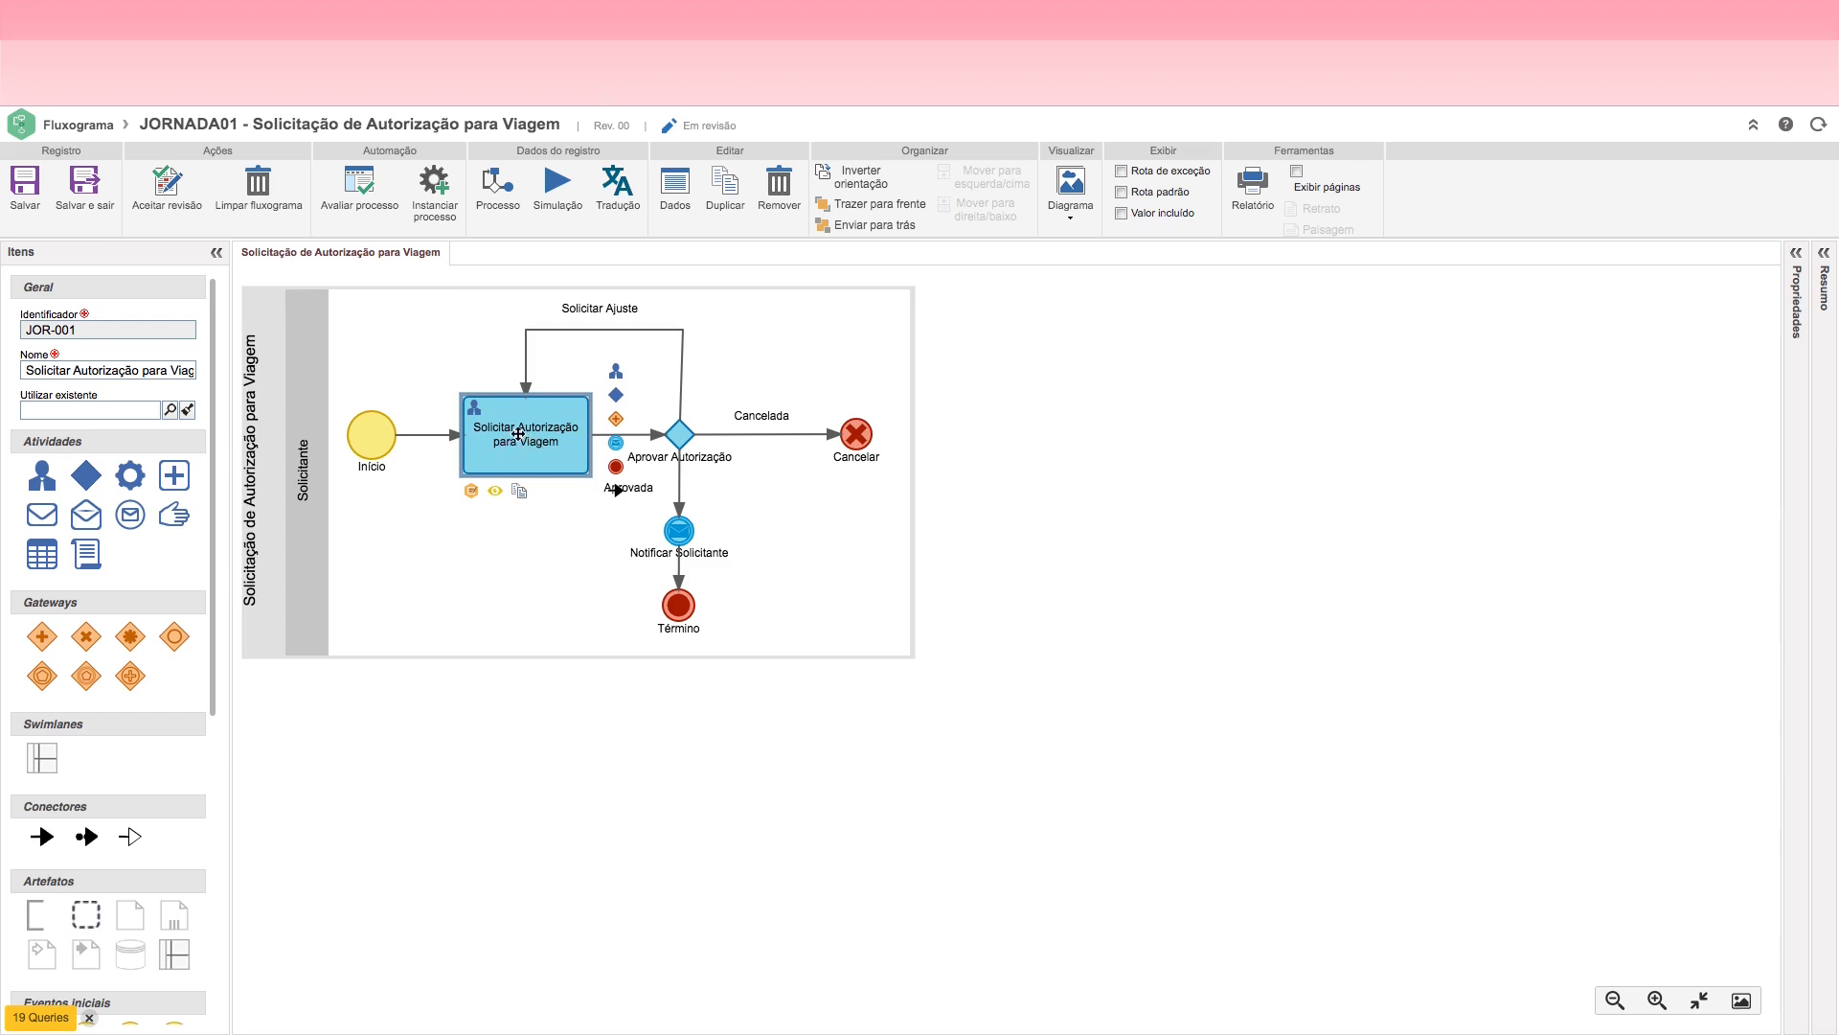
double_click(516, 434)
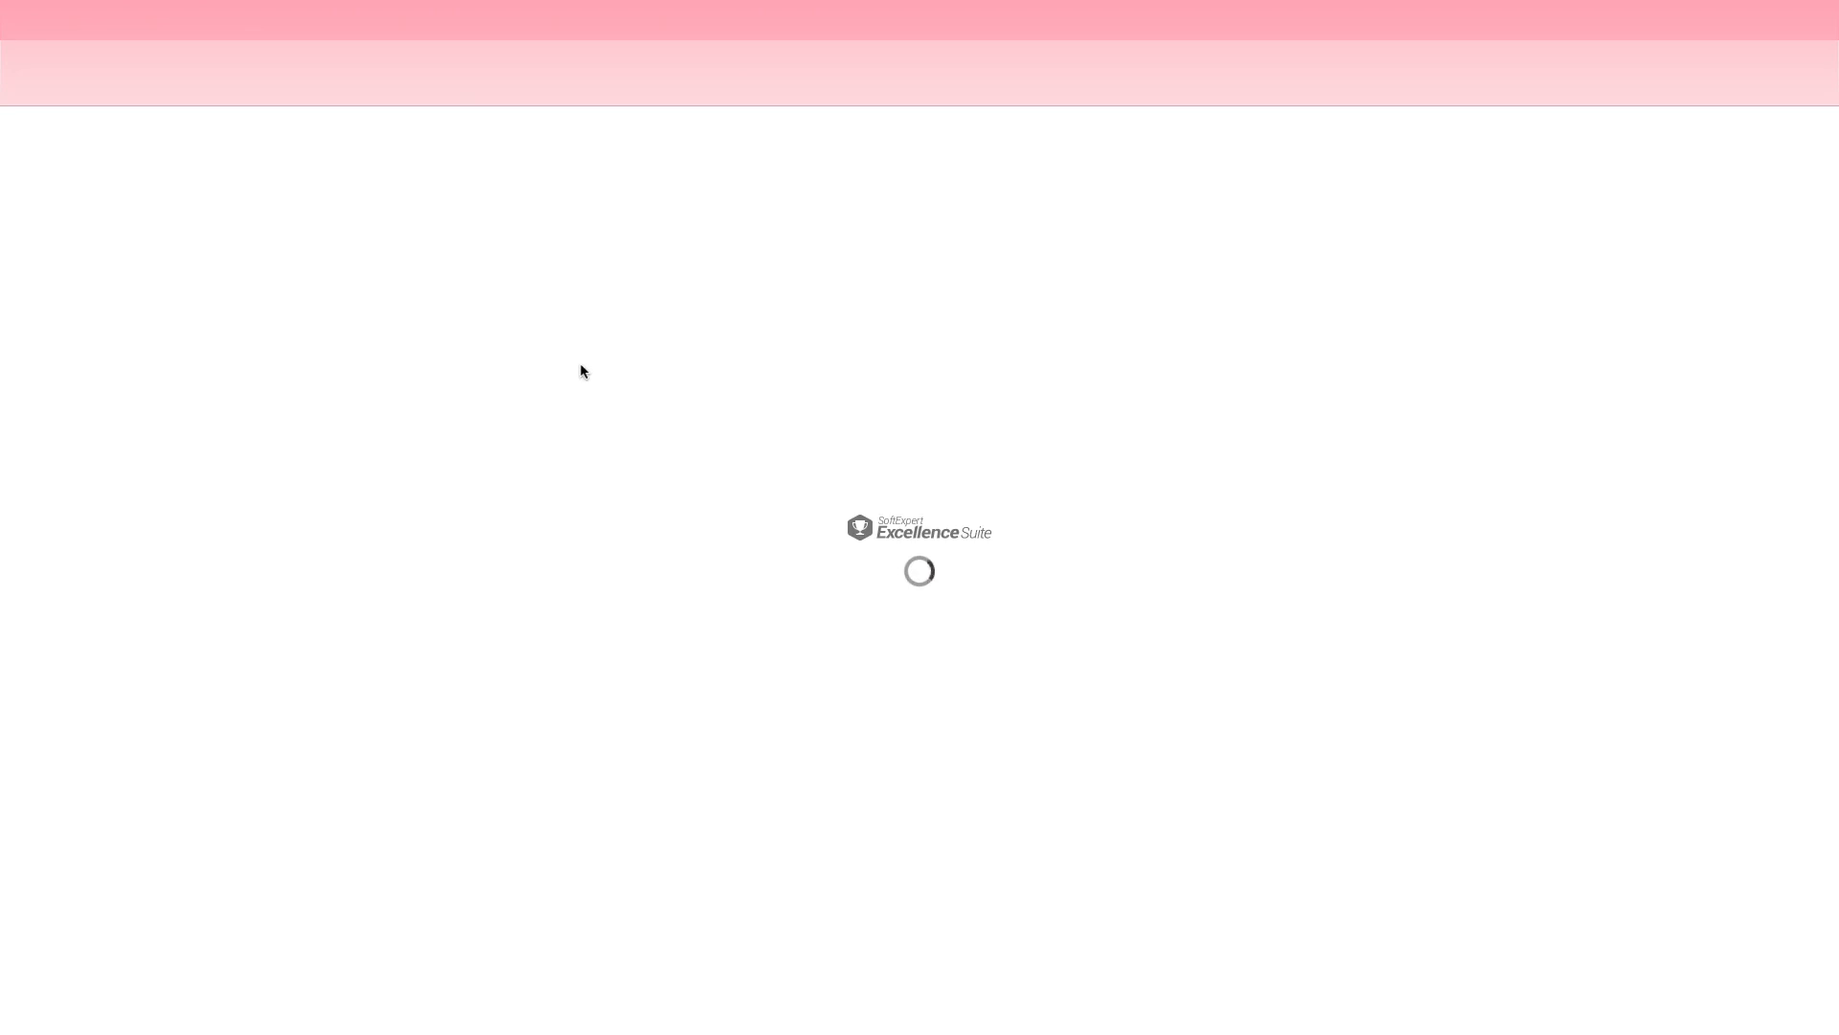
click(600, 218)
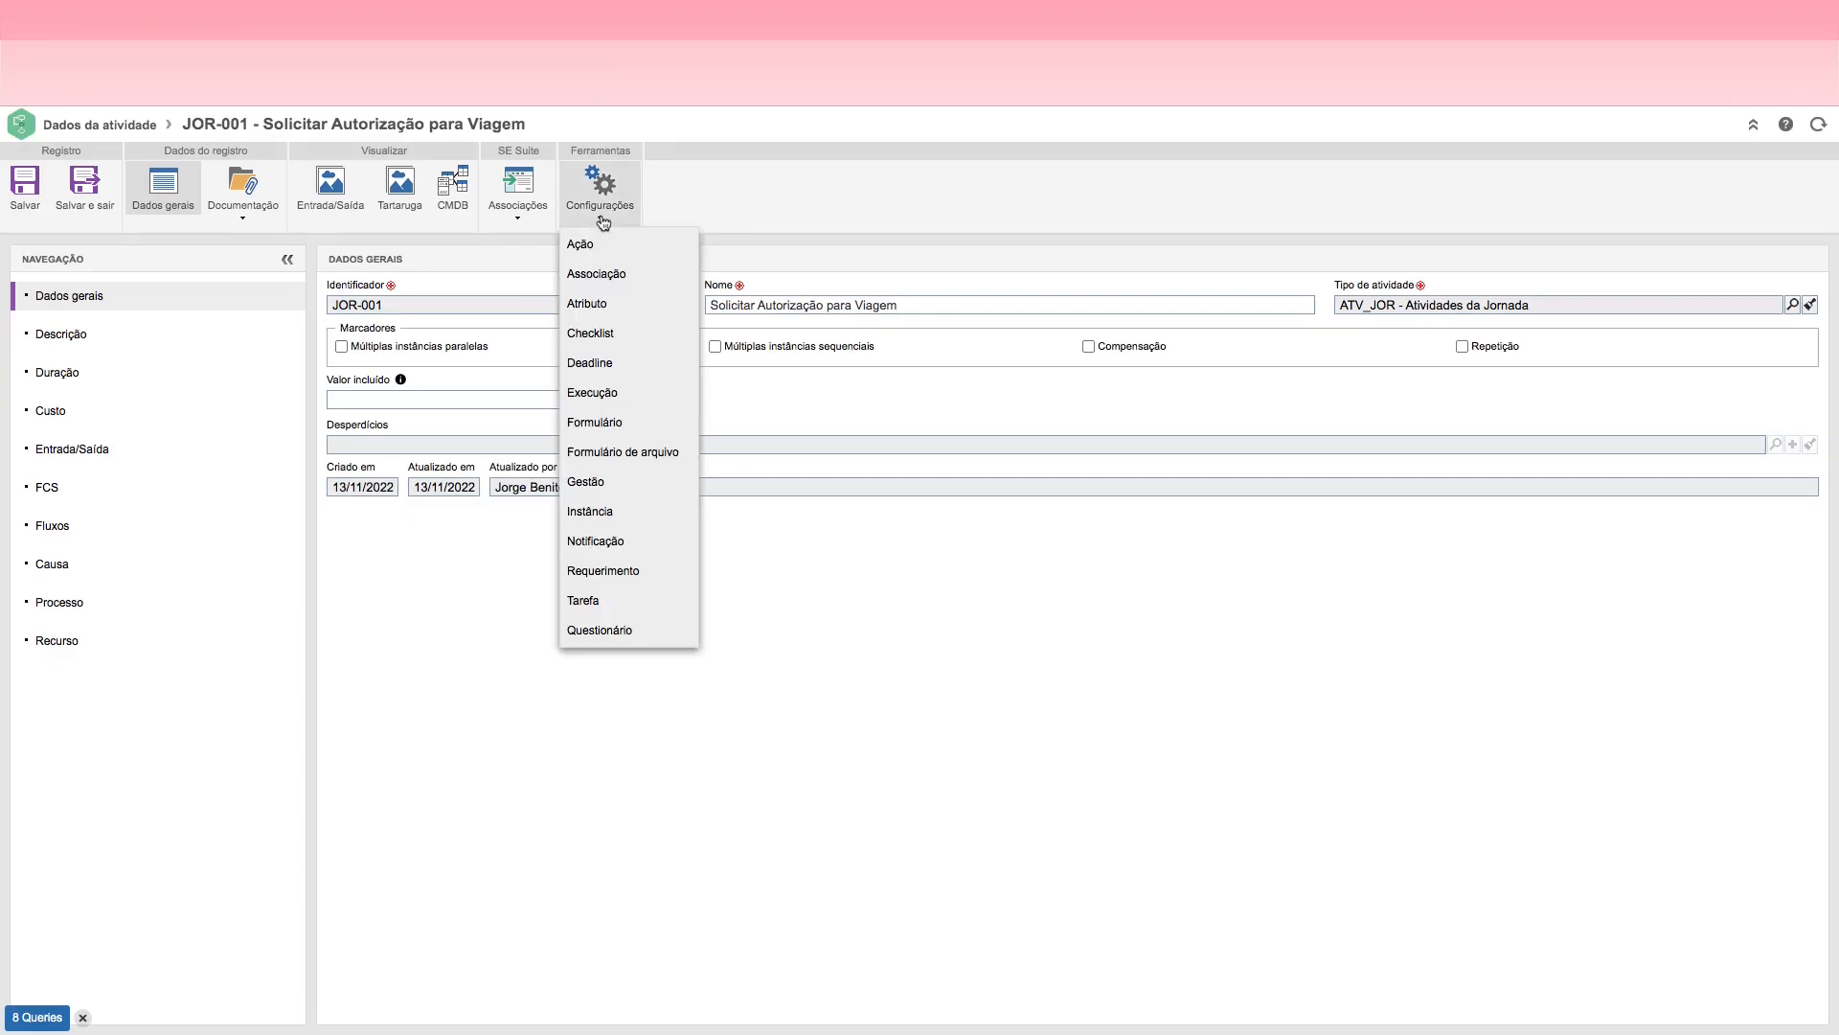
click(592, 241)
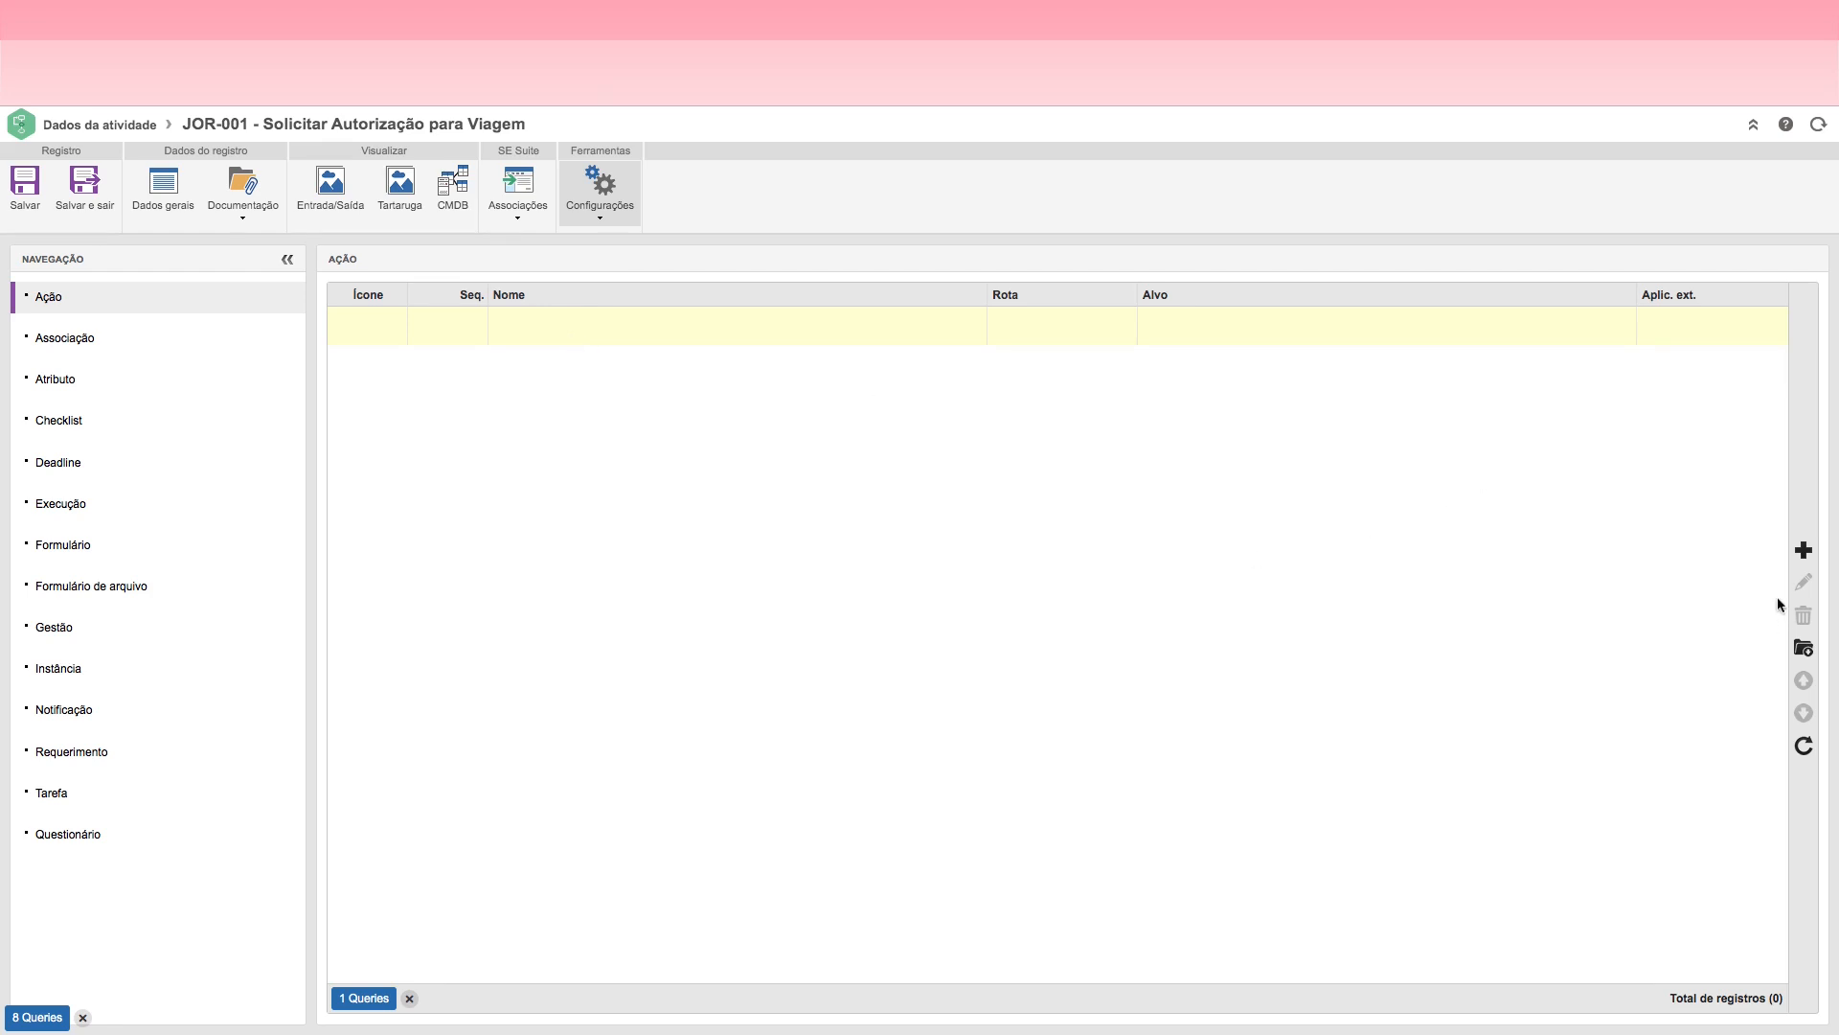
click(1803, 554)
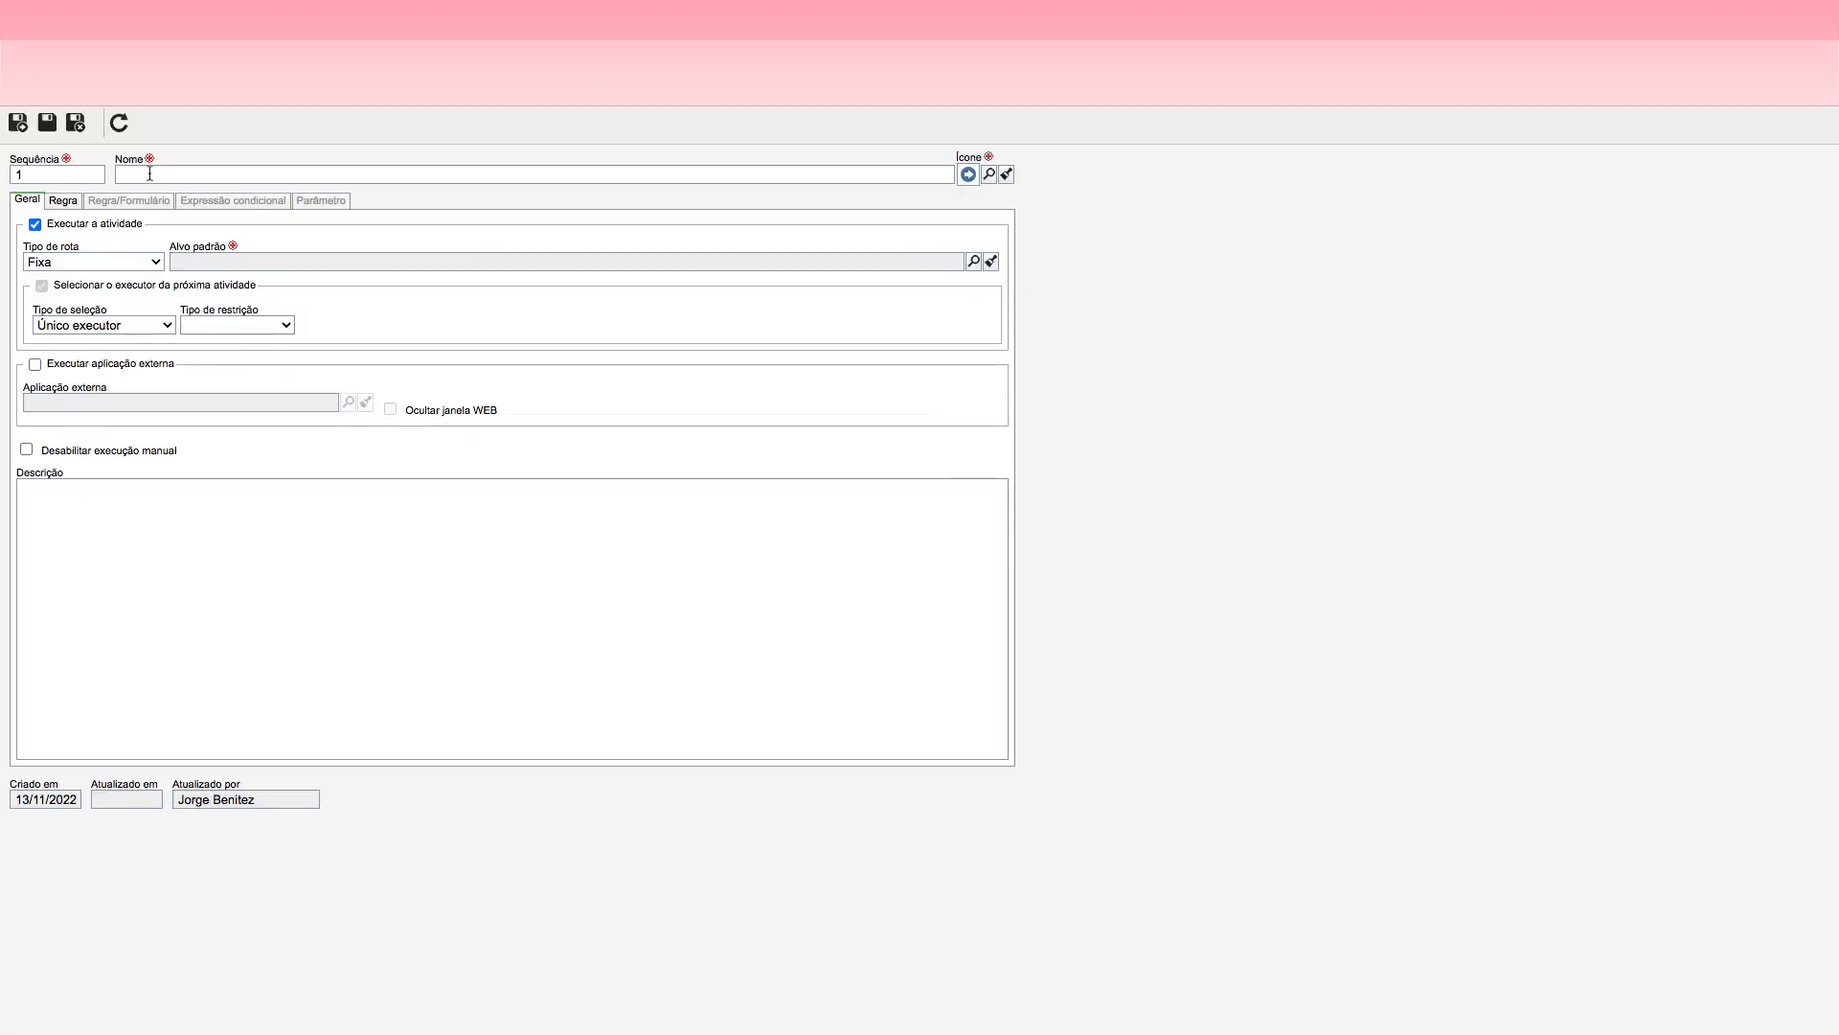
click(149, 174)
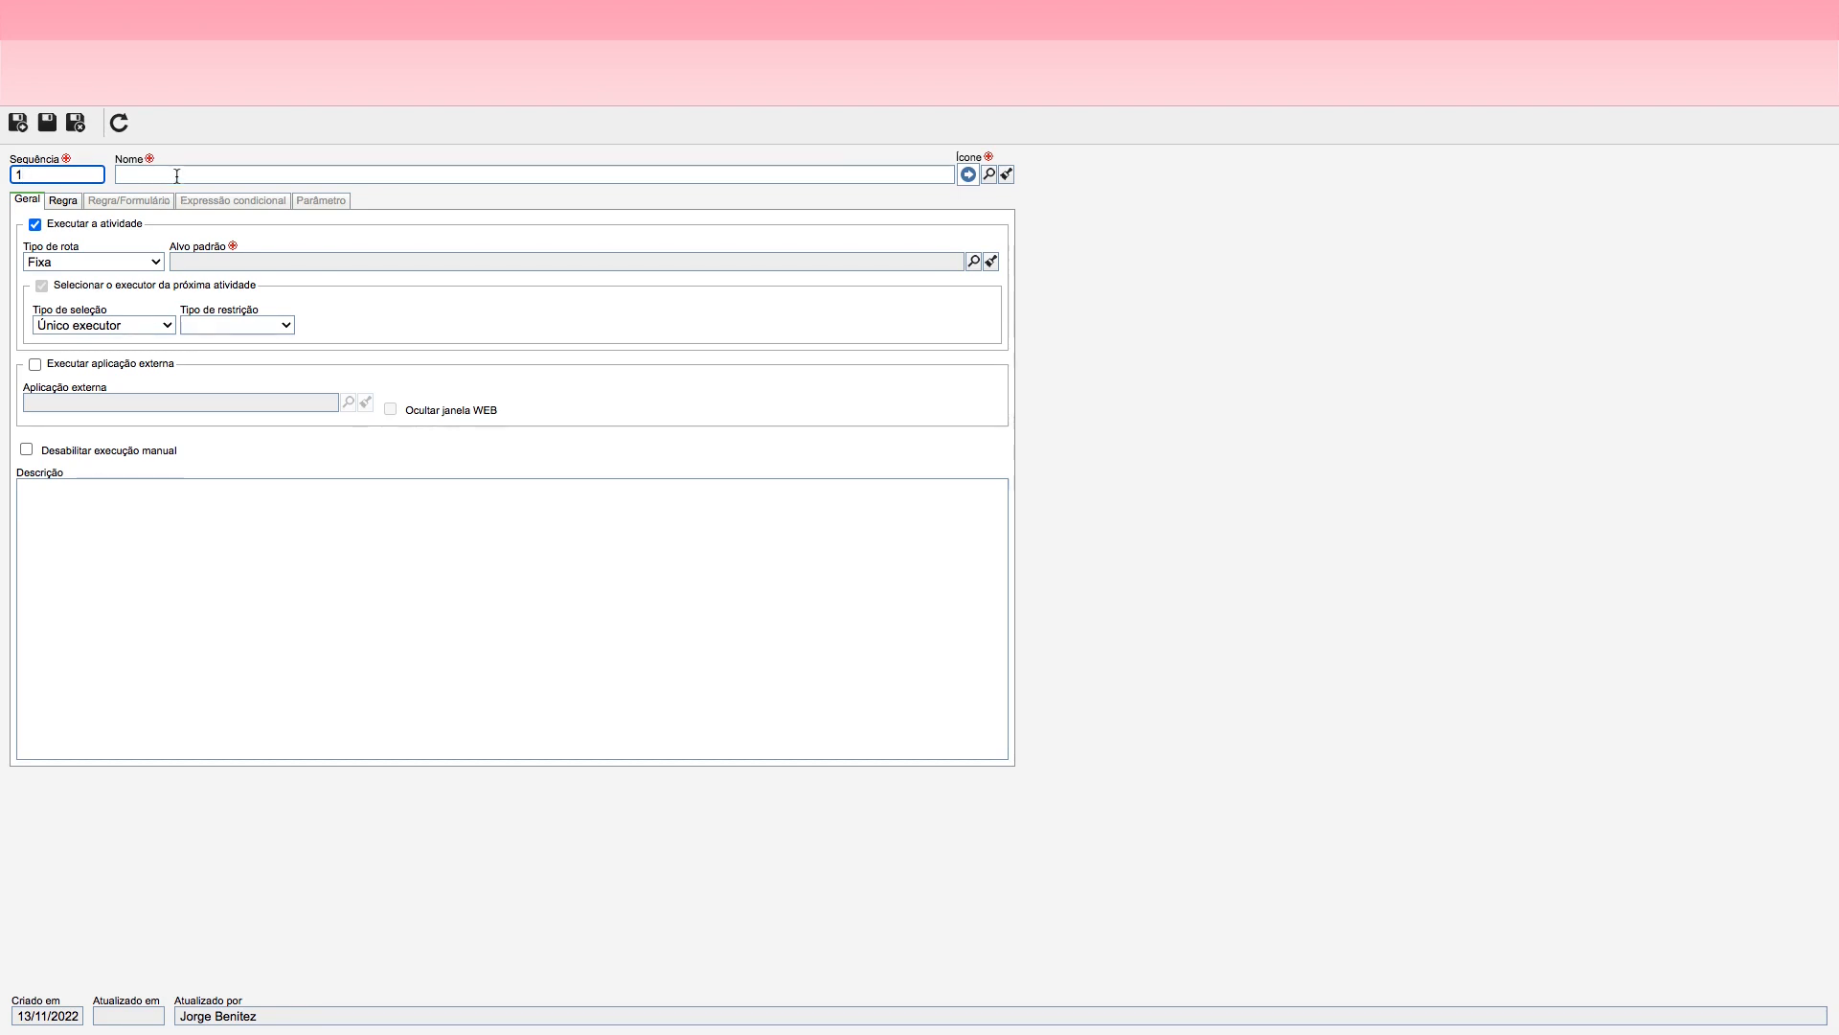
click(178, 175)
text(Registrar Solicitação)
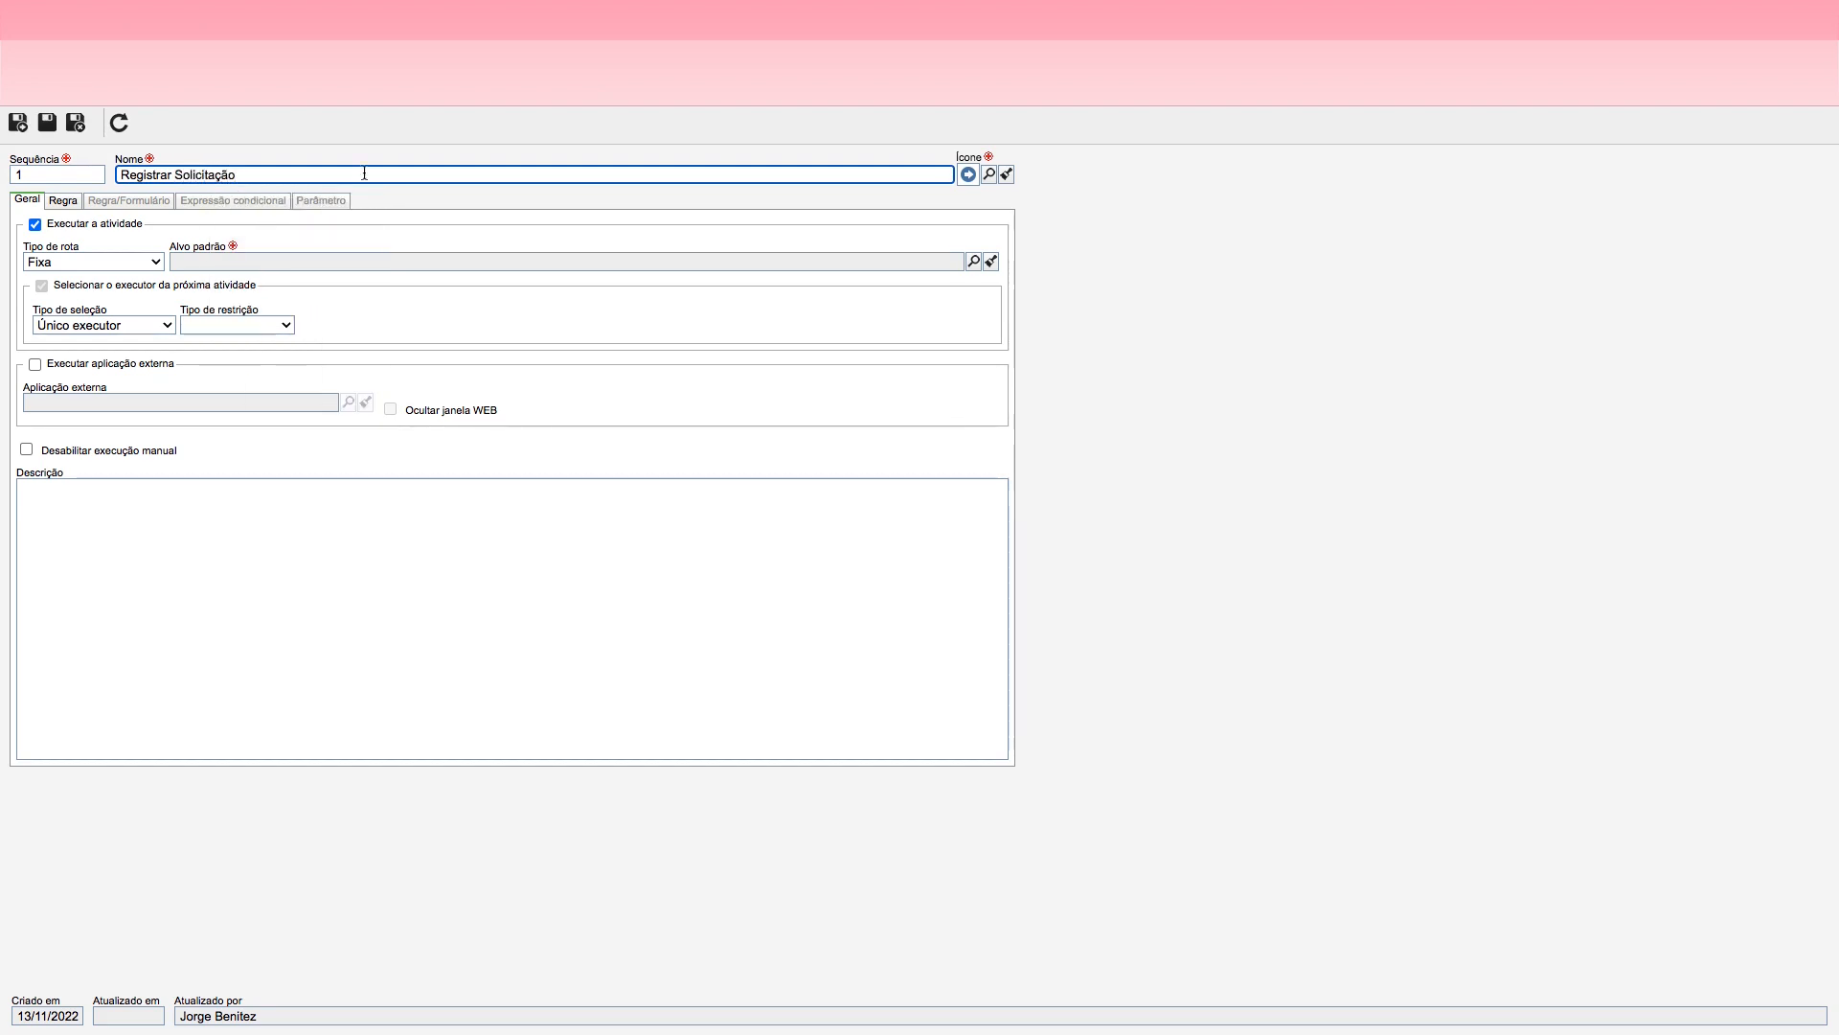
Step: Give the Registrar Solicitação action the round green check-mark icon and set its default target to Aprovar Autorização
click(989, 173)
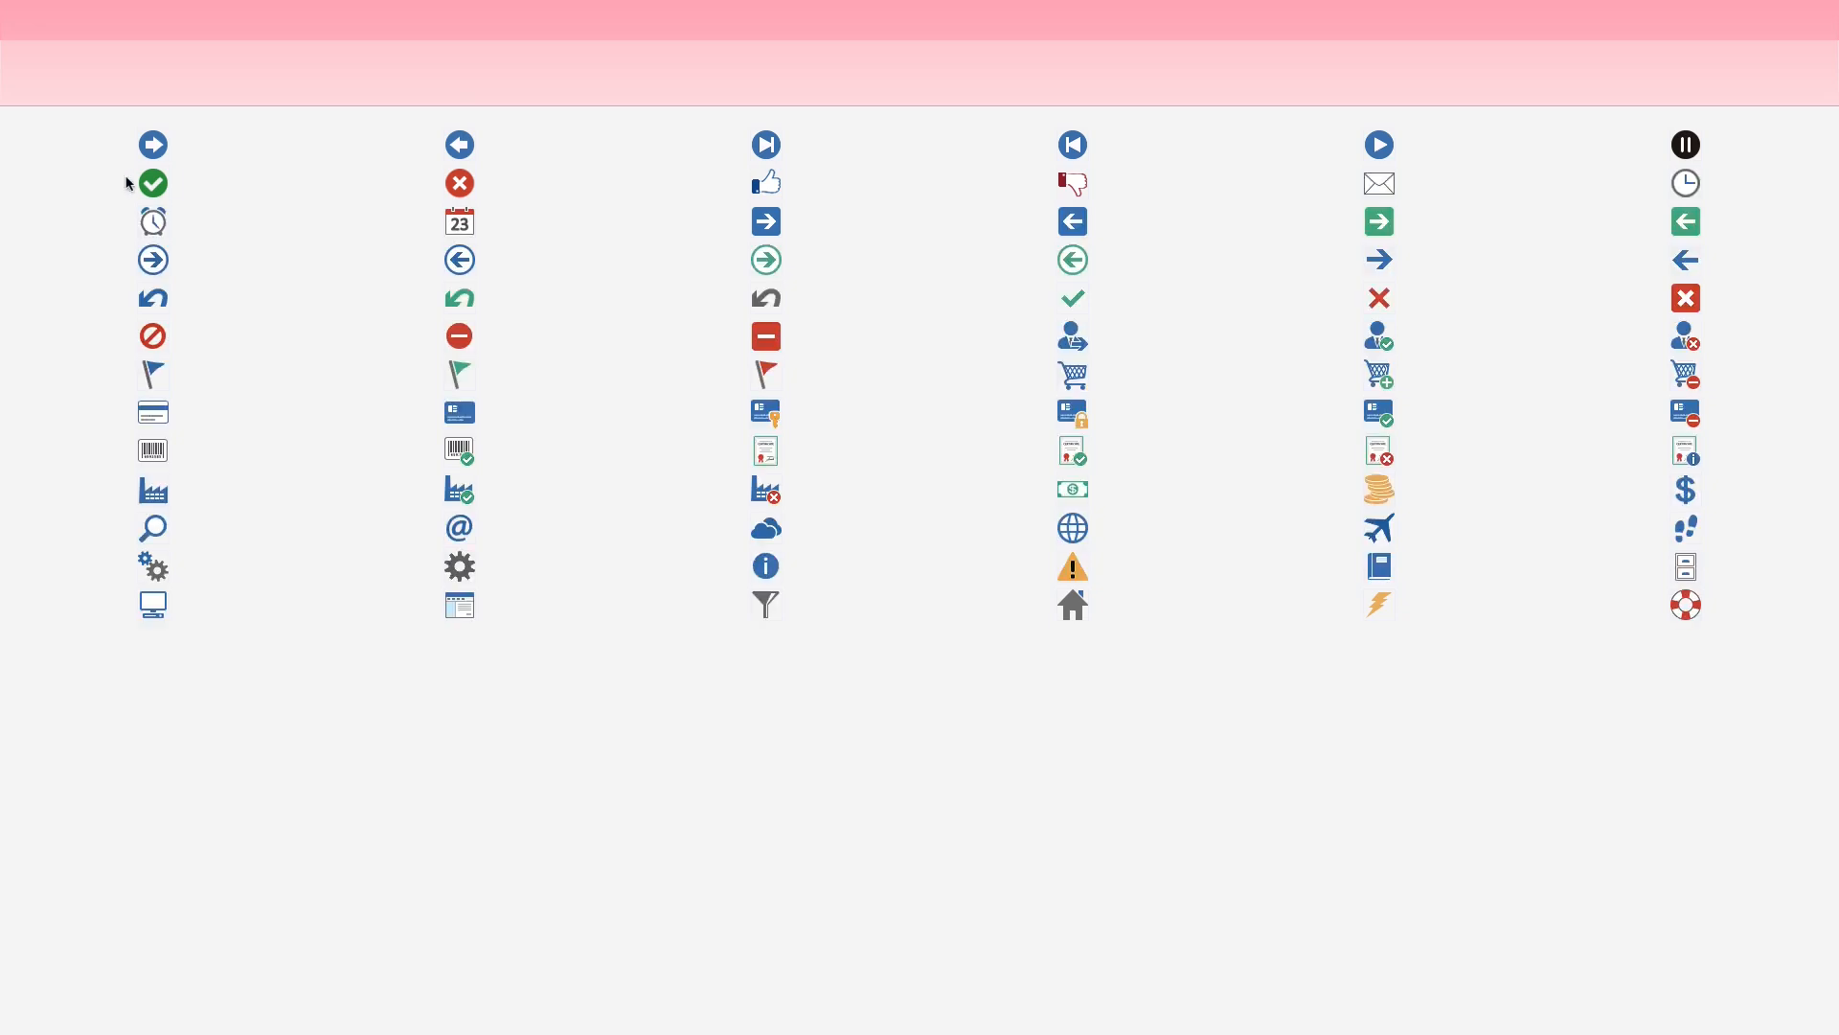
click(152, 182)
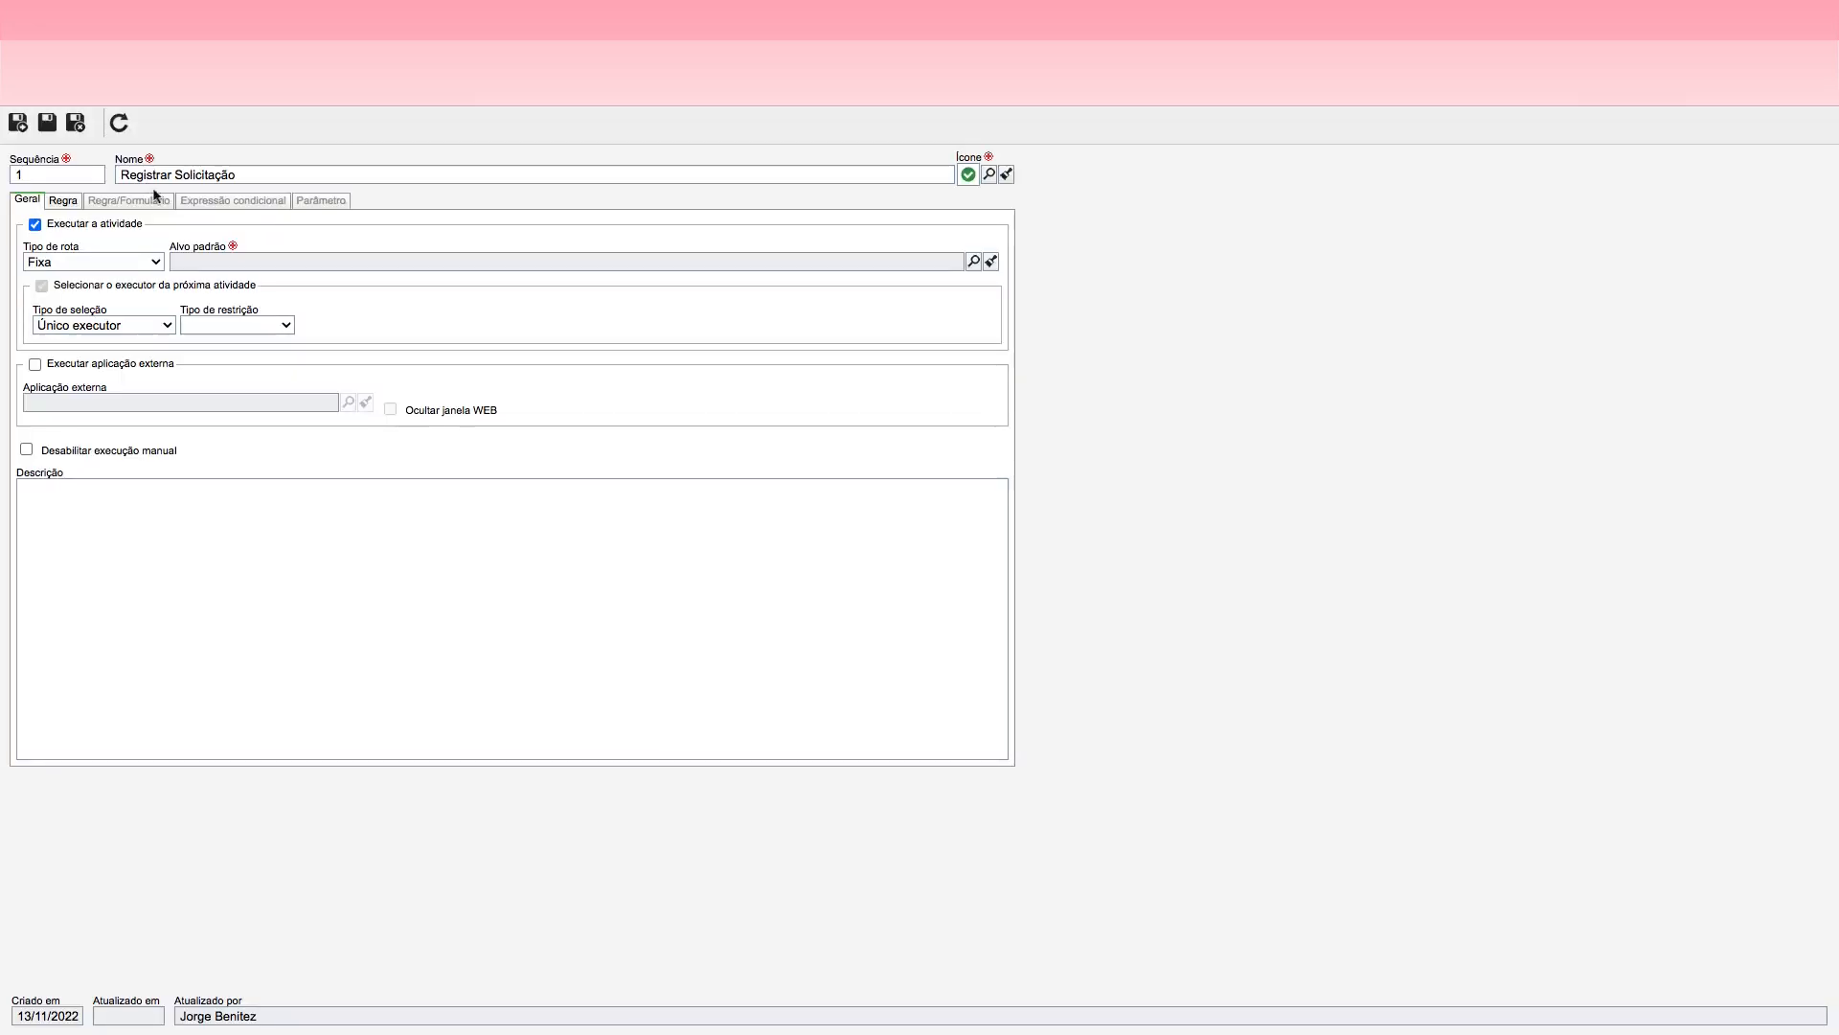
click(974, 262)
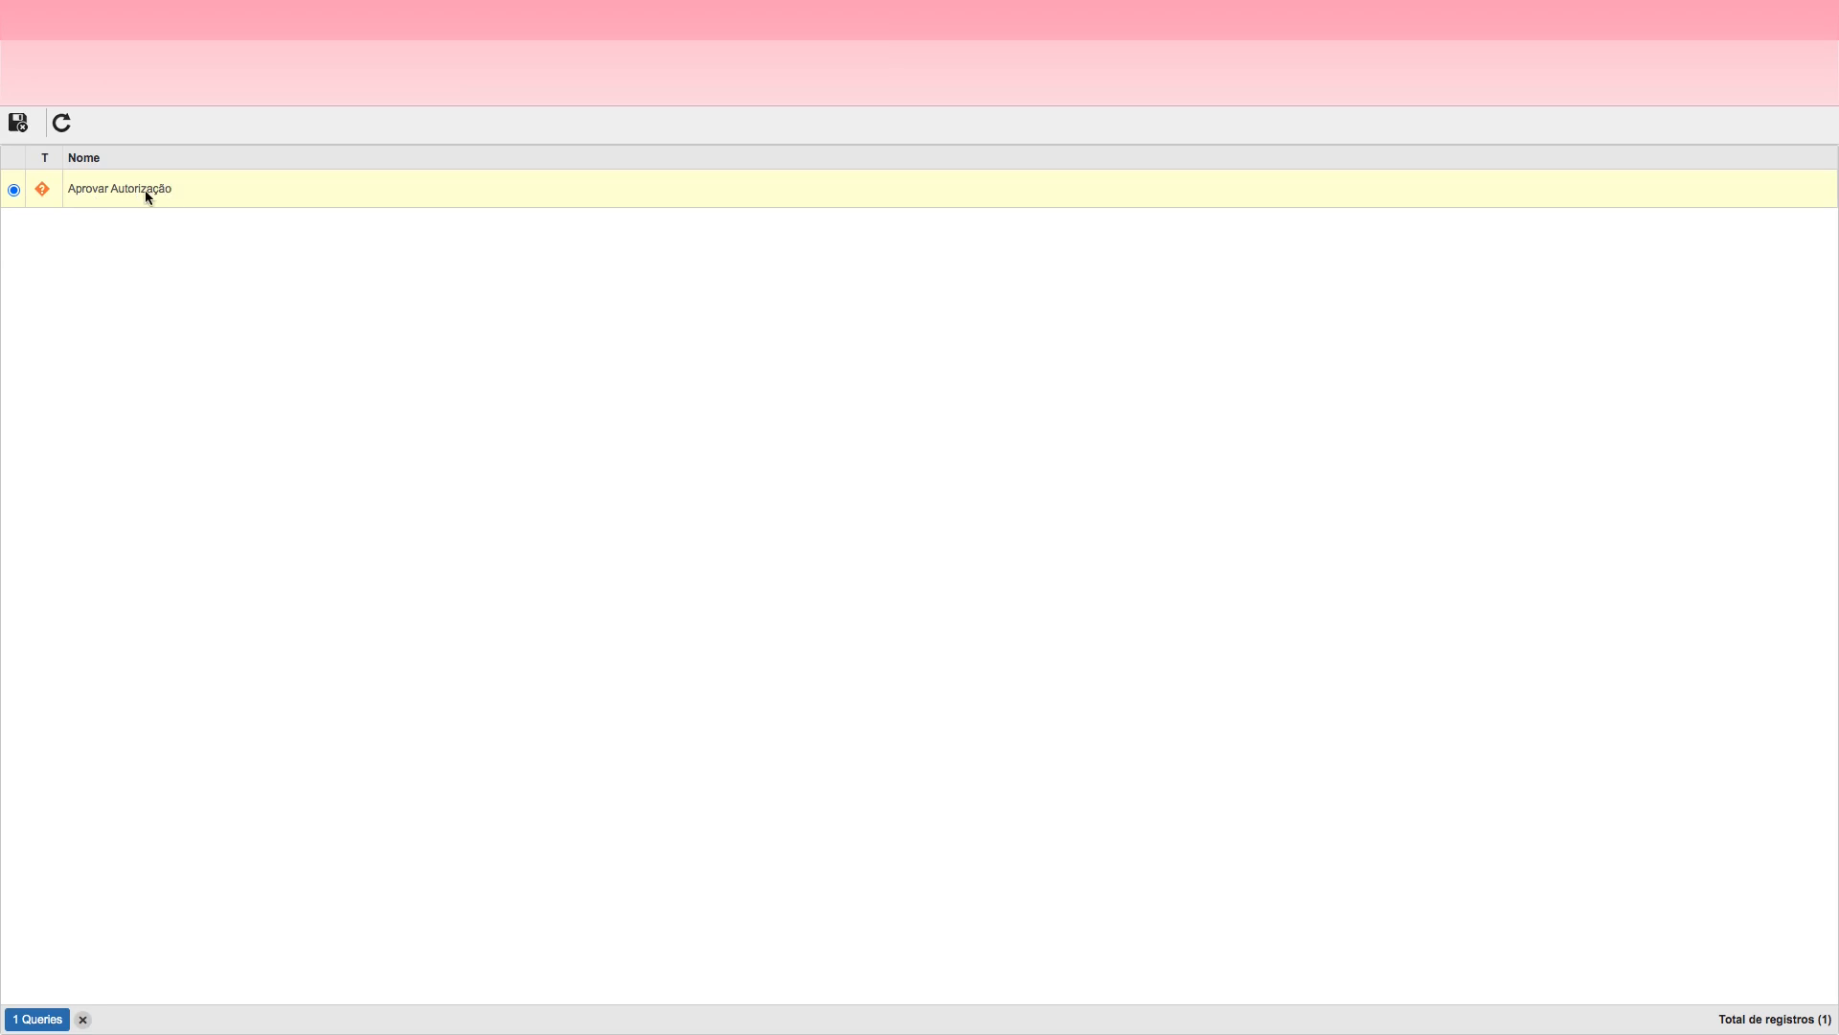
double_click(159, 198)
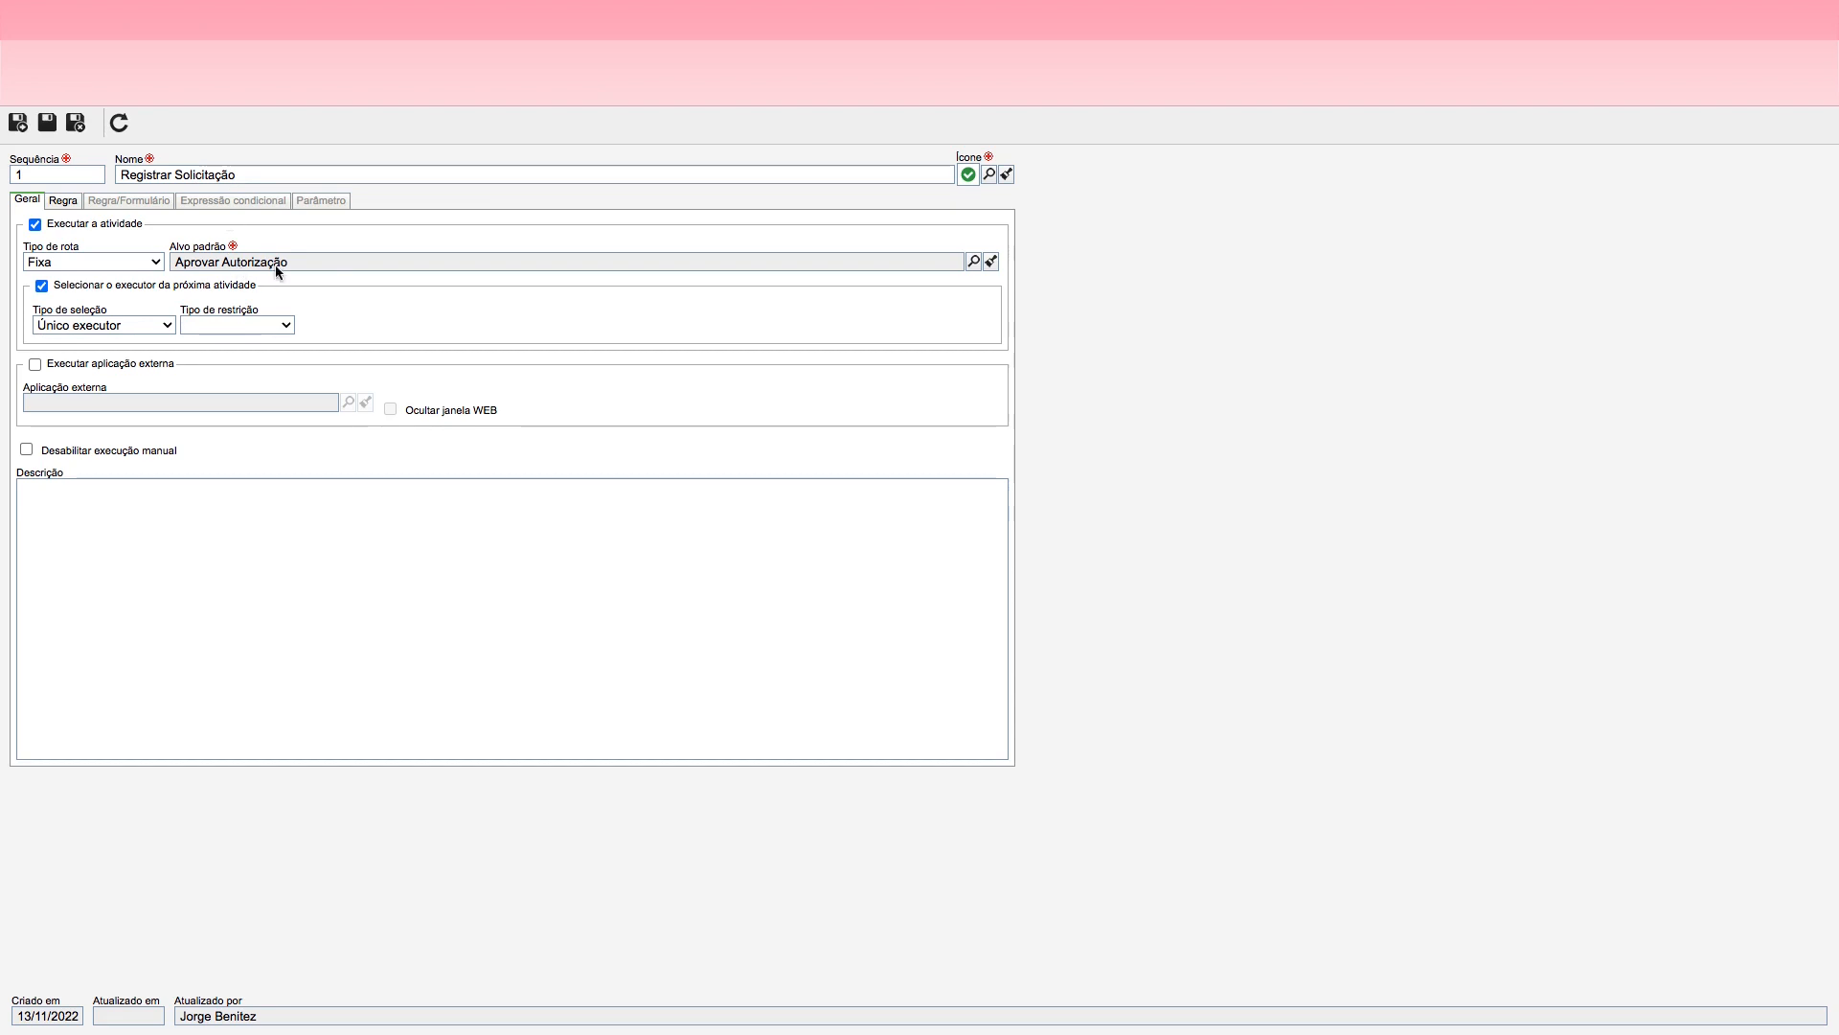
Step: Make Observação mandatory for the Registrar Solicitação action, then save and close both the action and its activity
click(63, 200)
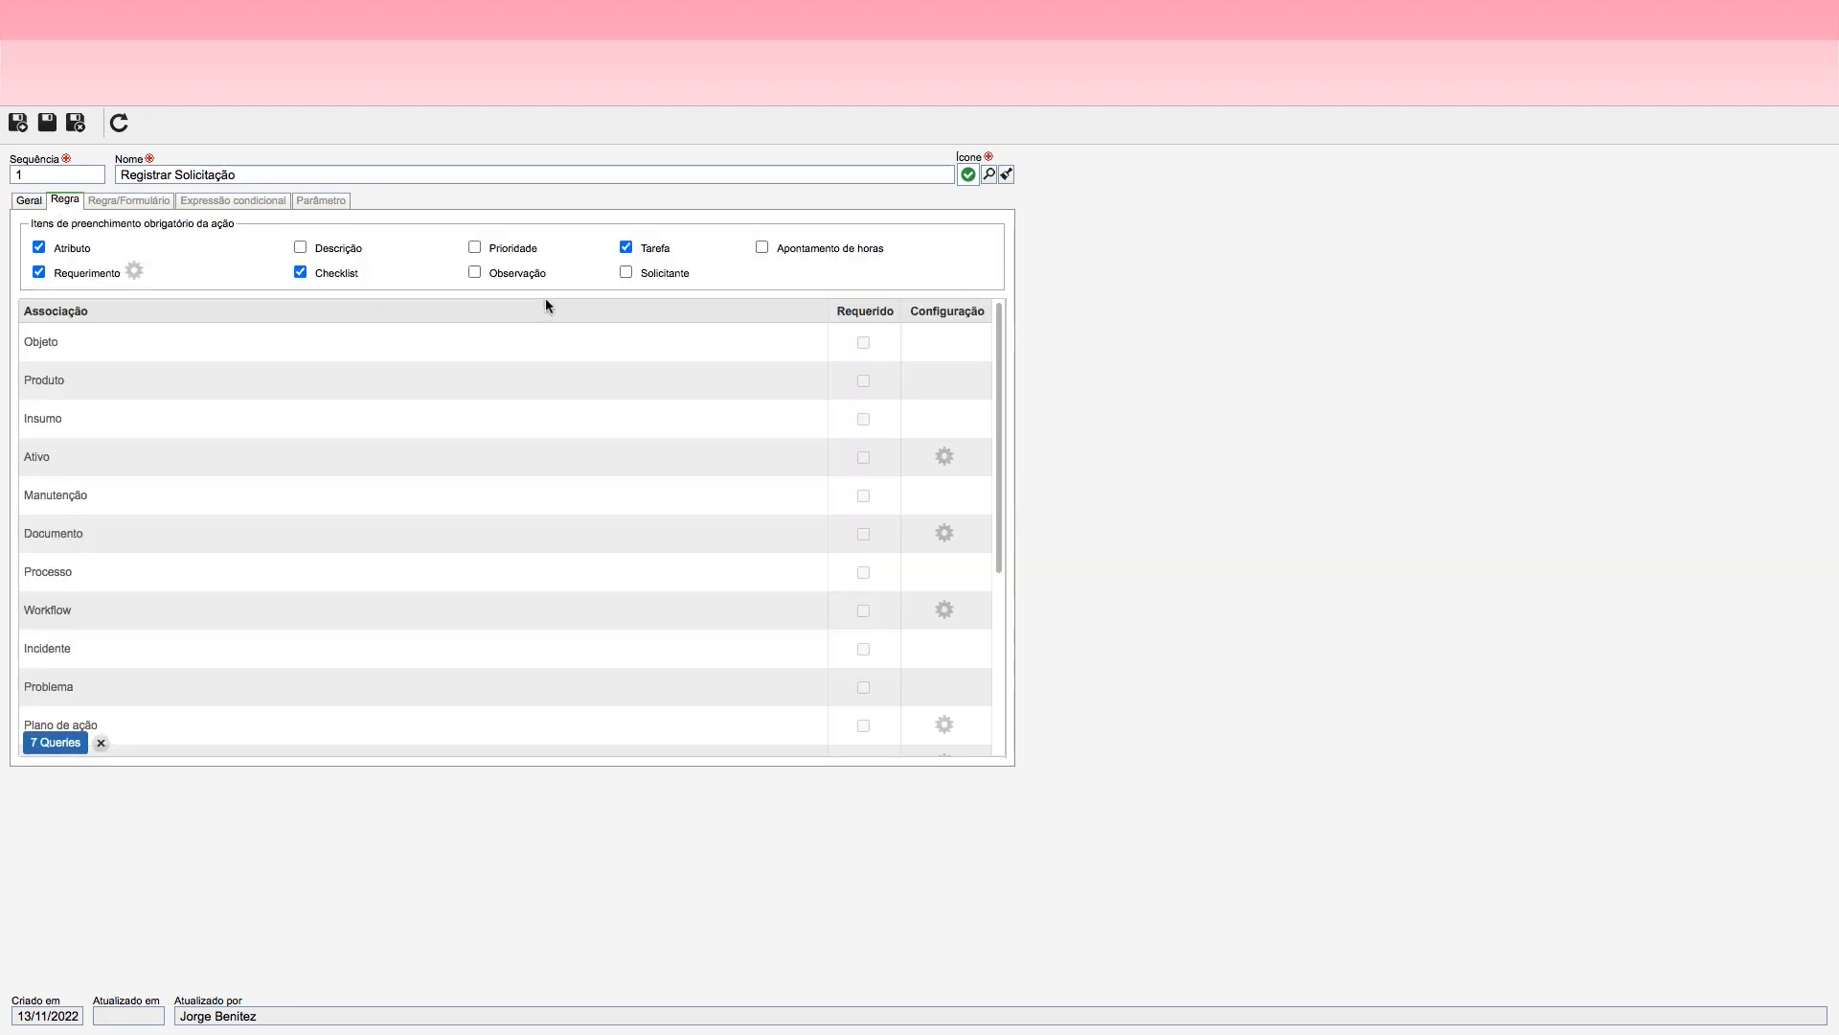
click(475, 273)
click(76, 122)
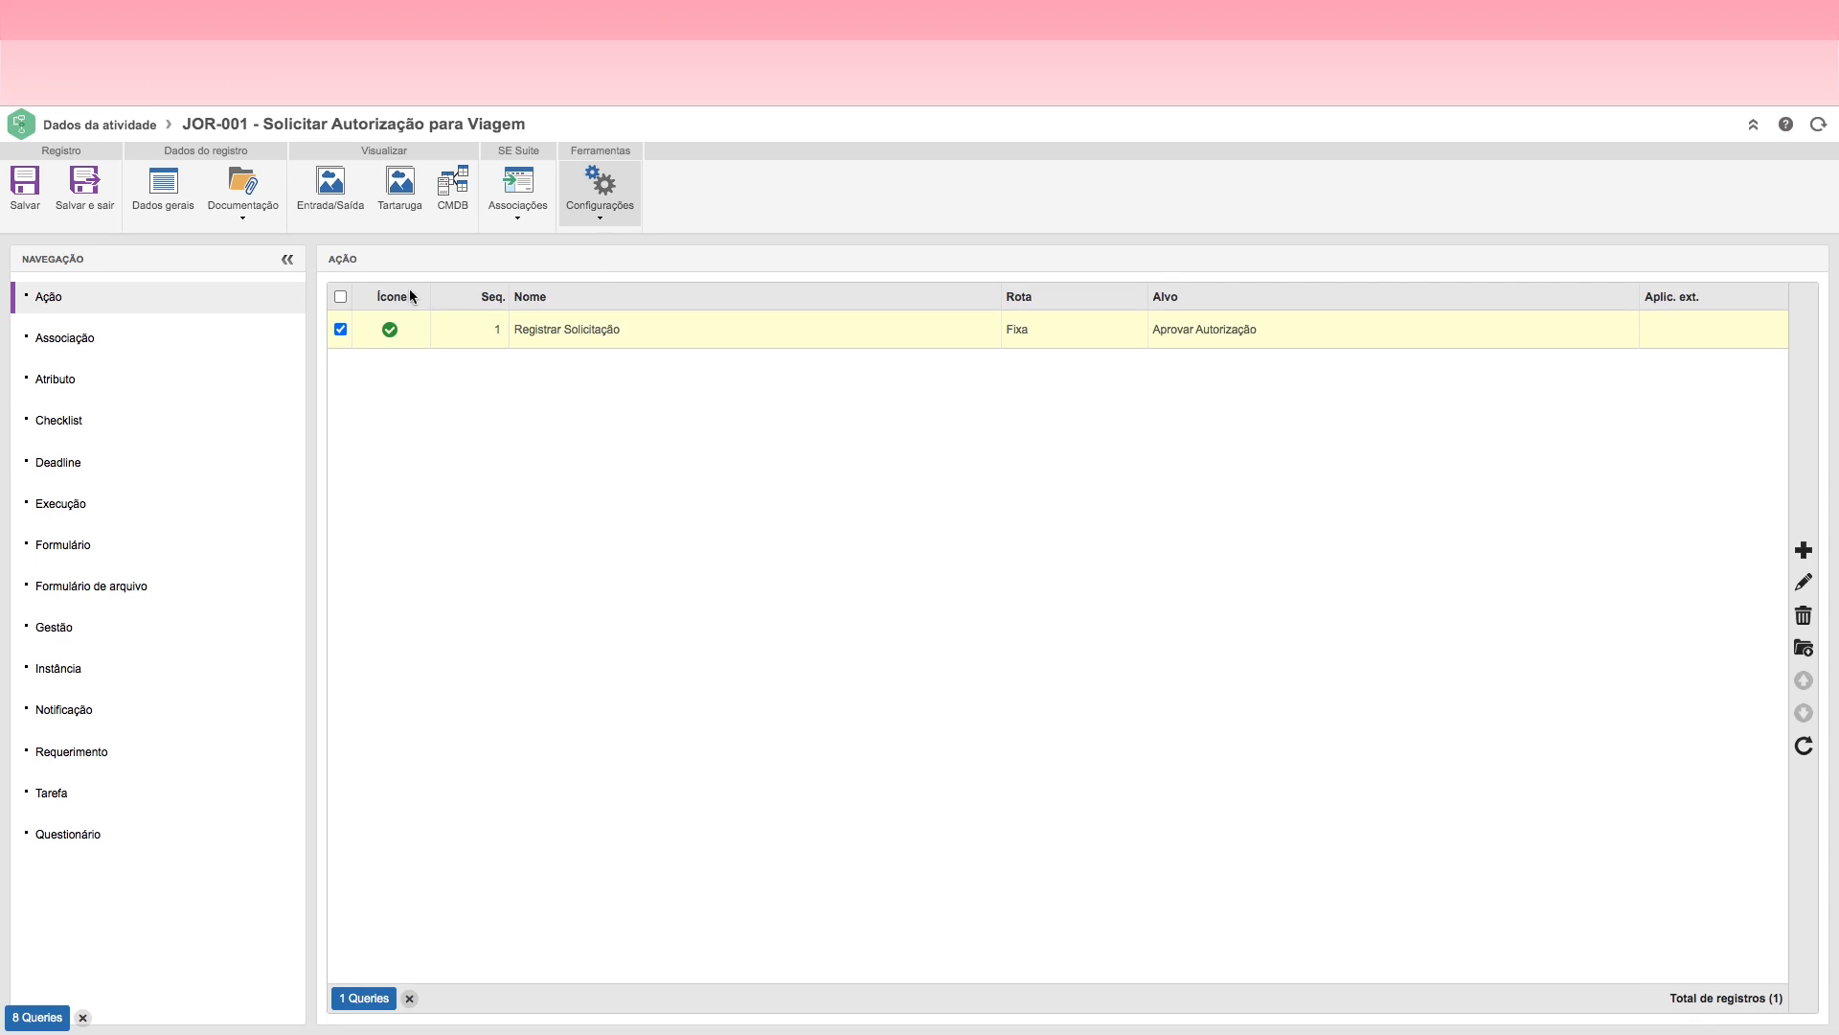
click(84, 192)
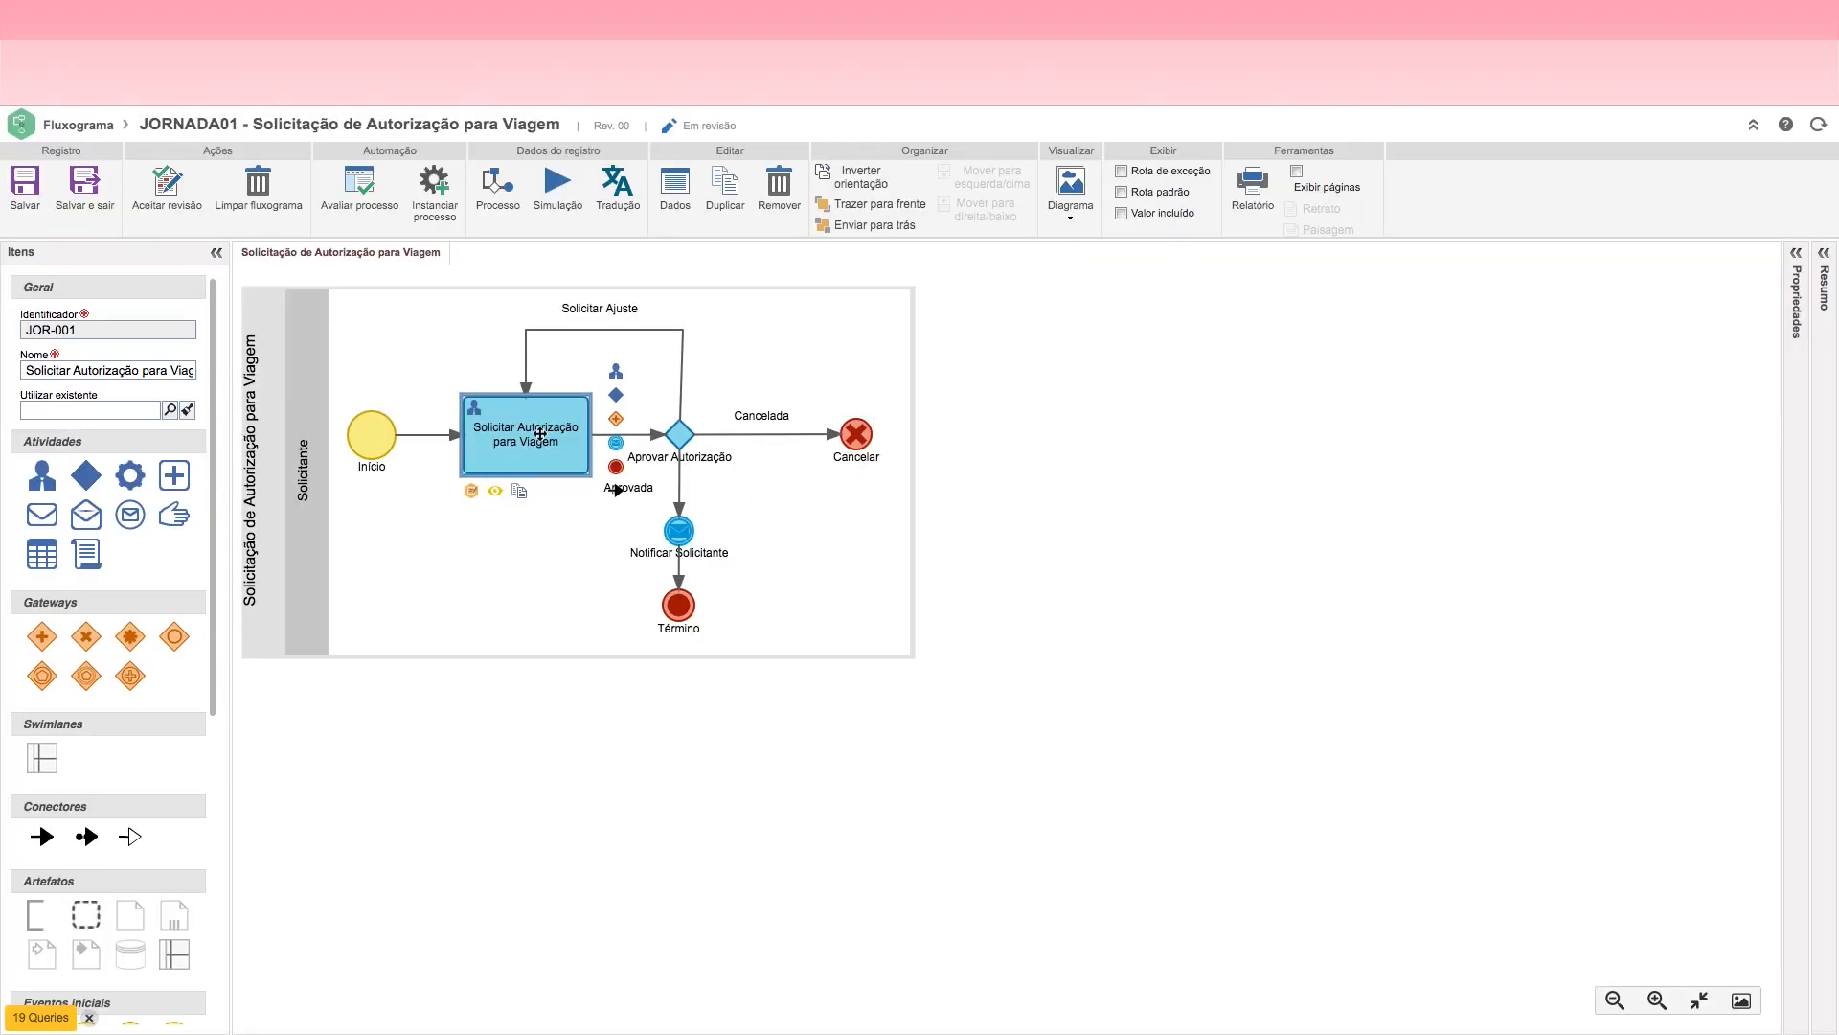
Step: Start a new action in the Aprovar Autorização decision's settings and name it Aprovar
click(681, 436)
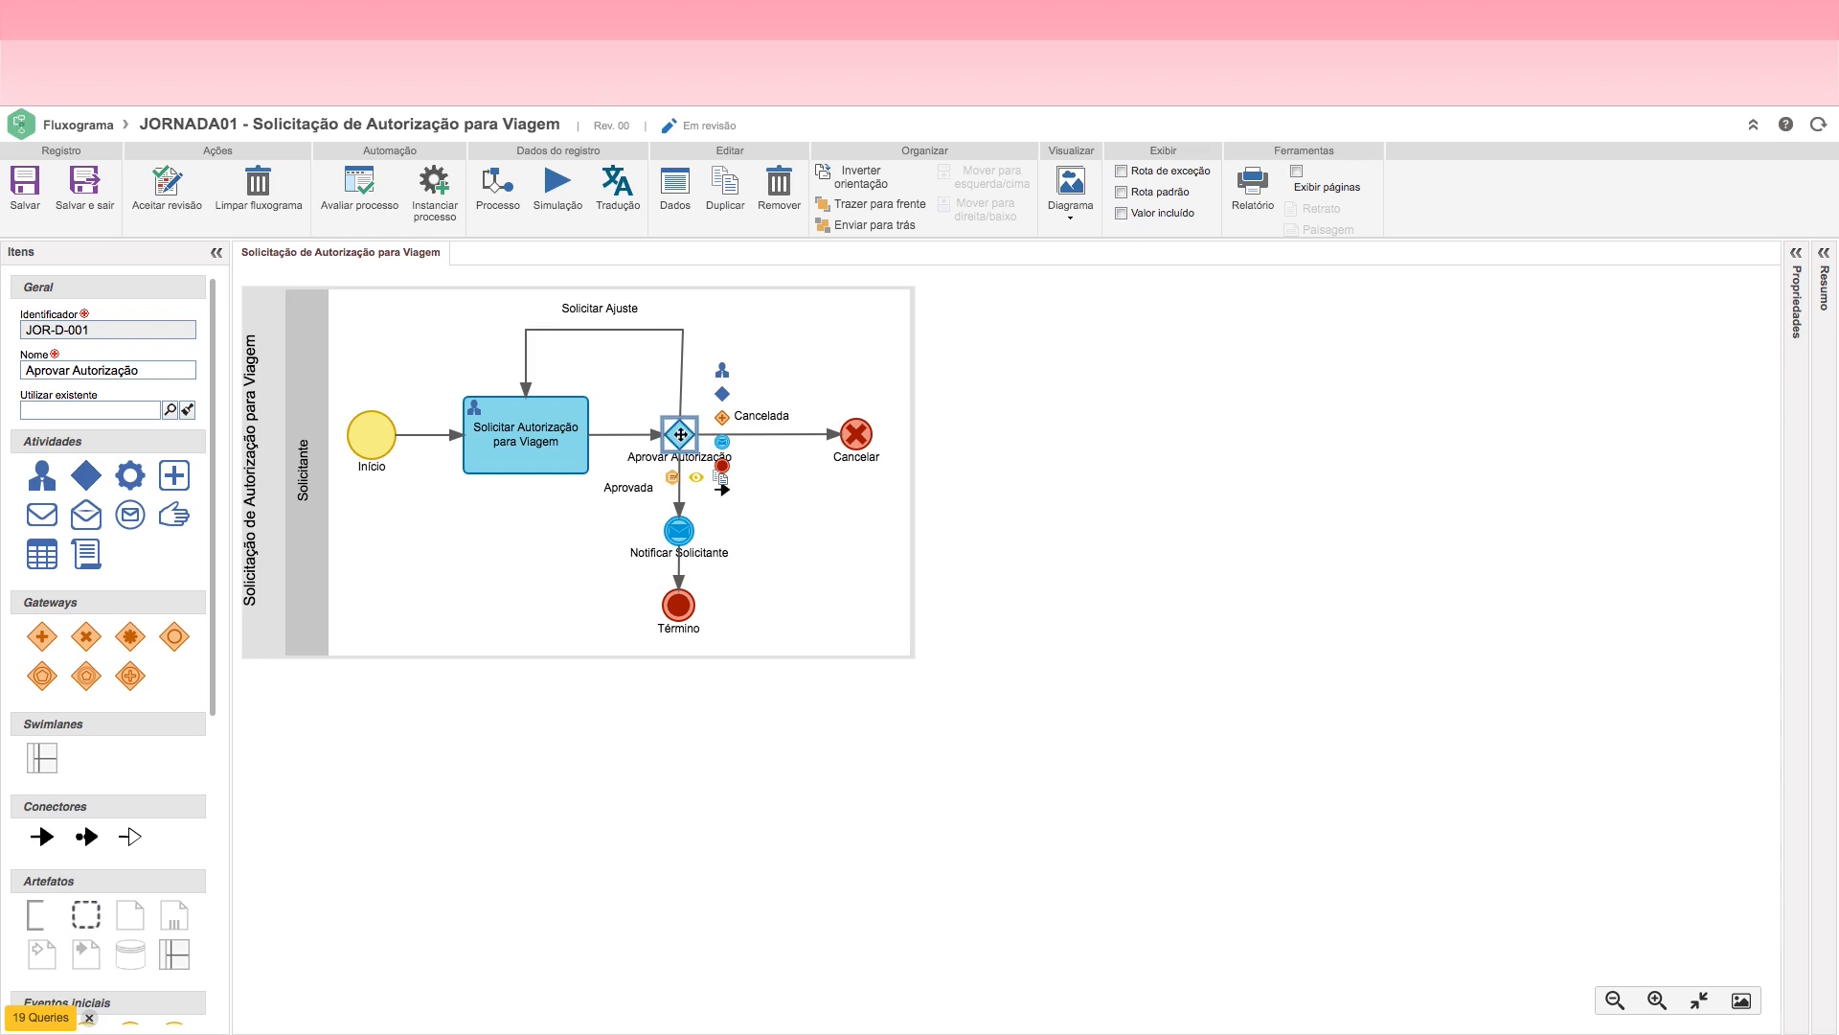
double_click(680, 434)
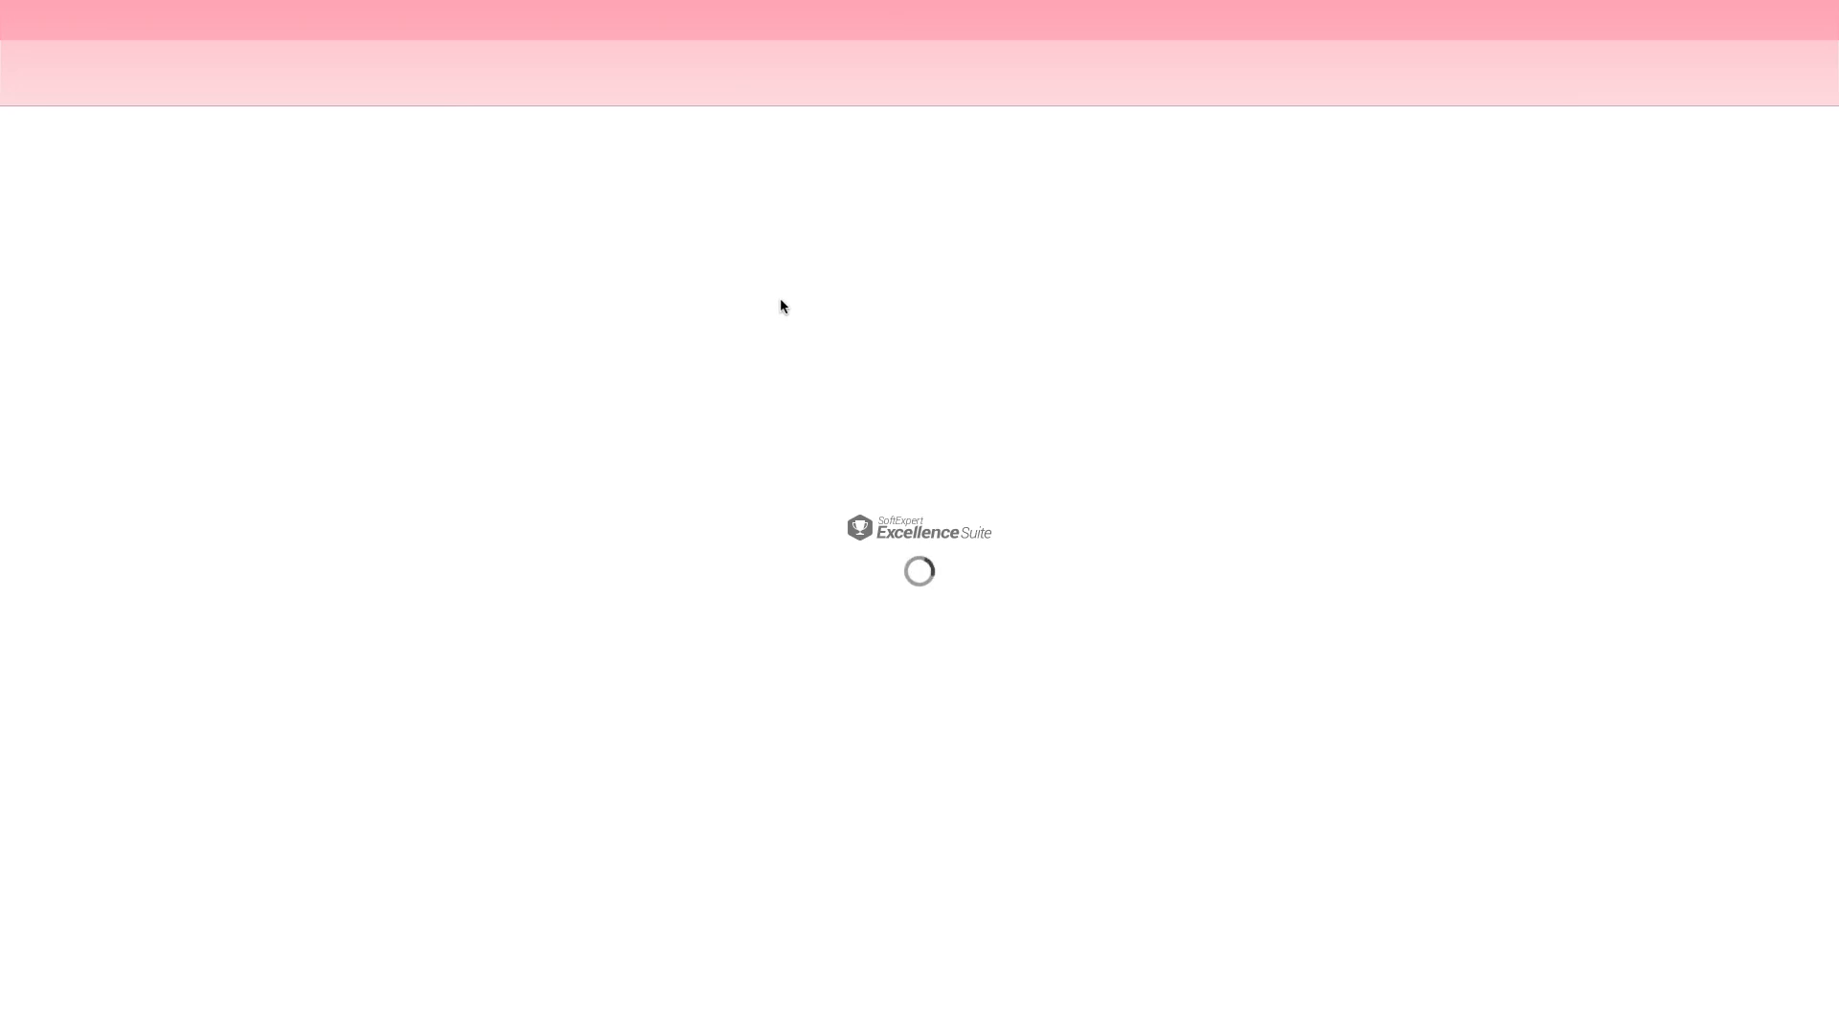
click(603, 222)
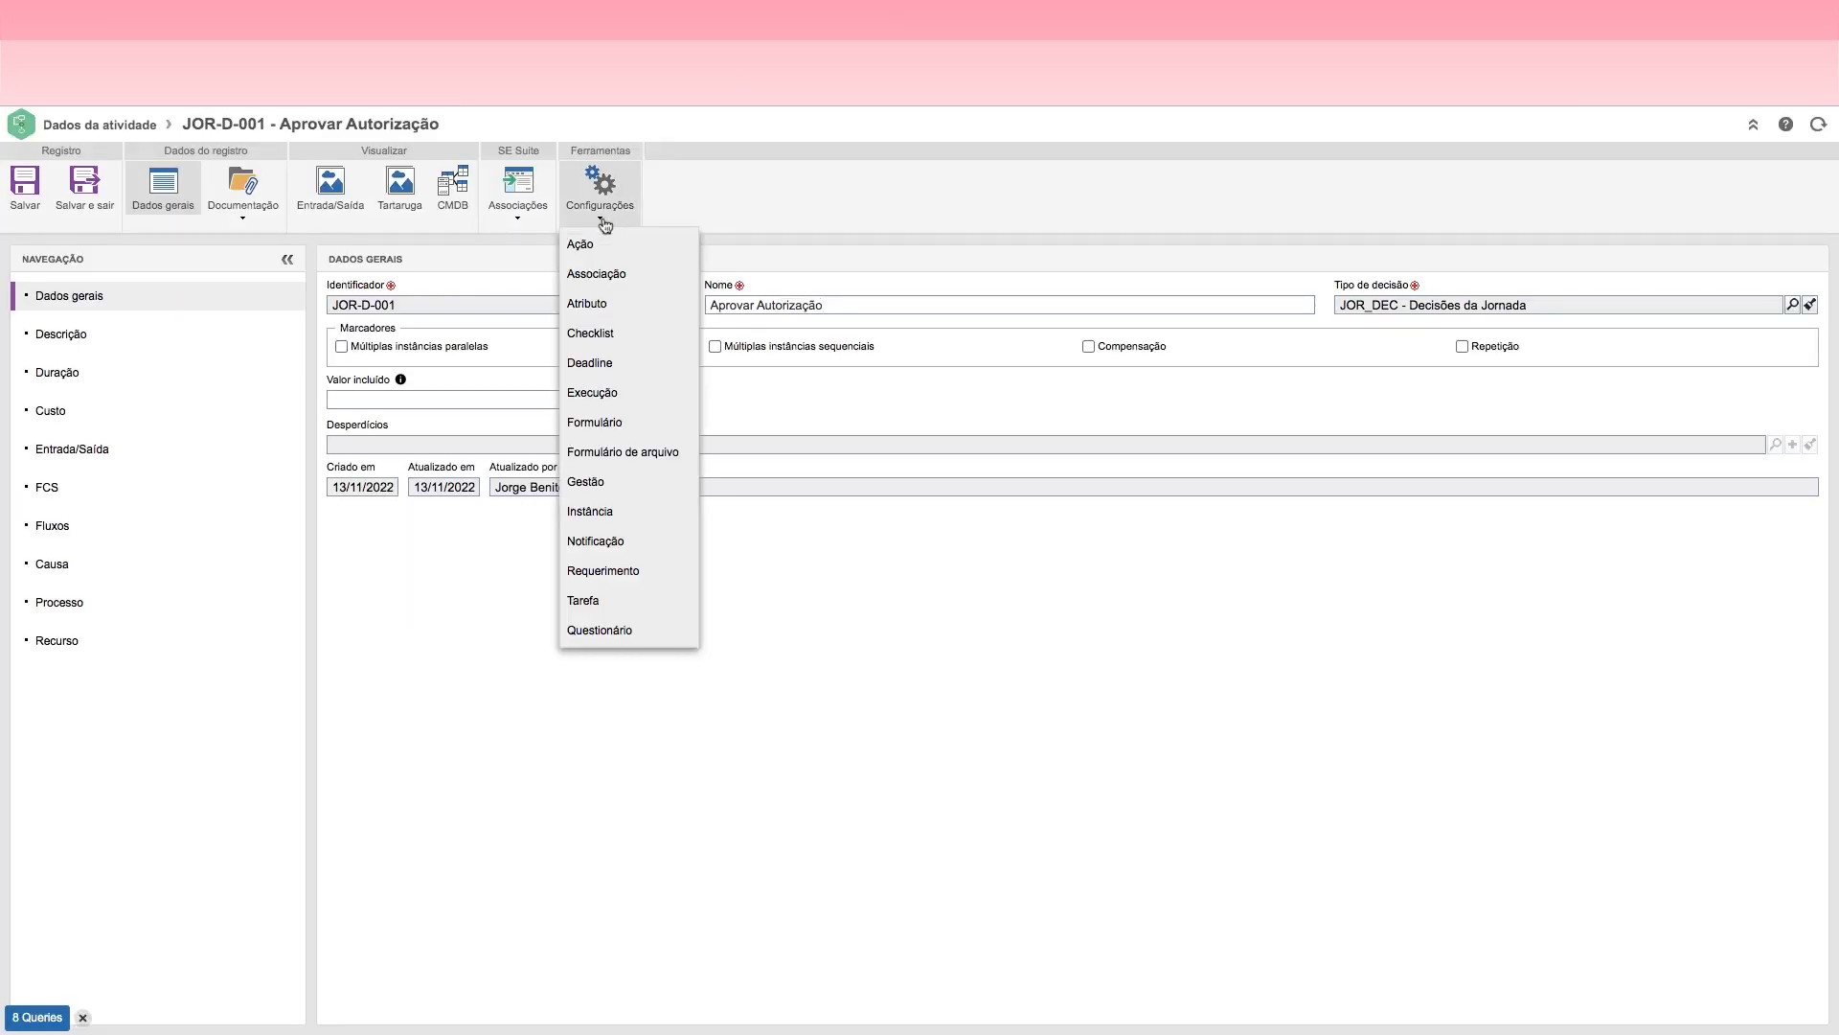
click(592, 245)
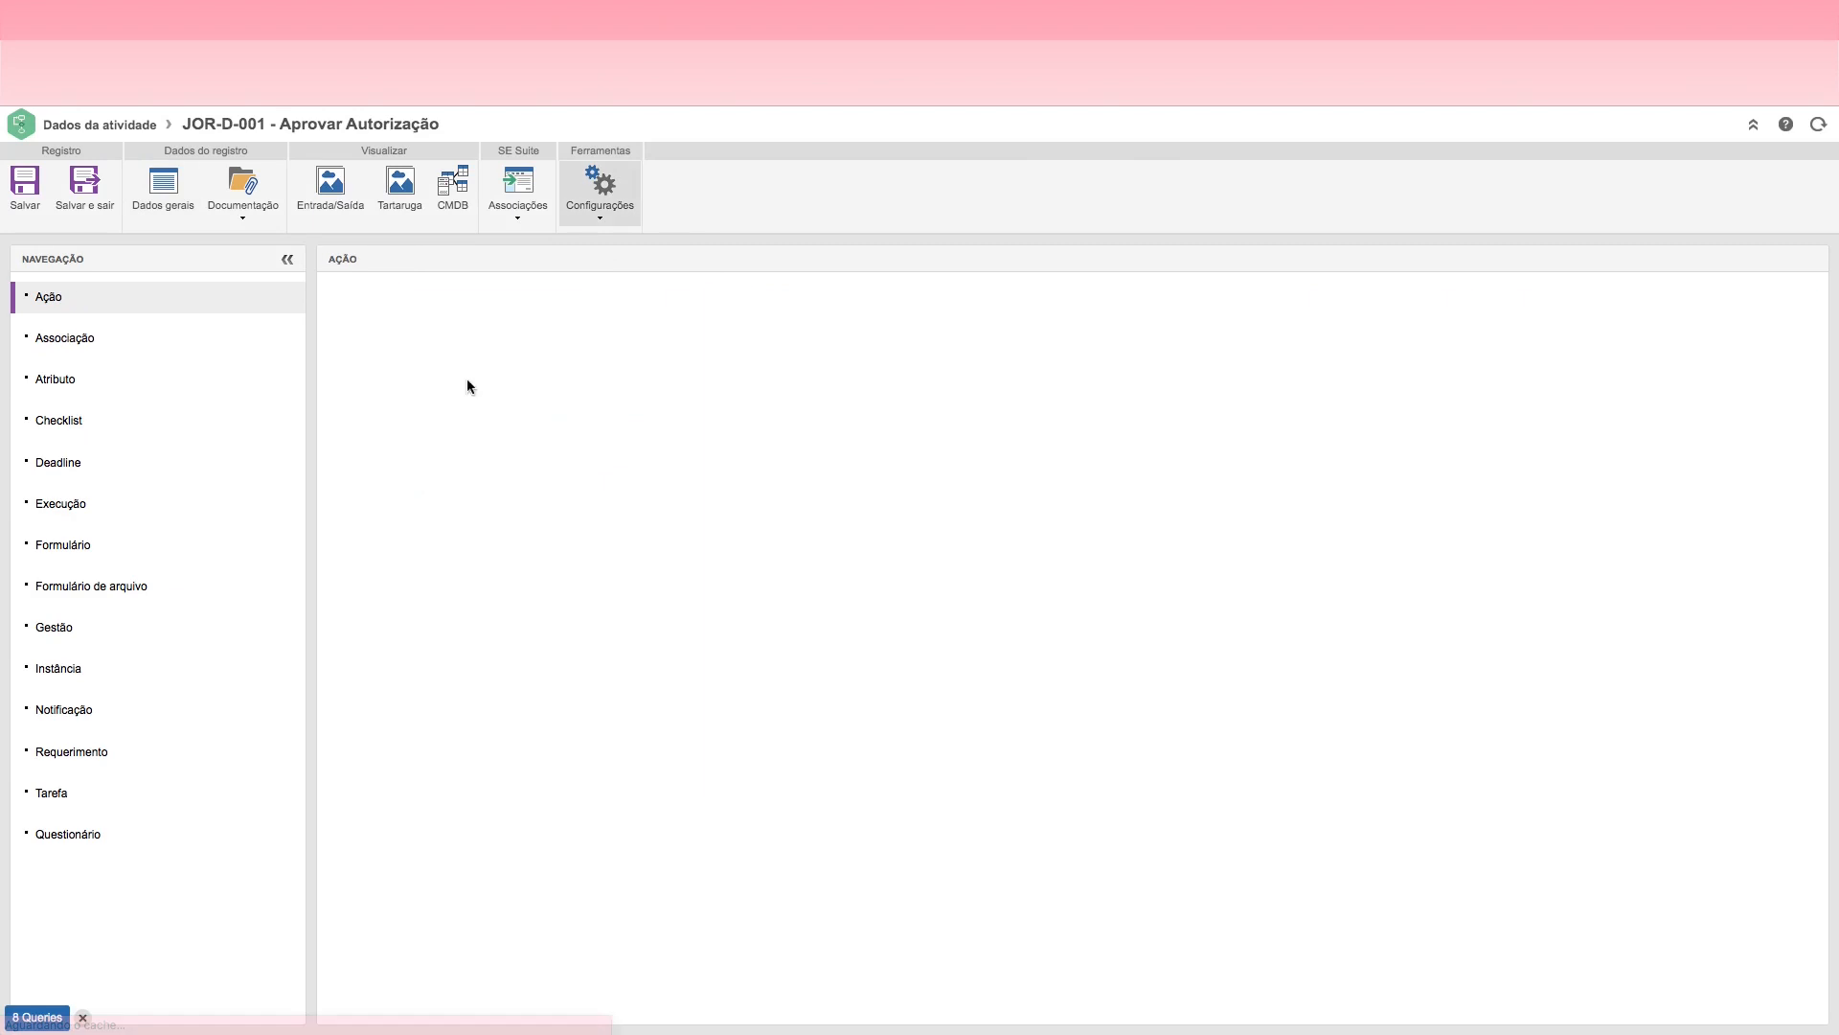
click(1810, 548)
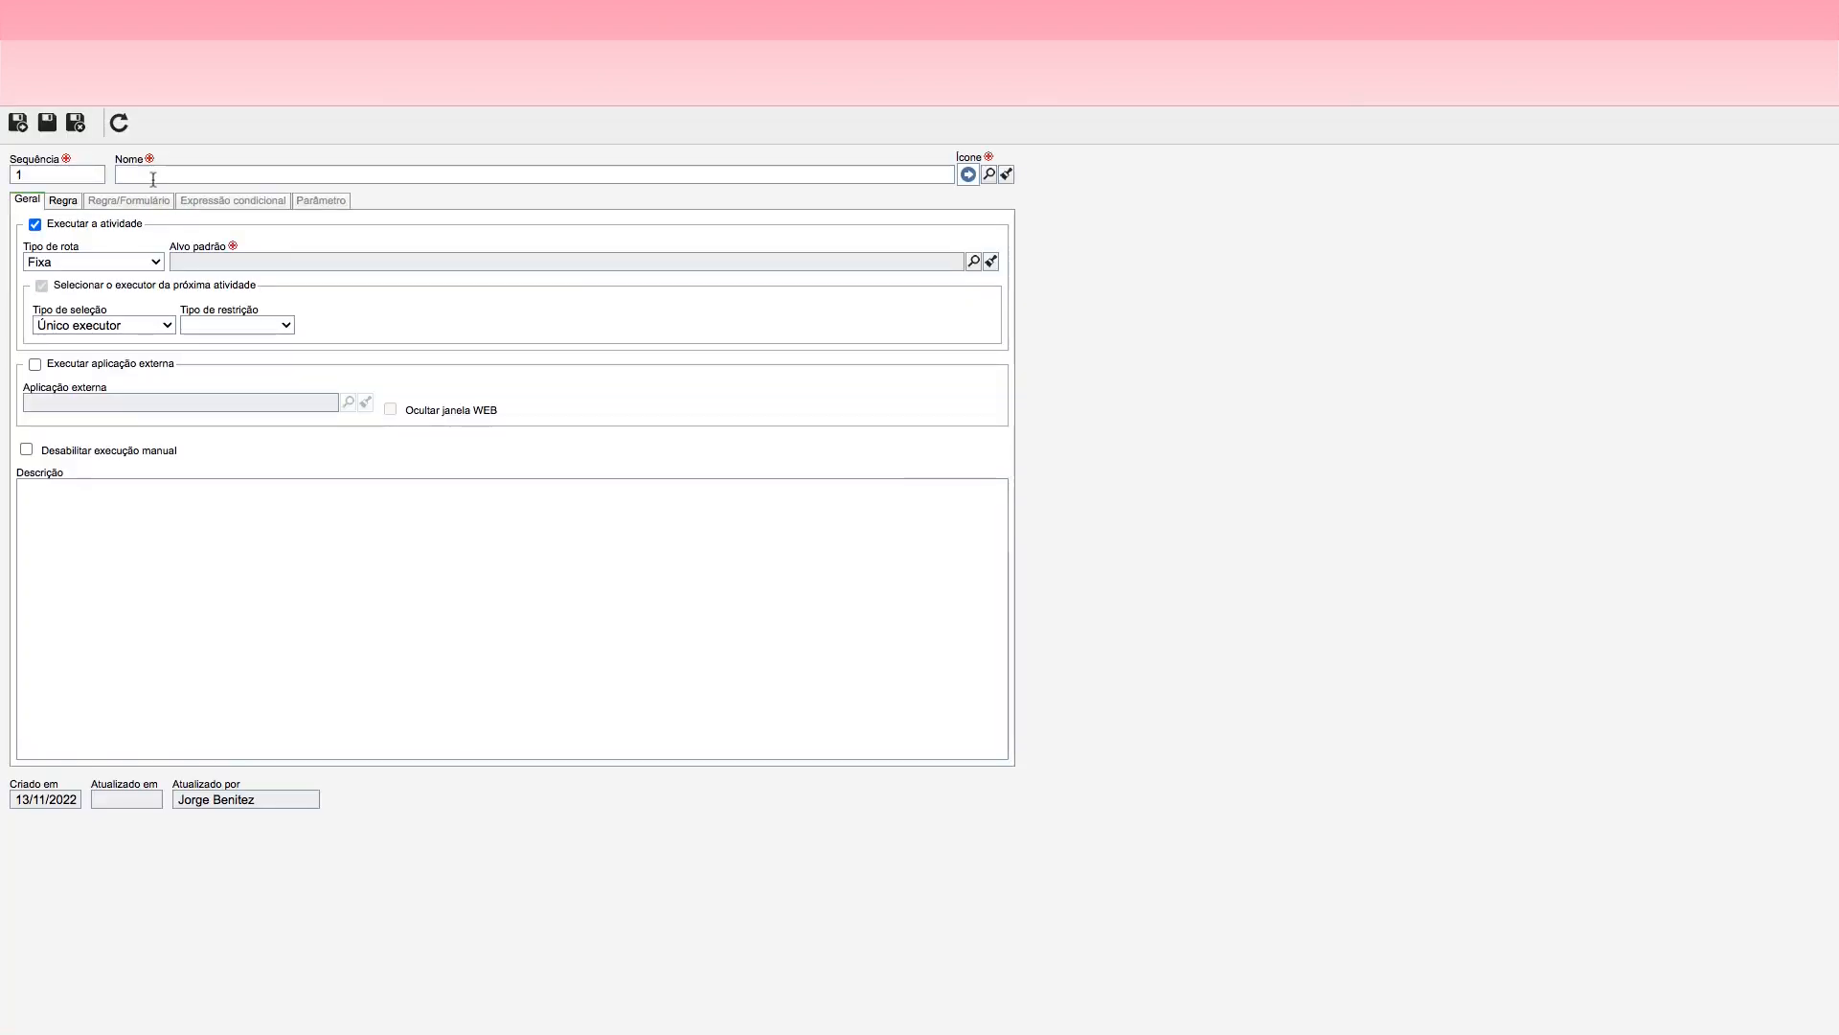
click(151, 173)
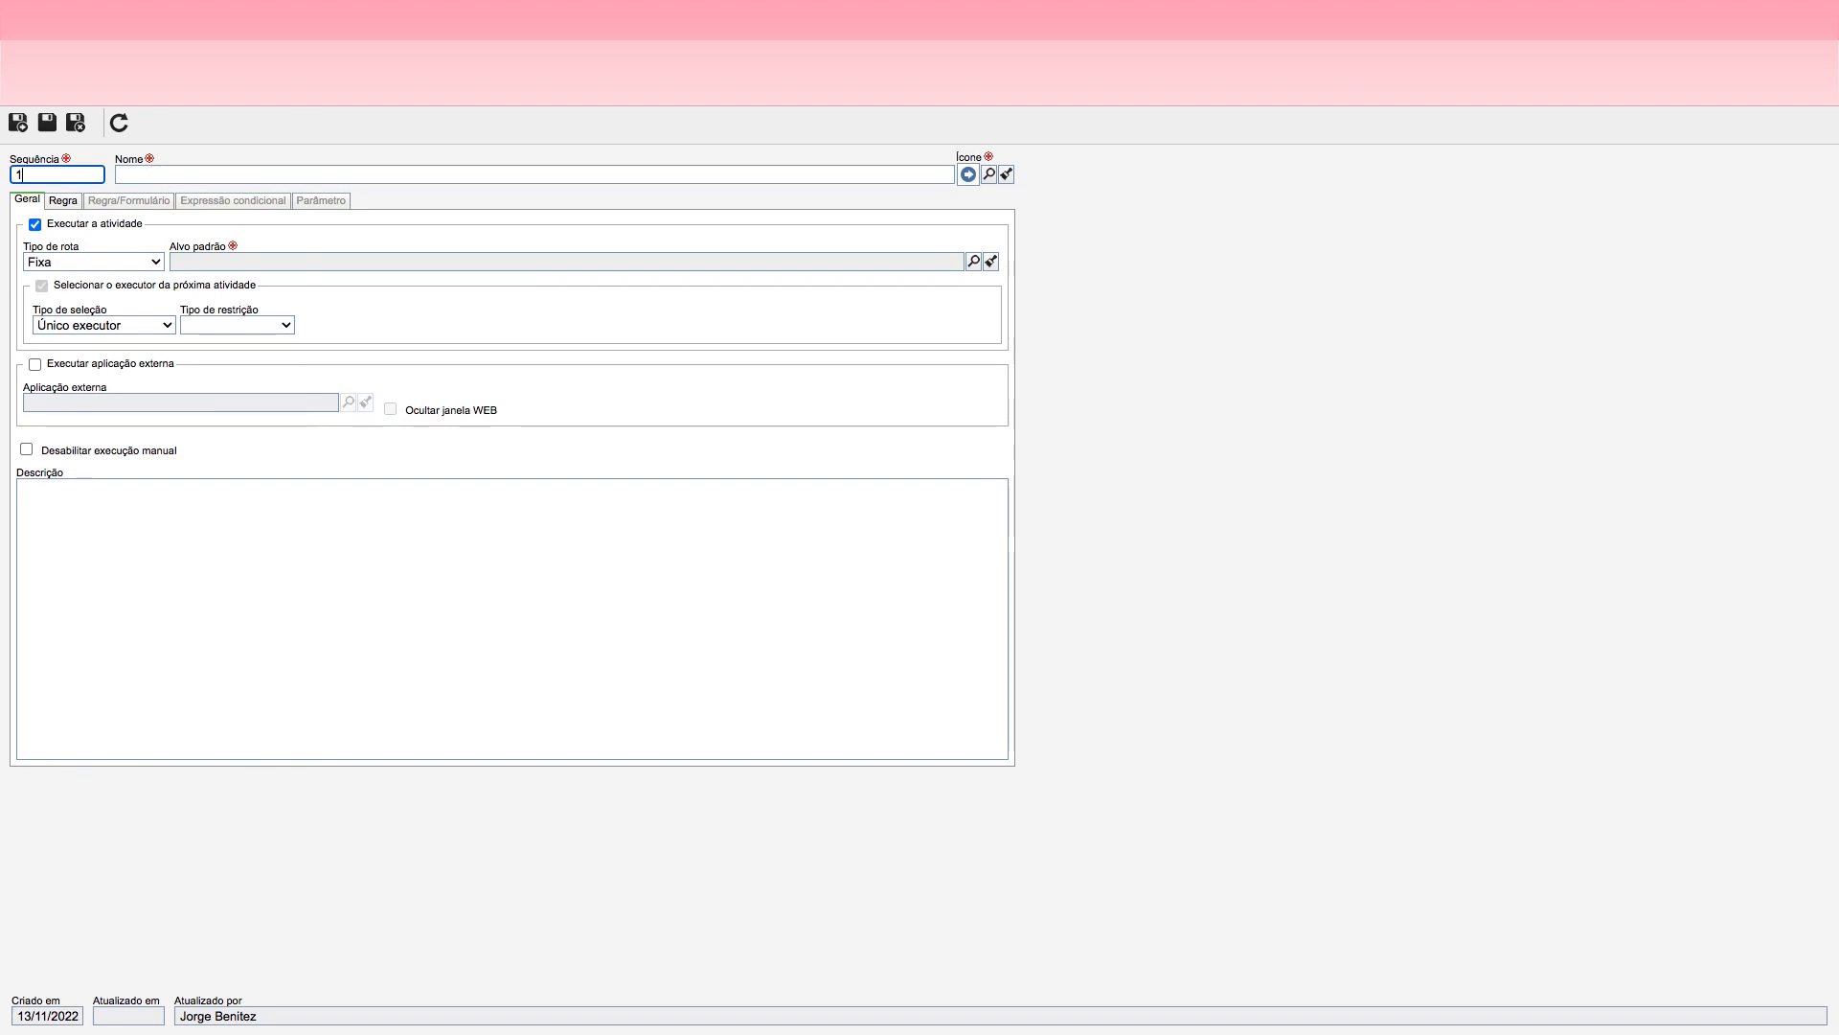
click(160, 176)
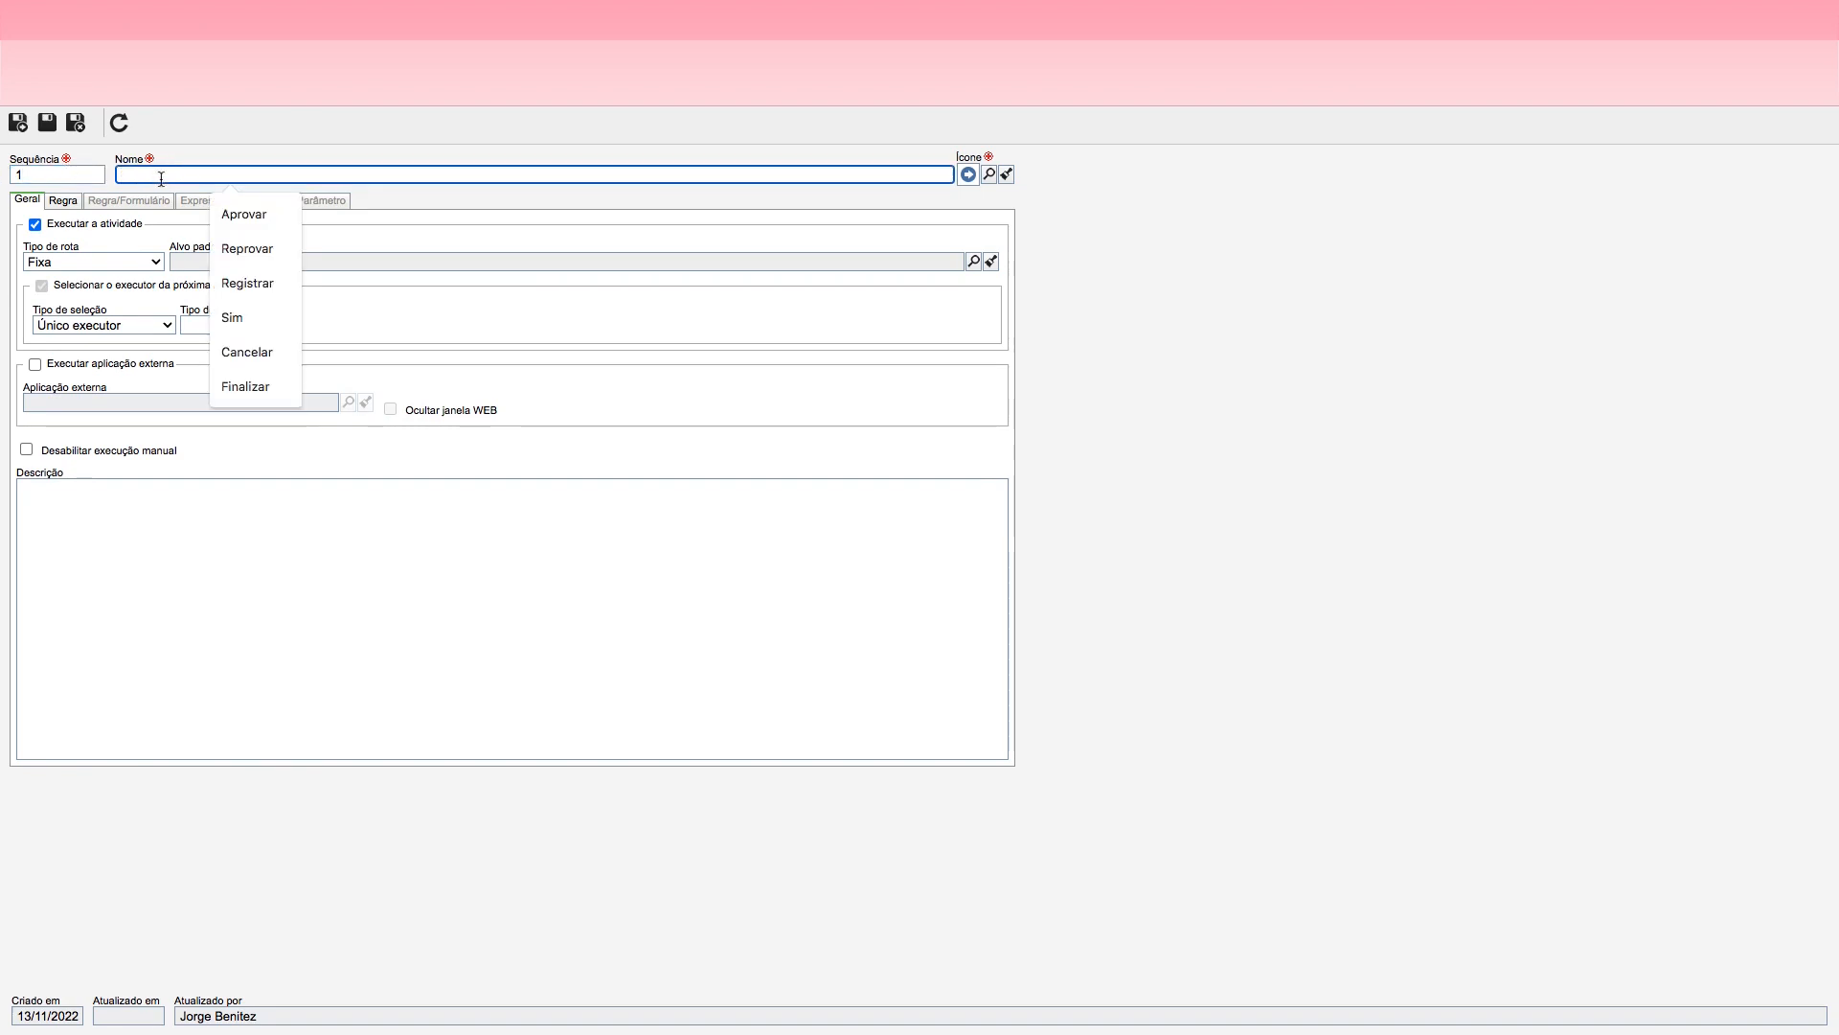
text(Aprovar)
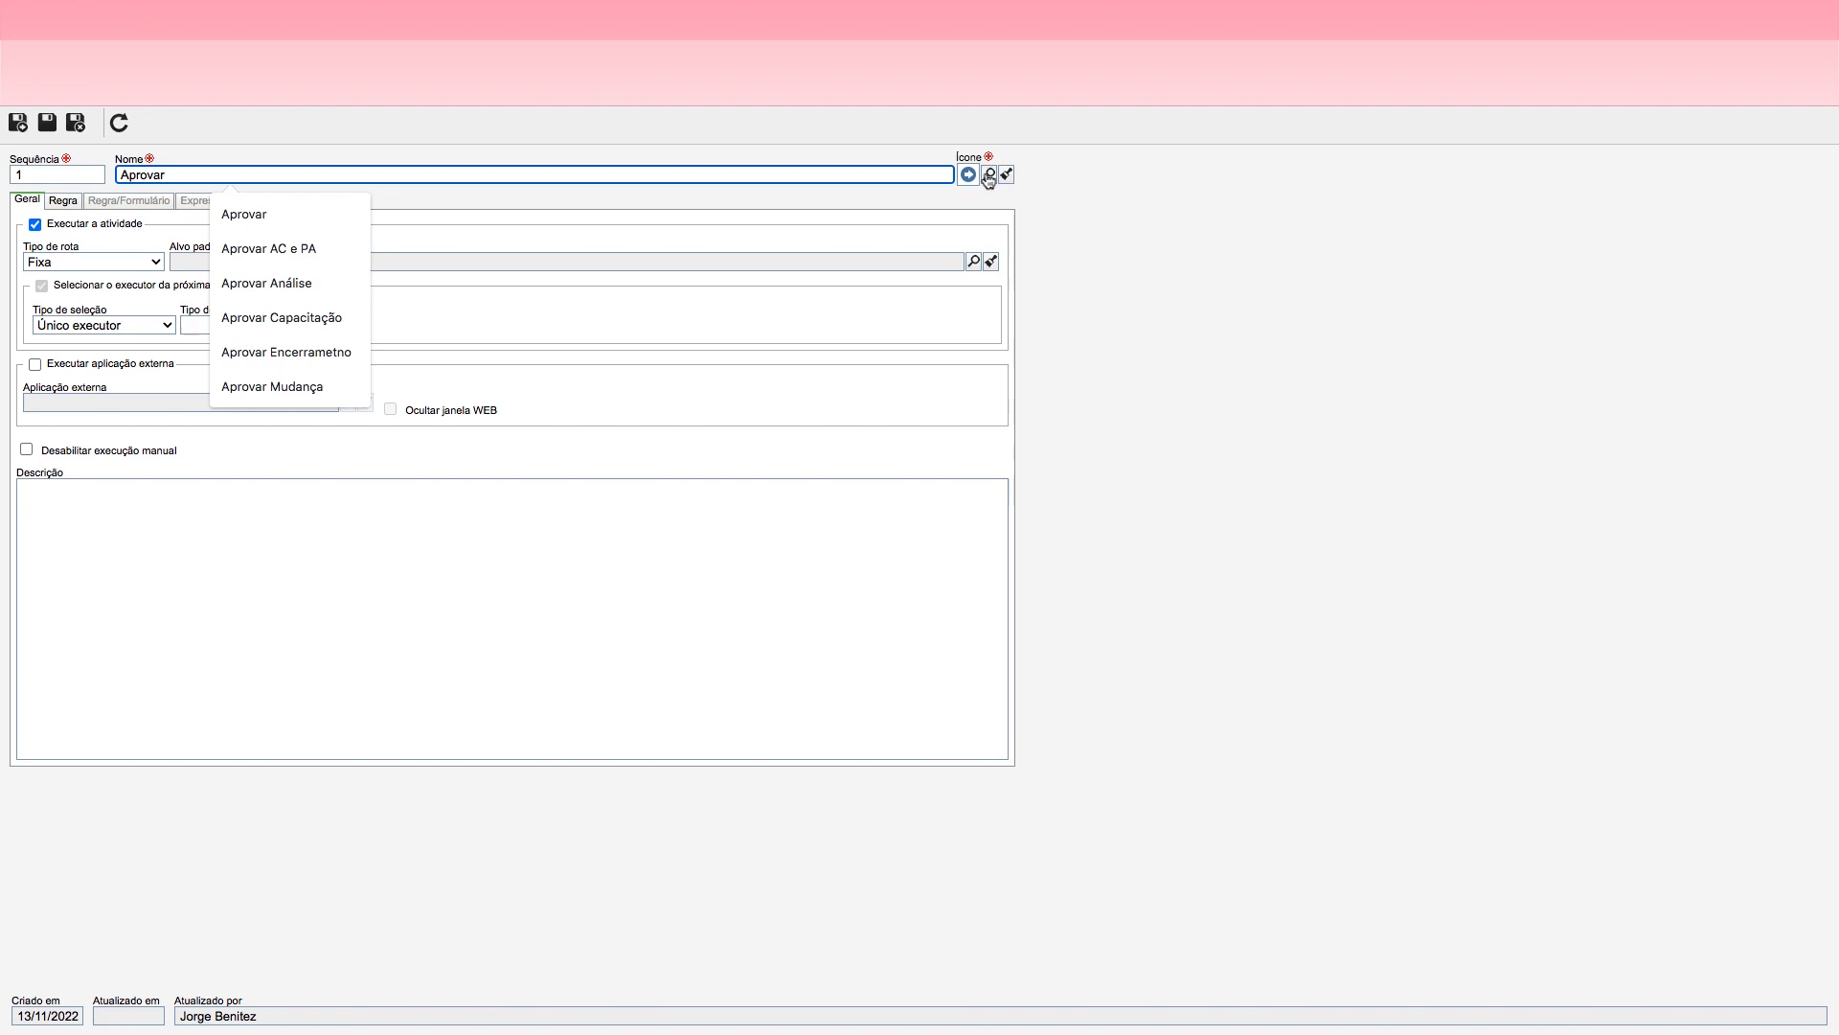
Step: Give the Aprovar action the thumbs-up icon and set its default target to Notificar Solicitante
click(989, 174)
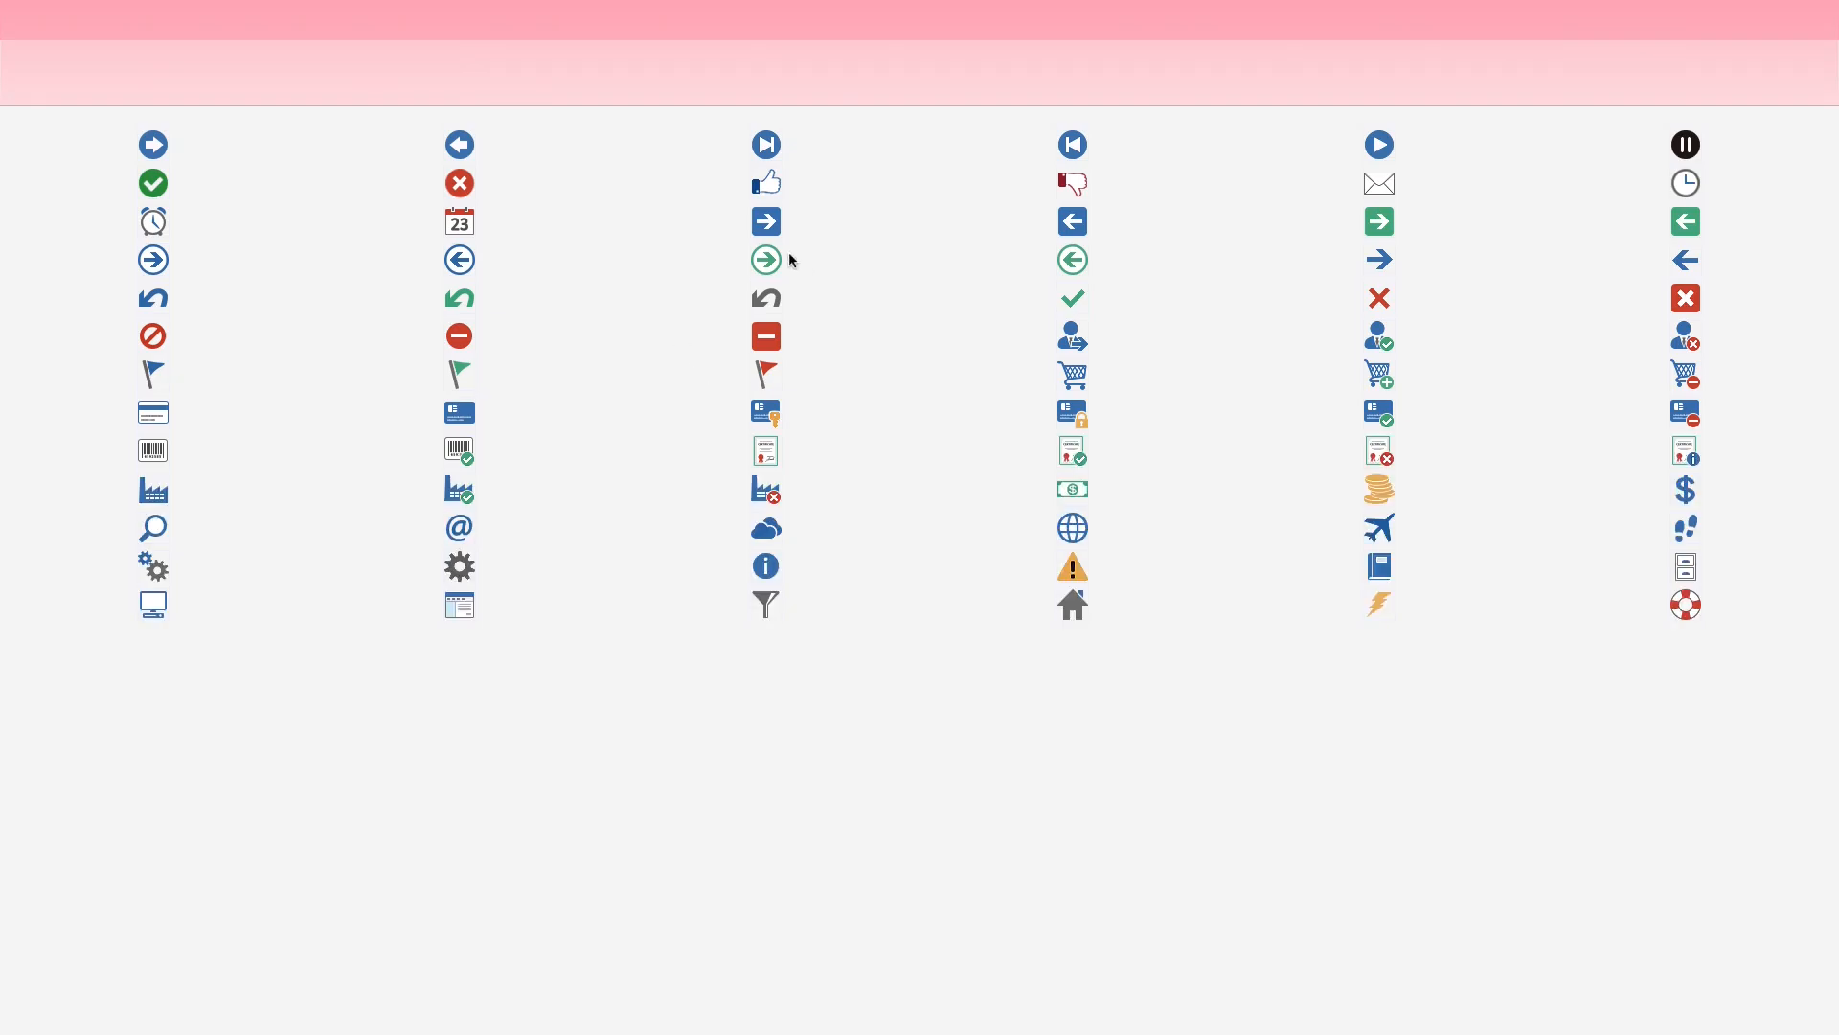
click(768, 184)
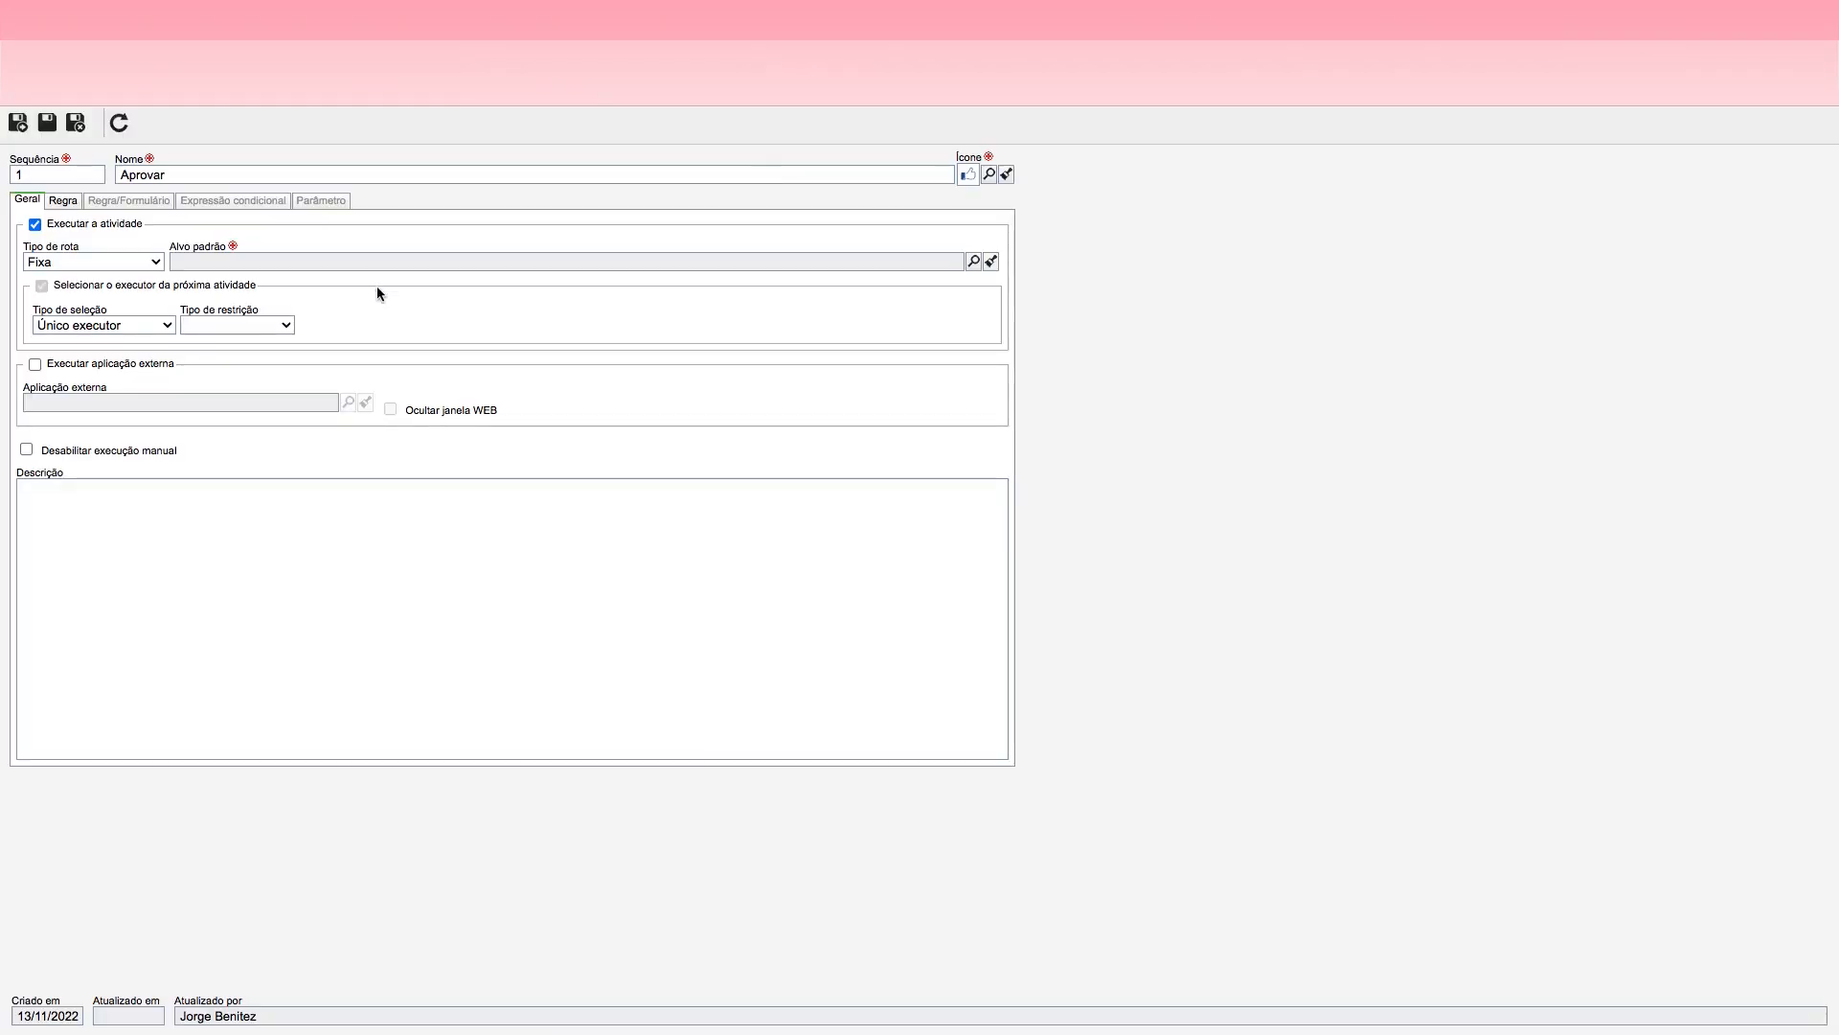
click(974, 261)
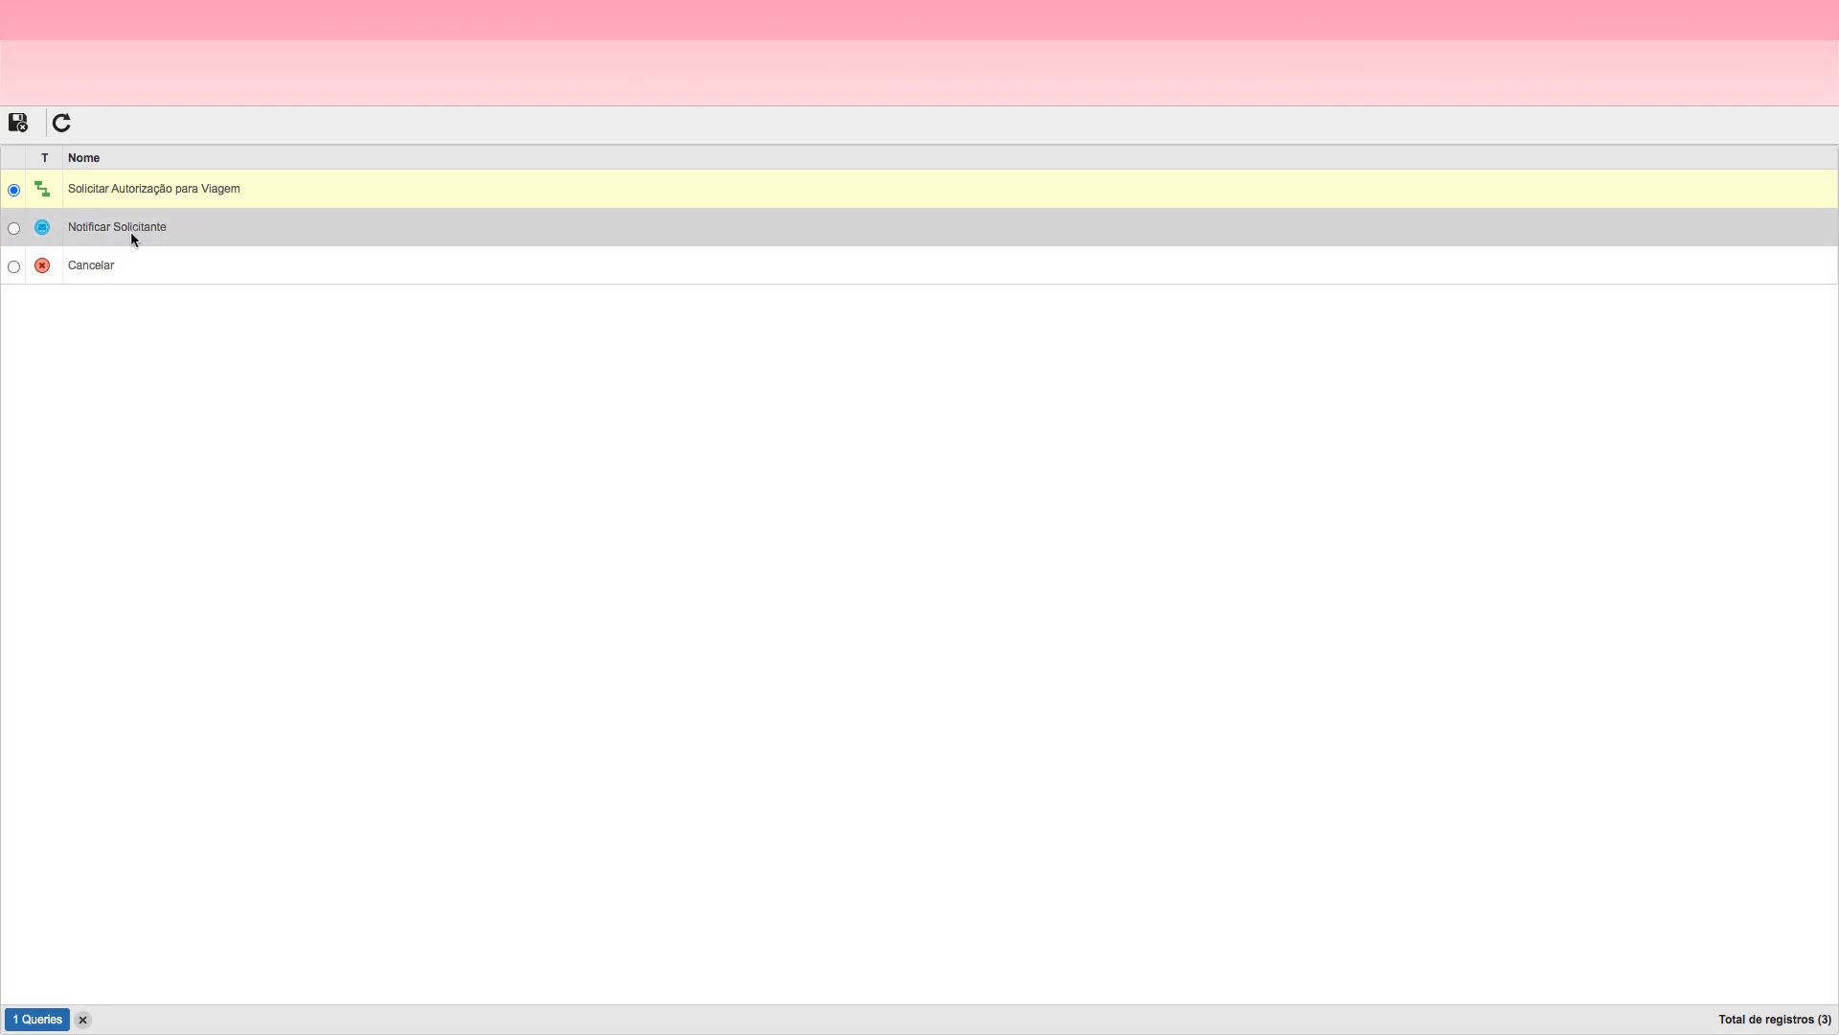
double_click(135, 230)
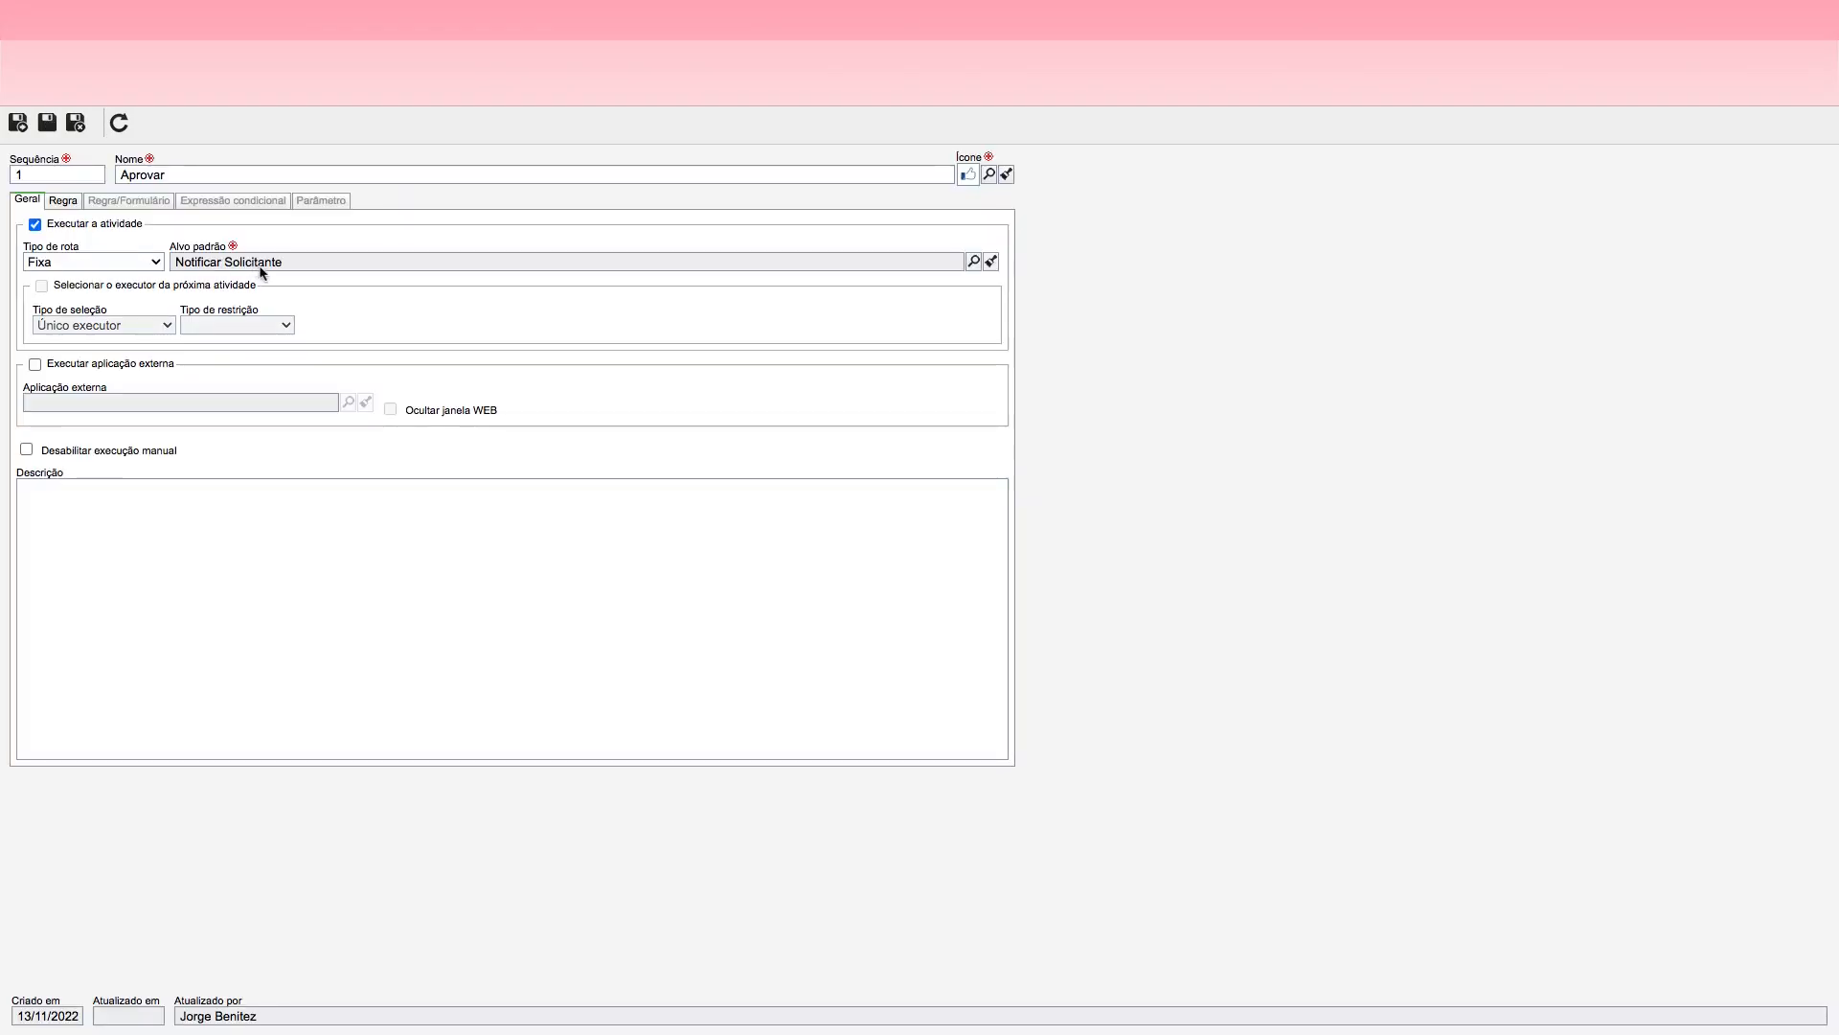
Step: Make Observação mandatory for the Aprovar action, then save and close the action
click(65, 200)
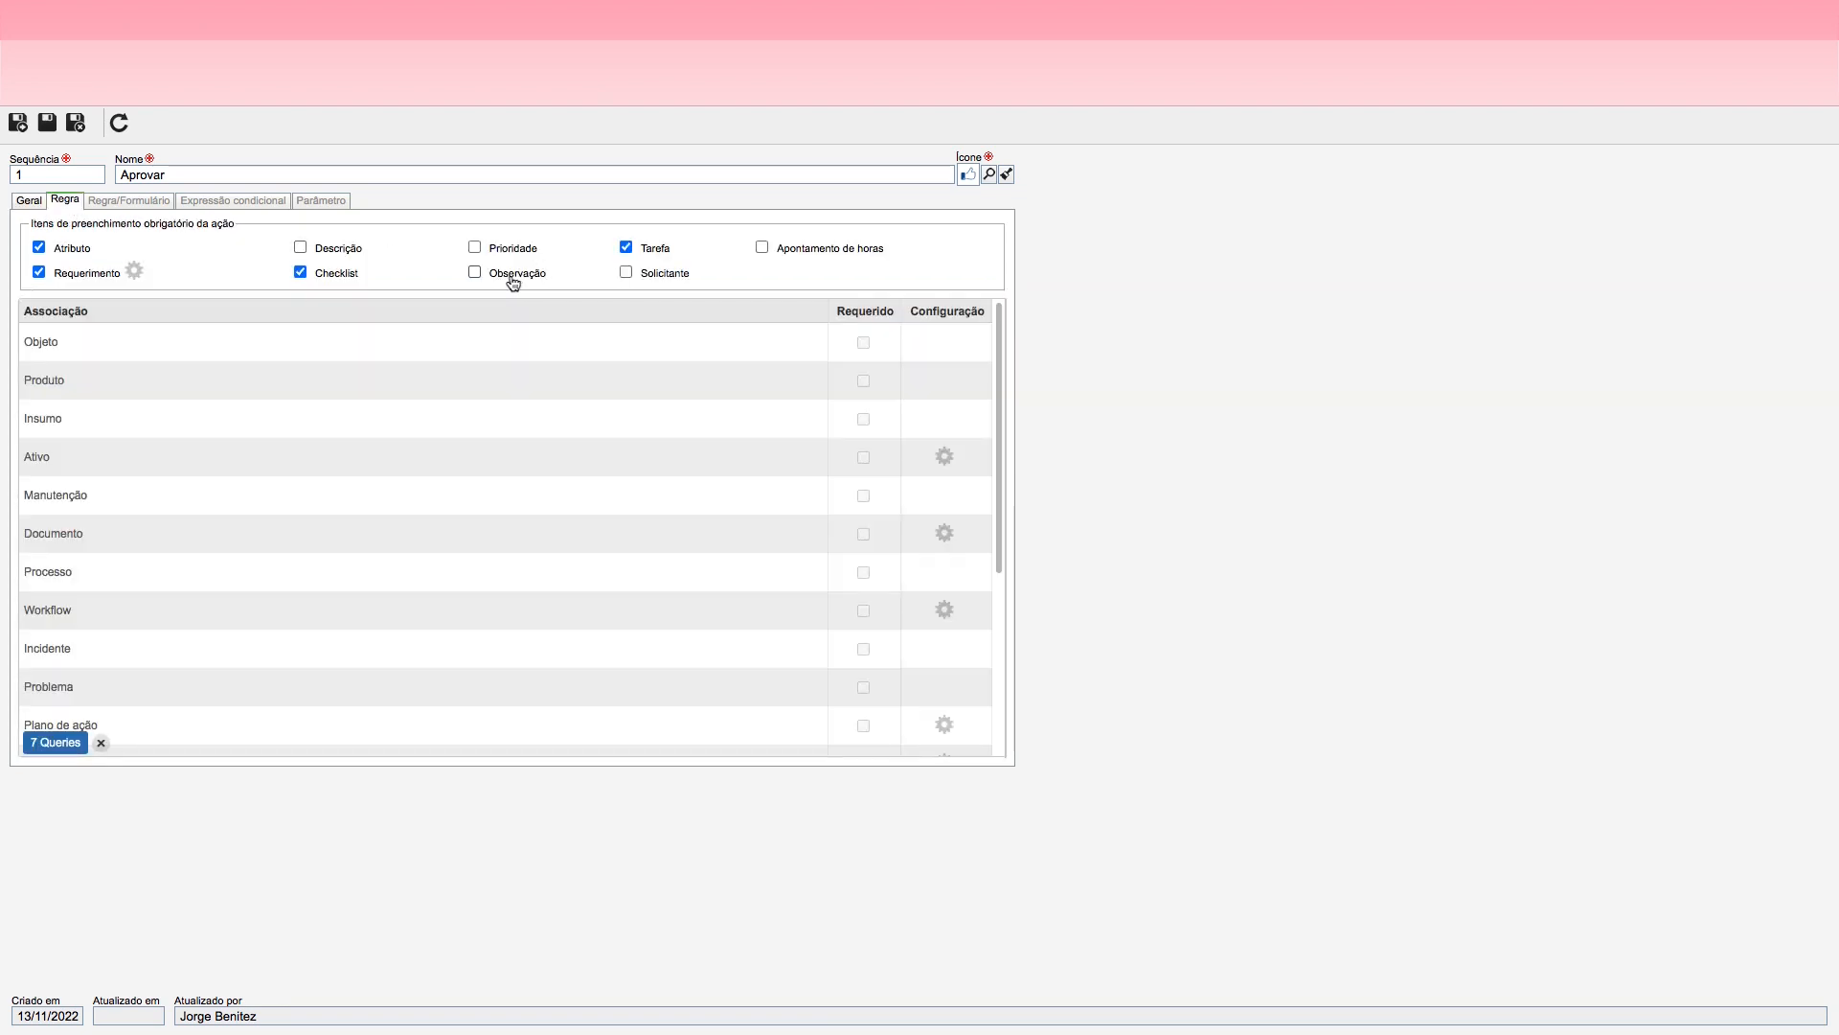
click(474, 273)
click(75, 122)
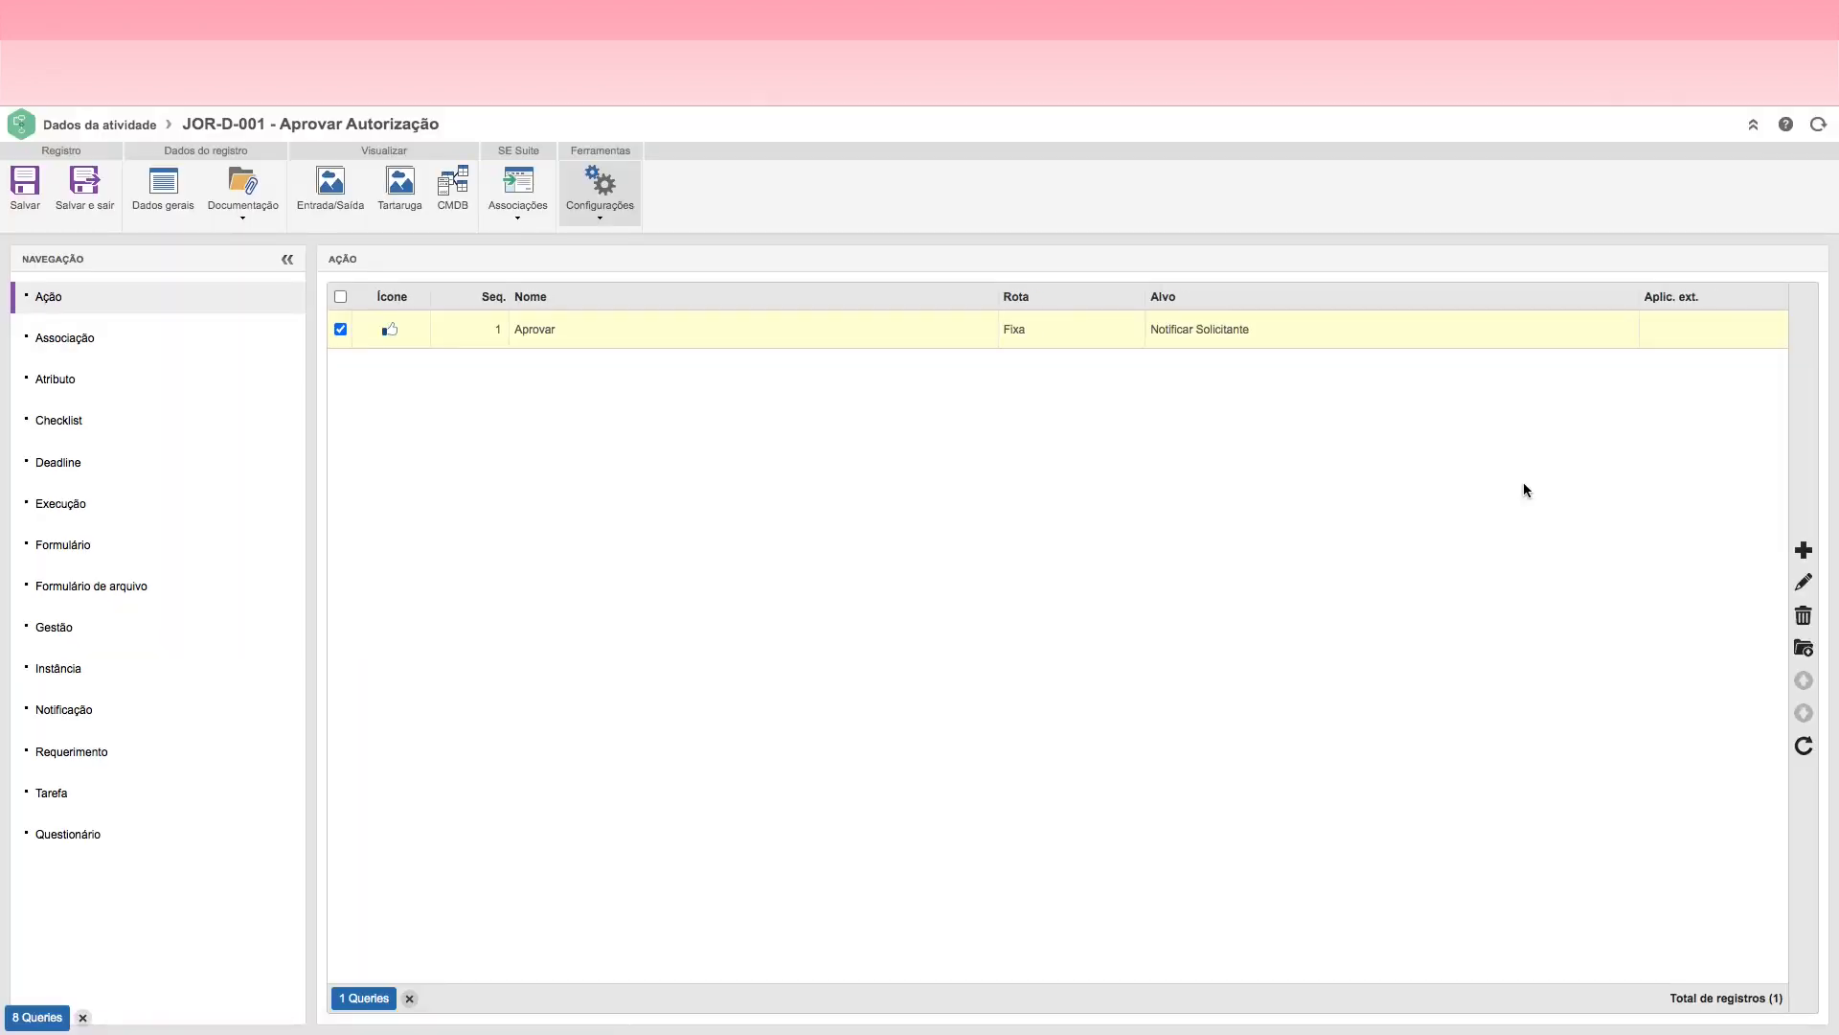
Step: Start a second action for the Aprovar Autorização decision and name it Cancelar
click(1798, 551)
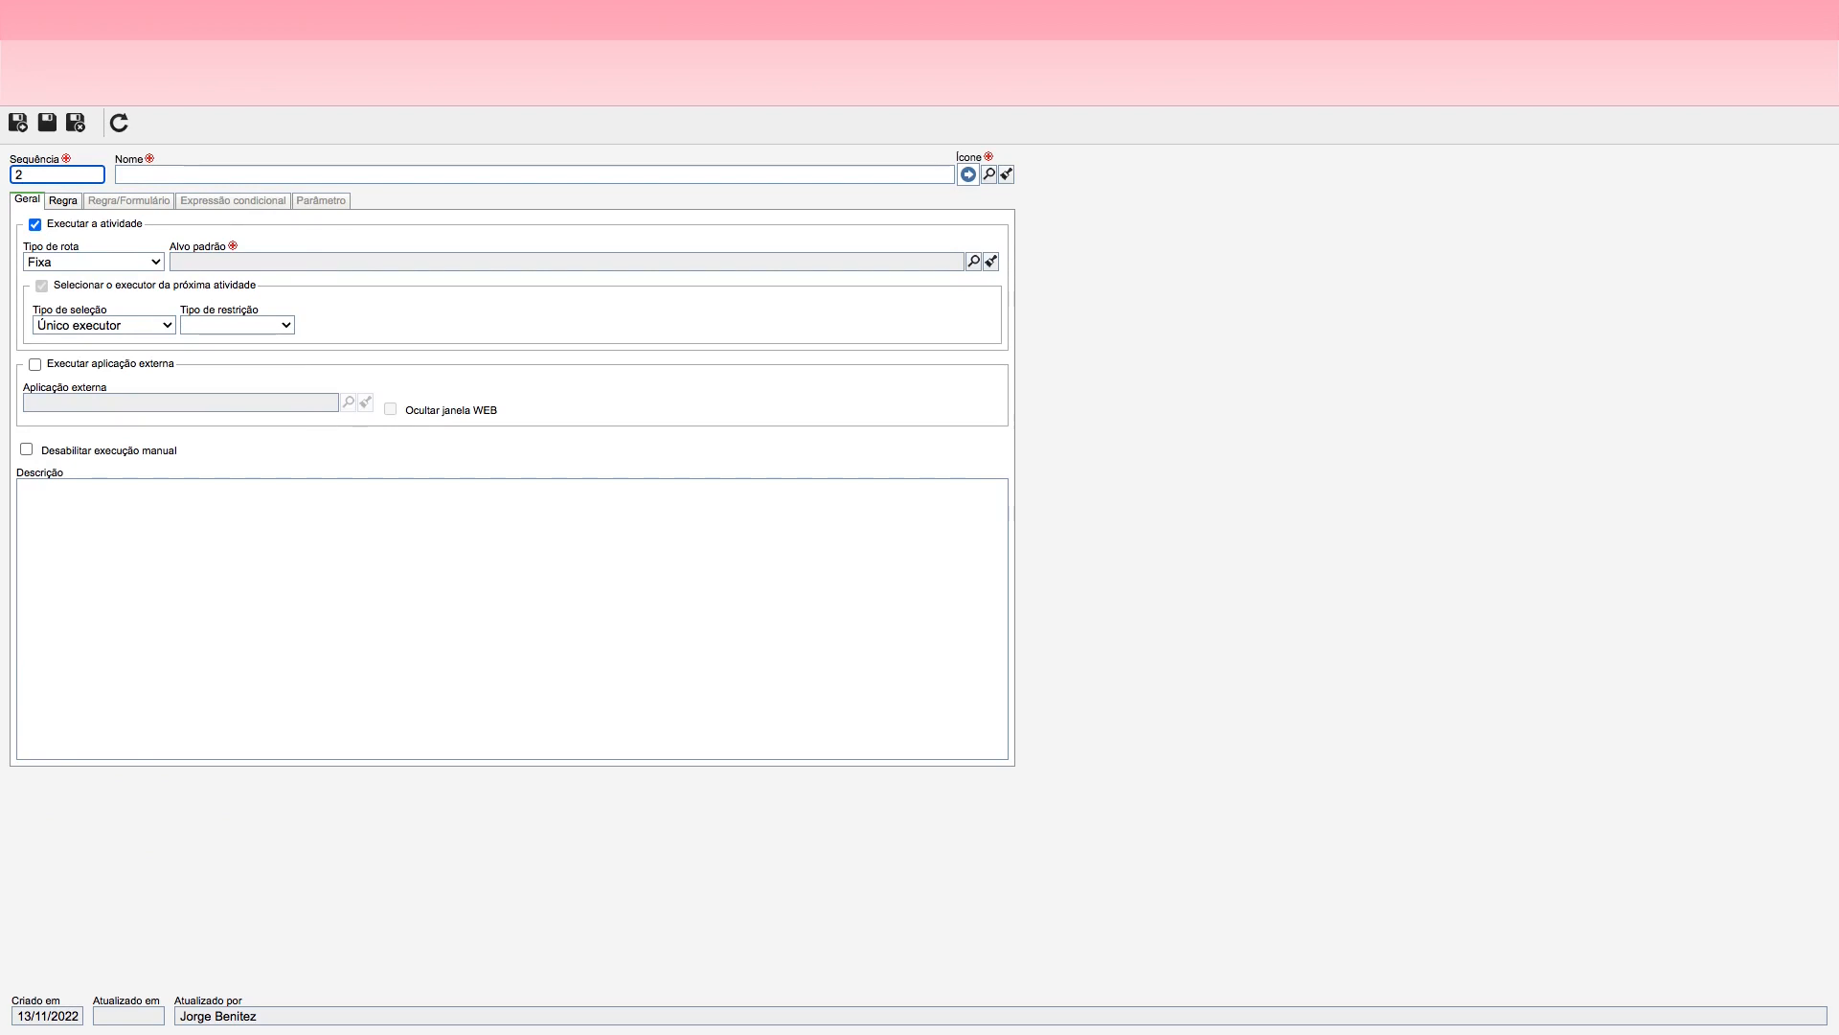
click(153, 174)
text(C)
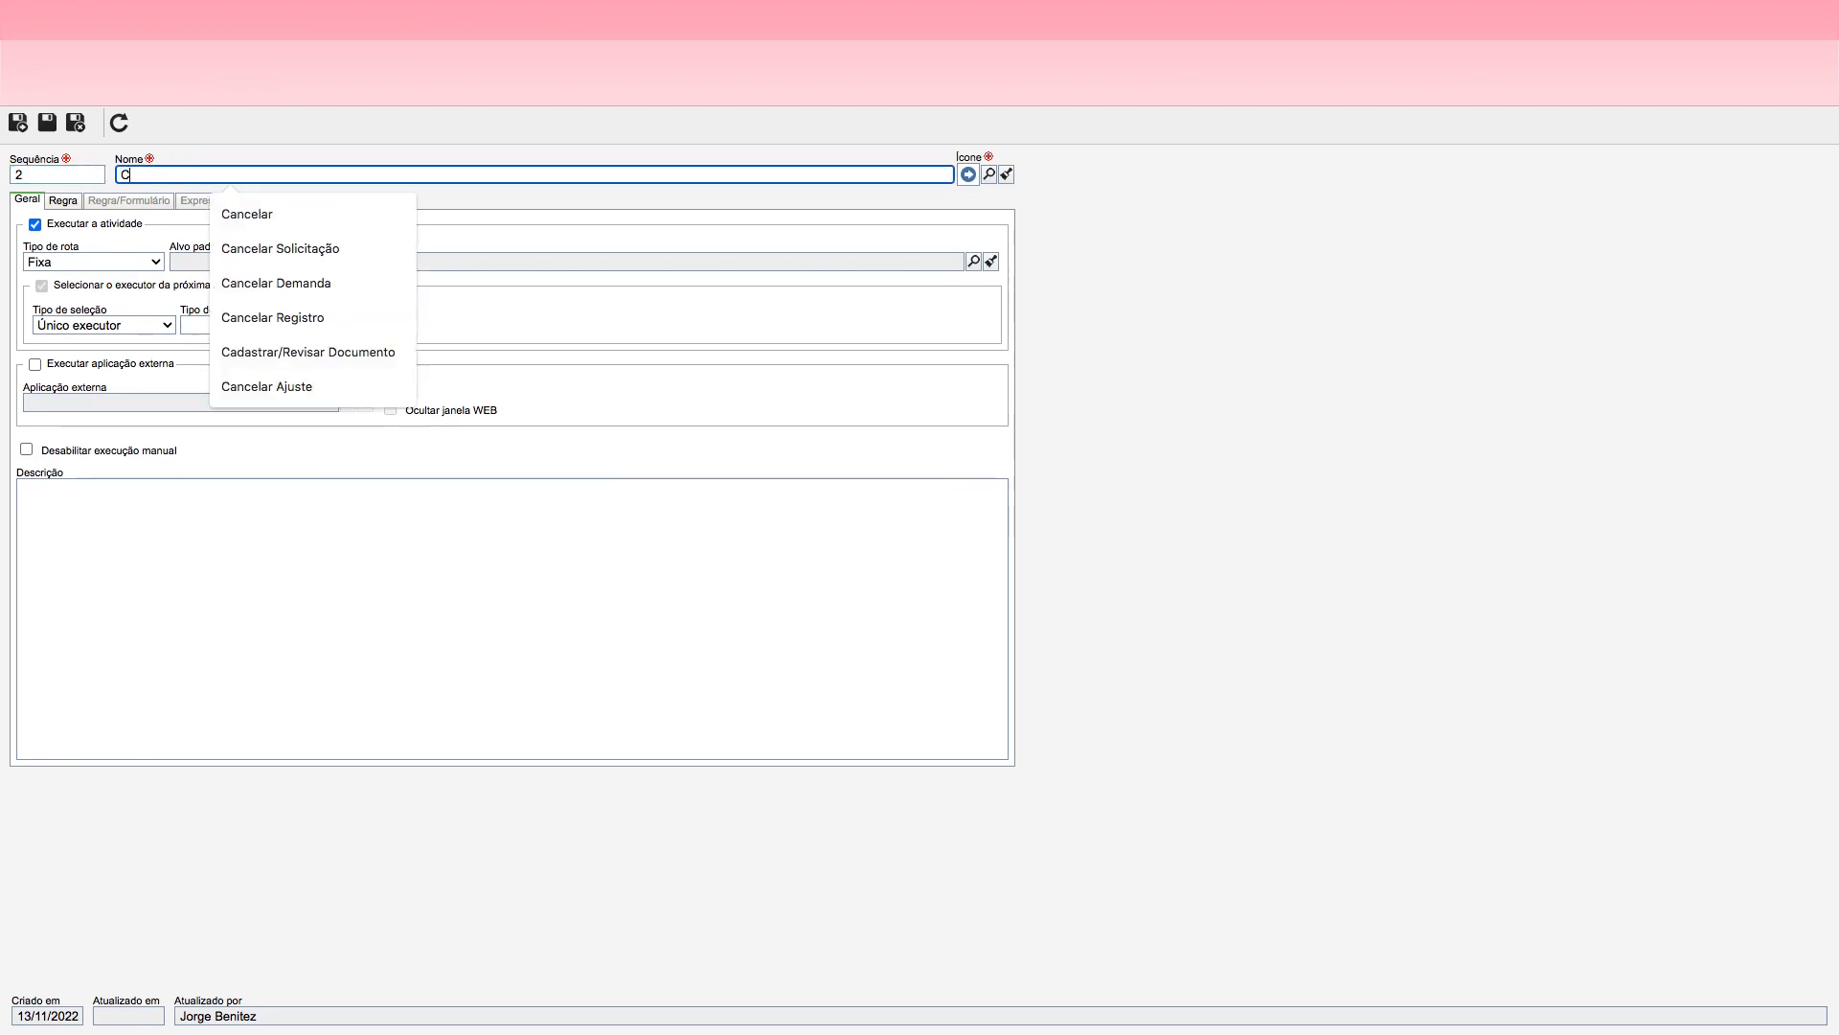
text(ancelar)
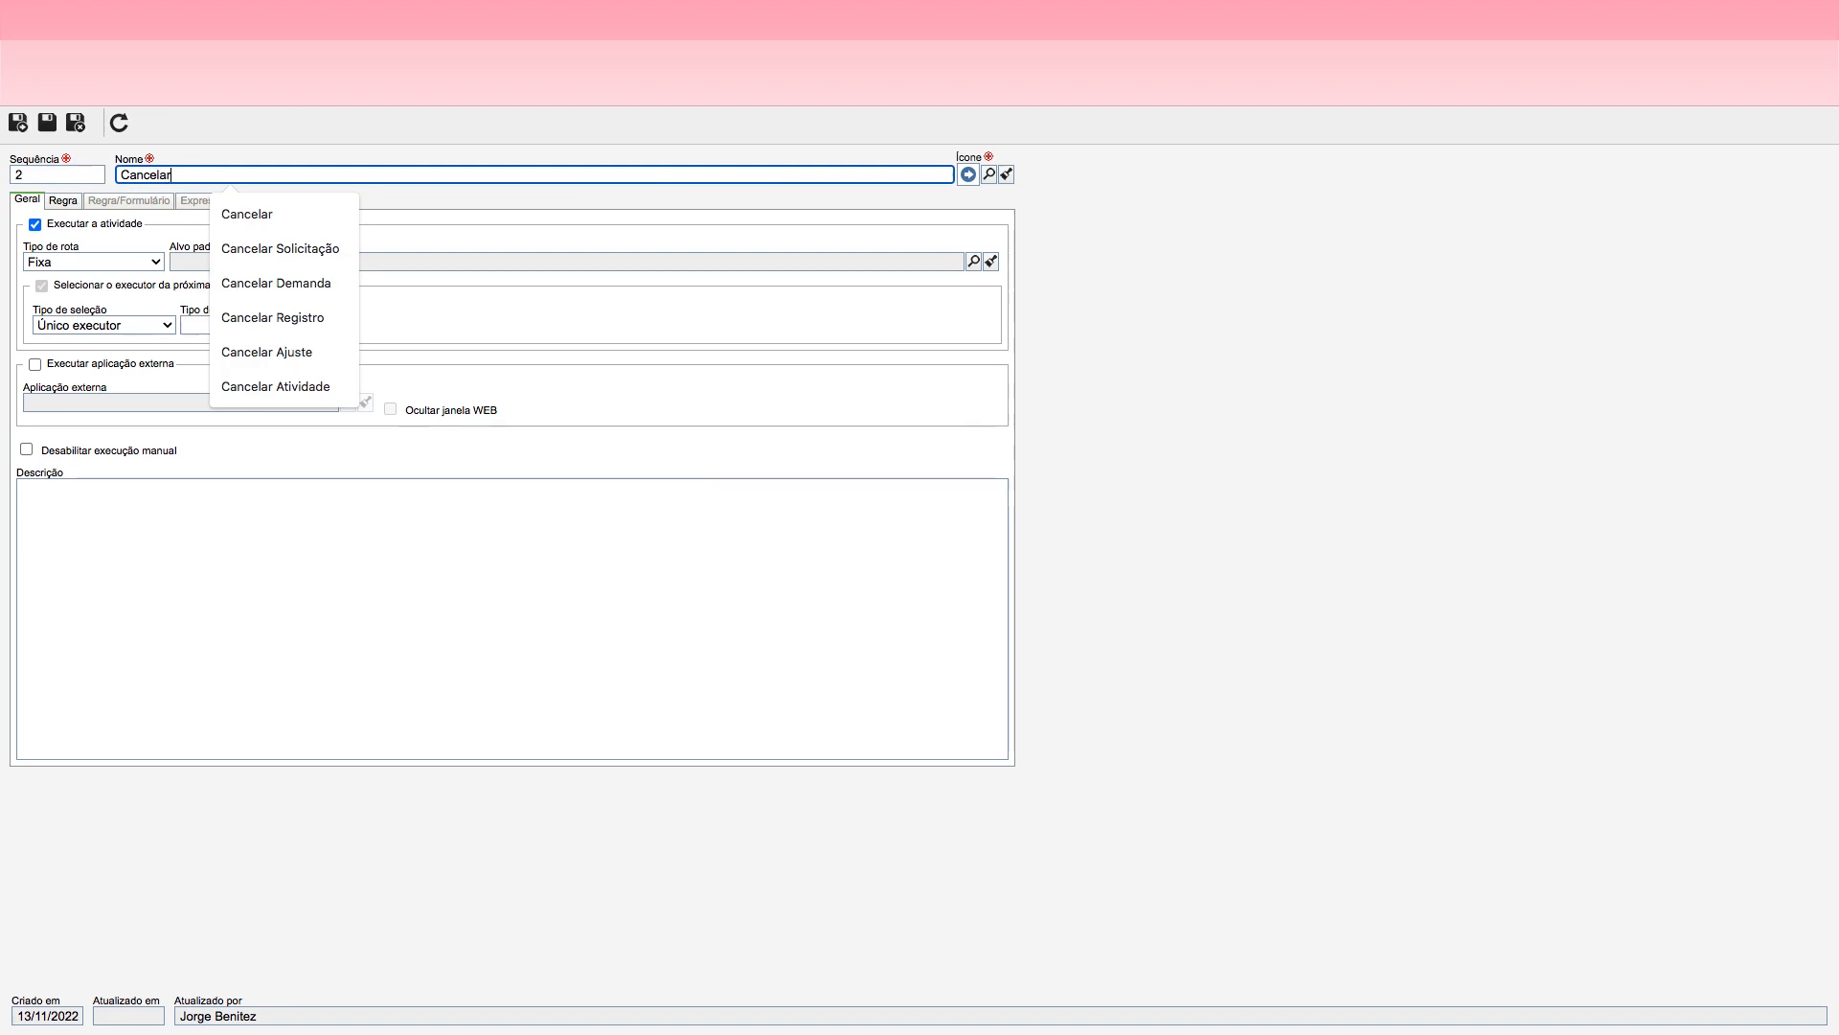
Step: Give the Cancelar action the round red X icon and set its default target to the Cancelar end event
click(987, 173)
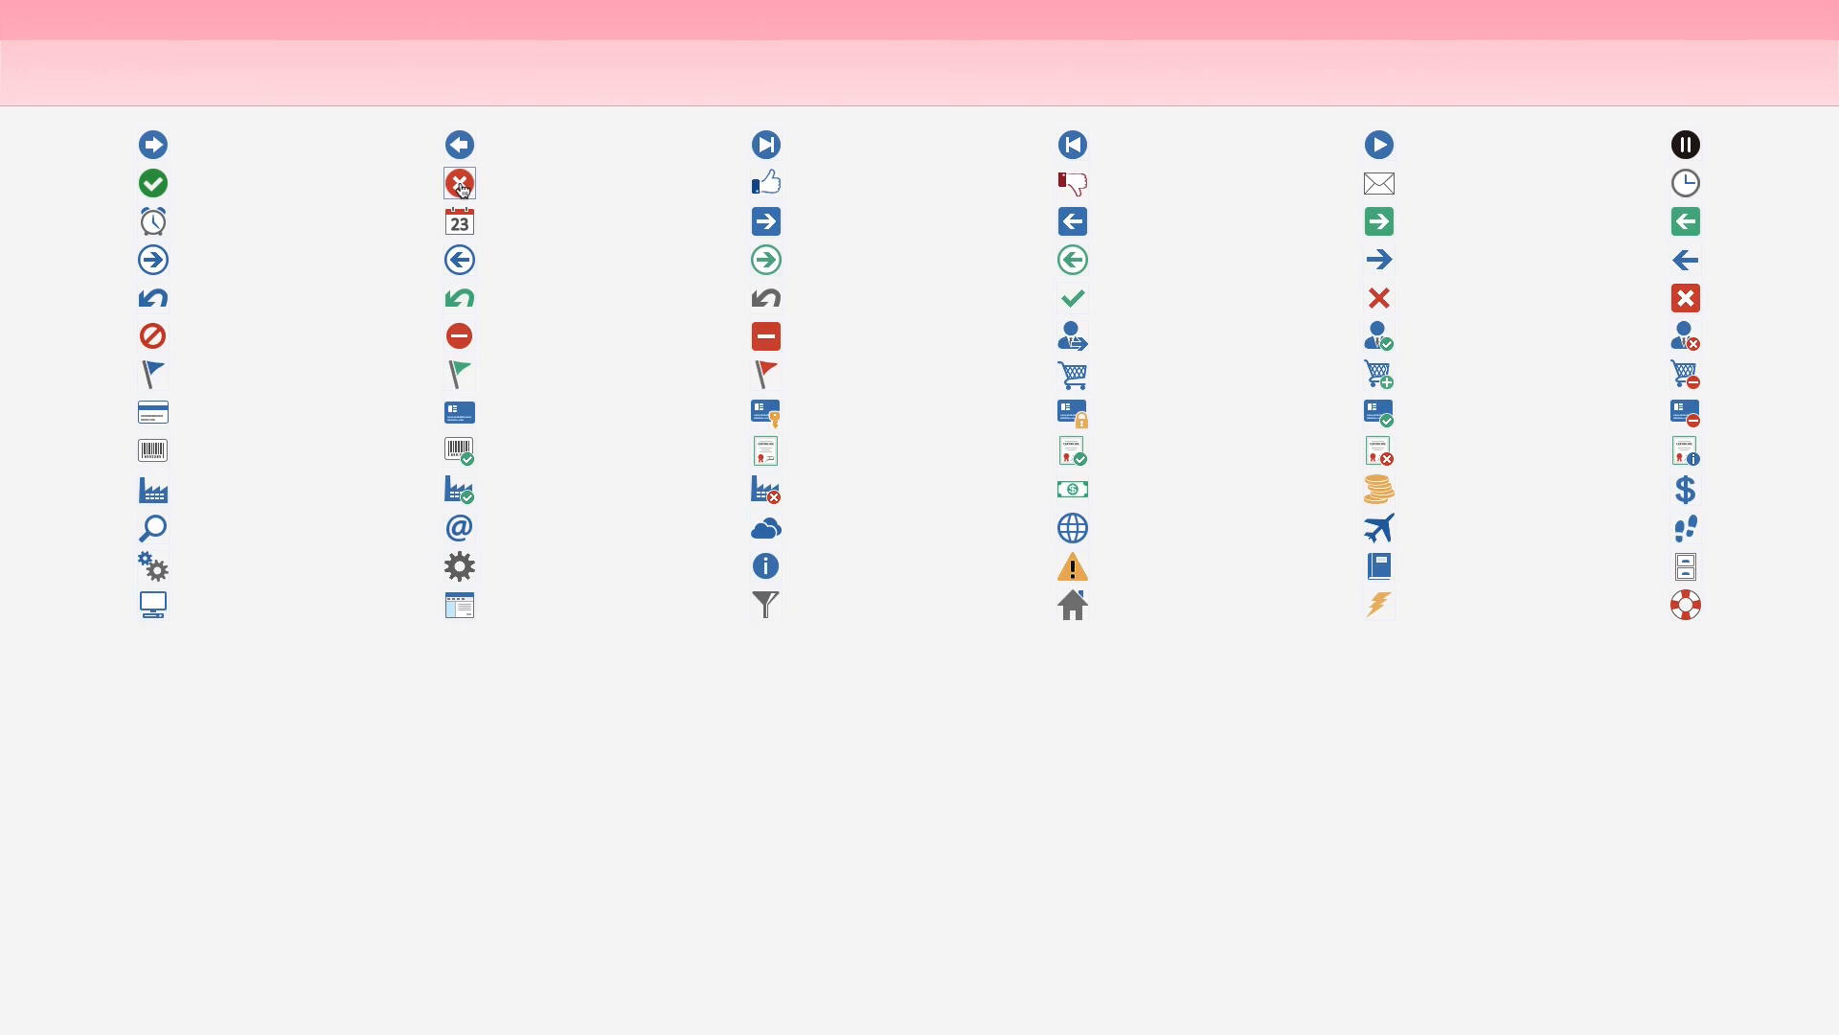
click(460, 184)
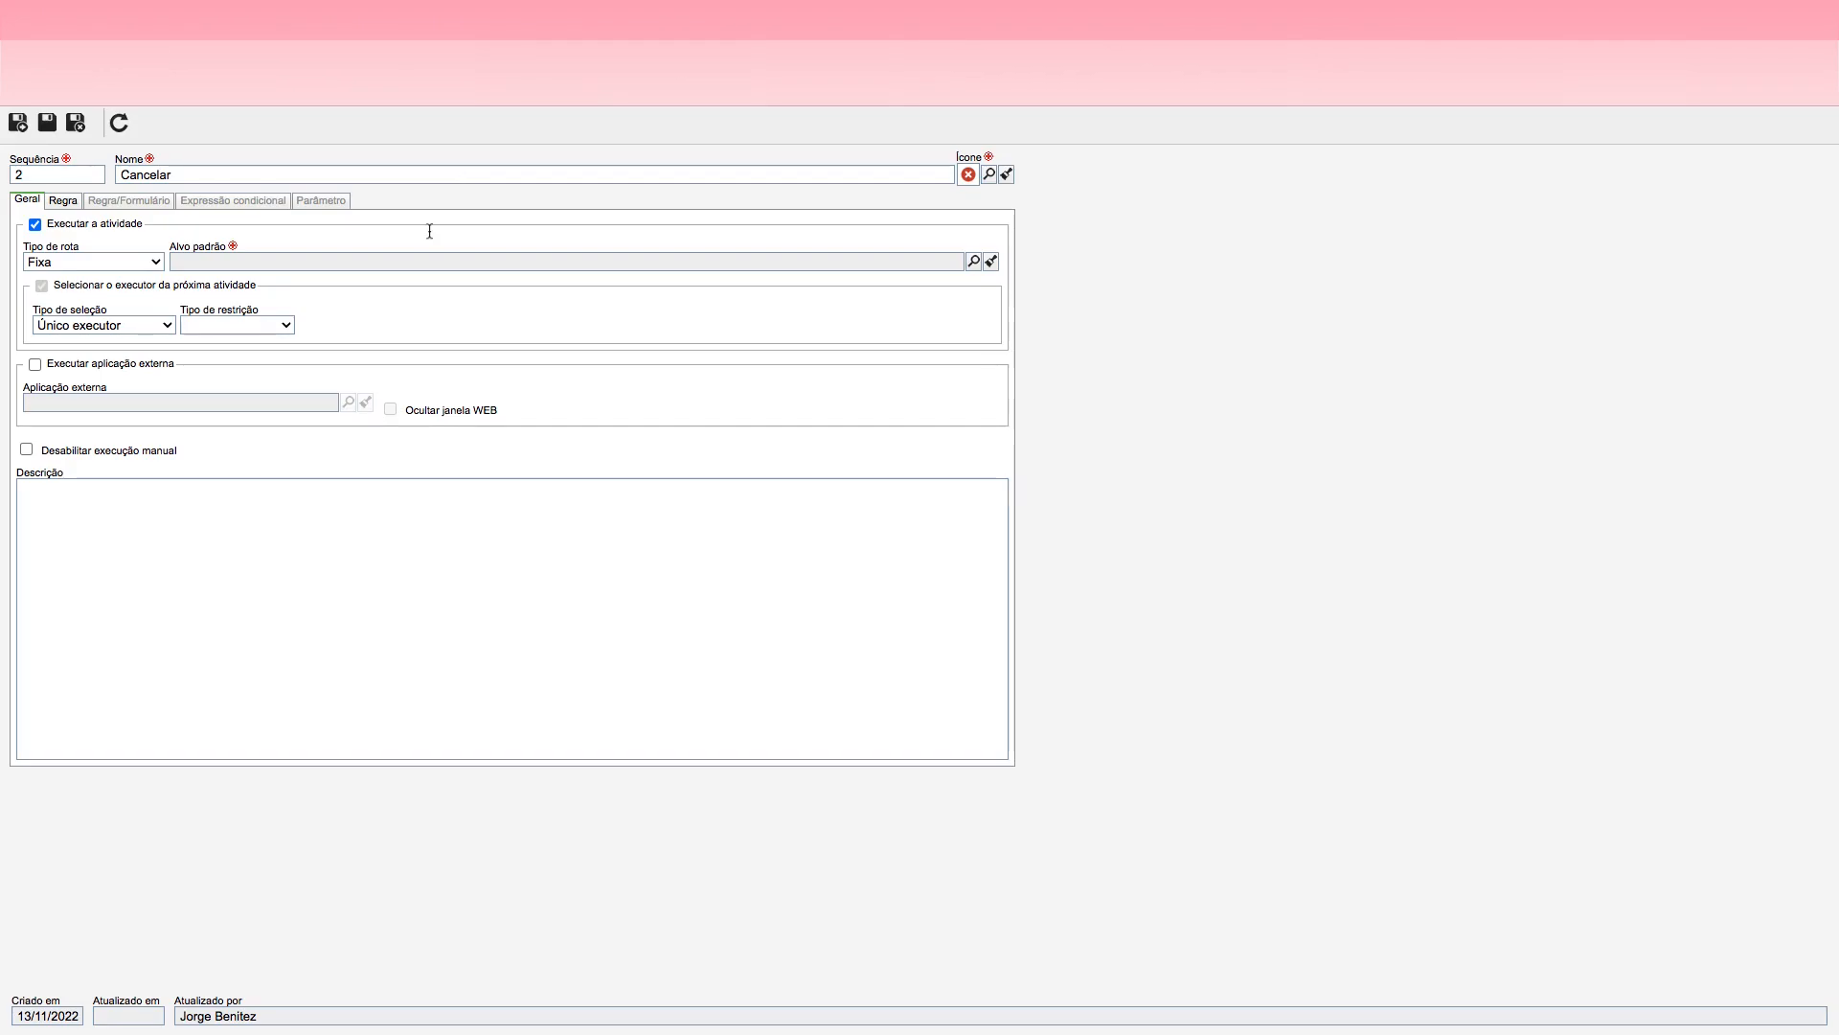
click(973, 261)
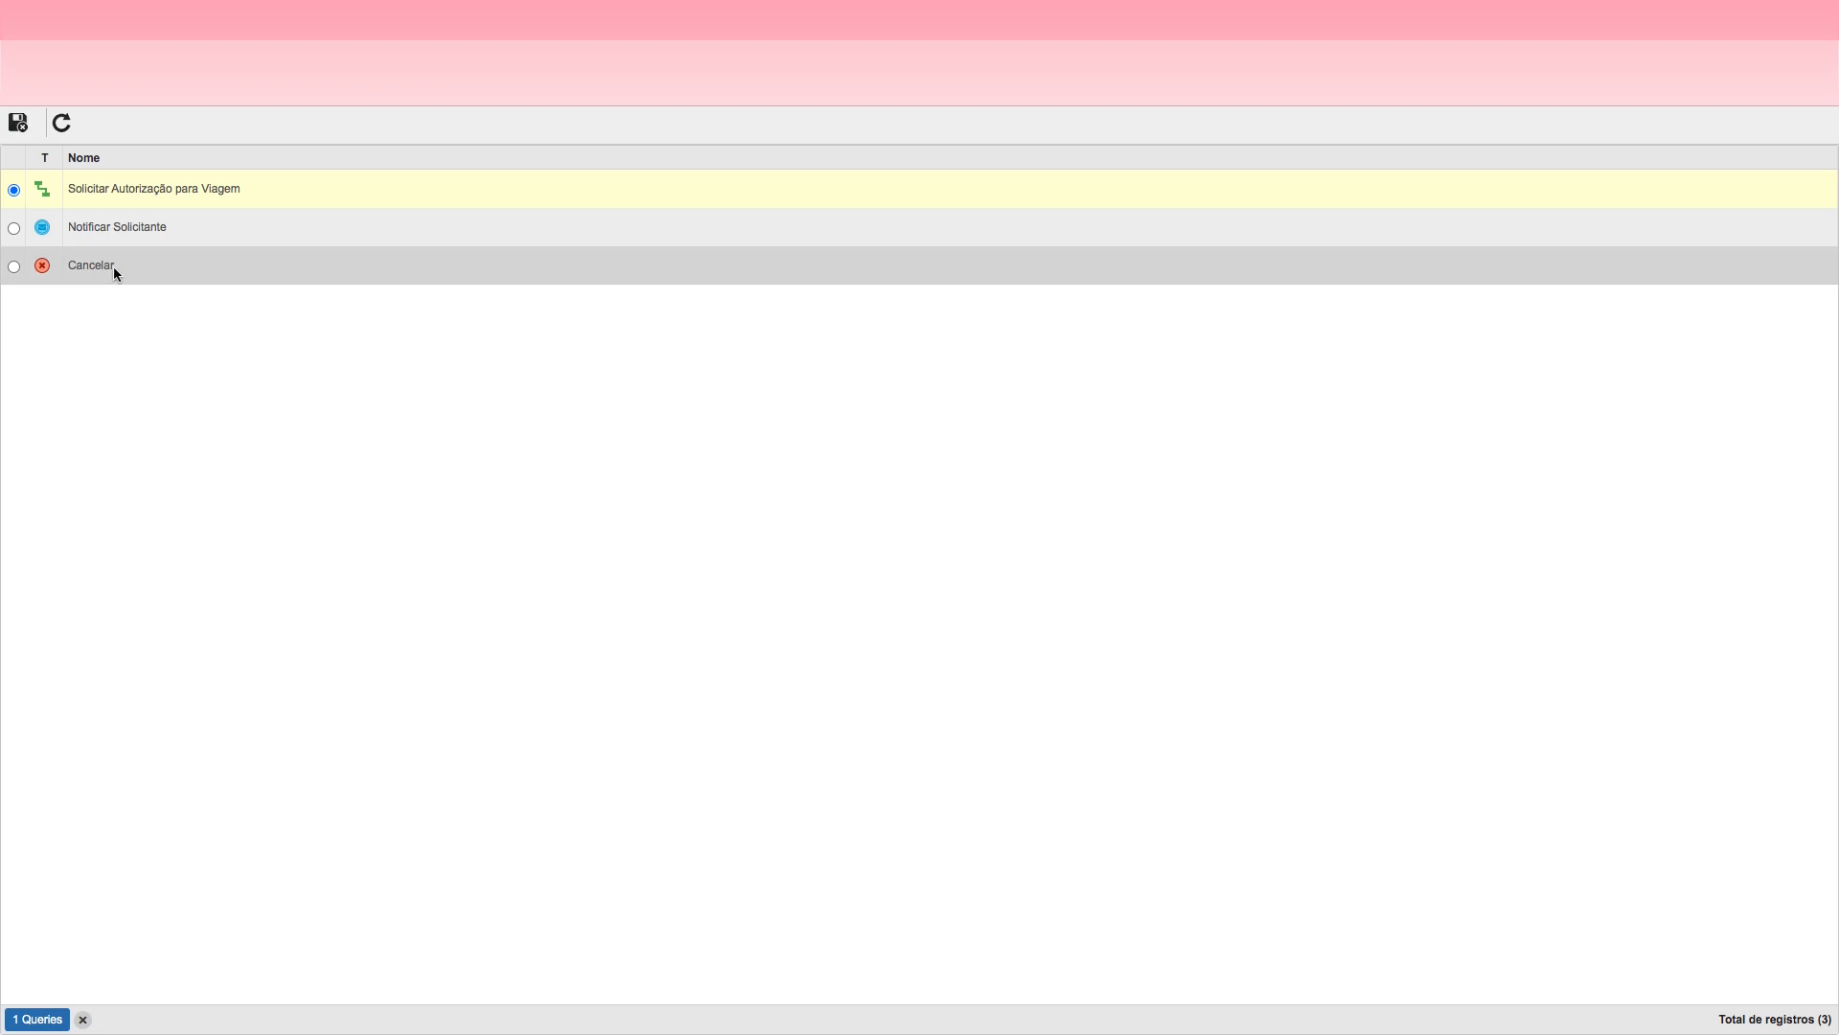
click(113, 266)
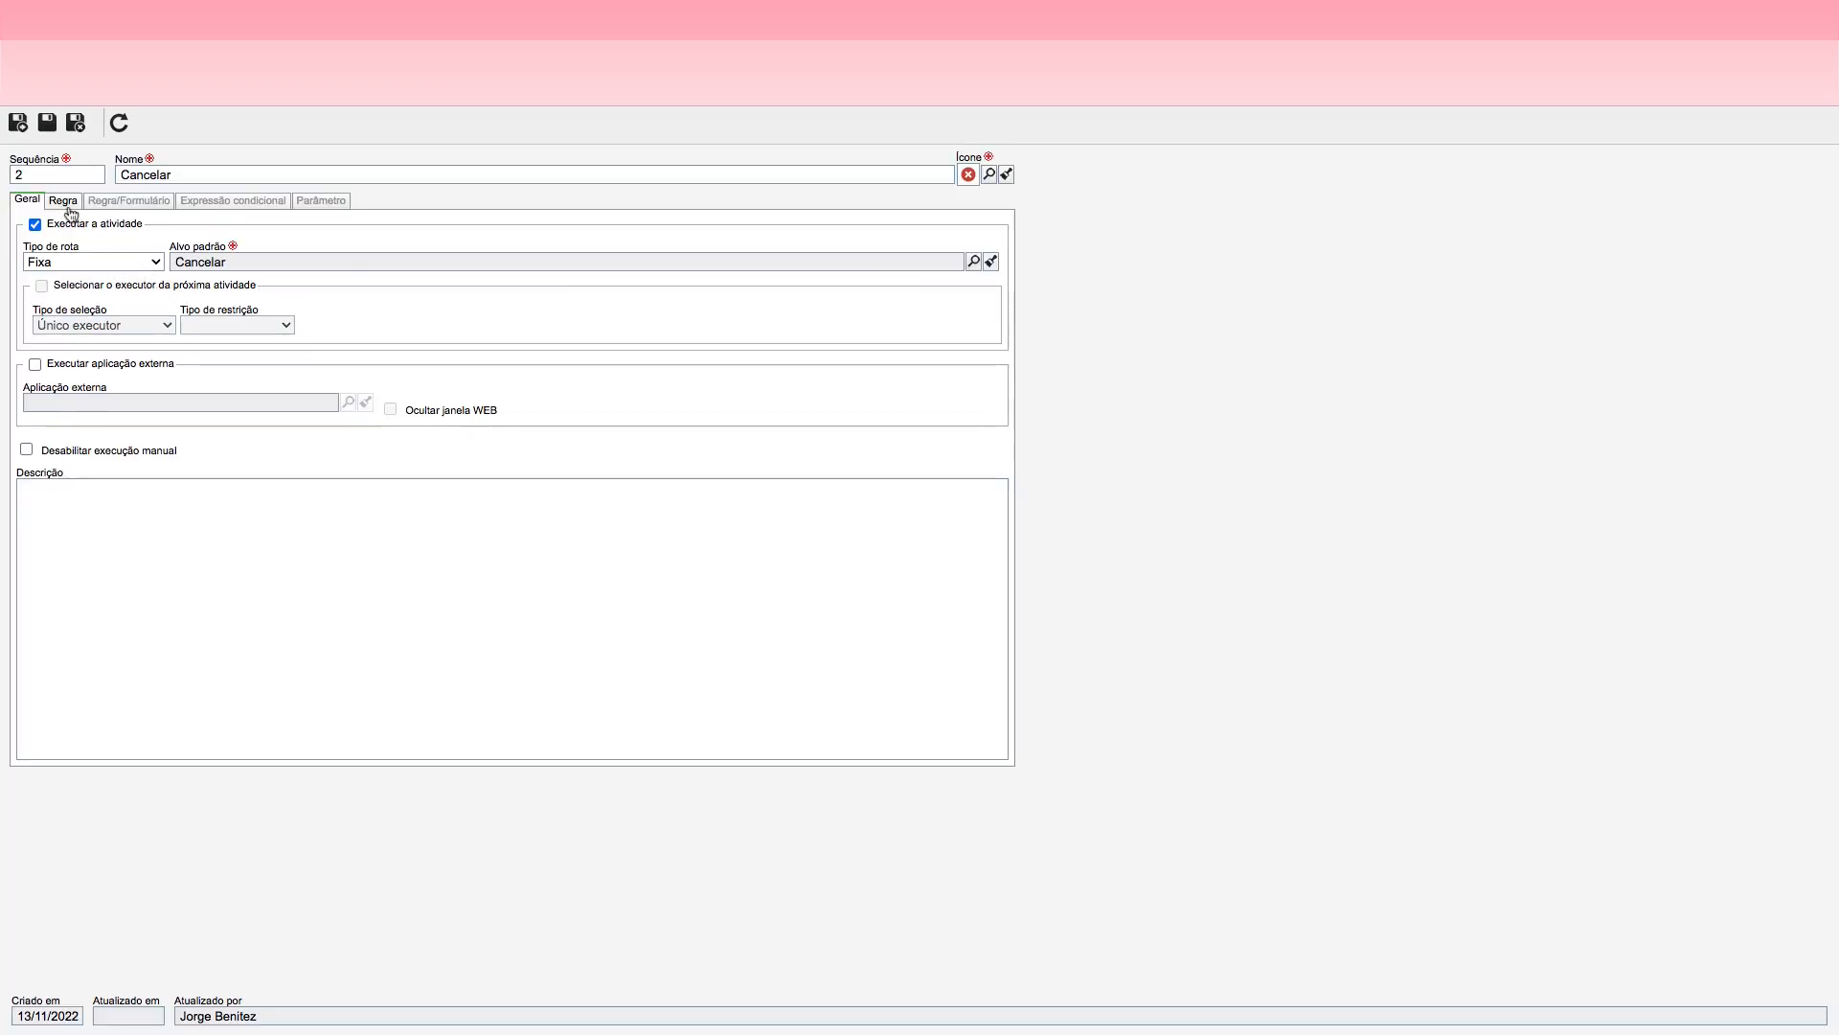
Step: Make Observação mandatory for the Cancelar action, then save and close the action
click(65, 201)
click(518, 279)
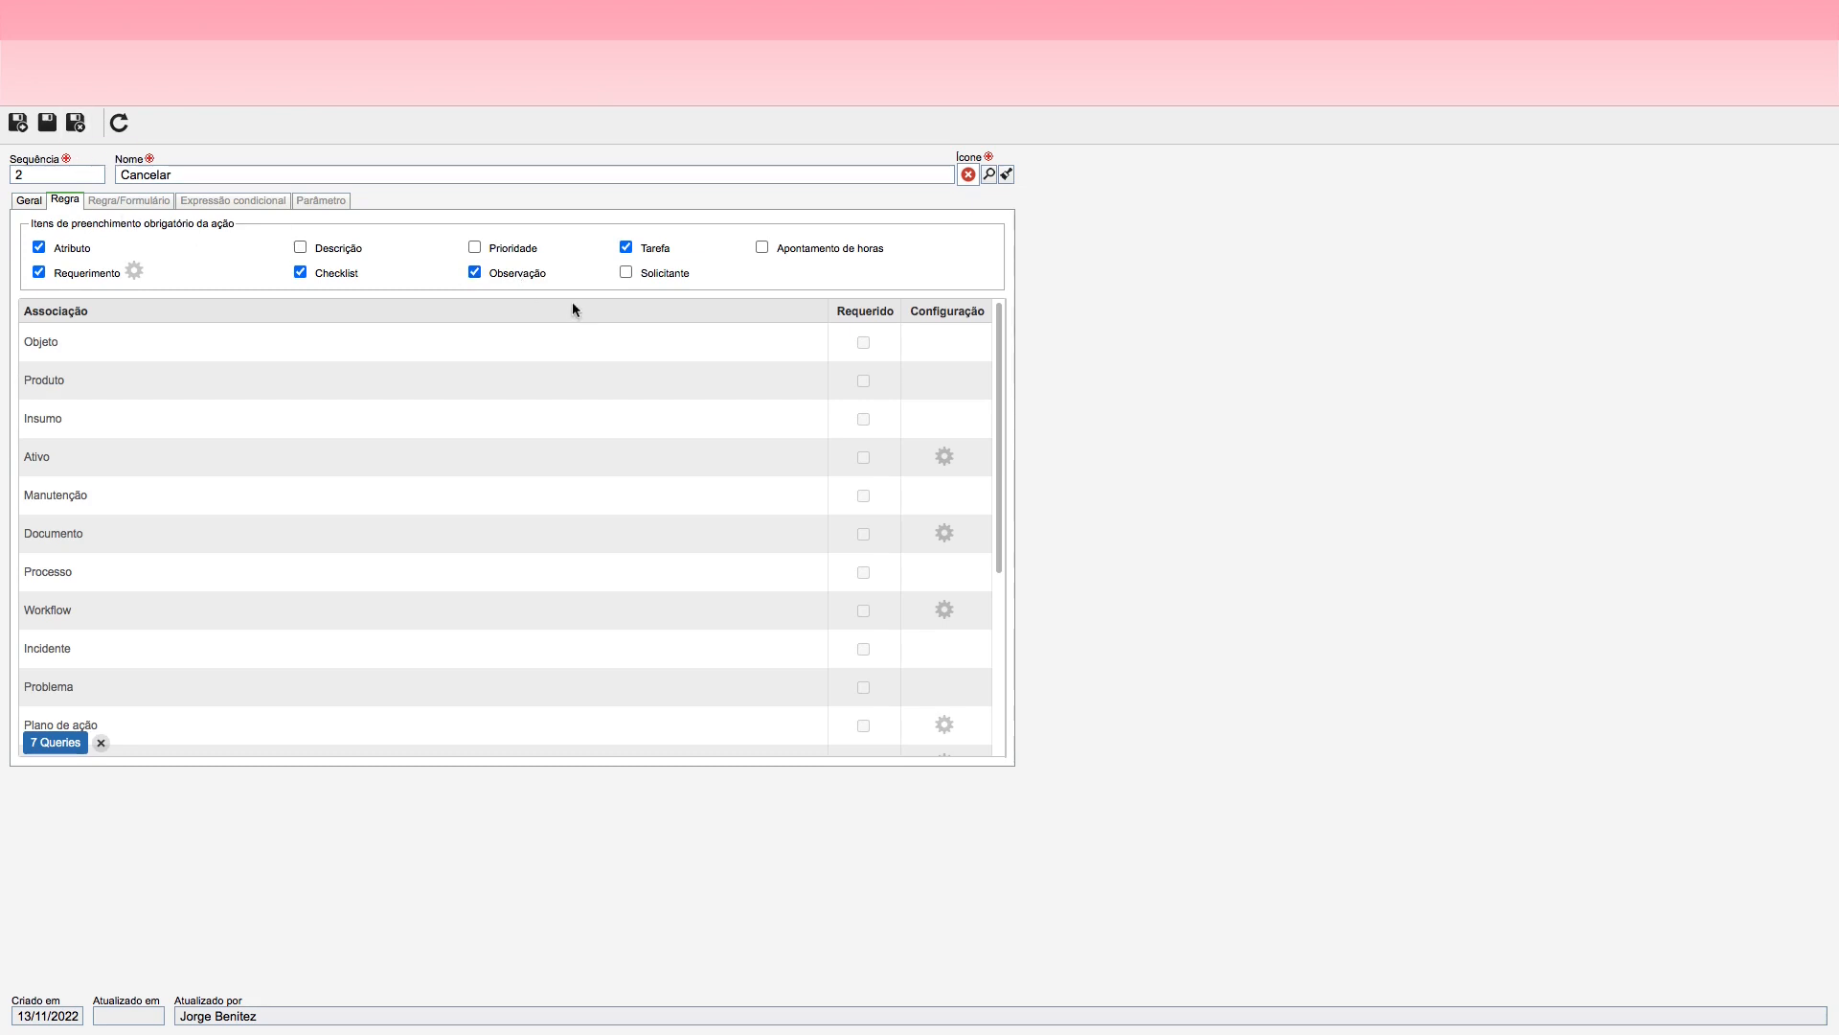
click(75, 122)
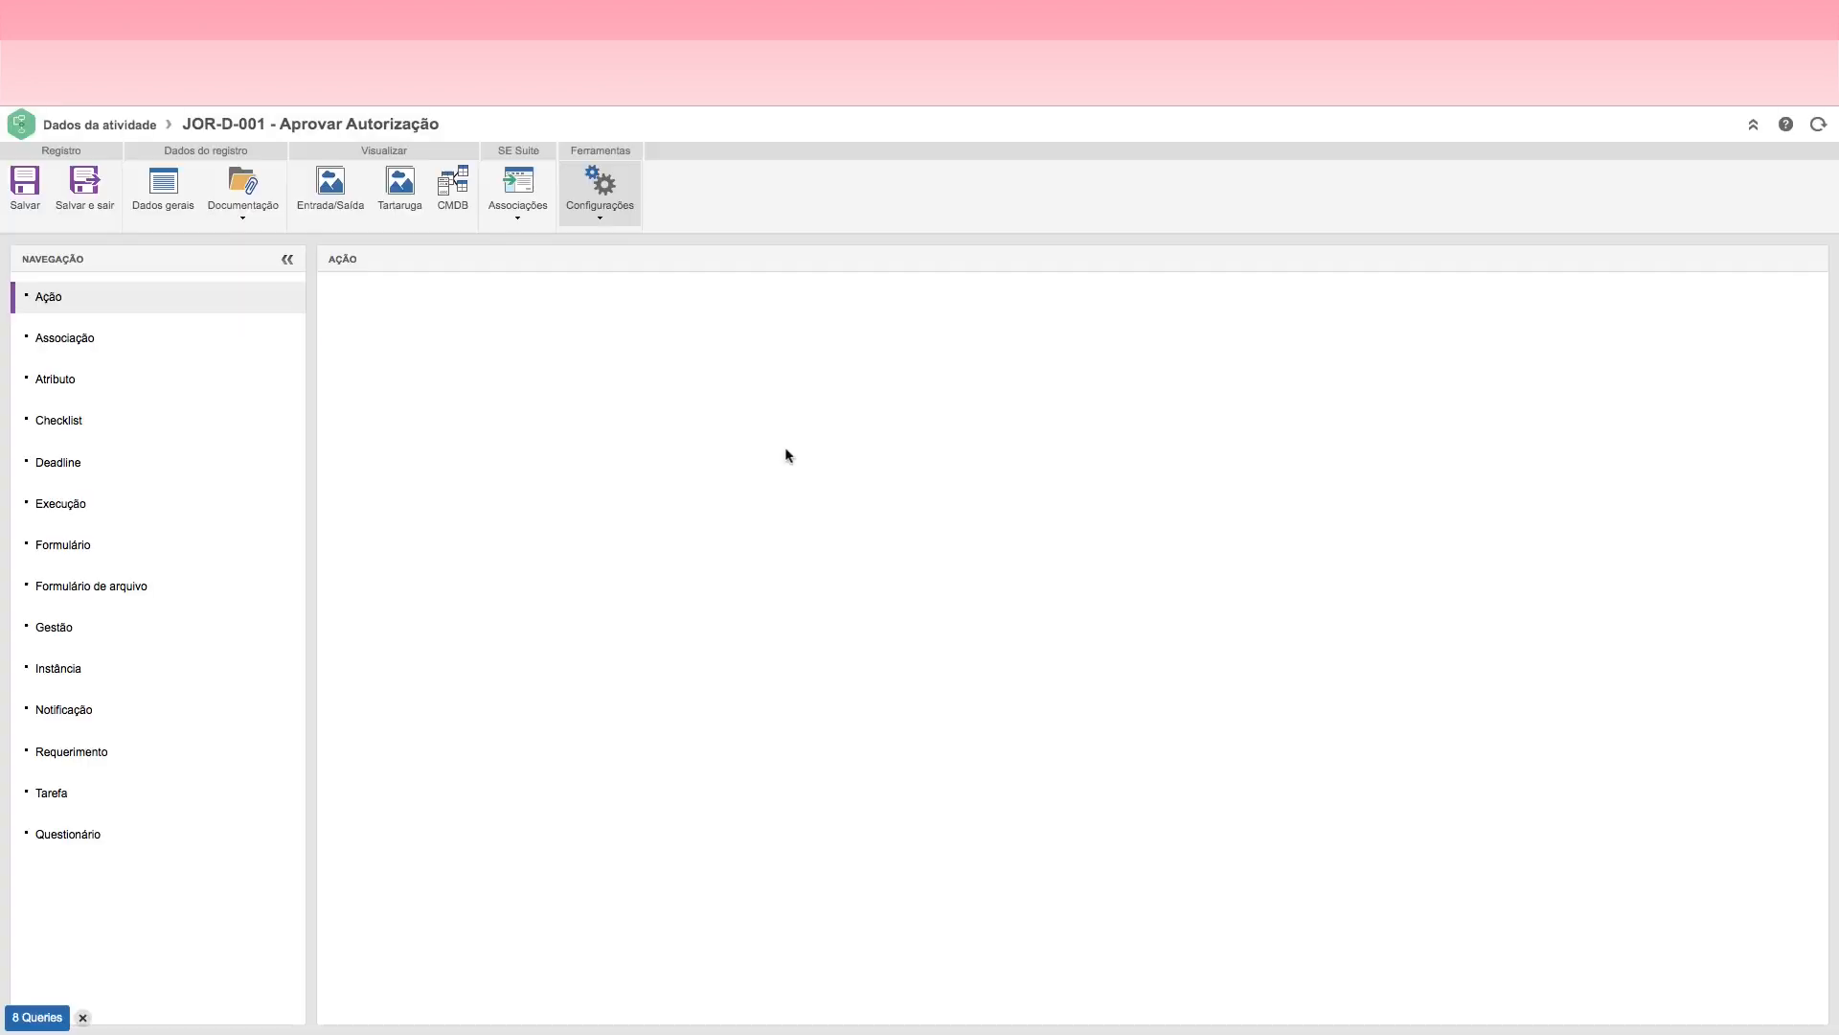
Step: Start a third action for the Aprovar Autorização decision and name it Solicitar Mais informações
click(1804, 549)
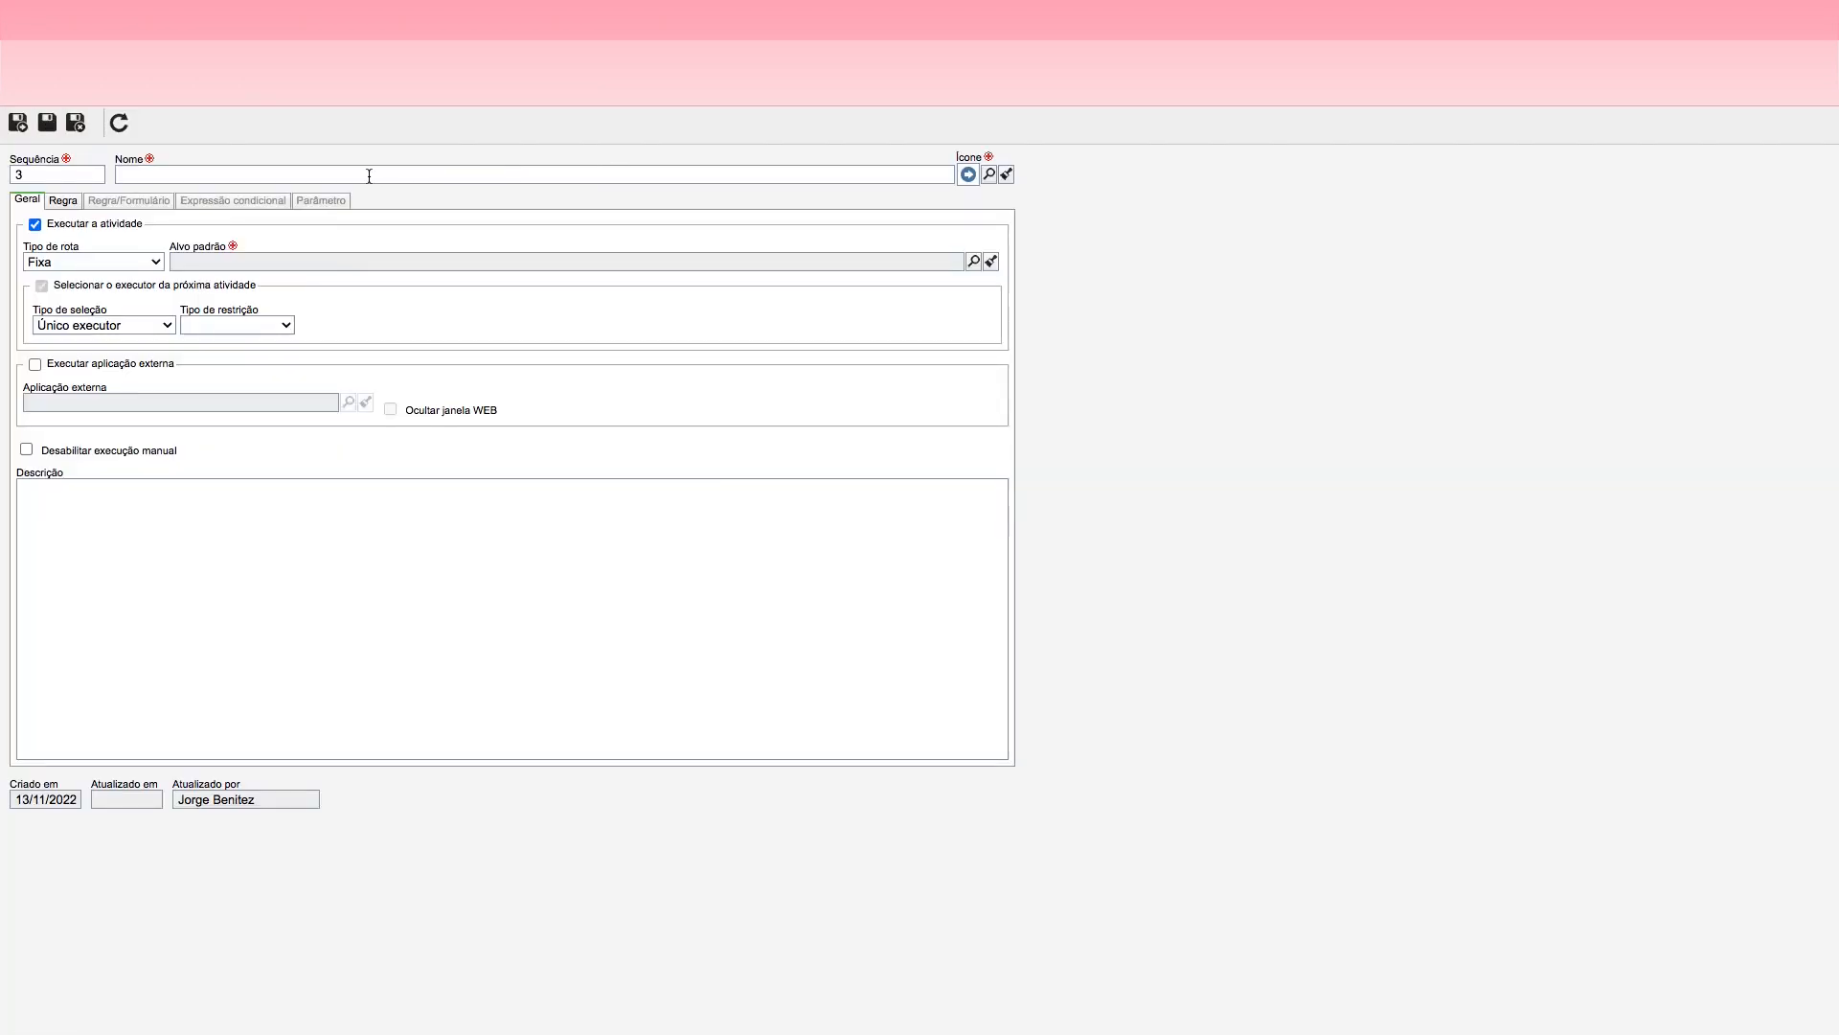
click(369, 176)
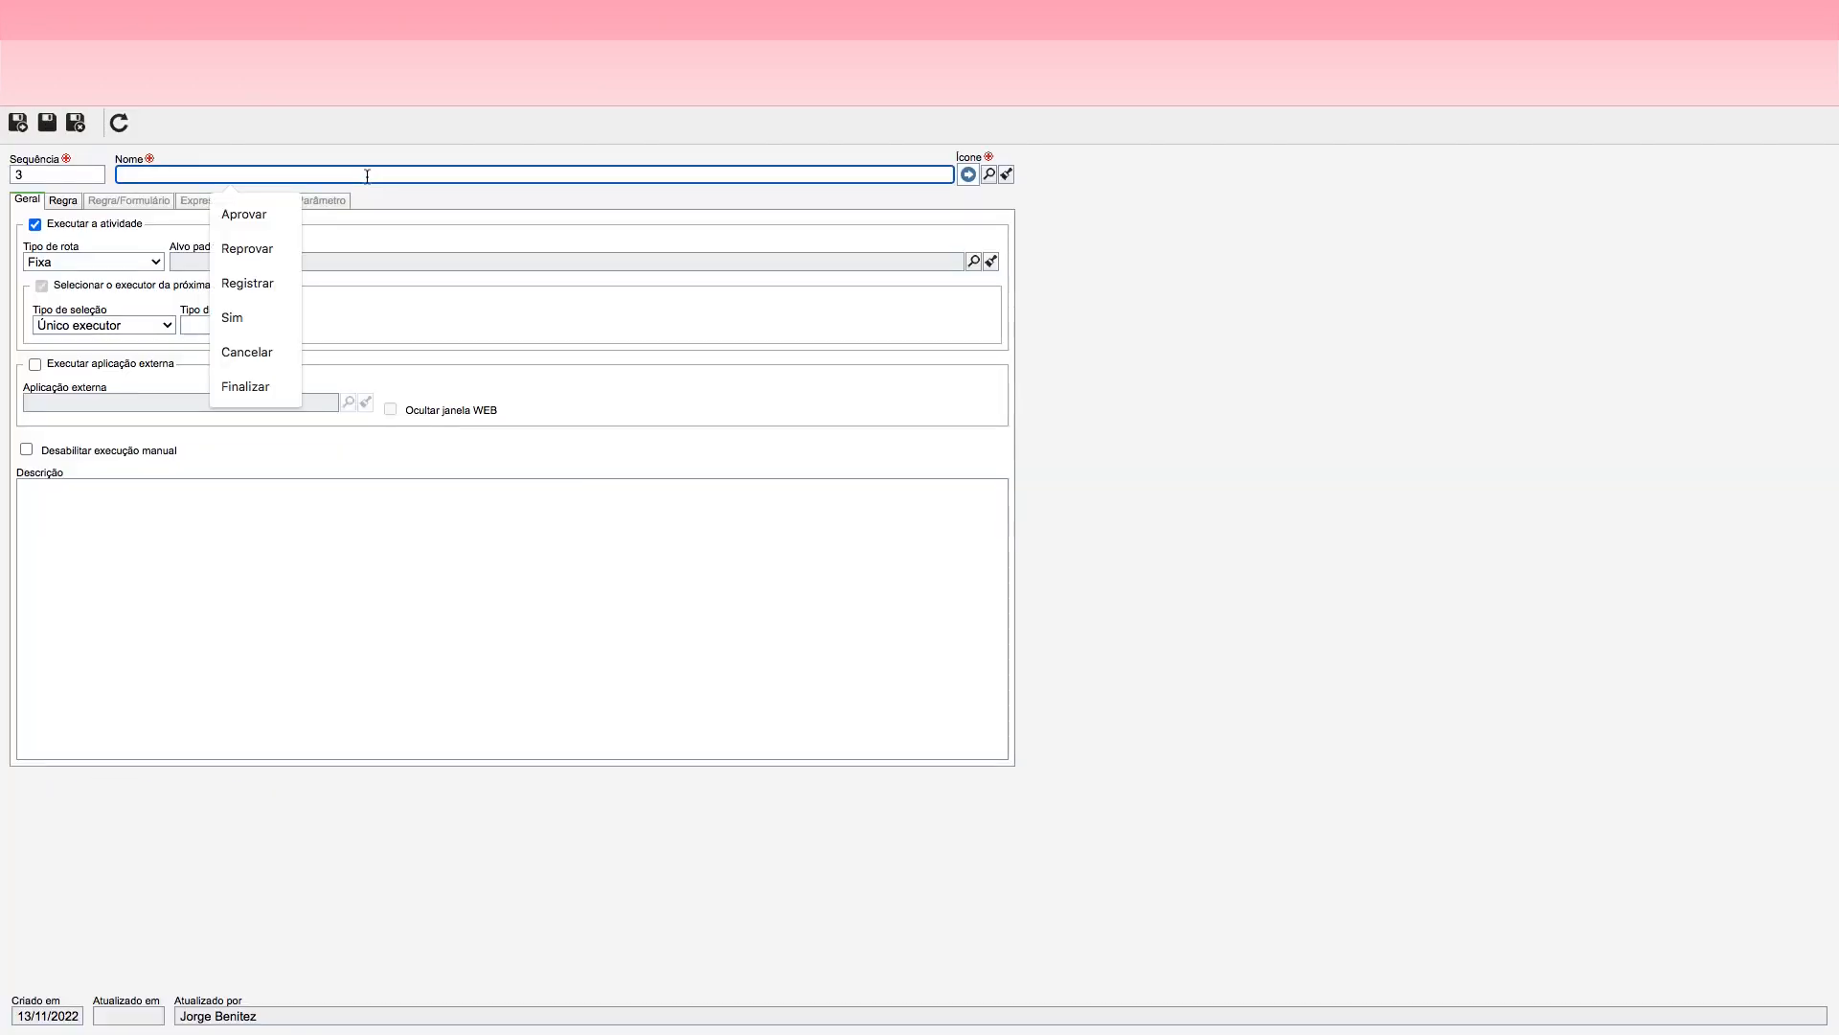
text(Solicitar Mais informações)
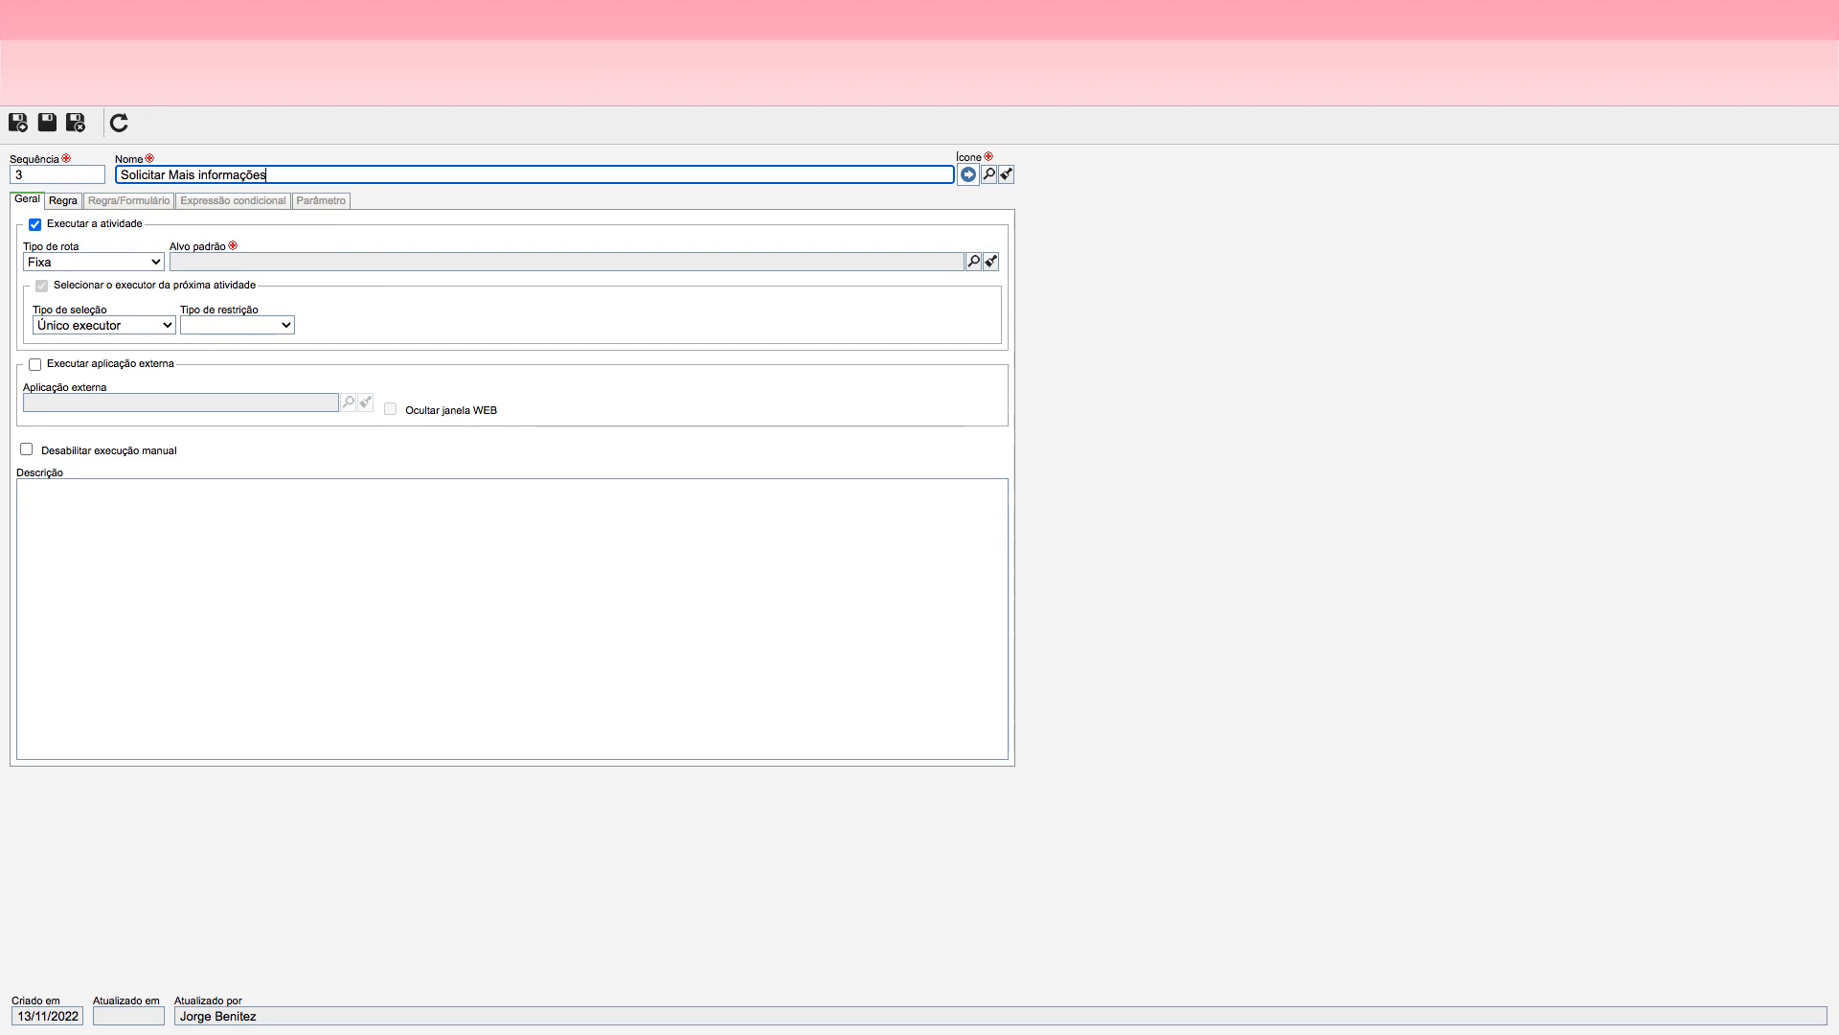
Step: Give the Solicitar Mais informações action the green curved return-arrow icon and set its default target to Solicitar Autorização para Viagem
click(989, 173)
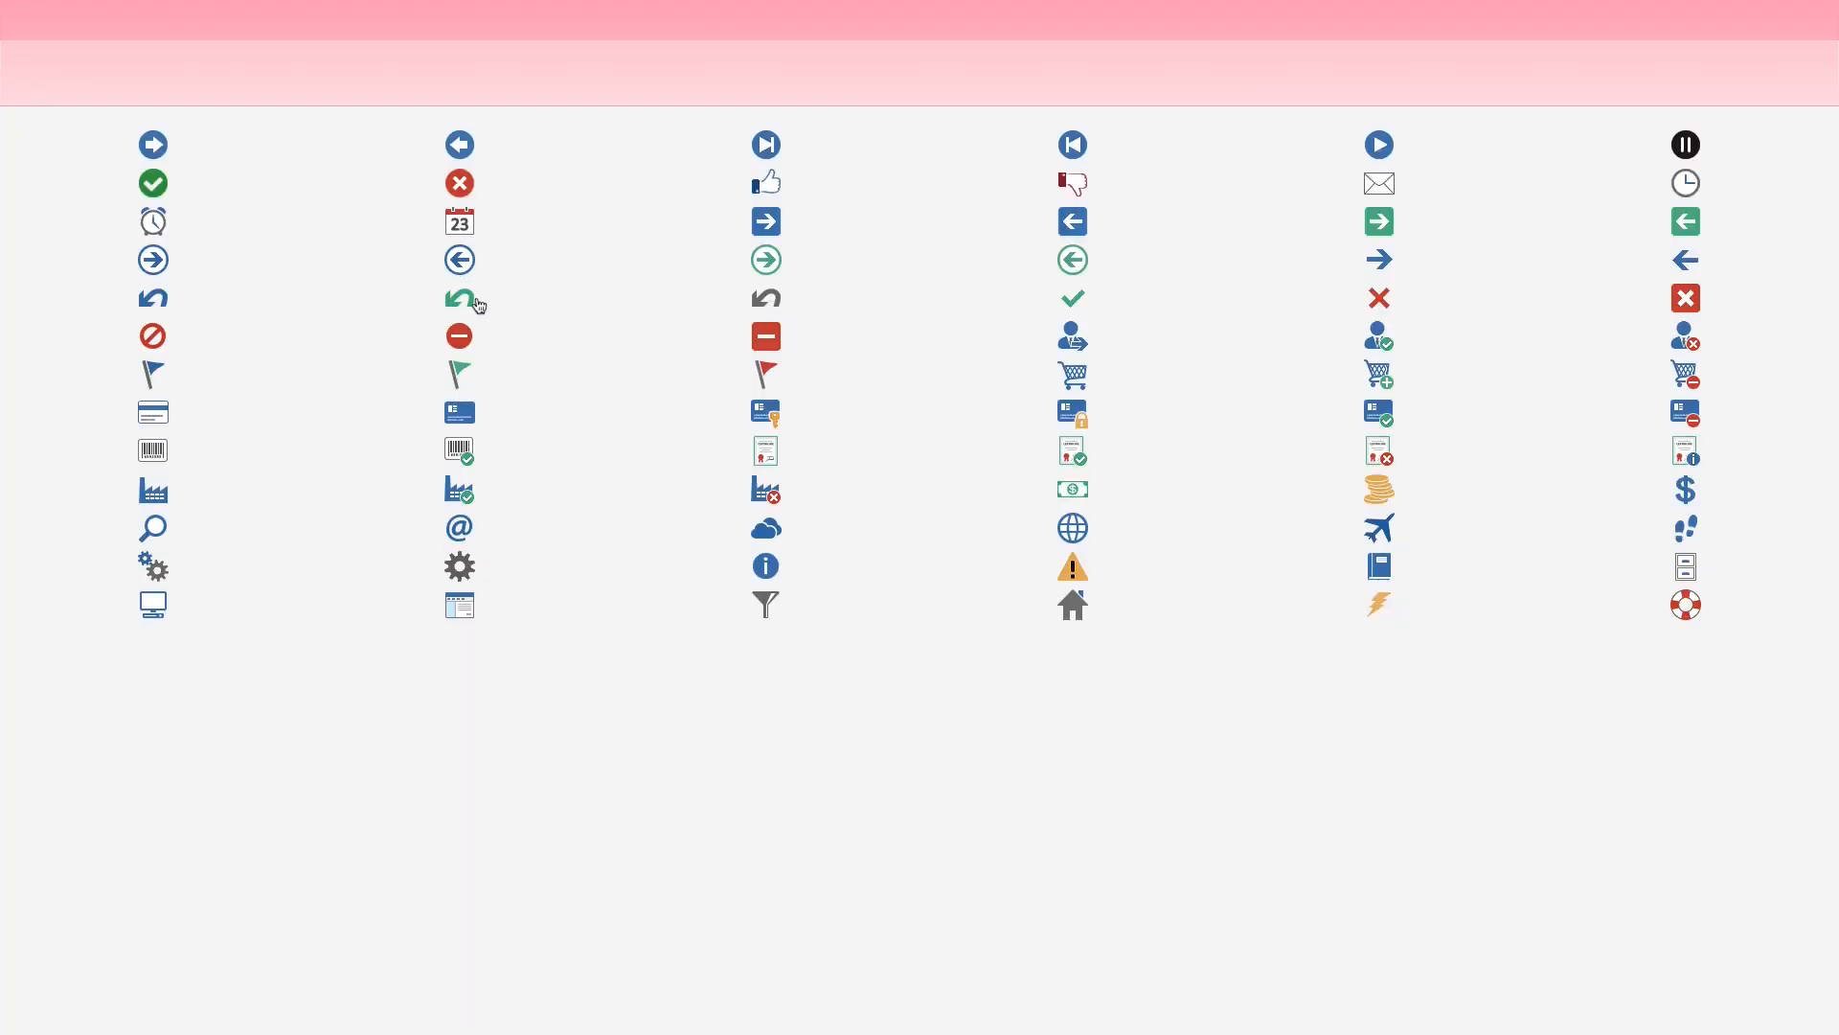
click(462, 299)
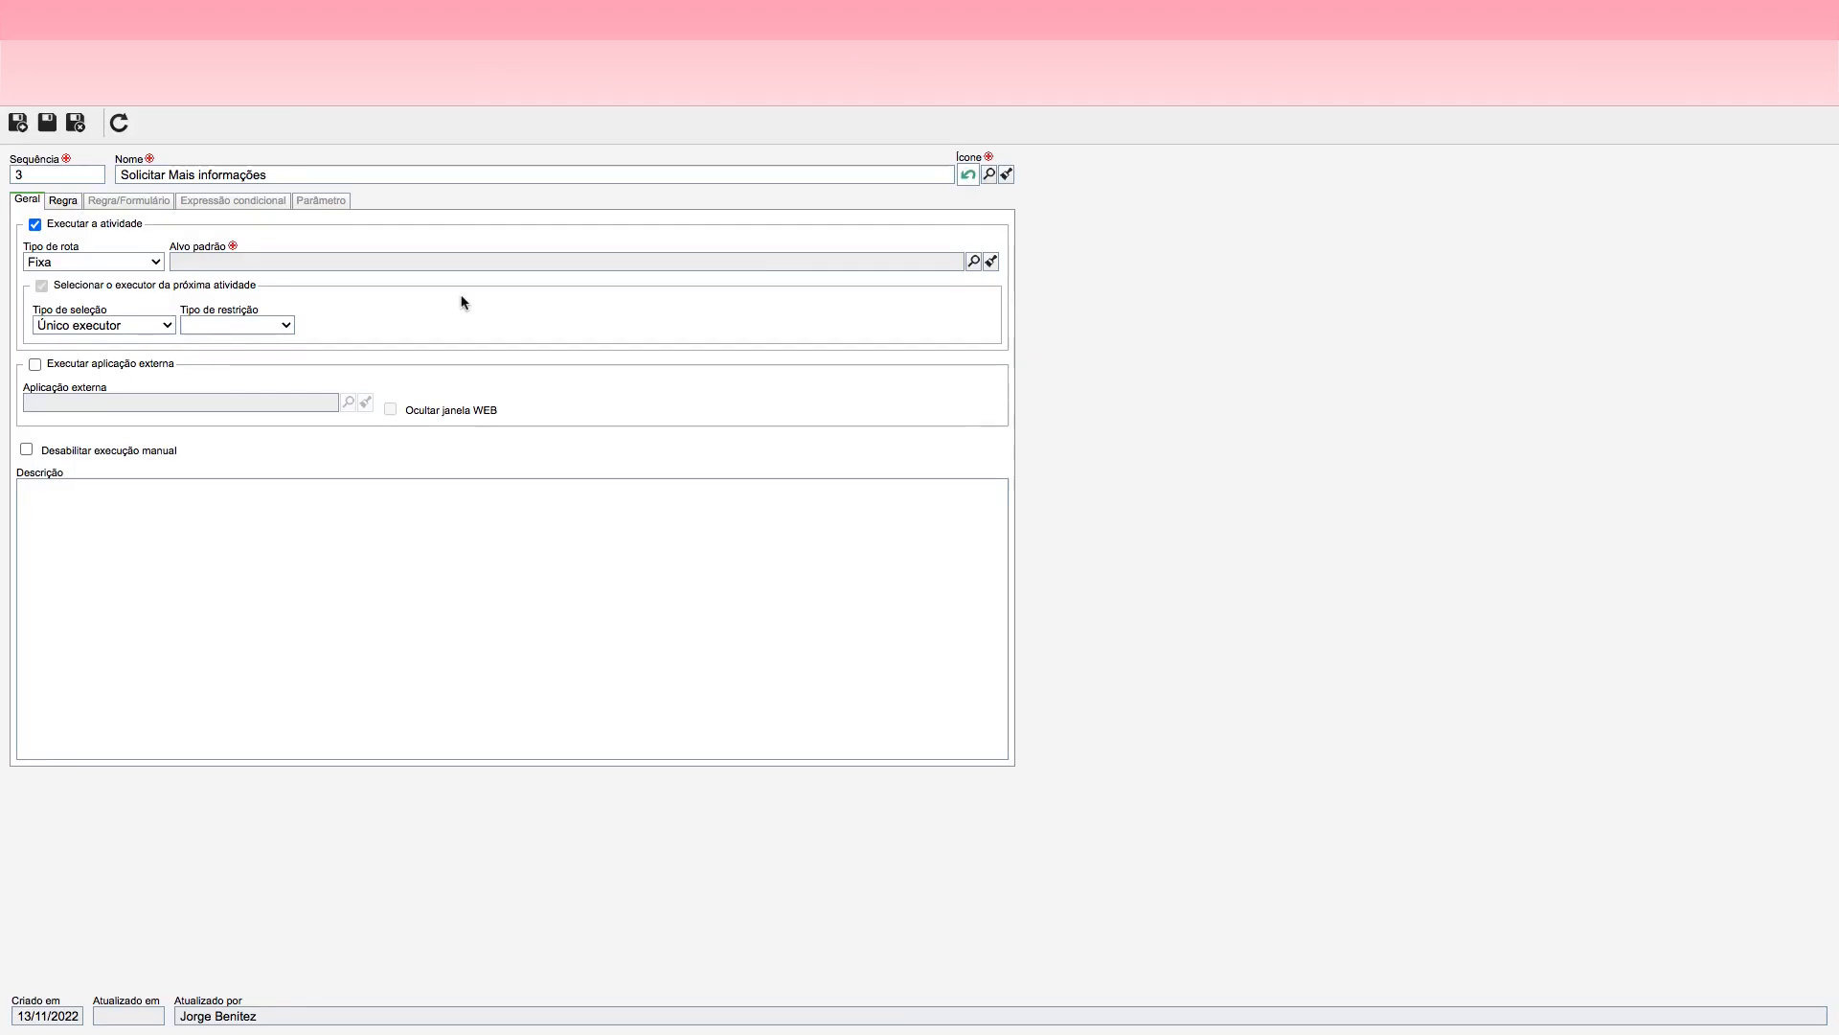
click(973, 261)
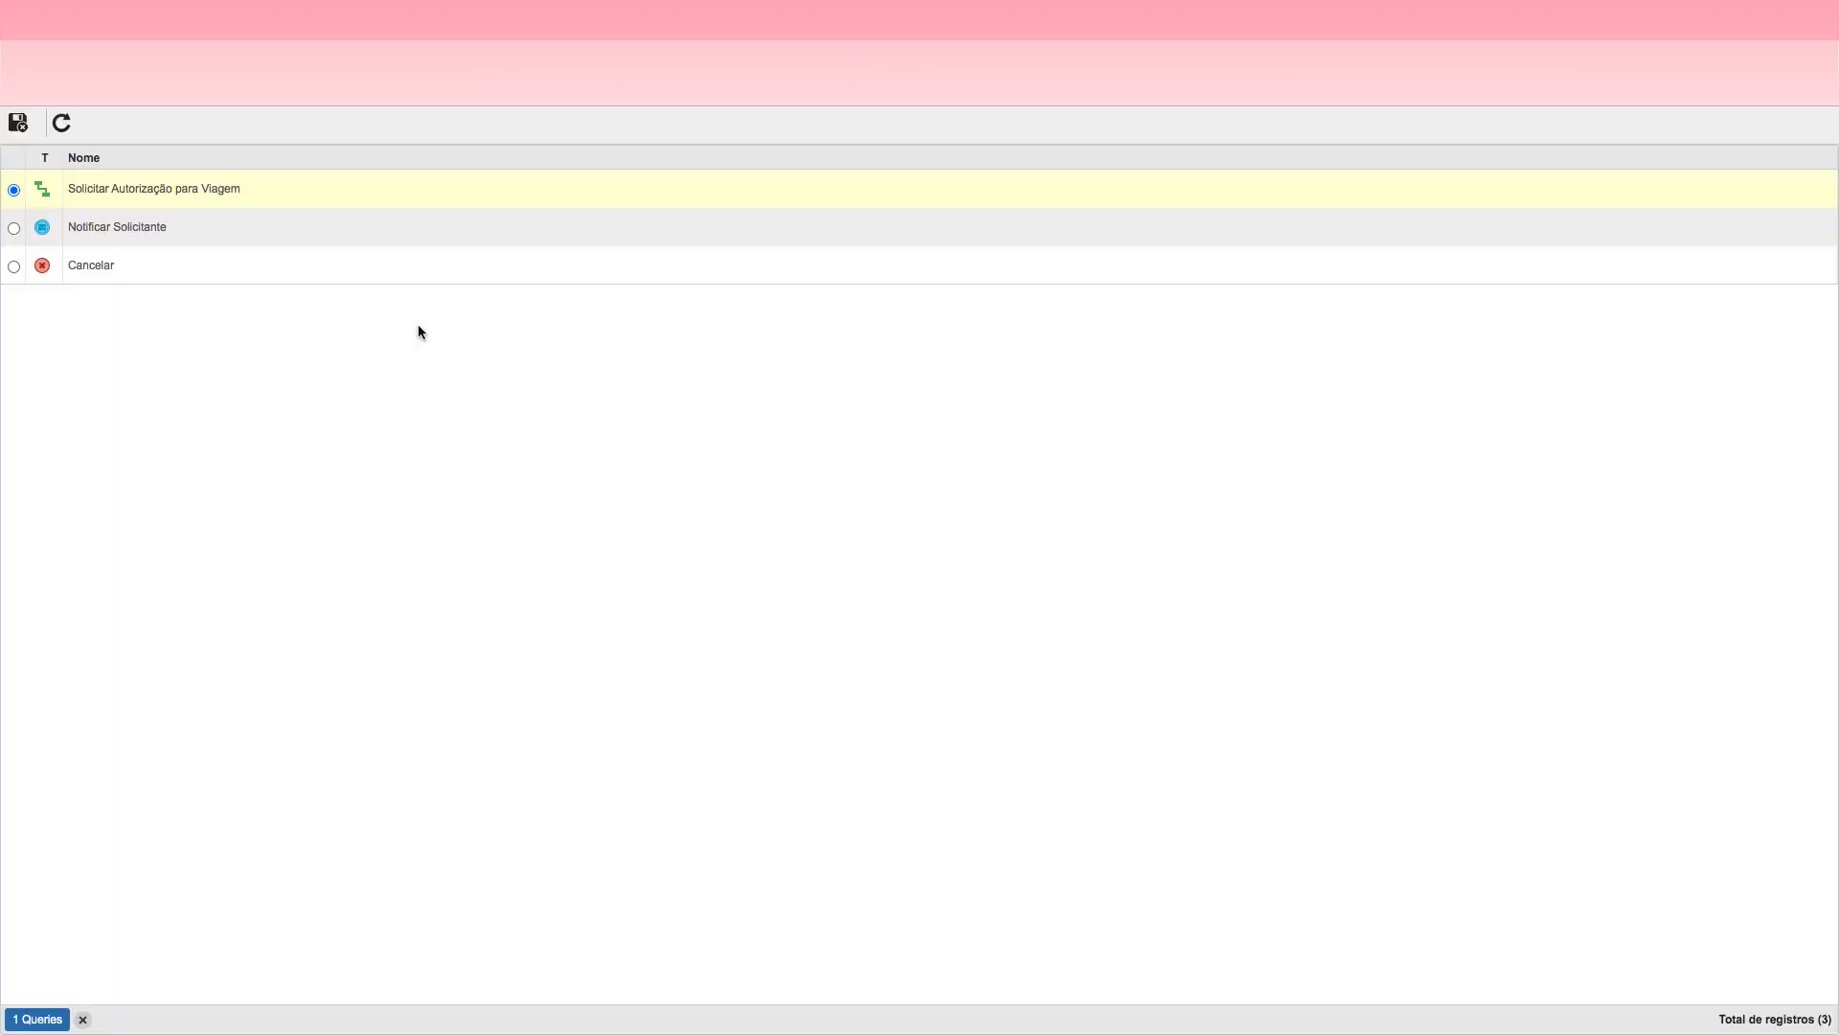
double_click(175, 192)
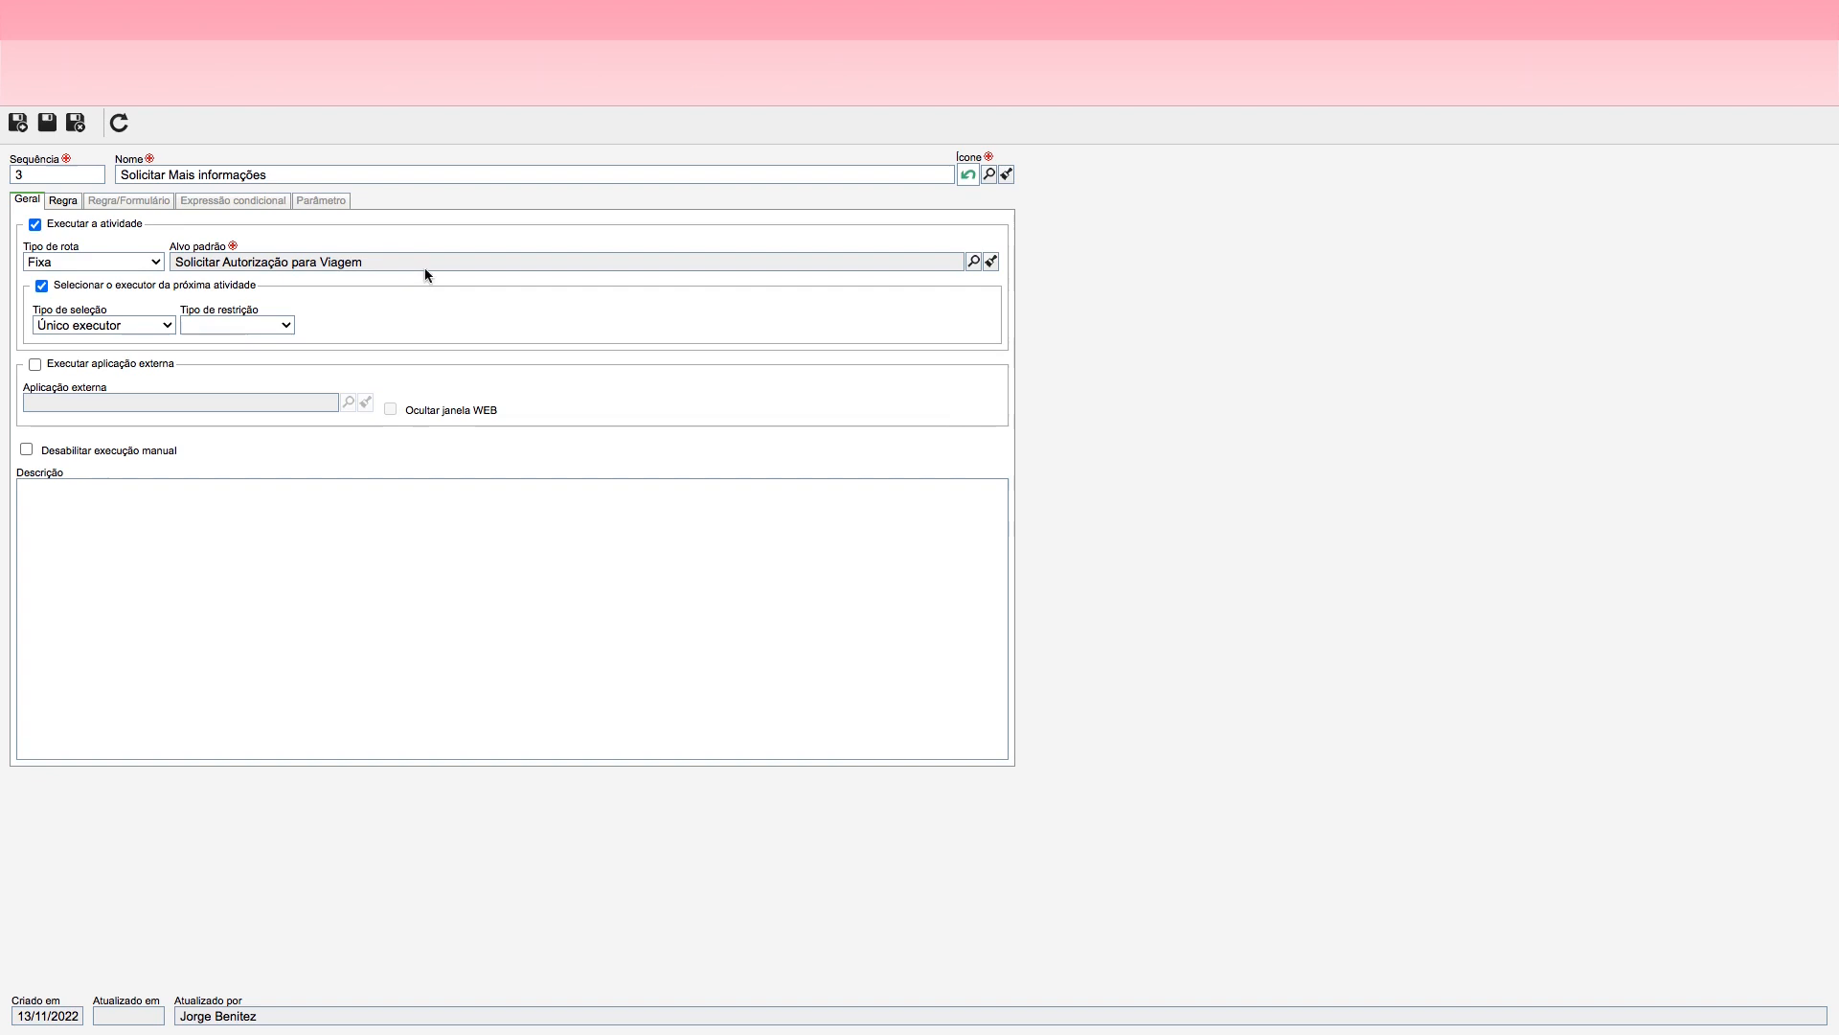
Step: Make Observação mandatory for the Solicitar Mais informações action, save and close it, then save and exit the Aprovar Autorização data
click(63, 200)
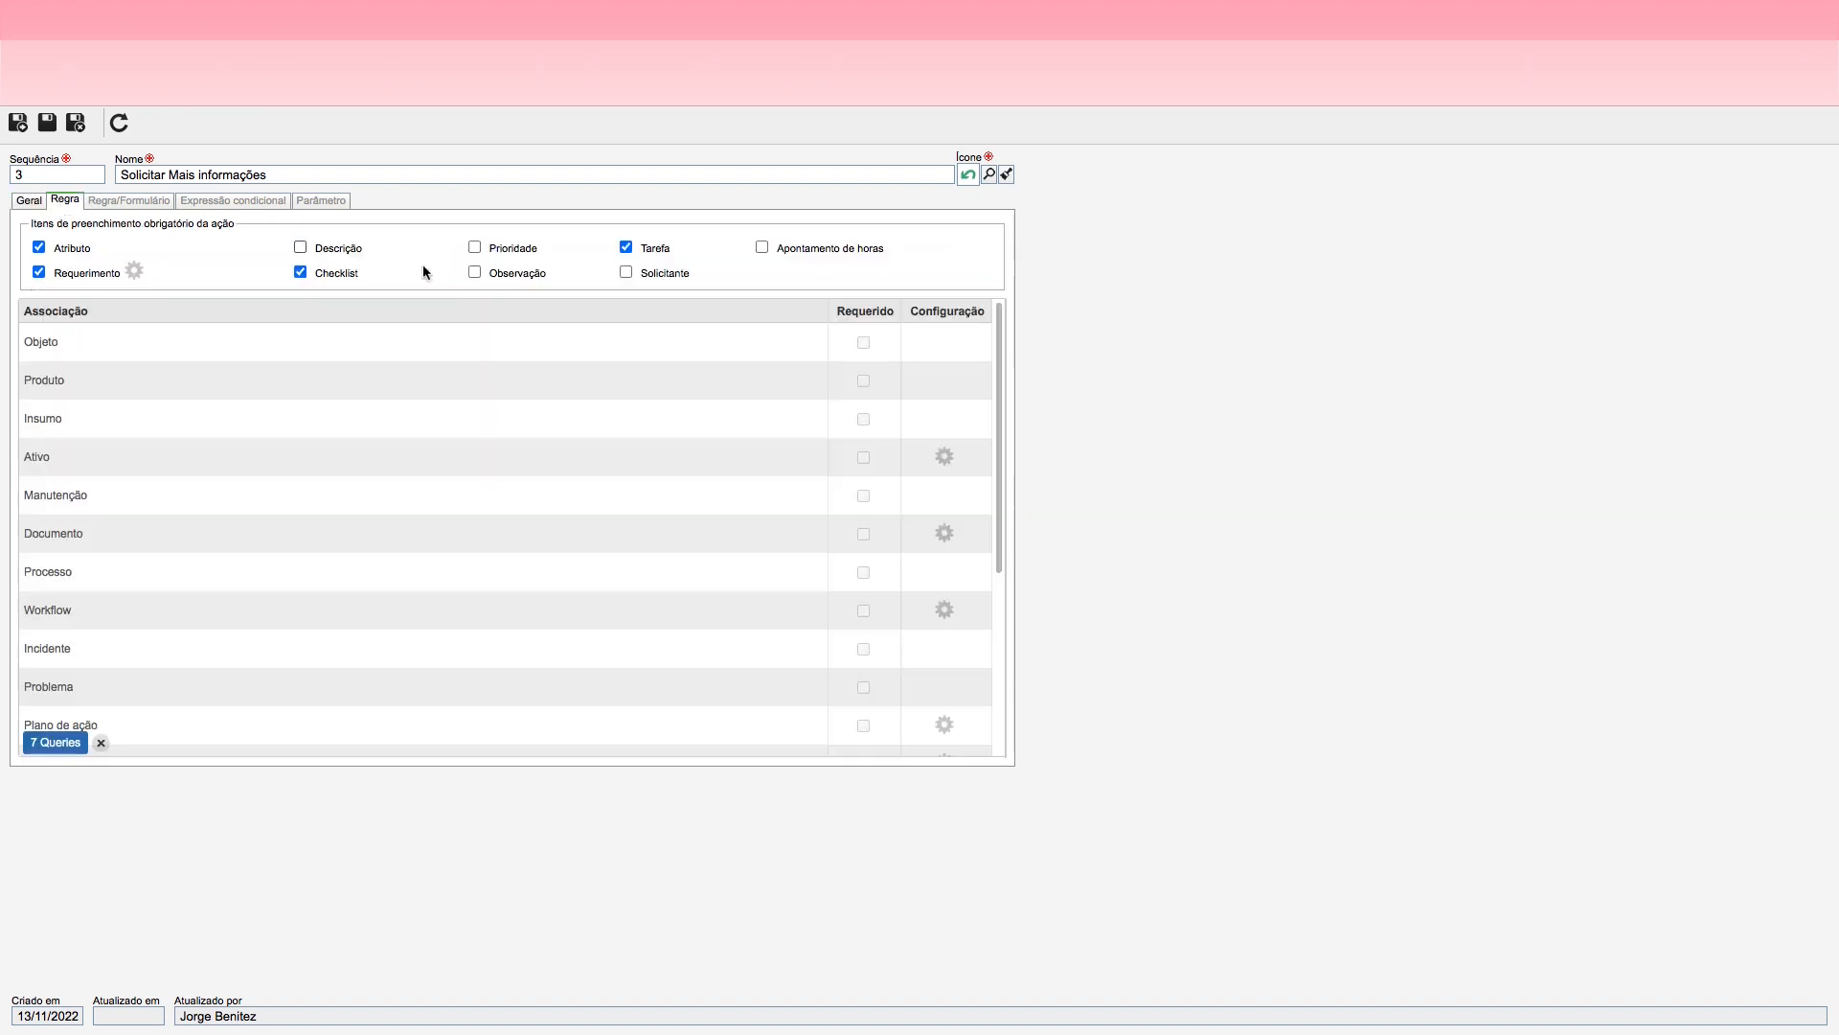
click(475, 273)
click(75, 123)
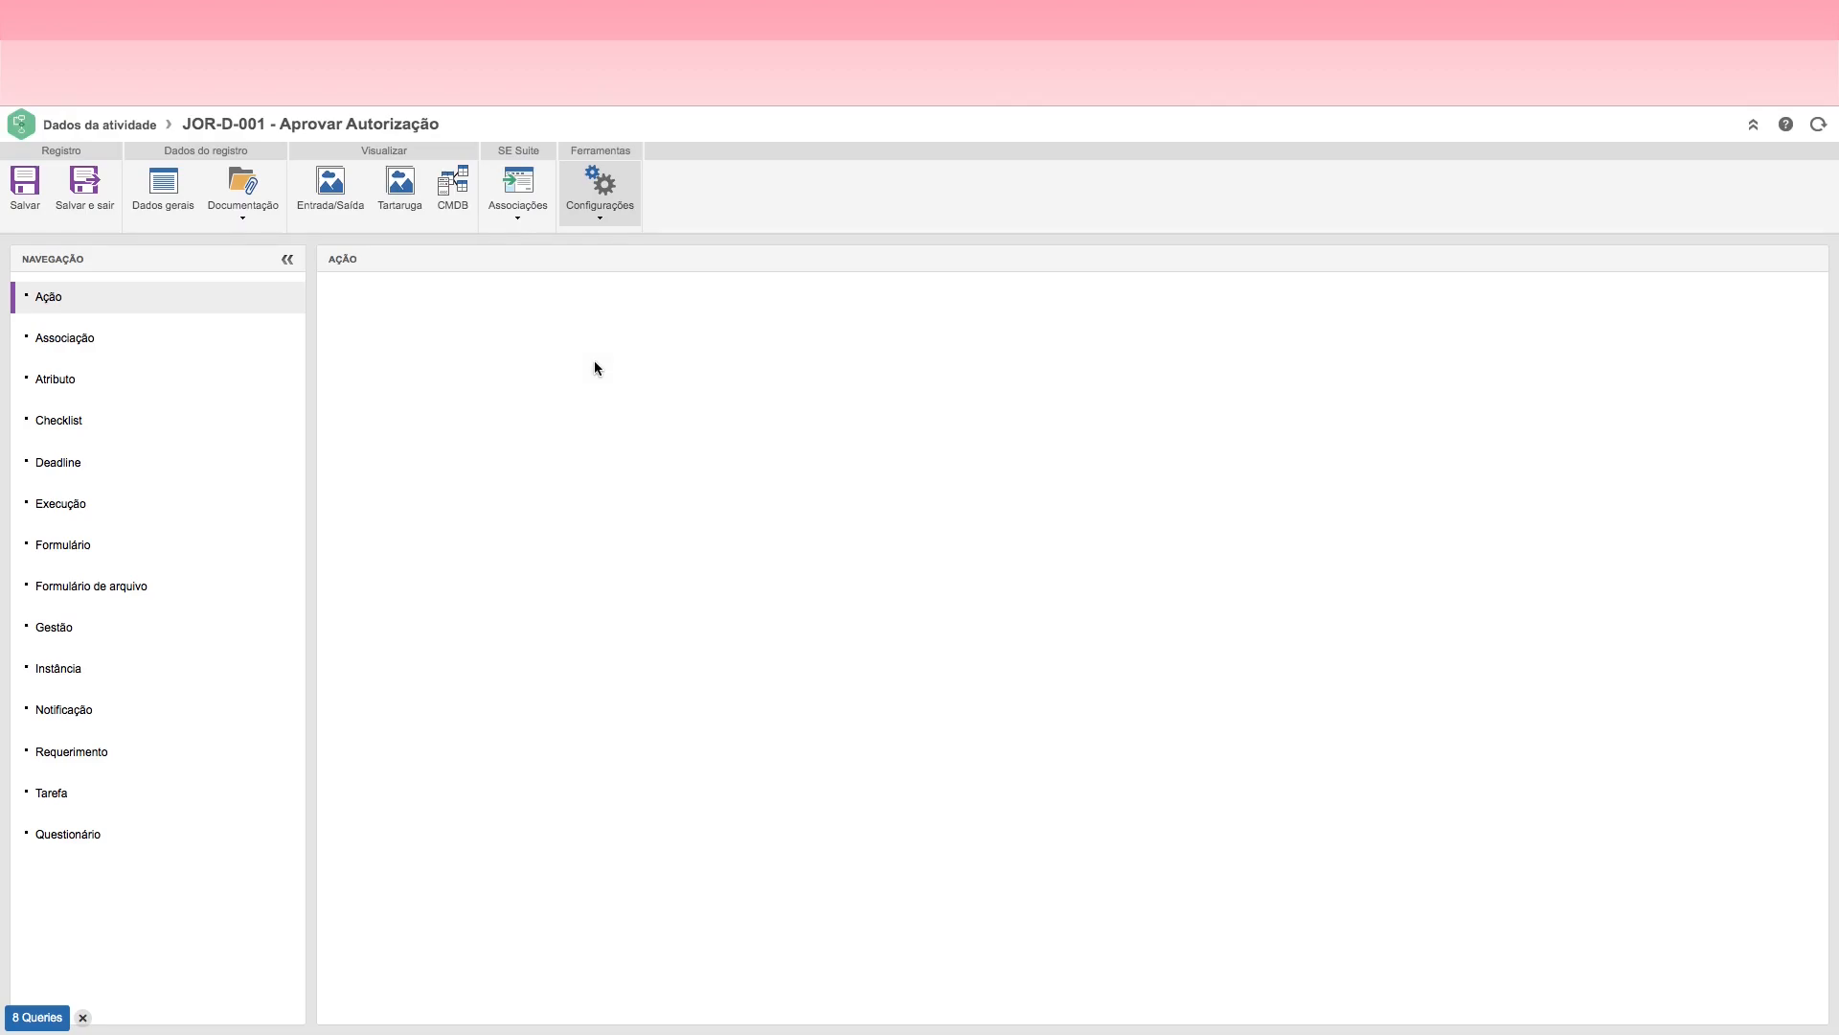
click(85, 191)
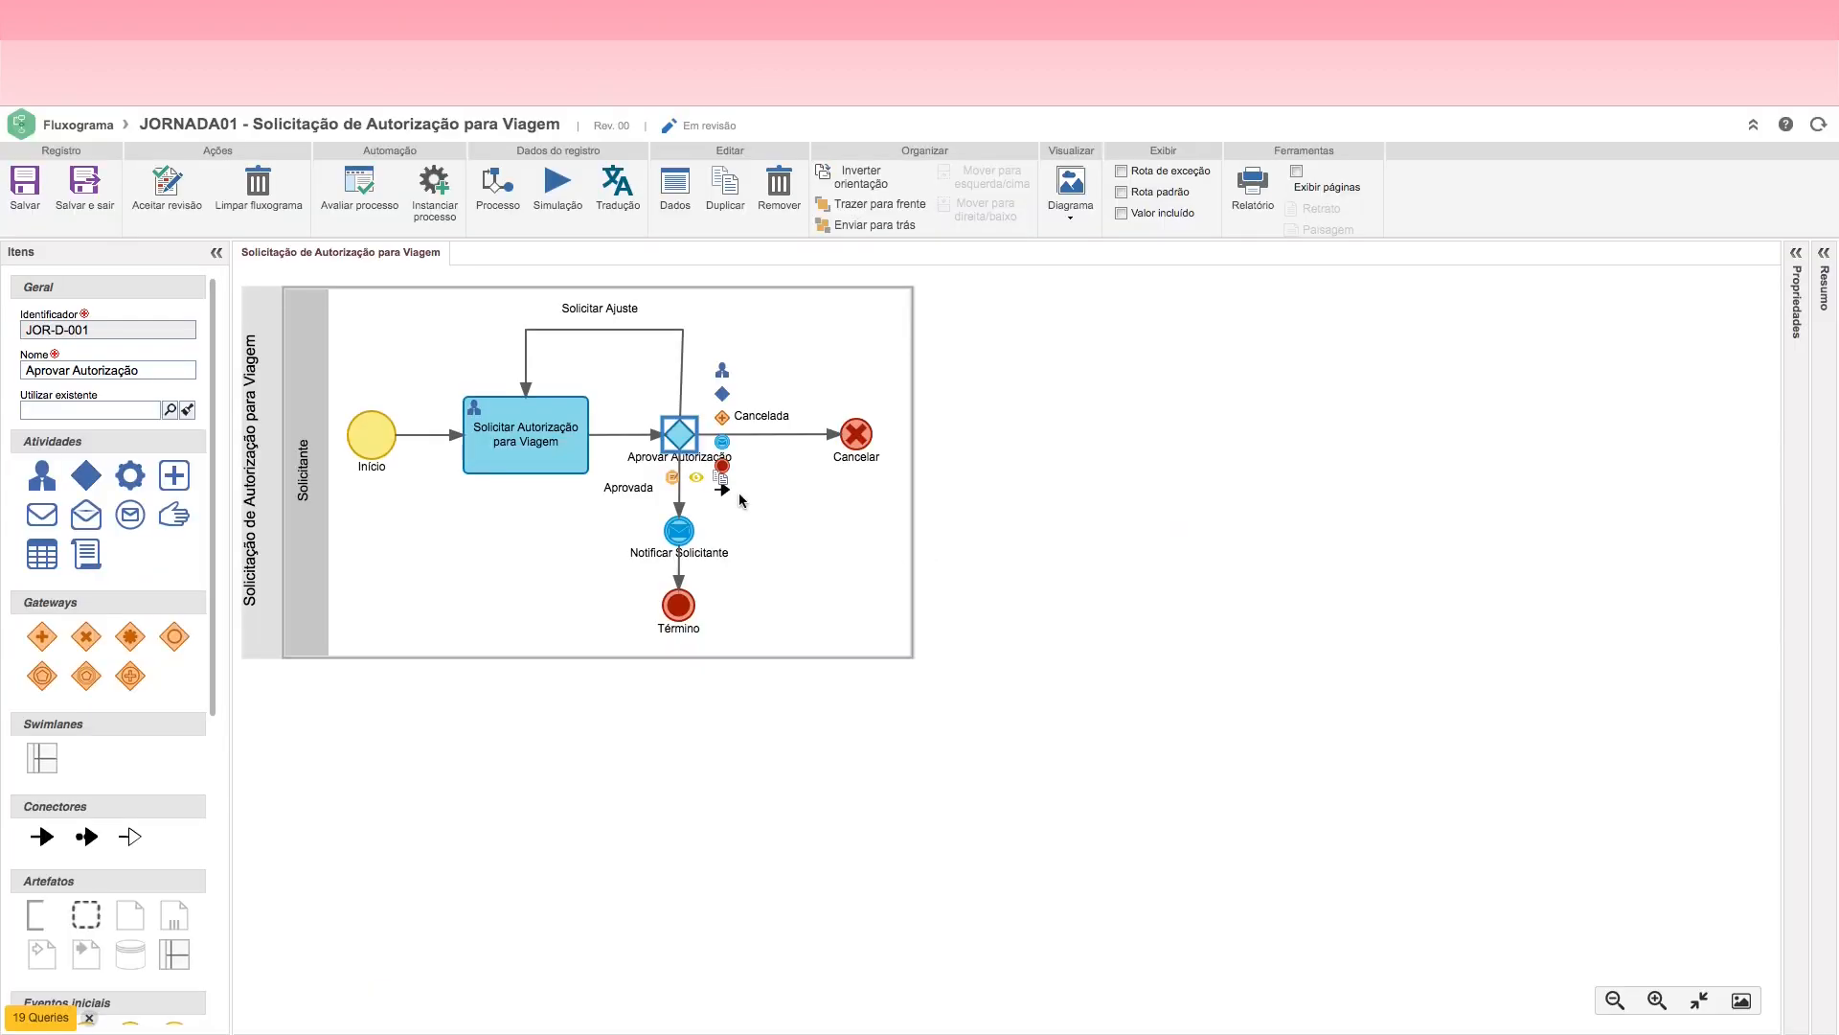
click(787, 510)
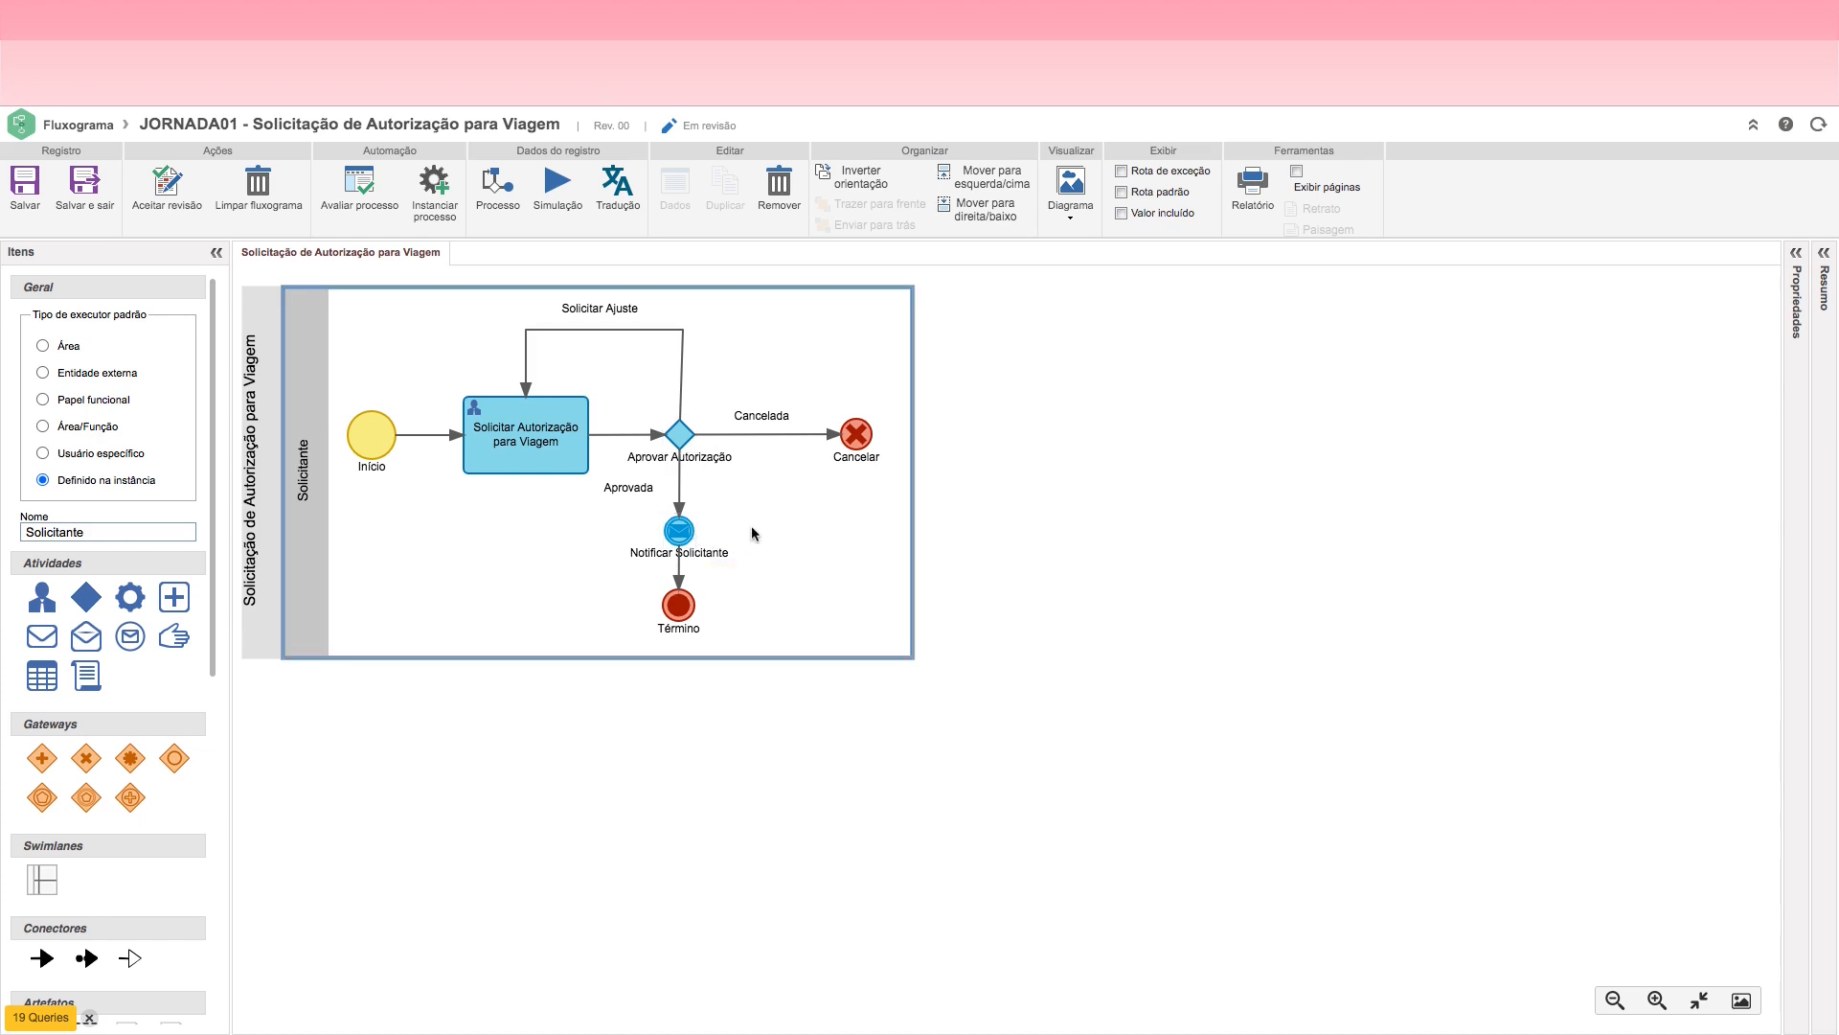
Step: Open the Notificar Solicitante event's settings and set the e-mail subject to "Solicitação de Viagem Aprovada"
click(678, 531)
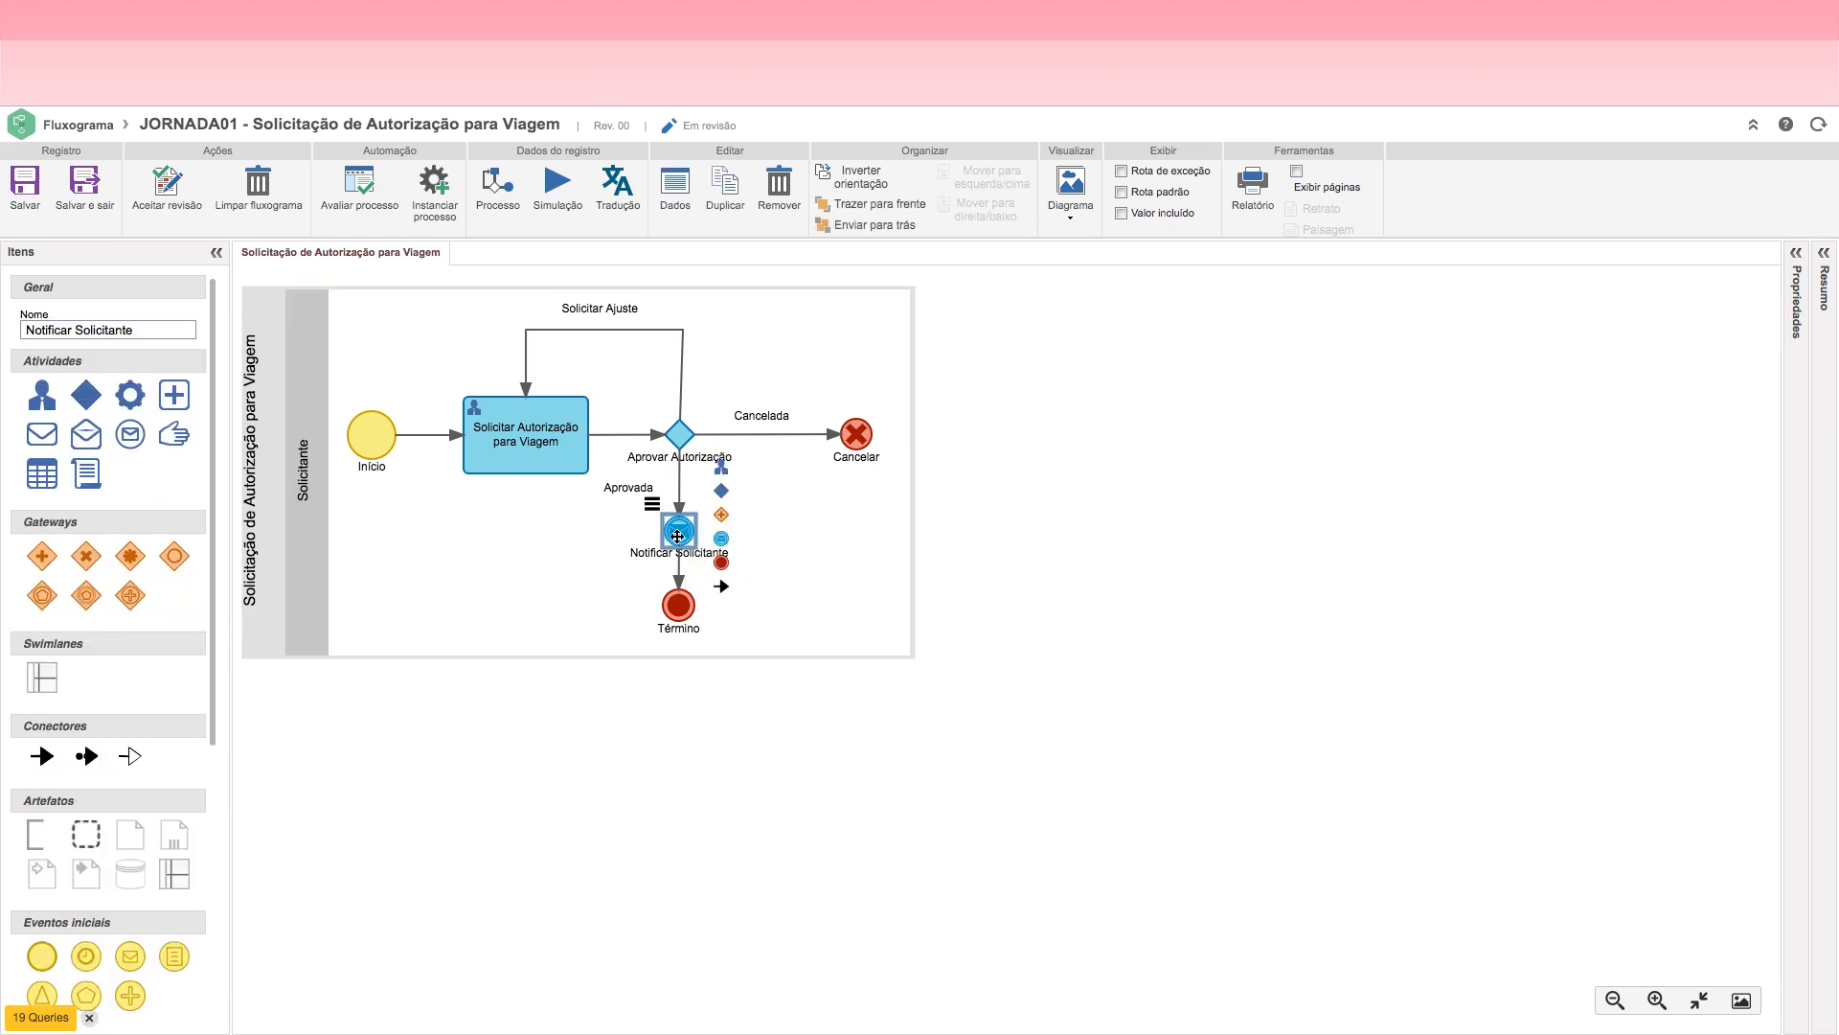
double_click(677, 535)
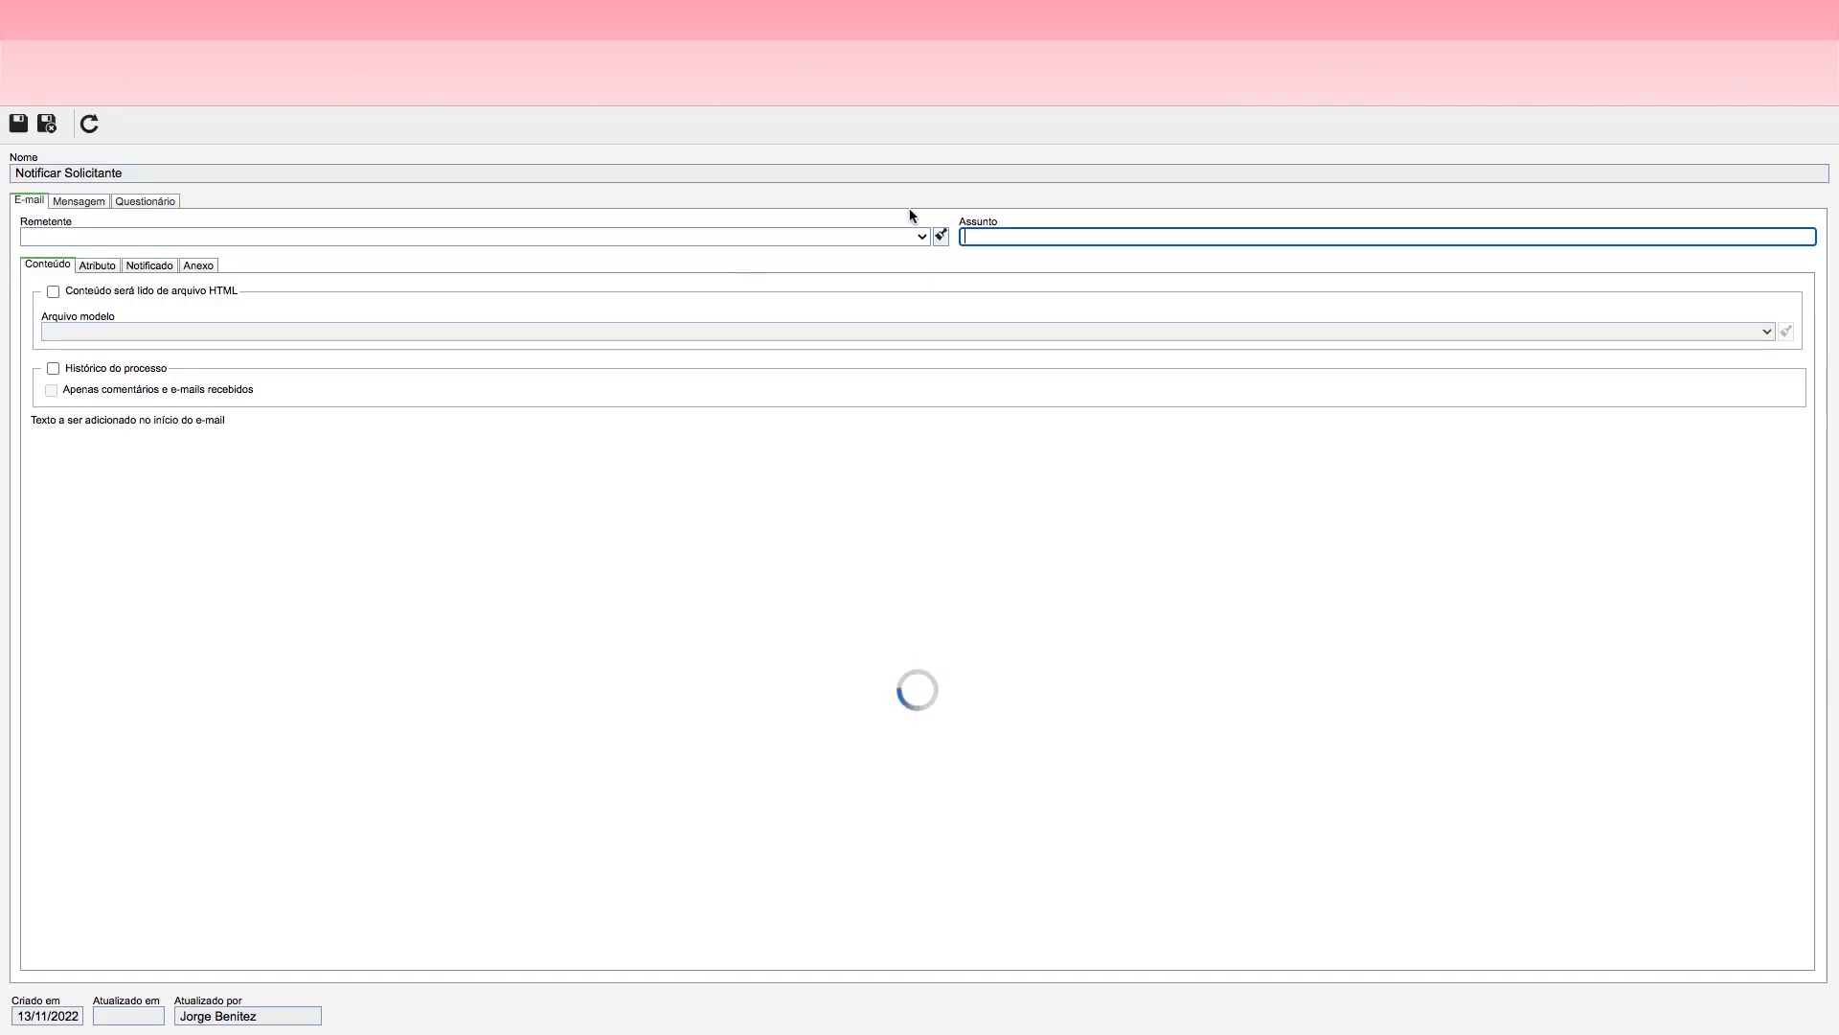
click(976, 236)
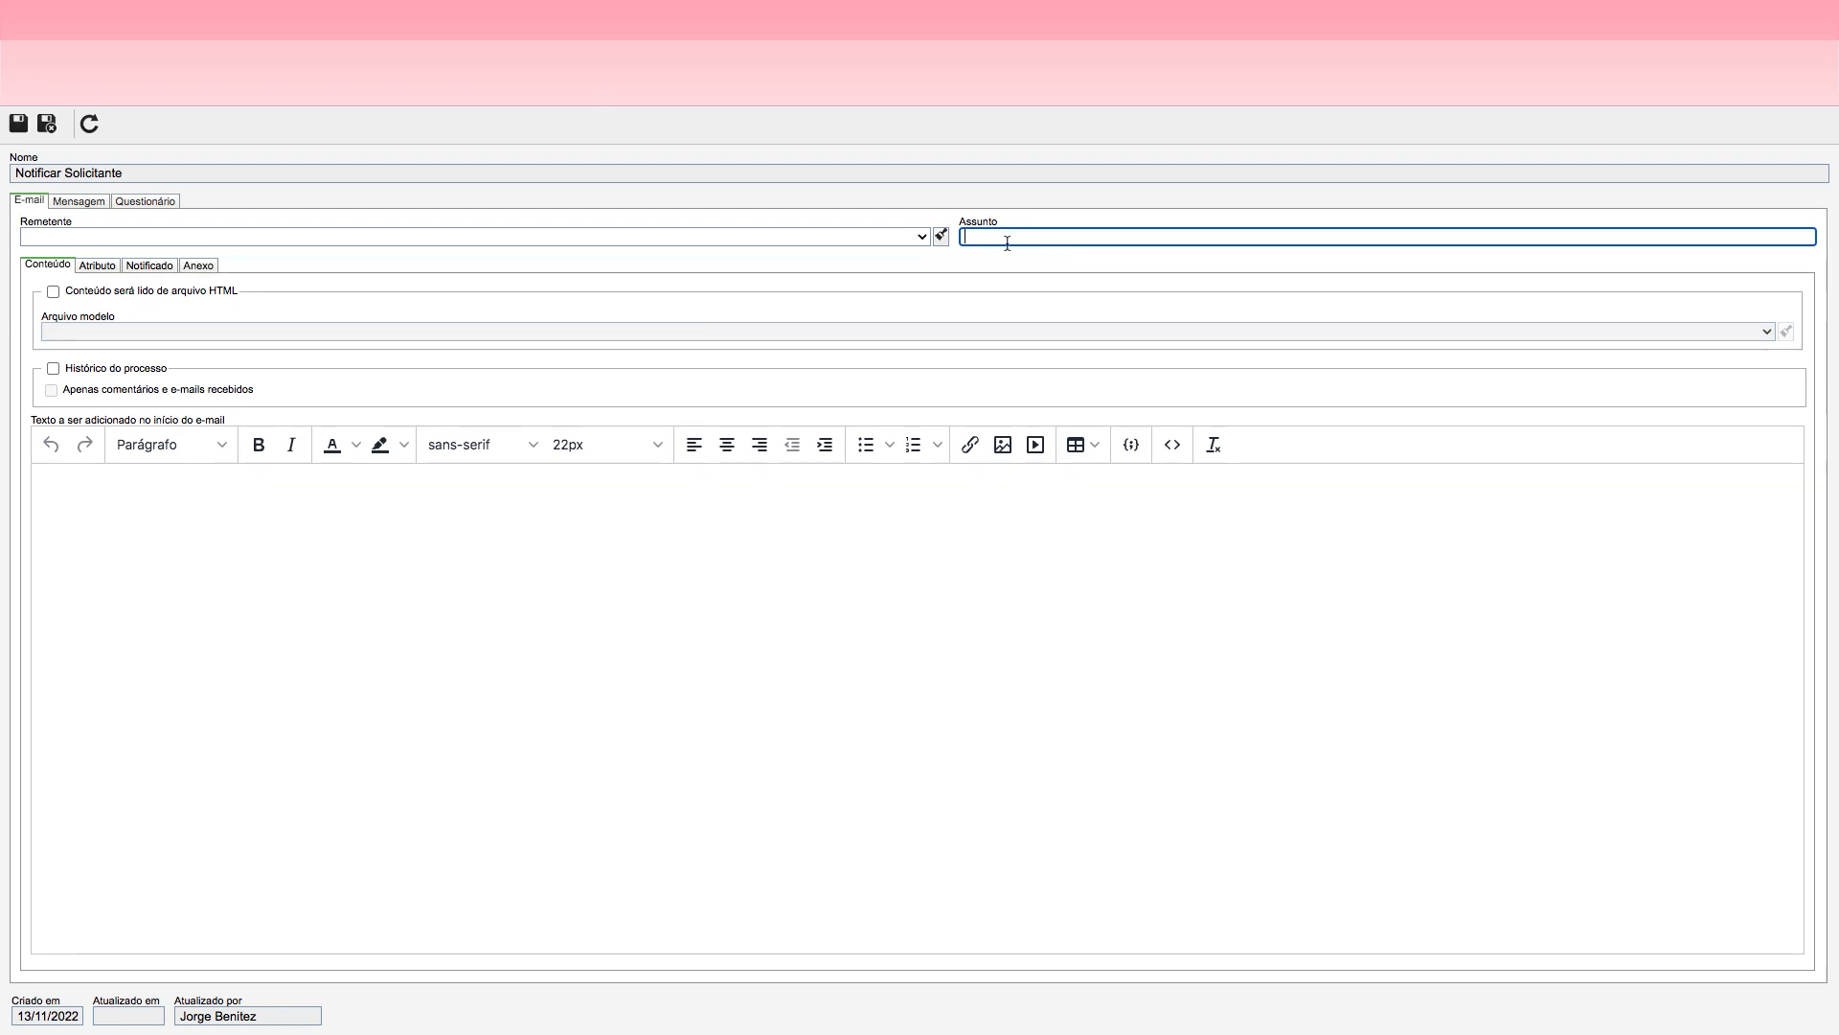
text(Solicitação de Viagem Aprovba)
key(BackSpace)
key(BackSpace)
text(ad)
Step: Begin the notification e-mail's body text with the greeting line "Prezado Solicitante,"
click(151, 508)
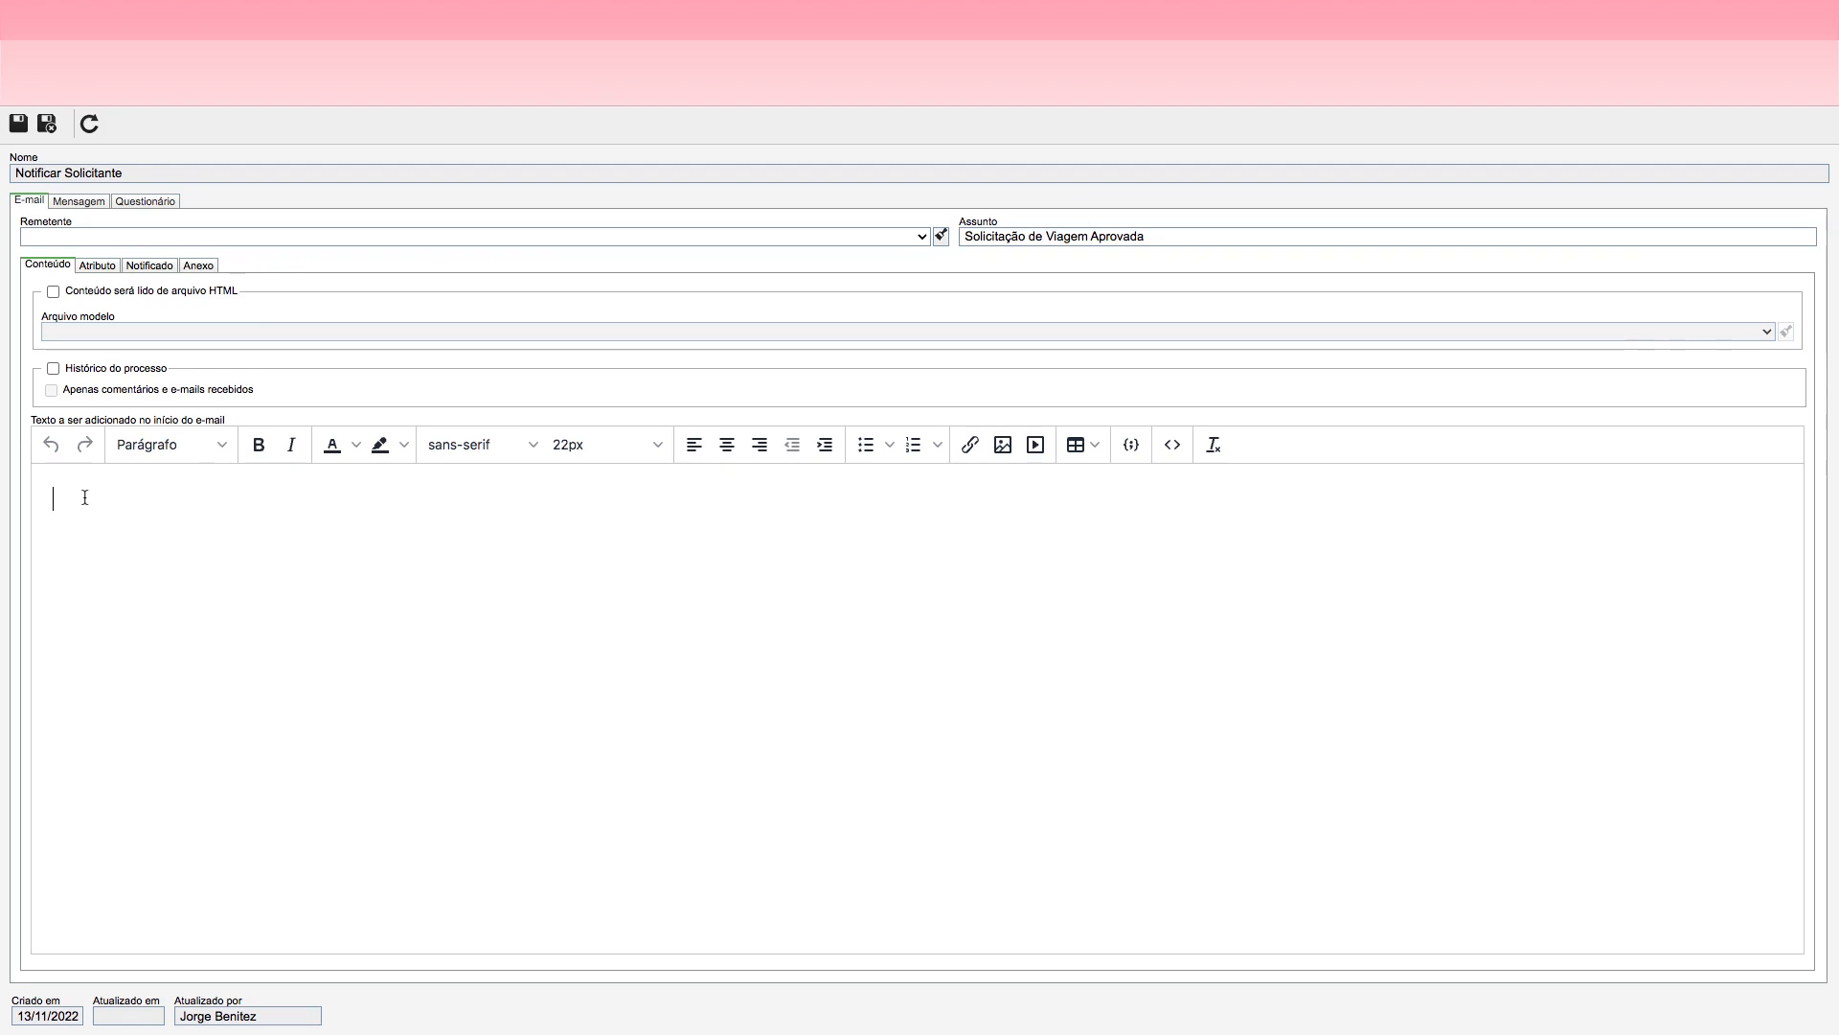
text(Prezad)
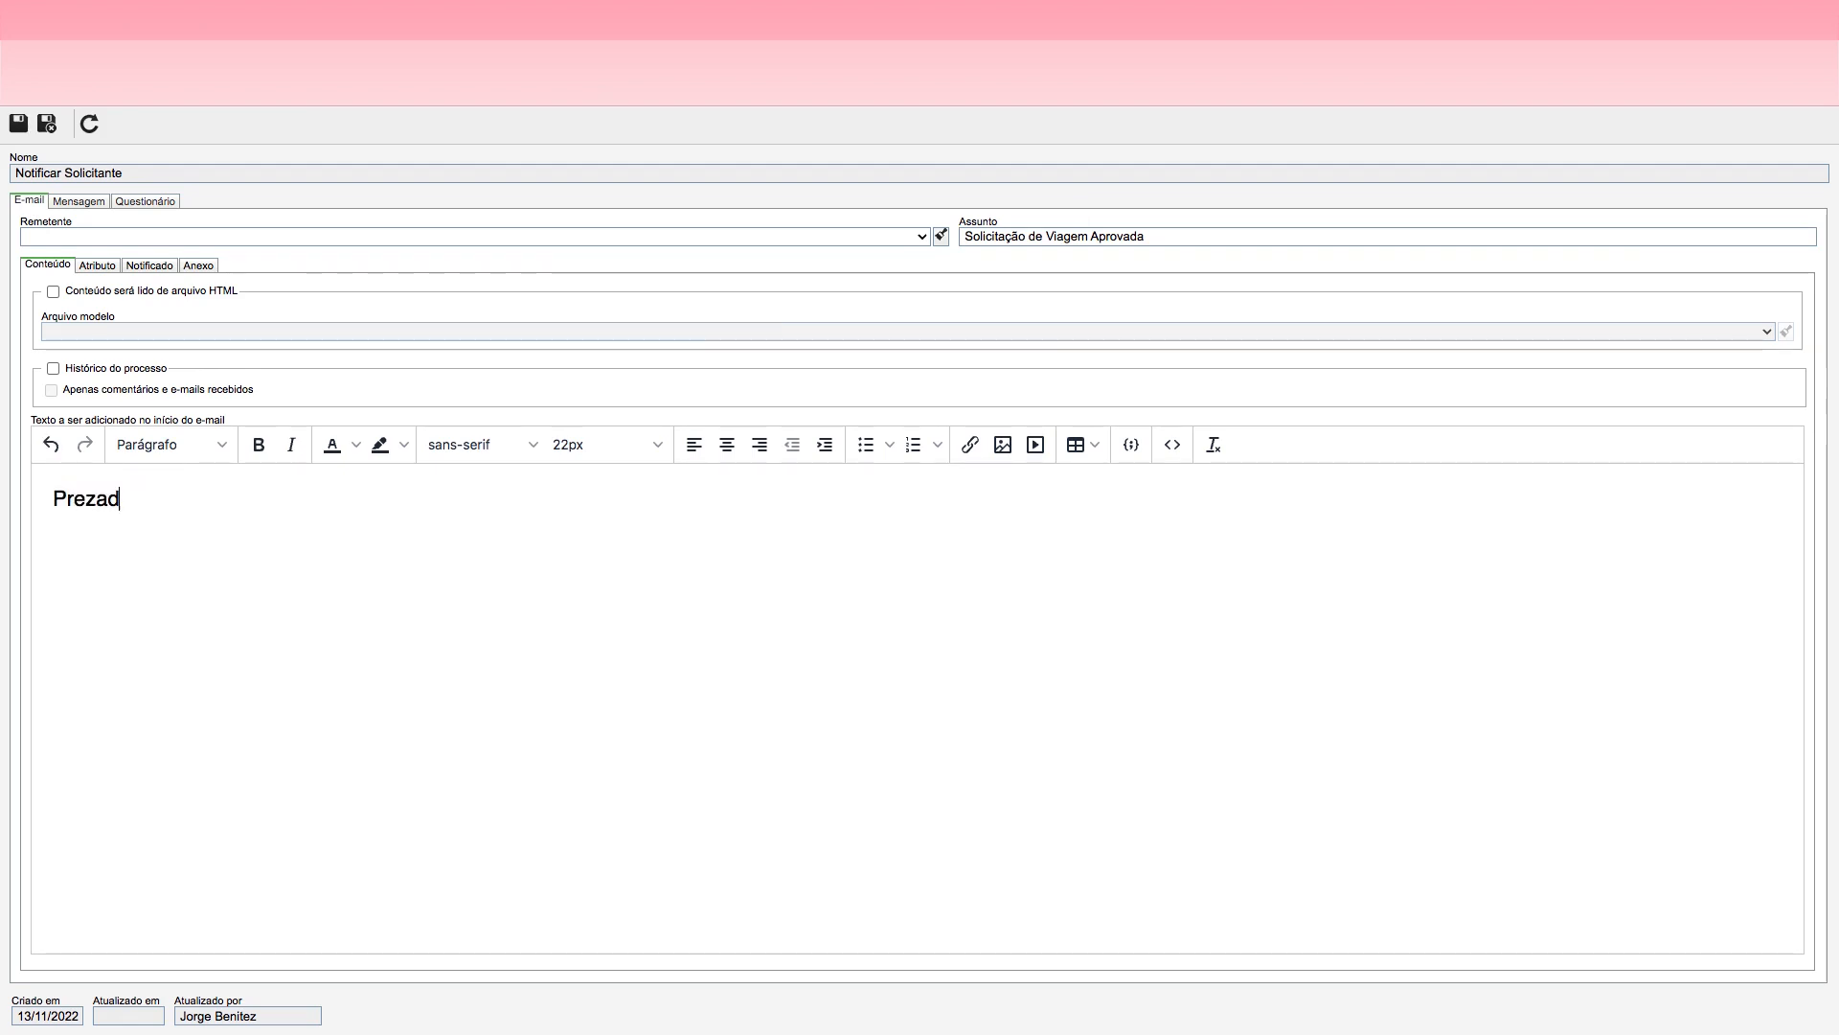
text(o soli)
key(BackSpace)
key(BackSpace)
key(BackSpace)
key(BackSpace)
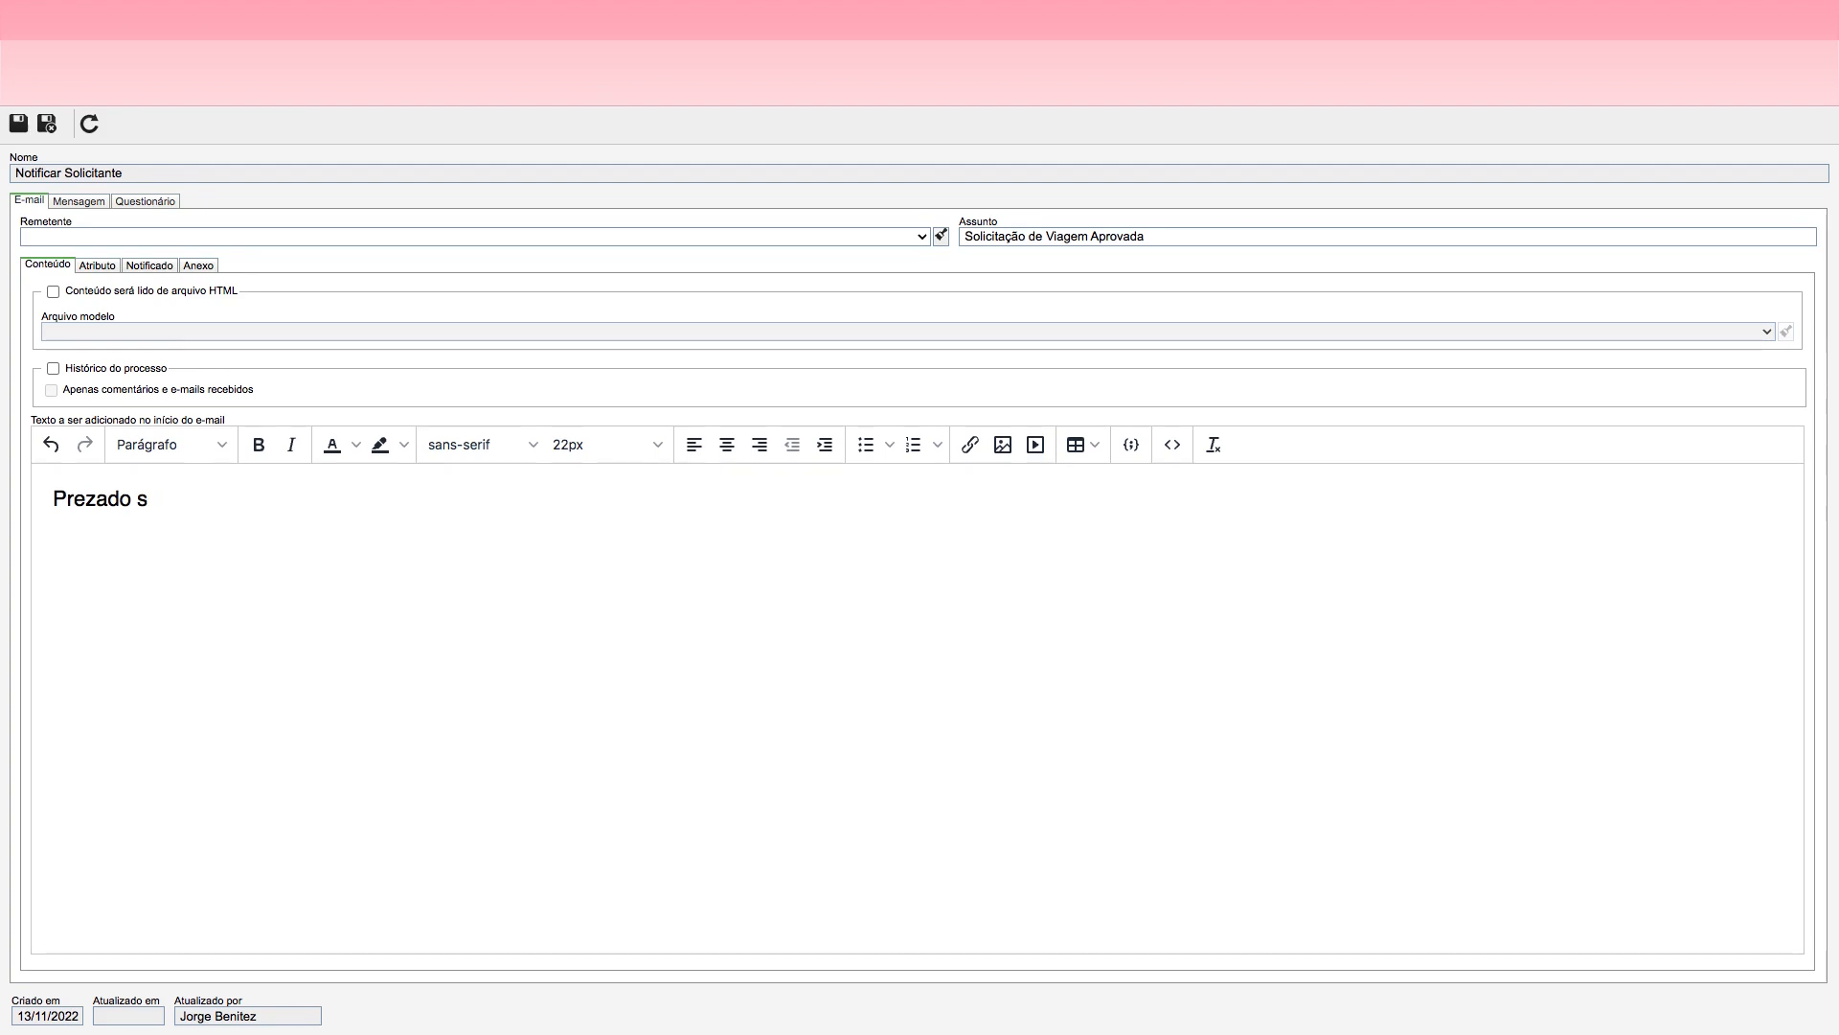
text(Solicitante,)
key(Return)
Step: Complete the e-mail body with the line "A solicitação de viagem foi Aprovada." and the sign-off "Gerente Responsável da Área"
text(A solici)
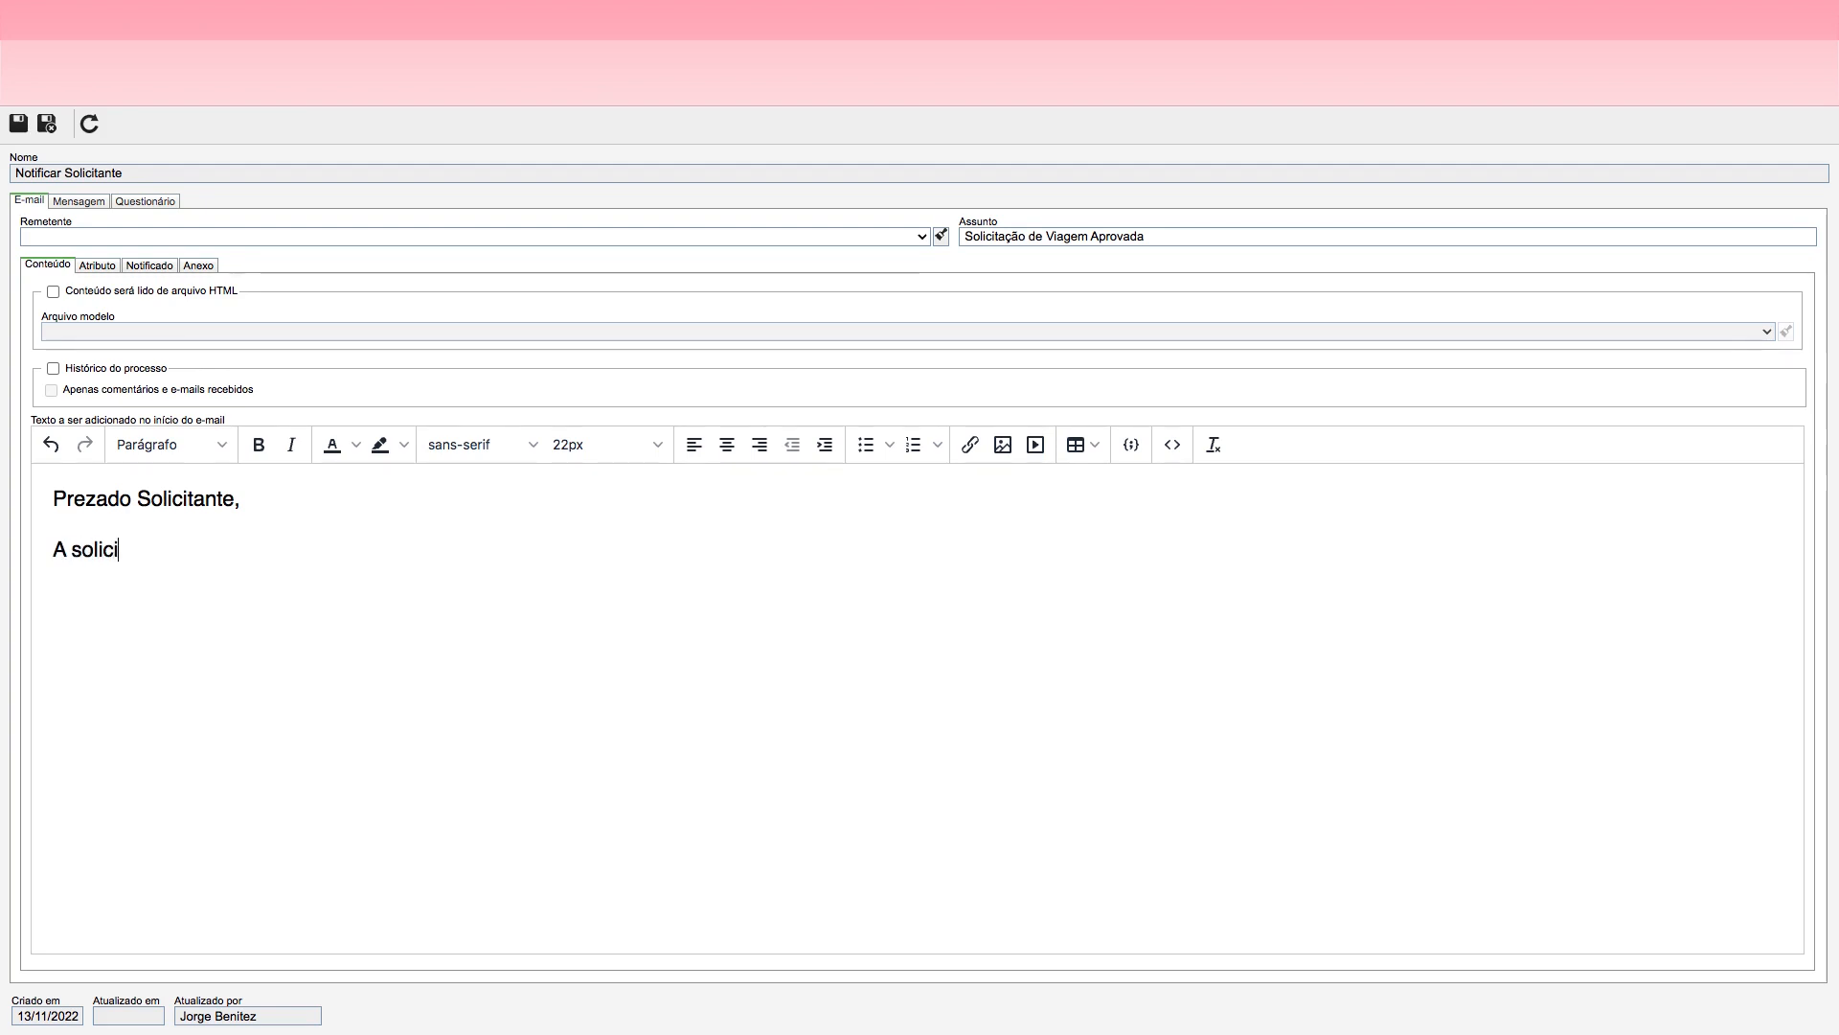
text(tação de viagem foi )
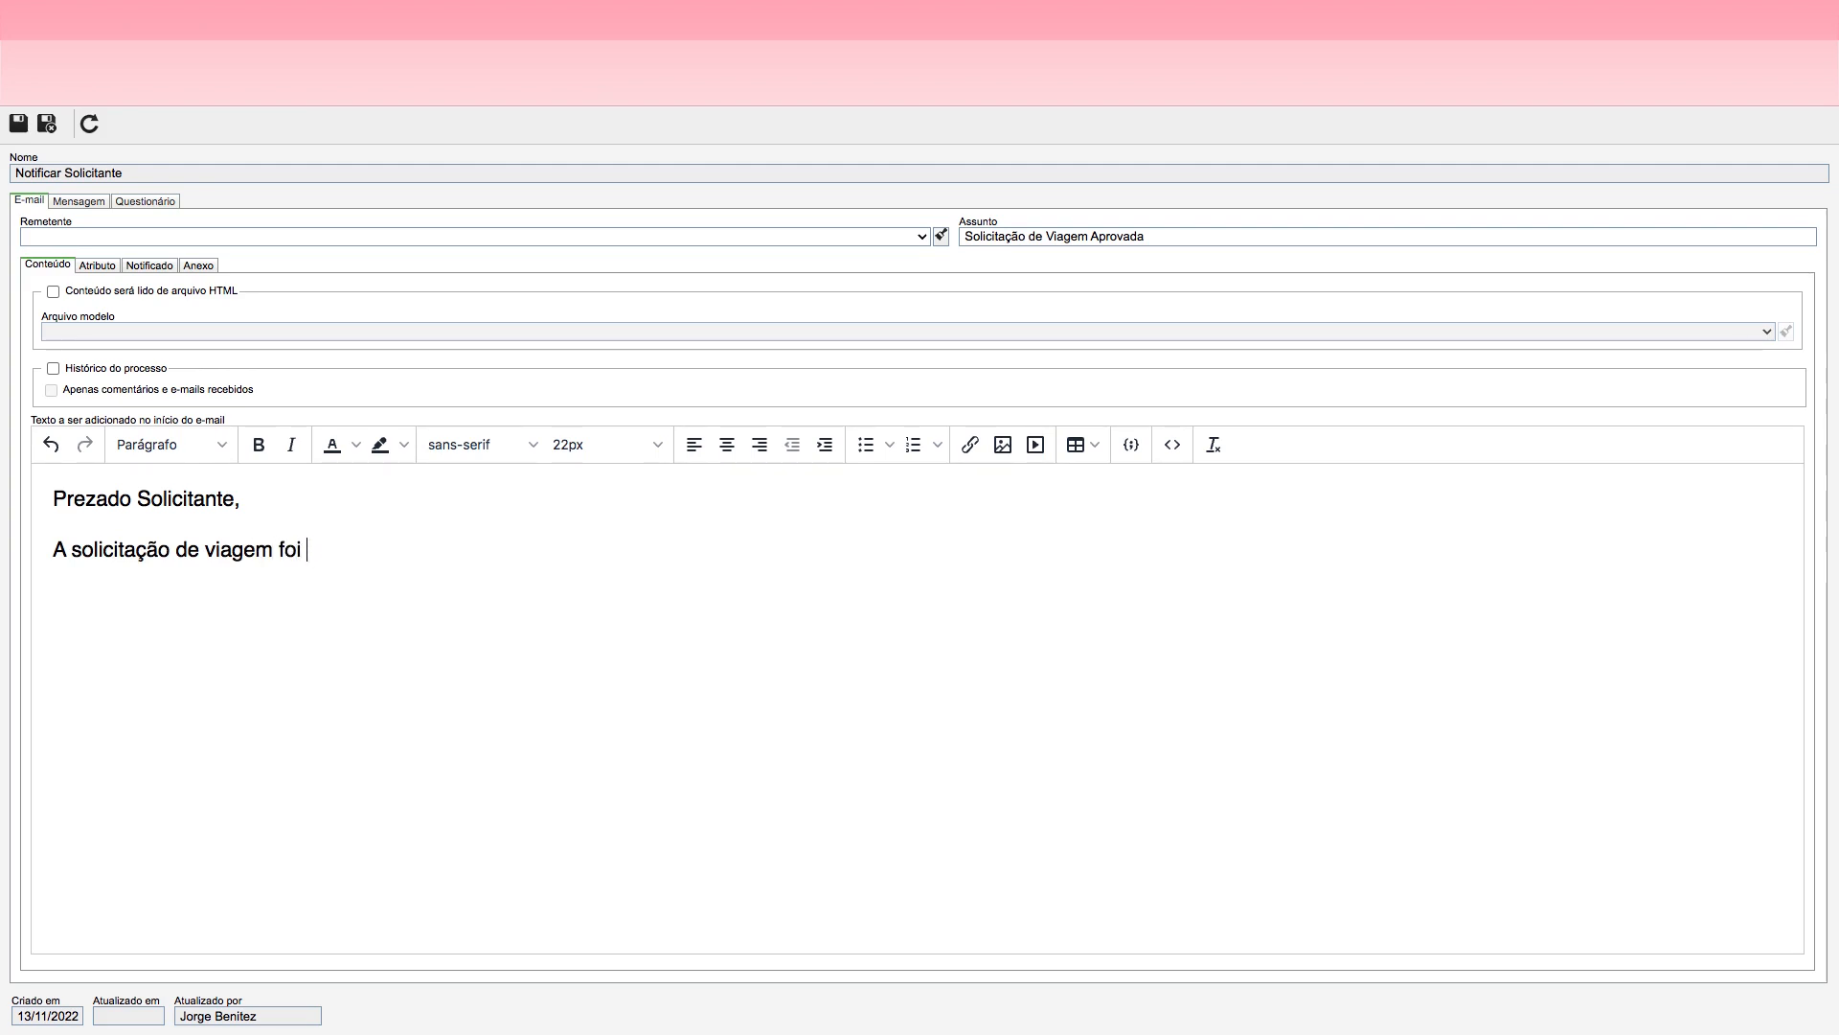
text(Aprovada.)
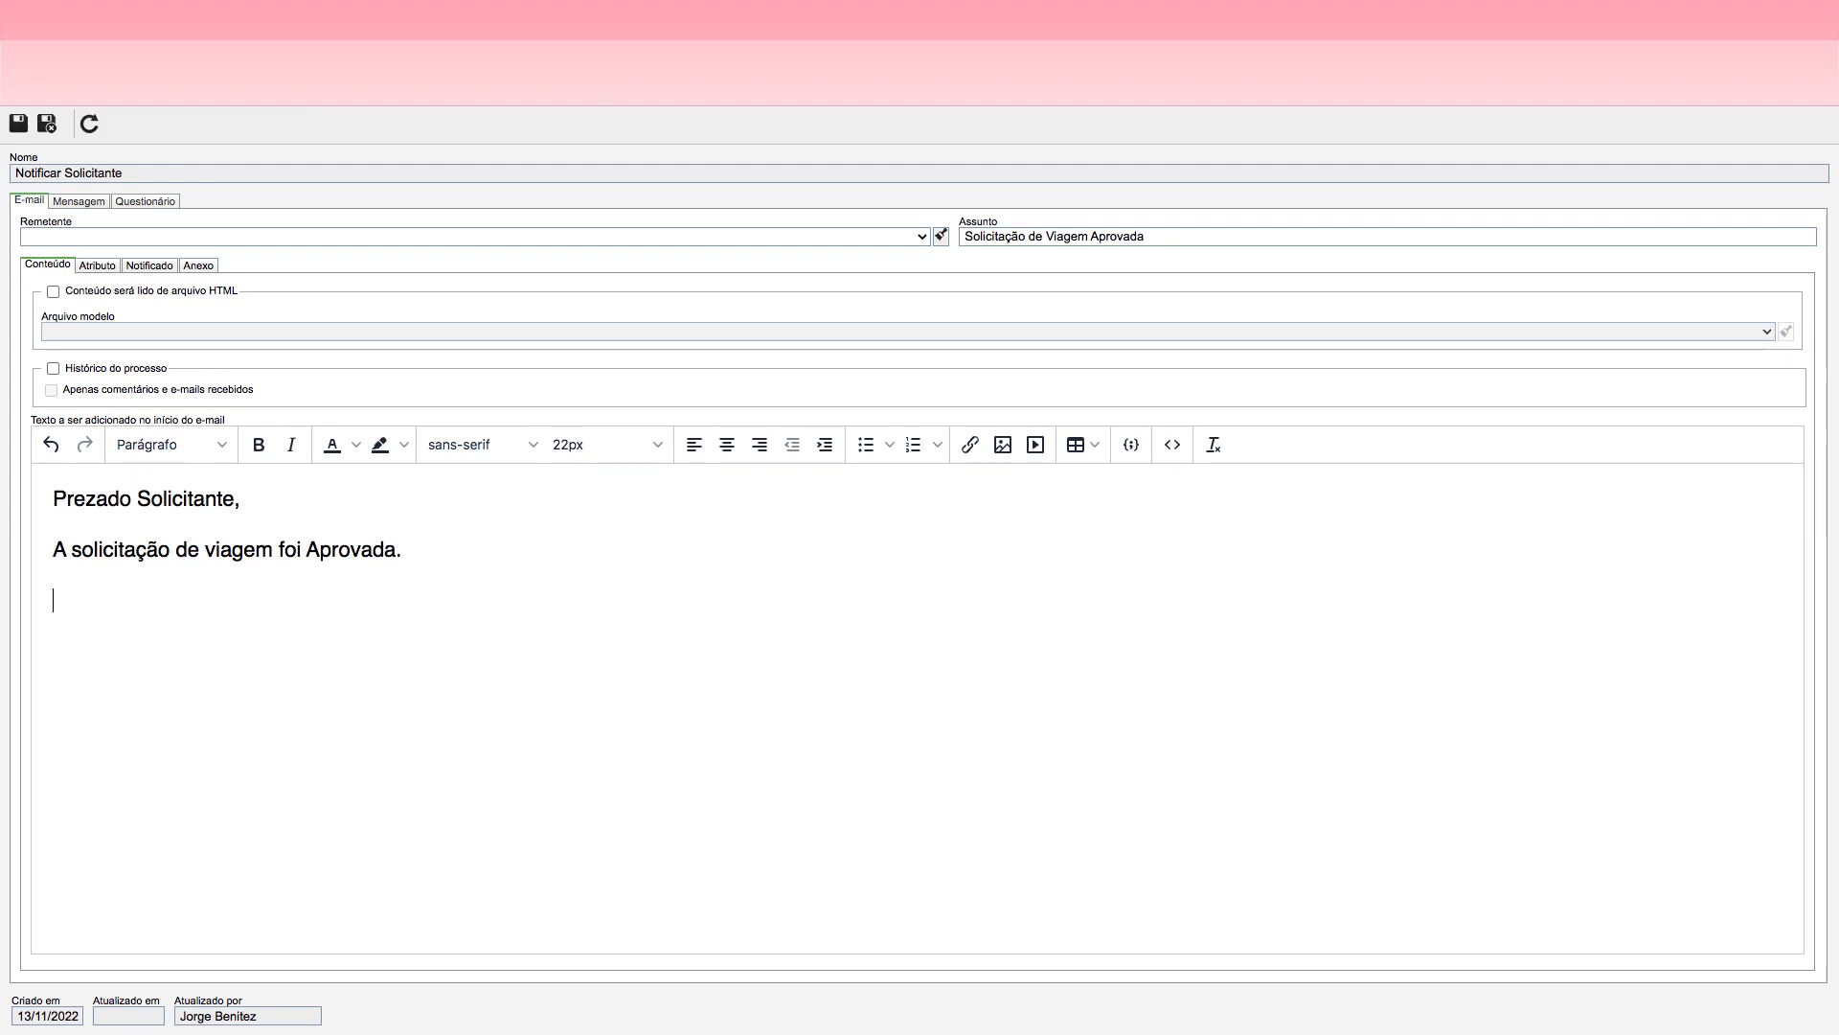
text(Gerente Respo)
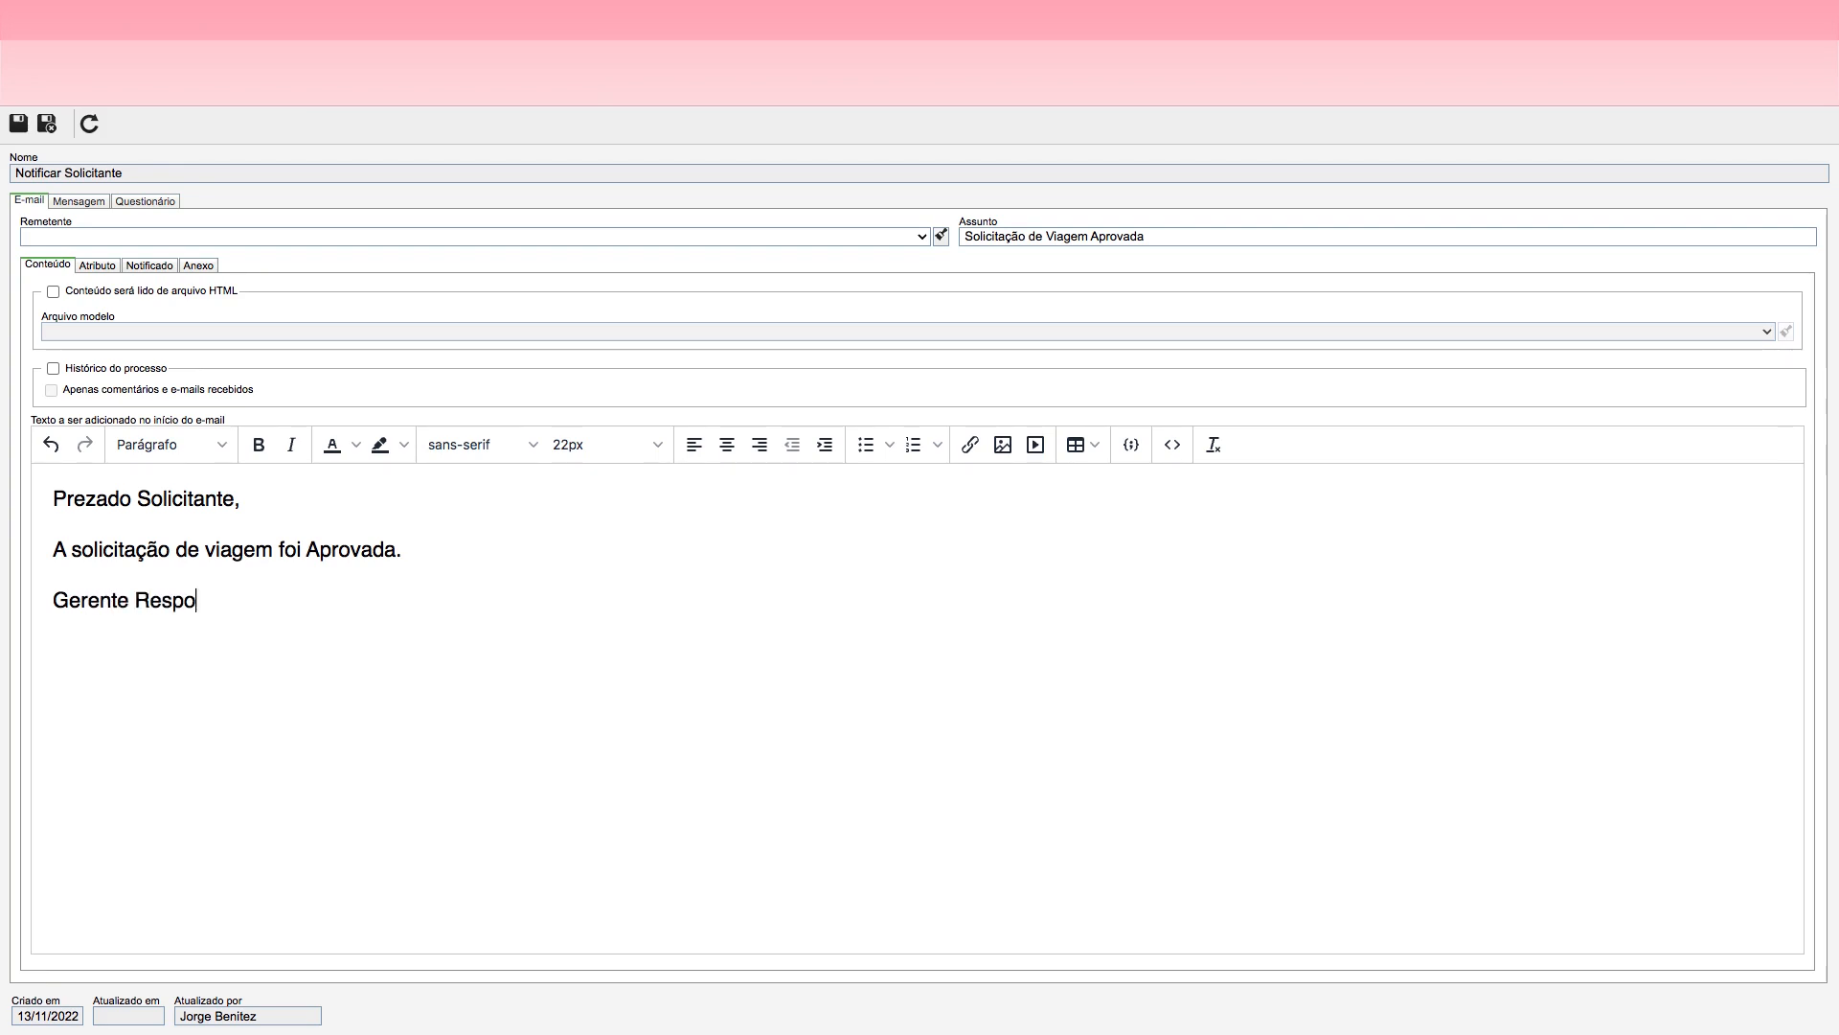
text(nsável da Área)
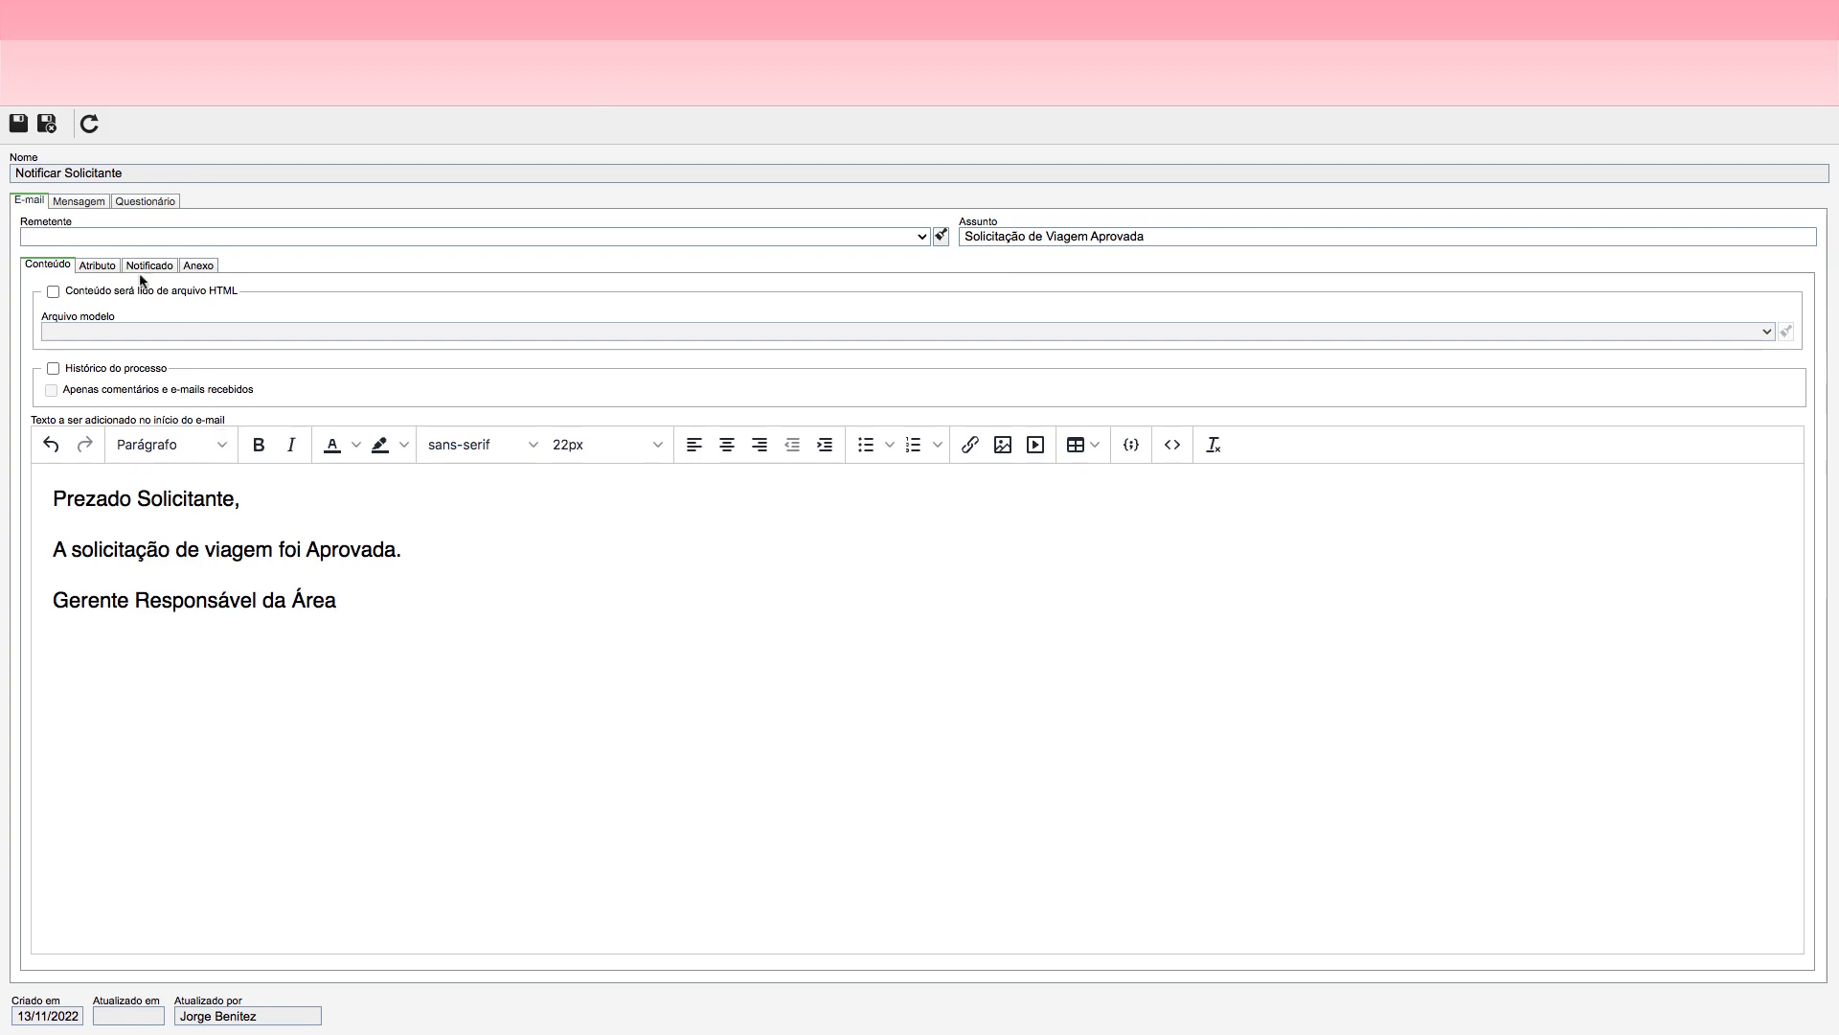
Step: Start a new notified recipient for the e-mail, set its control to Iniciador do processo and try to save it
click(80, 201)
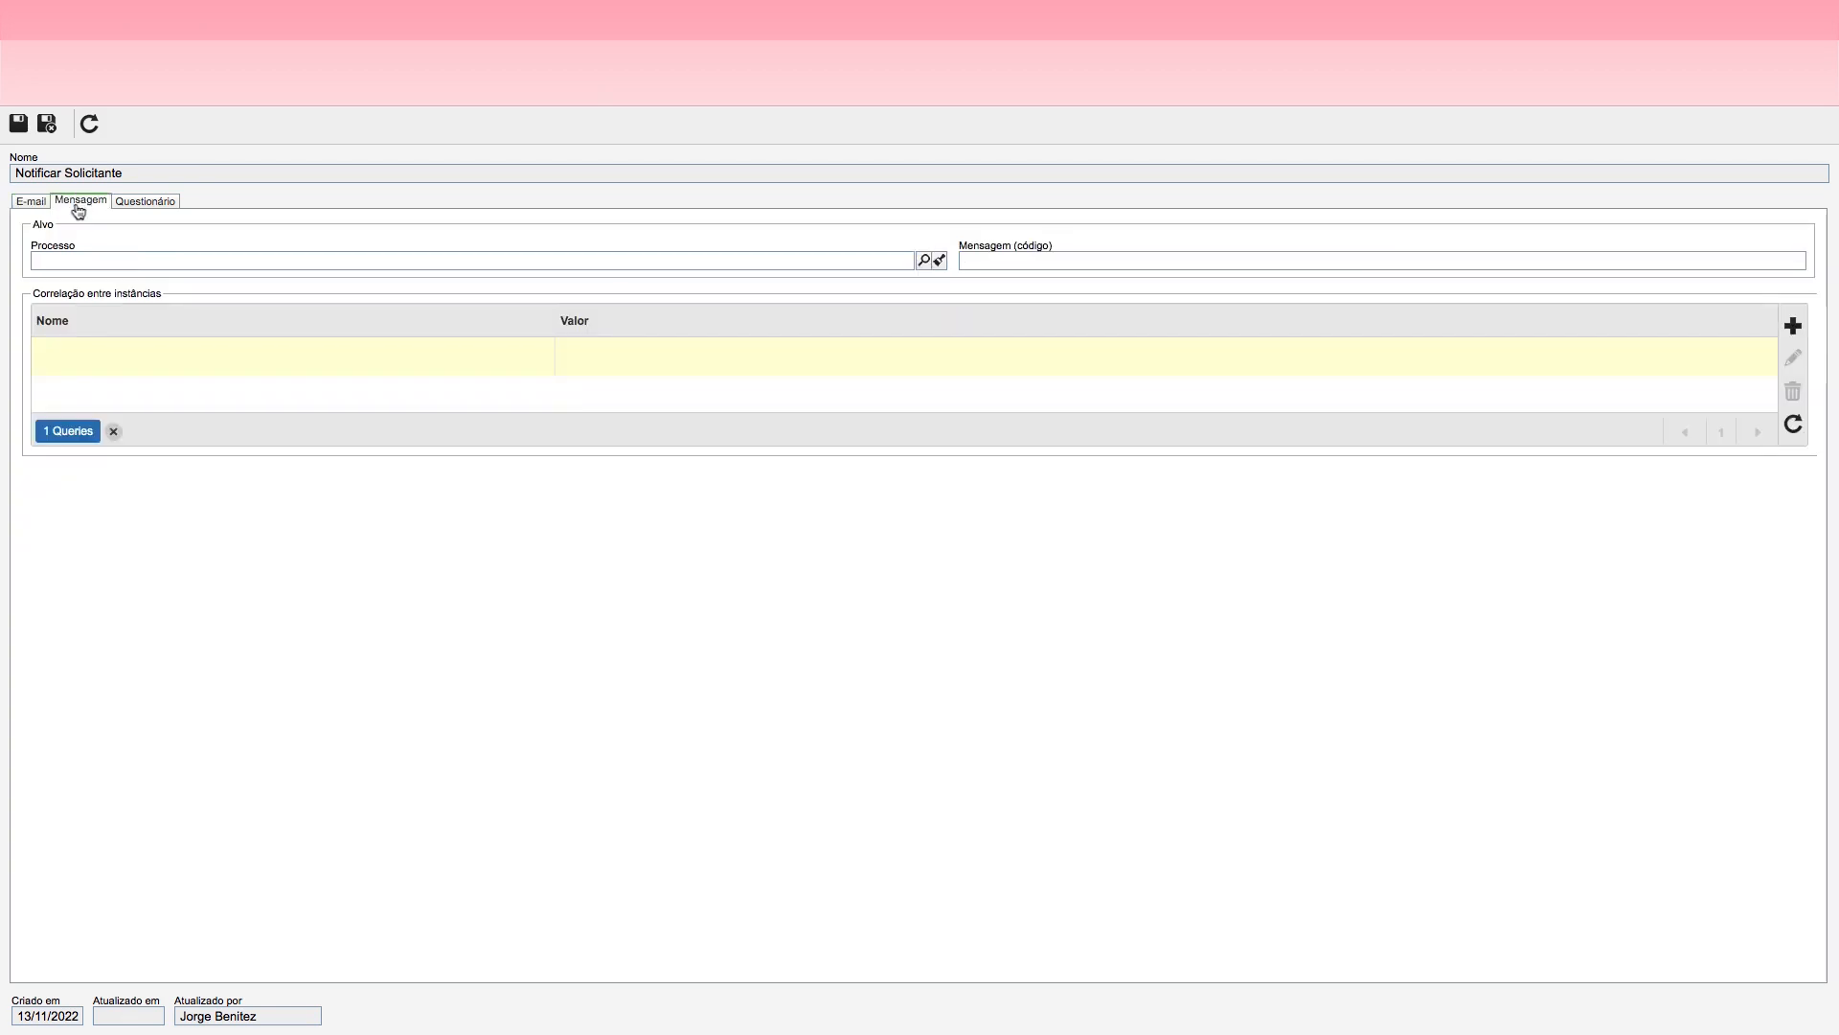
click(25, 202)
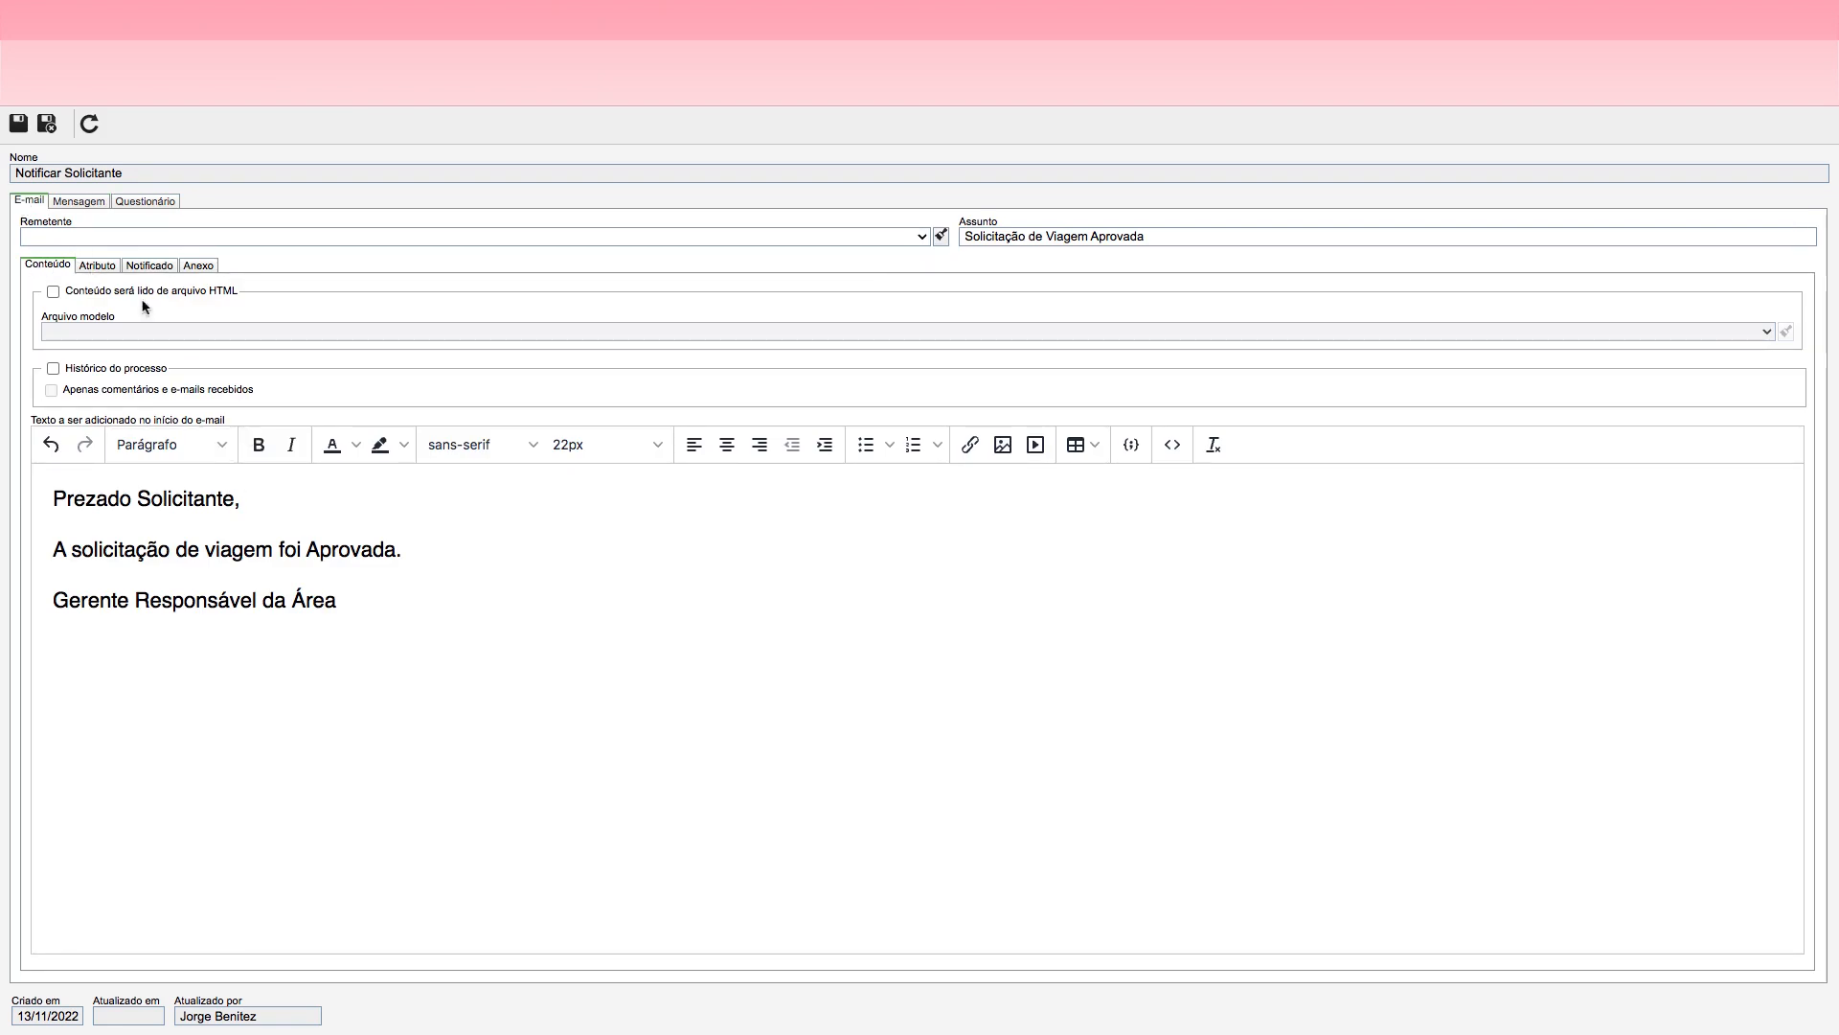
click(99, 266)
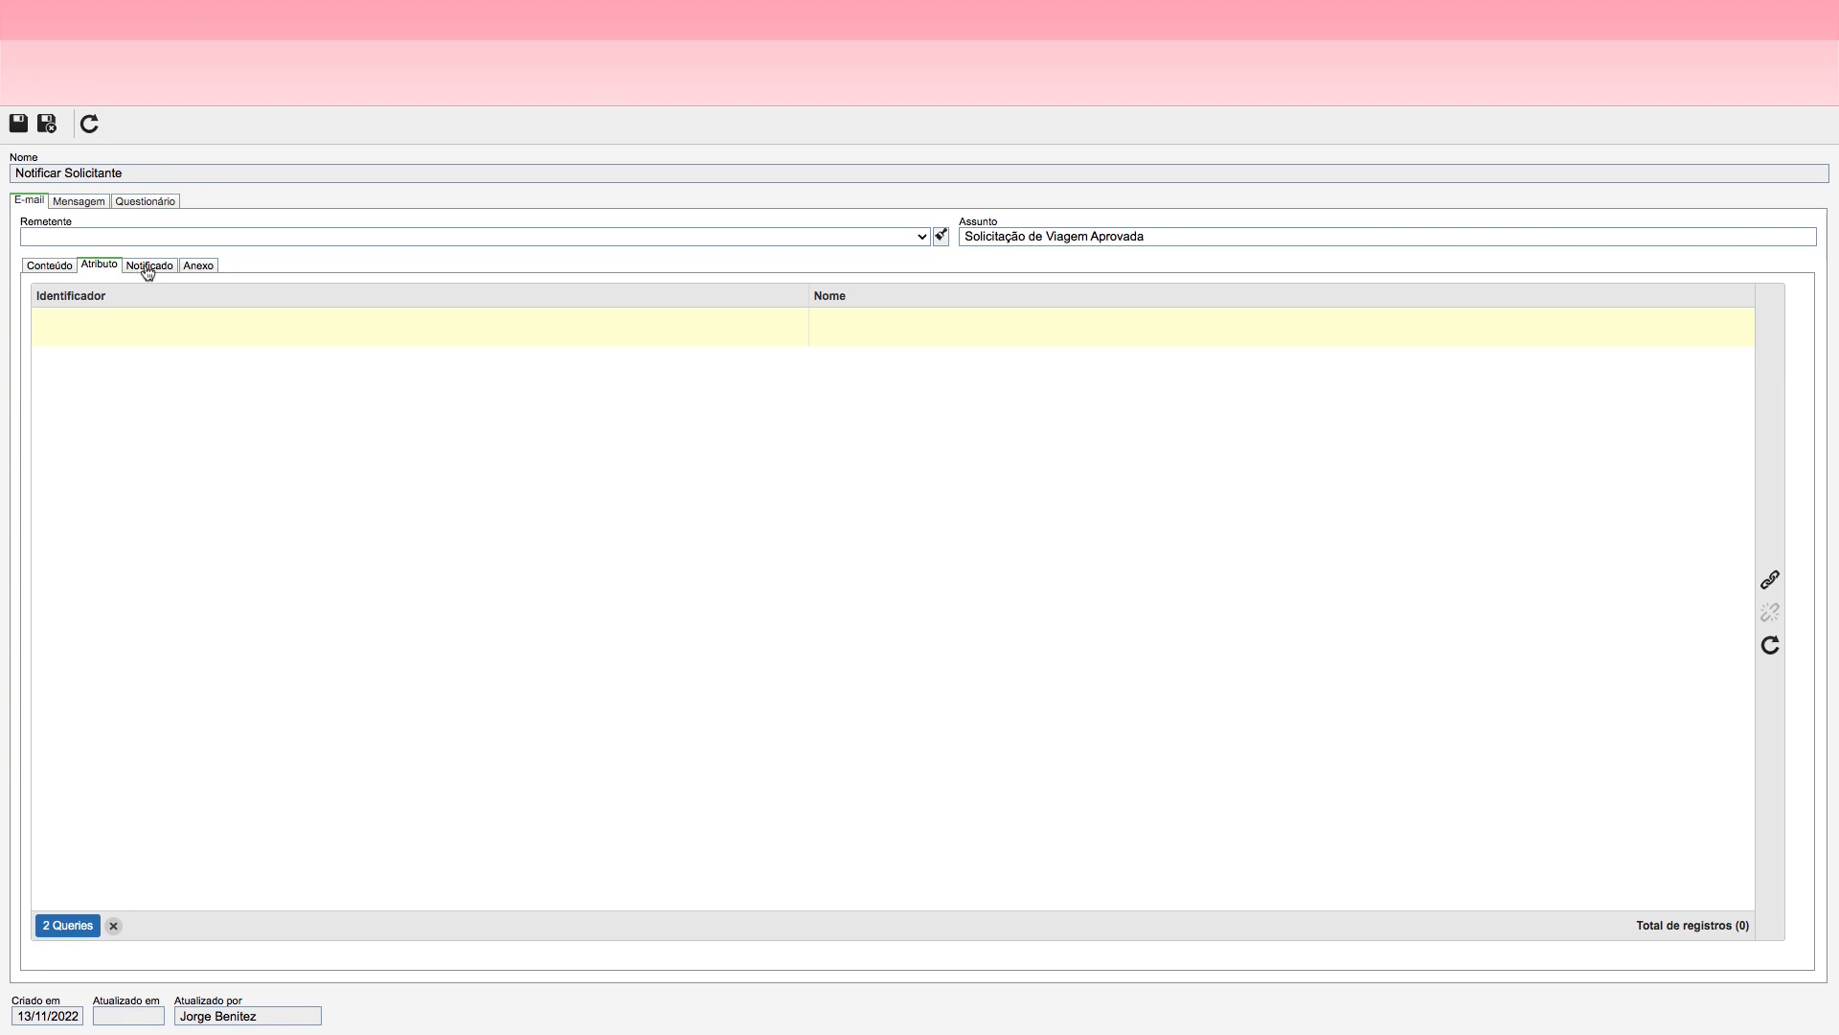
click(148, 269)
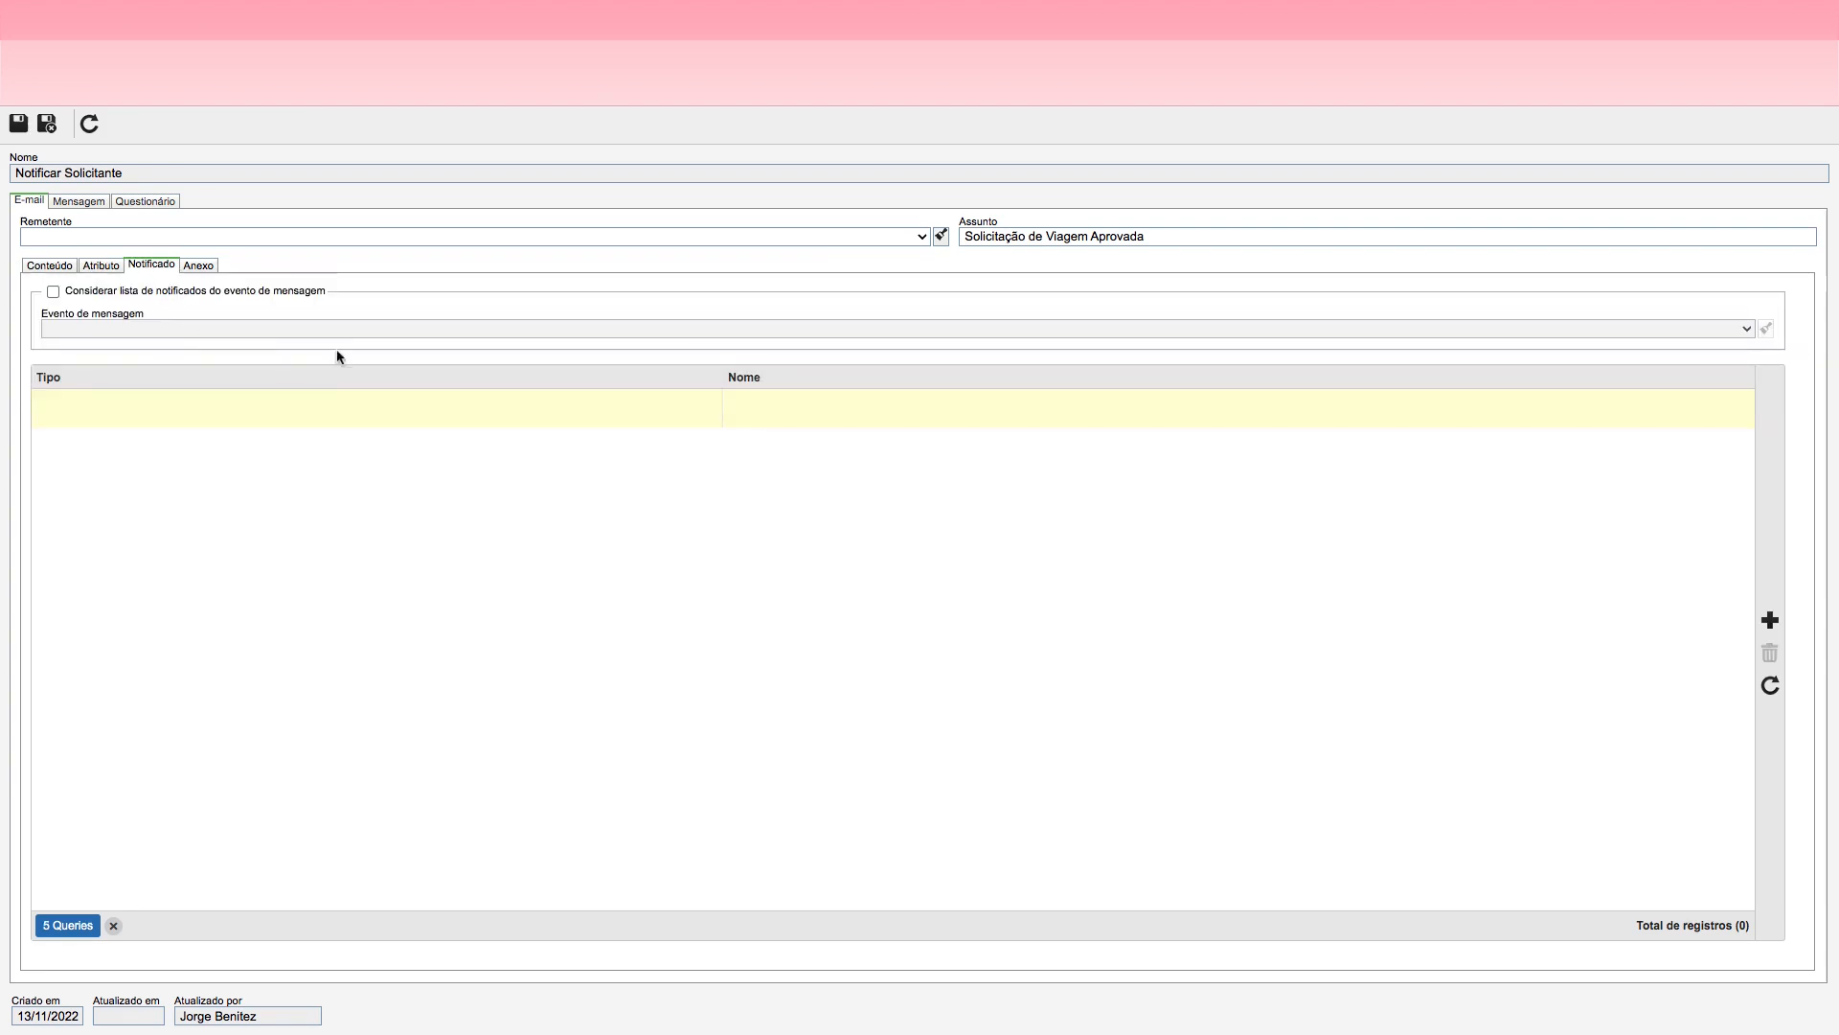
click(1770, 622)
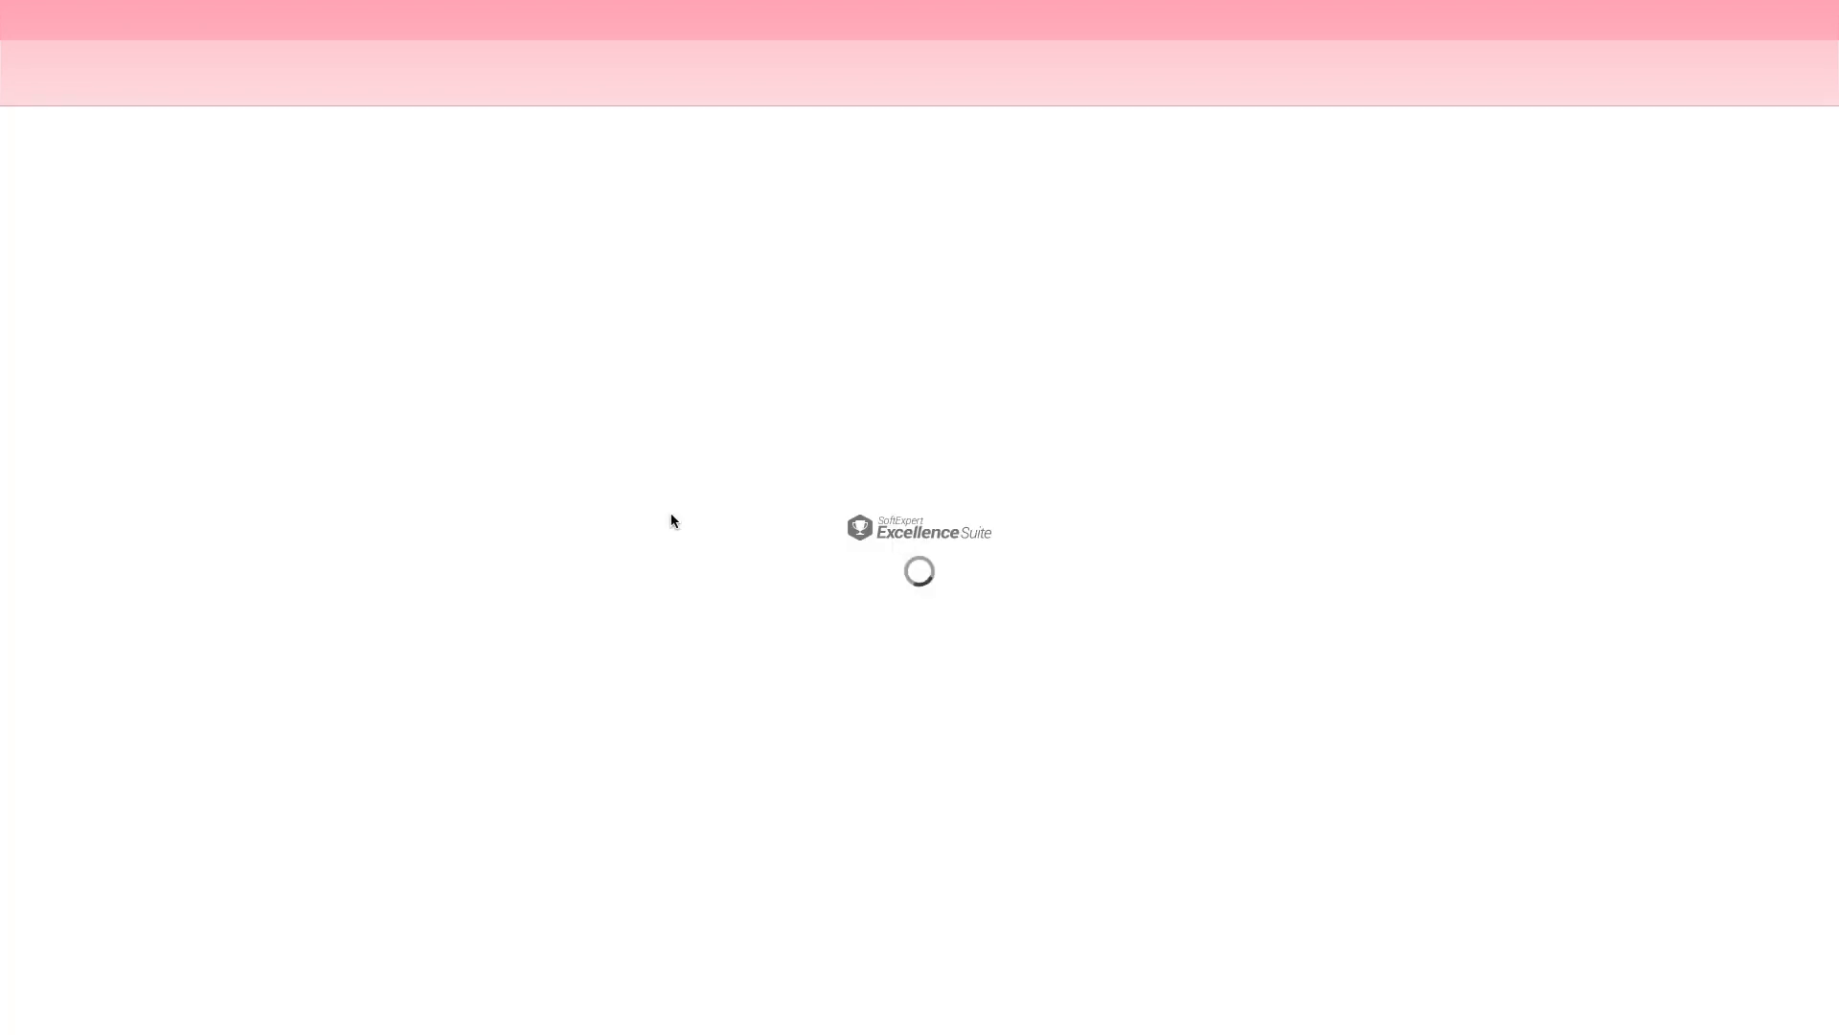
click(98, 176)
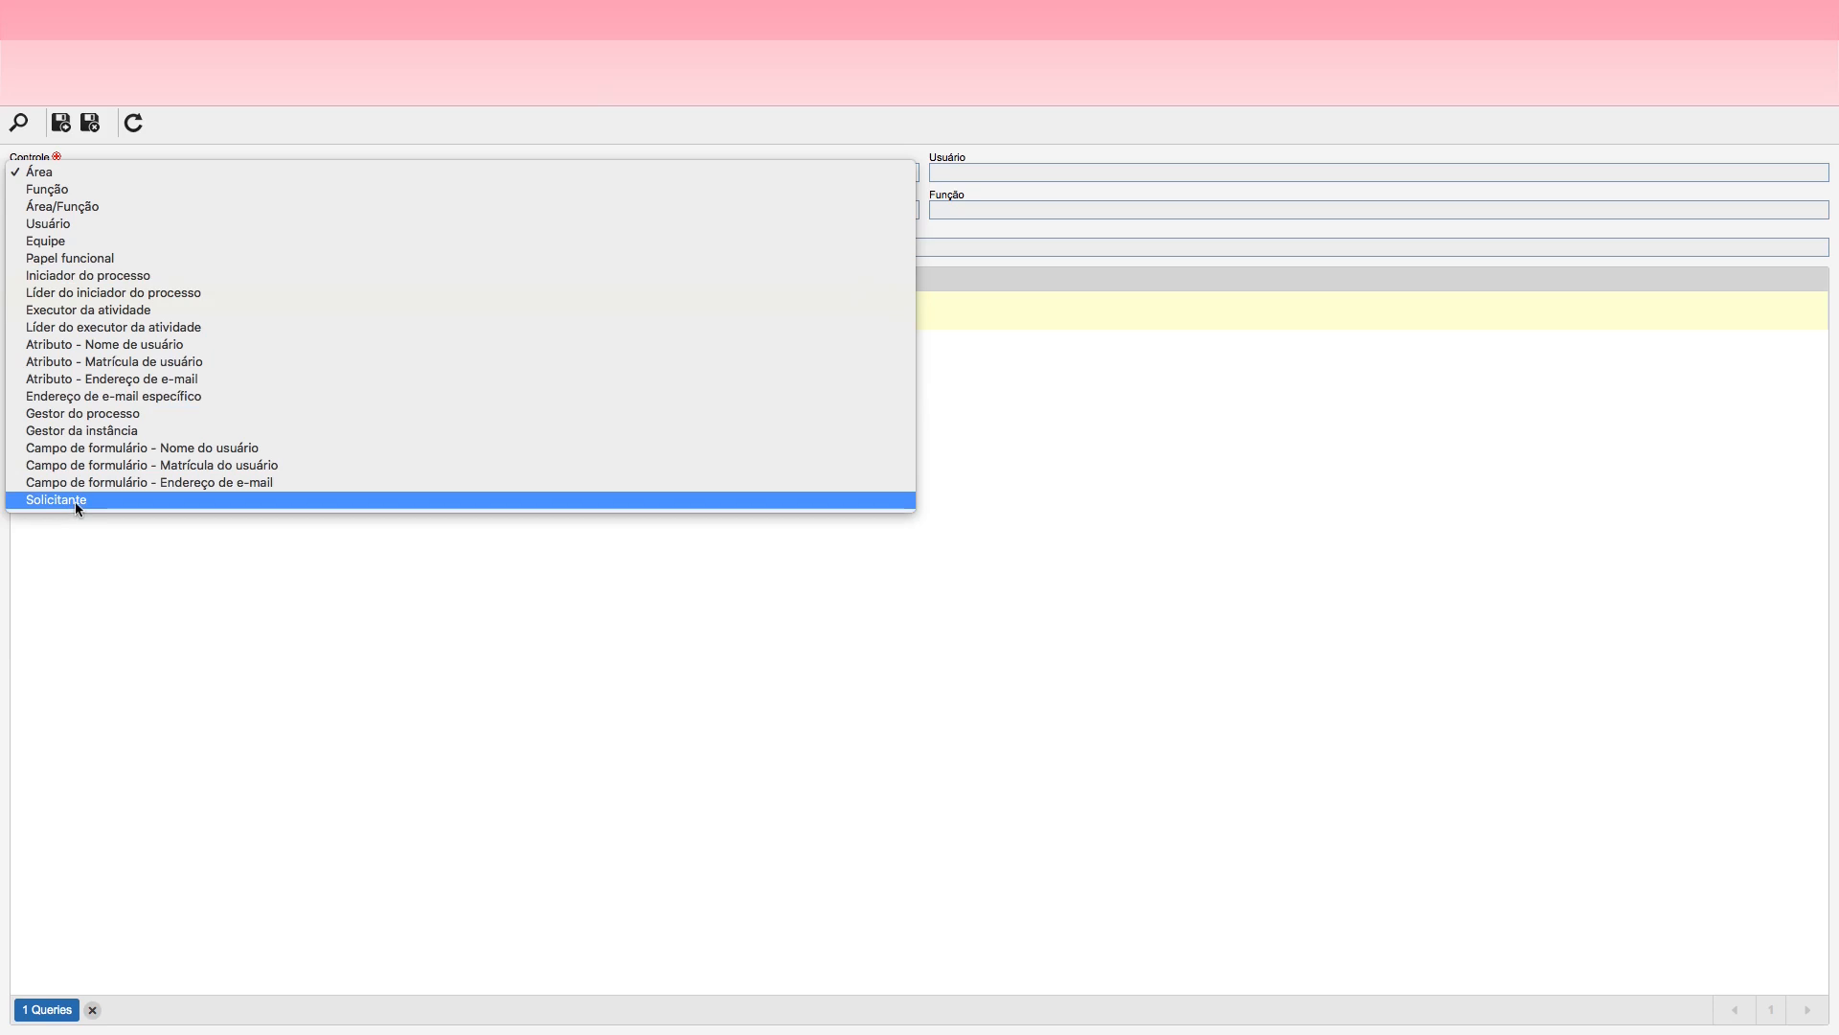
click(132, 275)
click(90, 122)
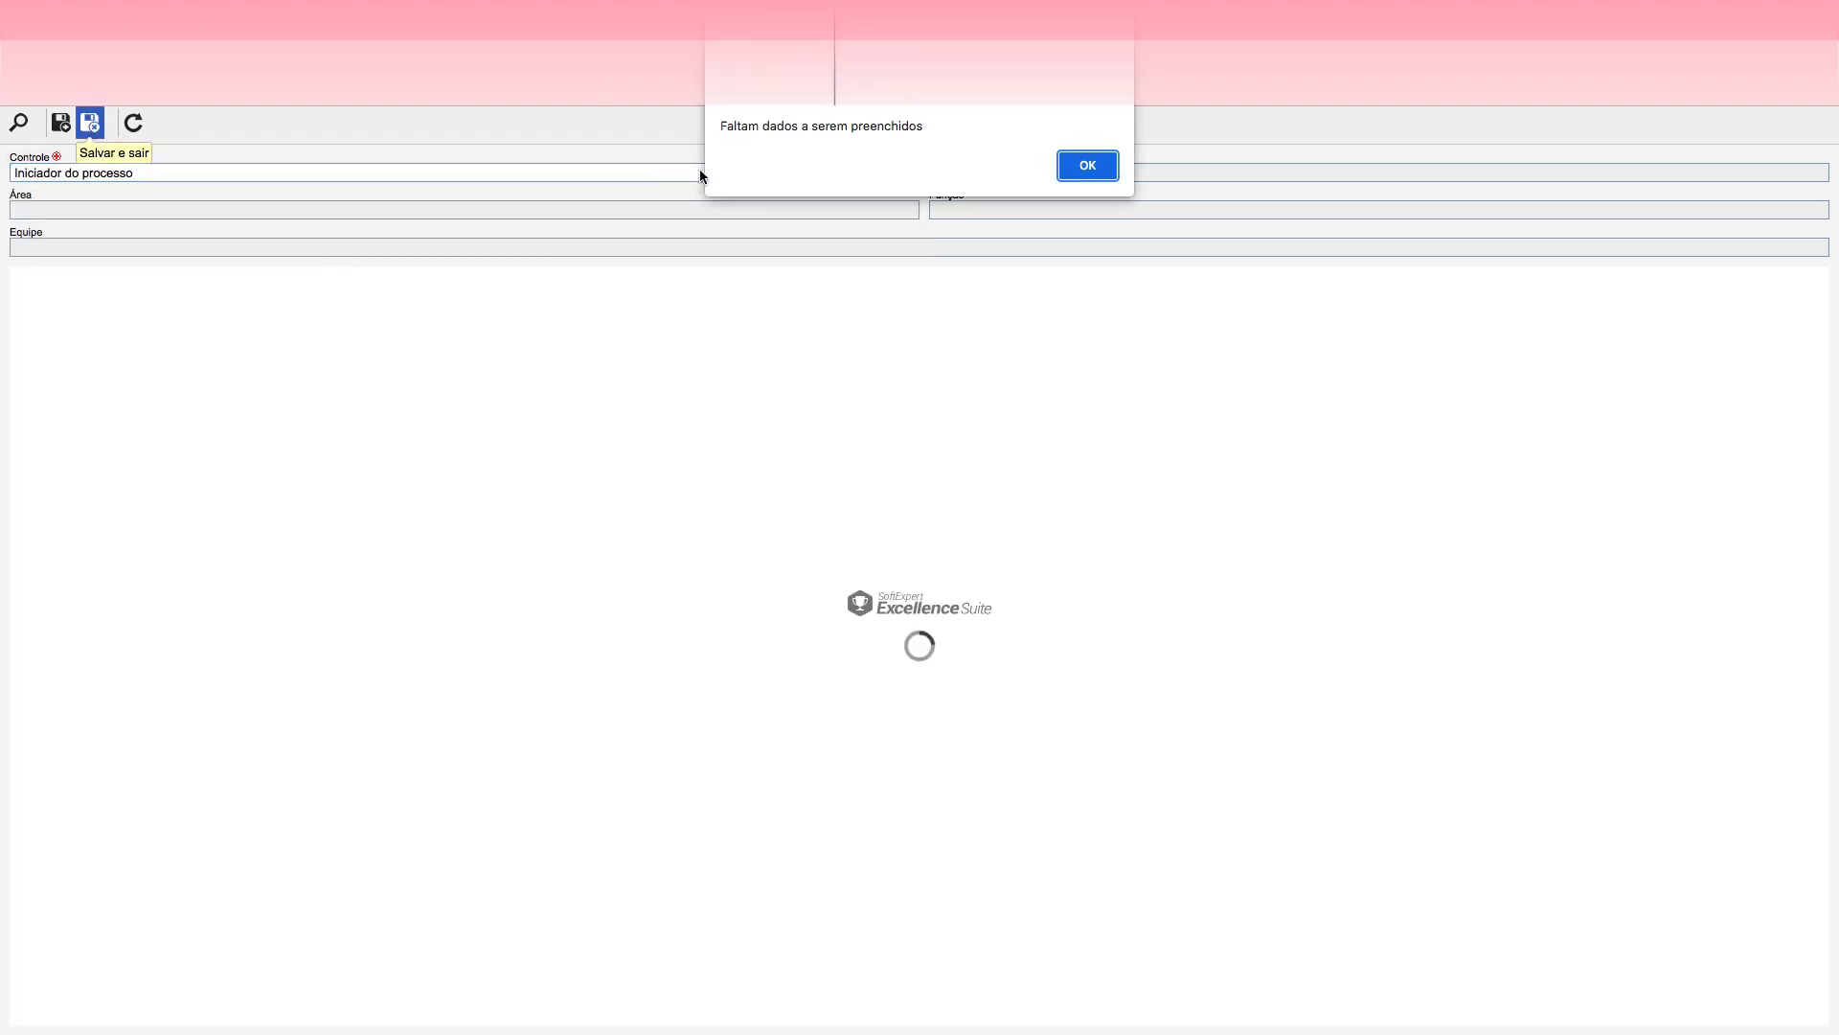
click(1083, 165)
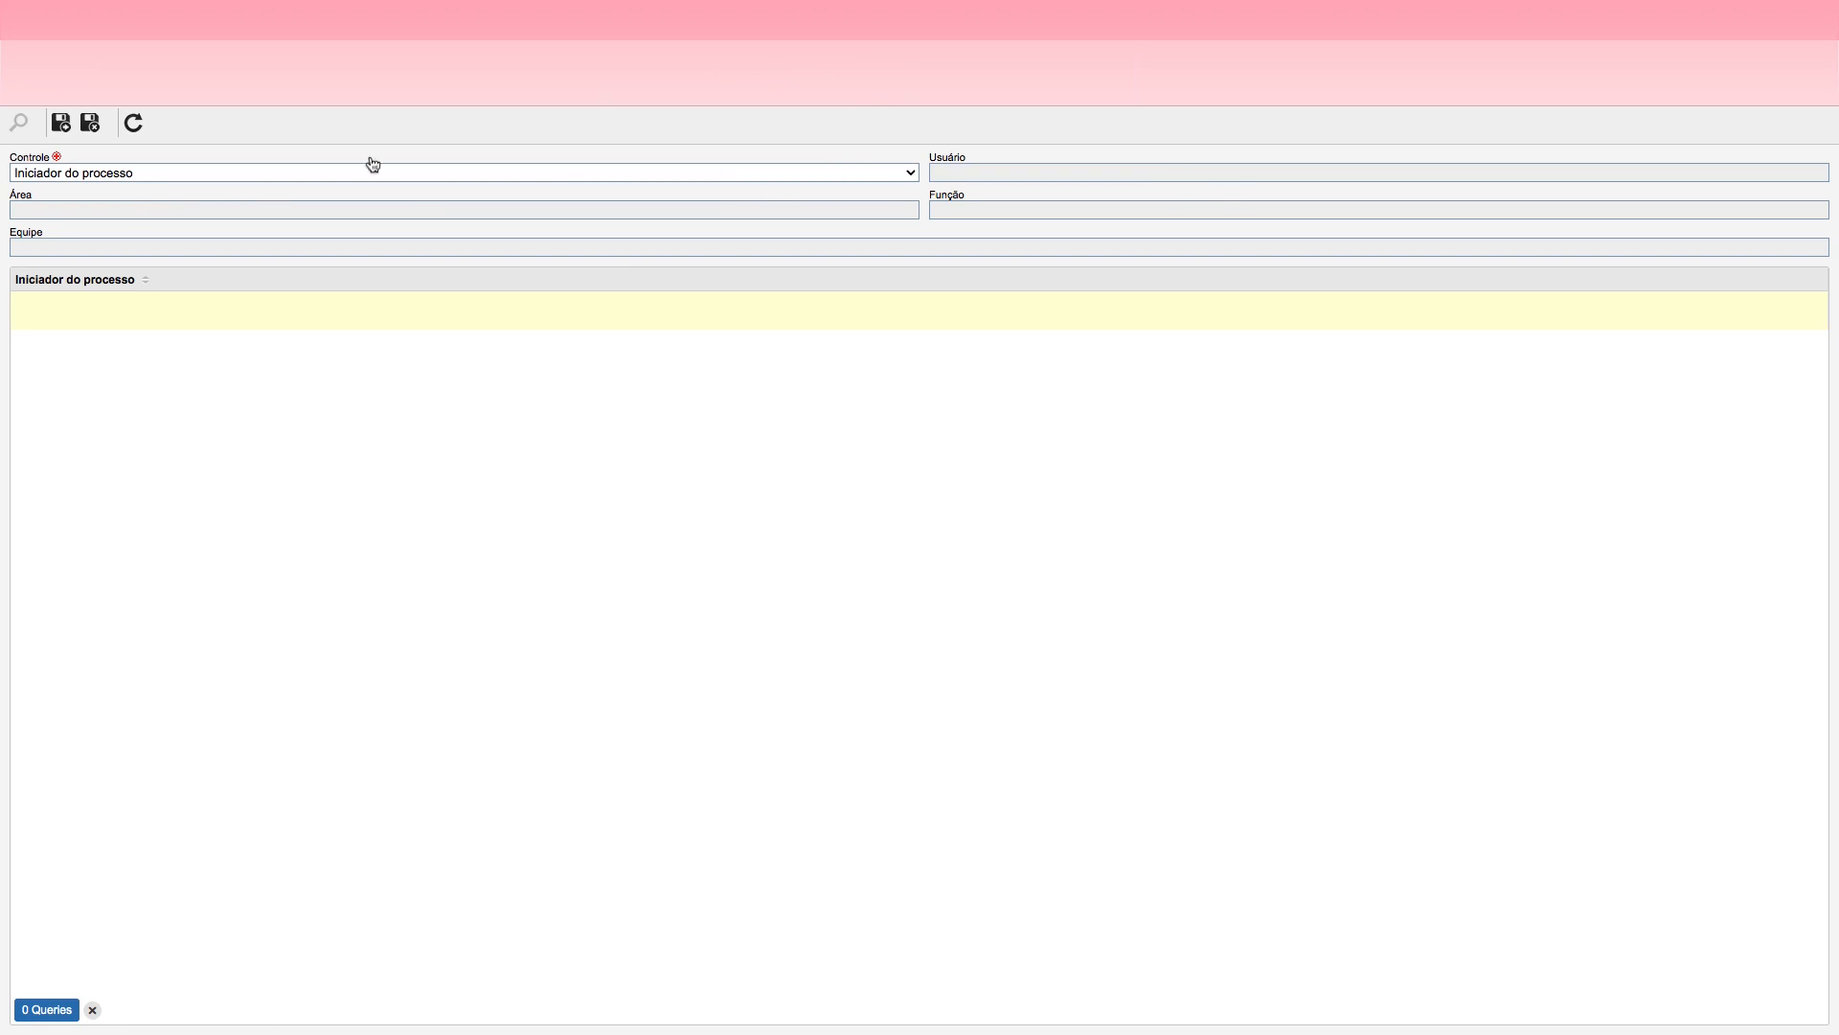
Step: Set the notified recipient's control to Solicitante, save it and store the e-mail settings
click(153, 173)
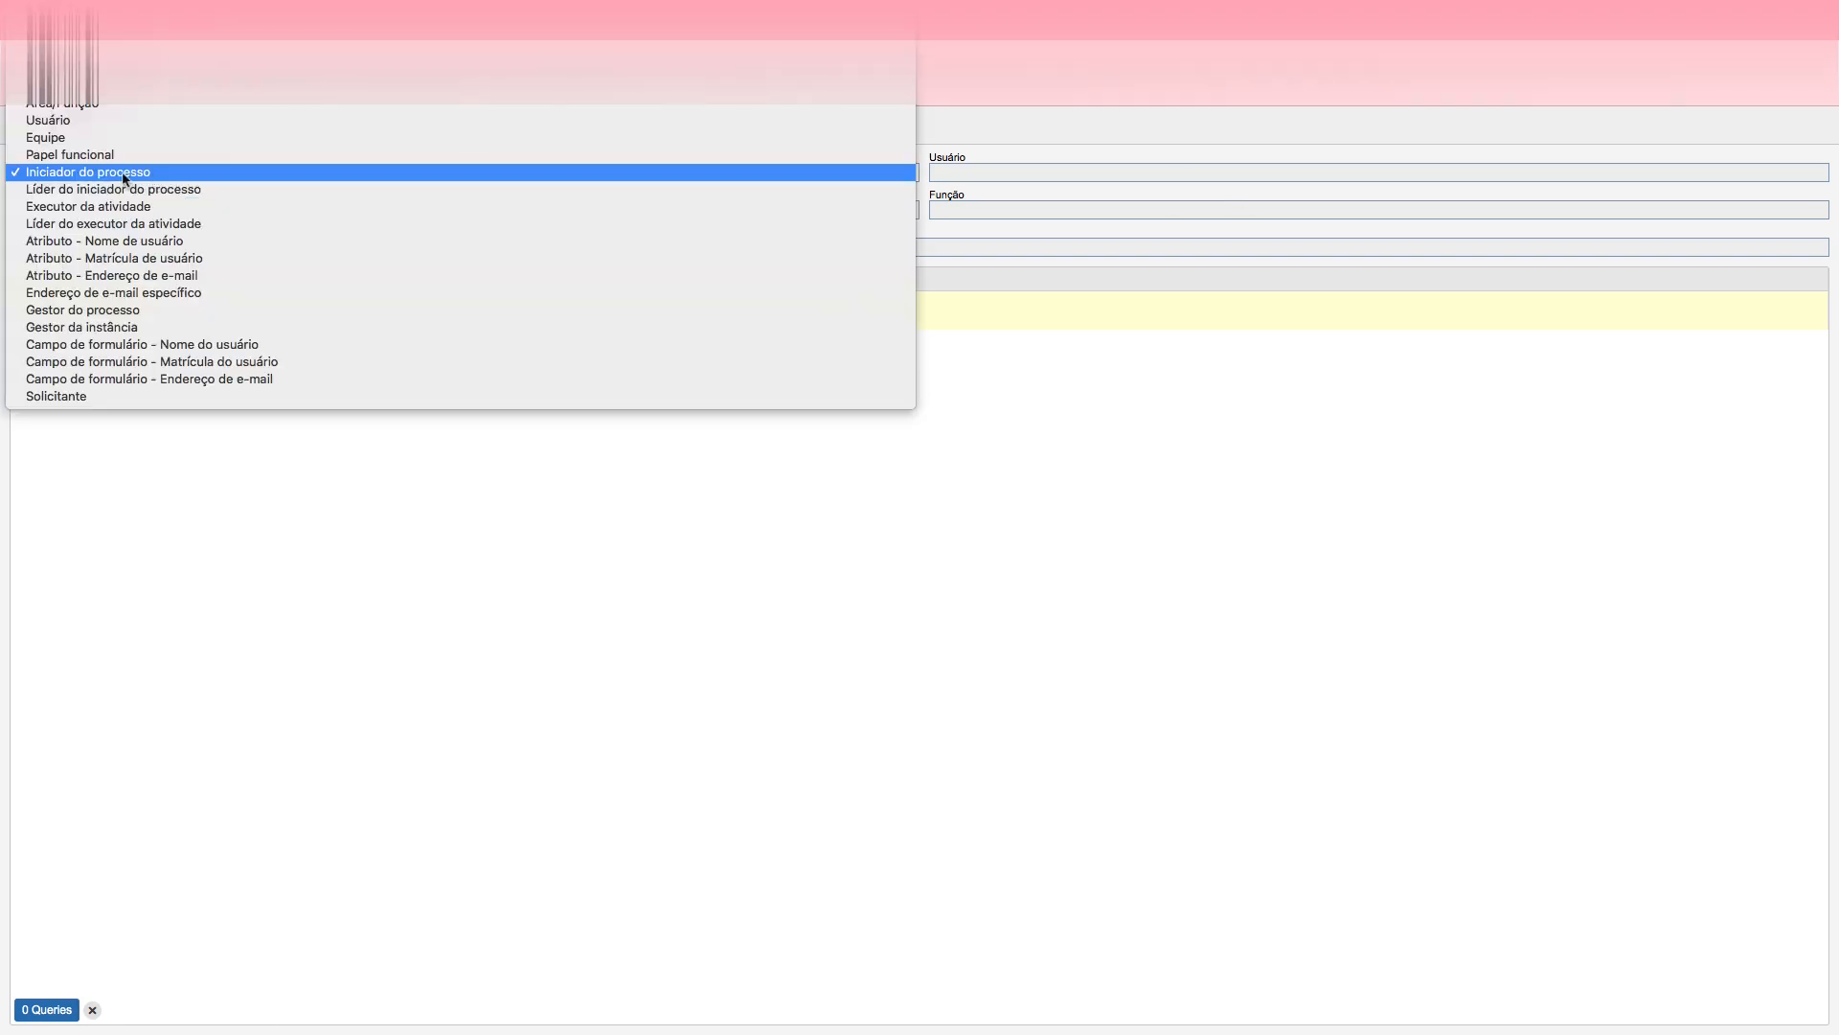
click(135, 174)
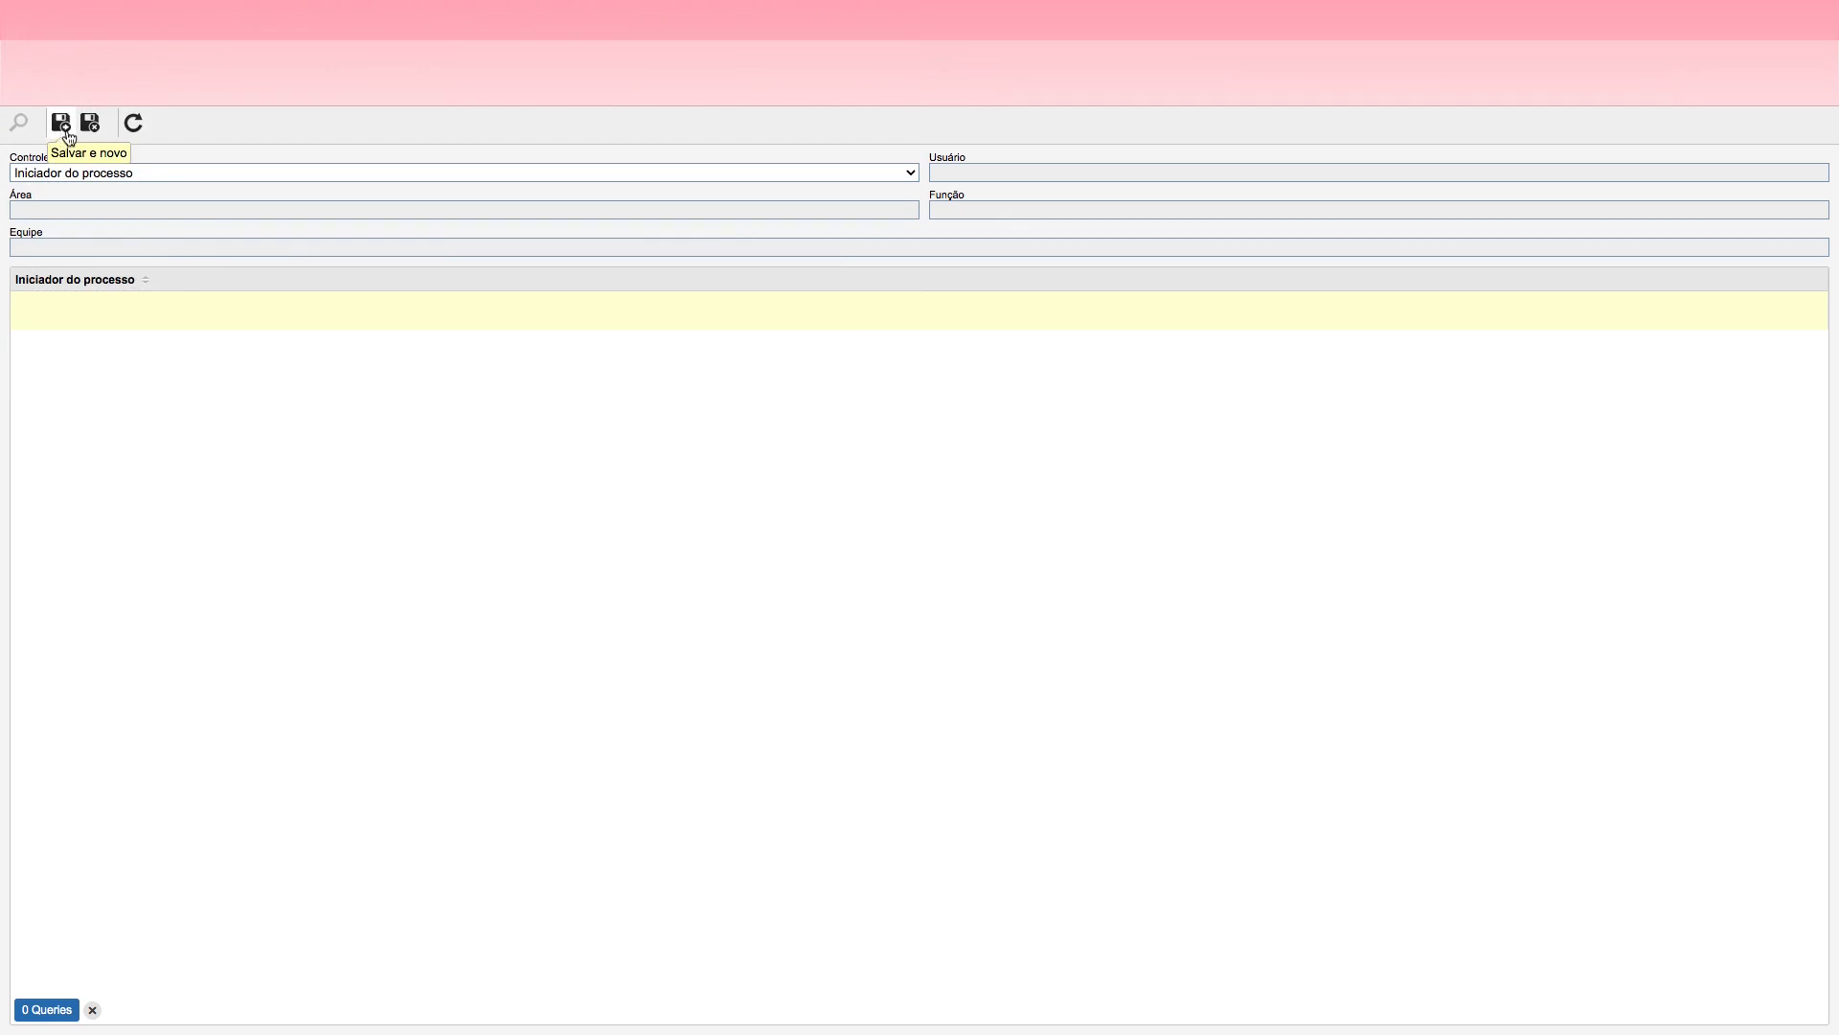
click(991, 173)
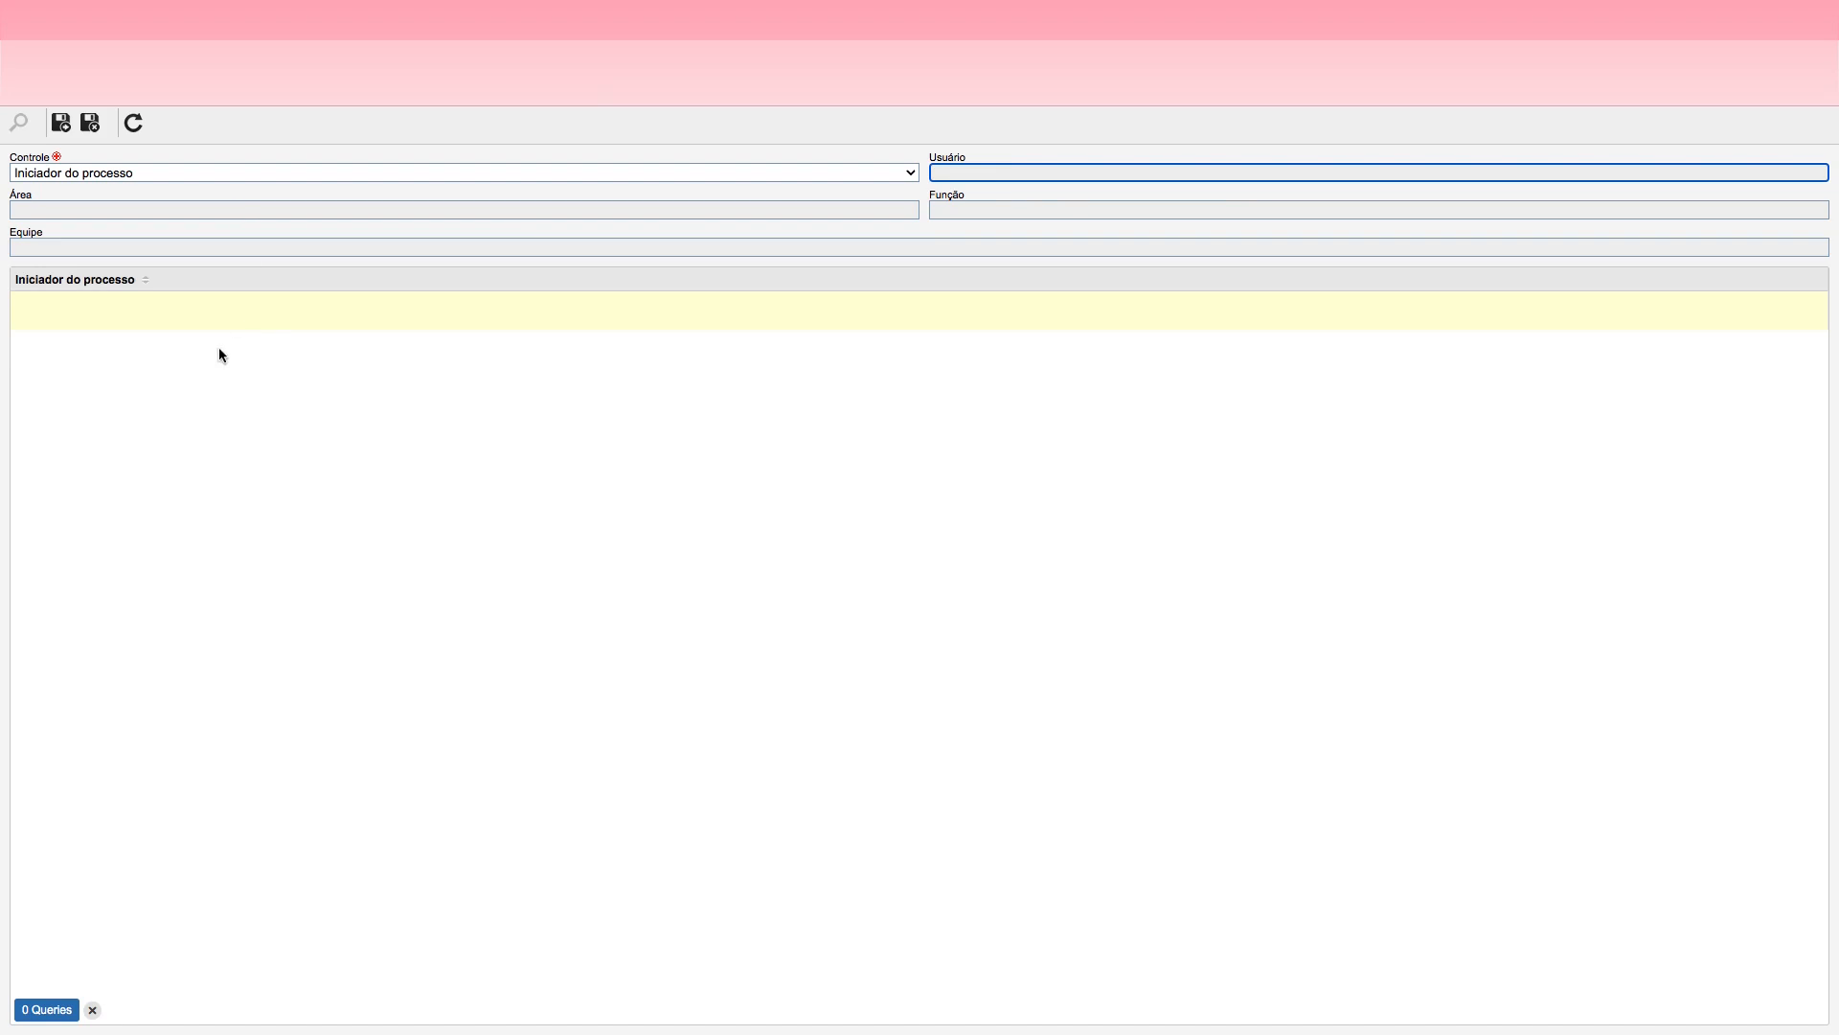
click(218, 347)
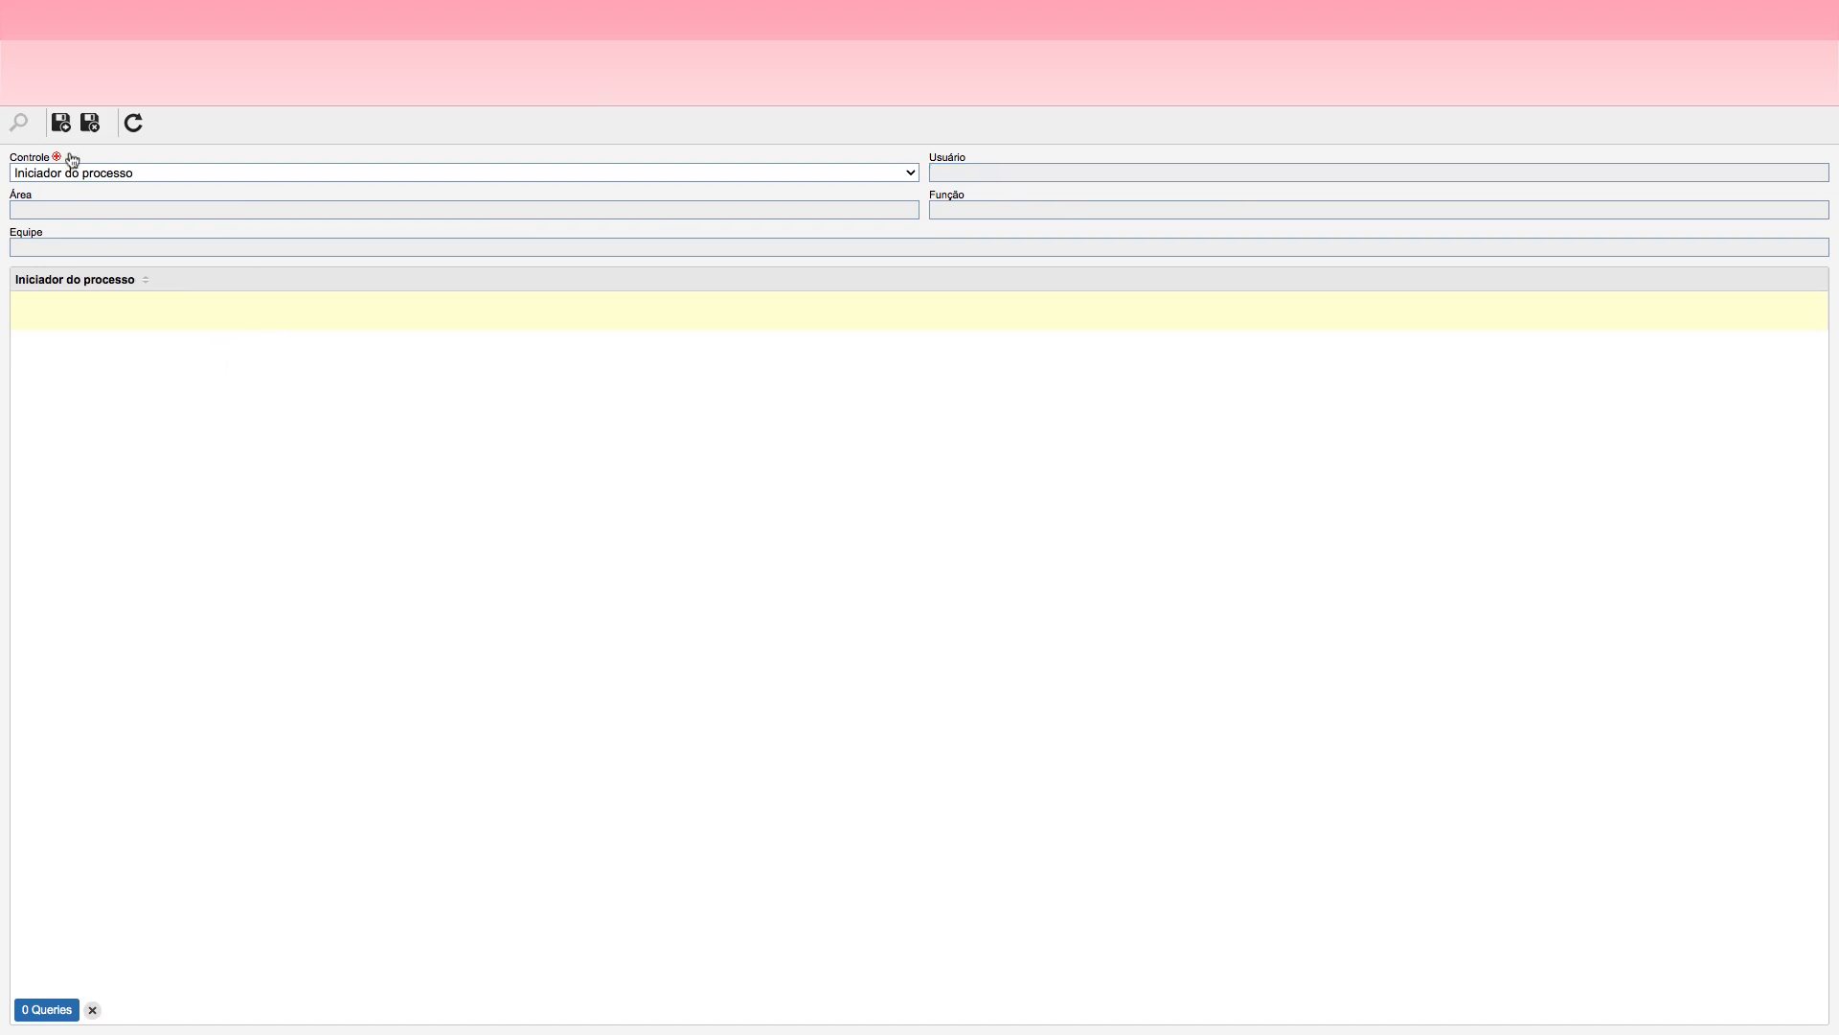
click(96, 173)
click(92, 396)
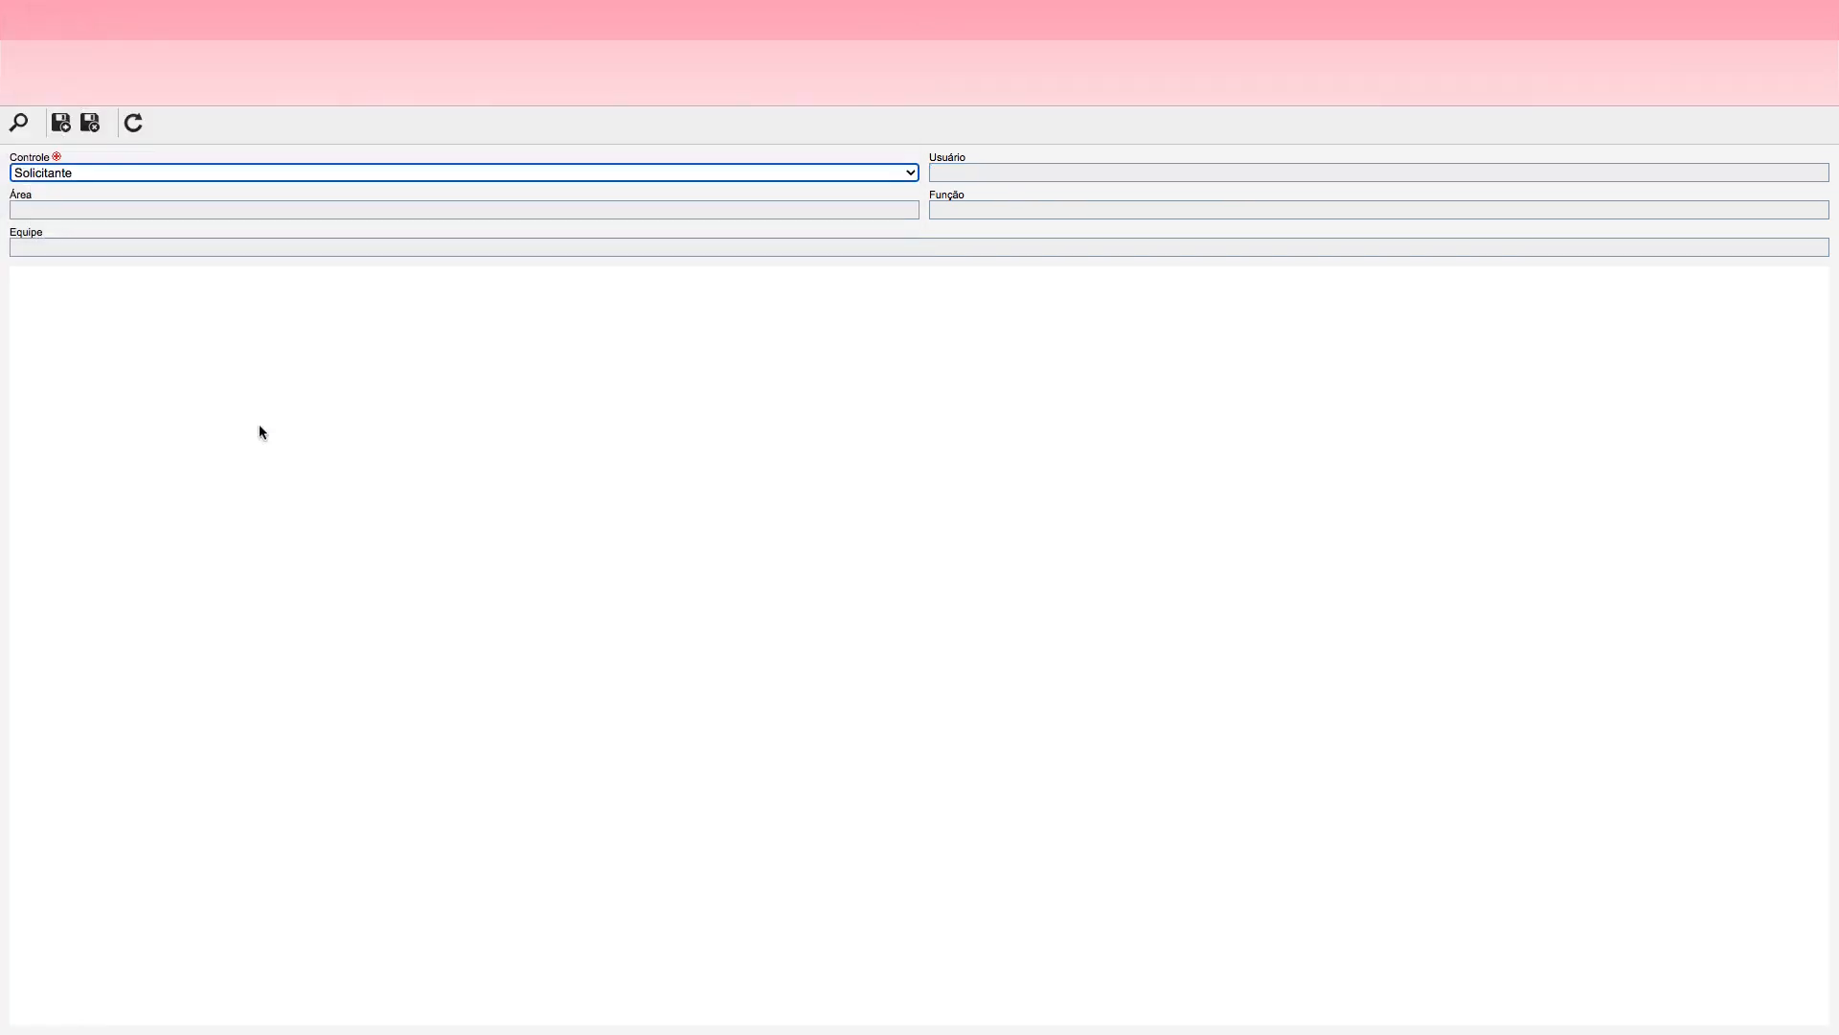
click(92, 125)
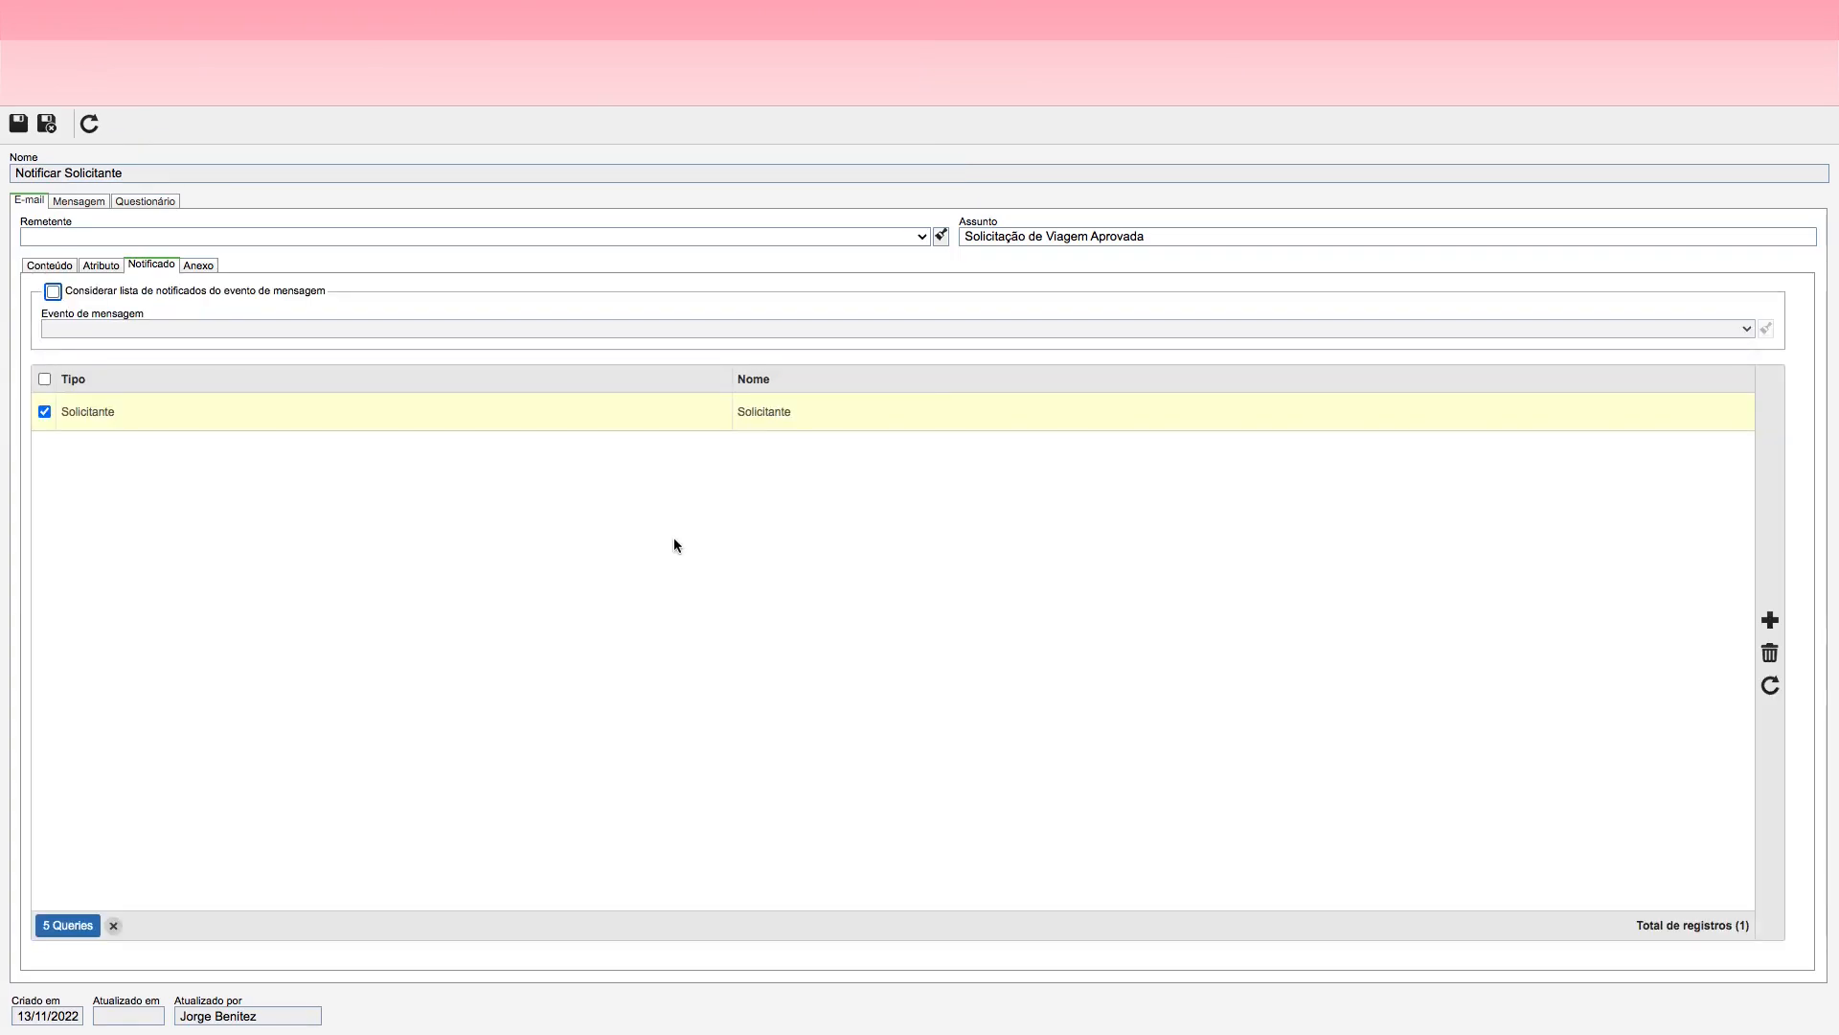
click(46, 123)
Step: Review the approval e-mail's subject, body text and list of notified recipients
click(494, 577)
click(38, 268)
click(1087, 233)
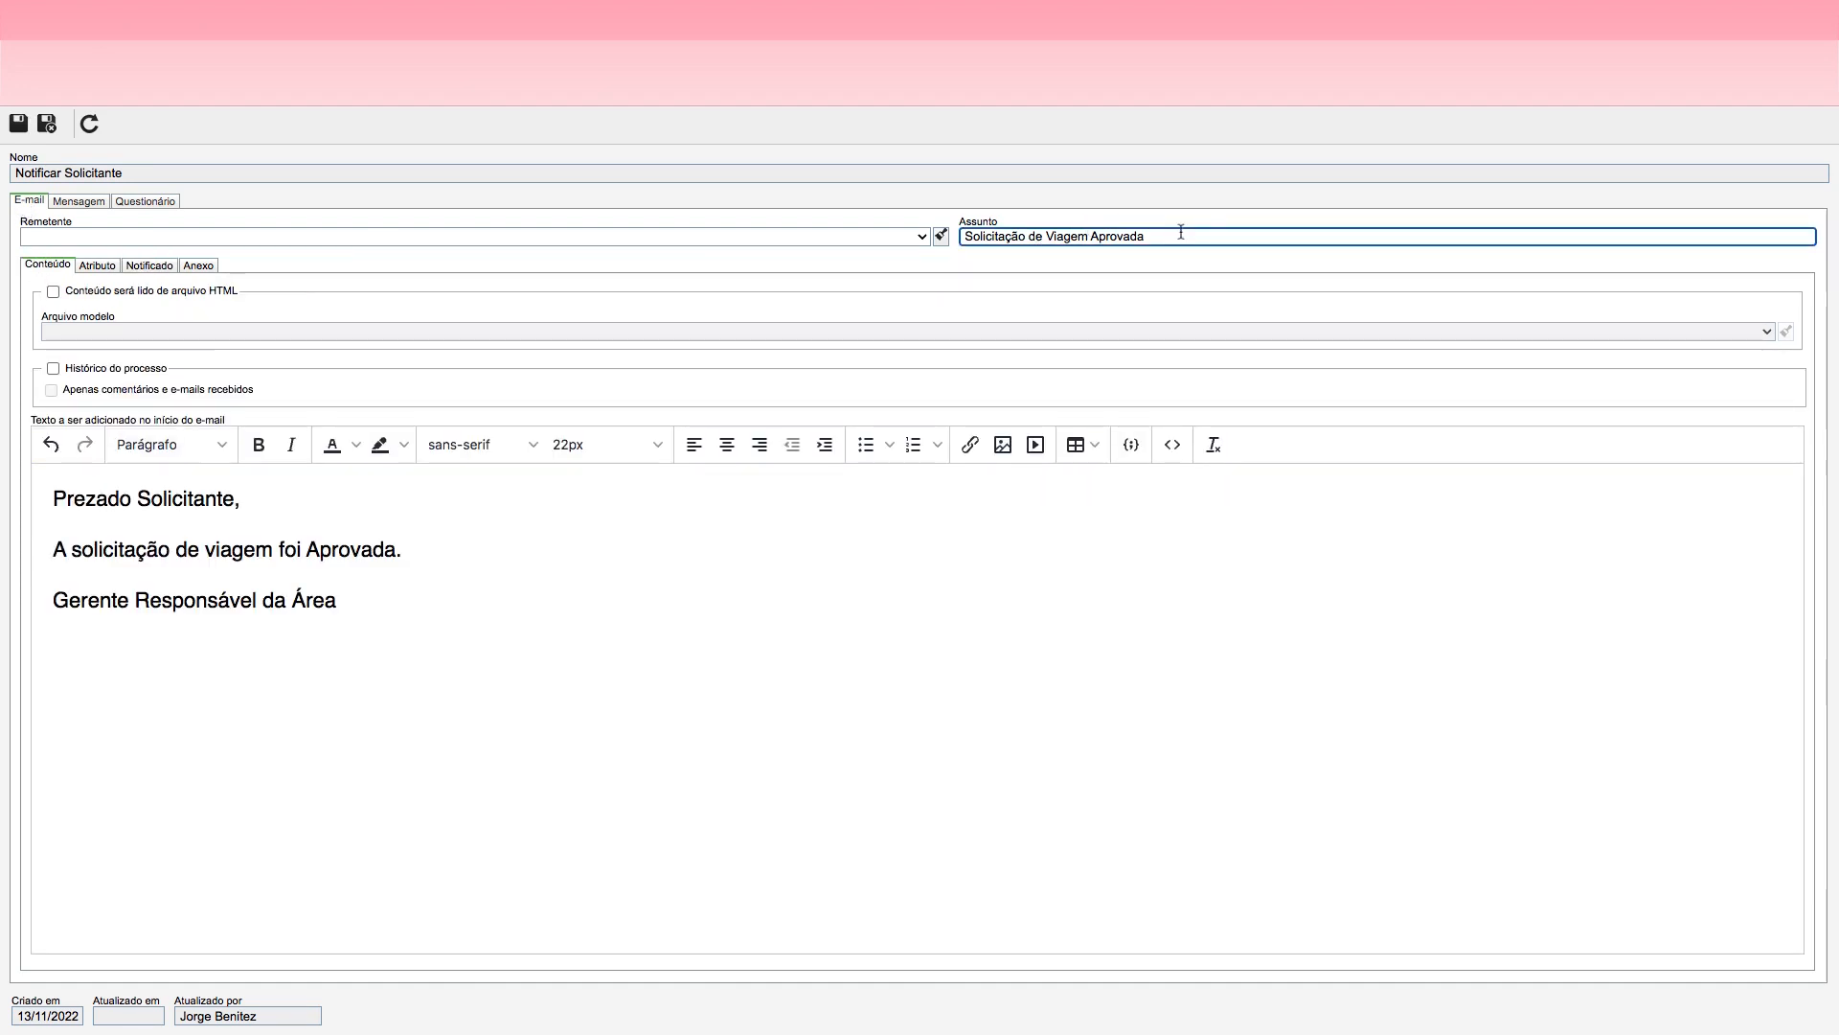
drag(1184, 235, 963, 237)
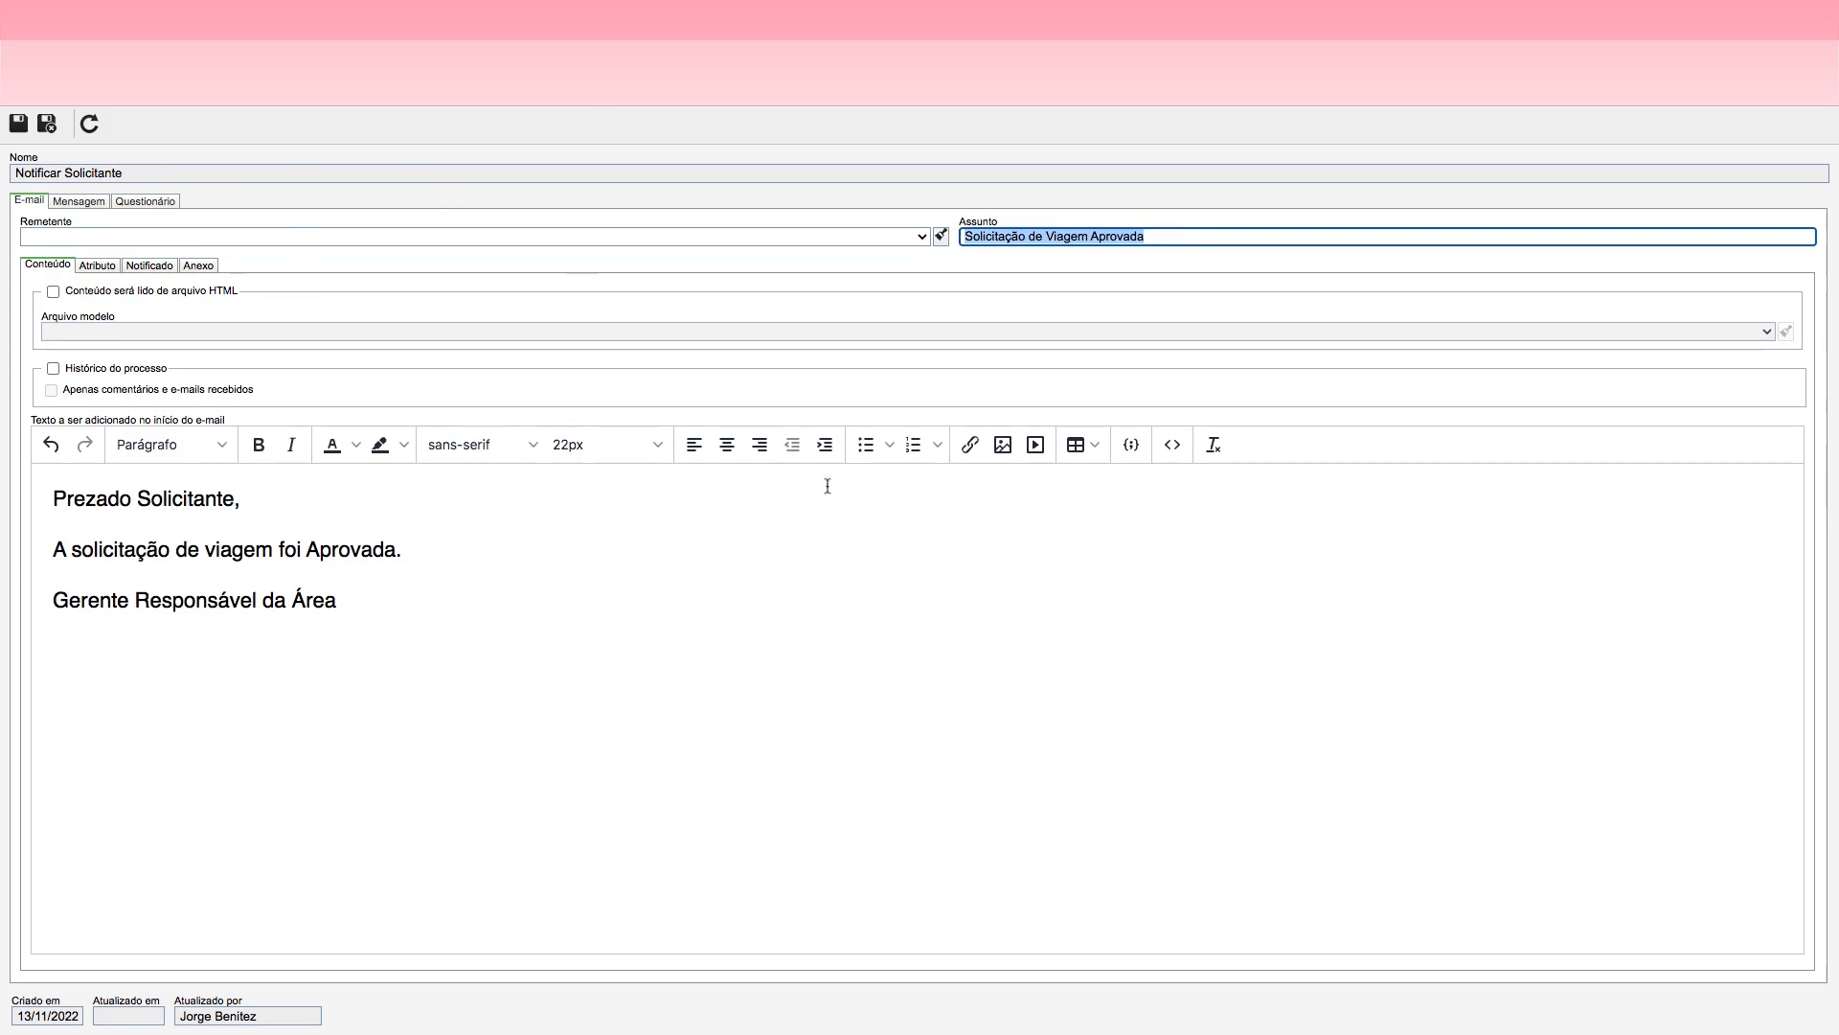
drag(1161, 237, 978, 240)
drag(46, 499, 443, 641)
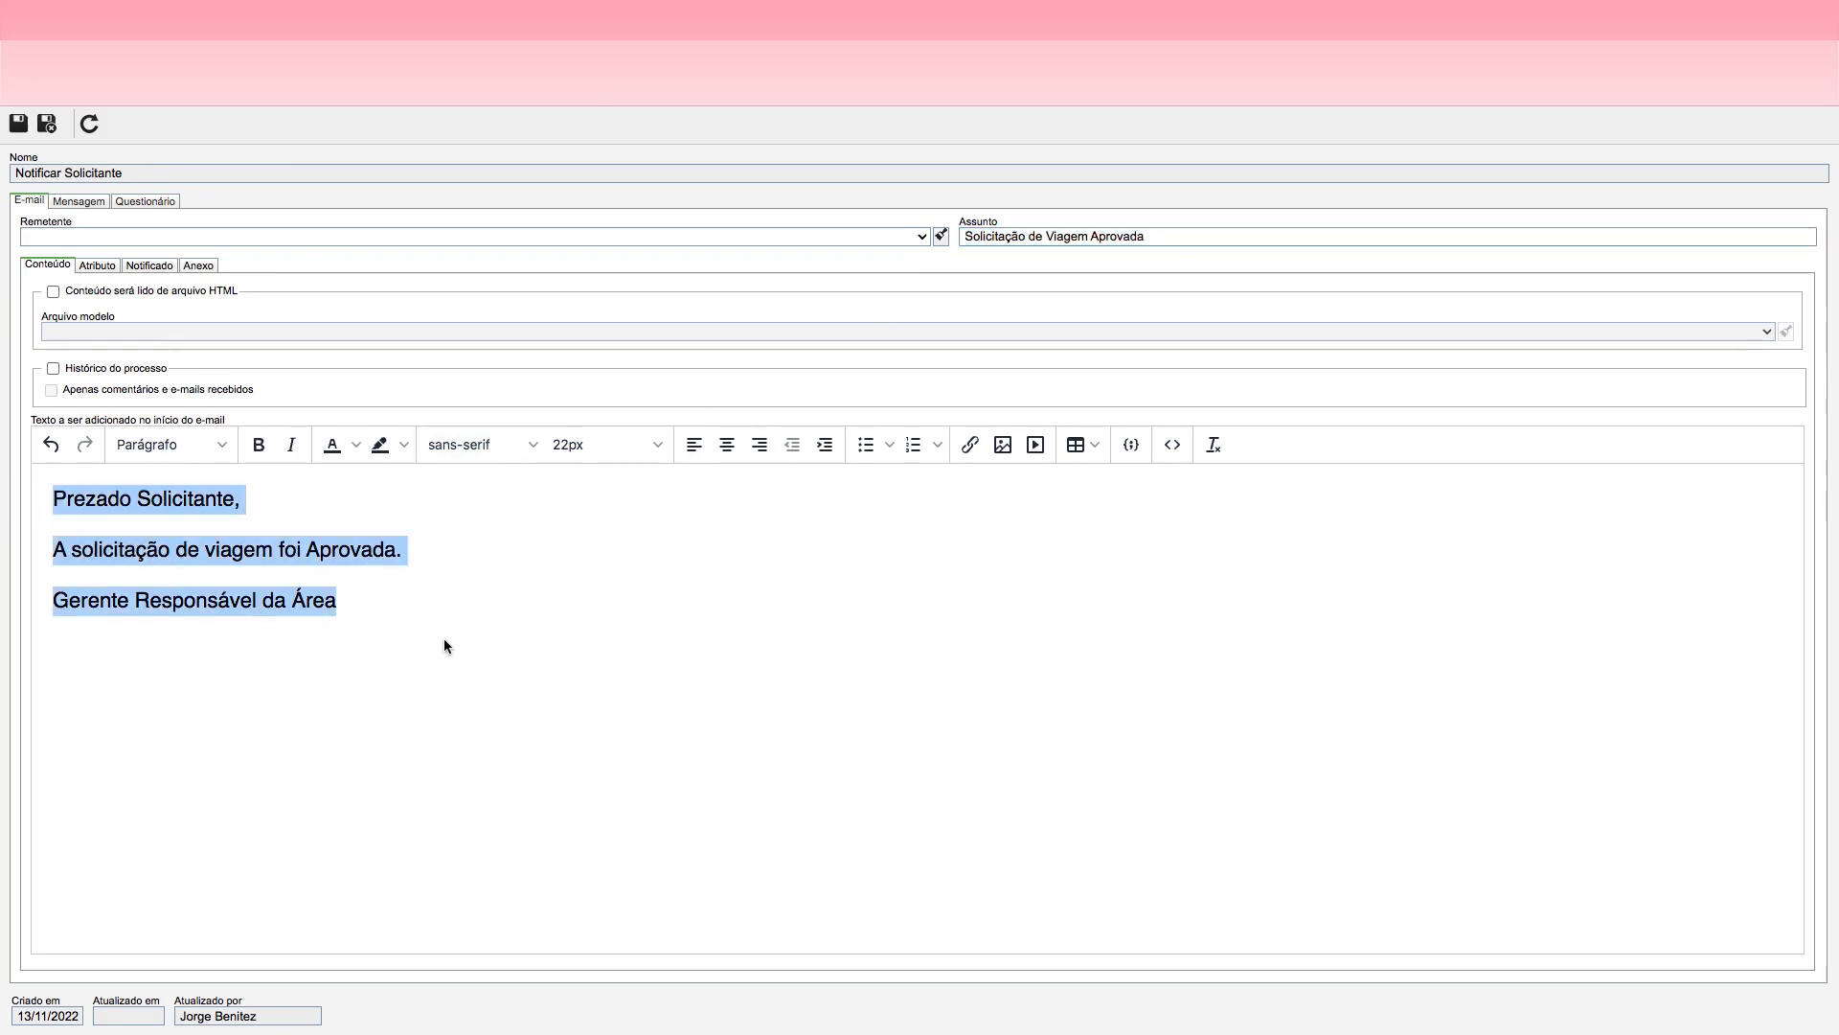
click(151, 267)
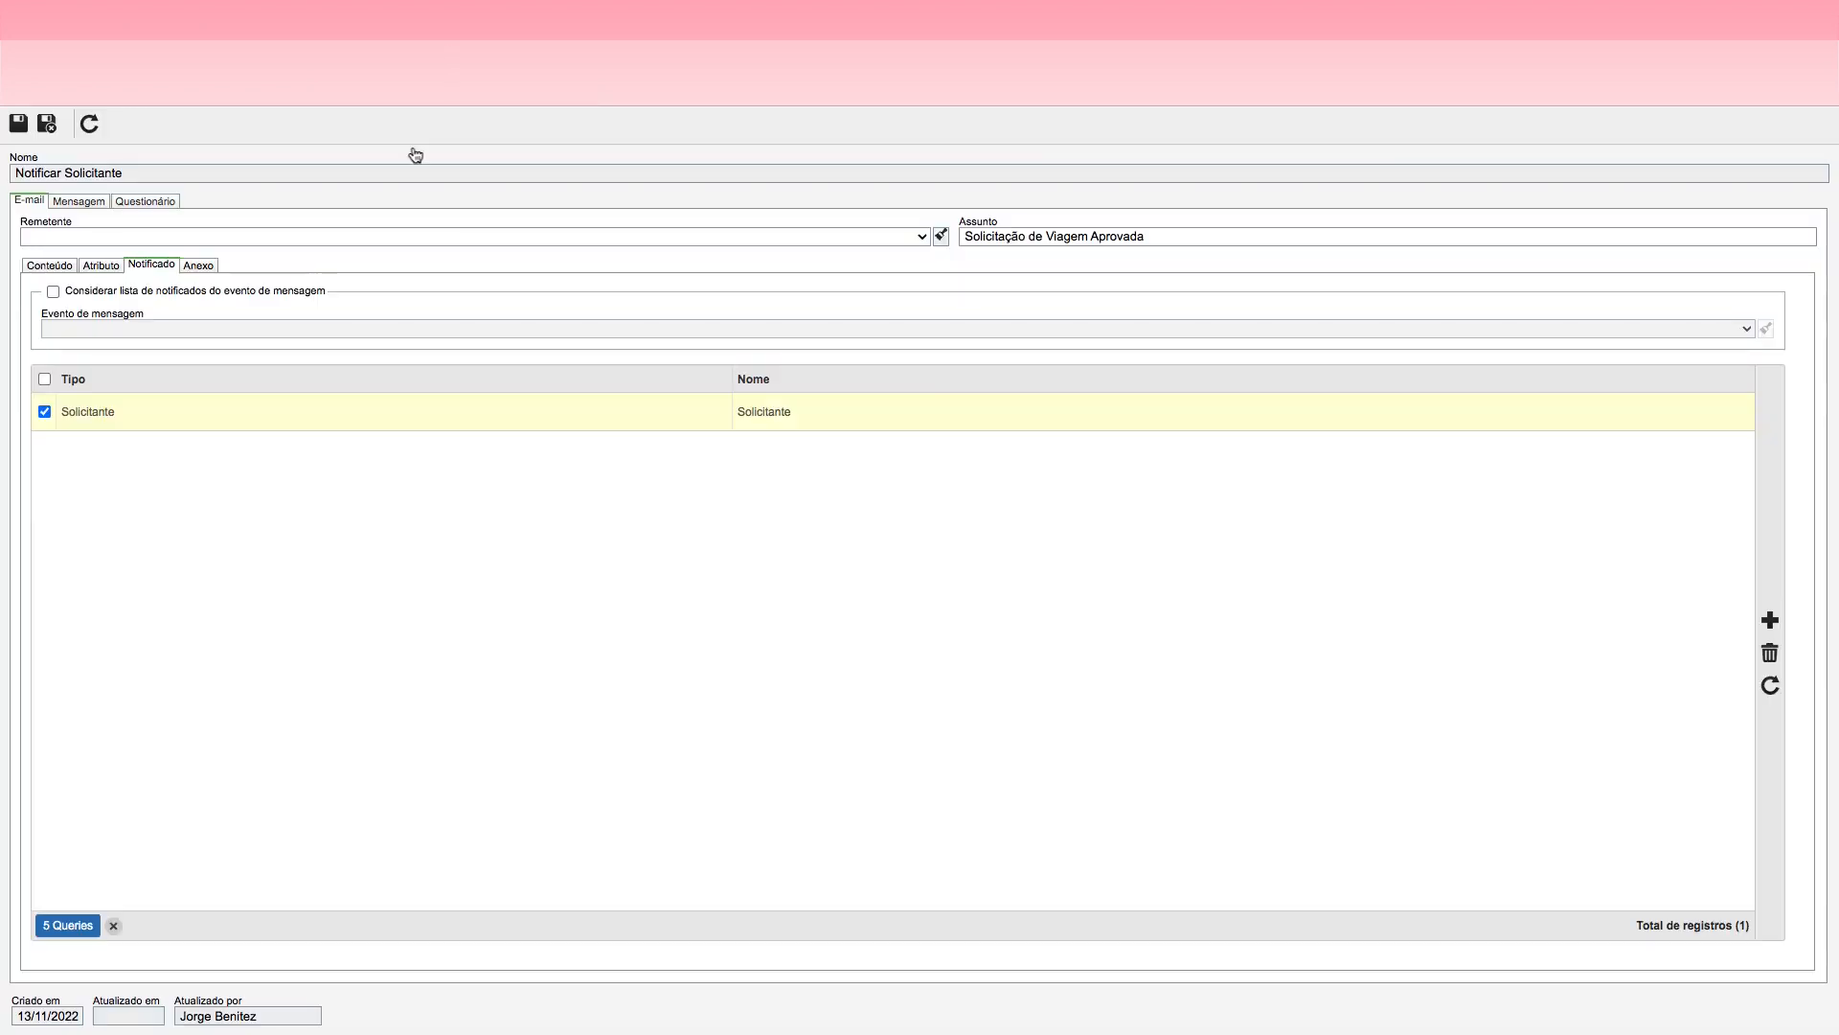
Step: Leave the Notificar Solicitante event's settings and save the flowchart
click(81, 202)
click(20, 206)
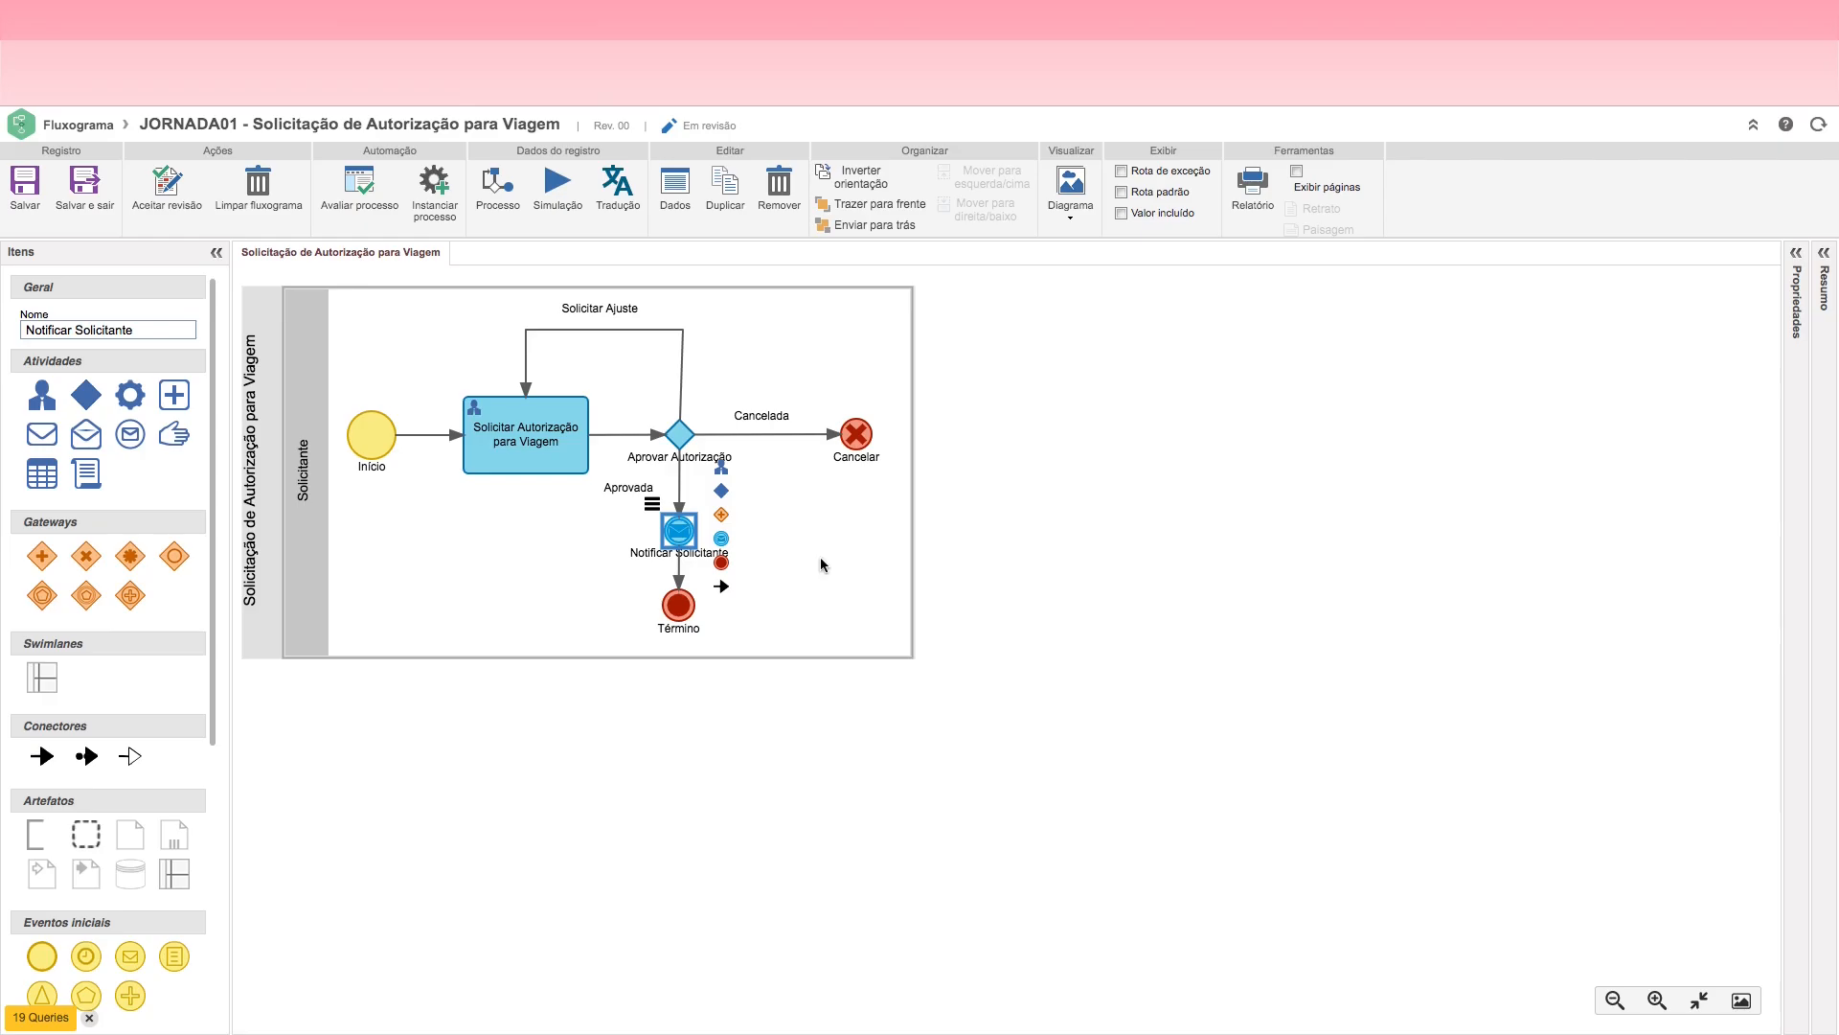
click(822, 556)
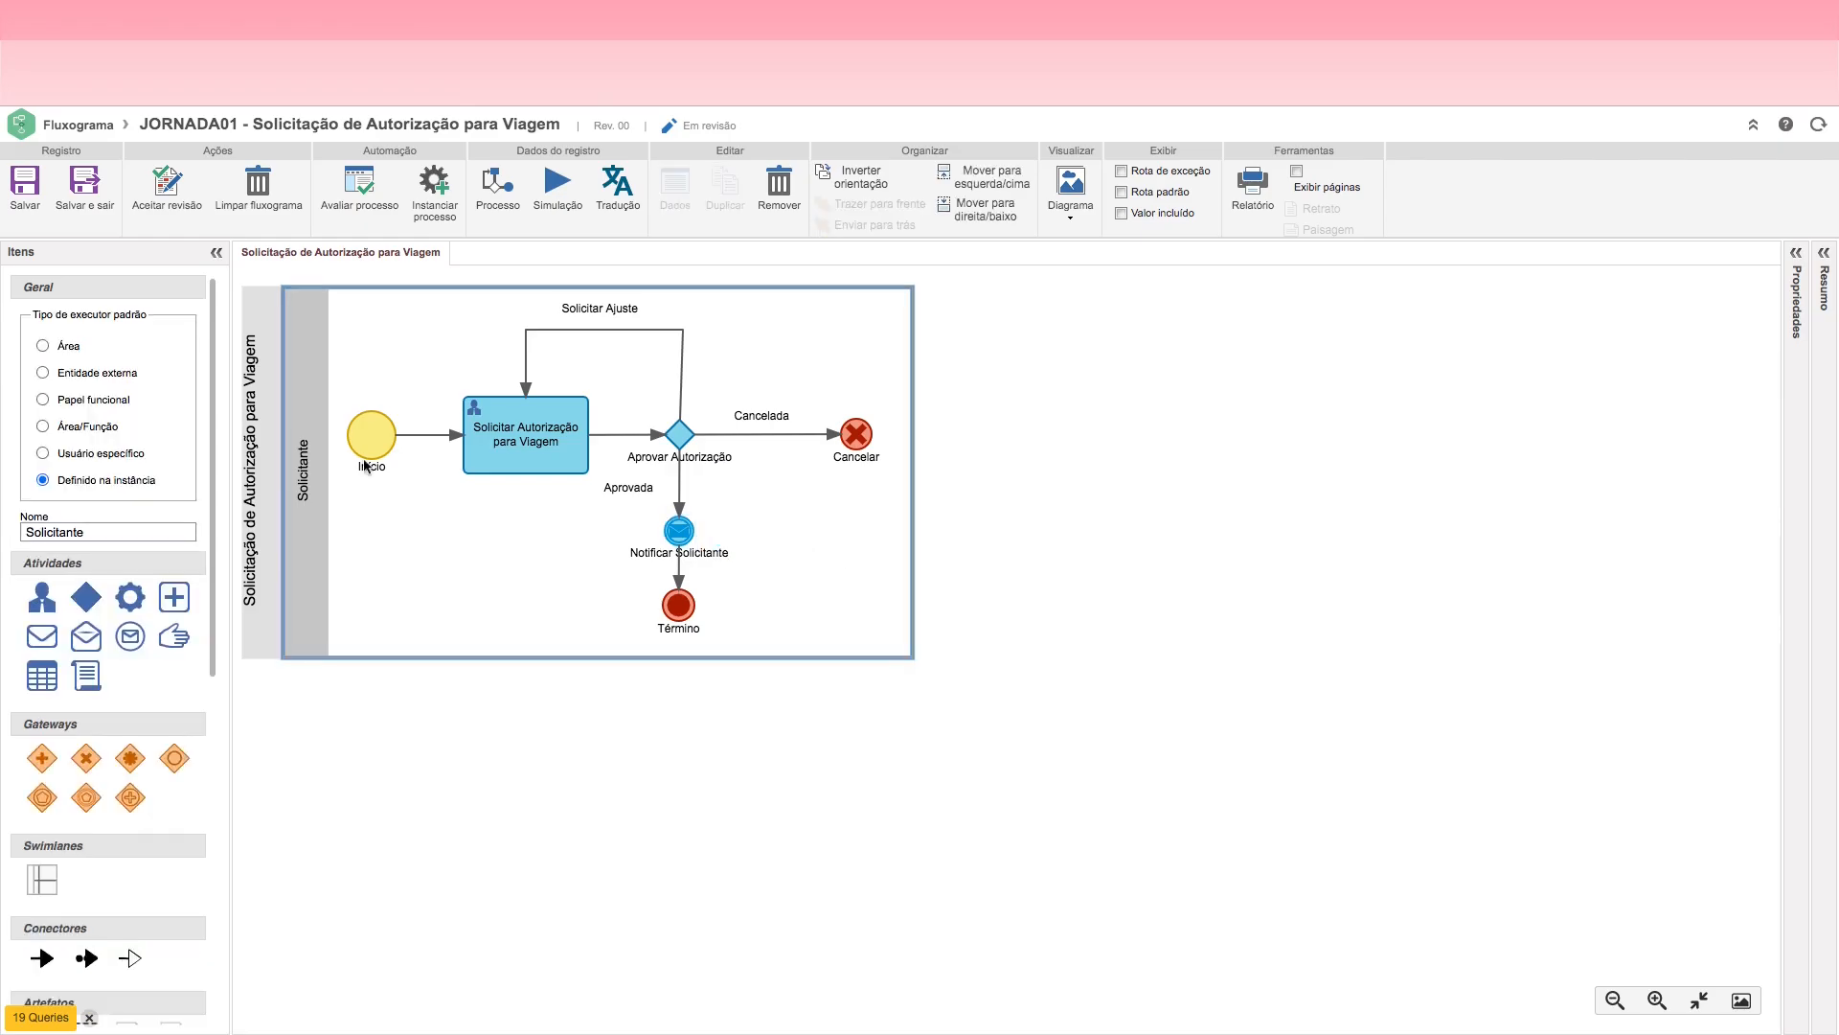
click(16, 207)
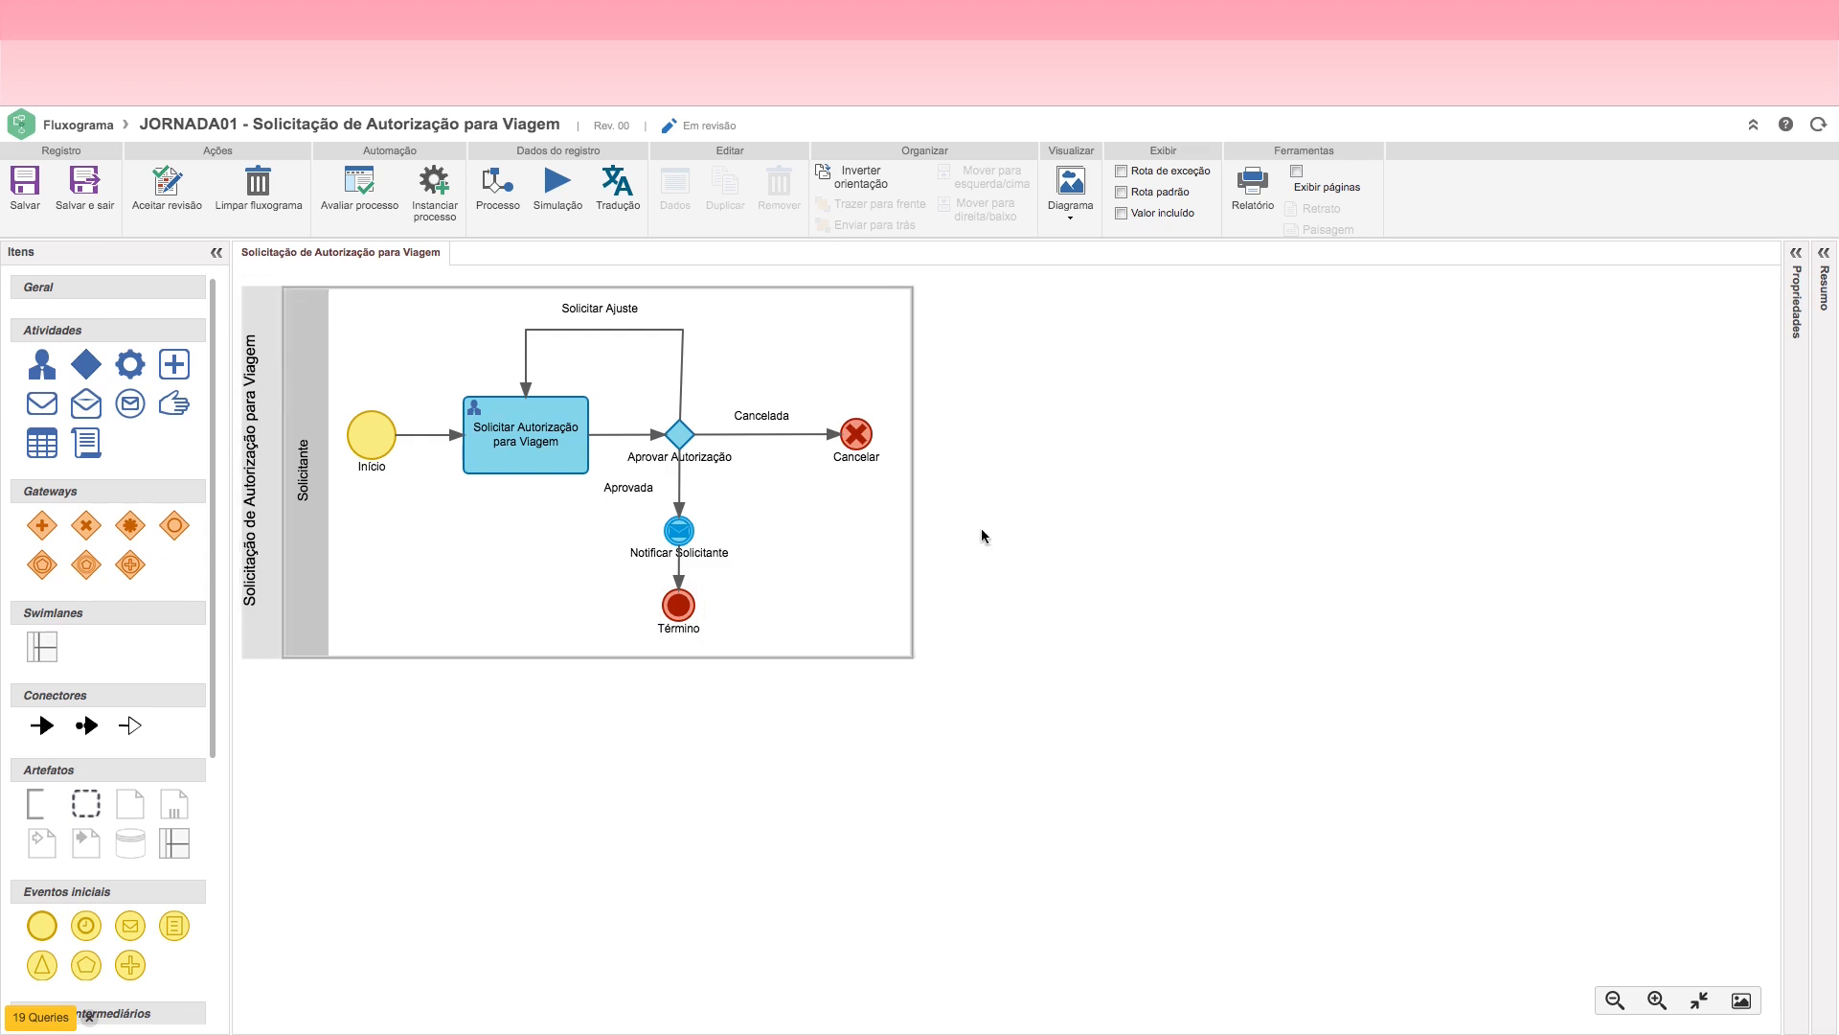
Step: Review the flow through the travel request activity, the Aprovar Autorização decision and the Notificar Solicitante event
click(514, 448)
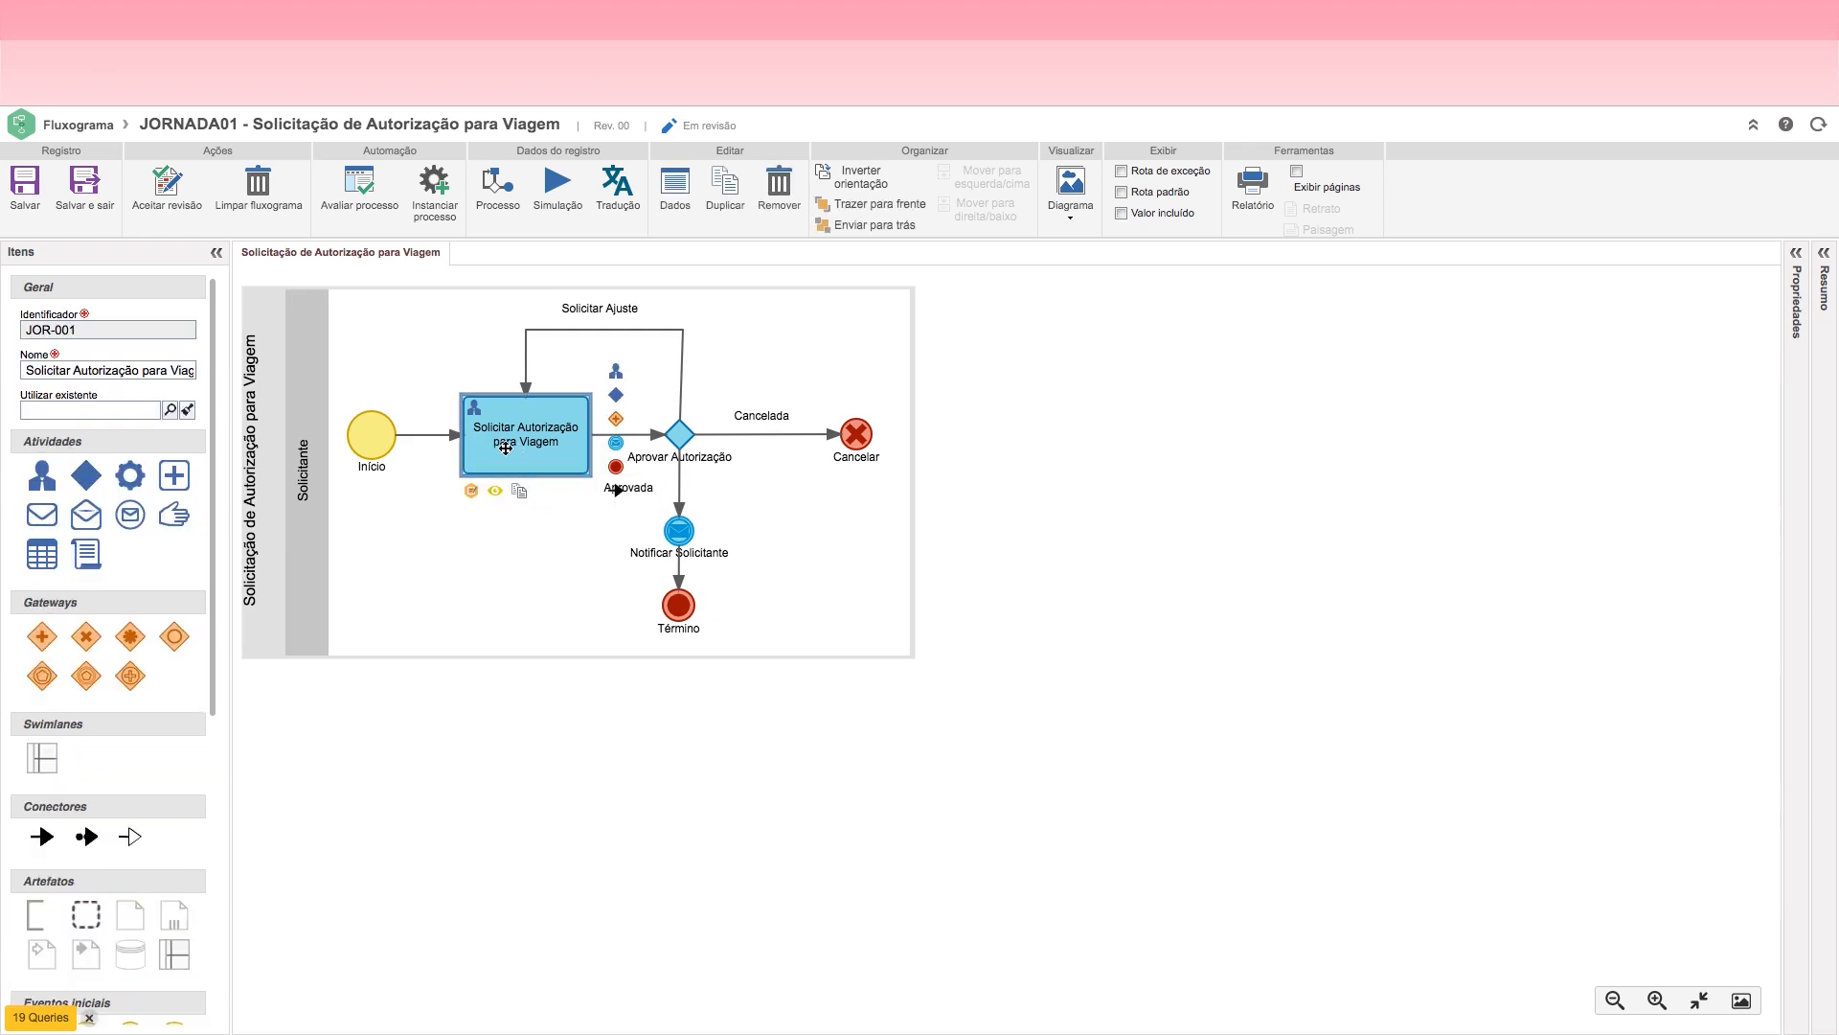
click(683, 438)
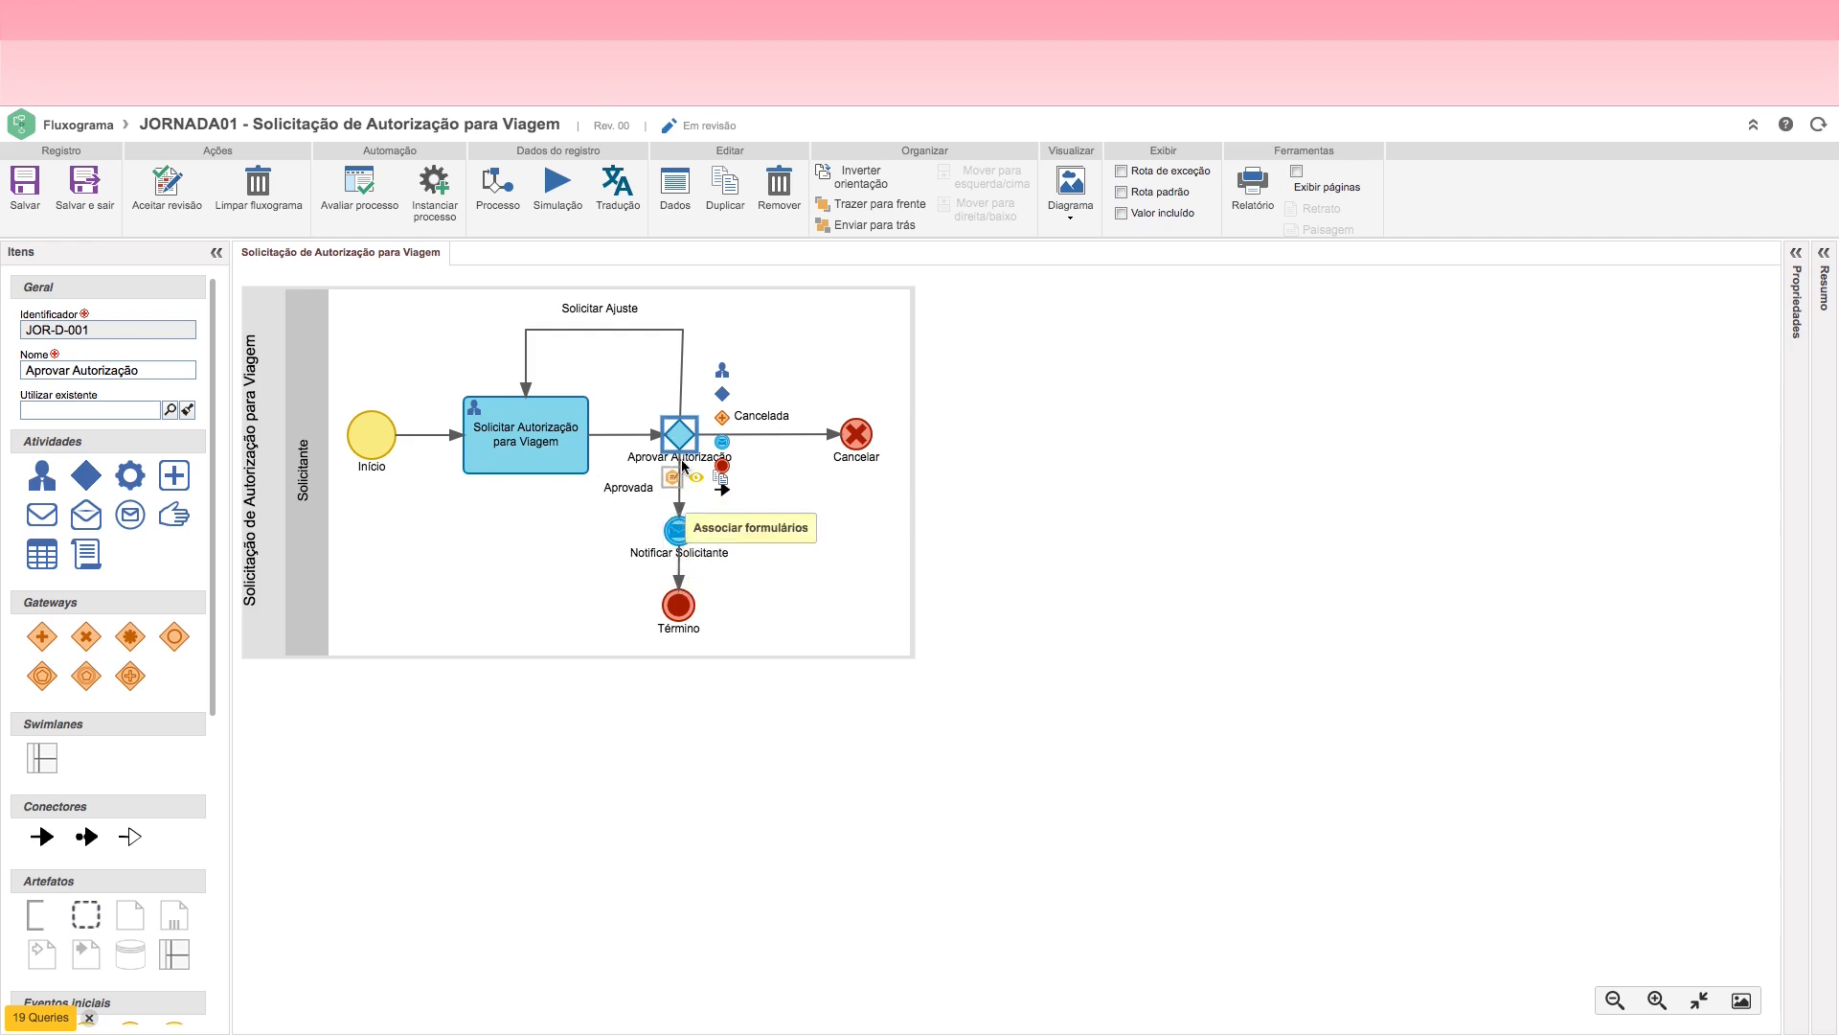
click(678, 531)
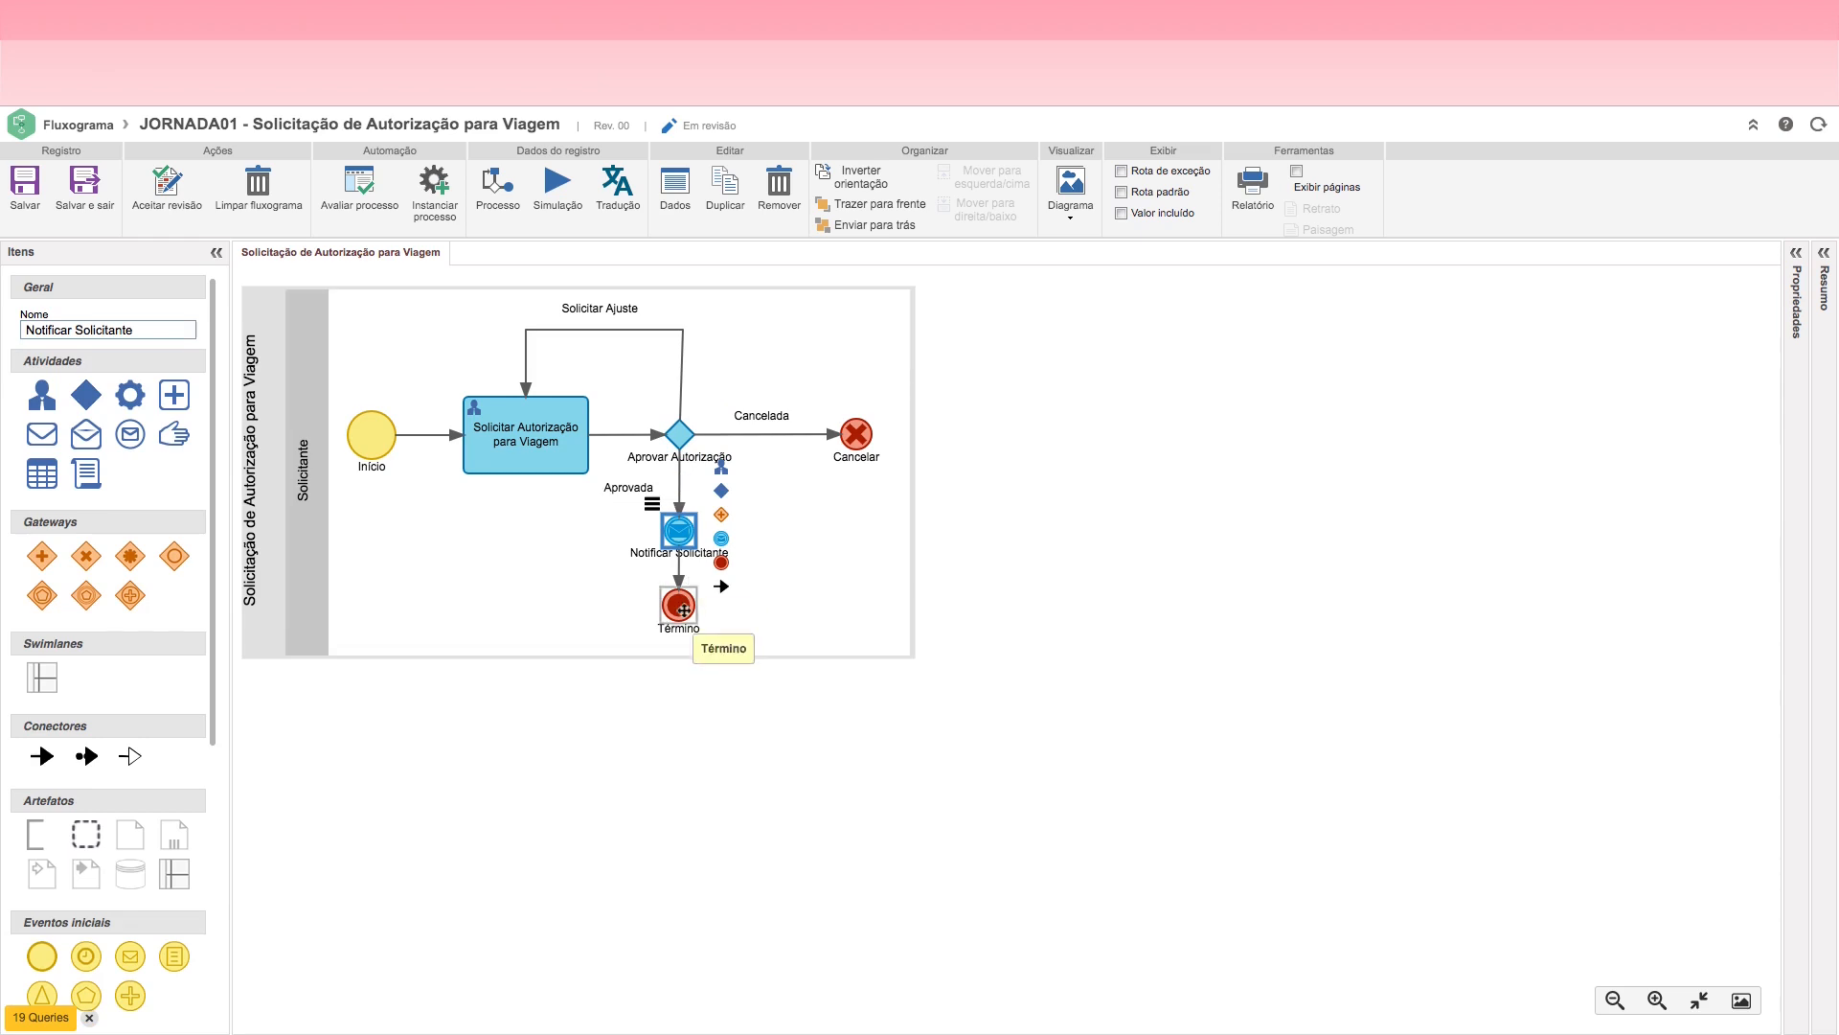
click(680, 436)
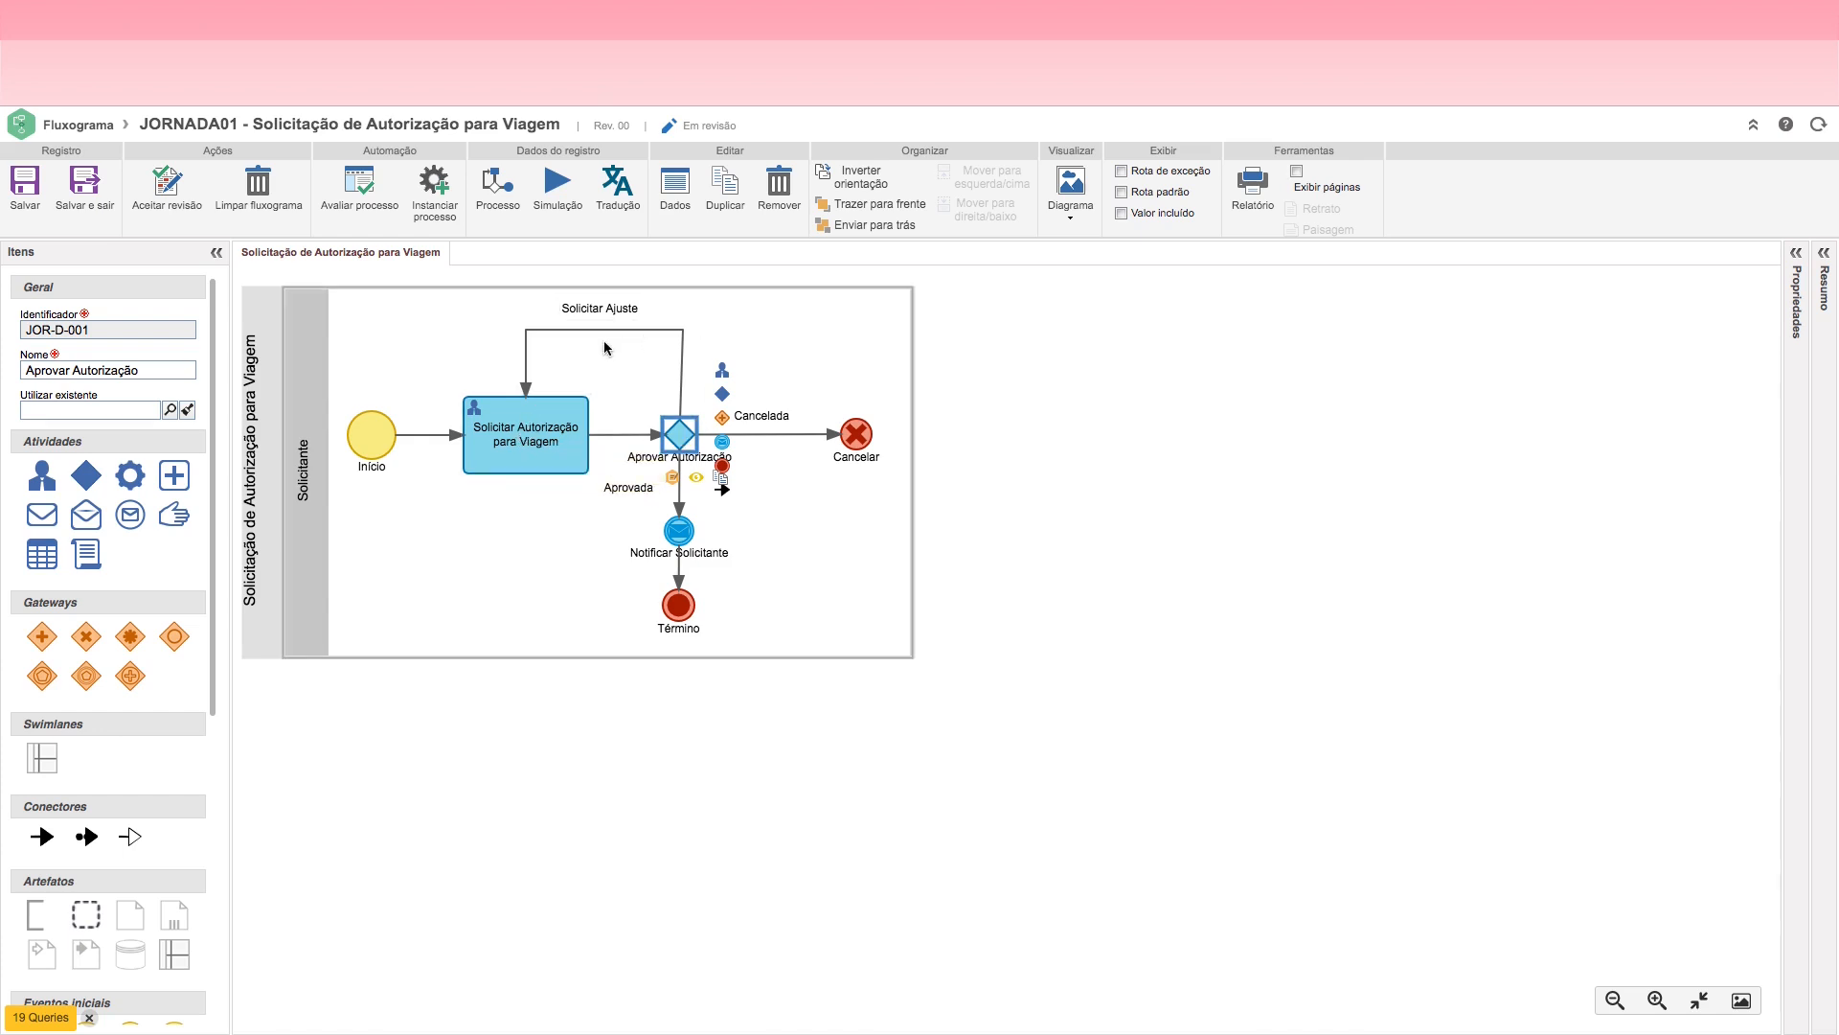
Step: Open the Registrar Solicitação action in the Solicitar Autorização para Viagem activity's configuration
click(535, 440)
double_click(526, 440)
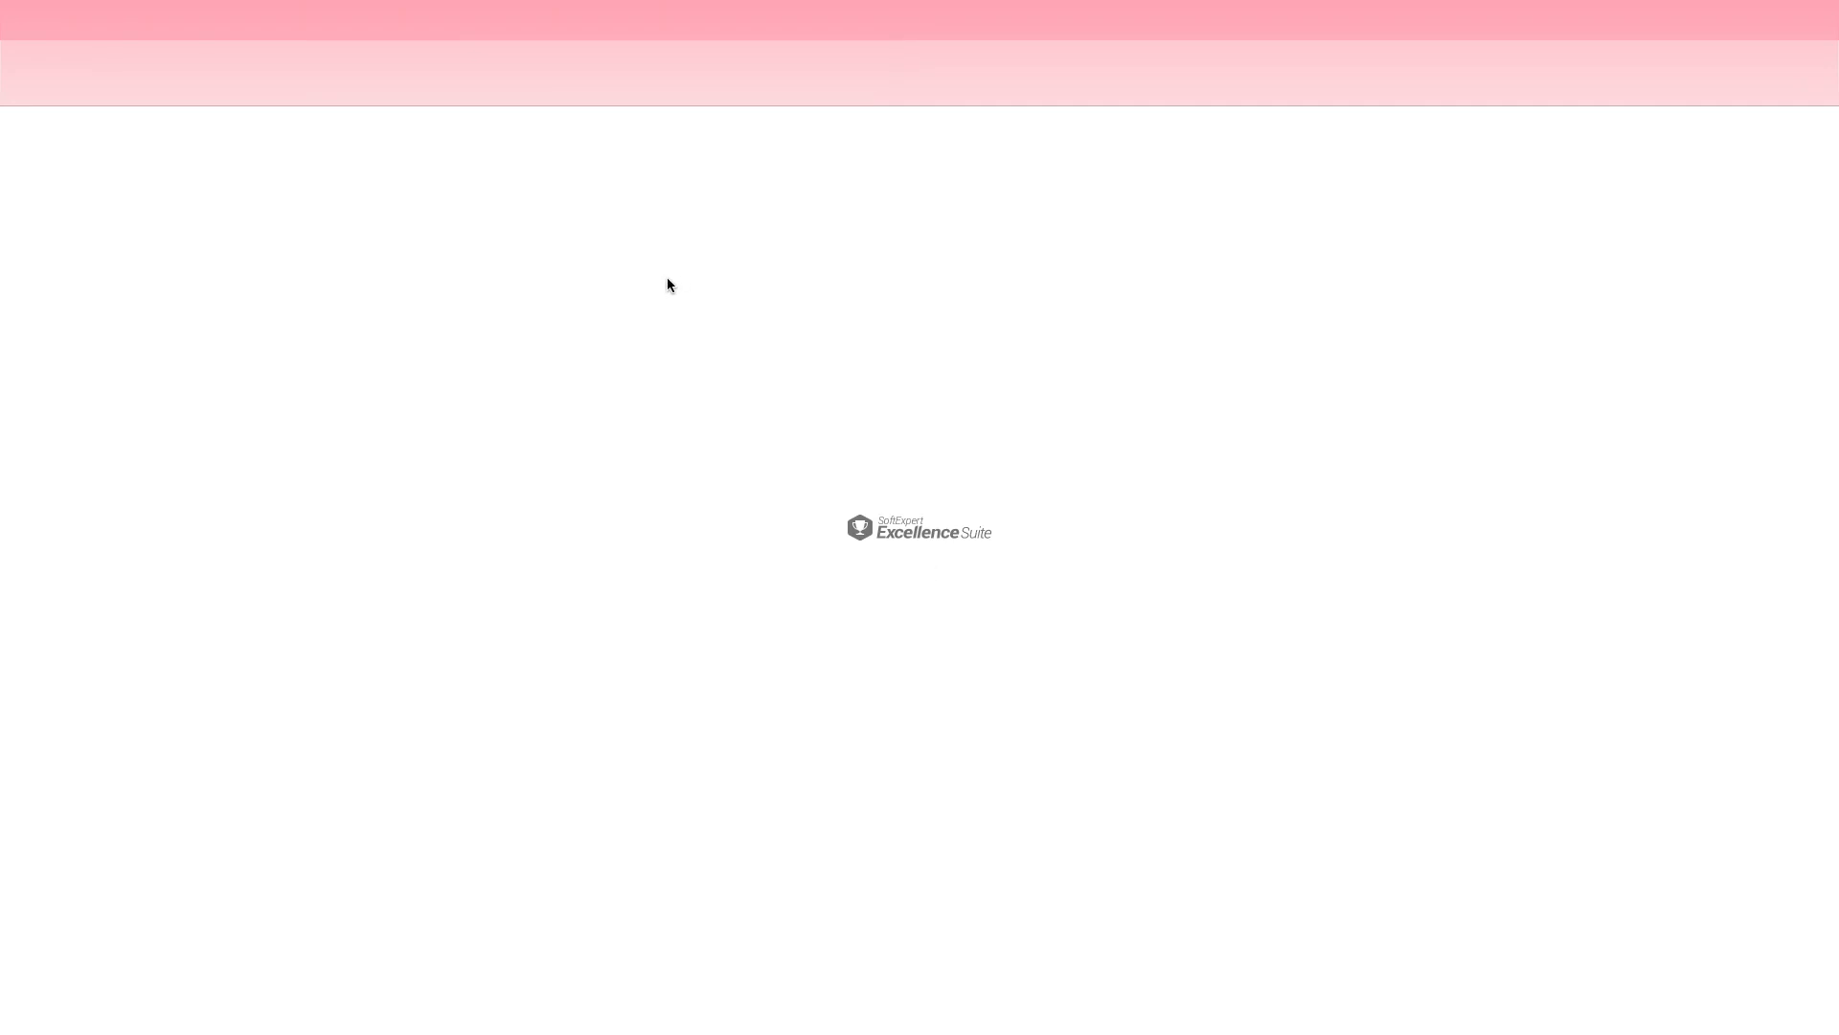
click(600, 217)
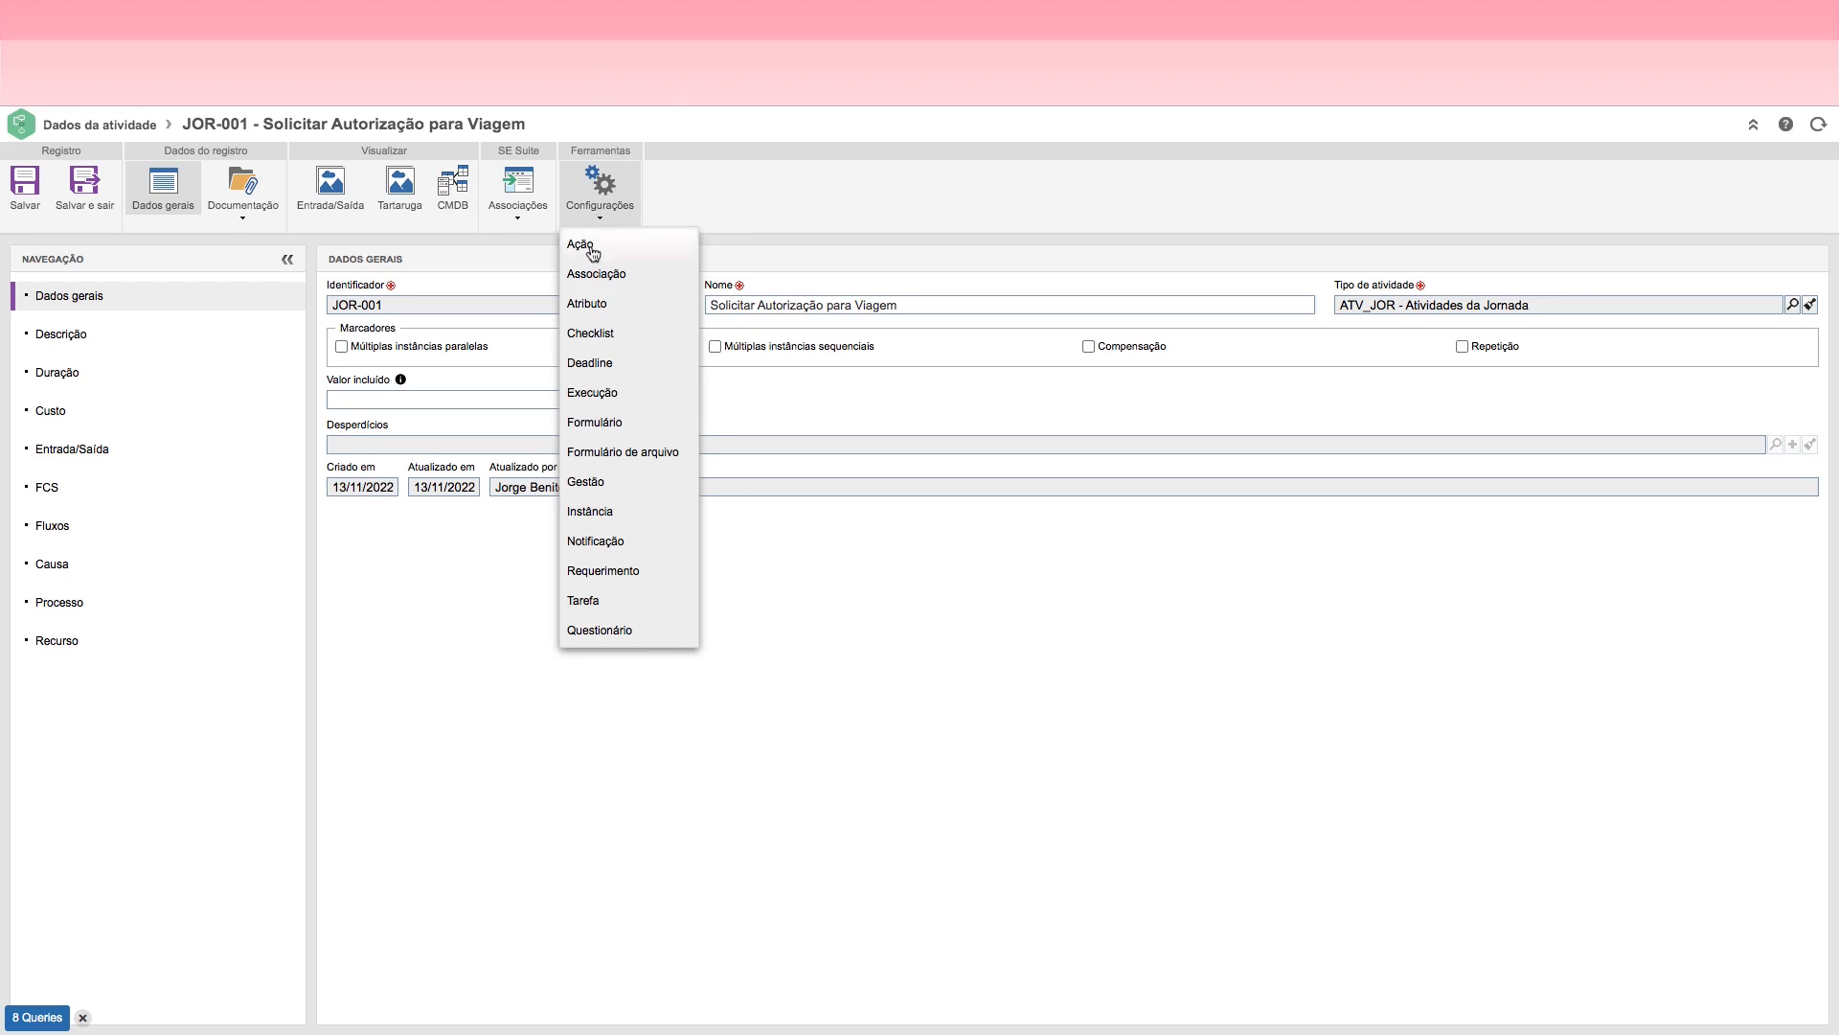
click(602, 251)
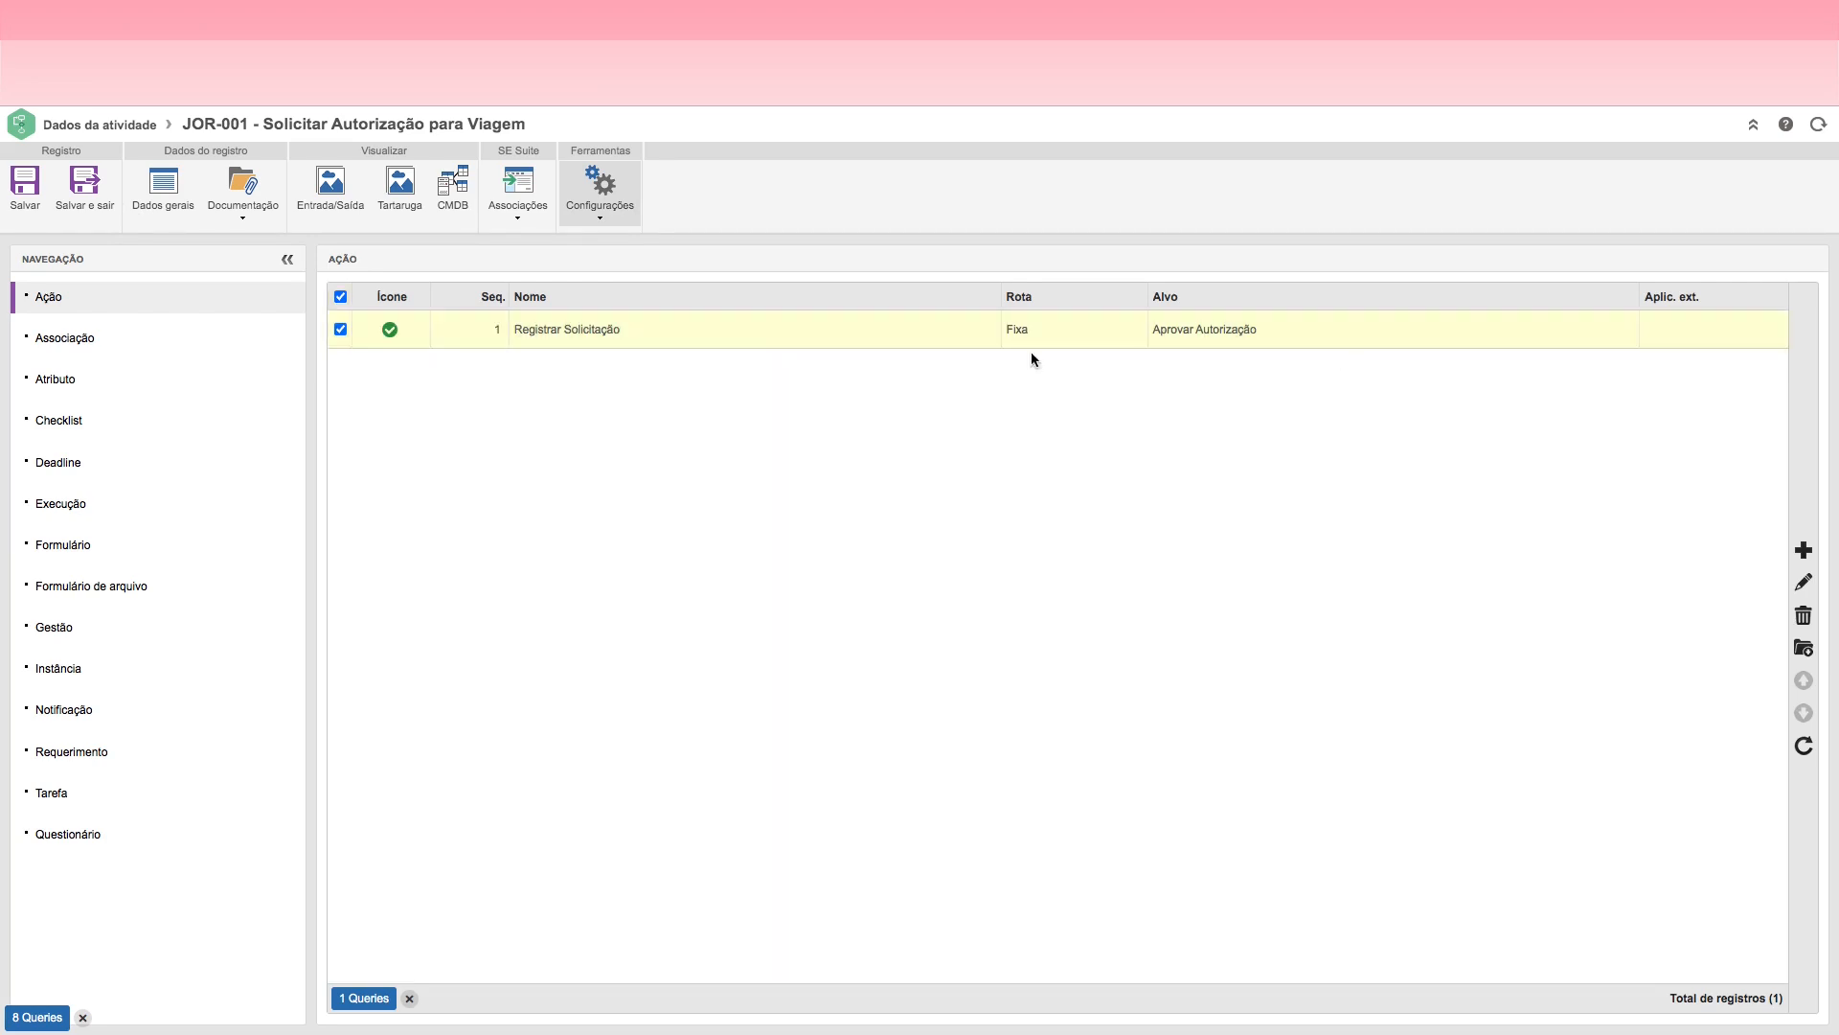
double_click(728, 335)
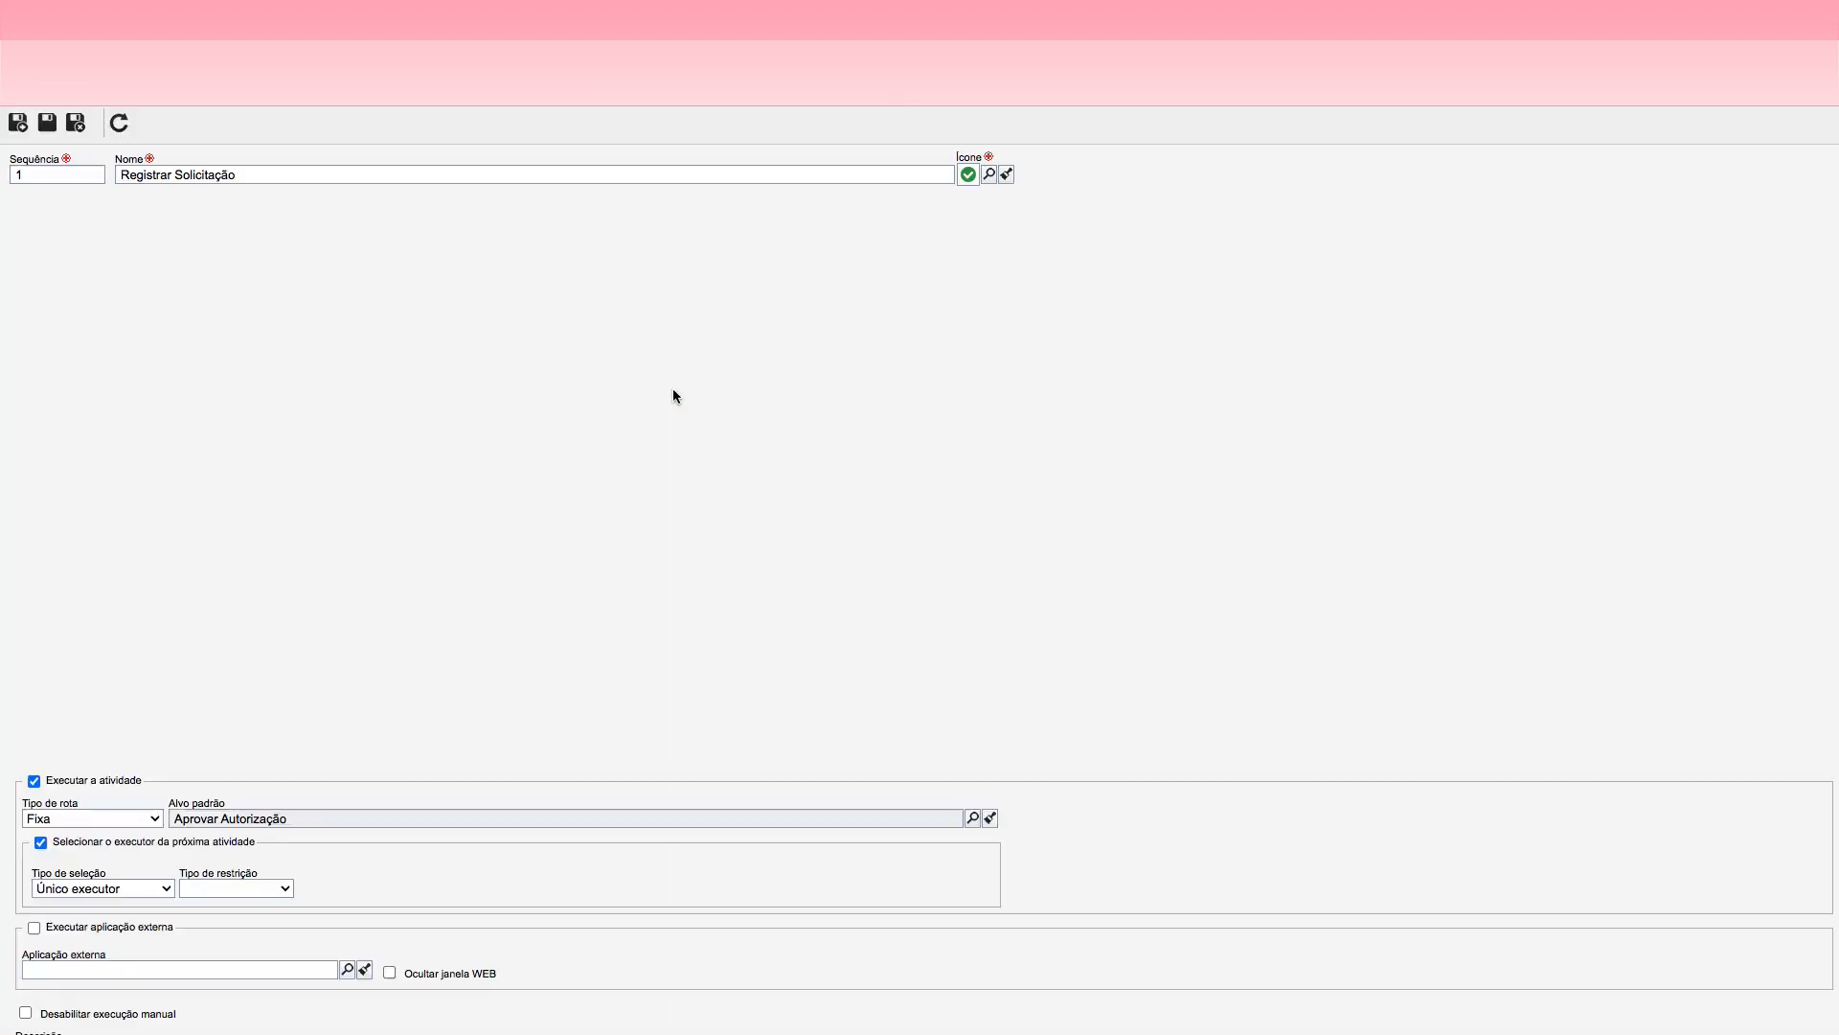
Step: Examine the action's rules for mandatory items, its mandatory requirements configuration and the list of required associations
click(64, 201)
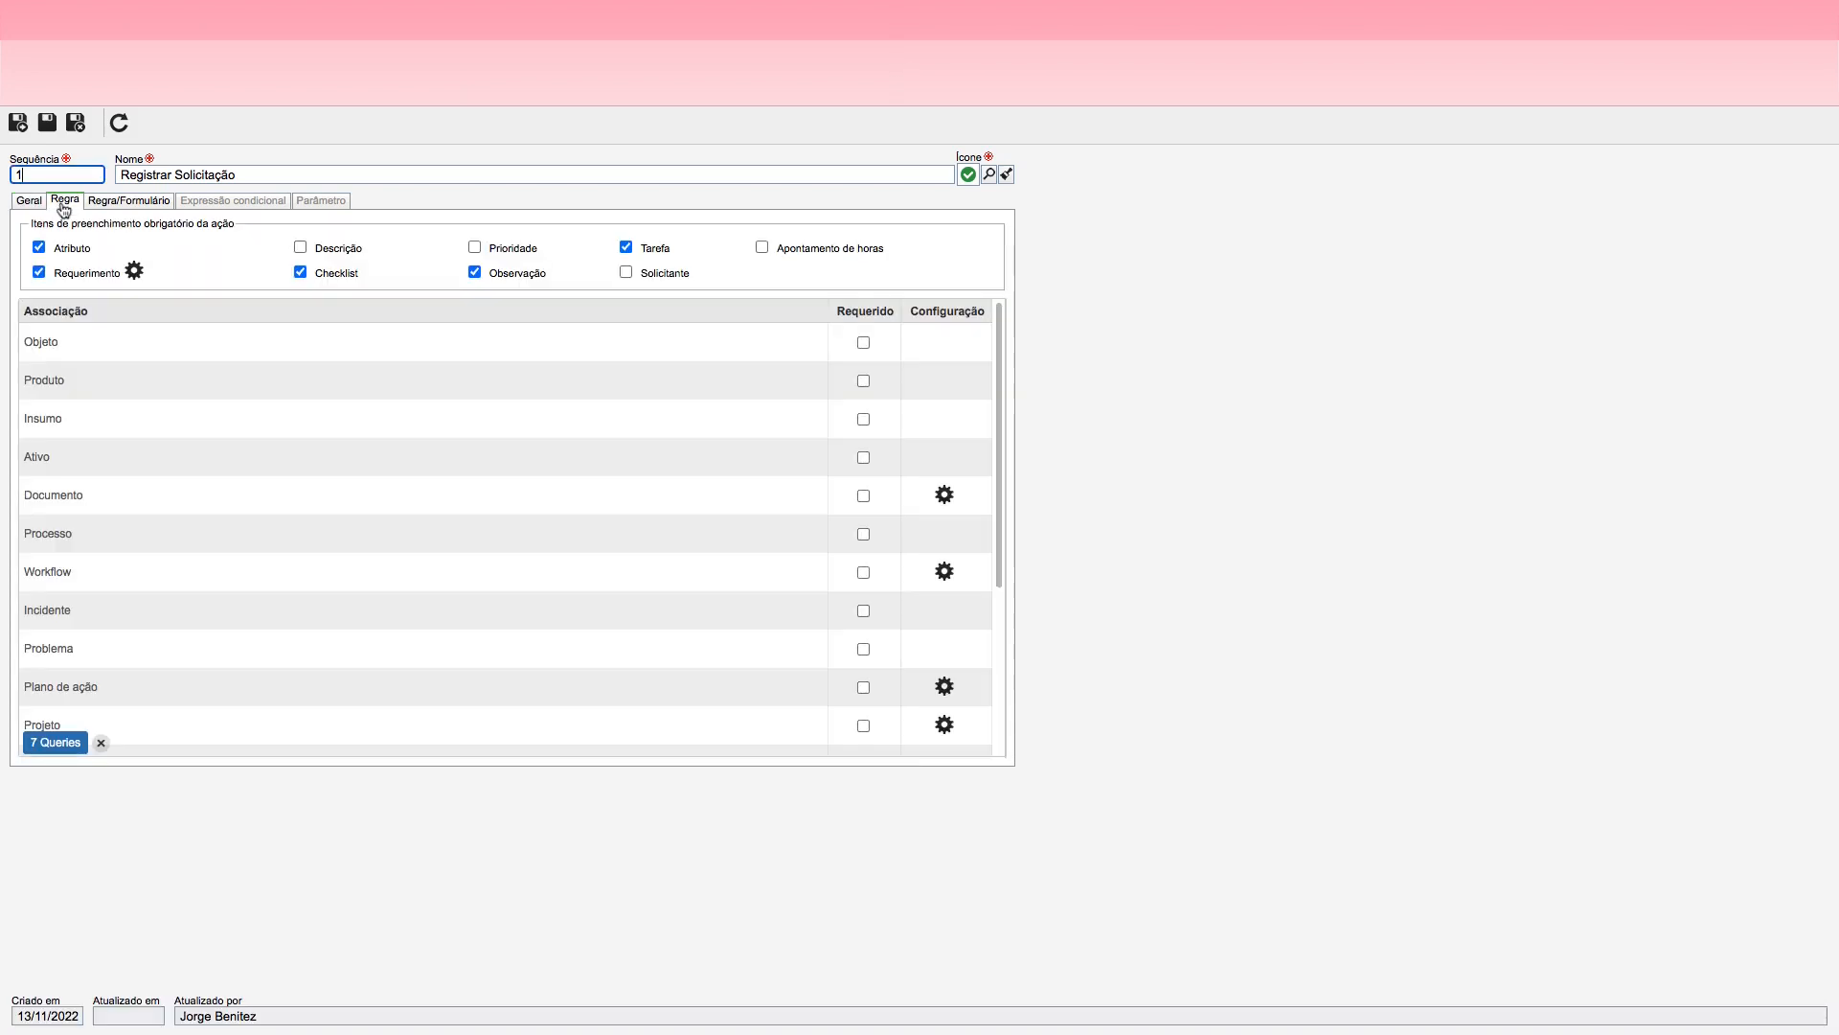
click(134, 273)
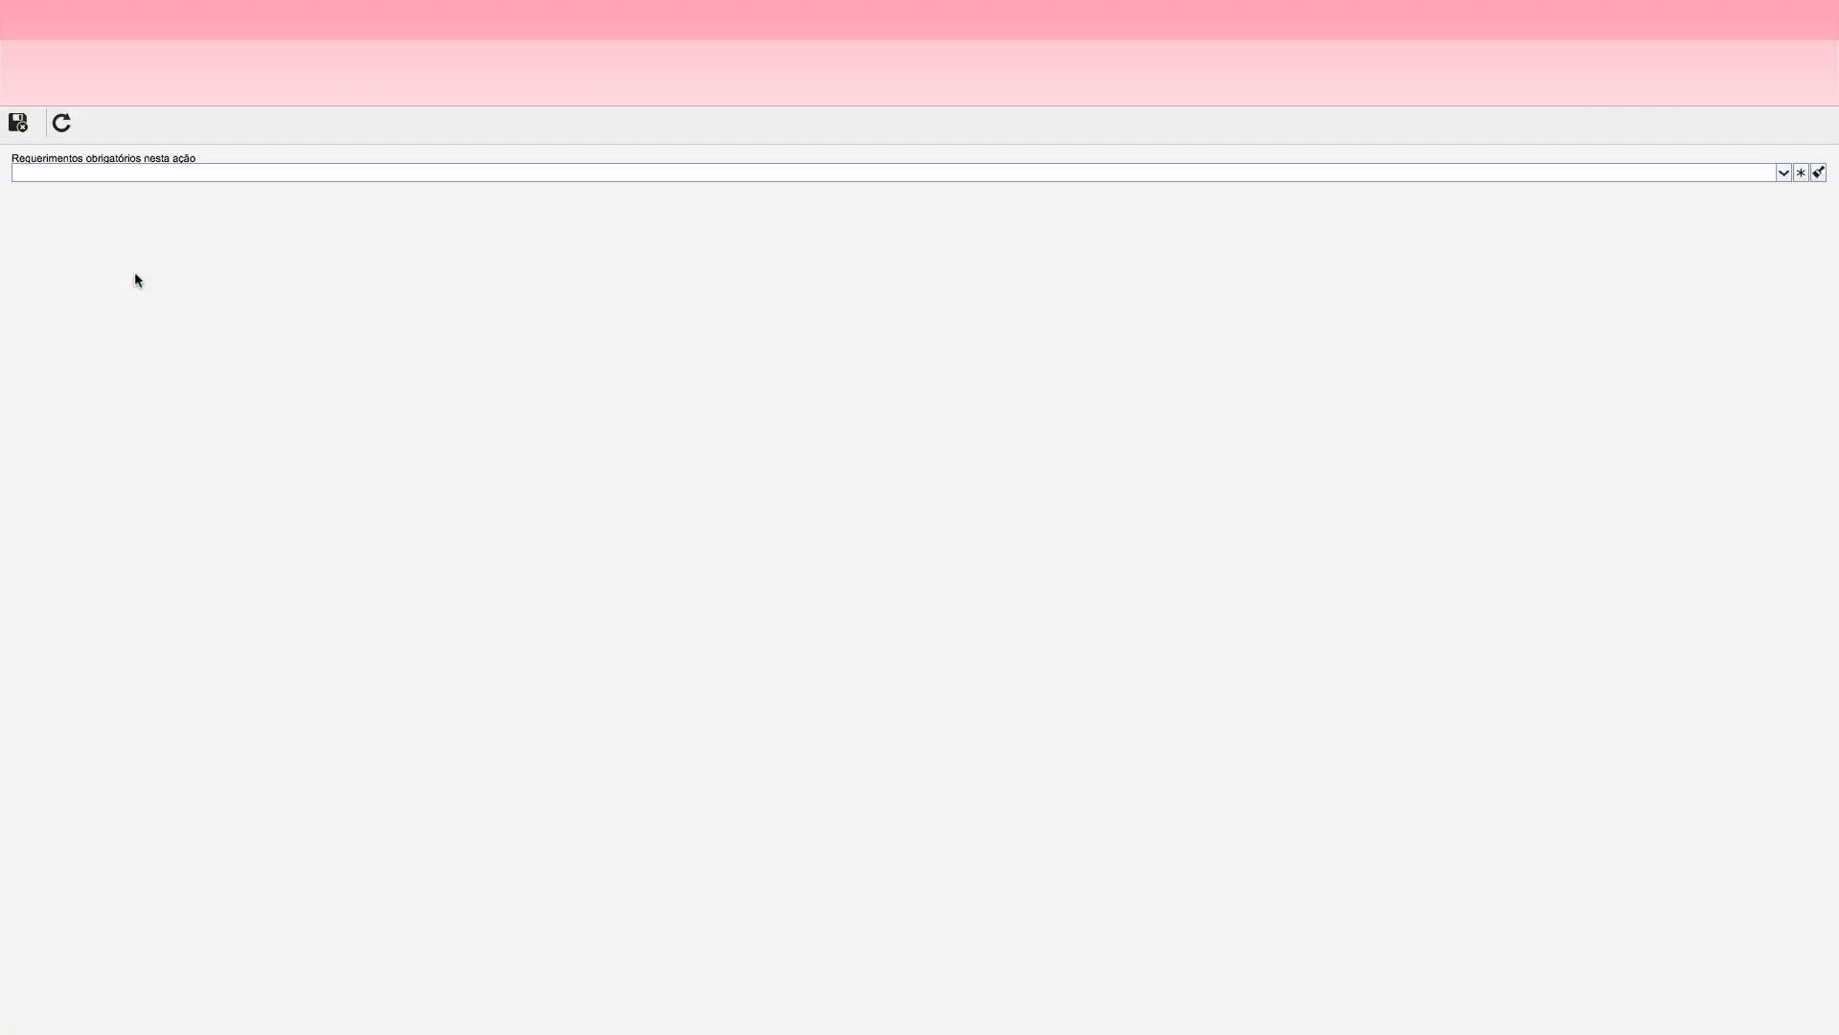
click(1784, 173)
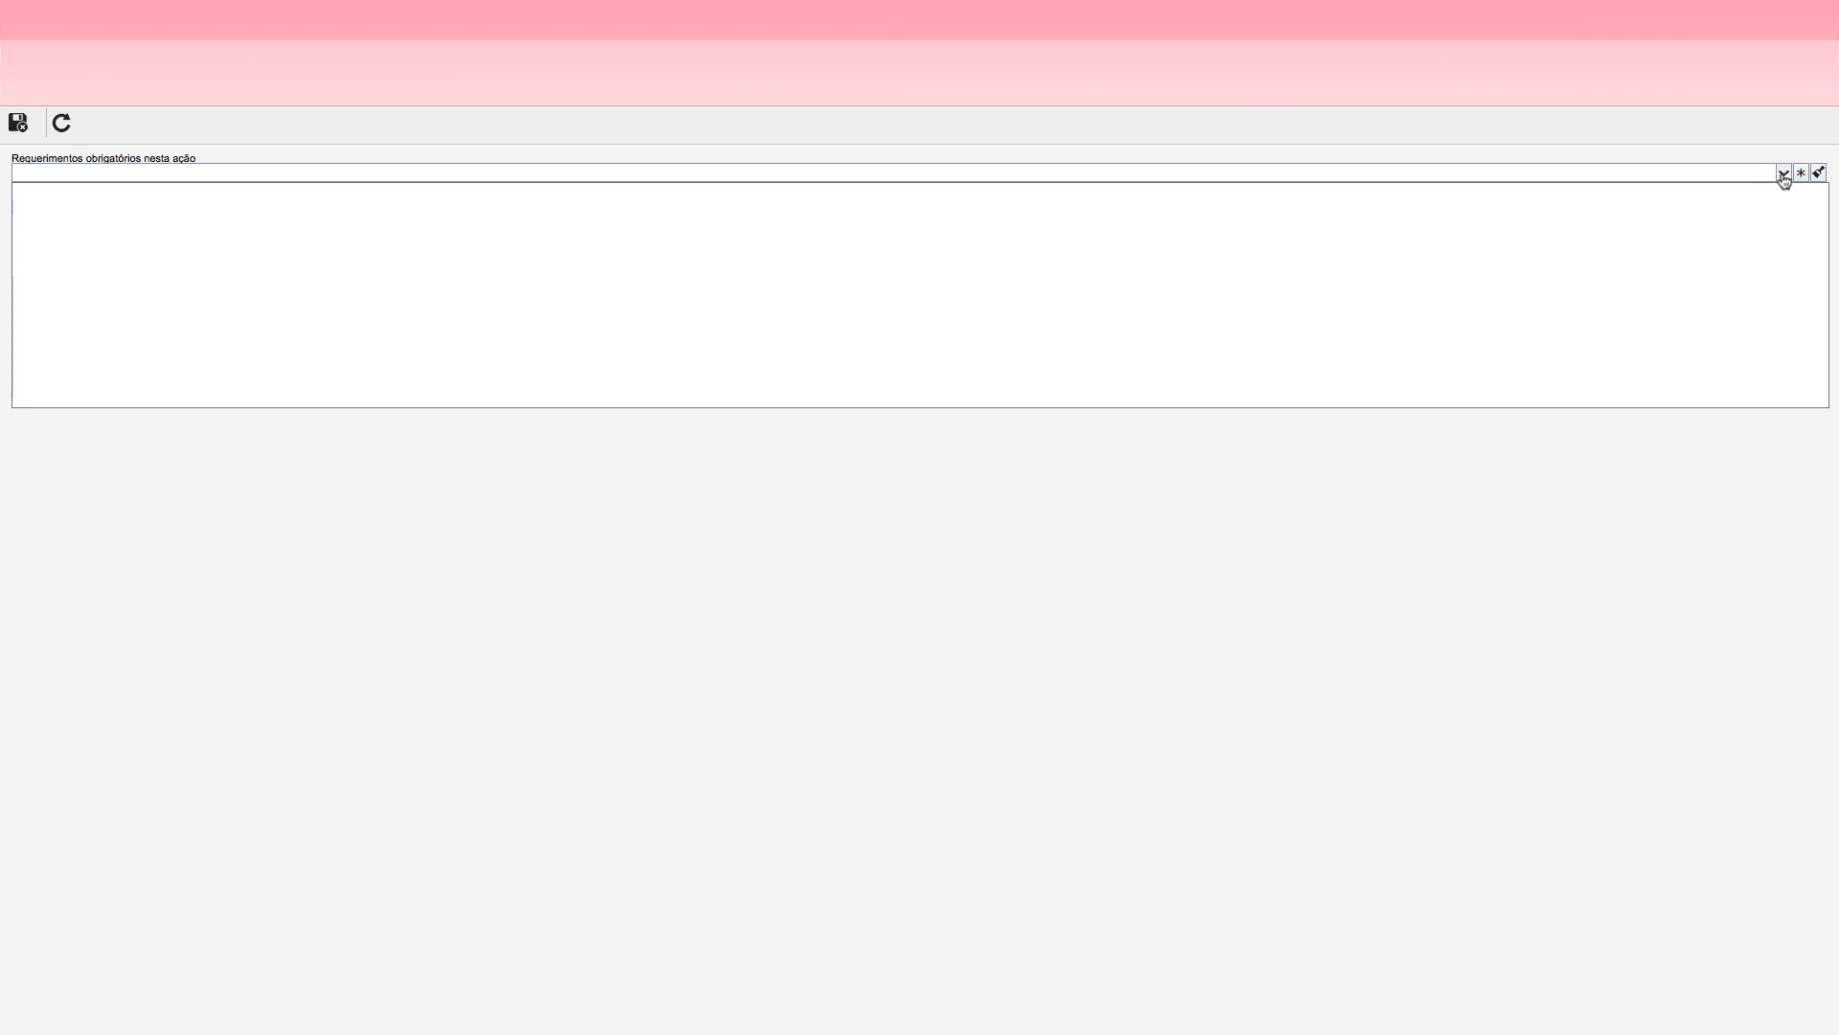
click(1784, 178)
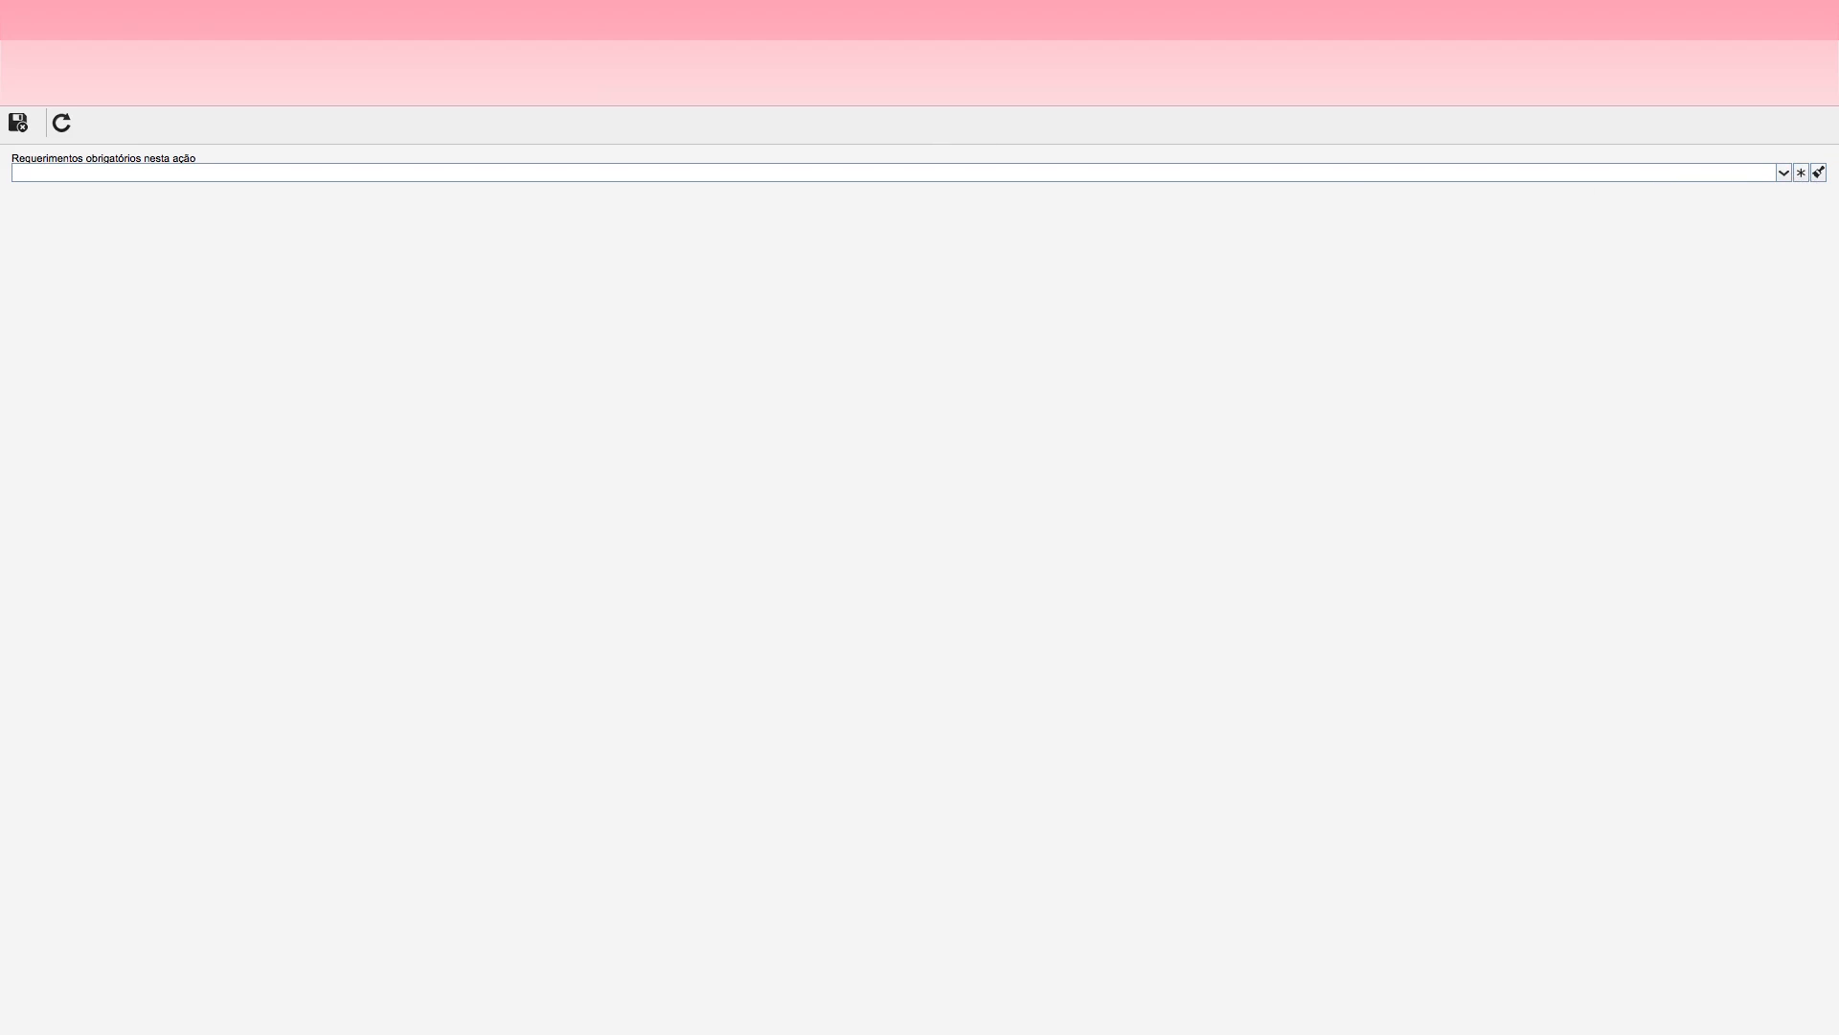
click(575, 19)
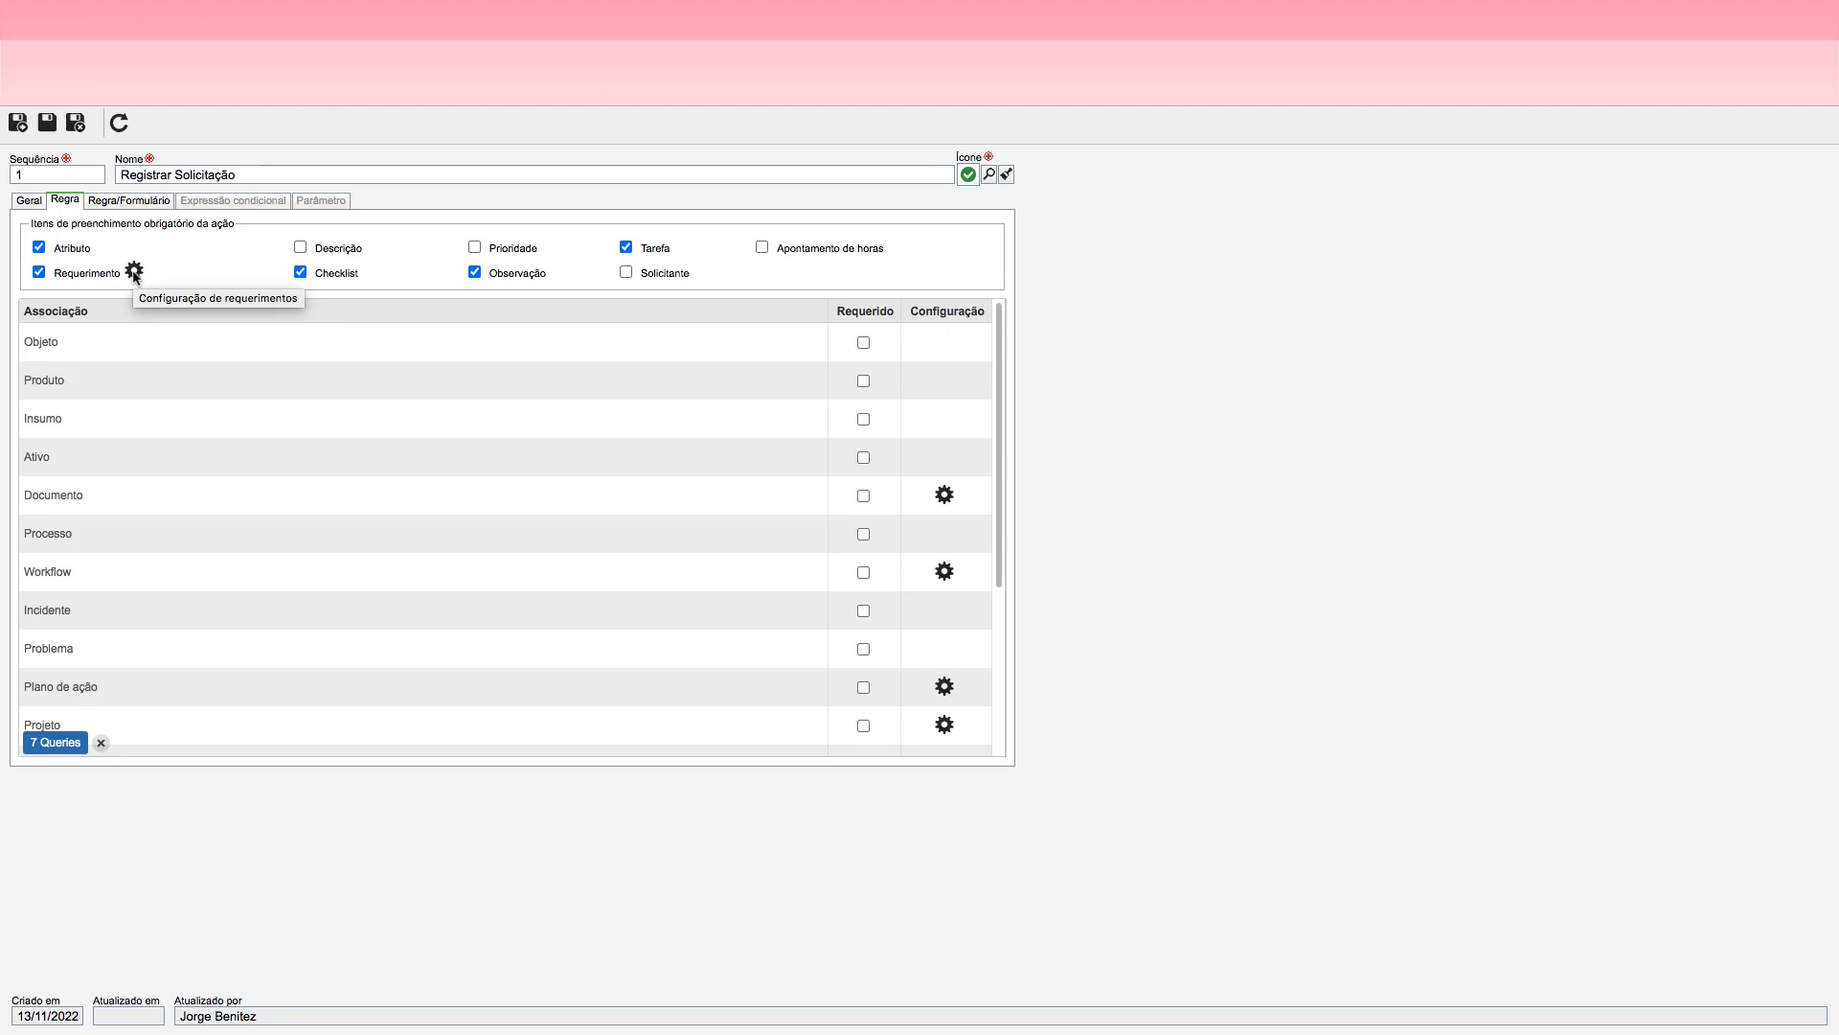
drag(1000, 412, 966, 580)
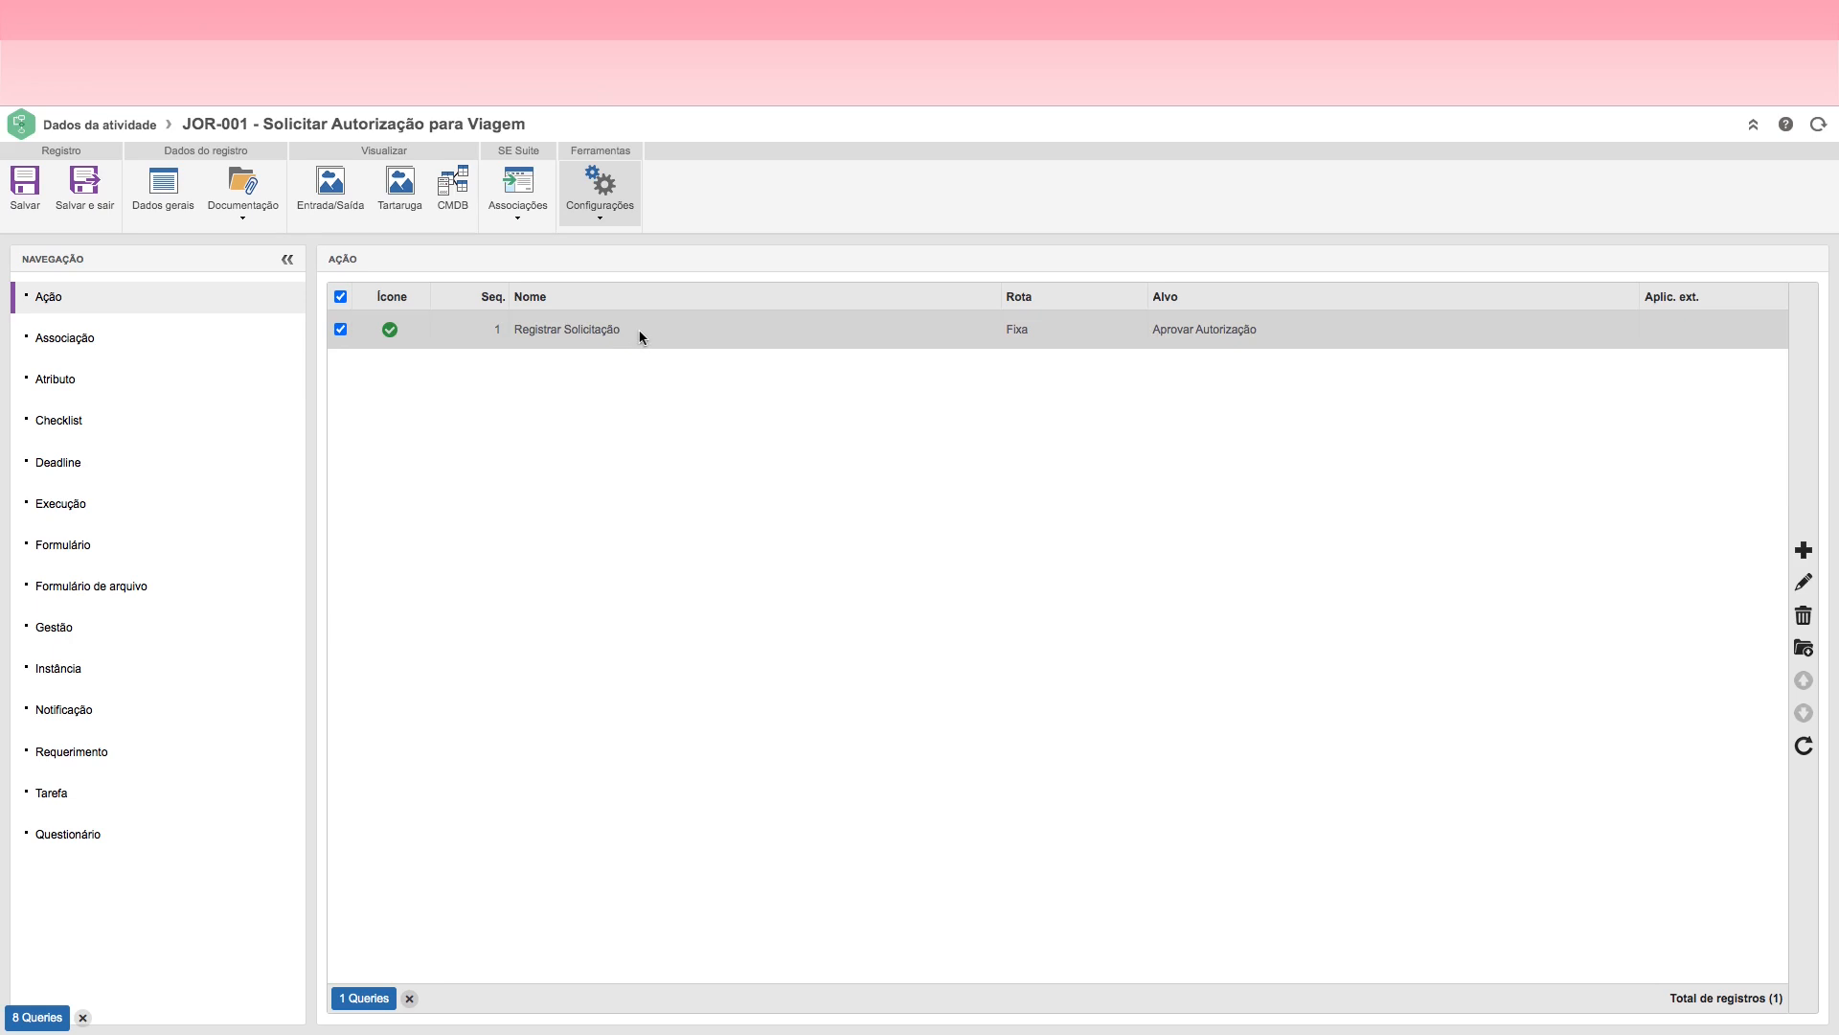
Step: Examine the association types and their include, associate and delete options in the activity's configuration
click(522, 218)
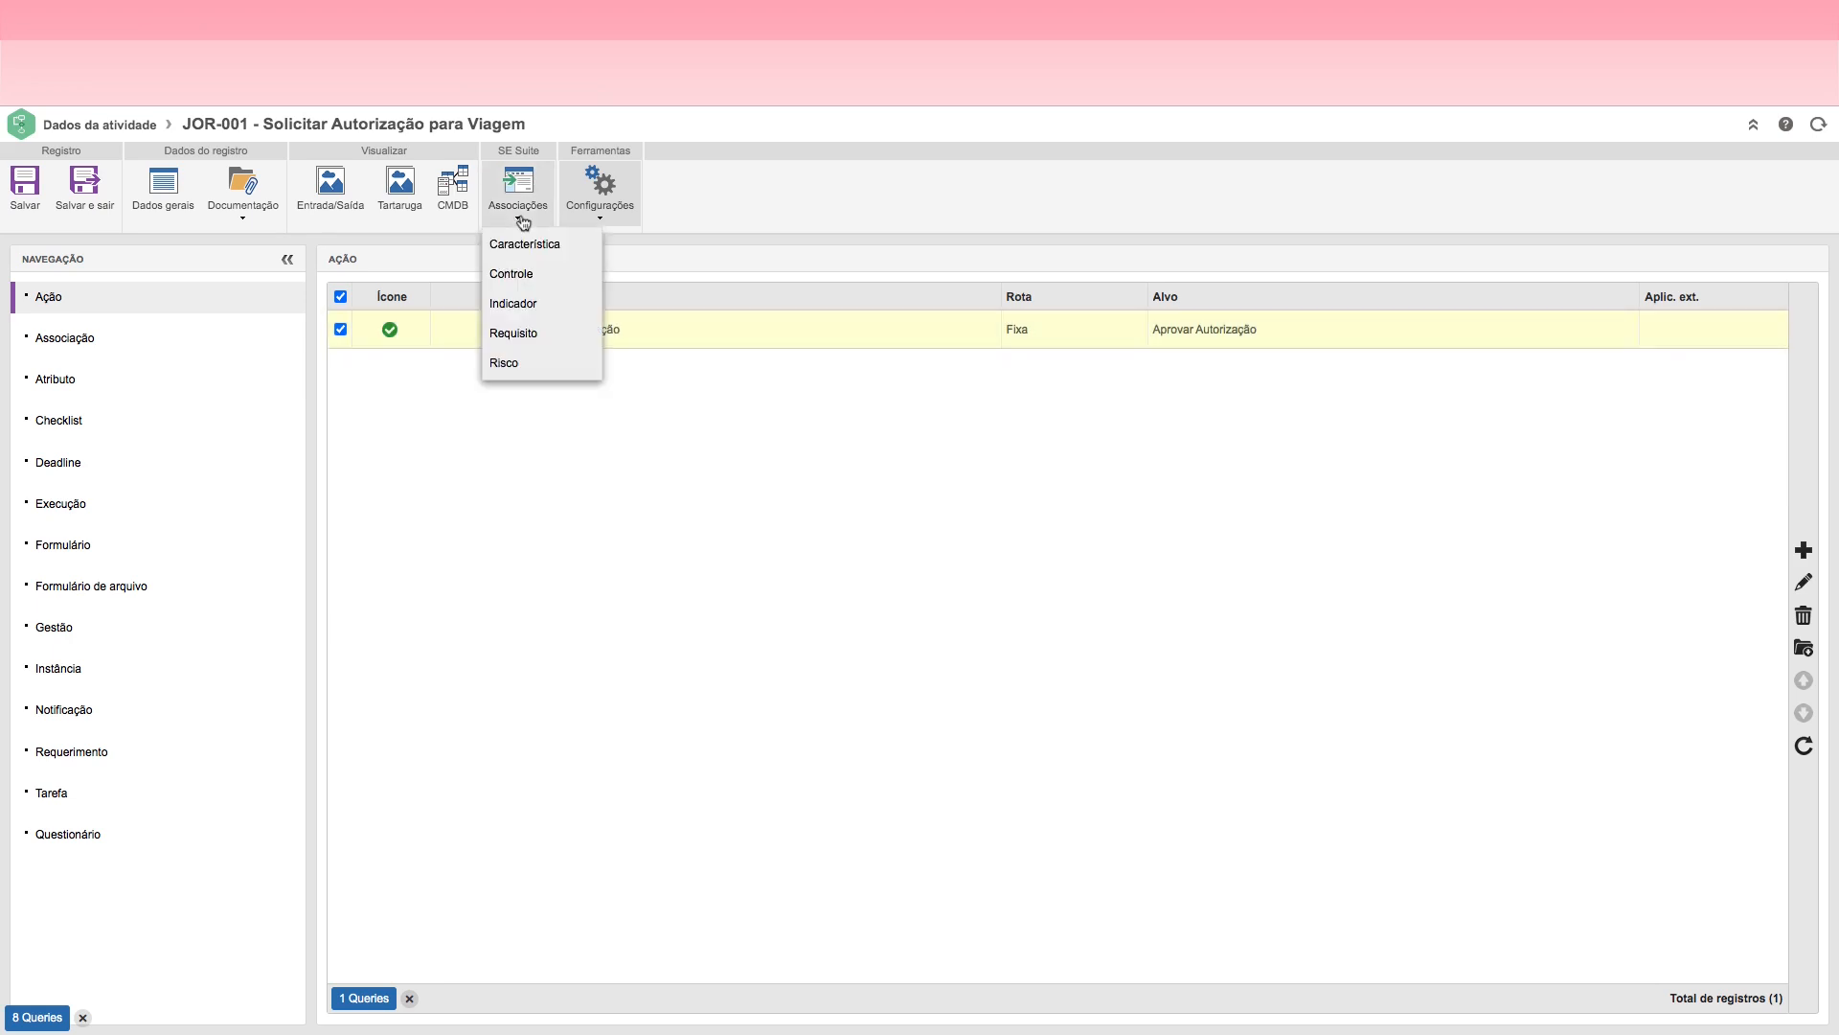
click(600, 214)
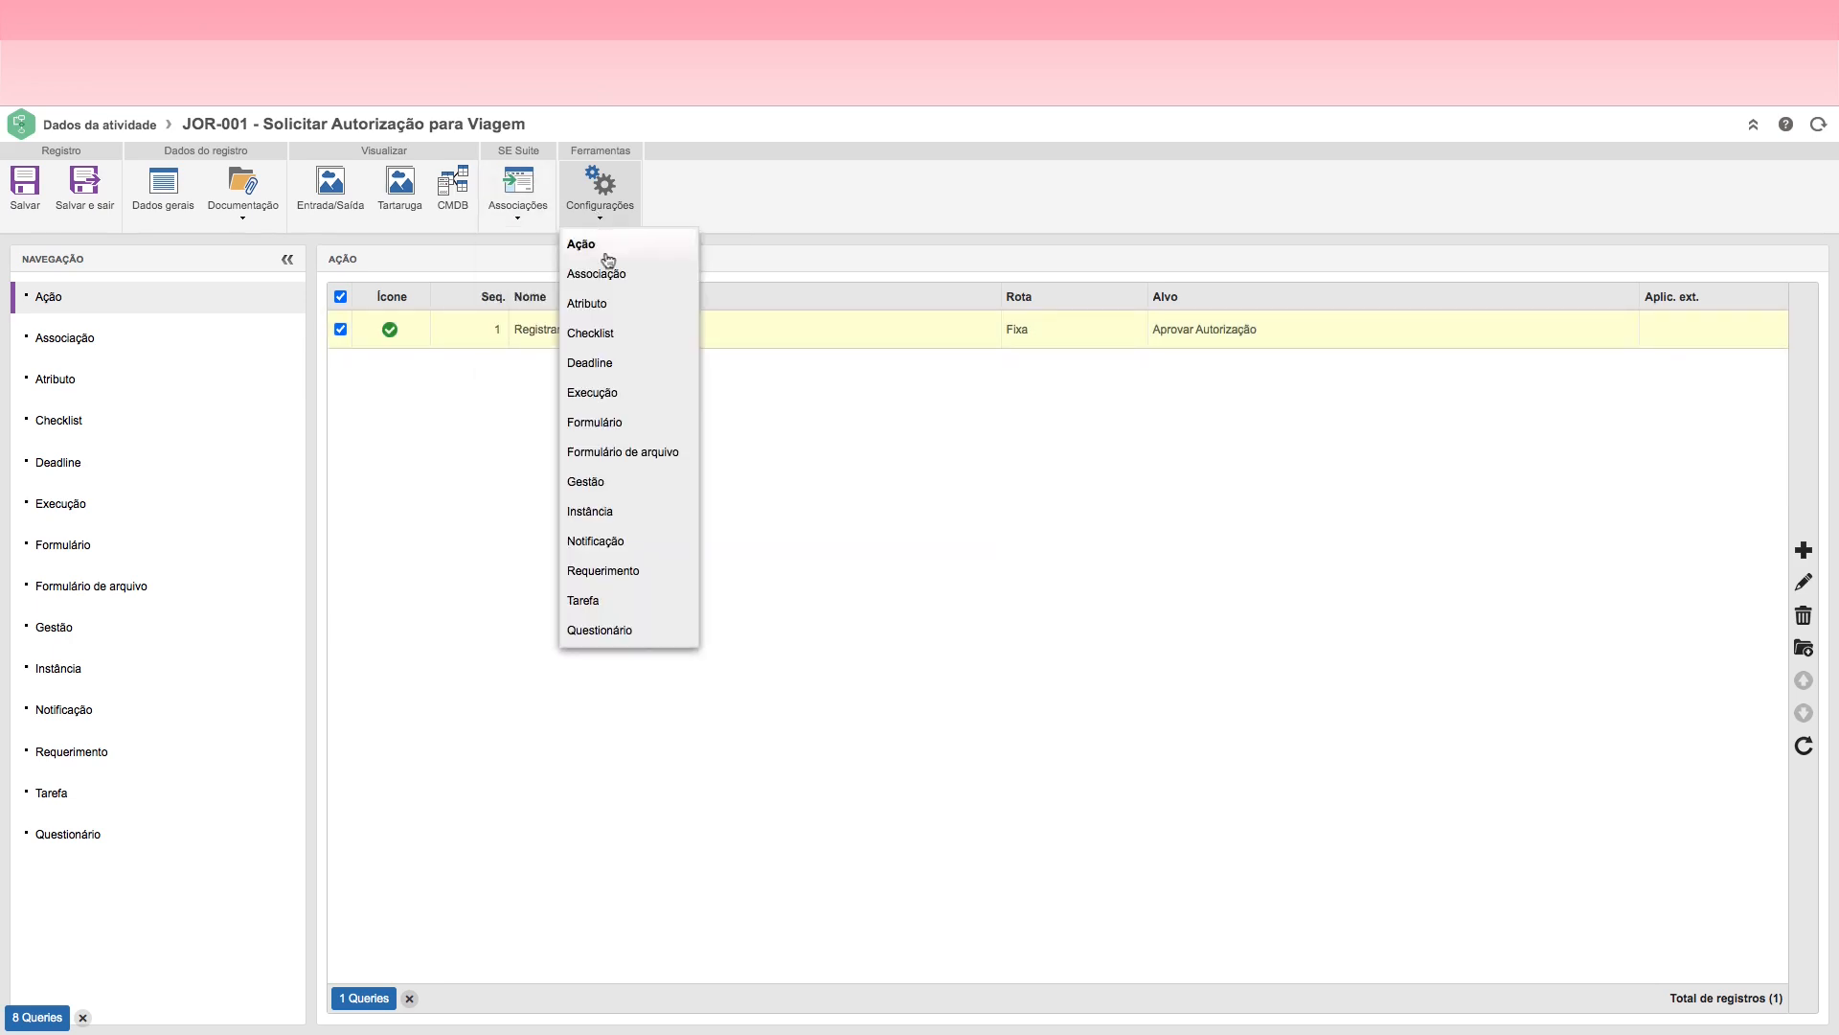
click(596, 274)
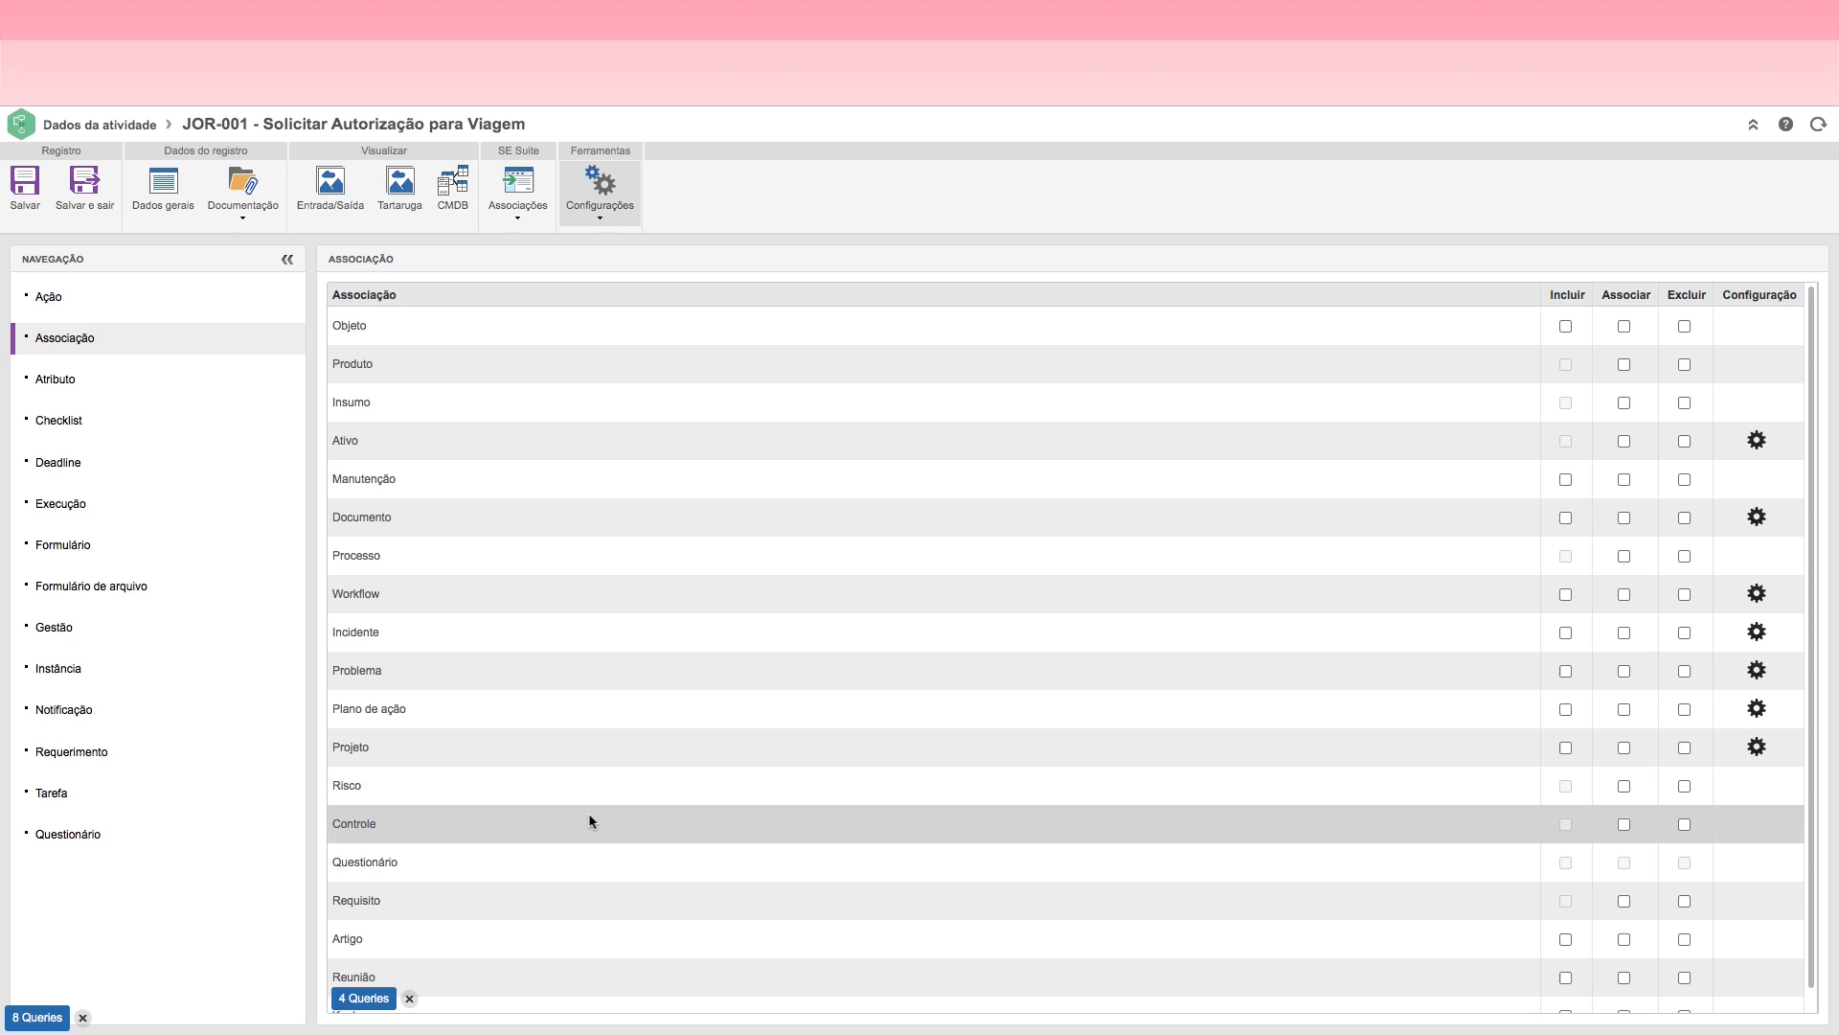
scroll(1803, 747, down, 2)
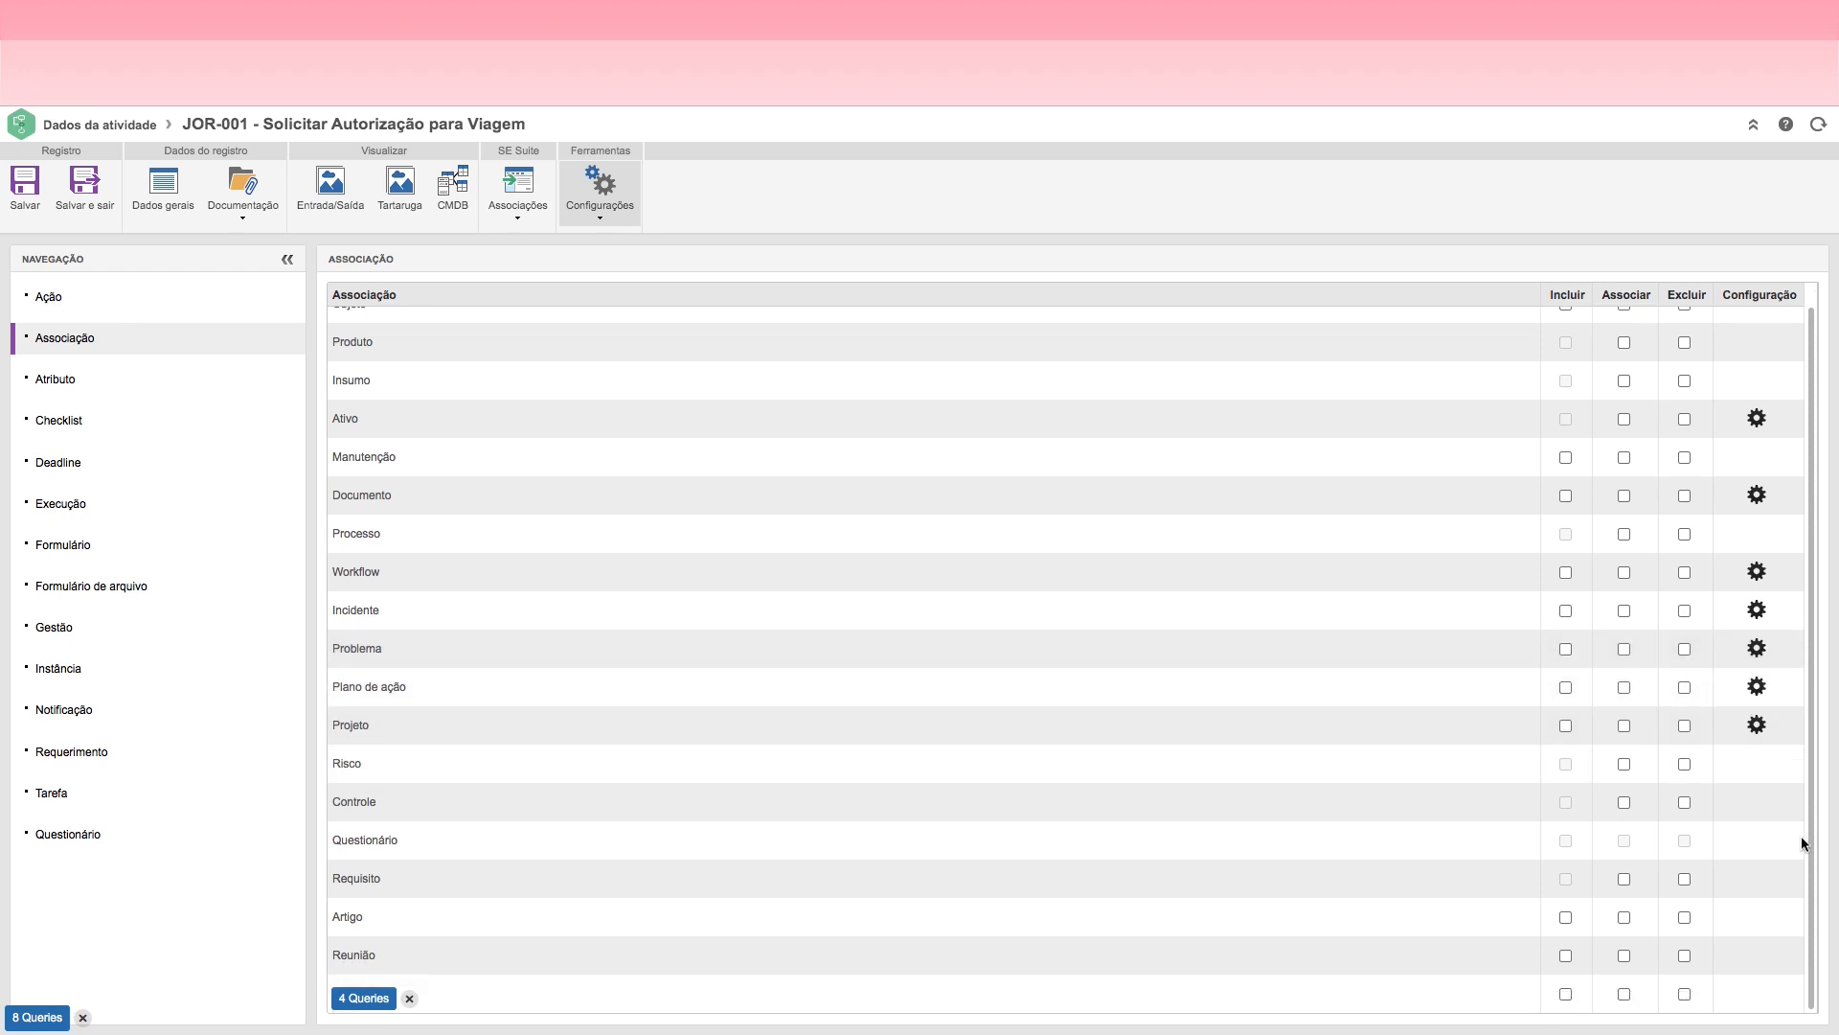
click(410, 997)
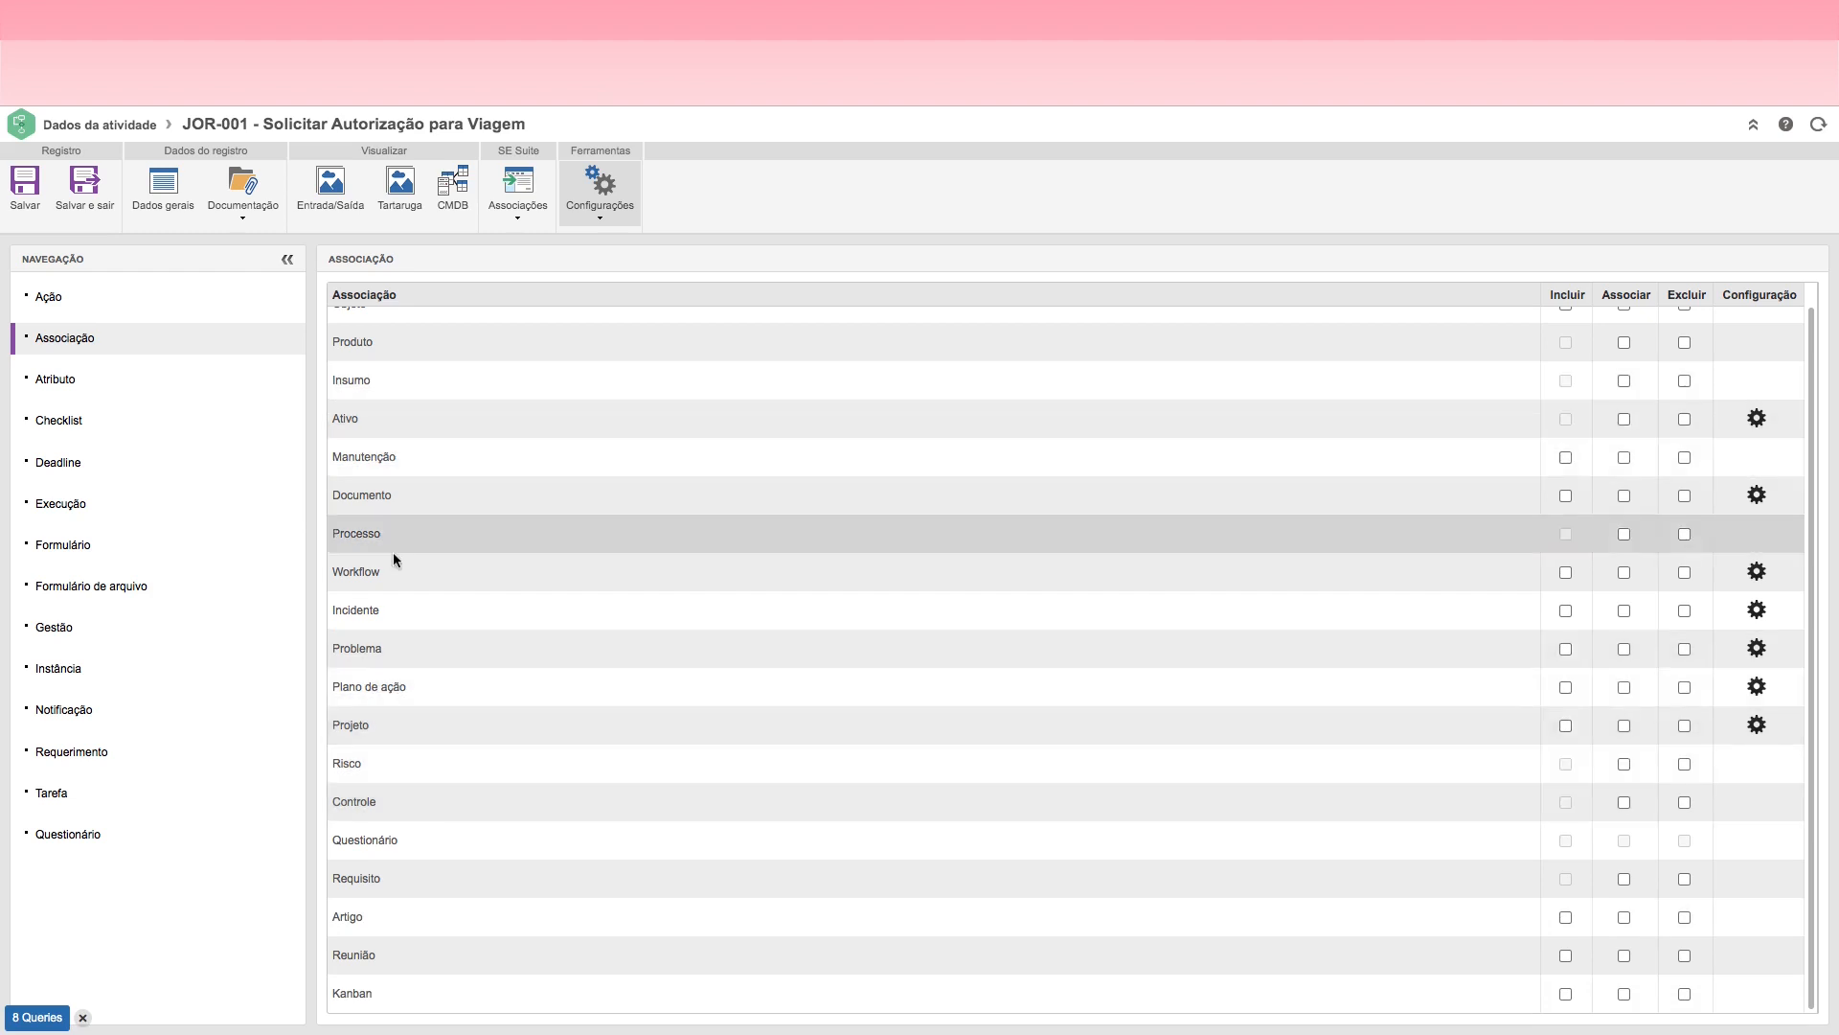
Step: Add a requirement named "Anexar CNH" to the Solicitar Autorização para Viagem activity
click(56, 757)
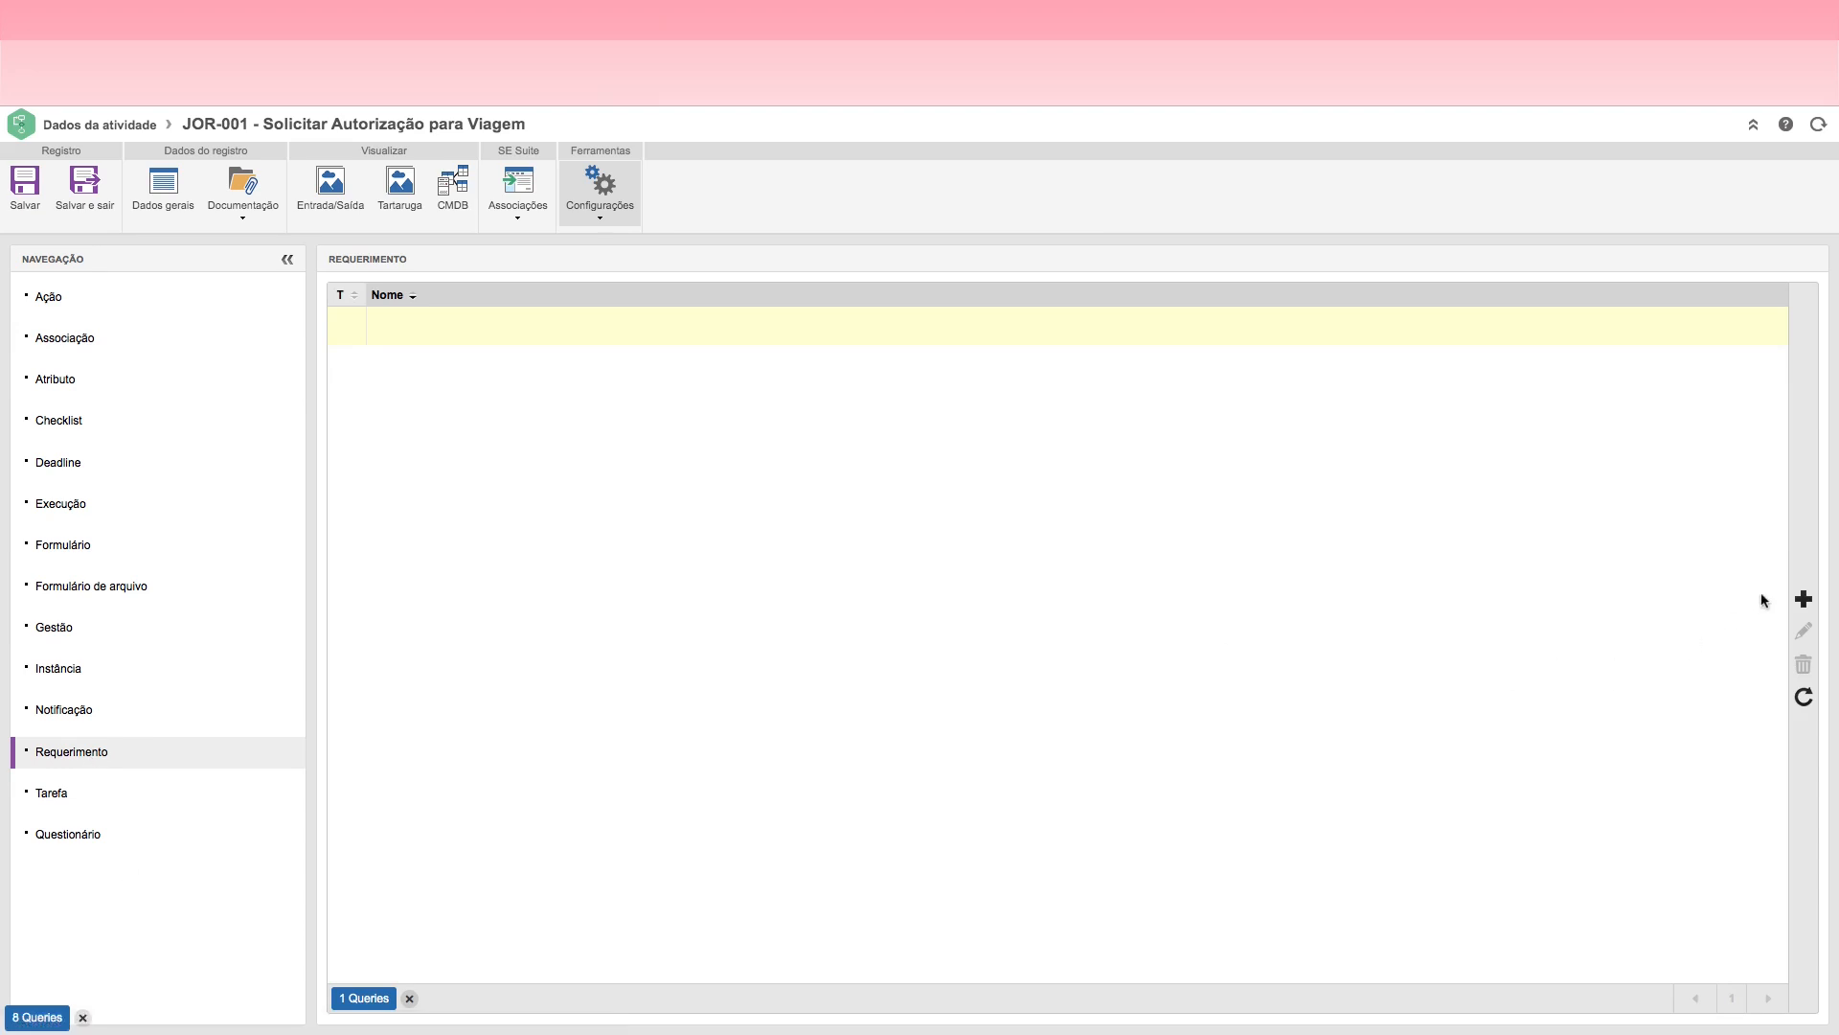
click(1805, 600)
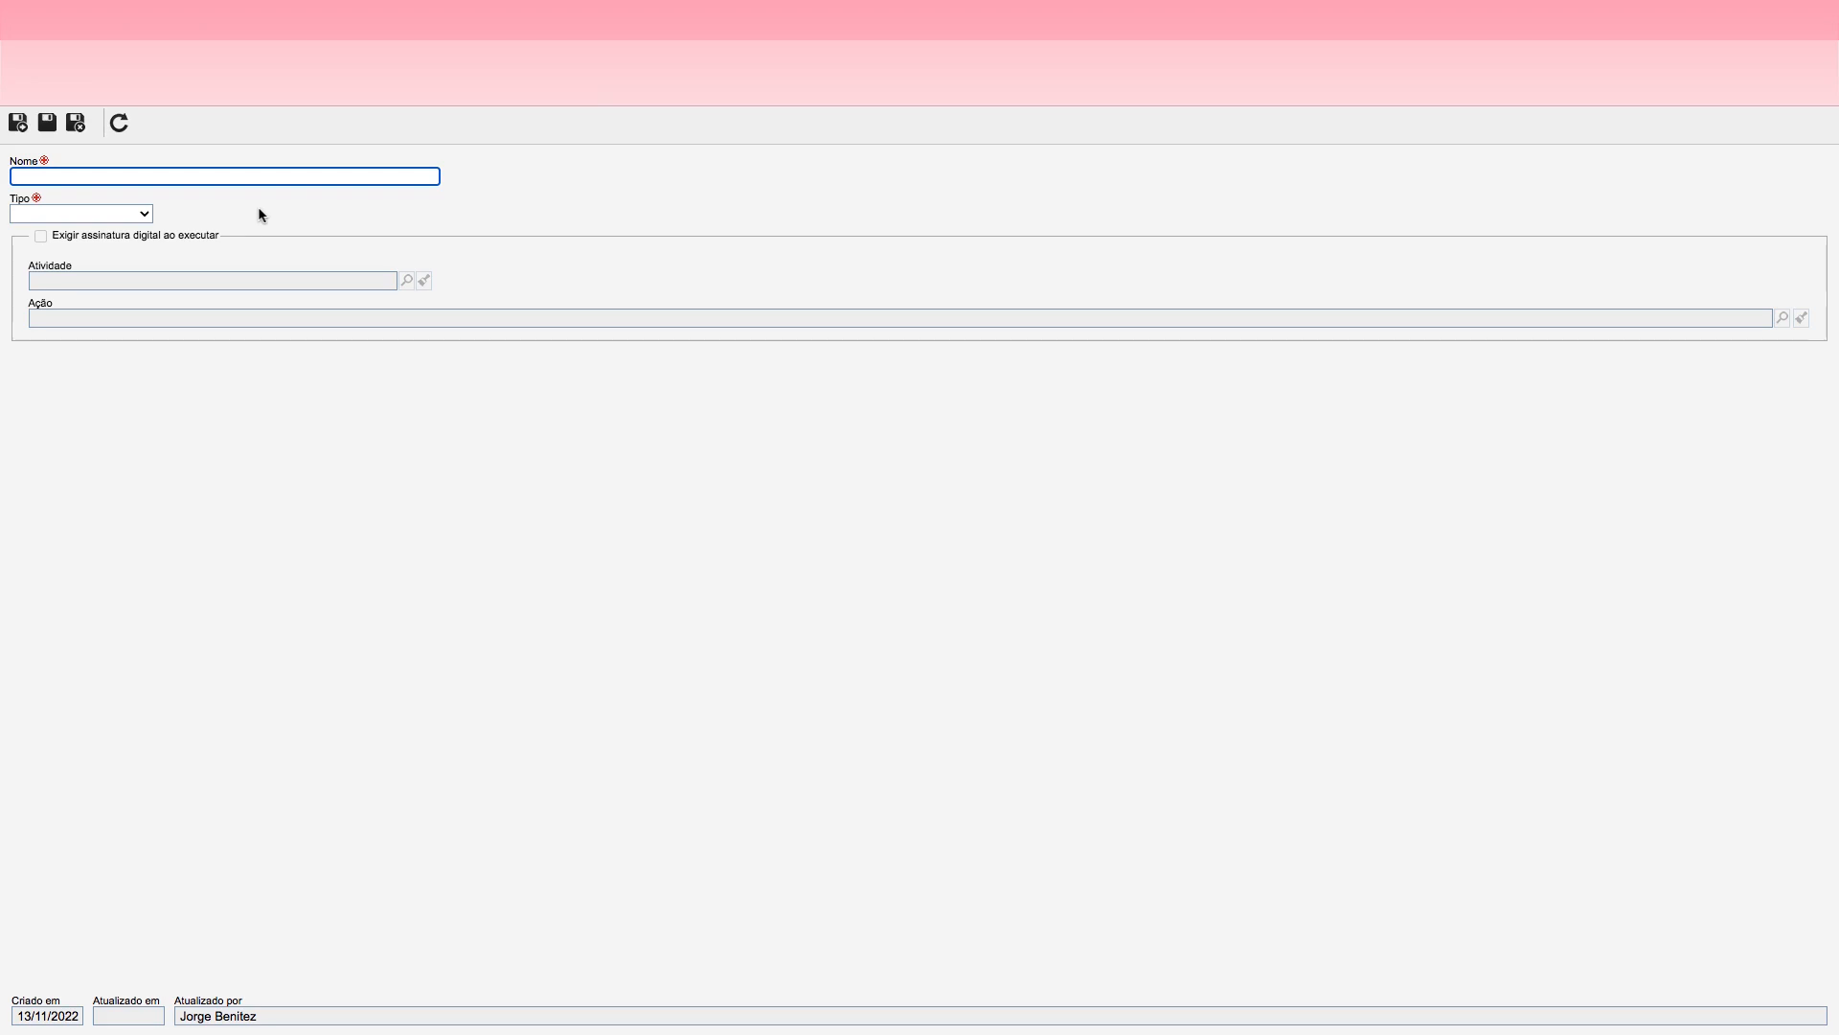
text(P)
key(BackSpace)
key(BackSpace)
key(BackSpace)
text(D)
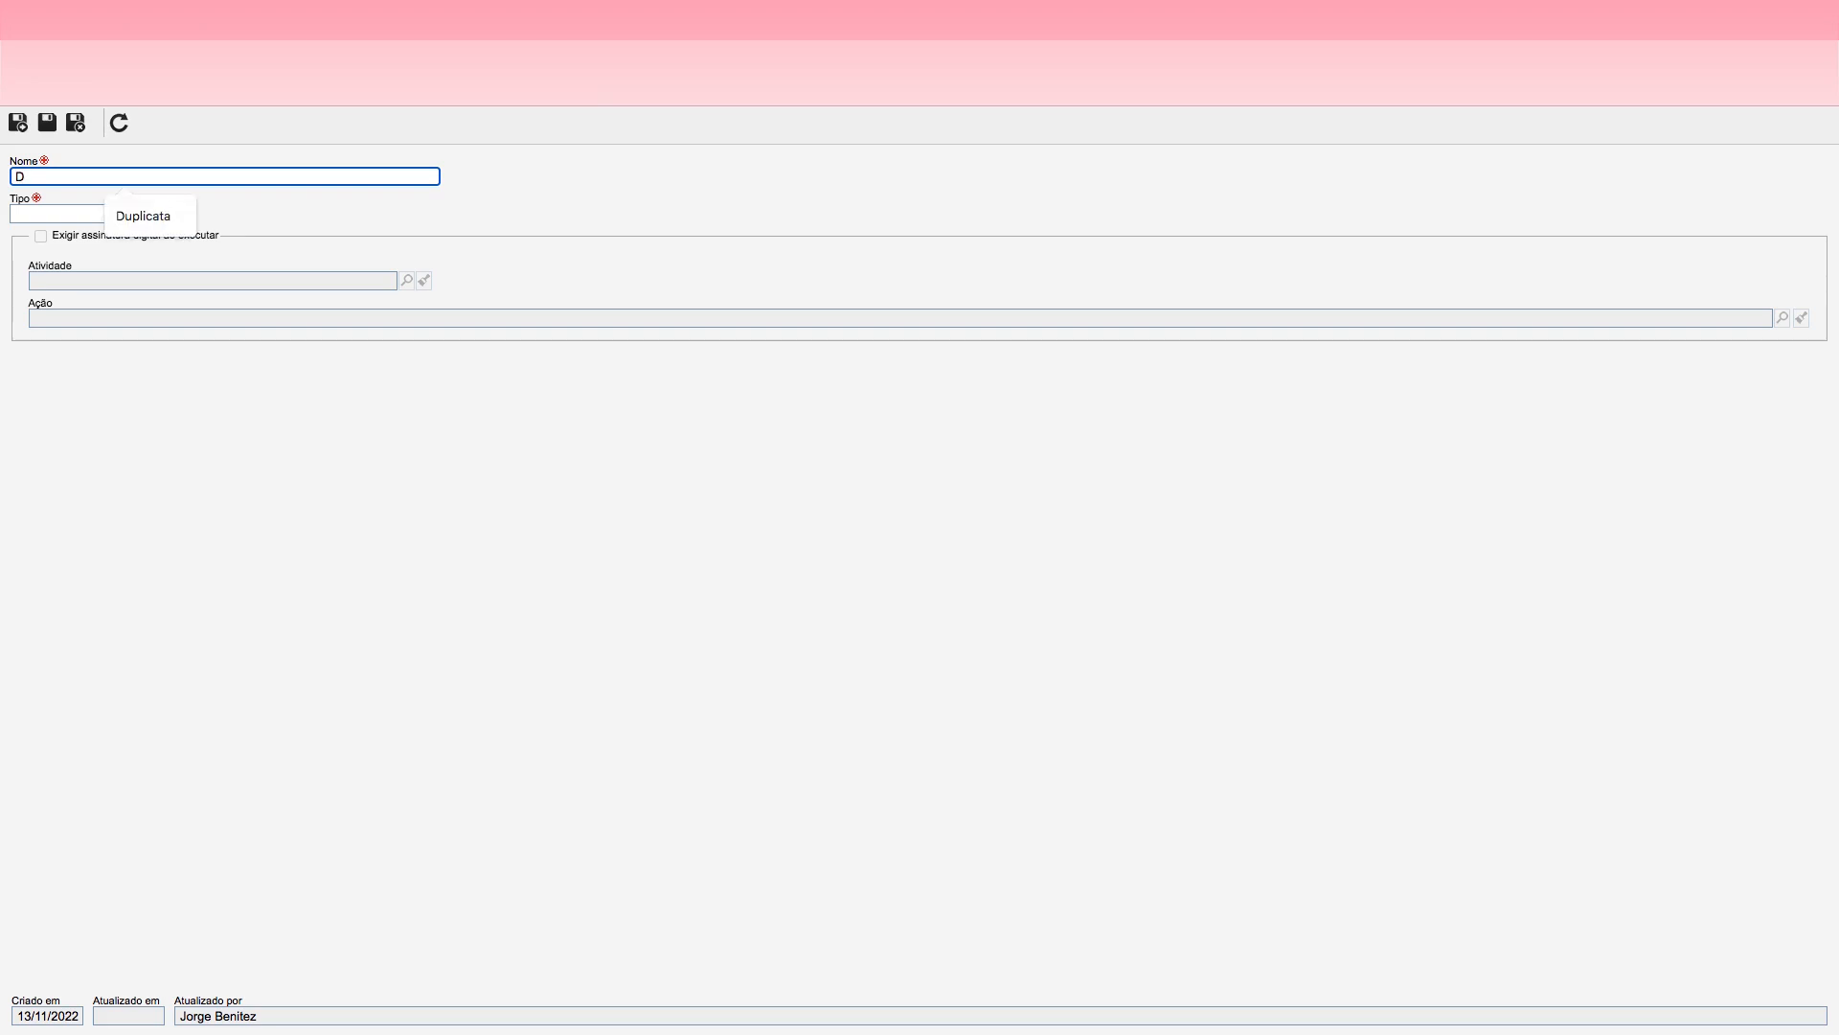
text(ados)
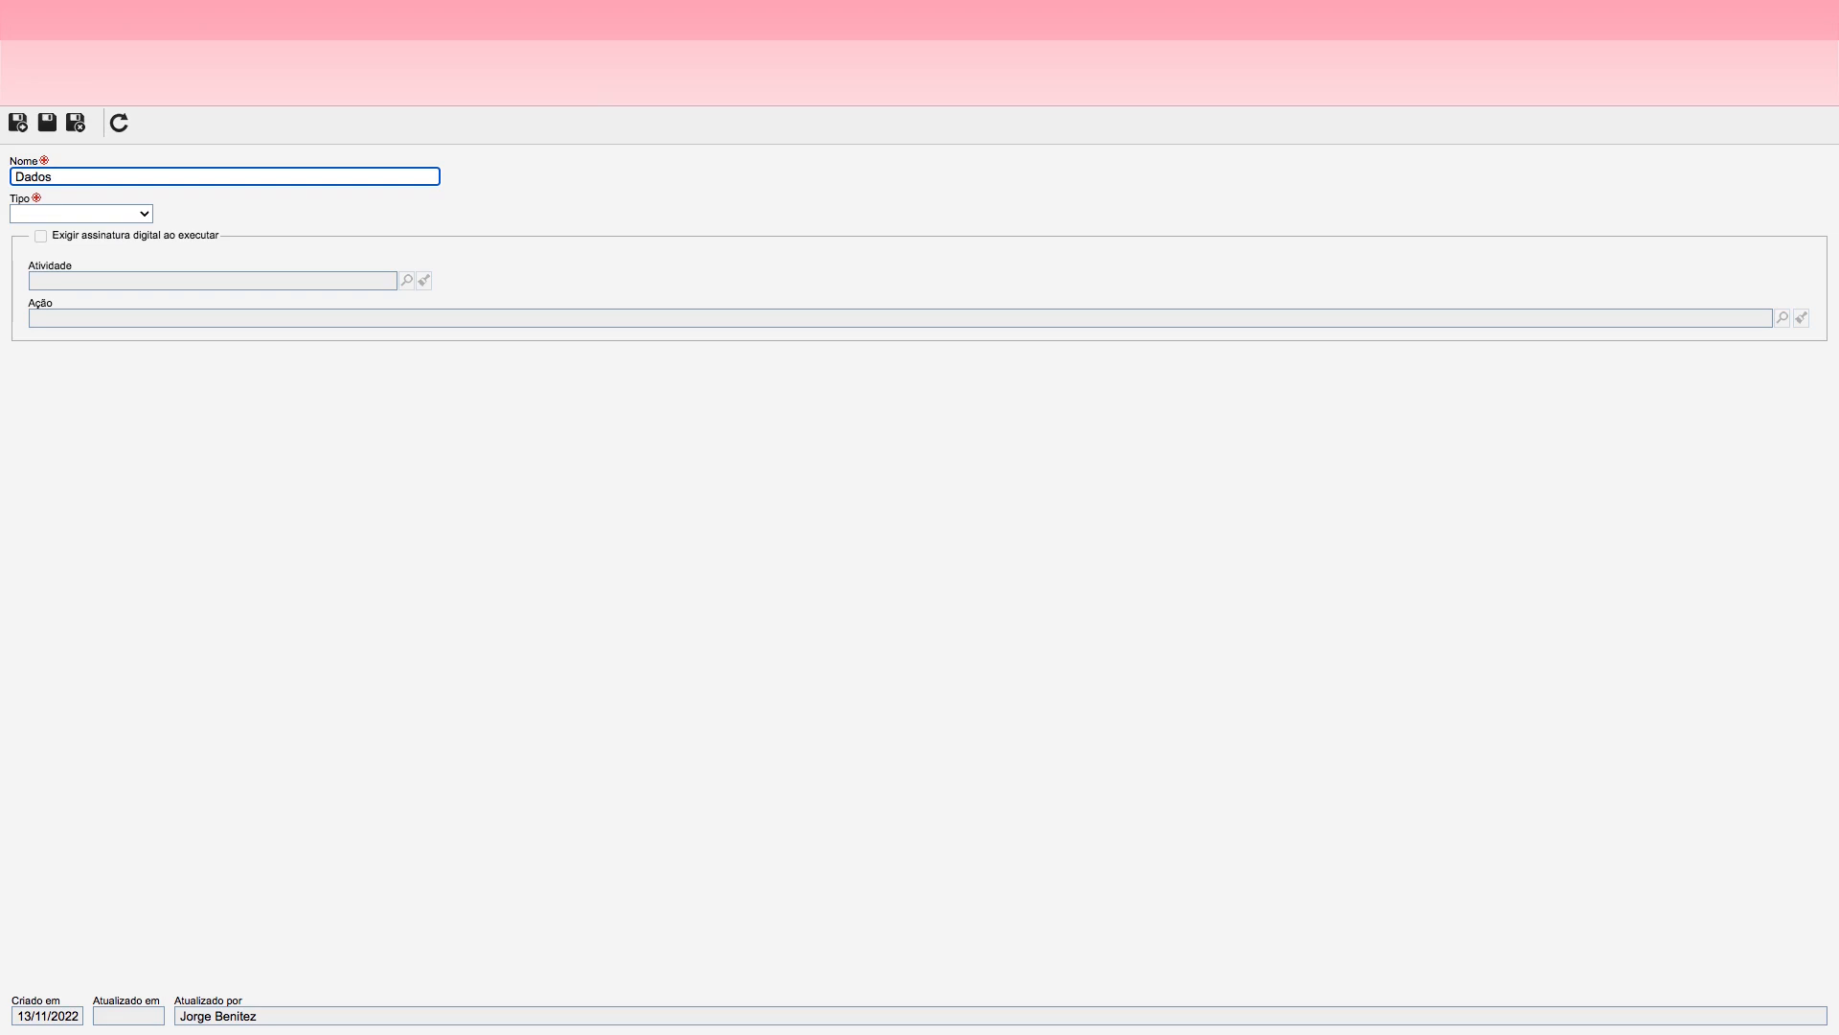
key(BackSpace)
key(BackSpace)
key(BackSpace)
text(Anexar)
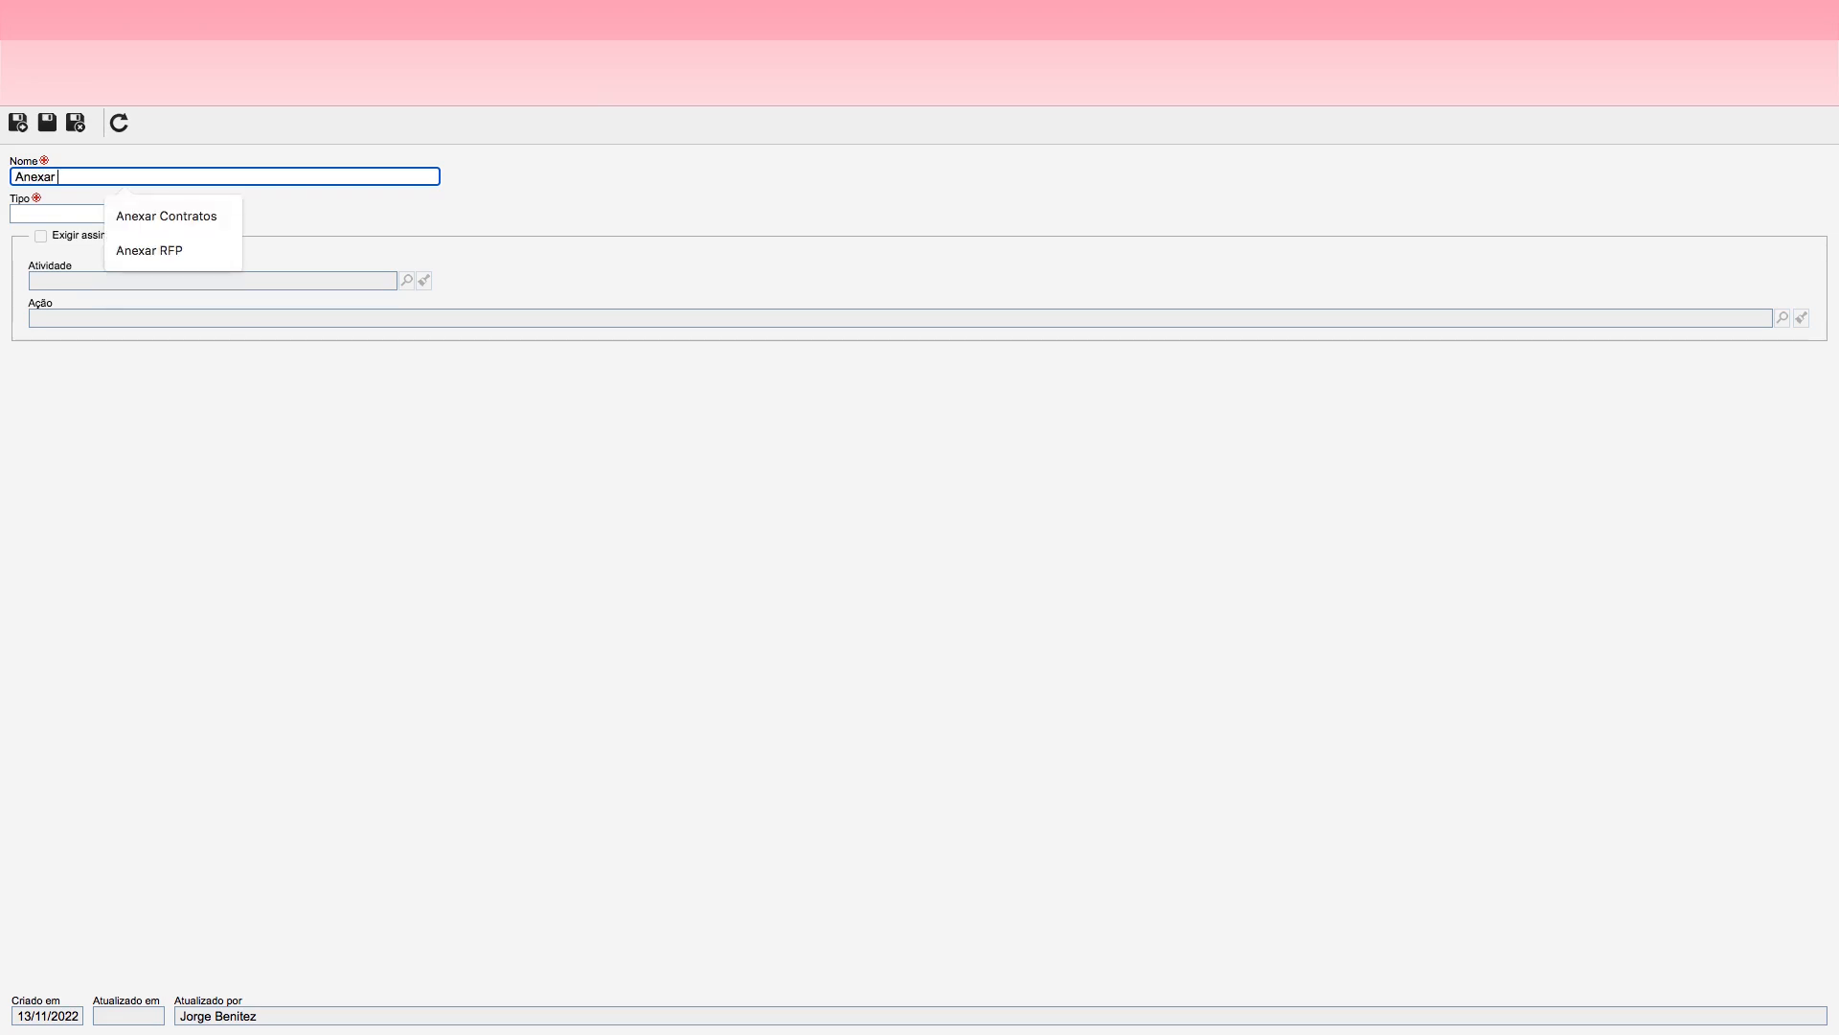
text( CNH)
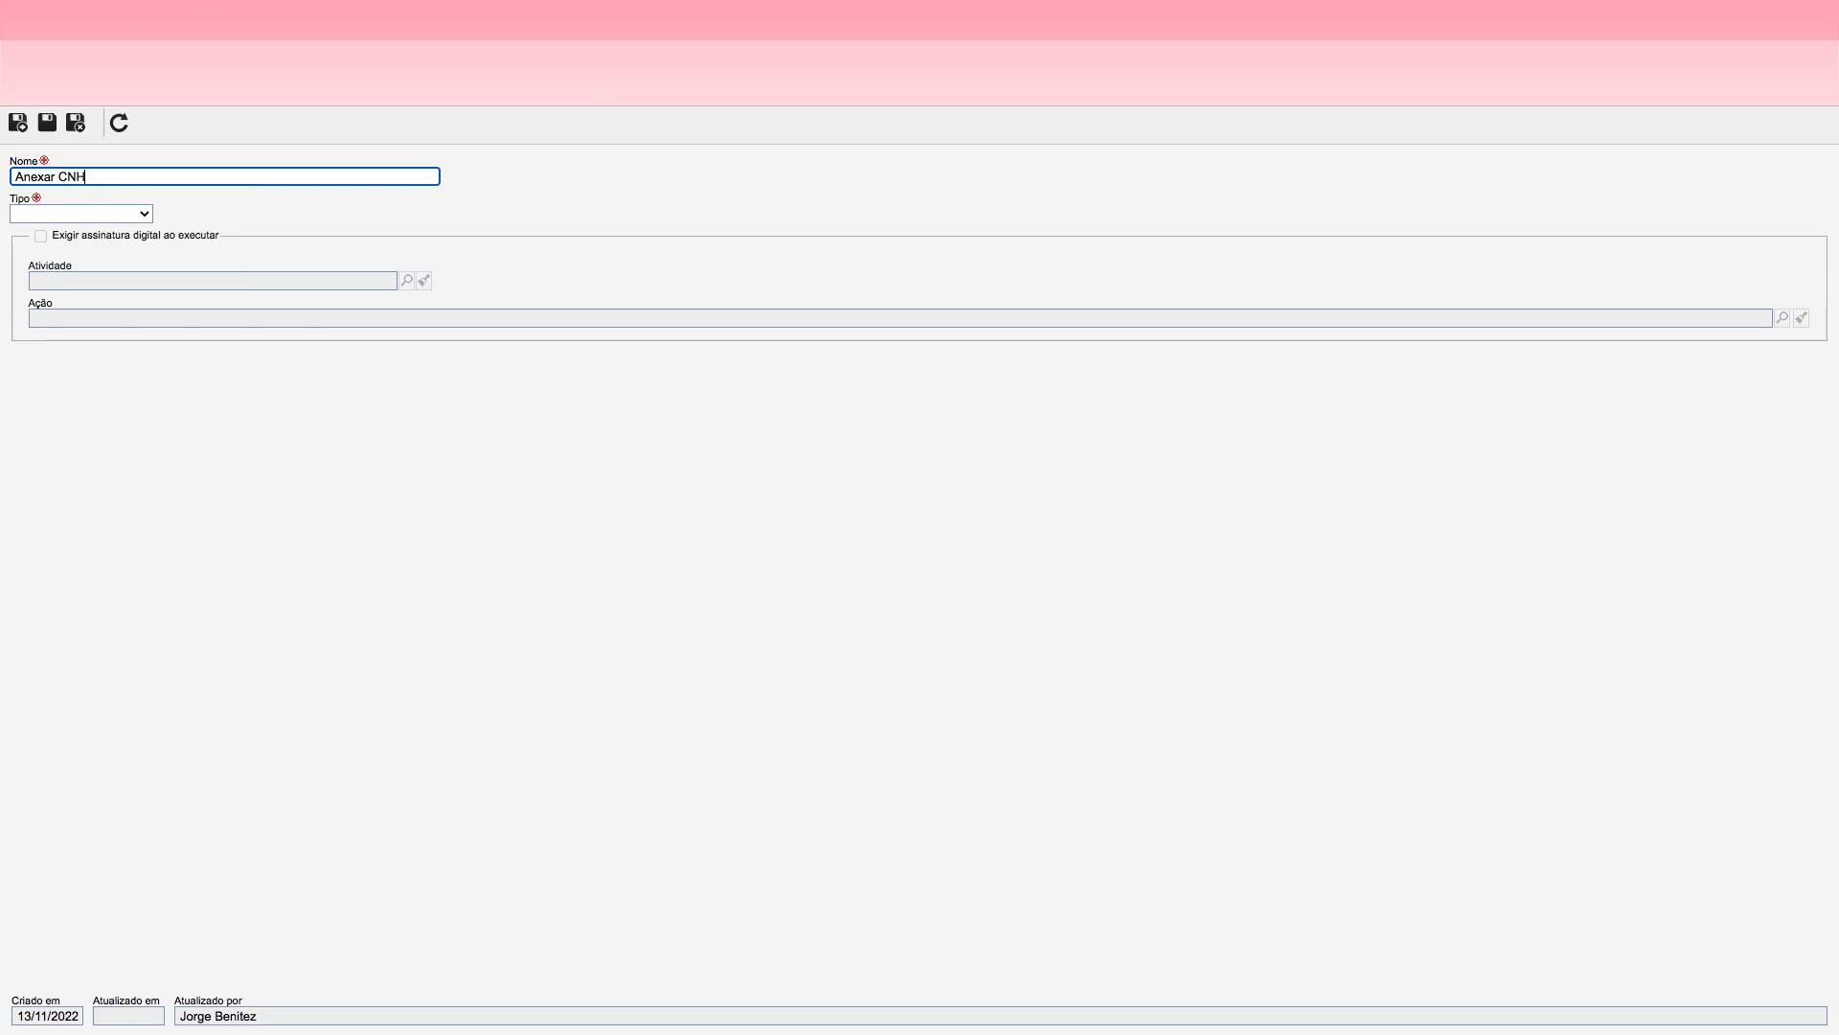
Step: Set the requirement's type to Anexo, save it, and save and close the activity
click(144, 213)
click(60, 234)
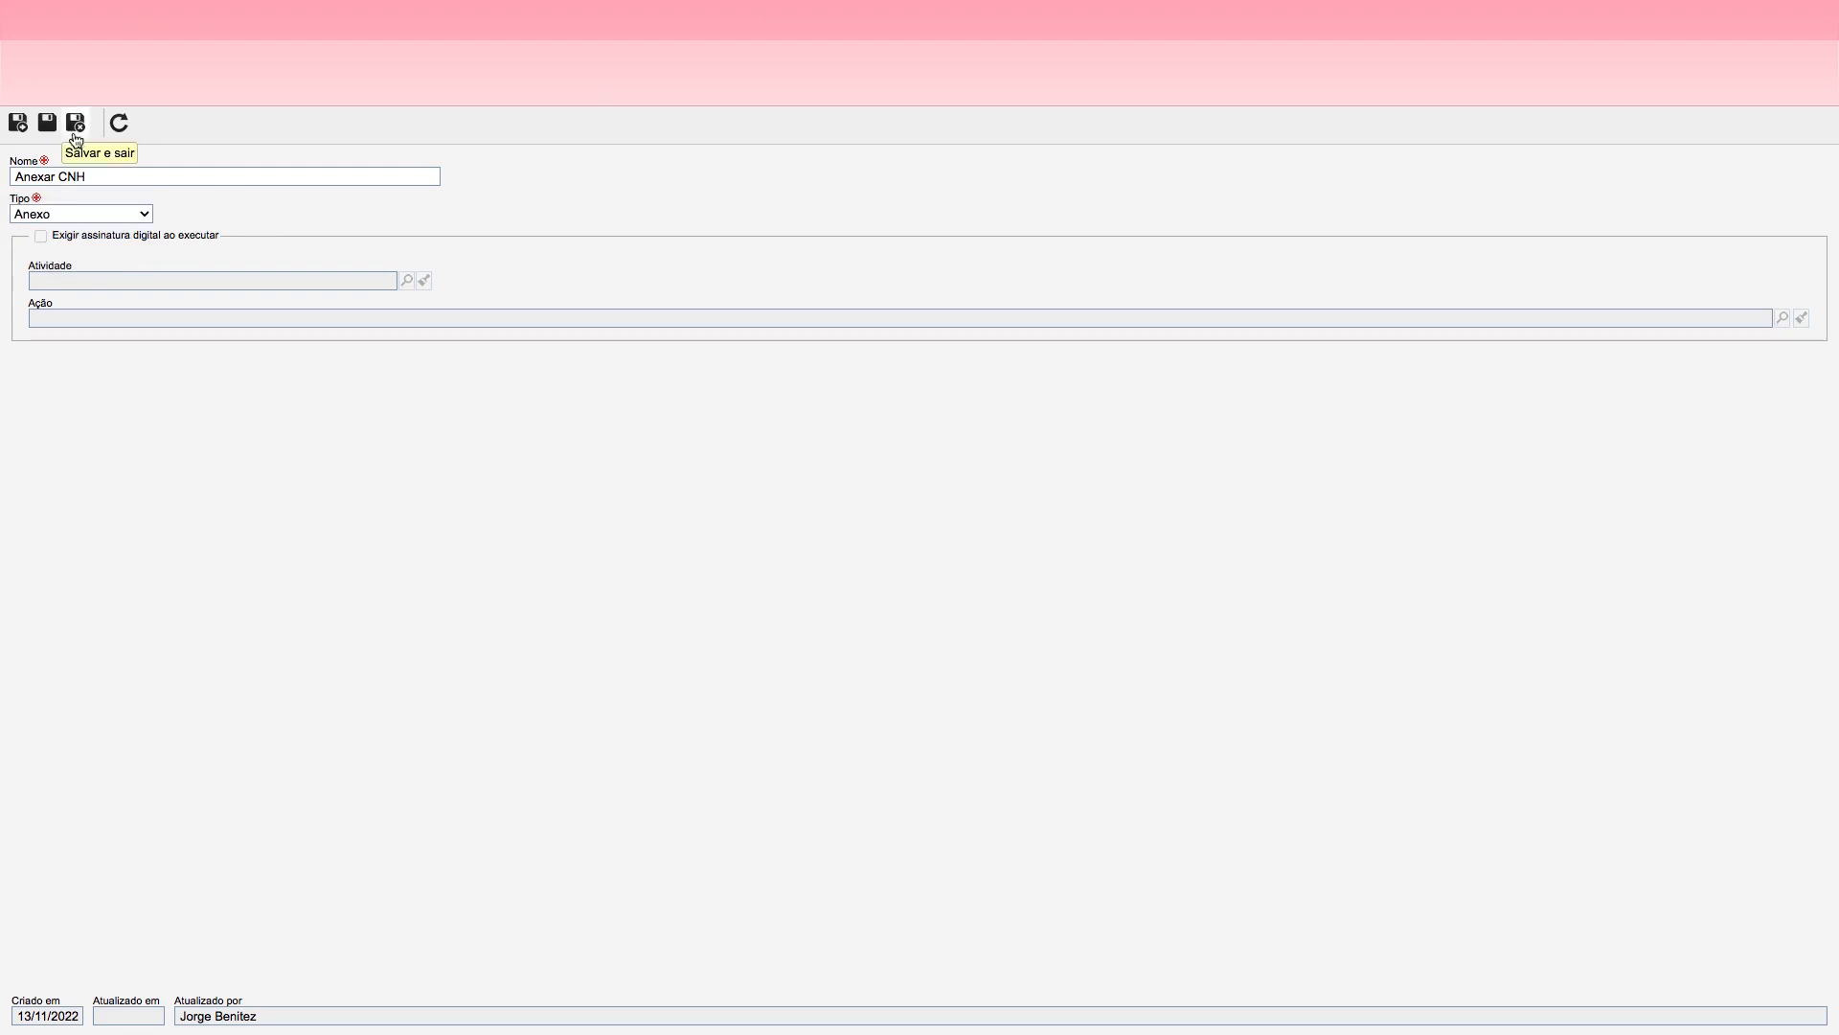
click(46, 122)
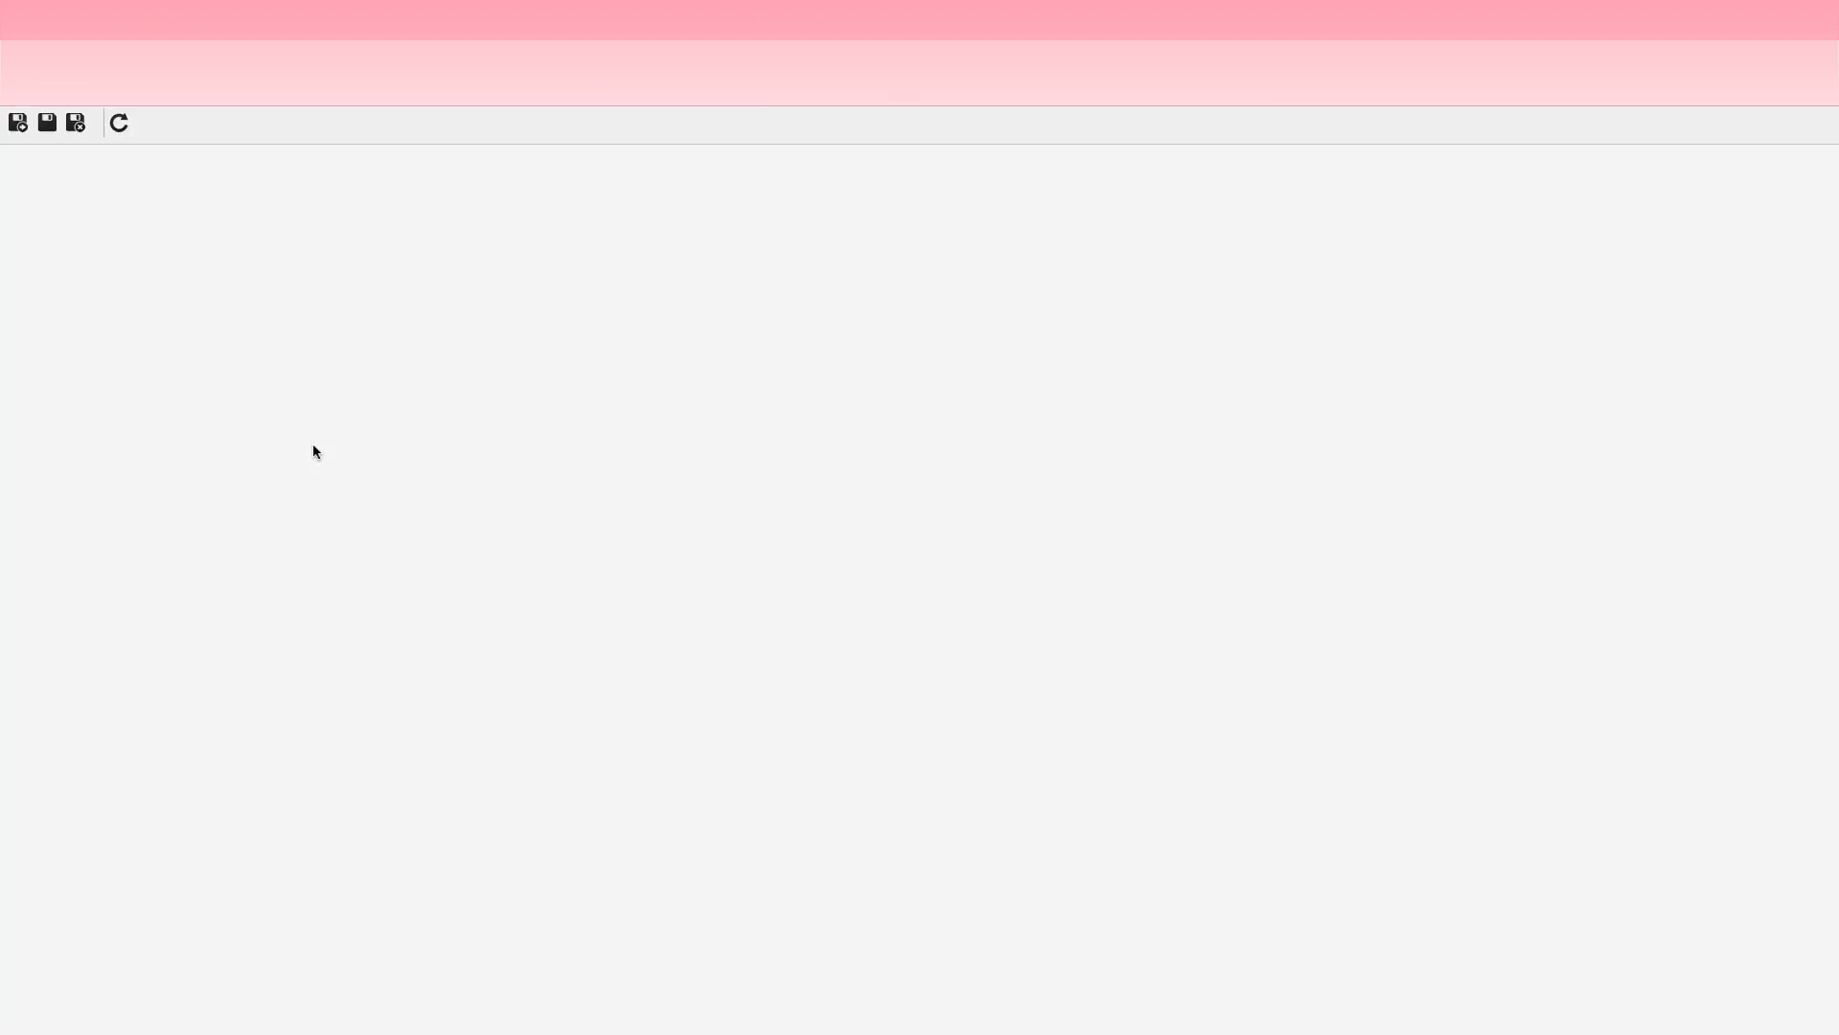
click(76, 124)
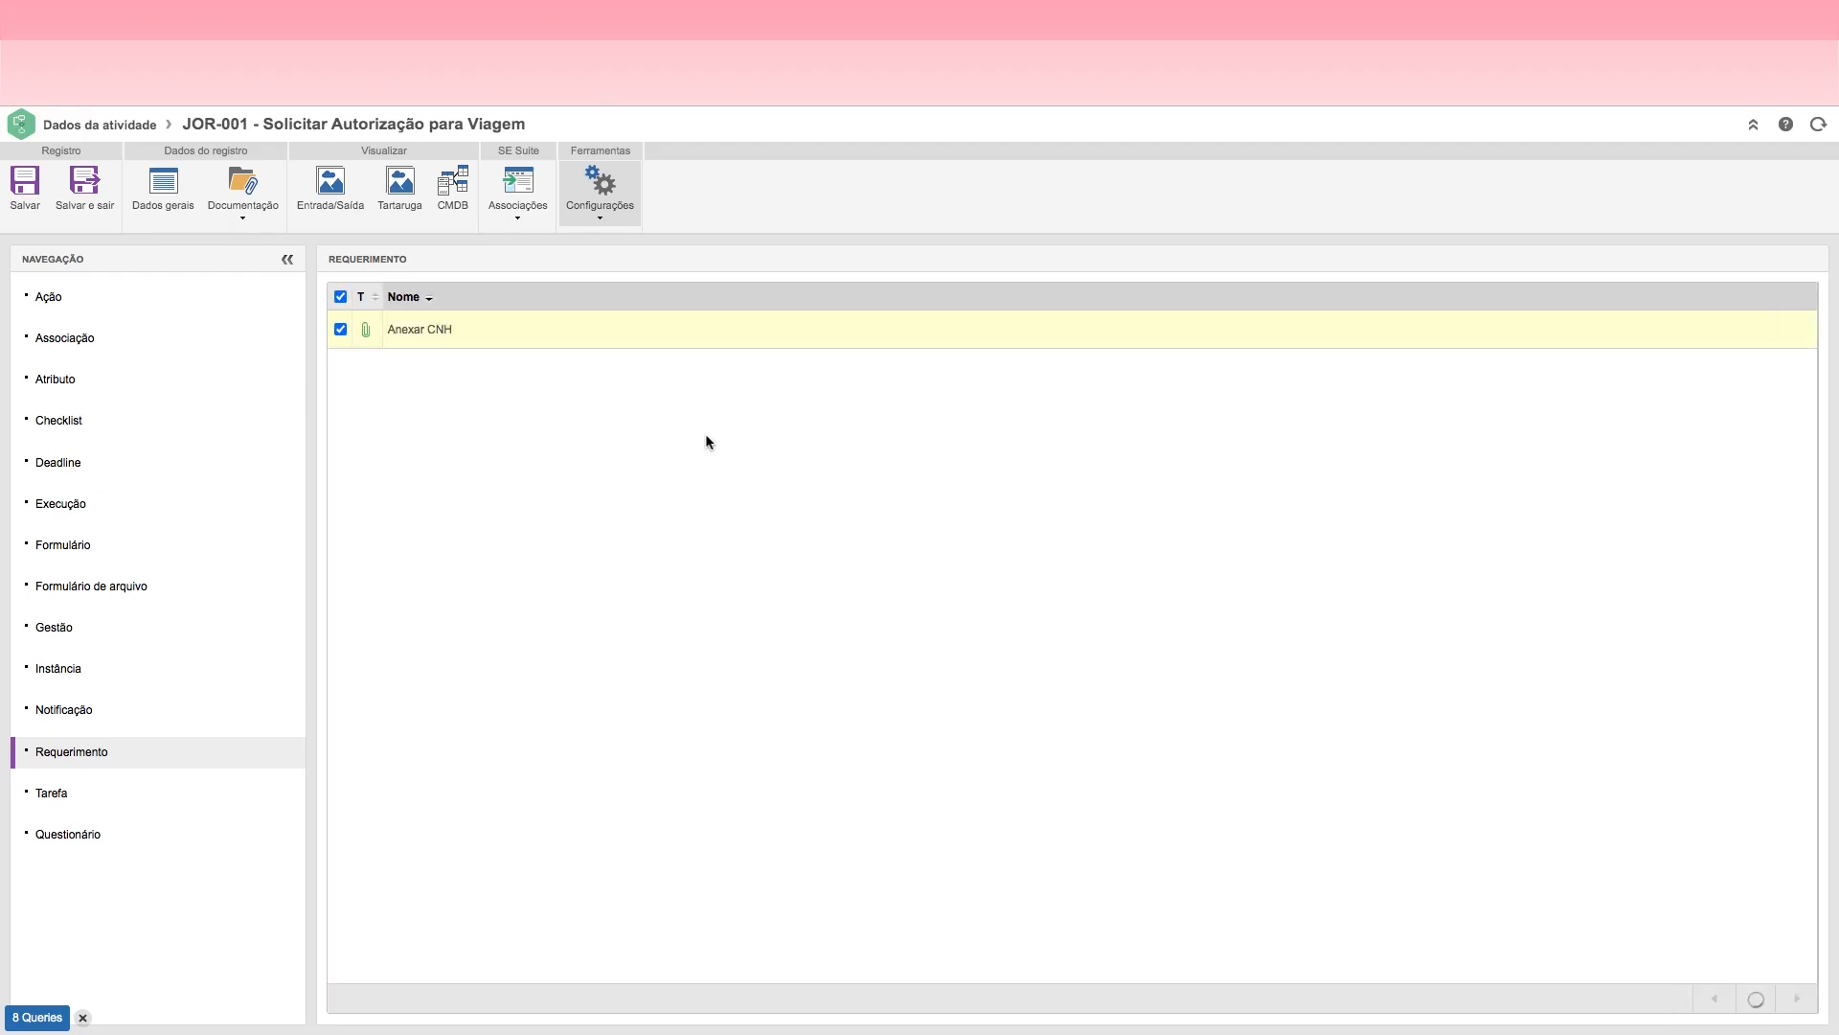
click(89, 189)
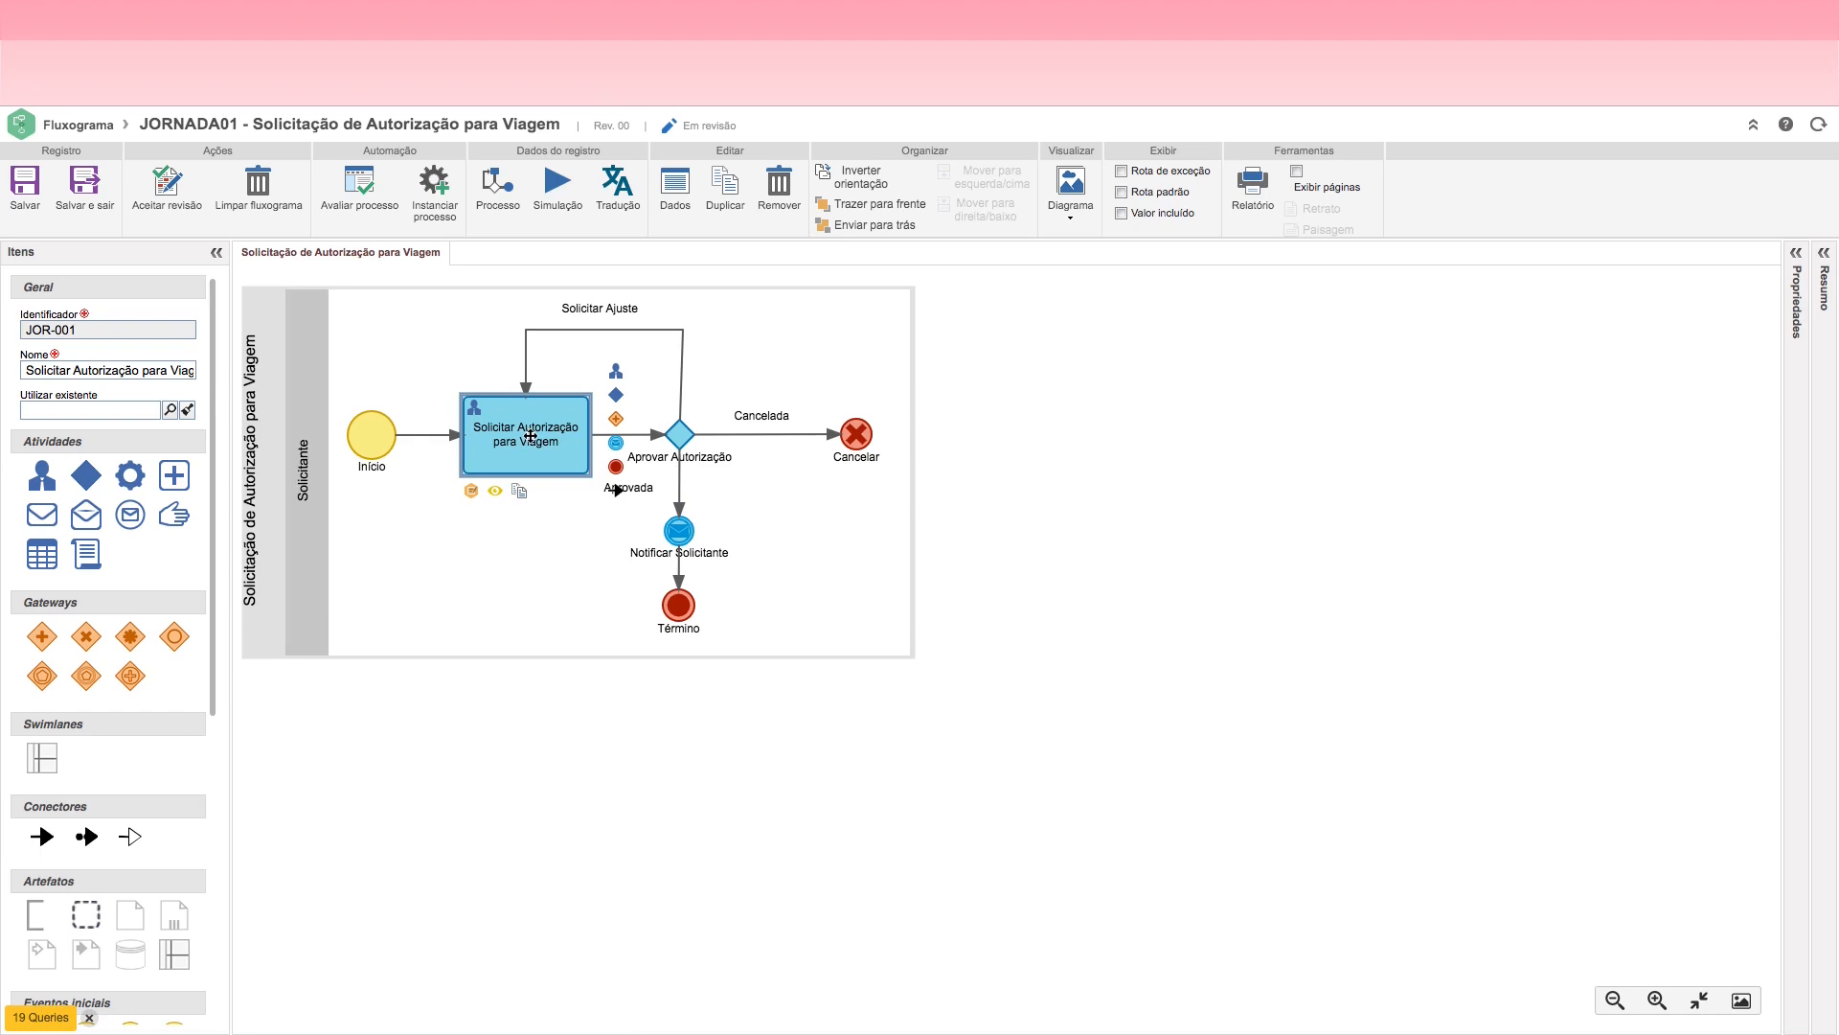
Step: Reopen the Solicitar Autorização para Viagem activity's configuration and check its list of requirements
double_click(531, 435)
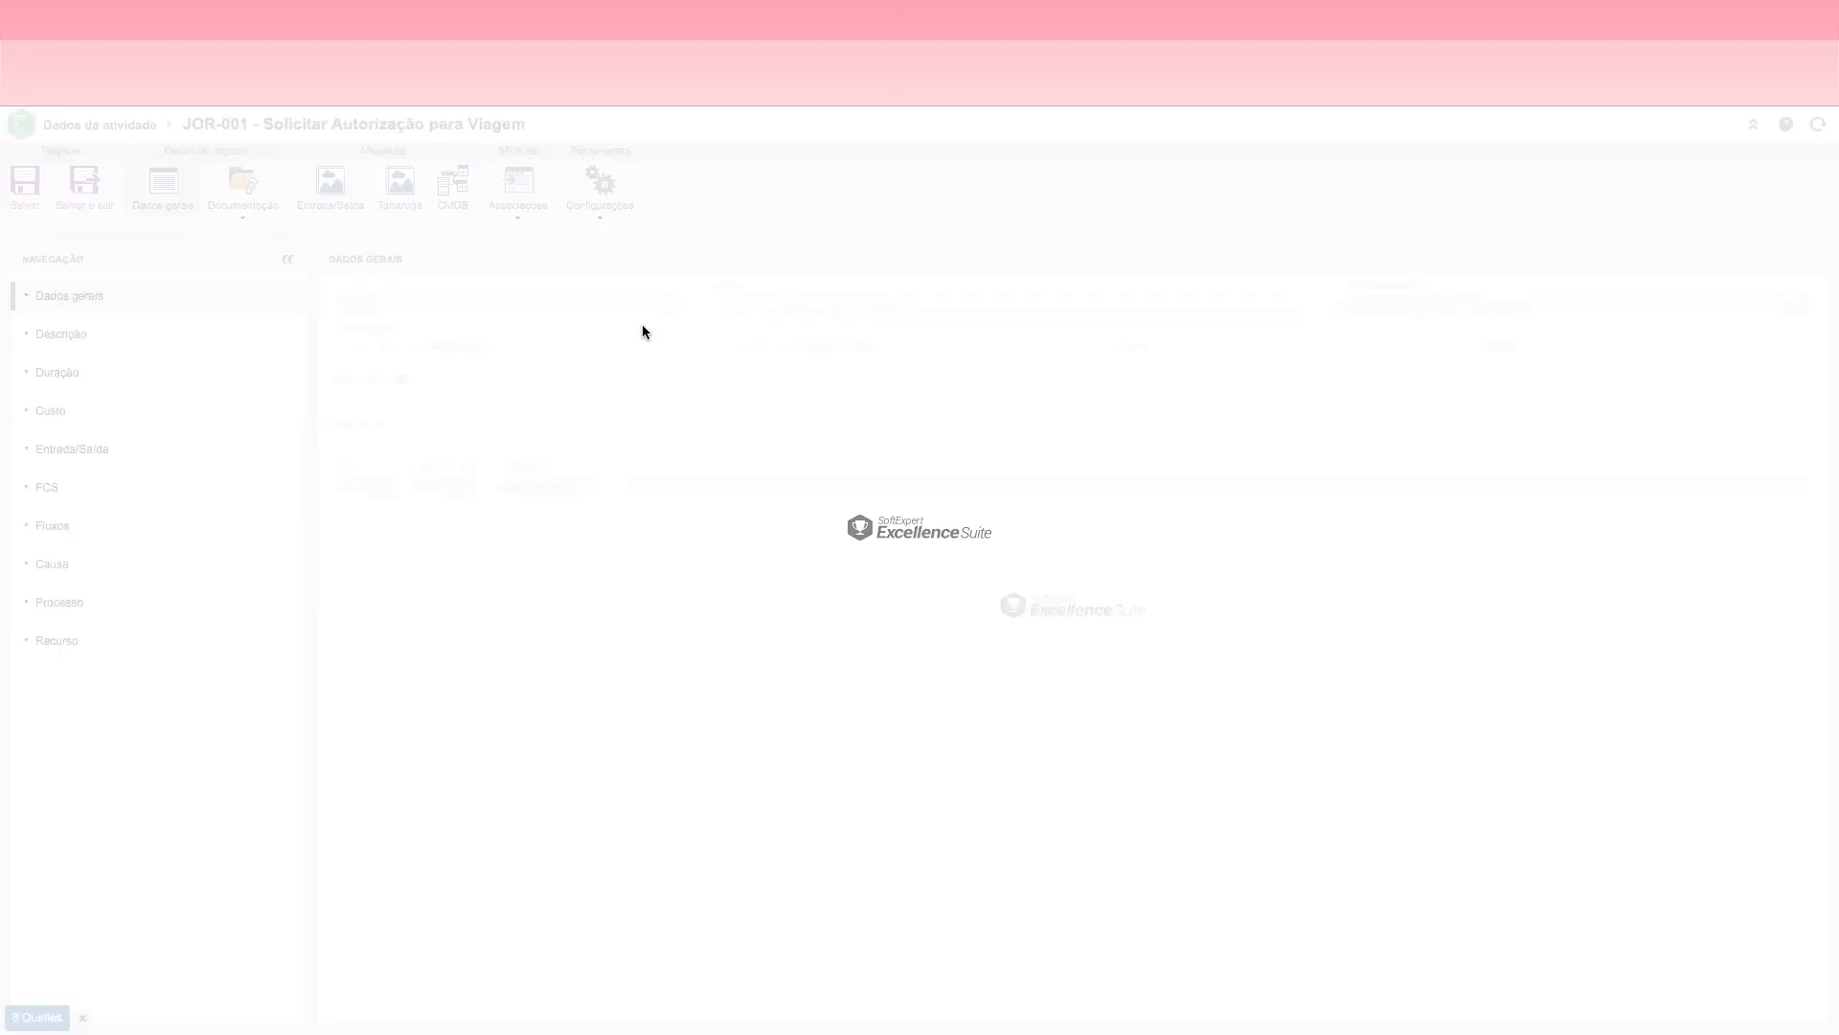
click(602, 227)
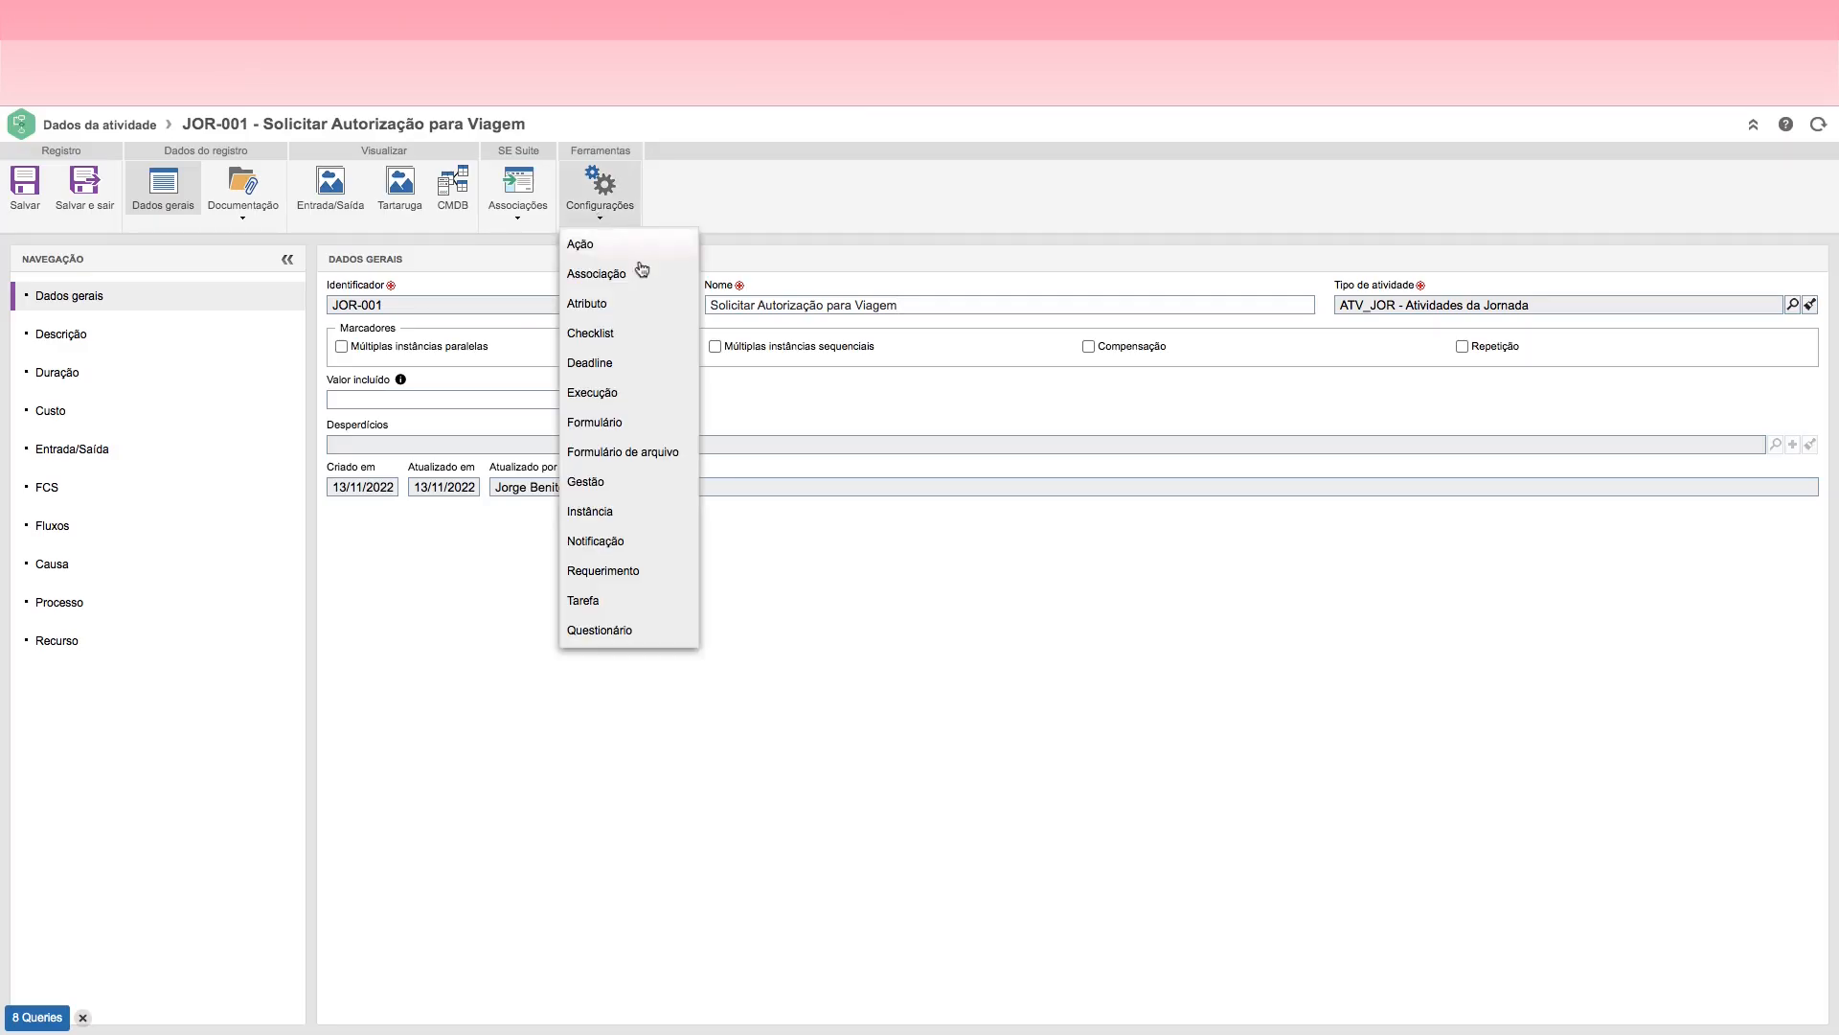
click(611, 278)
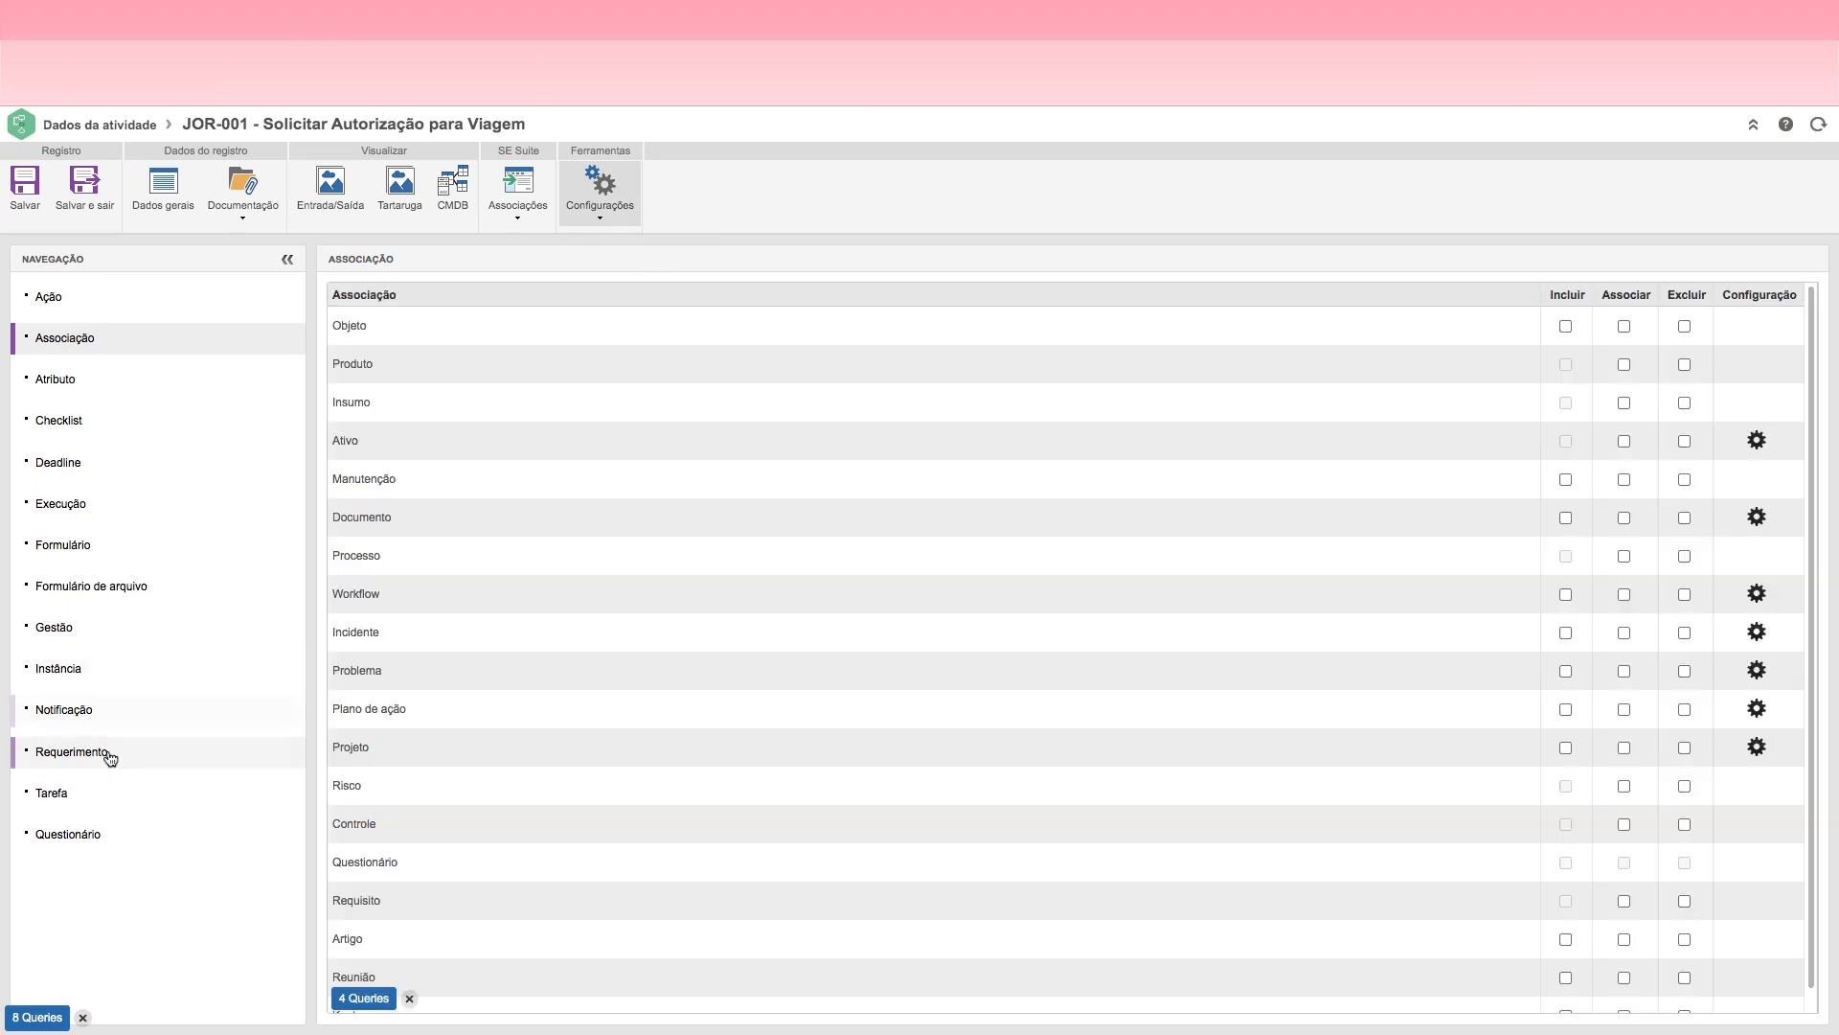
click(107, 755)
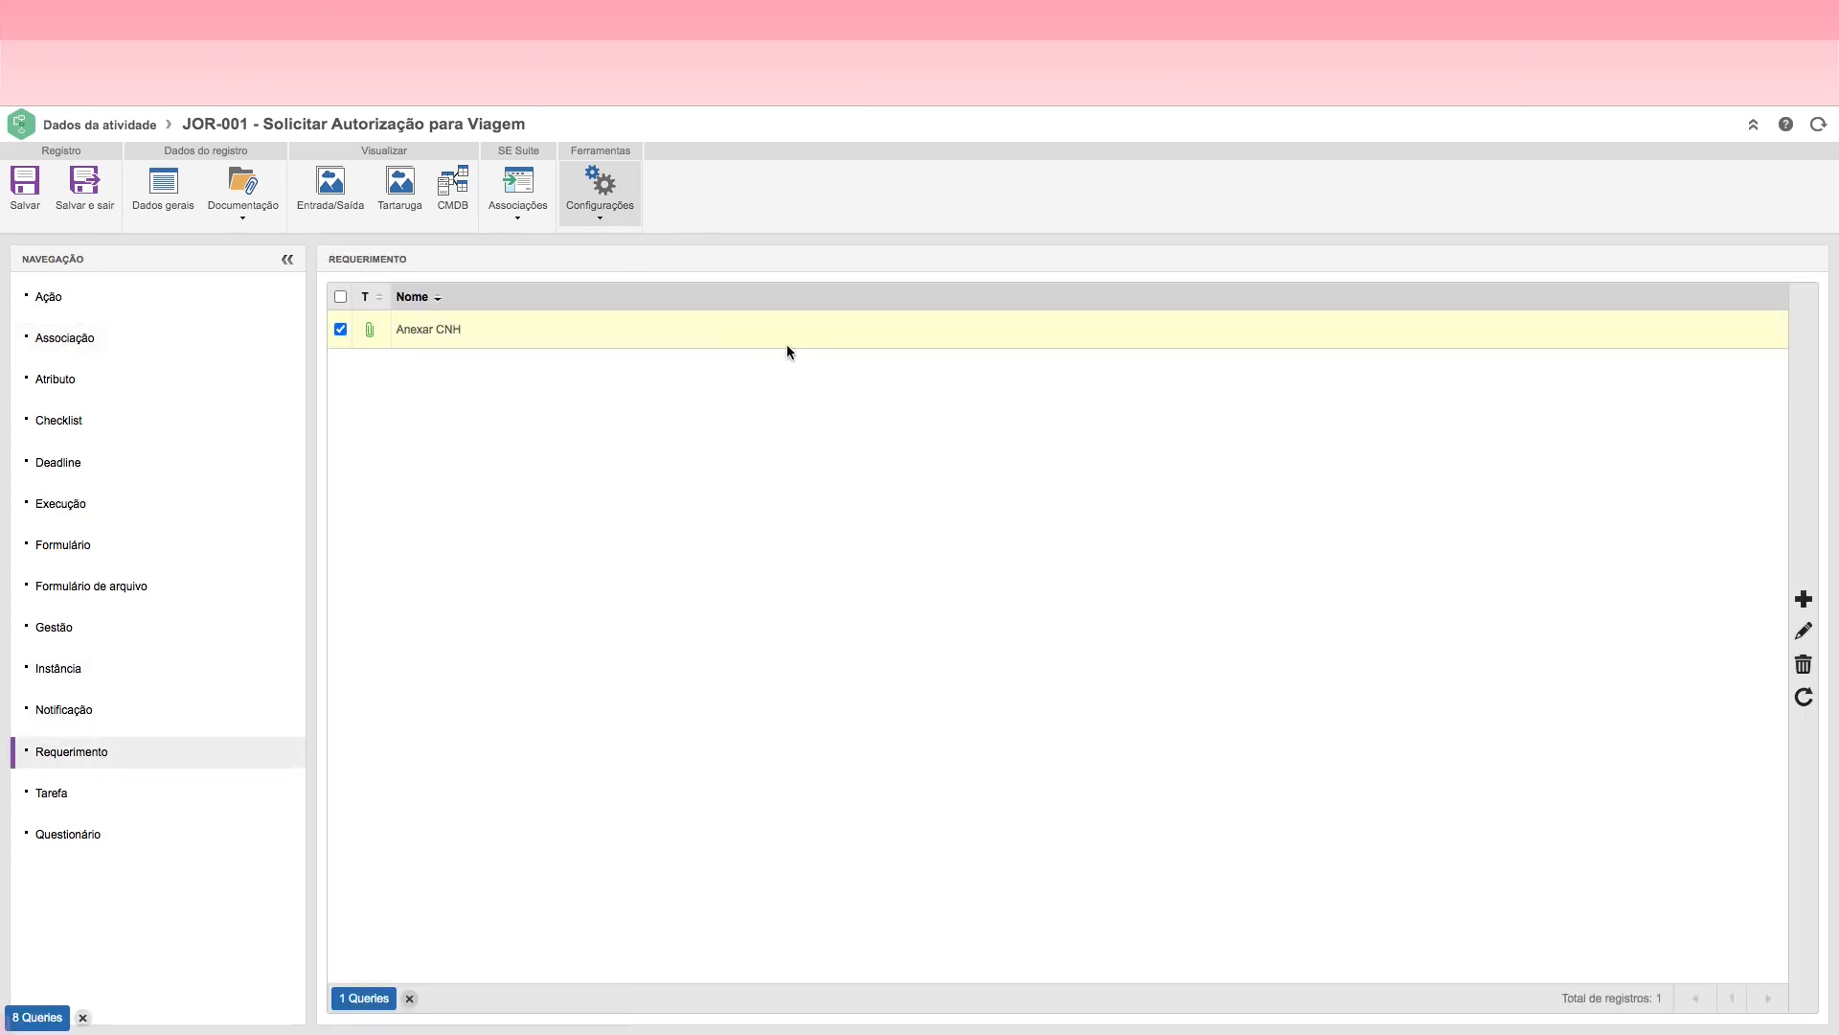
Step: Examine the rules of the activity's Registrar Solicitação action
click(600, 217)
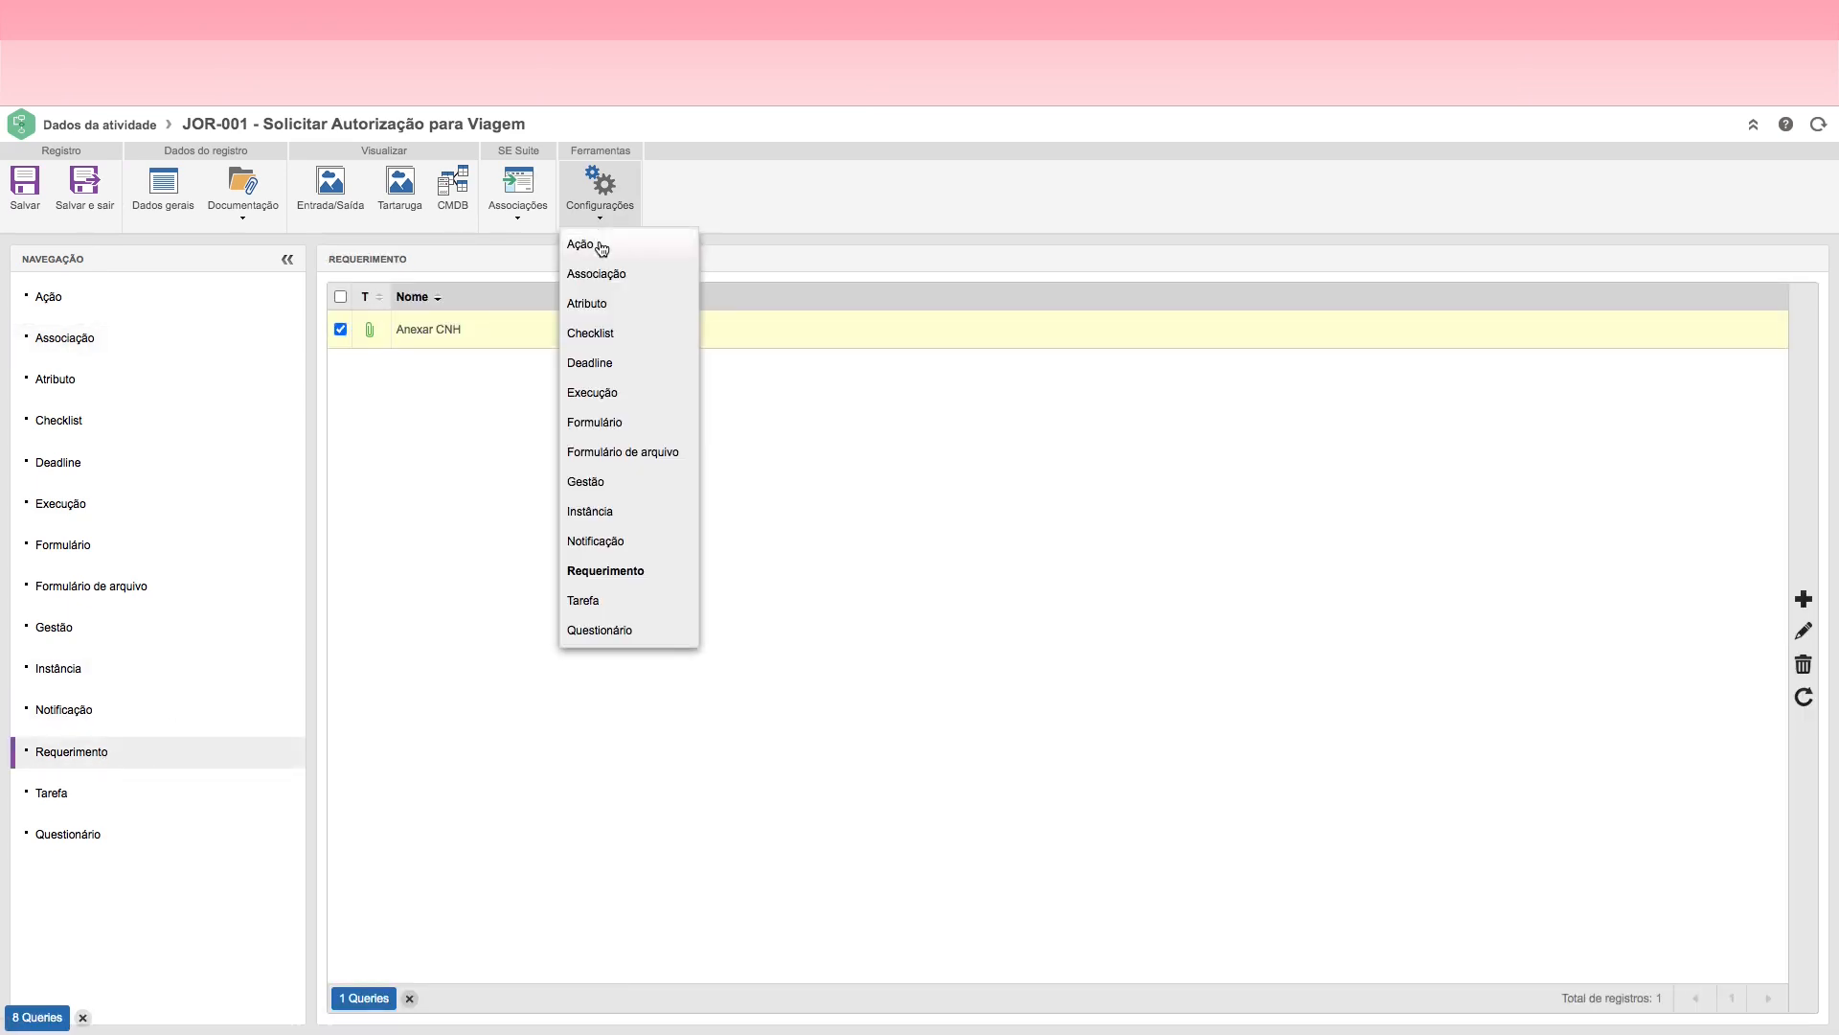
click(592, 243)
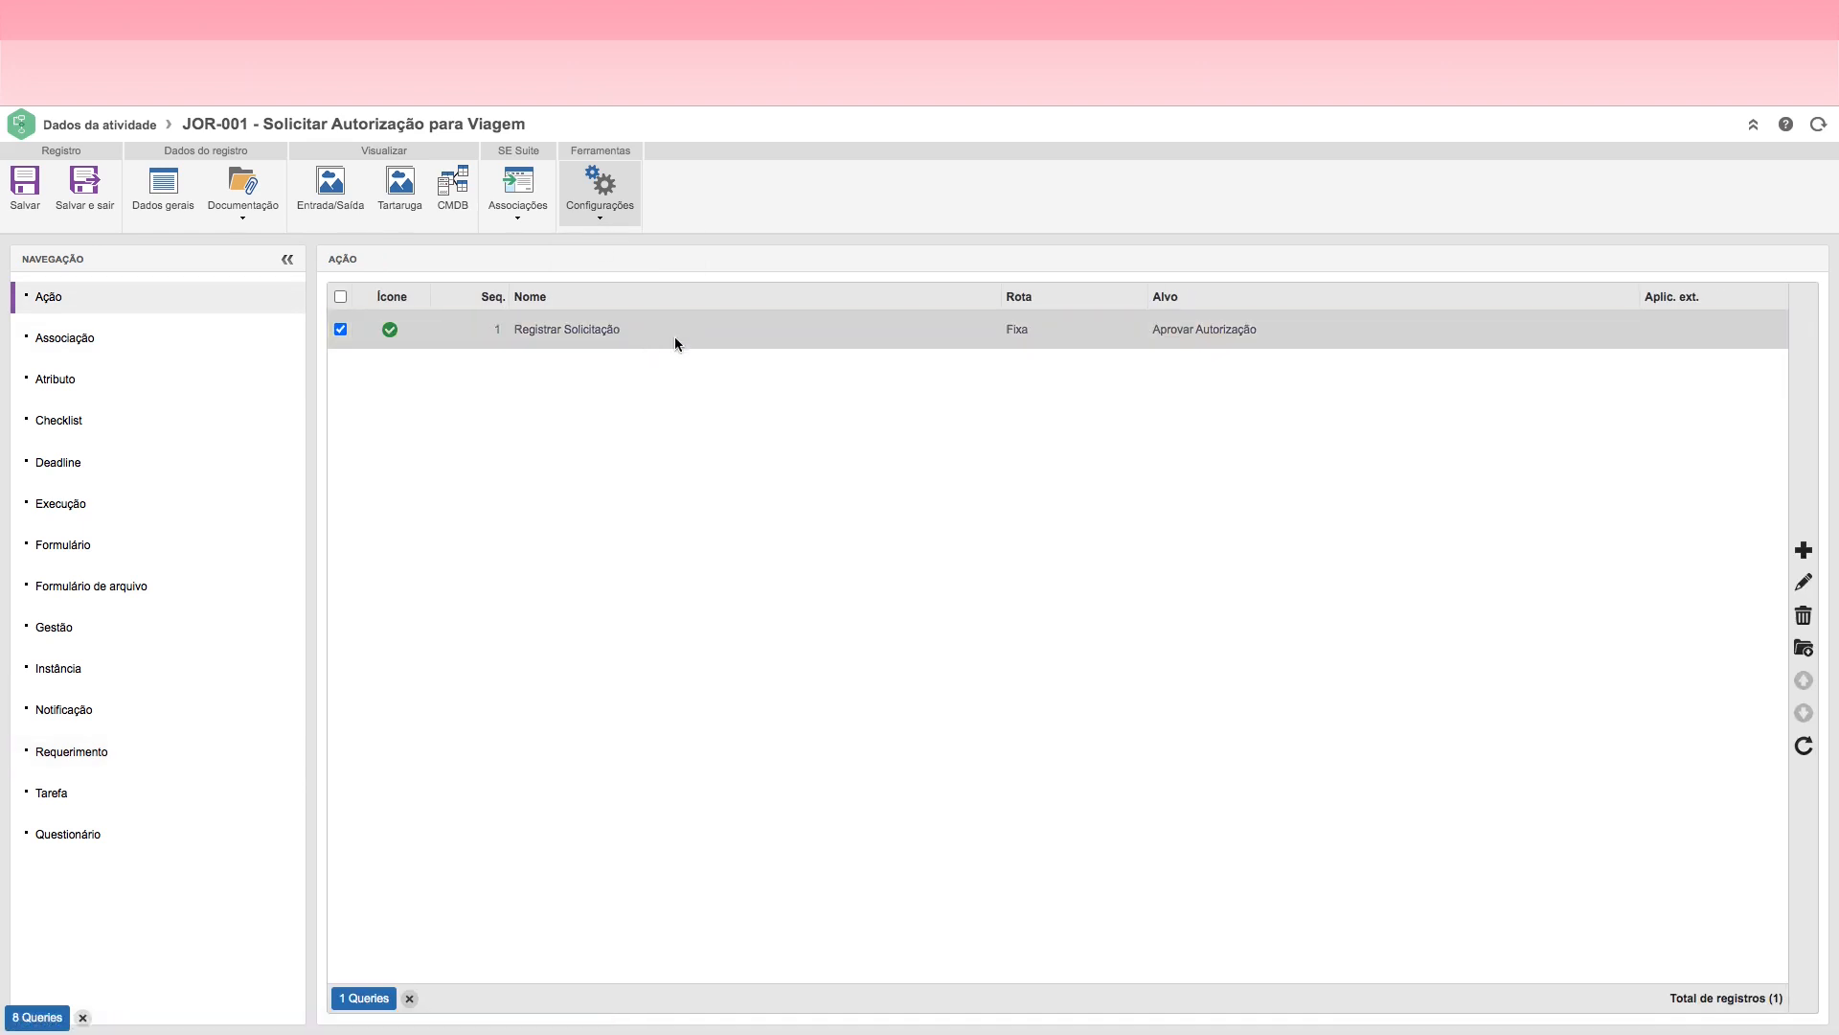
click(601, 213)
double_click(745, 332)
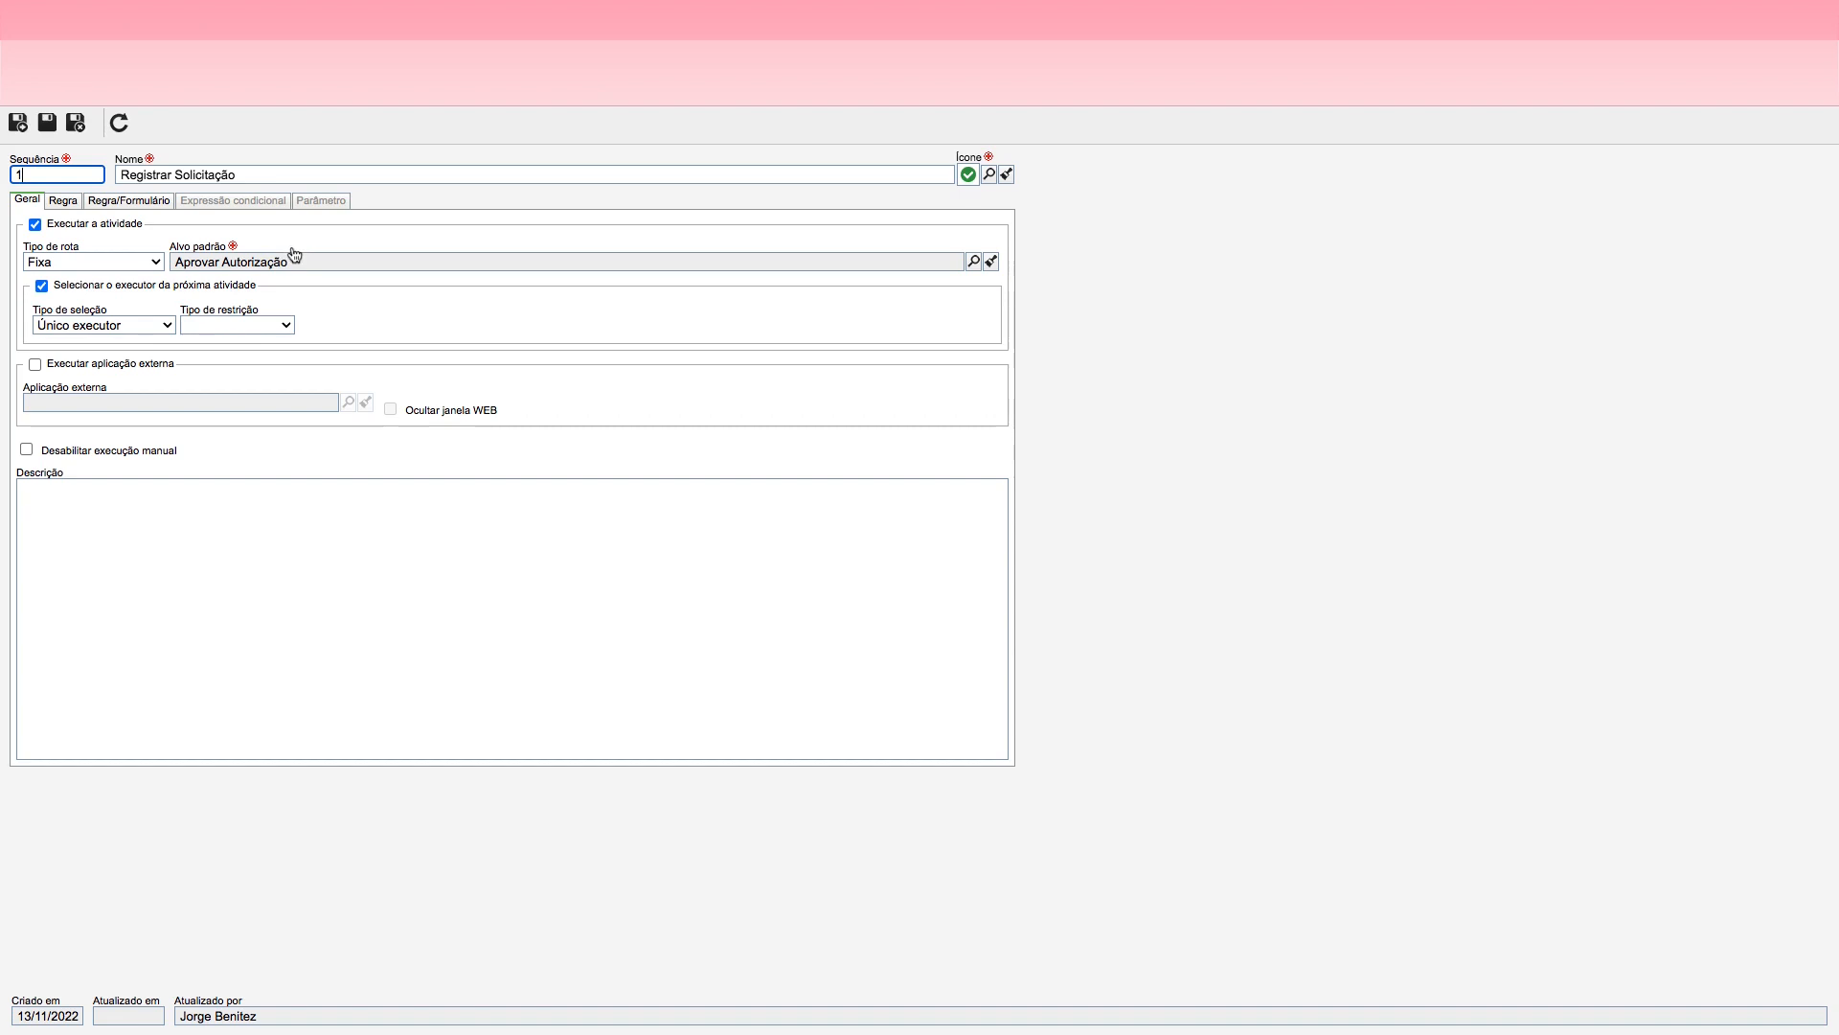
click(61, 202)
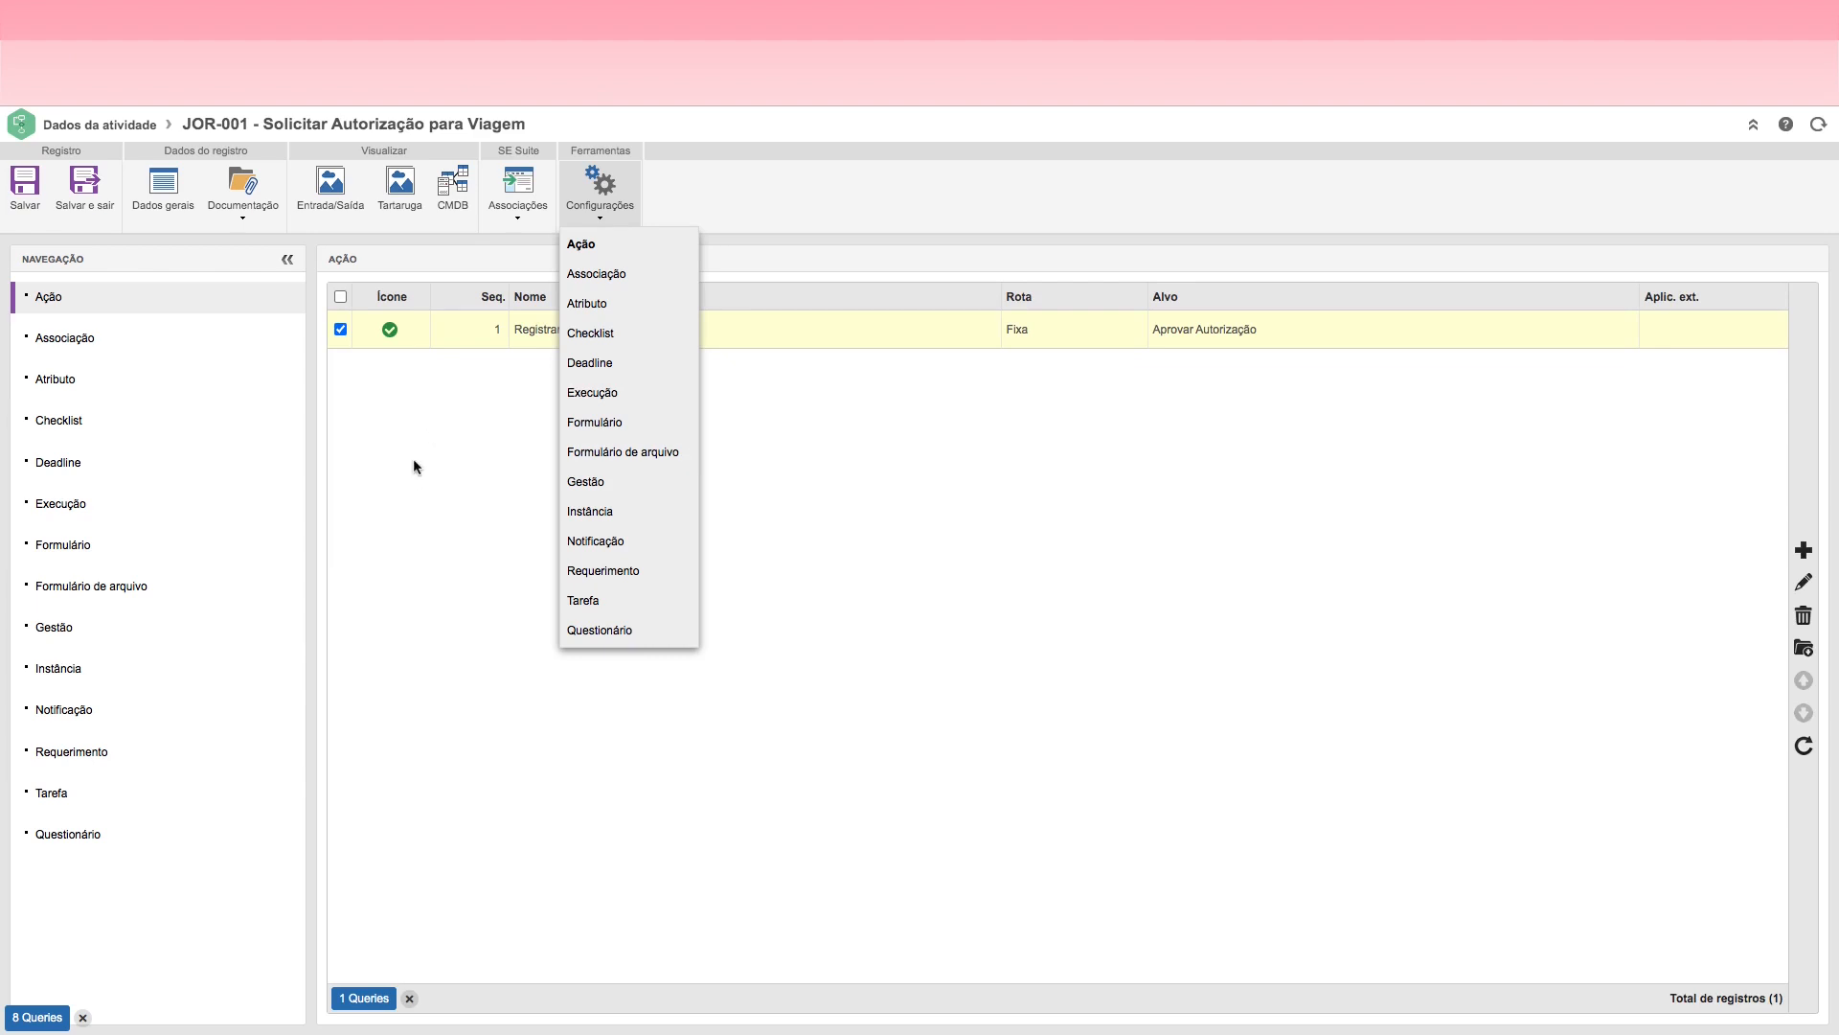
Step: Create a new checklist for the activity with the identifier CH01
click(63, 427)
click(600, 215)
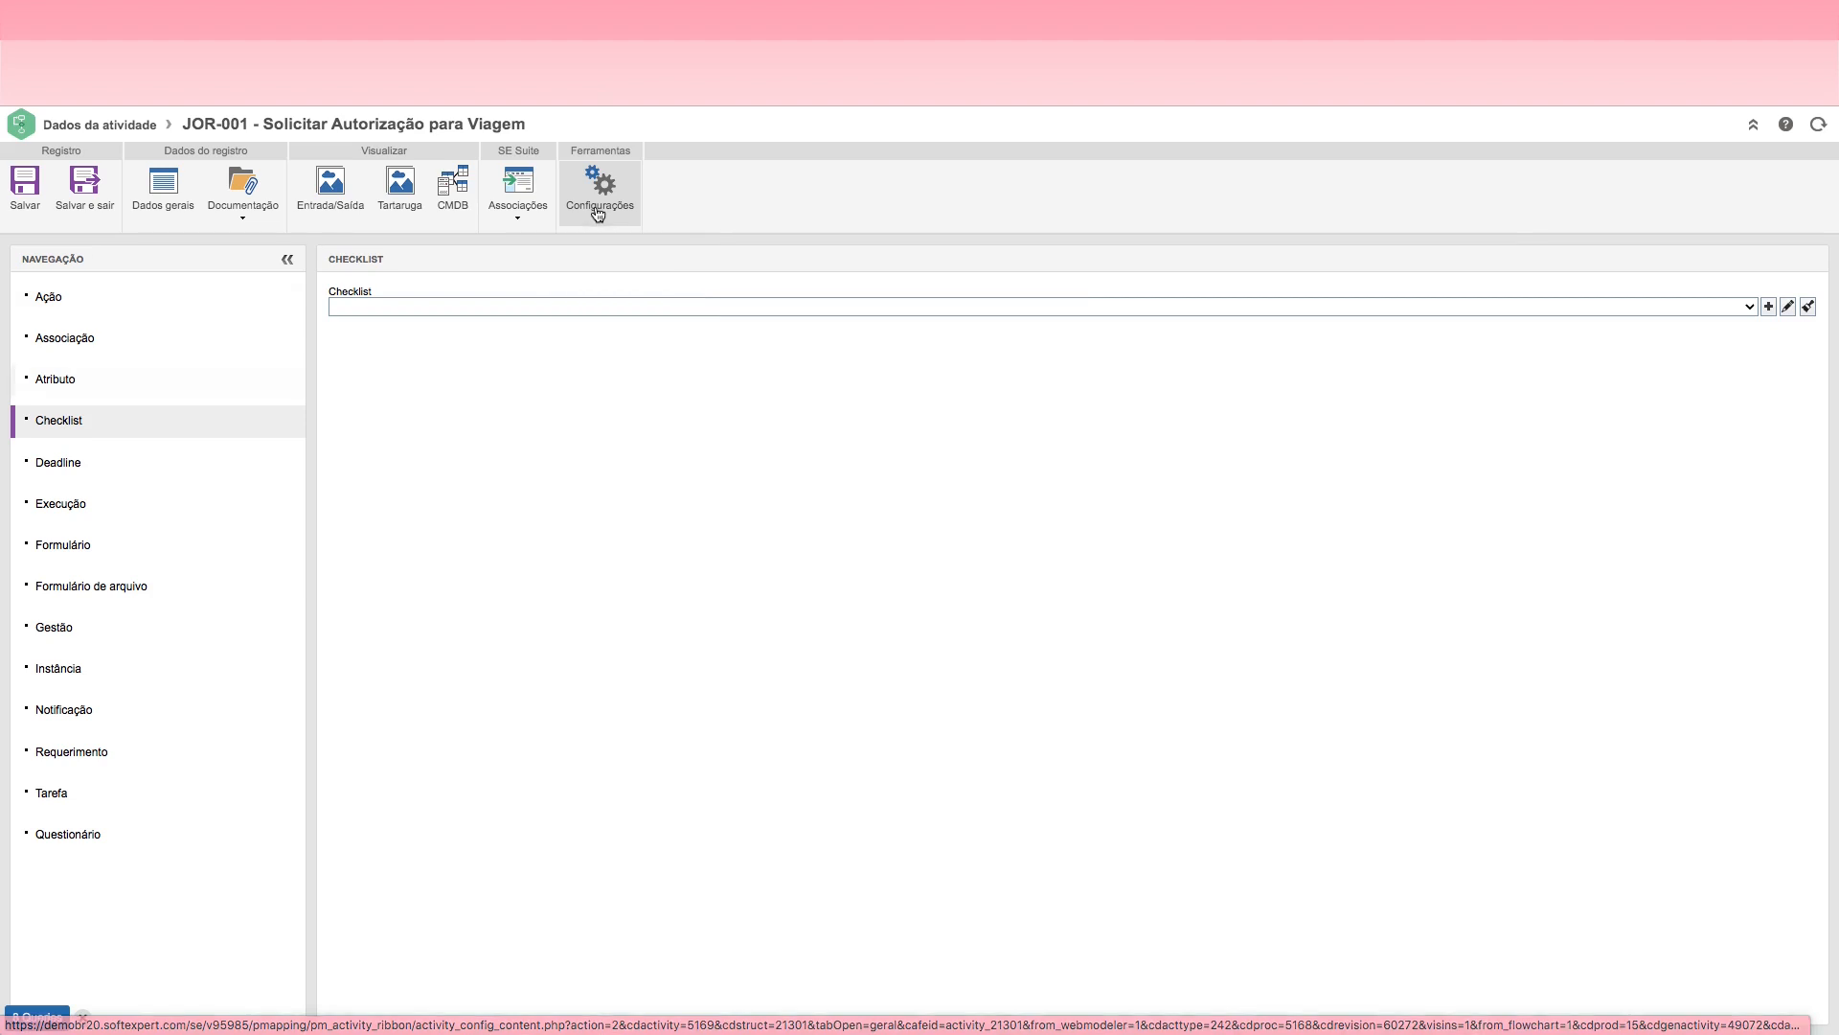
click(1769, 306)
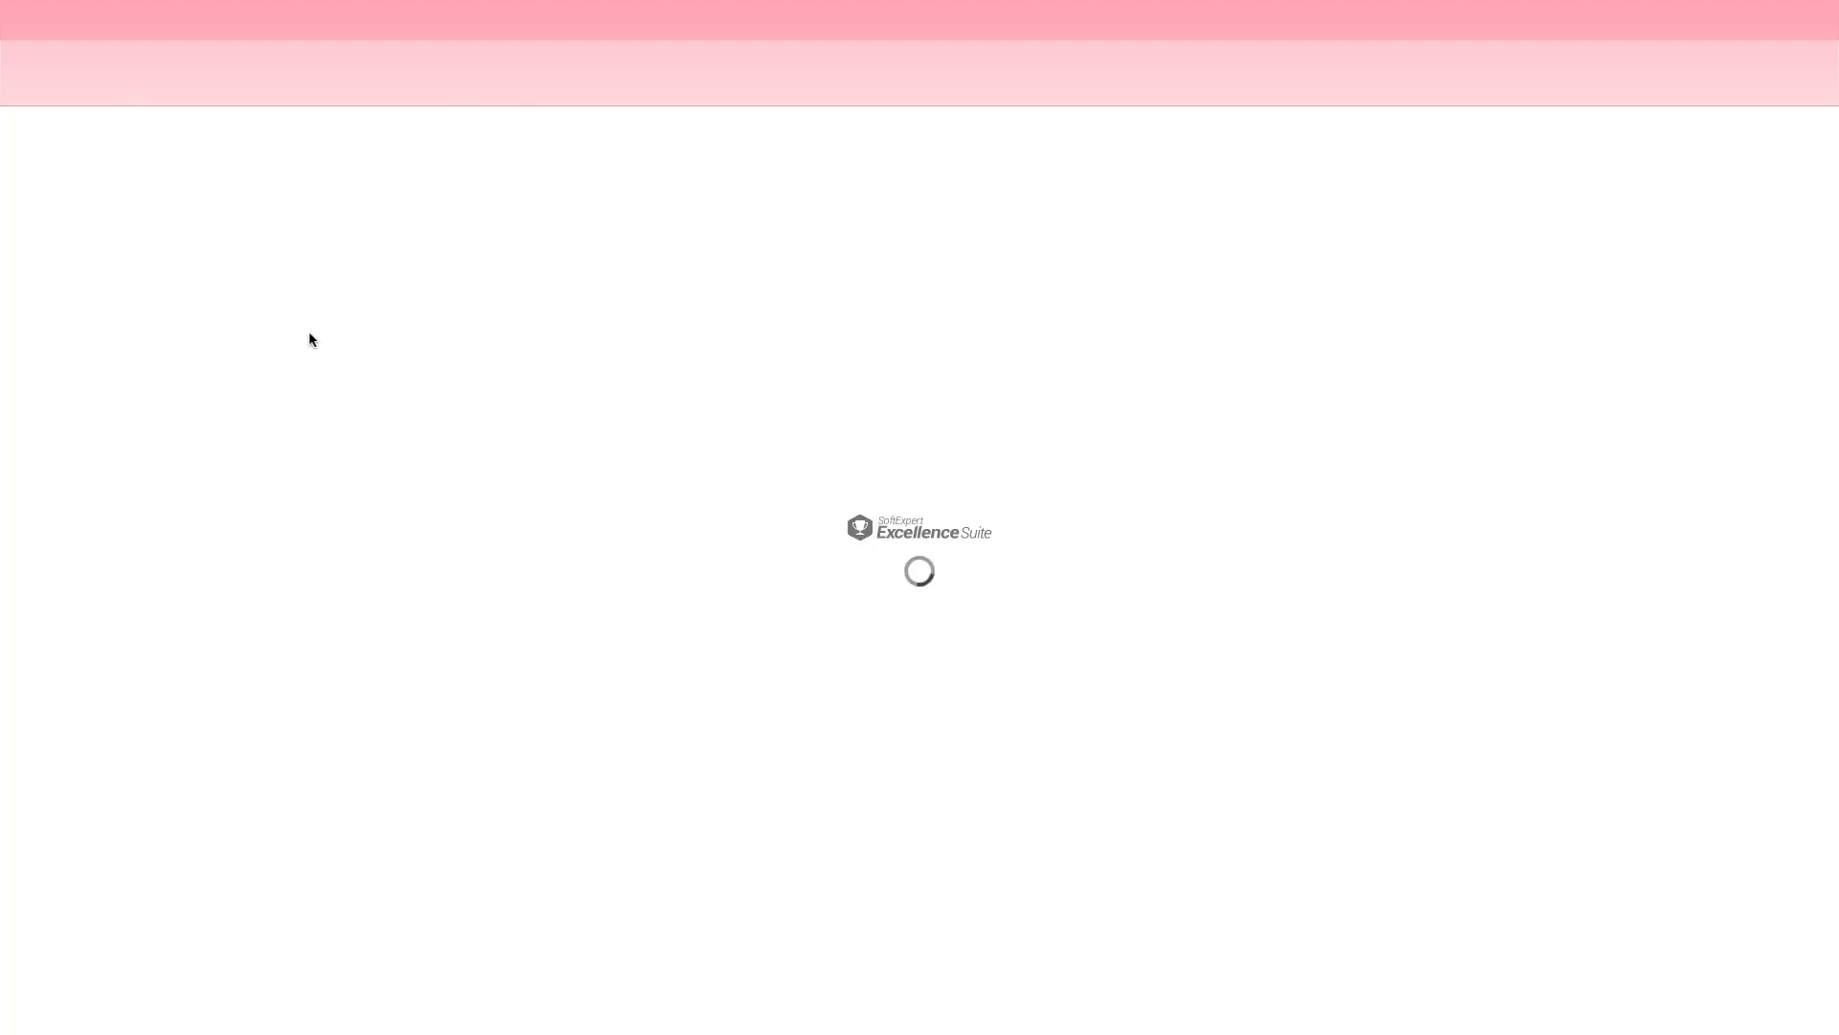
click(39, 172)
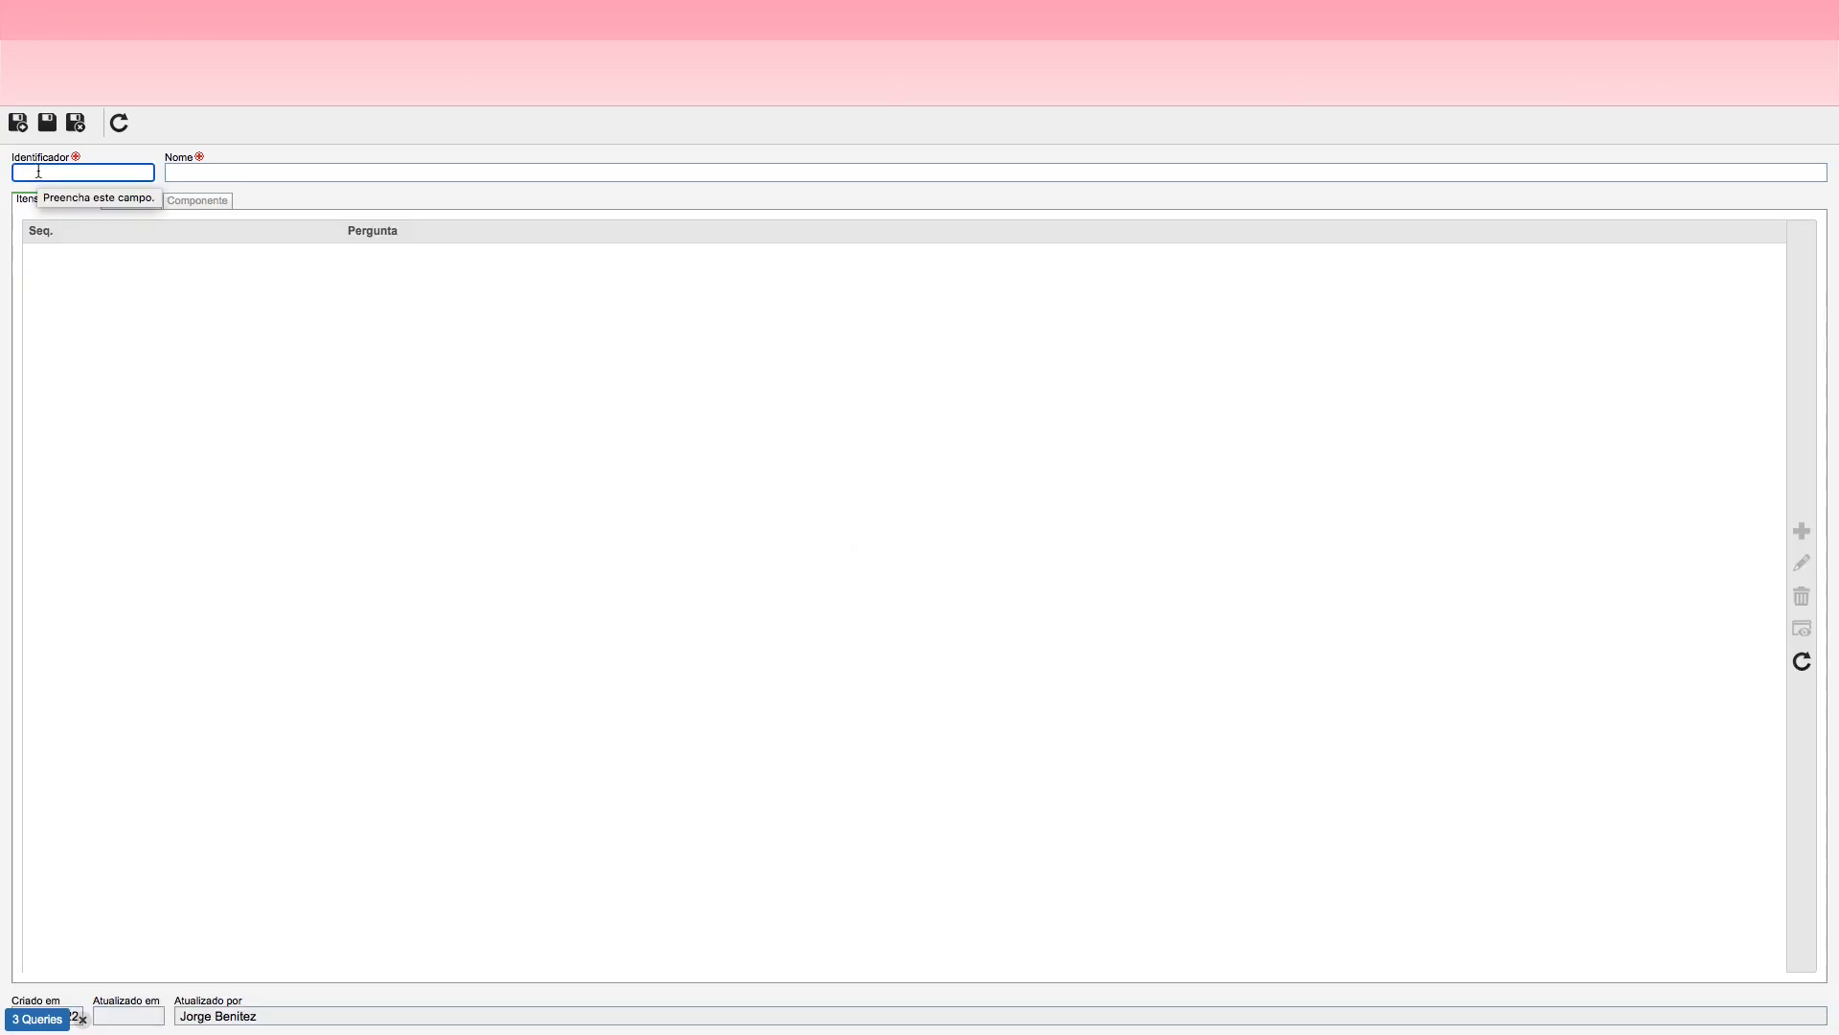
text(CH)
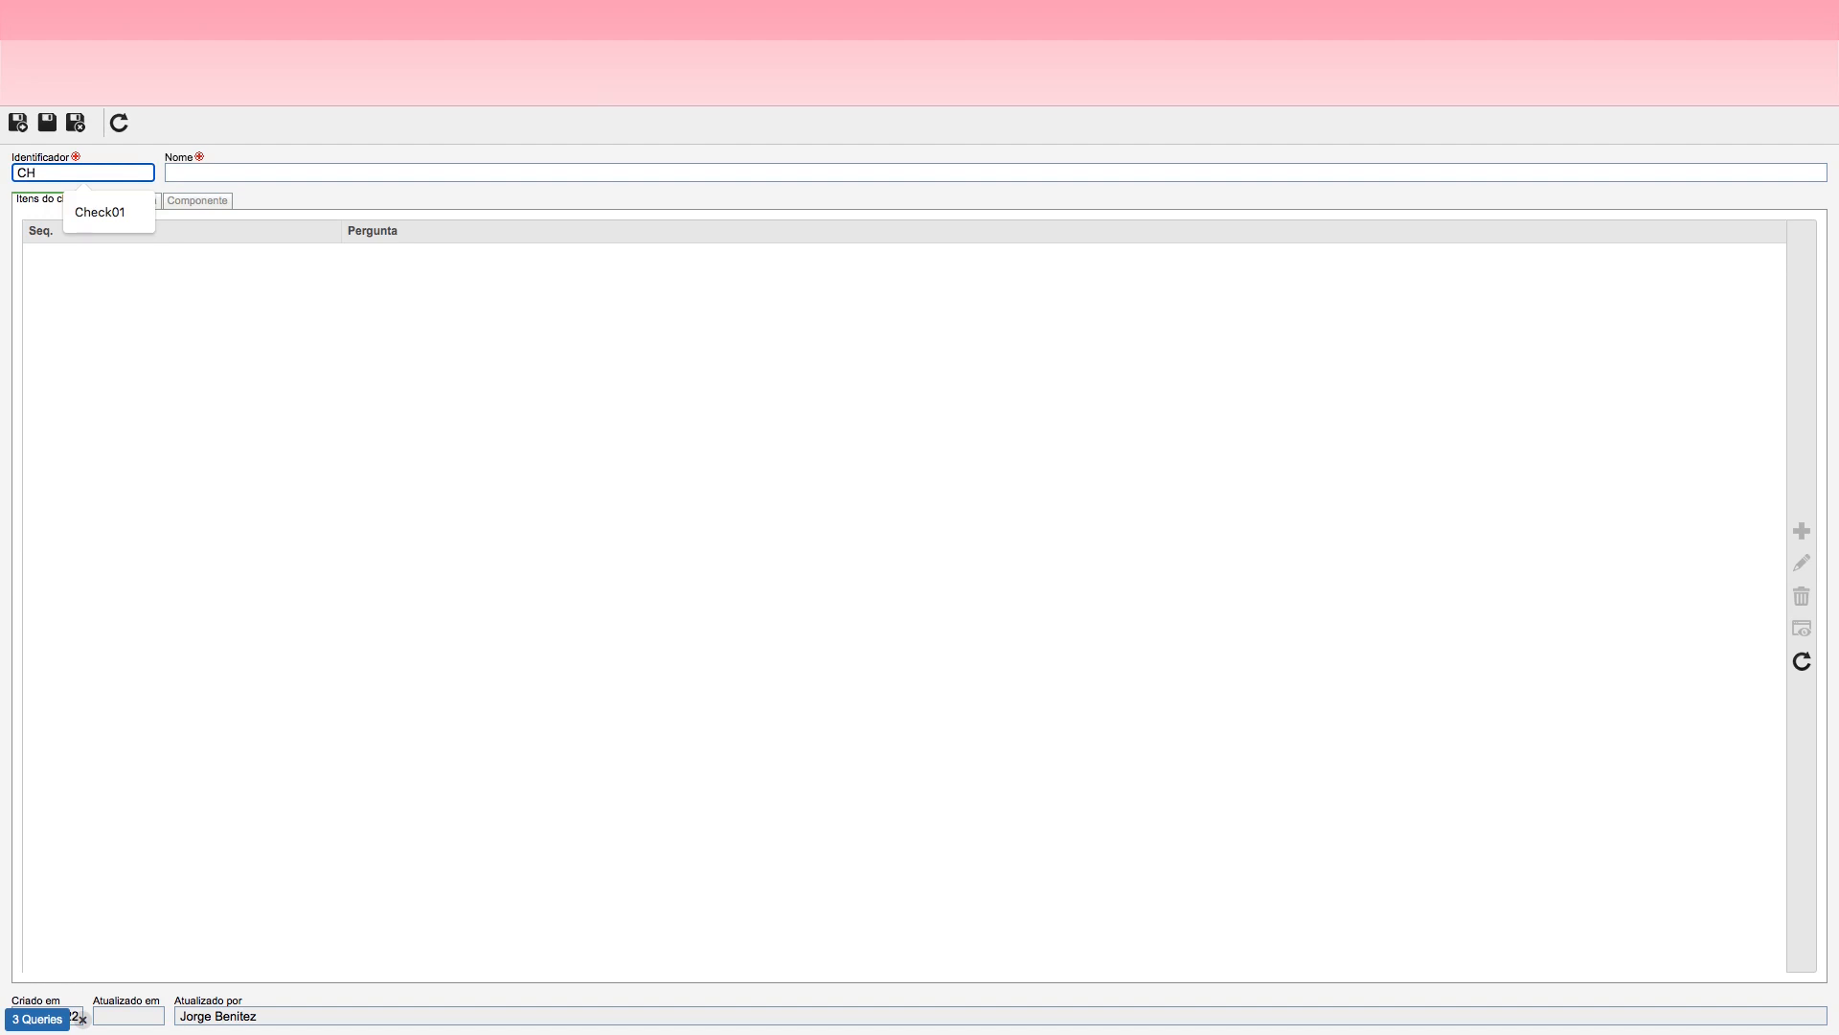
text(01)
key(Tab)
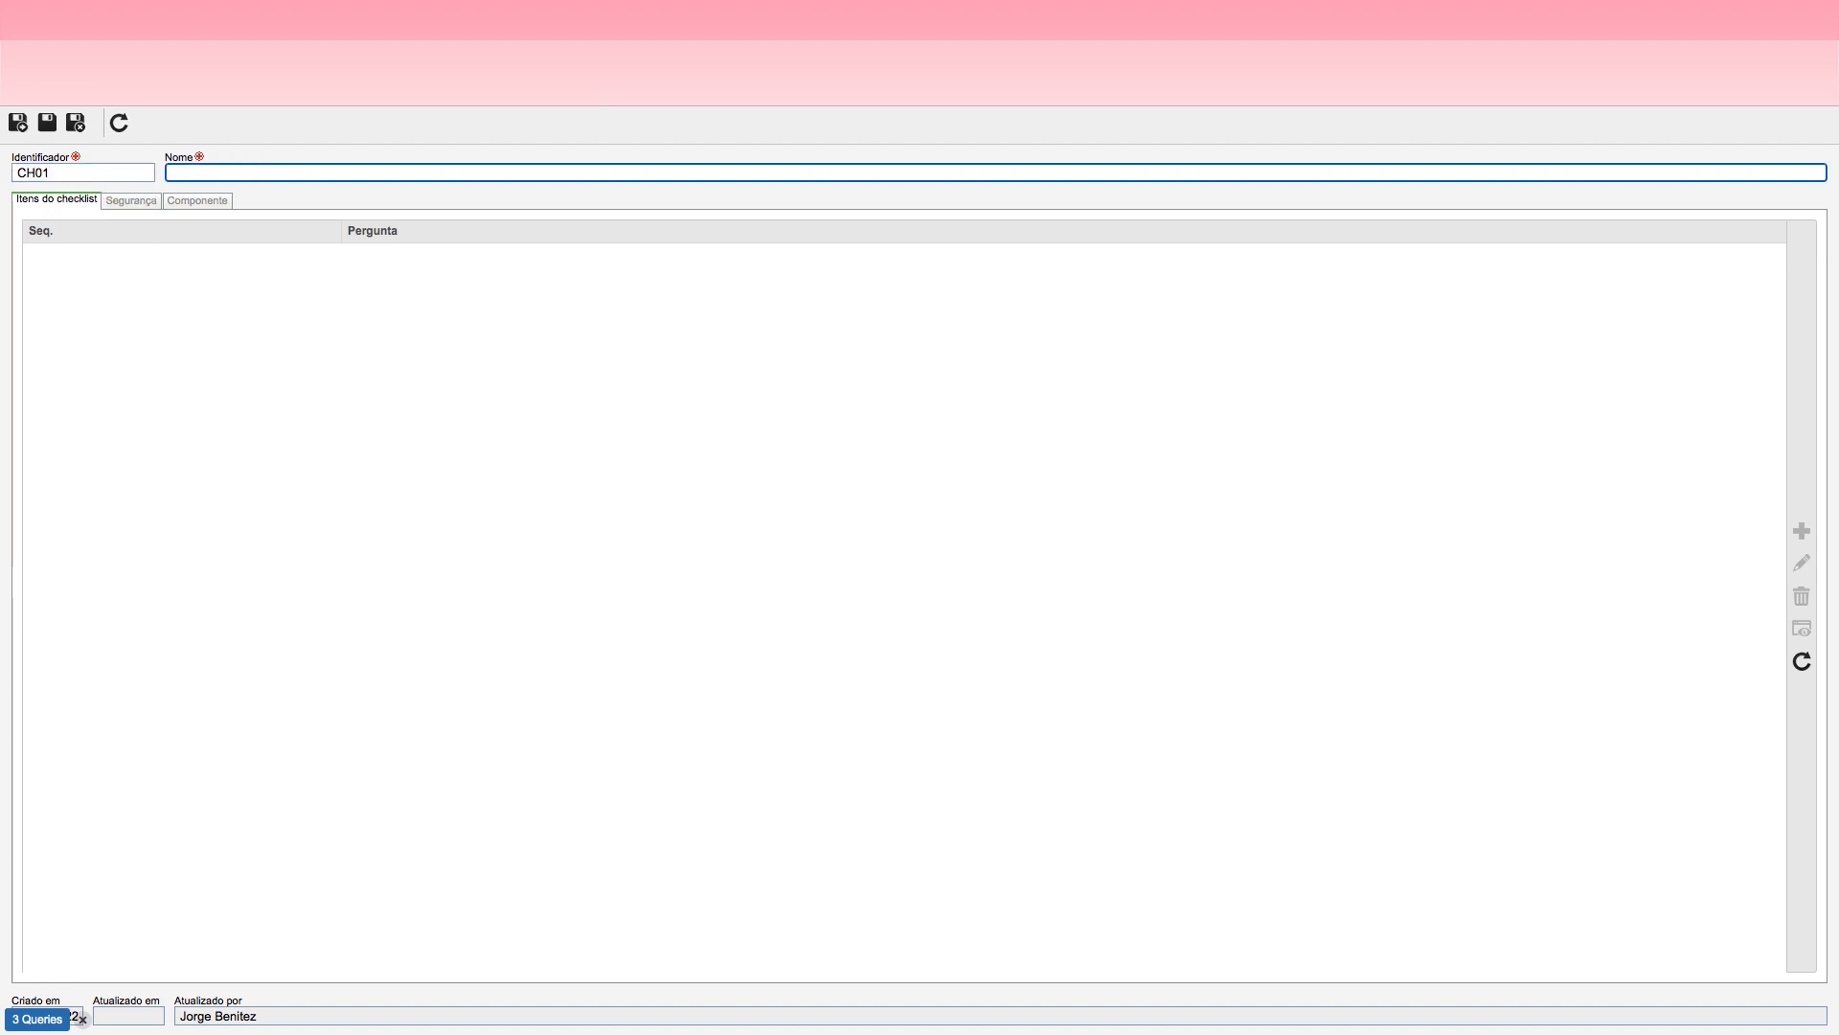
Step: Name the checklist "Ccheklist de Viagem" and save it
text(Cehcklis)
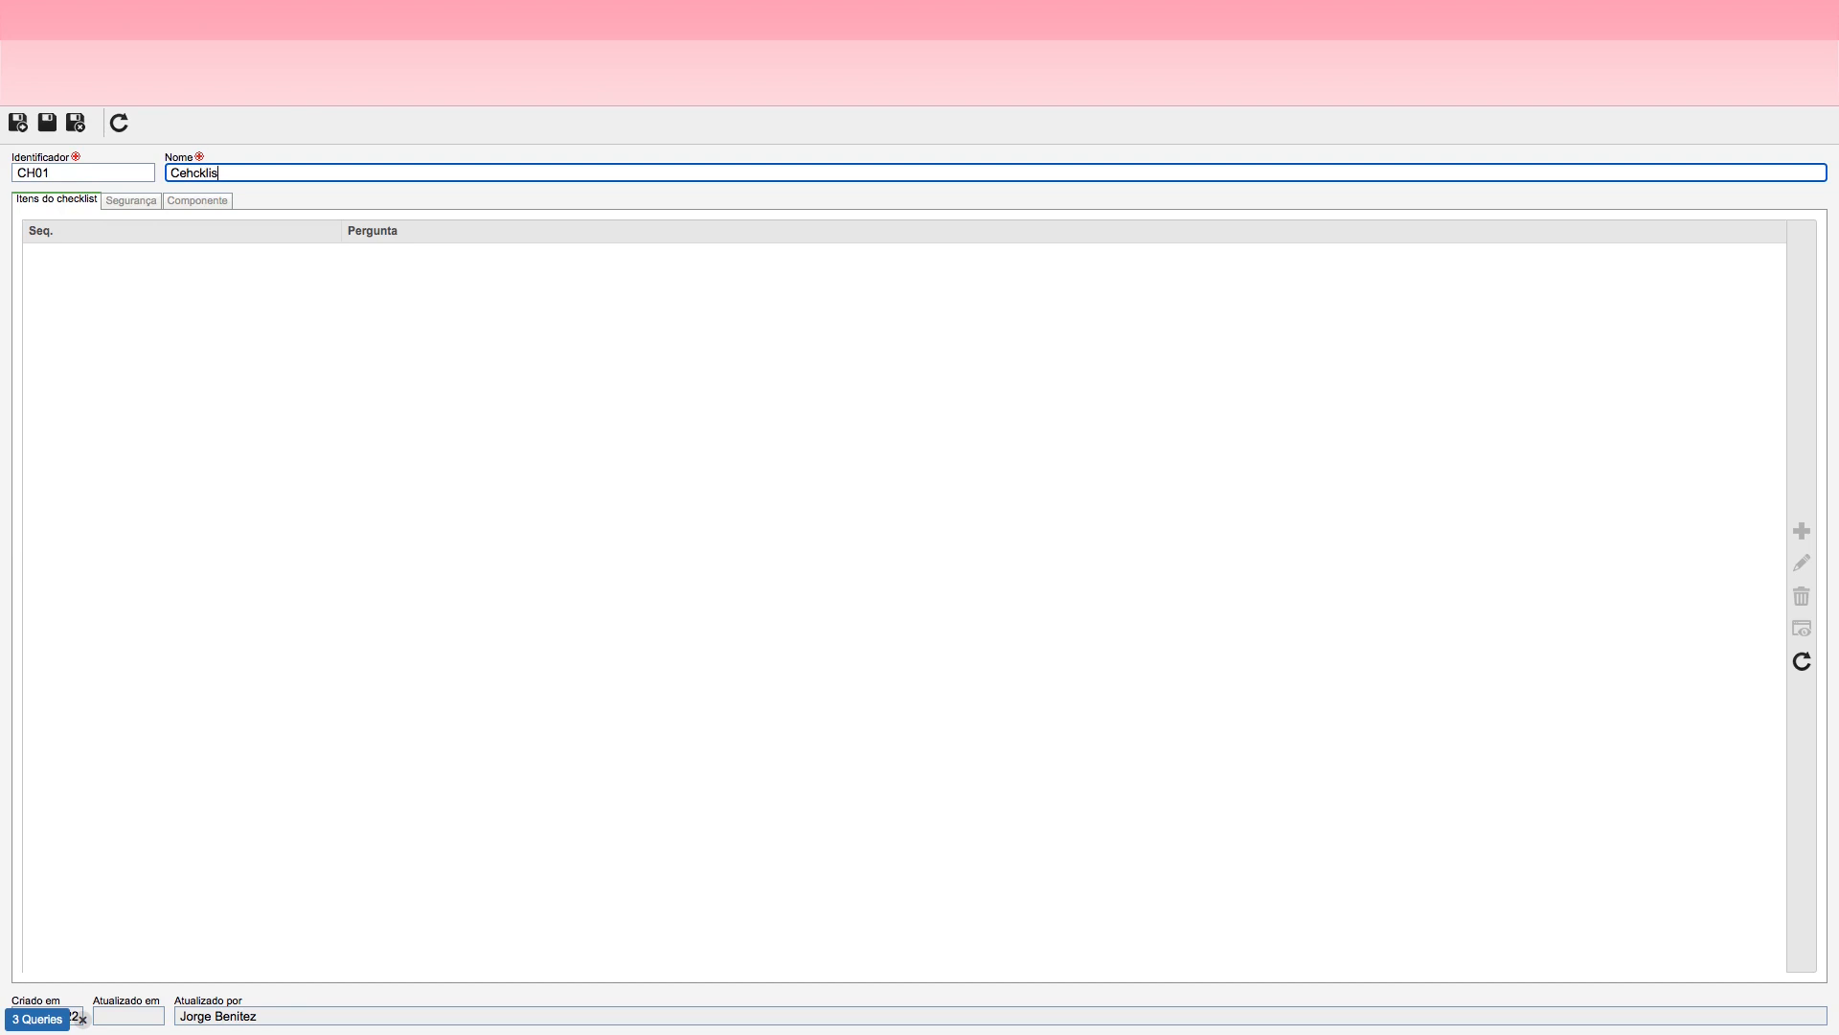
key(BackSpace)
key(BackSpace)
key(BackSpace)
key(BackSpace)
key(BackSpace)
key(BackSpace)
key(BackSpace)
key(BackSpace)
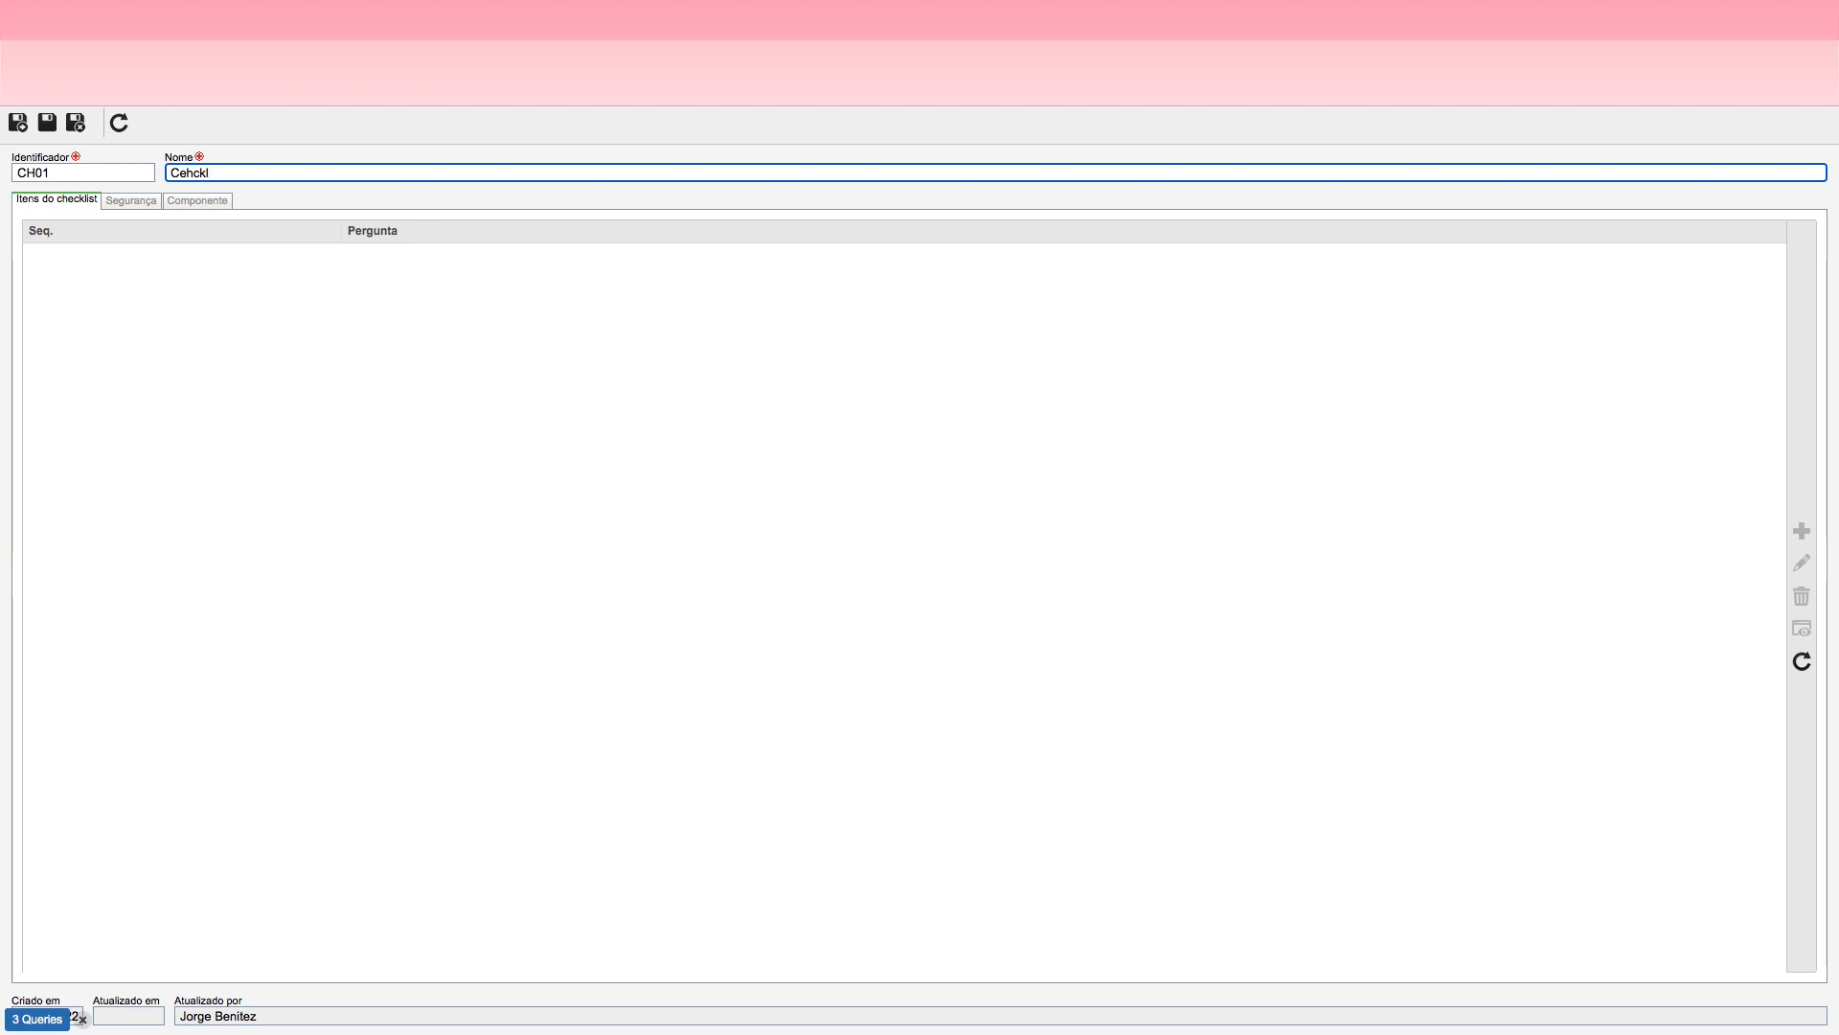
text(cheklistade Viagem)
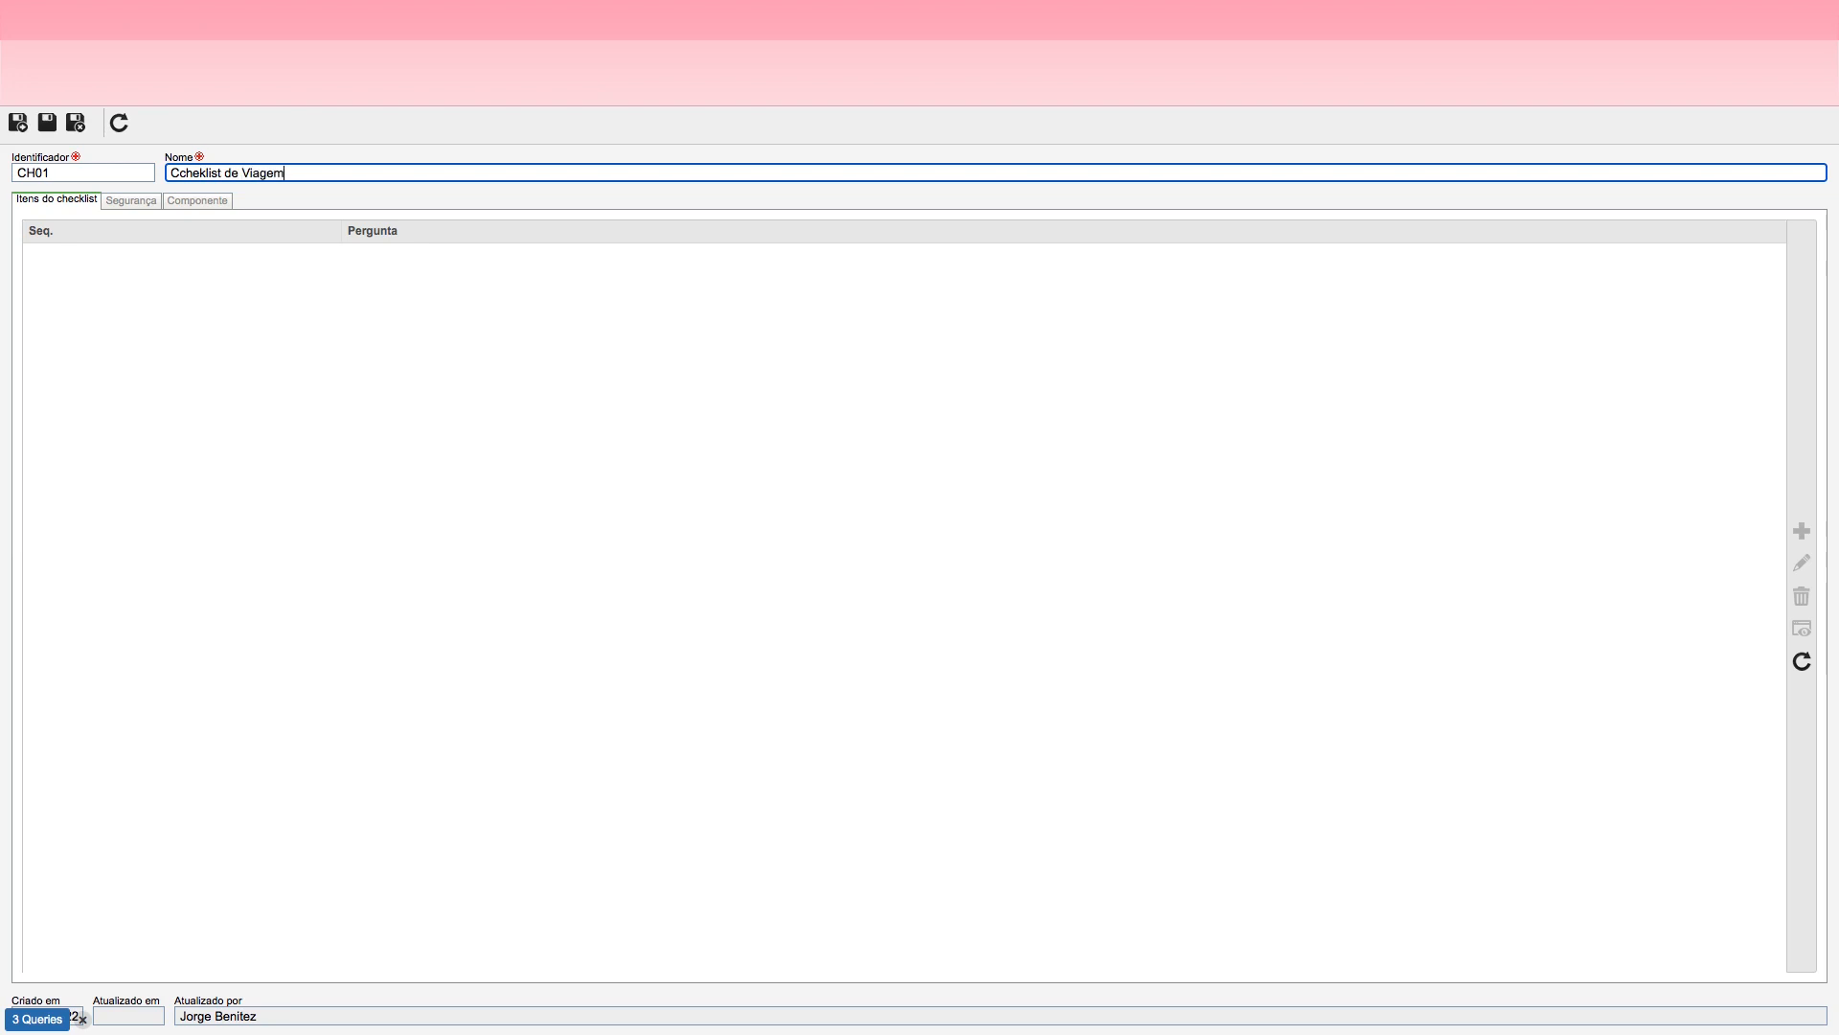
click(48, 125)
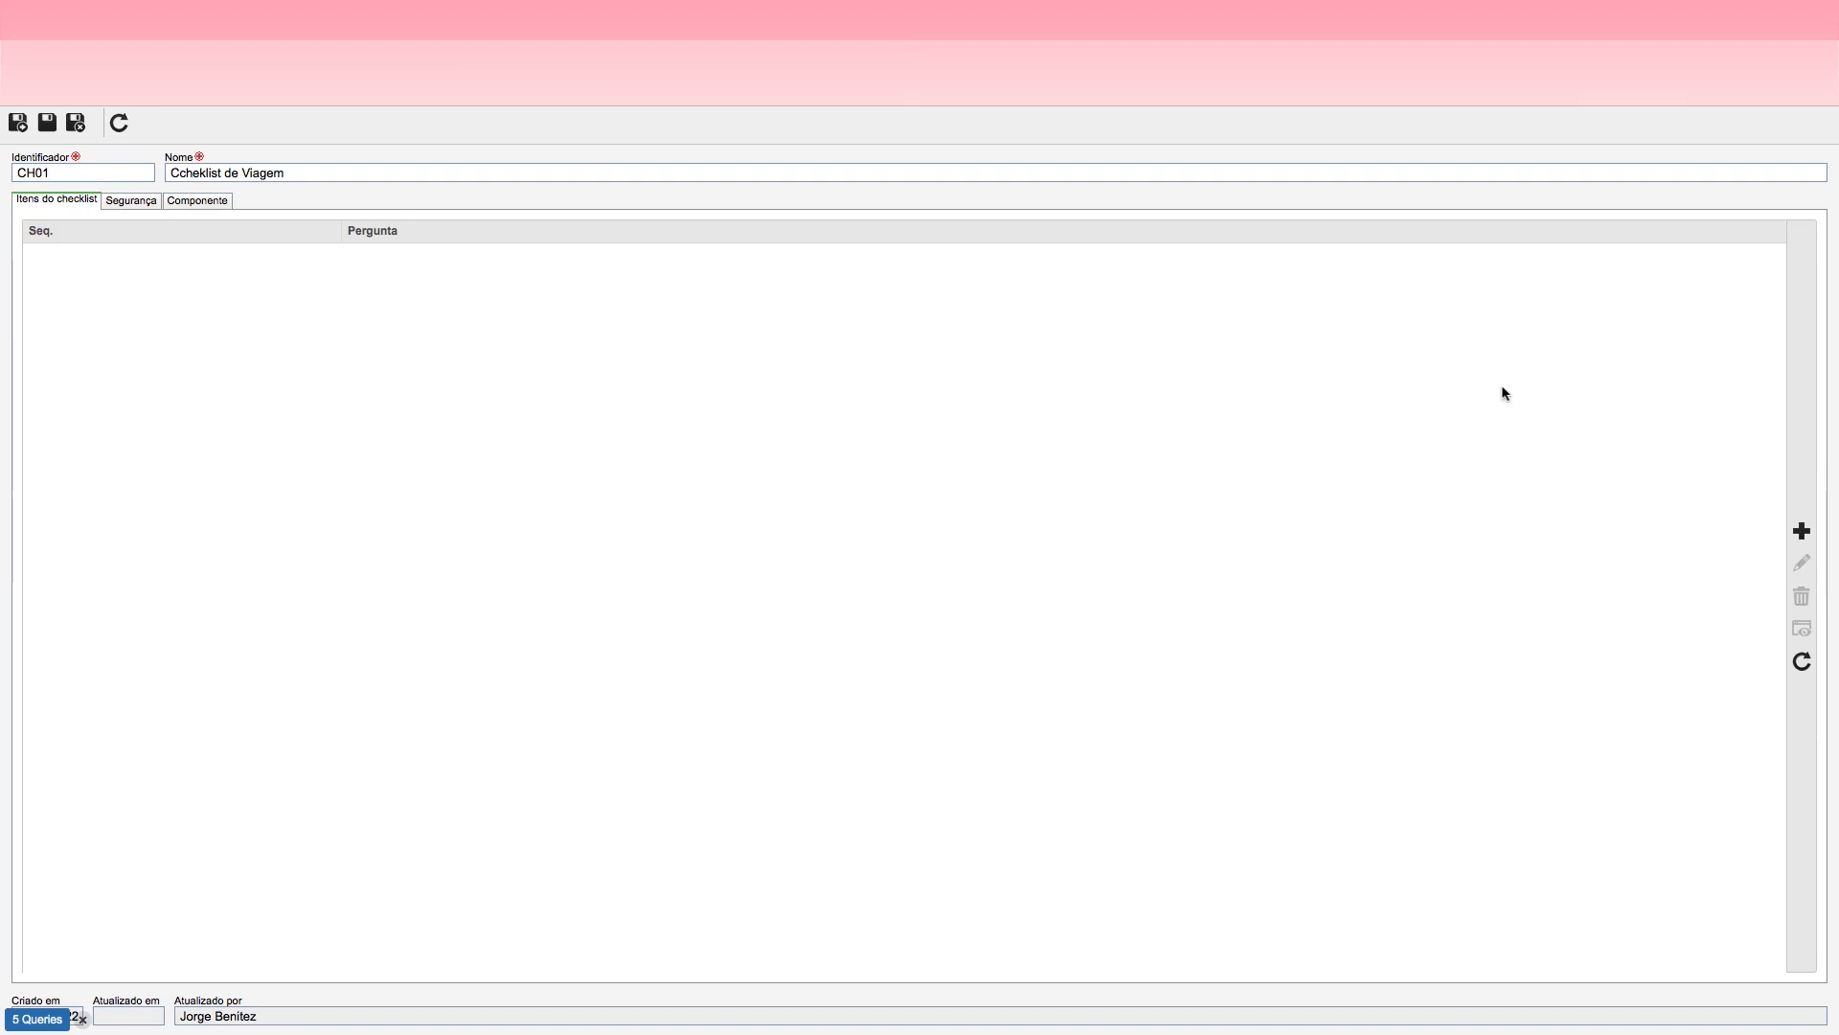
Step: Add a checklist item with the question "Não há Pendência de Acerto da última Viagem"
click(1802, 531)
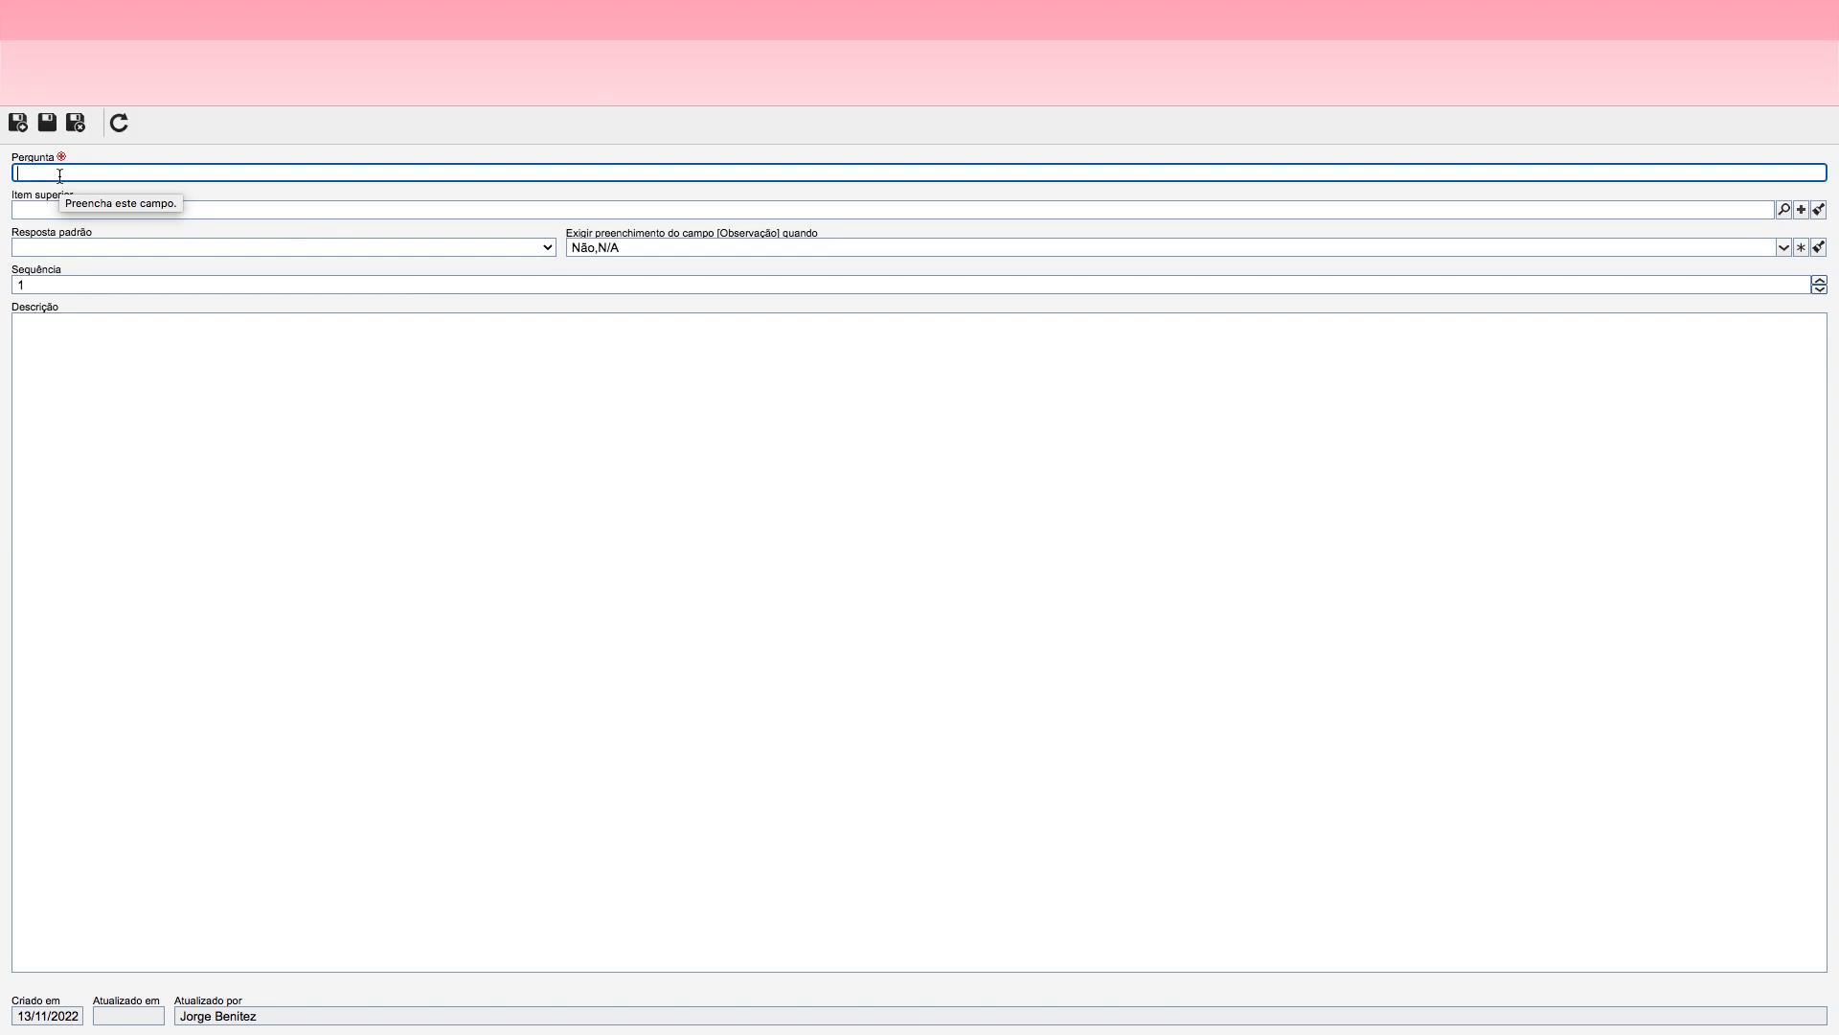
text(Não)
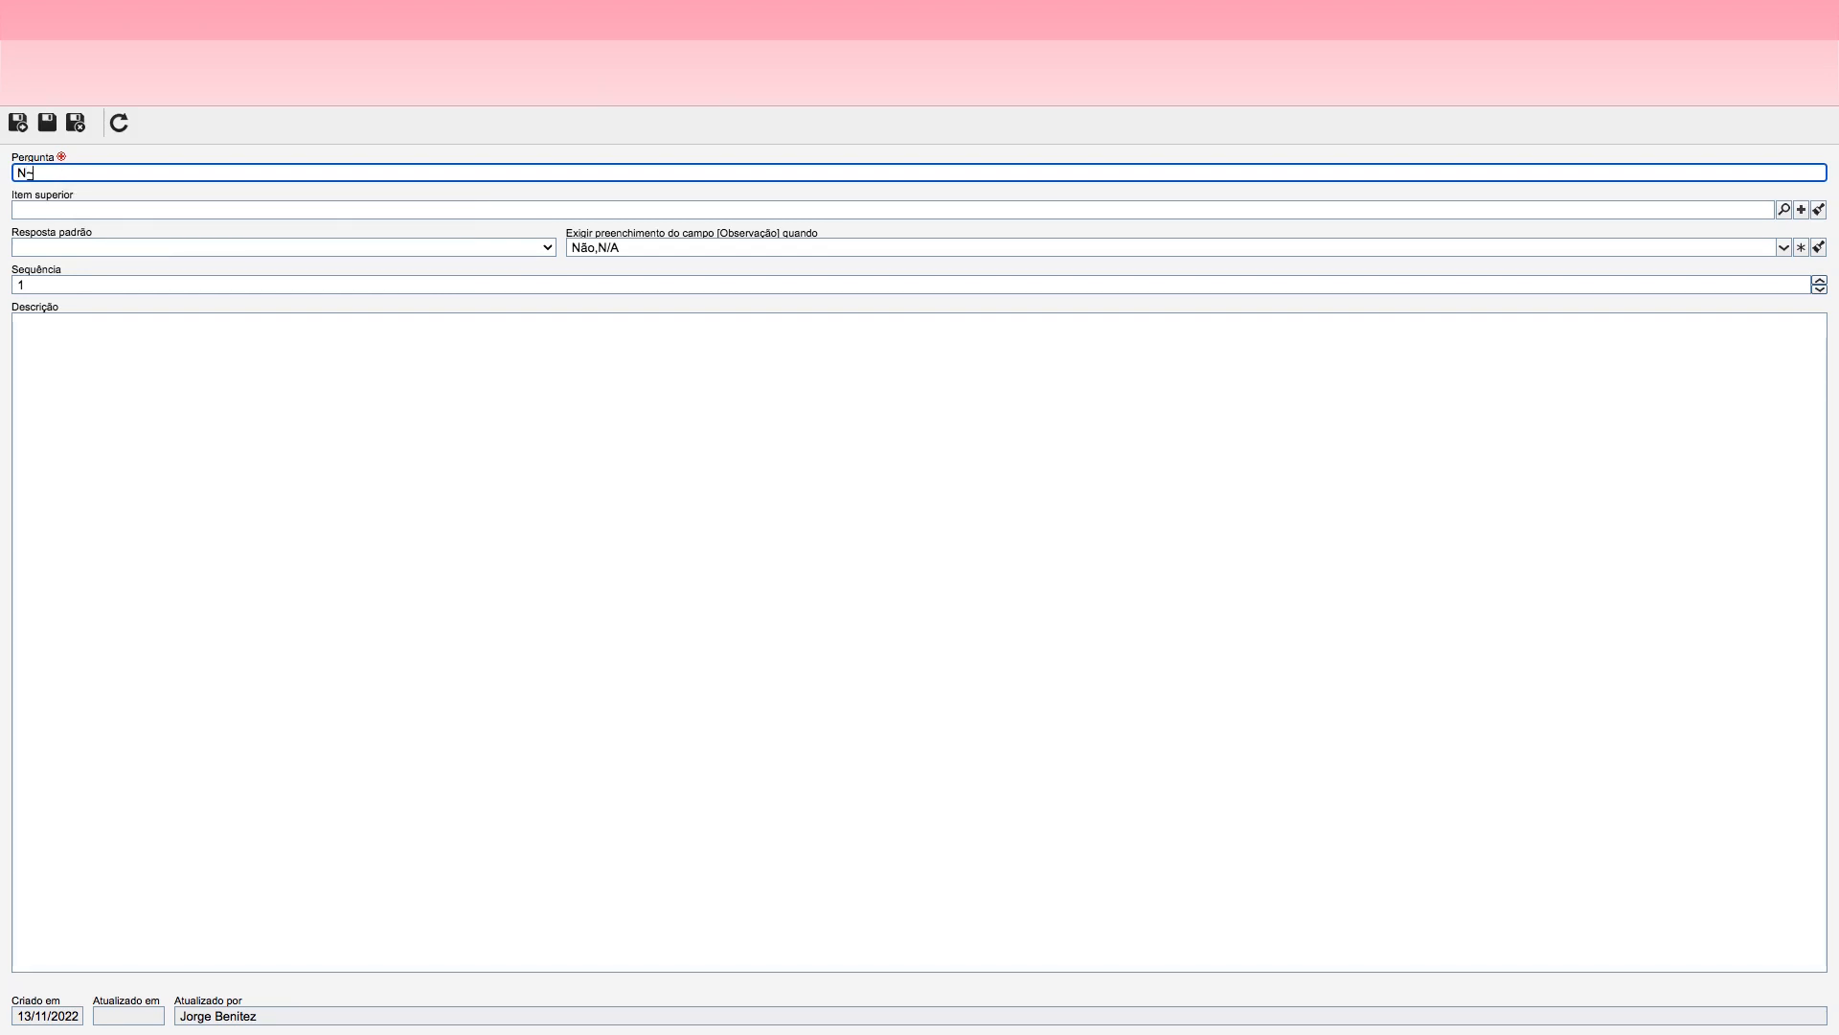
text( há Pendência)
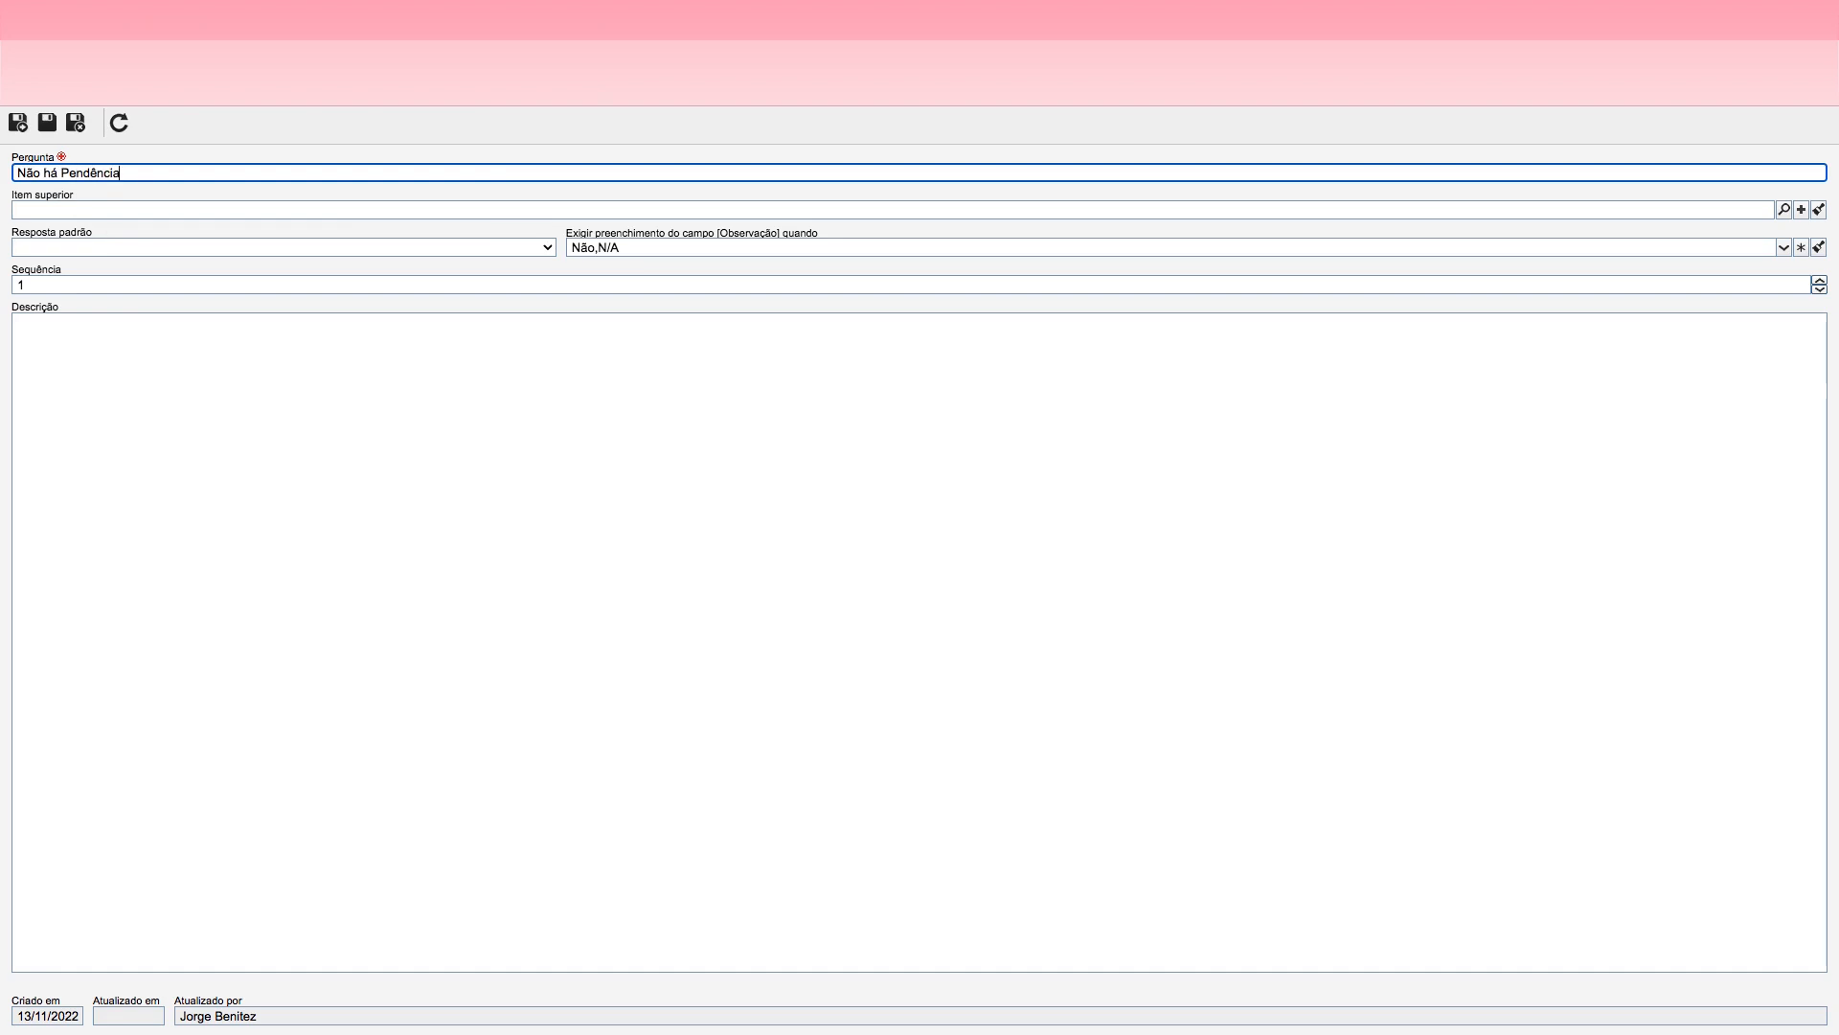
text( de Acerto da última Viagem)
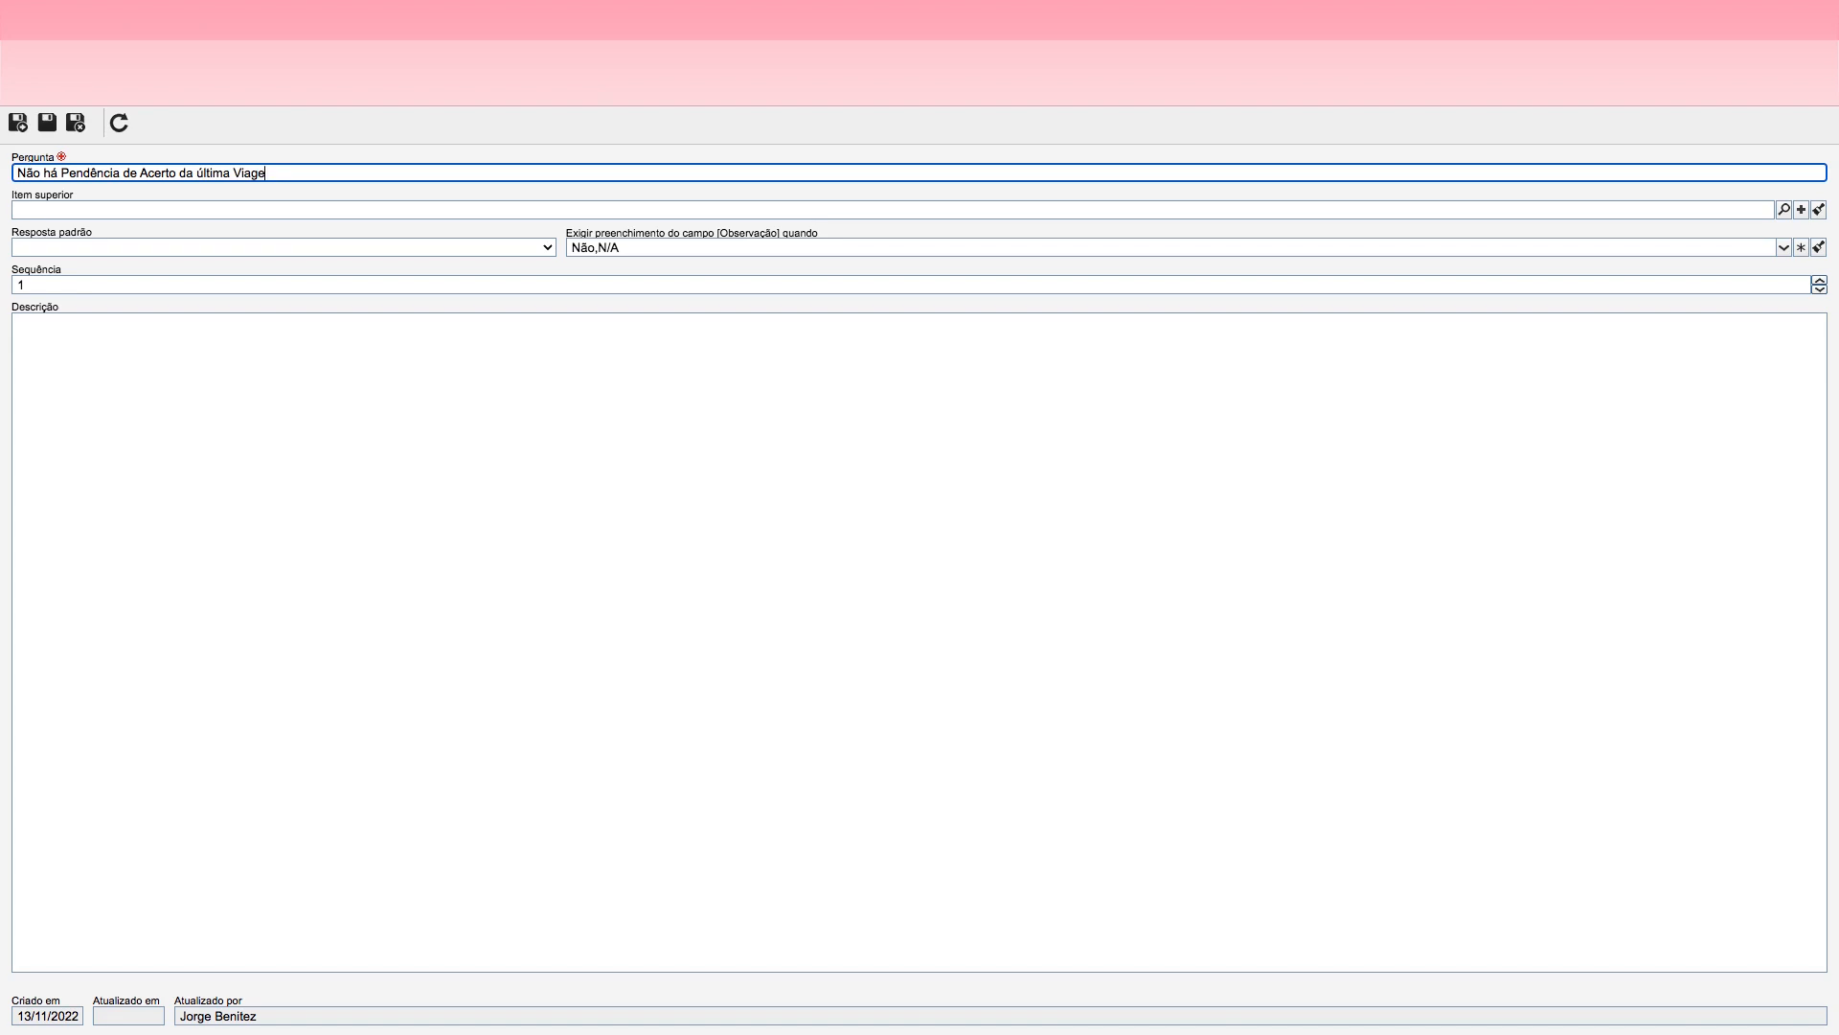
Step: Require the question's Observação field only when the answer is Sim, and save the item while starting a new one
click(617, 251)
click(578, 274)
click(578, 299)
click(578, 324)
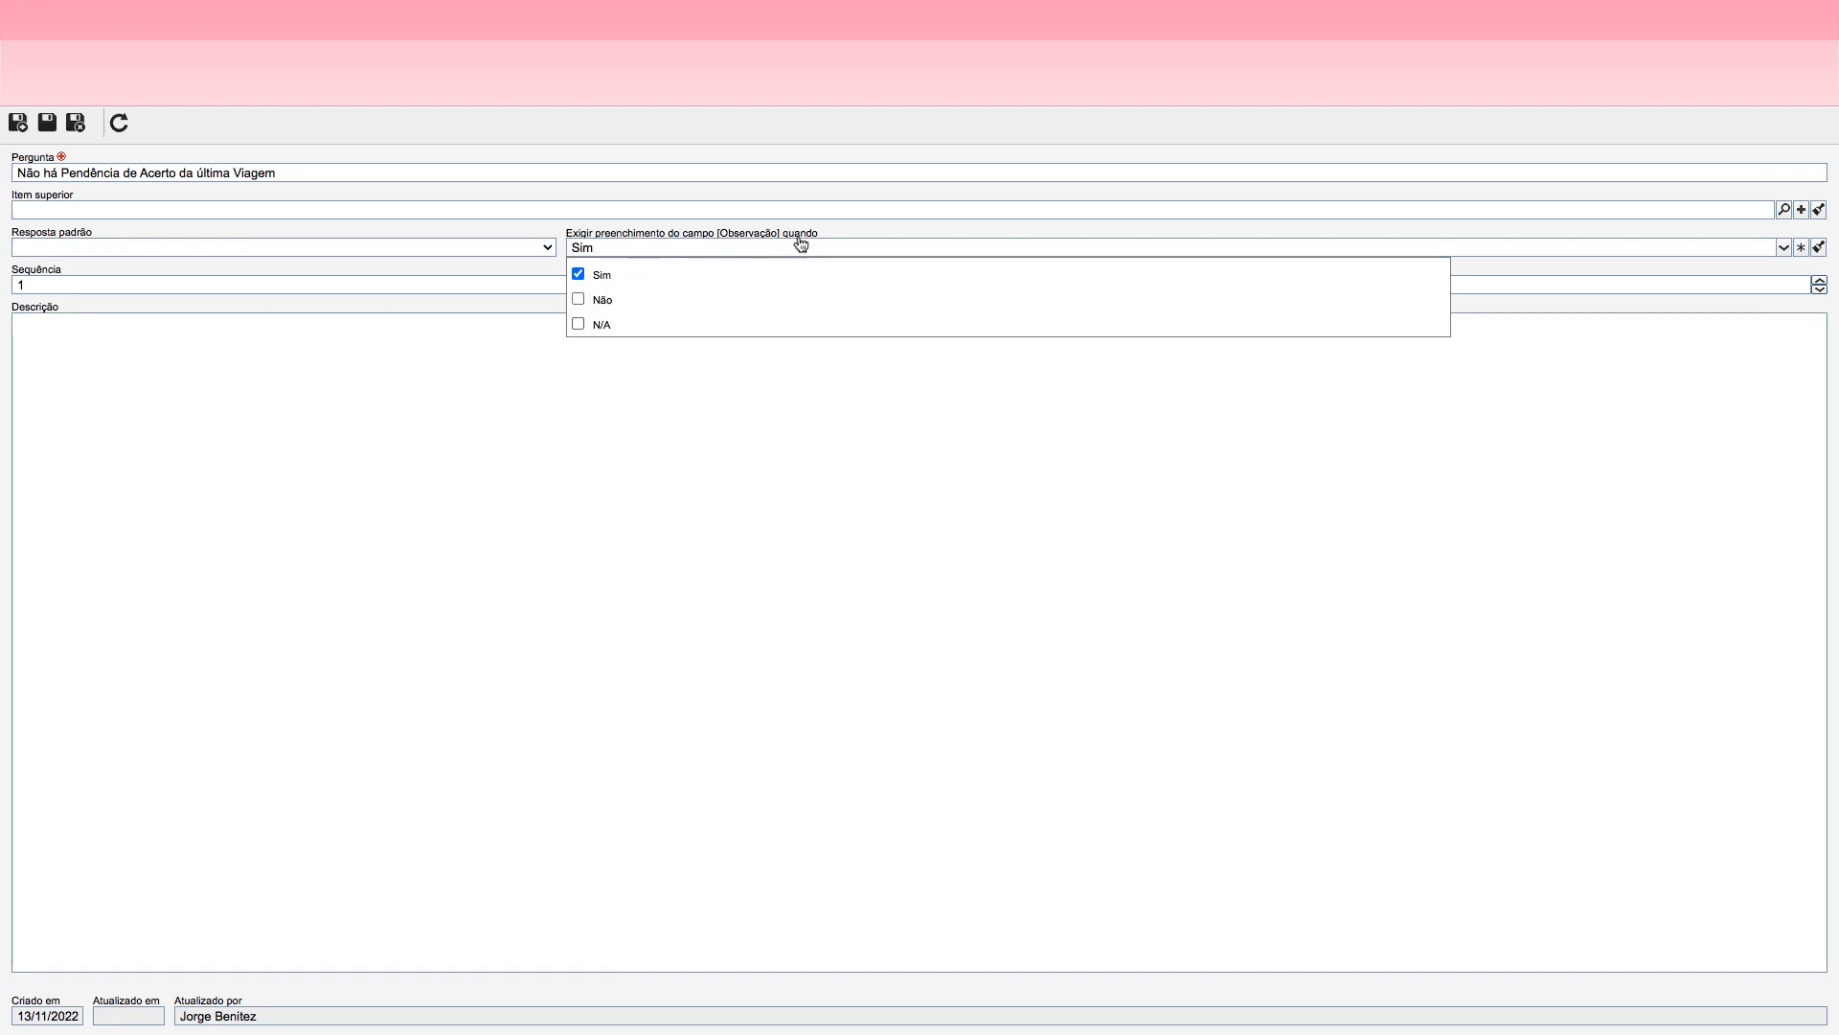
click(555, 410)
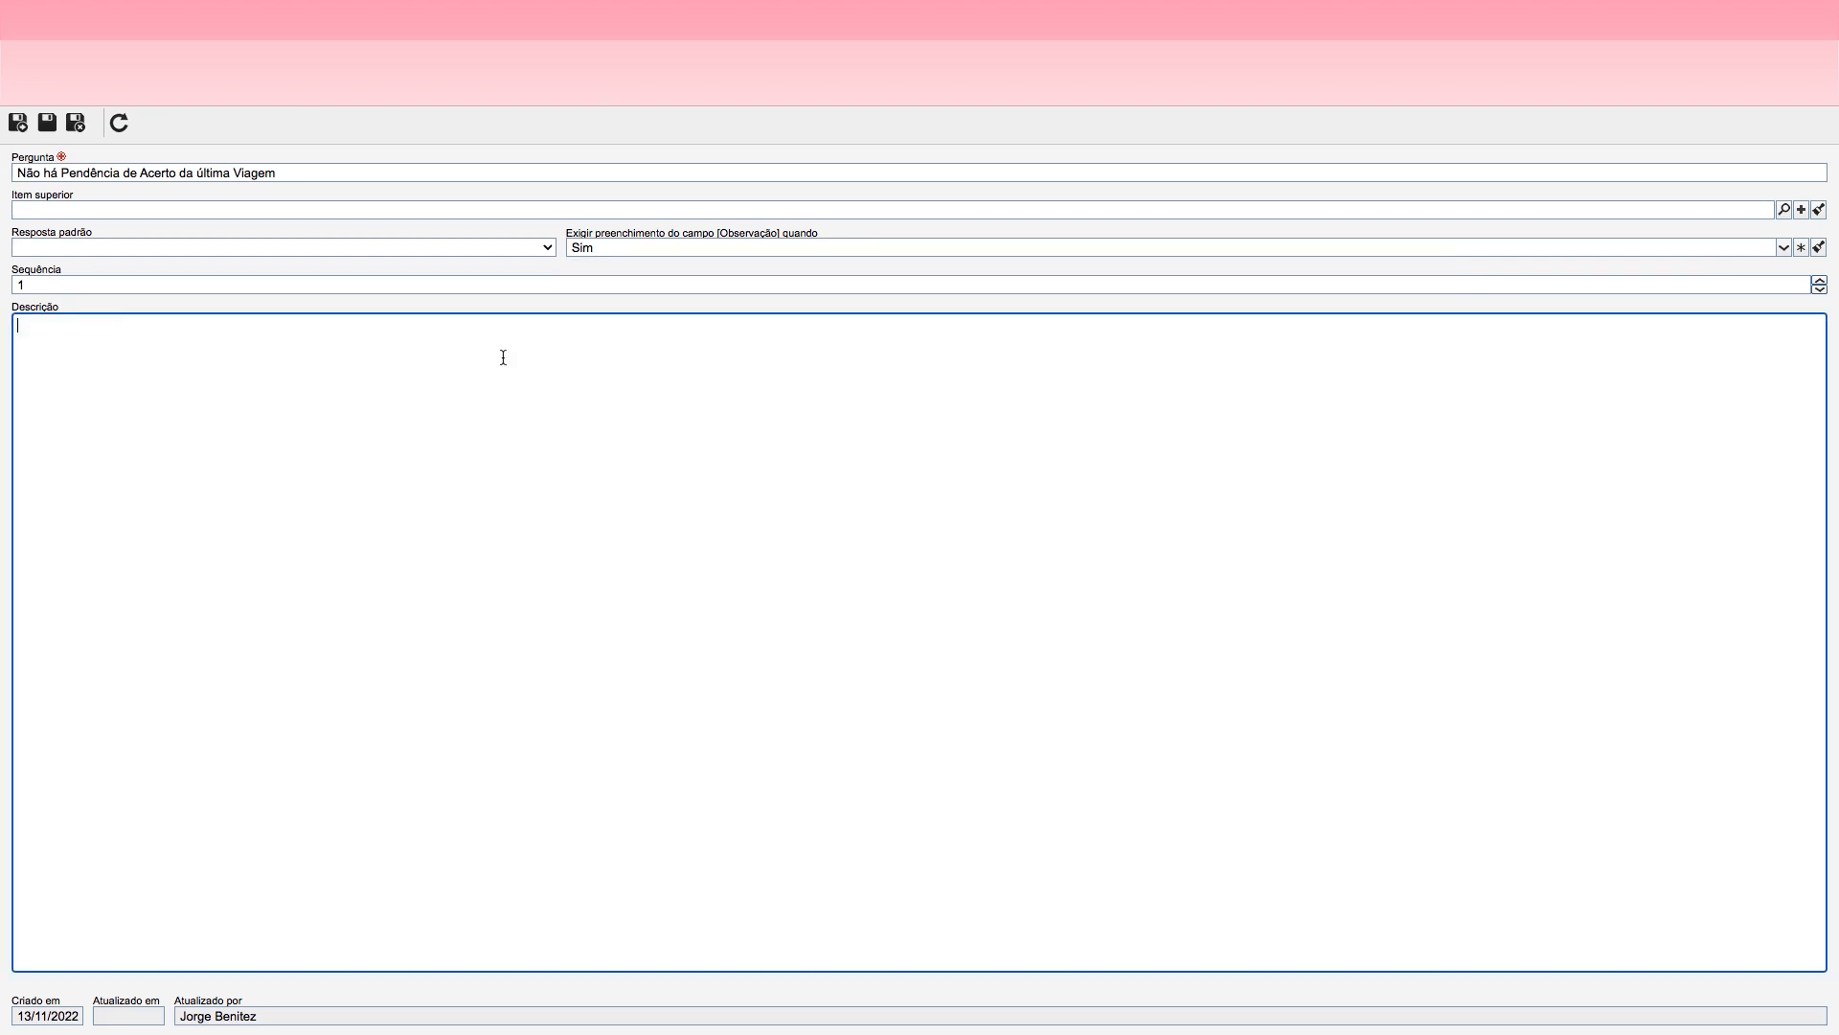
click(17, 122)
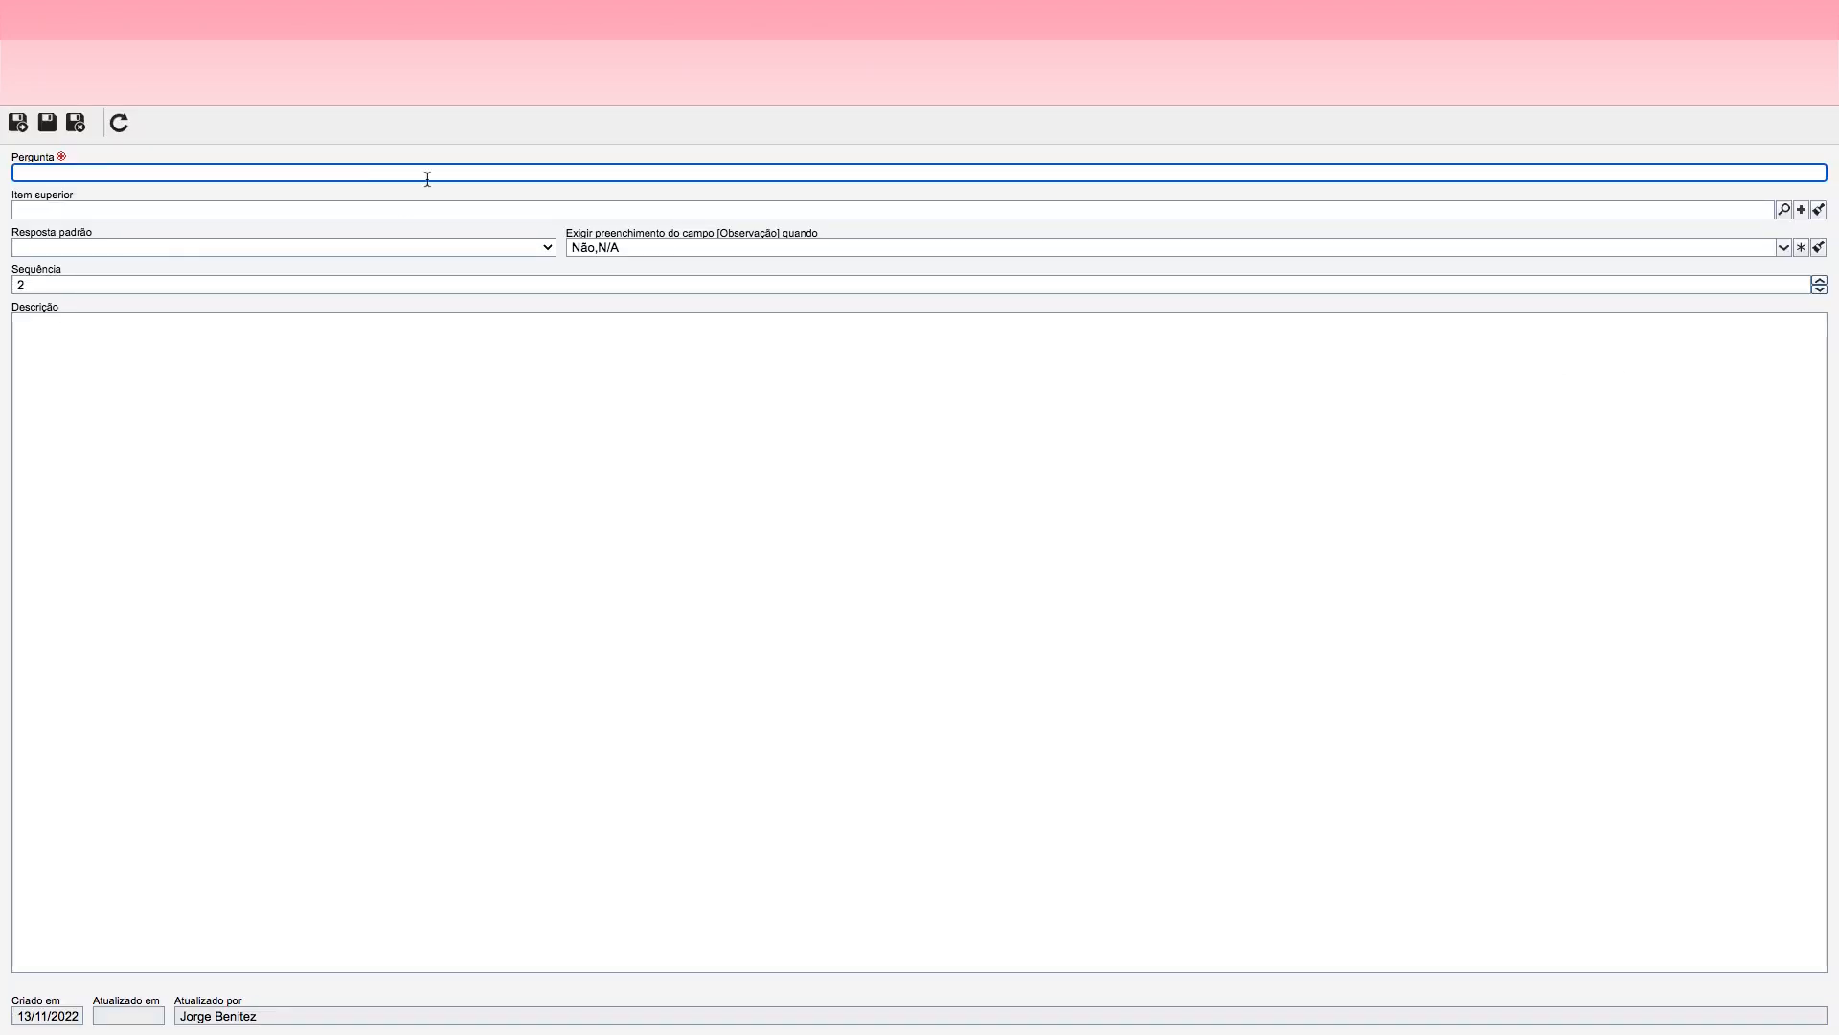
click(364, 177)
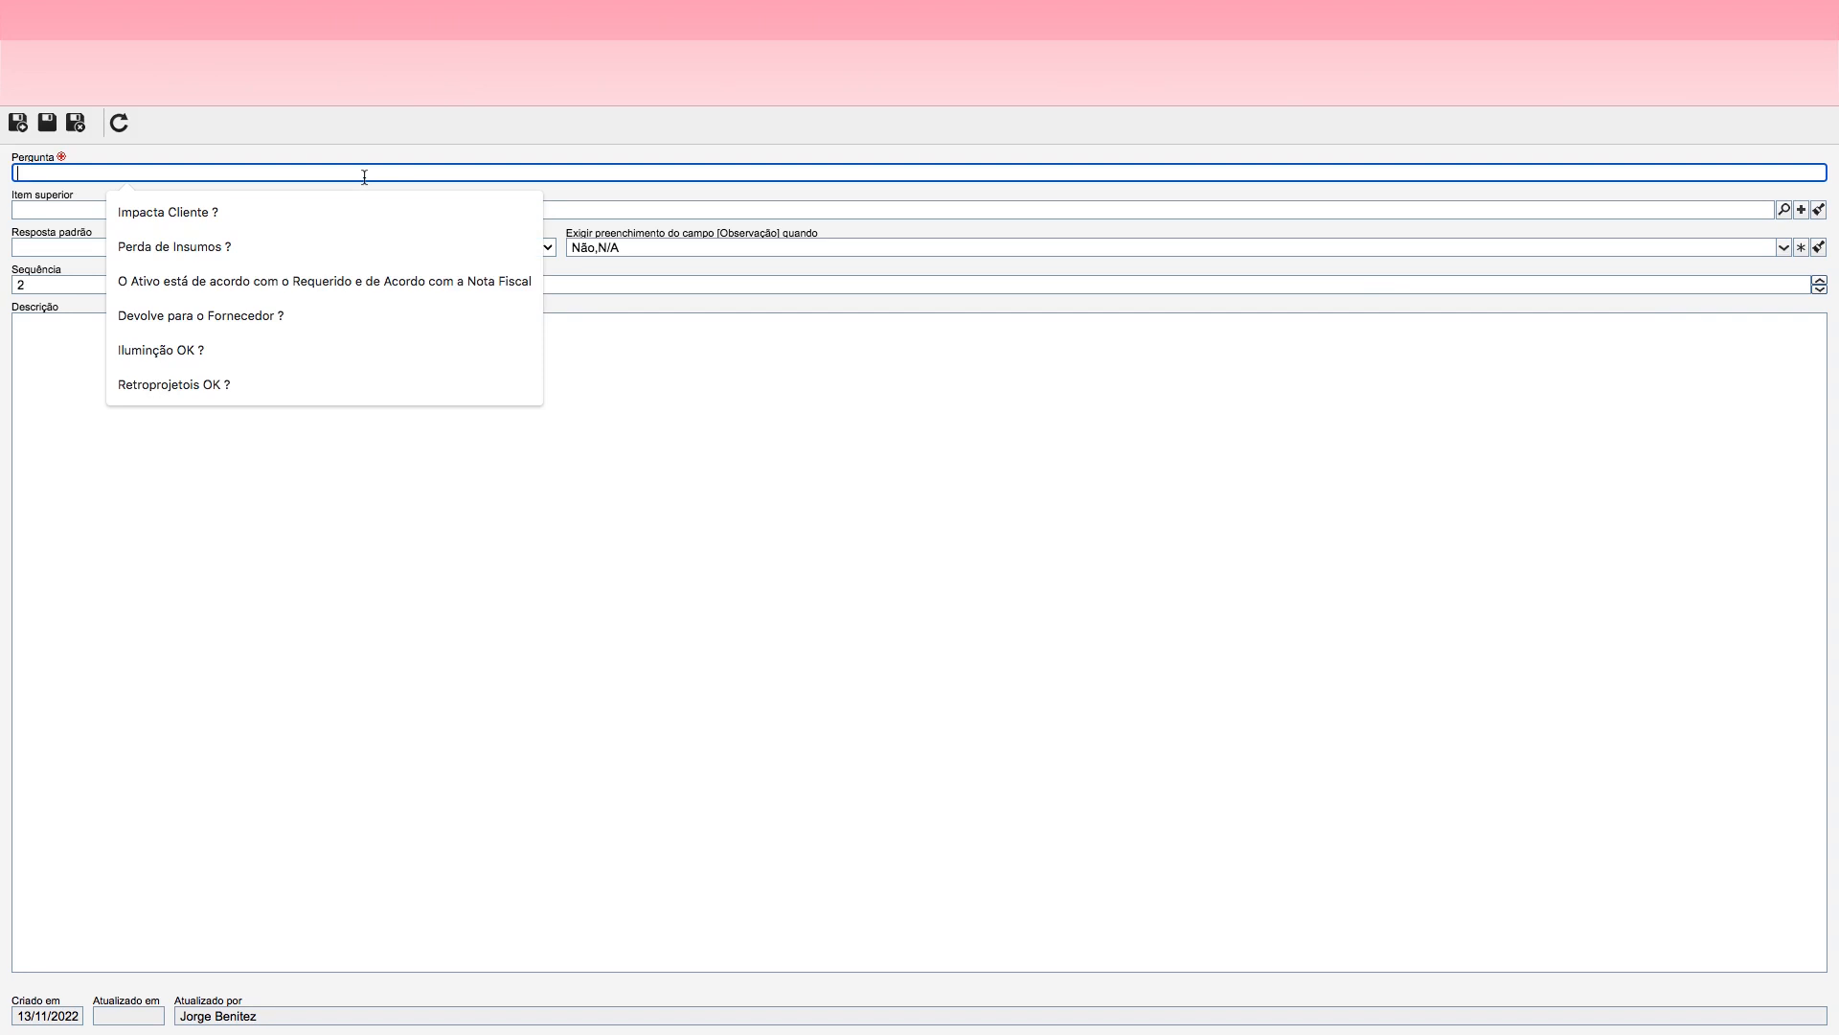
Step: Enter the second checklist question as "Será Necessário Adiantamento de Viagem ?"
text(A viagem será)
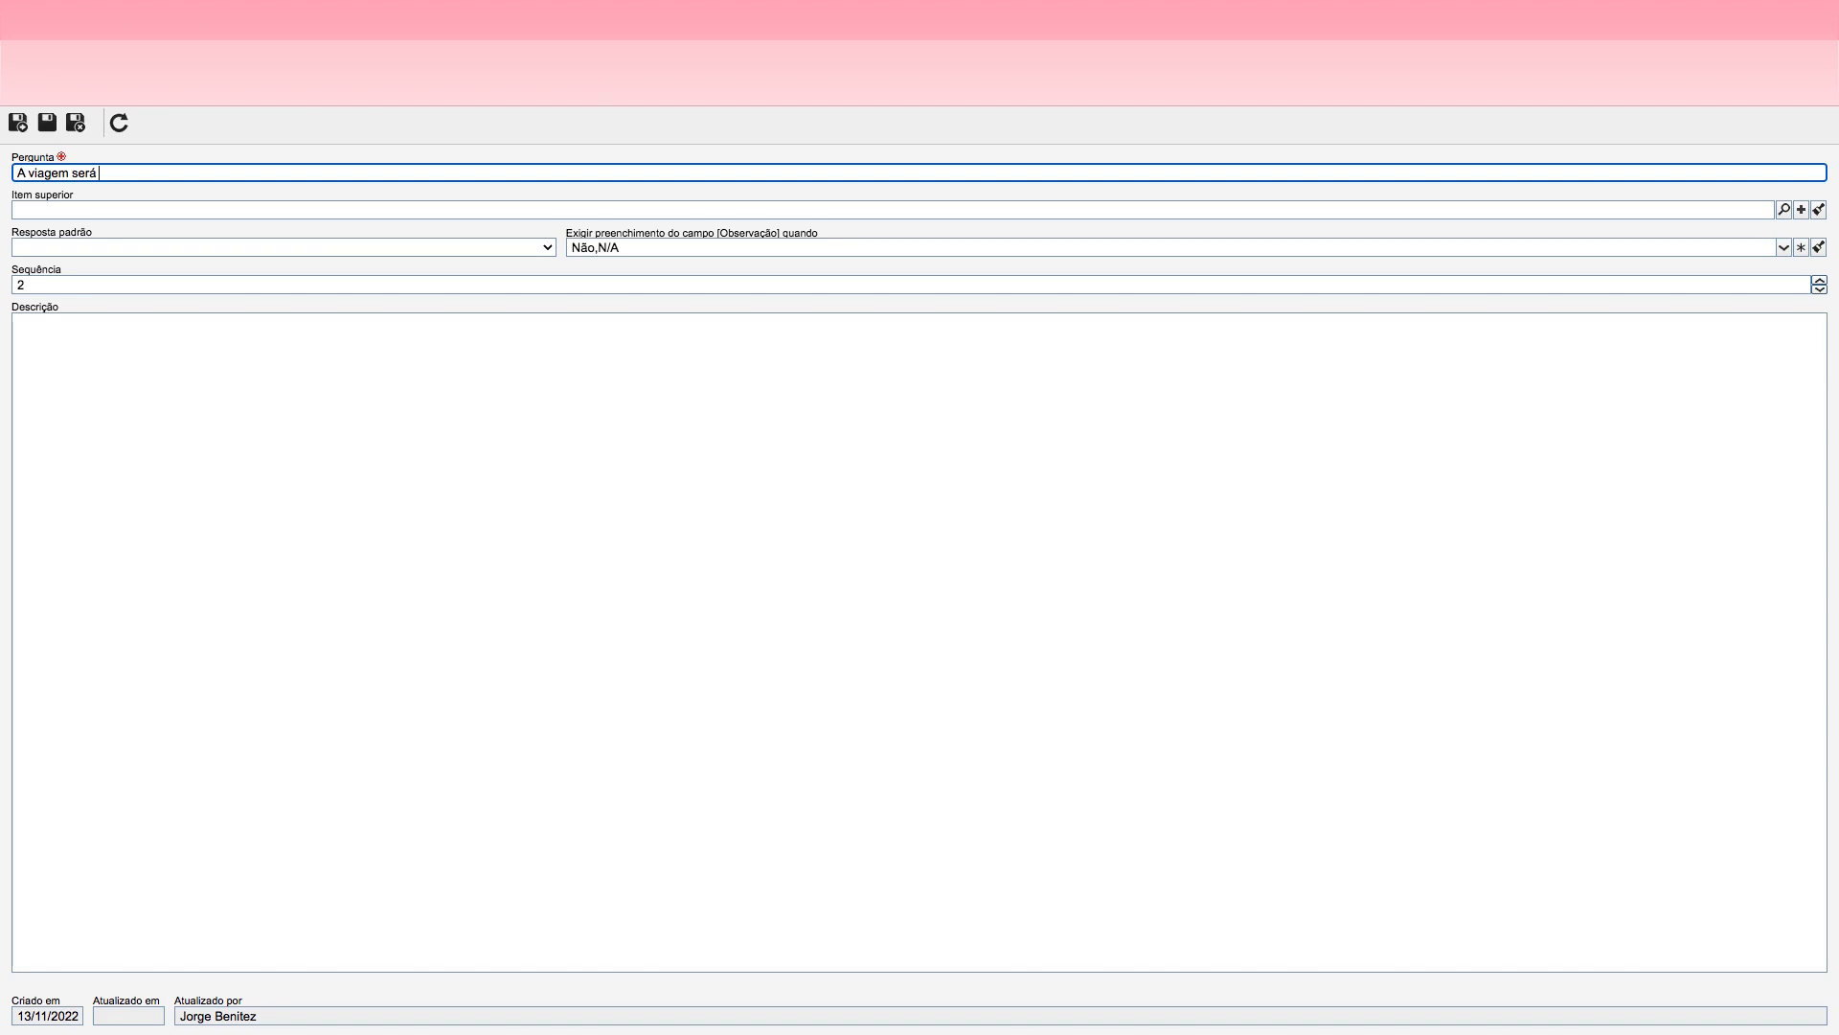
text(Aére)
key(BackSpace)
key(BackSpace)
key(BackSpace)
key(BackSpace)
key(BackSpace)
key(BackSpace)
text(Será Necess)
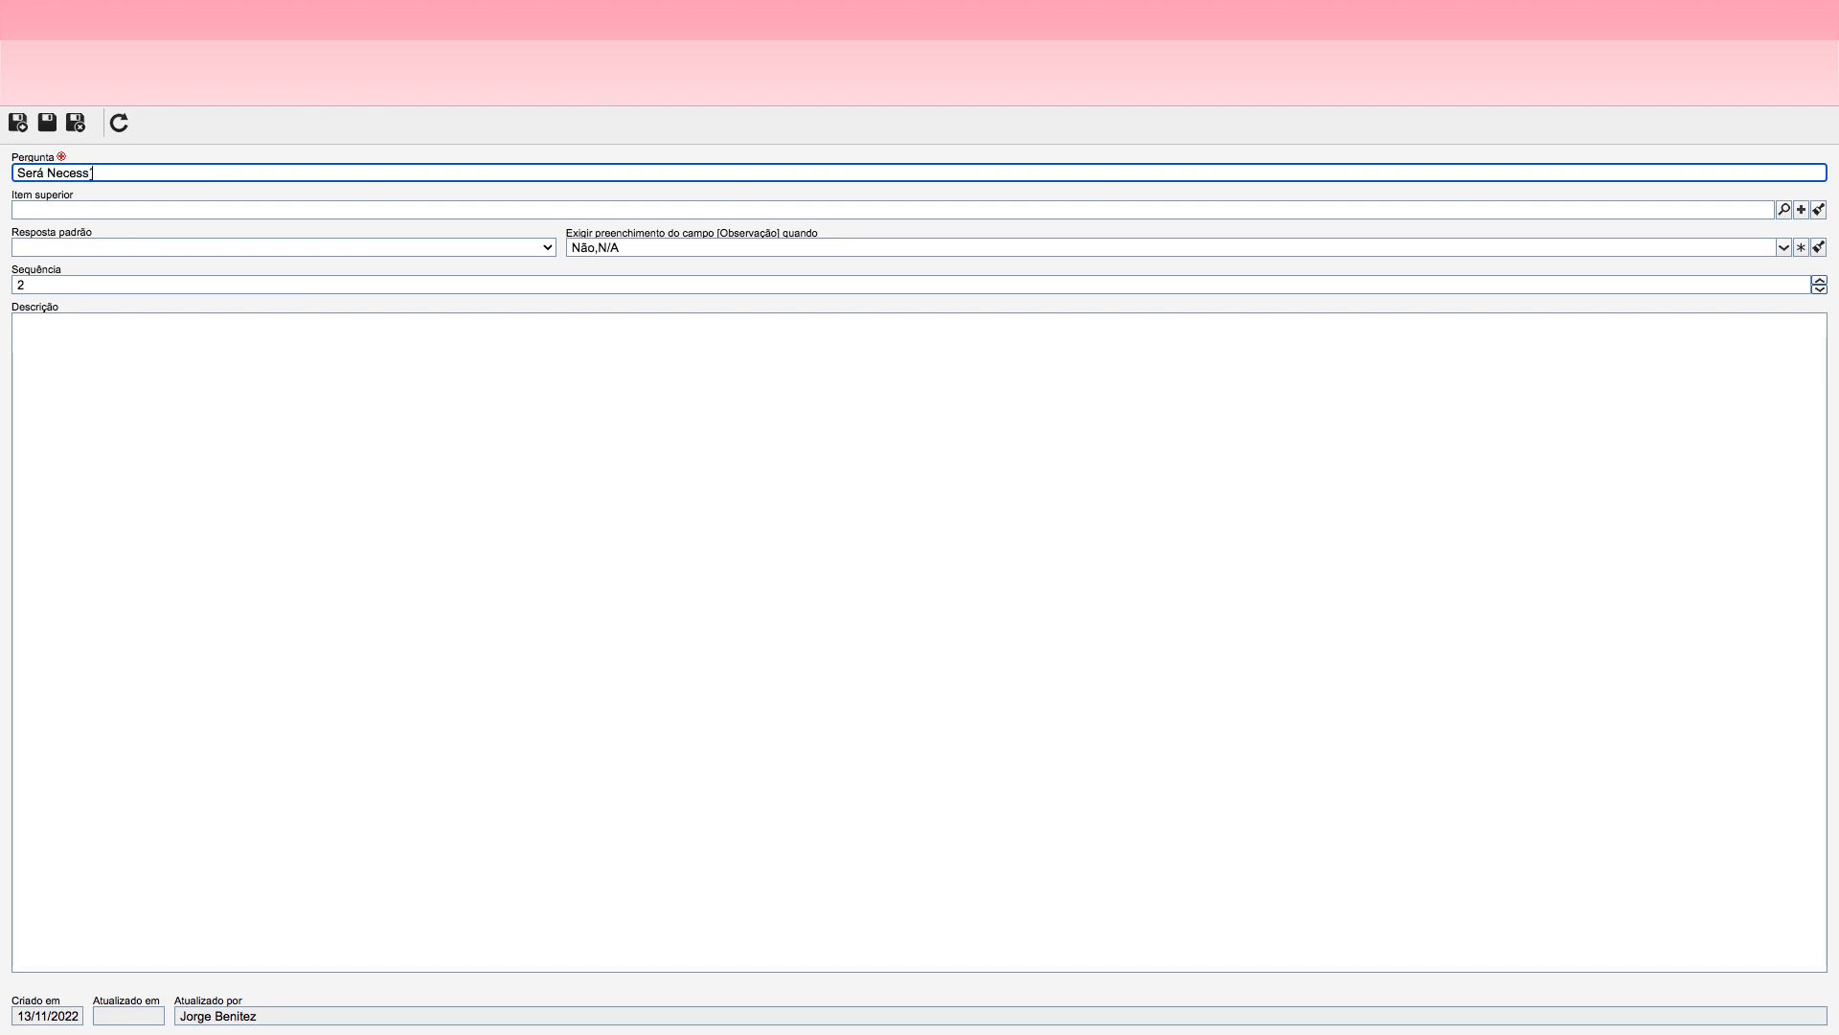
text(ário Adiantamento de Viagem ?)
Step: Exclude Não and N/A from the answers that make the Observação field mandatory, and save and close the checklist item
click(706, 249)
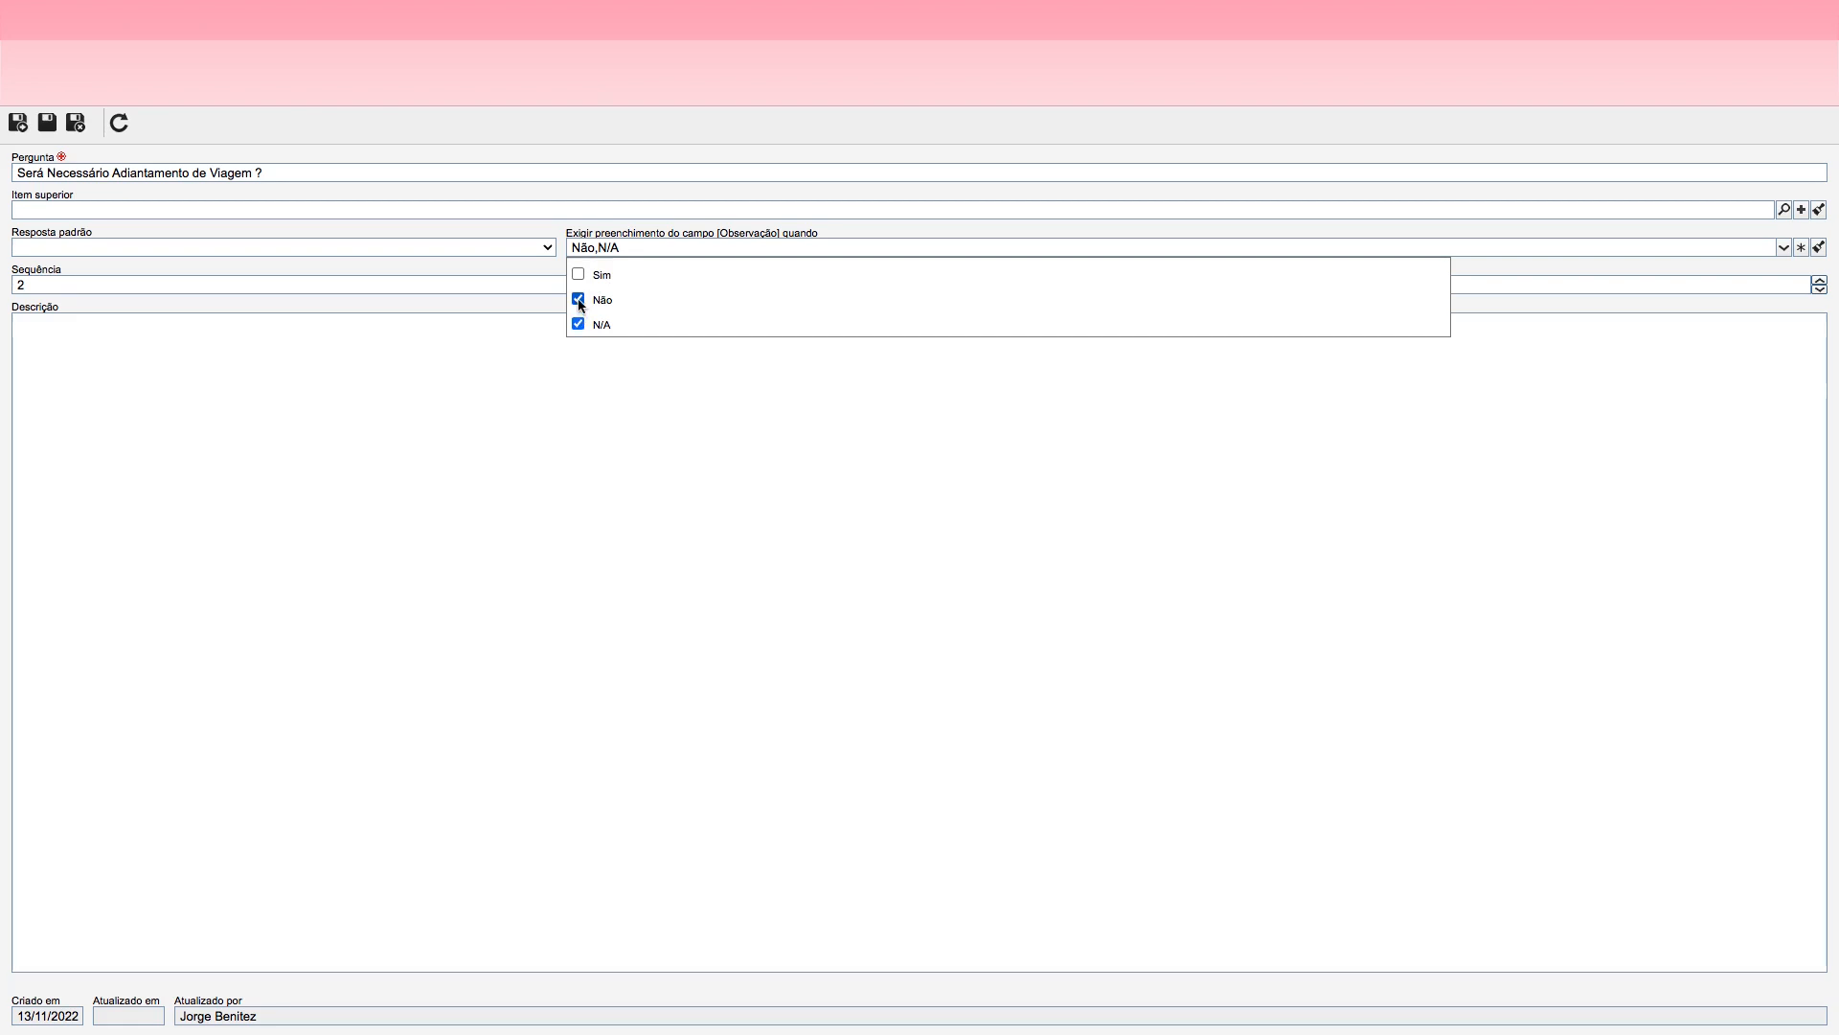
click(580, 302)
click(578, 325)
click(681, 350)
click(73, 124)
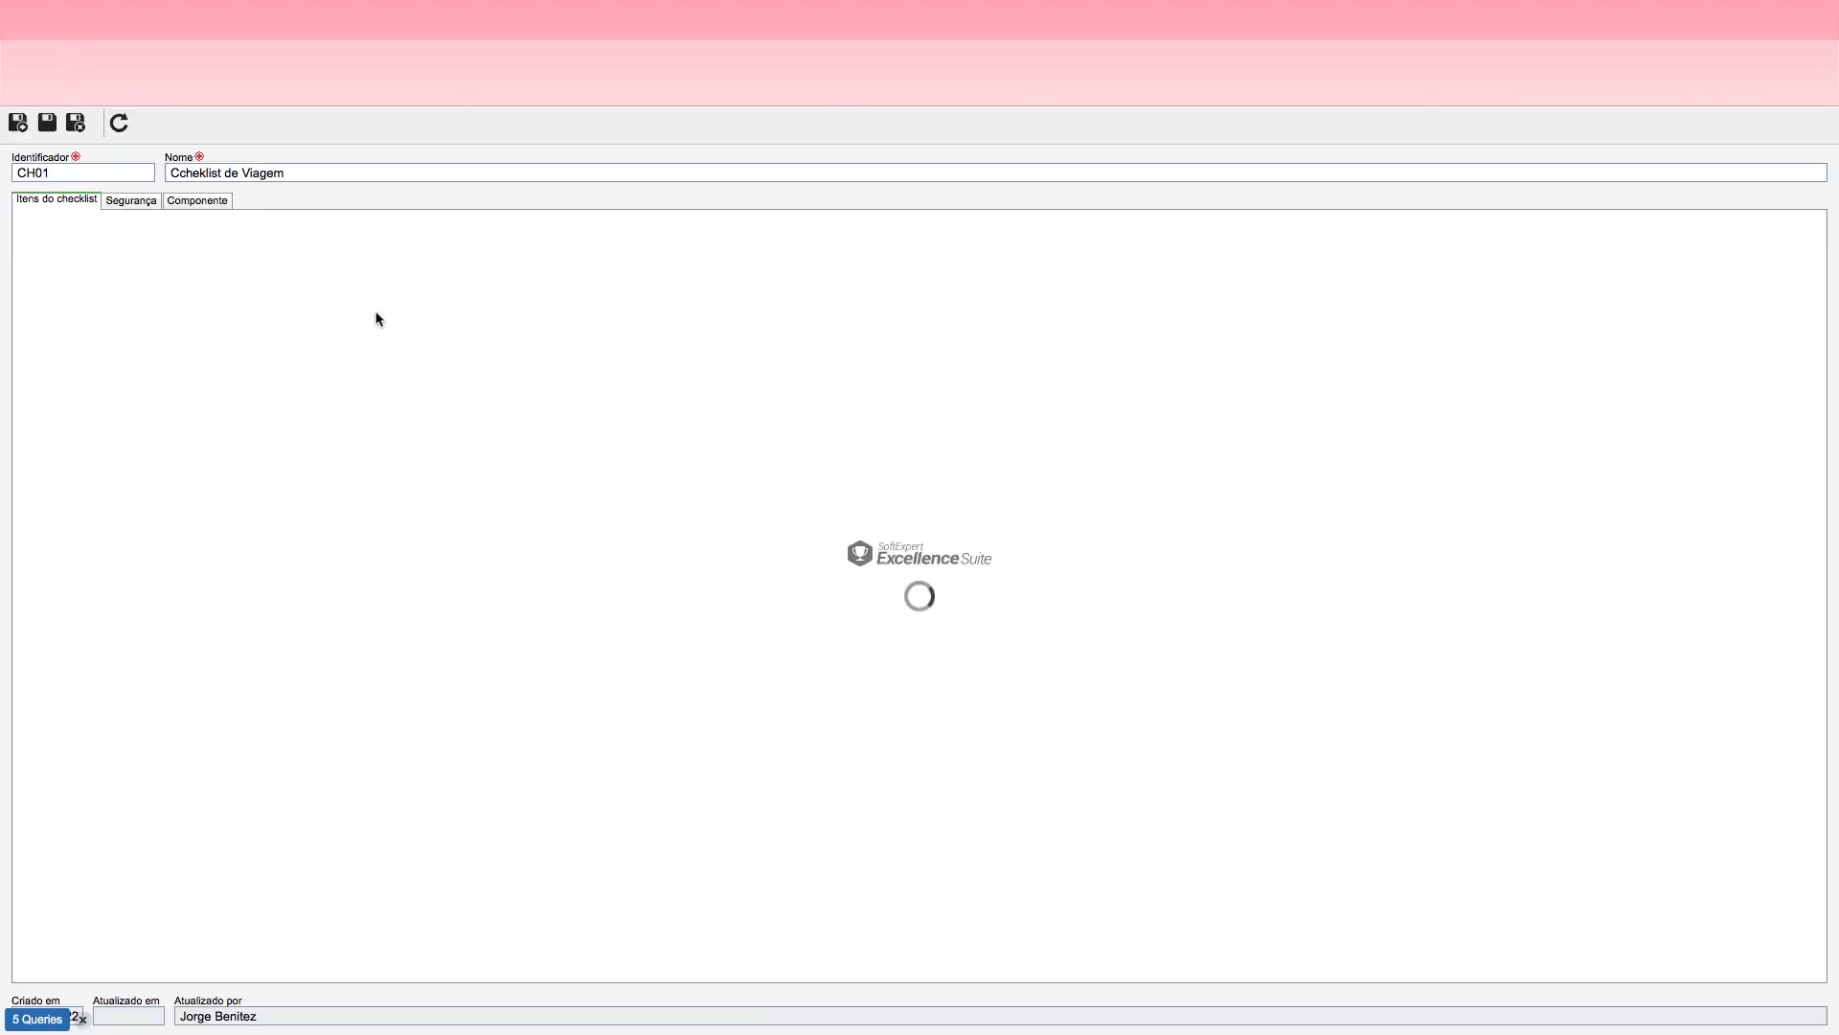
Step: Reword the first checklist question to "Há Pendência de Acerto da última Viagem ?", and save and close the checklist and the activity
click(583, 280)
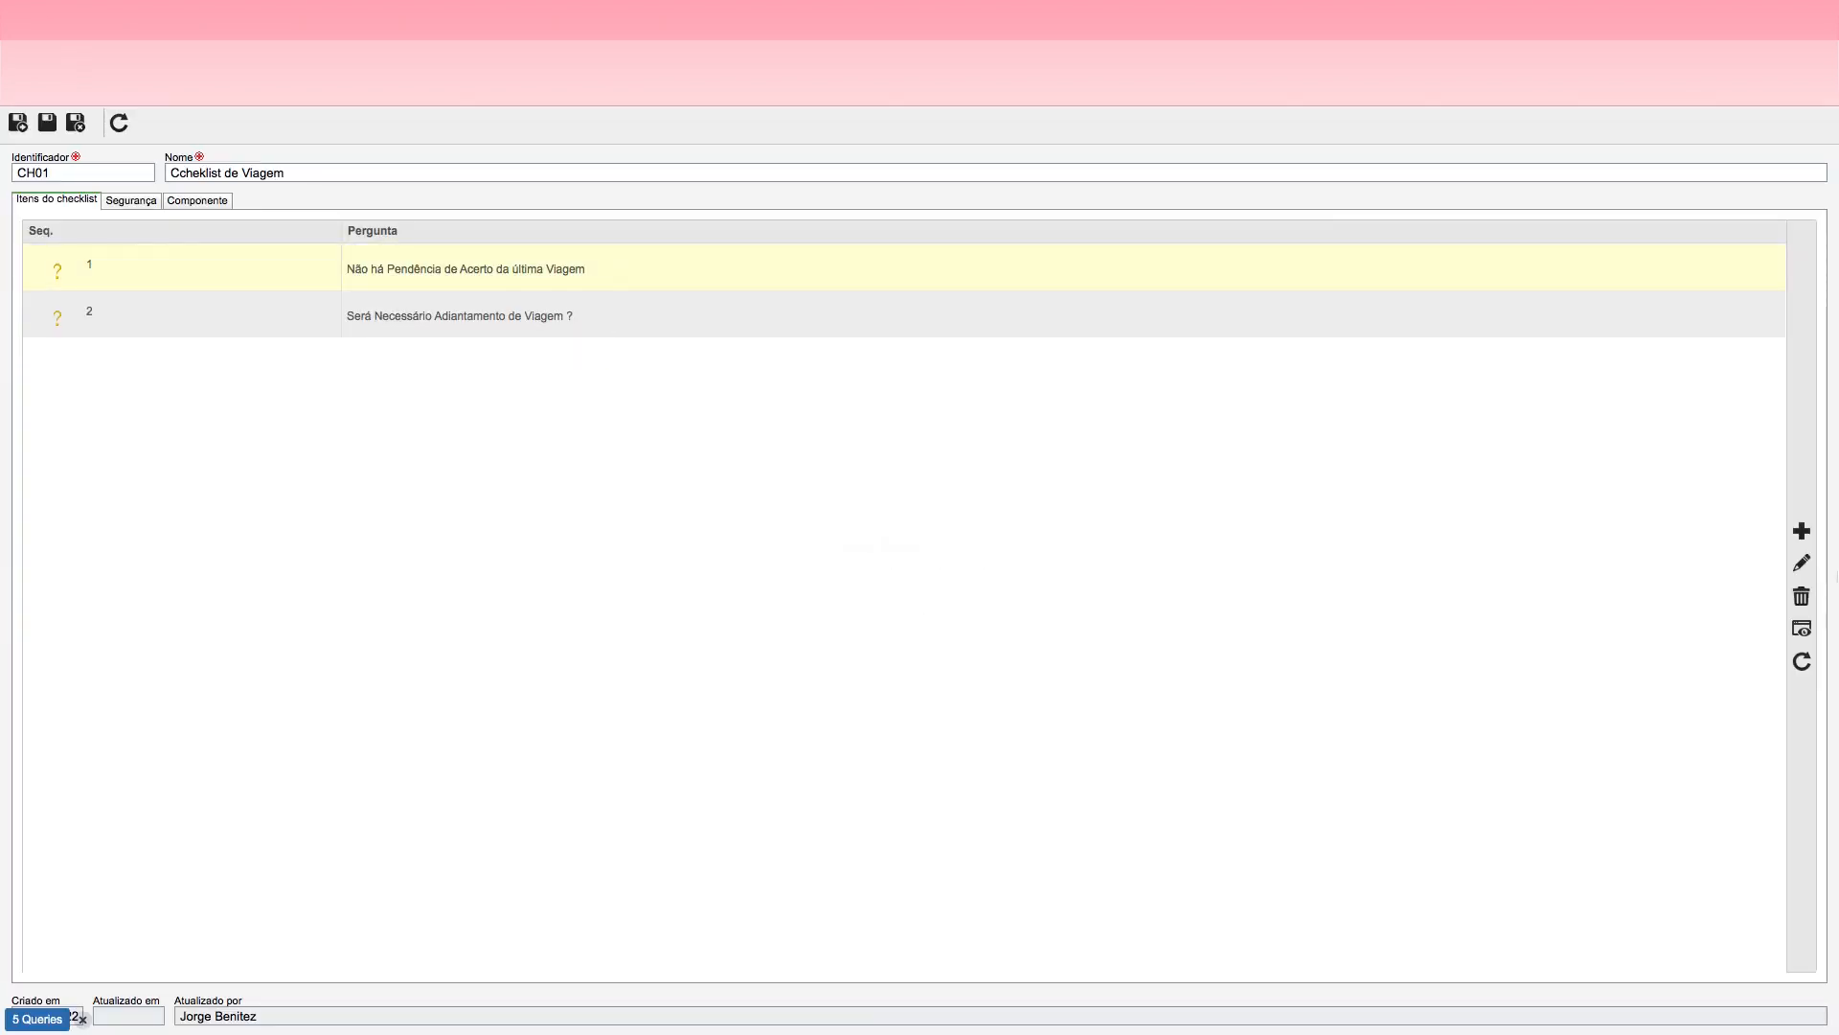
click(1801, 567)
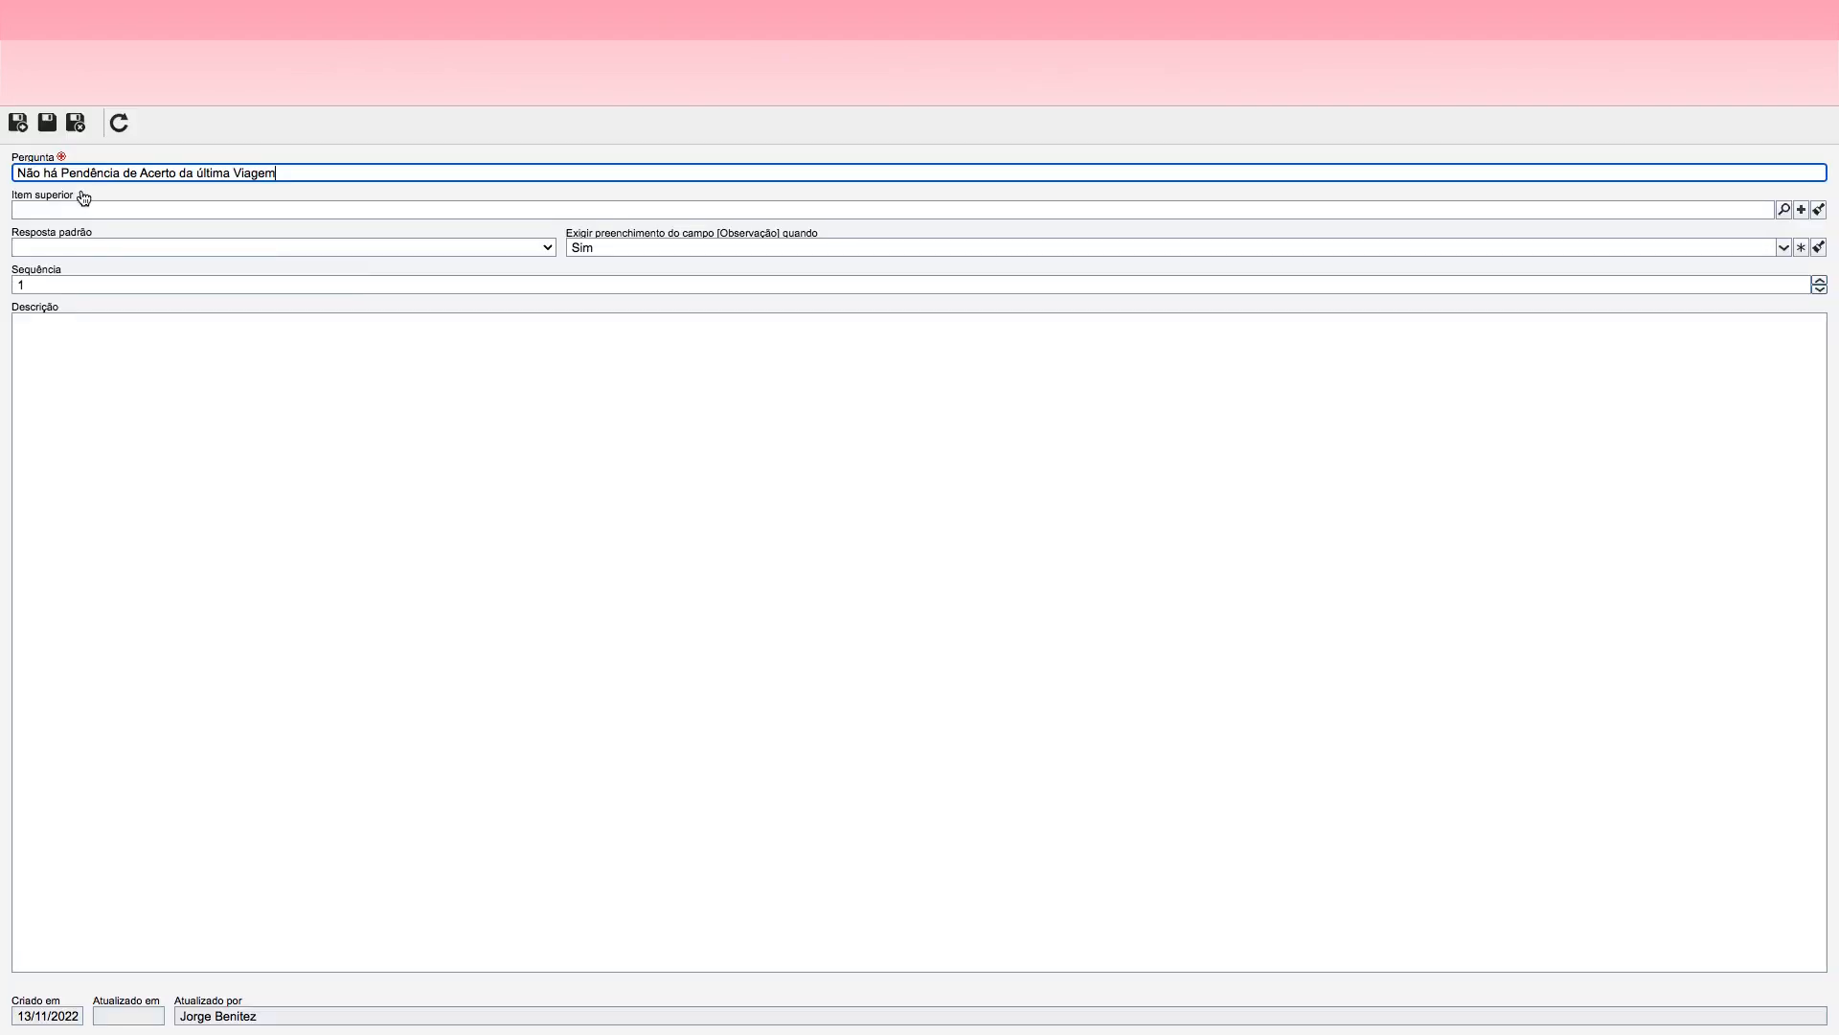
drag(48, 176, 4, 179)
text(H)
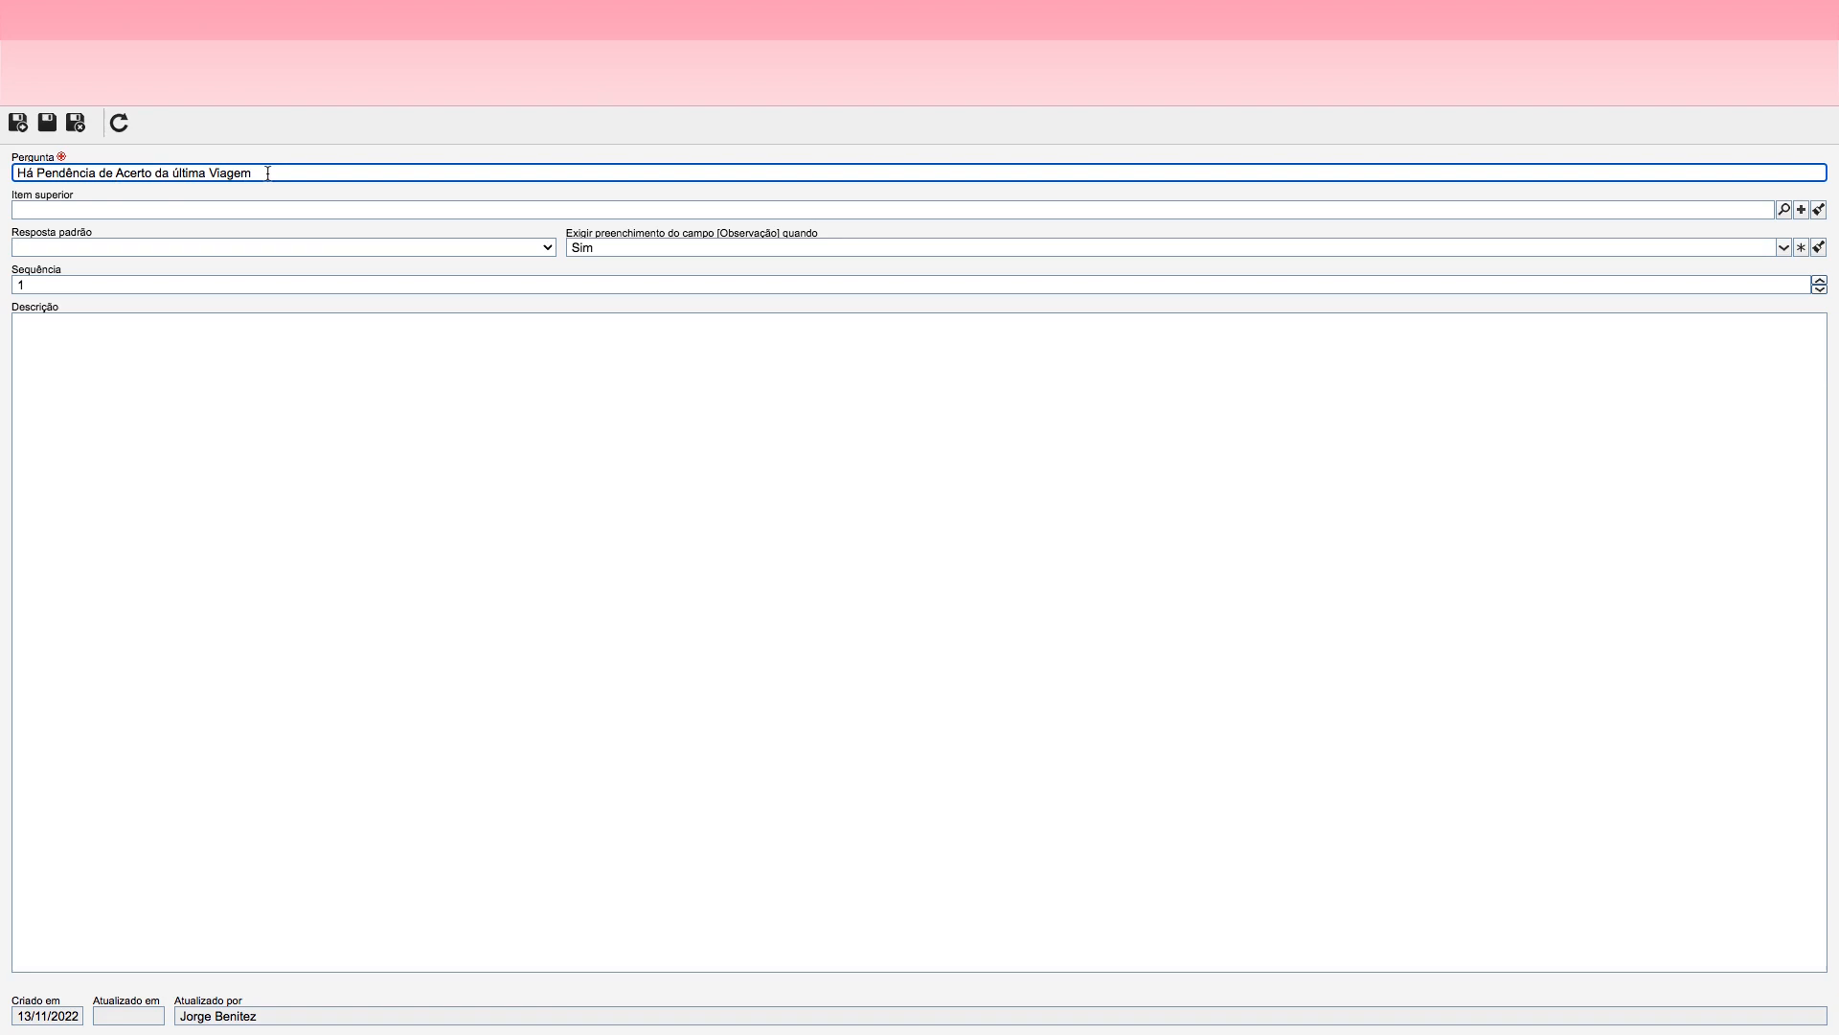
click(75, 122)
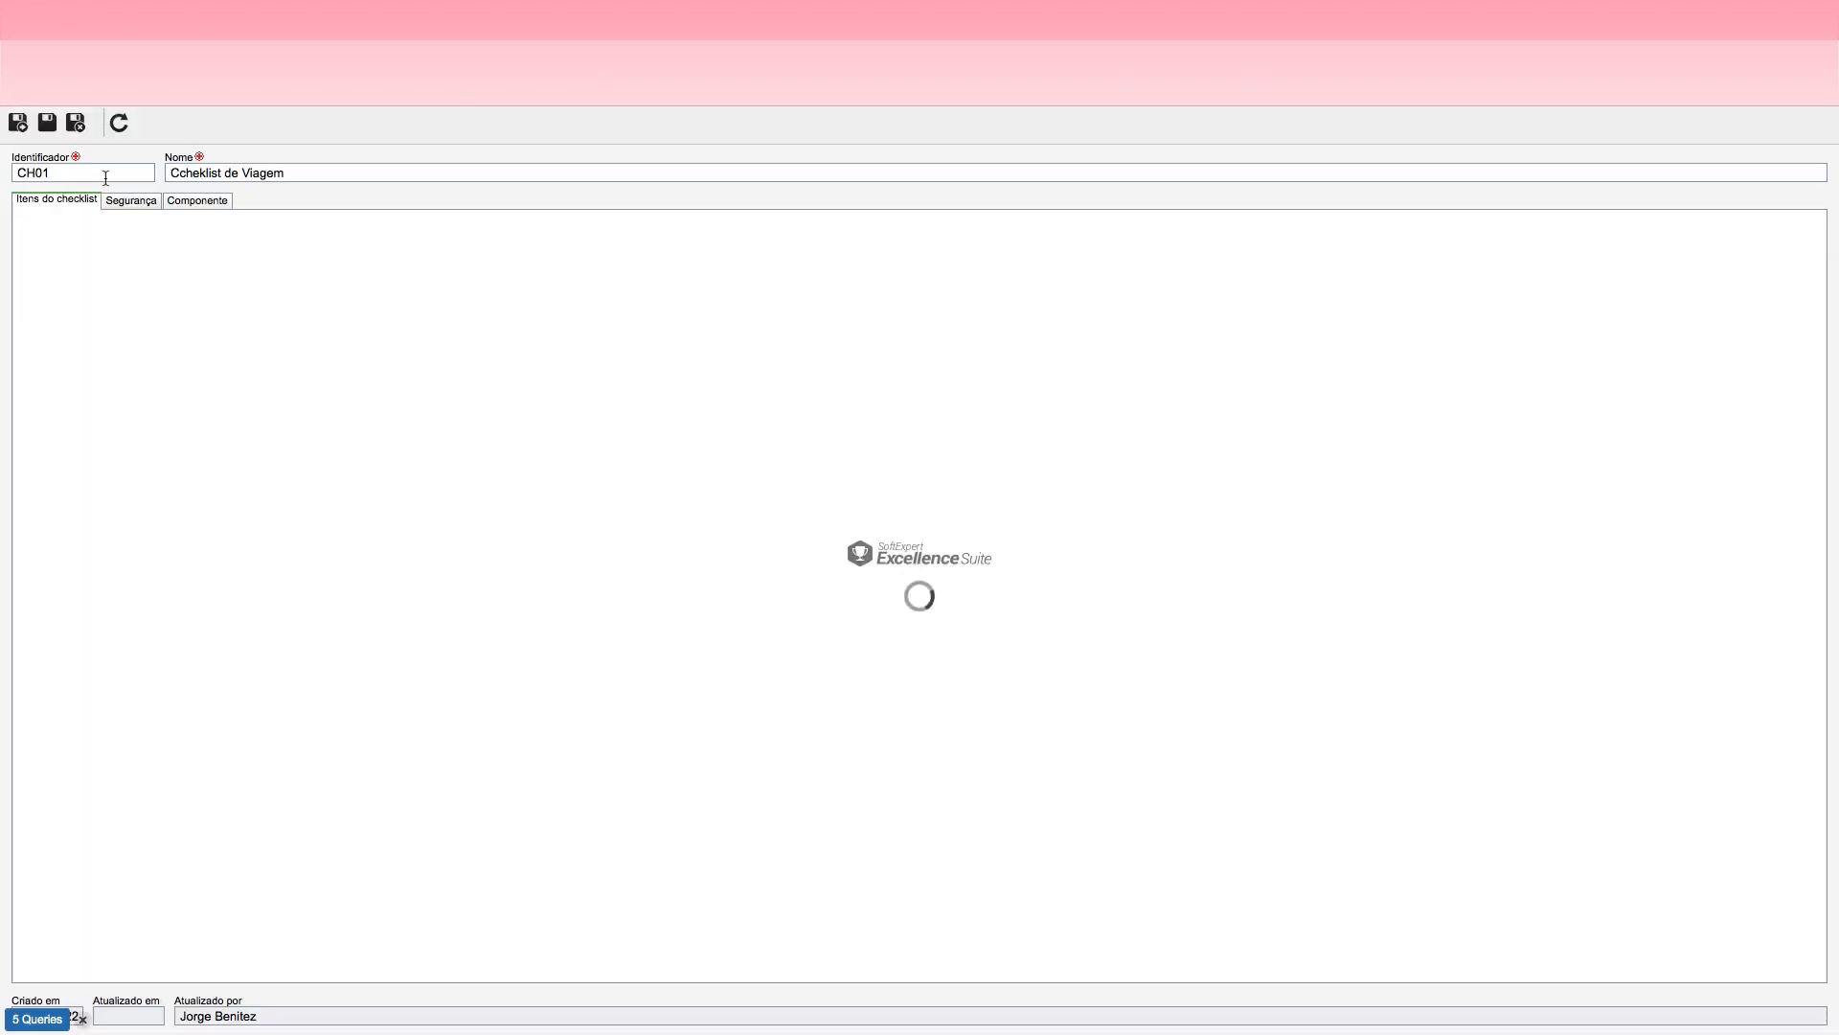
click(75, 123)
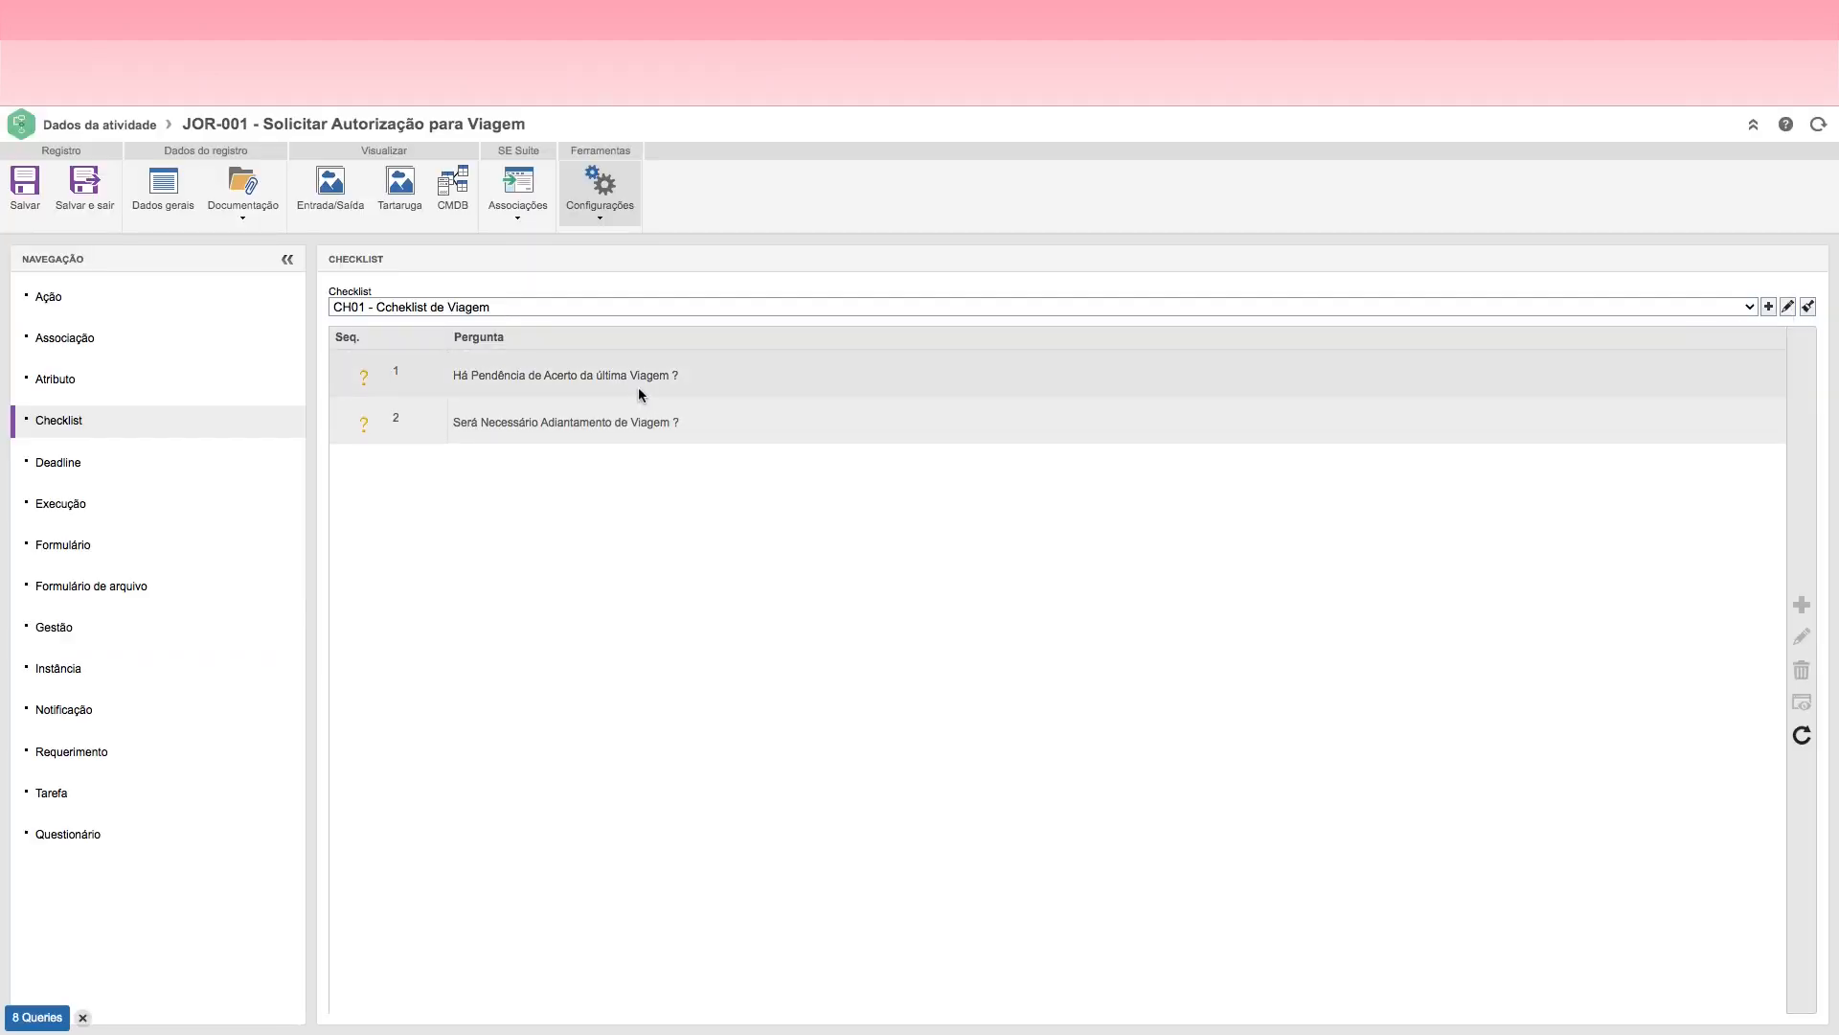
click(88, 196)
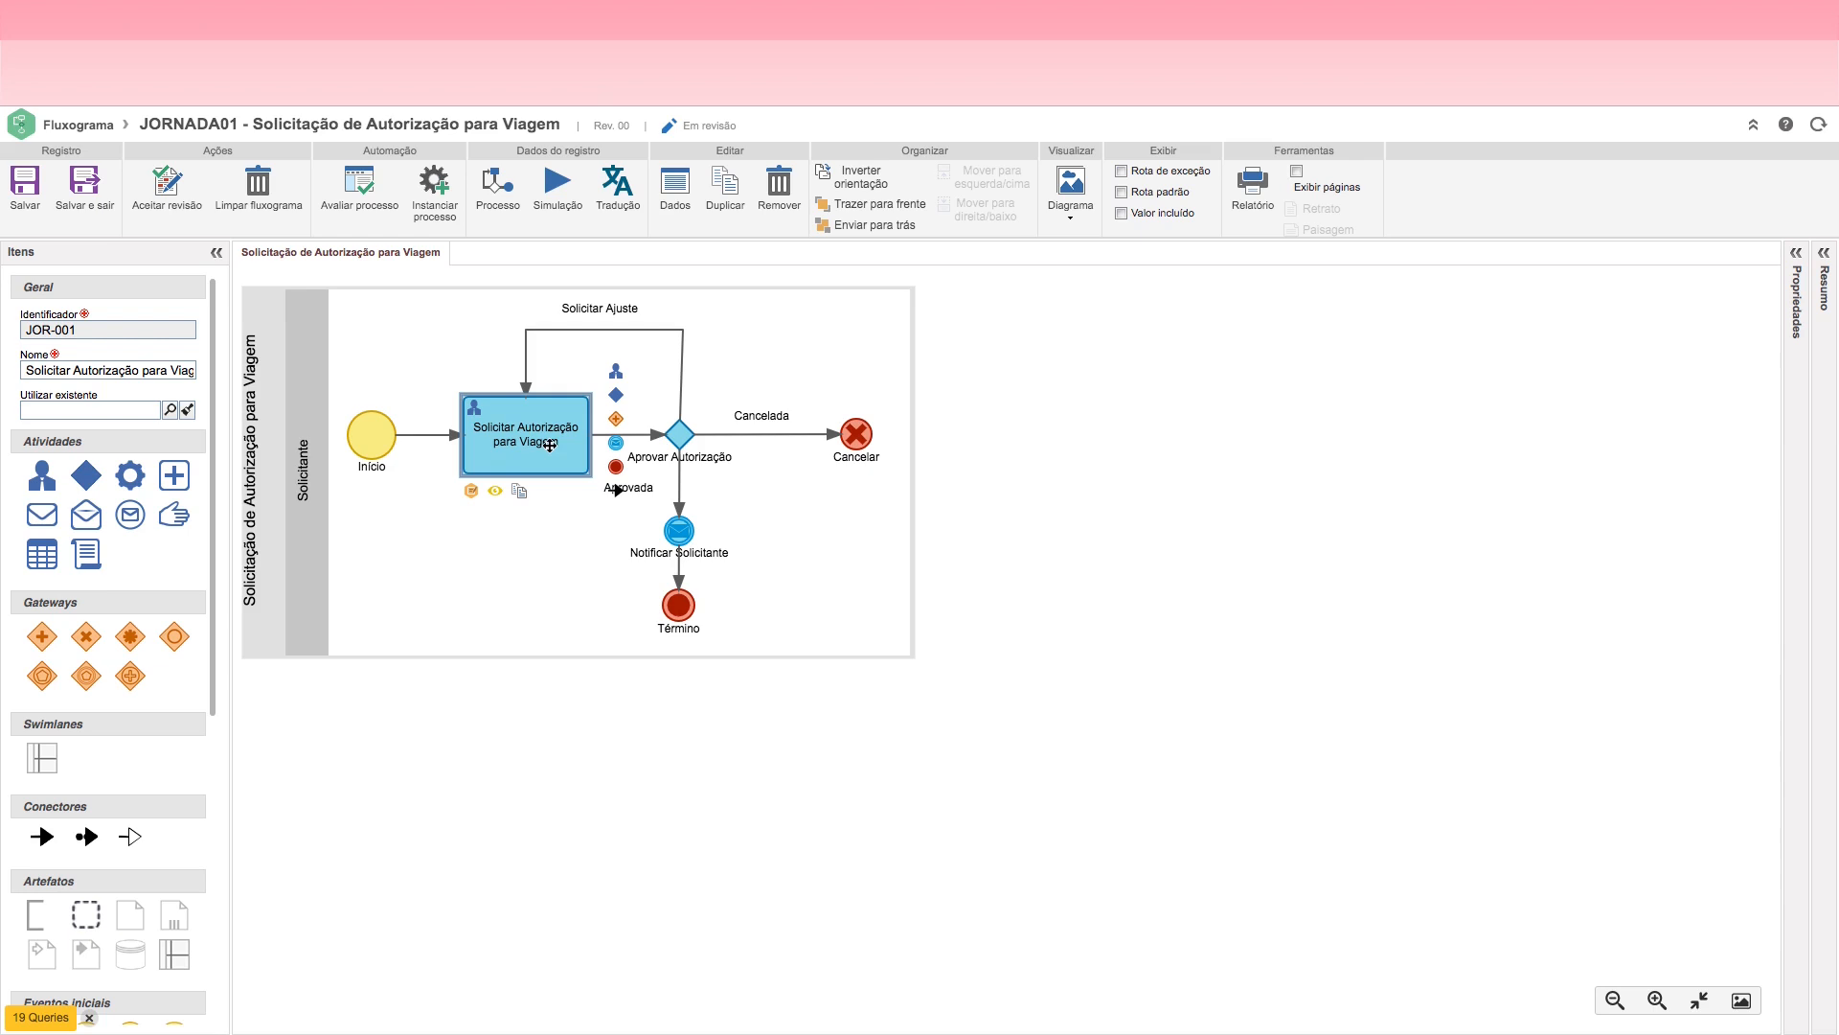
Step: Review the flowchart's request activity, approval decision, notification message, end events and cancellation connector
click(678, 435)
click(544, 437)
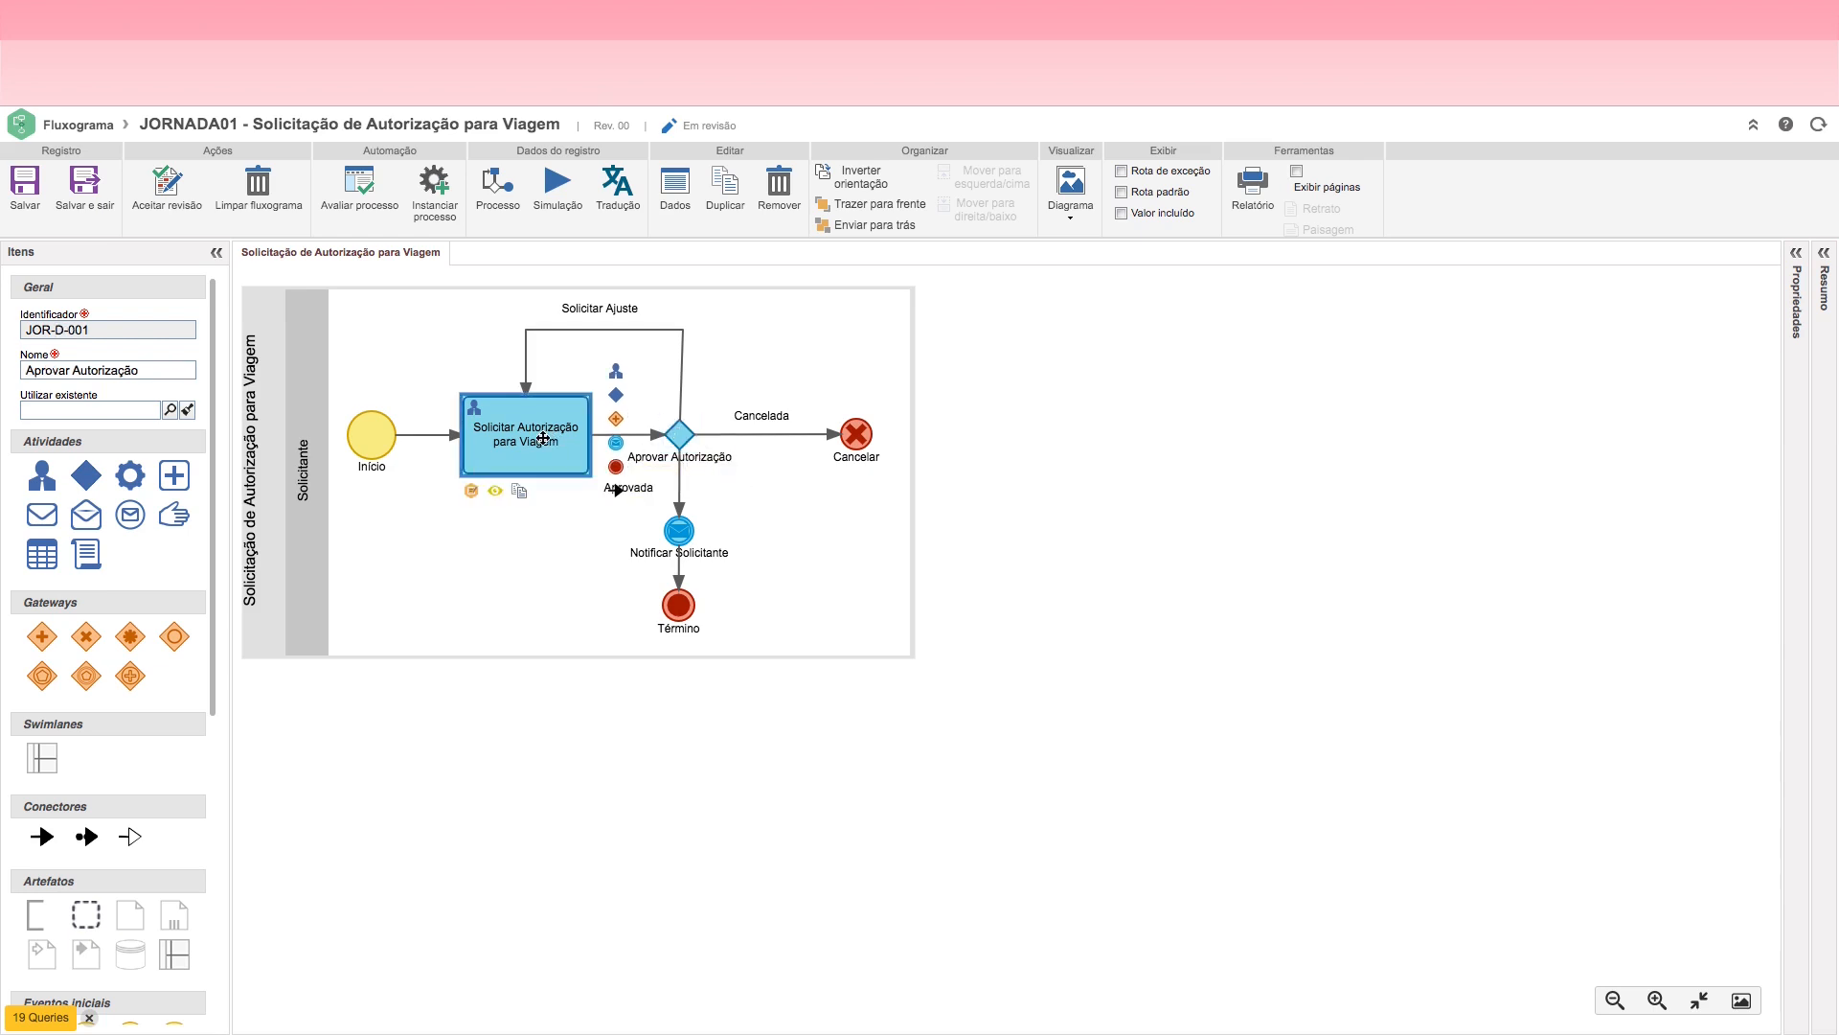
click(675, 436)
click(541, 437)
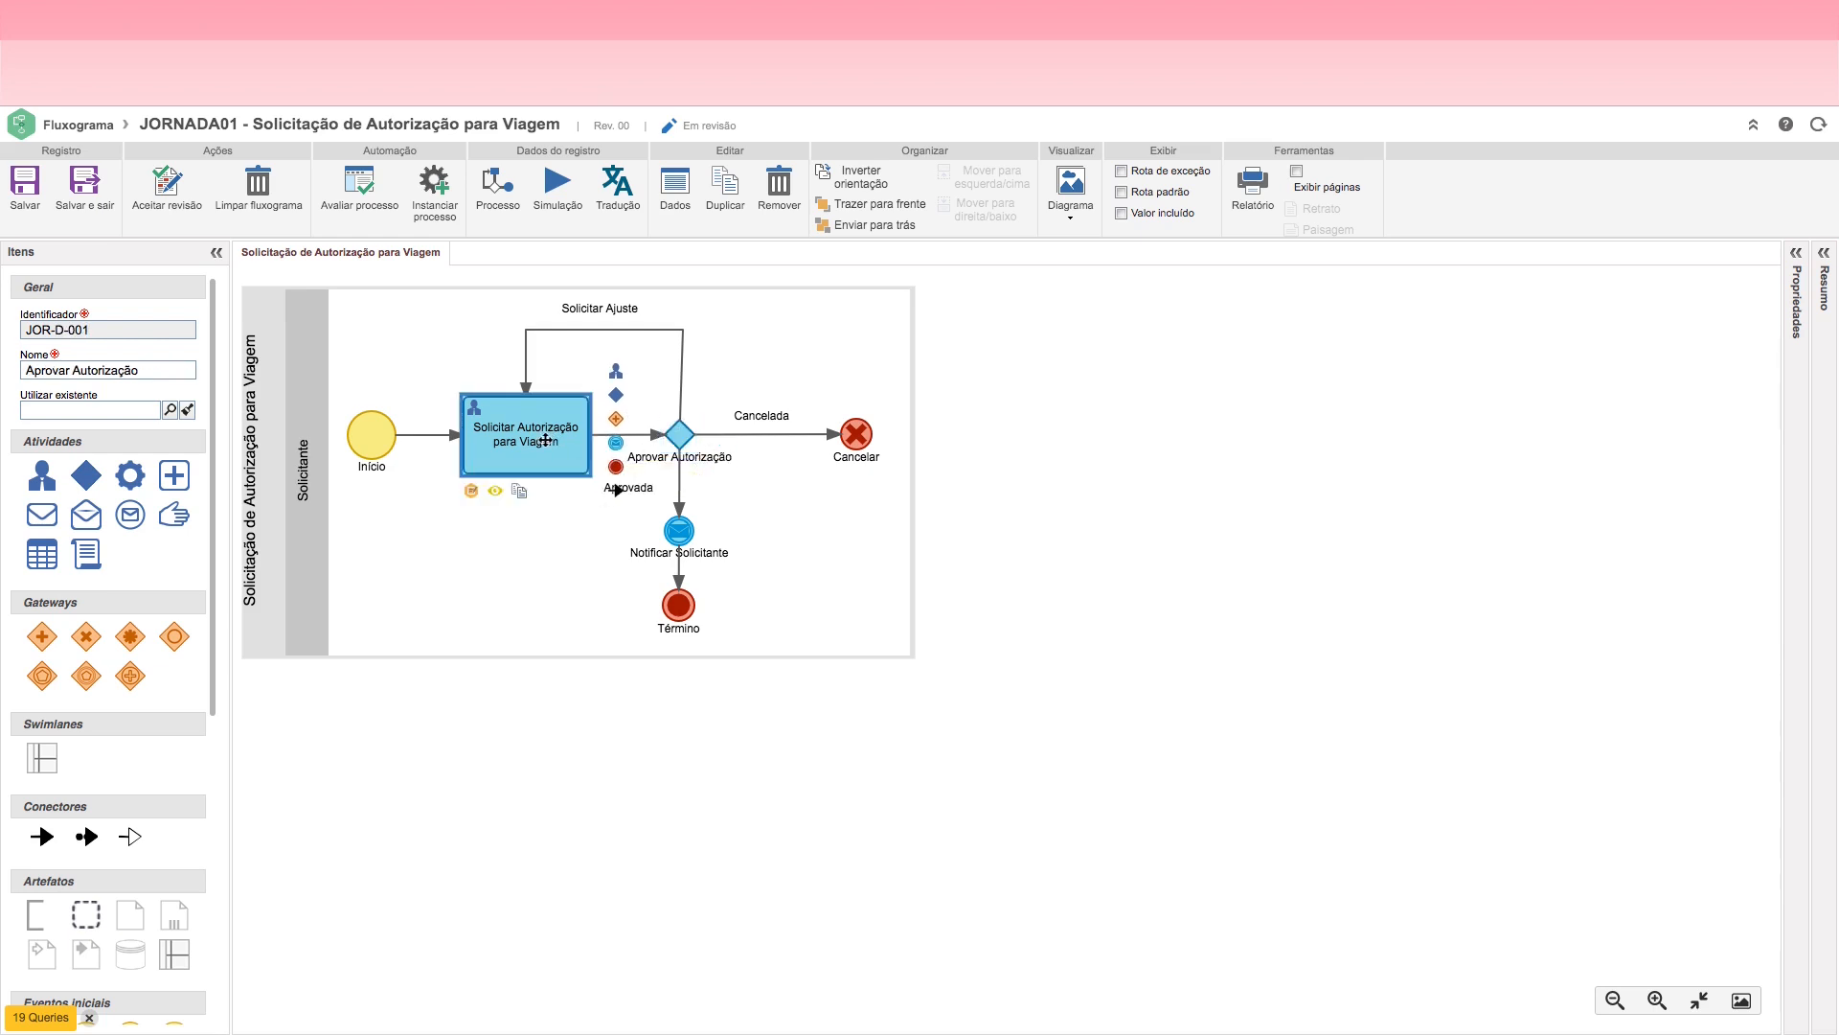
click(673, 436)
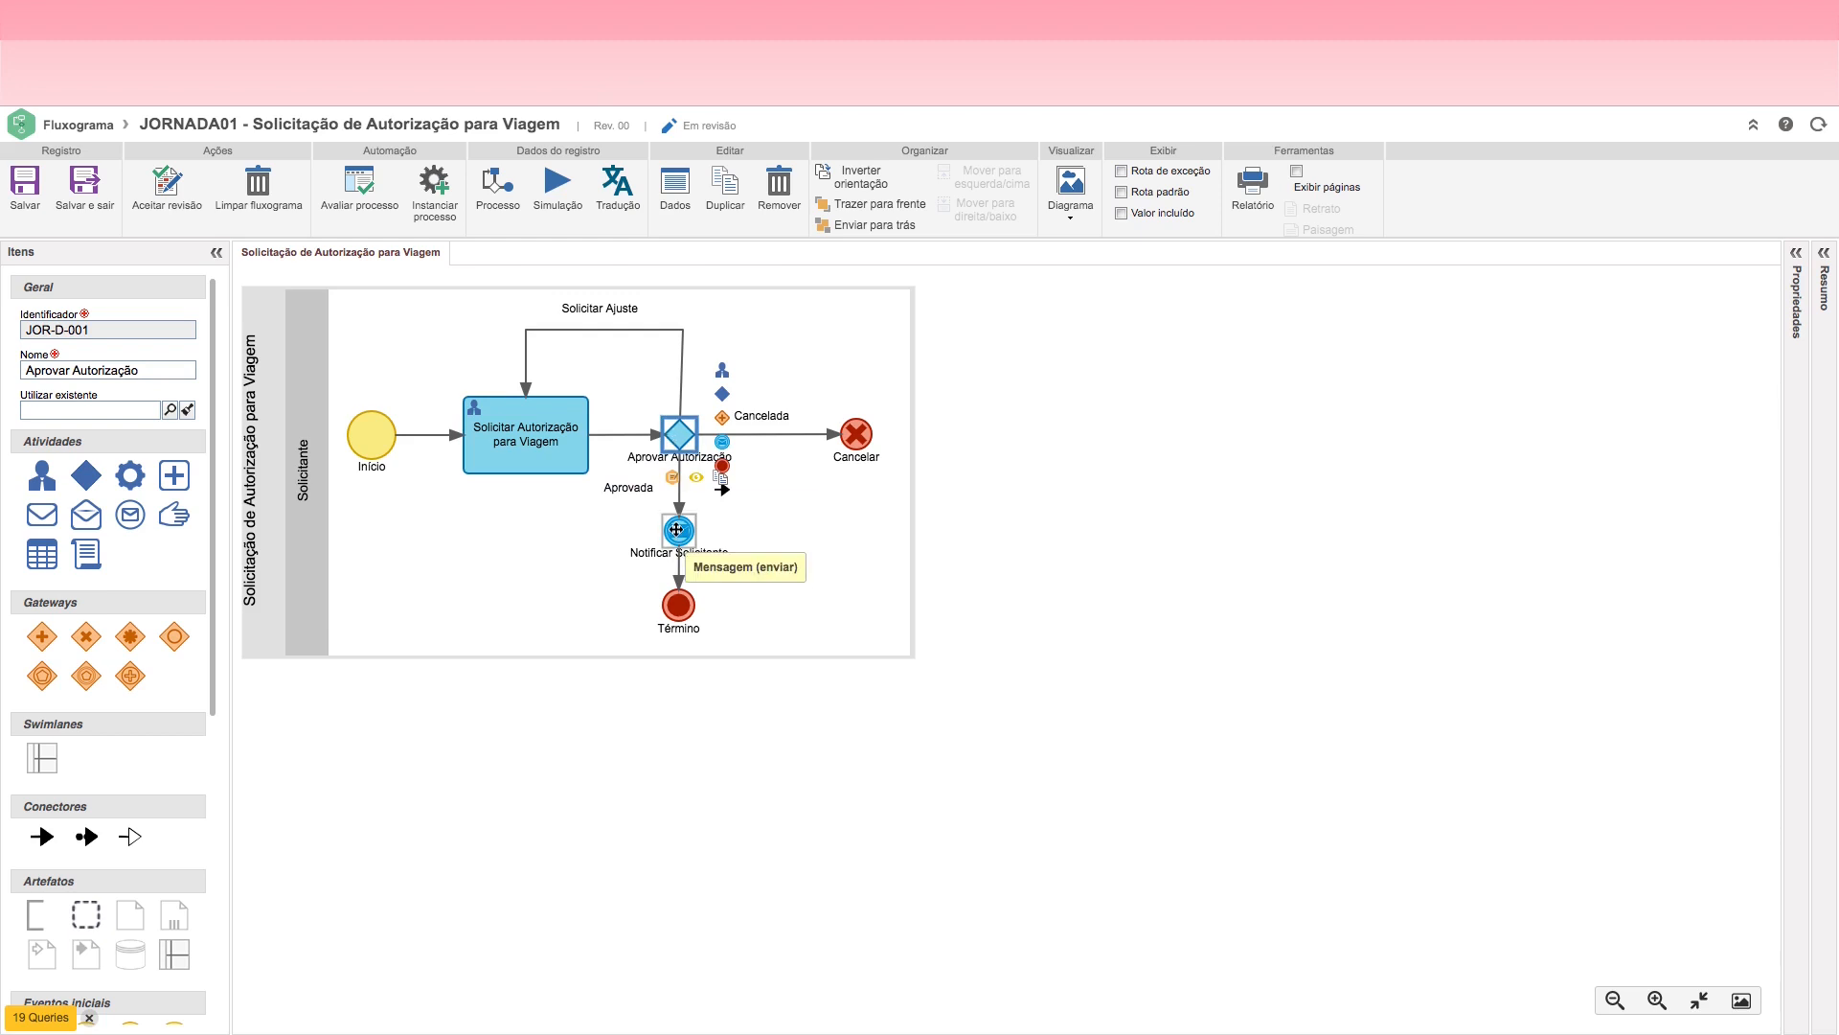
click(678, 528)
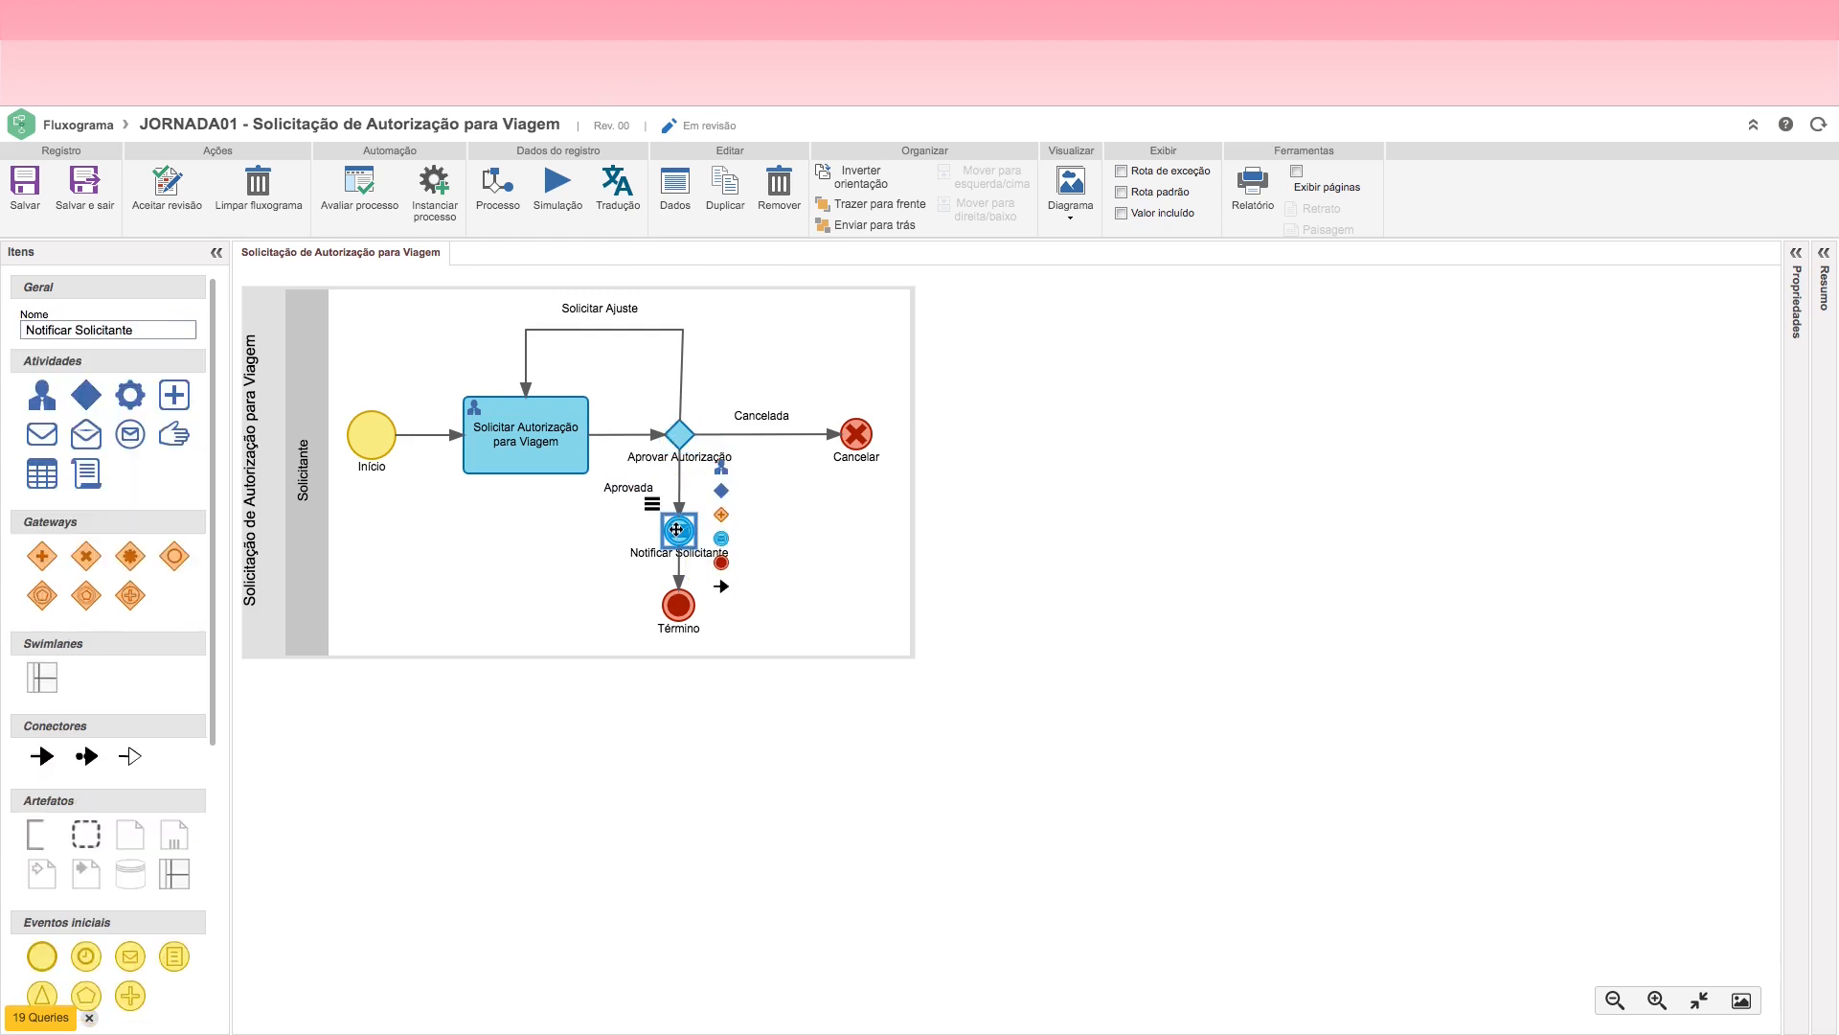
click(681, 617)
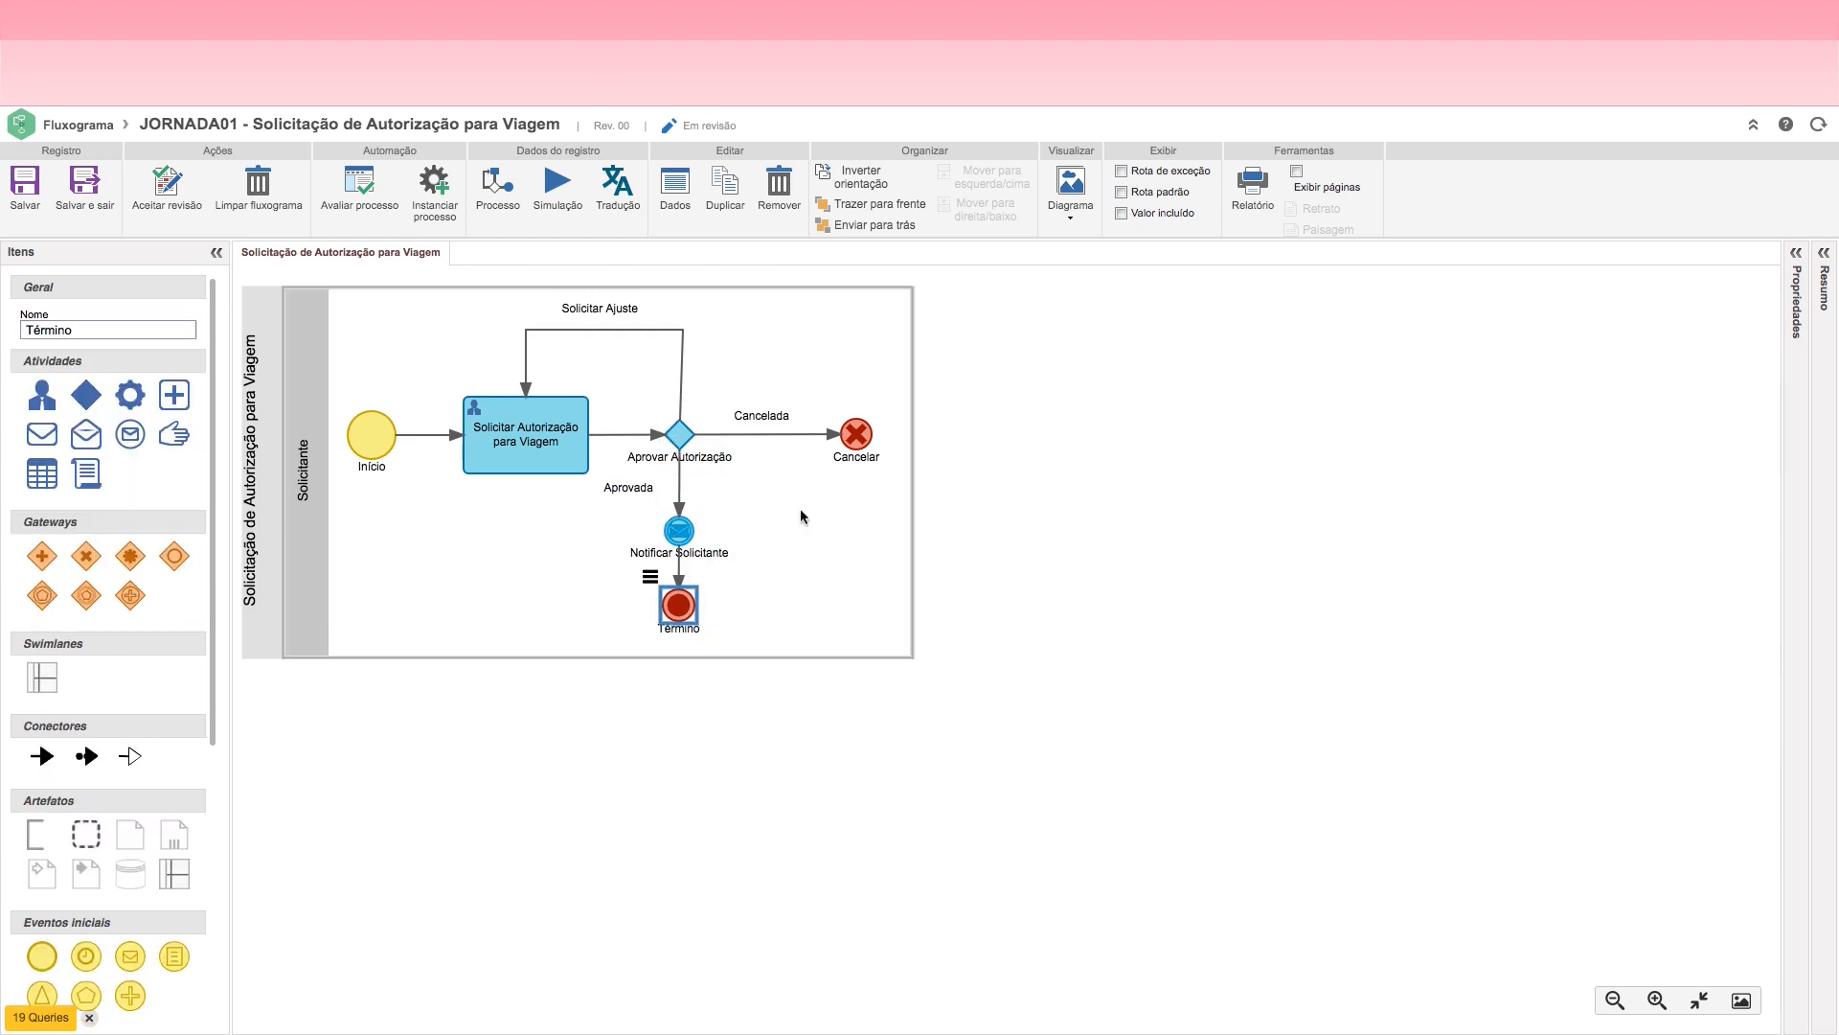
click(854, 442)
double_click(765, 439)
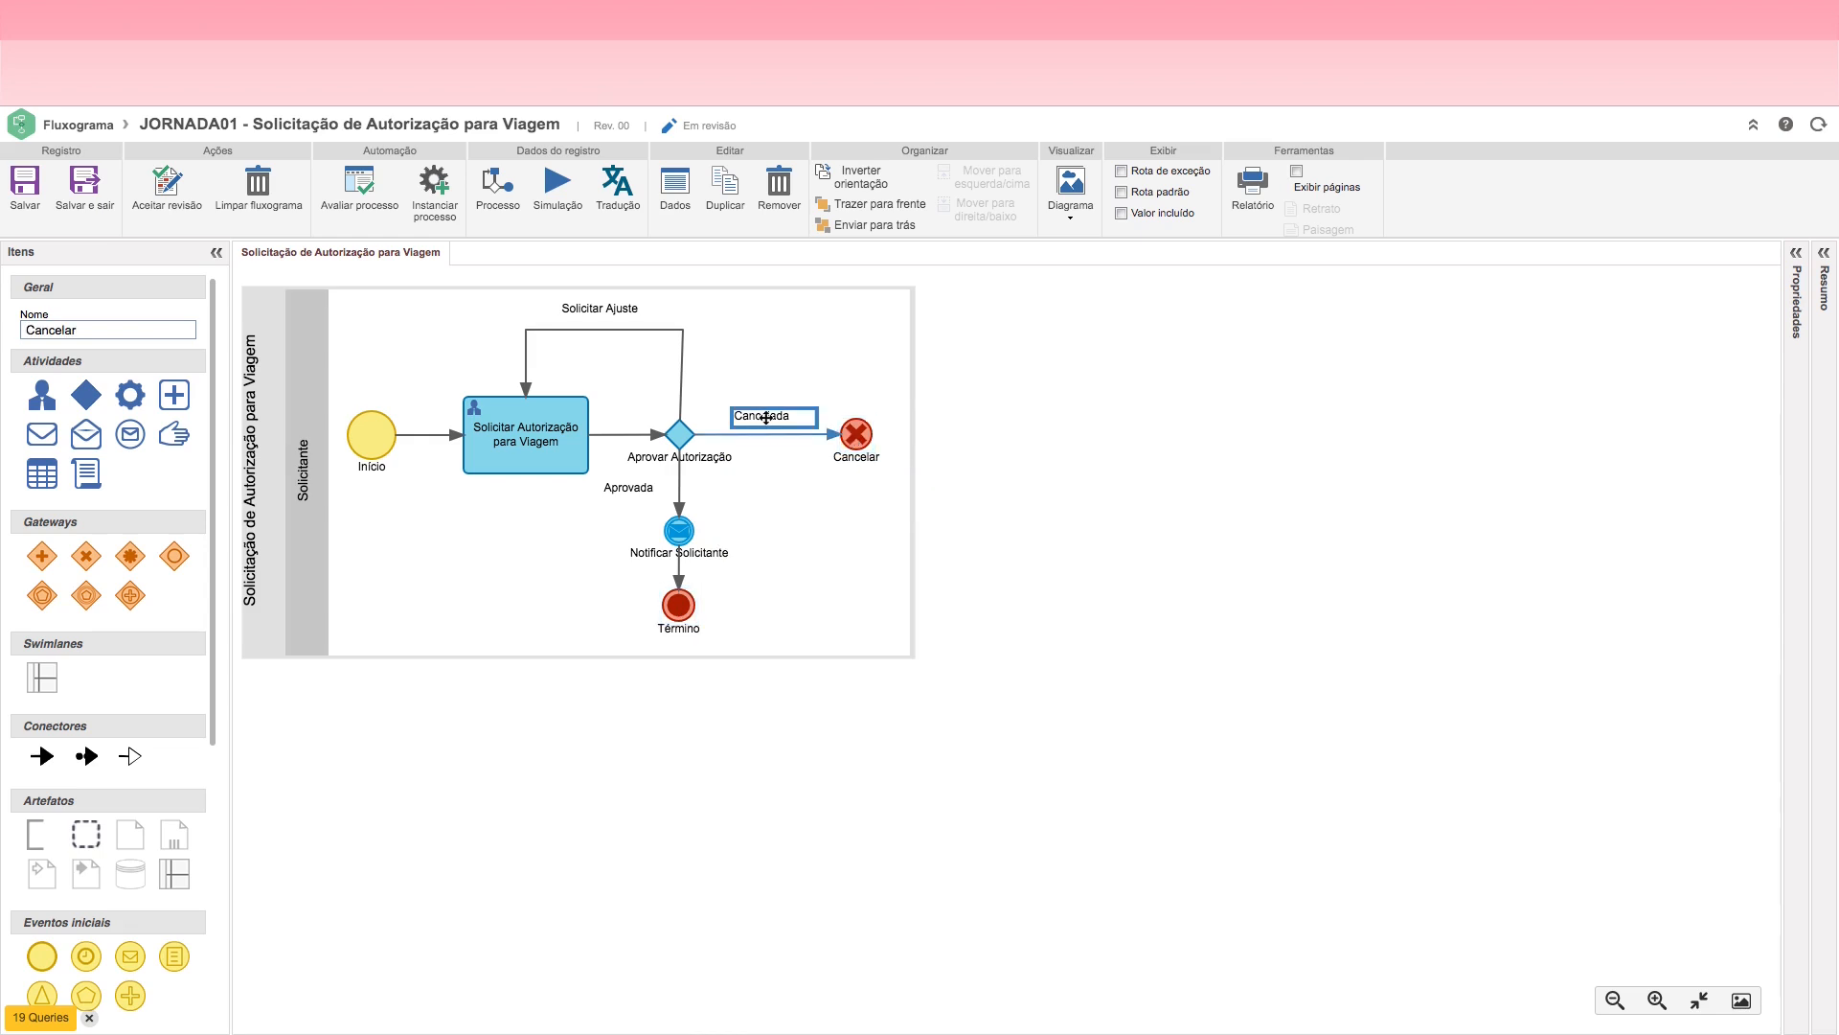
click(807, 531)
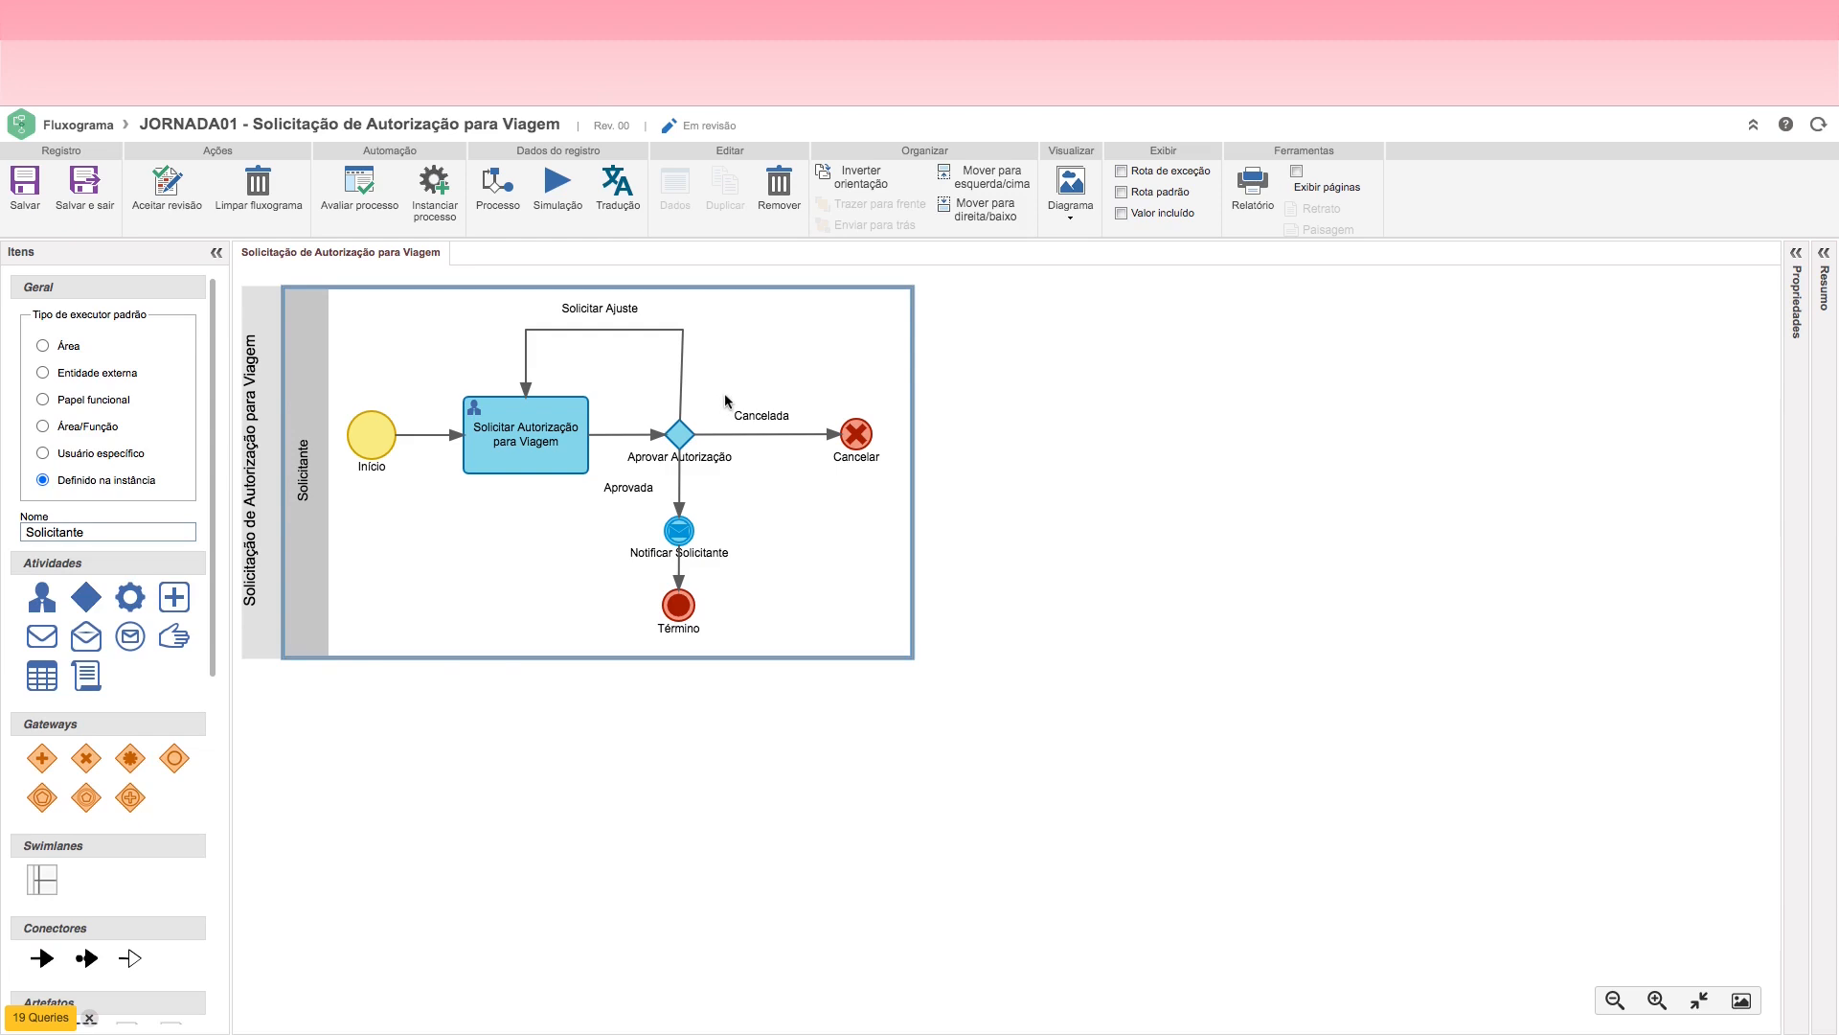
Step: Set the font colour of the Cancelada connector label to red #FF0000
click(1800, 257)
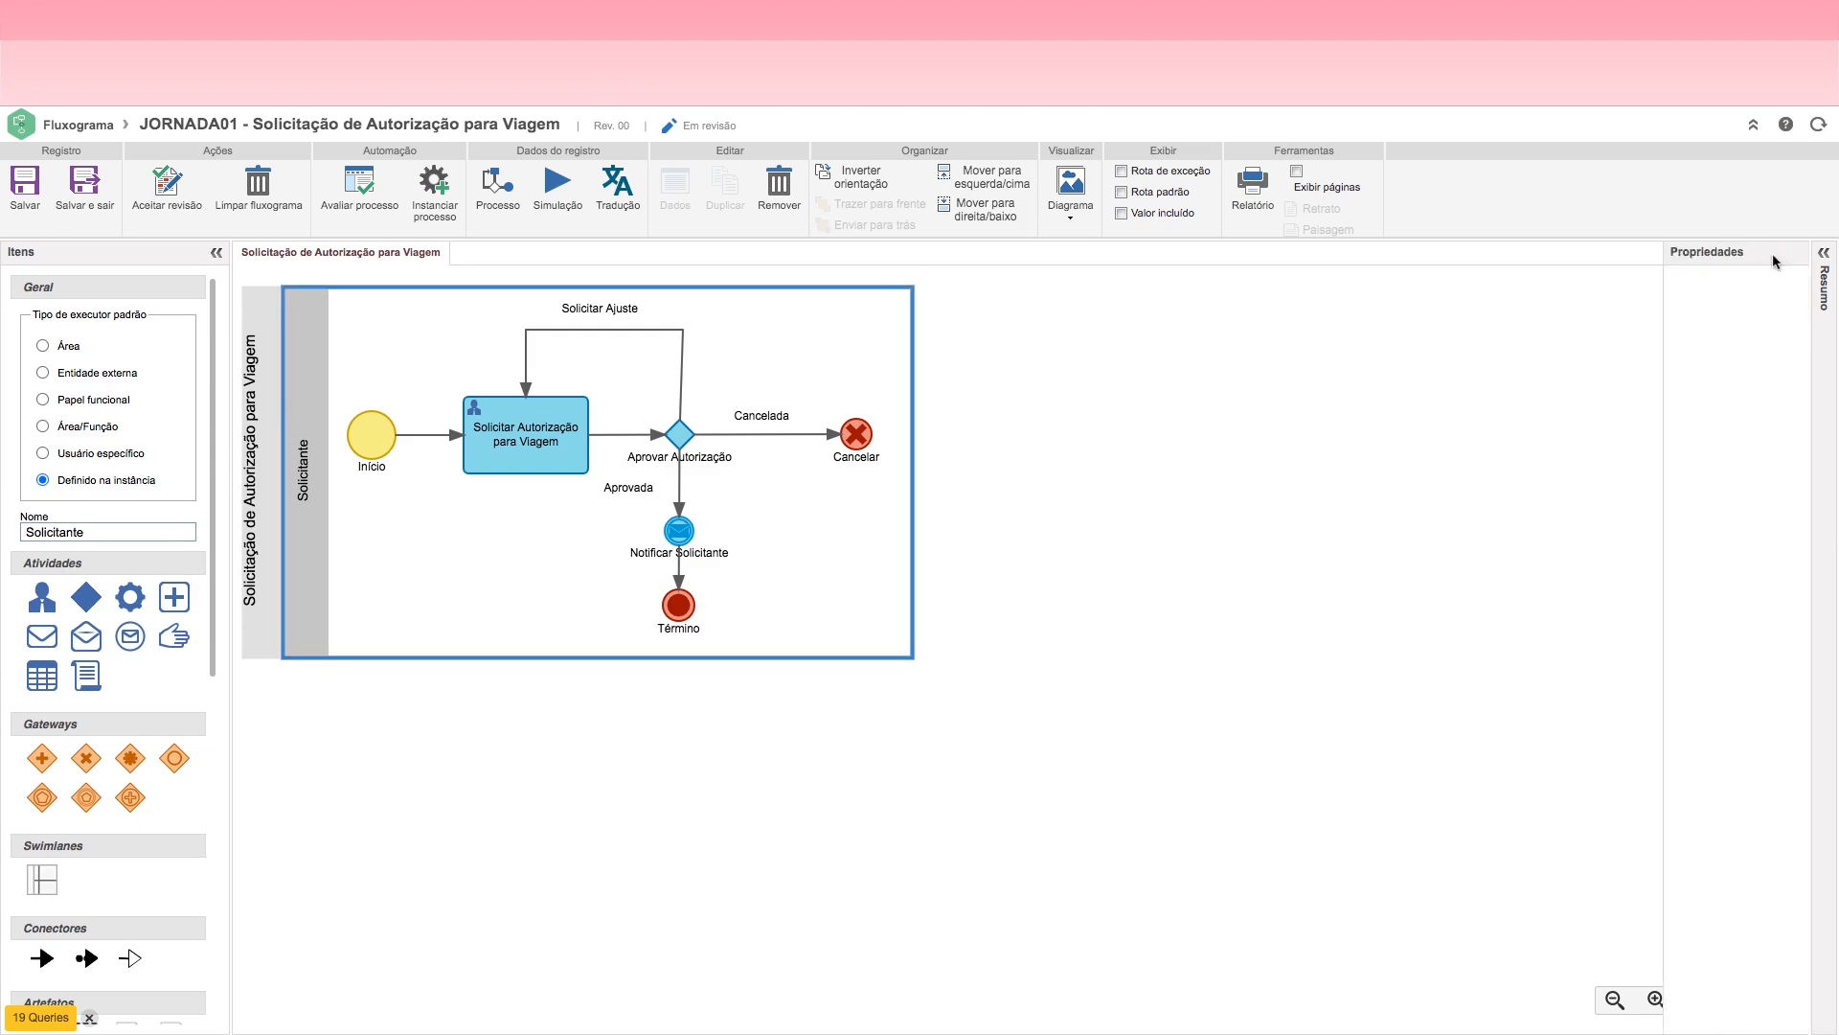
click(774, 413)
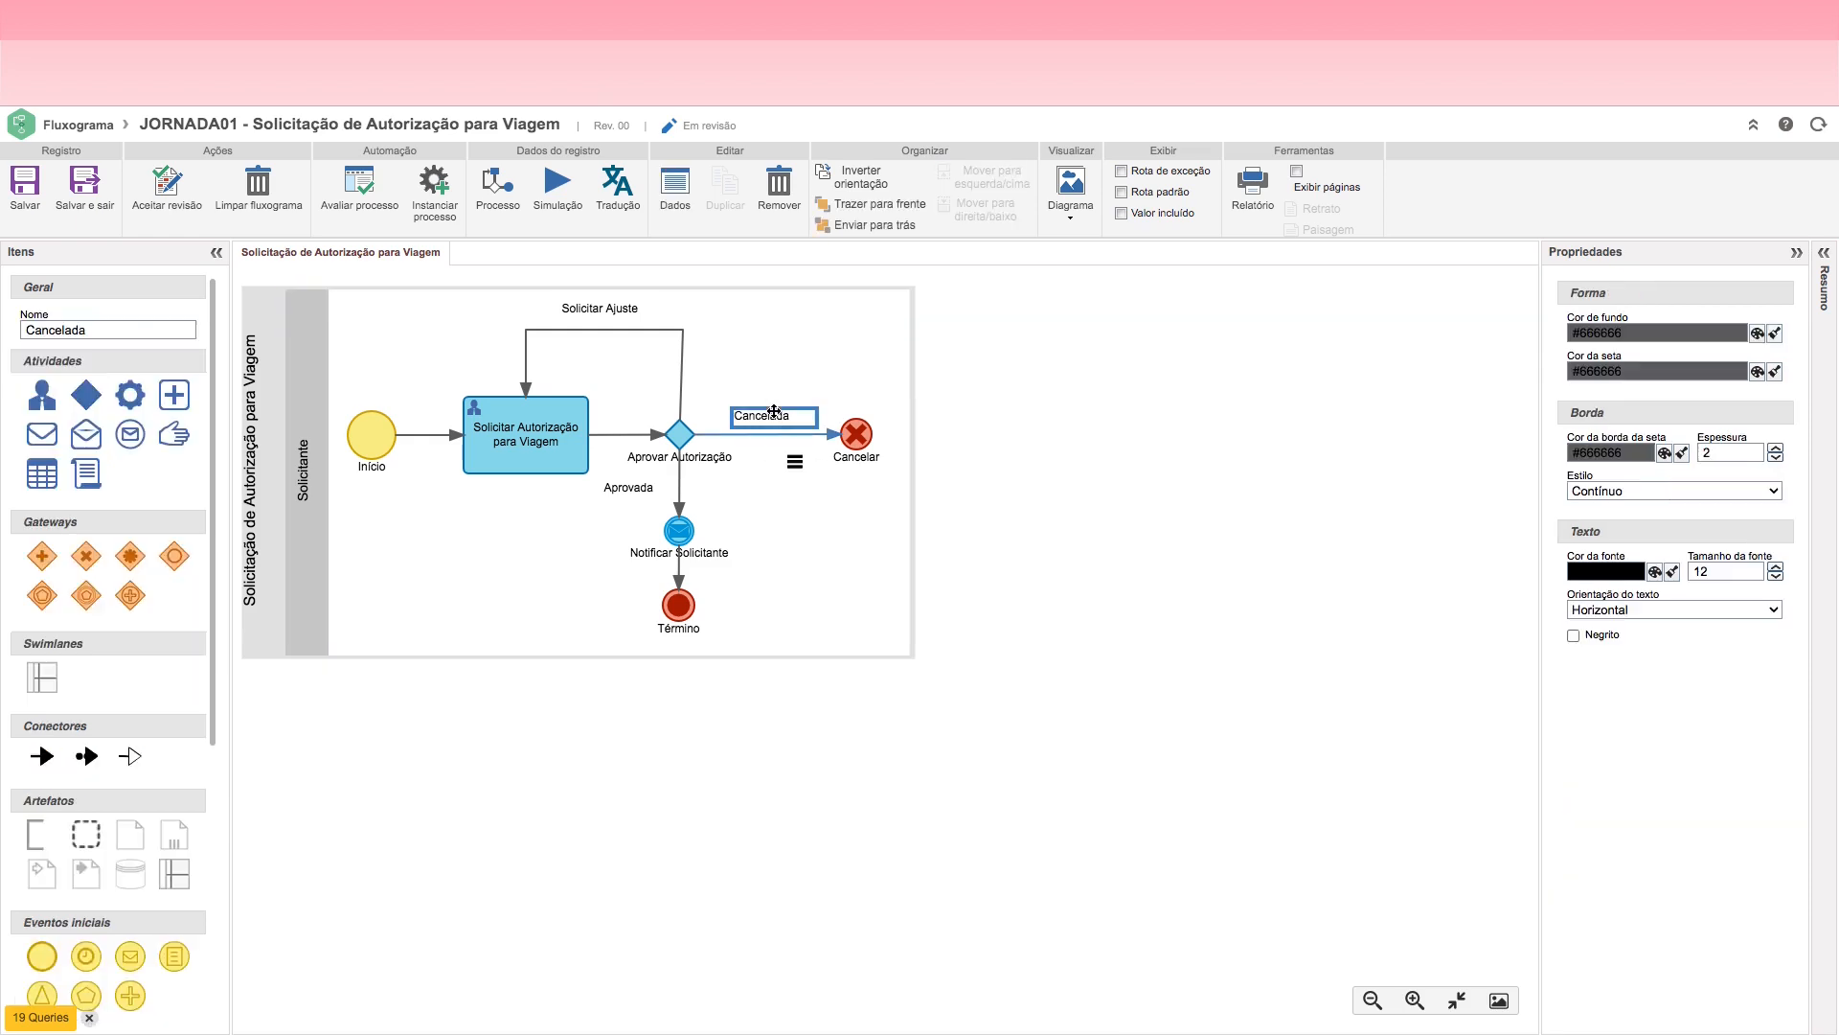
click(1655, 572)
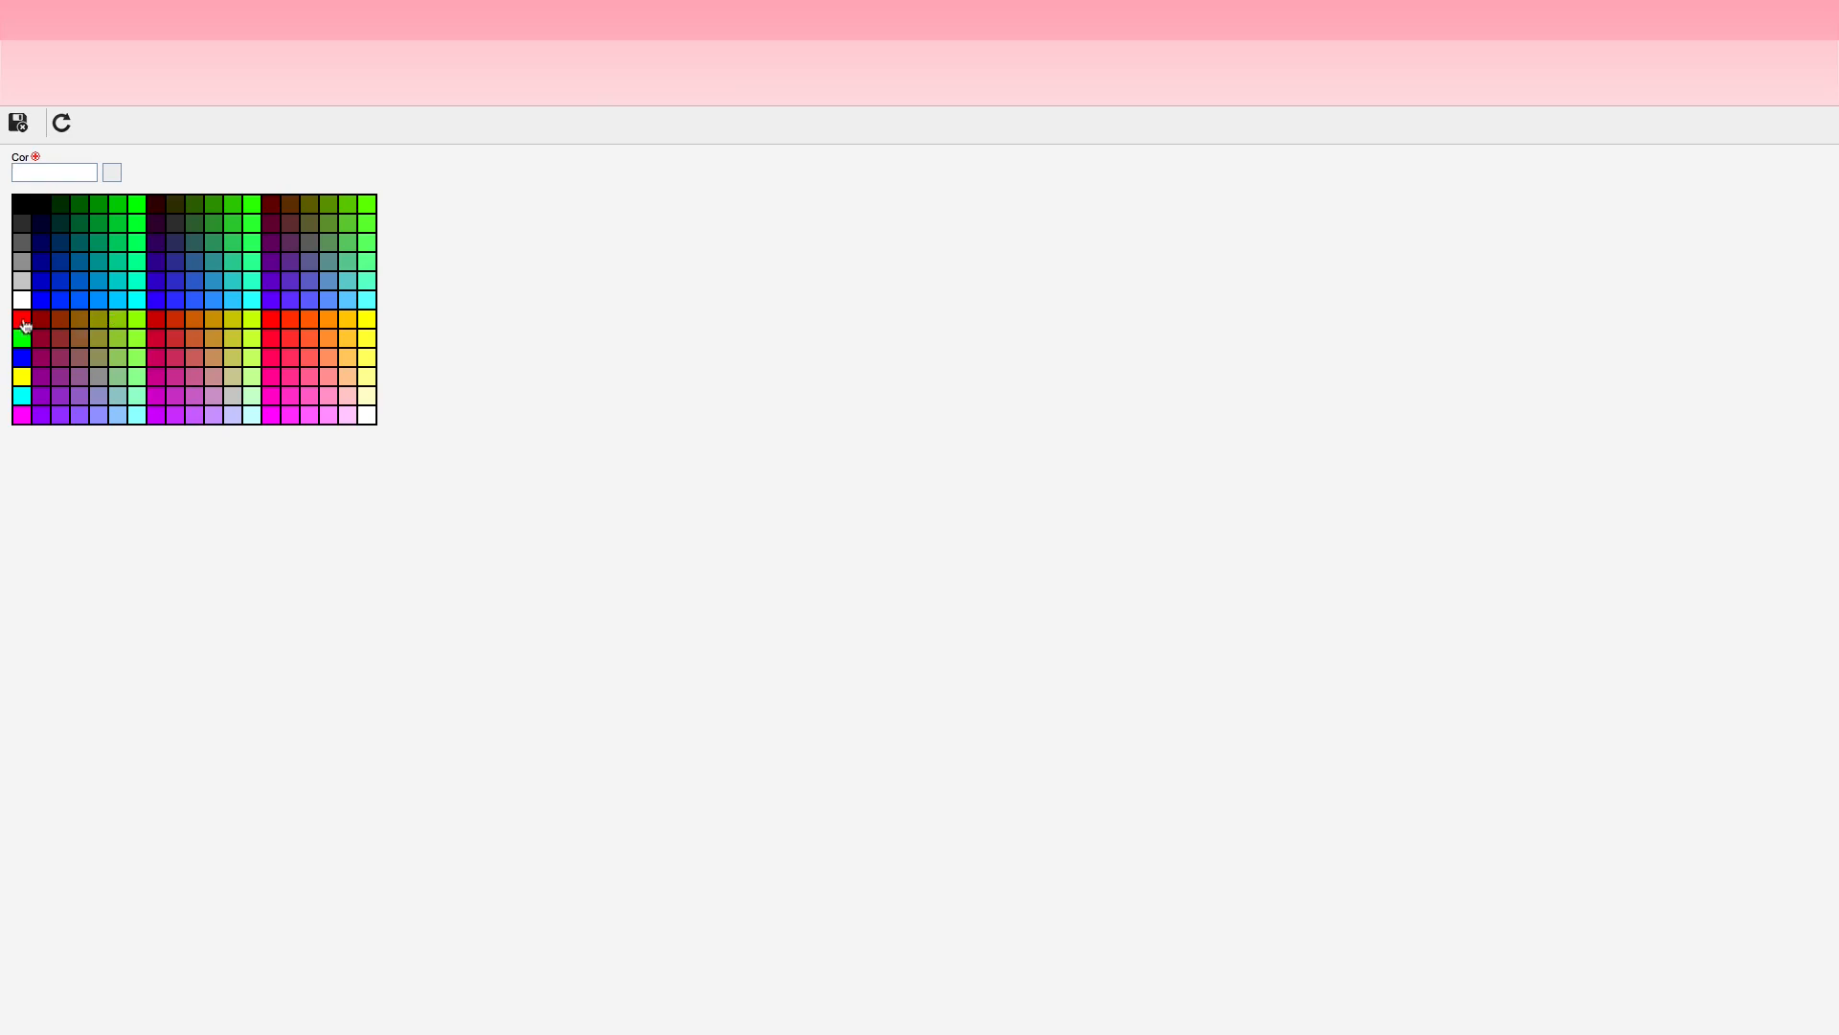
click(22, 320)
click(20, 131)
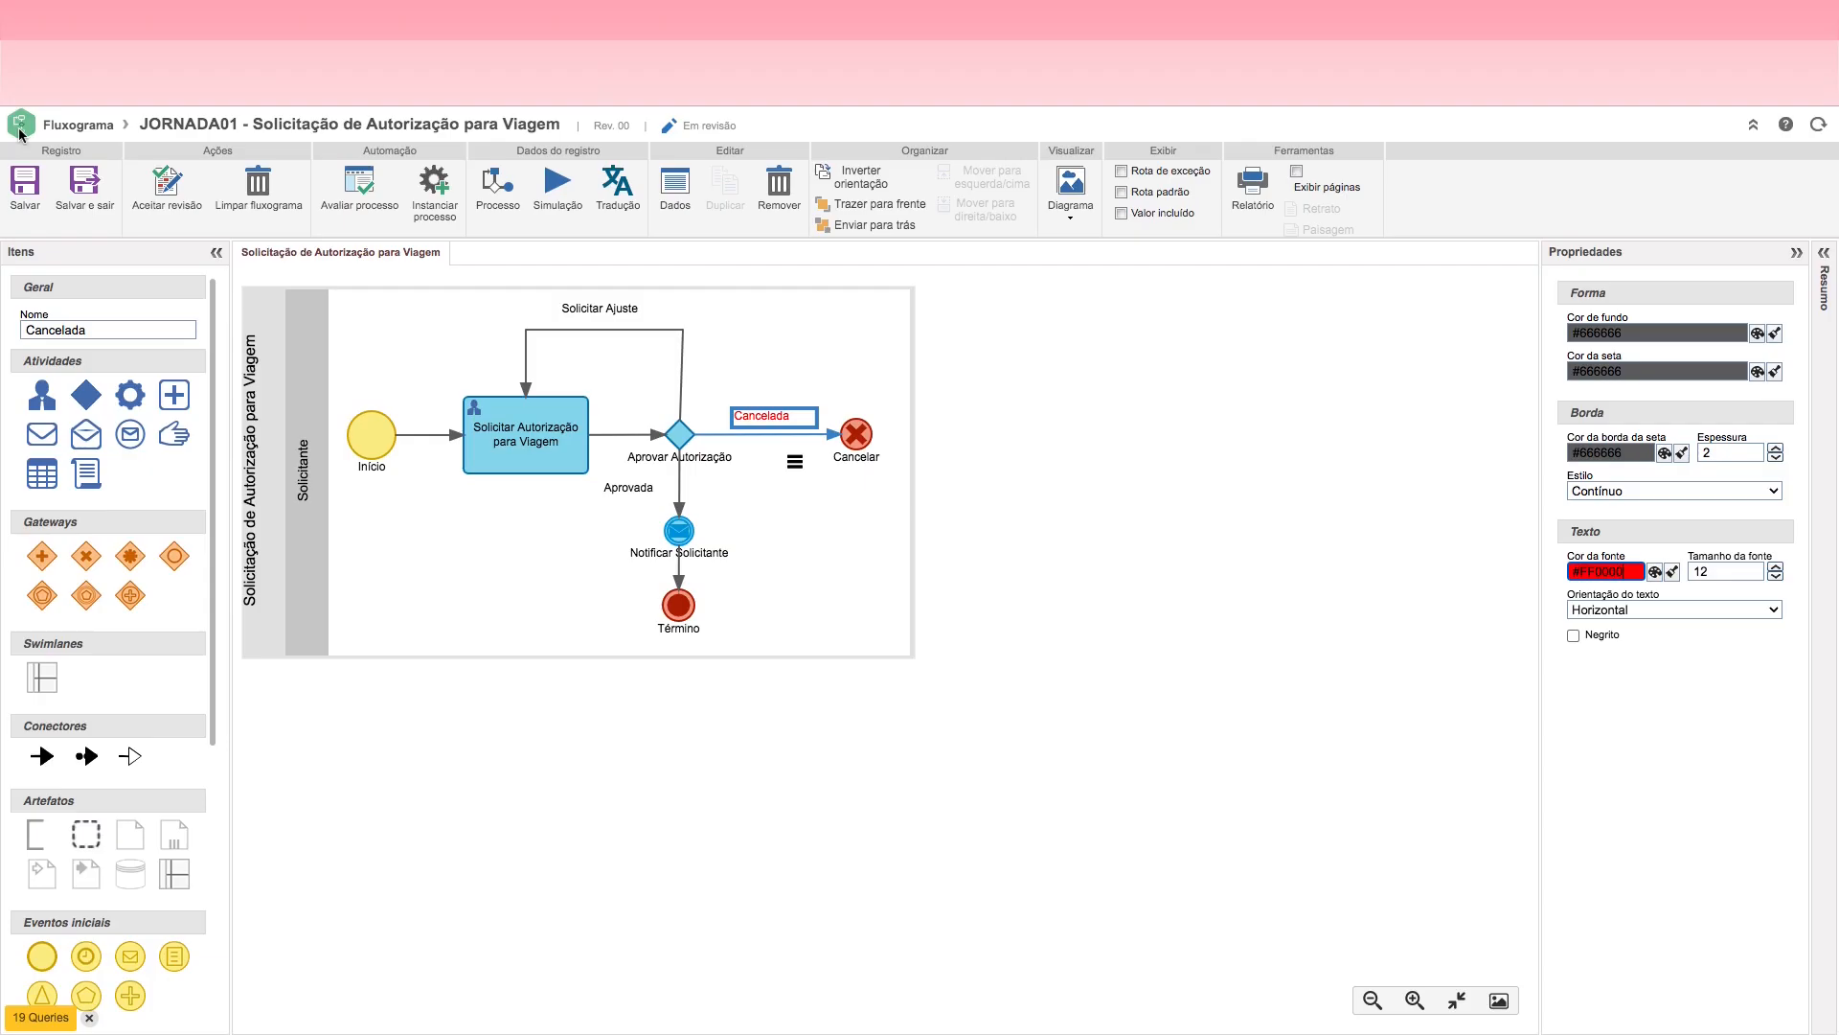
Step: Set the font colour of the Aprovada connector label to blue and nudge the label closer to its connector
click(640, 490)
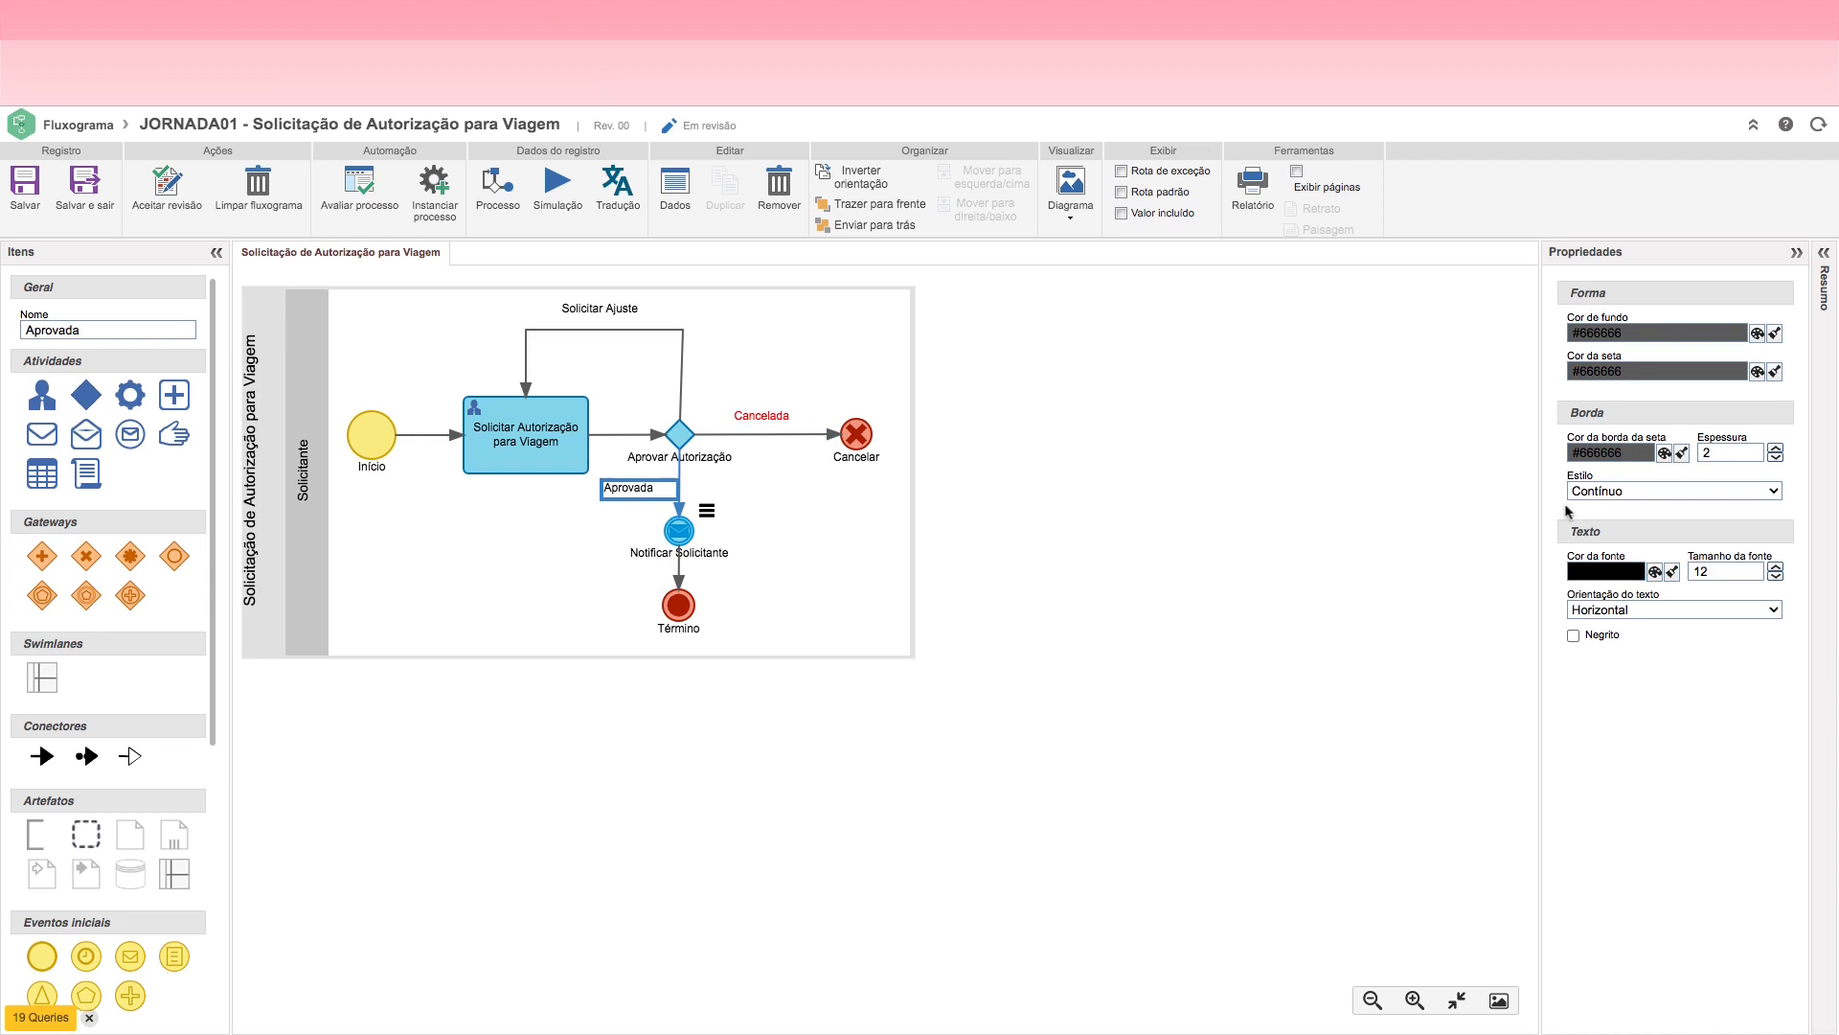
click(1654, 572)
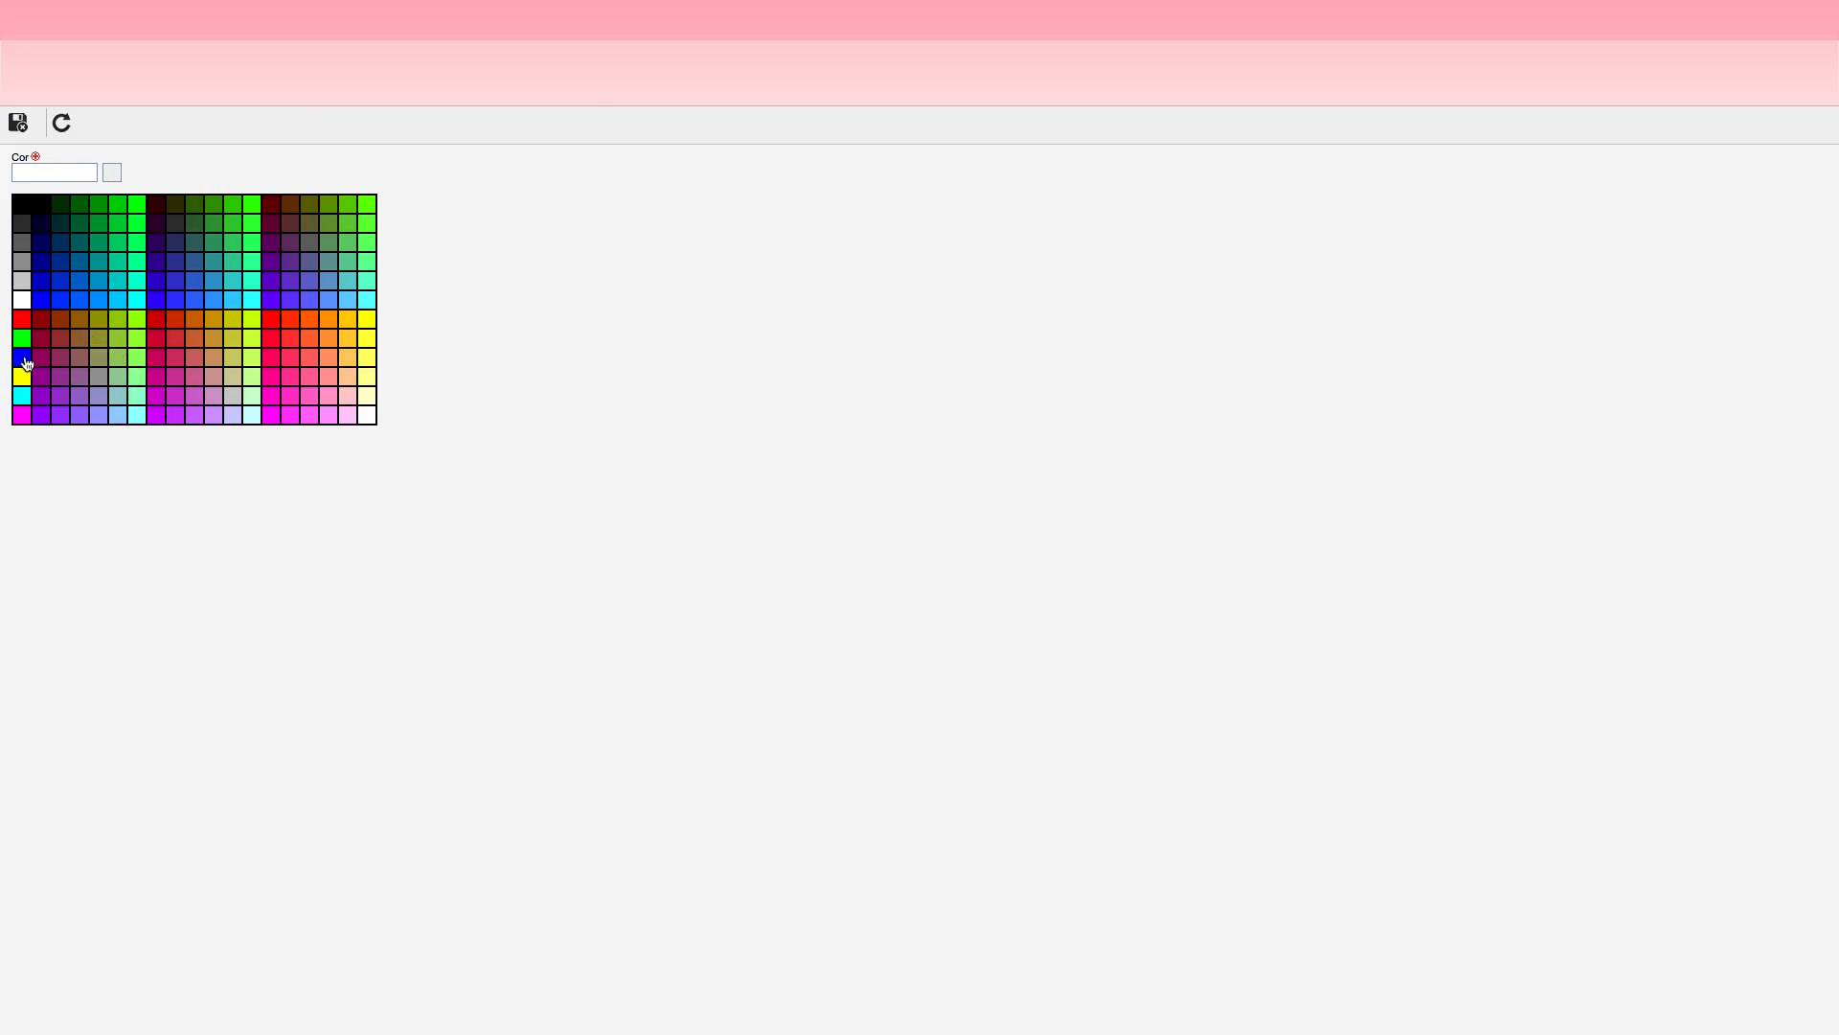
click(23, 358)
click(18, 122)
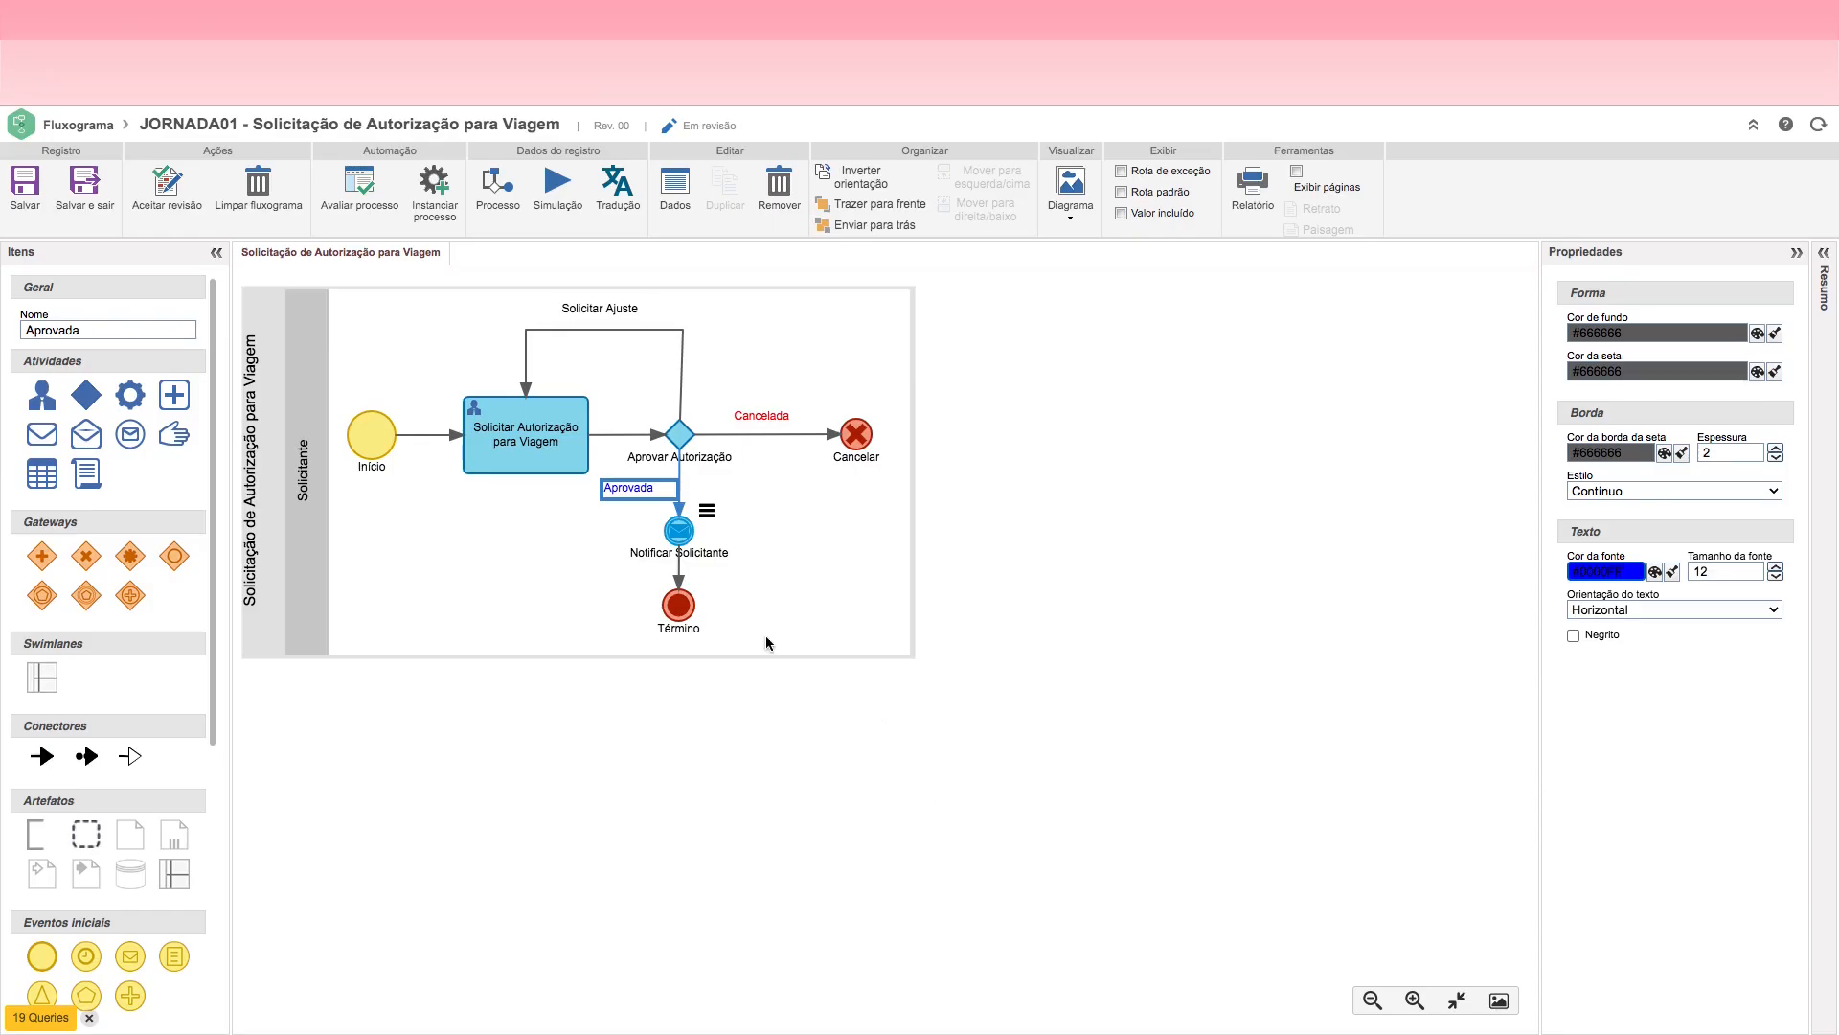
drag(644, 490, 649, 488)
Step: Make the Aprovar Autorização, Notificar Solicitante and Solicitar Ajuste labels bold, and save the flowchart
click(695, 458)
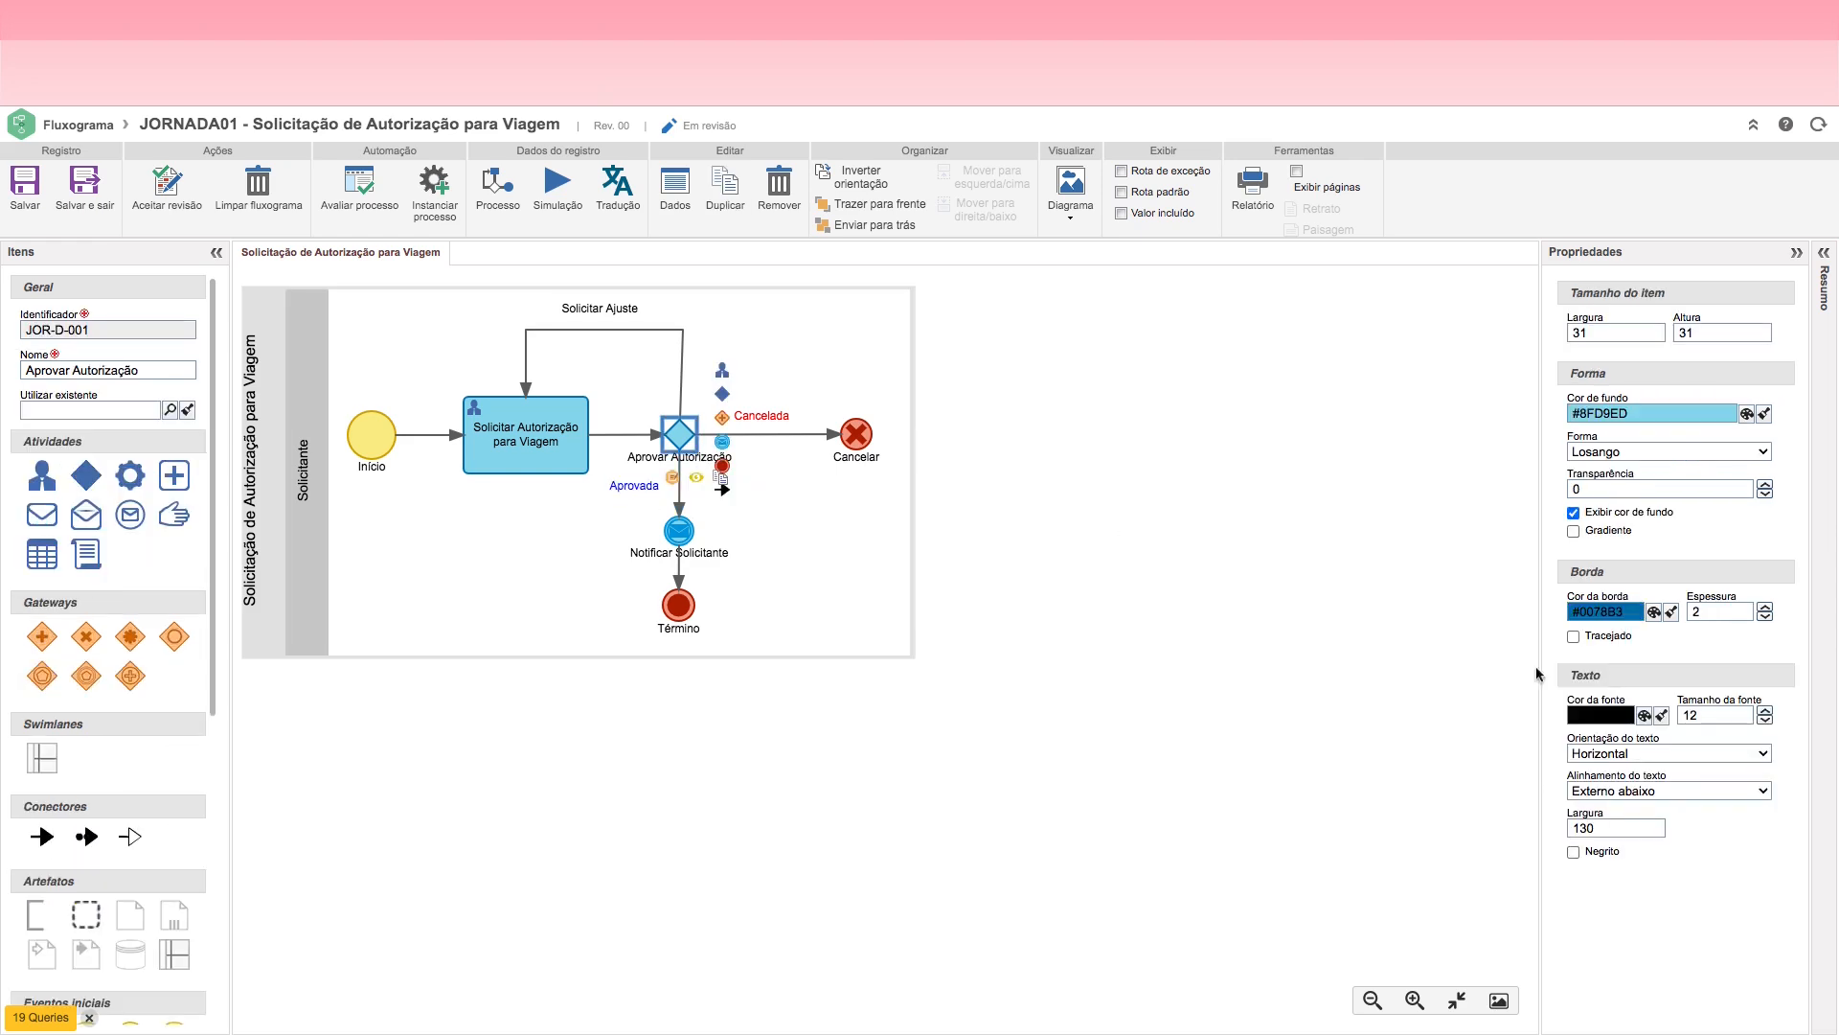
click(1575, 851)
click(679, 540)
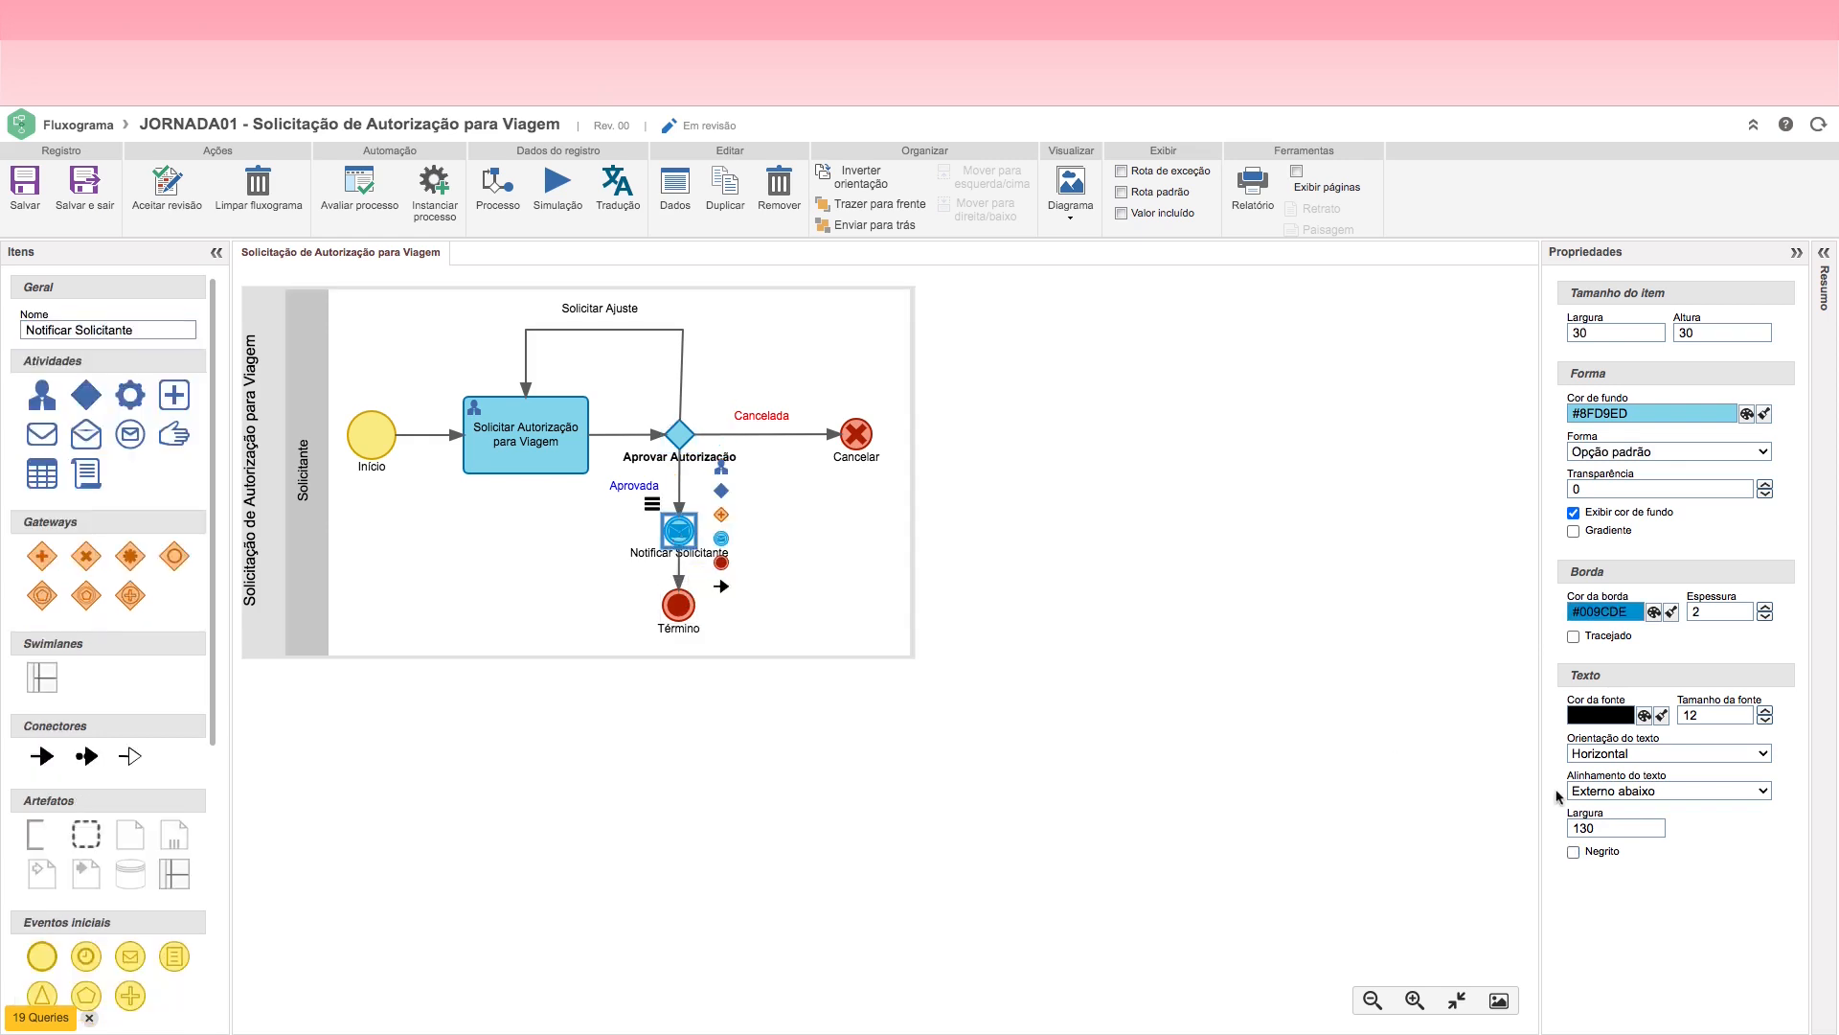
click(1572, 852)
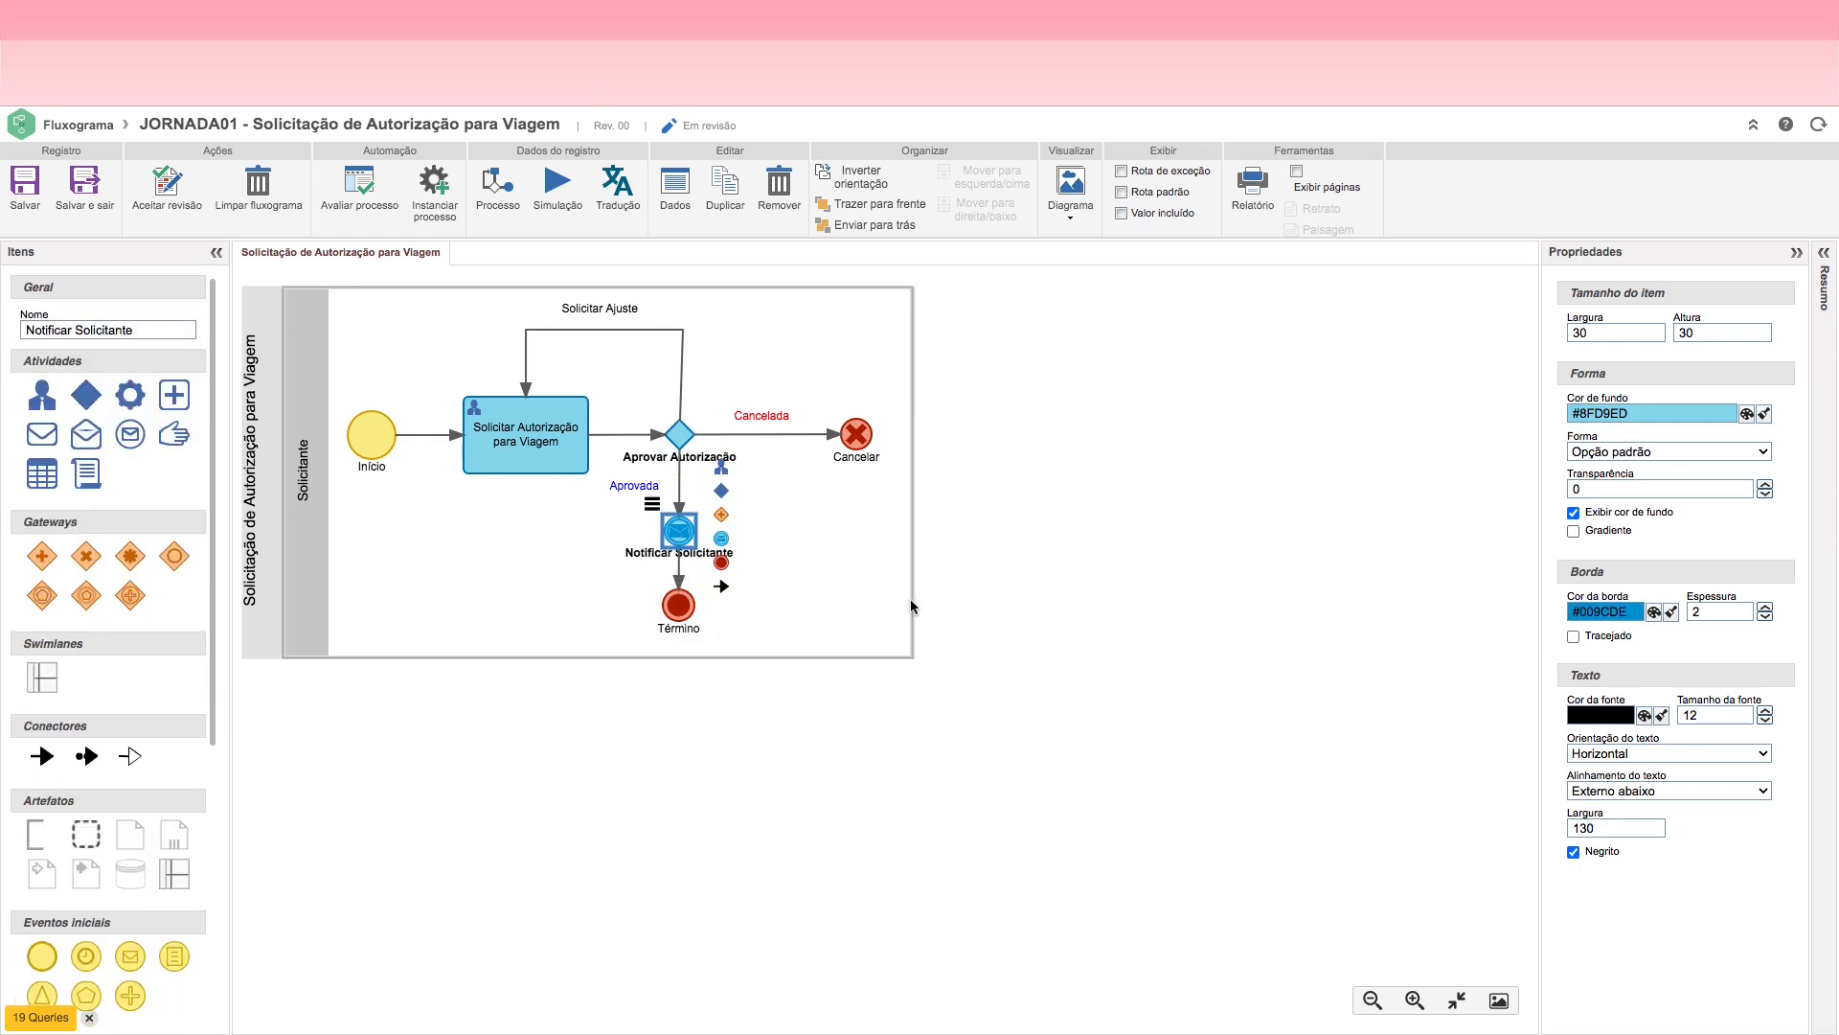
click(1060, 547)
double_click(609, 308)
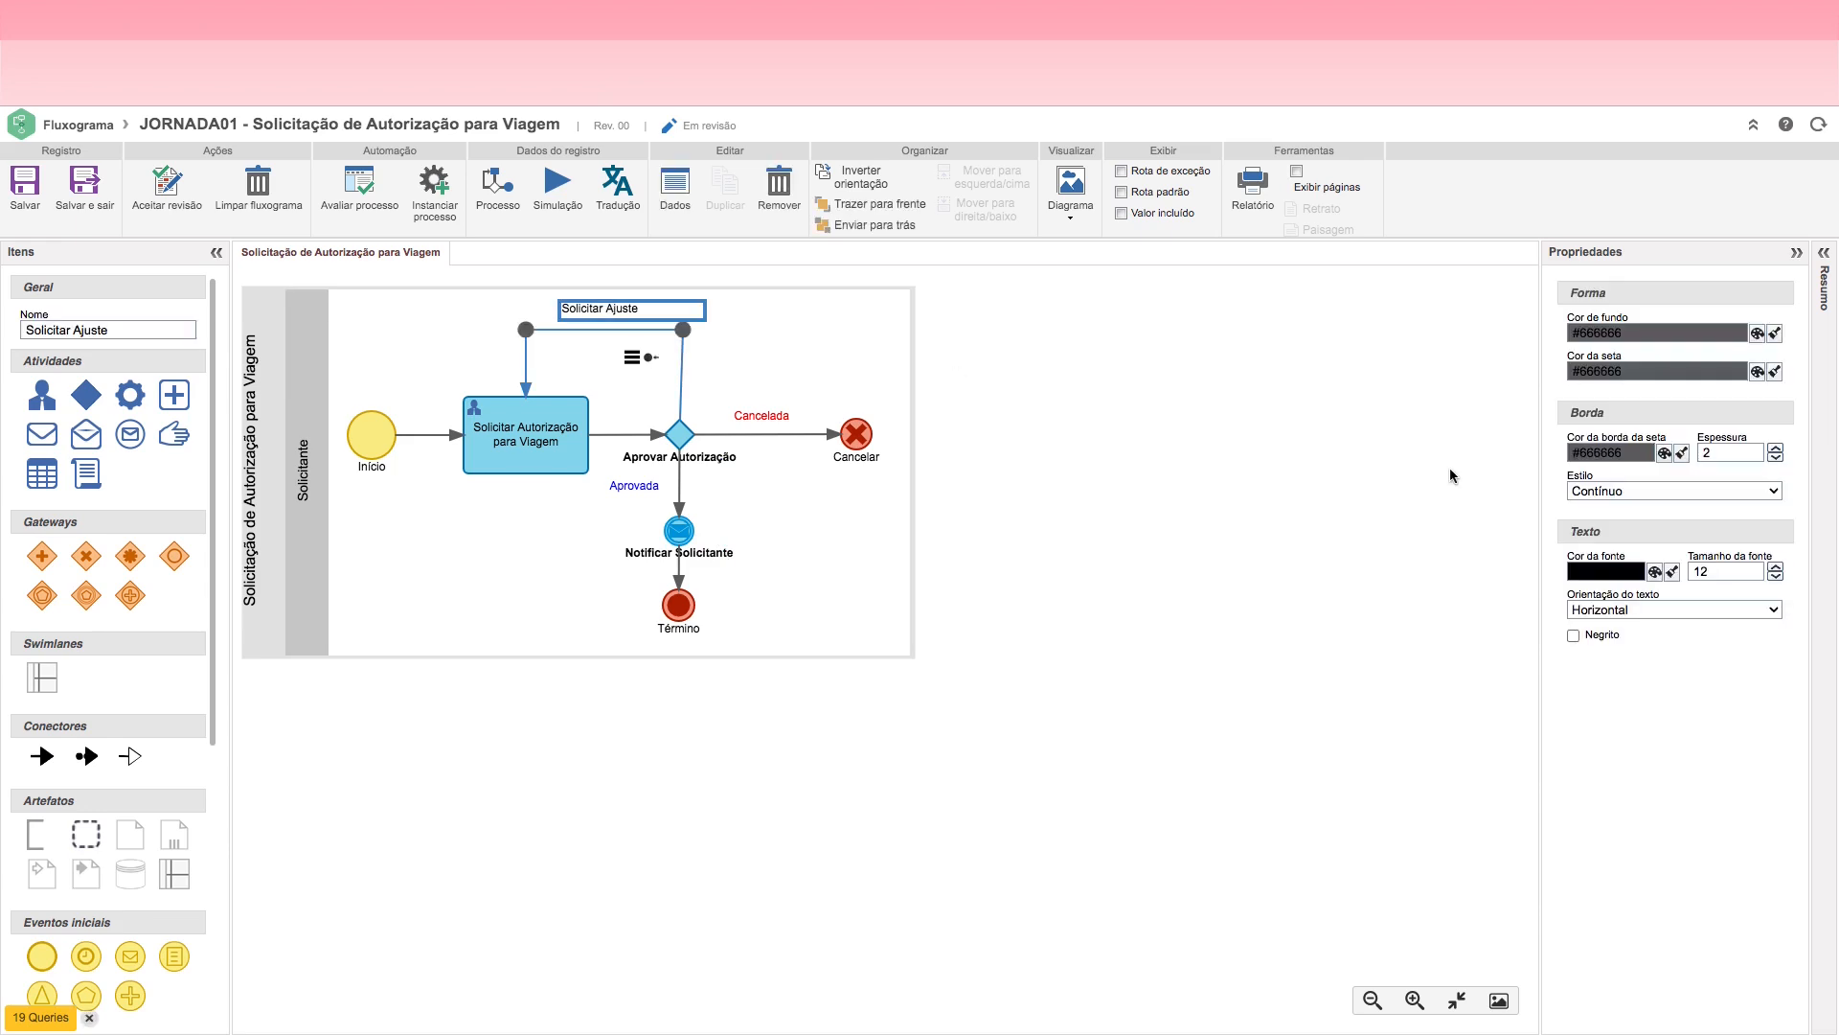
click(1573, 635)
click(1038, 479)
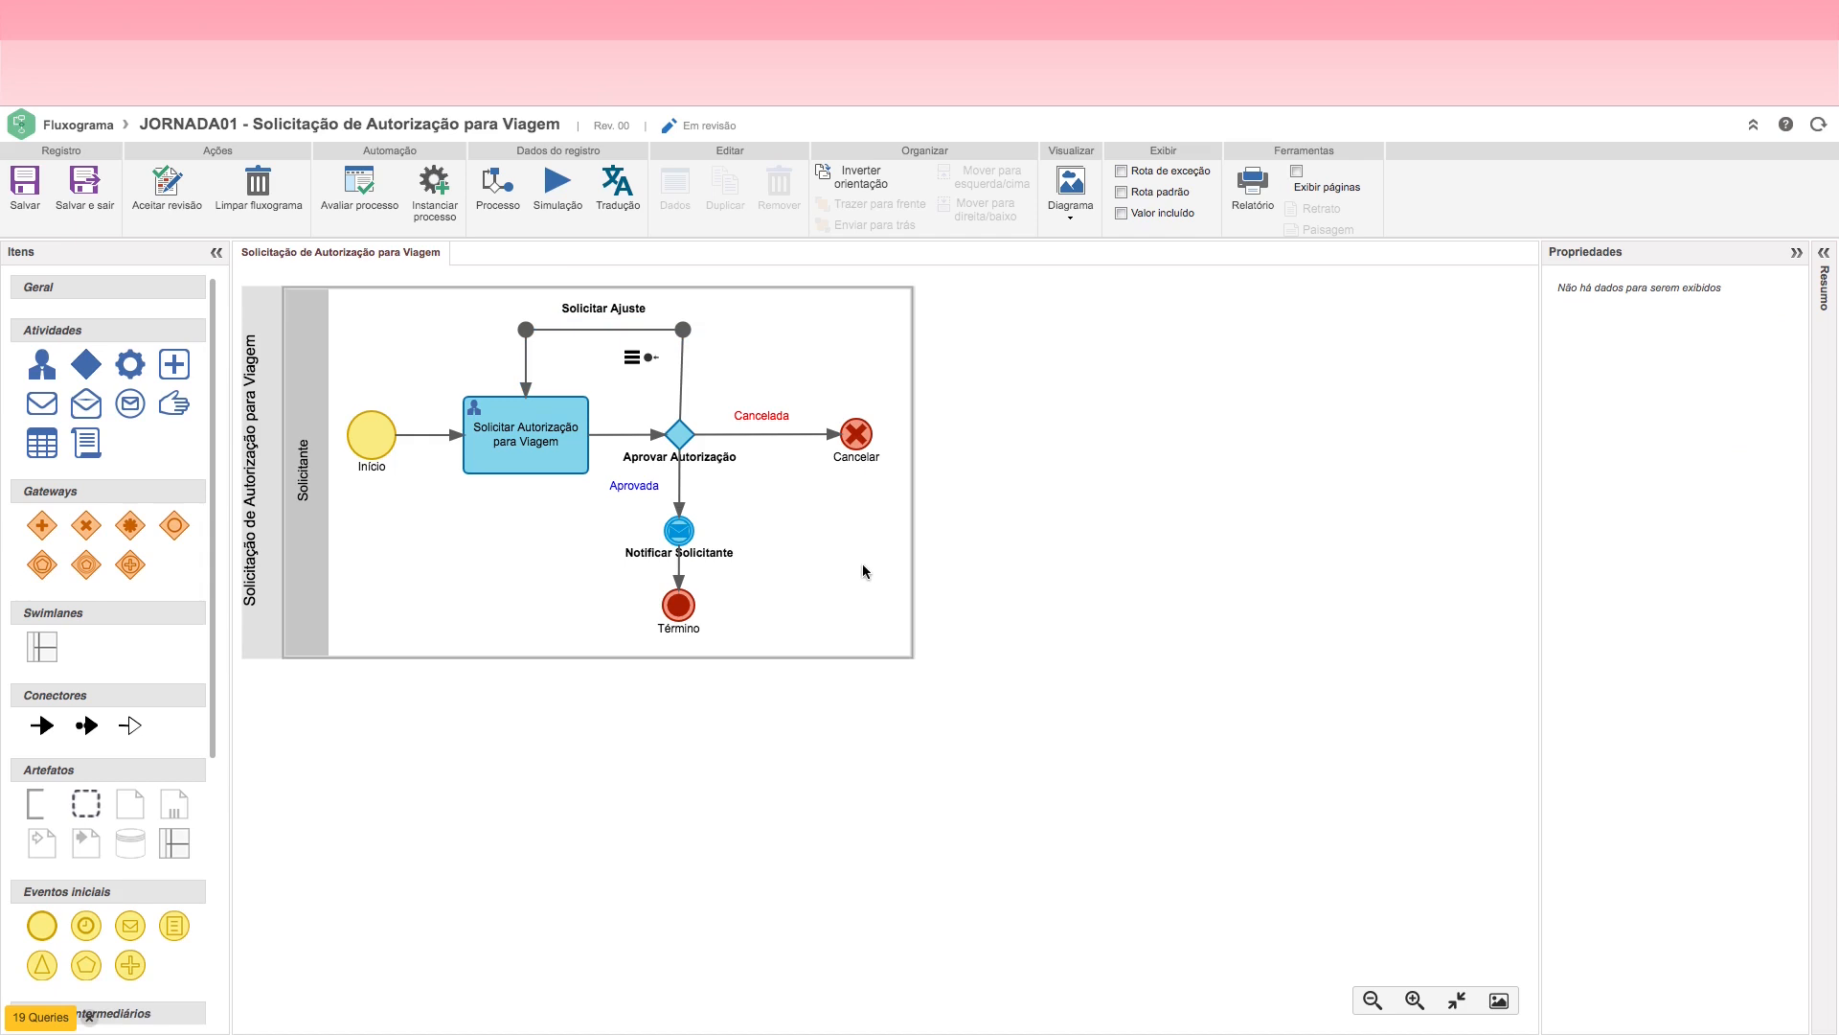
click(25, 184)
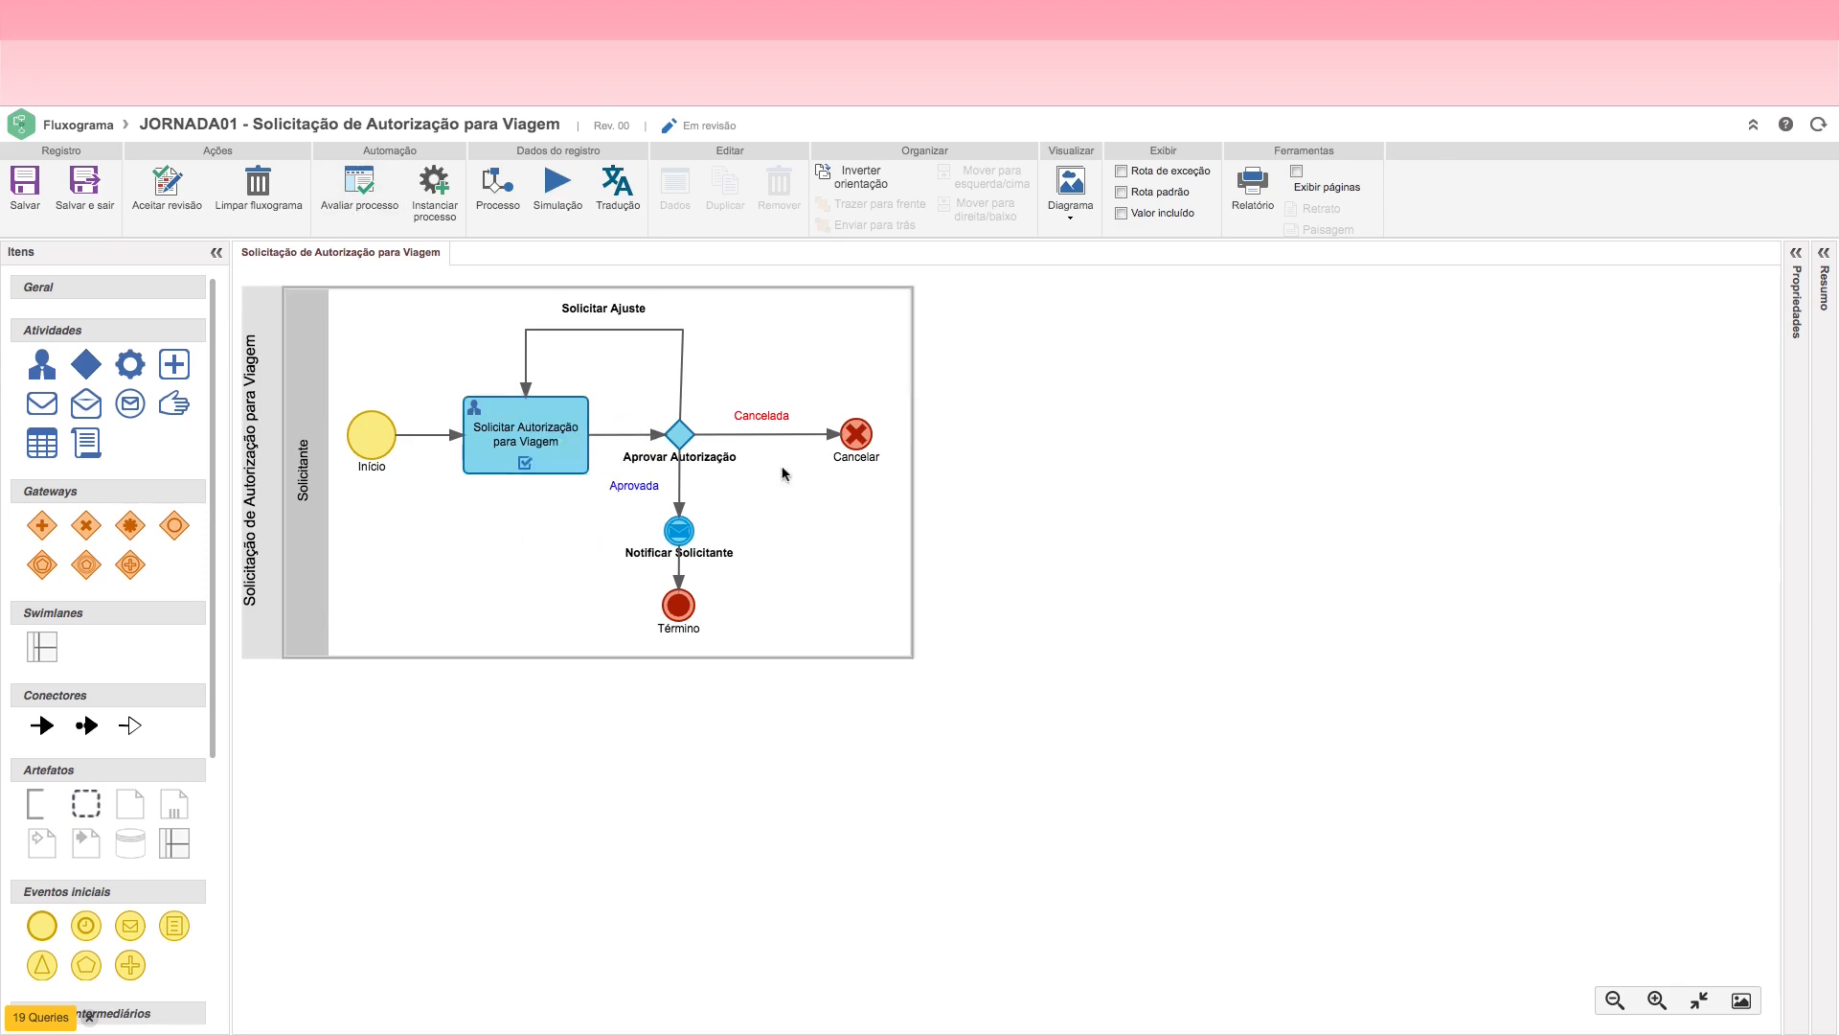
Step: Evaluate the process, accept configuring it for automation, enable automation and choose the green plus icon for it
click(345, 200)
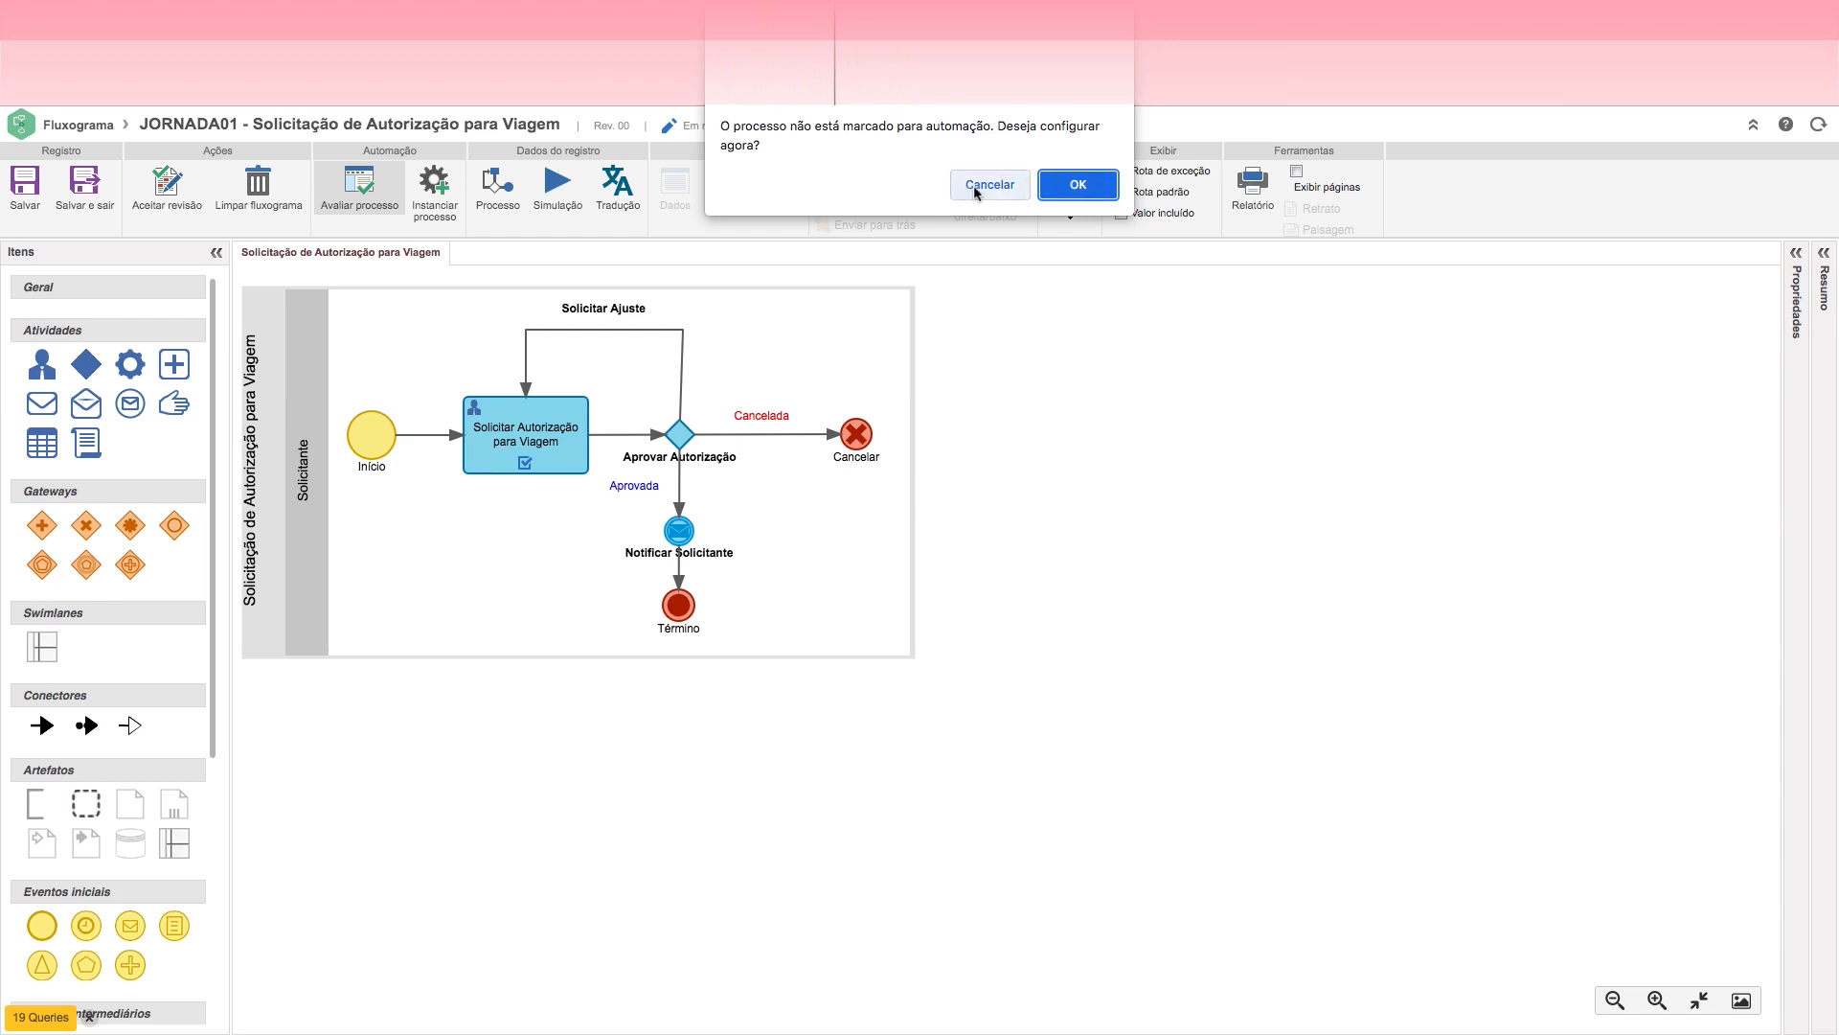
click(1077, 185)
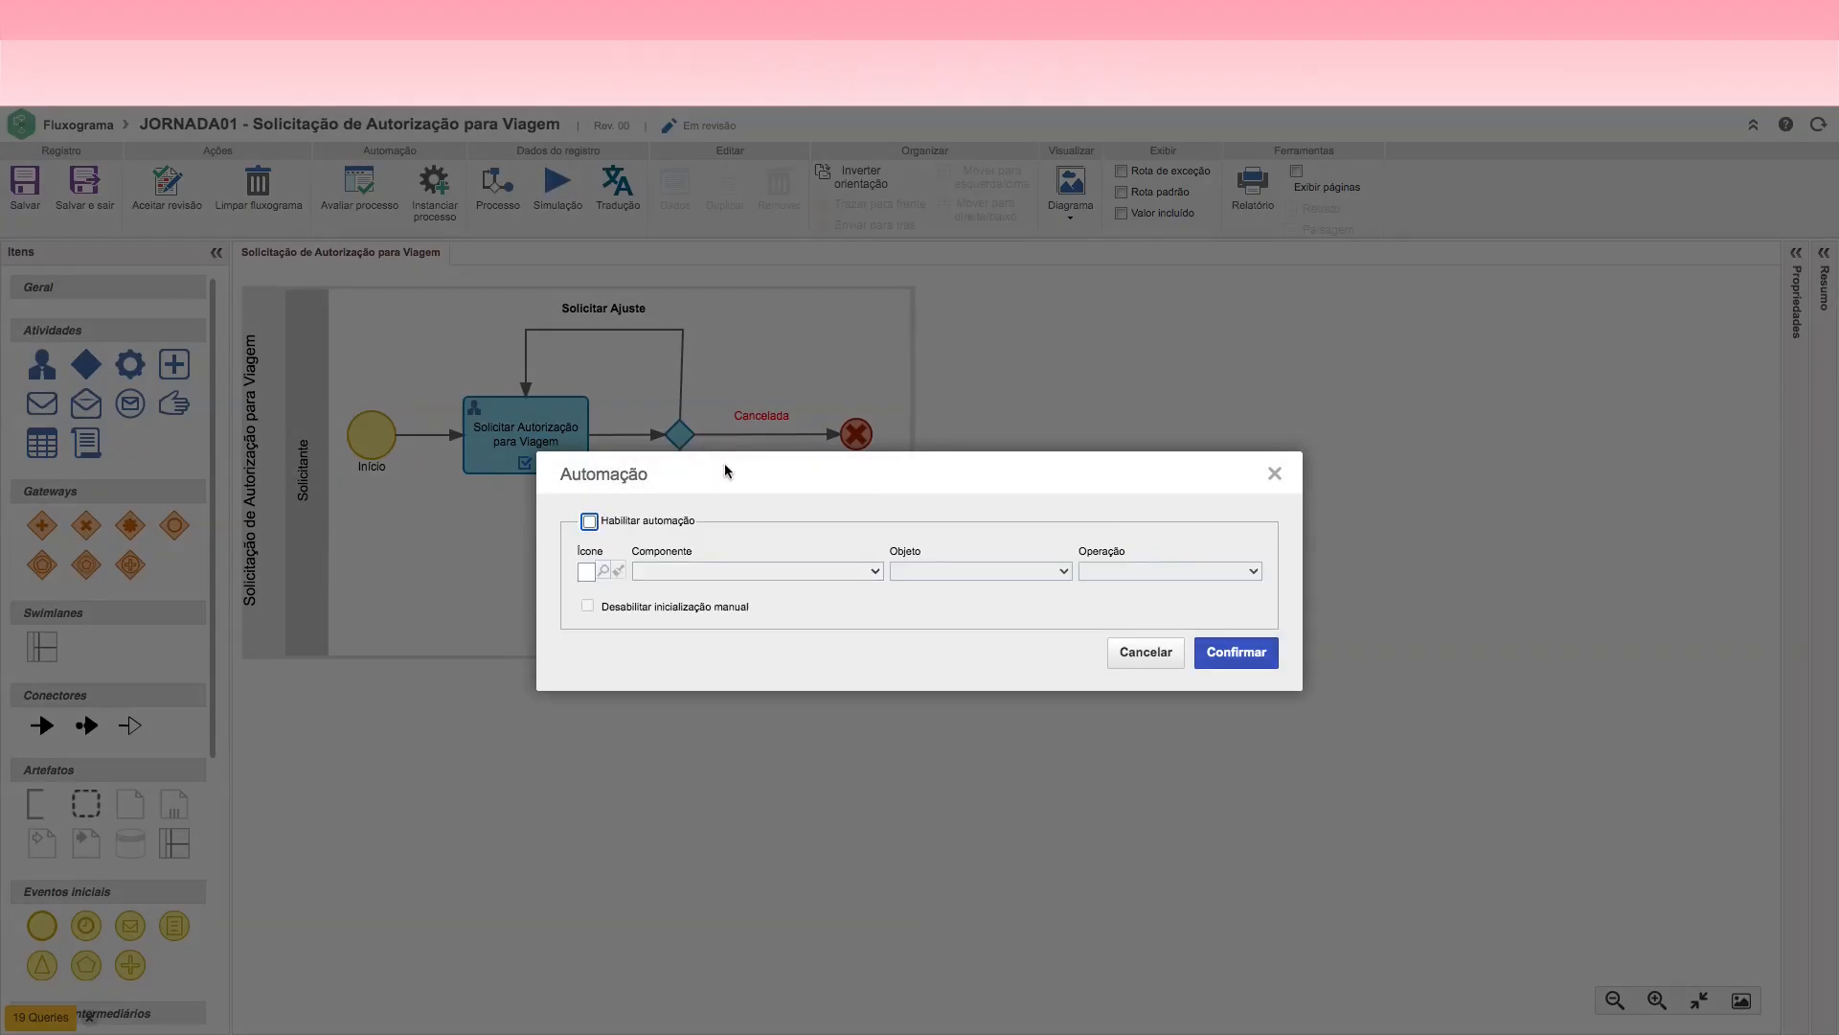
click(589, 522)
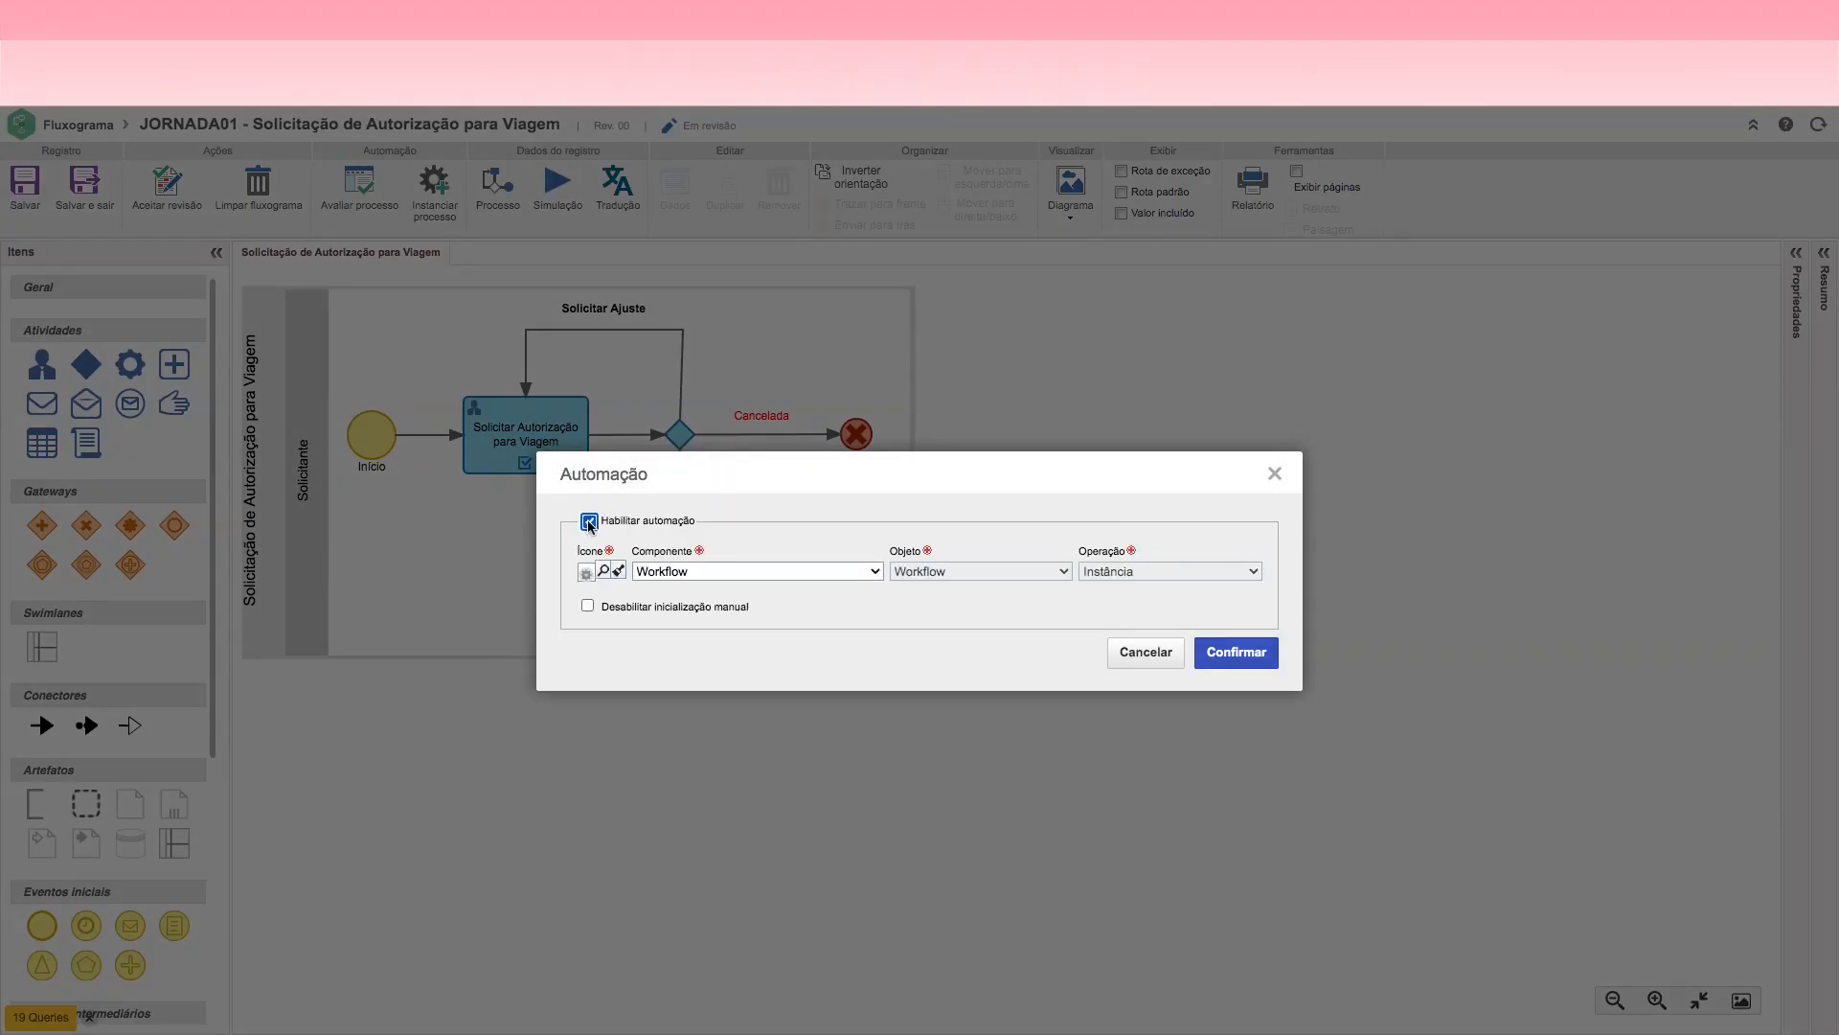
click(605, 573)
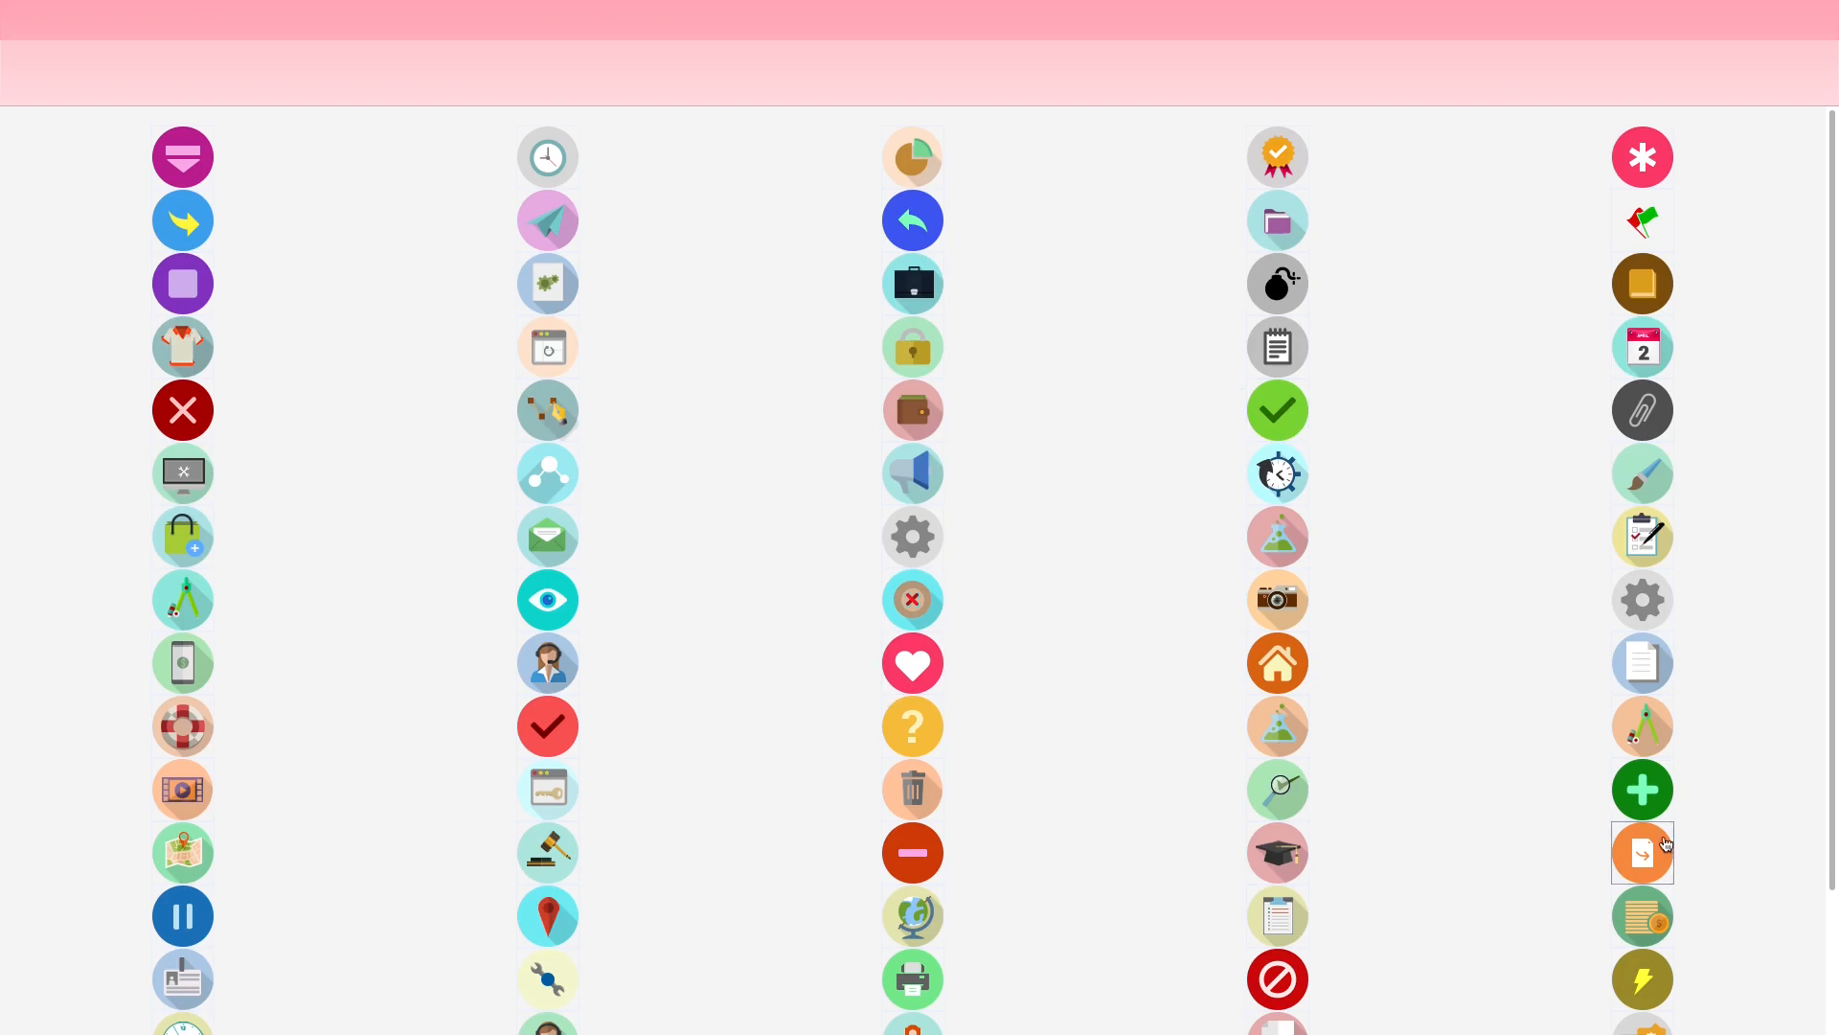
click(1643, 790)
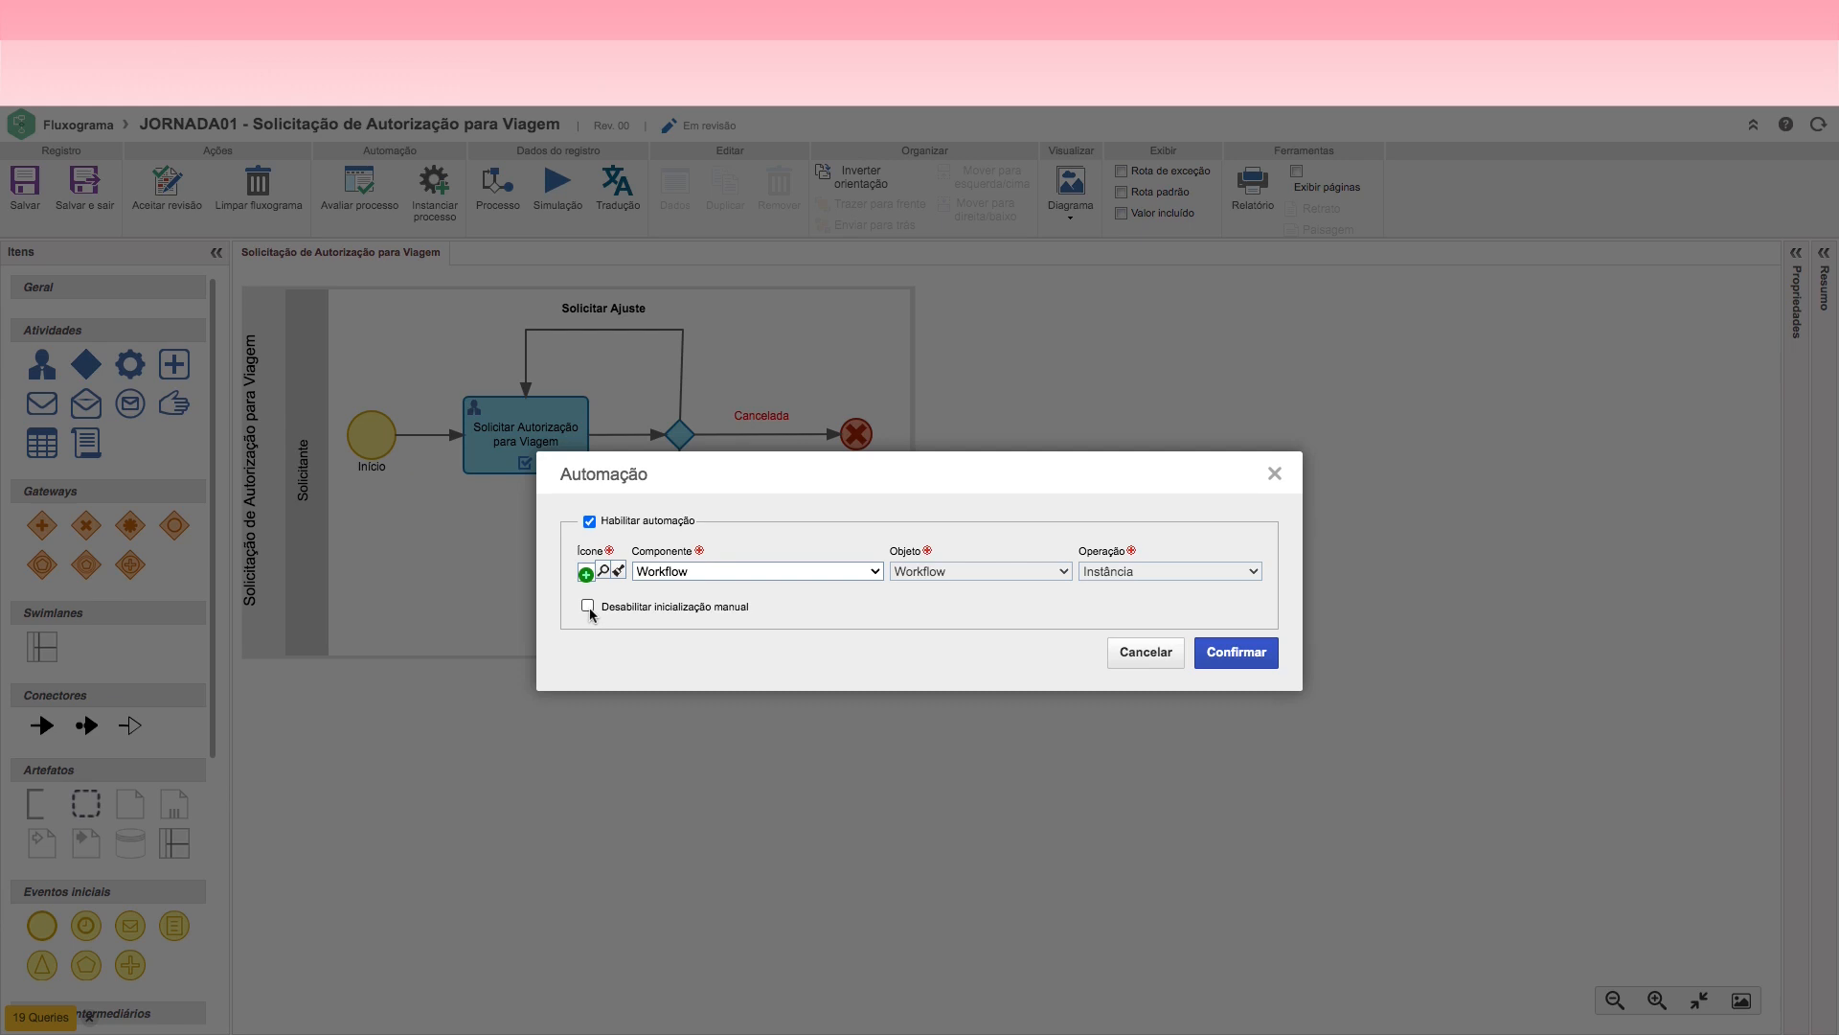
Step: Keep Workflow as the automation component, confirm the automation settings and close the process evaluation results
click(833, 571)
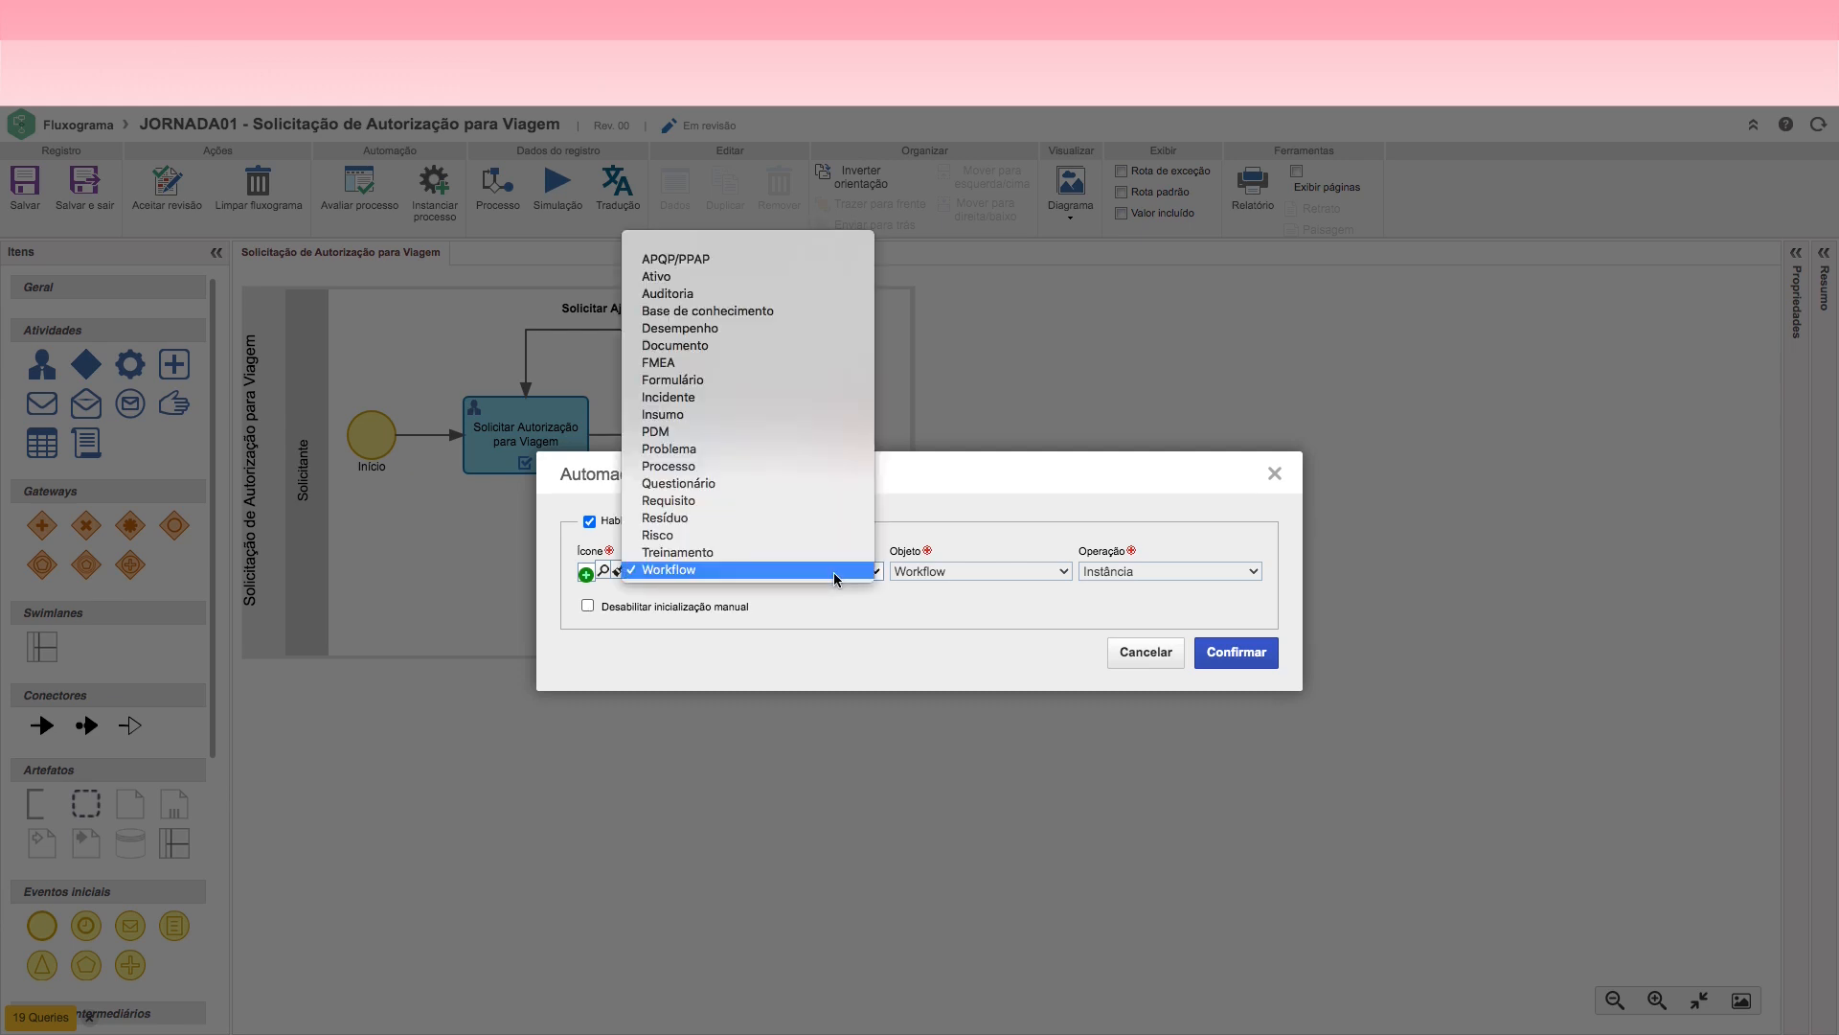
click(697, 576)
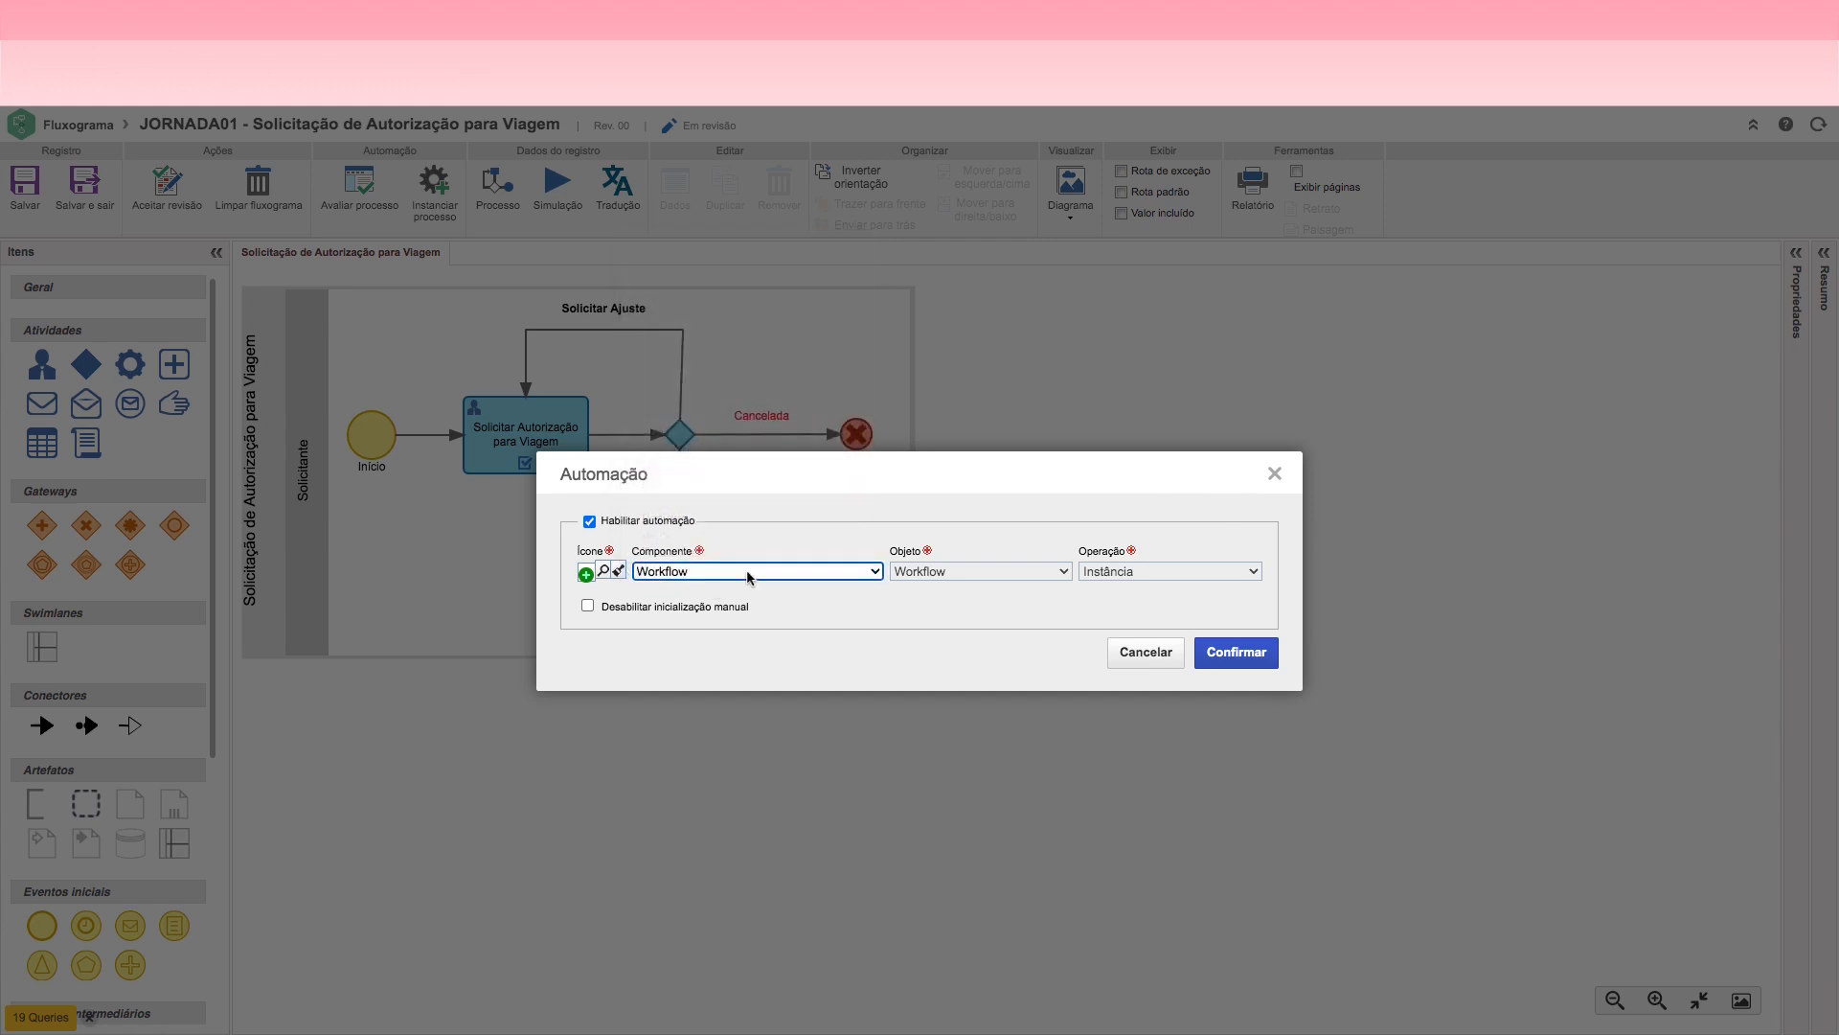
click(741, 577)
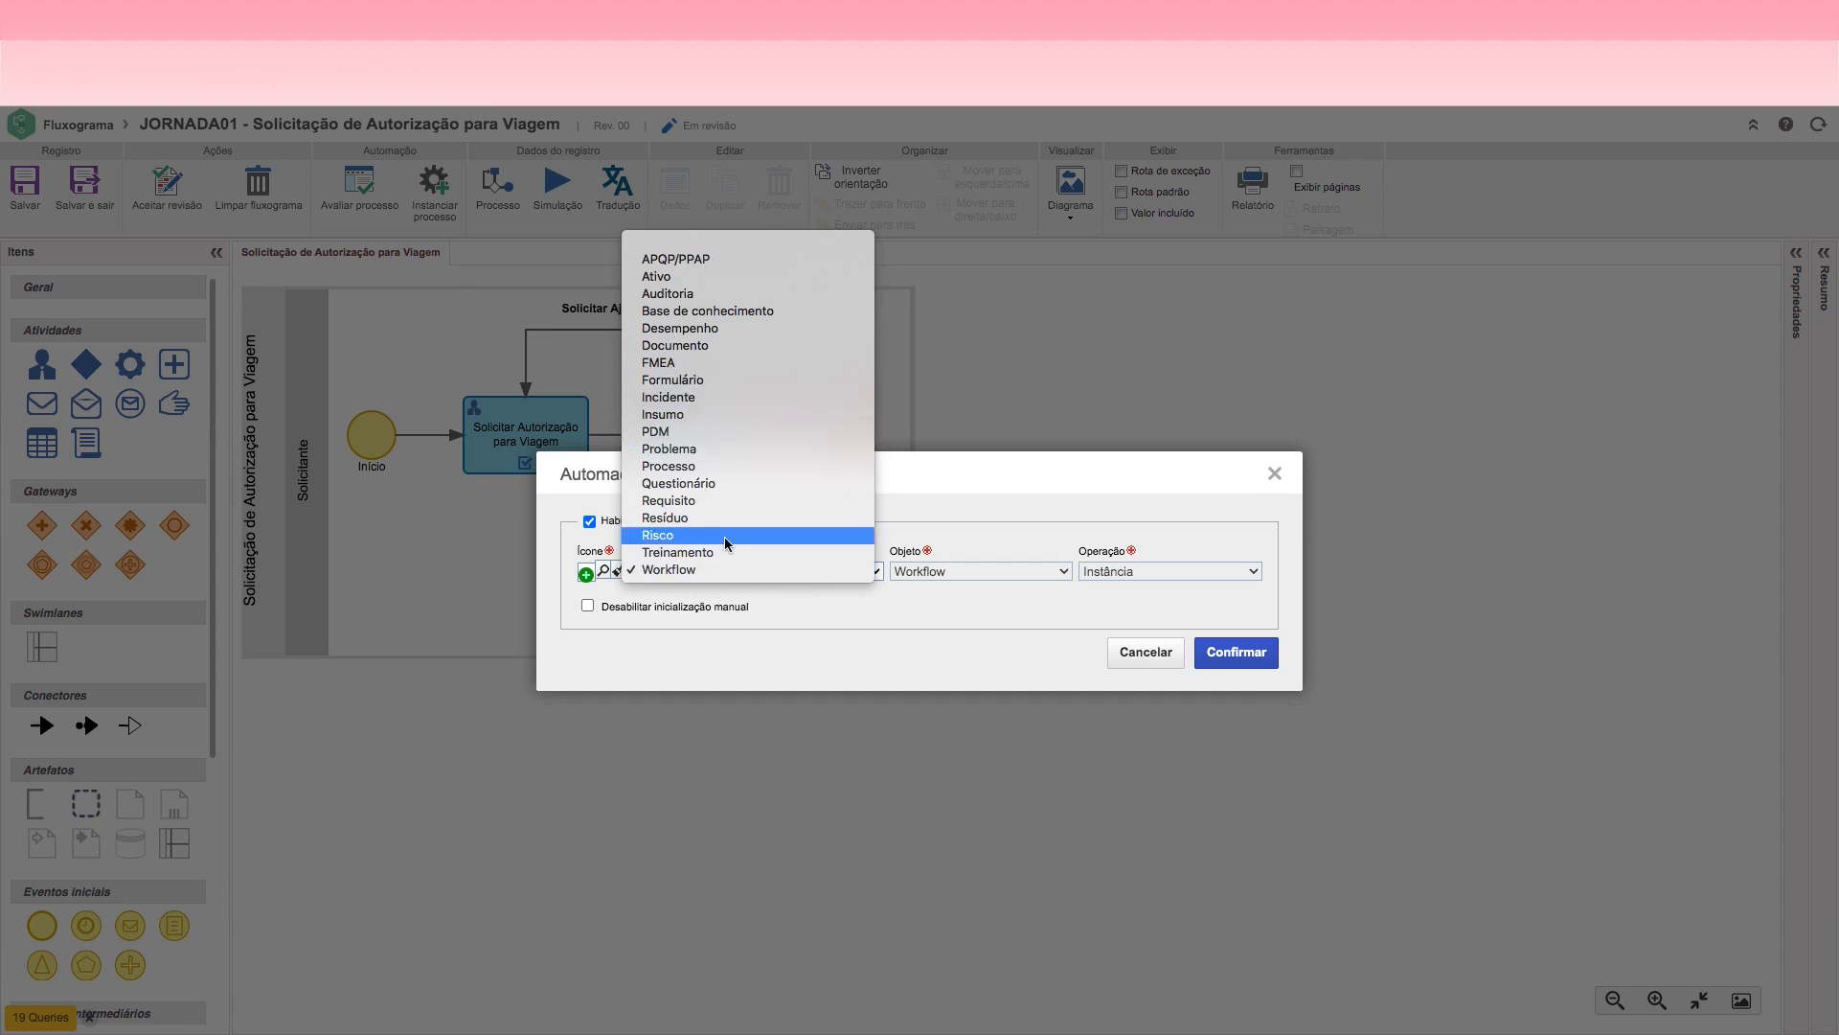
click(699, 571)
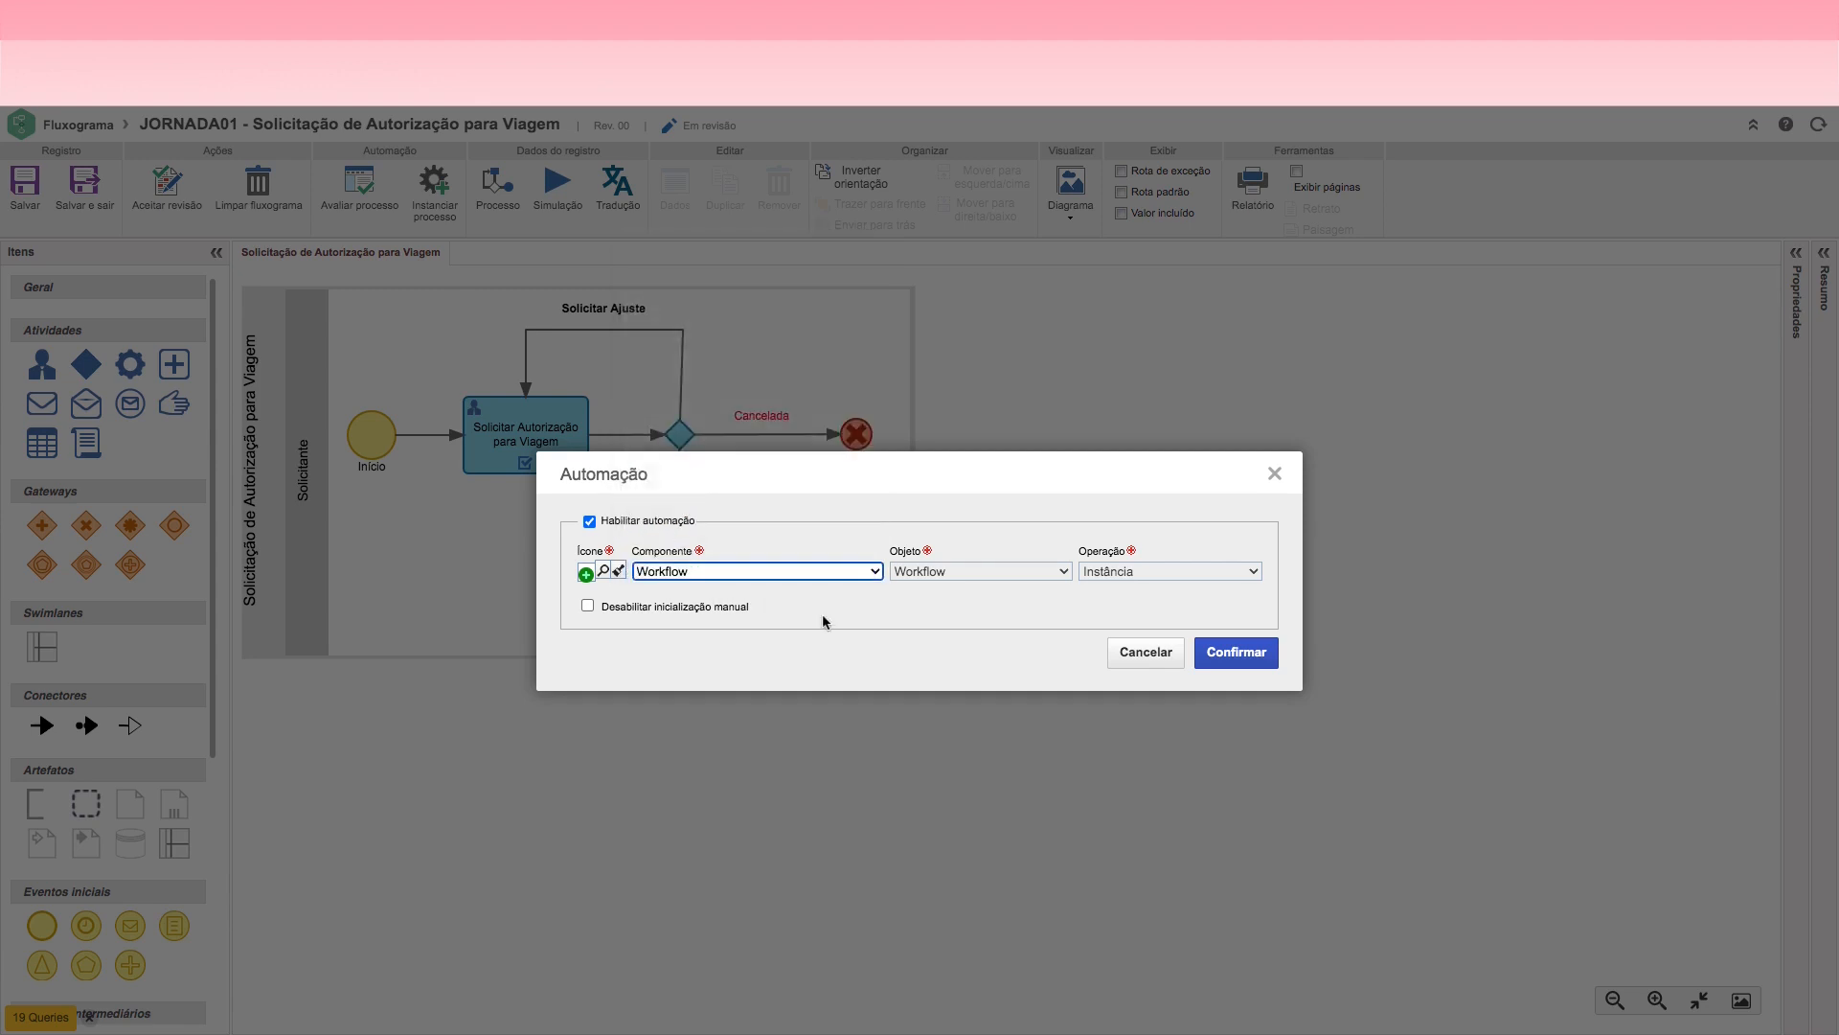
click(1232, 652)
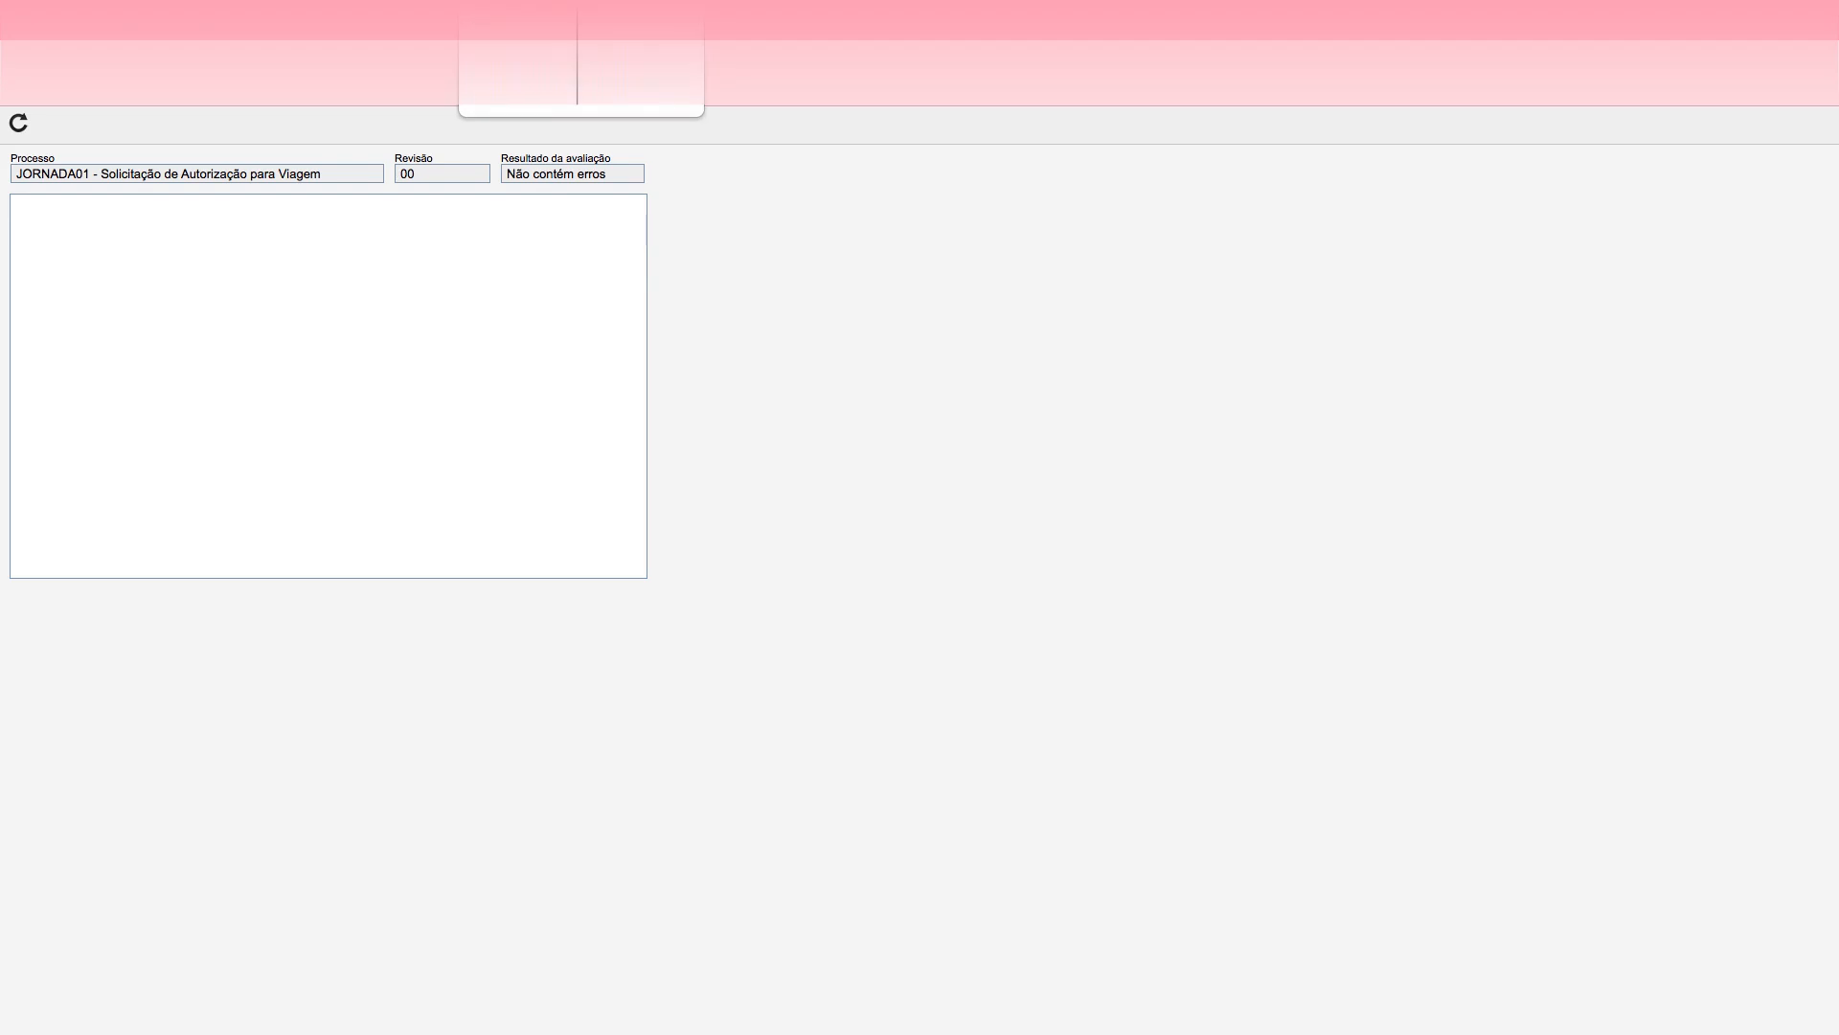
click(577, 20)
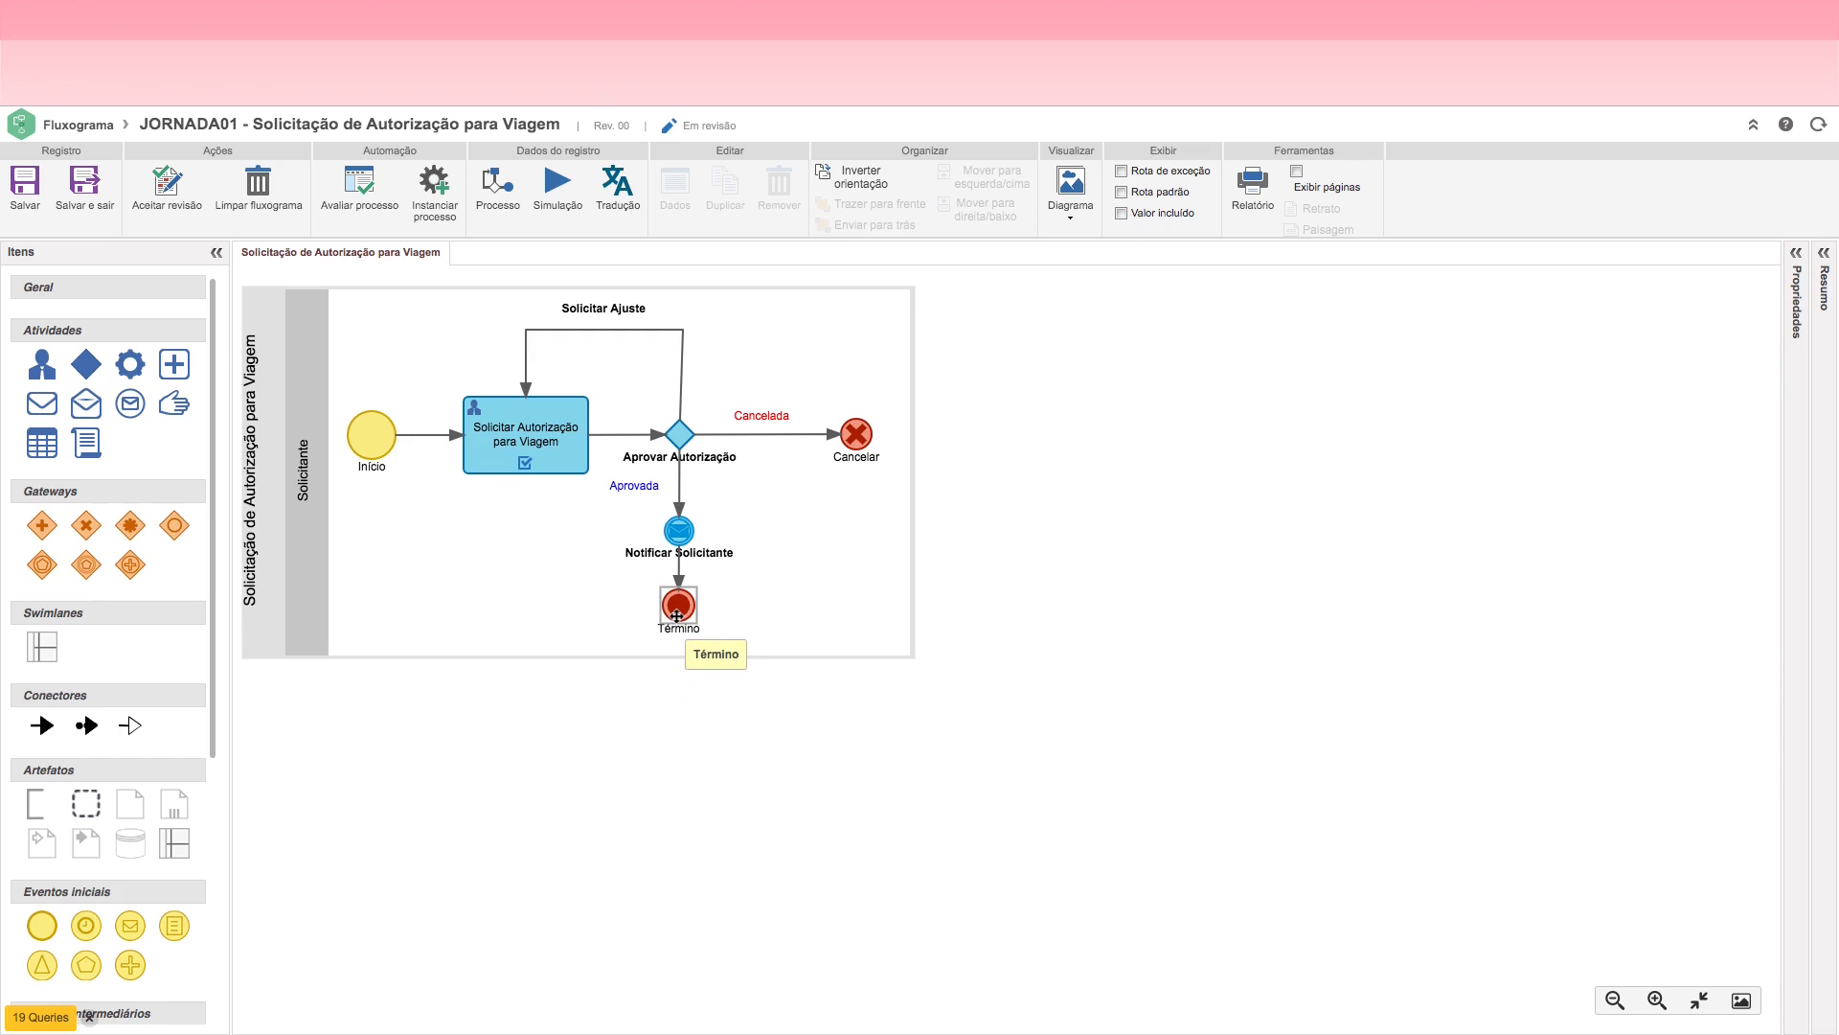
click(681, 437)
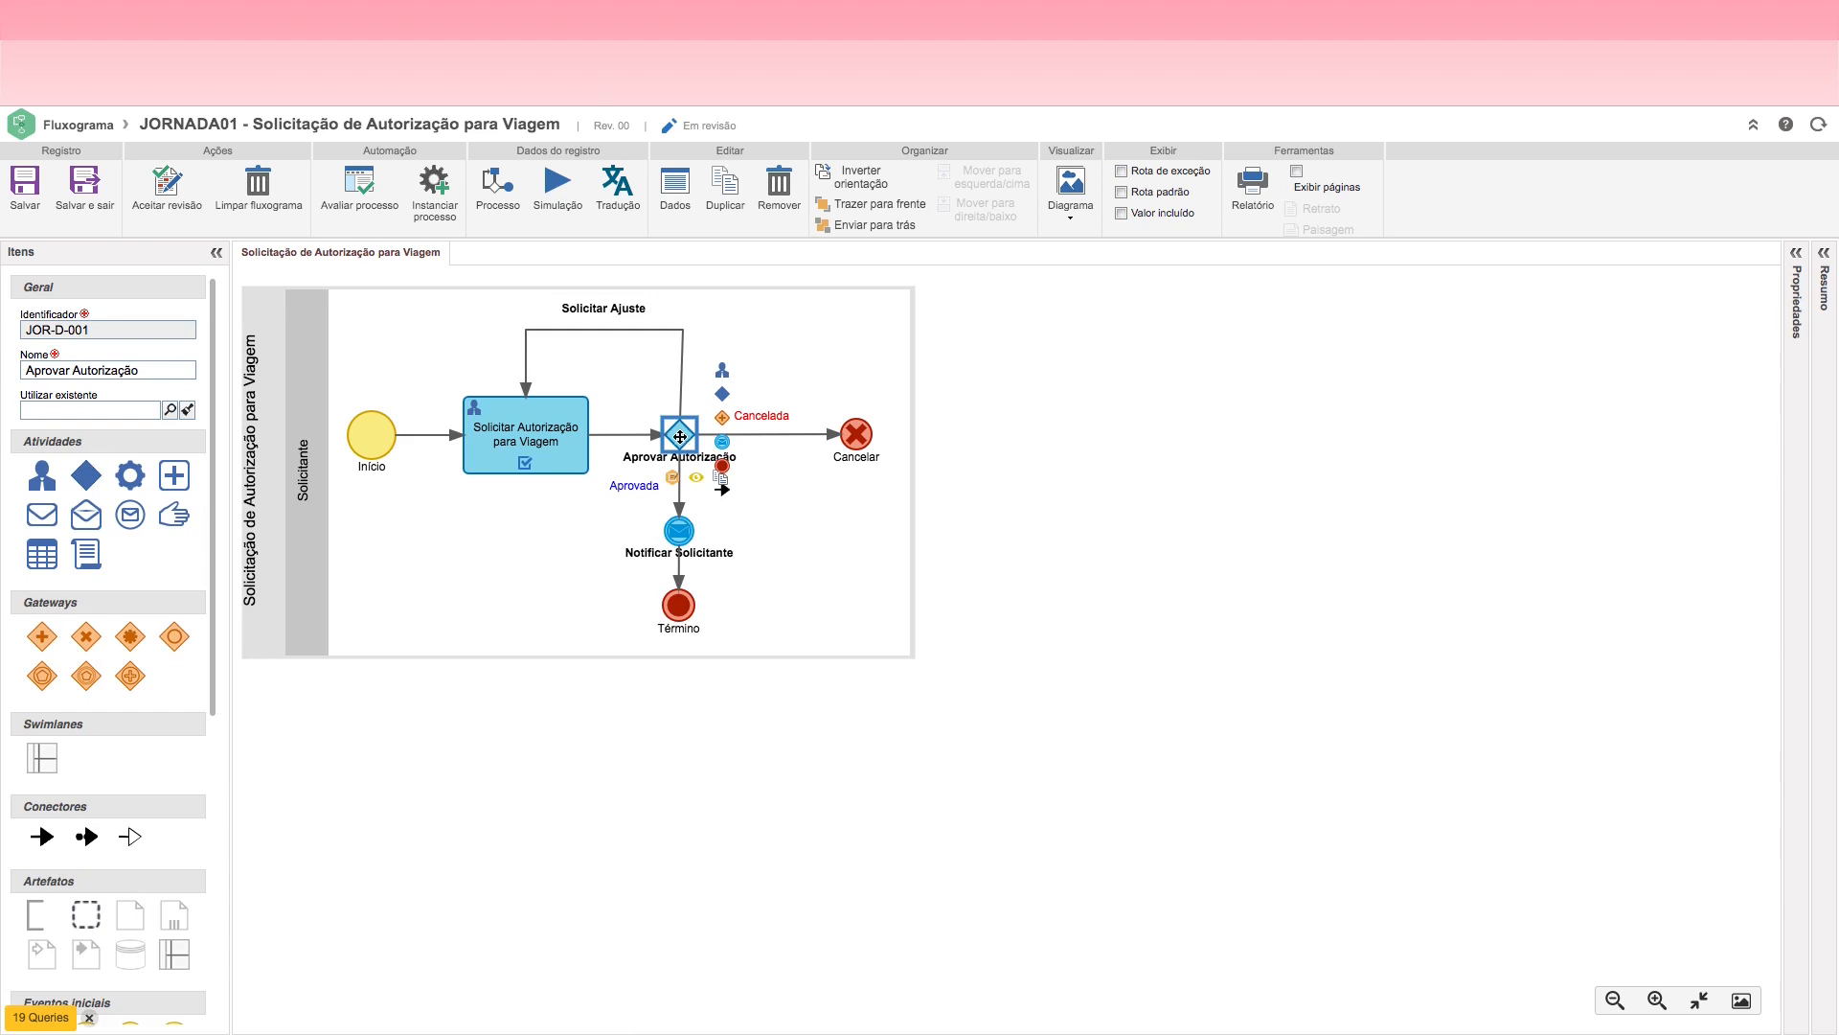
click(509, 438)
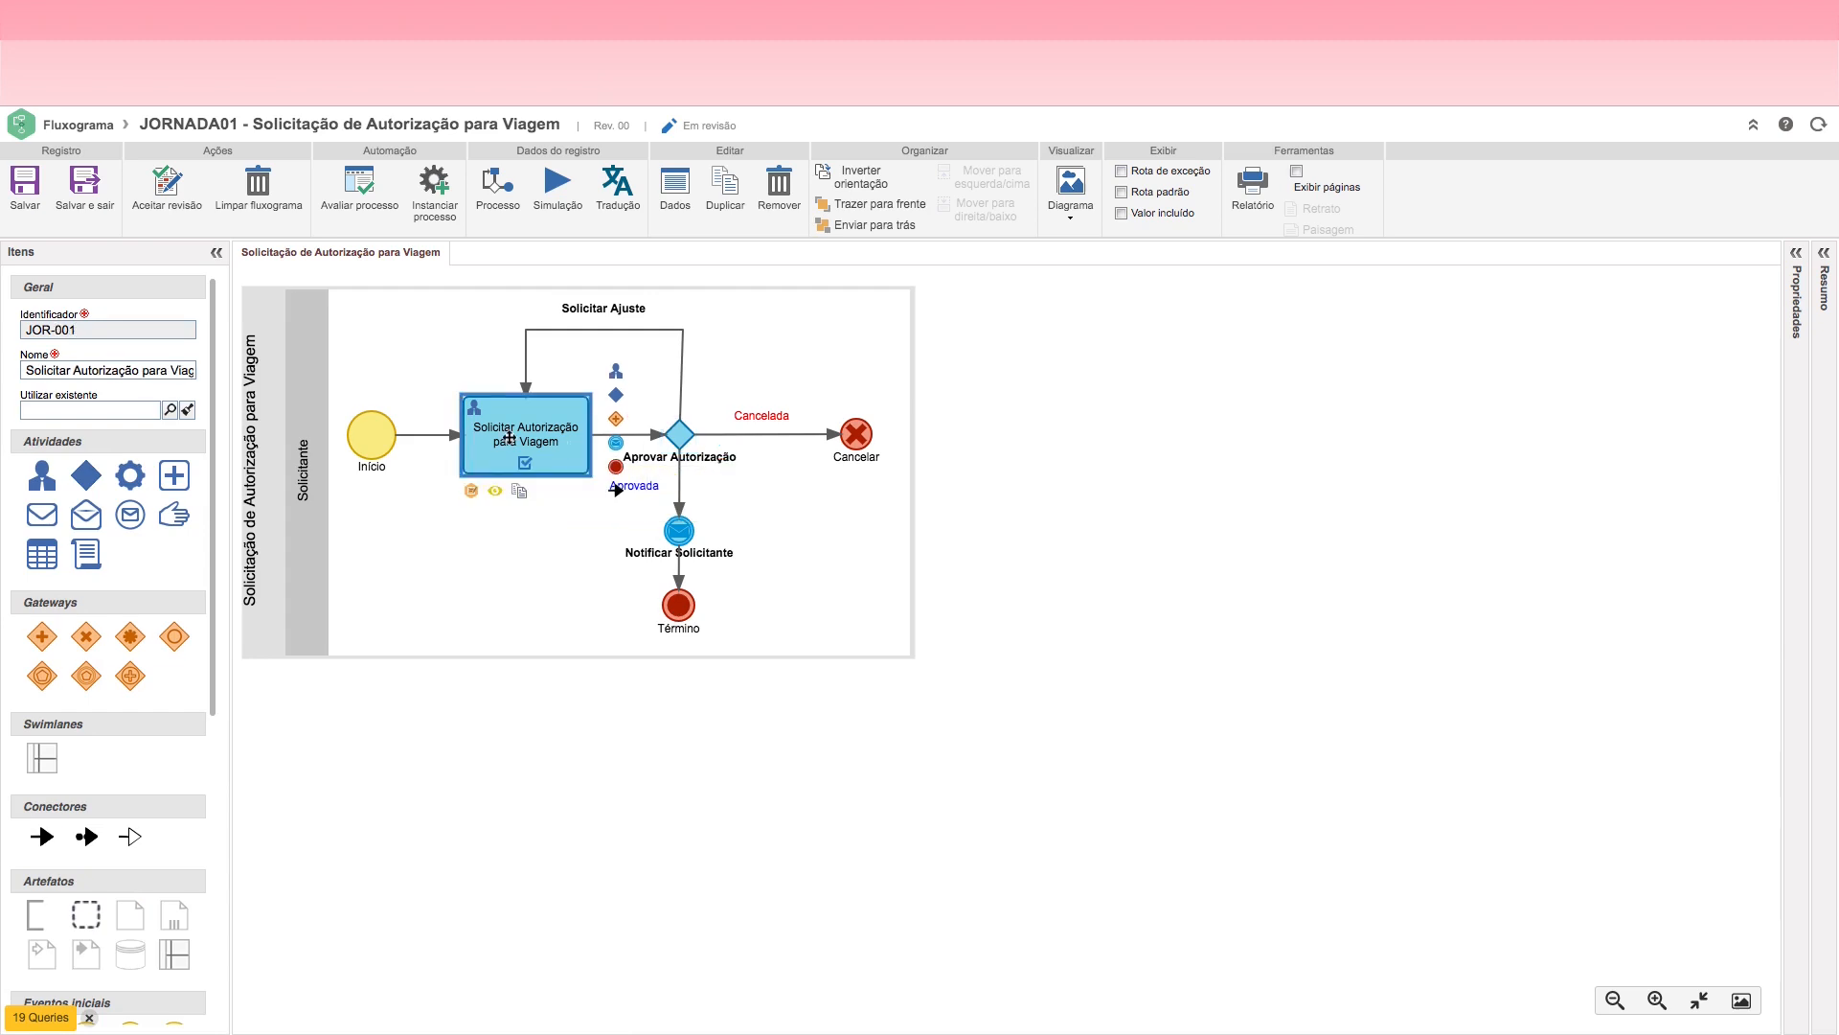
click(678, 434)
click(526, 436)
Step: Check the execution settings of the Aprovar Autorização decision, with the process initiator's leader as executor, and save and close its data
click(682, 434)
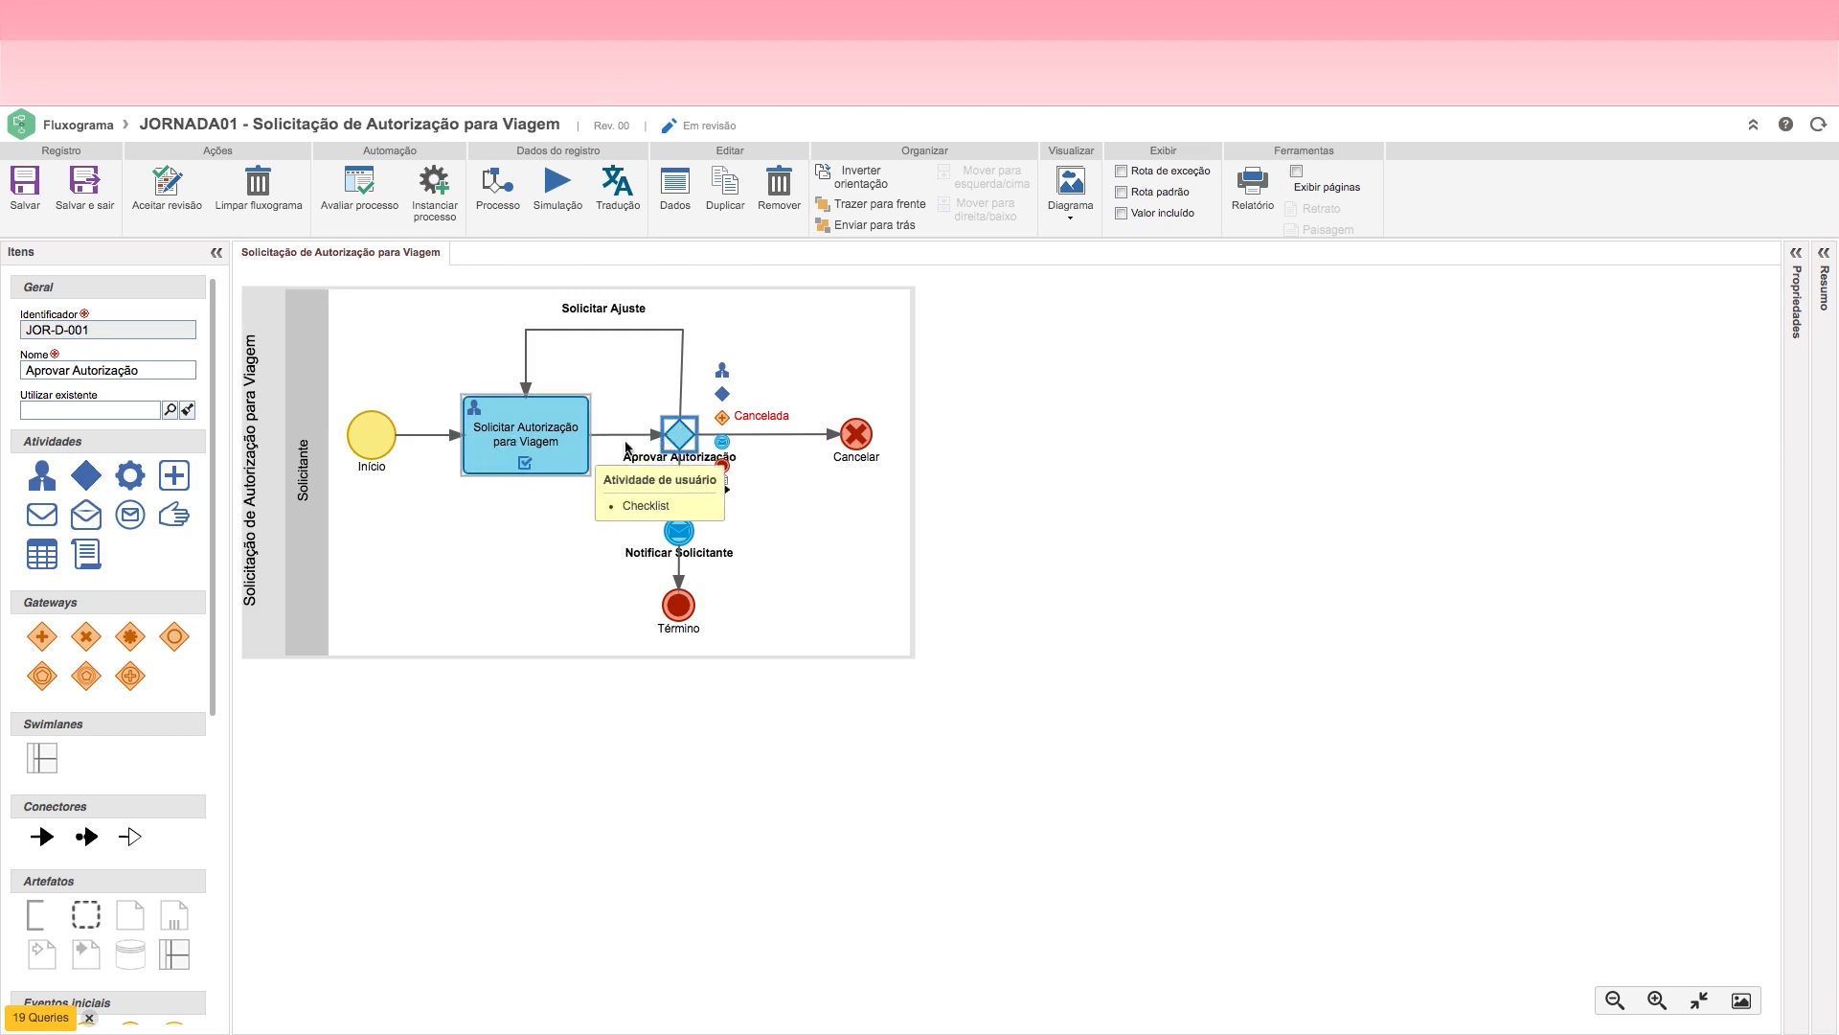
double_click(682, 435)
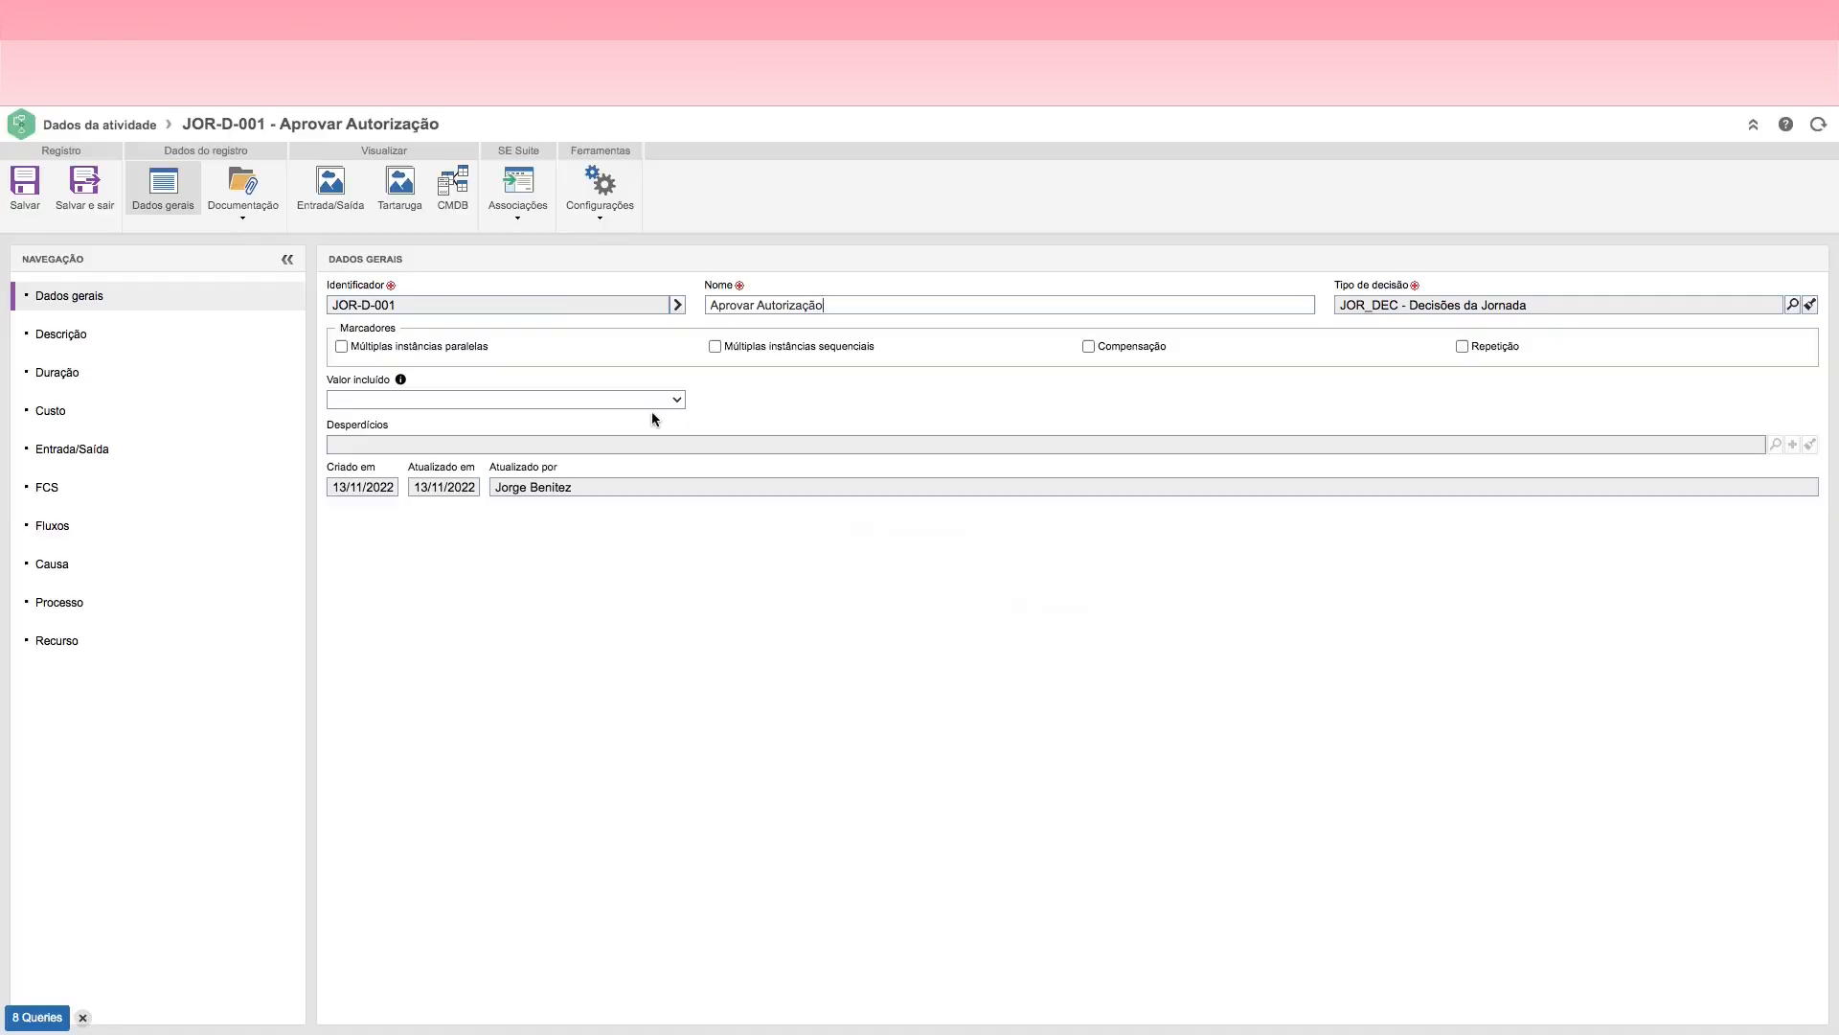
click(601, 216)
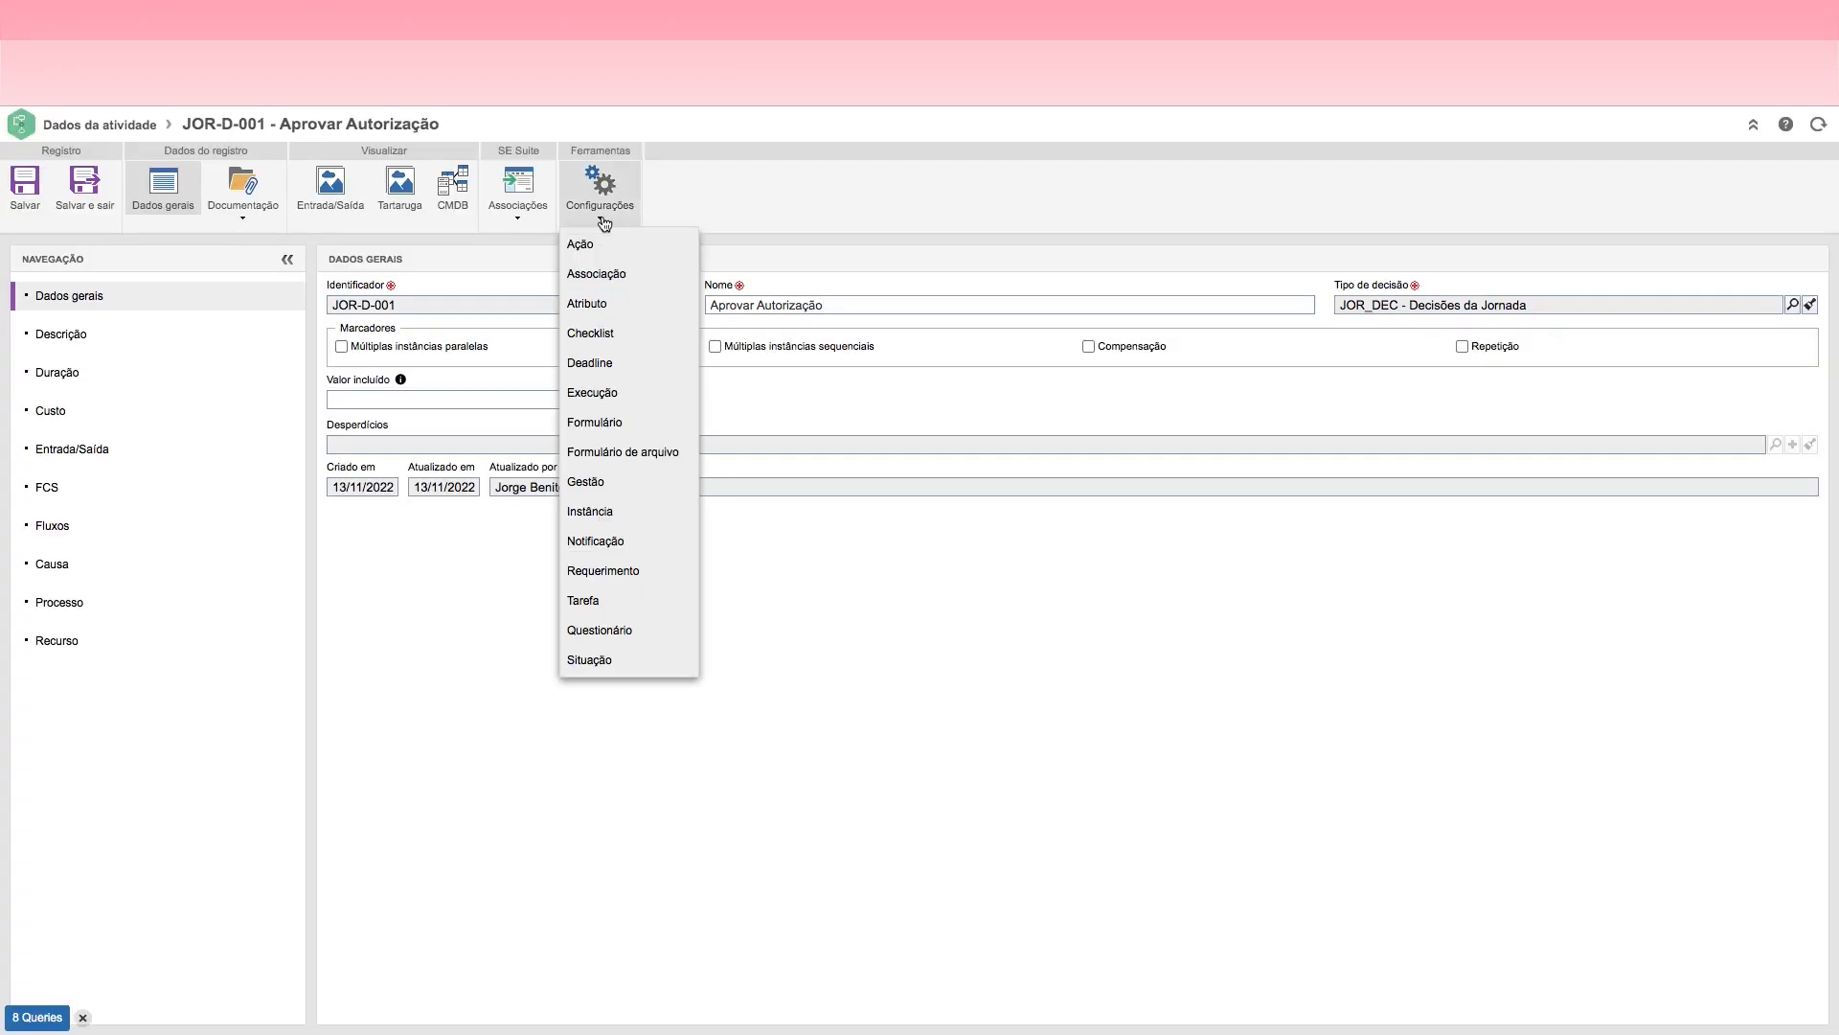
click(598, 394)
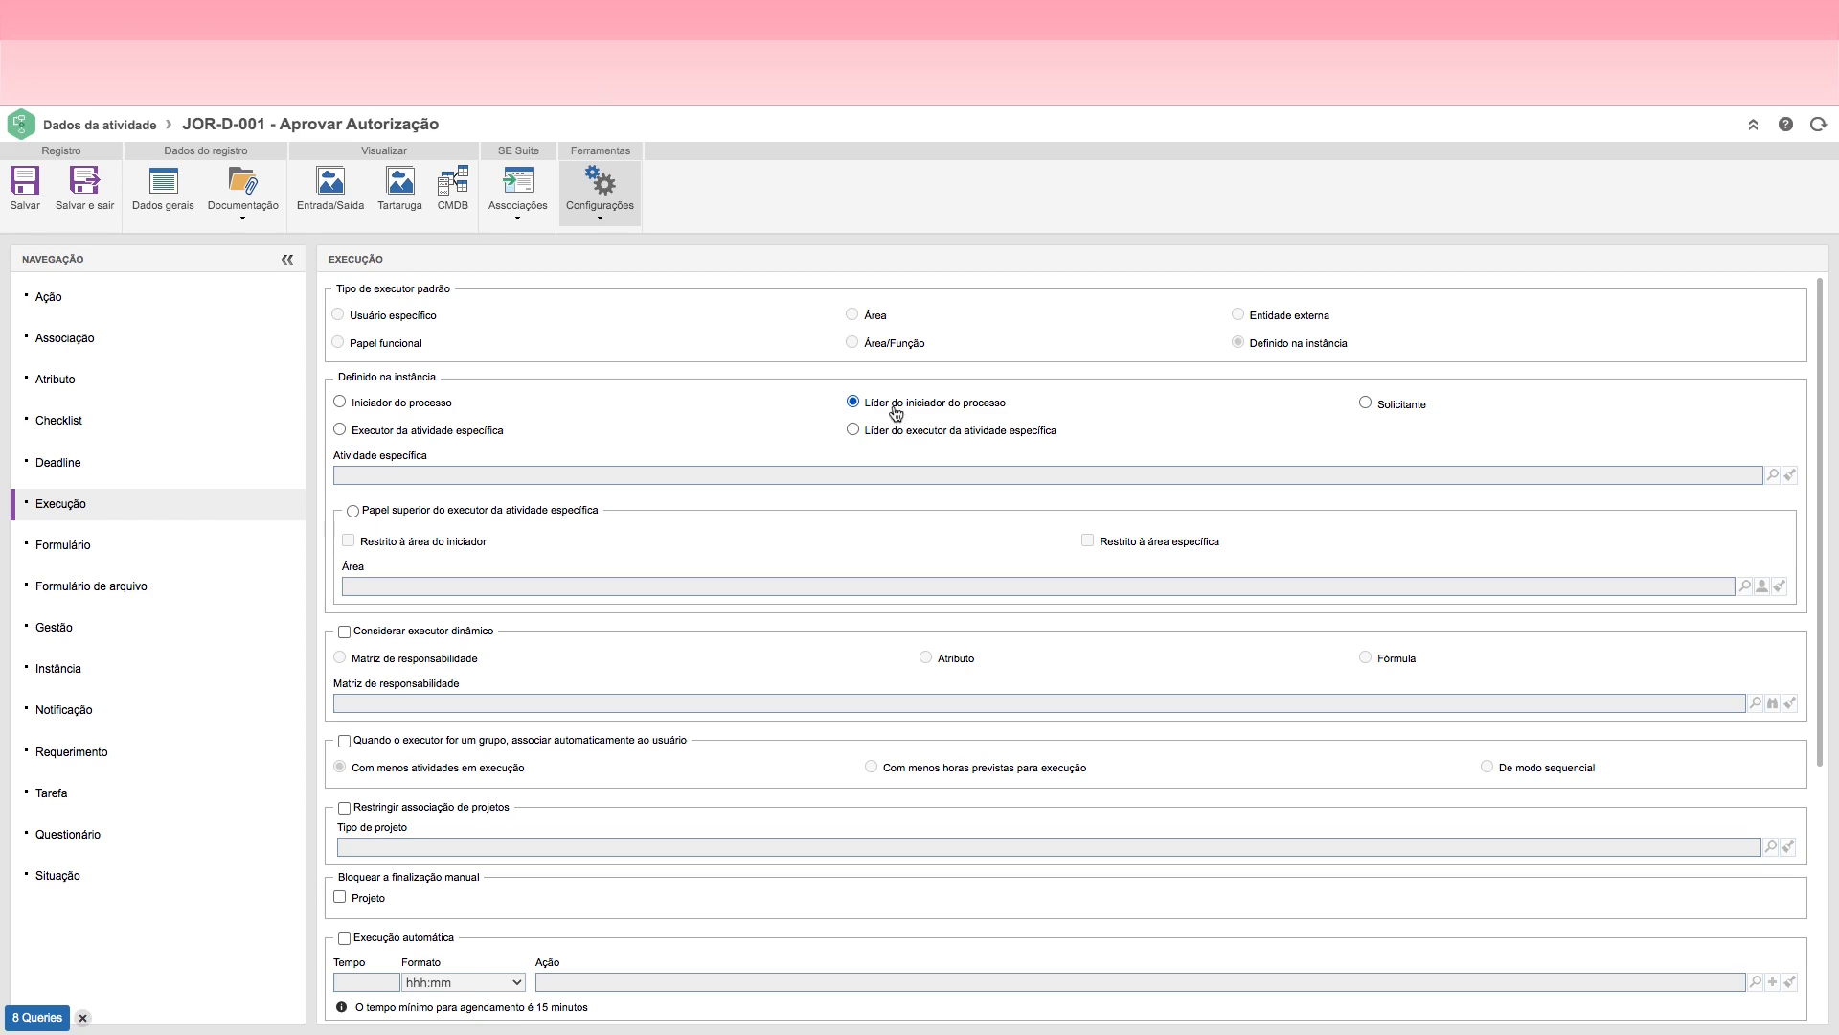
click(72, 202)
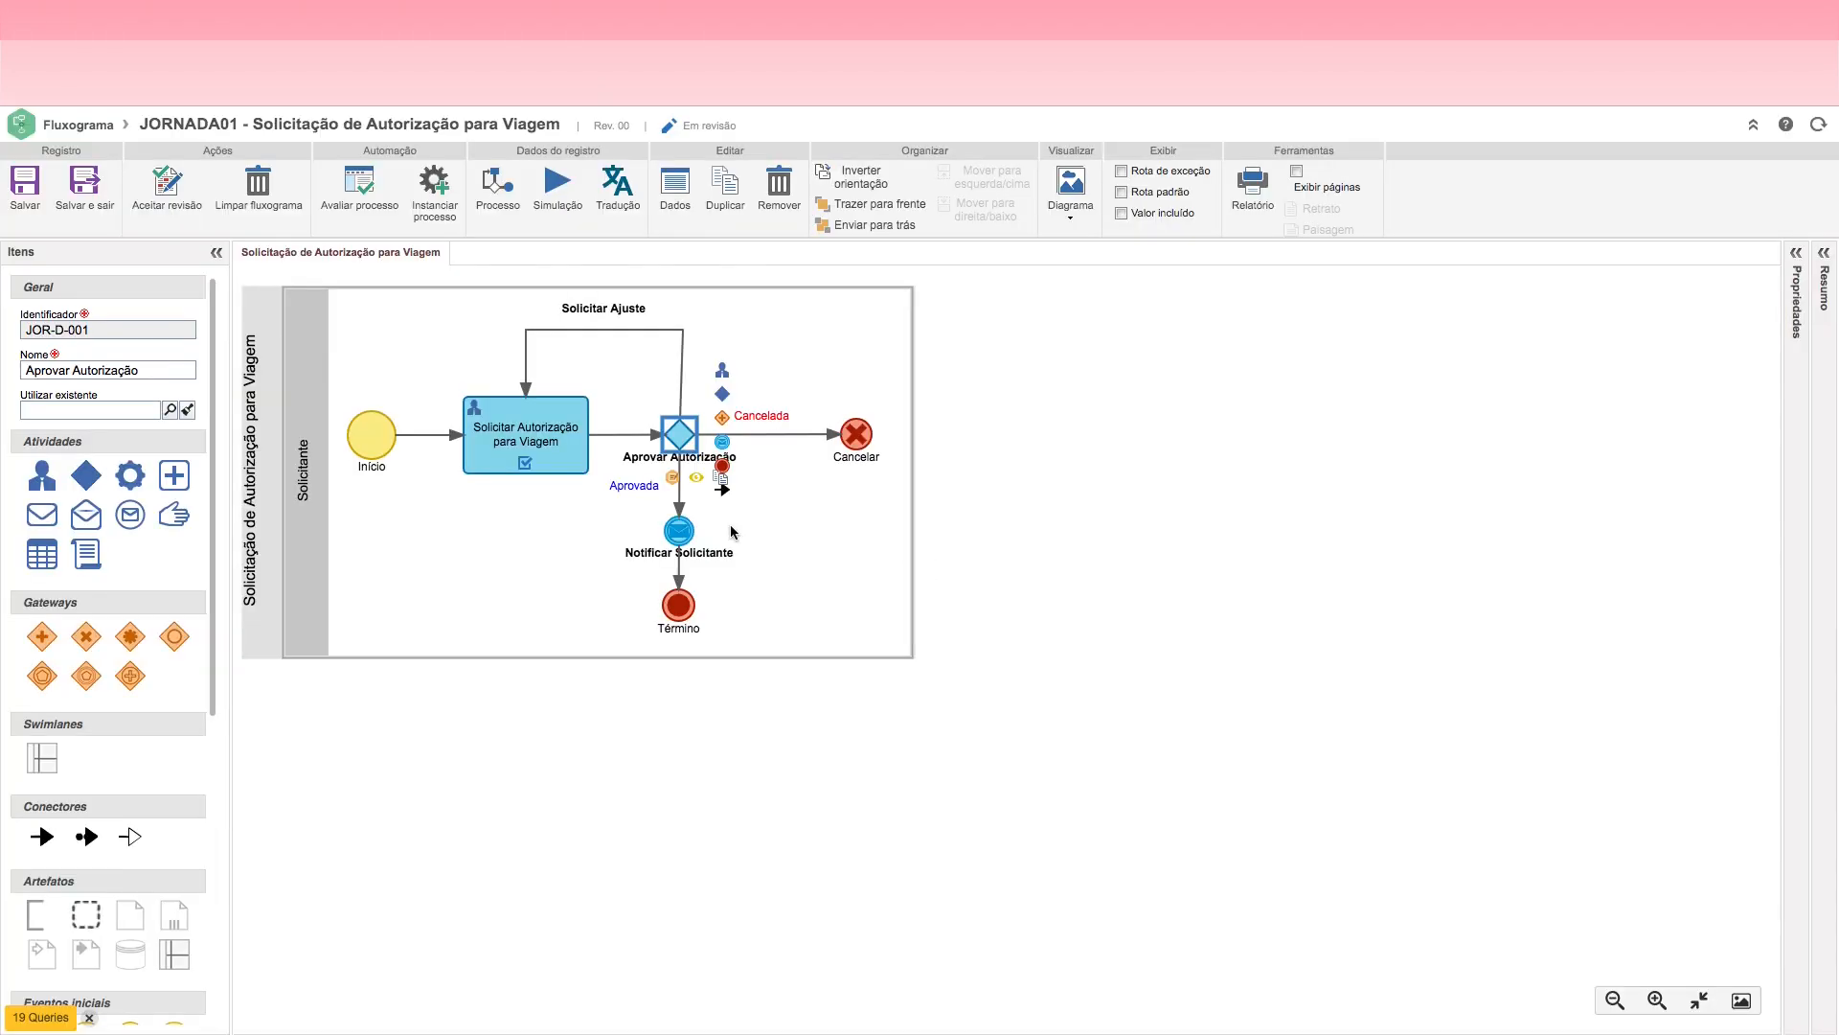
Step: Save the JORNADA01 travel authorization flowchart
click(502, 433)
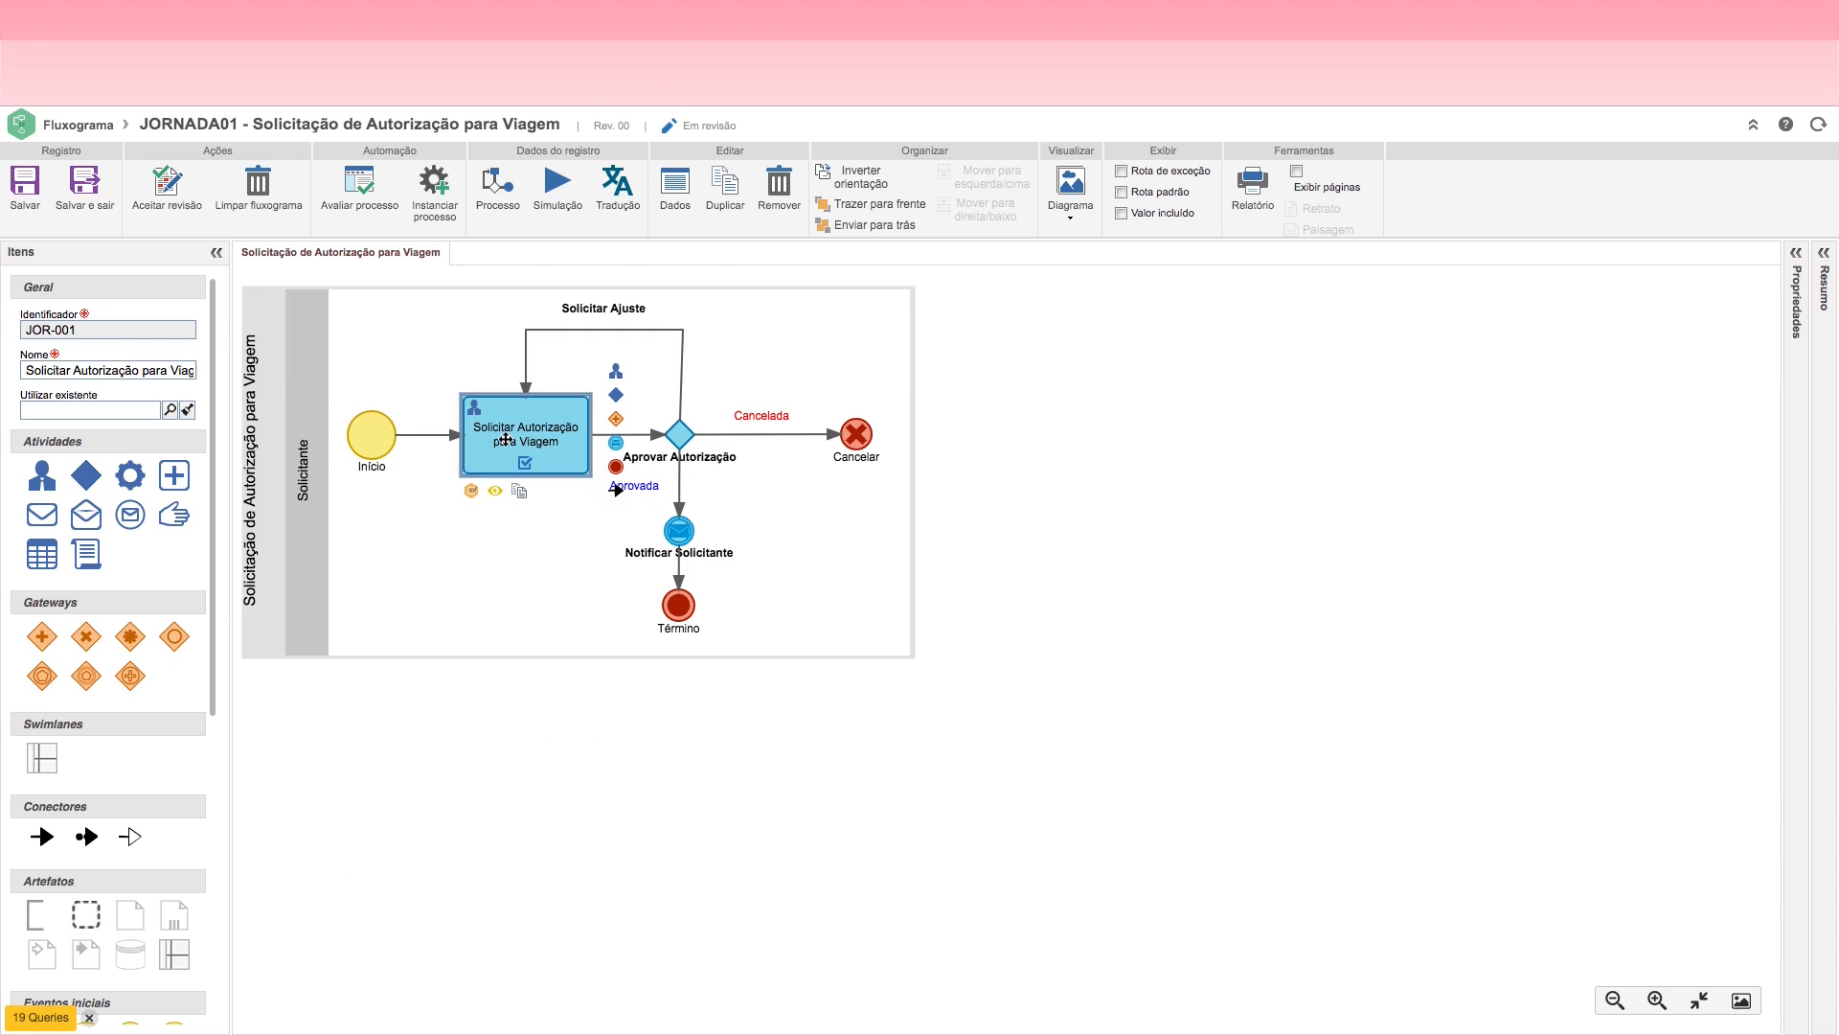
click(671, 431)
click(522, 436)
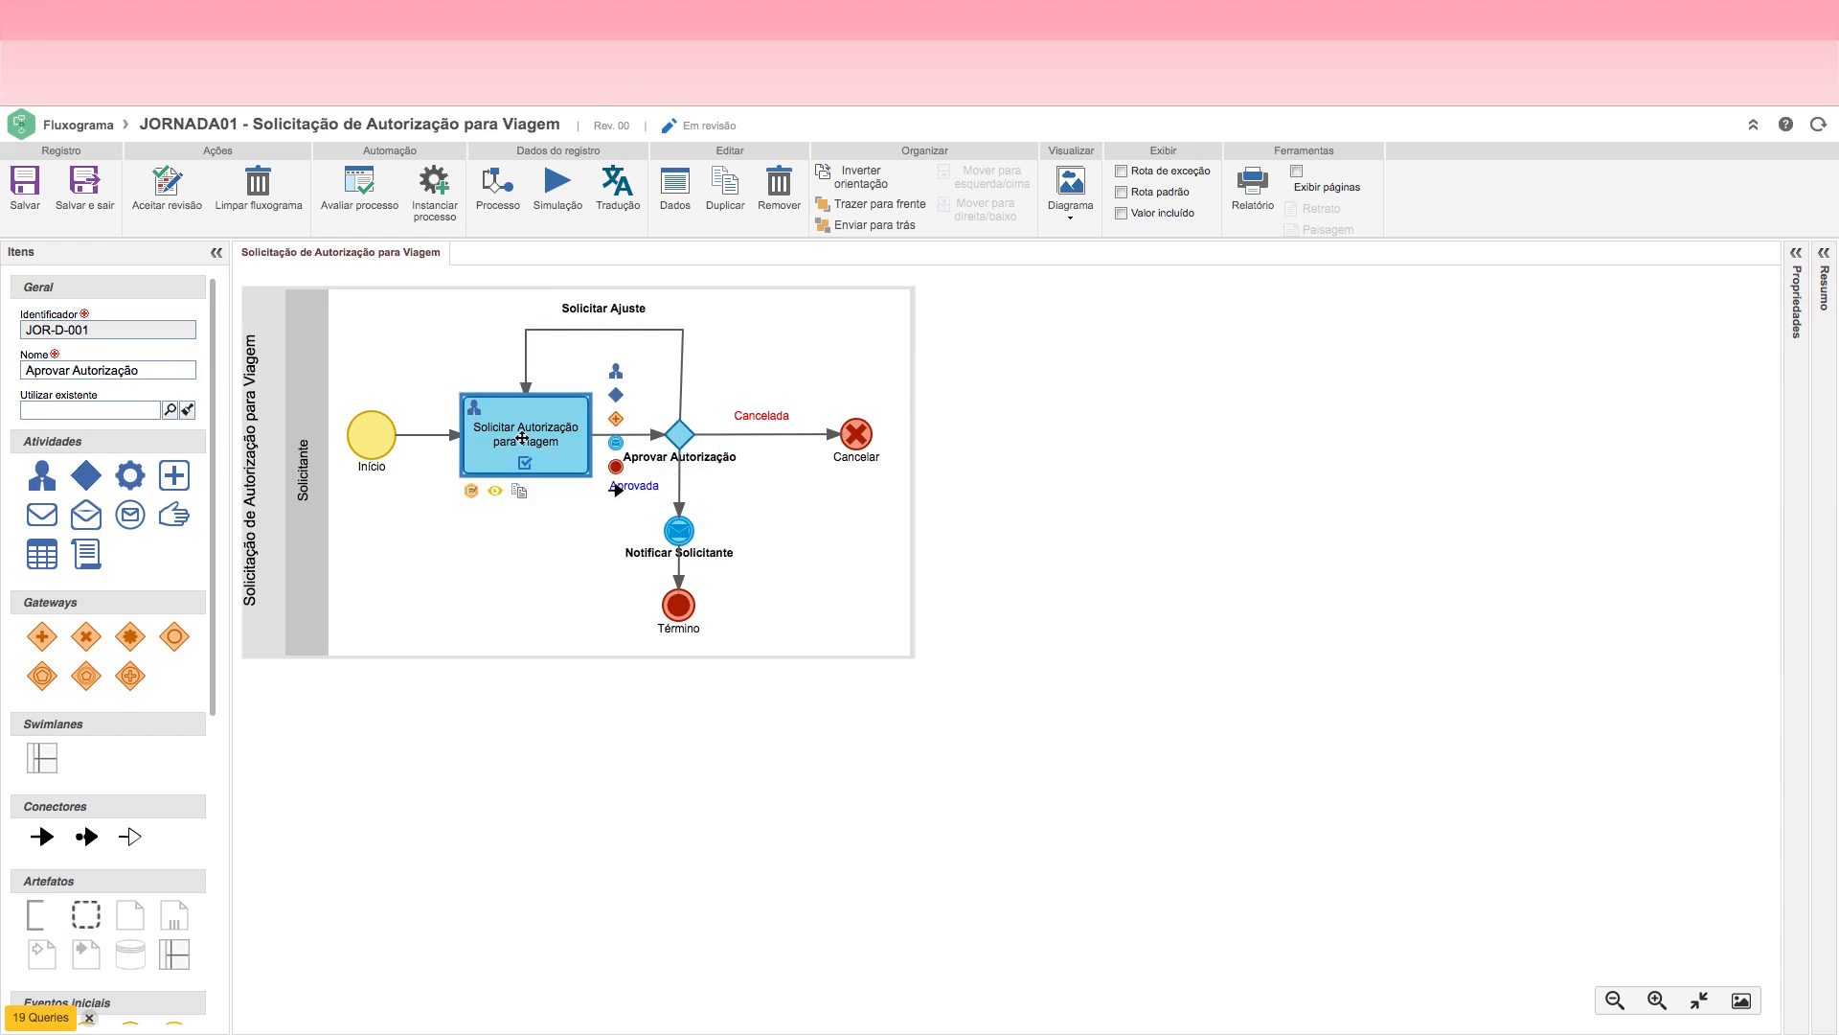
click(684, 441)
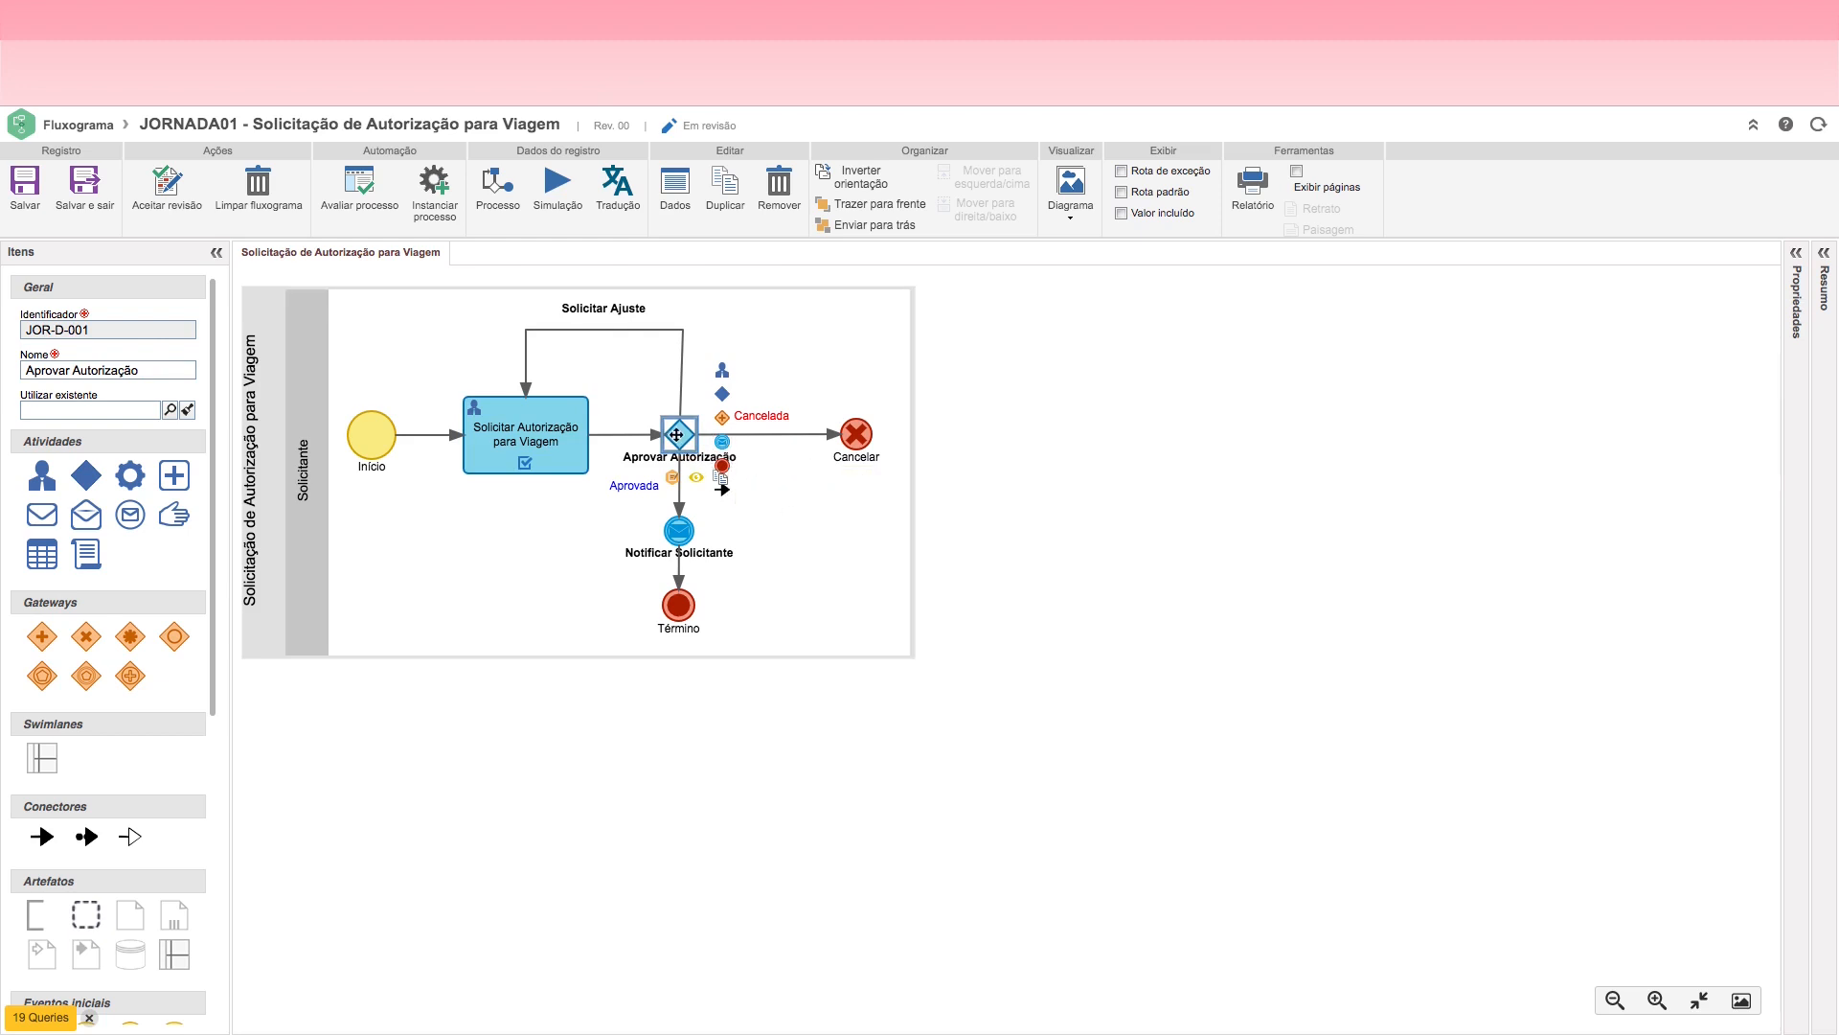
click(23, 203)
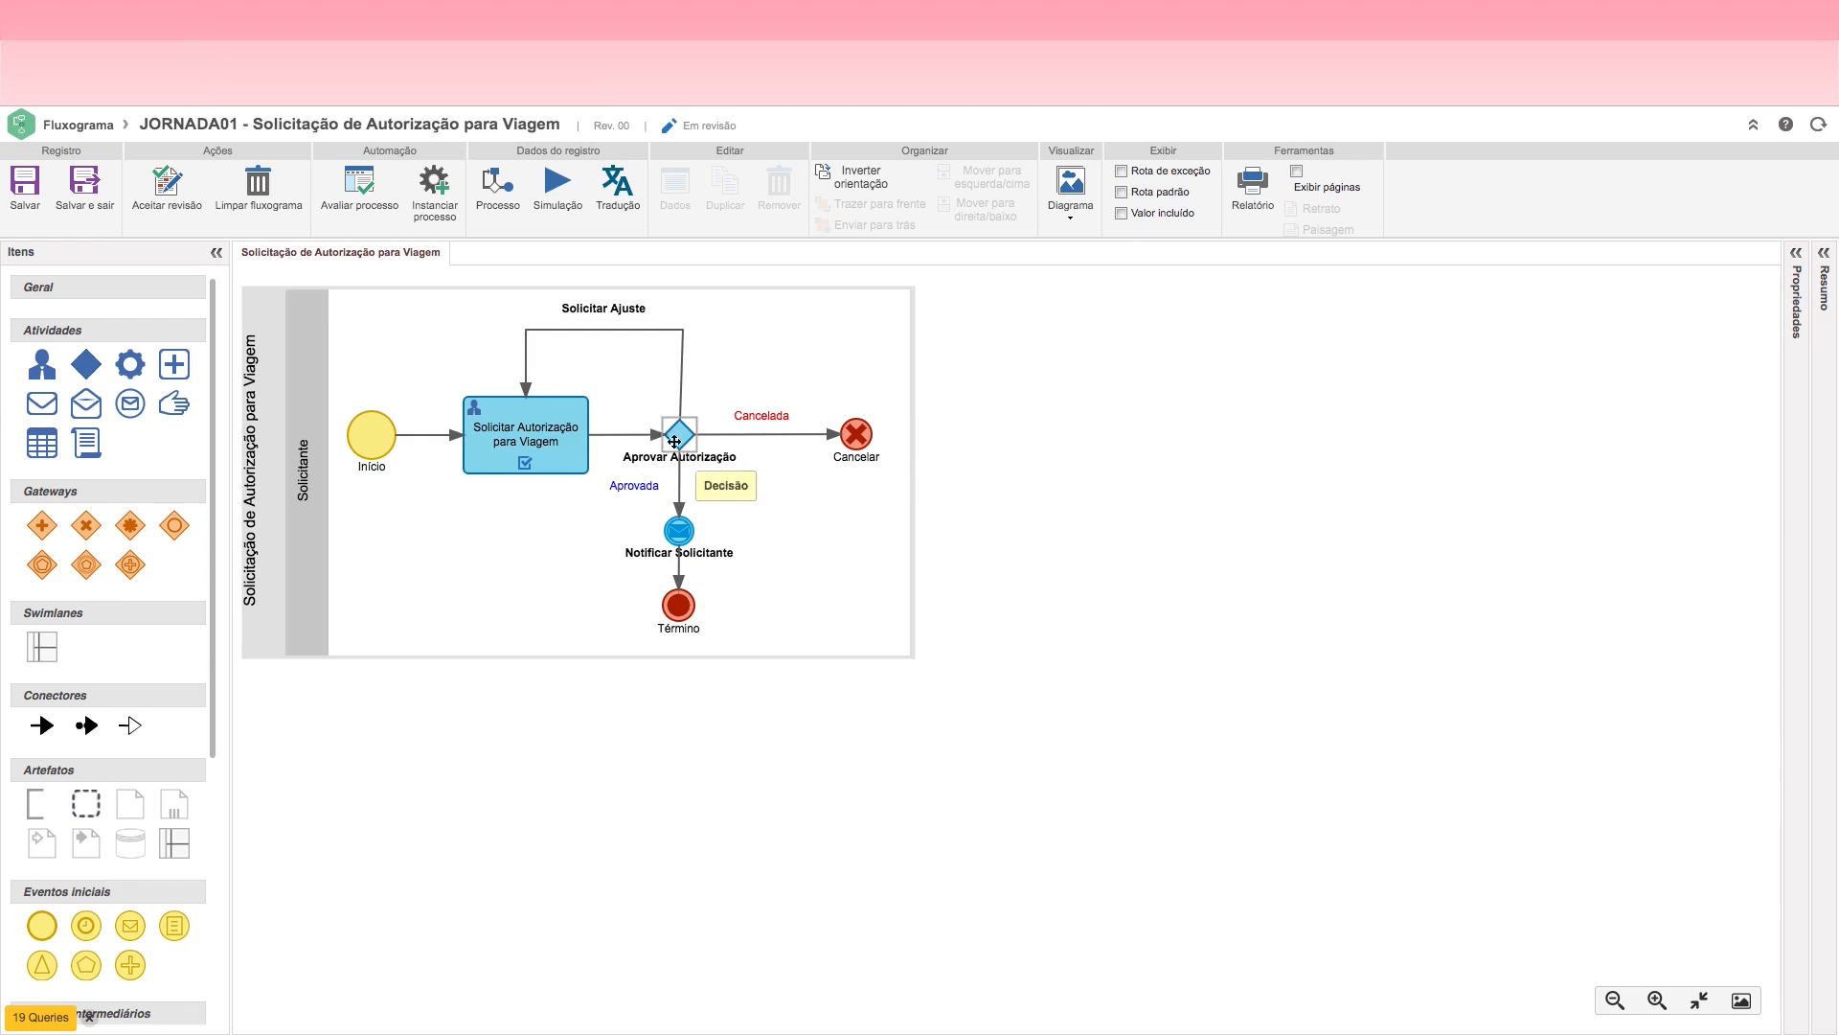
click(529, 450)
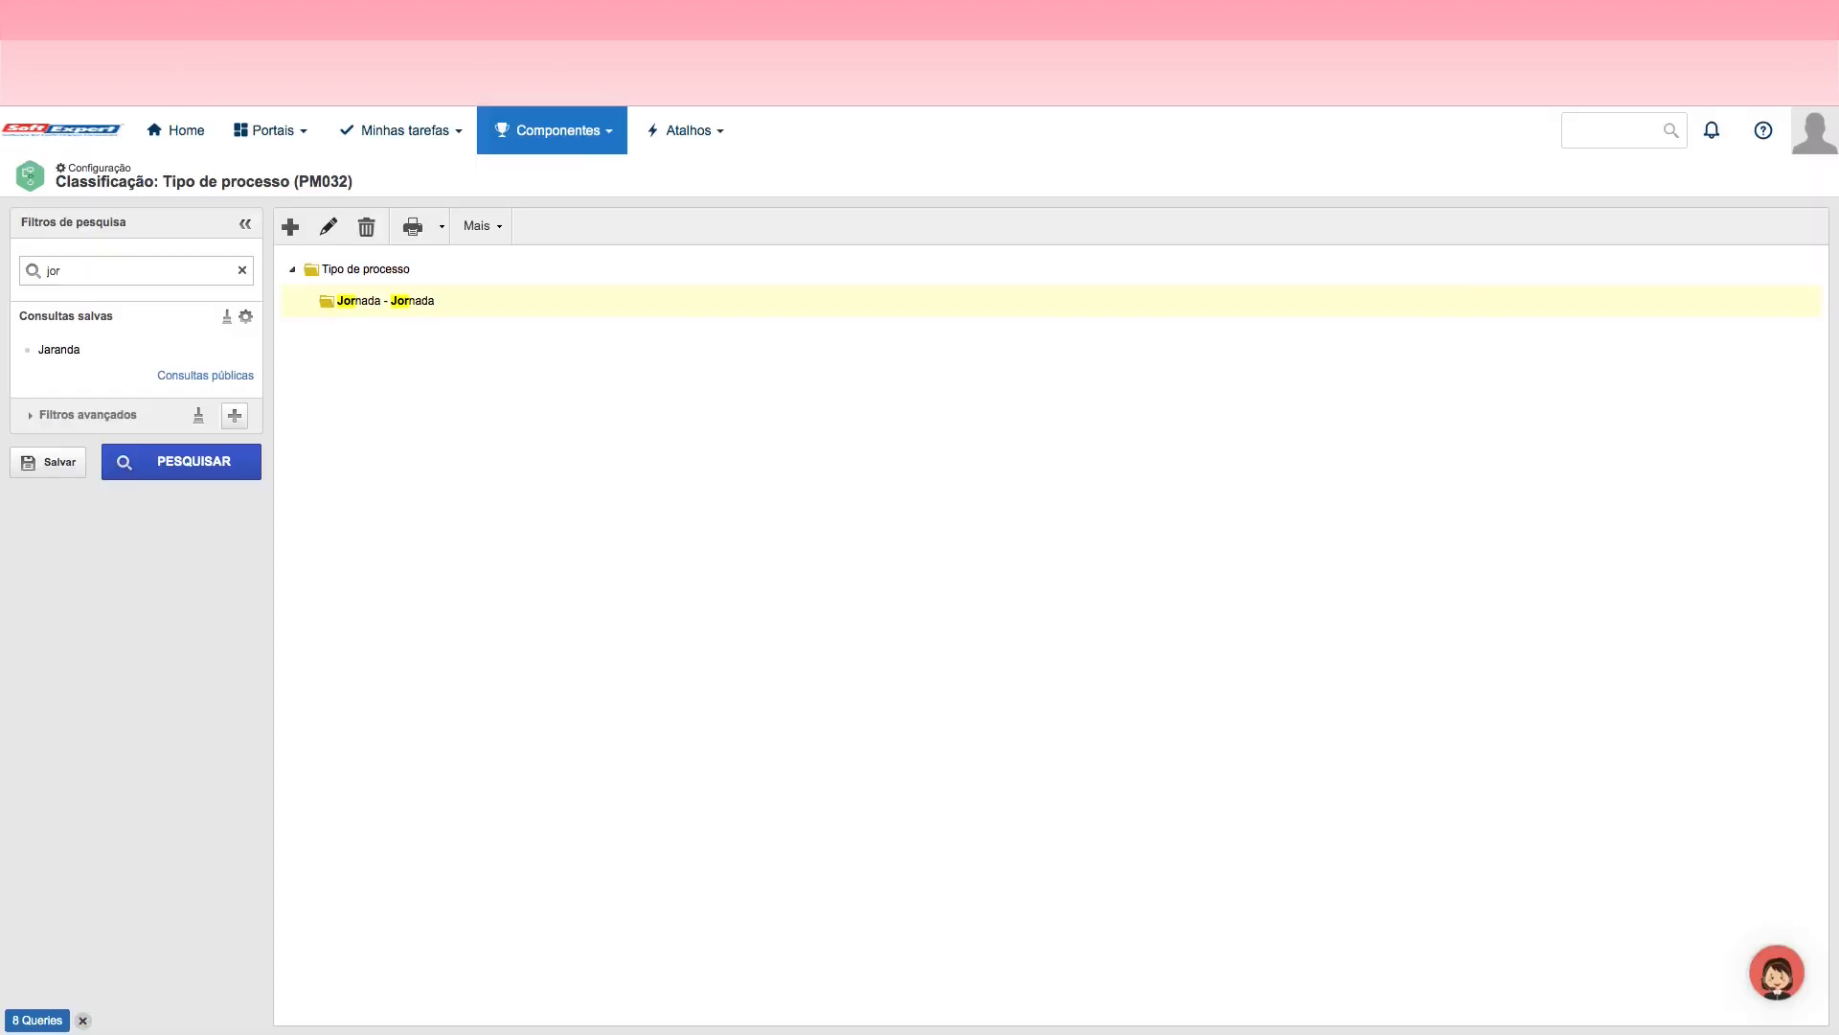
Step: Open the employee profile query (AD013) of the Administração component and list the employees without filters
click(558, 132)
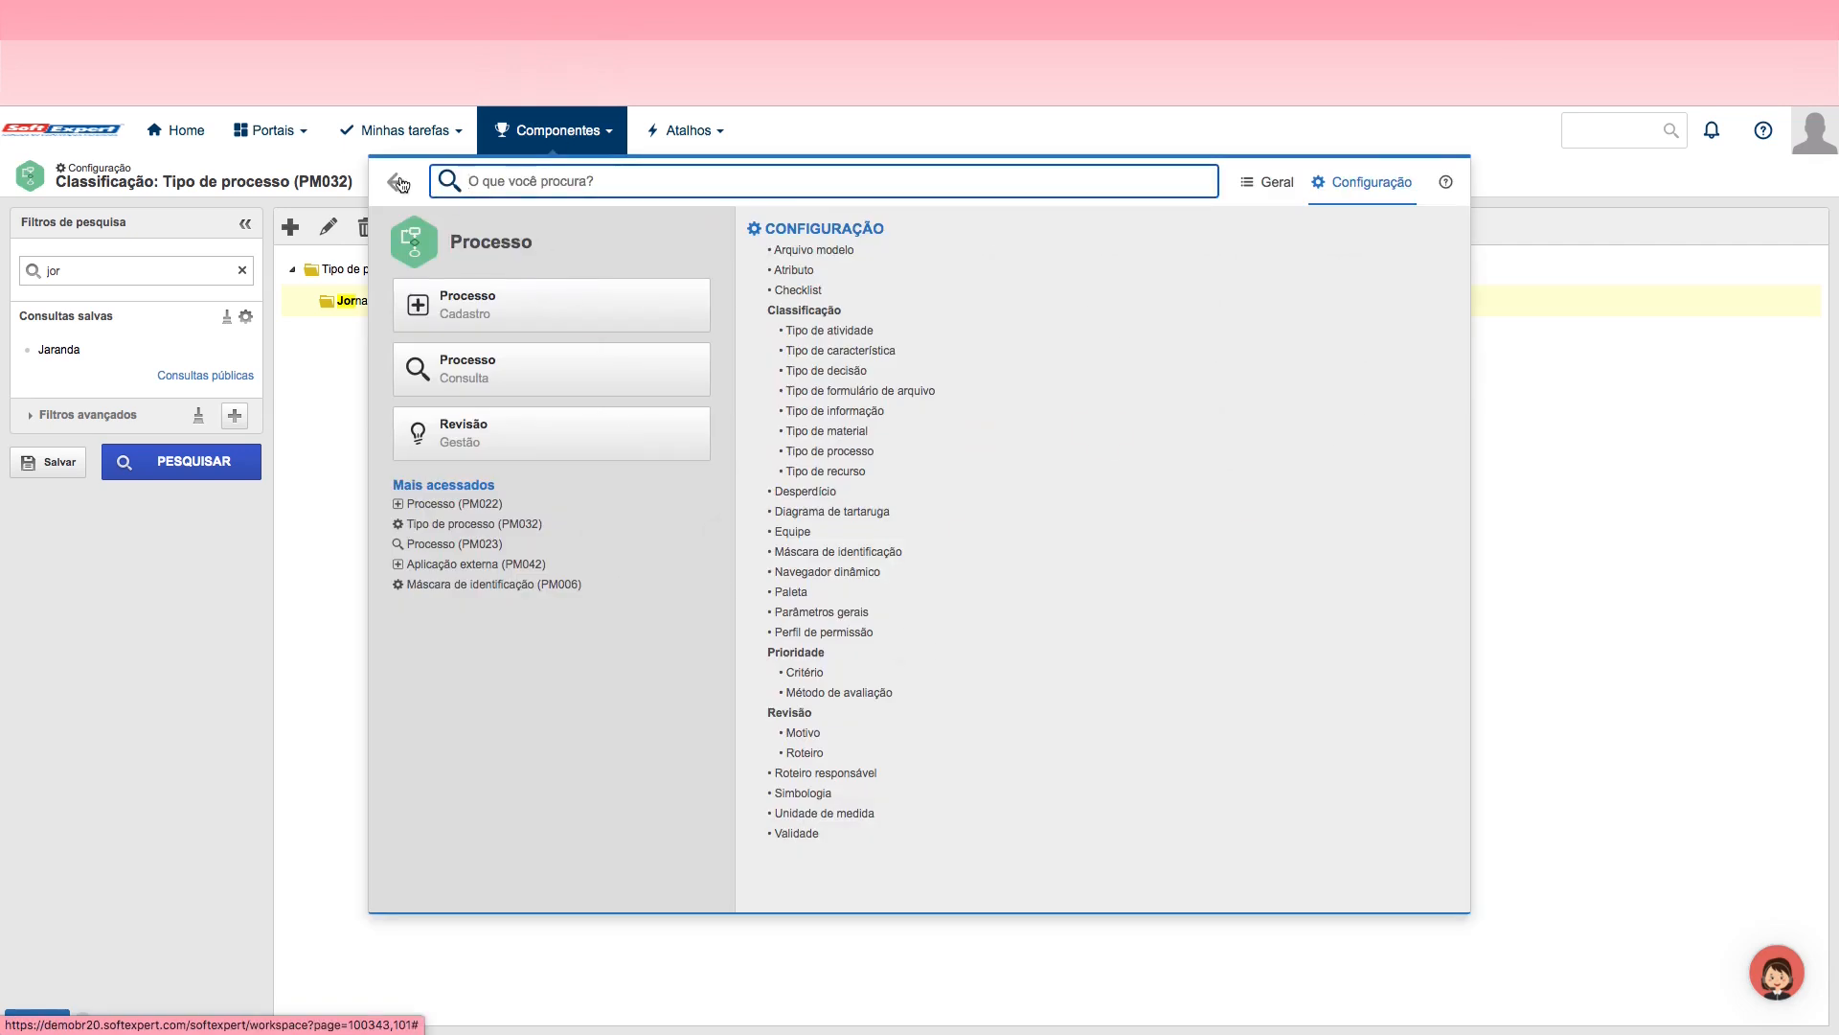
click(397, 182)
drag(1466, 400, 1467, 270)
click(584, 255)
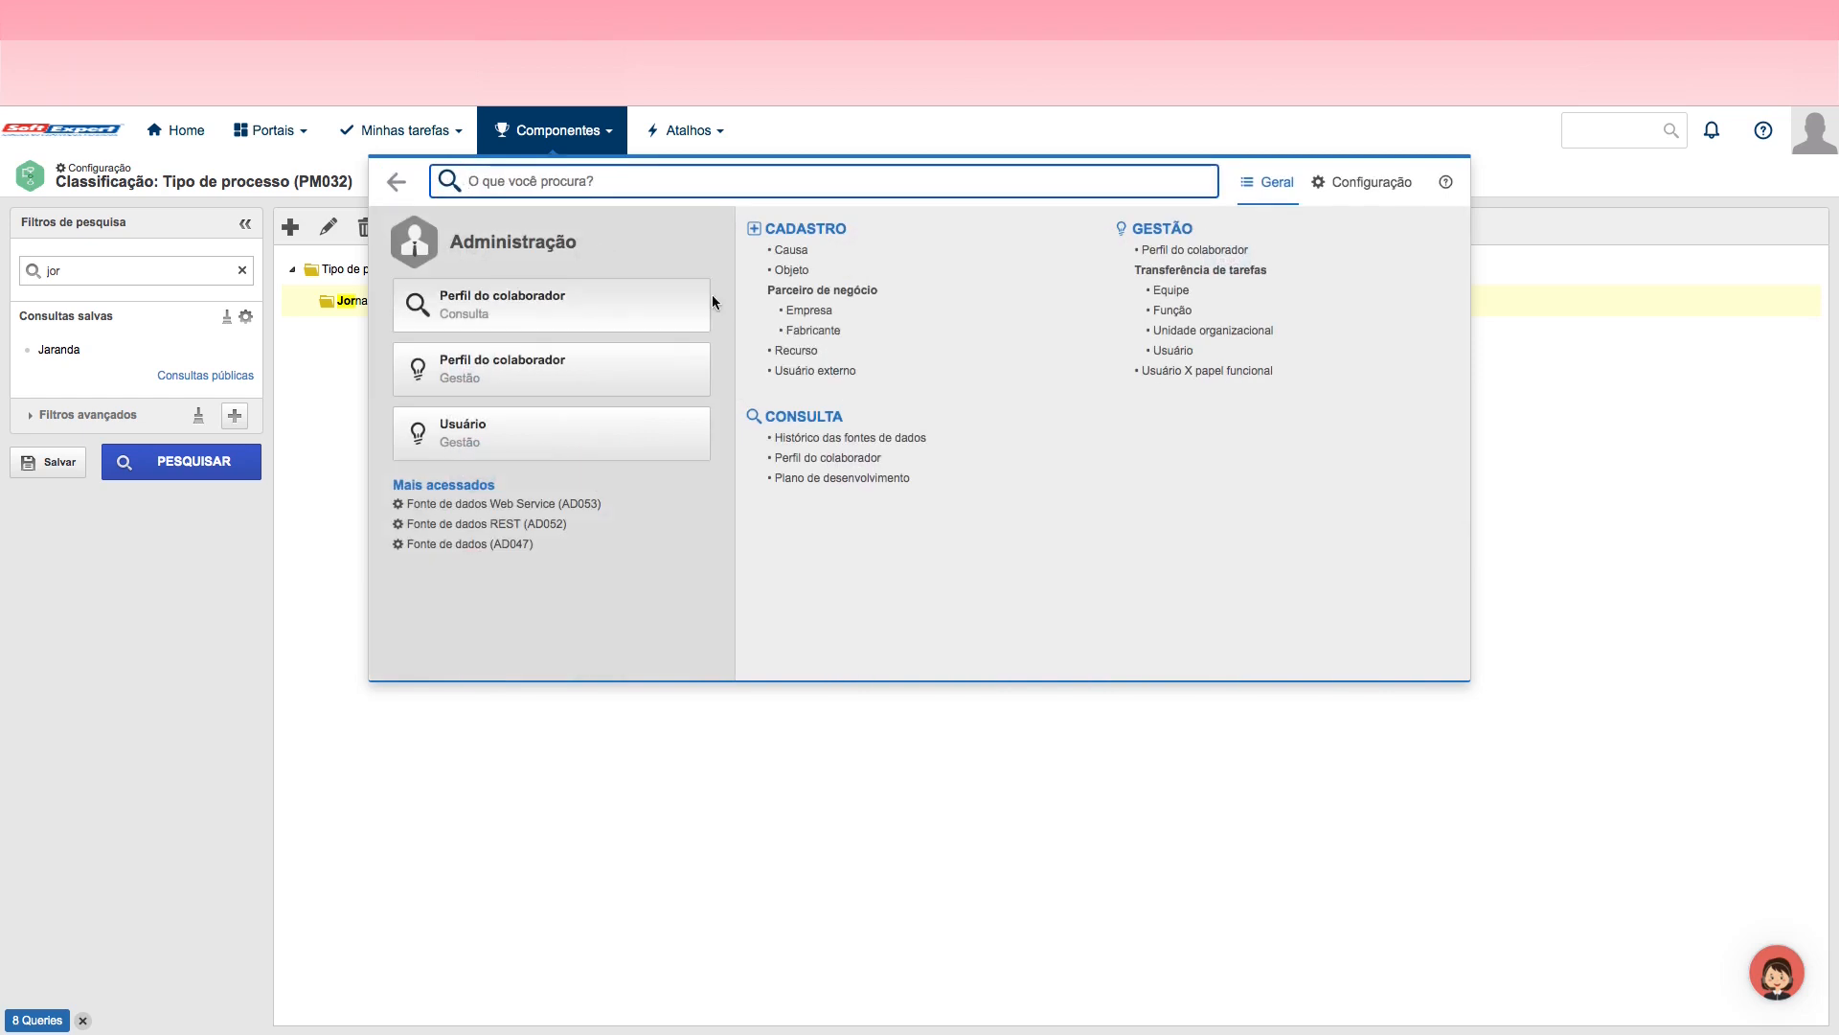
click(839, 460)
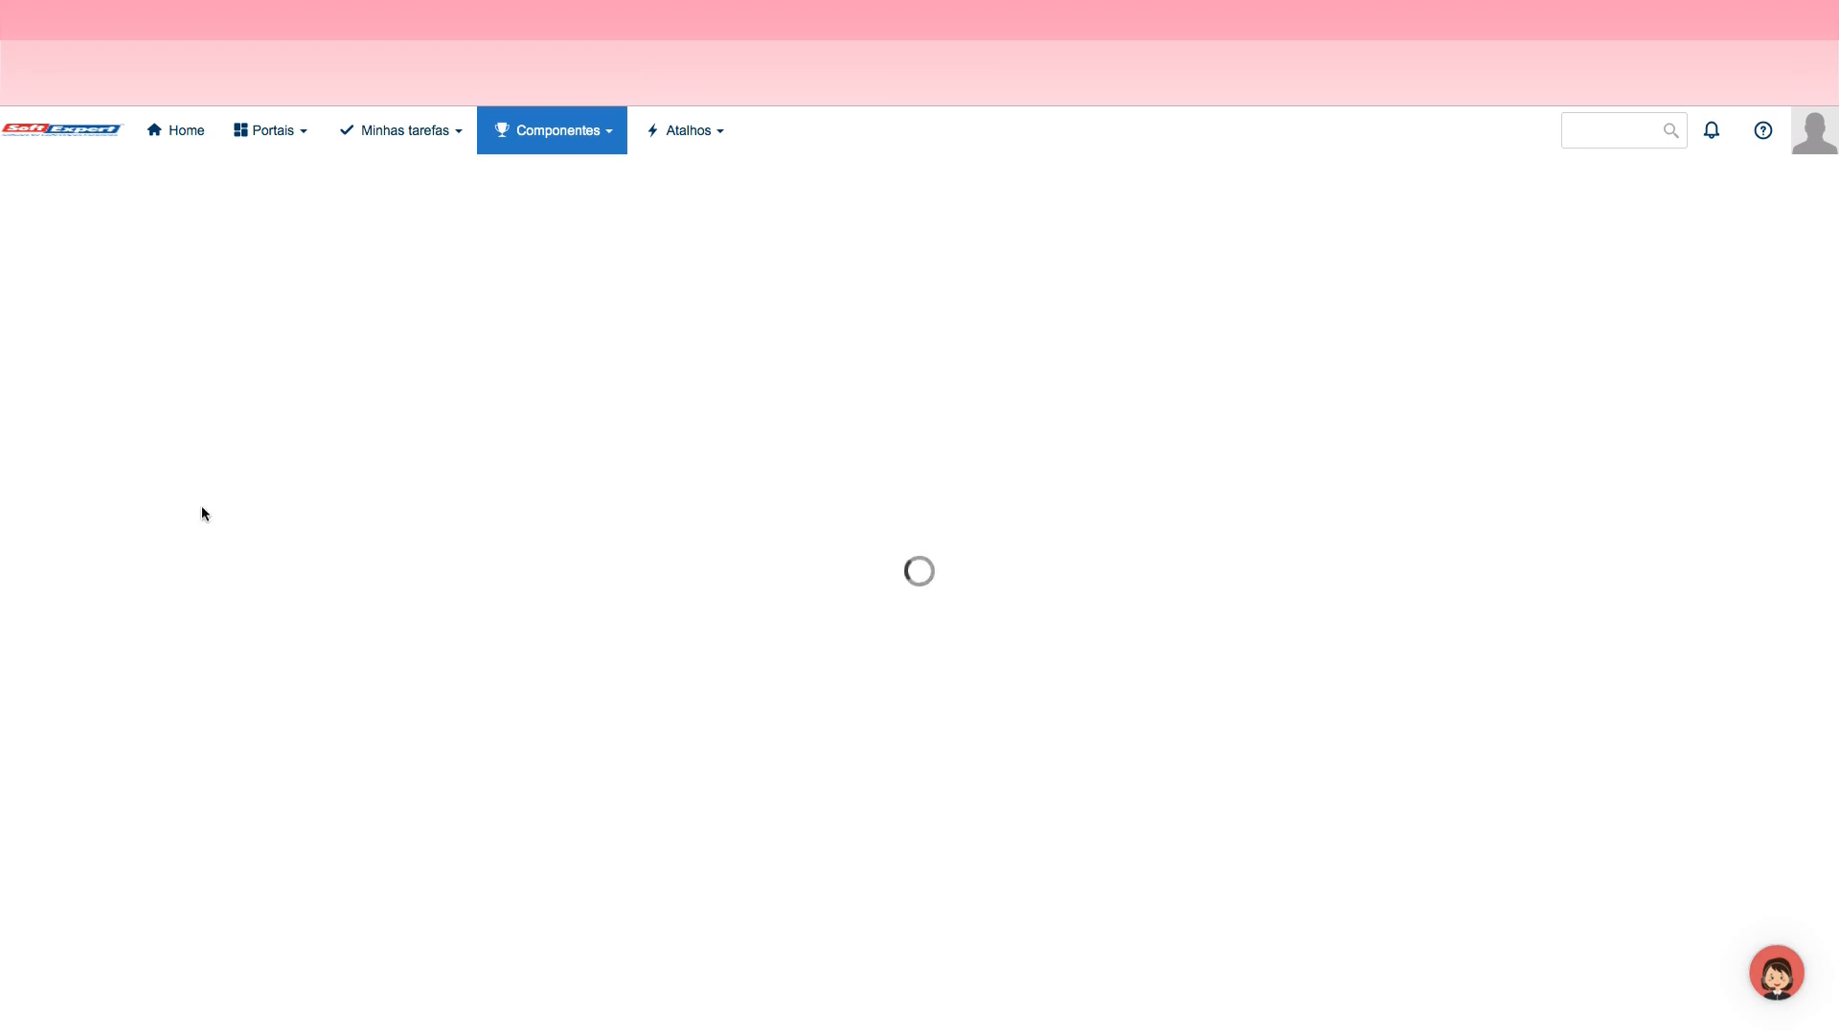
click(192, 584)
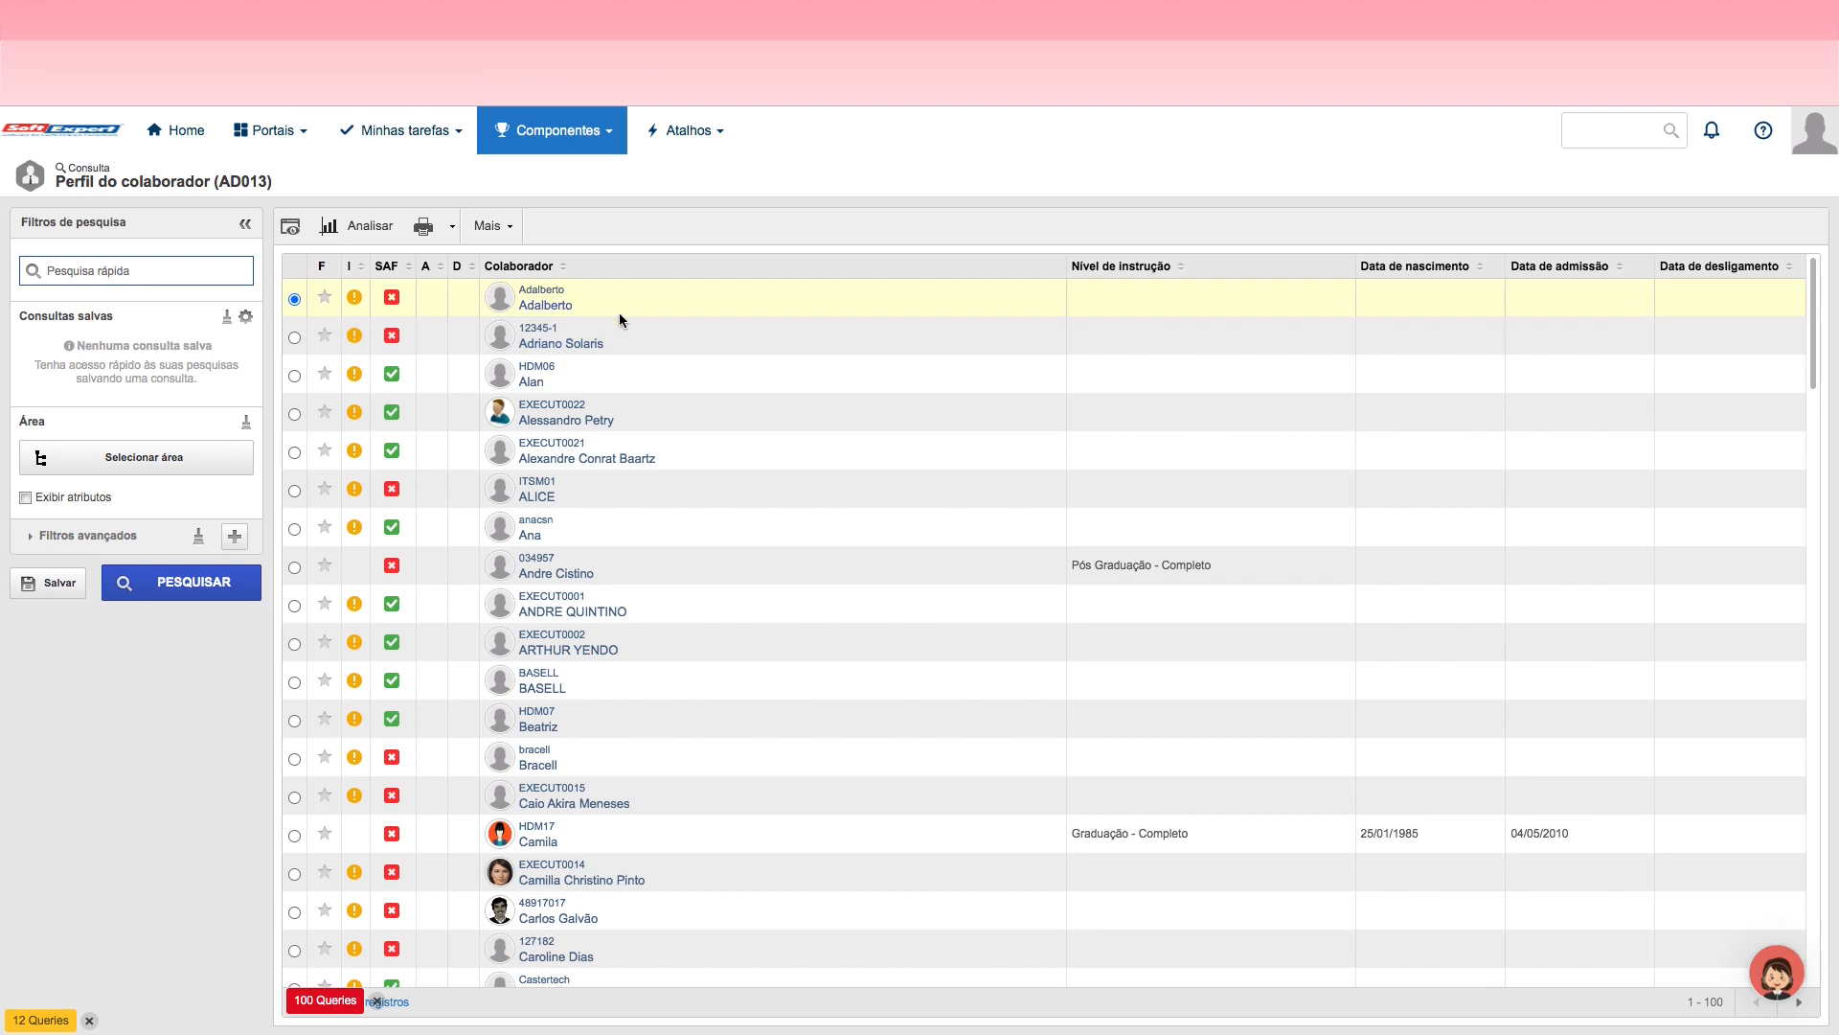
Step: View the first listed employee's profile and examine the employee's name and assigned leader
click(286, 225)
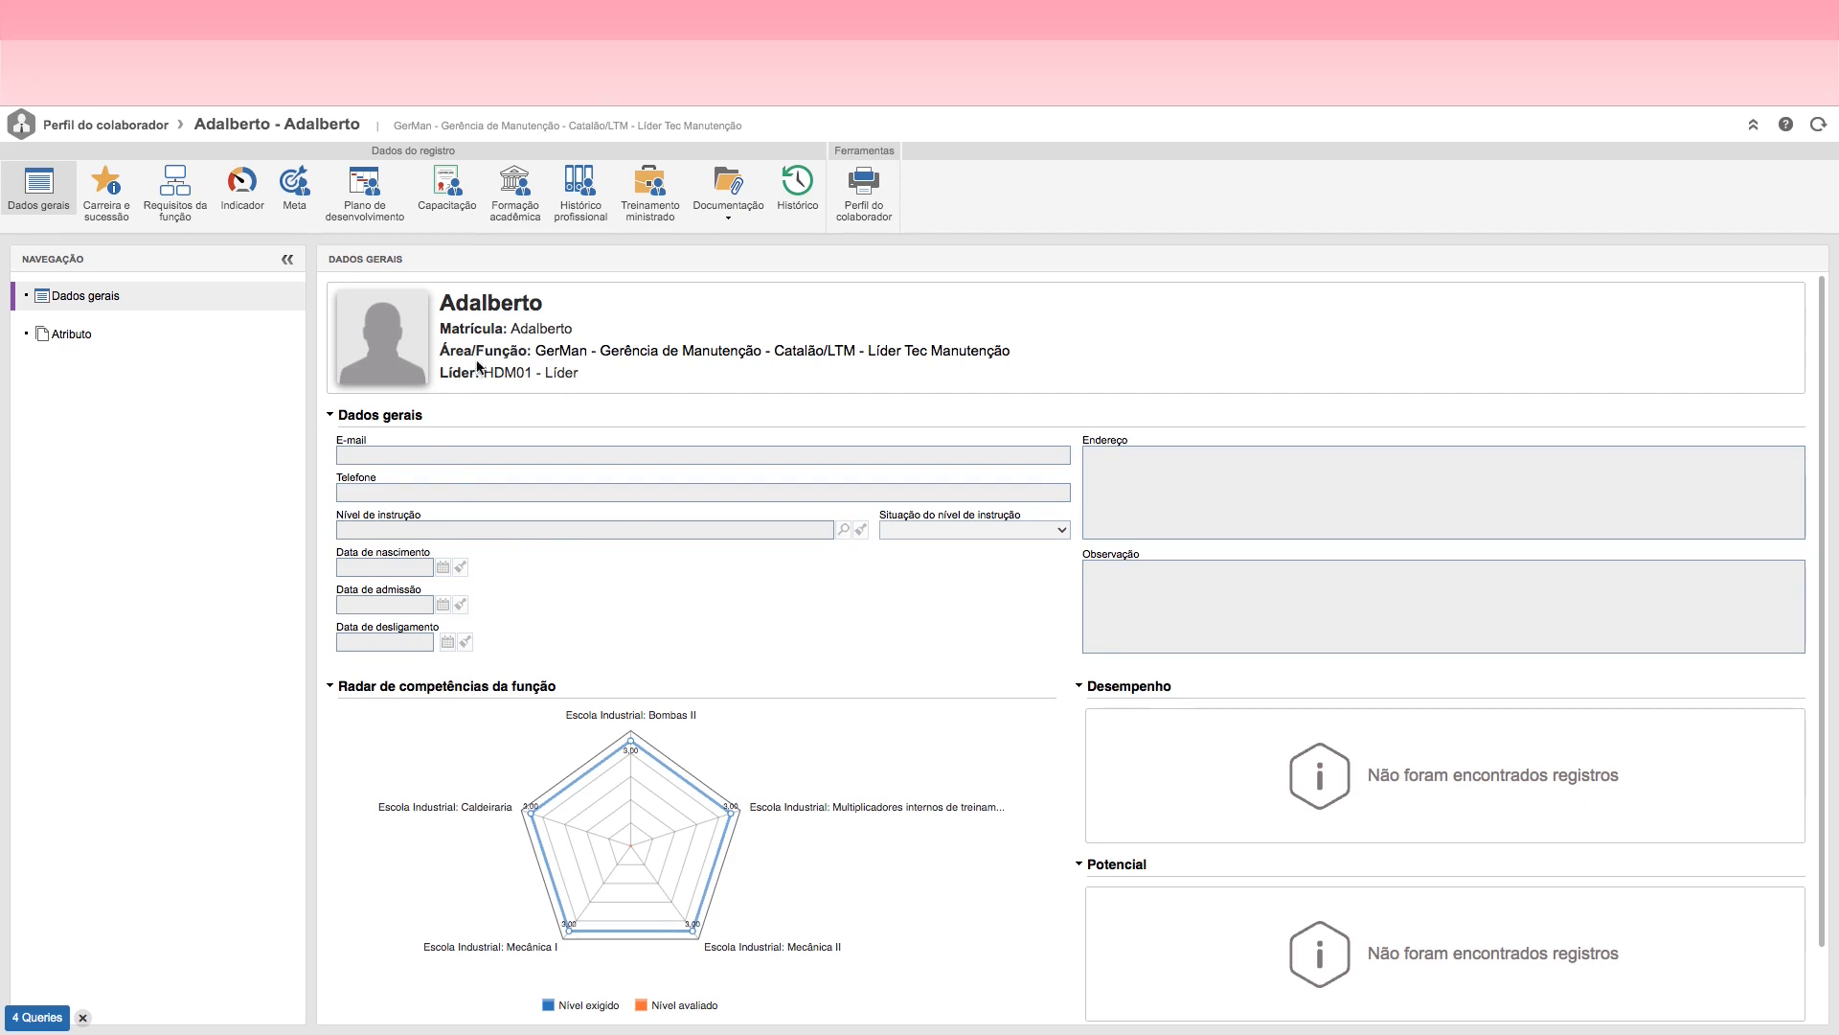
drag(439, 303, 589, 308)
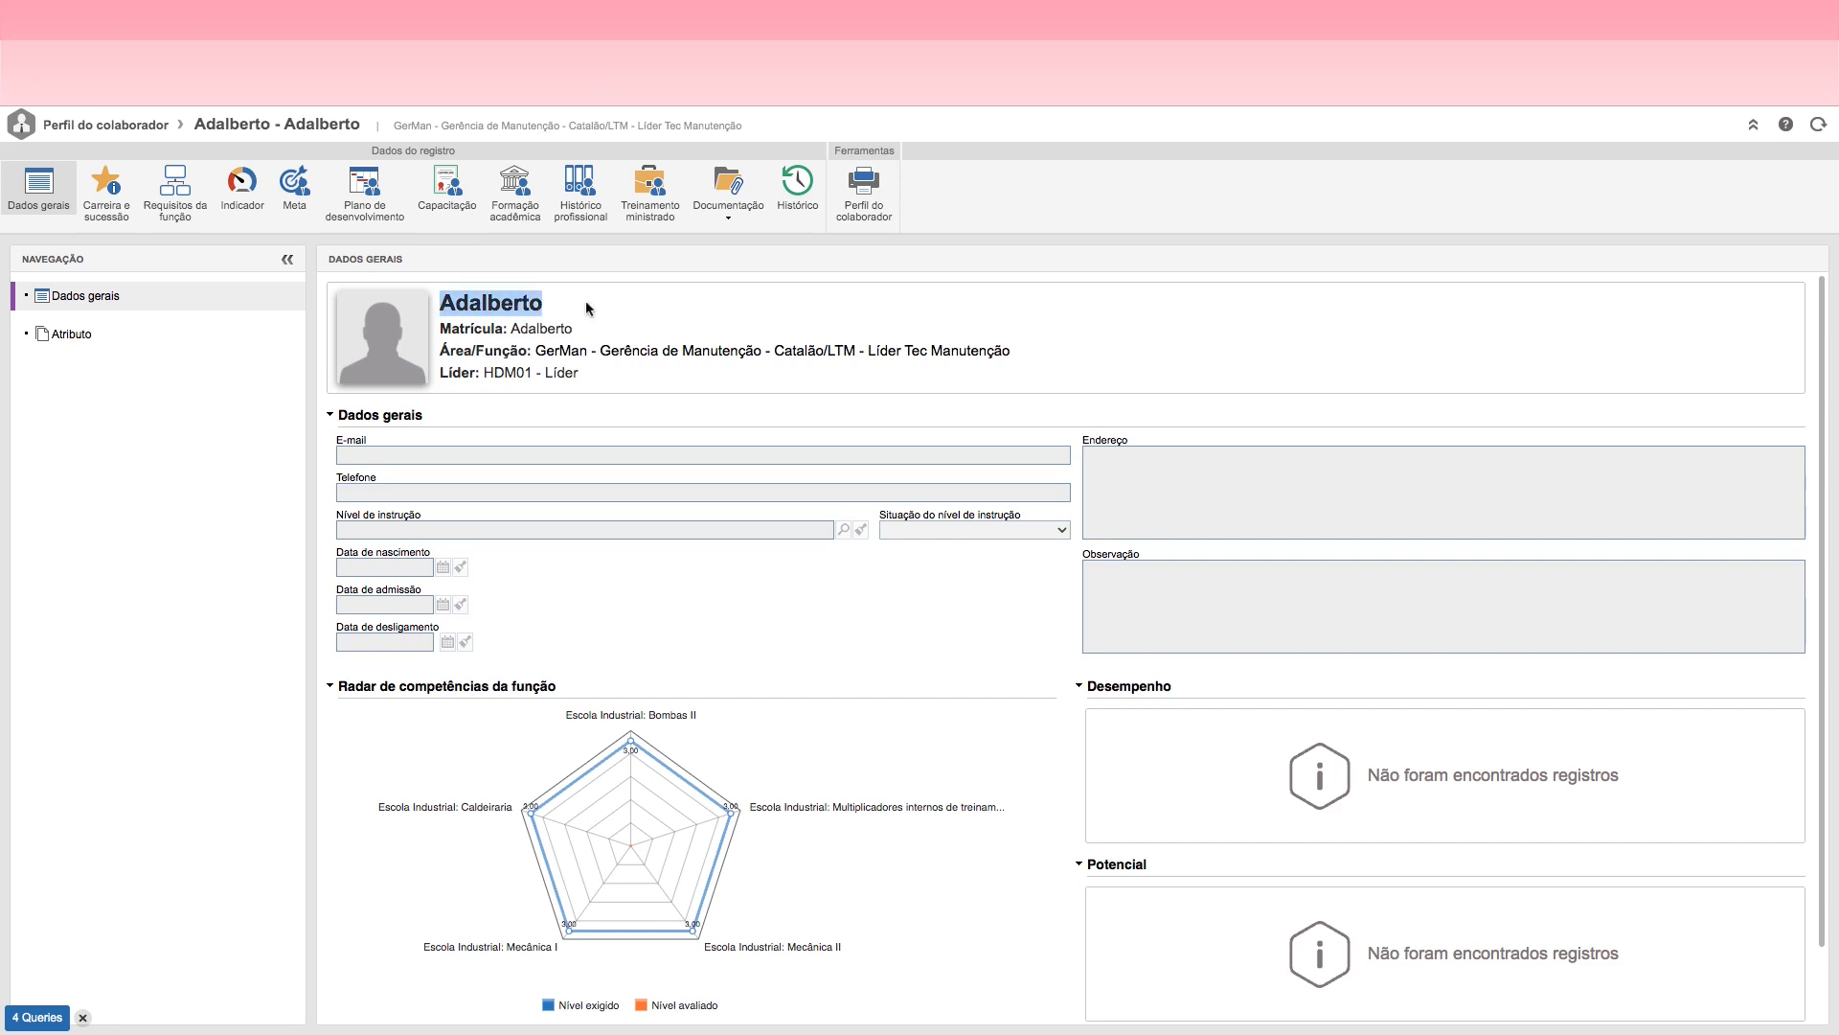
drag(485, 375, 525, 375)
click(594, 377)
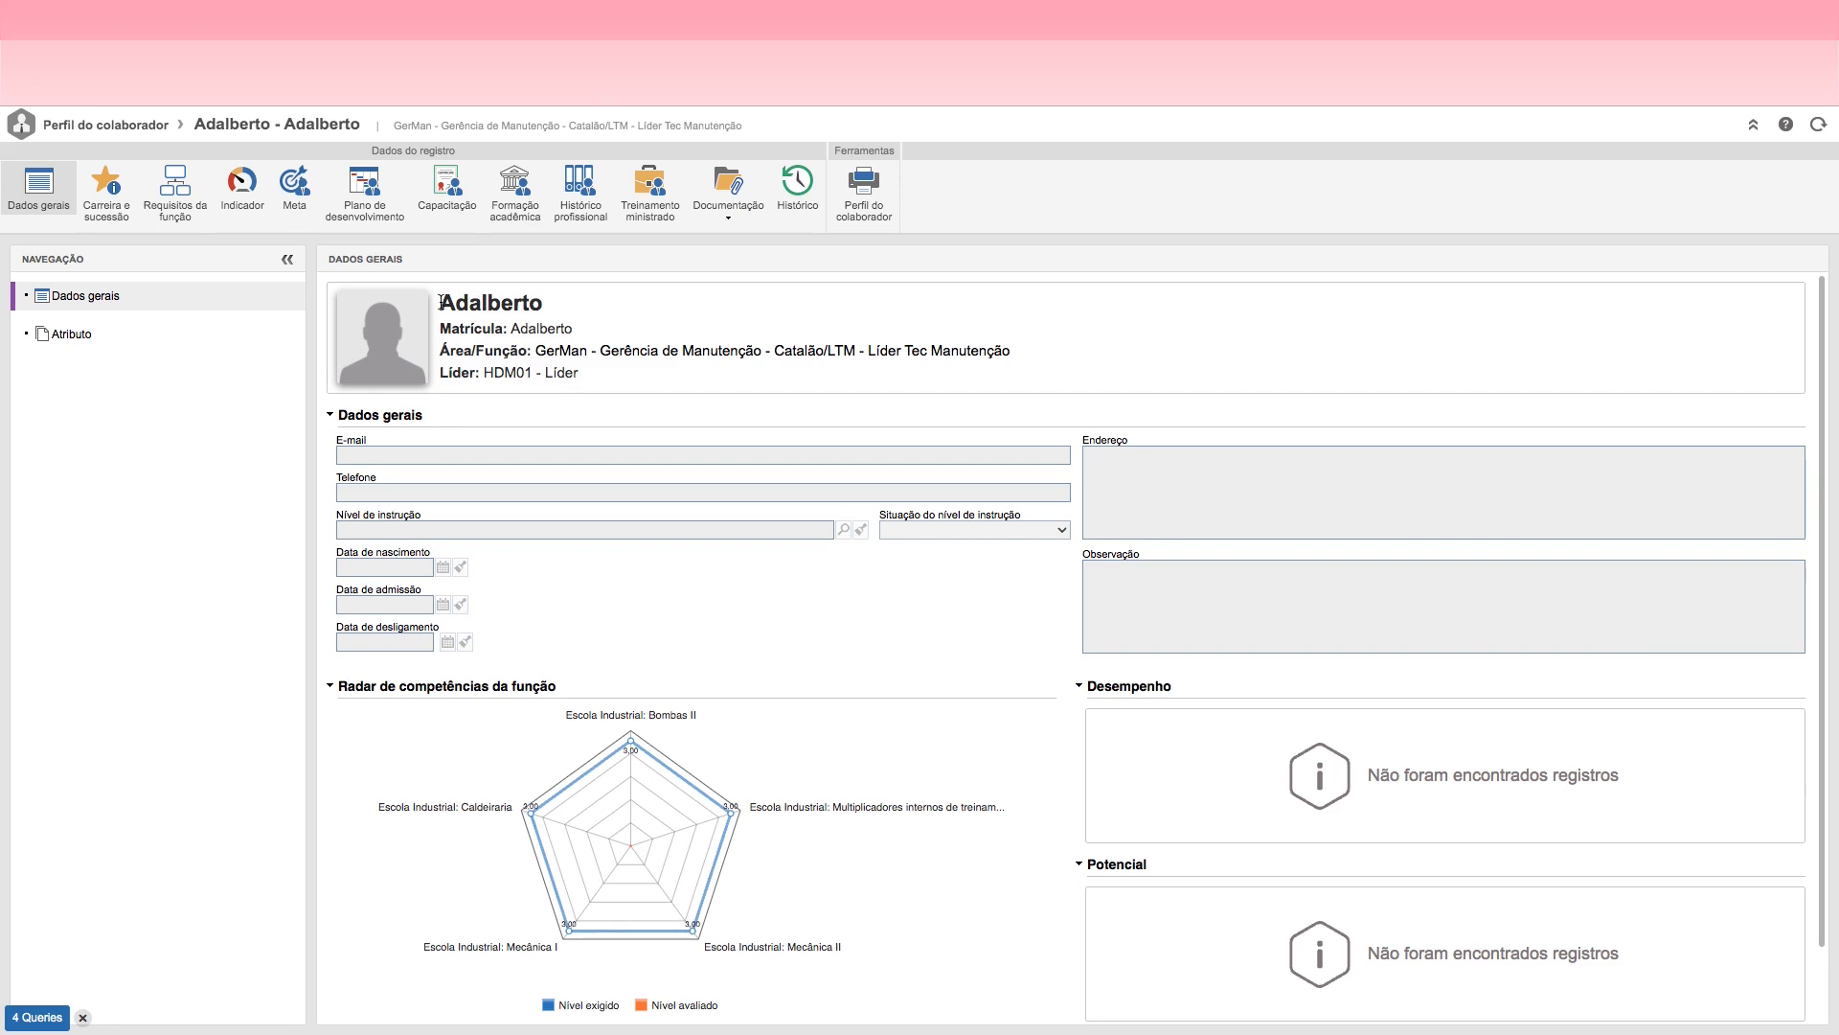
drag(441, 302, 583, 312)
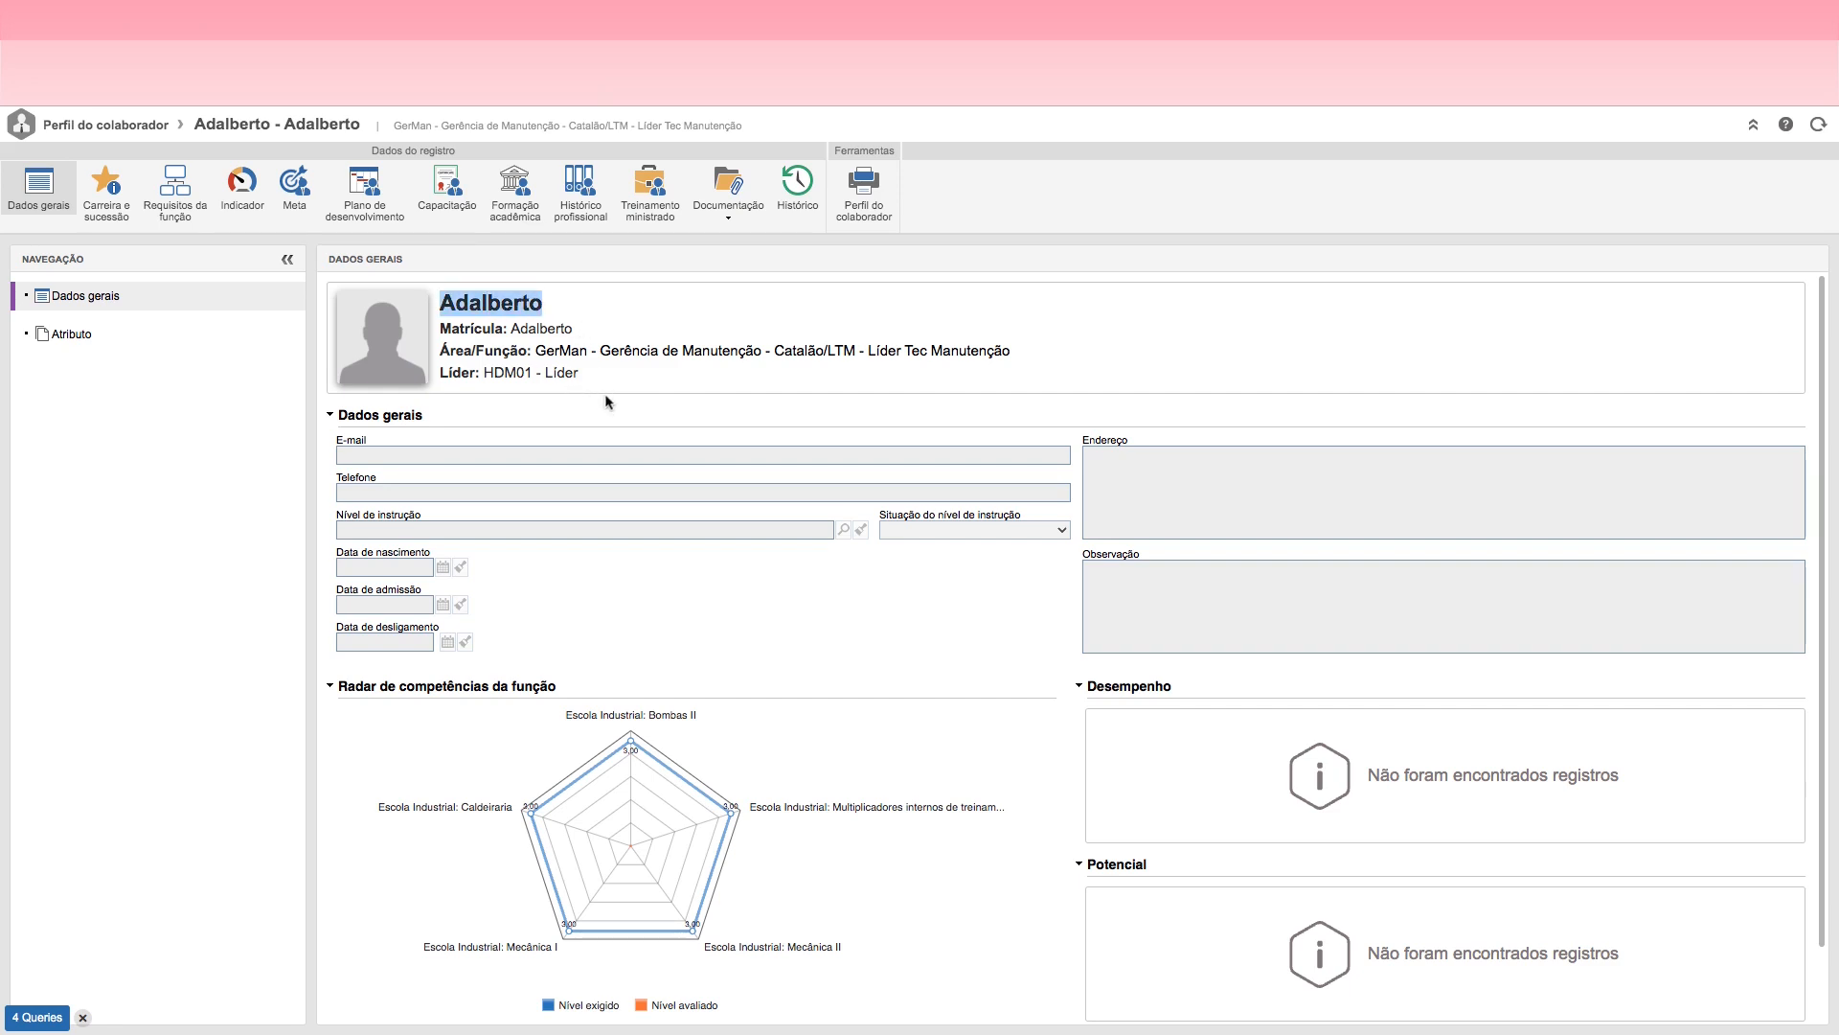